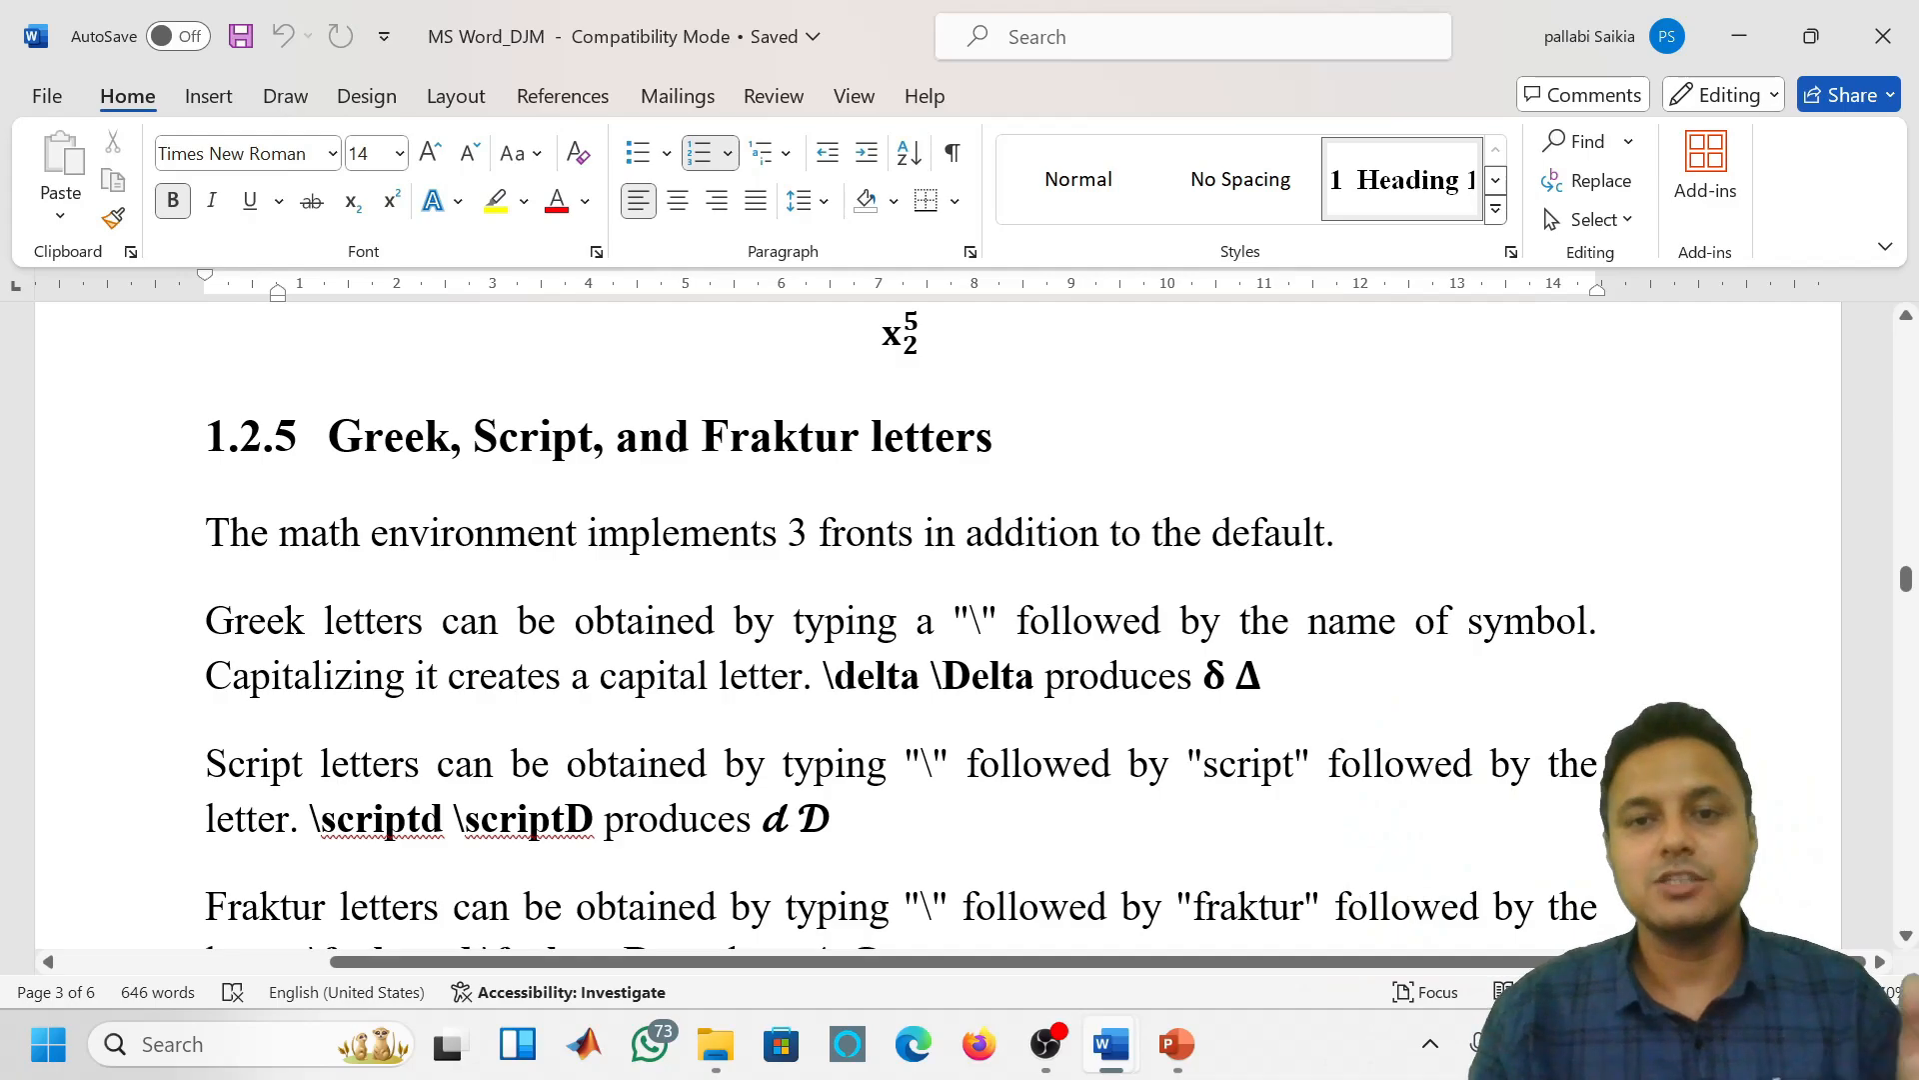
Insert a blank equation on a new line below the \matrix example text in section 1.2.6 Matrices
scroll(900, 624, down, 3)
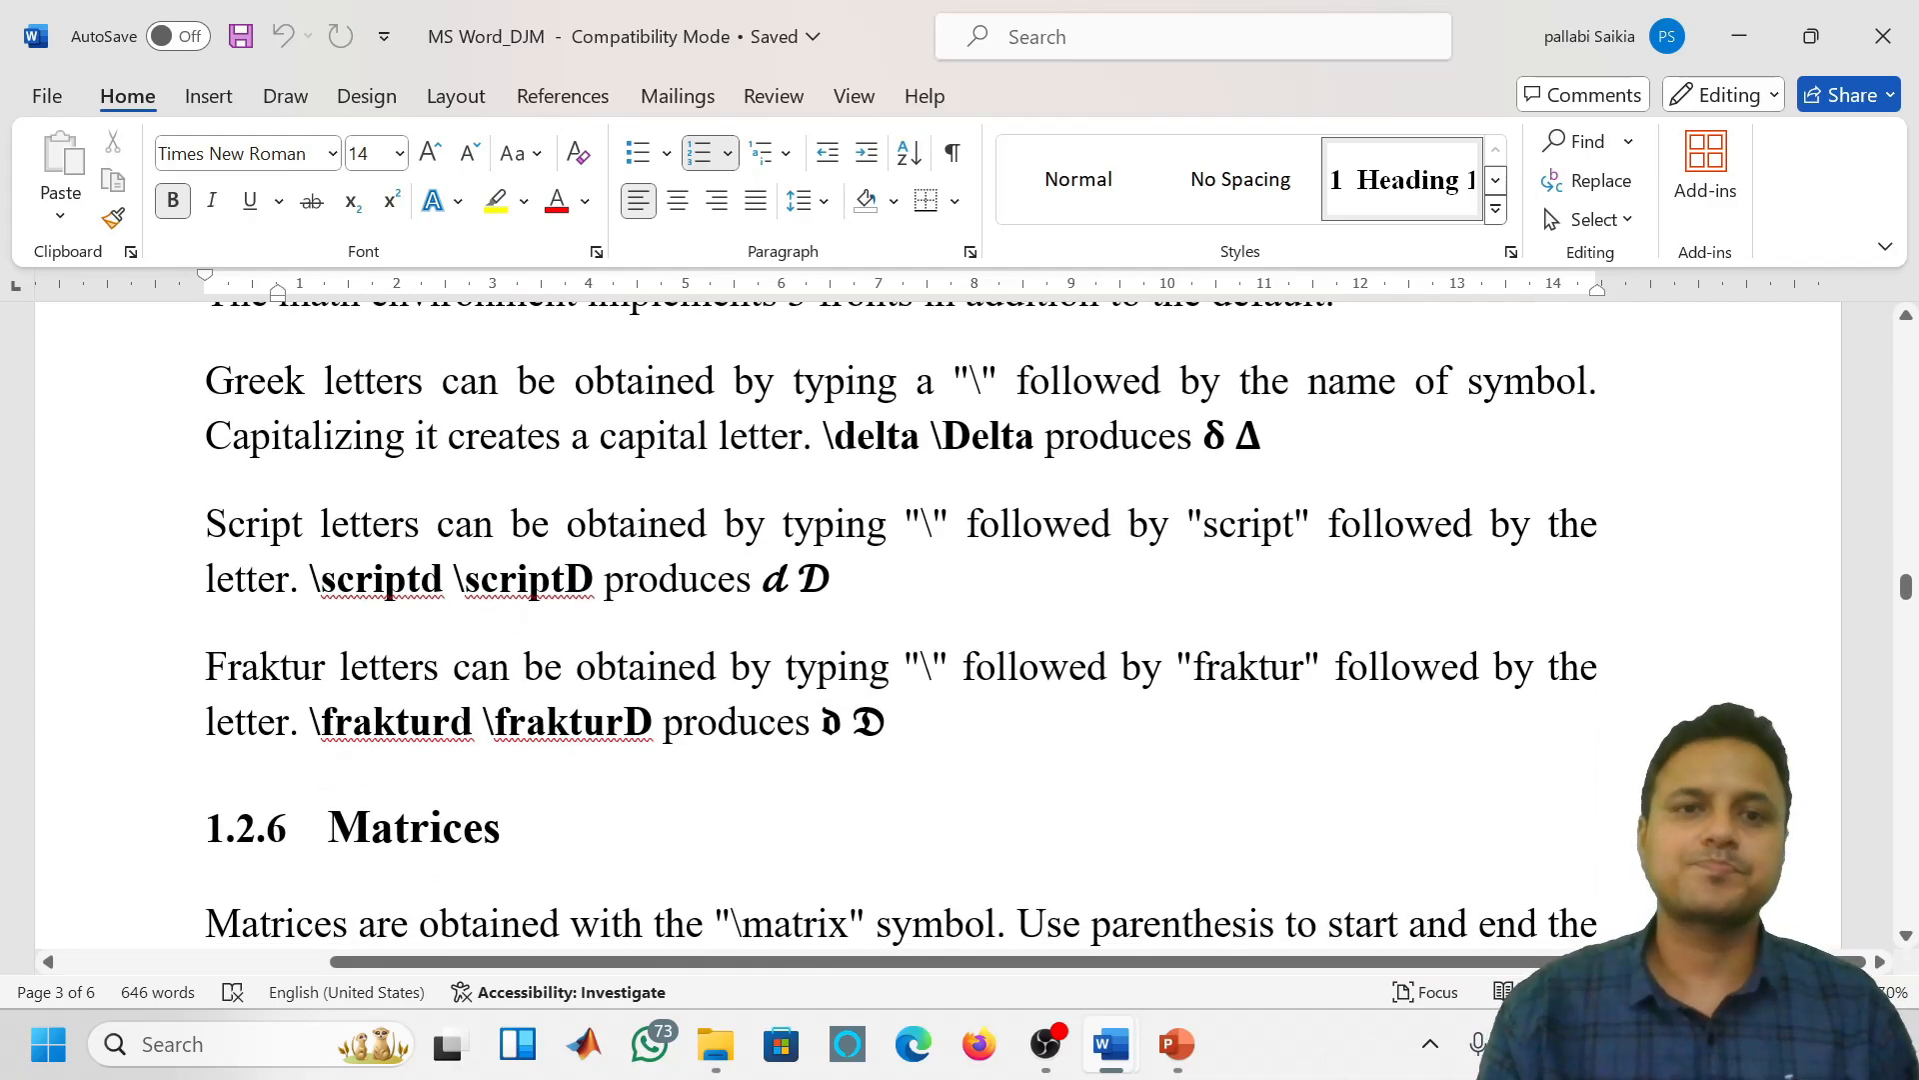
scroll(899, 625, down, 6)
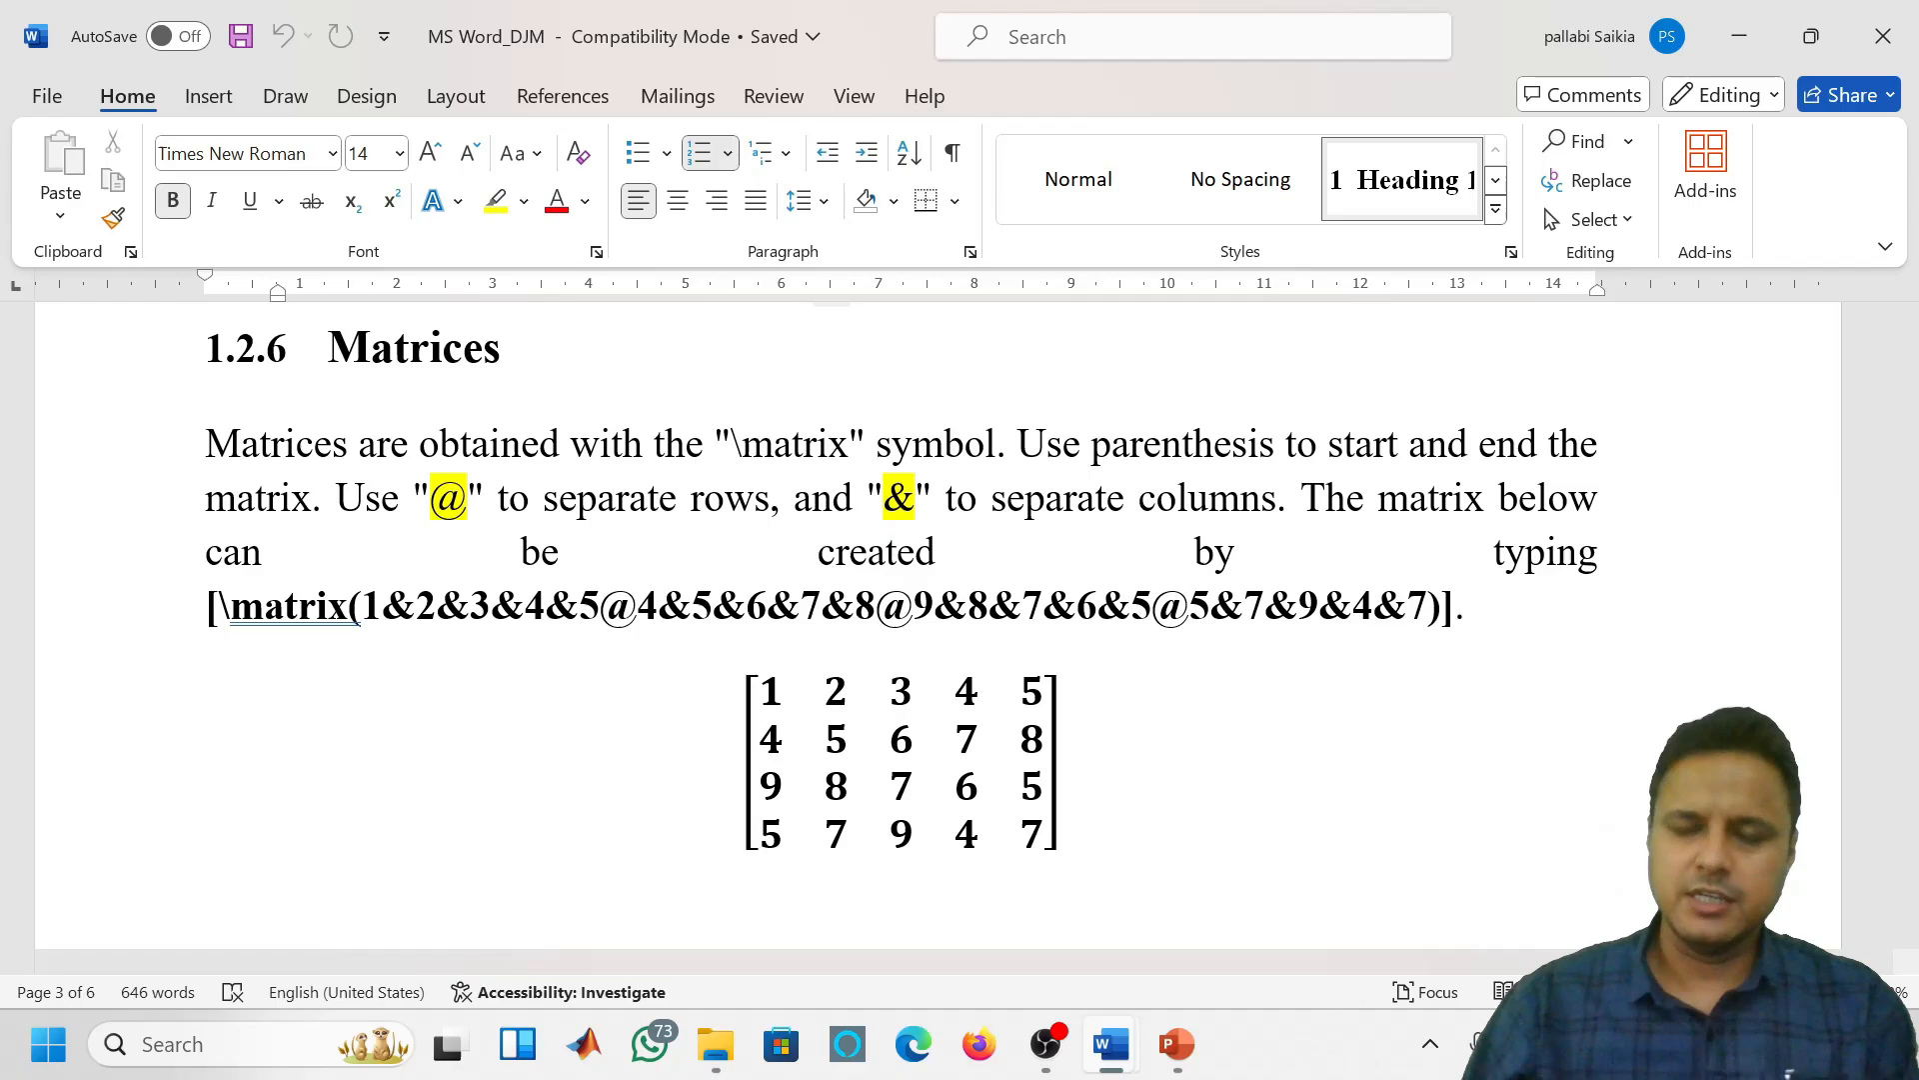
click(1466, 605)
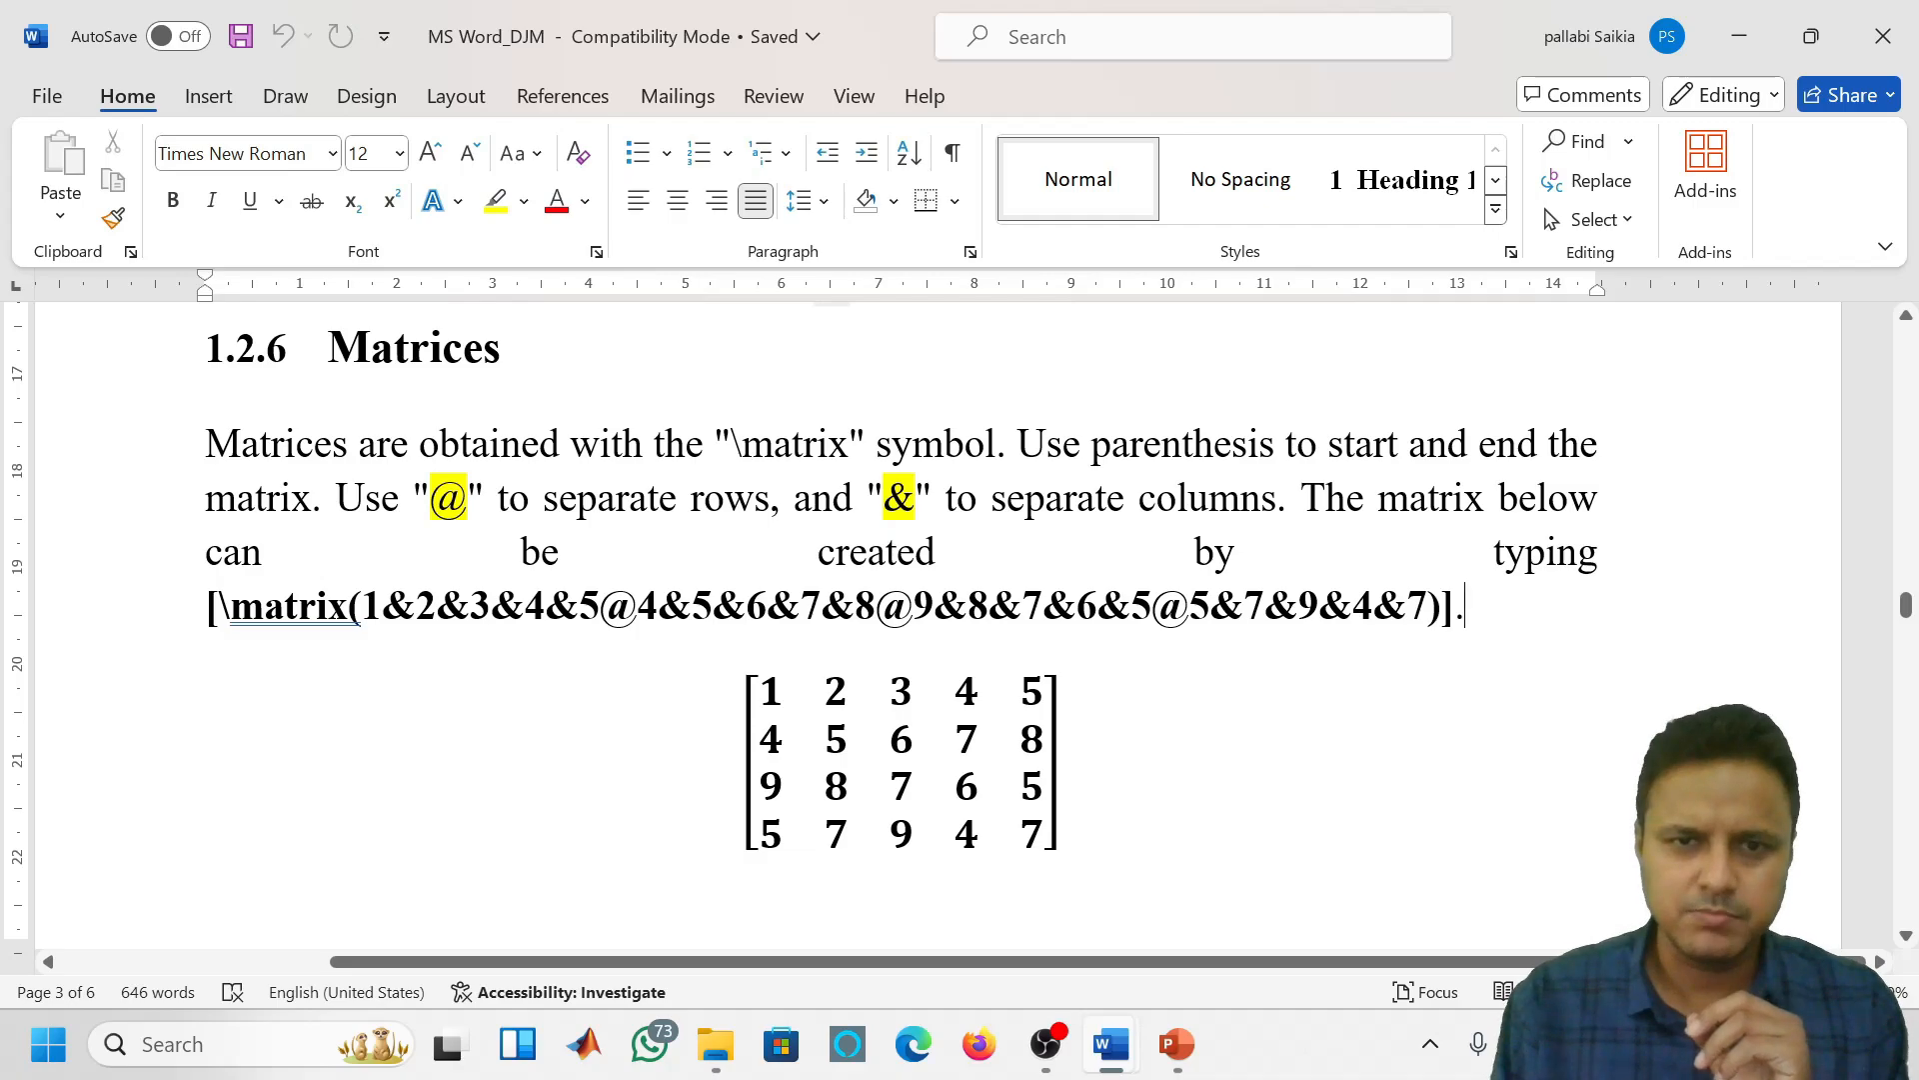
key(Return)
key(alt+equal)
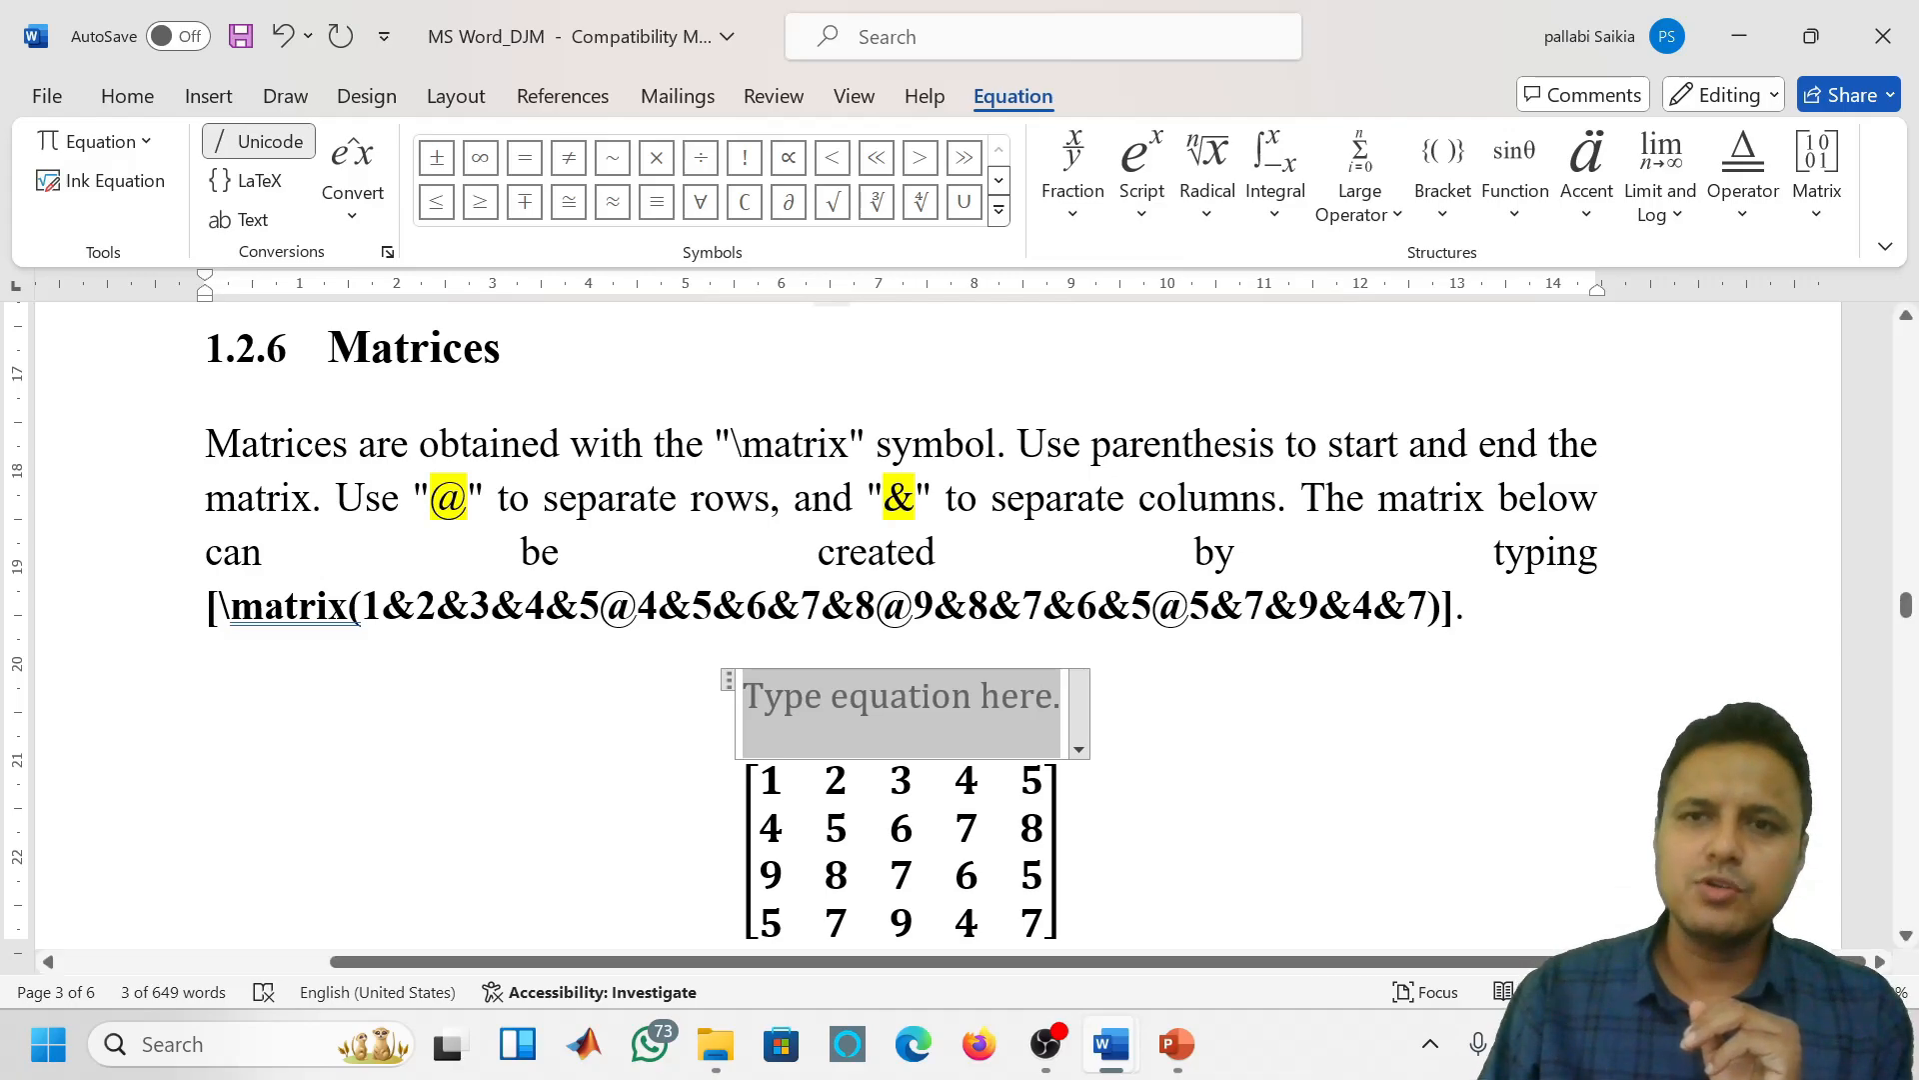
Add round brackets to the equation and place an empty 3×3 matrix inside them
click(1444, 229)
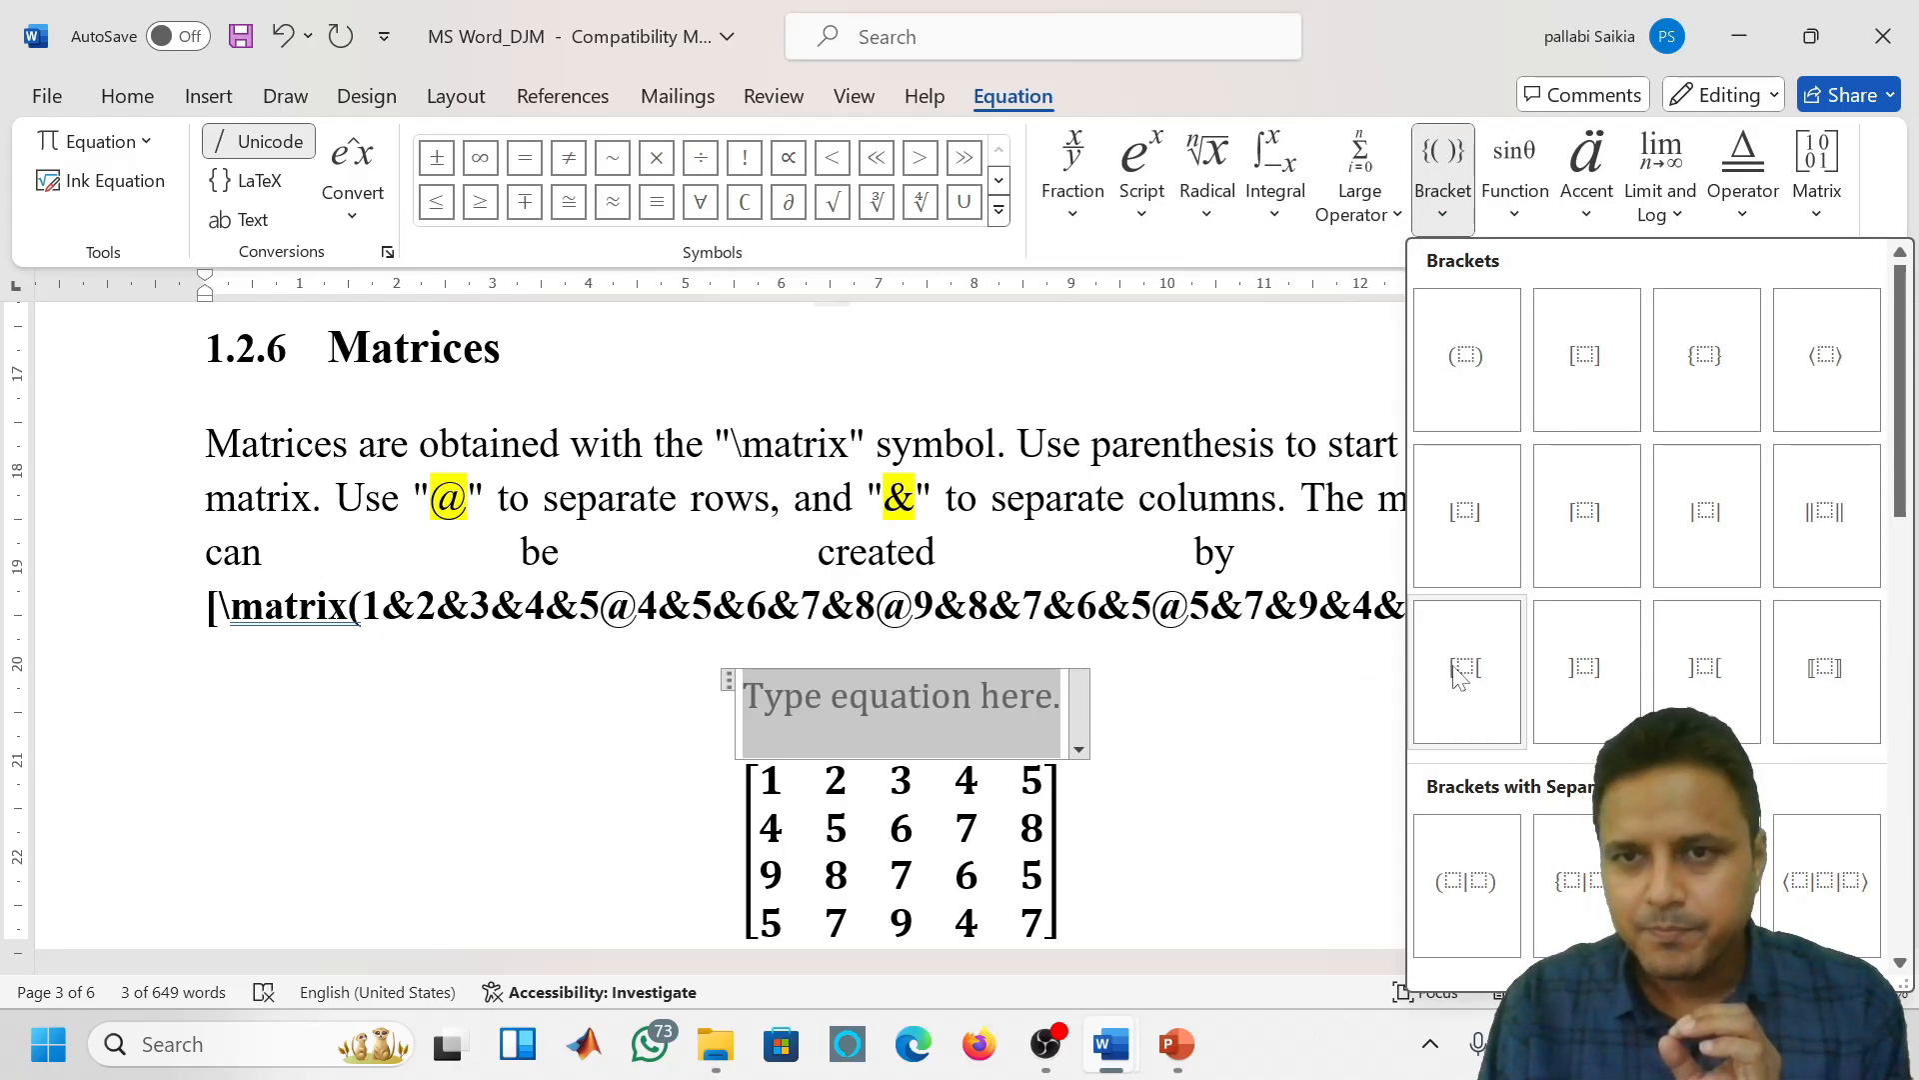
click(1466, 368)
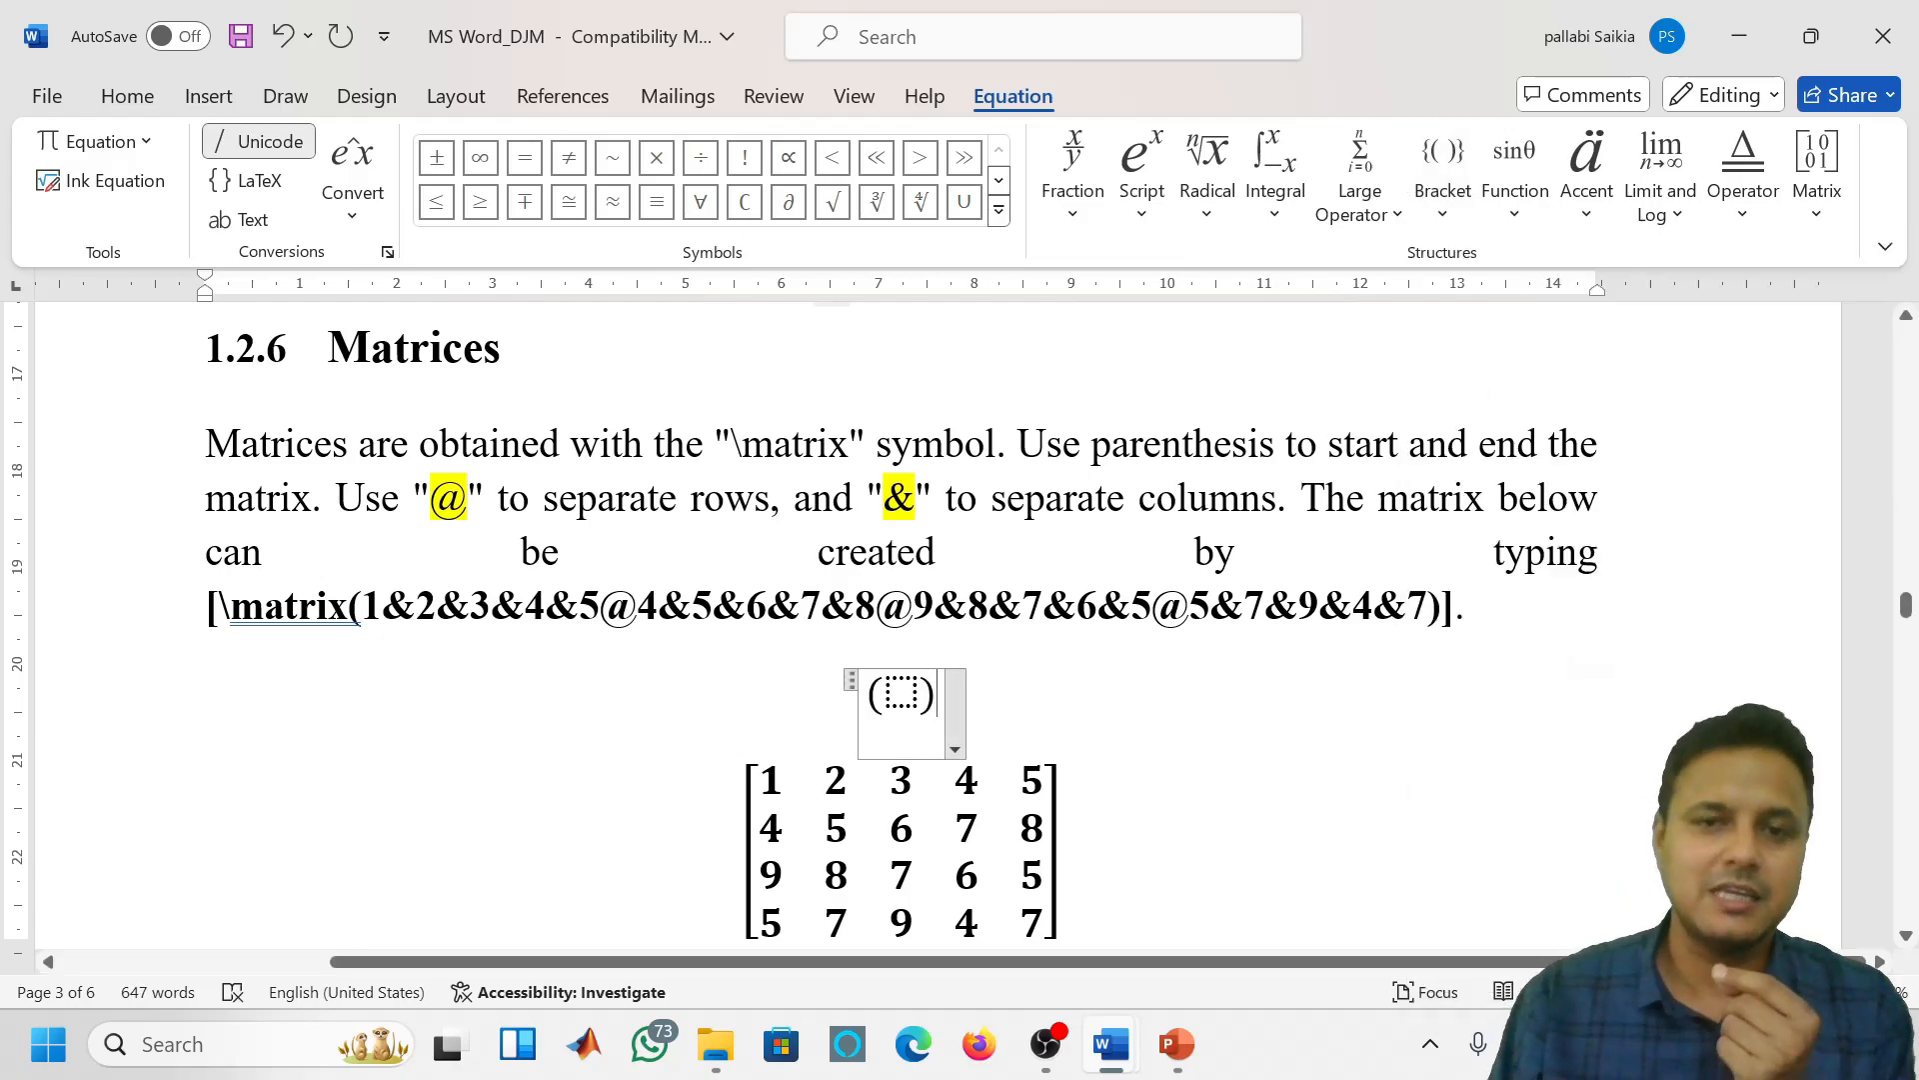
key(Left)
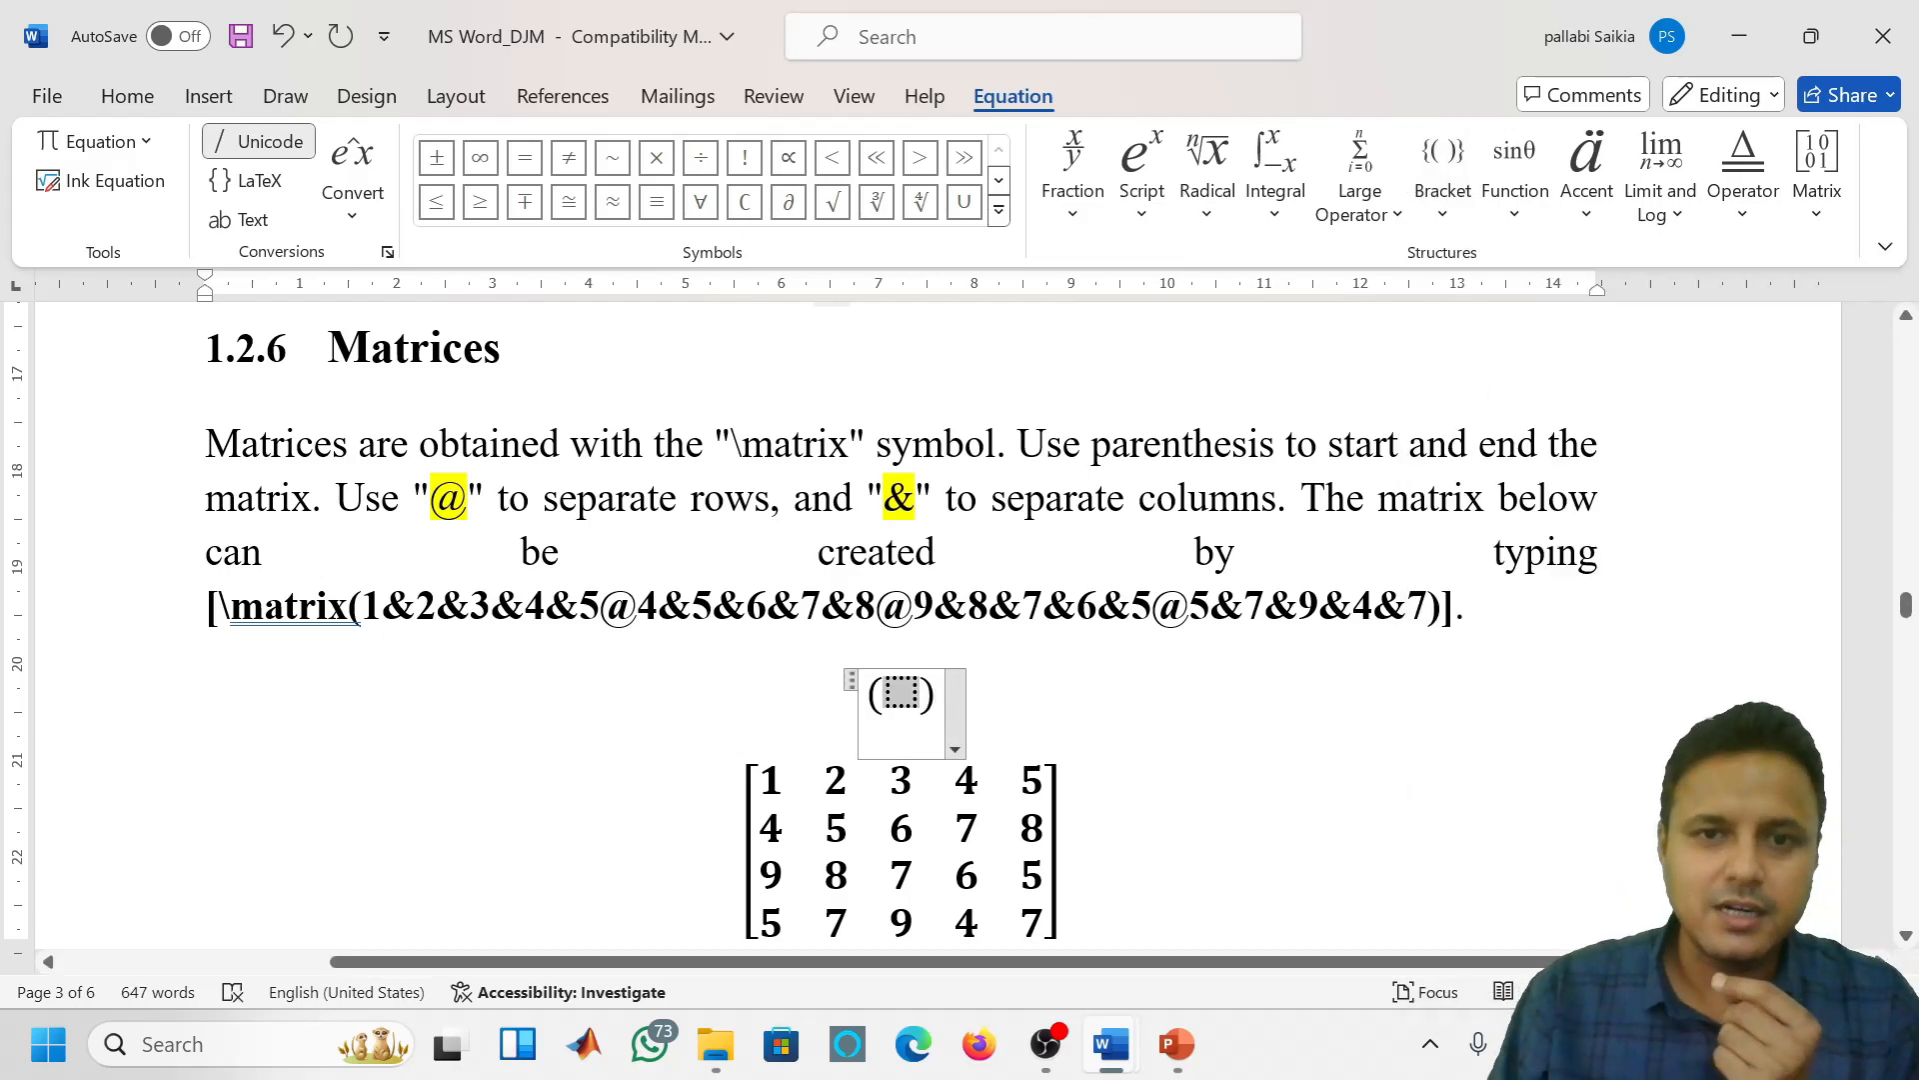
click(1813, 212)
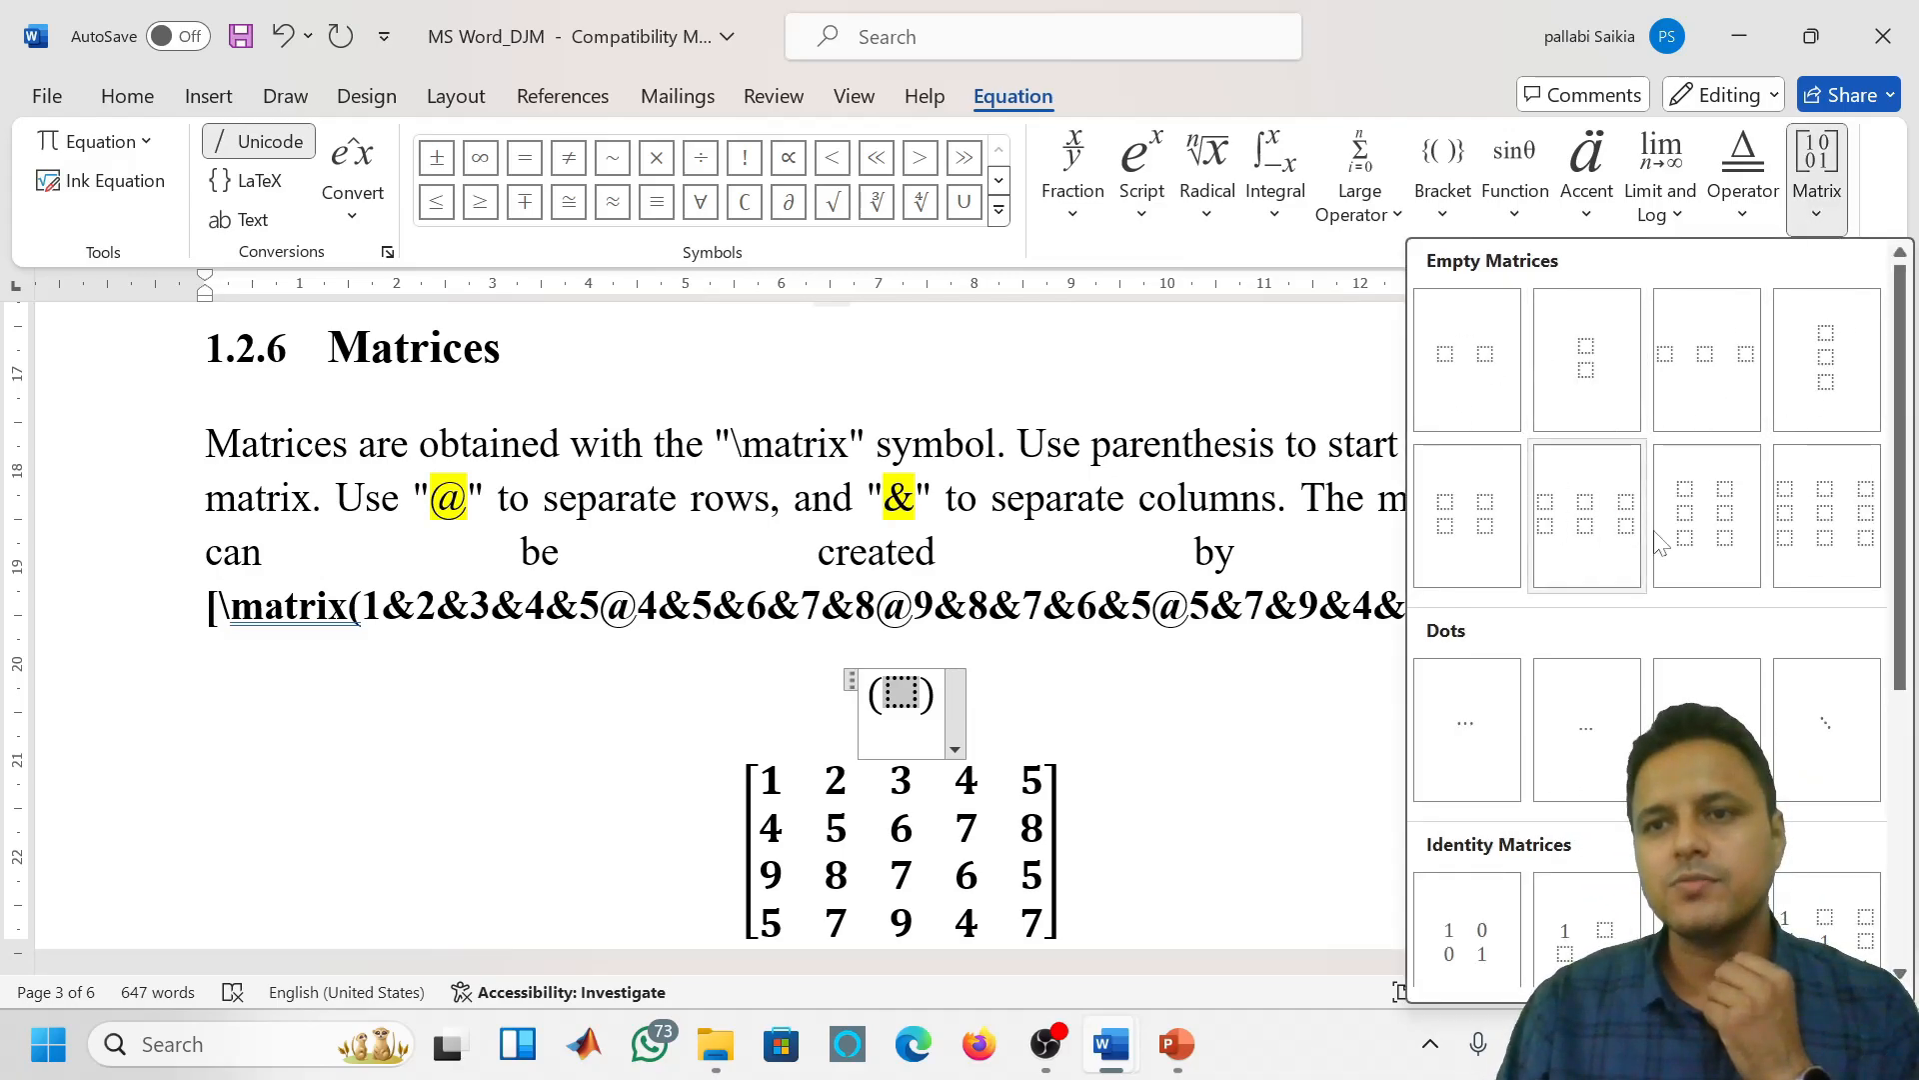
click(1845, 540)
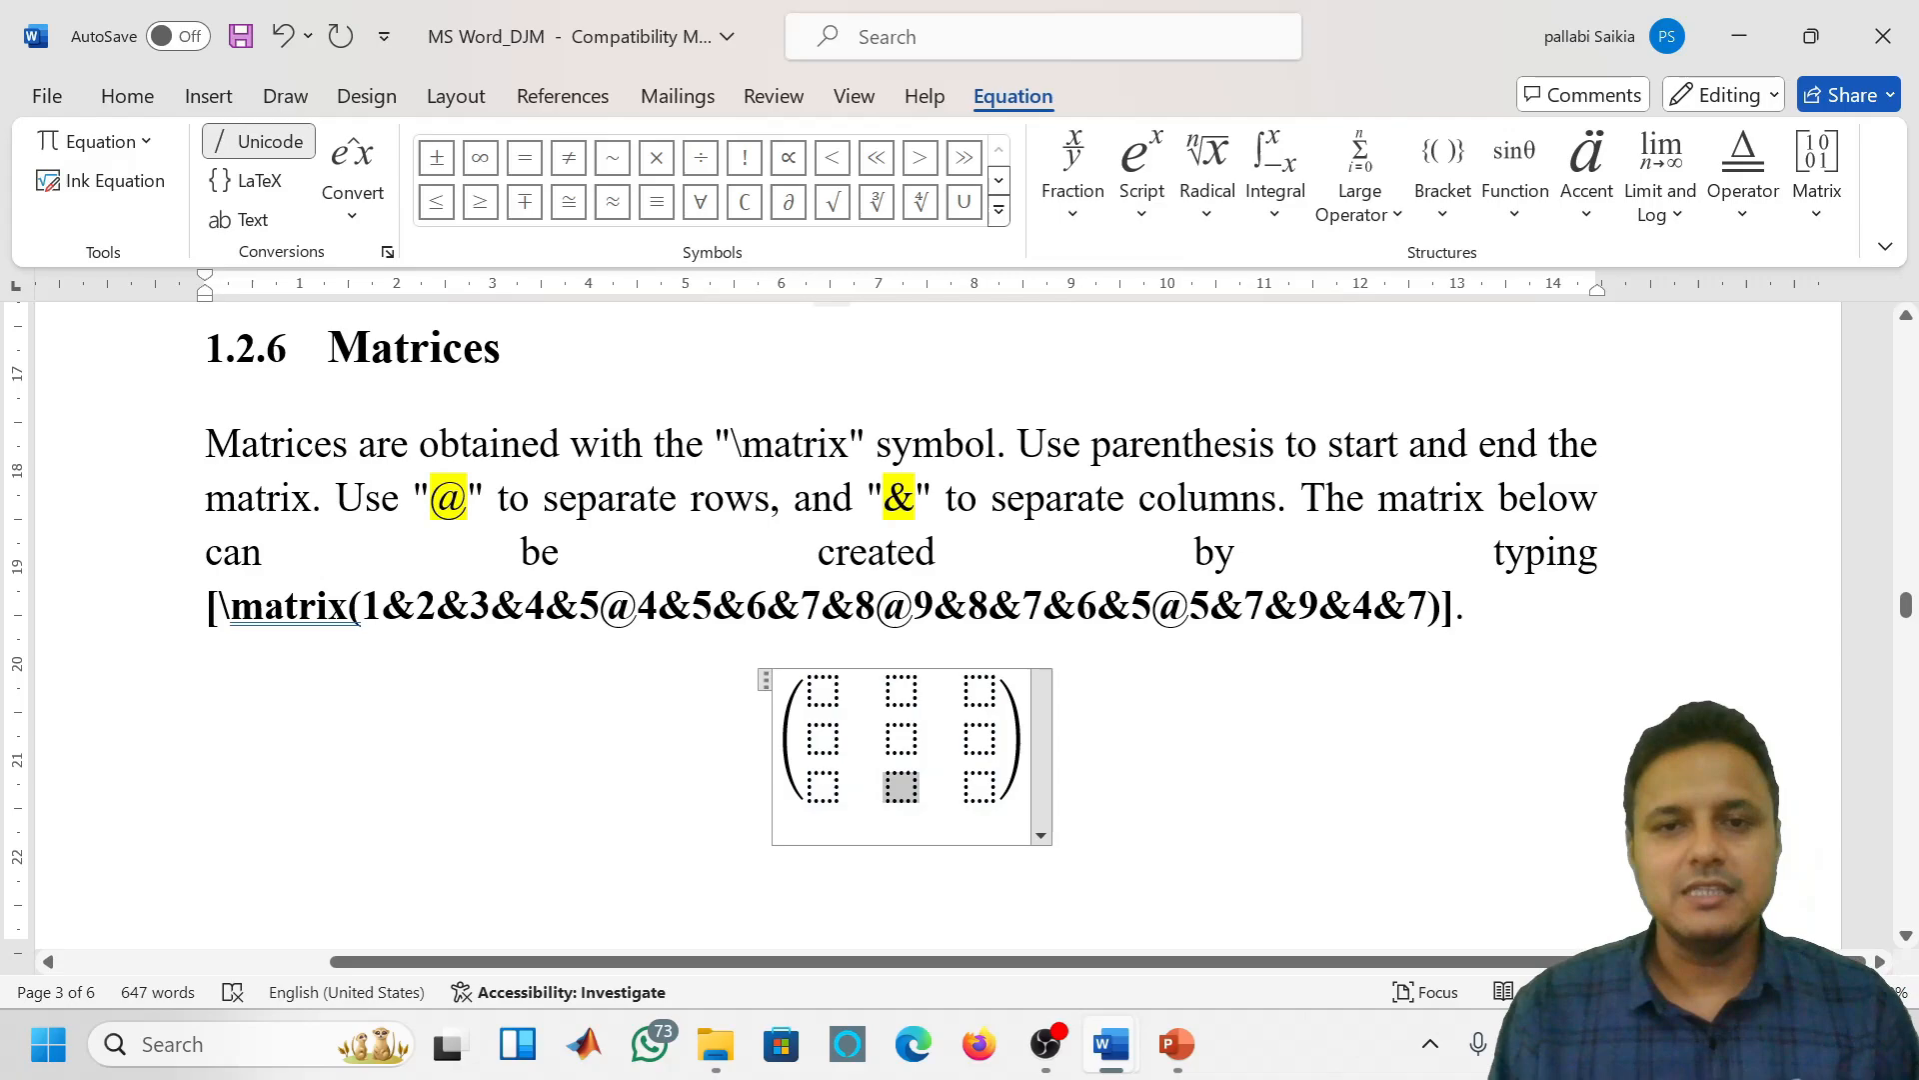
Fill the first row of the 3×3 matrix with a, b and c
key(Left)
key(Left)
key(Left)
key(Left)
key(Left)
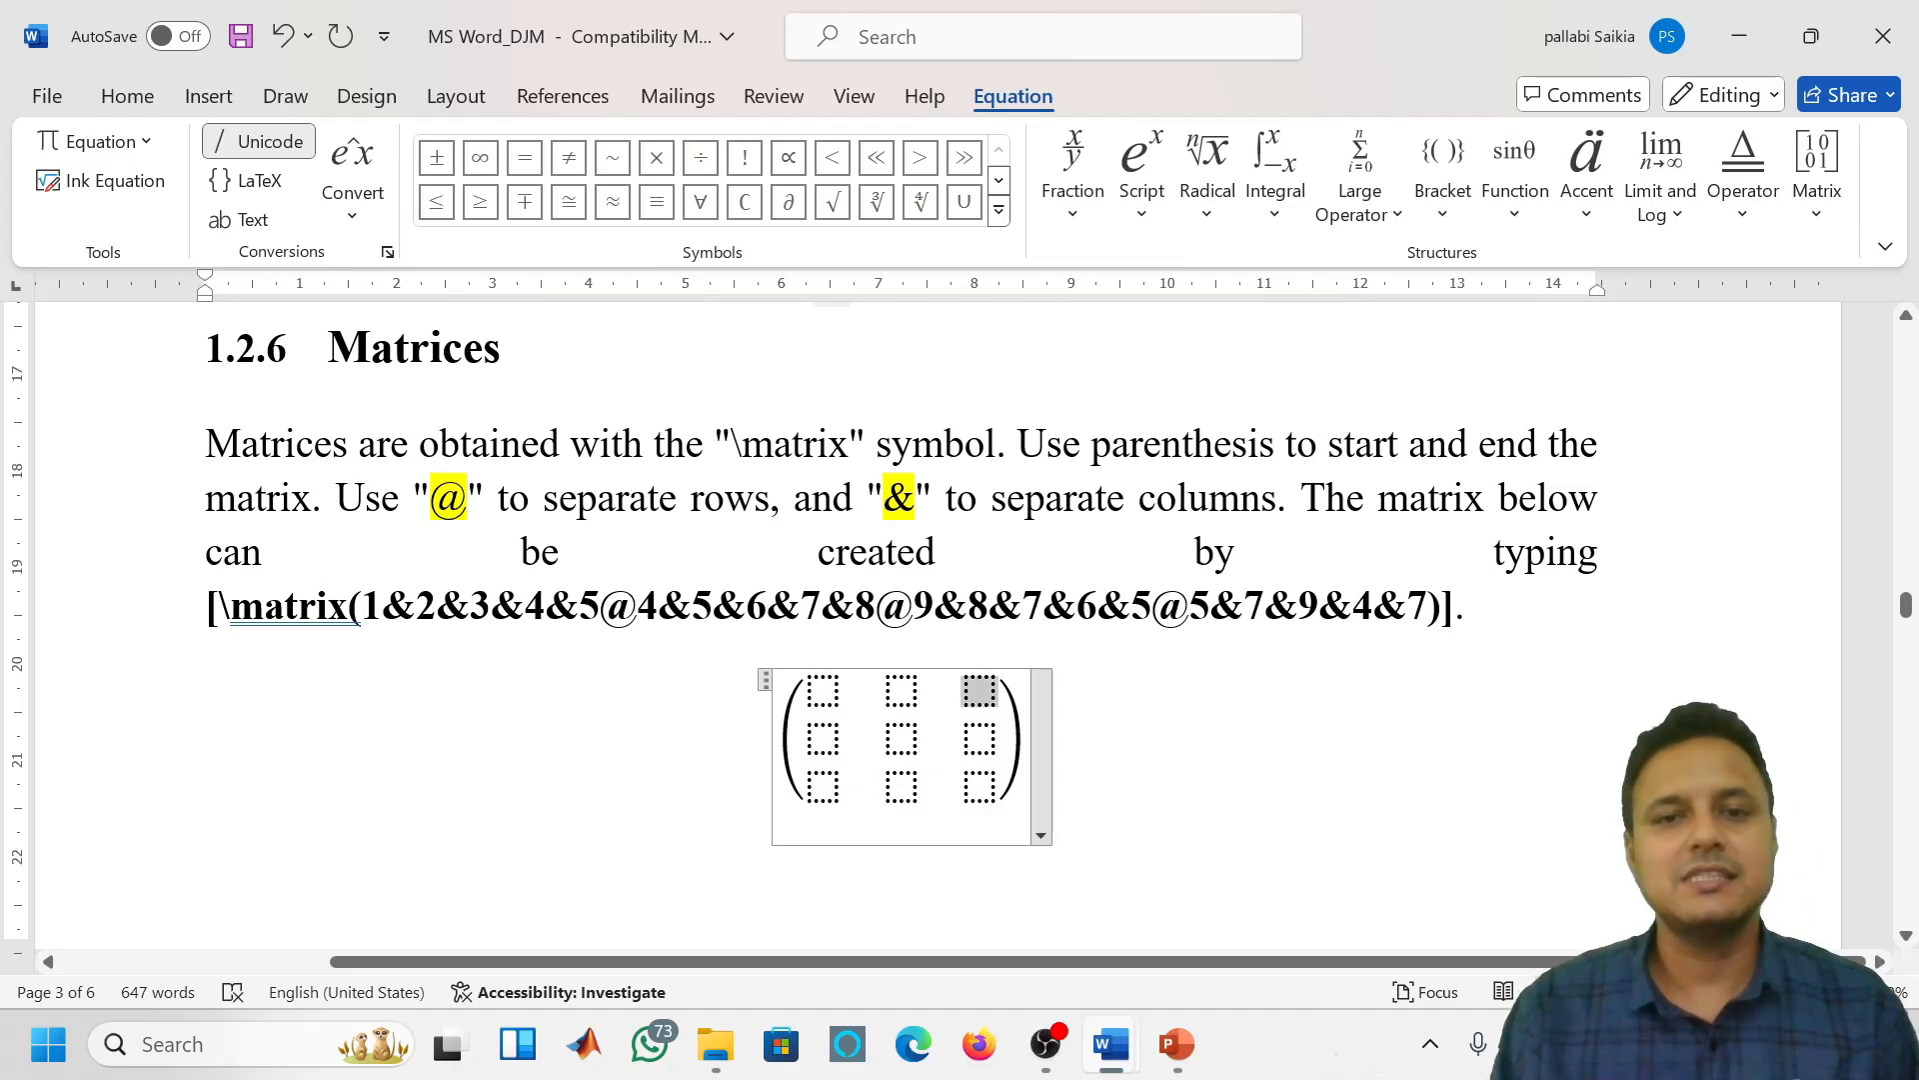
key(Left)
key(Left)
text(a)
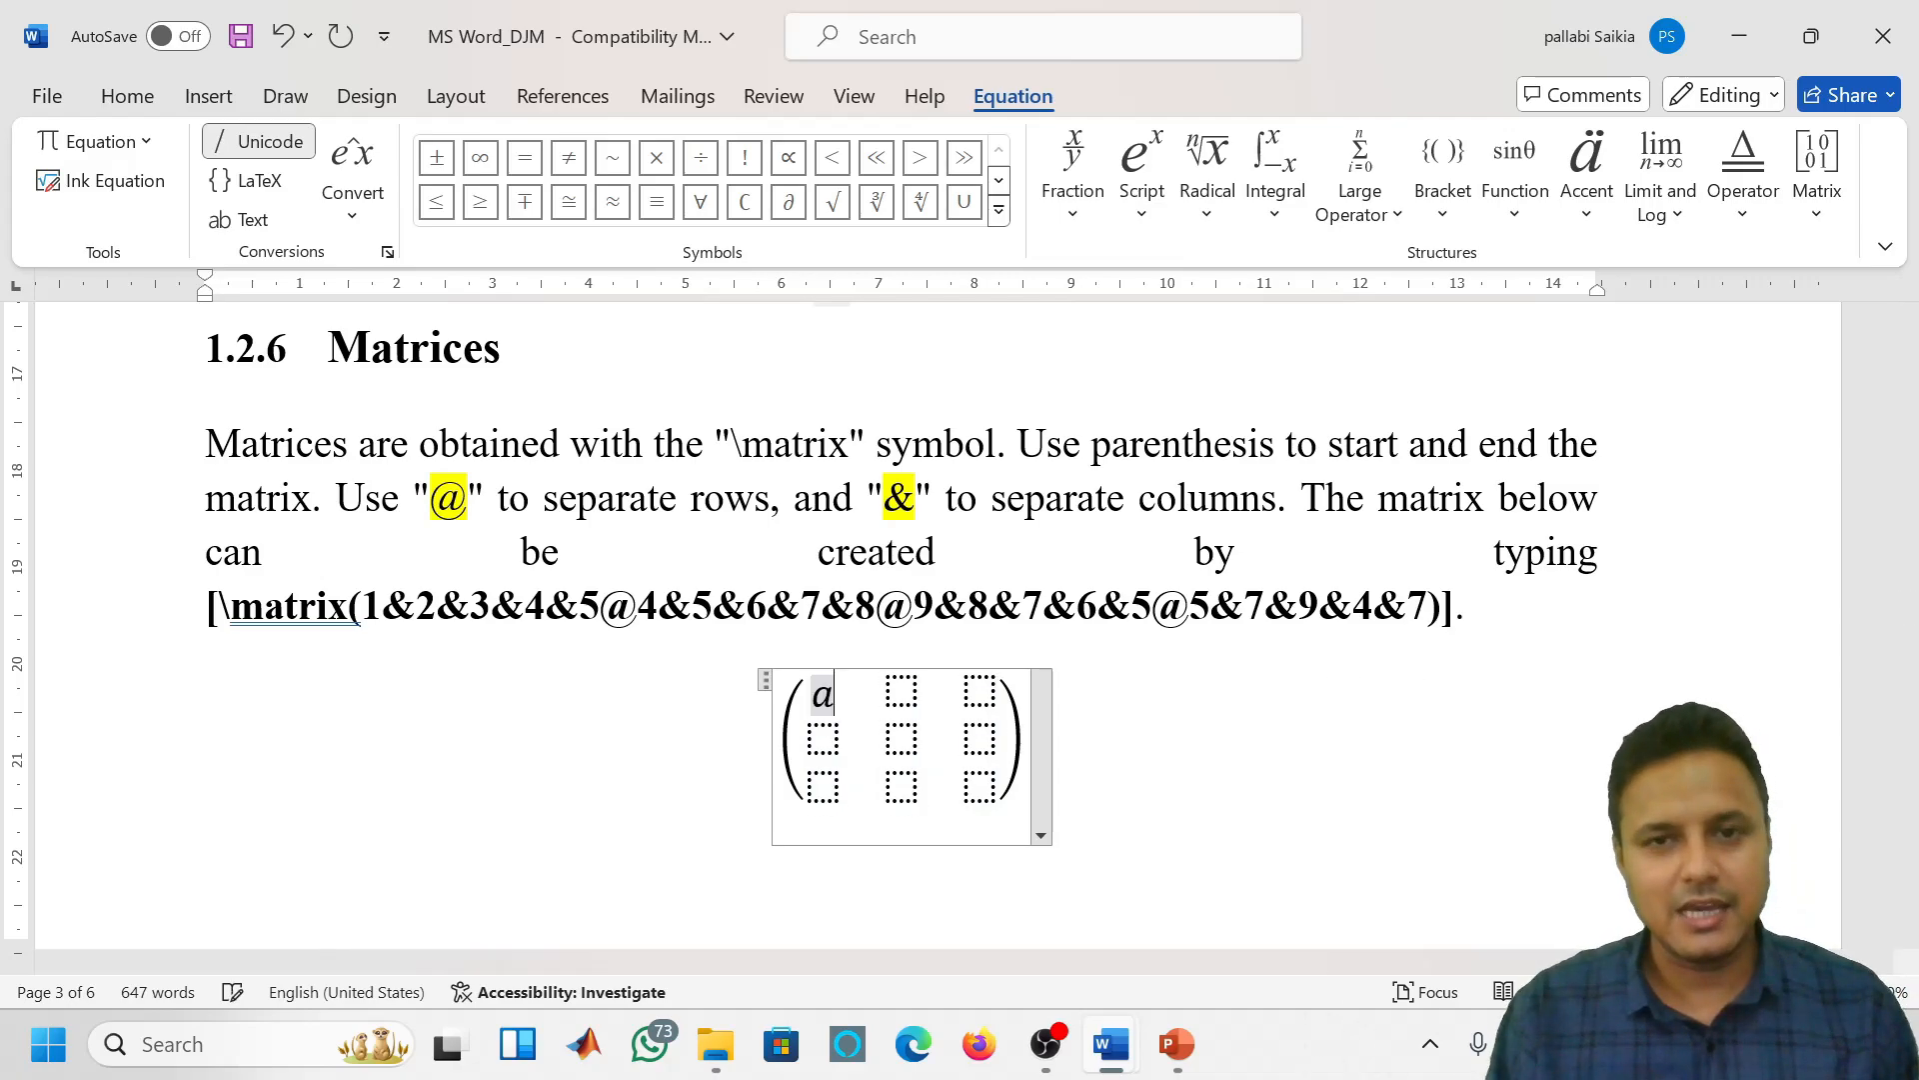
key(Right)
text(b)
key(Right)
text(c)
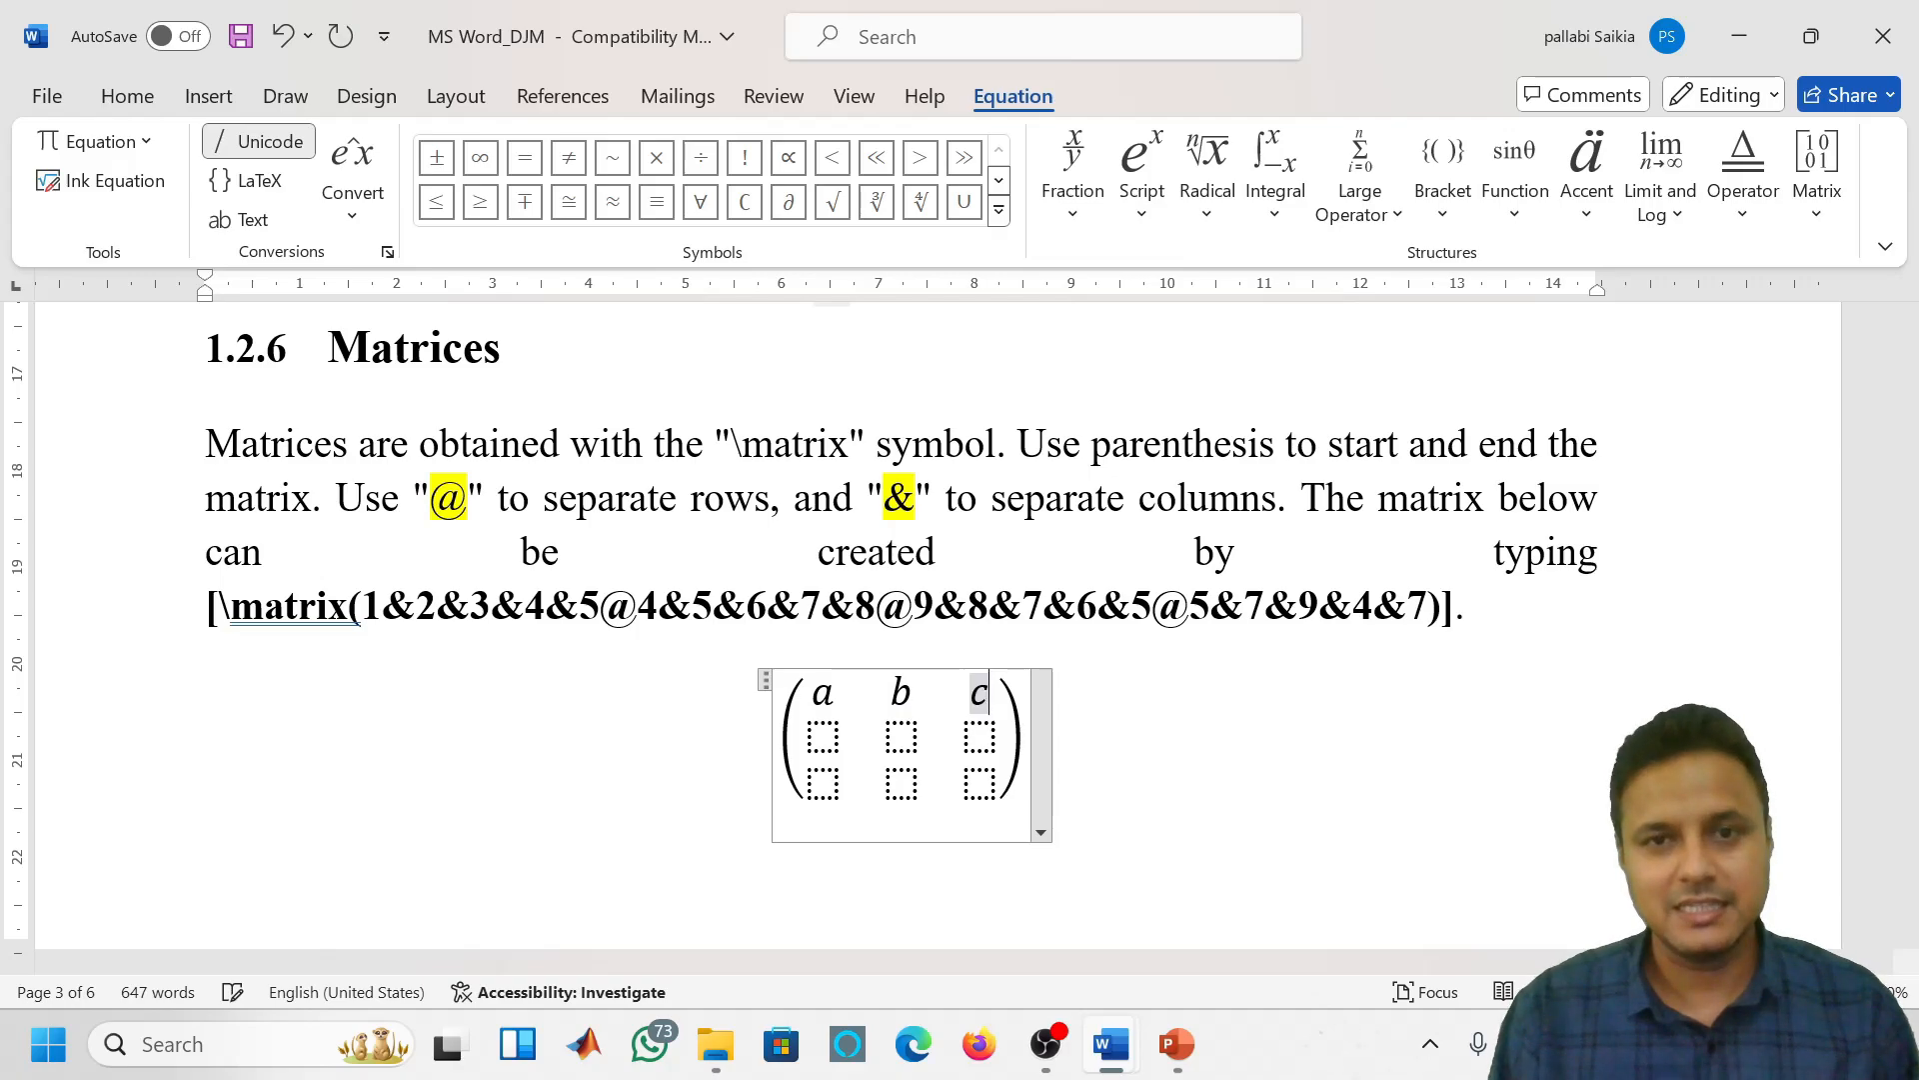
Fill the second row of the matrix with d, 3 and 4
key(Right)
text(d)
key(Right)
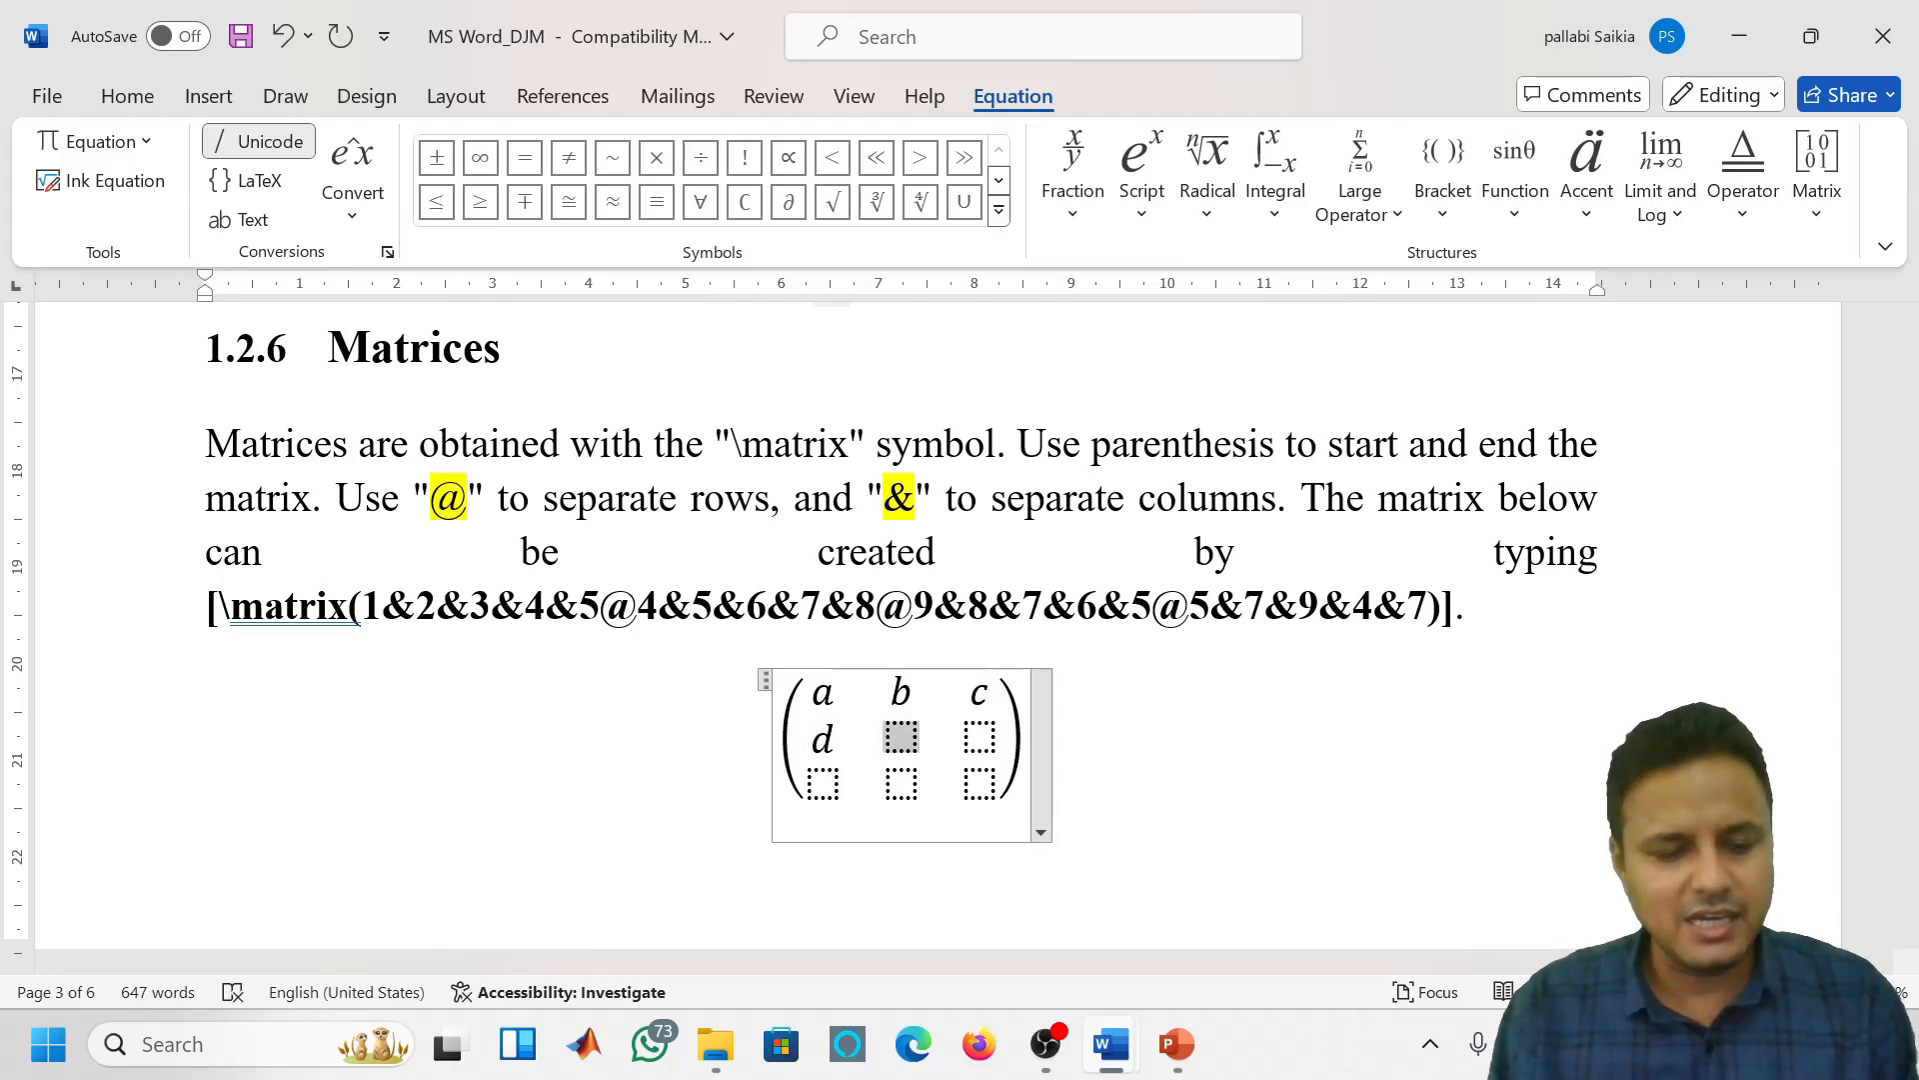
text(3)
key(Right)
text(4)
Fill the third row of the matrix with 5, 6 and 7, and leave the equation
key(Right)
text(5)
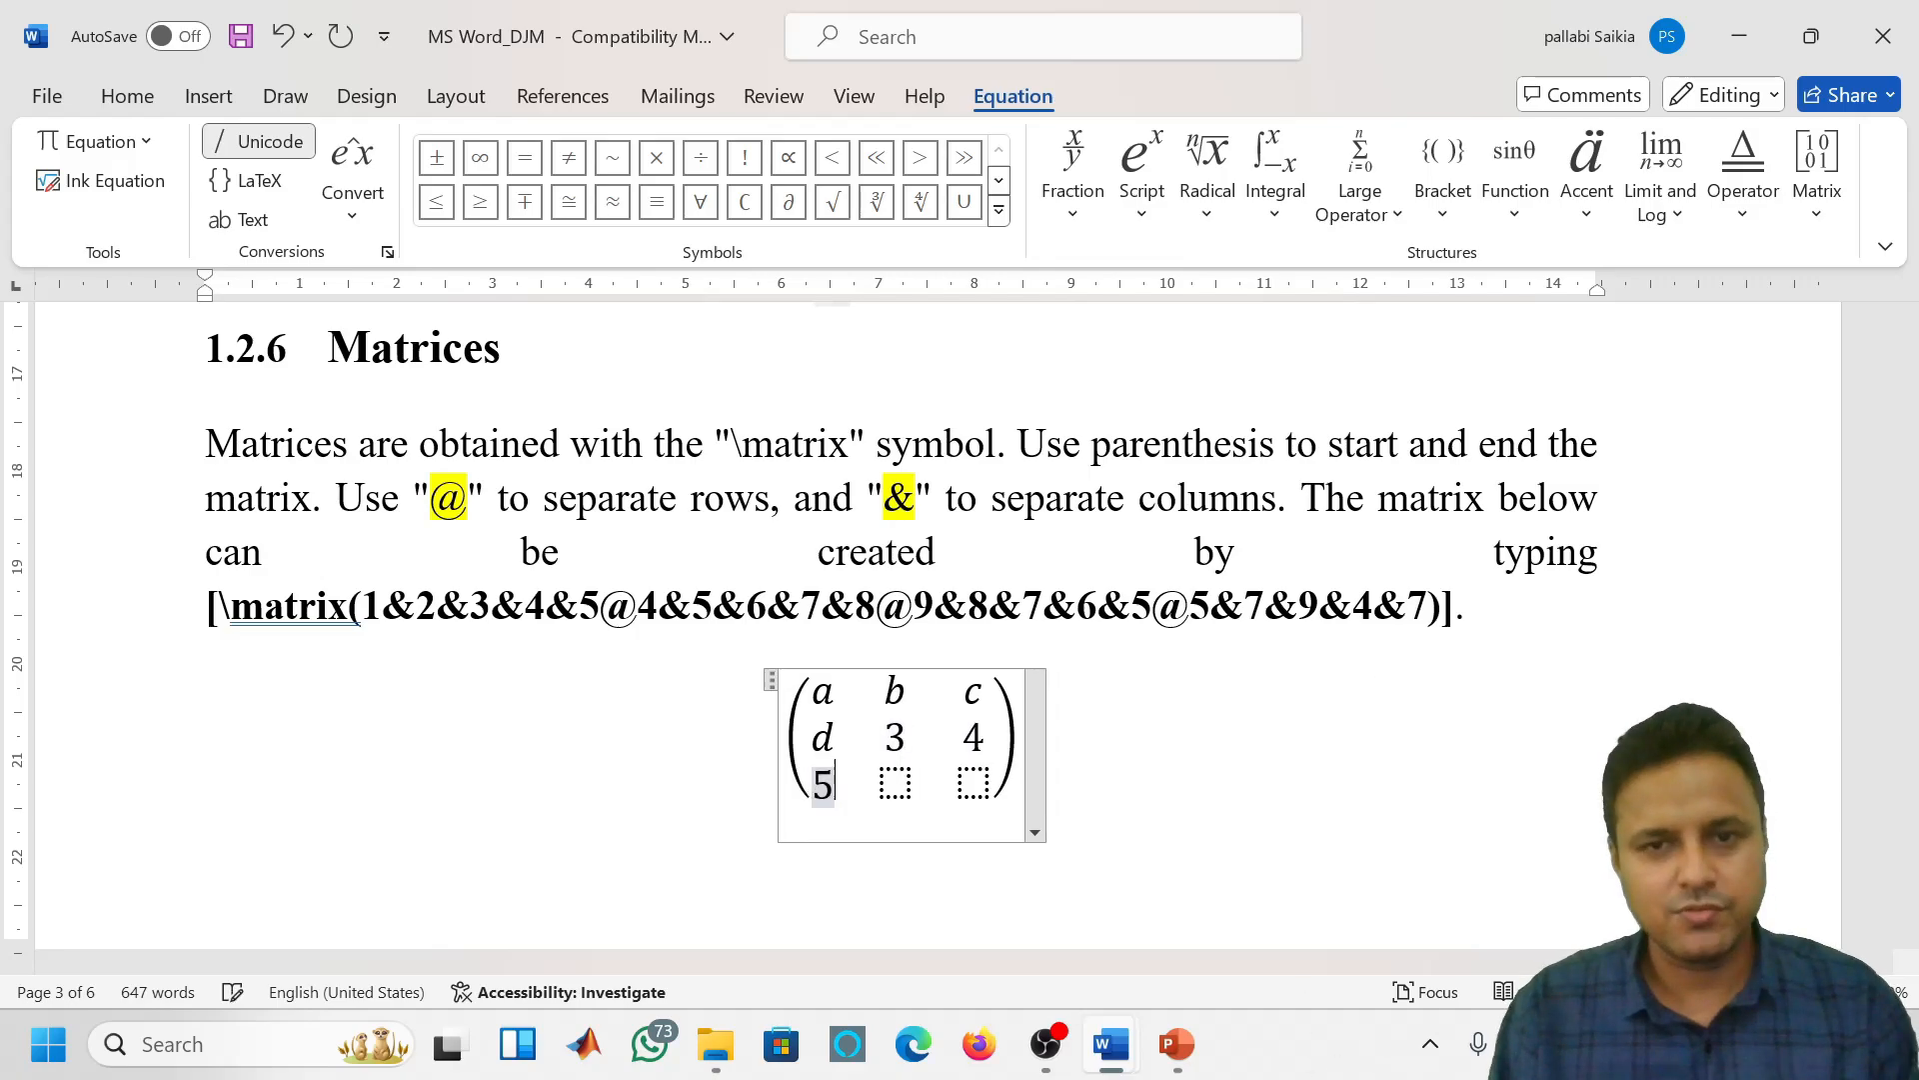
key(Right)
text(6)
key(Right)
text(7)
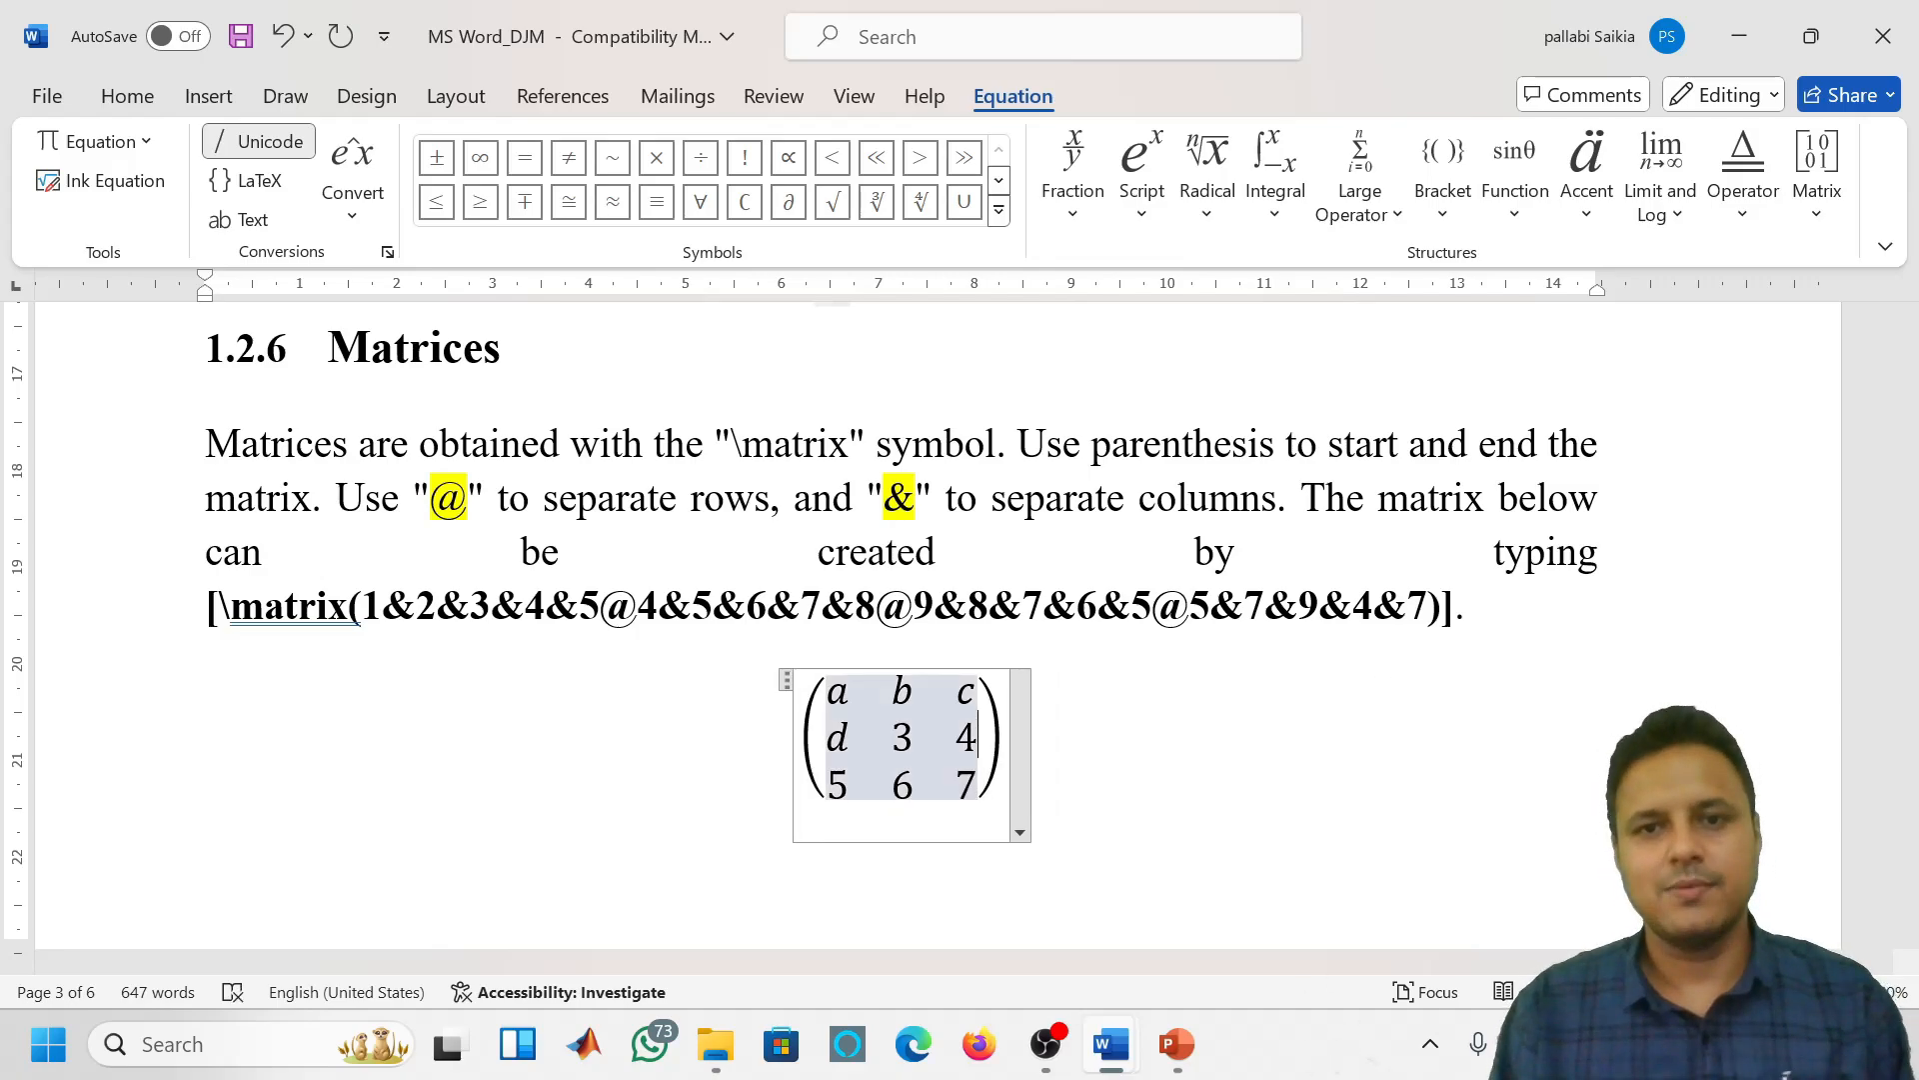
key(Right)
key(Right)
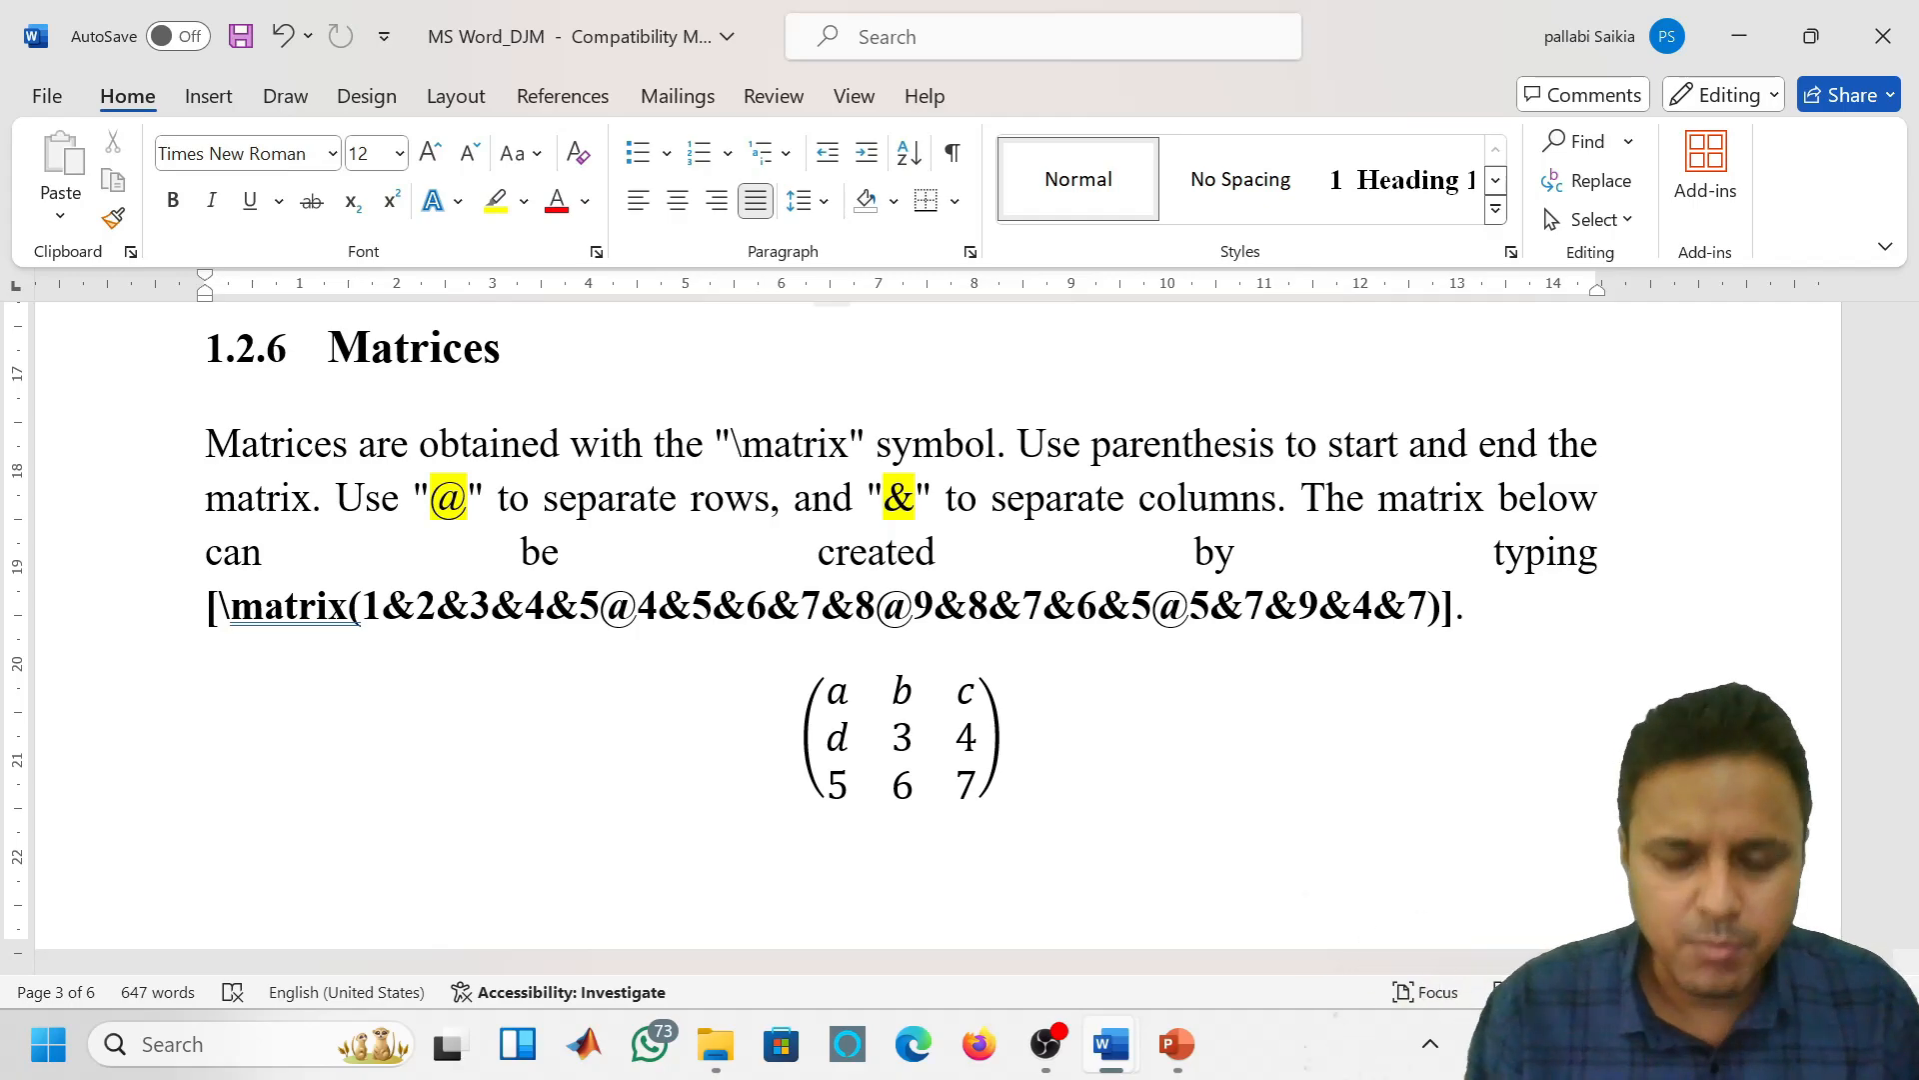
Insert another blank equation on a new line below the round-bracketed matrix
key(BackSpace)
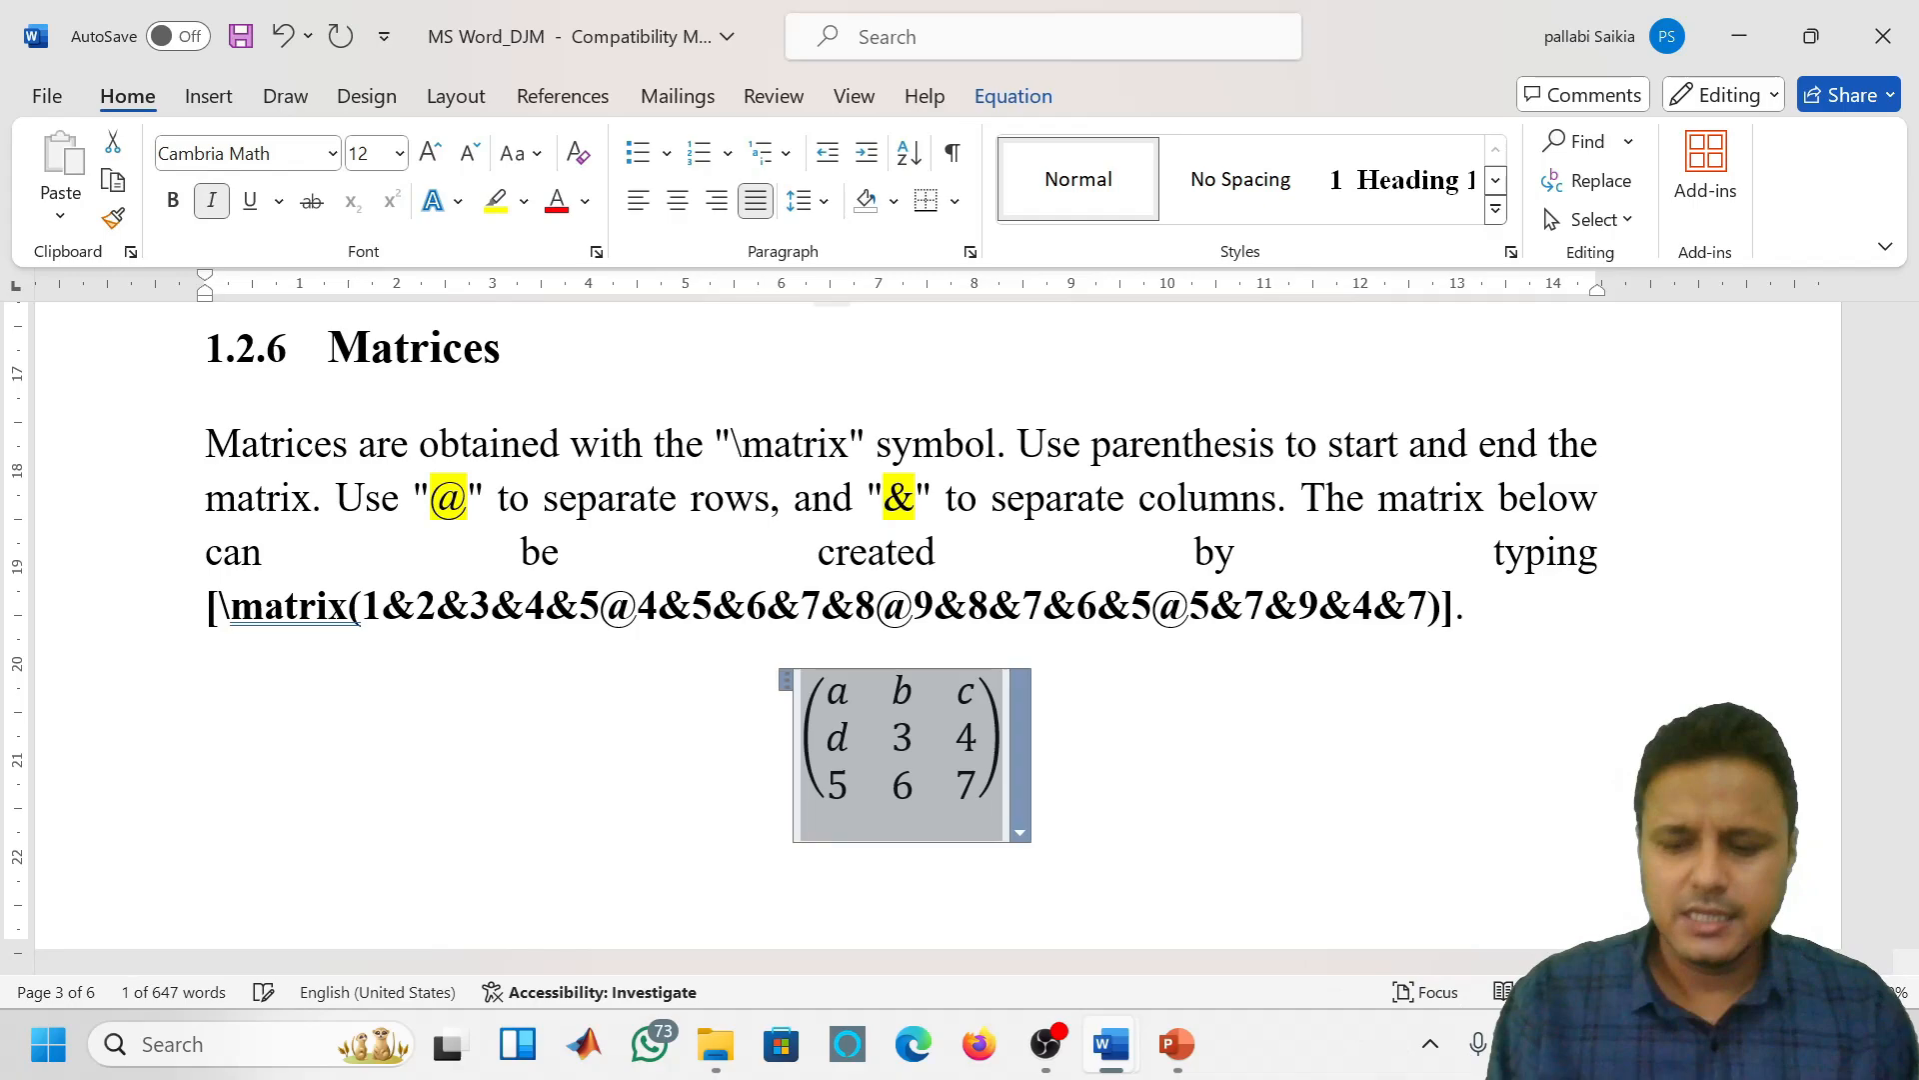
key(Right)
key(Right)
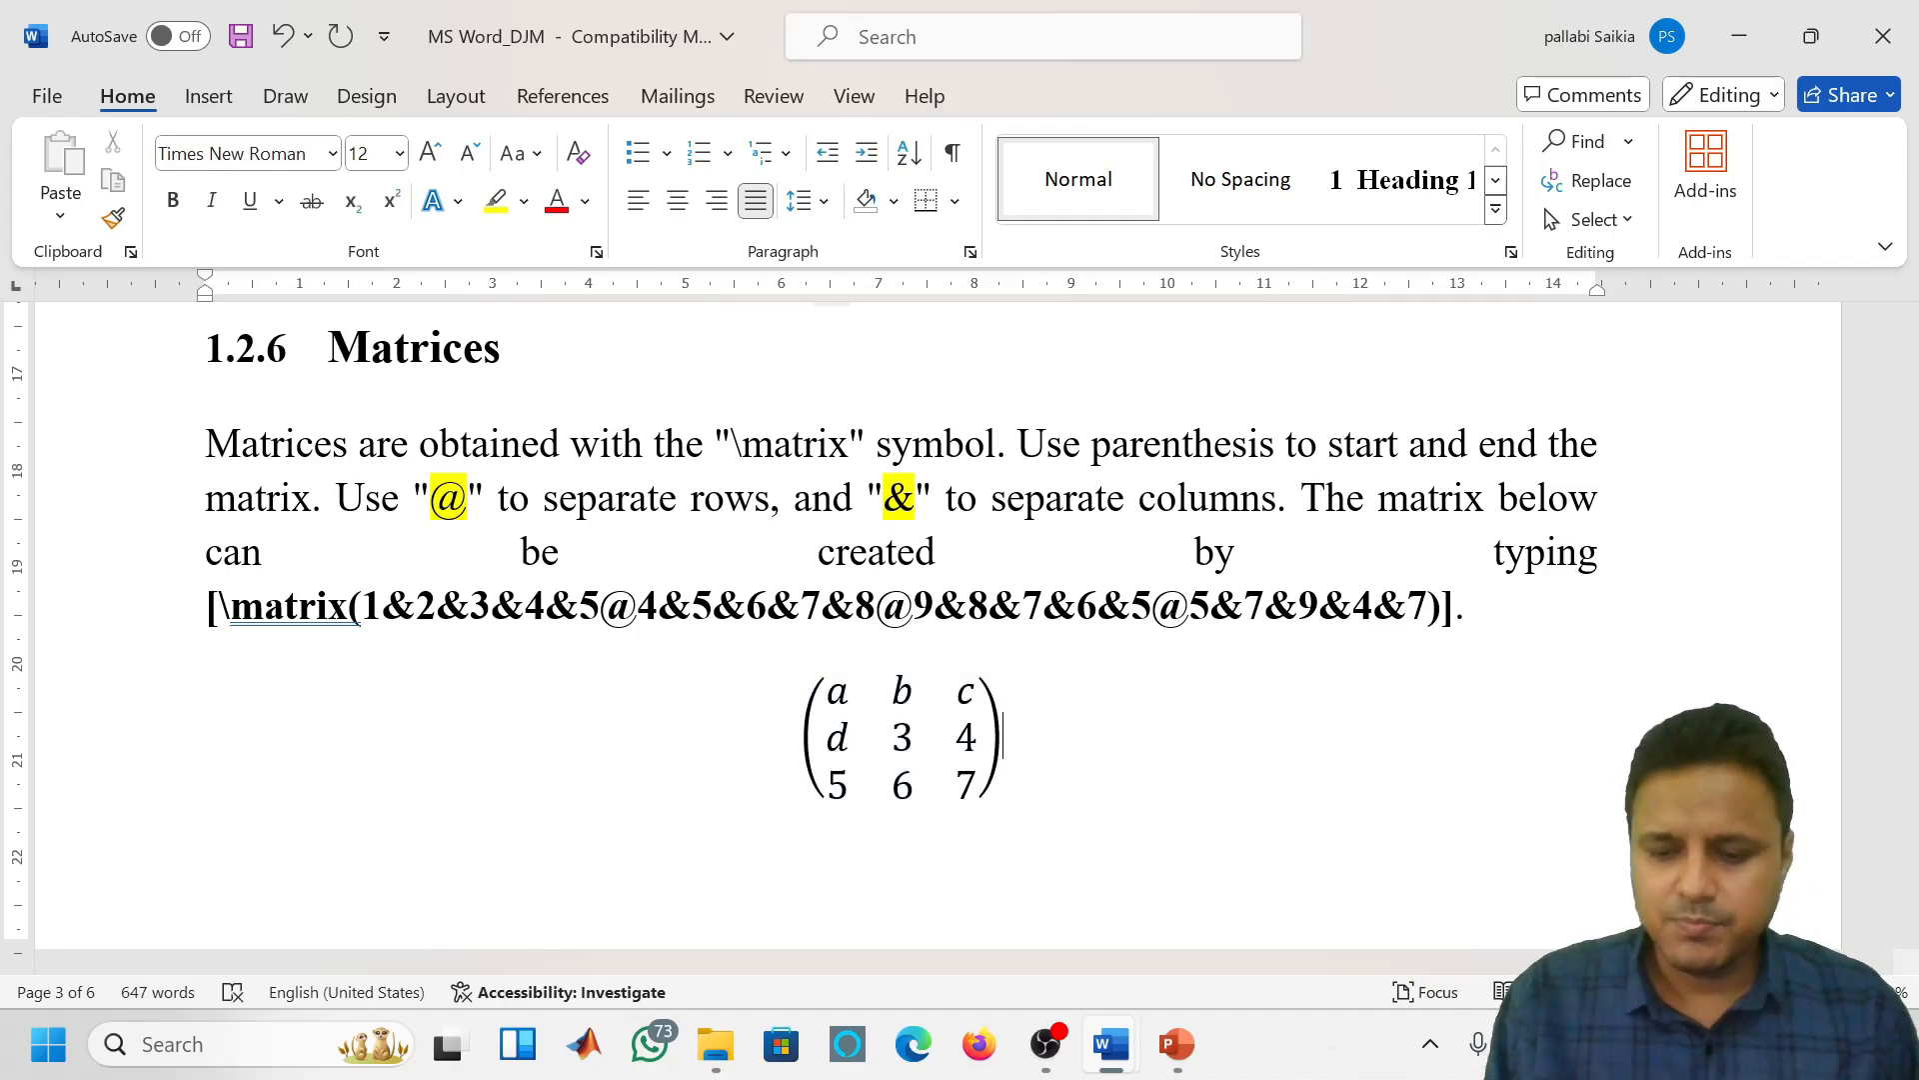
key(Return)
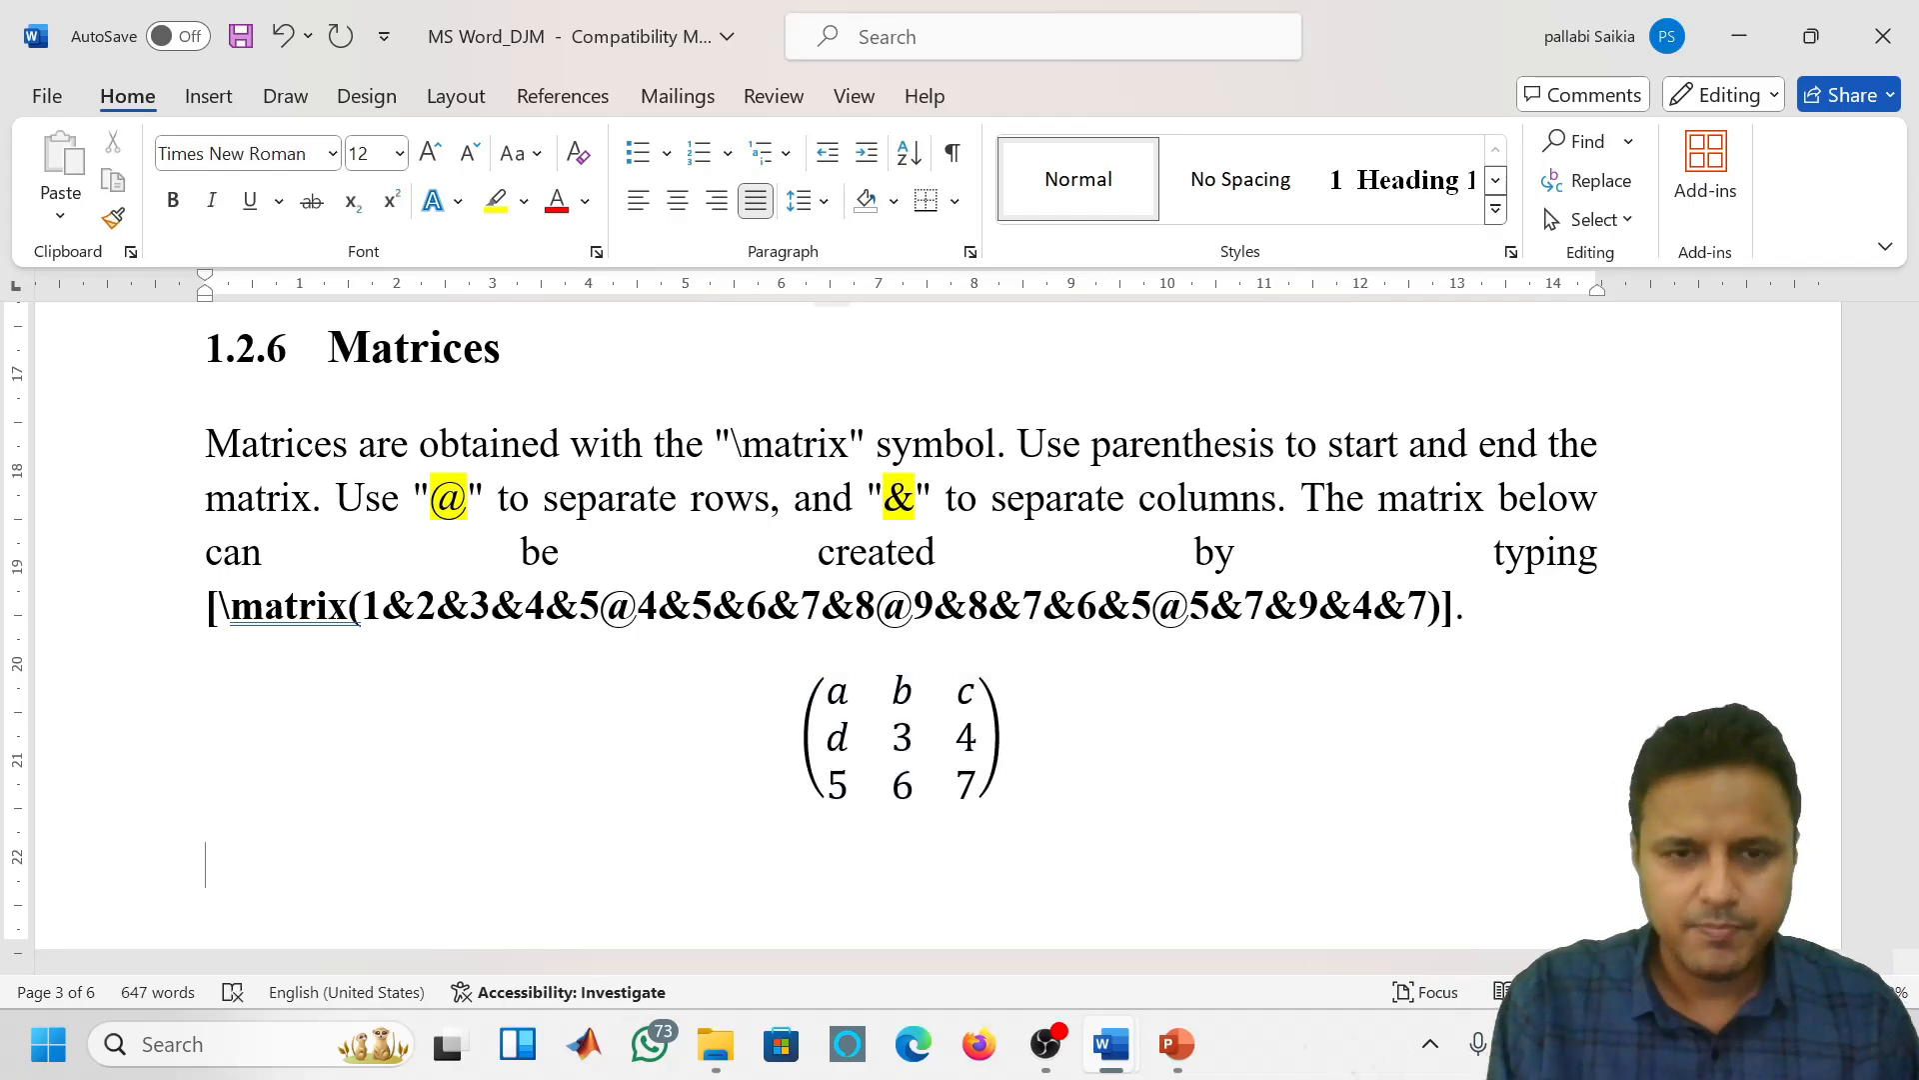
key(alt+equal)
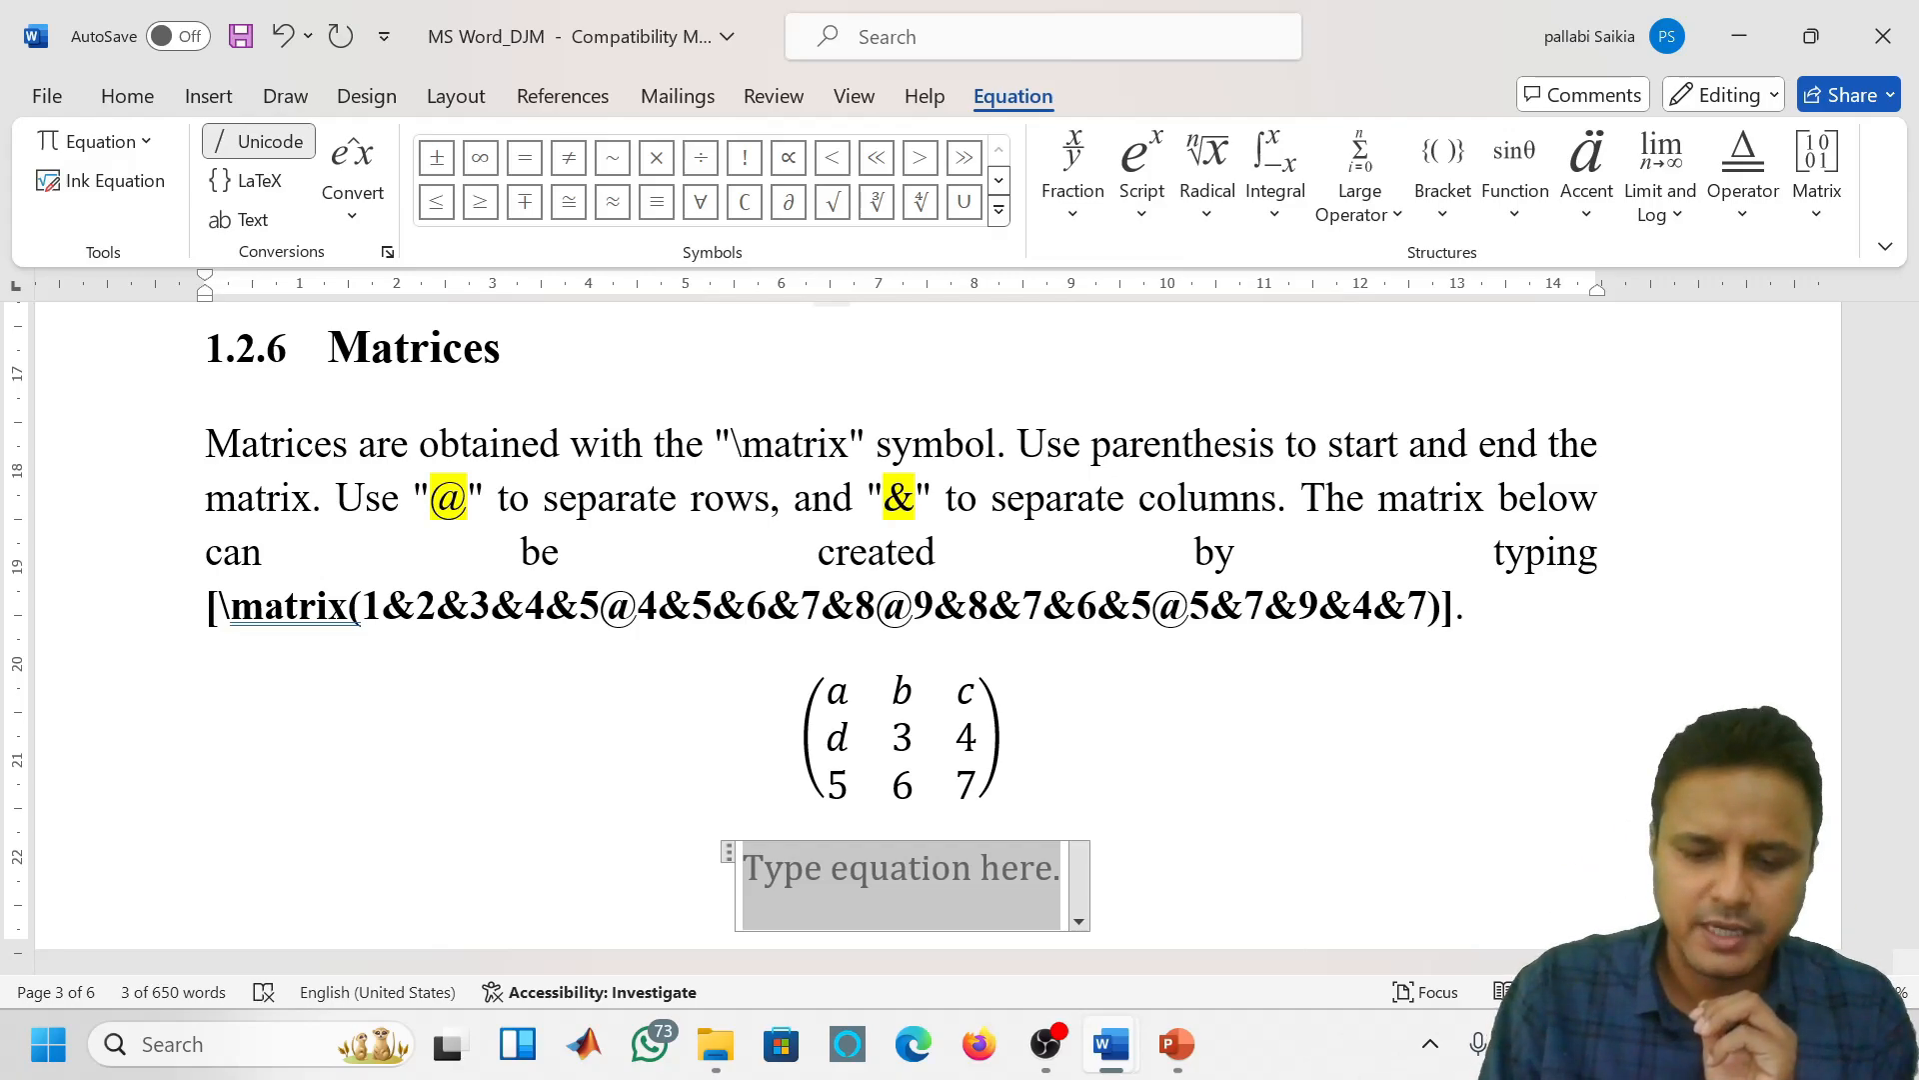
Enter a pair of square brackets in the new equation and start a matrix inside them with \matrix(
text([])
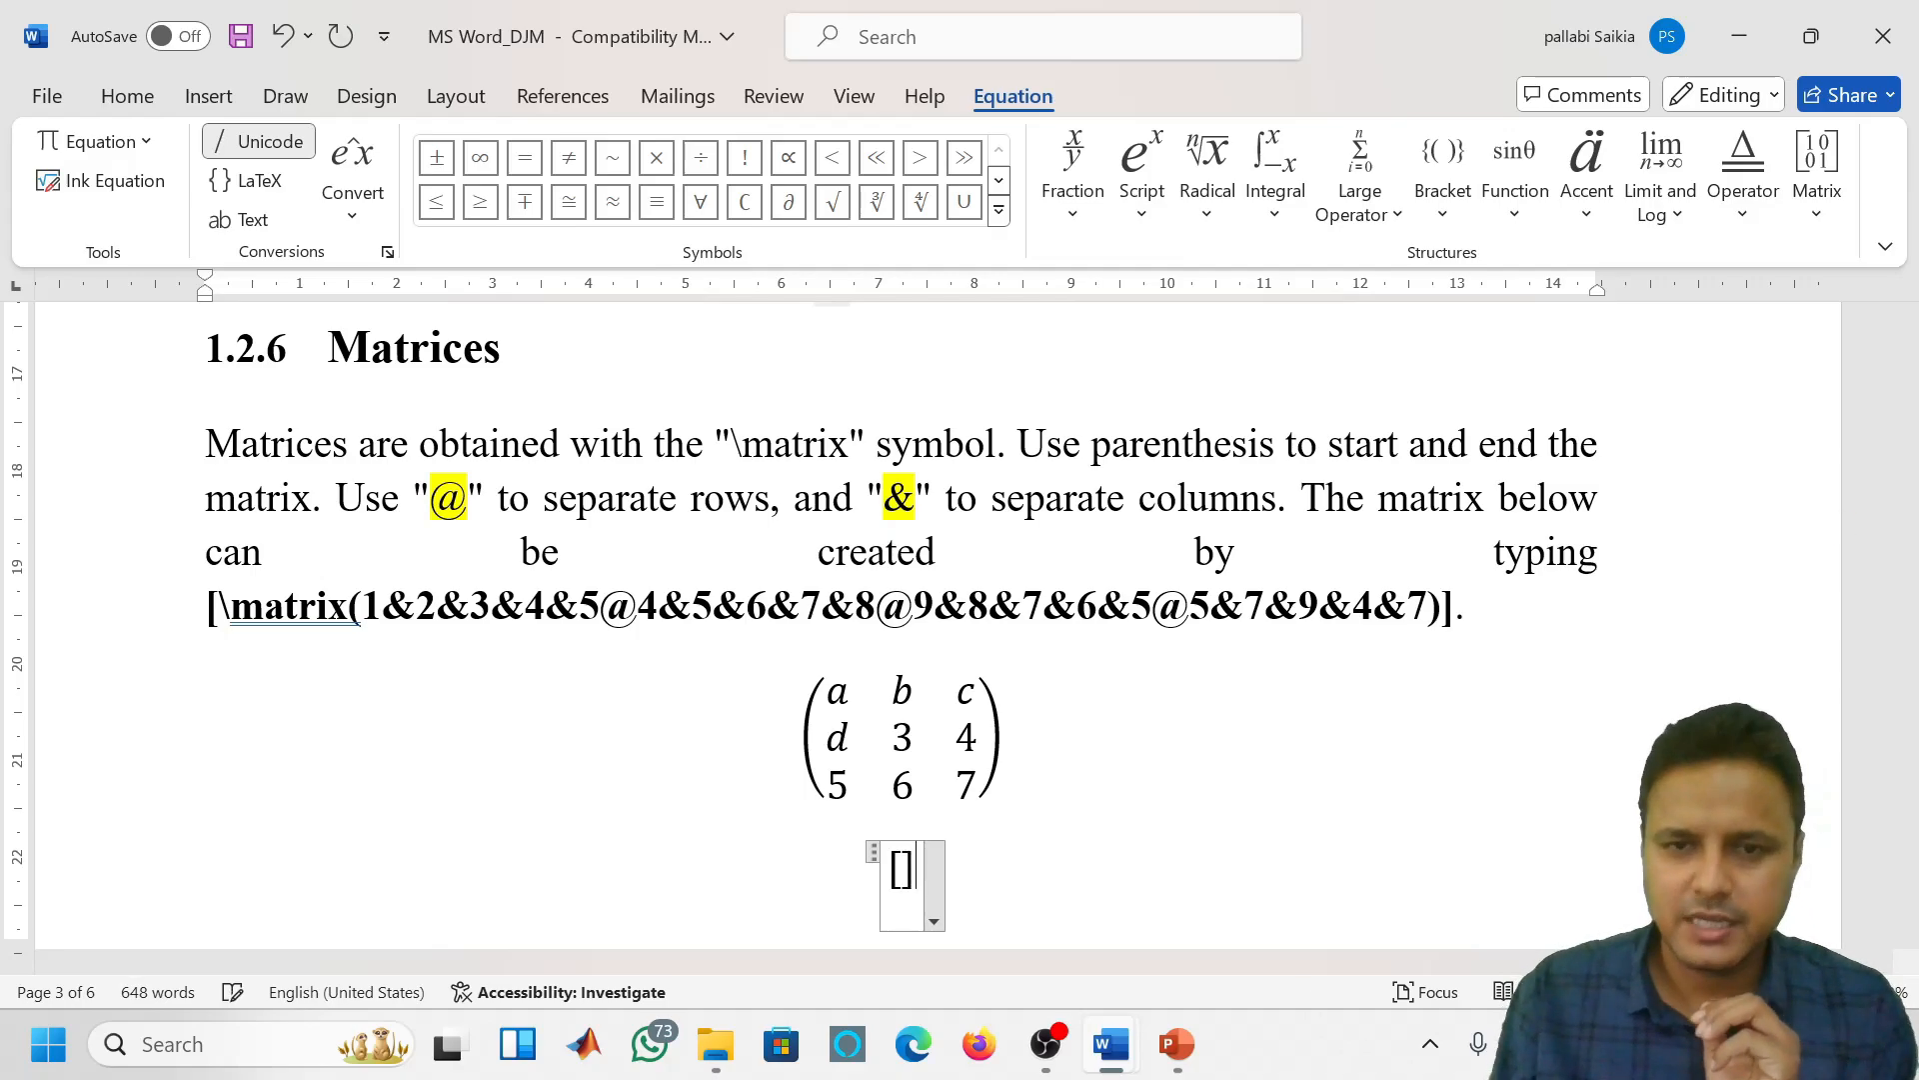
key(Left)
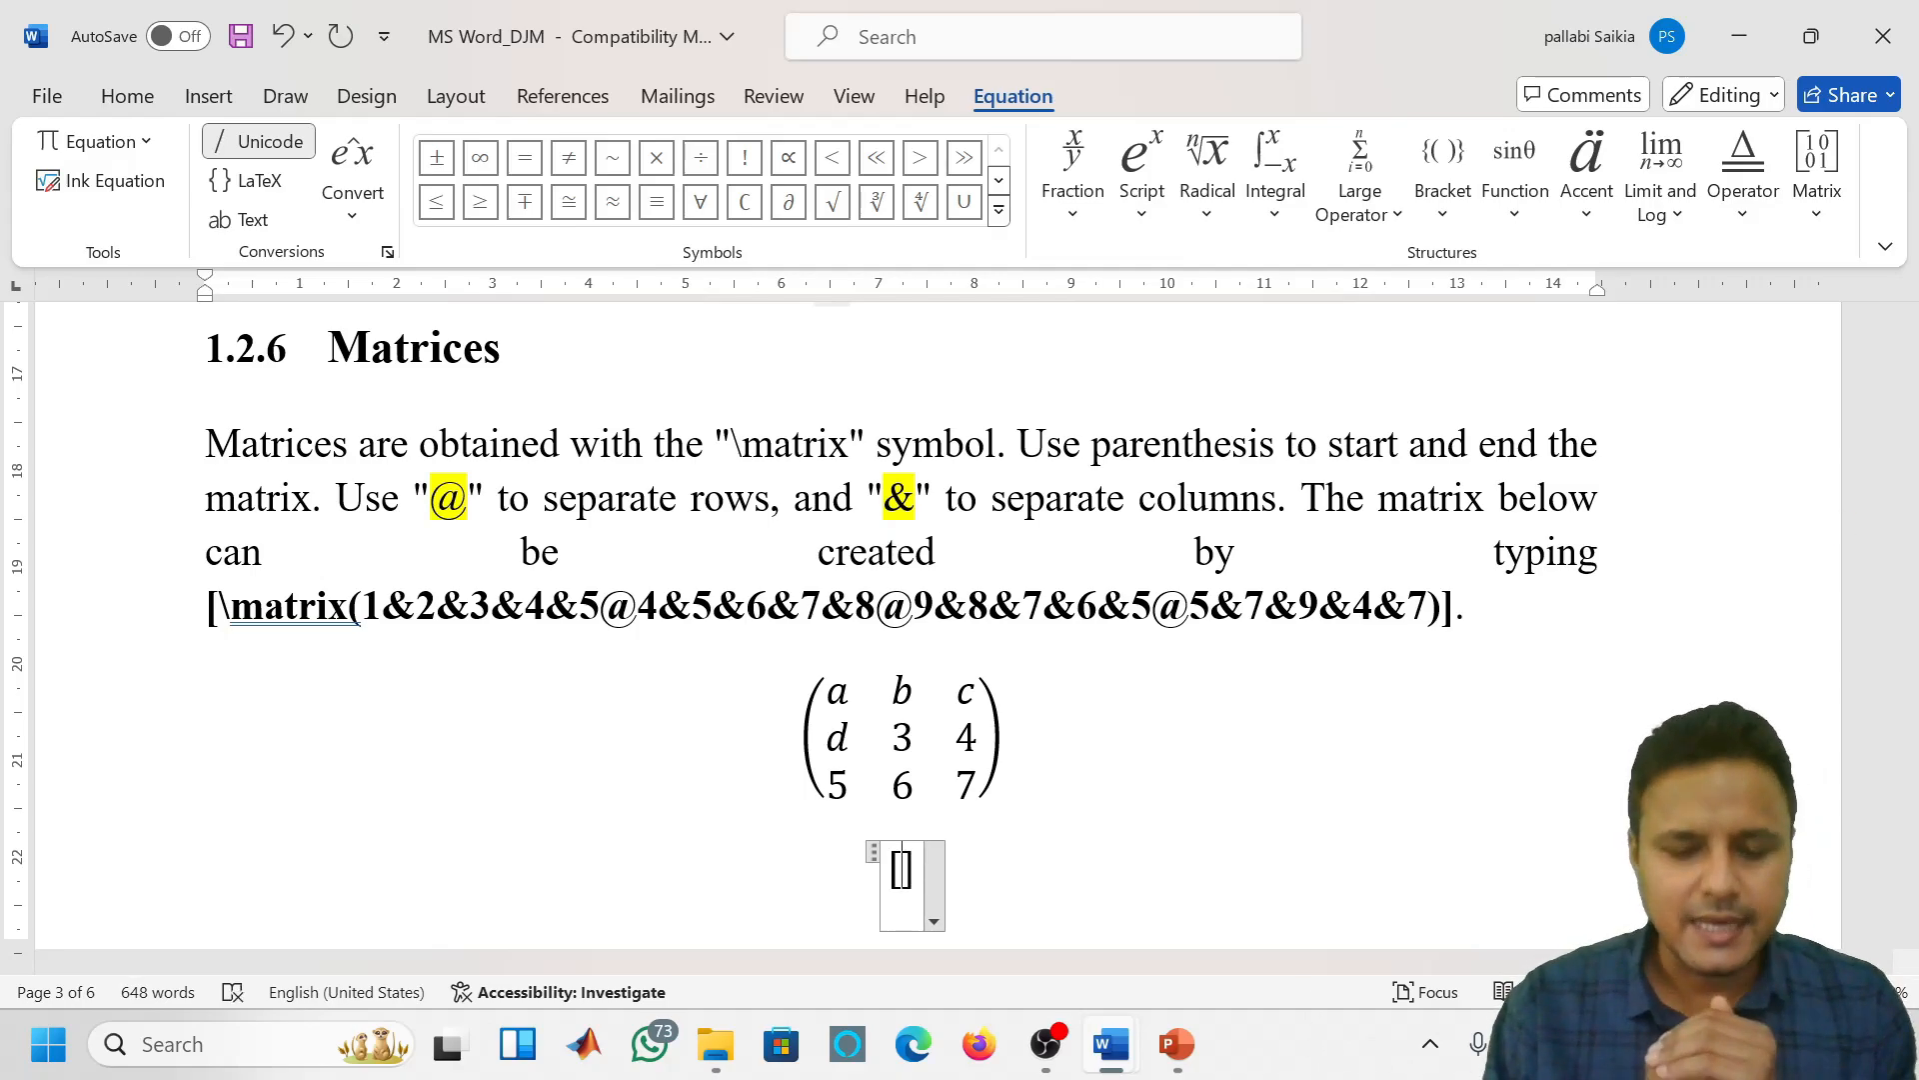
text(\m)
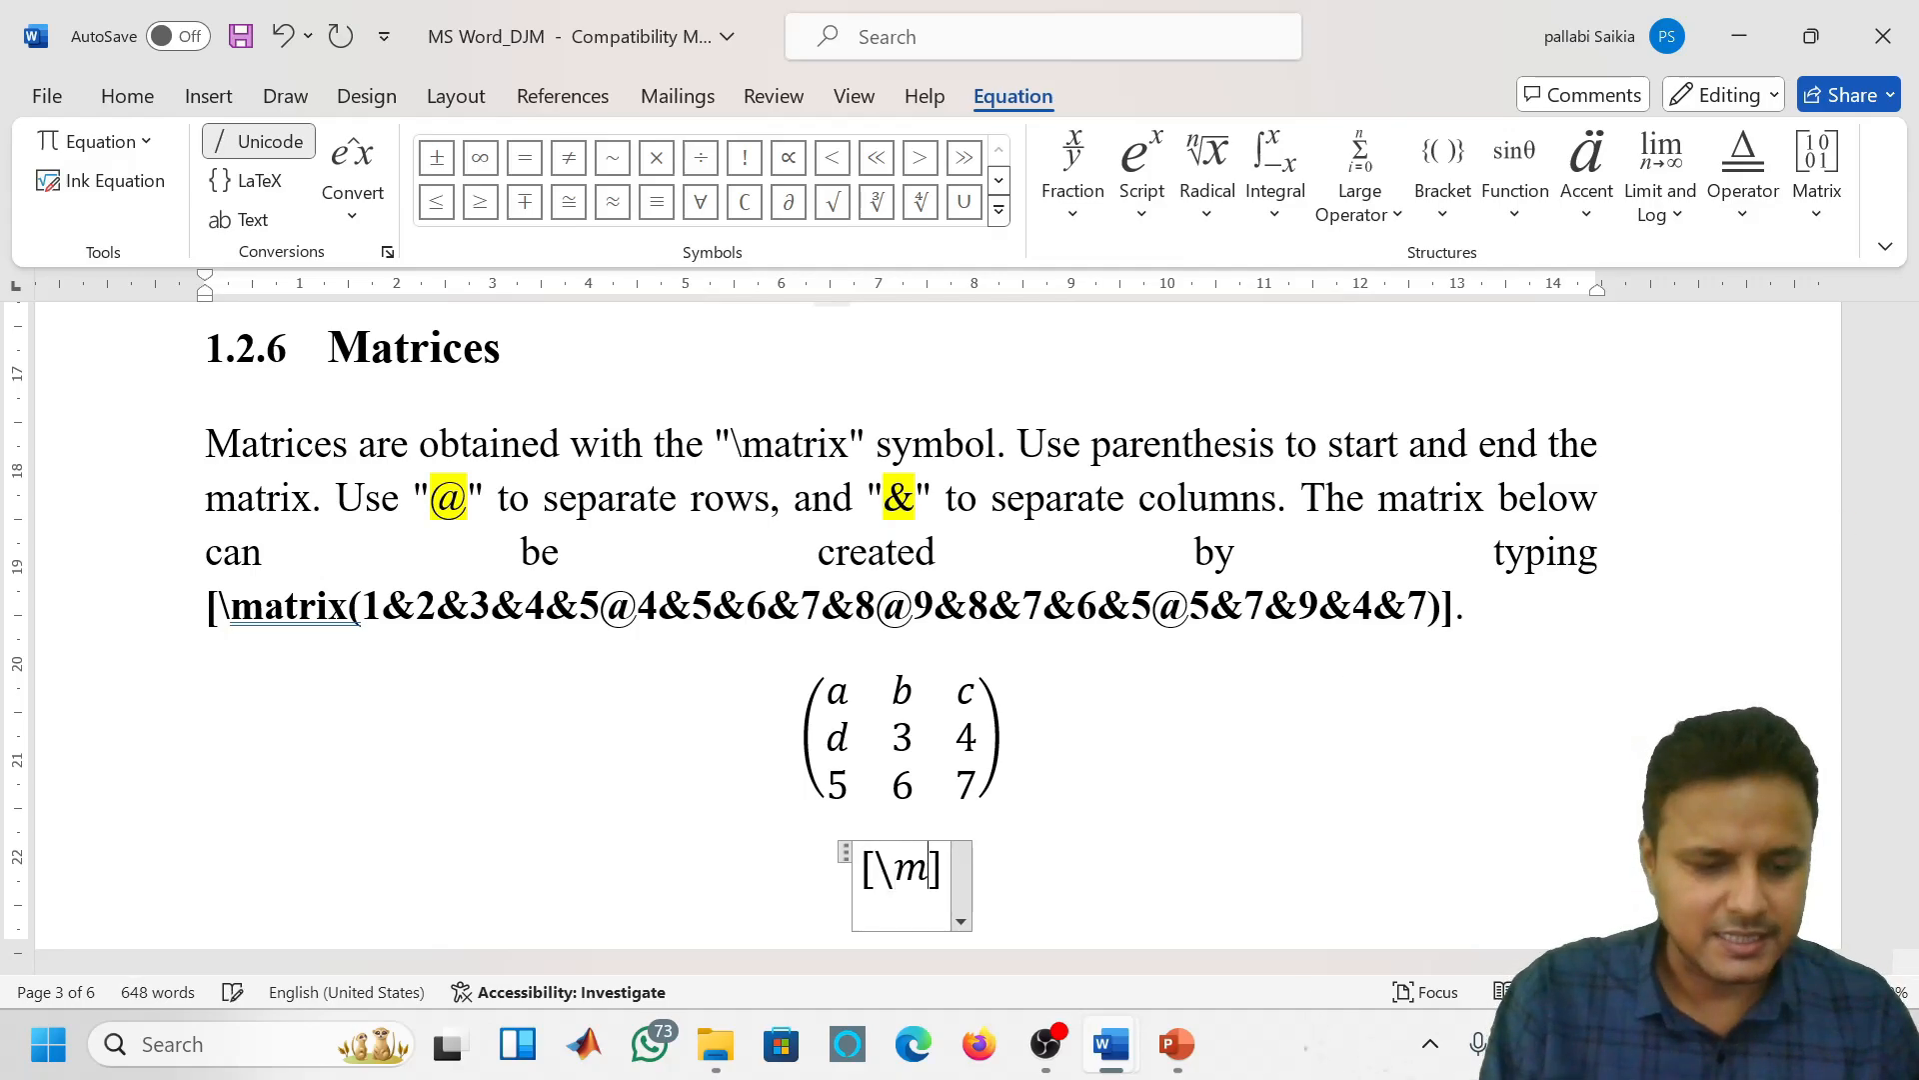
text(atrix)
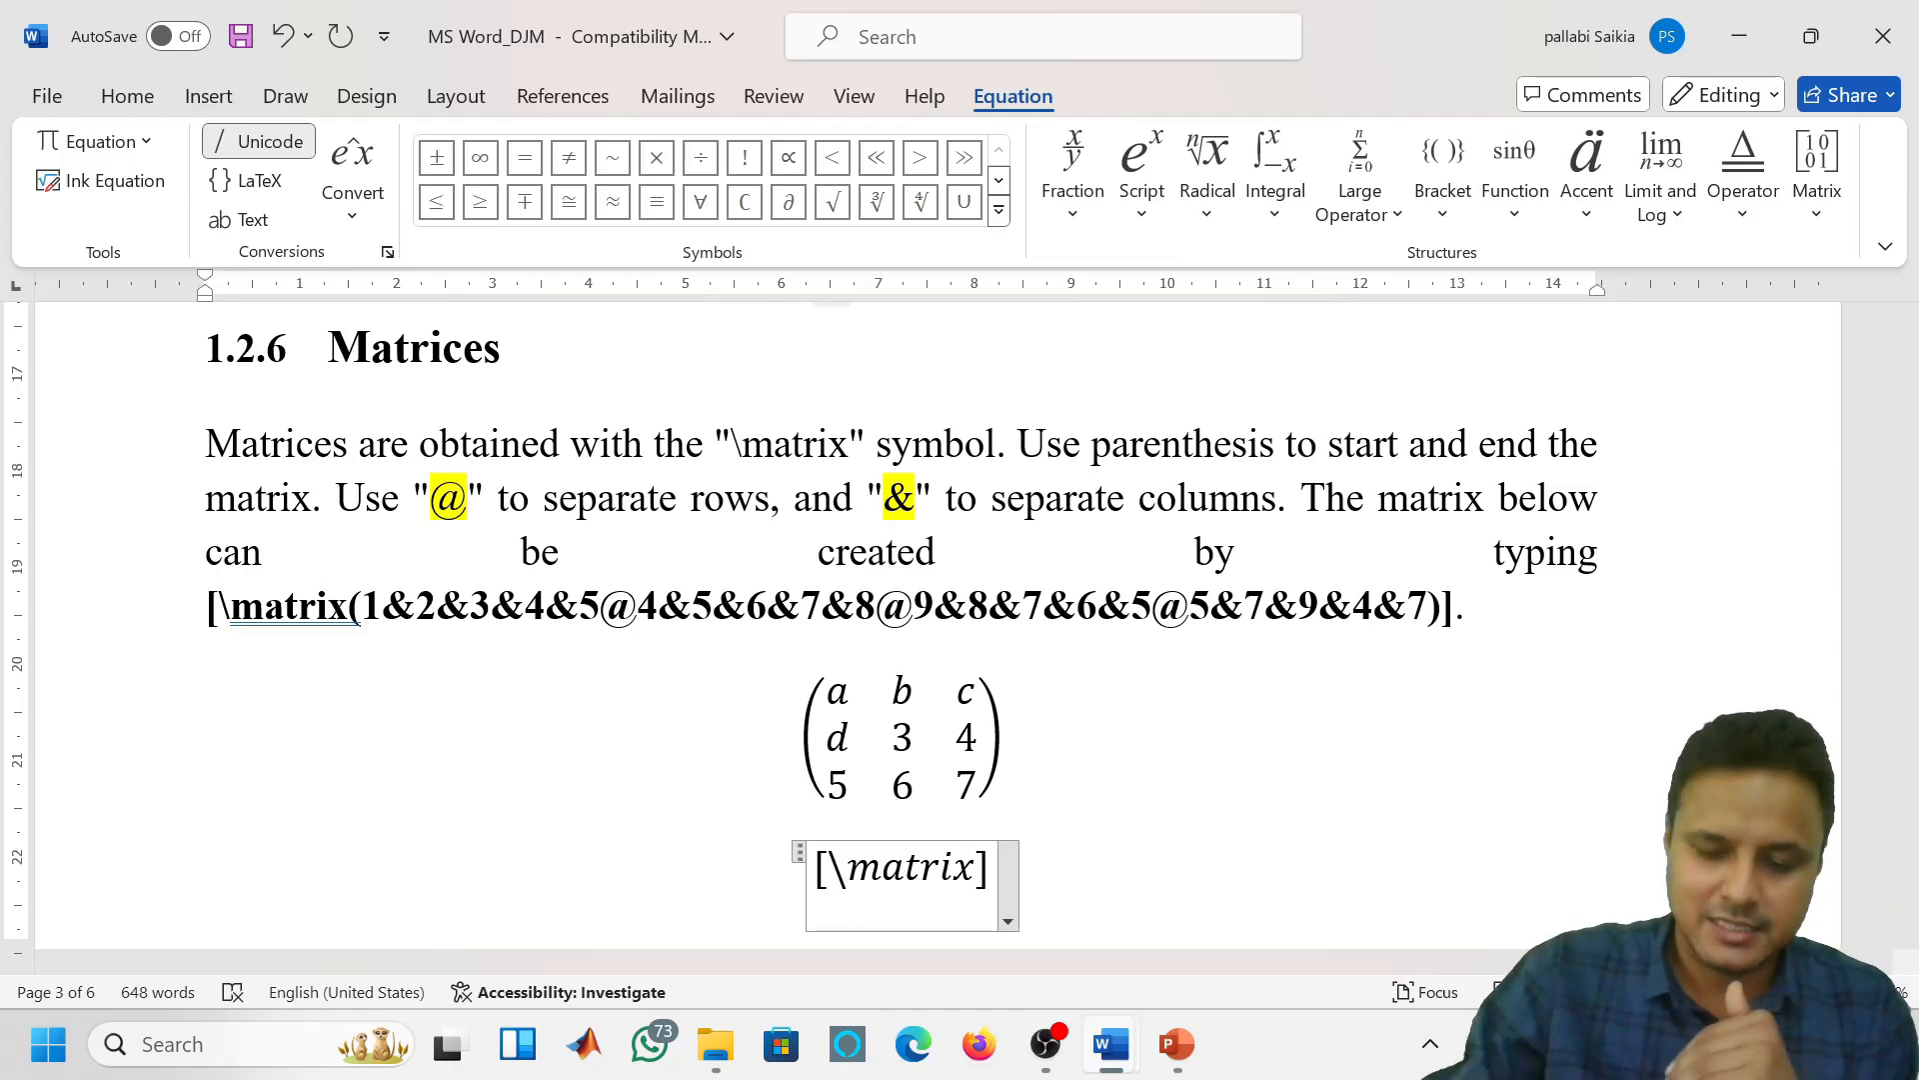
text(()
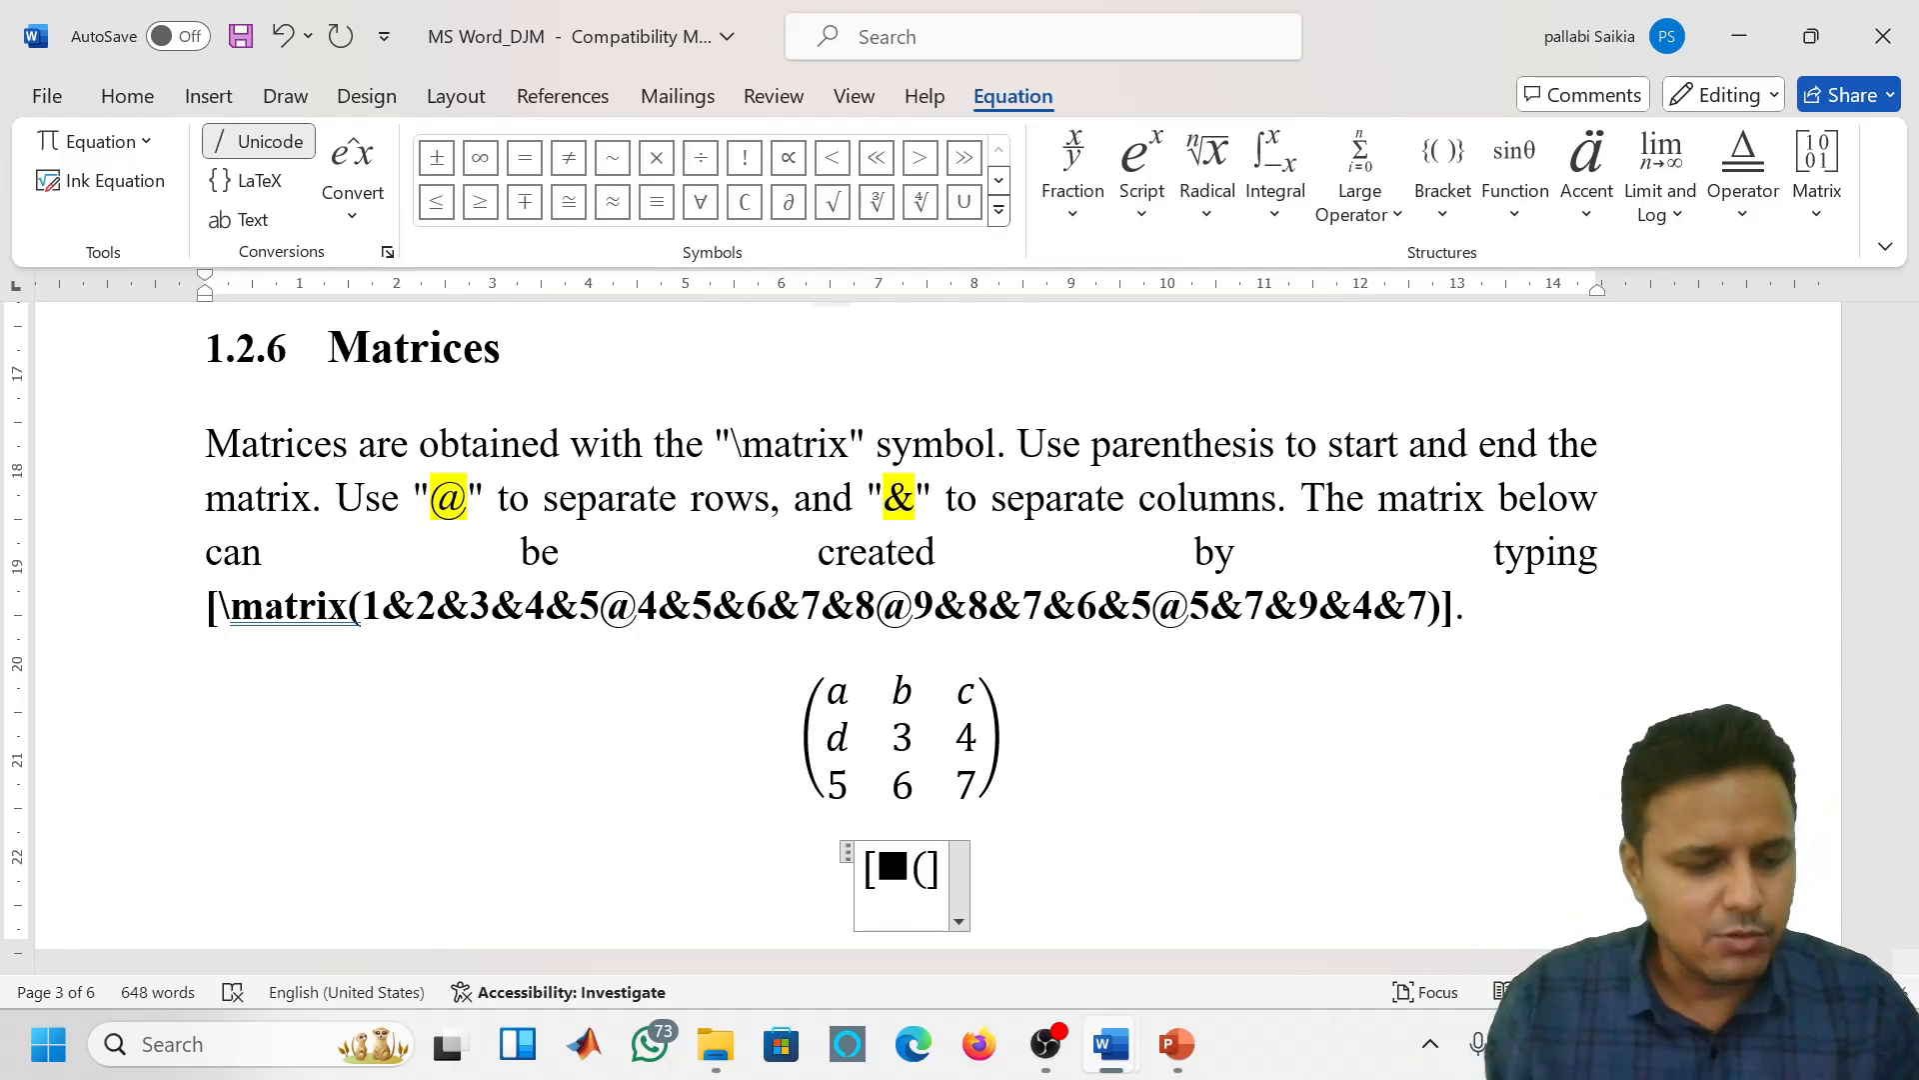
Enter the first matrix row as a&b&c after the opening parenthesis
text(a)
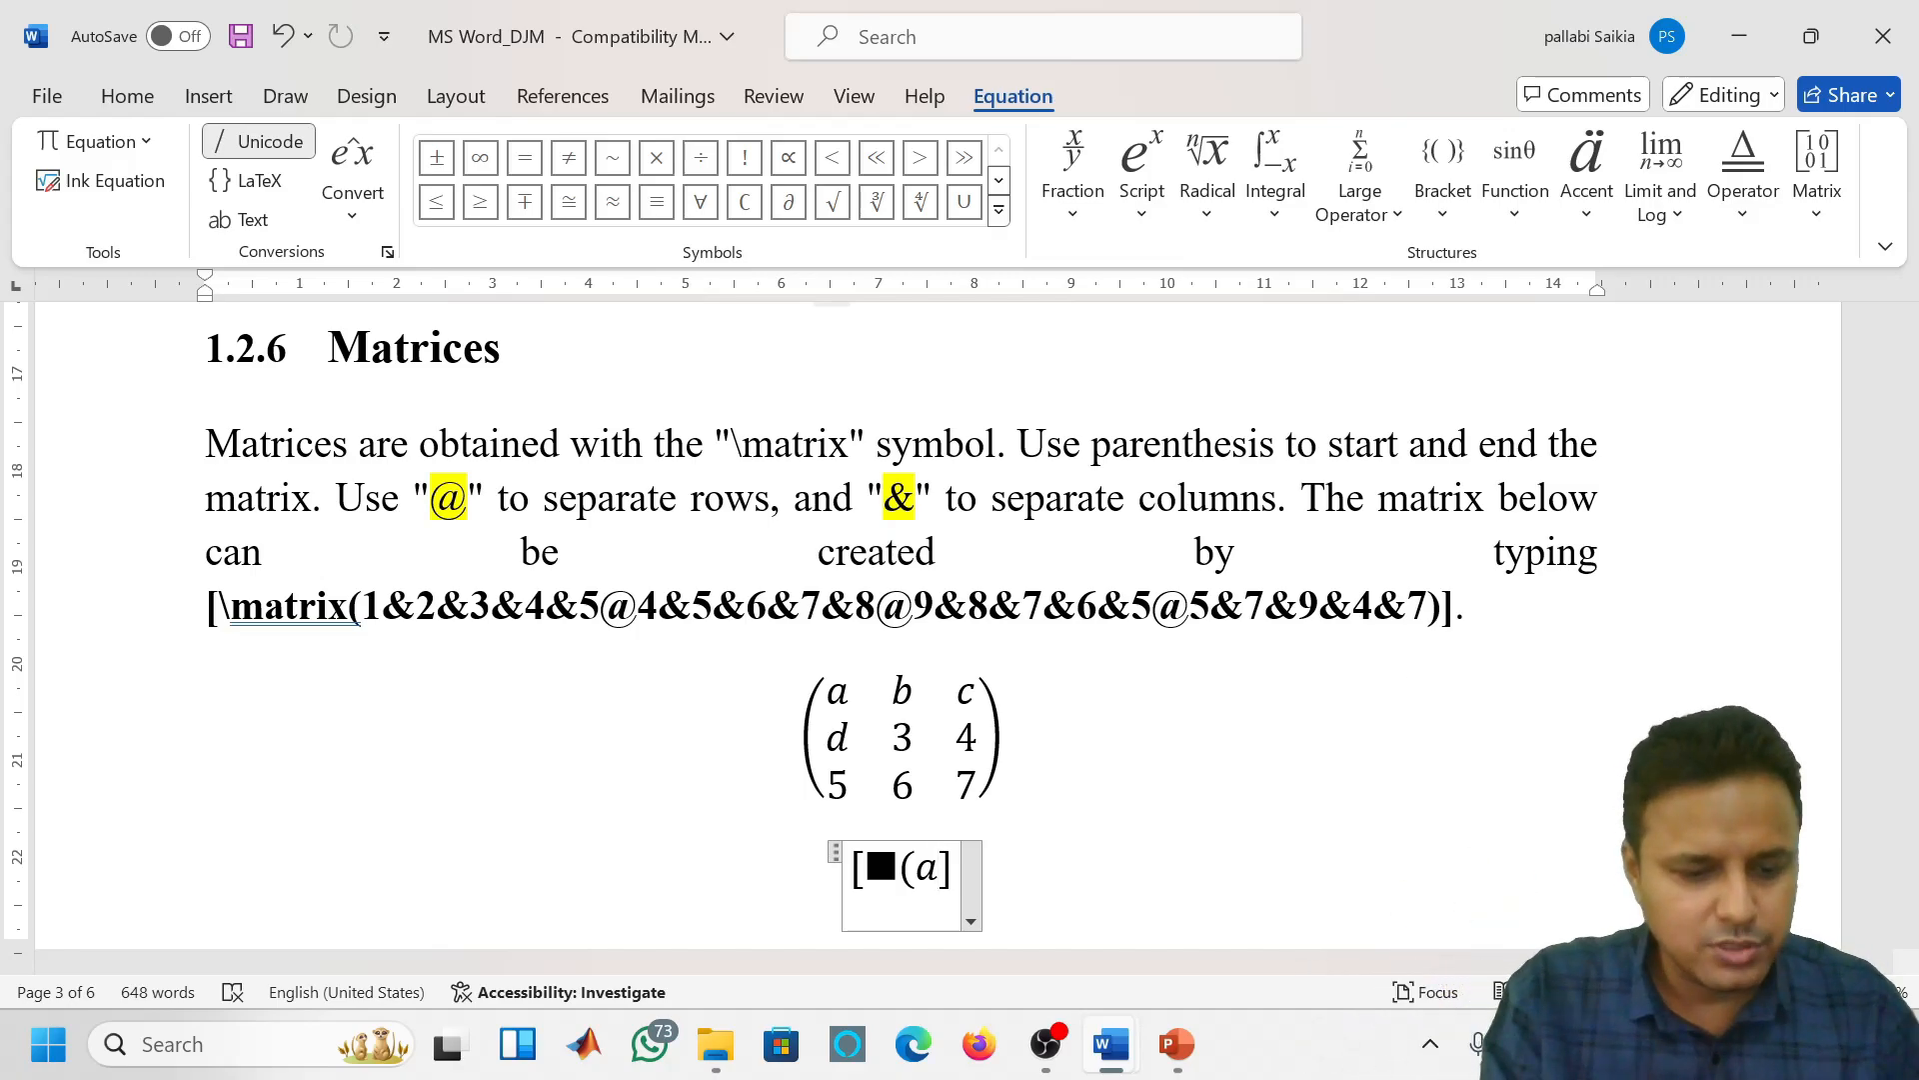
text(&)
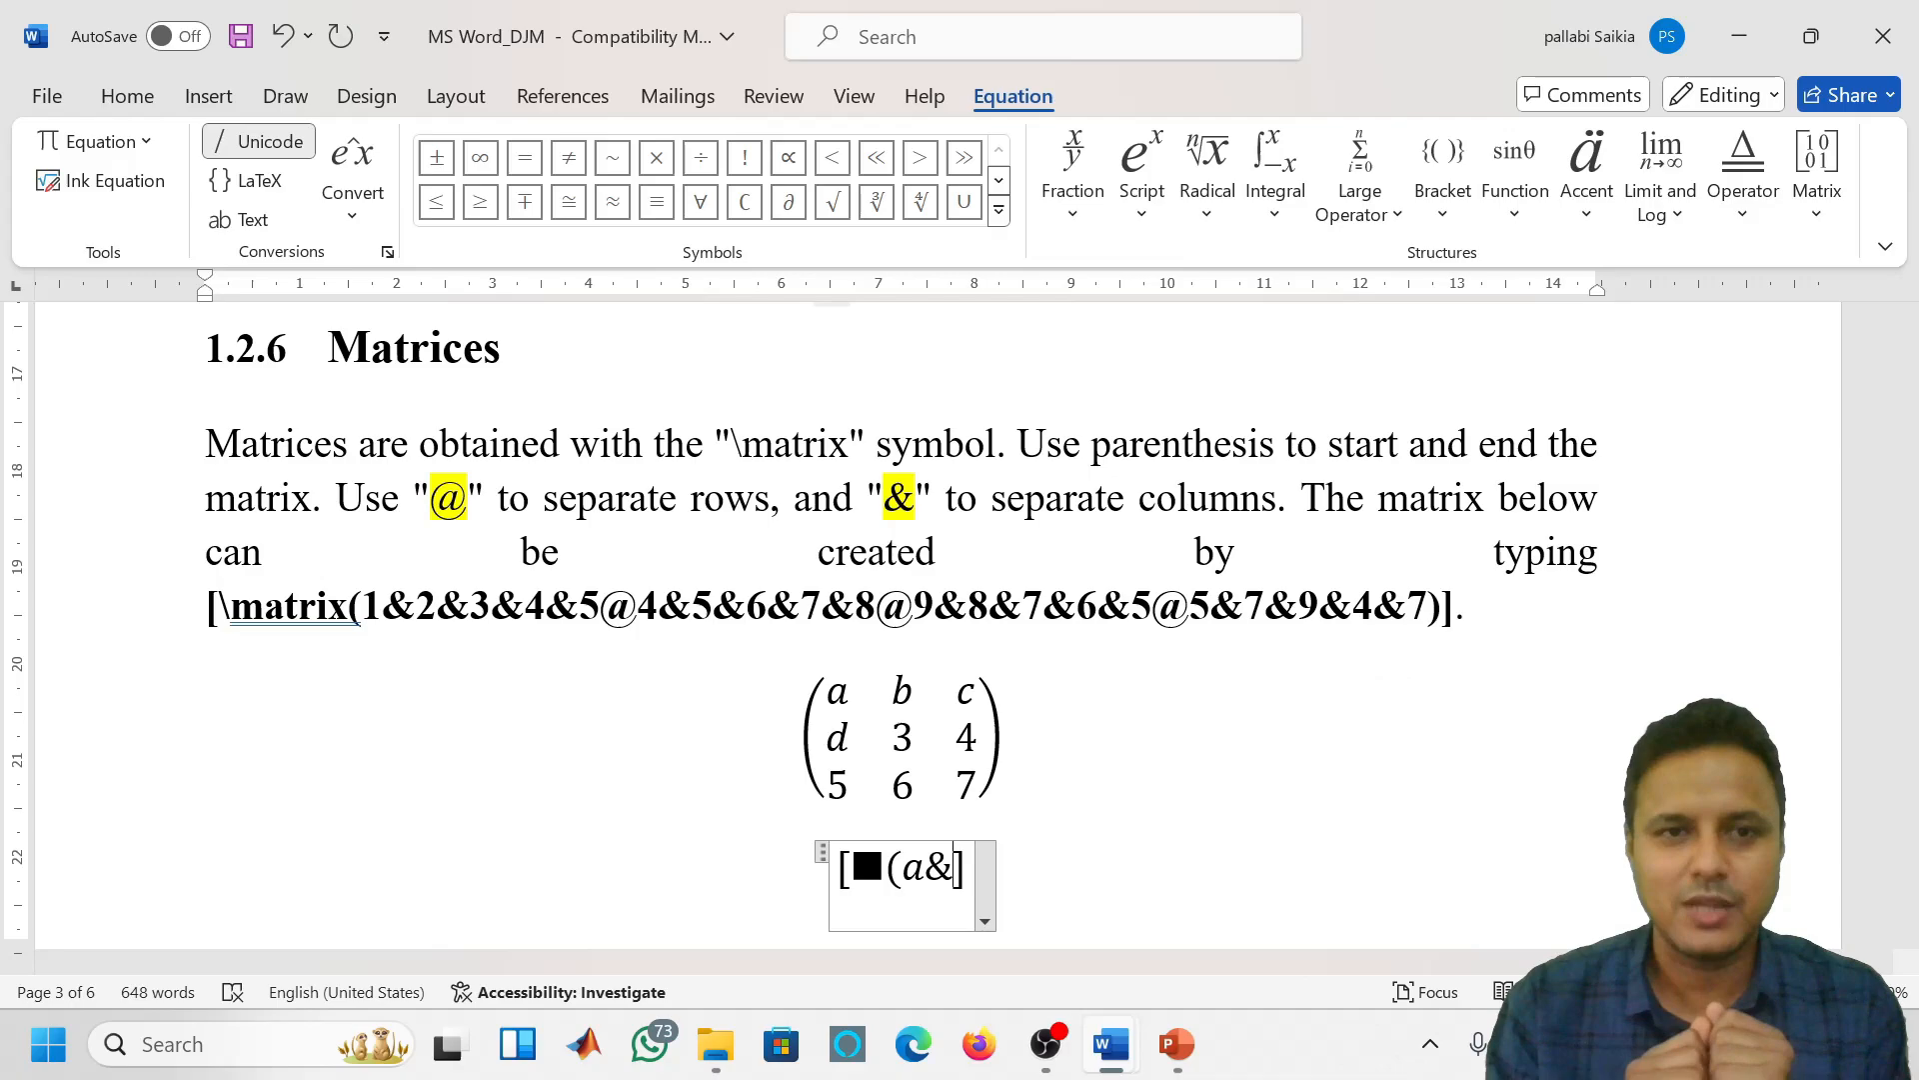
text(b)
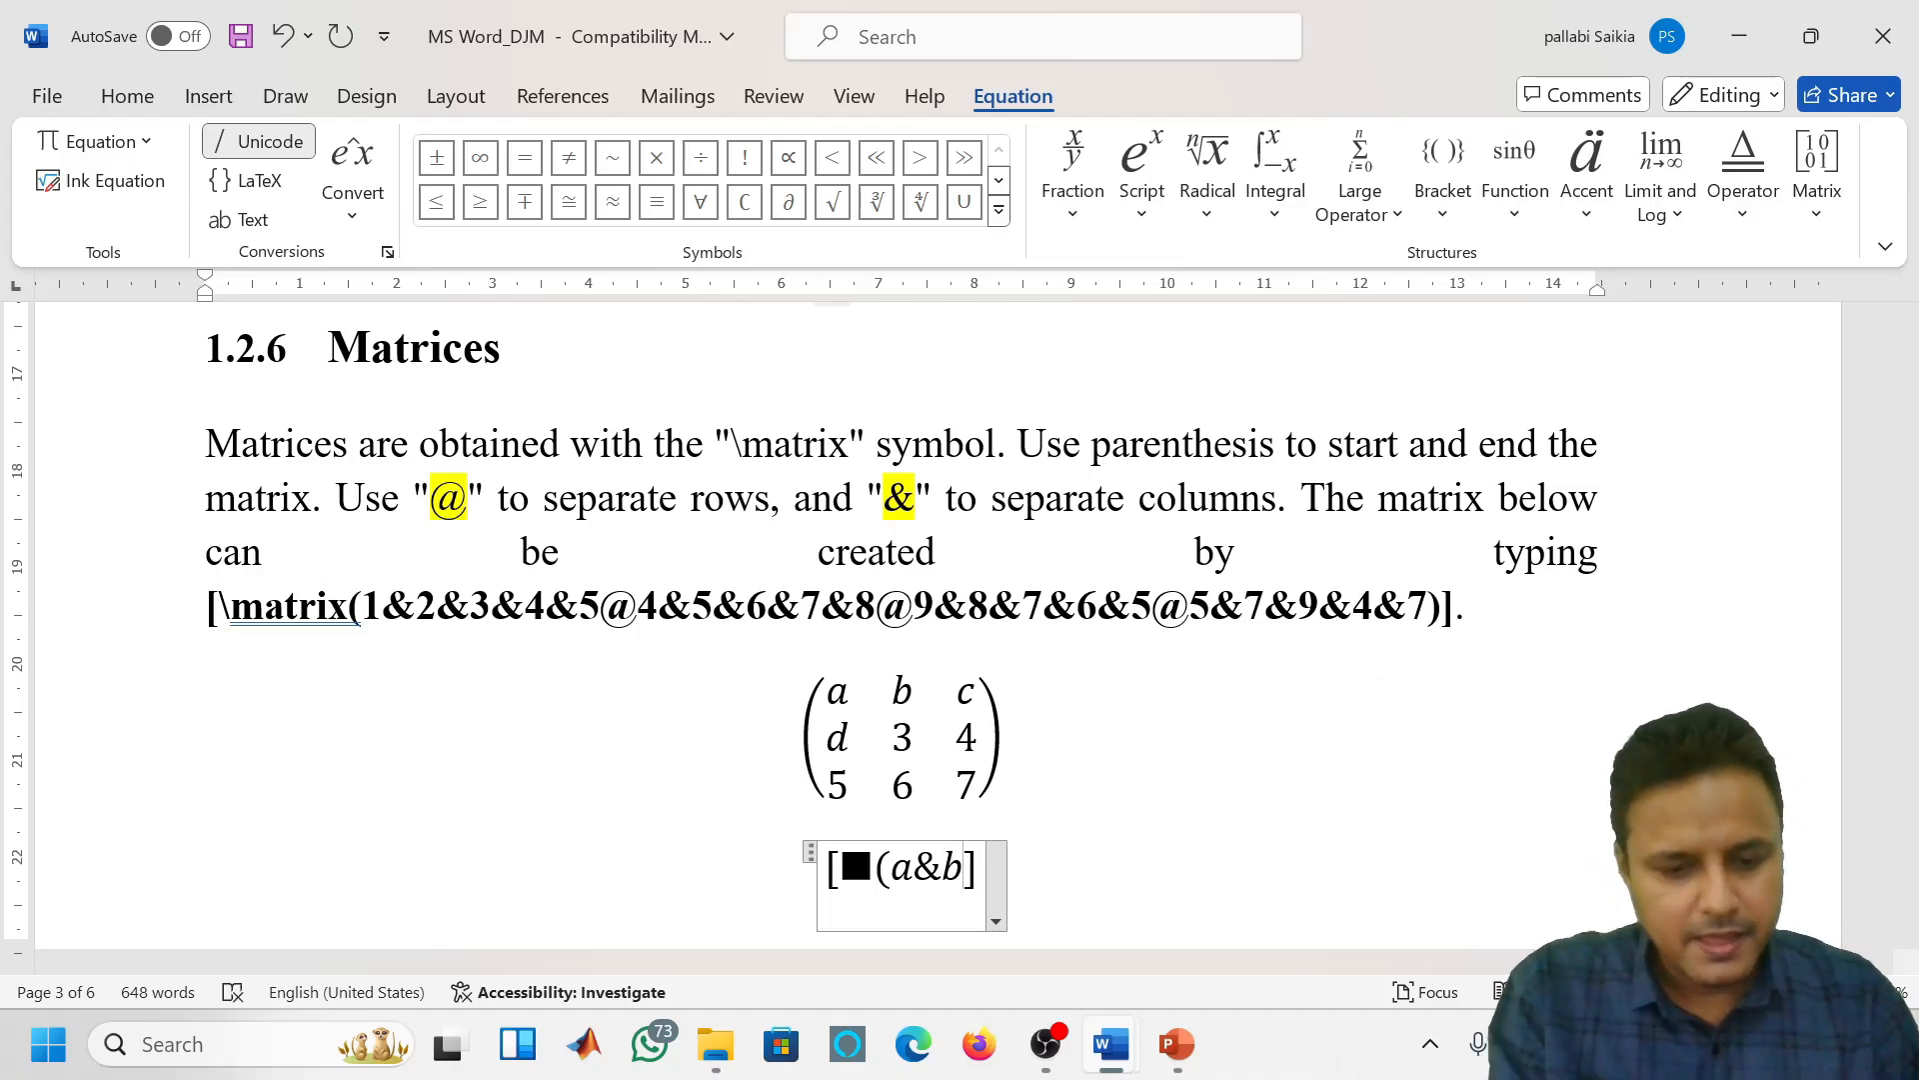
text(&c)
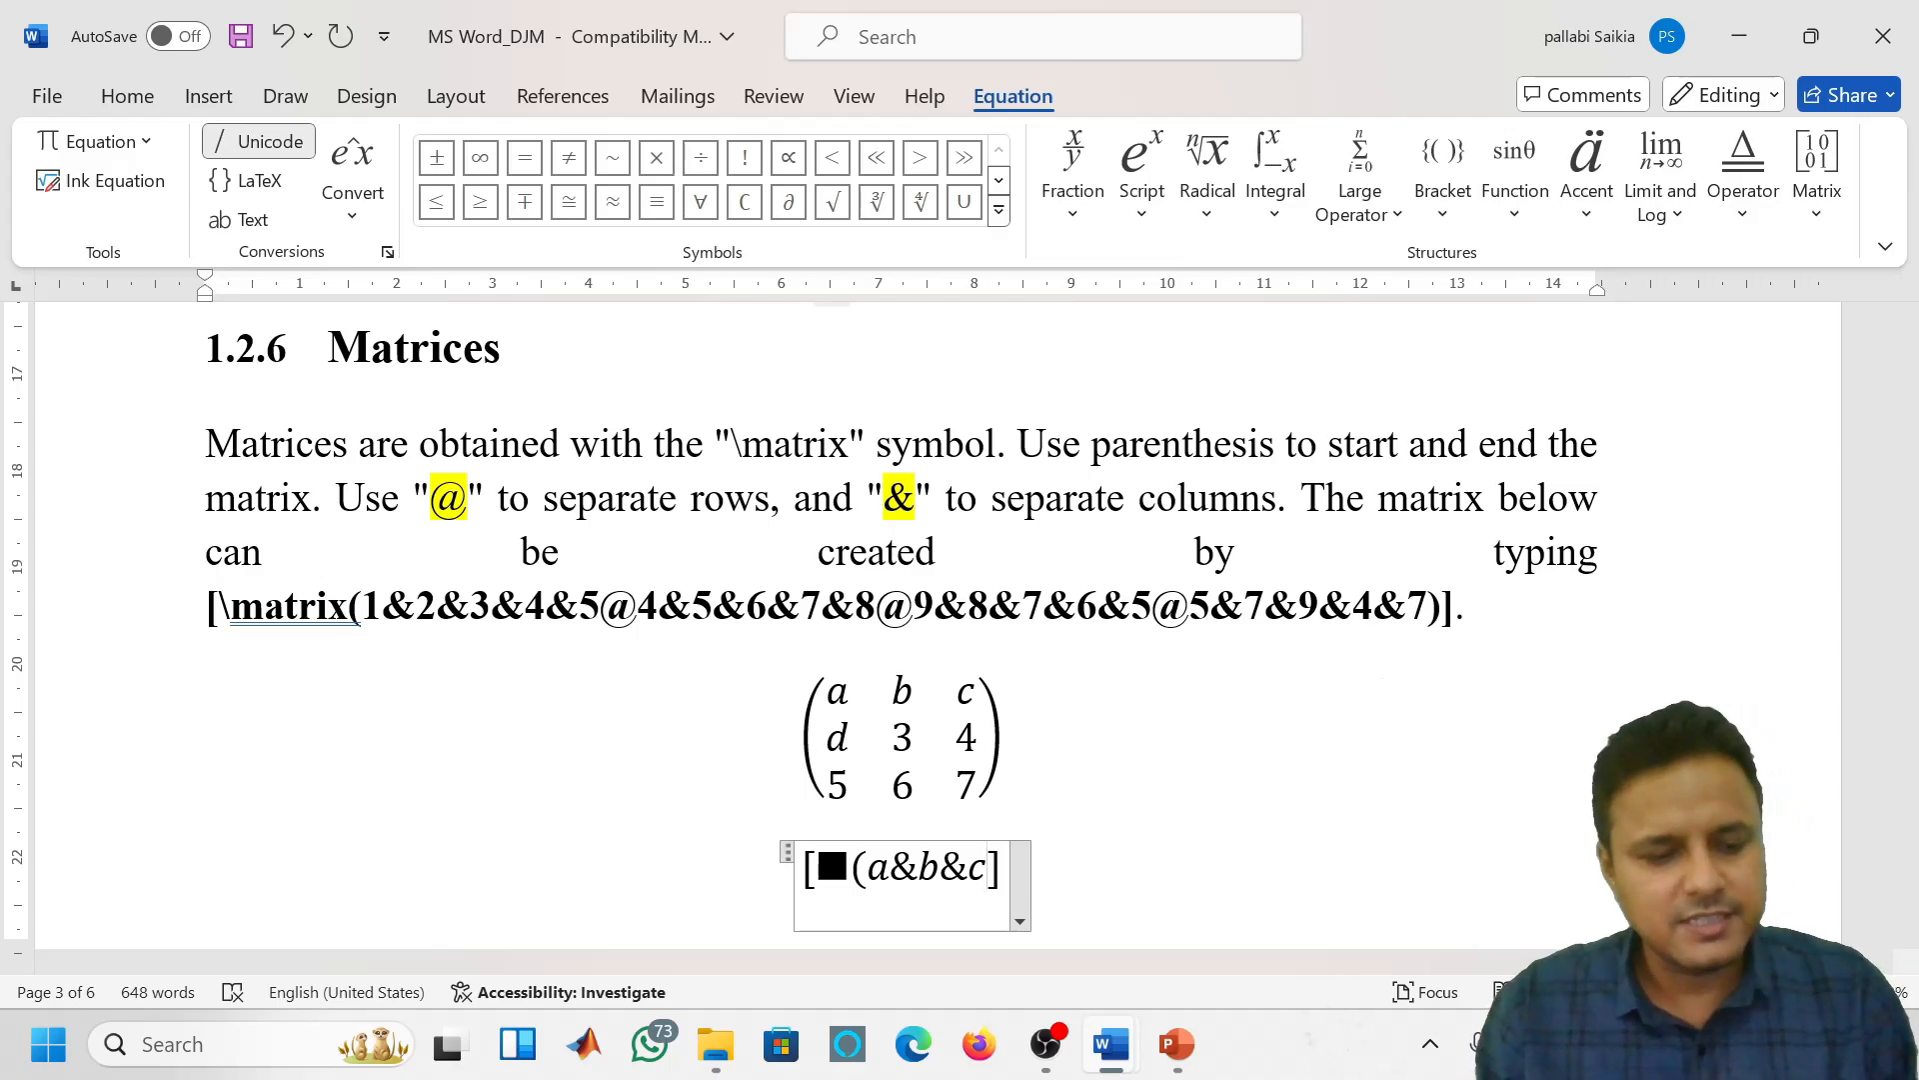
Continue the matrix code with @d&3&4@ to add the second row and begin a third
text(@)
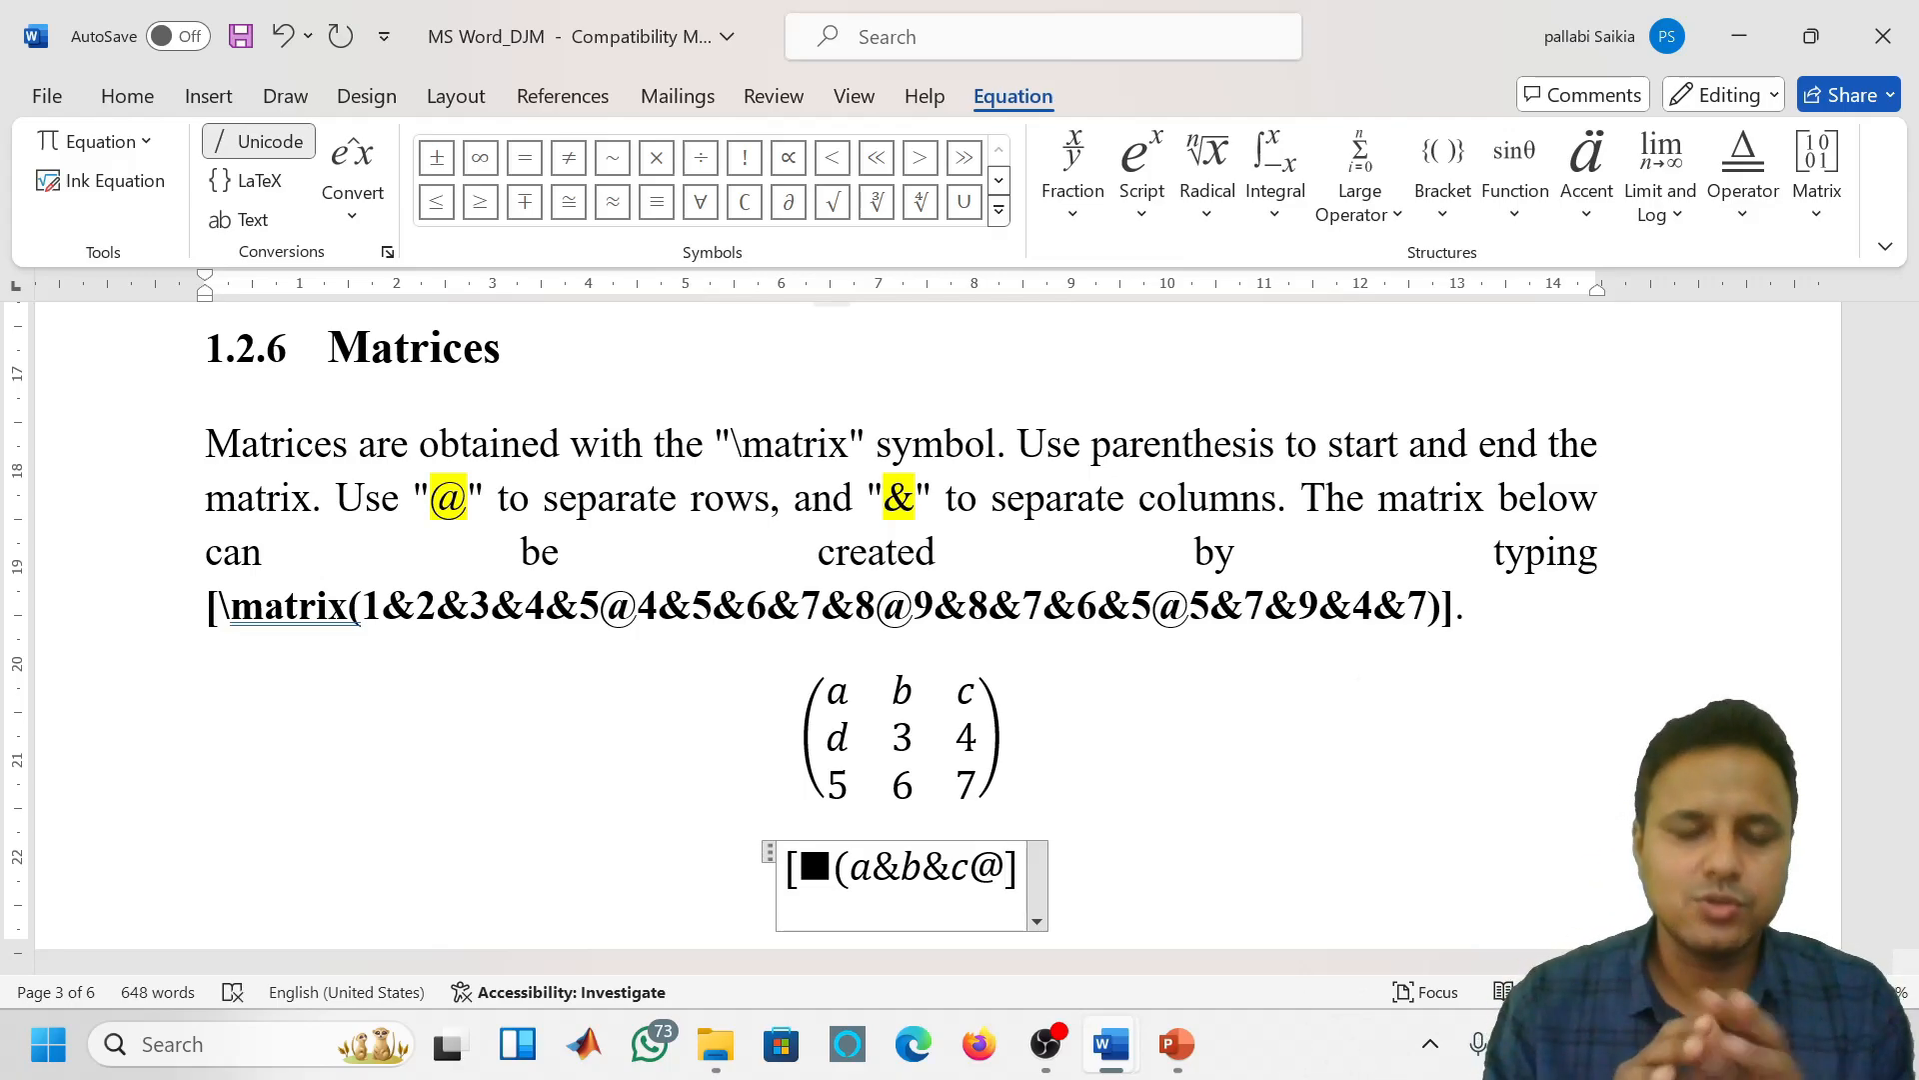
text(d)
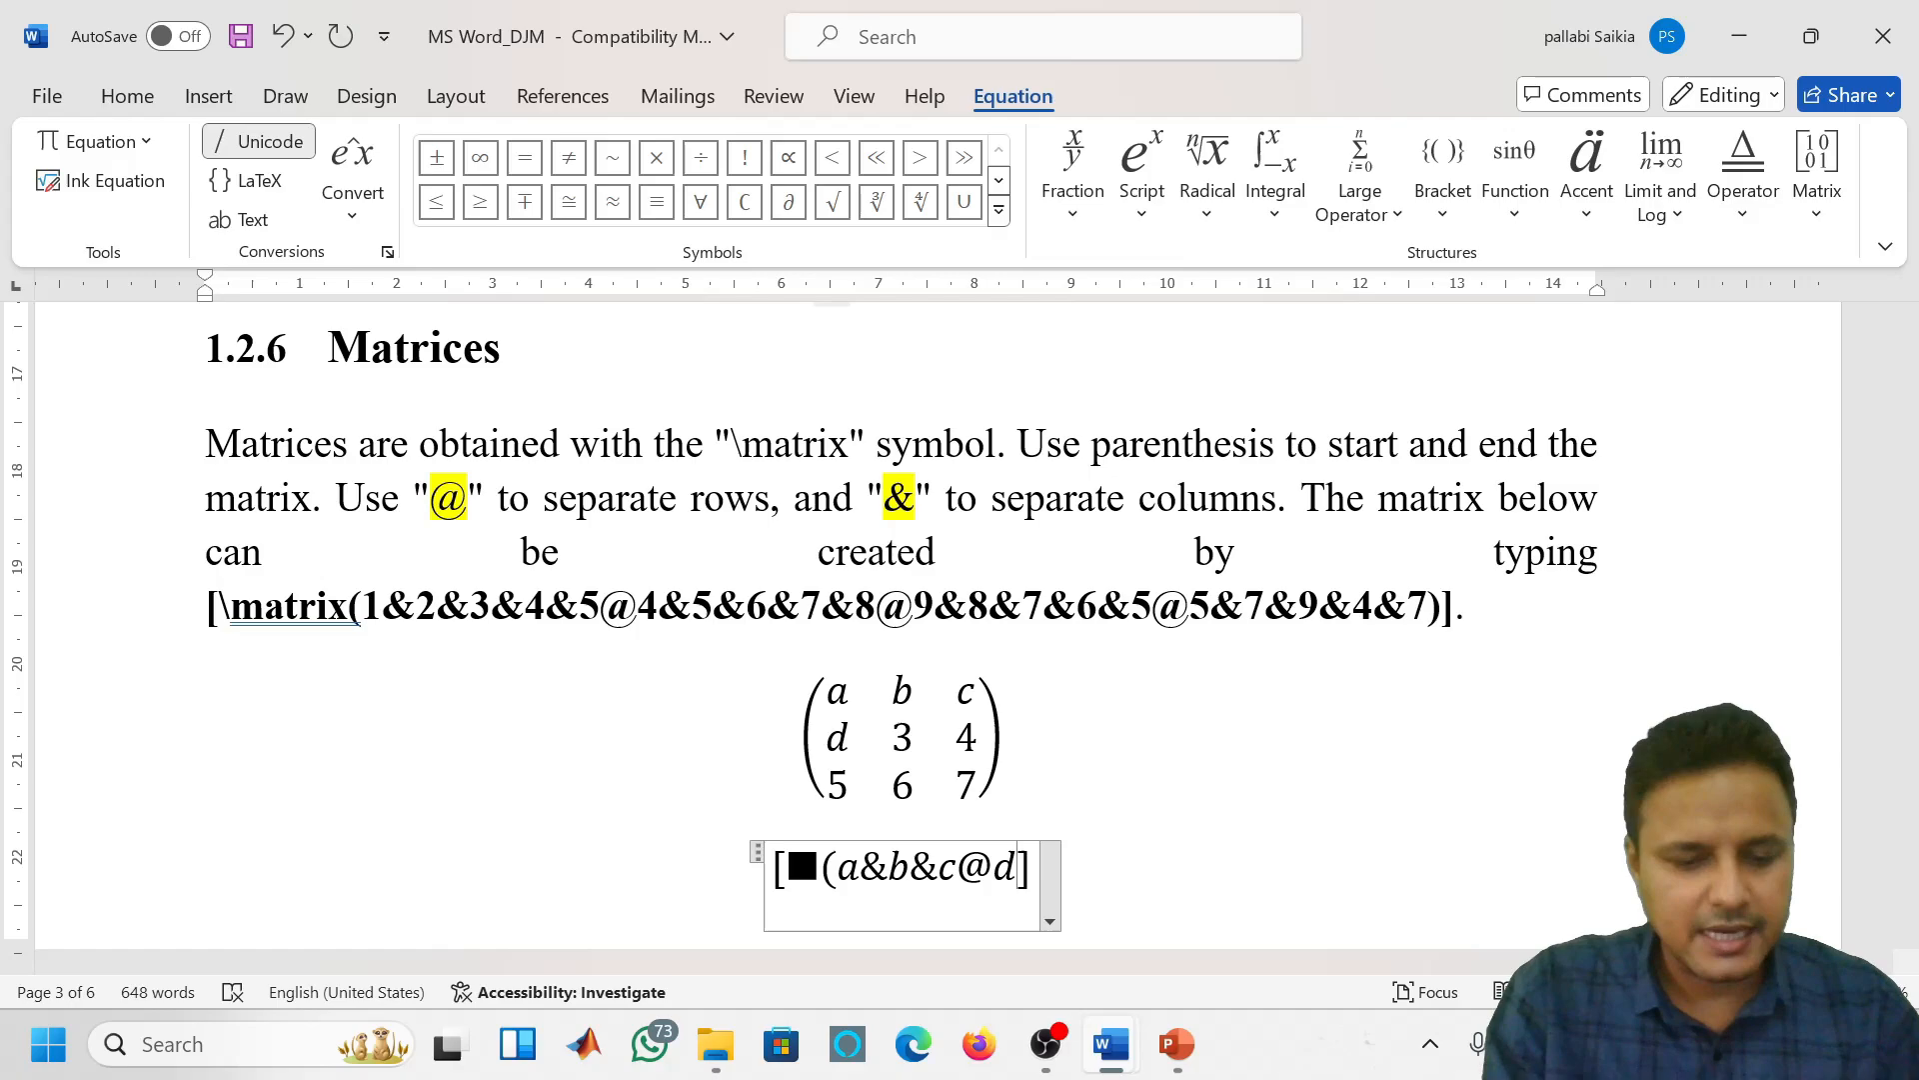
text(&3)
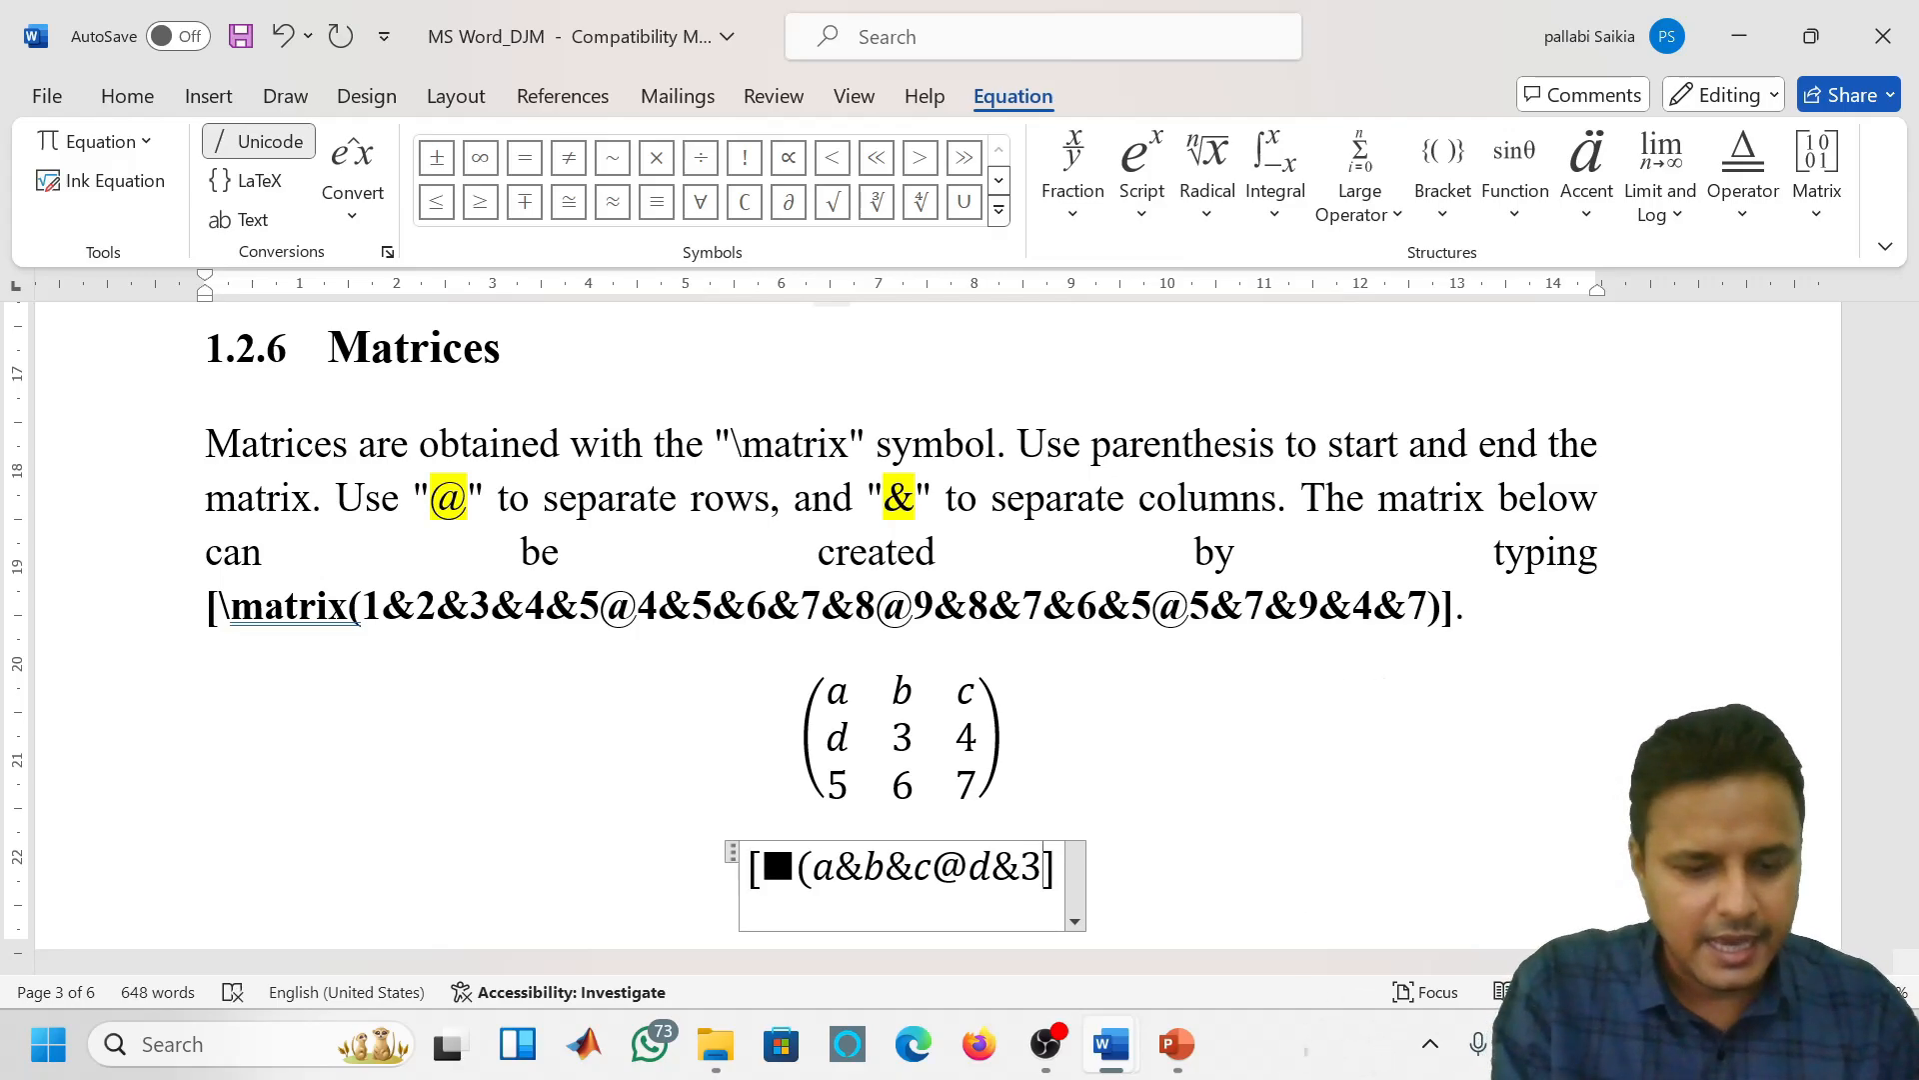
text(&)
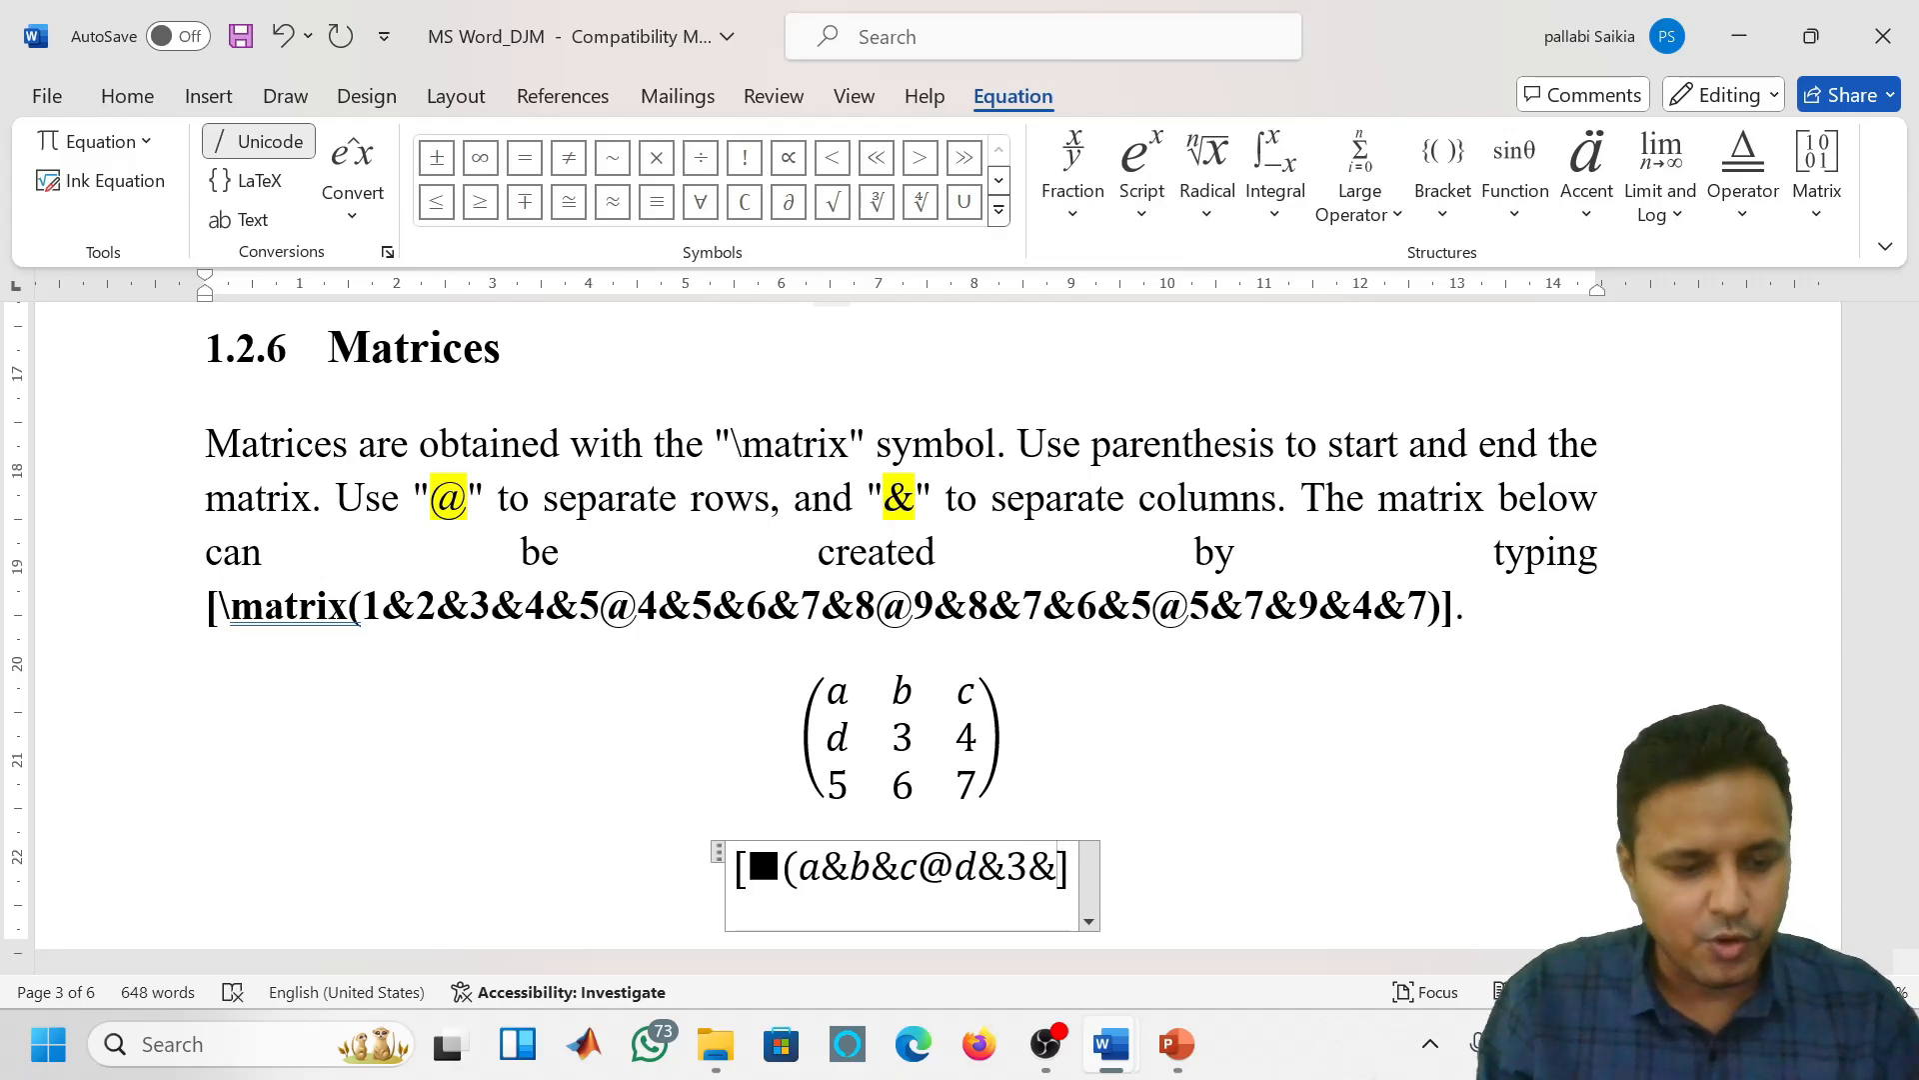
text(4)
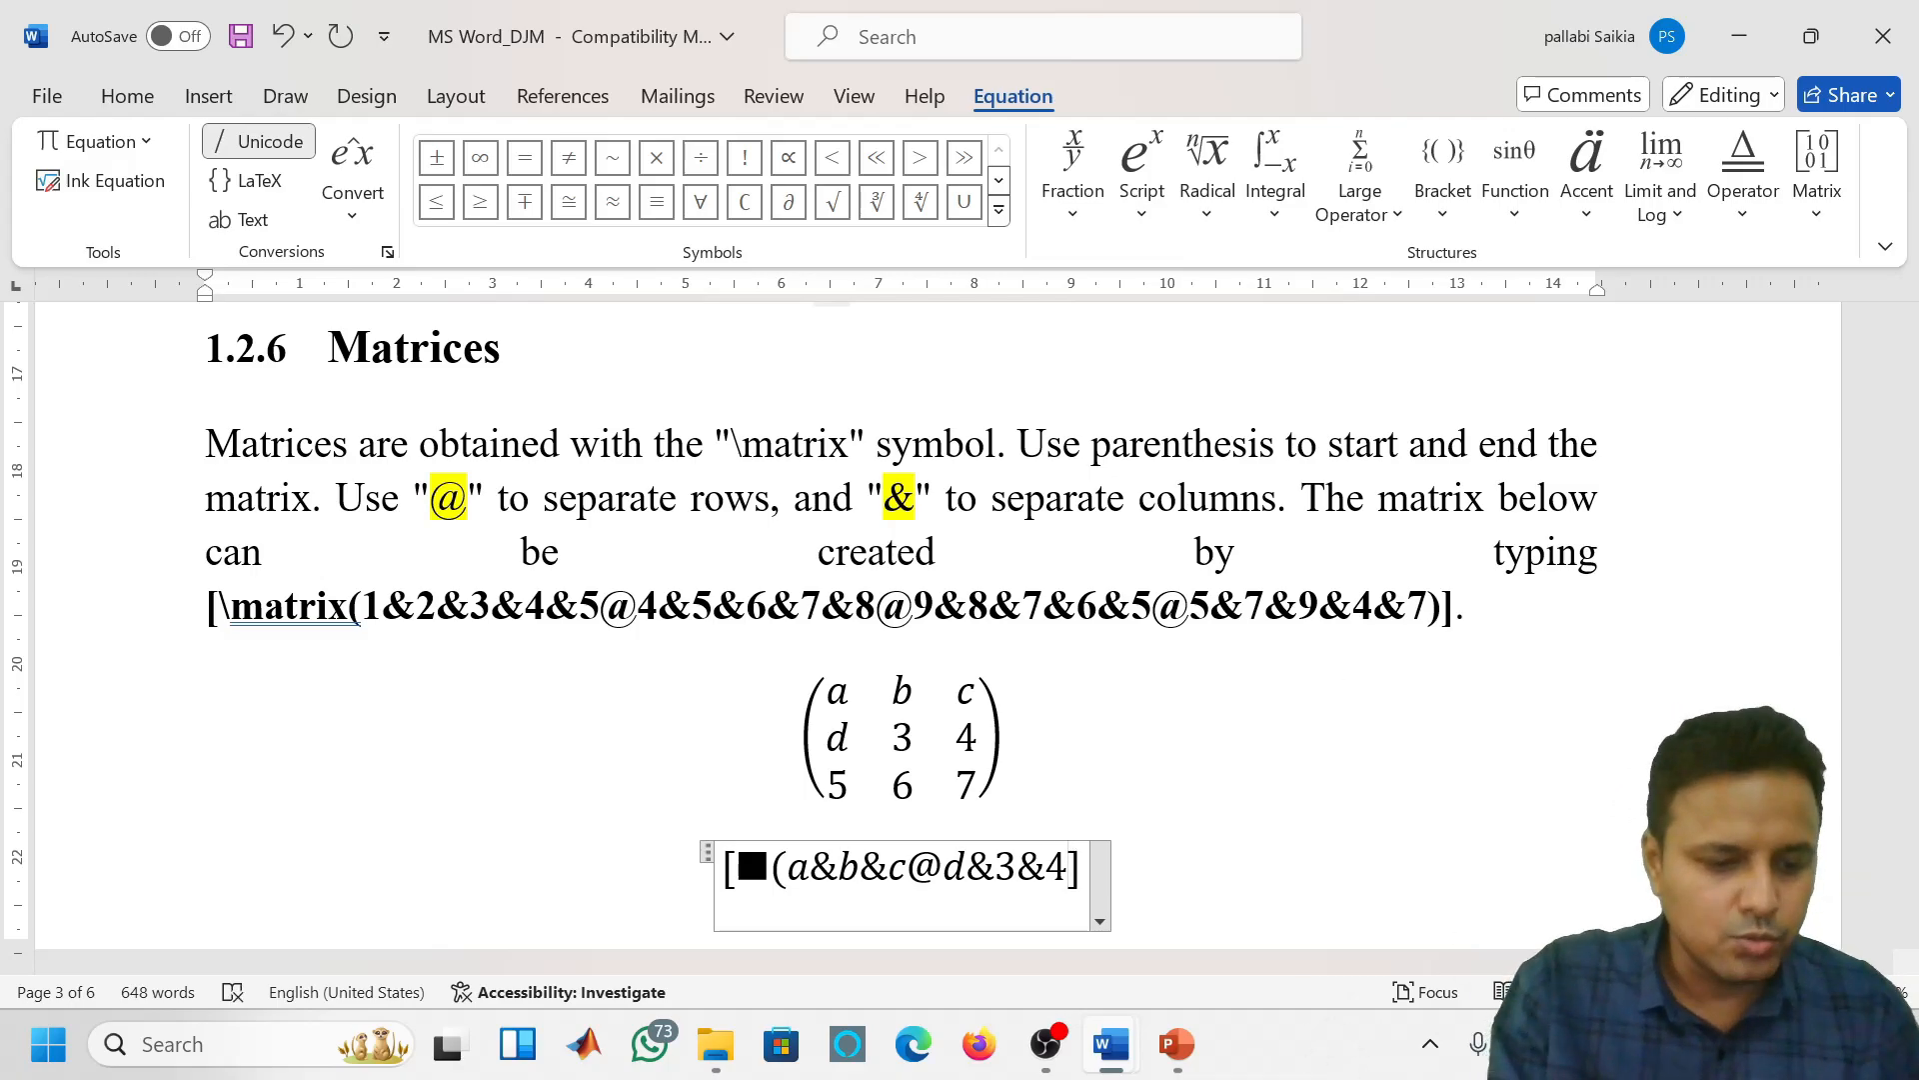
text(@)
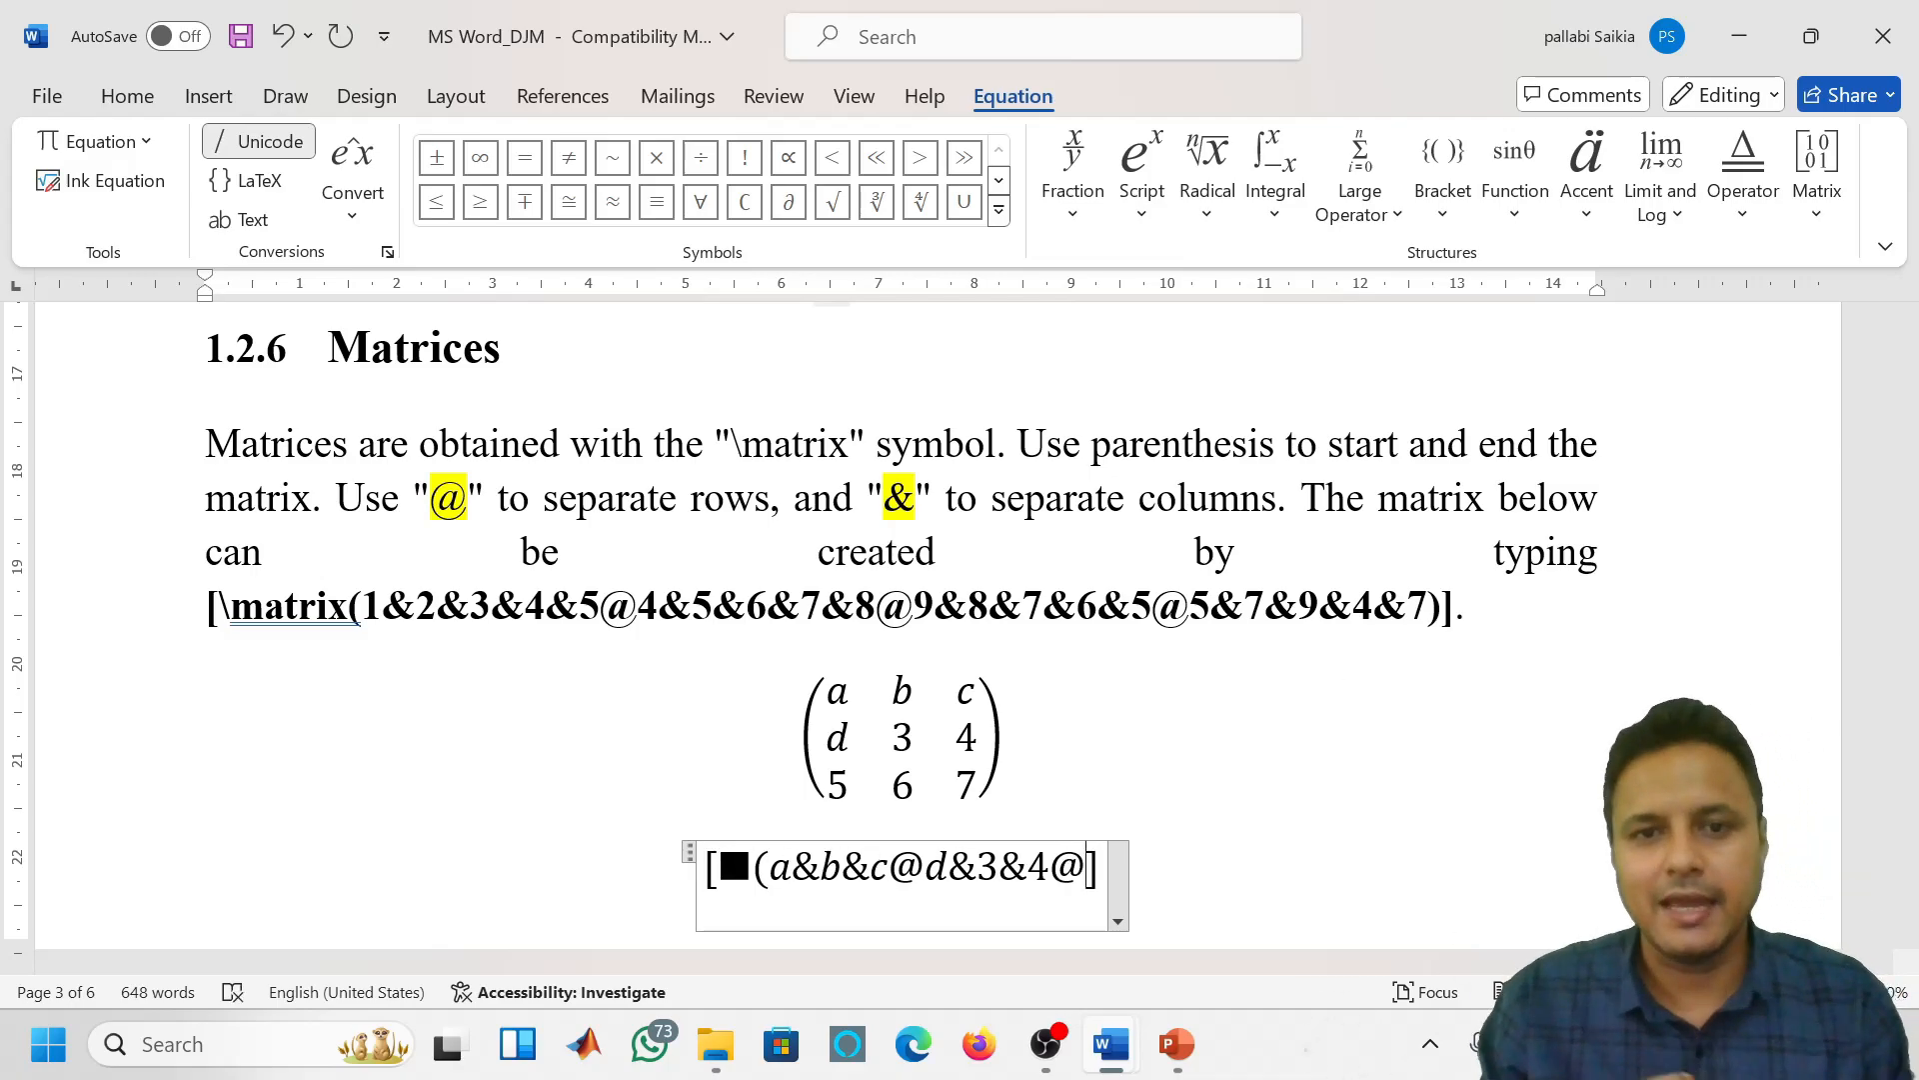
Finish the matrix code with the third row 5&6&7 and a closing parenthesis, and build it into a formatted matrix
text(5)
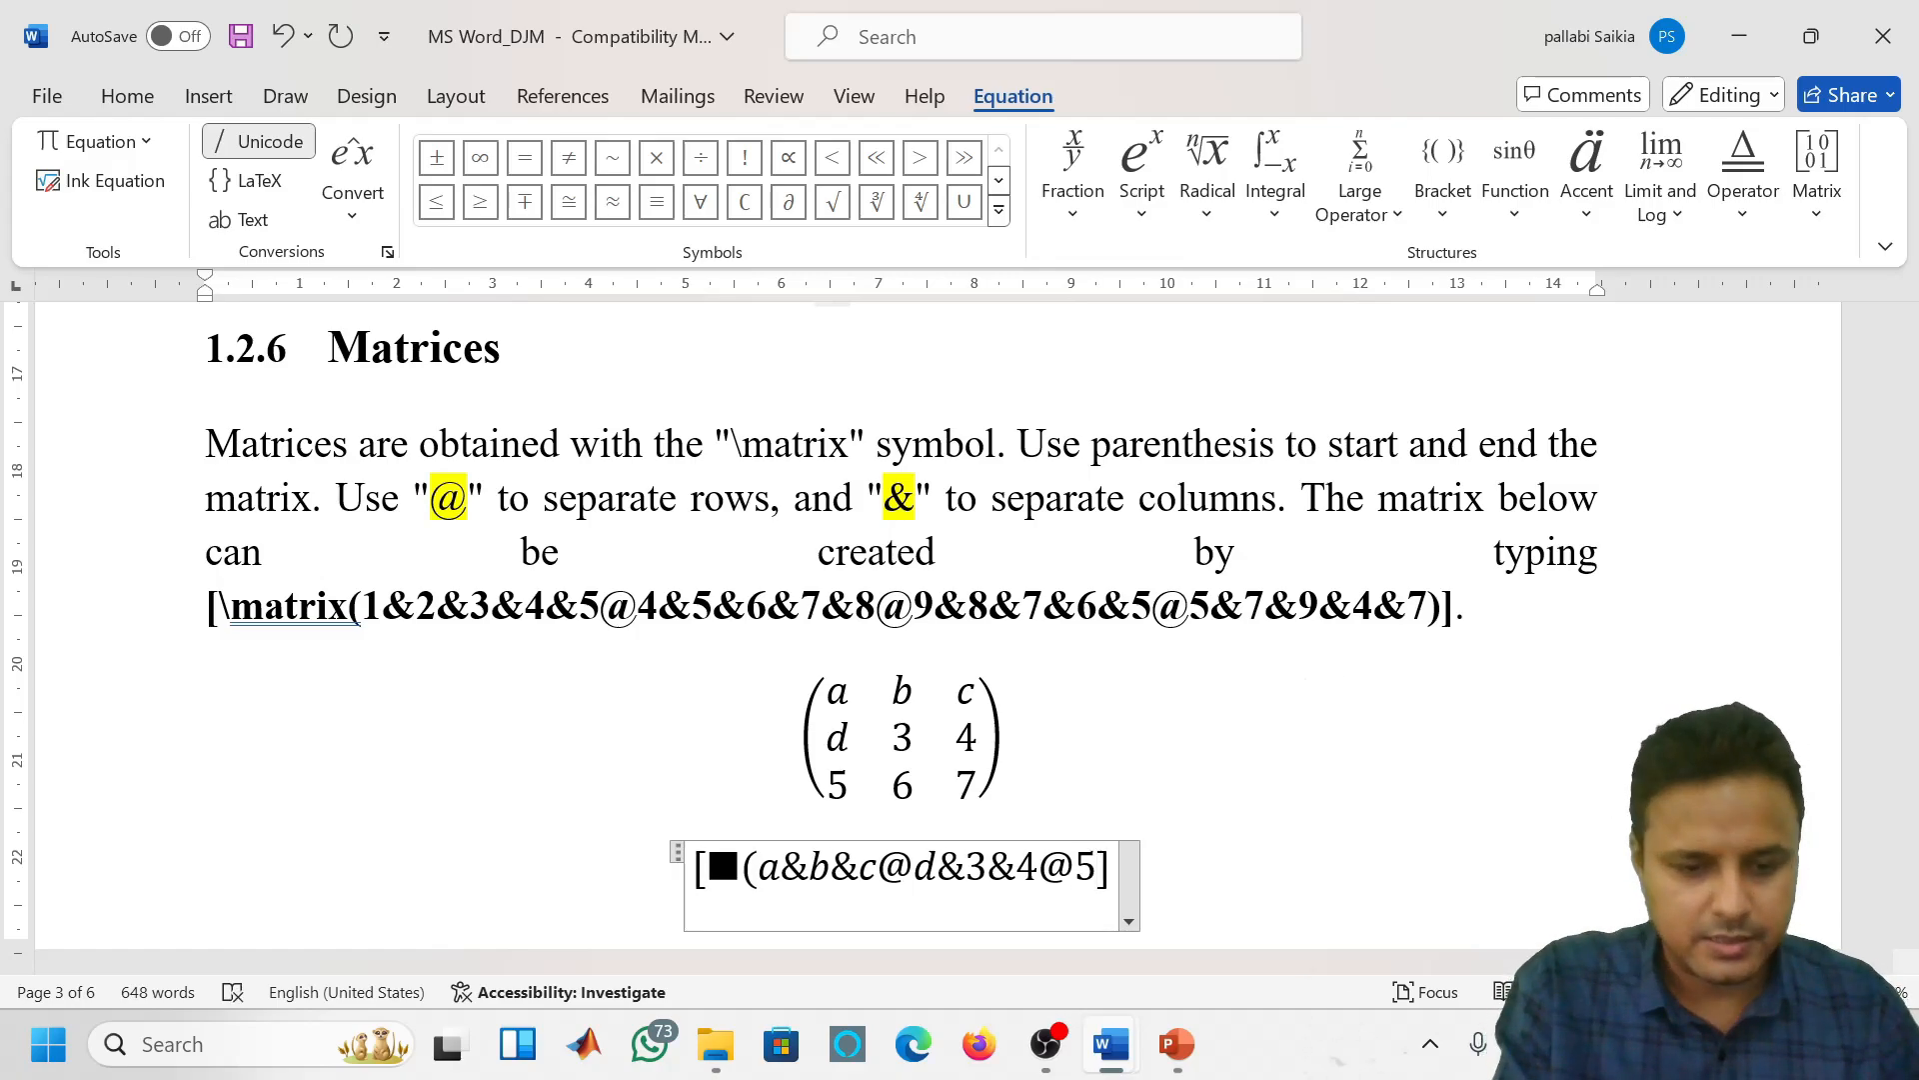
text(&)
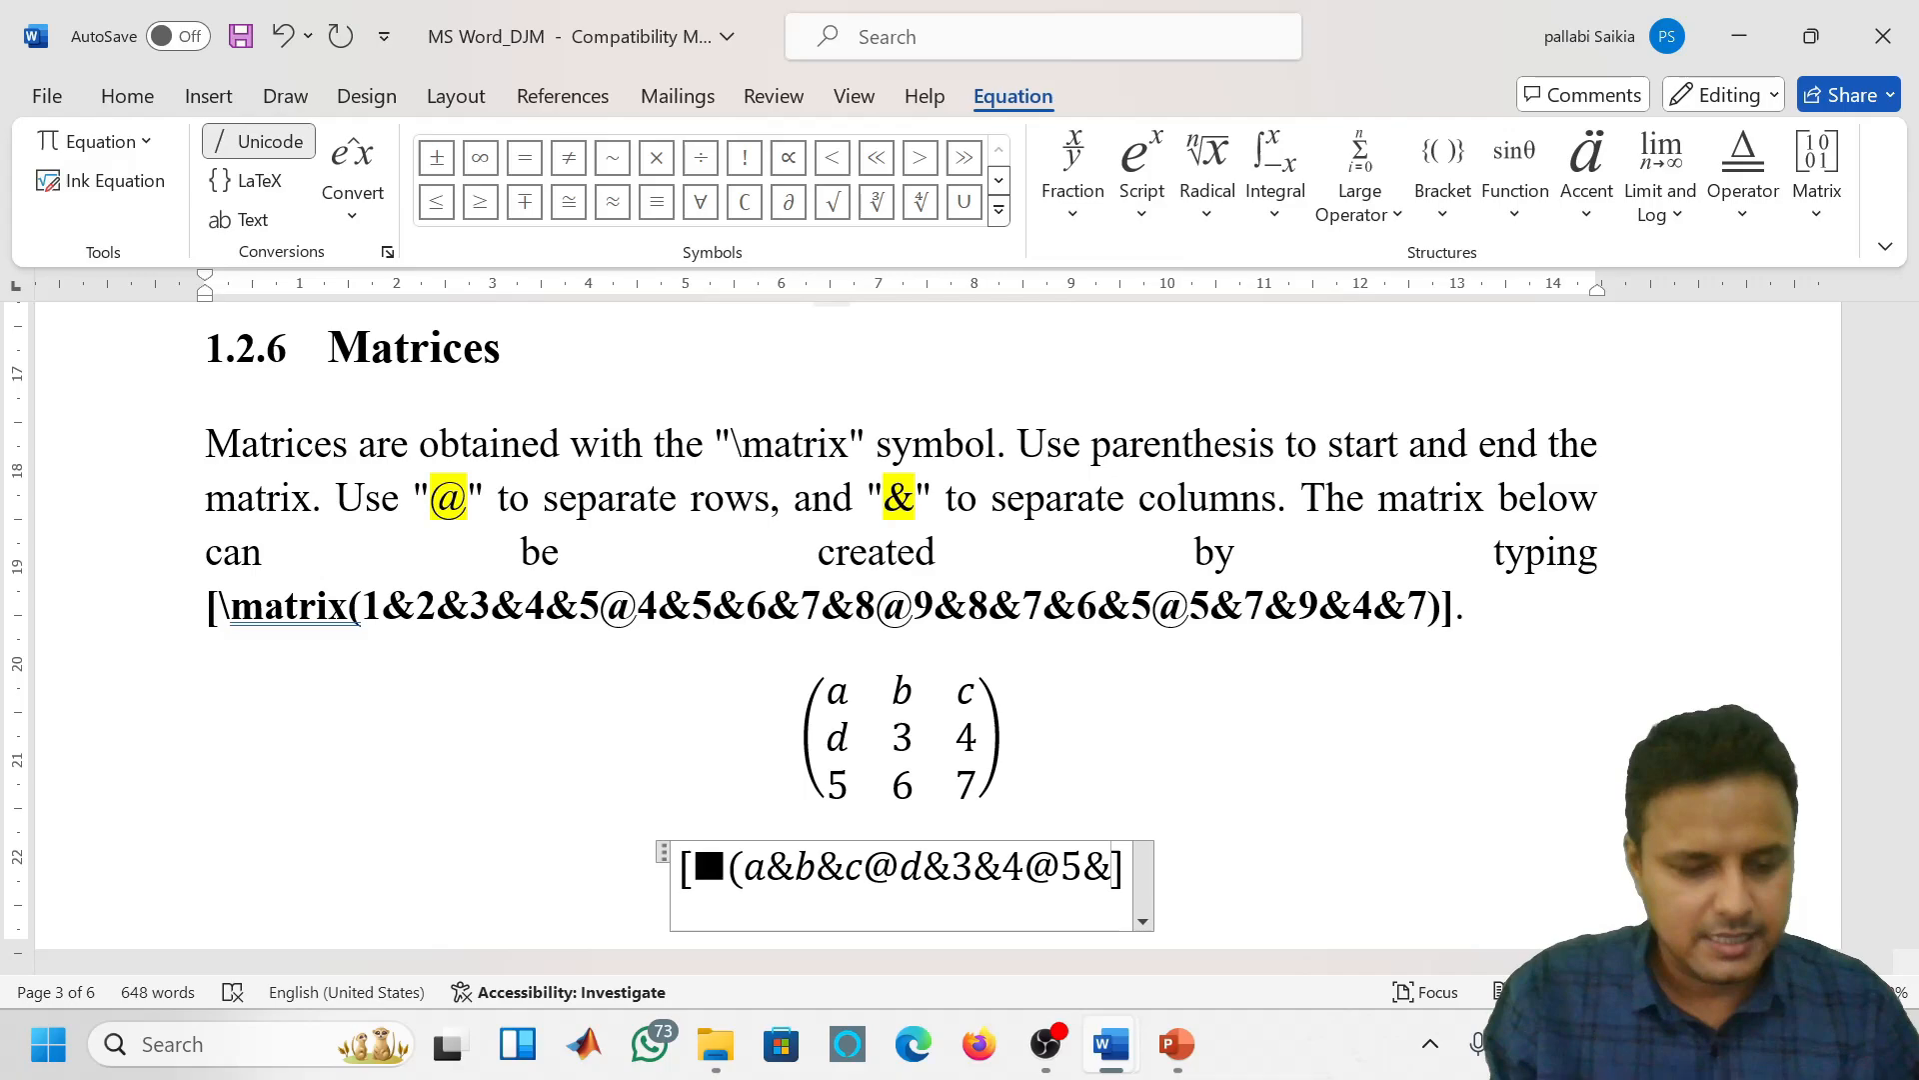
text(6&)
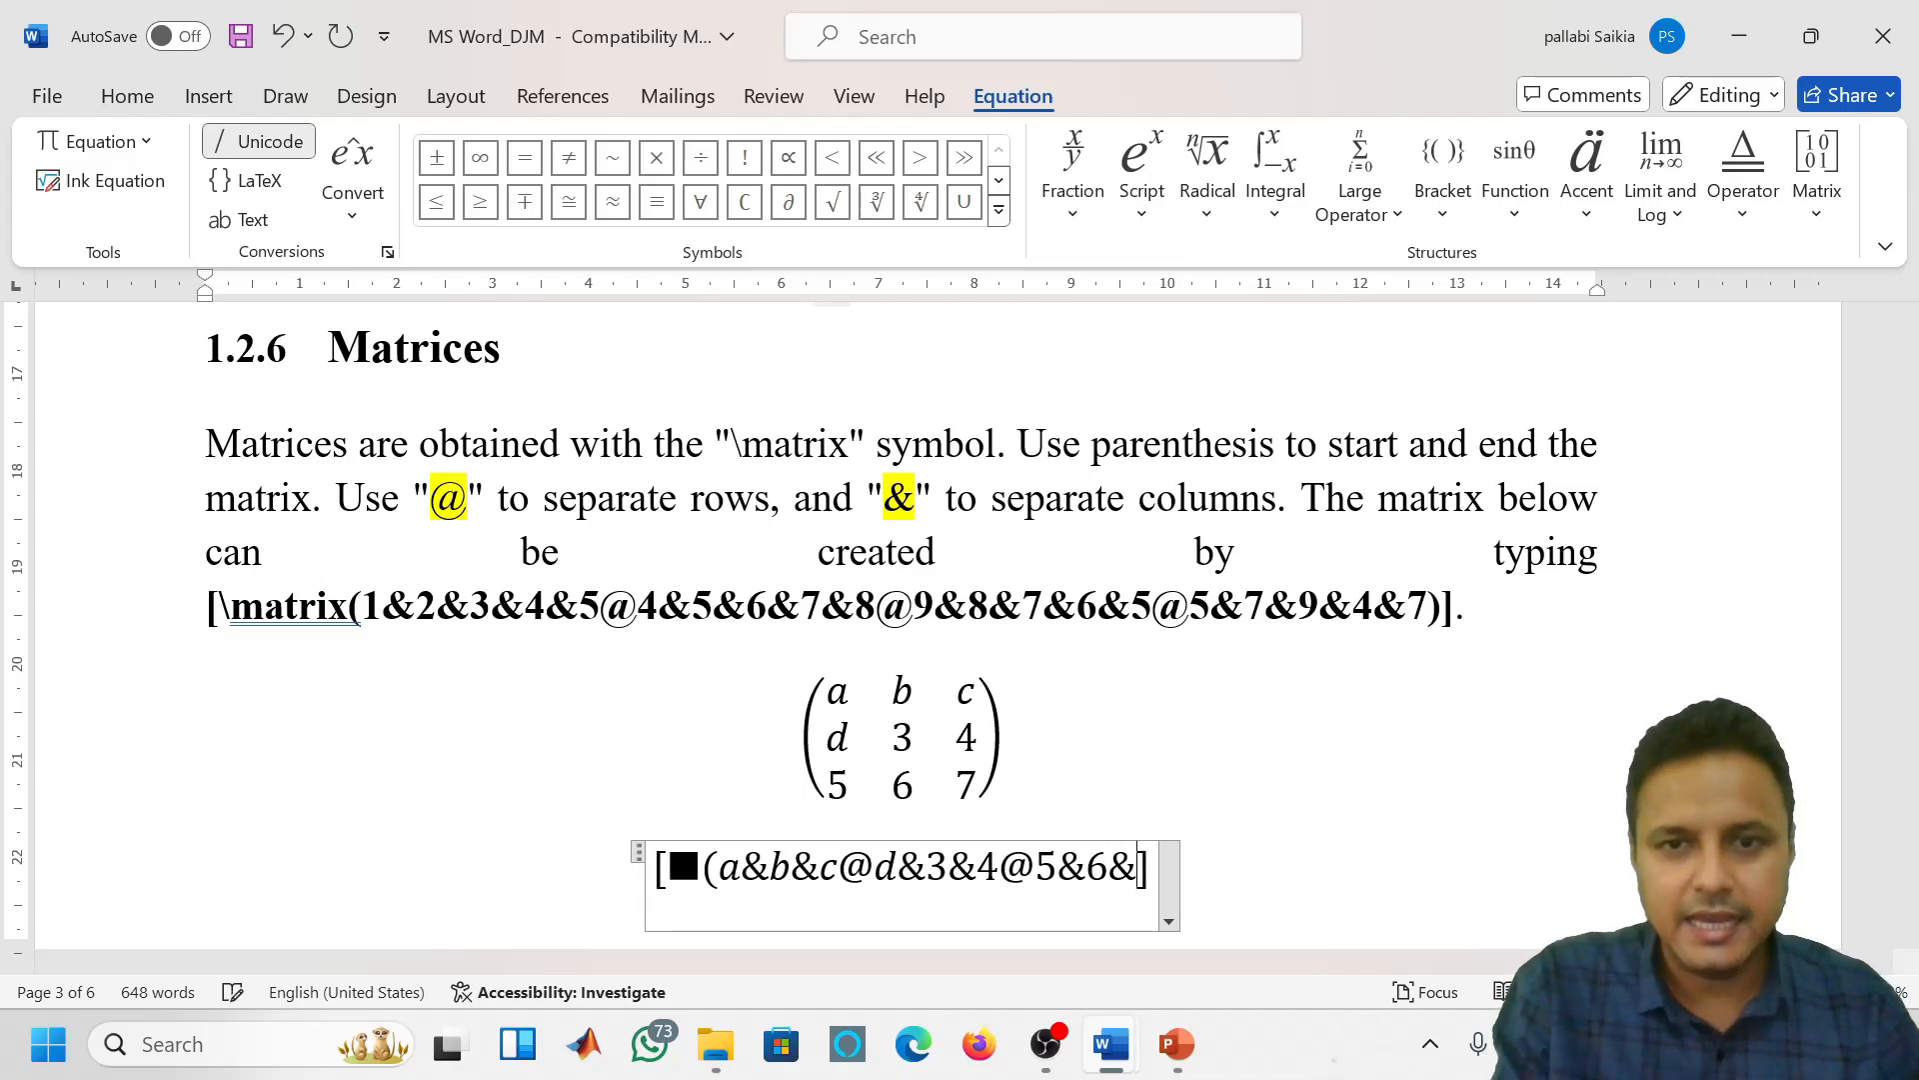
text(7)
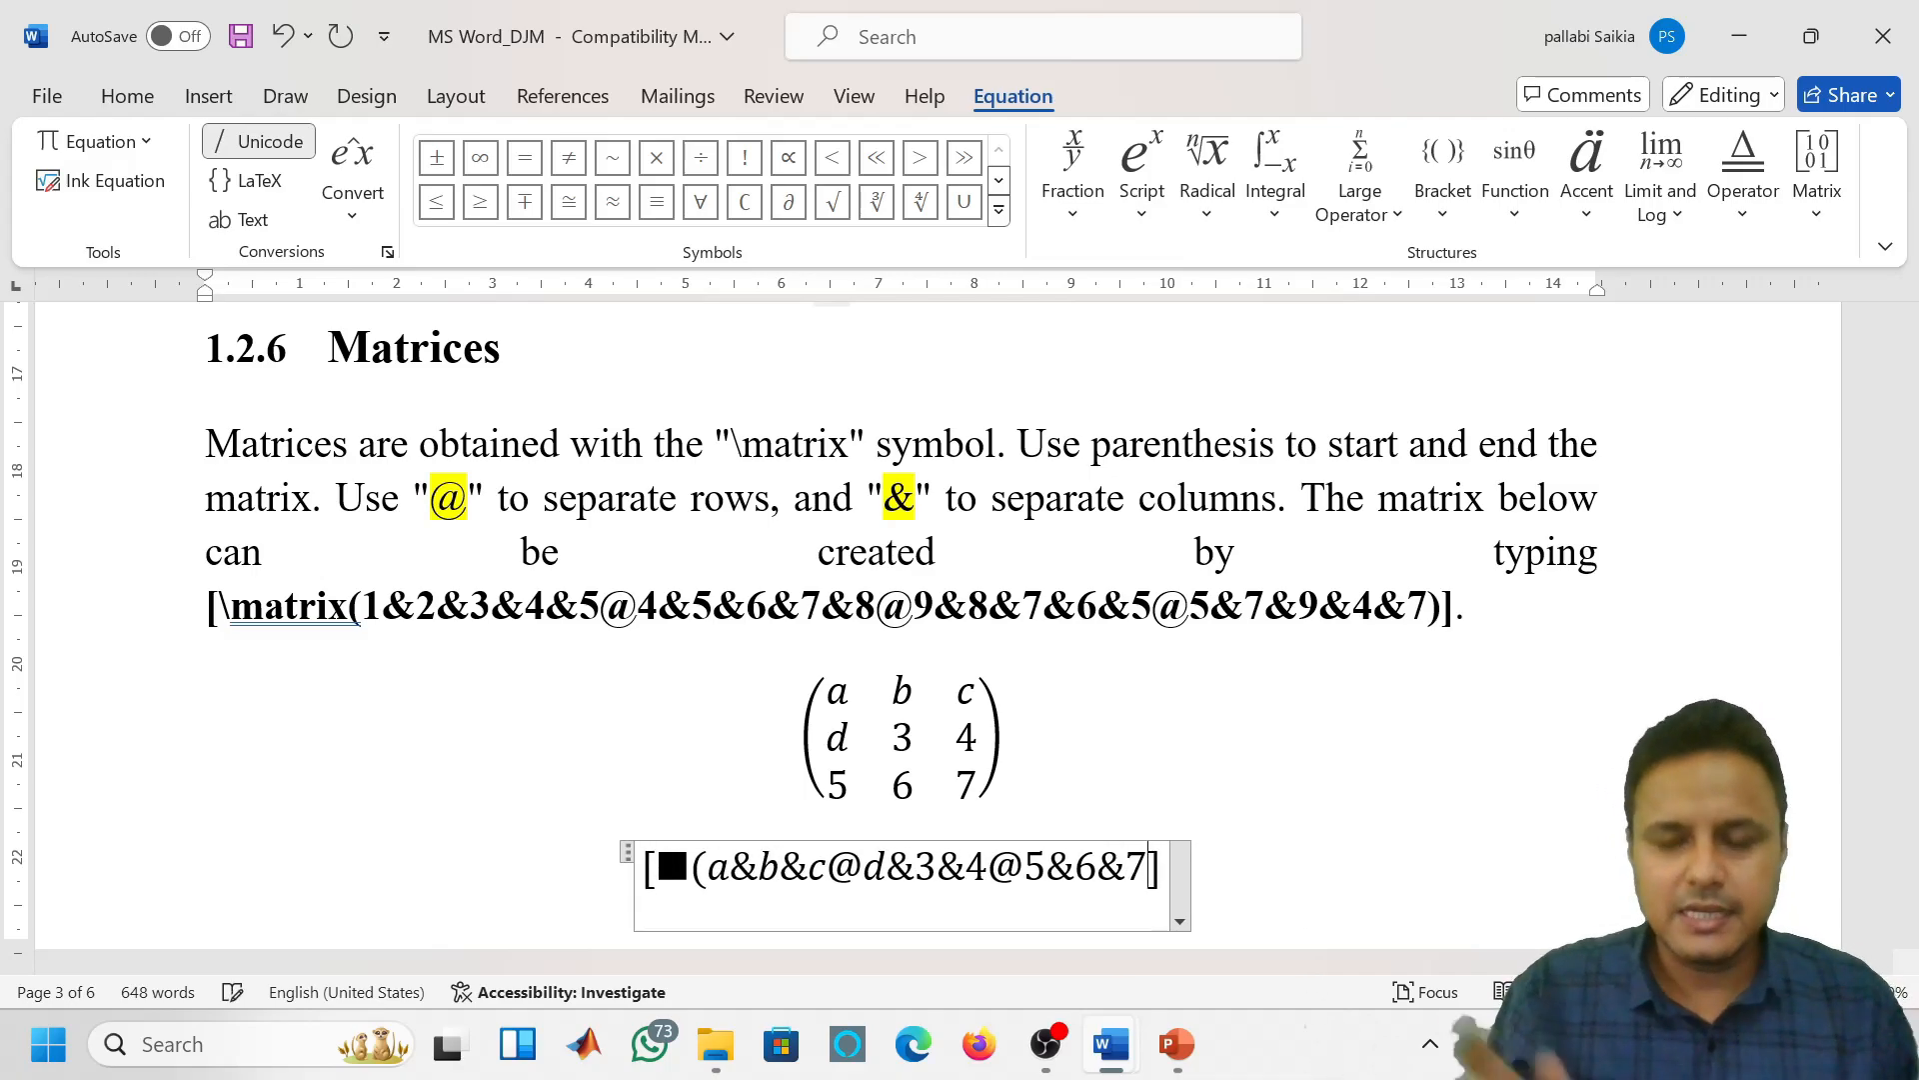
text())
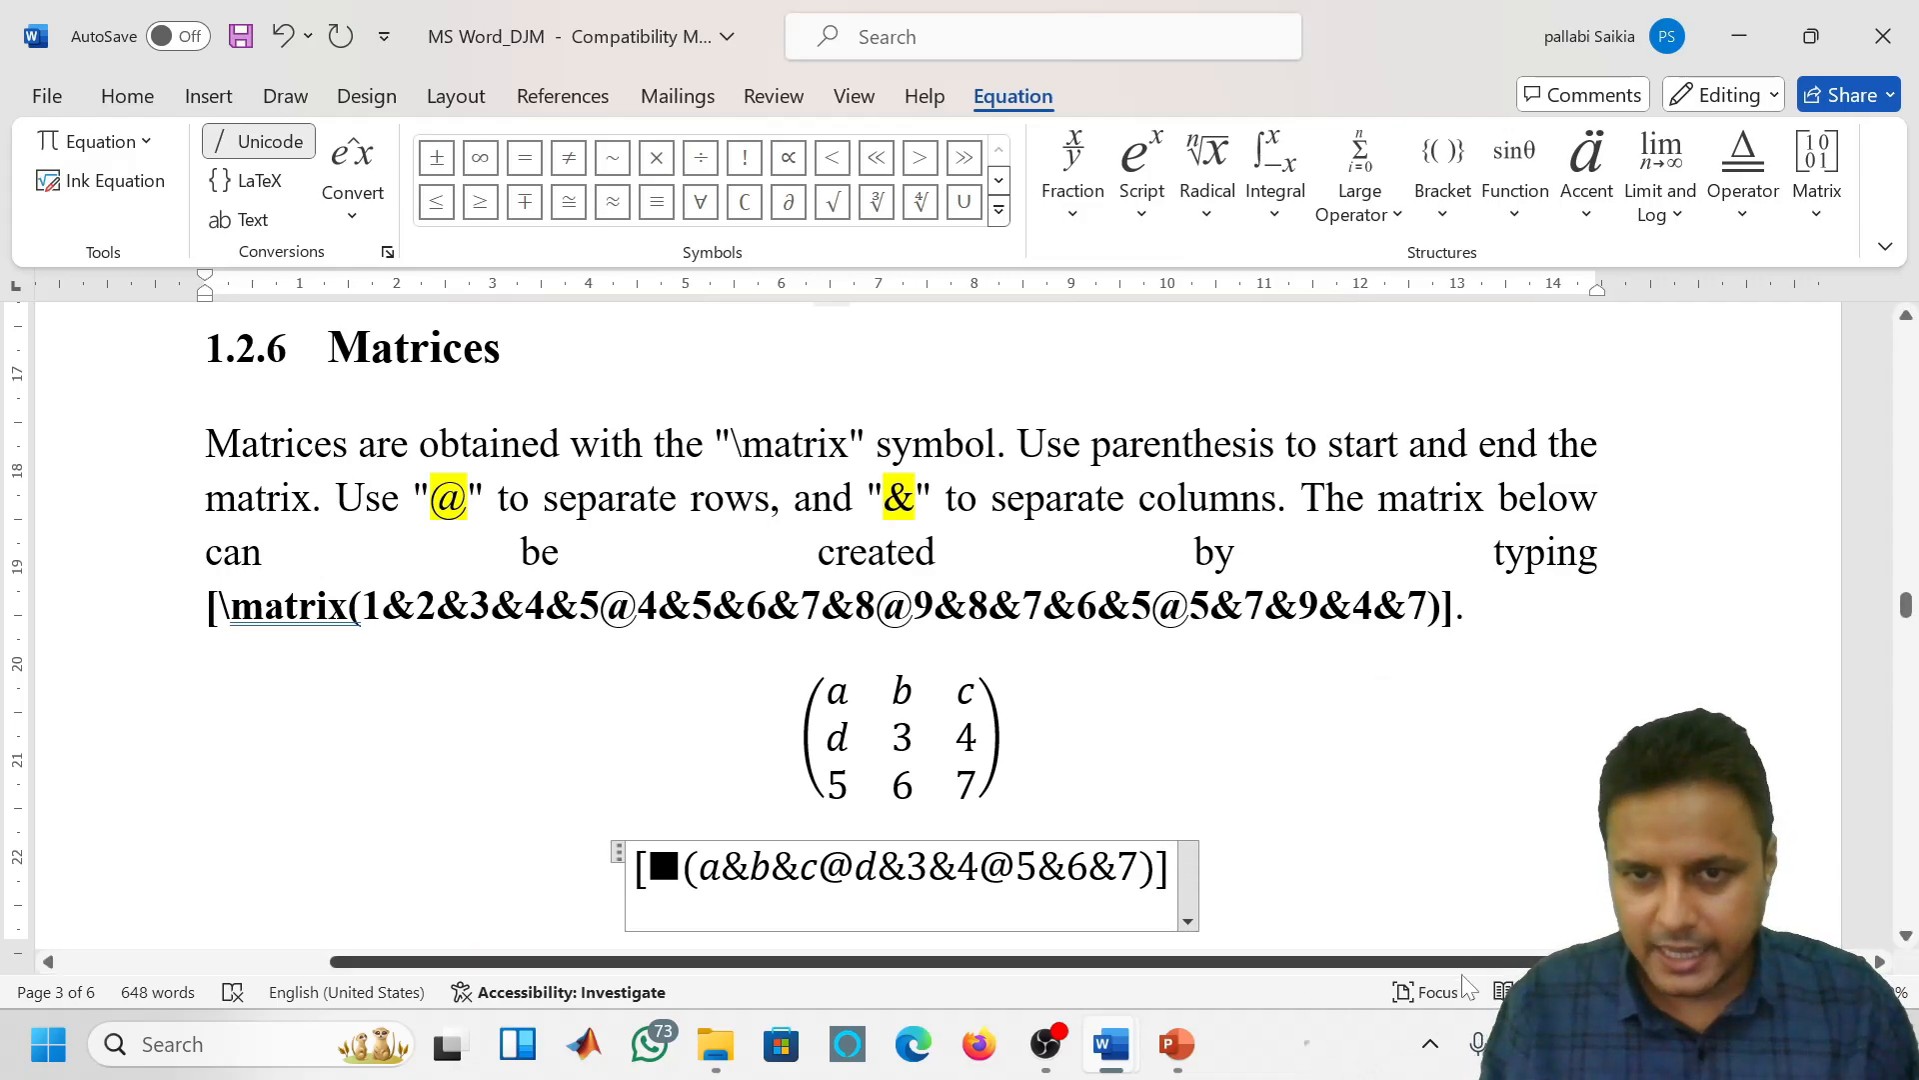
key(Return)
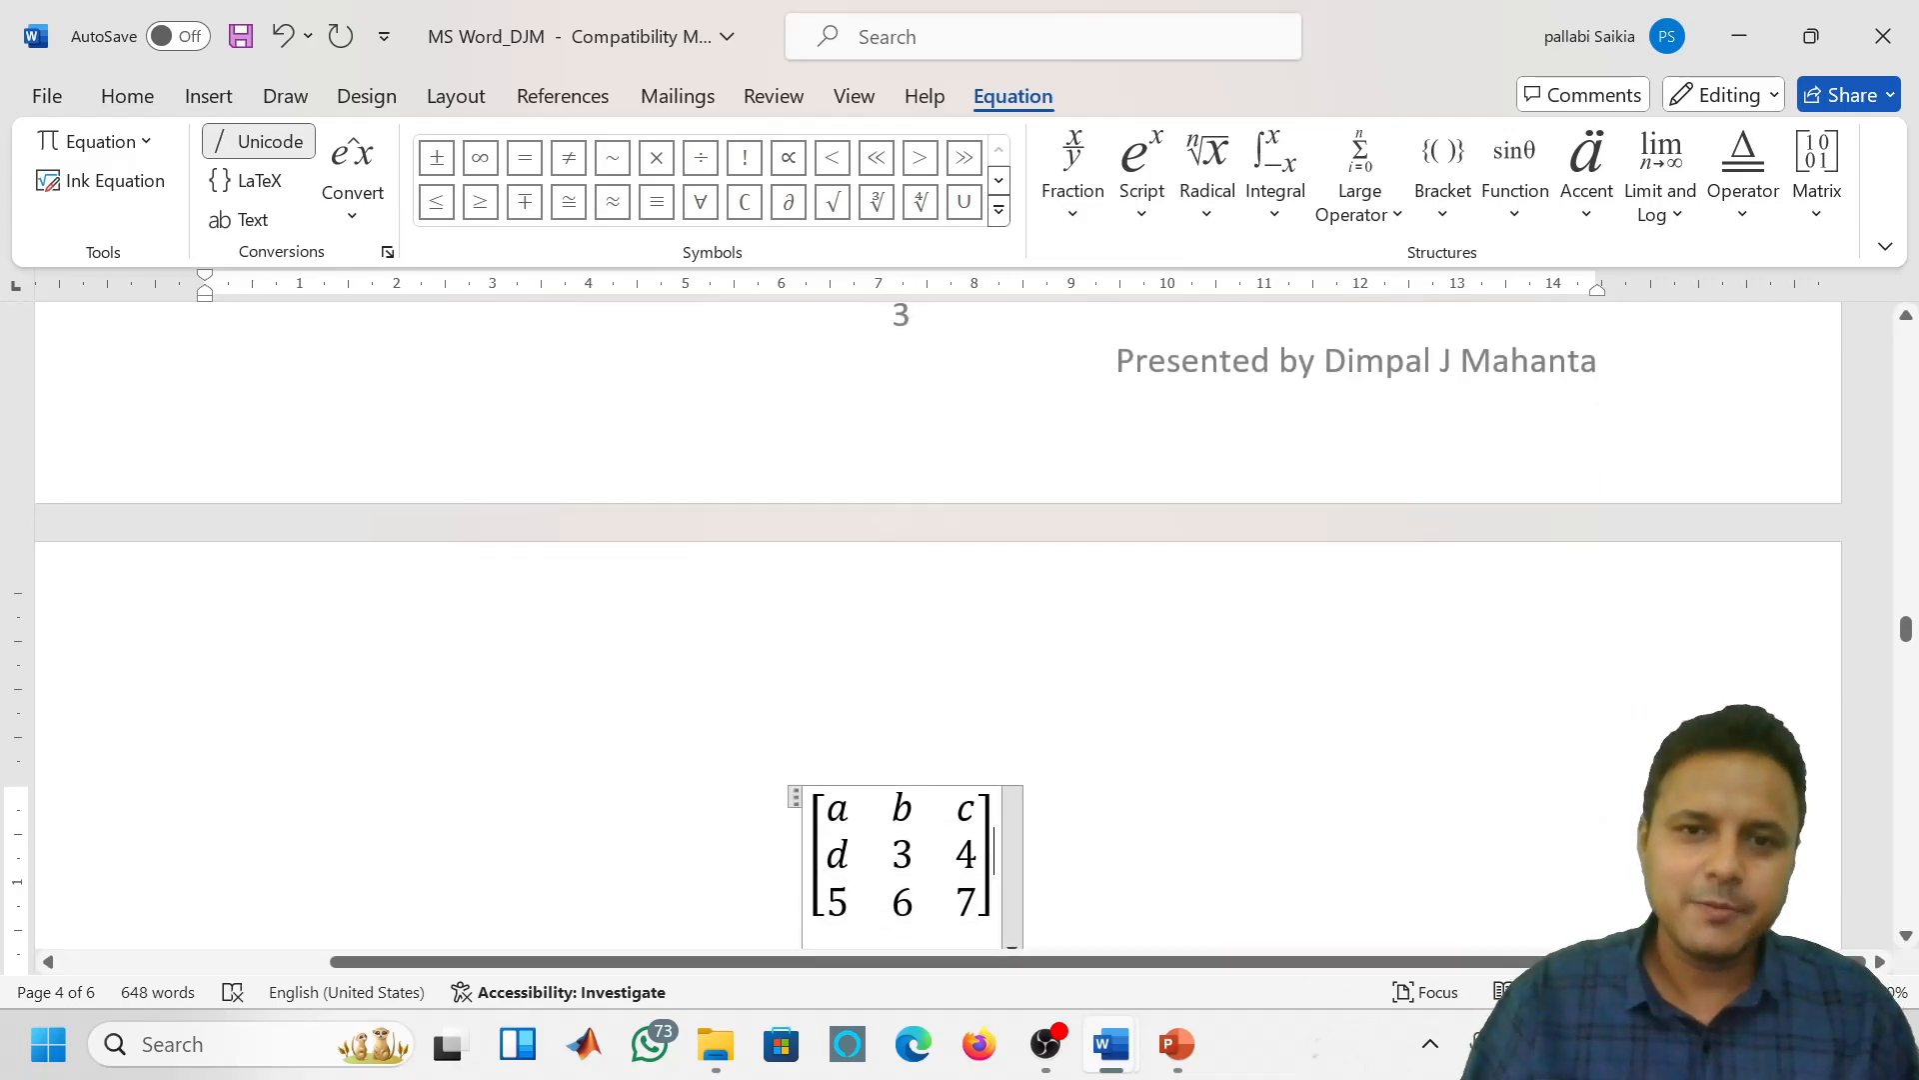
key(Right)
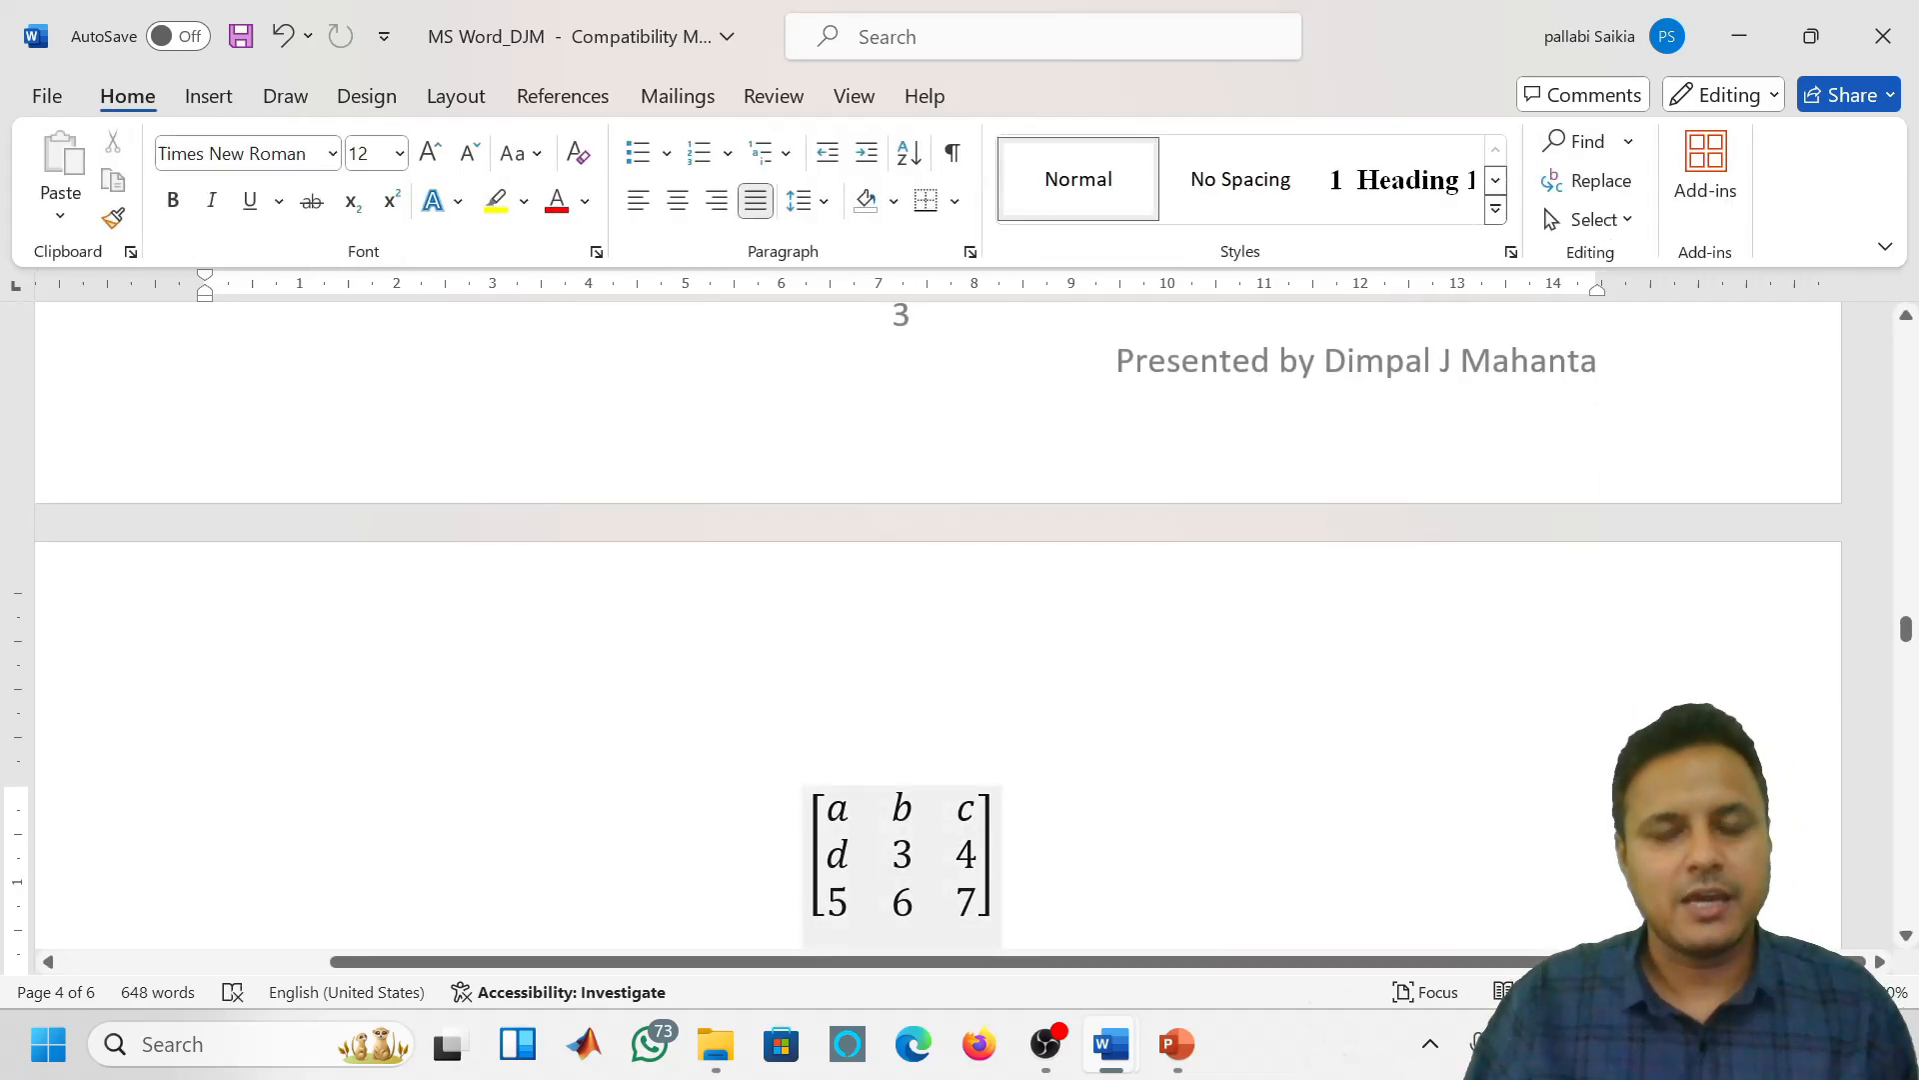
Convert the newly built square-bracketed 3×3 matrix to linear format
click(911, 856)
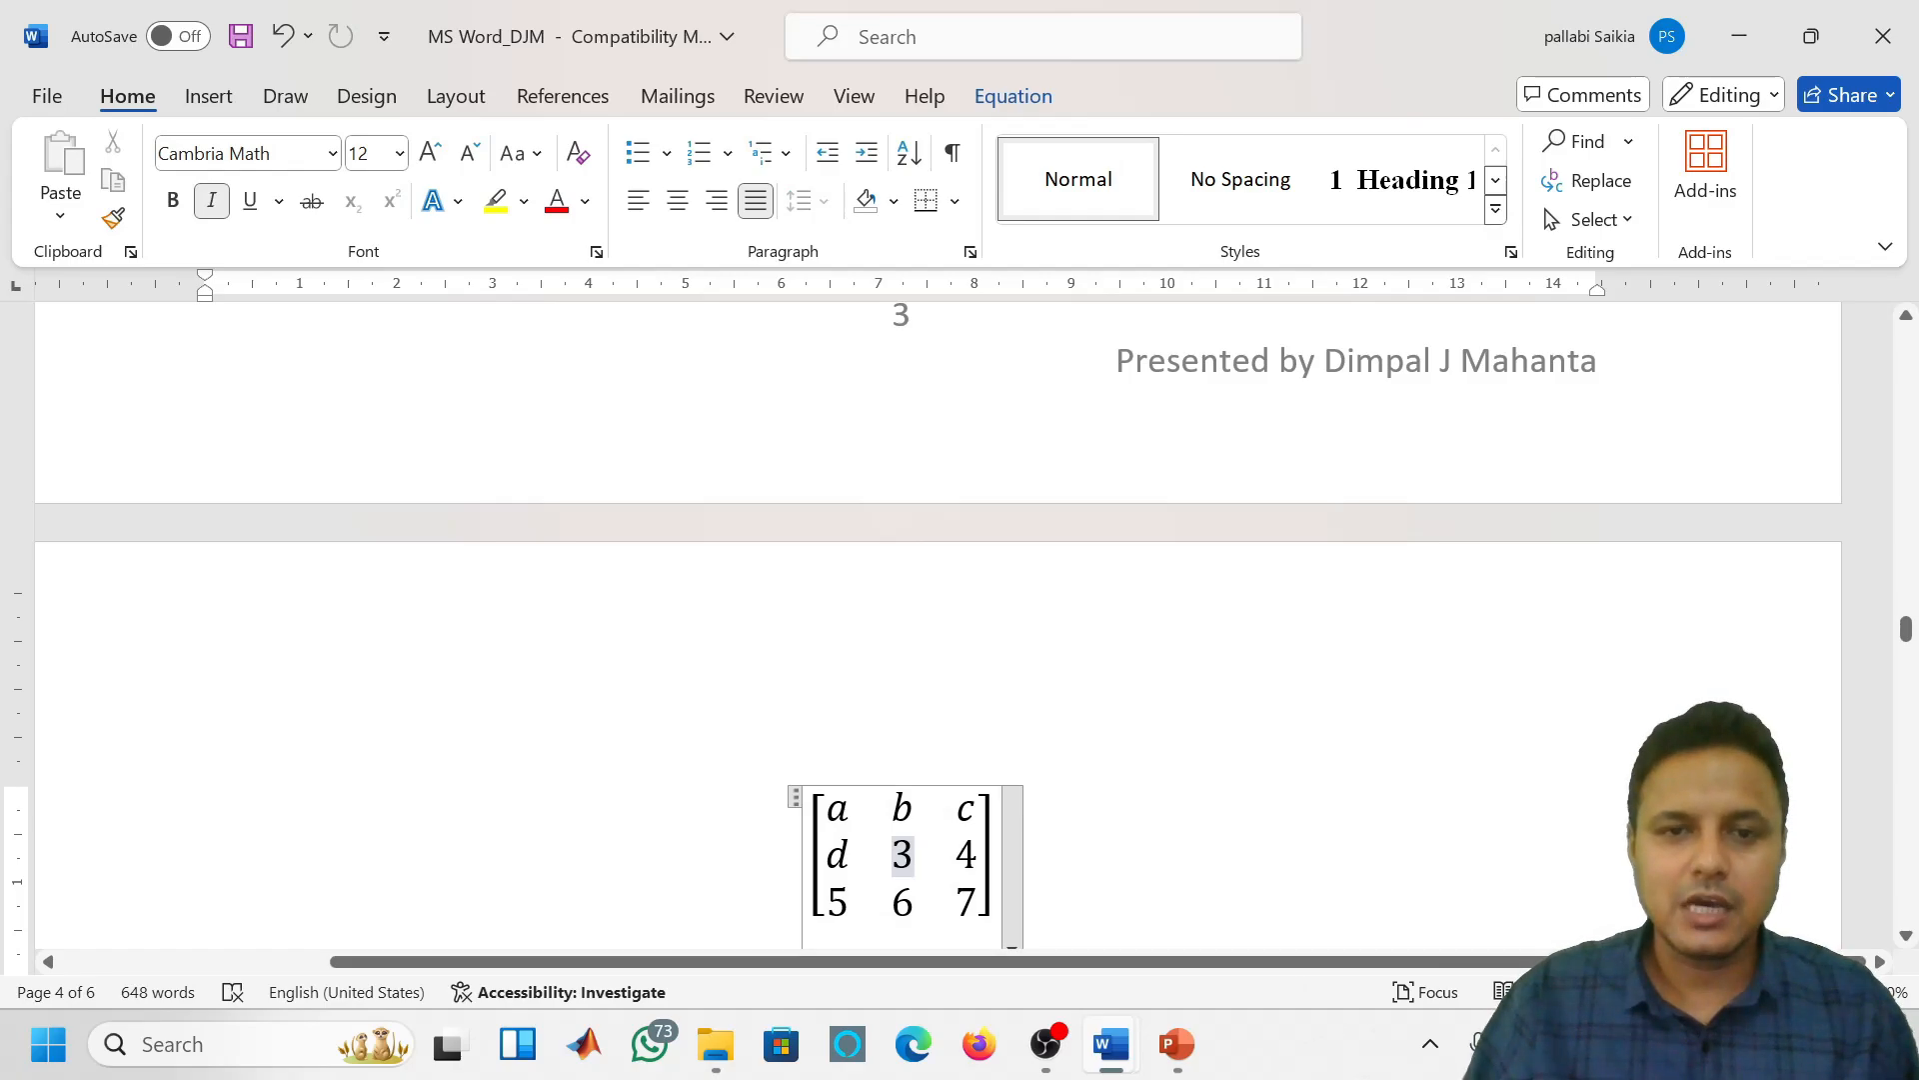
click(795, 799)
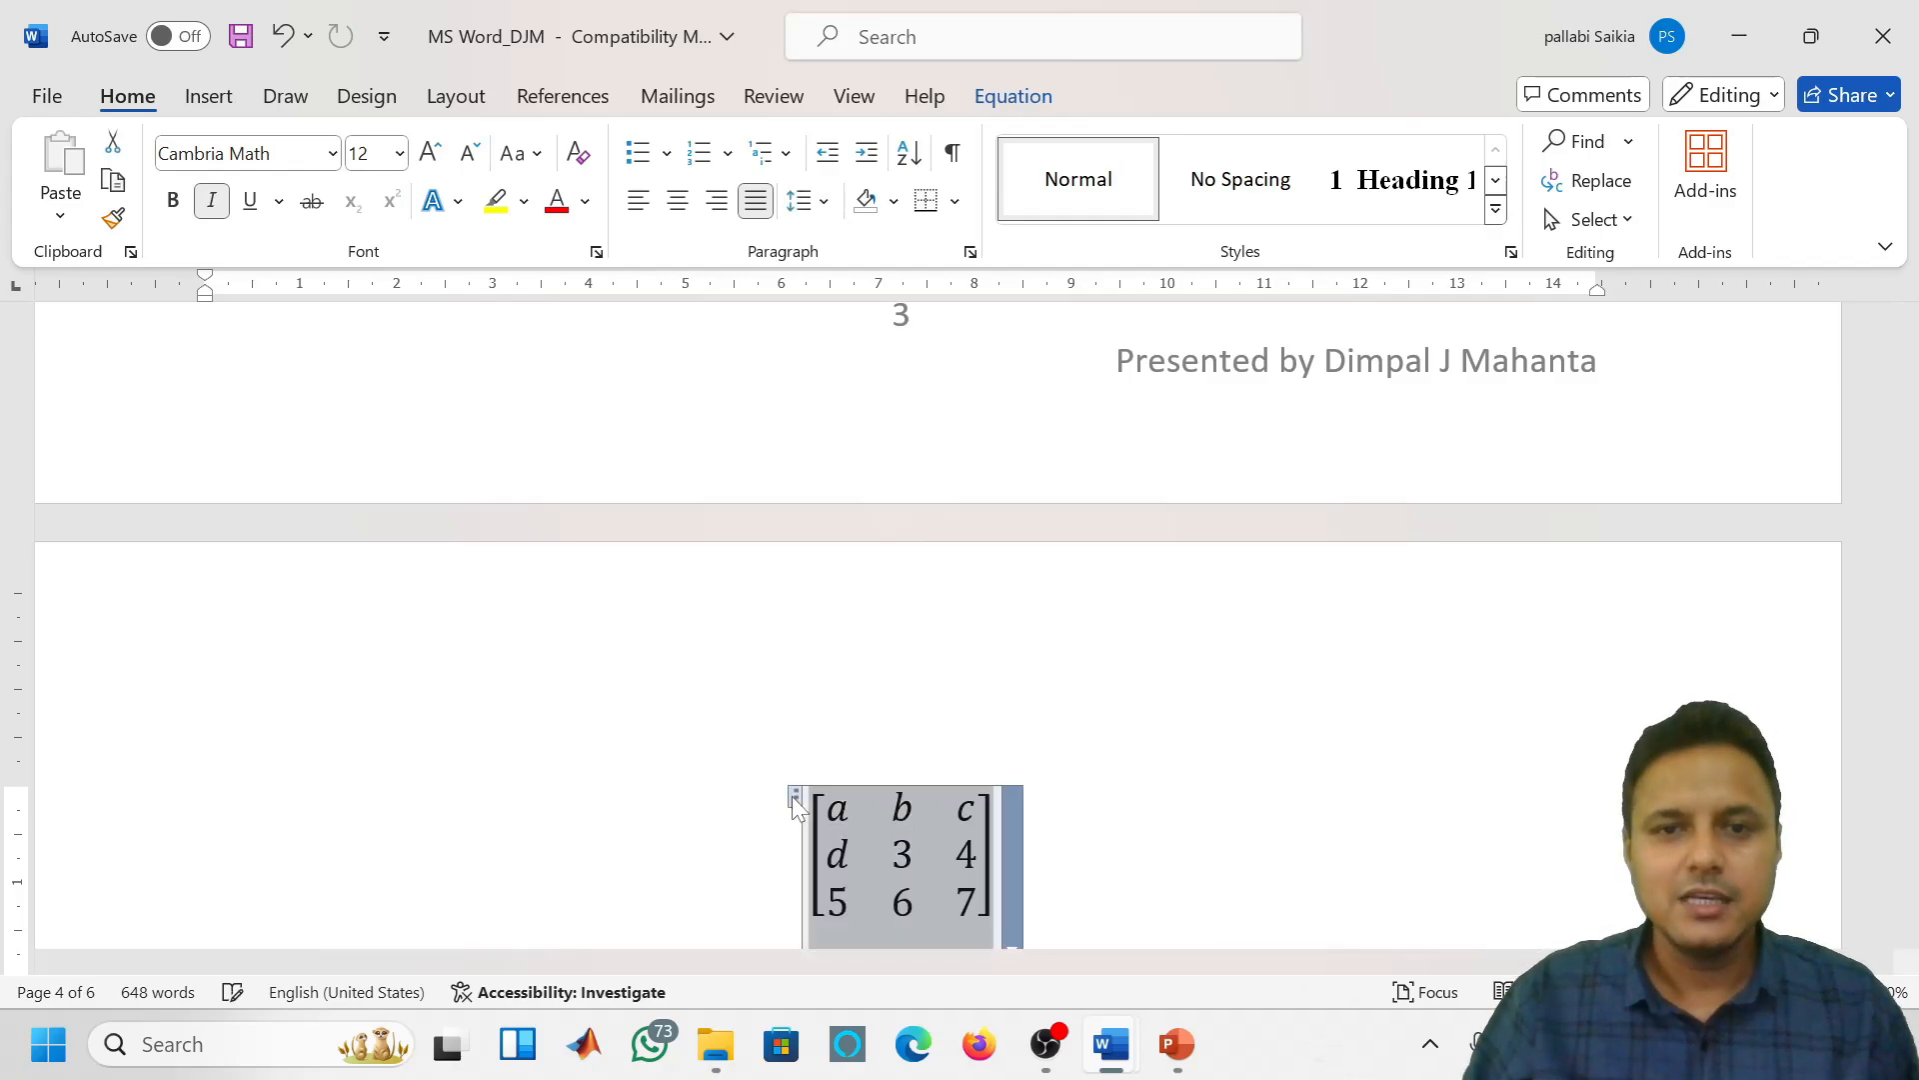
click(1012, 98)
click(352, 200)
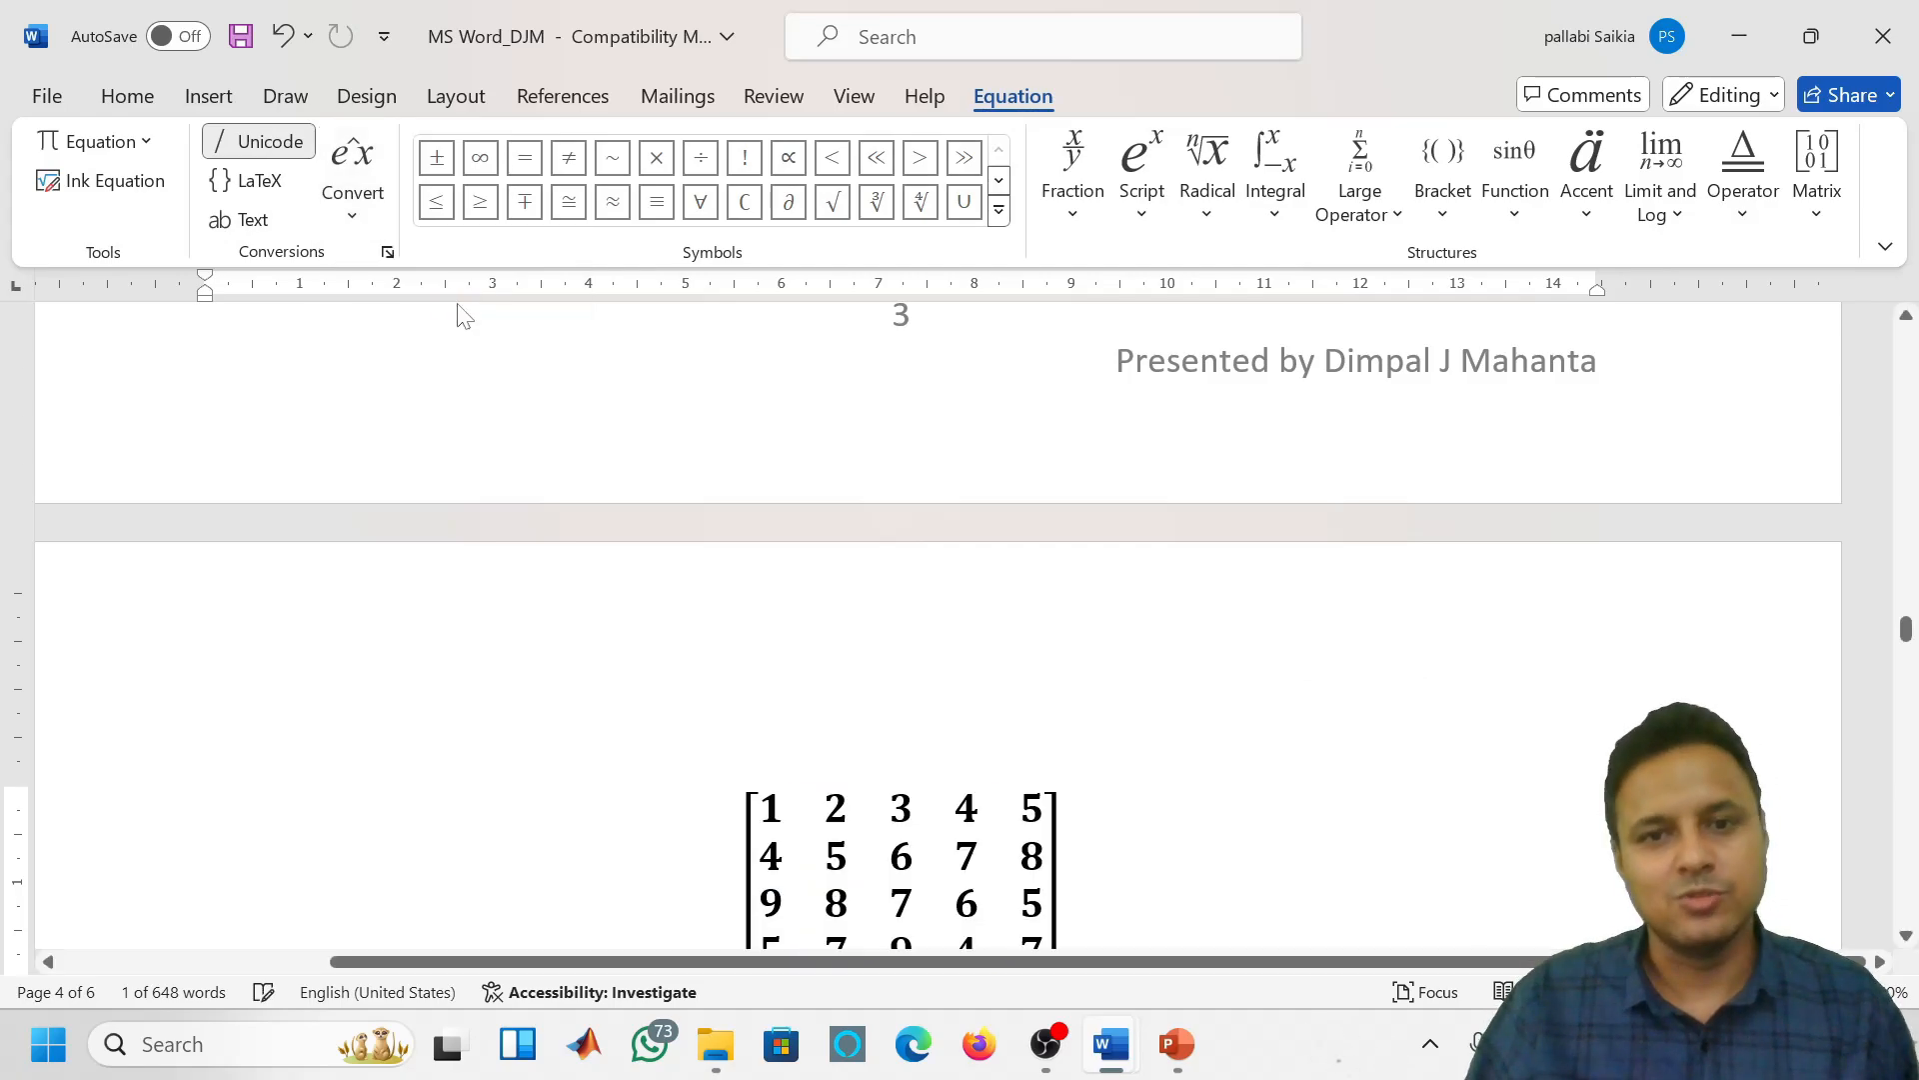
Convert all equations in the document to professional format
scroll(600, 450, up, 4)
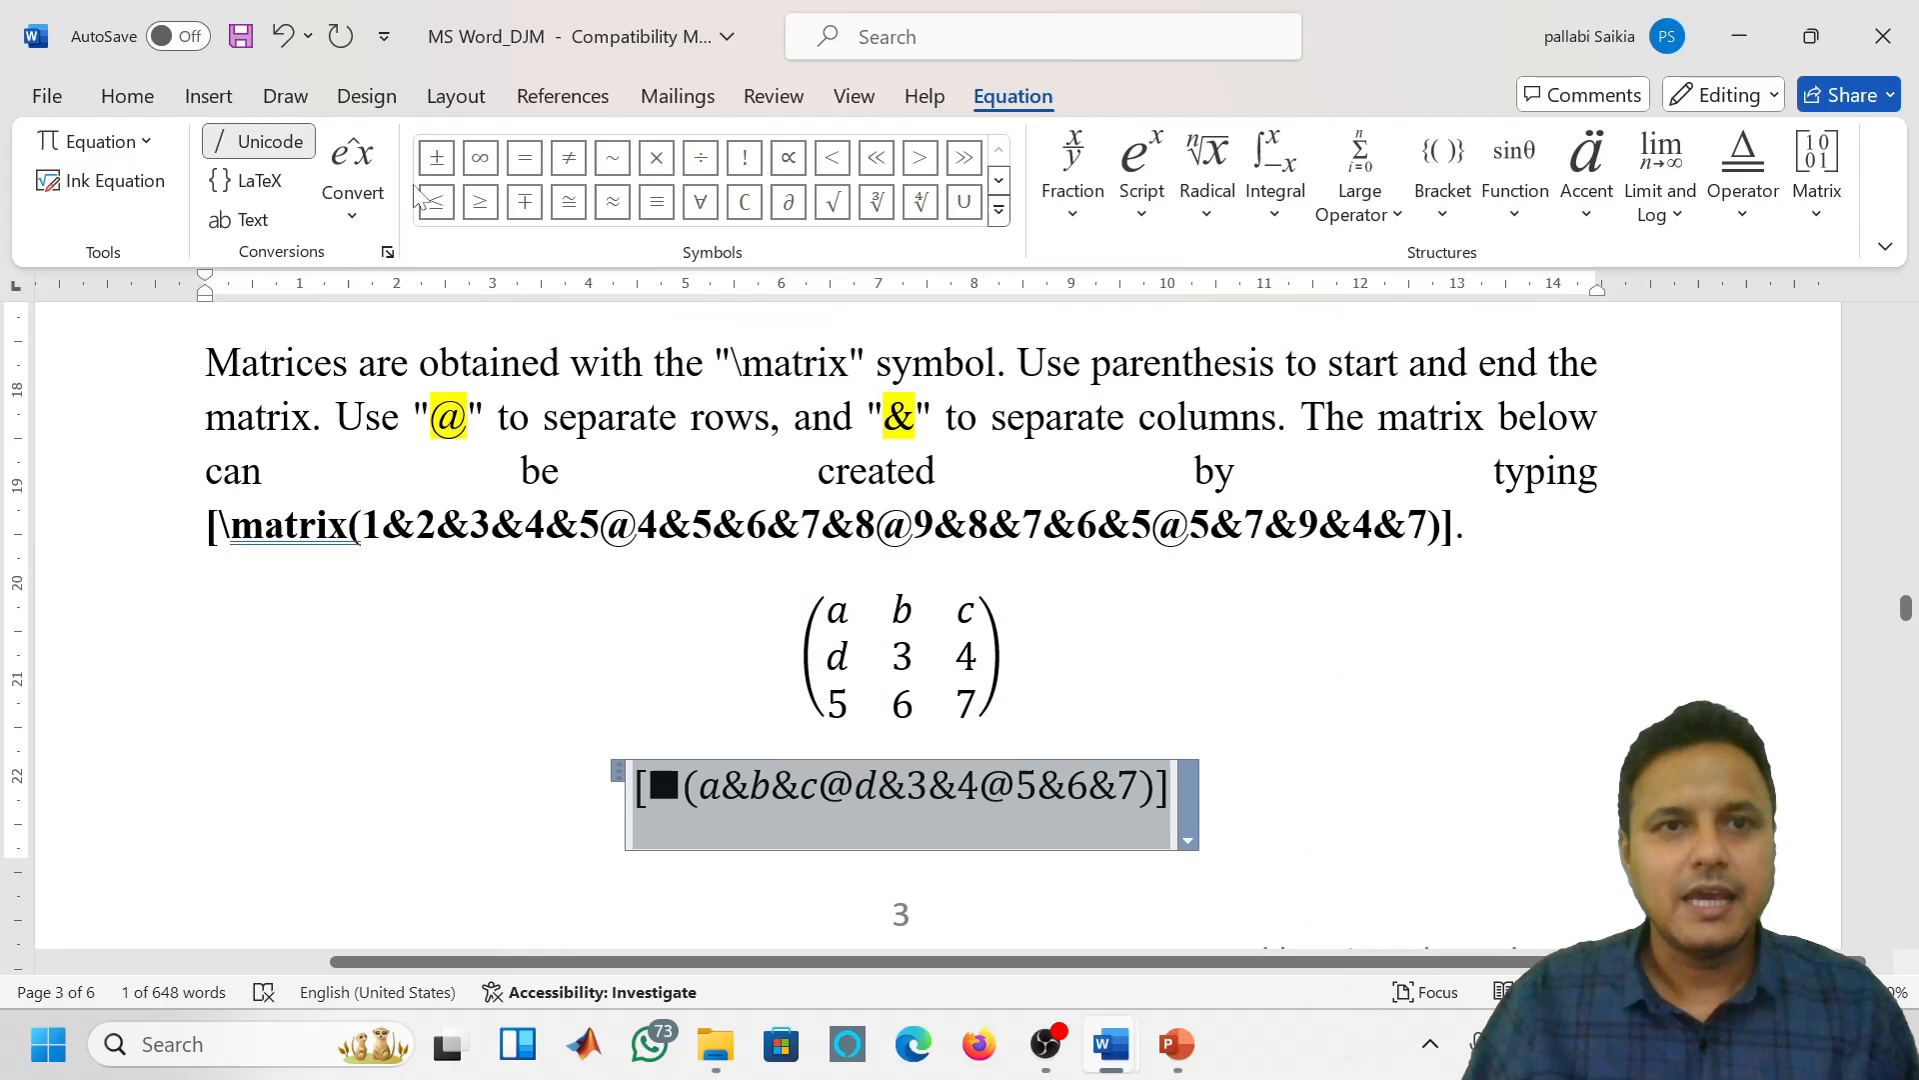
click(352, 190)
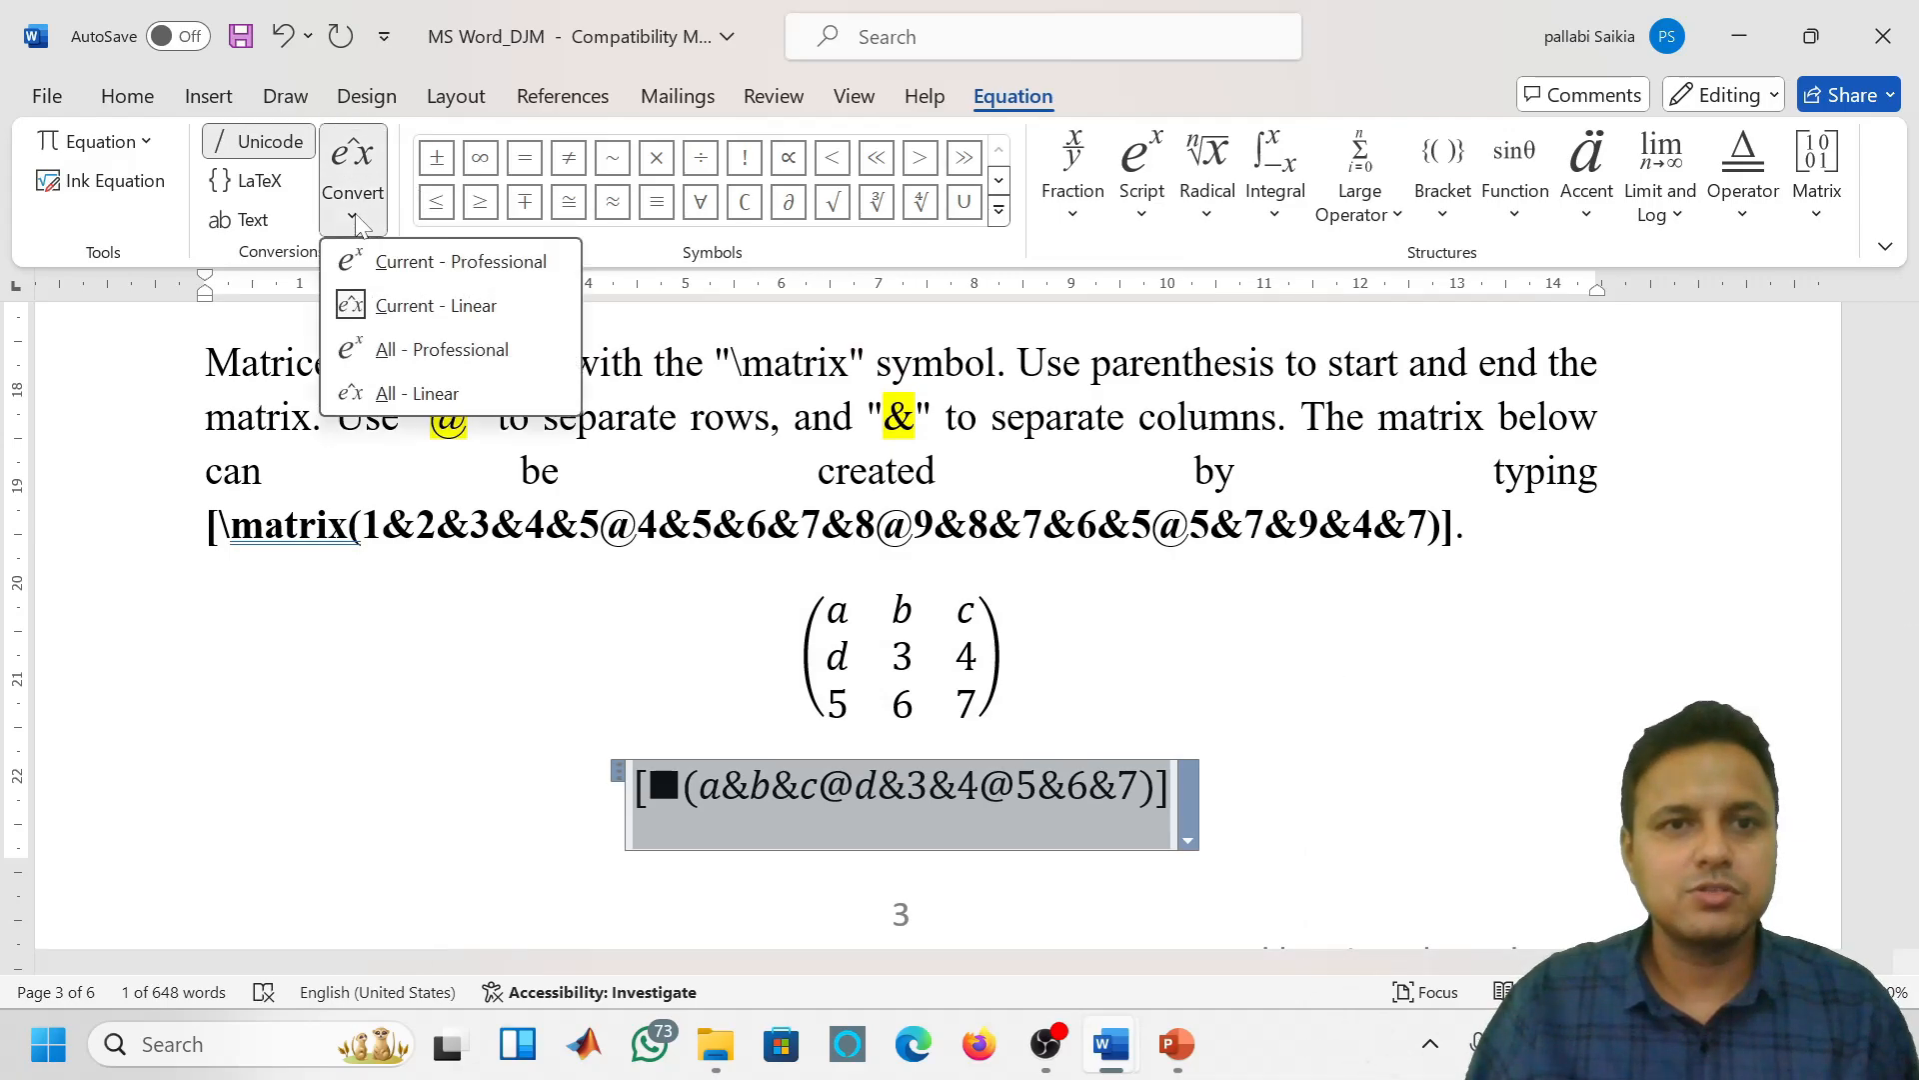
click(441, 349)
scroll(1027, 630, down, 10)
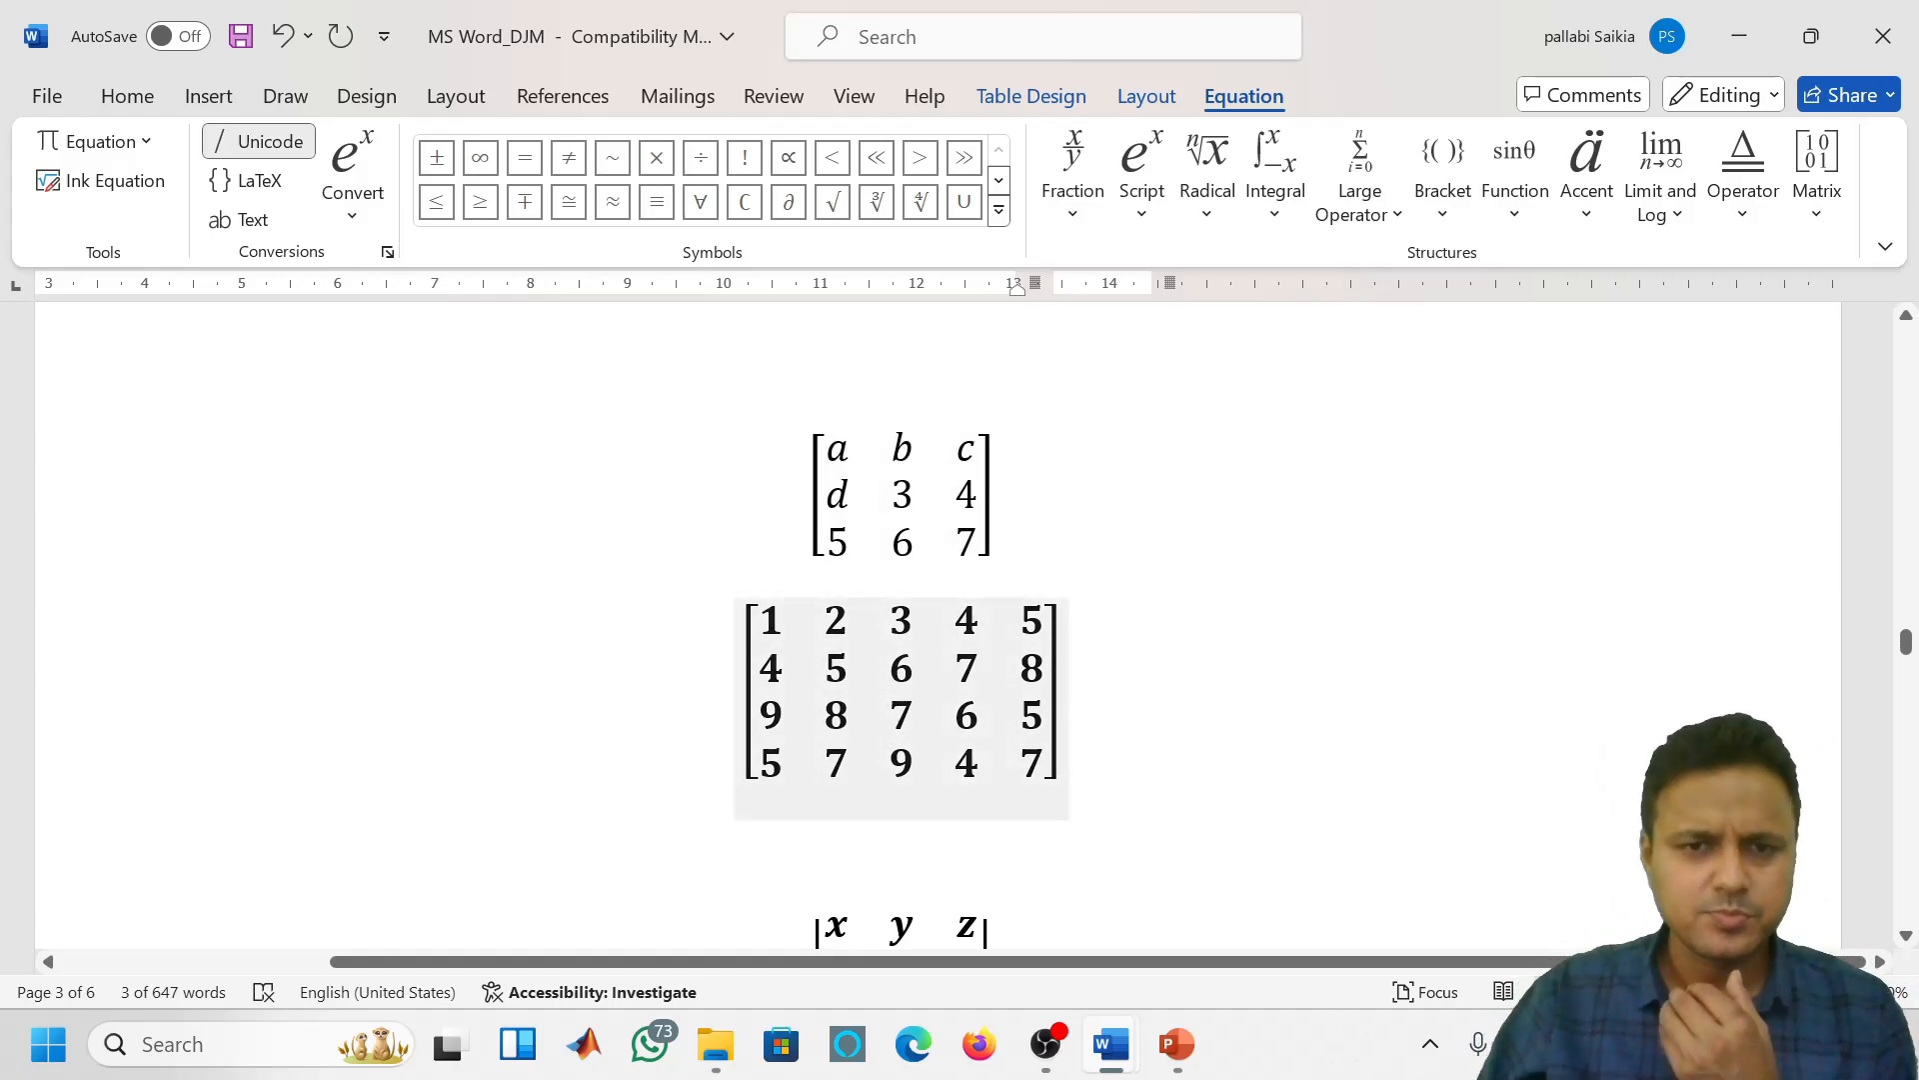
Convert the bold five-column matrix below the square-bracketed 3×3 matrix to linear format
click(836, 668)
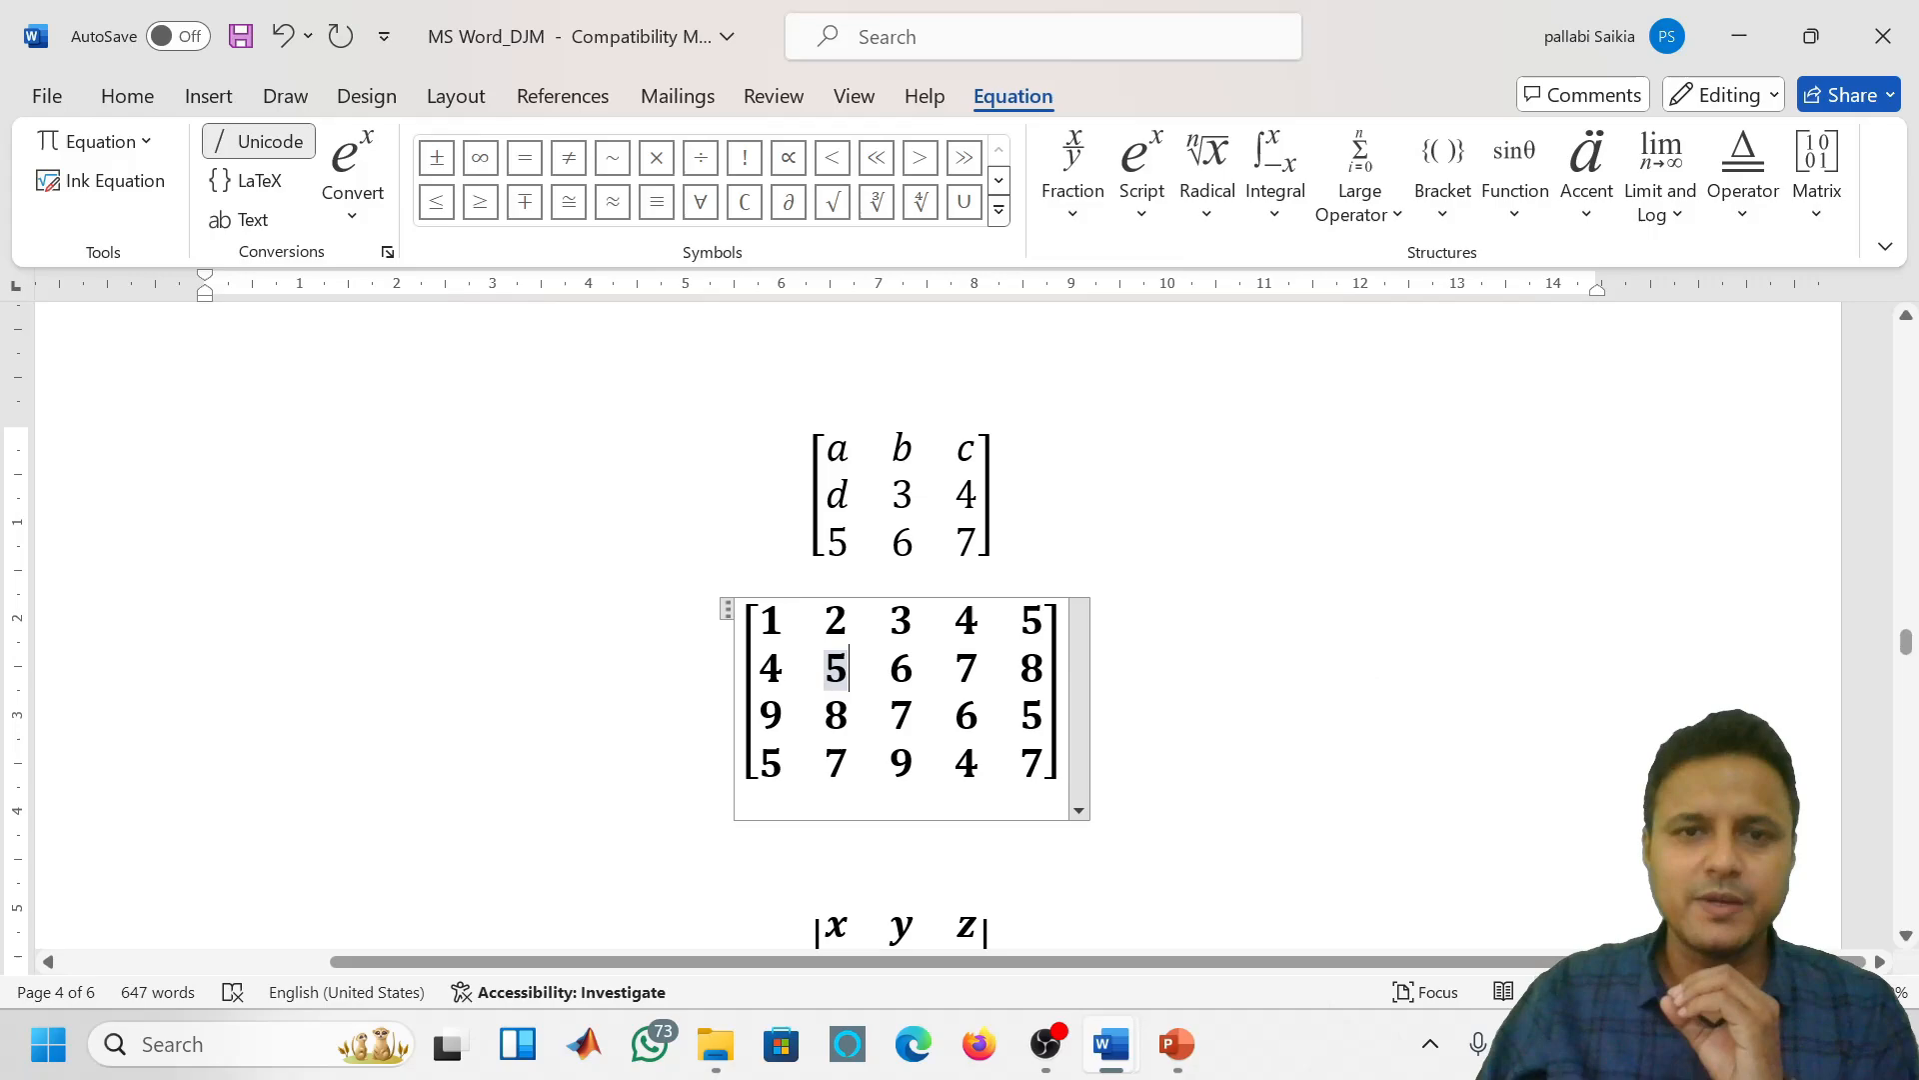
click(728, 615)
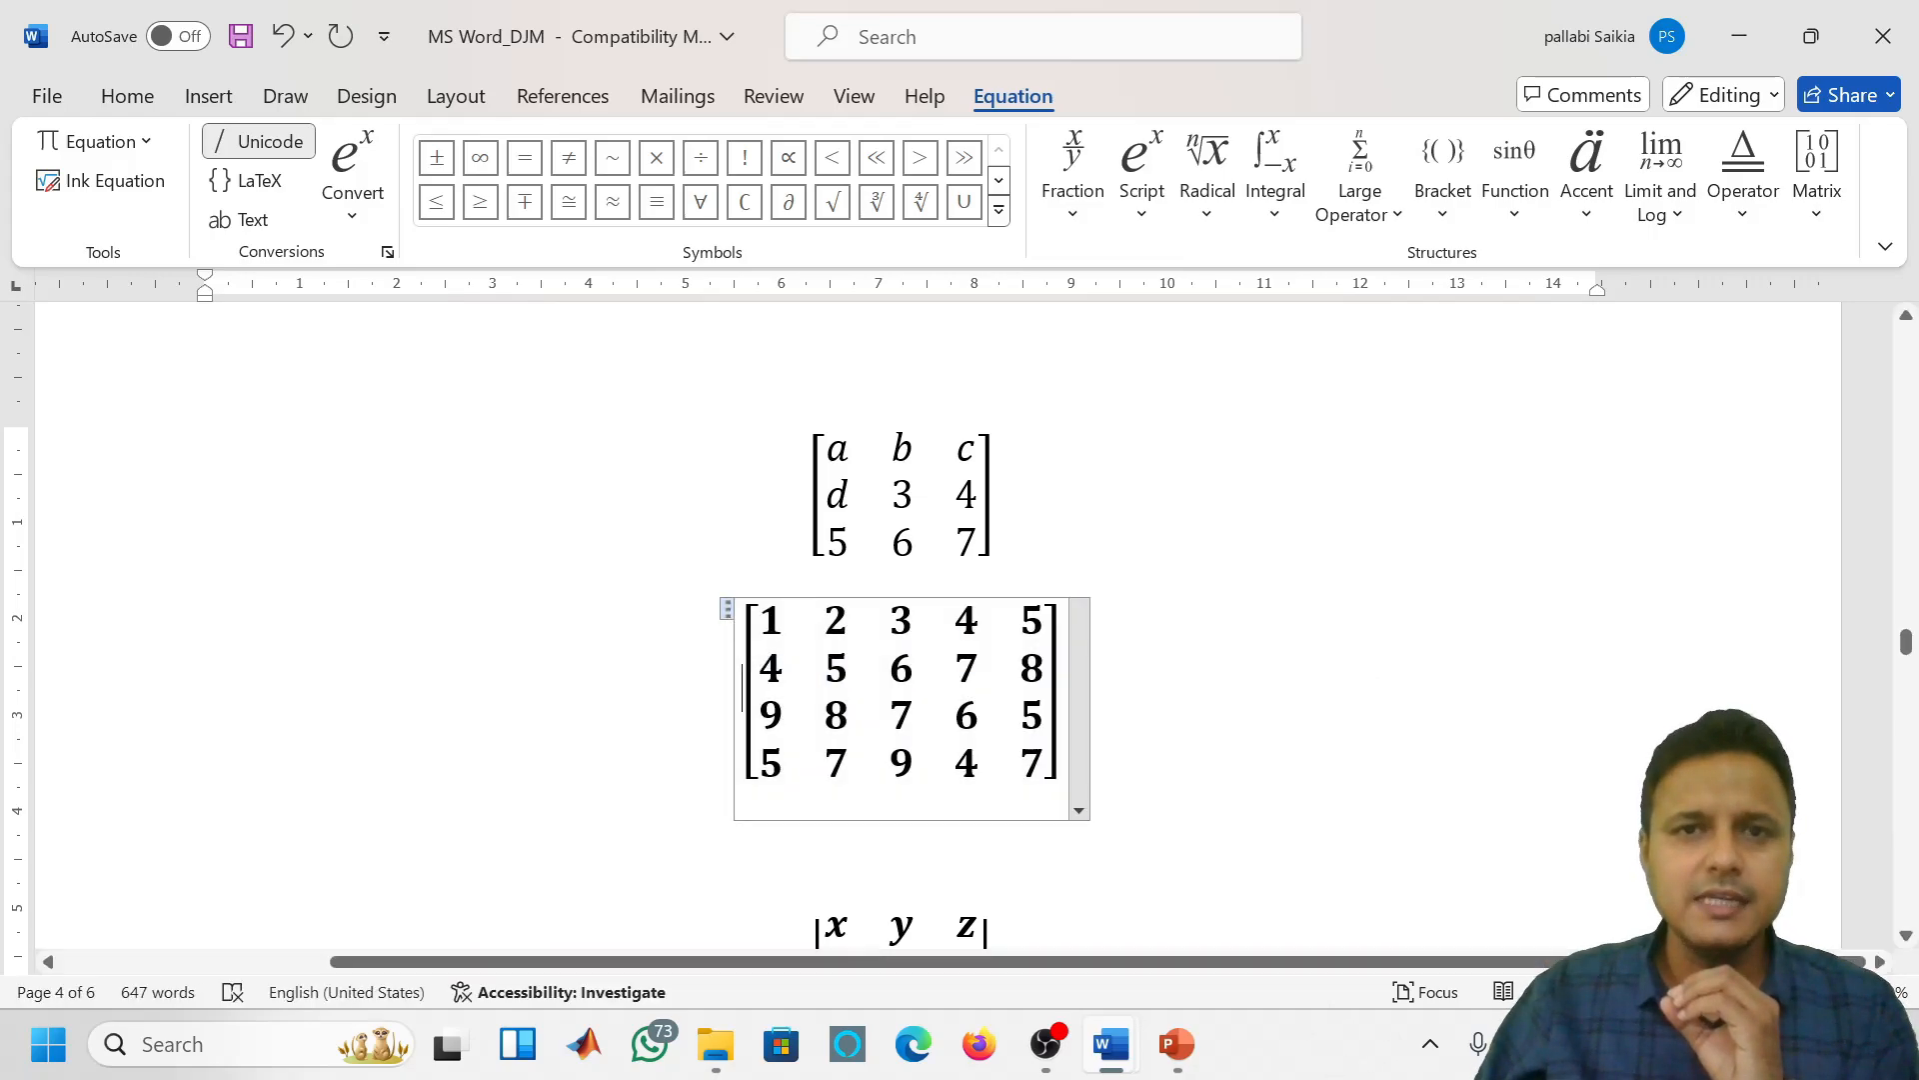
click(727, 609)
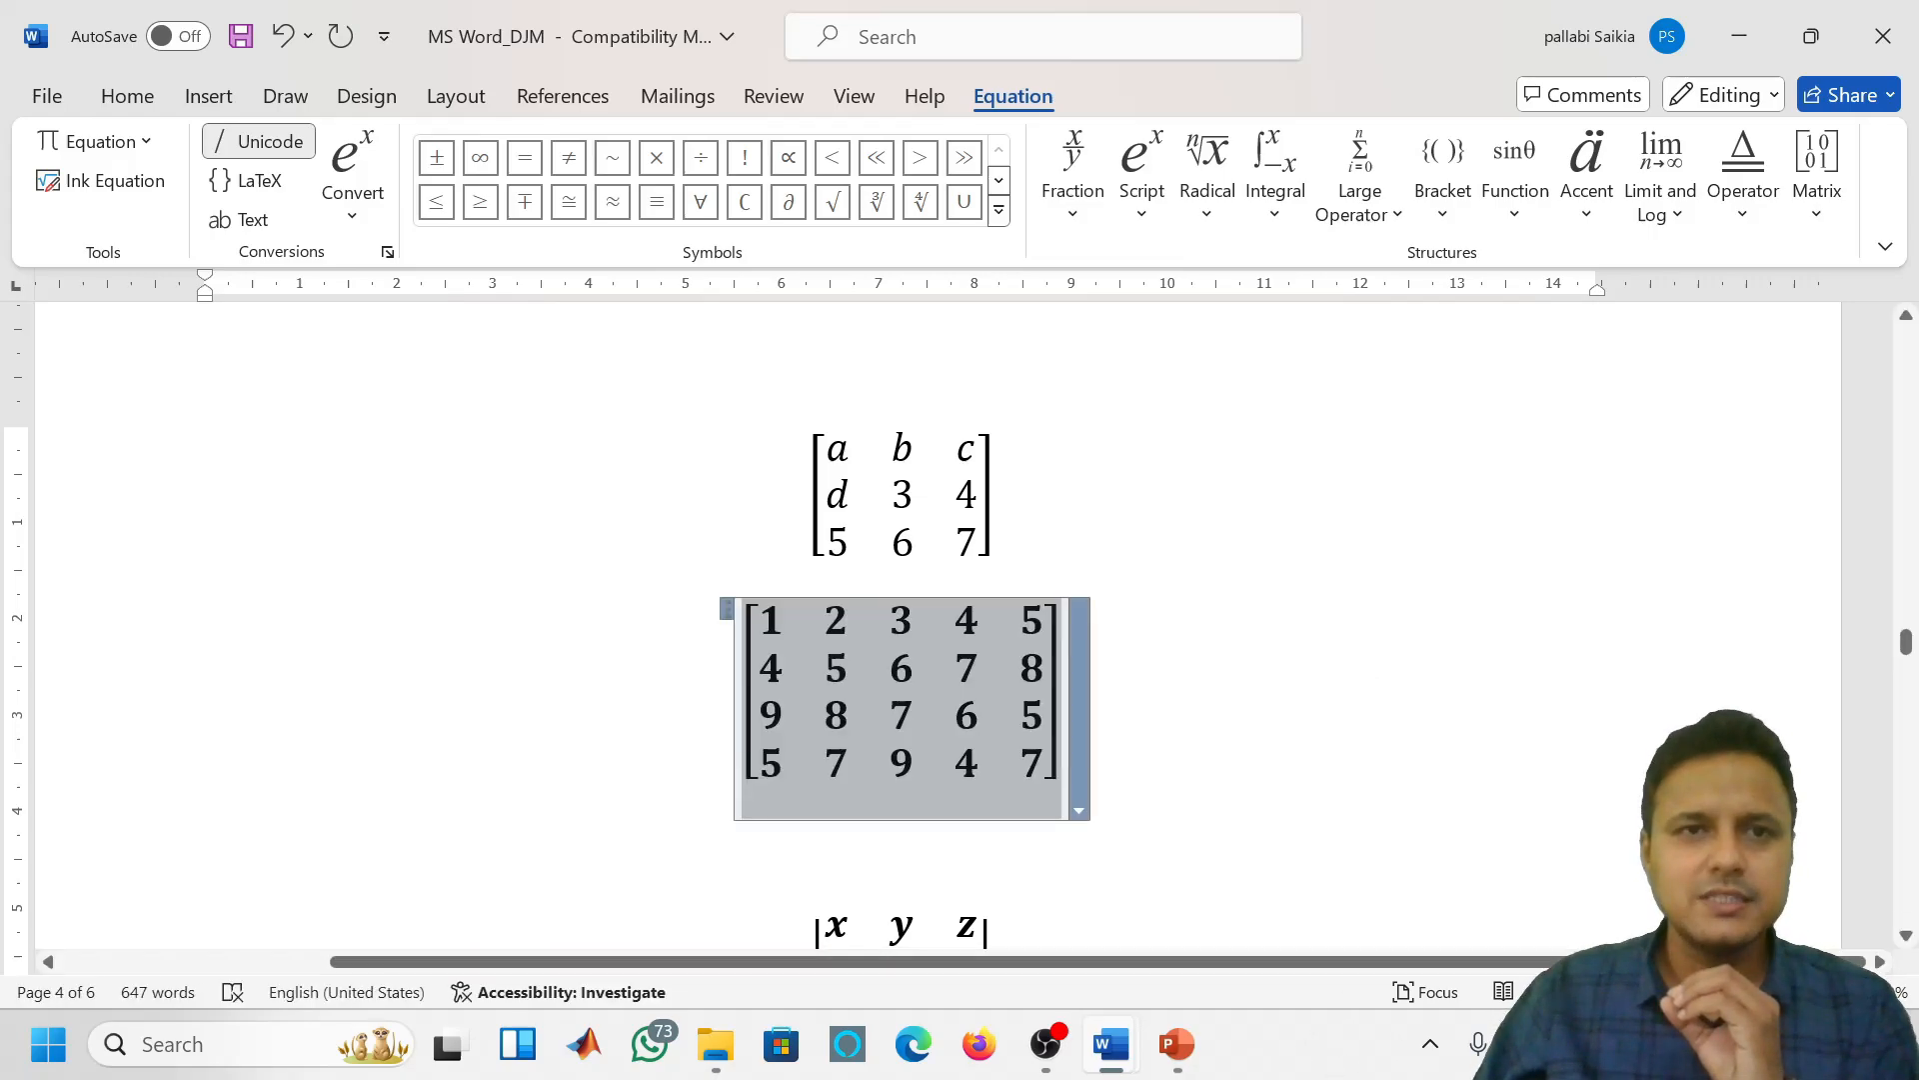
click(352, 215)
click(470, 306)
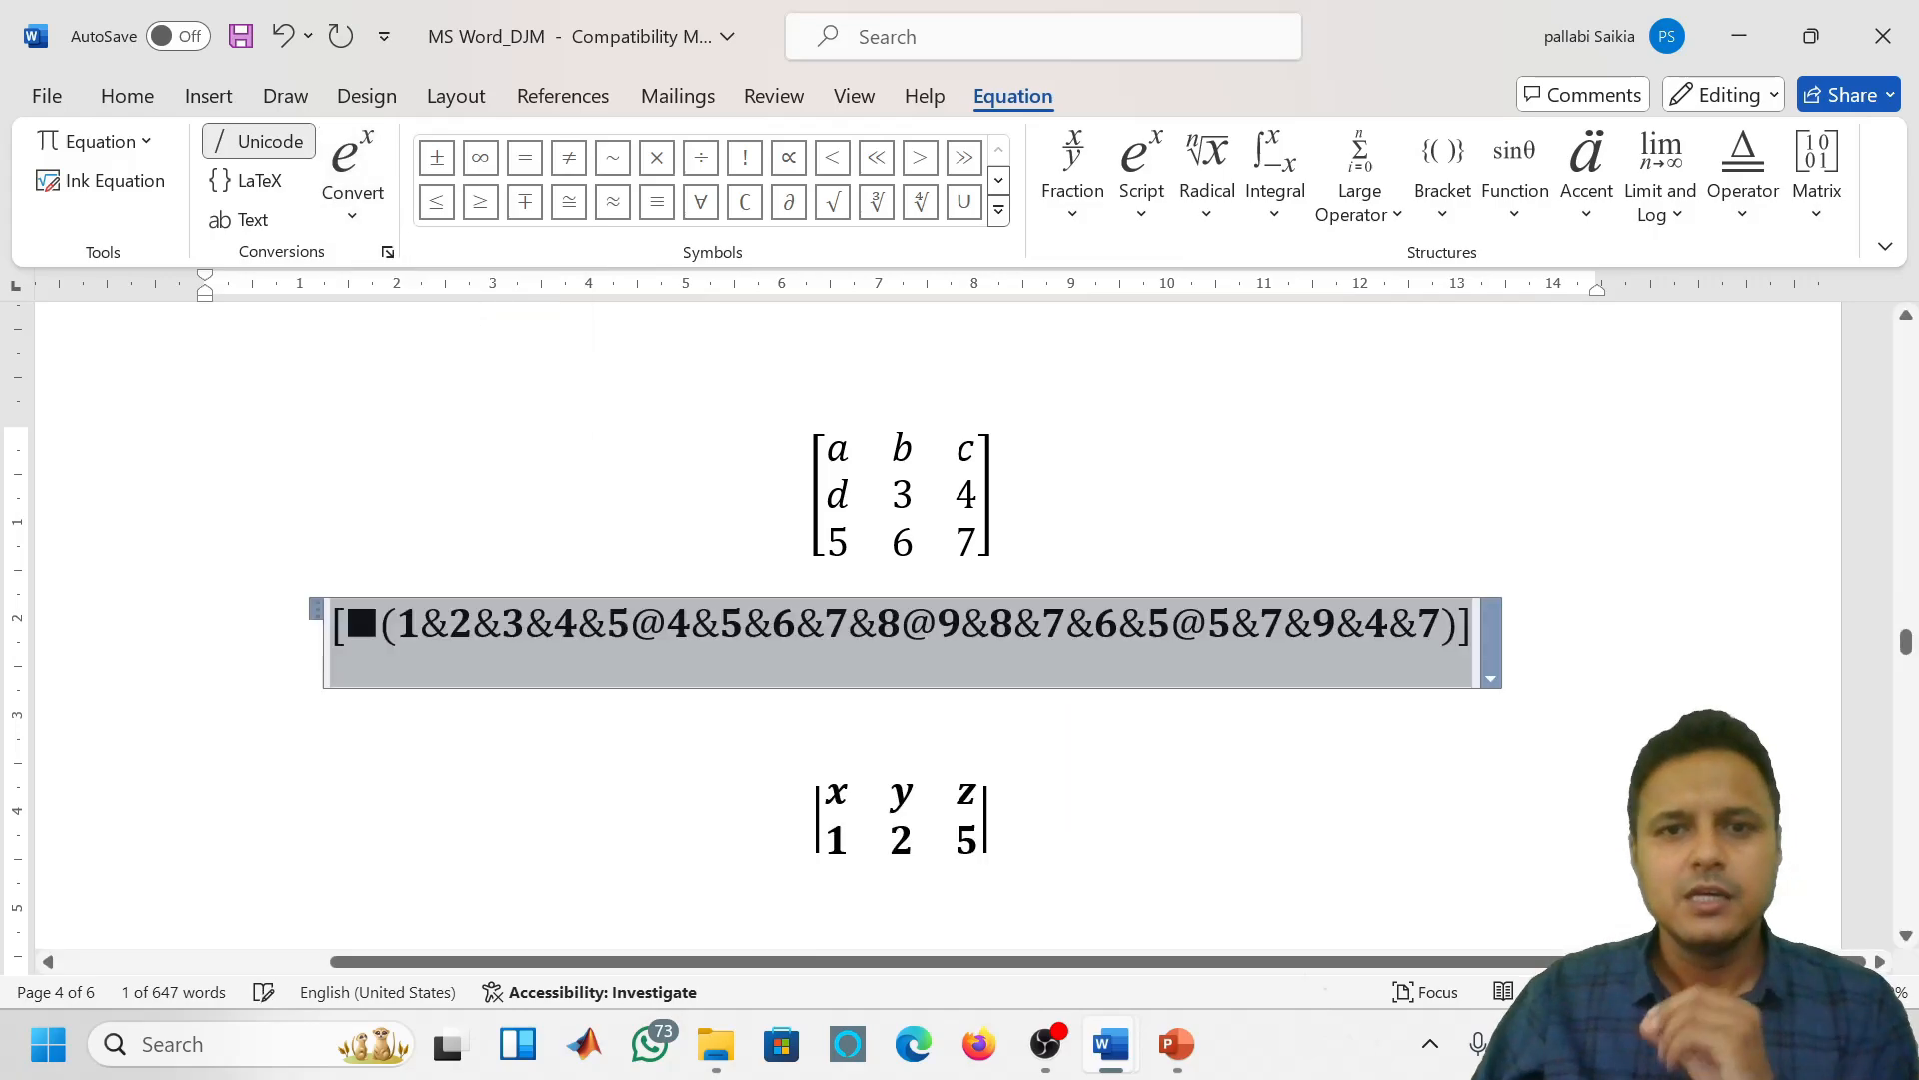
Replace the solid square symbol before the opening parenthesis in the linear equation with \matrix
click(382, 626)
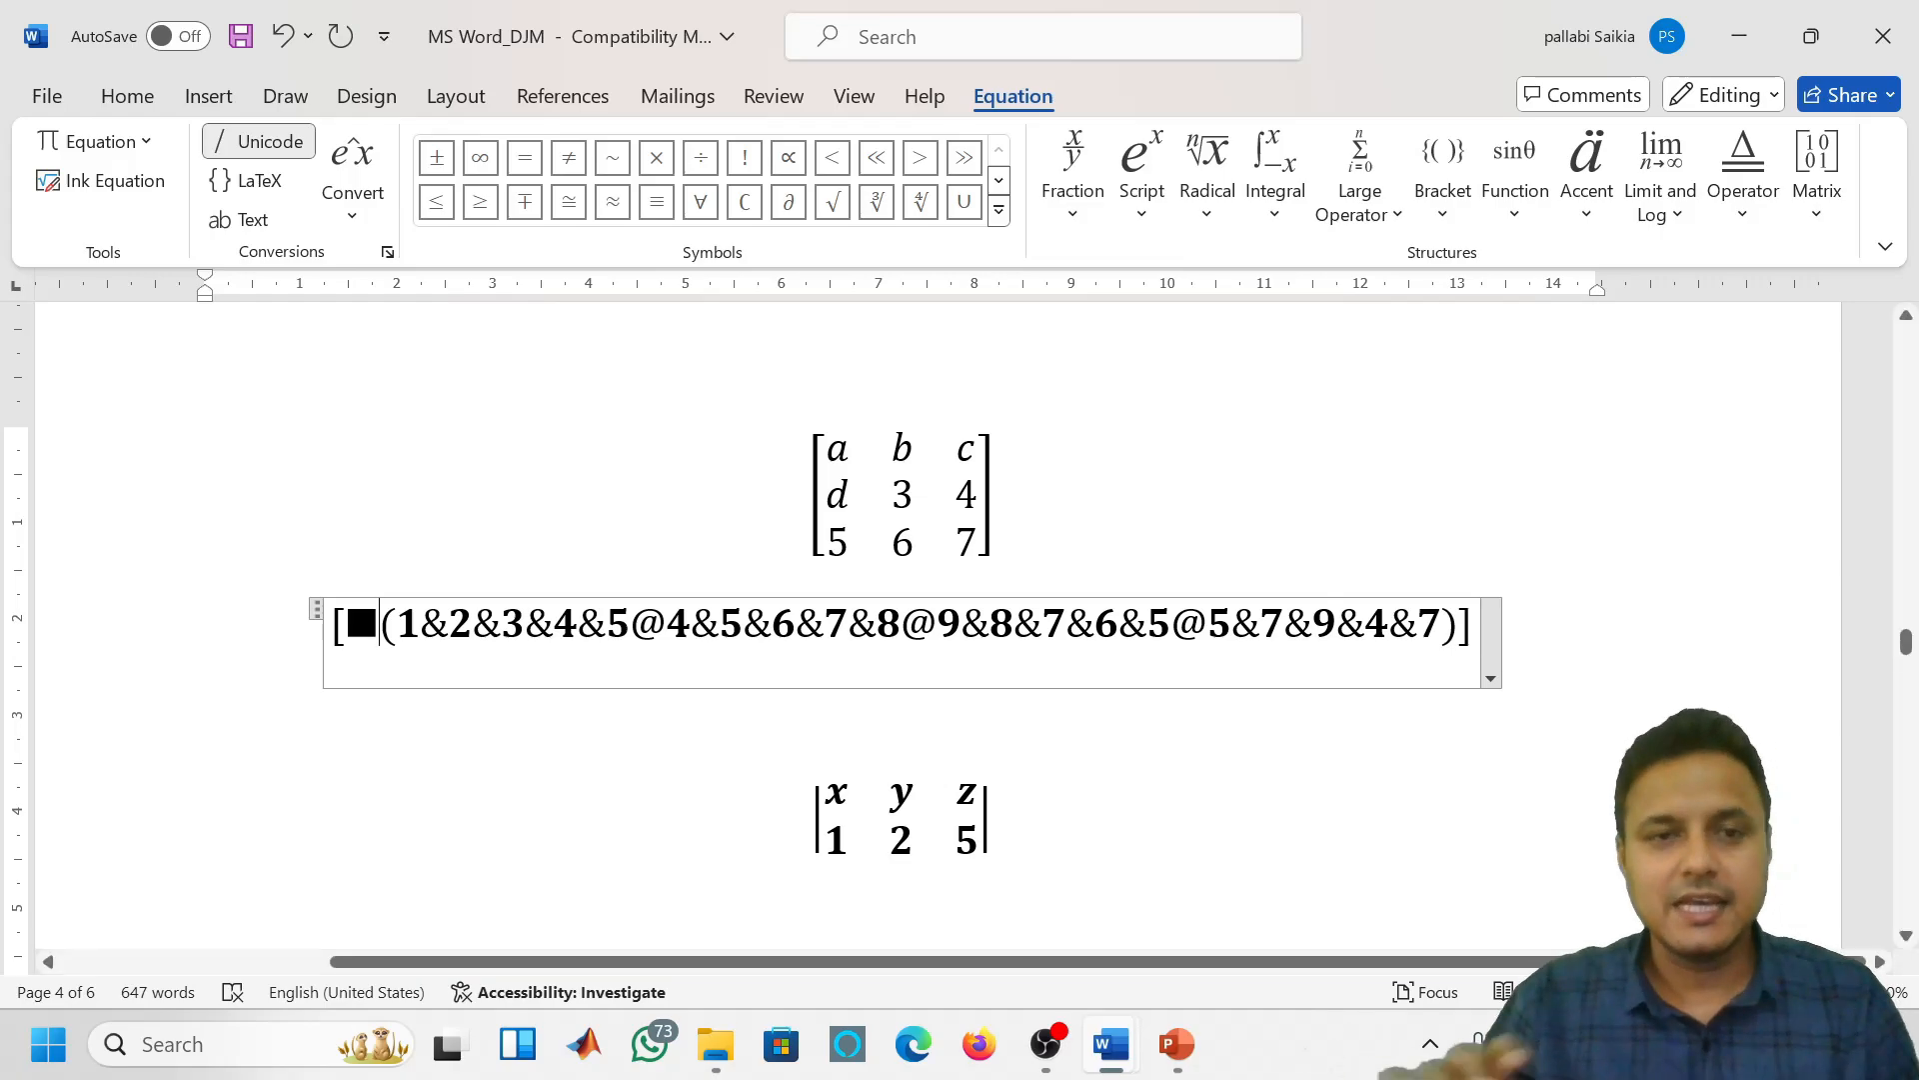
key(BackSpace)
text(\ma)
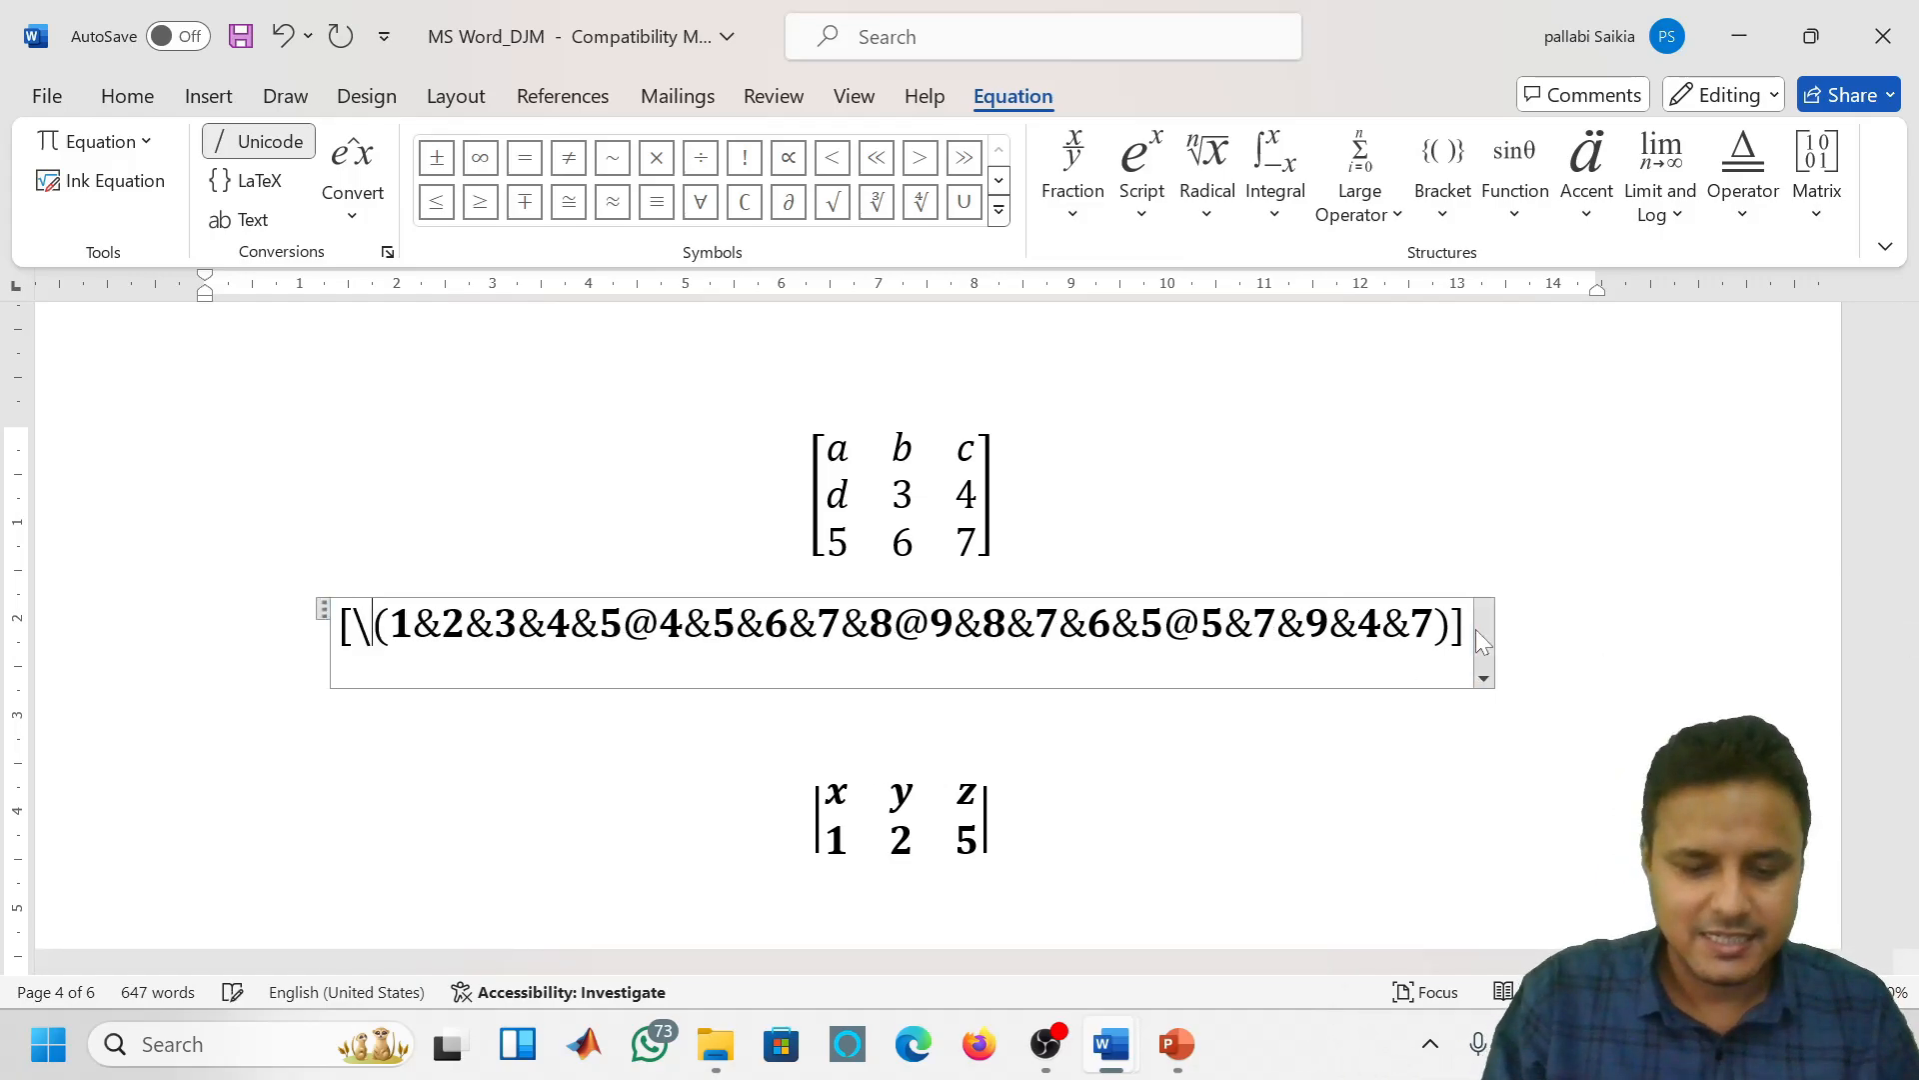
text(y)
key(BackSpace)
text(trix)
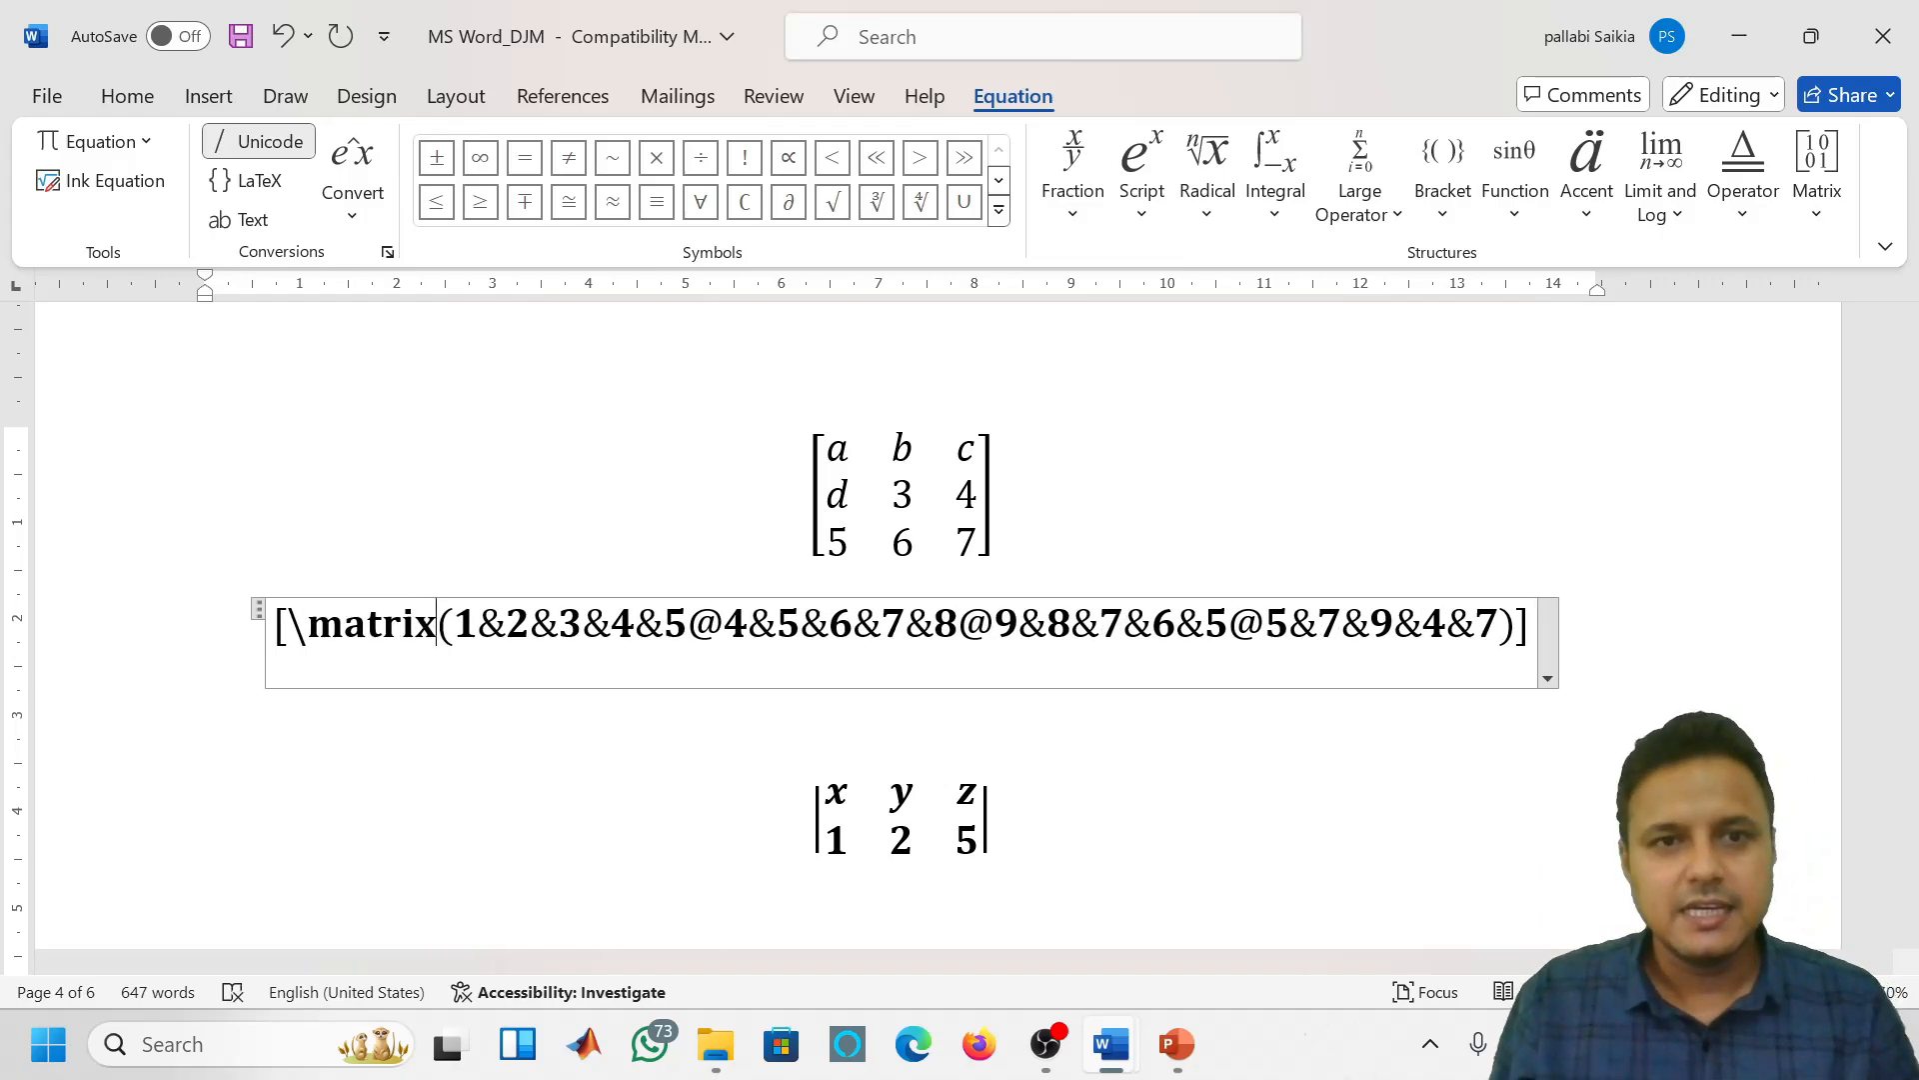
Colour the first row's code, 1&2&3&4&5, red in the linear matrix equation
key(Right)
key(Right)
key(Right)
key(Right)
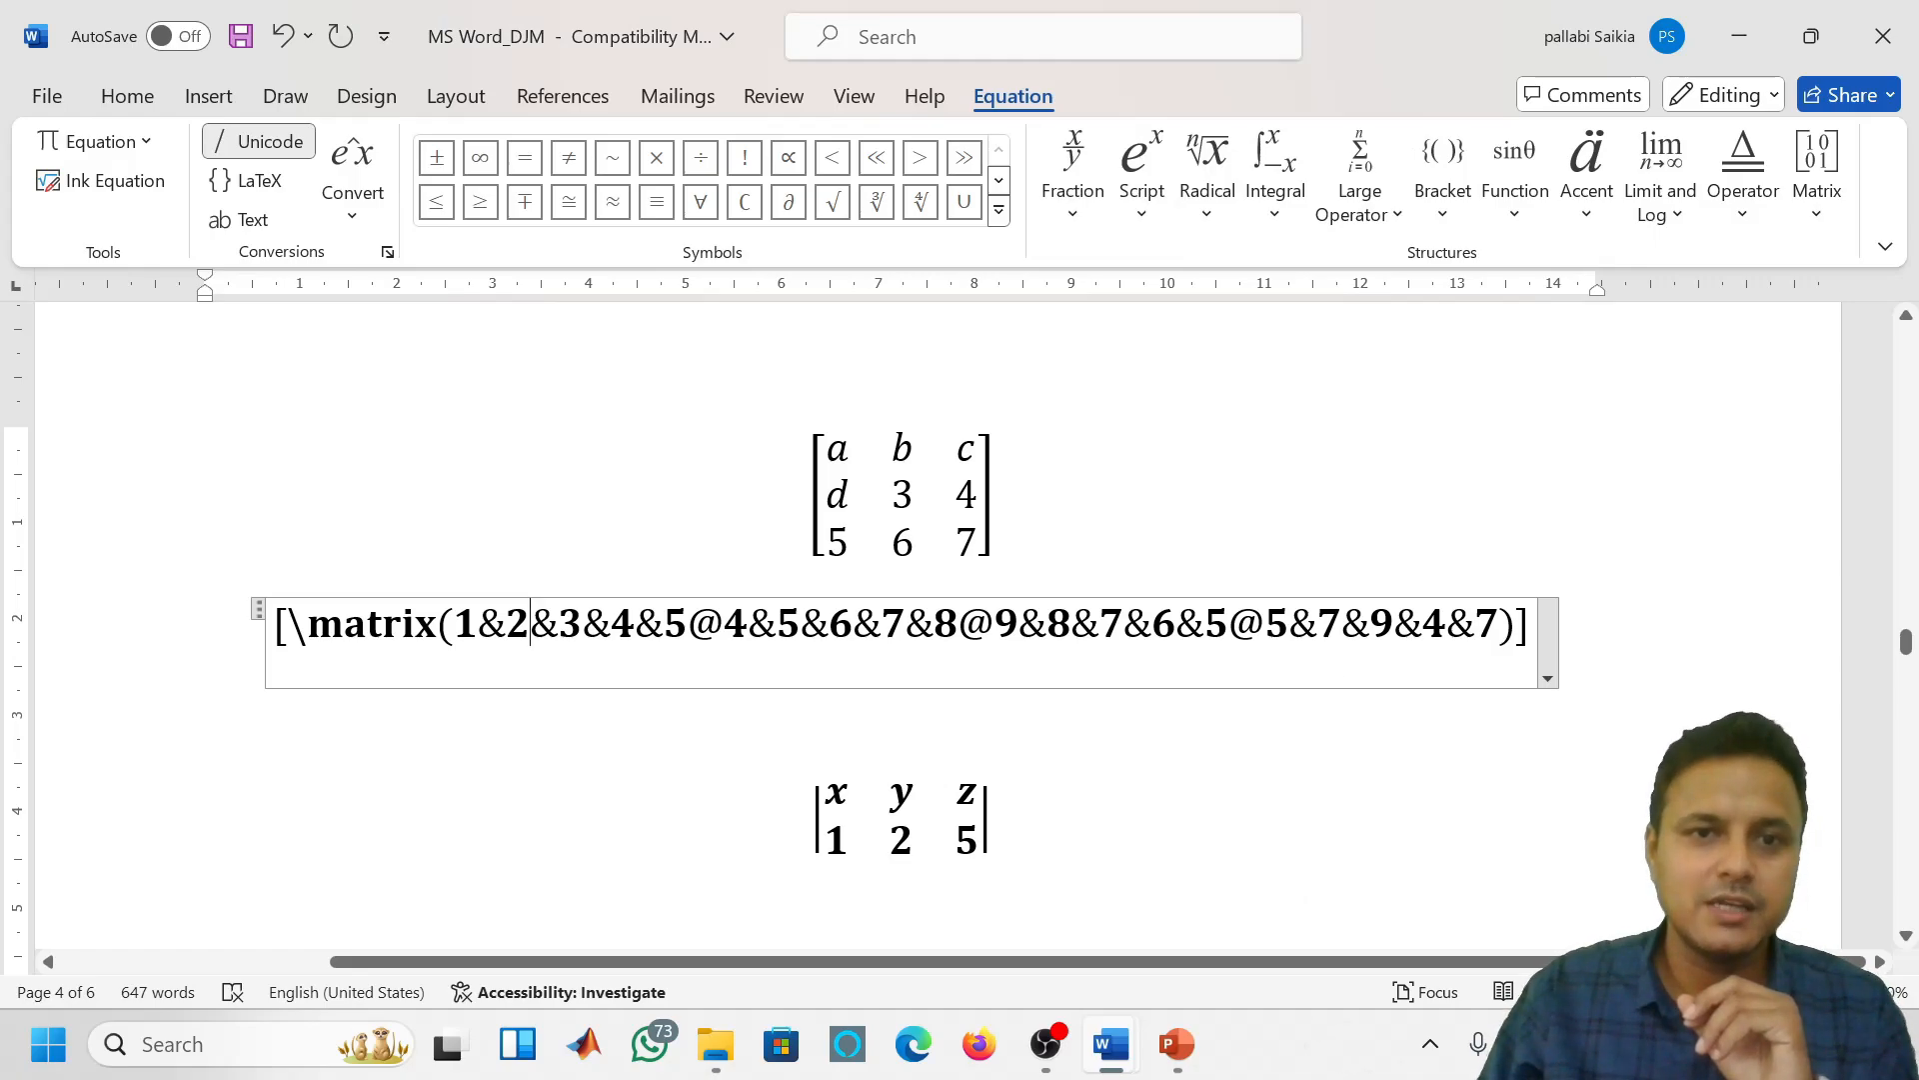
drag(689, 633, 478, 633)
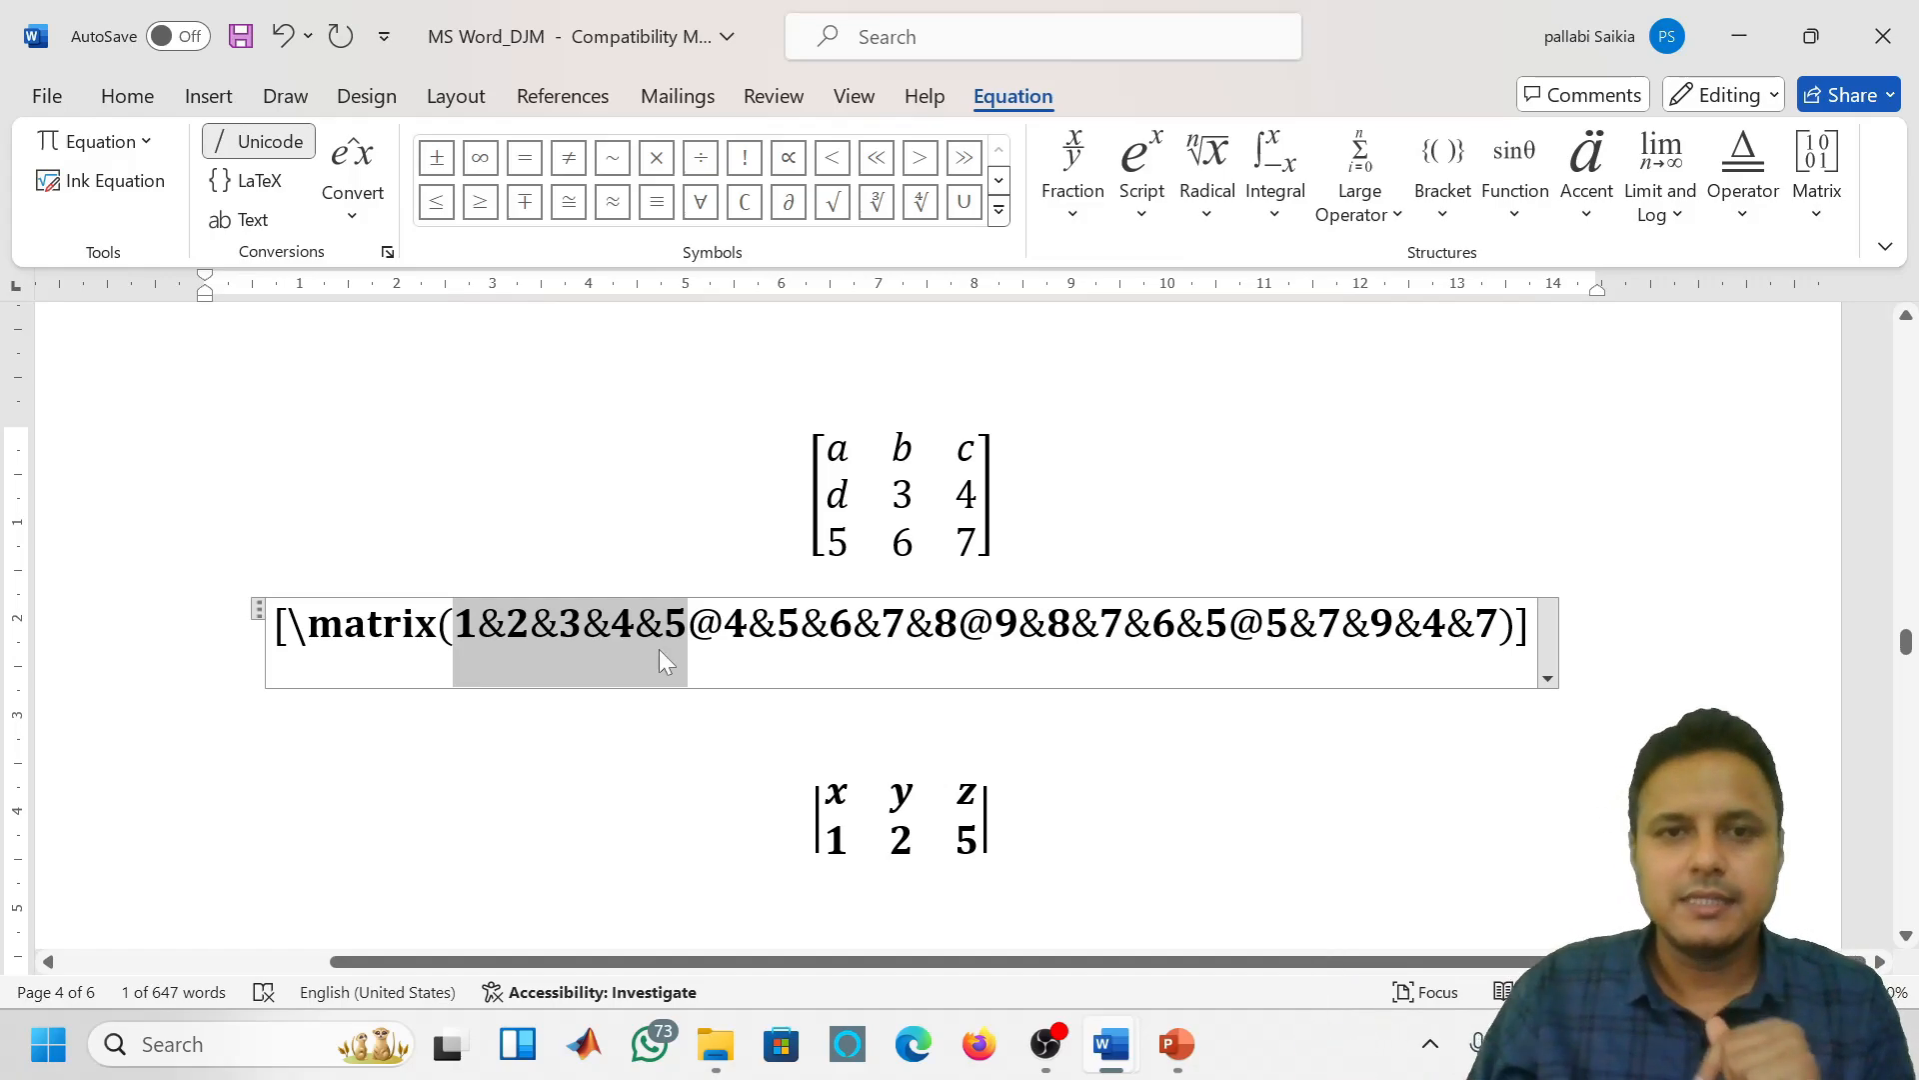
drag(725, 634, 1015, 634)
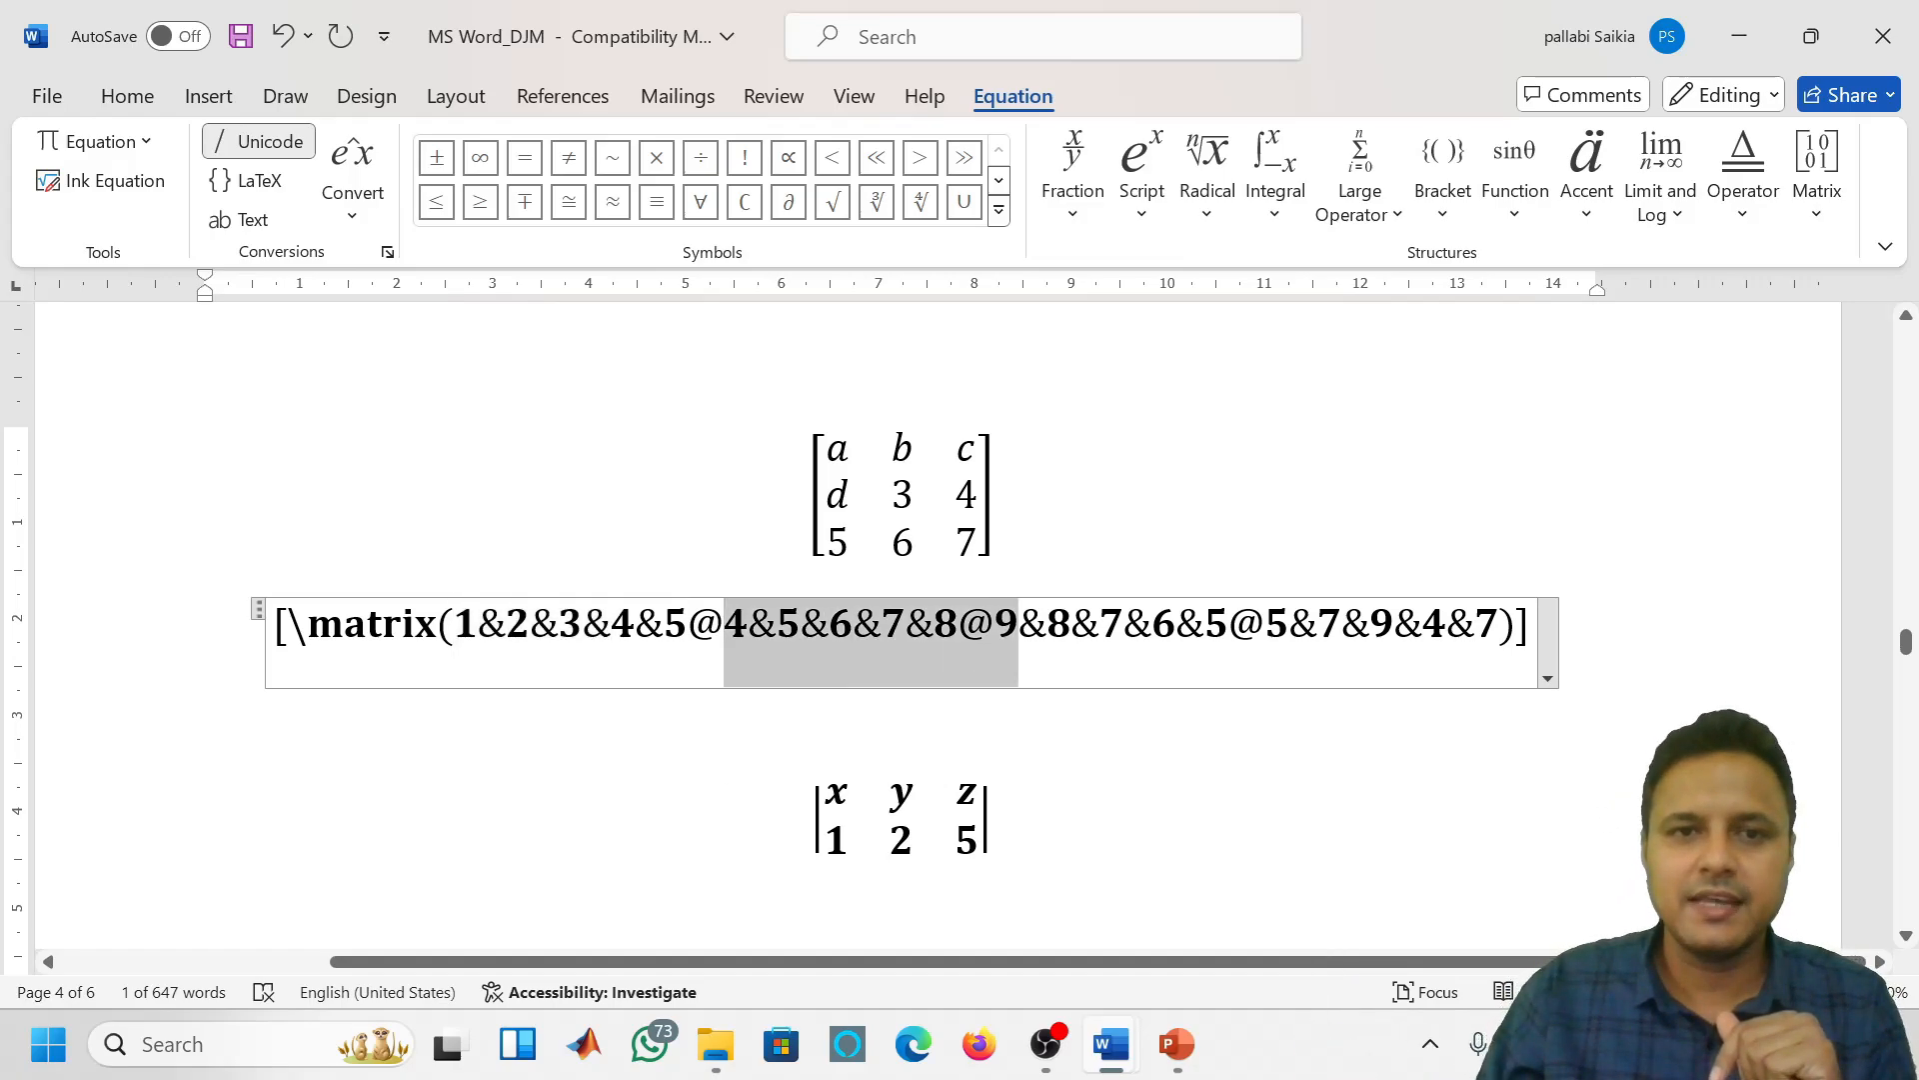
drag(455, 634, 687, 634)
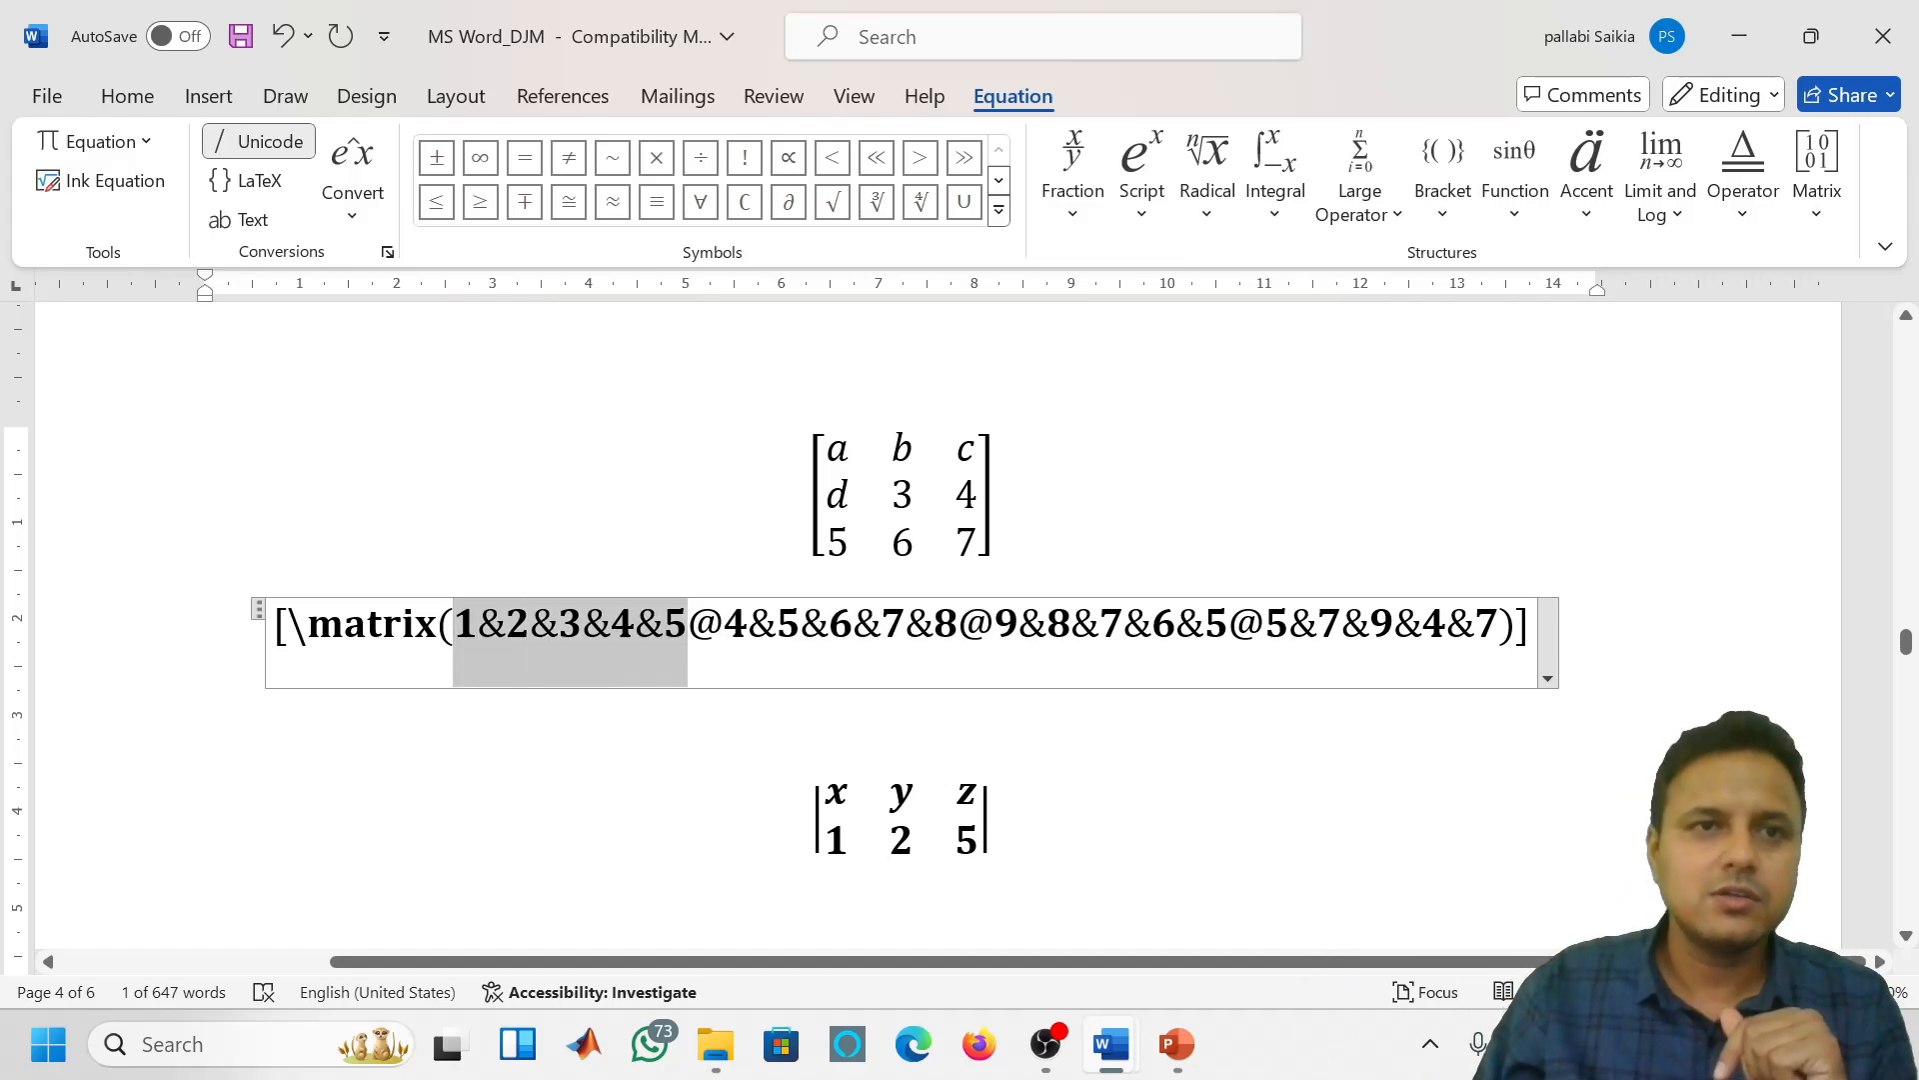
click(127, 96)
click(557, 201)
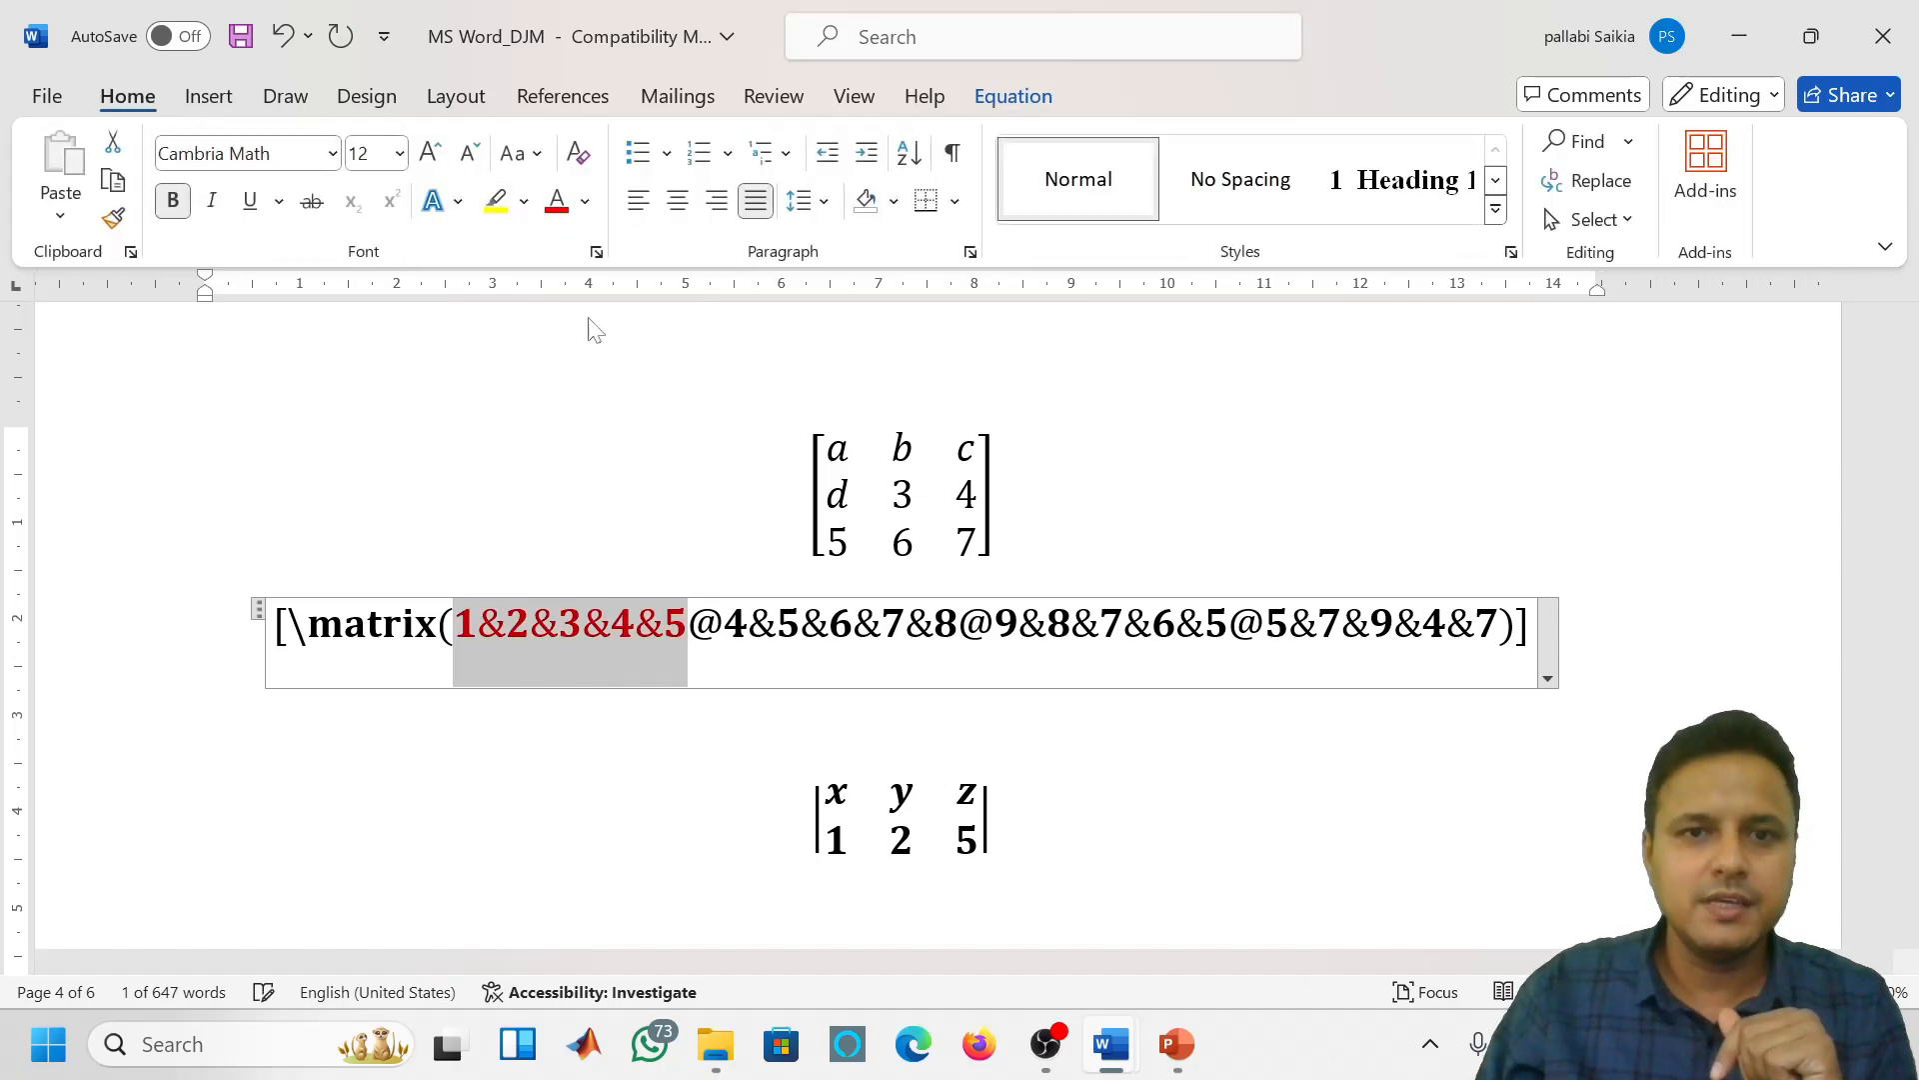
Colour the second row's code, 4&5&6&7&8, blue in the linear matrix equation
drag(748, 633, 956, 634)
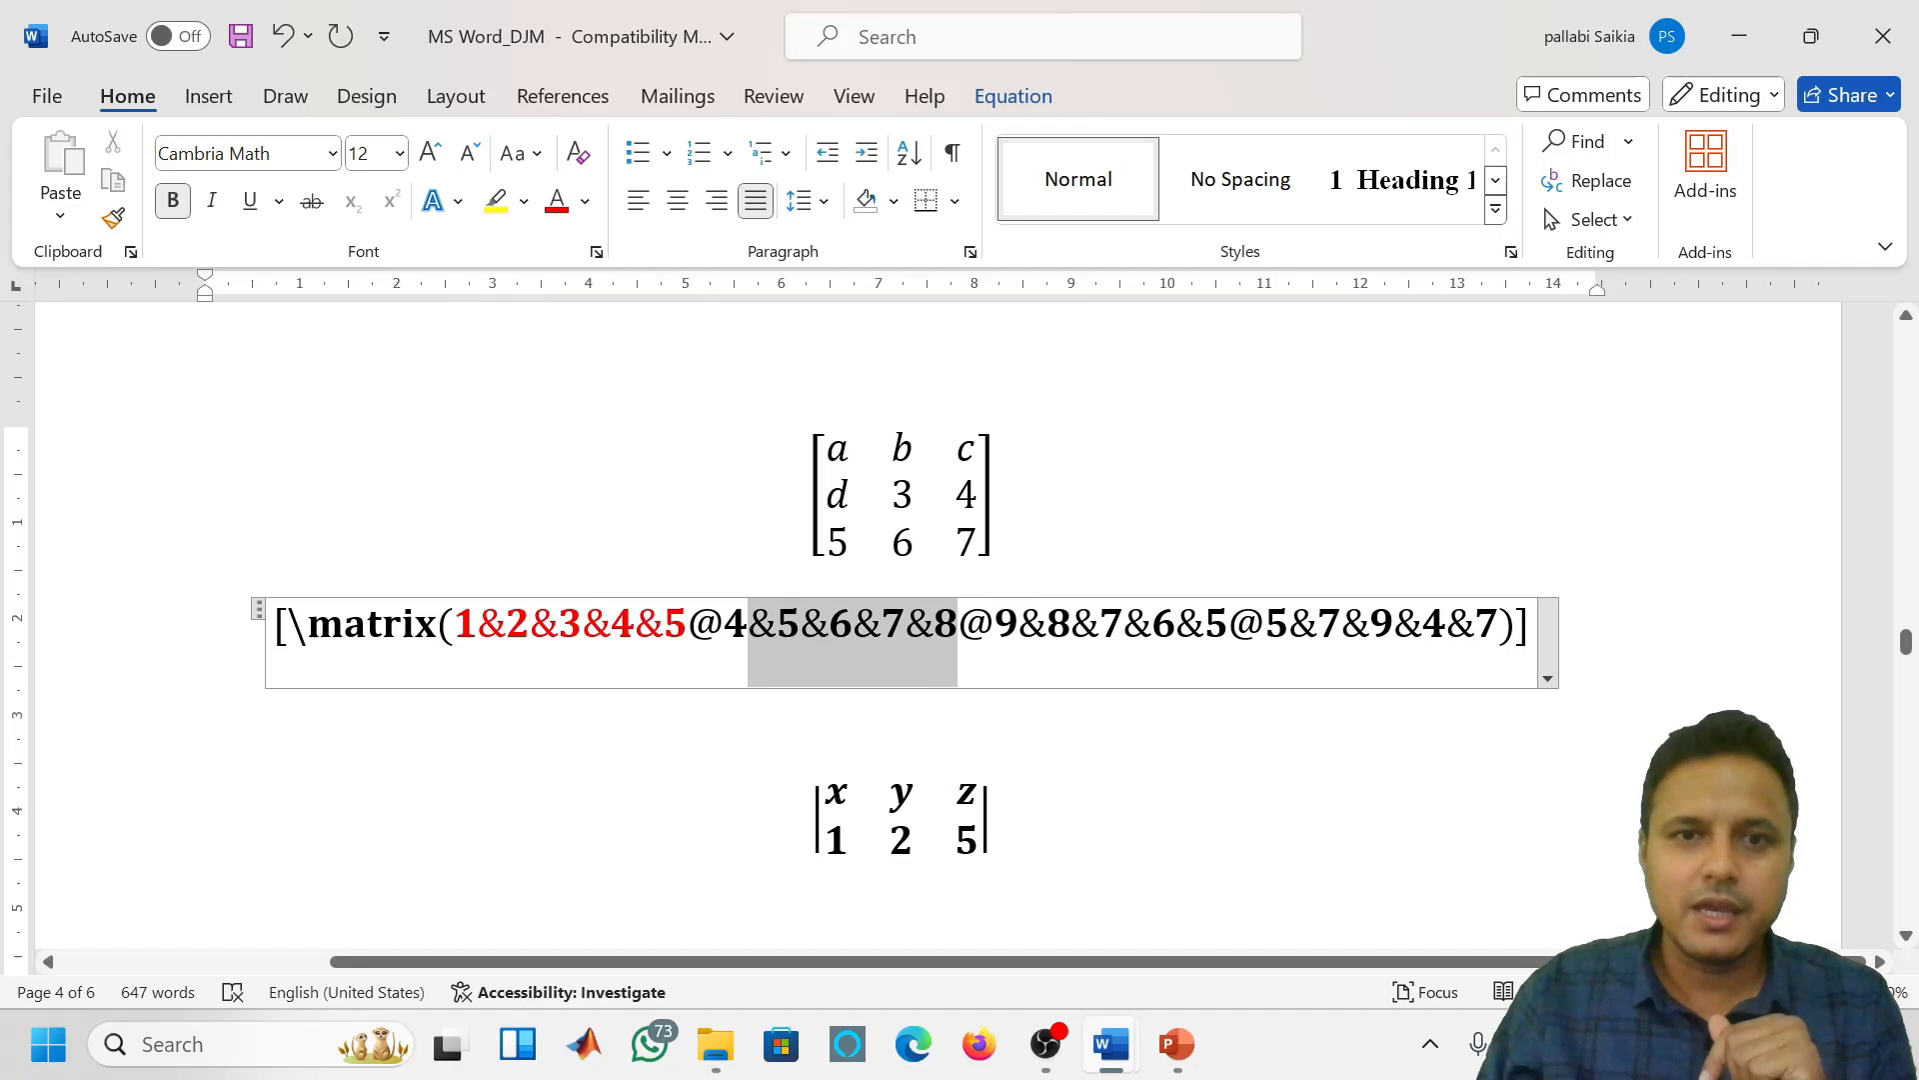
drag(725, 633, 958, 634)
click(584, 203)
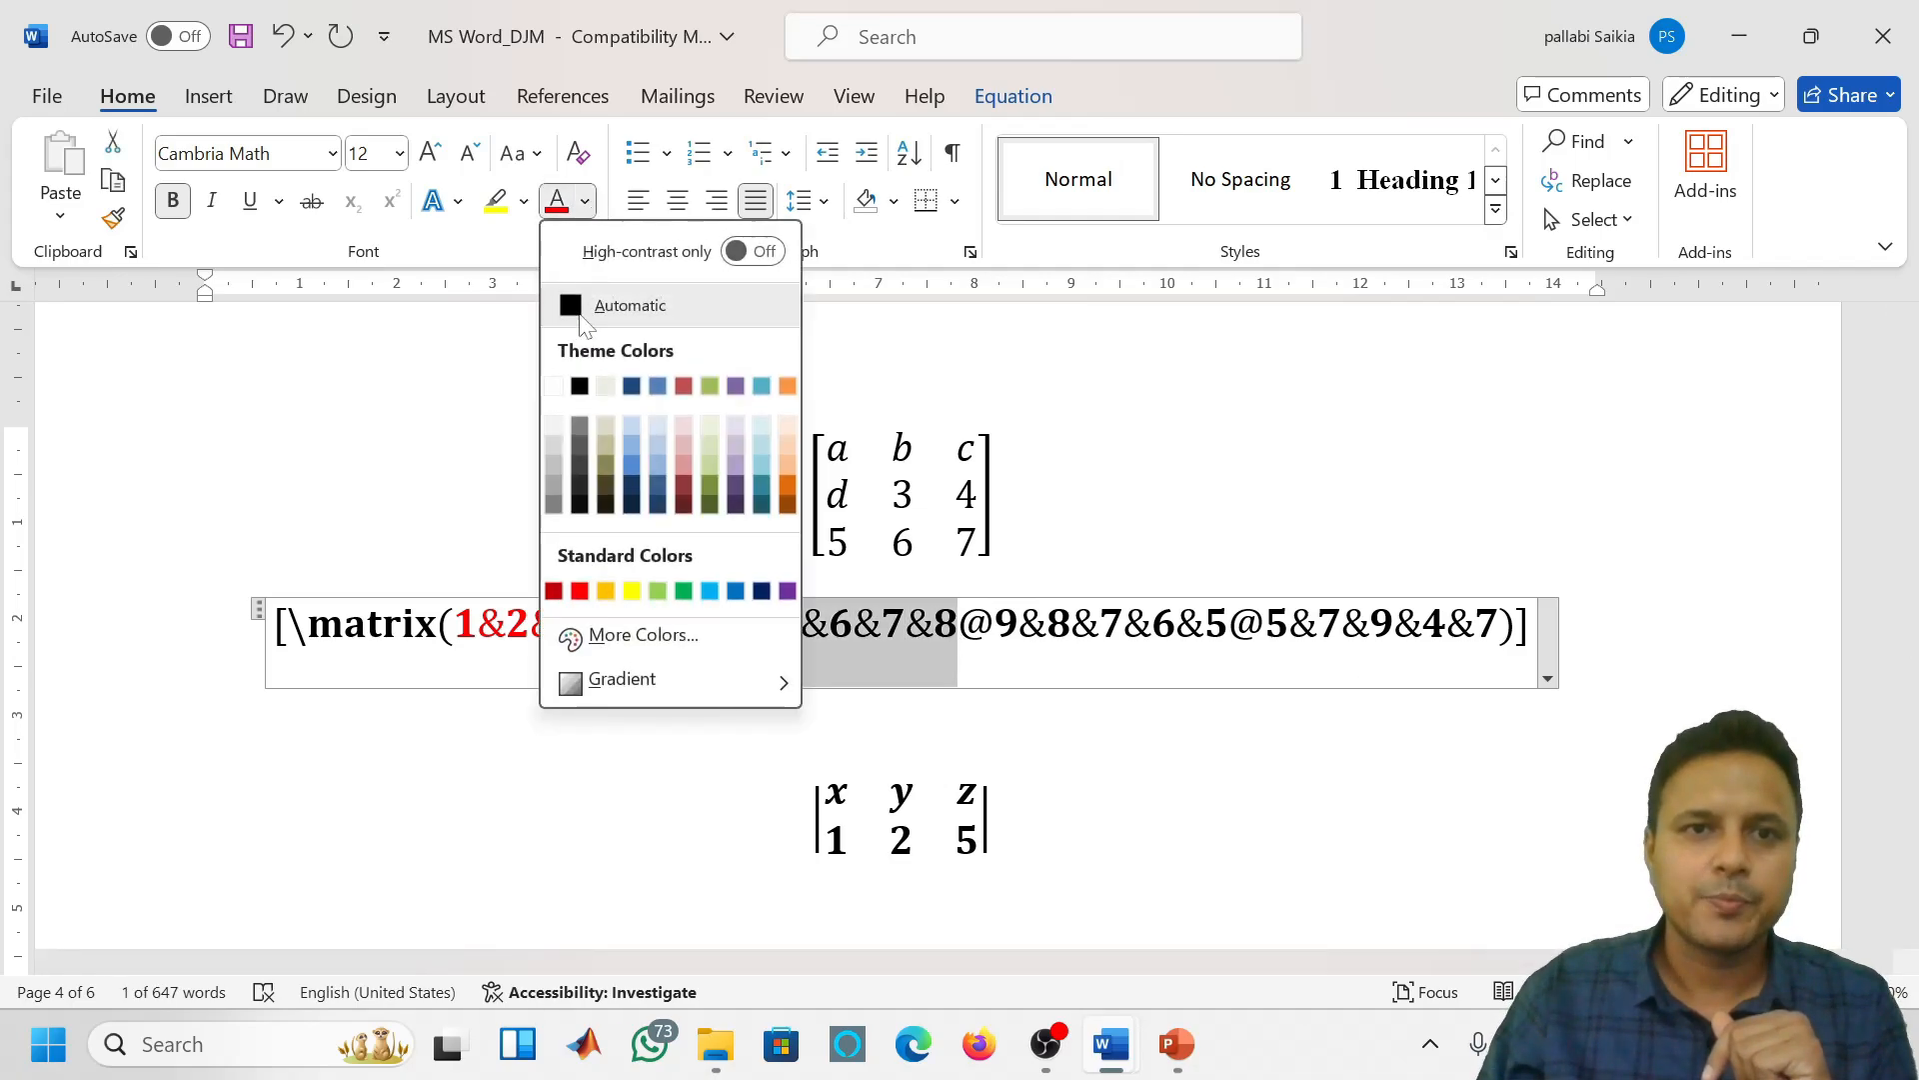
click(634, 468)
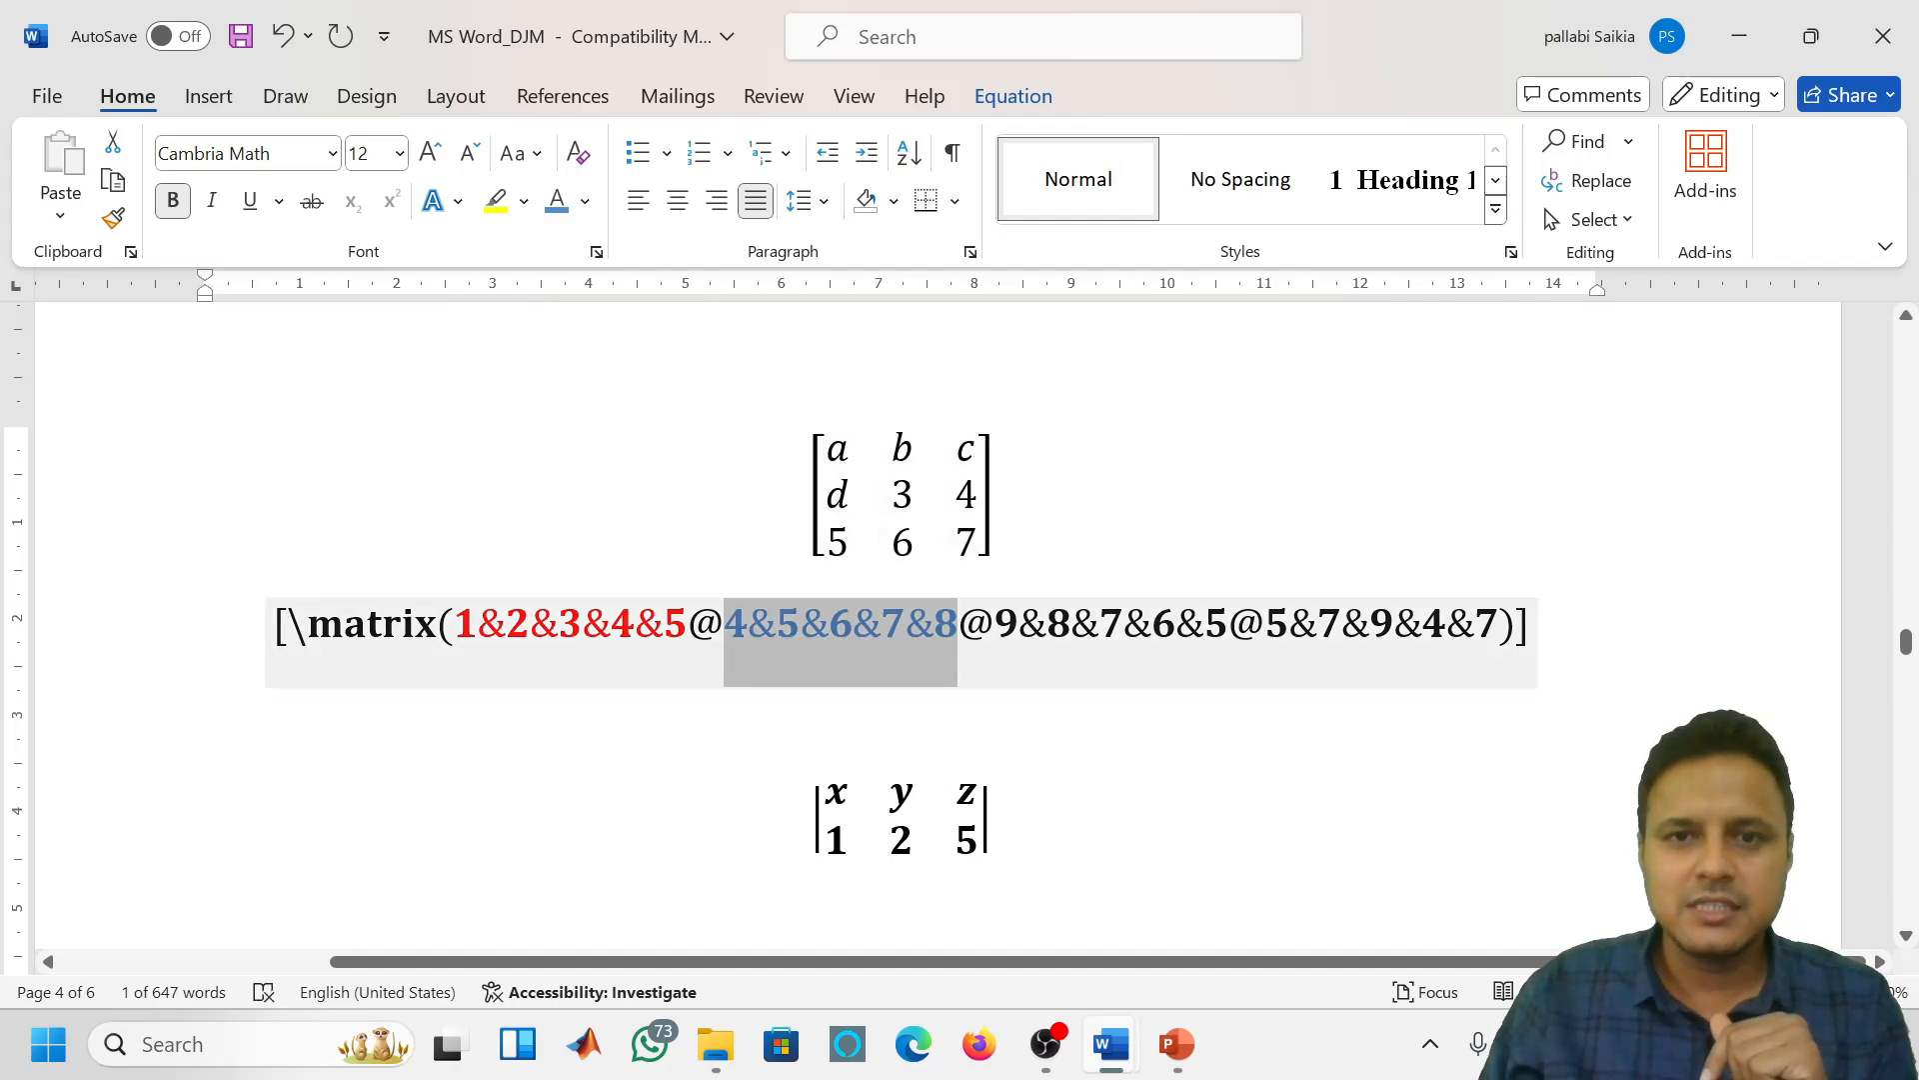
Colour the third row's code, 9&8&7&6&5, dark orange in the linear matrix equation
drag(995, 634, 1228, 633)
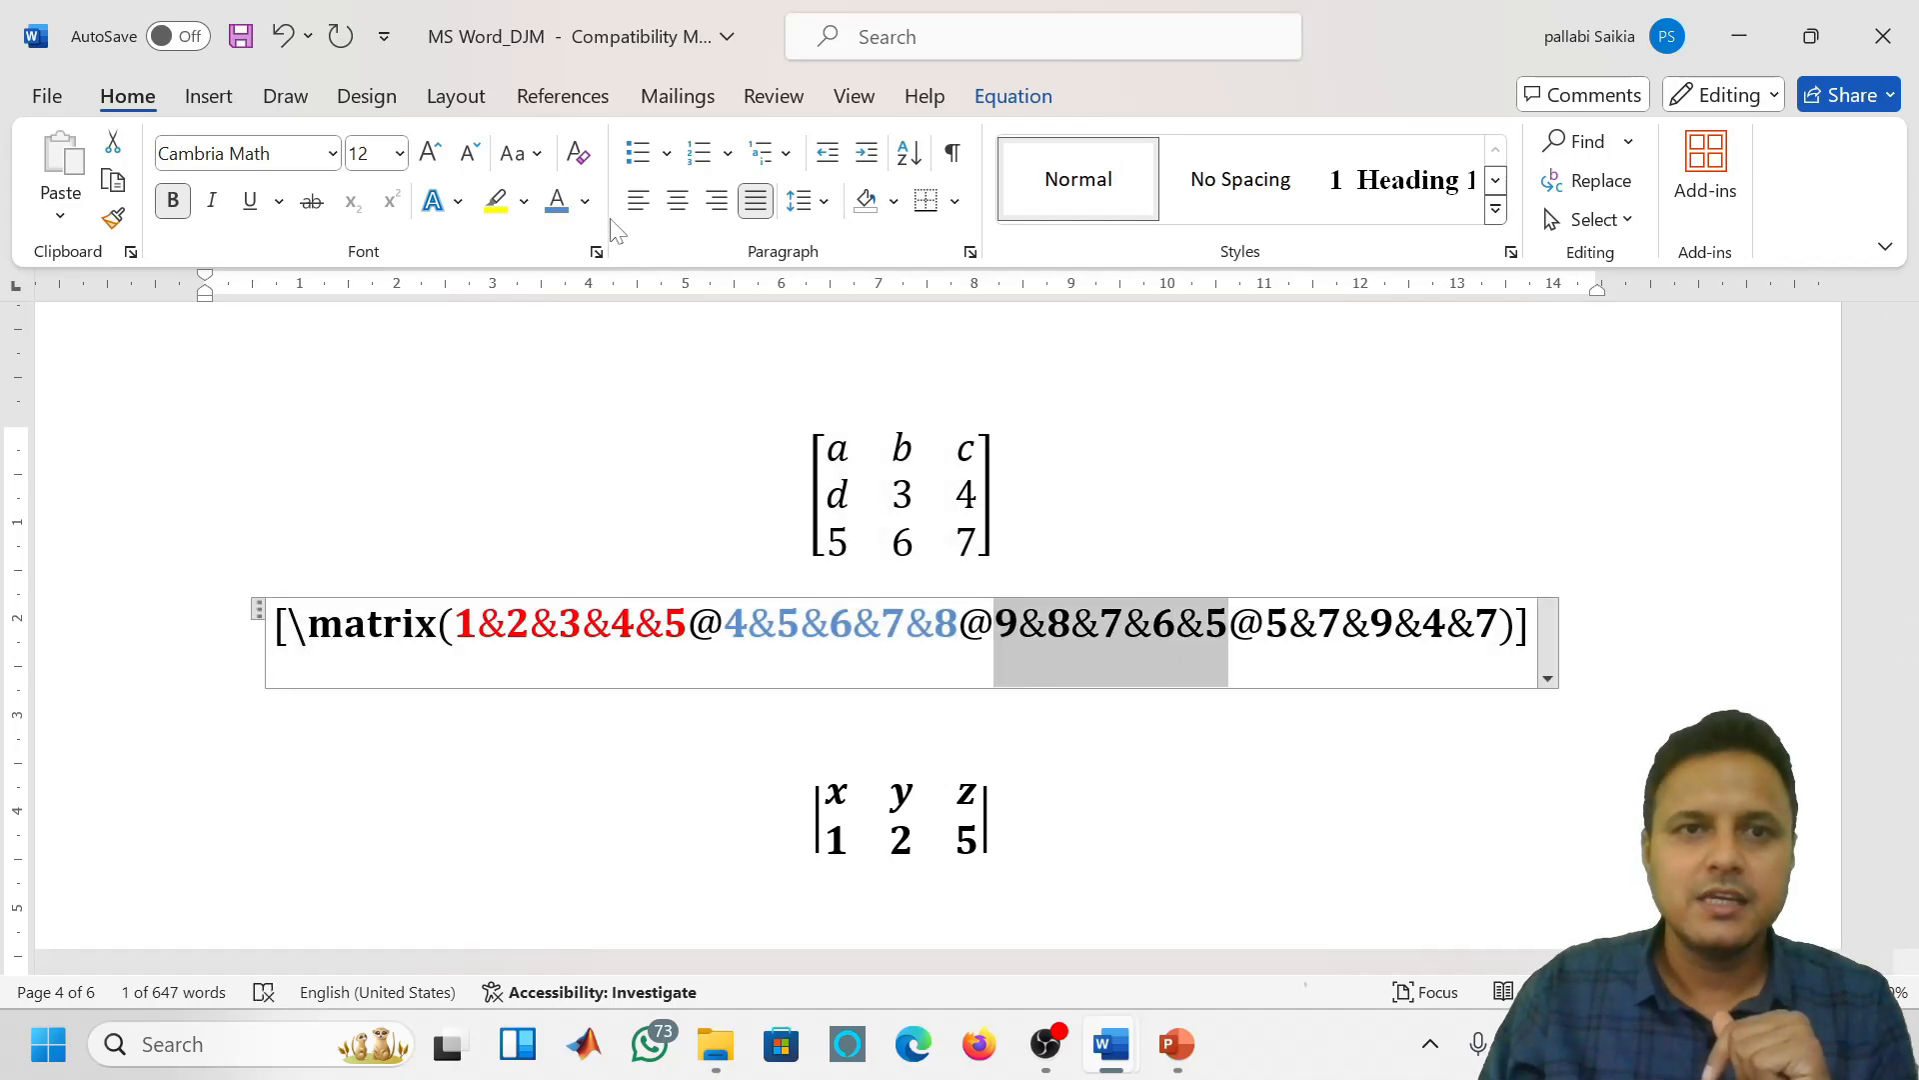
click(584, 203)
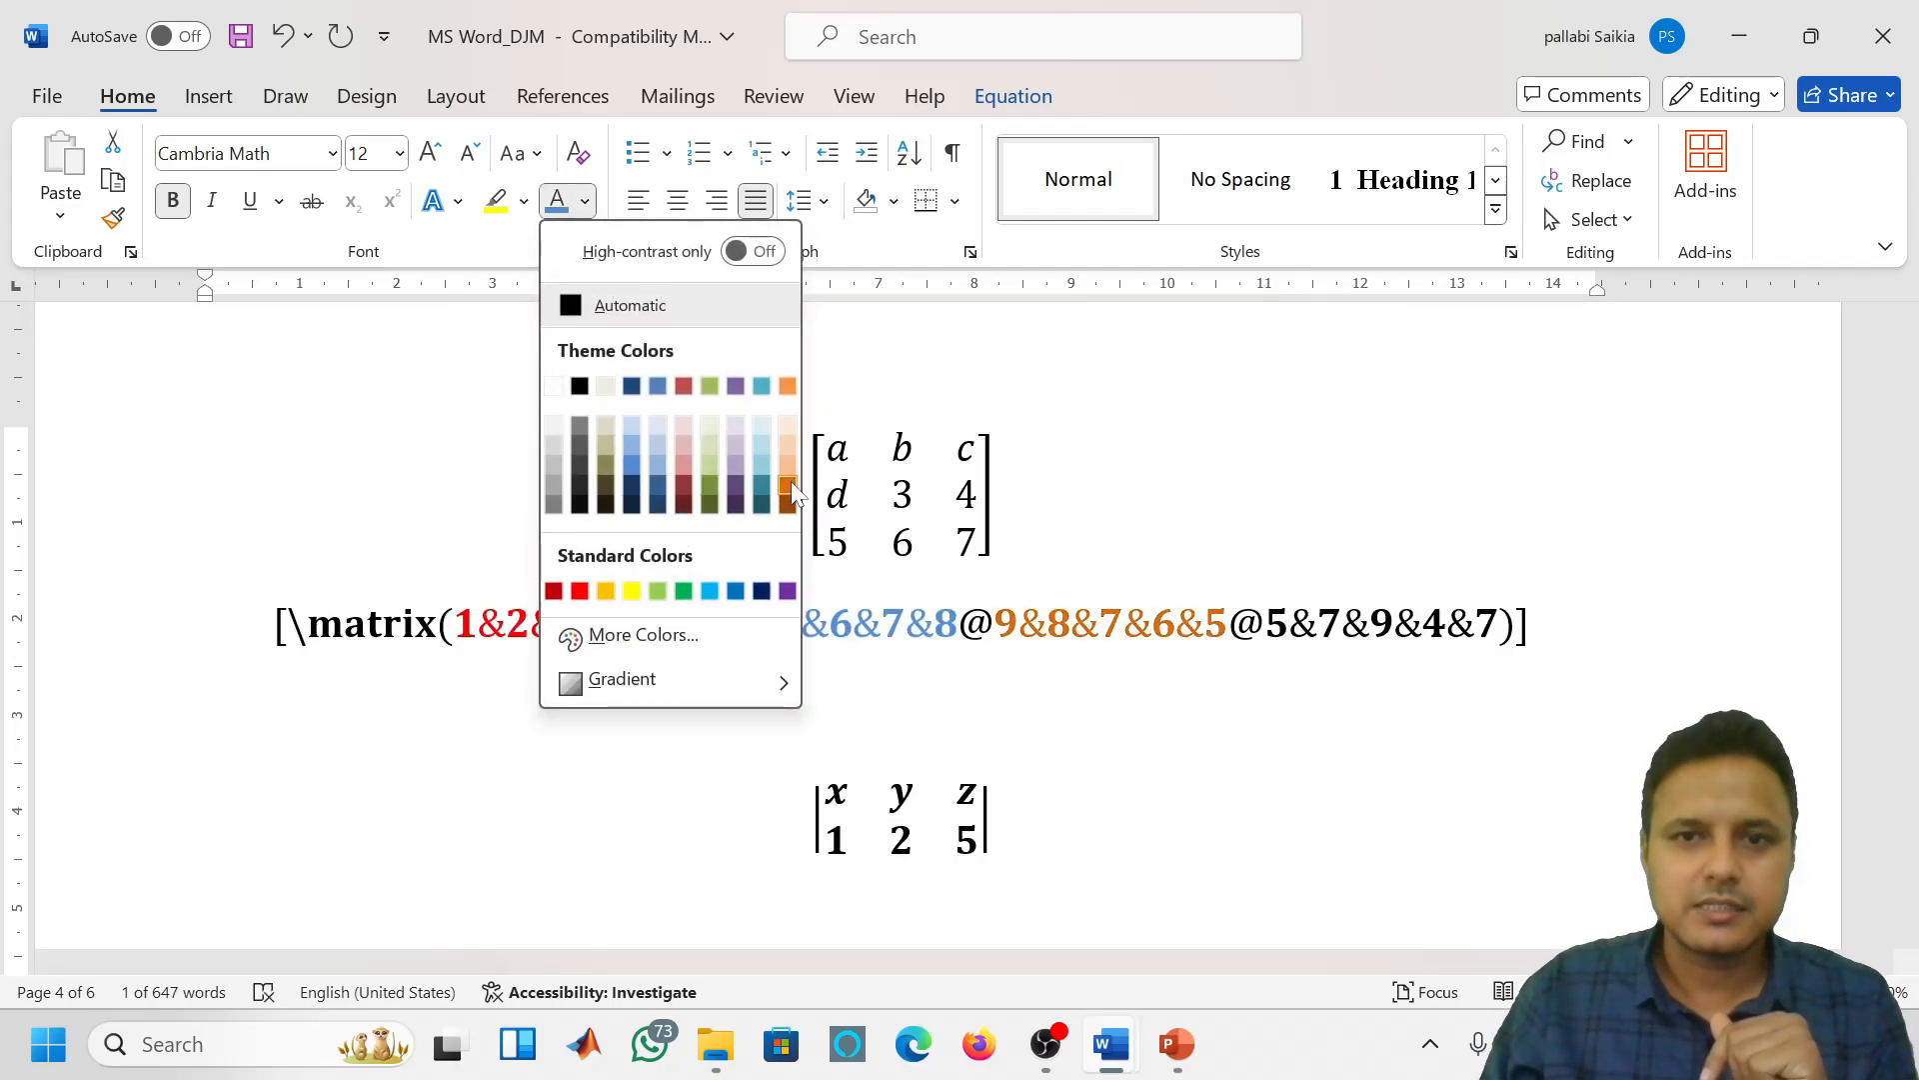
click(789, 482)
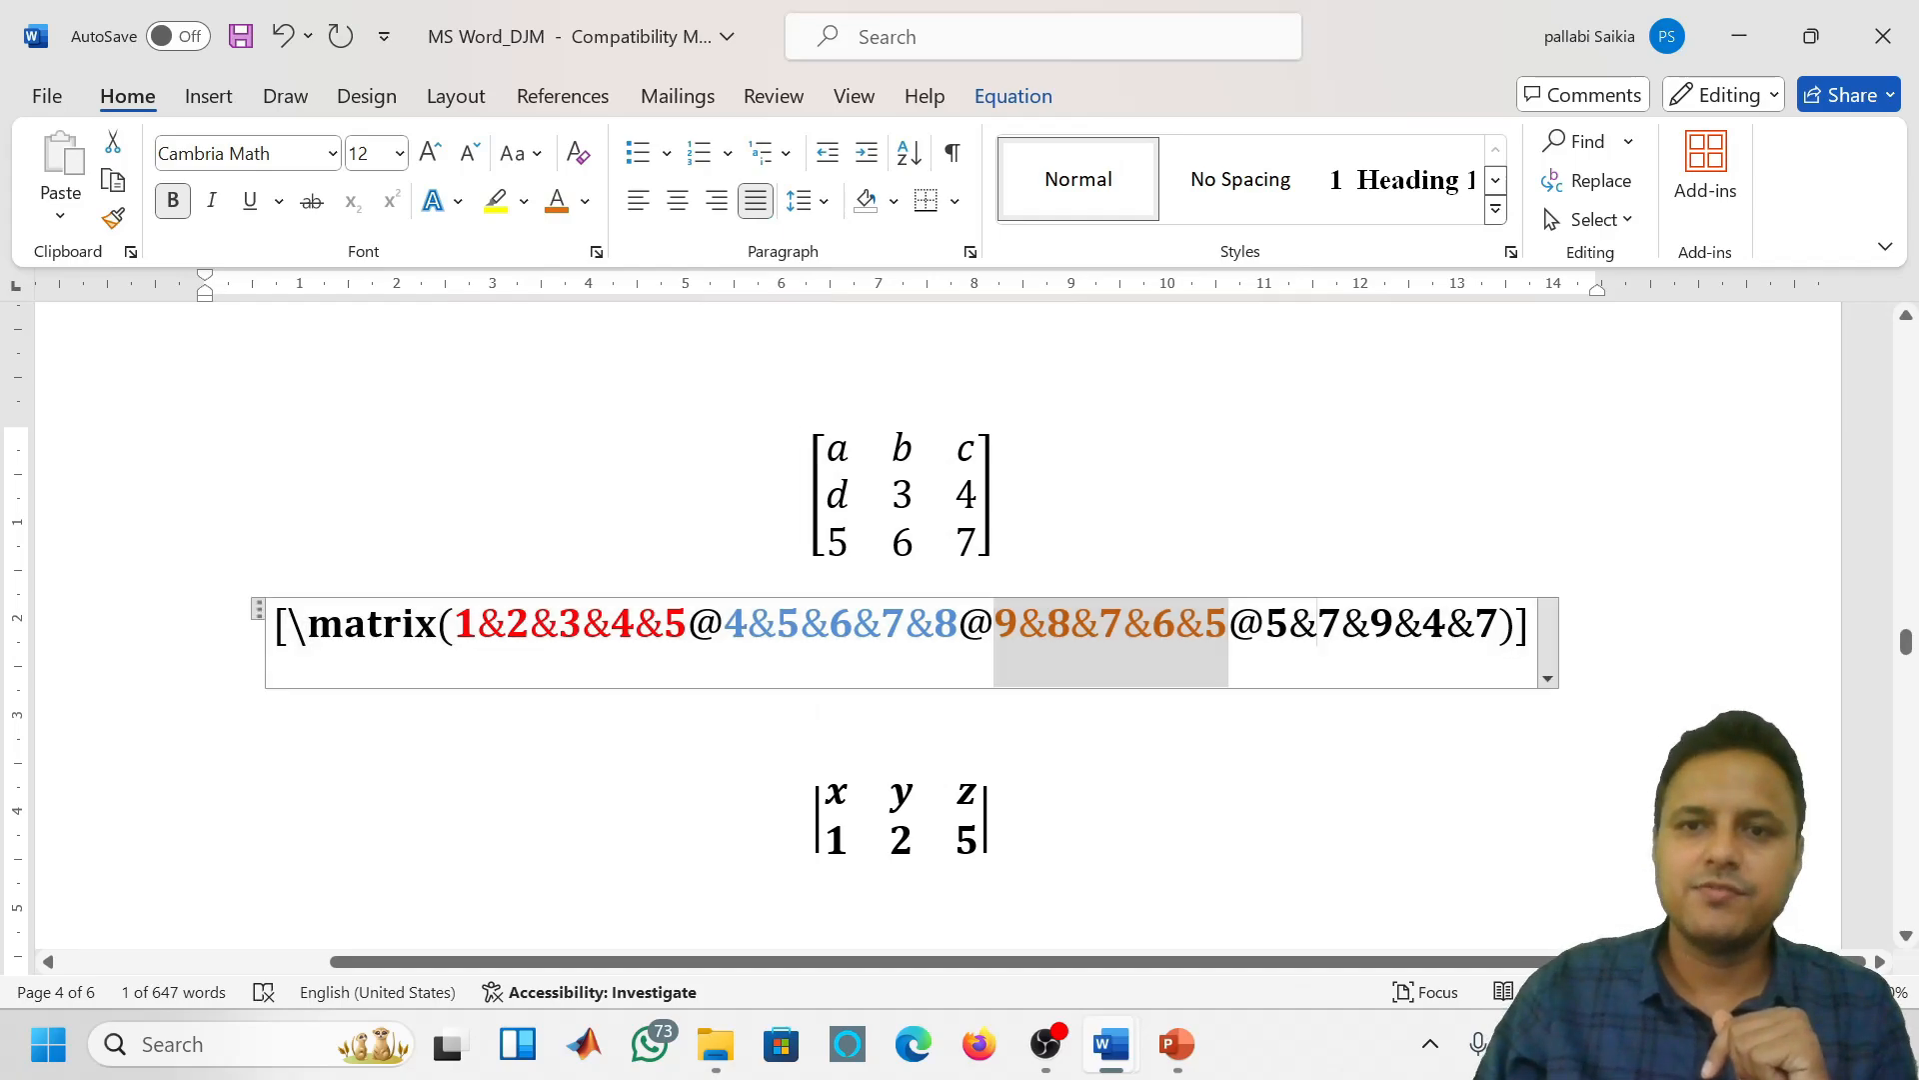
Apply italic formatting to the linear matrix equation with the coloured rows
click(1318, 632)
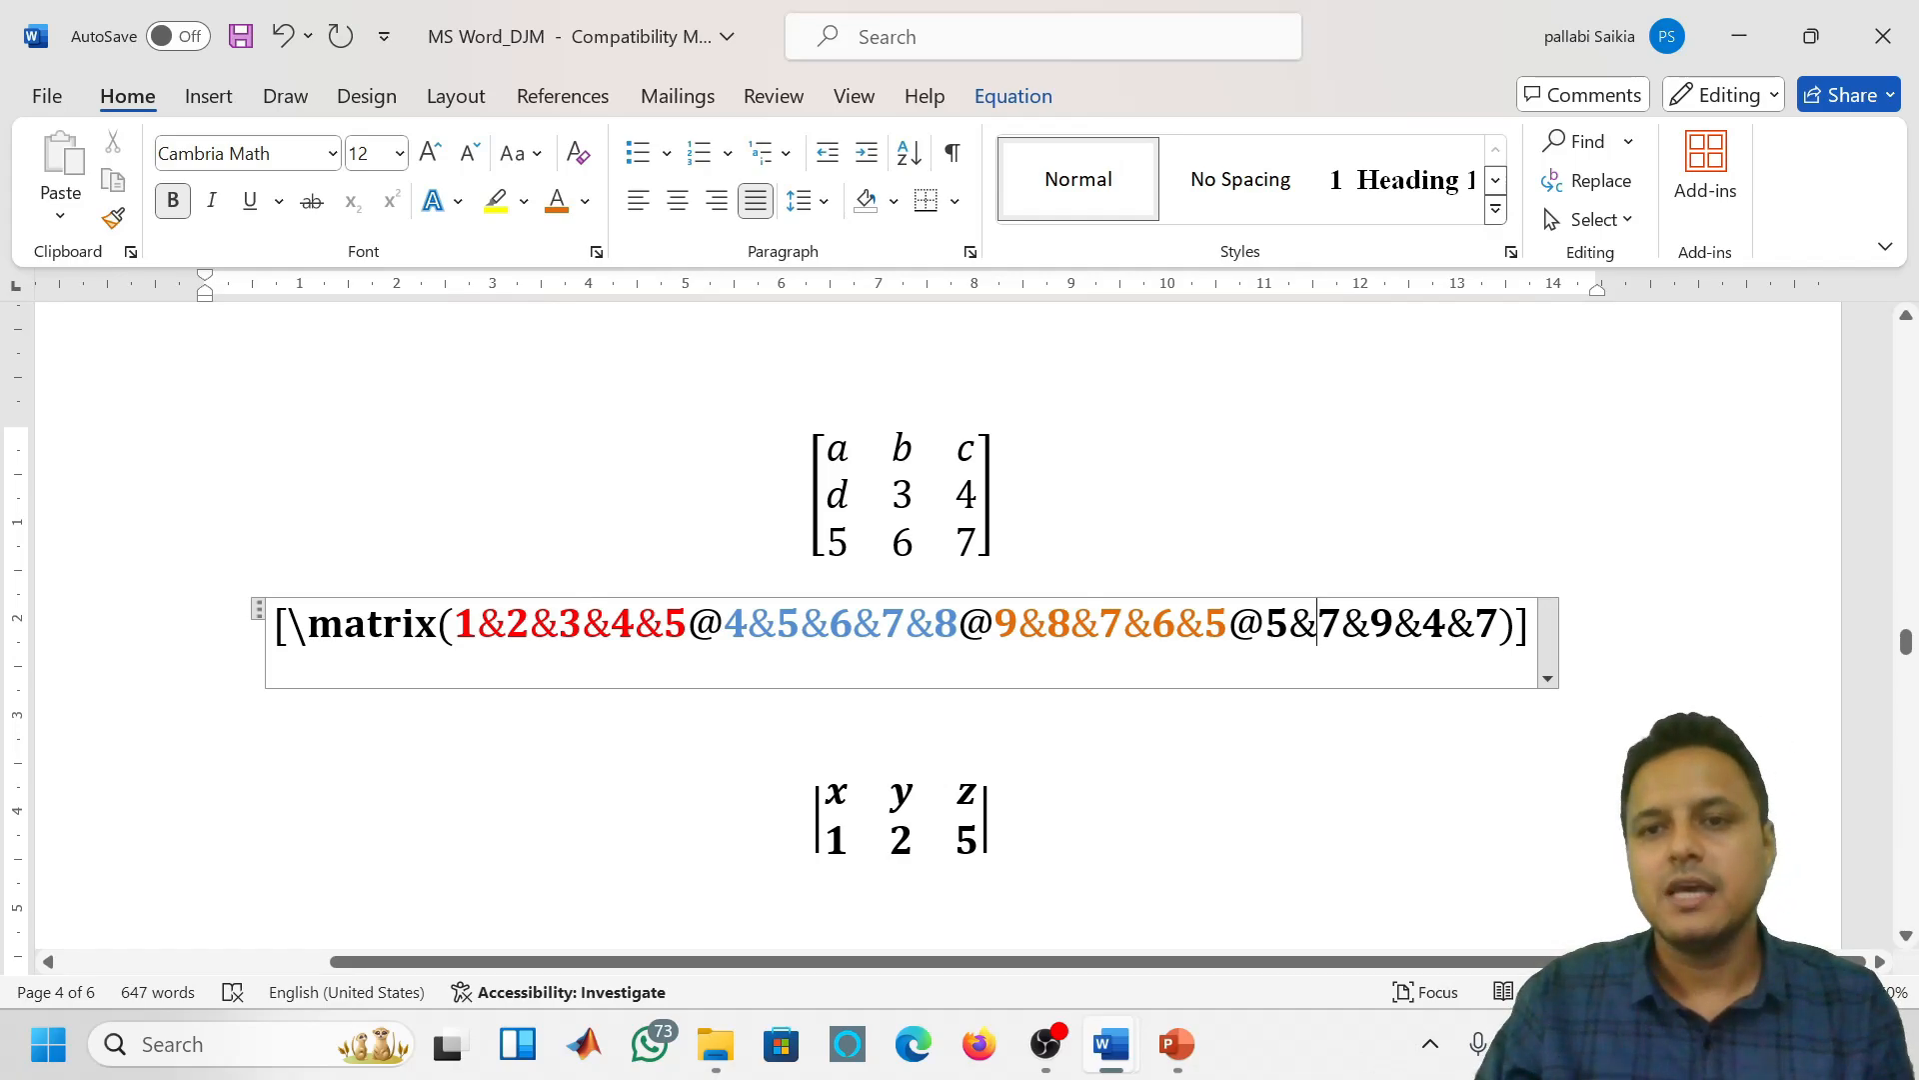
key(End)
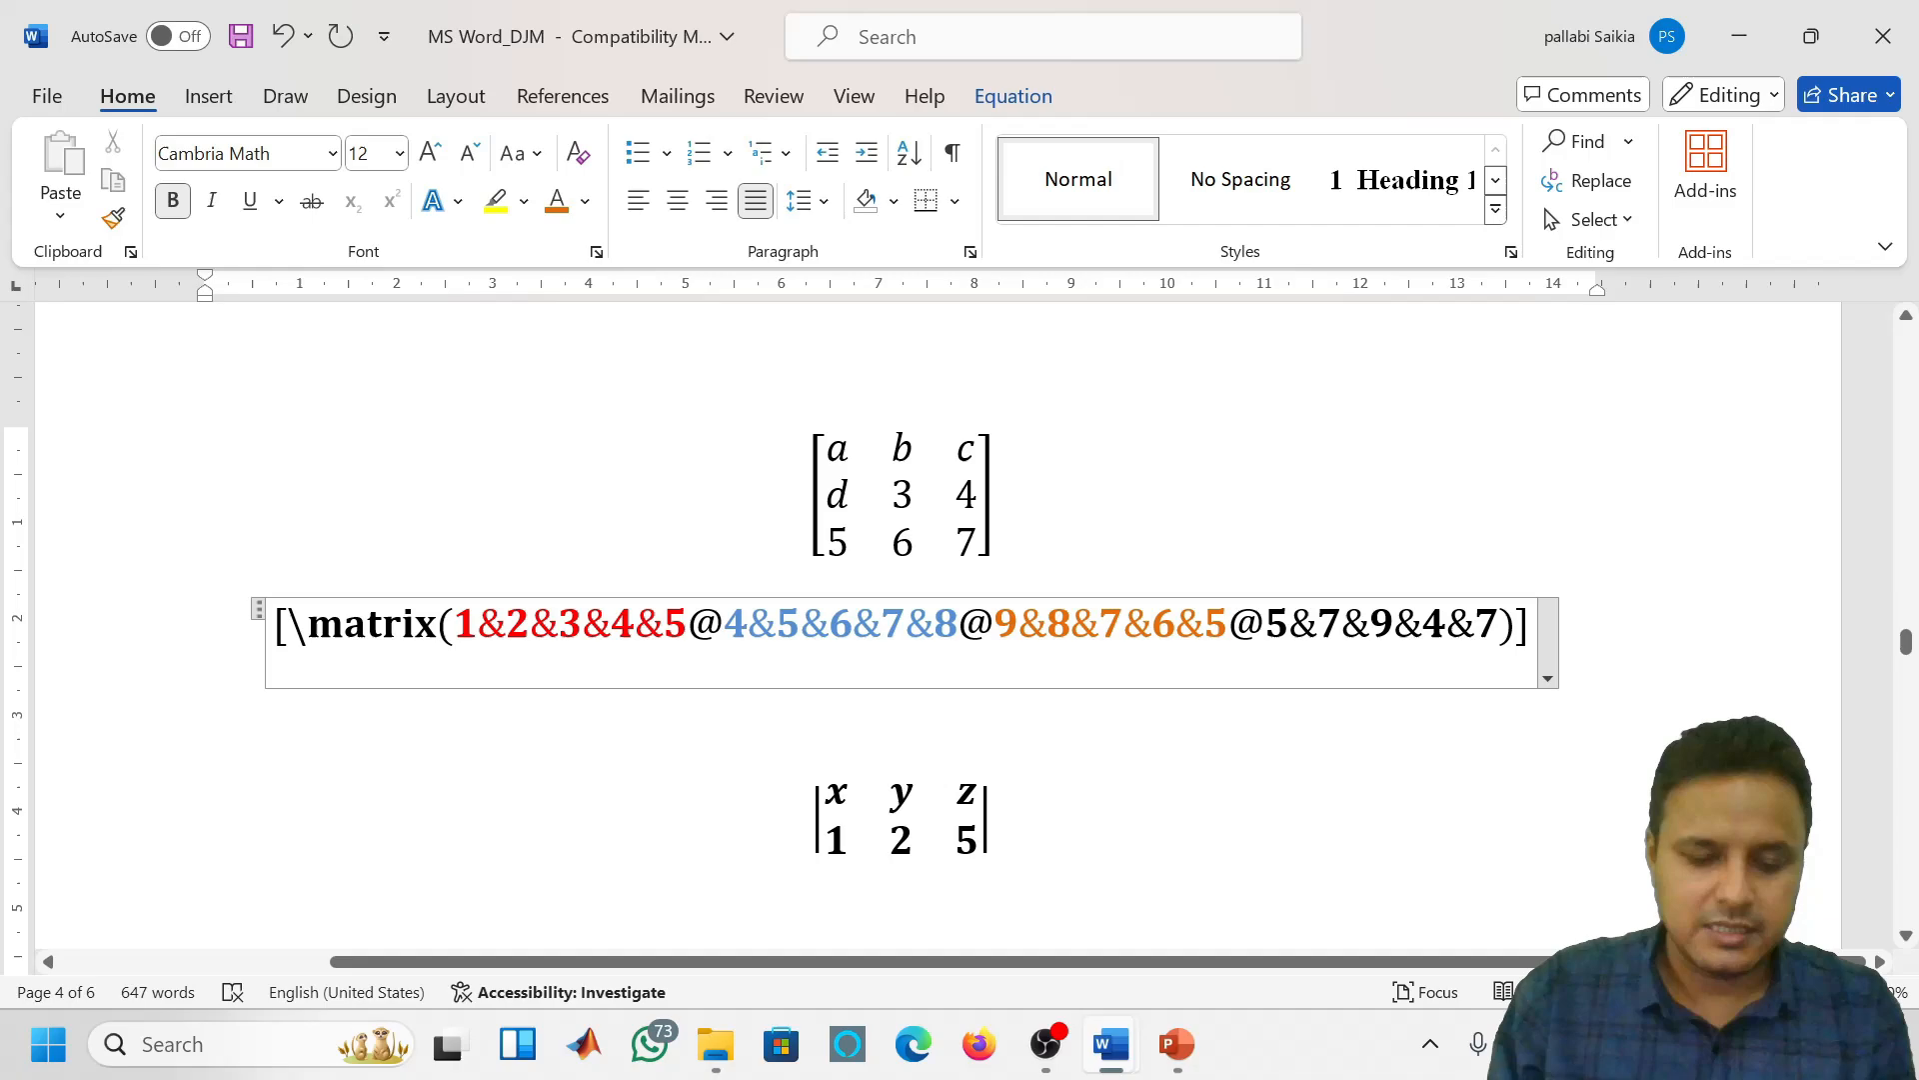
key(ctrl+i)
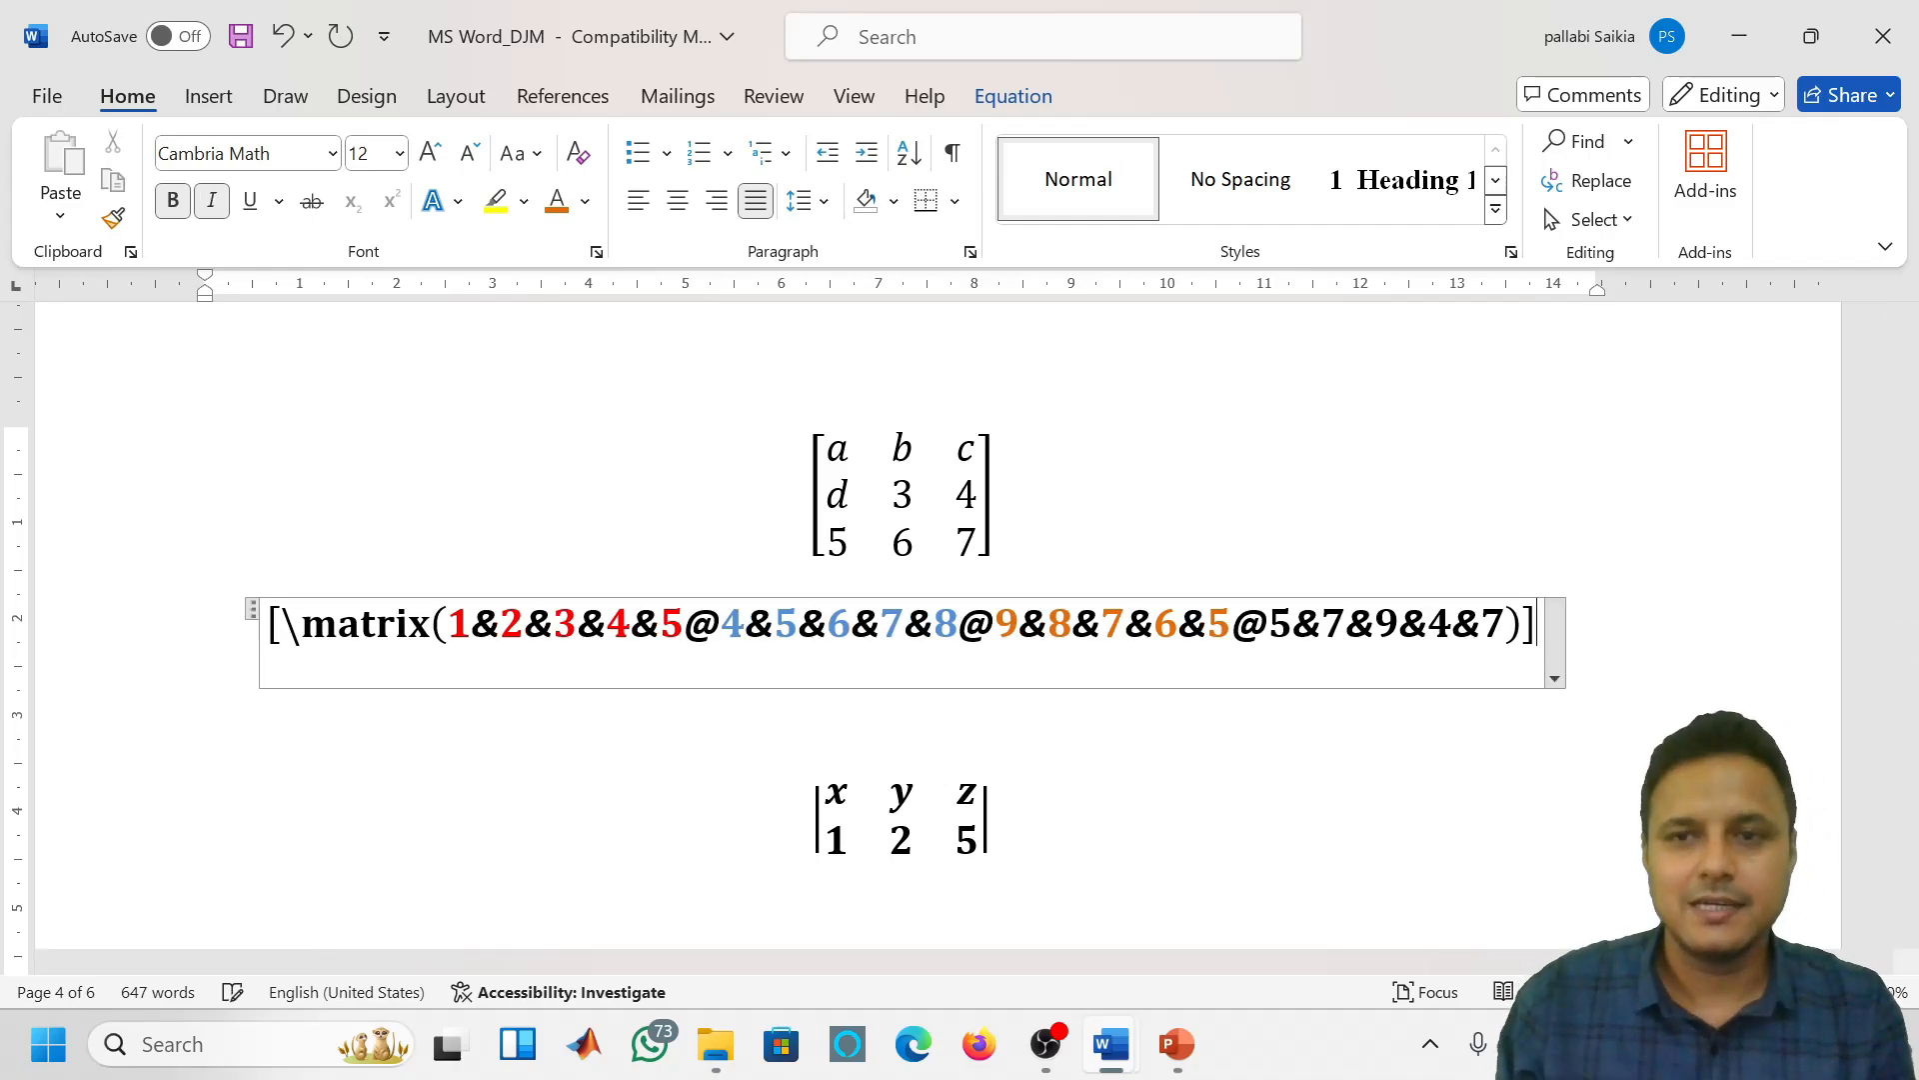
Try to convert the coloured linear matrix equation to its built-up form with the All - Professional conversion
key(shift+Home)
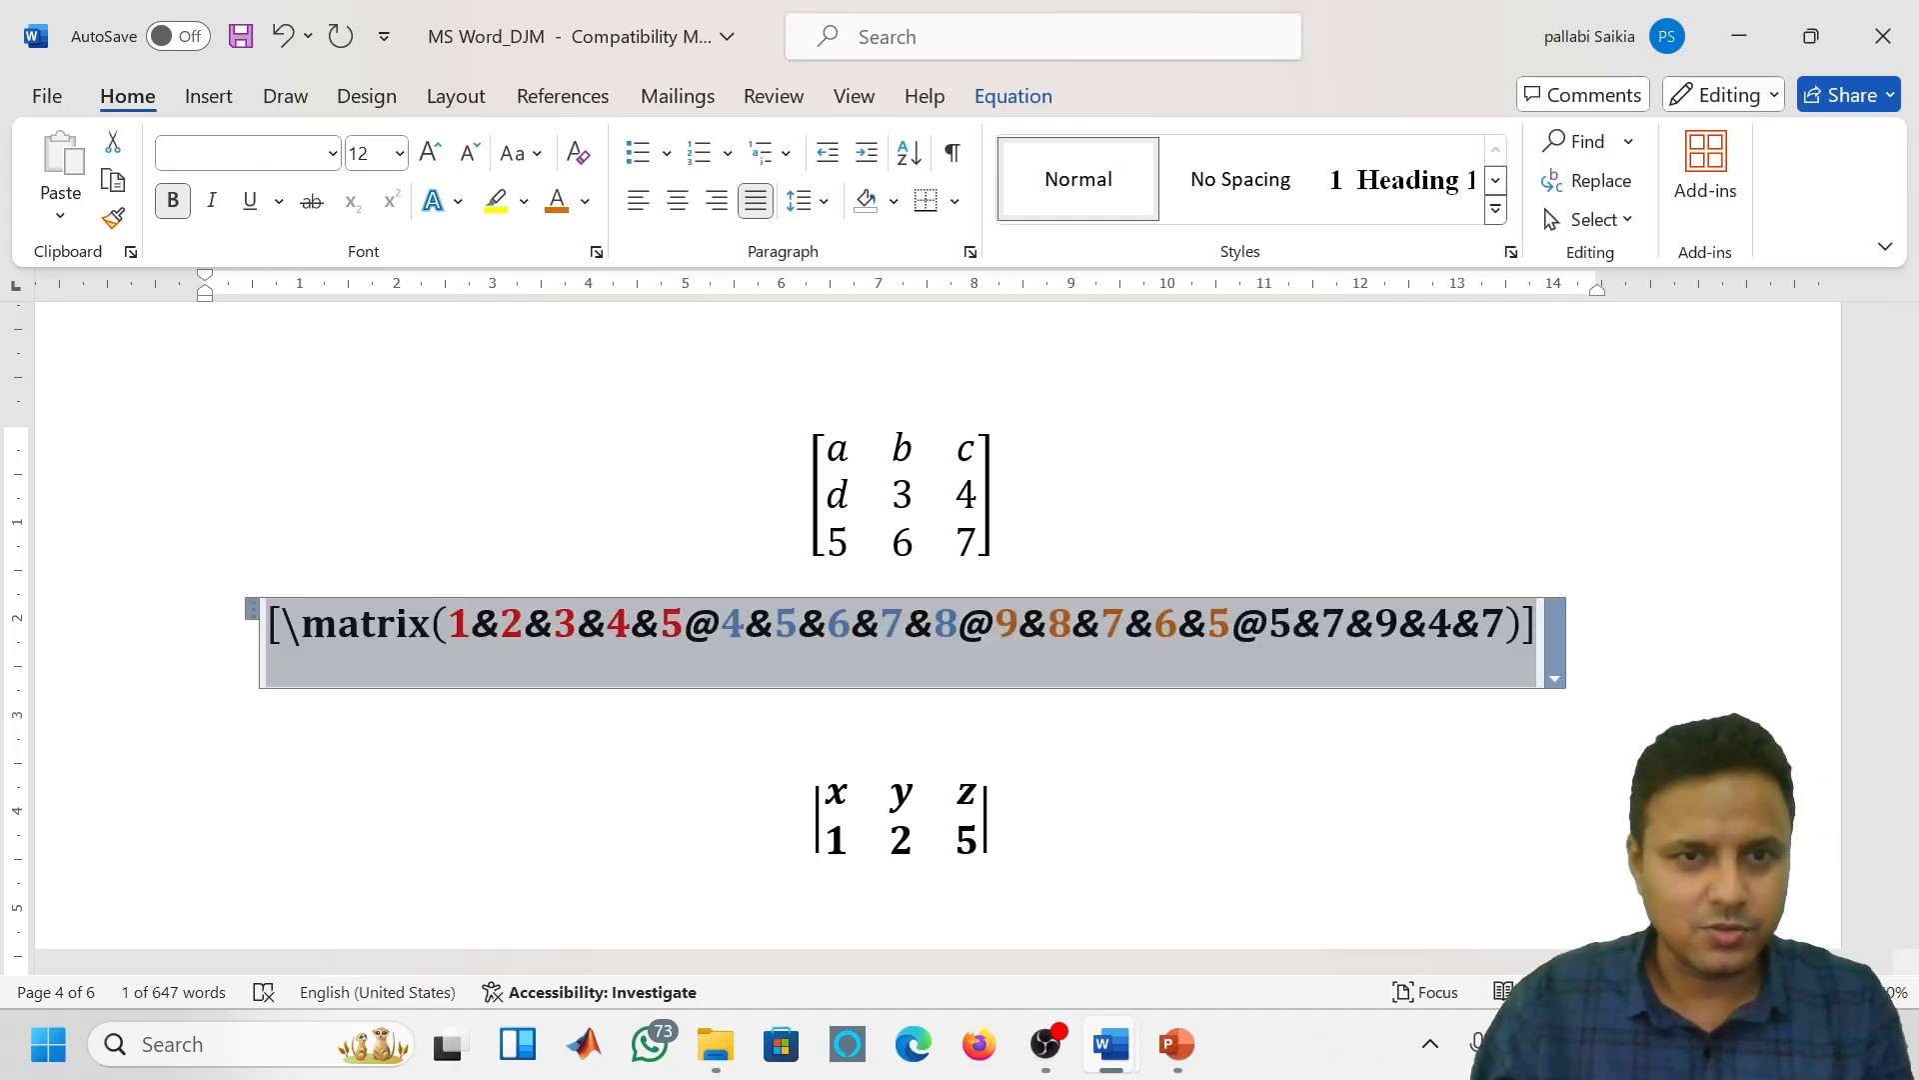
click(1015, 92)
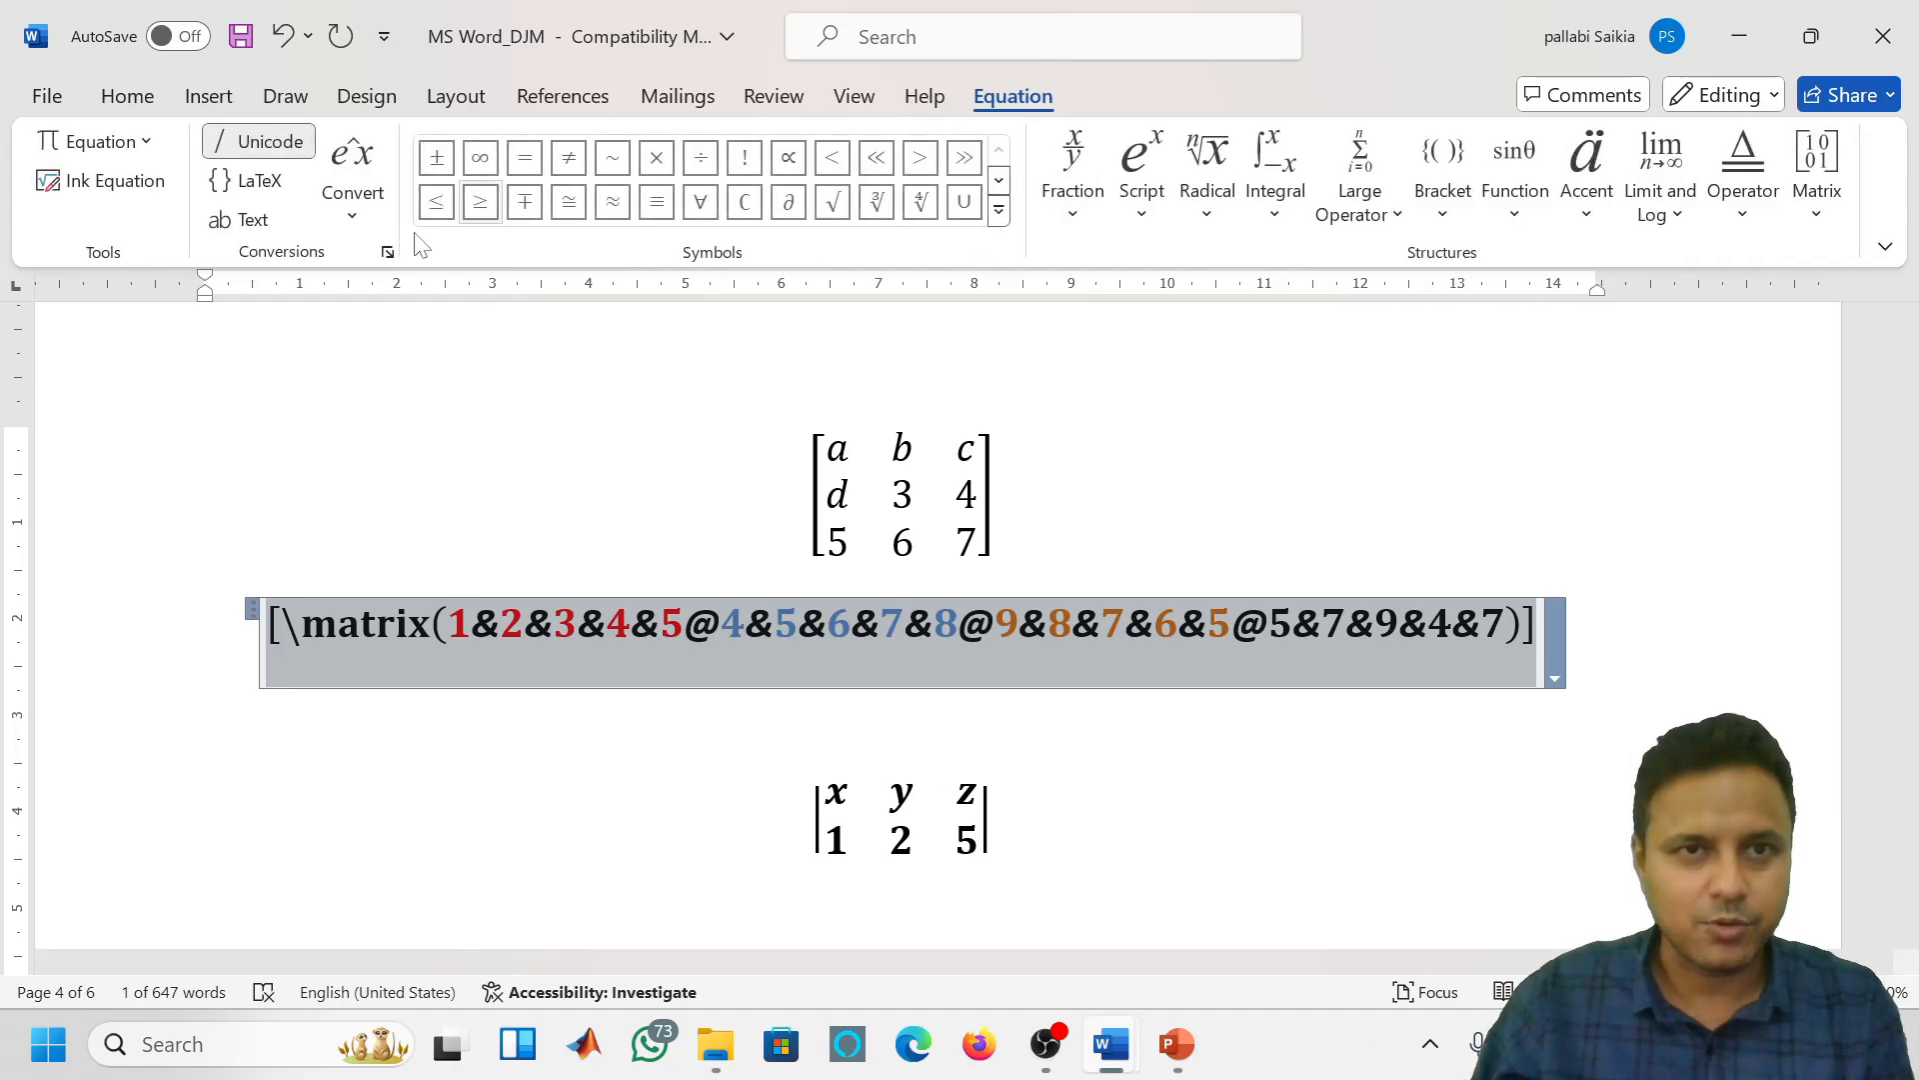
click(352, 190)
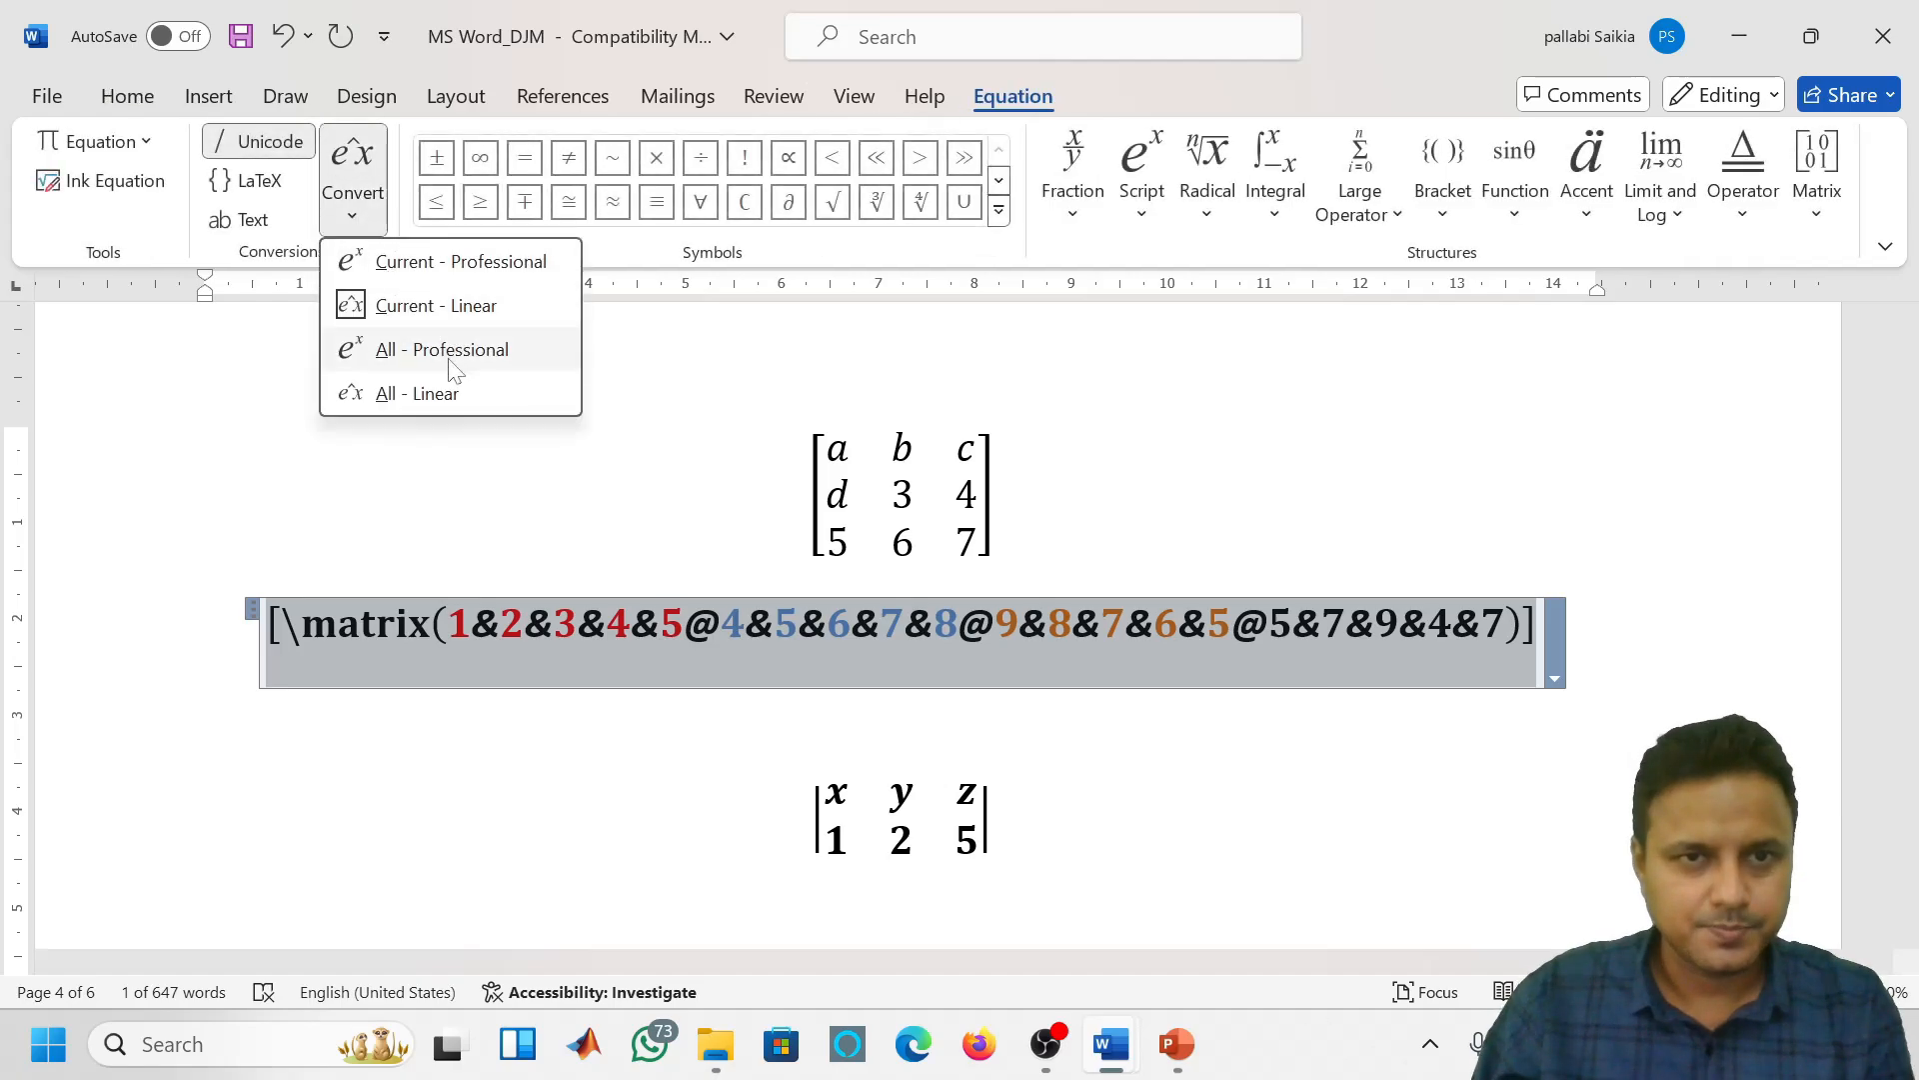
click(448, 352)
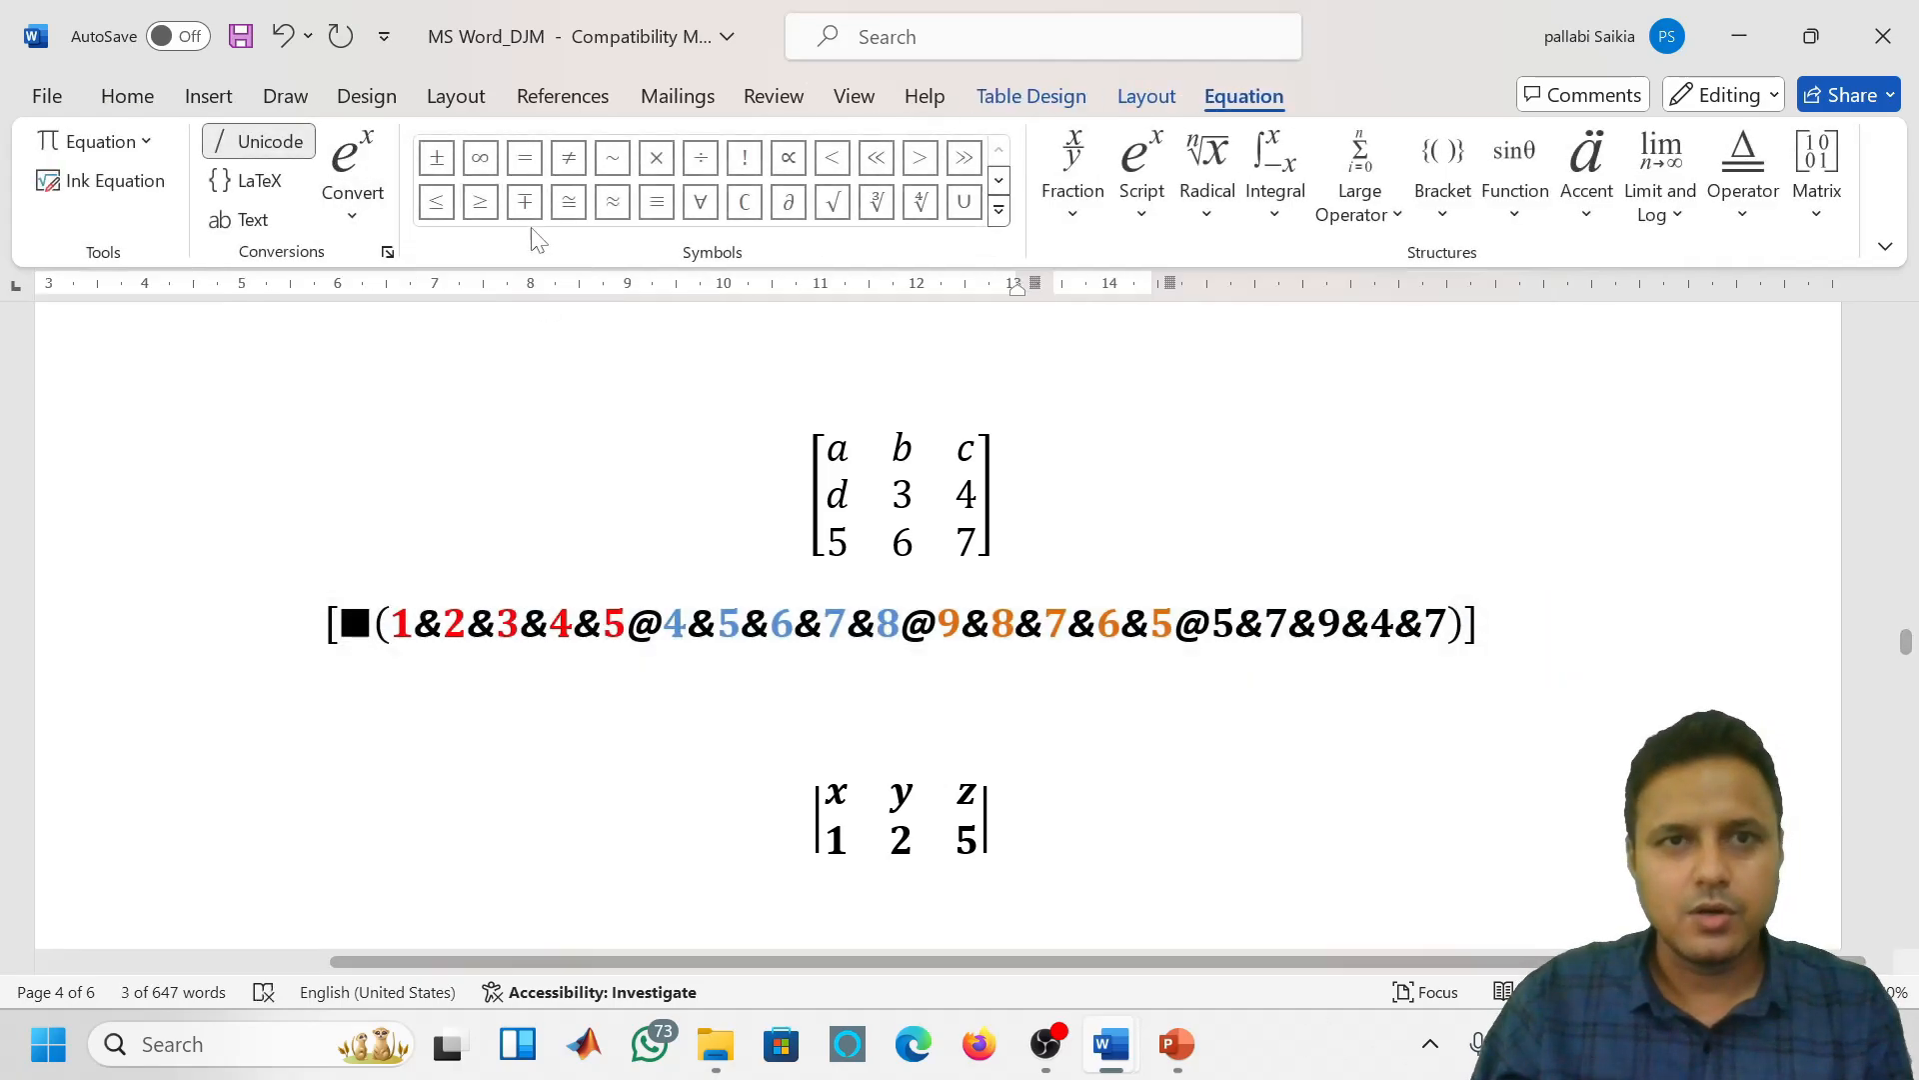
click(352, 195)
click(448, 350)
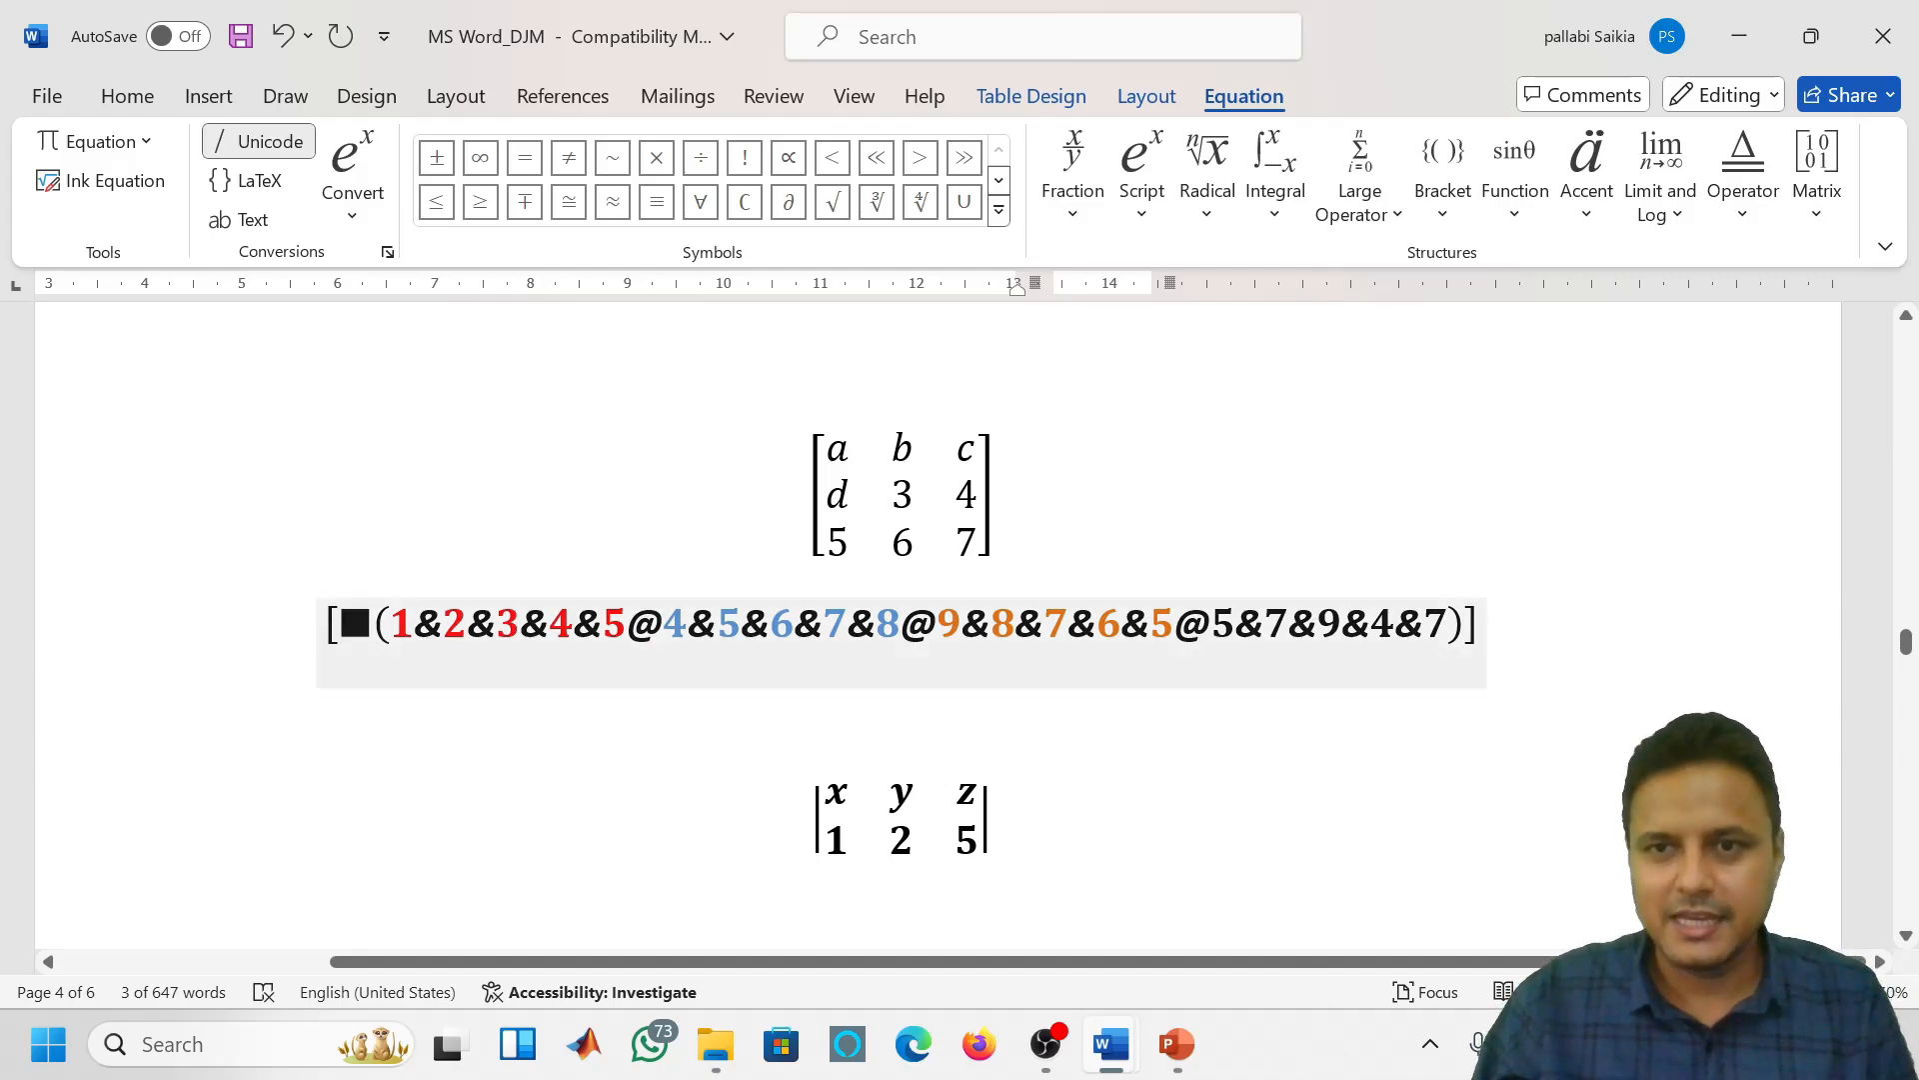
Copy the coloured row code from inside the parentheses, then delete the whole linear equation
drag(1448, 625, 389, 625)
key(ctrl+c)
key(Delete)
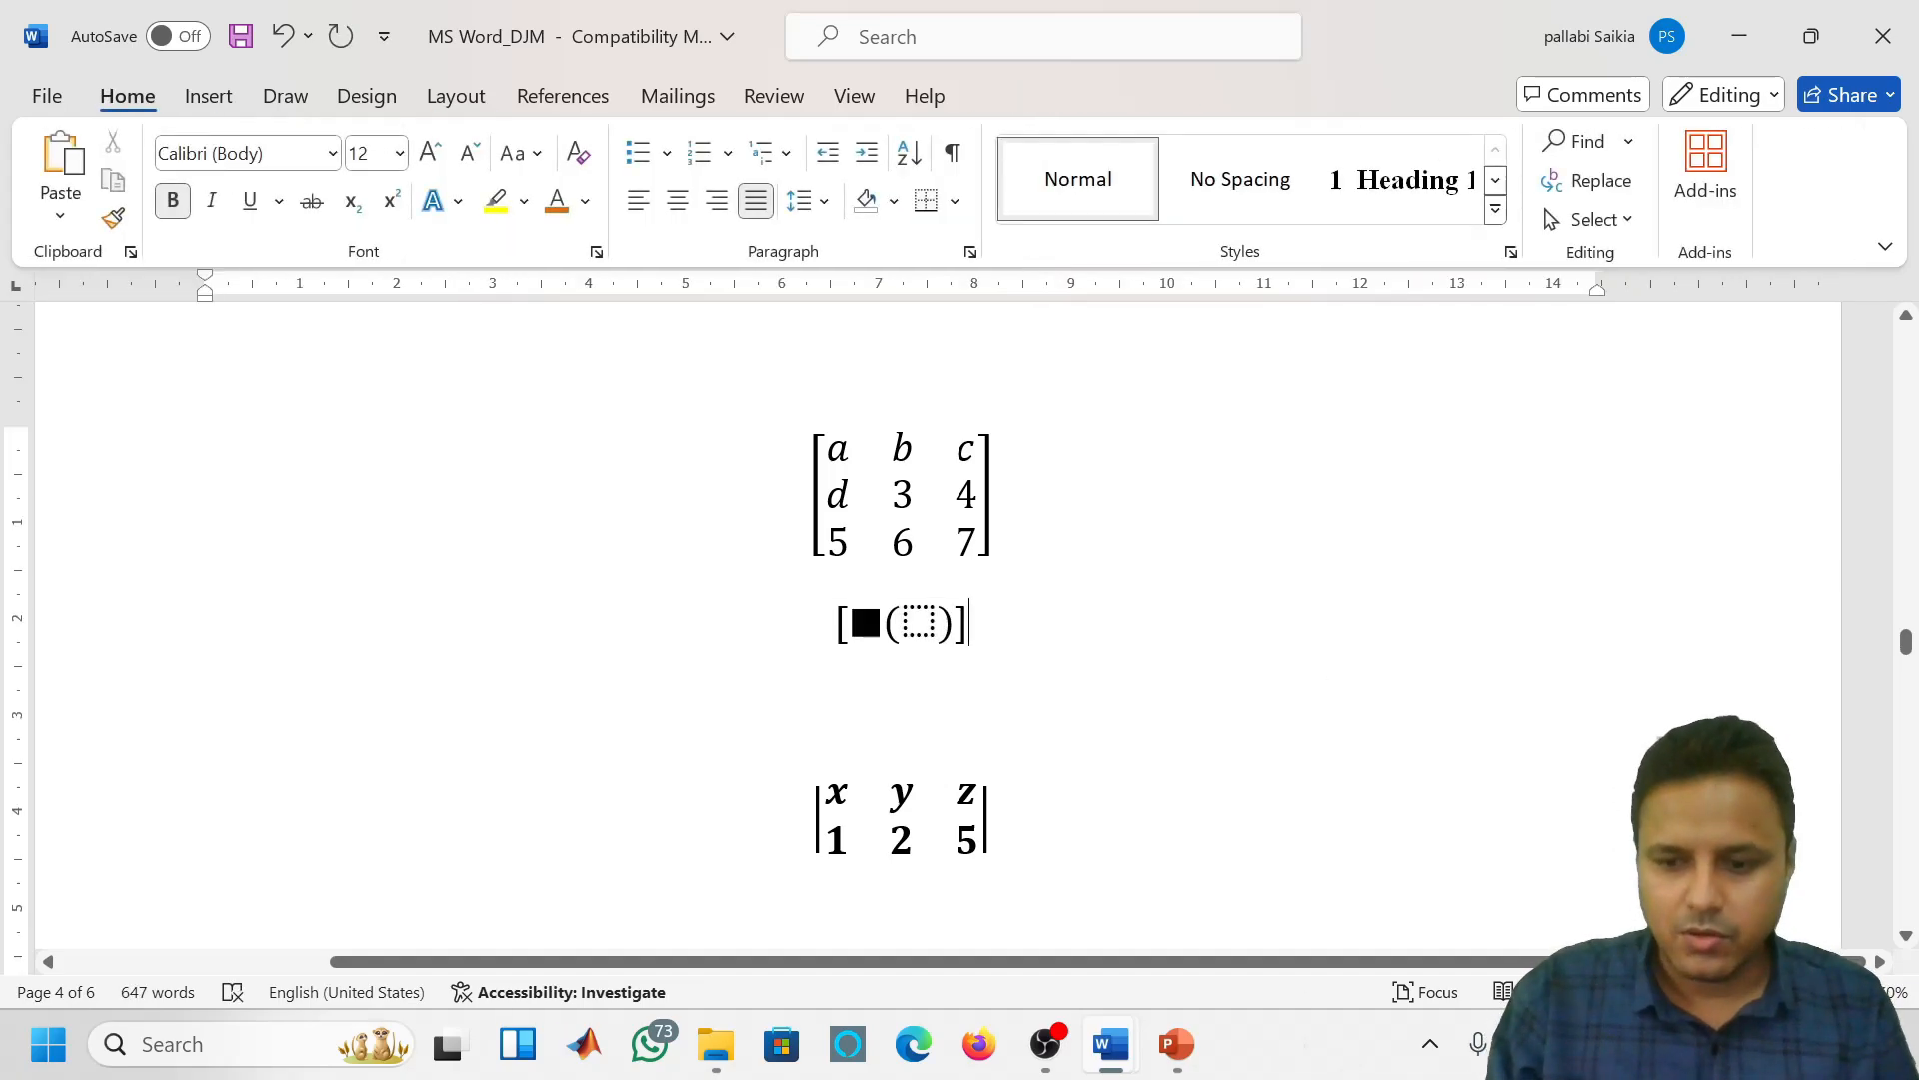
key(BackSpace)
key(BackSpace)
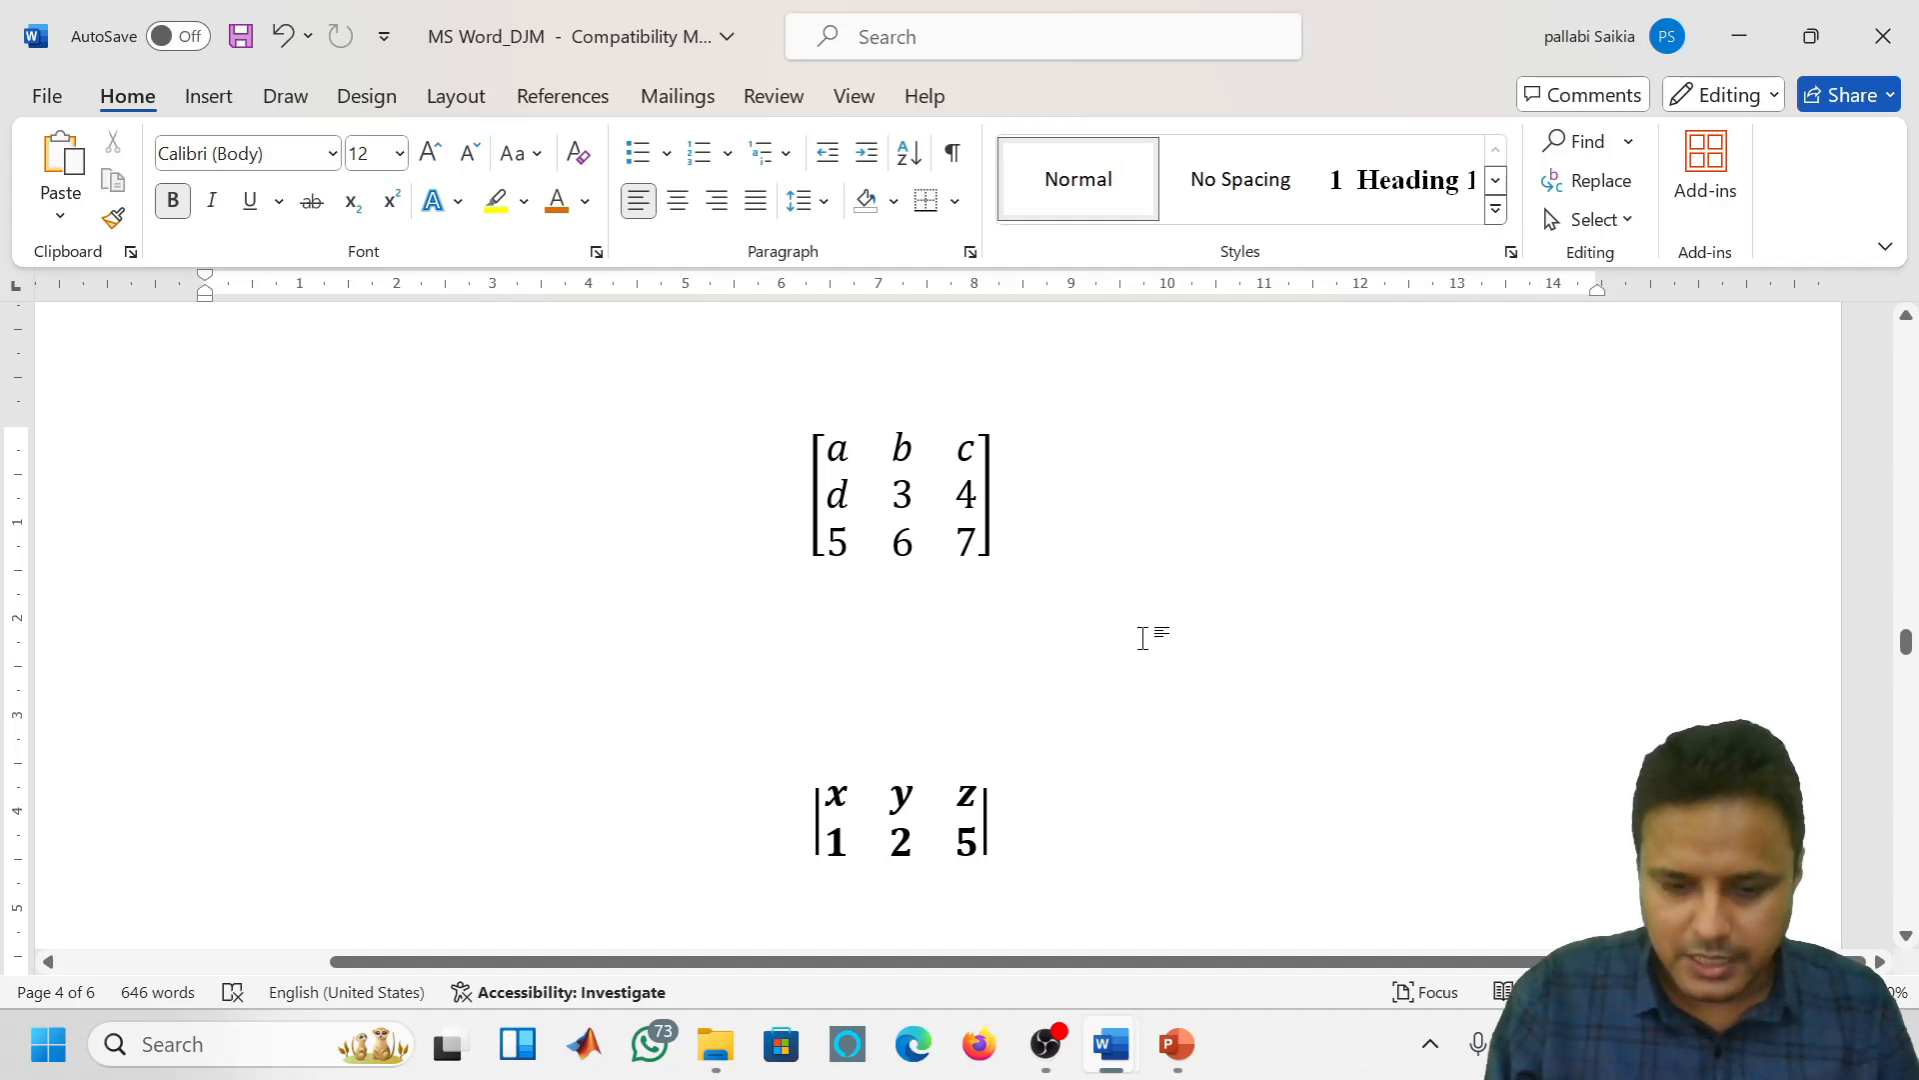
Insert a new equation between the two other matrices and enter [\matrix( inside a pair of square brackets
key(alt+equal)
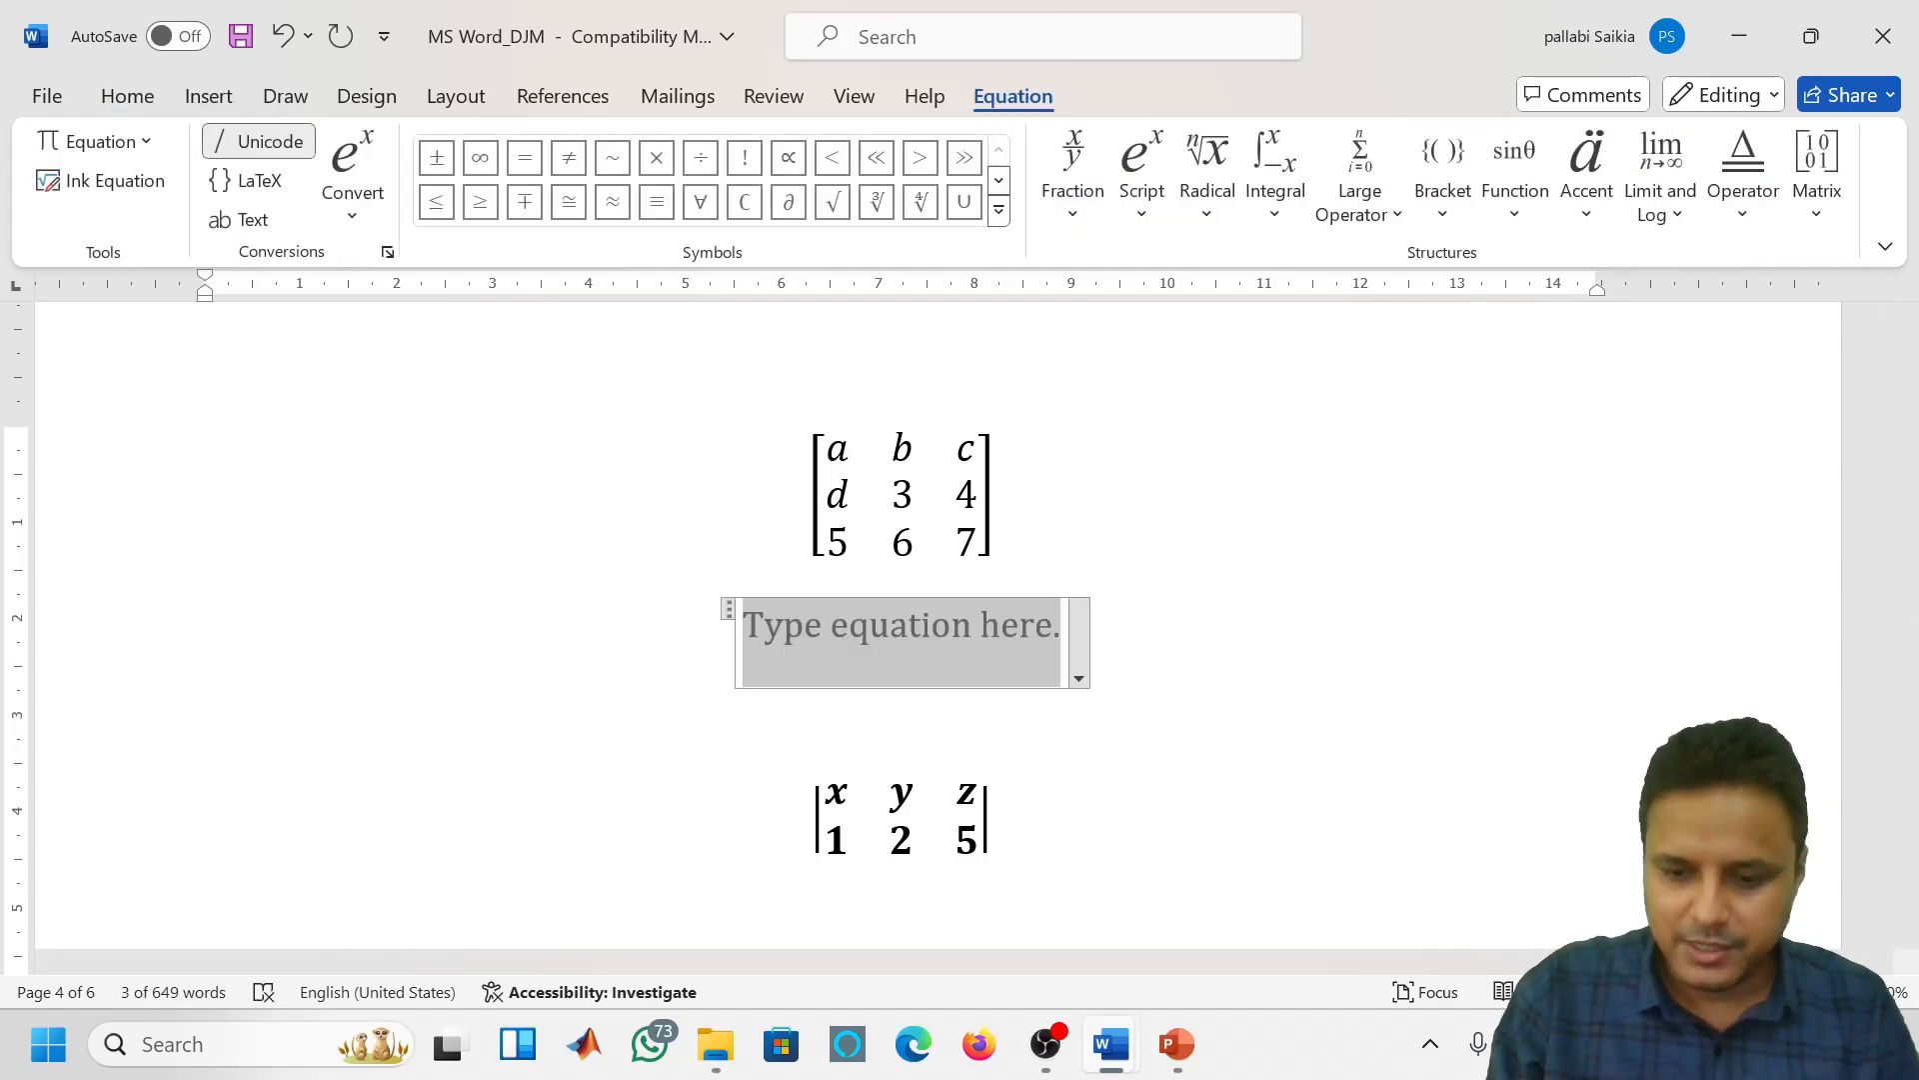
text([])
key(Left)
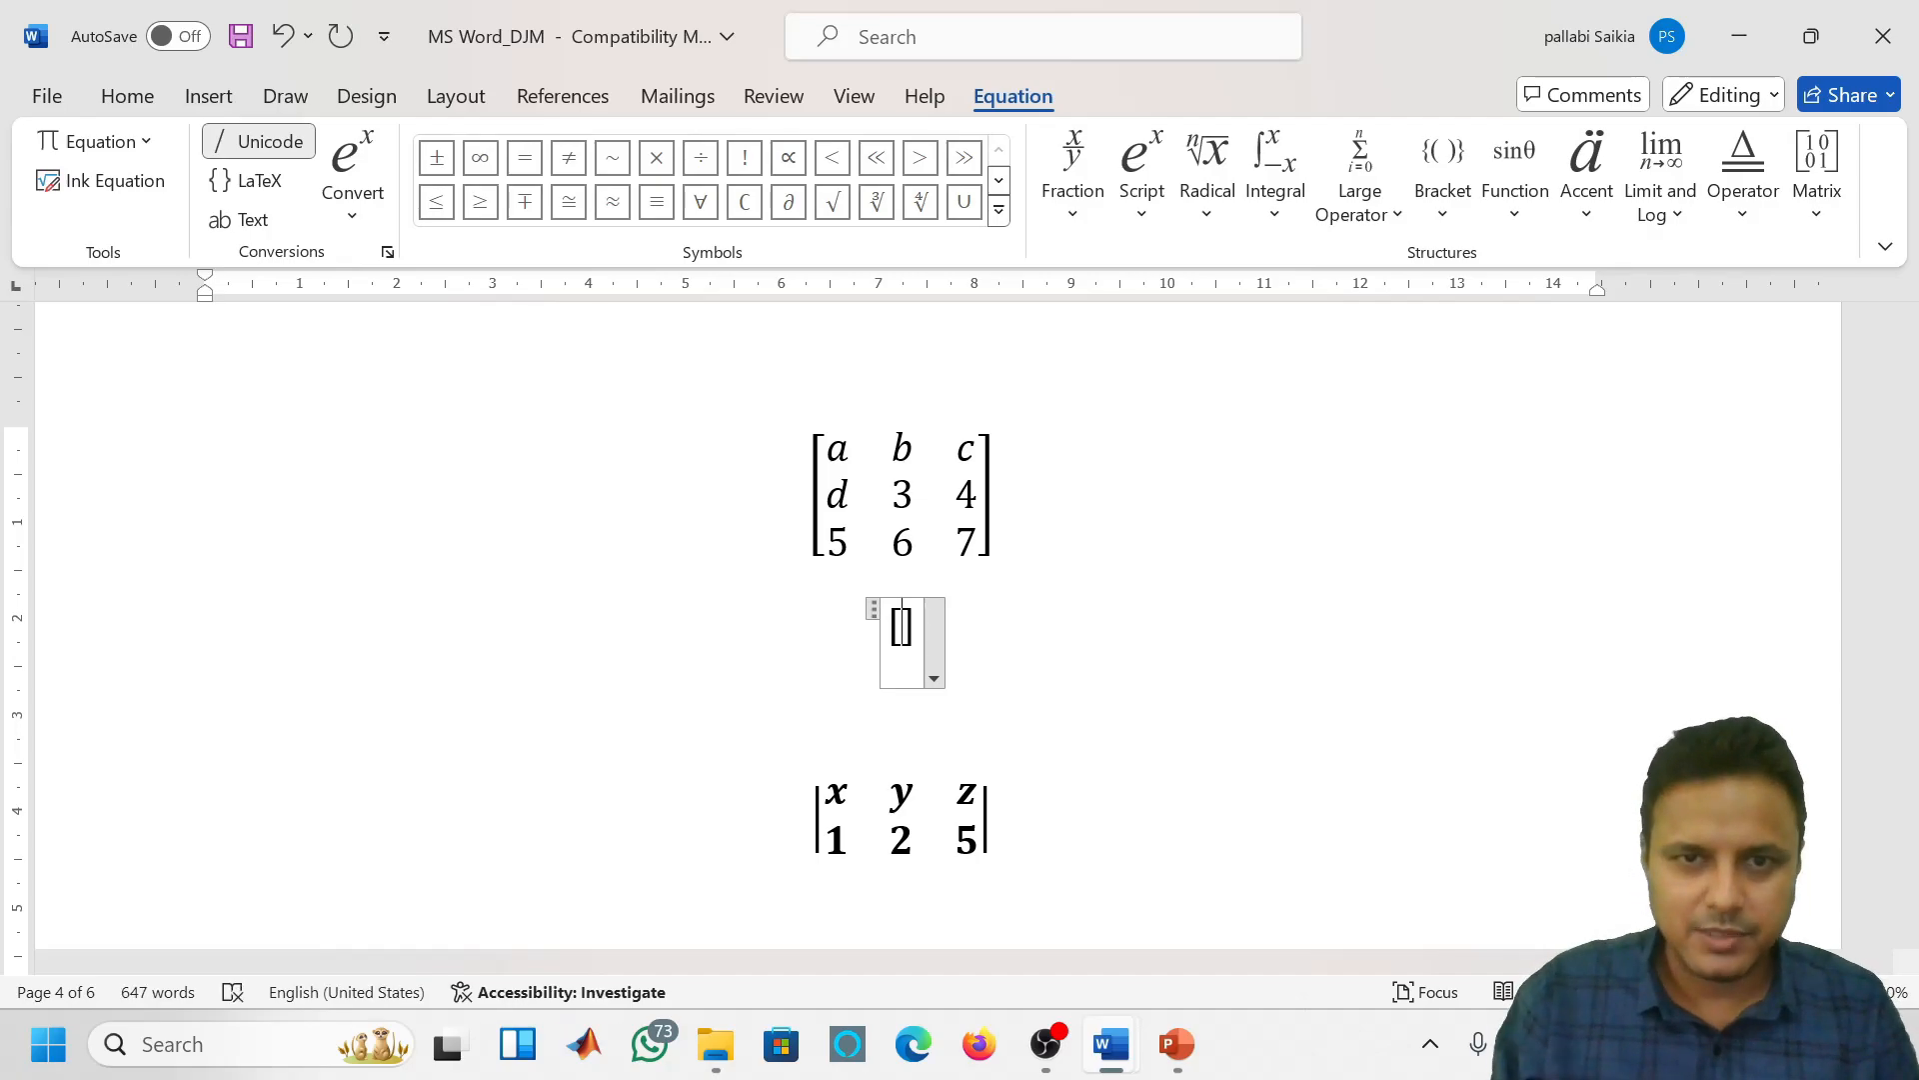
text(\matri)
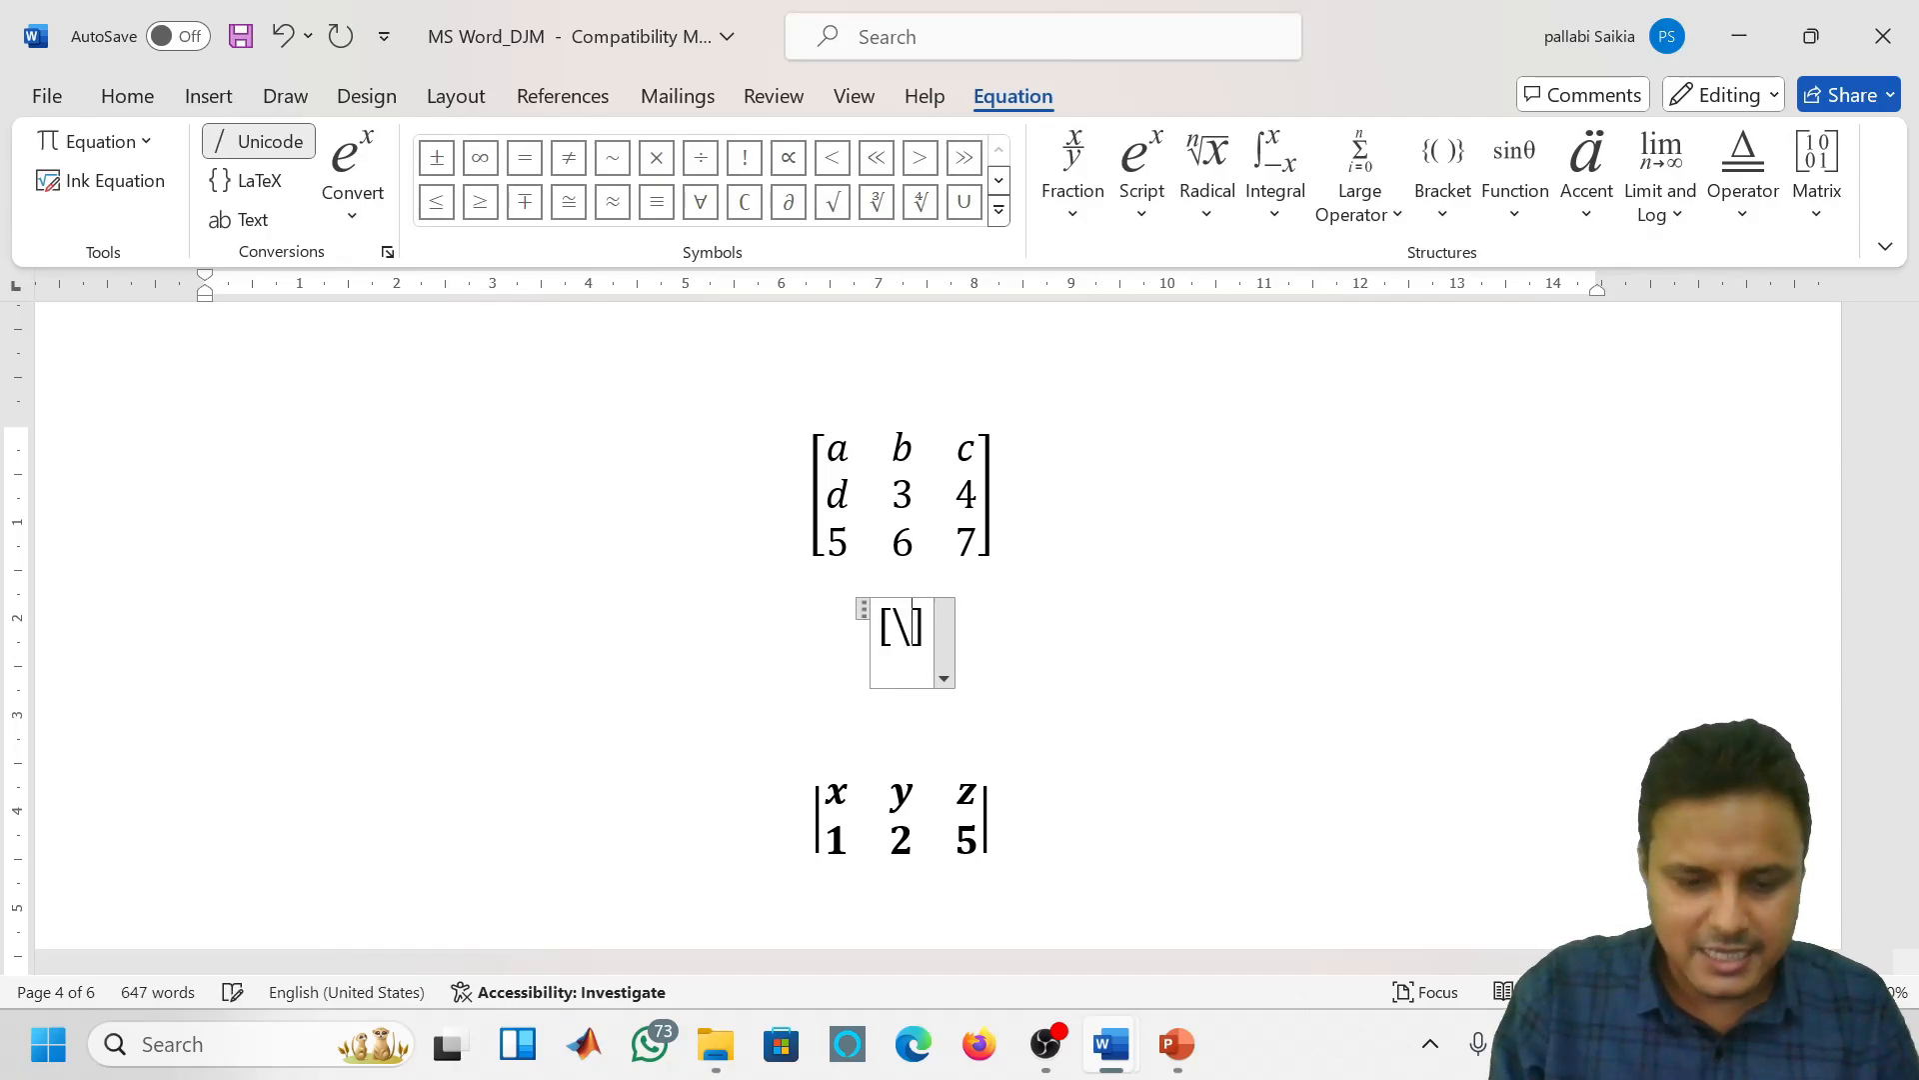
text(x)
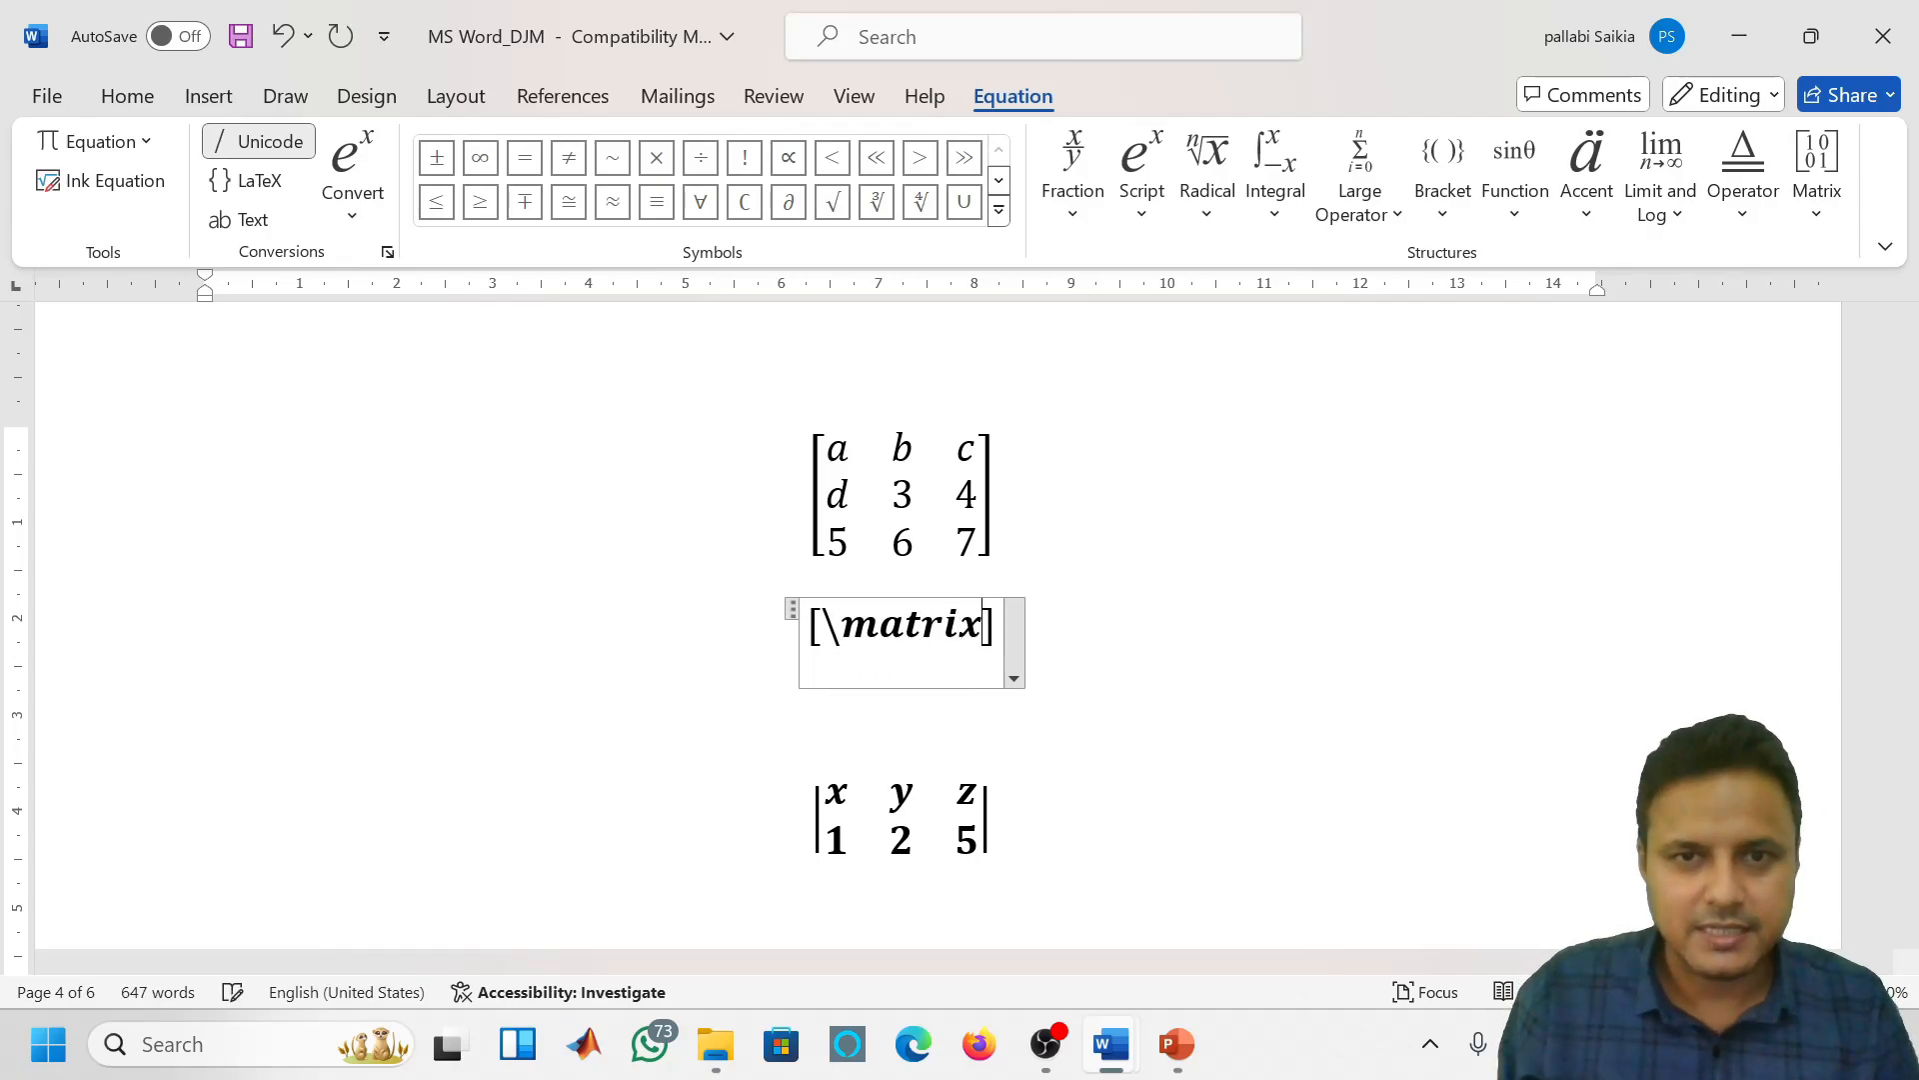
text(()
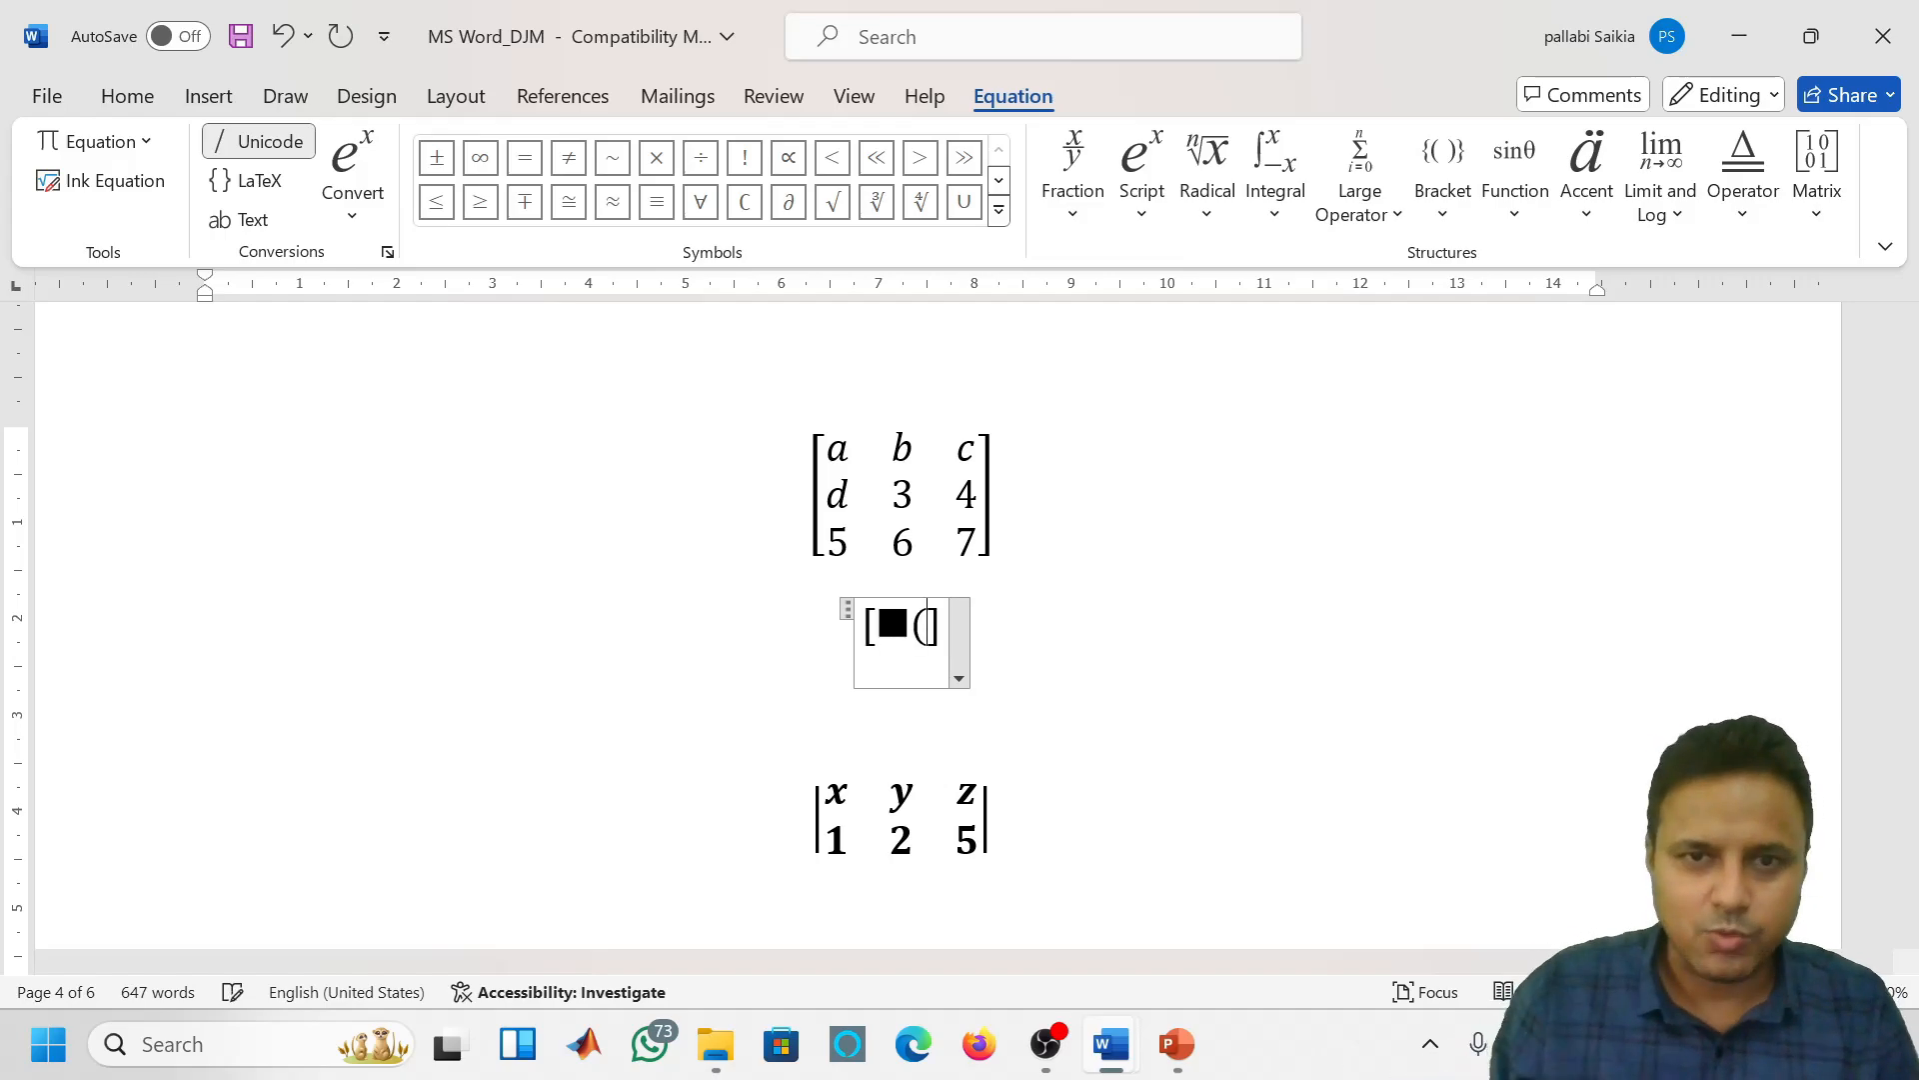
Paste the copied row code after the opening parenthesis, close the parenthesis and build up the bracketed 4x5 matrix
key(ctrl+v)
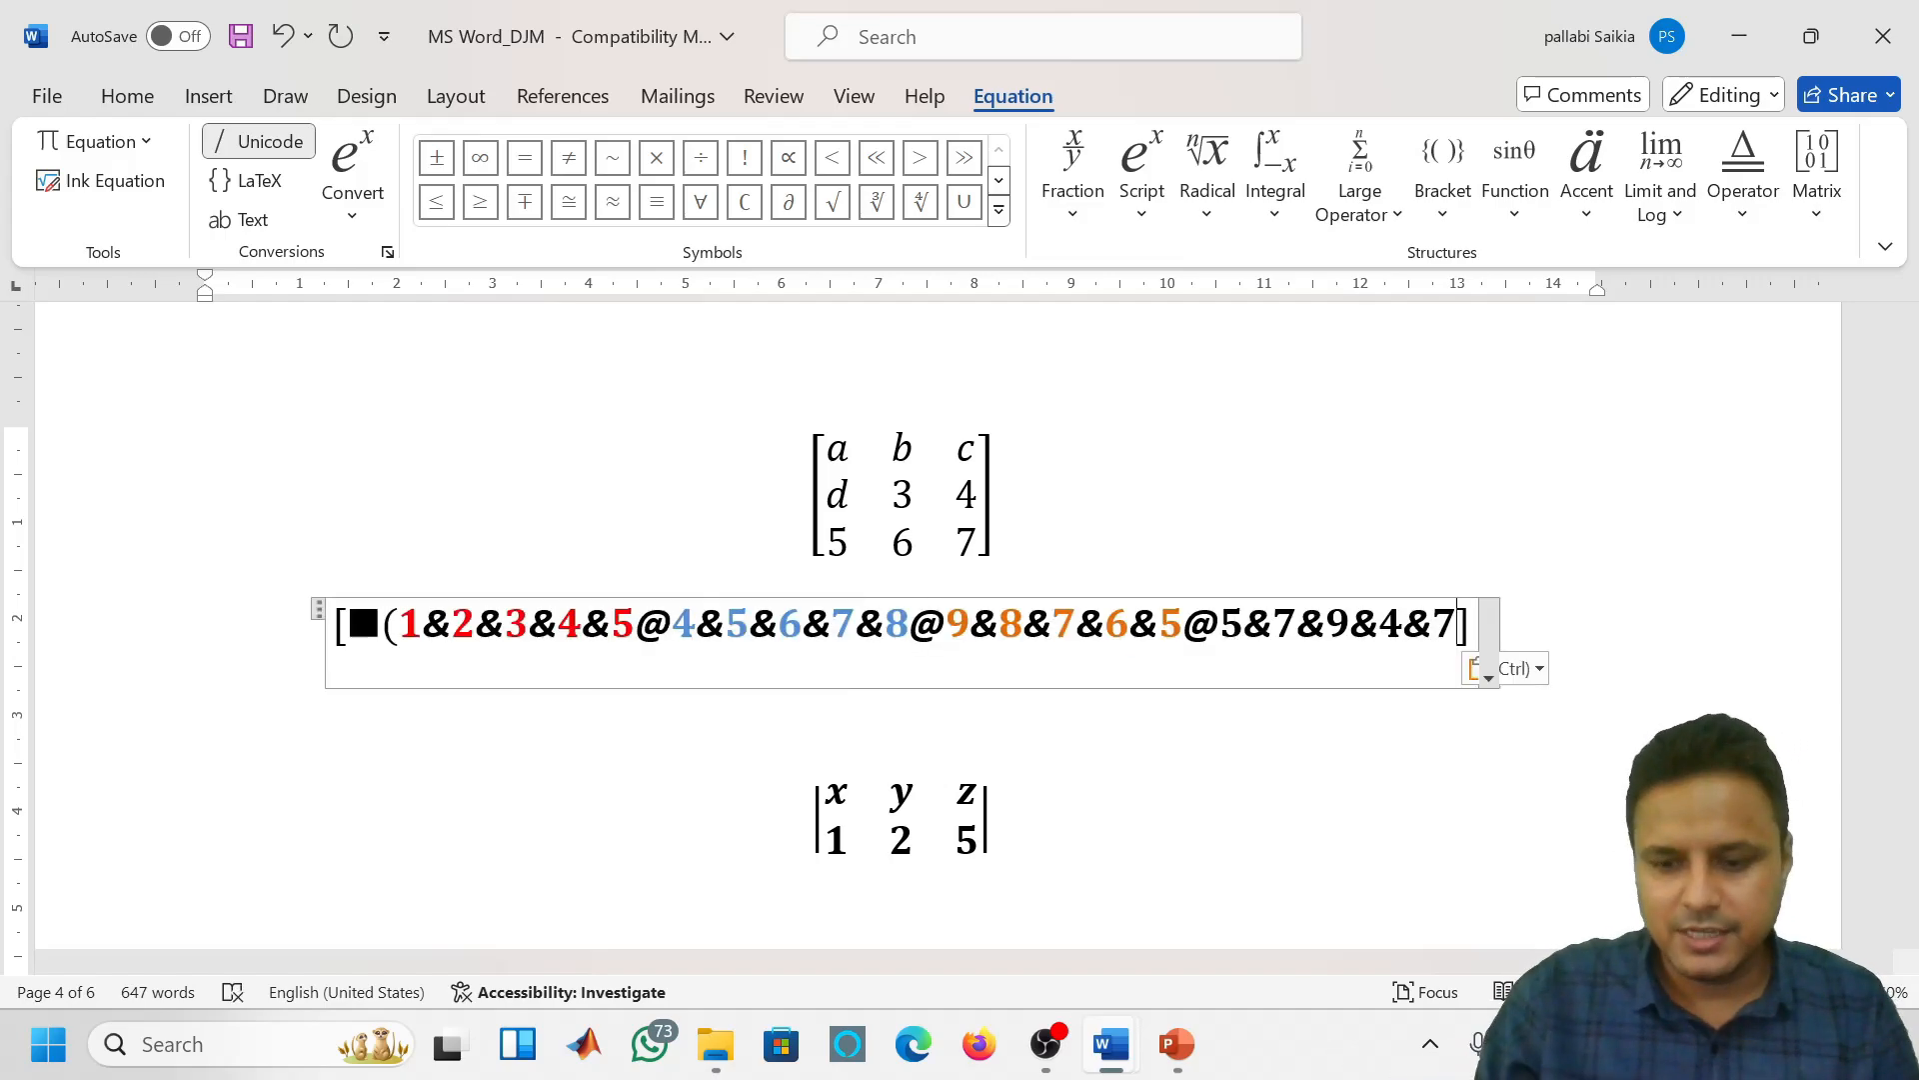
text())
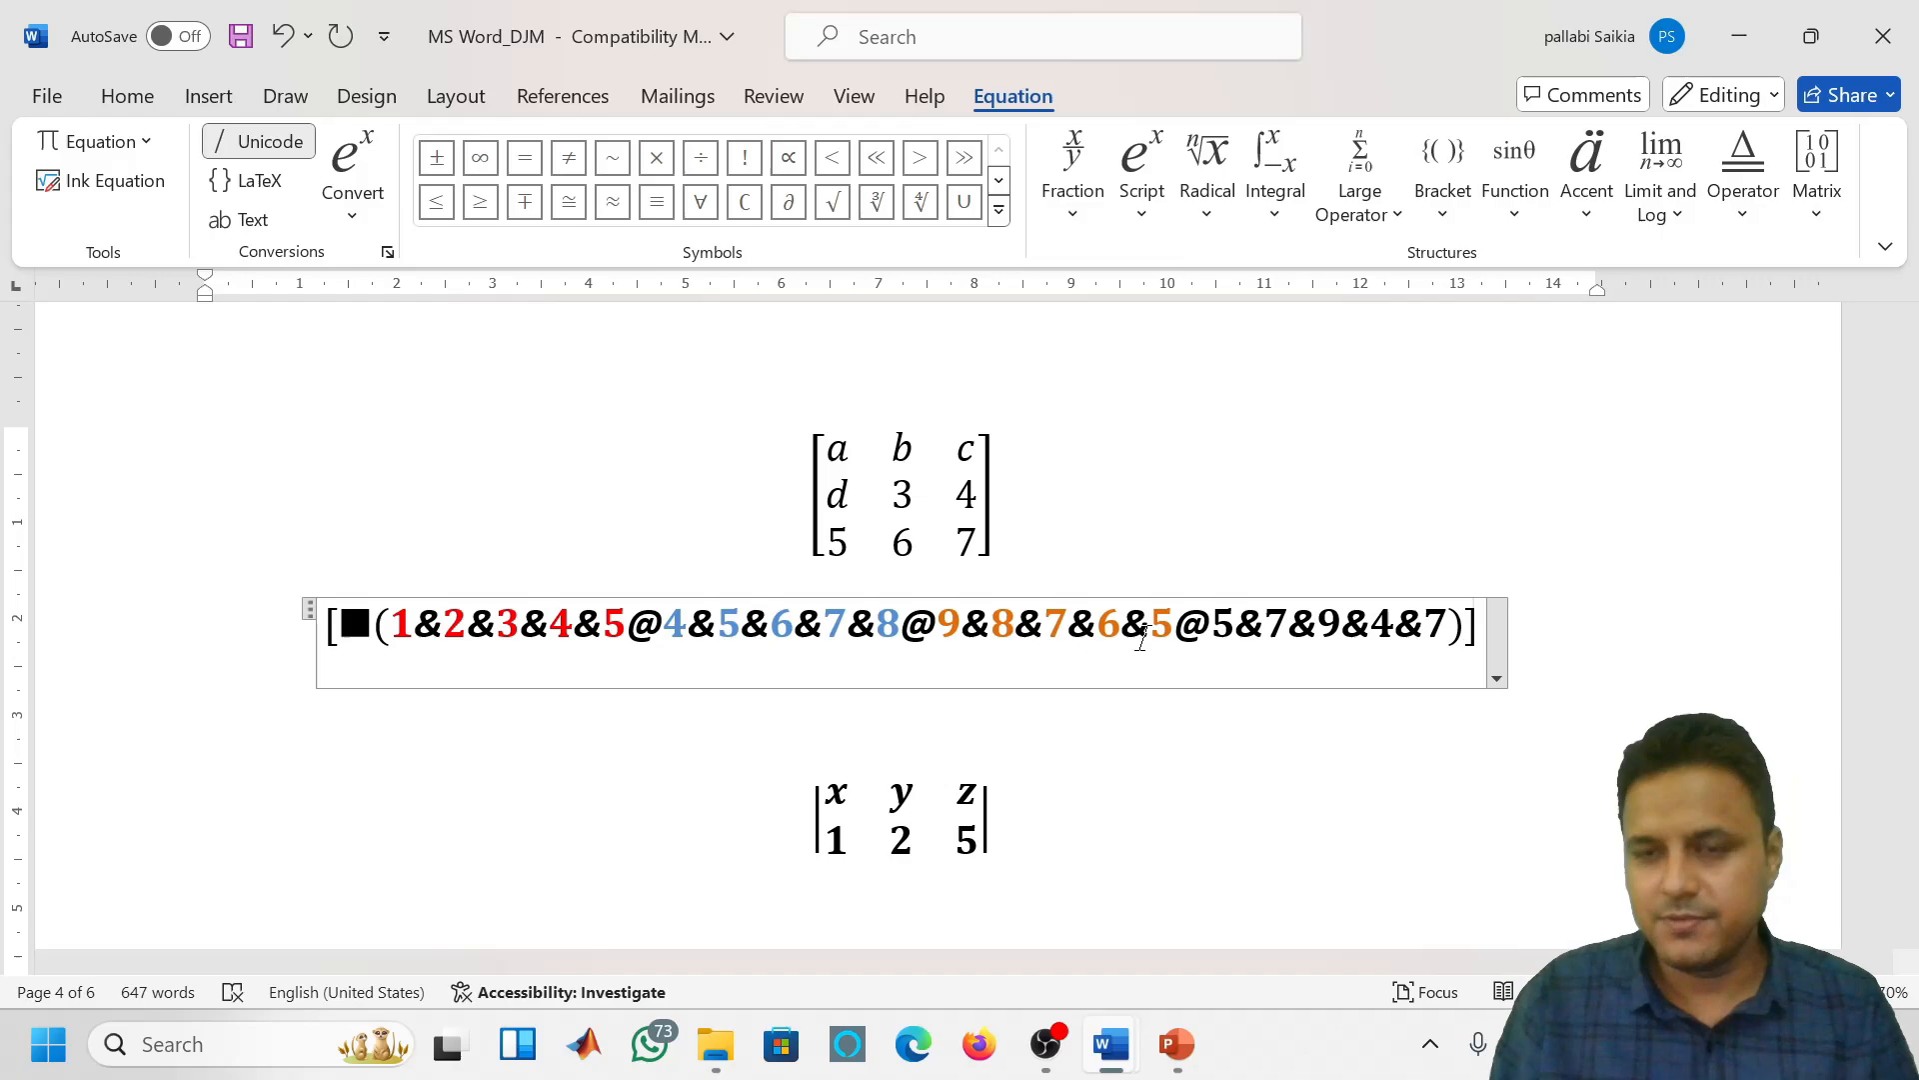
key(space)
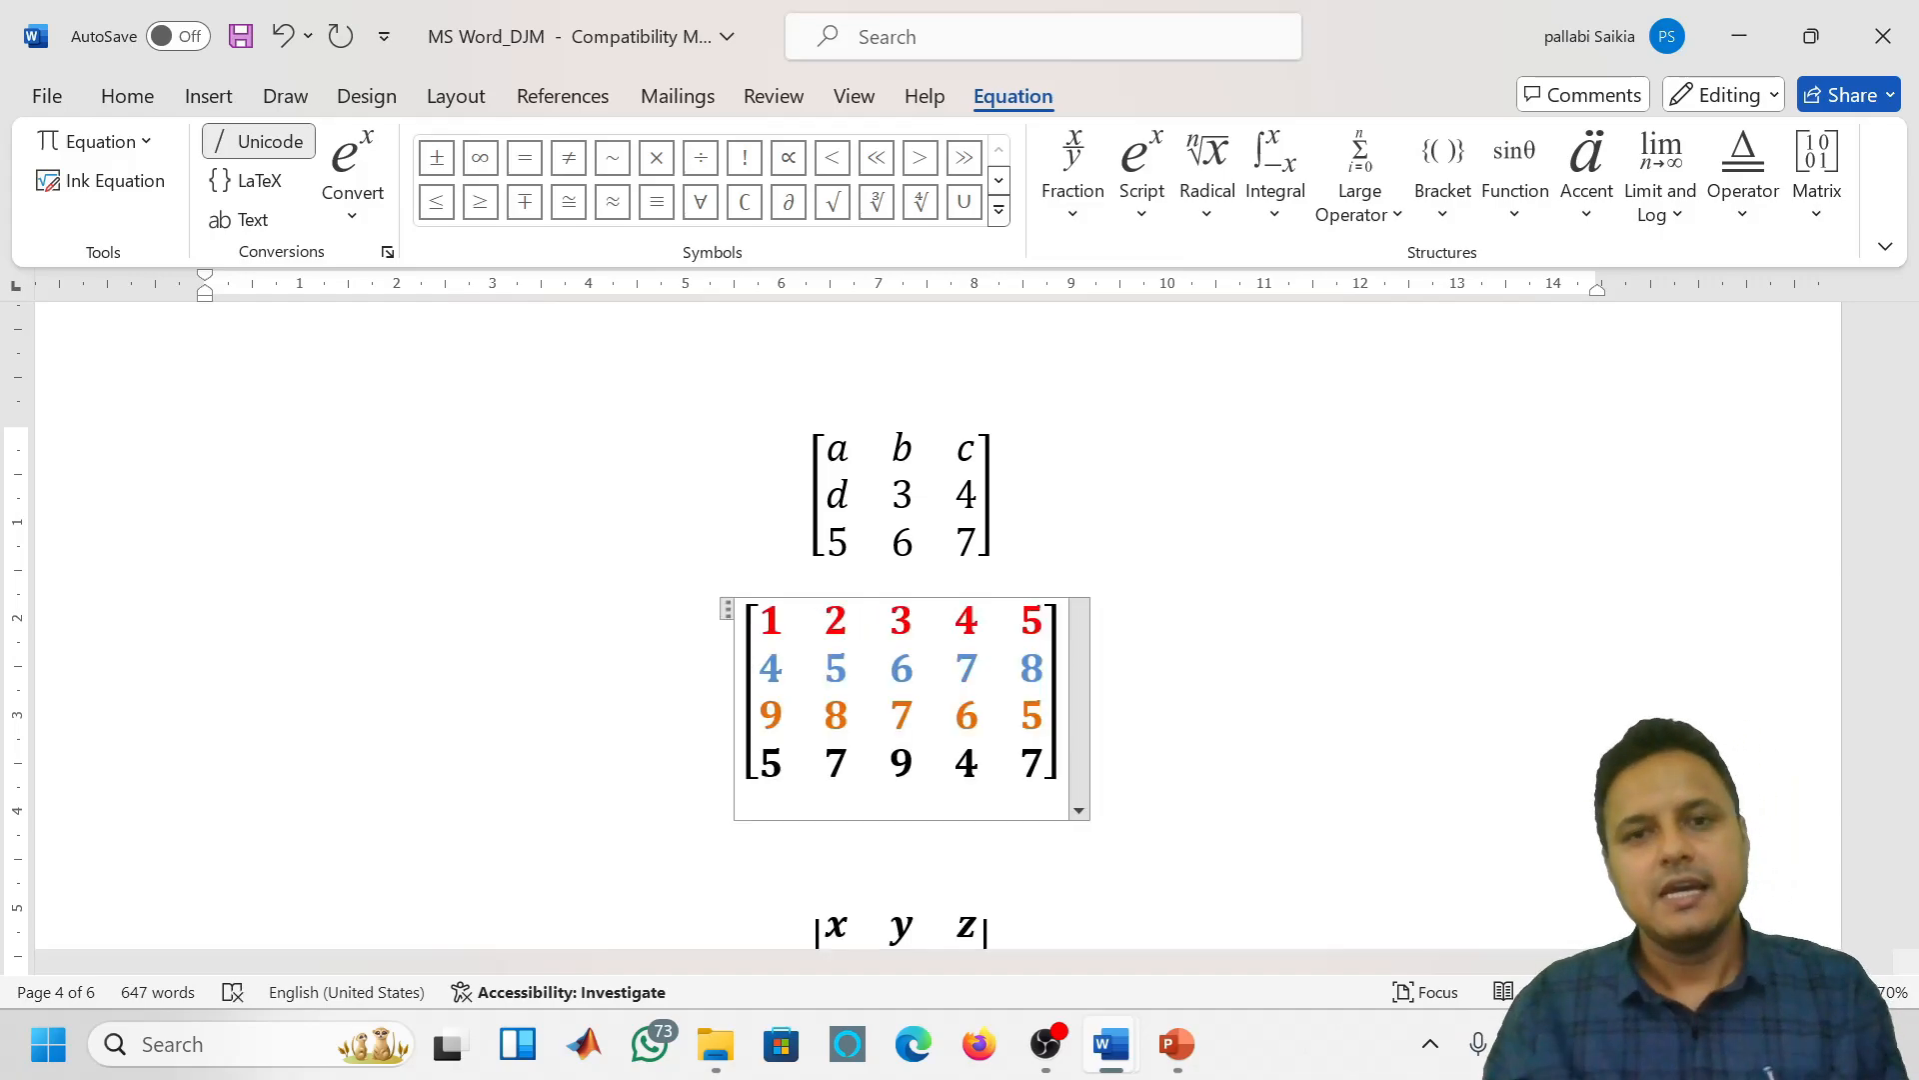
click(1189, 700)
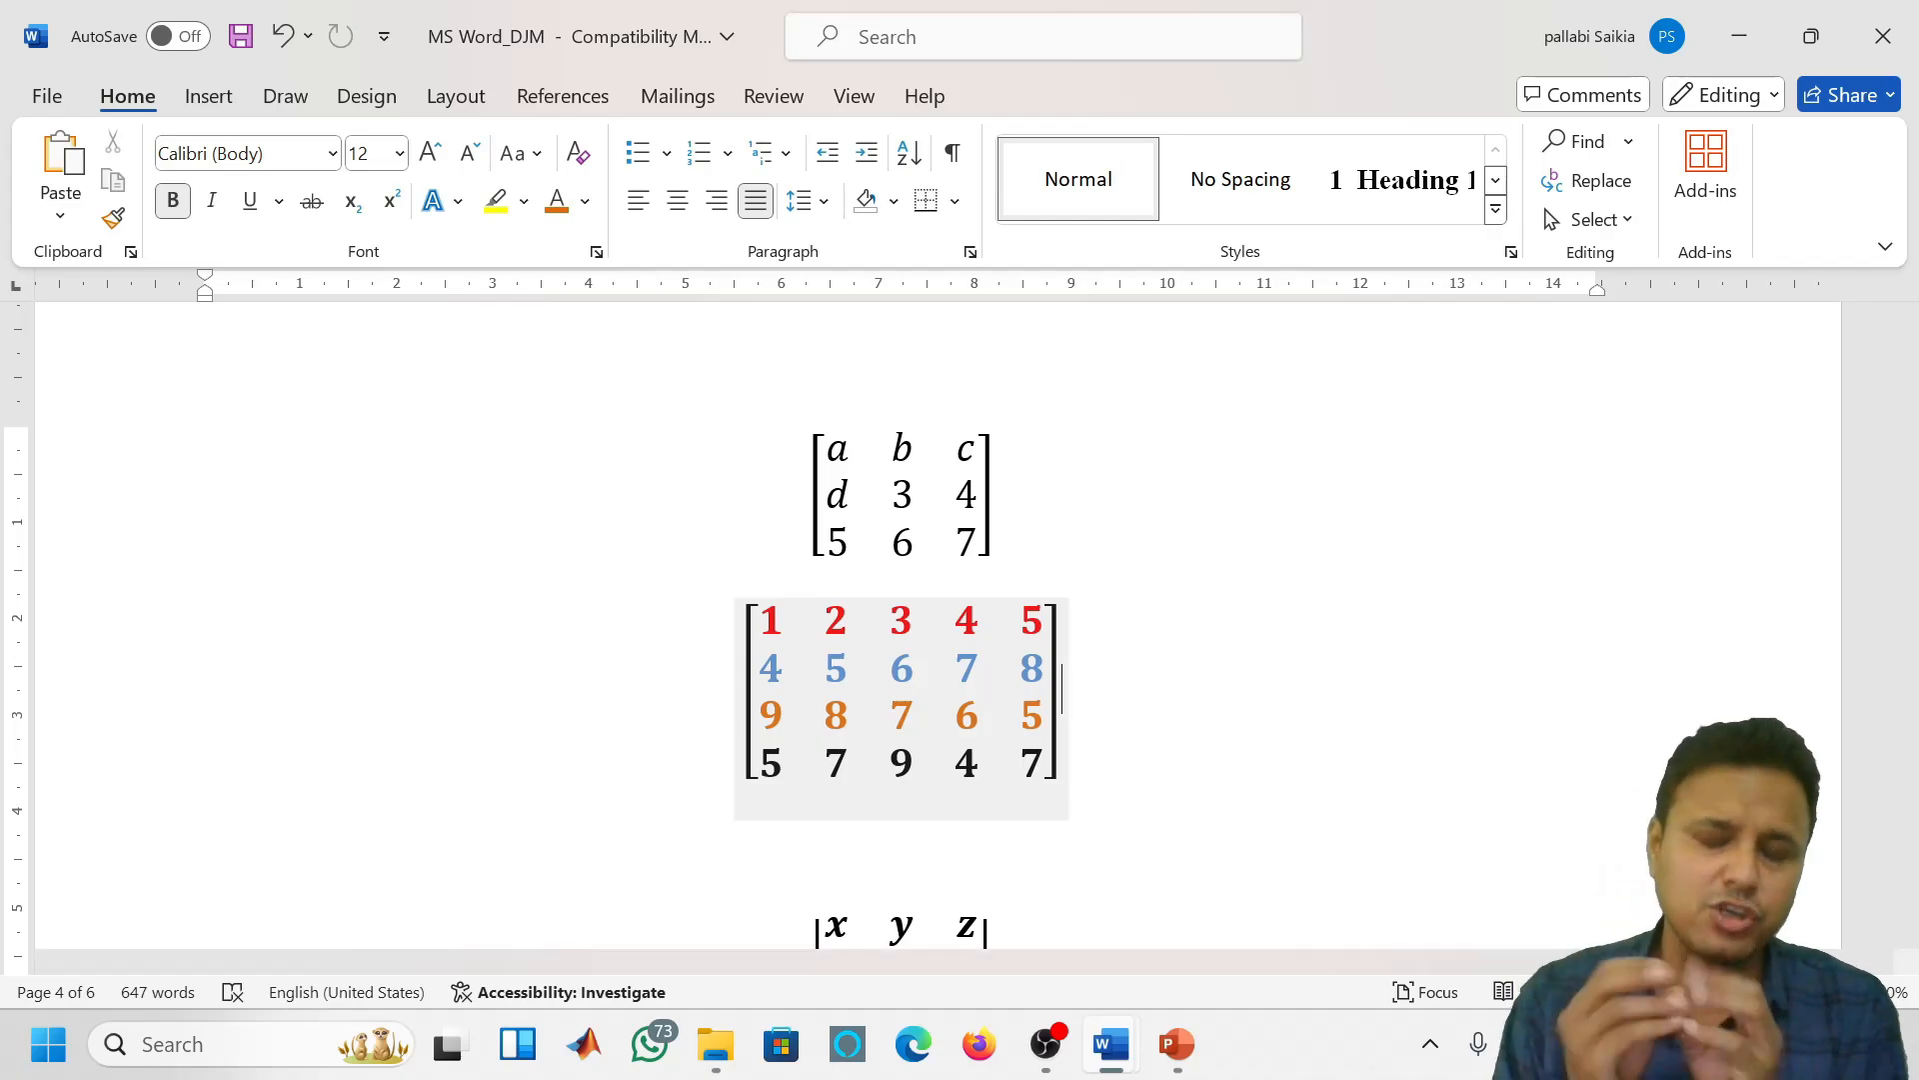
Convert the x, y, z / 1, 2, 5 matrix between vertical bars to Current - Linear form
scroll(936, 620, down, 3)
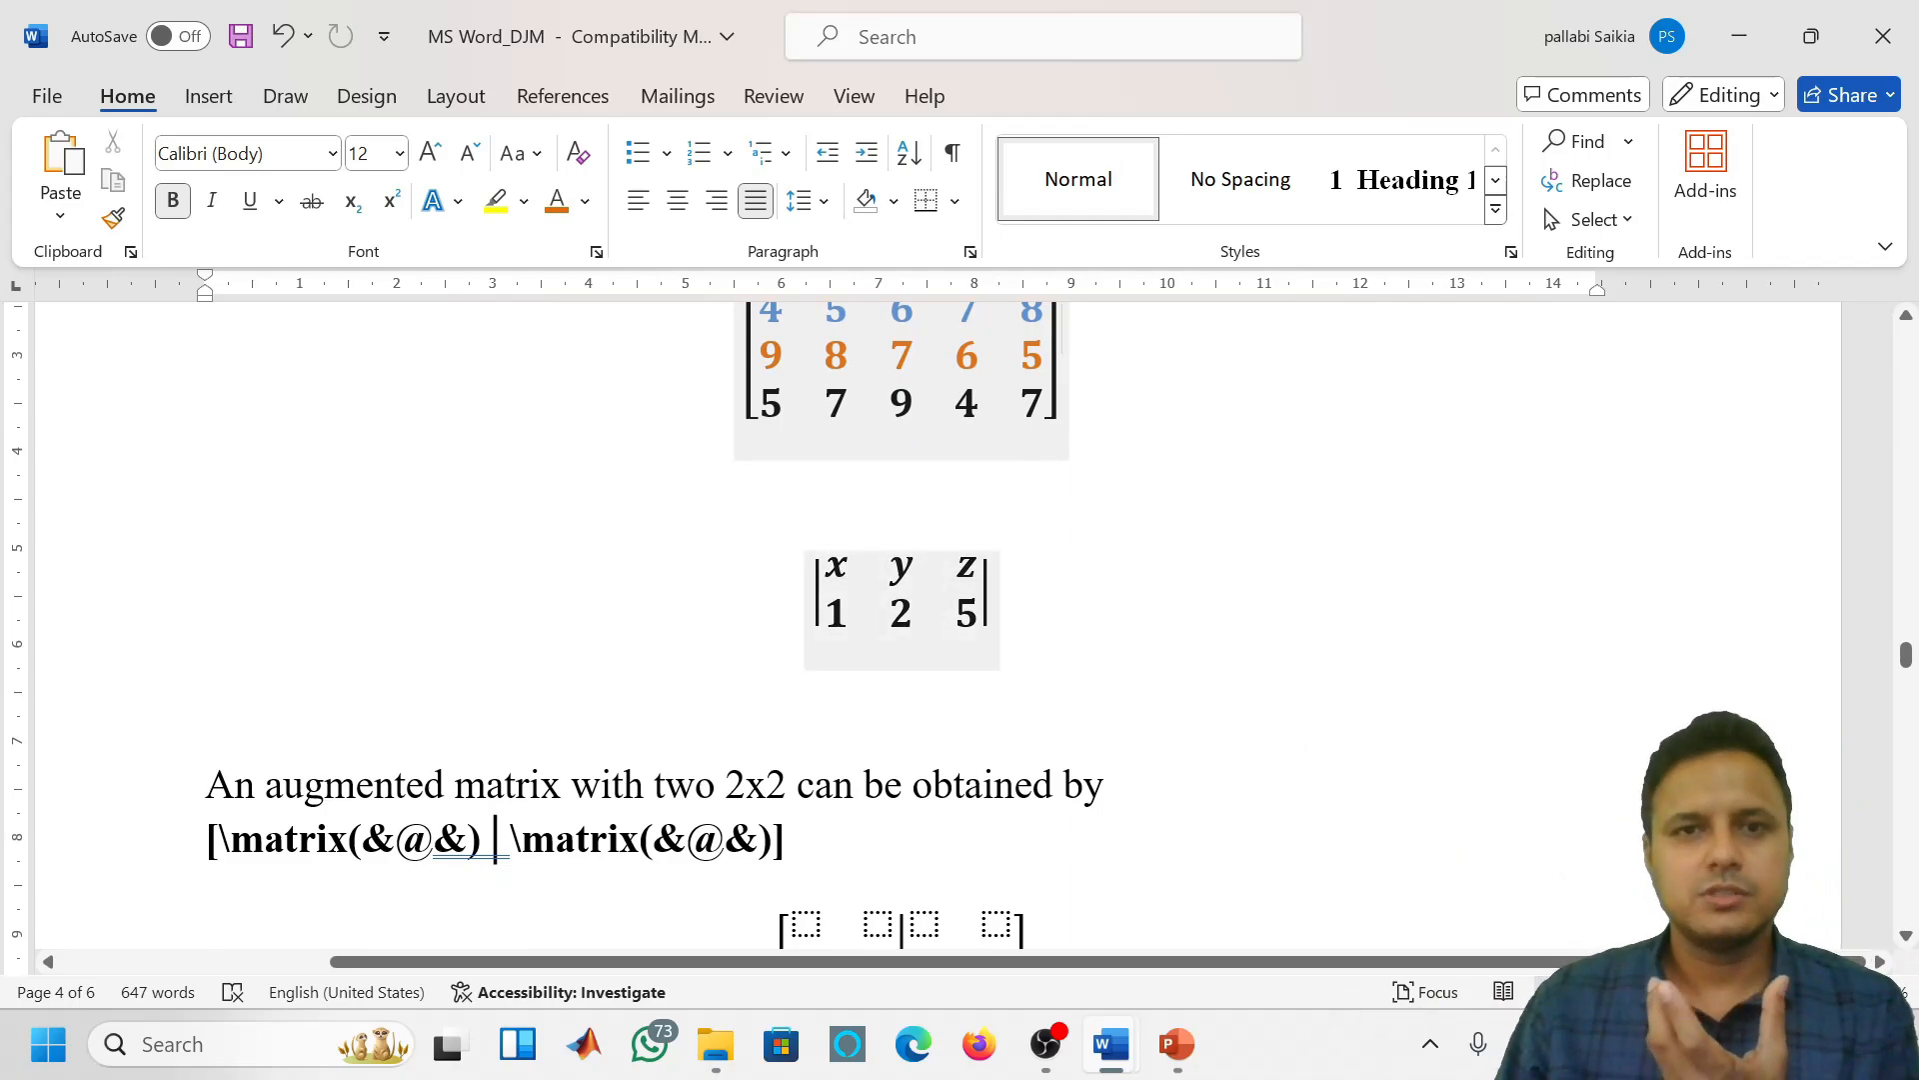
scroll(900, 619, up, 1)
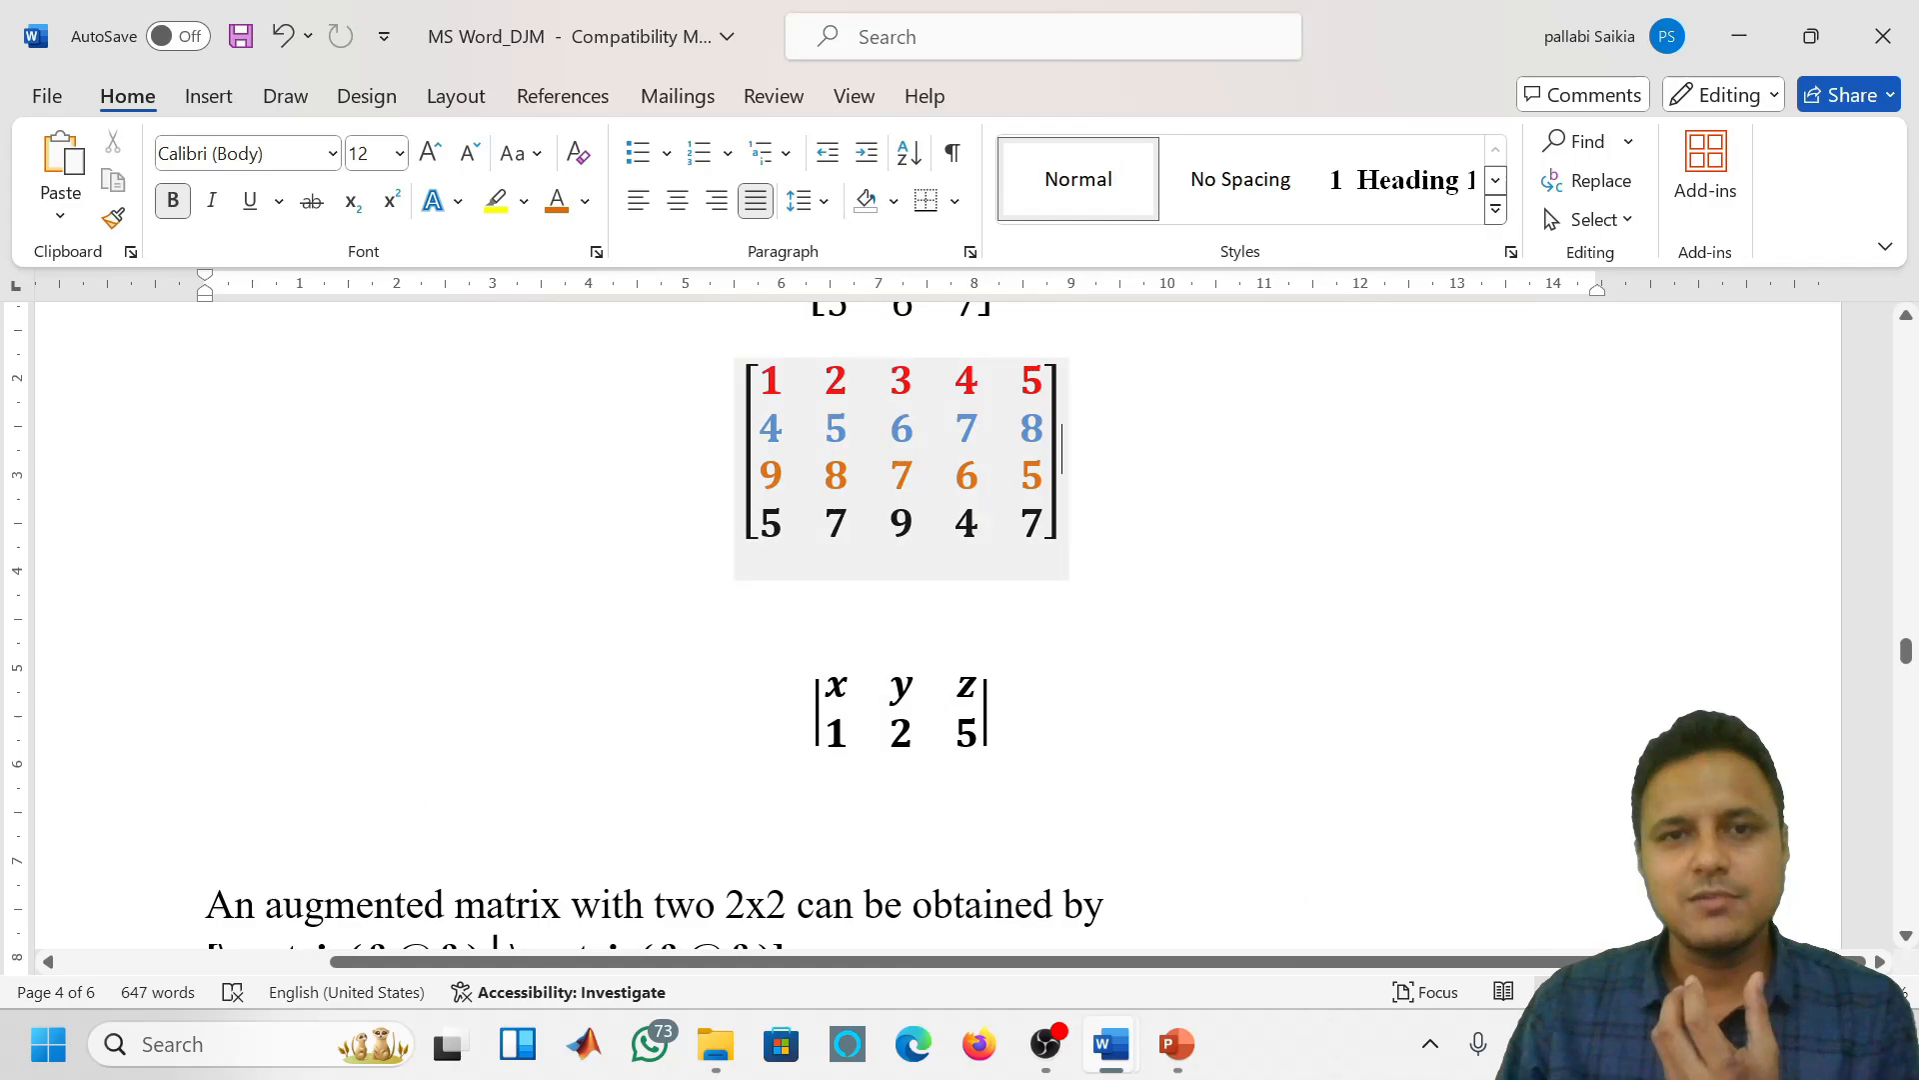
click(908, 735)
click(798, 684)
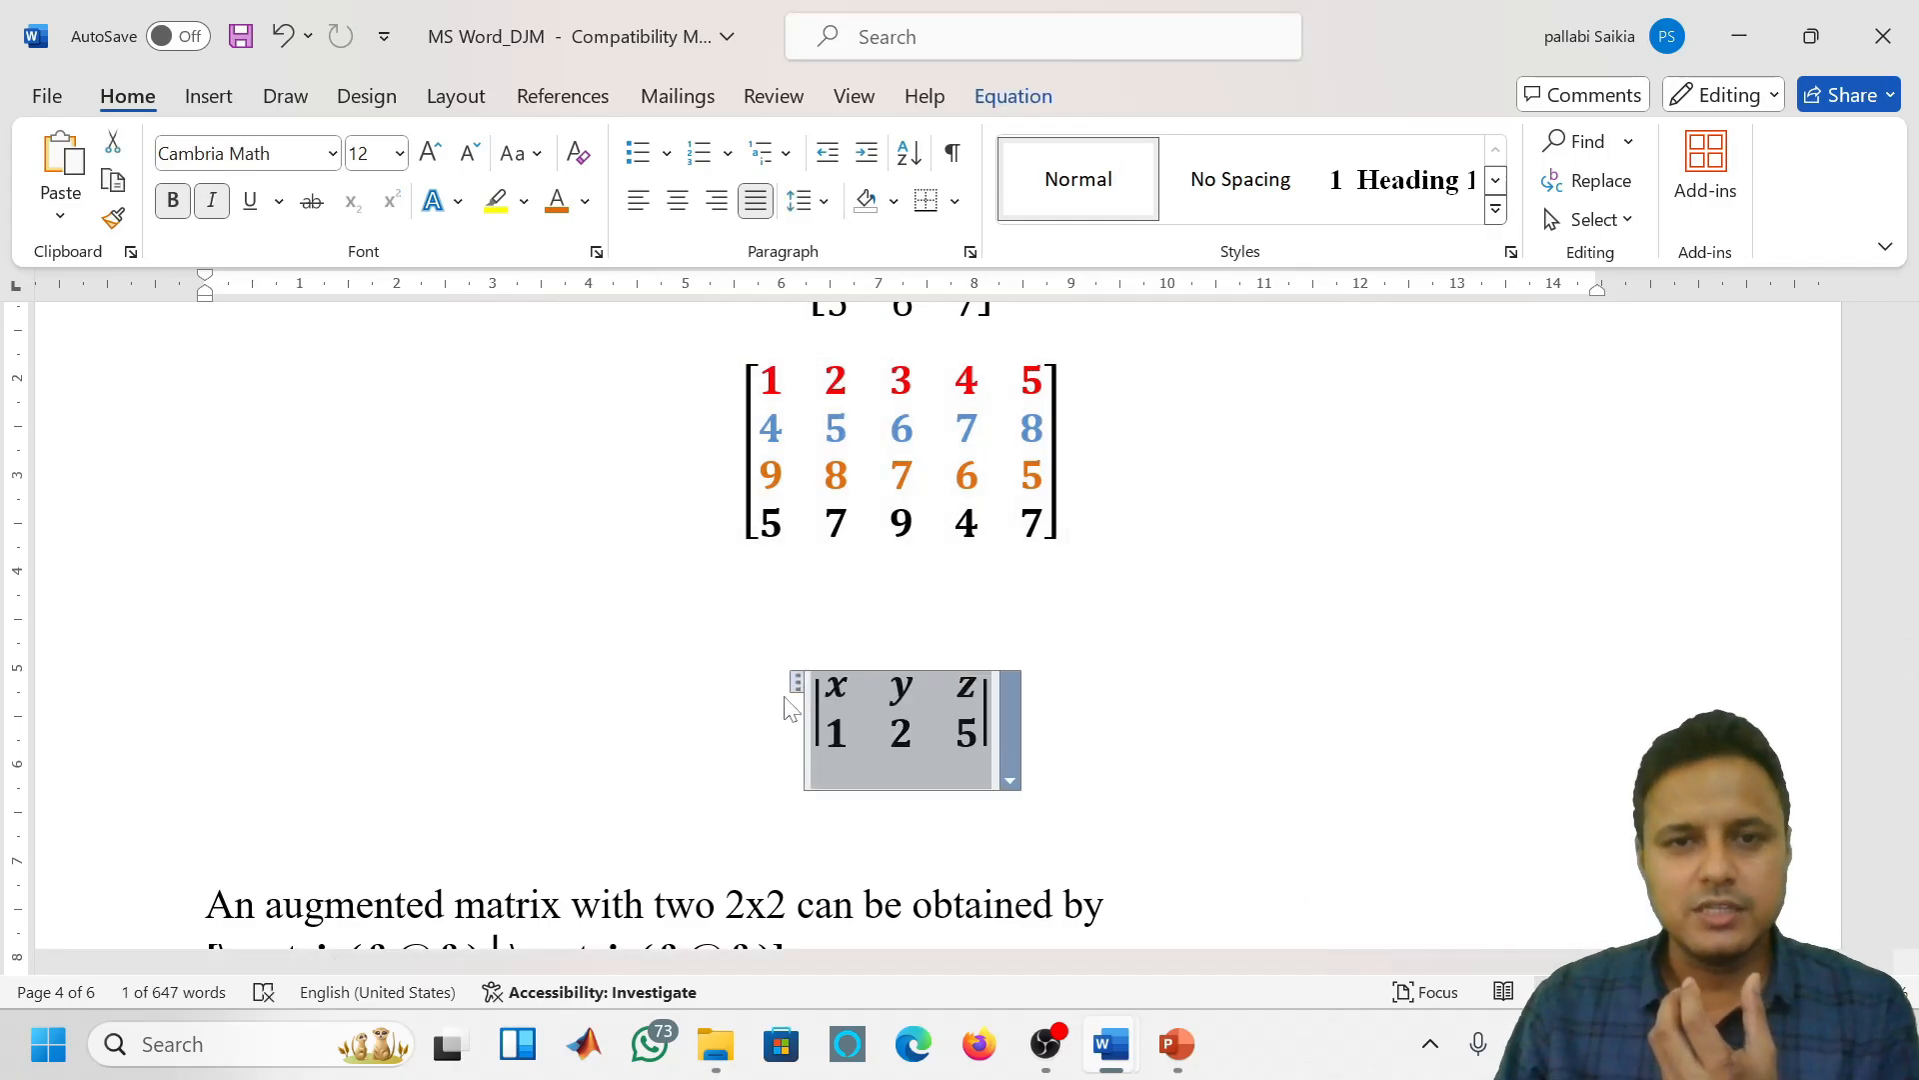
click(1013, 96)
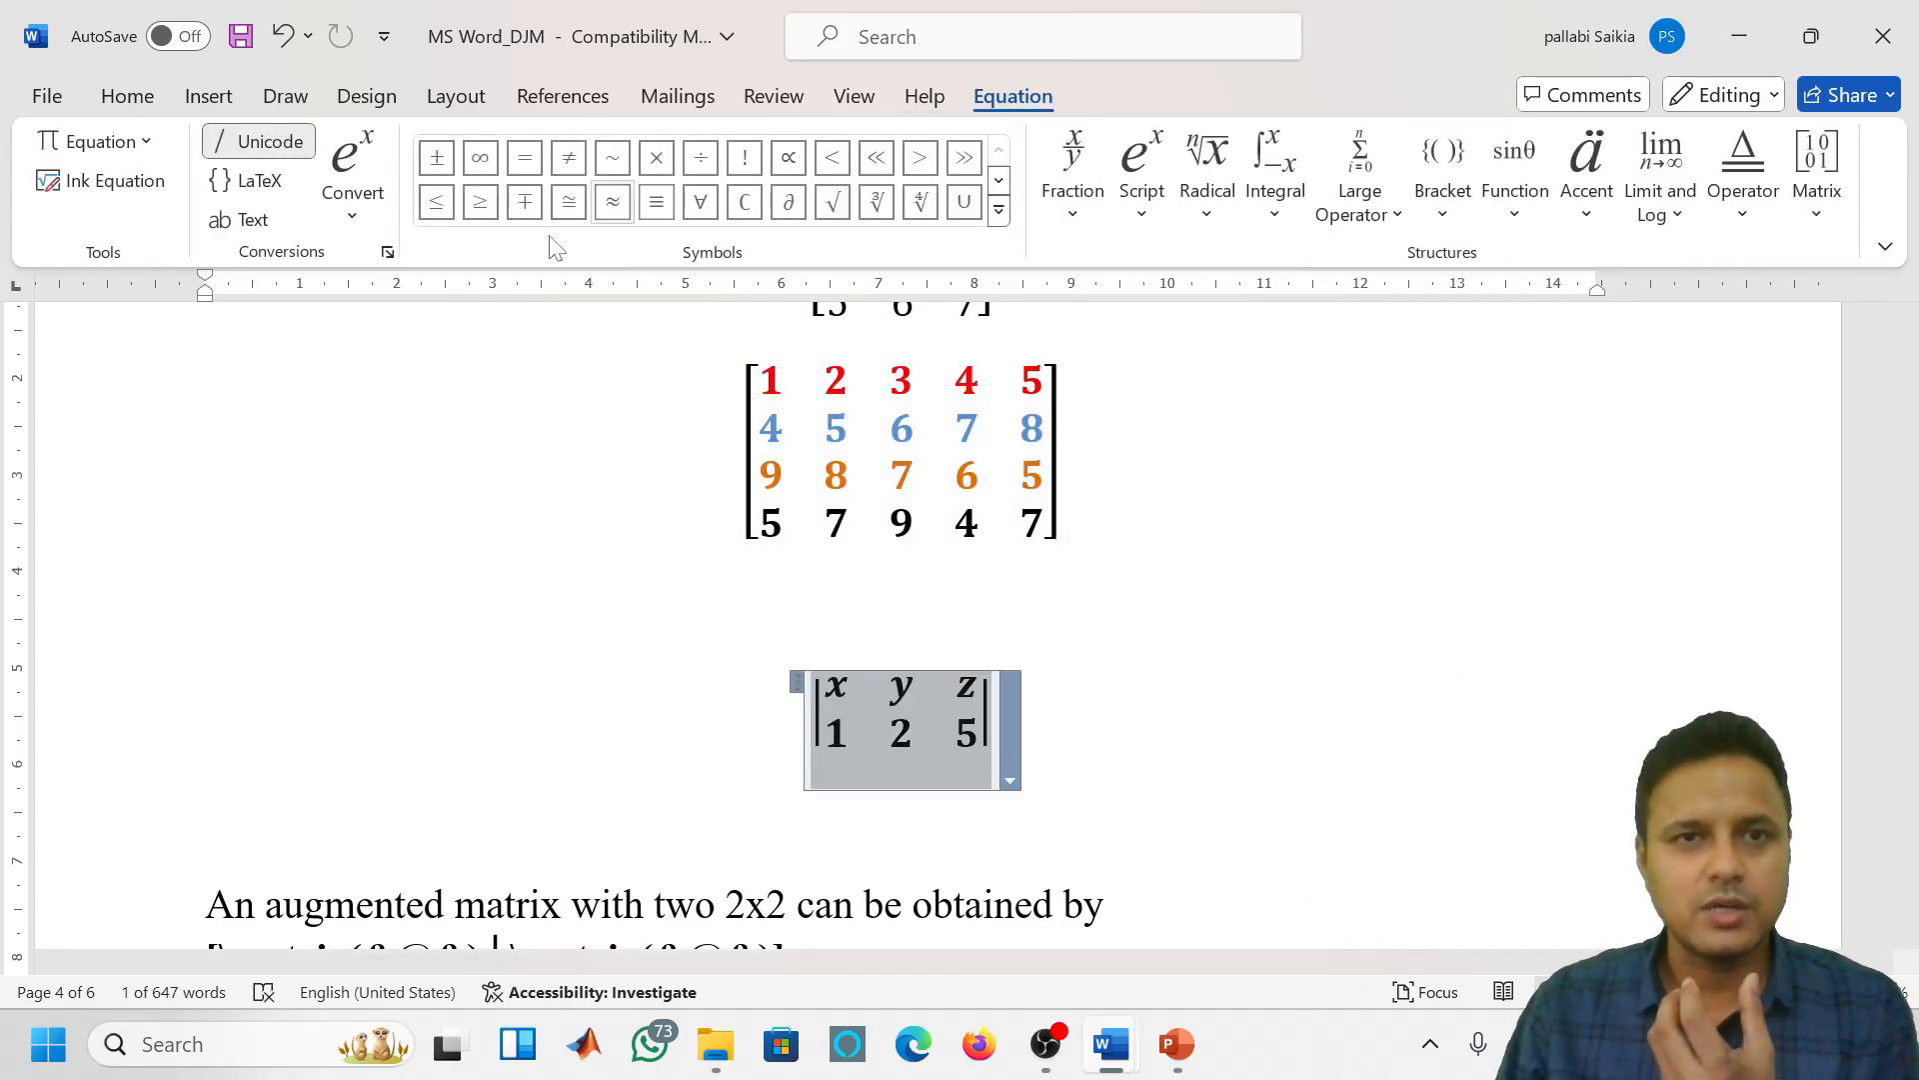
click(352, 190)
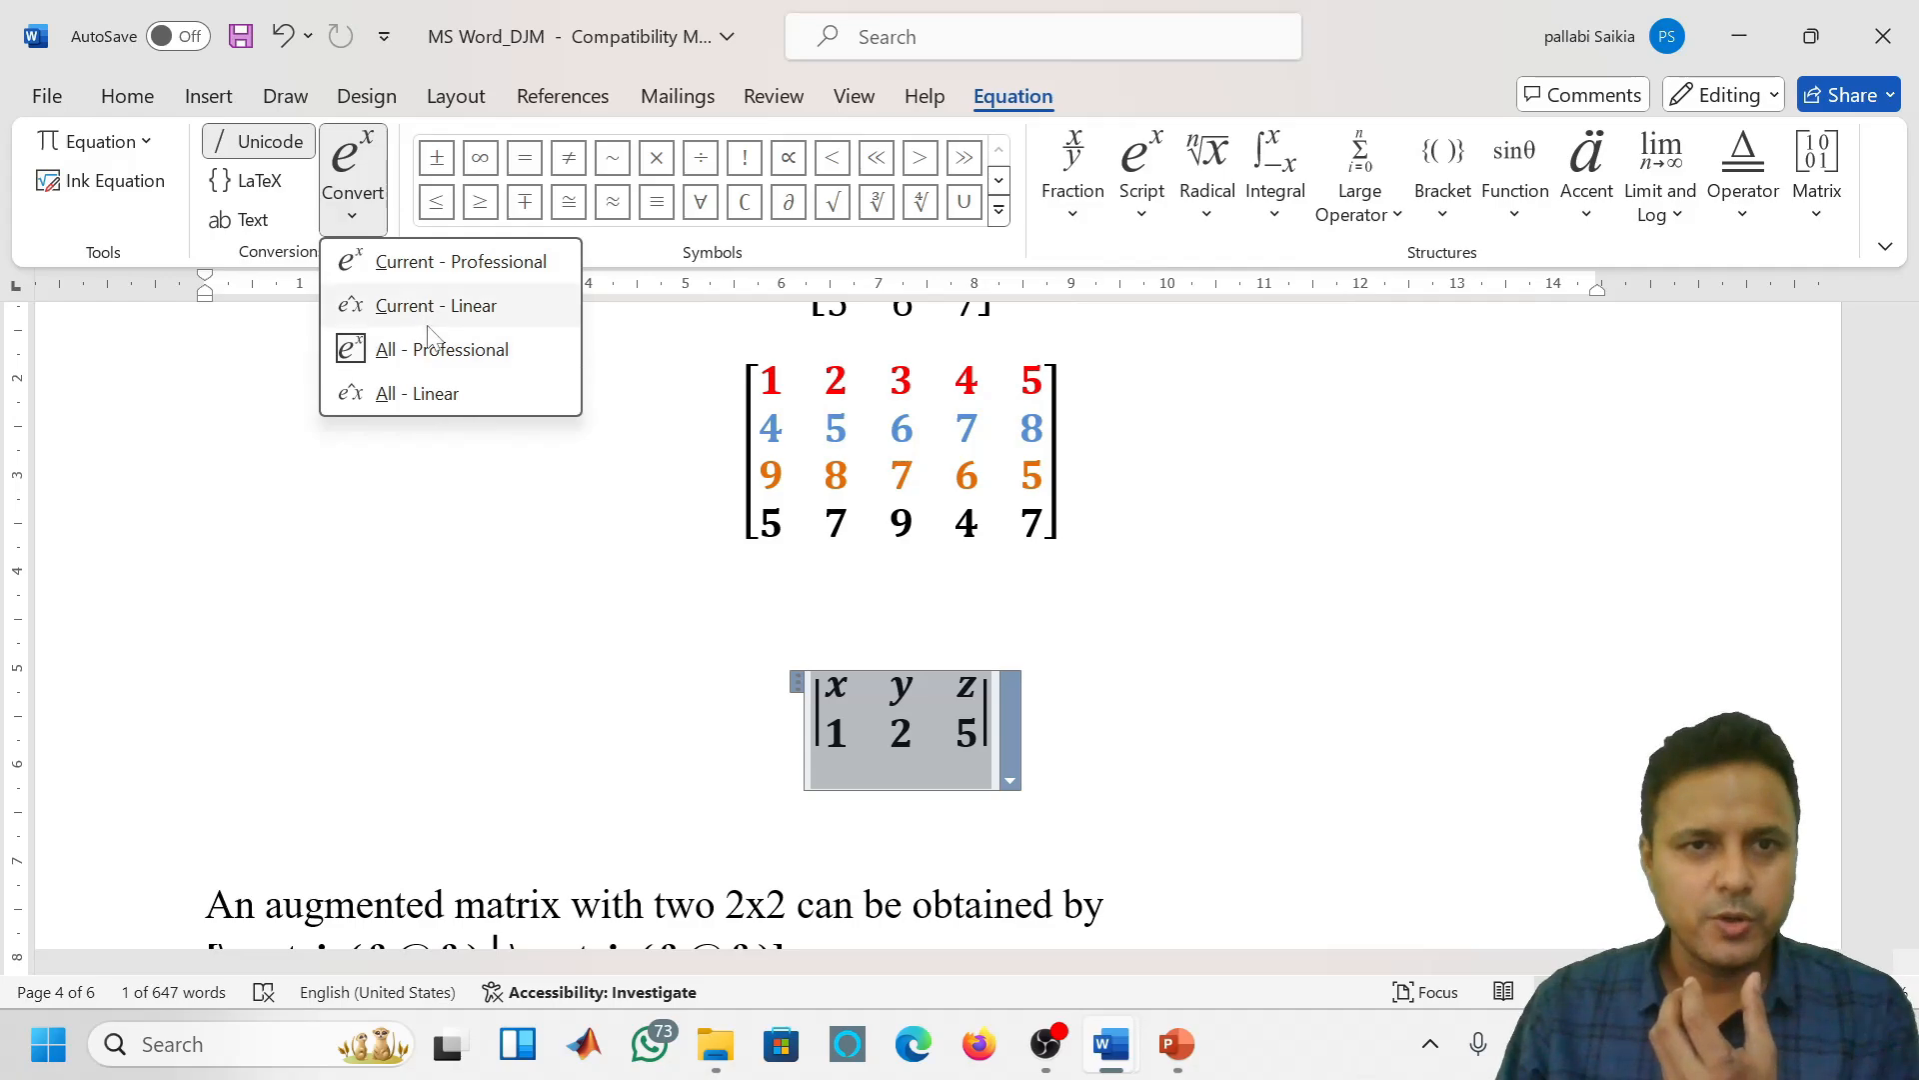
click(429, 306)
Examine the linear code of the matrix between vertical bars character by character, including its bars, matrix symbol and separators
click(727, 704)
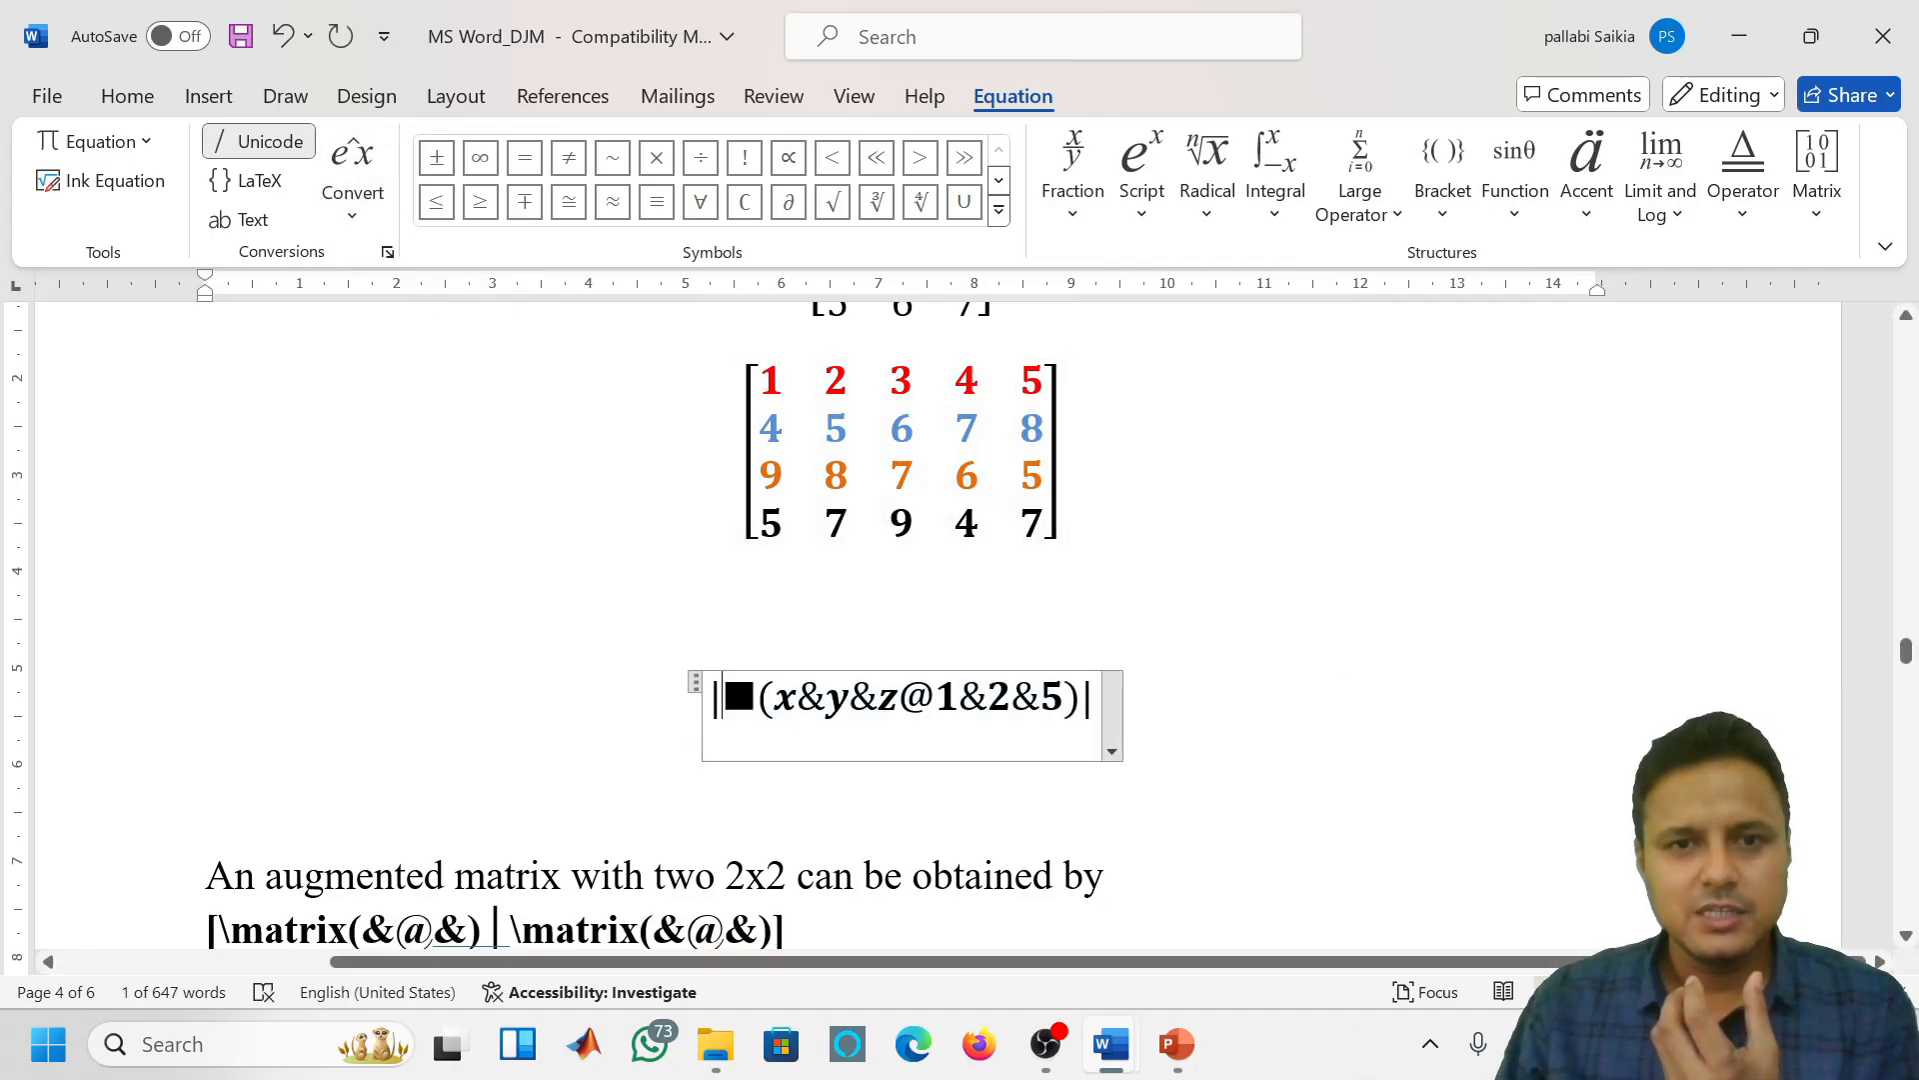
key(Left)
key(Right)
key(Right)
key(Right)
key(Right)
key(Right)
key(Right)
key(Right)
key(Right)
key(Right)
key(Right)
key(Right)
key(Right)
key(Right)
key(Right)
key(Right)
key(Right)
key(Right)
key(Right)
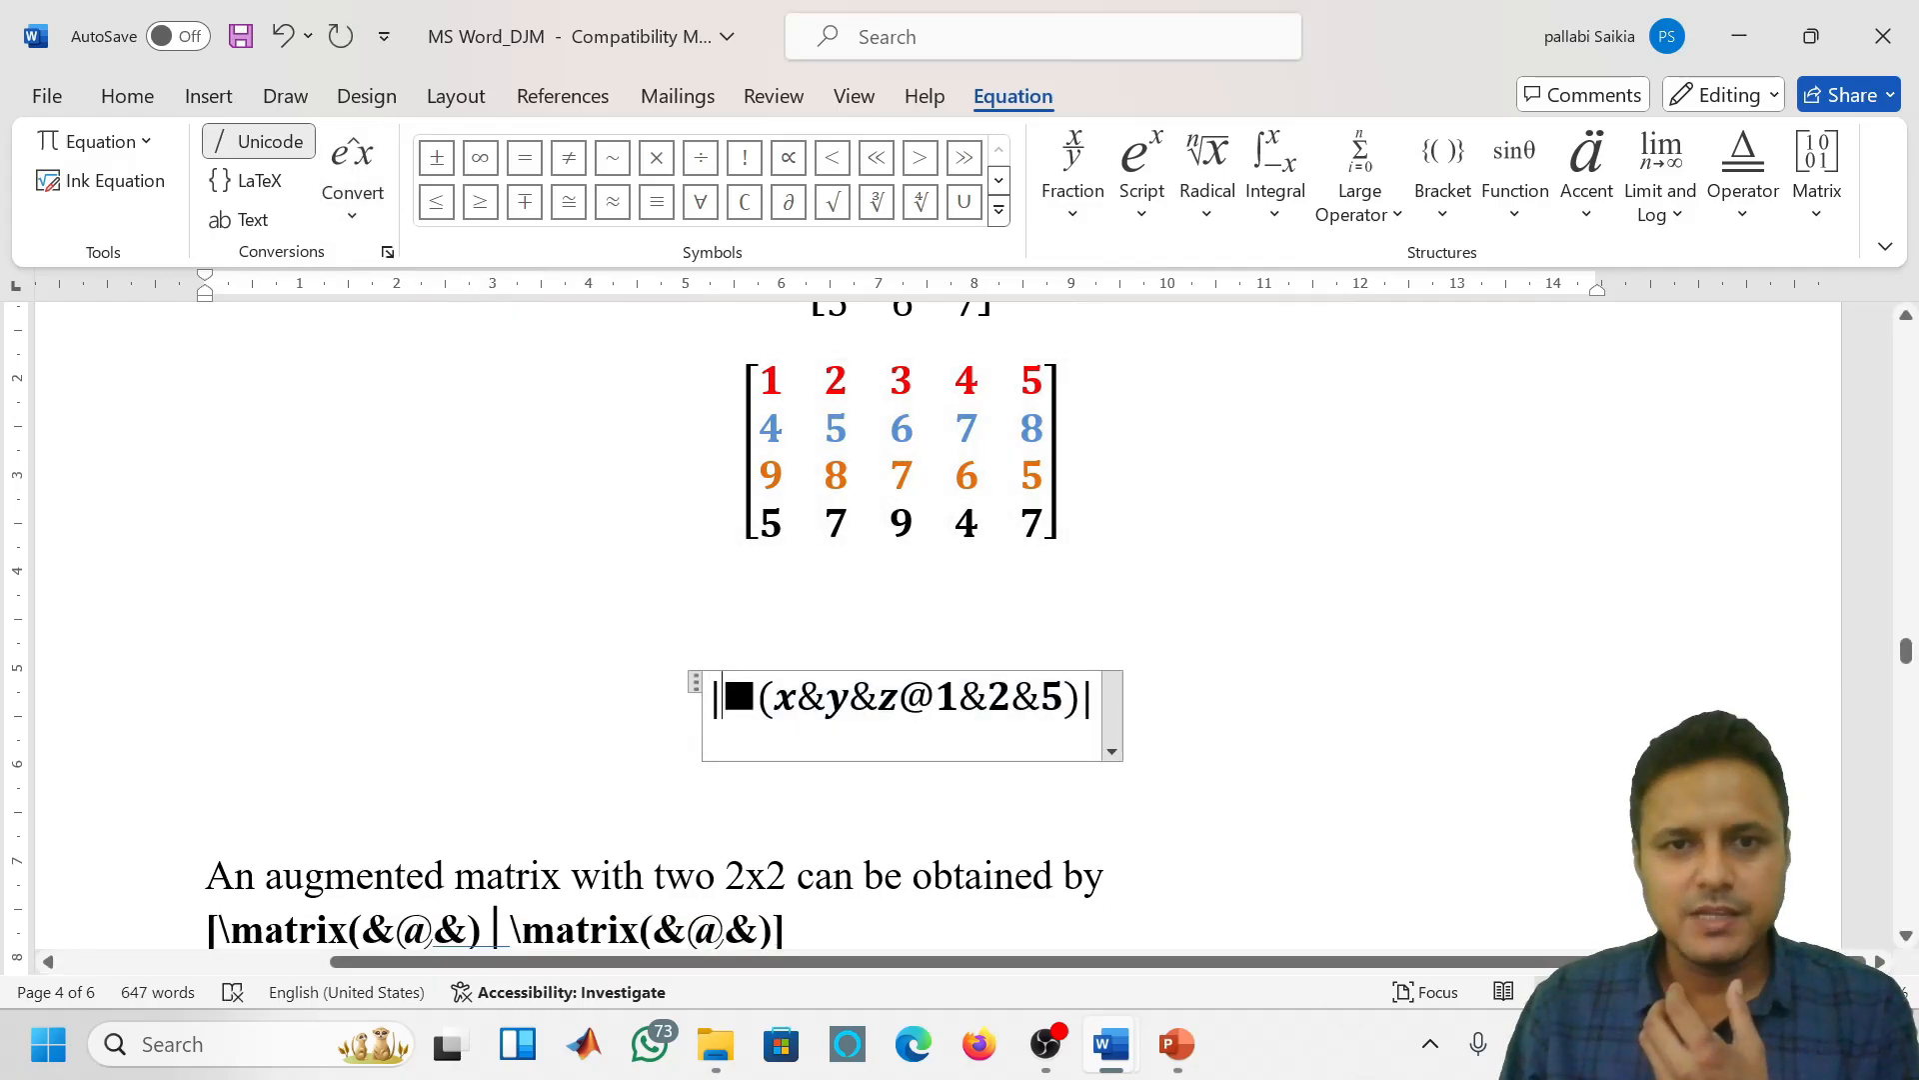
key(Up)
key(Up)
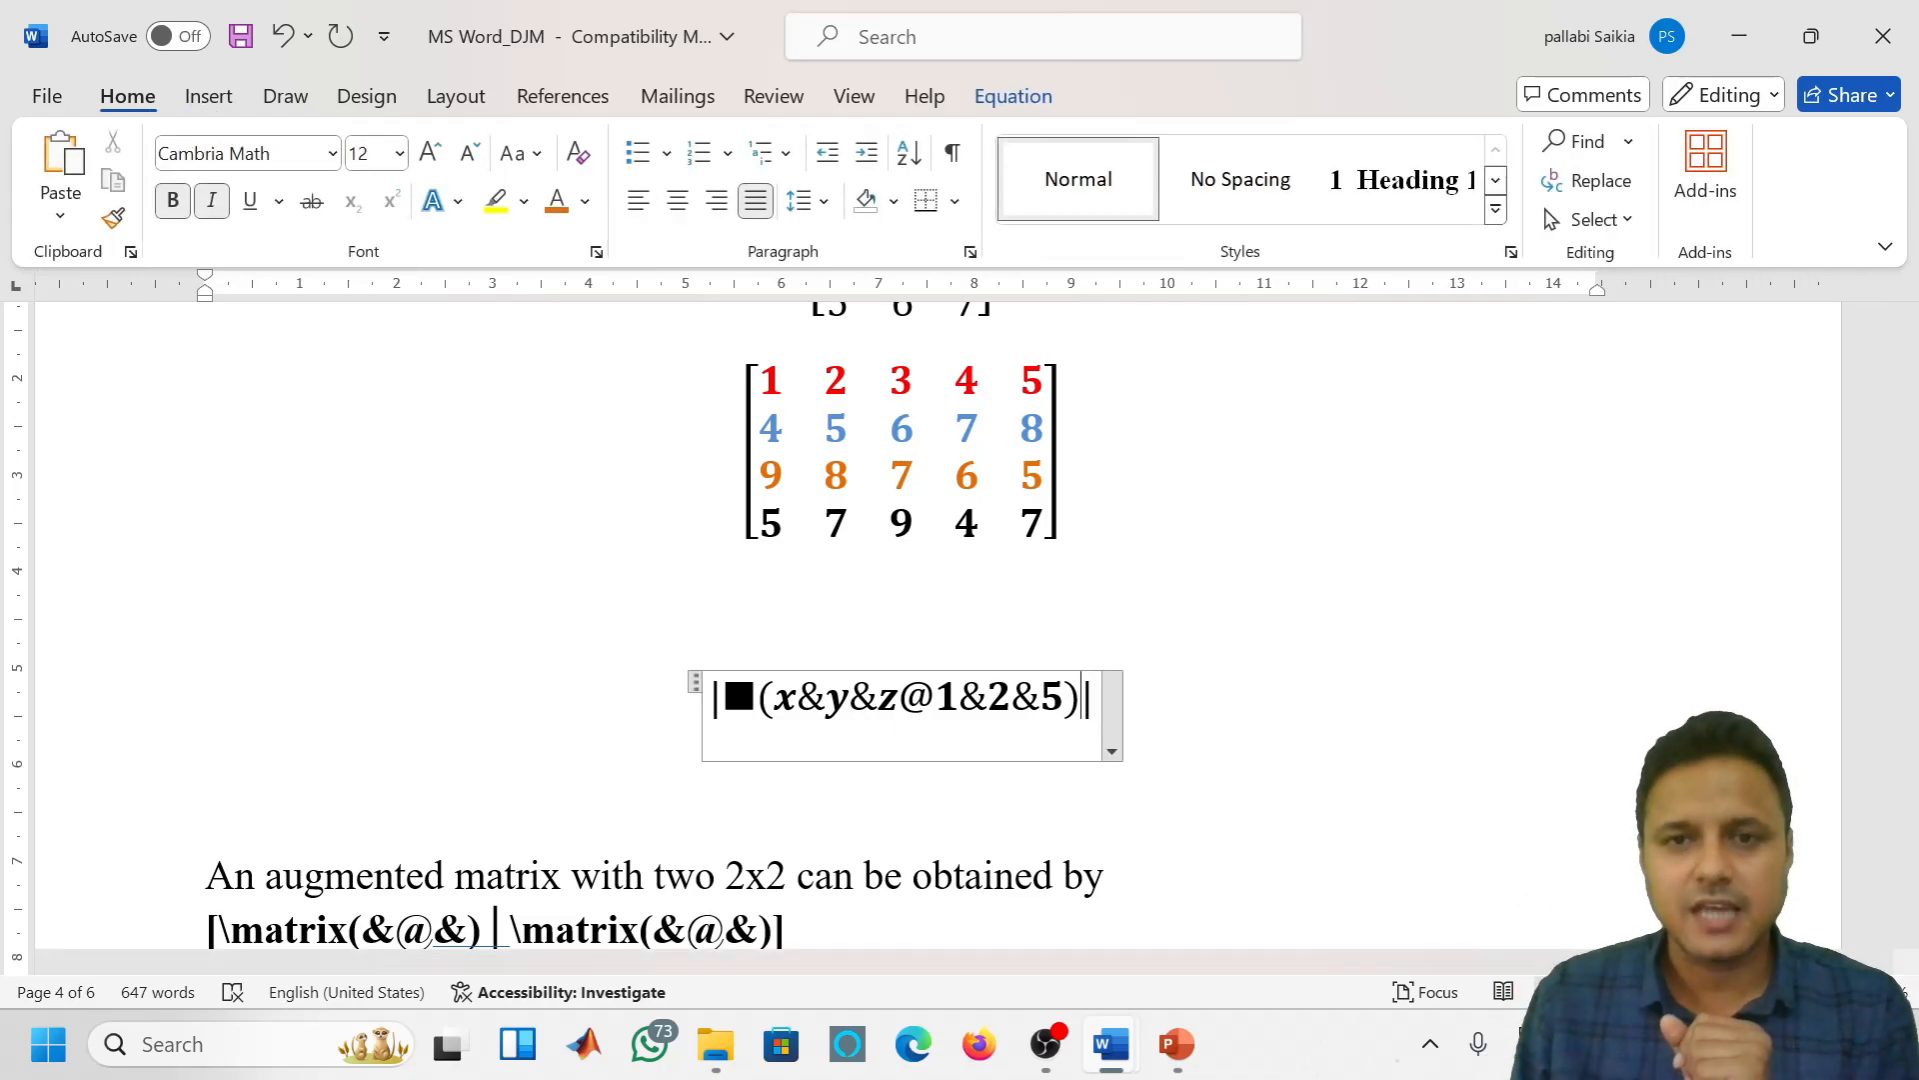
key(Left)
key(Left)
key(Left)
key(Left)
key(Left)
key(Left)
key(Left)
key(Left)
key(Left)
key(Left)
key(Left)
key(Left)
key(Left)
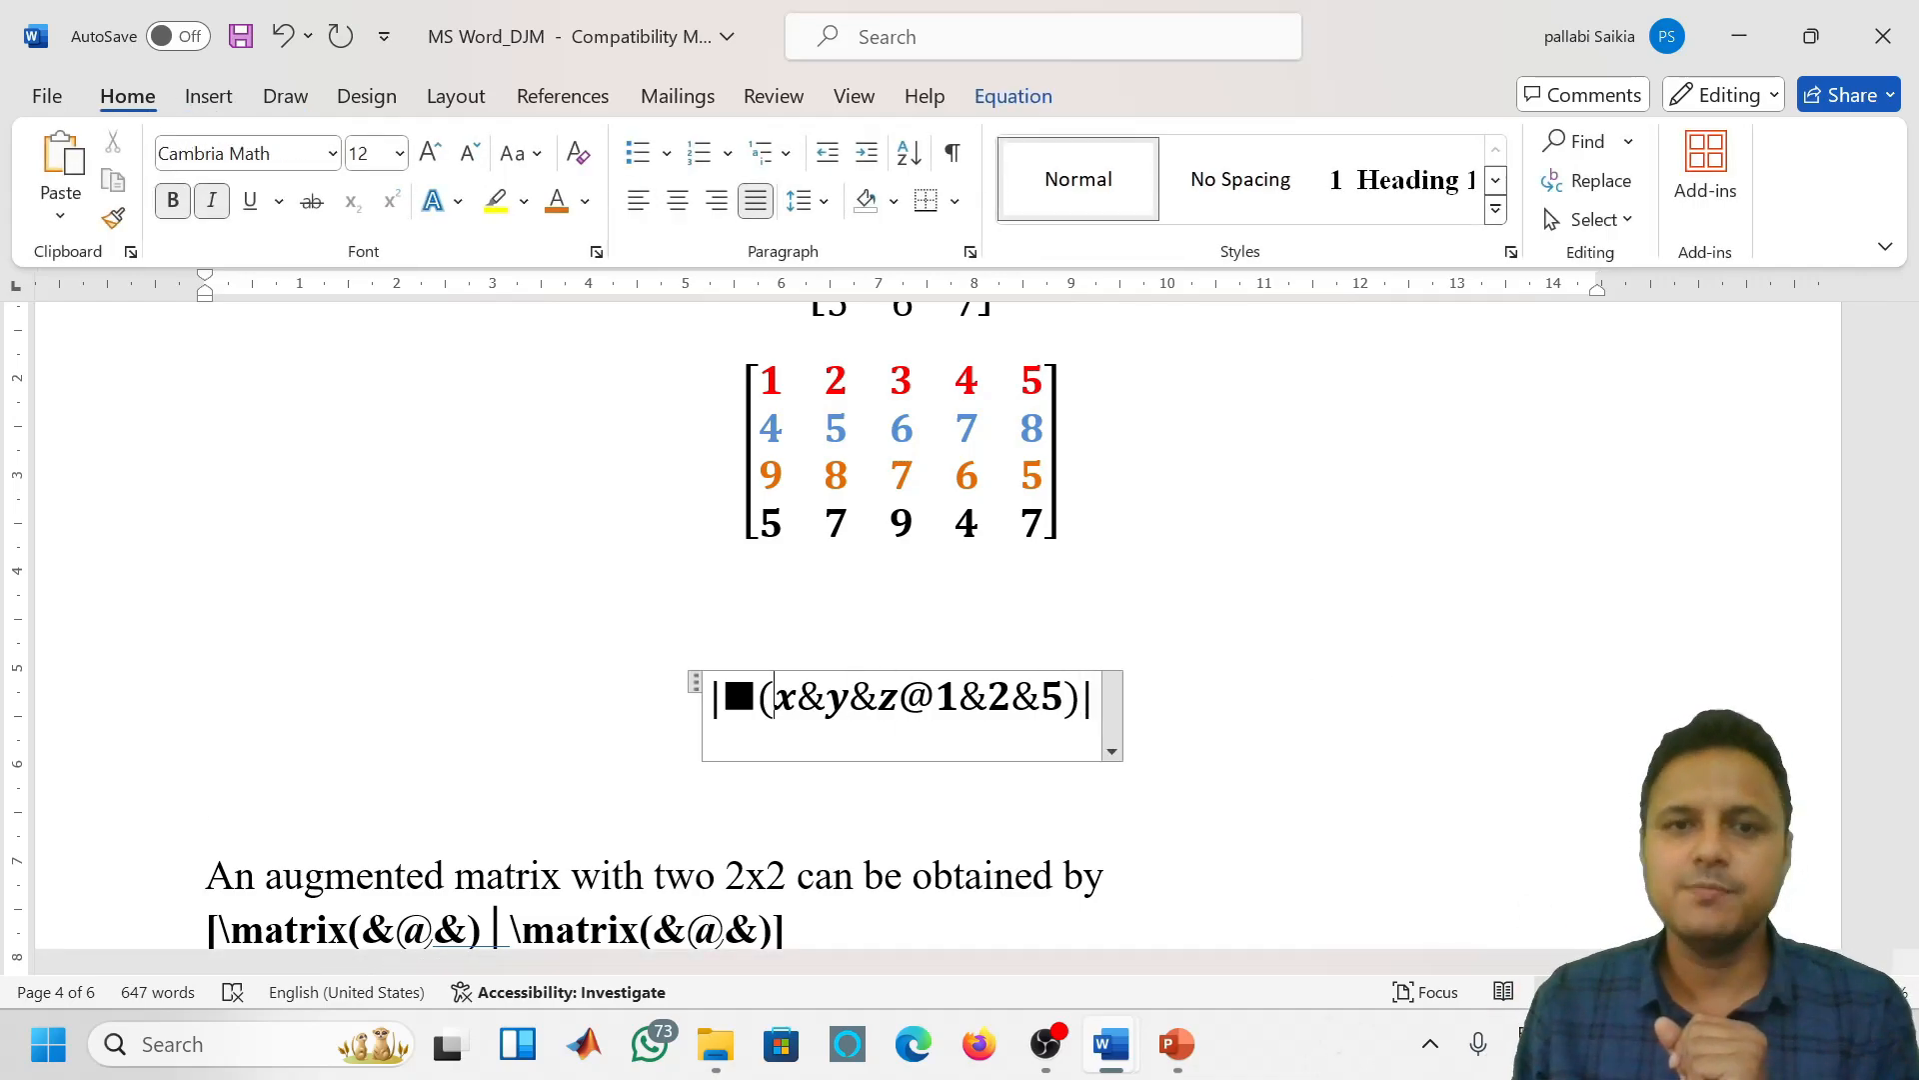
key(Left)
key(Left)
key(Right)
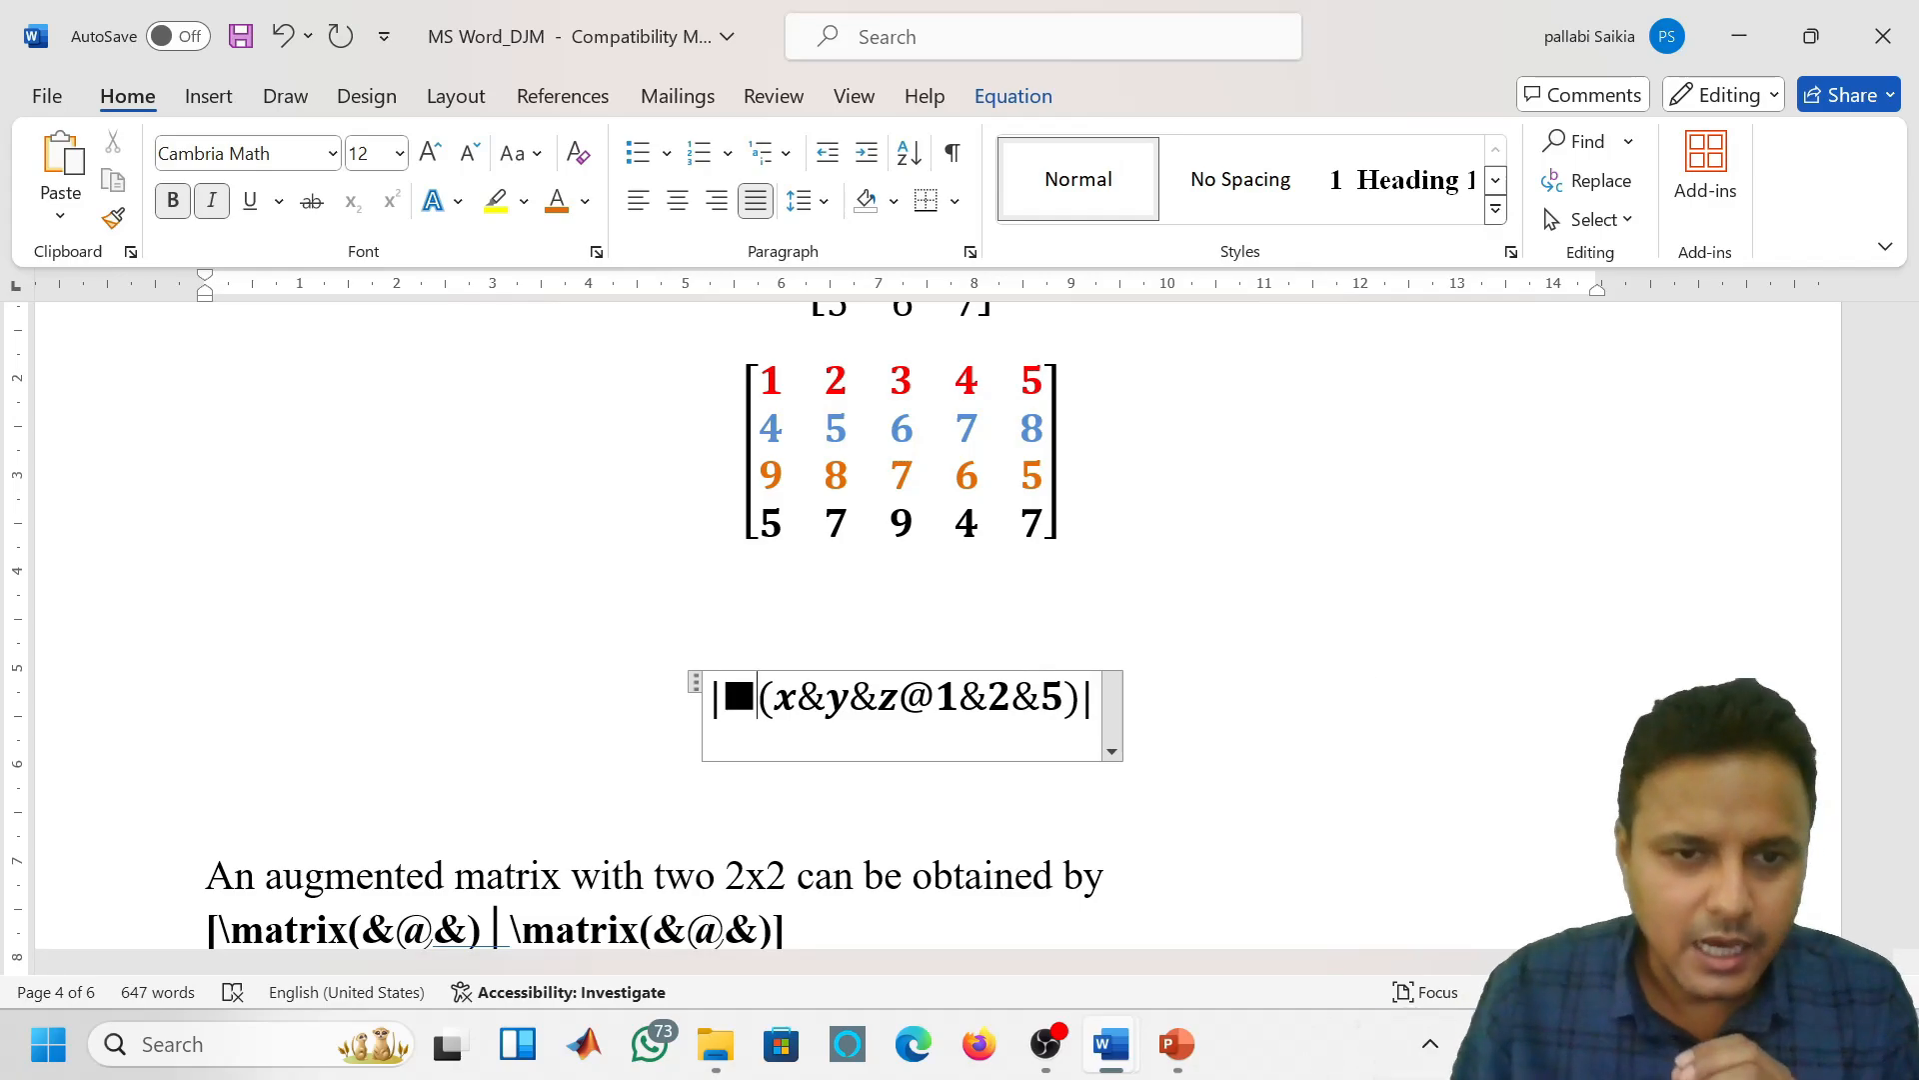
click(1096, 697)
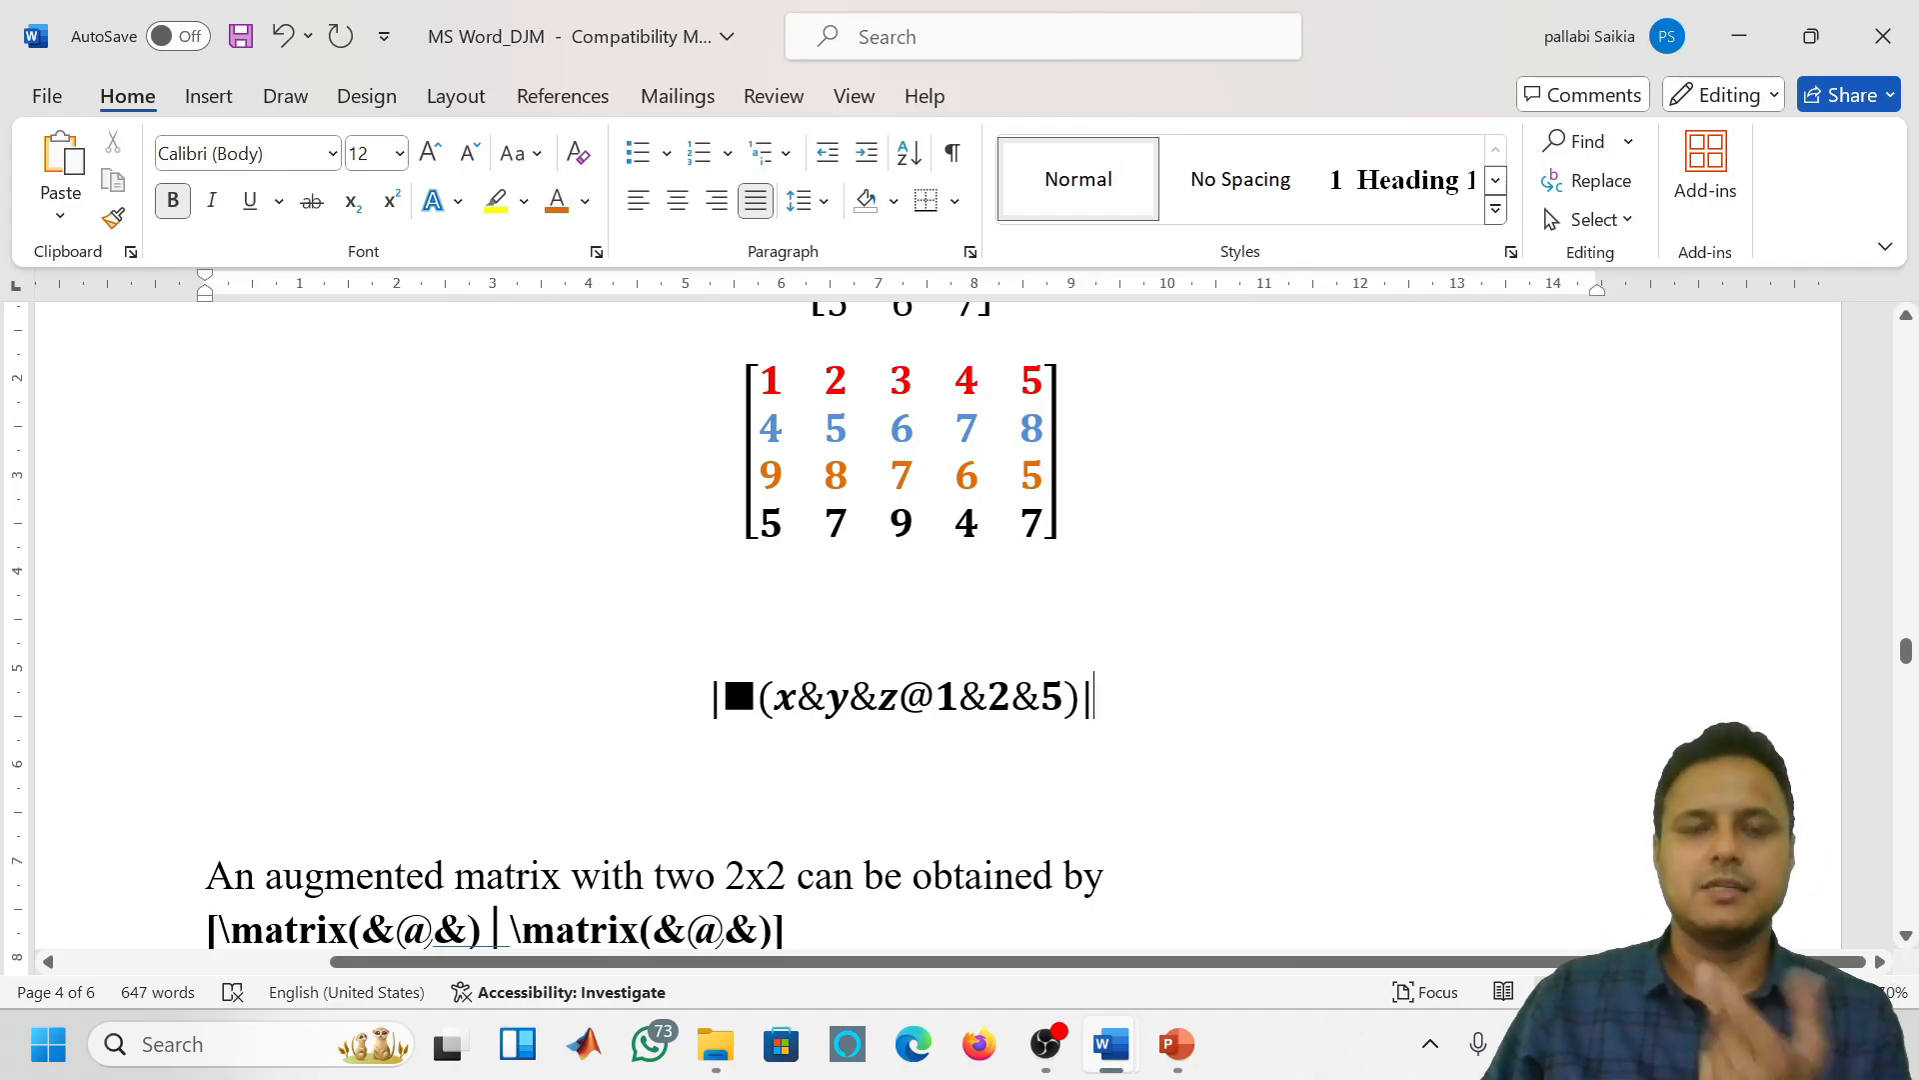
Examine the augmented matrix code [\matrix(&@&)│\matrix(&@&)] and the empty augmented matrix below it
scroll(949, 620, down, 2)
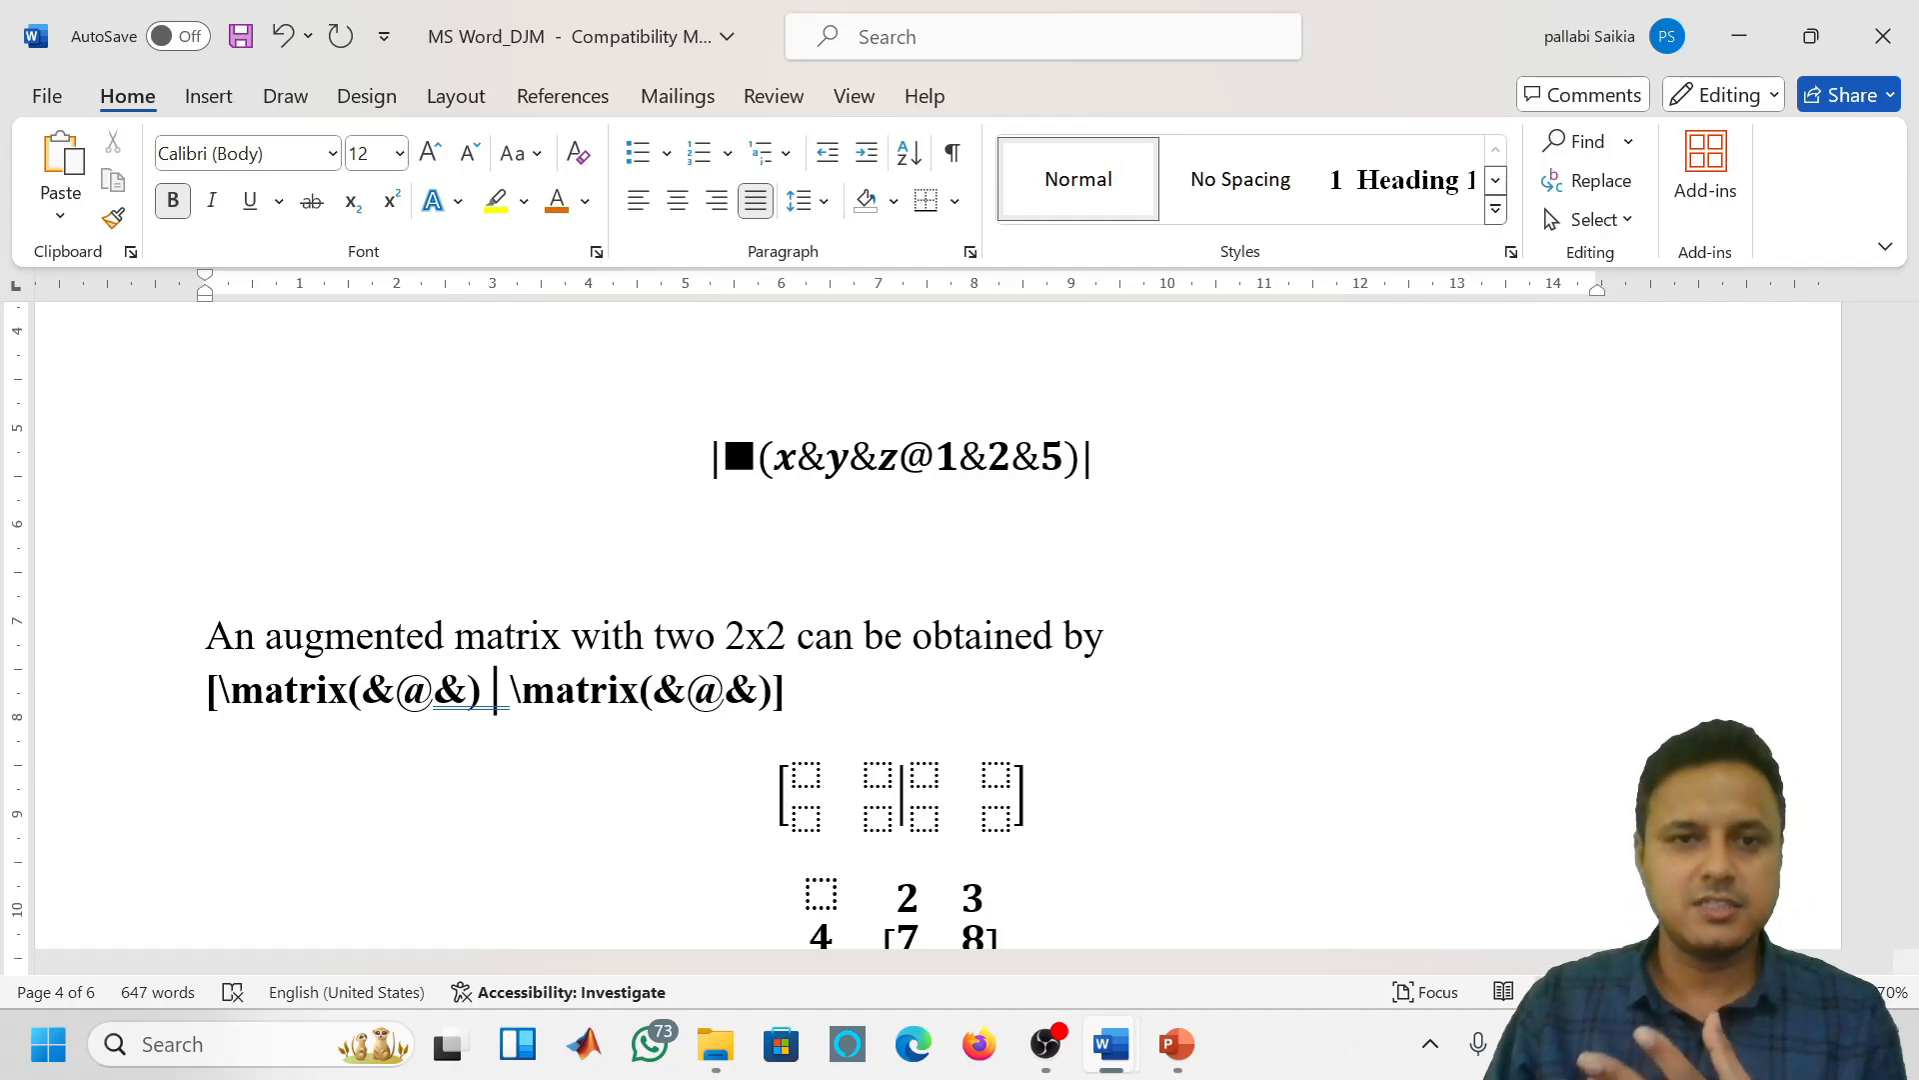
scroll(938, 625, down, 2)
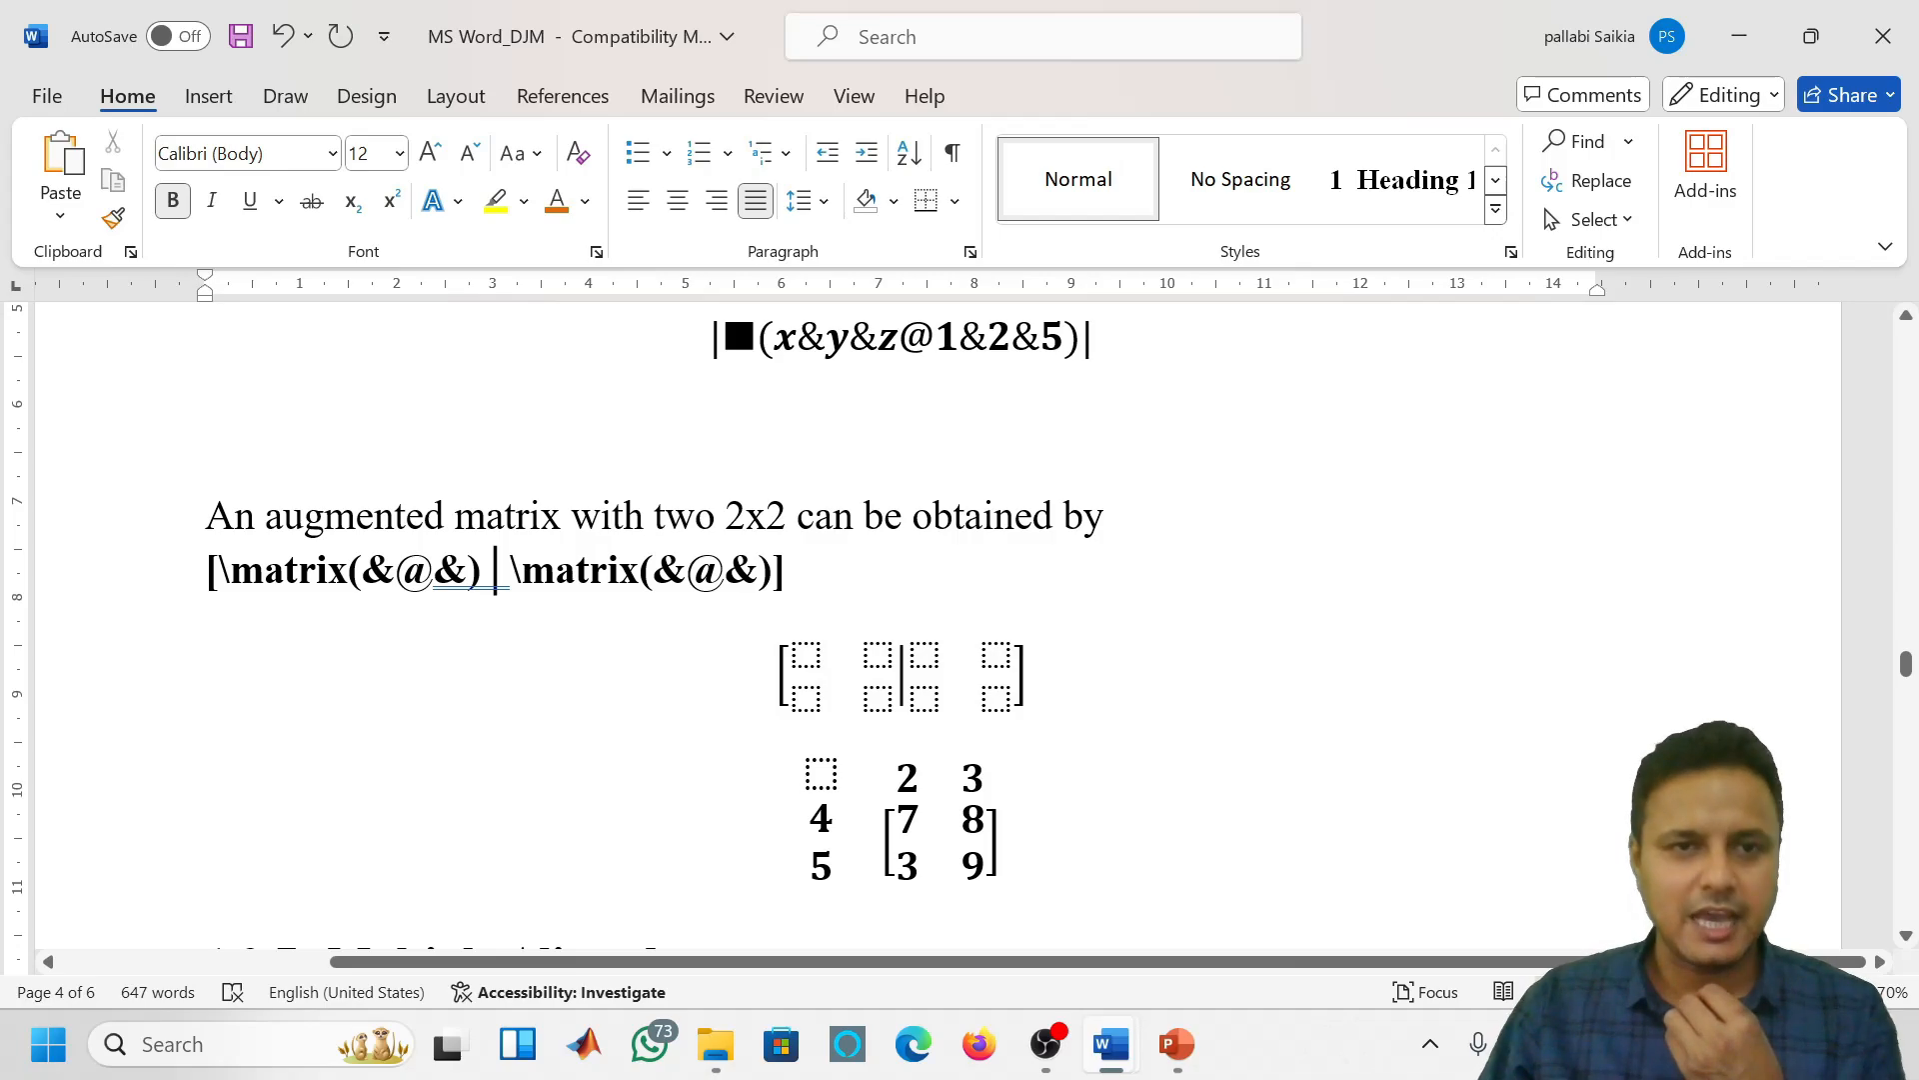
click(361, 569)
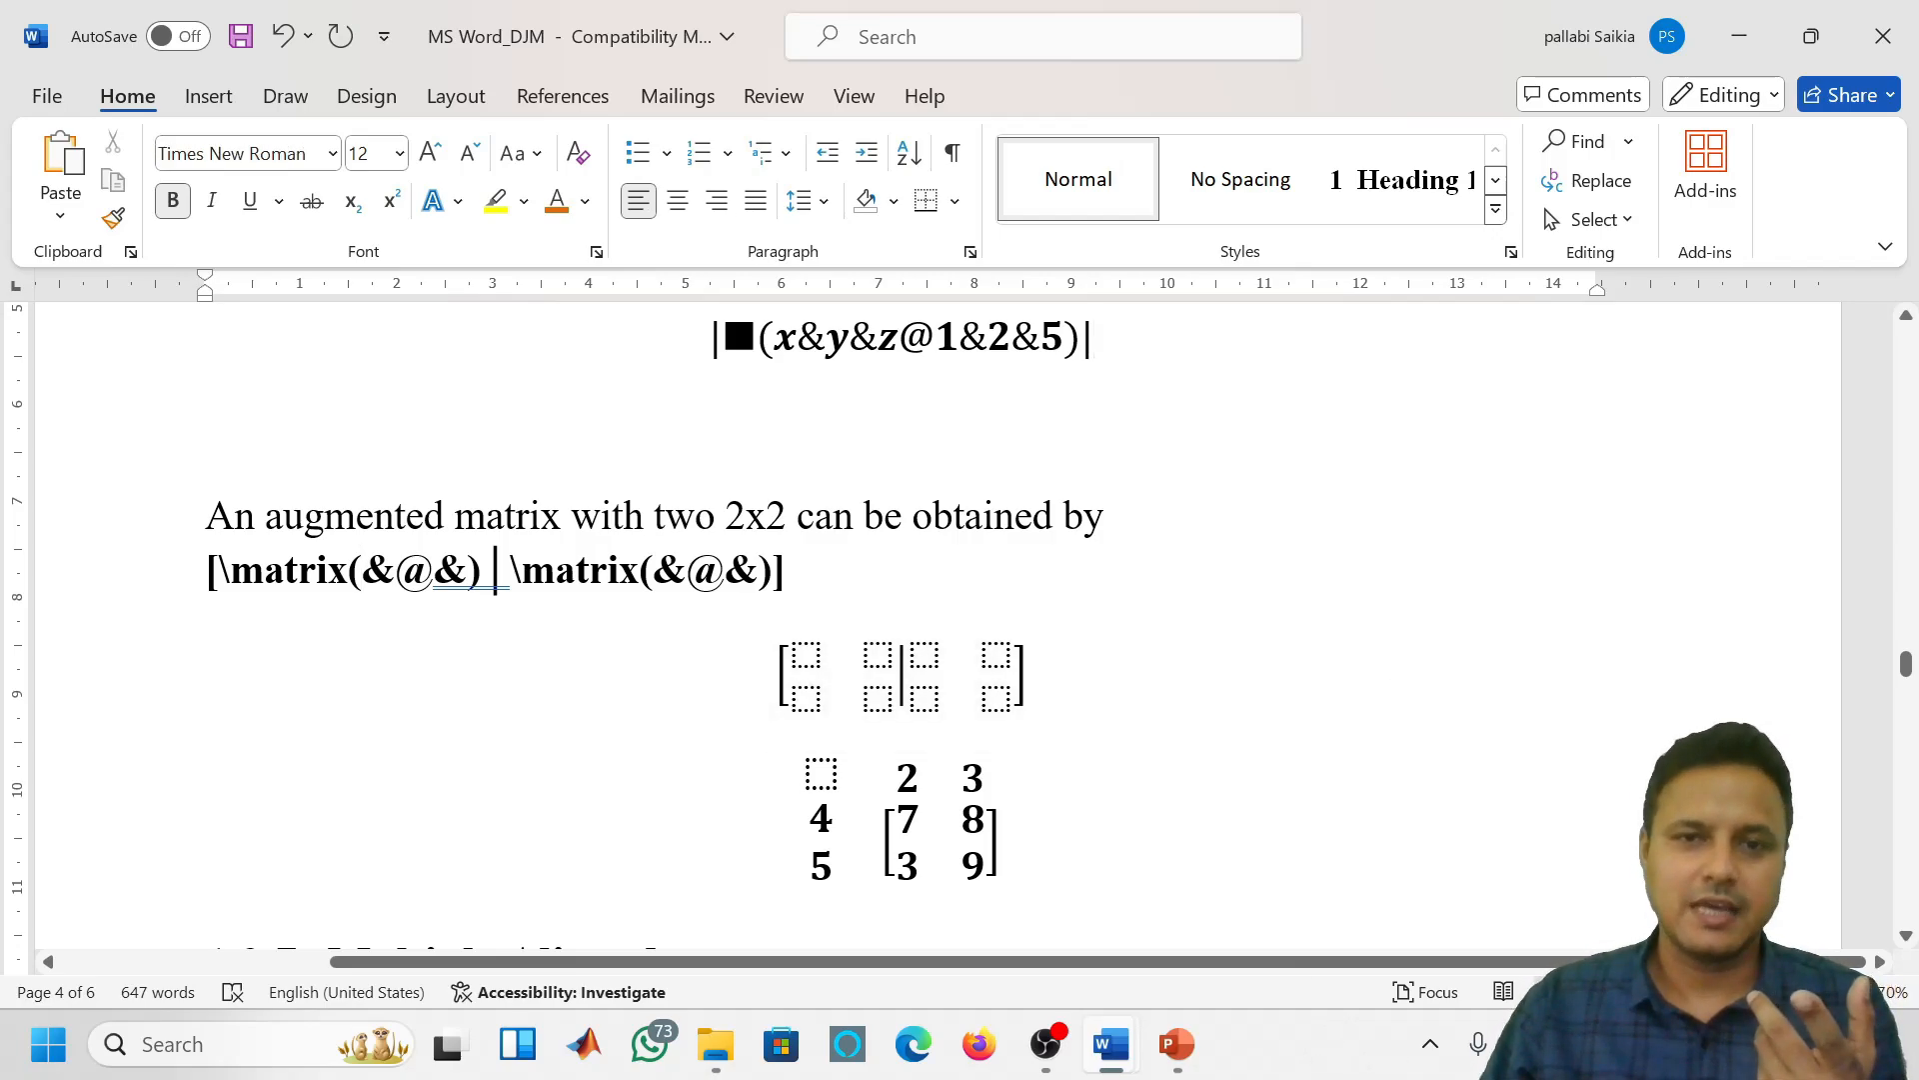
key(Down)
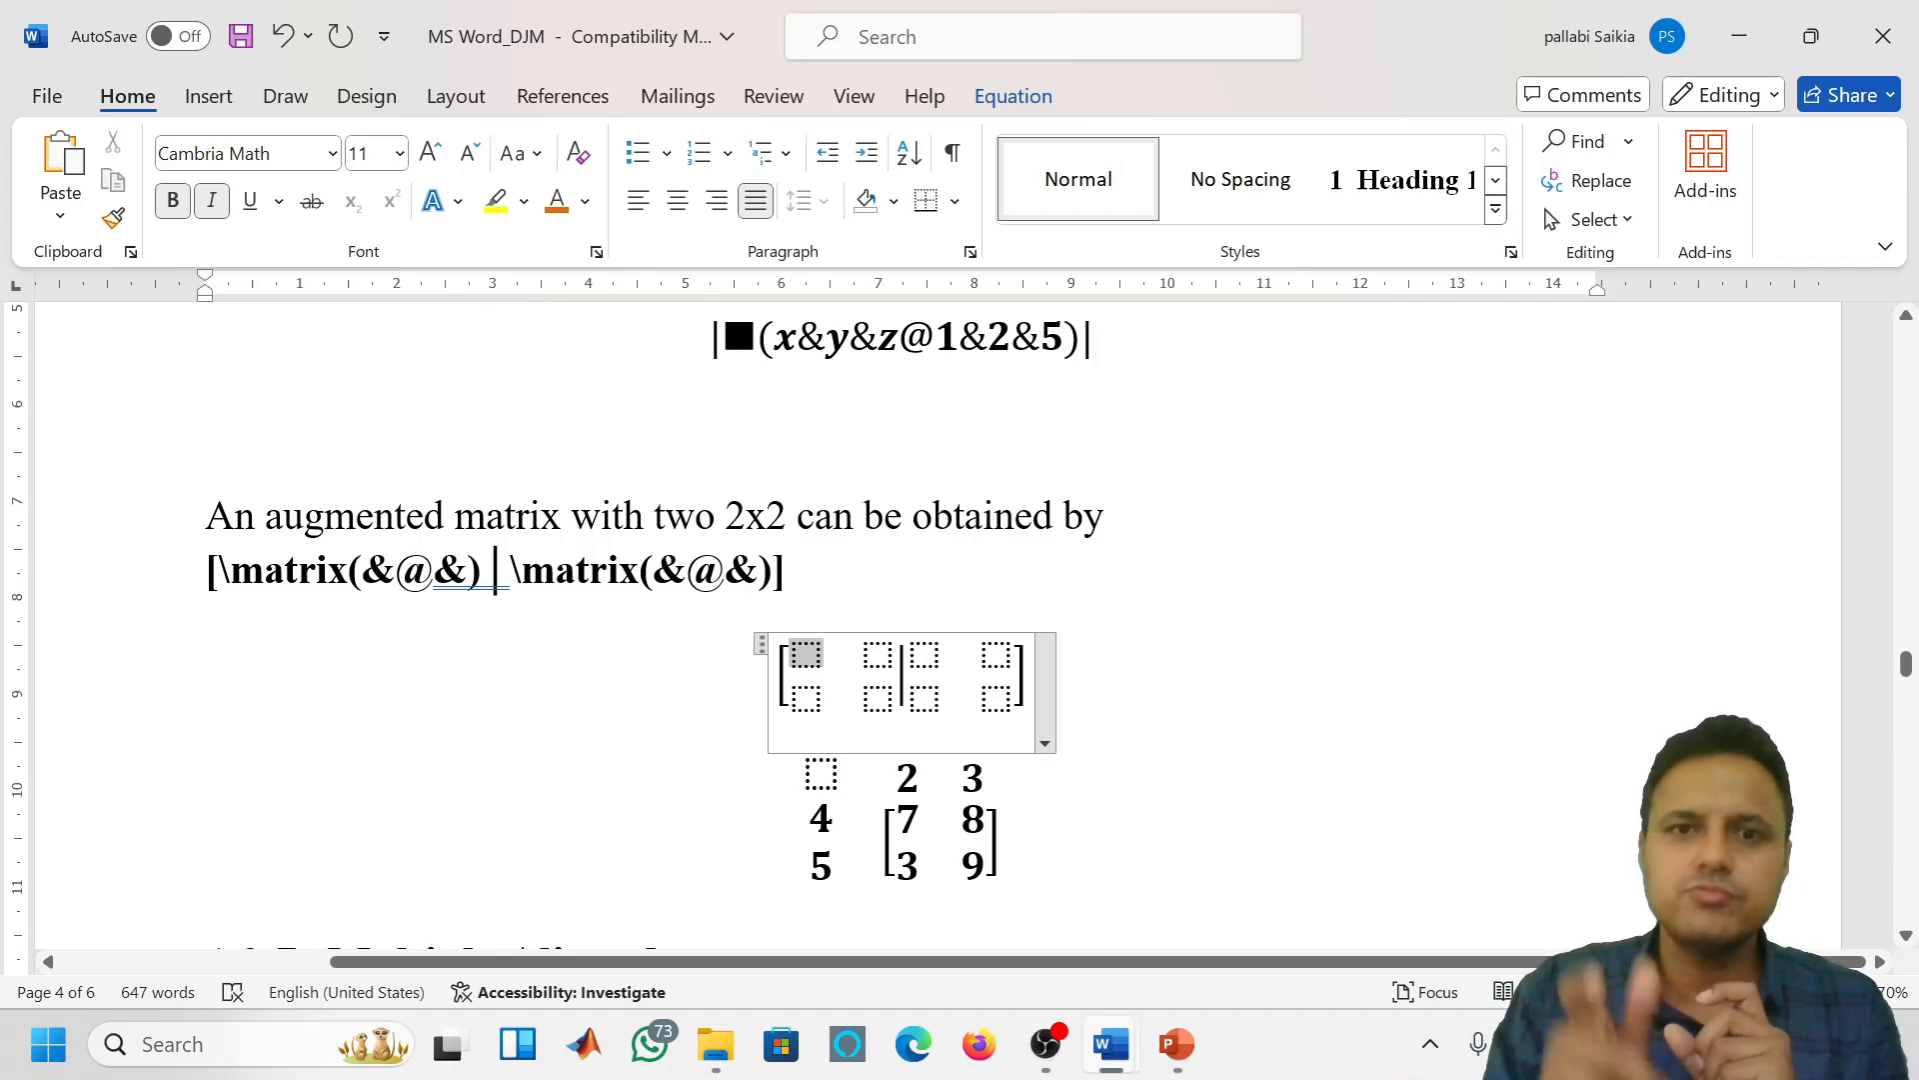
scroll(940, 620, up, 2)
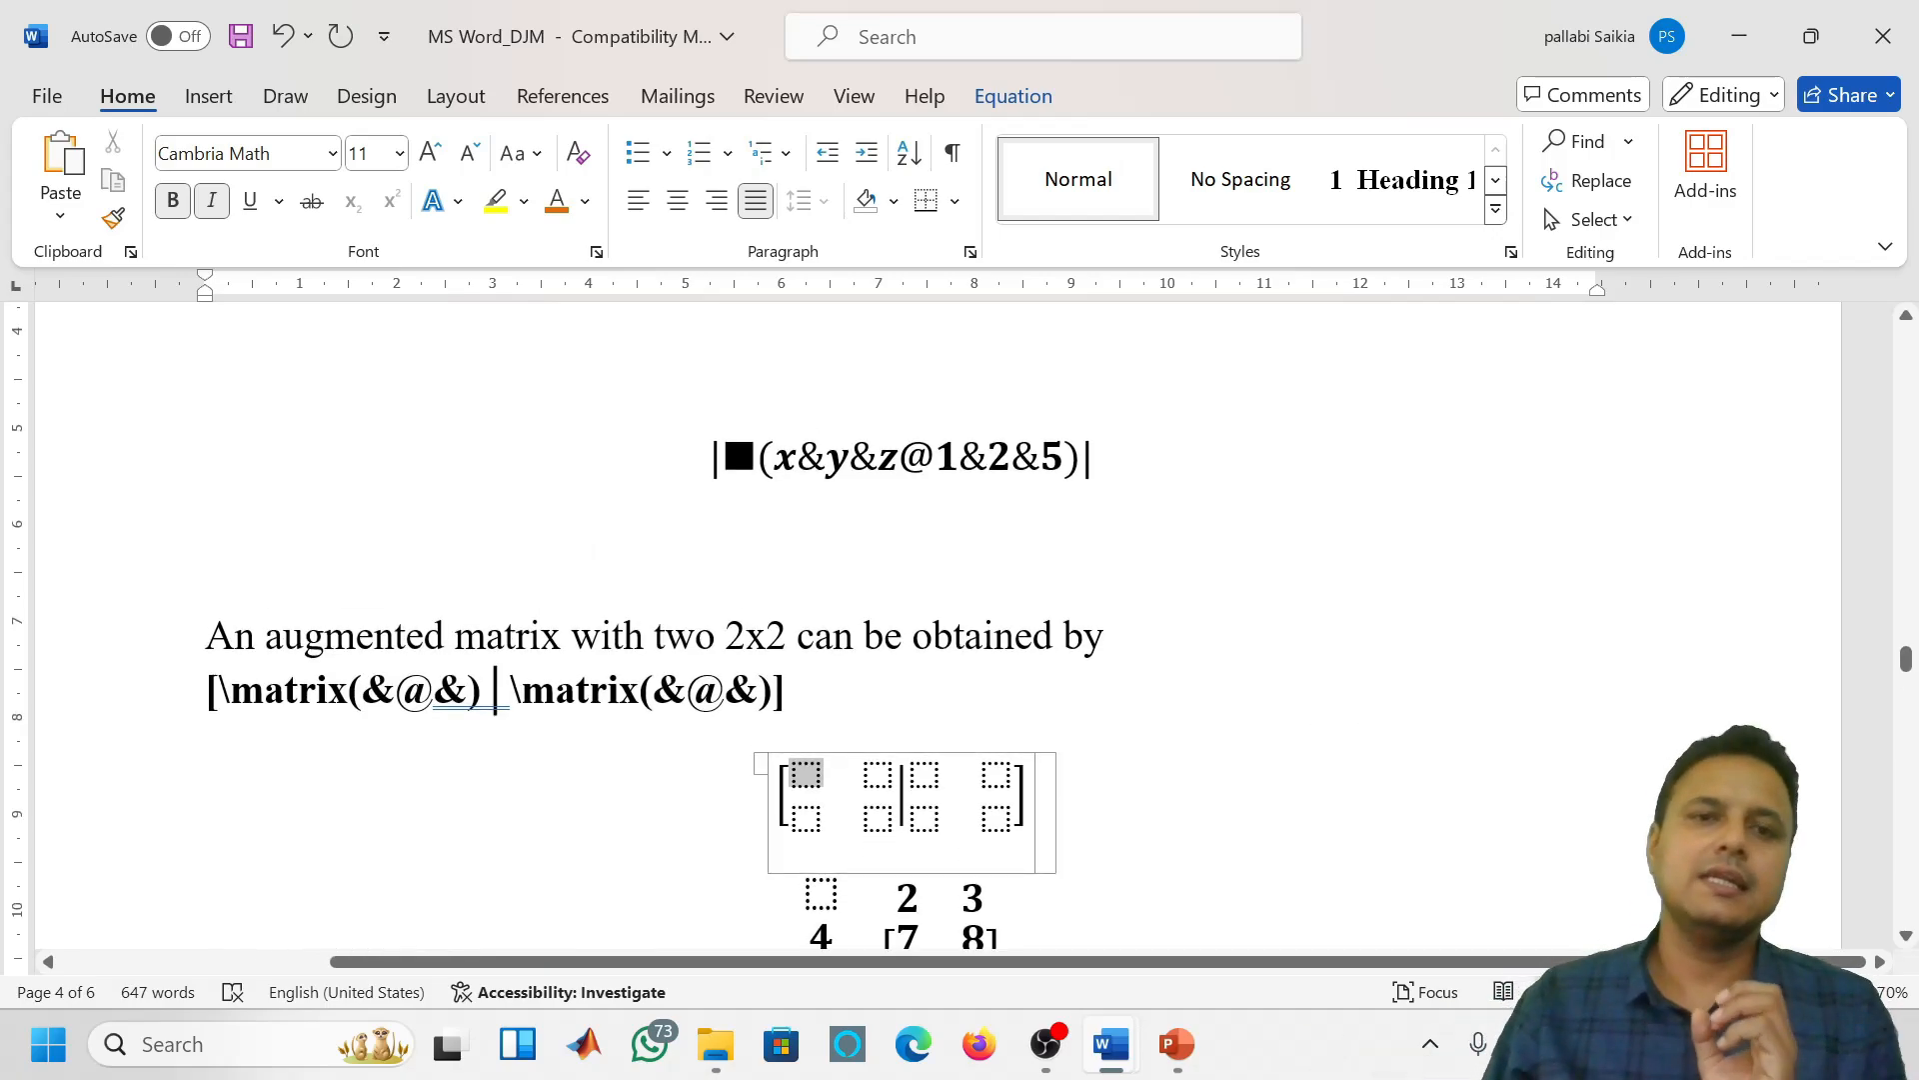
Convert the nested matrix with the bracketed 7, 8 / 3, 9 block below the augmented matrix to Current - Linear form
scroll(940, 619, down, 4)
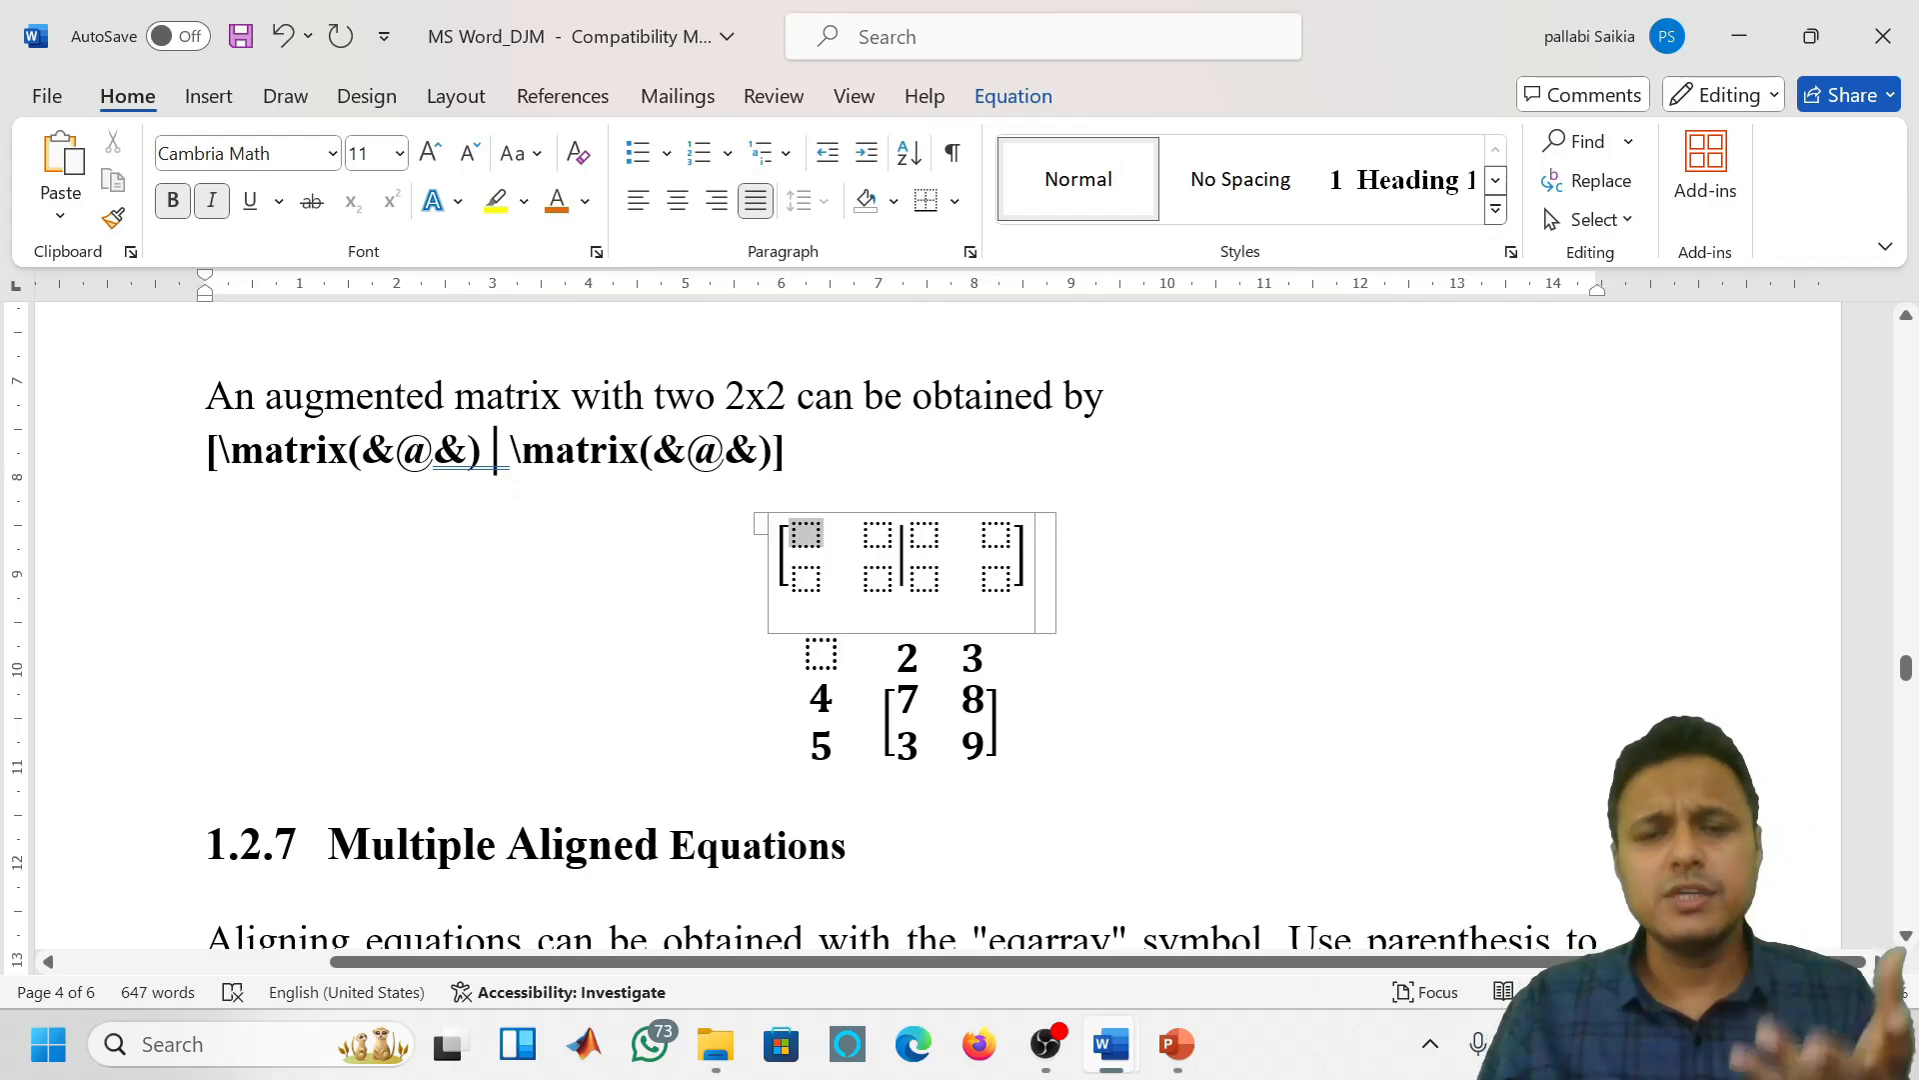
click(884, 722)
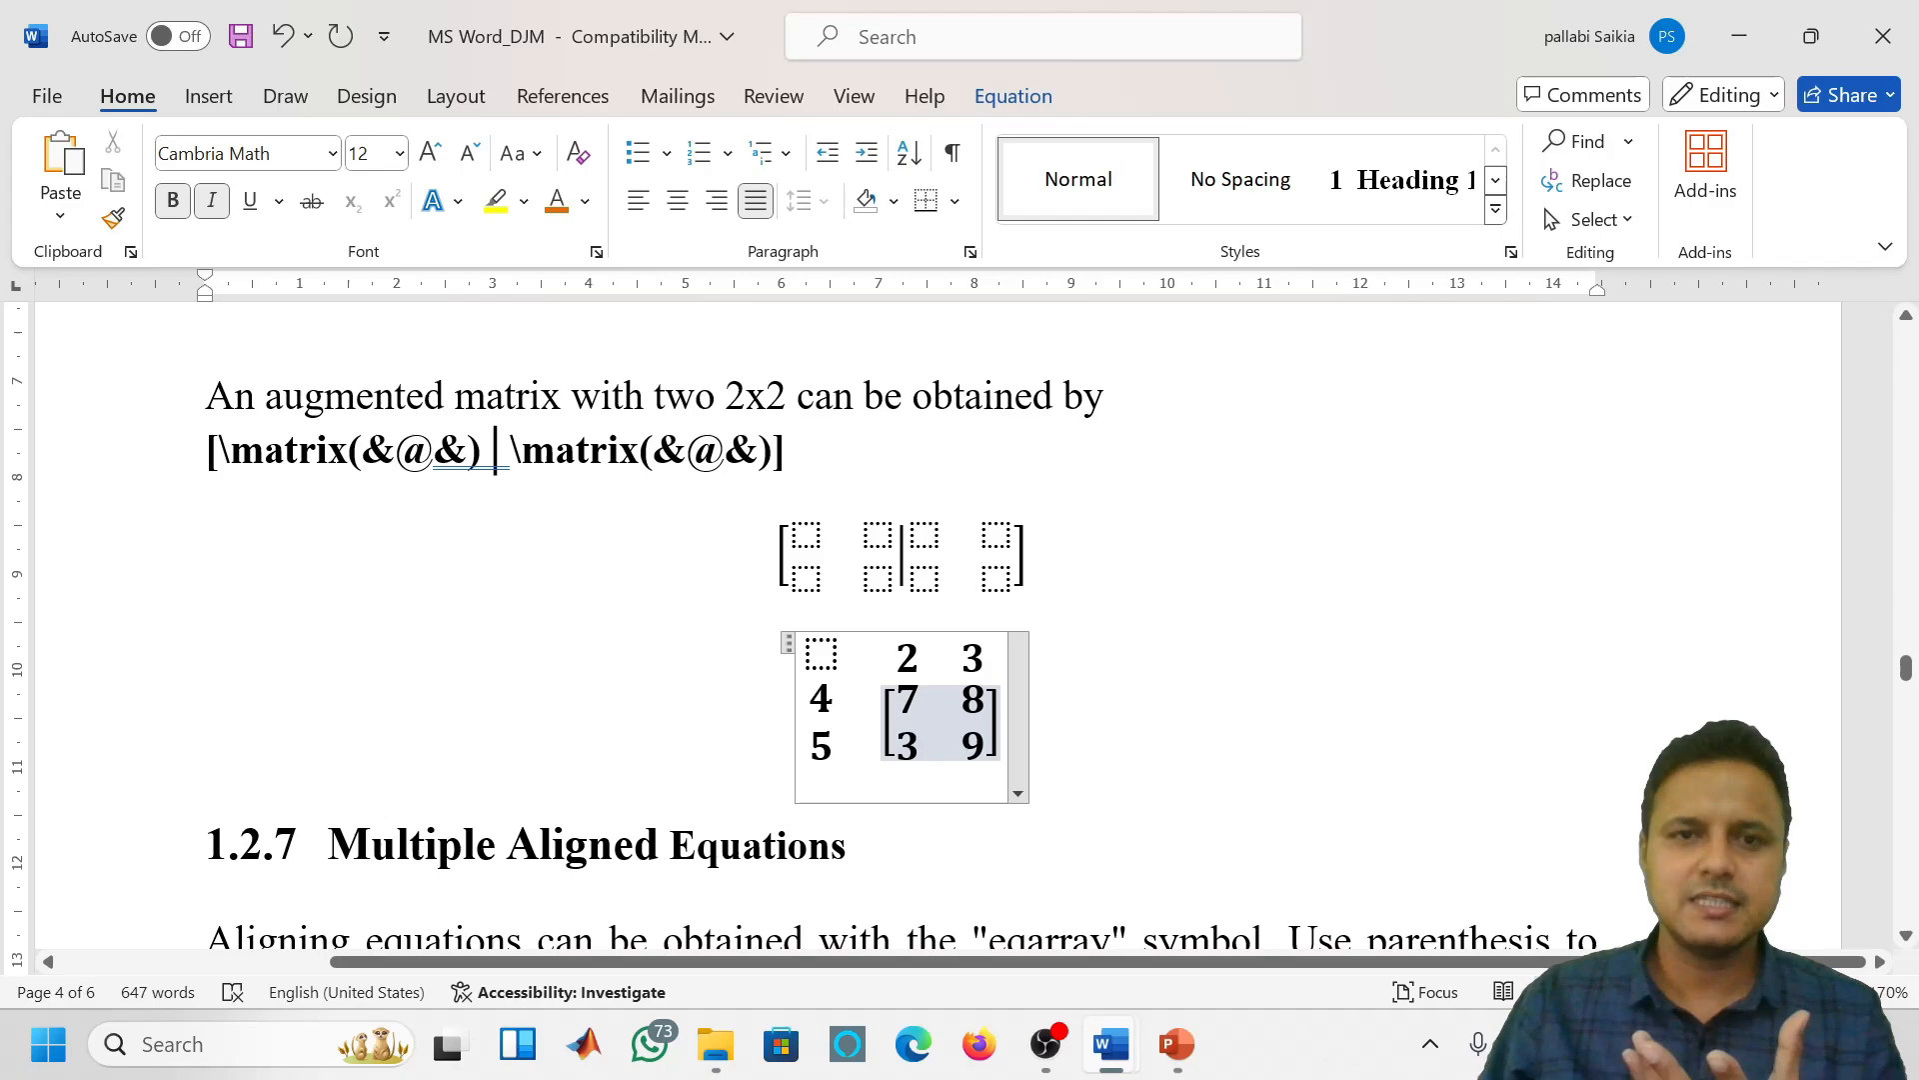
click(788, 643)
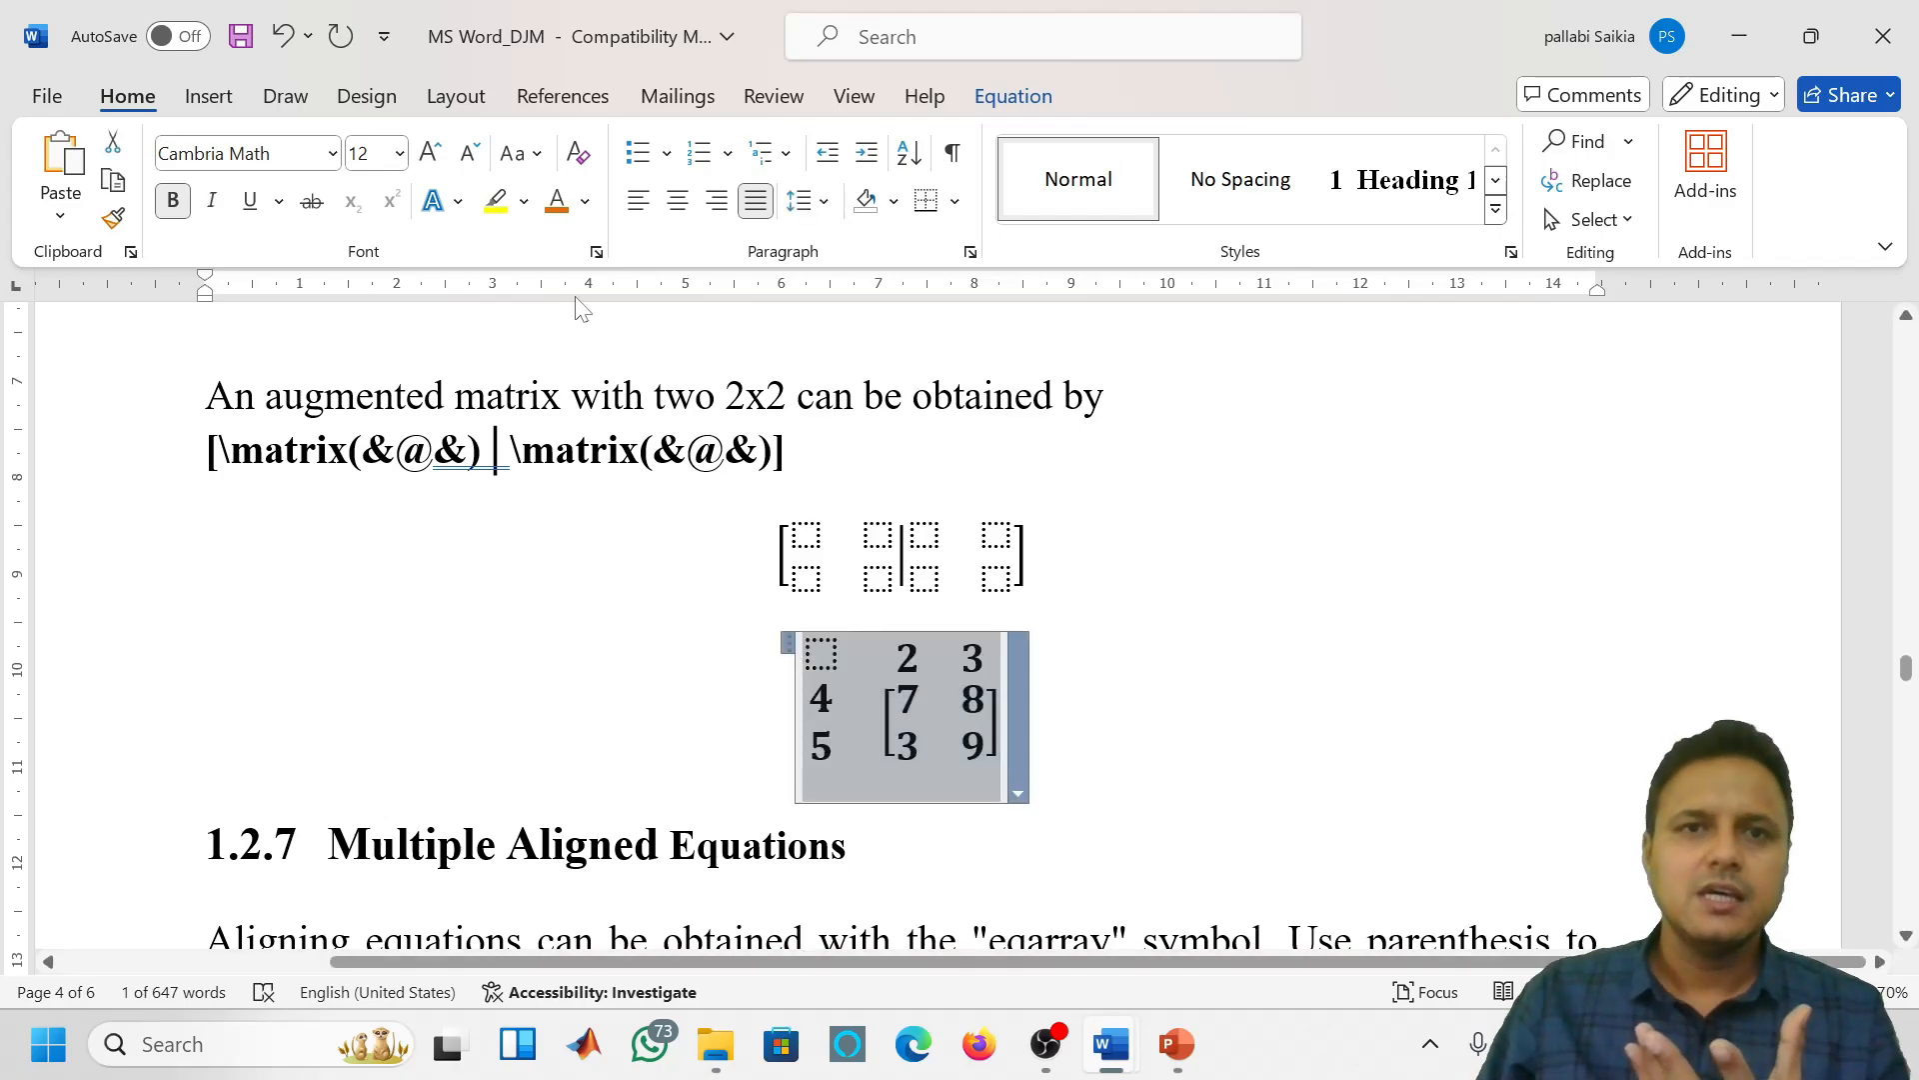
click(1008, 96)
click(351, 195)
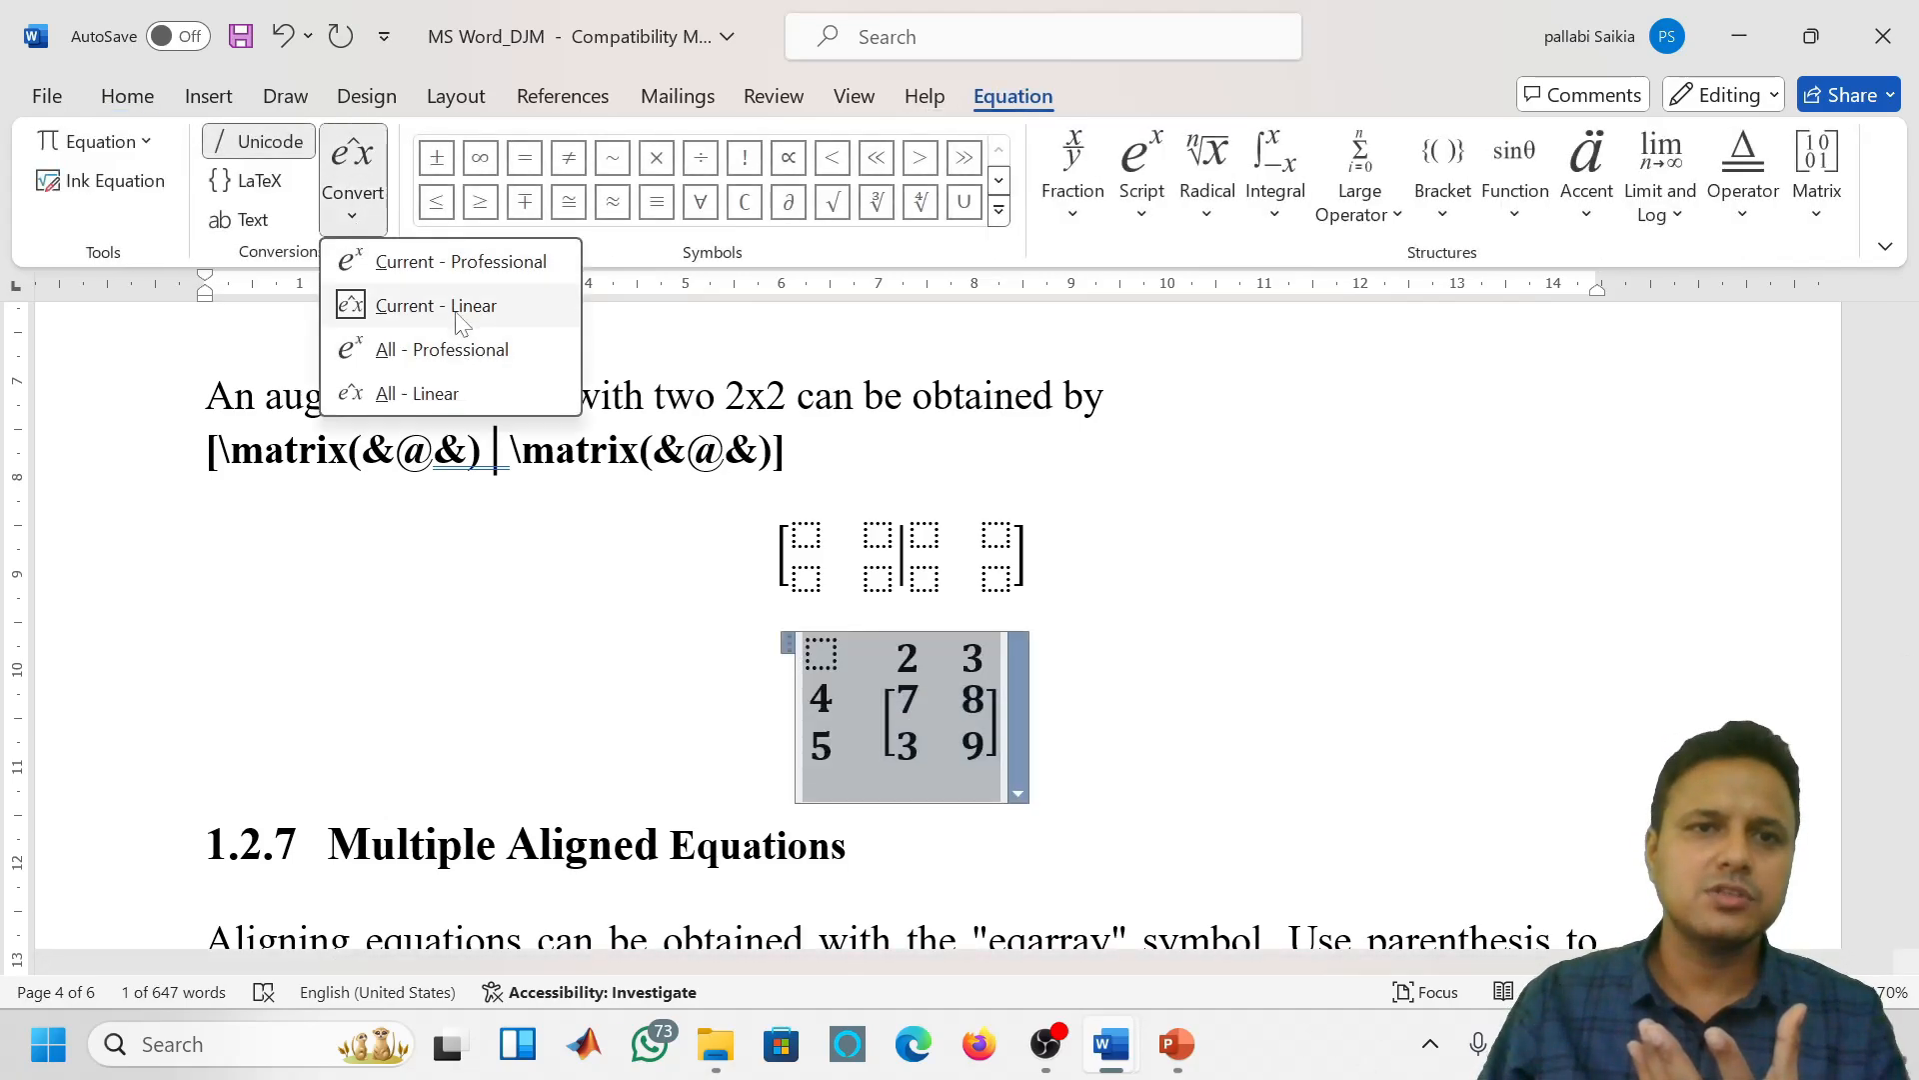
click(461, 310)
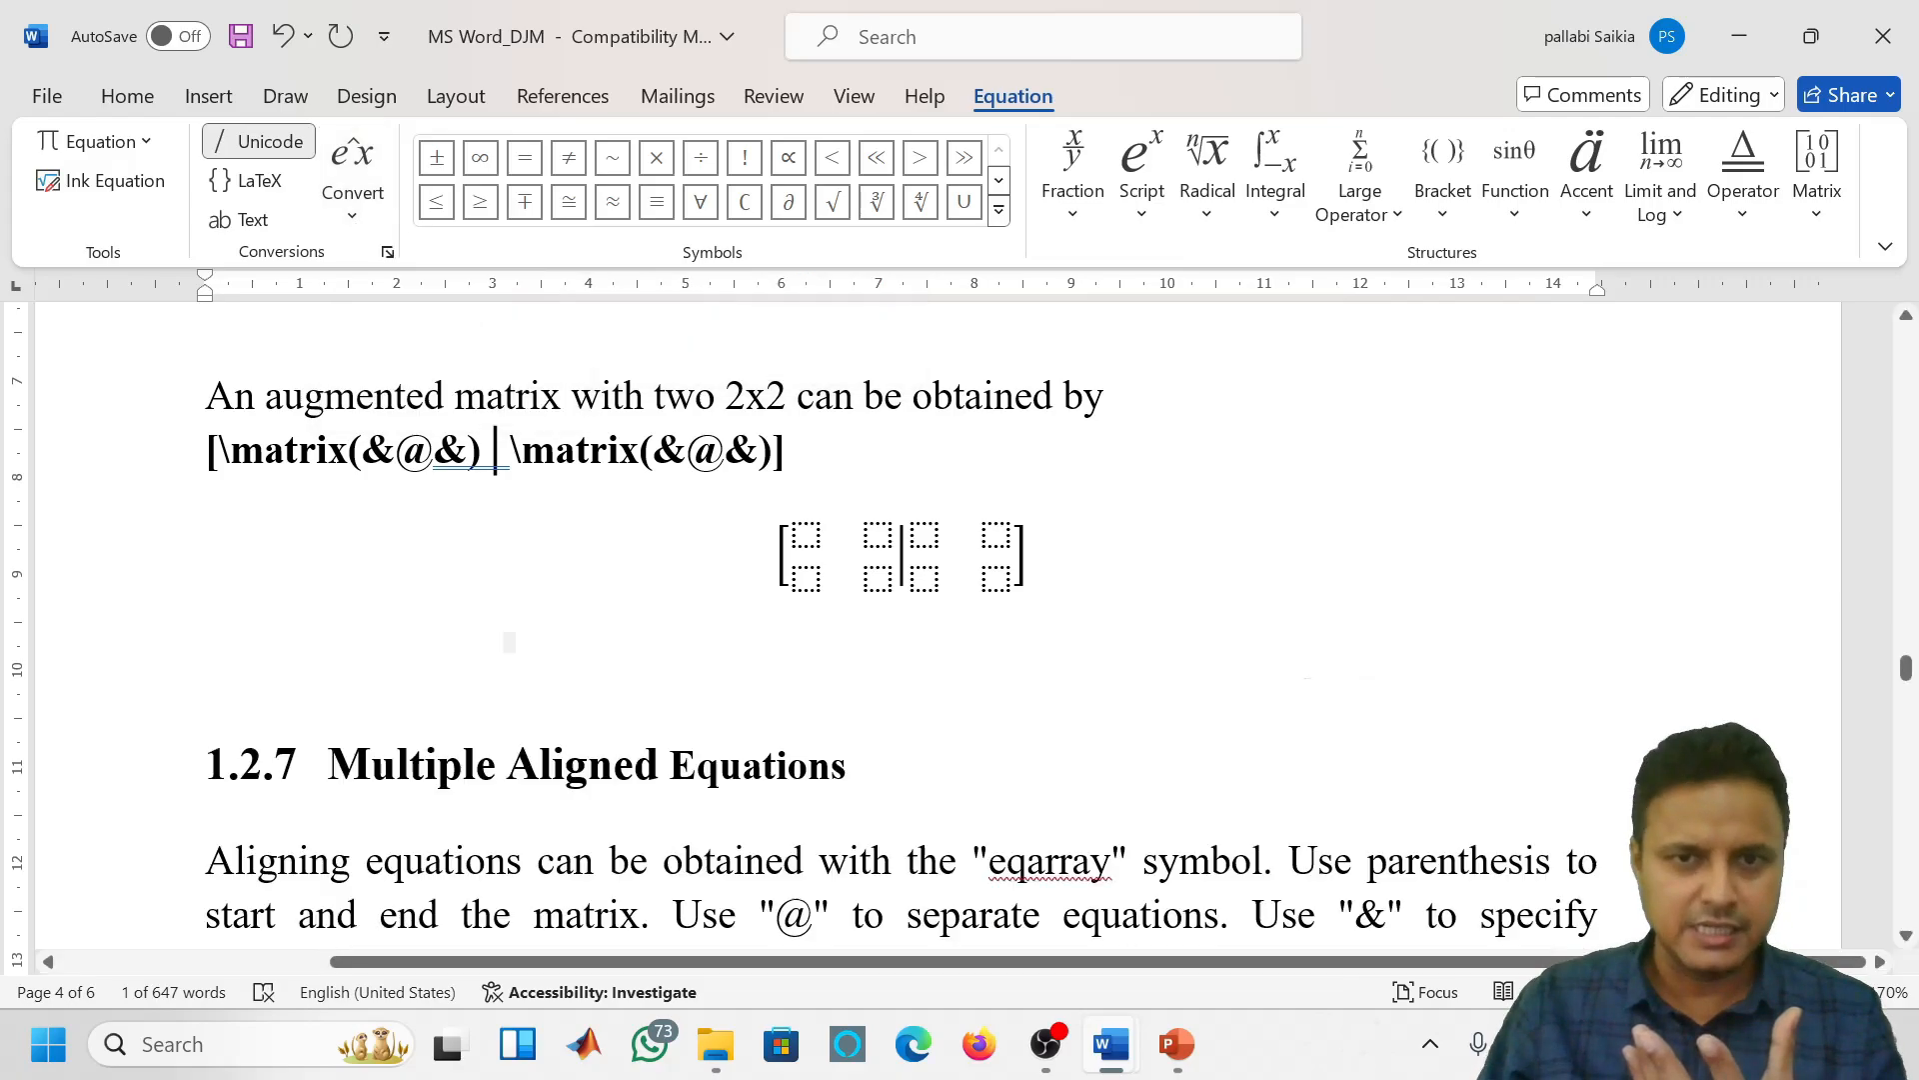
click(807, 765)
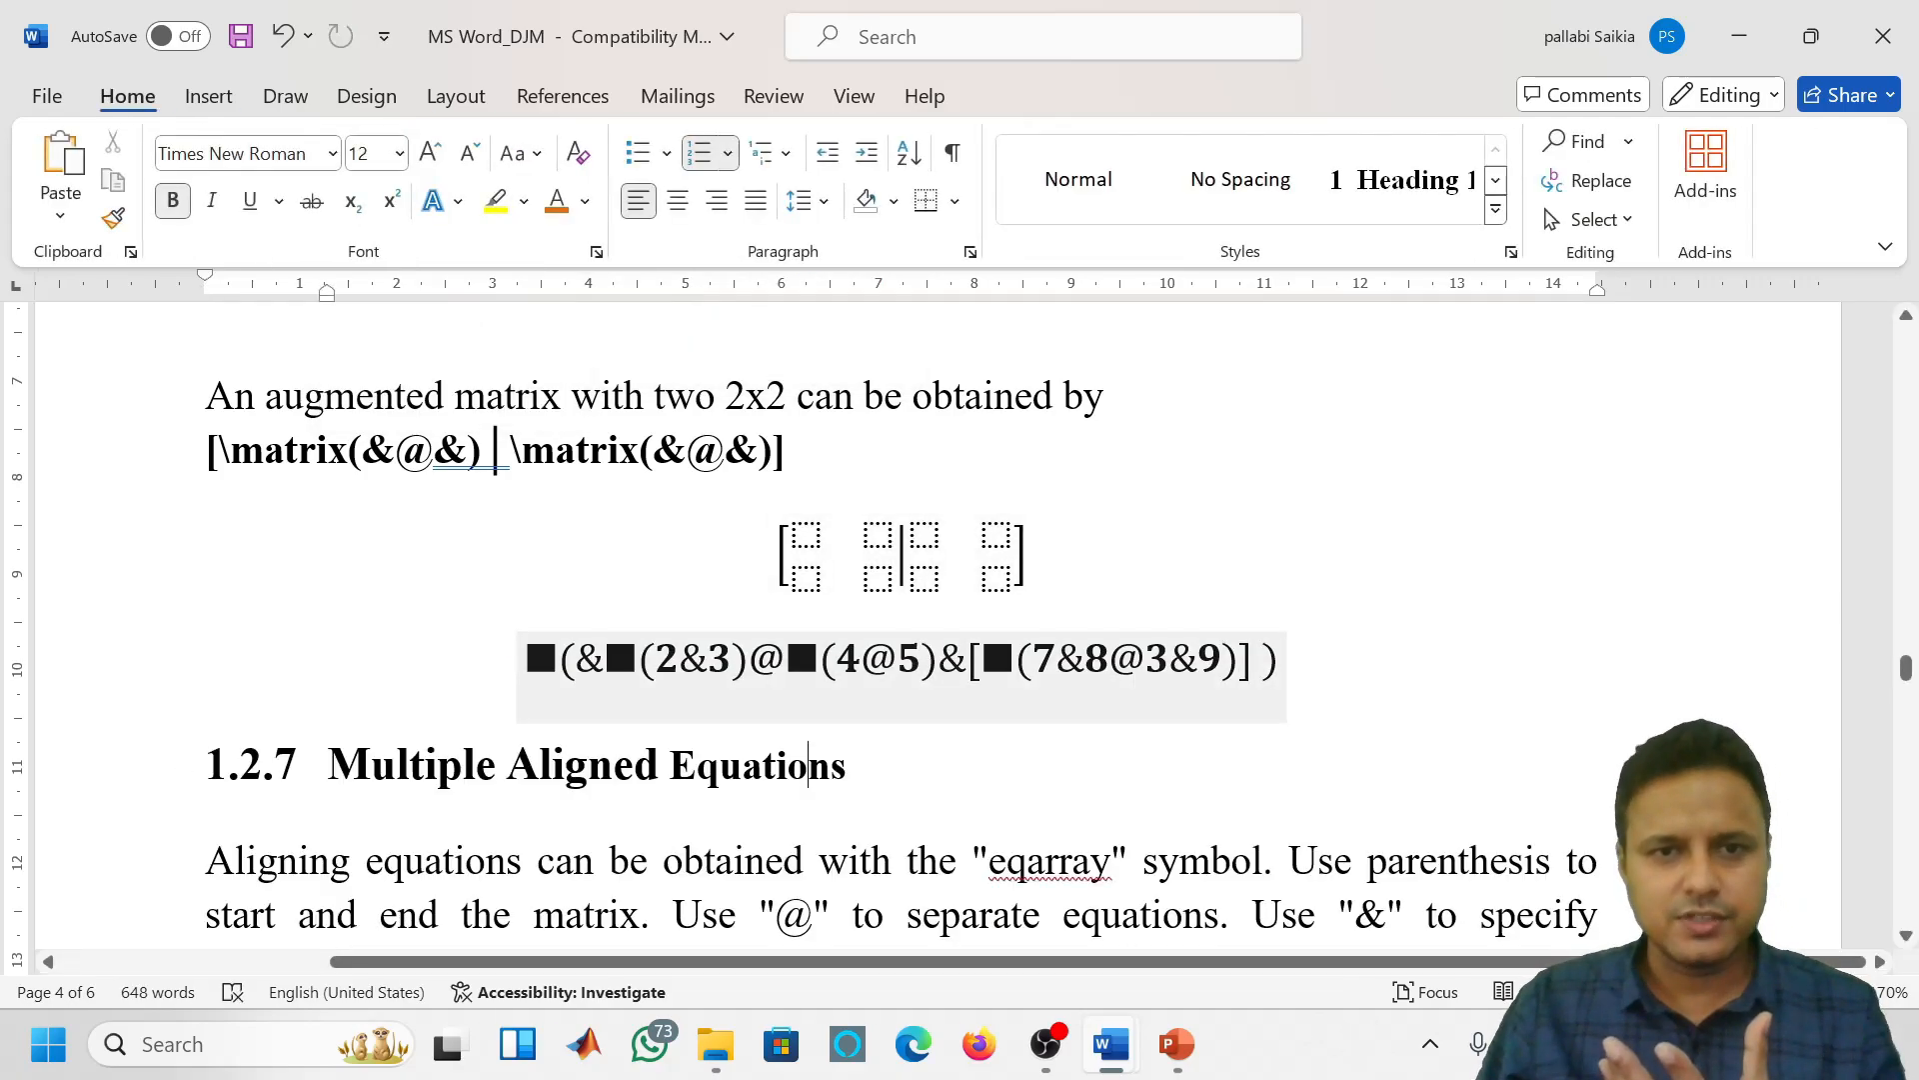
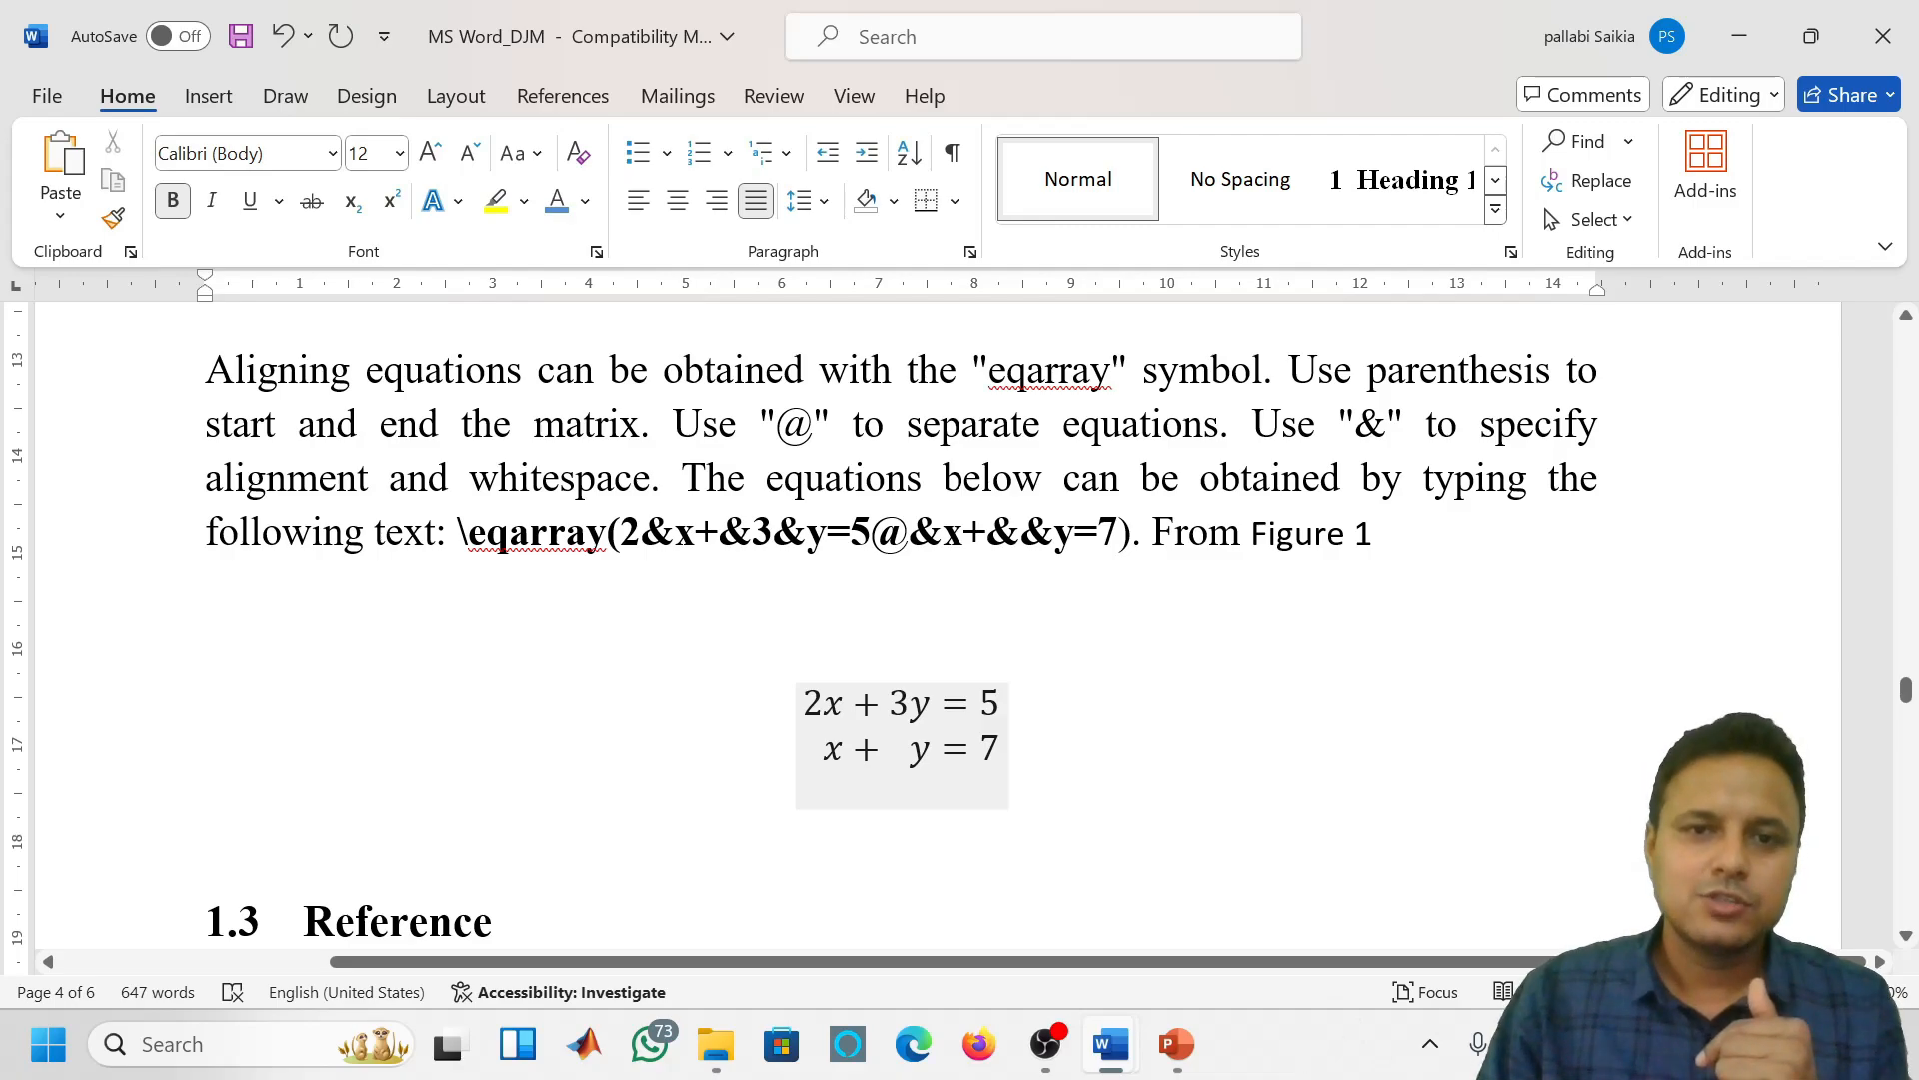
Insert 2x + 3y = 5 as a separate equation on the empty line above the aligned equation pair
click(909, 750)
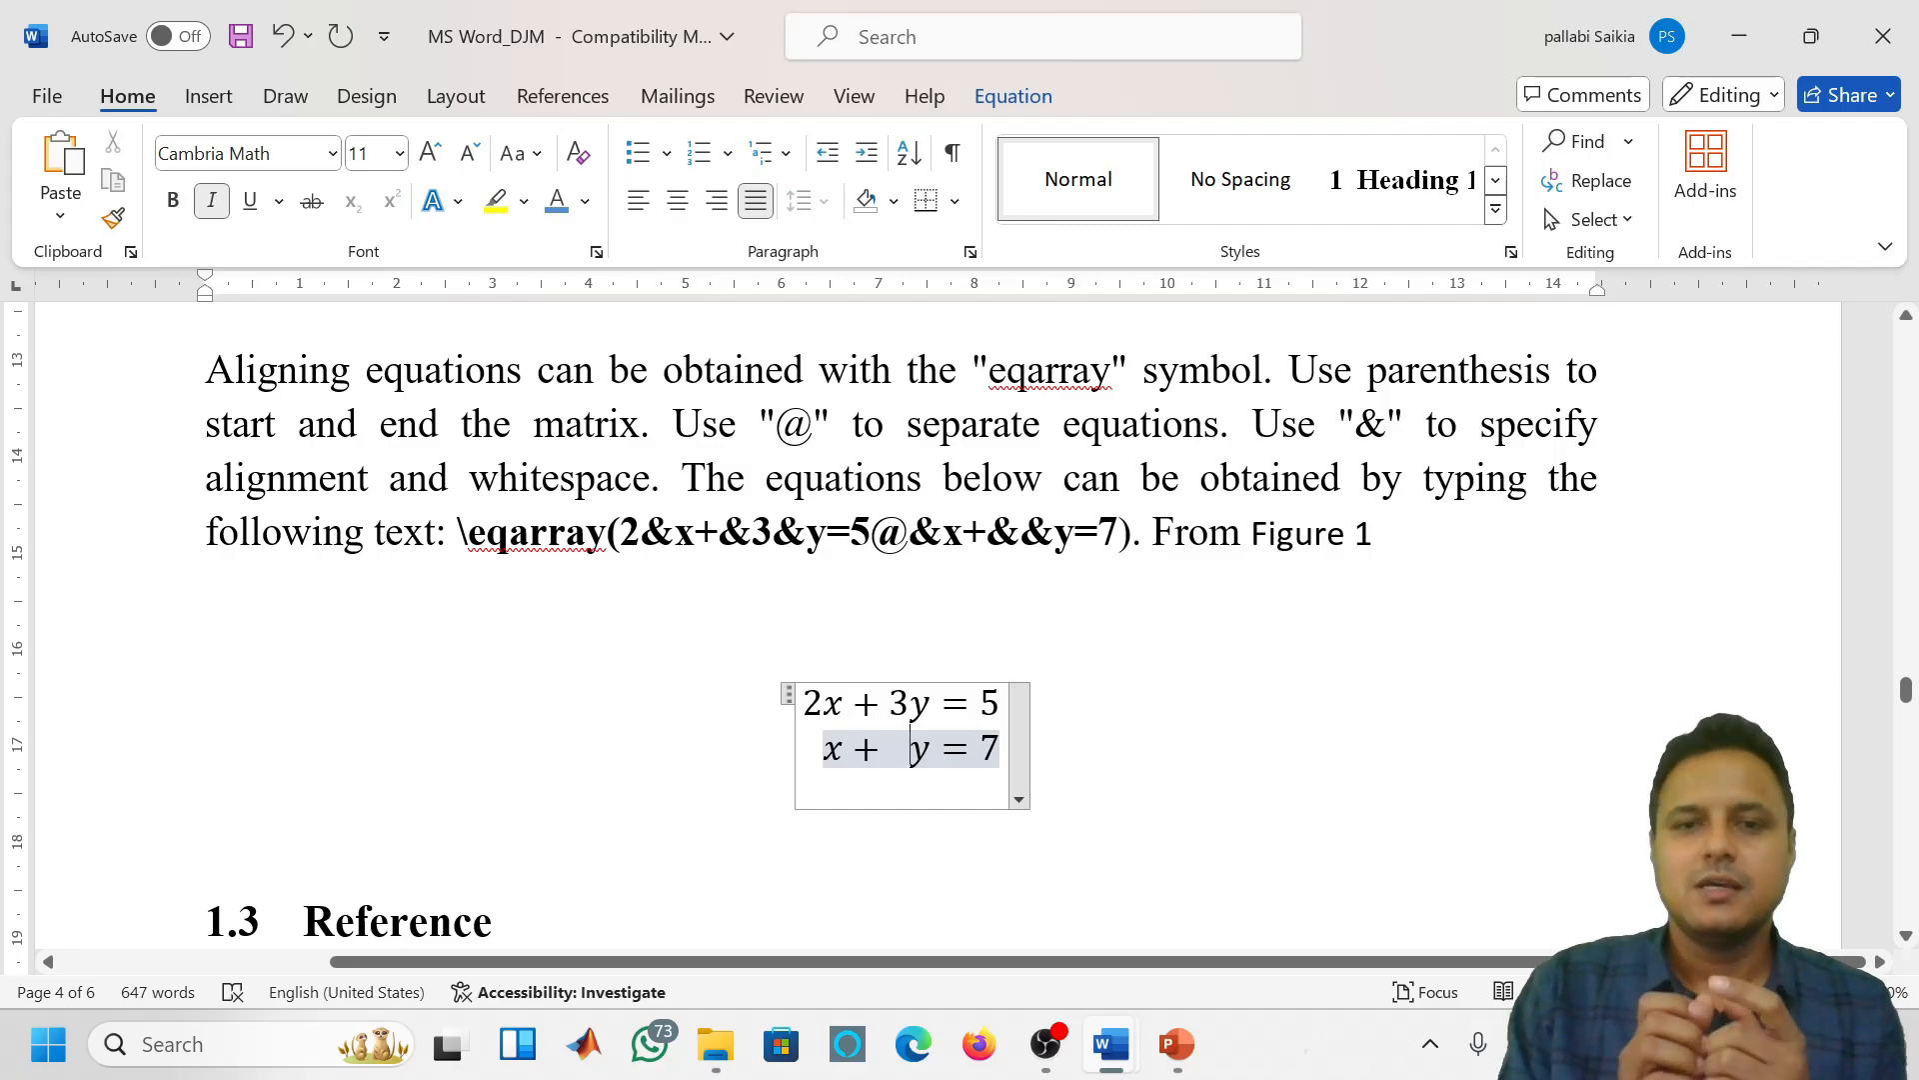
drag(808, 704, 959, 750)
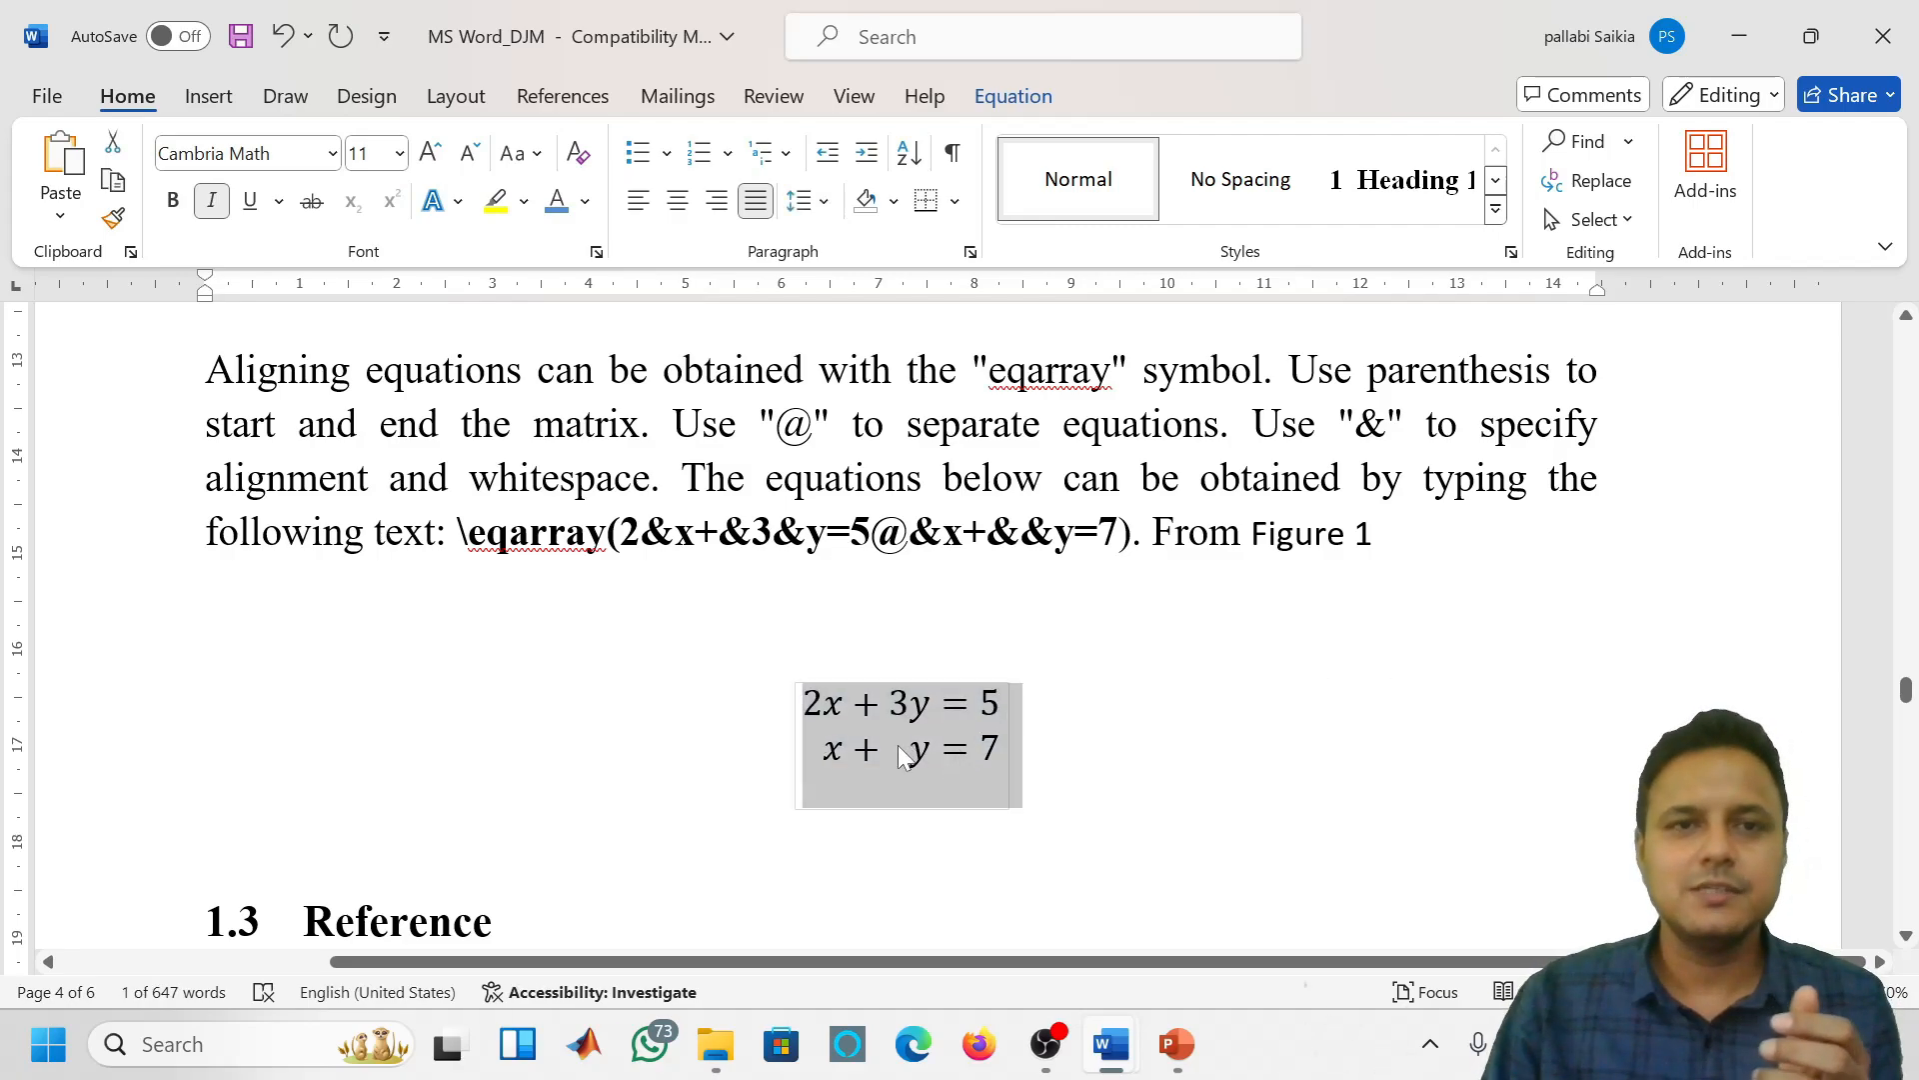
click(893, 645)
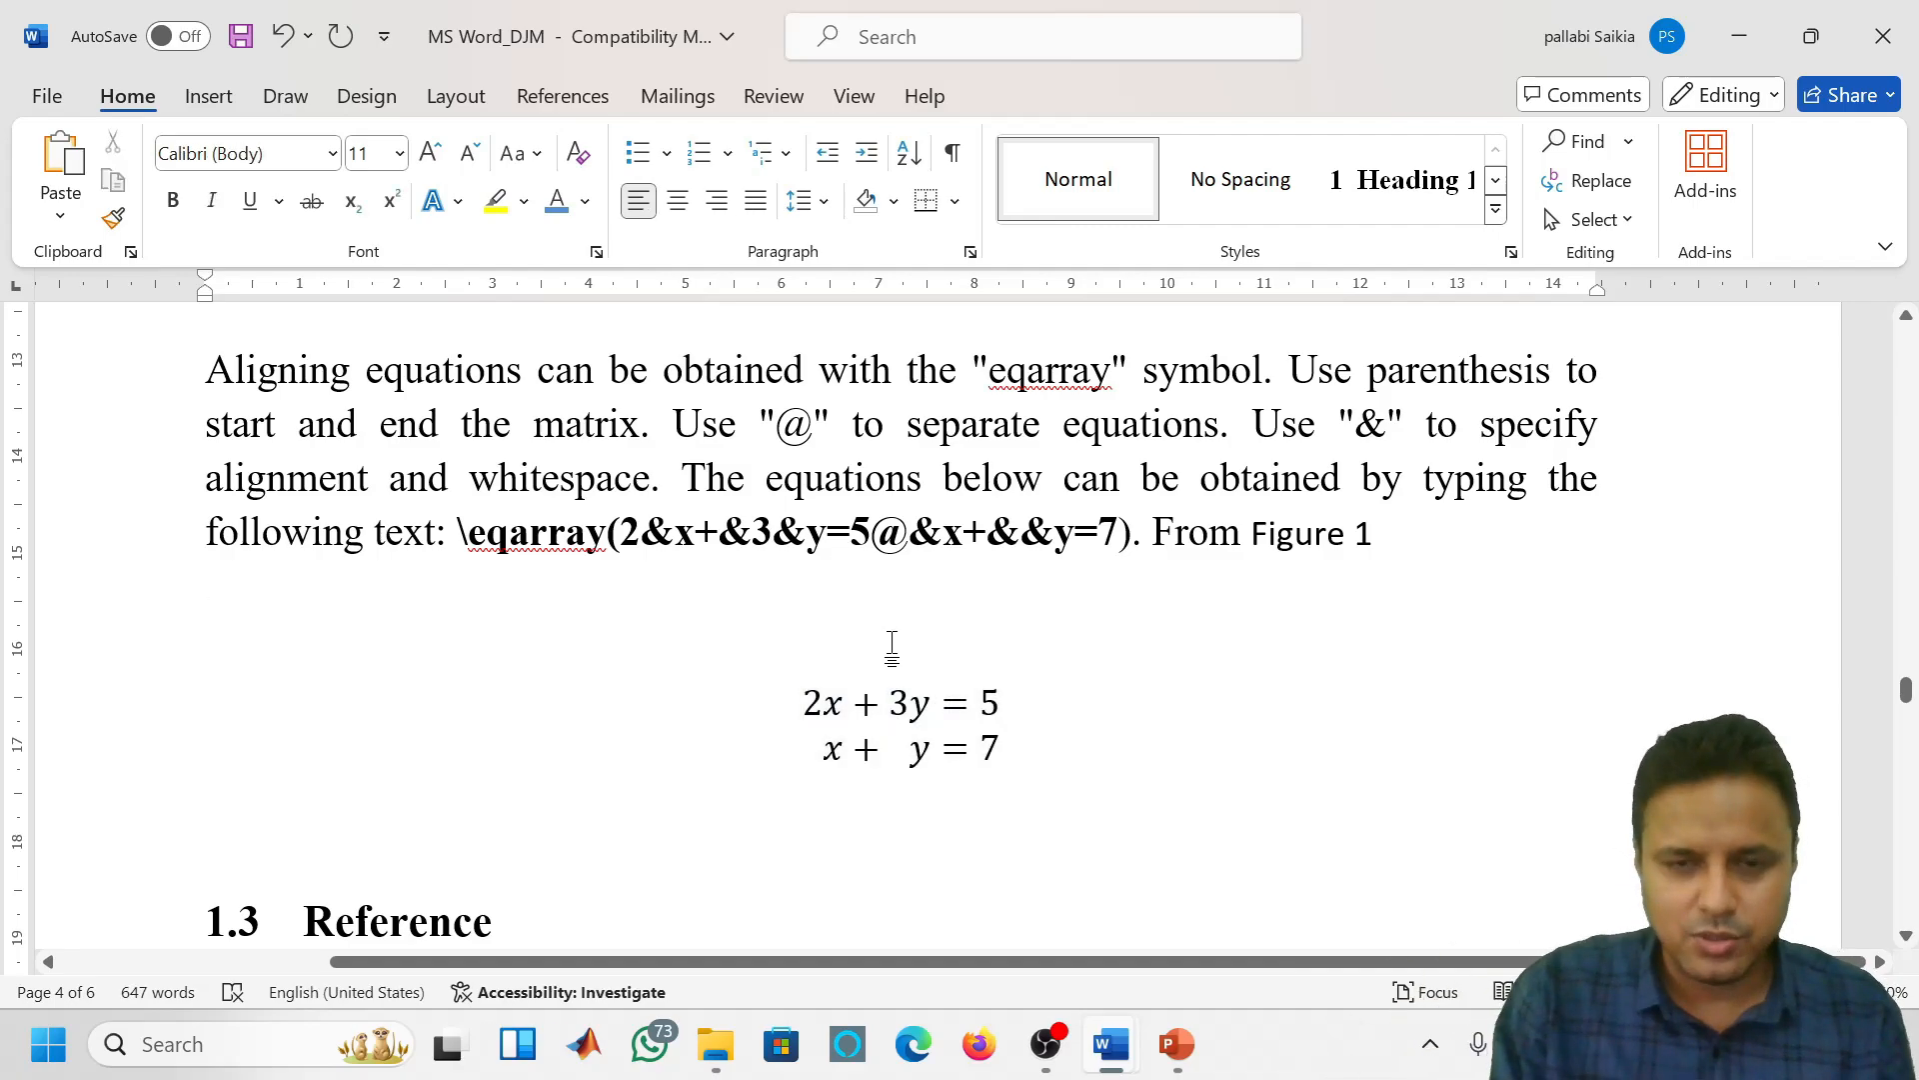
key(alt+equal)
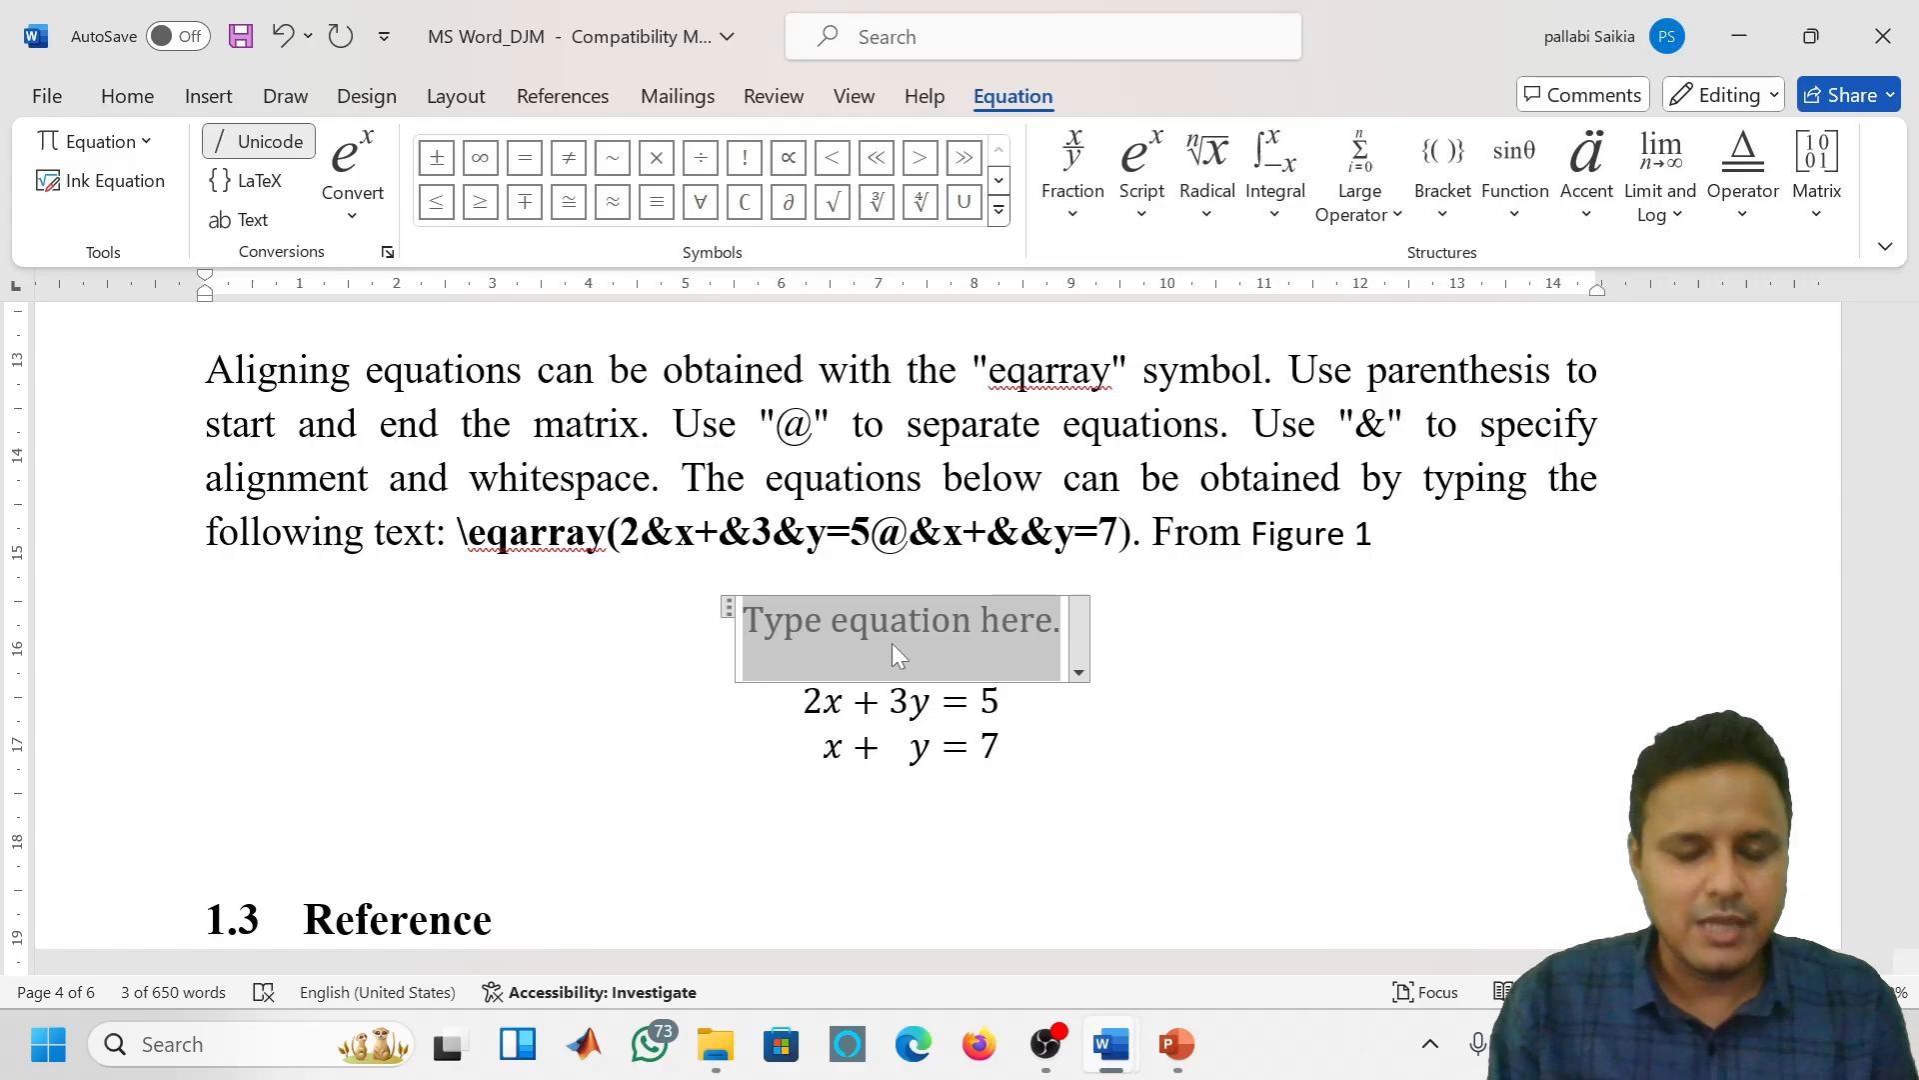
text(2)
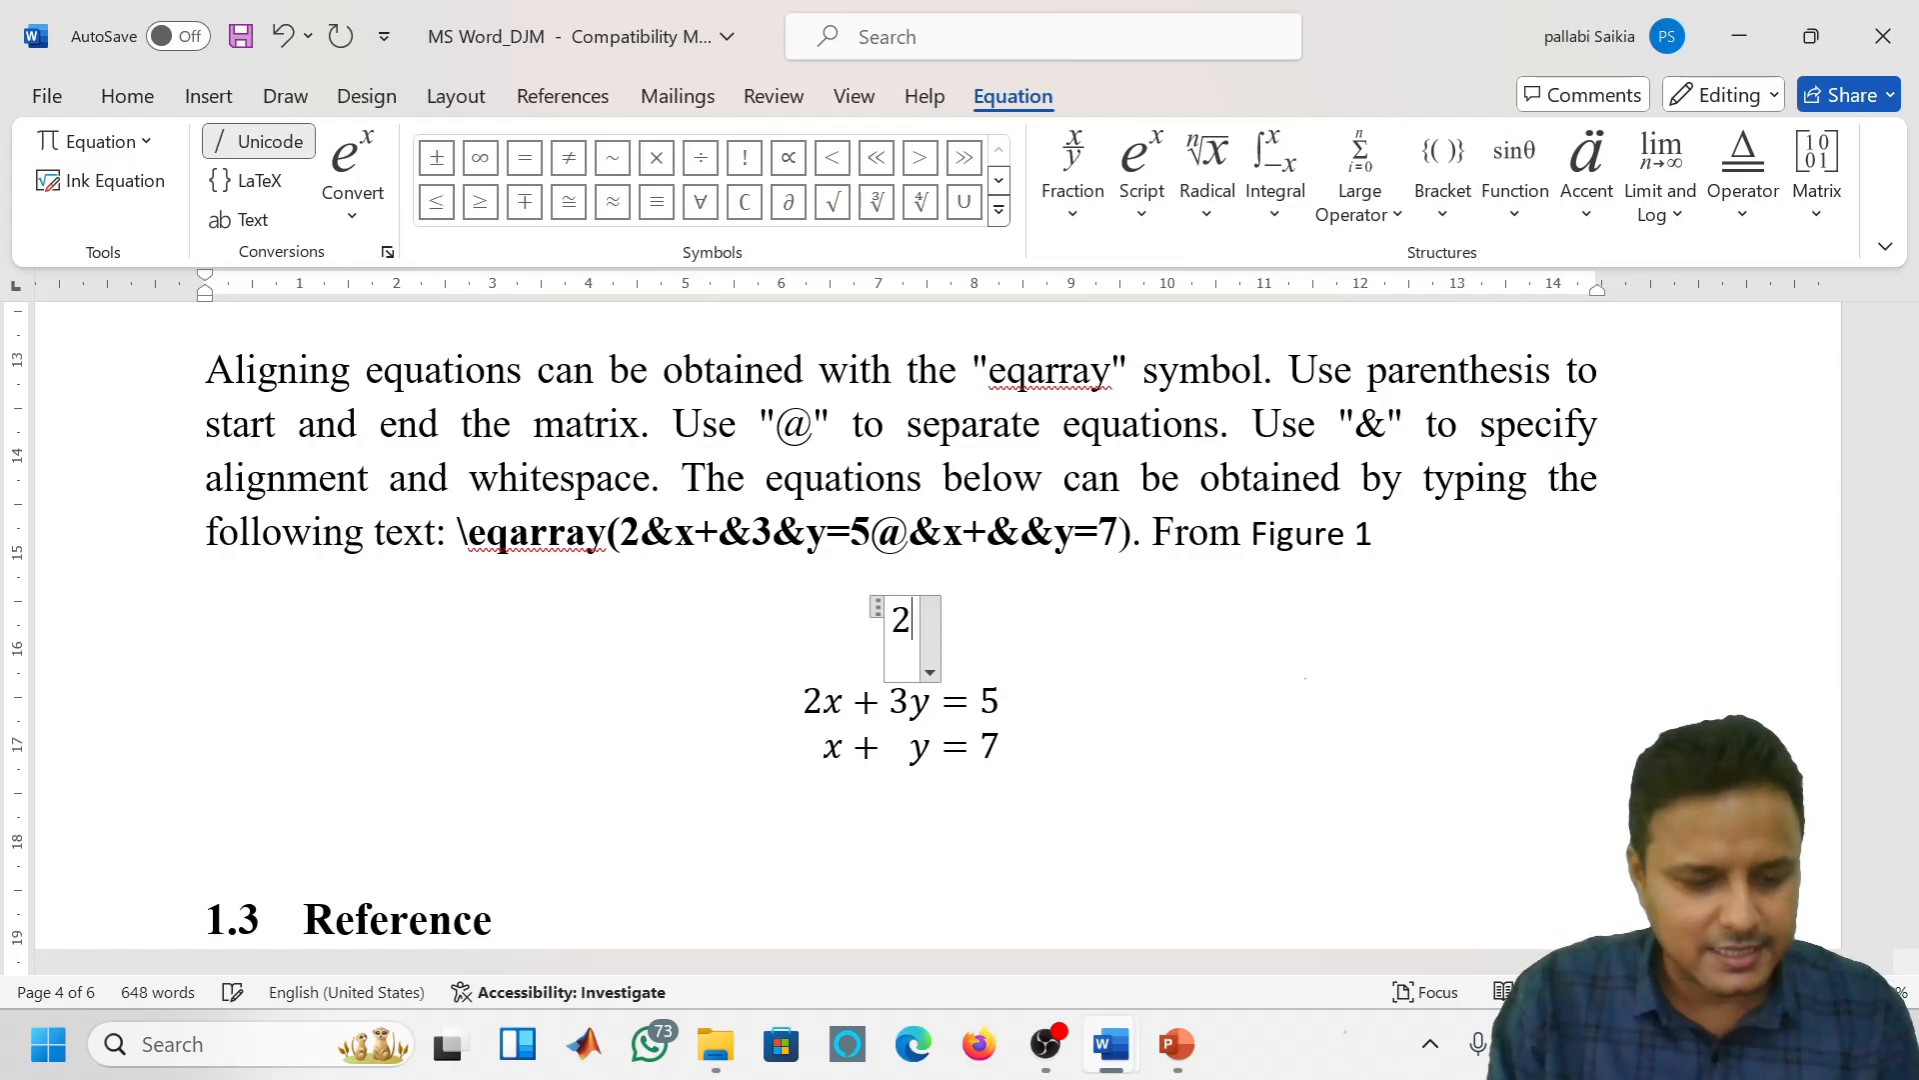
text(x + 3)
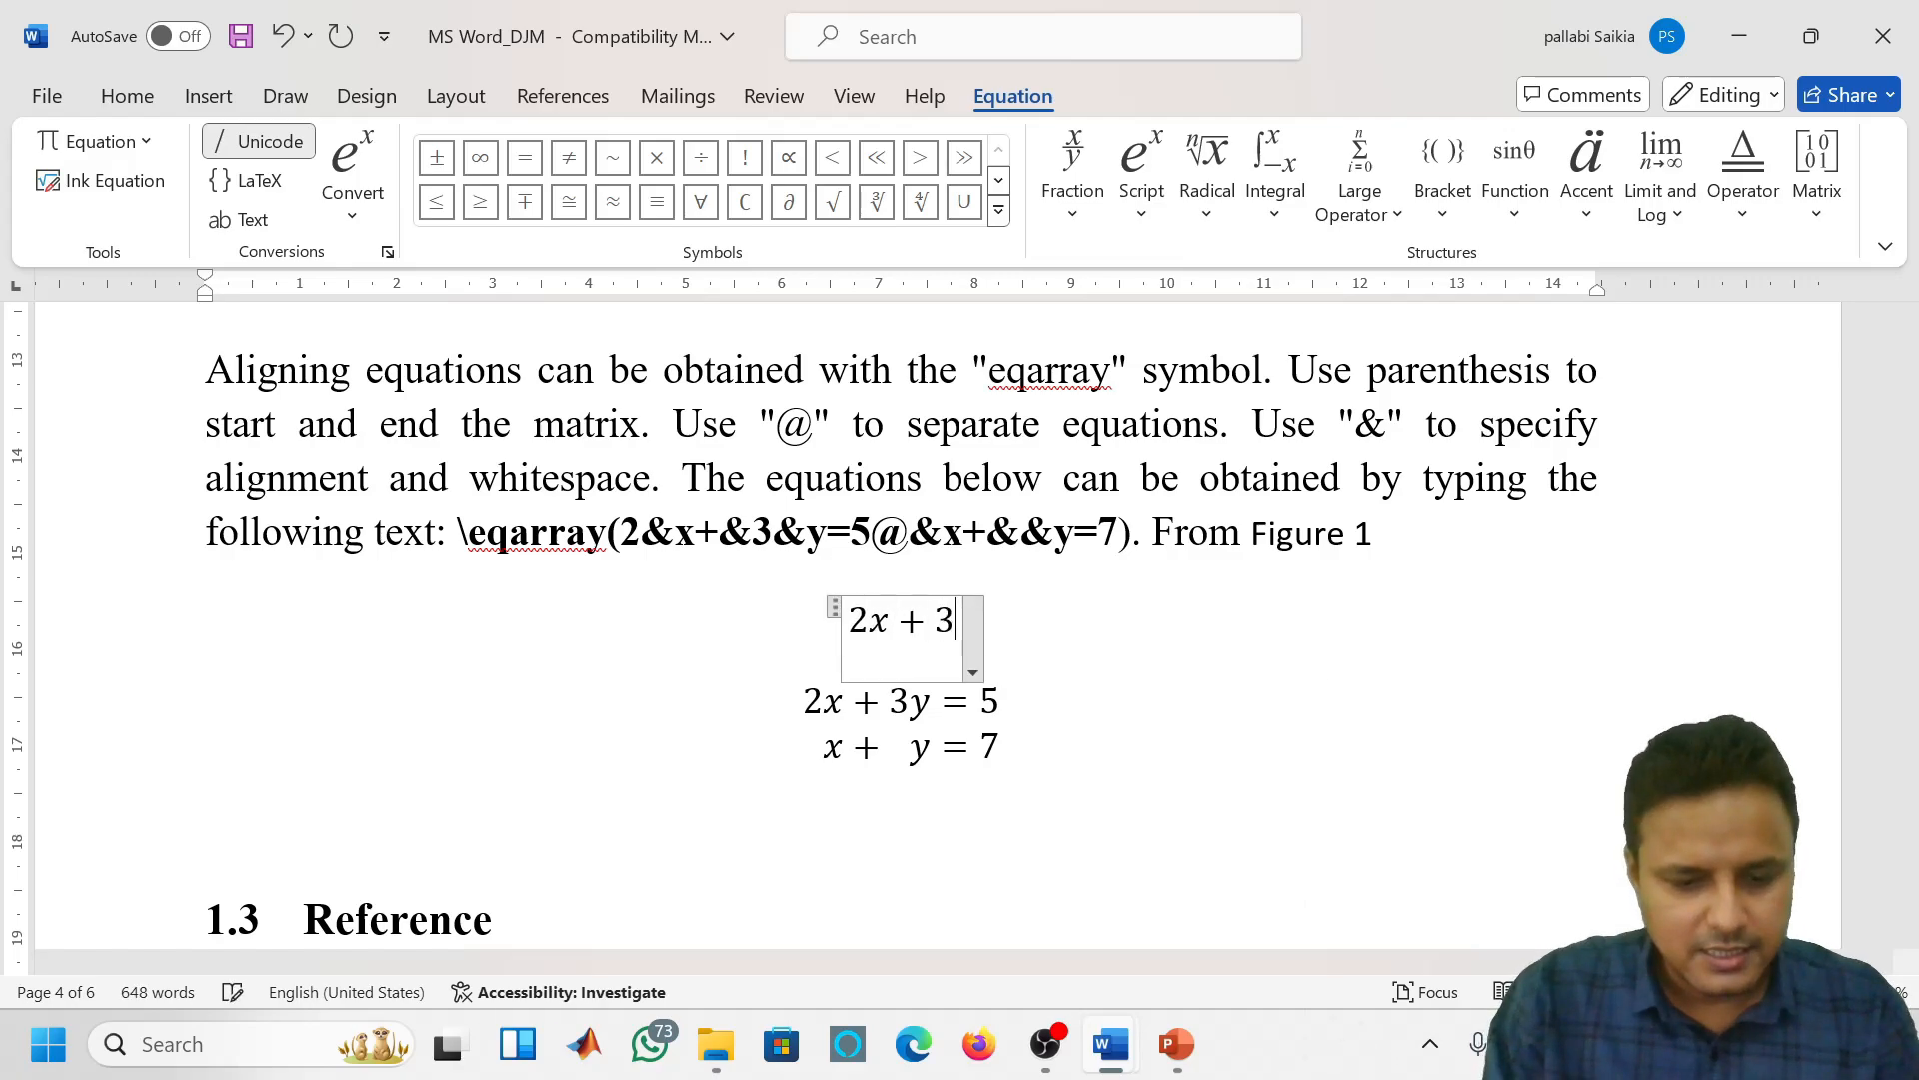
text(y = 5)
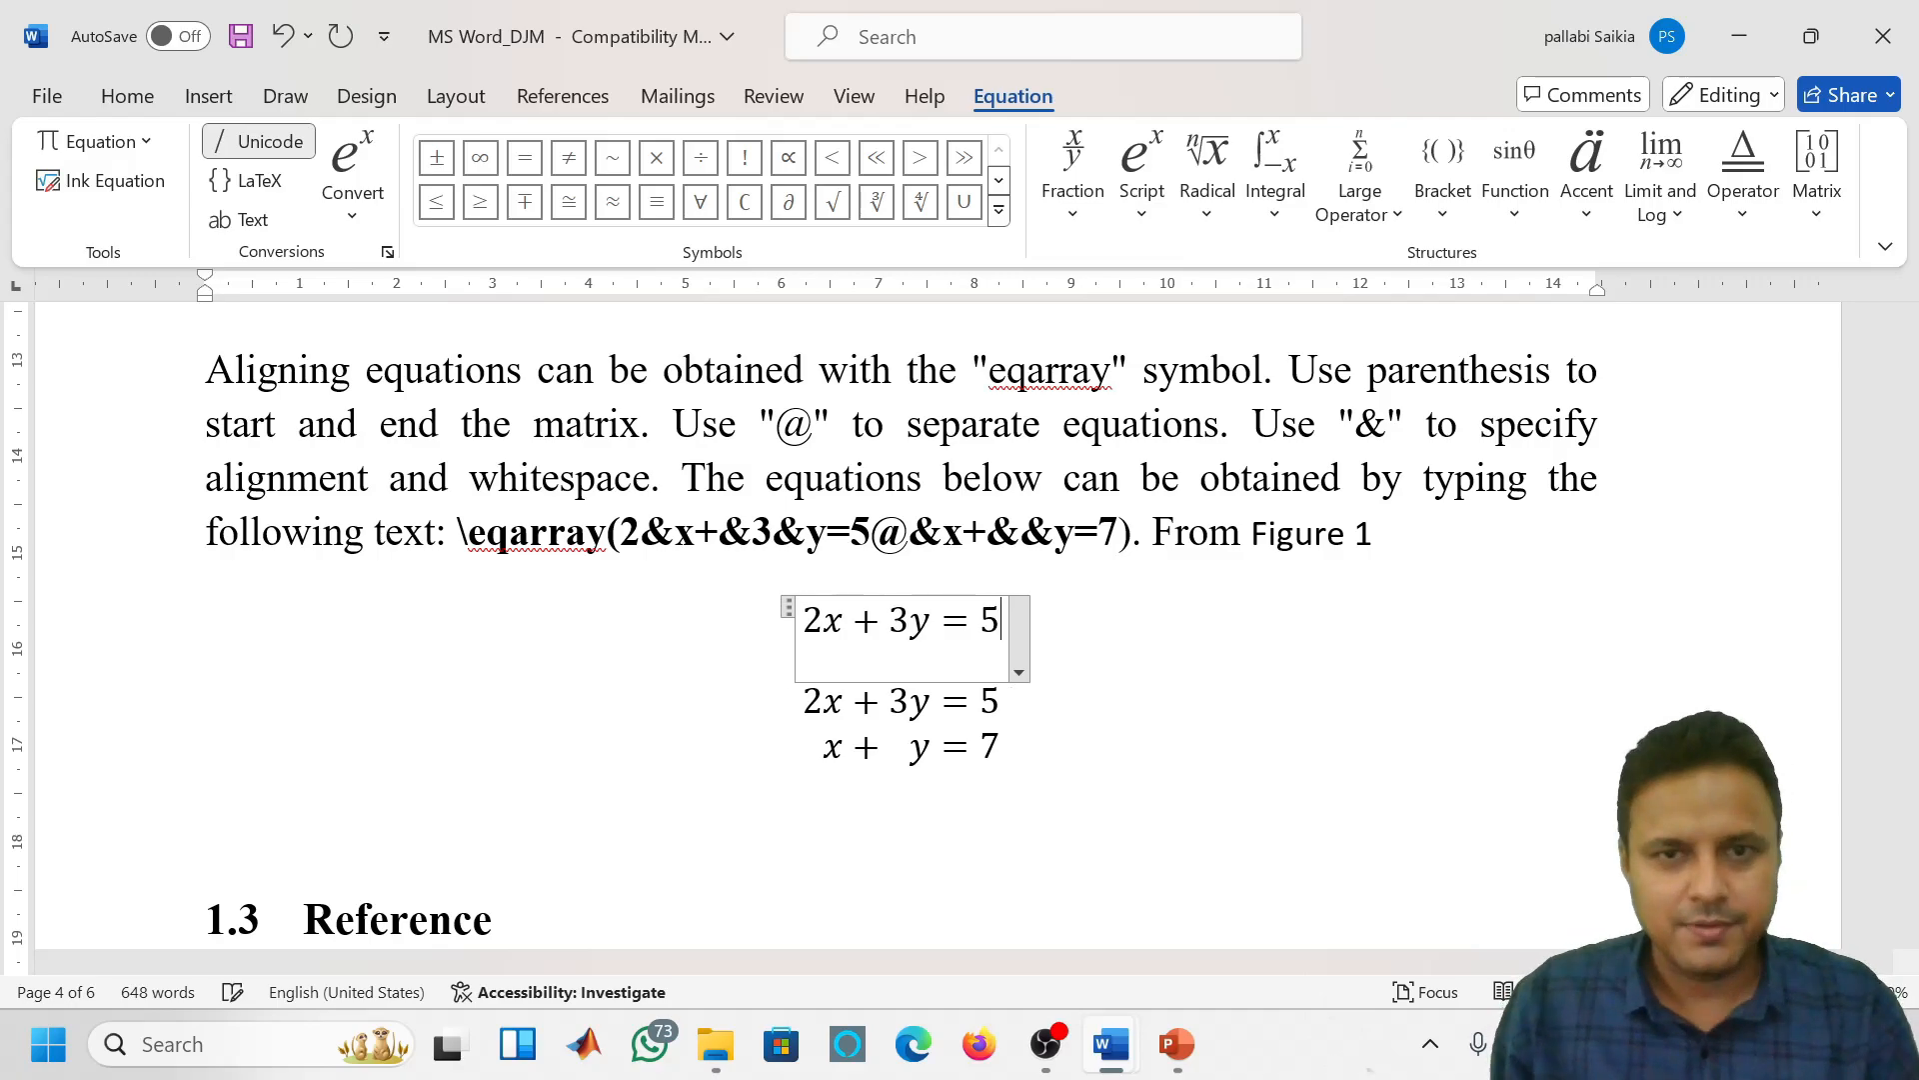
key(Right)
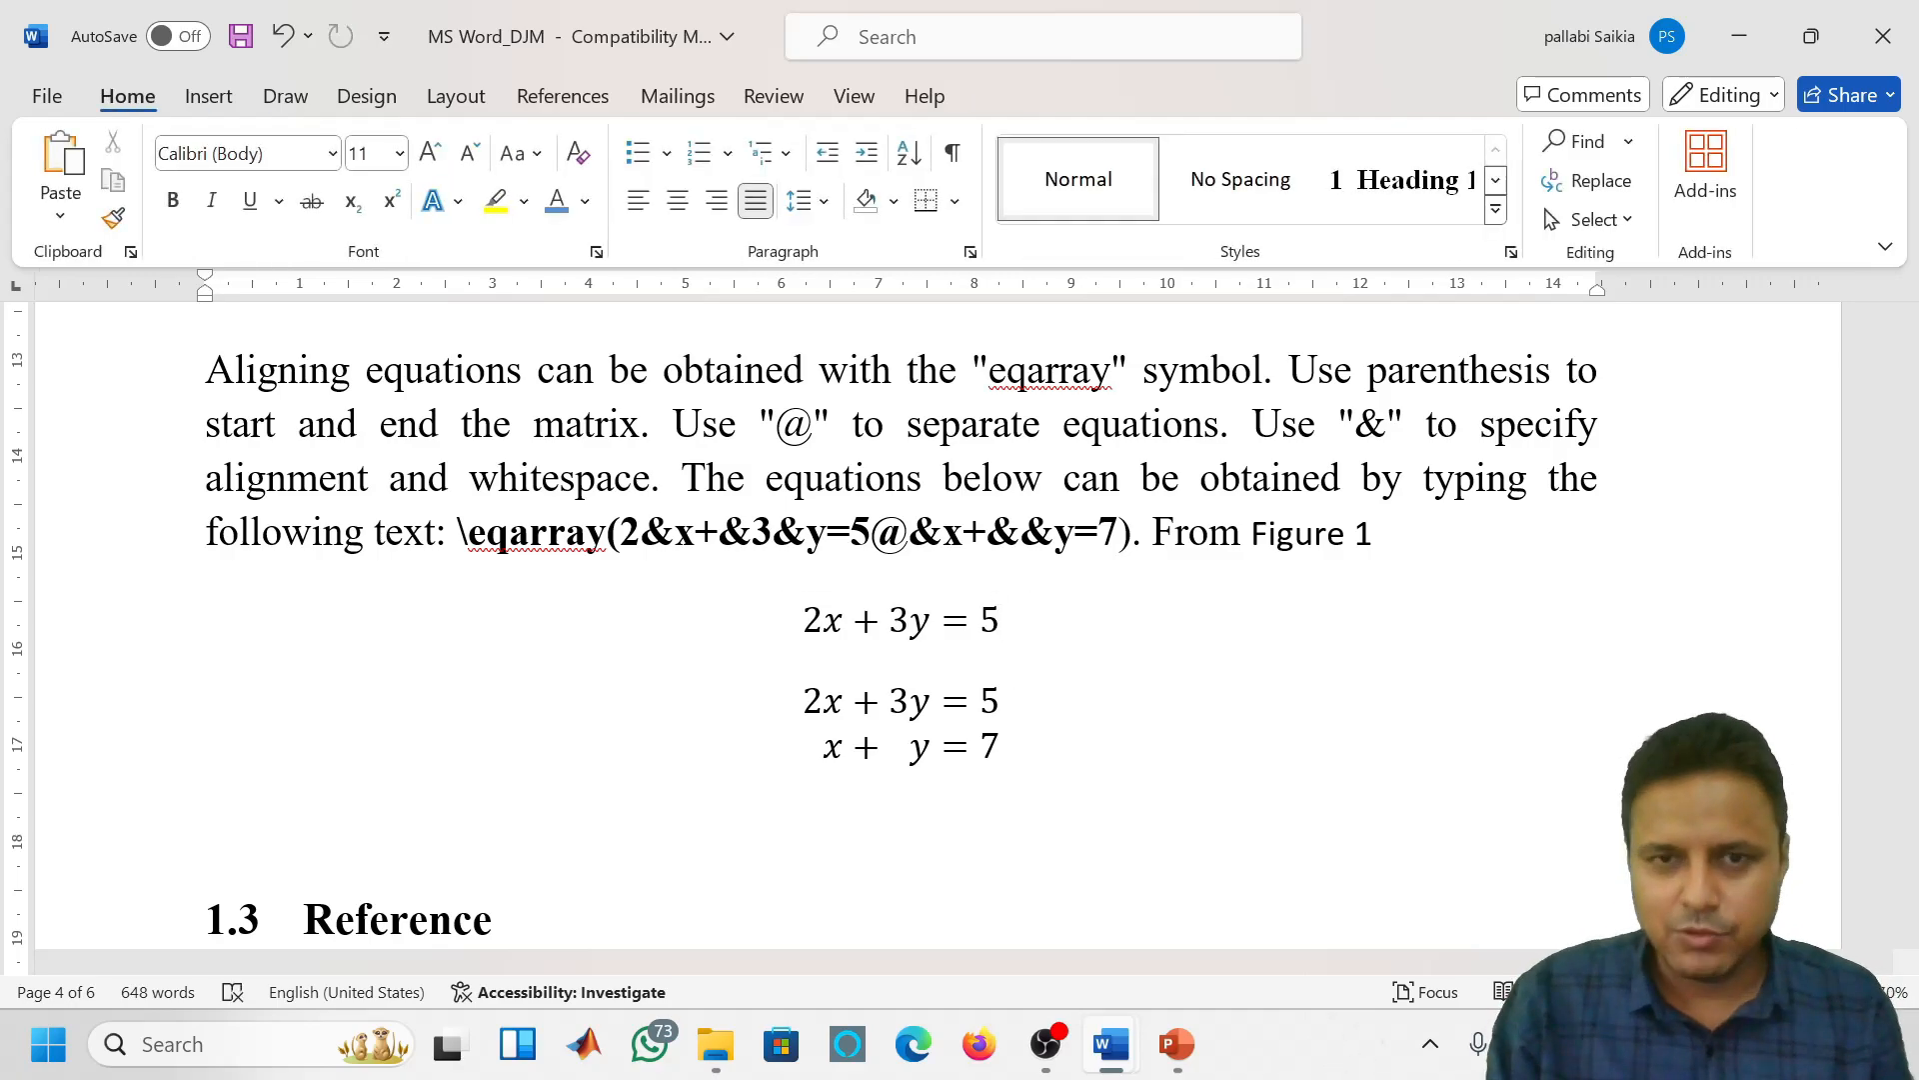
Add x + y = 7 as a second separate equation on a new line below 2x + 3y = 5
key(Return)
key(alt+equal)
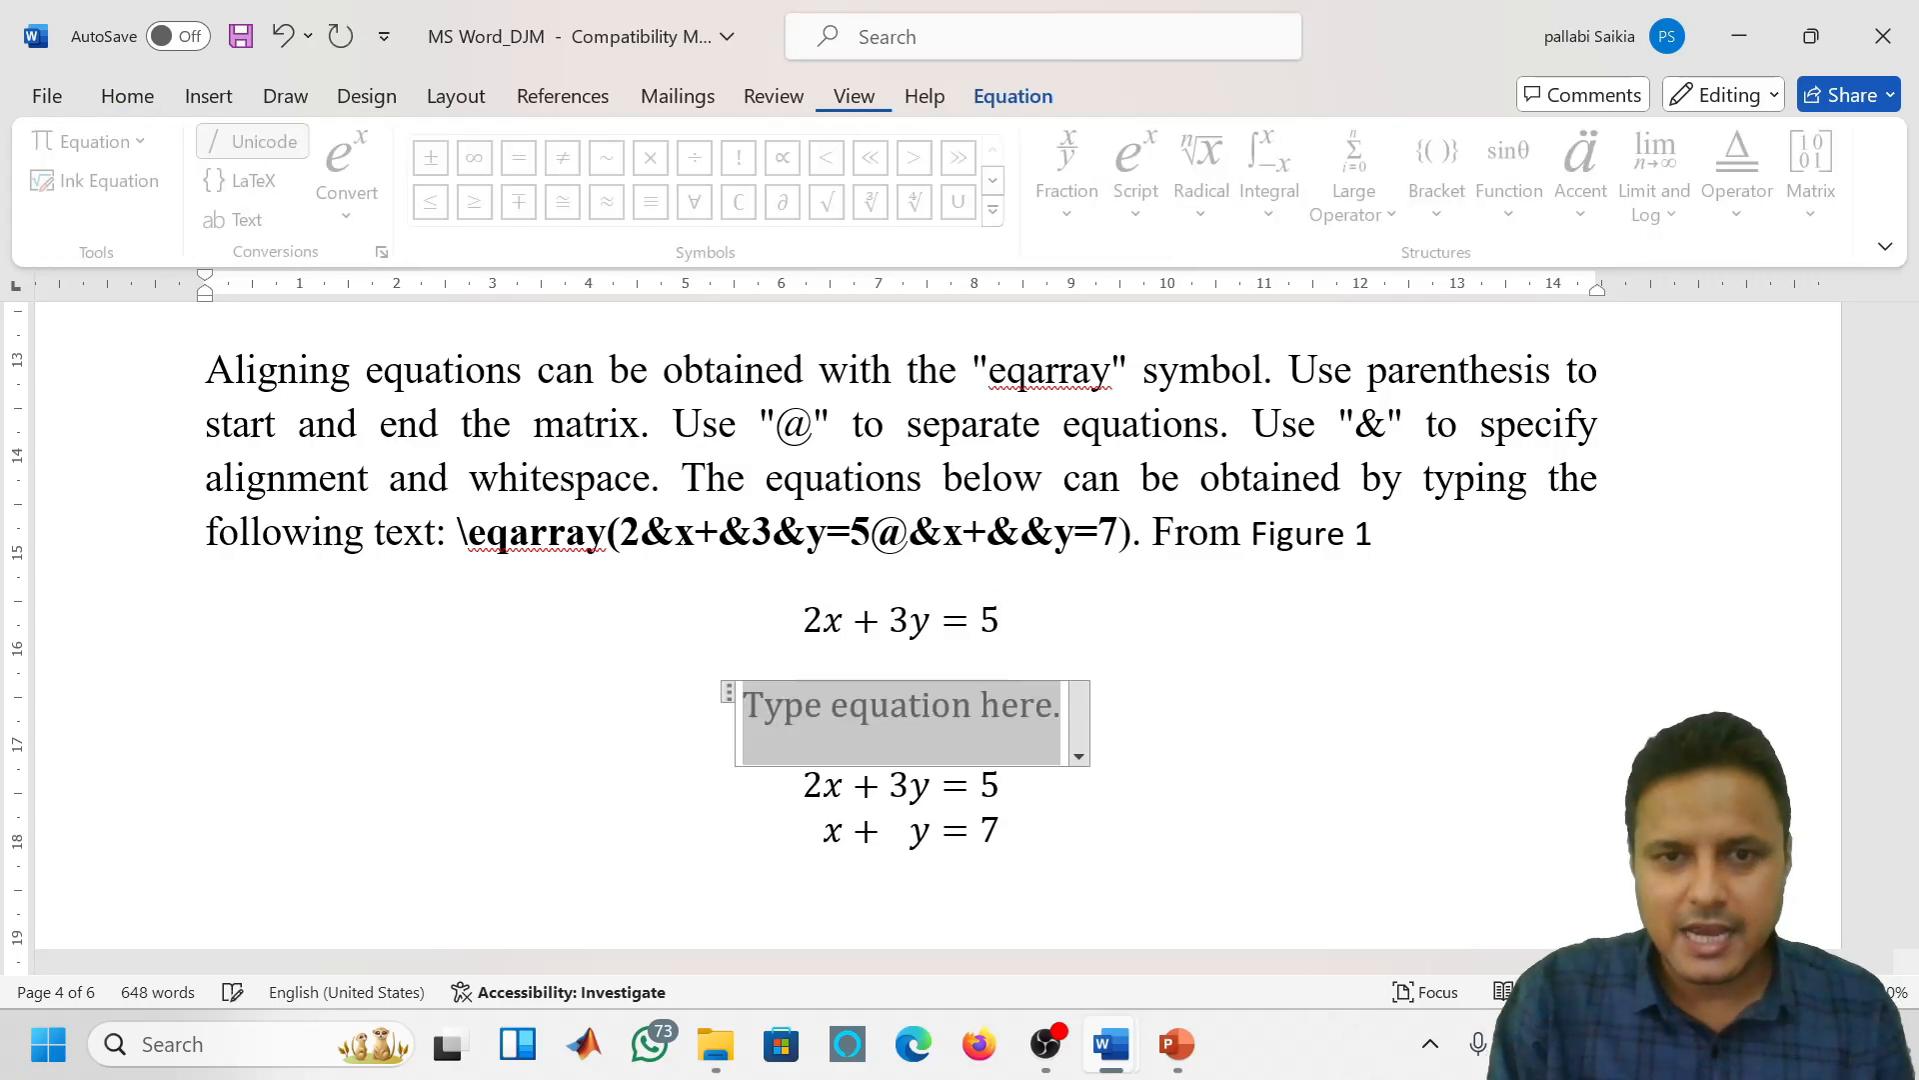
text(x + y = 7)
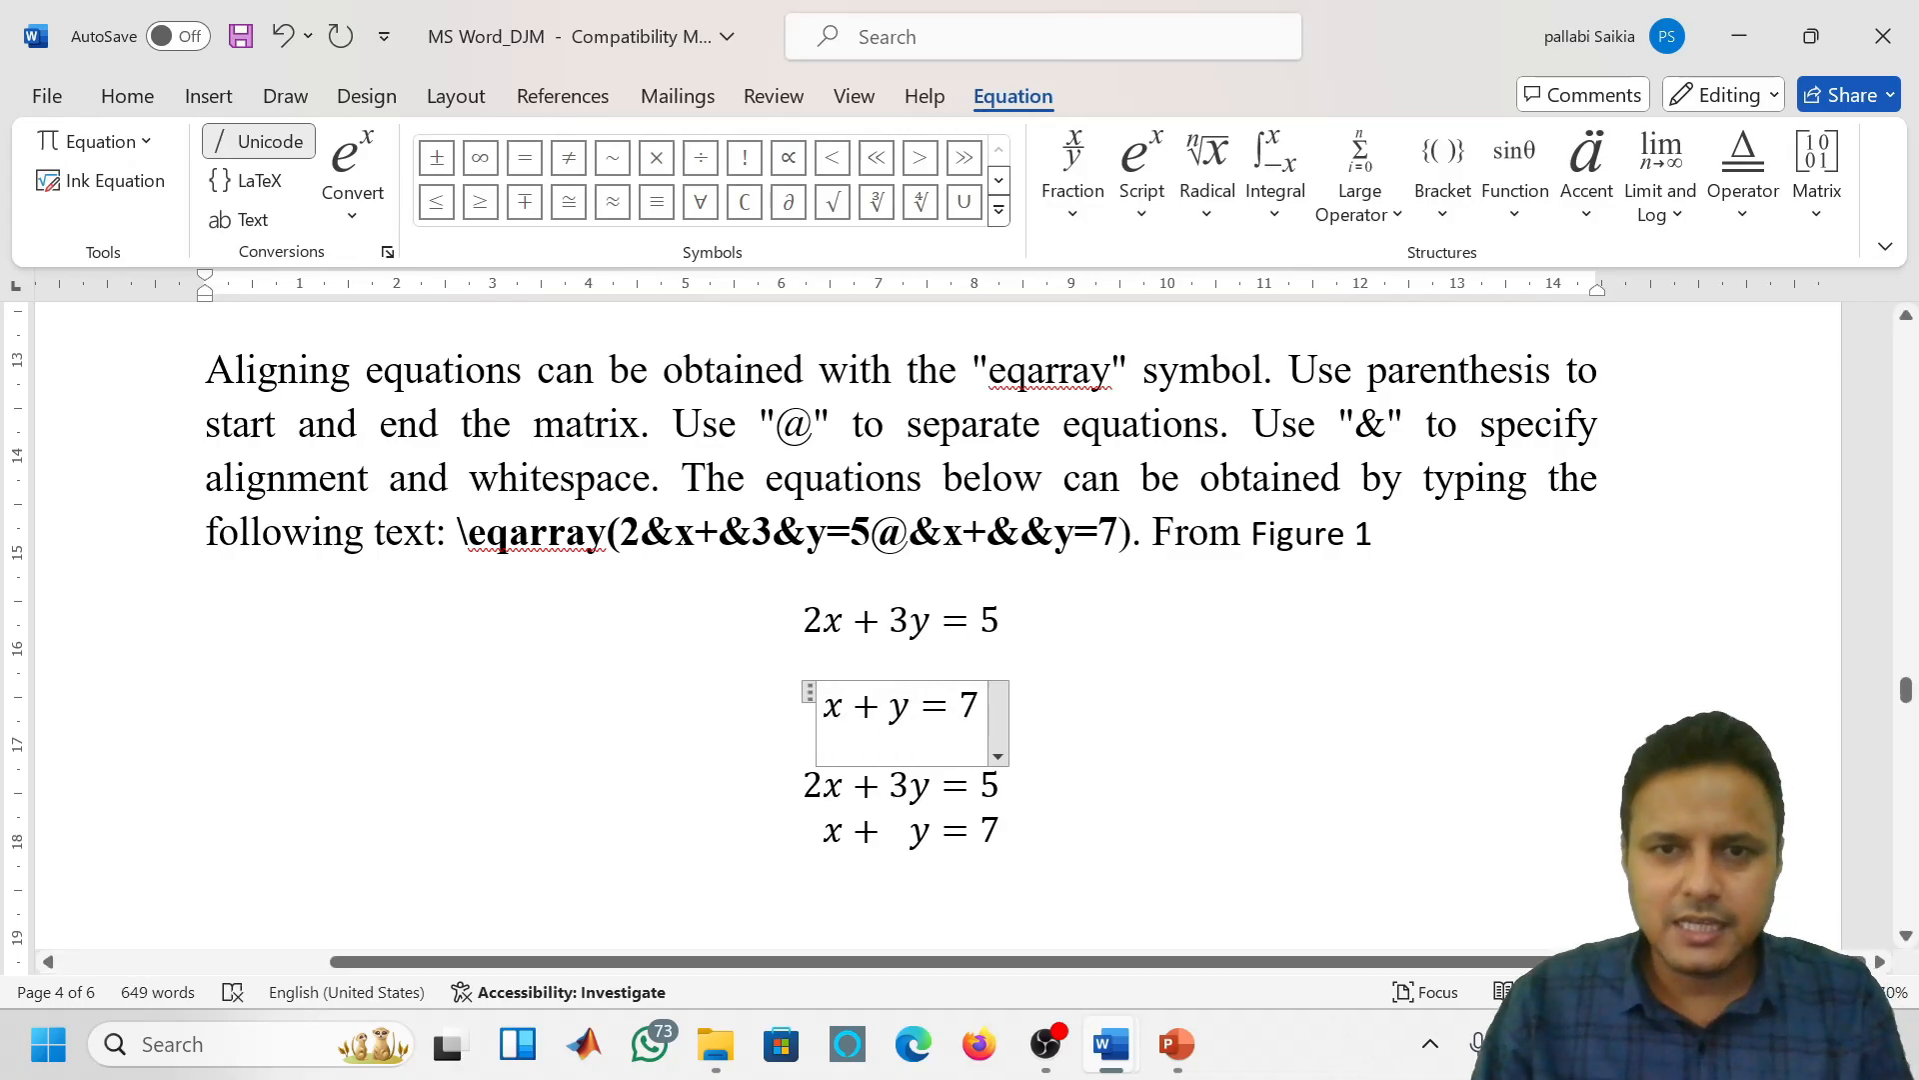
Set the font color of the two separately entered equations to the standard Red
click(1039, 712)
drag(1040, 712, 812, 625)
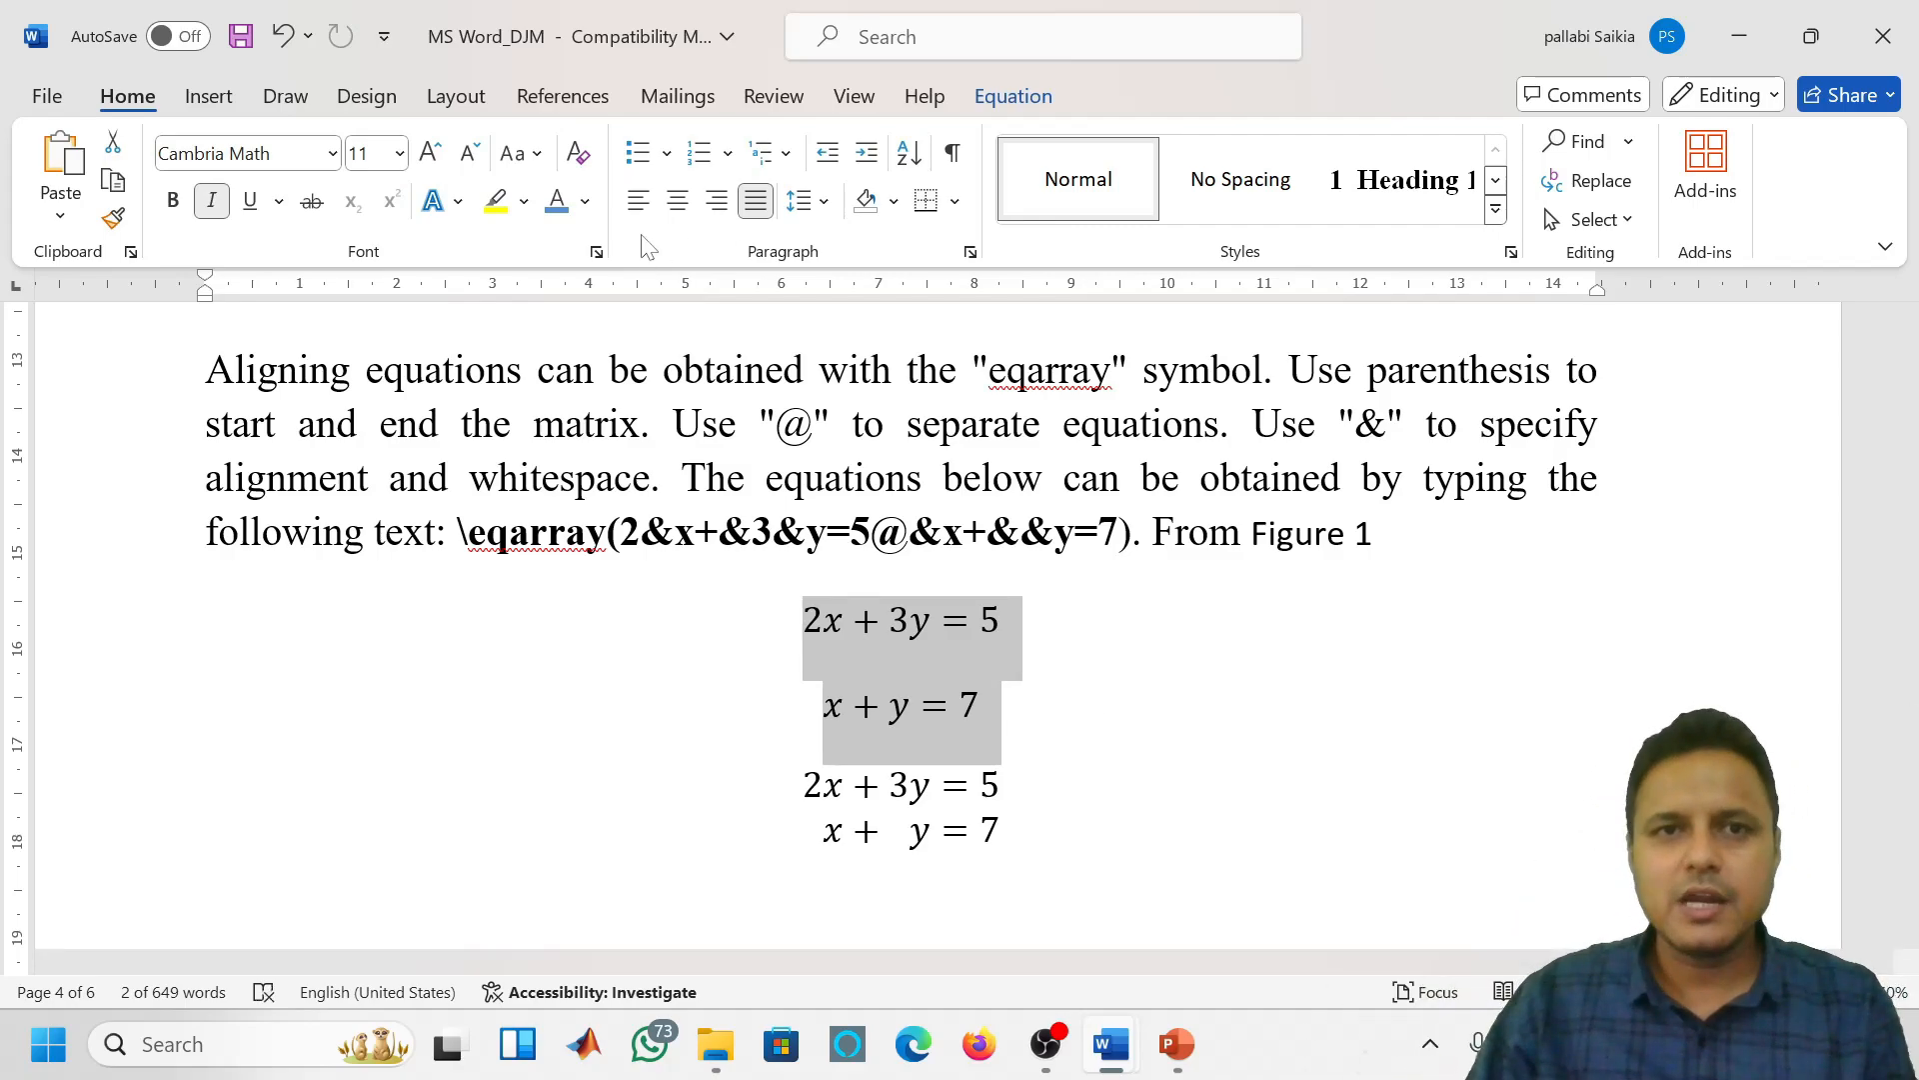
click(585, 201)
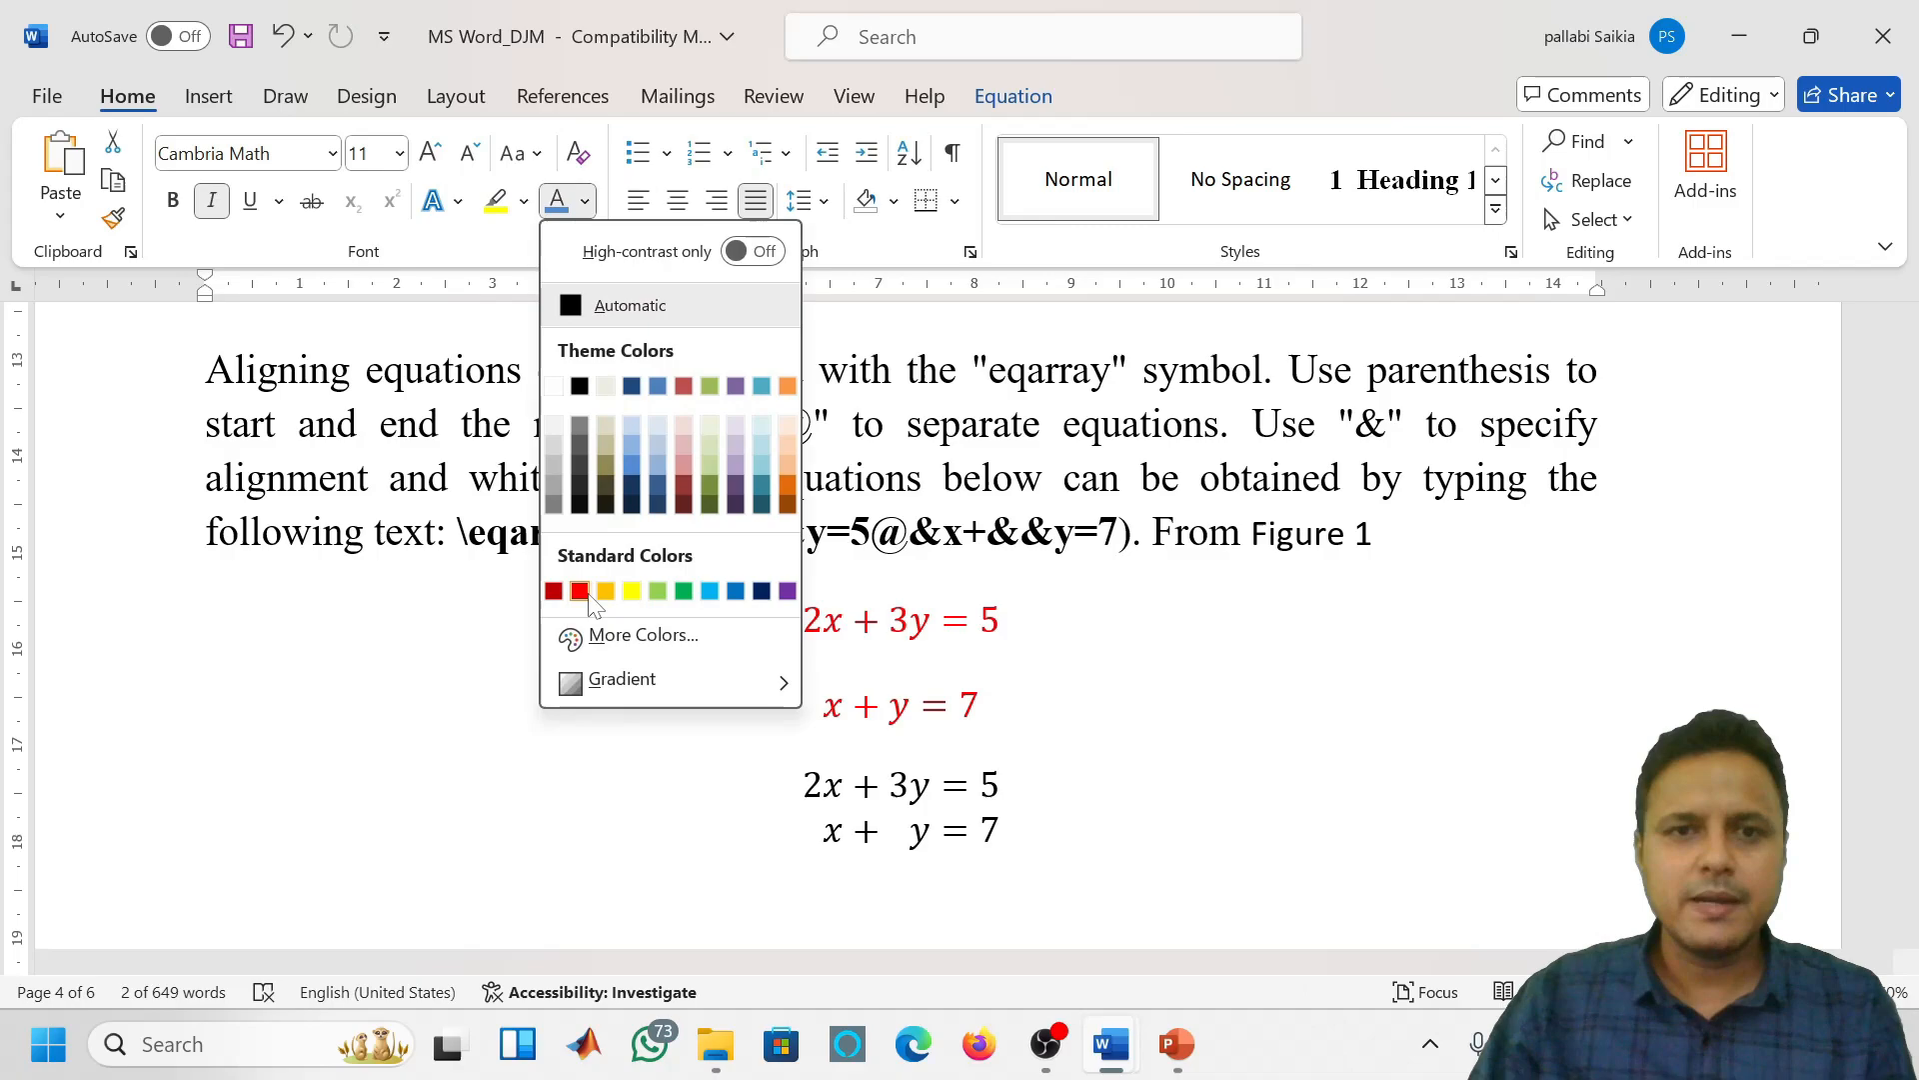
click(580, 591)
click(1030, 640)
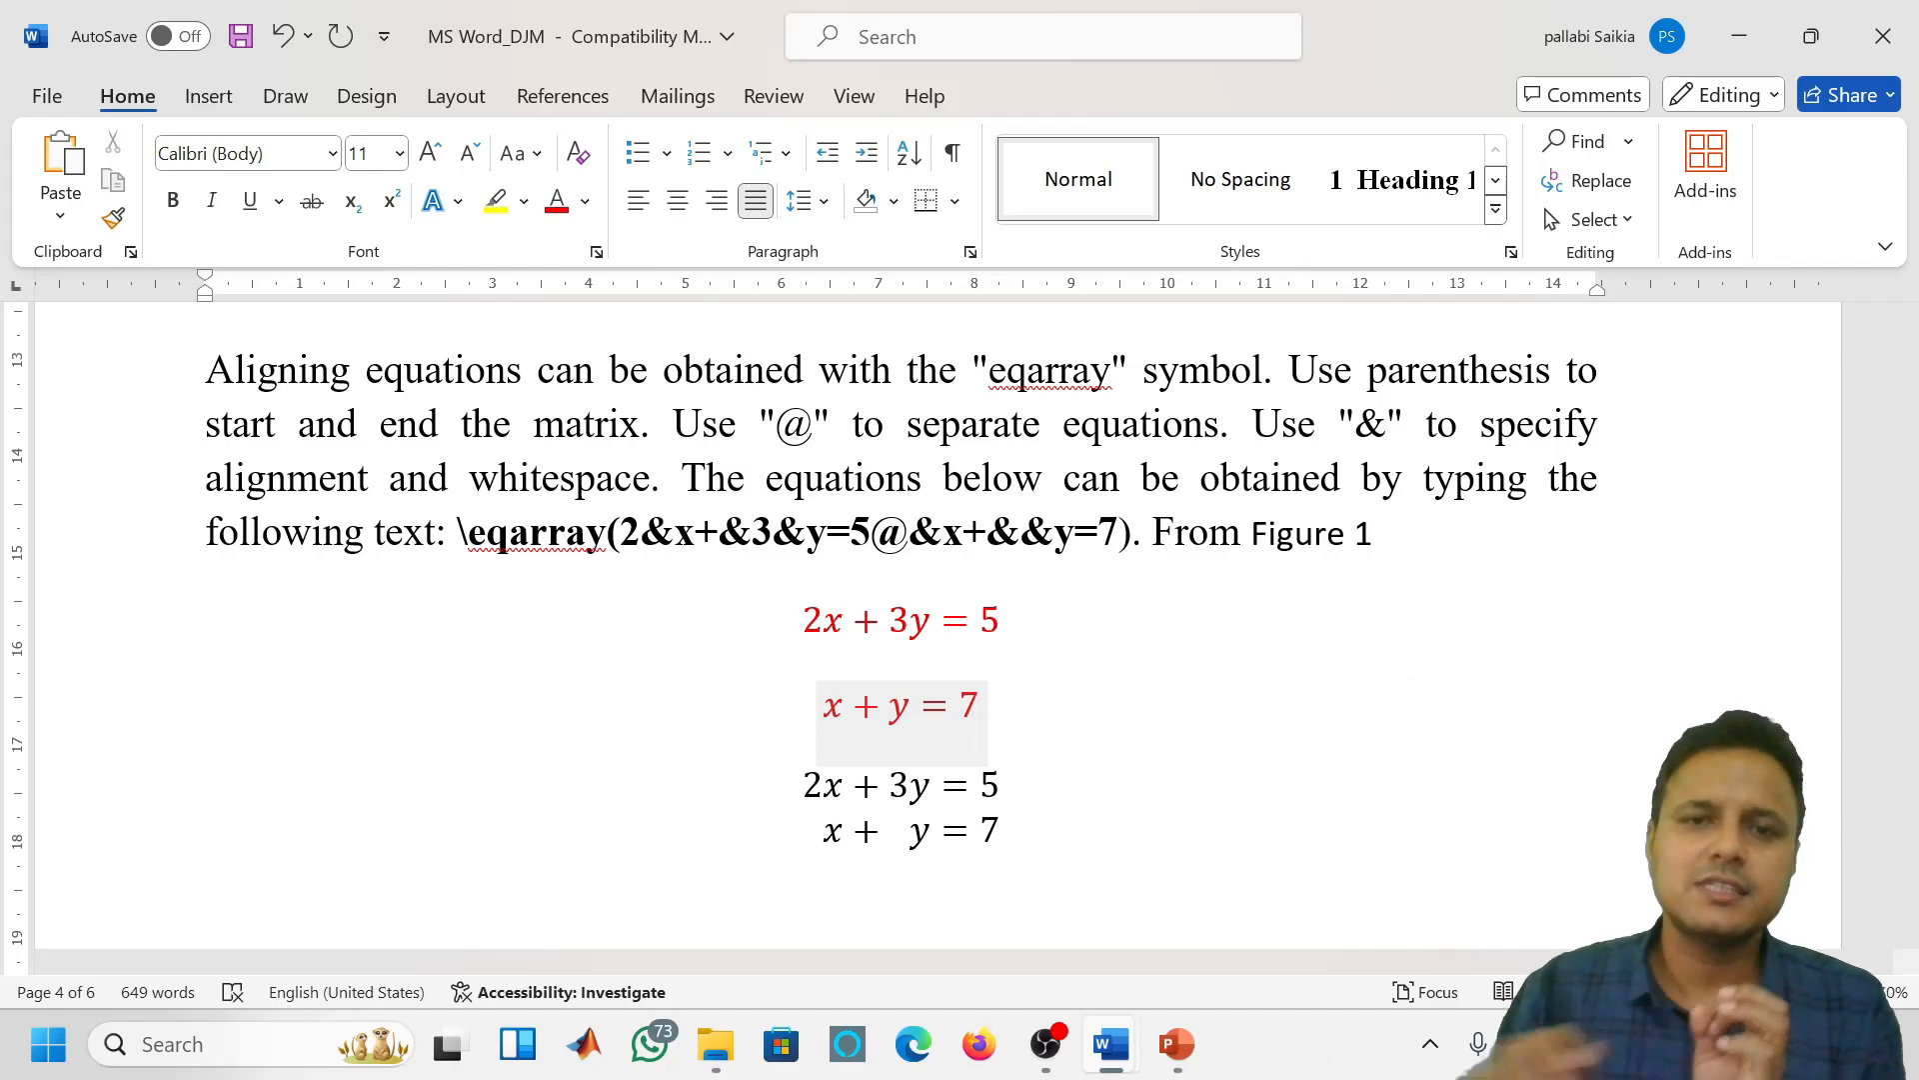
Delete the two red equations and add an empty line above the aligned equation pair
drag(995, 719, 800, 648)
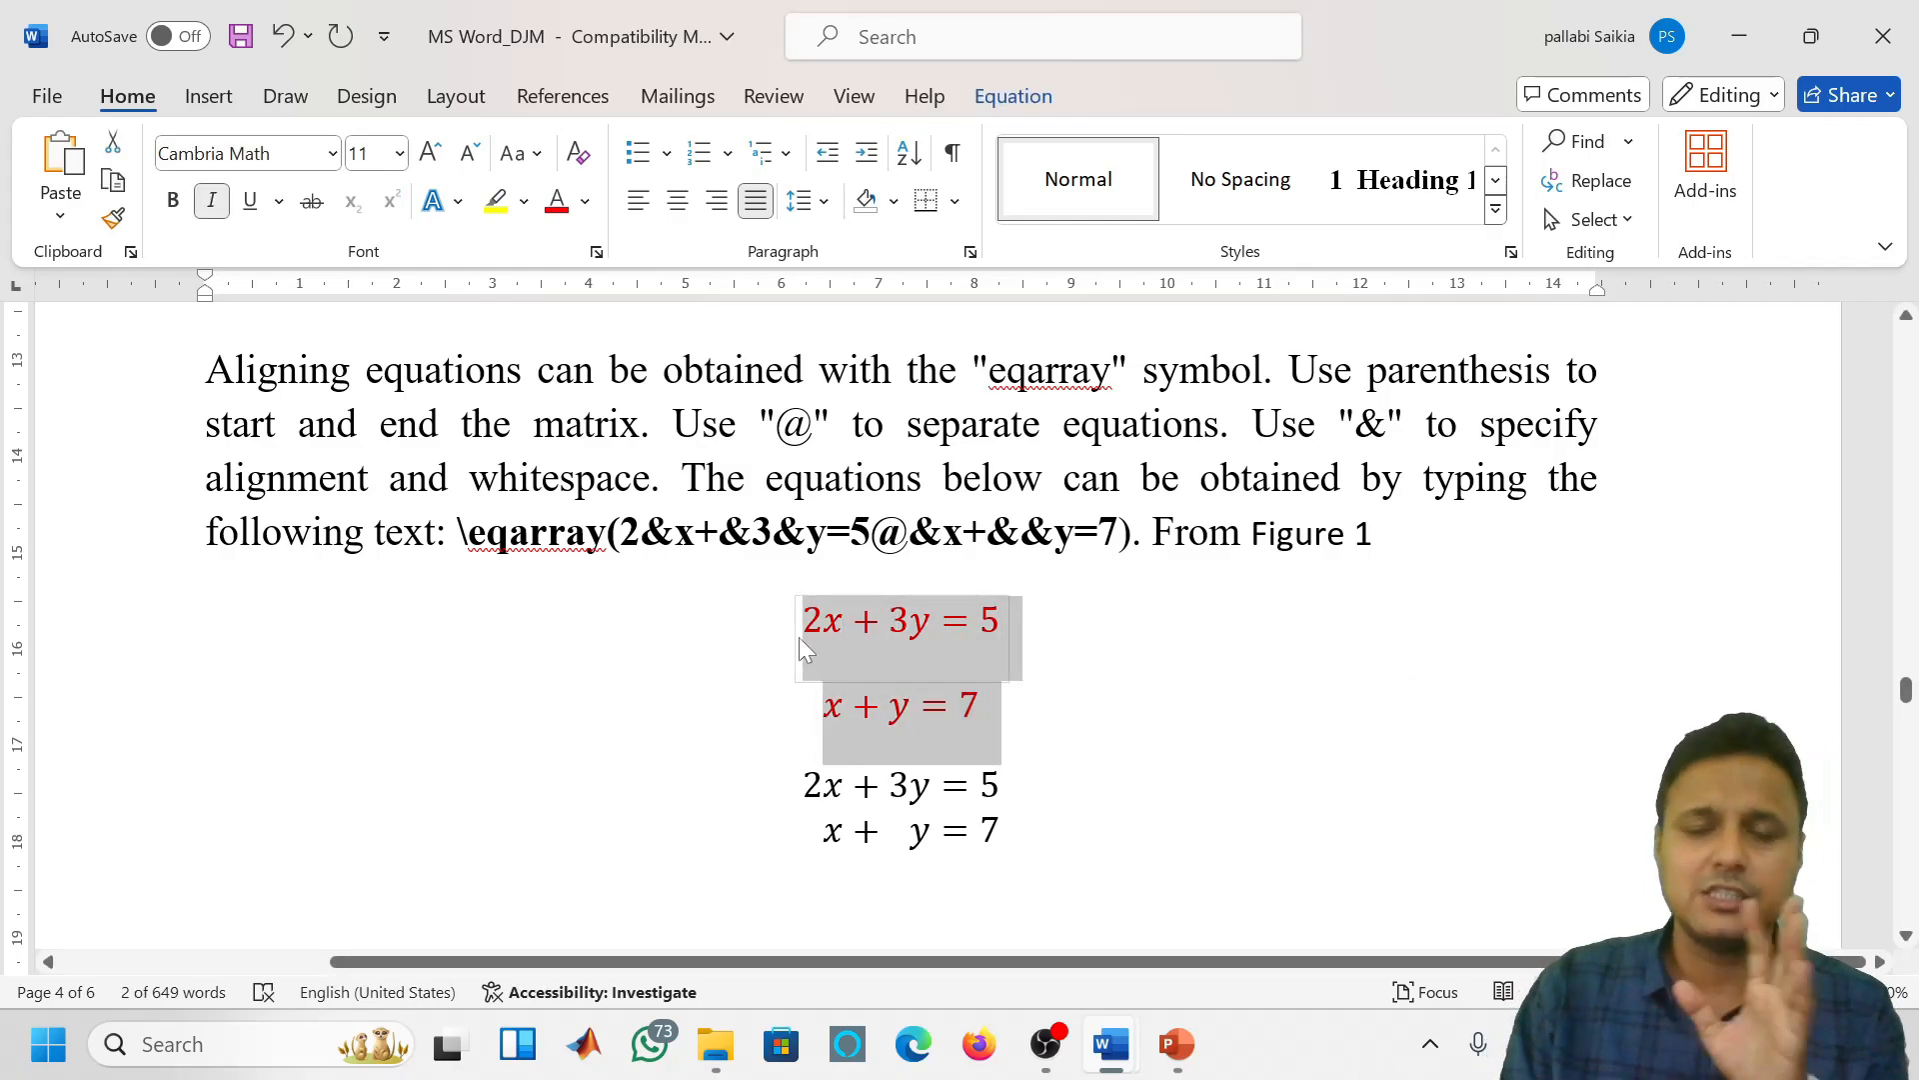
key(Delete)
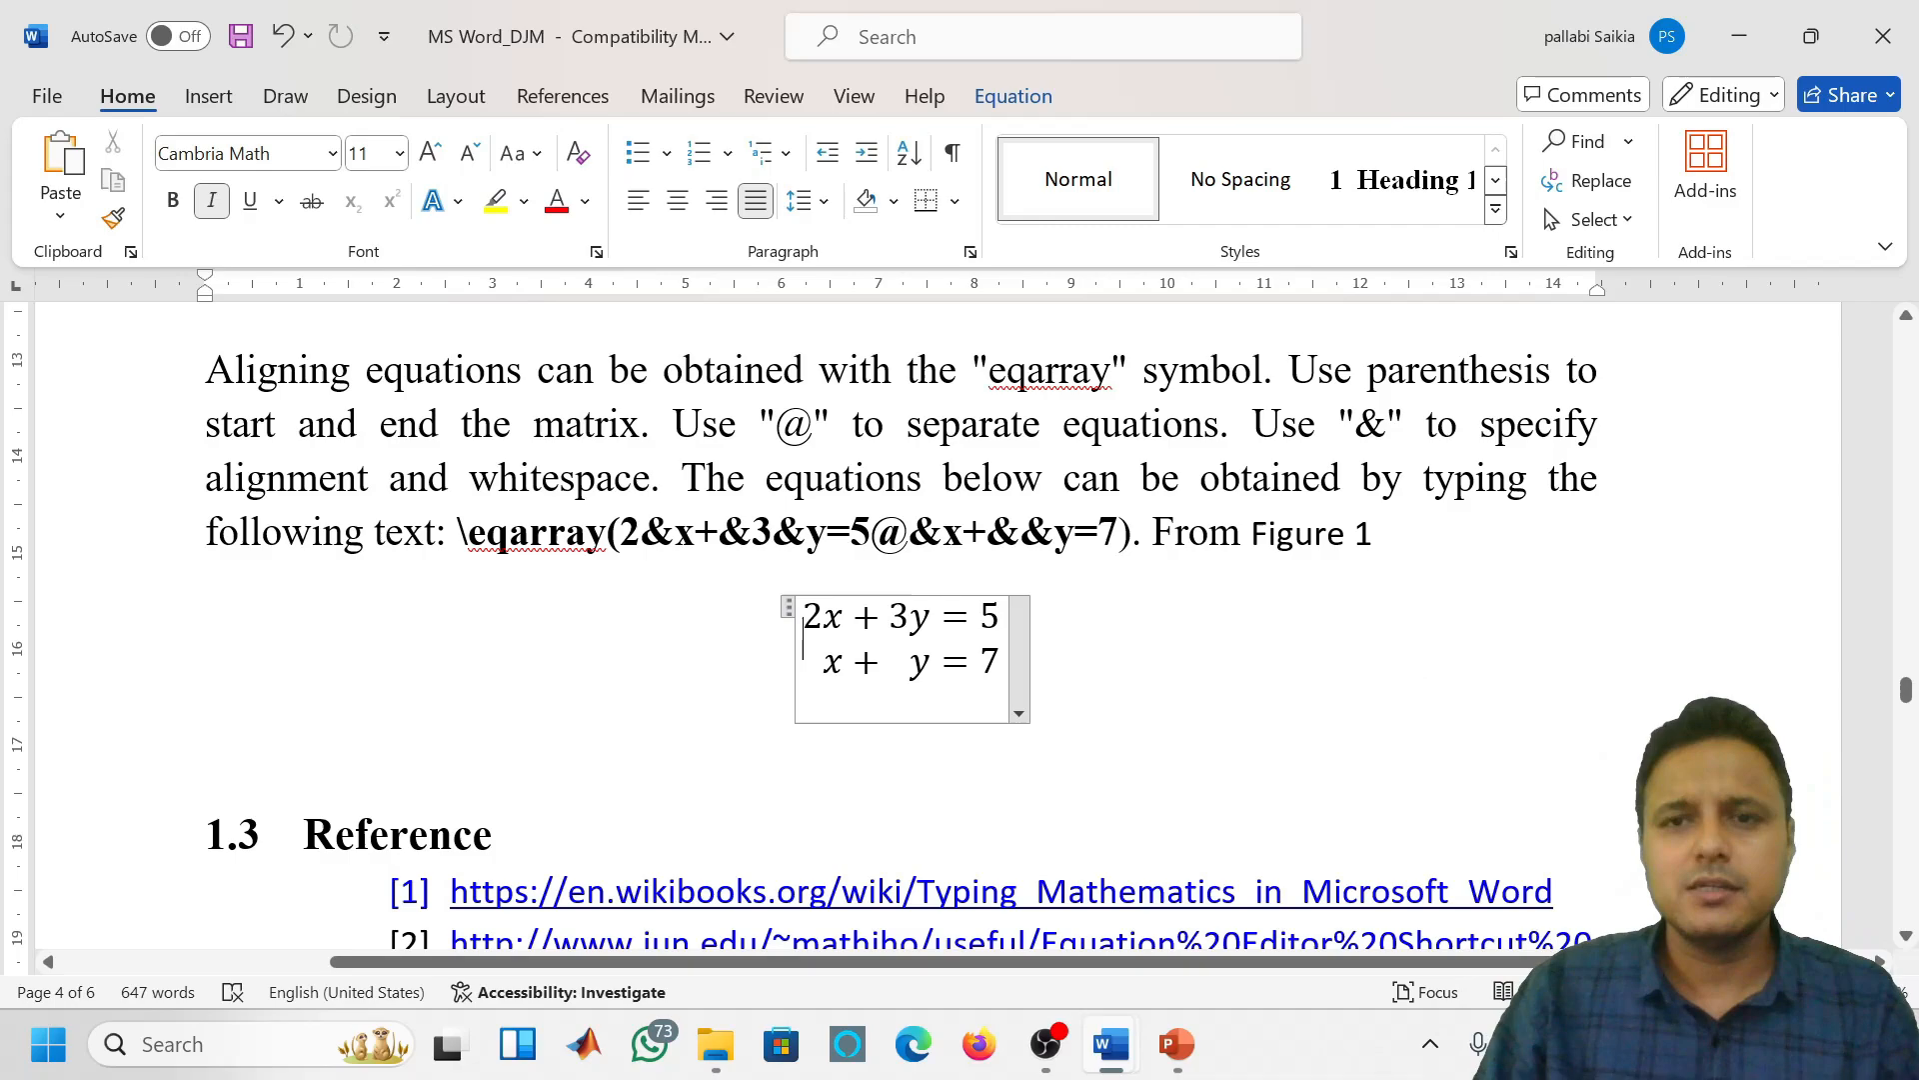
key(Left)
key(Return)
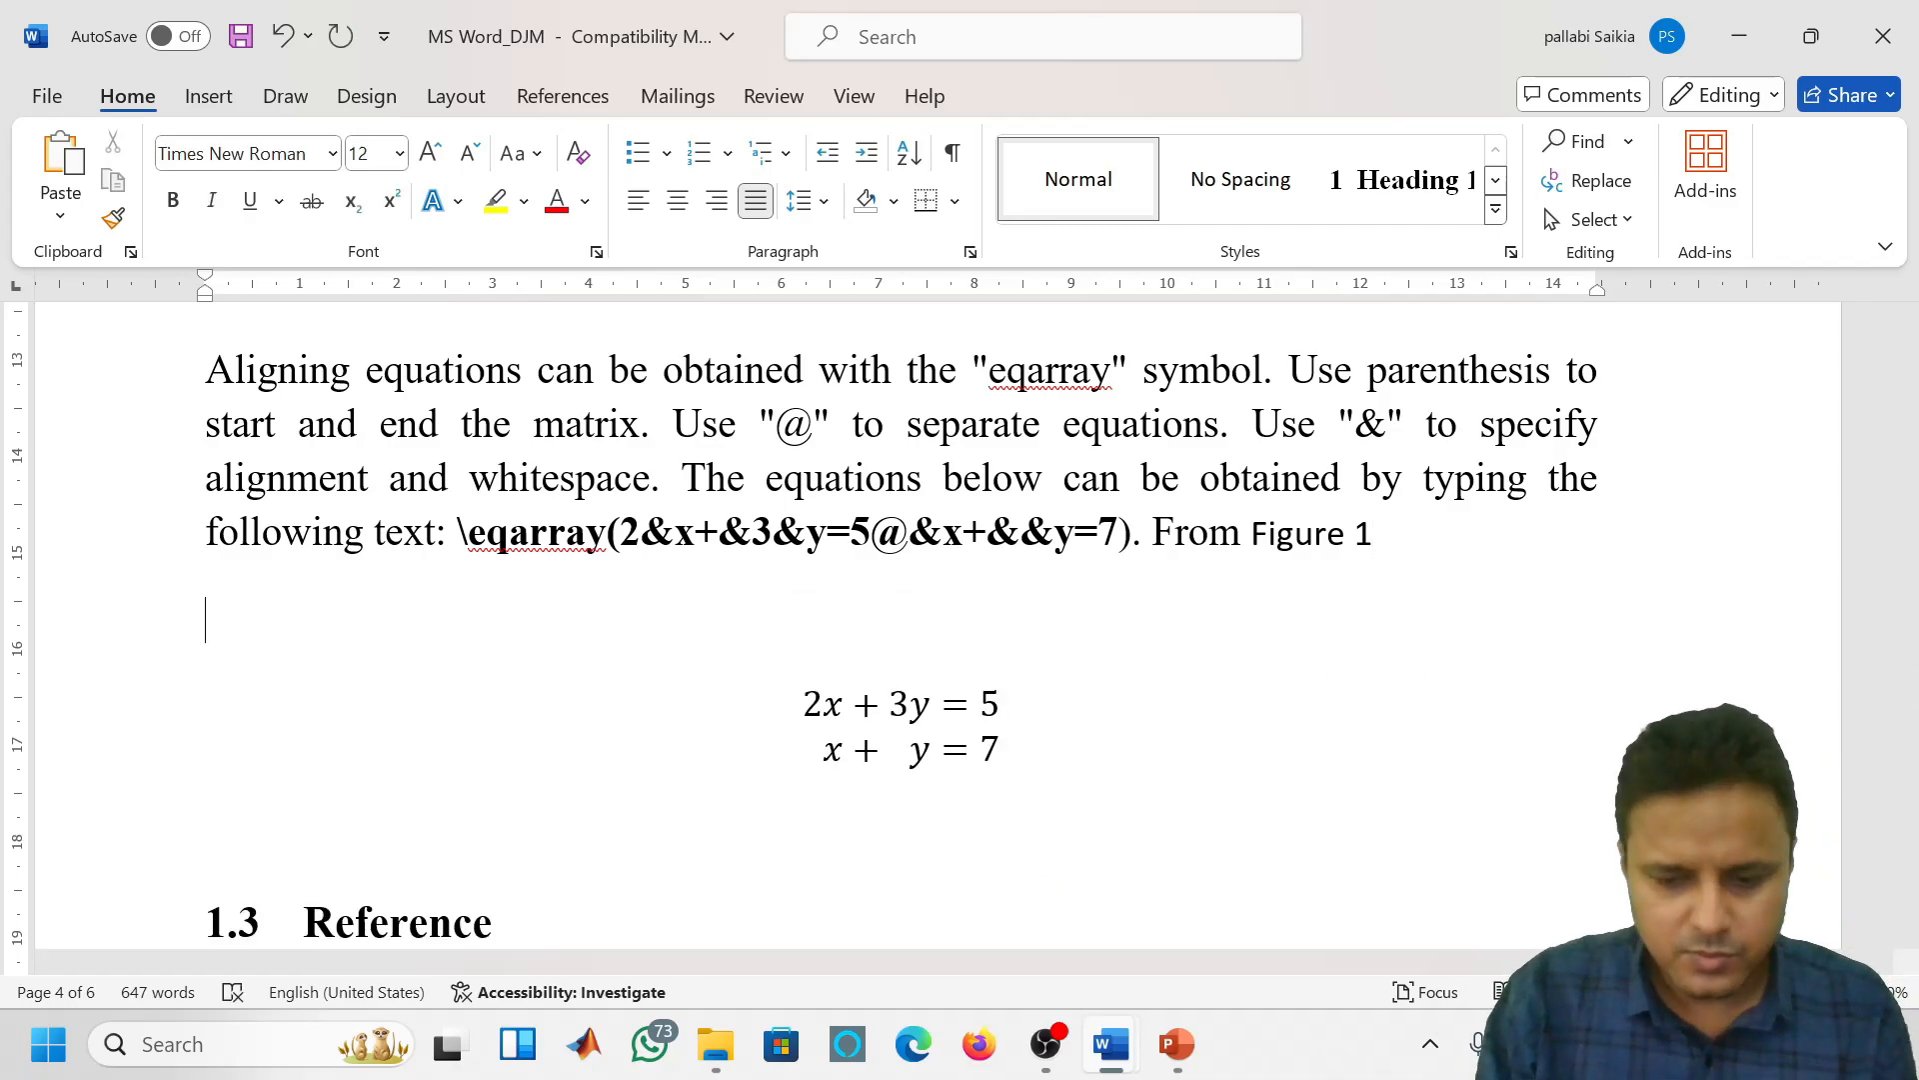
Insert a new equation on the empty line and start its code with \eqarray and an opening parenthesis
key(alt+equal)
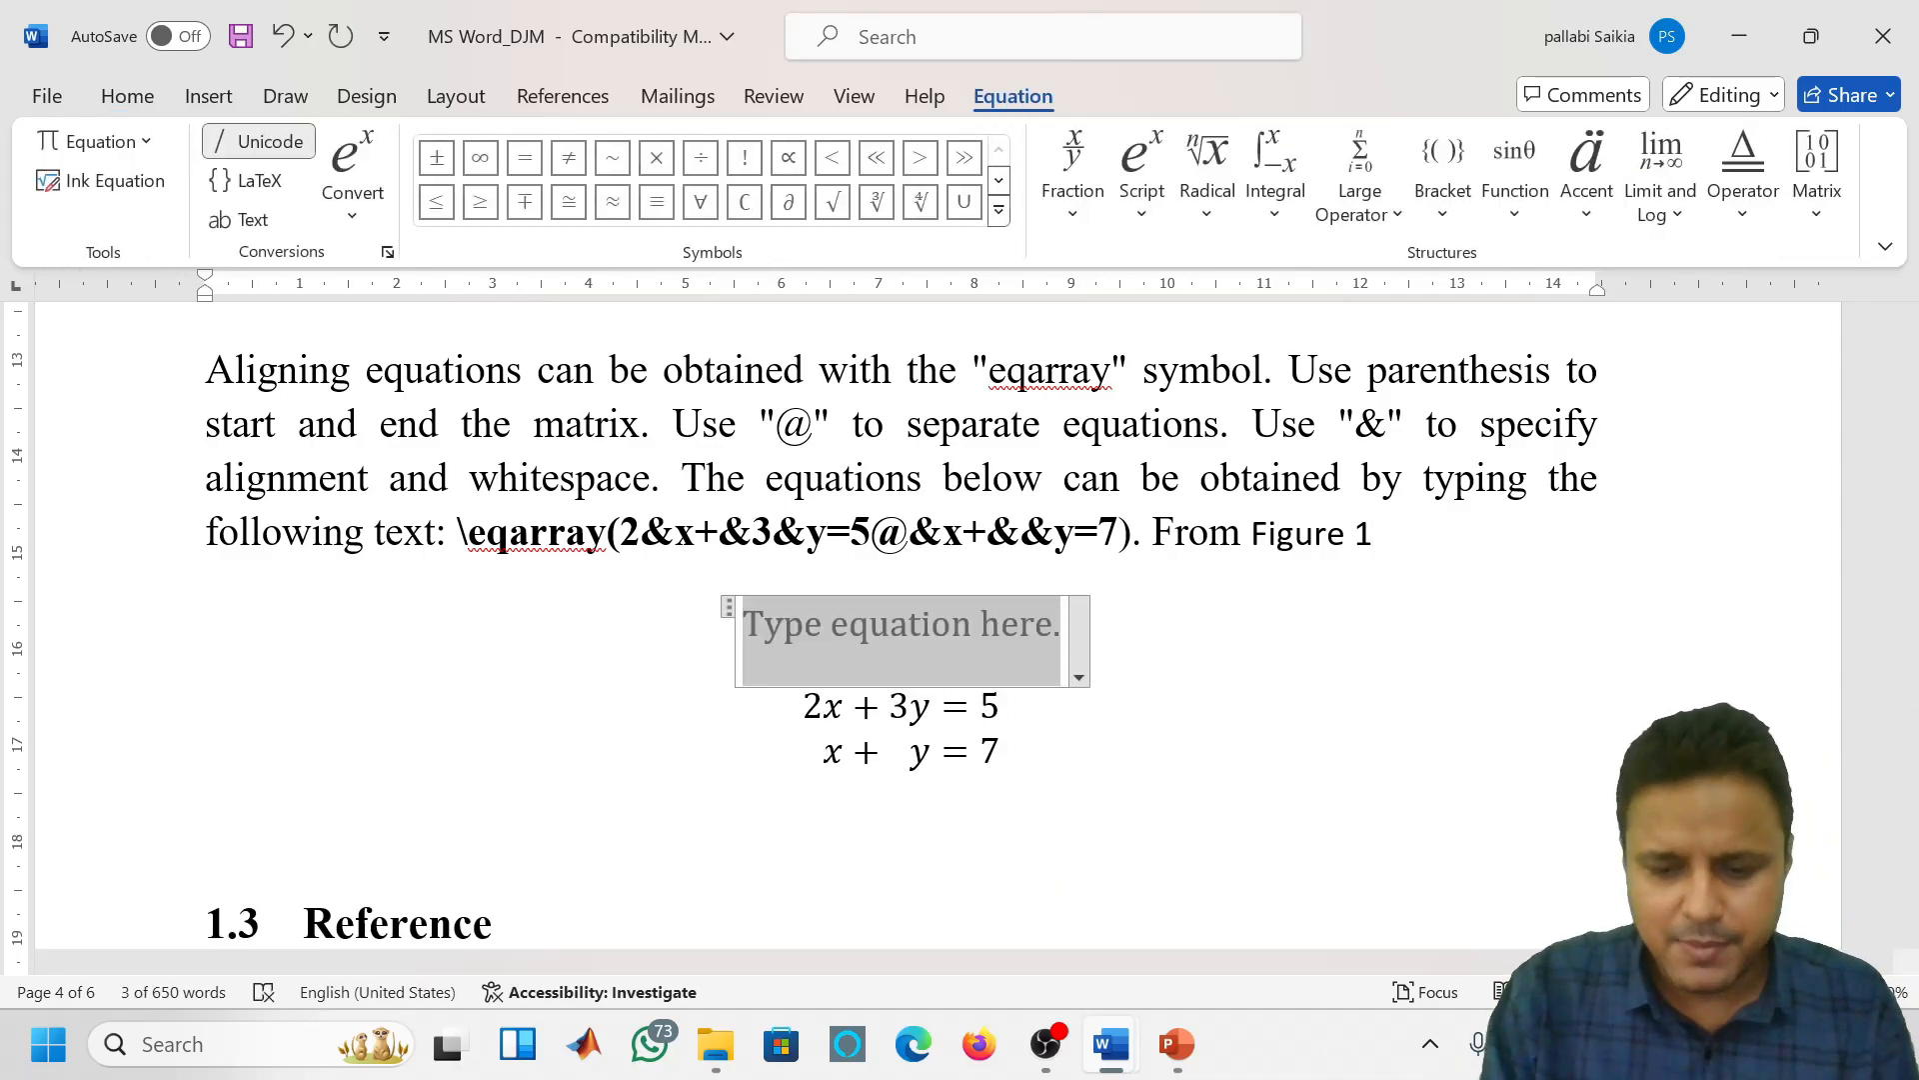
text(\)
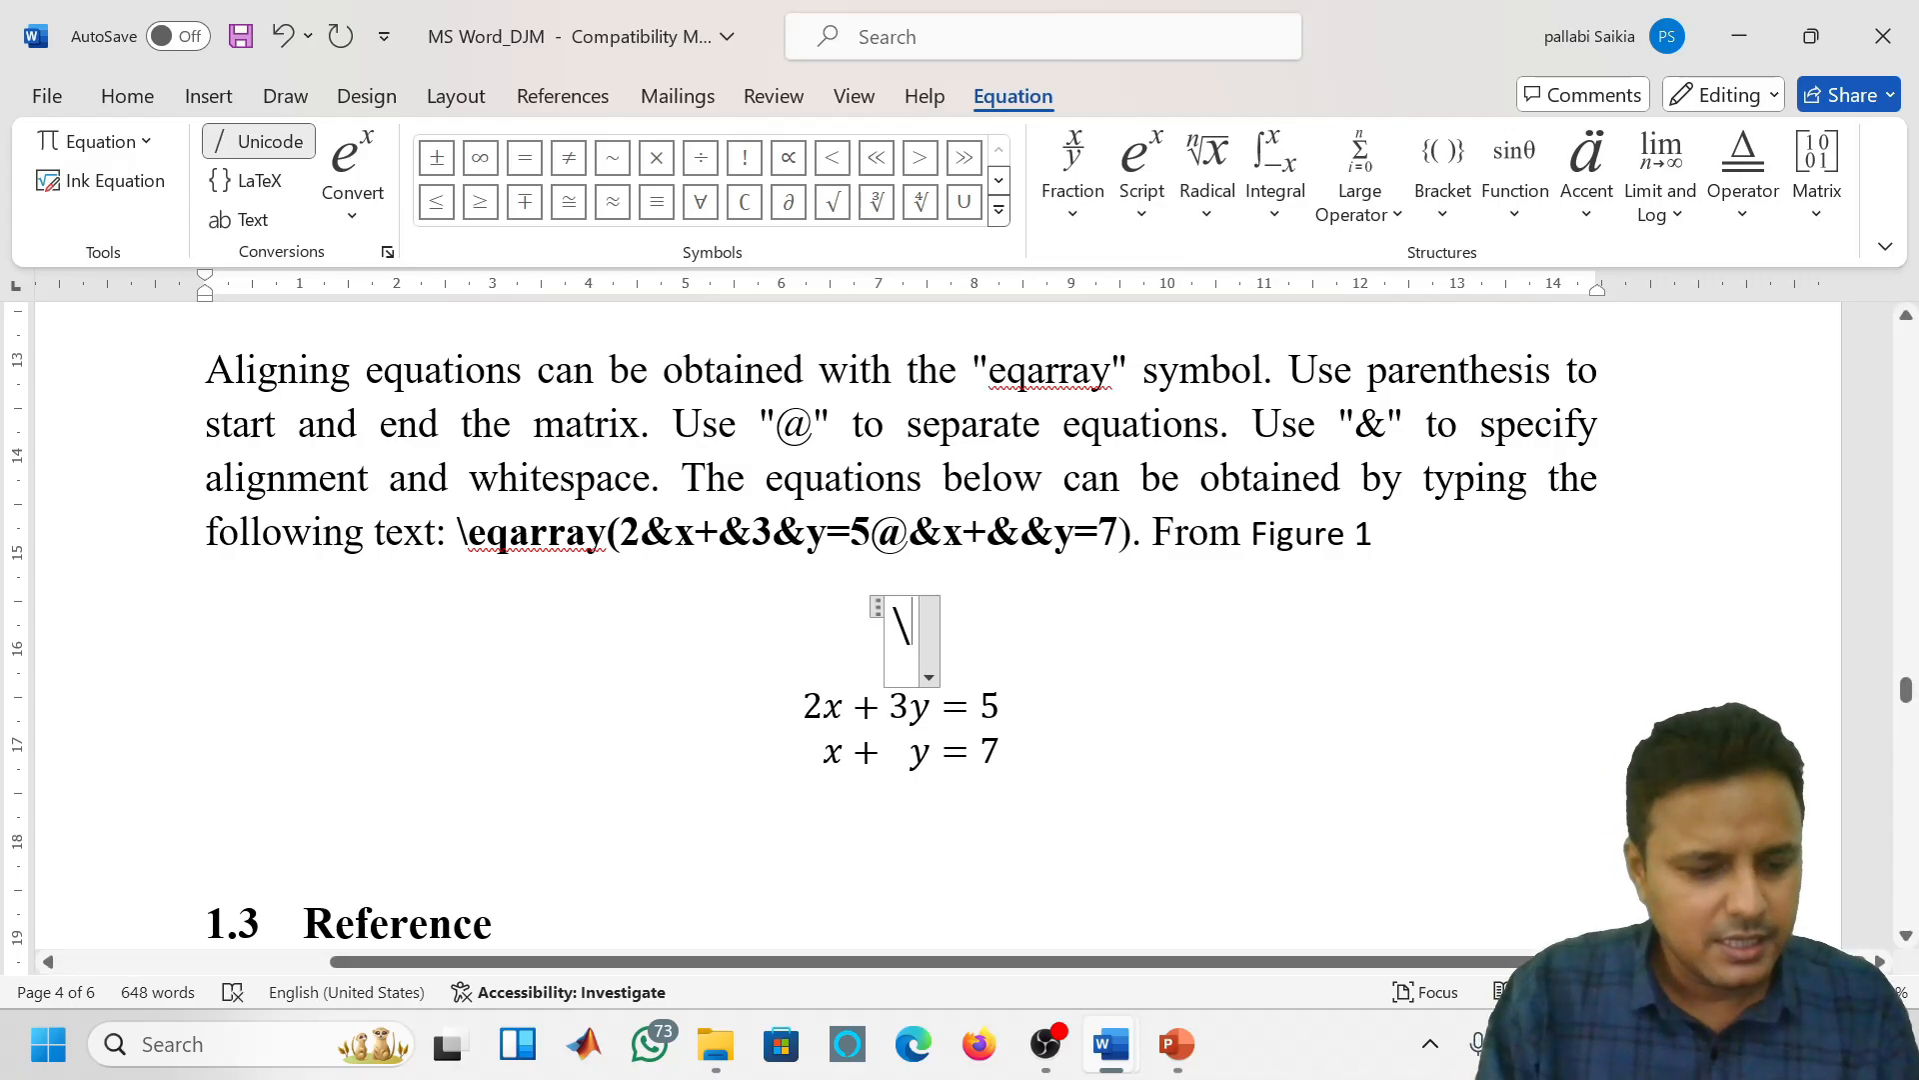
text(eqarra)
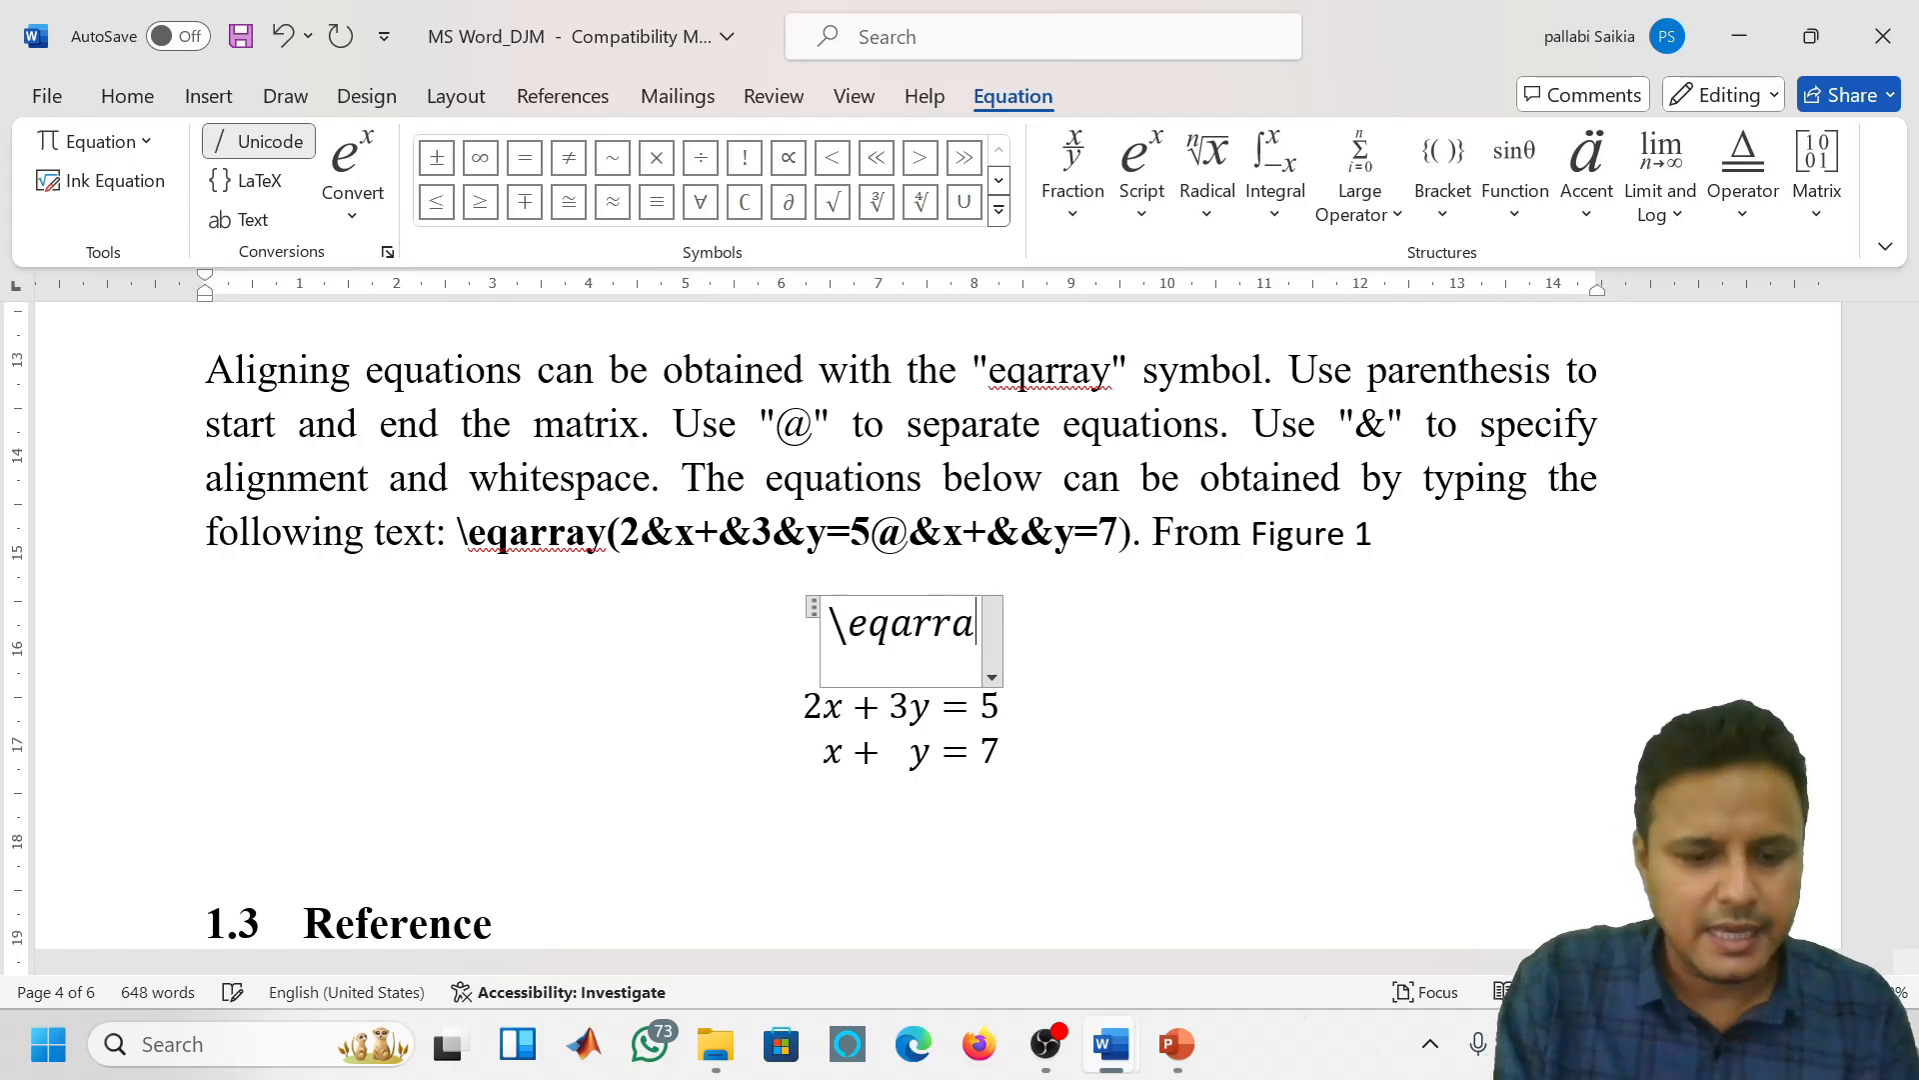
text(y)
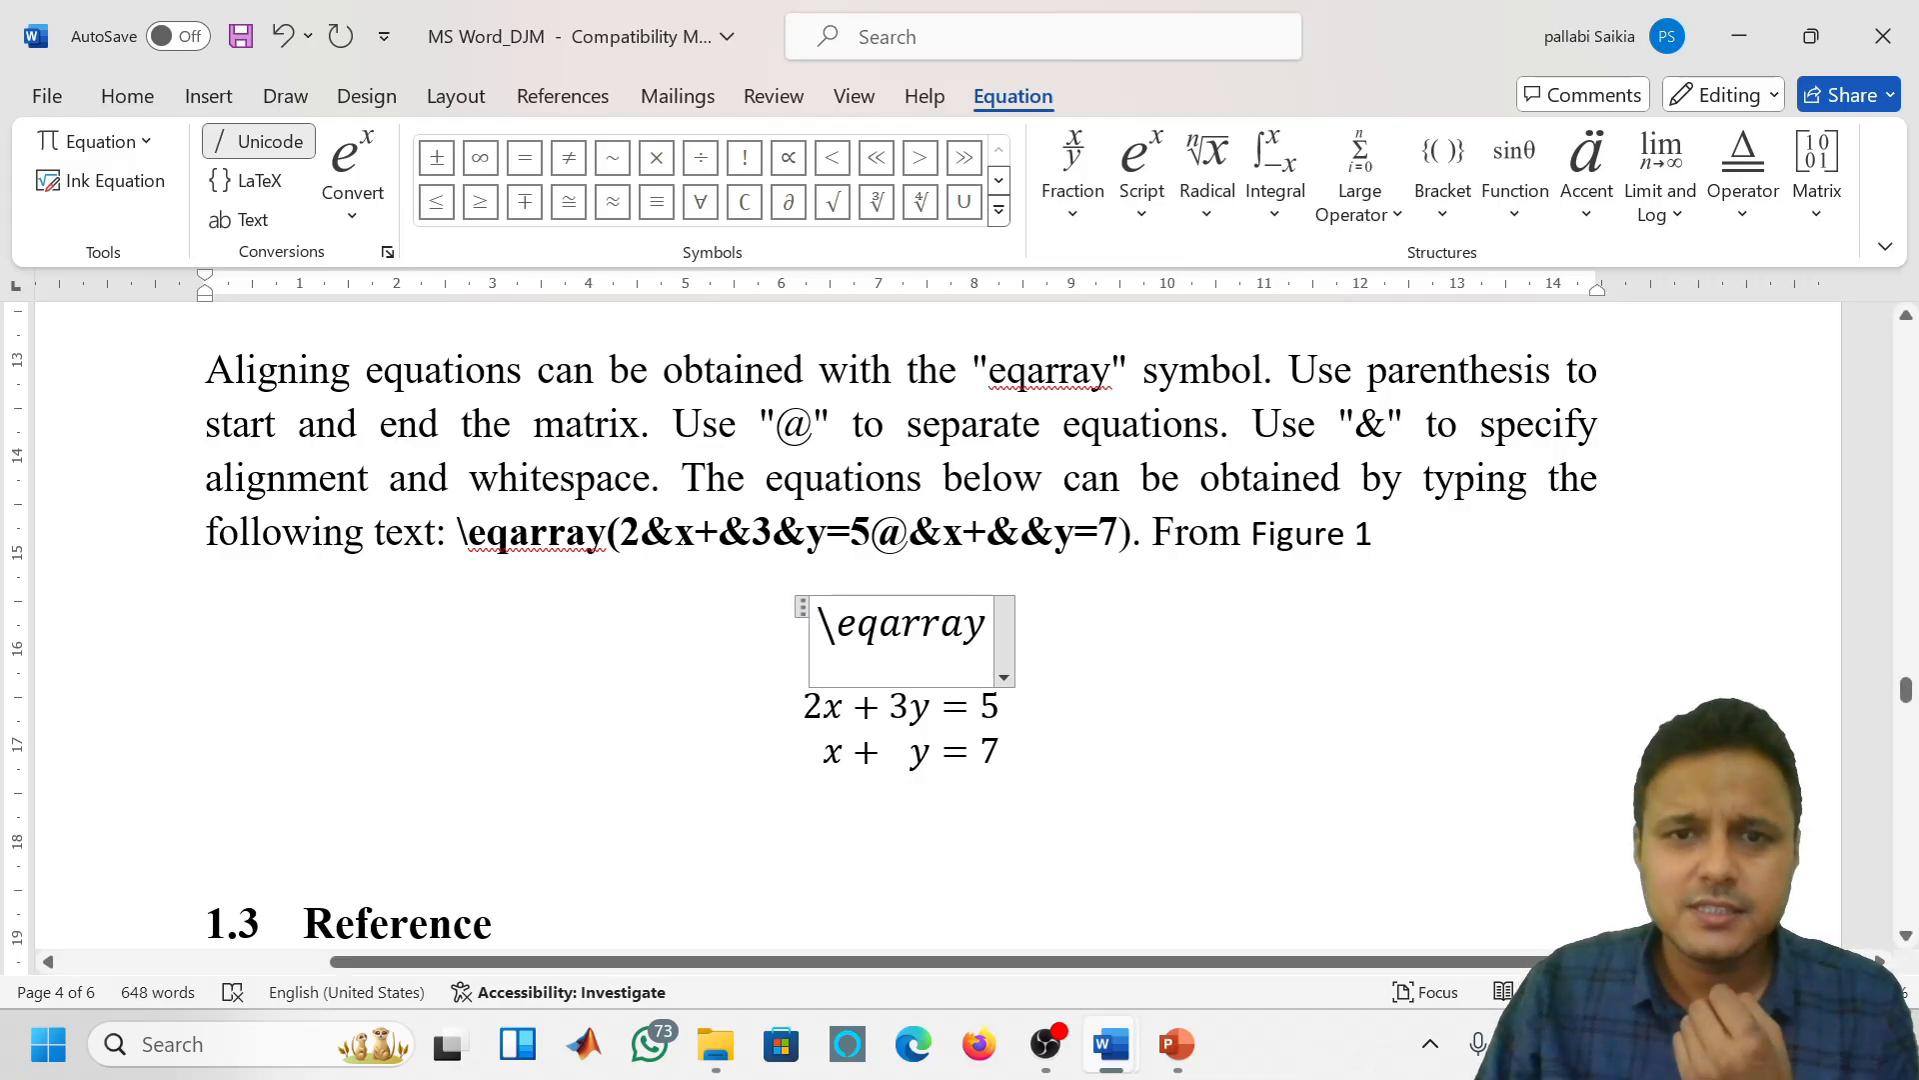
text(()
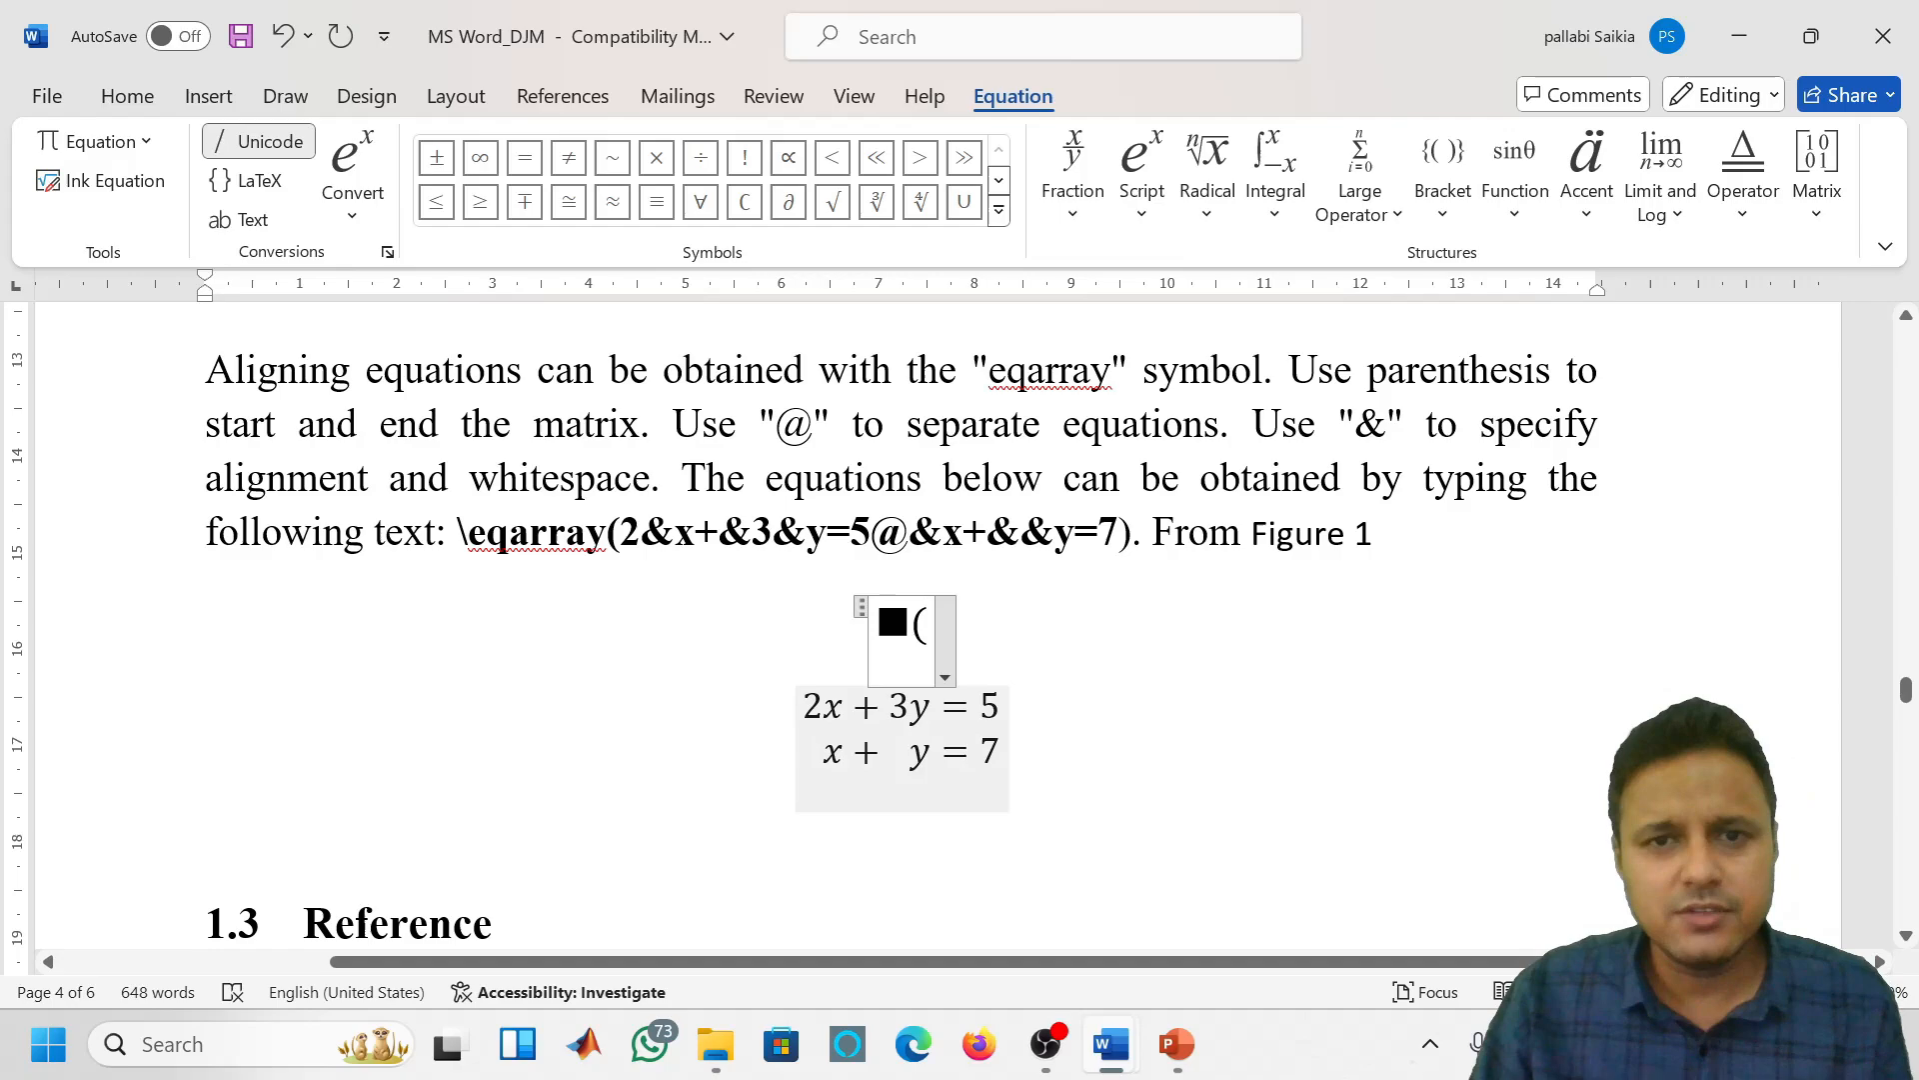
Enter the first equation of the \eqarray code as 2&x+&20&y=60 after the opening parenthesis
text(2)
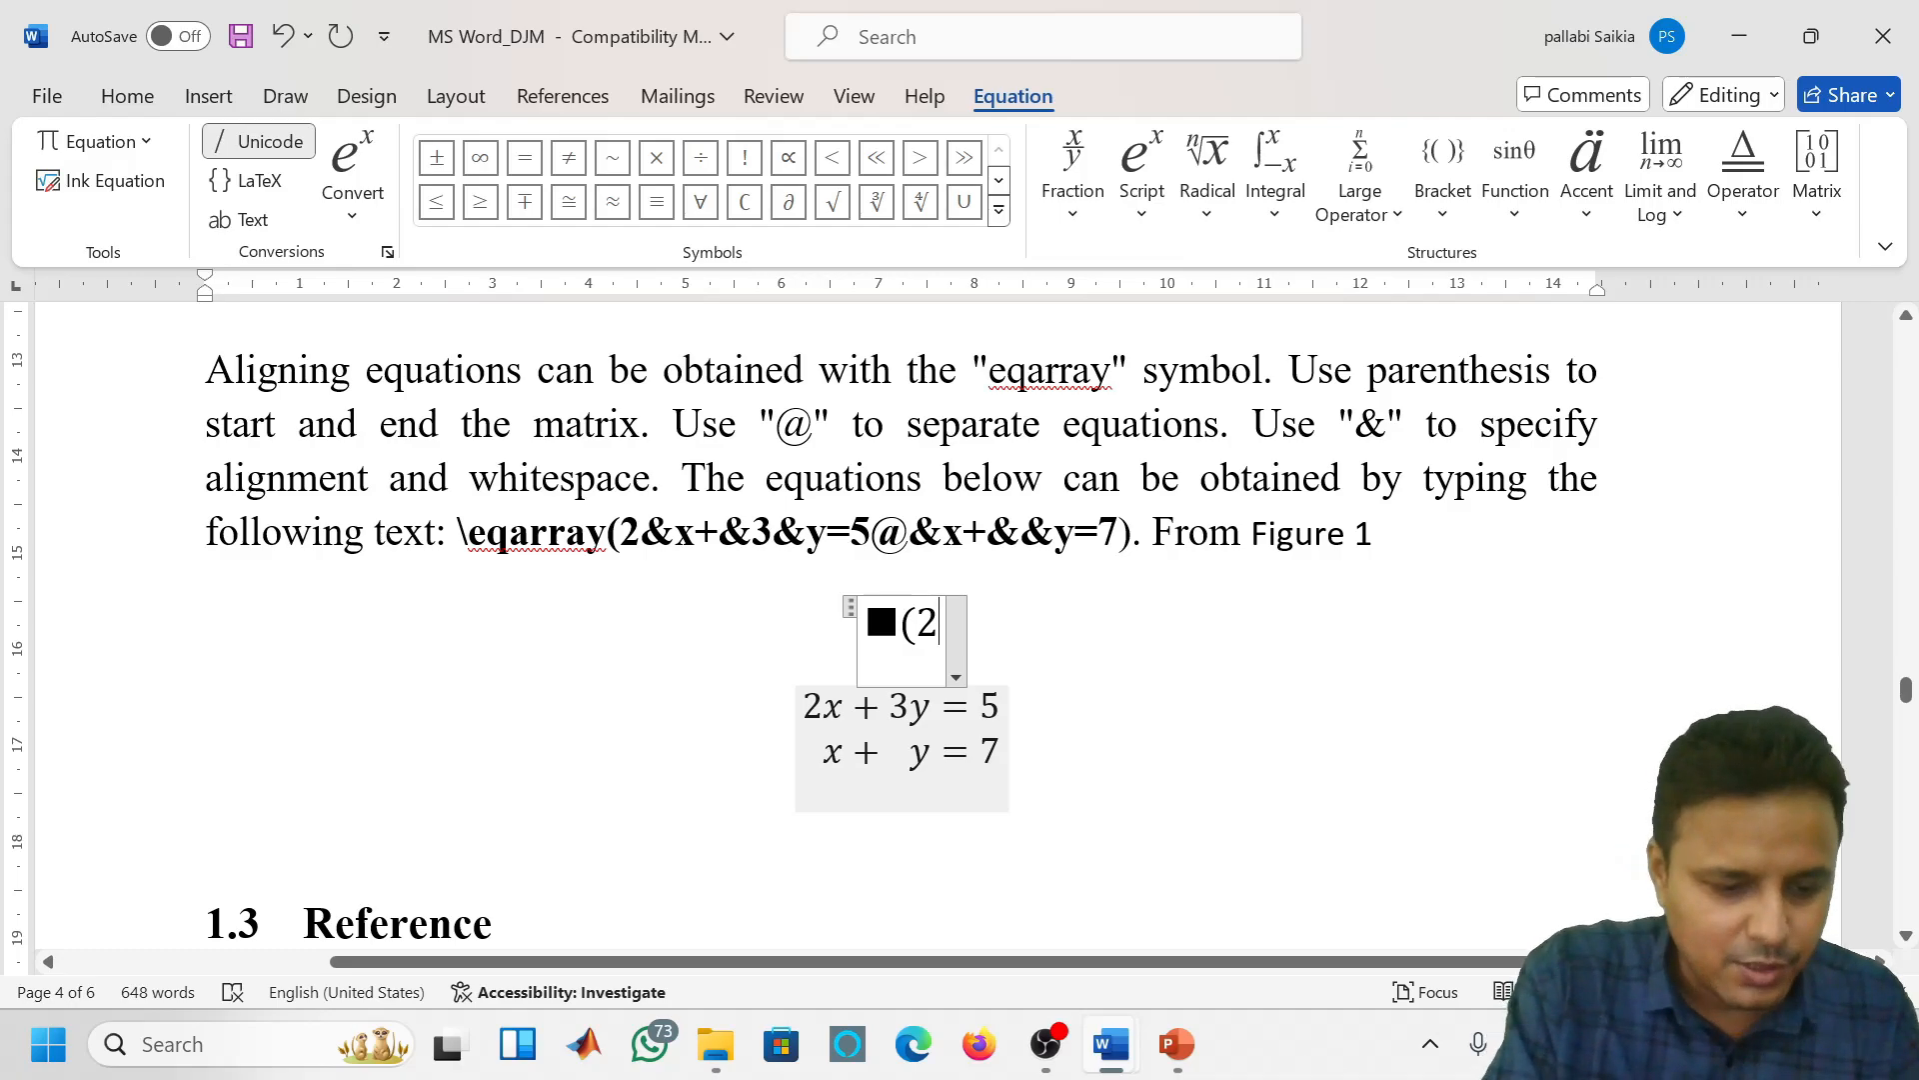
text(&)
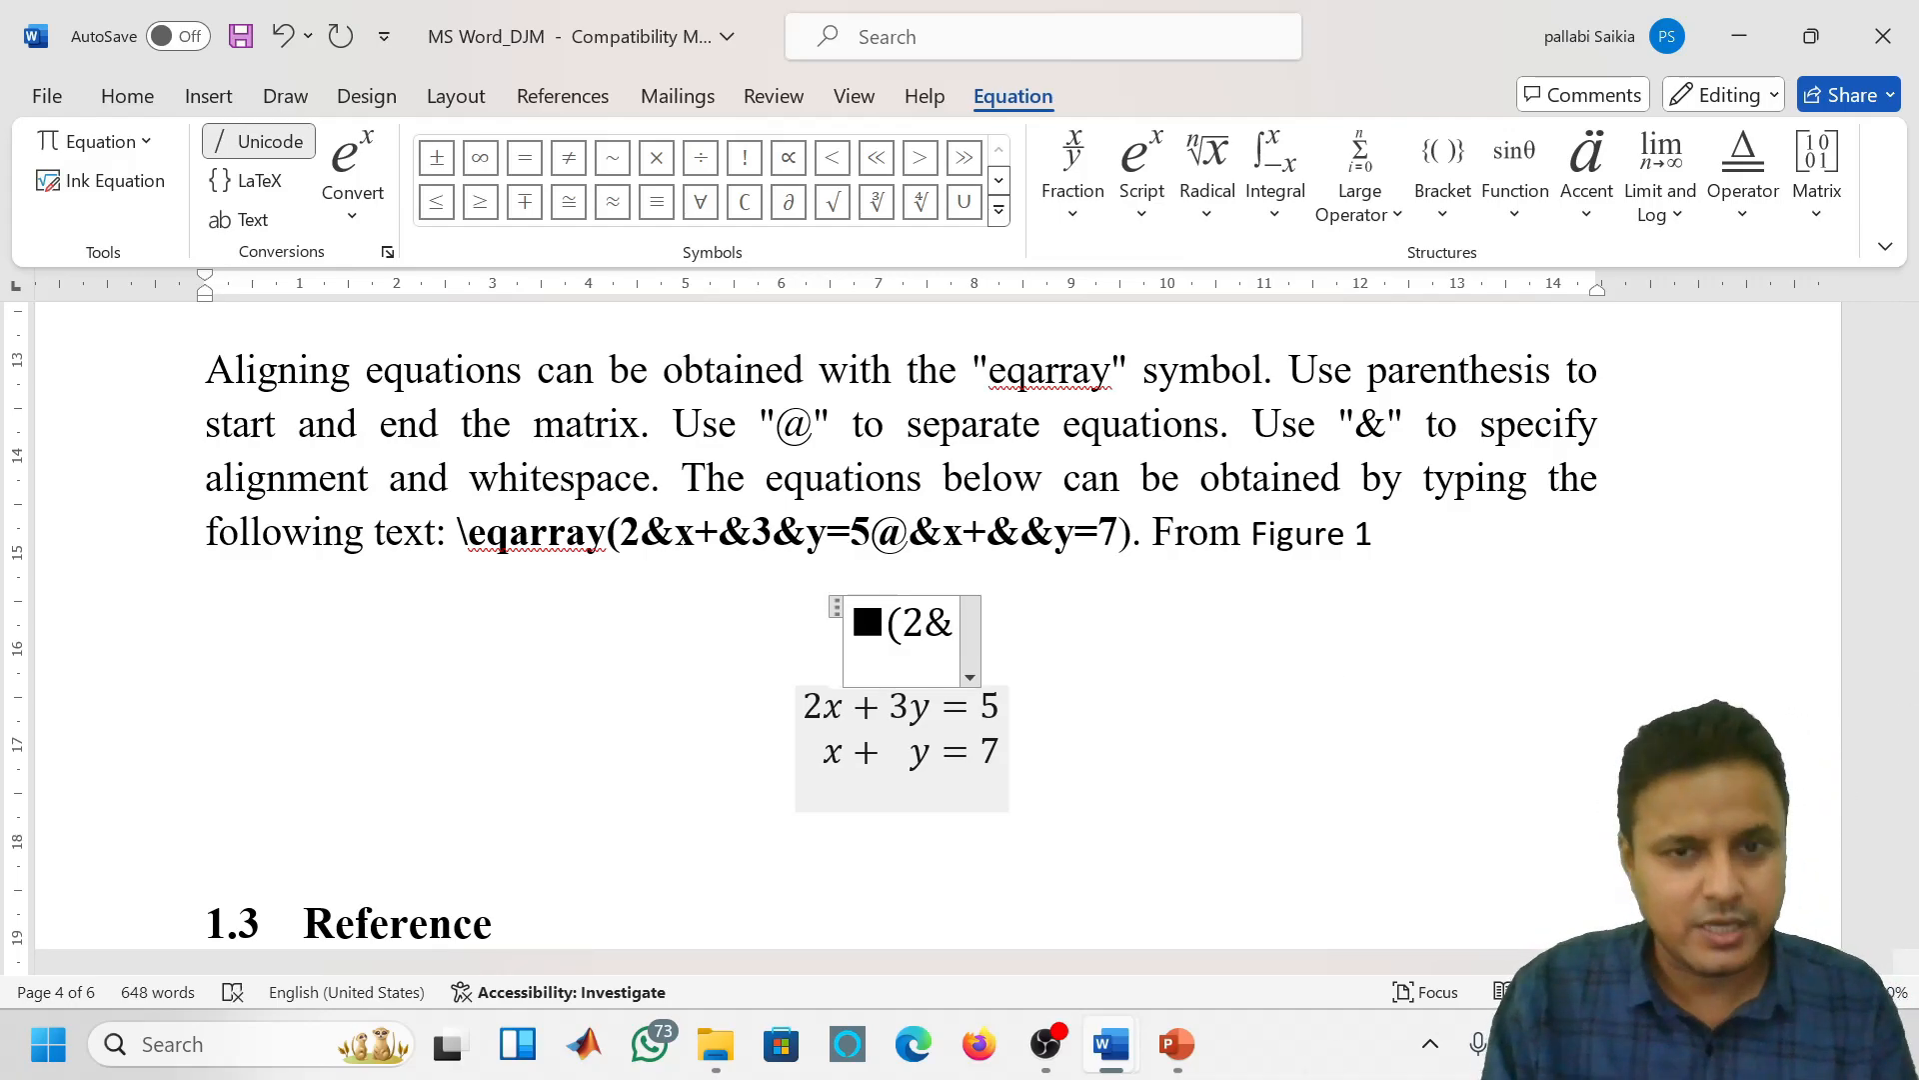
text(x)
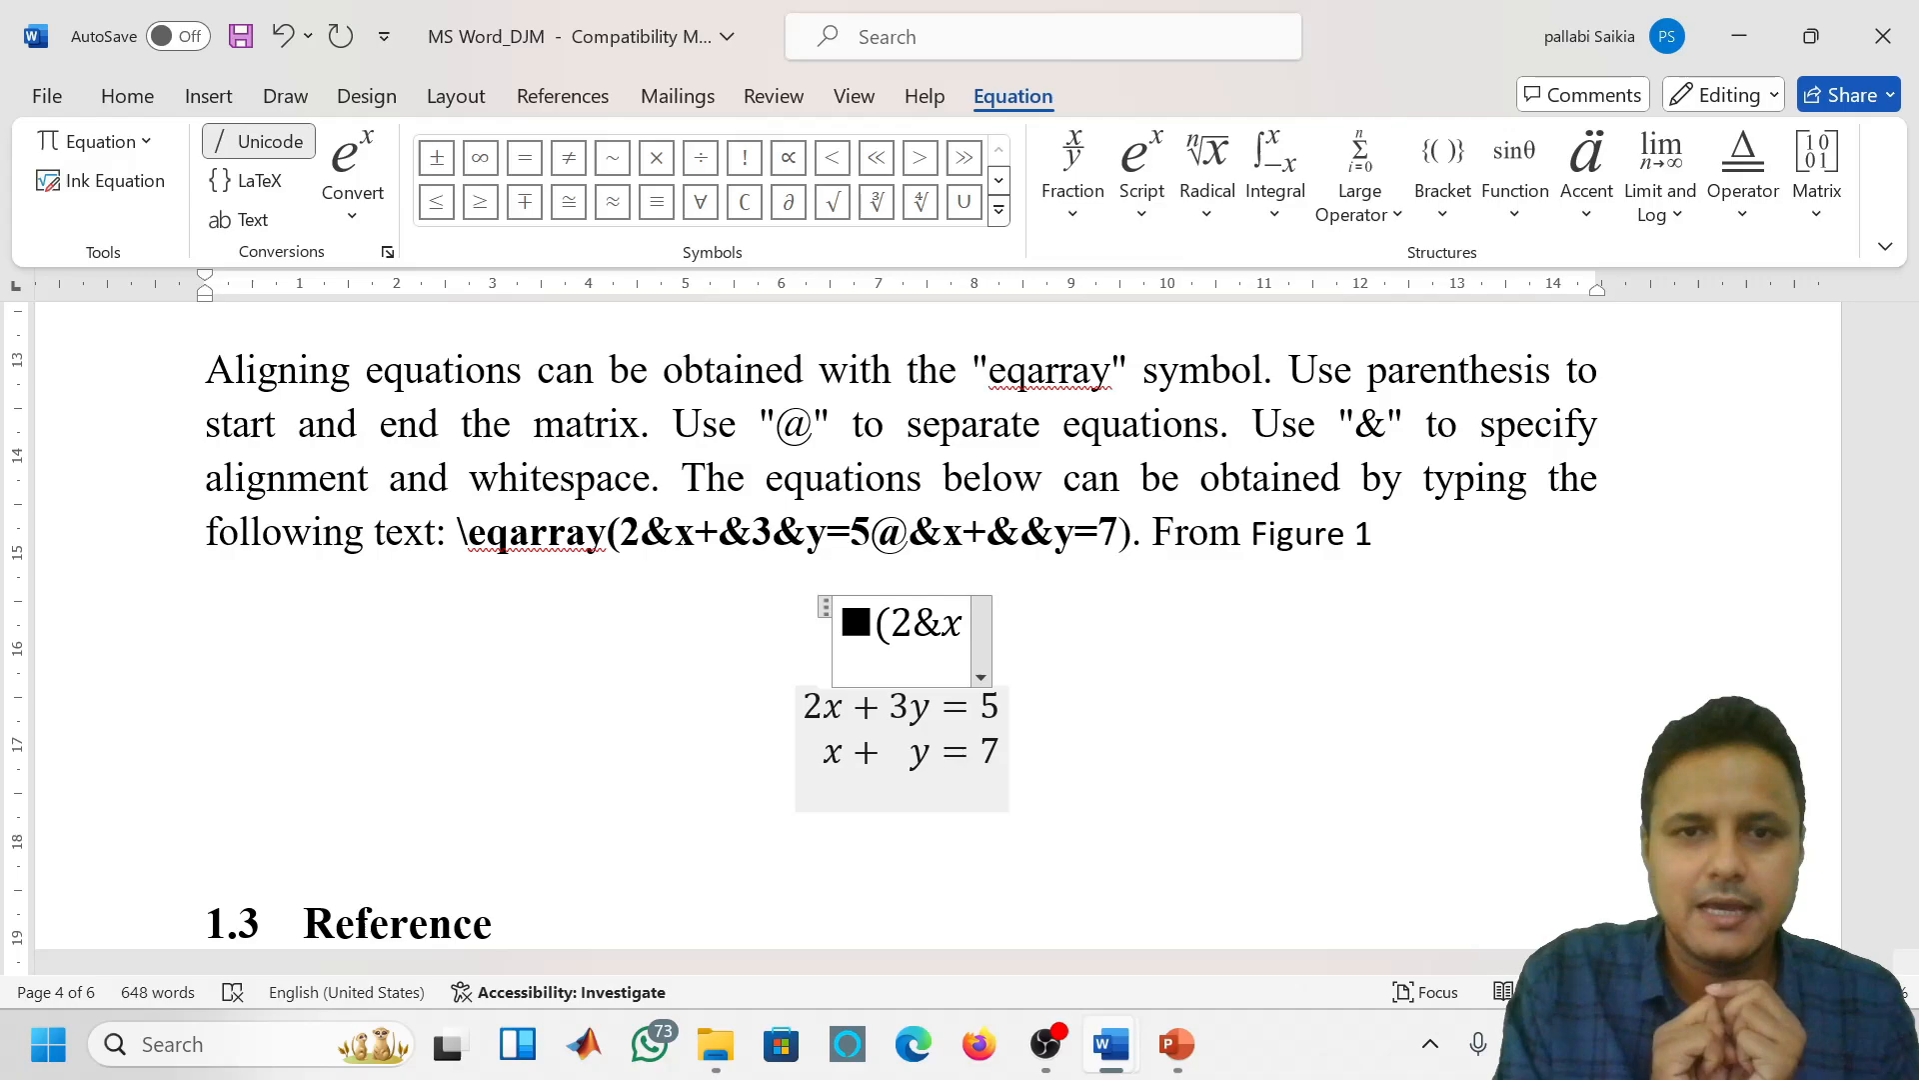
text(+)
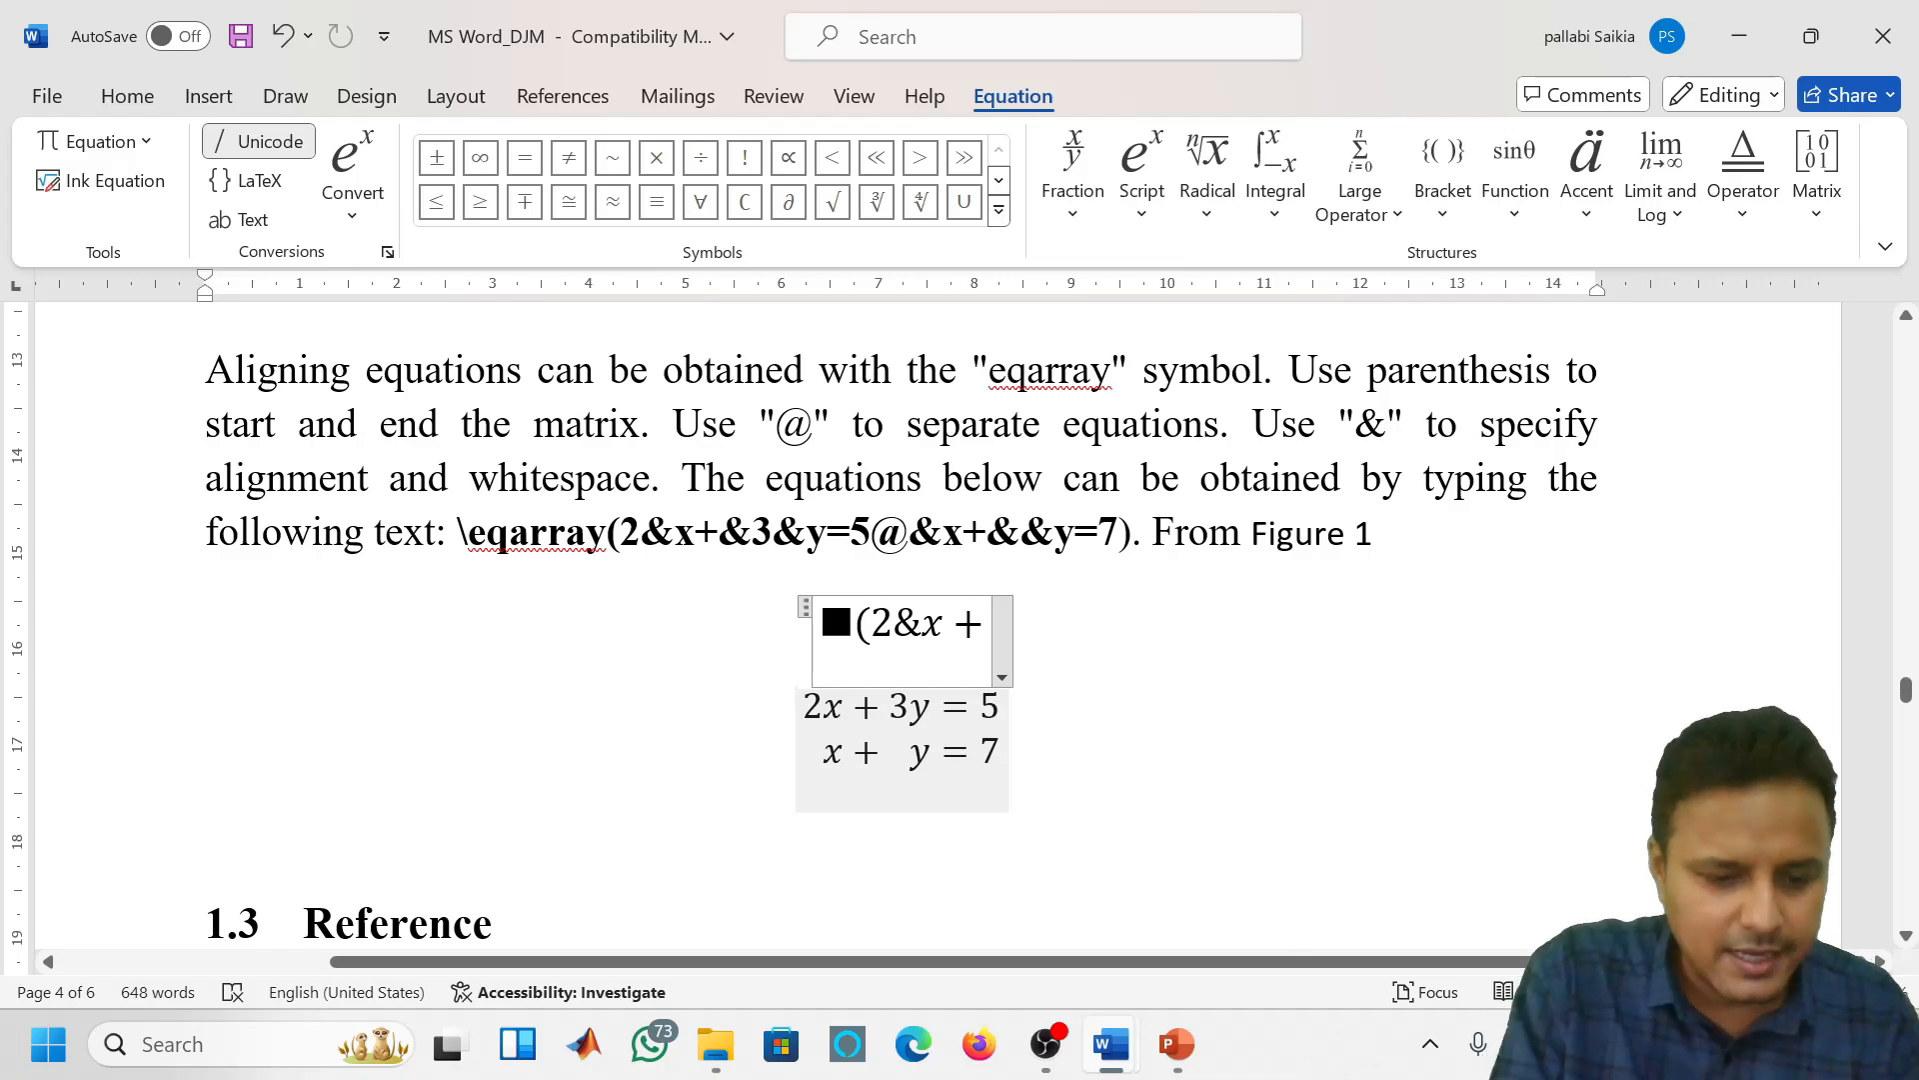
text(&)
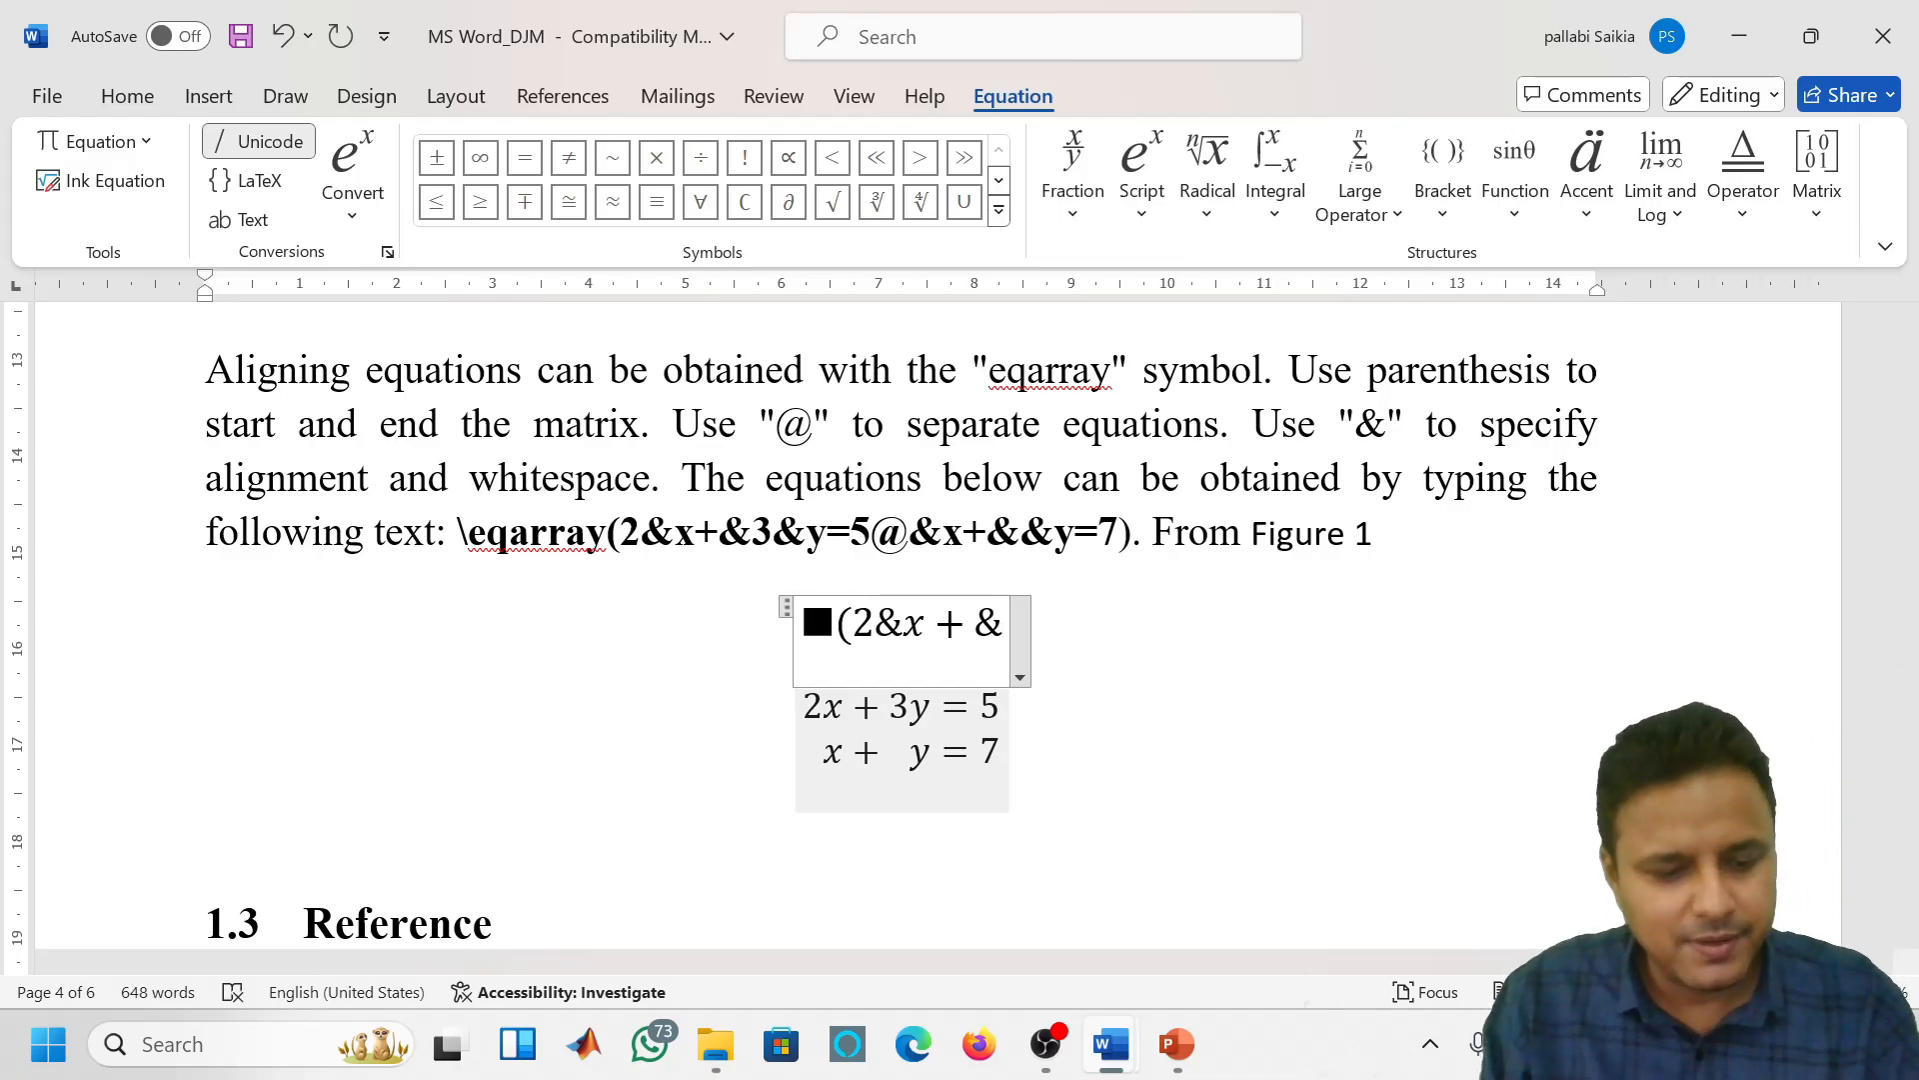
text(2)
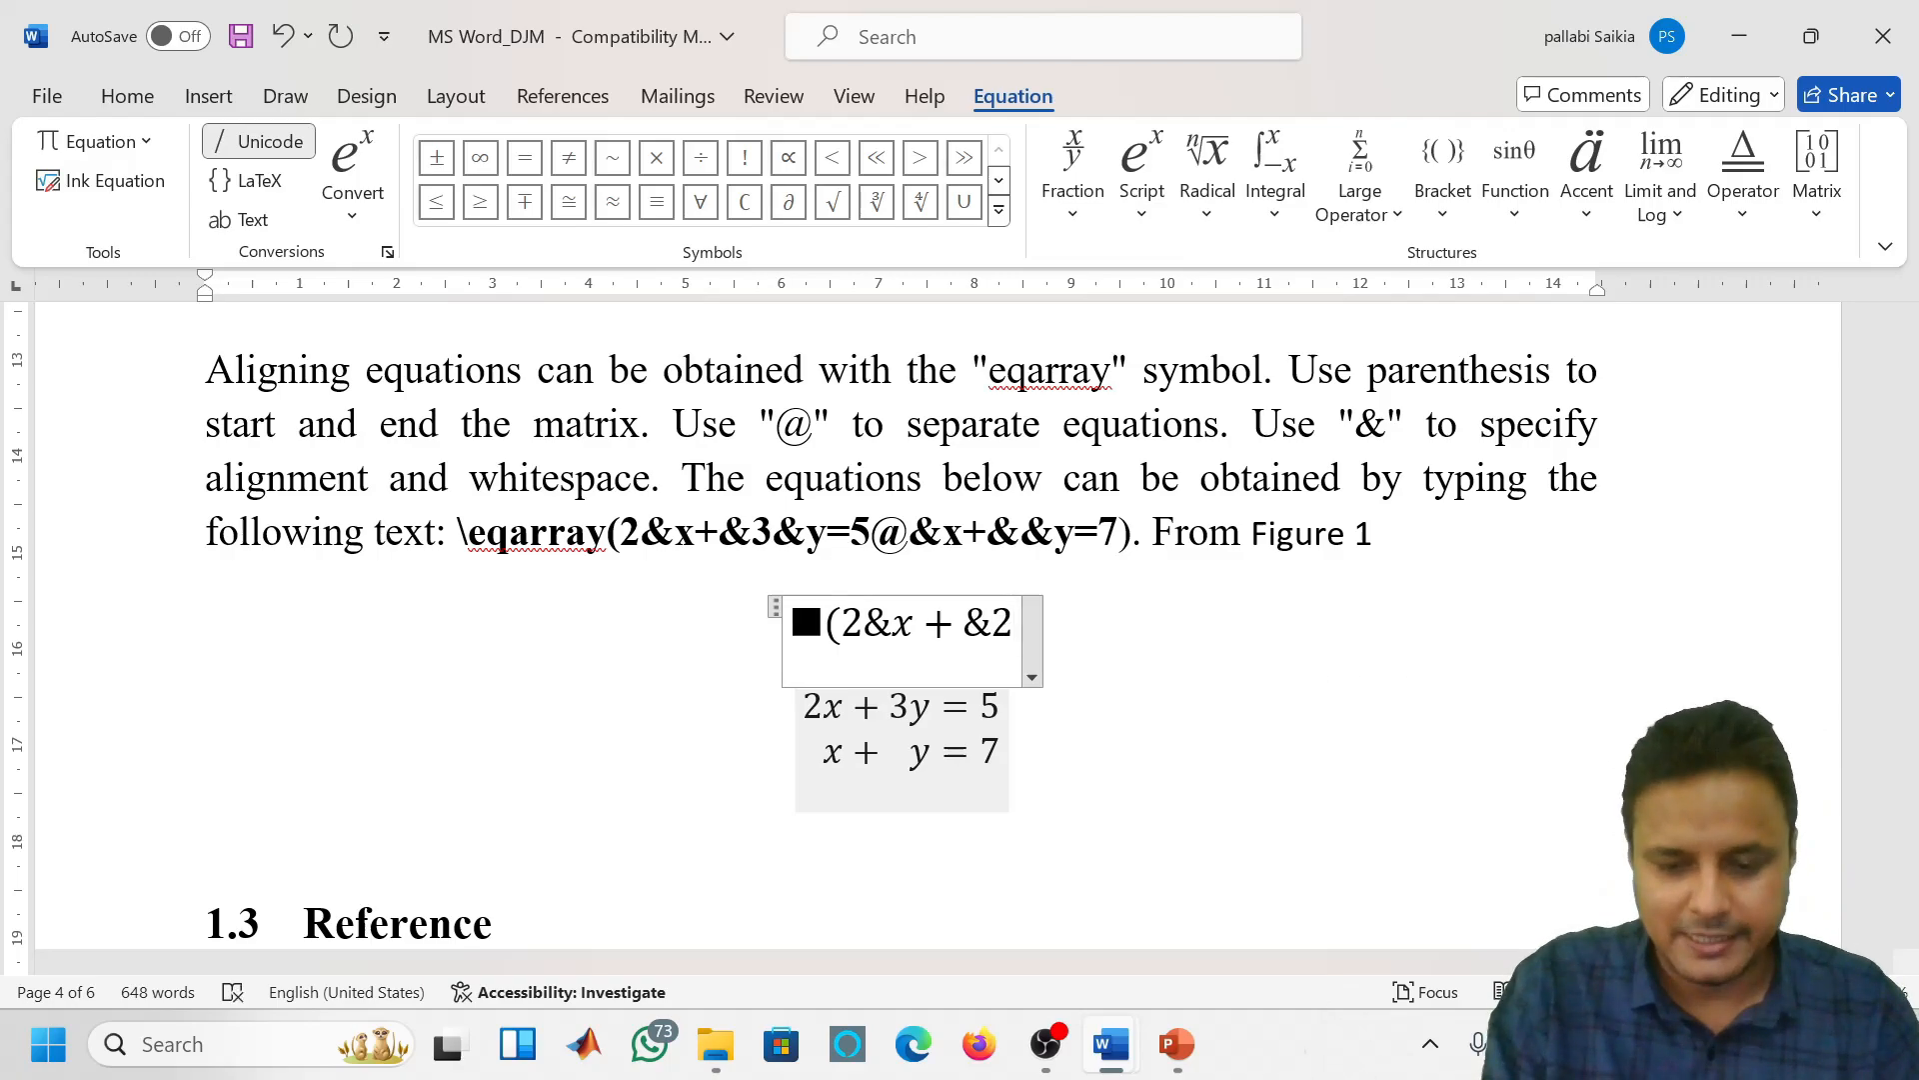
text(0)
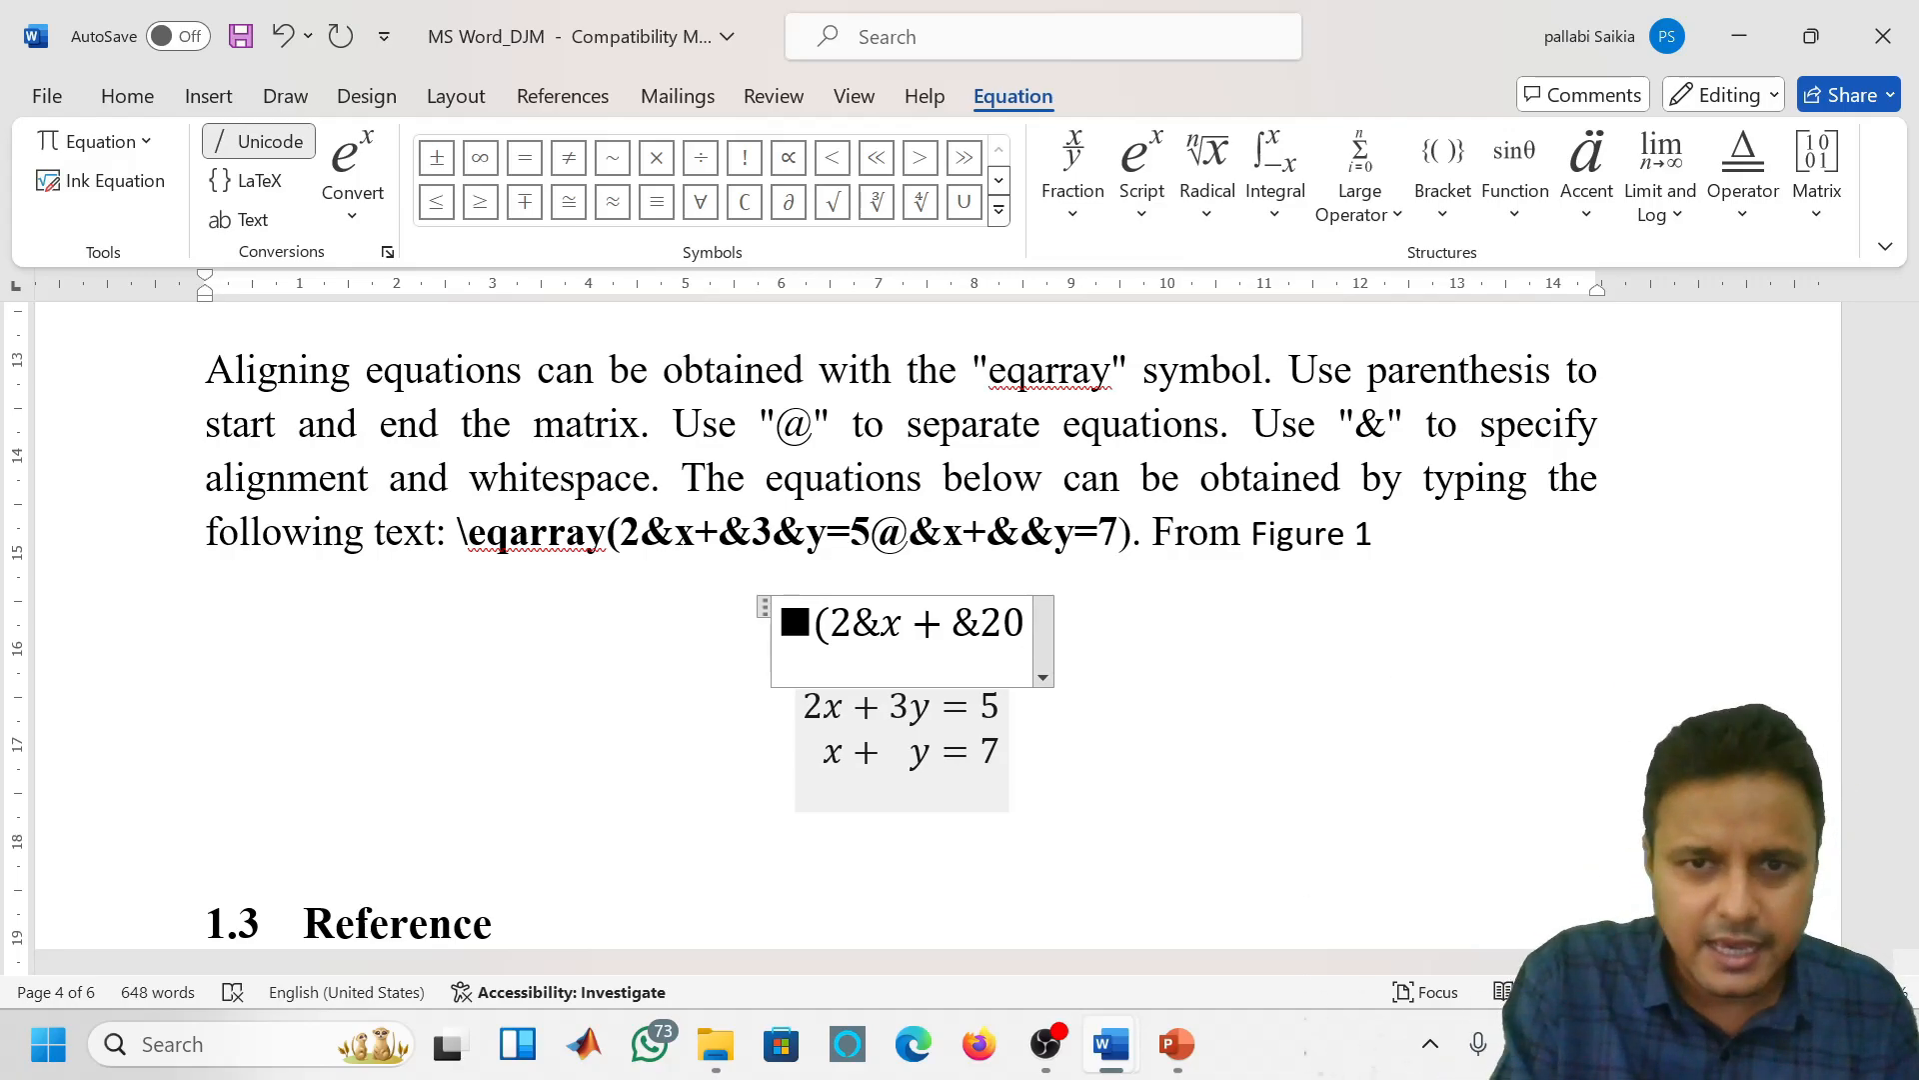
text(&)
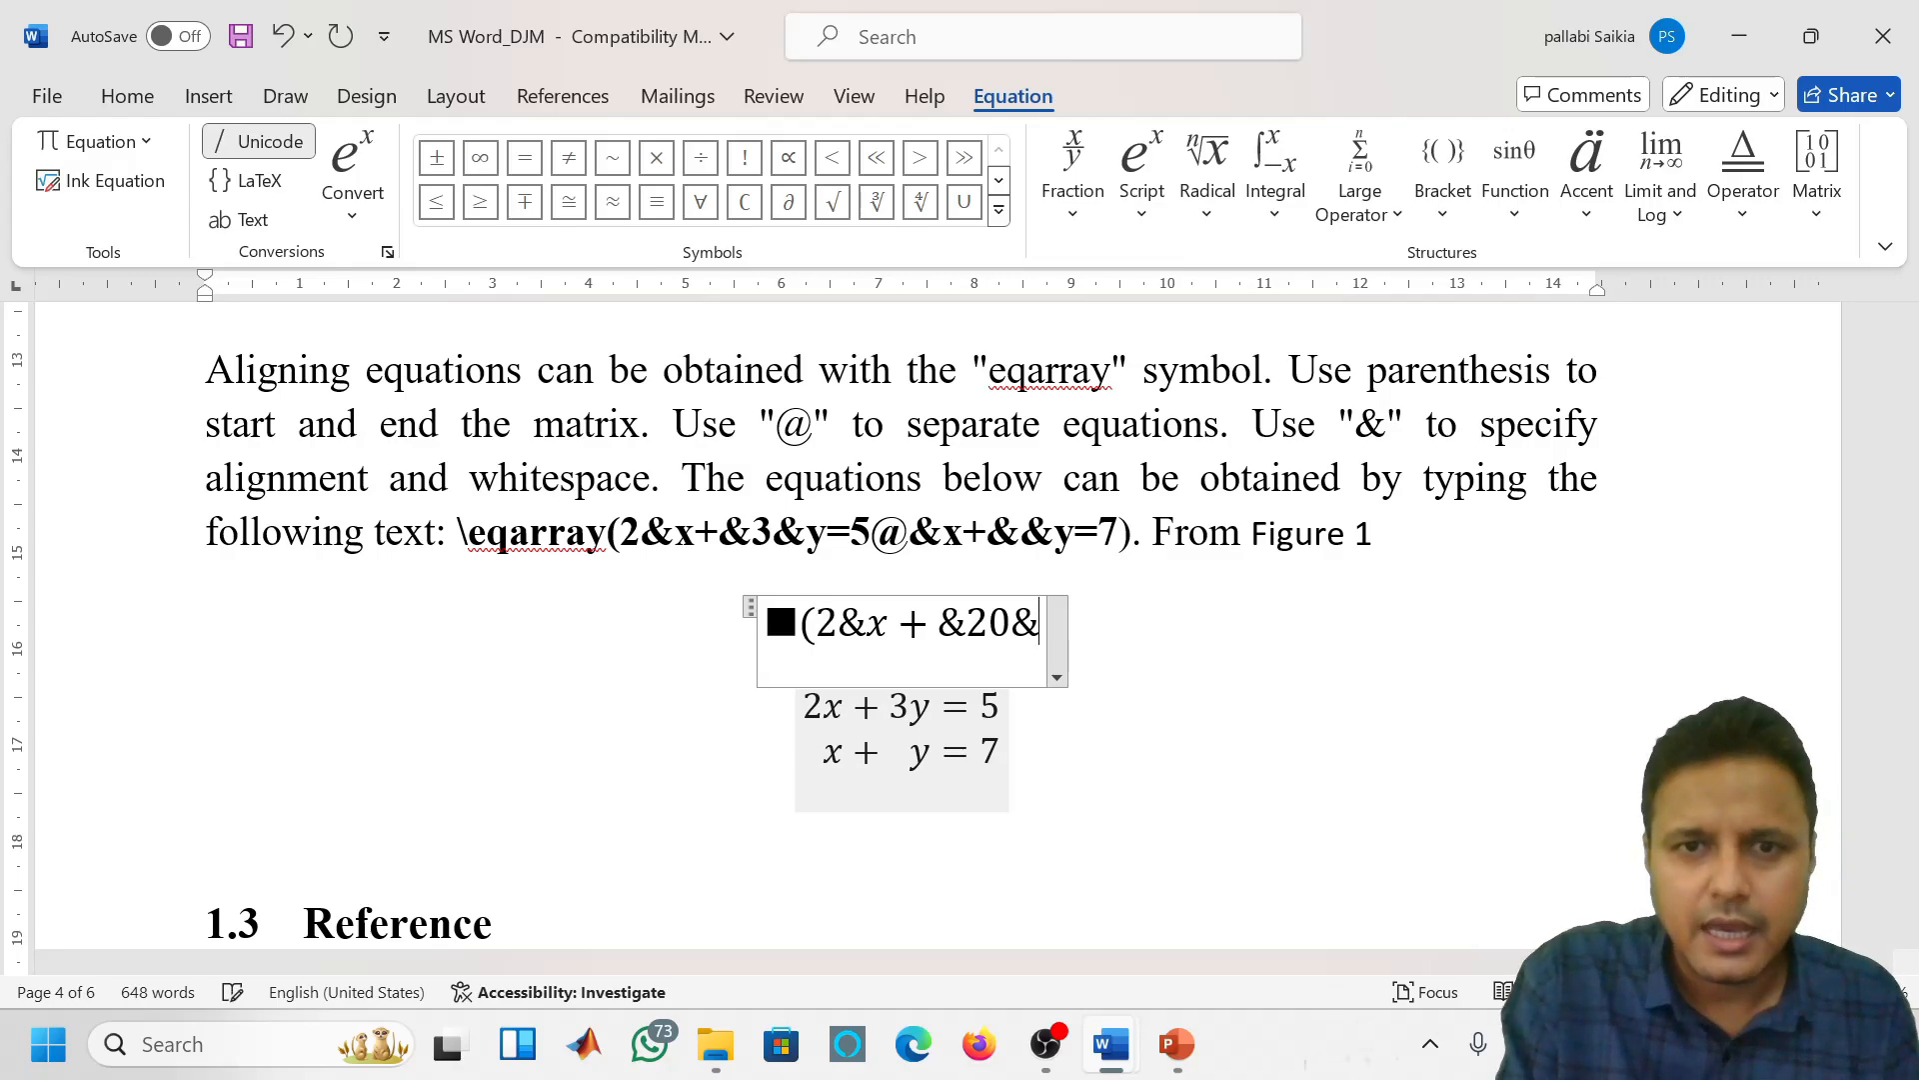
text(y )
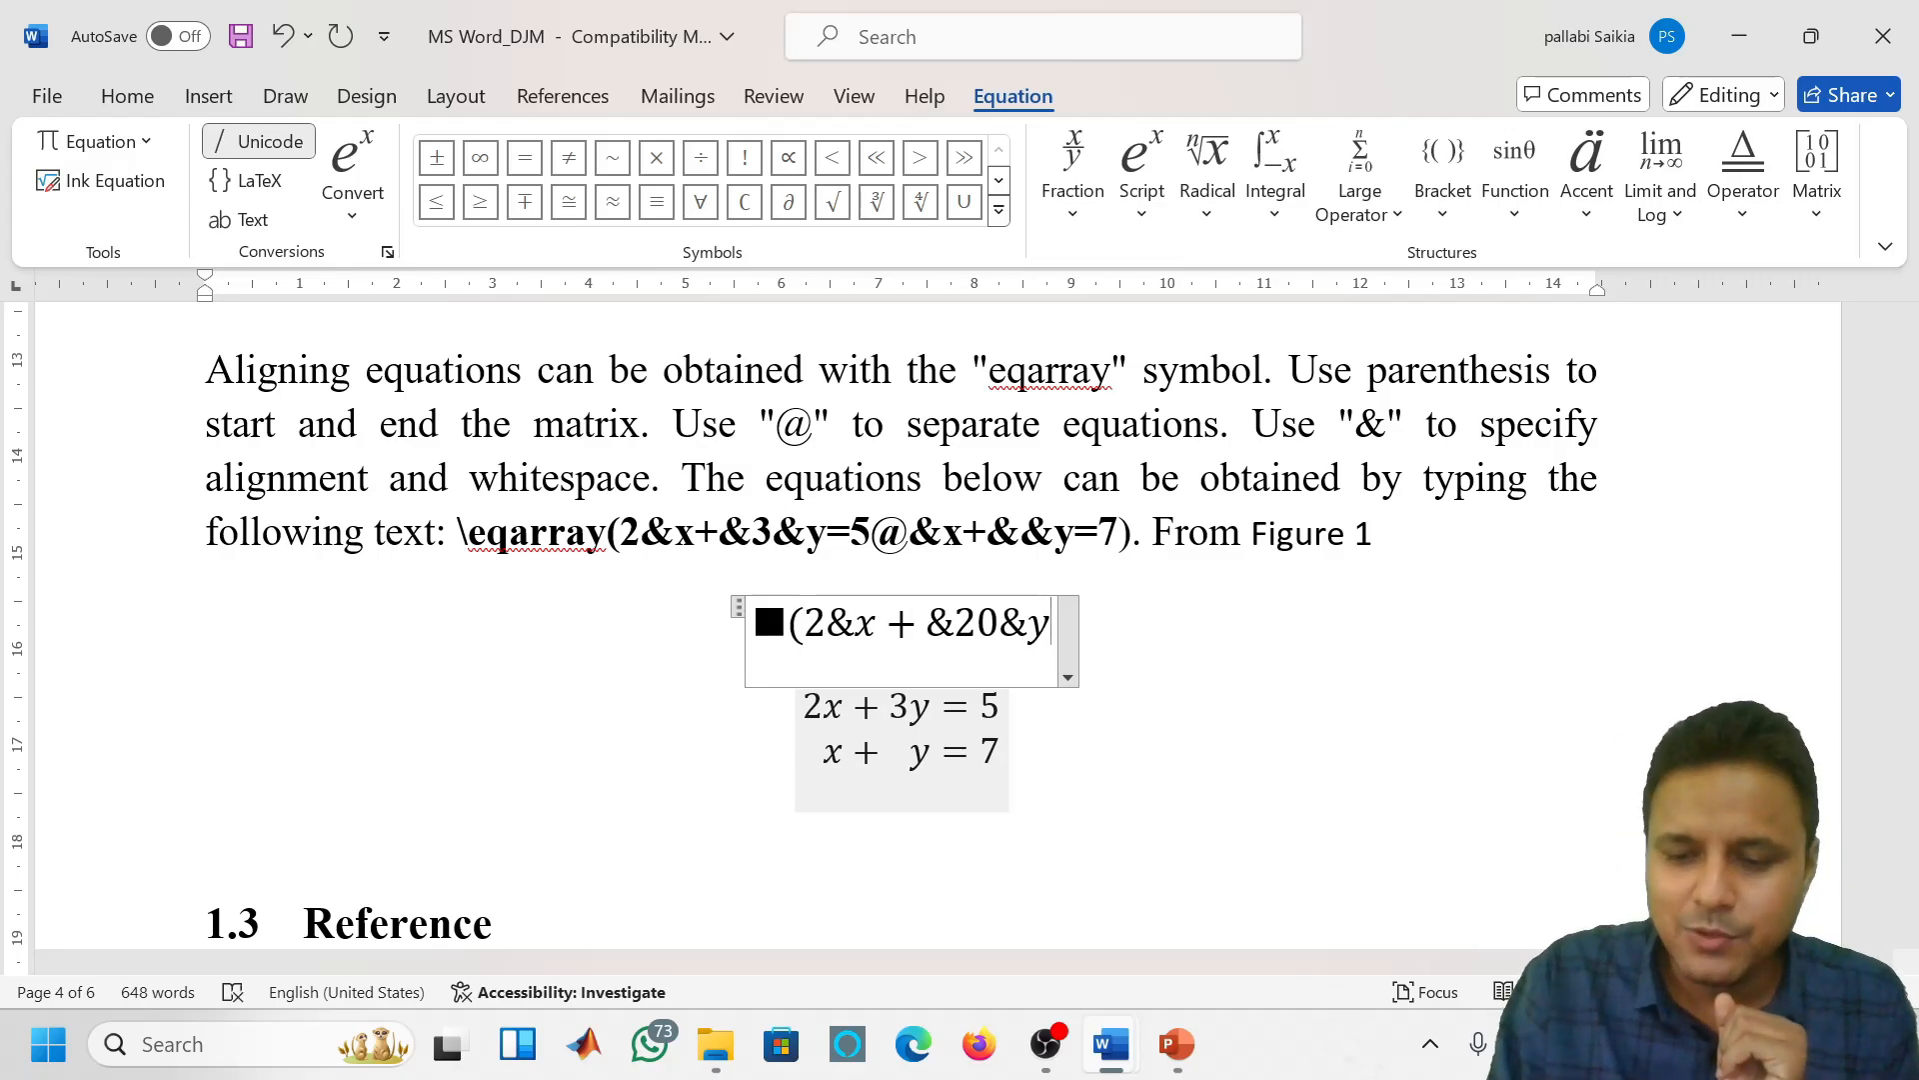
text(=)
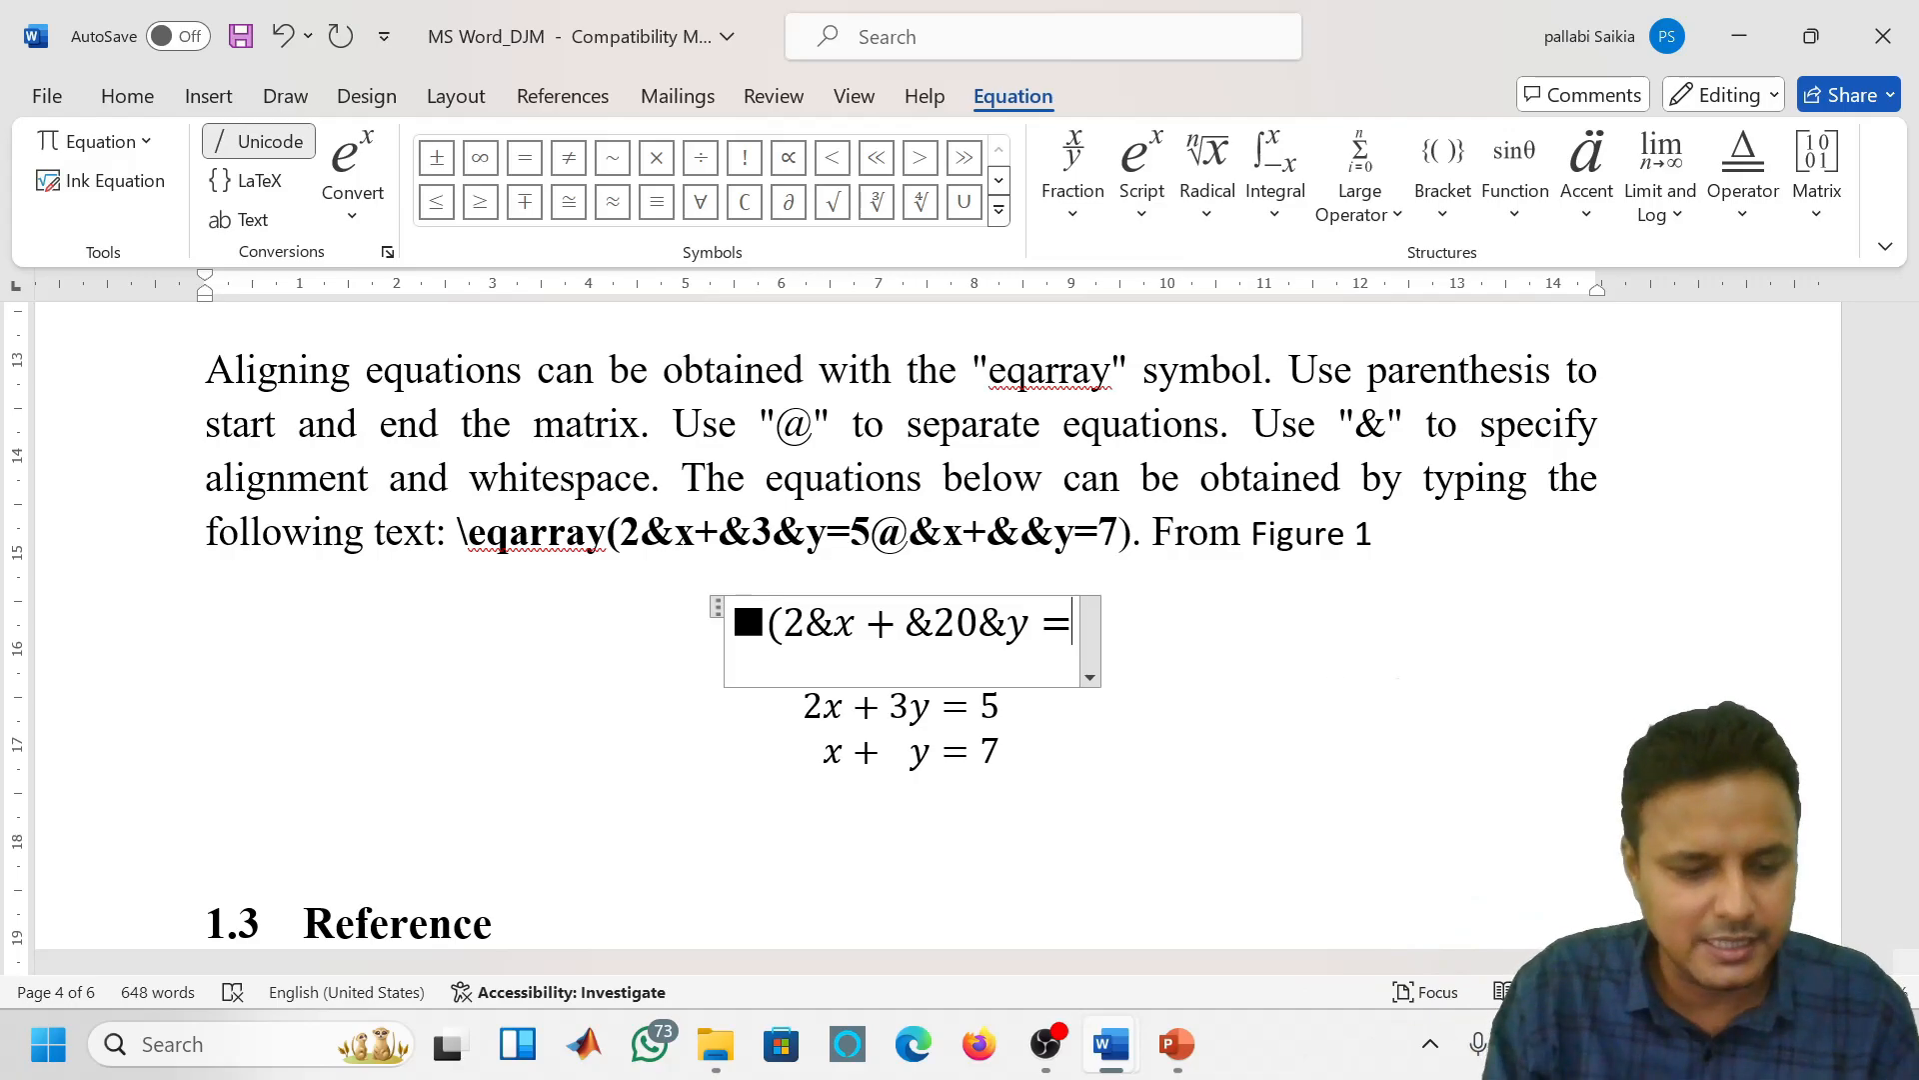
text(60)
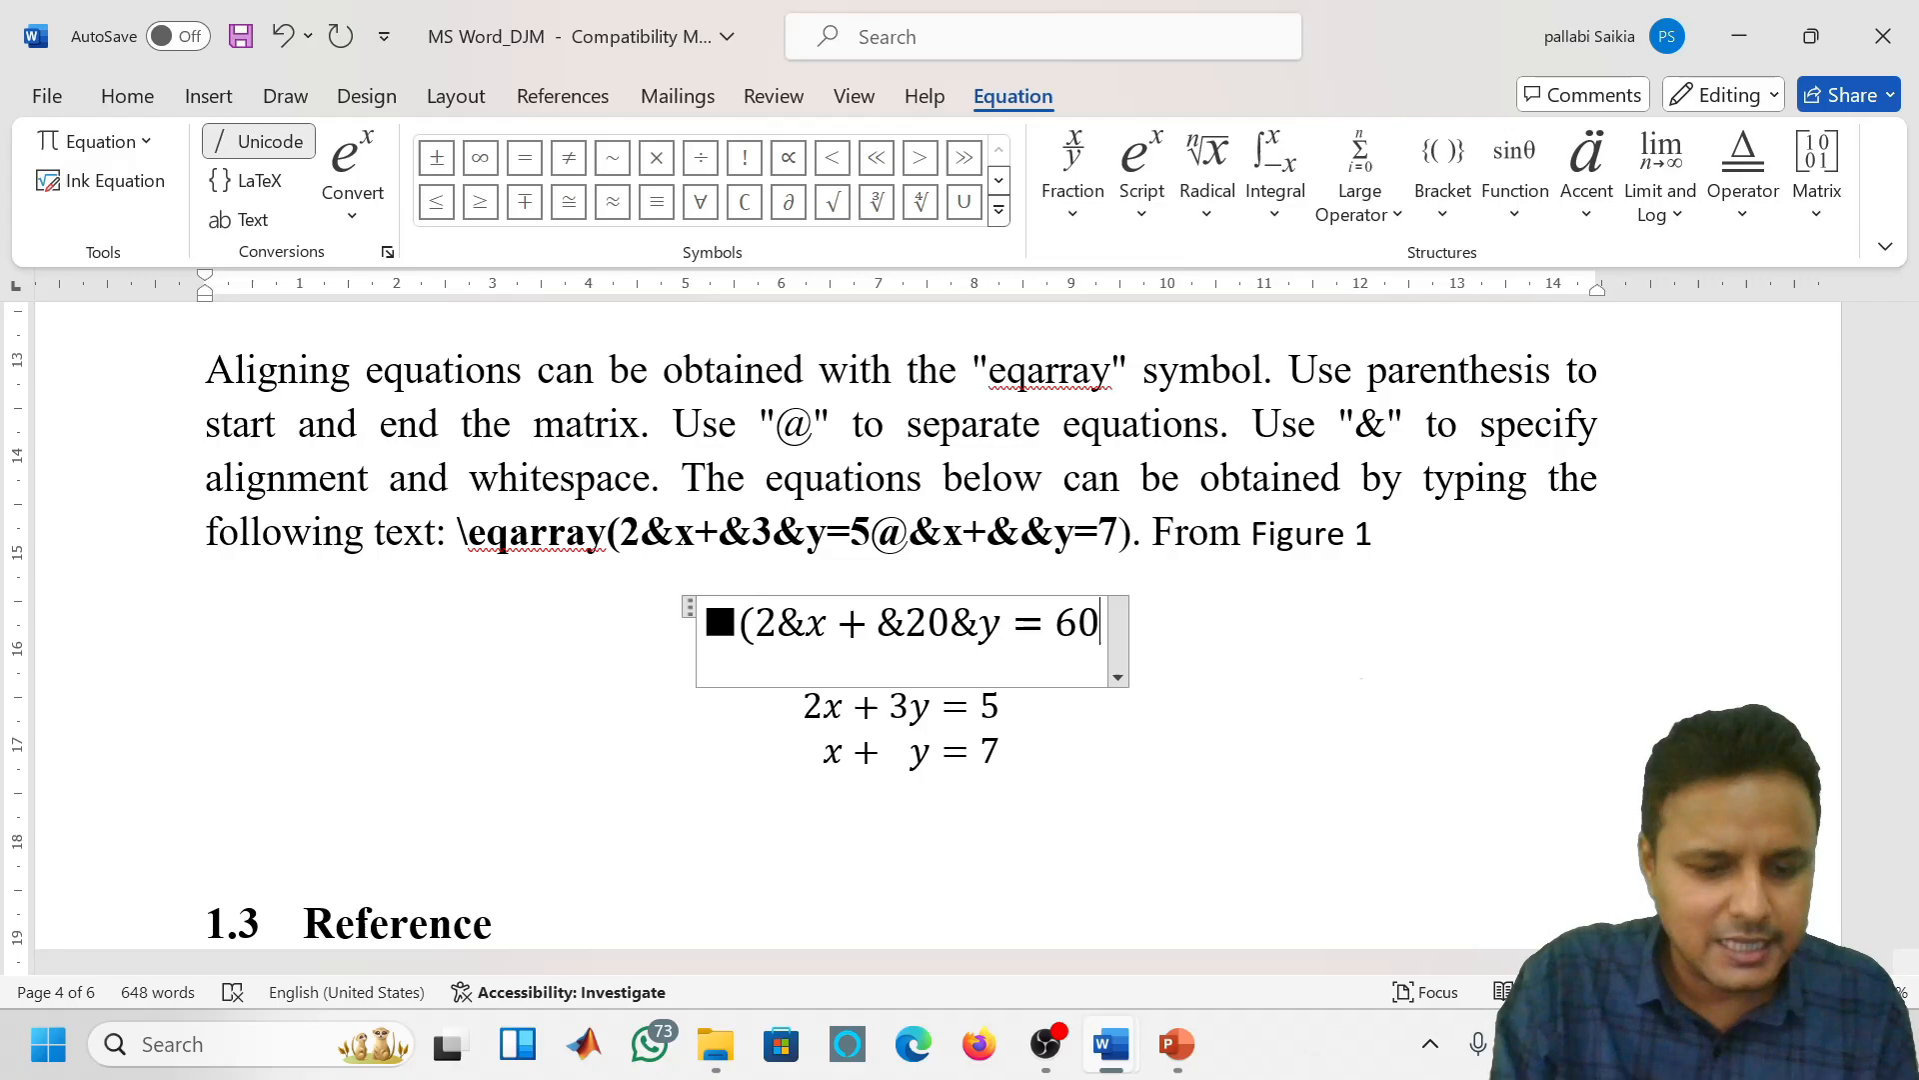
text(@)
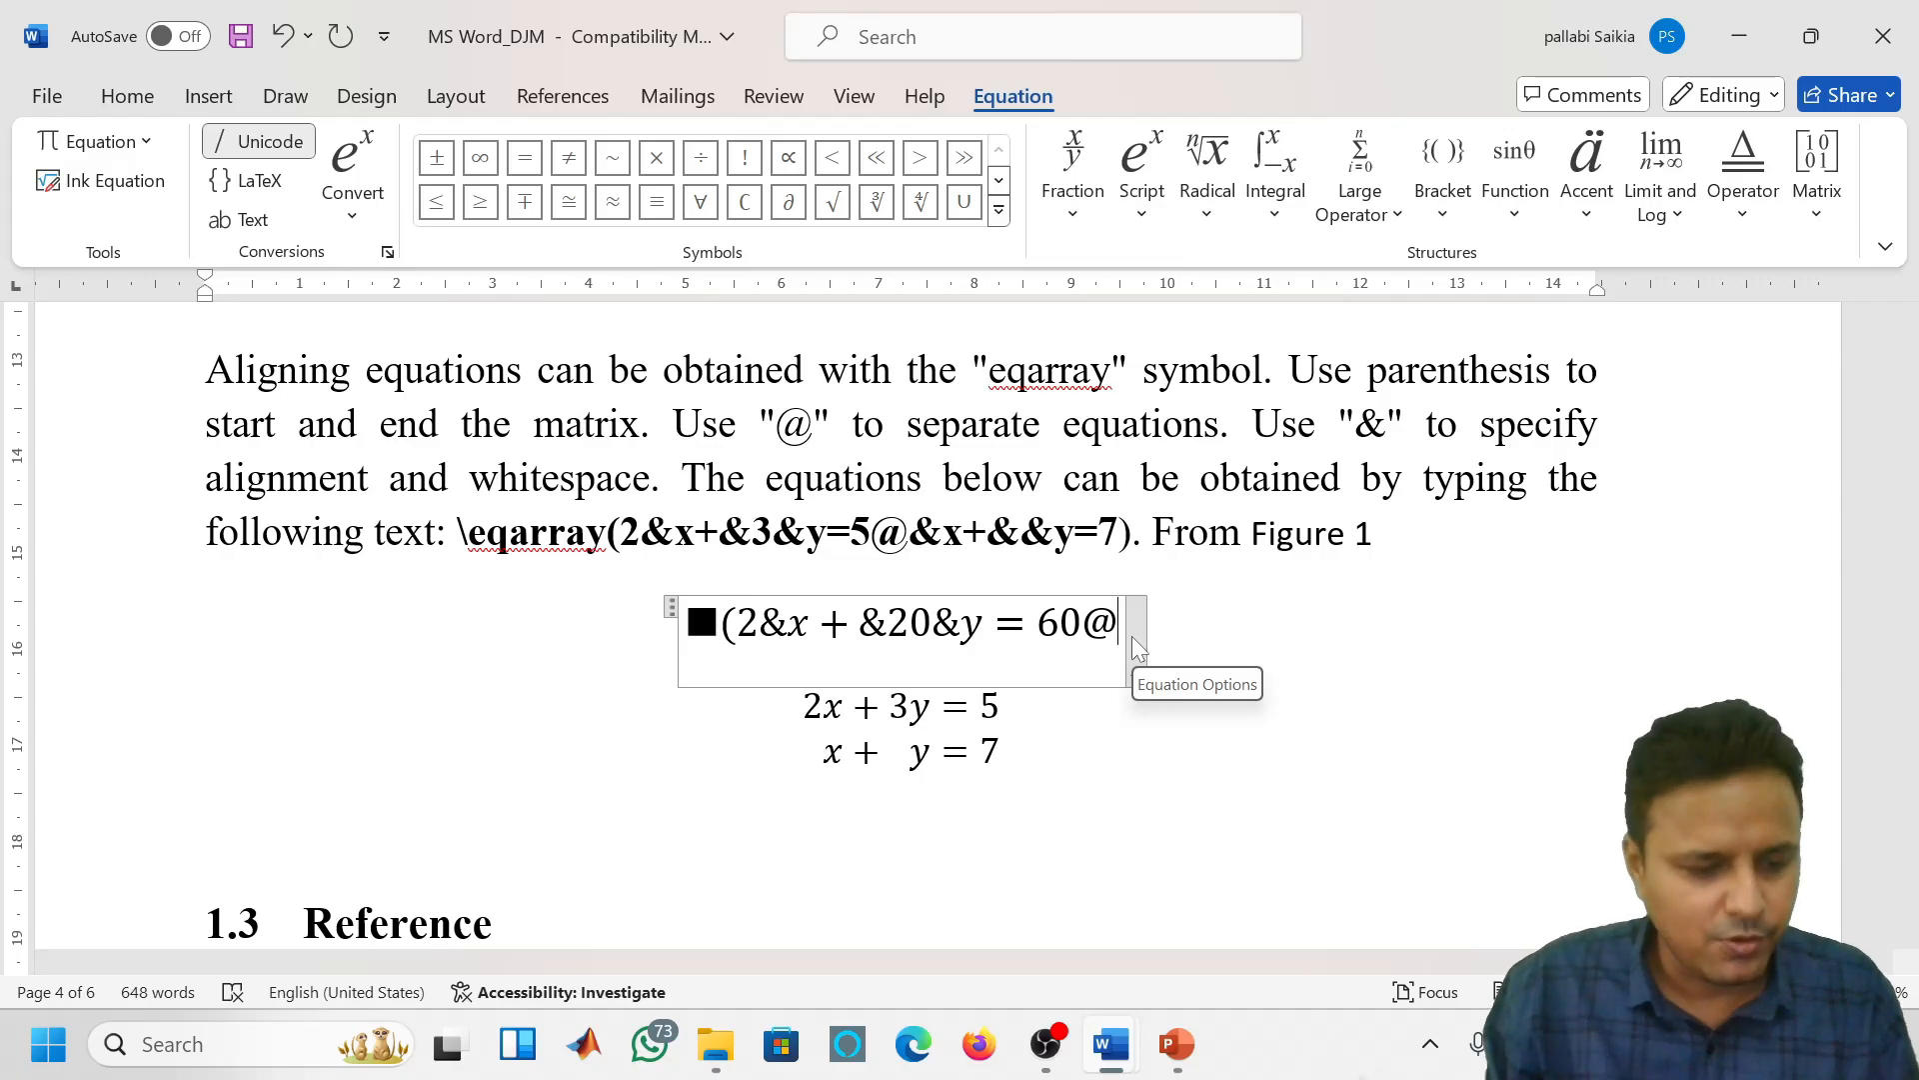
text(36)
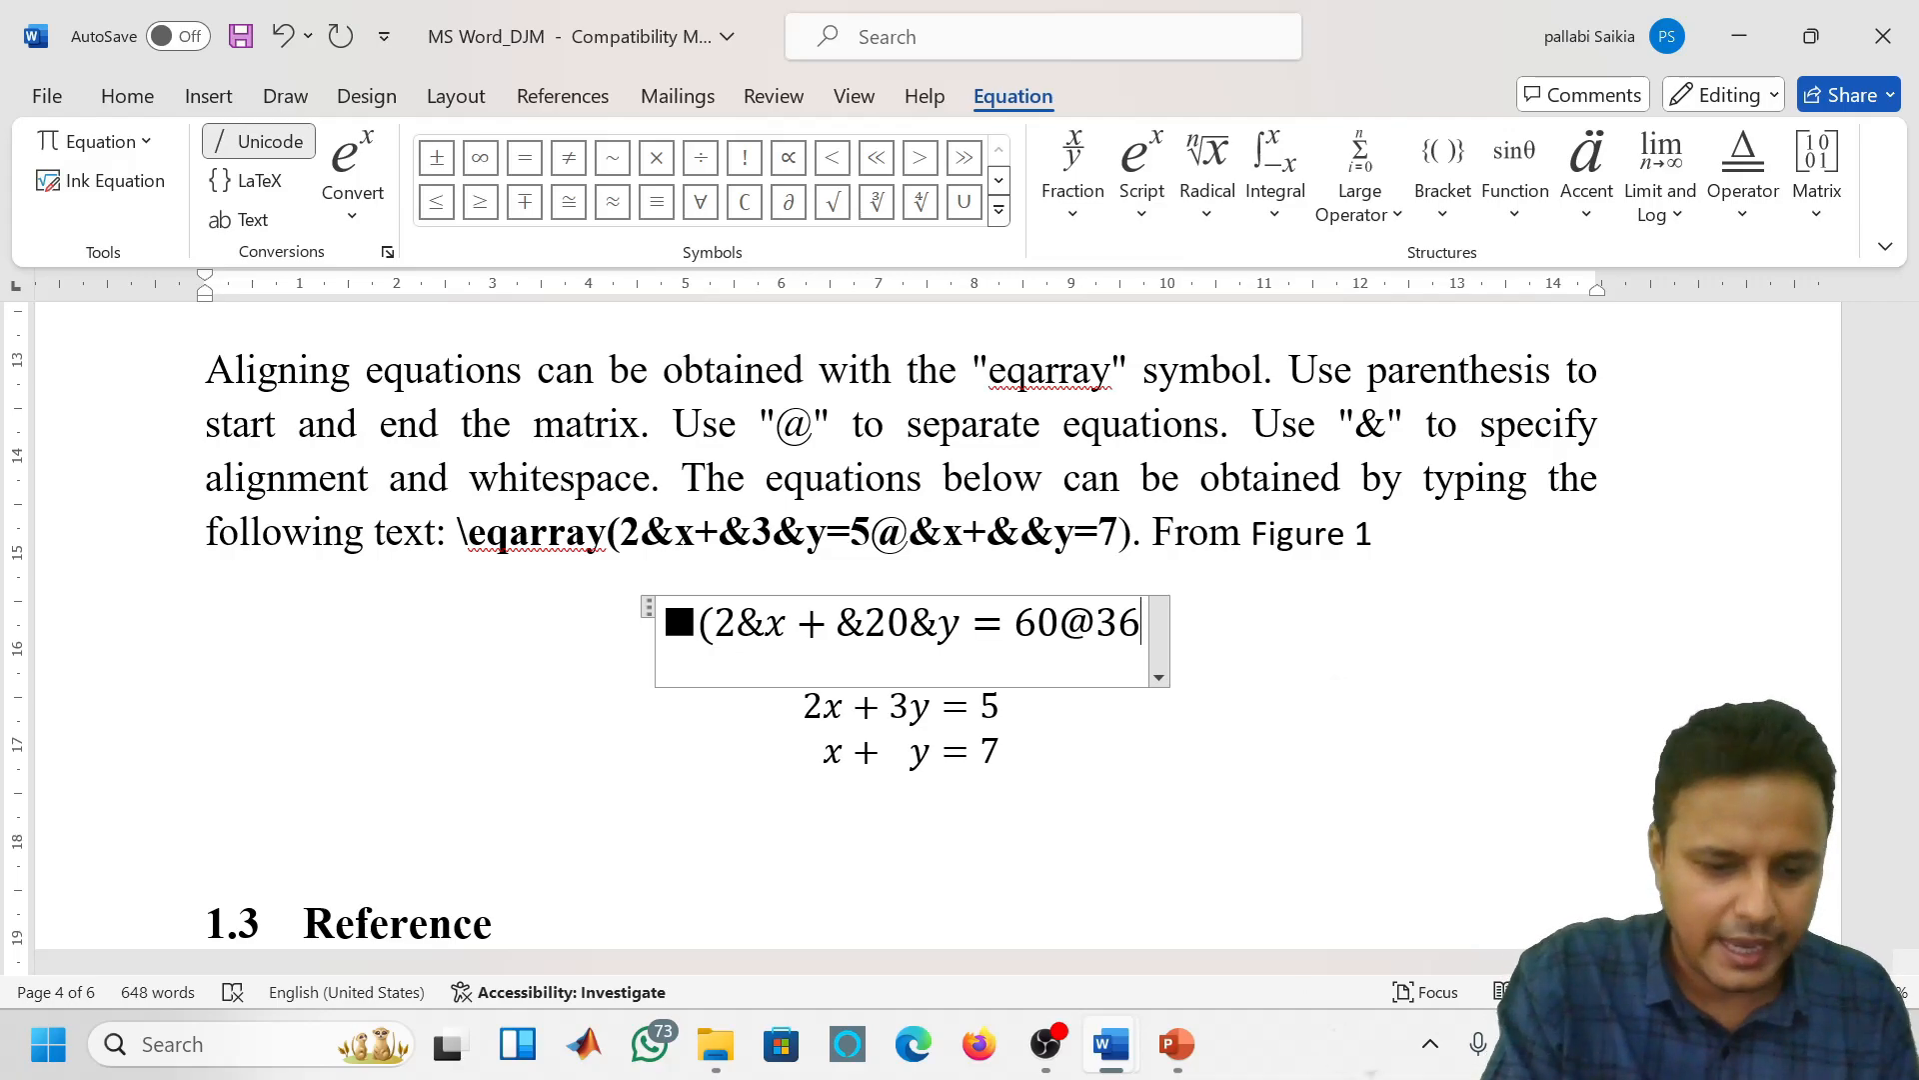
text(&x)
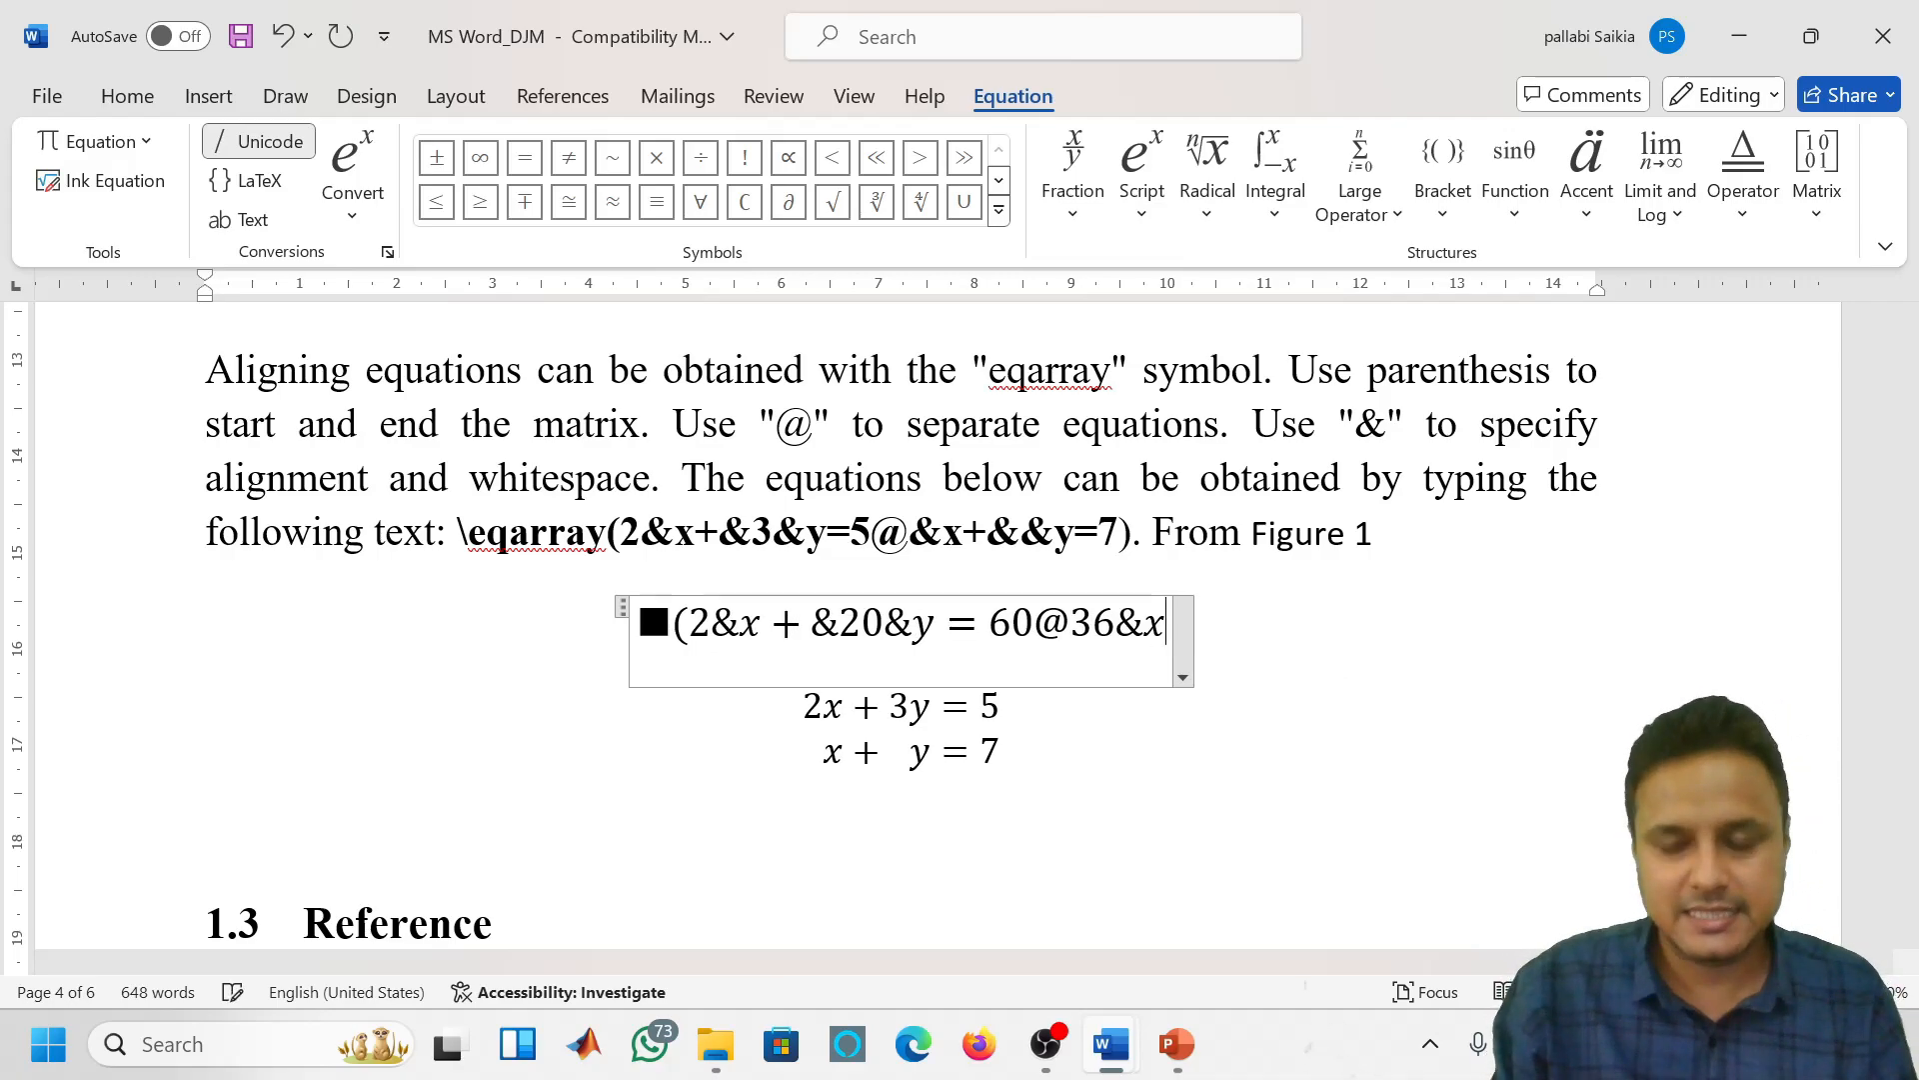
text(-)
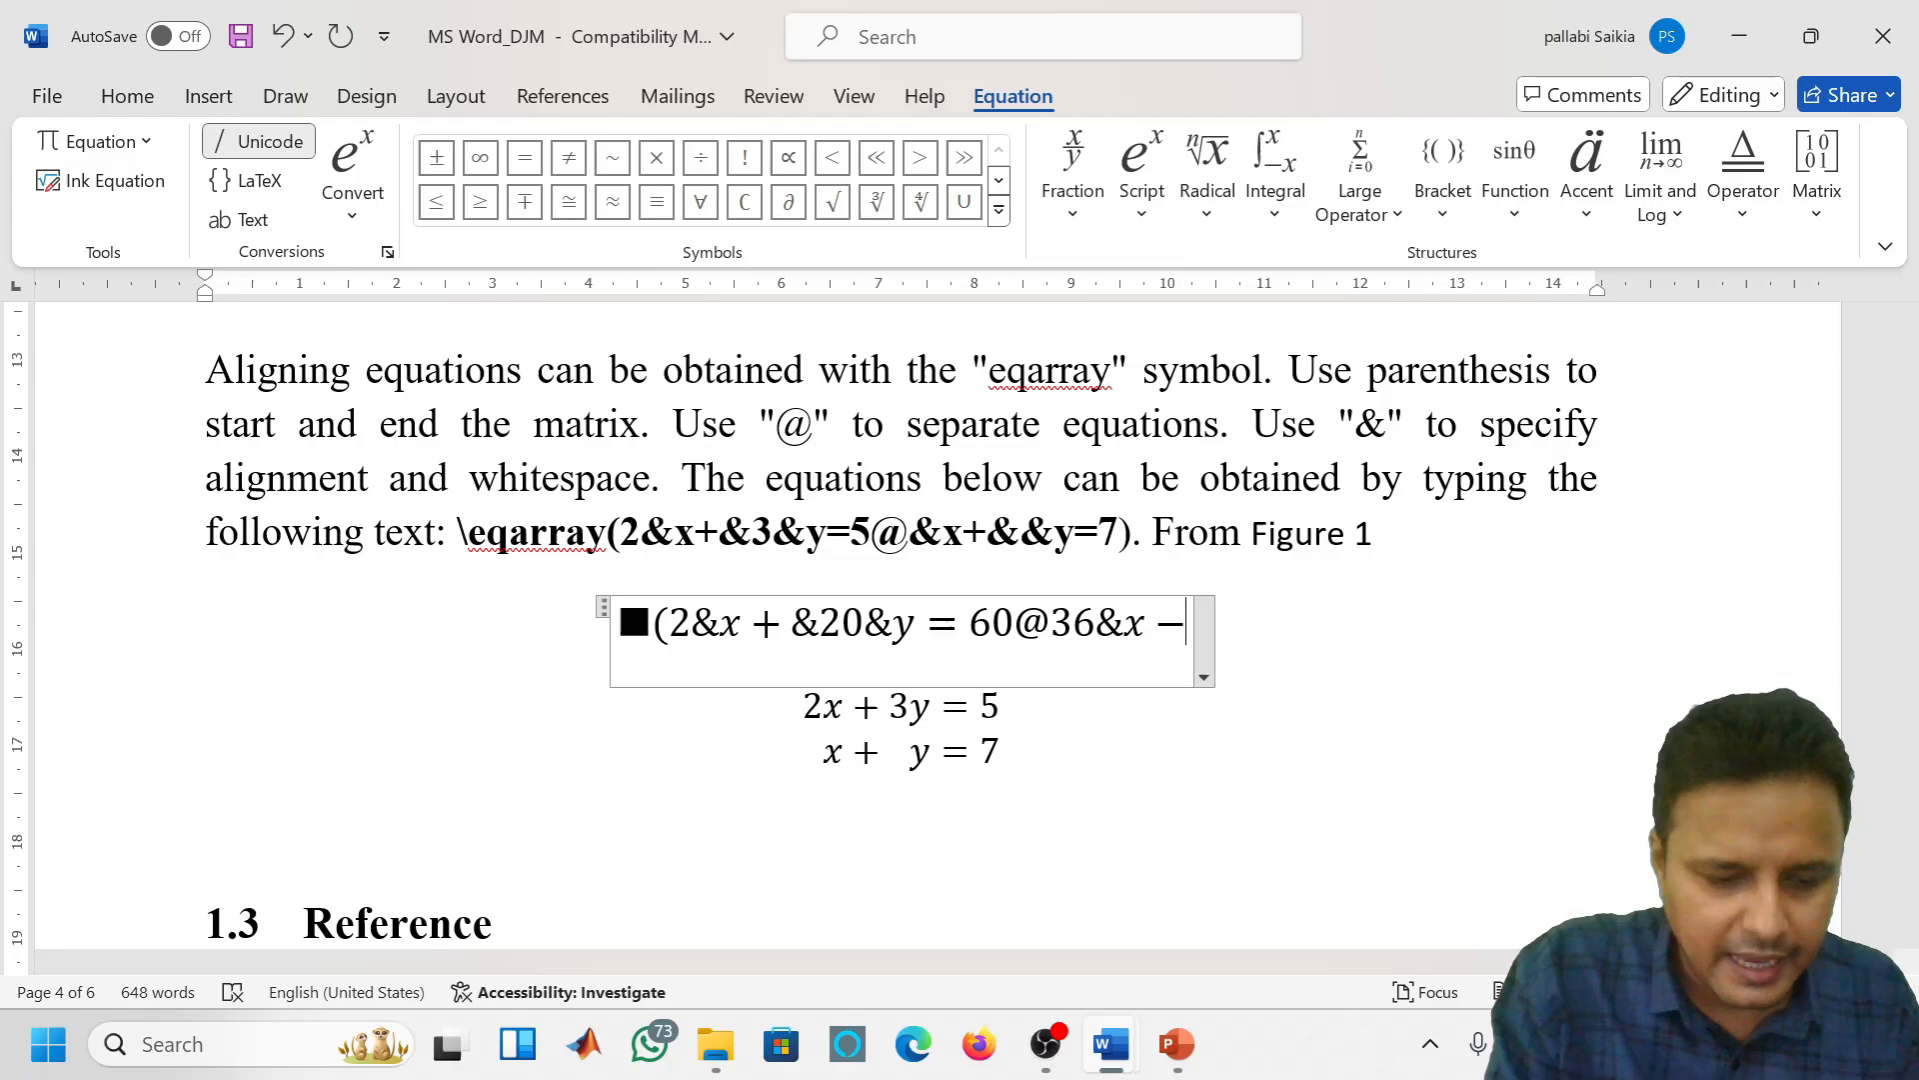
text(&)
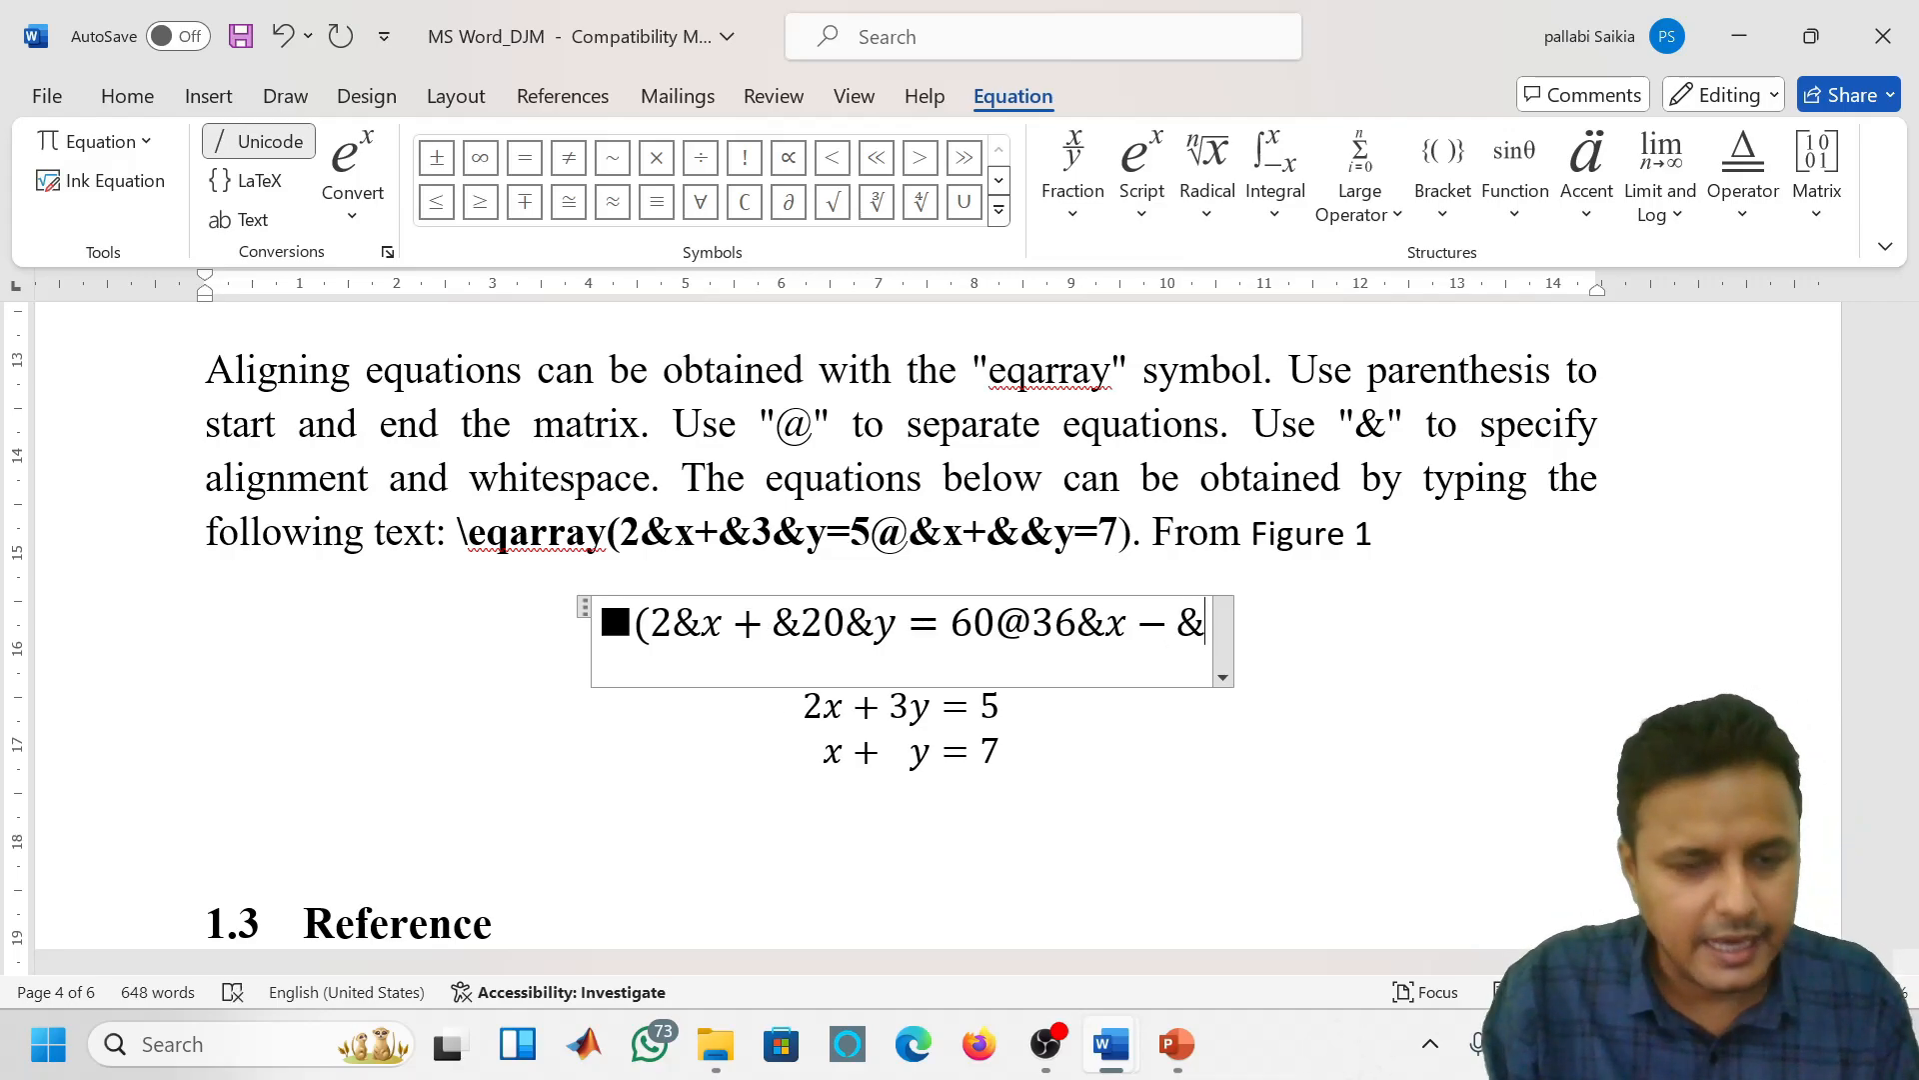
text(2)
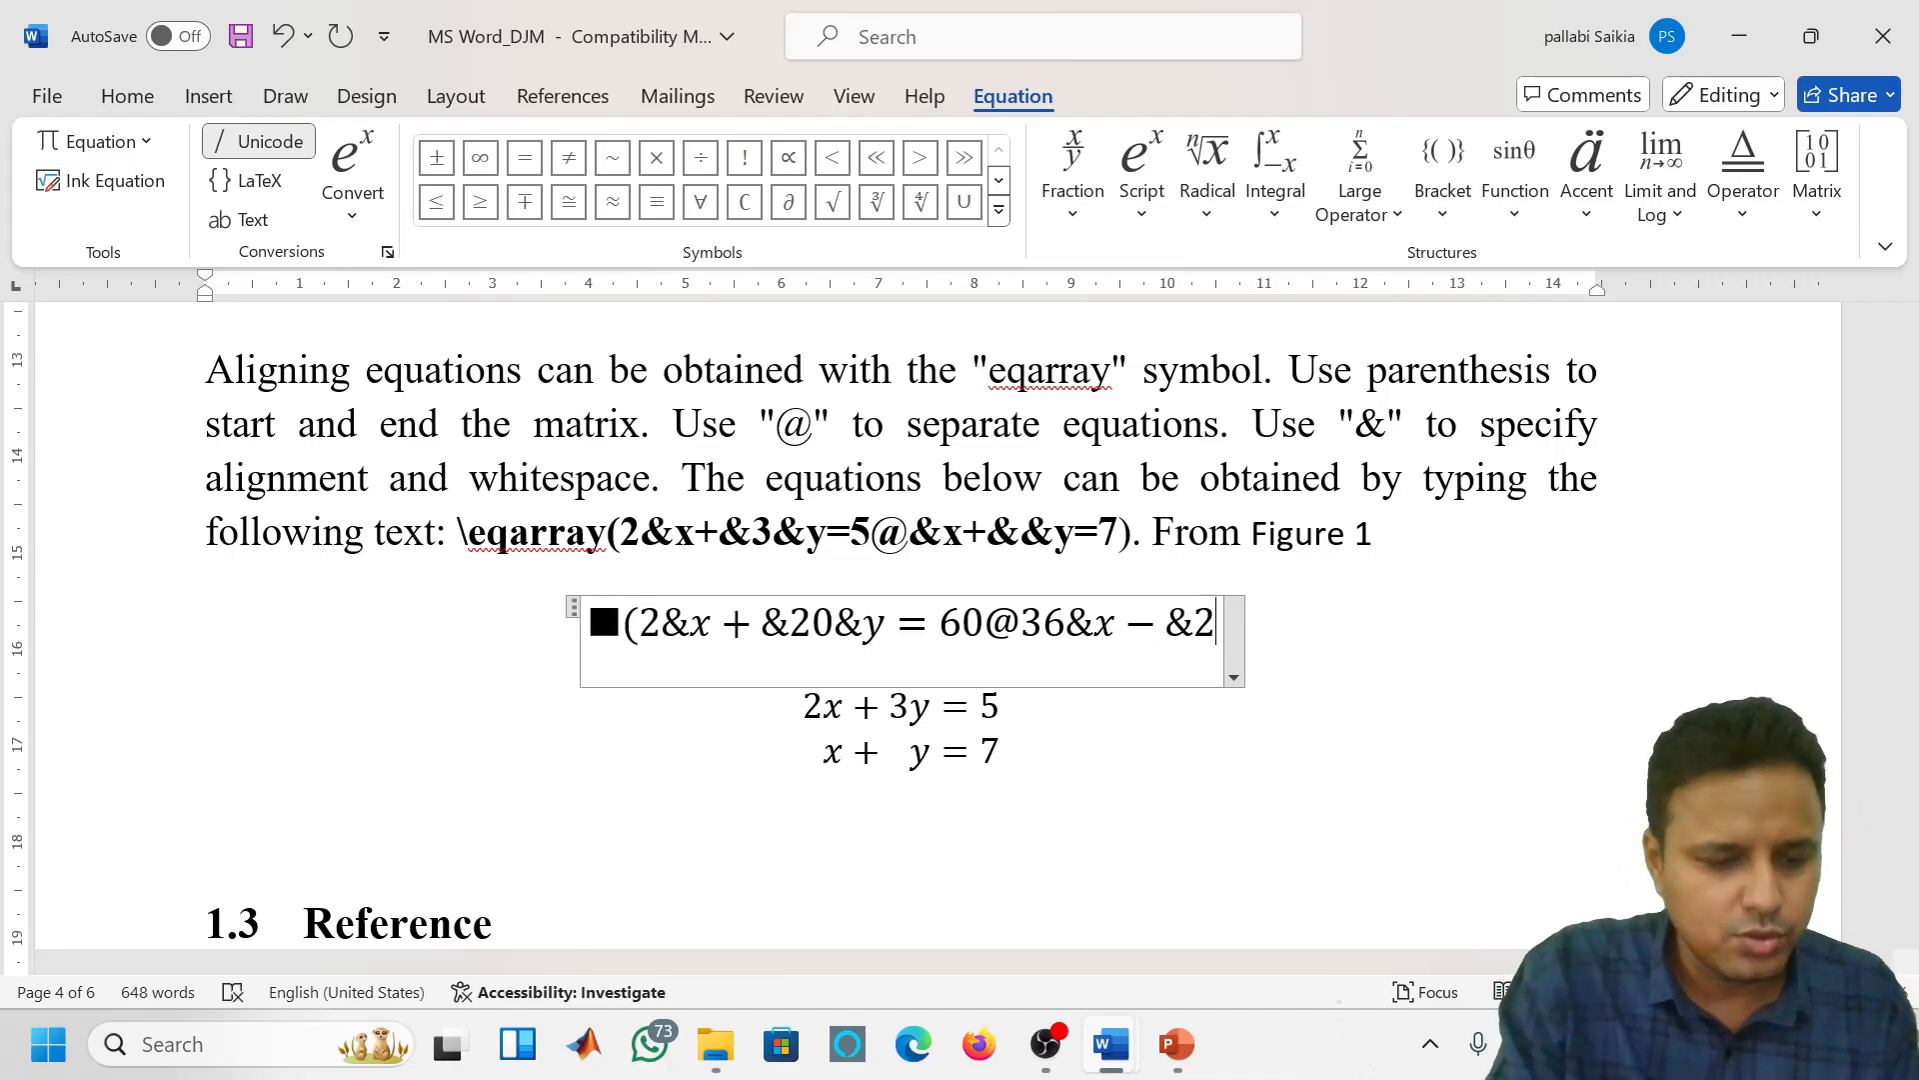
text(&)
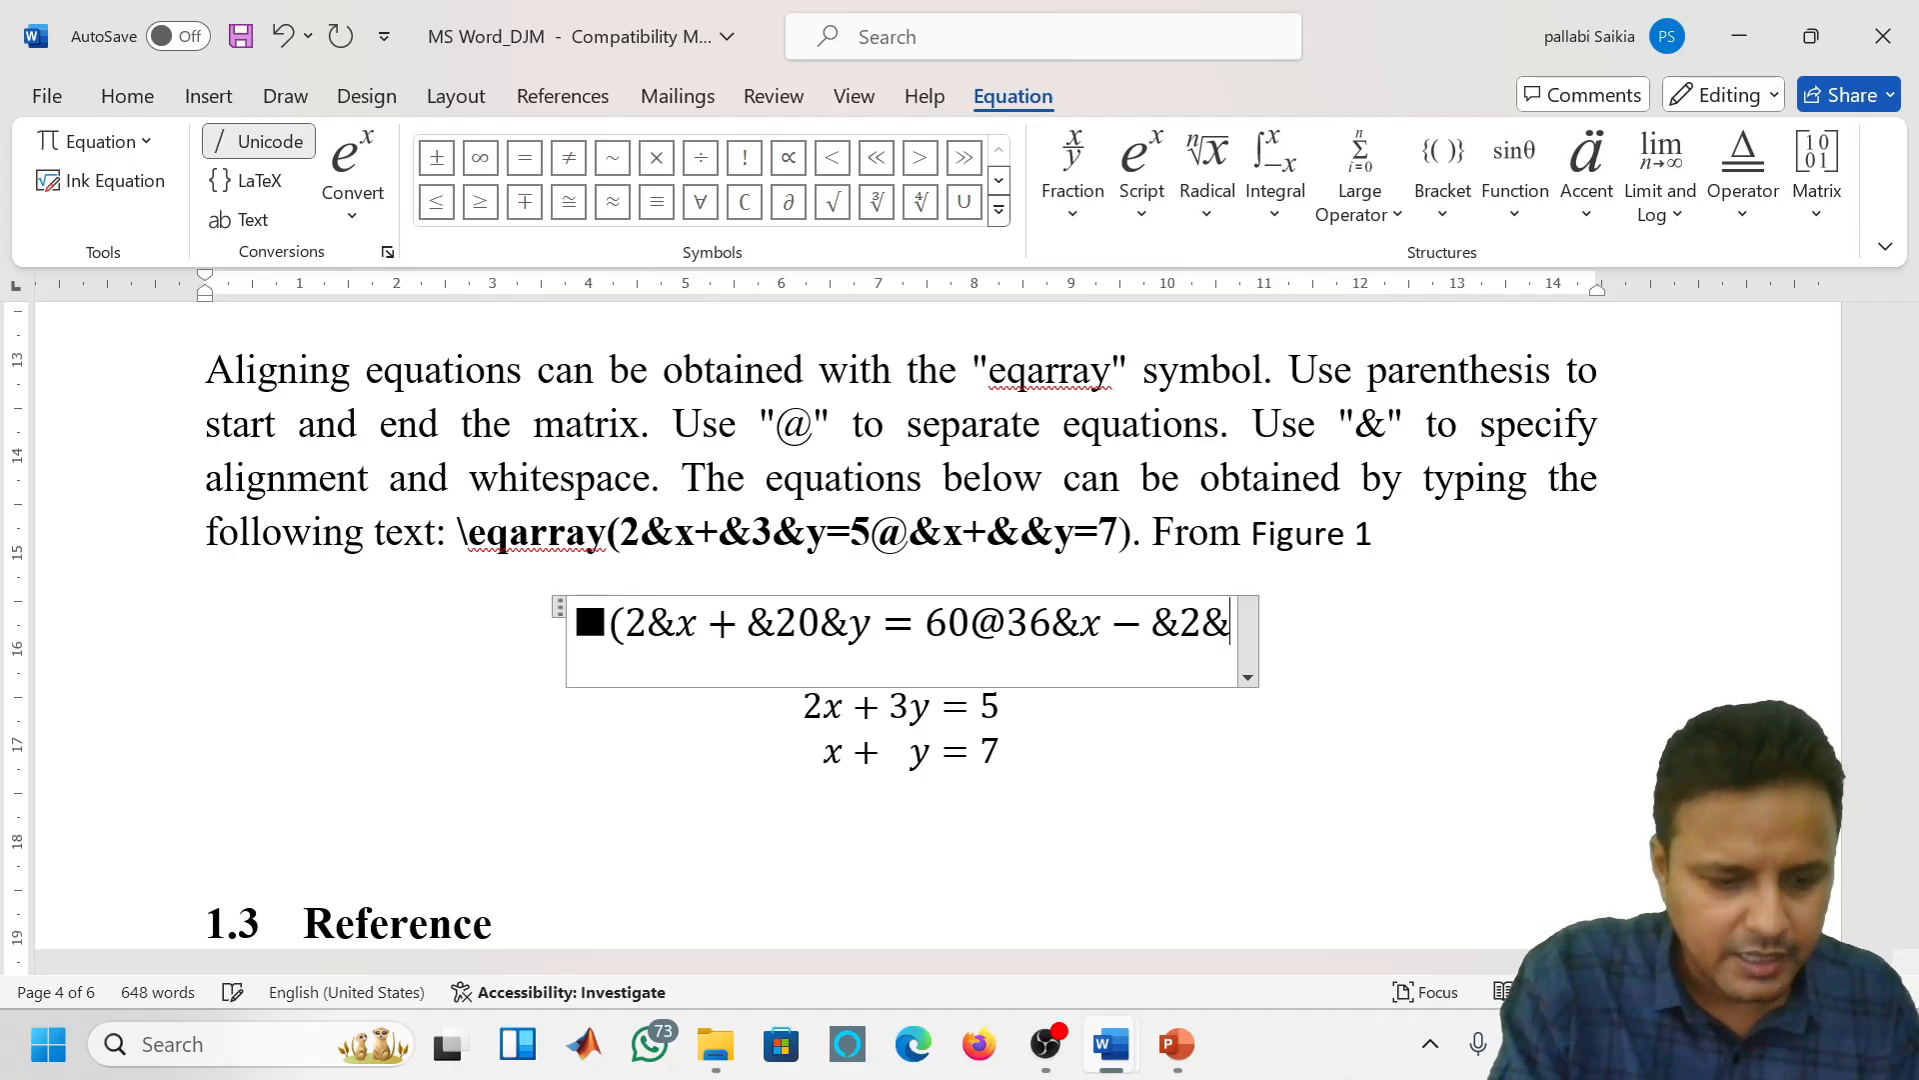
text(y )
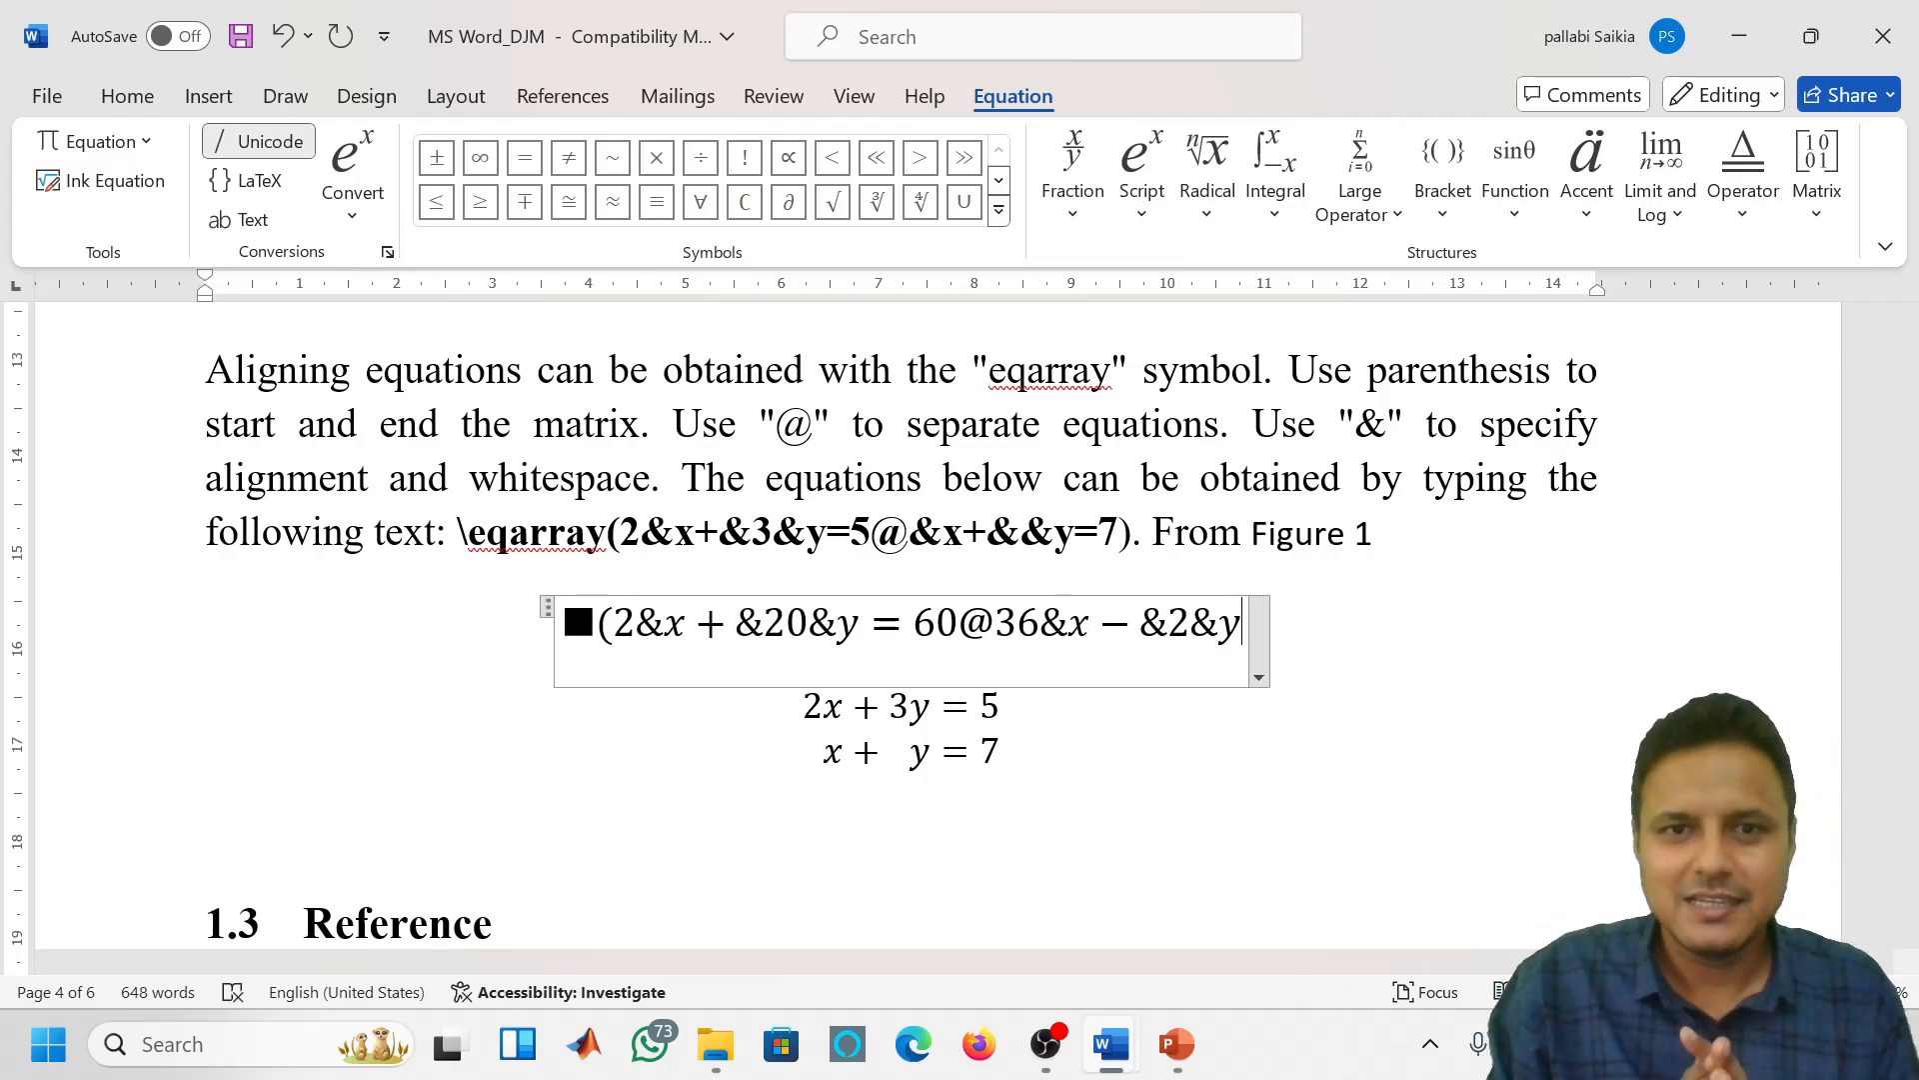
text(= )
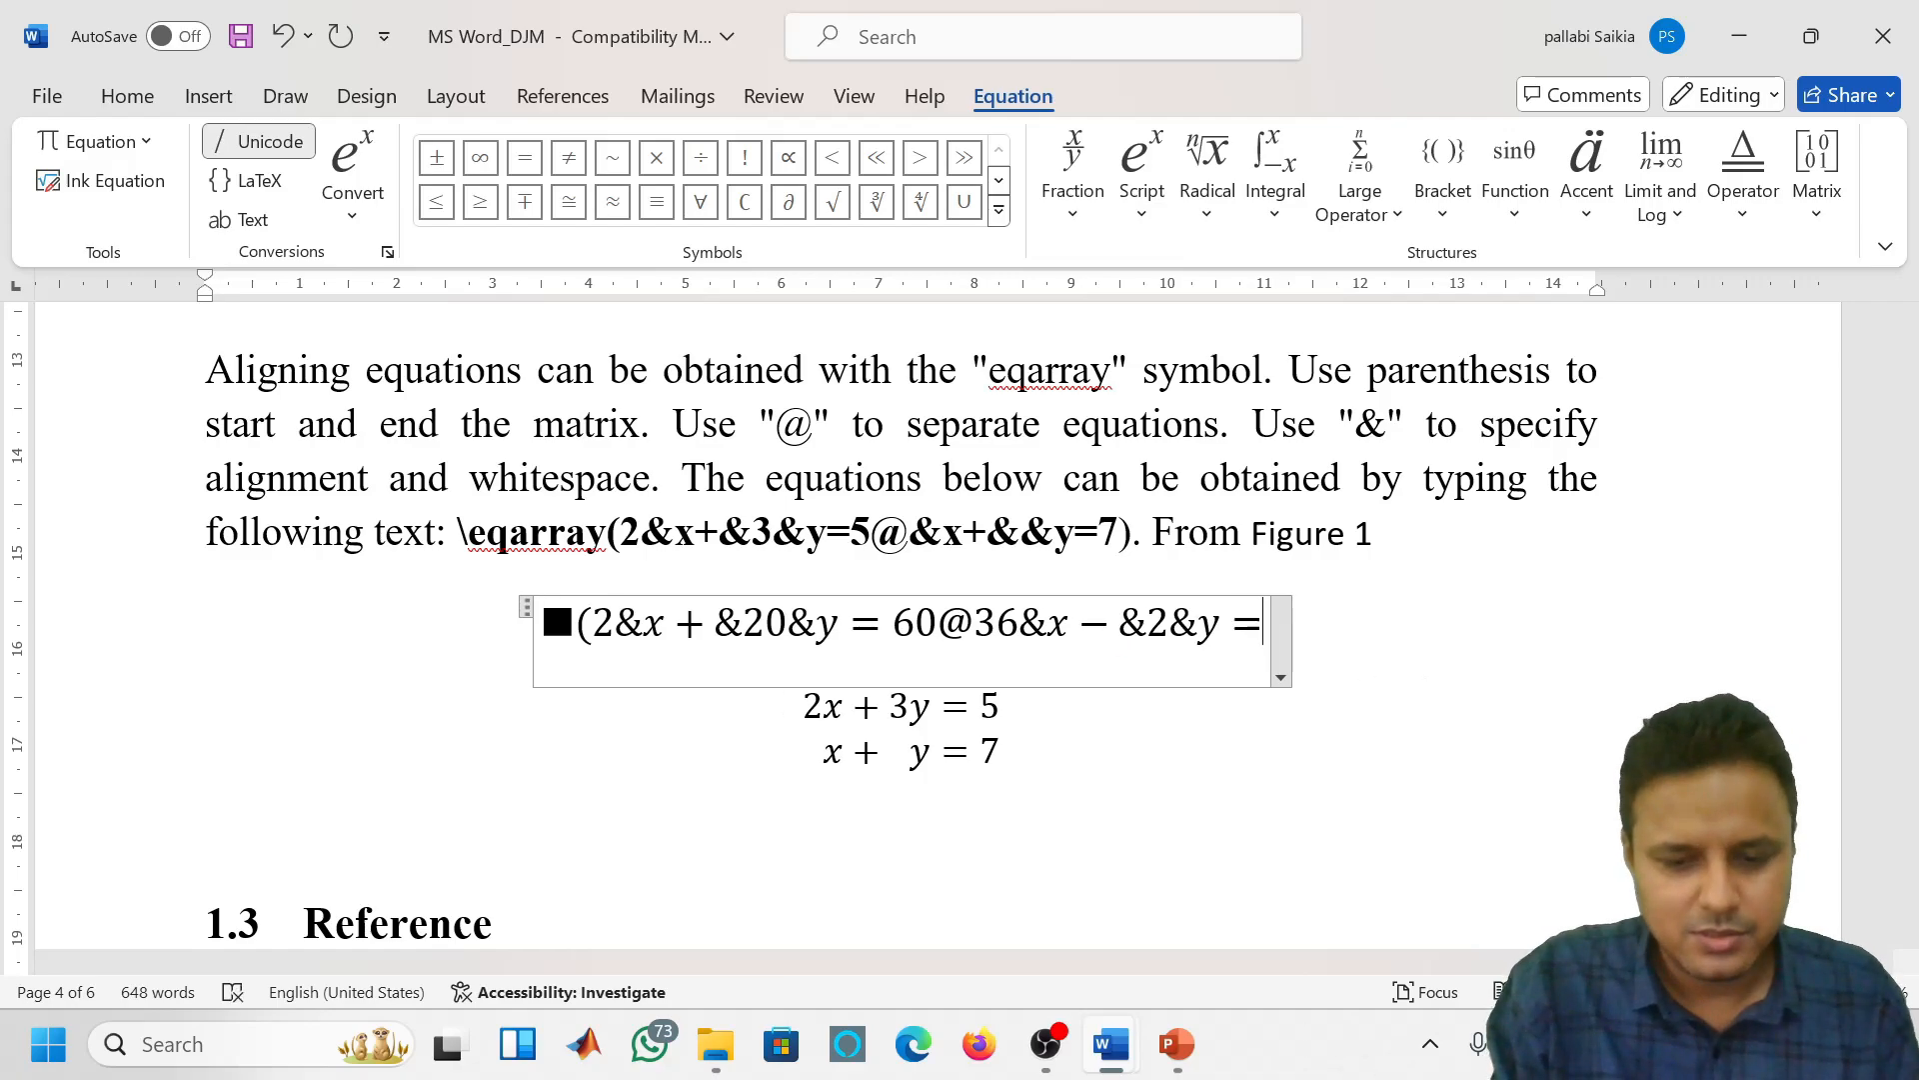
text(0)
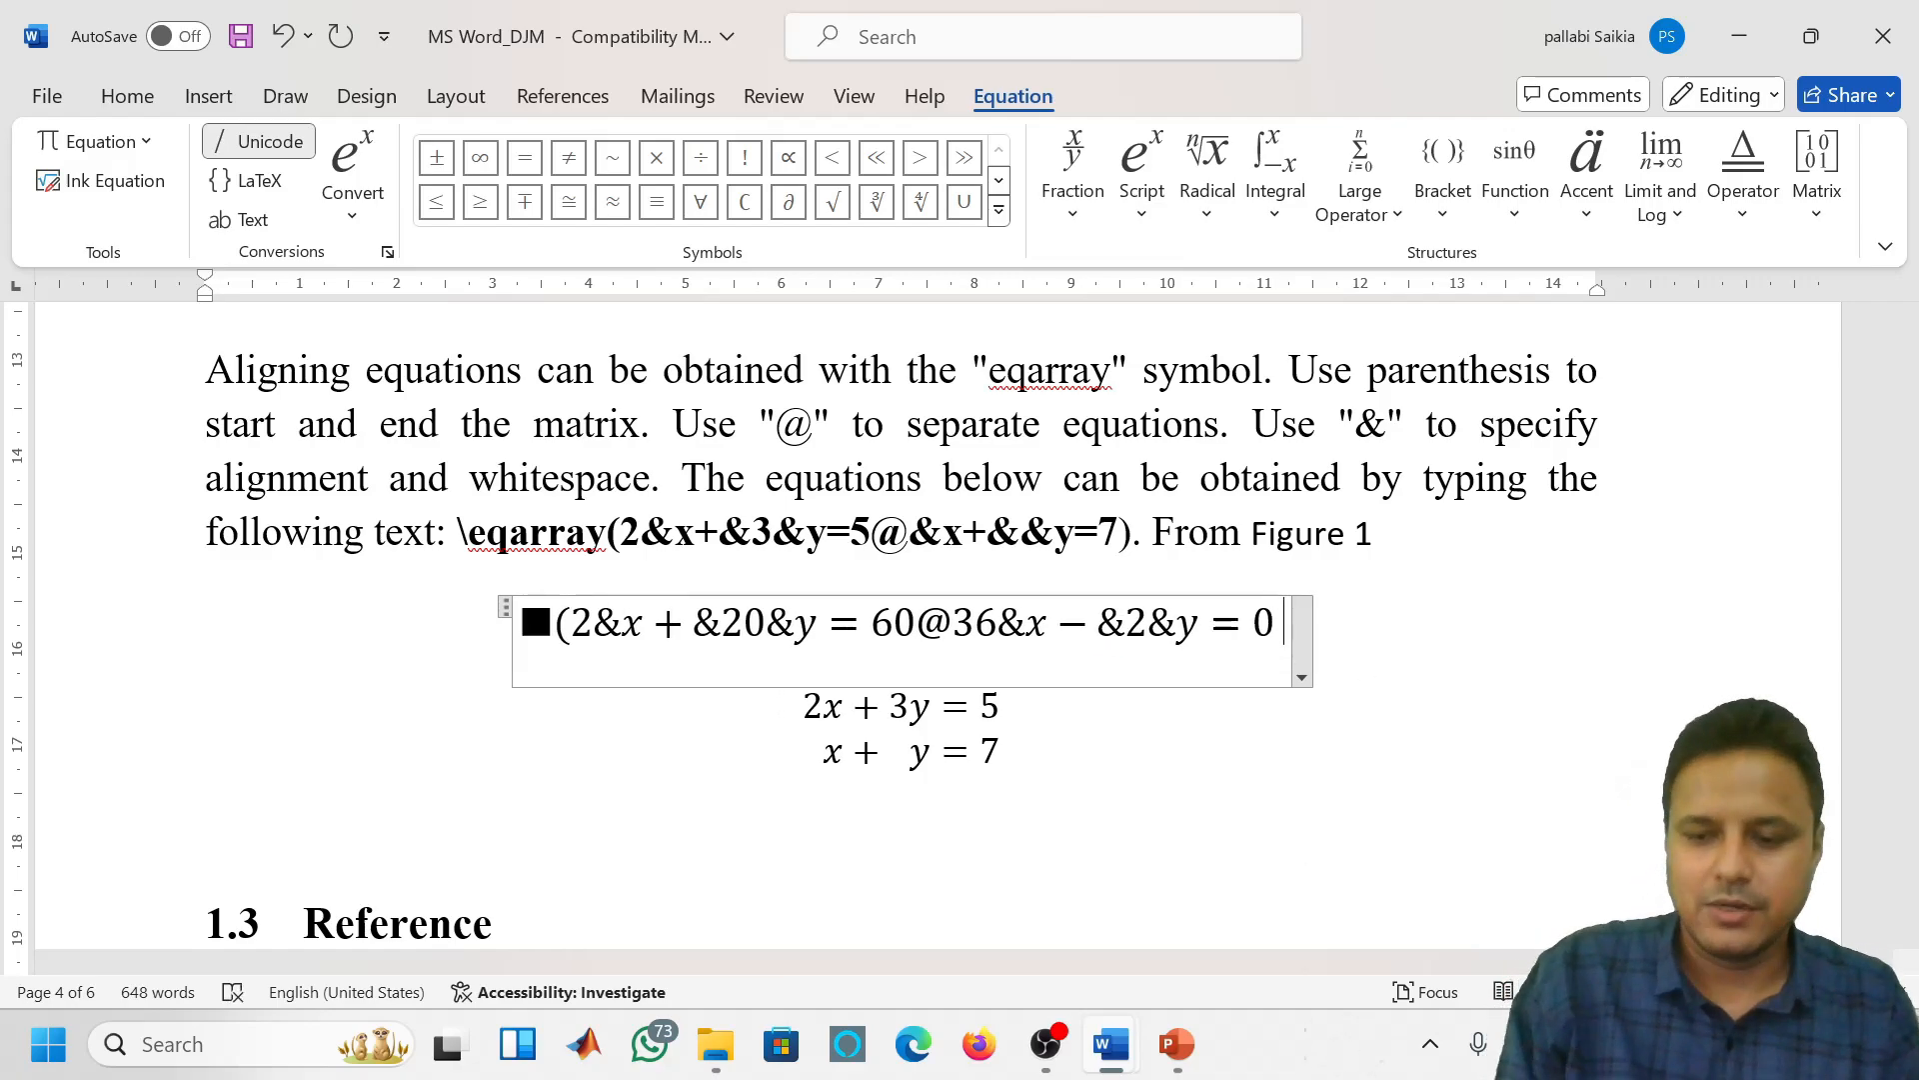
text())
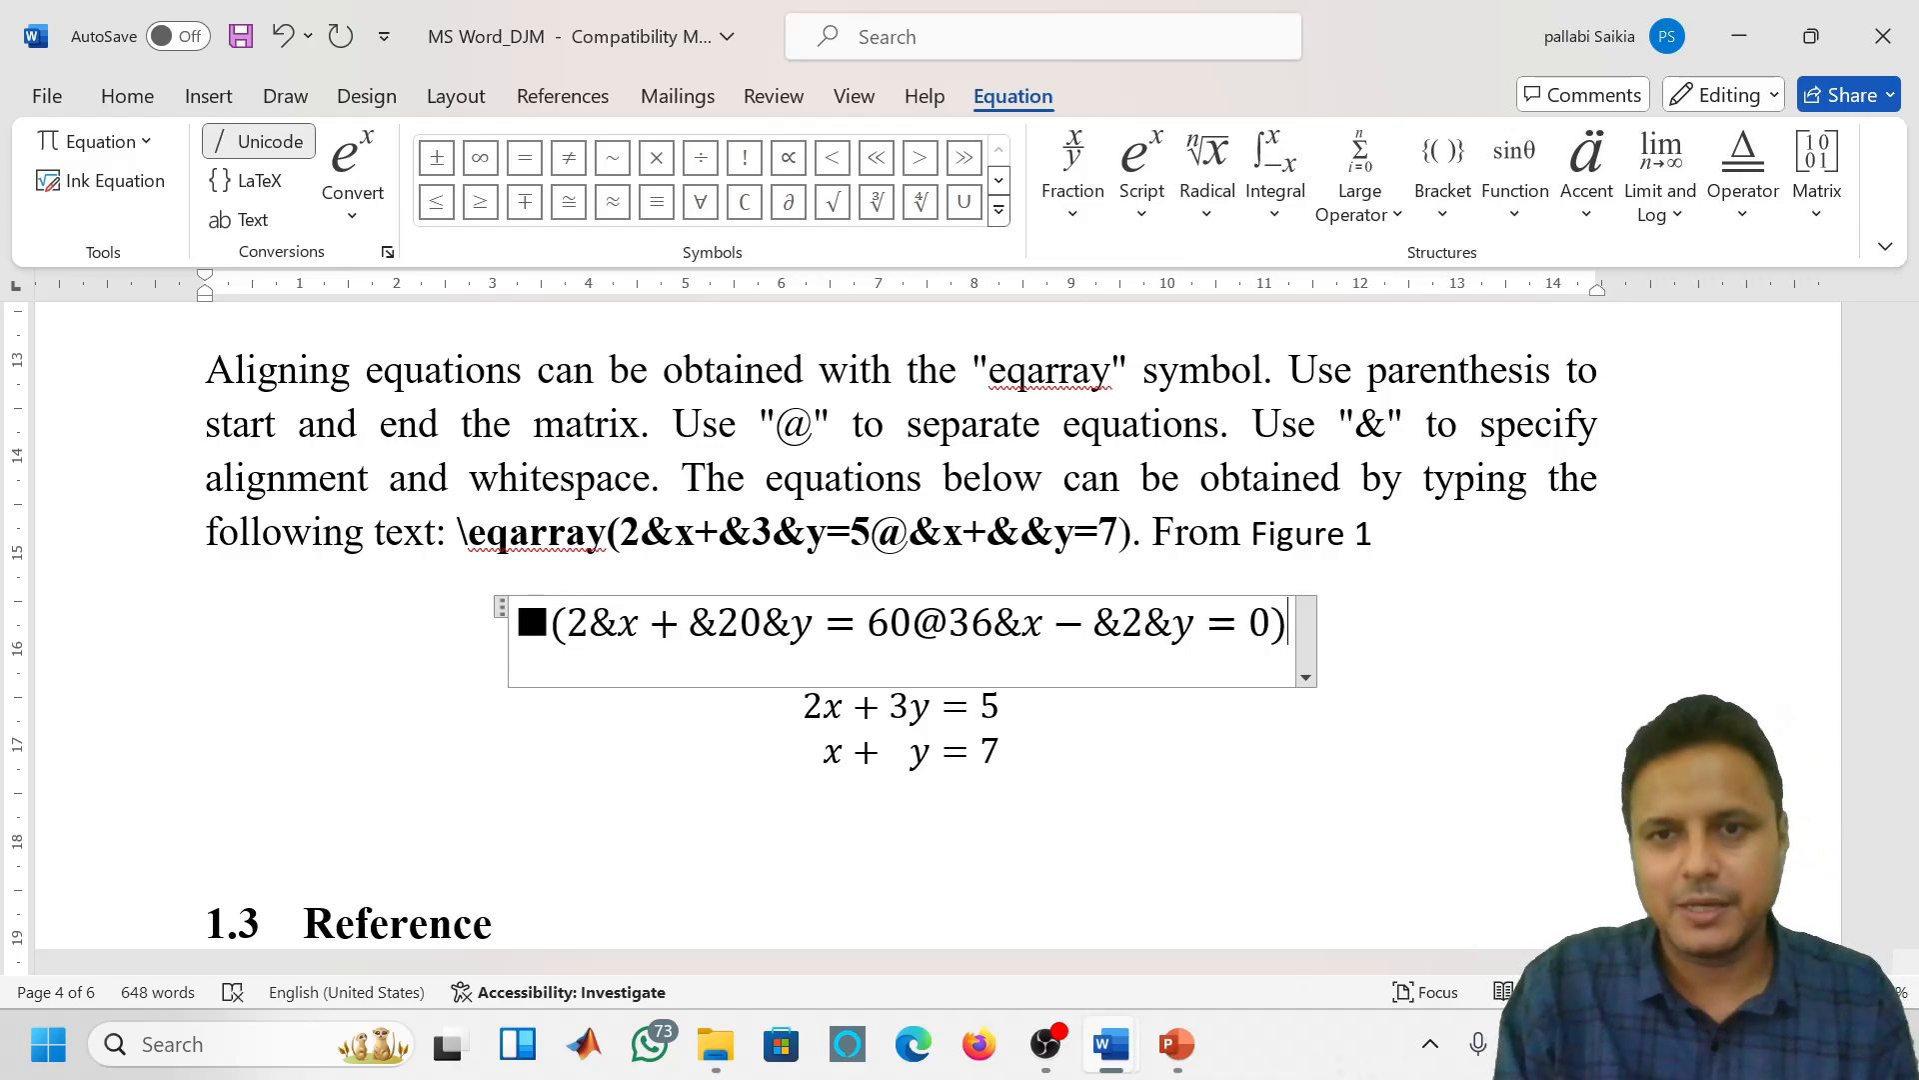
key(space)
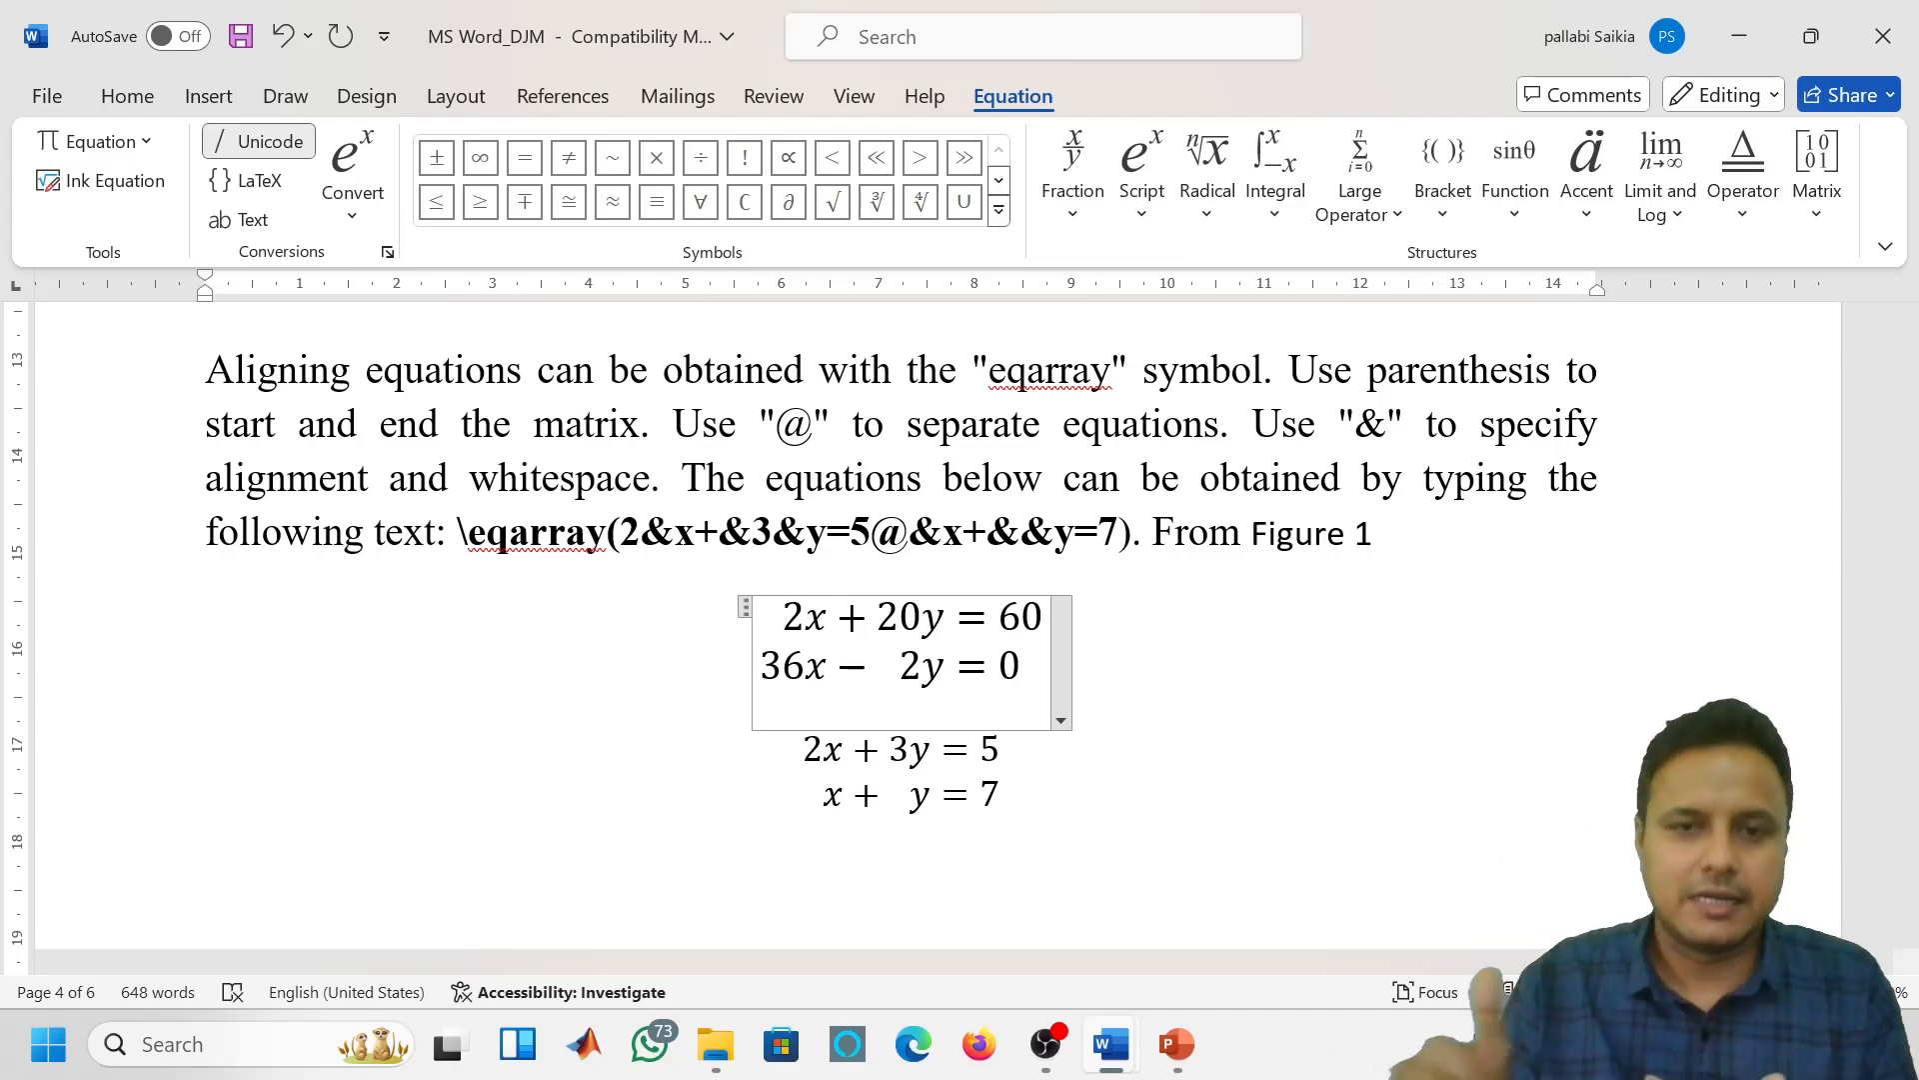
Look through the document from the matrix examples and aligned equations to the references and the equation and table numbering sections
scroll(900, 619, up, 2)
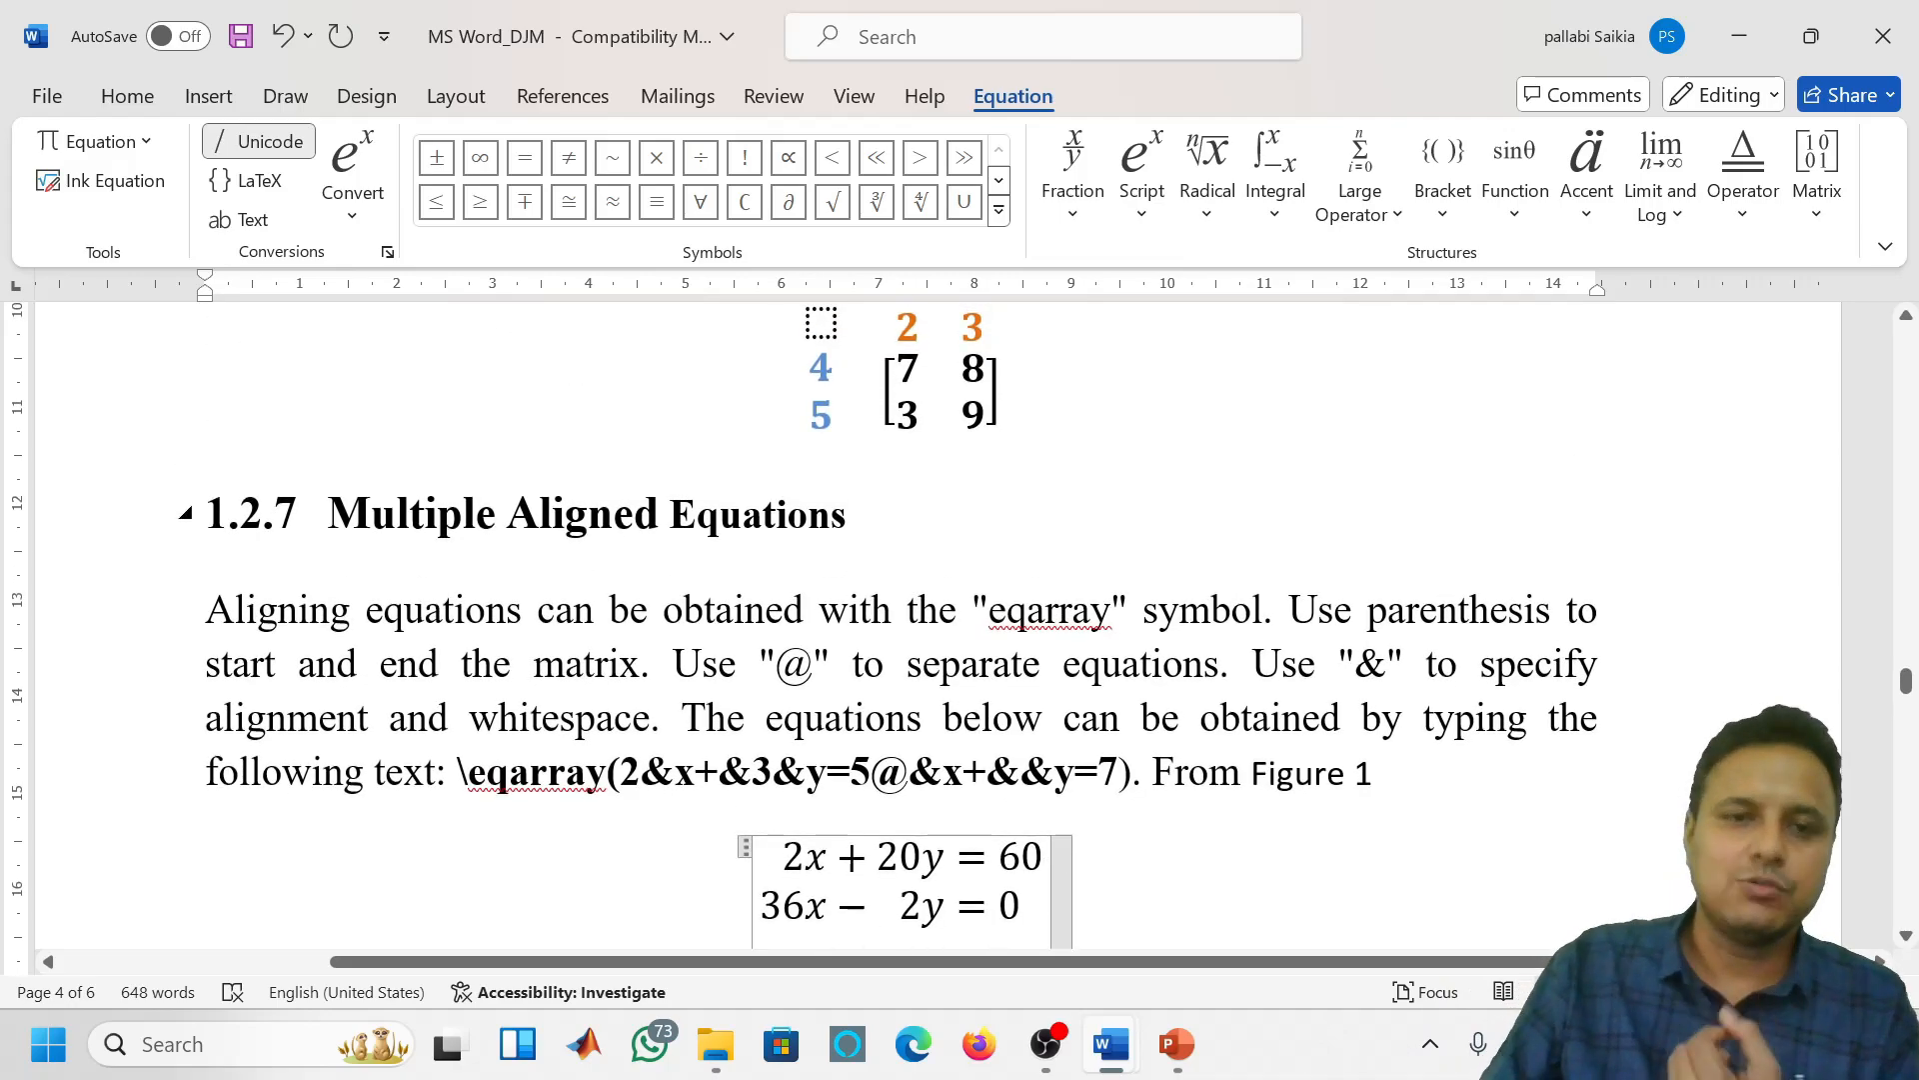
scroll(900, 620, down, 7)
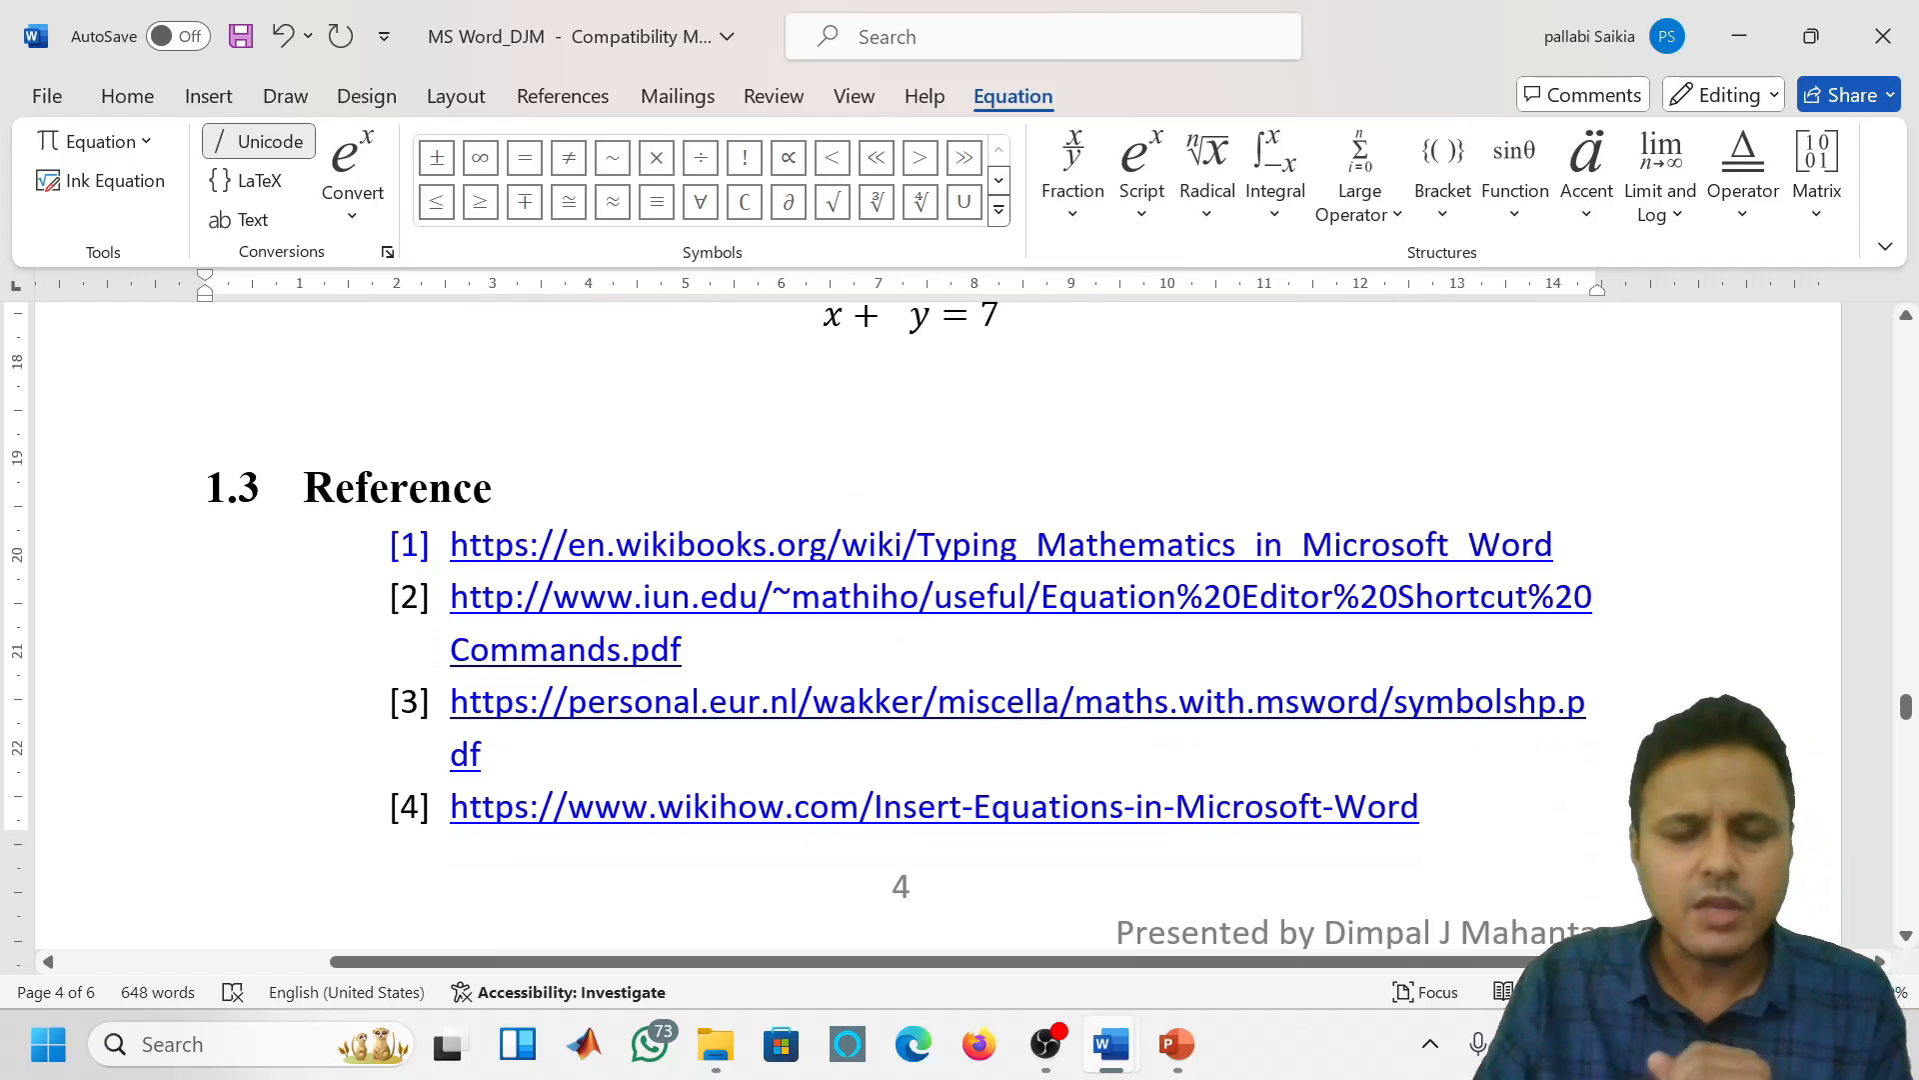
scroll(495, 843, up, 15)
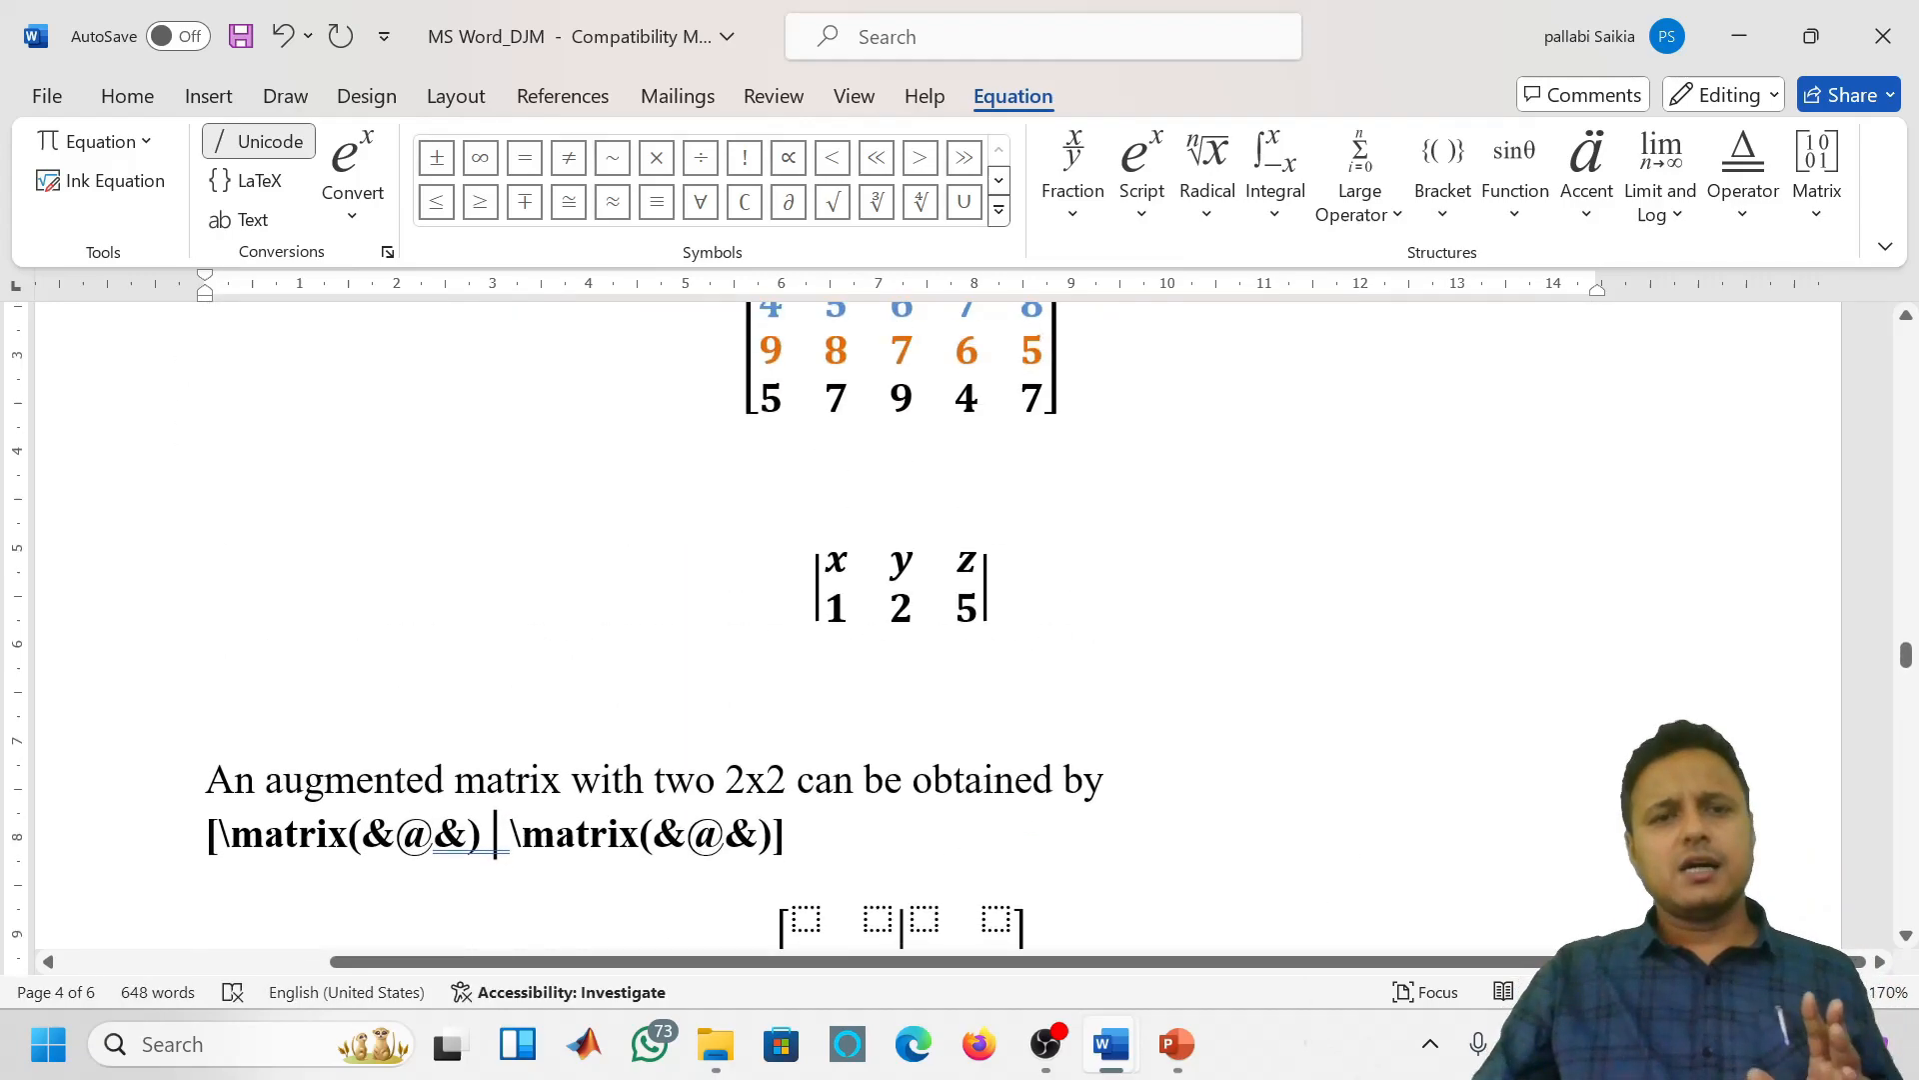
scroll(495, 843, down, 8)
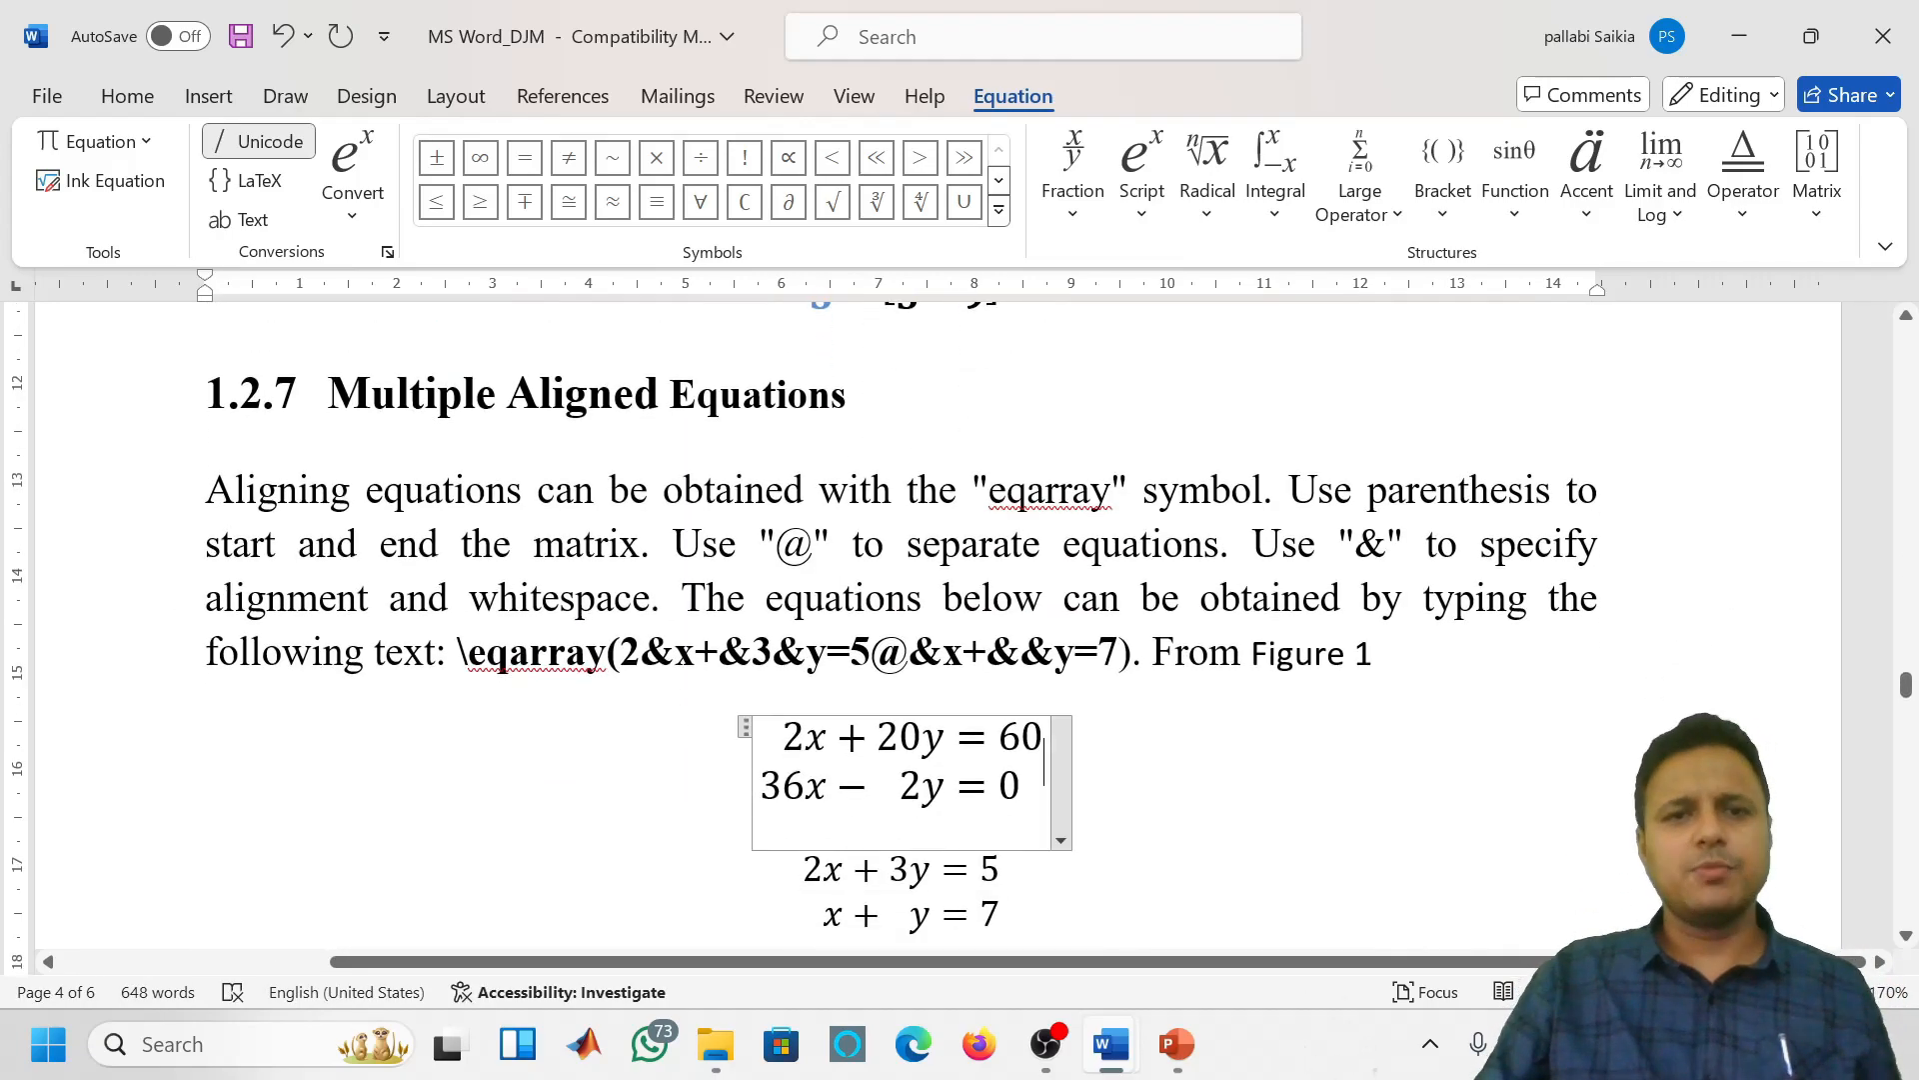
scroll(805, 634, down, 3)
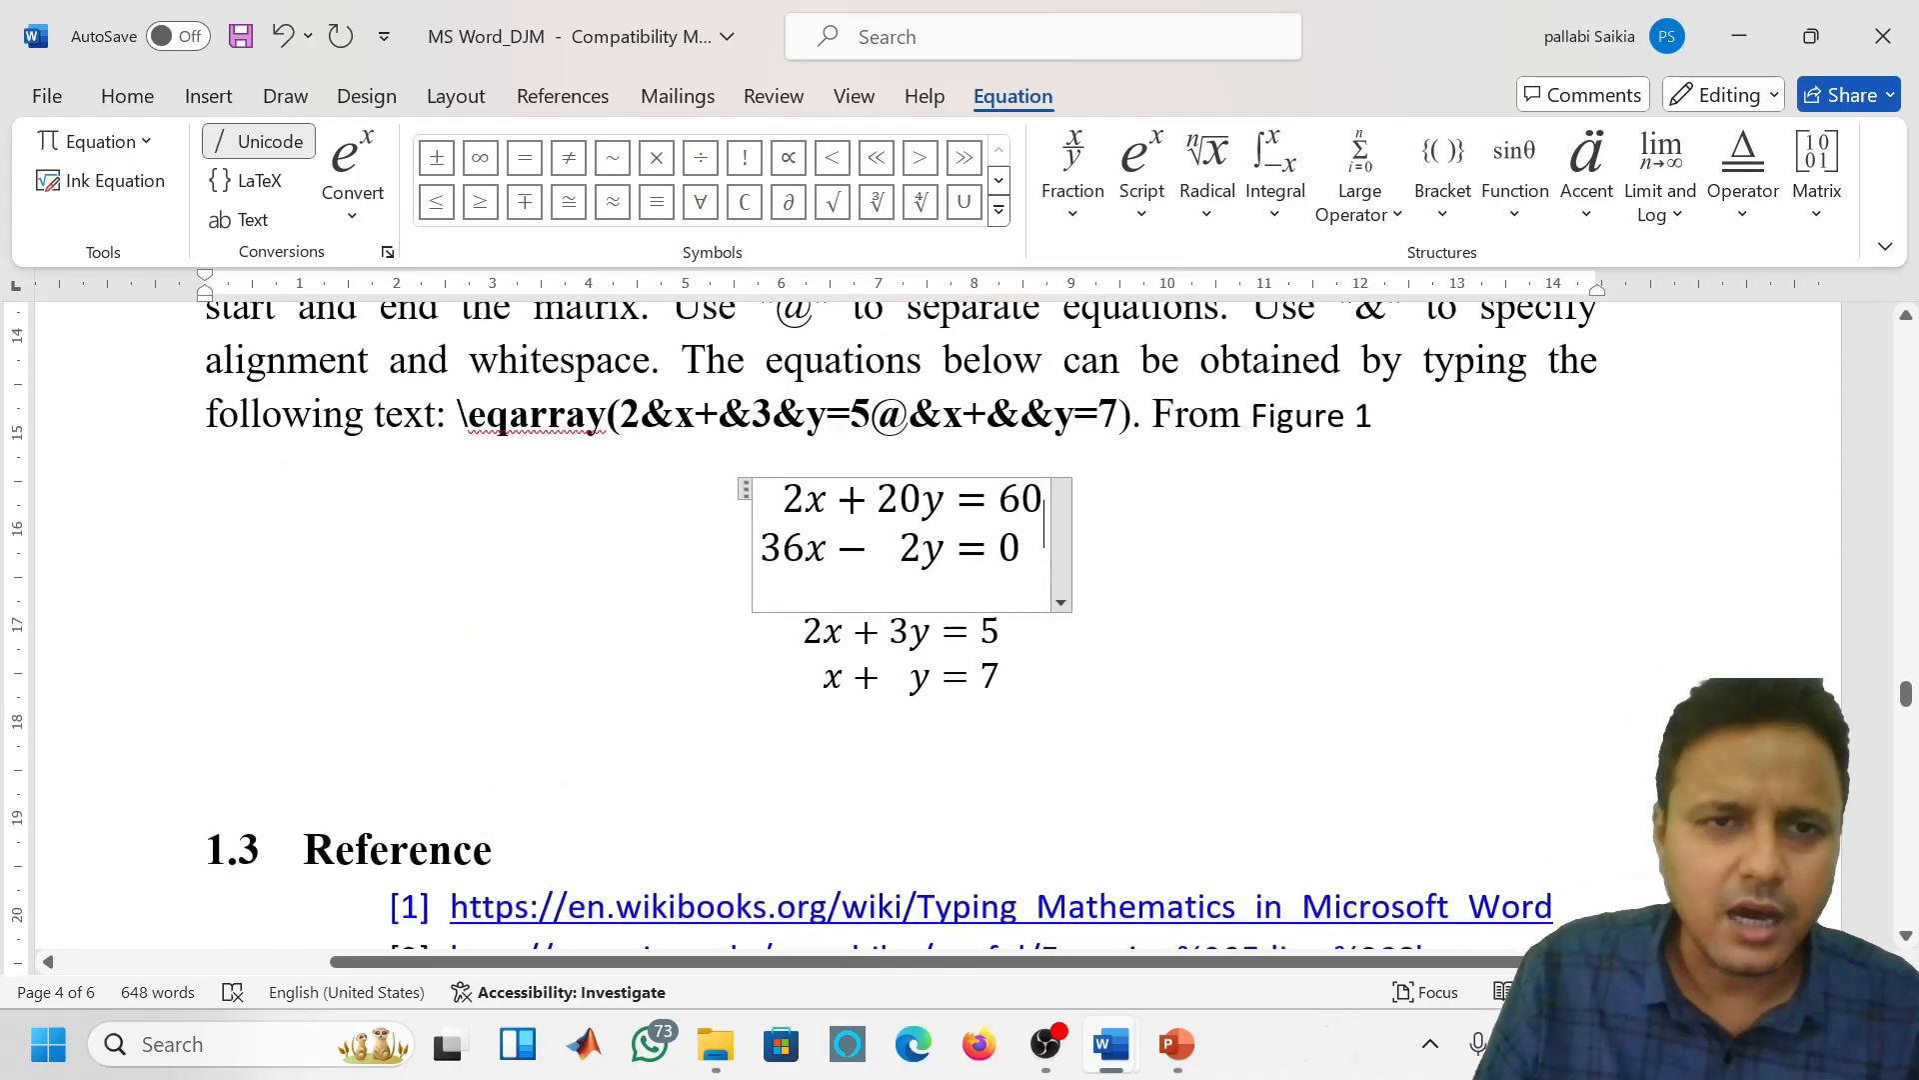
scroll(1000, 600, down, 15)
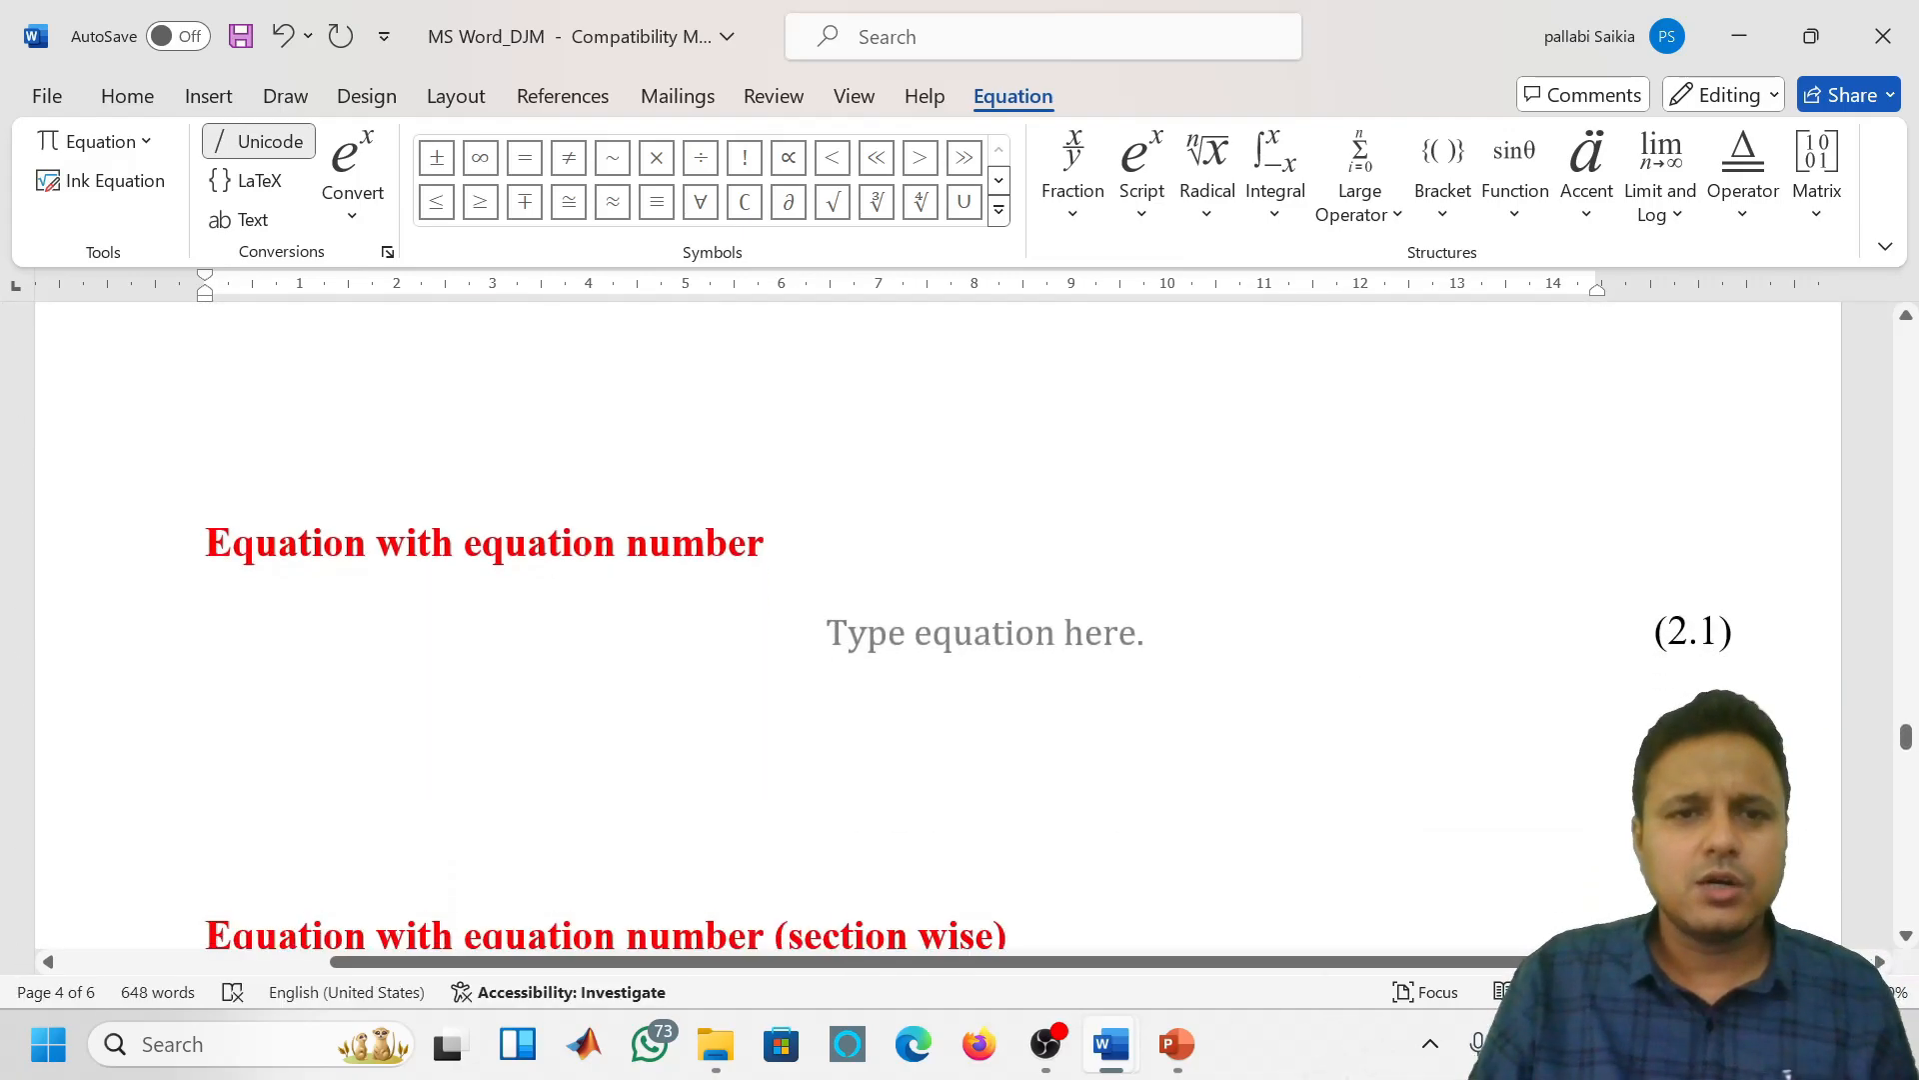
scroll(999, 599, down, 8)
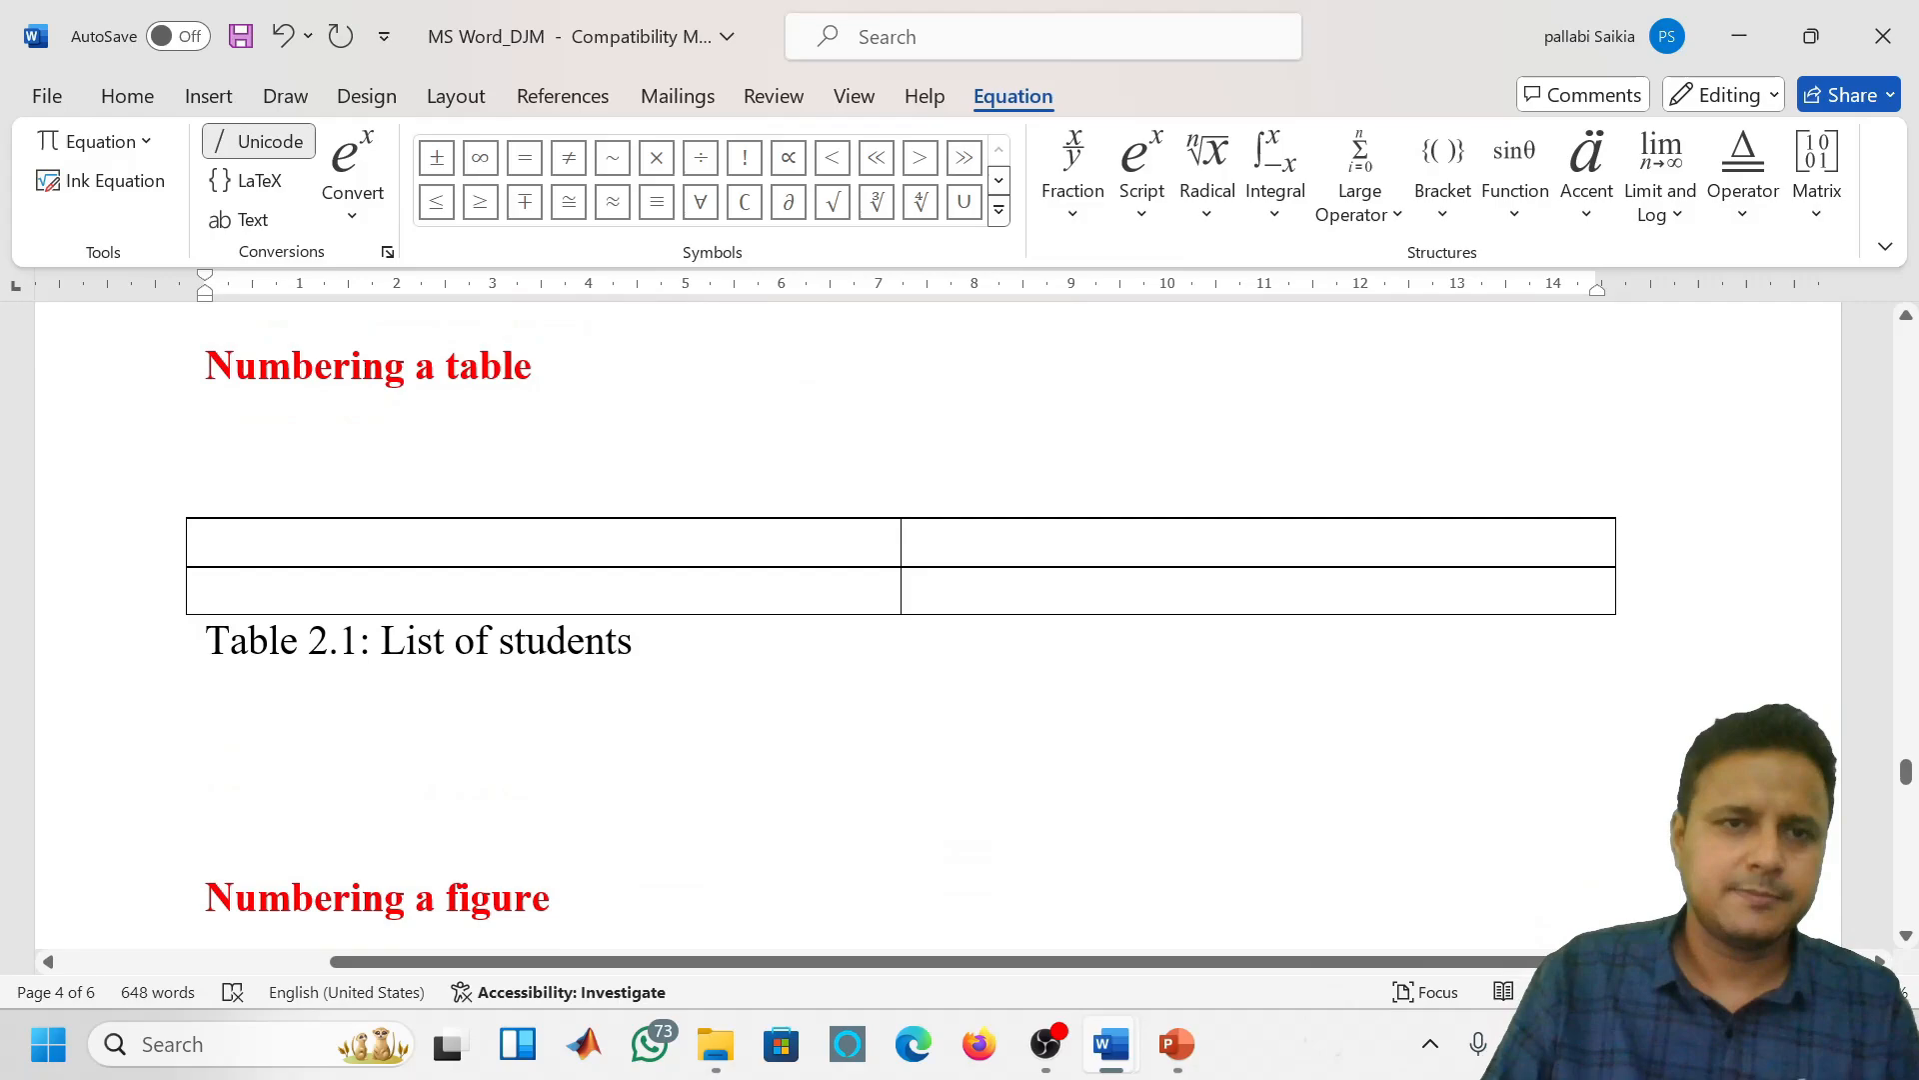
scroll(999, 600, down, 5)
scroll(939, 620, up, 20)
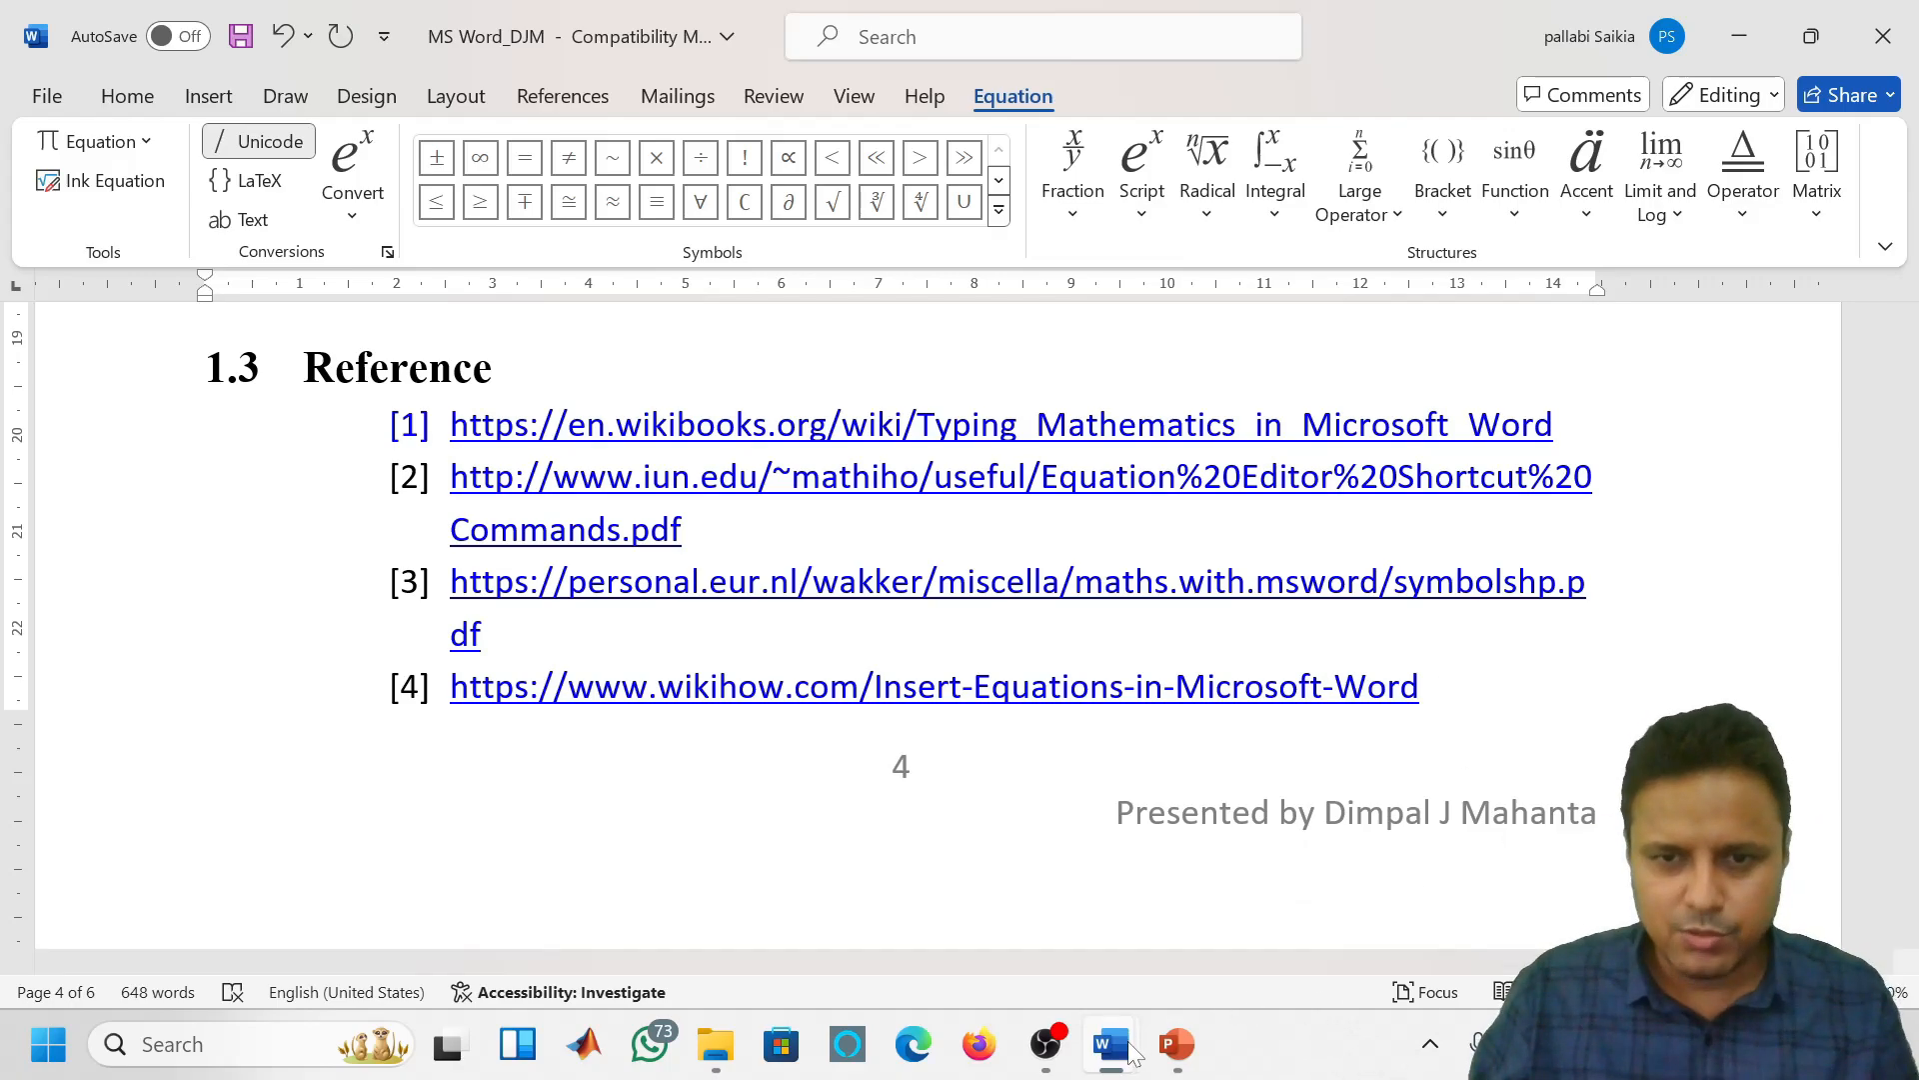
Switch to the blank FDP document and generate ten paragraphs of sample text with =rand(10,4)
mouse_move(1130, 1048)
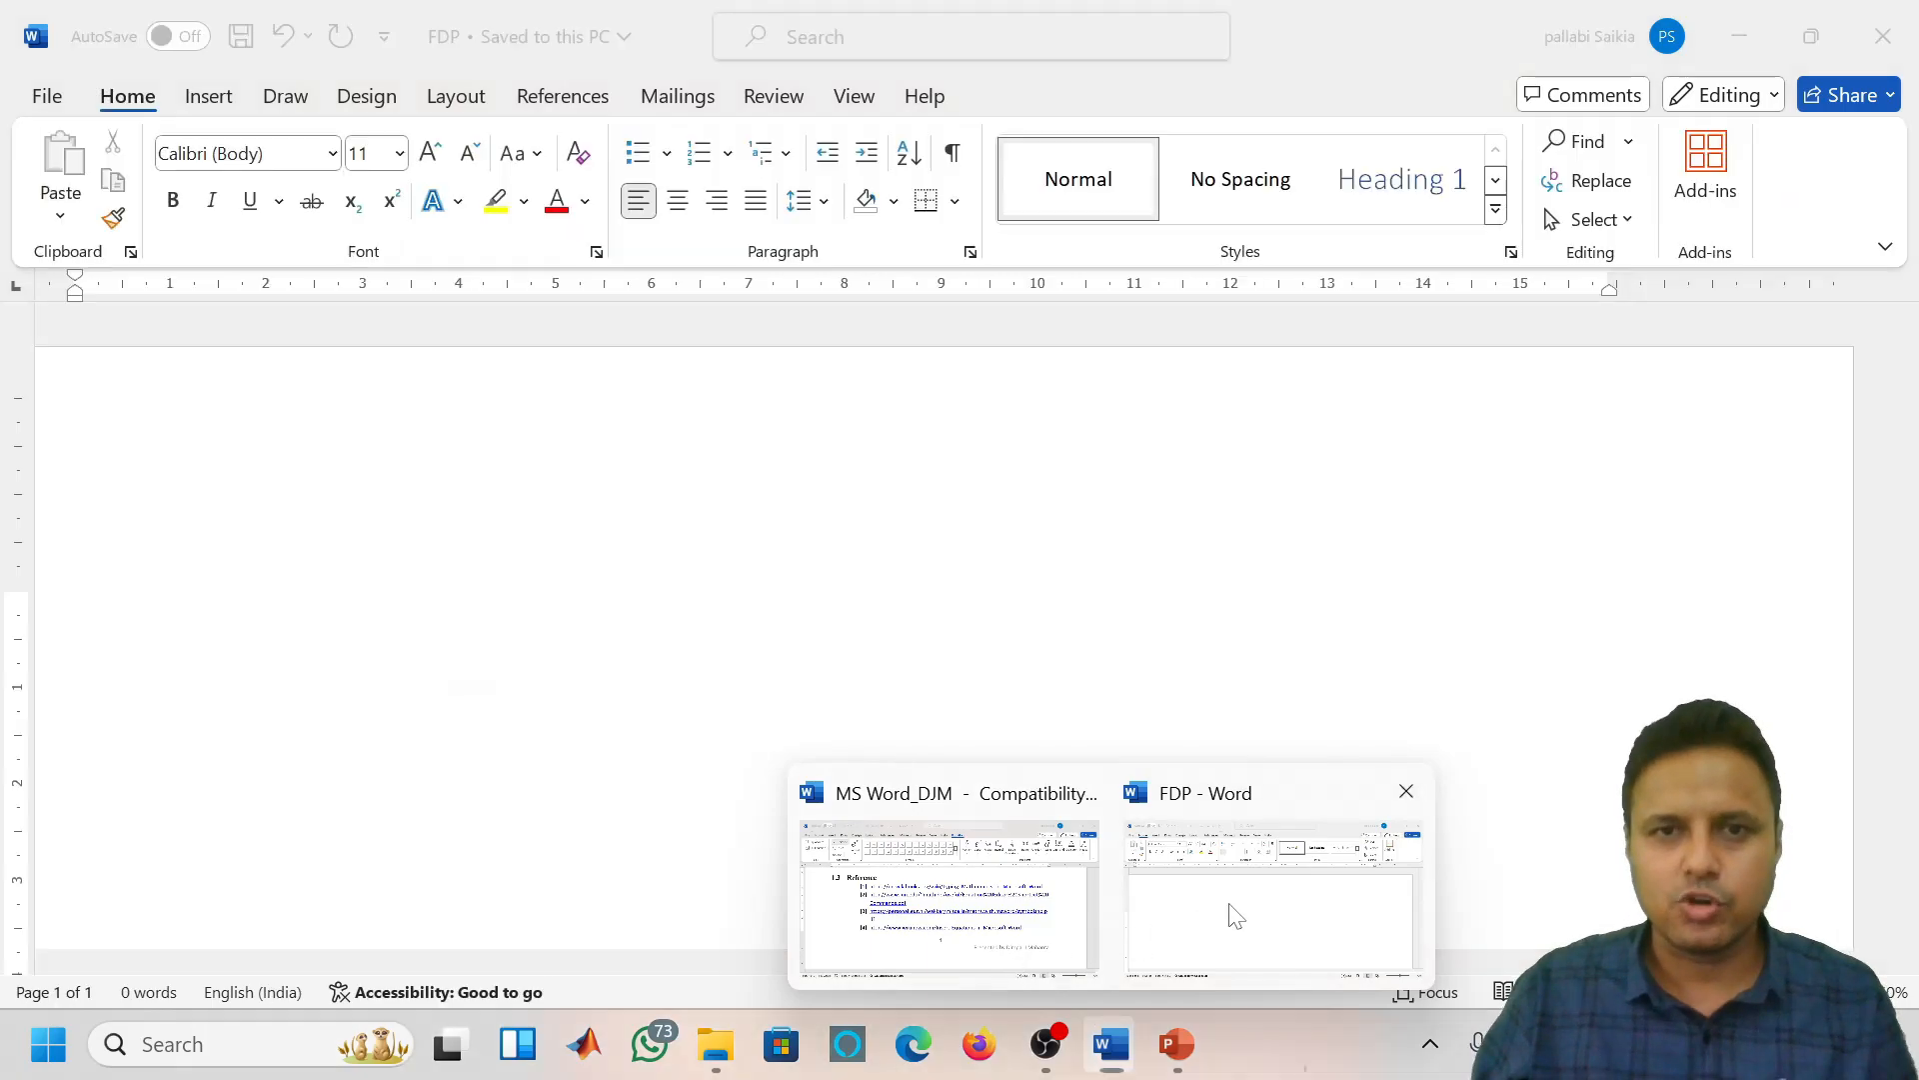
click(1229, 910)
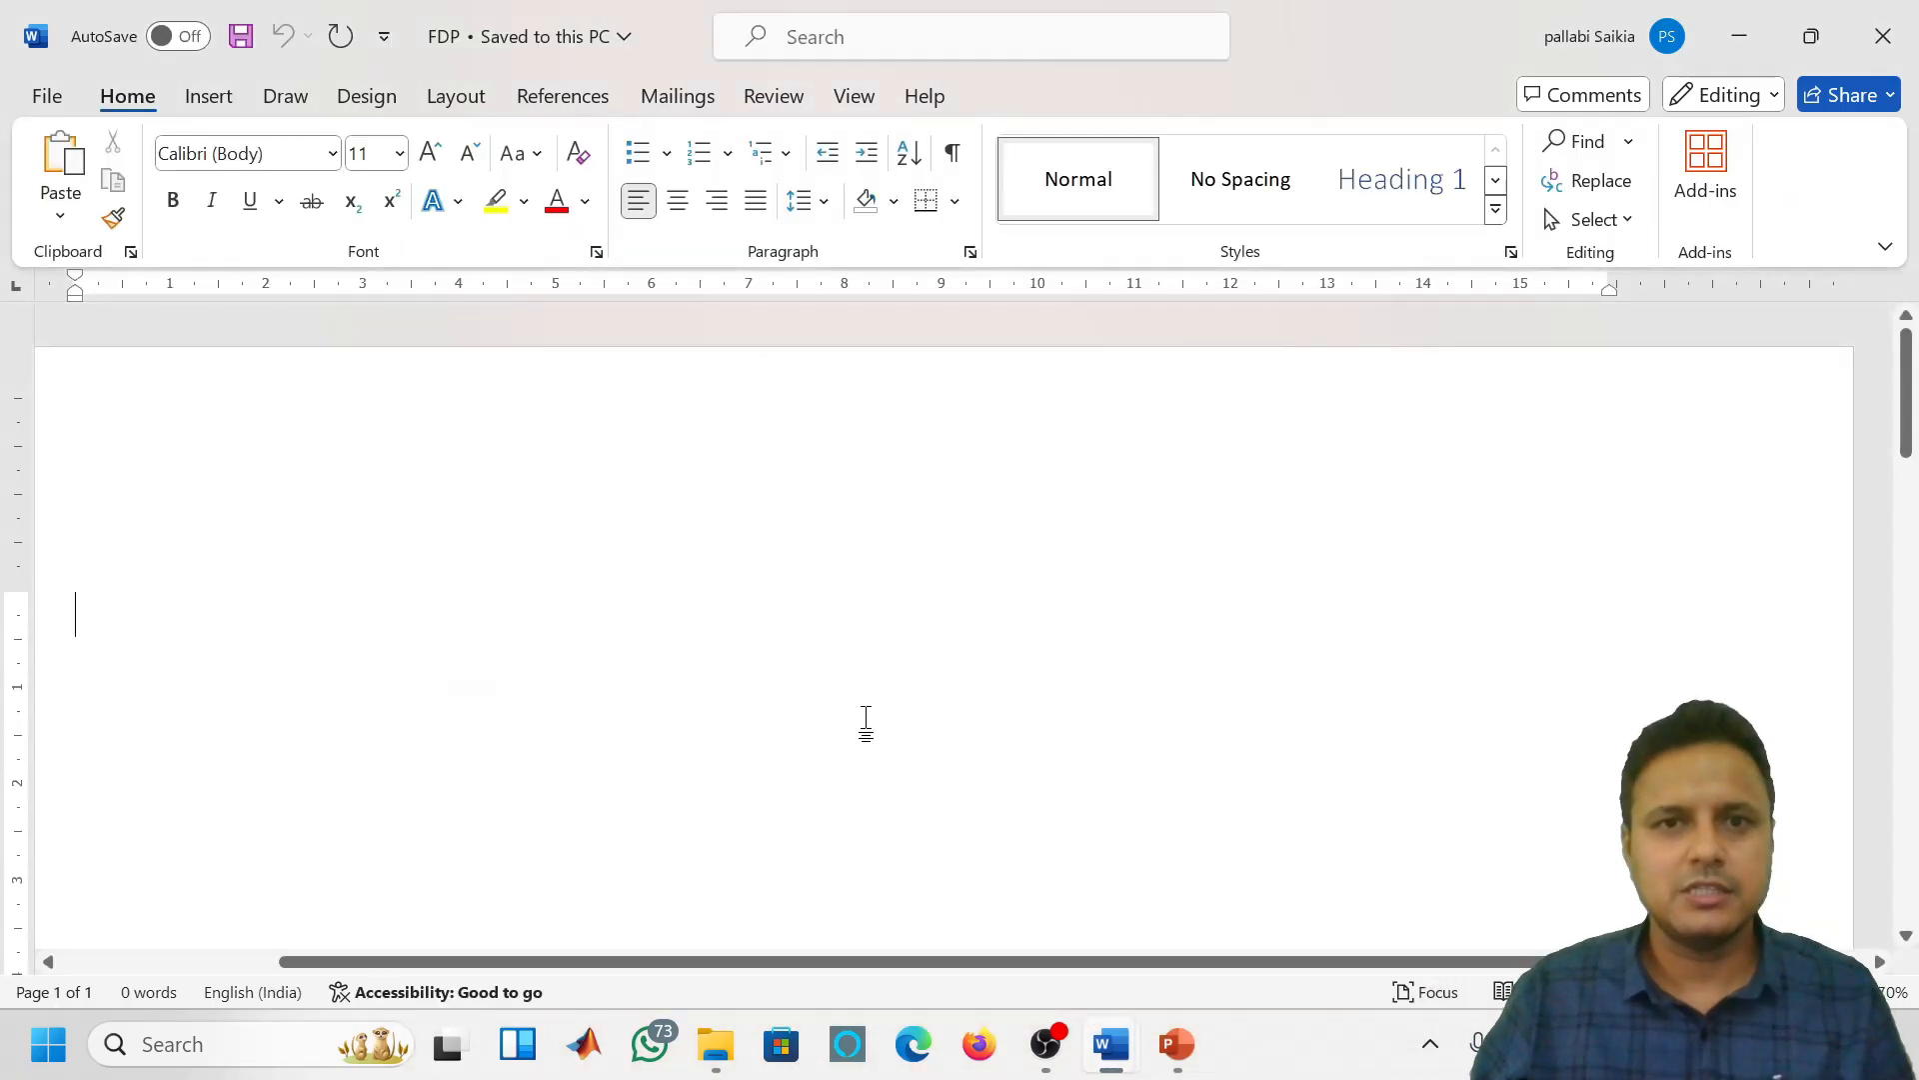
scroll(866, 720, down, 2)
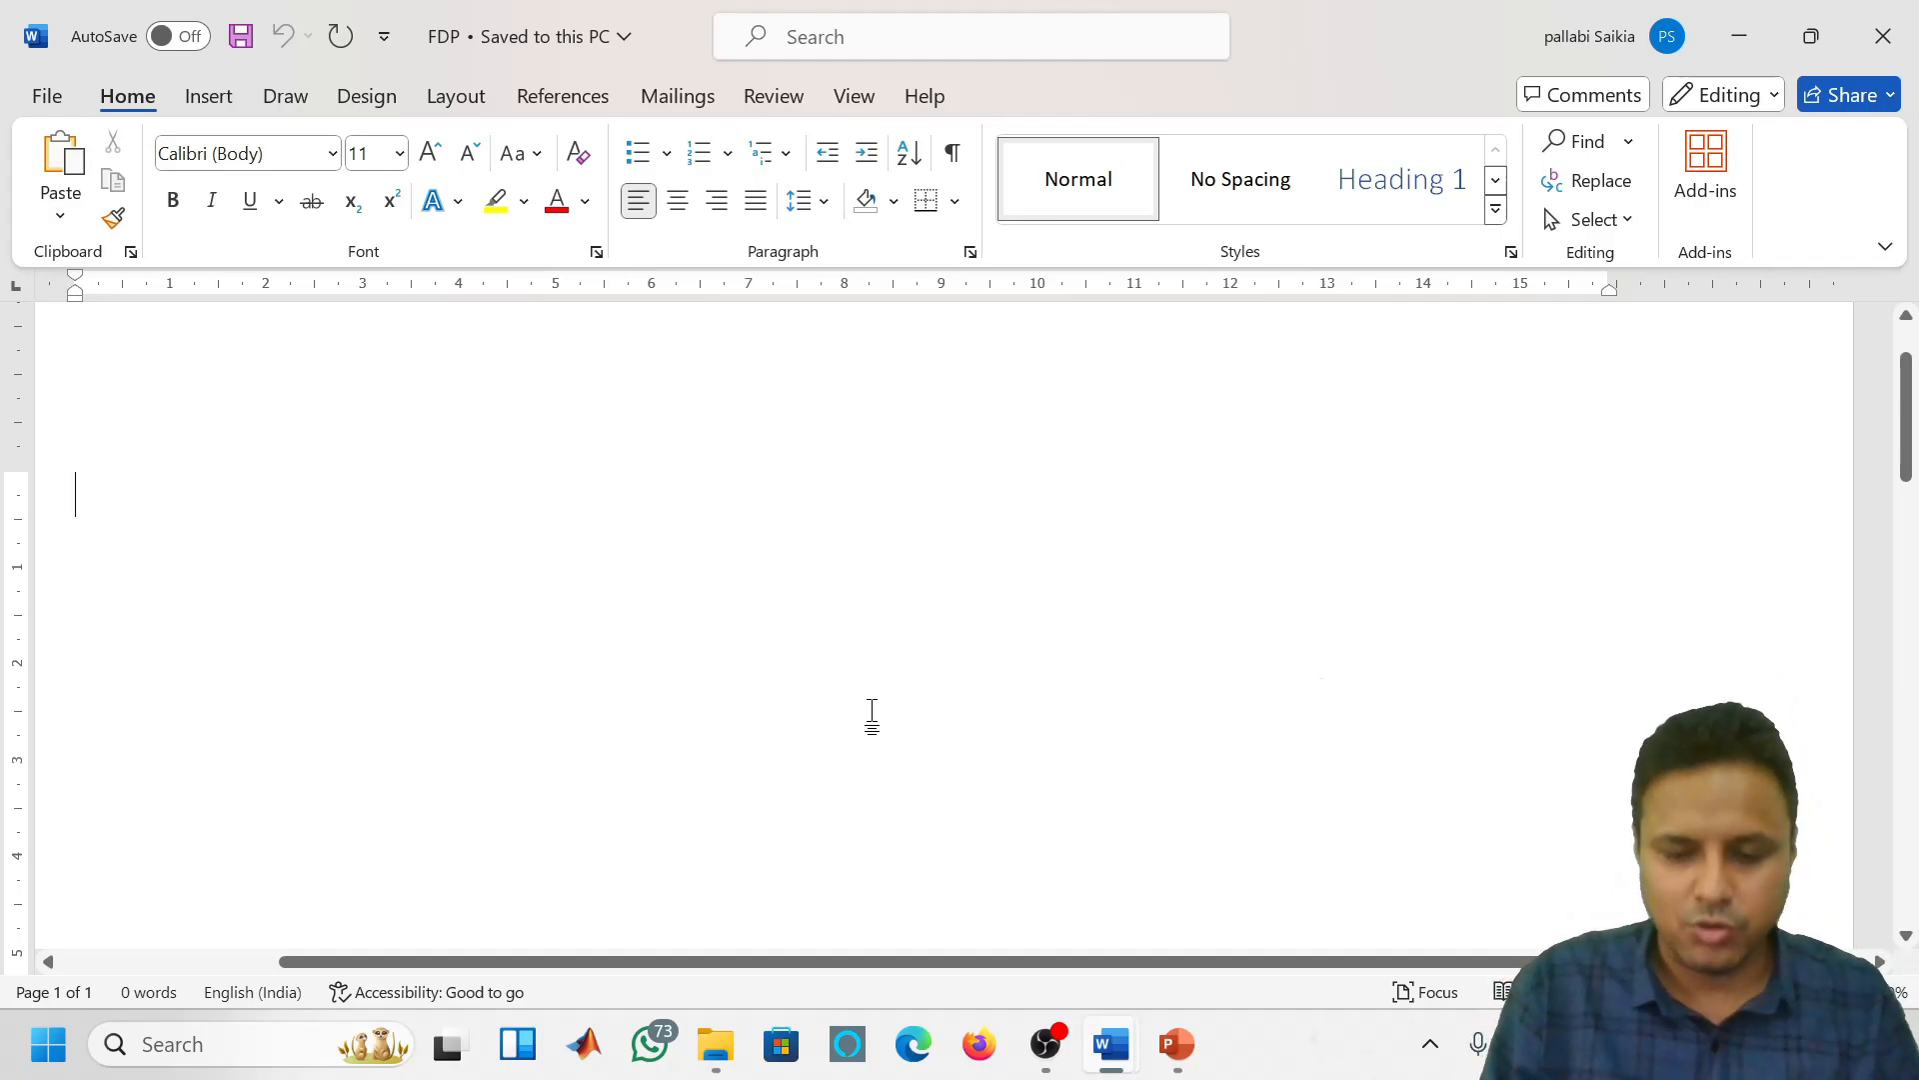
text(=)
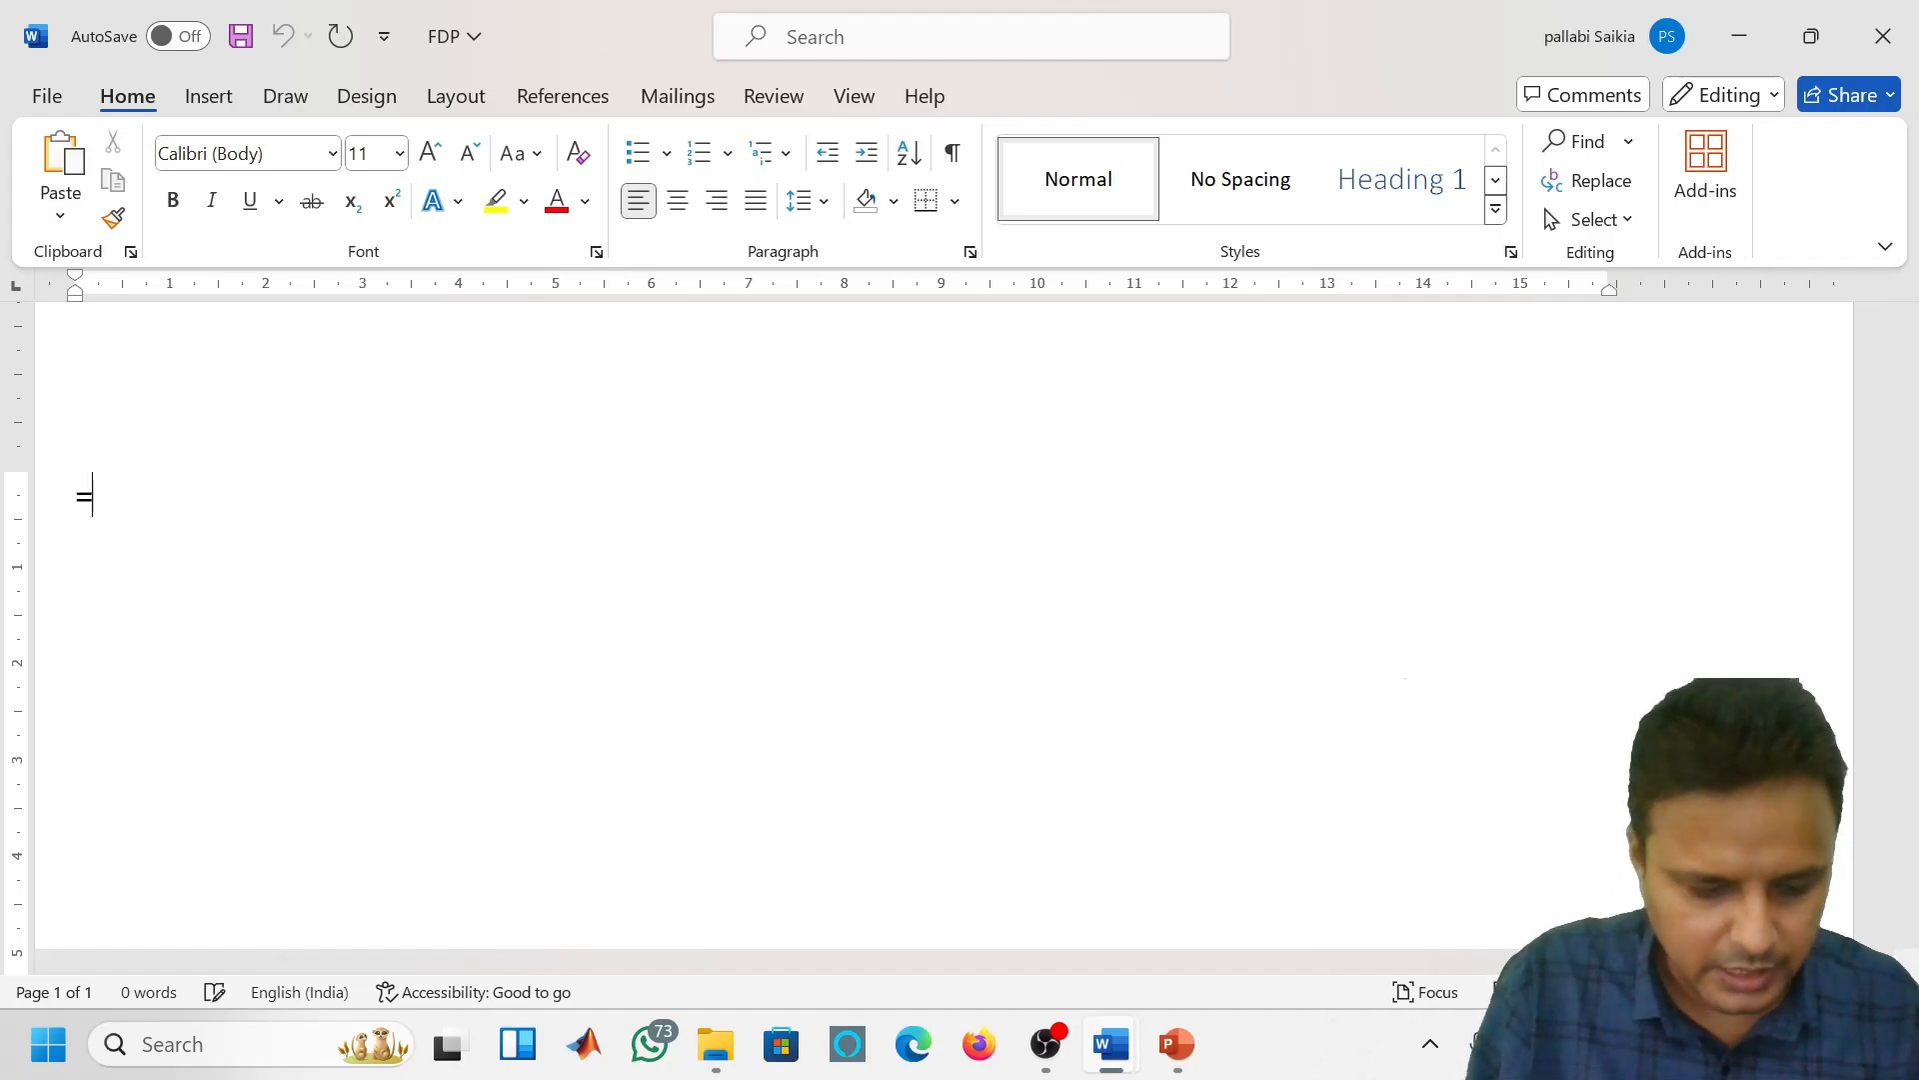
text(rand)
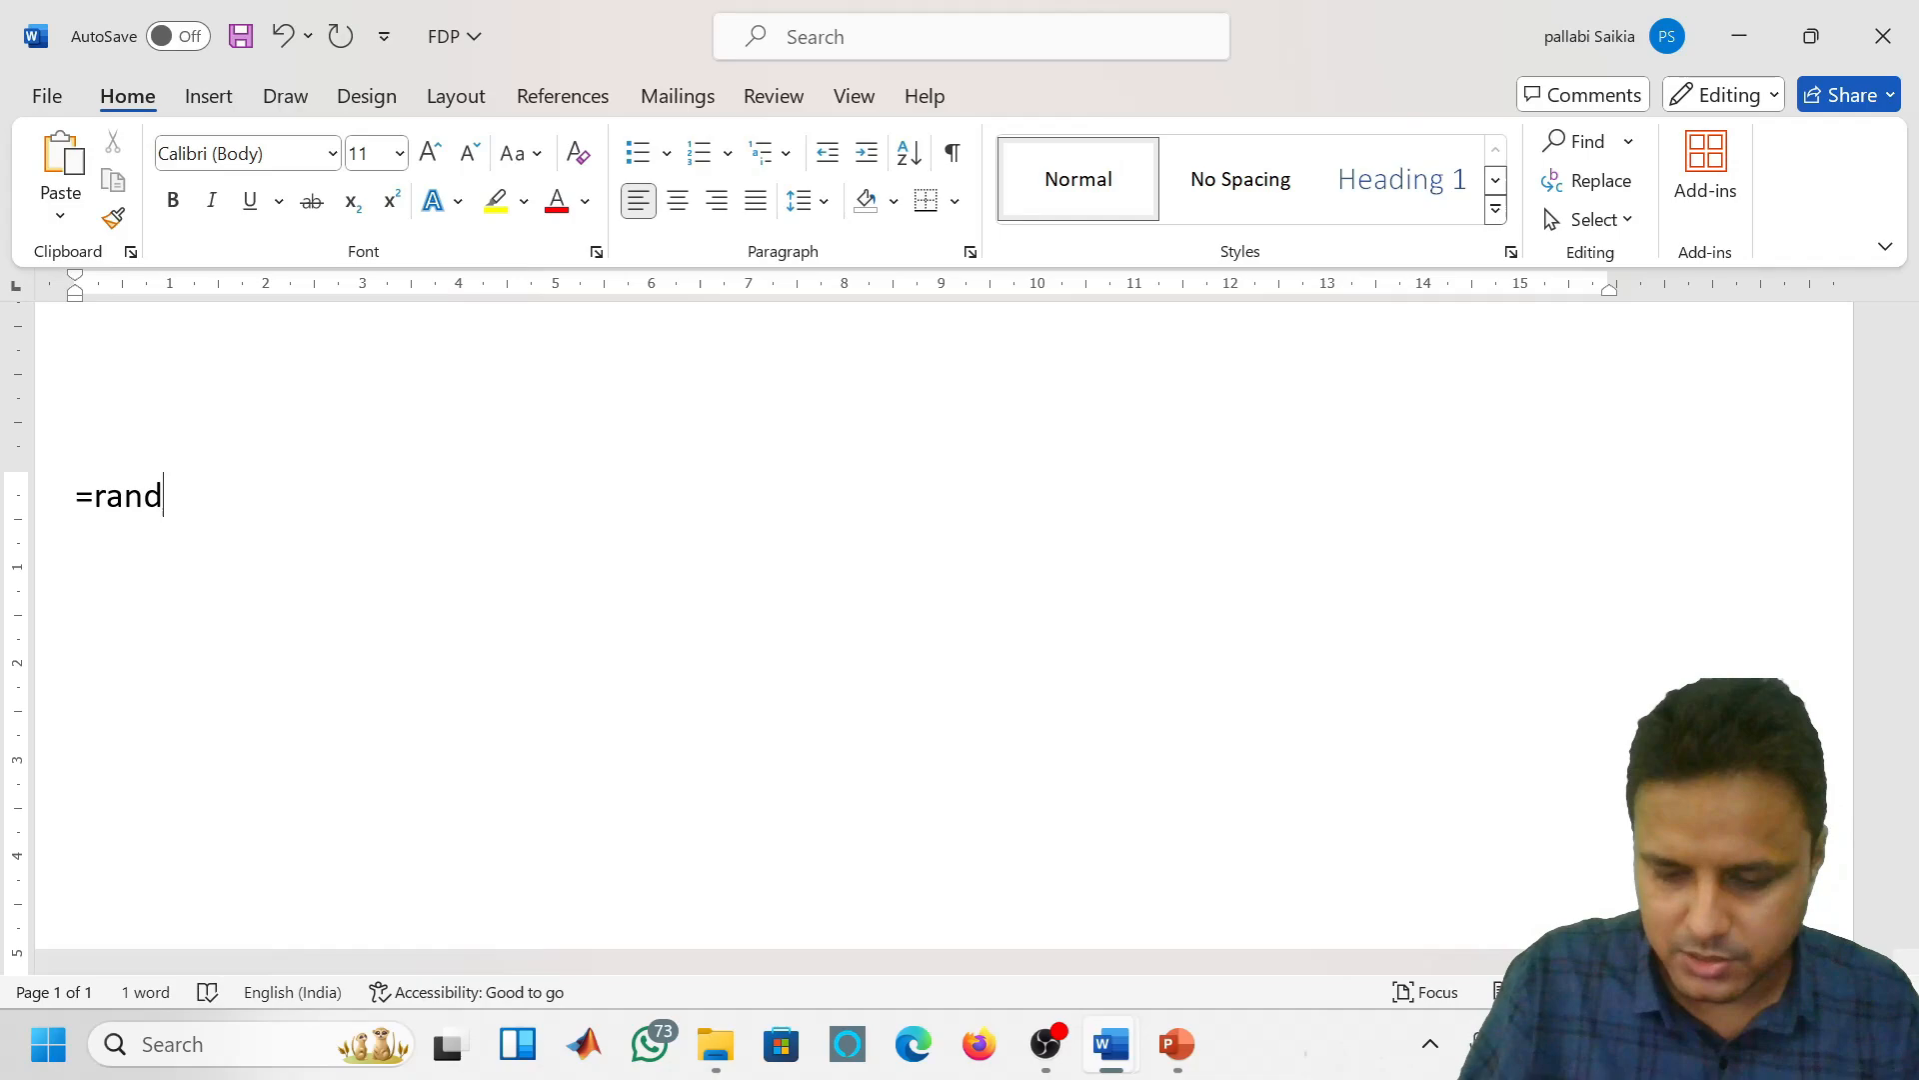
text((10)
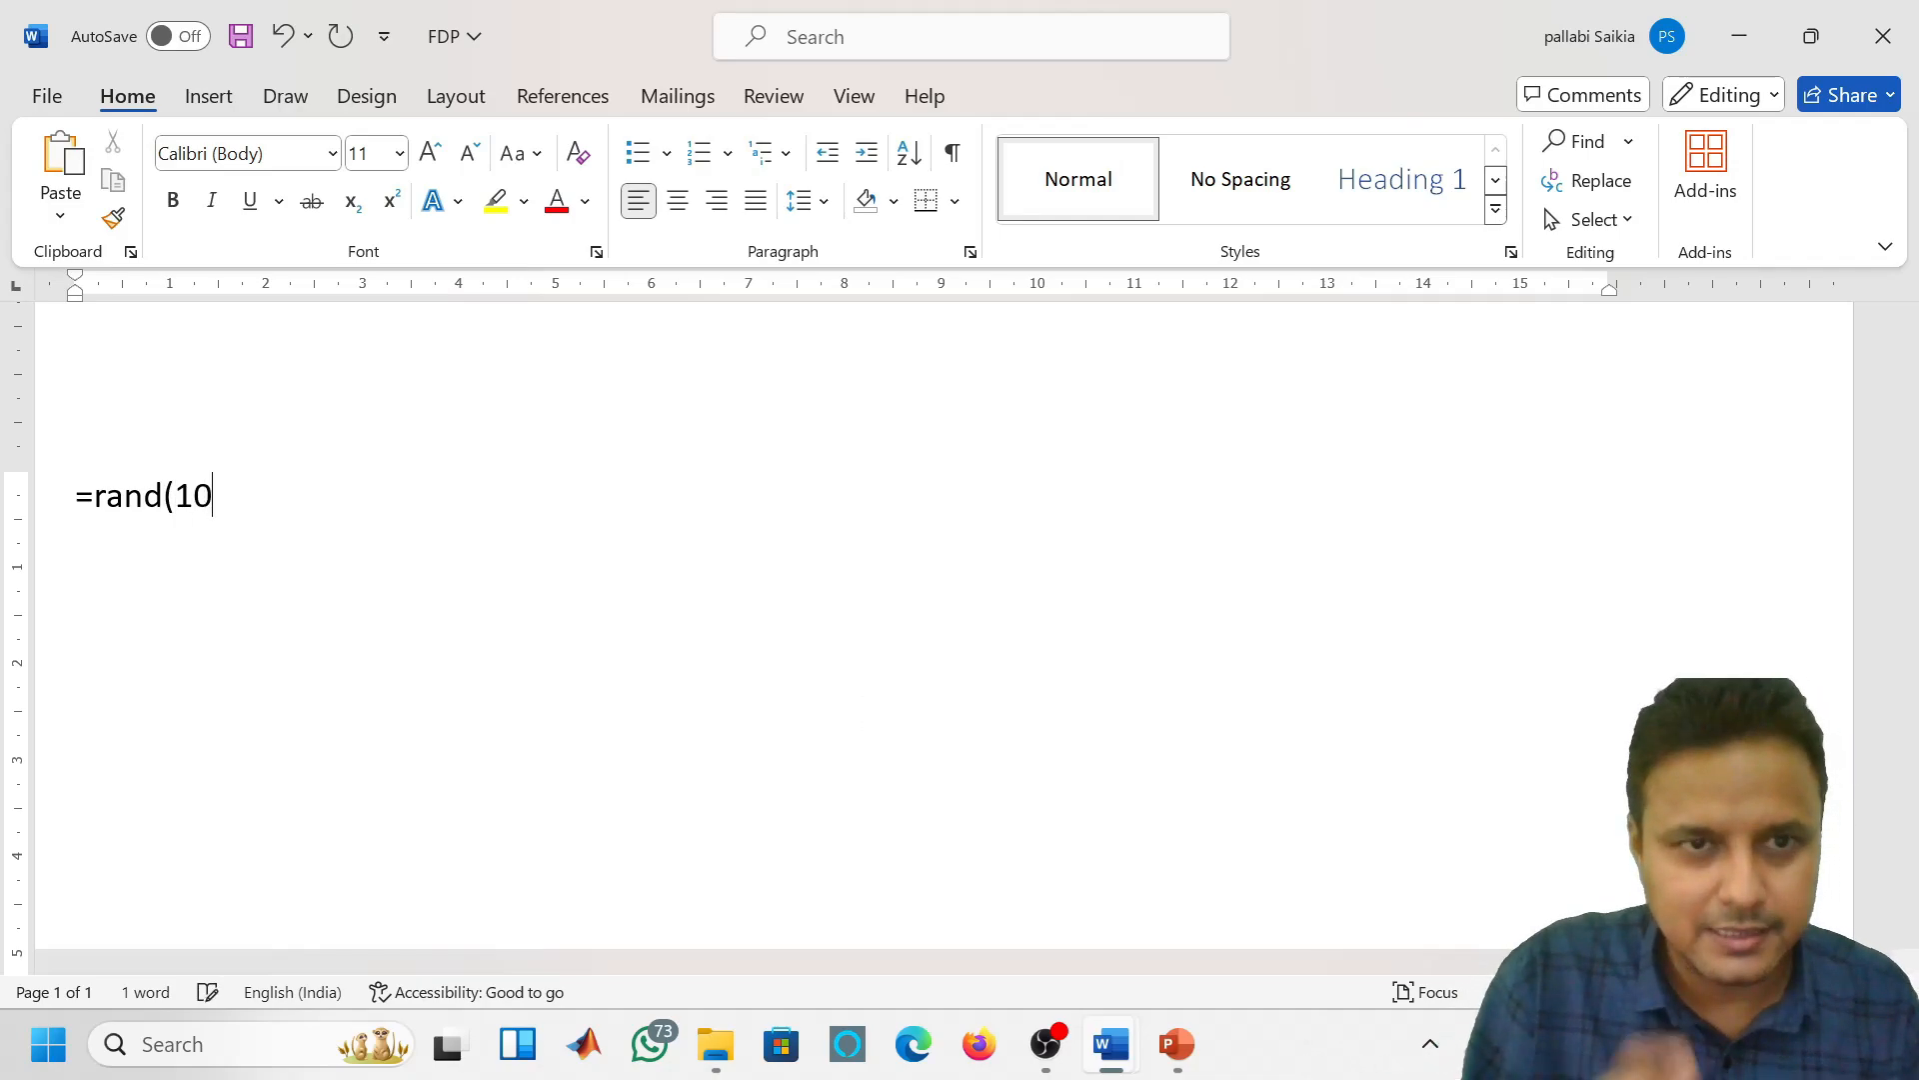
text(,4)
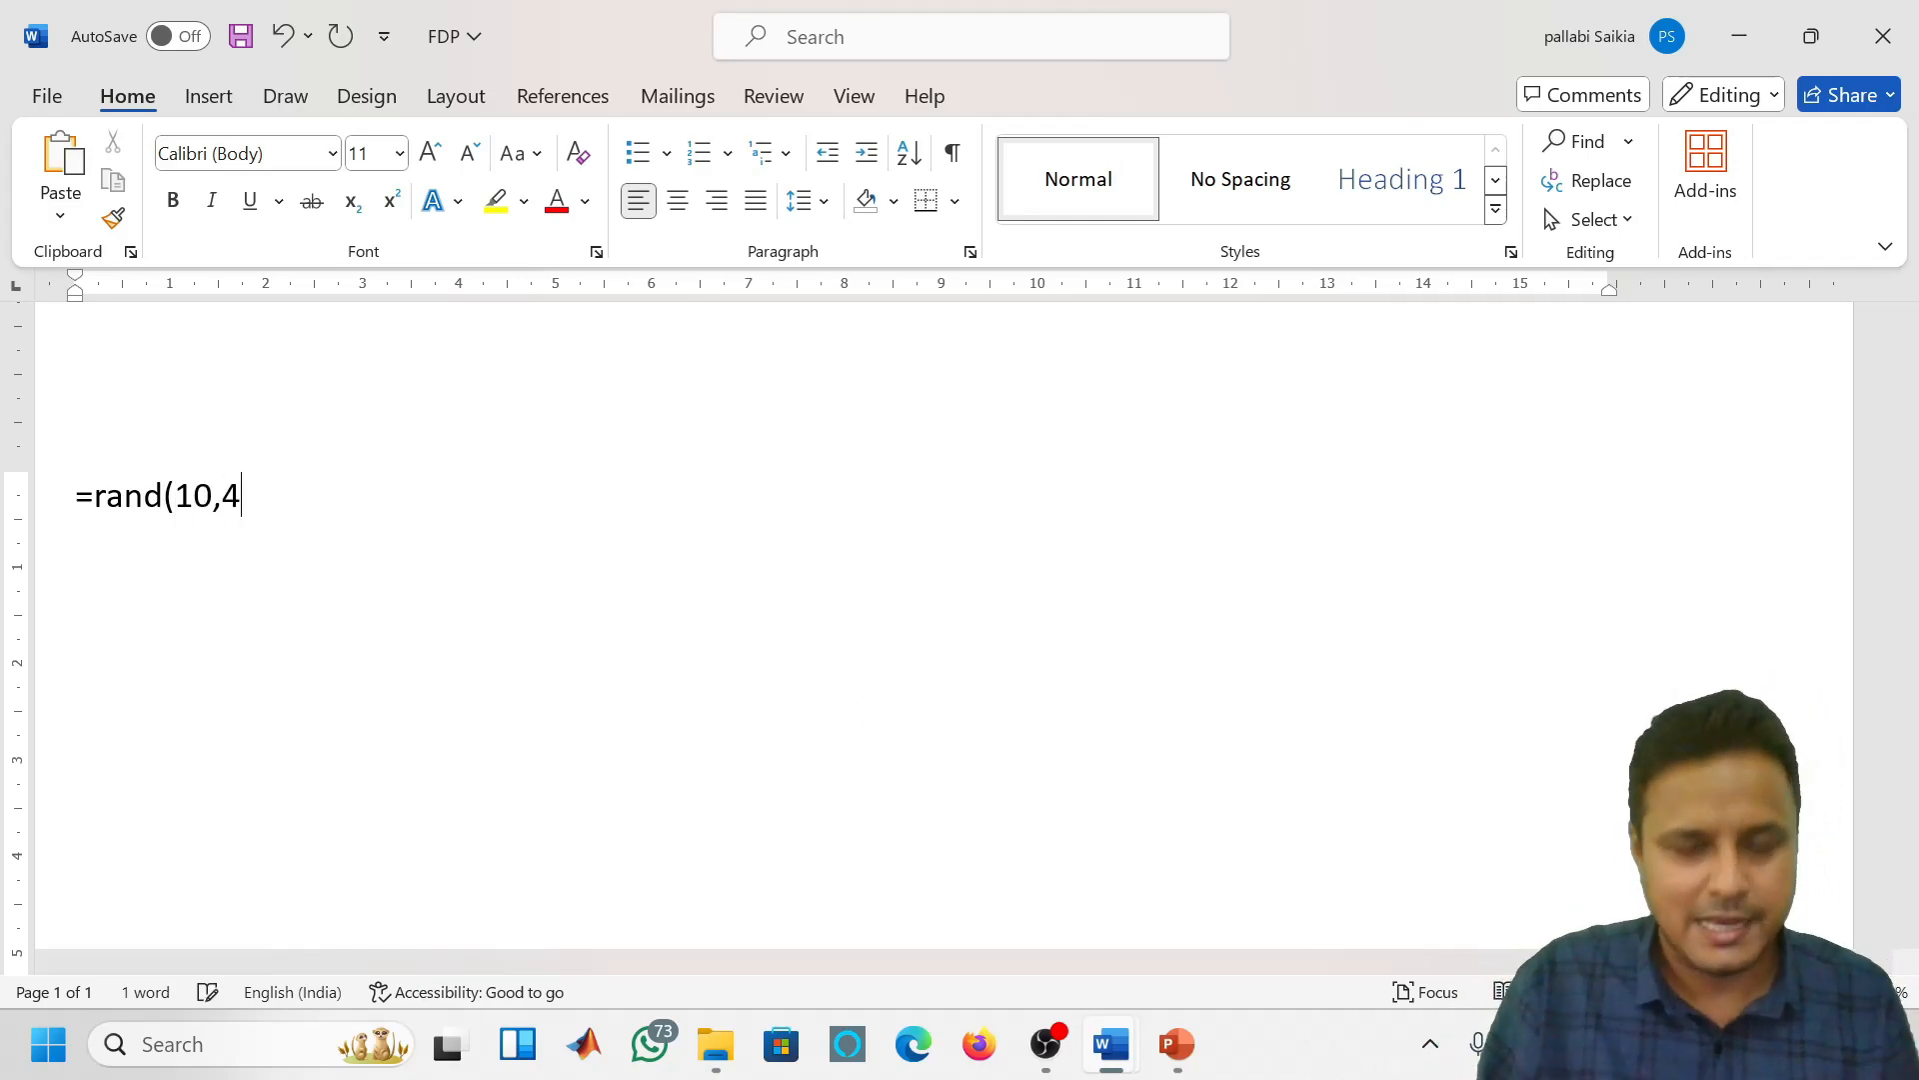
text())
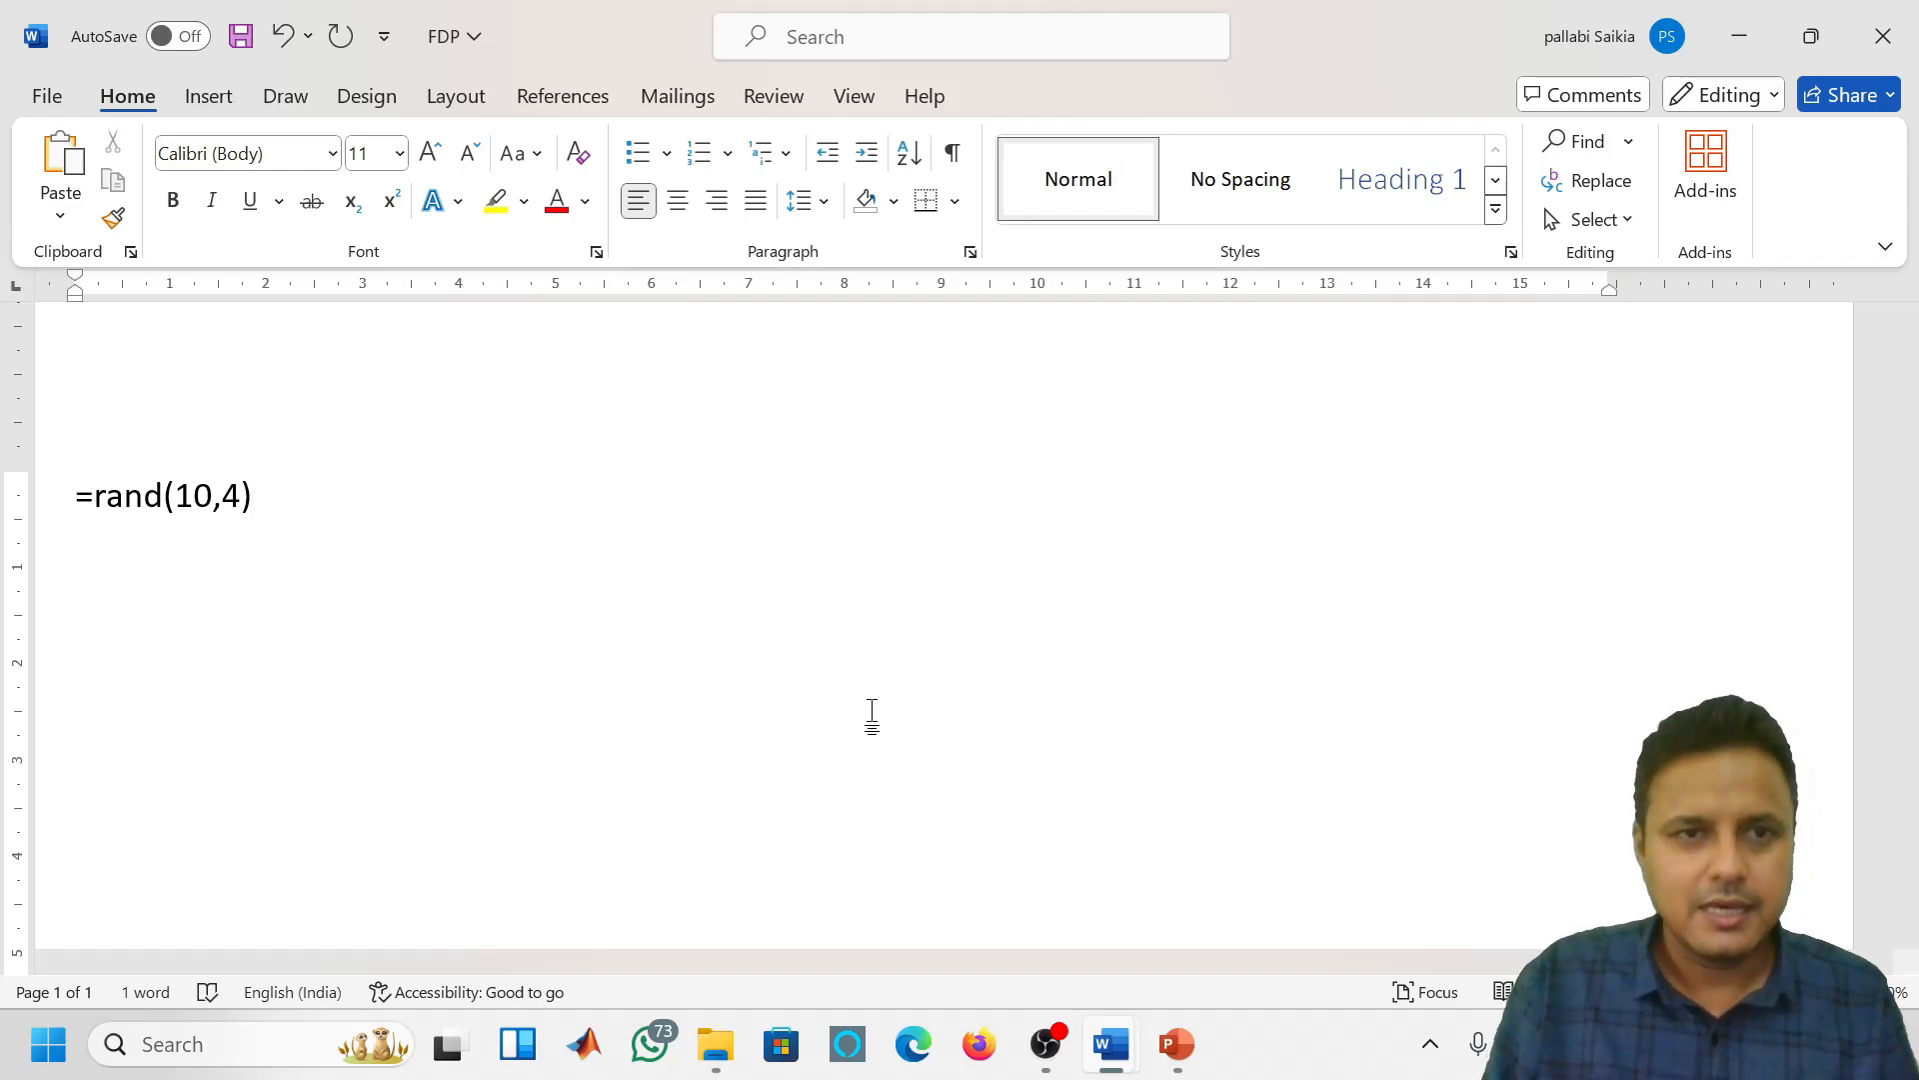
key(Return)
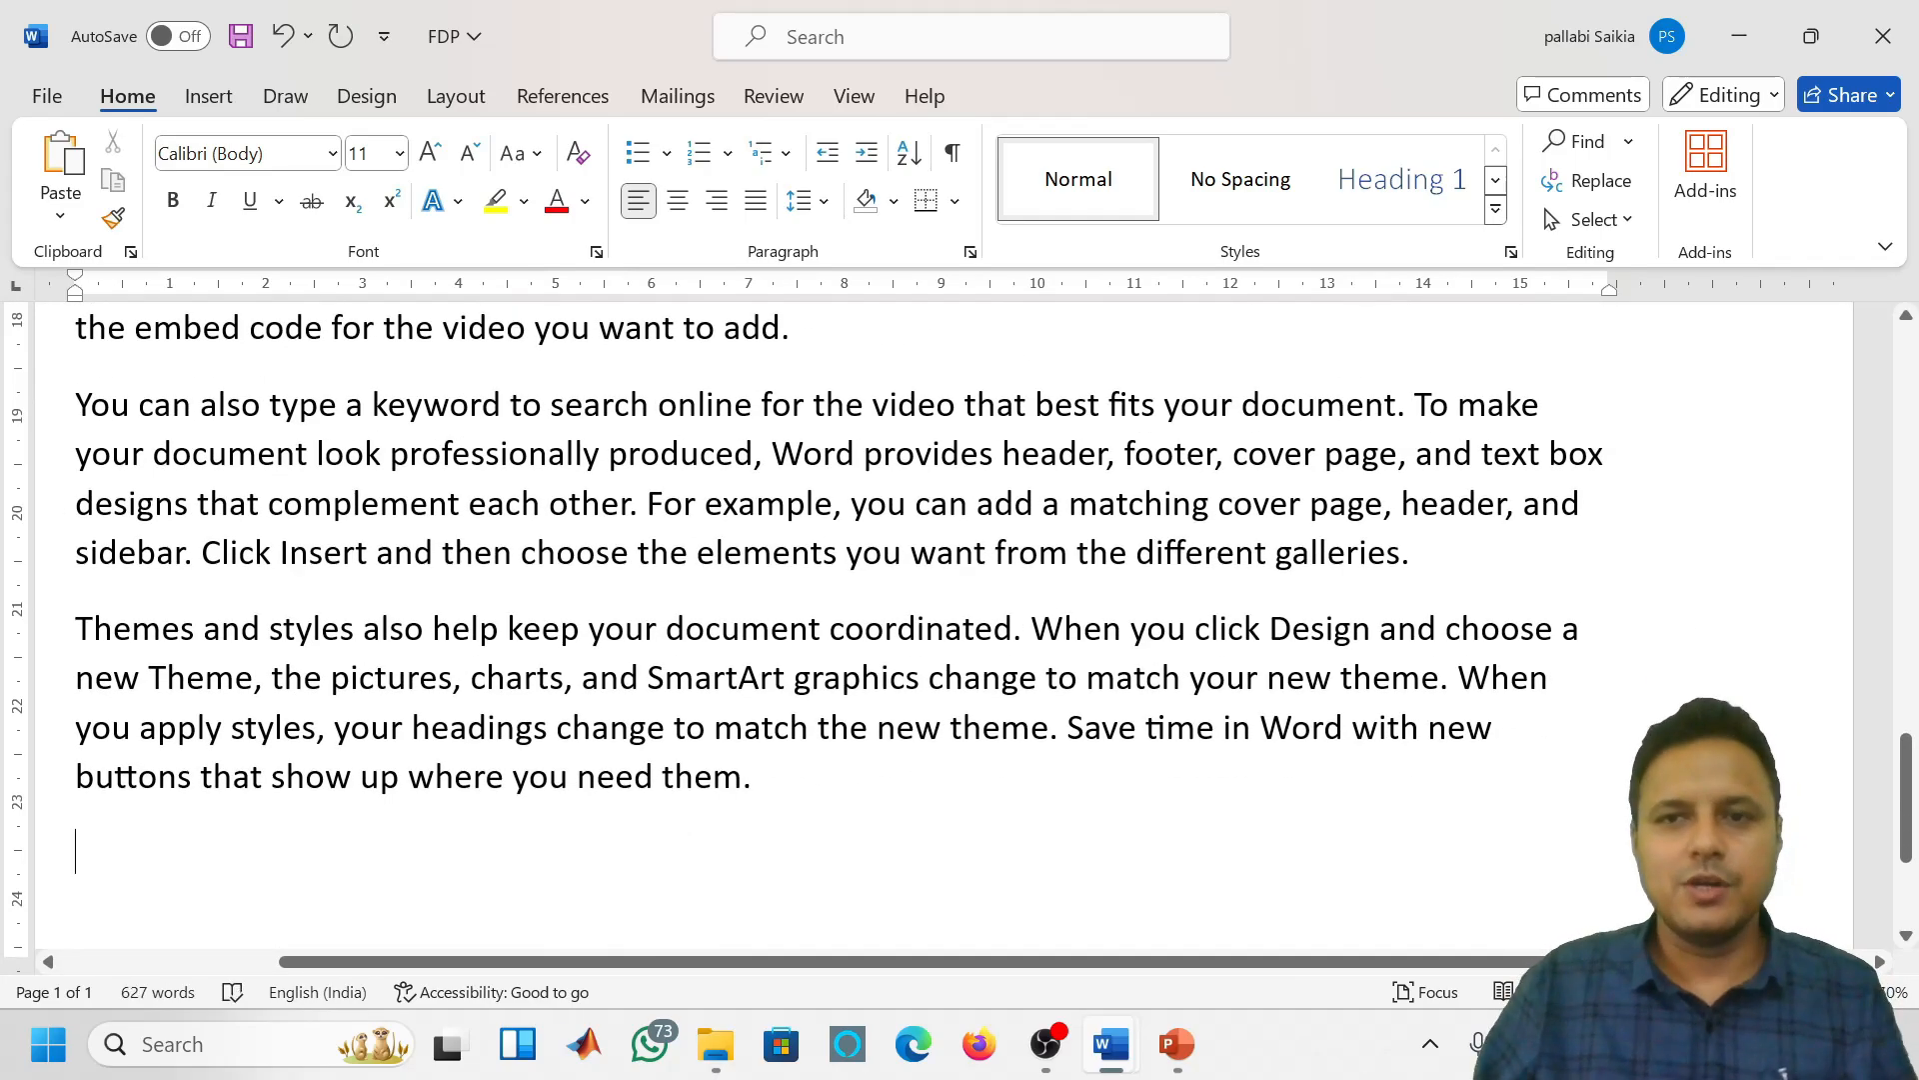
Set the font of the whole document to Times New Roman and justify all its paragraphs
key(ctrl+a)
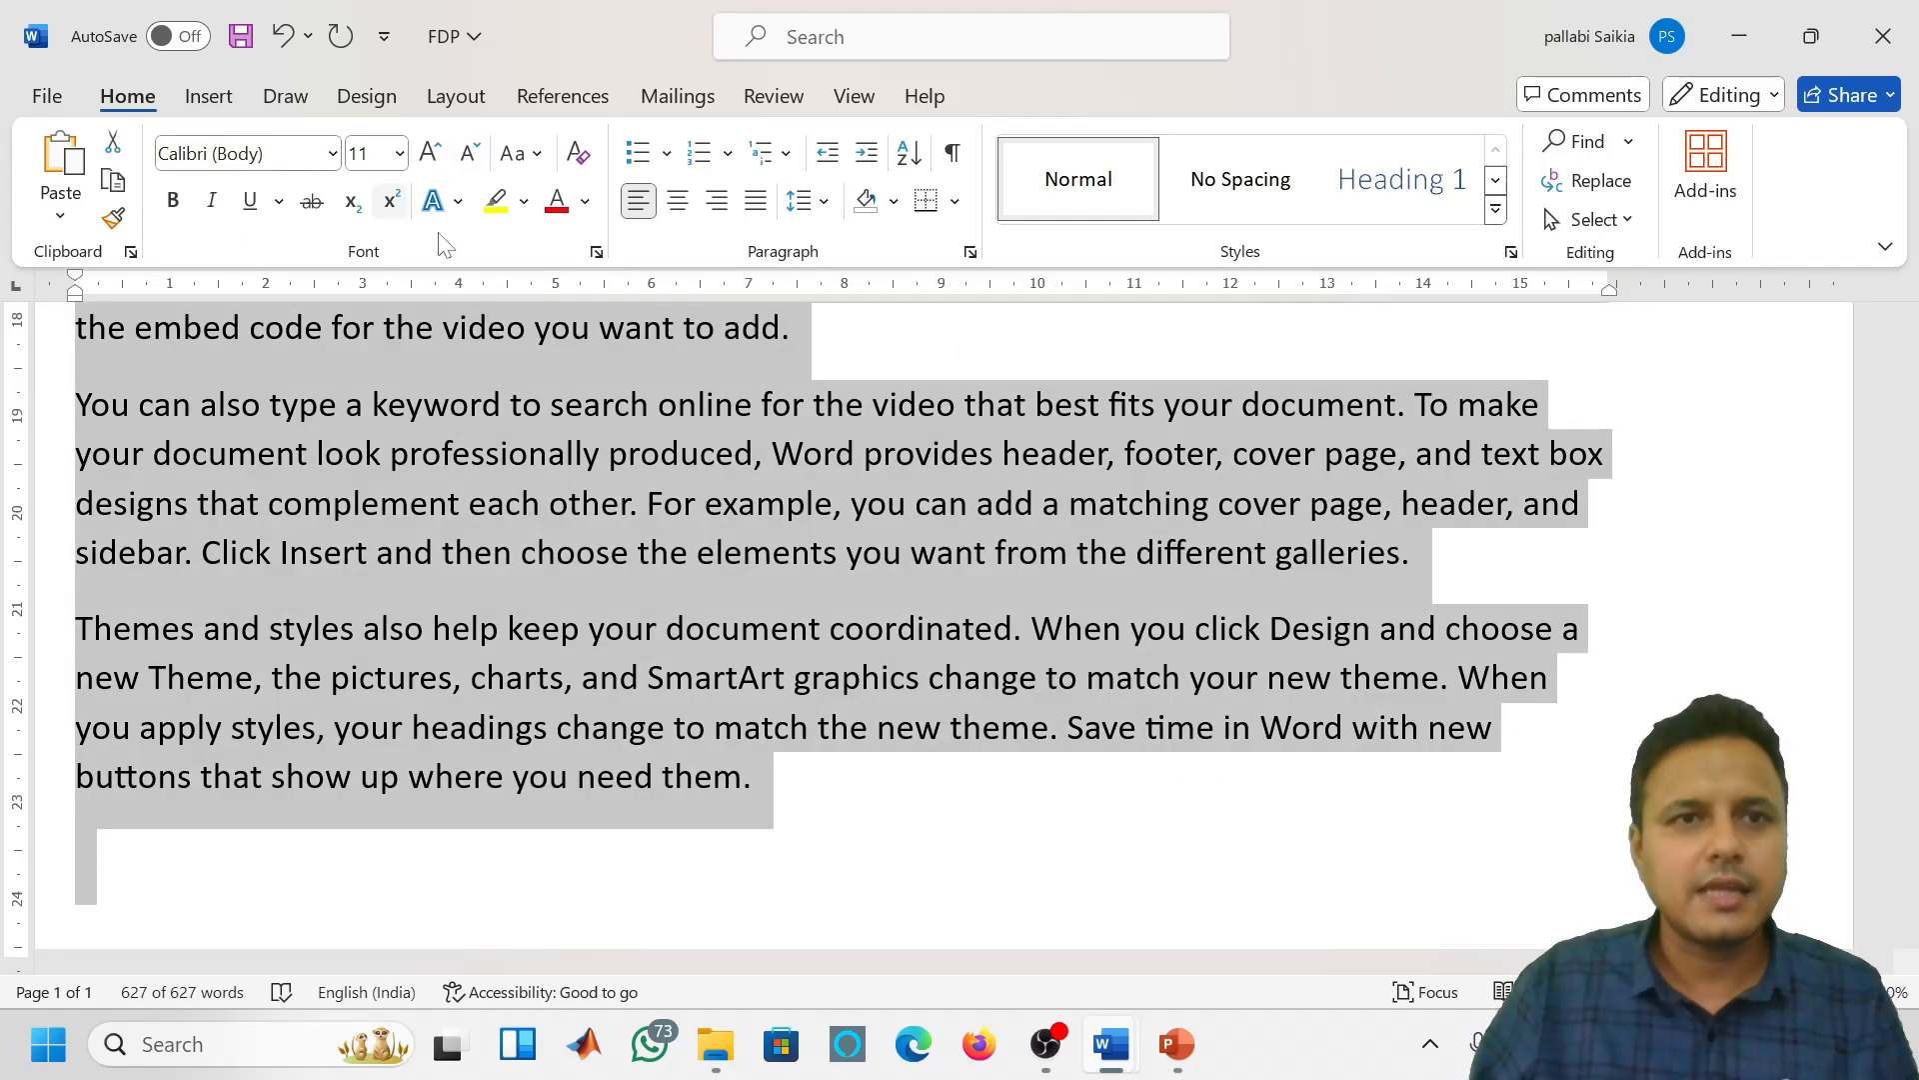
scroll(1740, 844, down, 1)
scroll(1399, 837, down, 2)
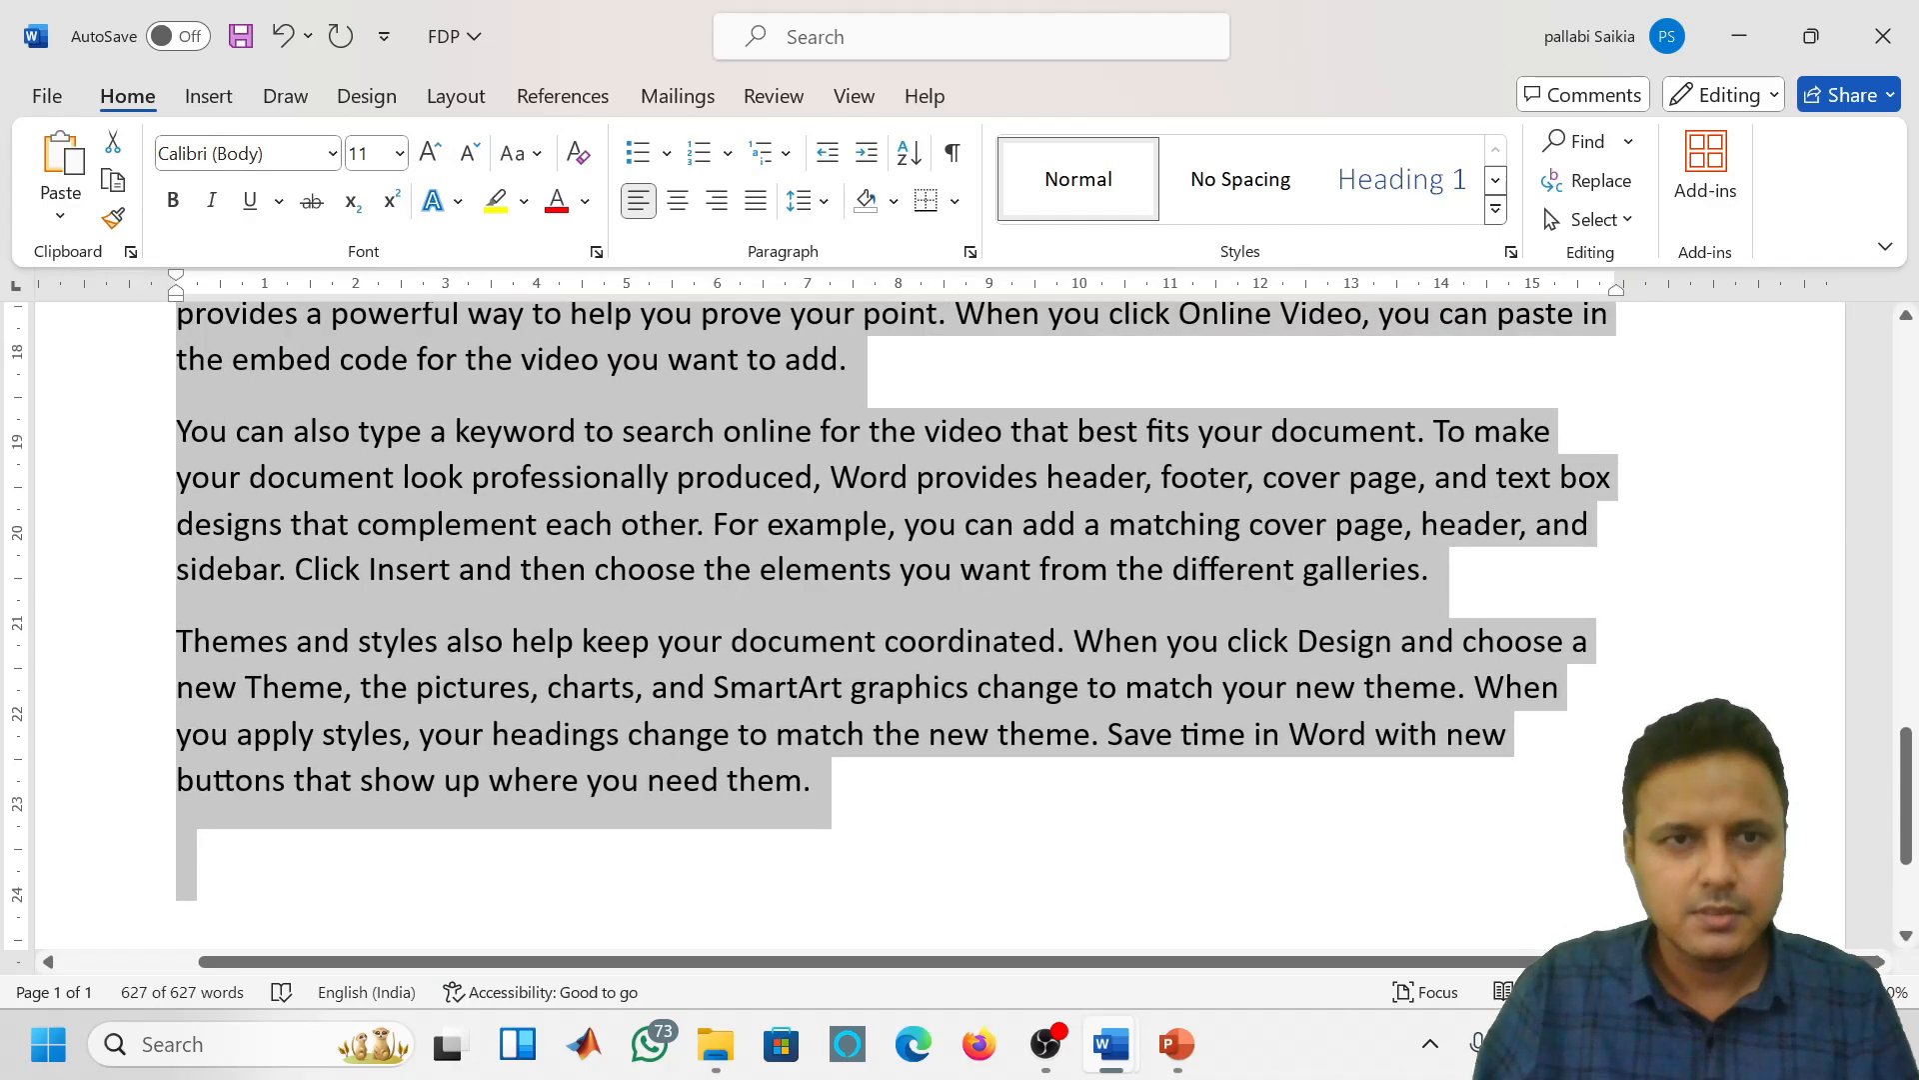
click(240, 154)
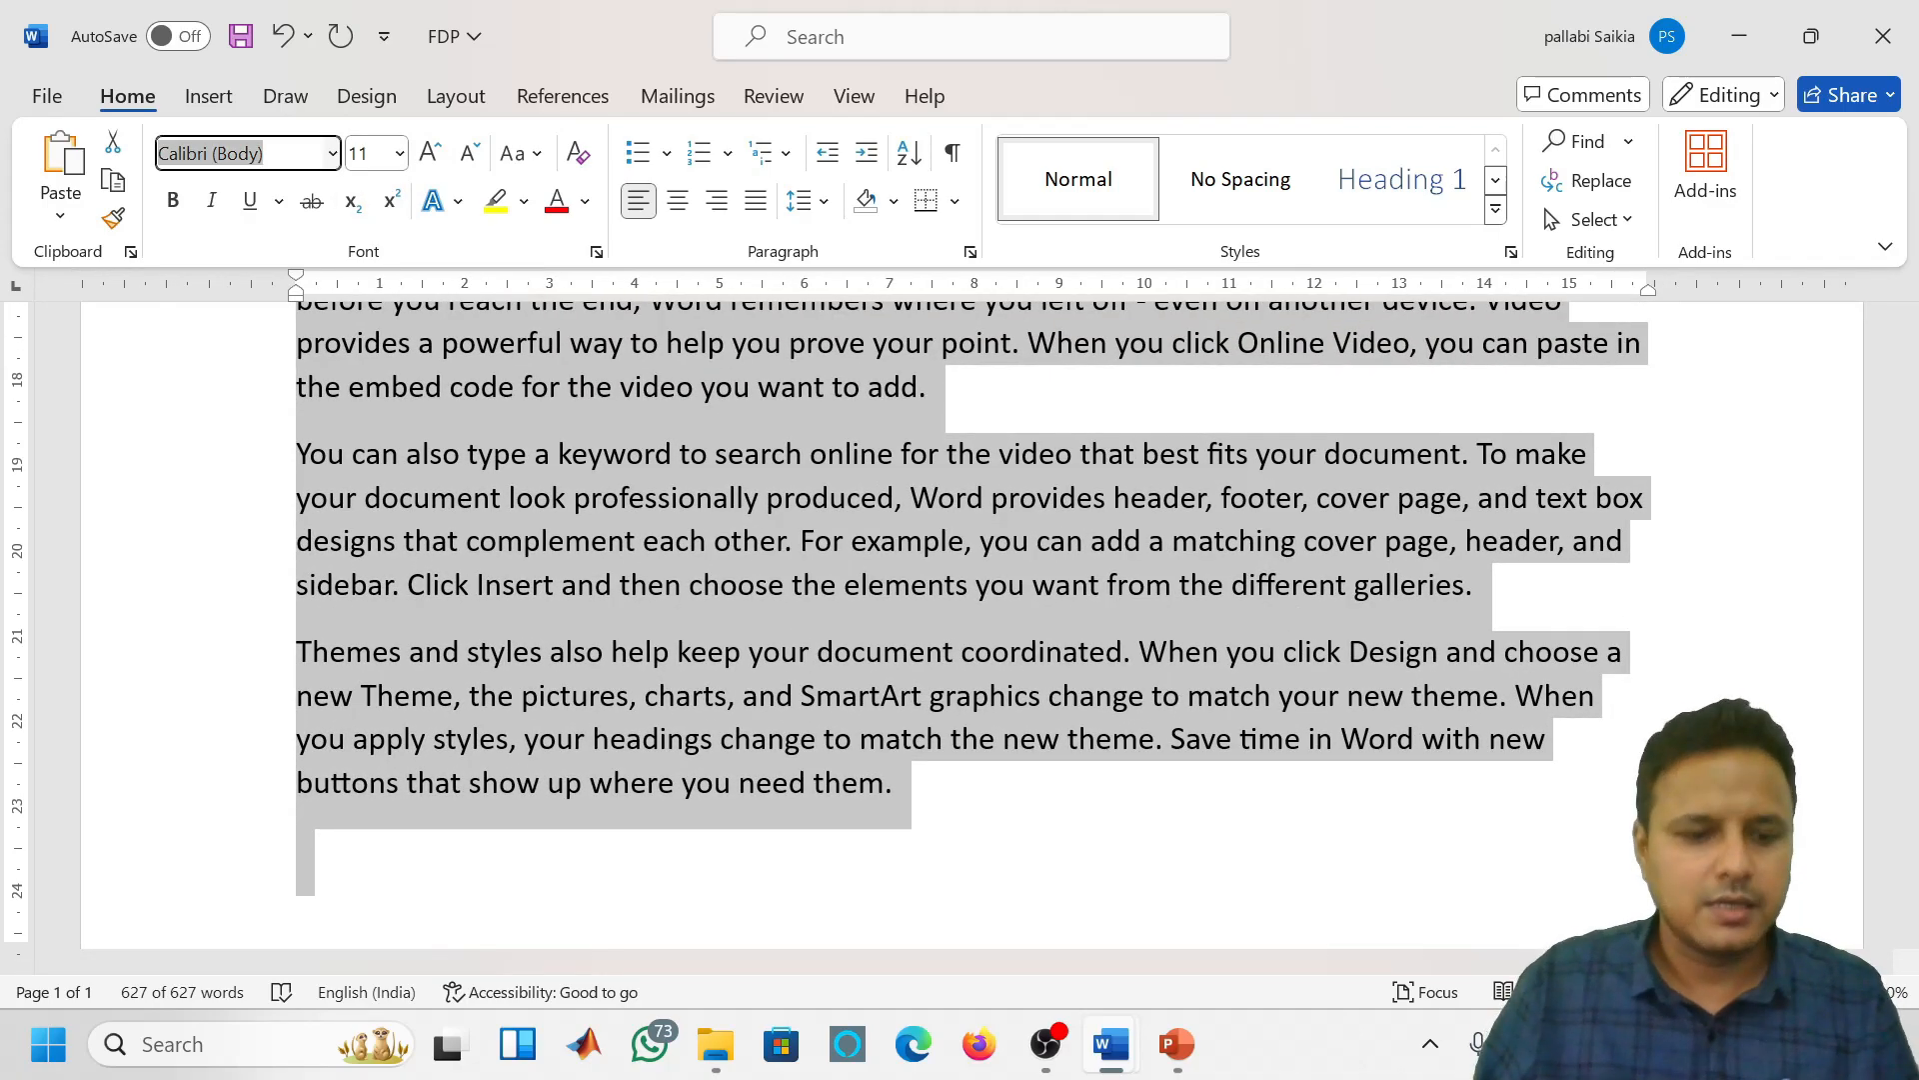
text(Times New Roman)
key(Return)
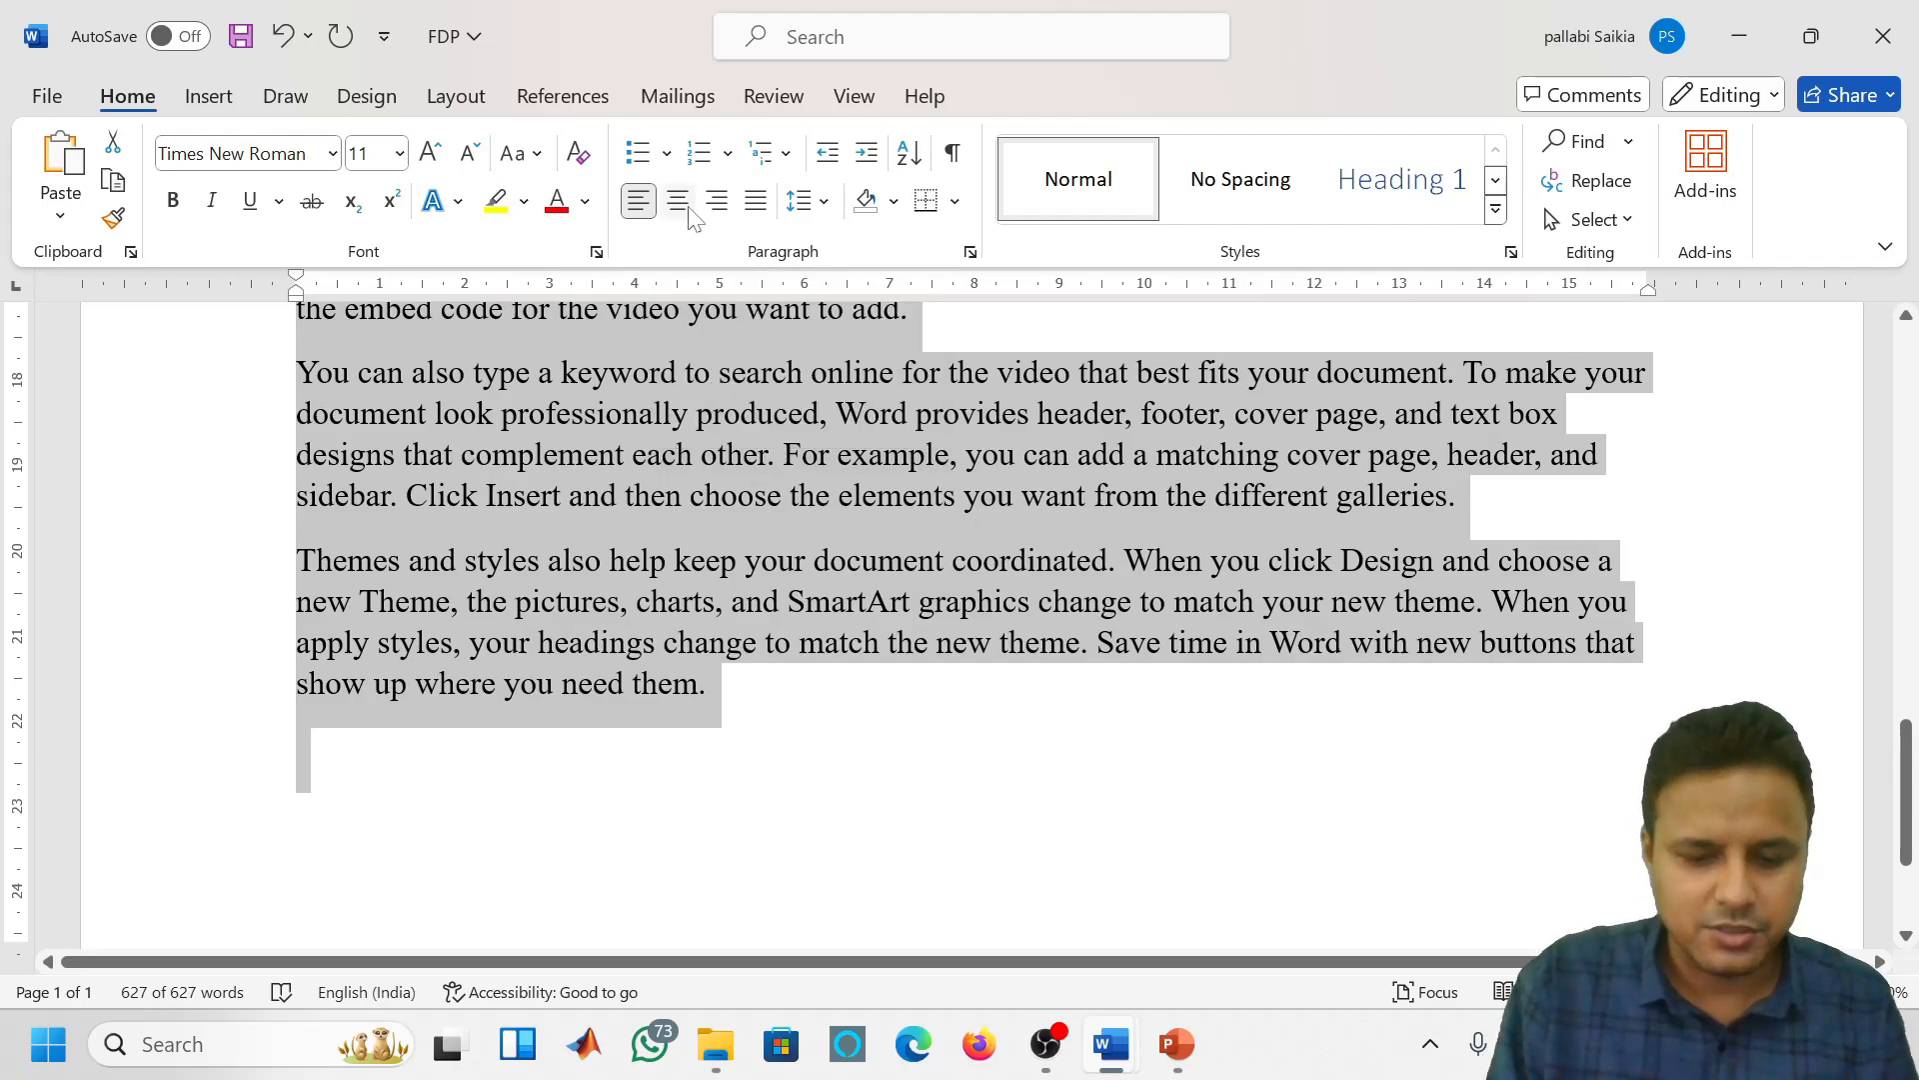
click(757, 201)
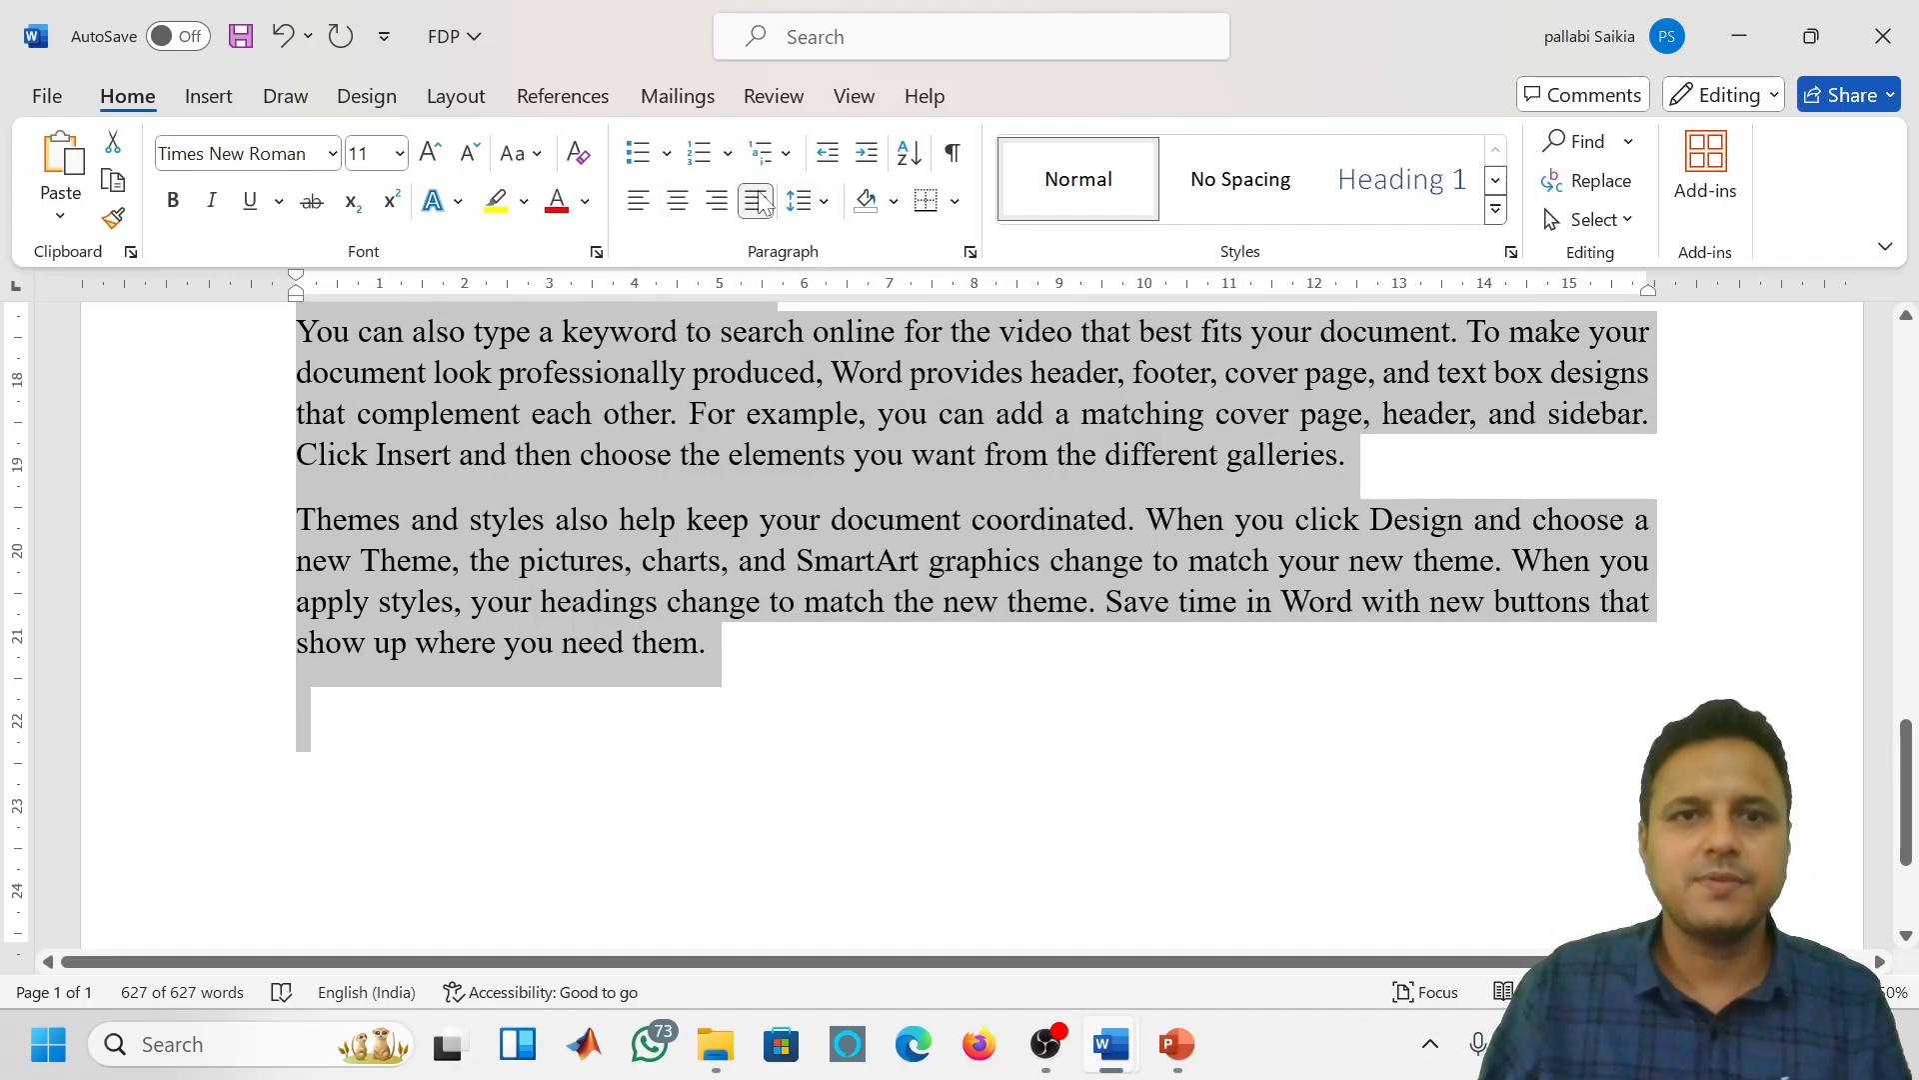
click(1378, 684)
Add empty lines after the last paragraph and generate five single-sentence paragraphs there with =rand(5,1)
key(ctrl+Home)
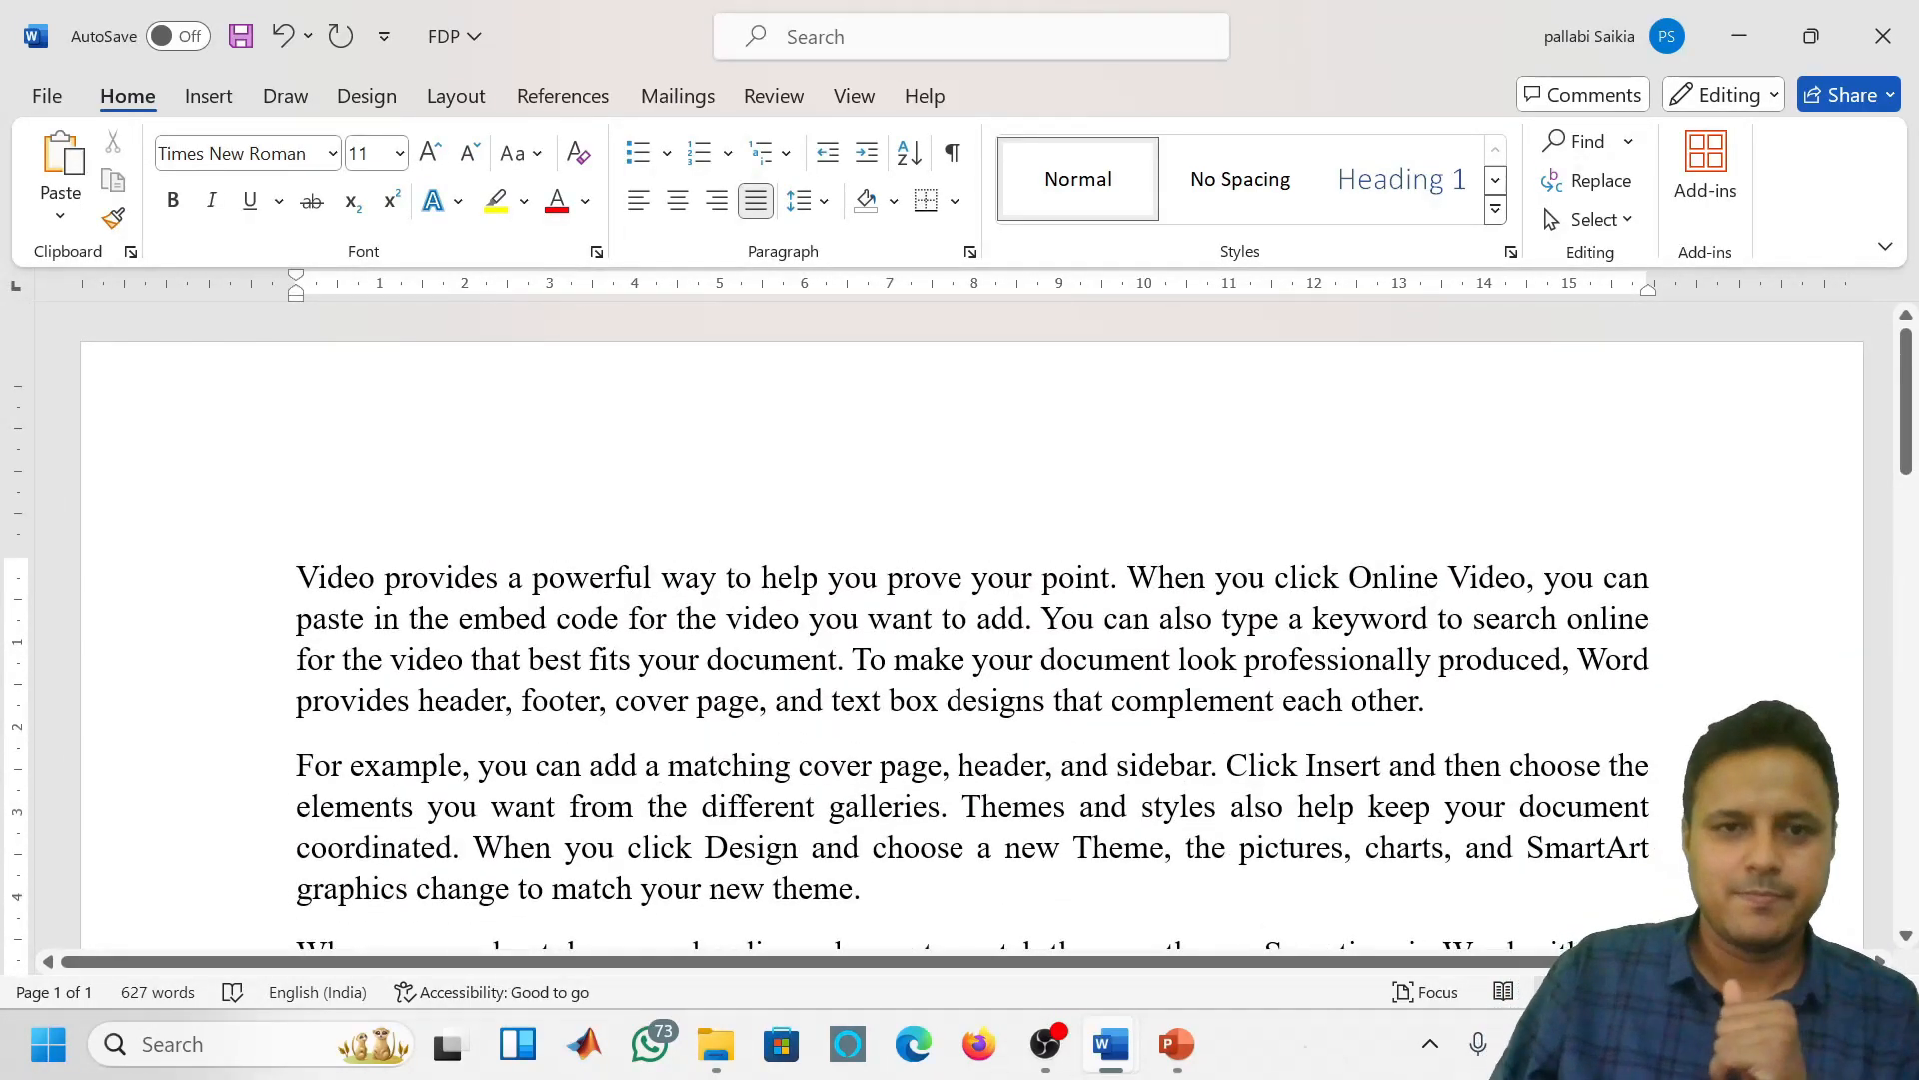
key(ctrl+End)
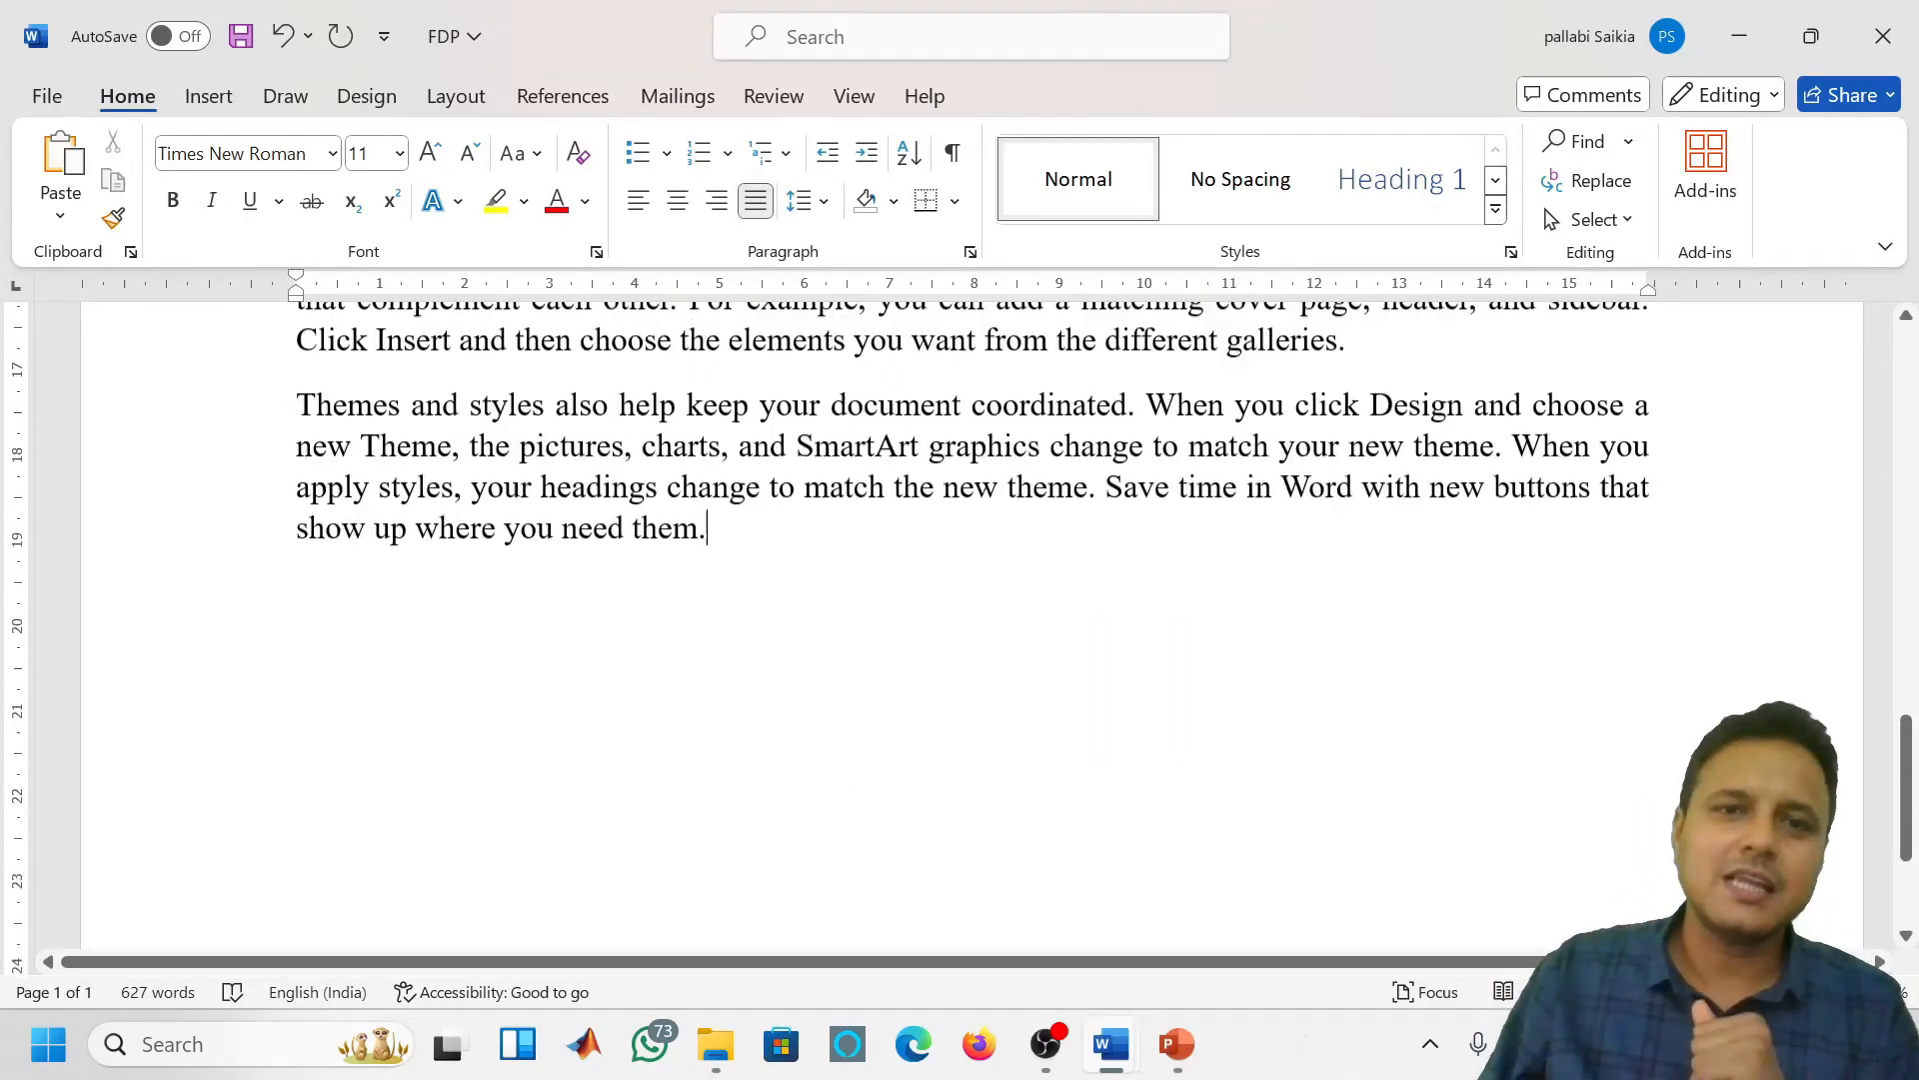
key(ctrl+Home)
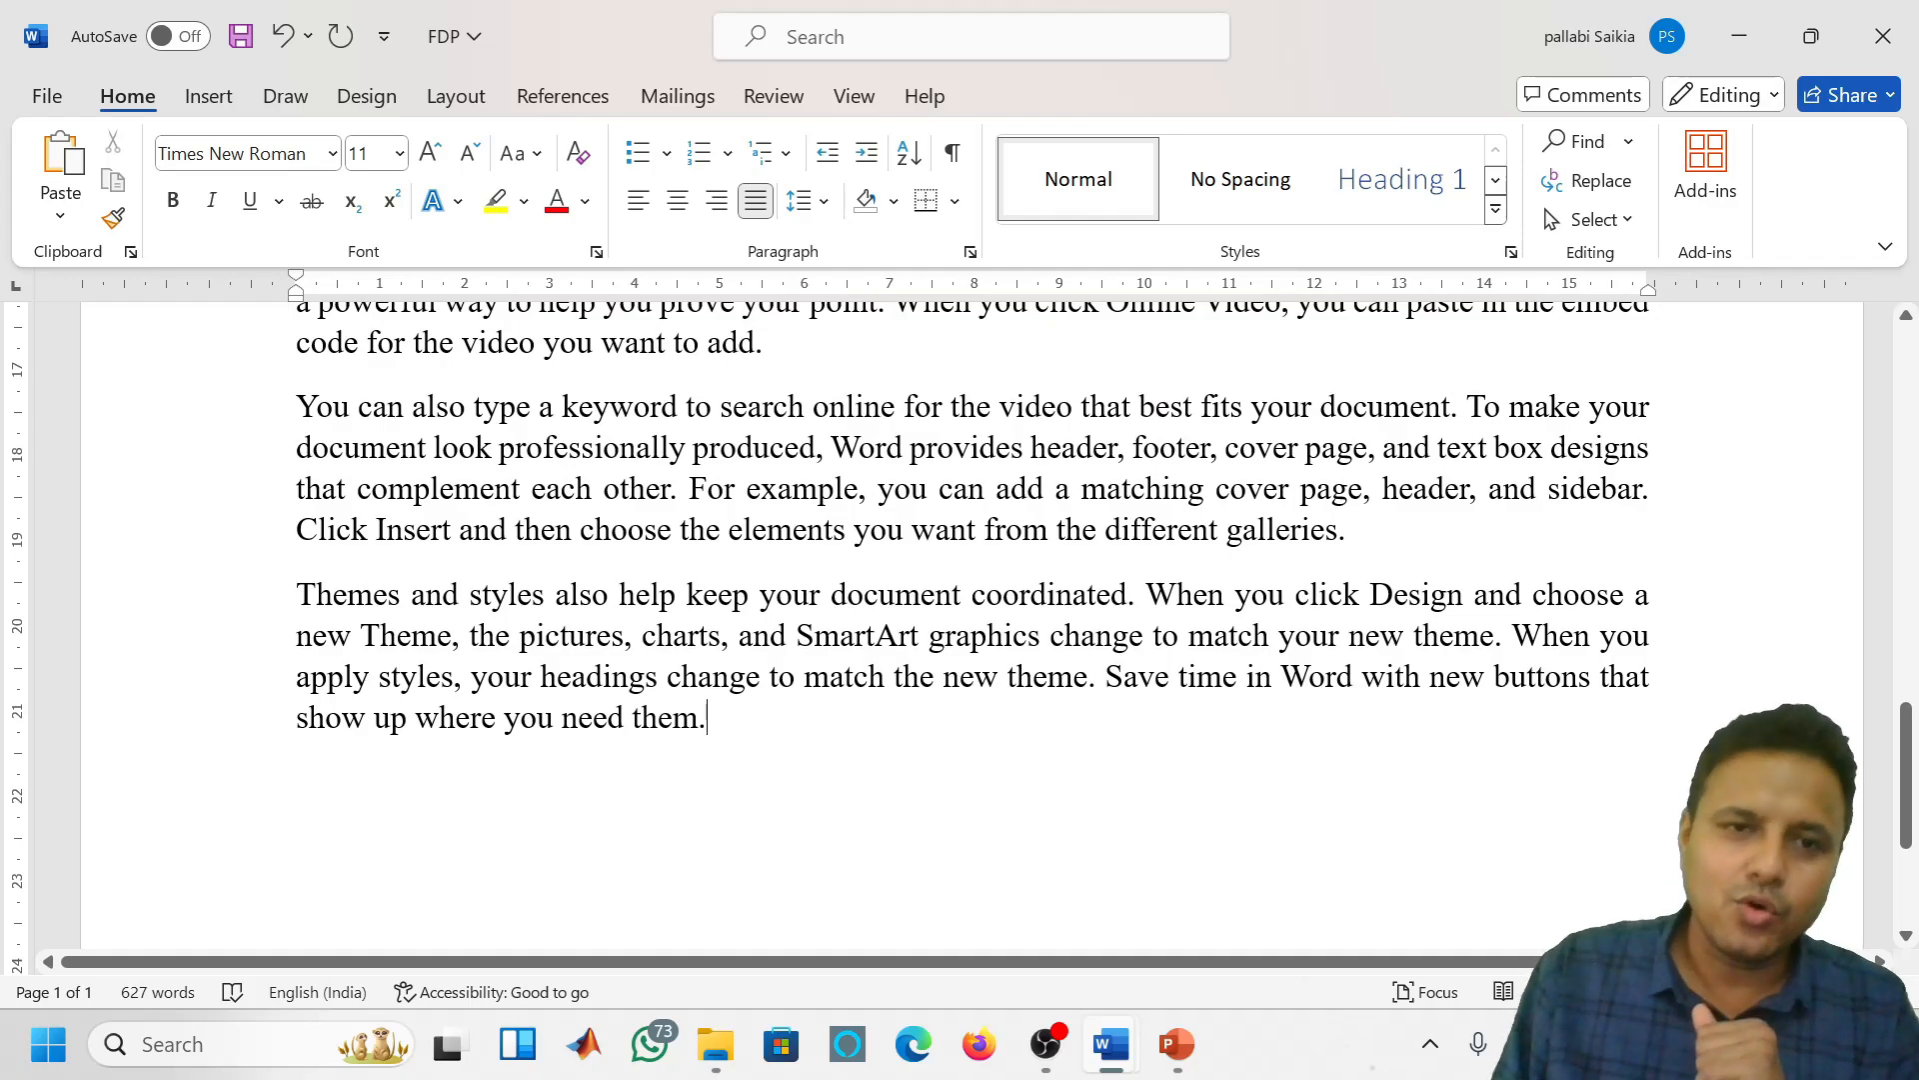
key(Return)
key(Return)
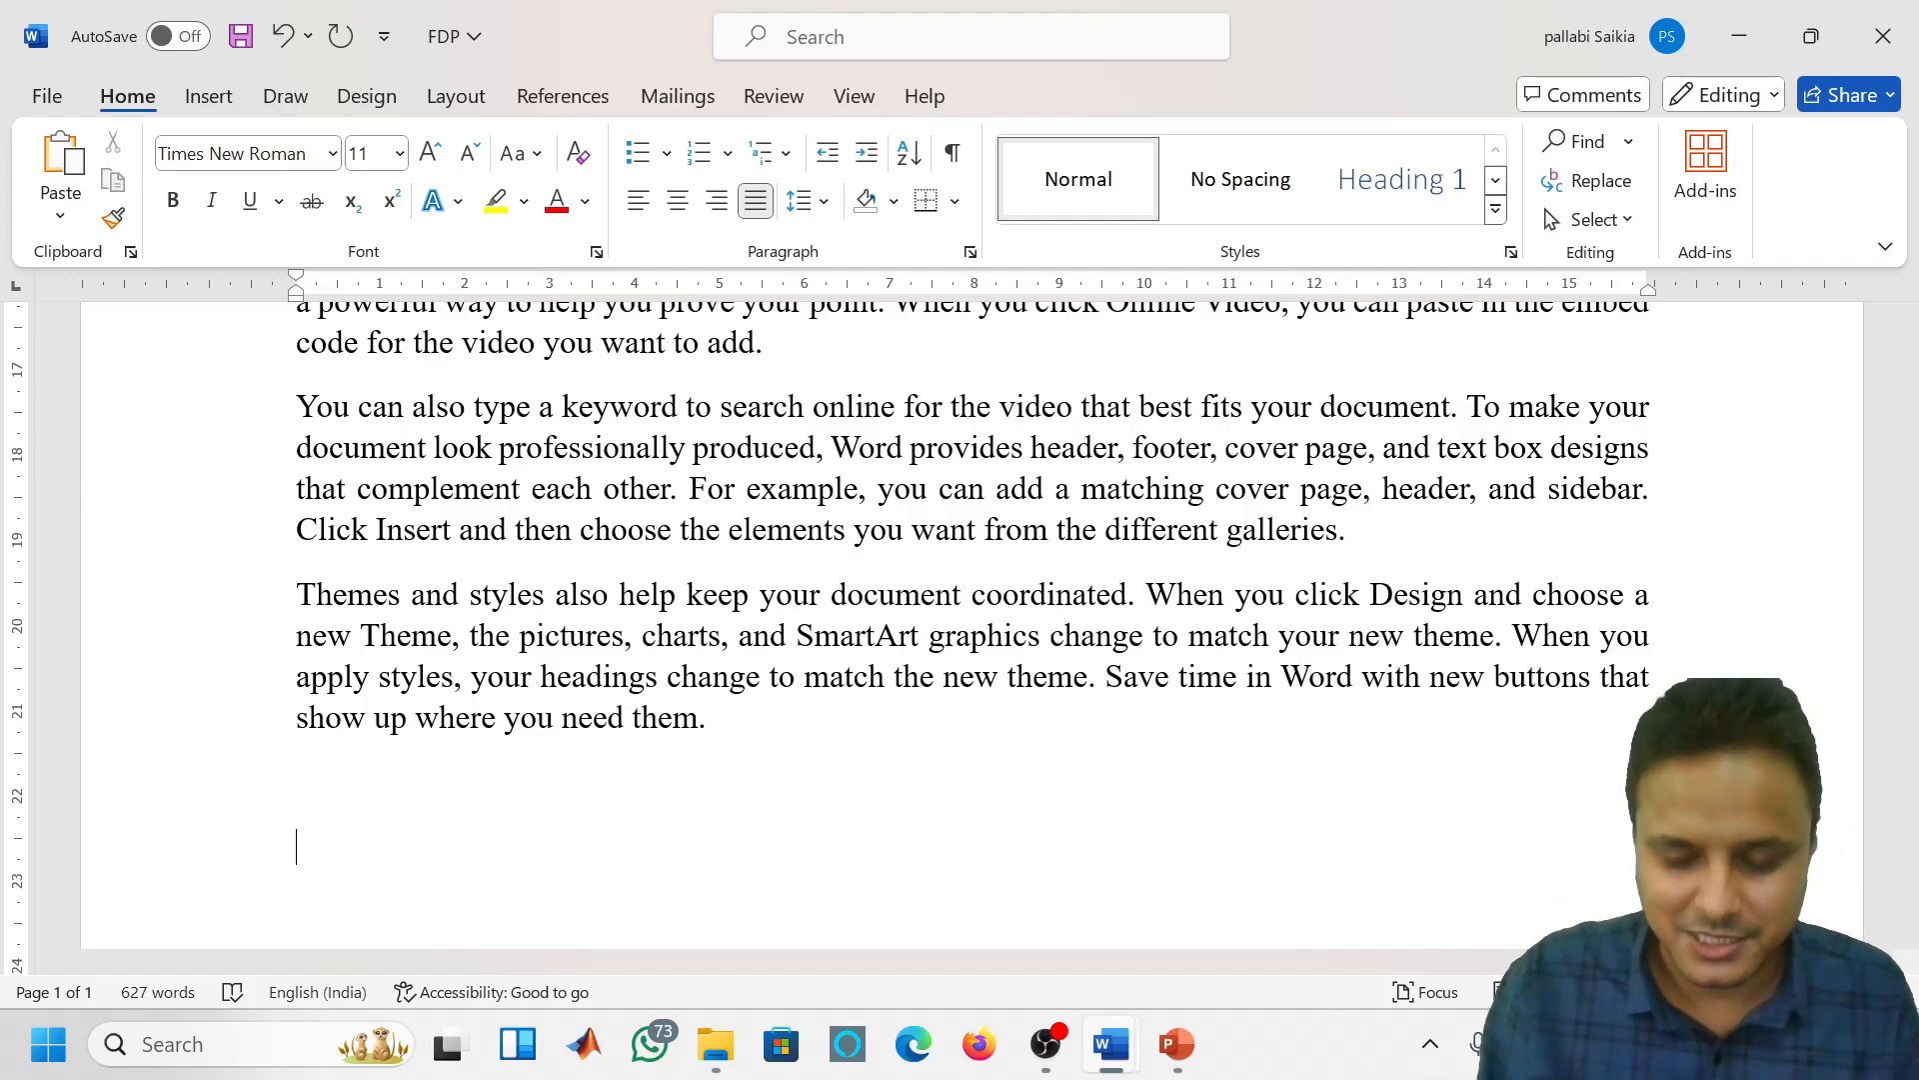
text(=ra)
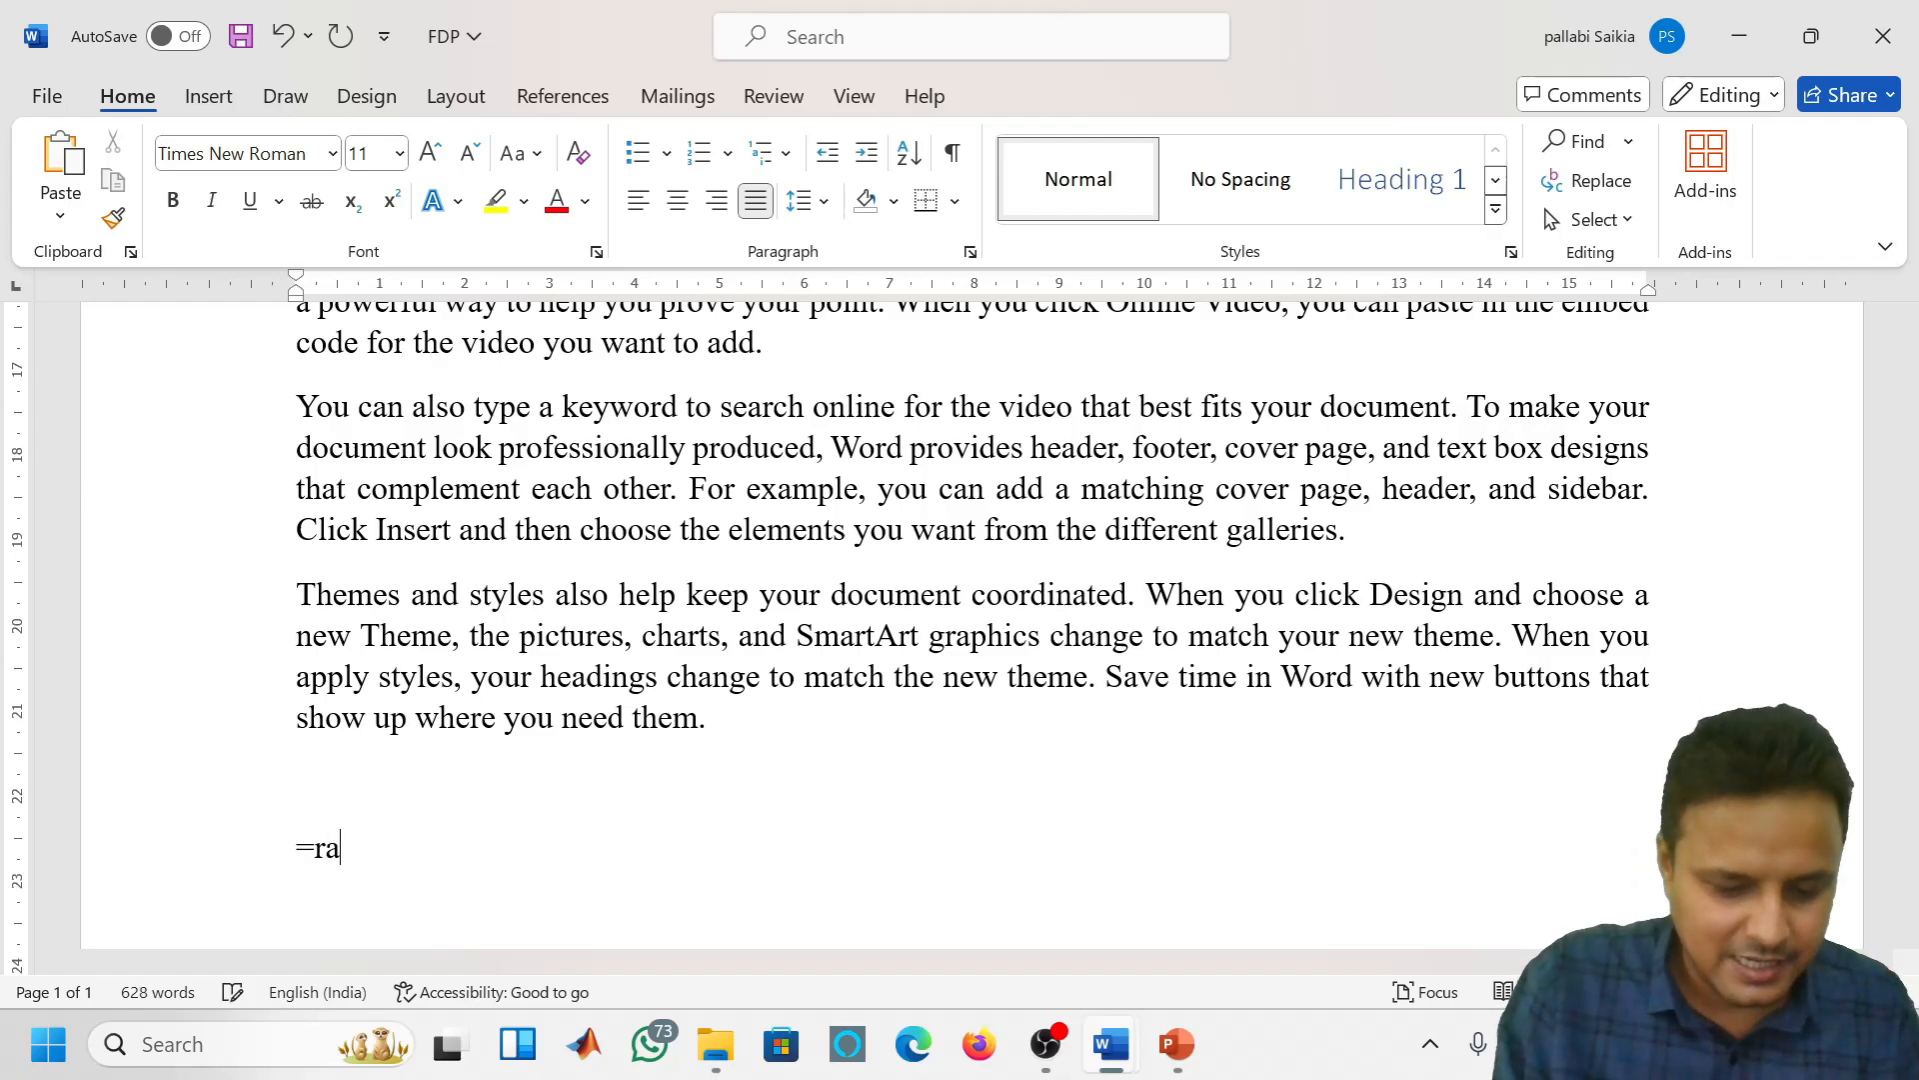
text(nd()
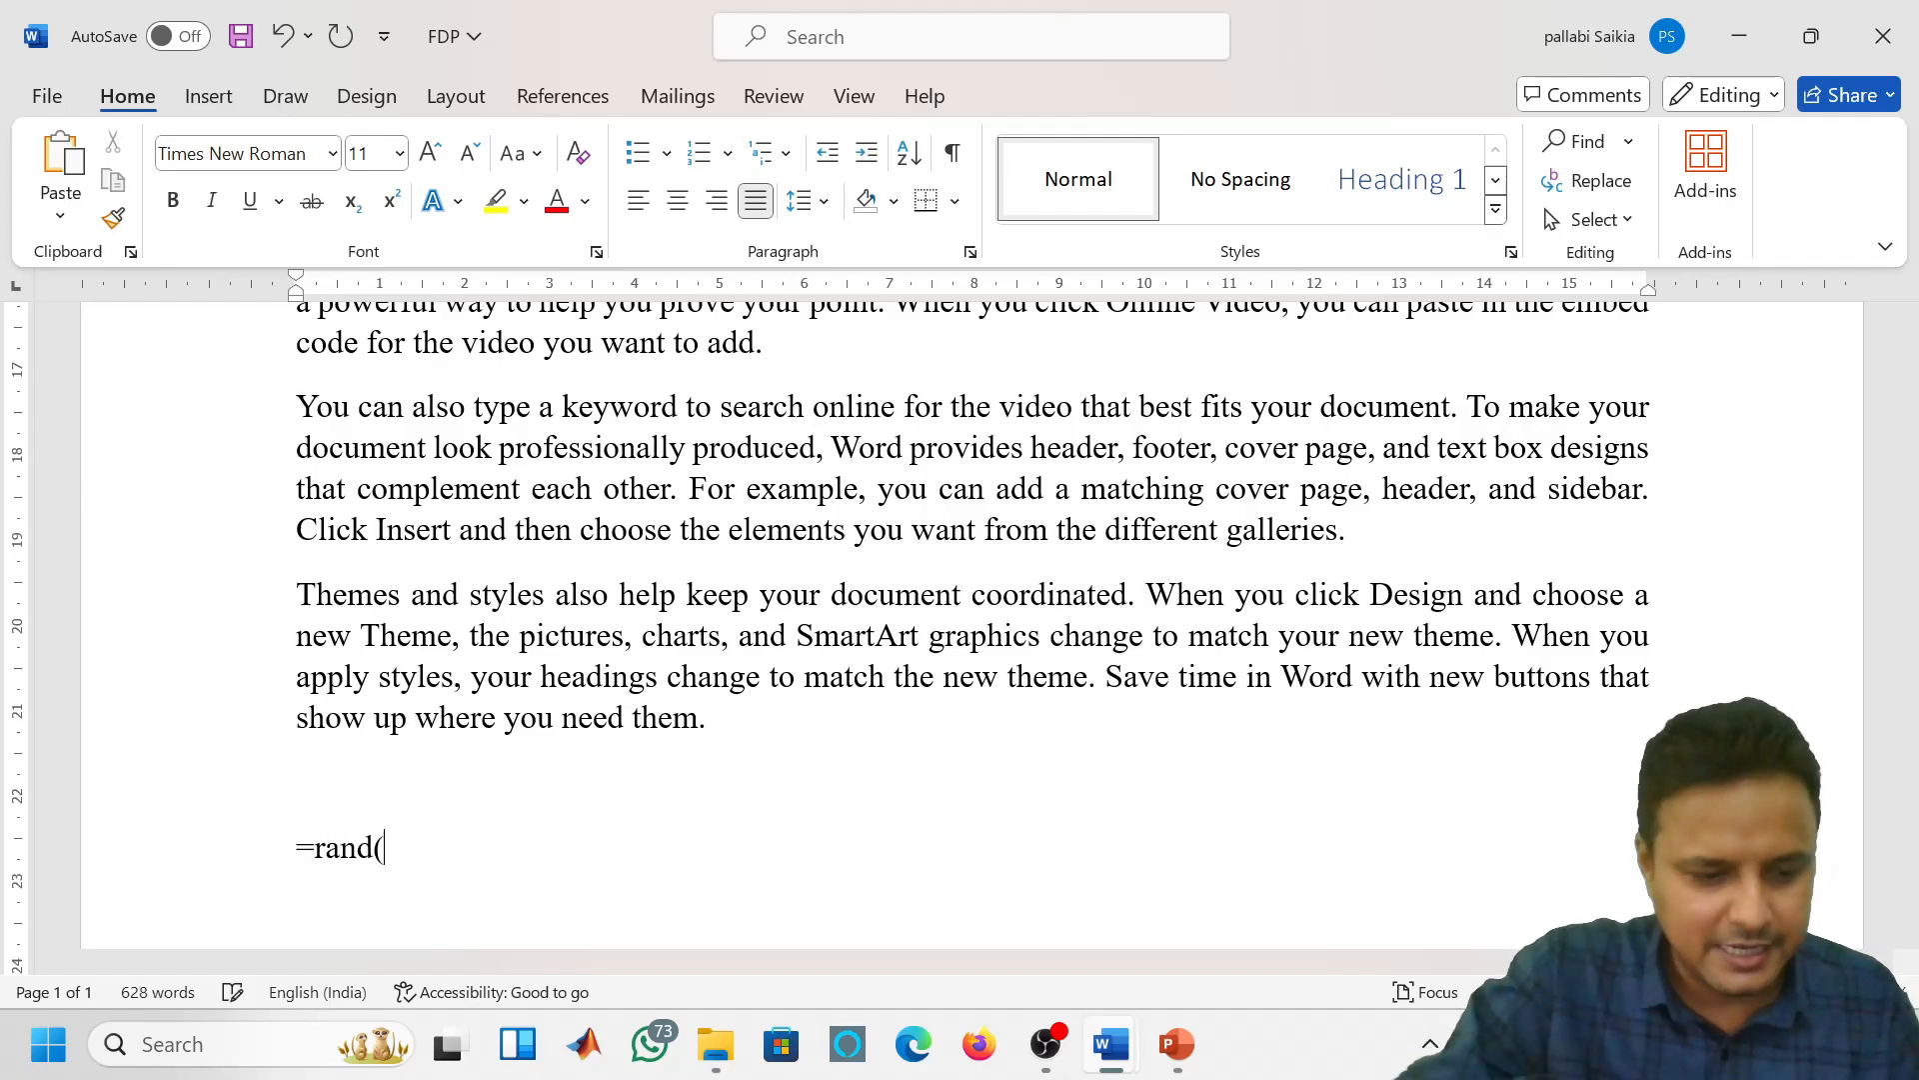
text(5,1)
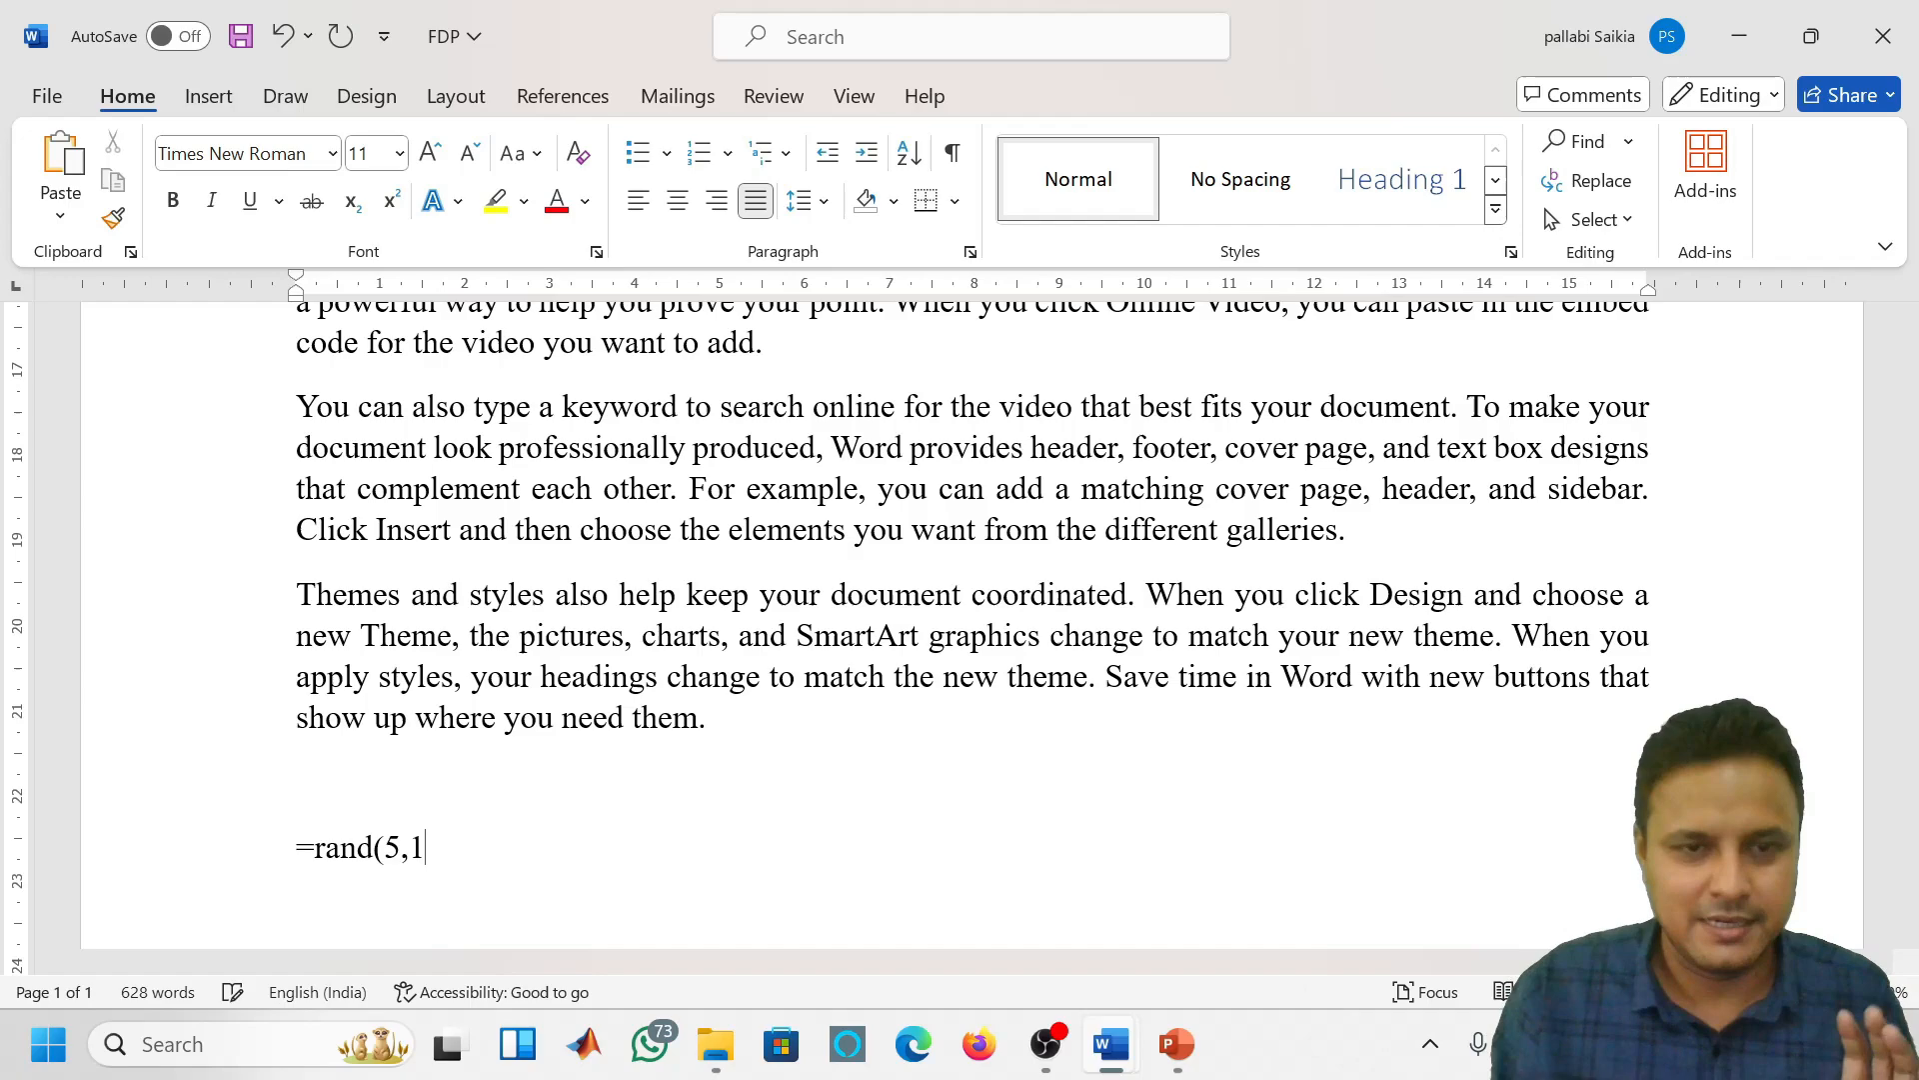
text())
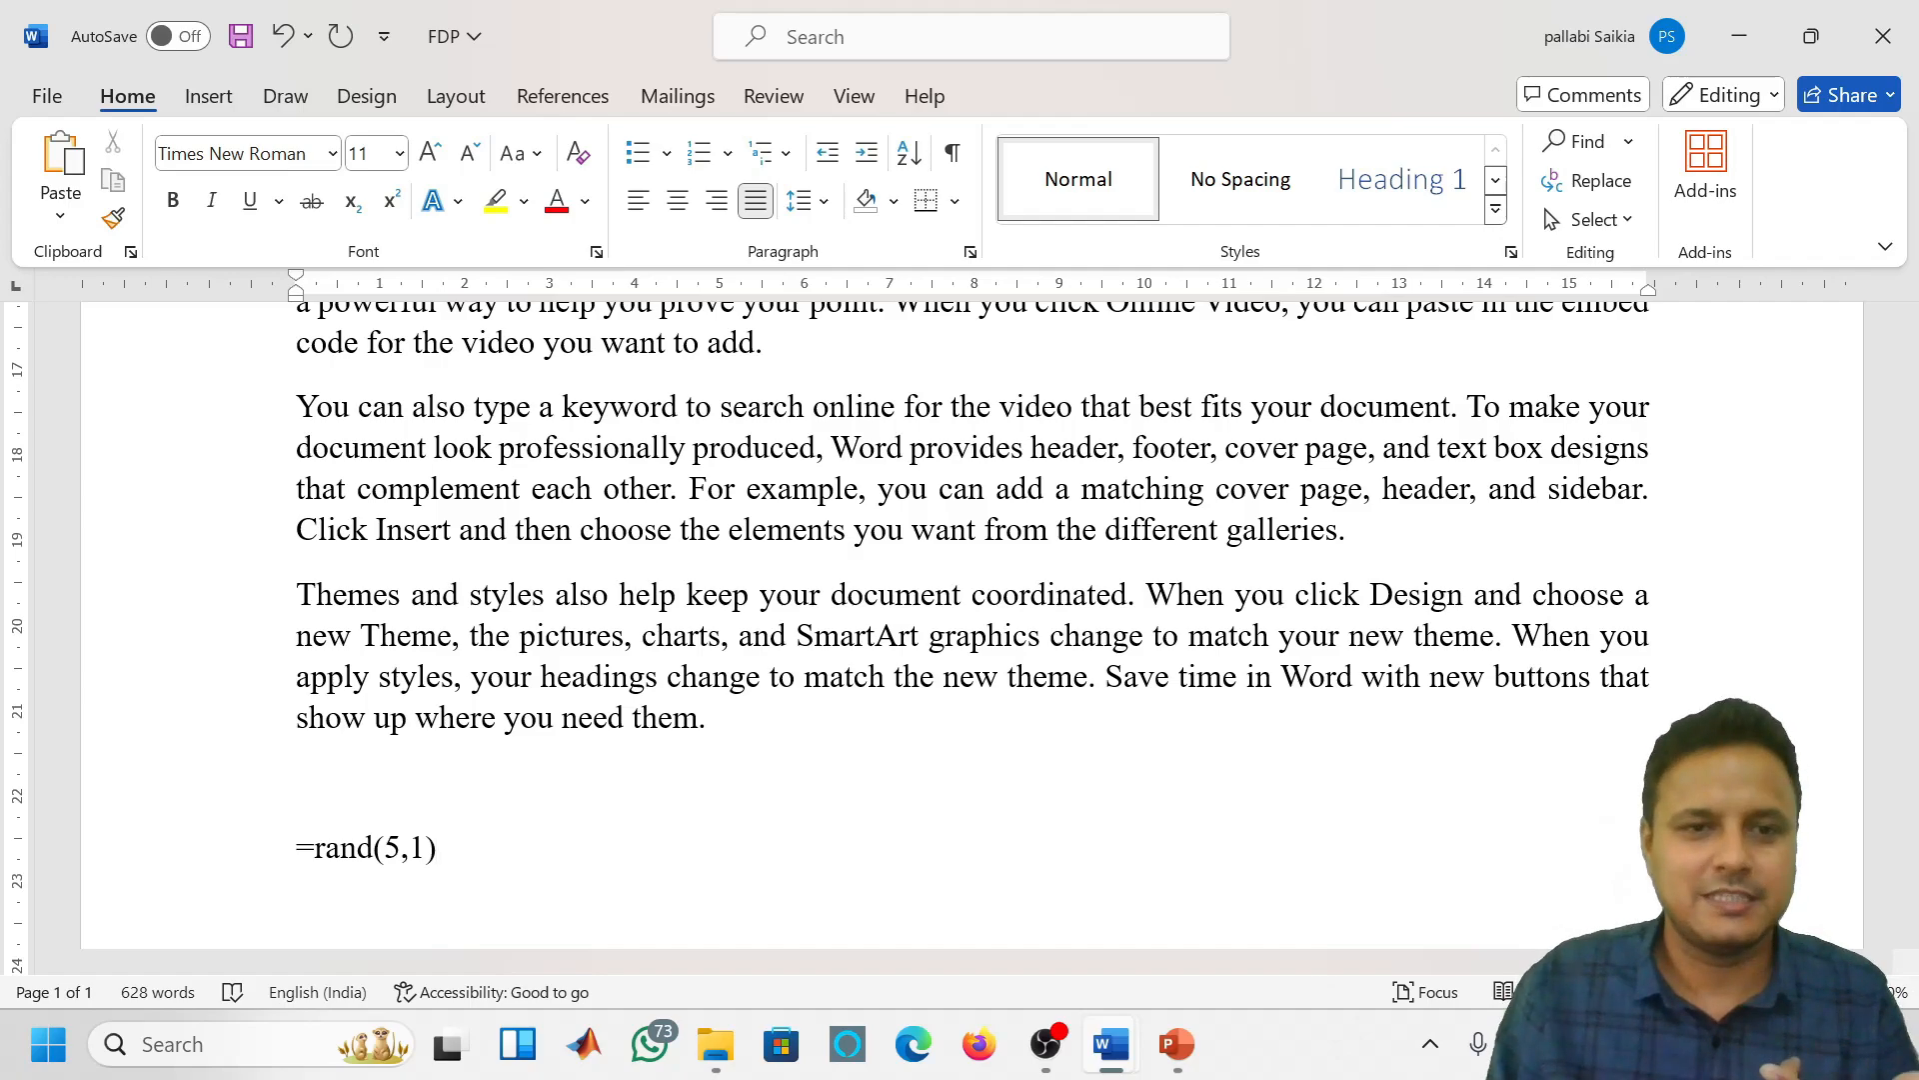
key(Return)
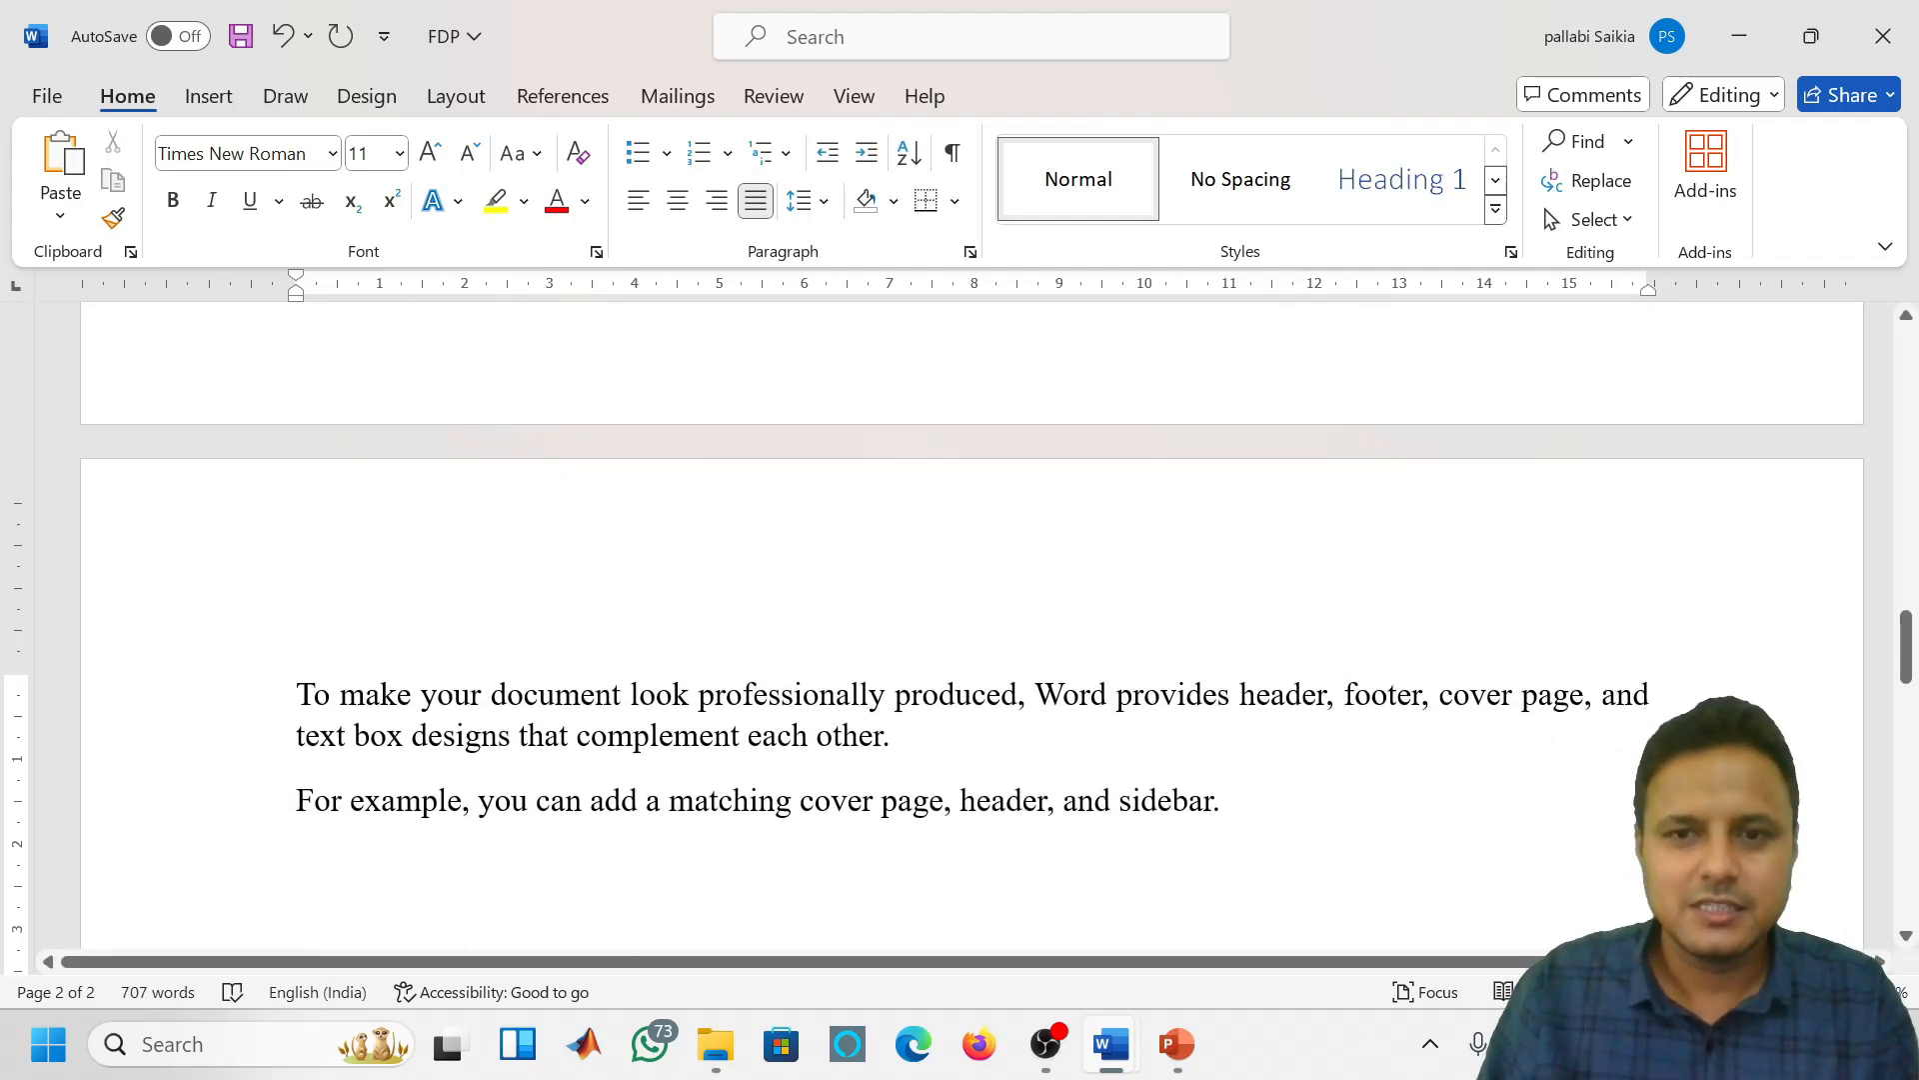
Turn the five single-sentence paragraphs into a numbered list and enter the heading Ref on the empty line above it
drag(1231, 802, 299, 880)
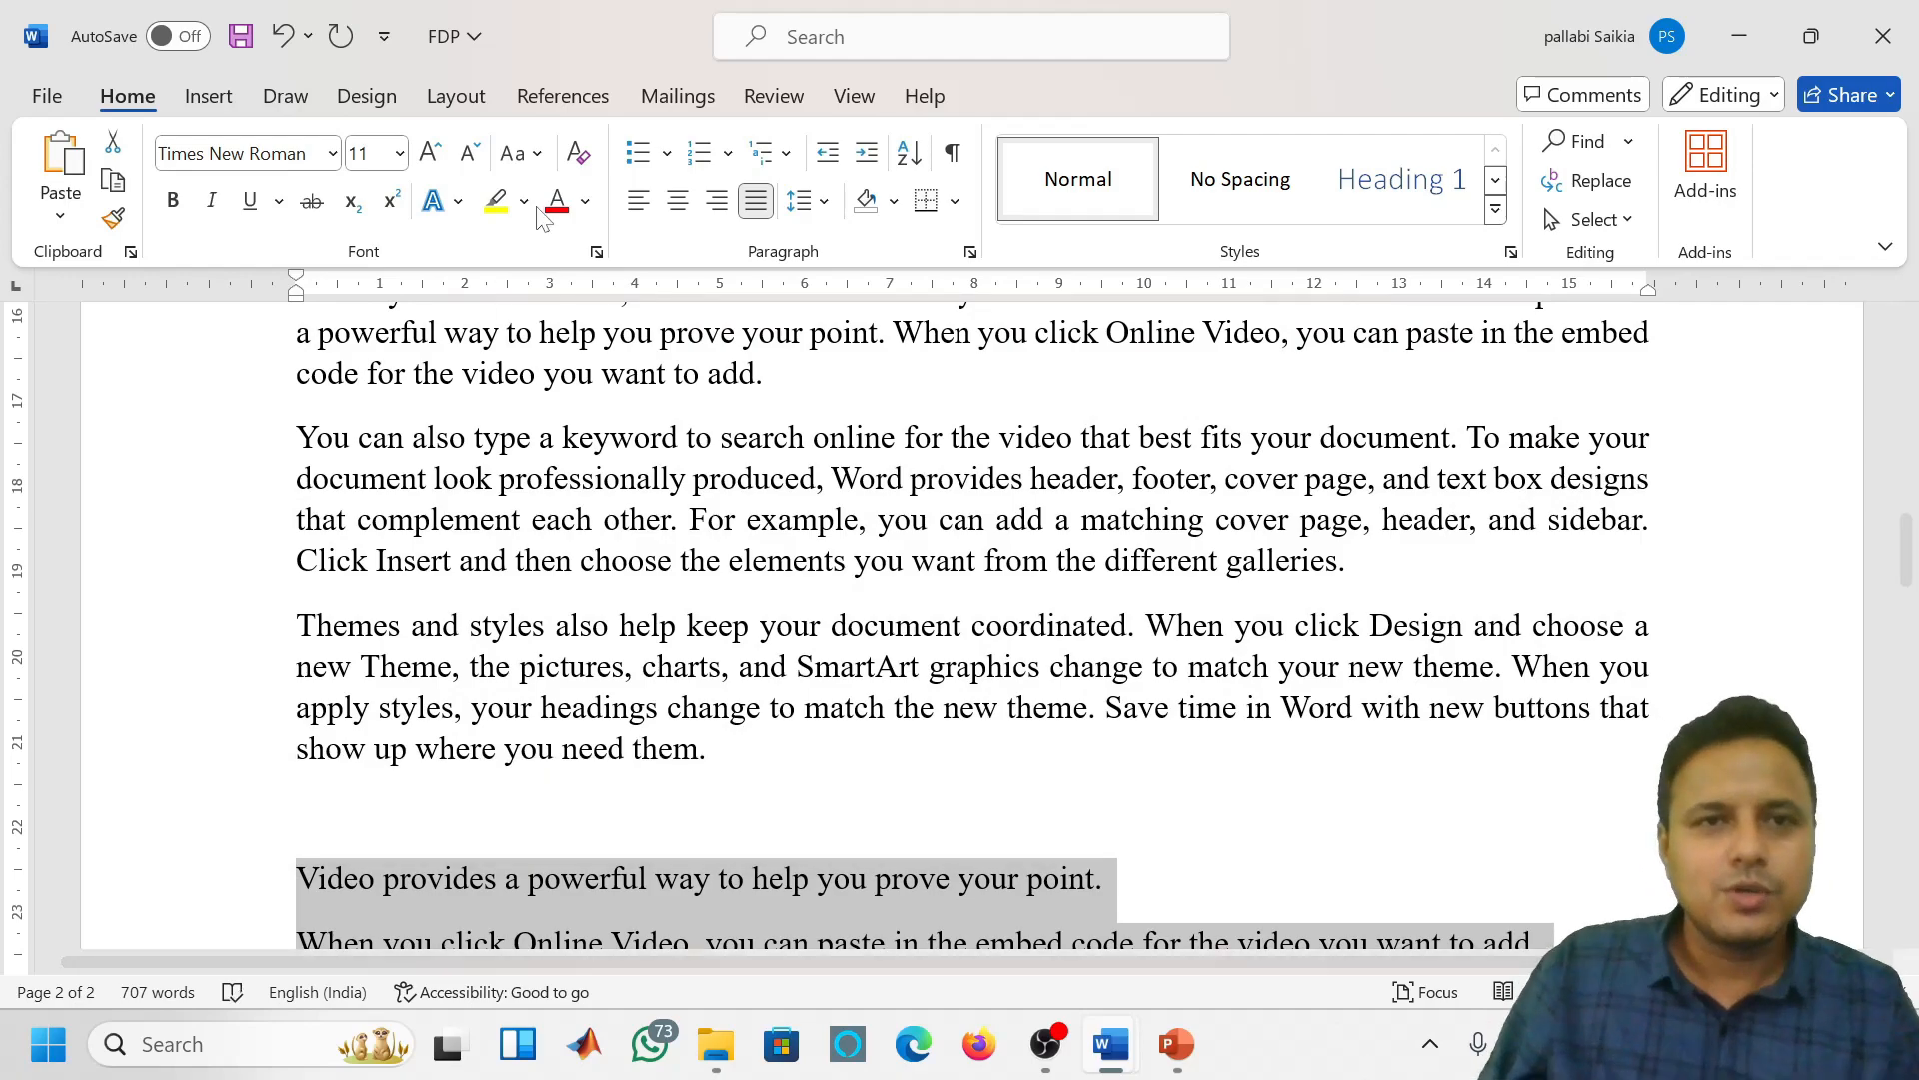
click(699, 152)
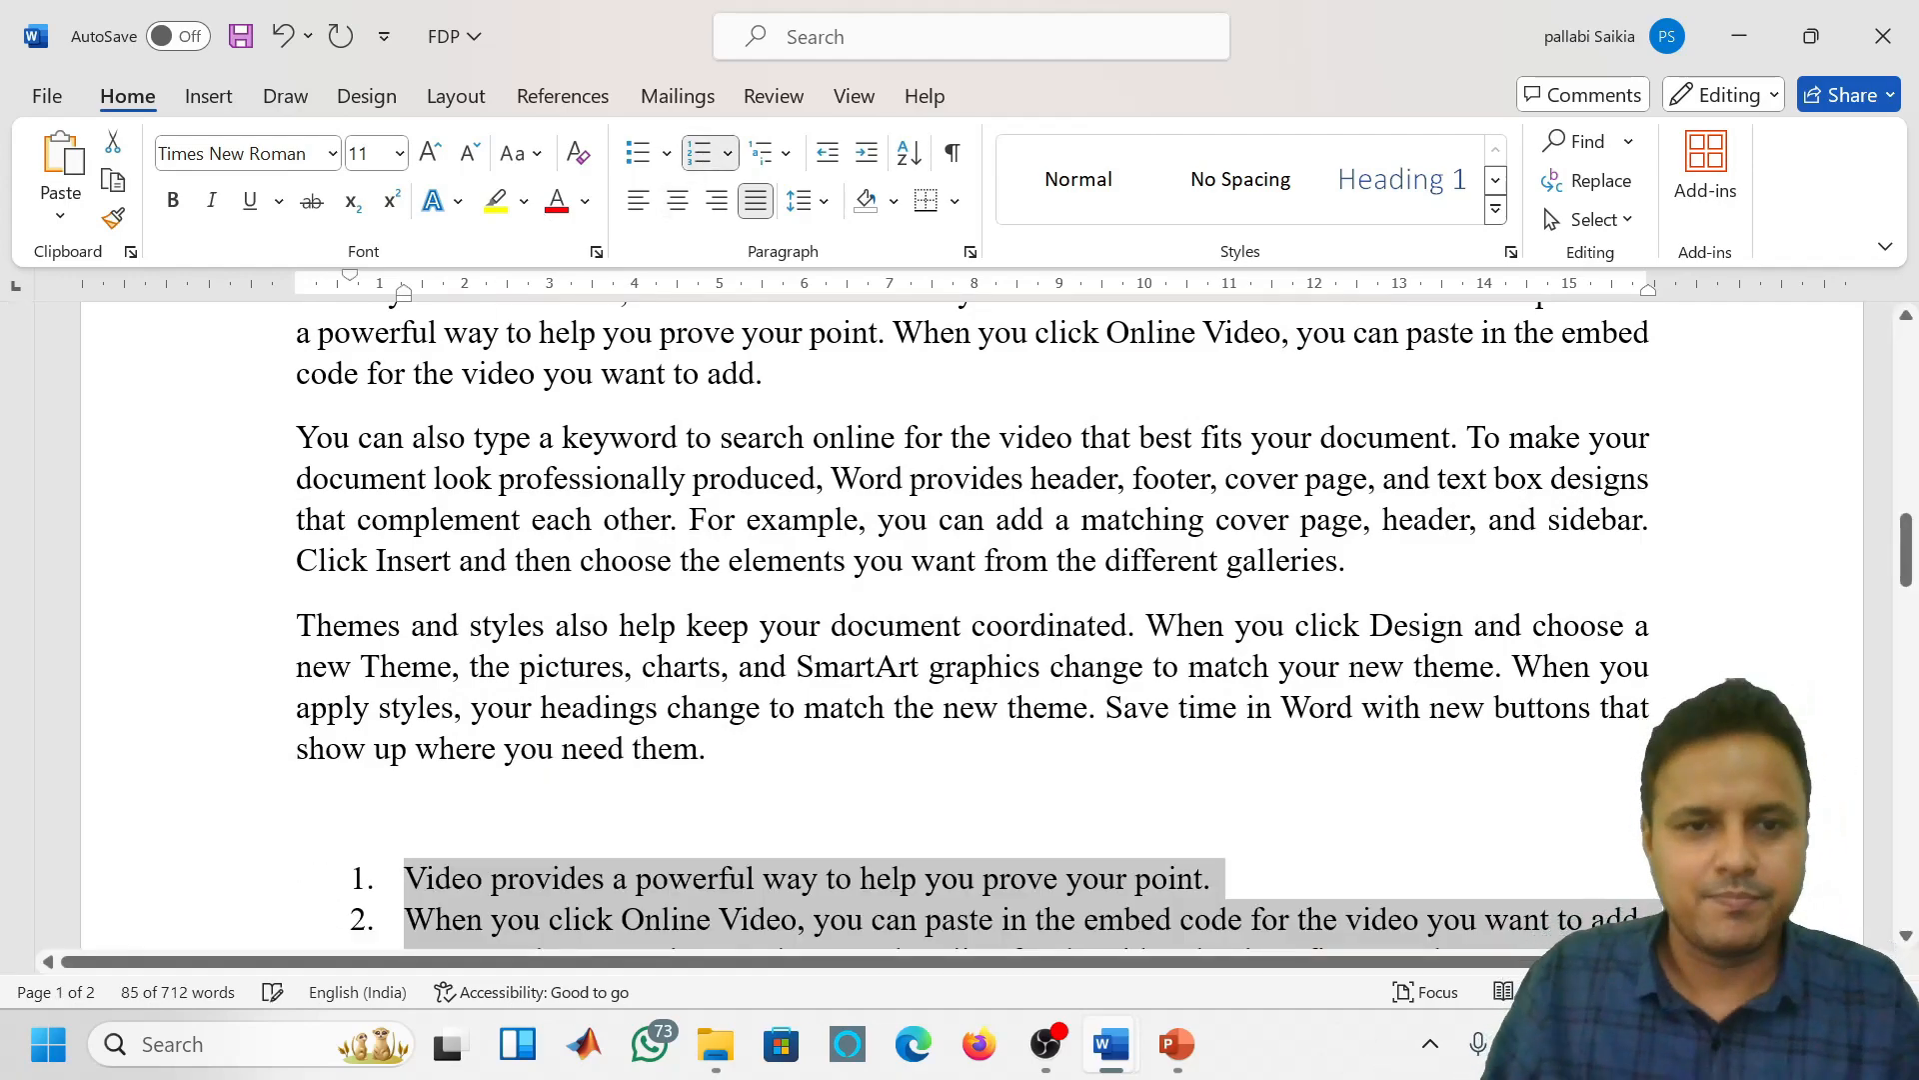
click(708, 749)
scroll(972, 625, down, 3)
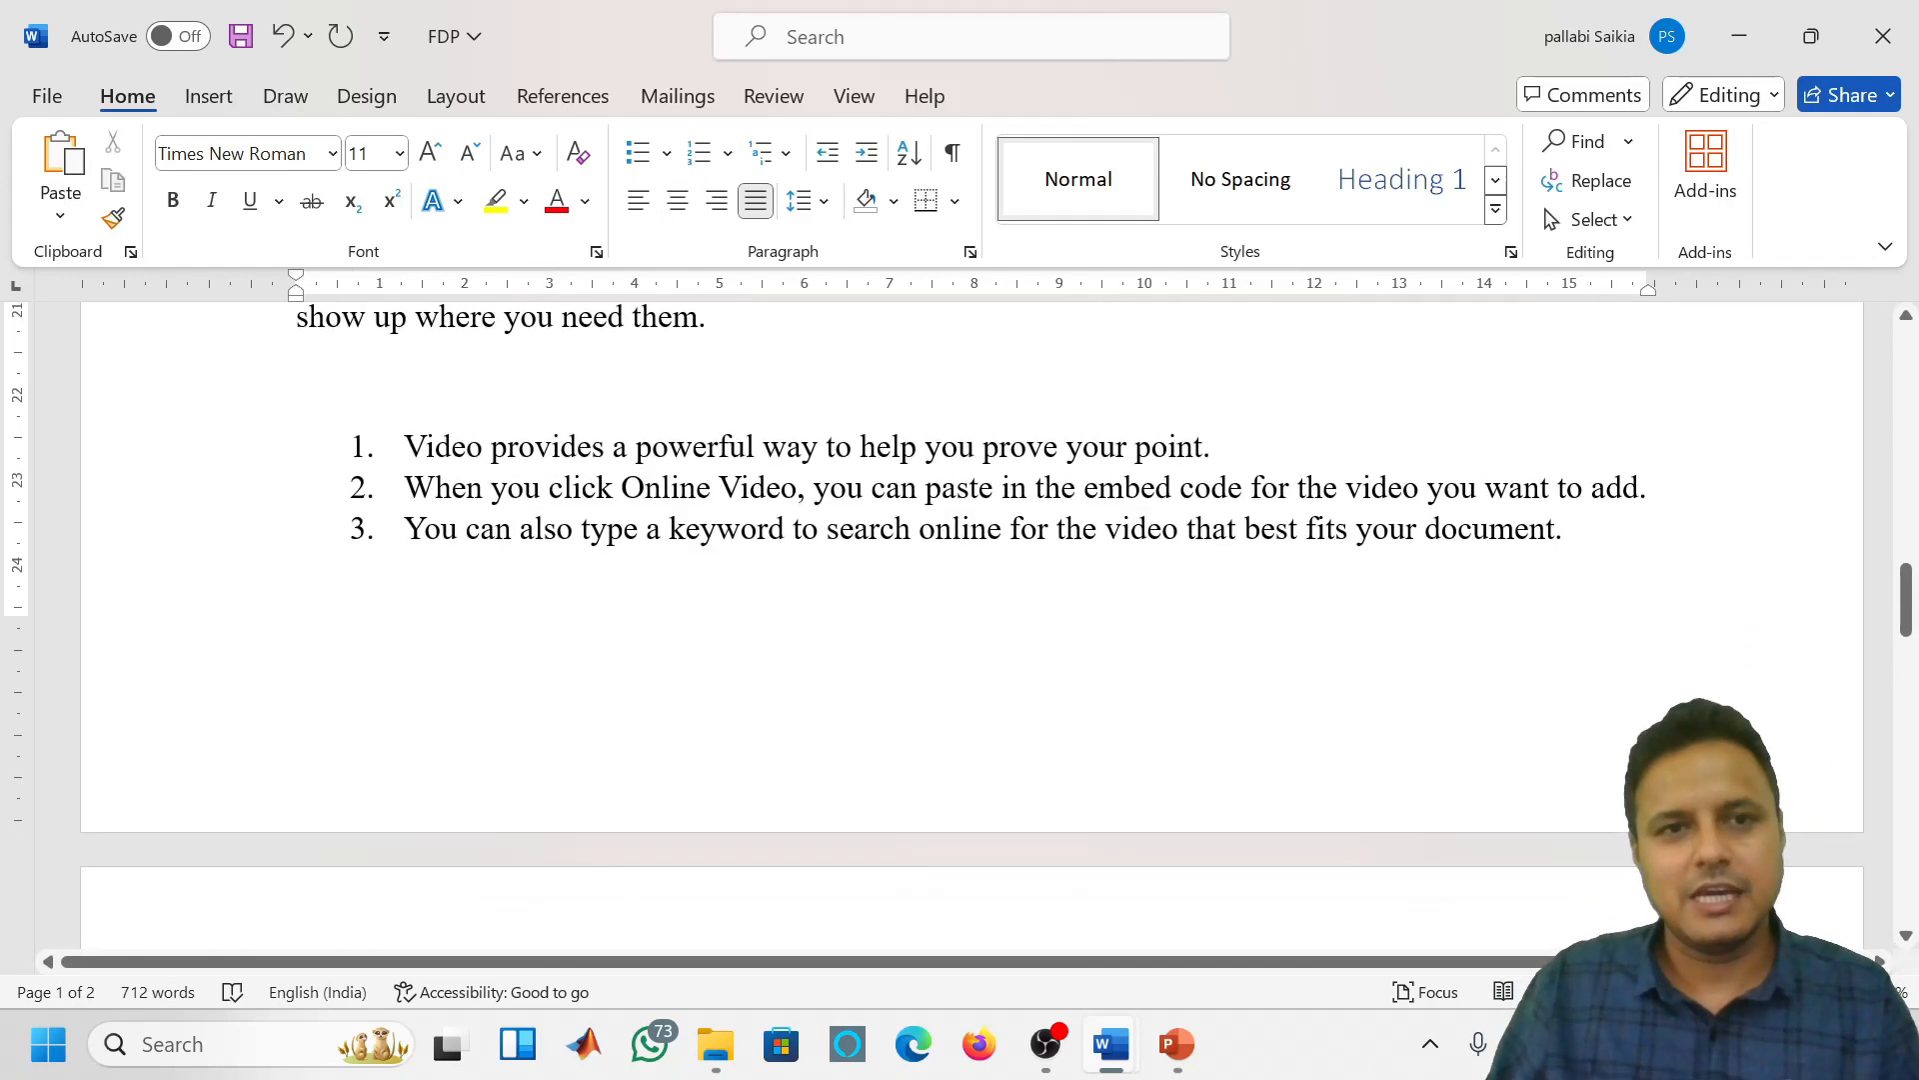
text(Ref)
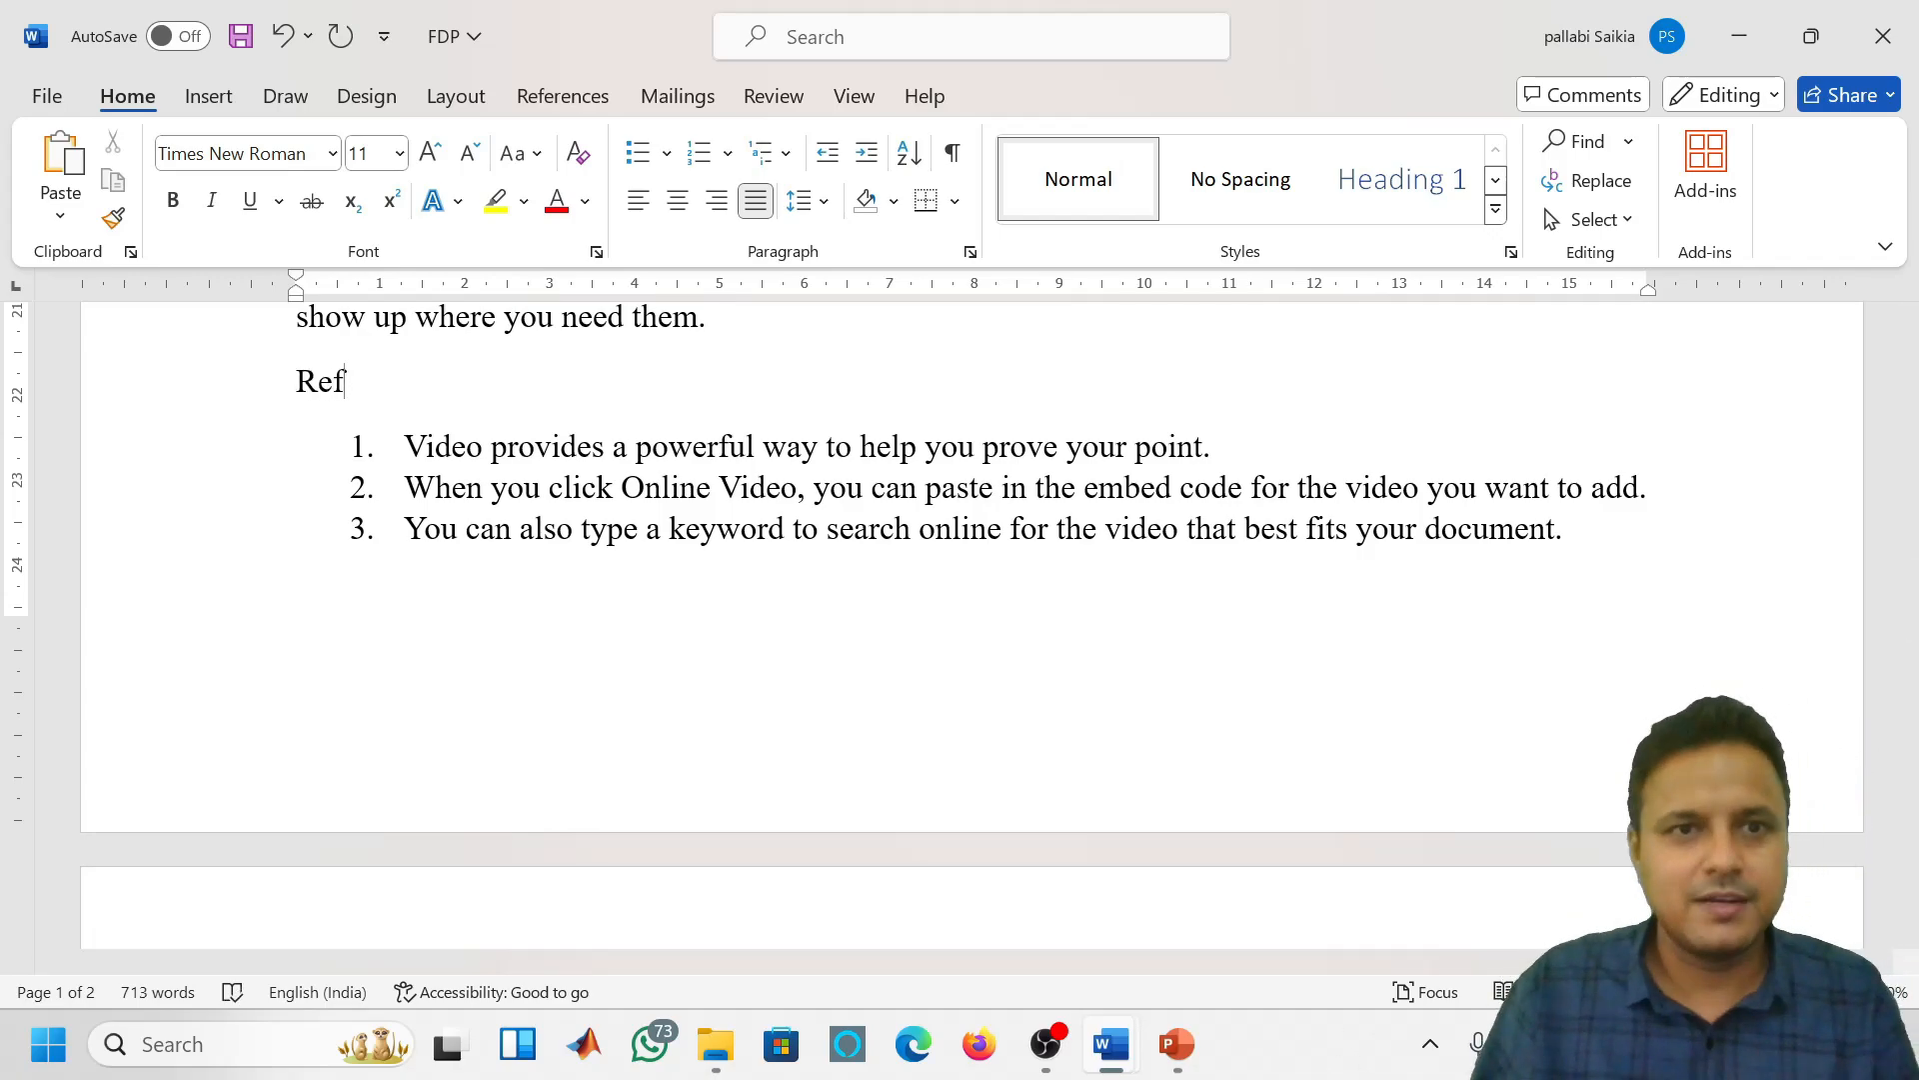
Insert the citation [3] before the full stop after "different galleries" and [4] after "the video you want to add" in the preceding paragraph
scroll(613, 706, down, 1)
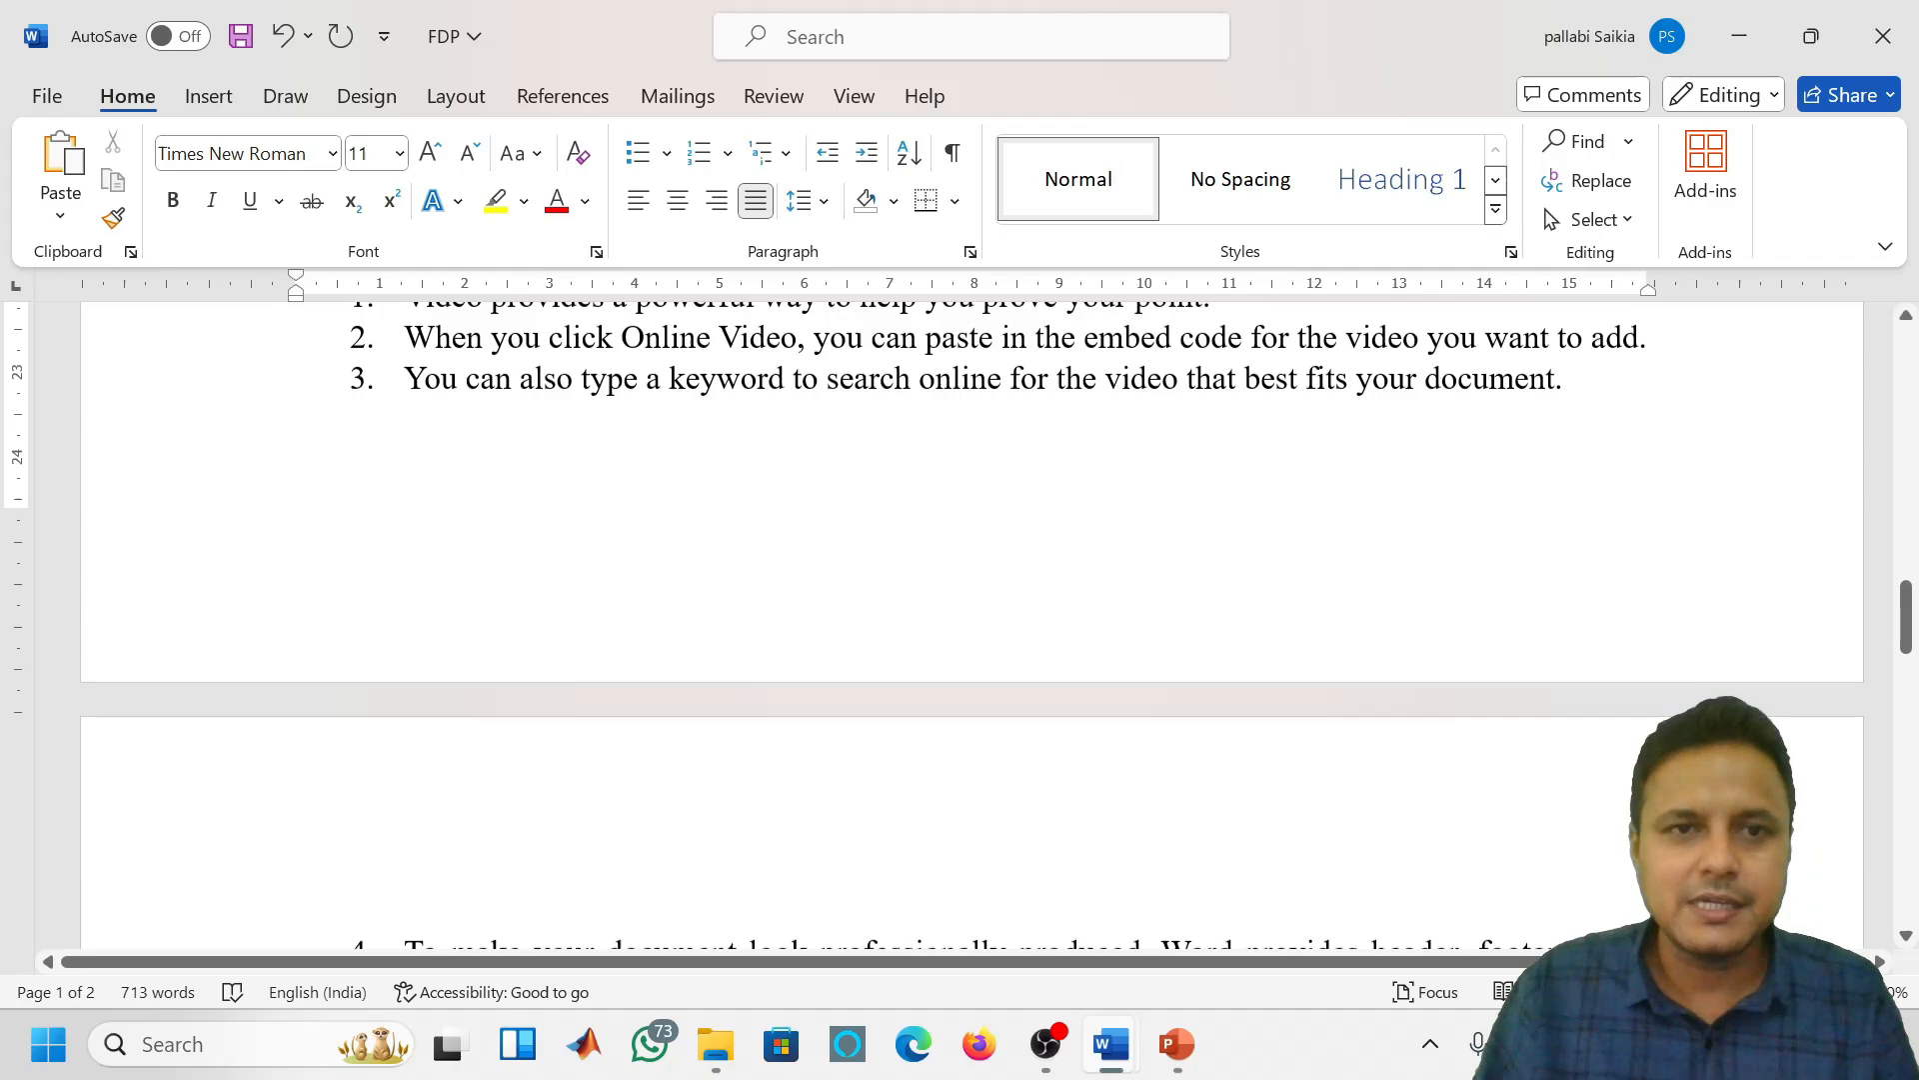
scroll(612, 705, up, 4)
scroll(613, 706, up, 3)
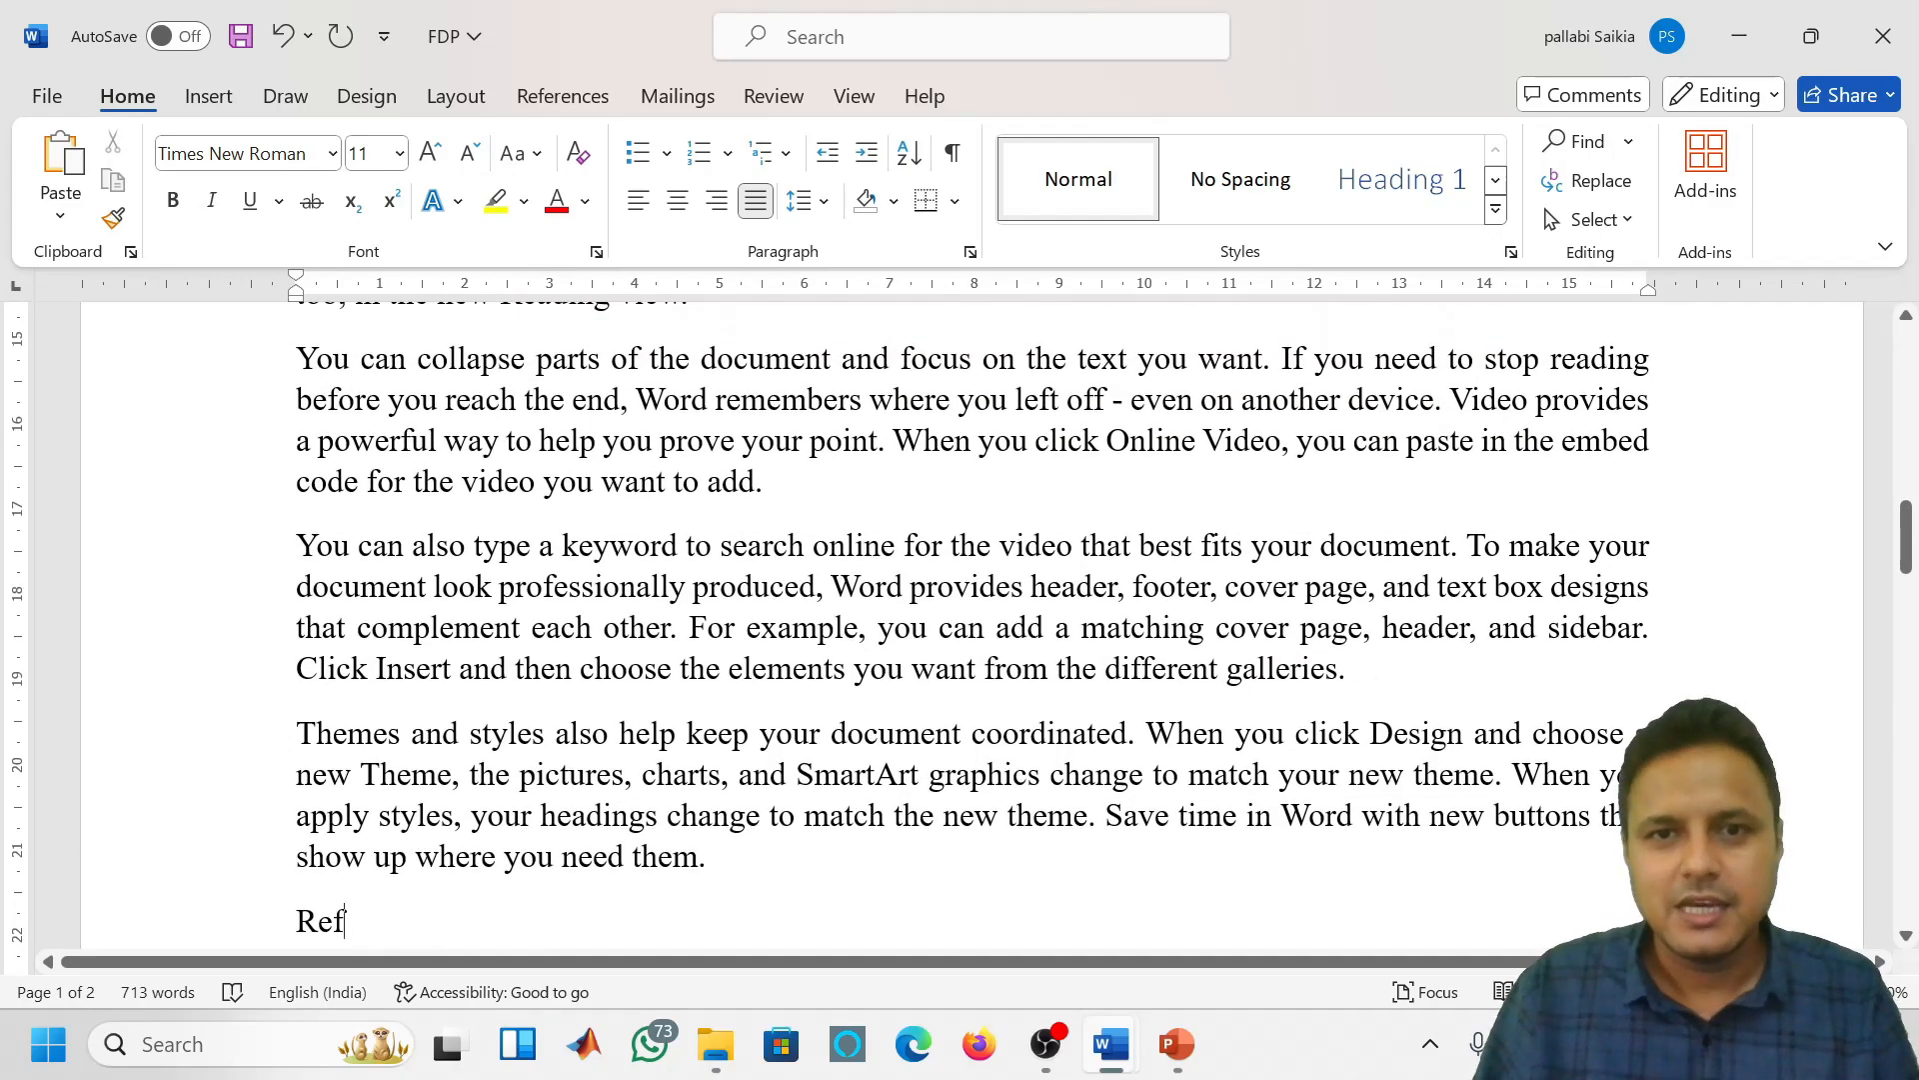
click(1339, 668)
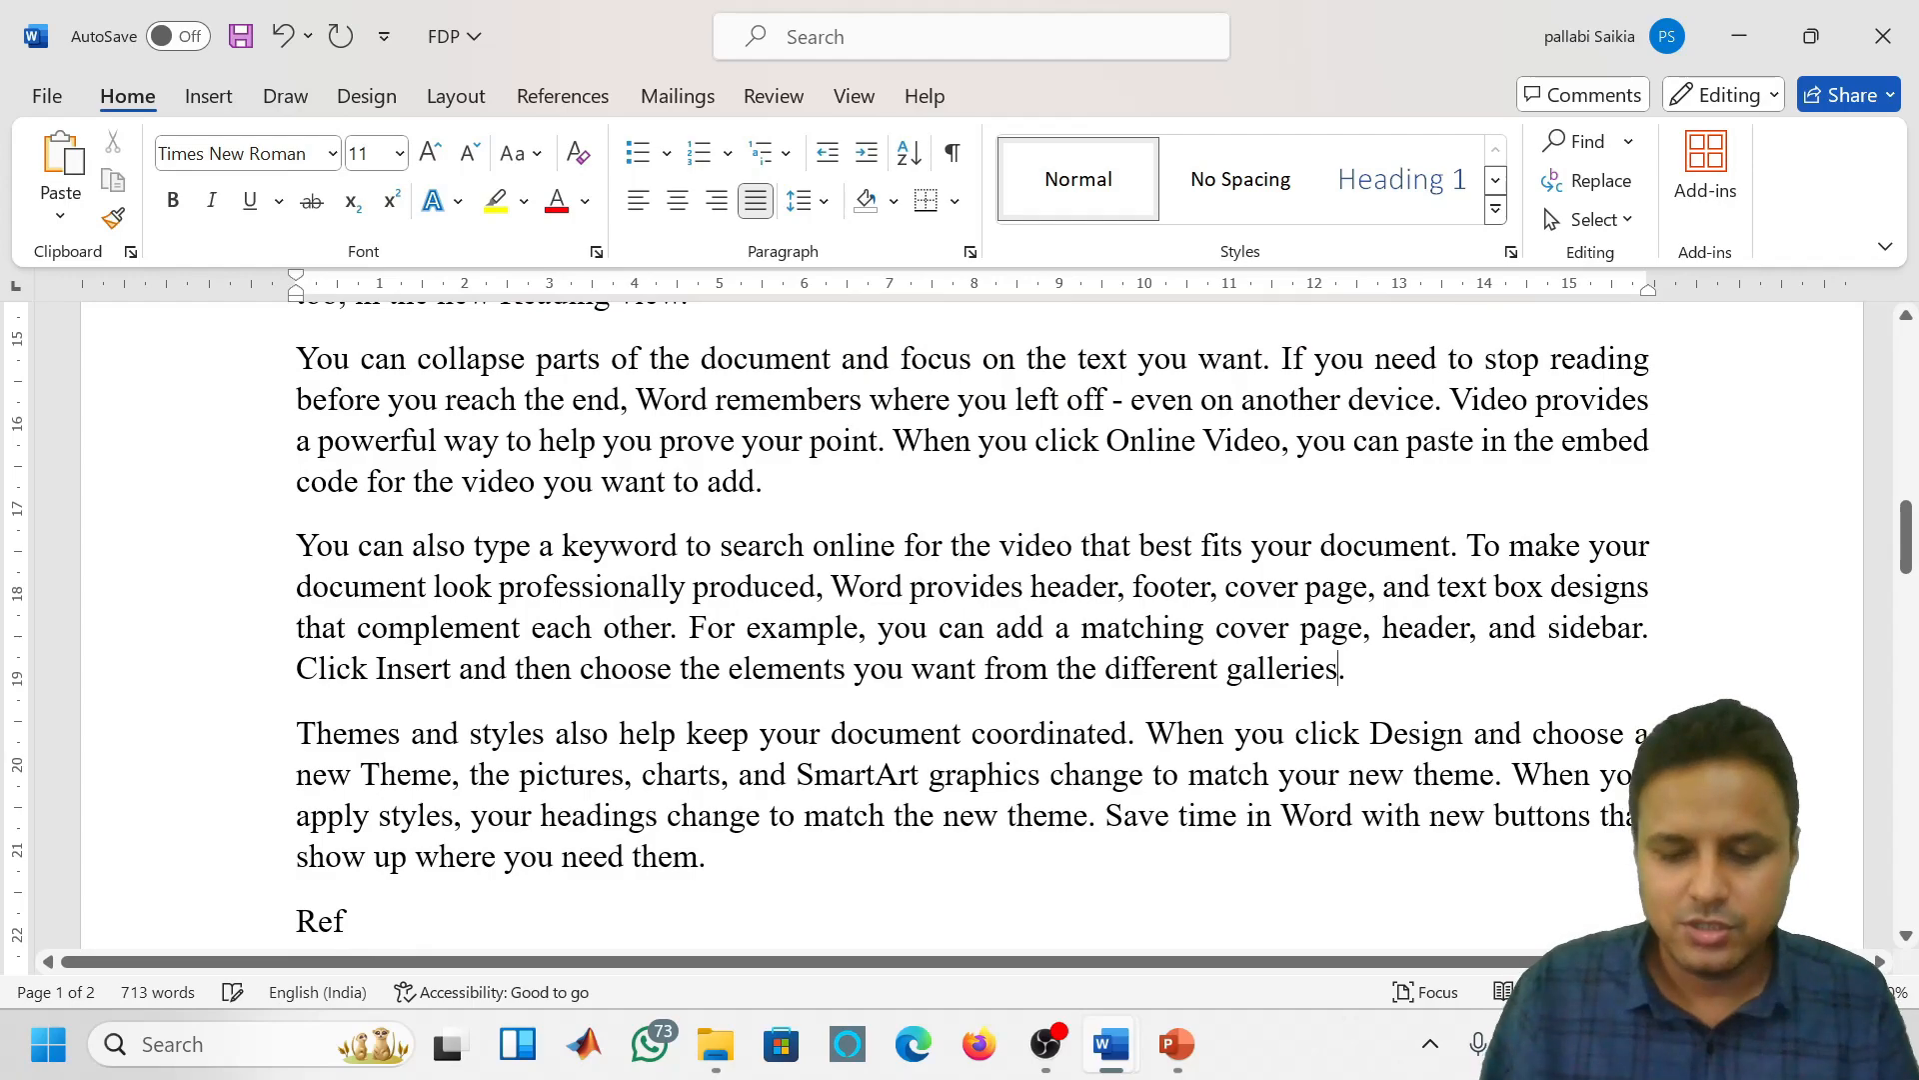
text((3)
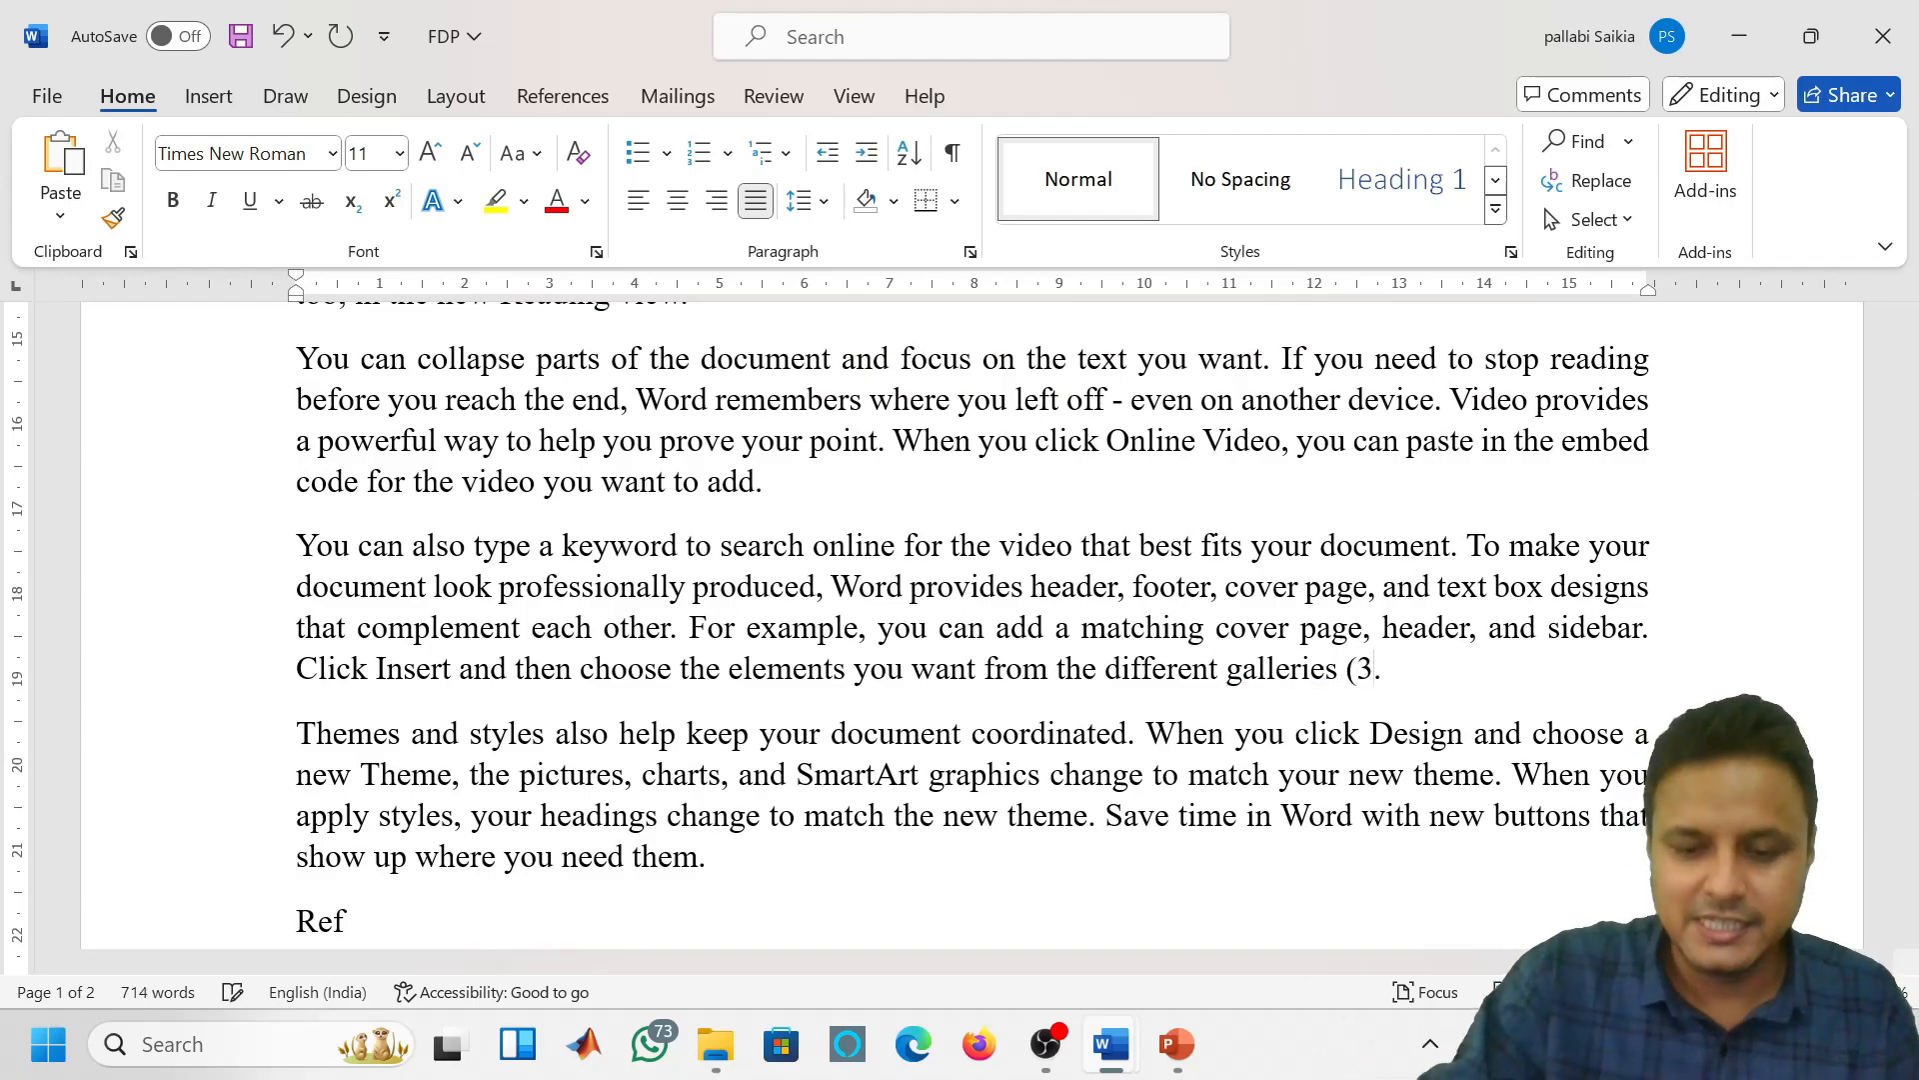
key(BackSpace)
key(BackSpace)
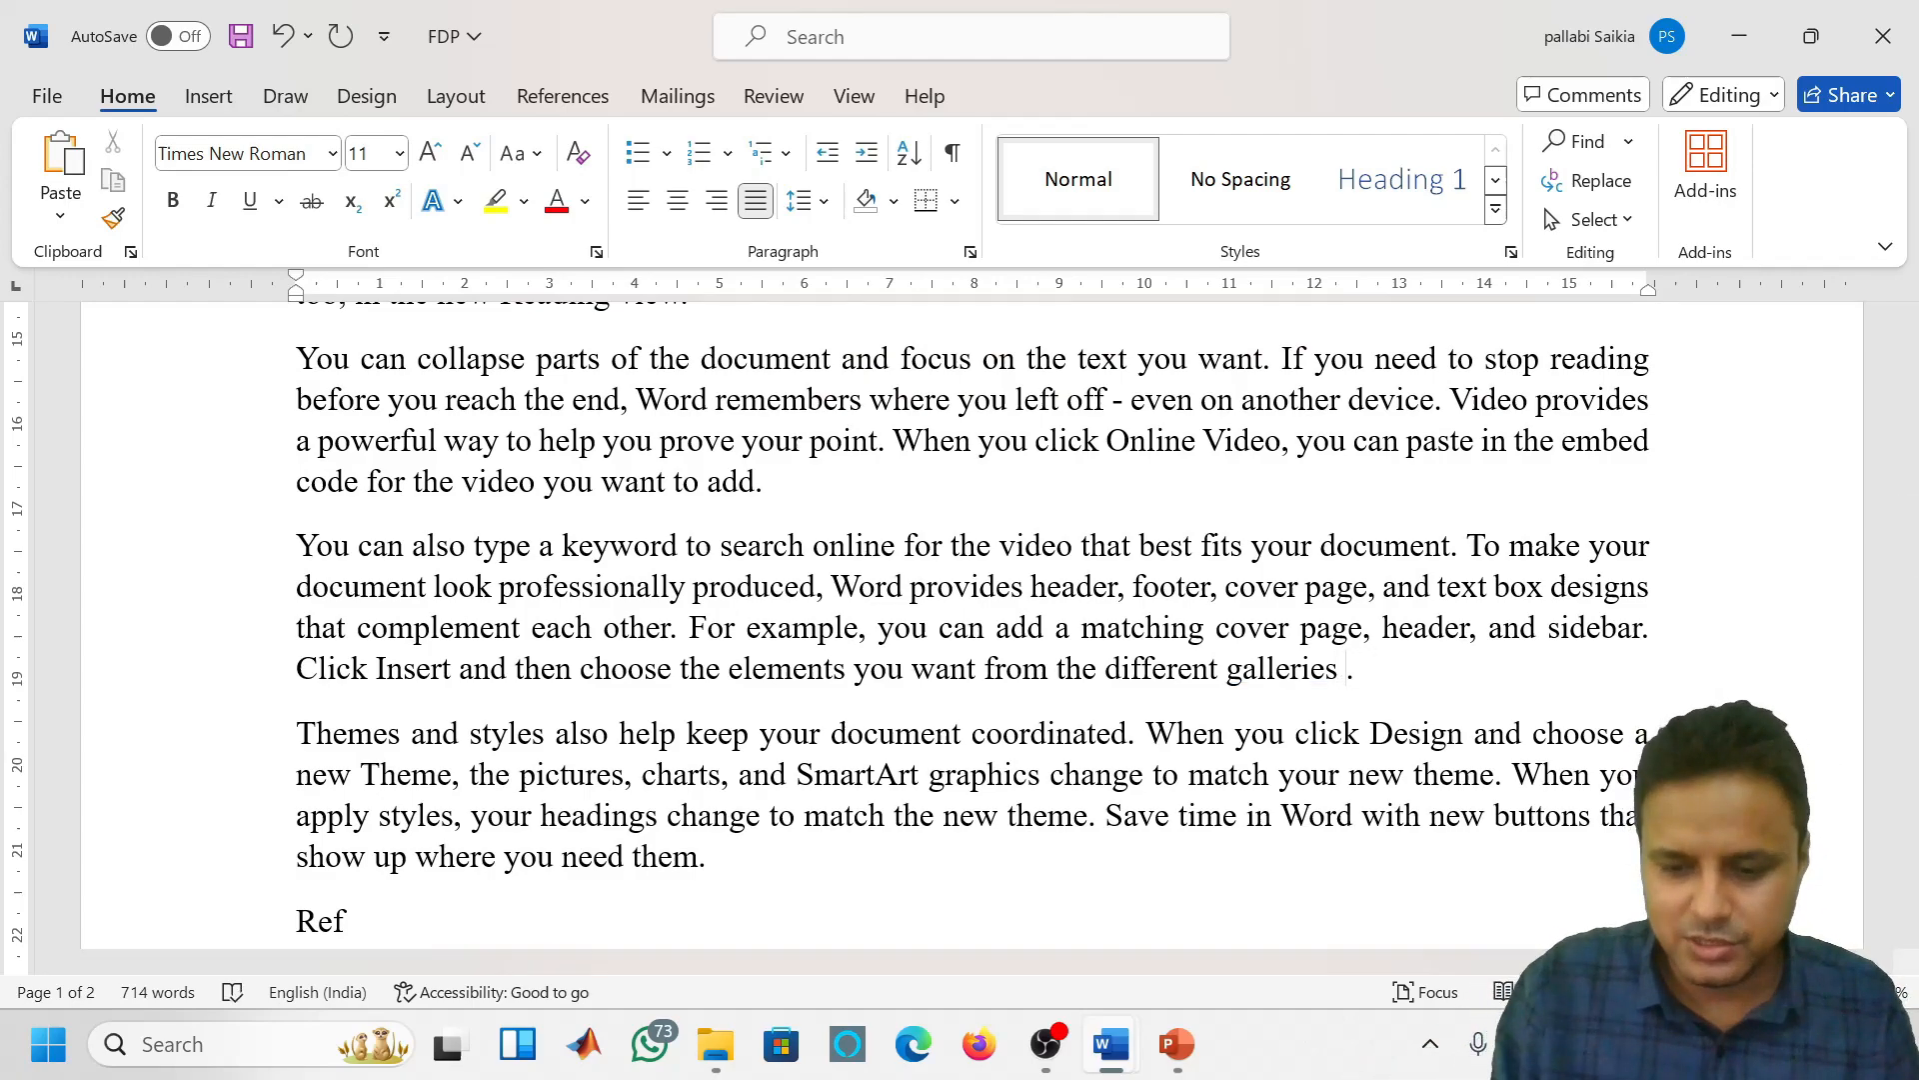
text([3])
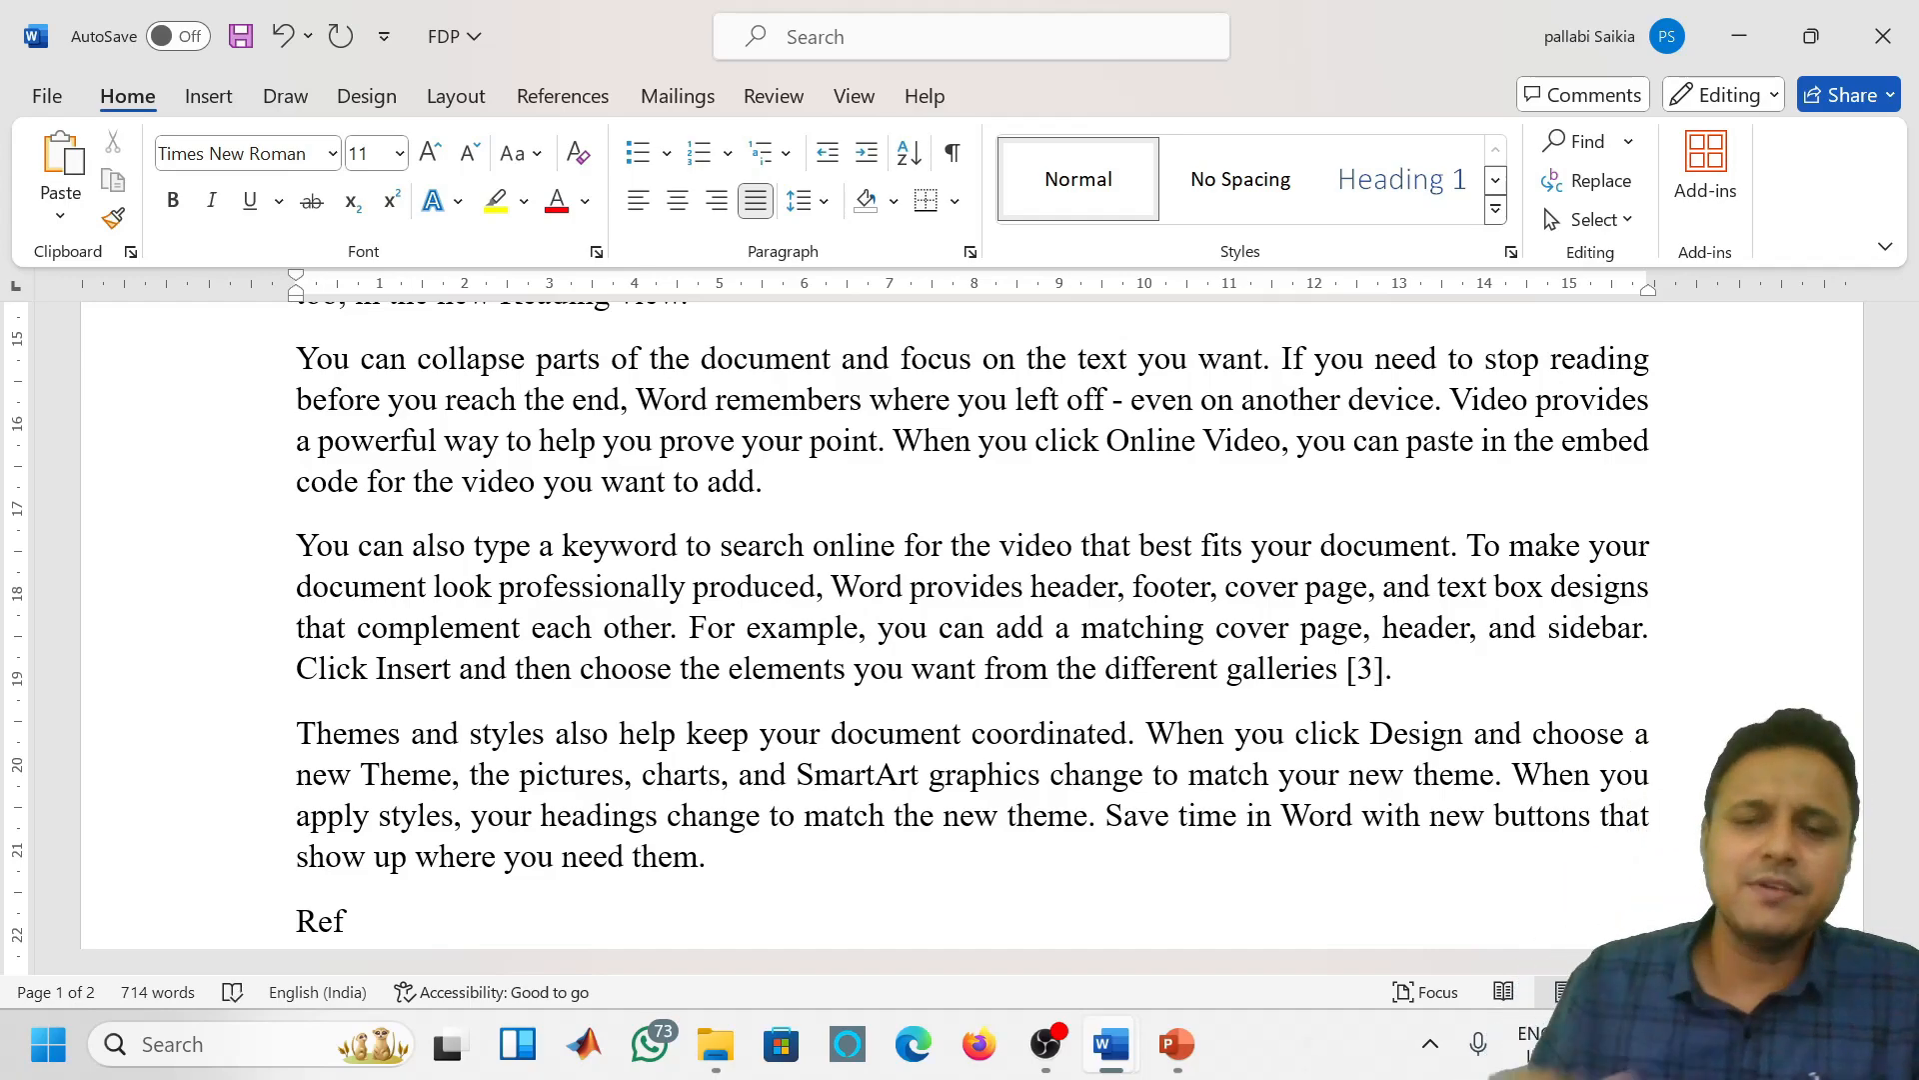
click(755, 482)
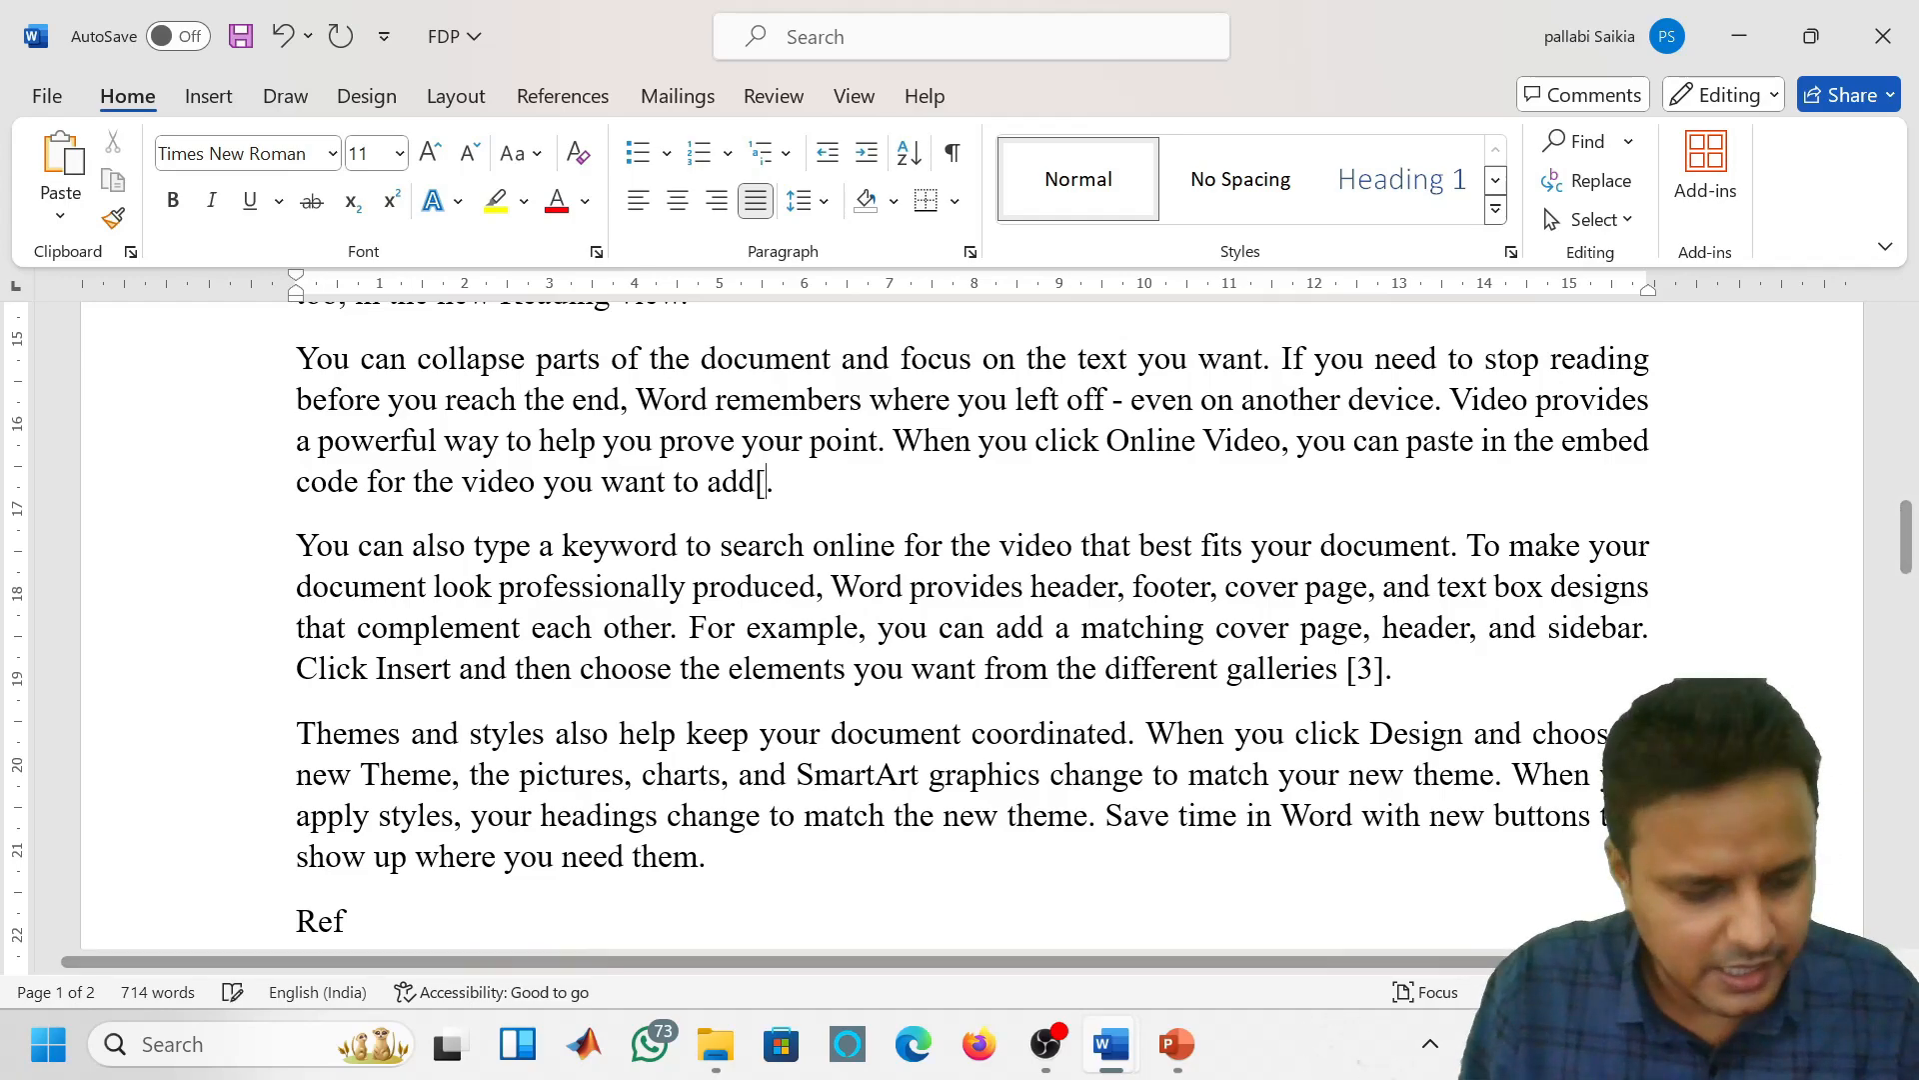
text([4])
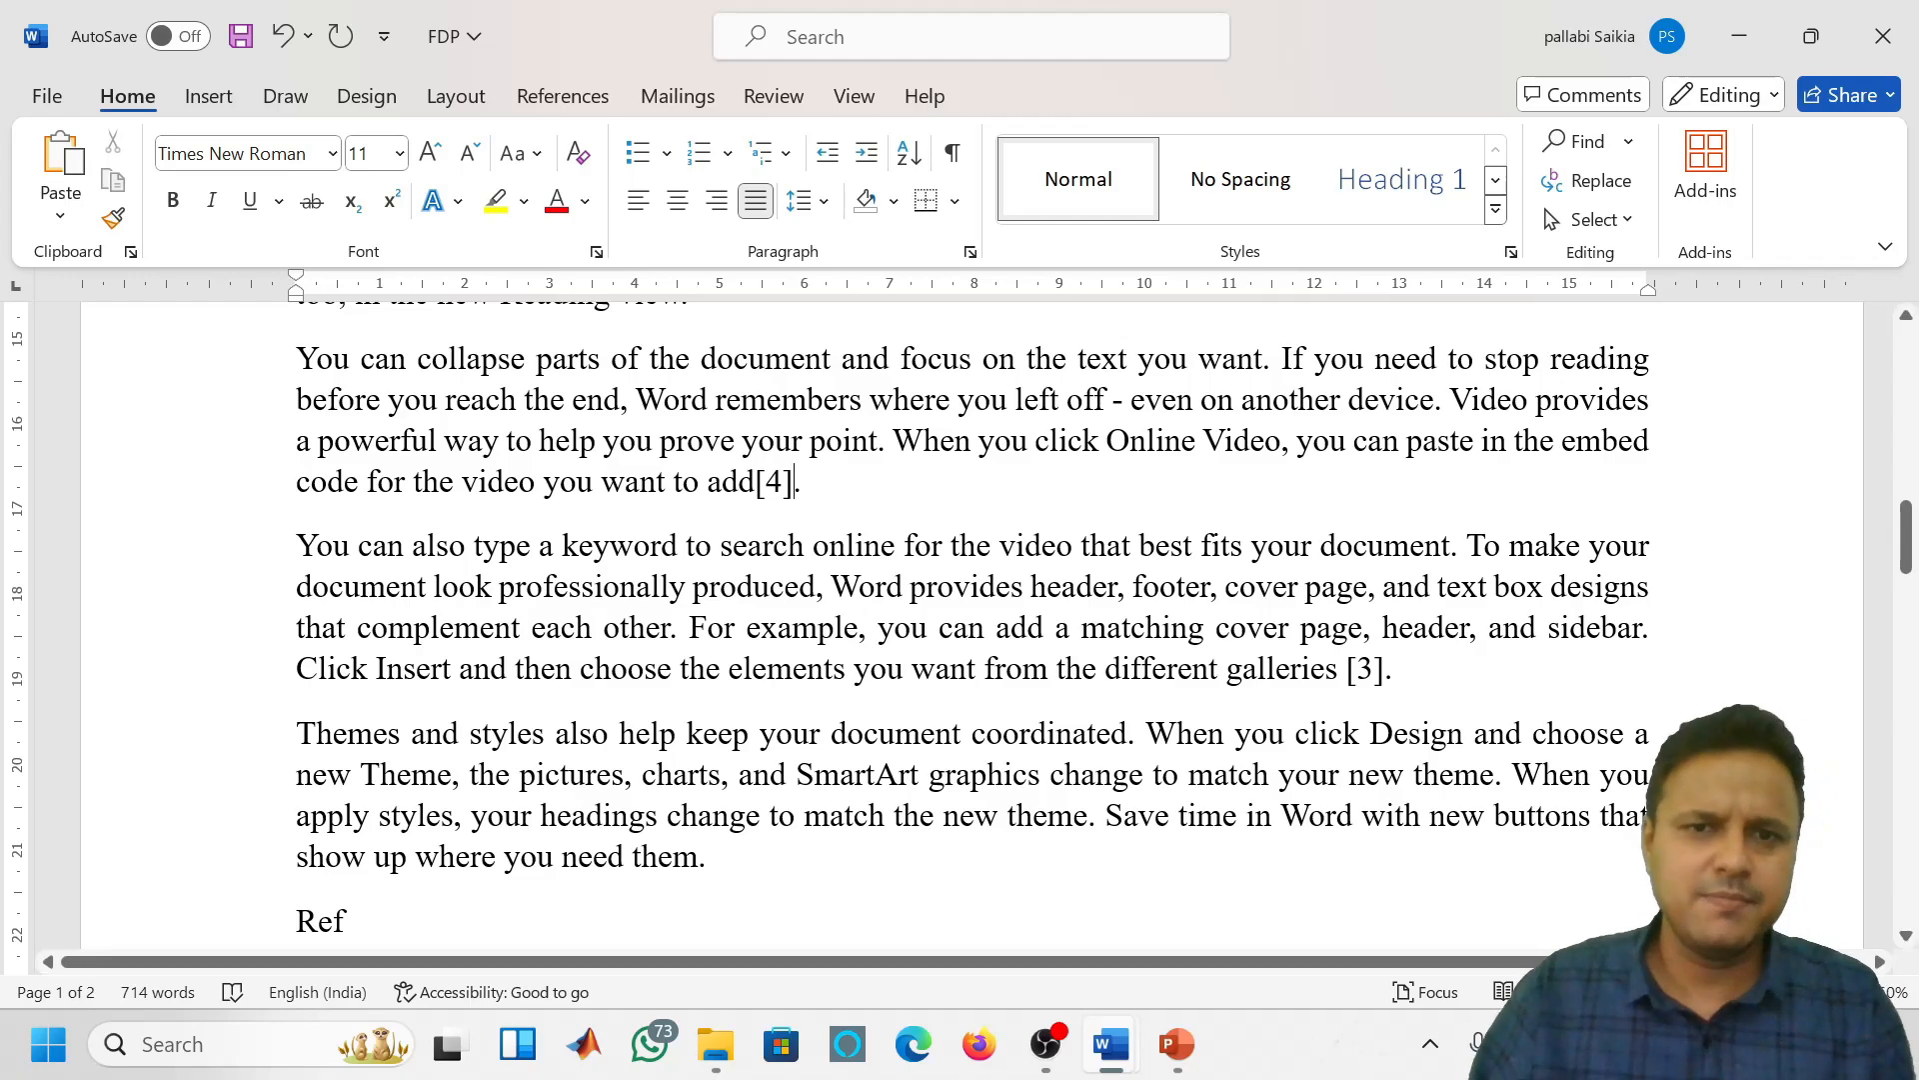
Insert the new entry gfgsfsffgfgf after the first reference in the numbered list under Ref
scroll(960, 620, down, 5)
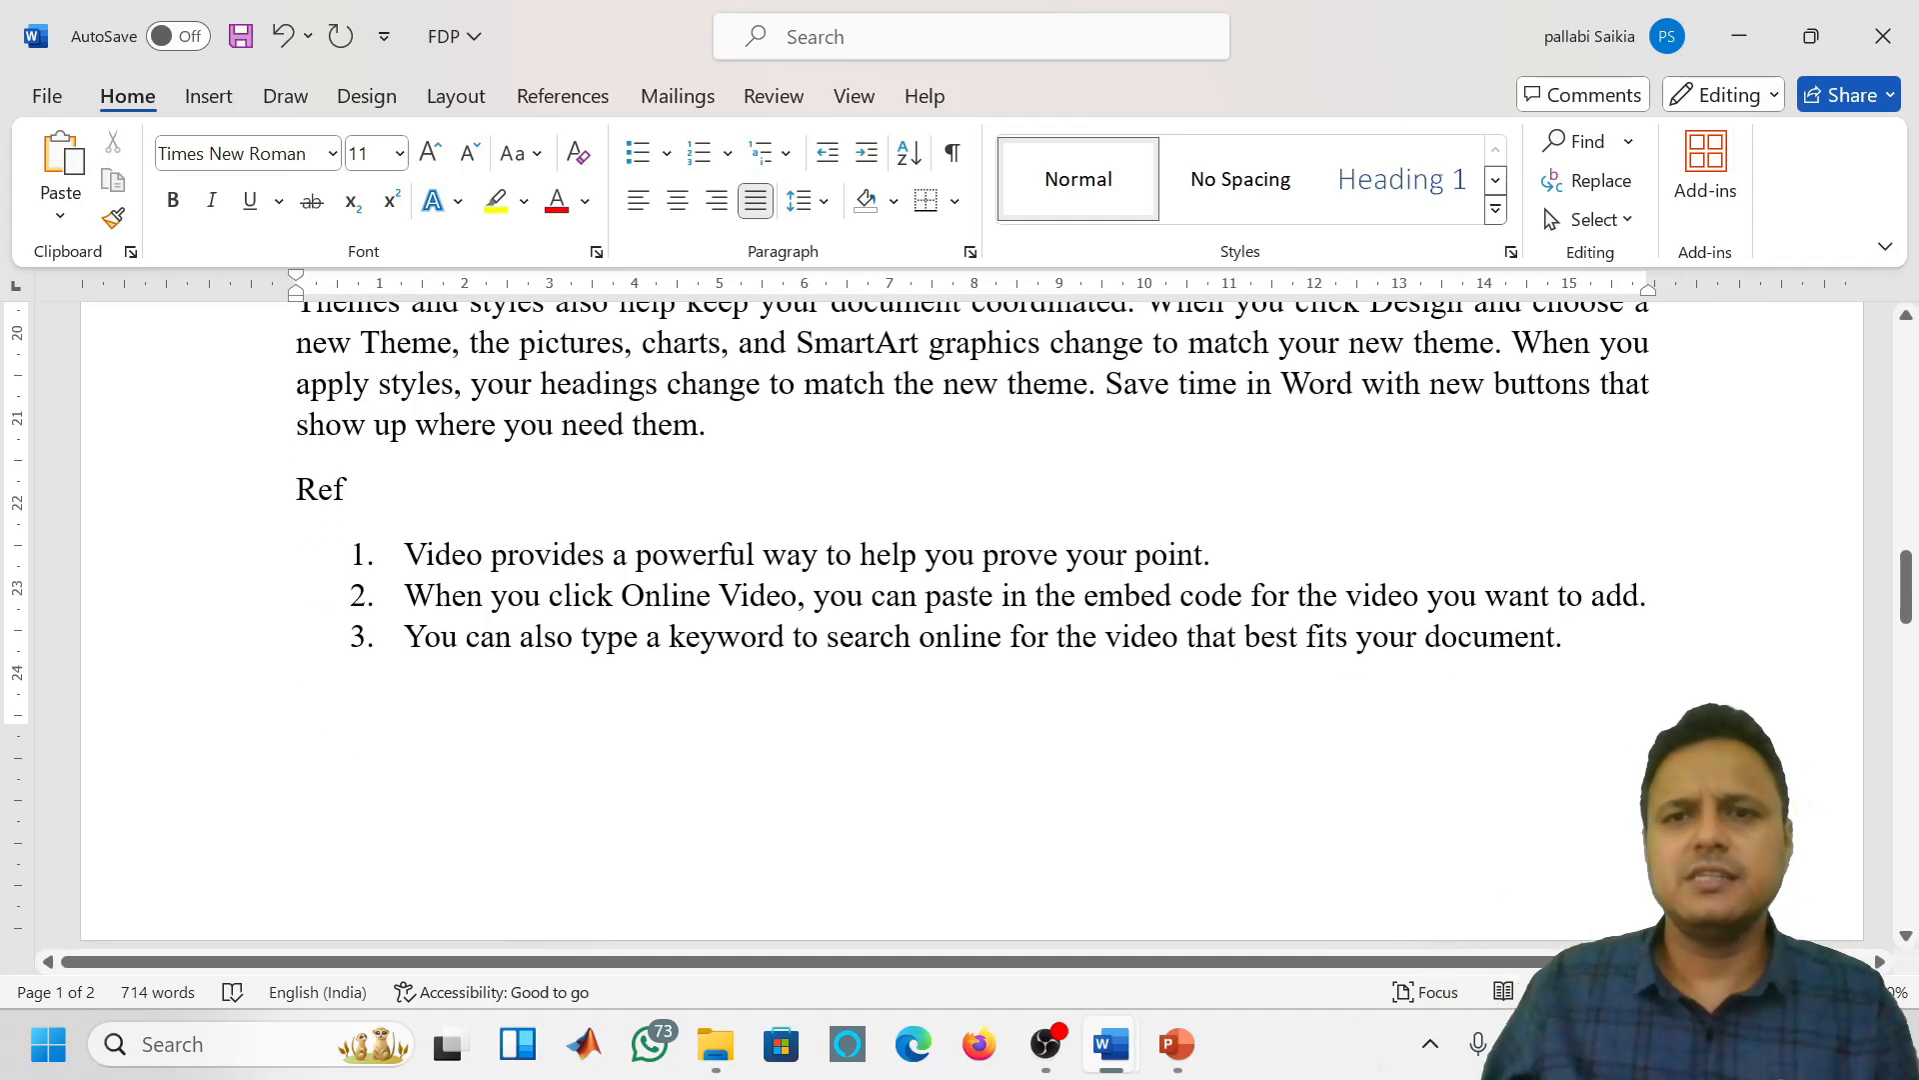
scroll(960, 585, up, 3)
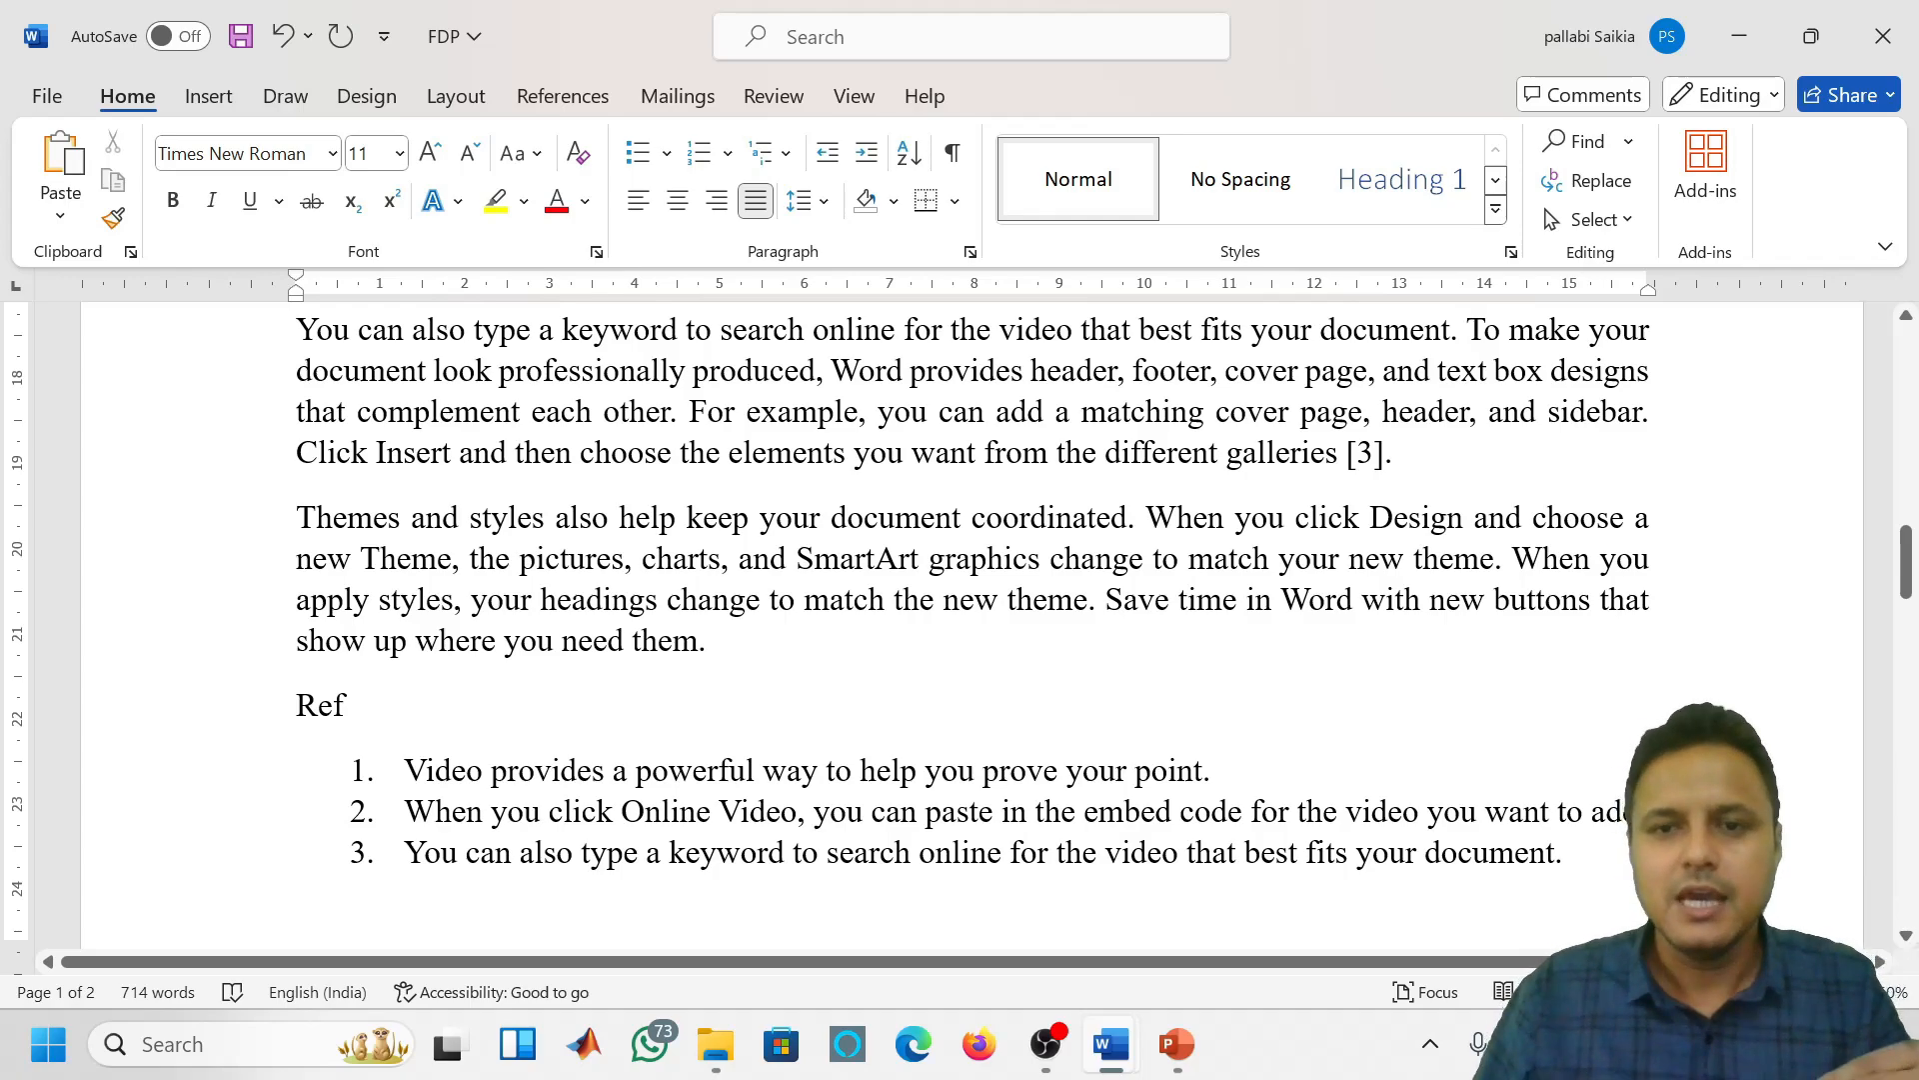
click(1211, 771)
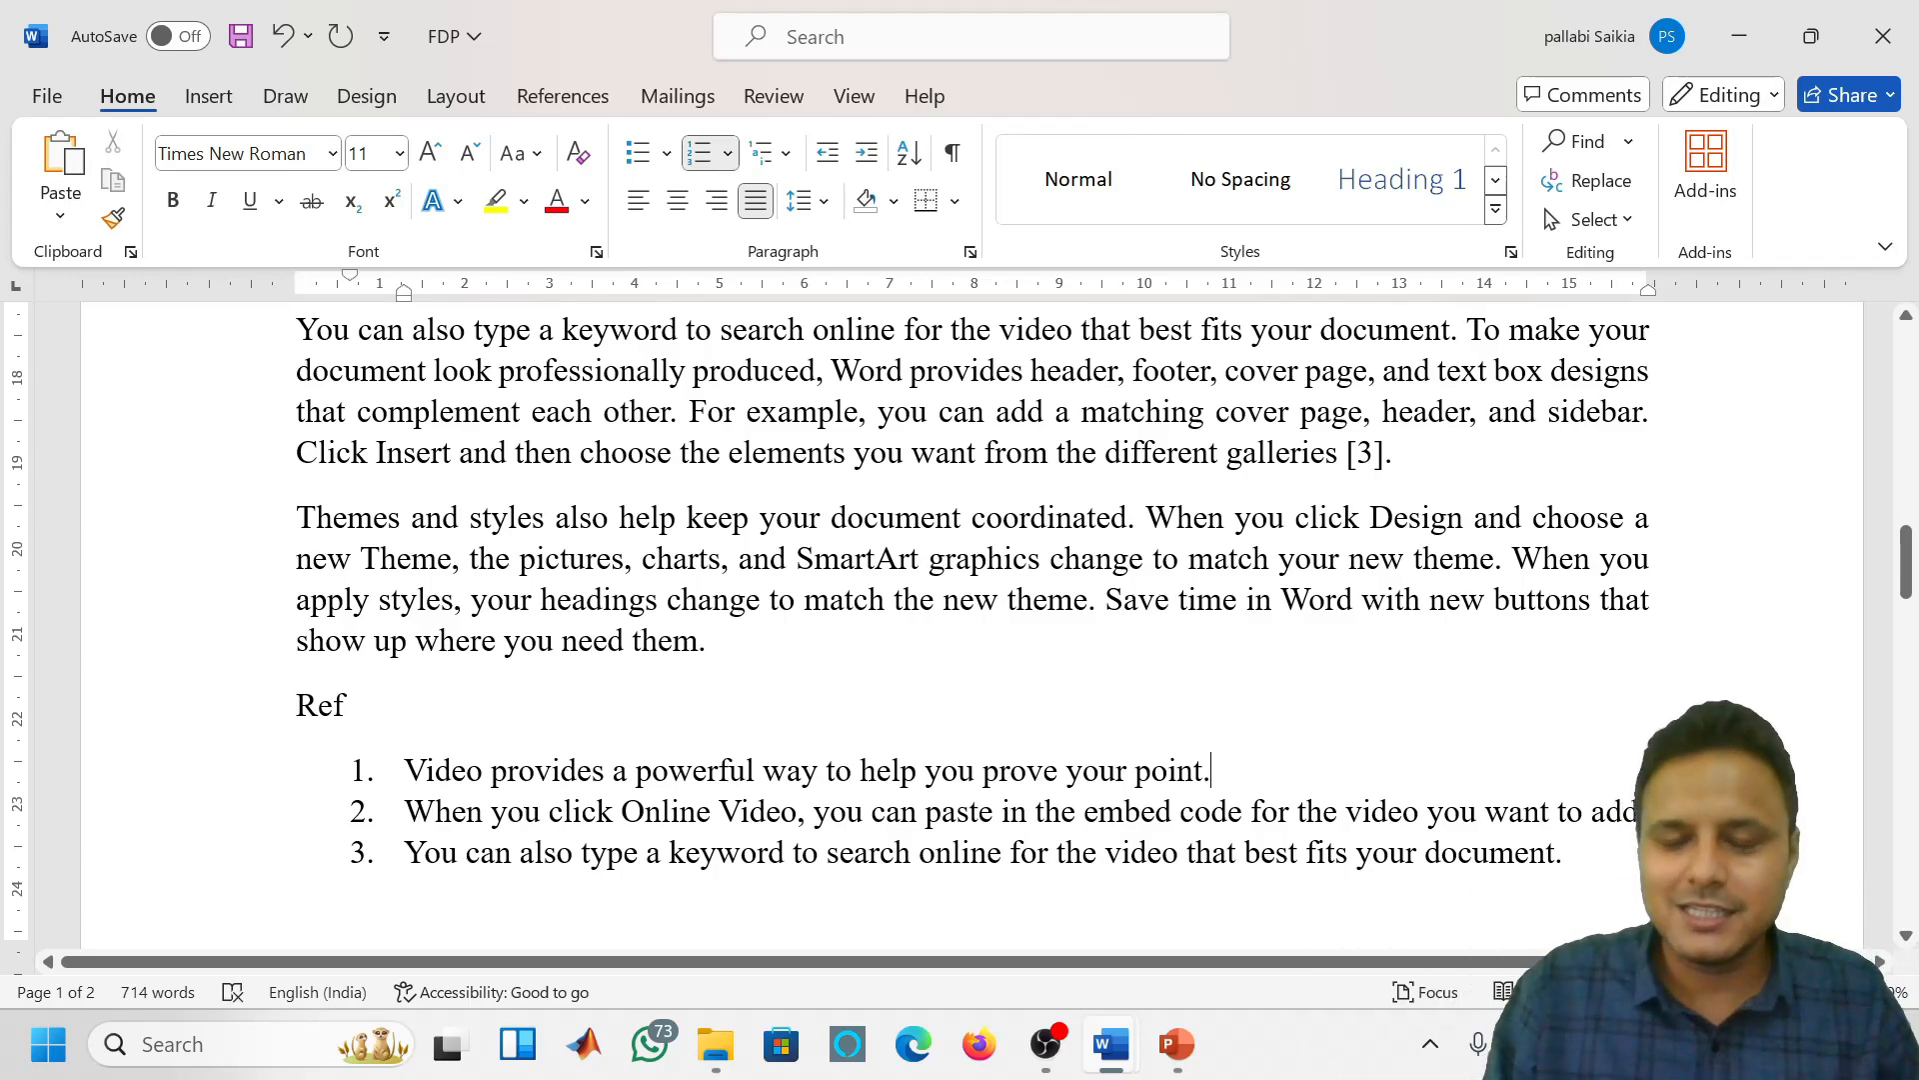
key(Return)
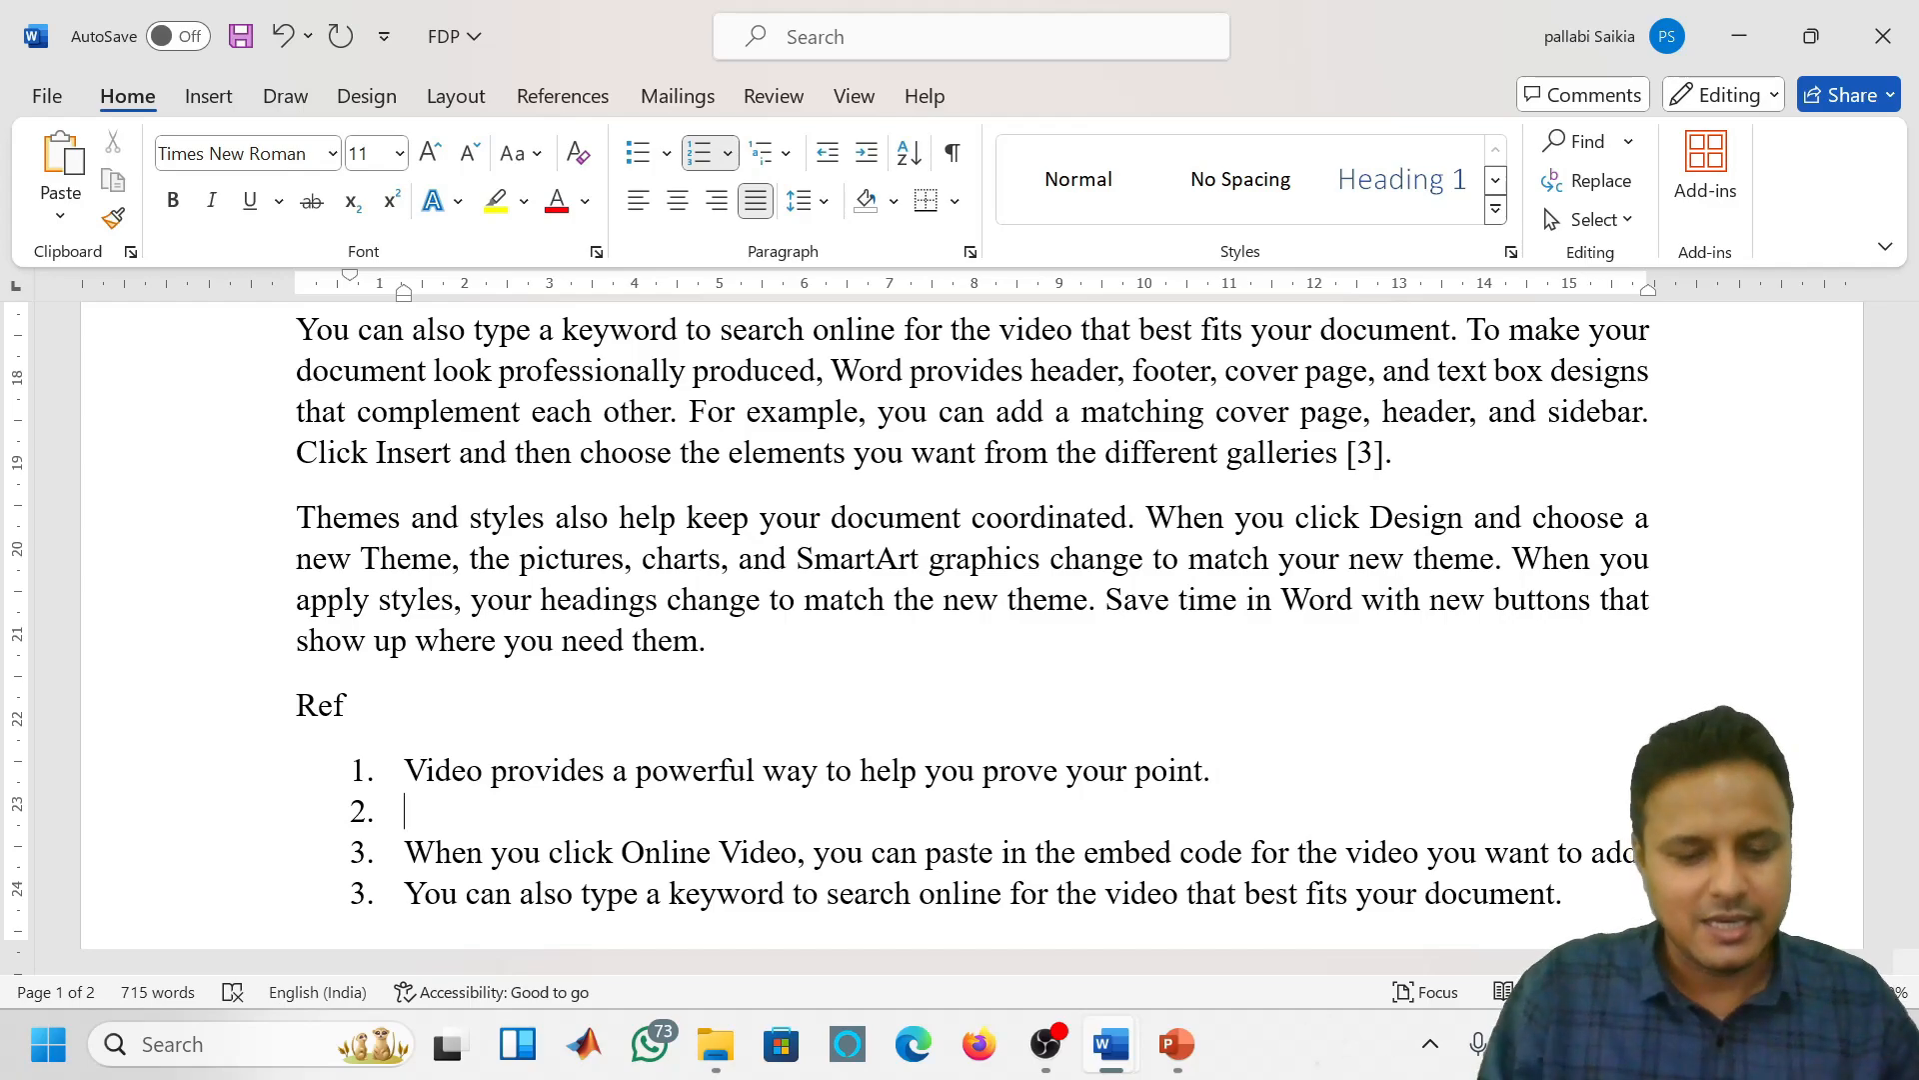
text(gfgsfsffgfgf)
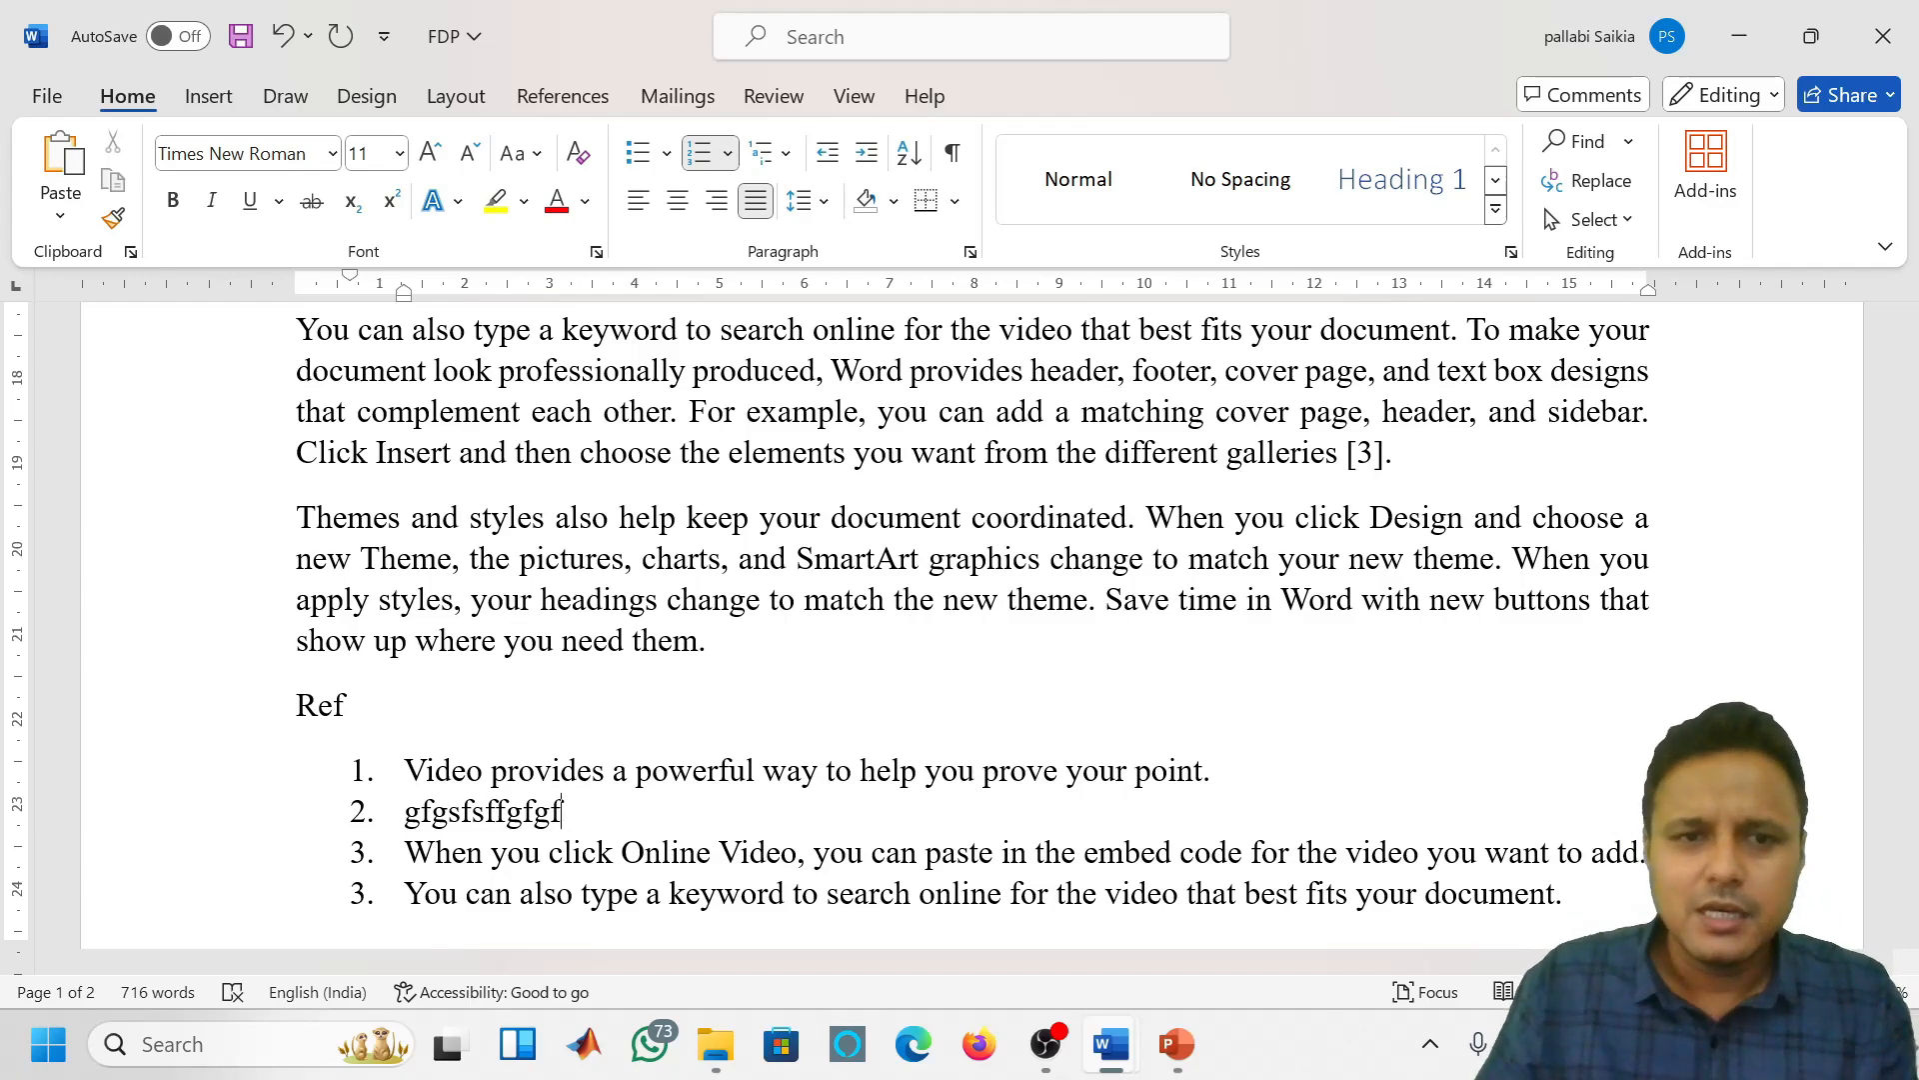
Try to fix the duplicate number by removing the last visible reference's numbering and insert a page break before it
drag(1574, 895, 409, 912)
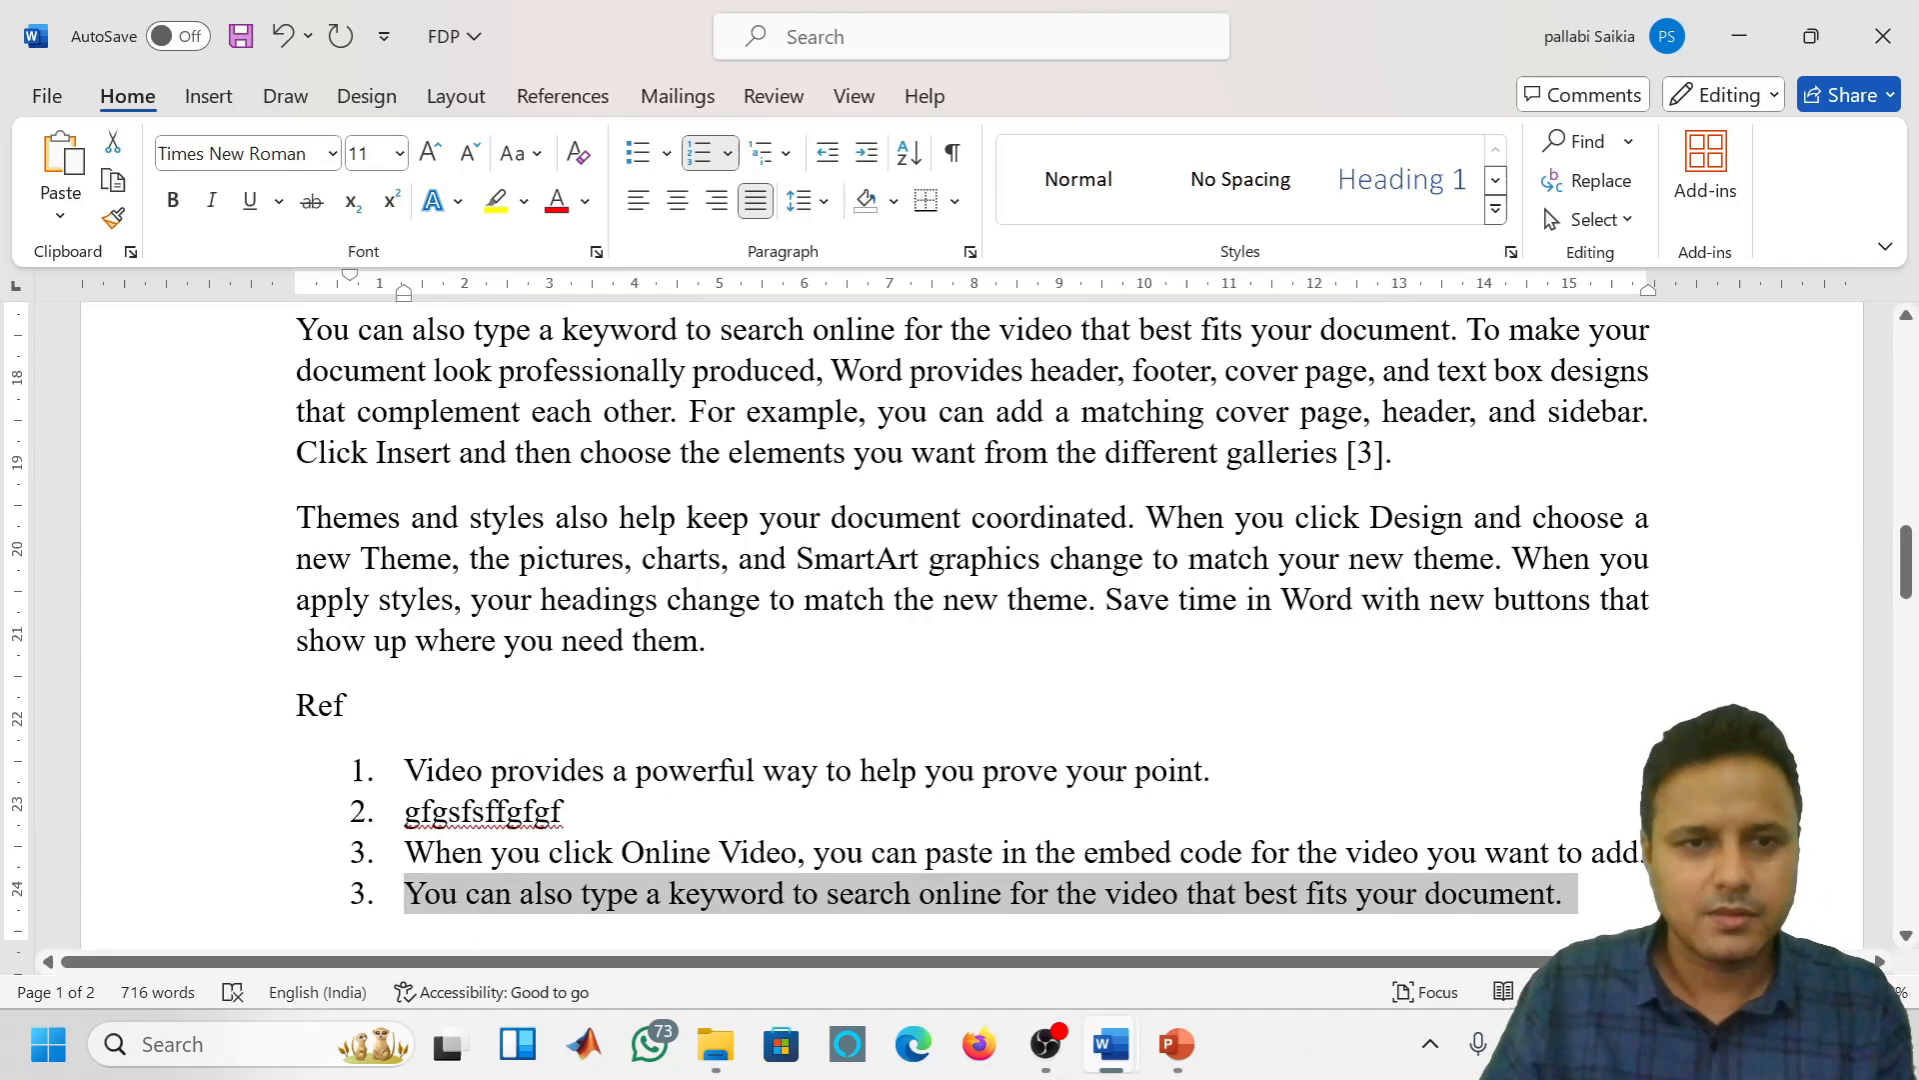
click(352, 705)
scroll(971, 640, down, 5)
scroll(971, 620, up, 5)
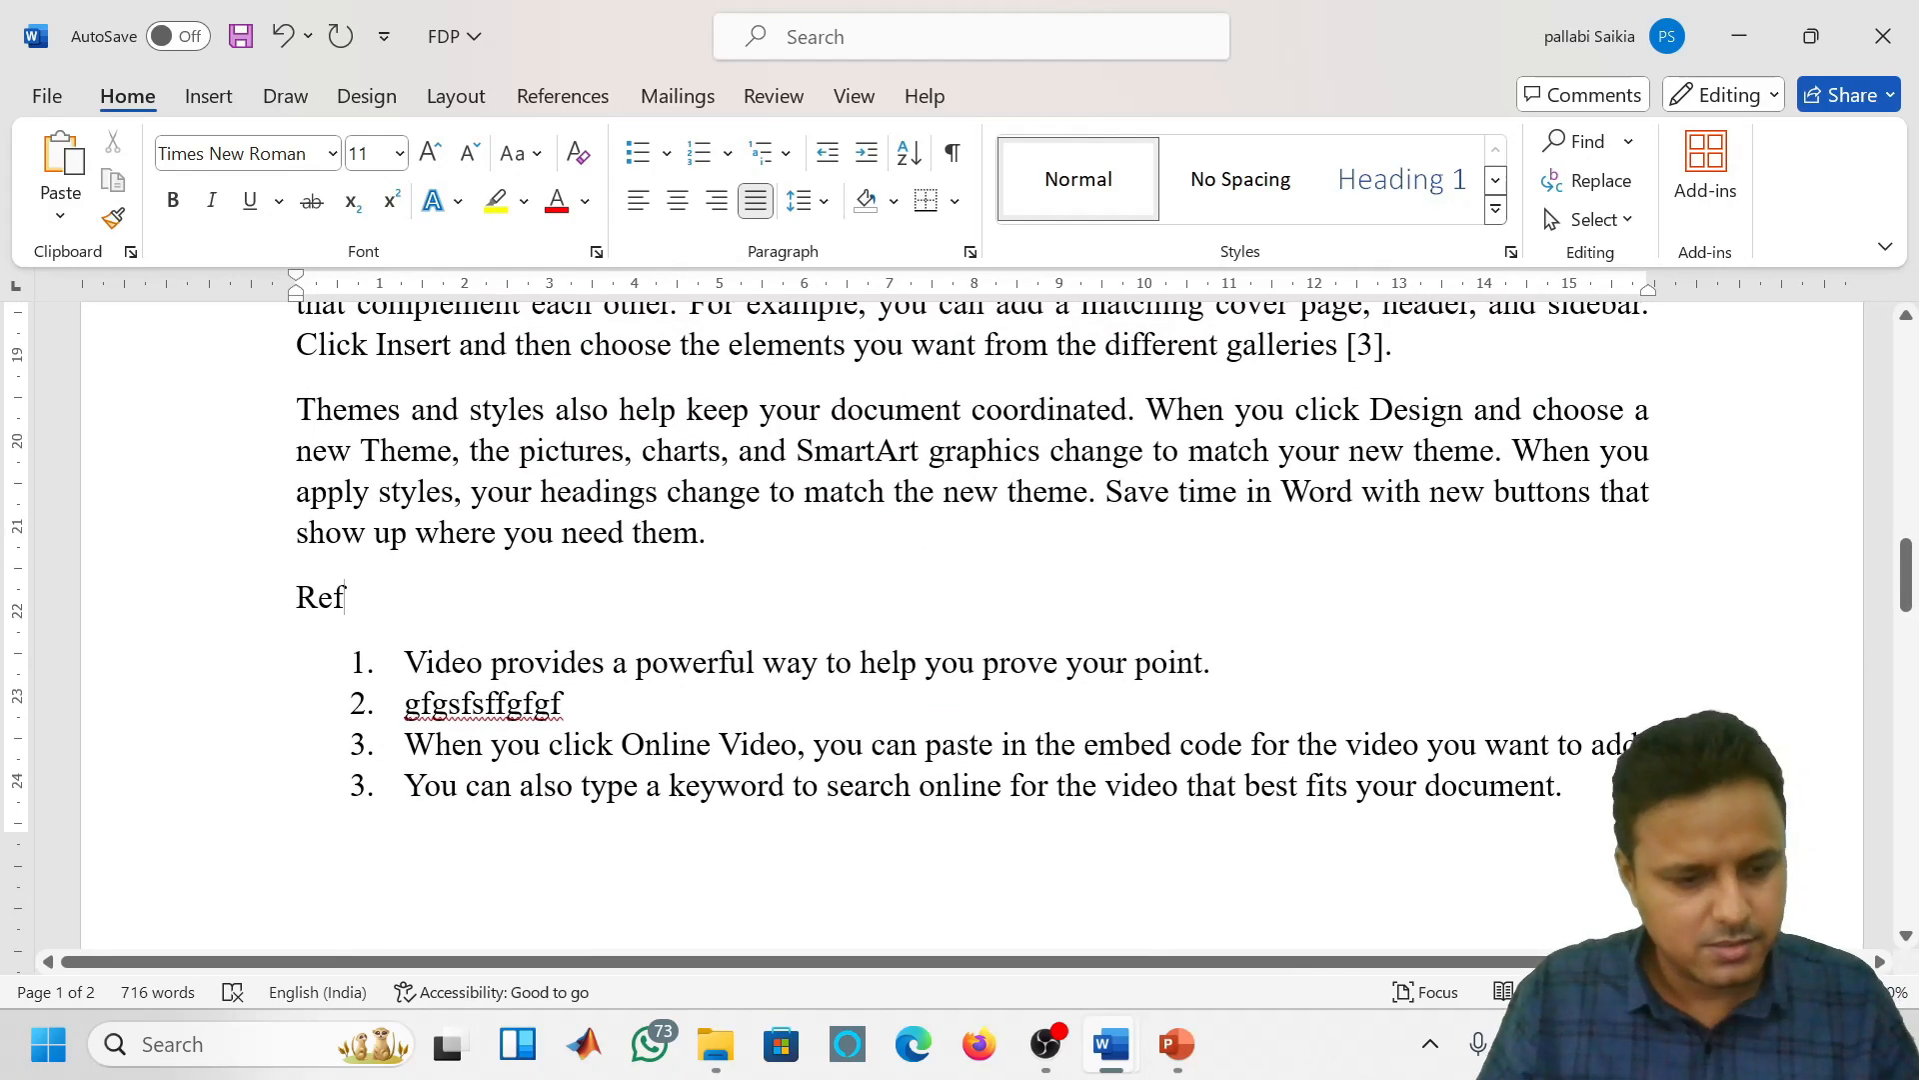
key(ctrl+a)
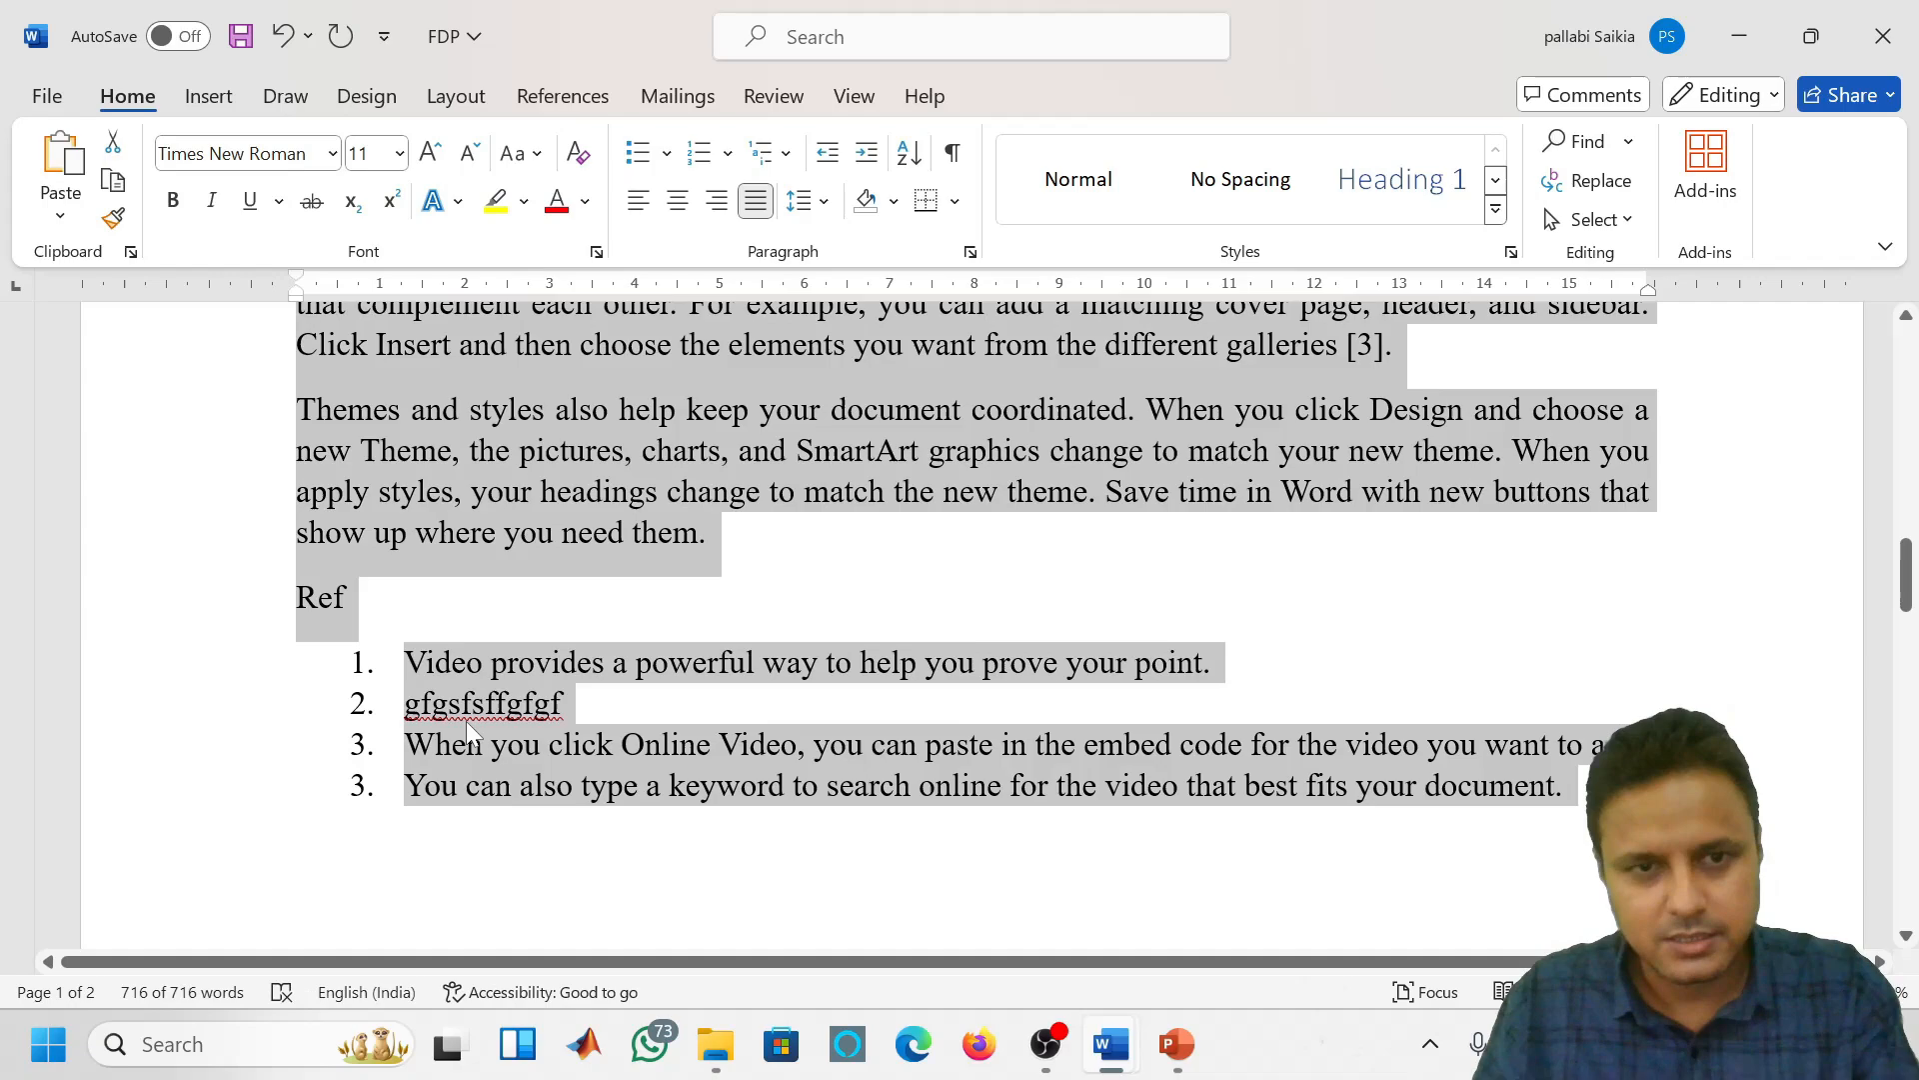
click(403, 786)
key(BackSpace)
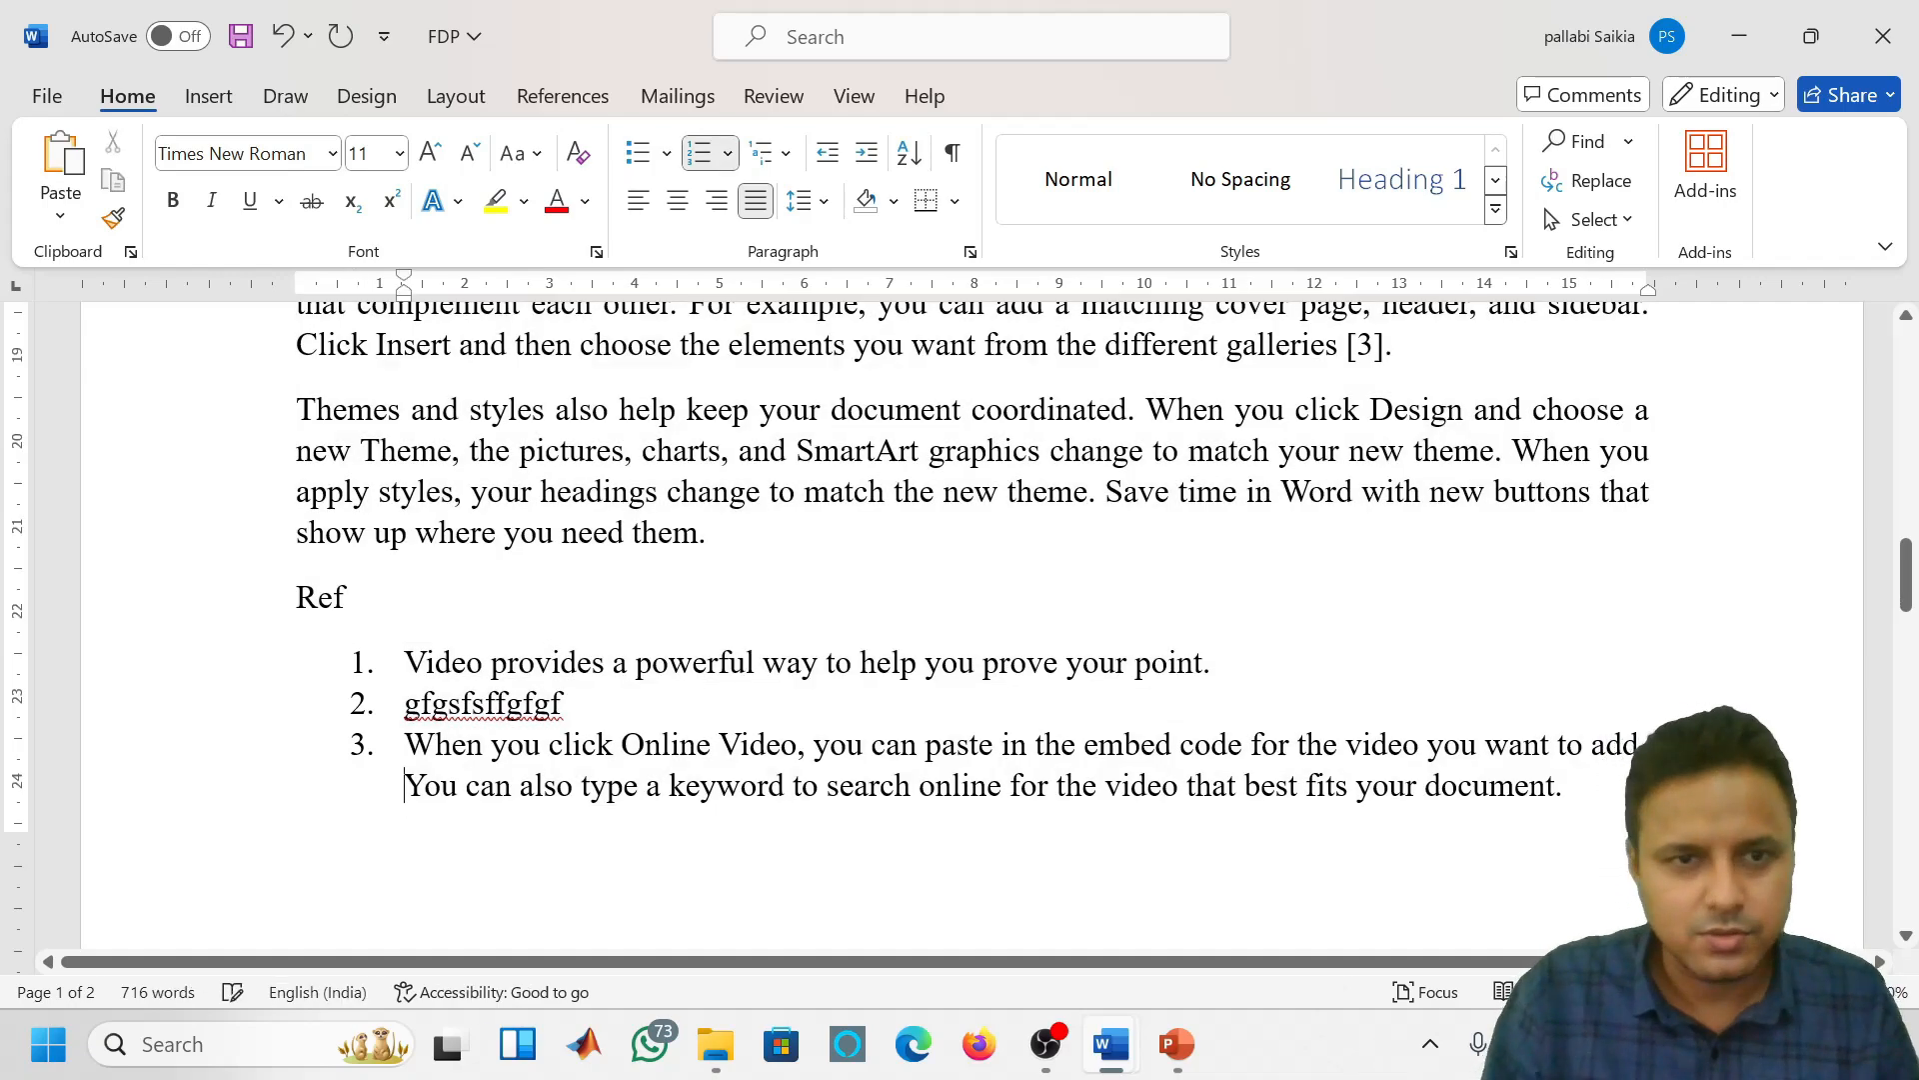
key(BackSpace)
key(BackSpace)
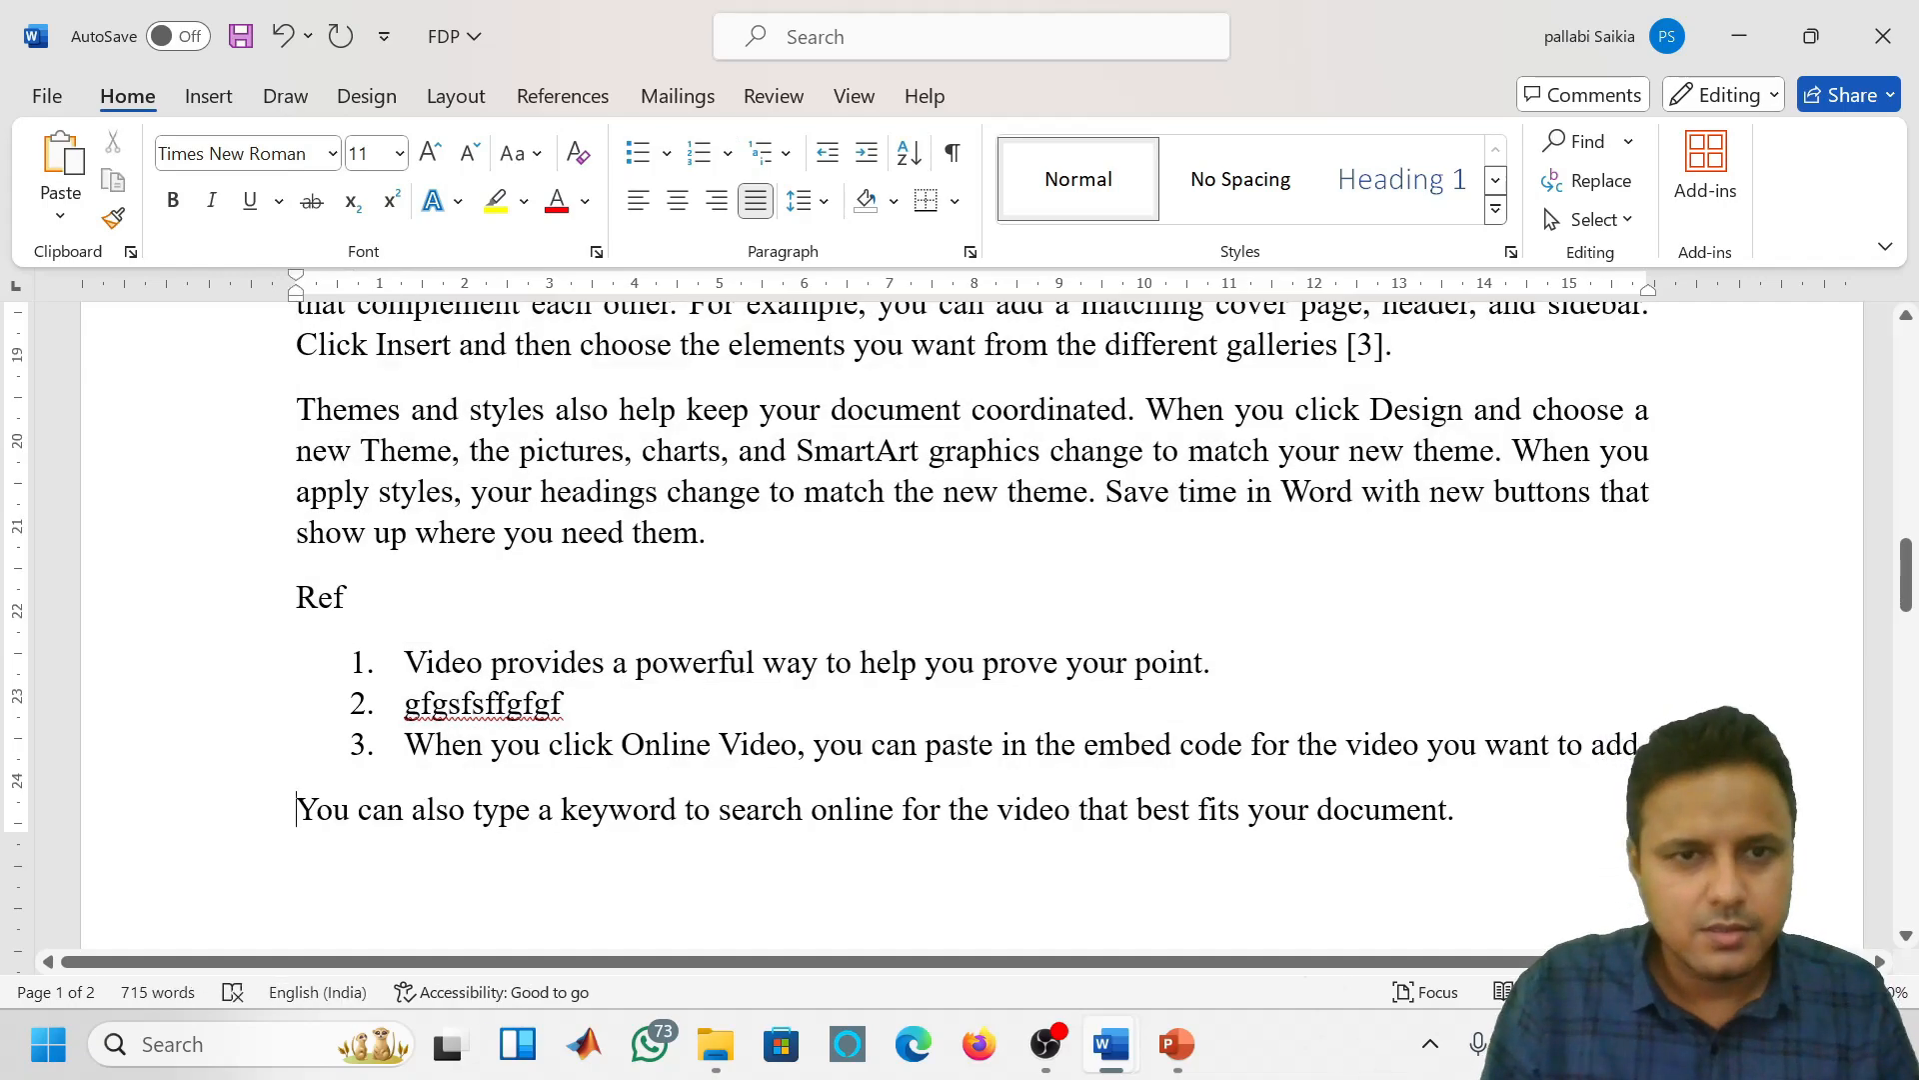
key(ctrl+Return)
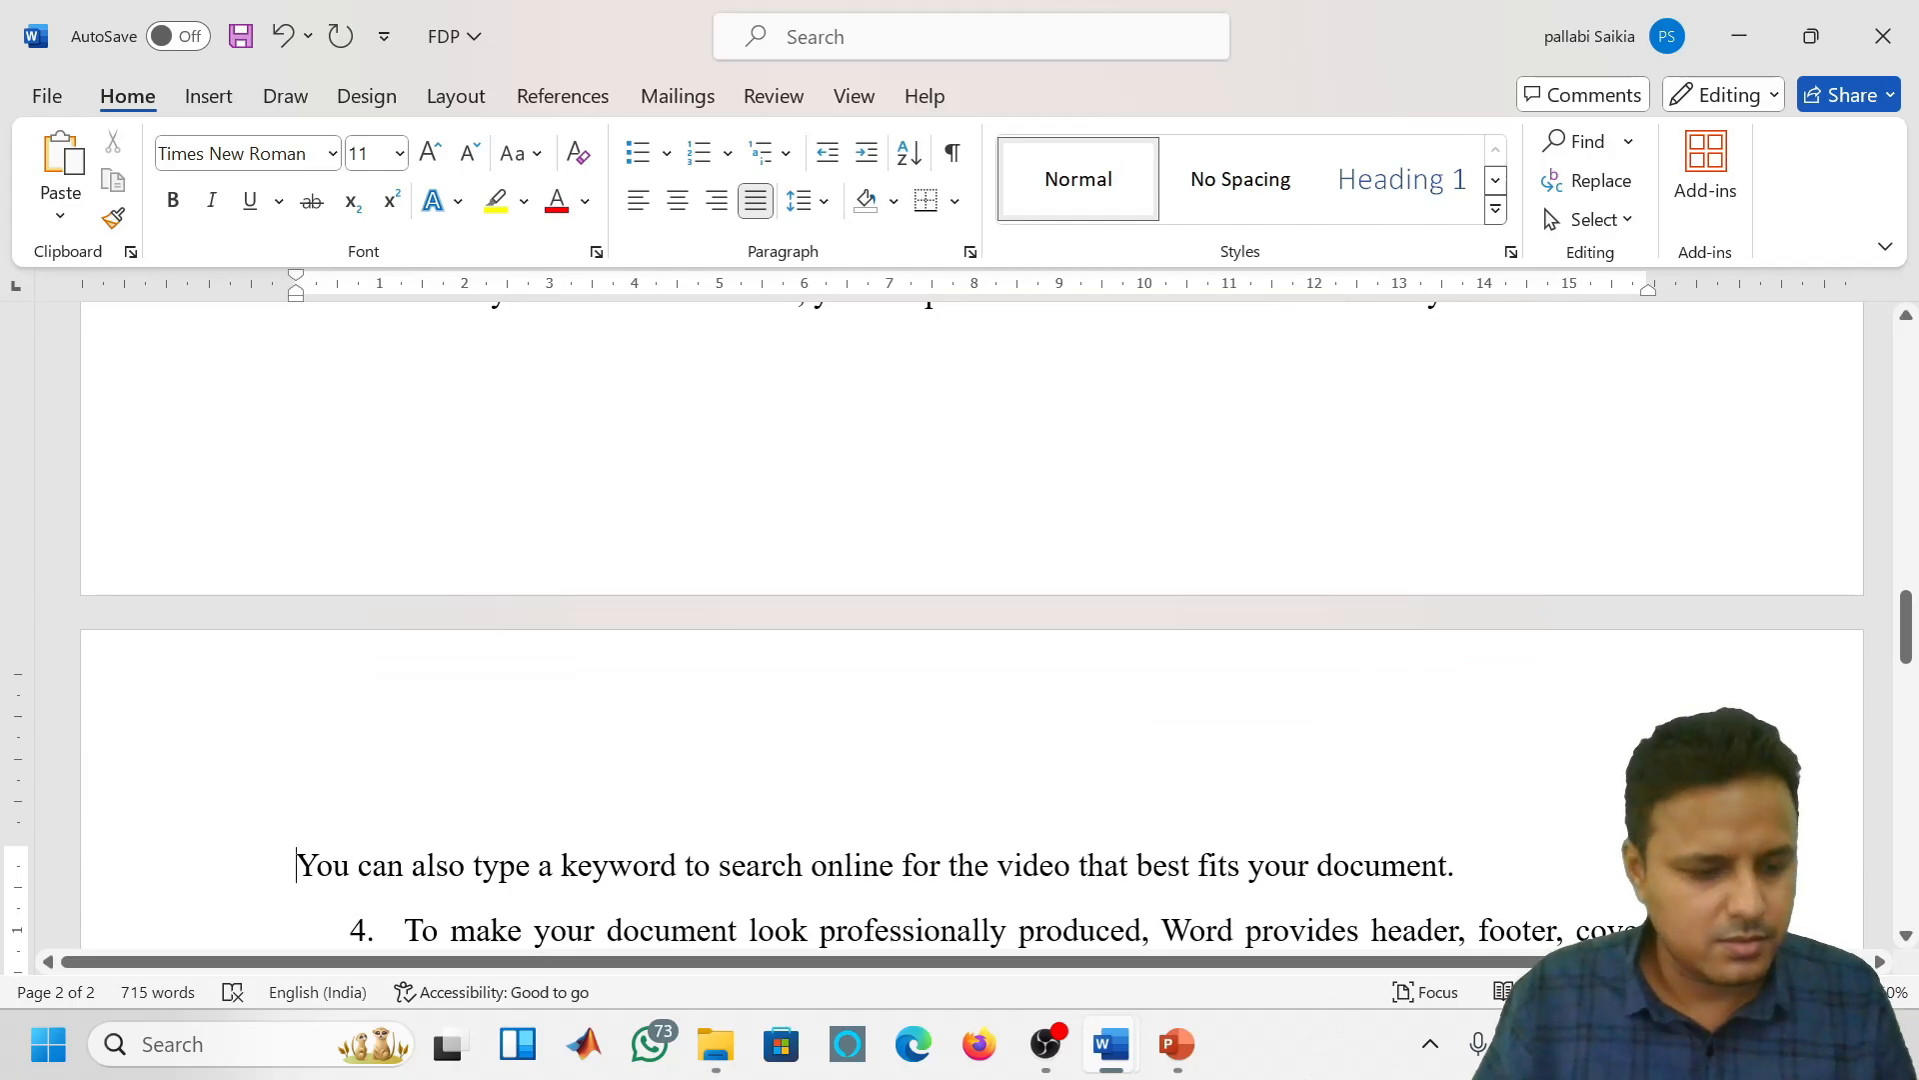
Undo the page break, the numbering removal and the inserted gfgsfsffgfgf entry
key(ctrl+z)
key(ctrl+z)
key(ctrl+z)
scroll(960, 600, up, 3)
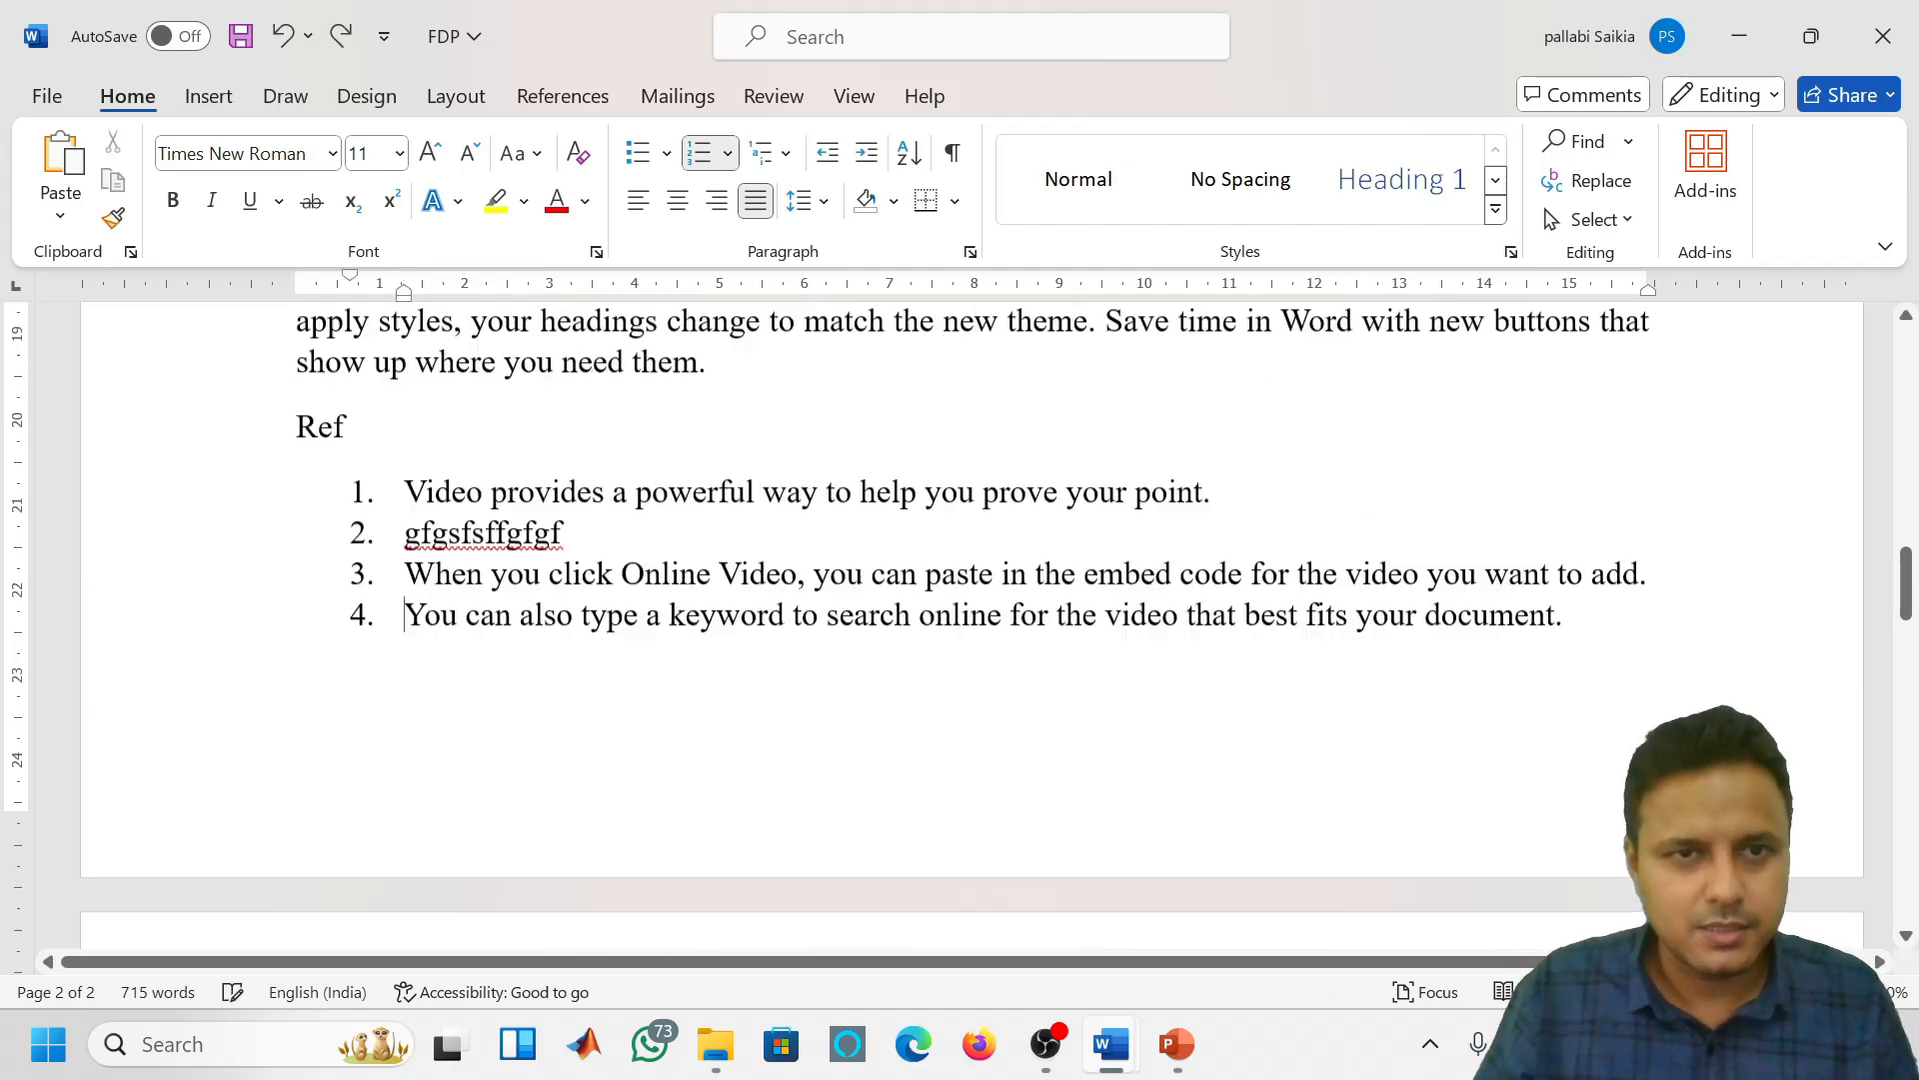
scroll(960, 600, up, 2)
key(ctrl+z)
key(ctrl+z)
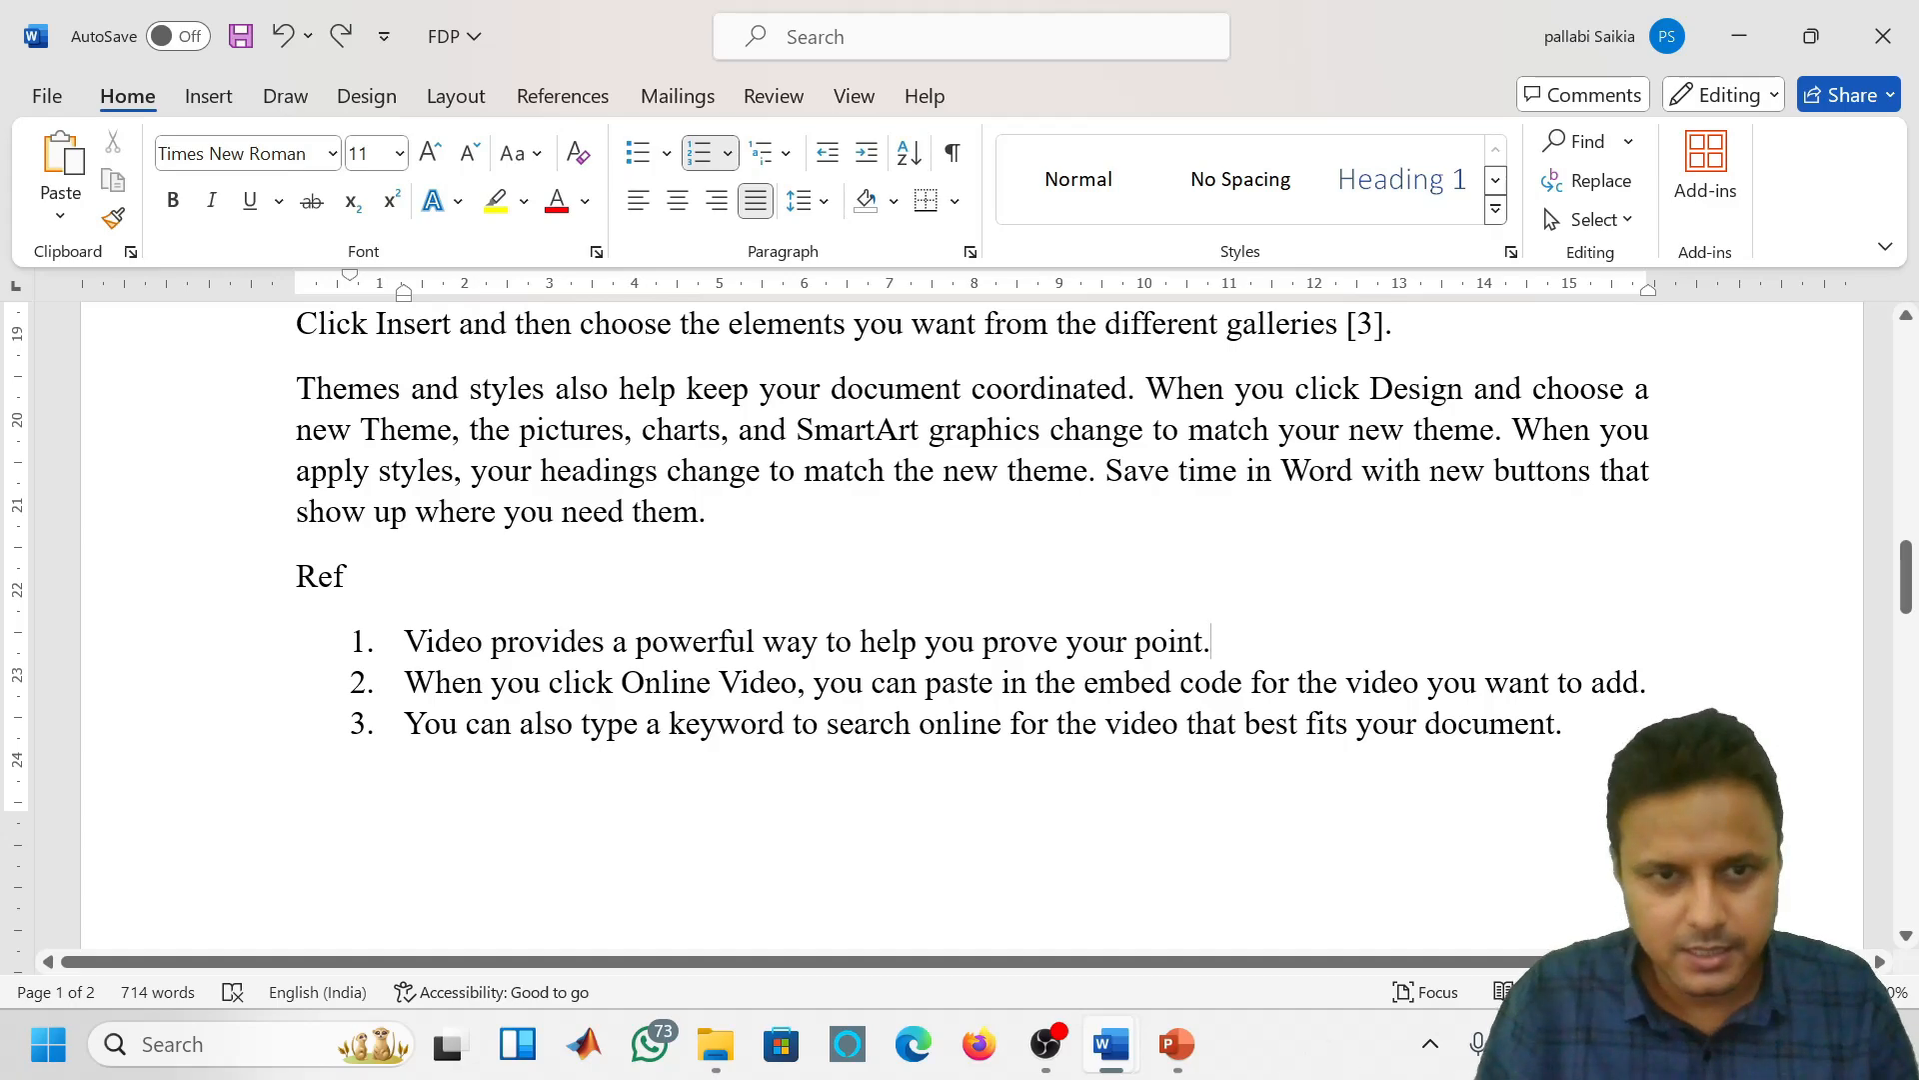
Try adding an empty entry after the first reference, check the list's numbering and undo the addition
key(Return)
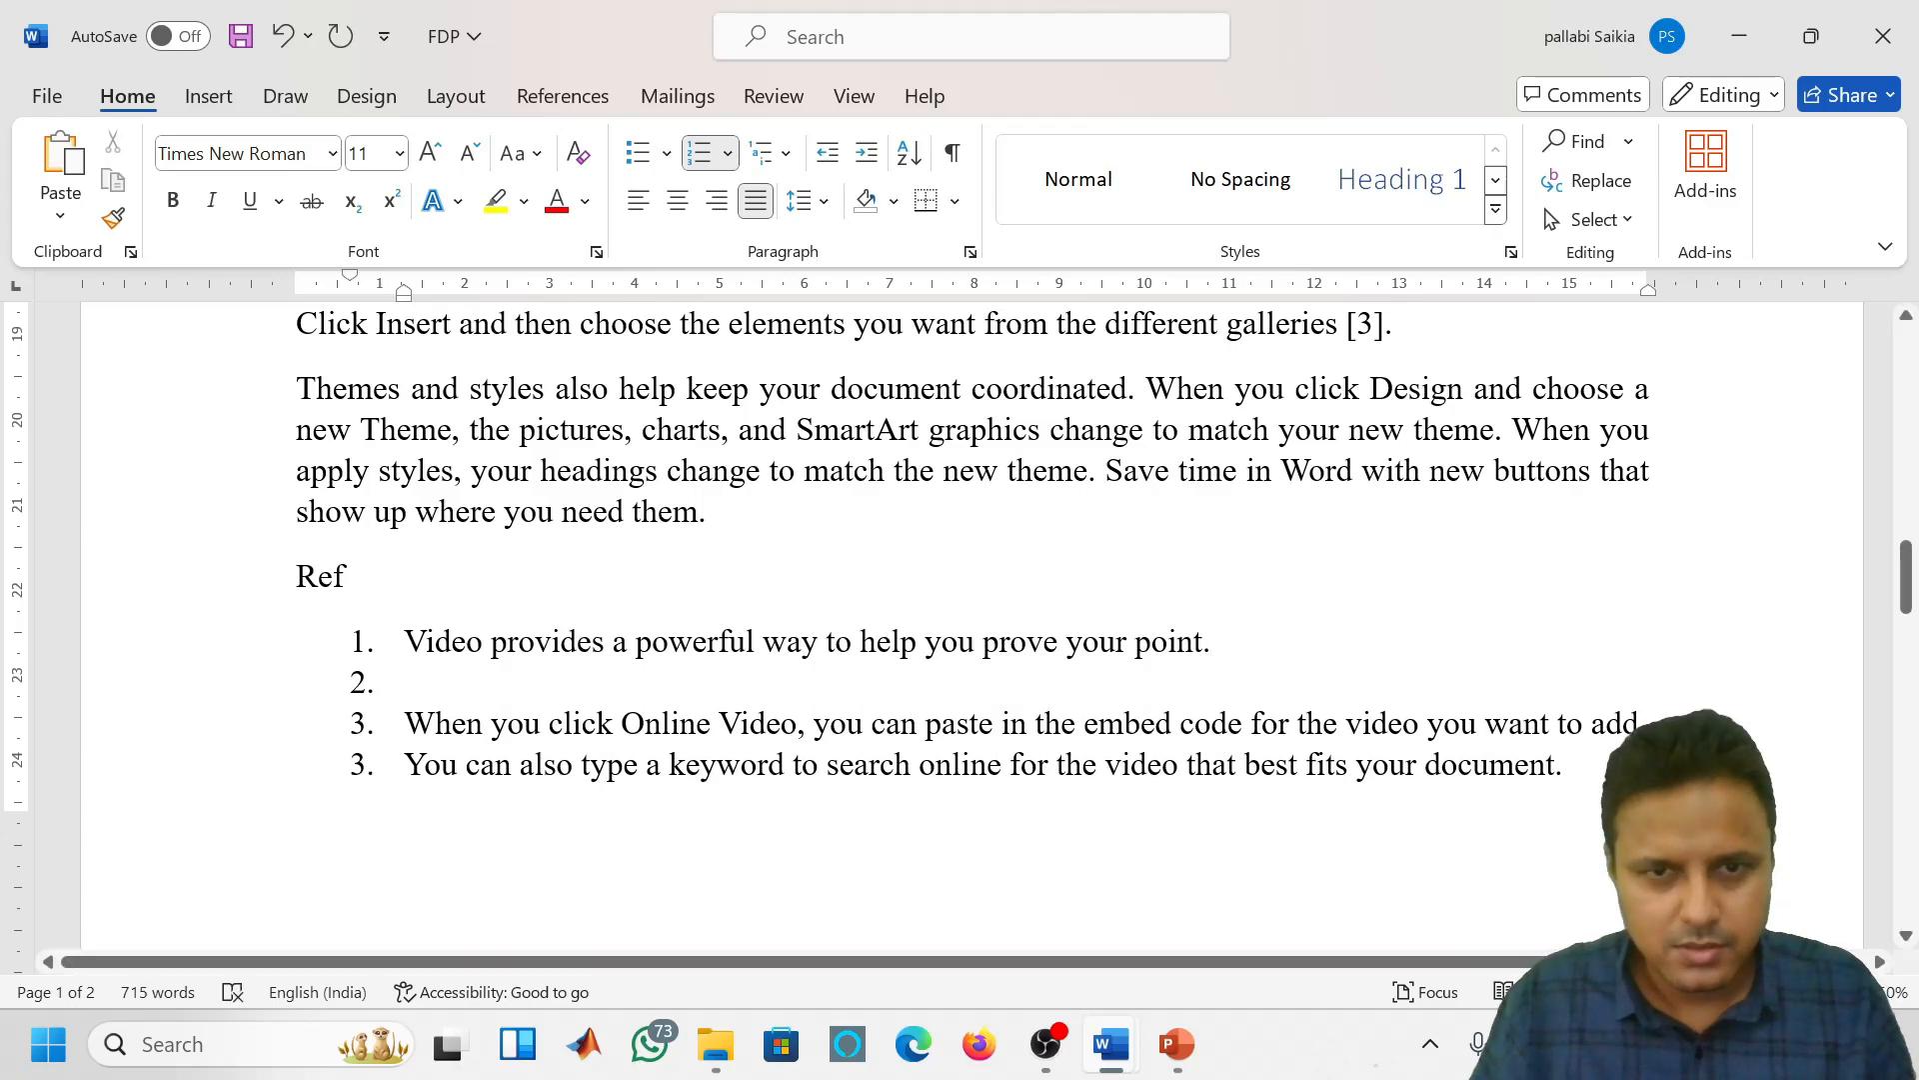
scroll(960, 620, down, 6)
scroll(1400, 719, up, 6)
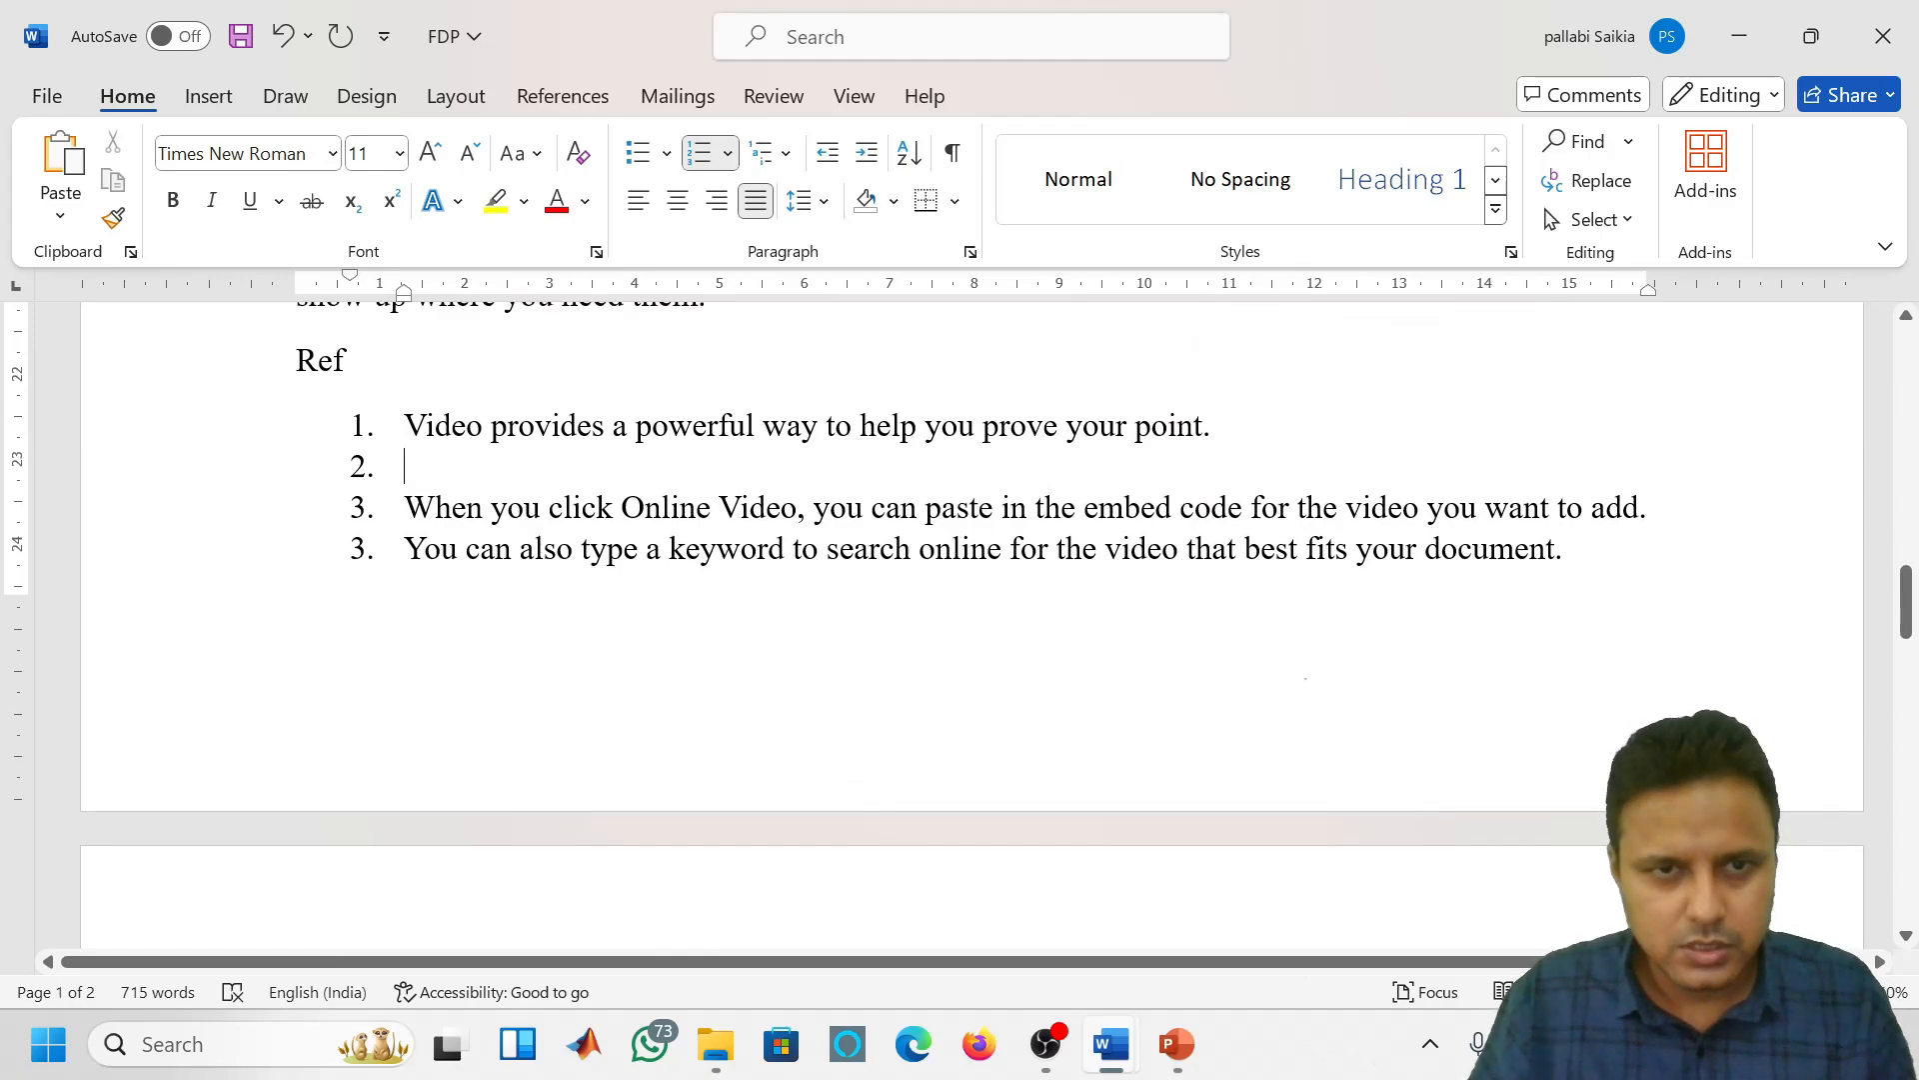
key(ctrl+z)
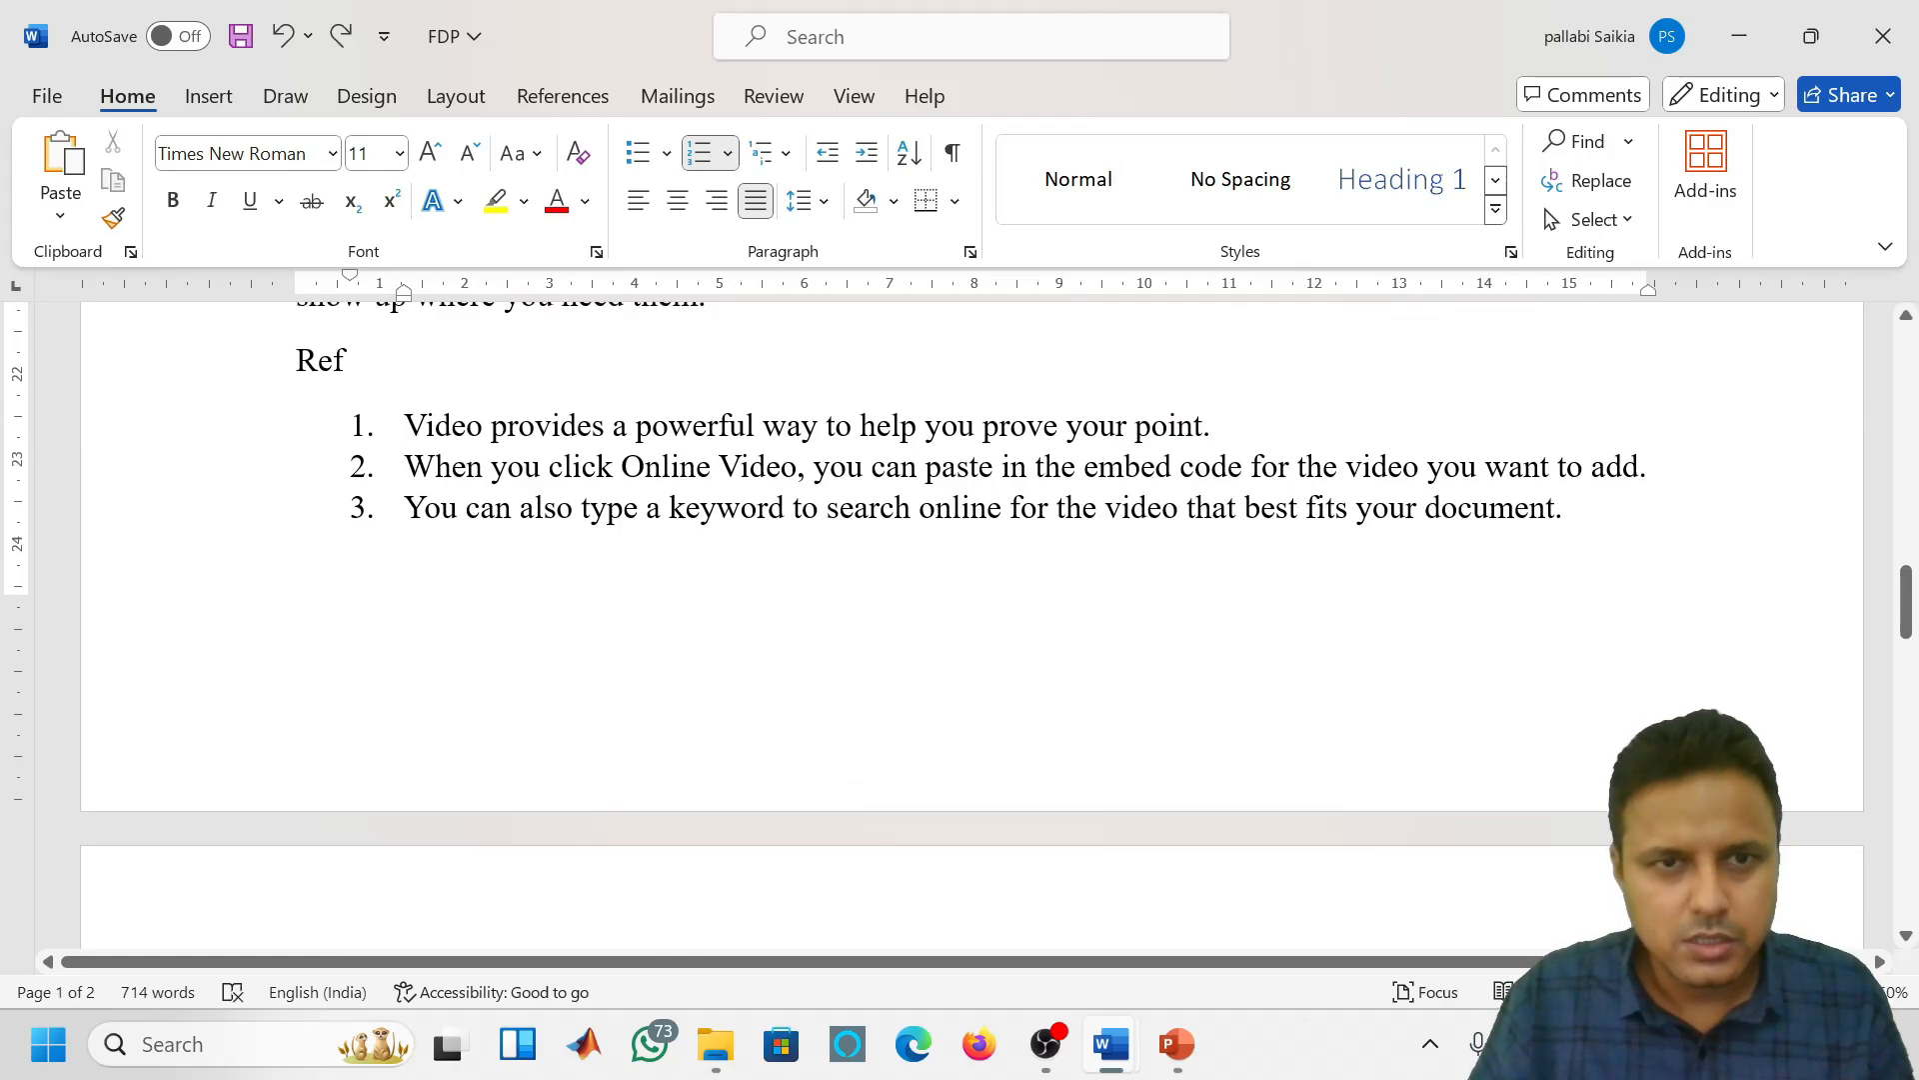
Check the reference list across the page boundary and save the document
scroll(960, 600, down, 5)
scroll(959, 599, up, 5)
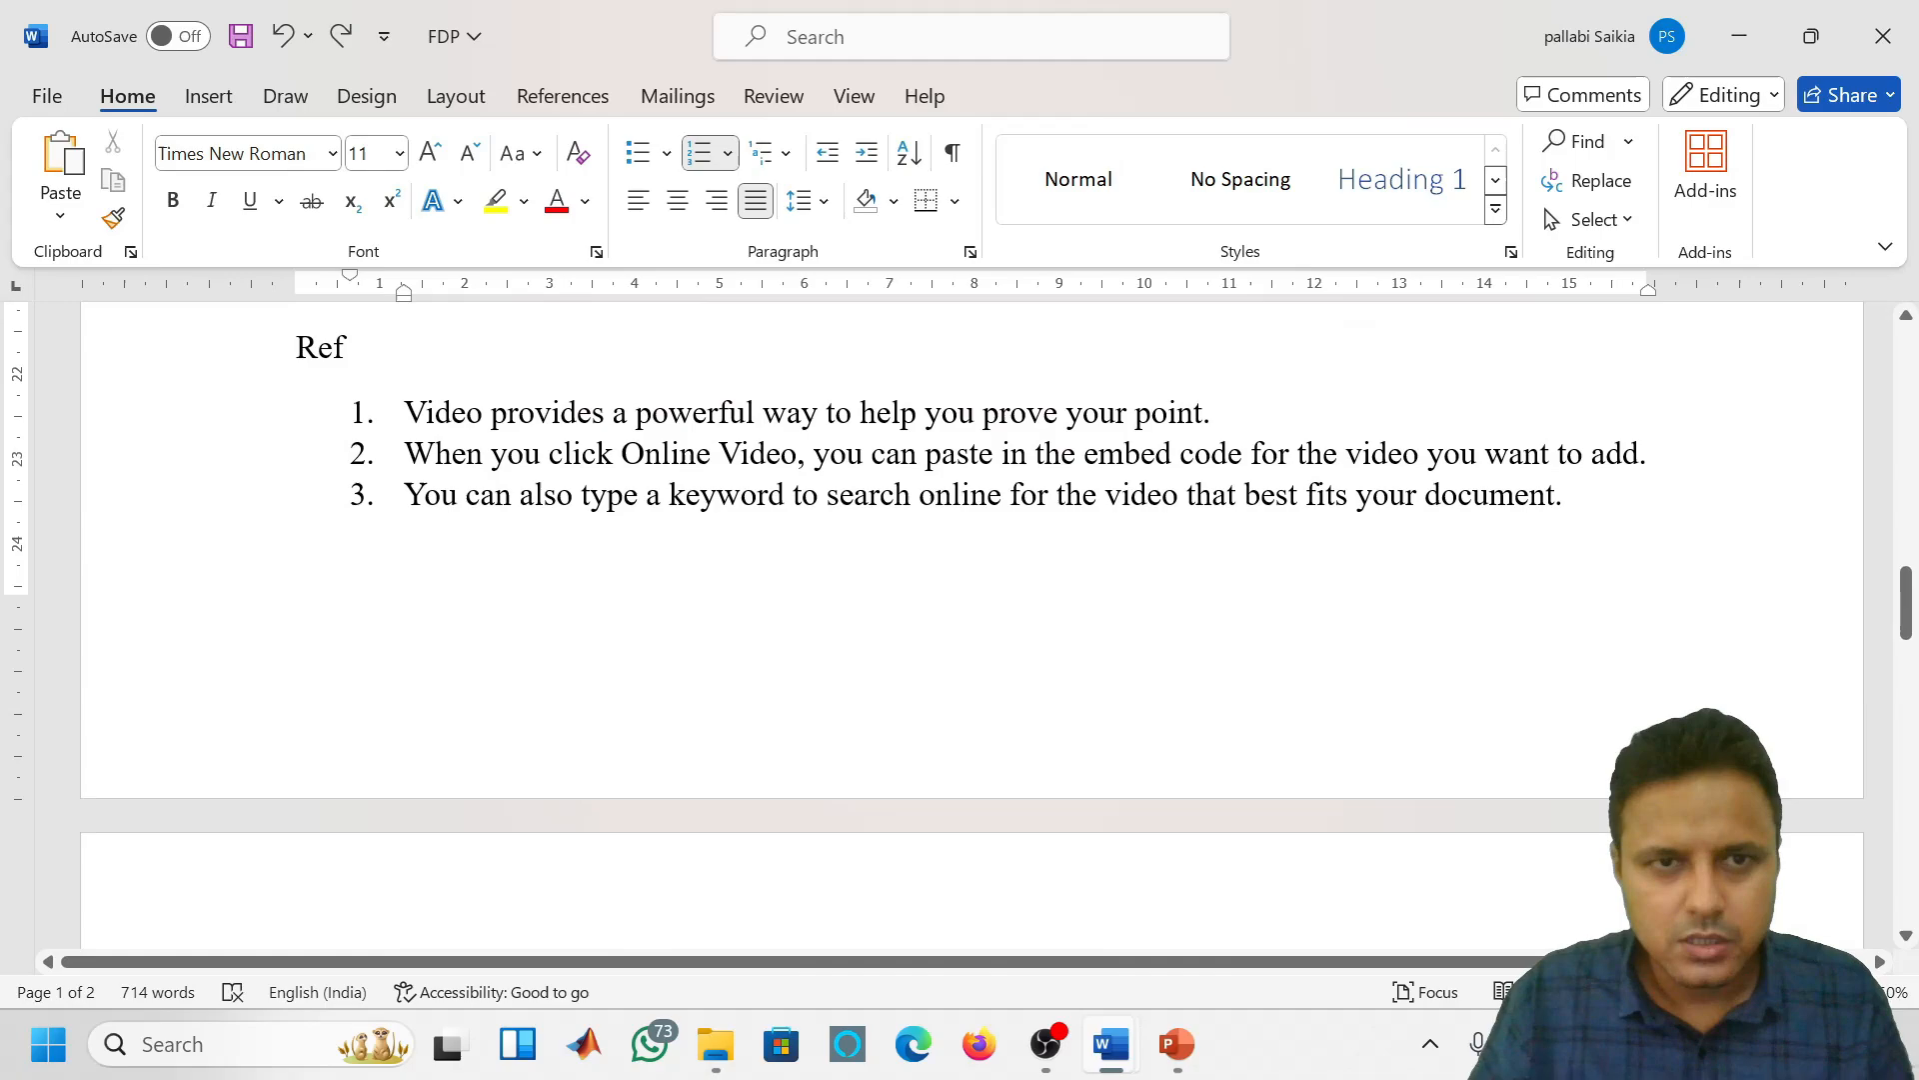
scroll(960, 600, down, 1)
key(ctrl+s)
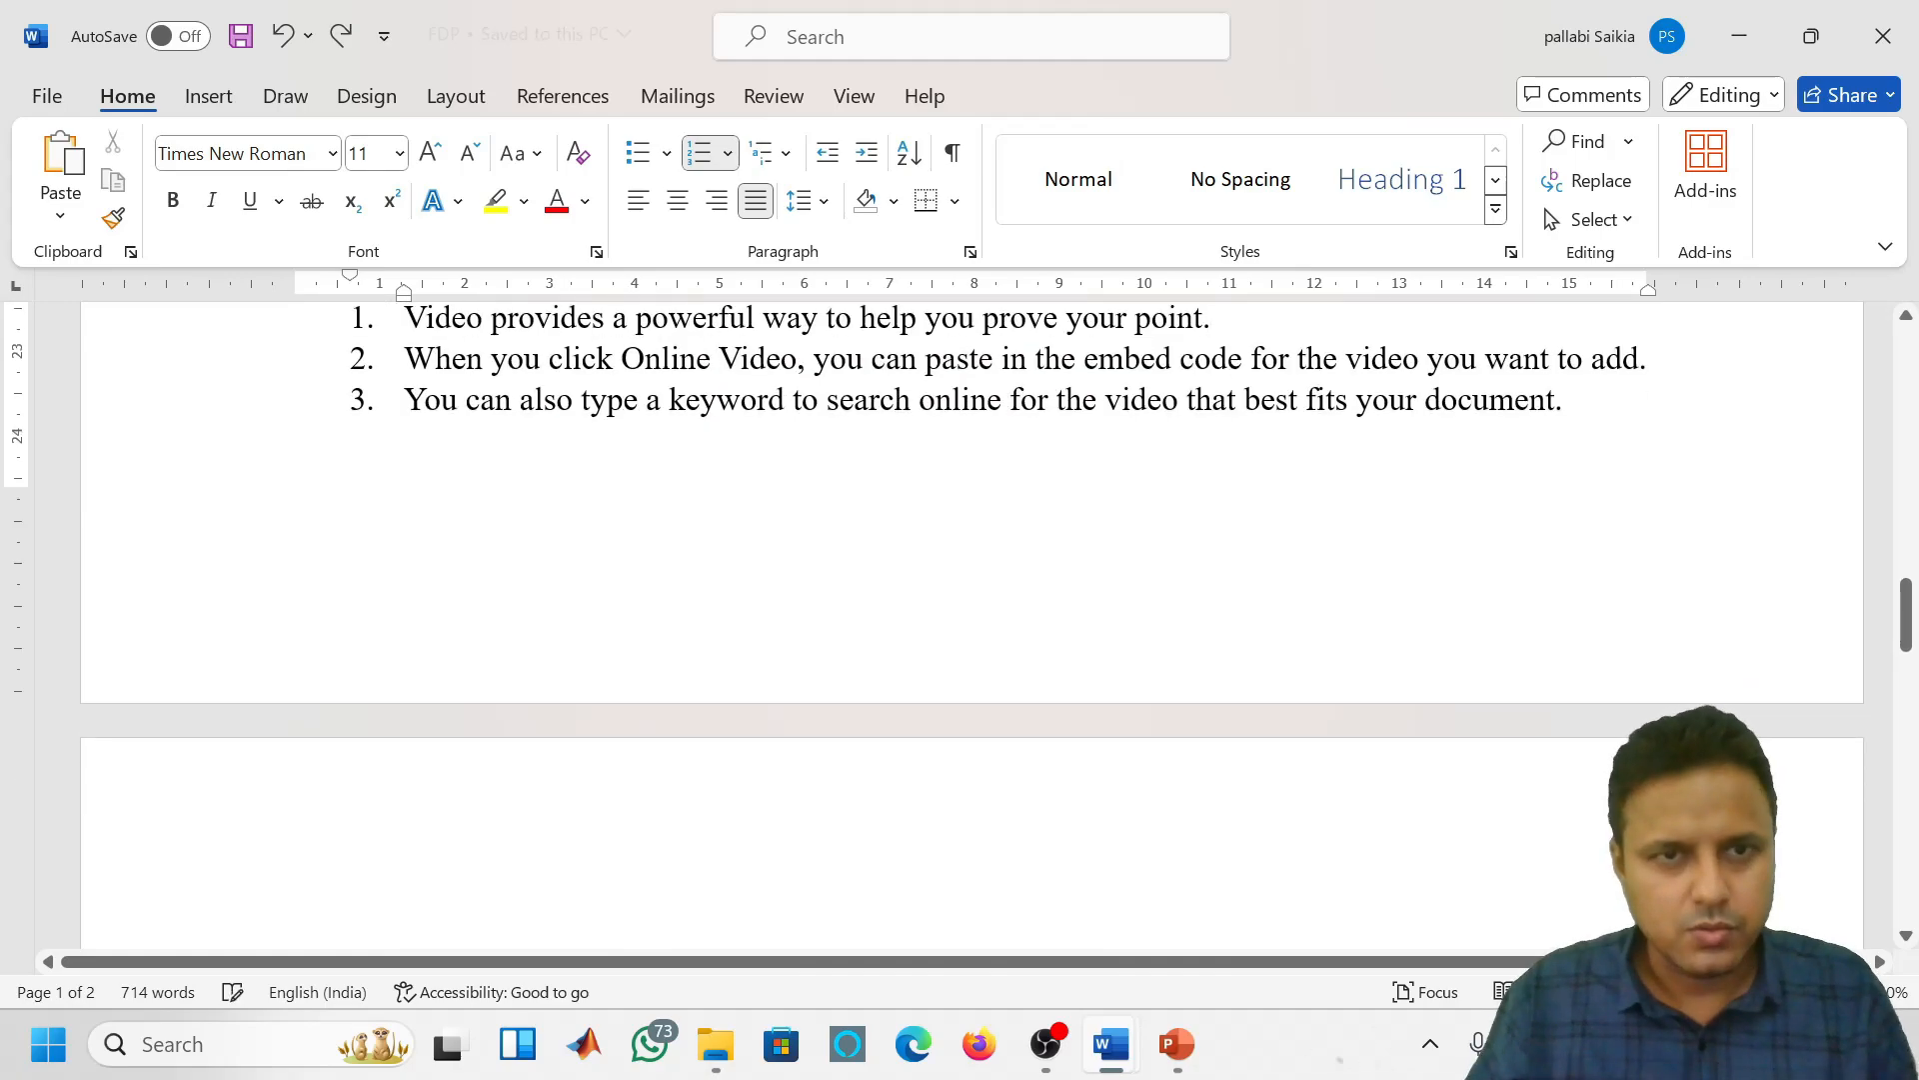
scroll(959, 570, up, 1)
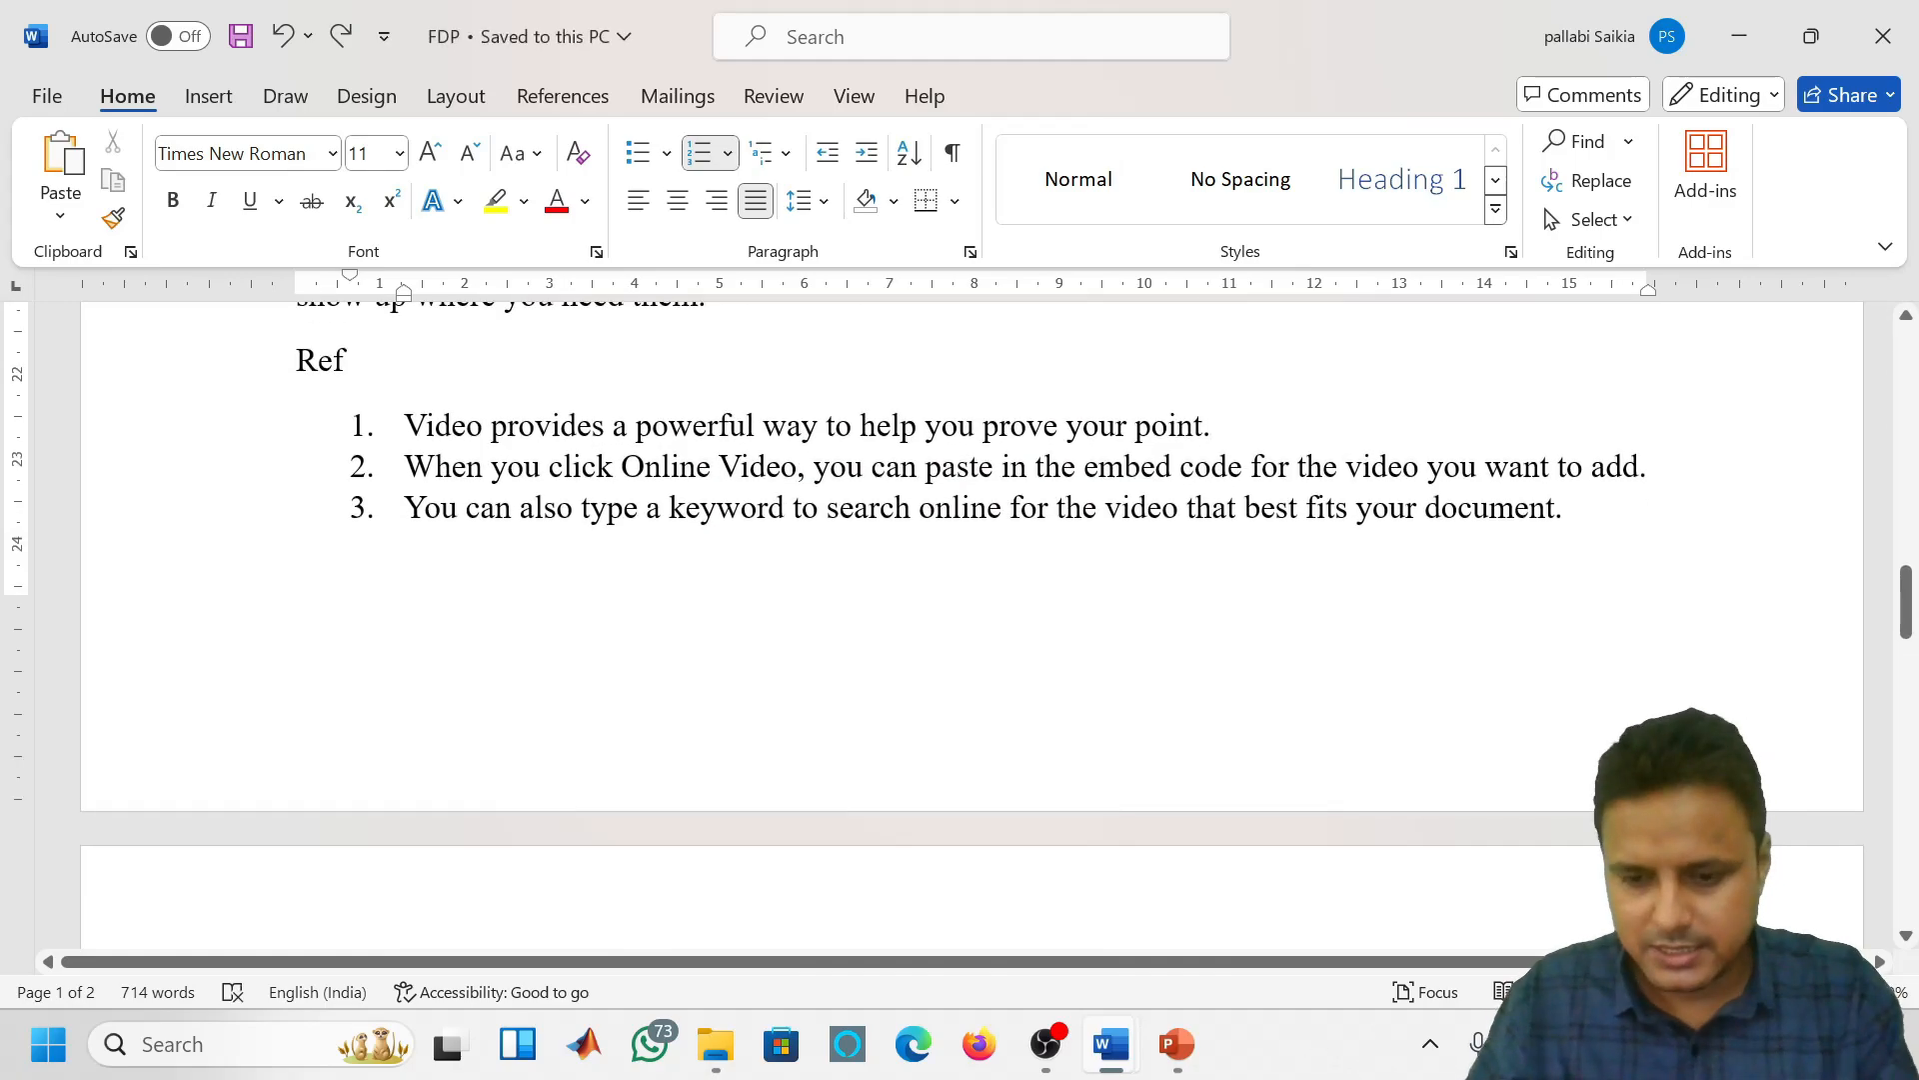
Insert an empty entry after the first reference once more and undo it
key(Return)
scroll(960, 600, down, 2)
scroll(960, 600, up, 2)
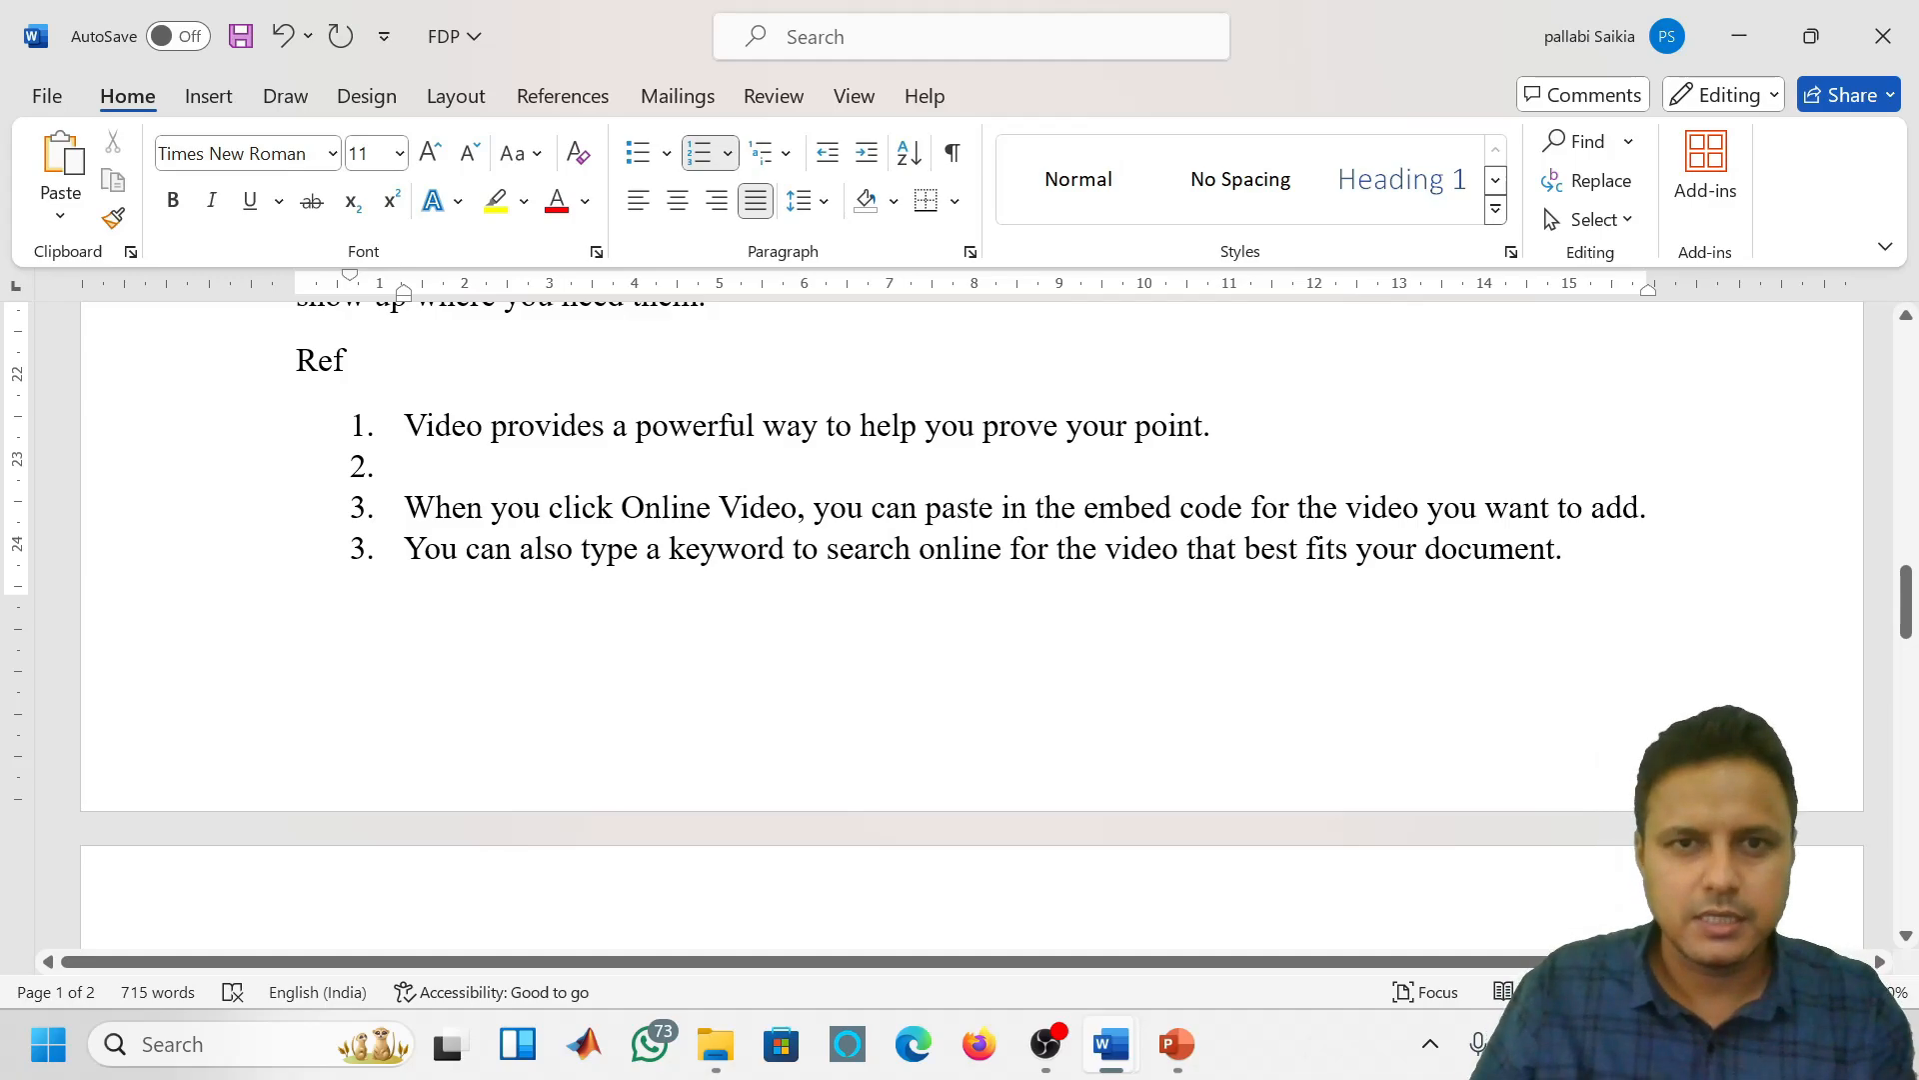
scroll(959, 570, down, 1)
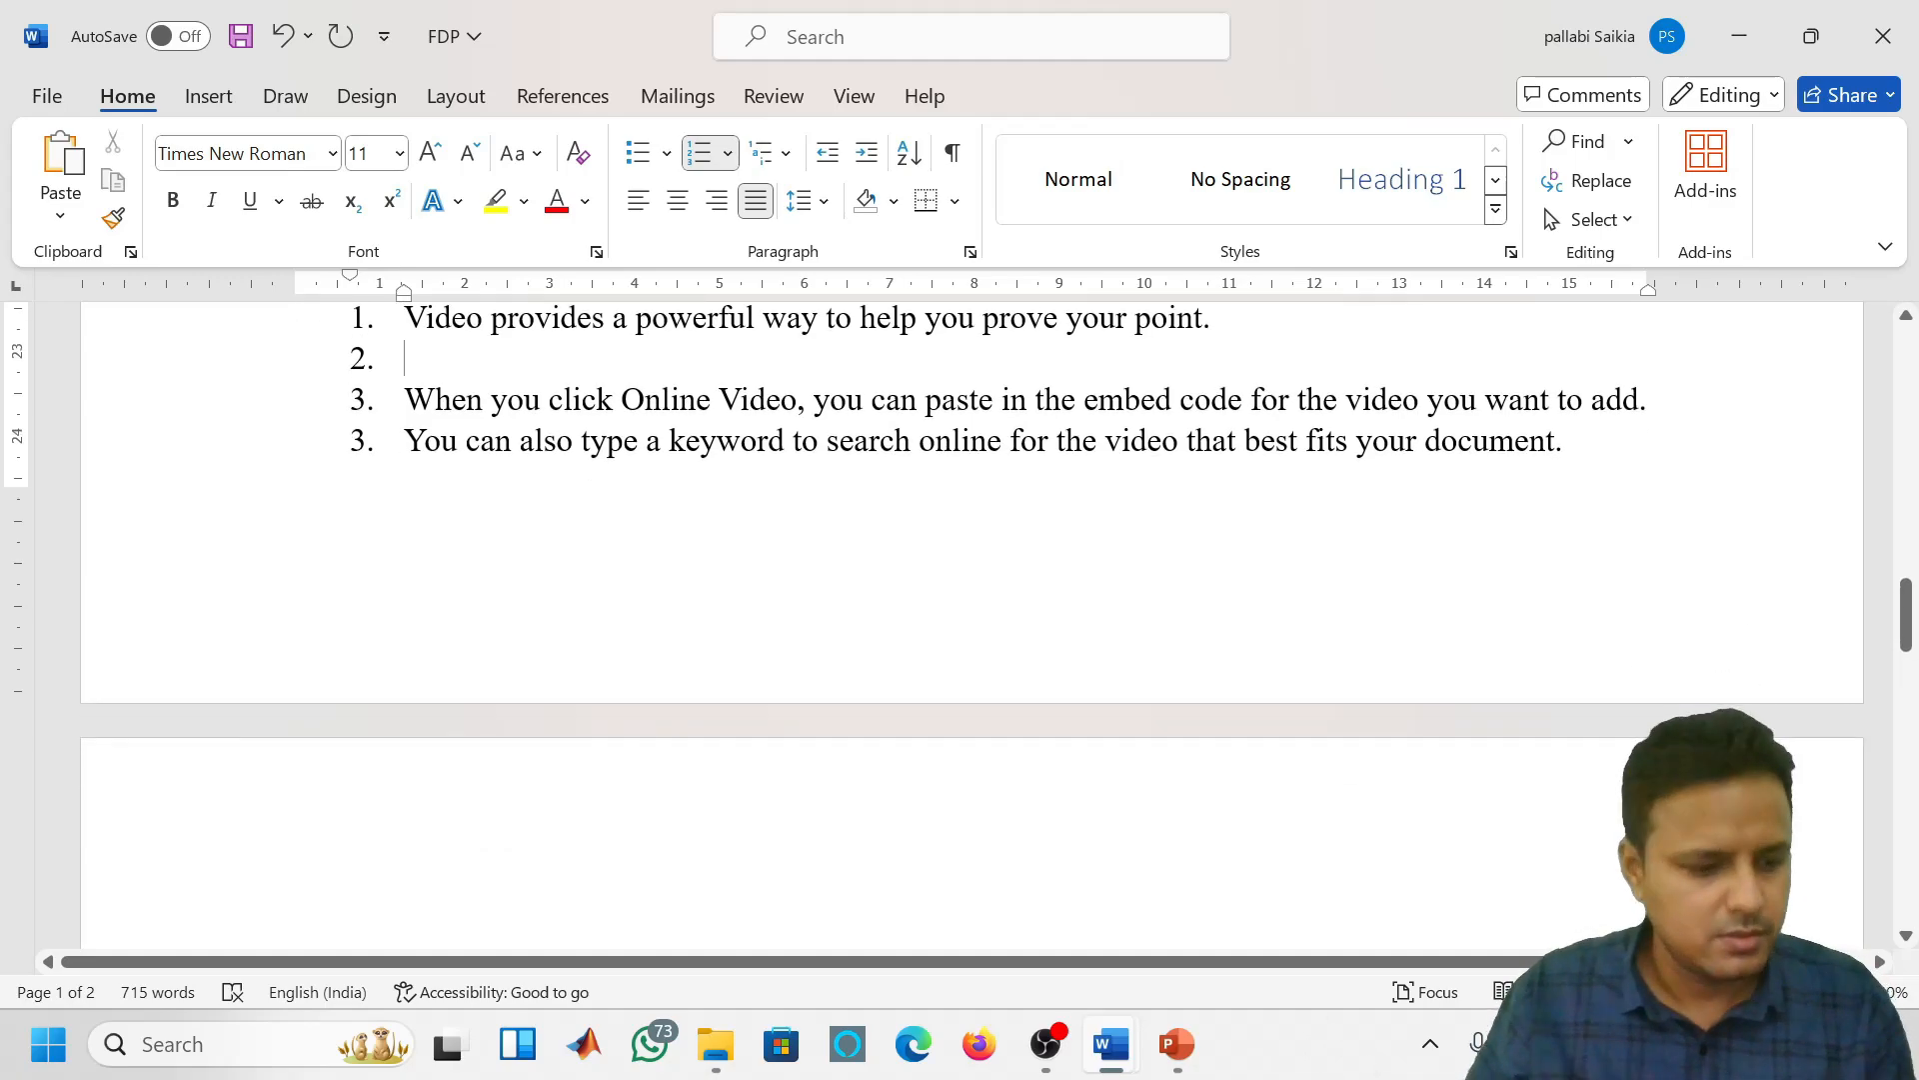
key(ctrl+z)
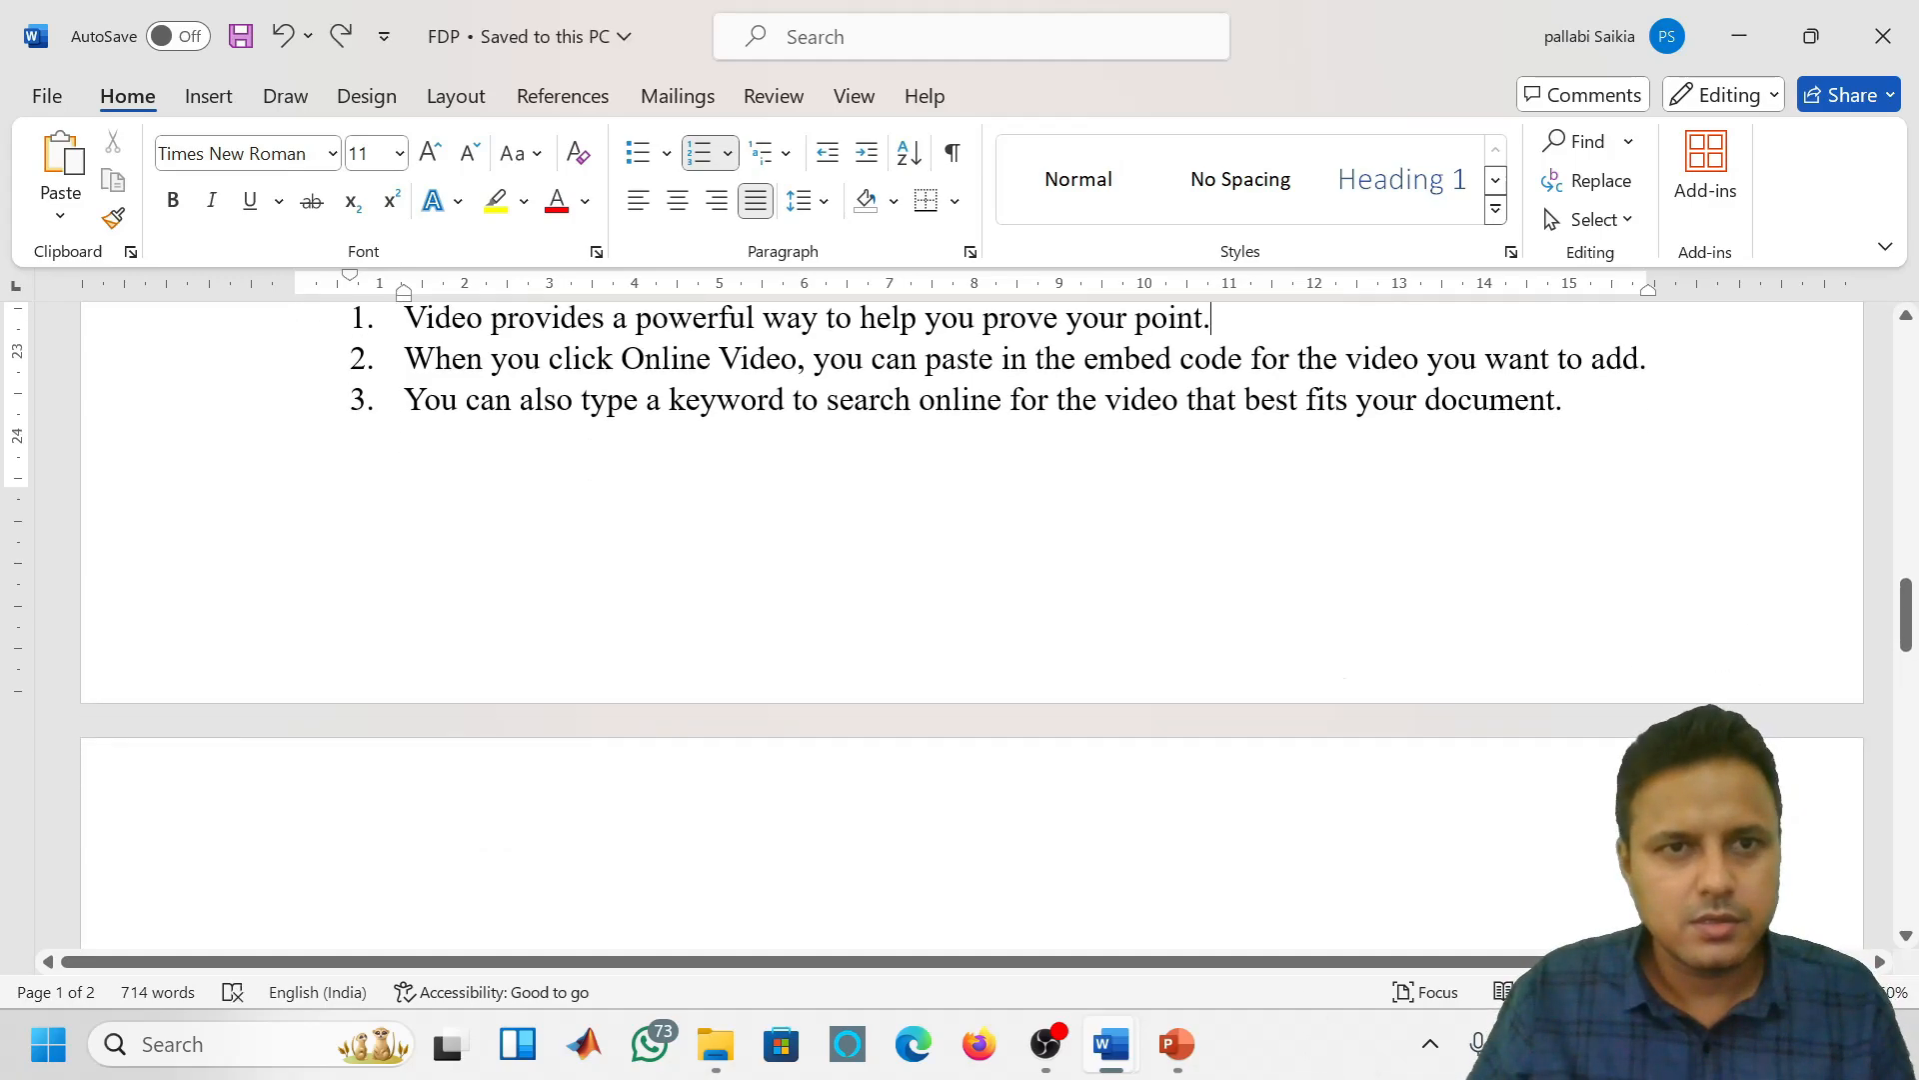
Insert the new entry "Ffhfwf ndsfgf" after the second reference in the numbered list
scroll(959, 570, down, 3)
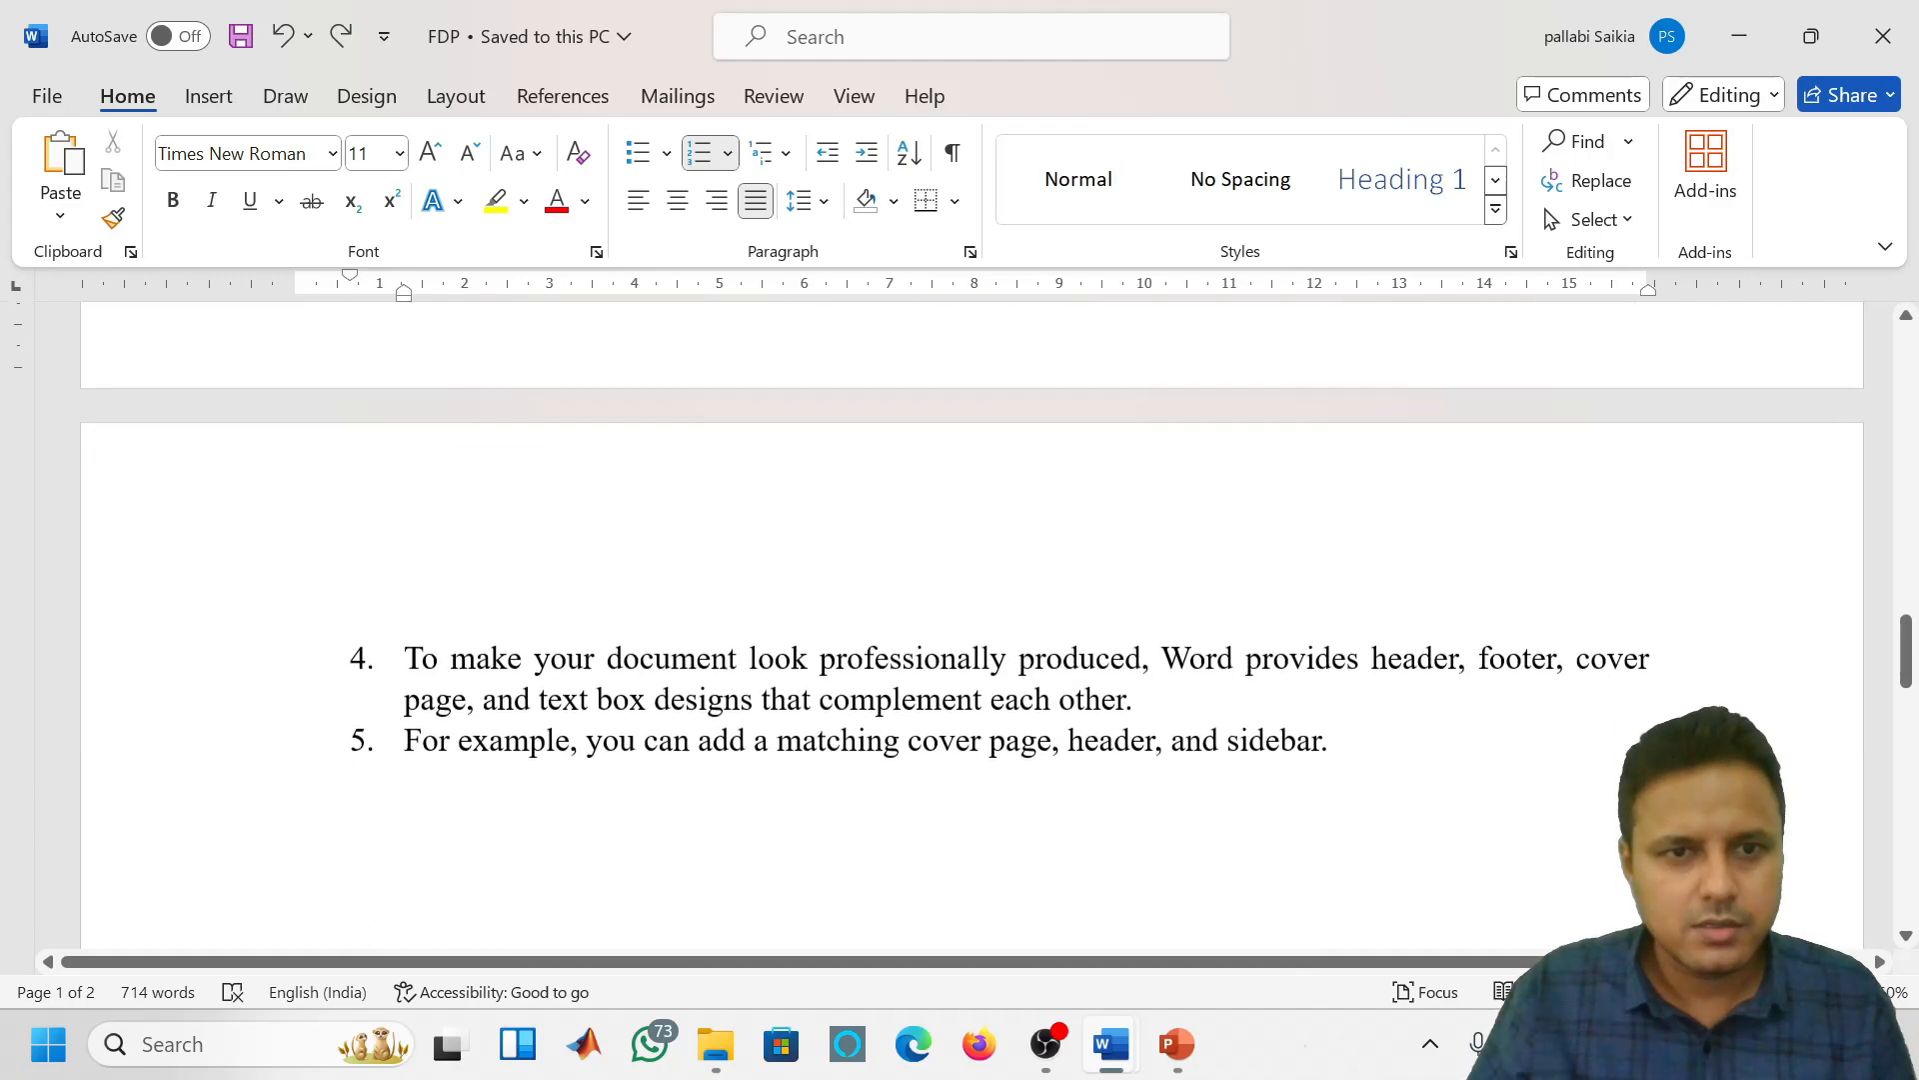
scroll(959, 570, up, 5)
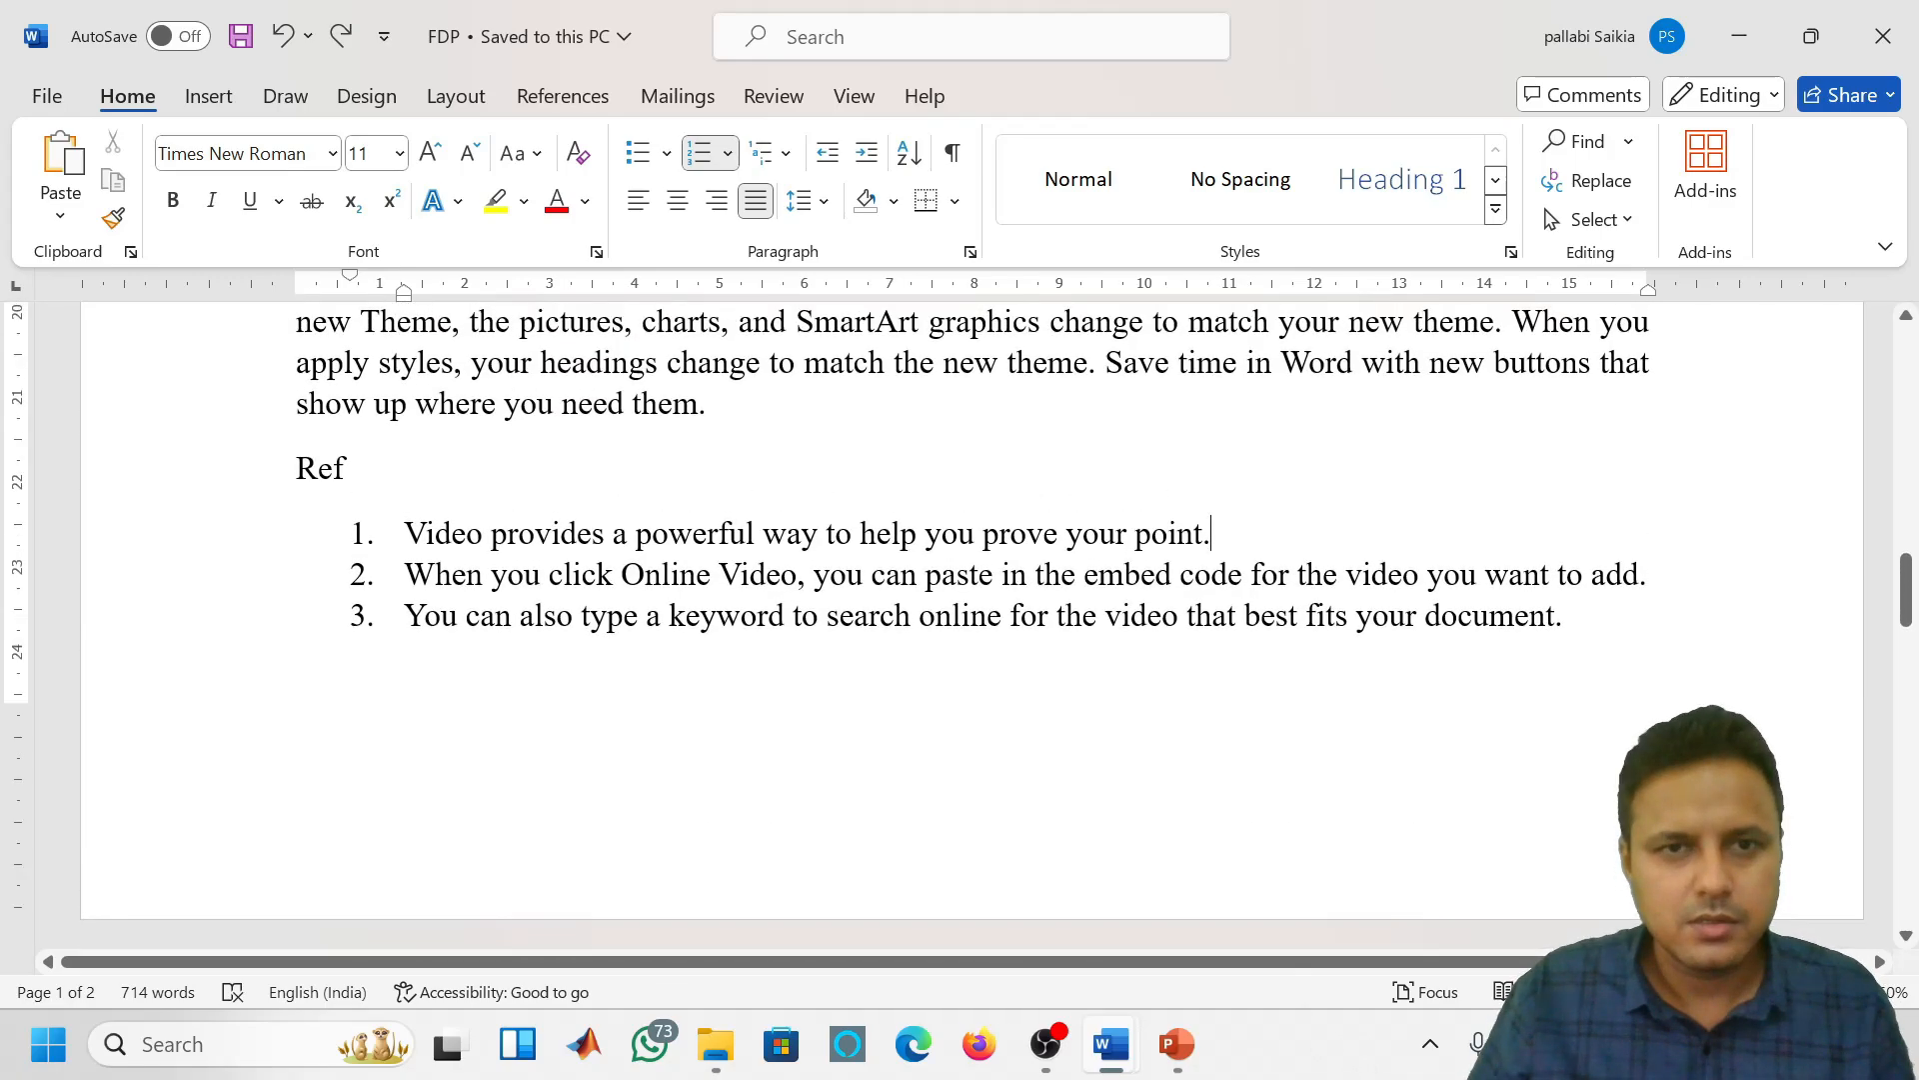
click(1647, 575)
key(Return)
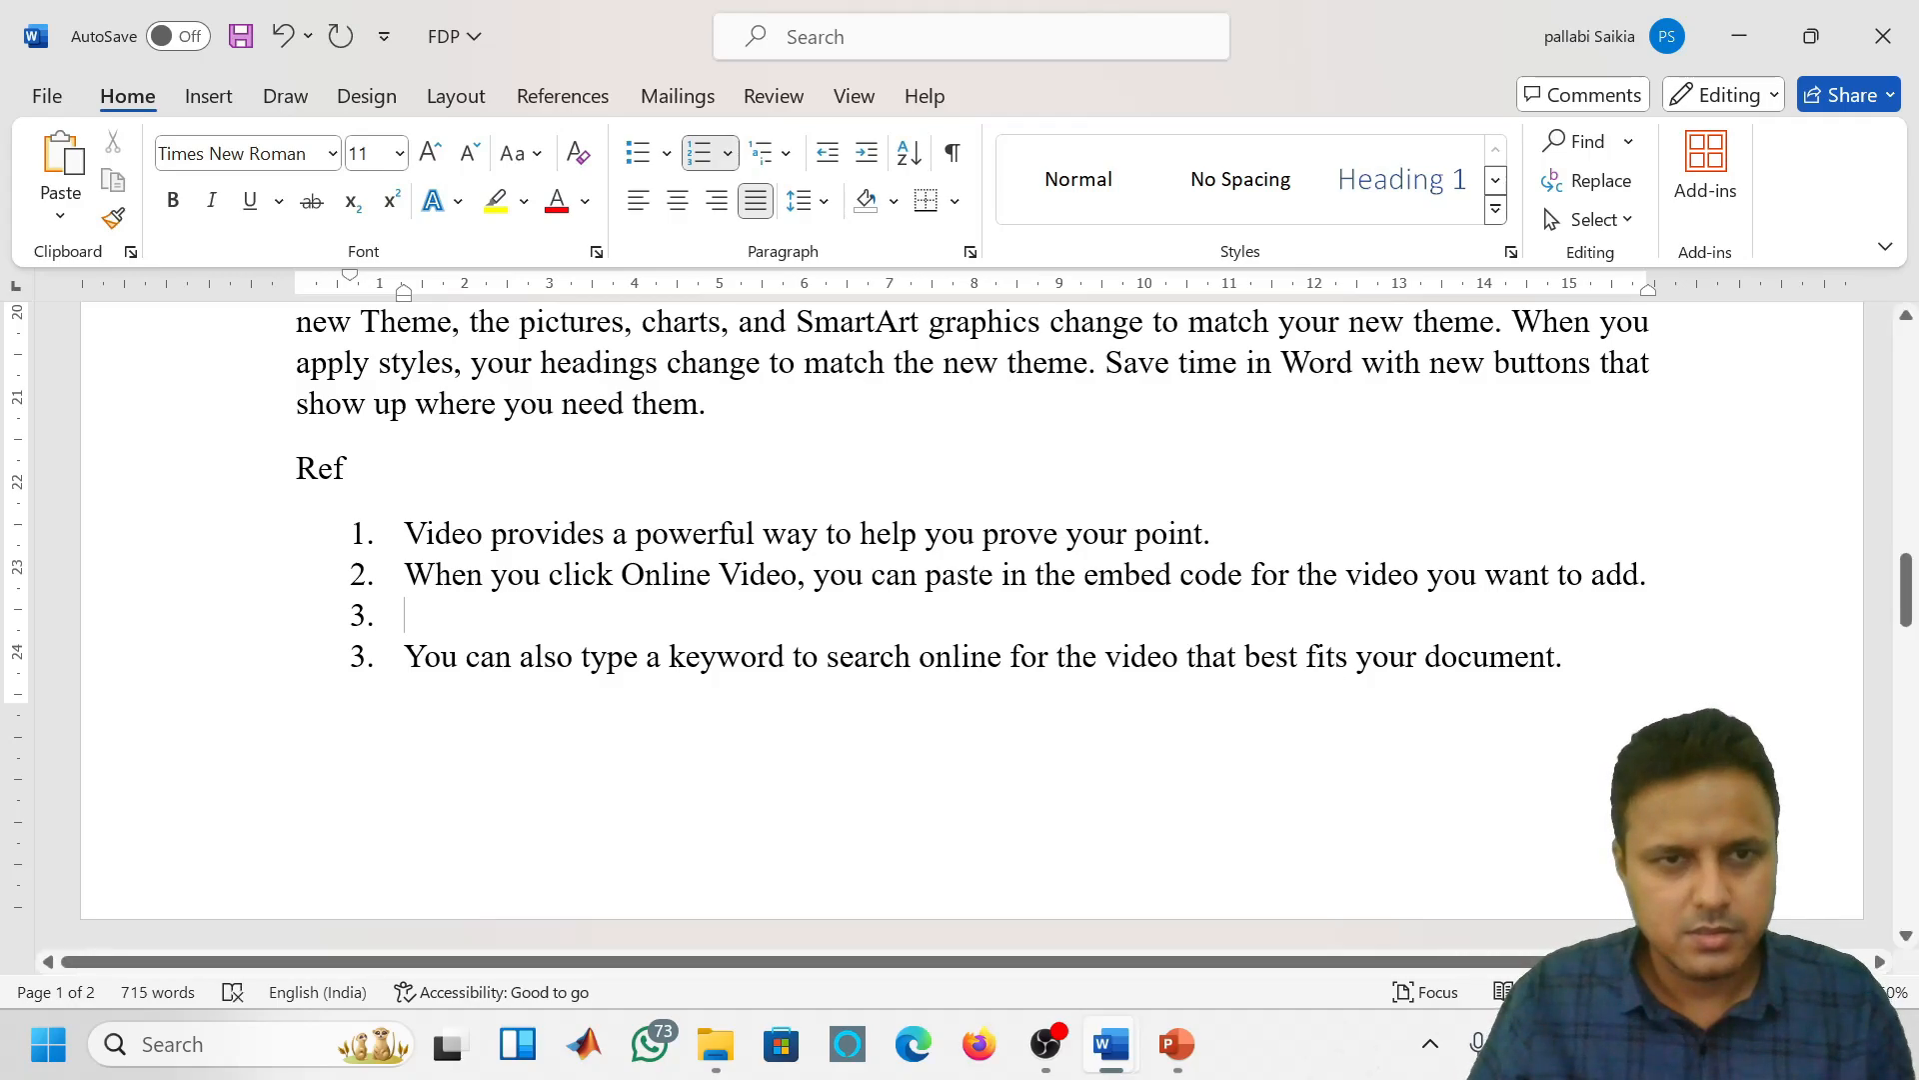
text(ff)
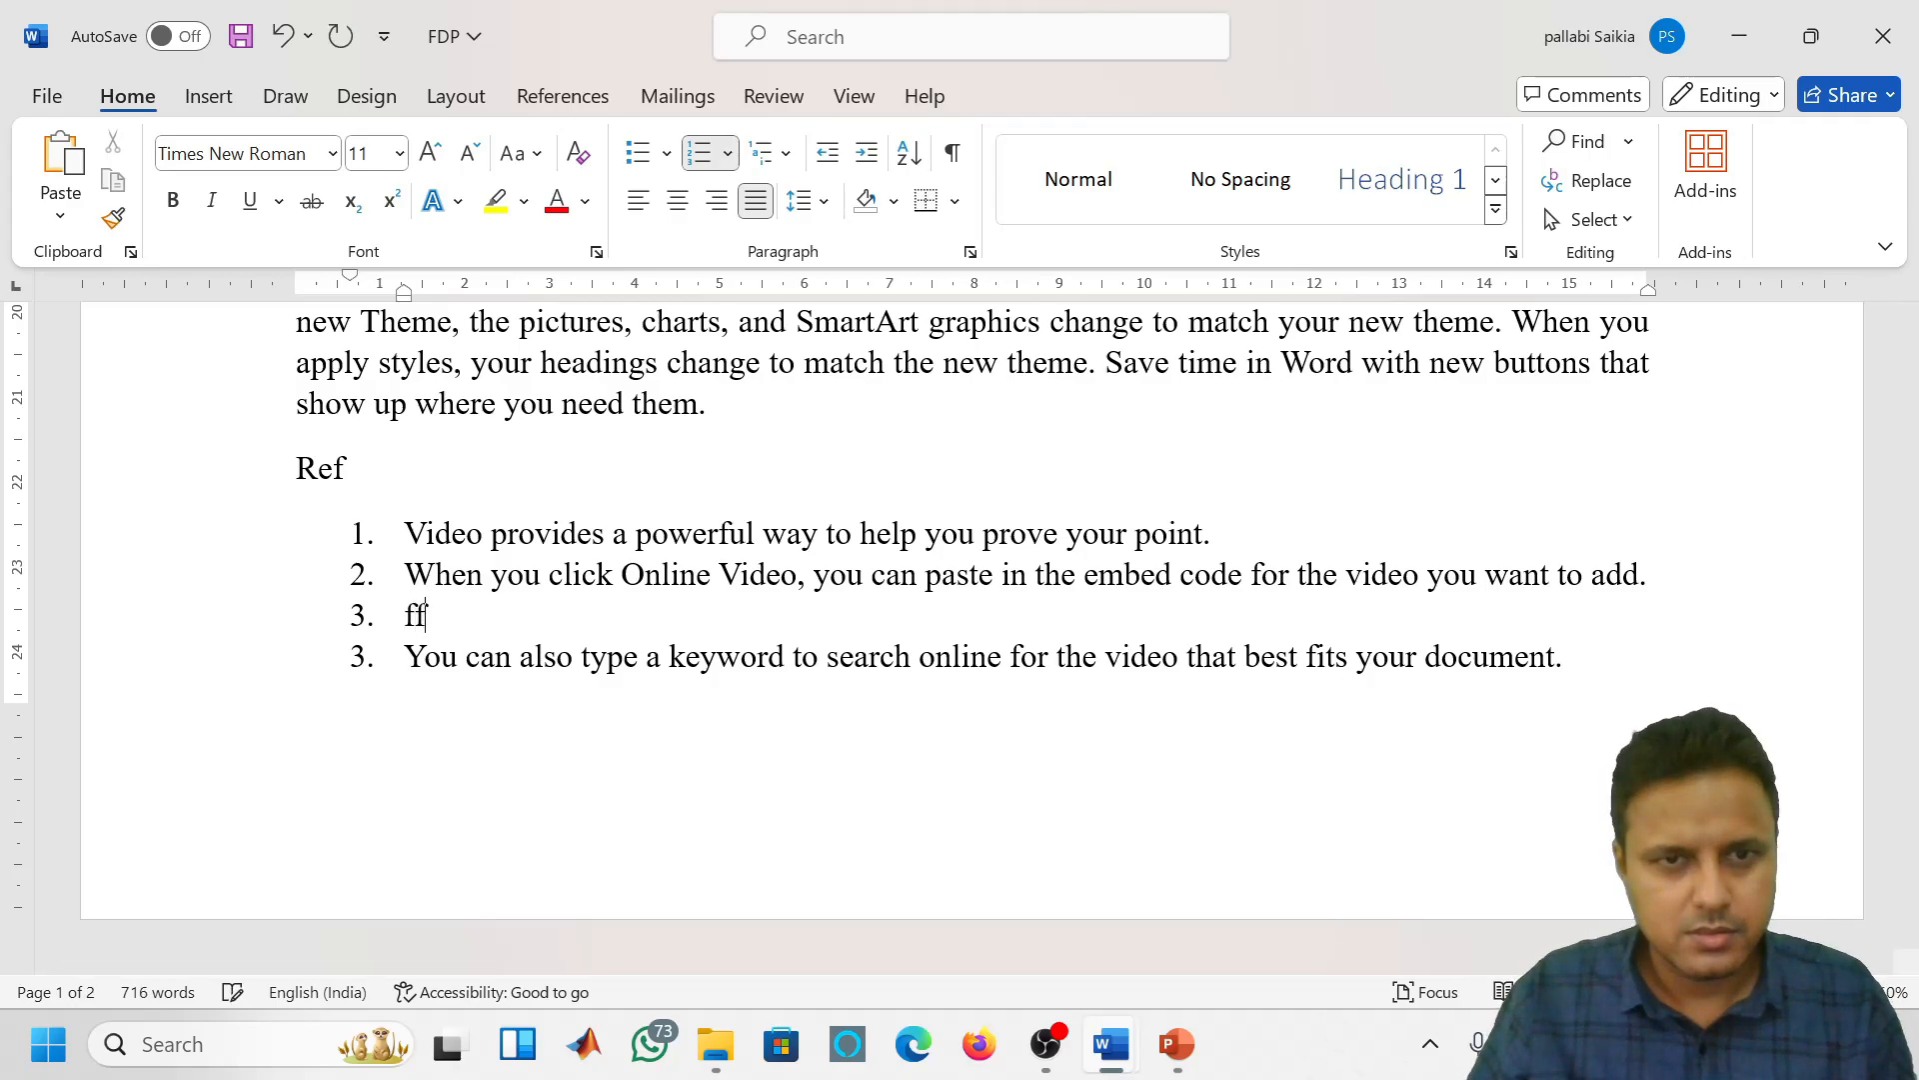
text(hfwf ndsfgf)
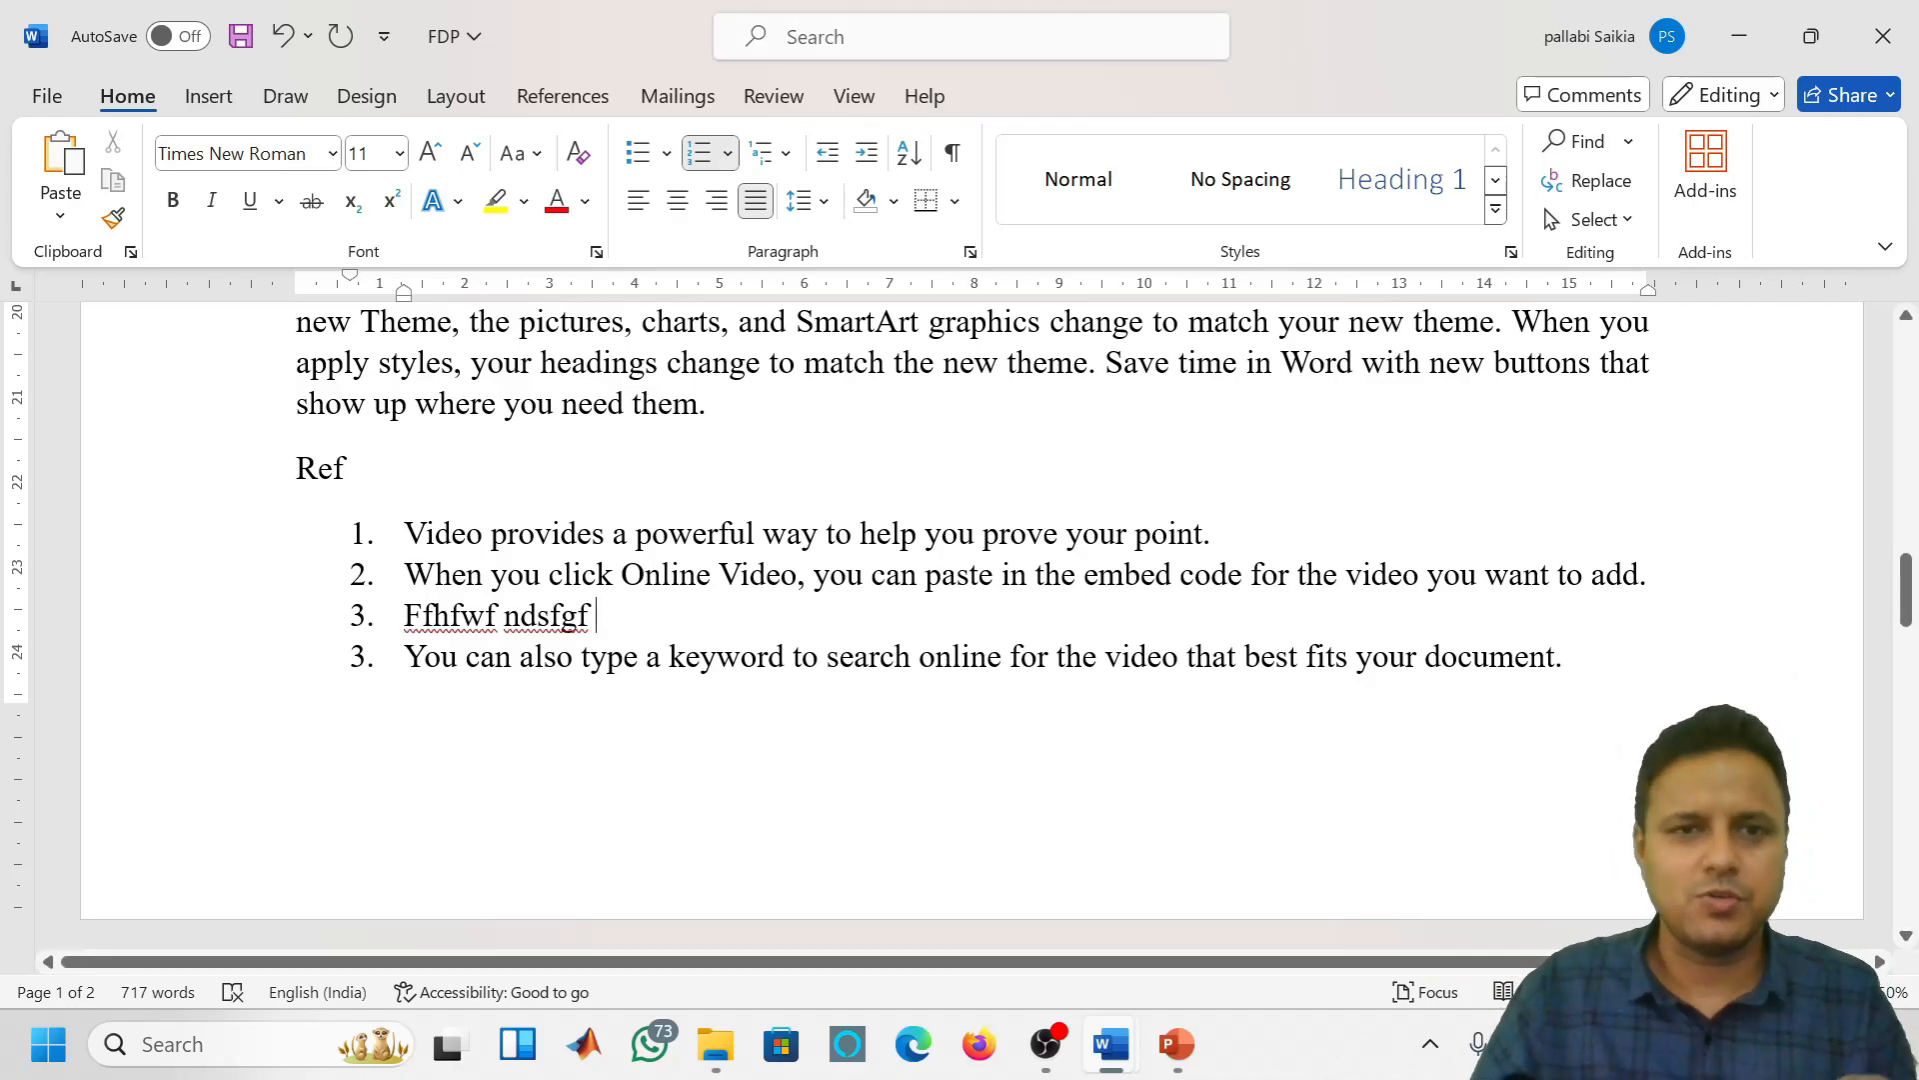
Renumber the reference list consecutively by removing and reapplying the numbering on all its entries
scroll(970, 620, down, 5)
scroll(970, 620, up, 3)
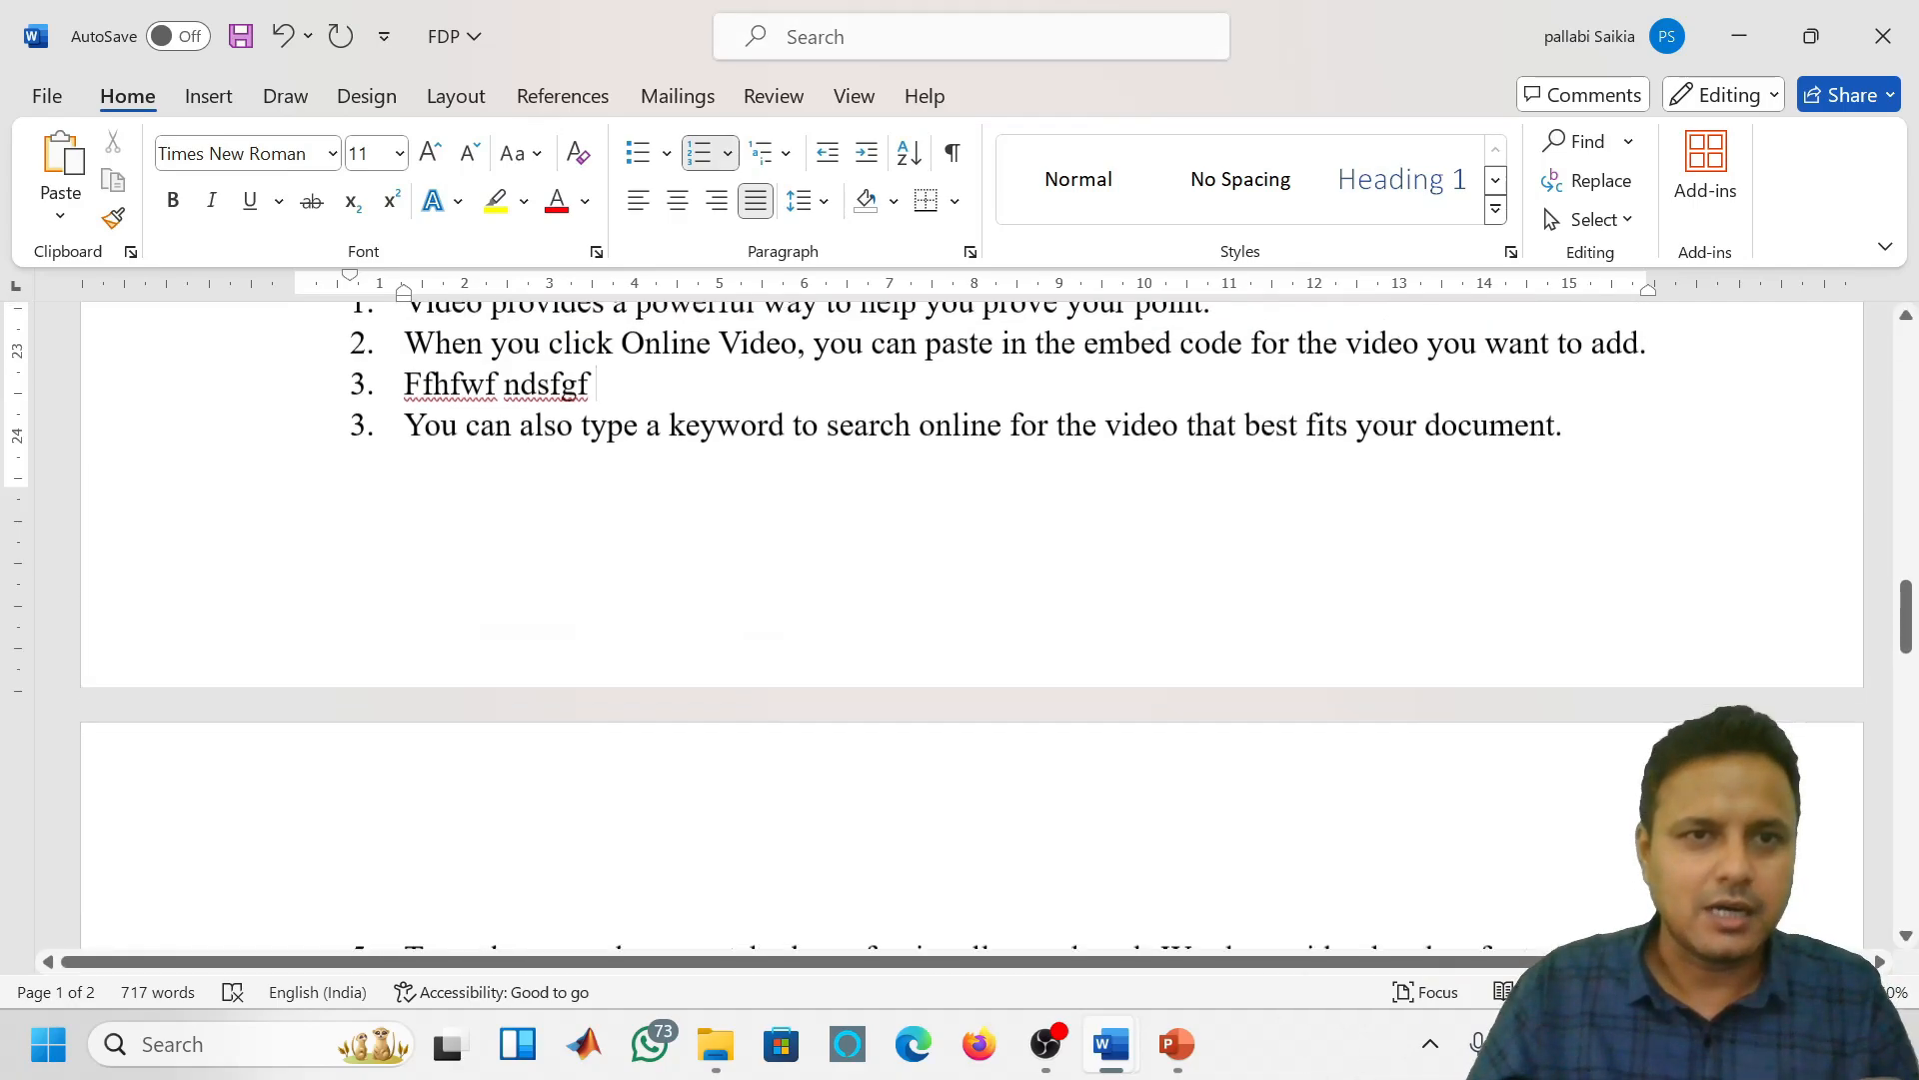
scroll(970, 620, down, 3)
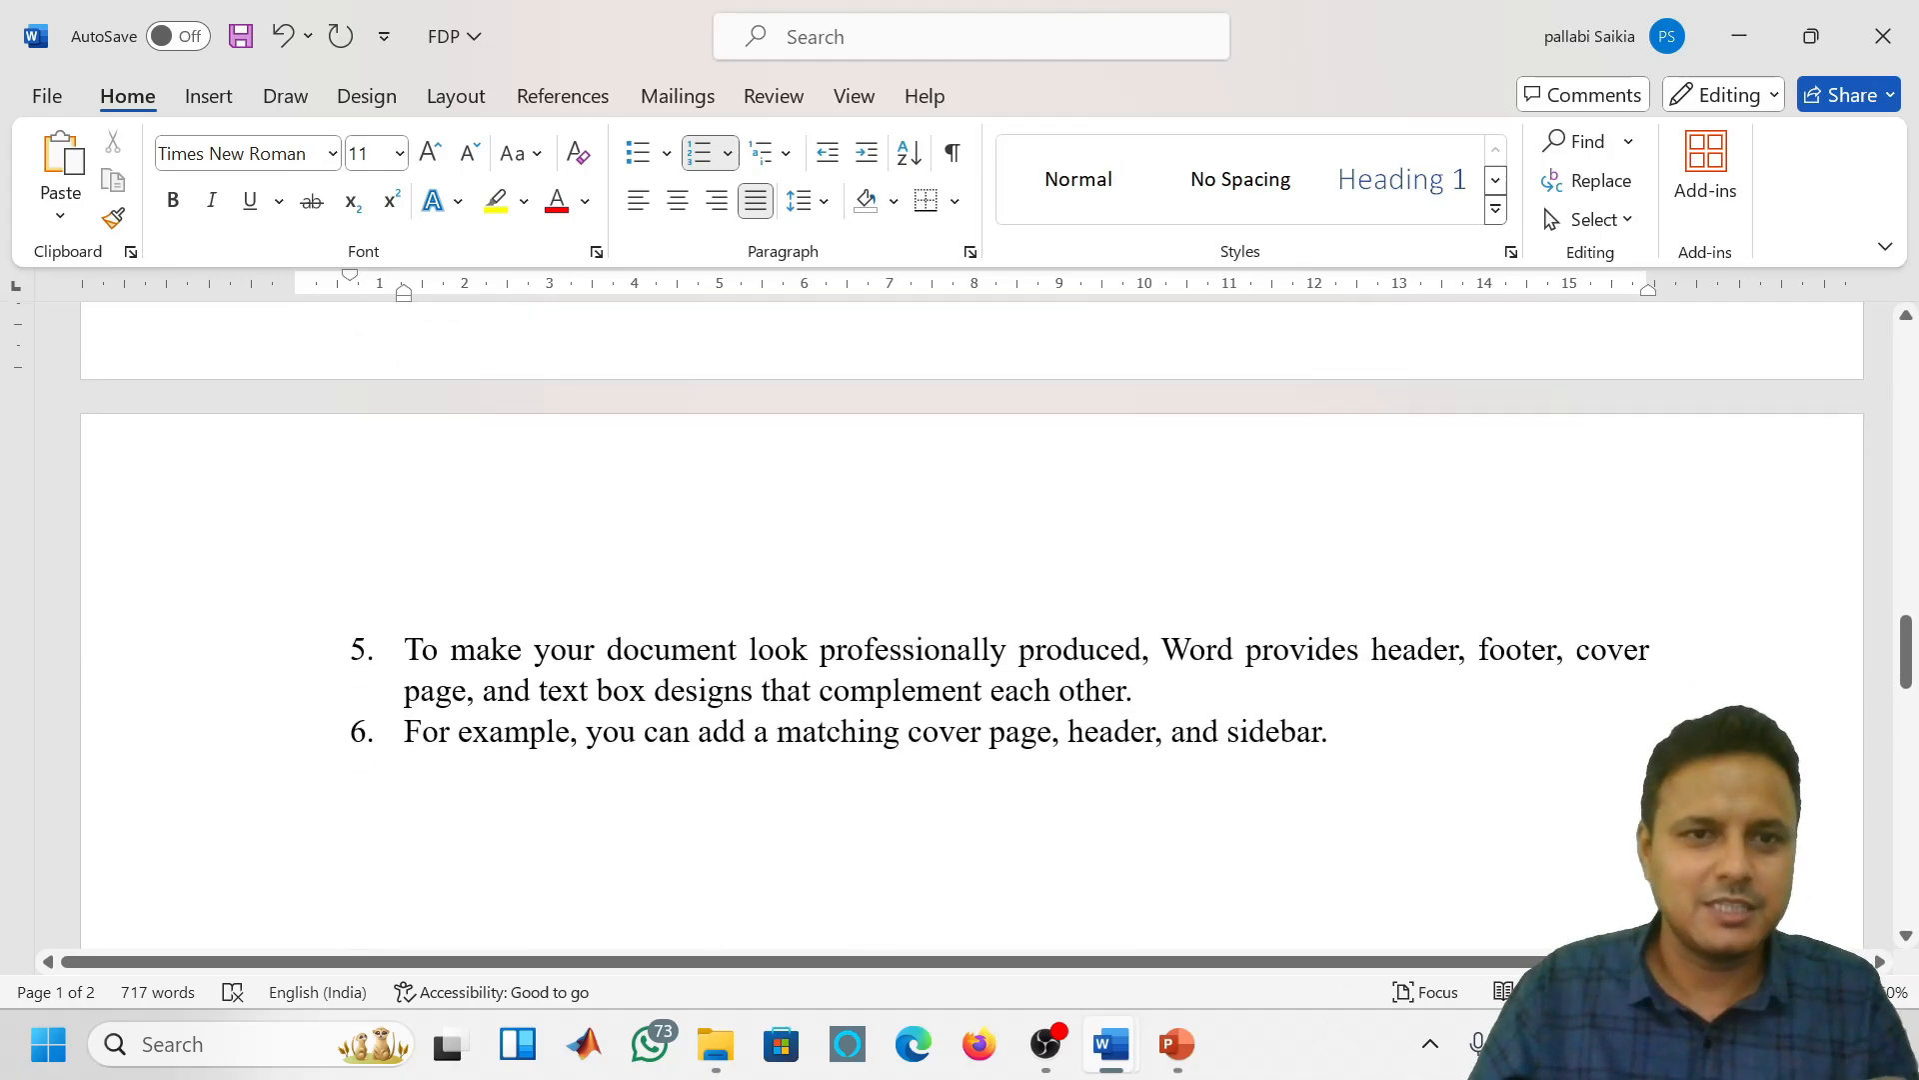
key(ctrl+shift+Up)
key(ctrl+shift+Up)
key(ctrl+shift+Up)
key(ctrl+shift+Up)
key(ctrl+shift+Up)
key(ctrl+shift+Up)
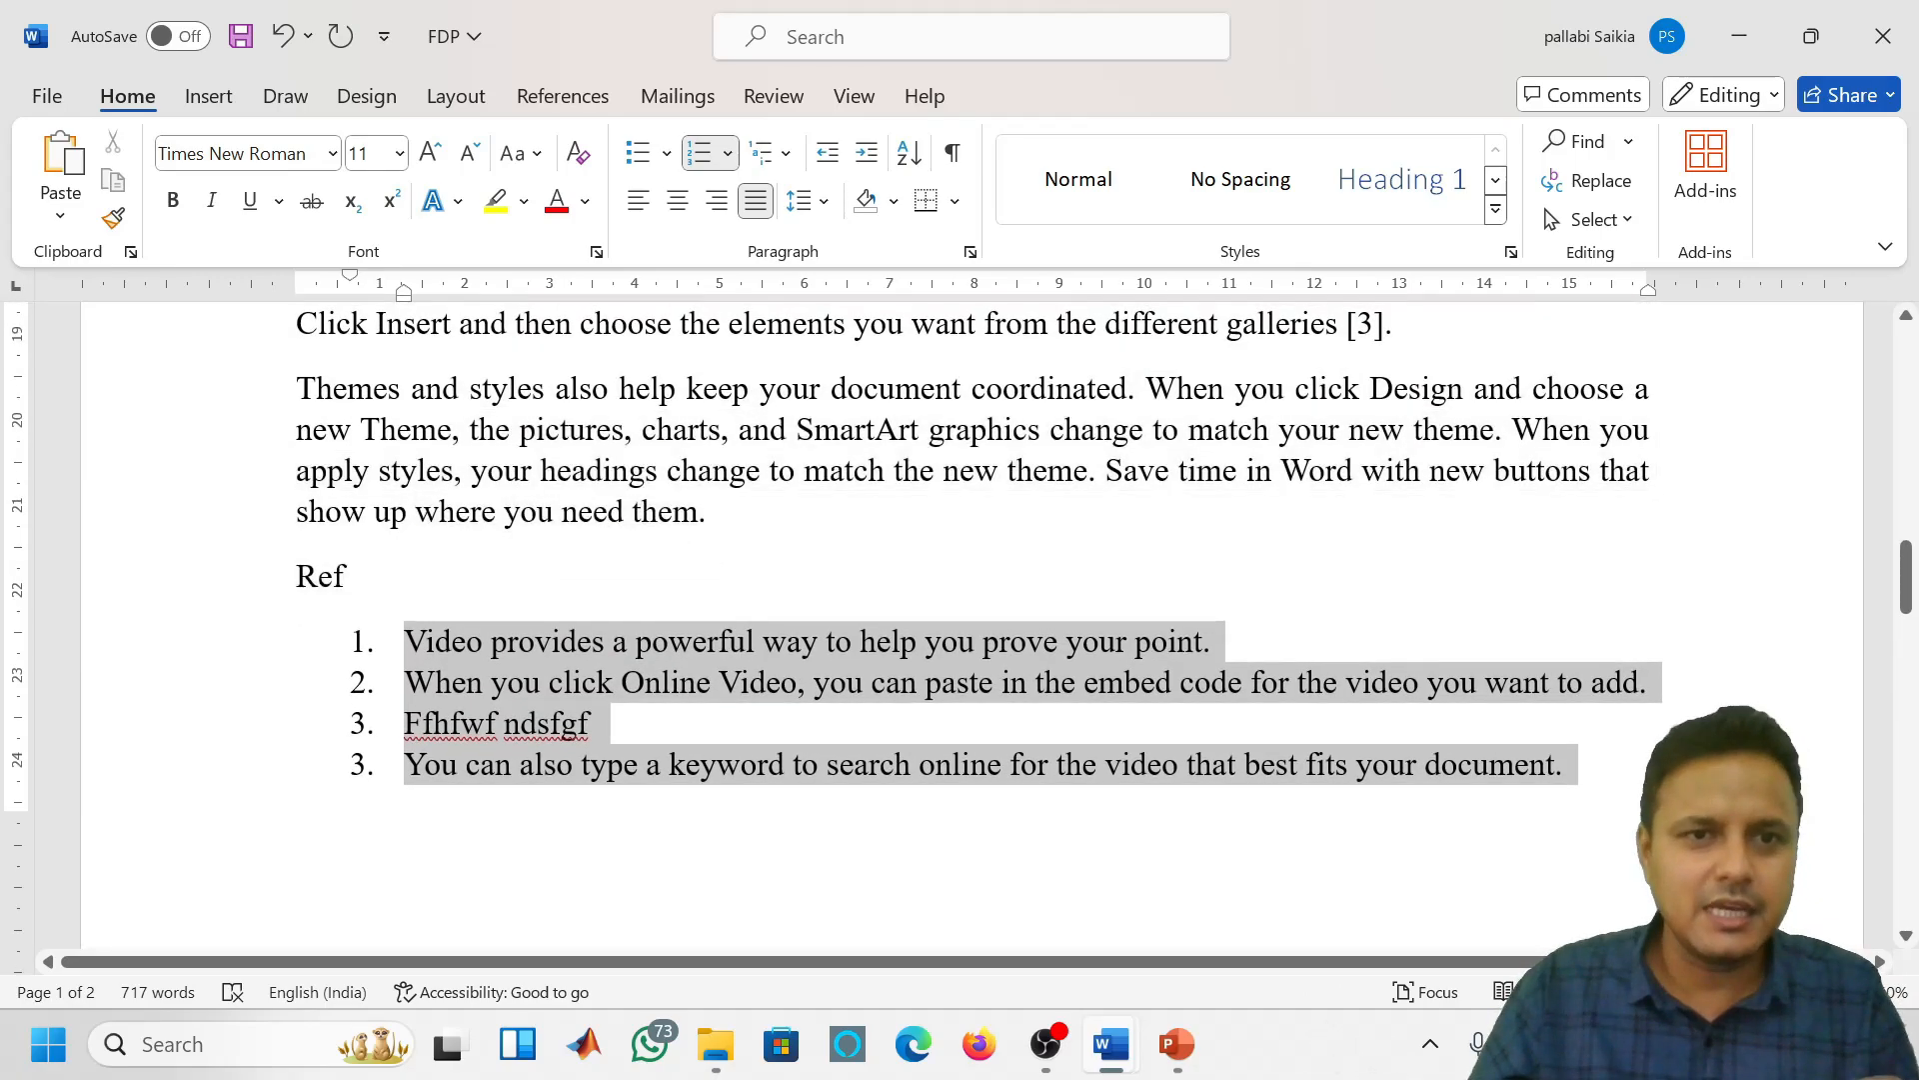
click(702, 153)
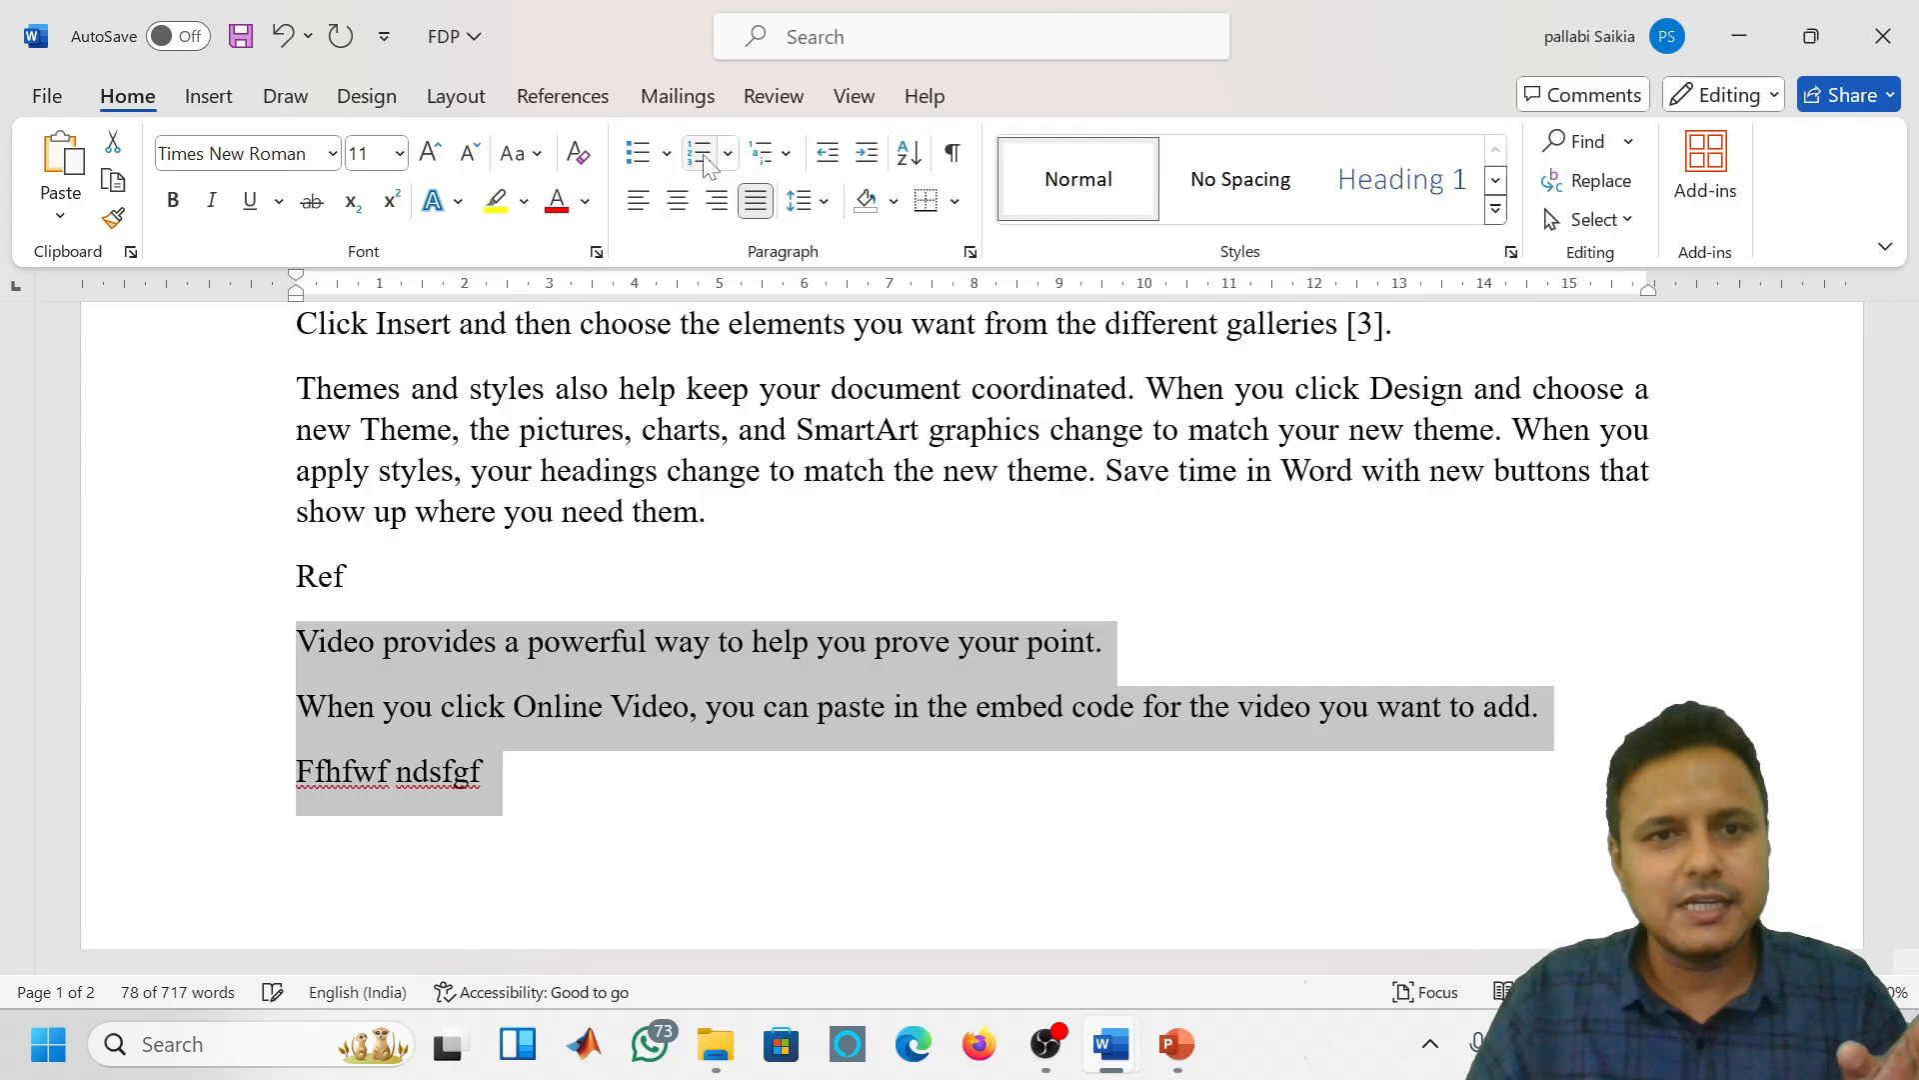
click(702, 153)
scroll(644, 660, down, 1)
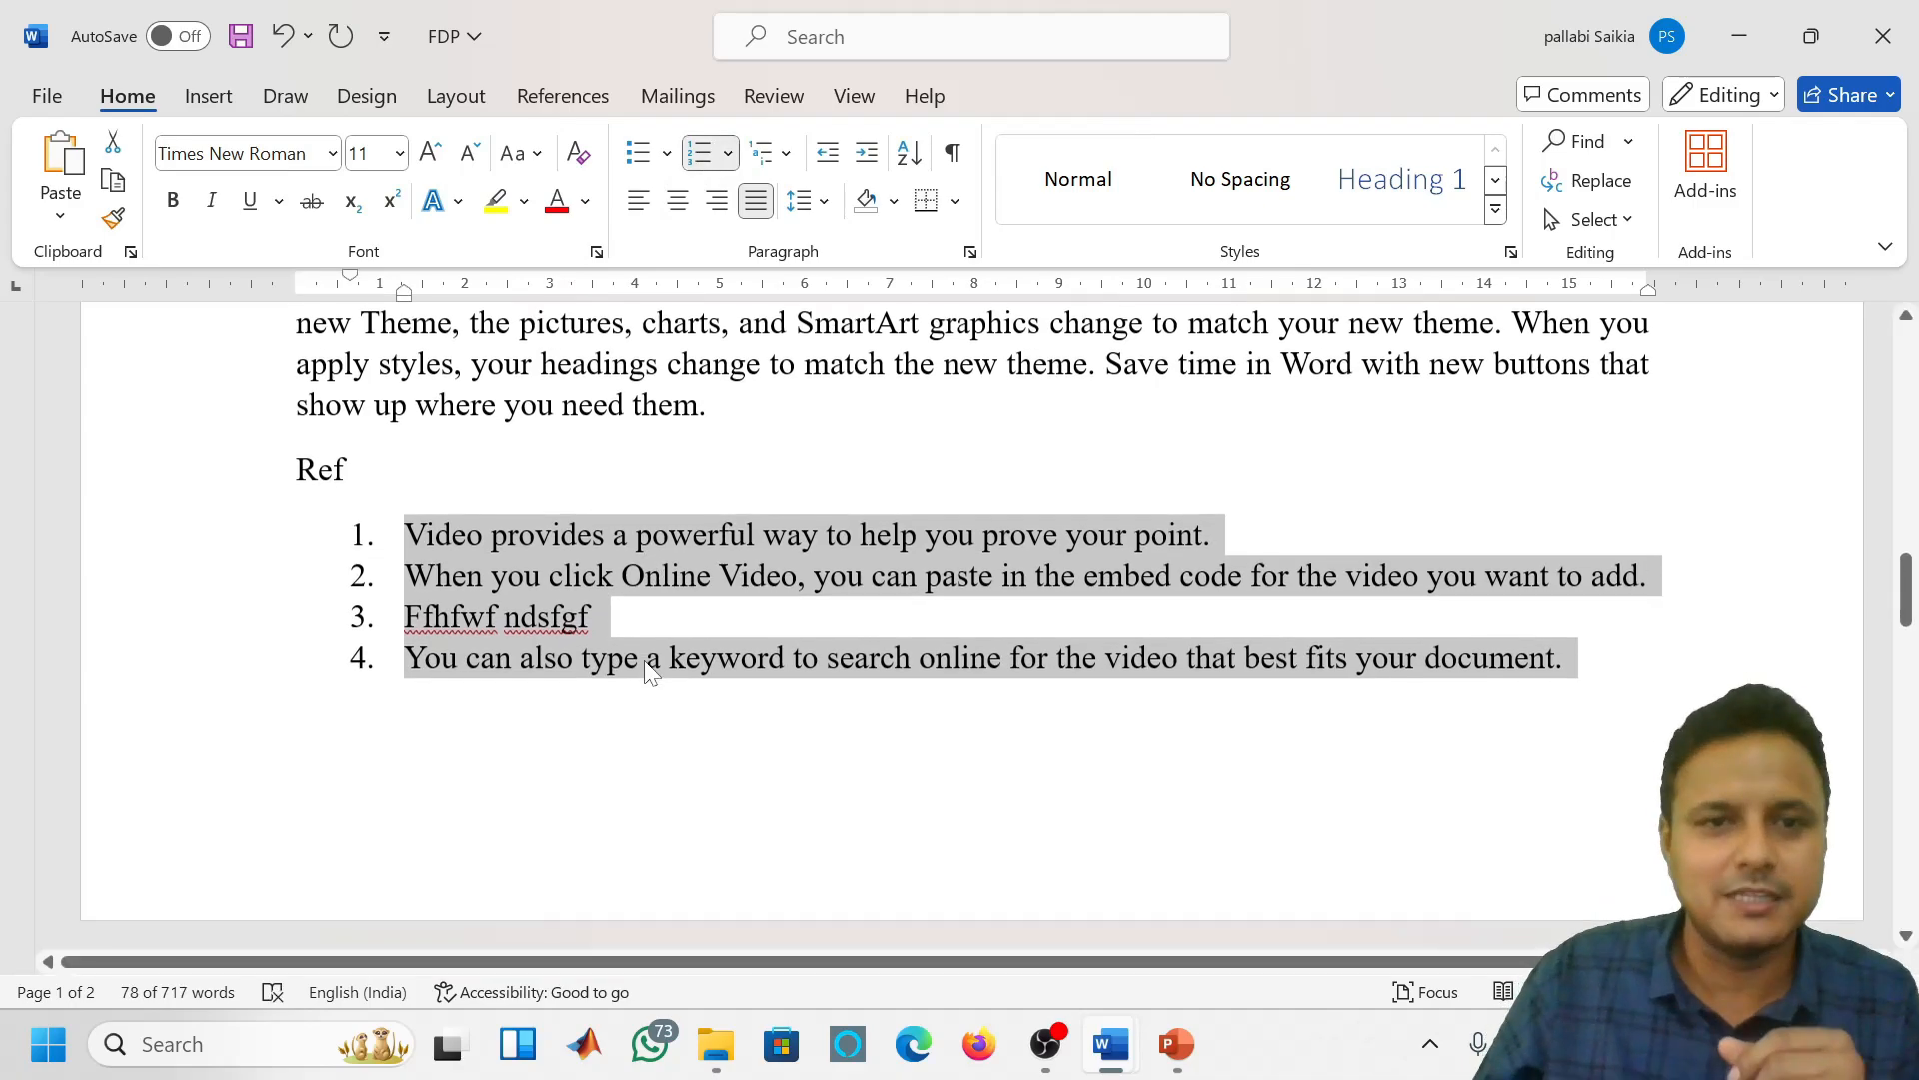
Colour the fourth reference, beginning "You can also type a keyword", red
click(651, 618)
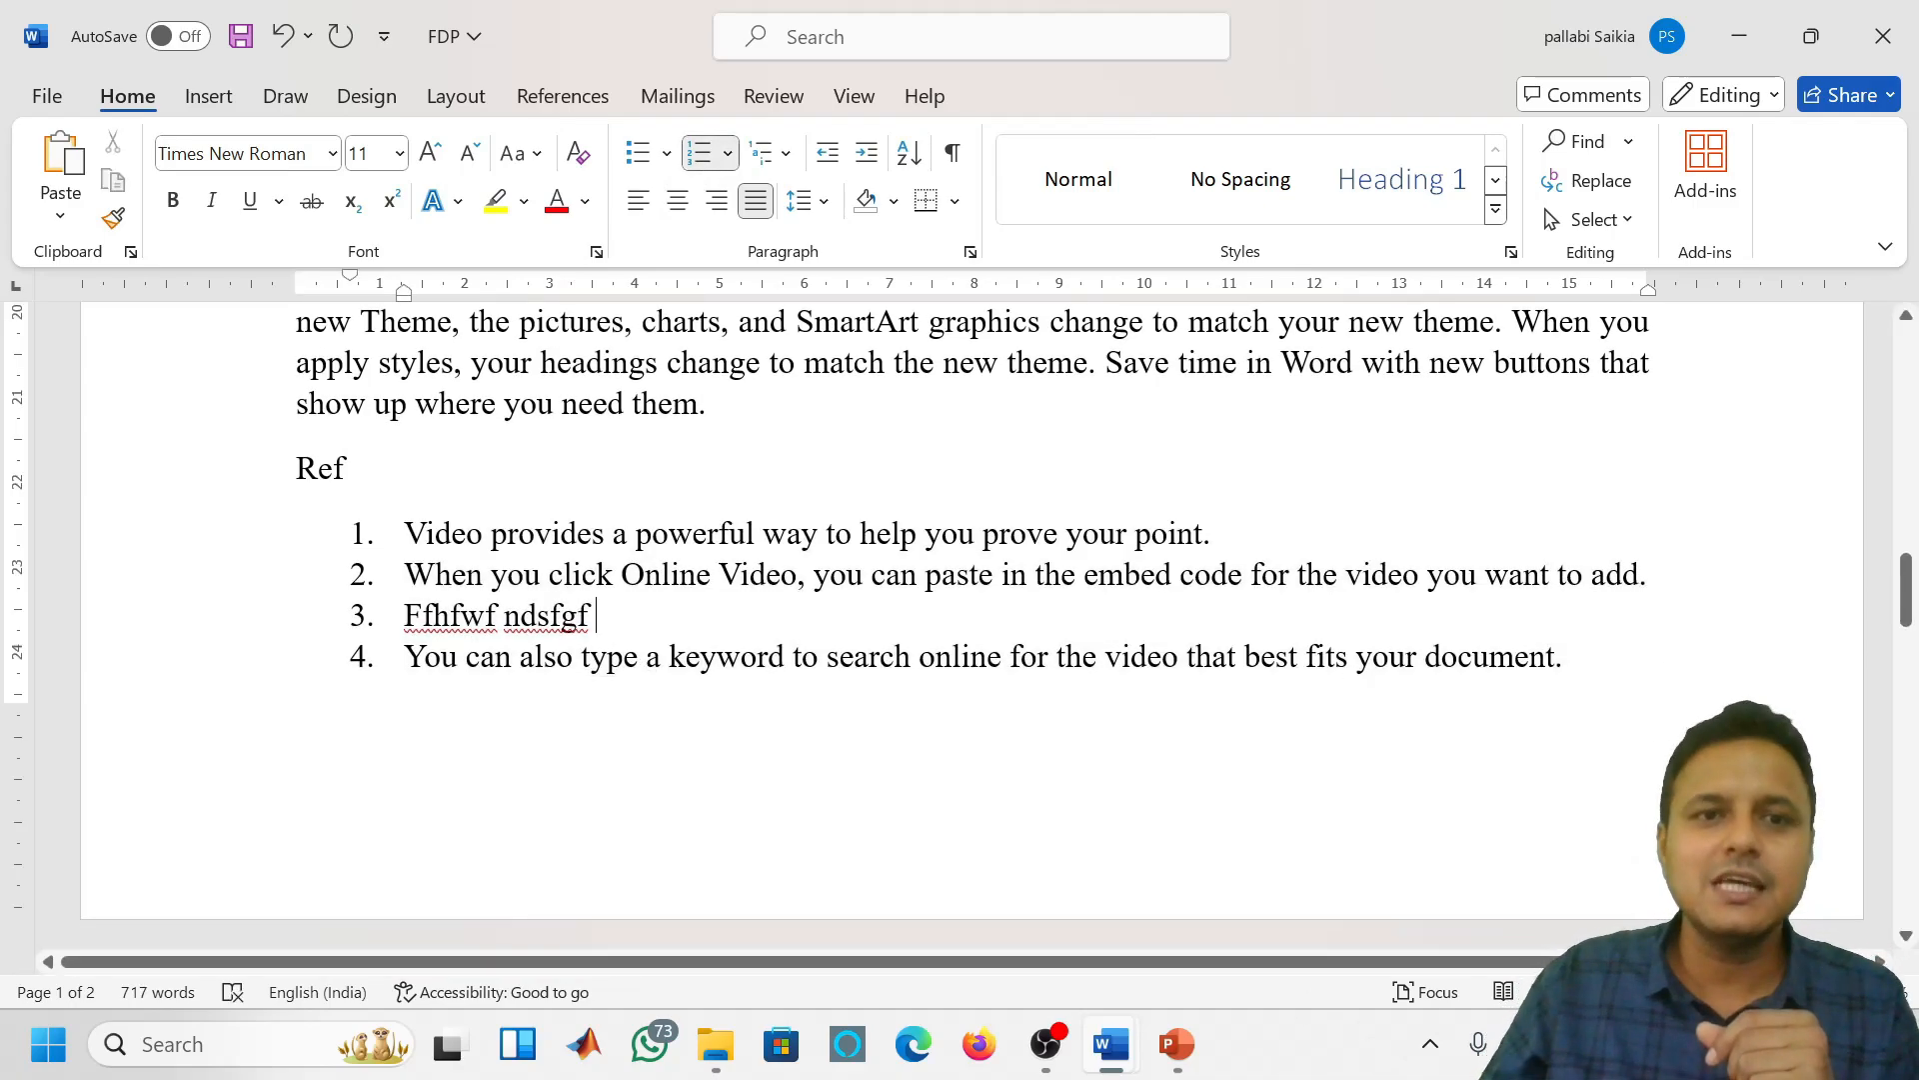
drag(1565, 656, 416, 677)
click(557, 200)
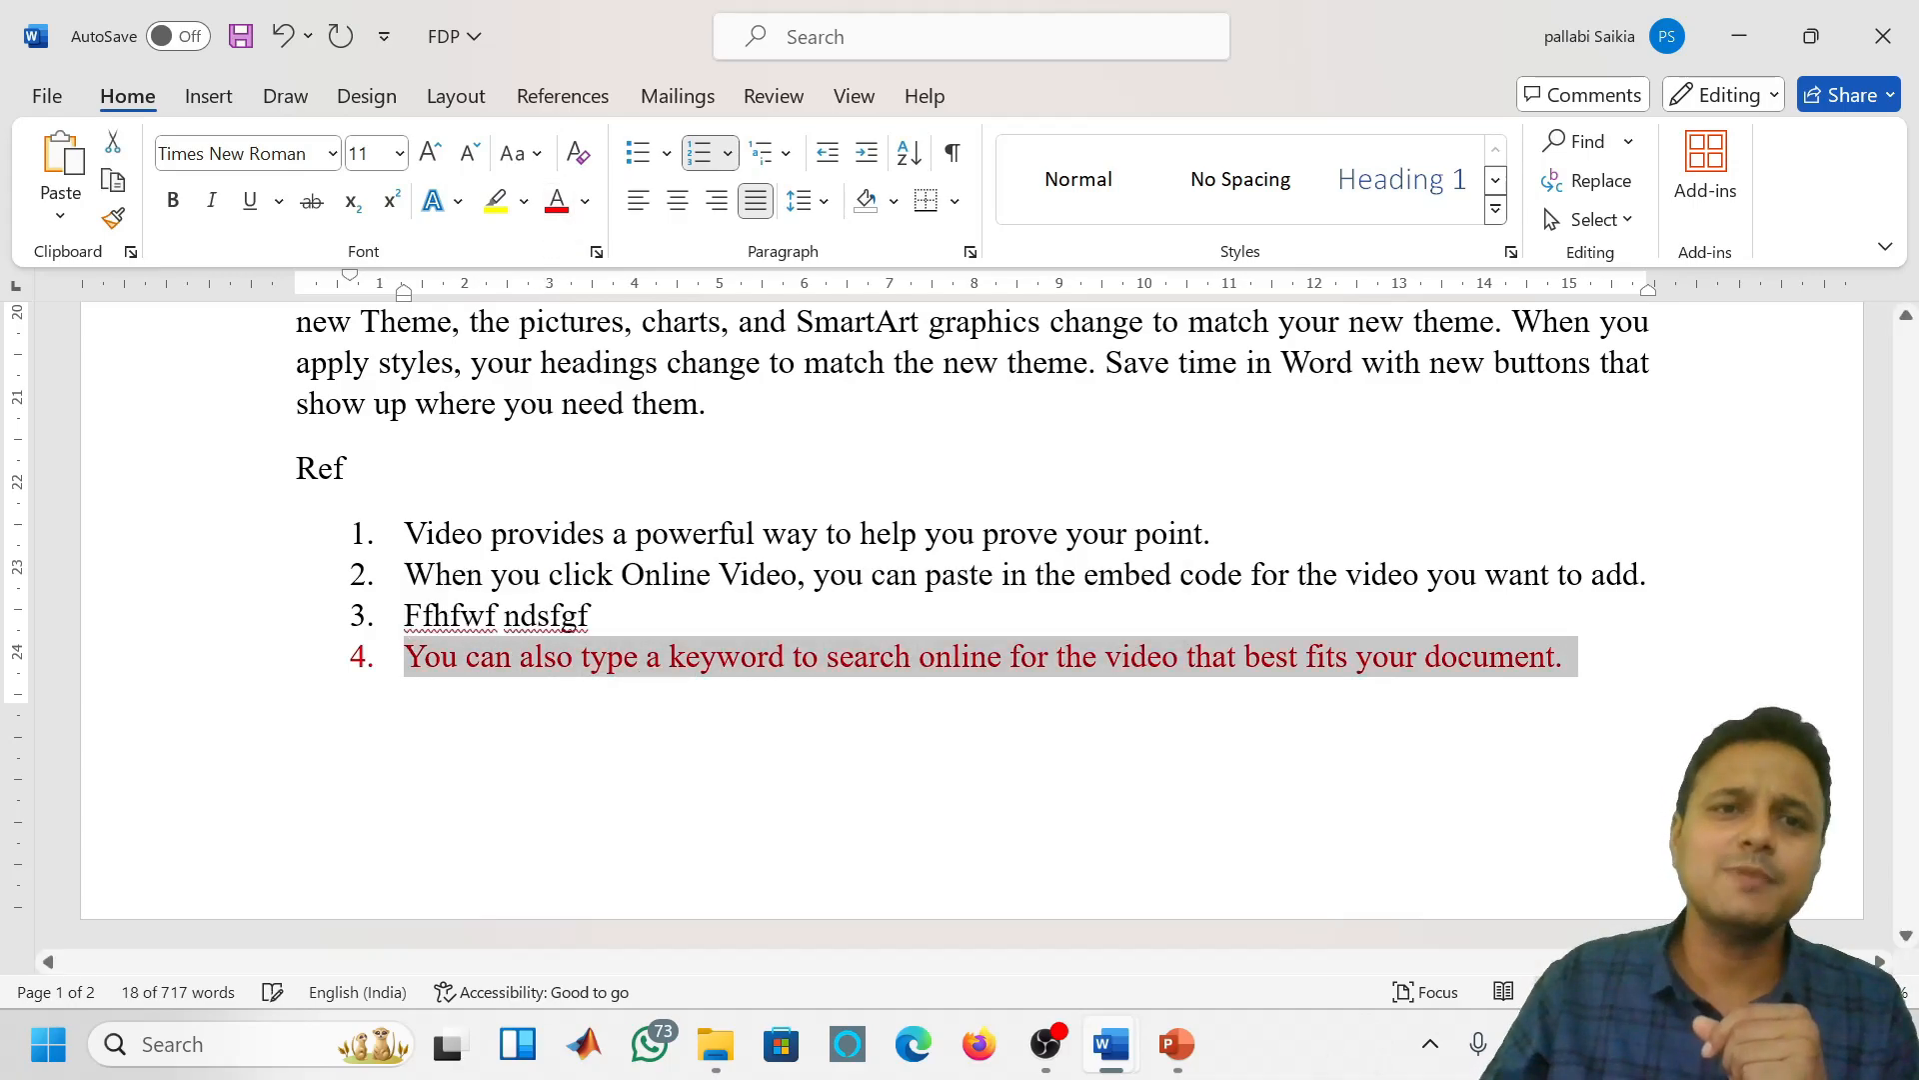
click(1037, 575)
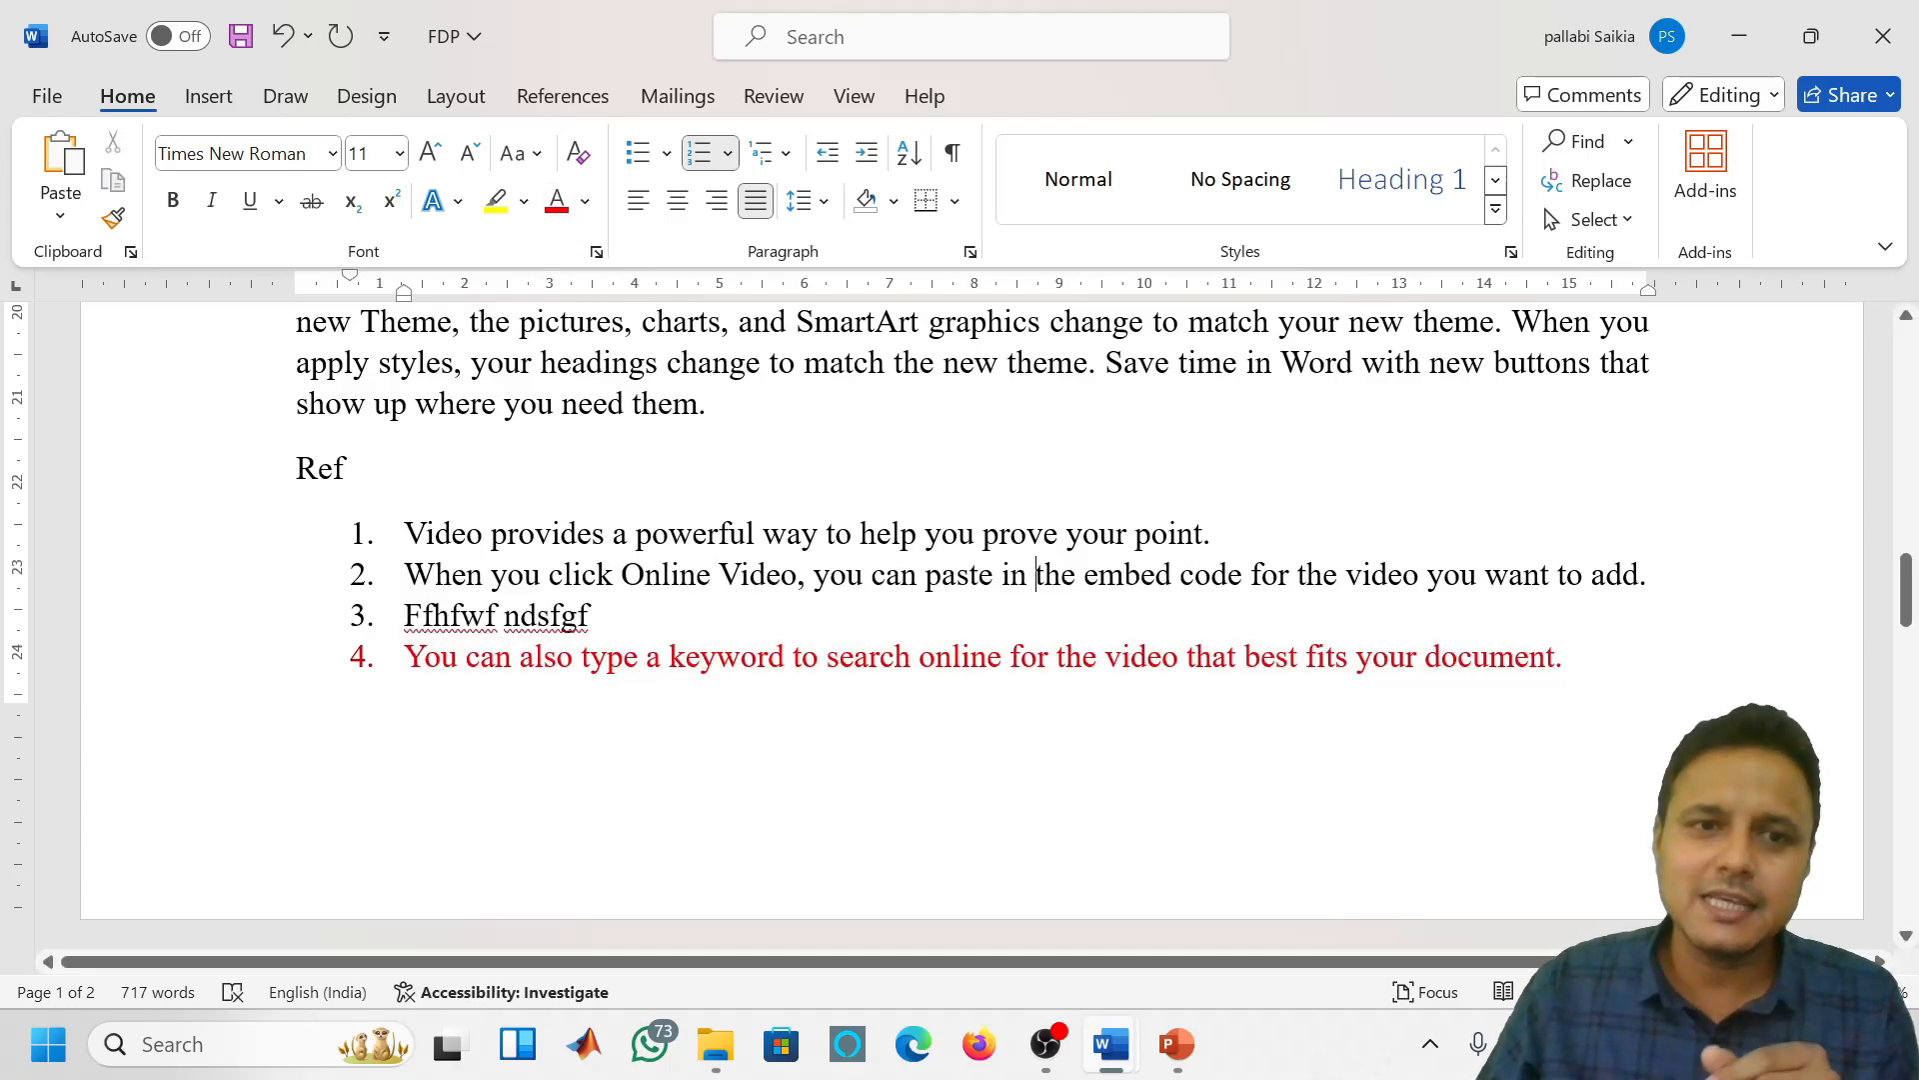
Colour the in-text citation numbers 3 (after "different galleries") and 4 (after "video you want to add") red
scroll(972, 595, up, 3)
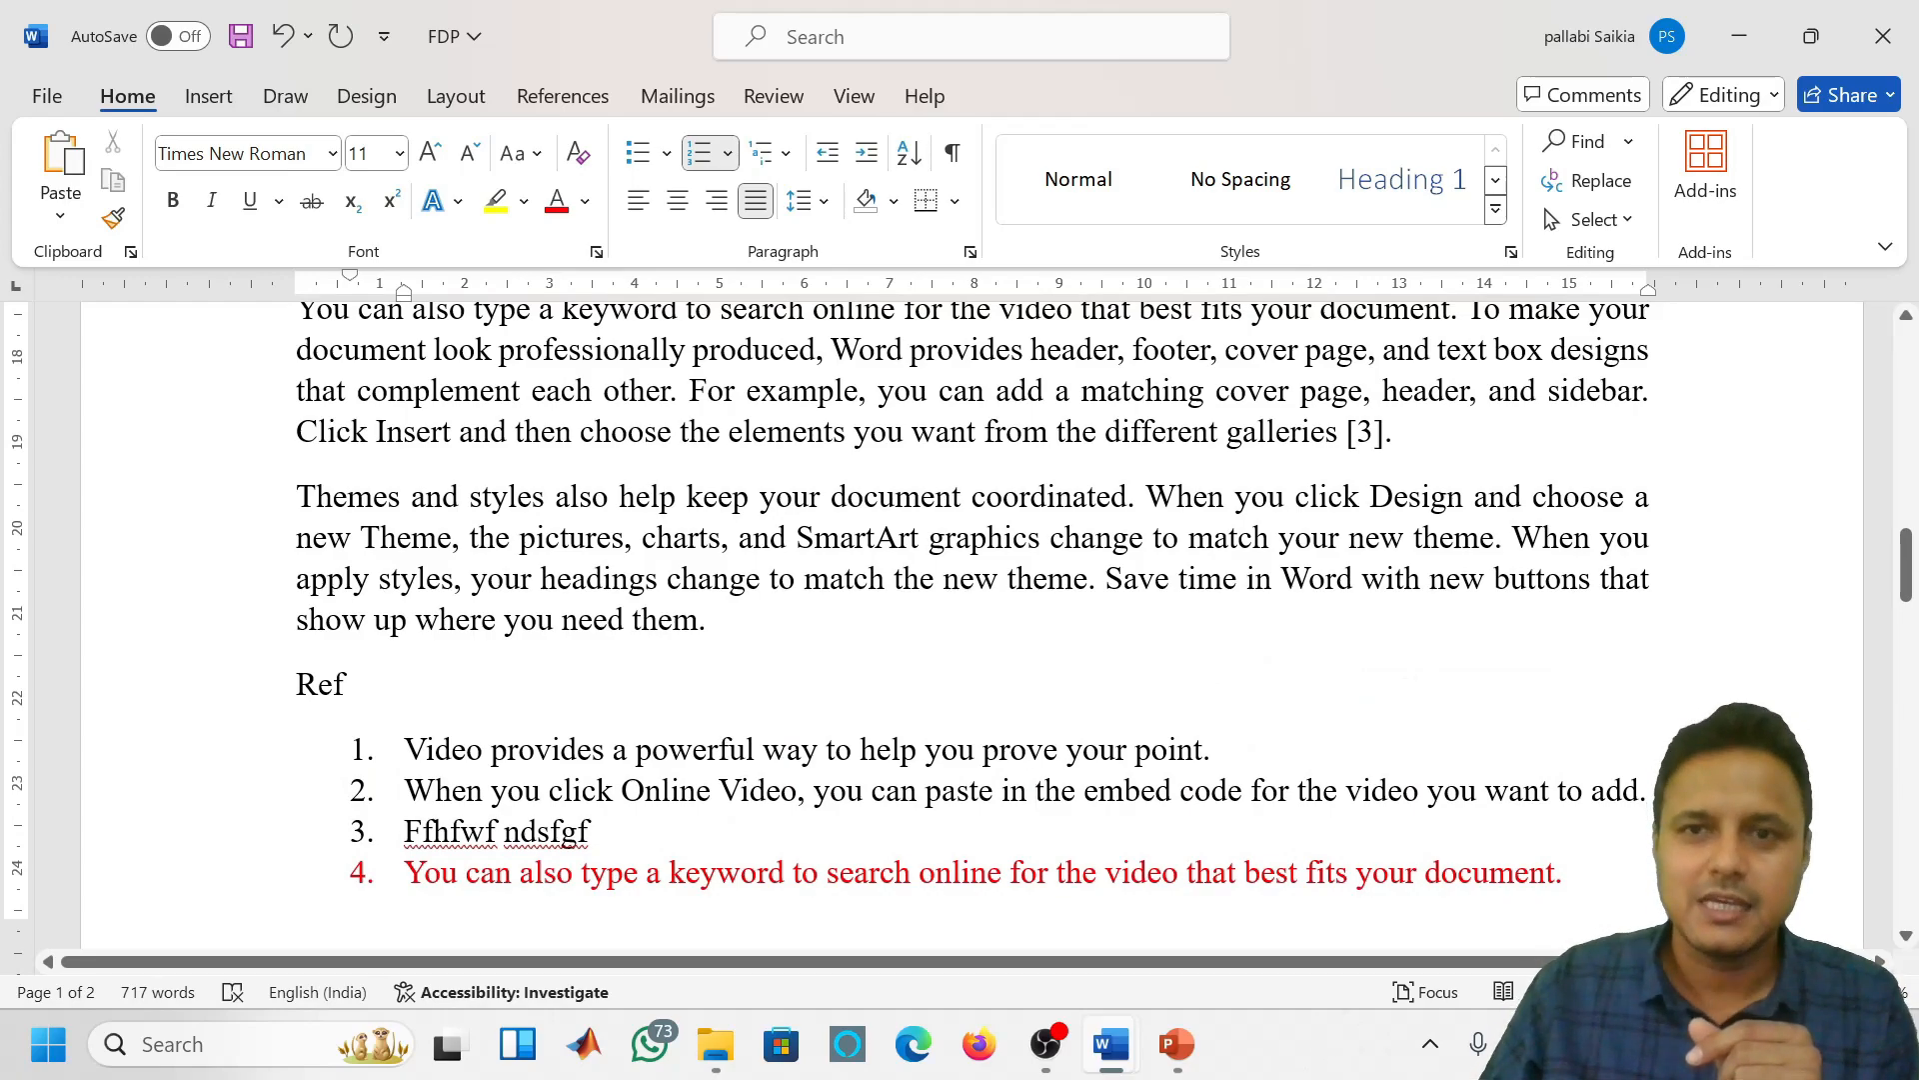
double_click(1365, 432)
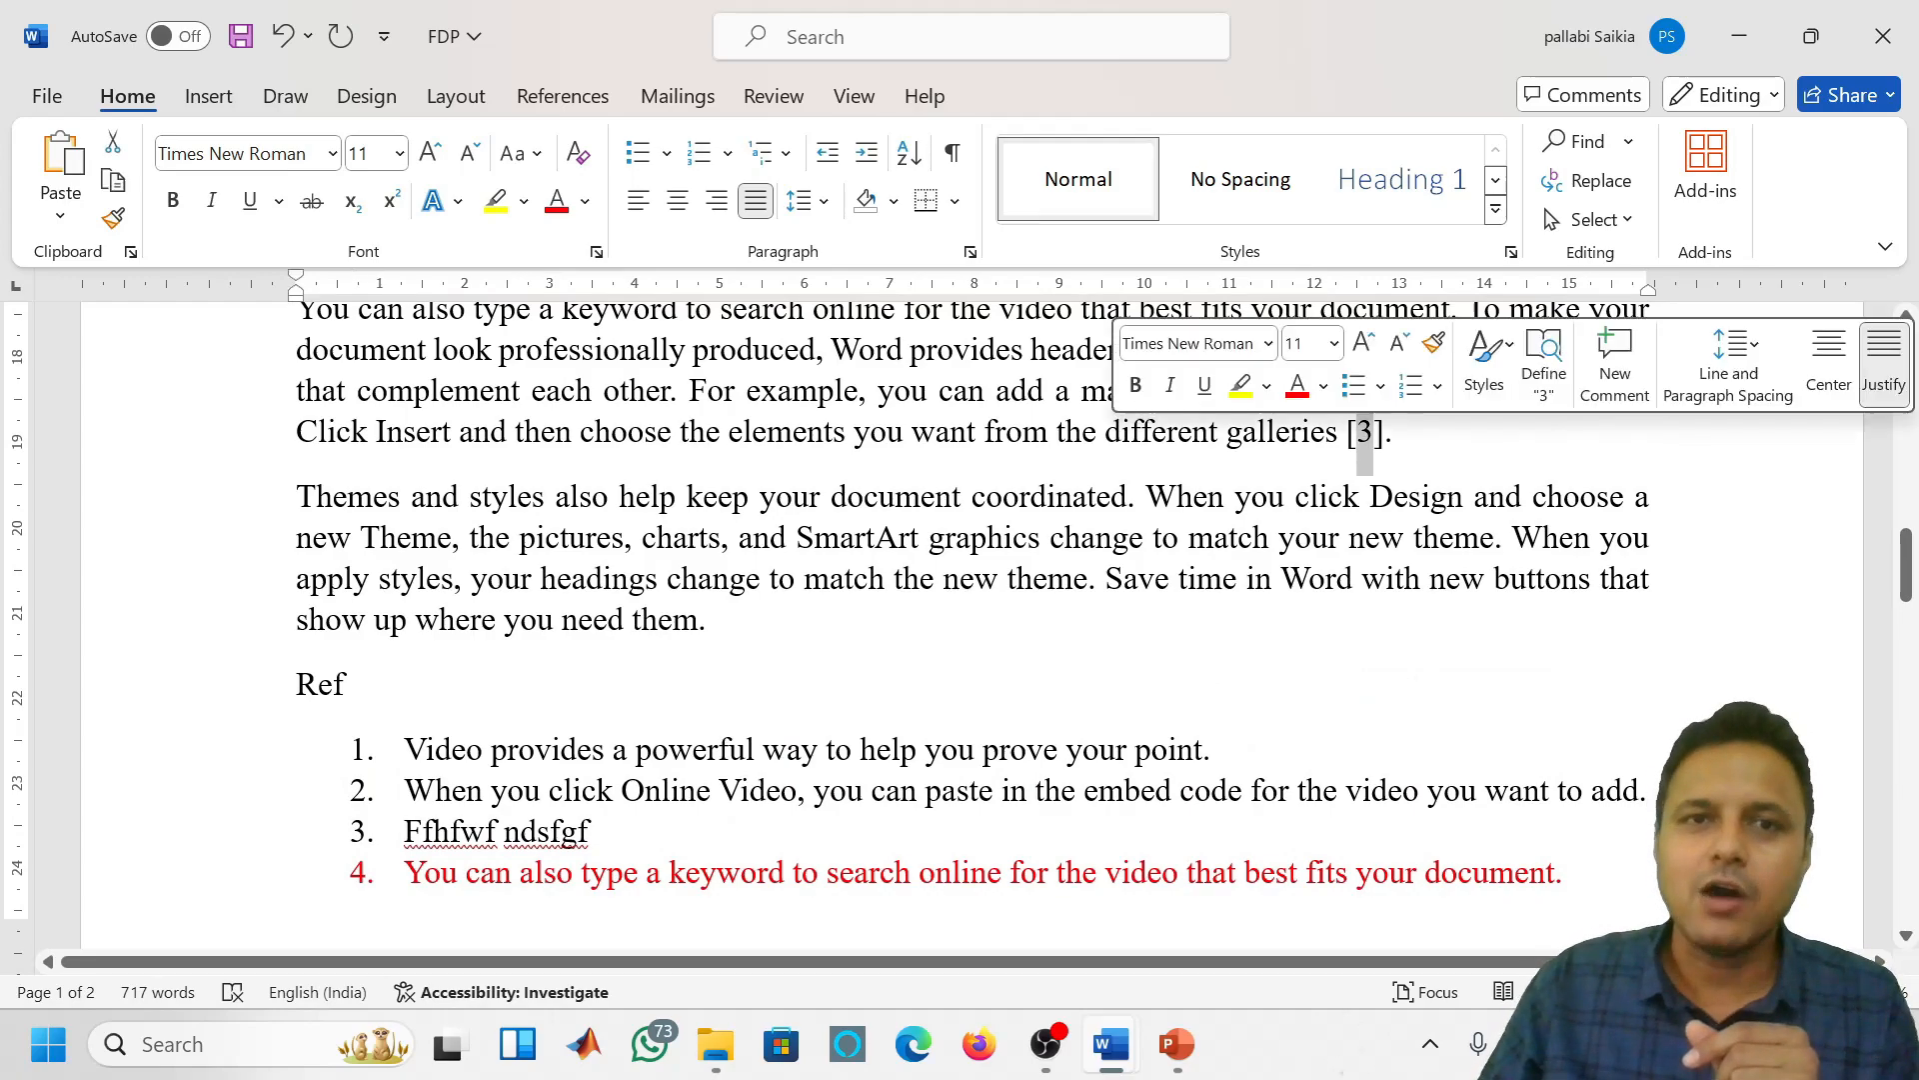
click(563, 218)
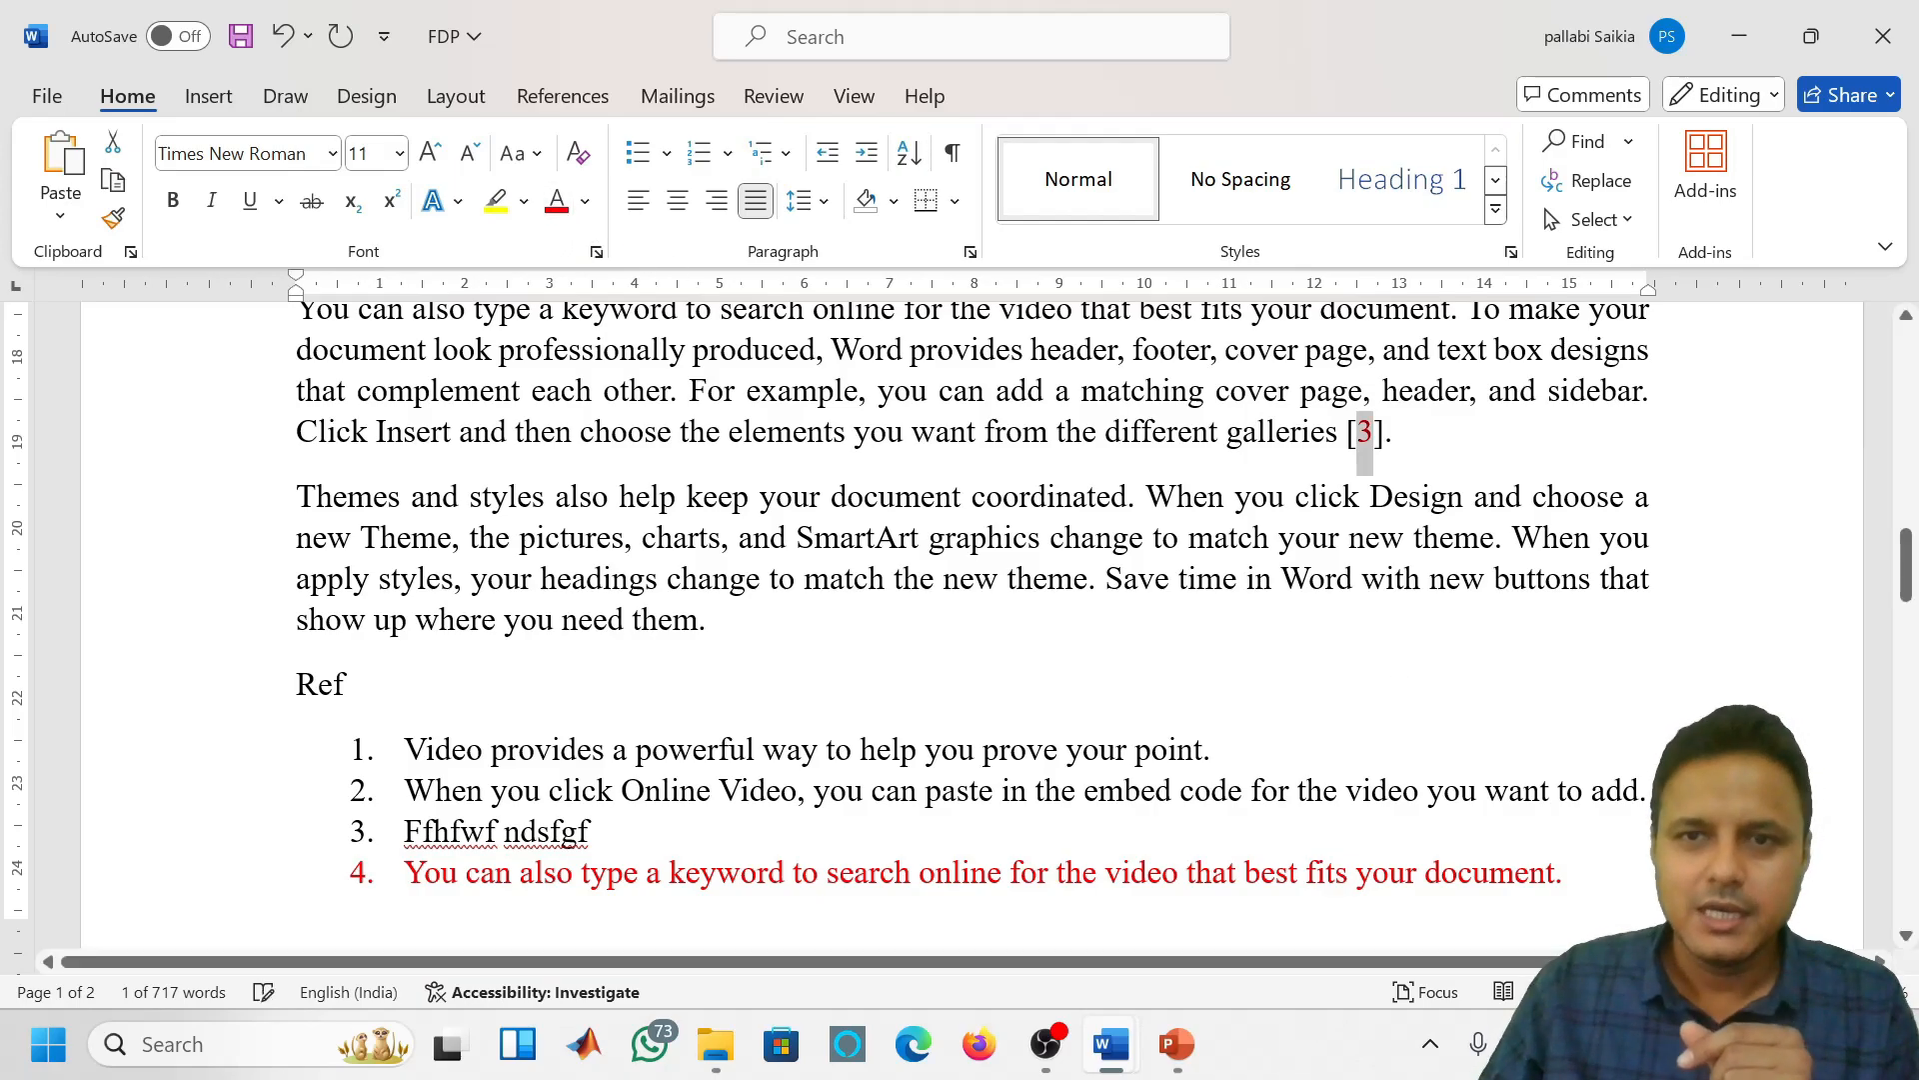
scroll(959, 640, up, 2)
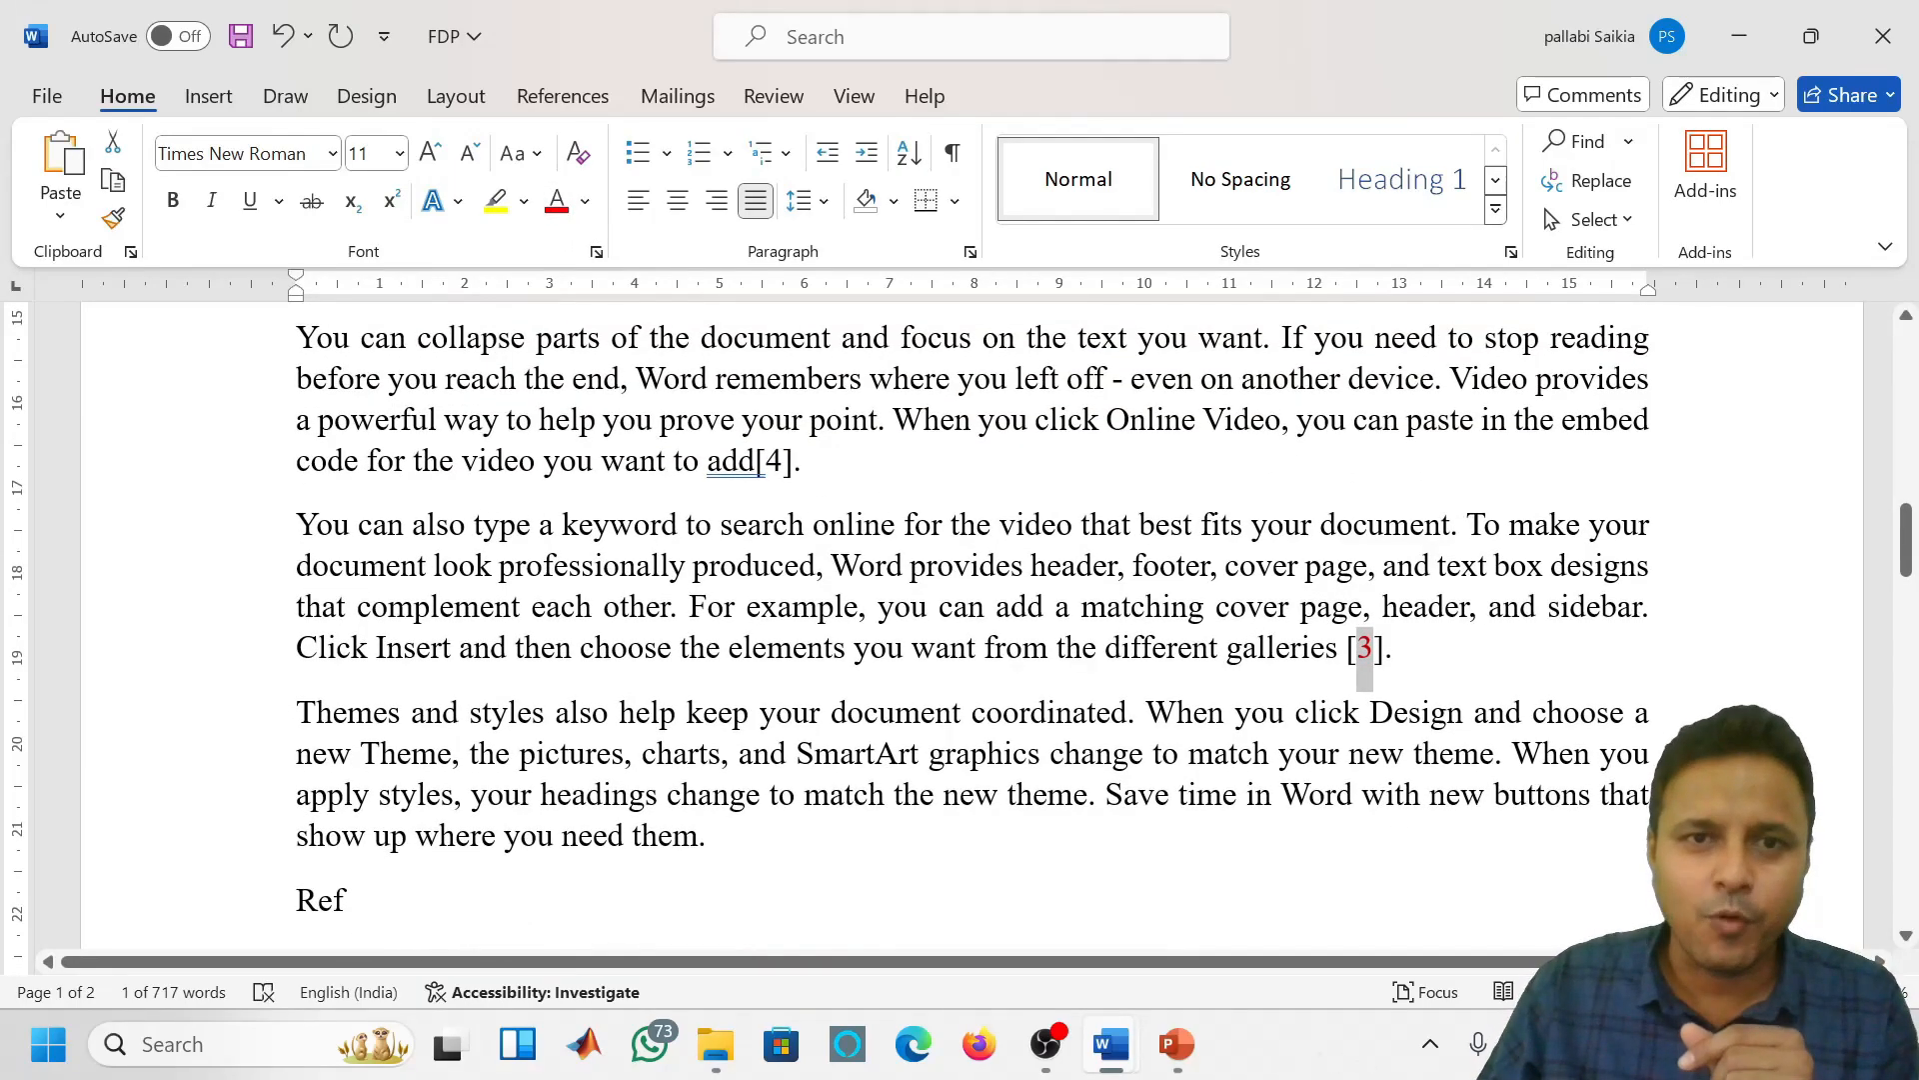
double_click(772, 461)
scroll(960, 639, down, 6)
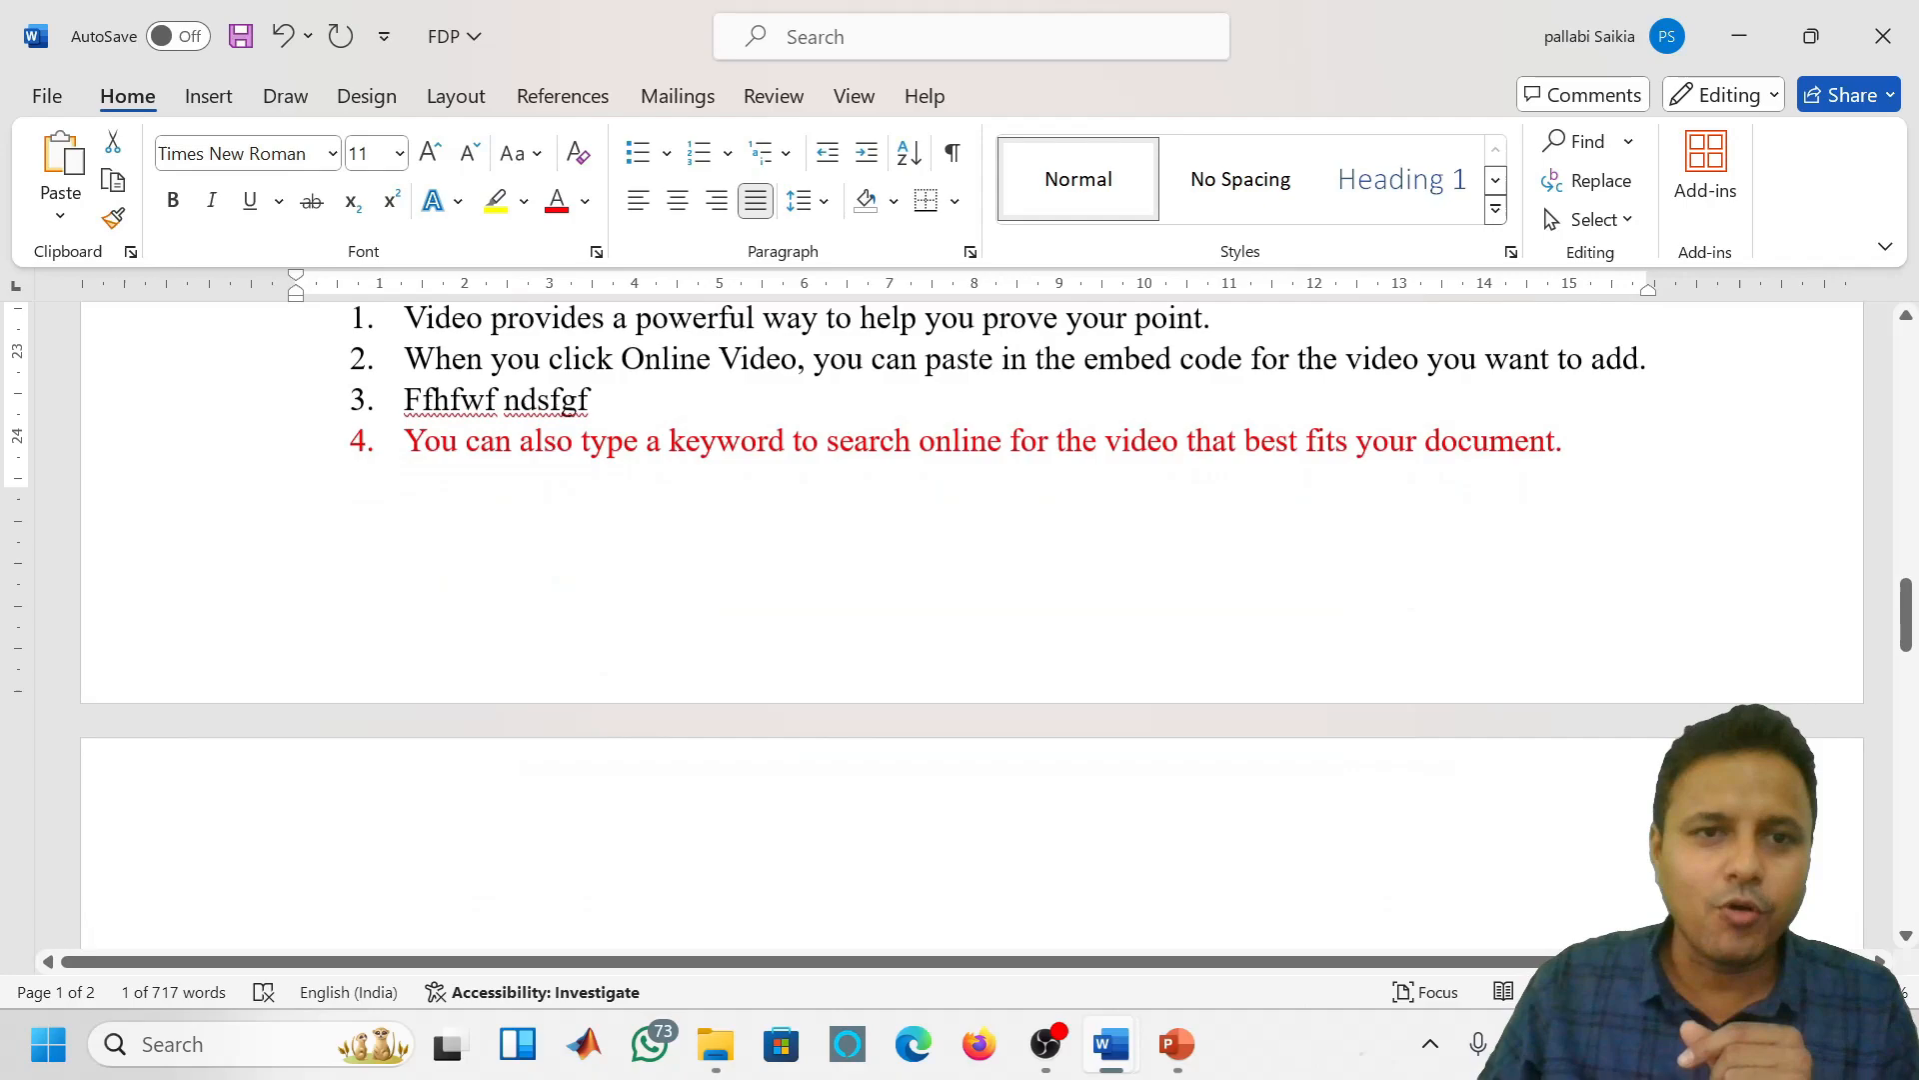
scroll(960, 640, down, 4)
scroll(960, 639, up, 7)
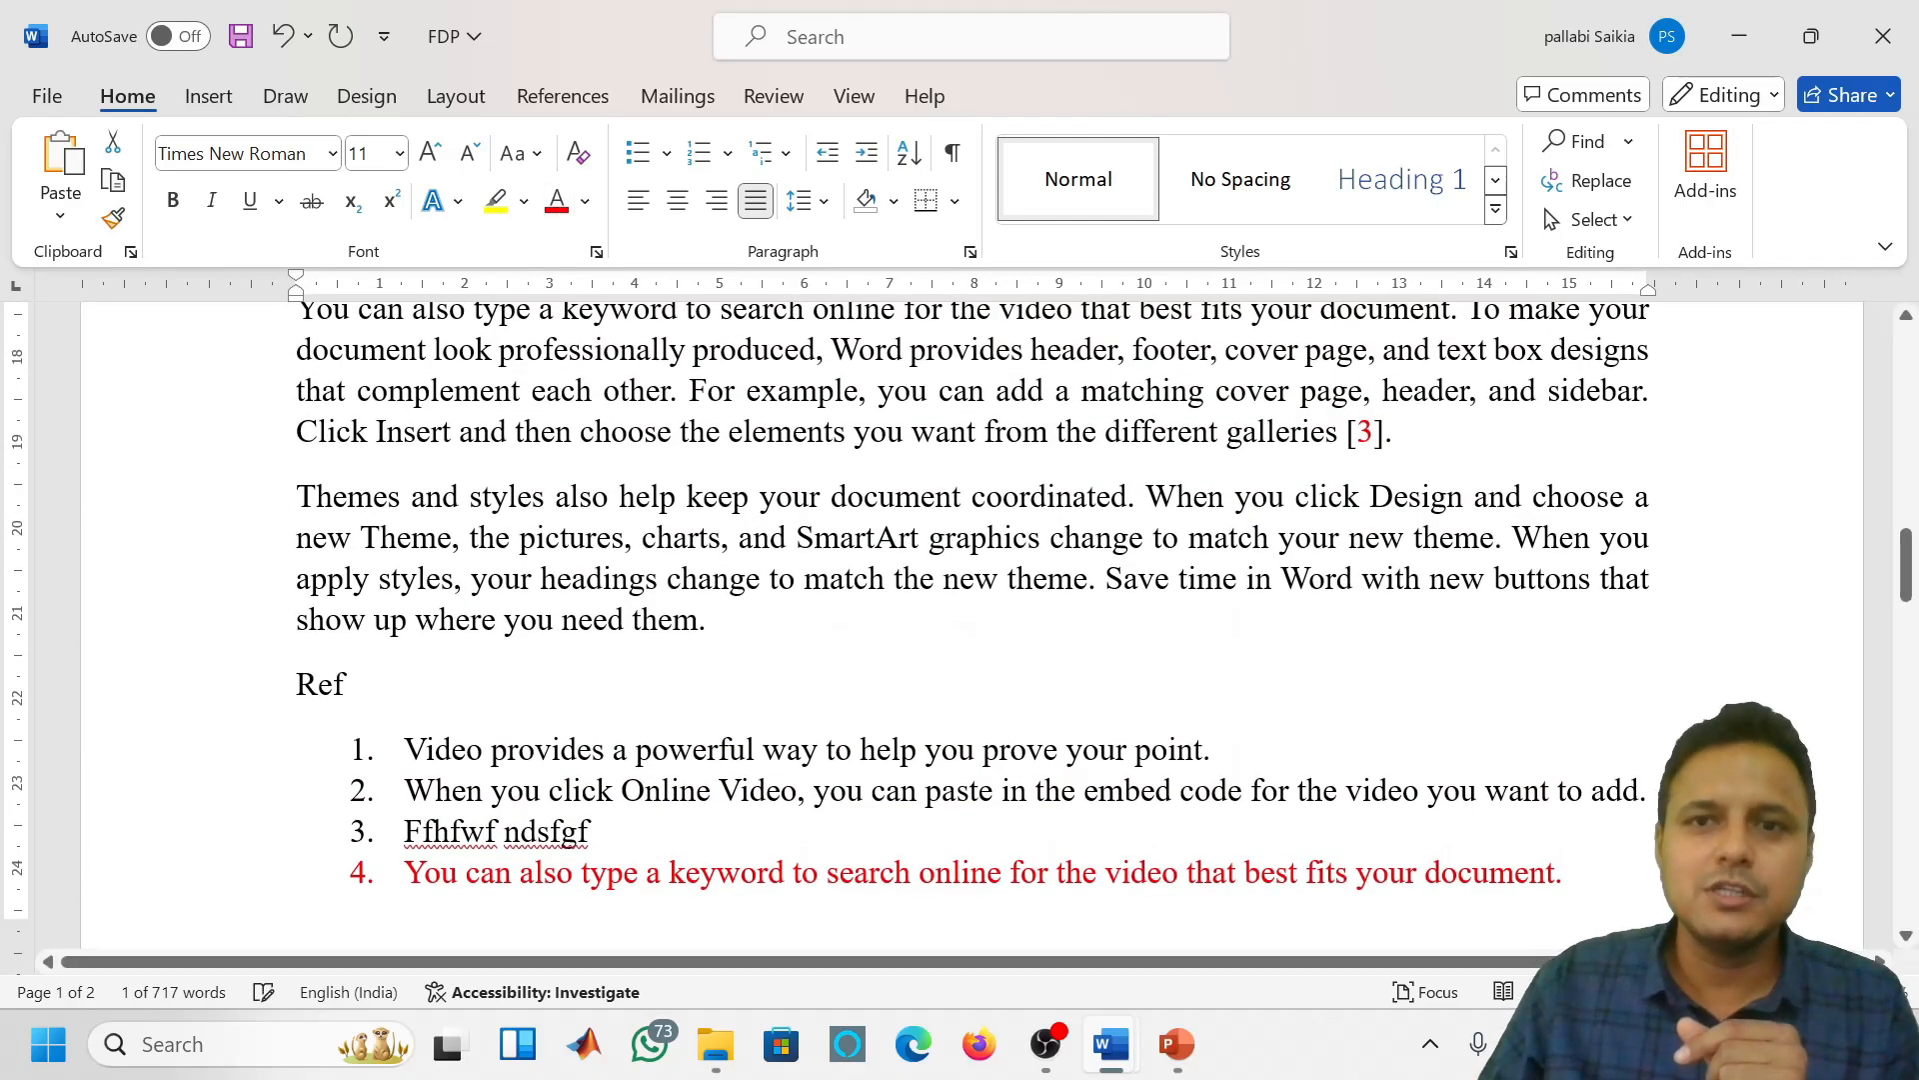
scroll(772, 375, up, 1)
click(803, 353)
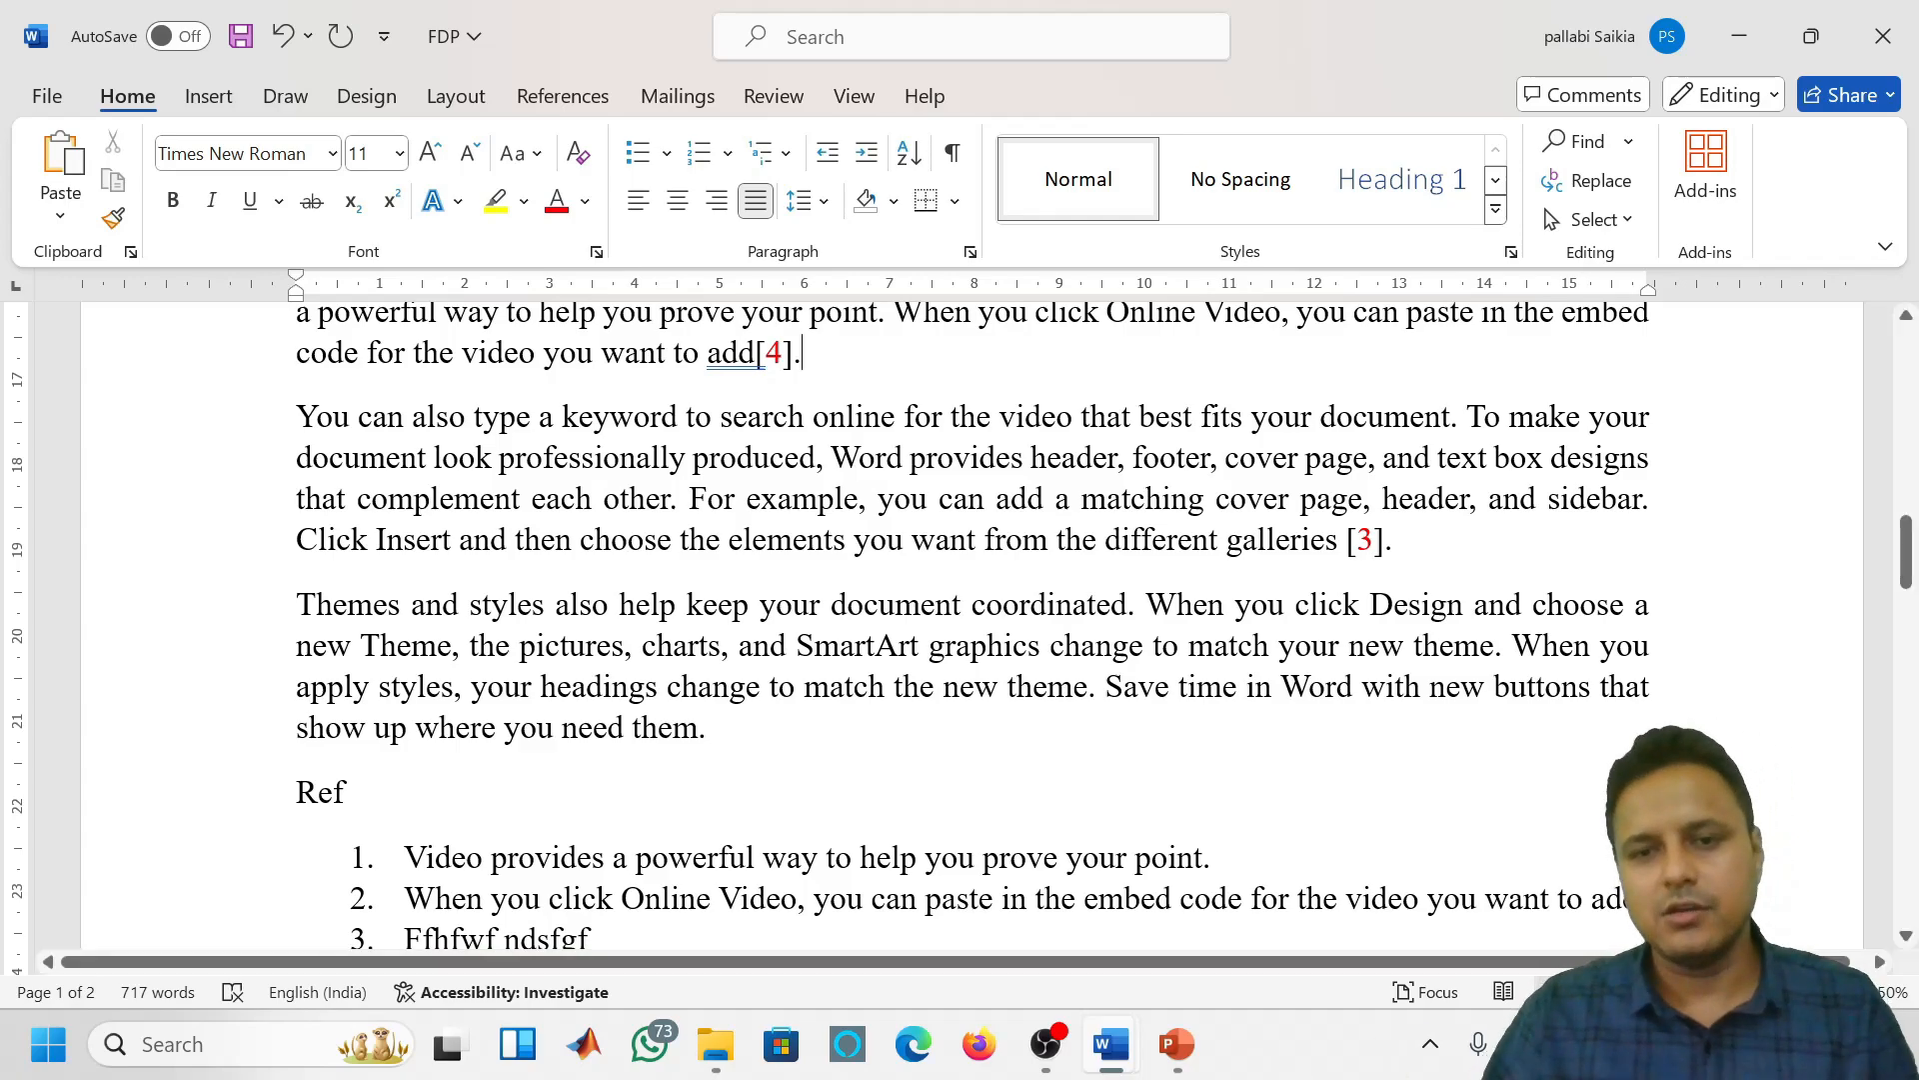
Switch to the MS Word_DJM document to examine the numbering format of its Reference section, and return to the FDP document
mouse_move(1114, 1039)
click(1007, 944)
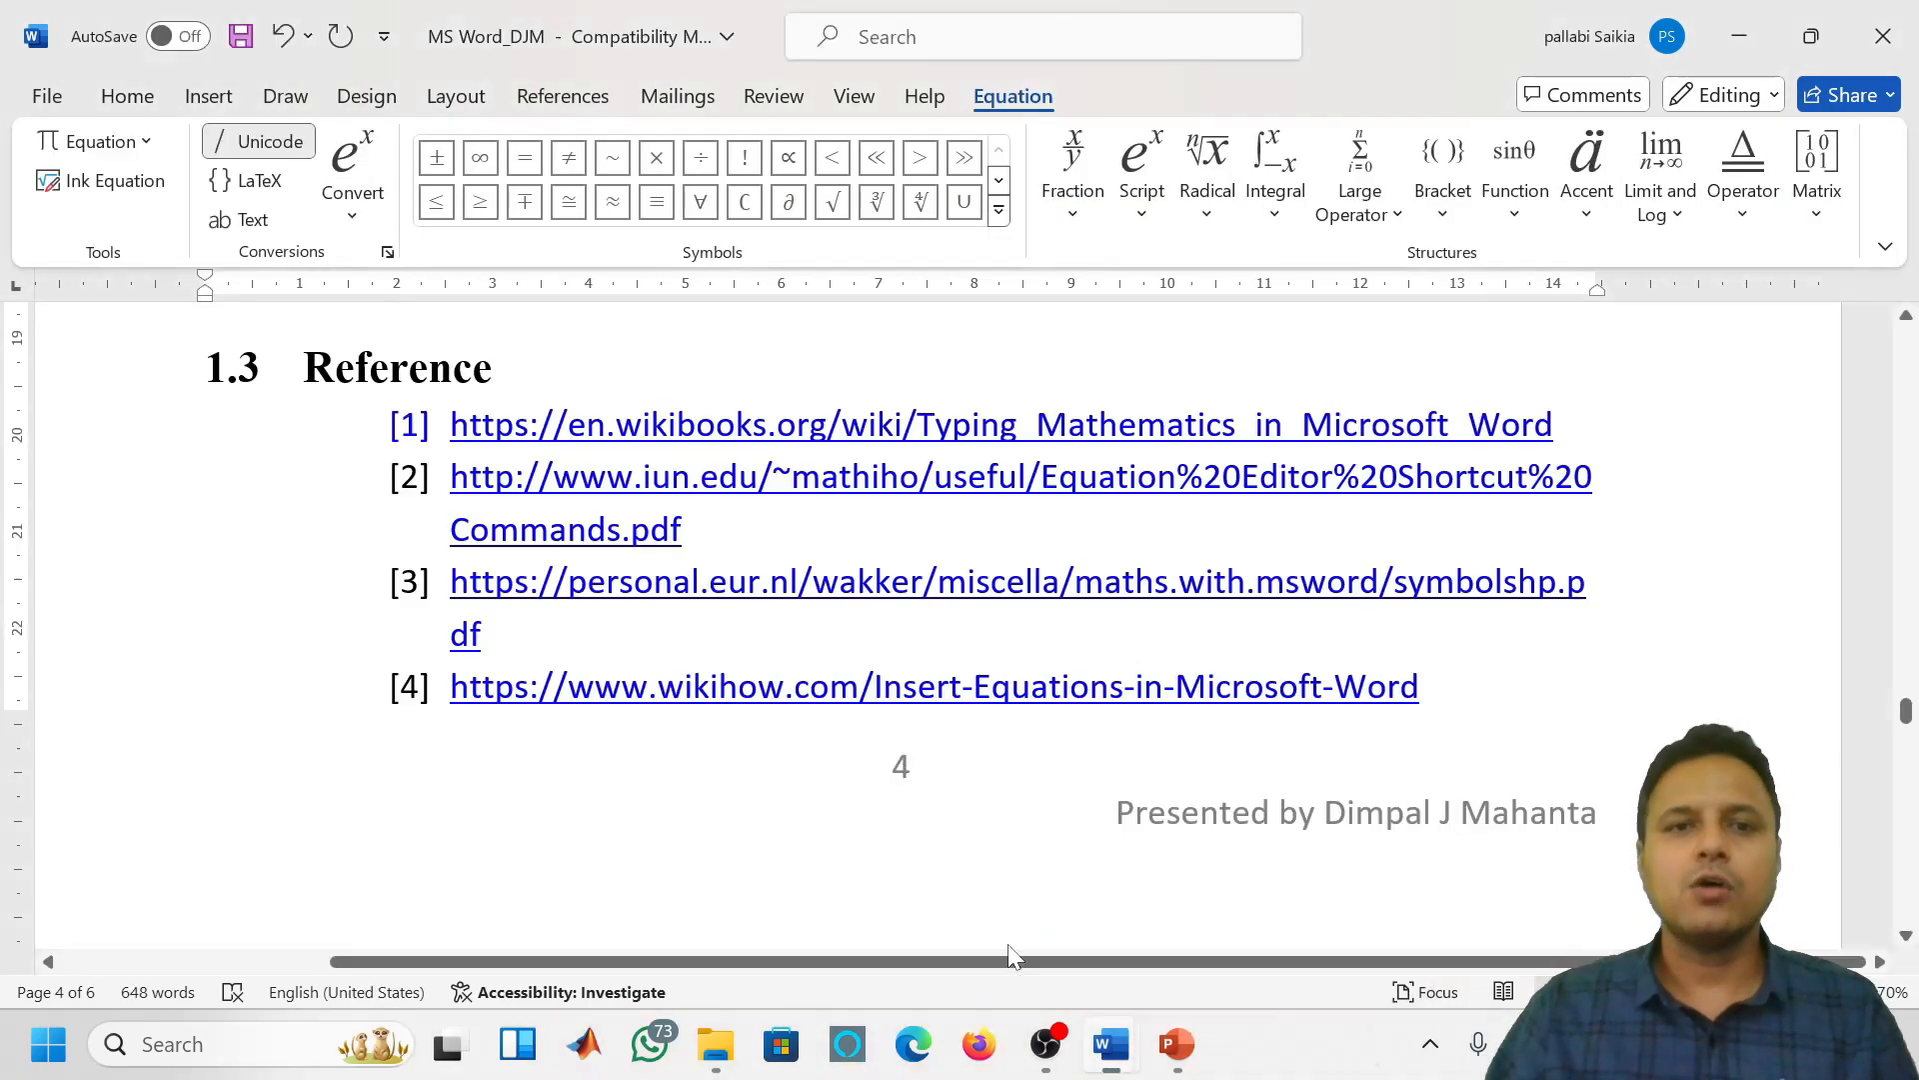
click(714, 780)
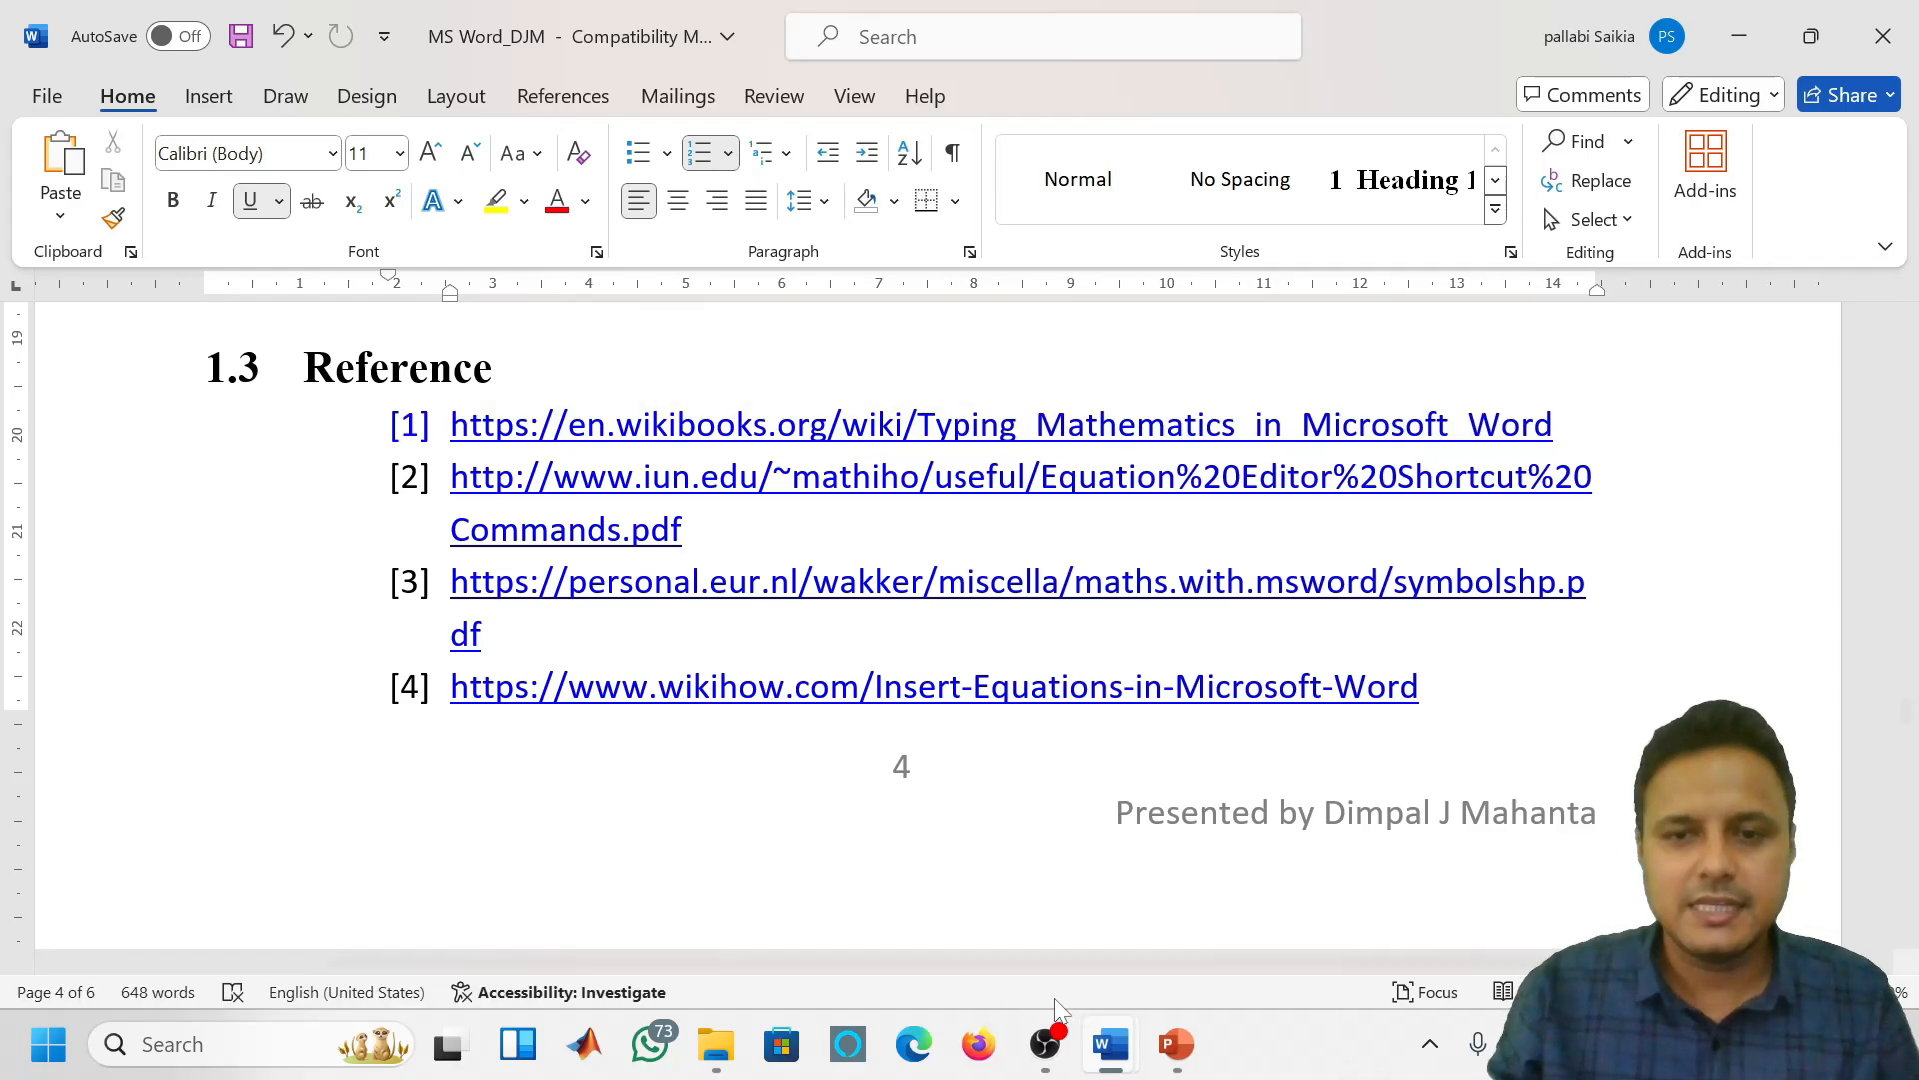
mouse_move(1111, 1044)
click(1242, 916)
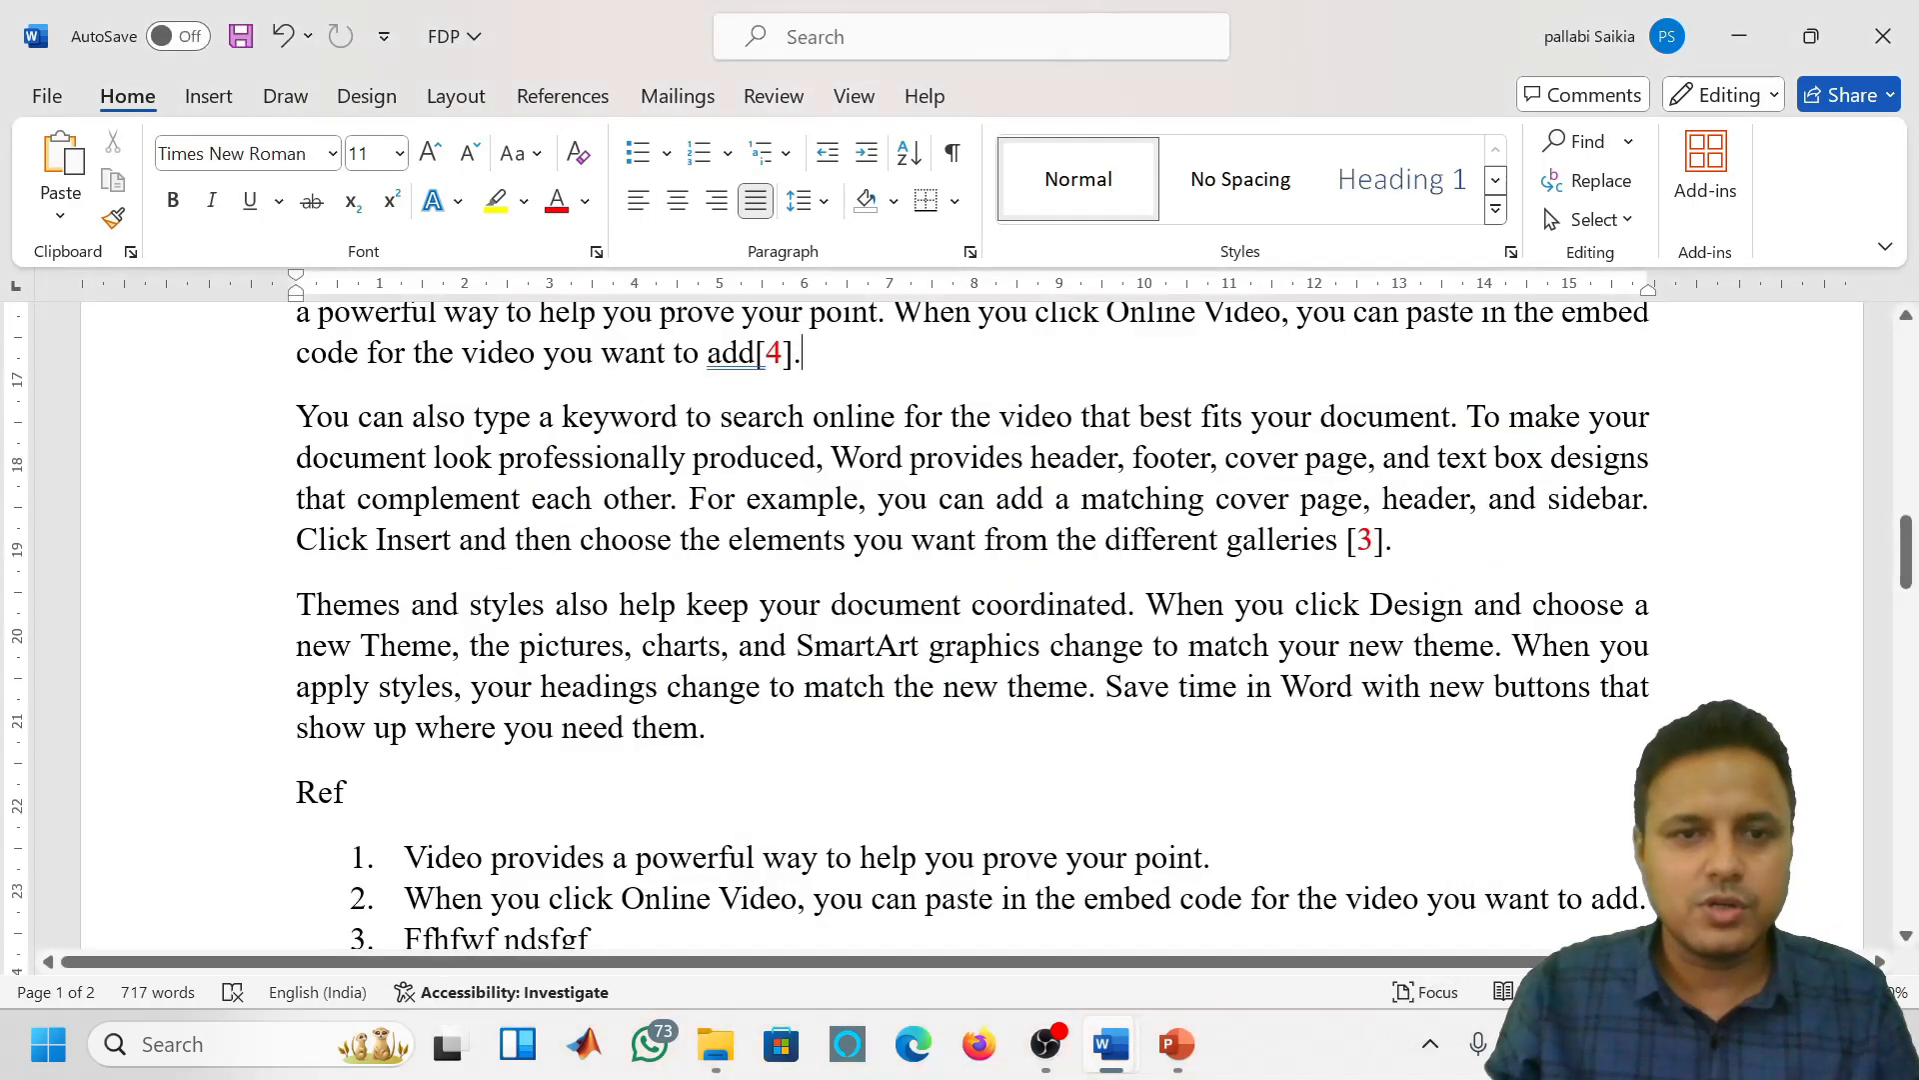
Delete the "Themes and styles also help" paragraph above Ref and the paragraph directly before "You can collapse parts of the document"
scroll(1243, 917, down, 4)
scroll(960, 619, up, 4)
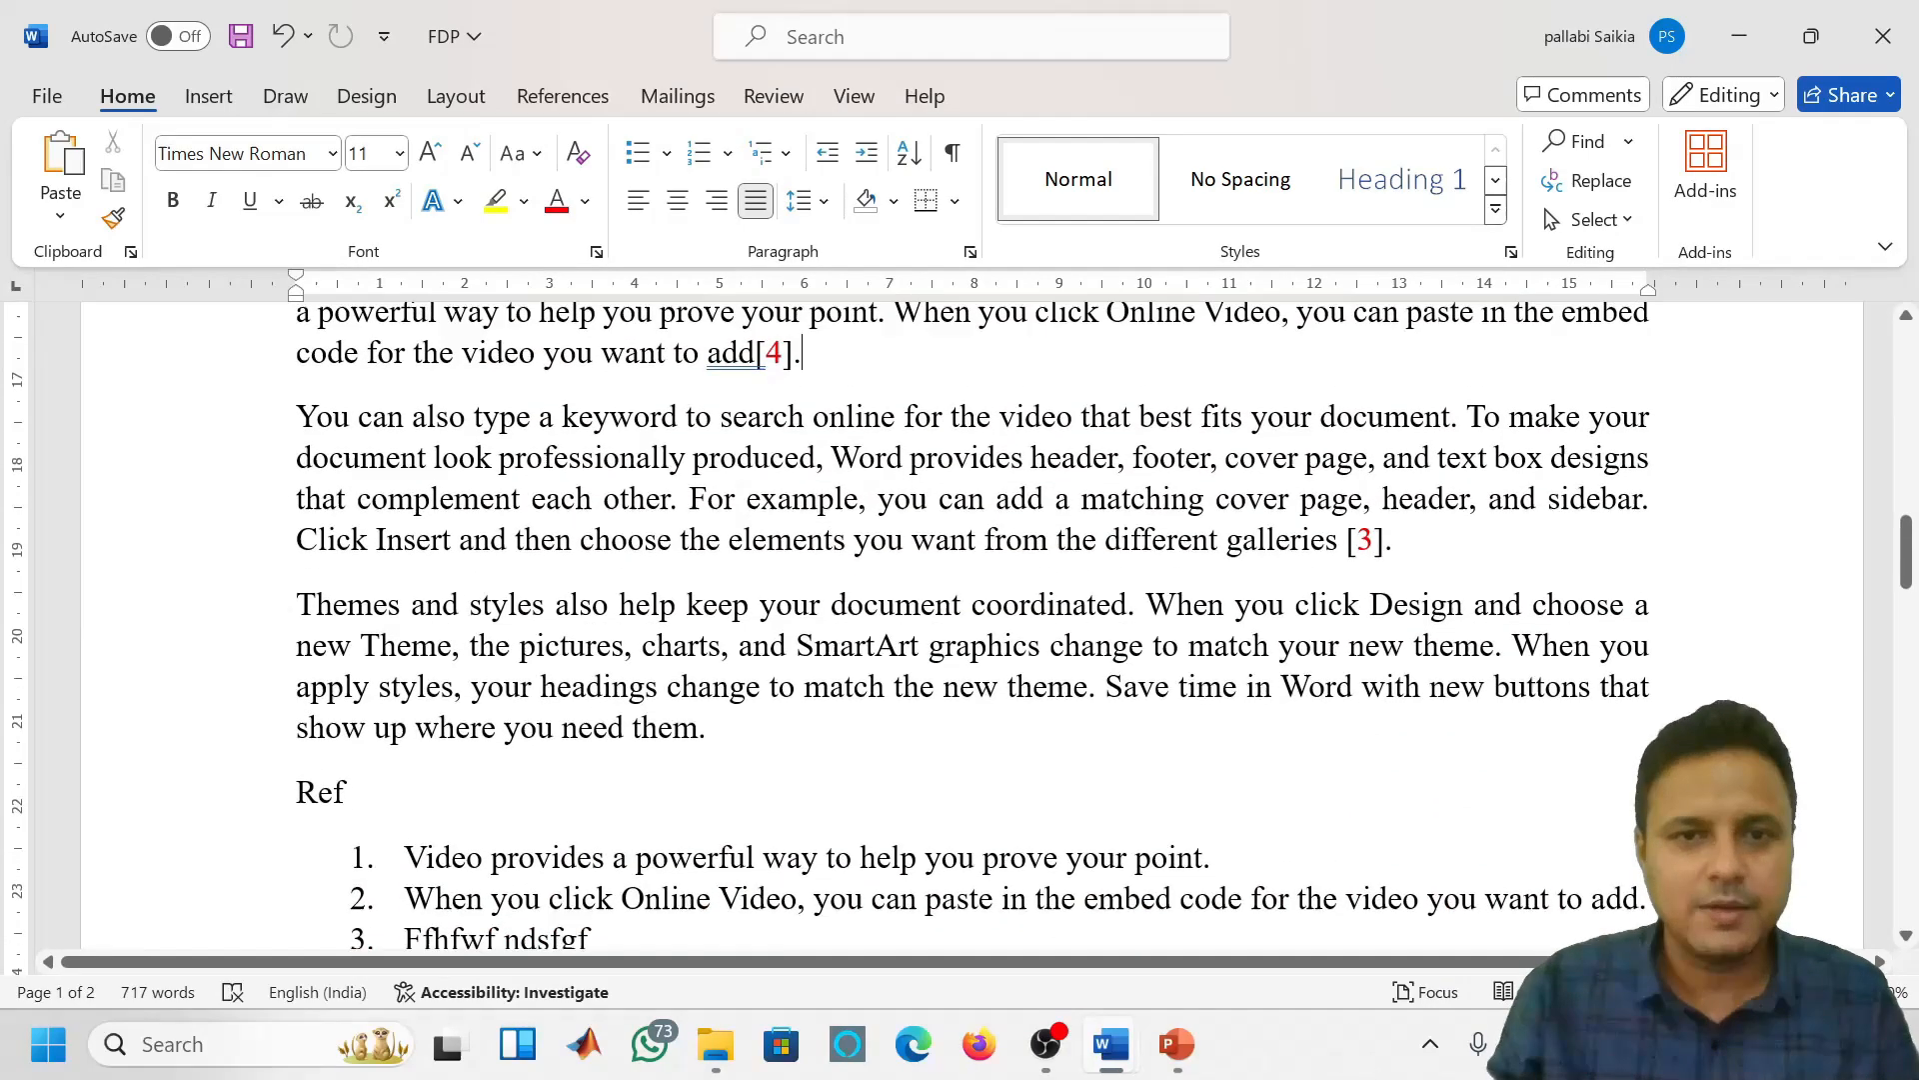
triple_click(695, 695)
key(Delete)
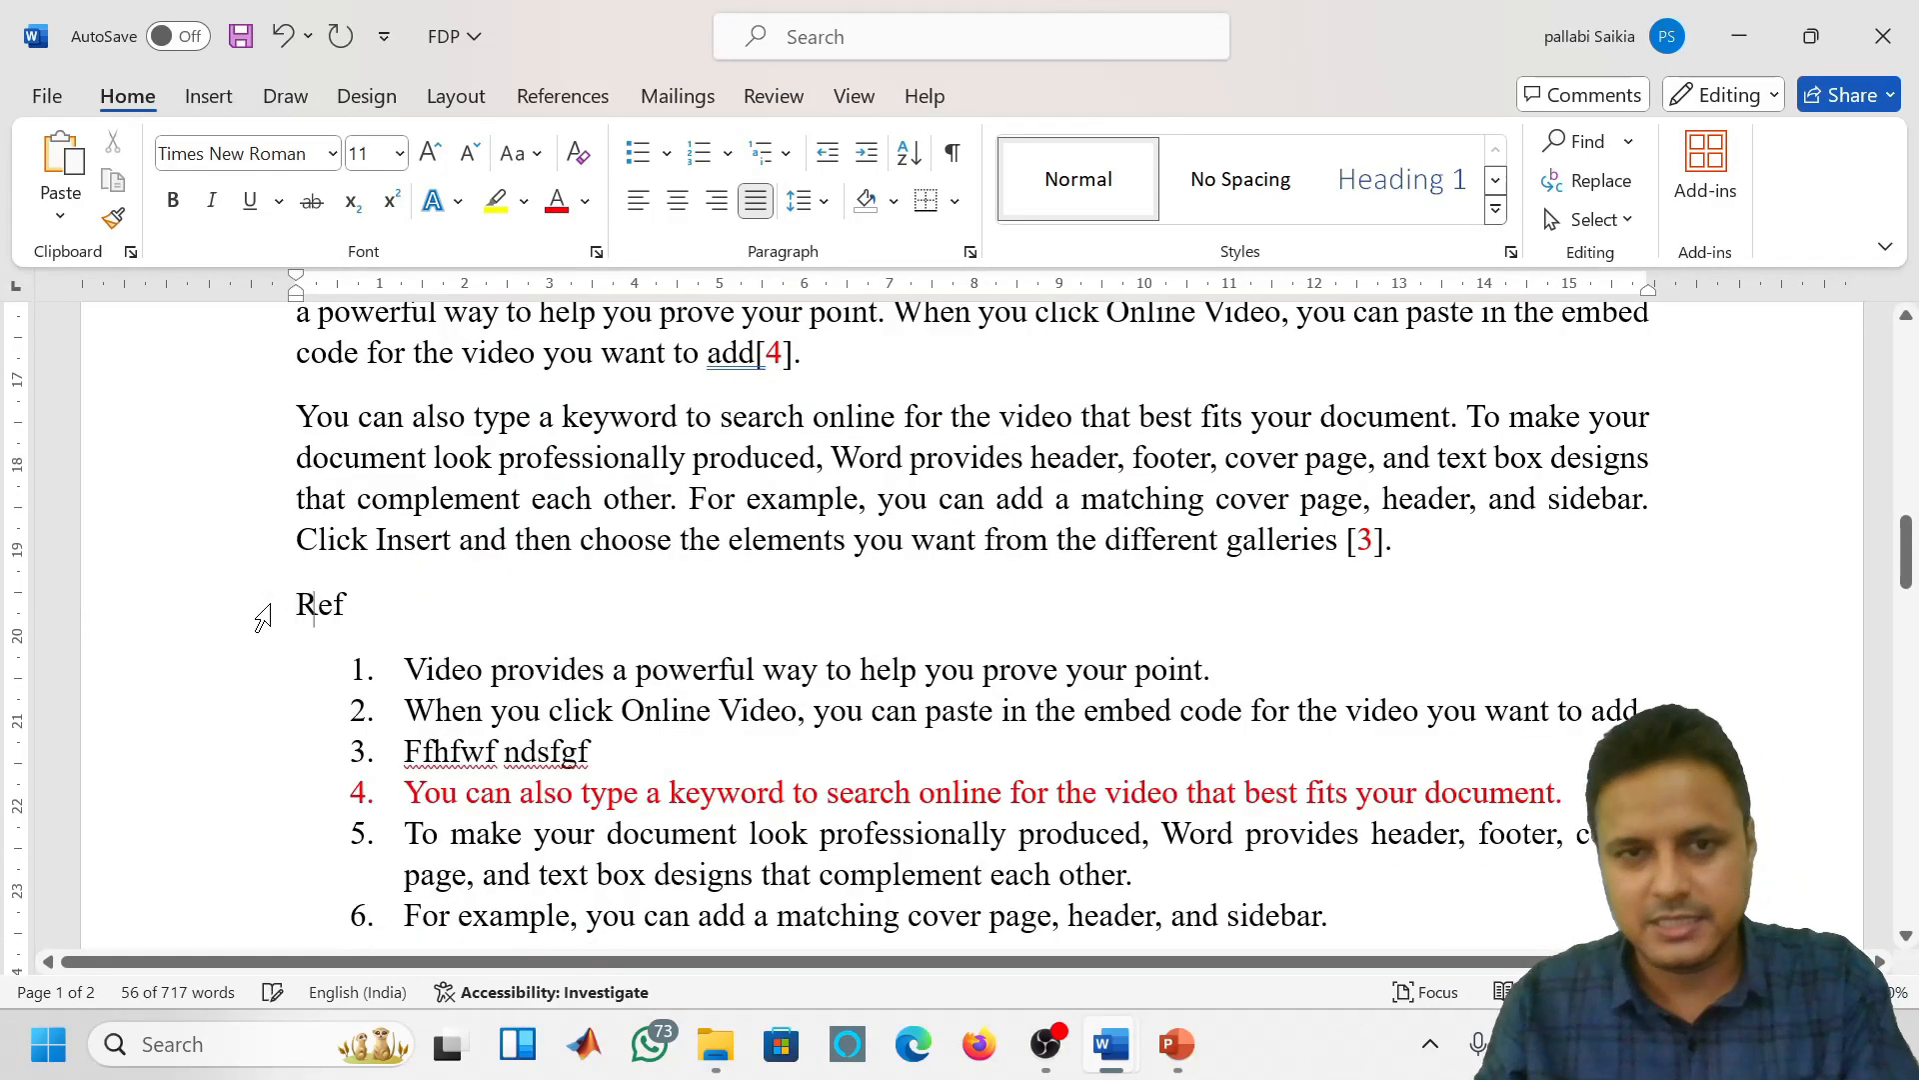
scroll(959, 619, up, 3)
drag(692, 489, 297, 366)
key(Delete)
scroll(960, 620, down, 3)
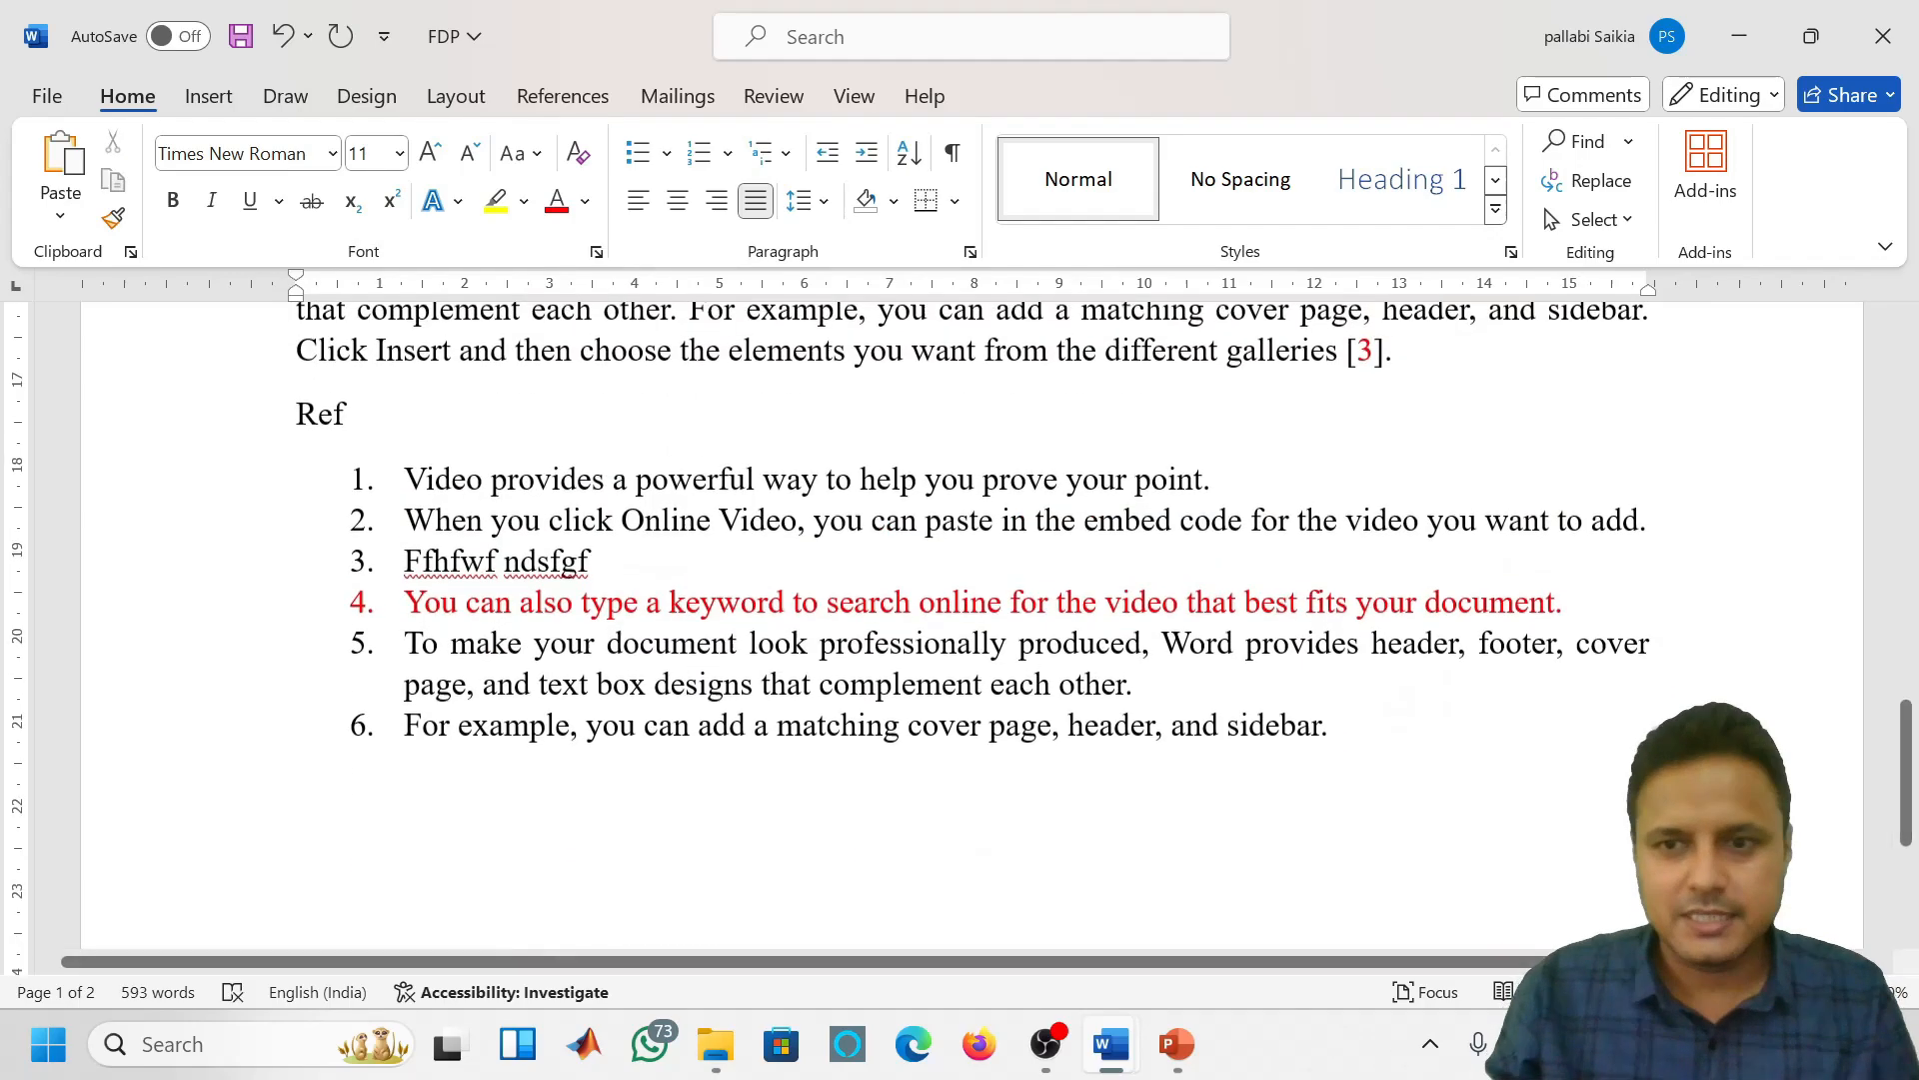
Change the numbering format of the six entries under Ref to bracketed numbers in the style [1], [2], [3]
scroll(960, 620, down, 5)
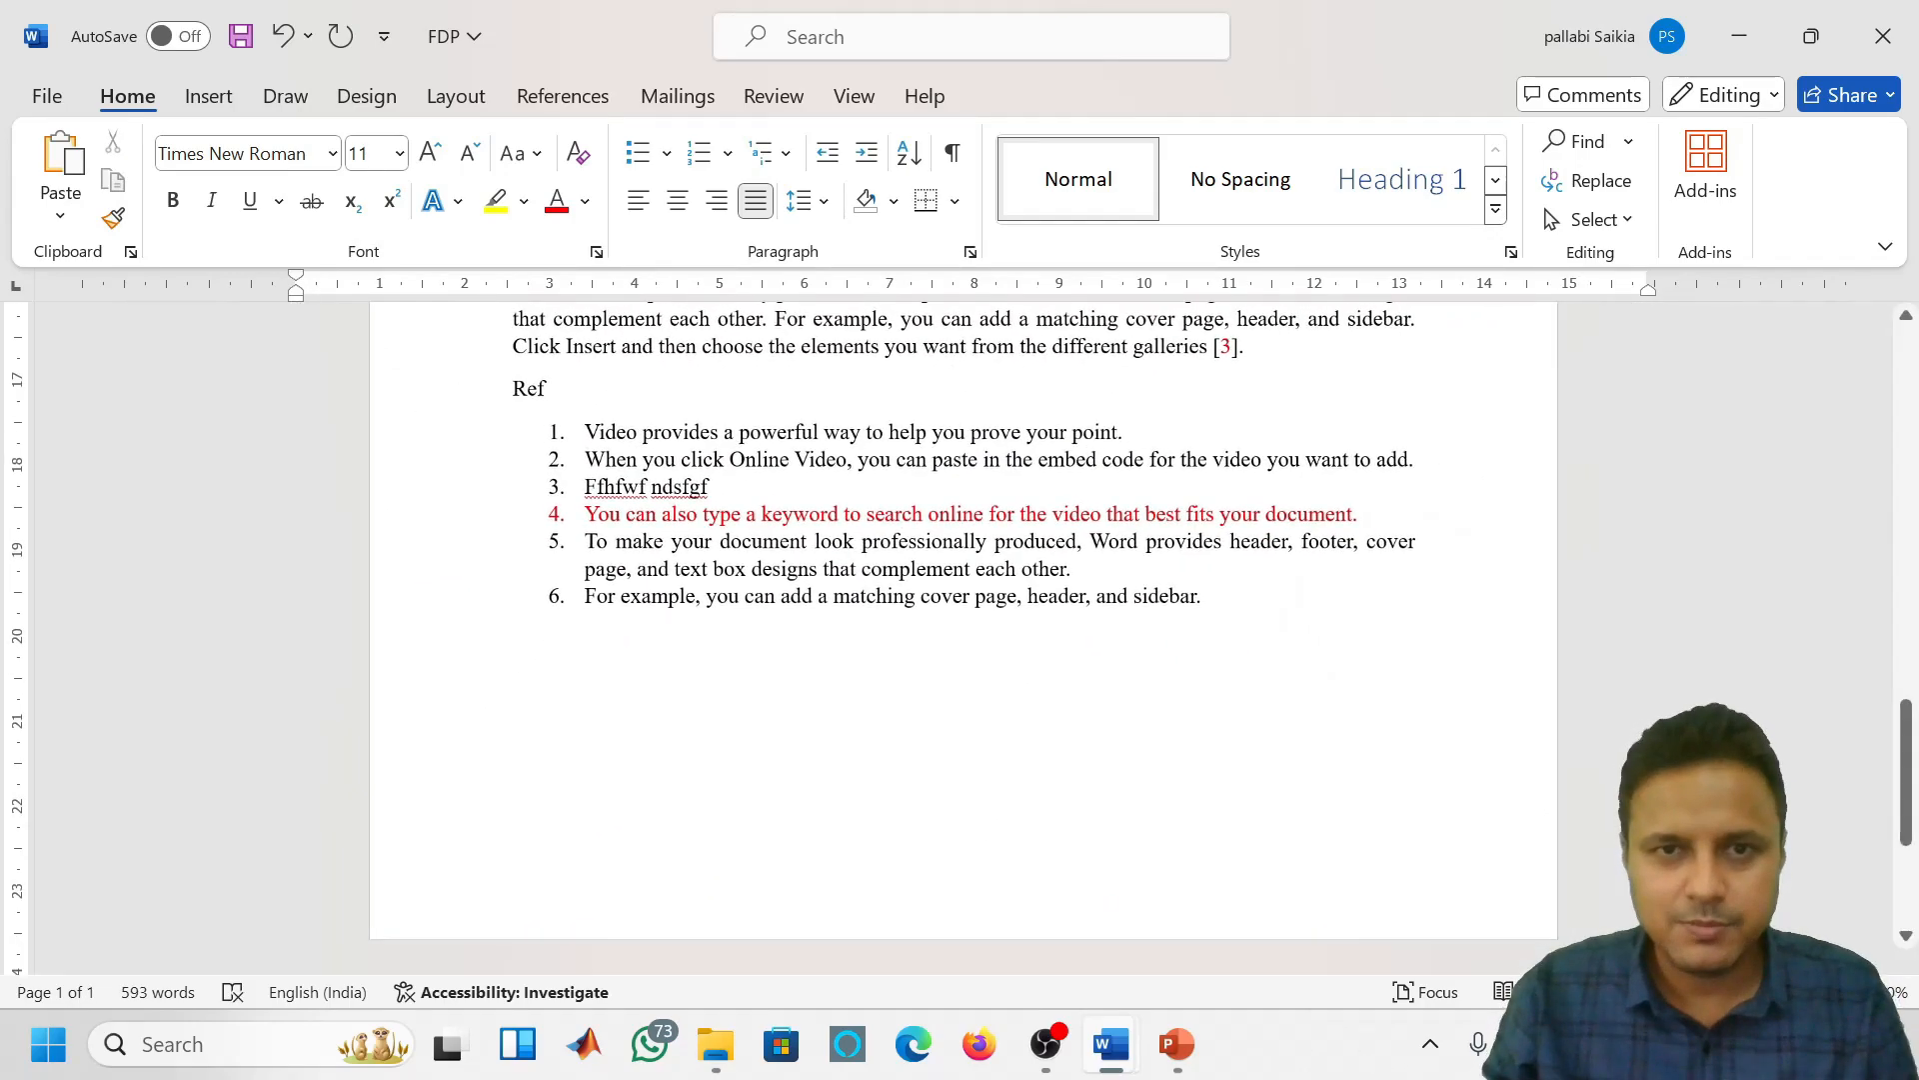
scroll(960, 620, up, 3)
scroll(960, 620, up, 1)
scroll(959, 620, down, 1)
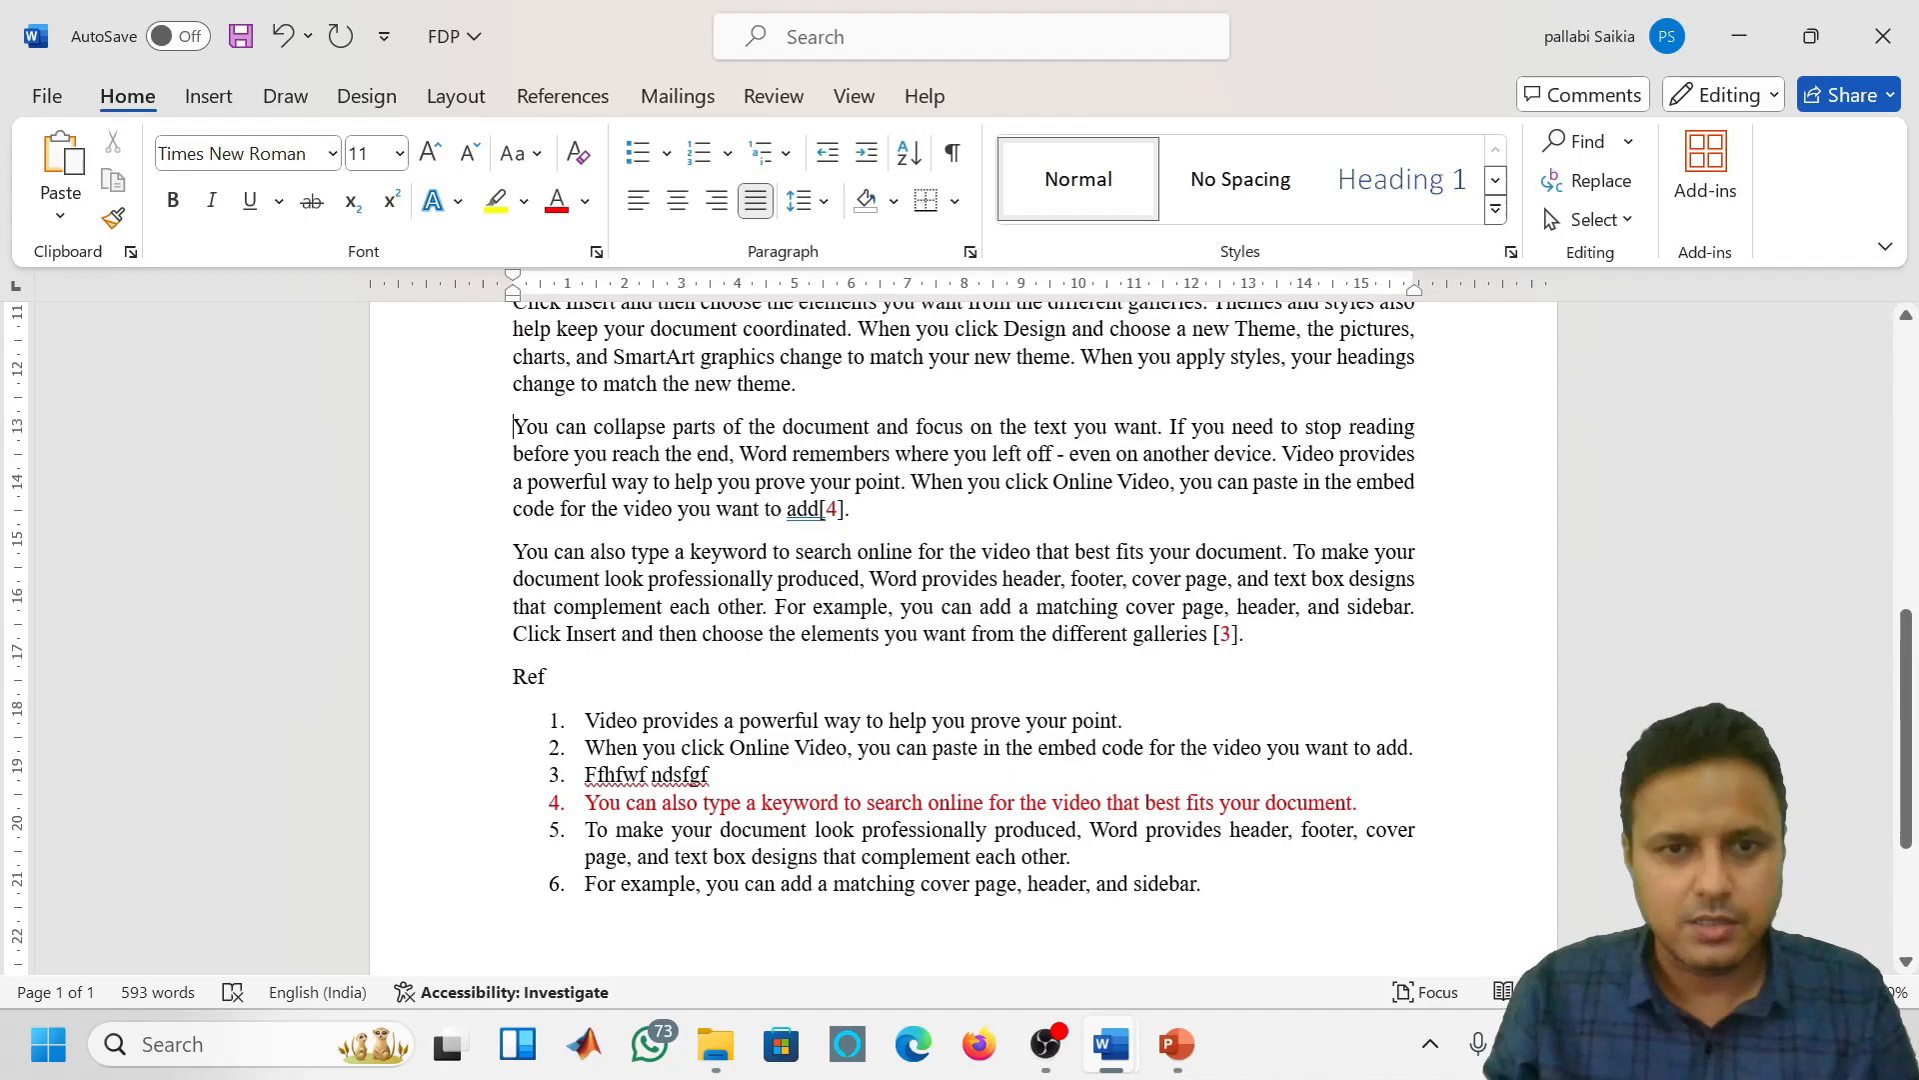
drag(1210, 904, 585, 720)
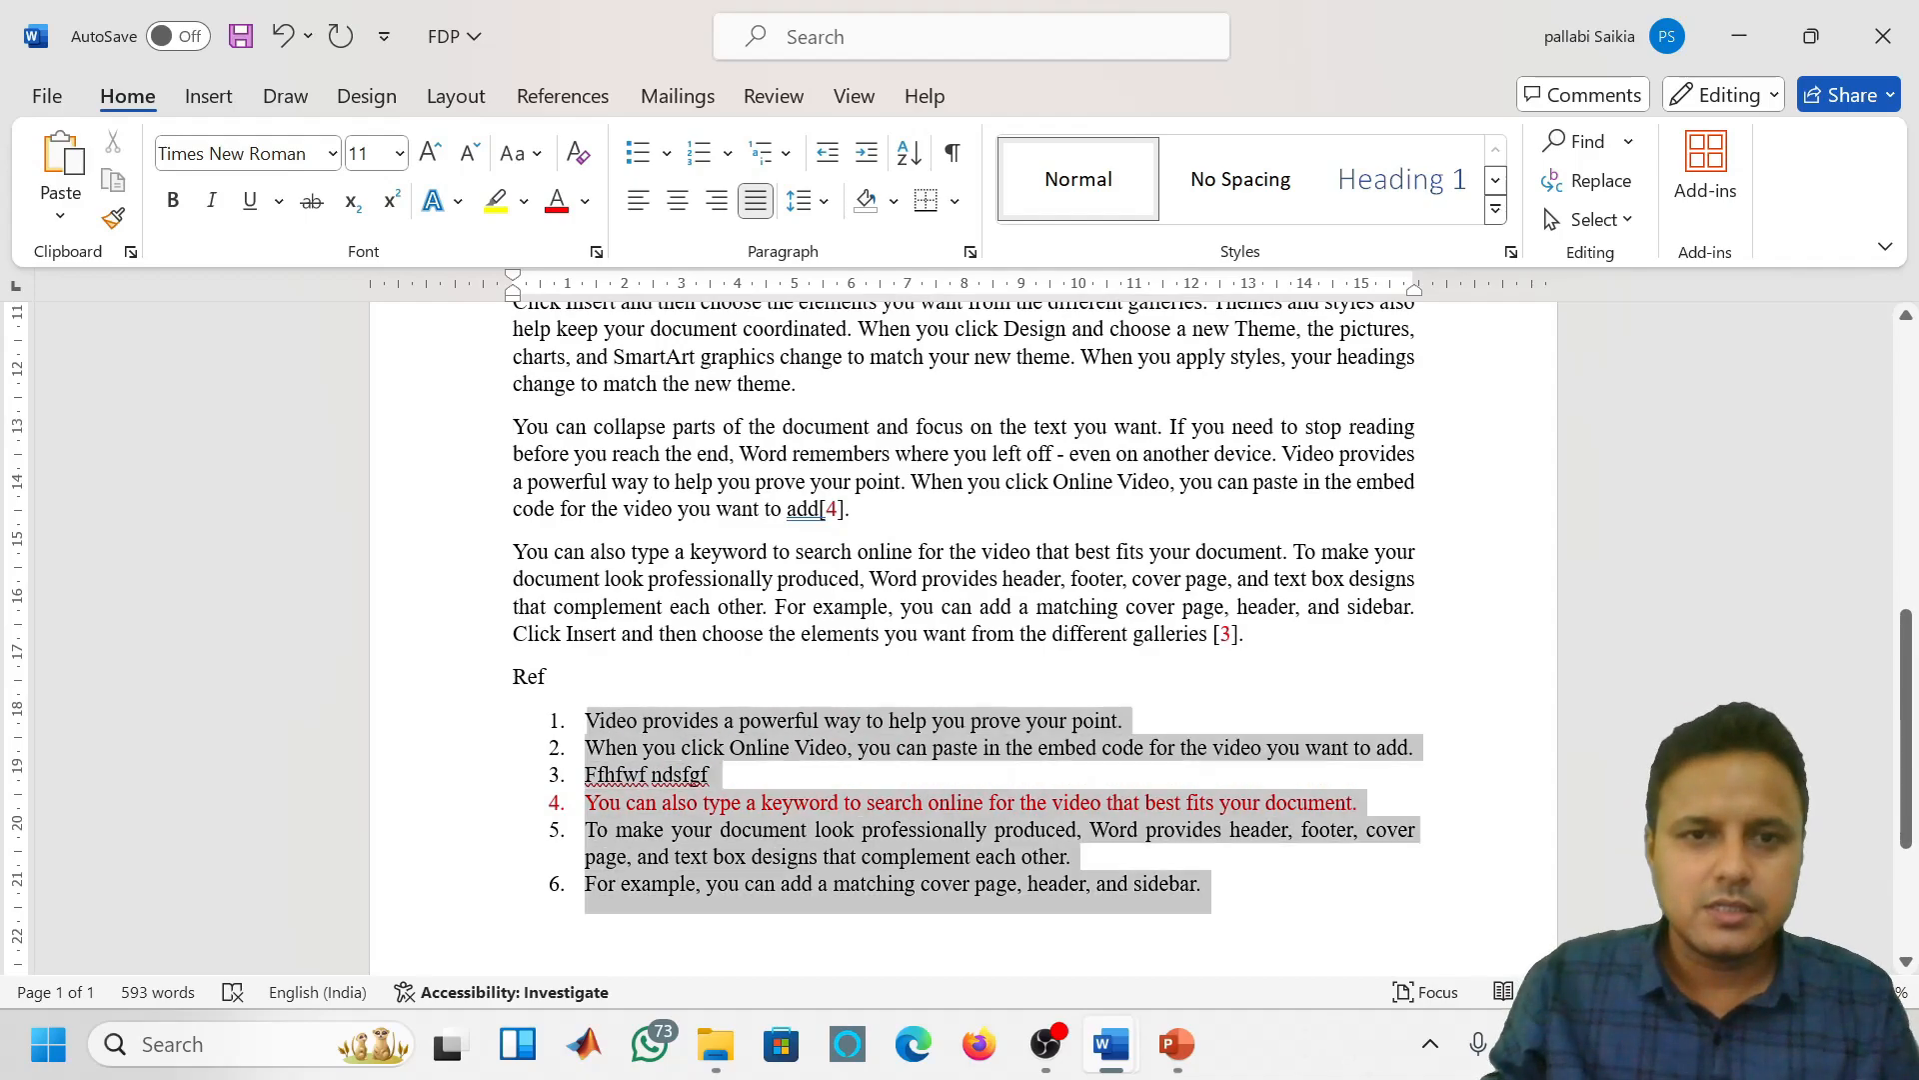
click(731, 149)
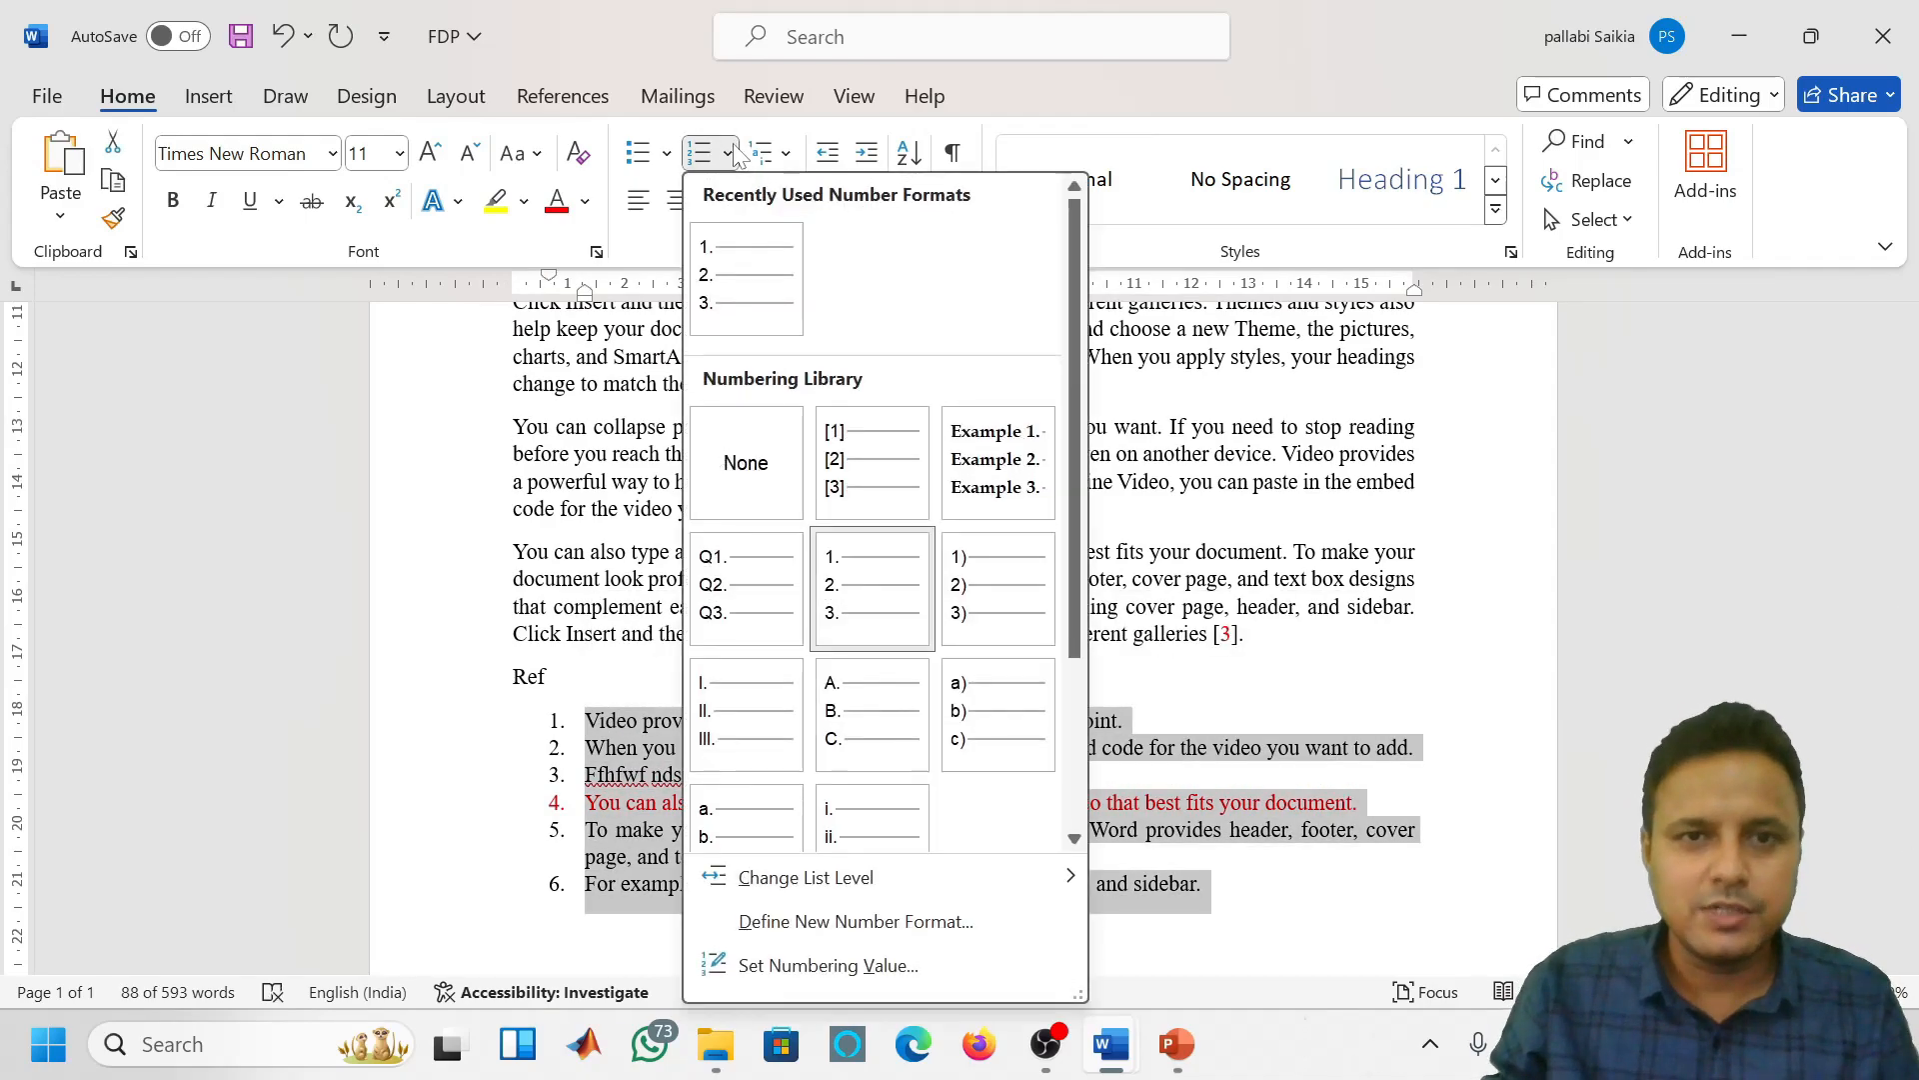
click(847, 449)
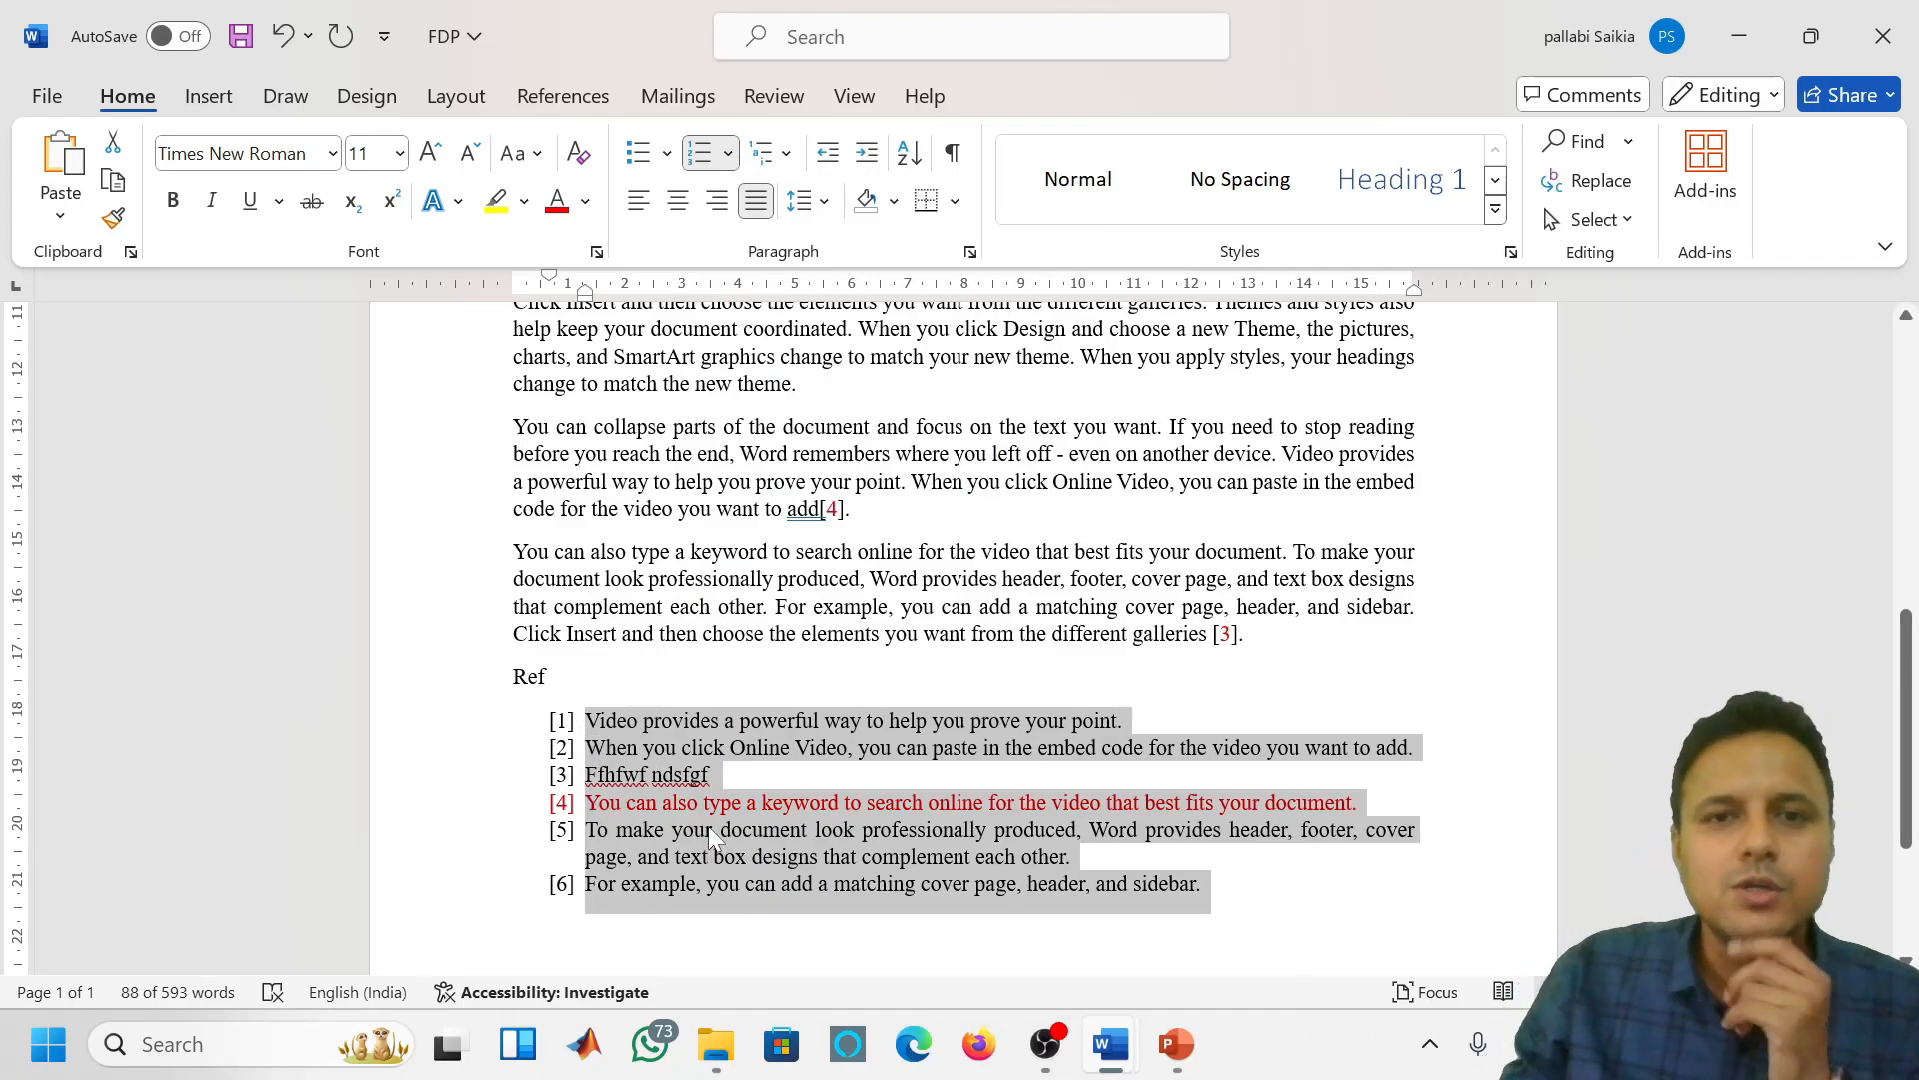
Remove the manually typed citation [4] after "video you want to add", leaving a space before the full stop
click(845, 509)
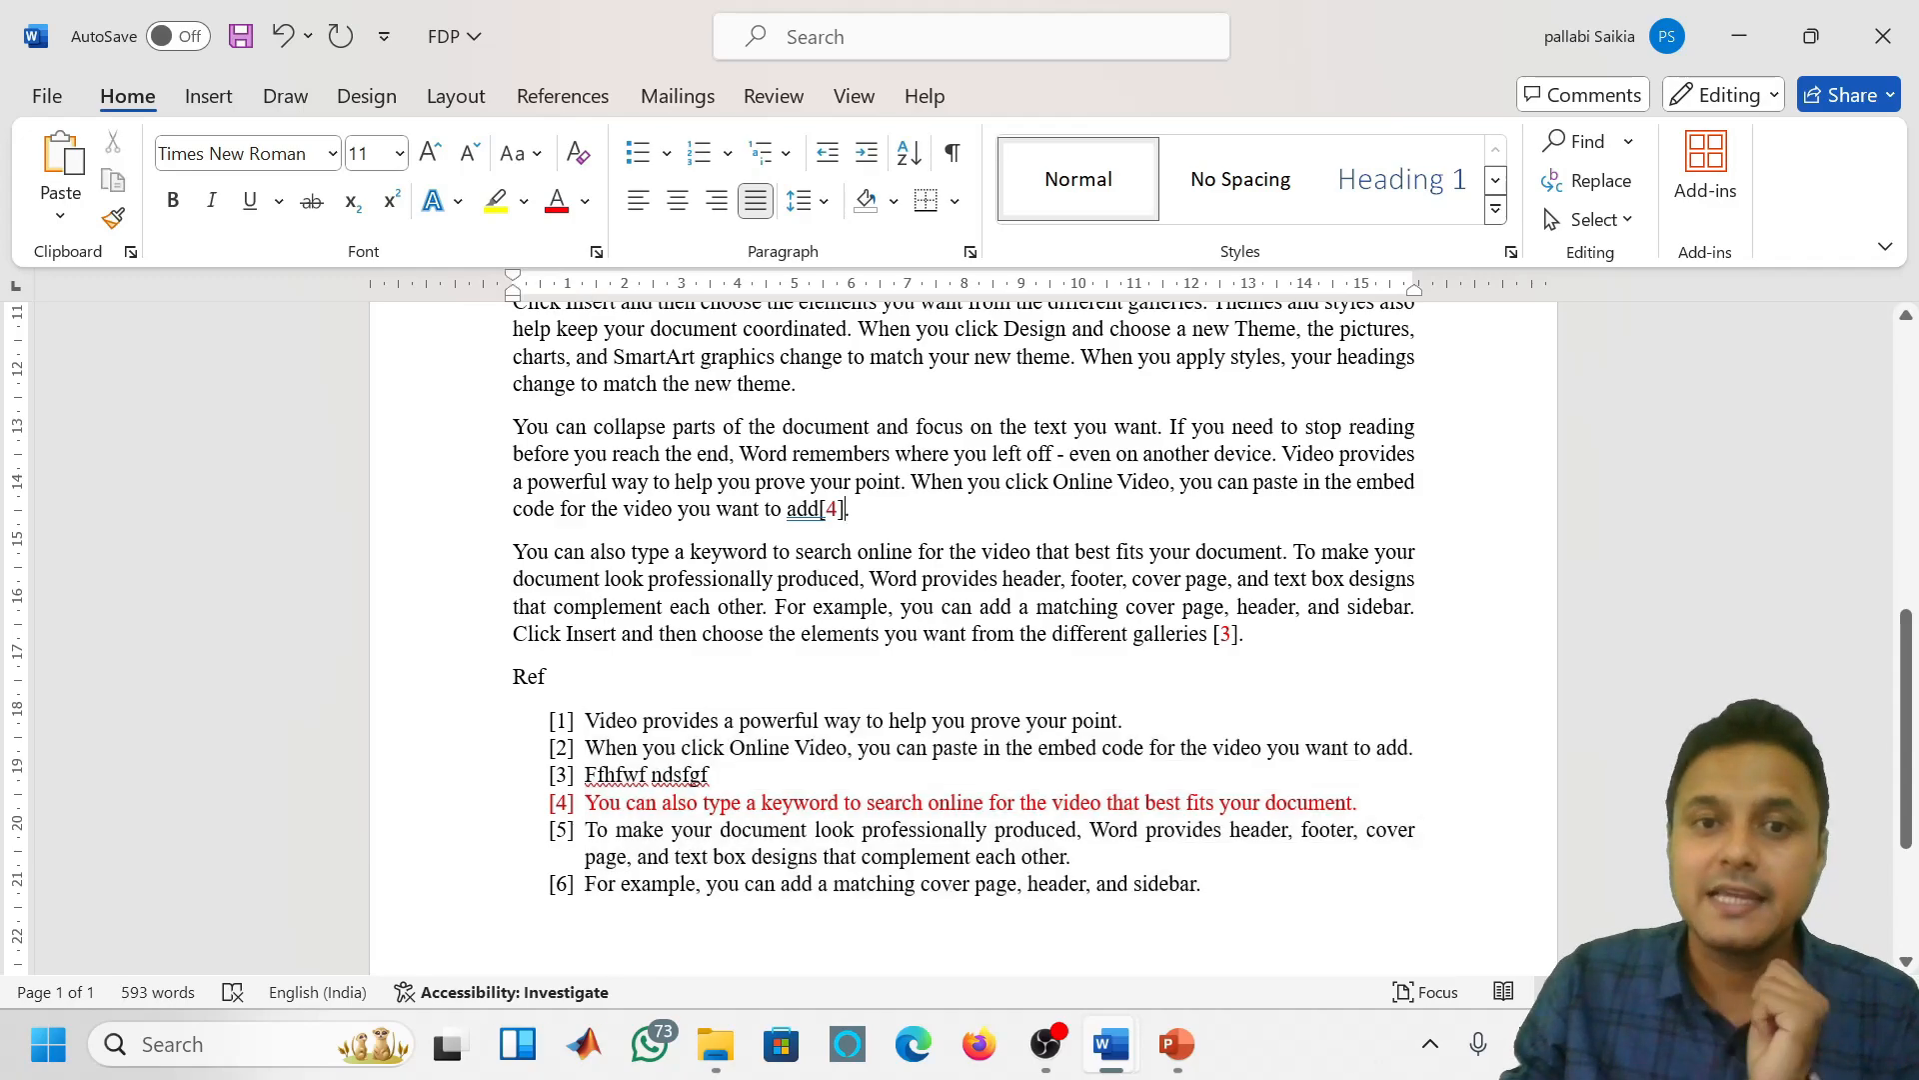
key(BackSpace)
key(BackSpace)
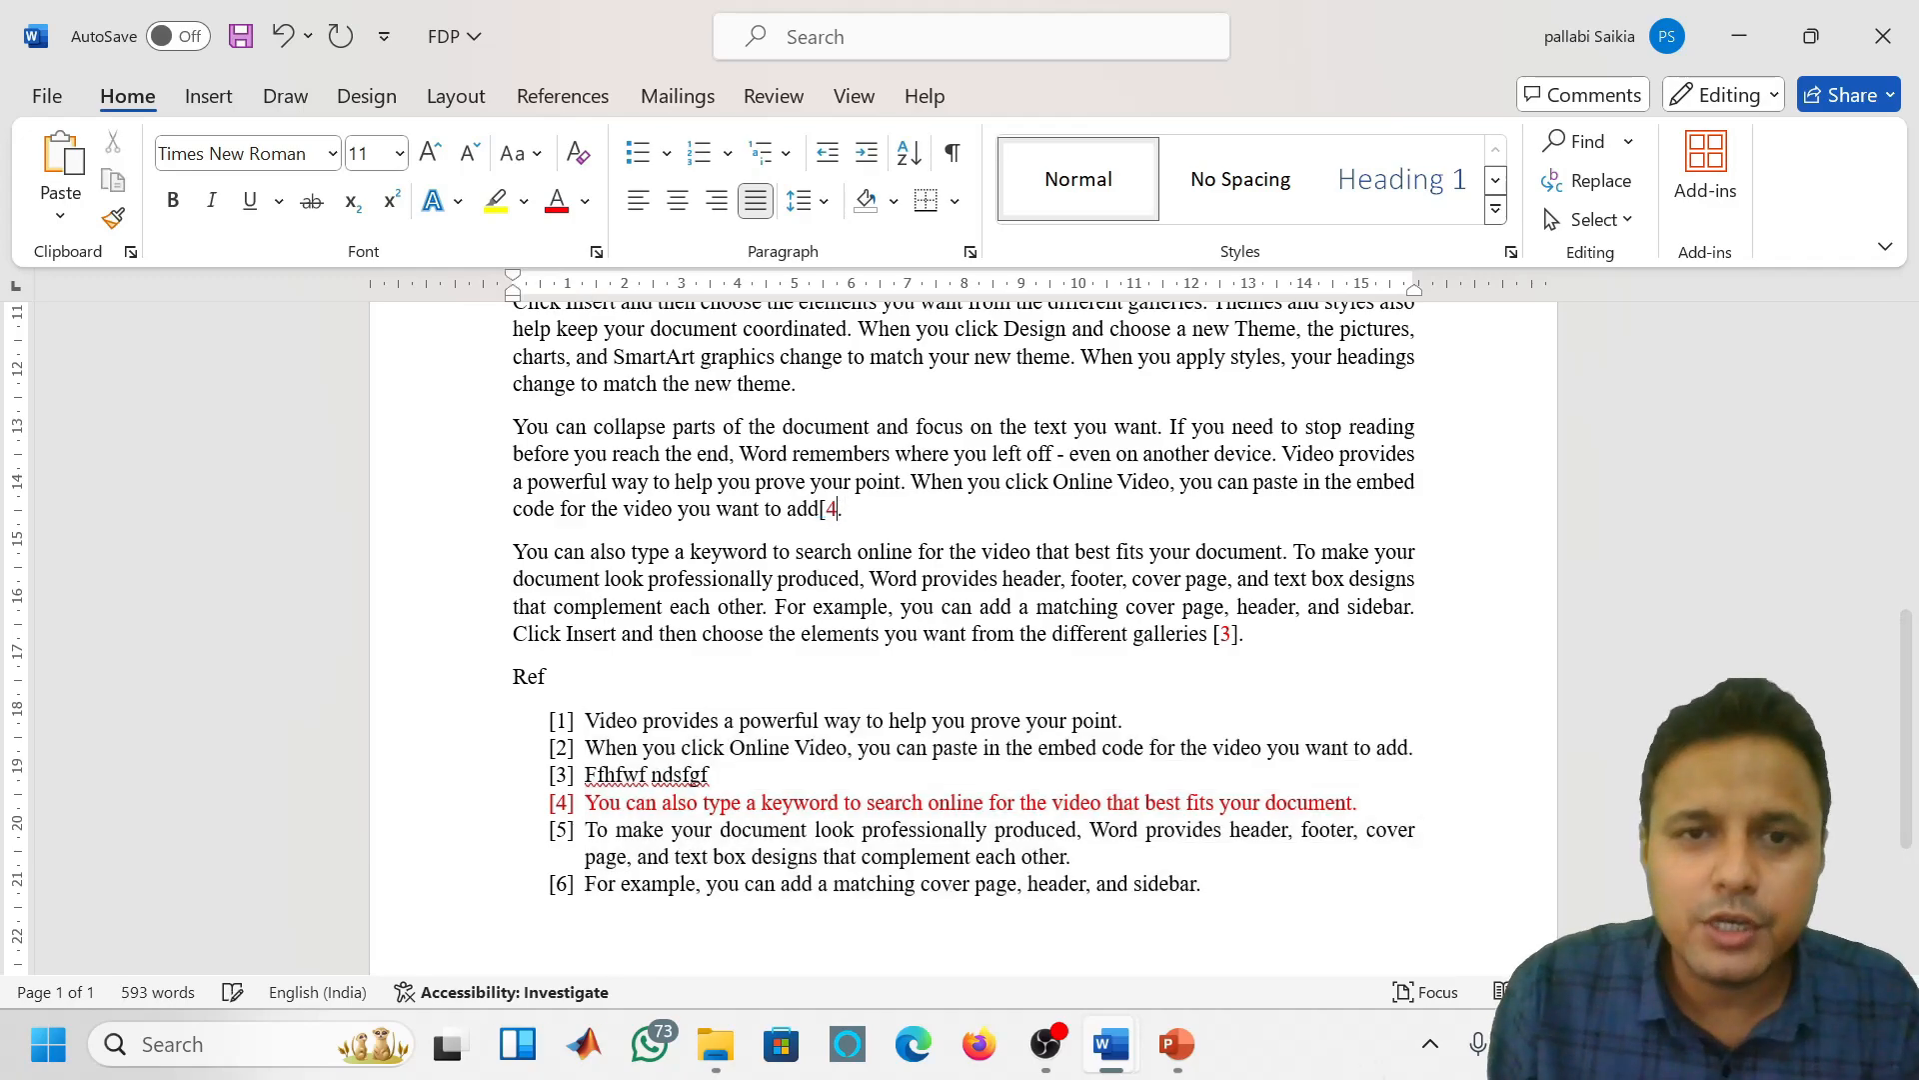
text([4])
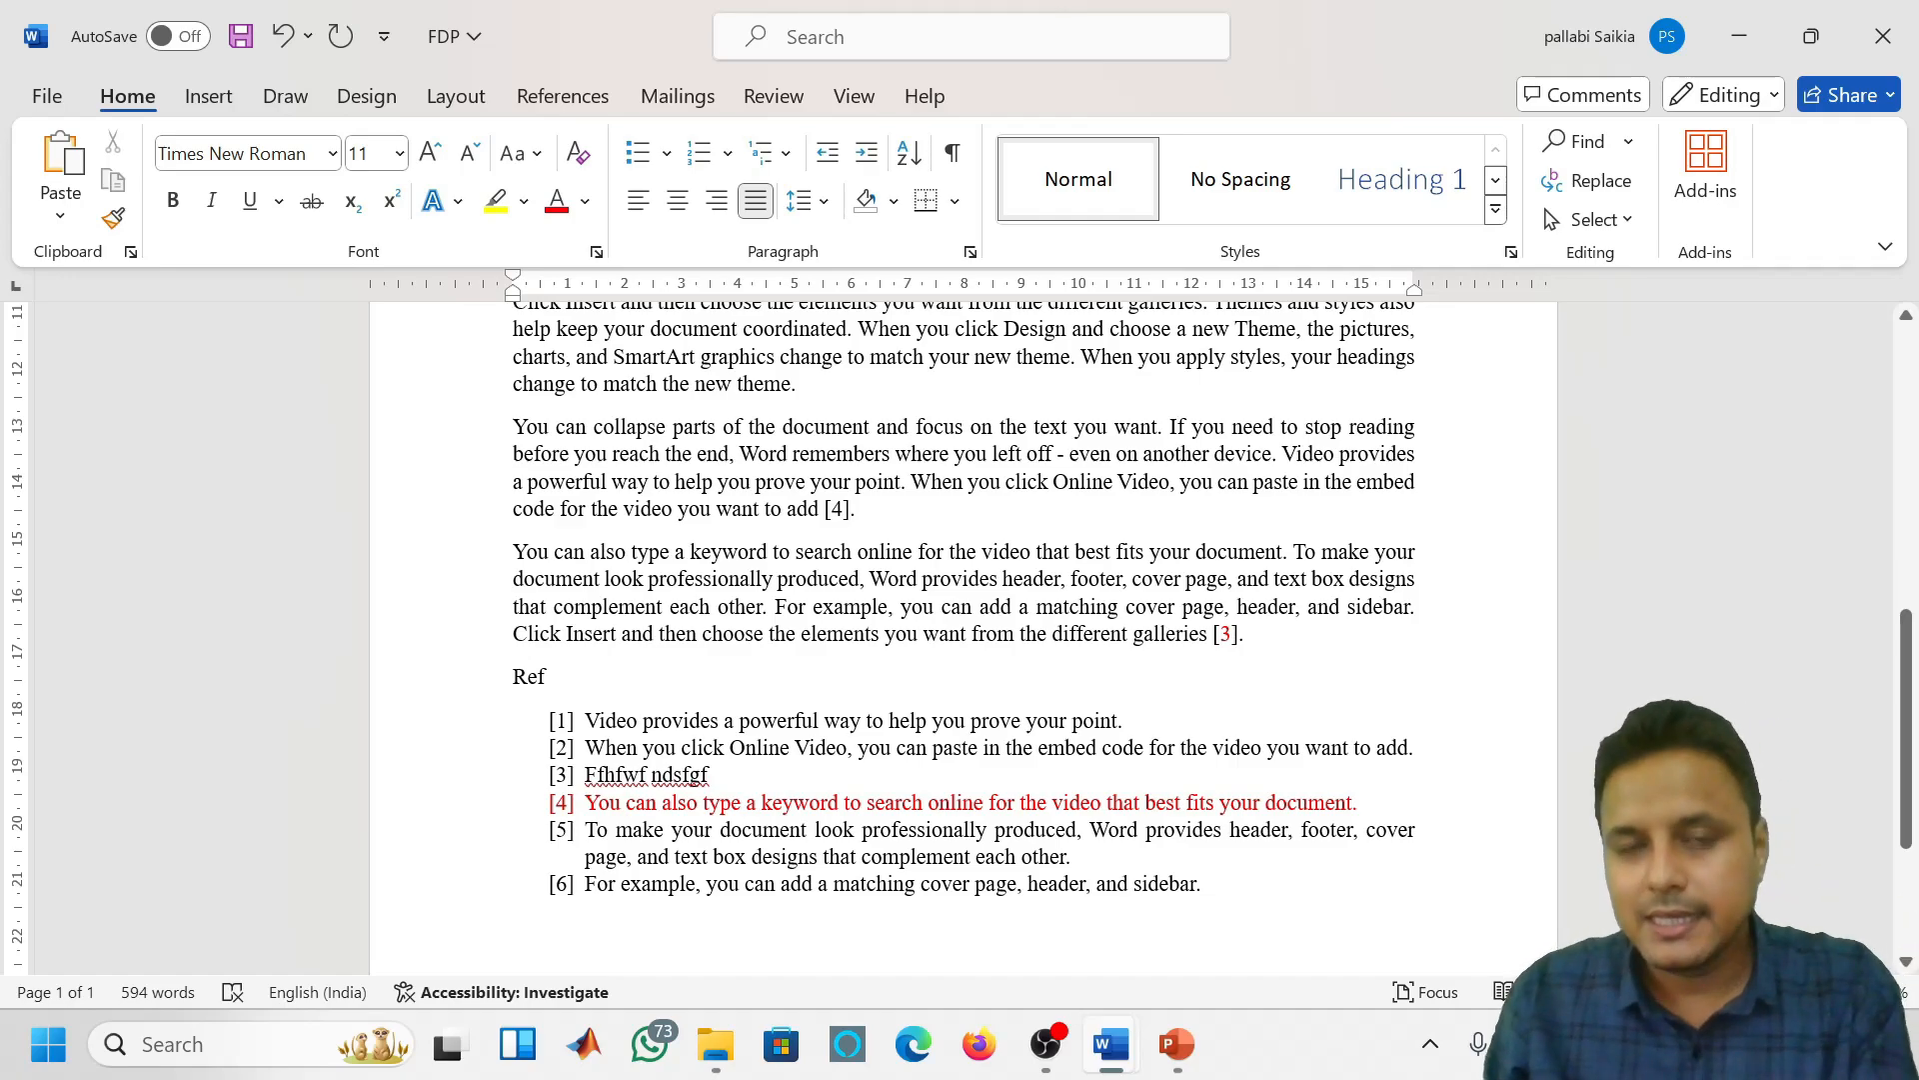
key(BackSpace)
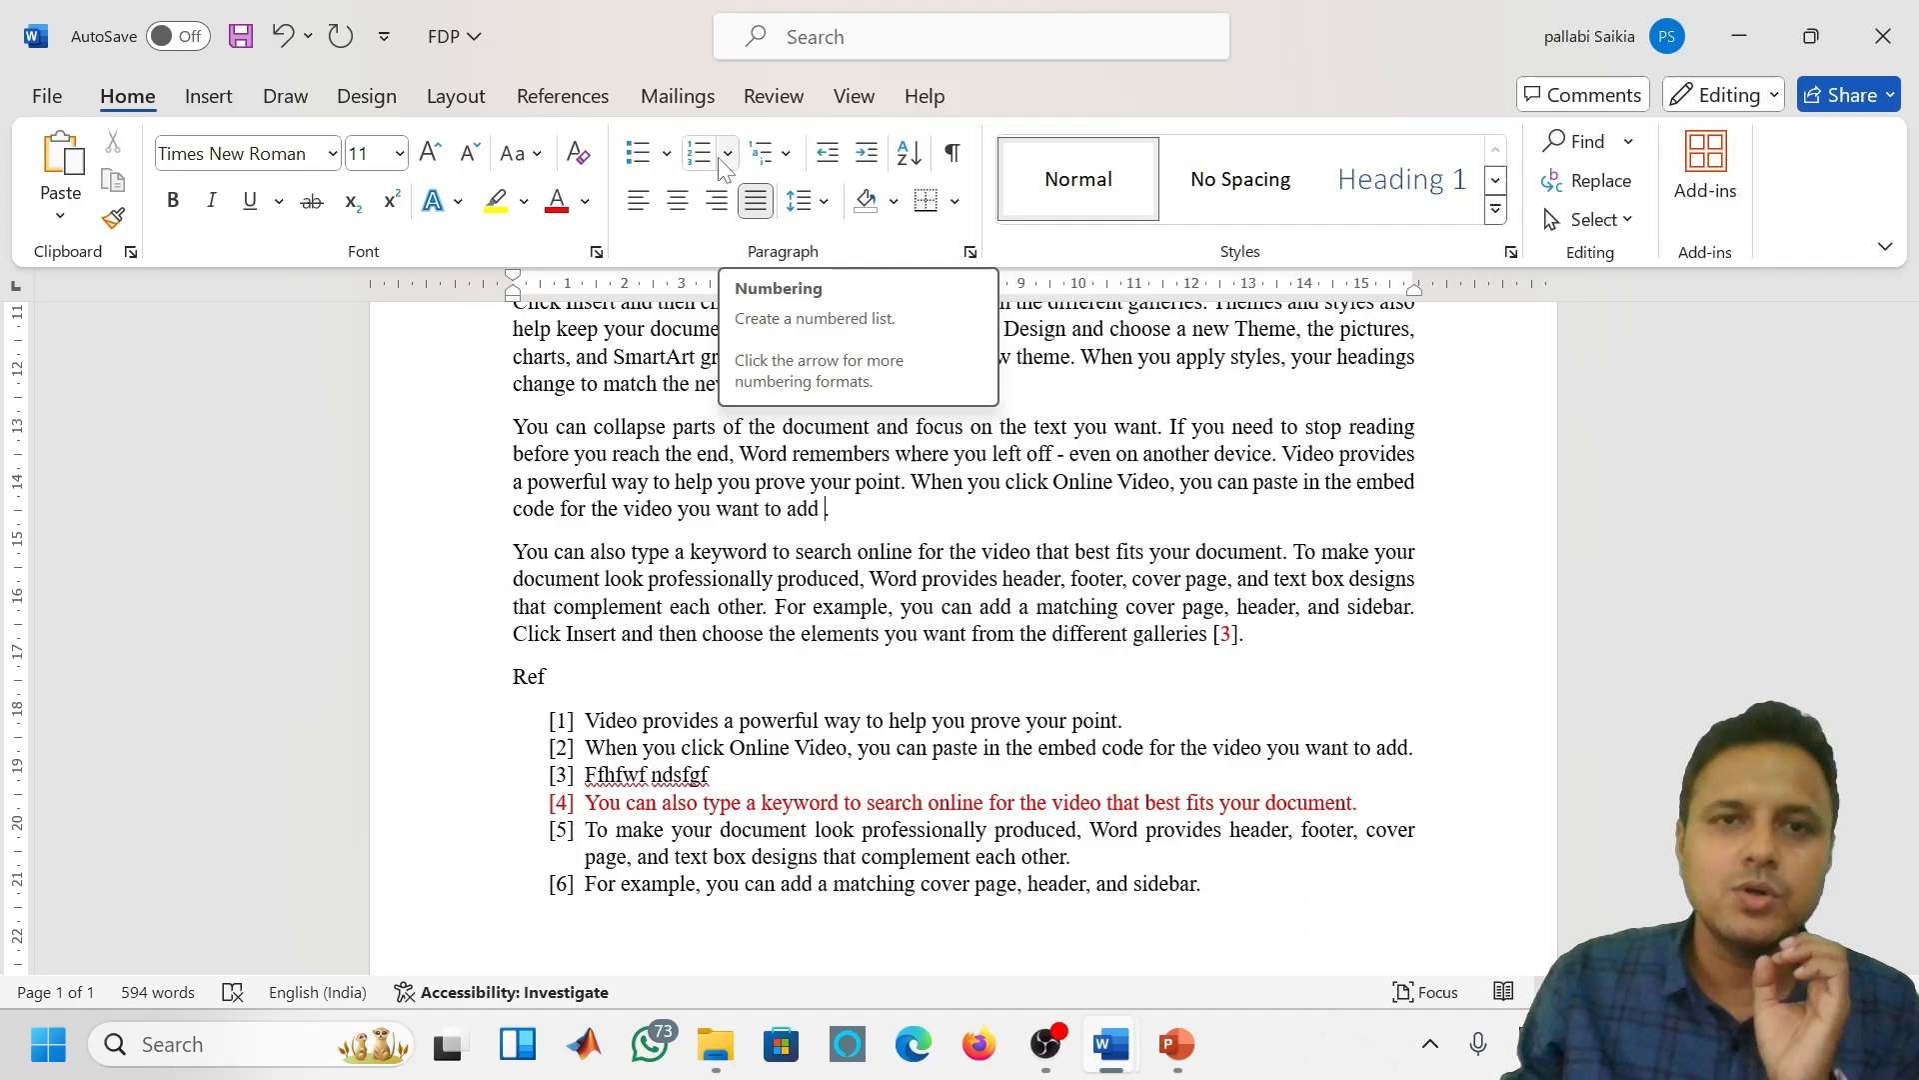
Insert a hyperlinked cross-reference to numbered item [4], by paragraph number, after "video you want to add"
click(560, 98)
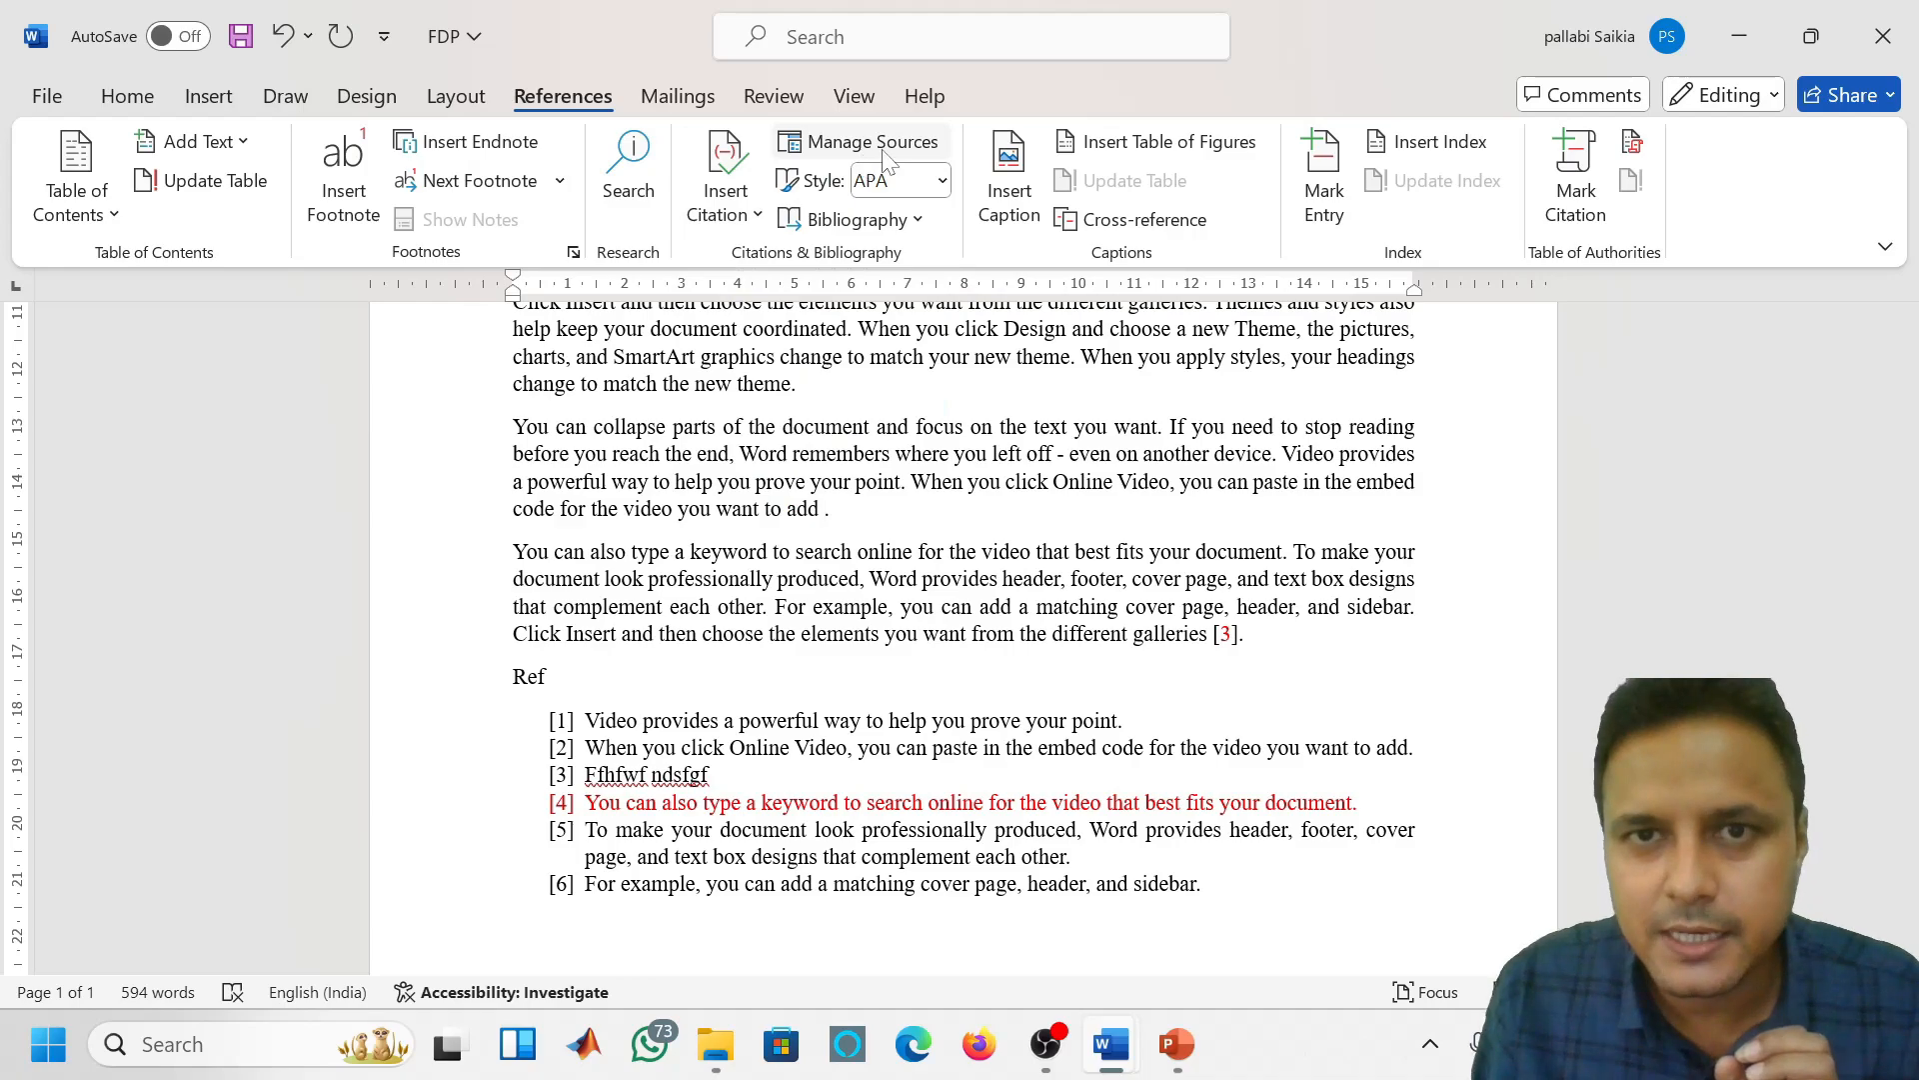
click(1132, 221)
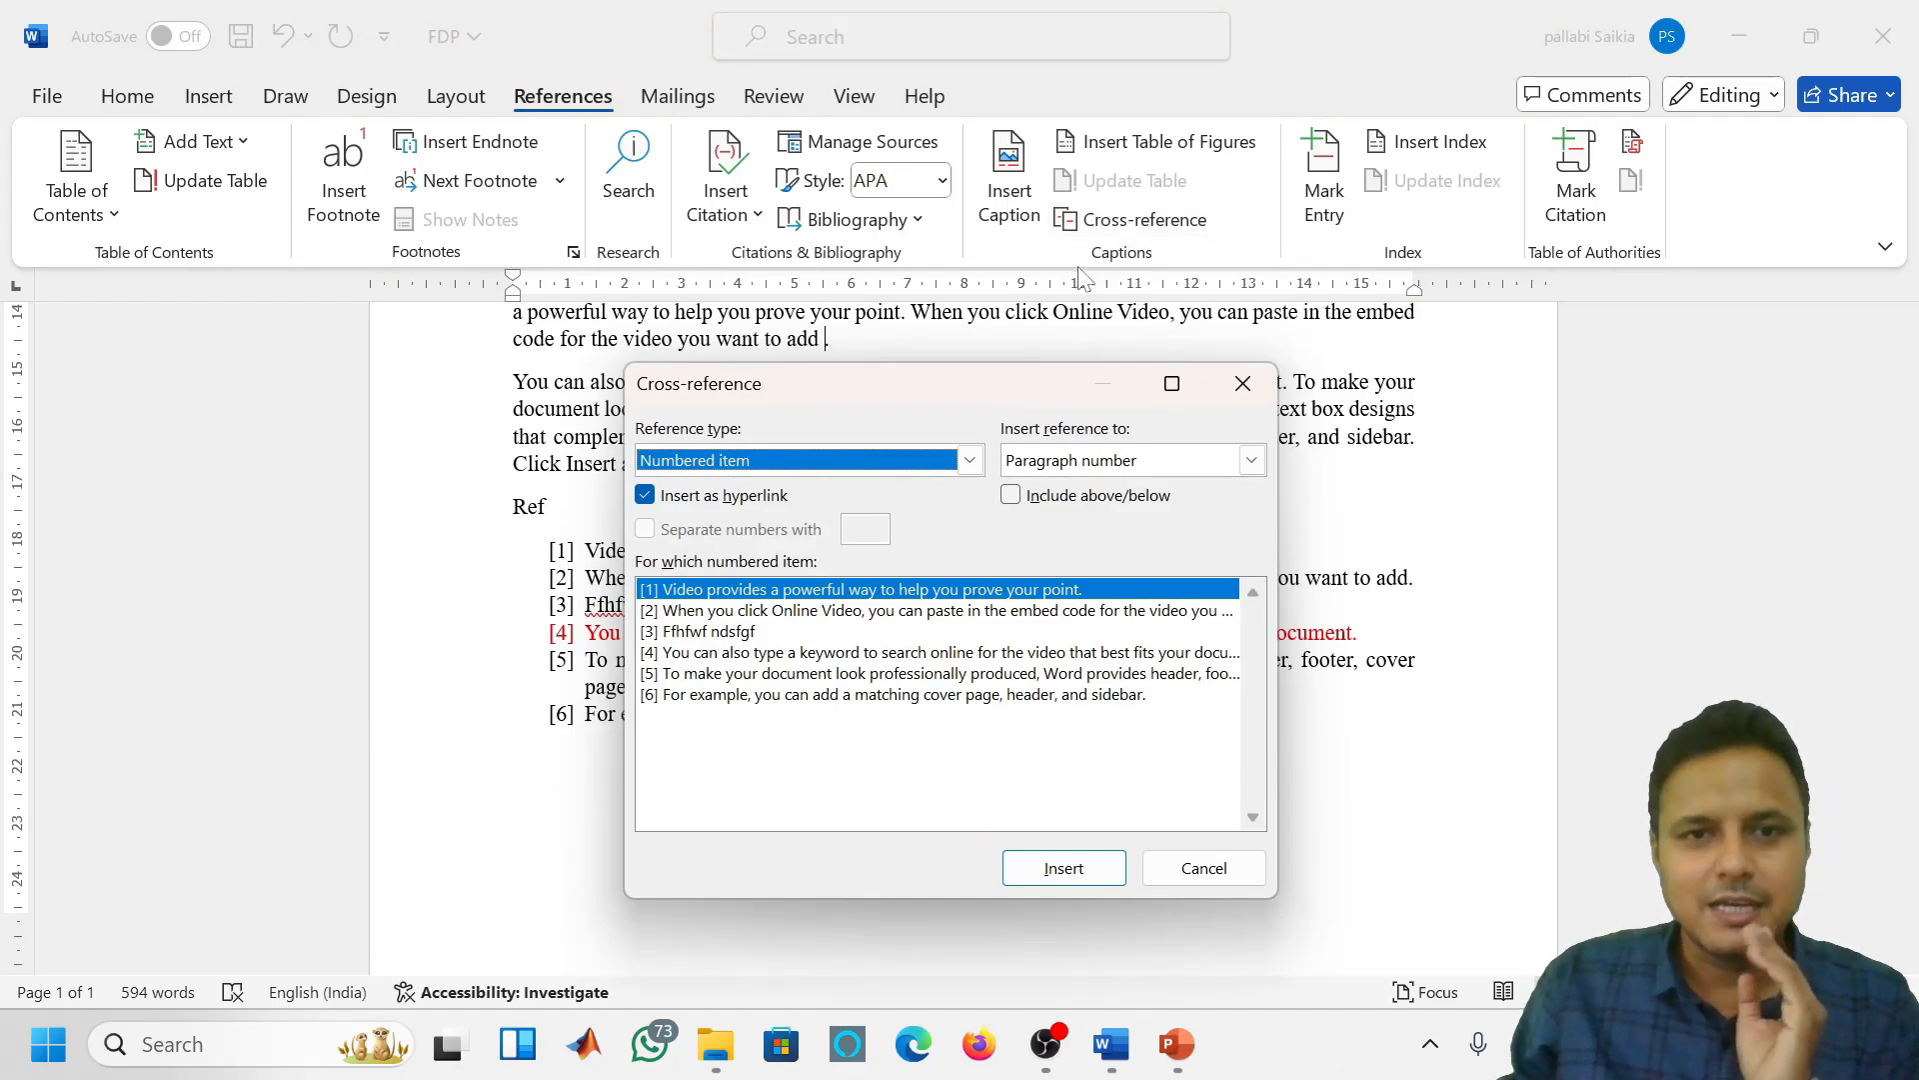
click(676, 655)
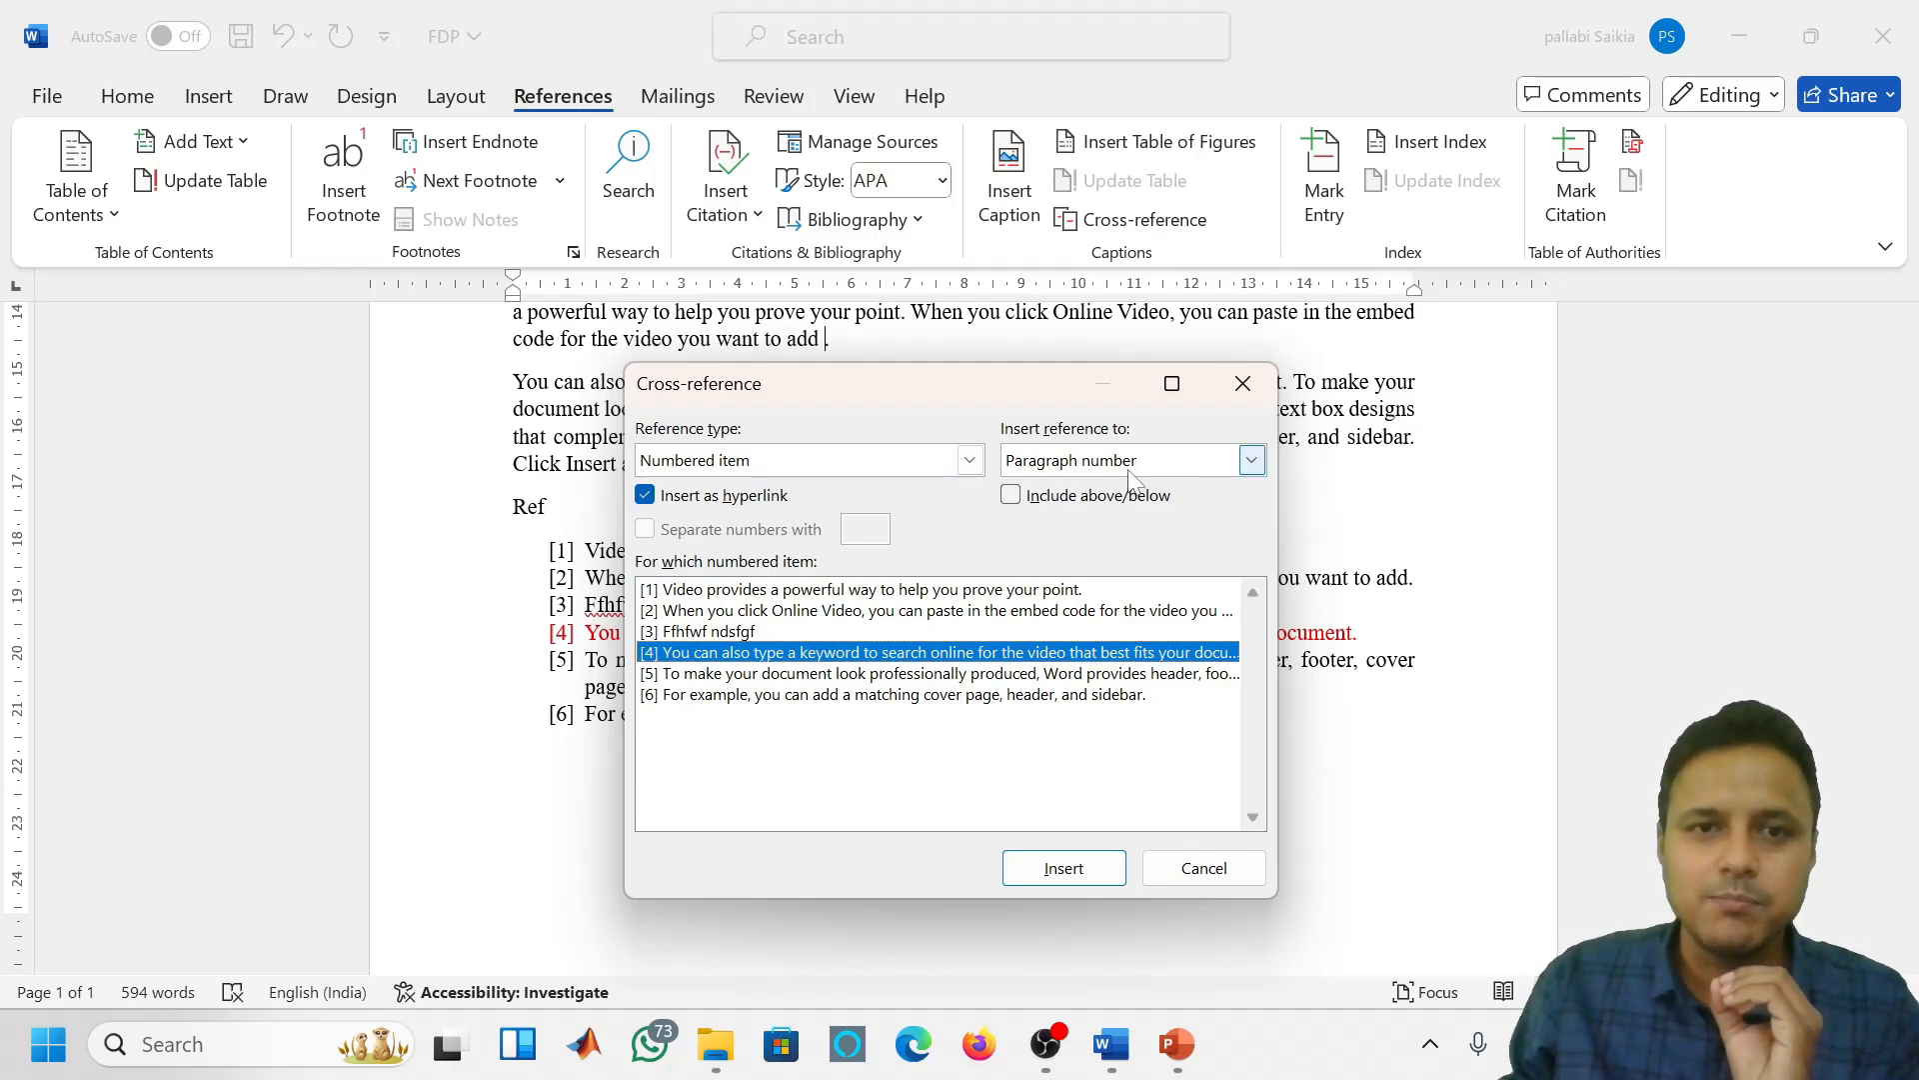
click(1054, 870)
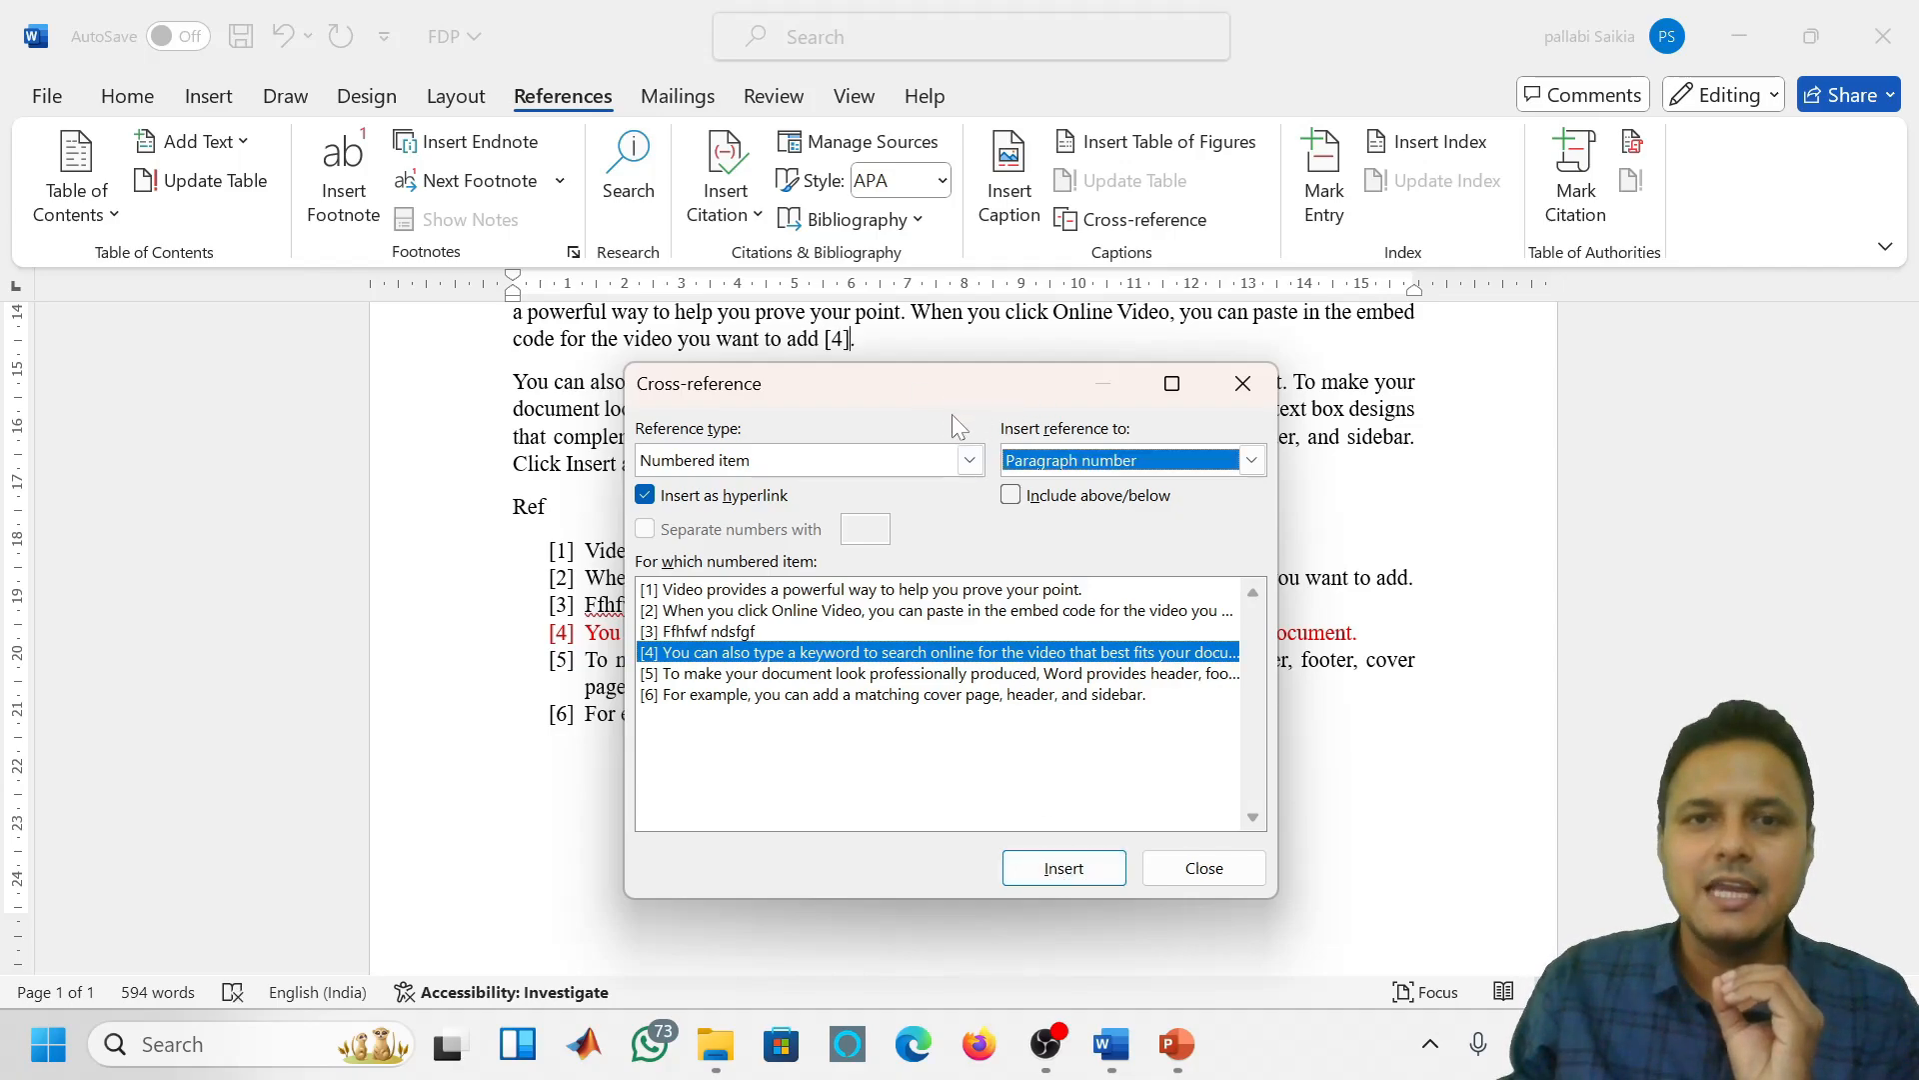
Delete the manually typed citation [3] after "different galleries" and close the Cross-reference dialog
drag(952, 400, 499, 525)
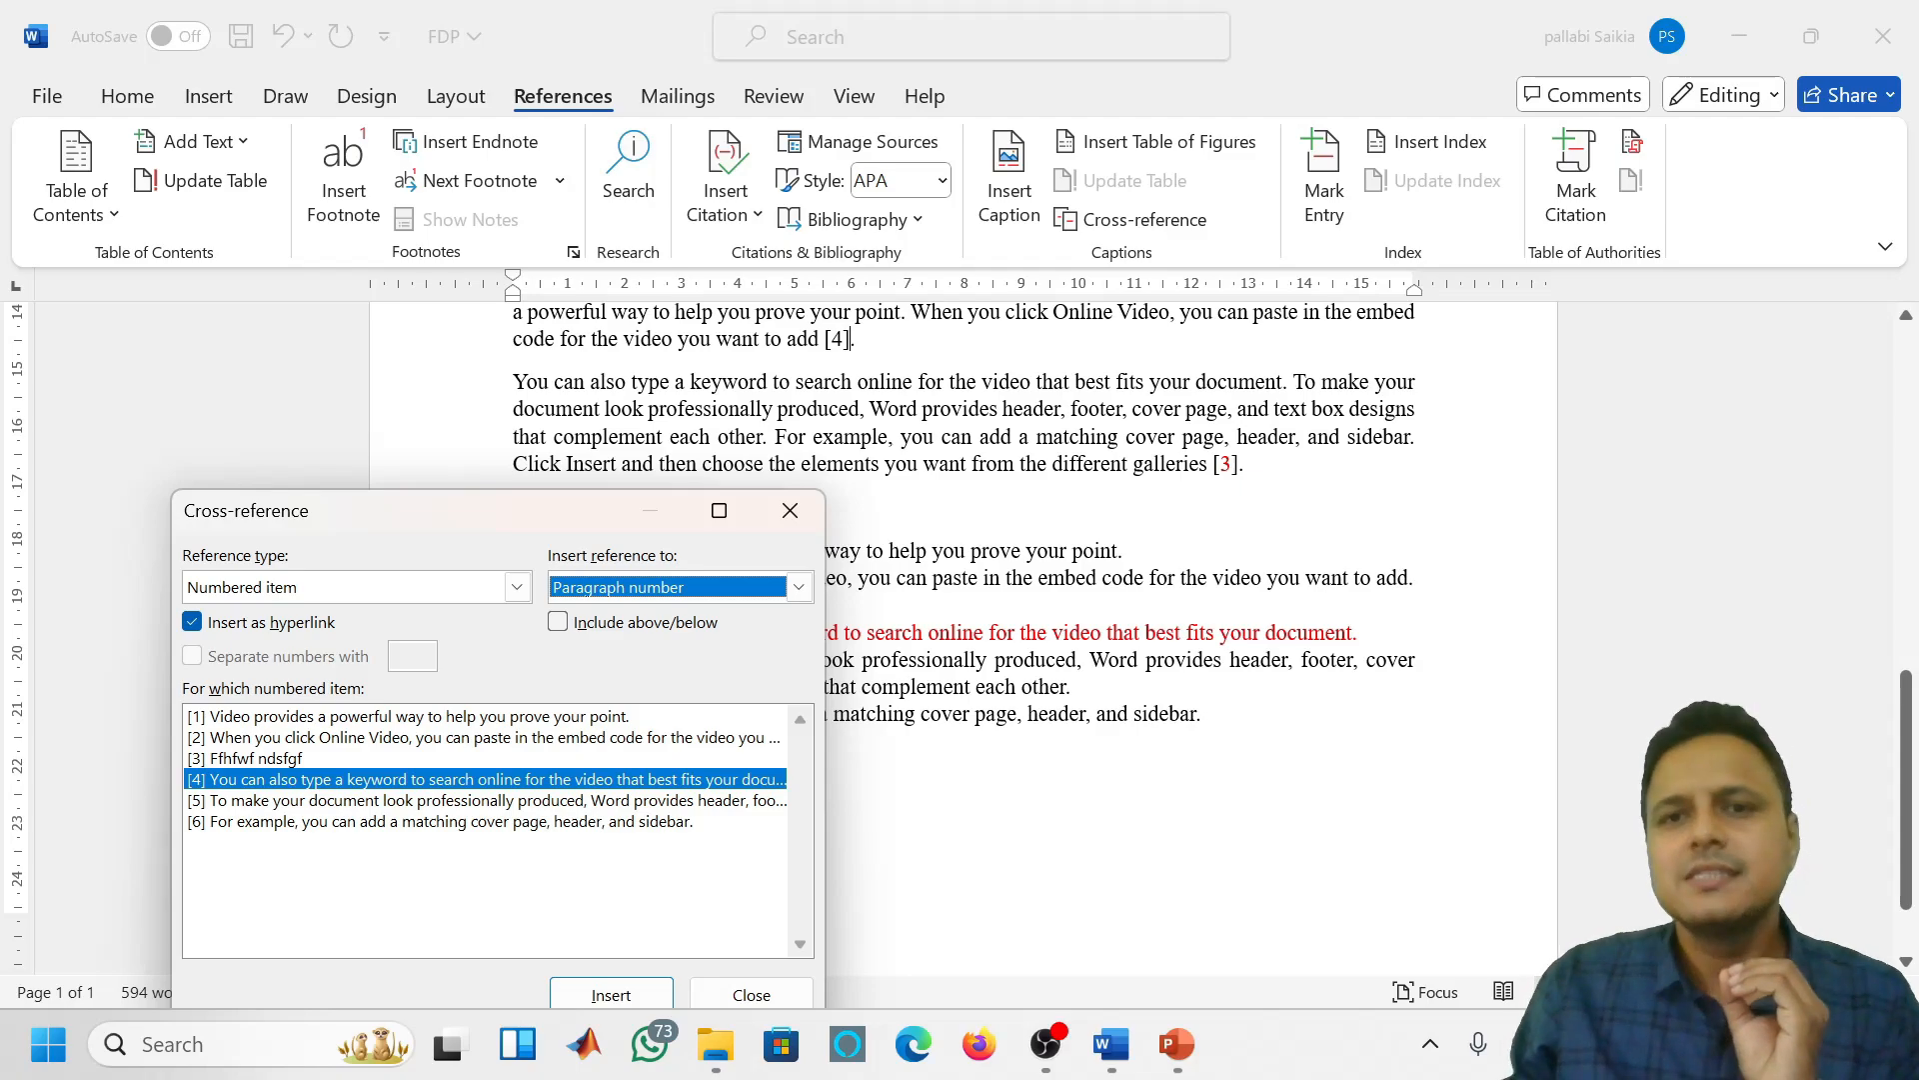
click(851, 339)
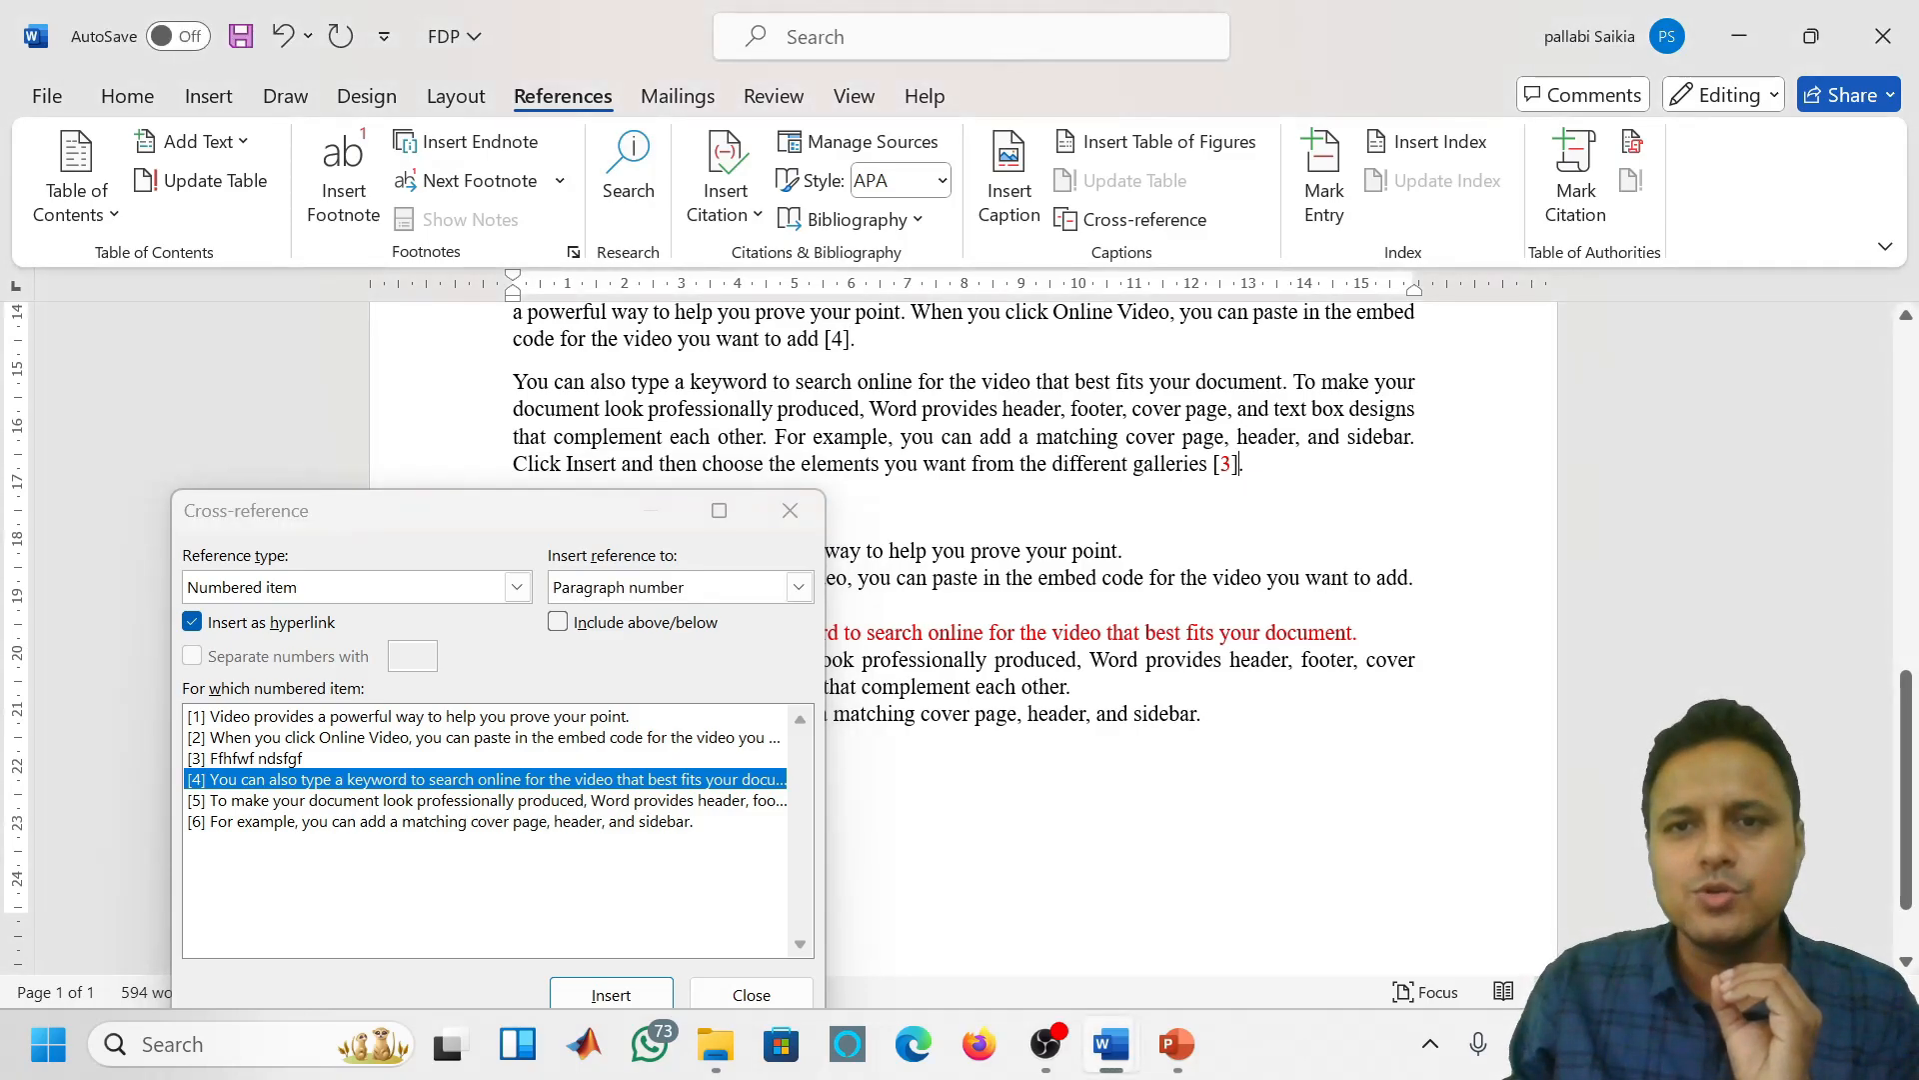
key(BackSpace)
key(BackSpace)
key(BackSpace)
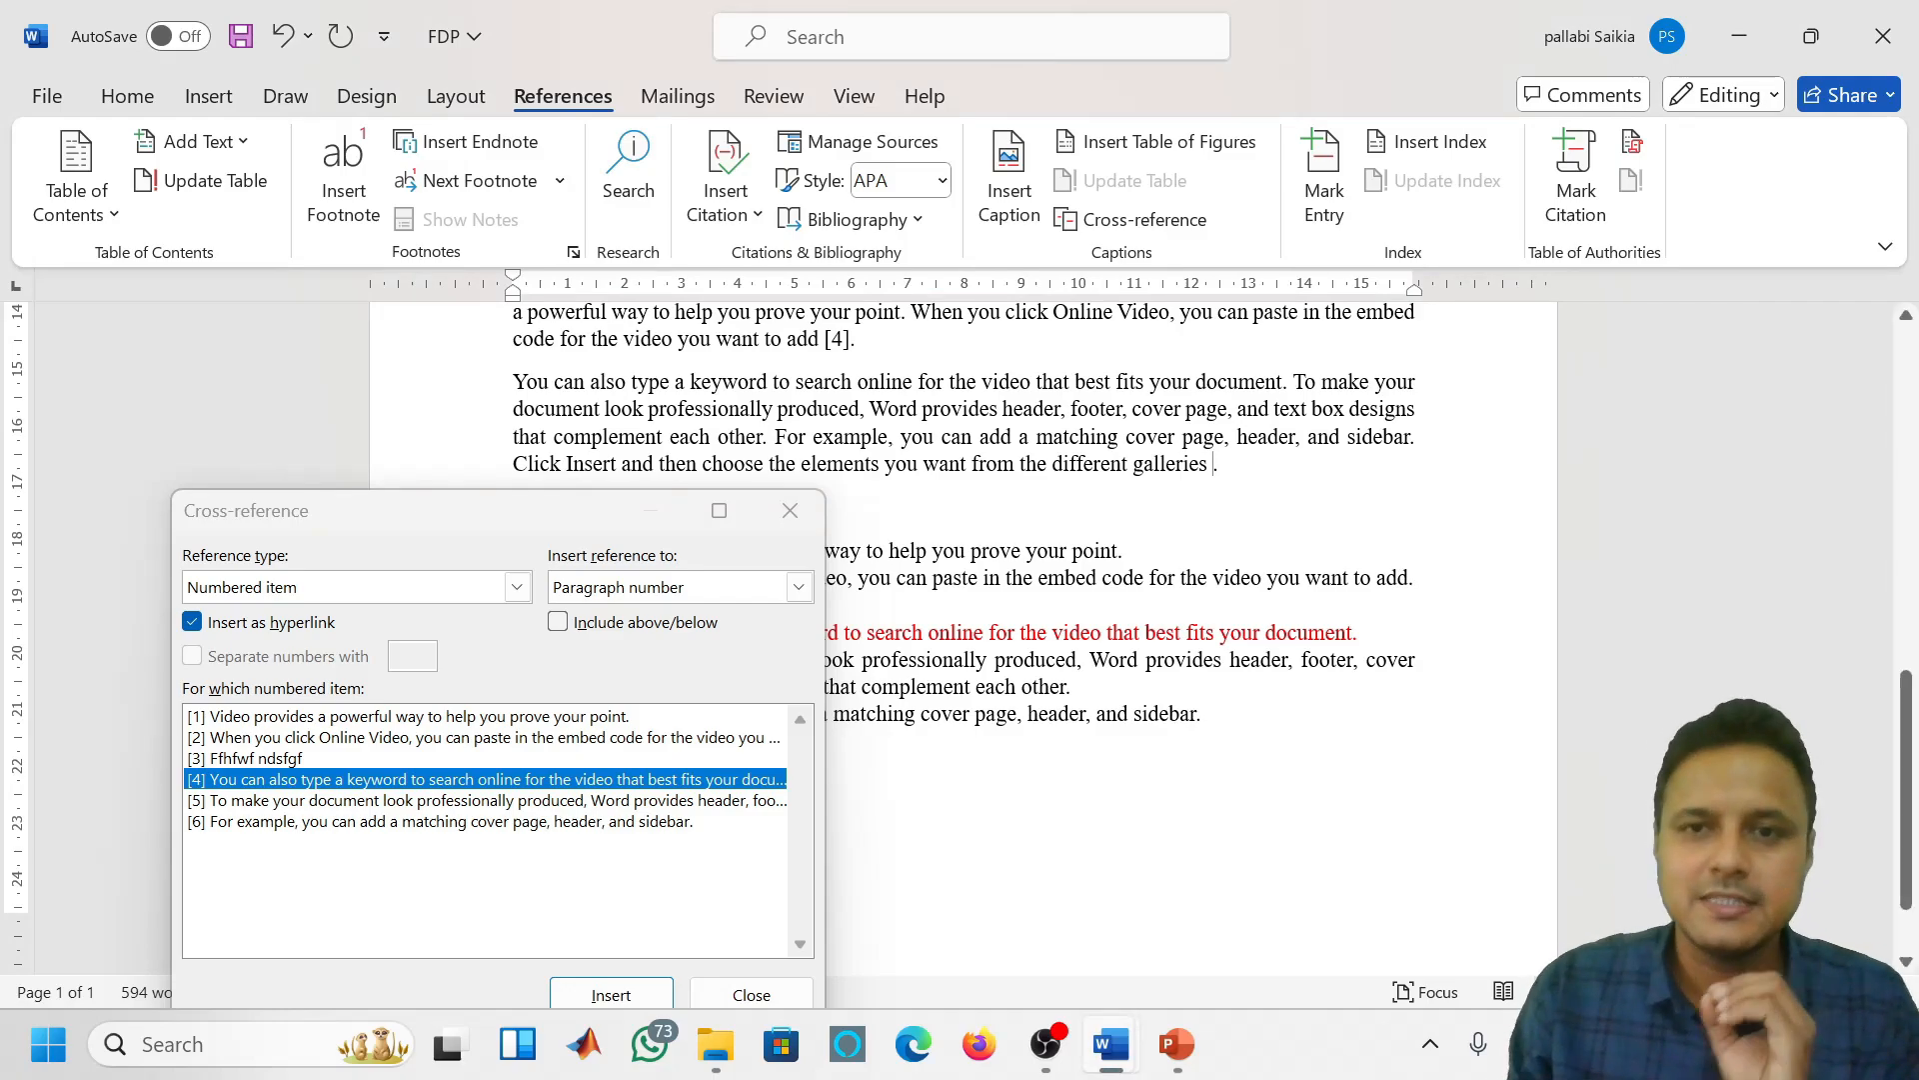
click(794, 513)
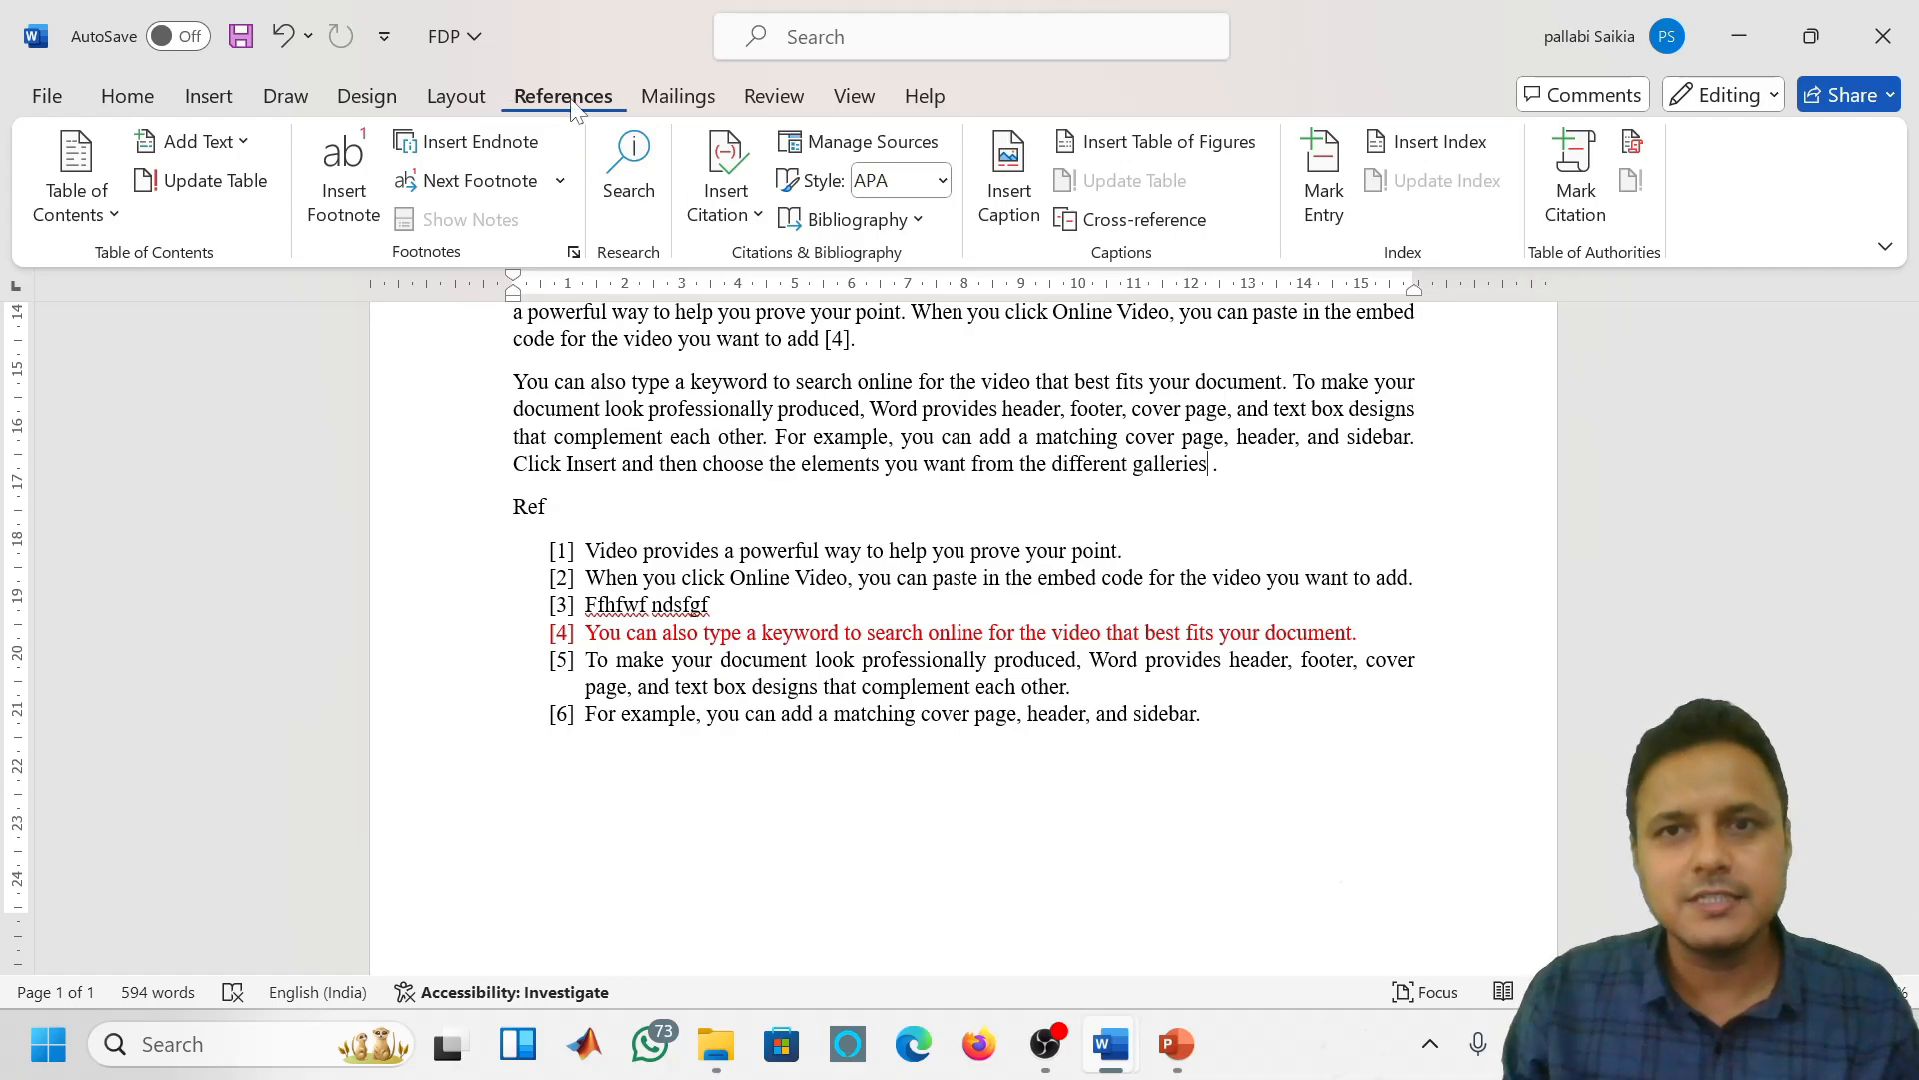
Insert a hyperlinked cross-reference to numbered item [3] "Ffhfwf ndsfgf", by paragraph number, after "different galleries"
click(1150, 230)
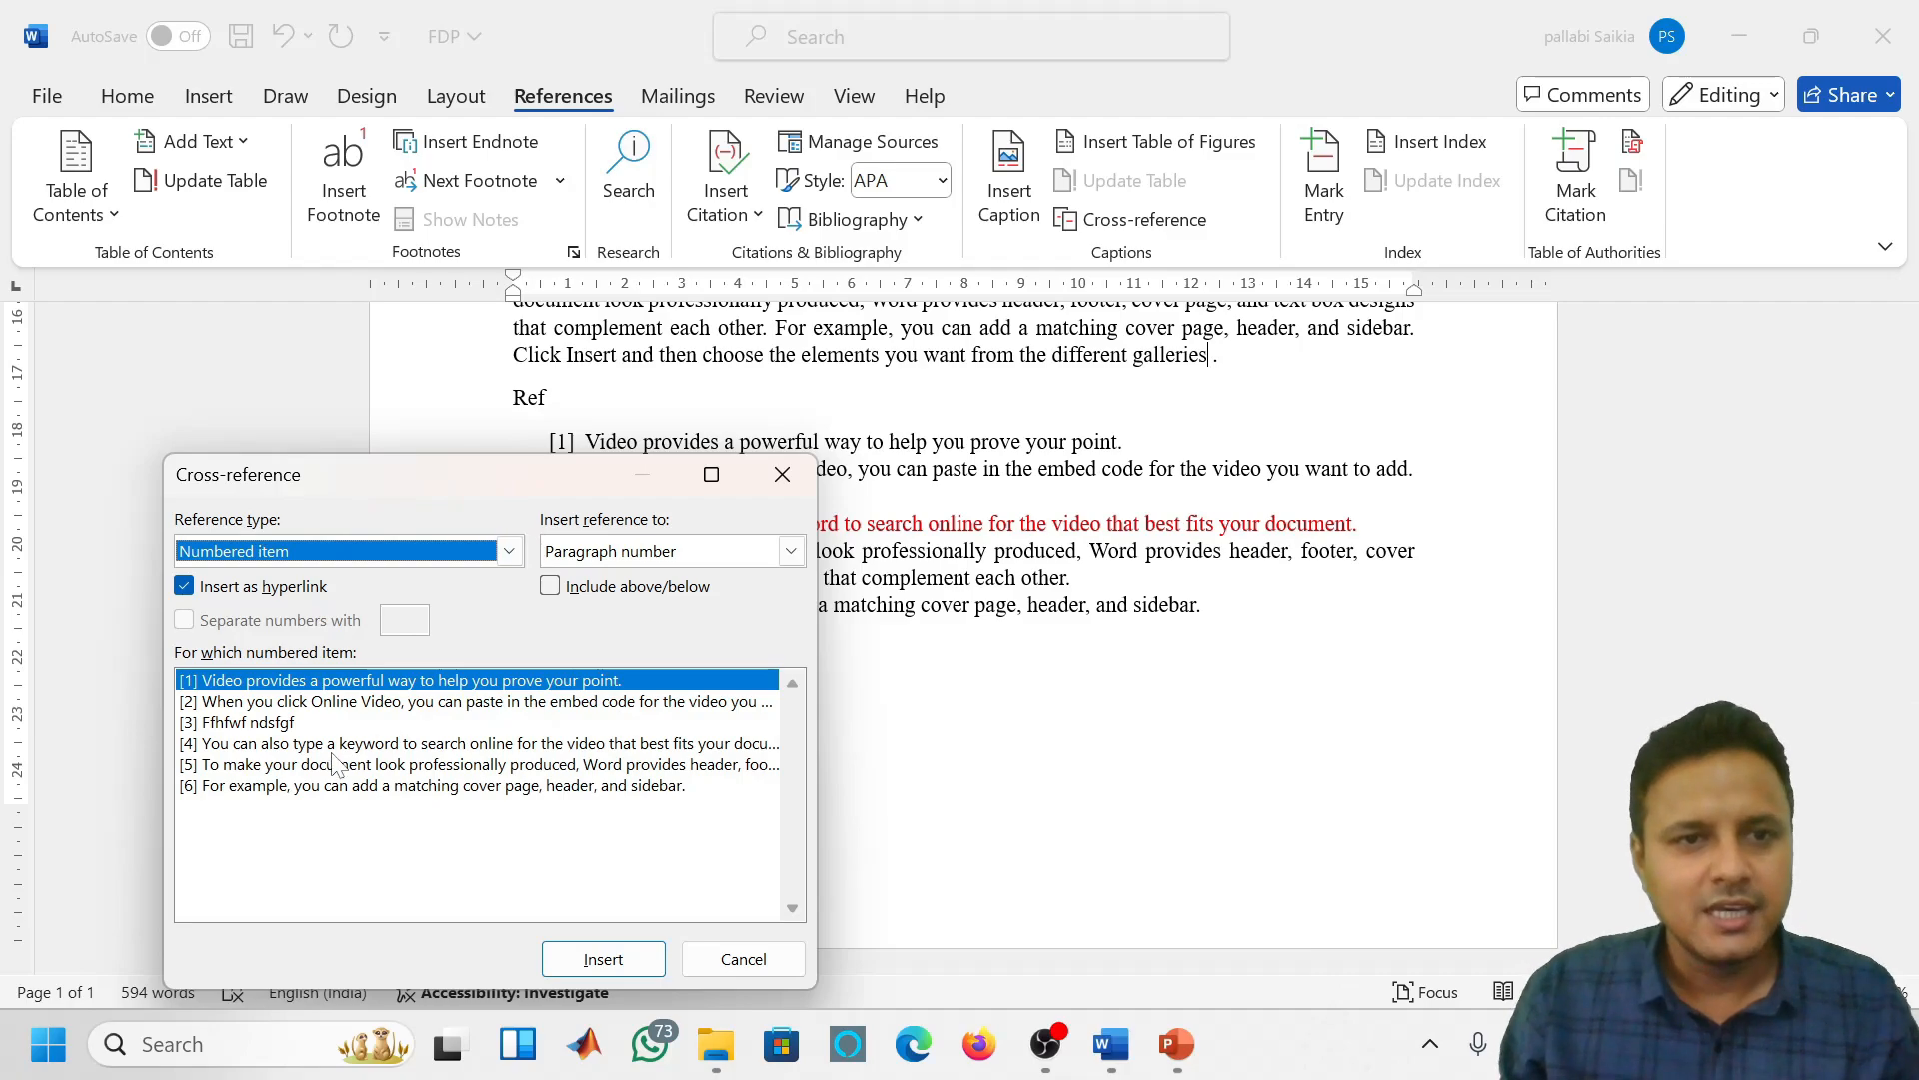
click(269, 725)
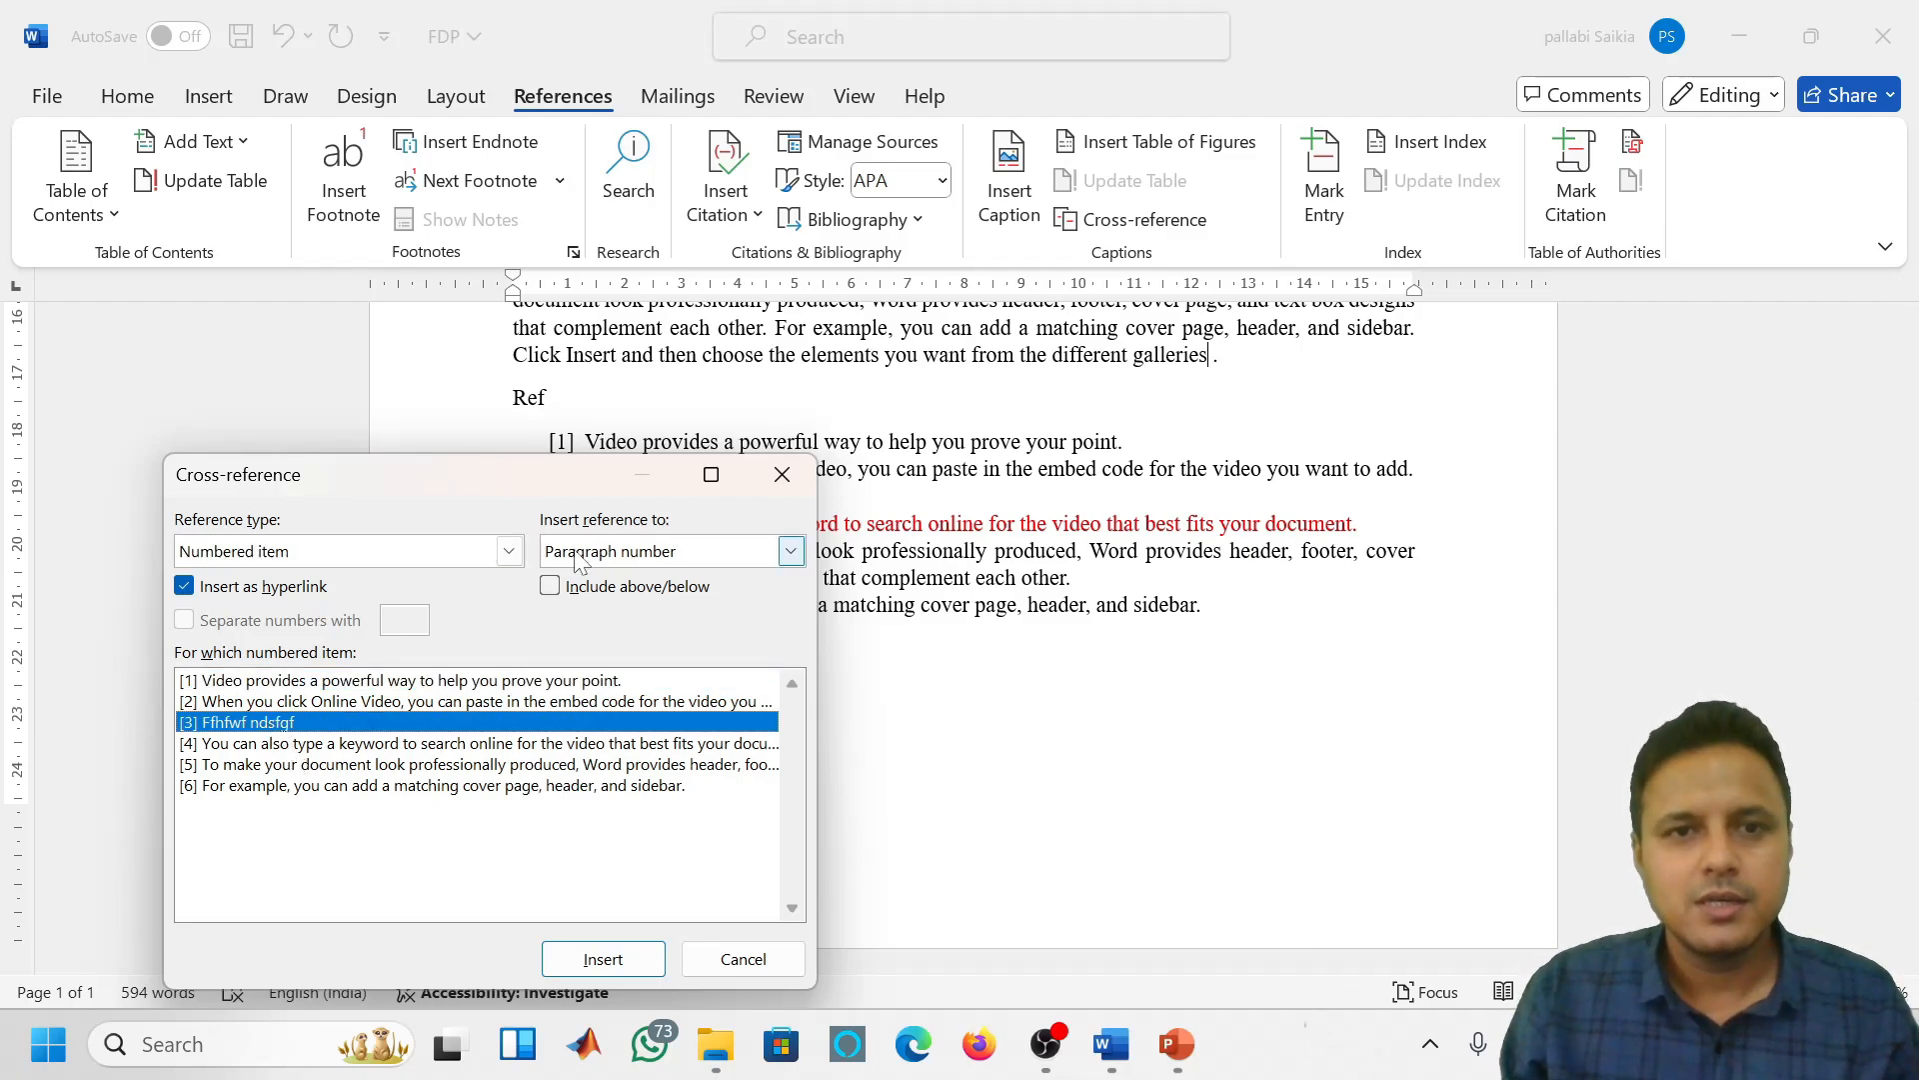
click(671, 558)
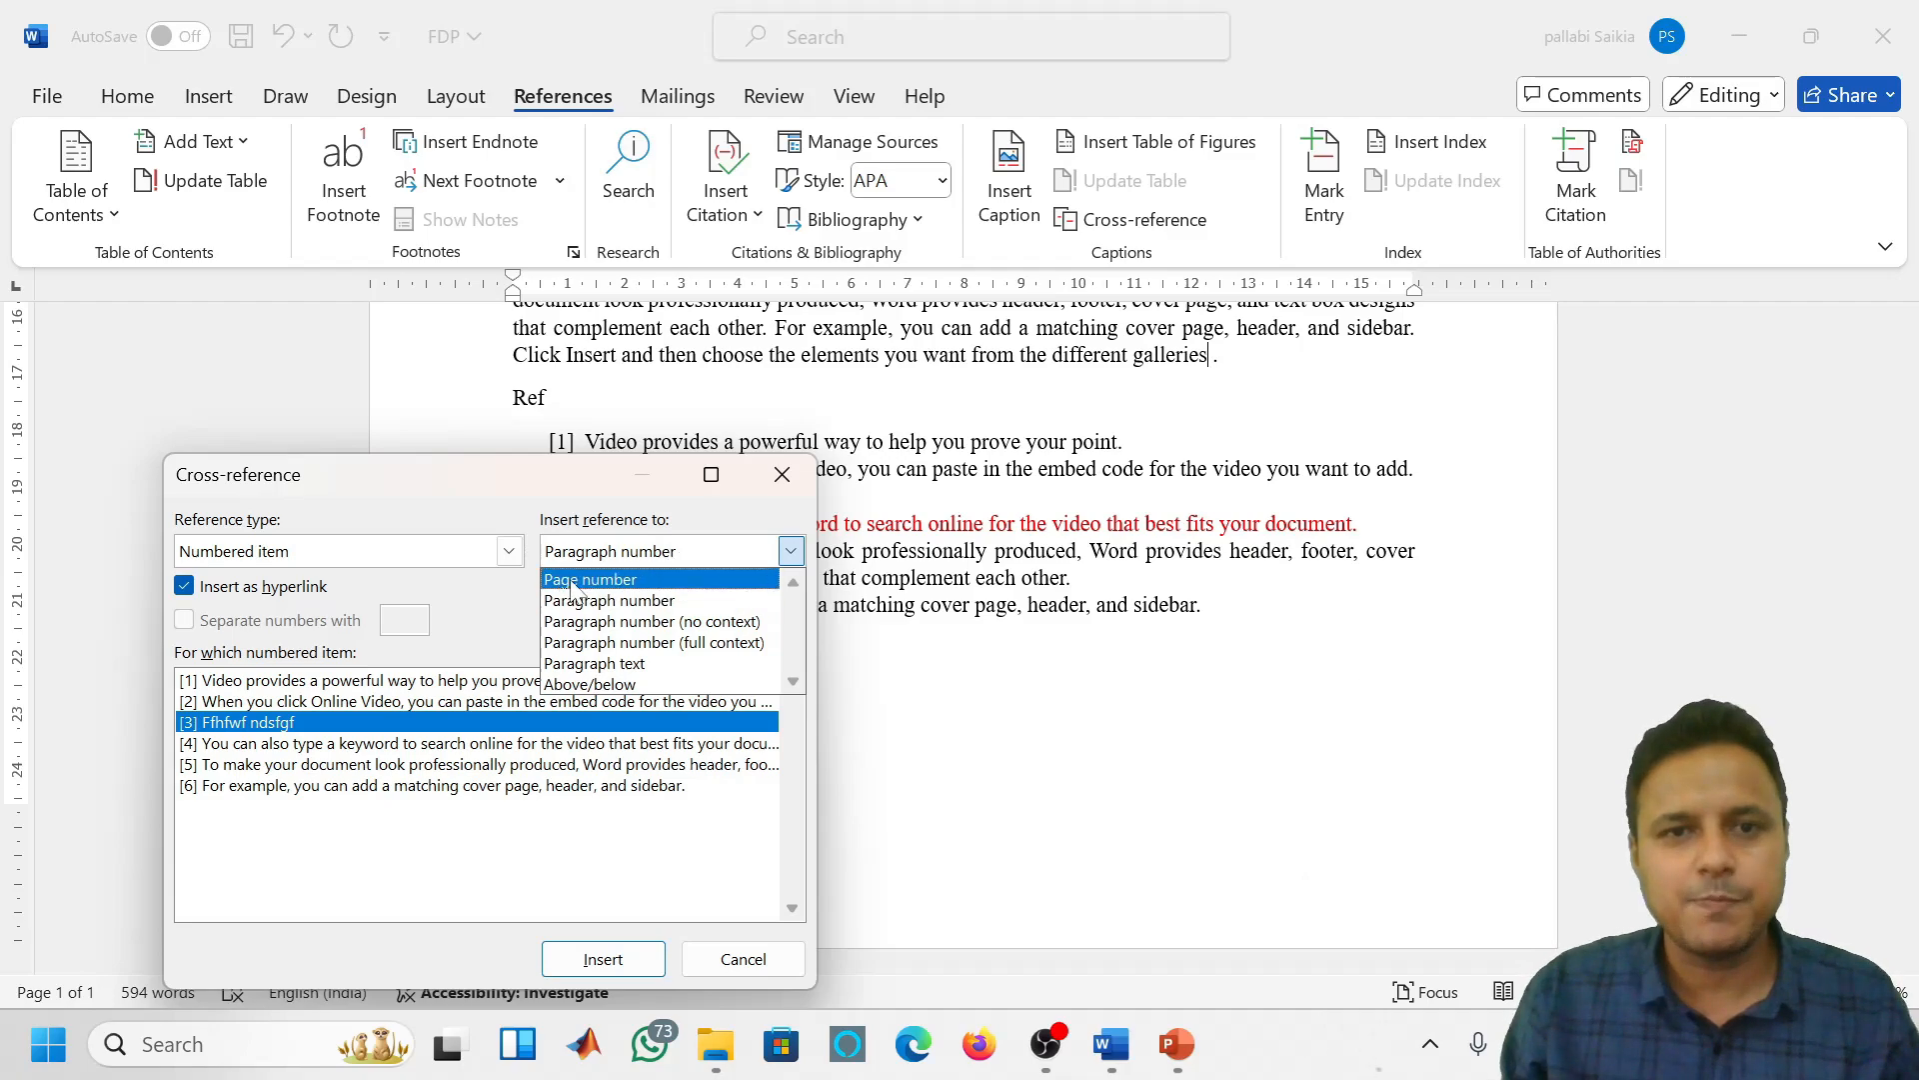
click(688, 556)
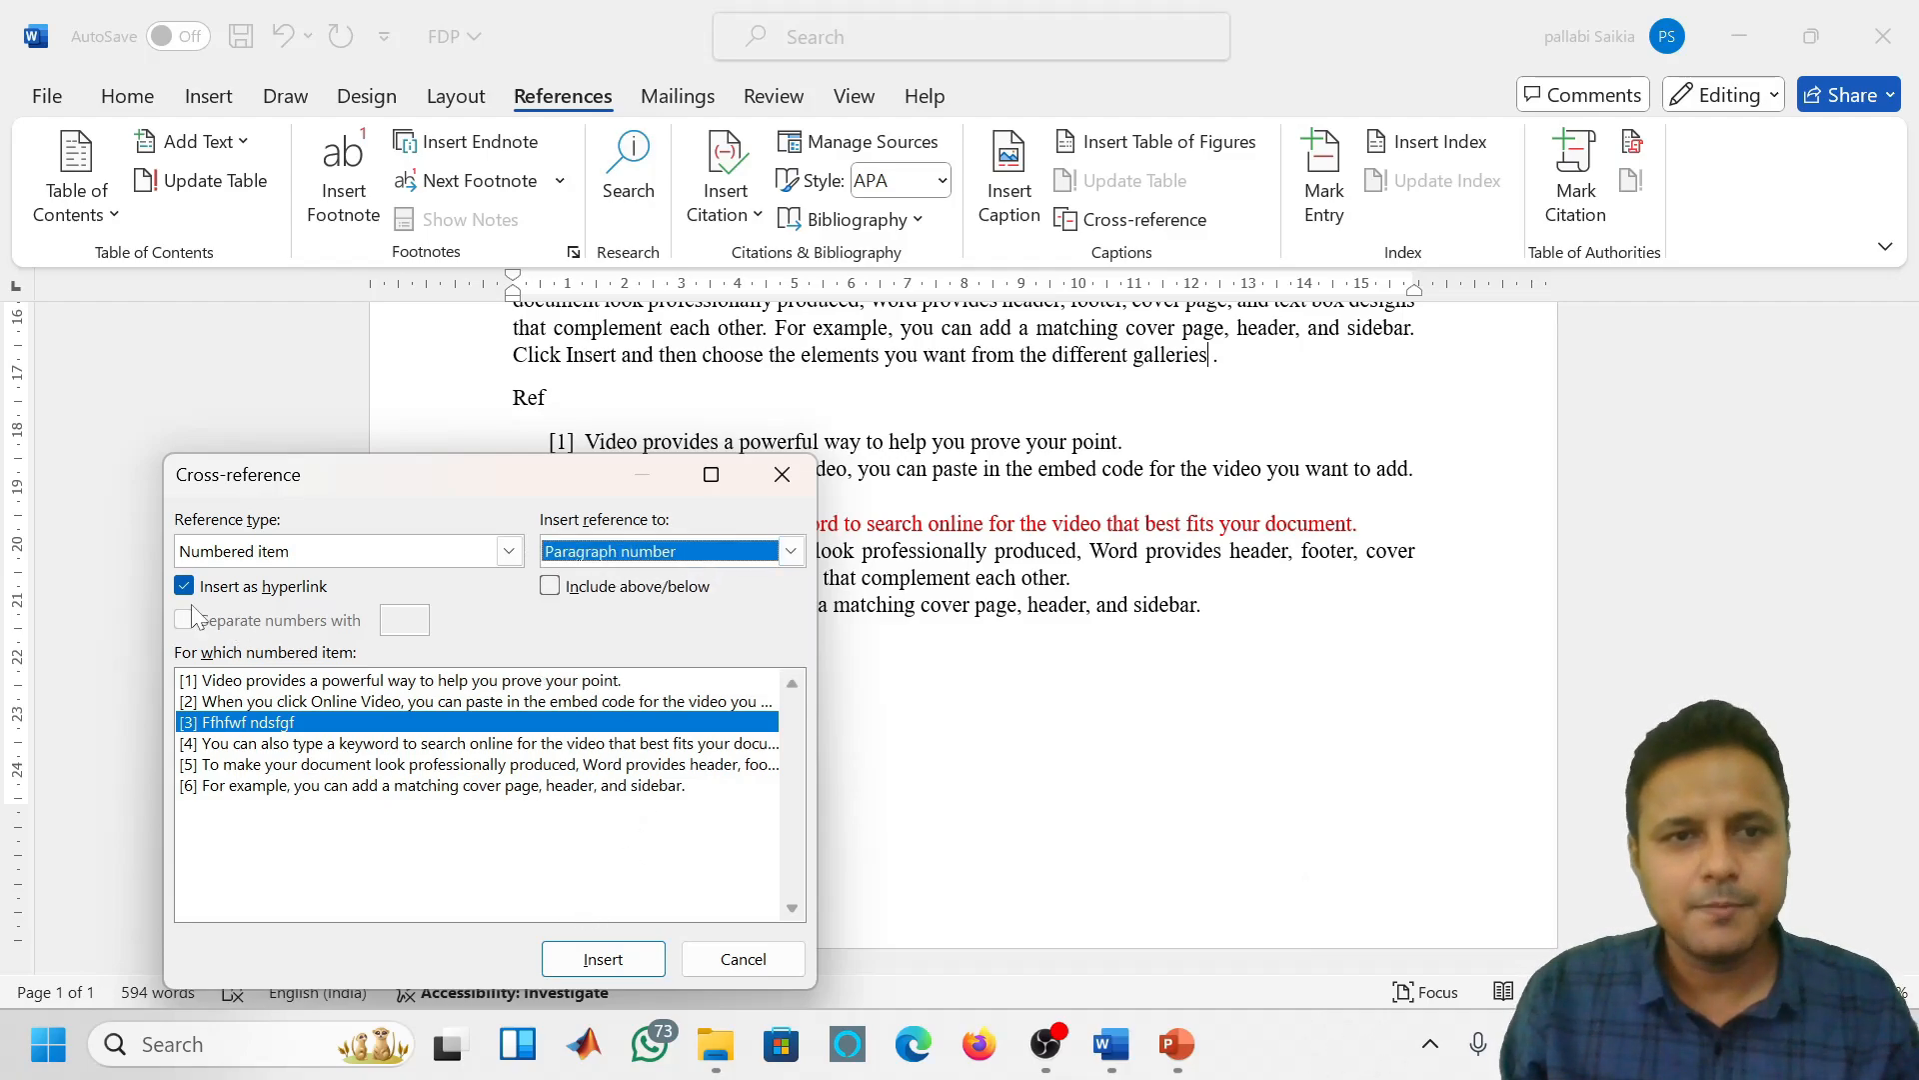
click(612, 960)
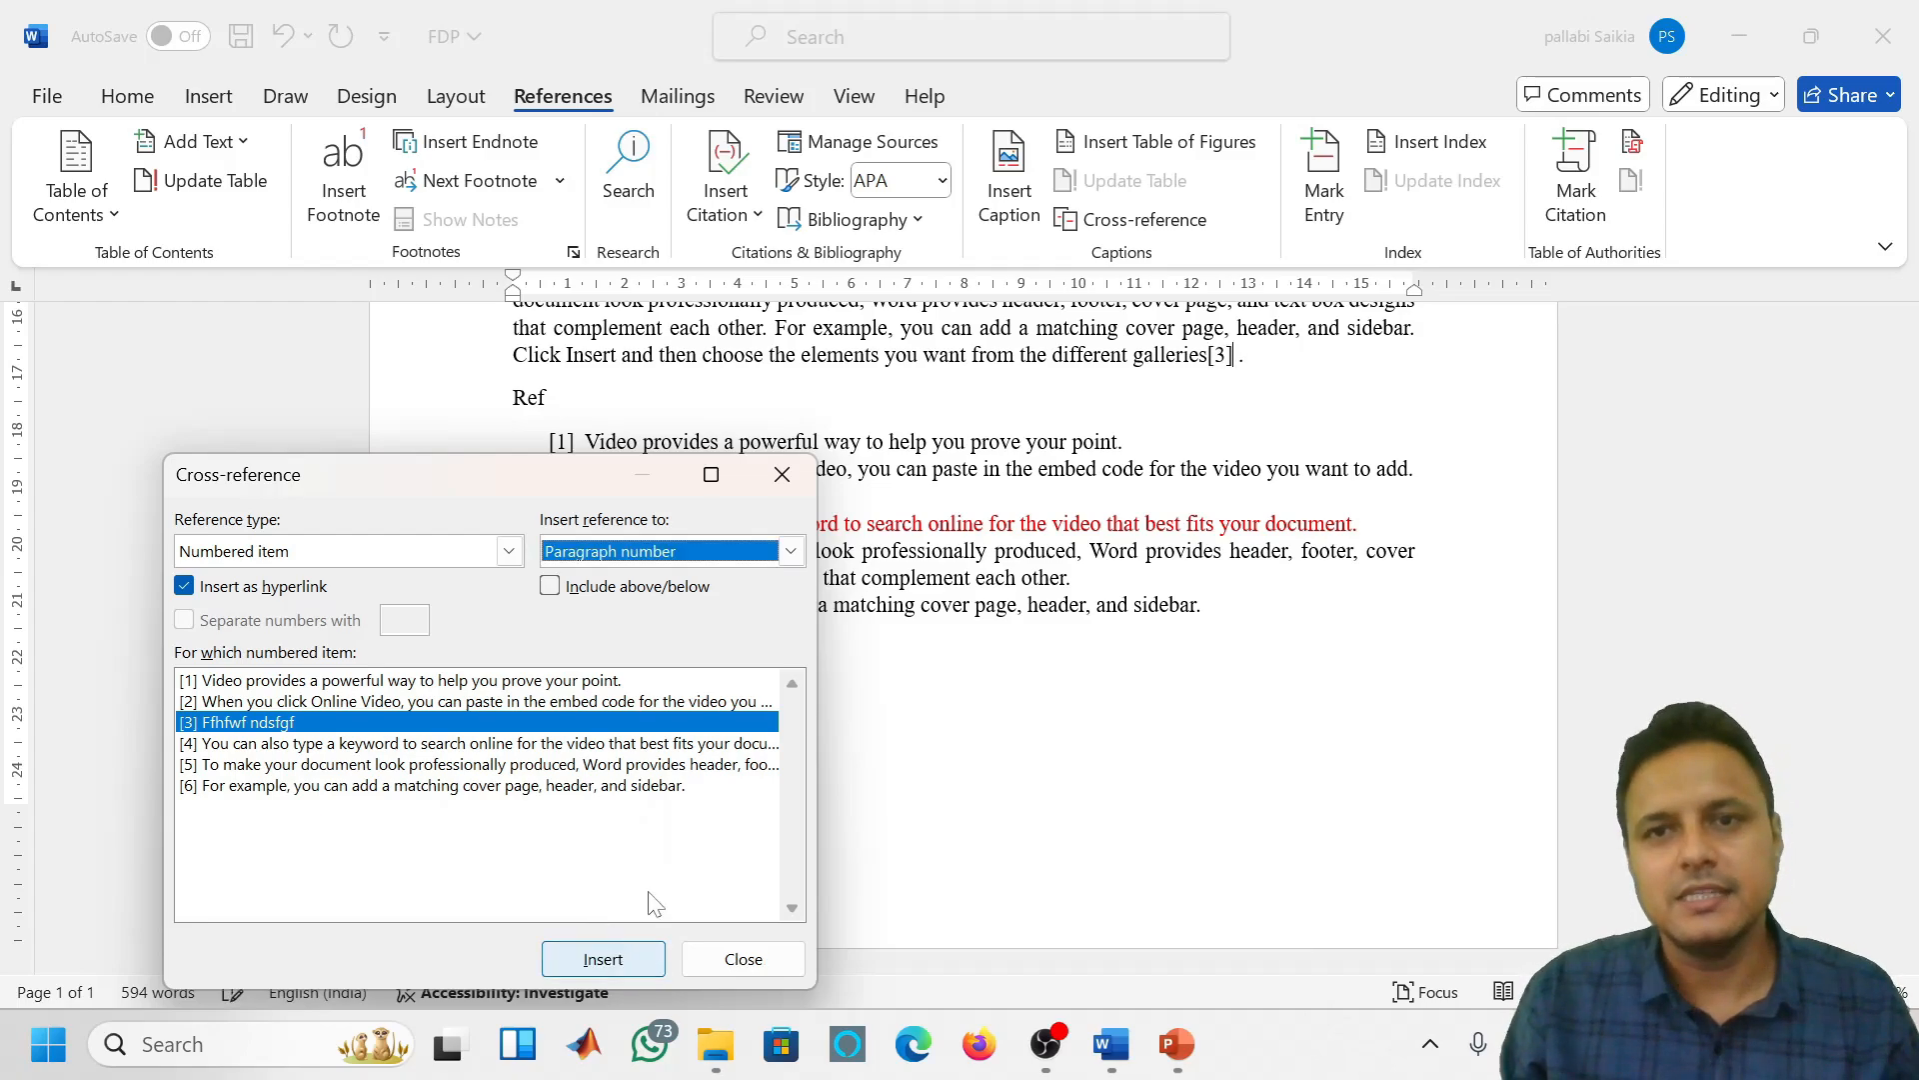
Close the Cross-reference dialog and add a space before the citation [3] after "different galleries"
click(782, 474)
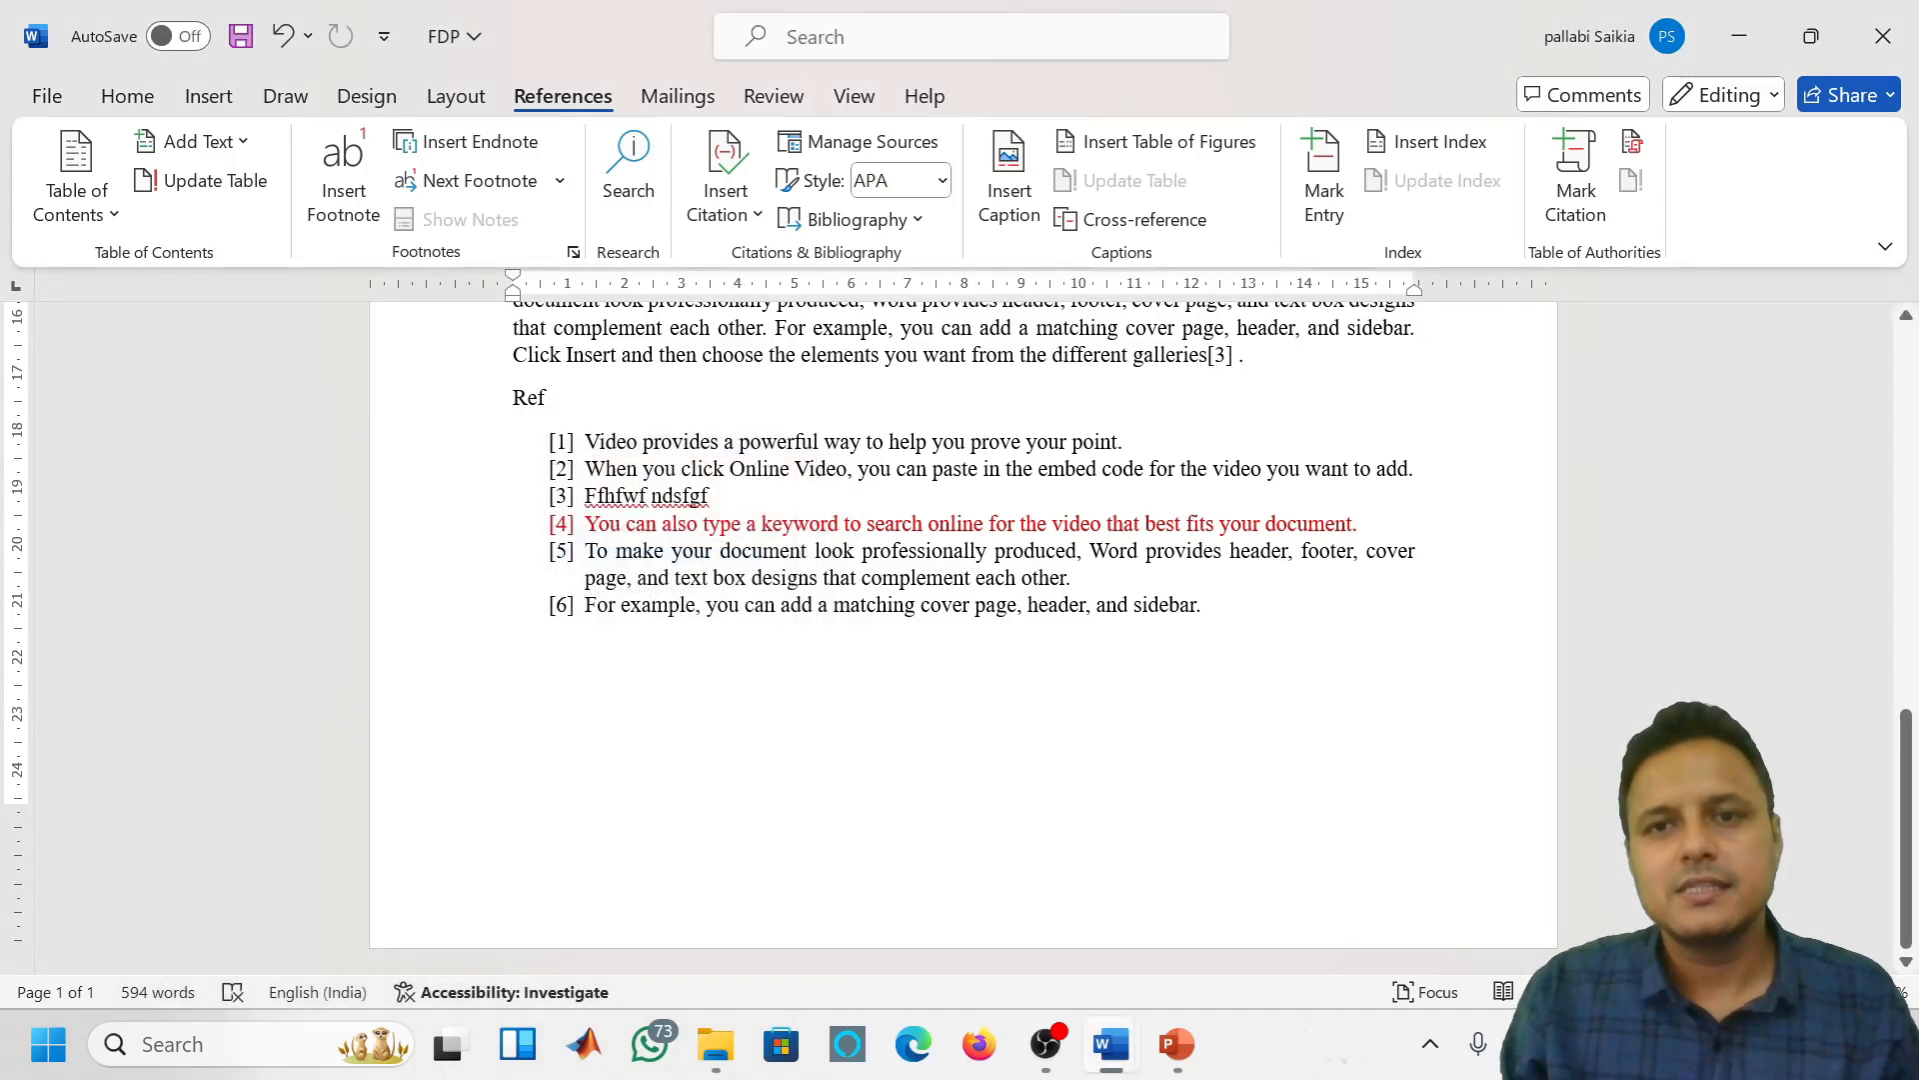
click(1208, 356)
click(1252, 356)
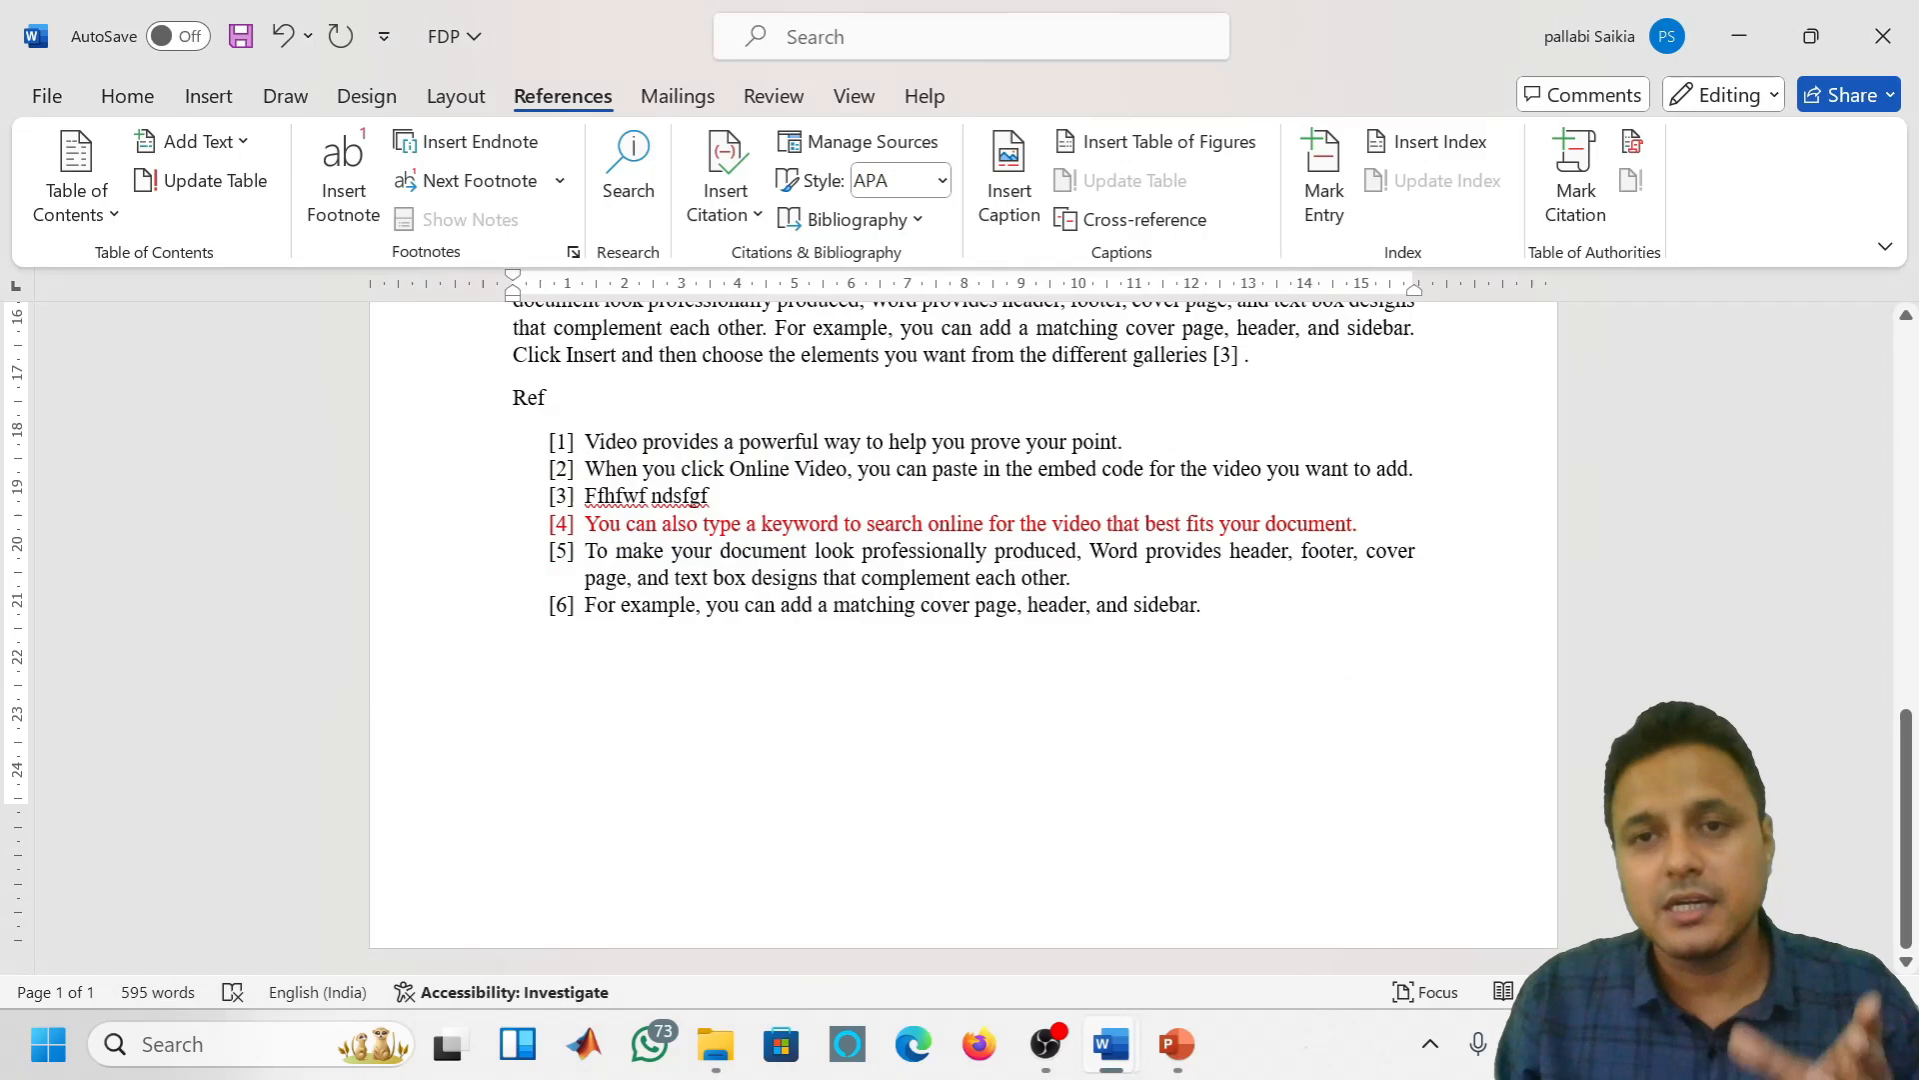
scroll(963, 600, up, 2)
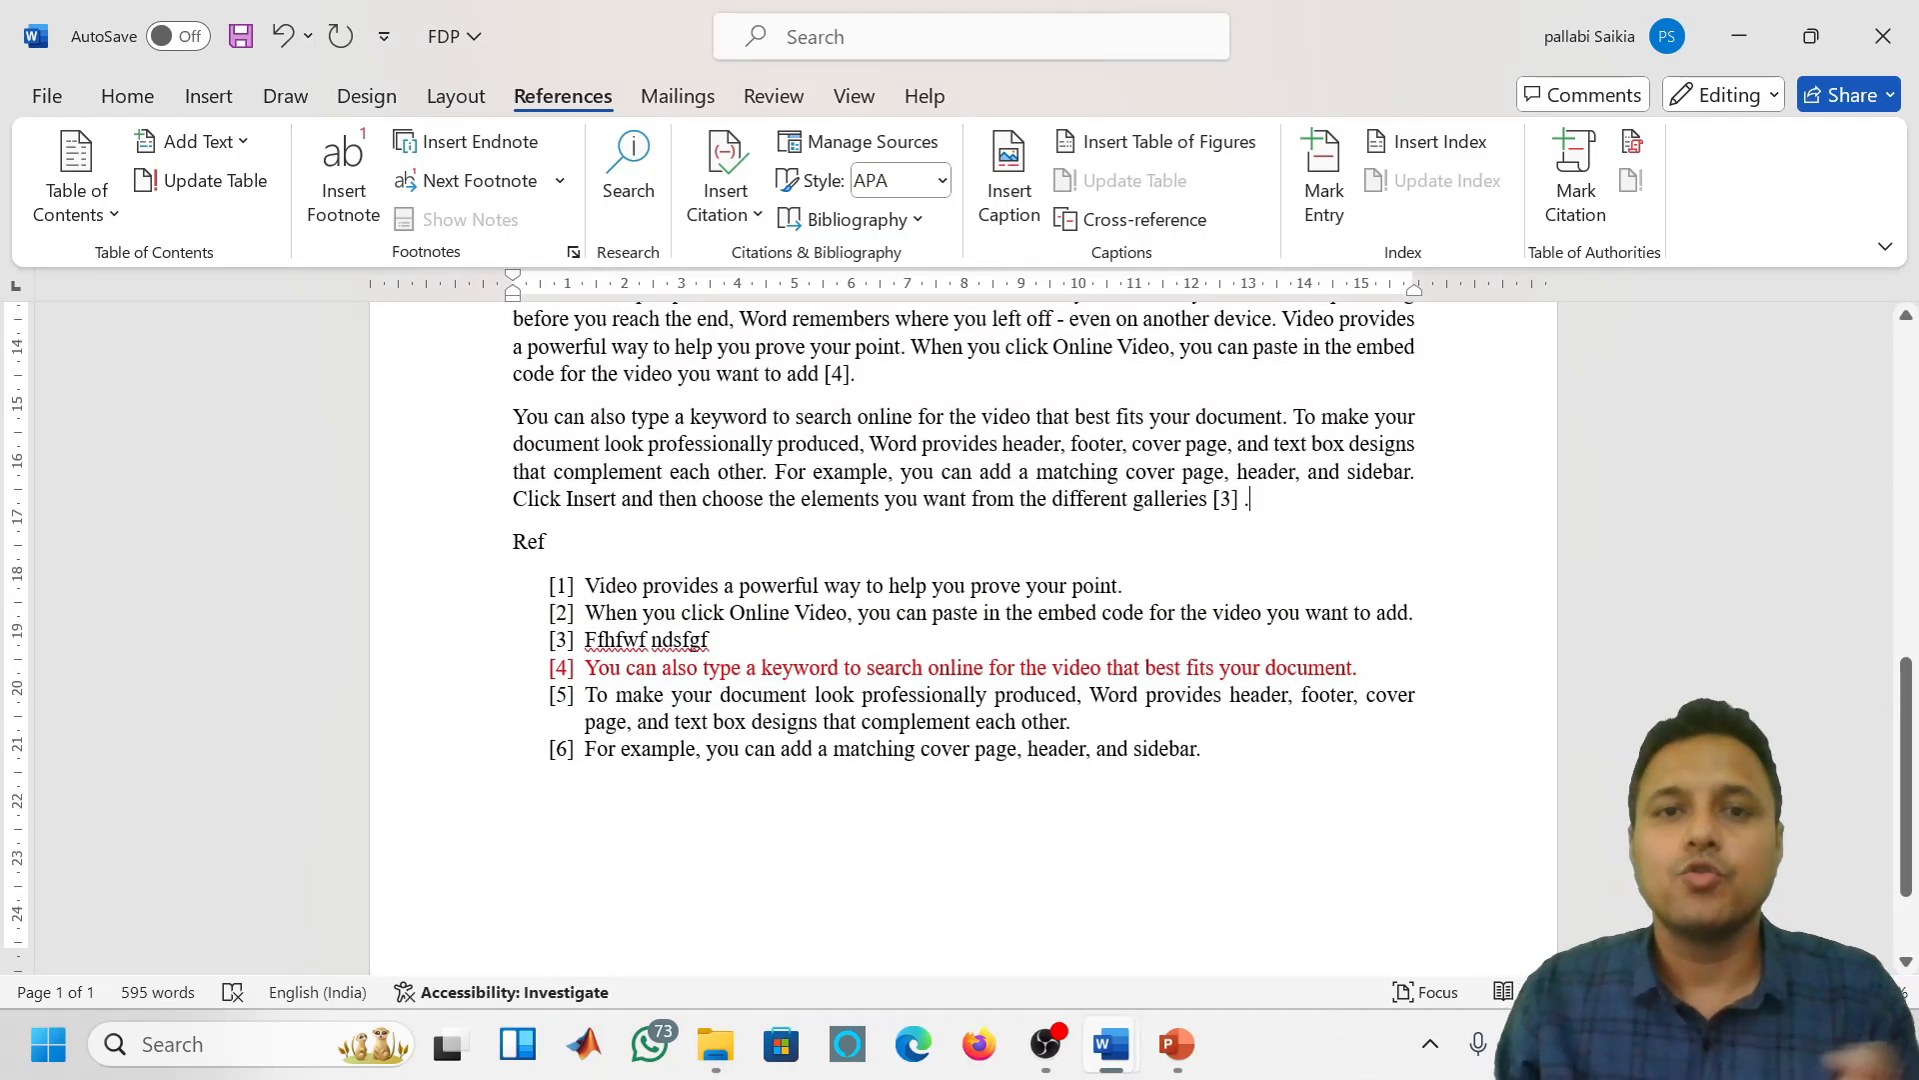
click(1123, 586)
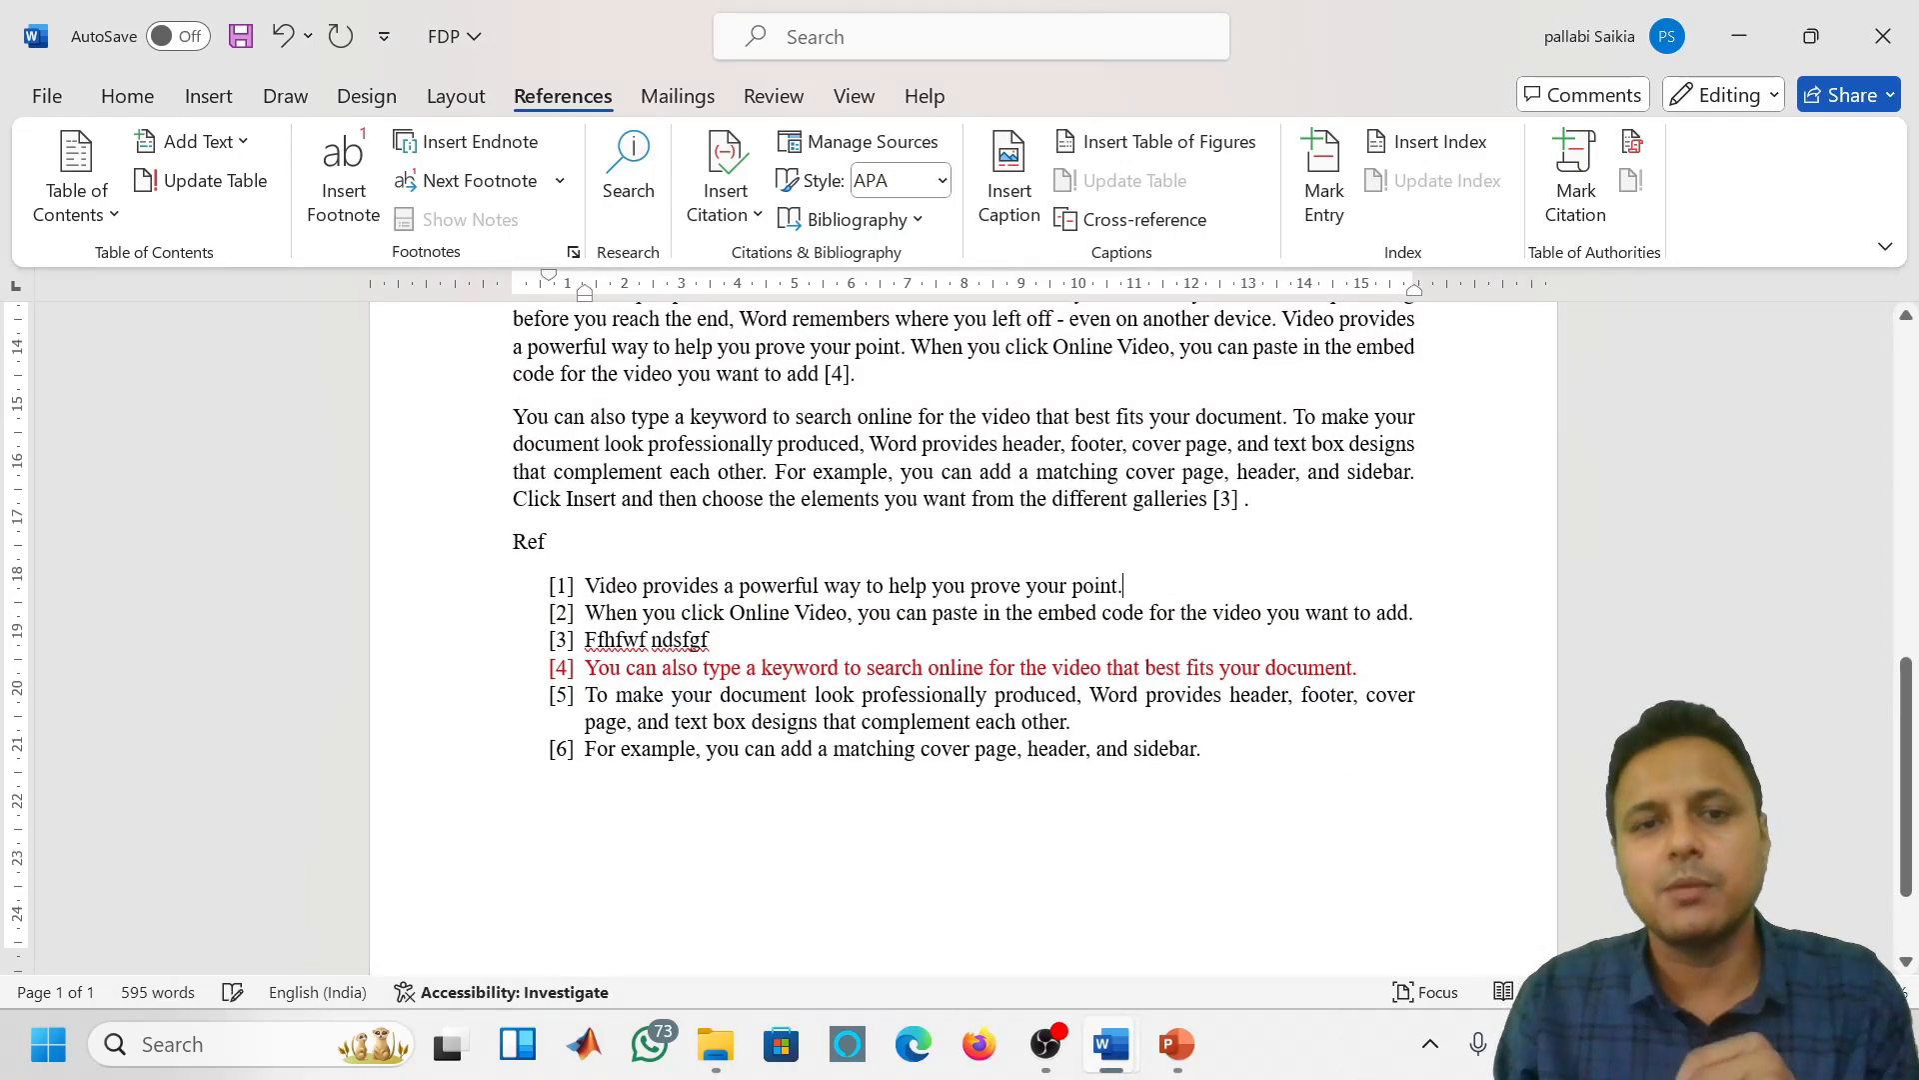
key(Return)
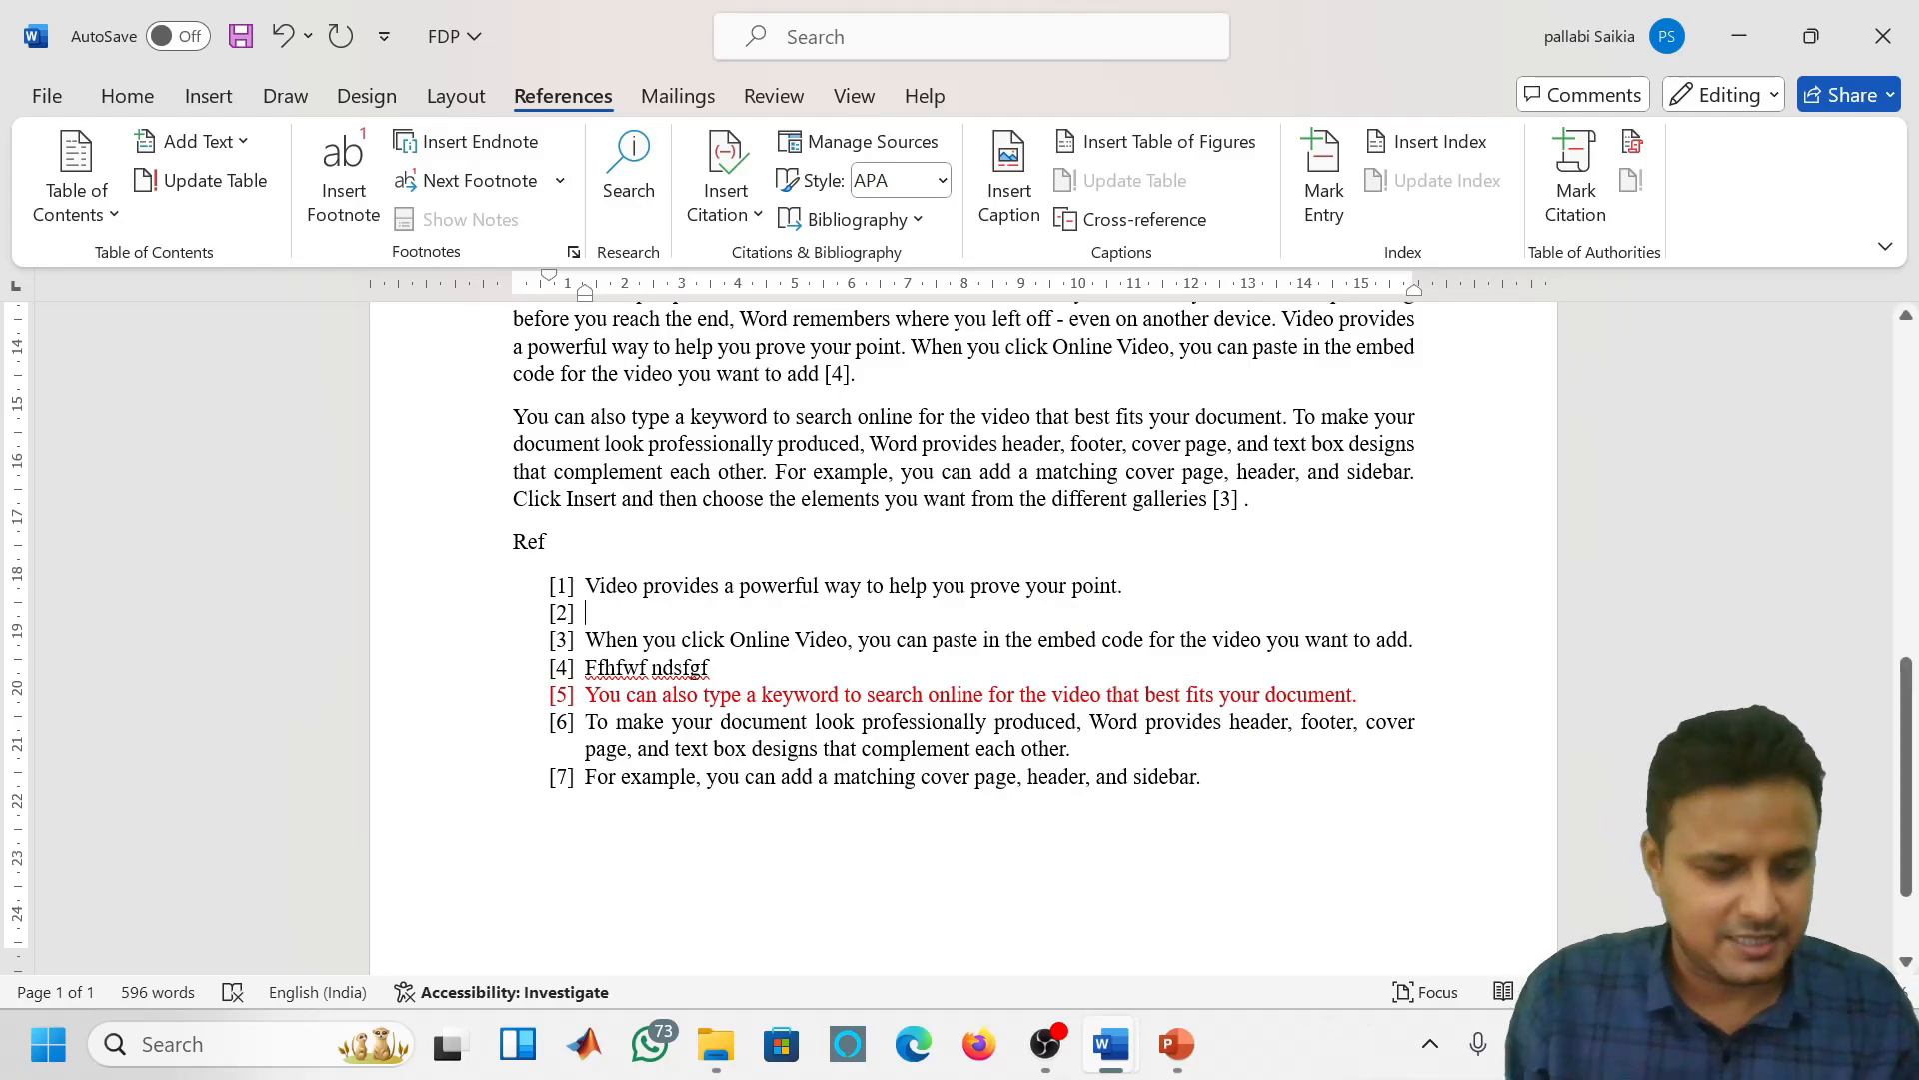
key(BackSpace)
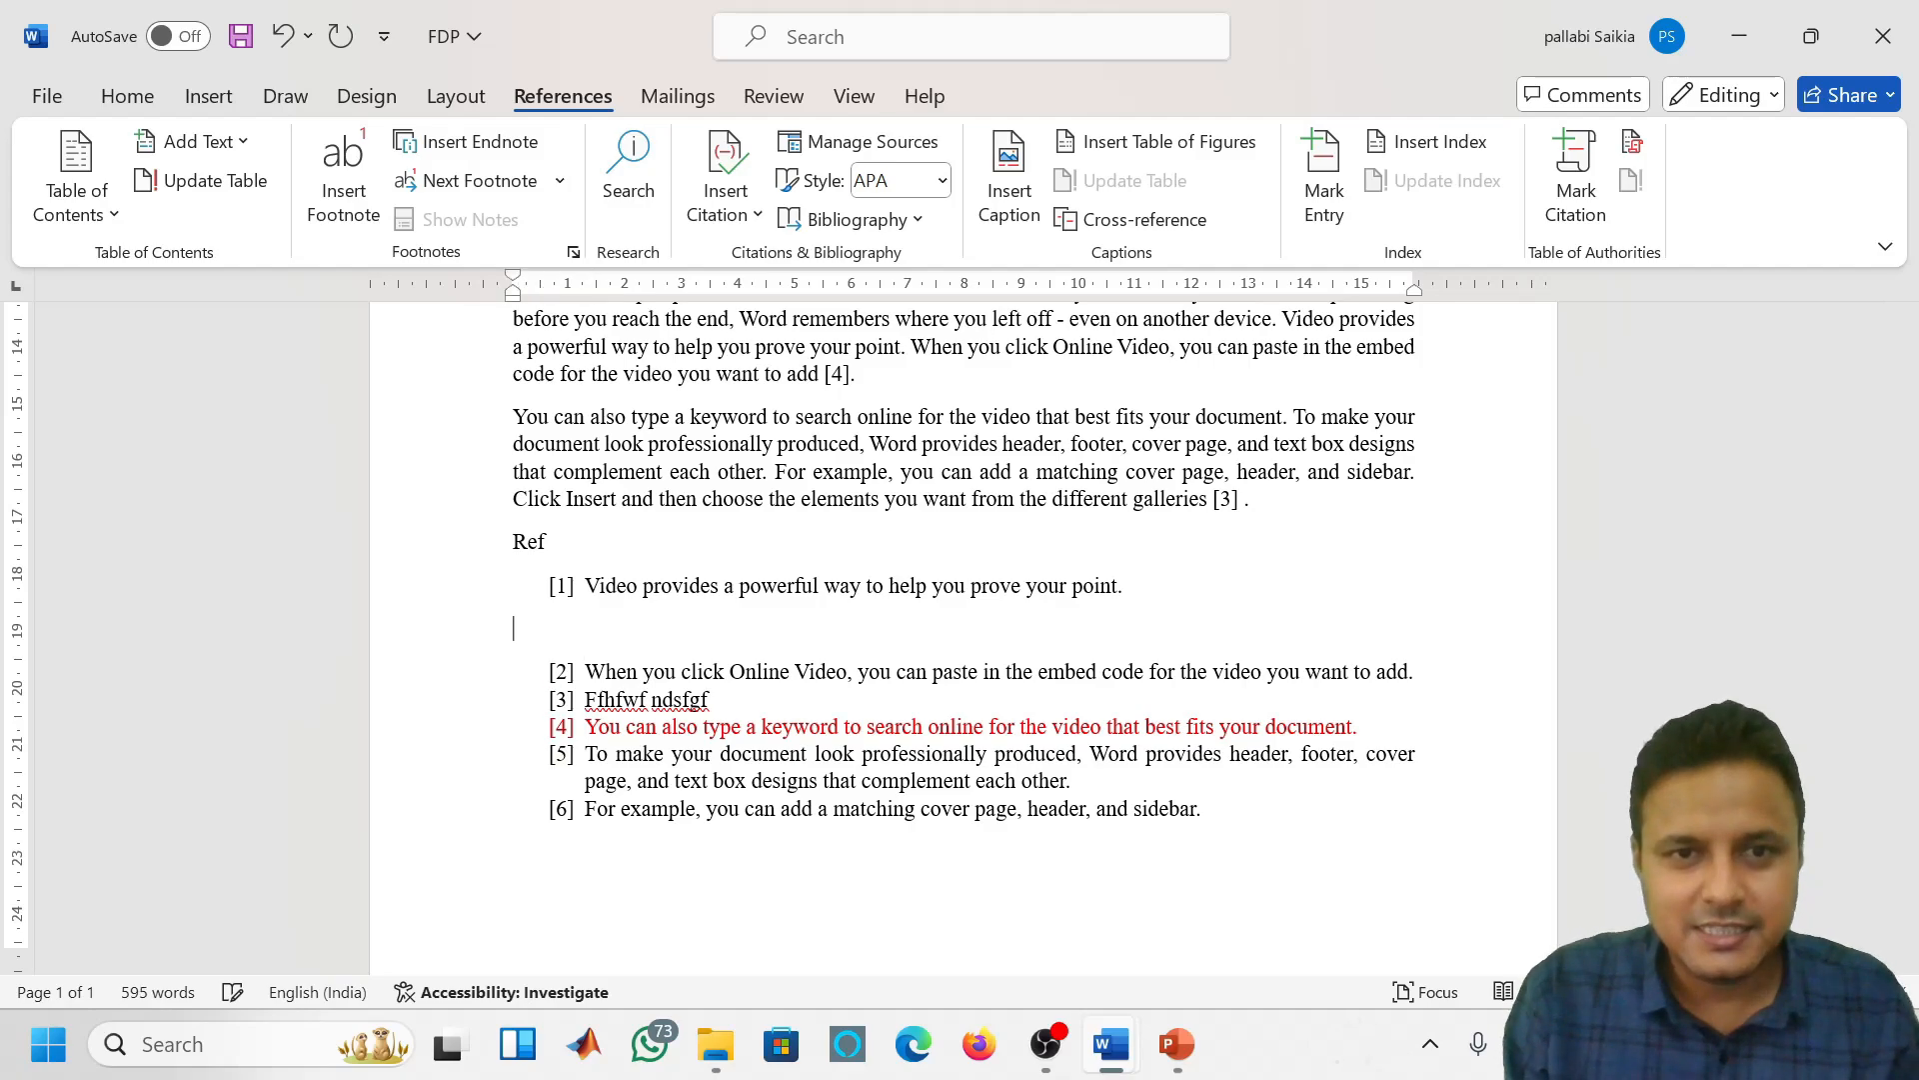
key(BackSpace)
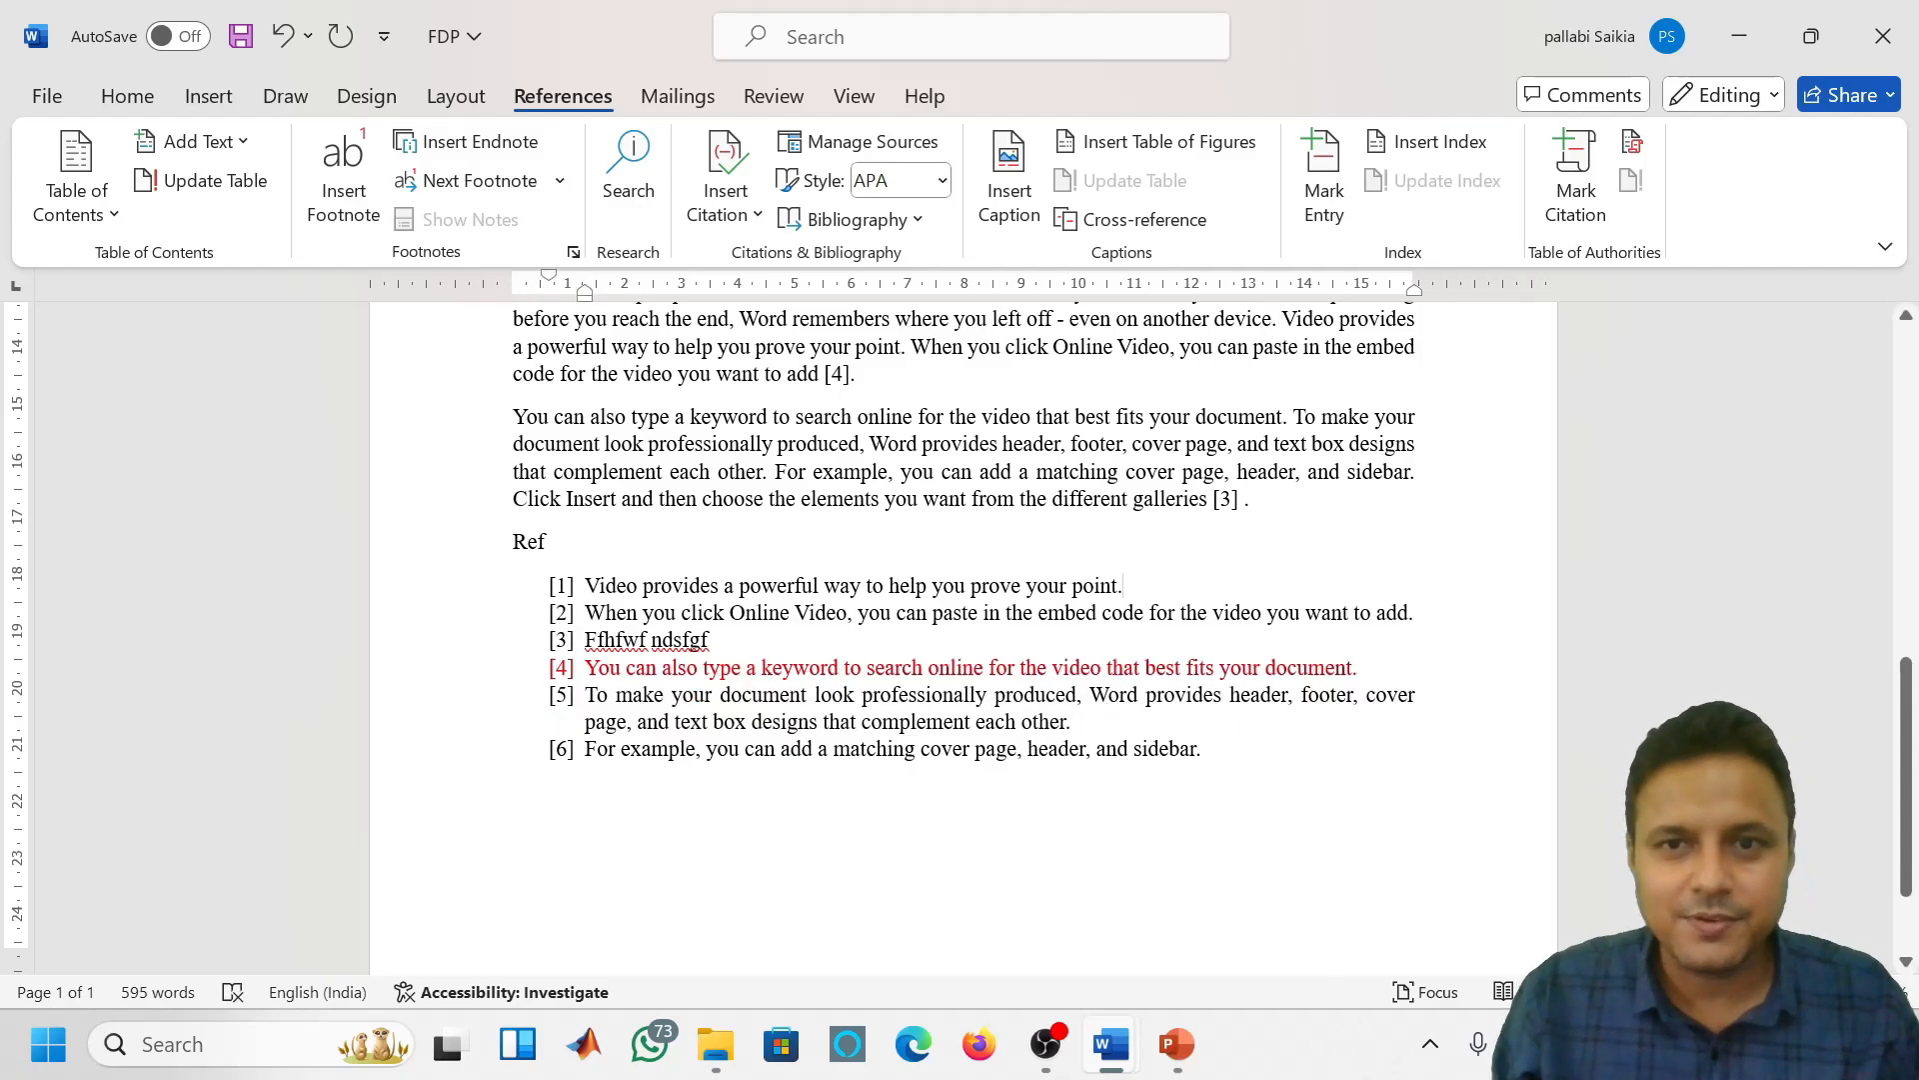
Colour the reference item "Ffhfwf ndsfgf" and its in-text citation [3] after "different galleries" dark green
drag(713, 640, 586, 640)
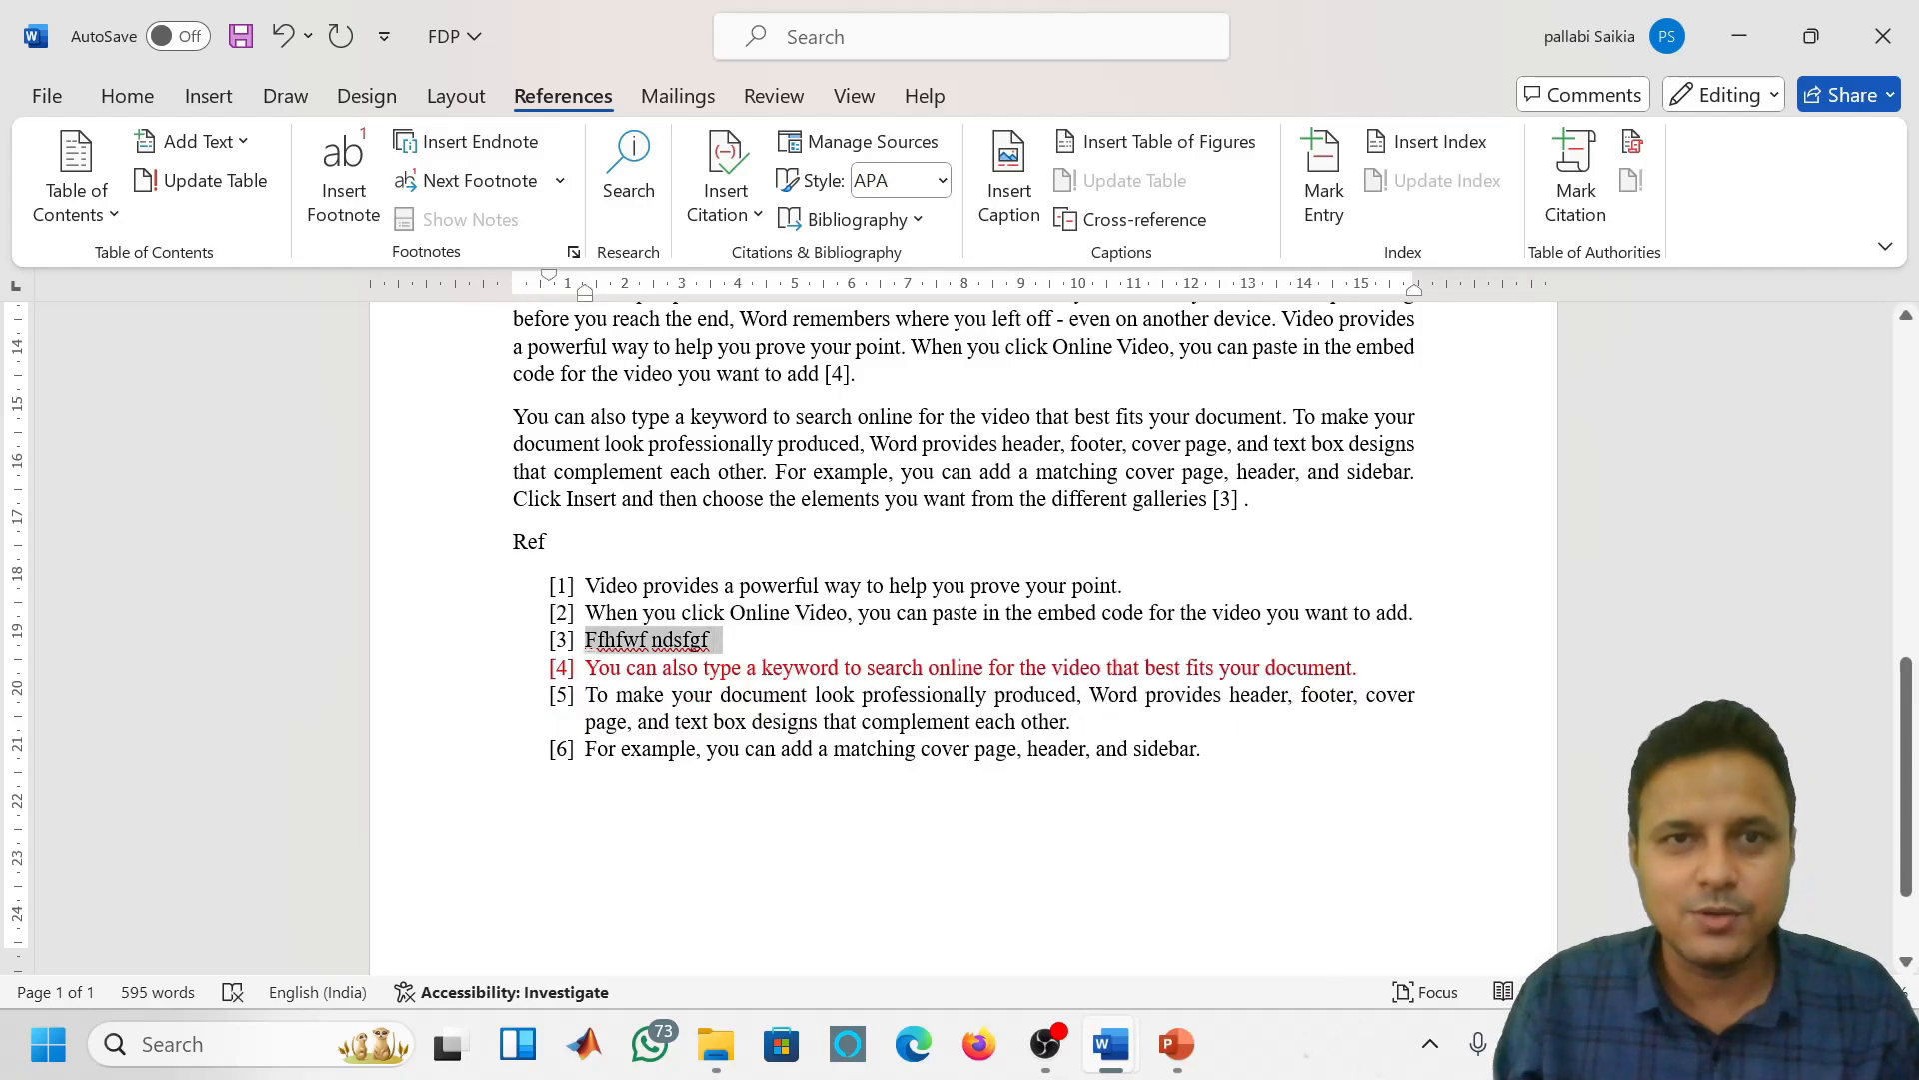
click(130, 98)
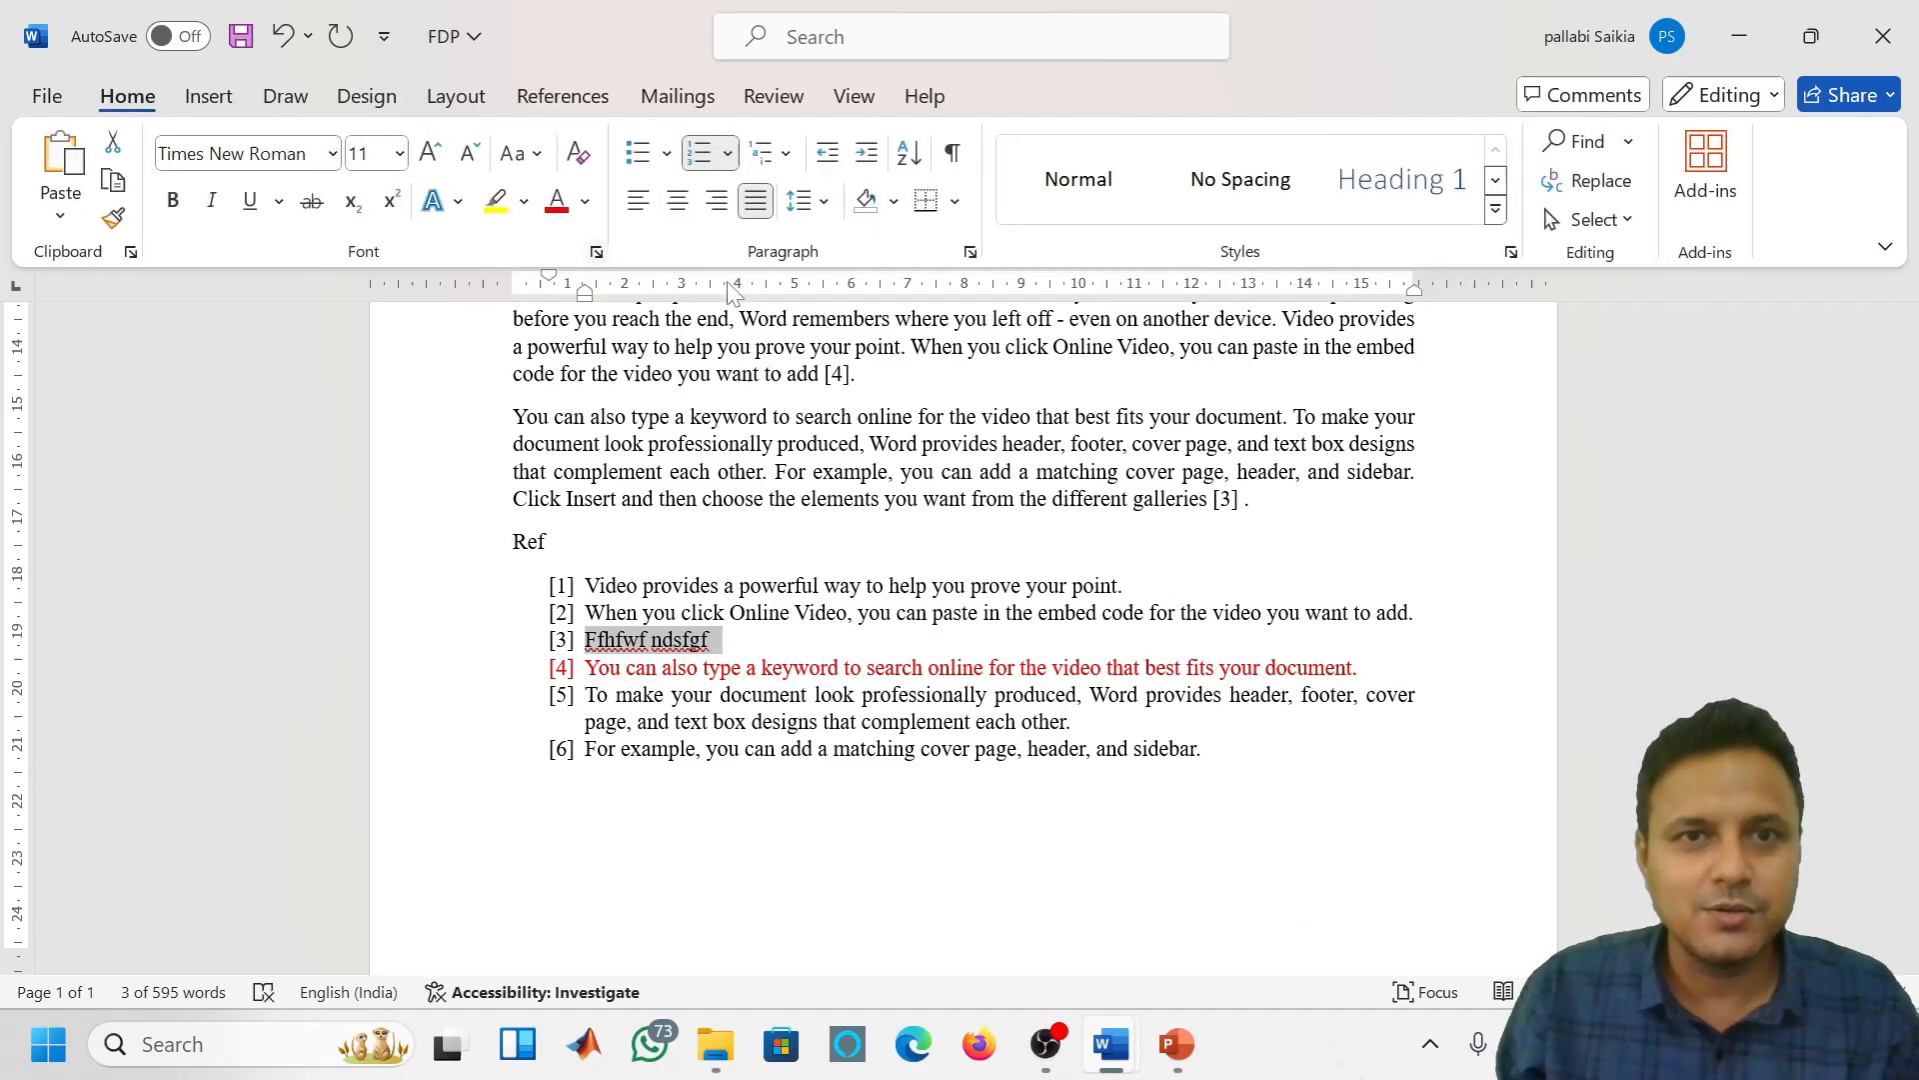
click(585, 201)
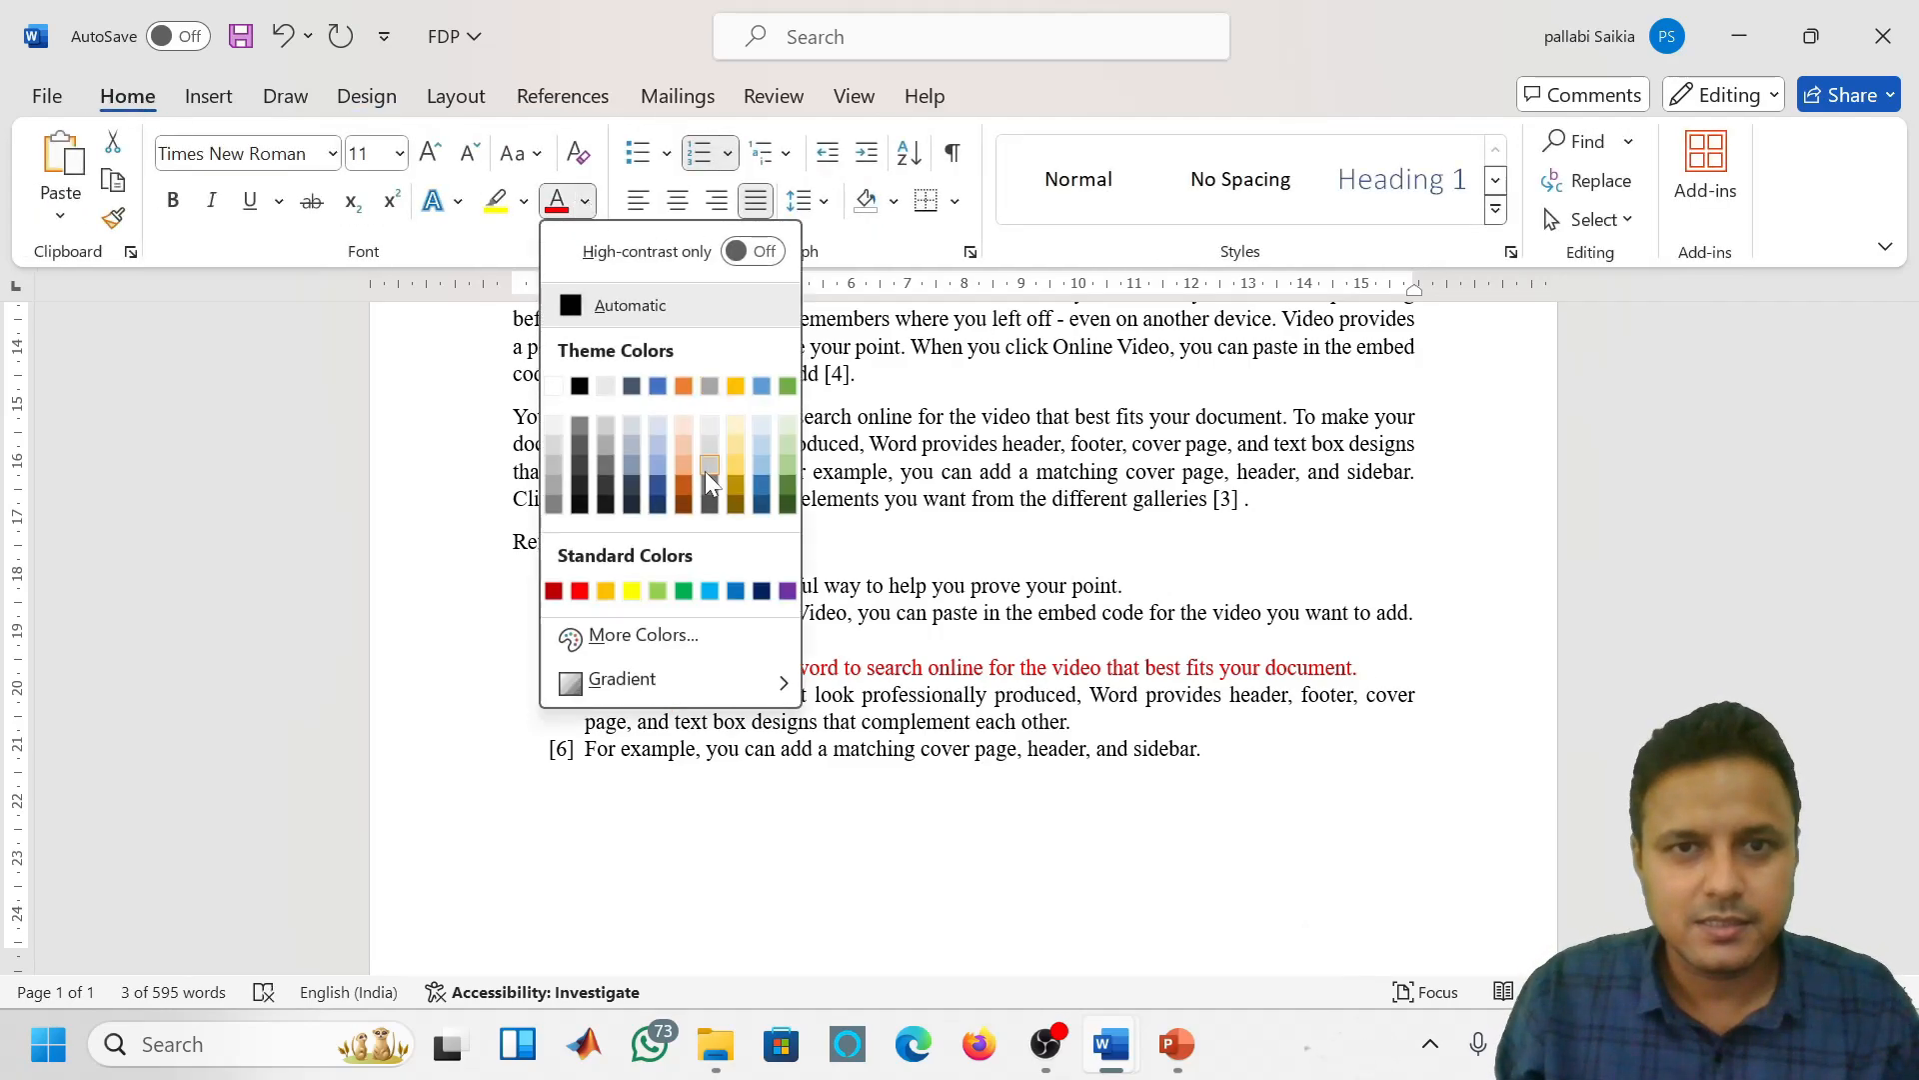
click(786, 489)
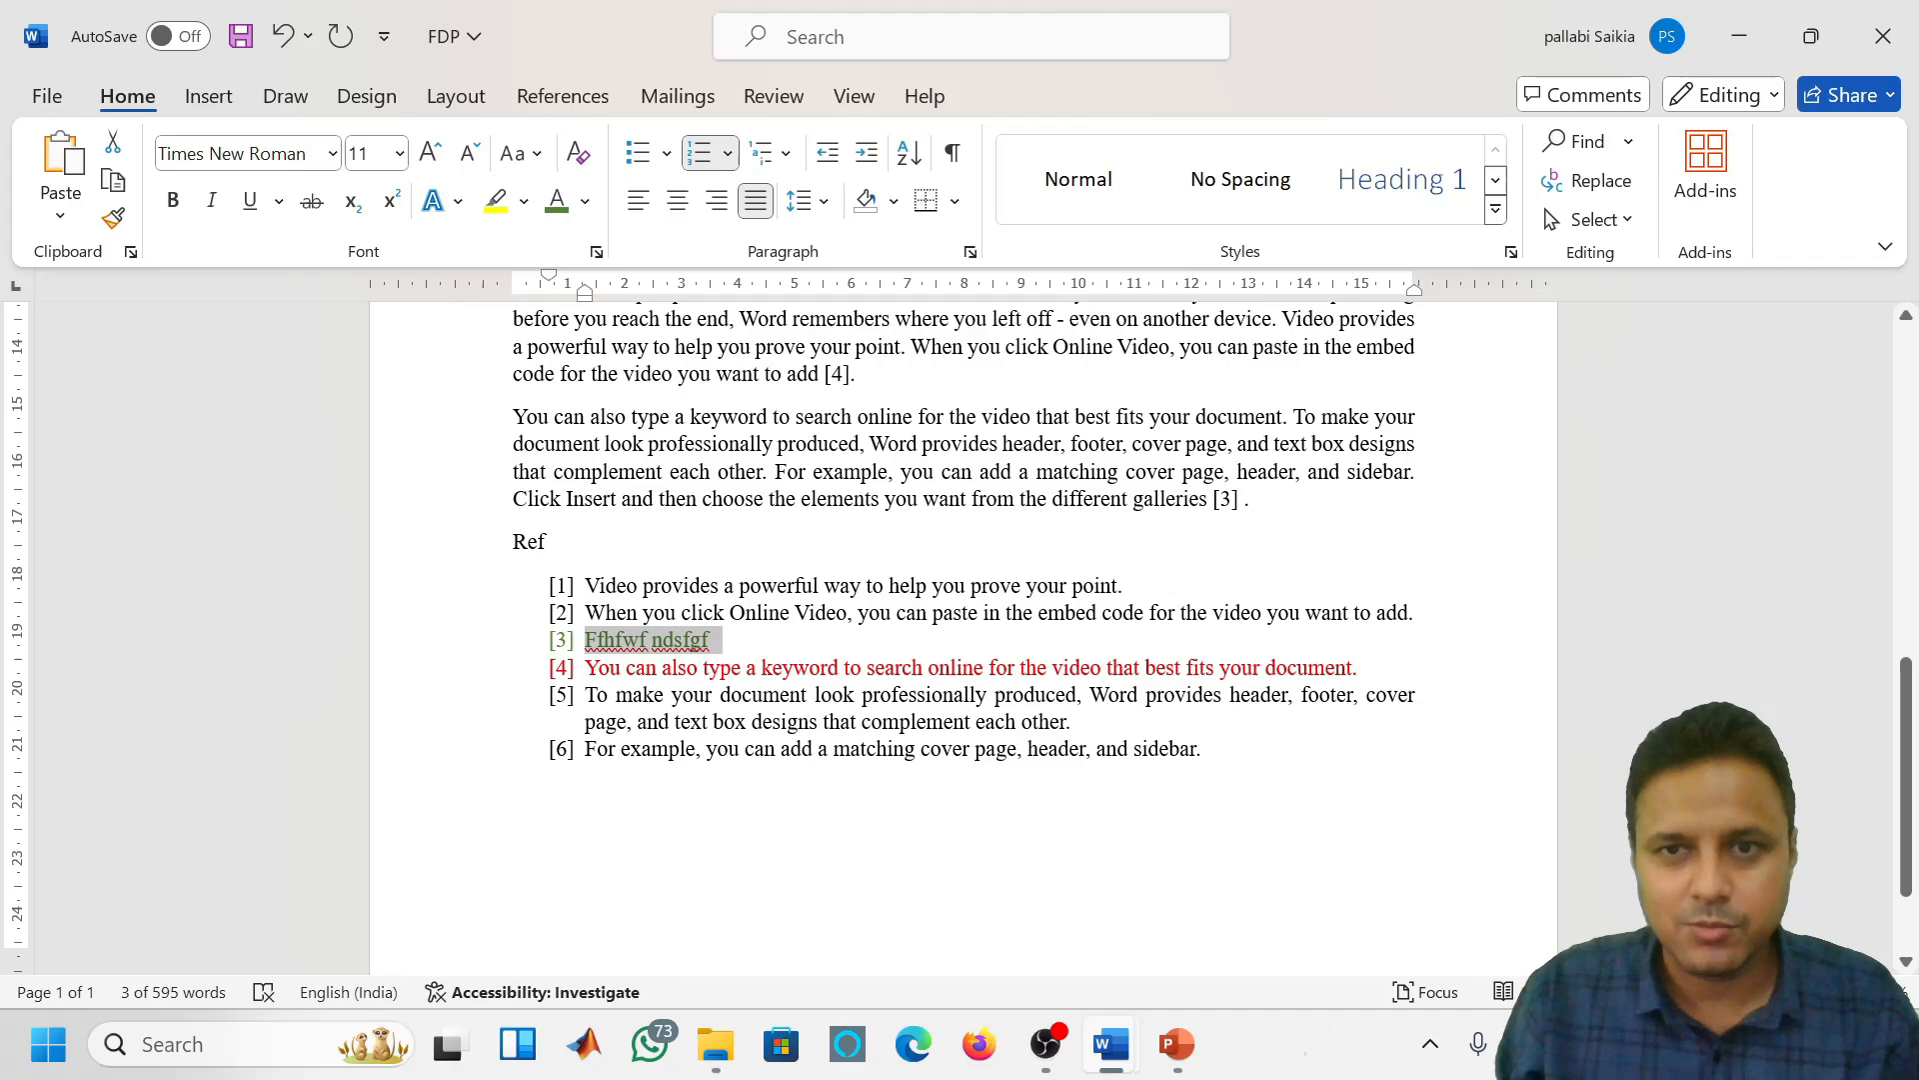
mouse_move(1240, 500)
mouse_down()
mouse_move(1189, 500)
mouse_move(1212, 500)
mouse_up()
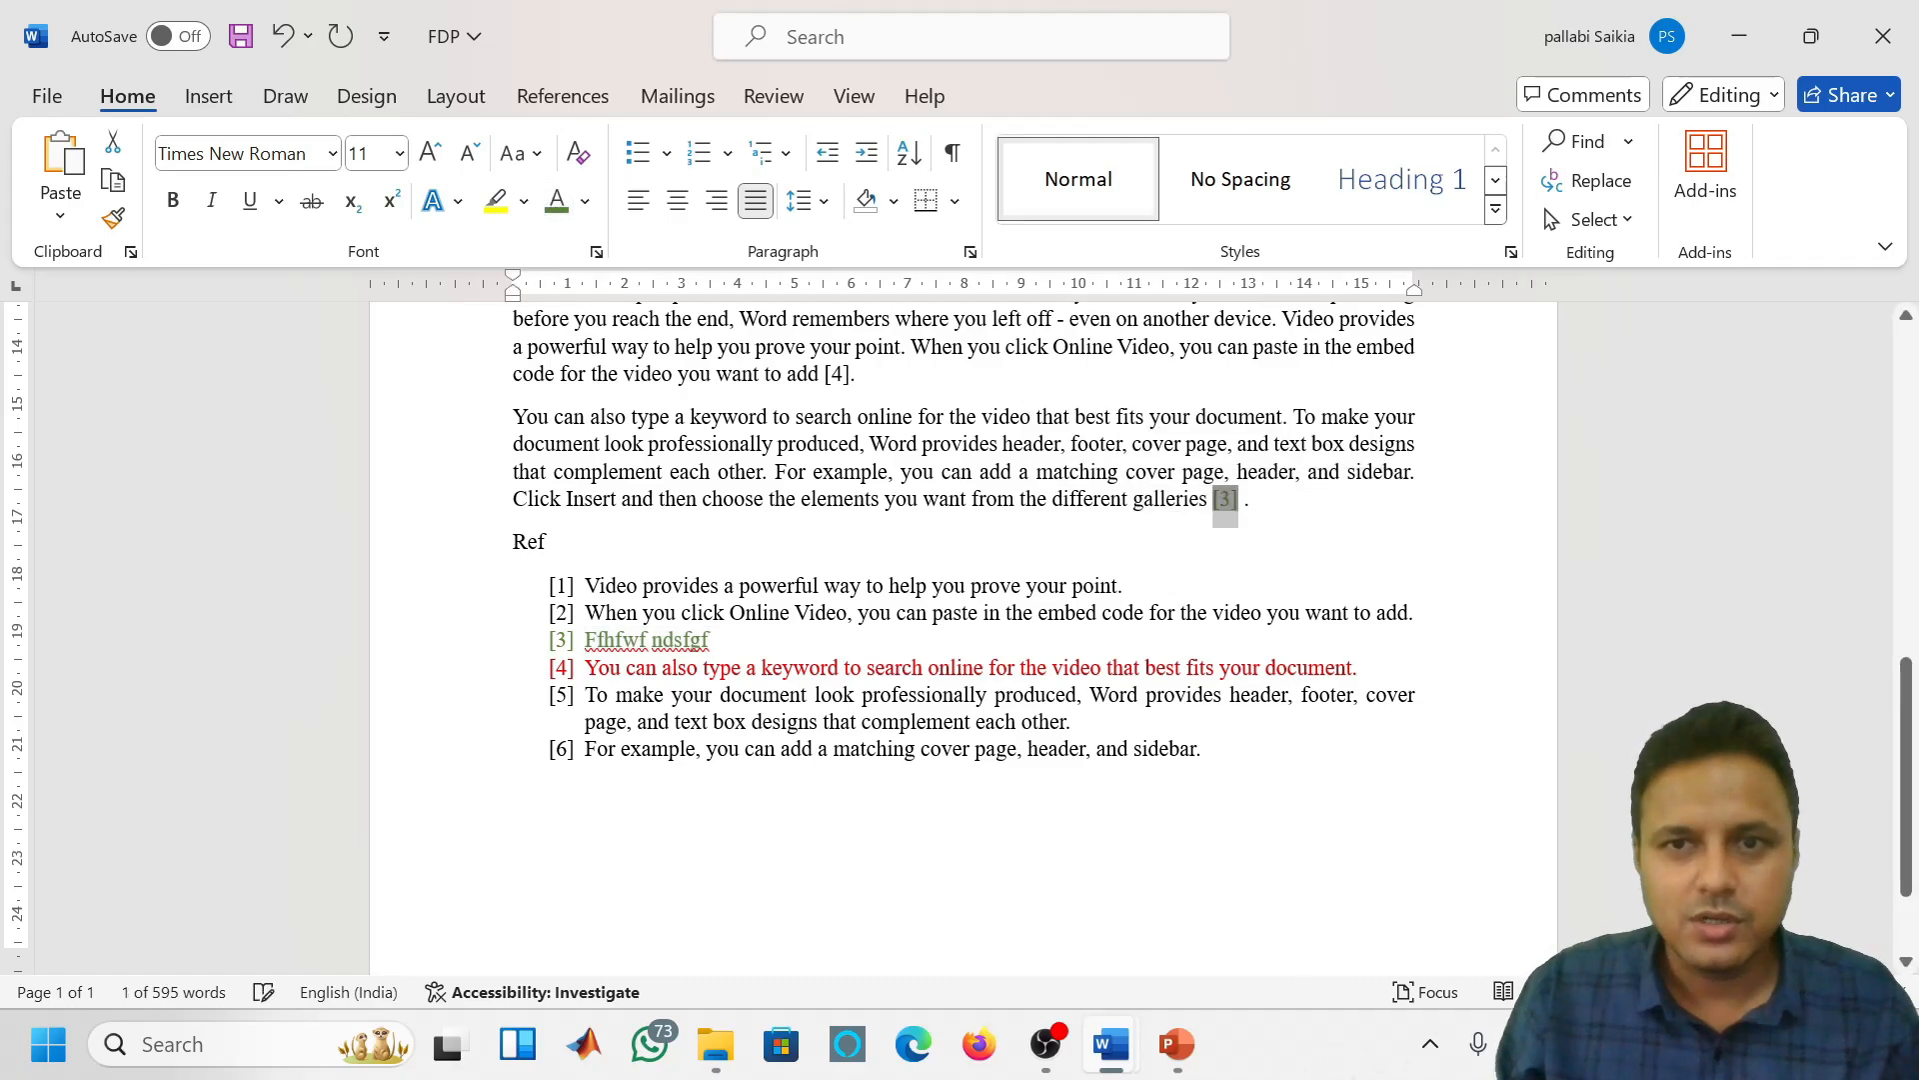
click(1168, 562)
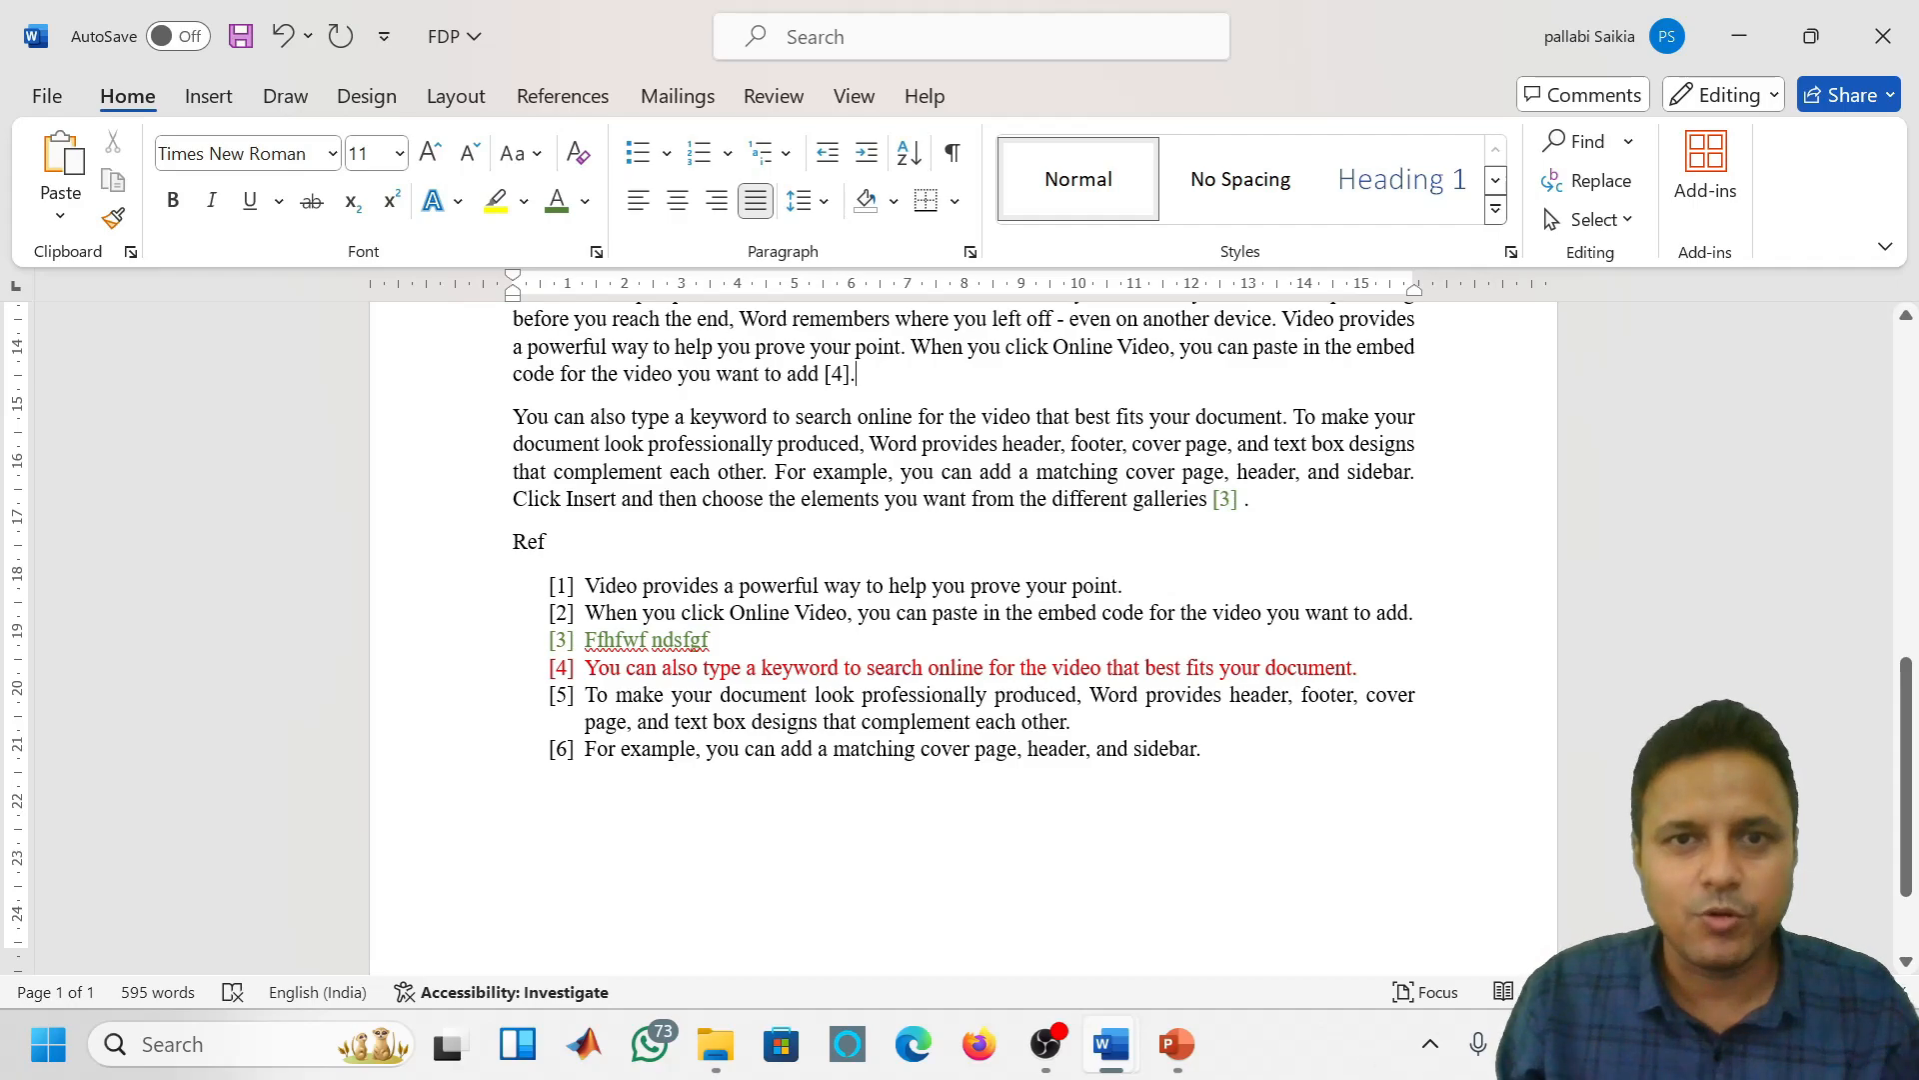
Colour the in-text citation [4] after "video you want to add" red
double_click(838, 374)
click(585, 201)
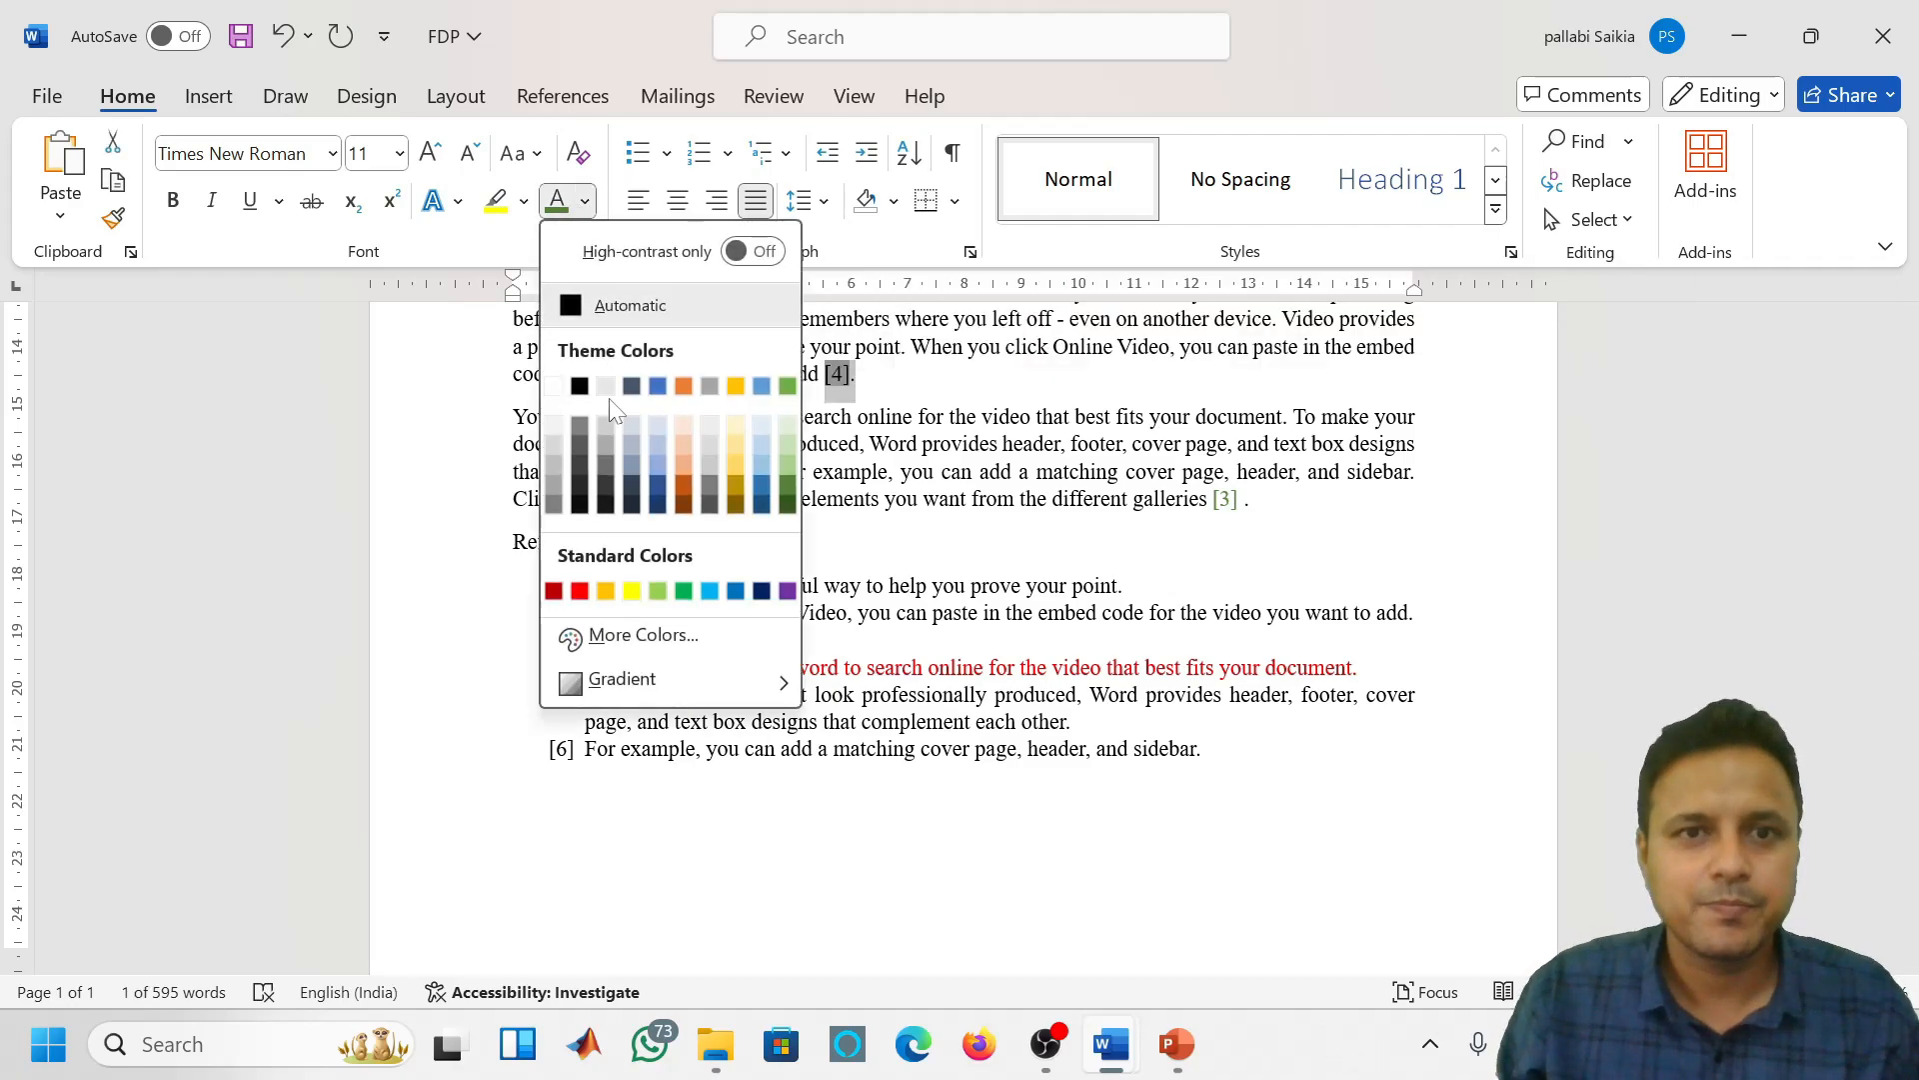
click(580, 592)
key(Right)
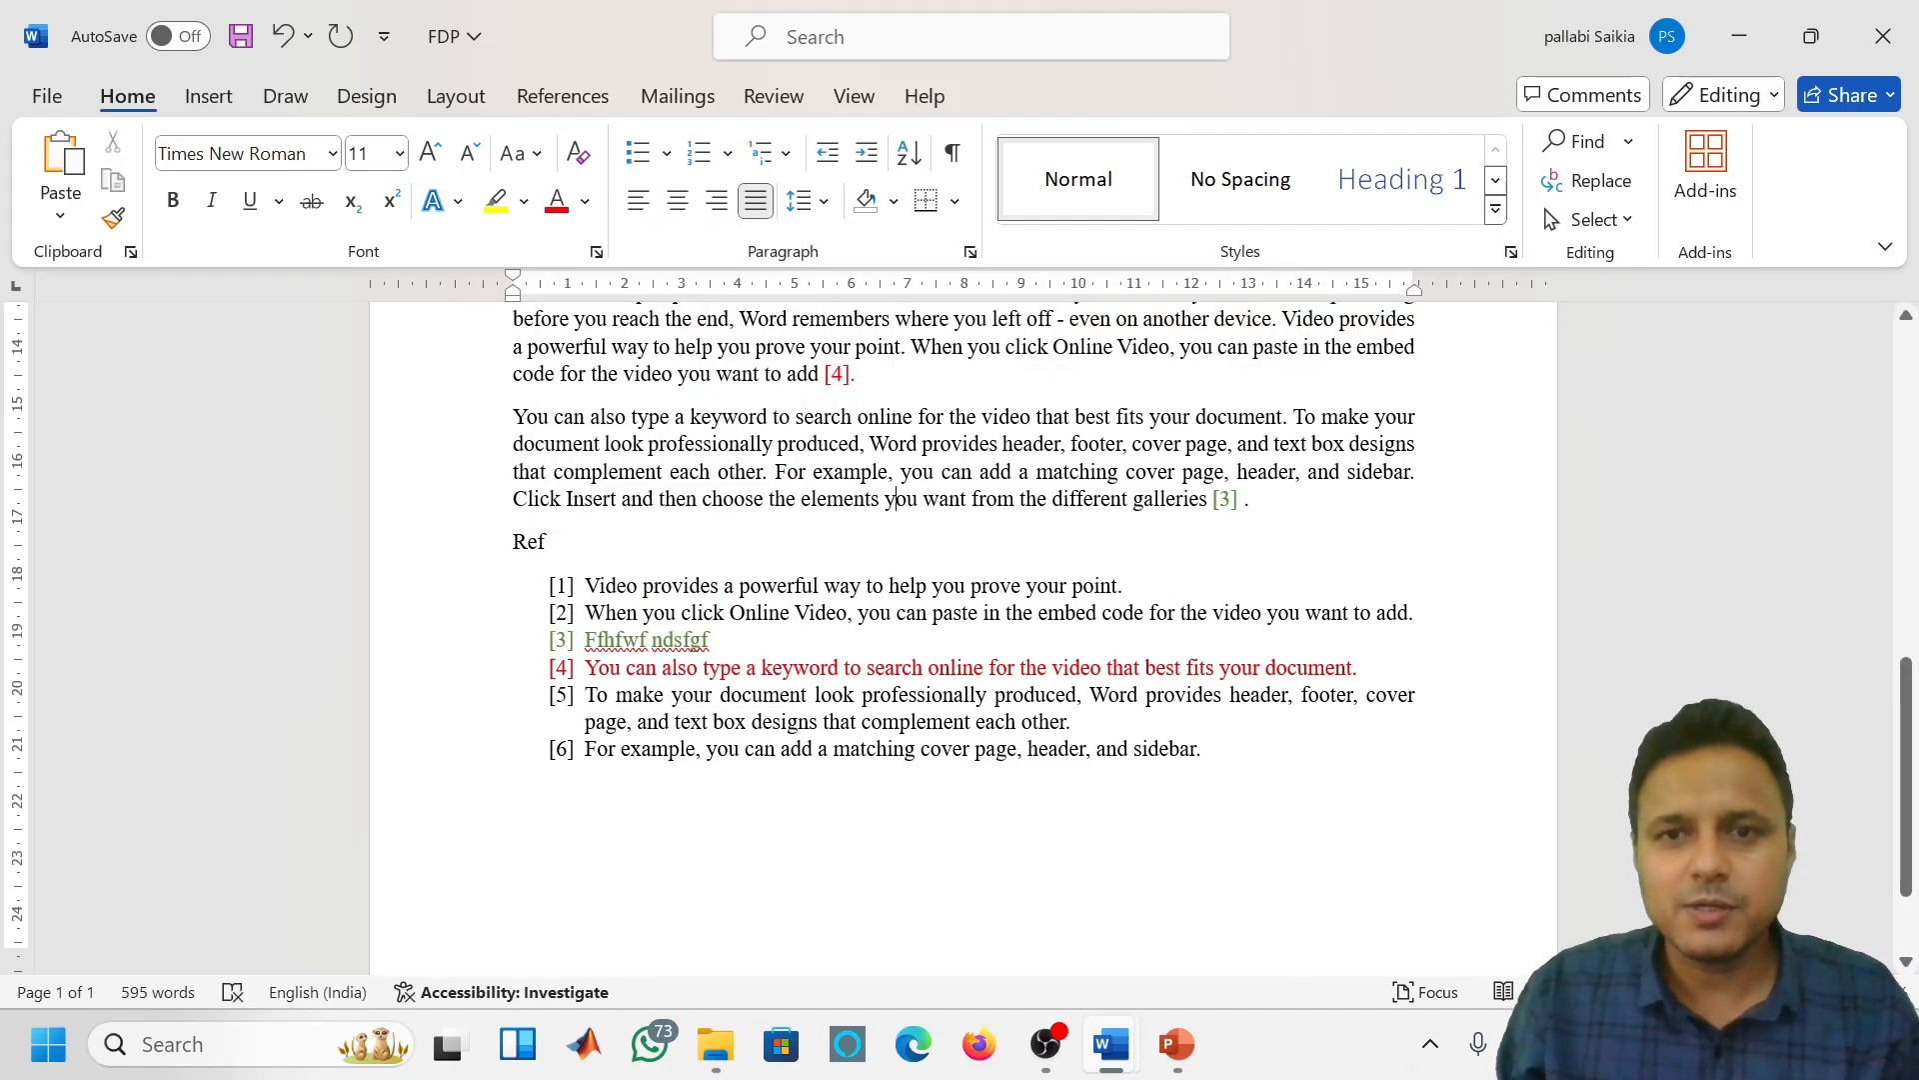
Insert a new reference item "Gwfgf wfgwf cv" directly after item [1] in the numbered list
click(1123, 586)
key(Return)
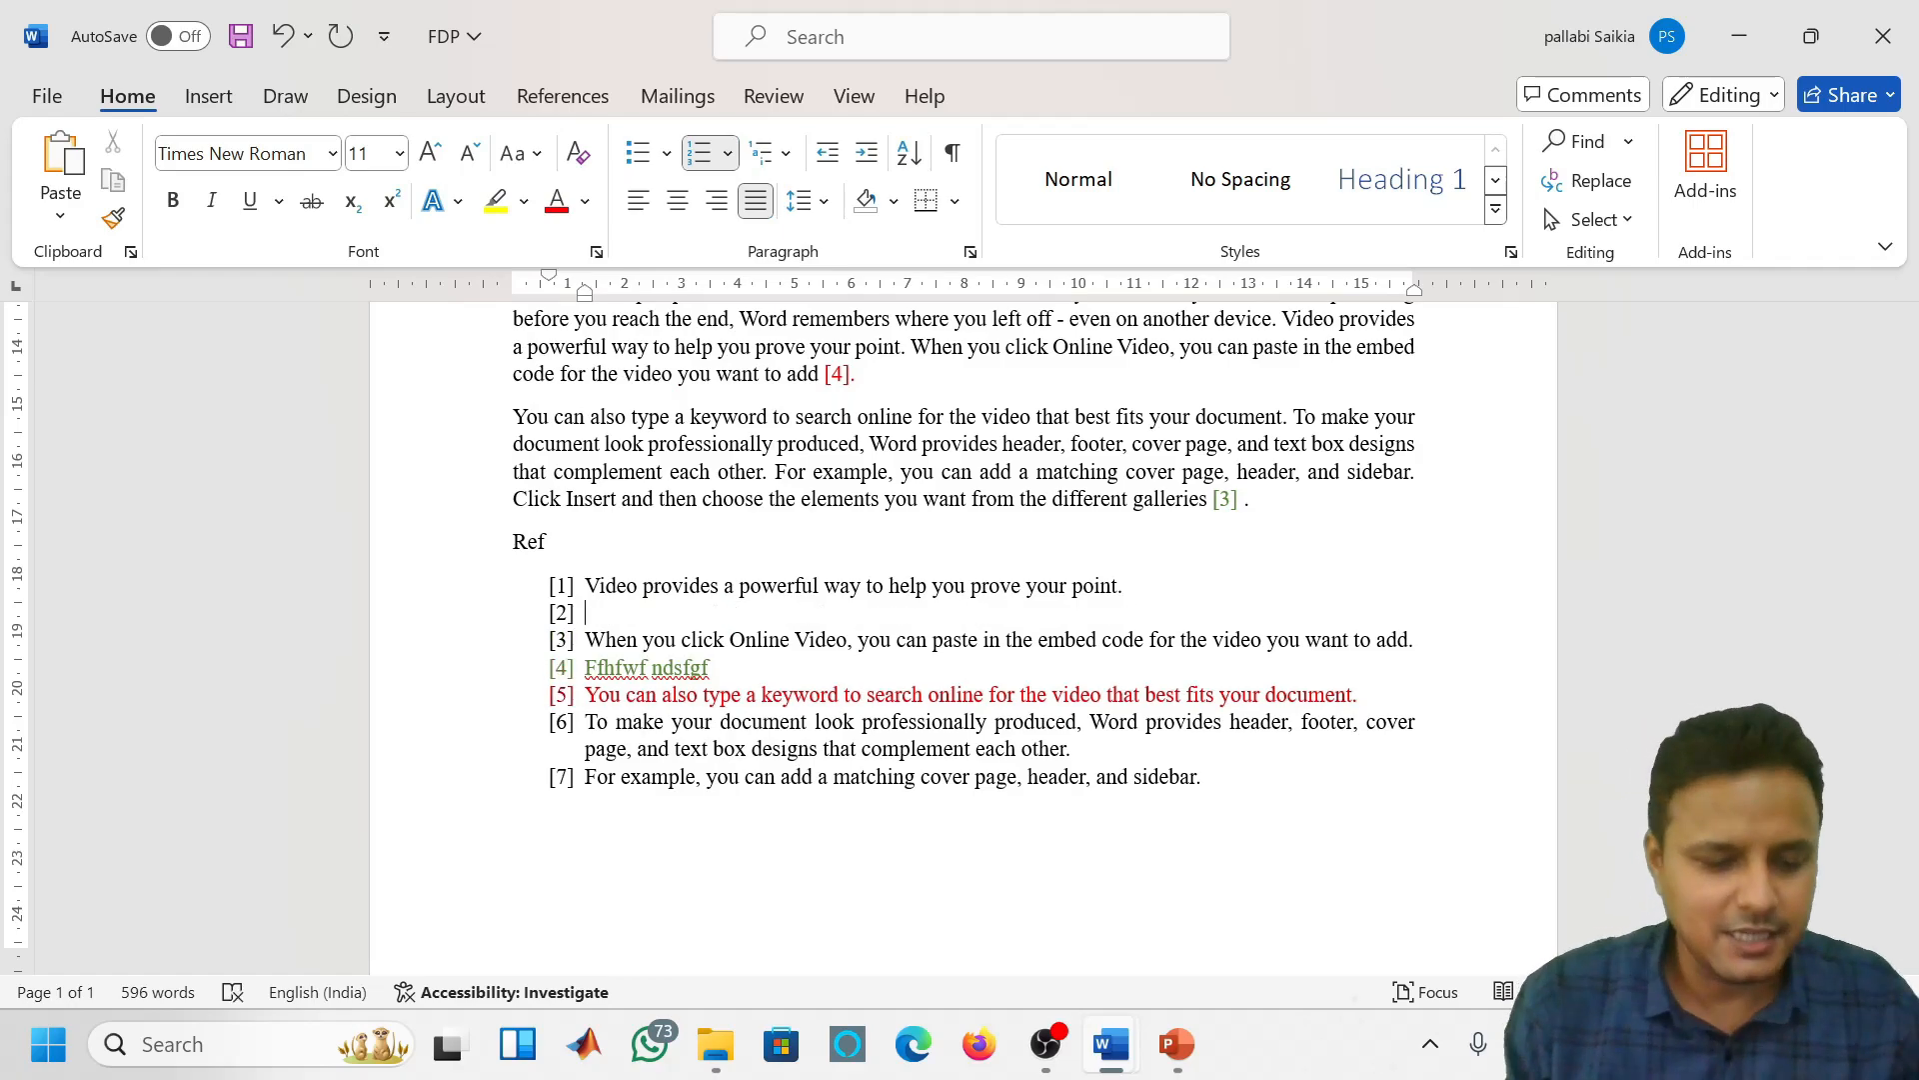
text(Gwfgf wfgwf cv)
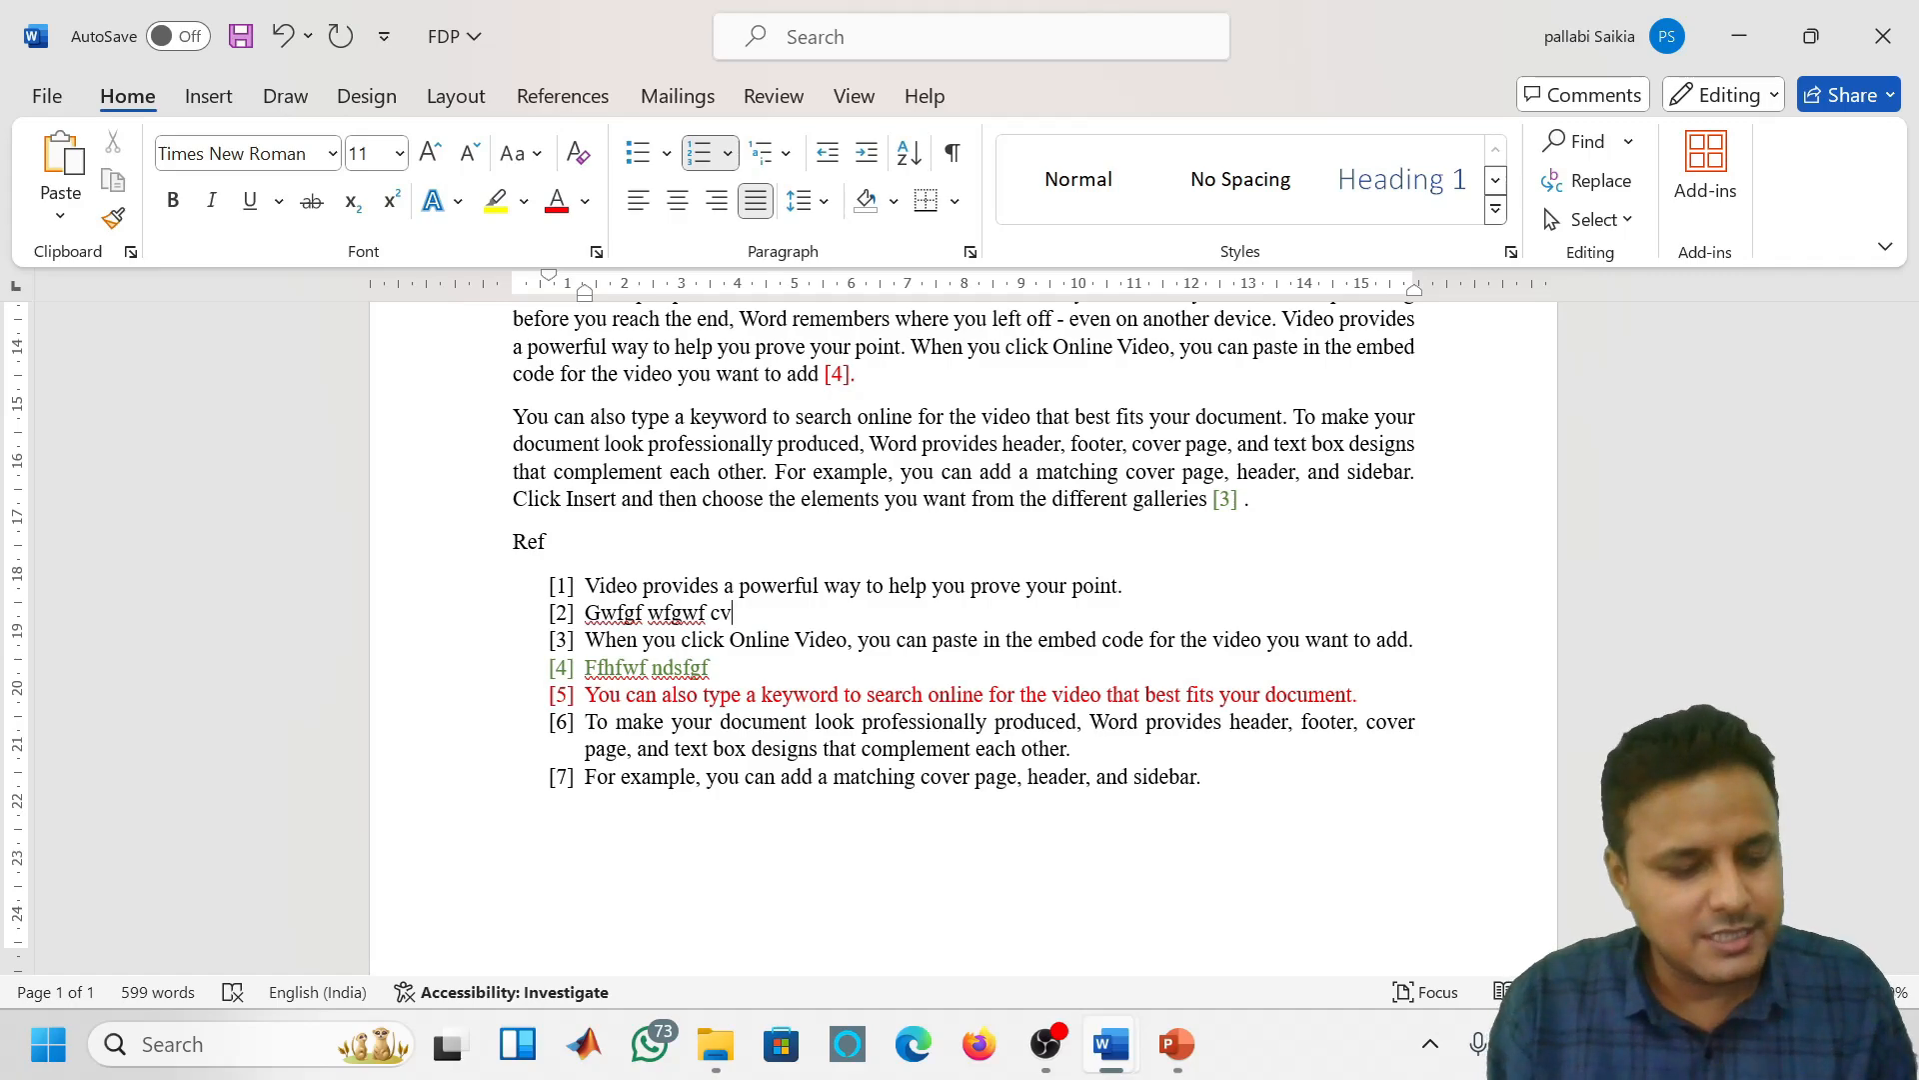
Update all cross-reference fields in the whole document to match the renumbered reference list
key(ctrl+a)
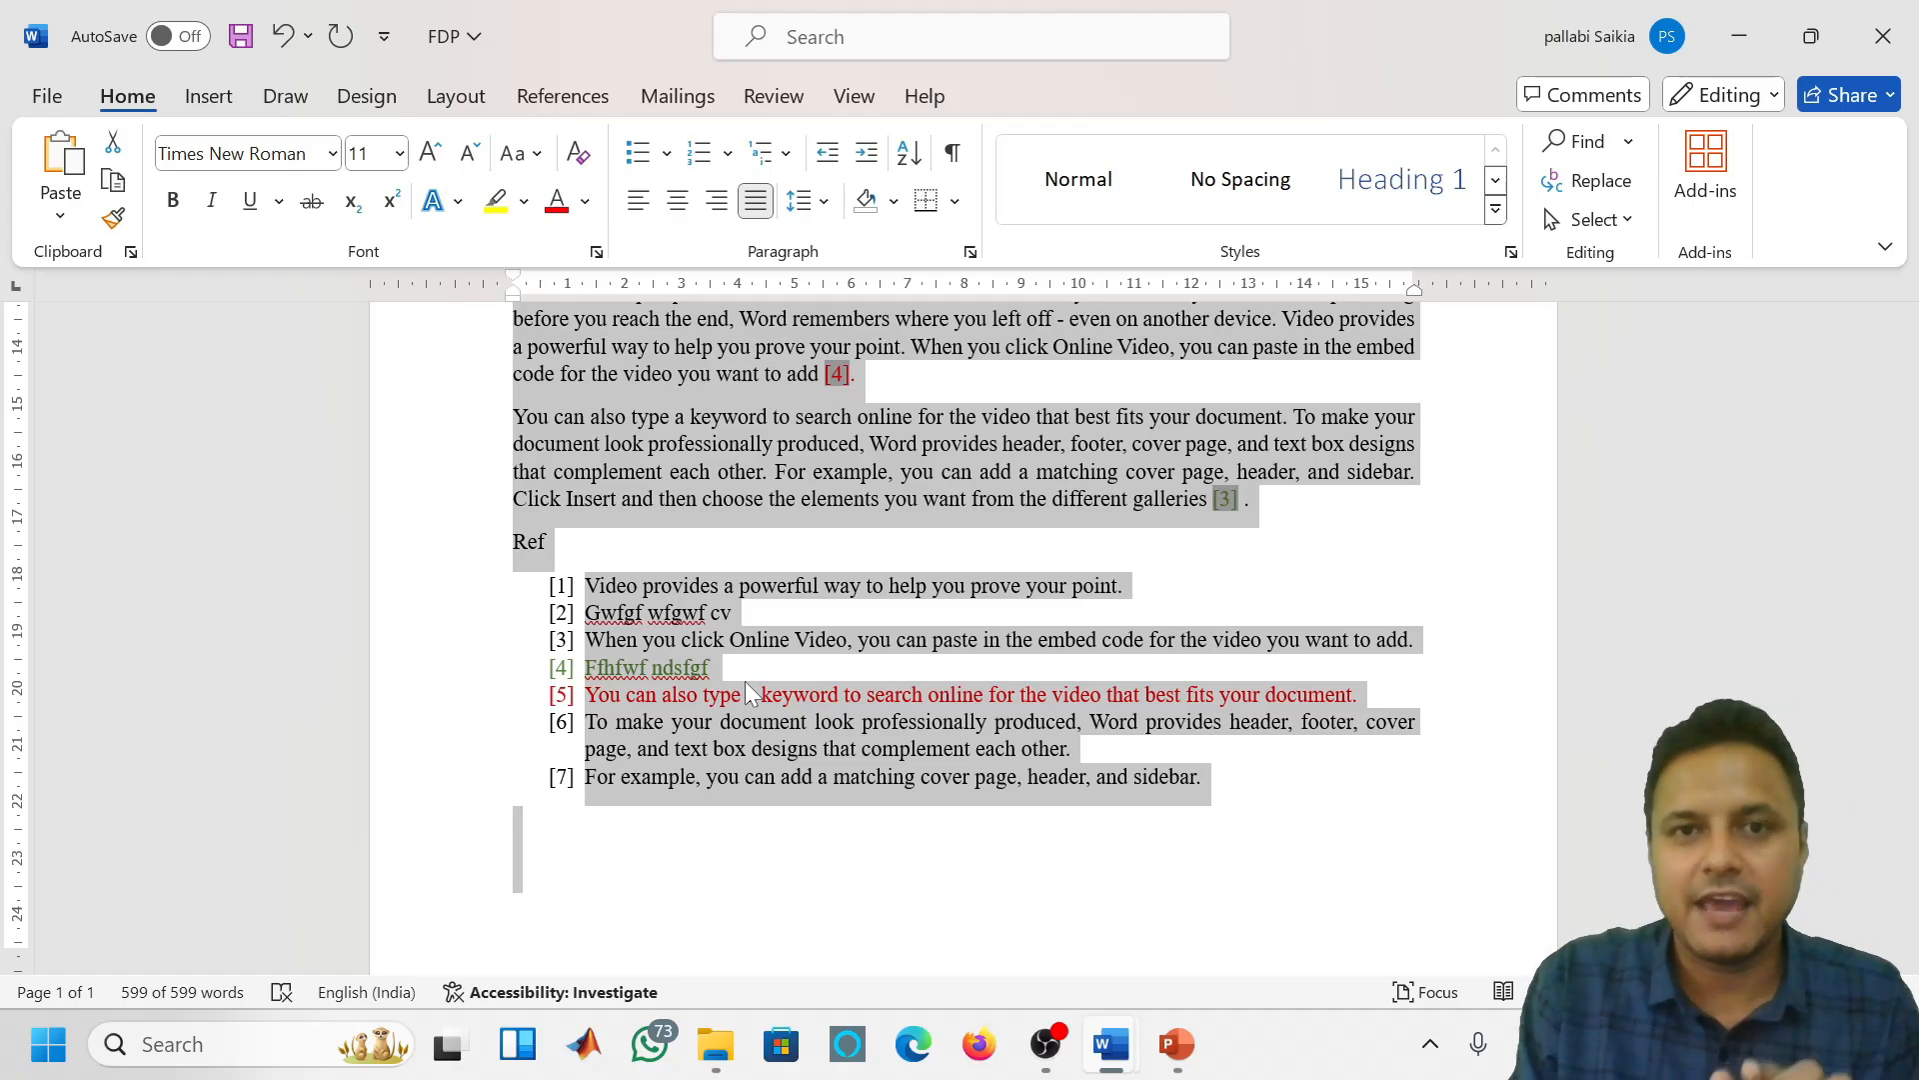
key(F9)
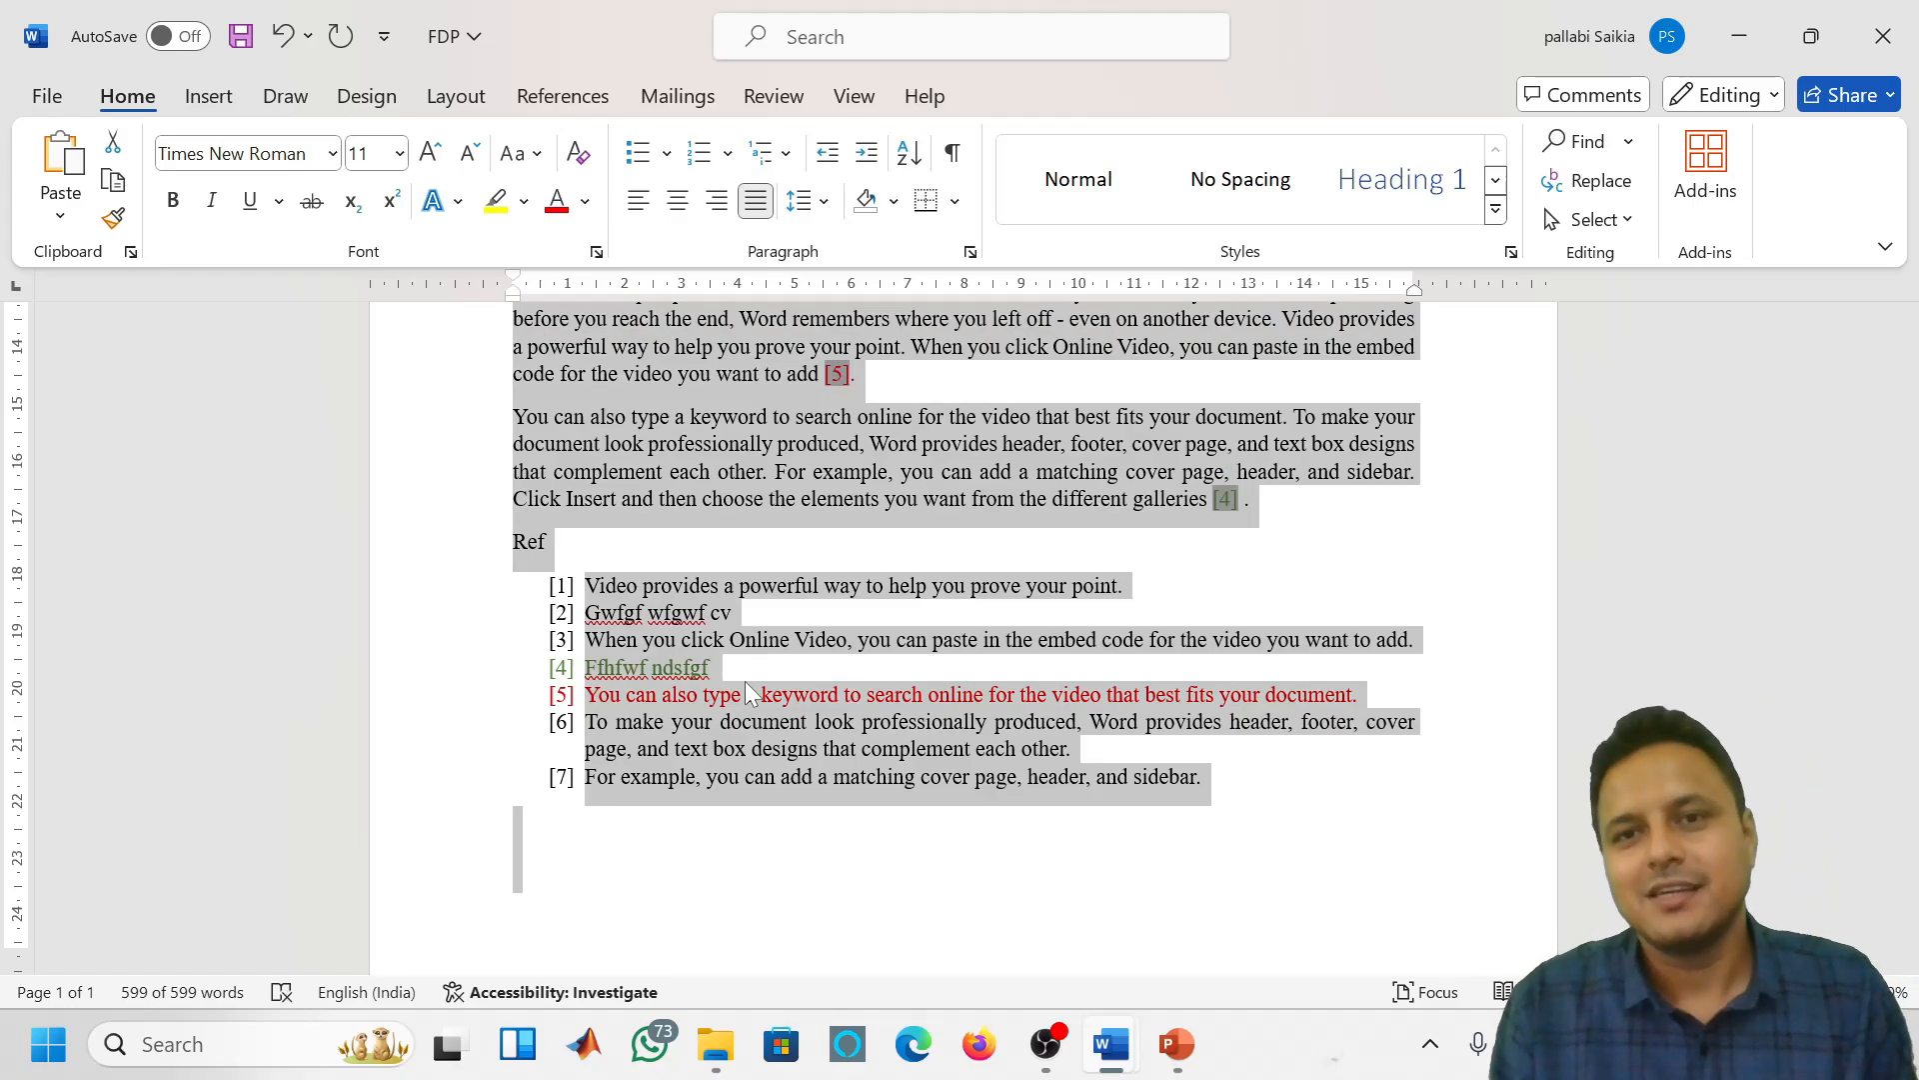
click(1076, 496)
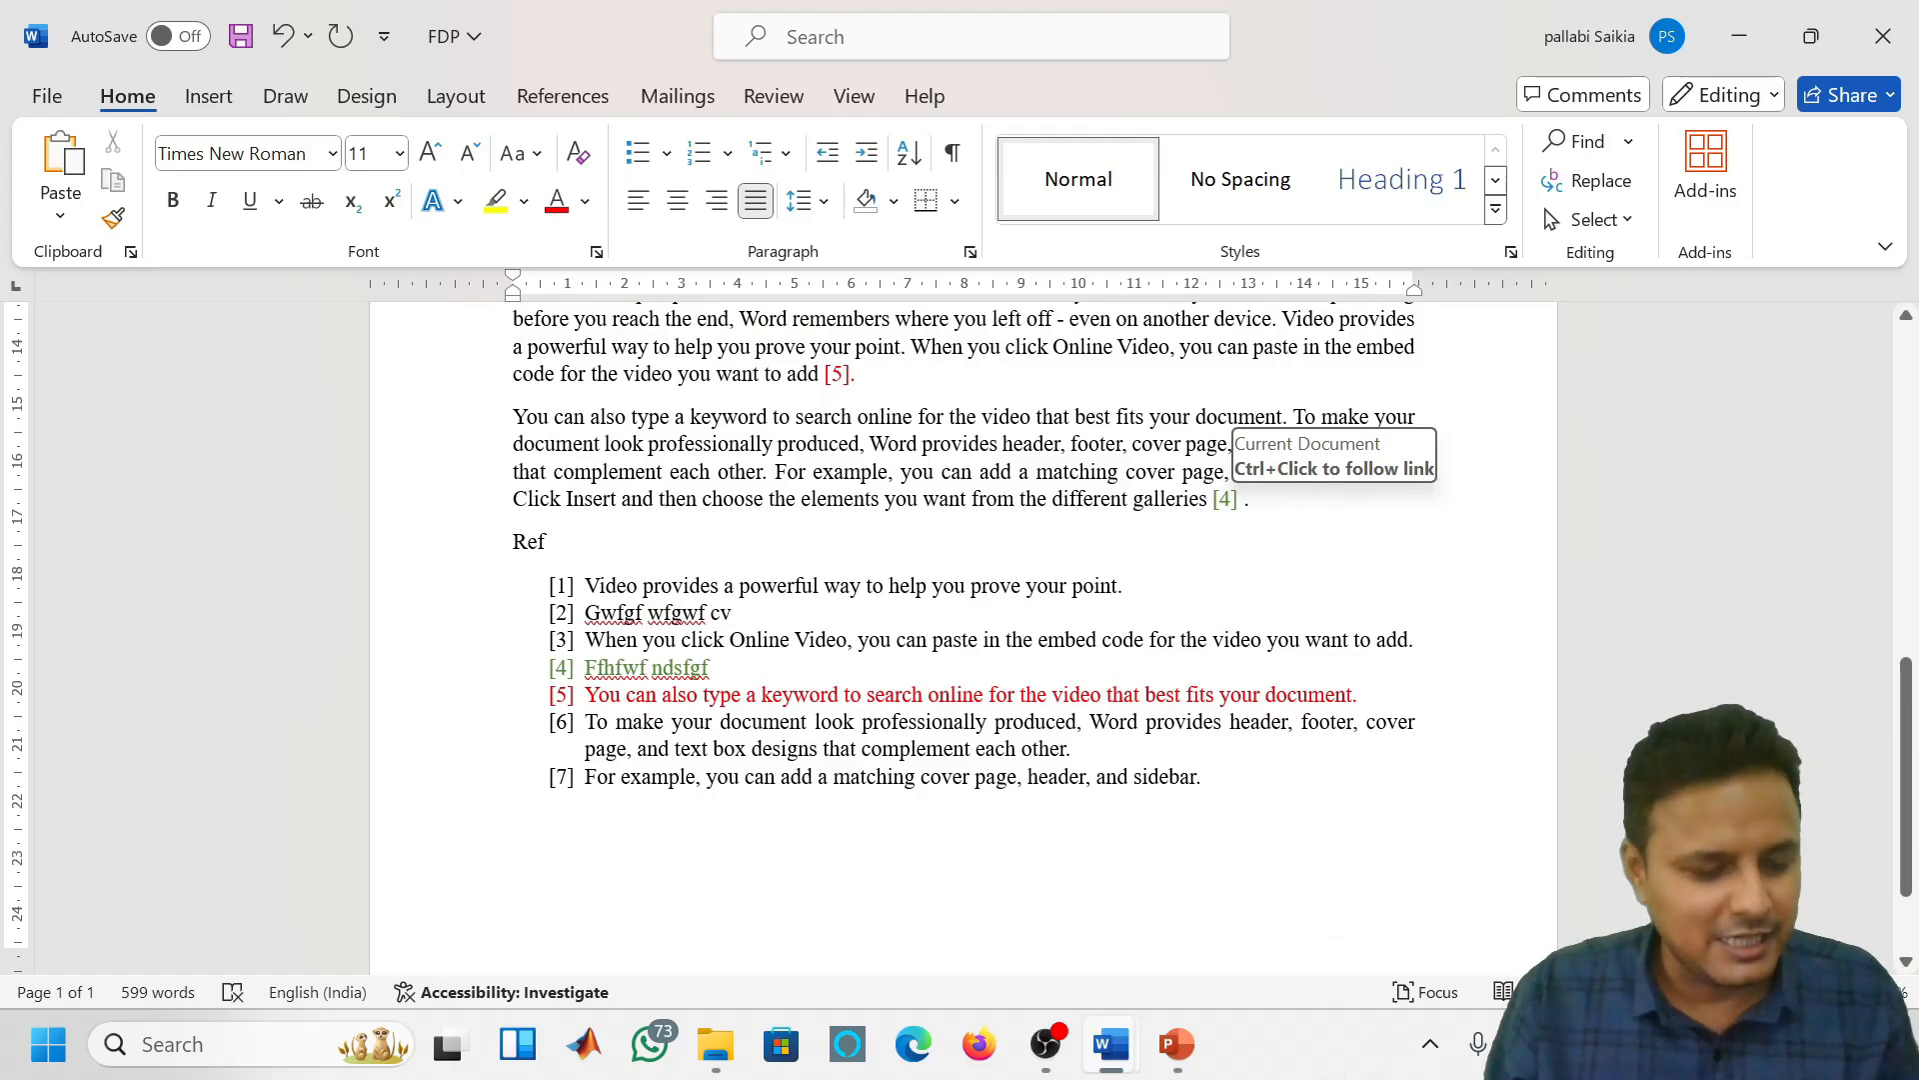
Undo and reapply the field update to compare the in-text citation numbers before and after it
key(ctrl+z)
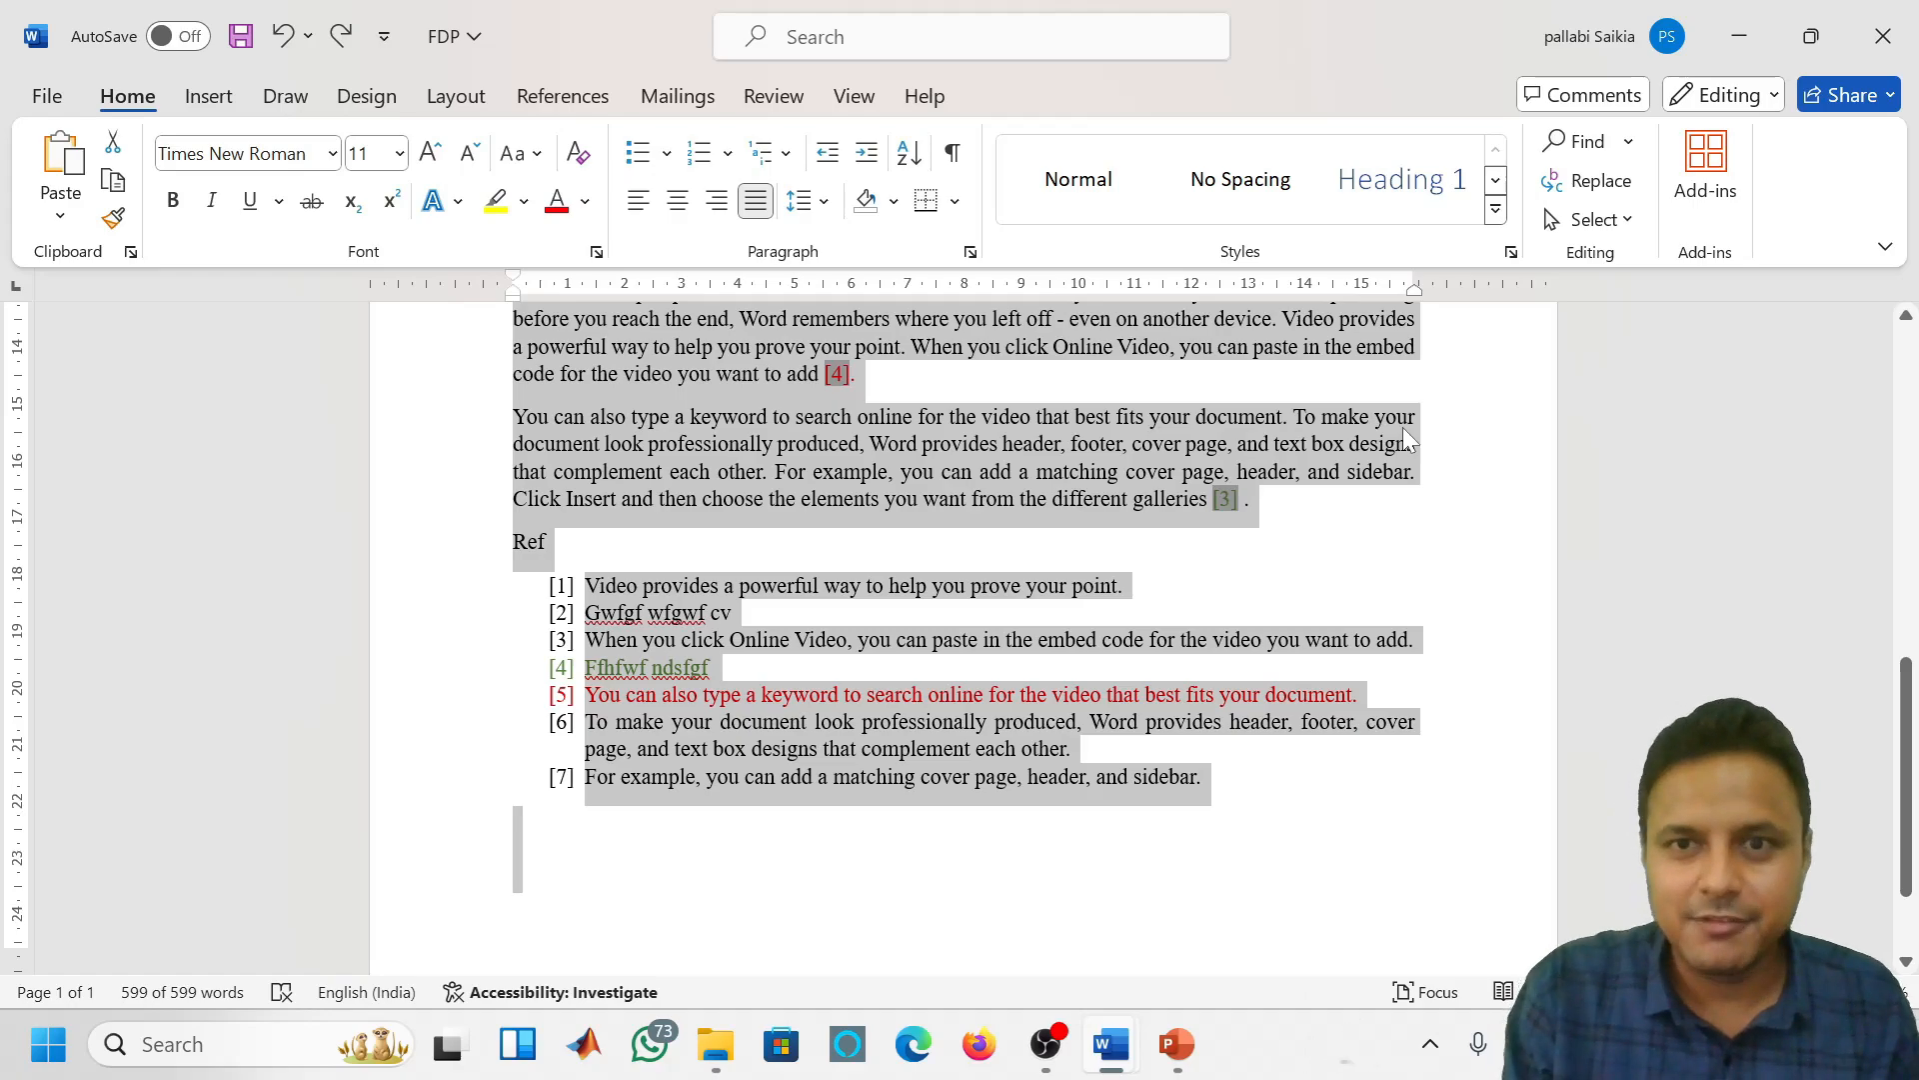
key(F9)
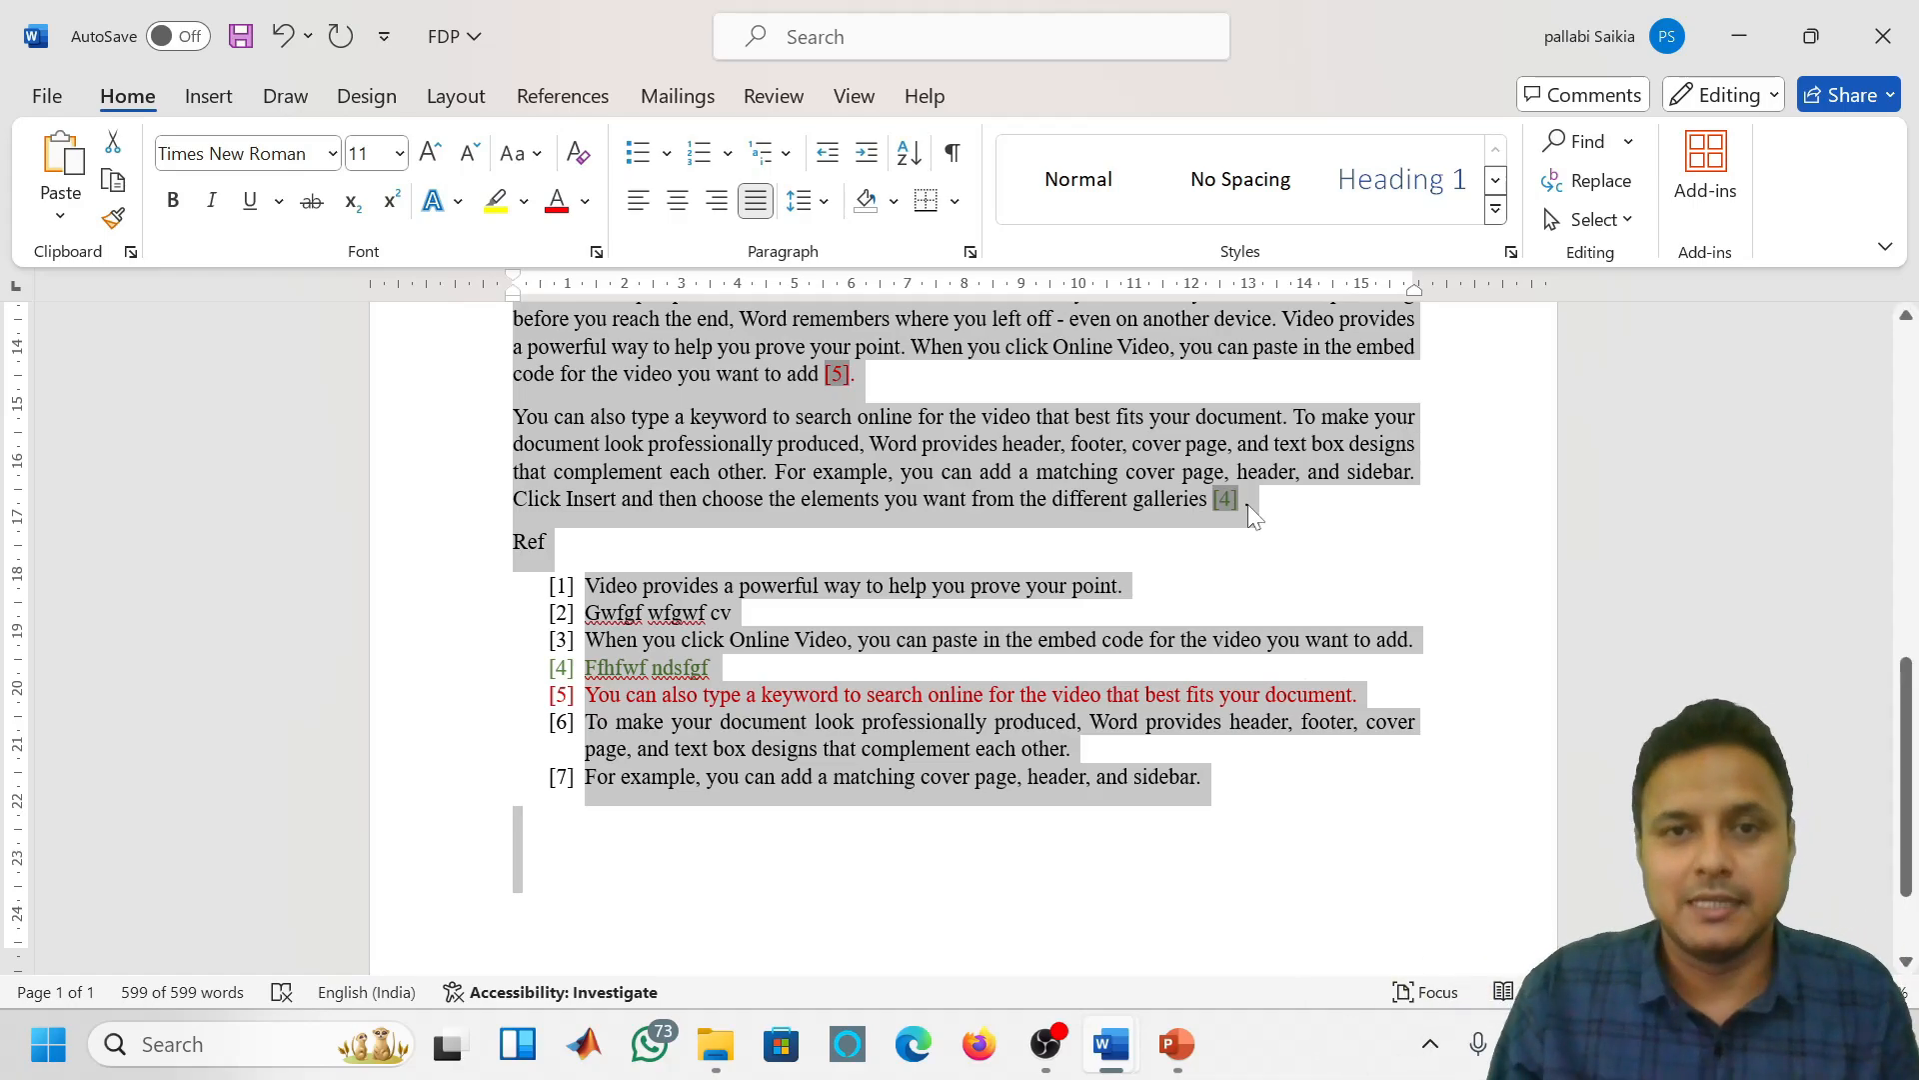
key(ctrl+z)
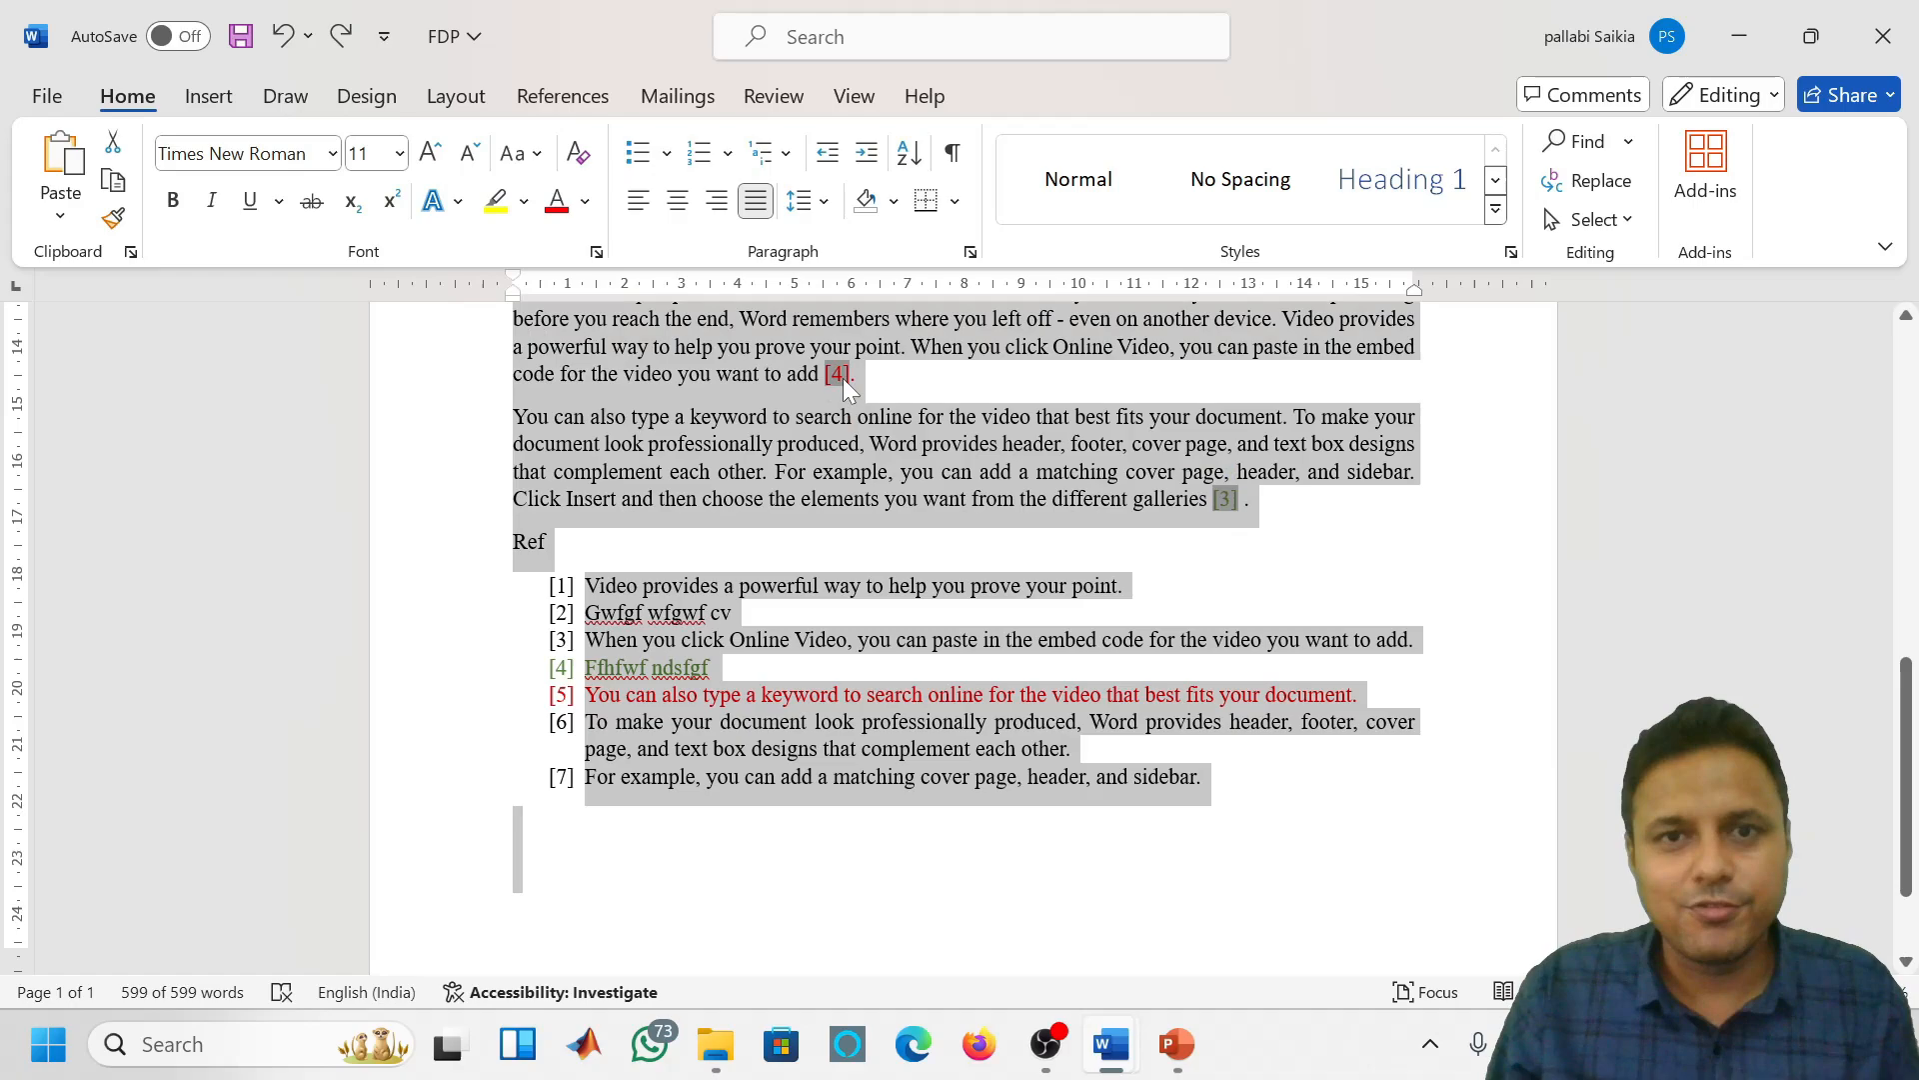
key(ctrl+y)
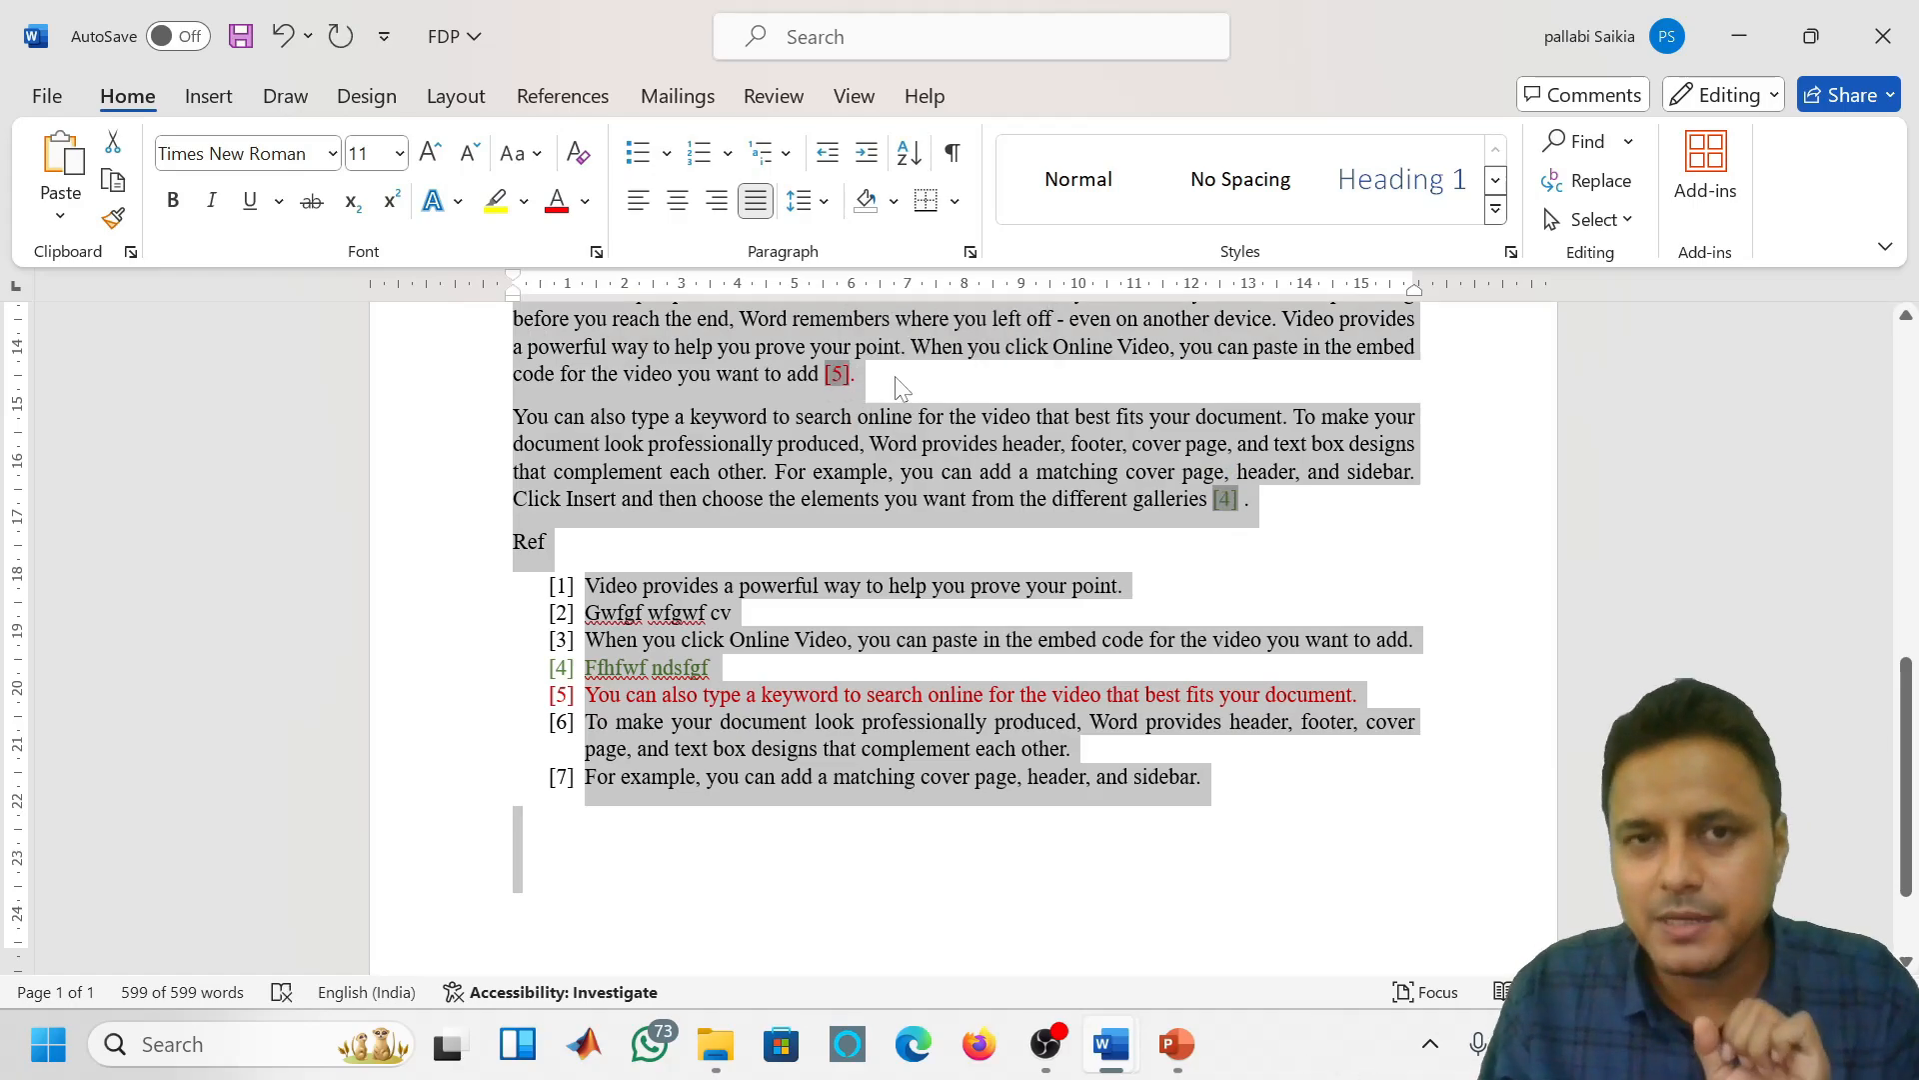
click(895, 376)
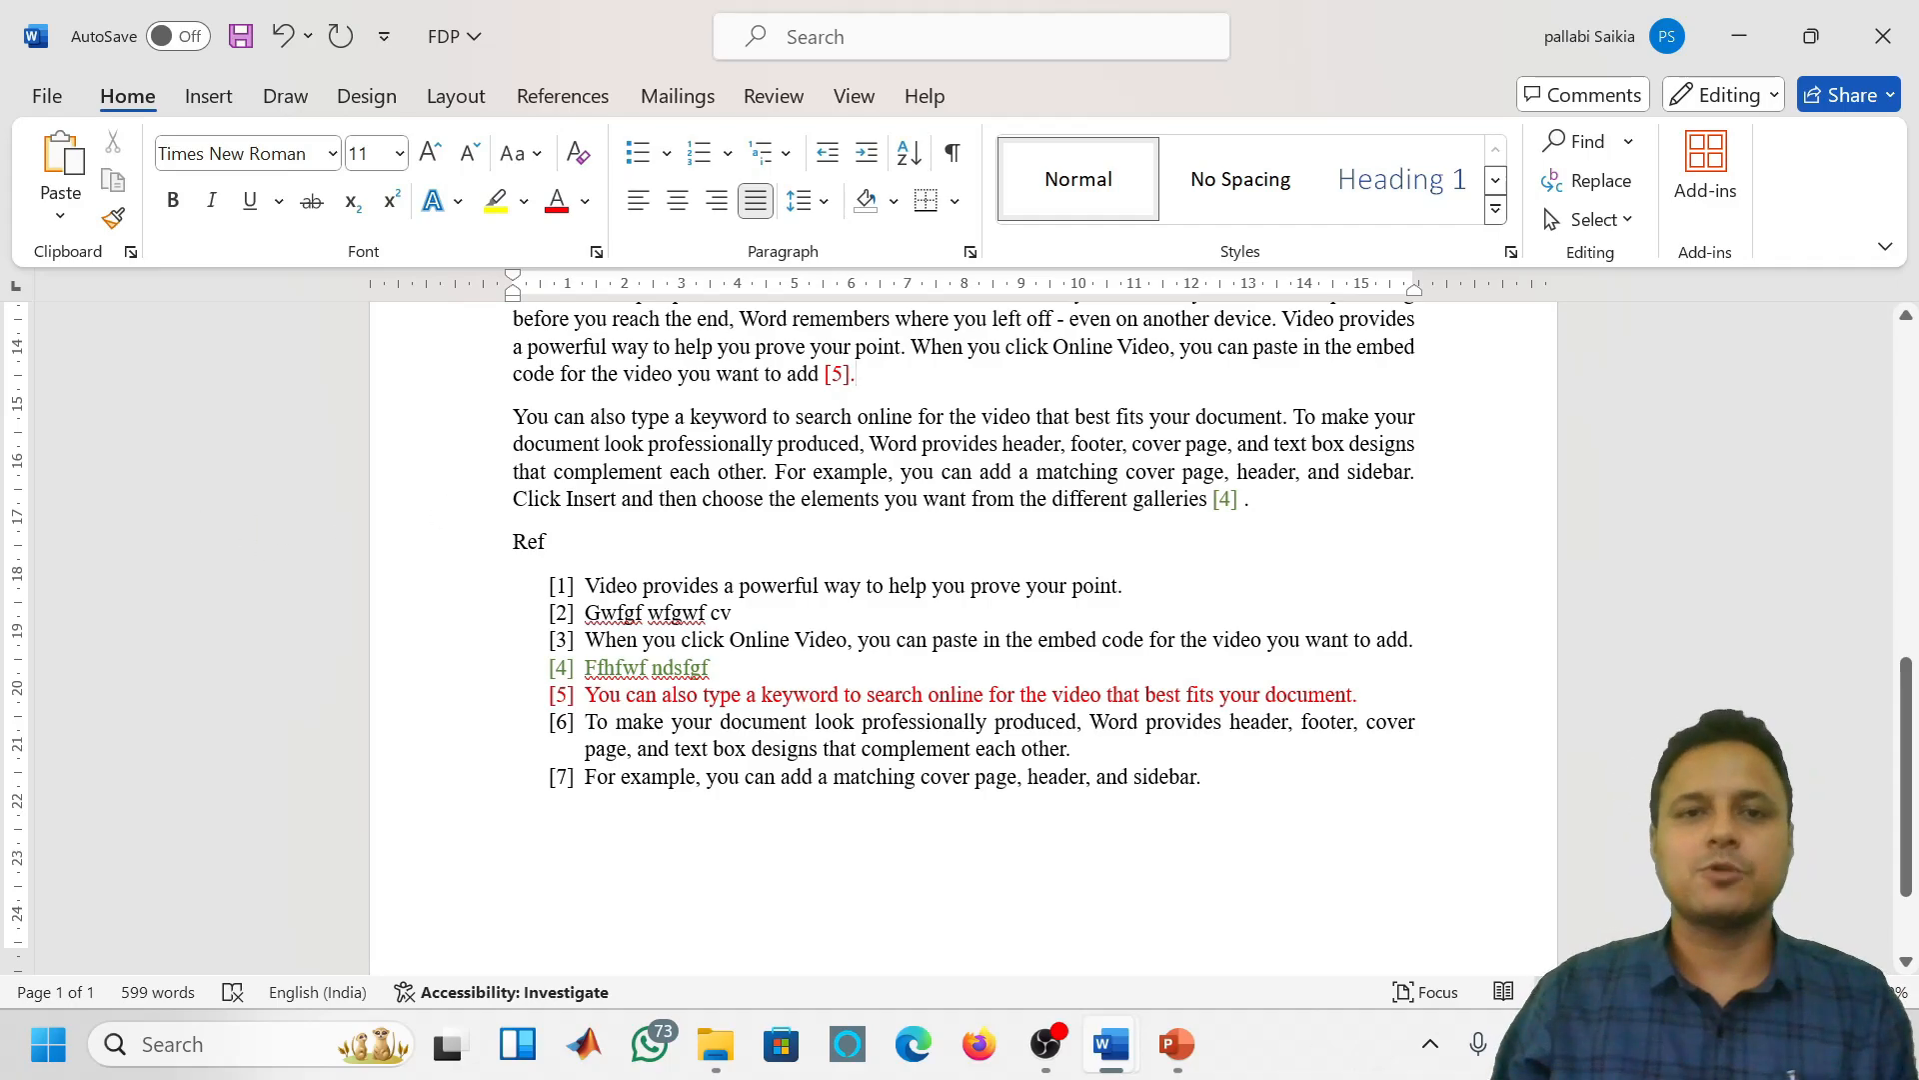
Insert a hyperlinked cross-reference to numbered item [6], by paragraph number, after "change to match the new theme" and save the document
scroll(964, 640, up, 2)
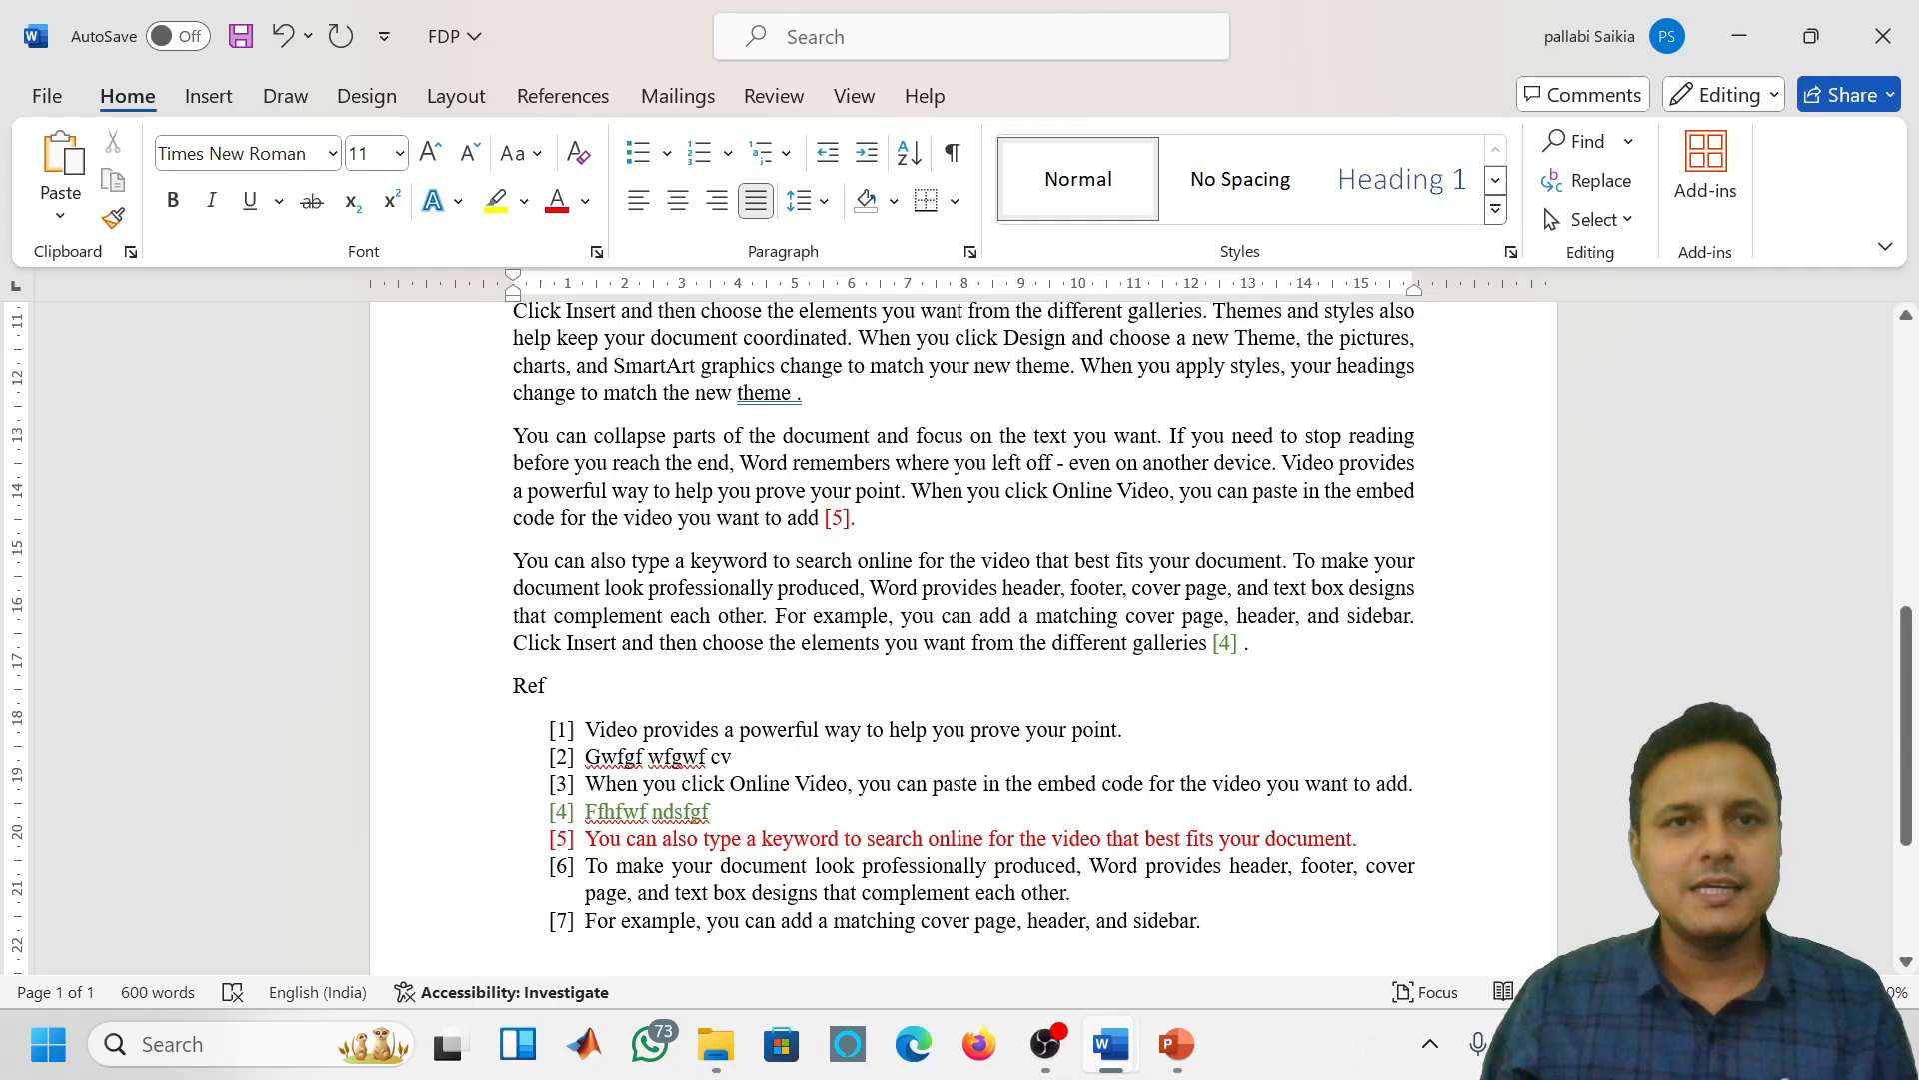
click(577, 103)
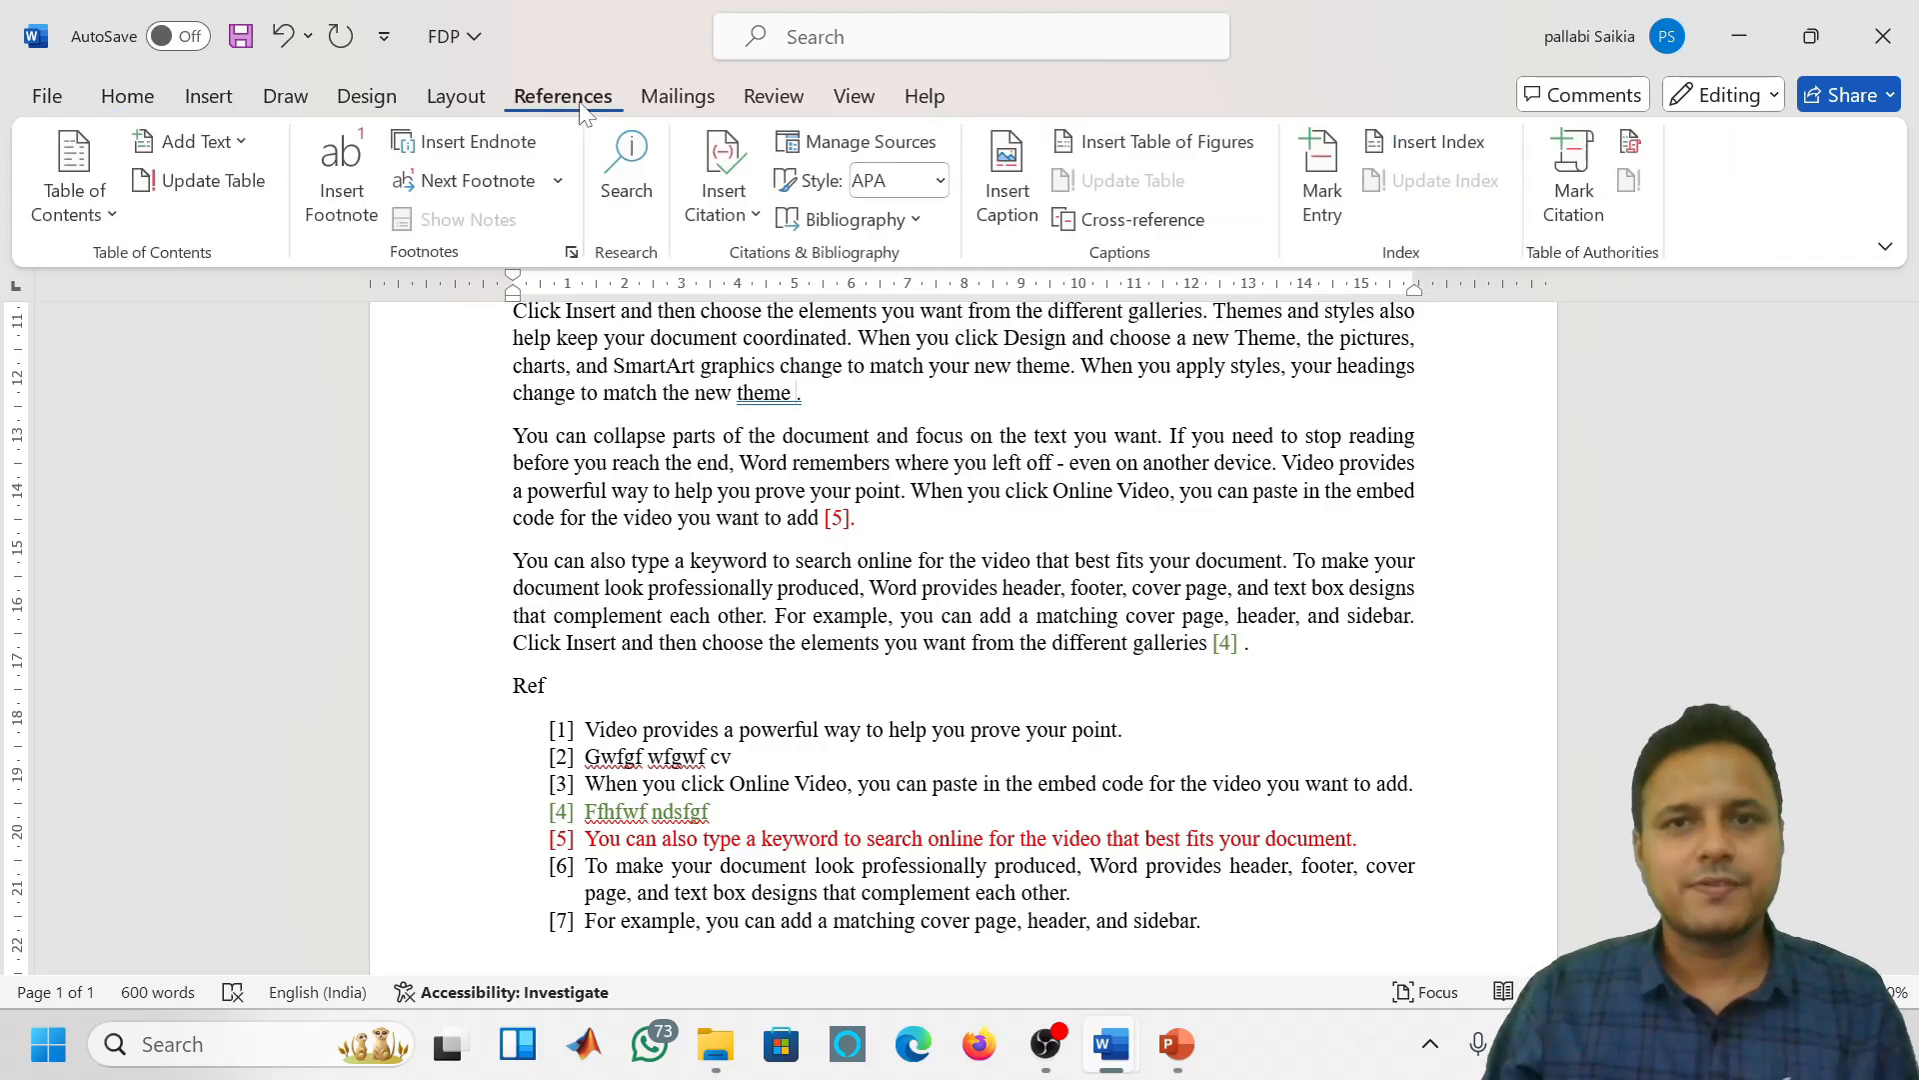
click(1109, 222)
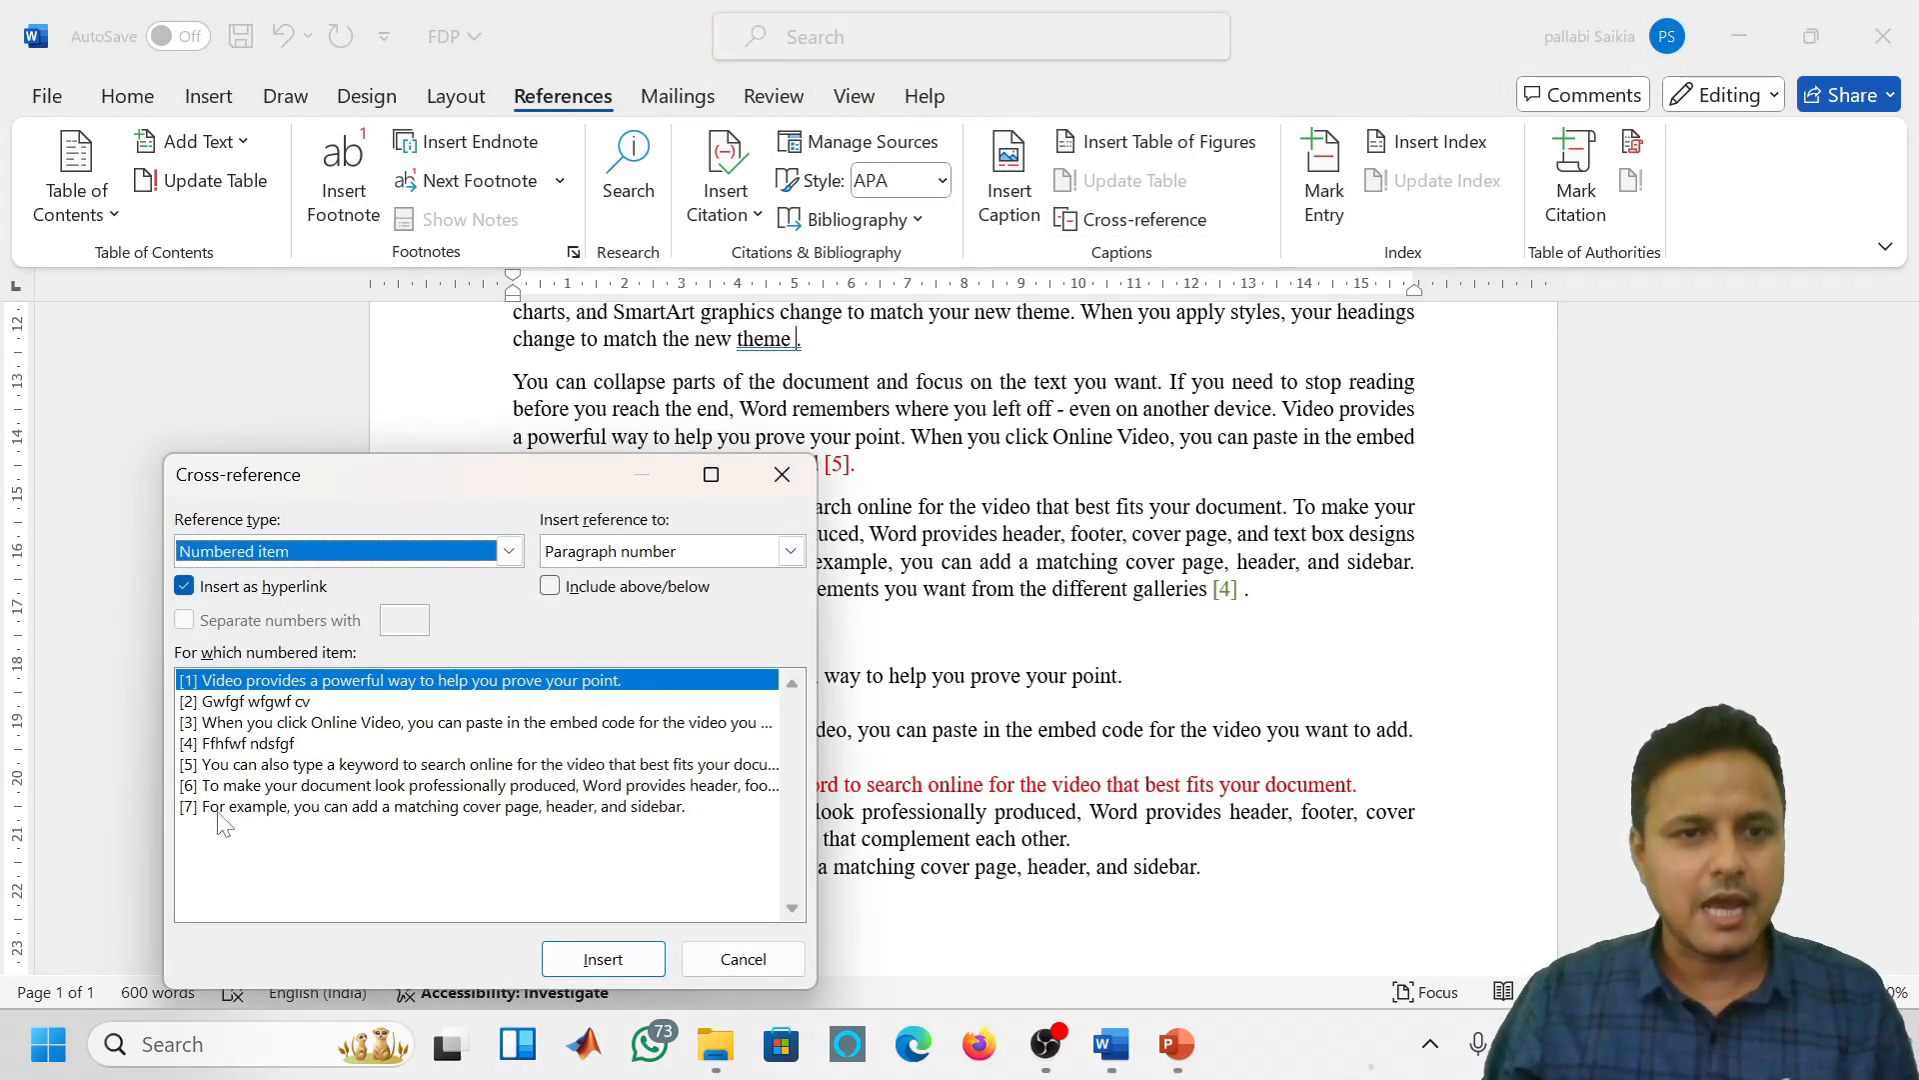
click(244, 788)
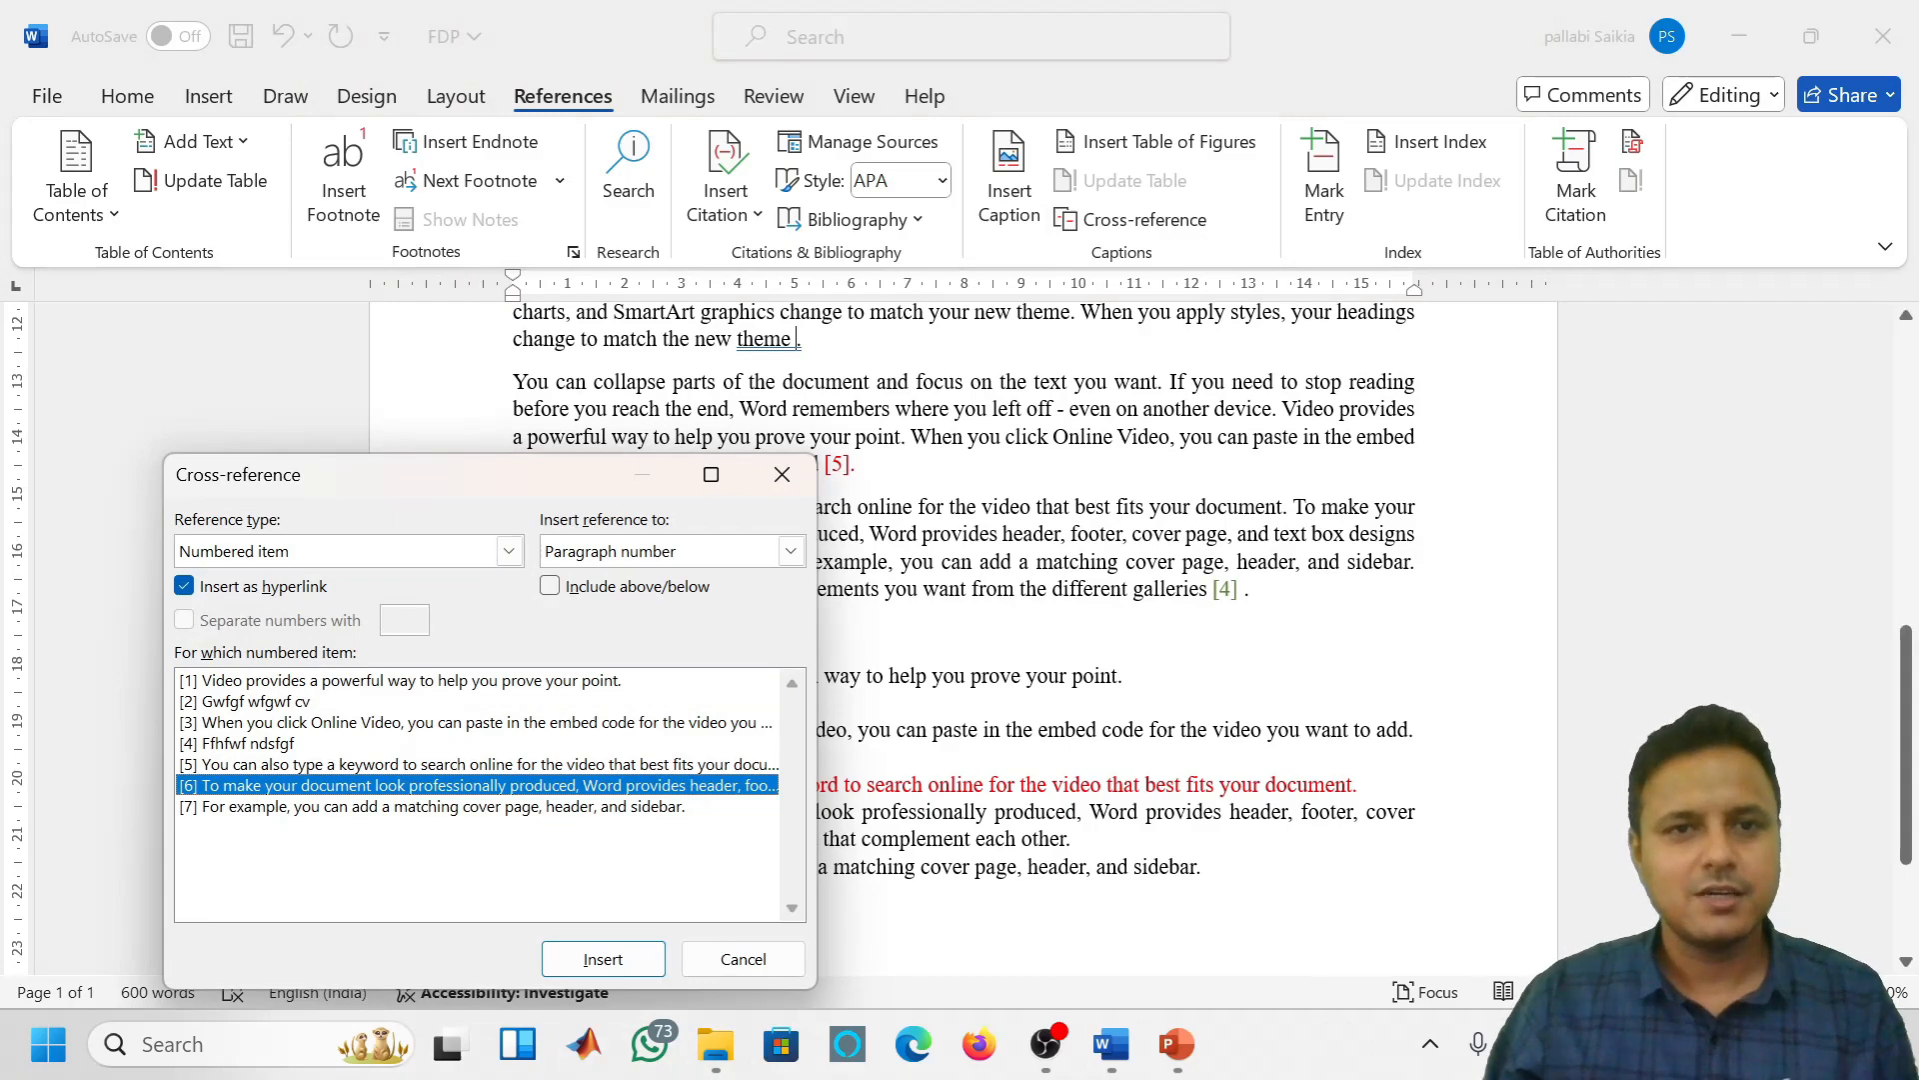
click(661, 553)
click(651, 556)
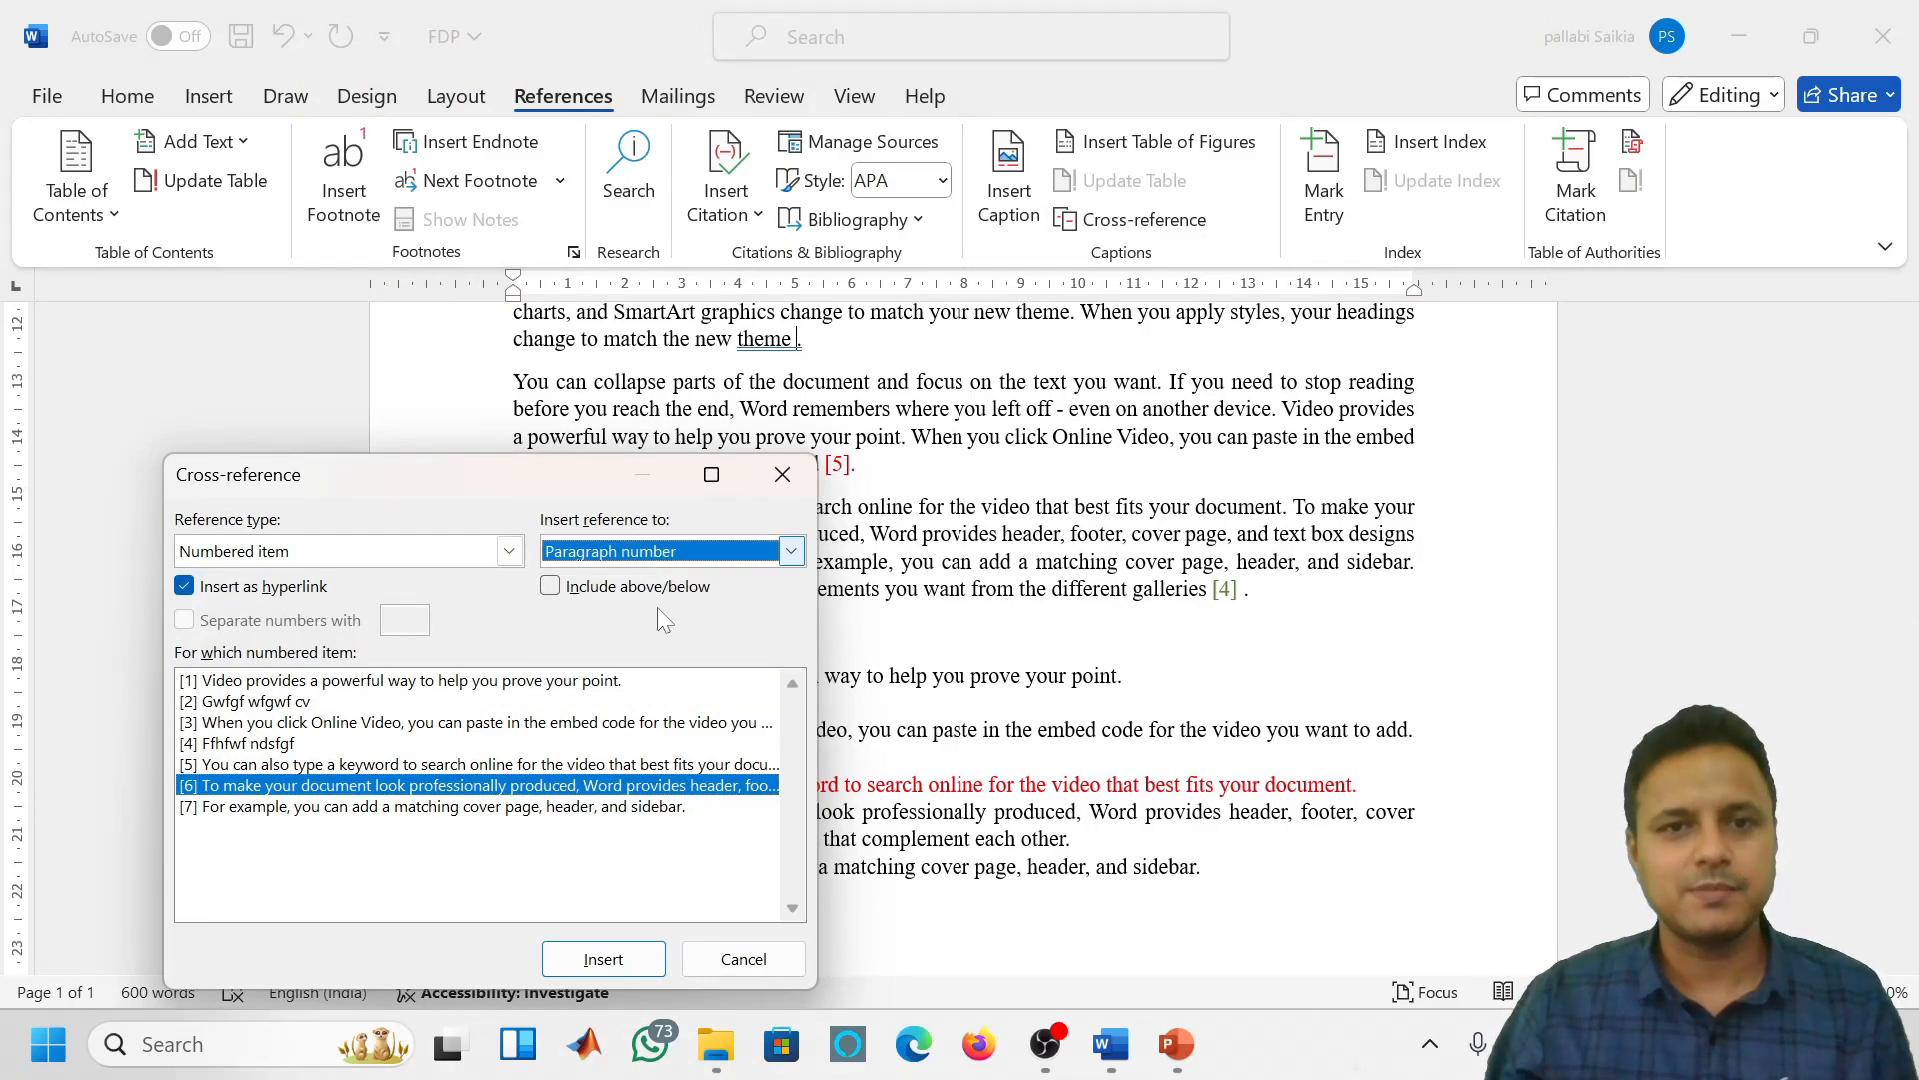
click(612, 955)
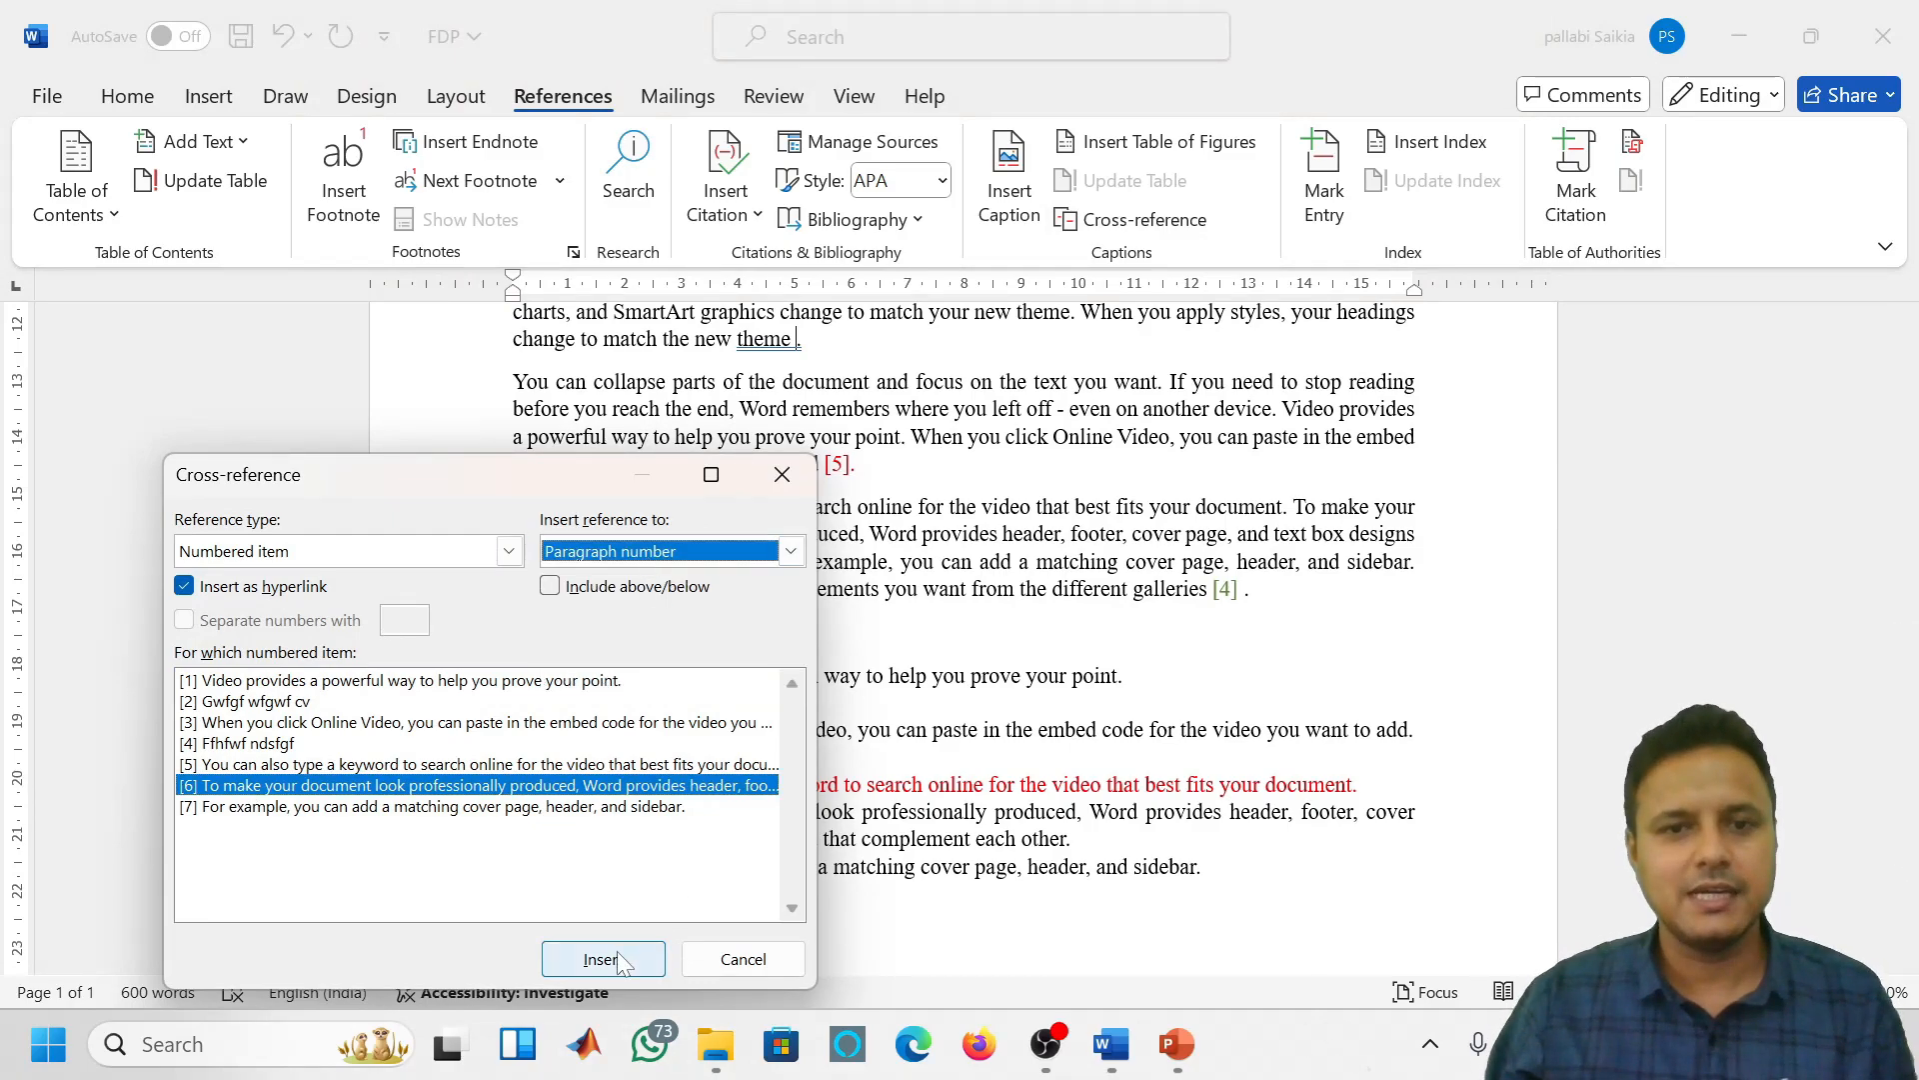
click(782, 477)
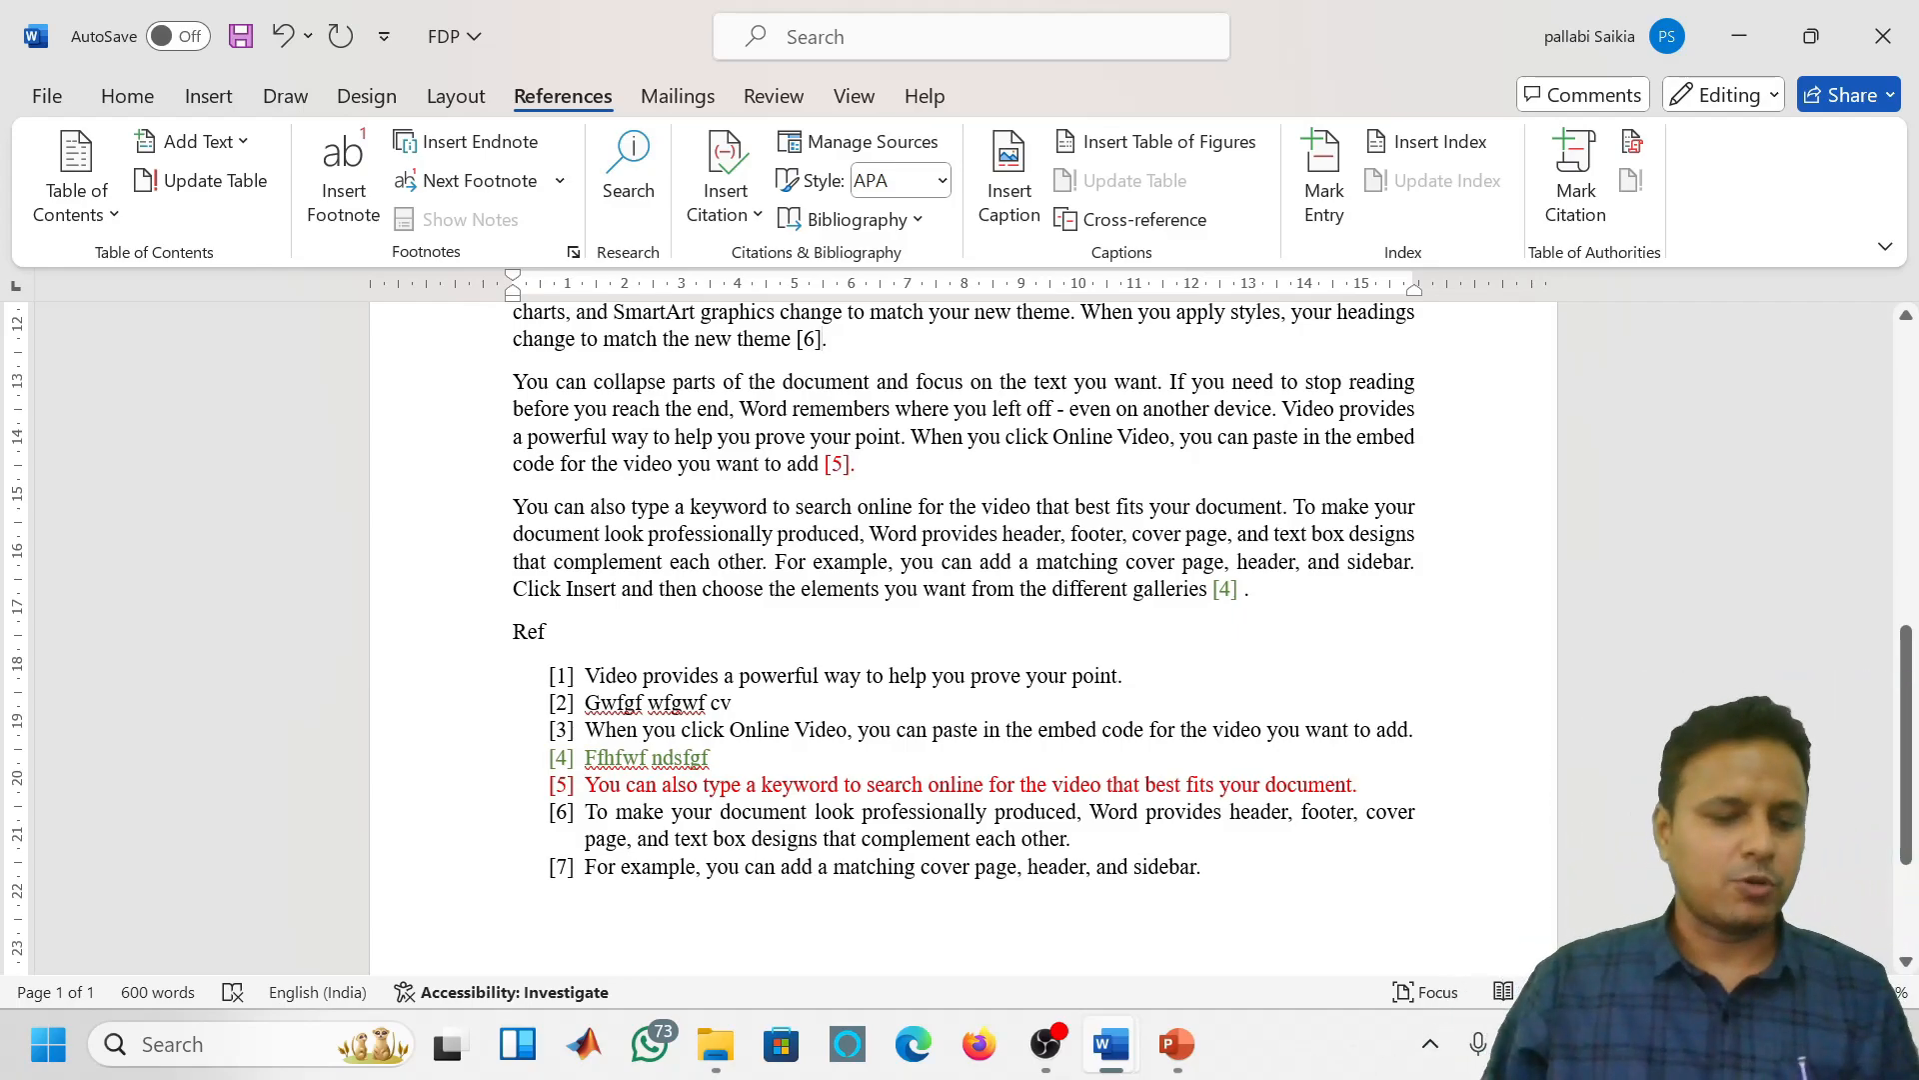
key(ctrl+s)
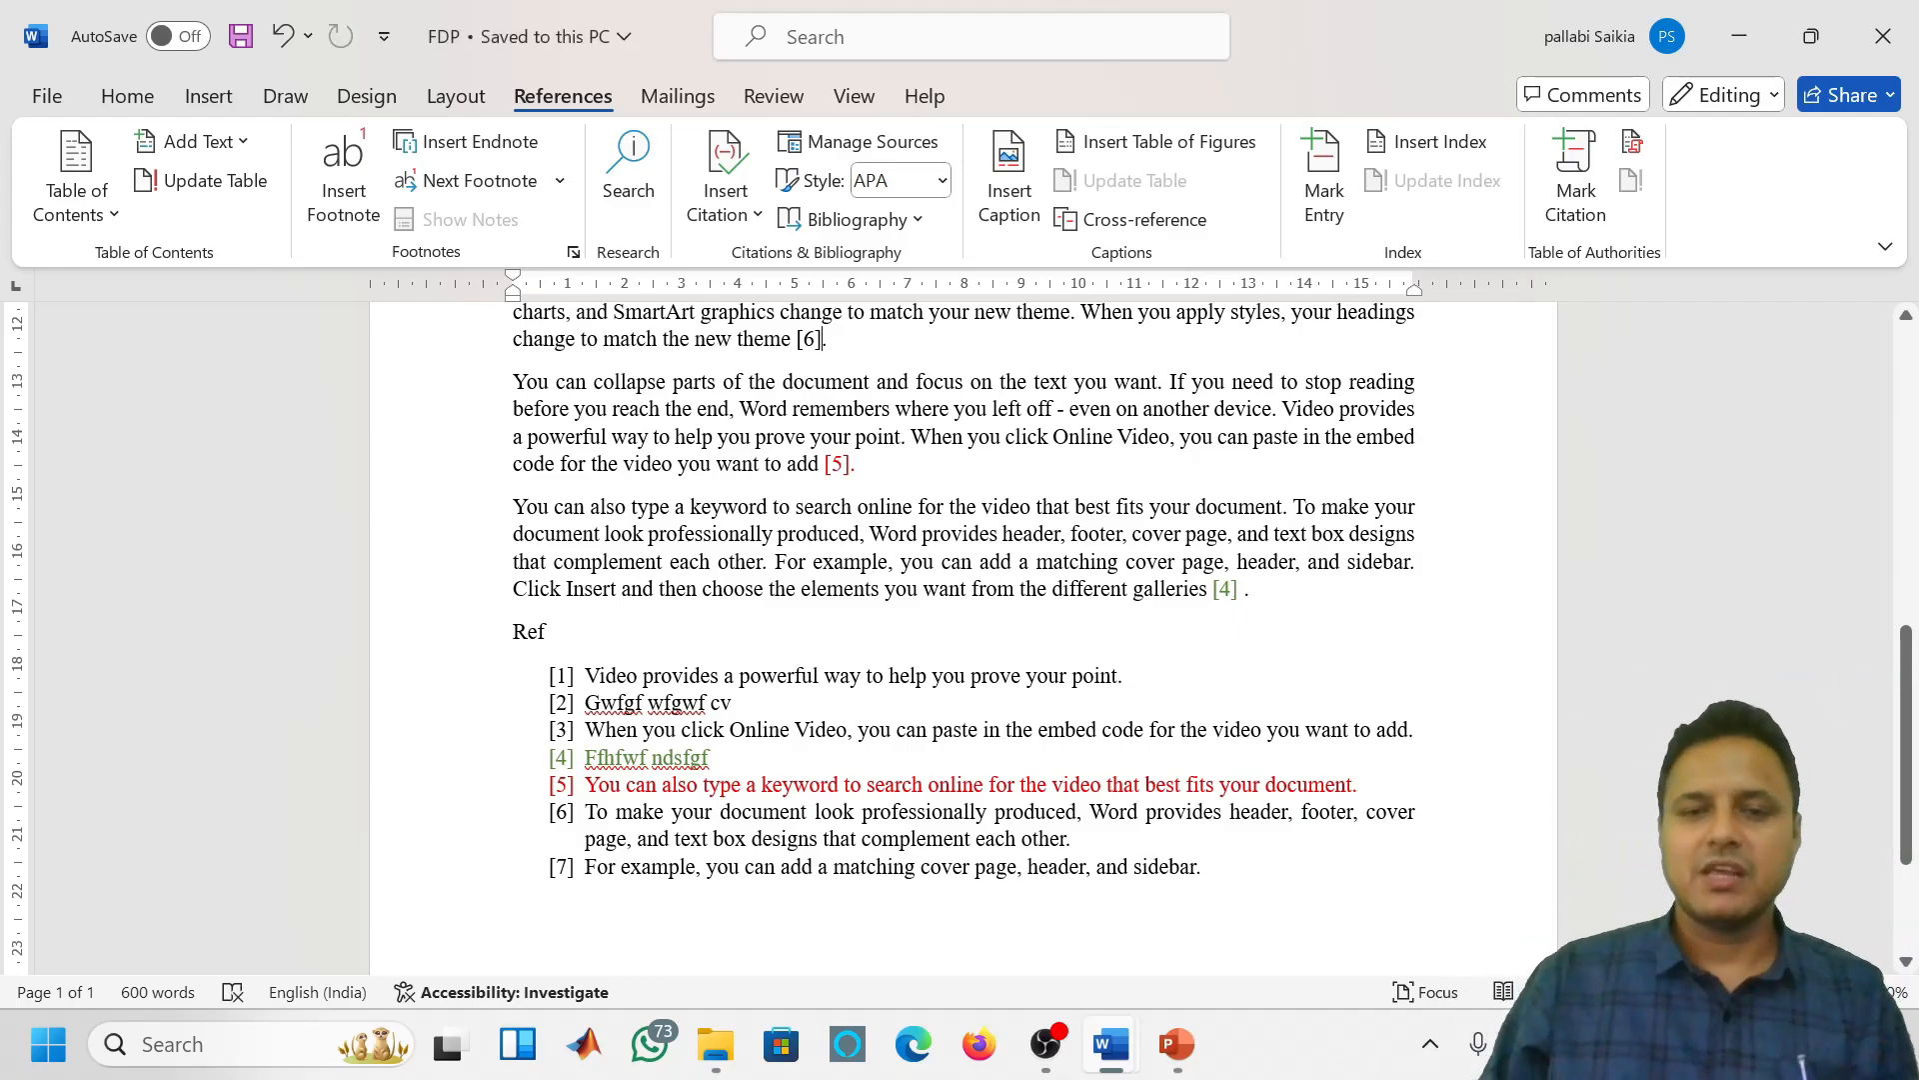
Switch to the MS Word_DJM document and go to its "Equation with equation number" section
mouse_move(1112, 1044)
click(948, 939)
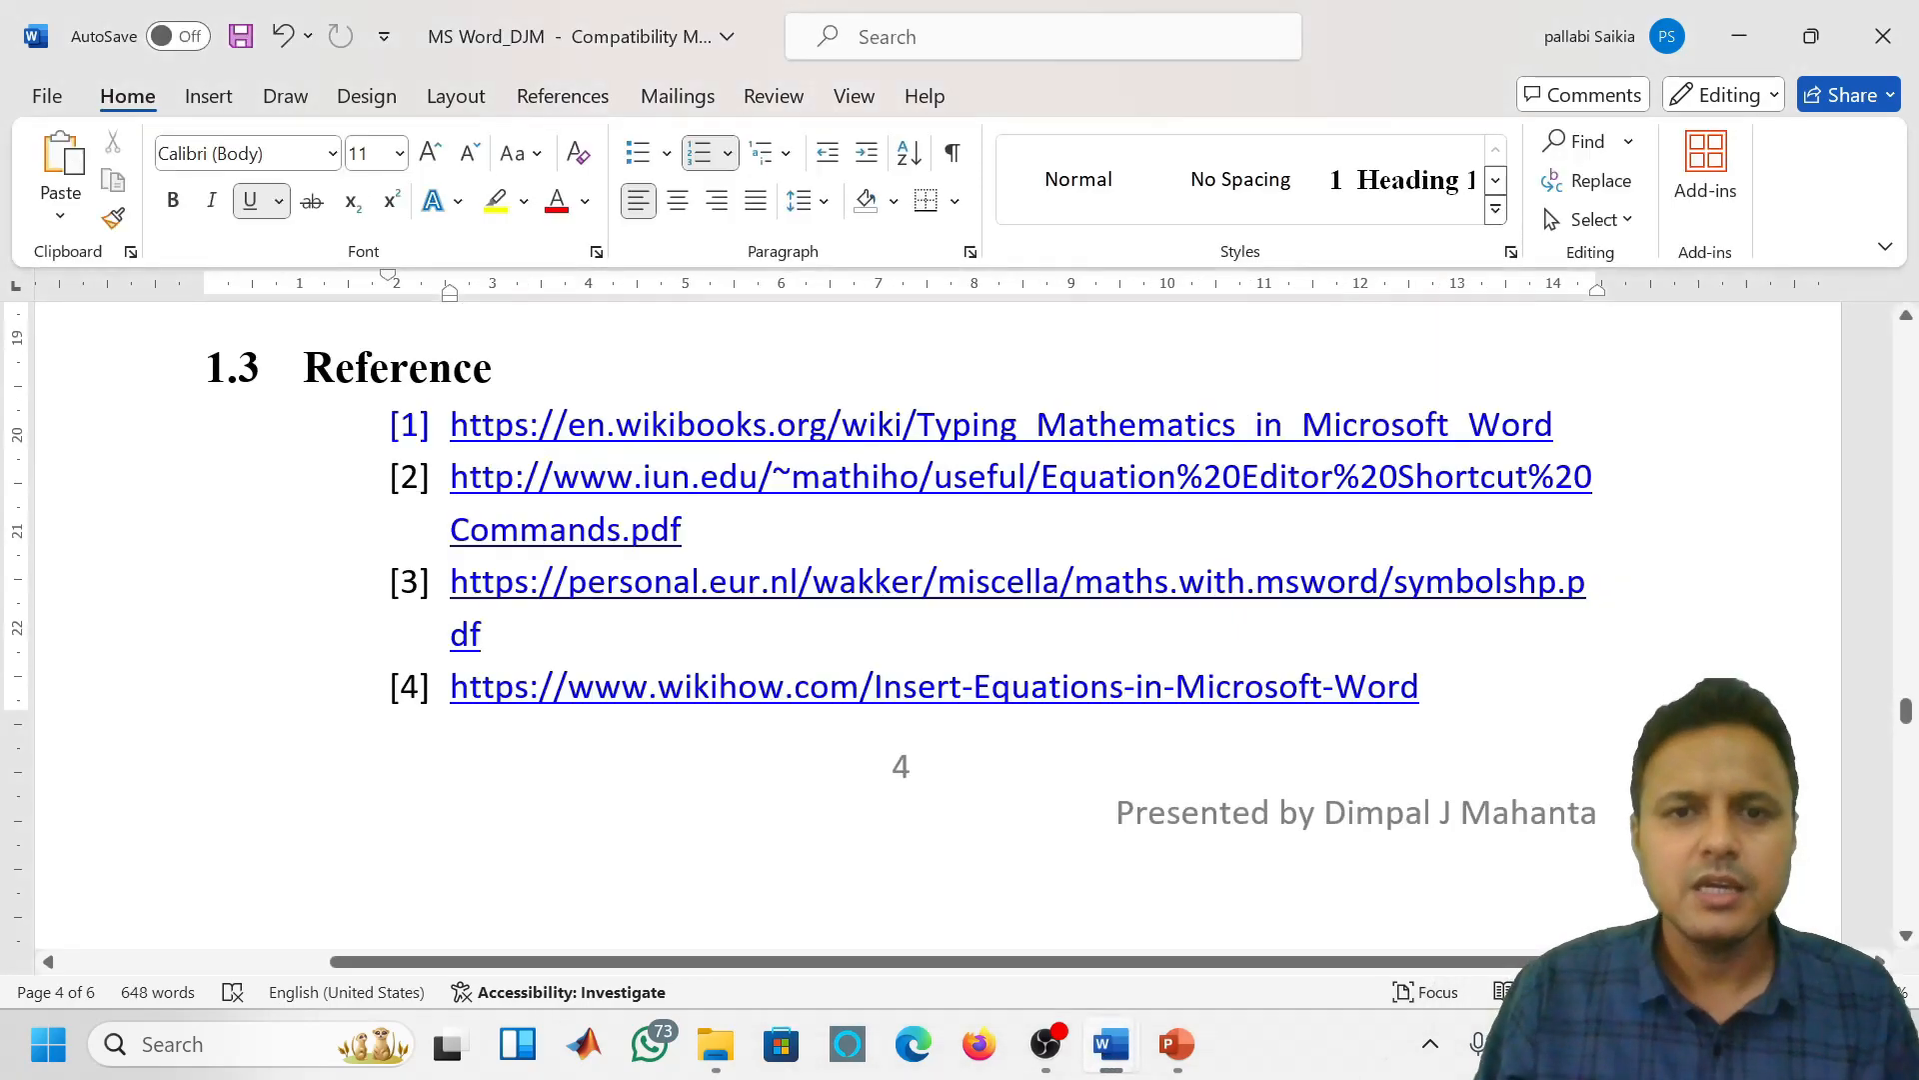
scroll(937, 620, down, 10)
scroll(937, 620, up, 1)
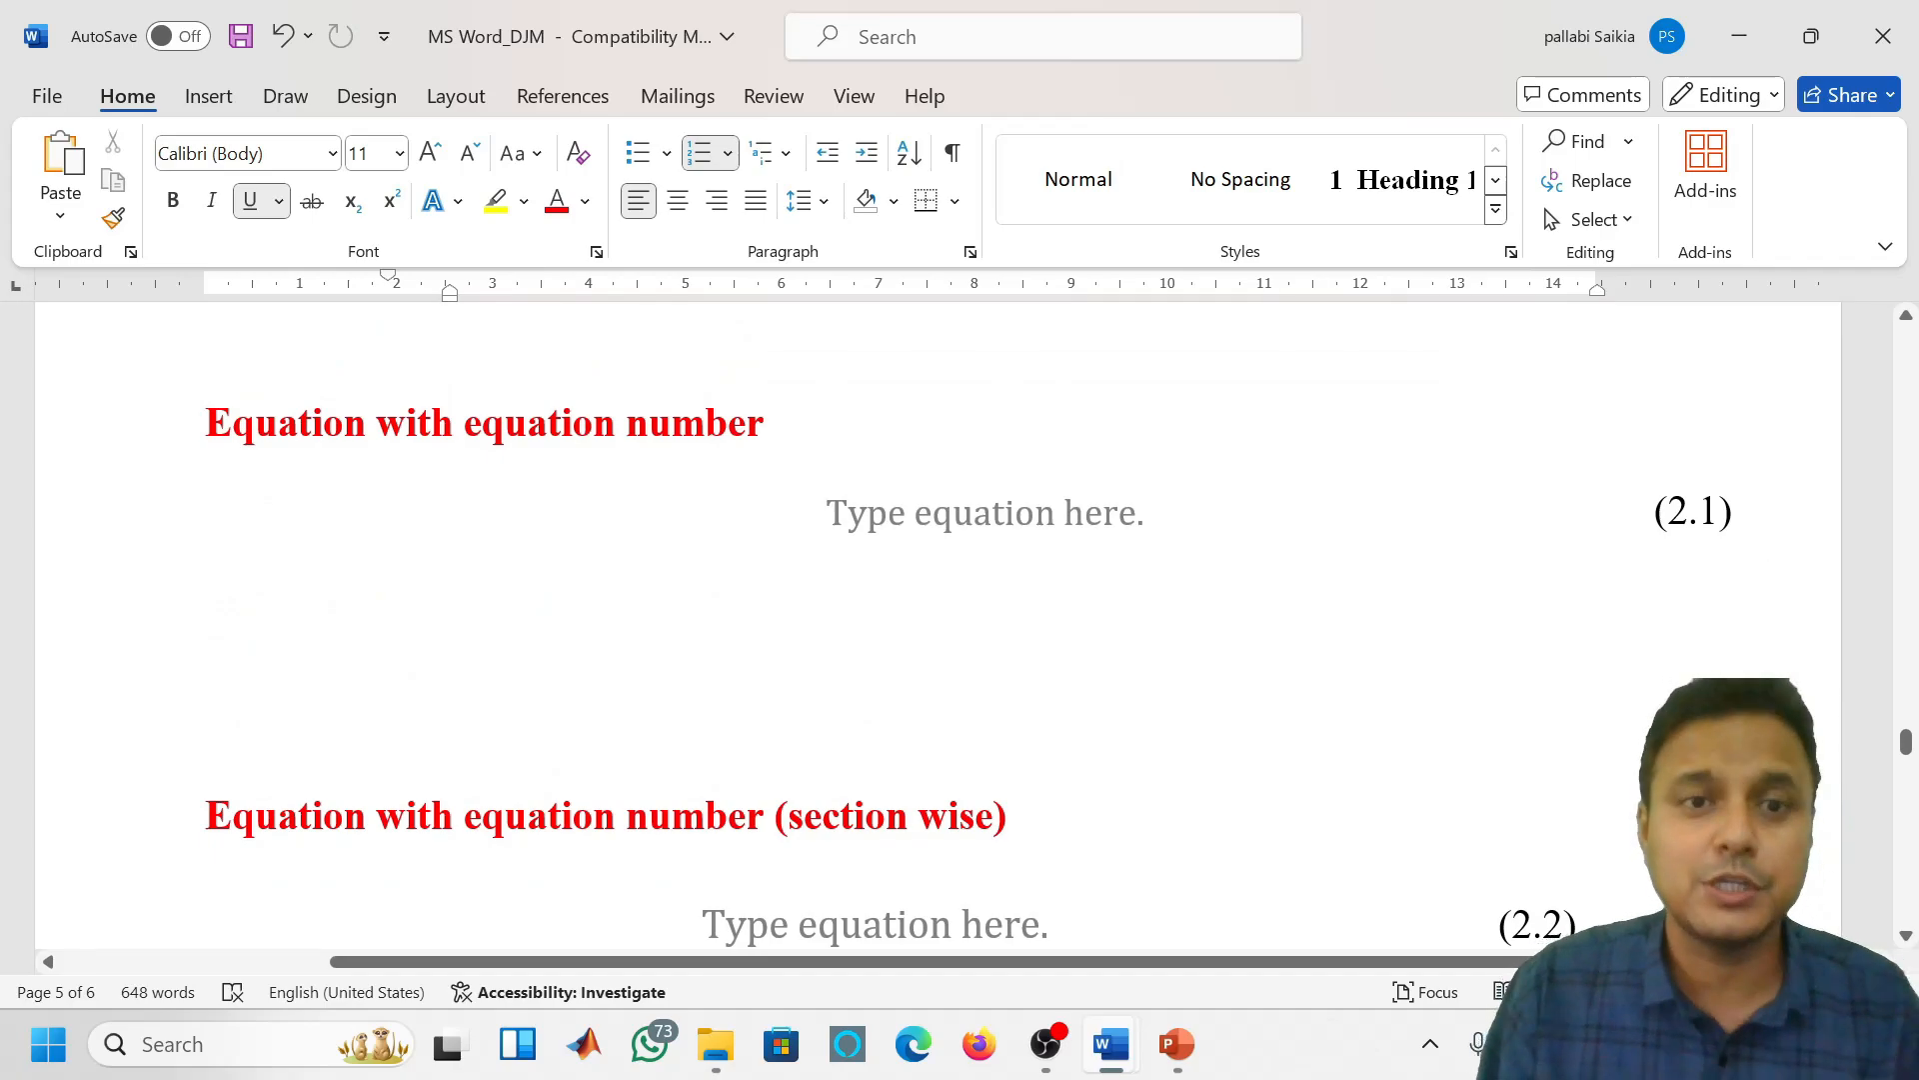
In the "Numbering a table" section, delete the "Table 2.1:" prefix before "List of students" under the table
scroll(938, 620, down, 1)
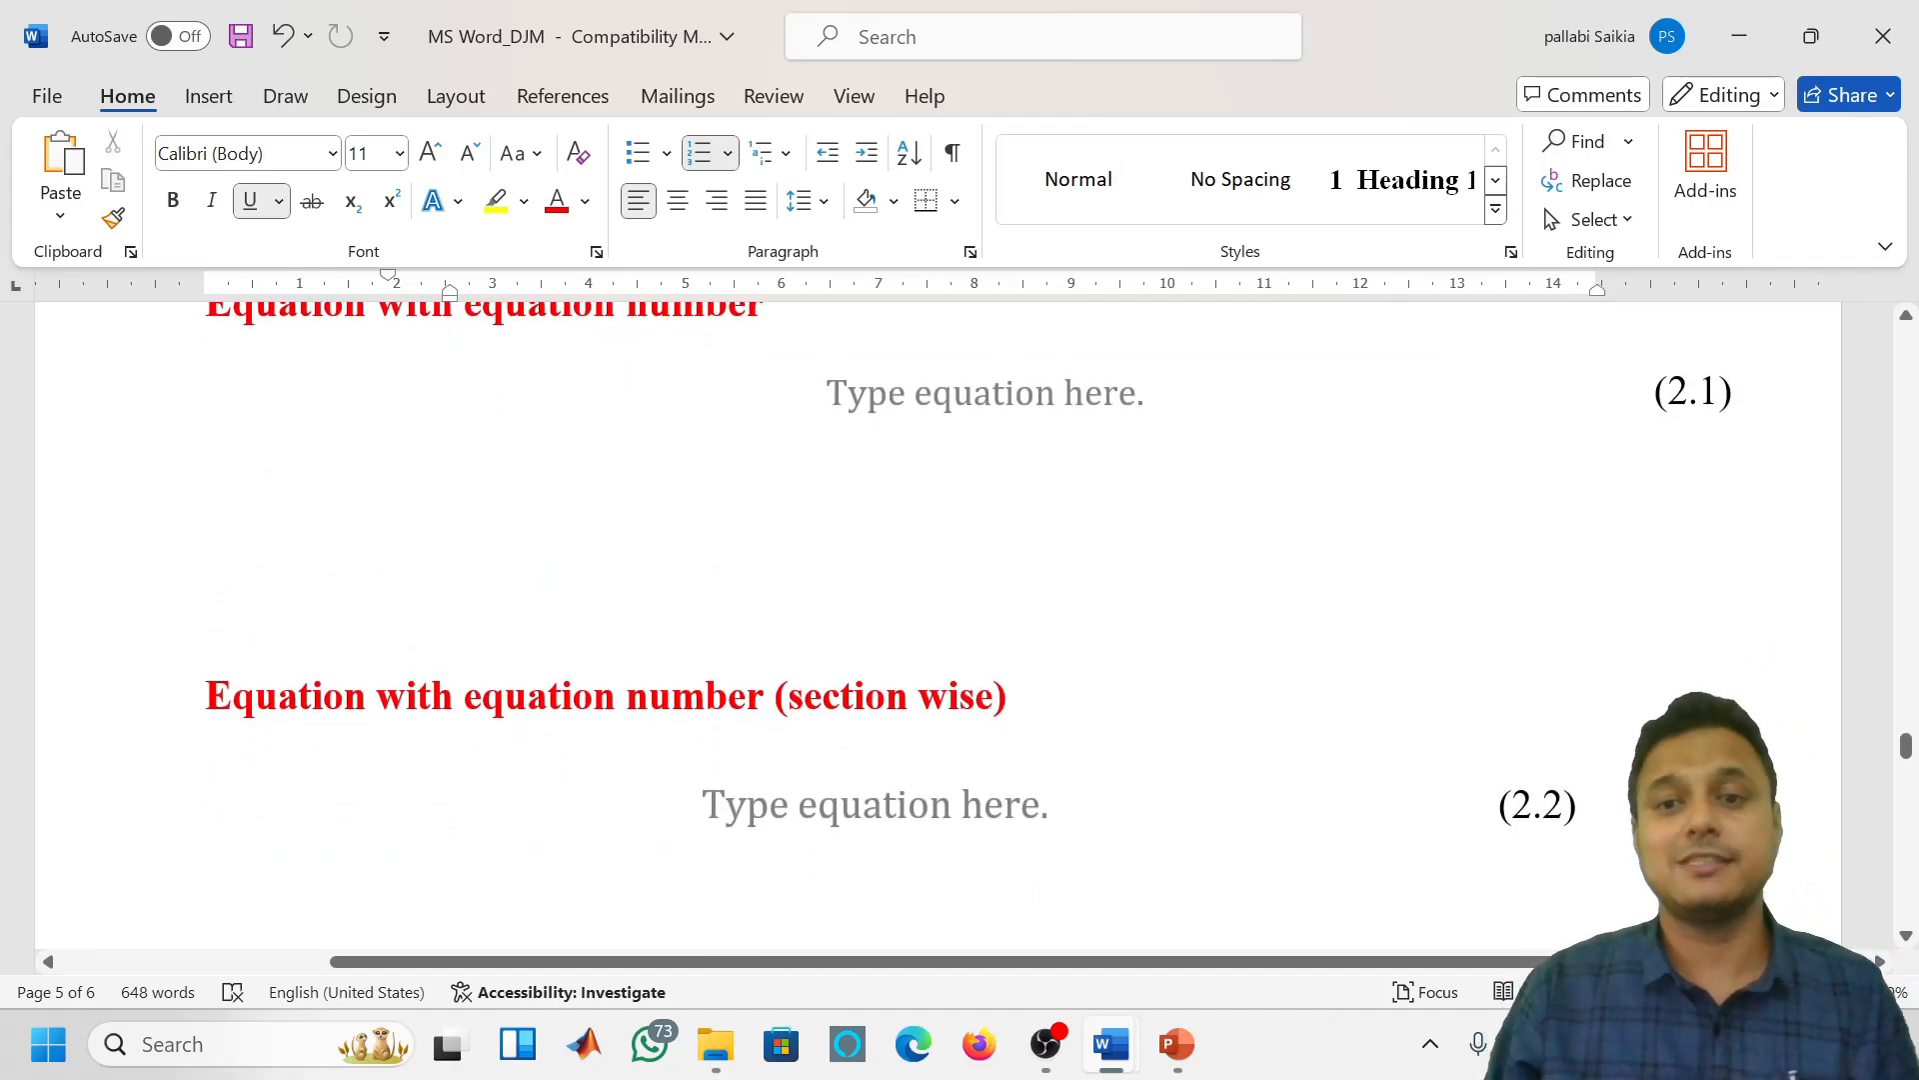
scroll(937, 620, down, 6)
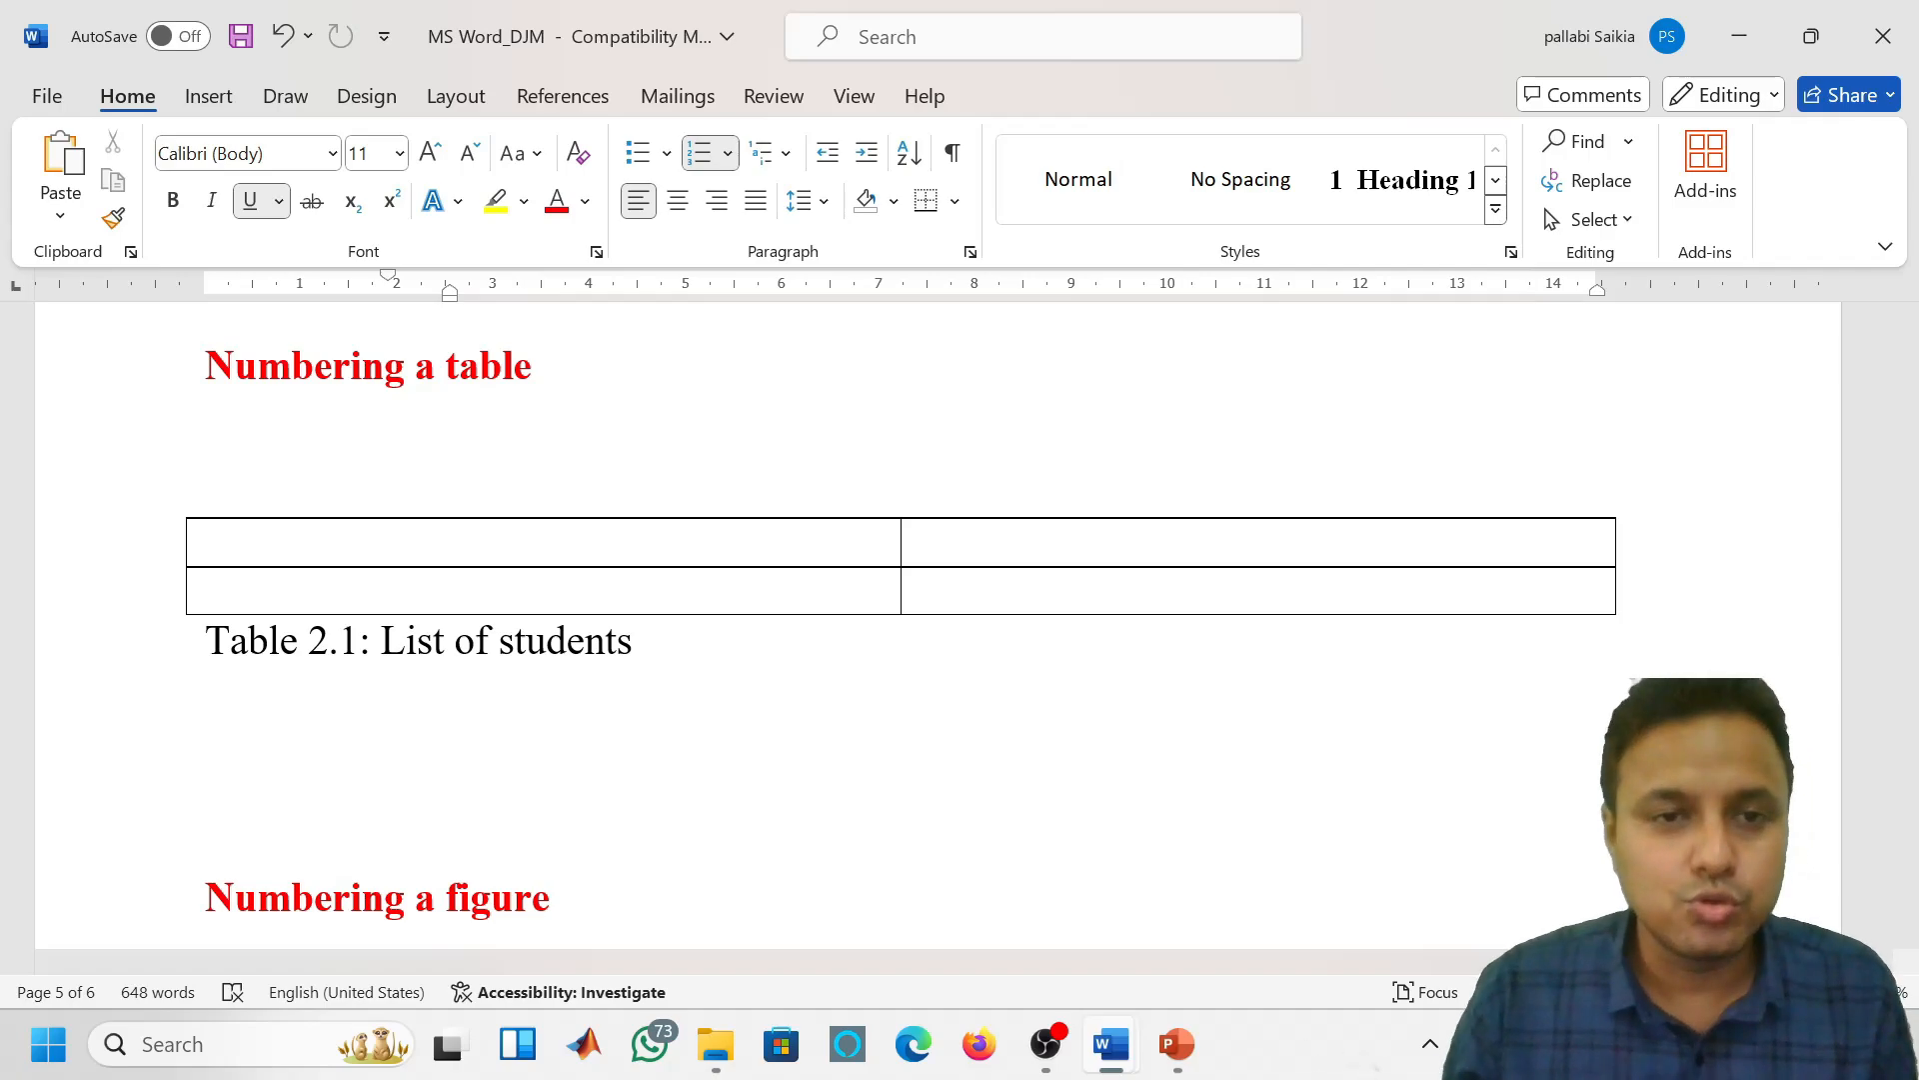
click(719, 636)
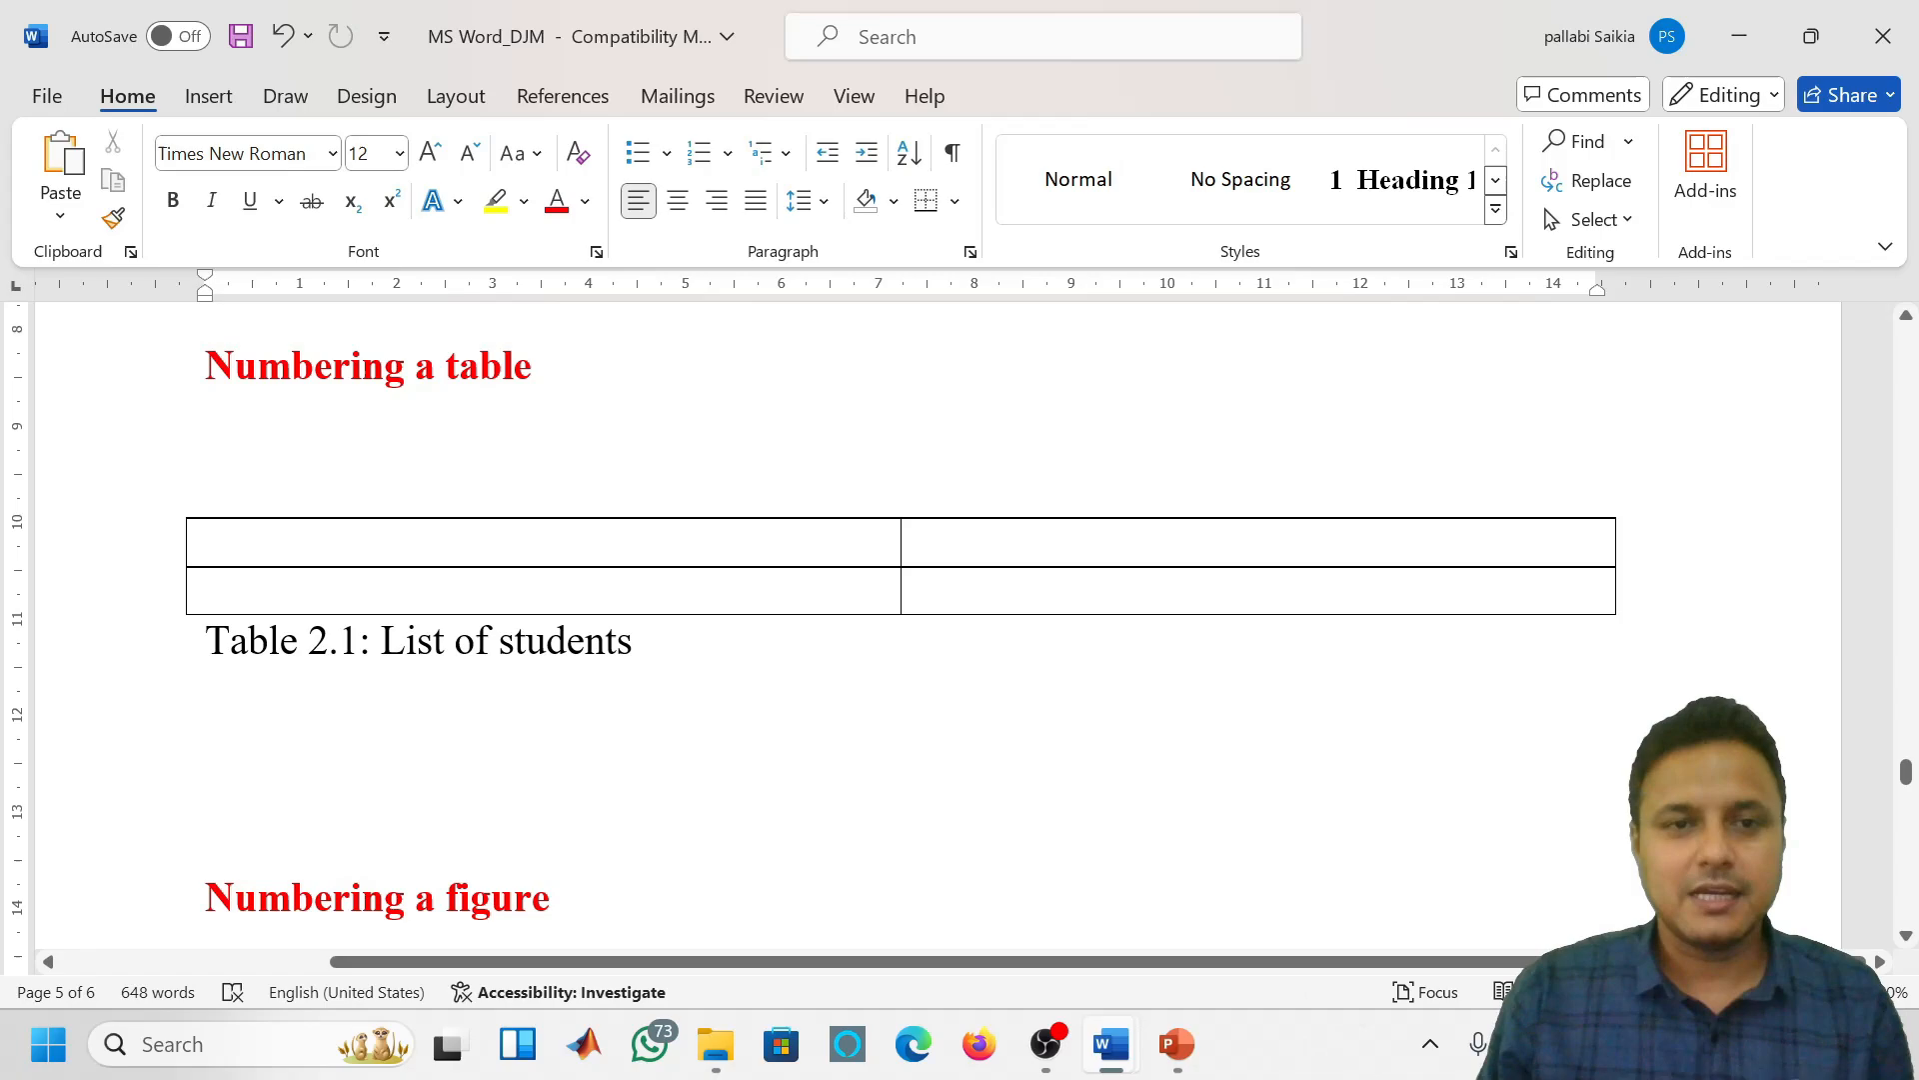
click(383, 640)
key(BackSpace)
key(BackSpace)
key(BackSpace)
key(BackSpace)
key(BackSpace)
key(BackSpace)
key(BackSpace)
key(BackSpace)
key(BackSpace)
key(BackSpace)
key(BackSpace)
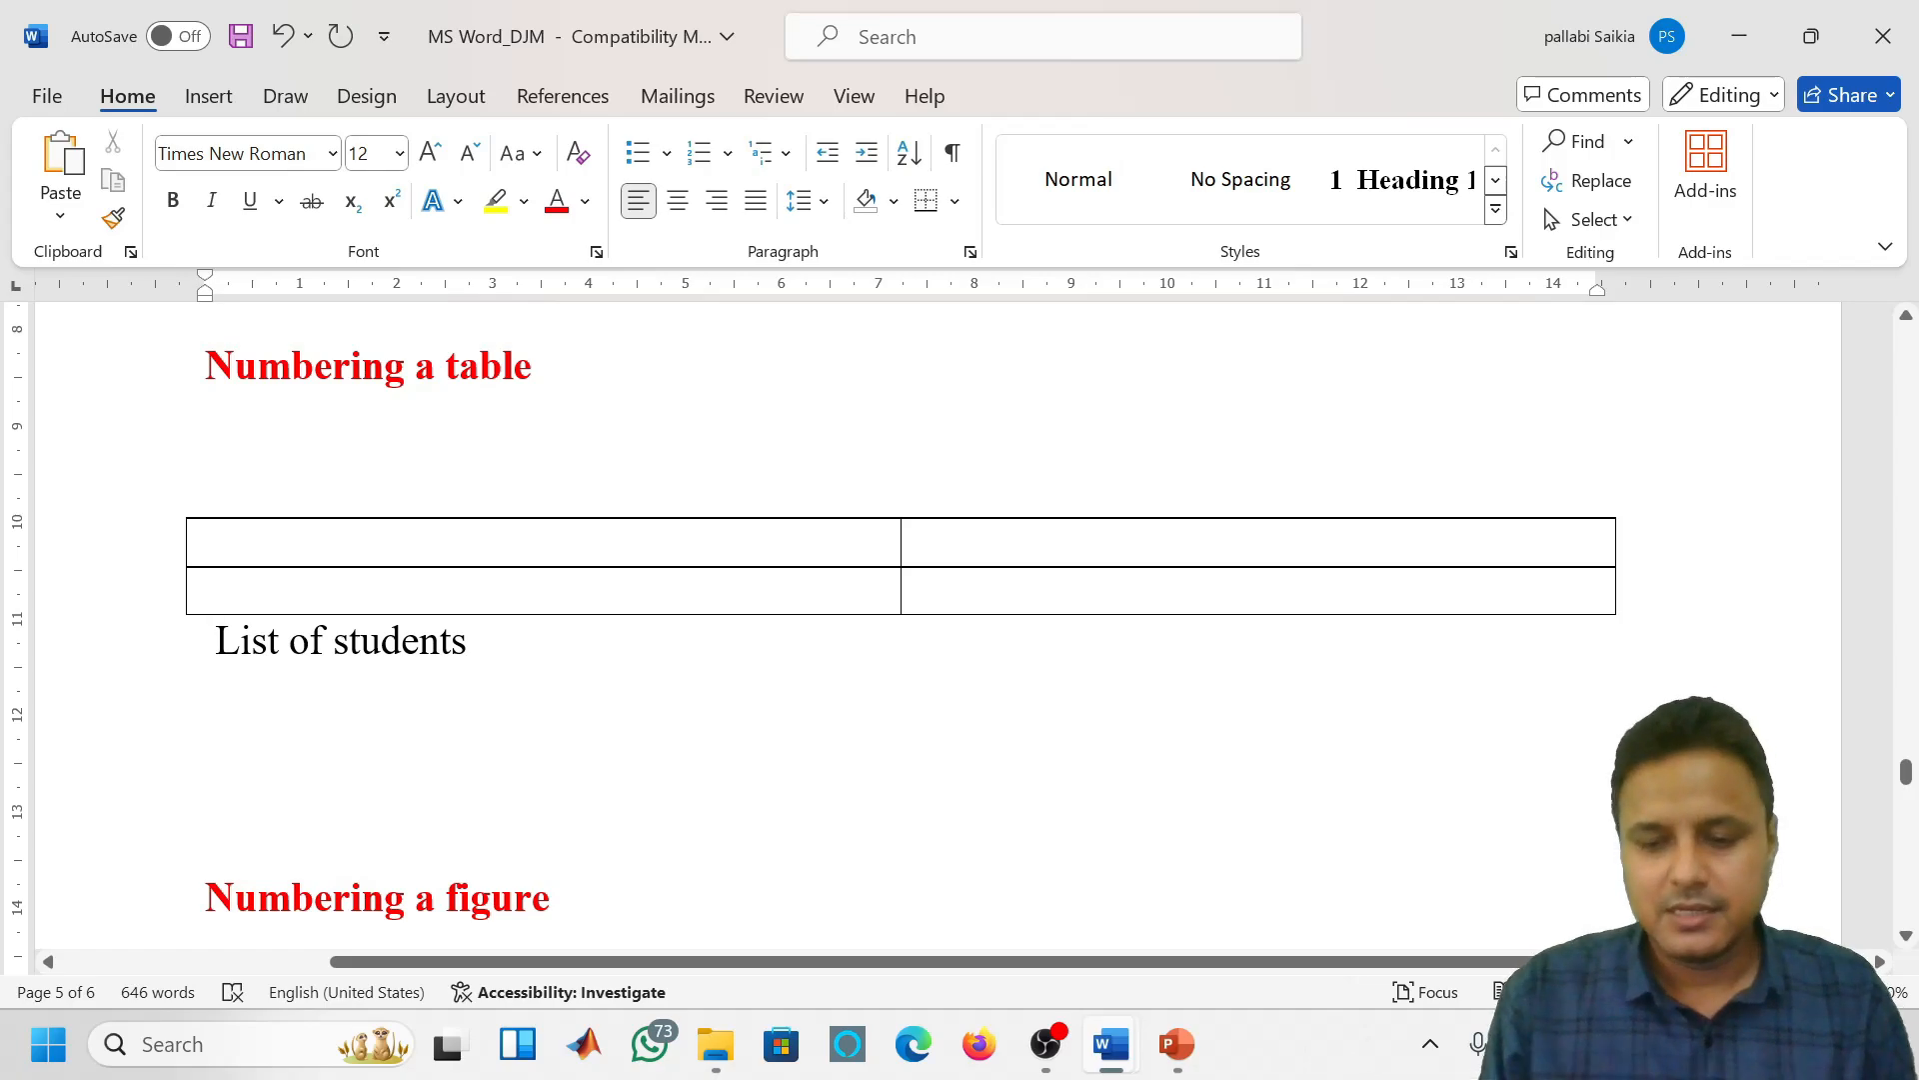
key(Delete)
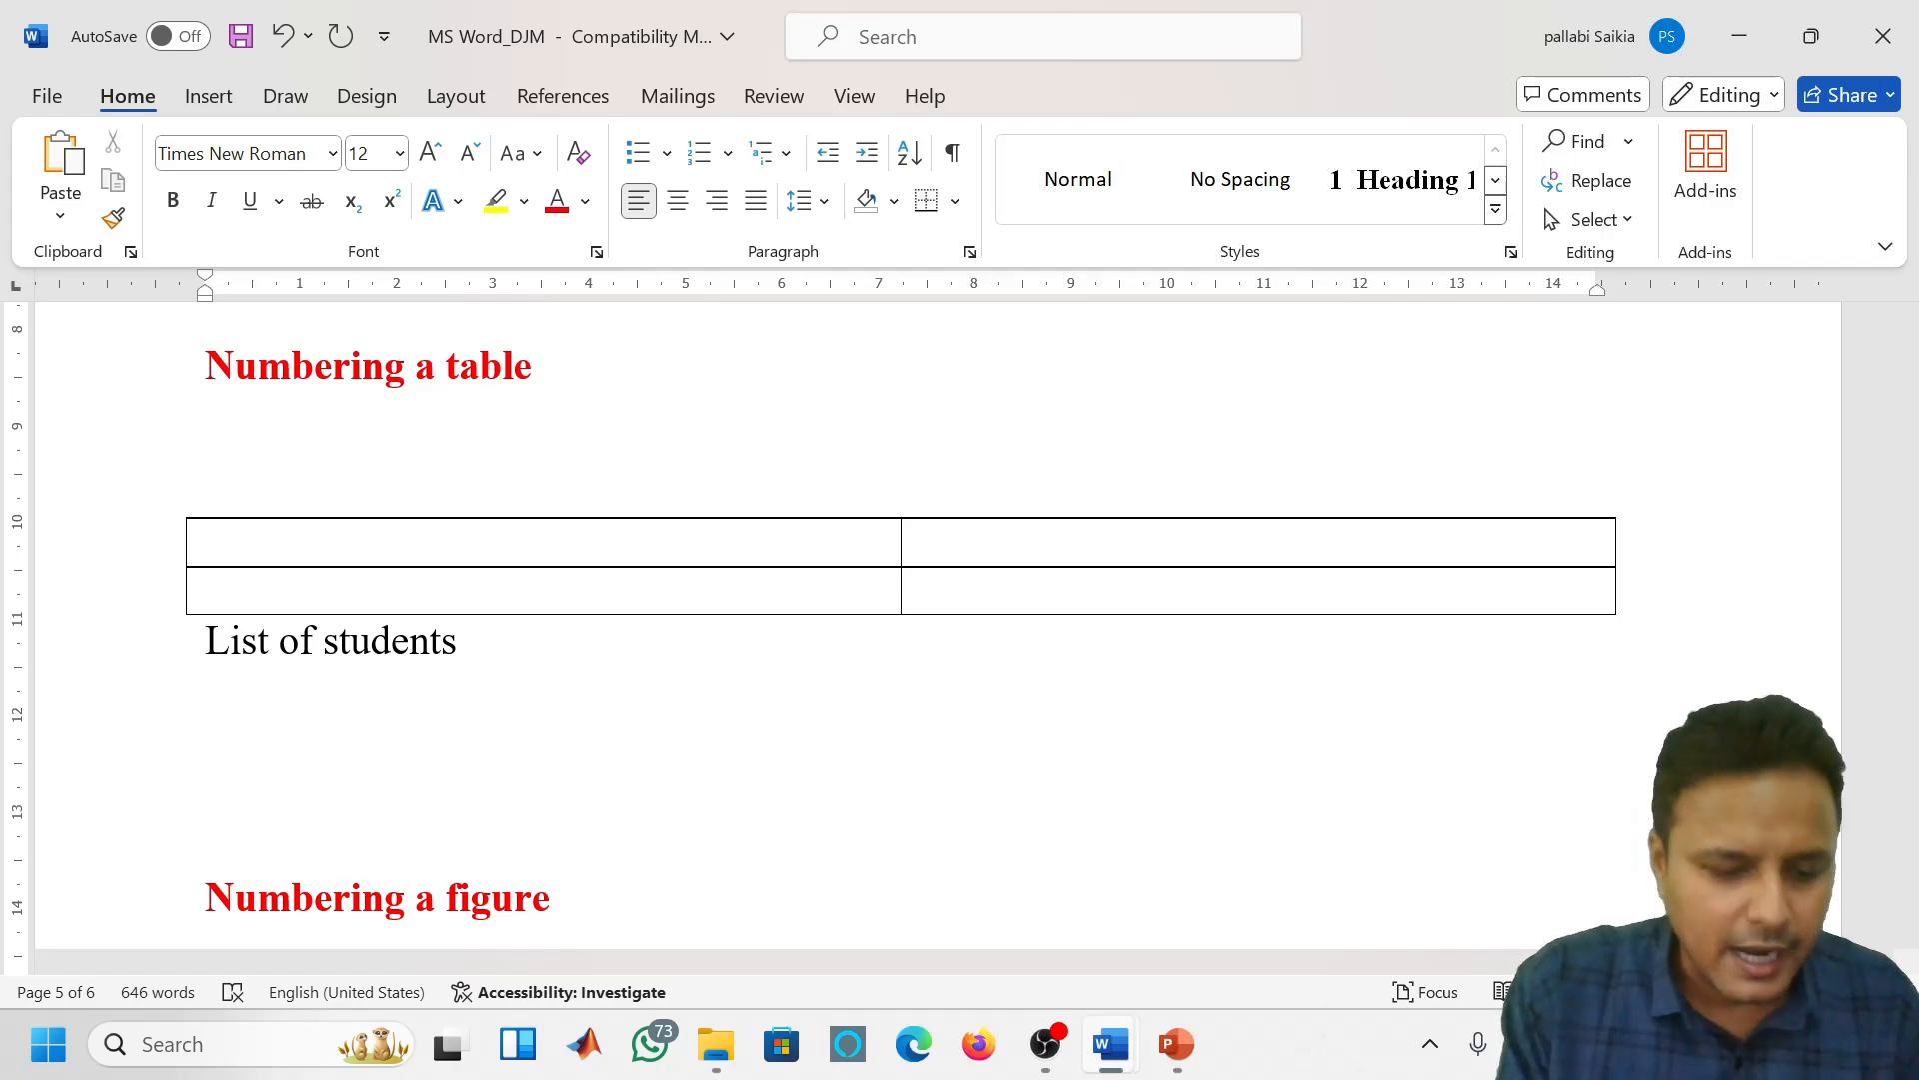
Add the plain-text prefix "Table 1:" in front of "List of students"
text(Table 1)
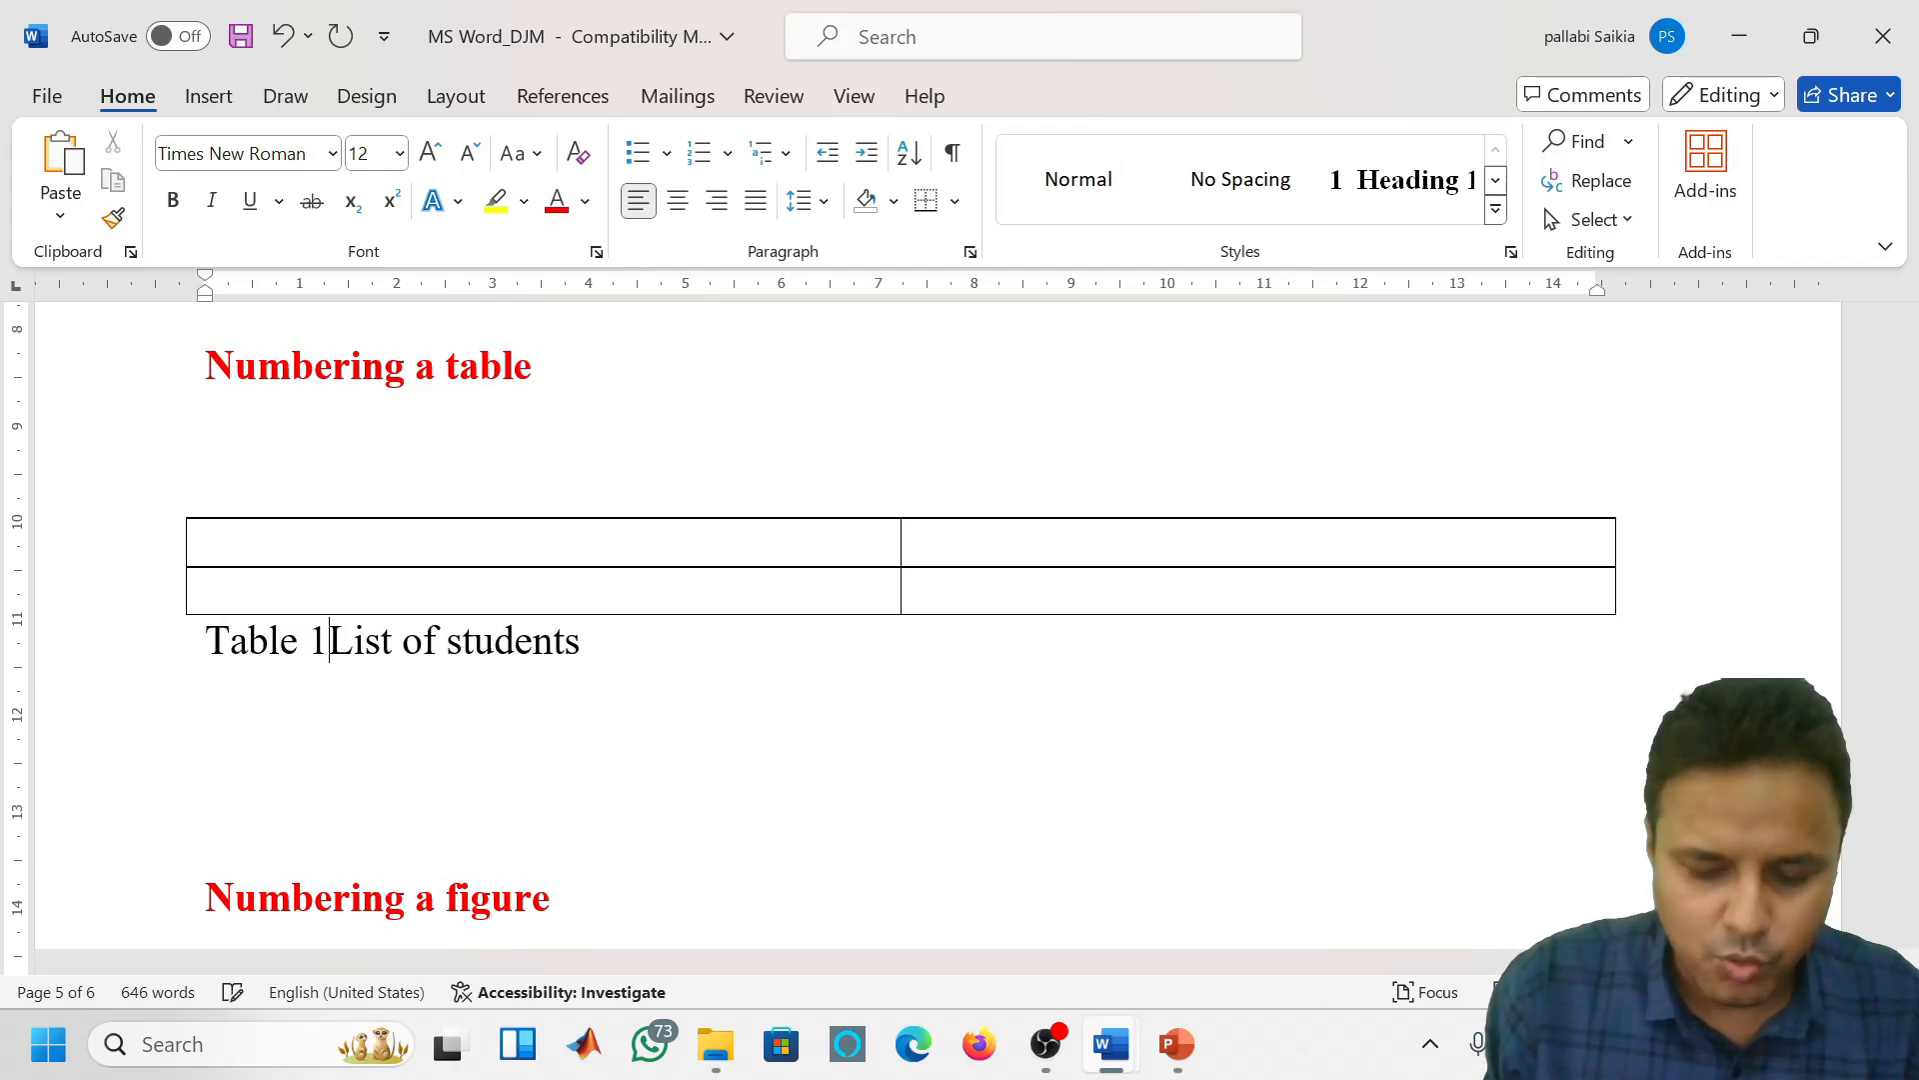
text(.)
key(BackSpace)
text(:)
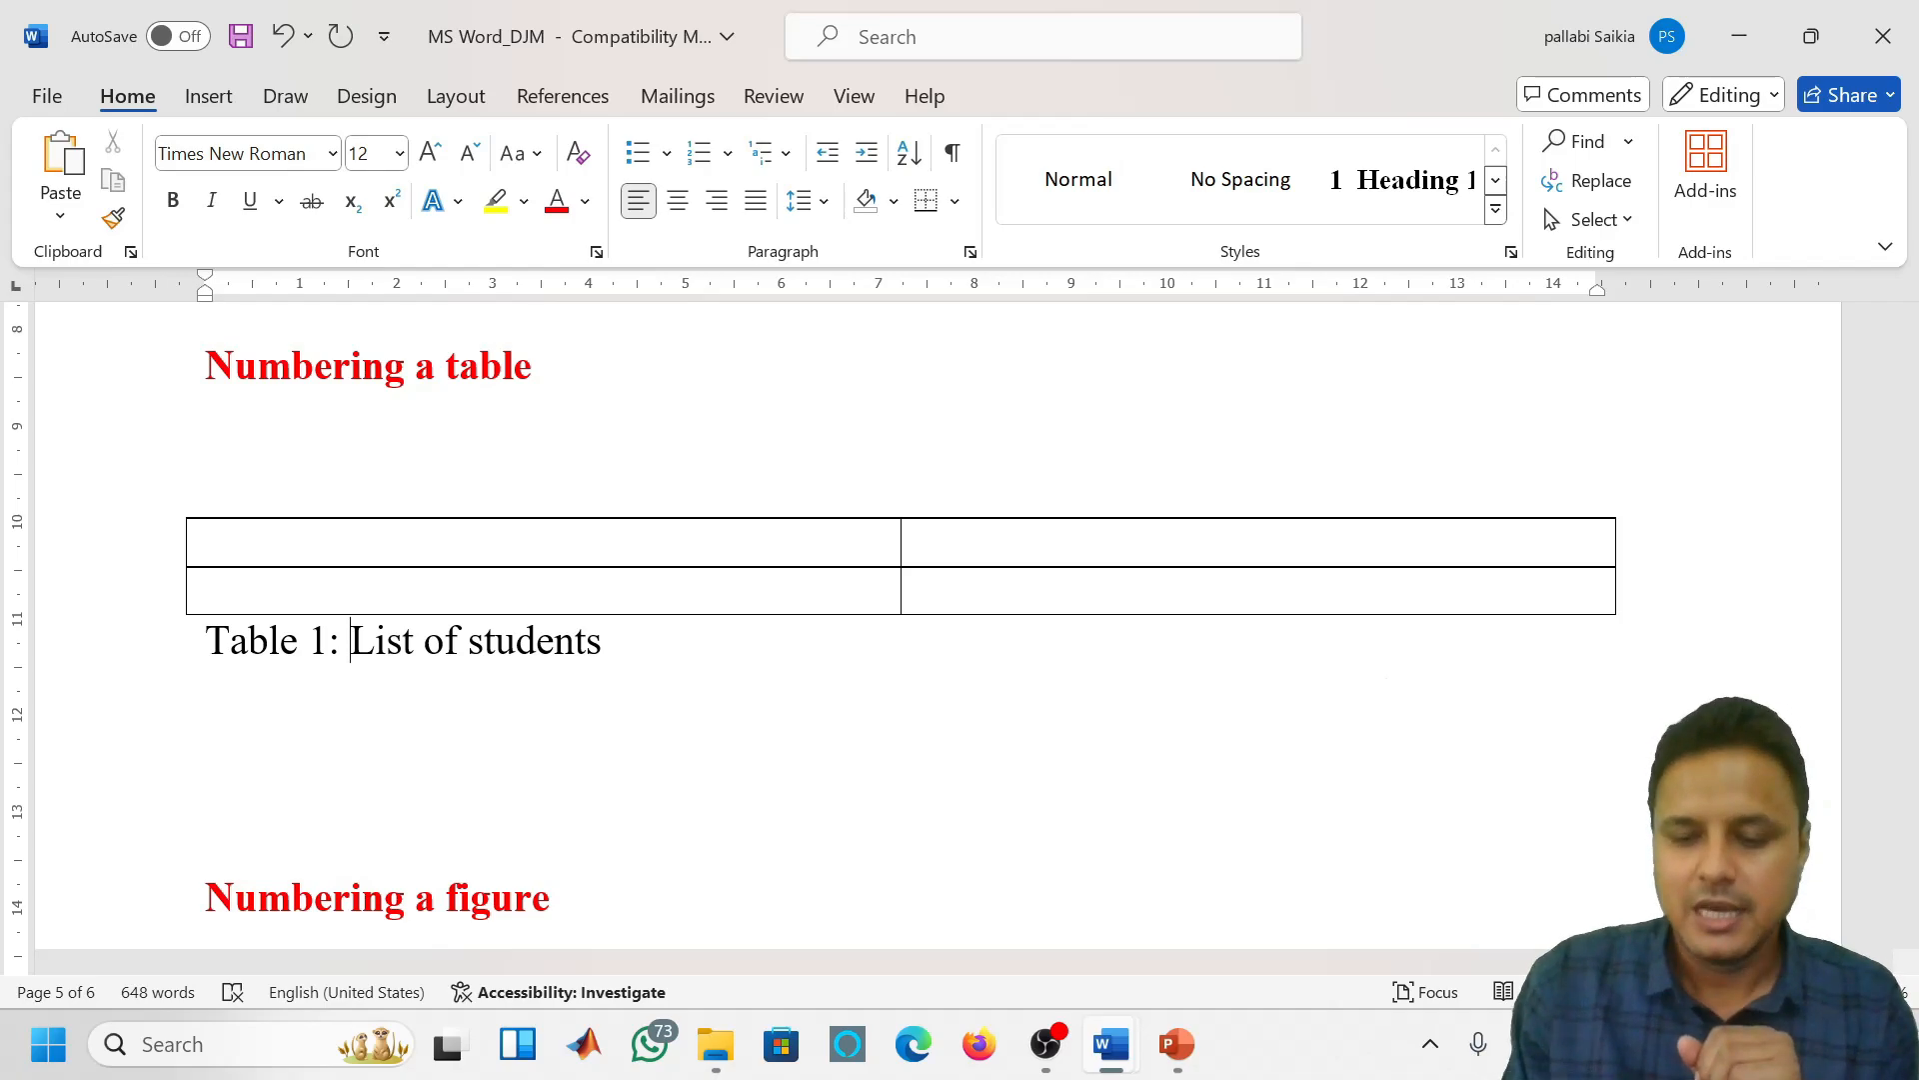
Remove the manually written "Table 1:" prefix, leaving only "List of students" as the table's caption text
key(BackSpace)
key(BackSpace)
key(BackSpace)
key(BackSpace)
key(BackSpace)
key(BackSpace)
key(BackSpace)
key(BackSpace)
key(BackSpace)
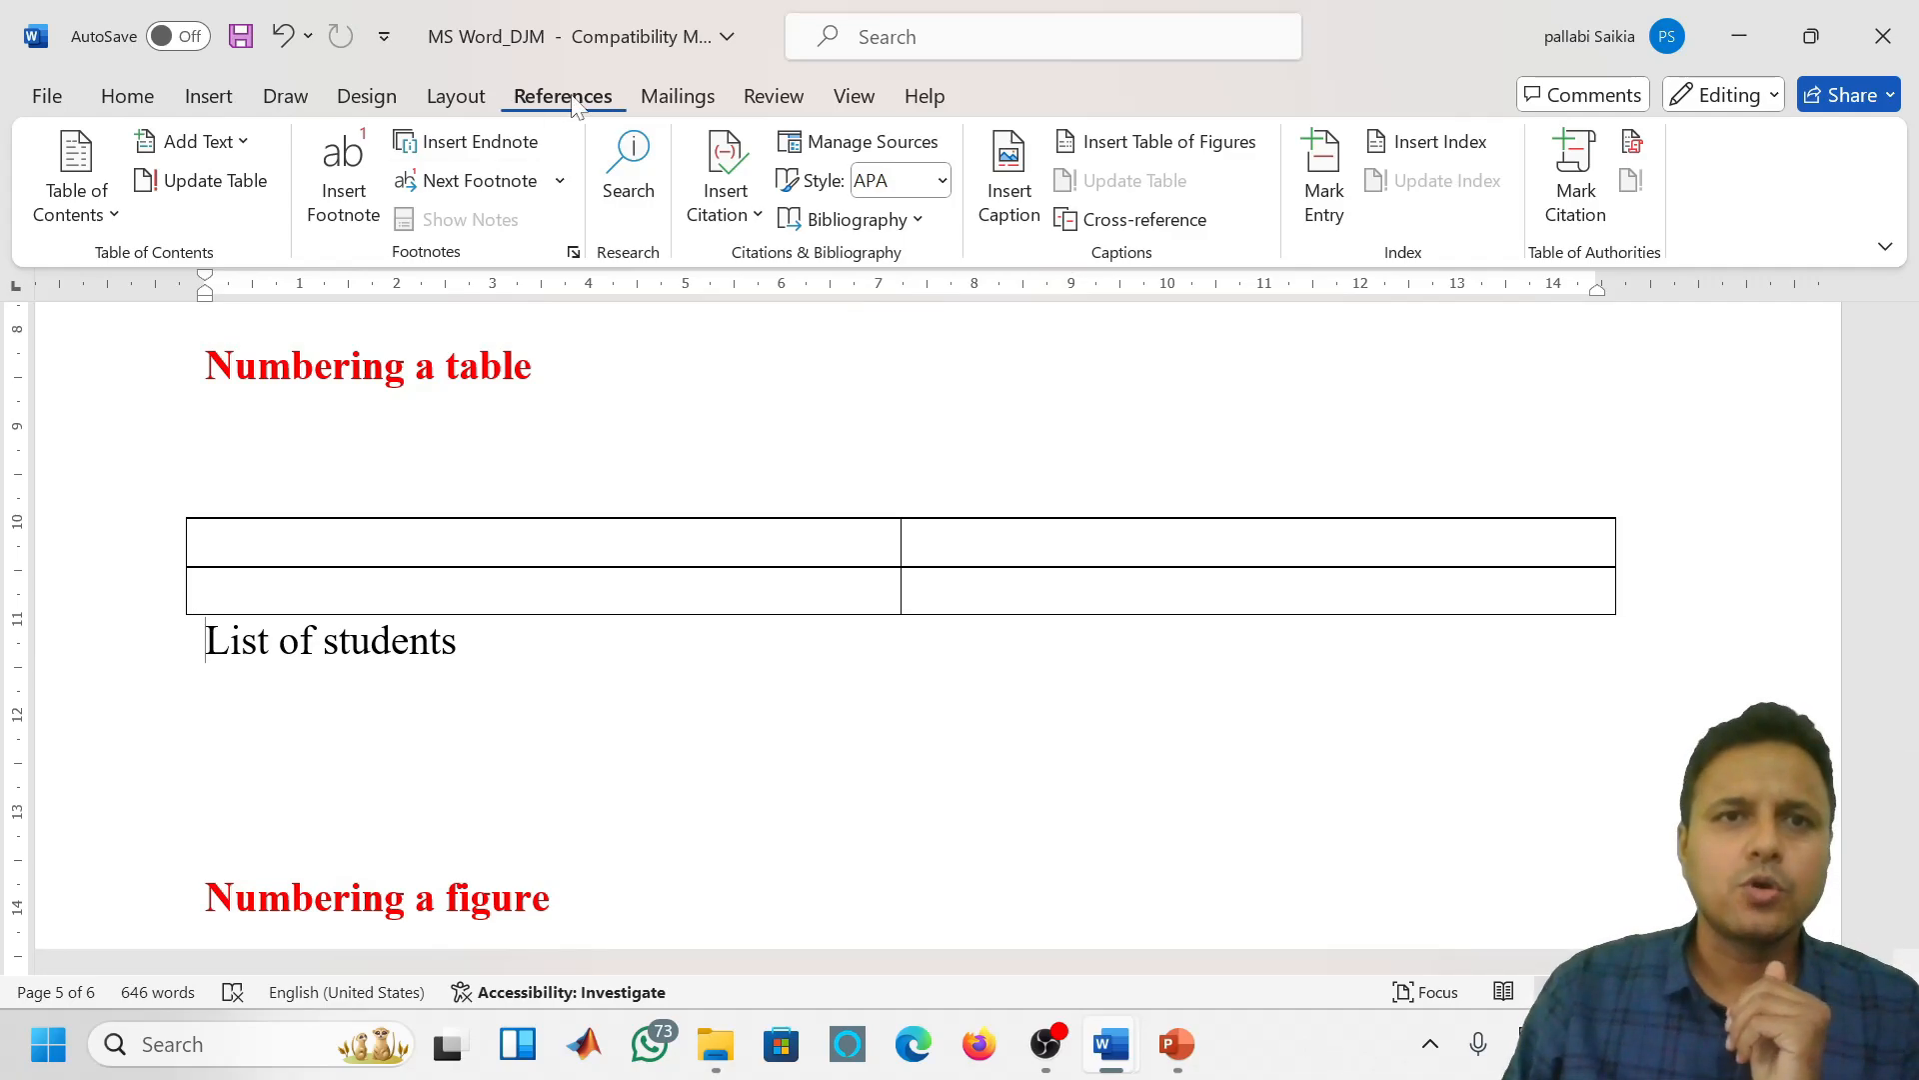
Insert an automatically numbered caption with the Table label before "List of students" and add a colon after its number
click(1014, 225)
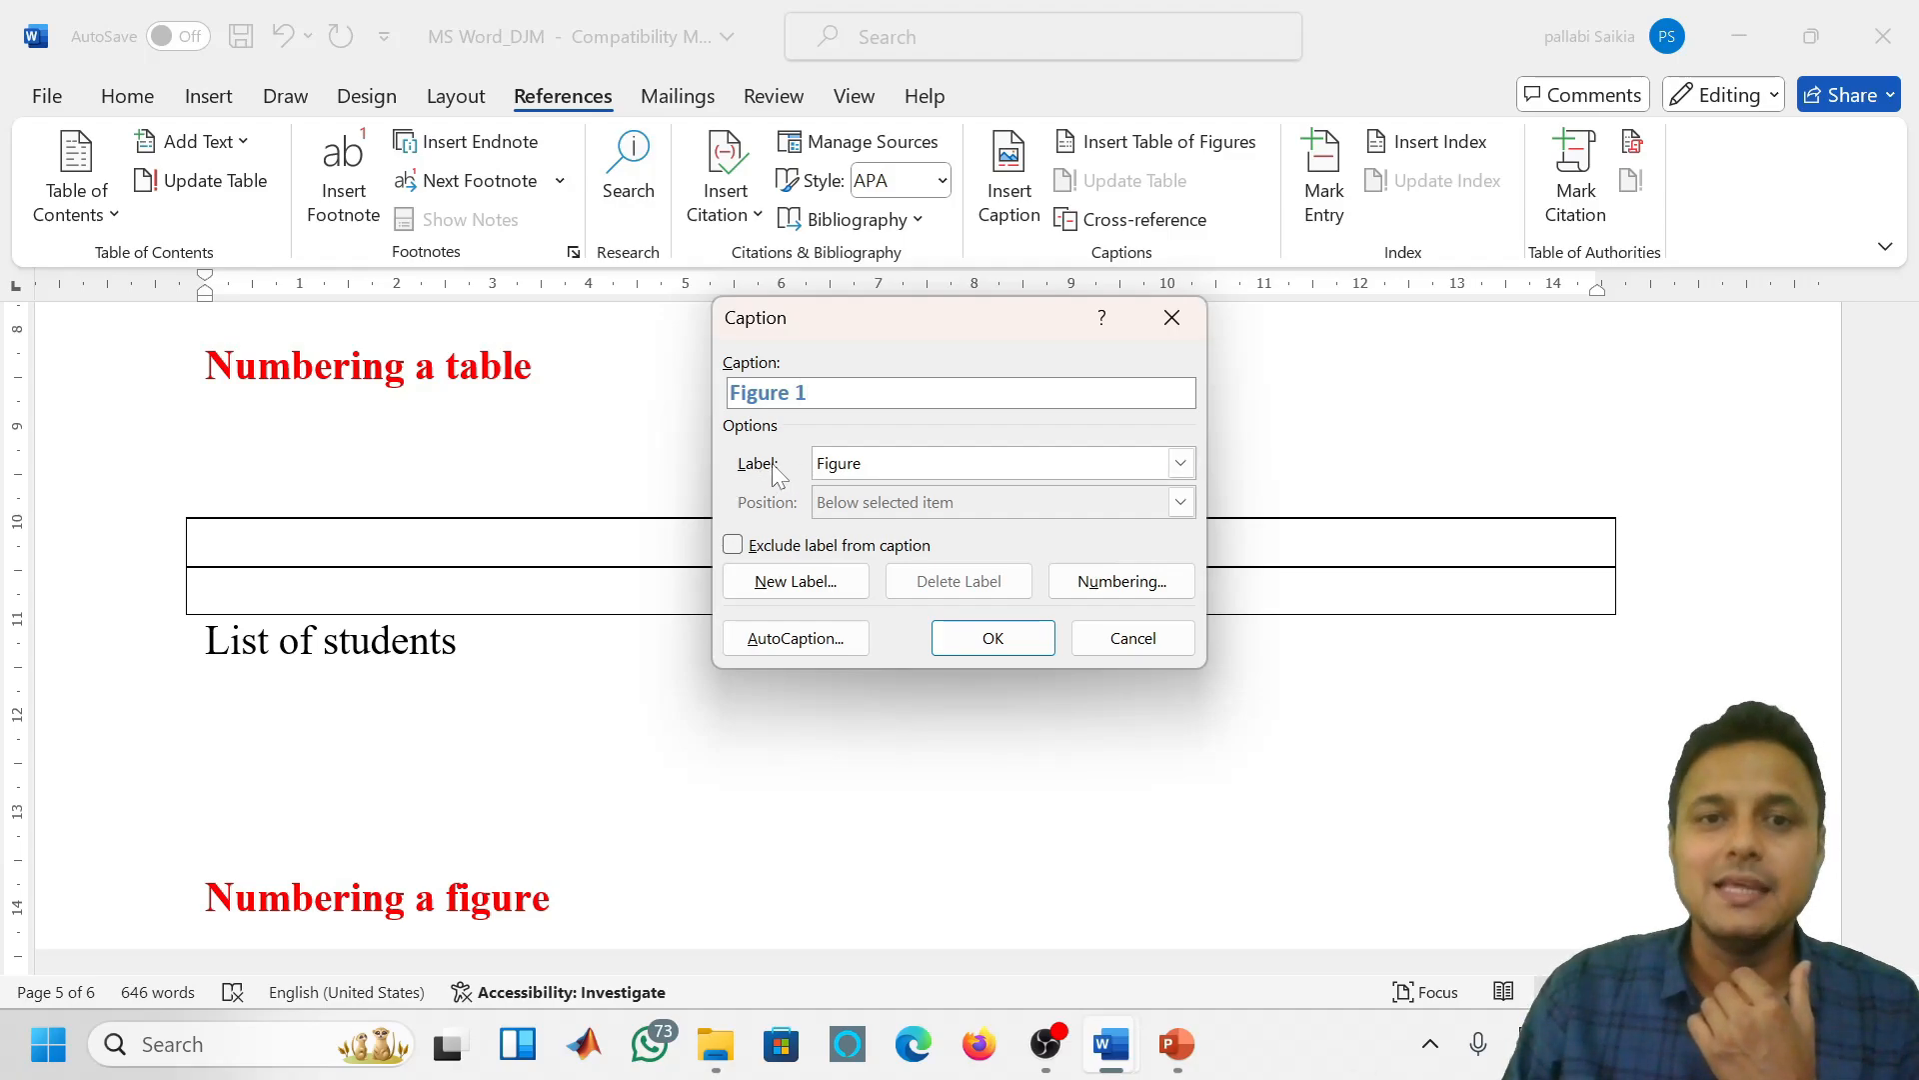
click(866, 472)
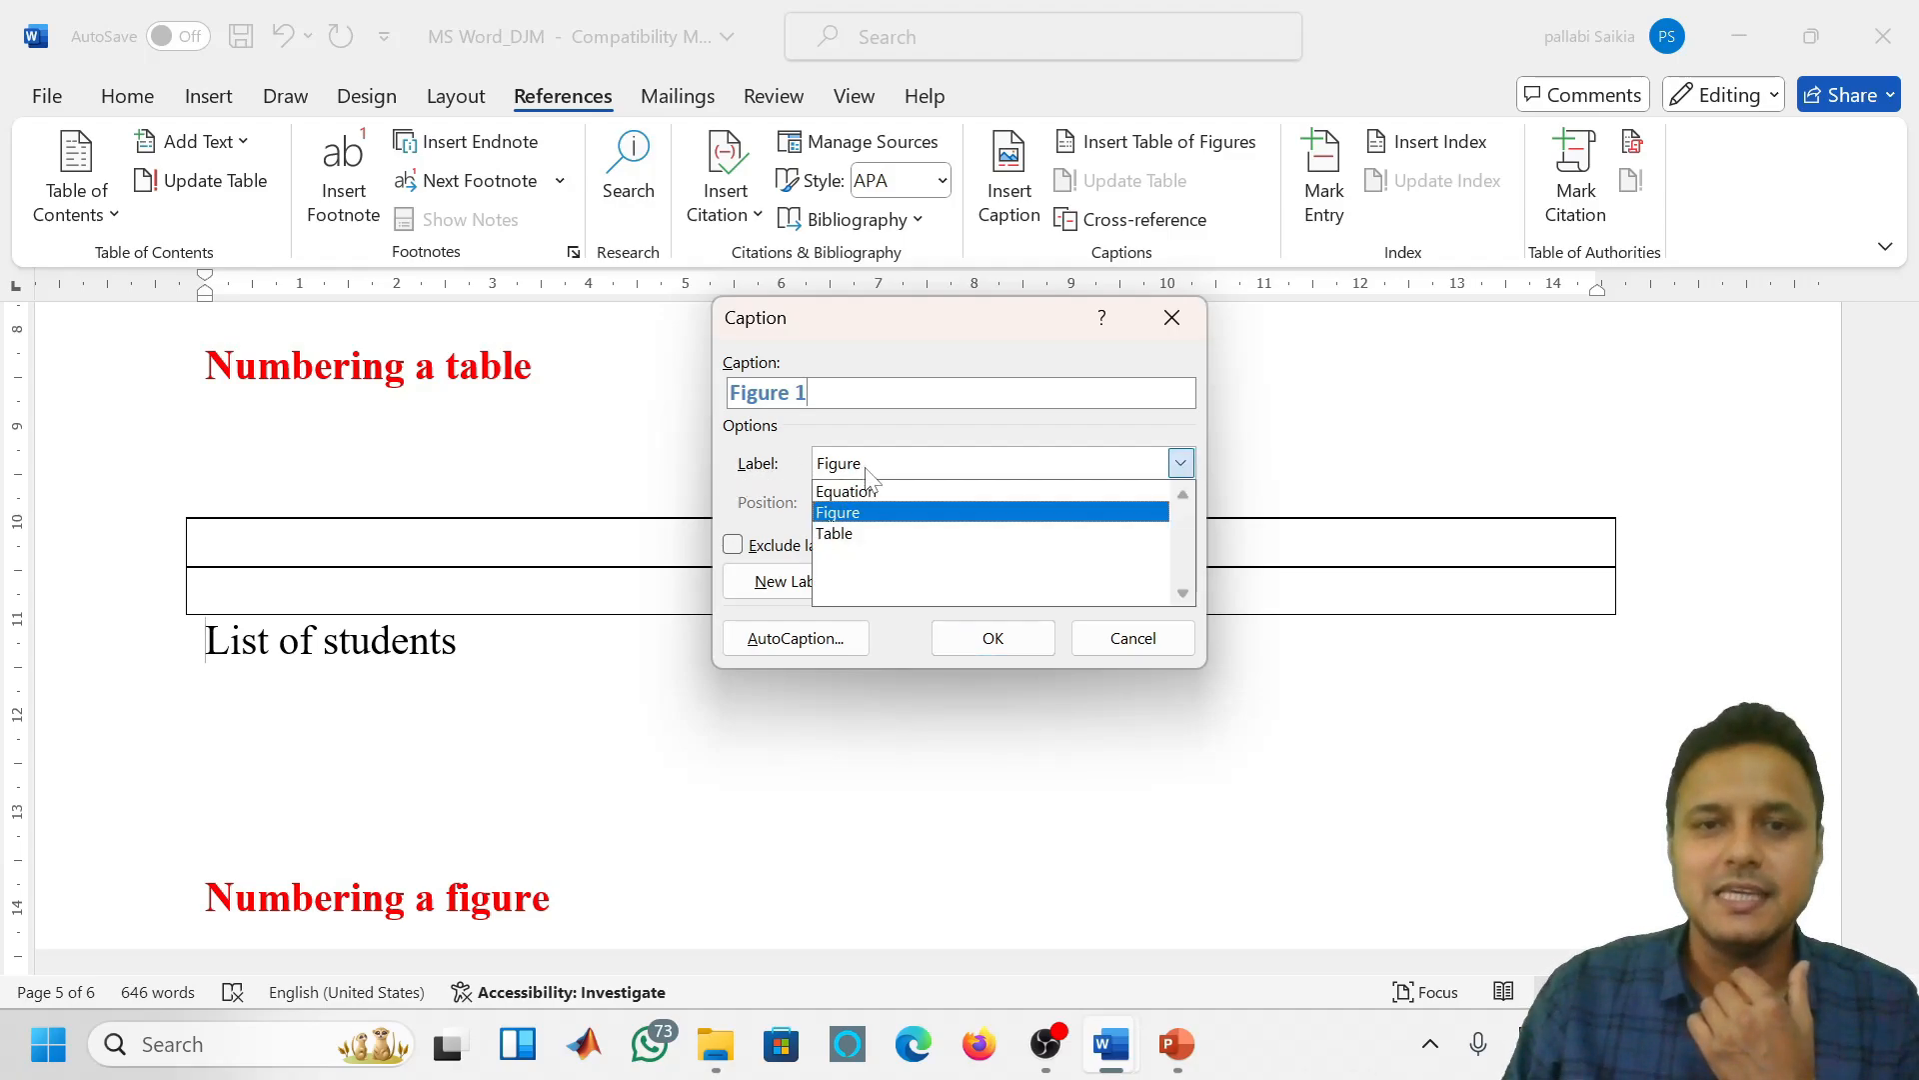
click(852, 536)
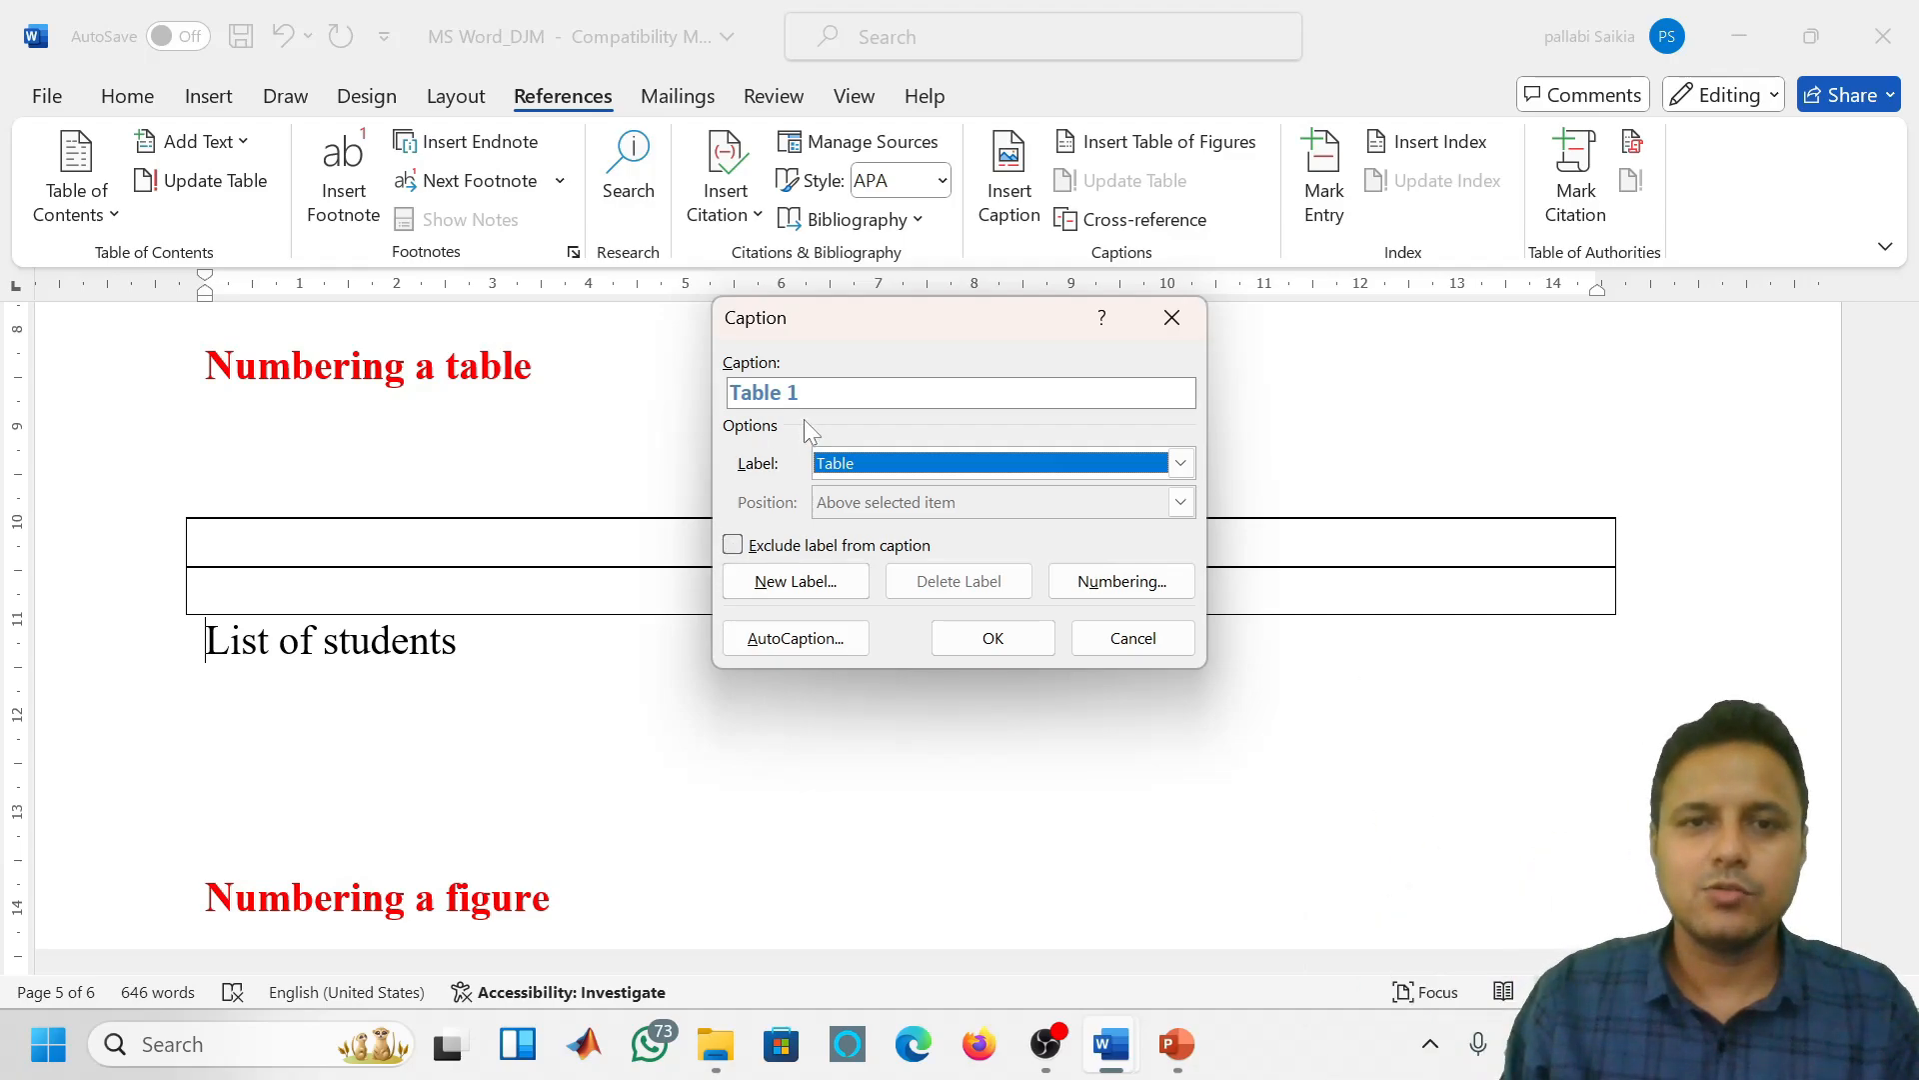
click(733, 545)
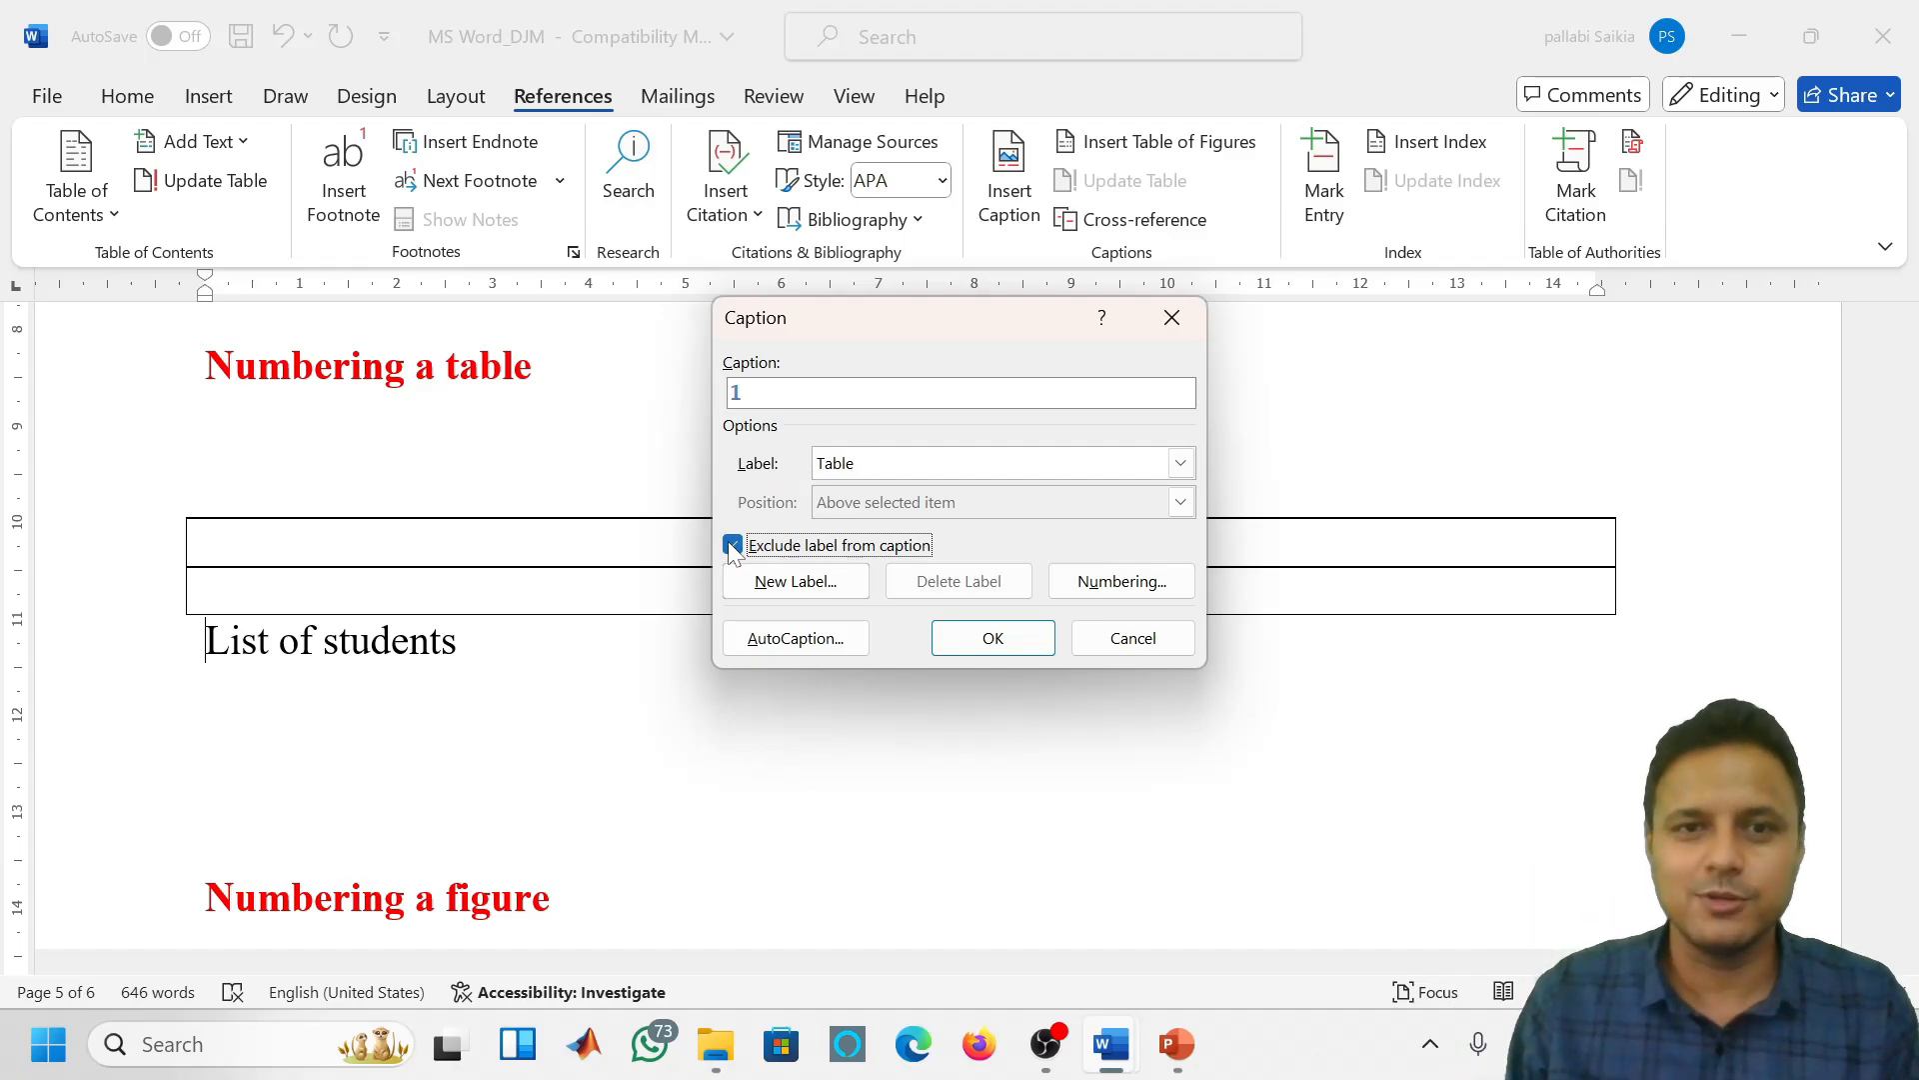
click(733, 546)
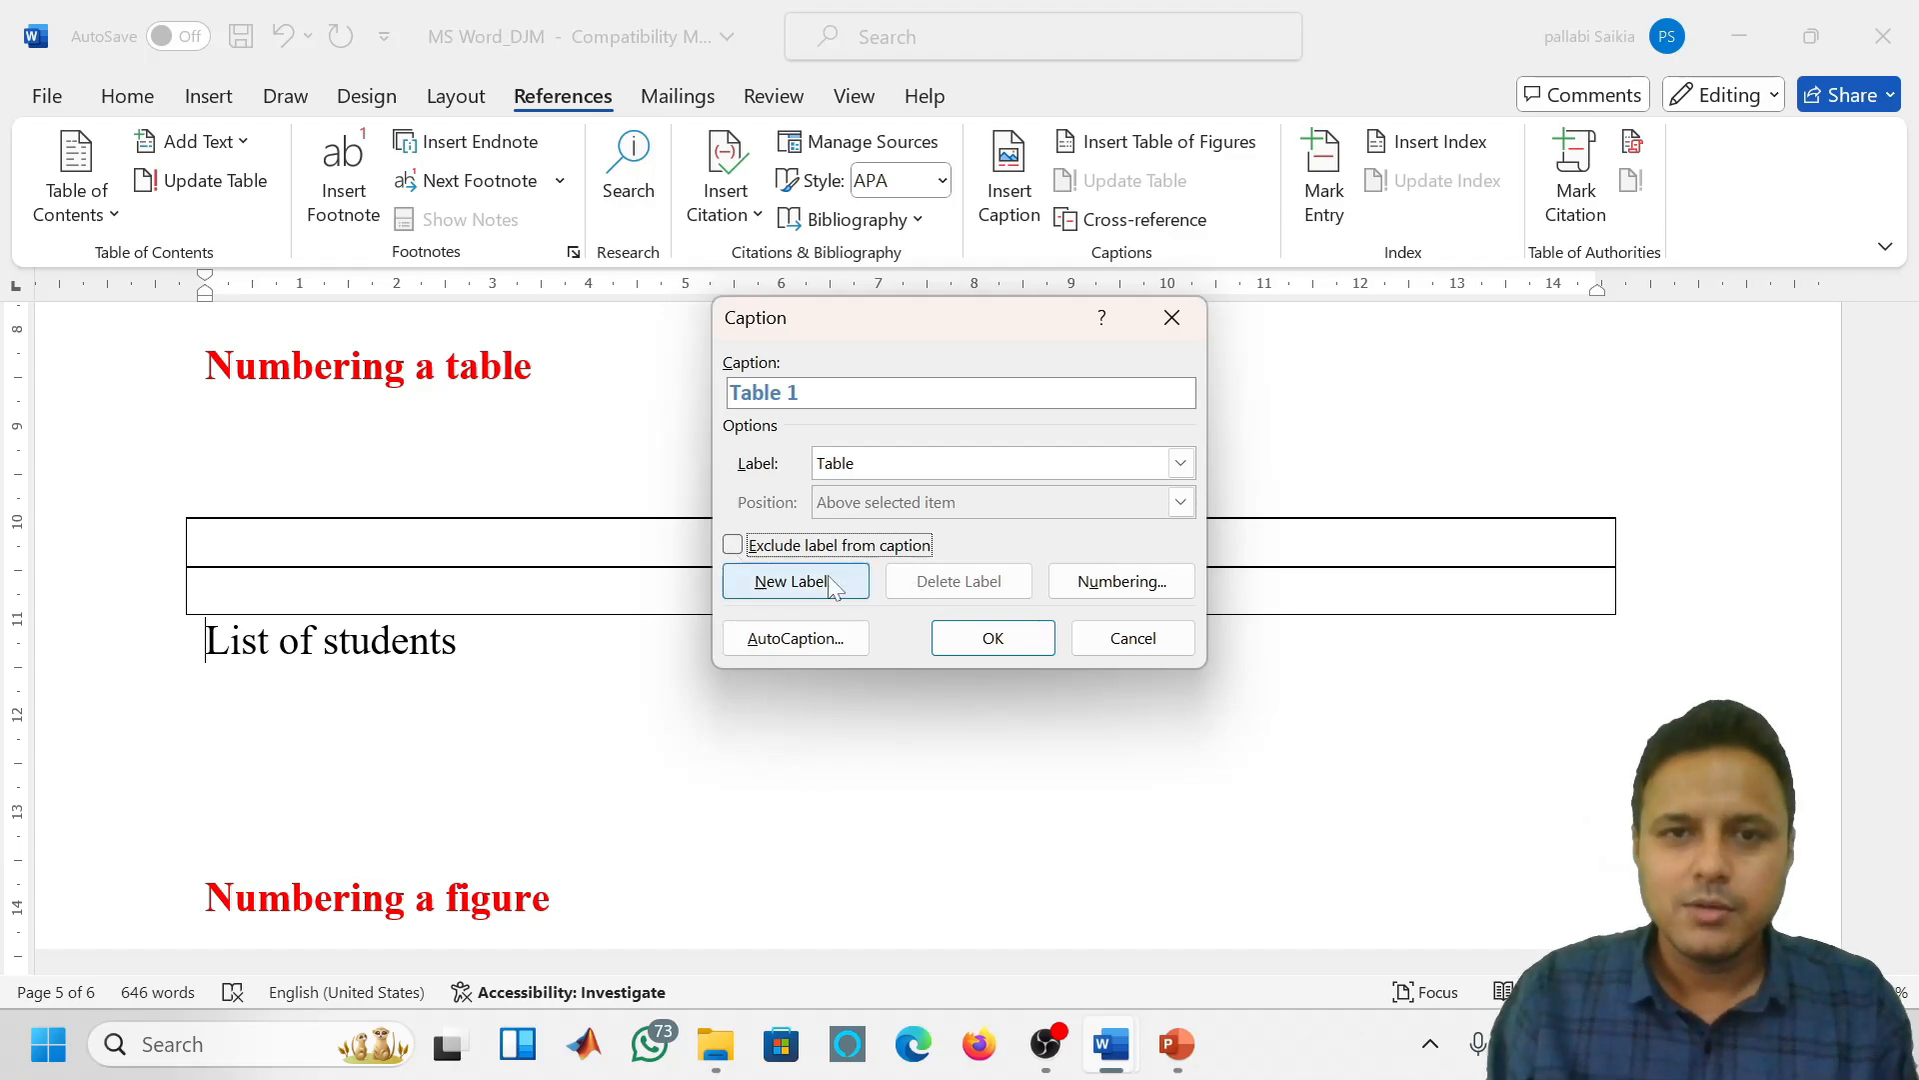
click(996, 643)
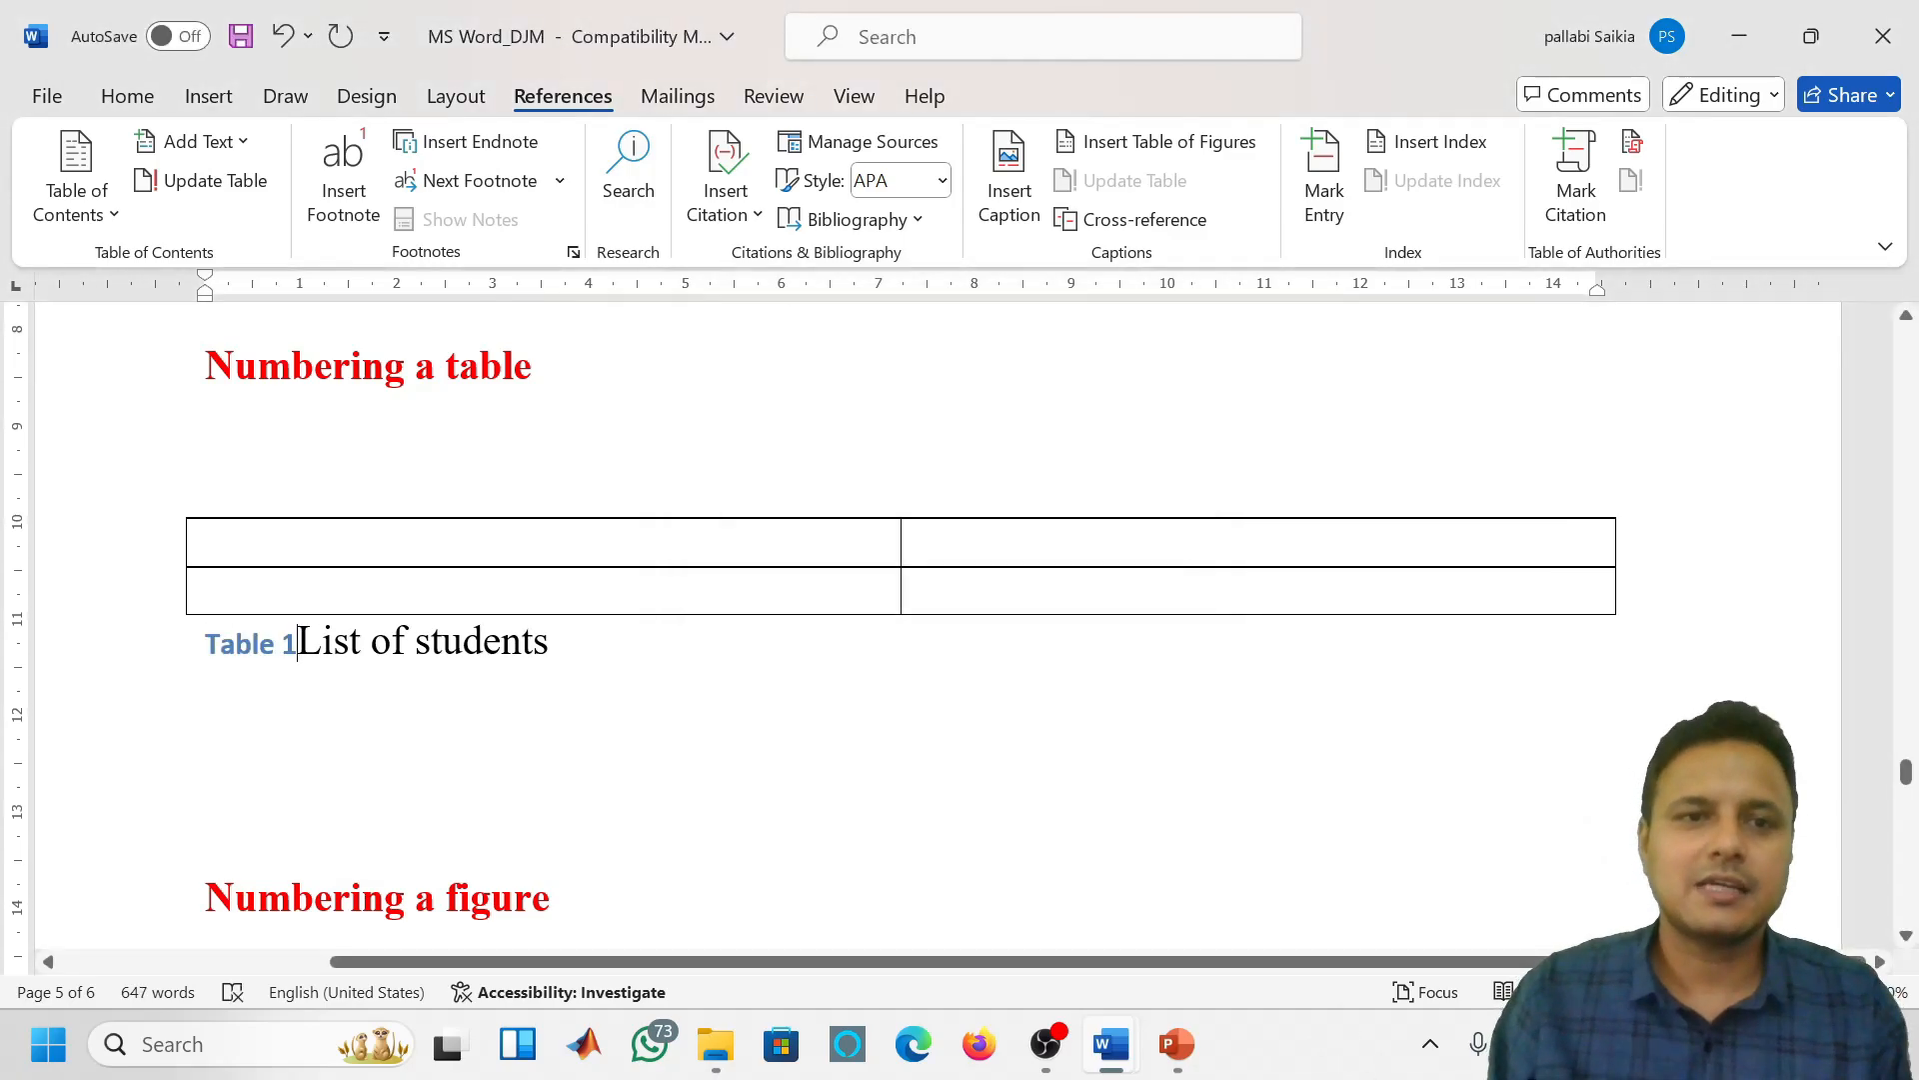
text(:)
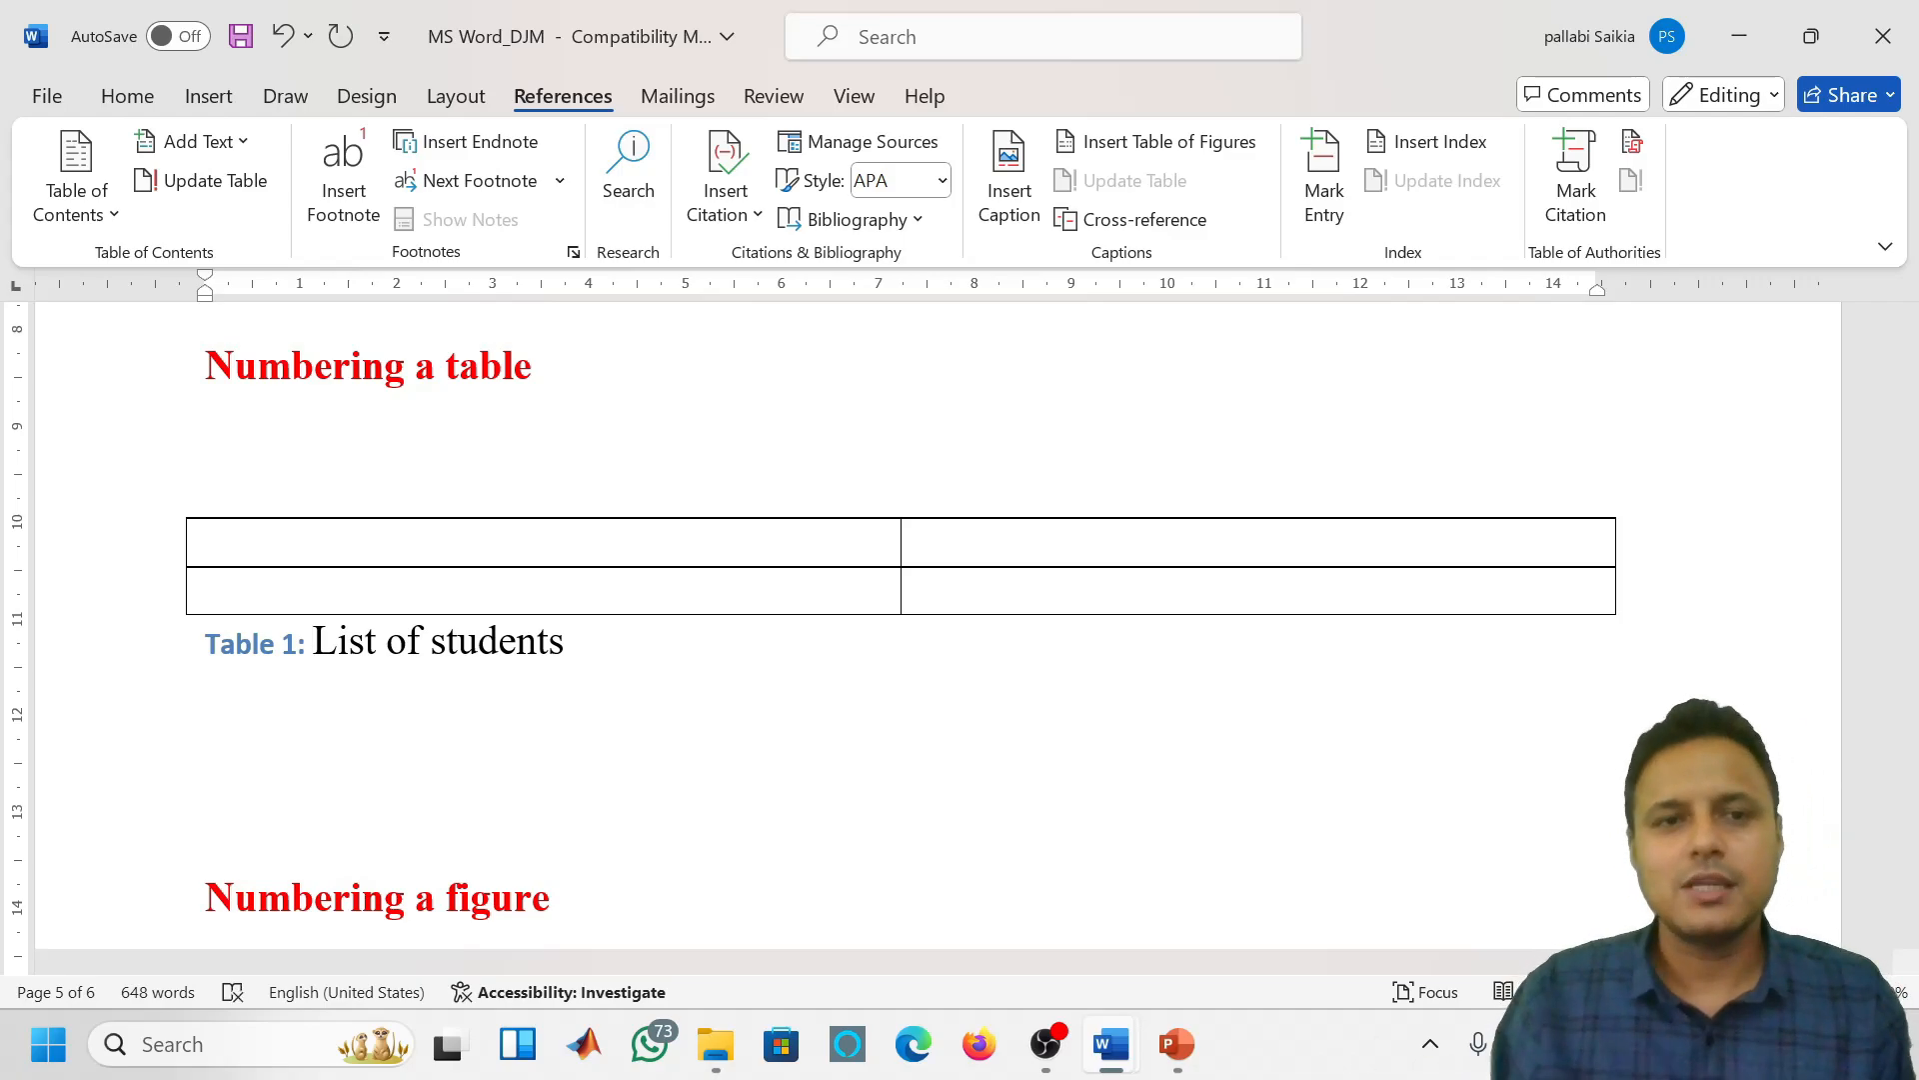
Copy the formatting of "List of students" onto the "Table 1:" label with Format Painter and start a new line below the caption
click(236, 643)
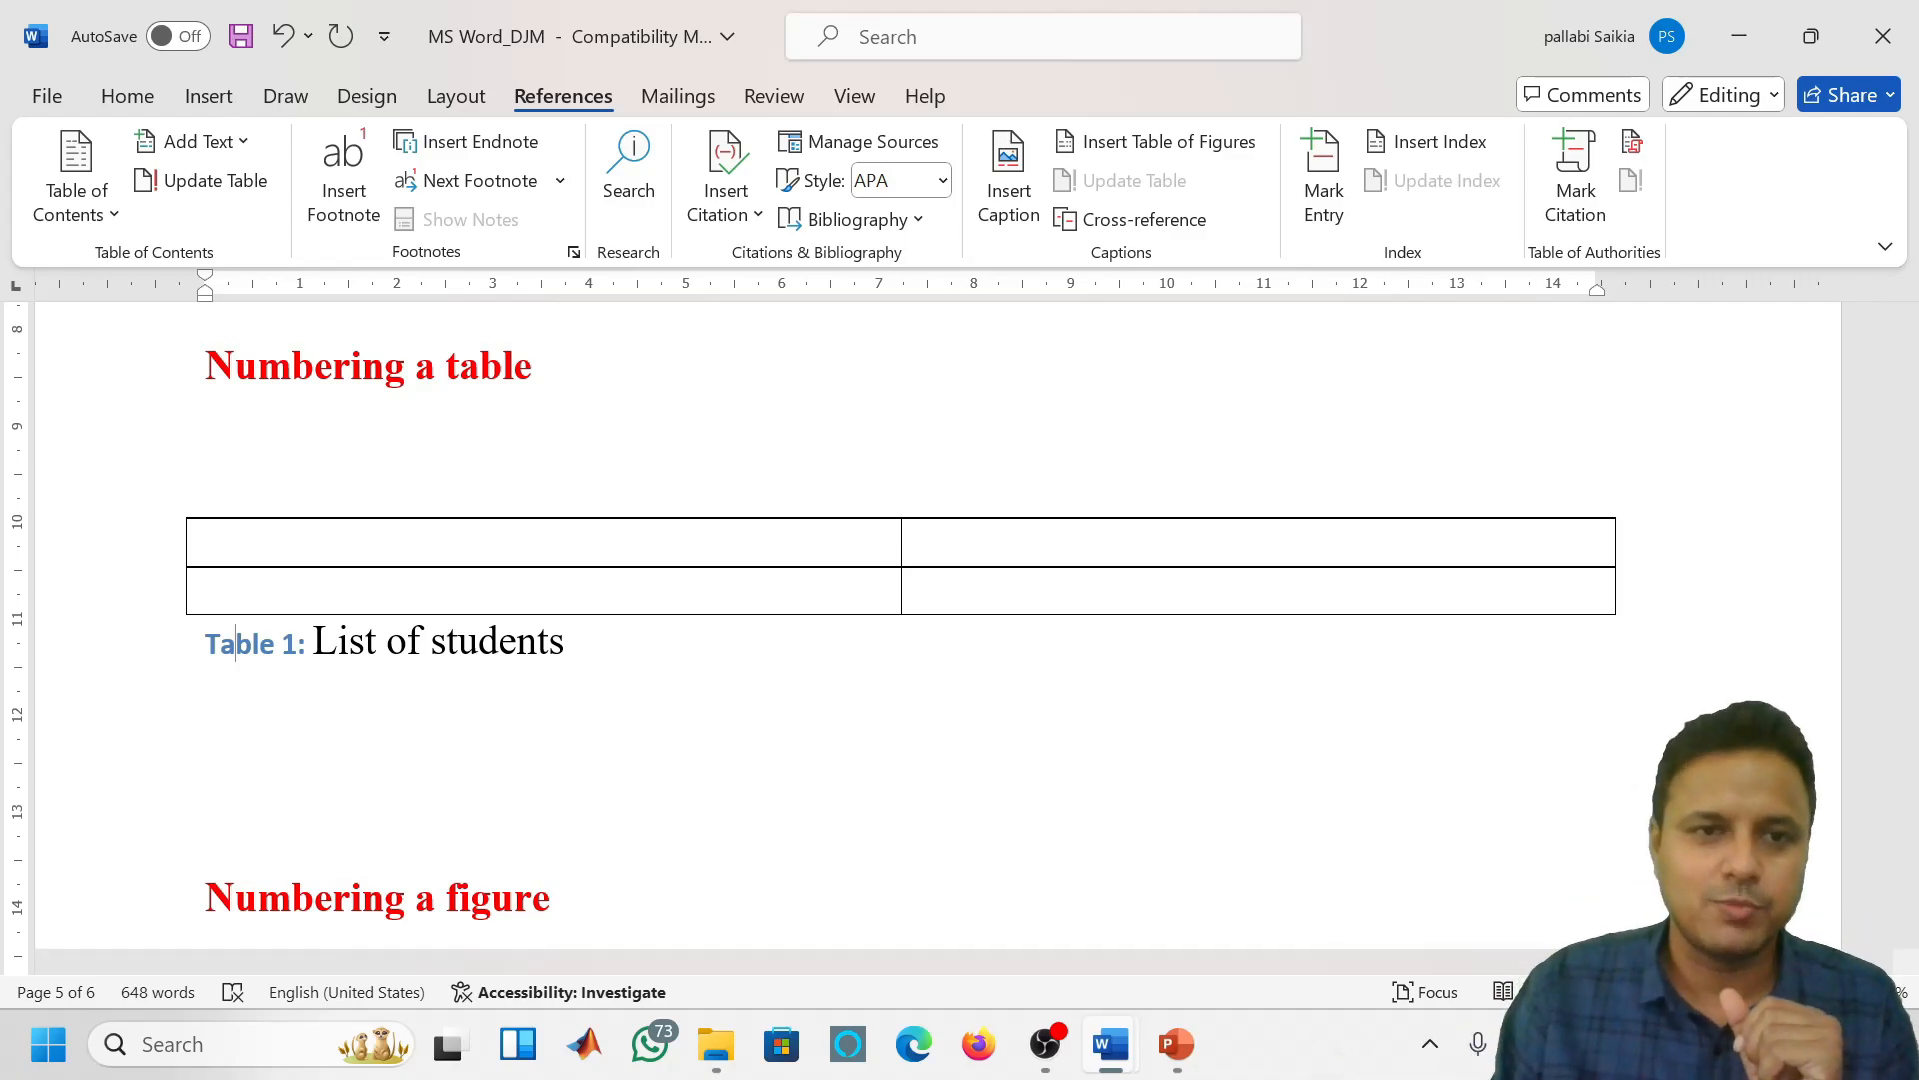
click(640, 653)
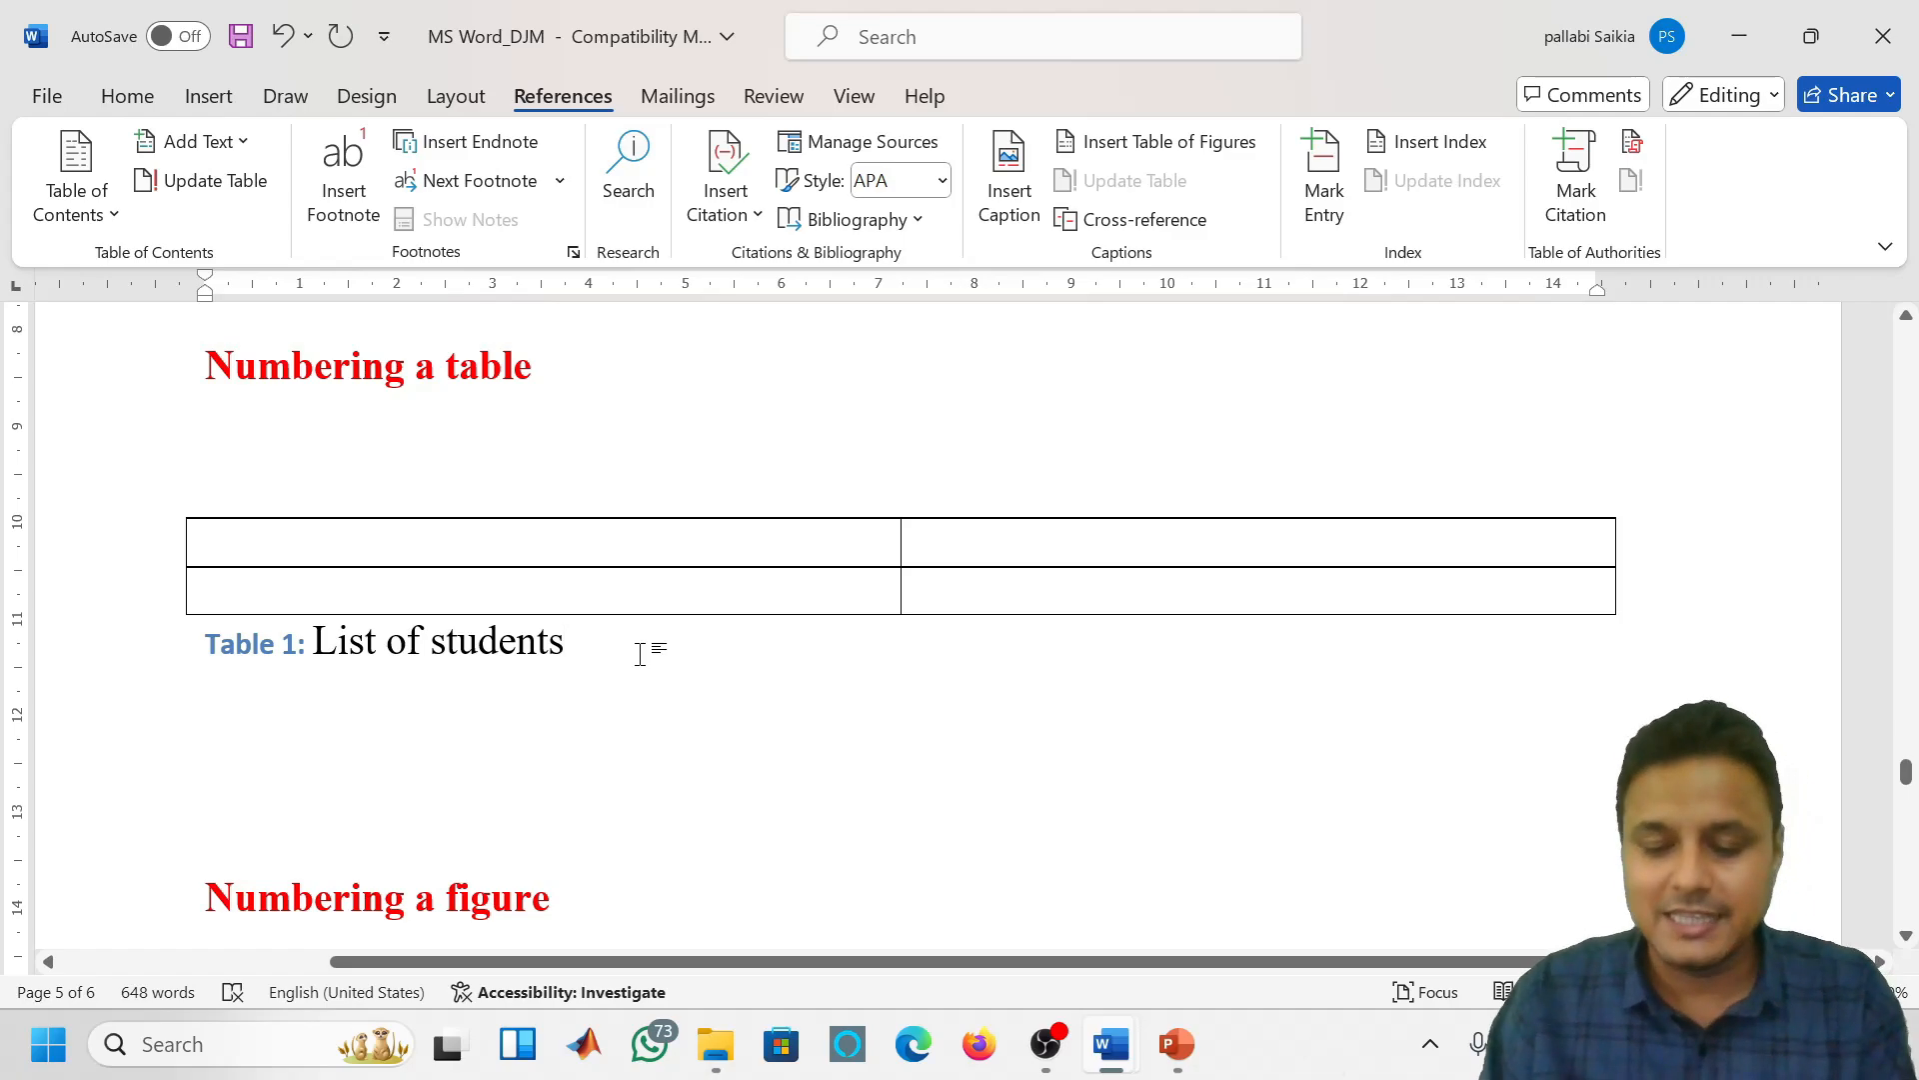
key(Return)
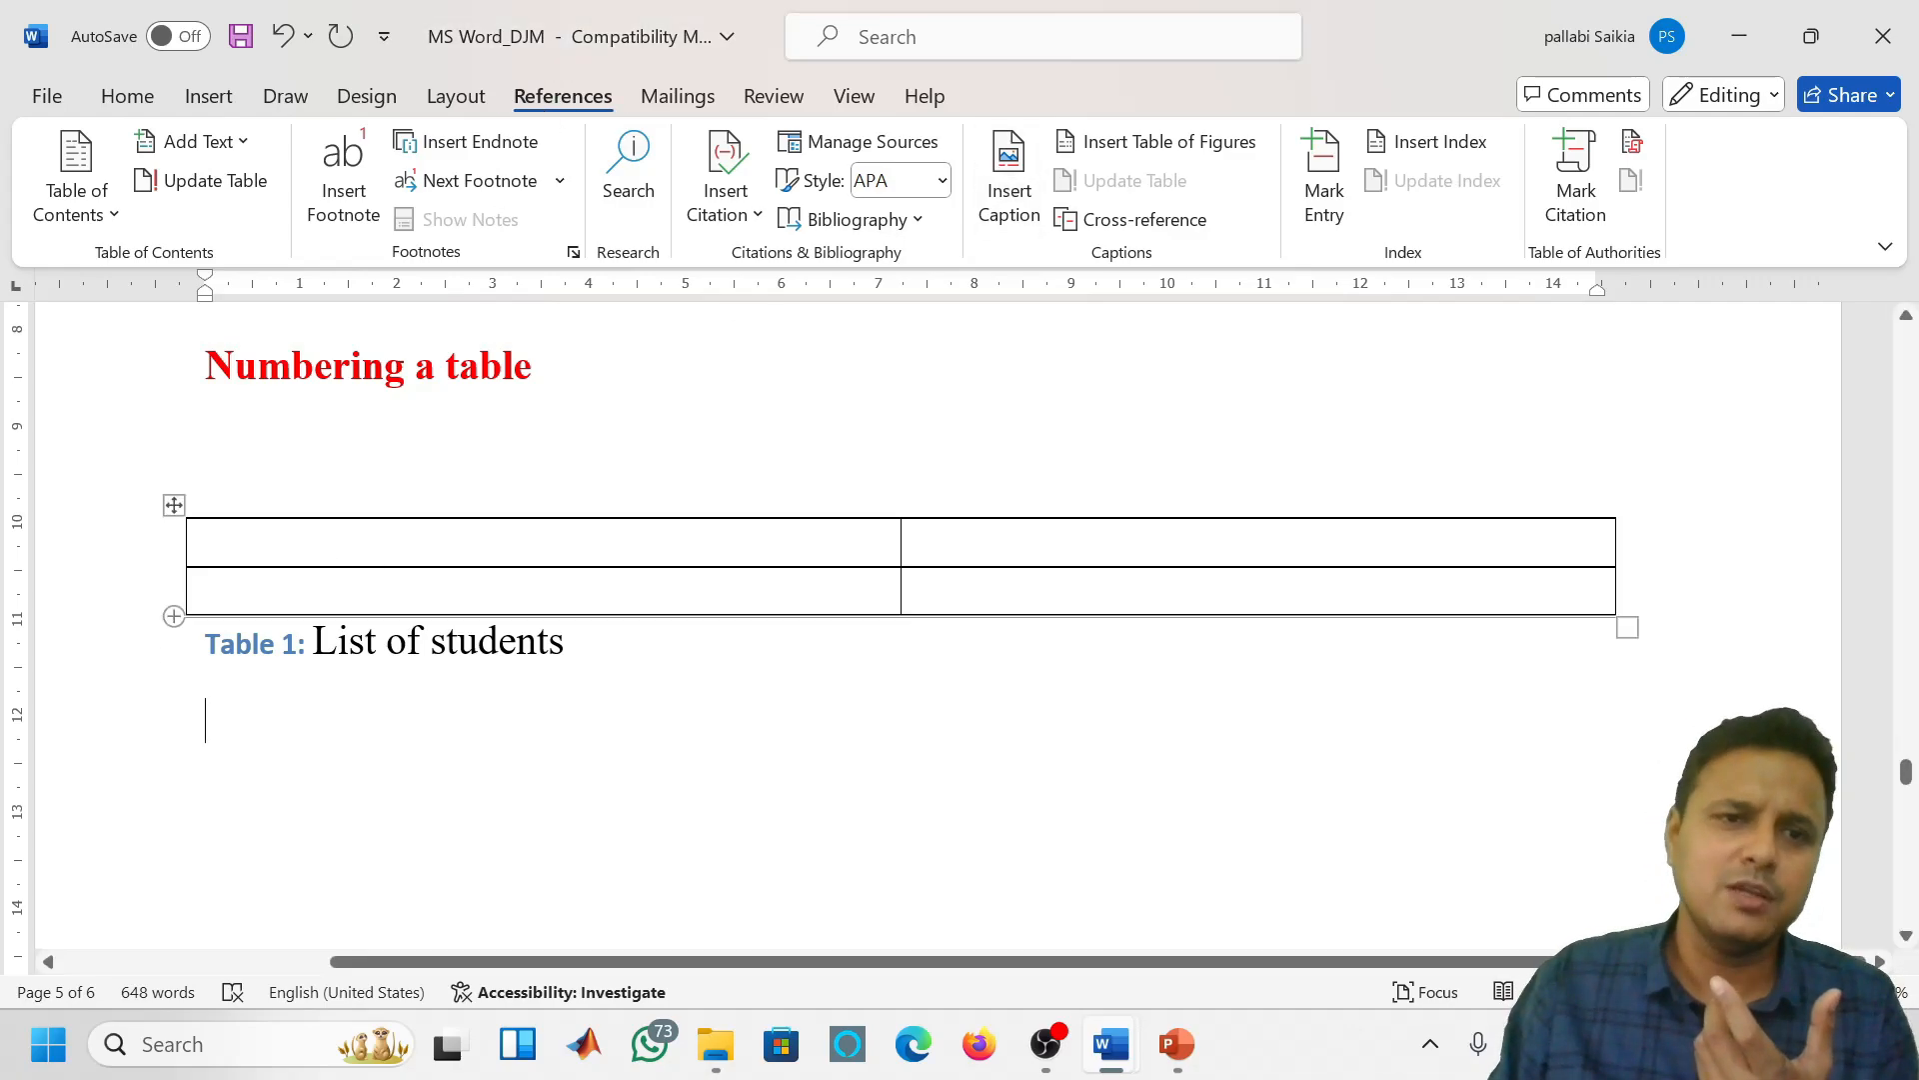
click(206, 643)
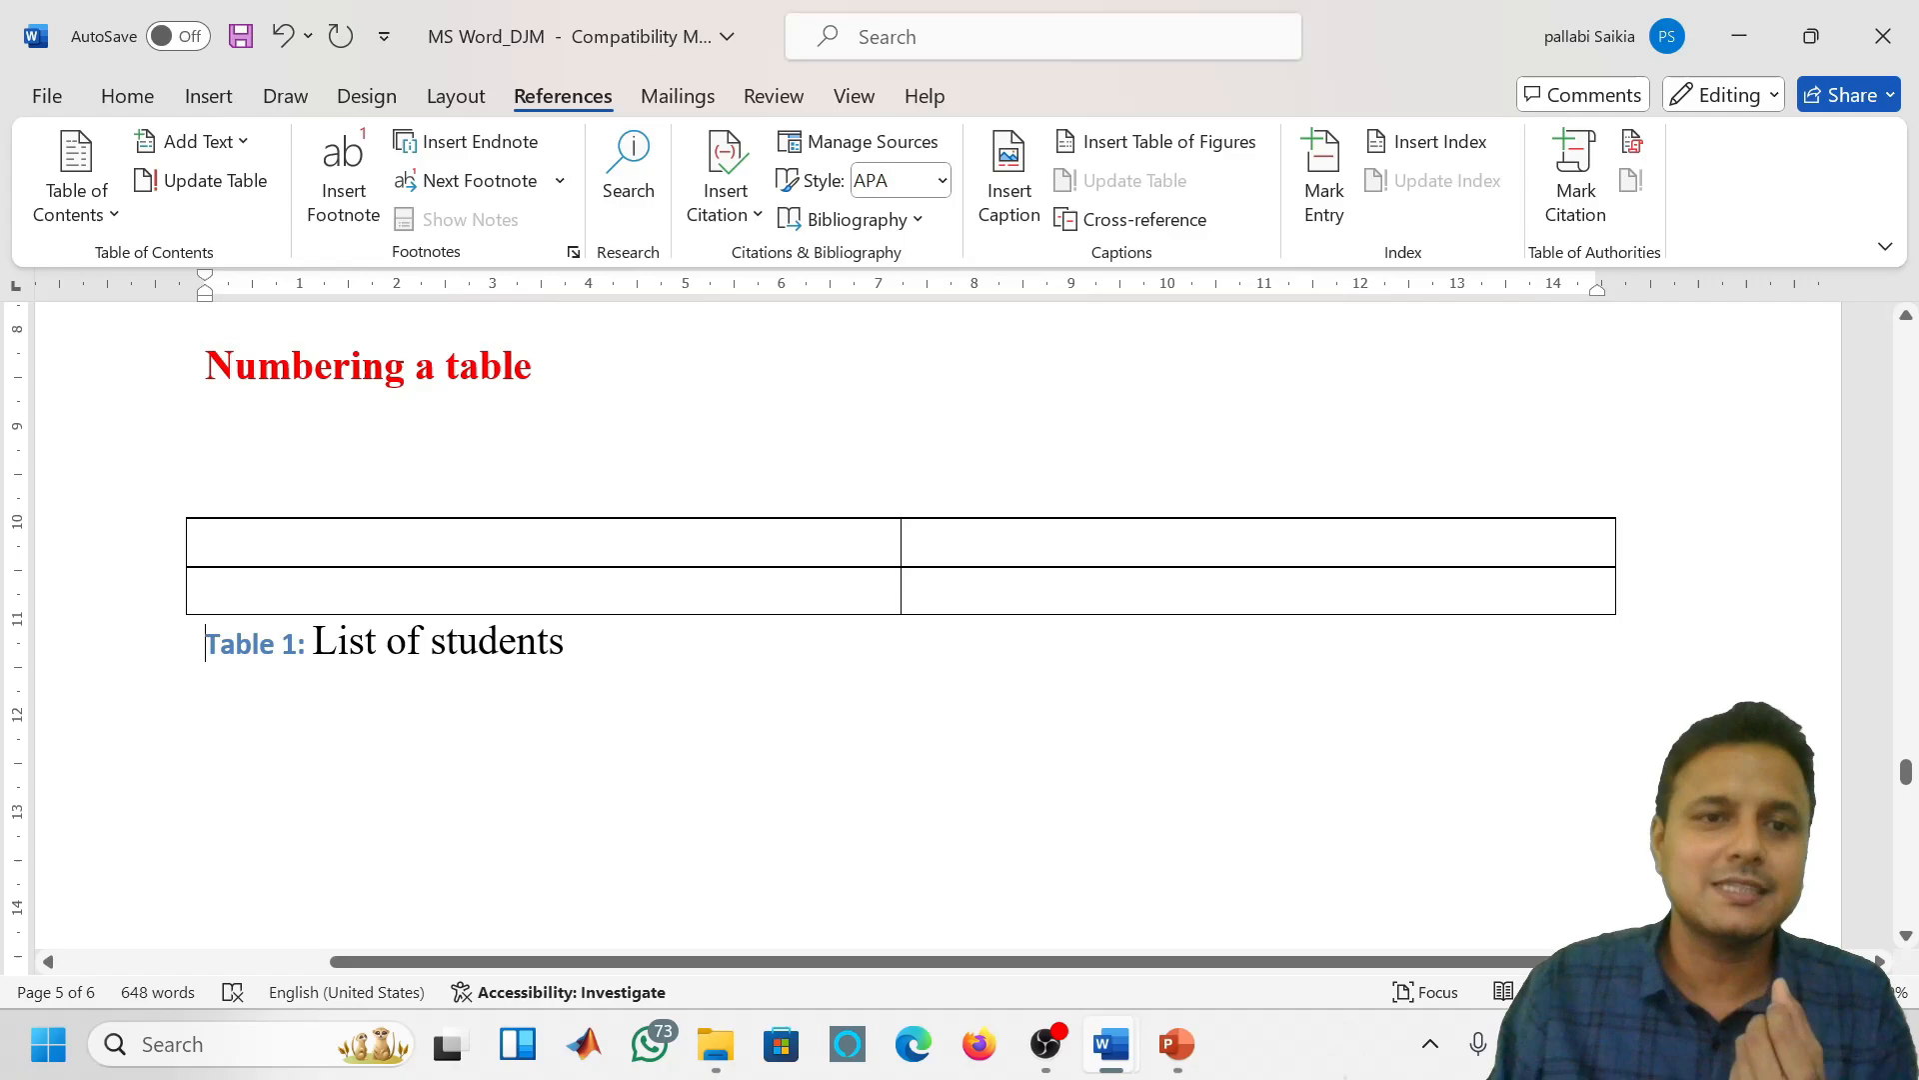
click(459, 640)
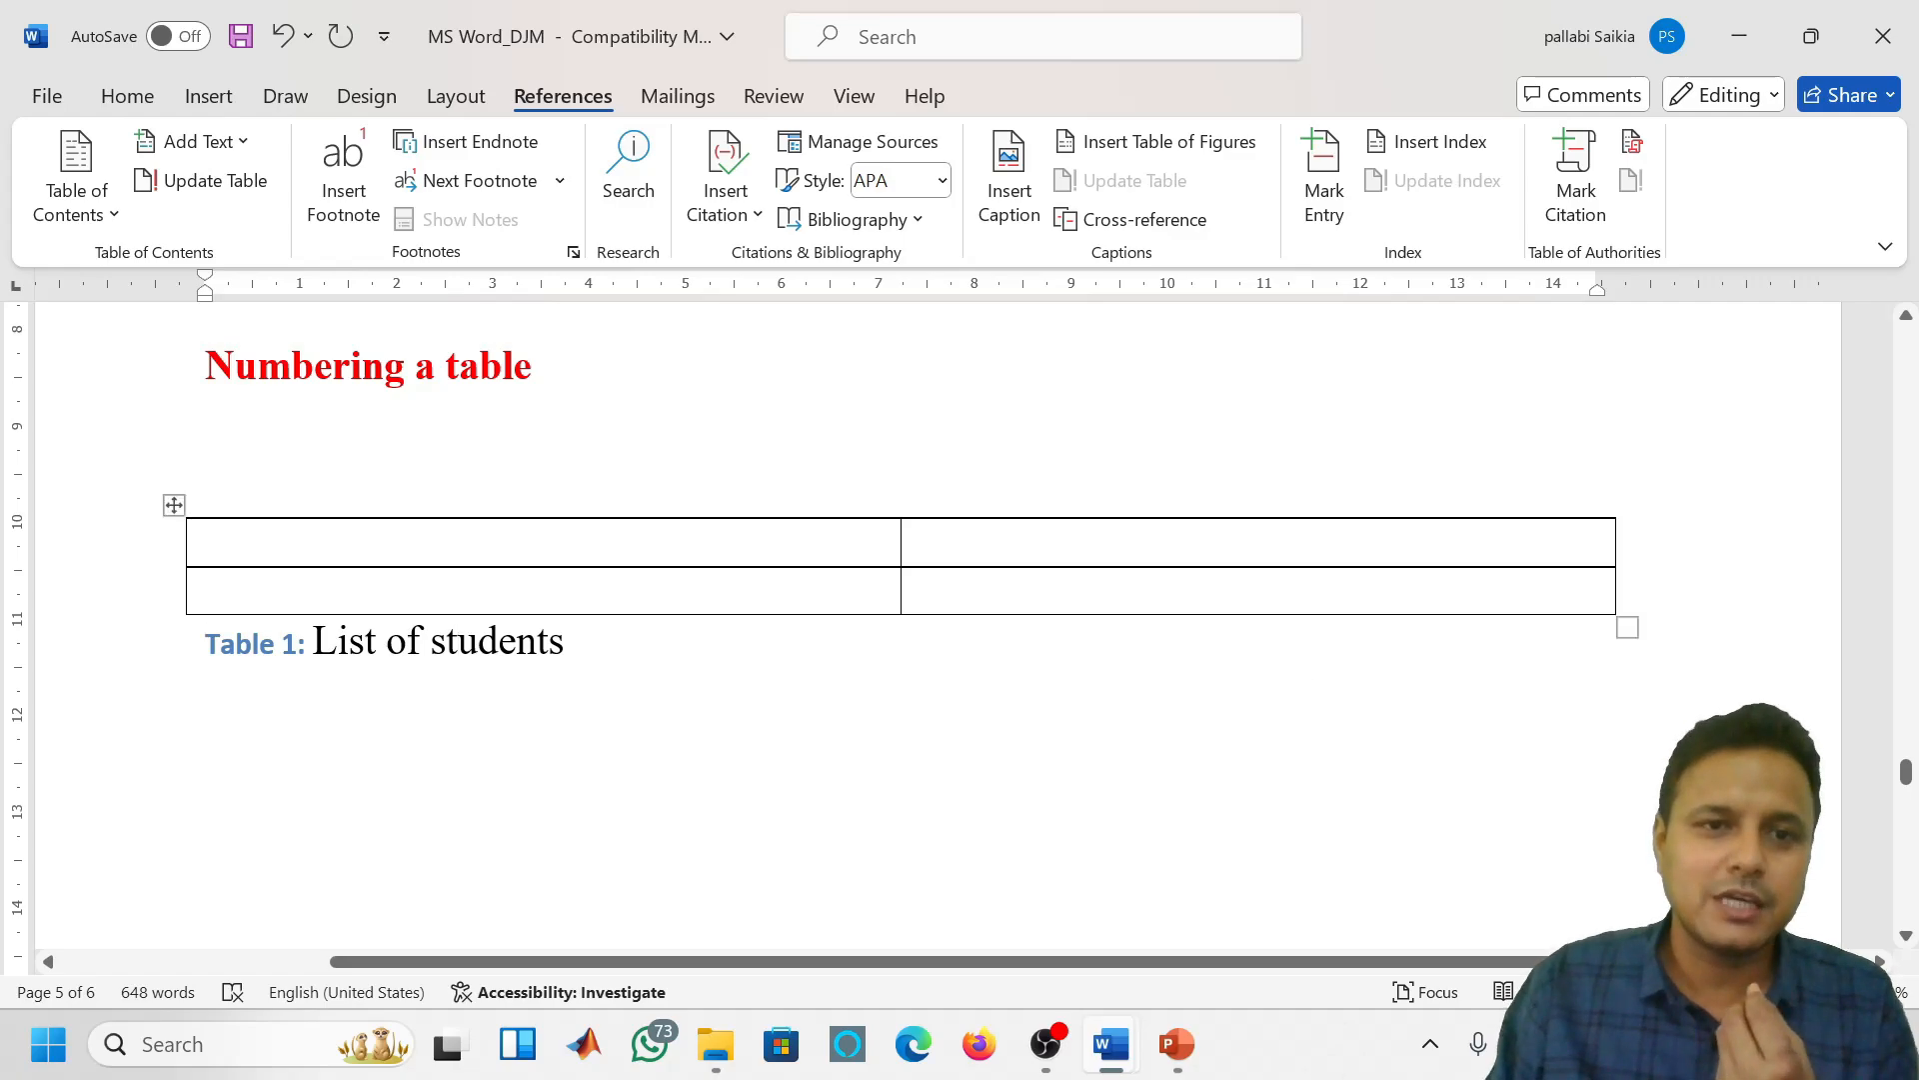
click(127, 100)
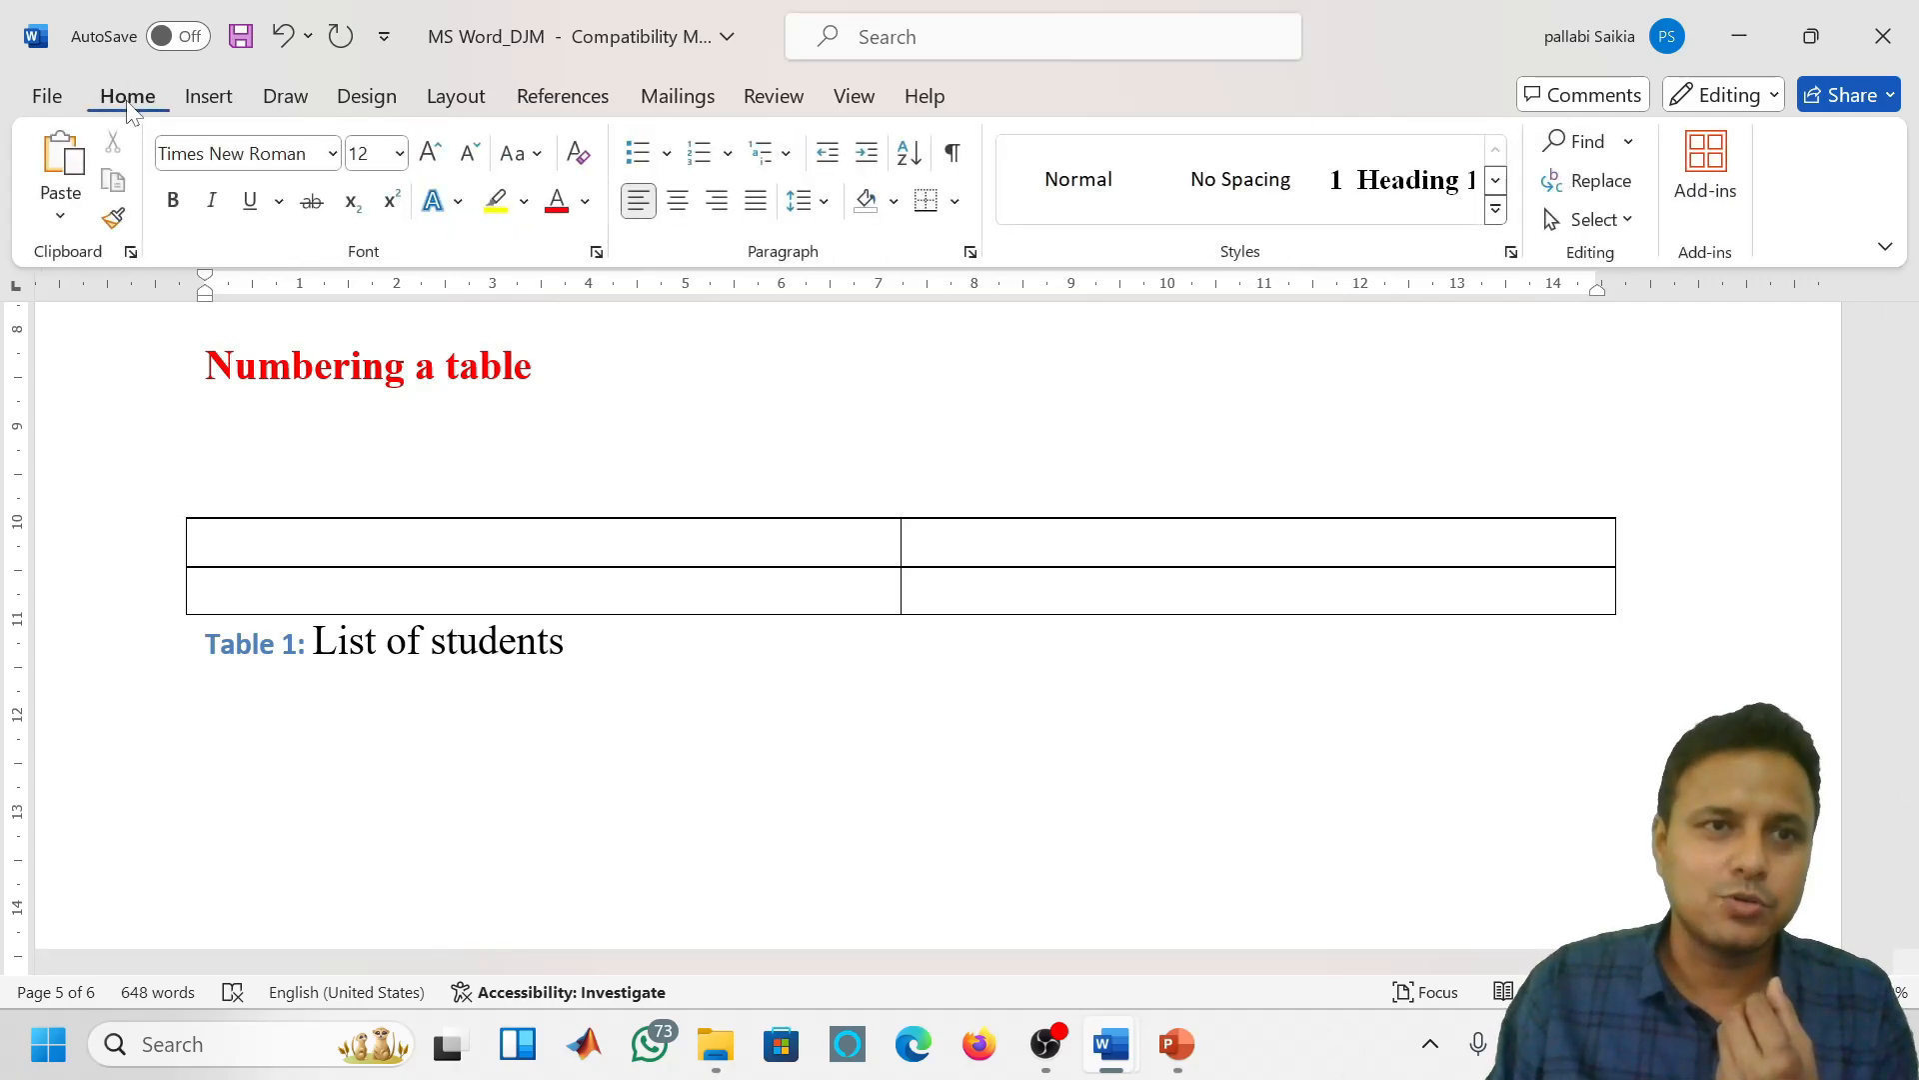
click(114, 219)
drag(171, 656, 300, 649)
click(516, 660)
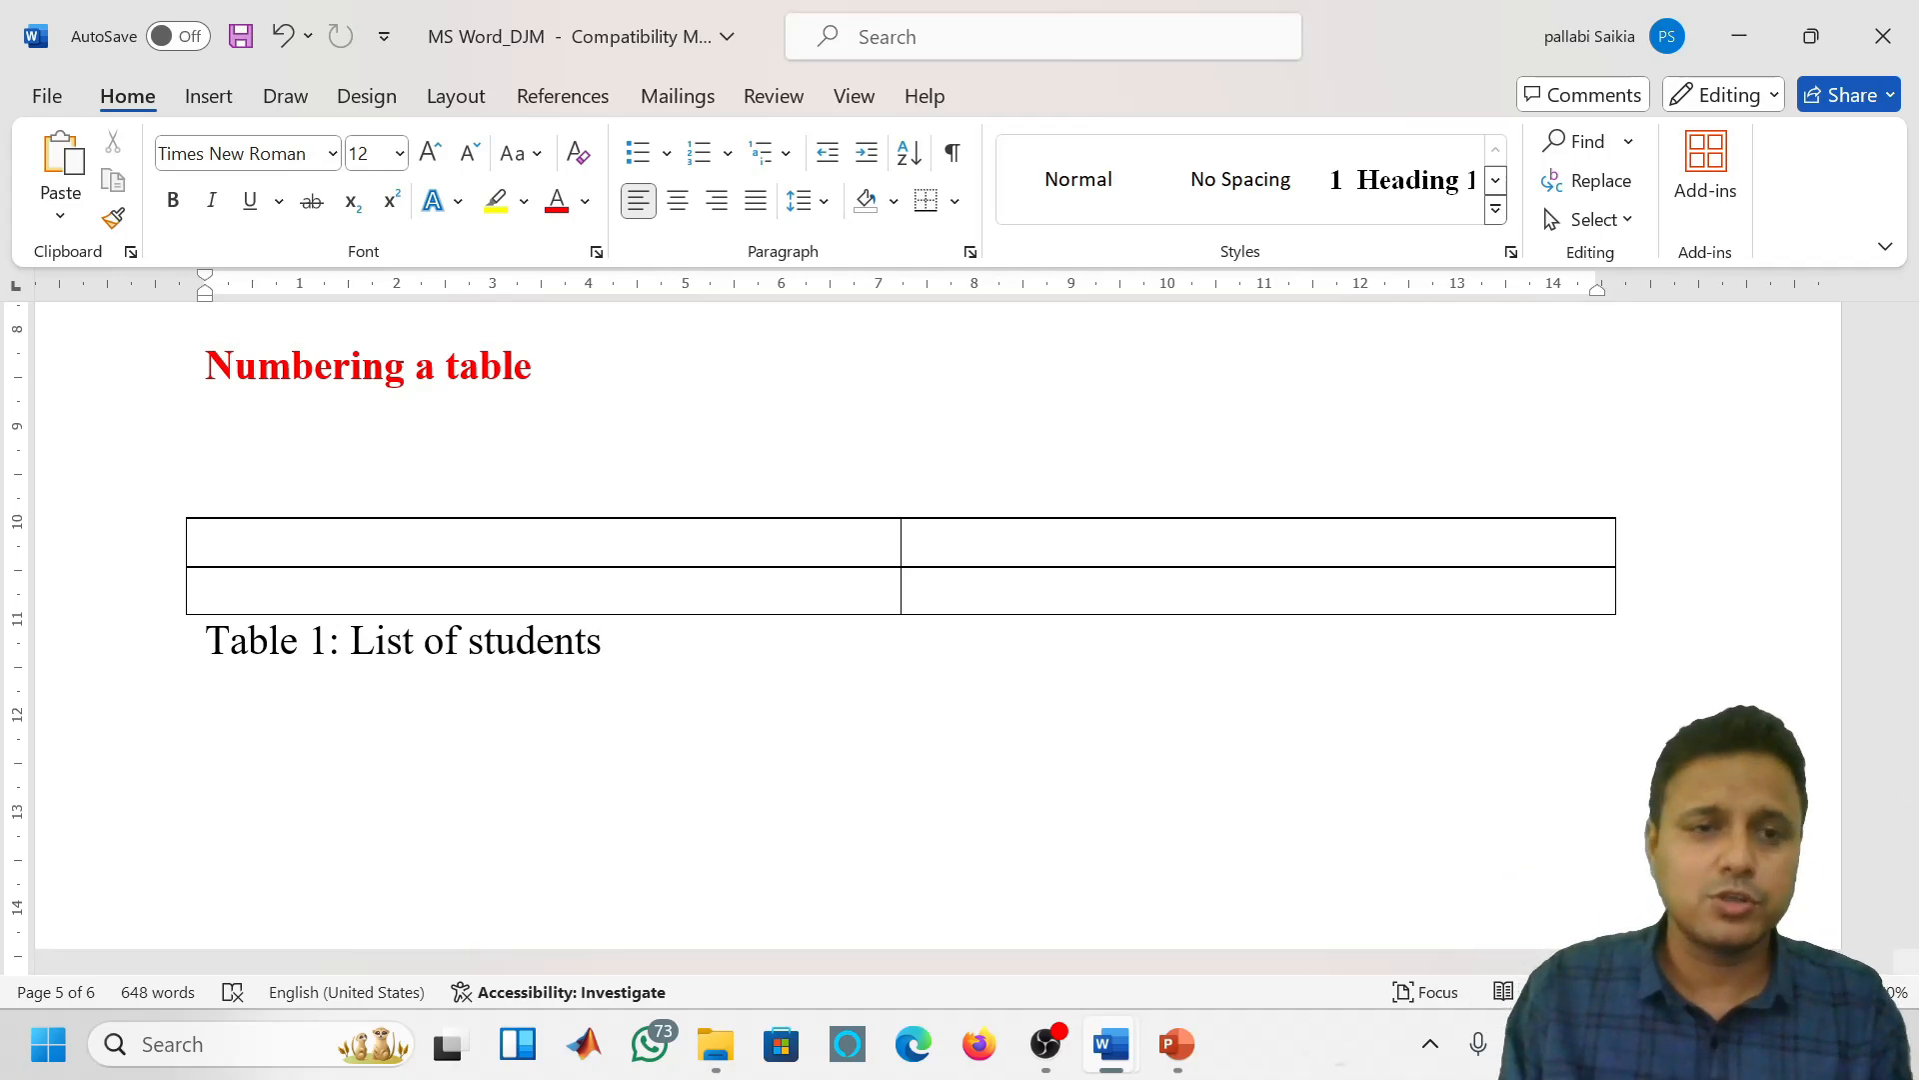
key(Return)
click(583, 106)
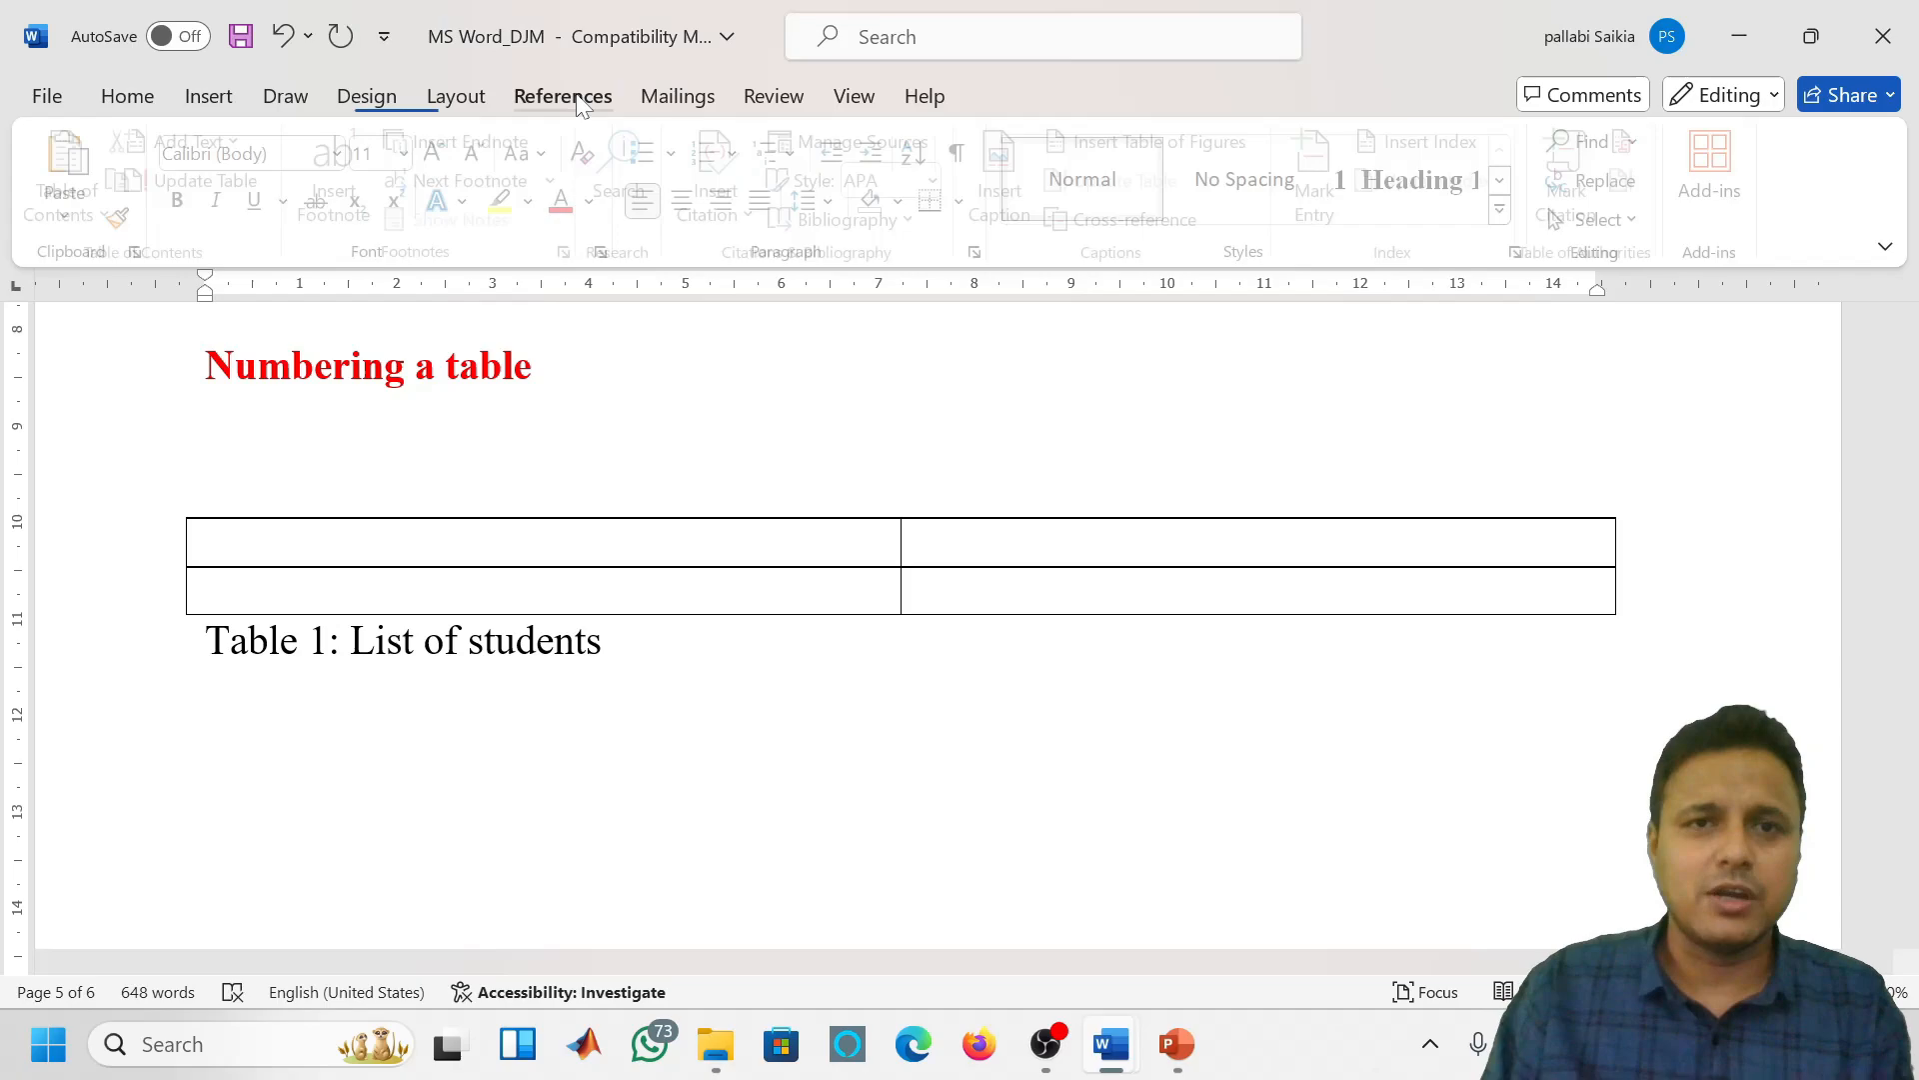
click(1010, 190)
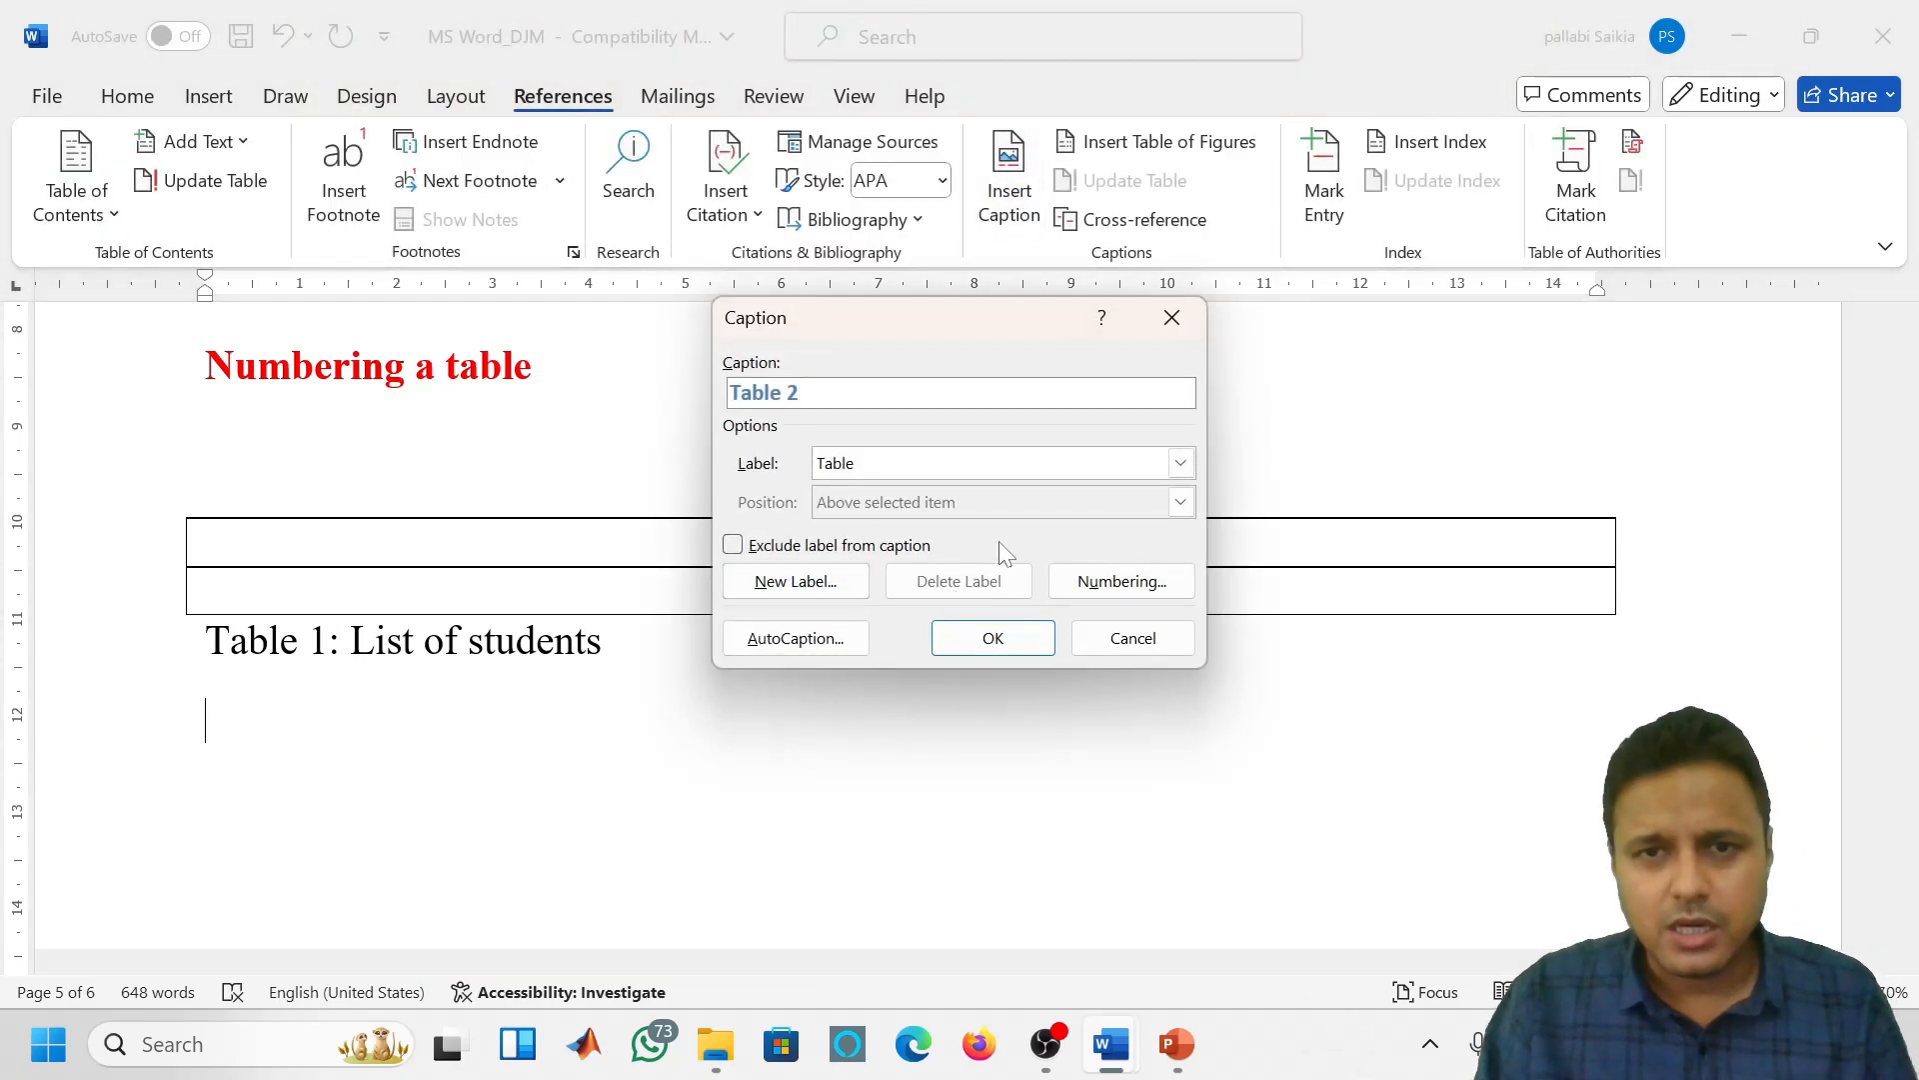
click(1136, 580)
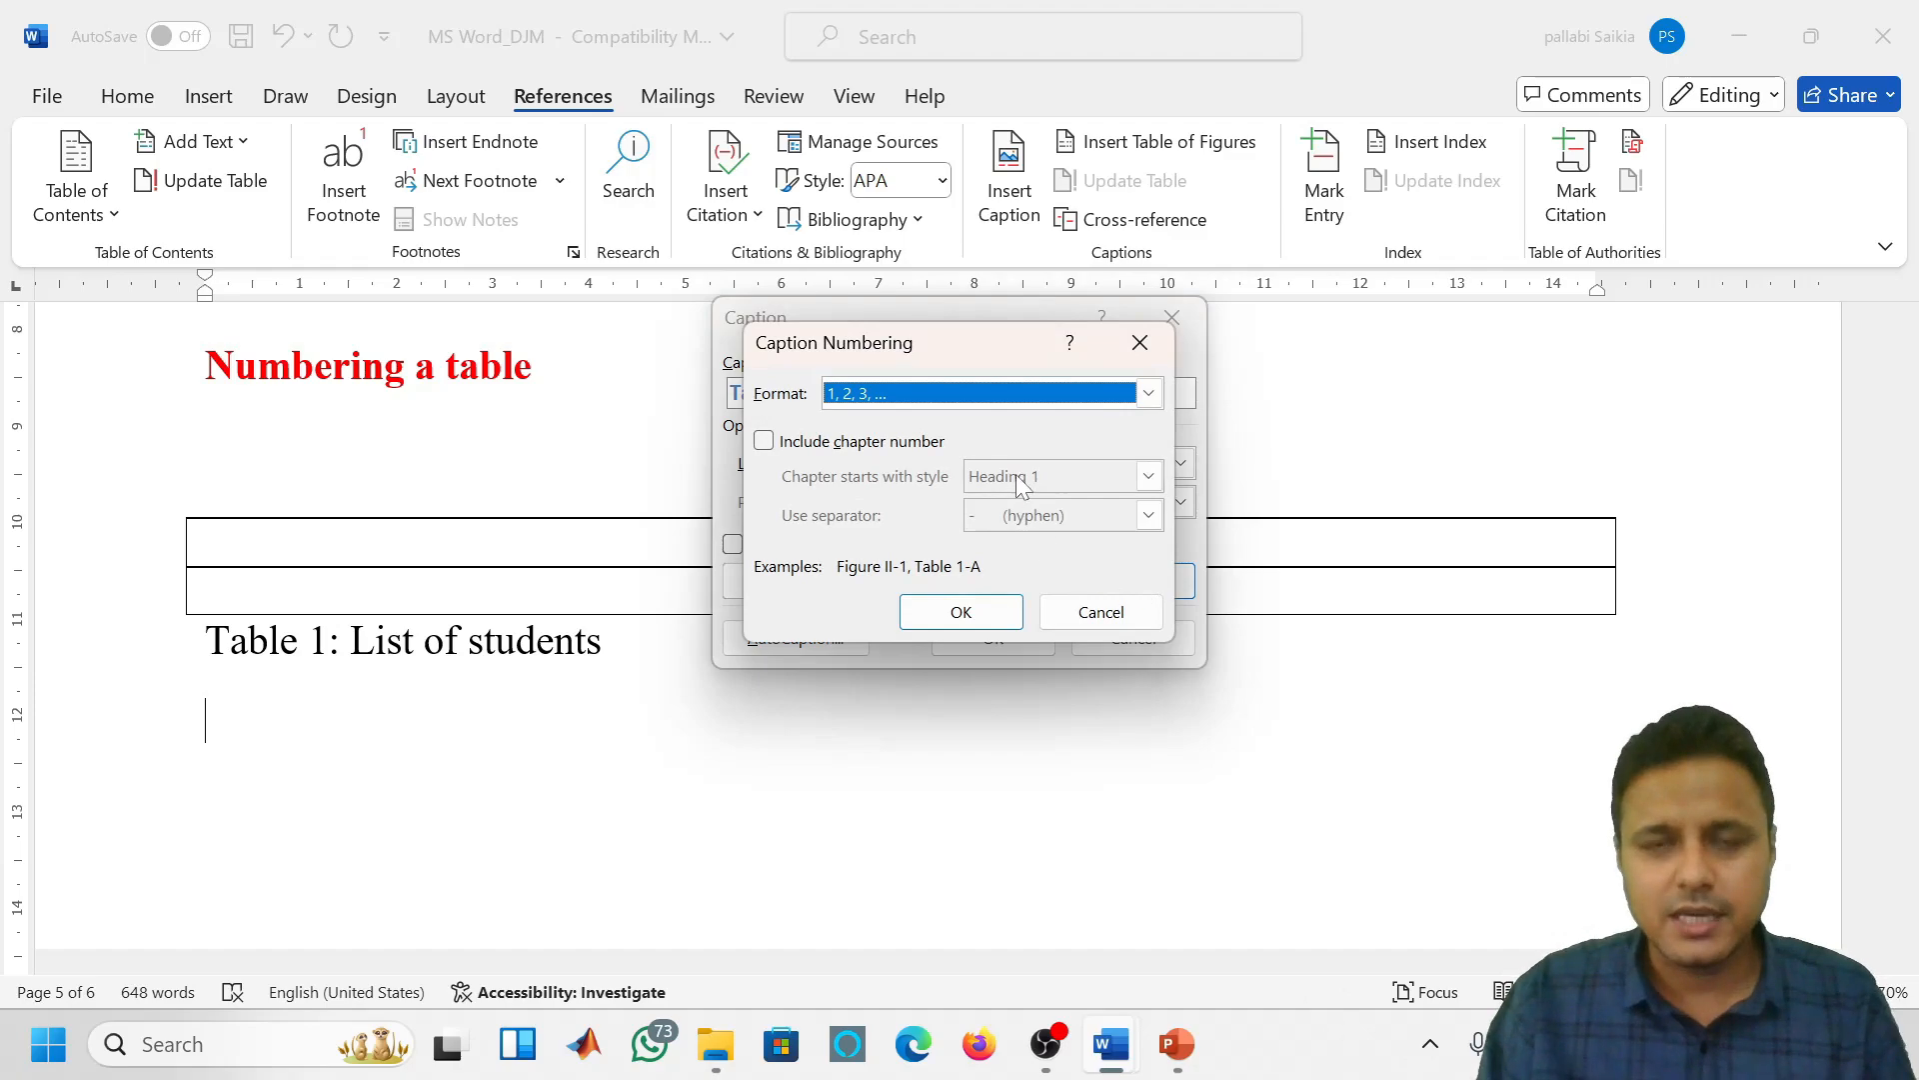
click(1139, 342)
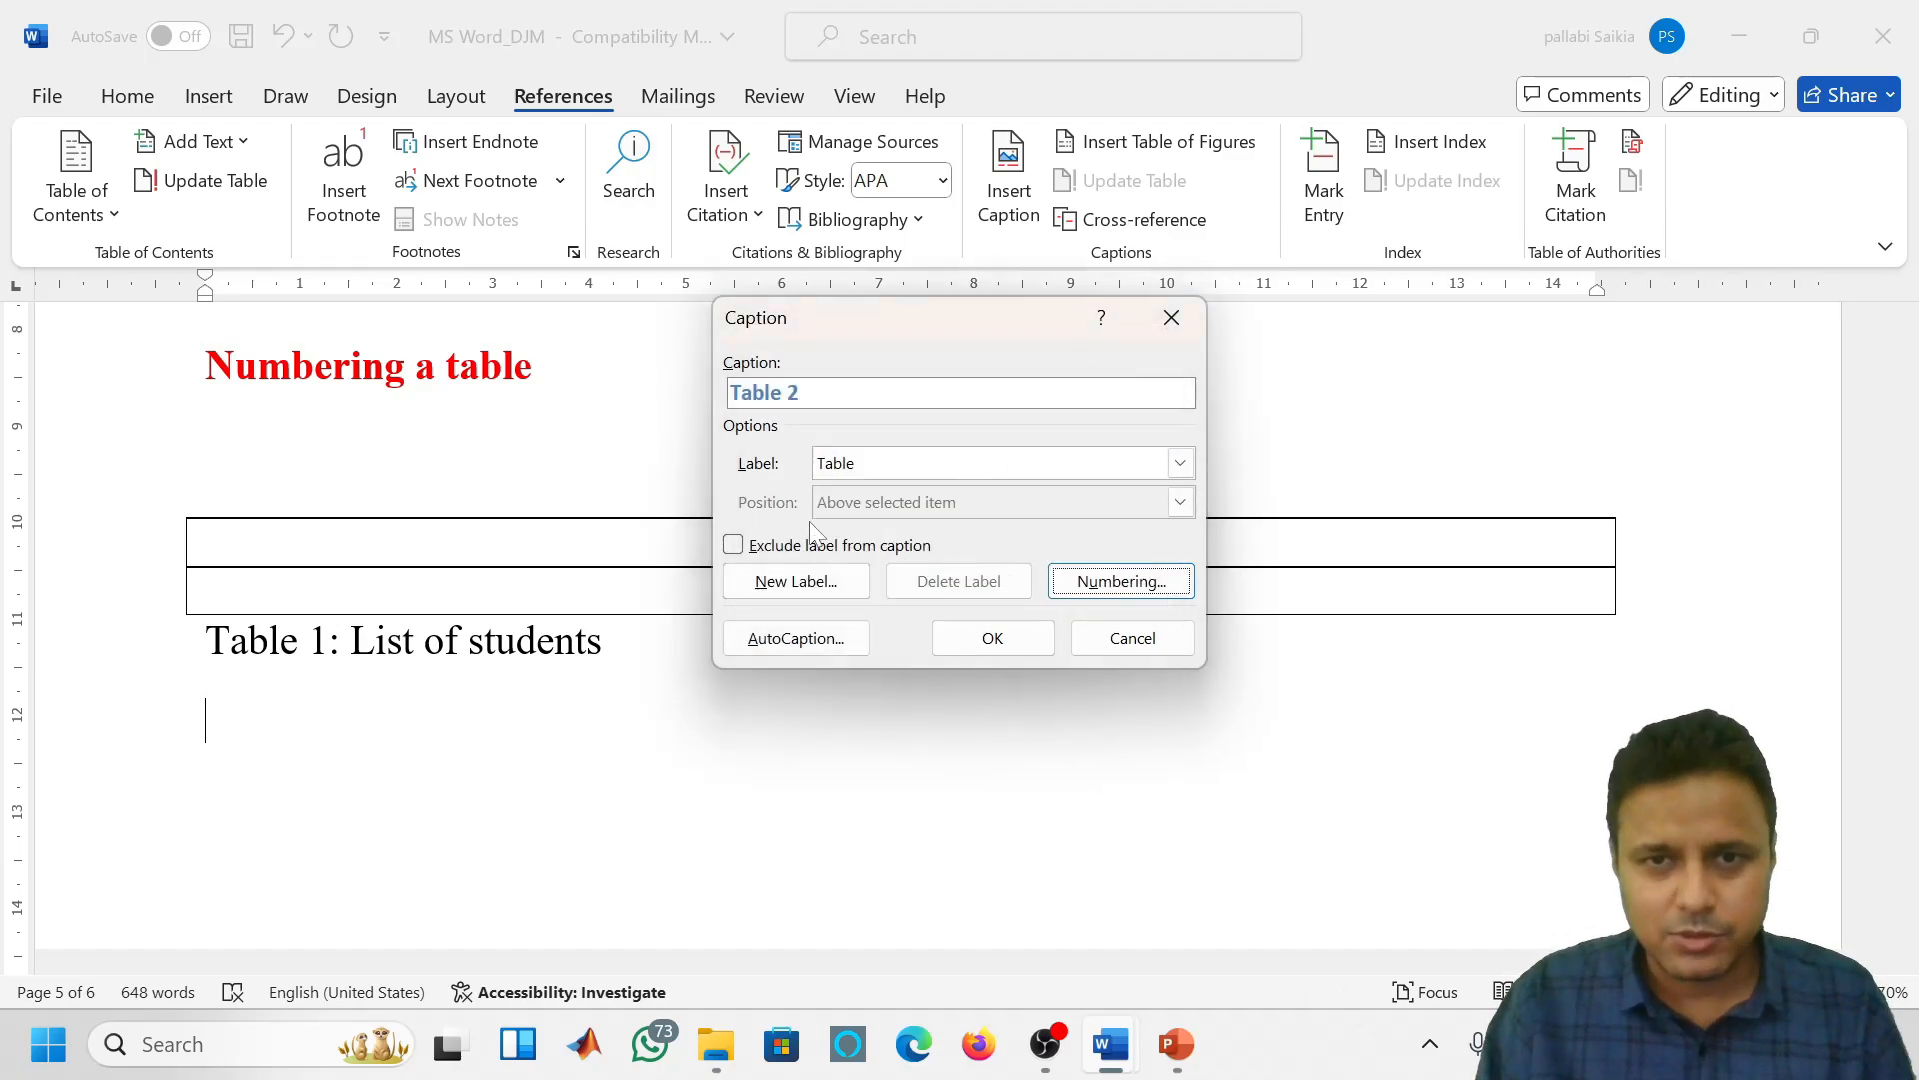
click(812, 645)
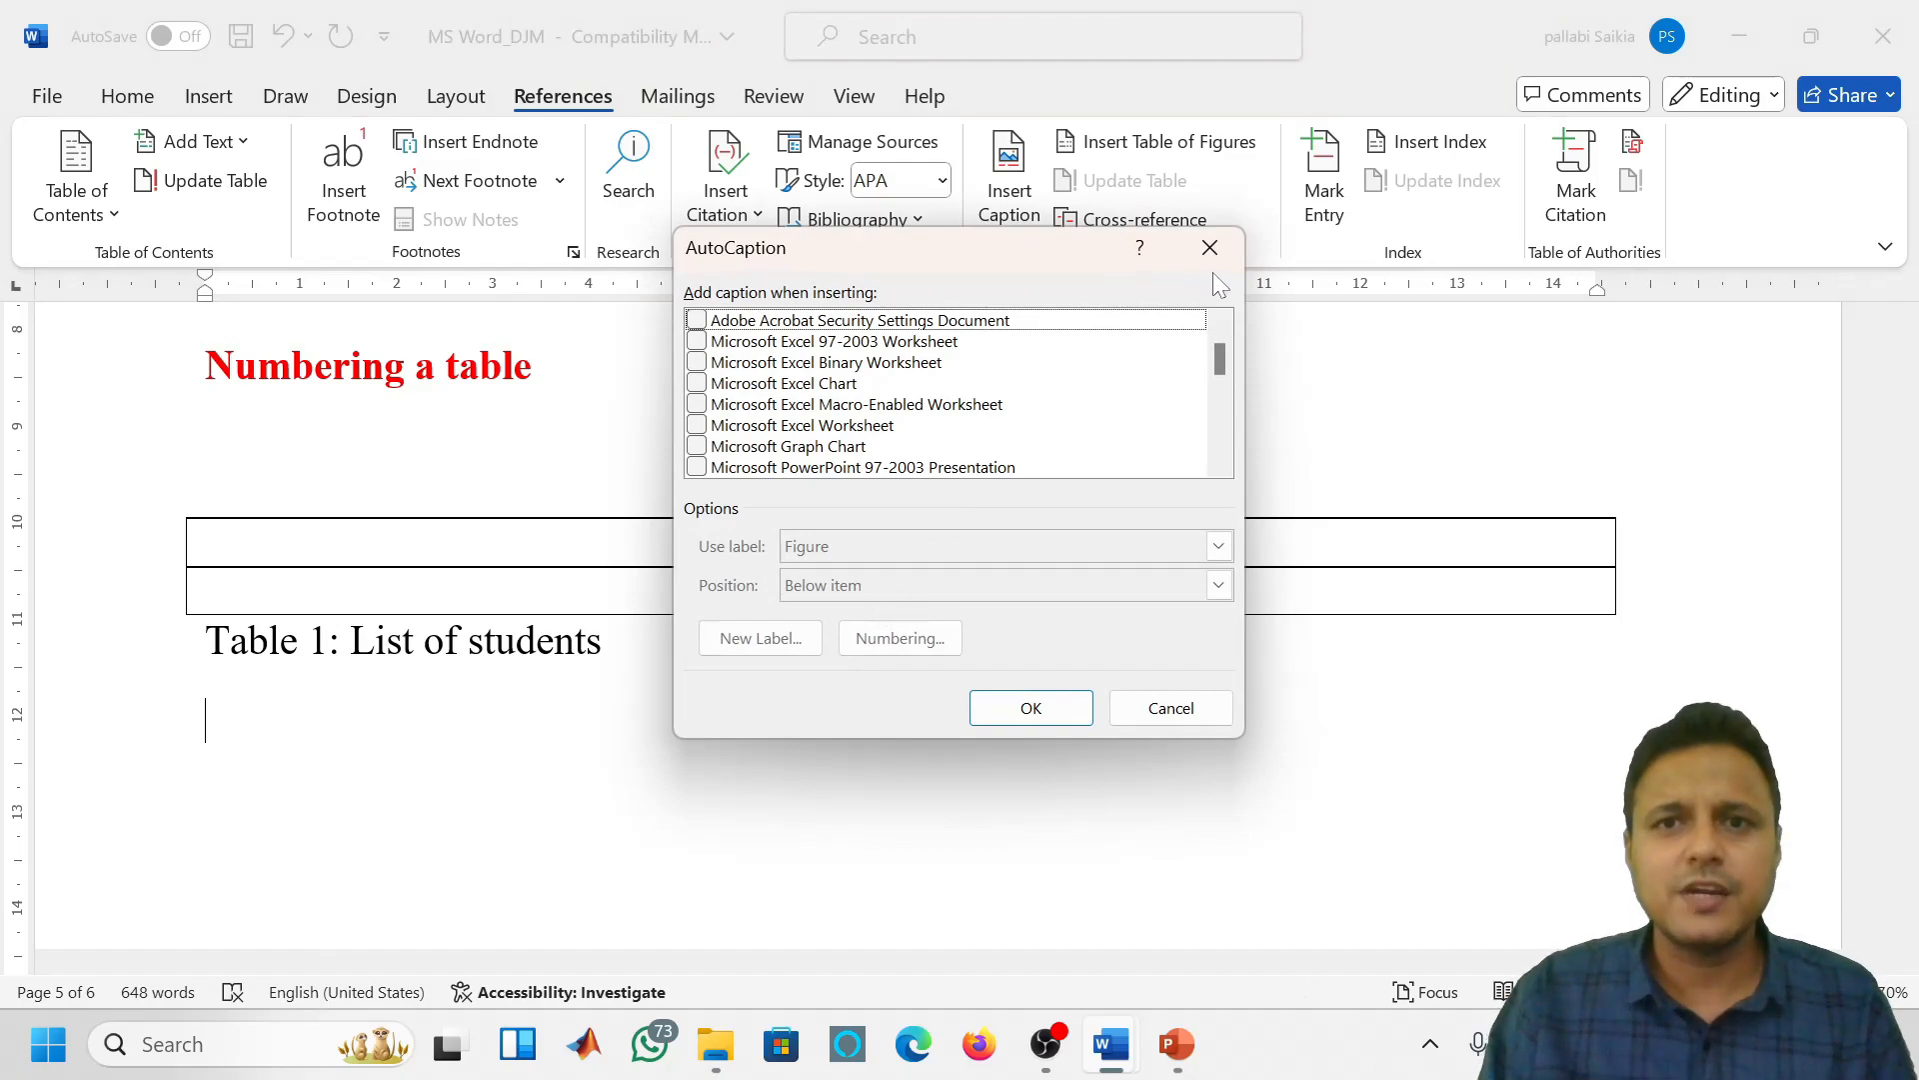
click(1209, 250)
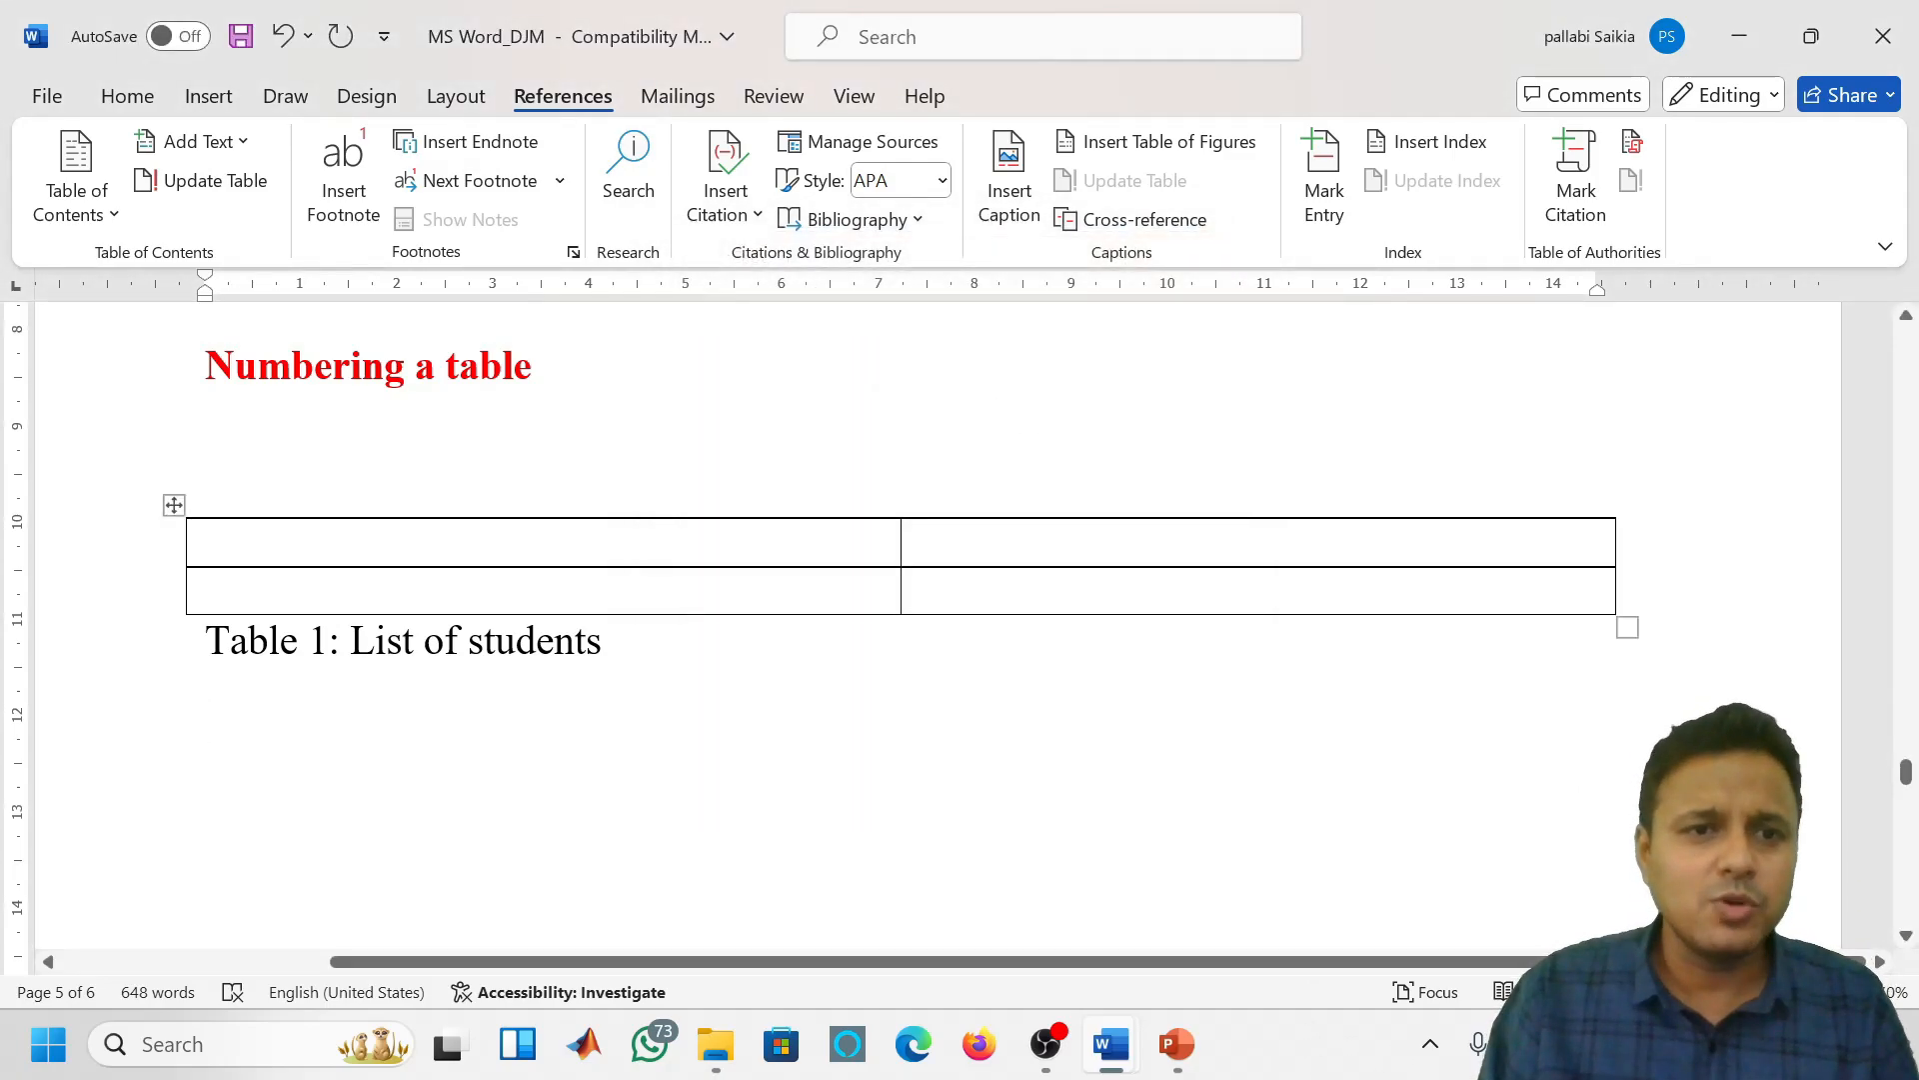
Insert a Table caption below "List of students" with chapter numbers included, chapters starting at Heading 1 and a period as separator
click(285, 706)
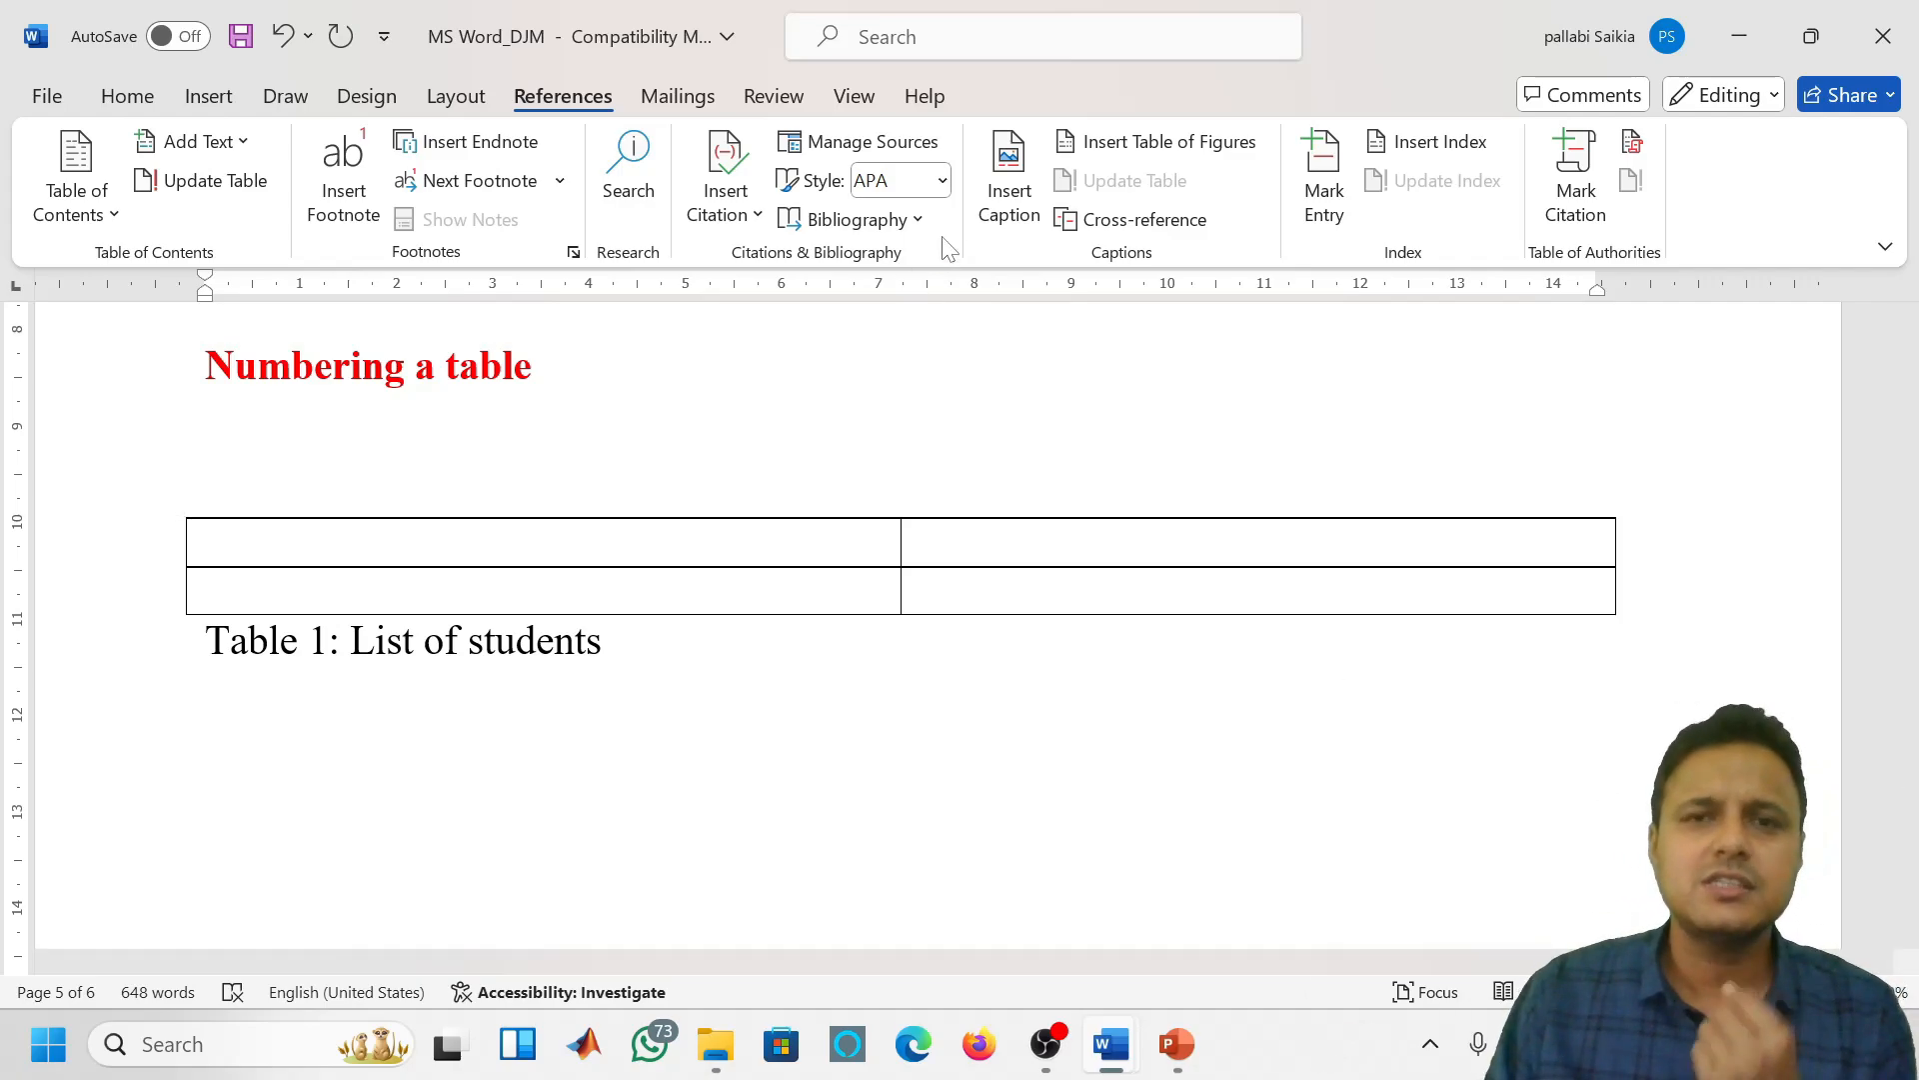
click(1009, 190)
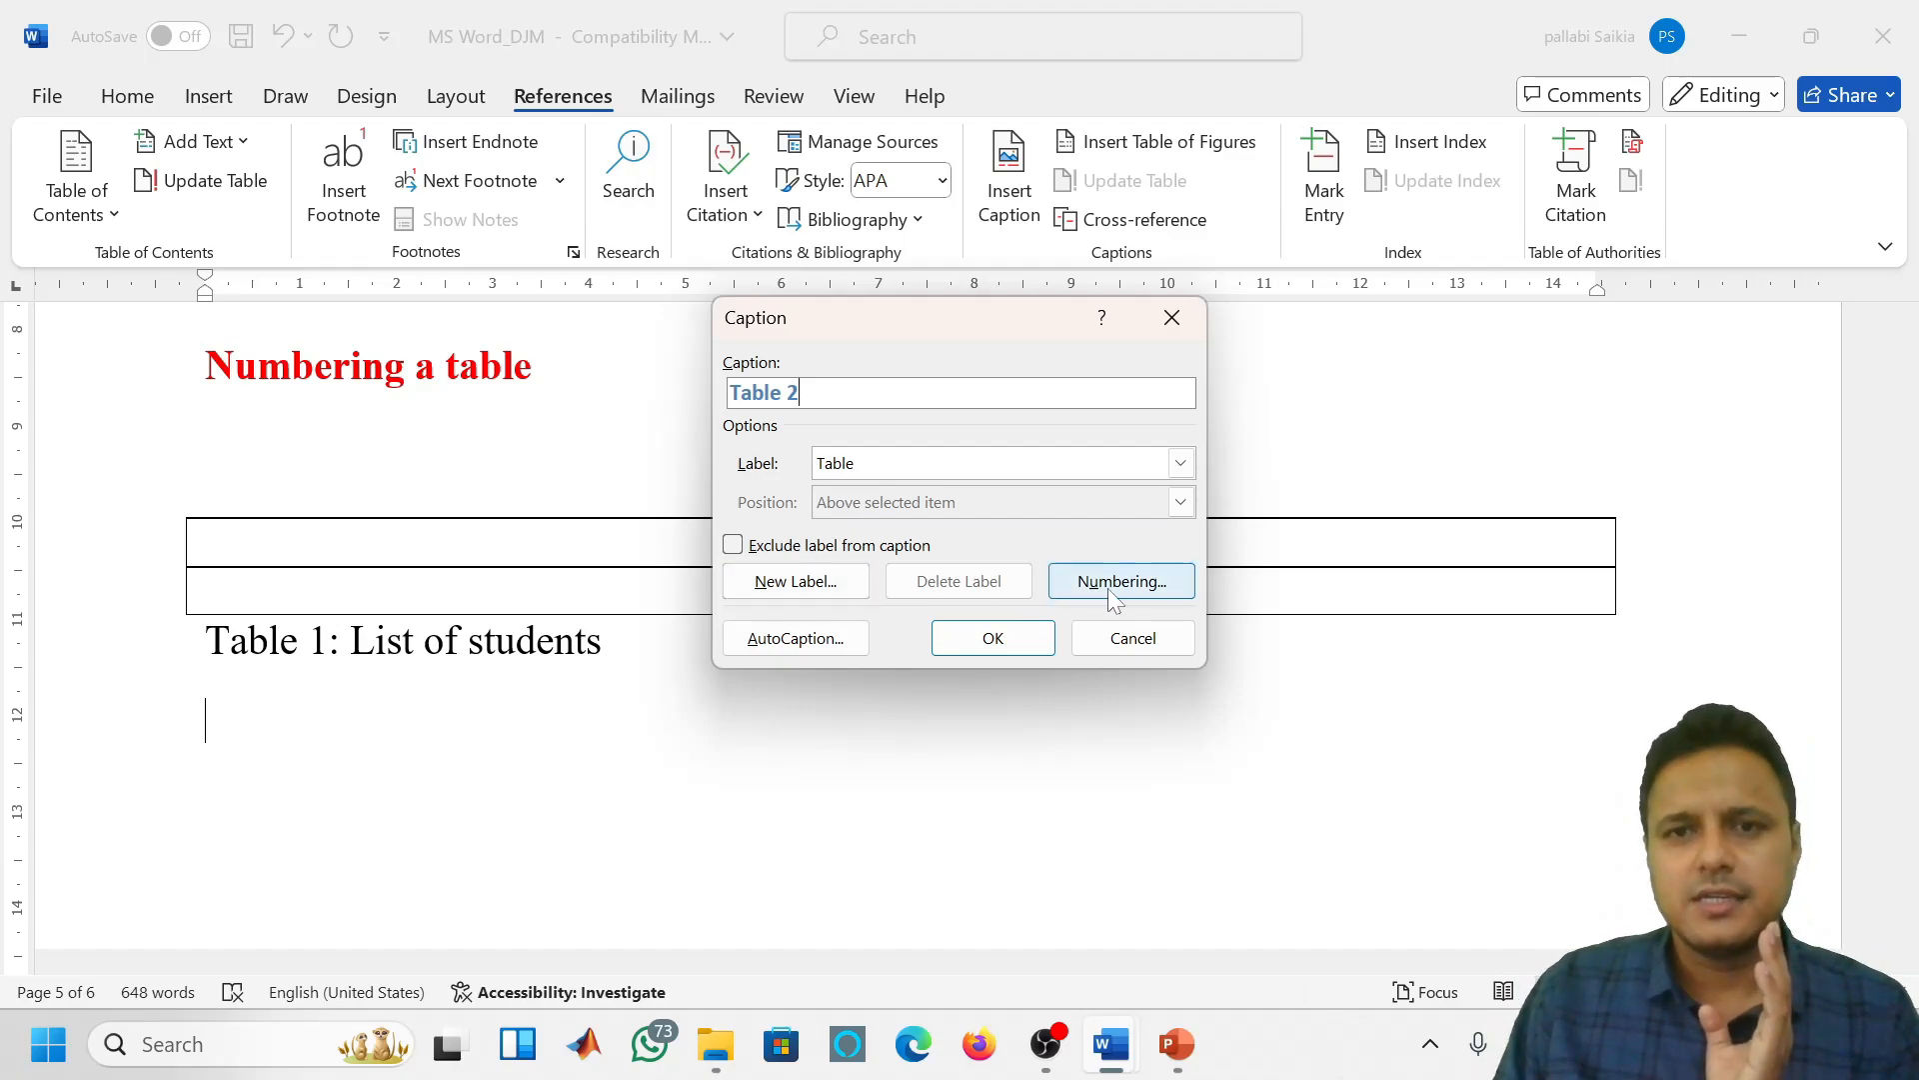
click(812, 590)
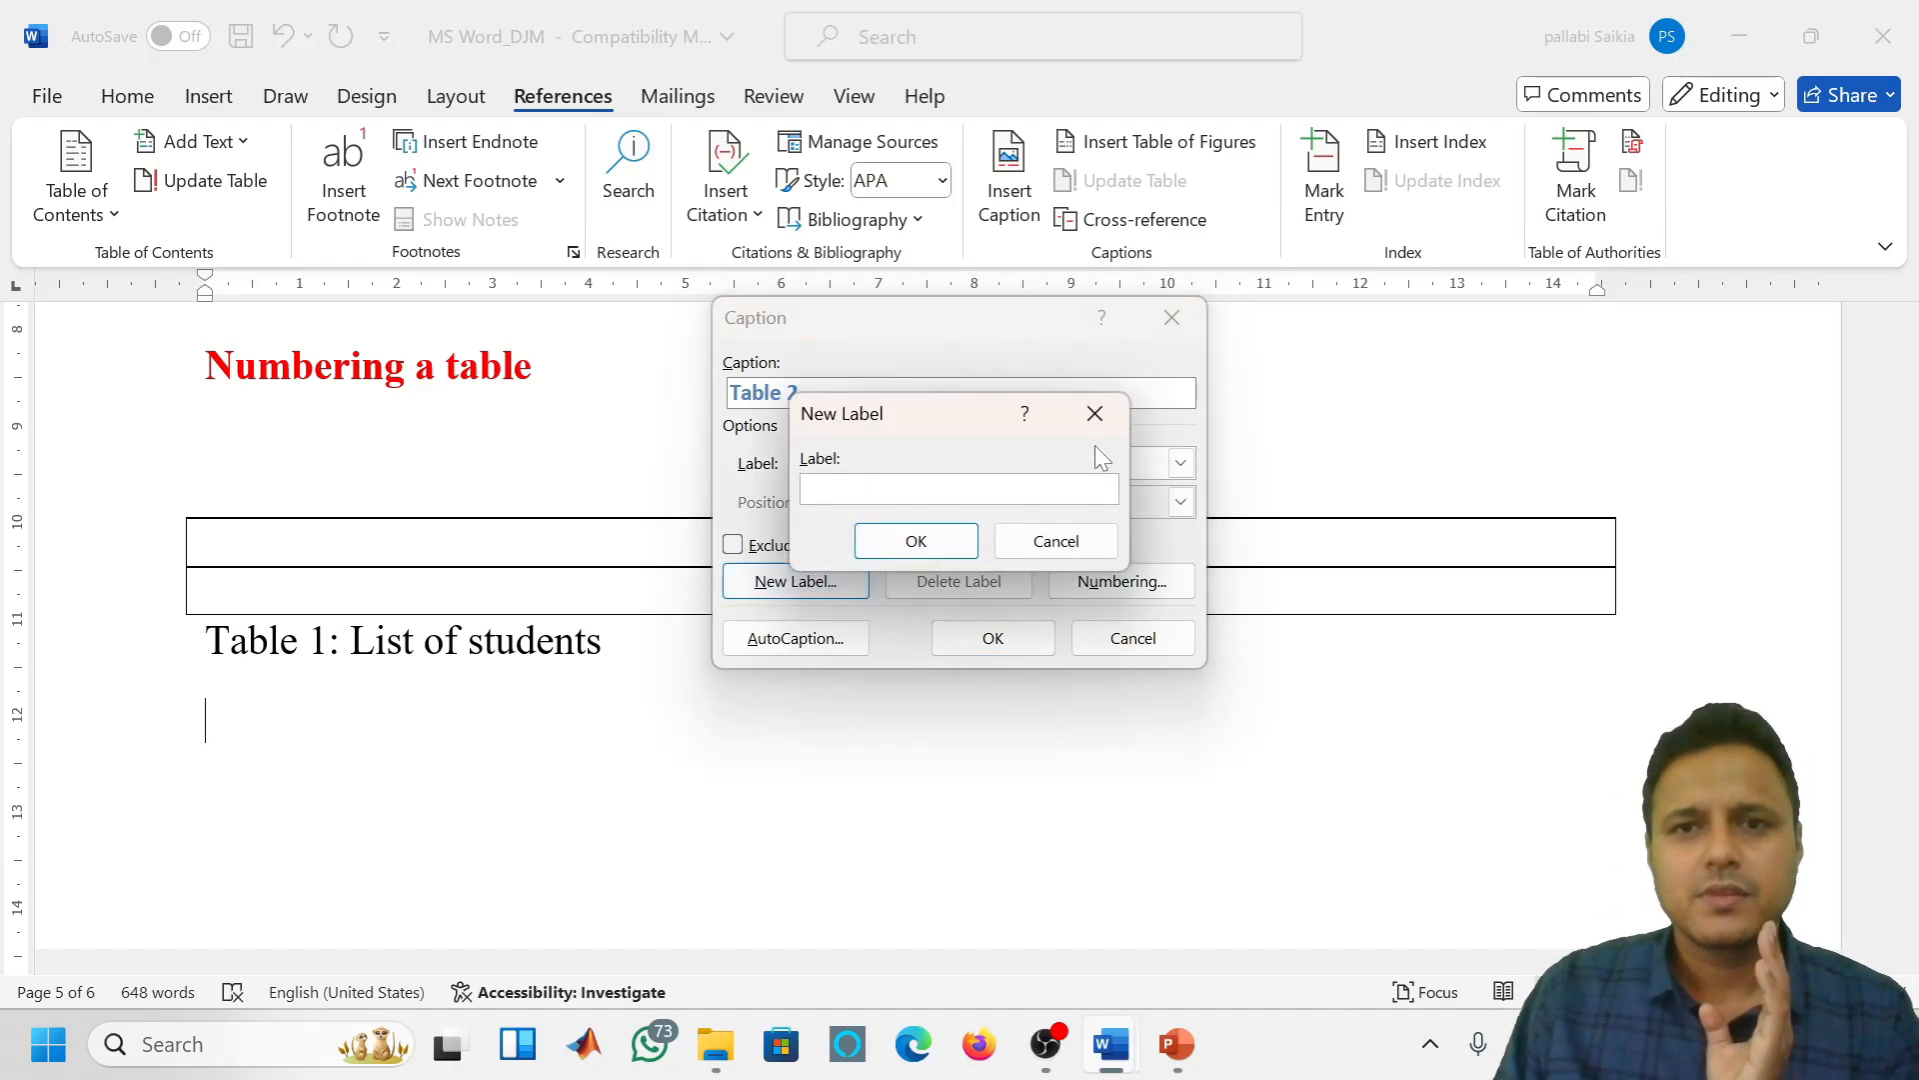
click(1093, 418)
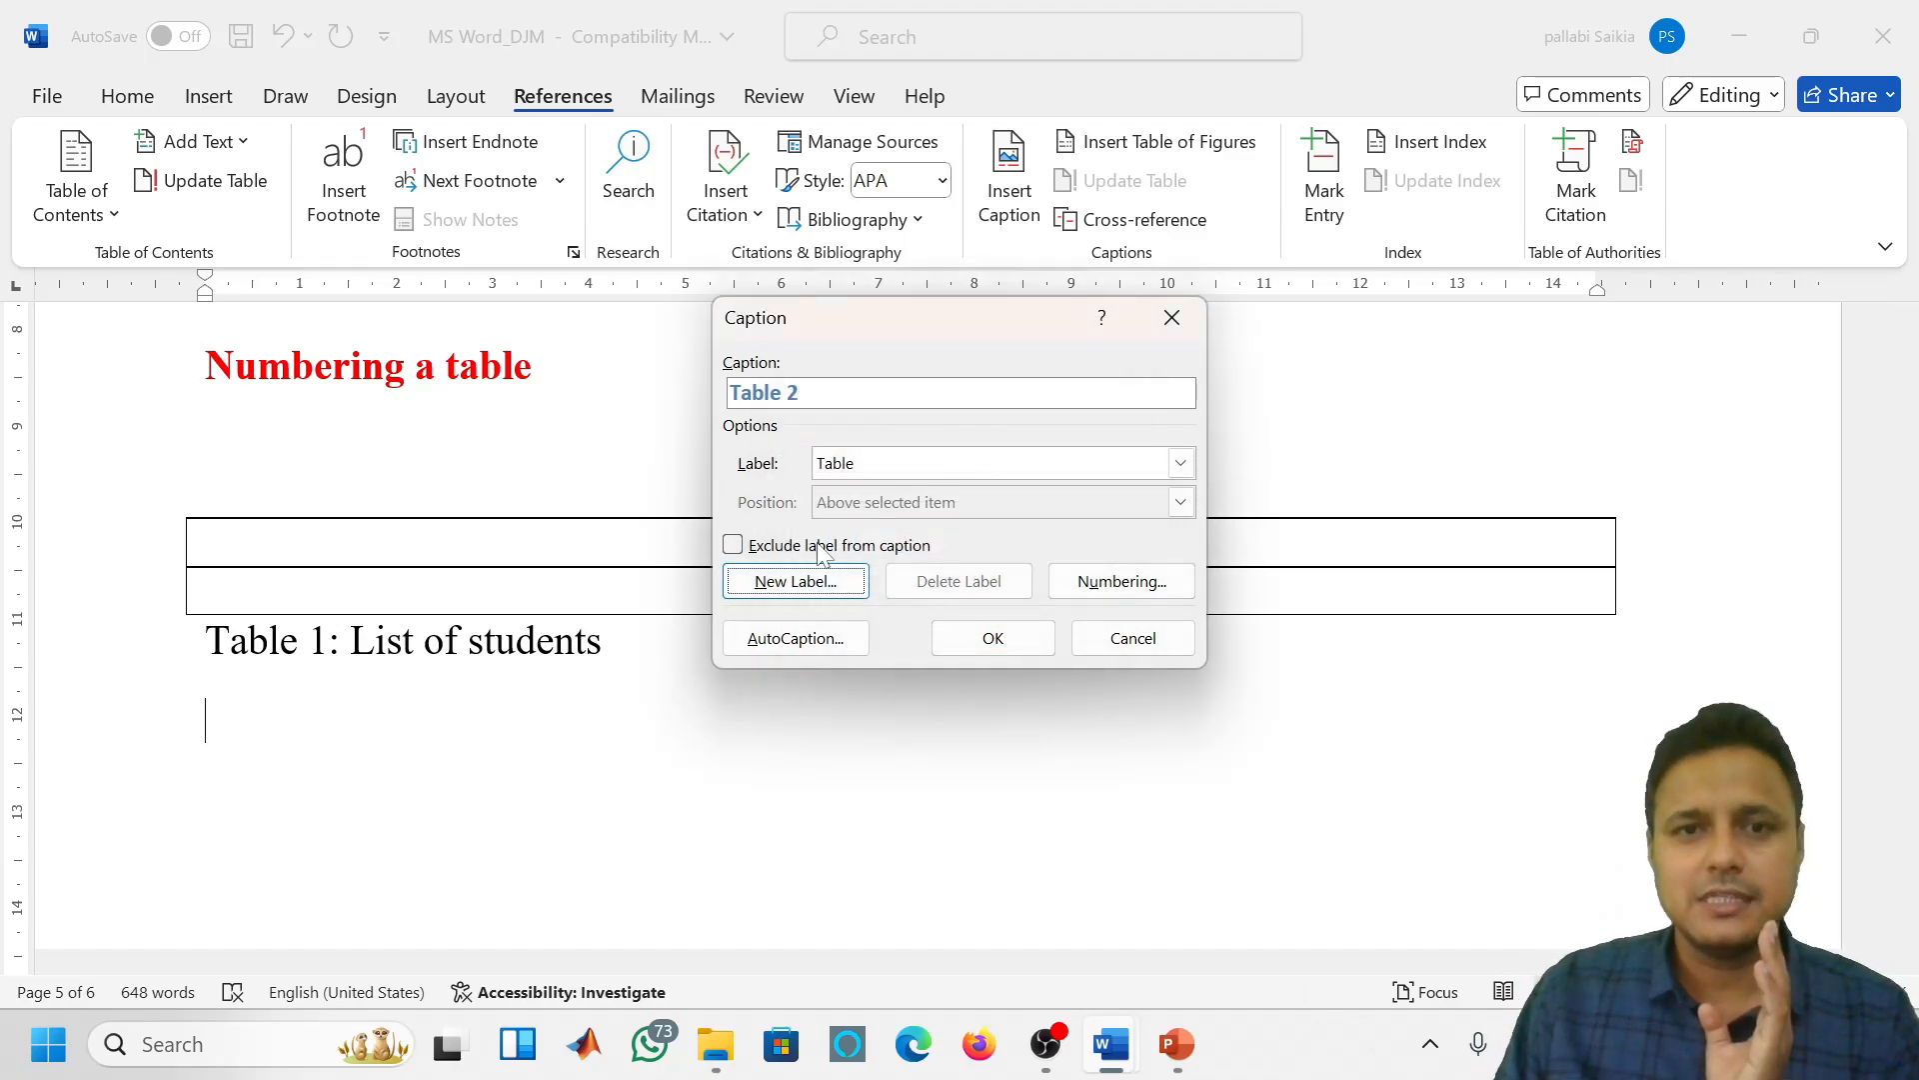
click(1149, 597)
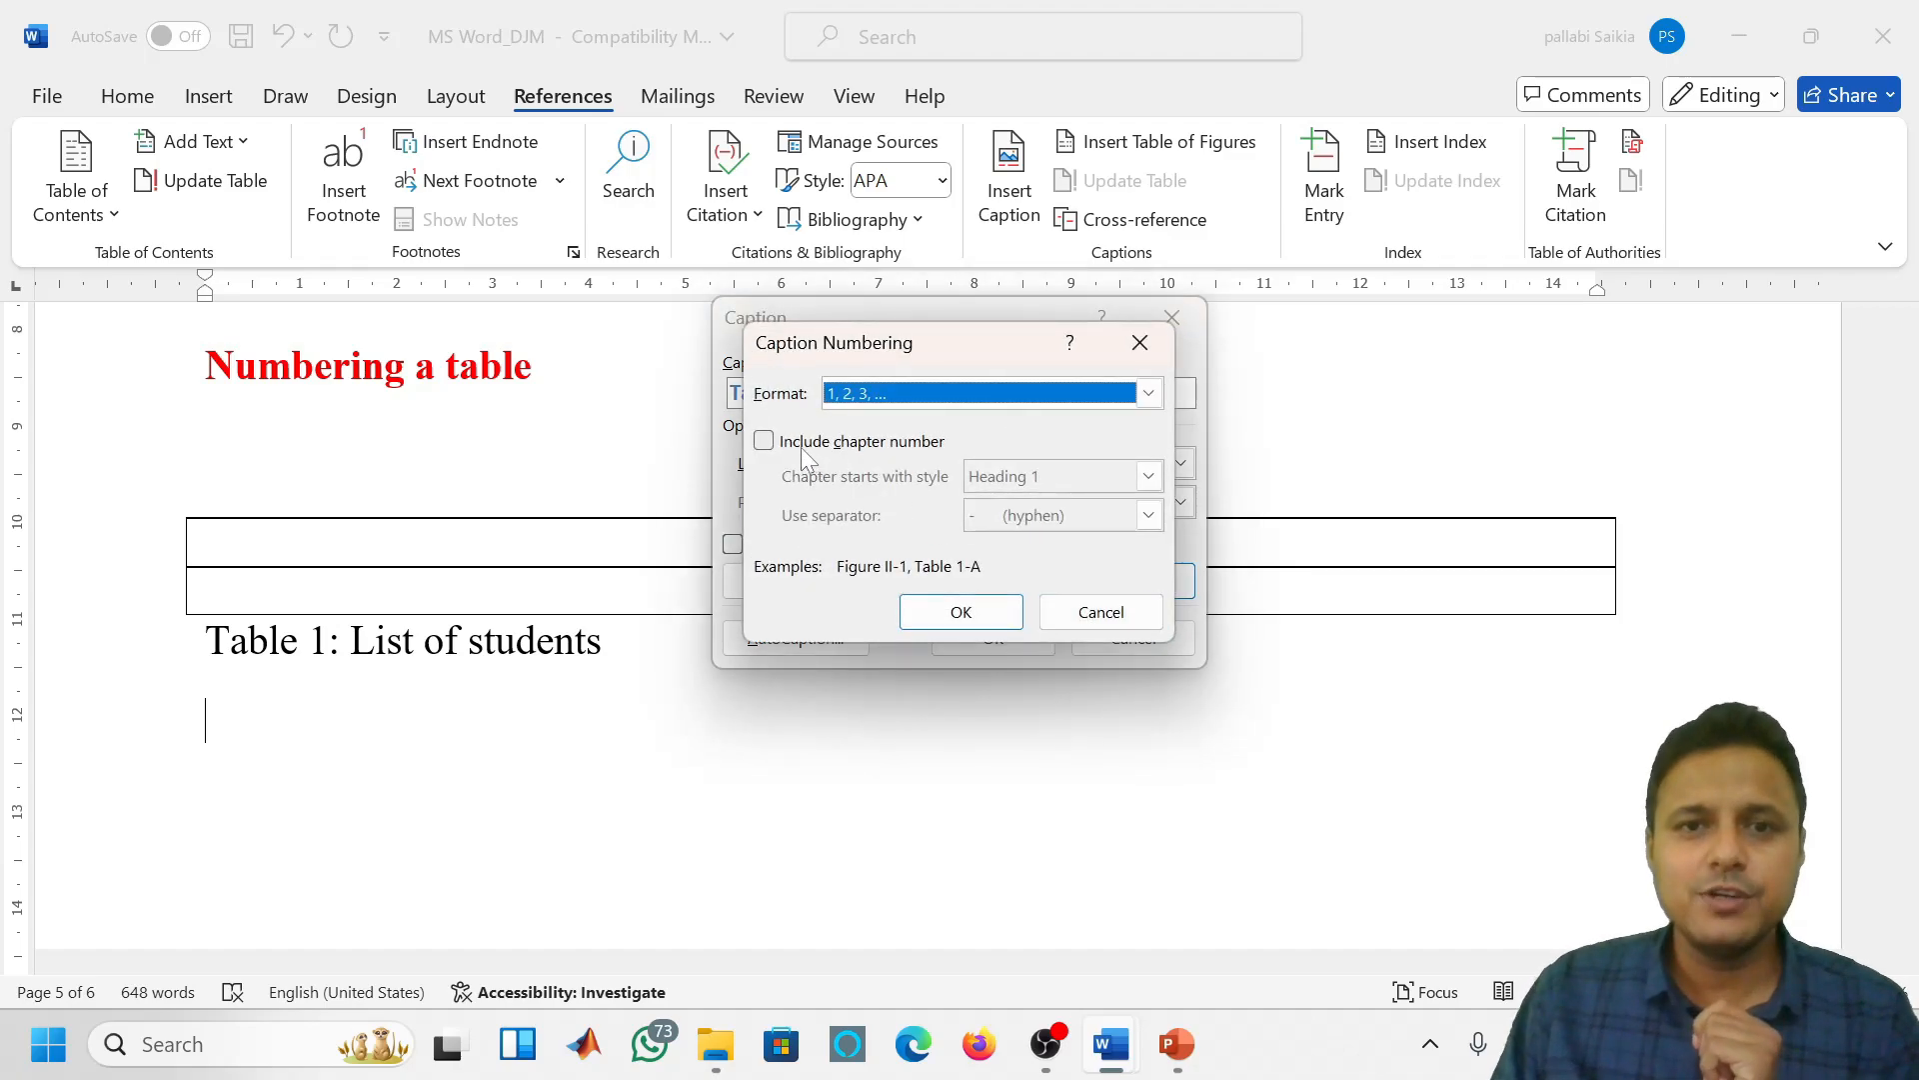
click(776, 440)
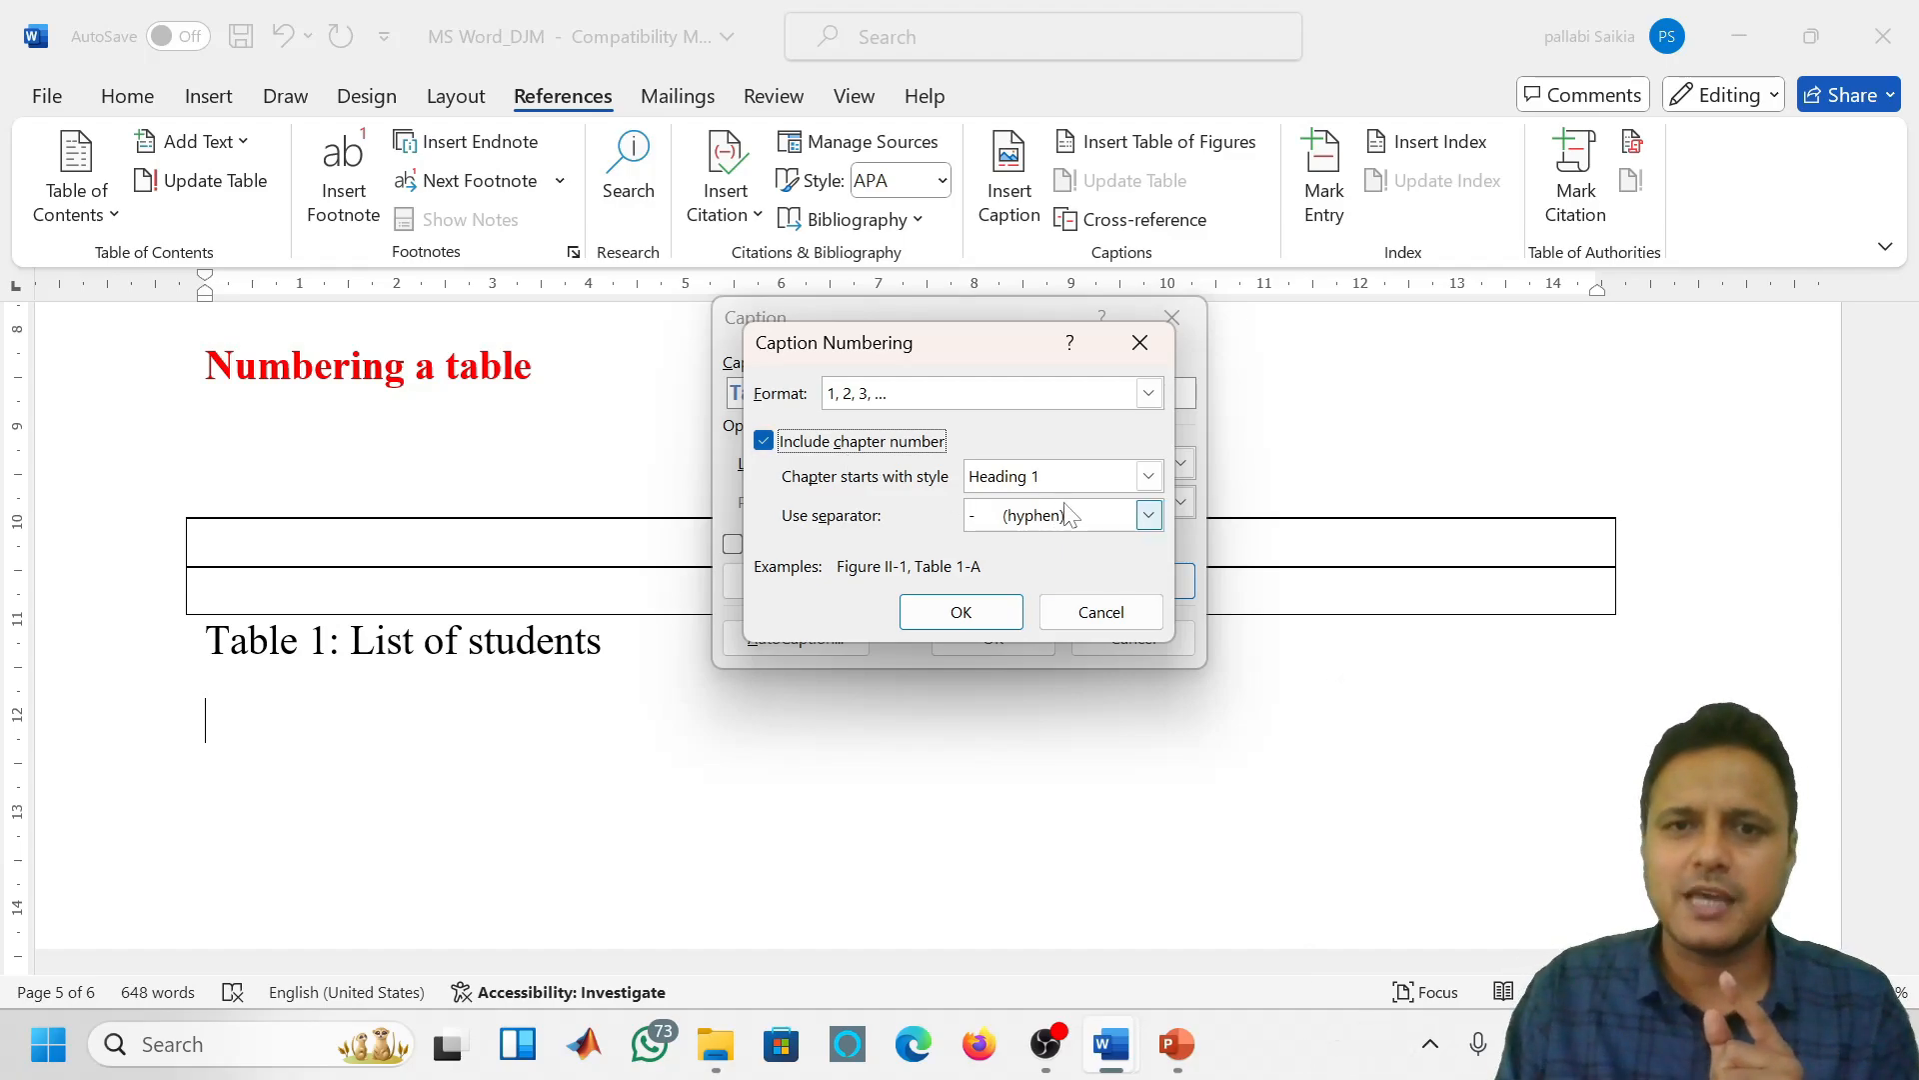
click(1148, 476)
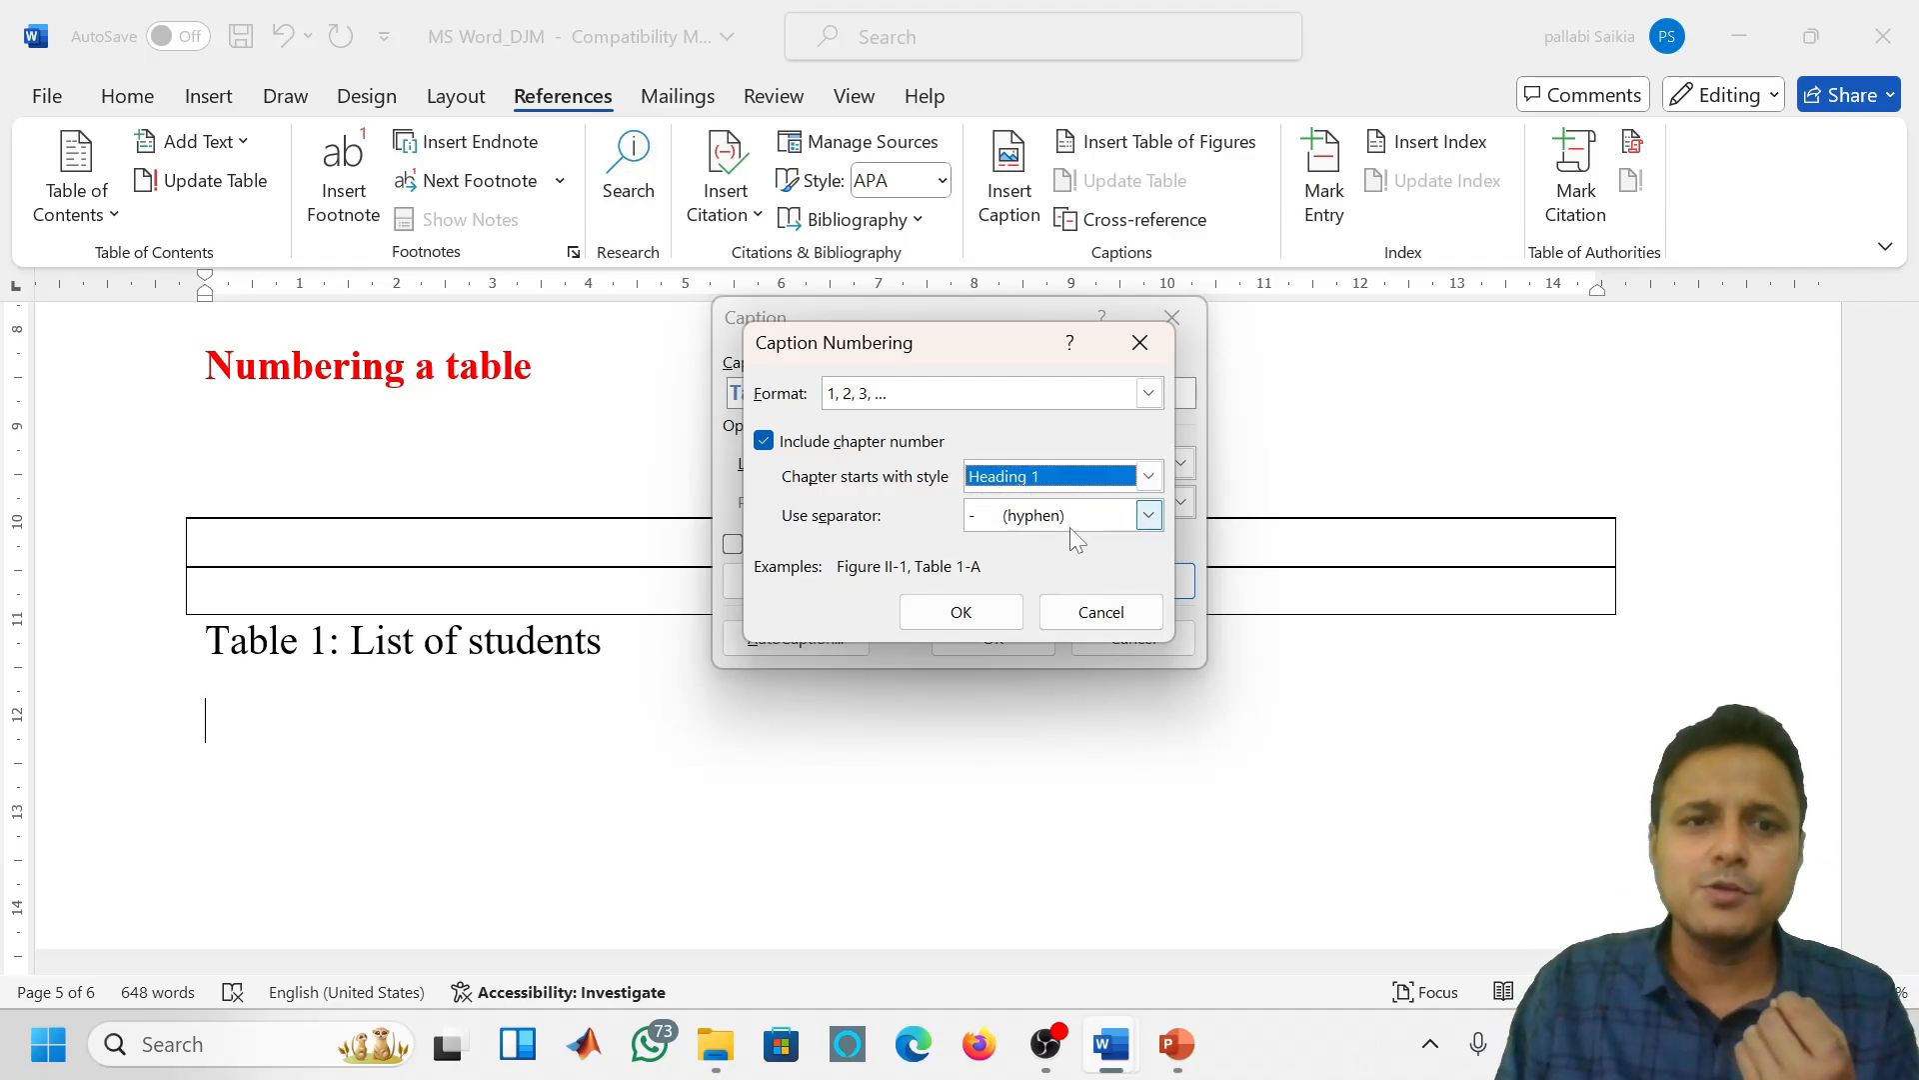
click(1065, 520)
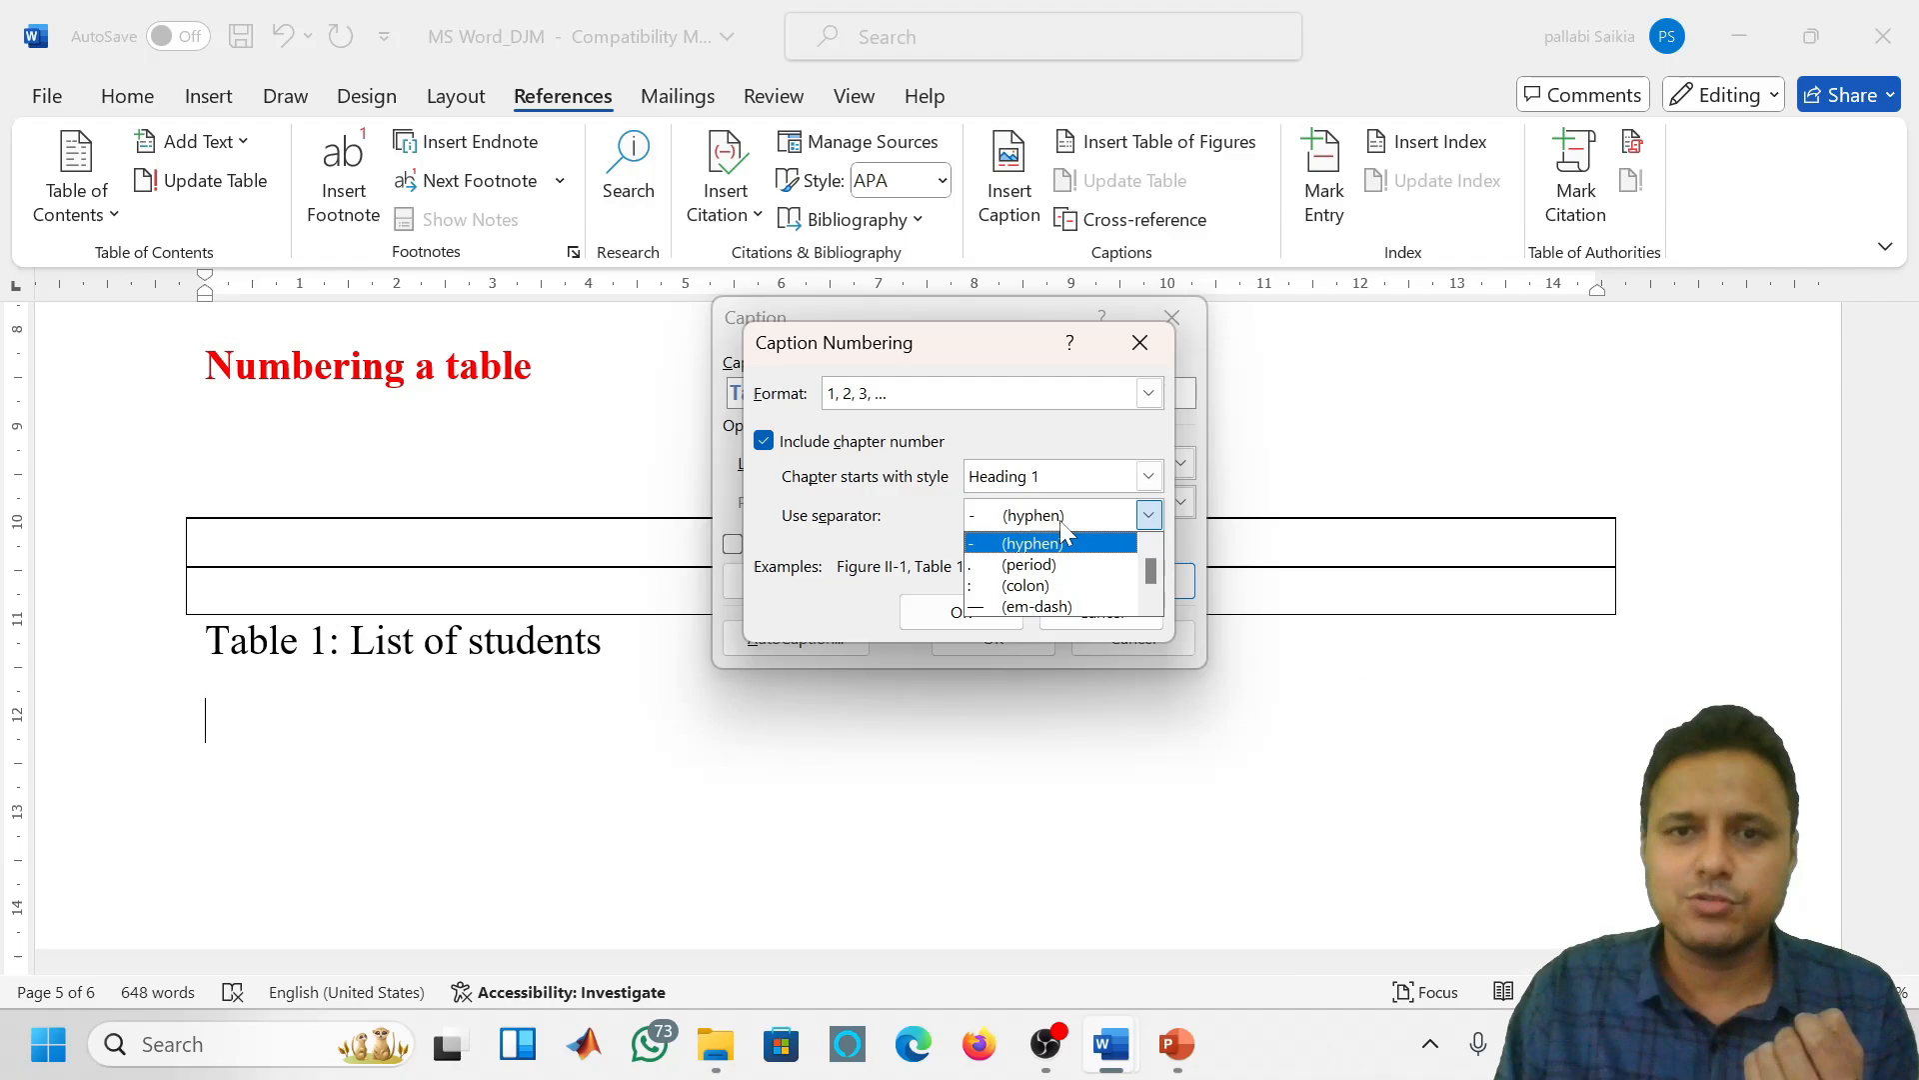
click(1029, 564)
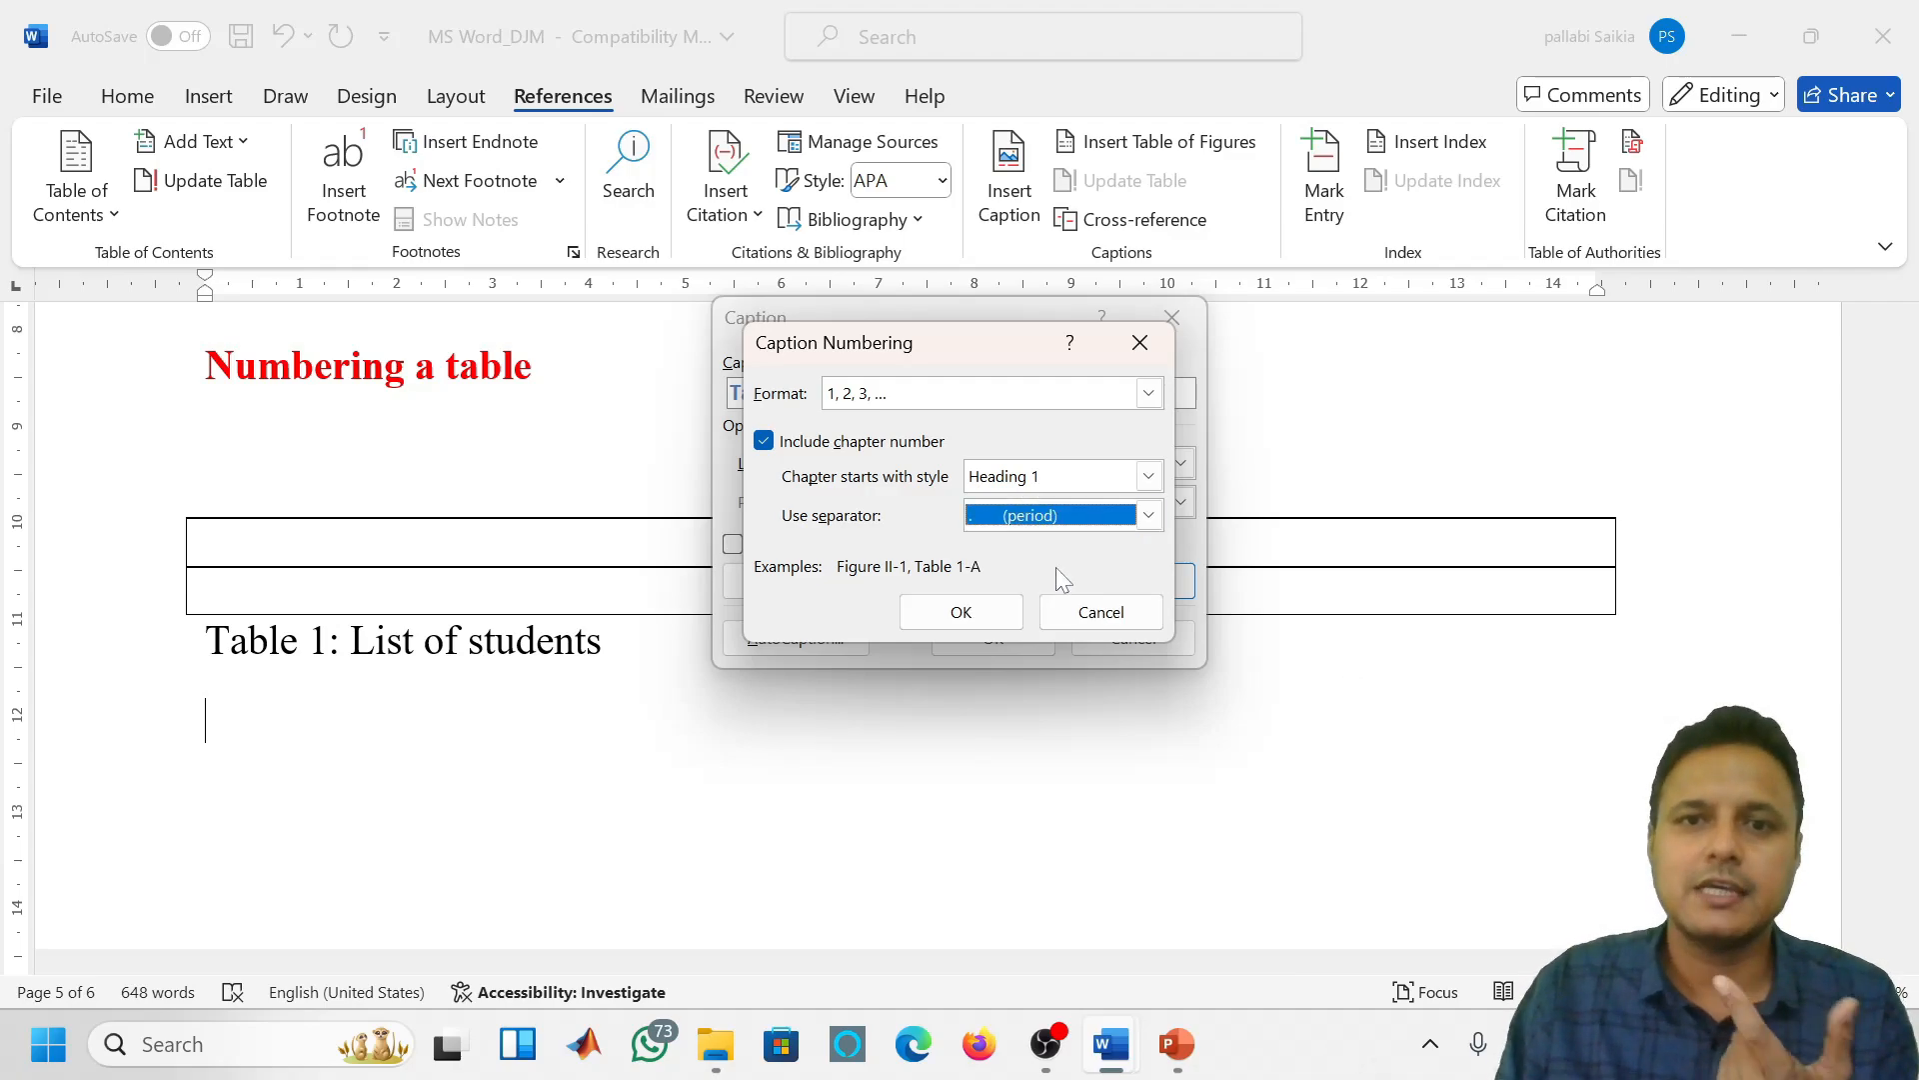
click(971, 613)
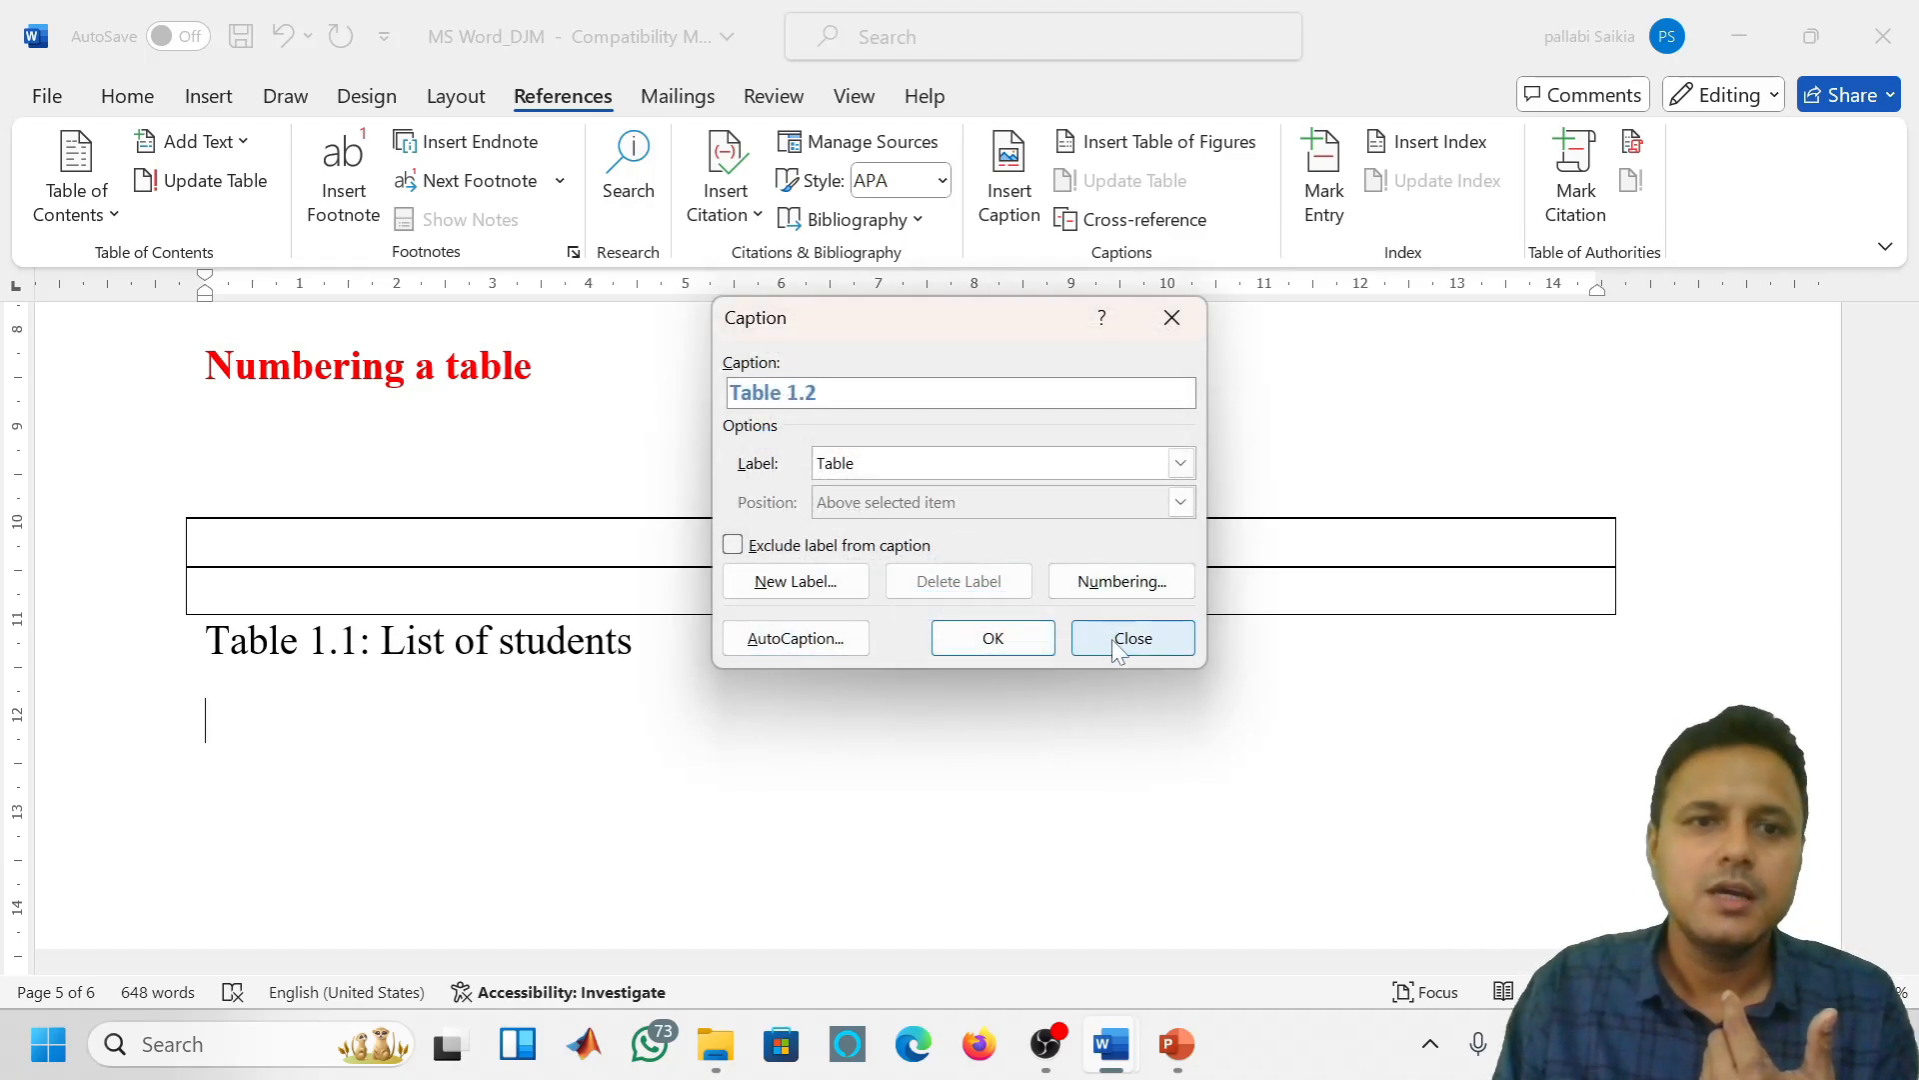
click(985, 641)
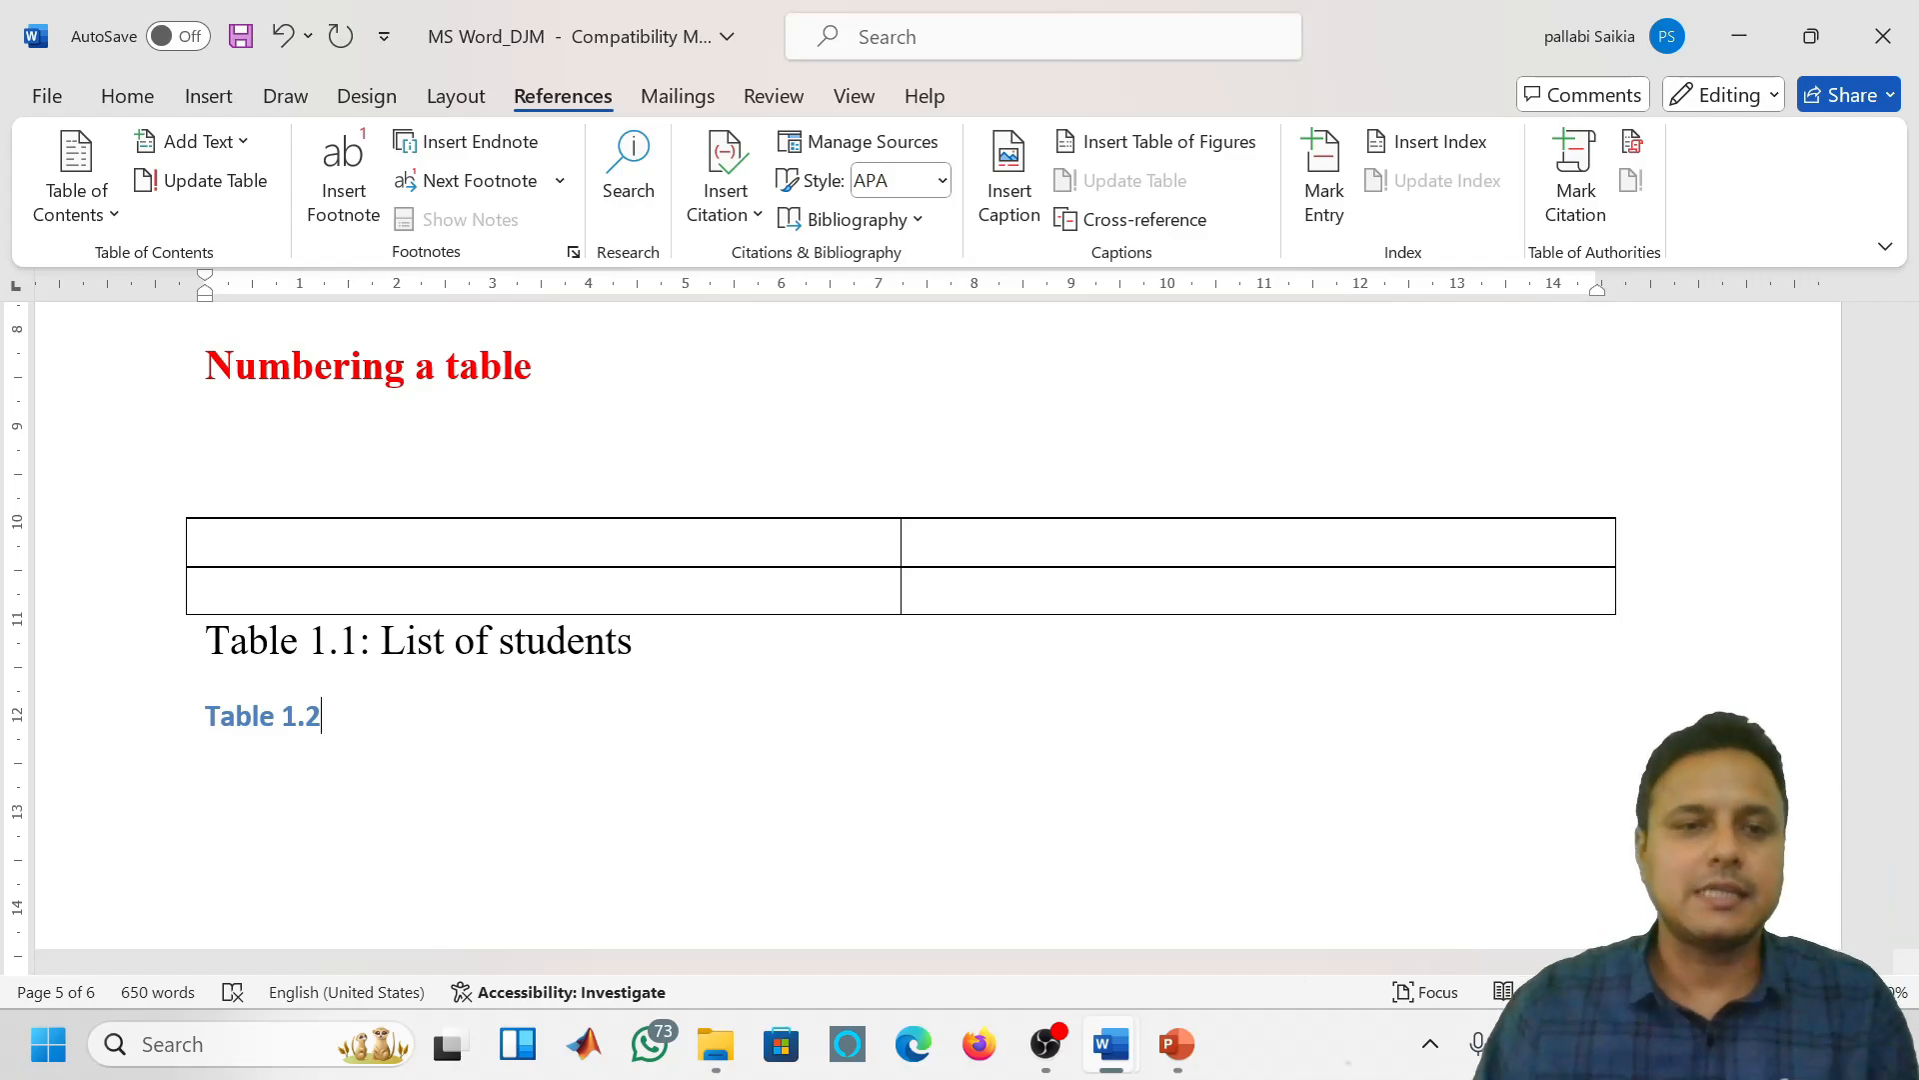
Copy the formatting of the "List of students" caption onto the "Table 1.2" label with Format Painter
click(455, 641)
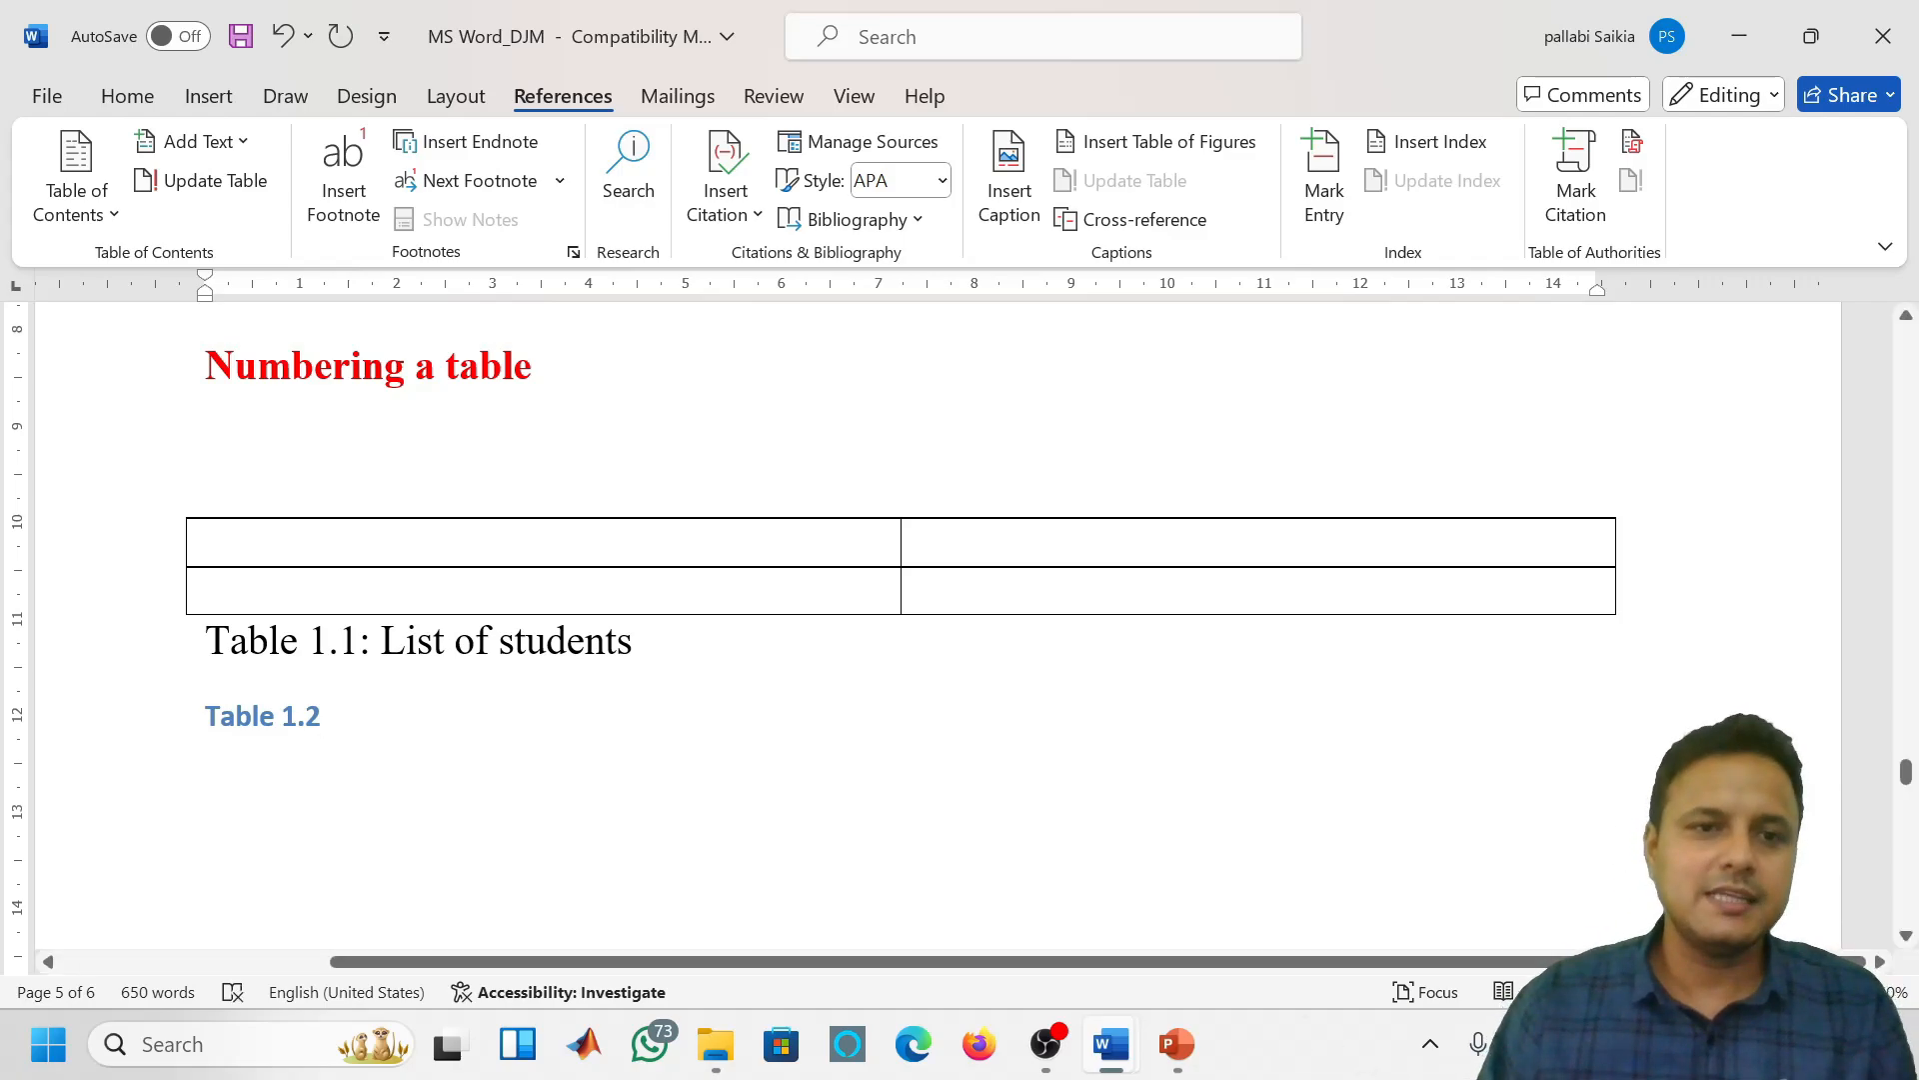
click(127, 96)
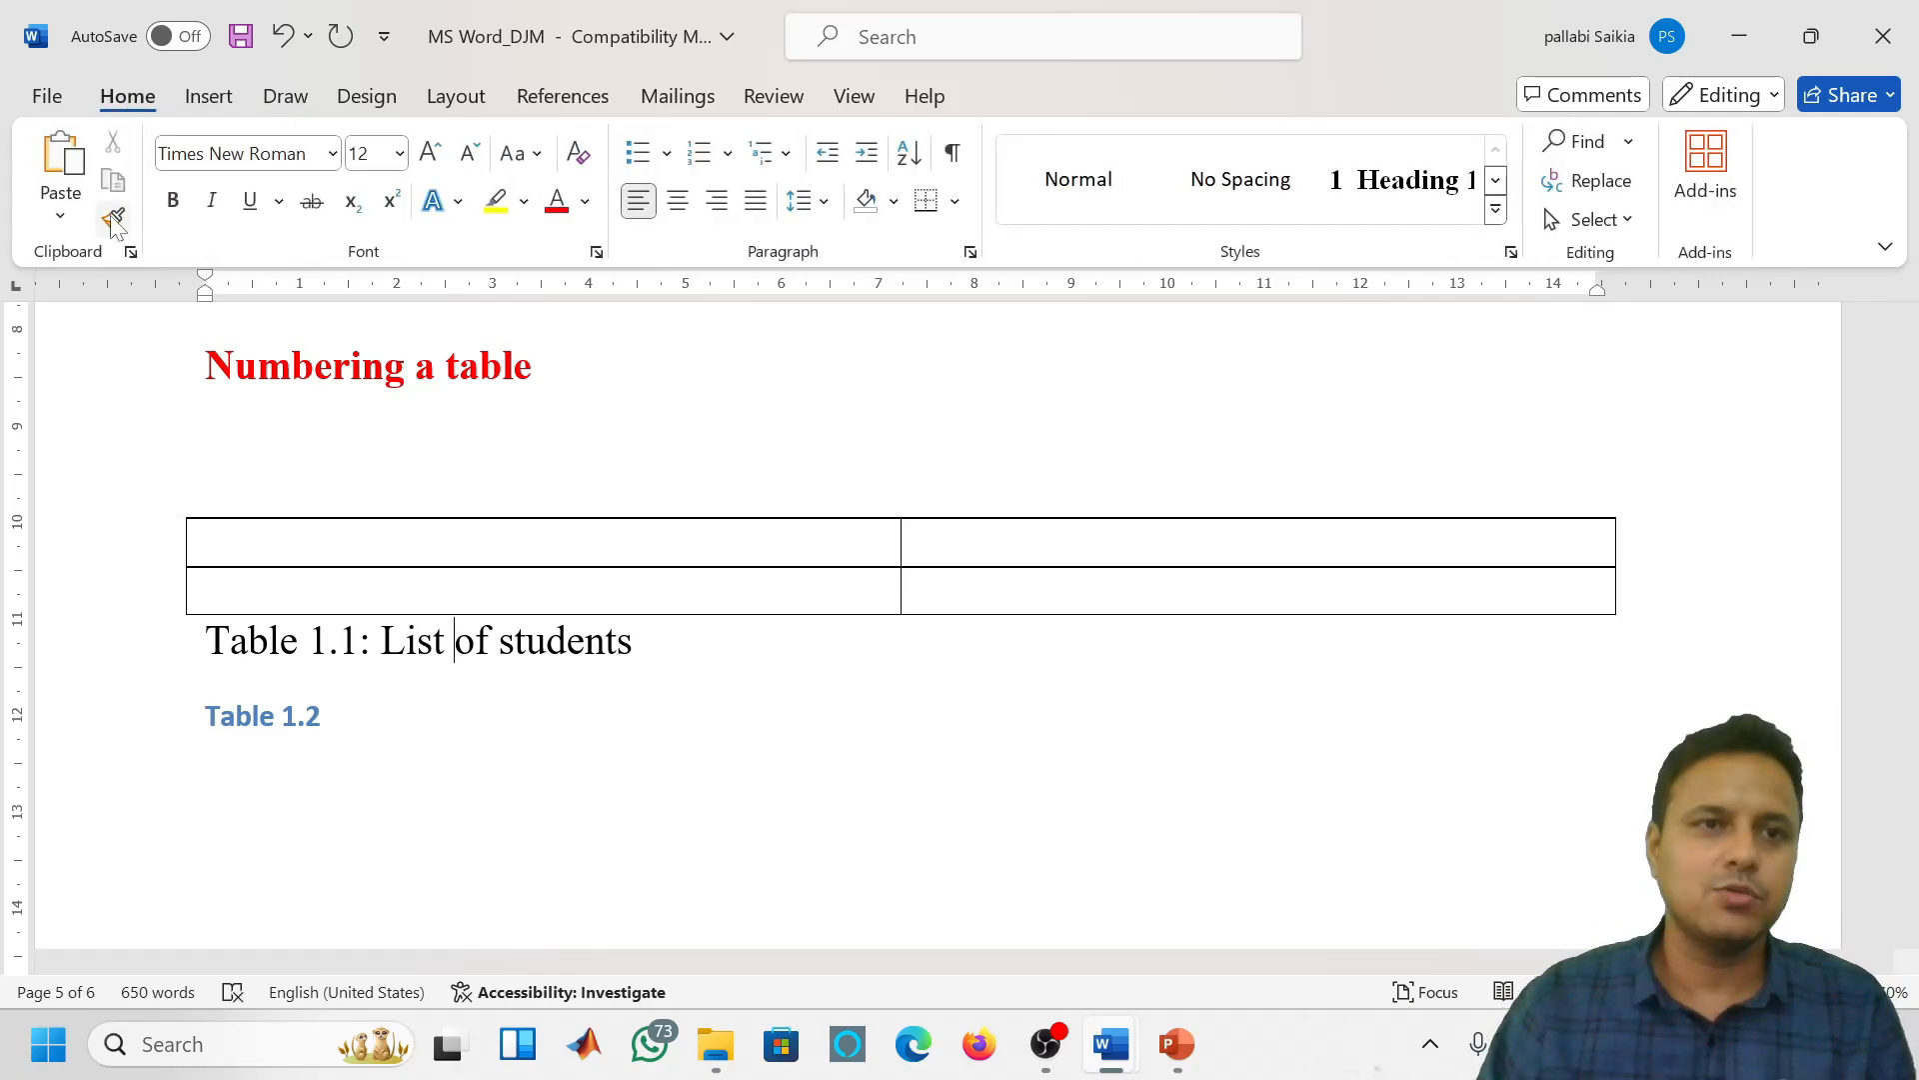
click(112, 219)
mouse_move(97, 676)
mouse_down()
mouse_move(463, 720)
mouse_move(386, 724)
mouse_move(403, 725)
mouse_up()
click(626, 766)
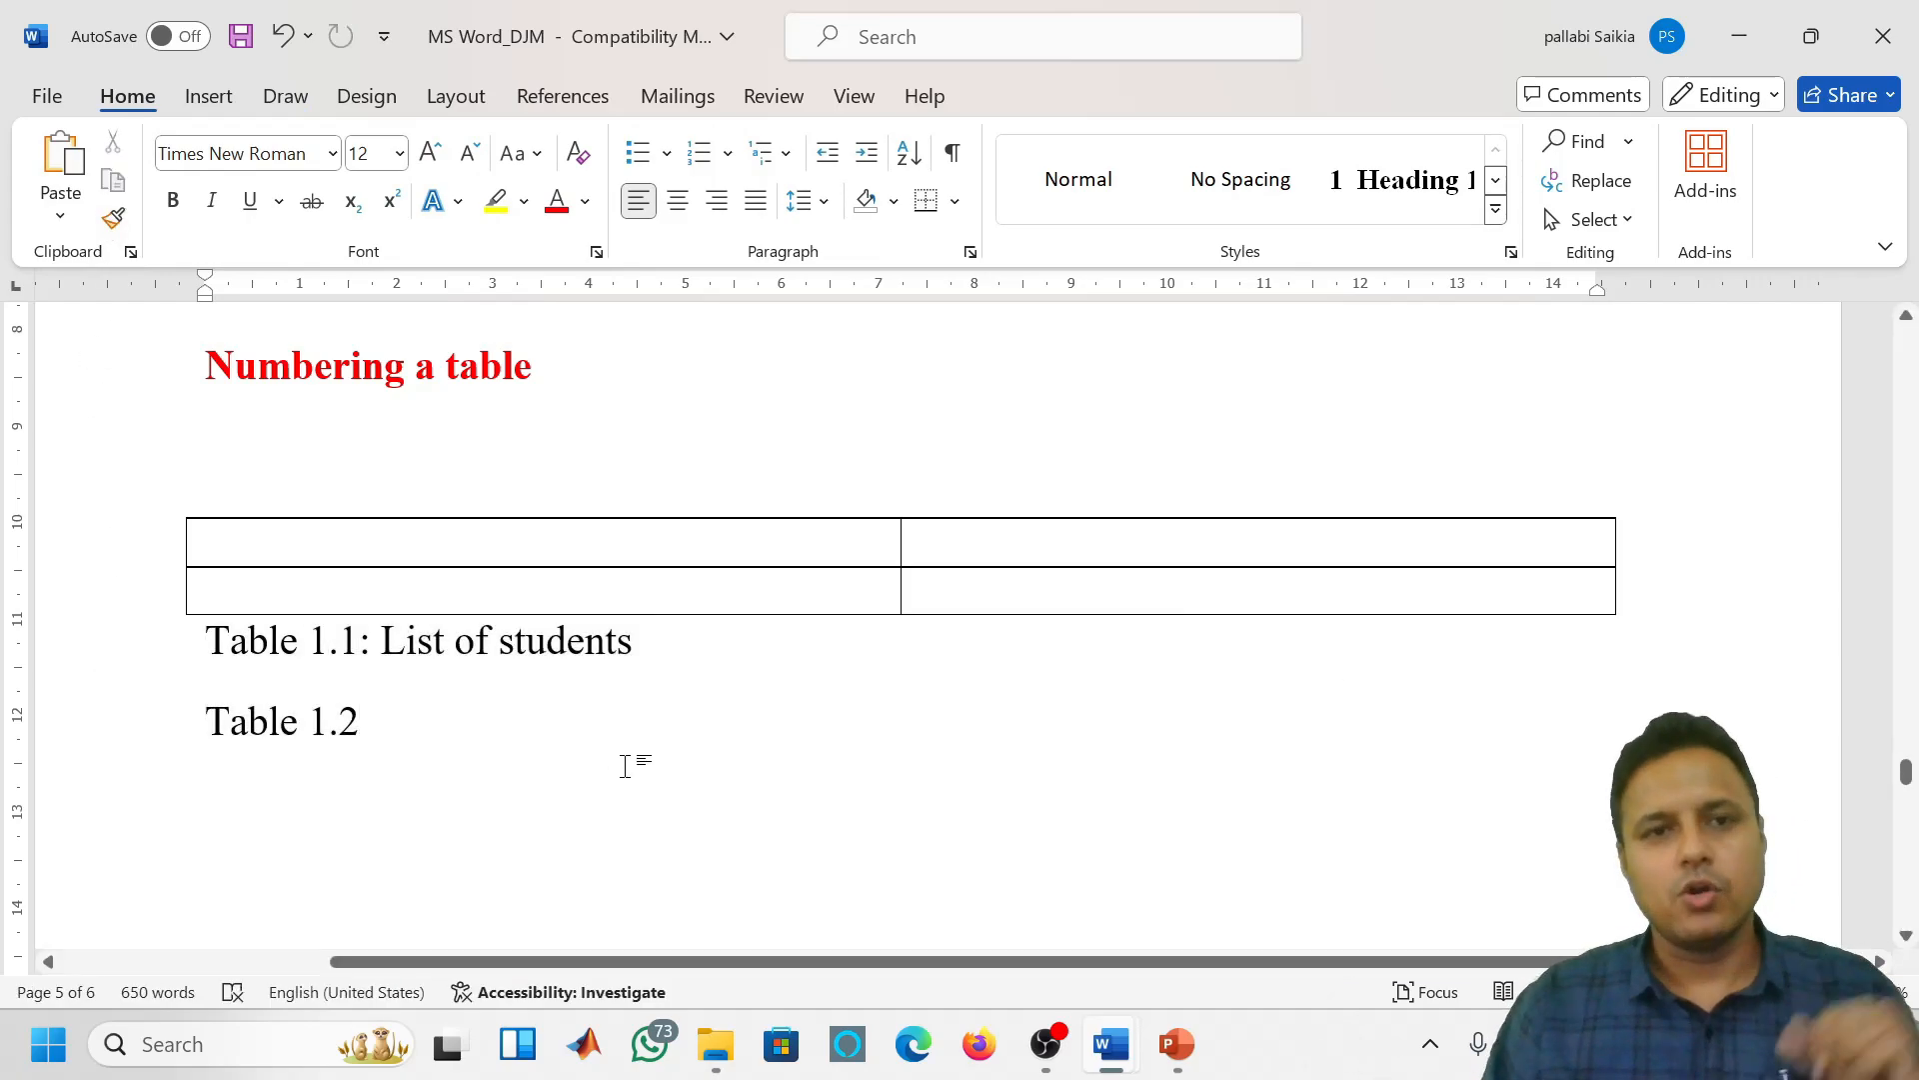
Generate a placeholder paragraph below the "Numbering a table" heading with =rand(1,5)
scroll(626, 765, up, 4)
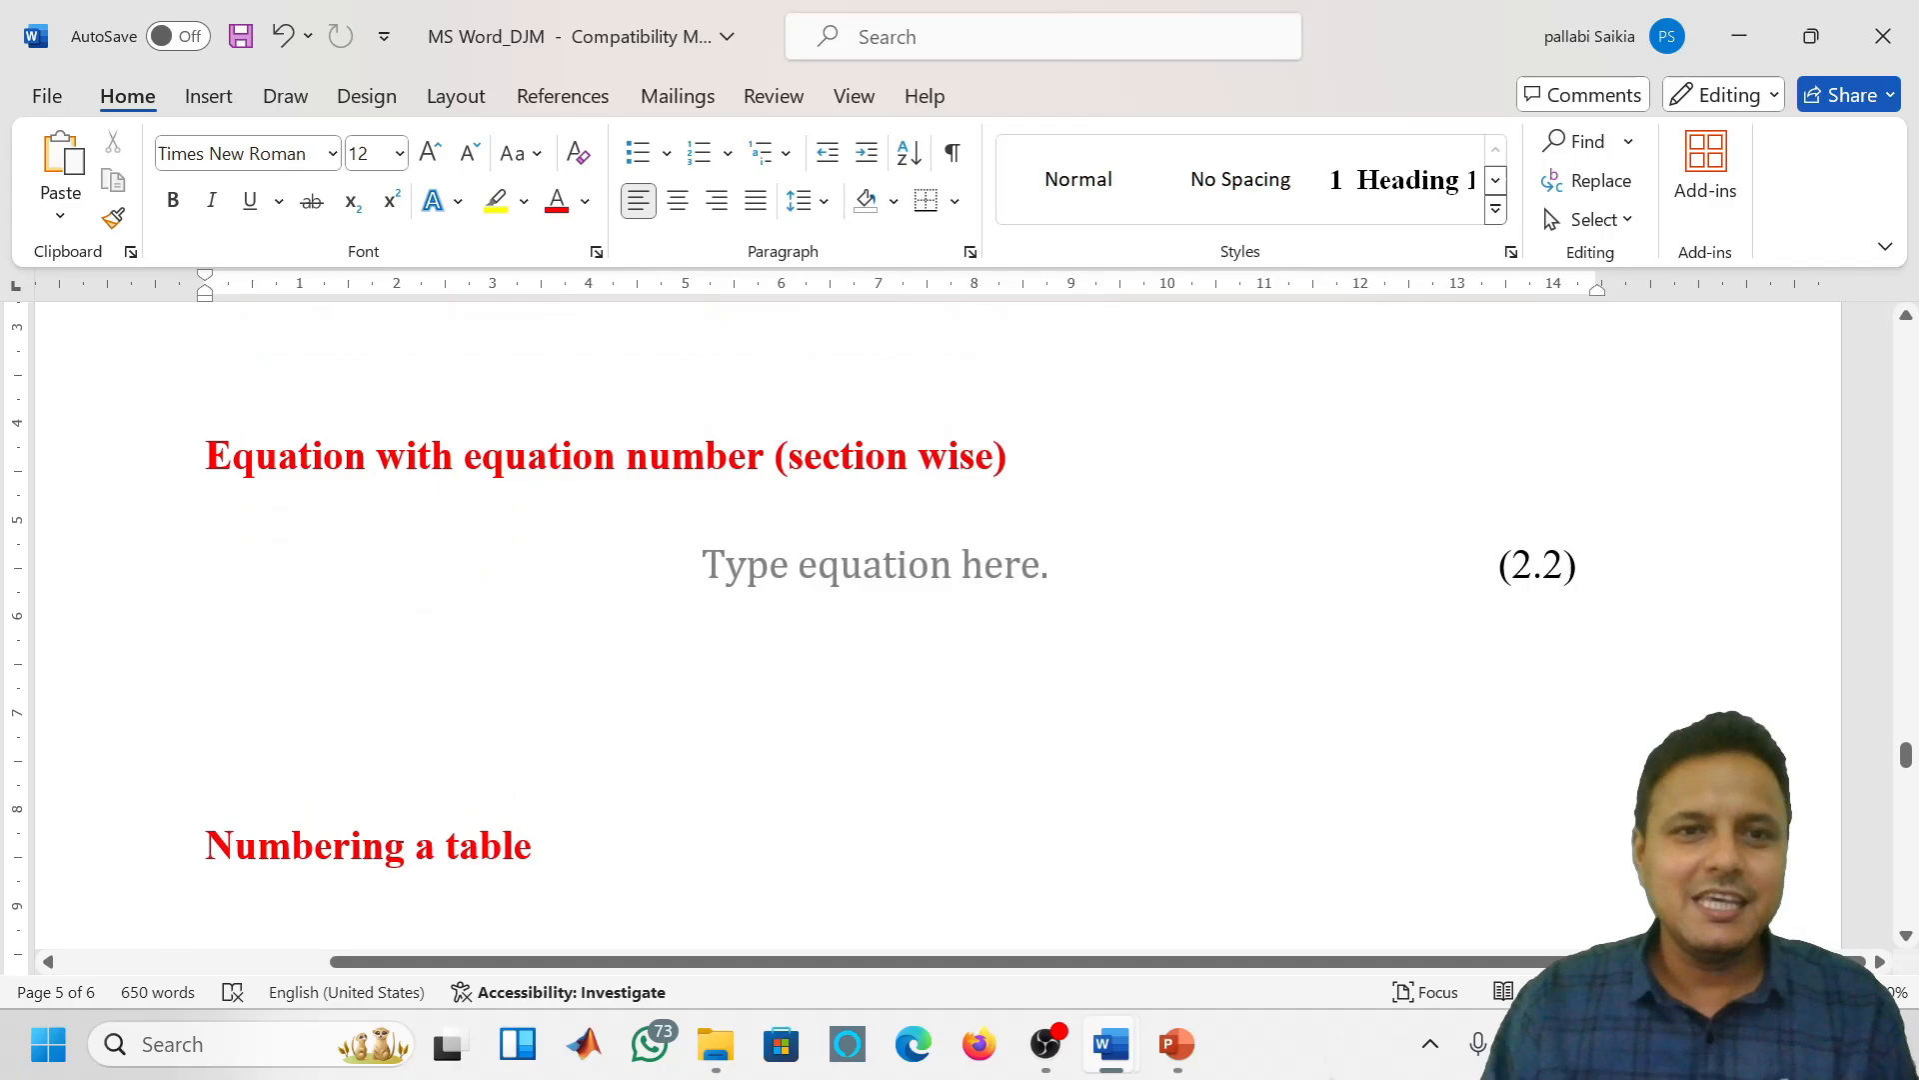
scroll(625, 765, down, 6)
scroll(825, 625, up, 3)
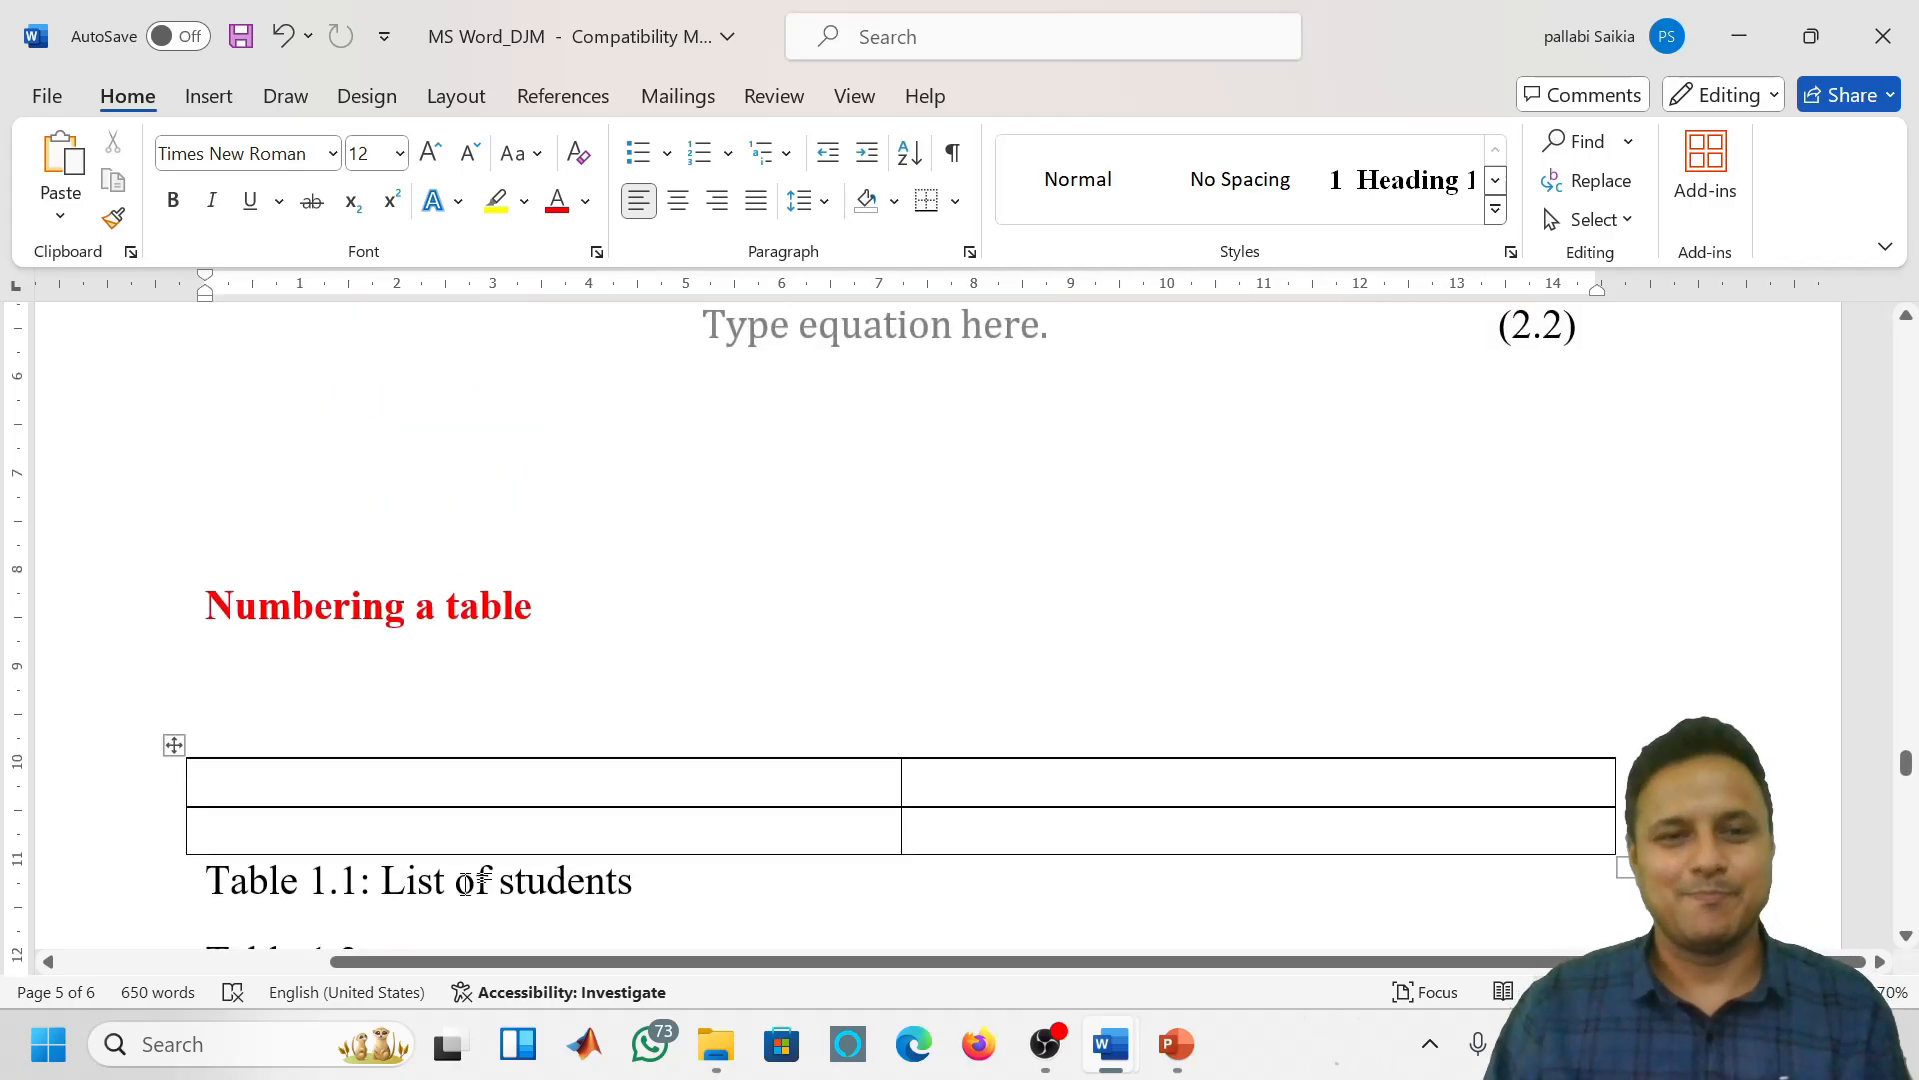
scroll(826, 624, down, 1)
click(533, 486)
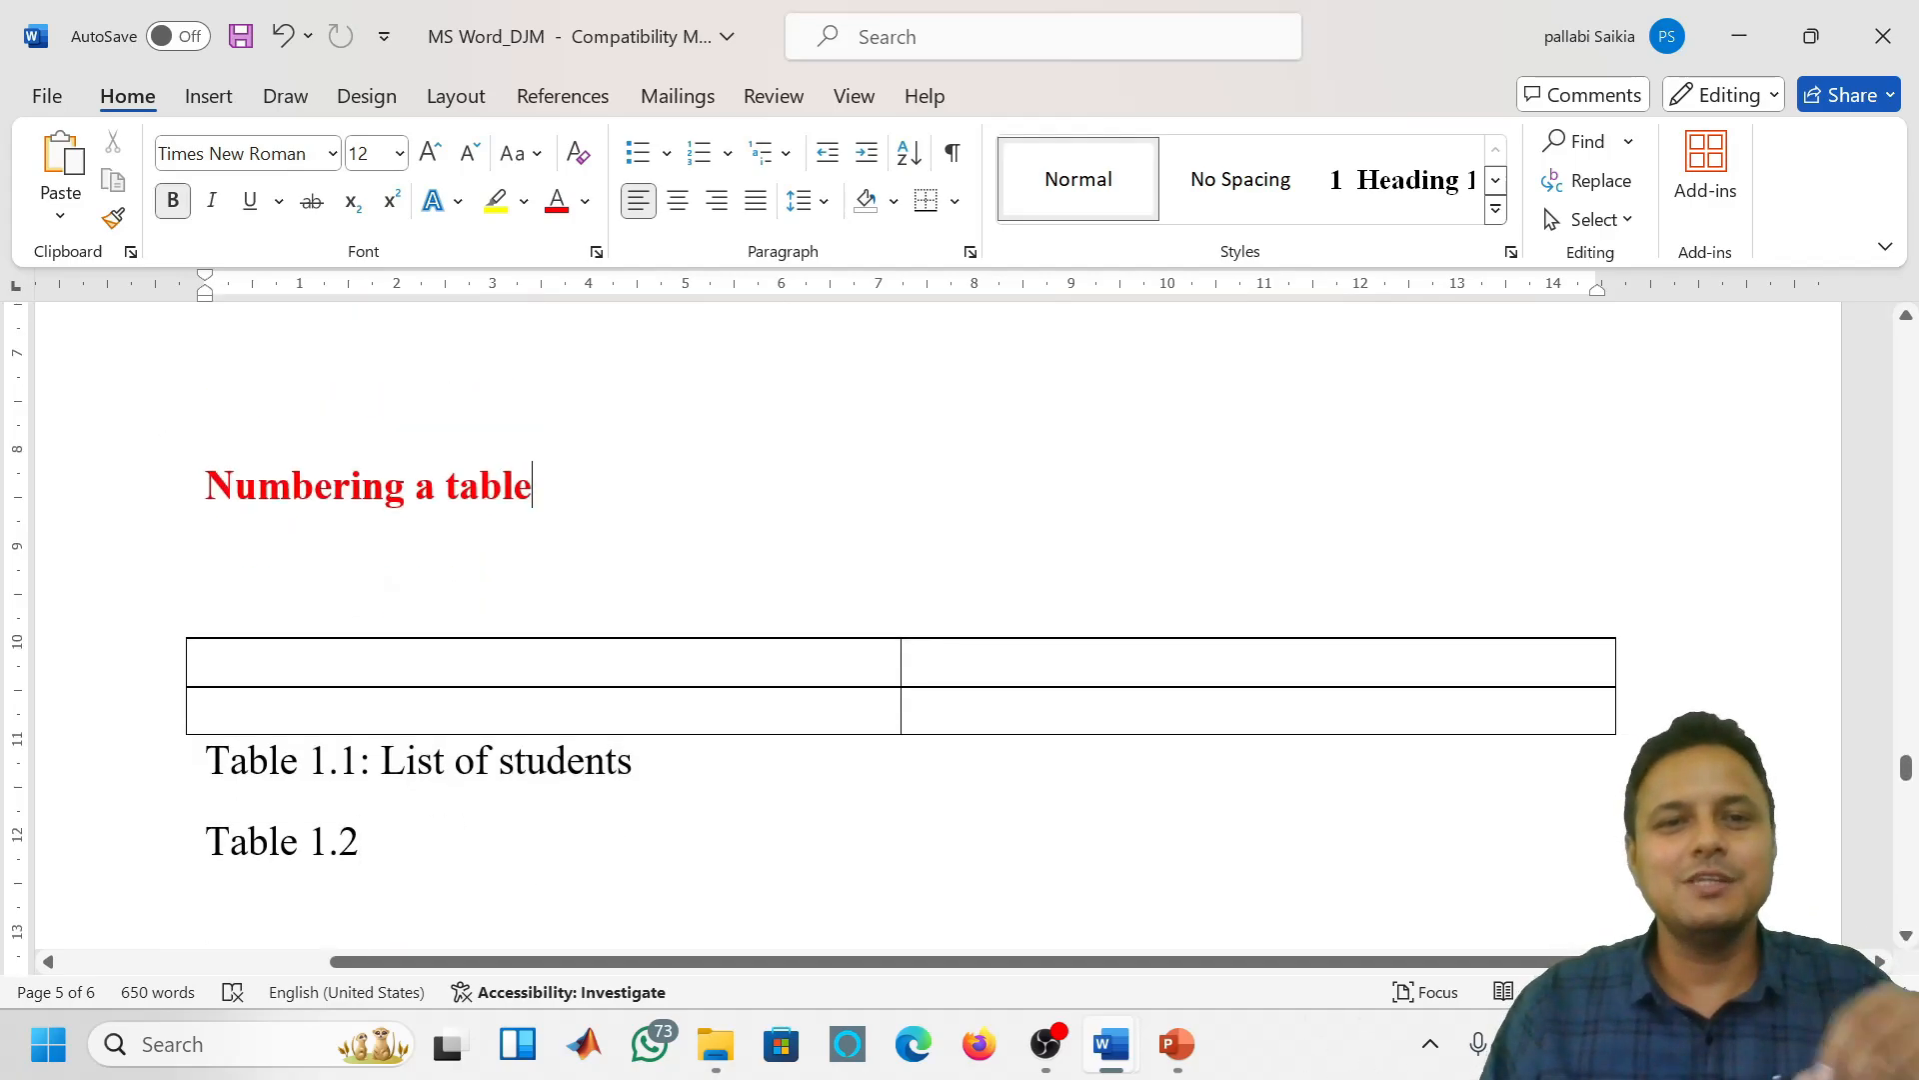
key(Return)
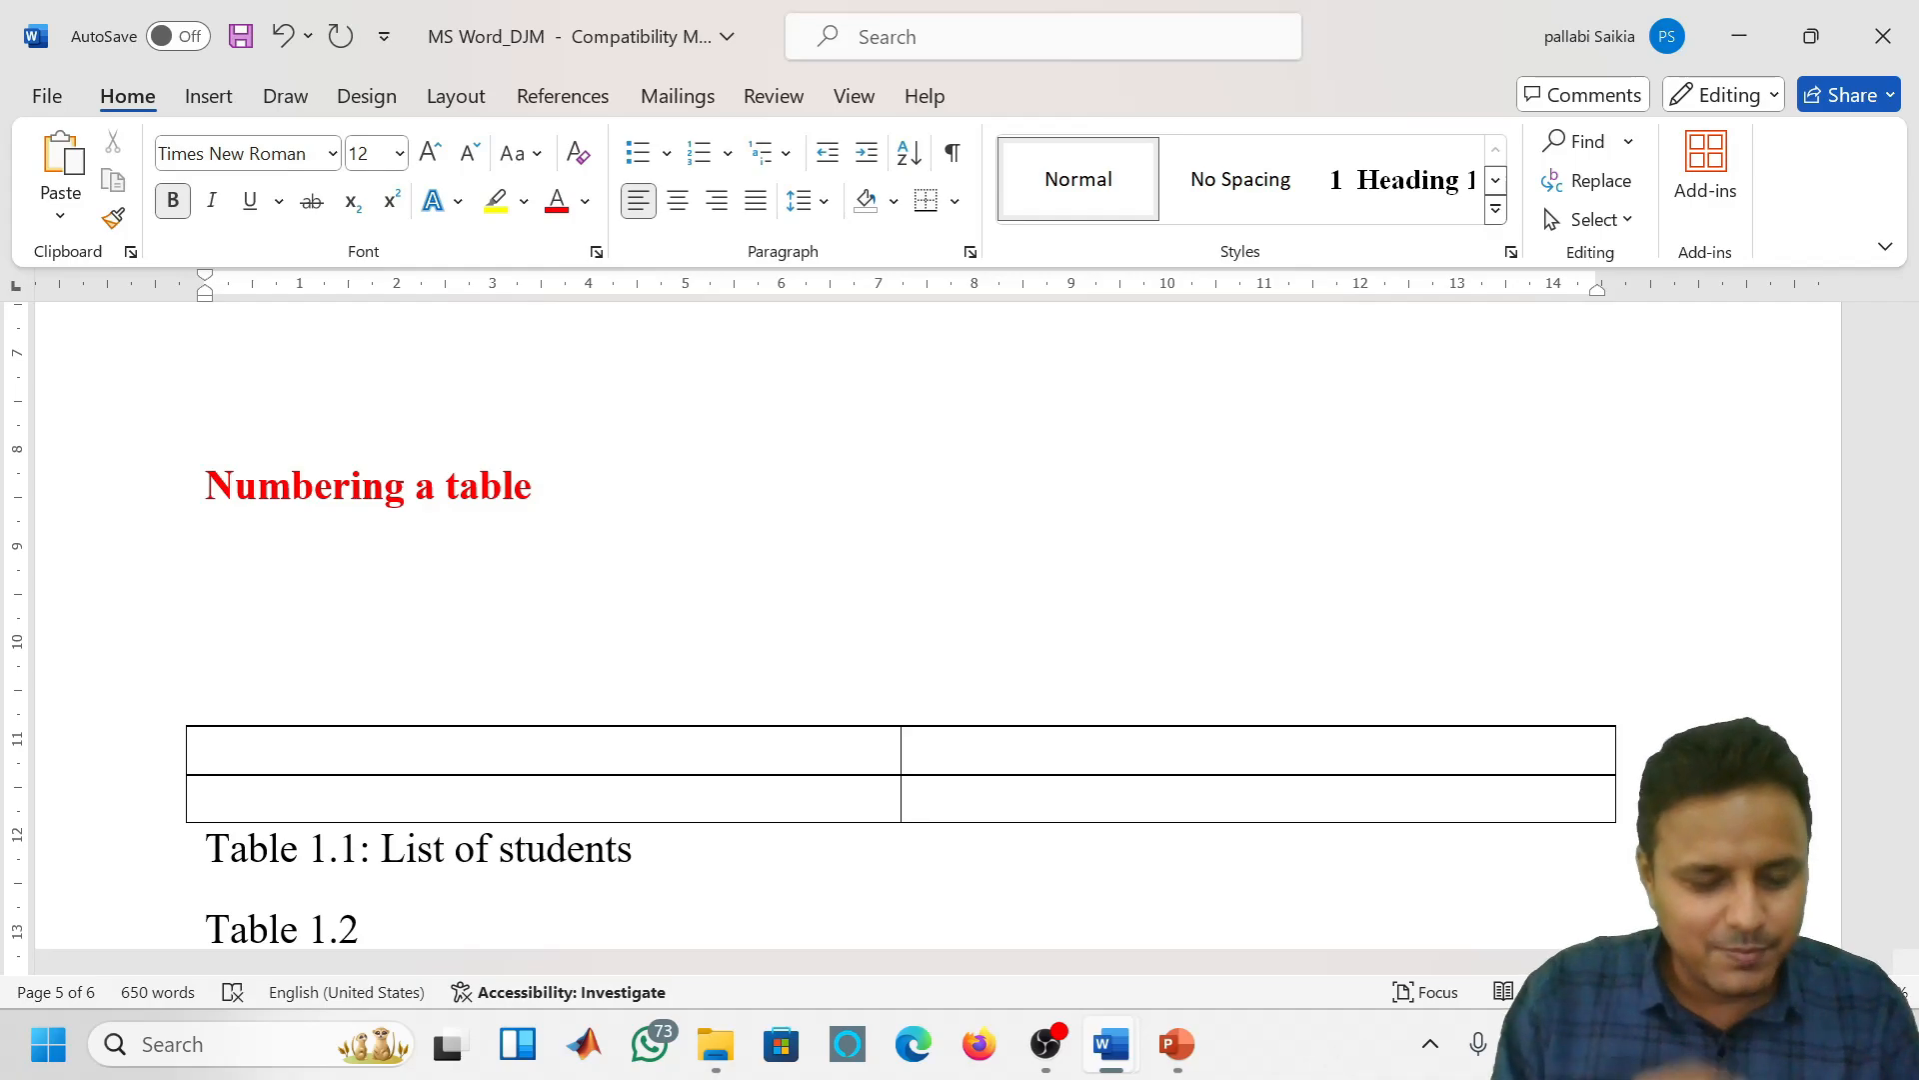
text(=r)
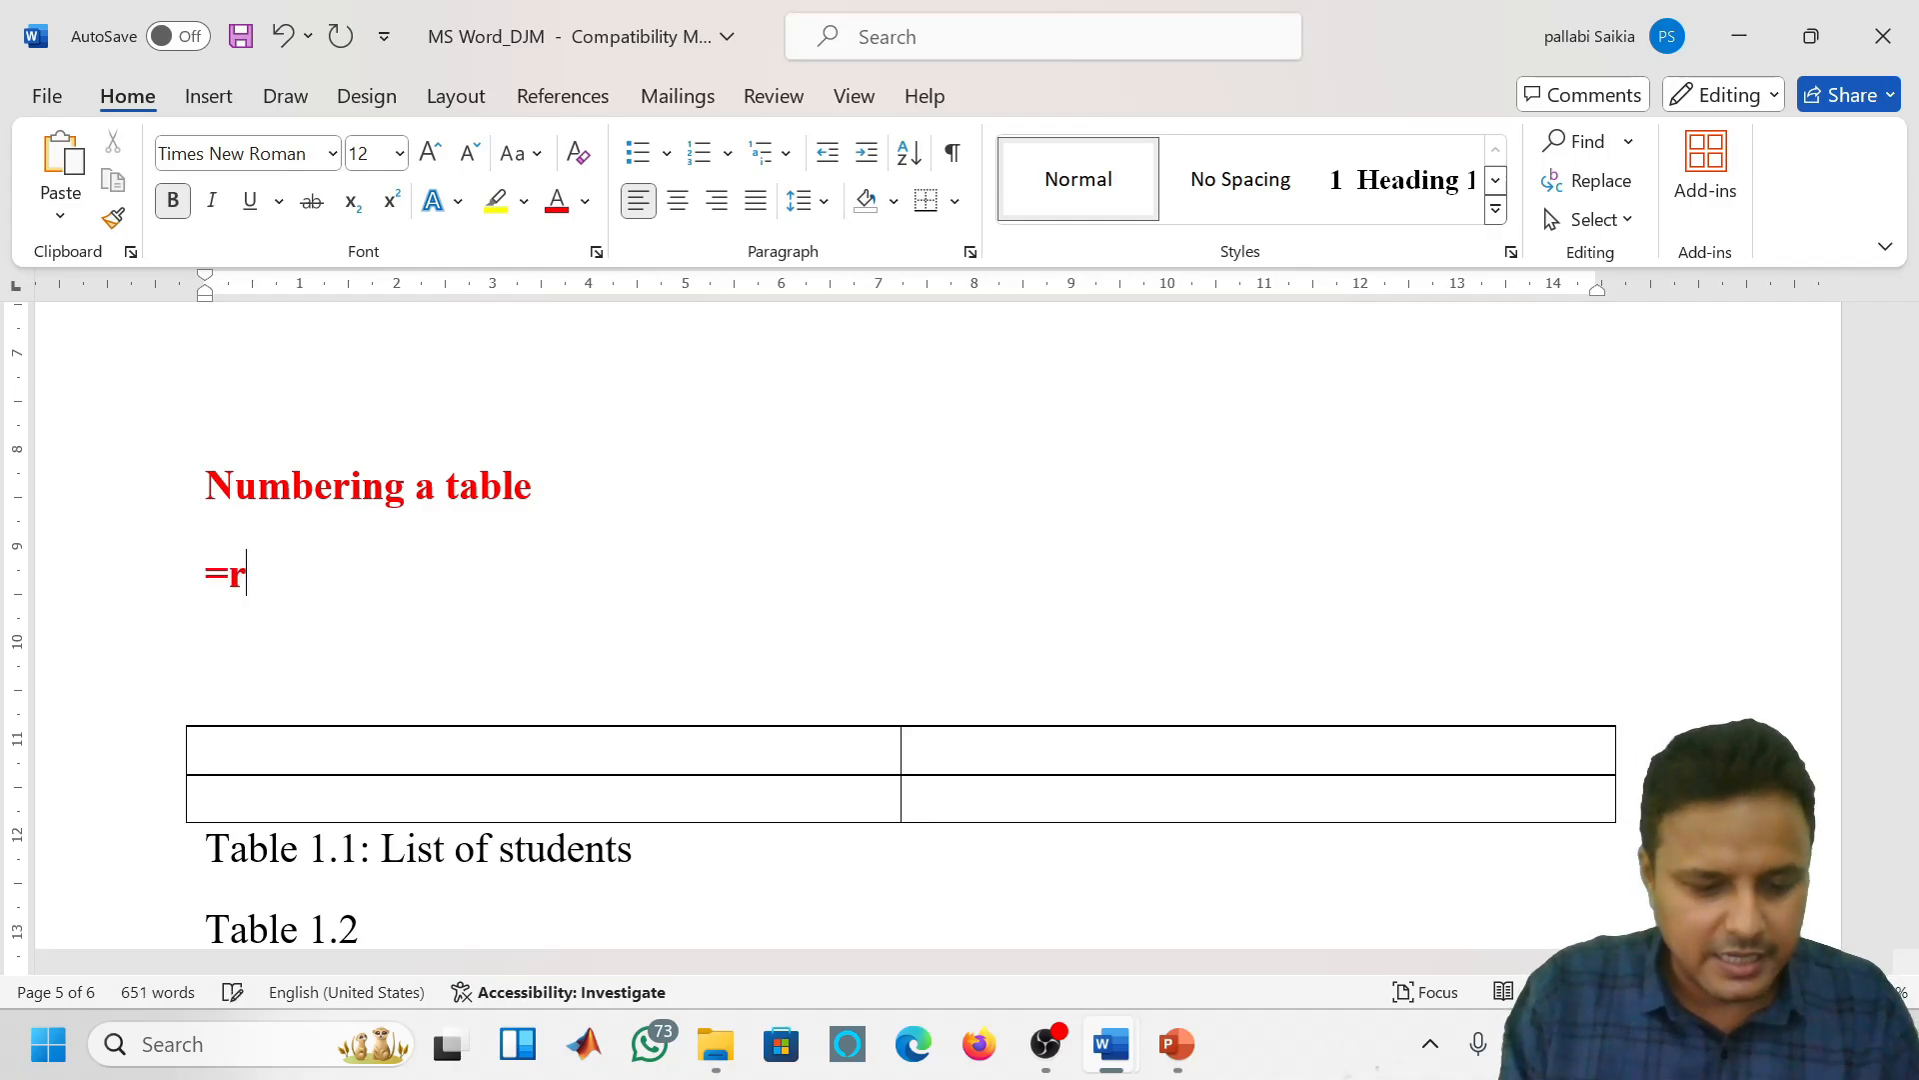
text(and()
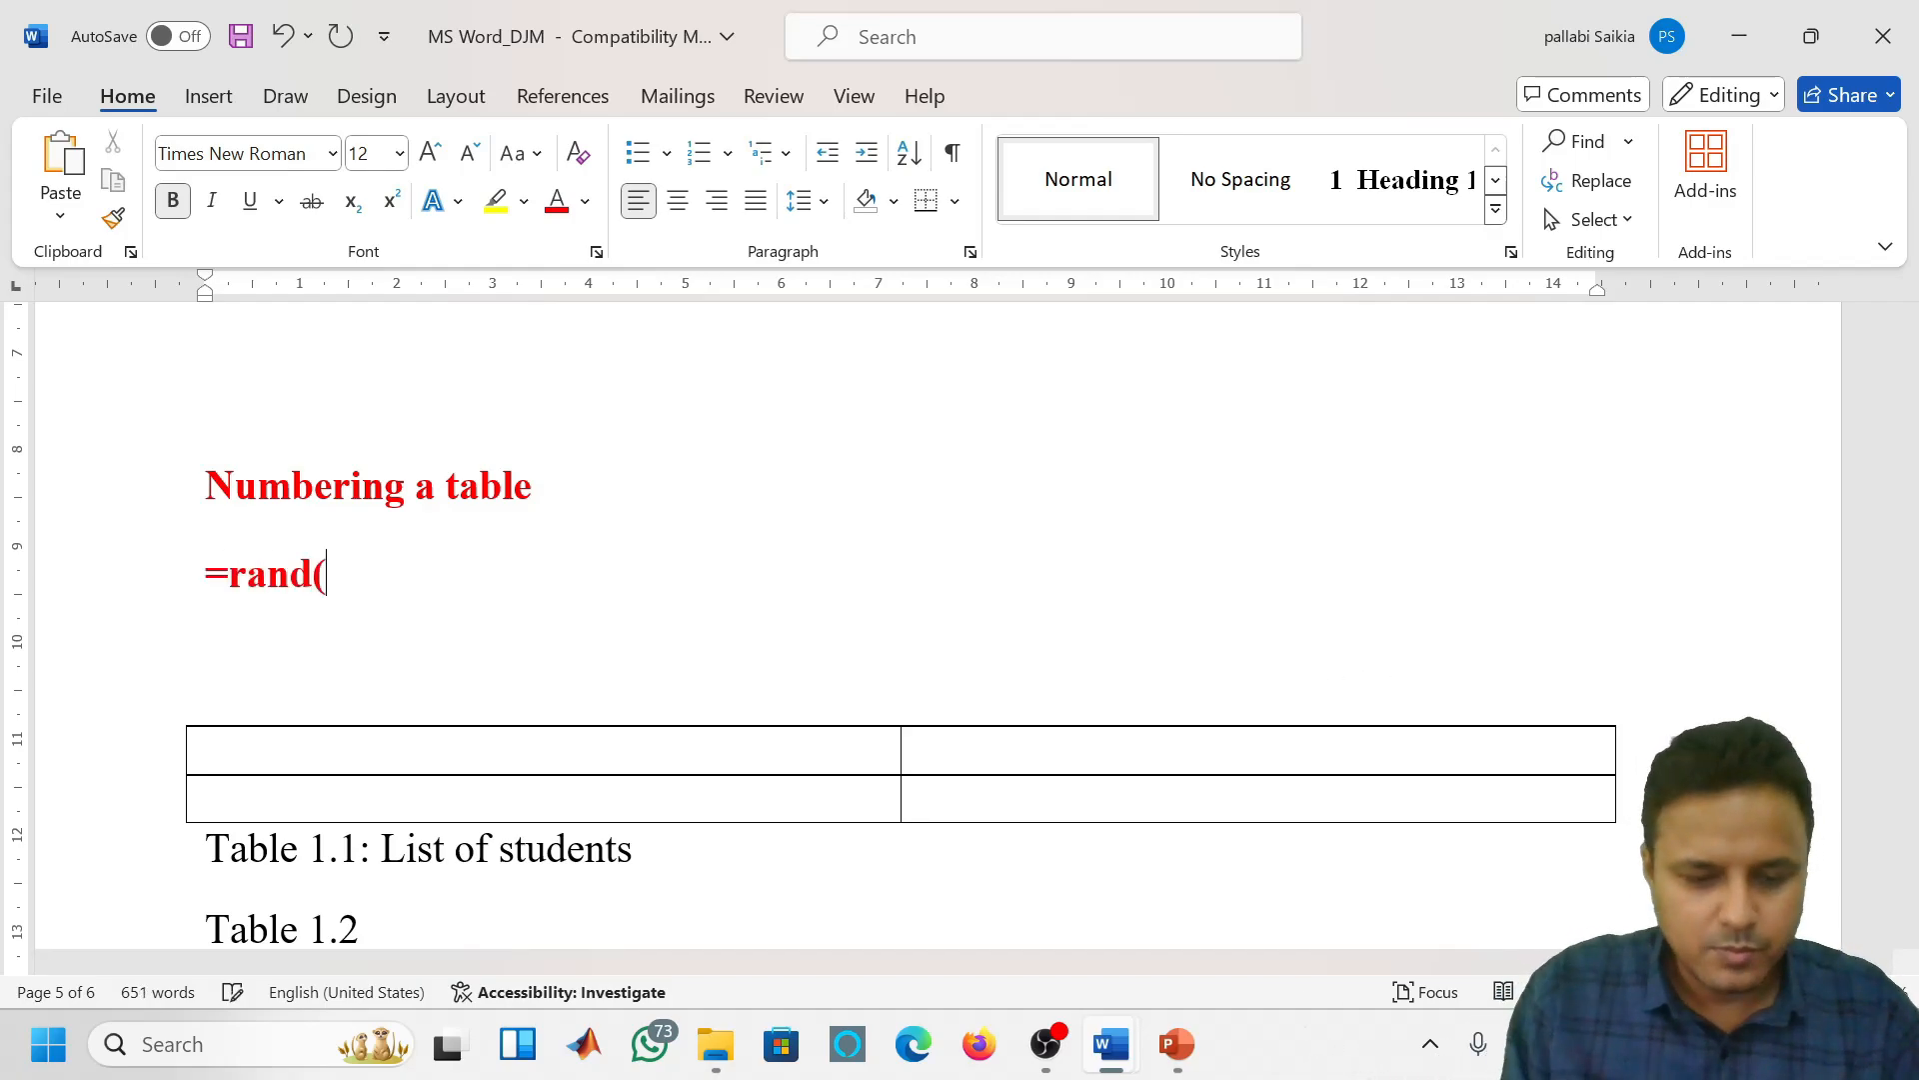
text(1,5)
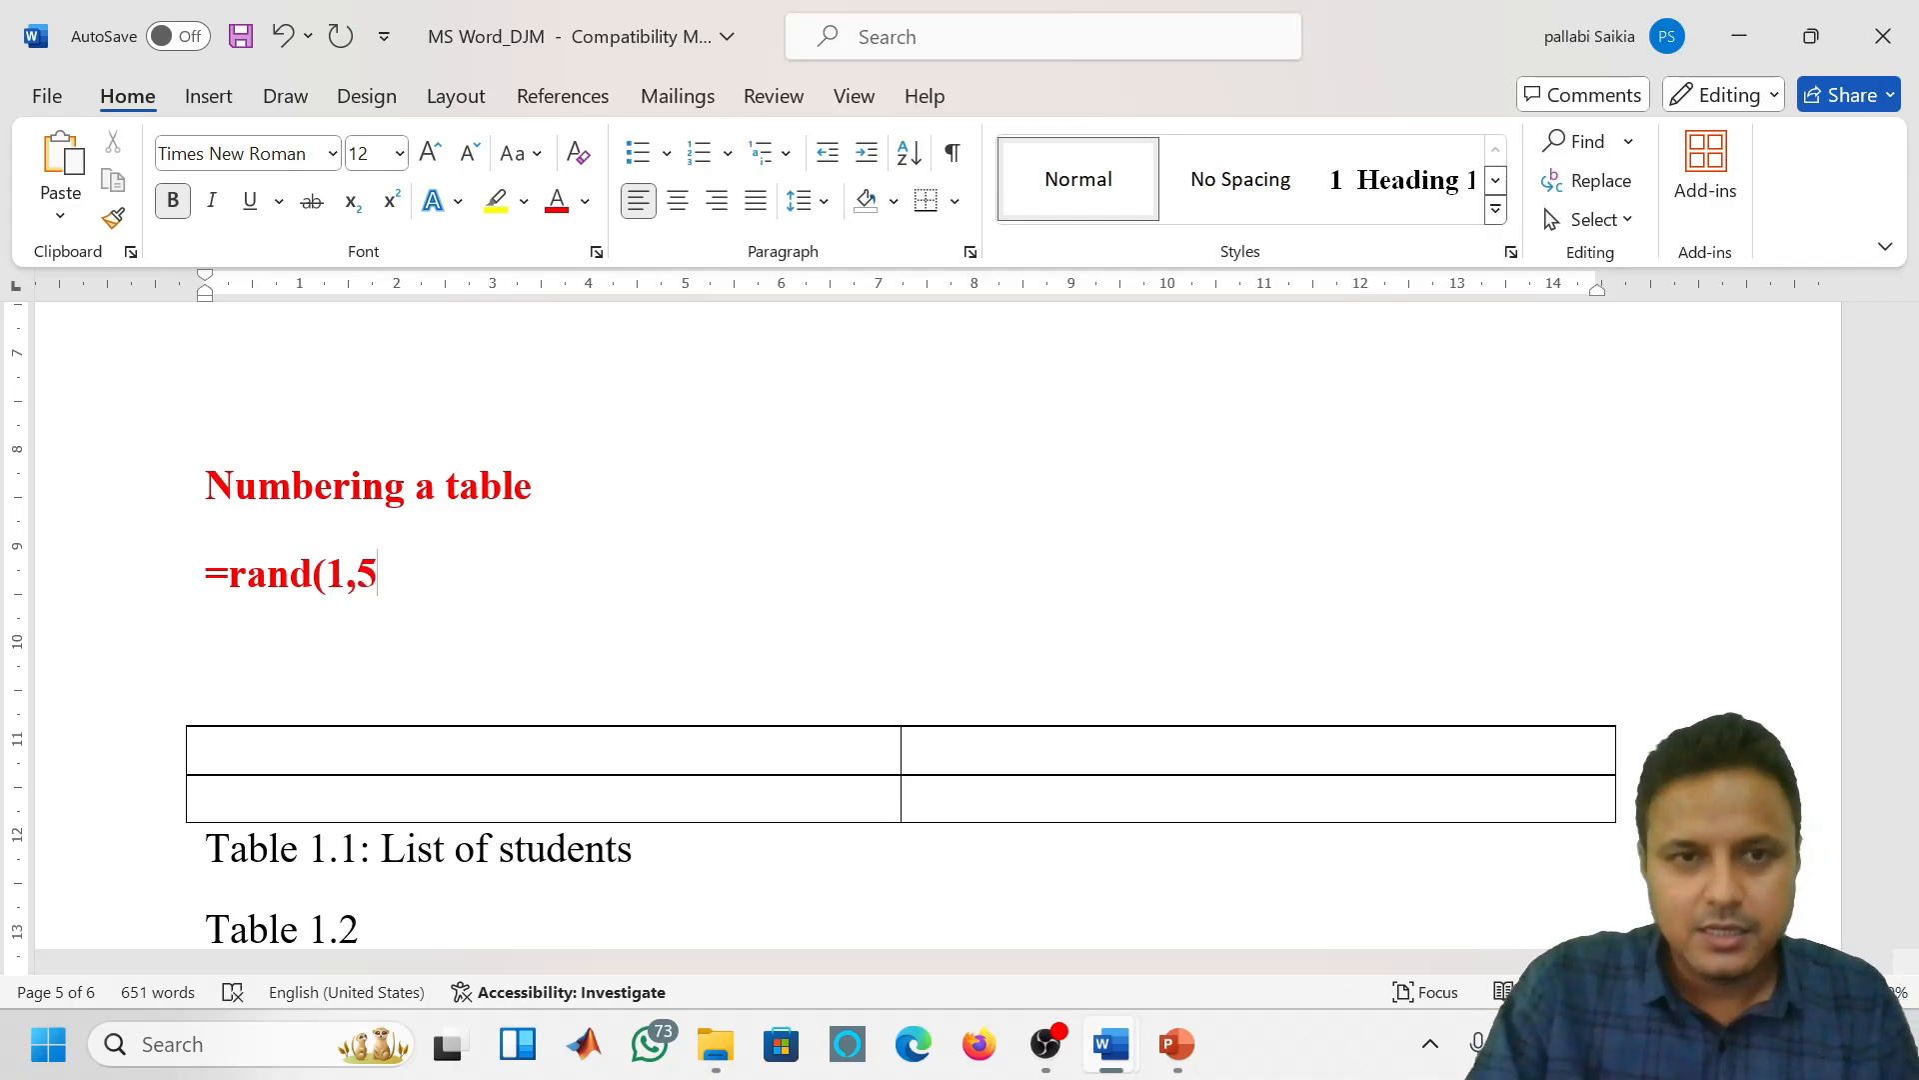
text())
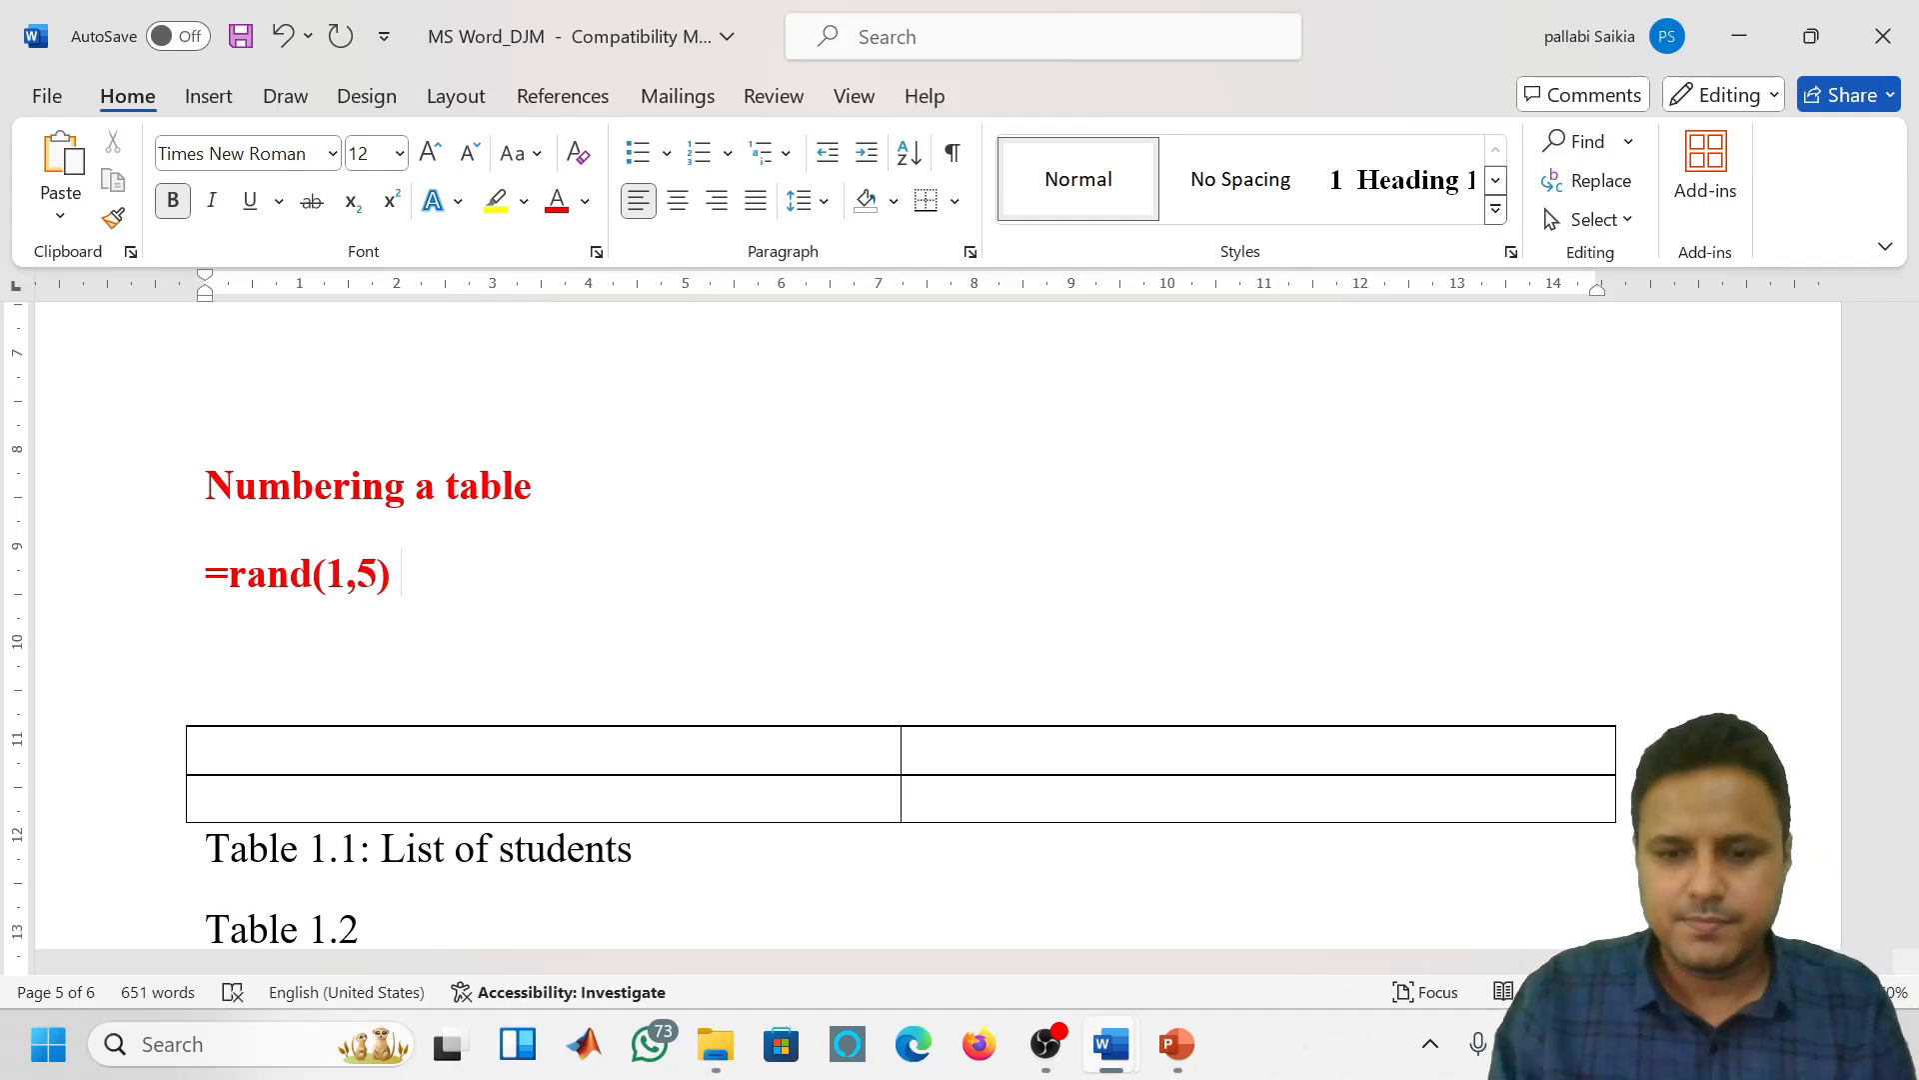
key(Return)
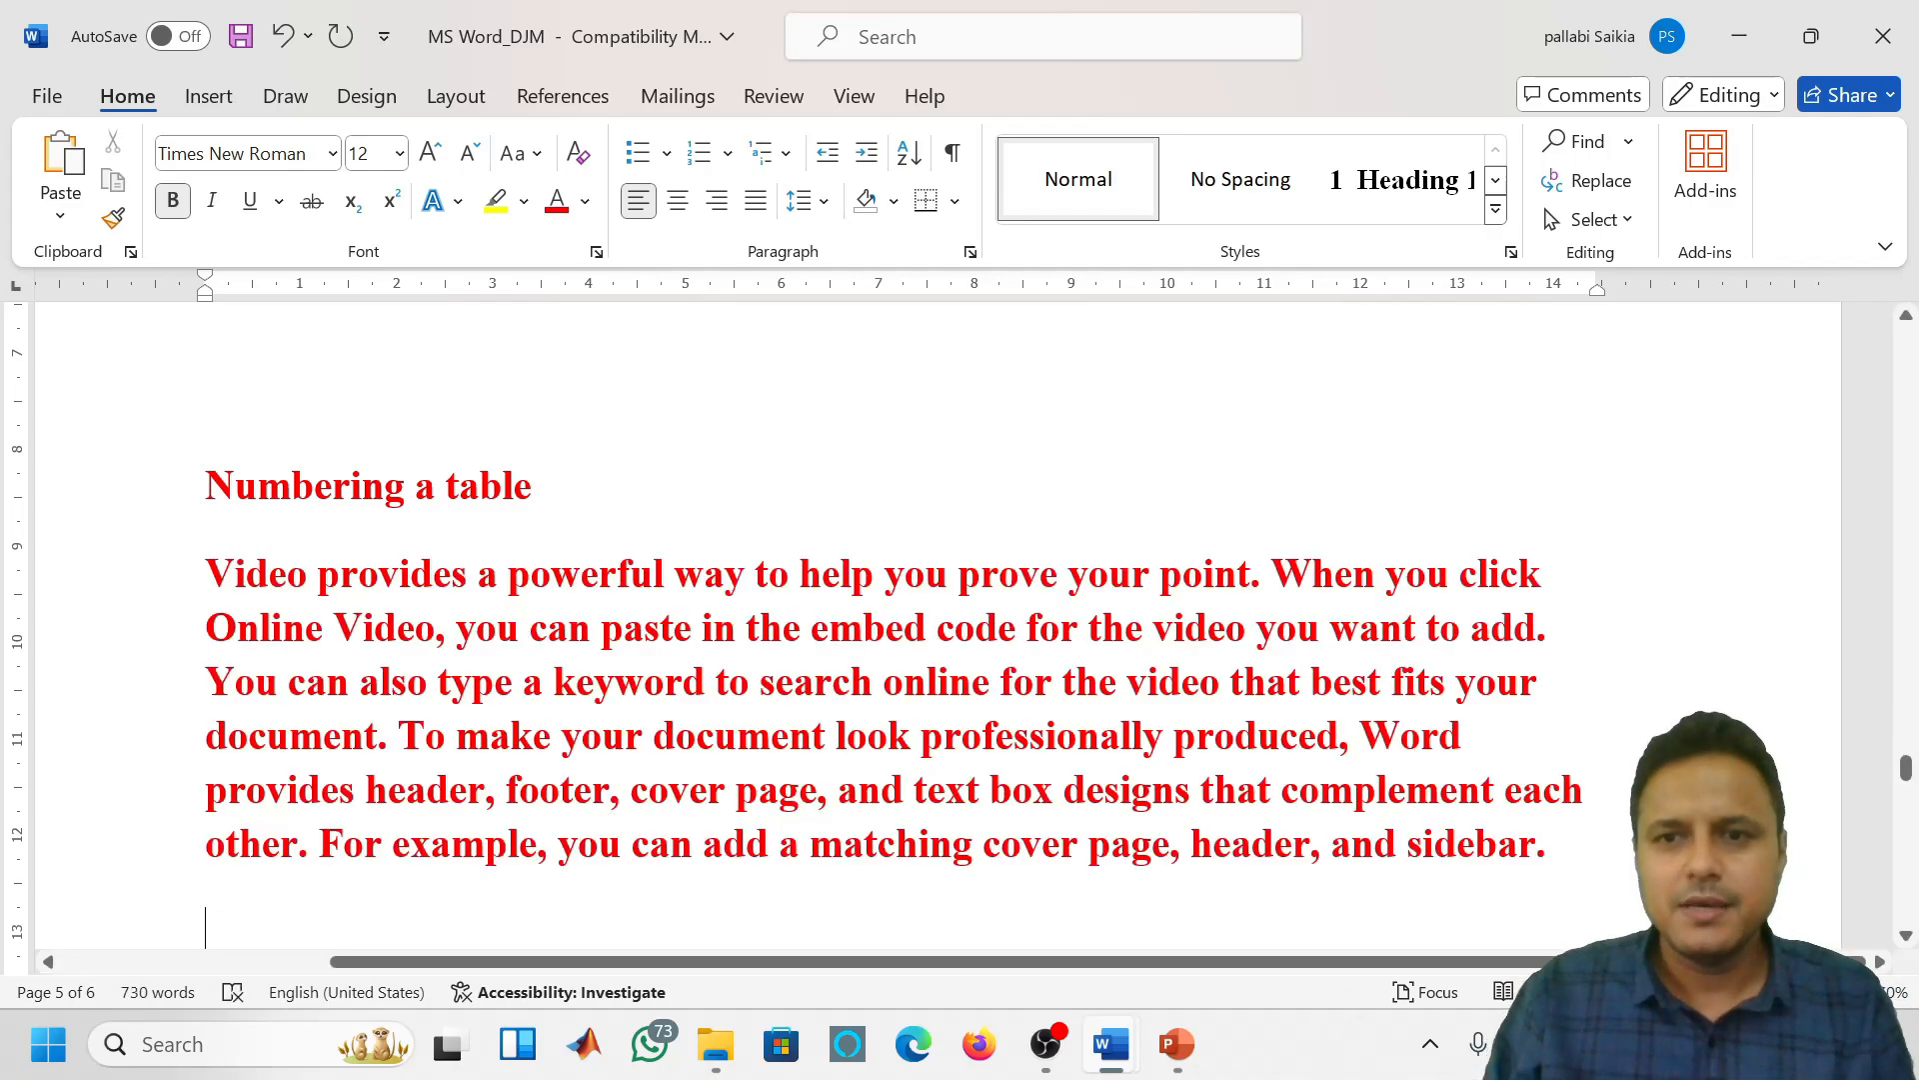
Apply the table caption's text formatting to the placeholder paragraph with Format Painter and justify the paragraph
scroll(900, 640, down, 3)
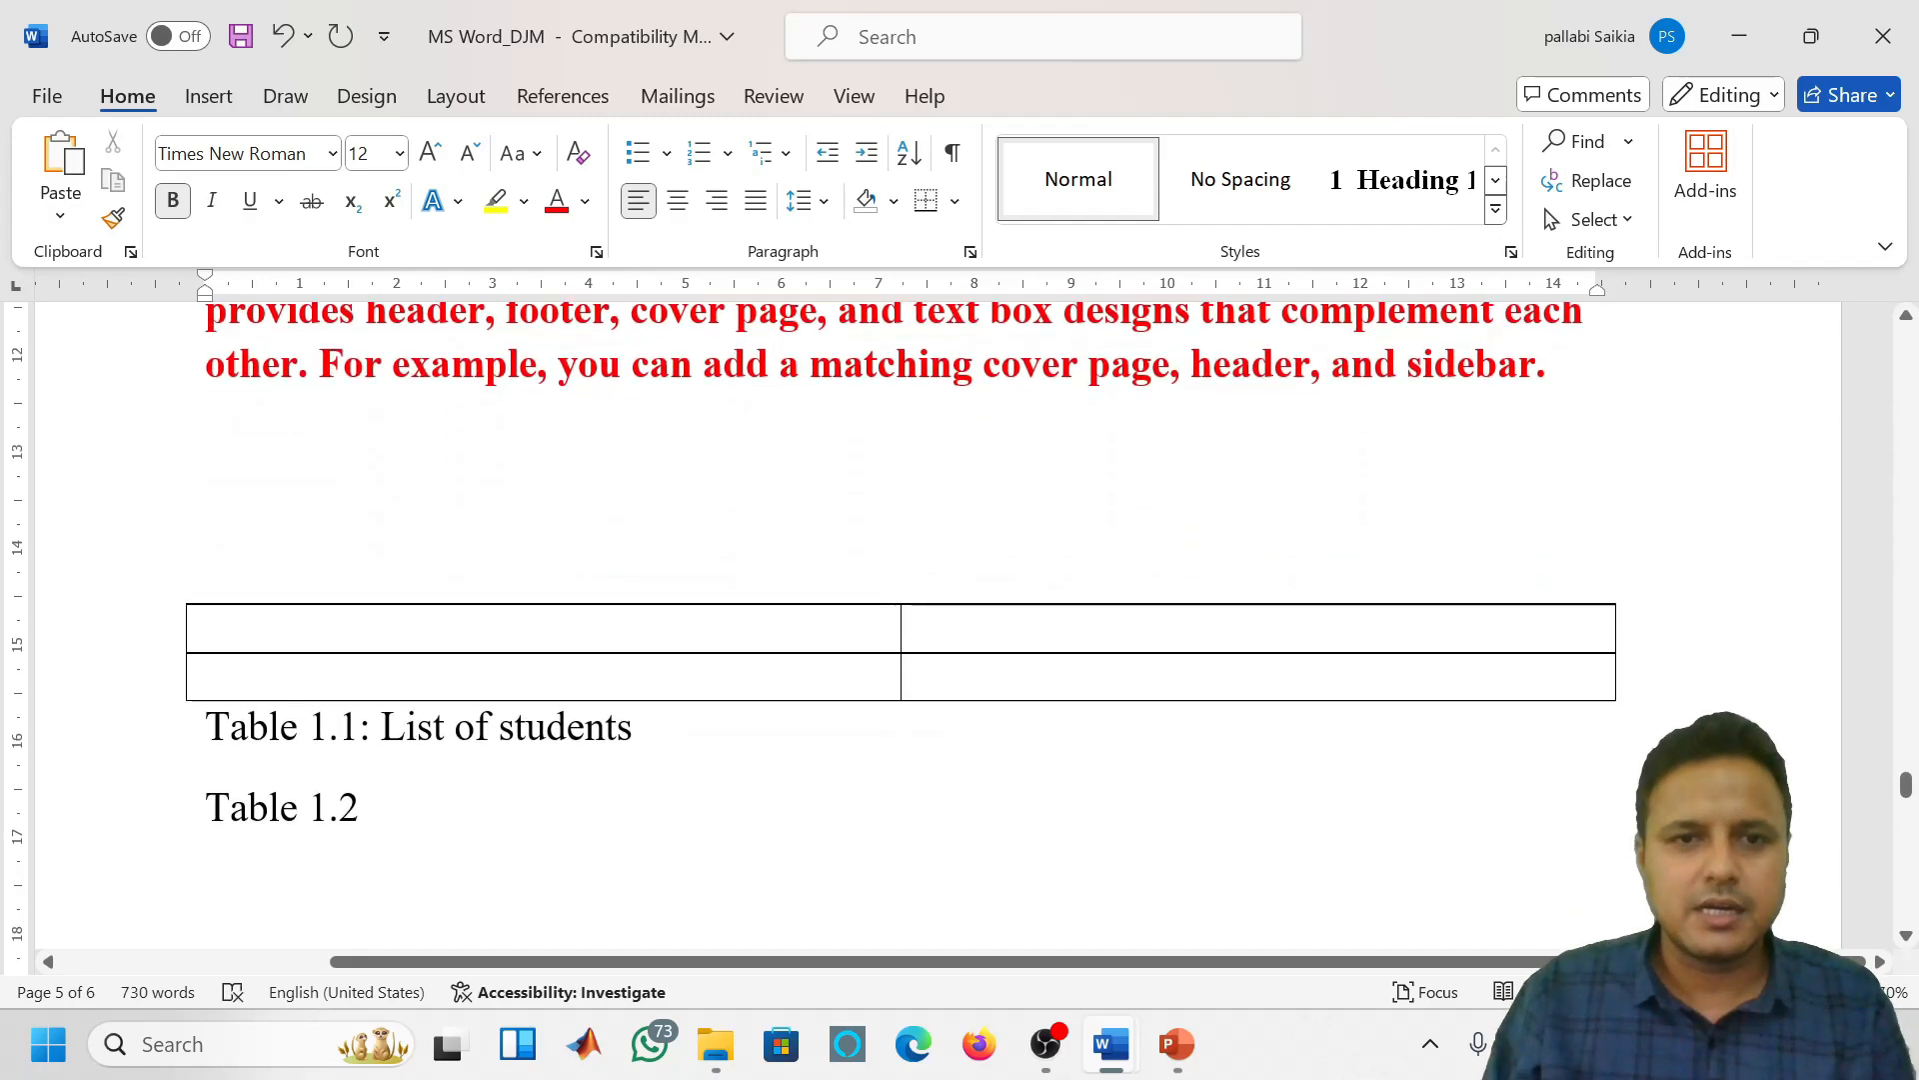
click(635, 726)
scroll(899, 599, up, 2)
click(113, 217)
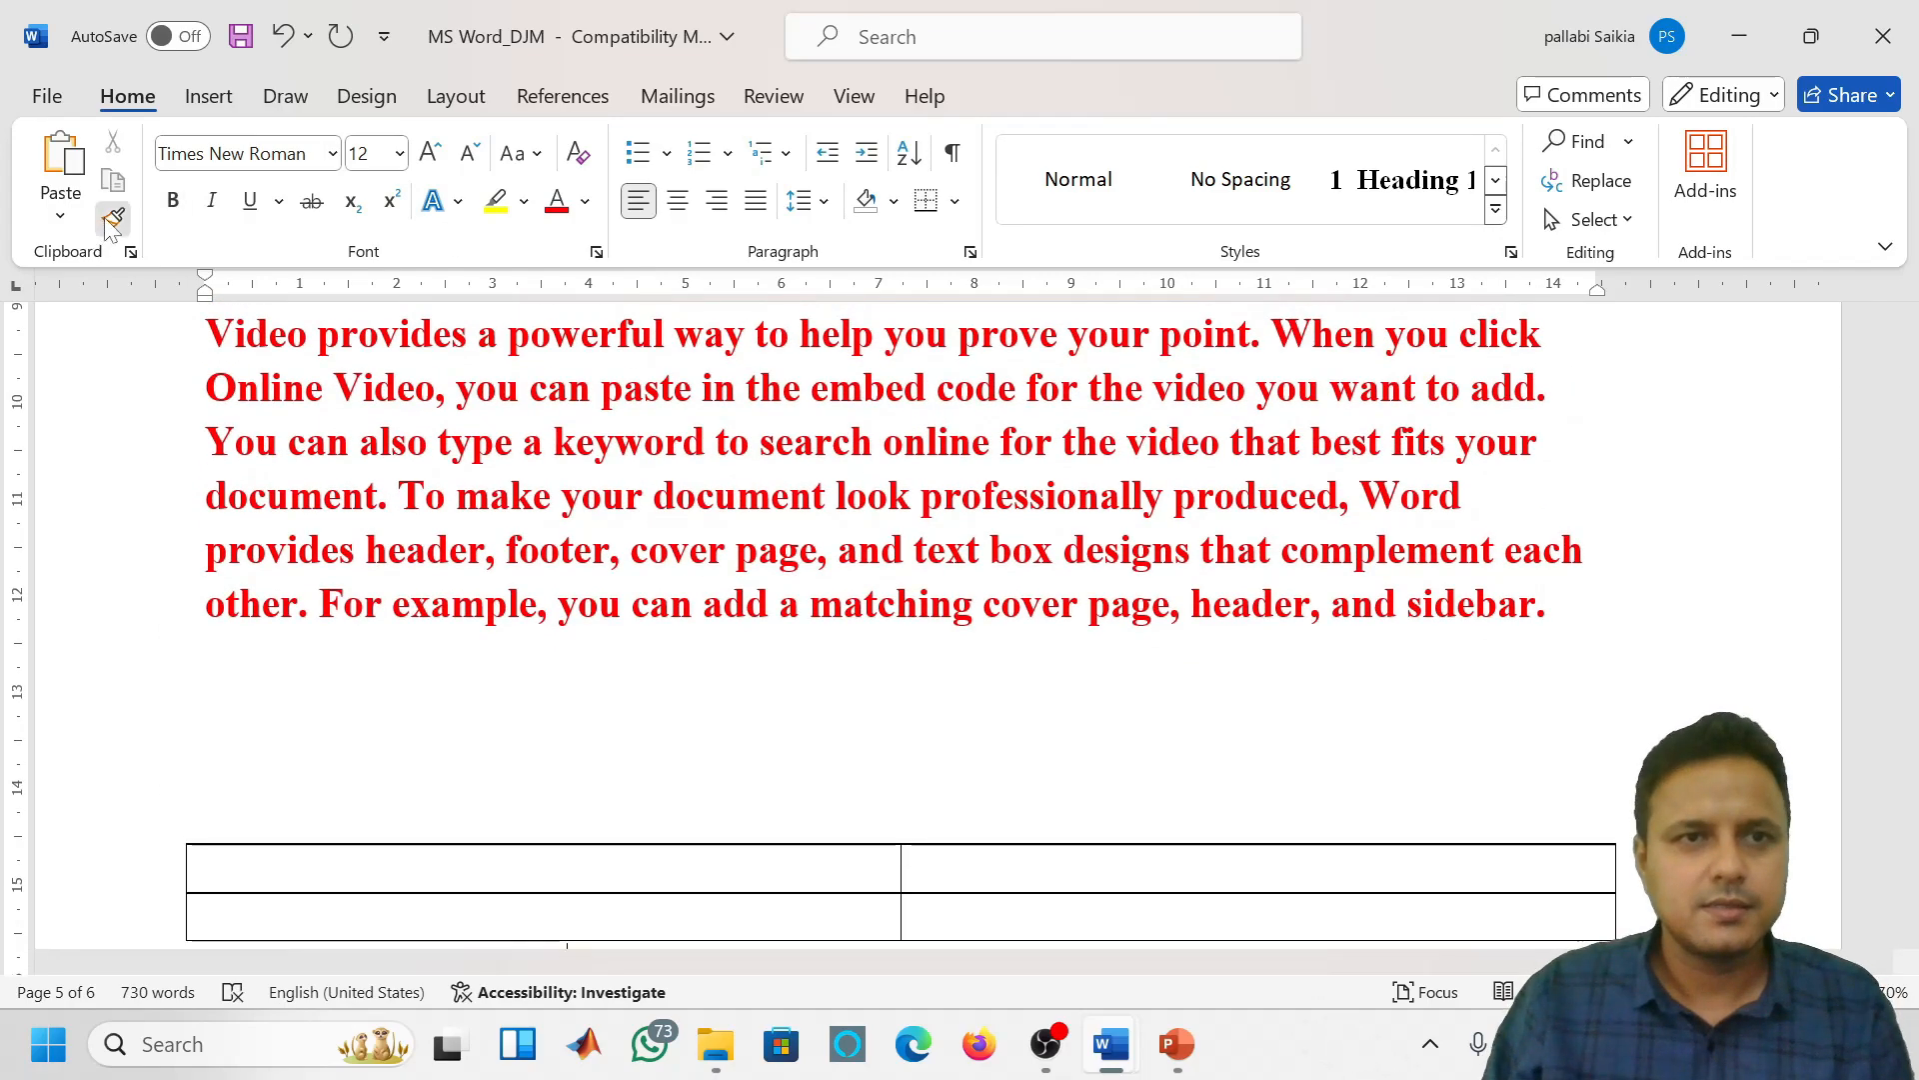
mouse_move(1590, 609)
mouse_down()
mouse_move(507, 333)
mouse_move(200, 310)
mouse_move(190, 477)
mouse_up()
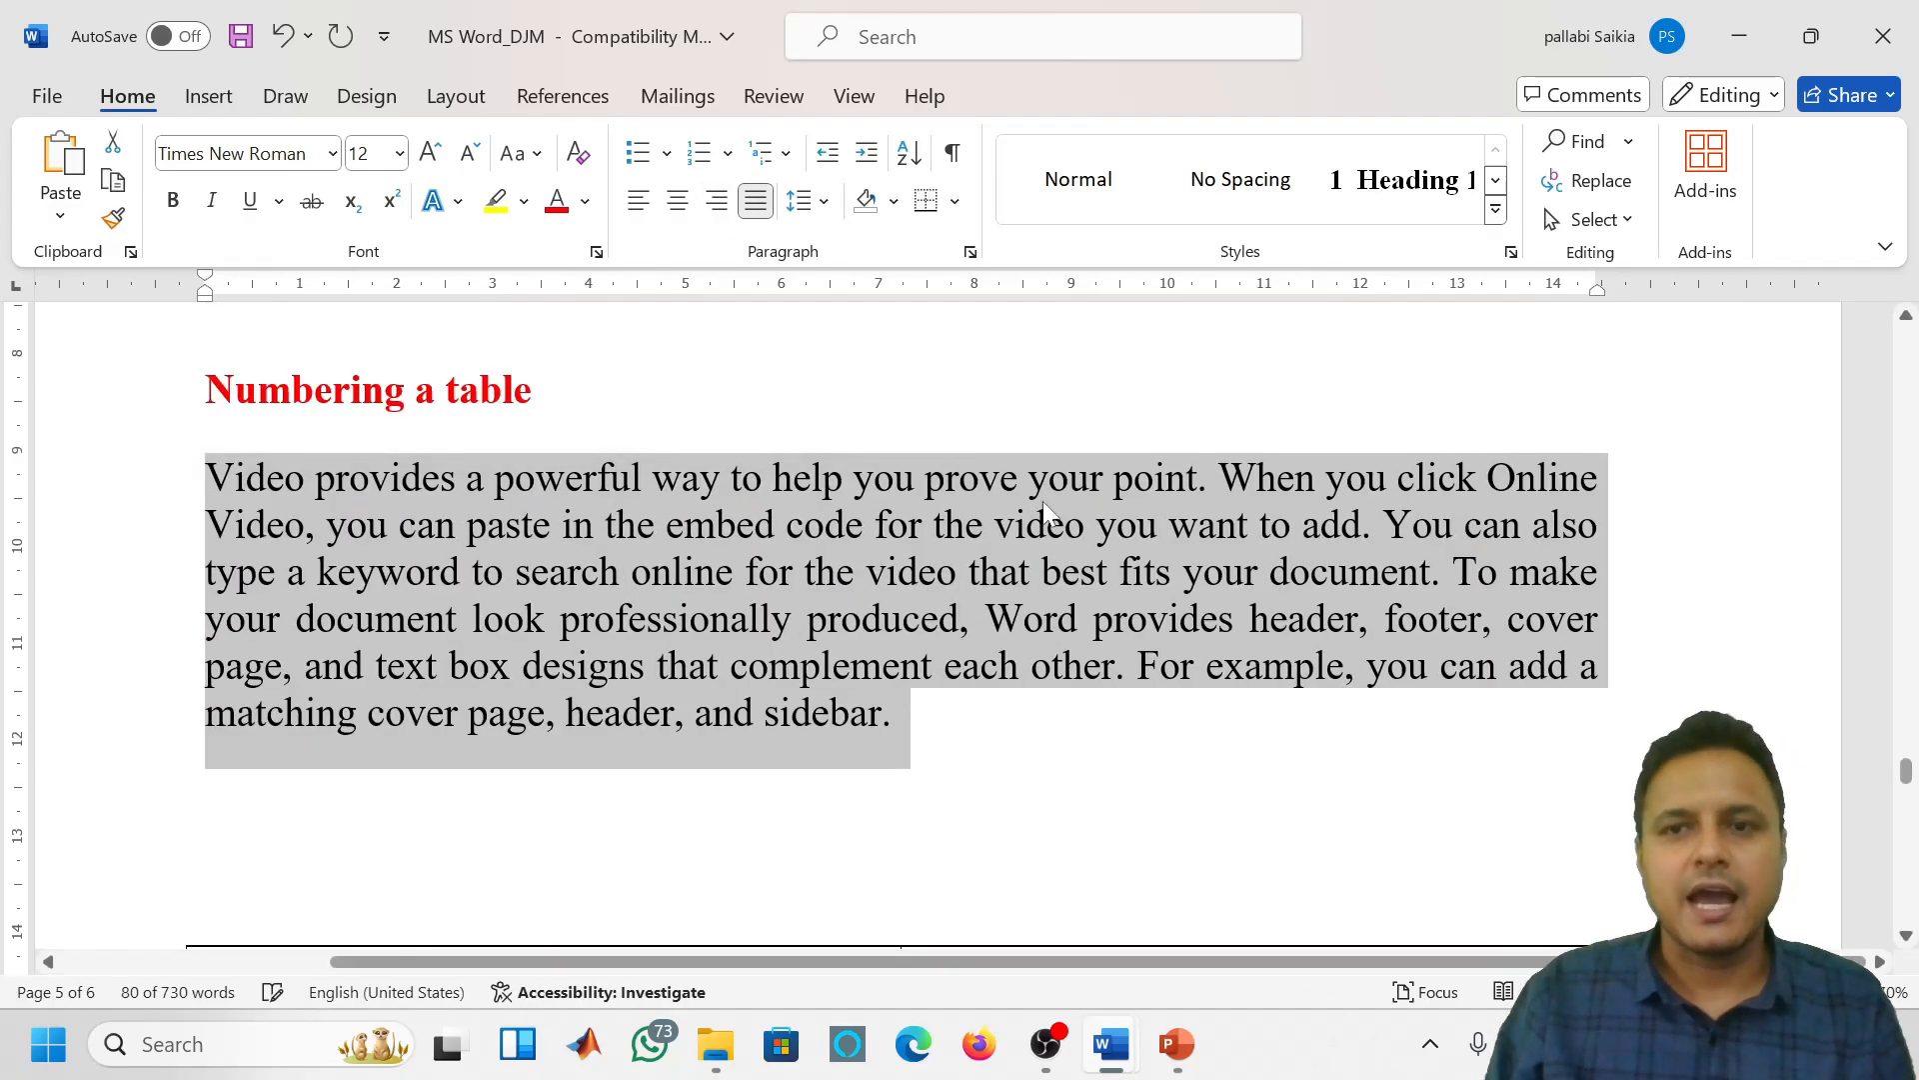
Delete the empty lines between the placeholder paragraph and the table
scroll(487, 719, down, 5)
scroll(487, 718, up, 3)
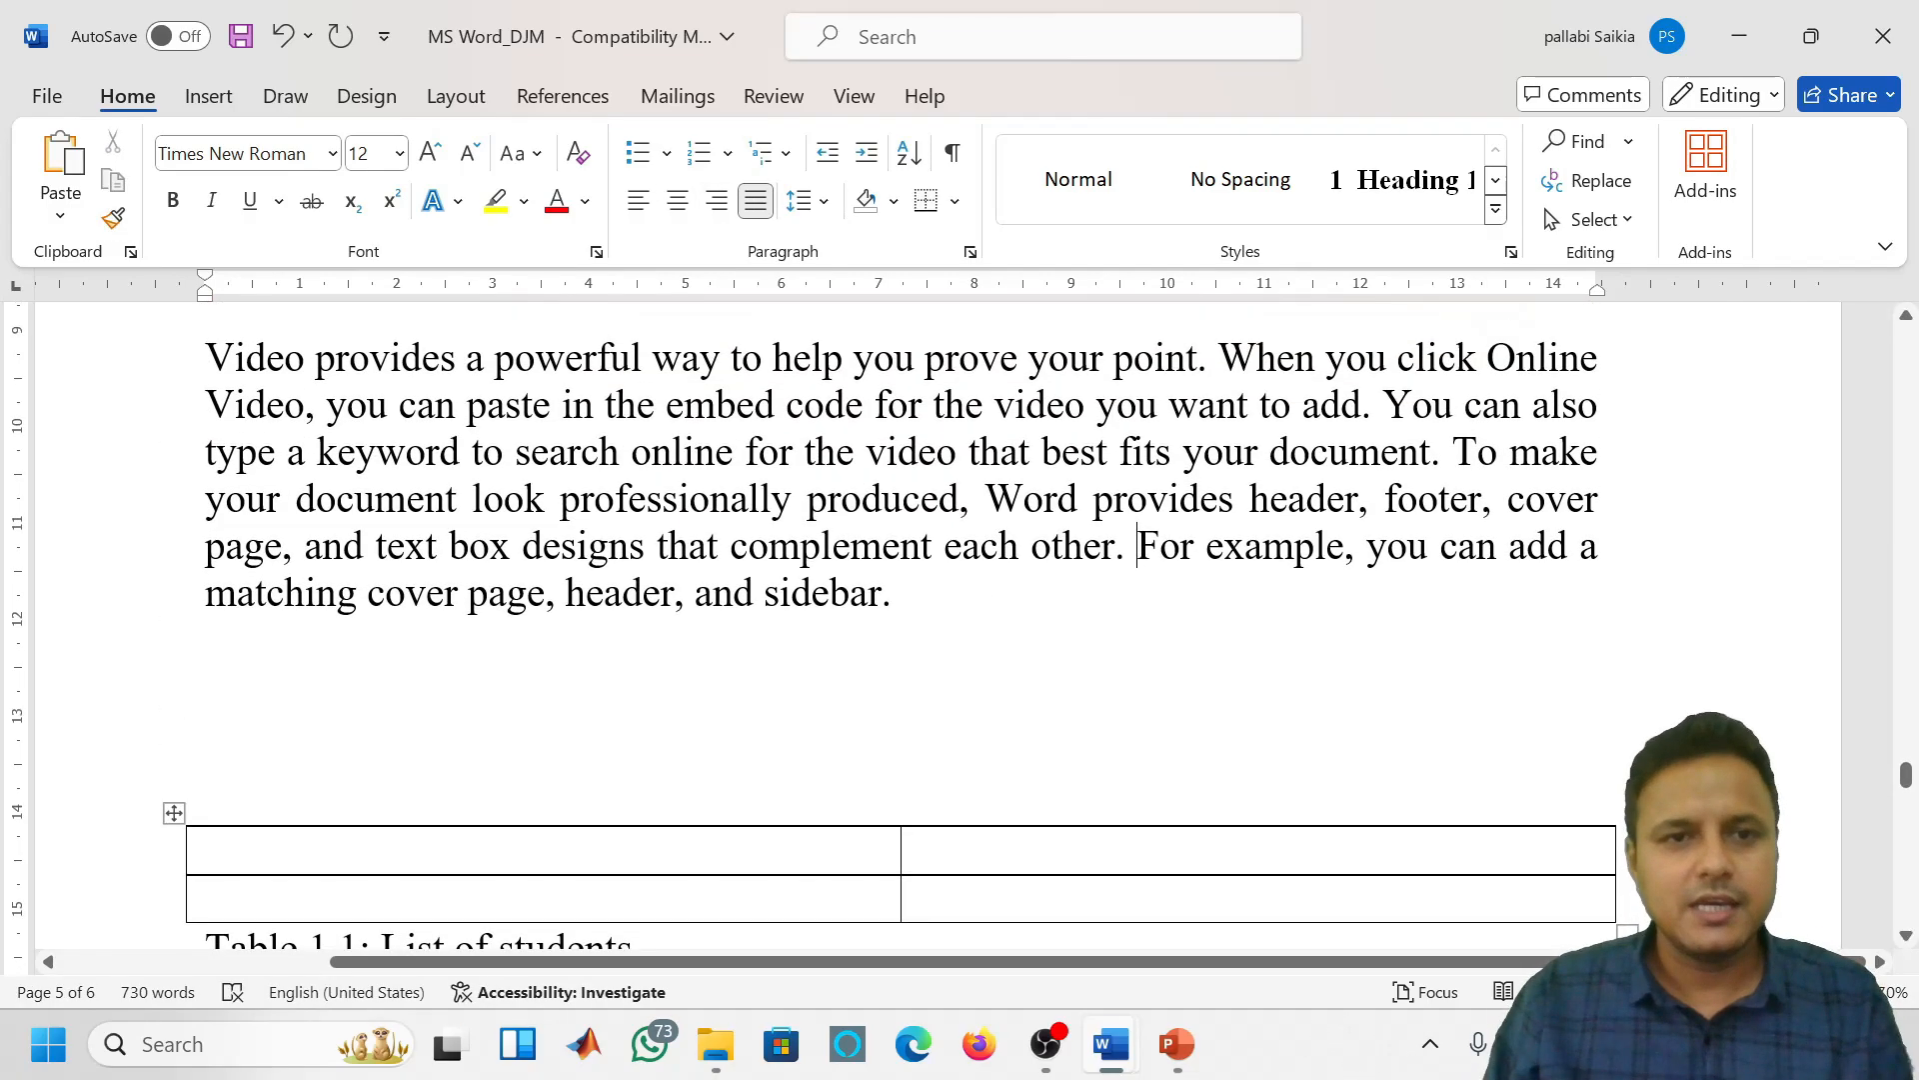
click(487, 719)
key(Delete)
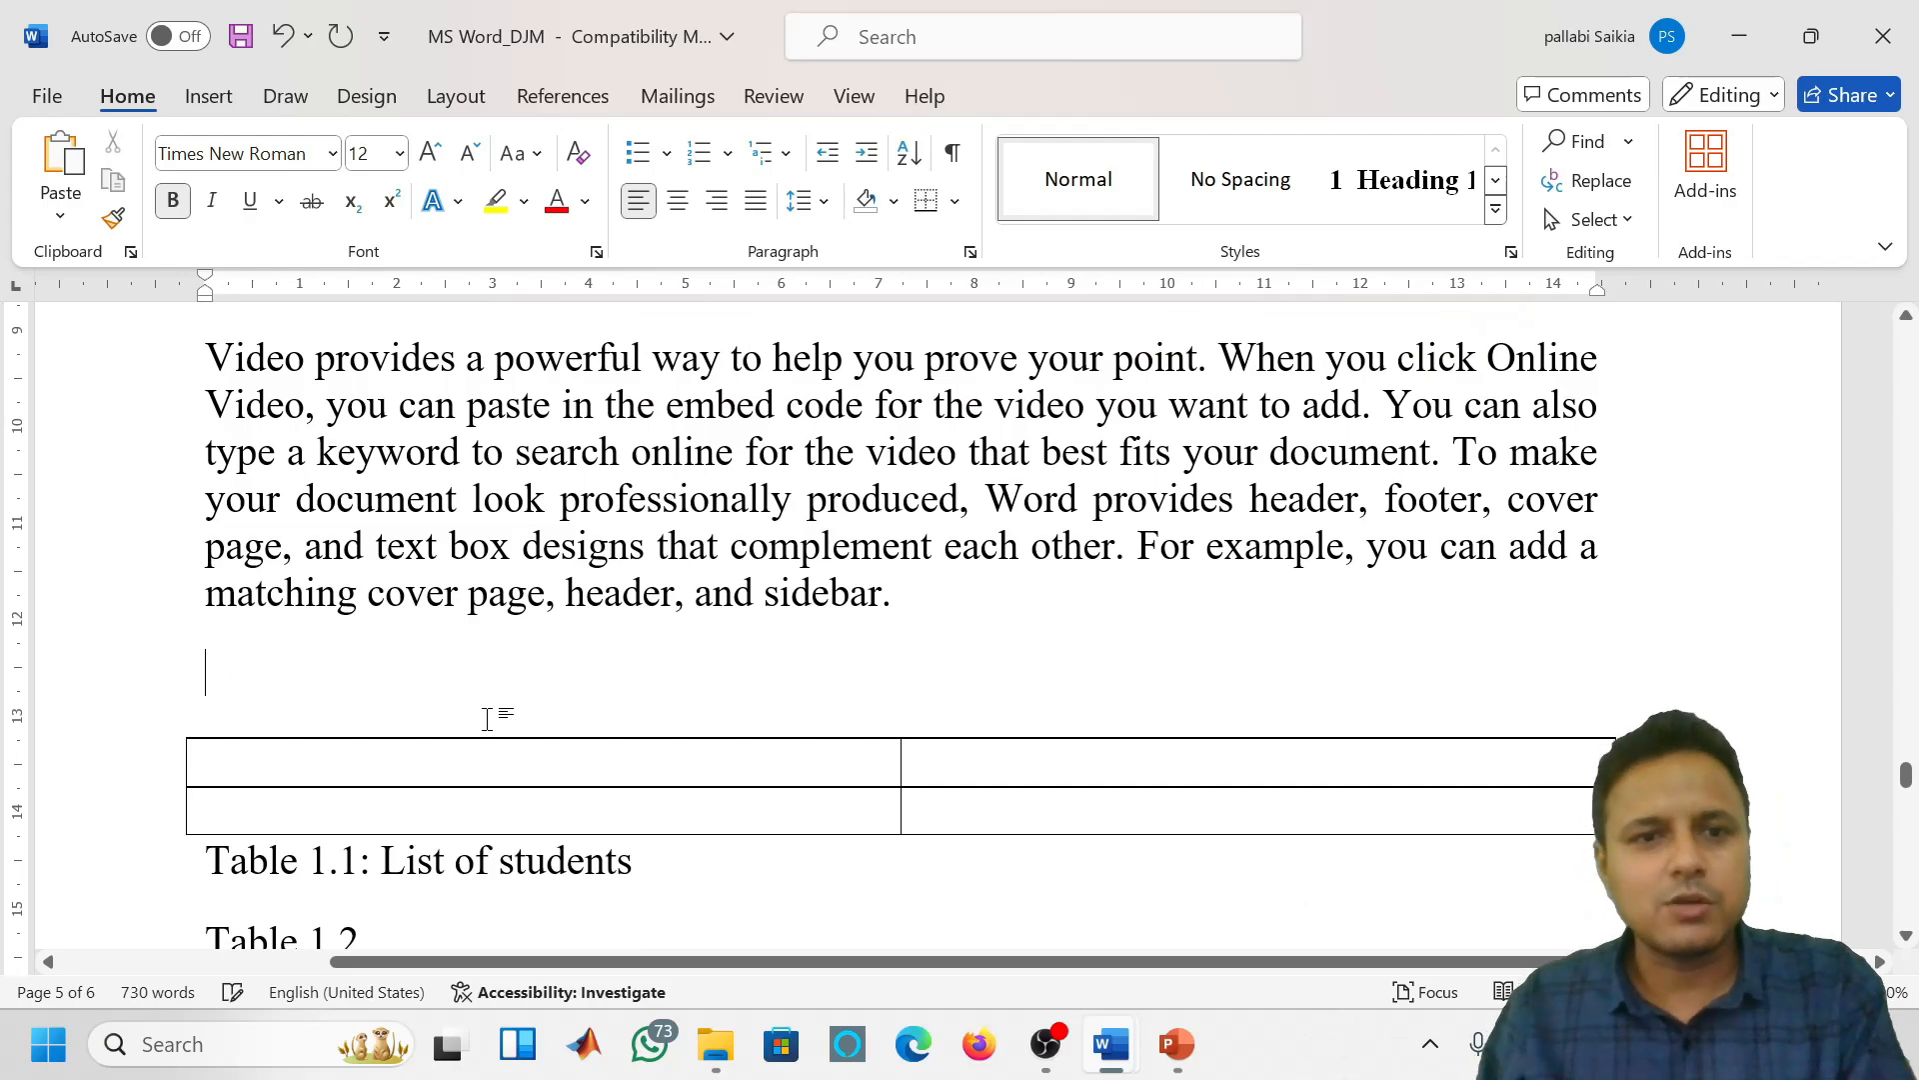
key(Delete)
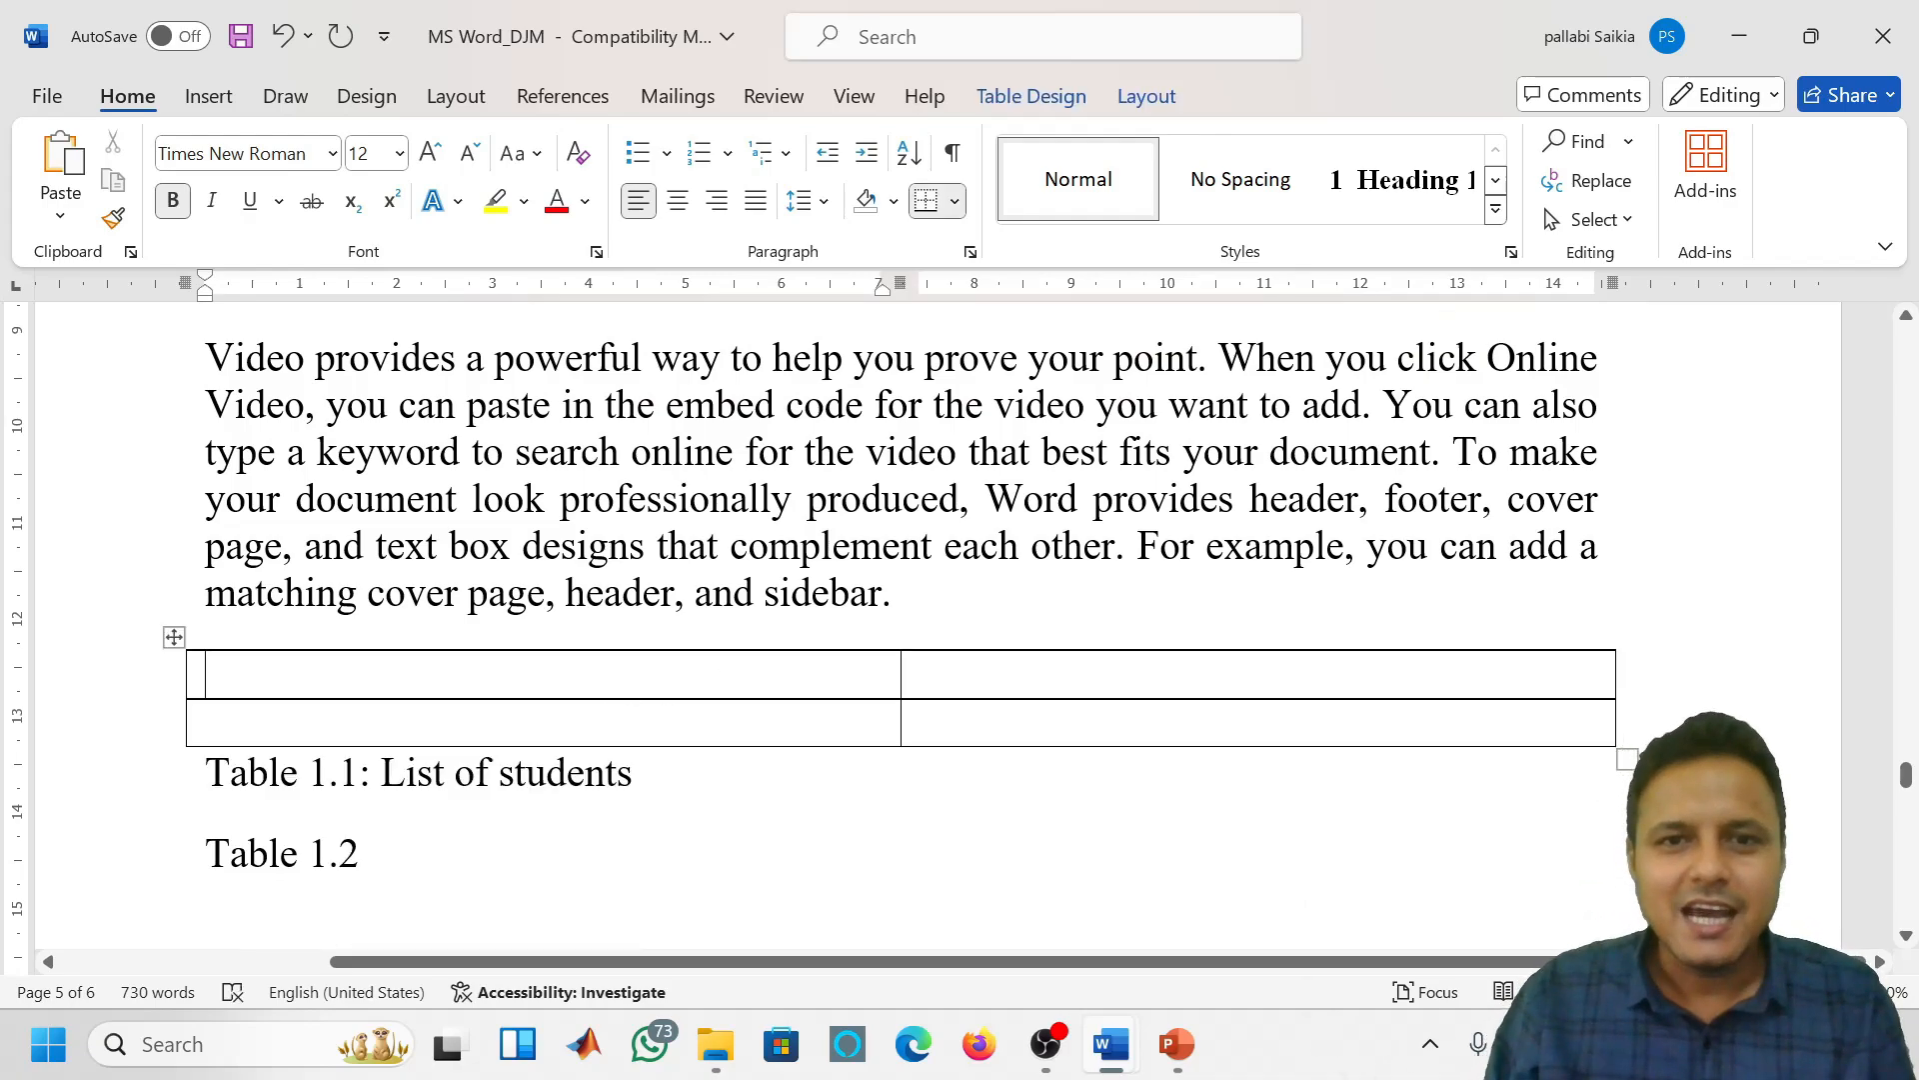
Add the plain-text reference "(Table 1.1)" after "sidebar" at the end of the paragraph, before the full stop
click(883, 592)
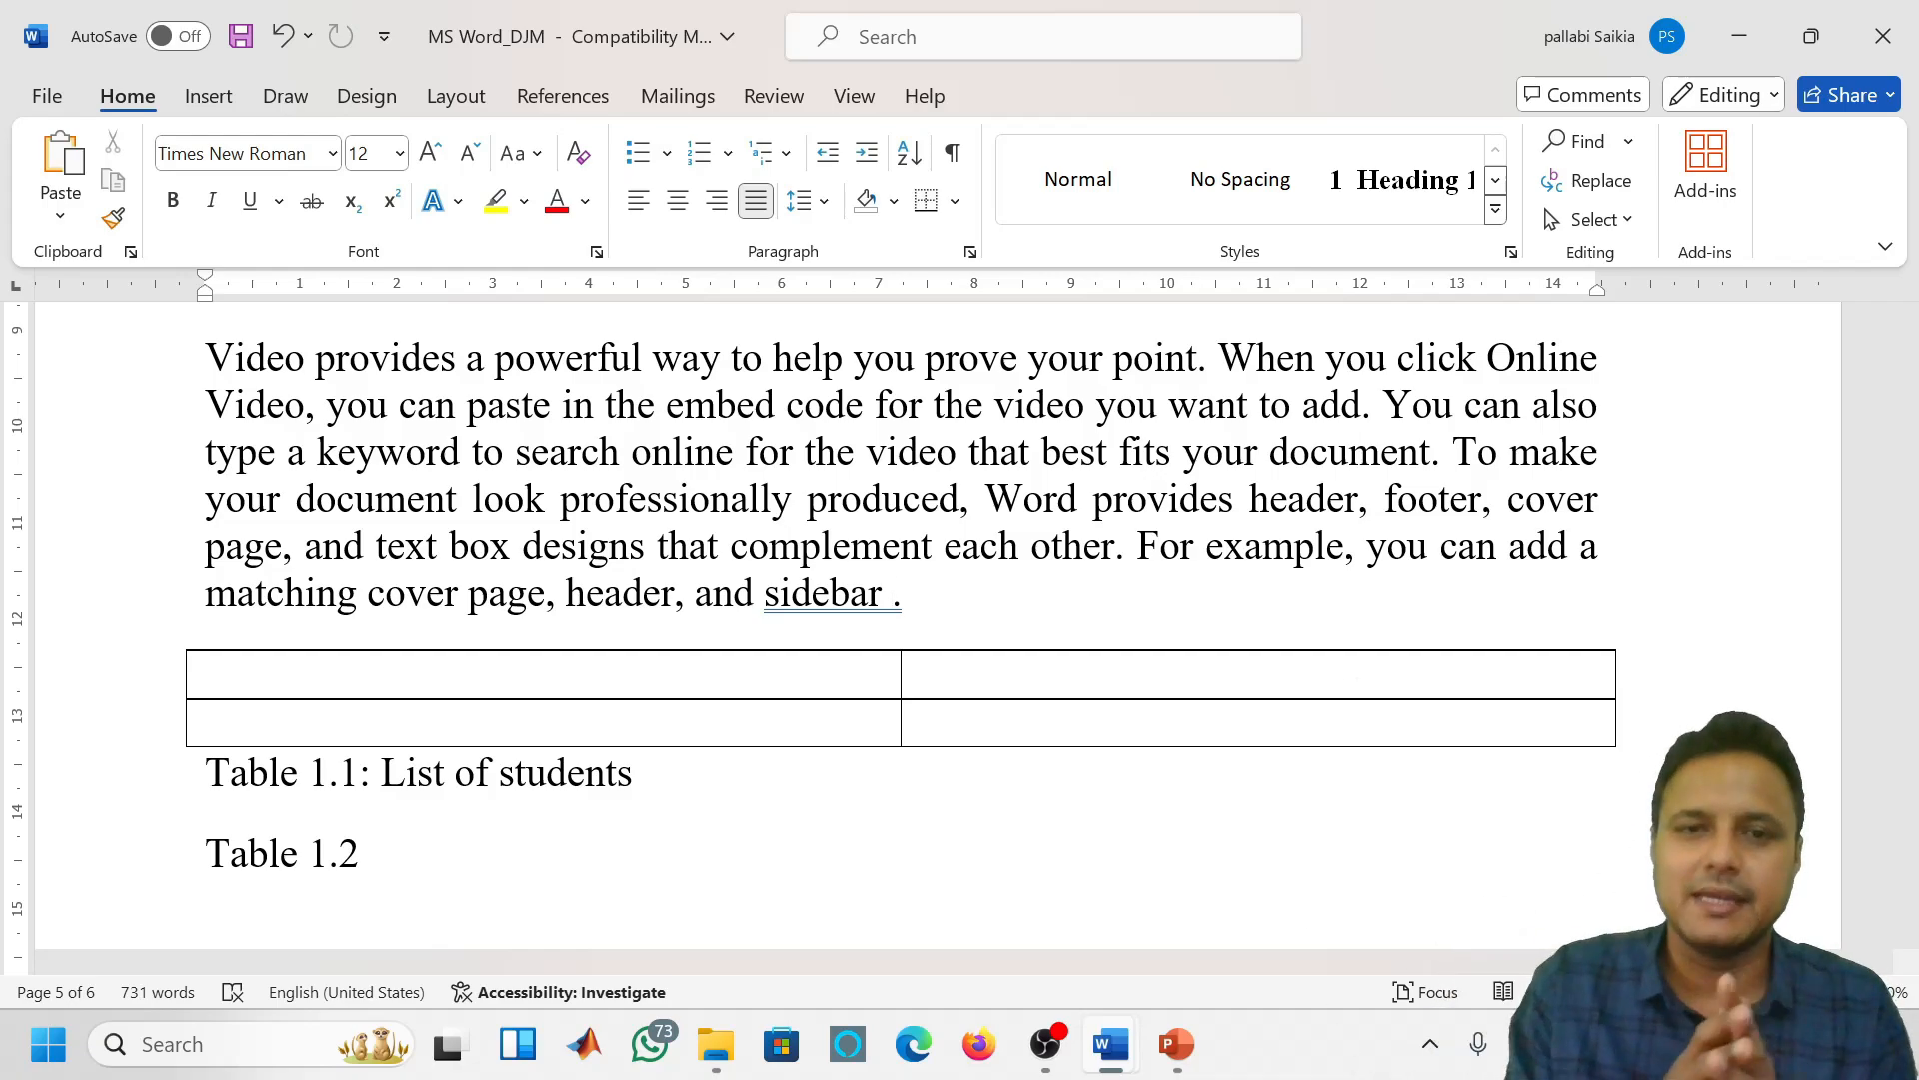
text((Tabl)
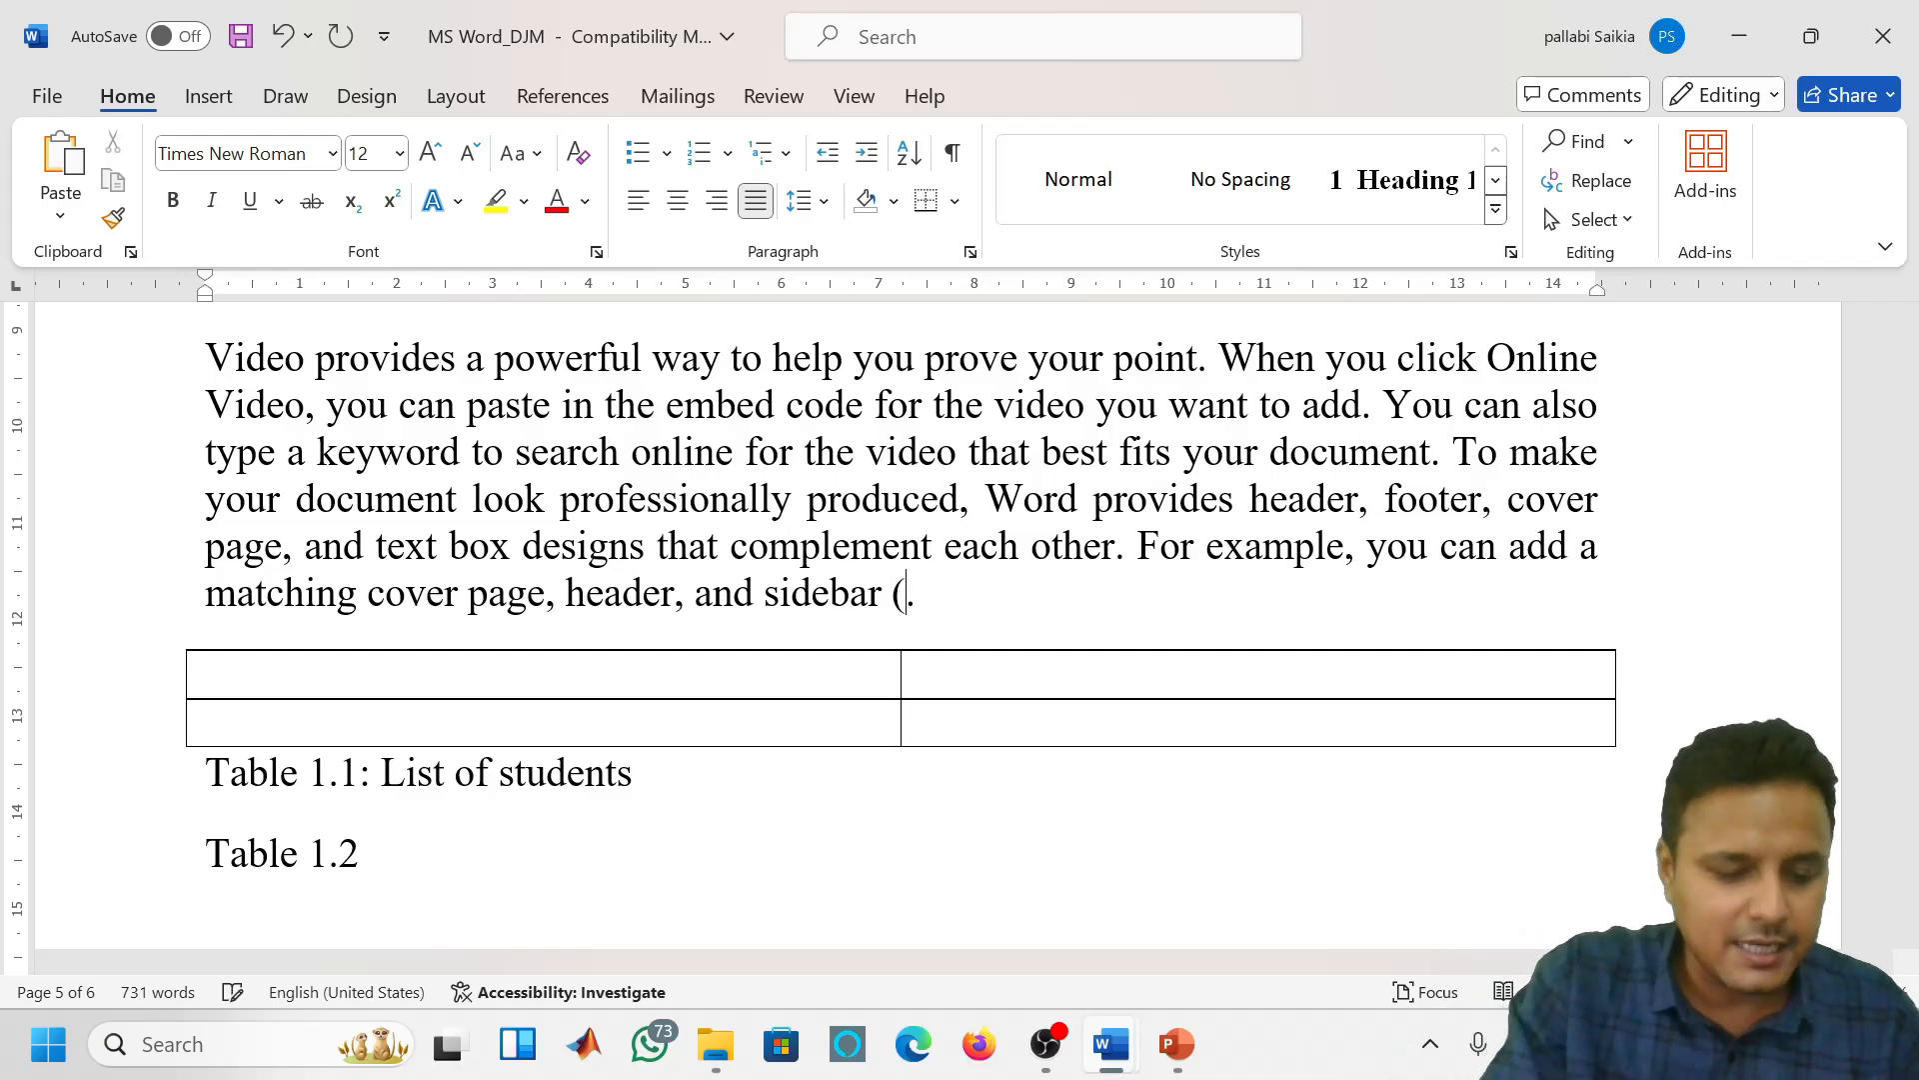
text(e 1)
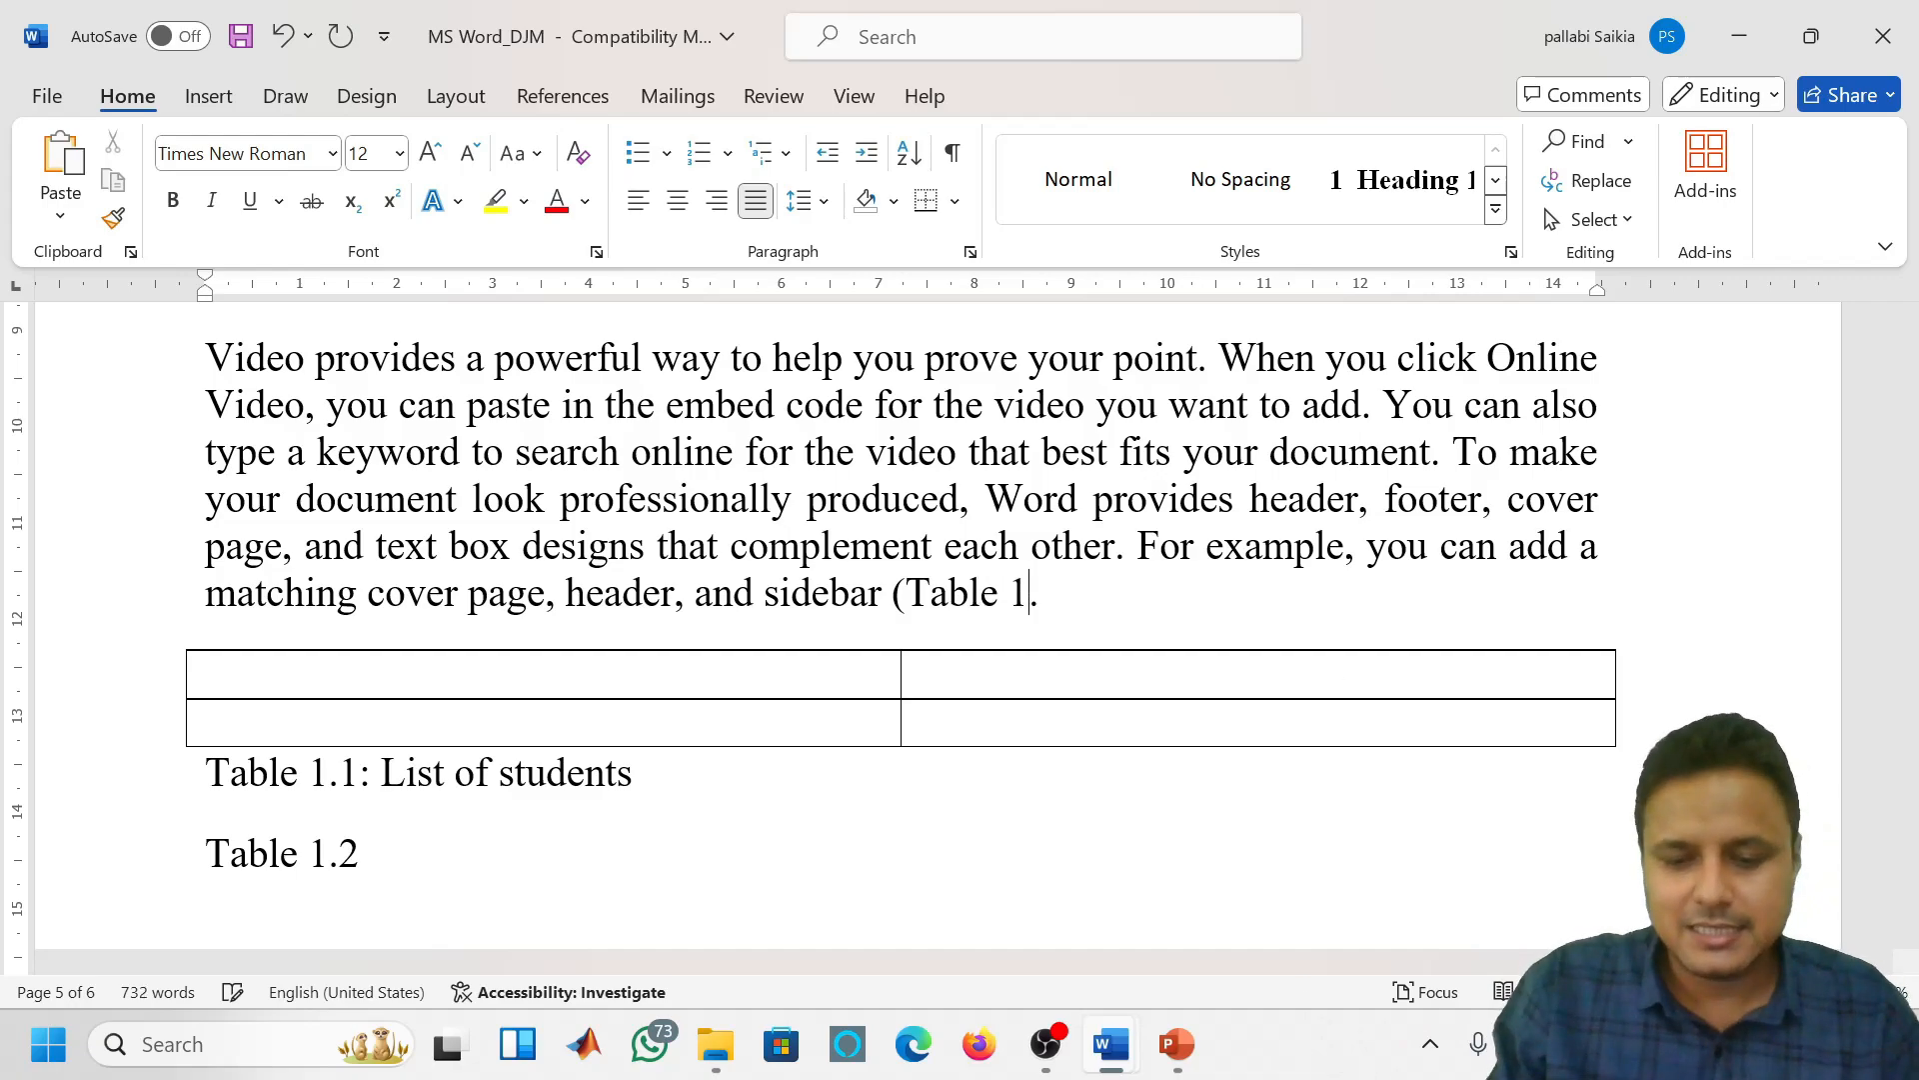
text(.1).)
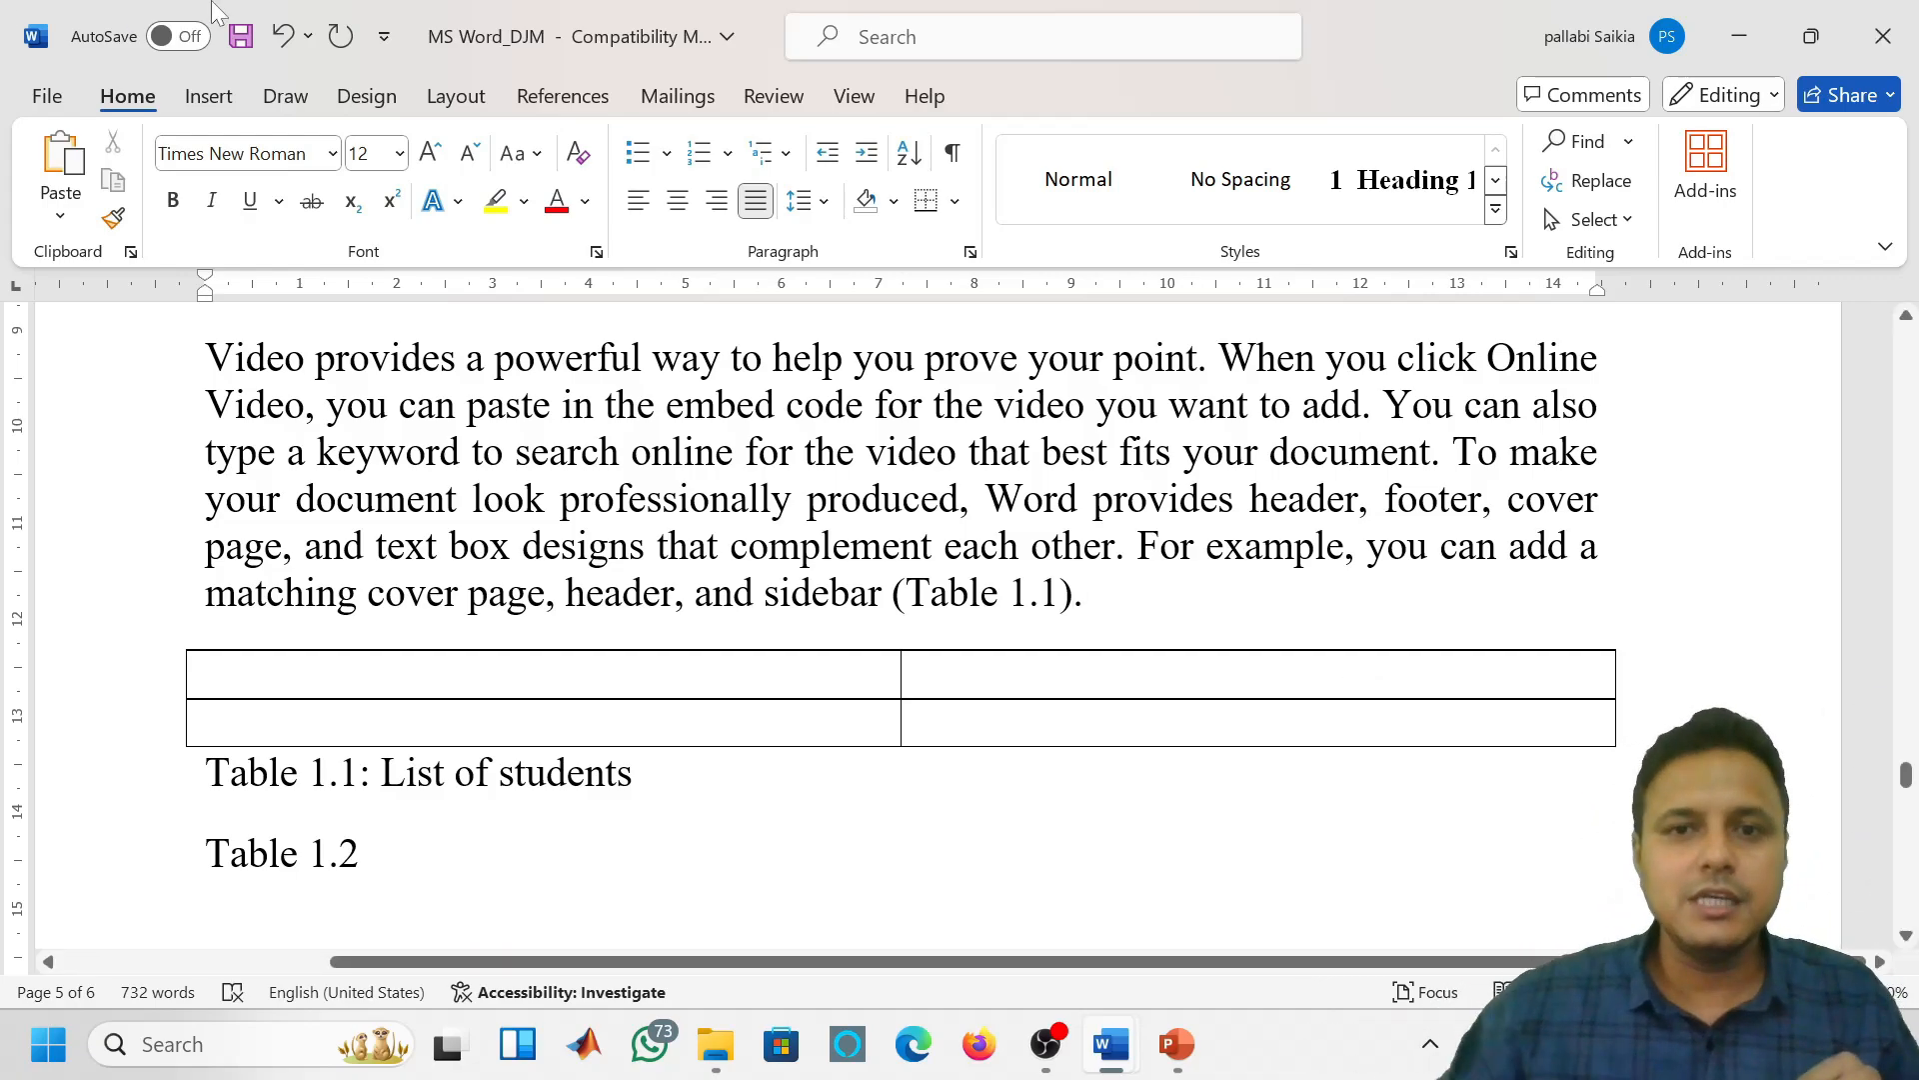
drag(1009, 596, 1060, 596)
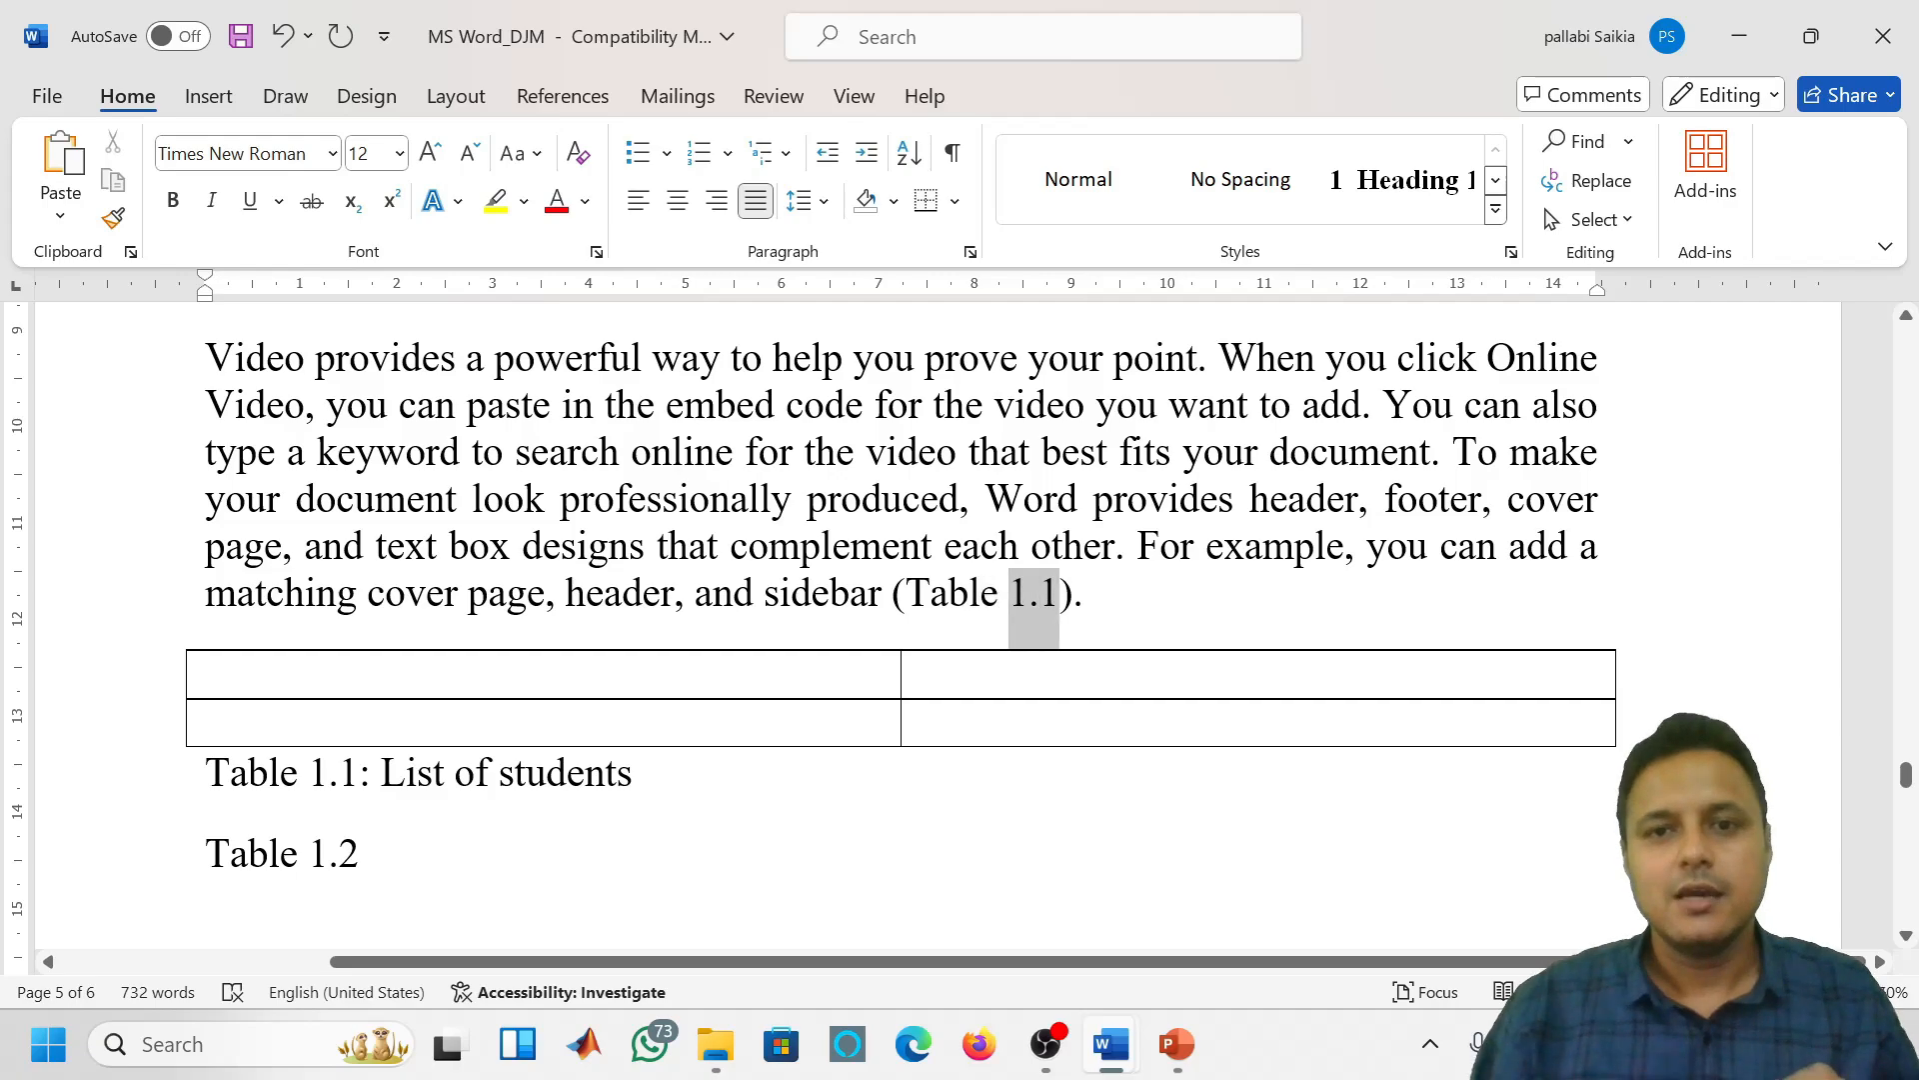
click(1088, 596)
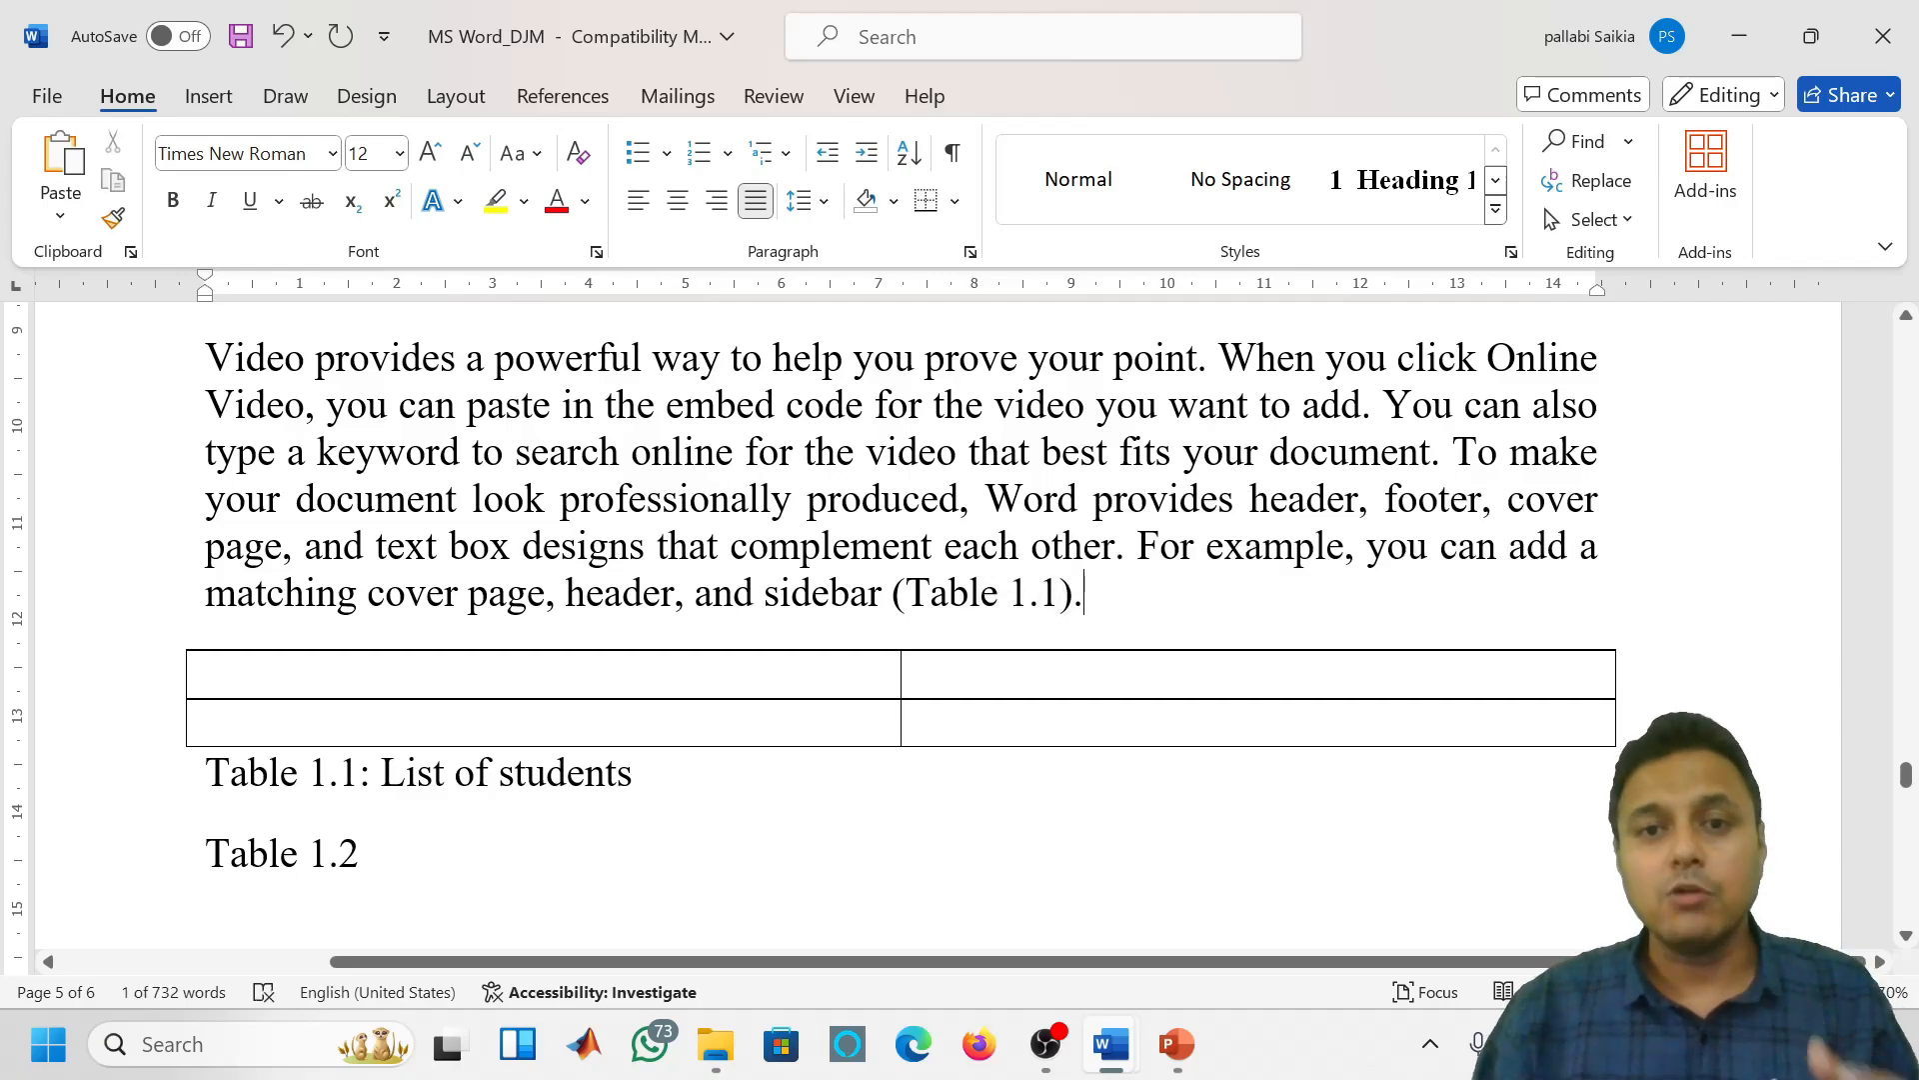
Delete the plain-text "Table 1.1" inside the parentheses at the end of the paragraph, keeping the parentheses
click(1061, 594)
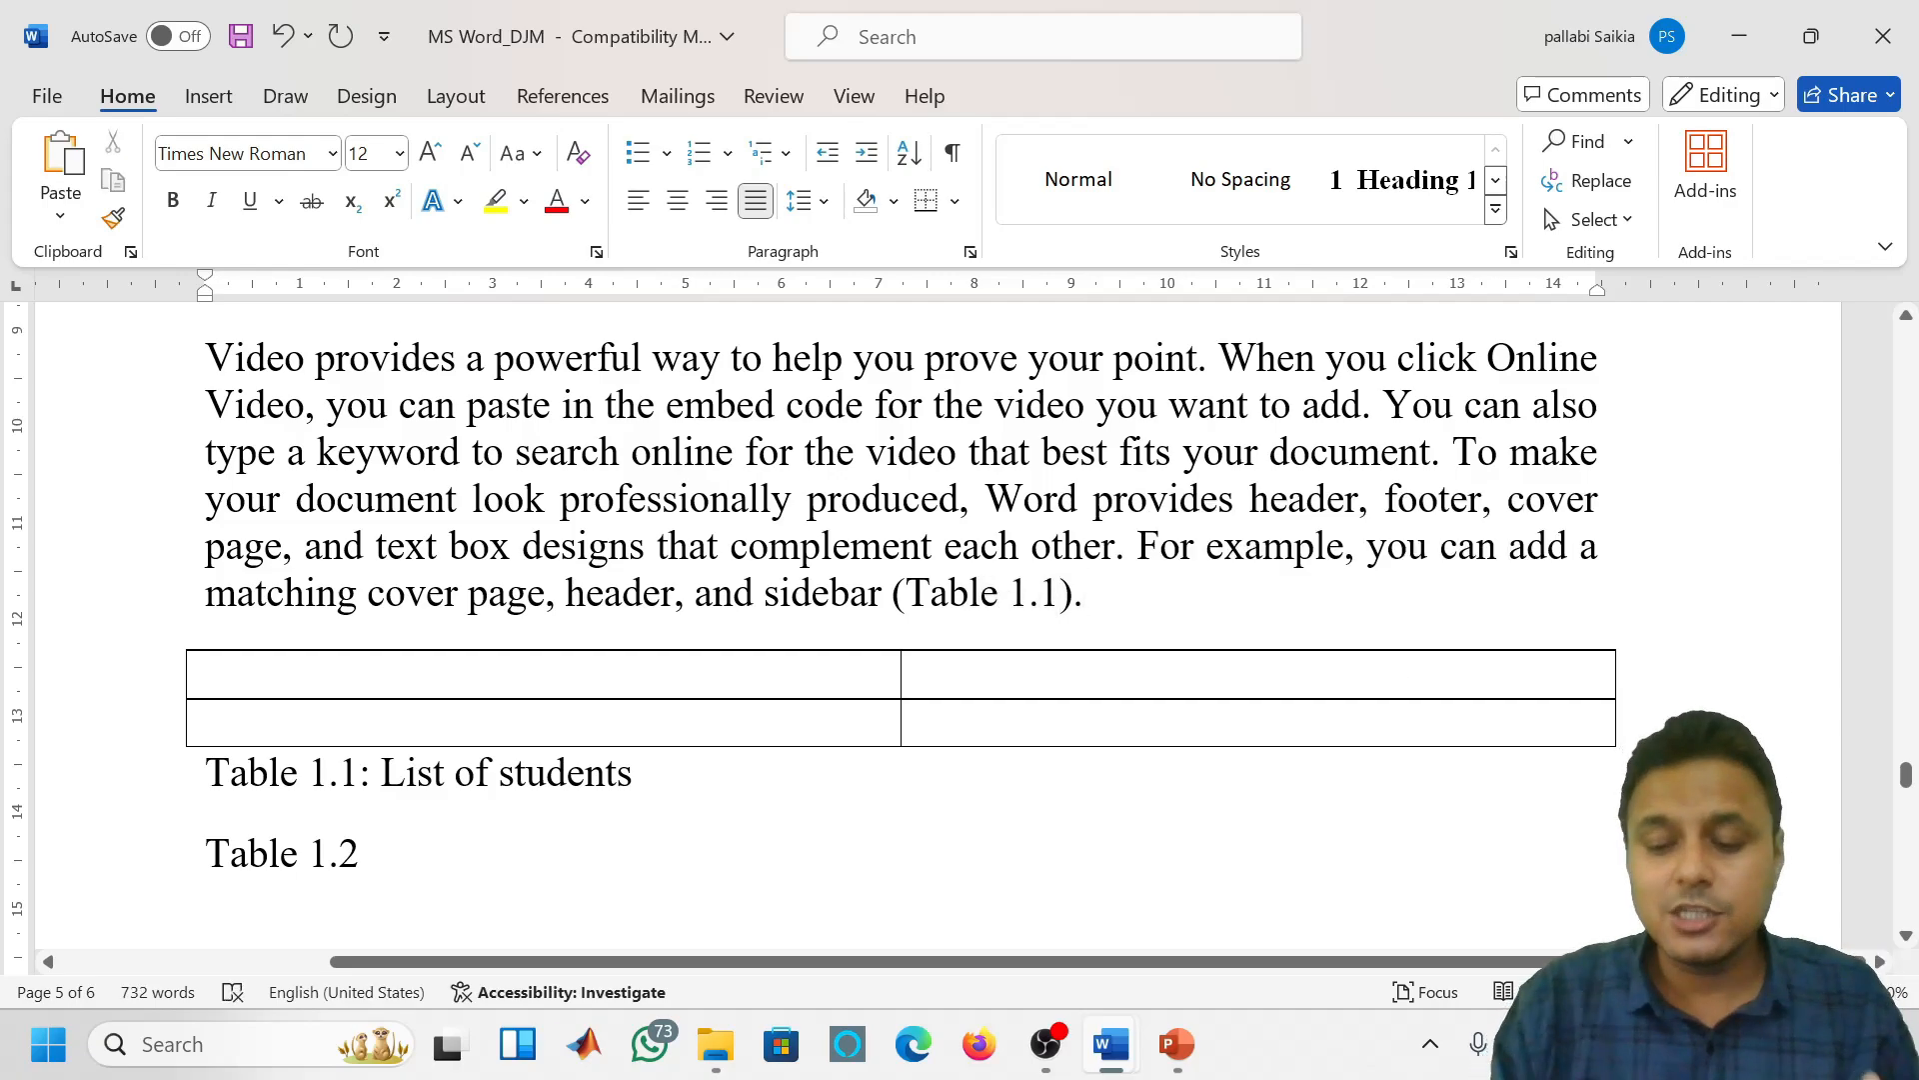
key(BackSpace)
key(BackSpace)
key(BackSpace)
key(BackSpace)
key(BackSpace)
key(BackSpace)
key(BackSpace)
key(BackSpace)
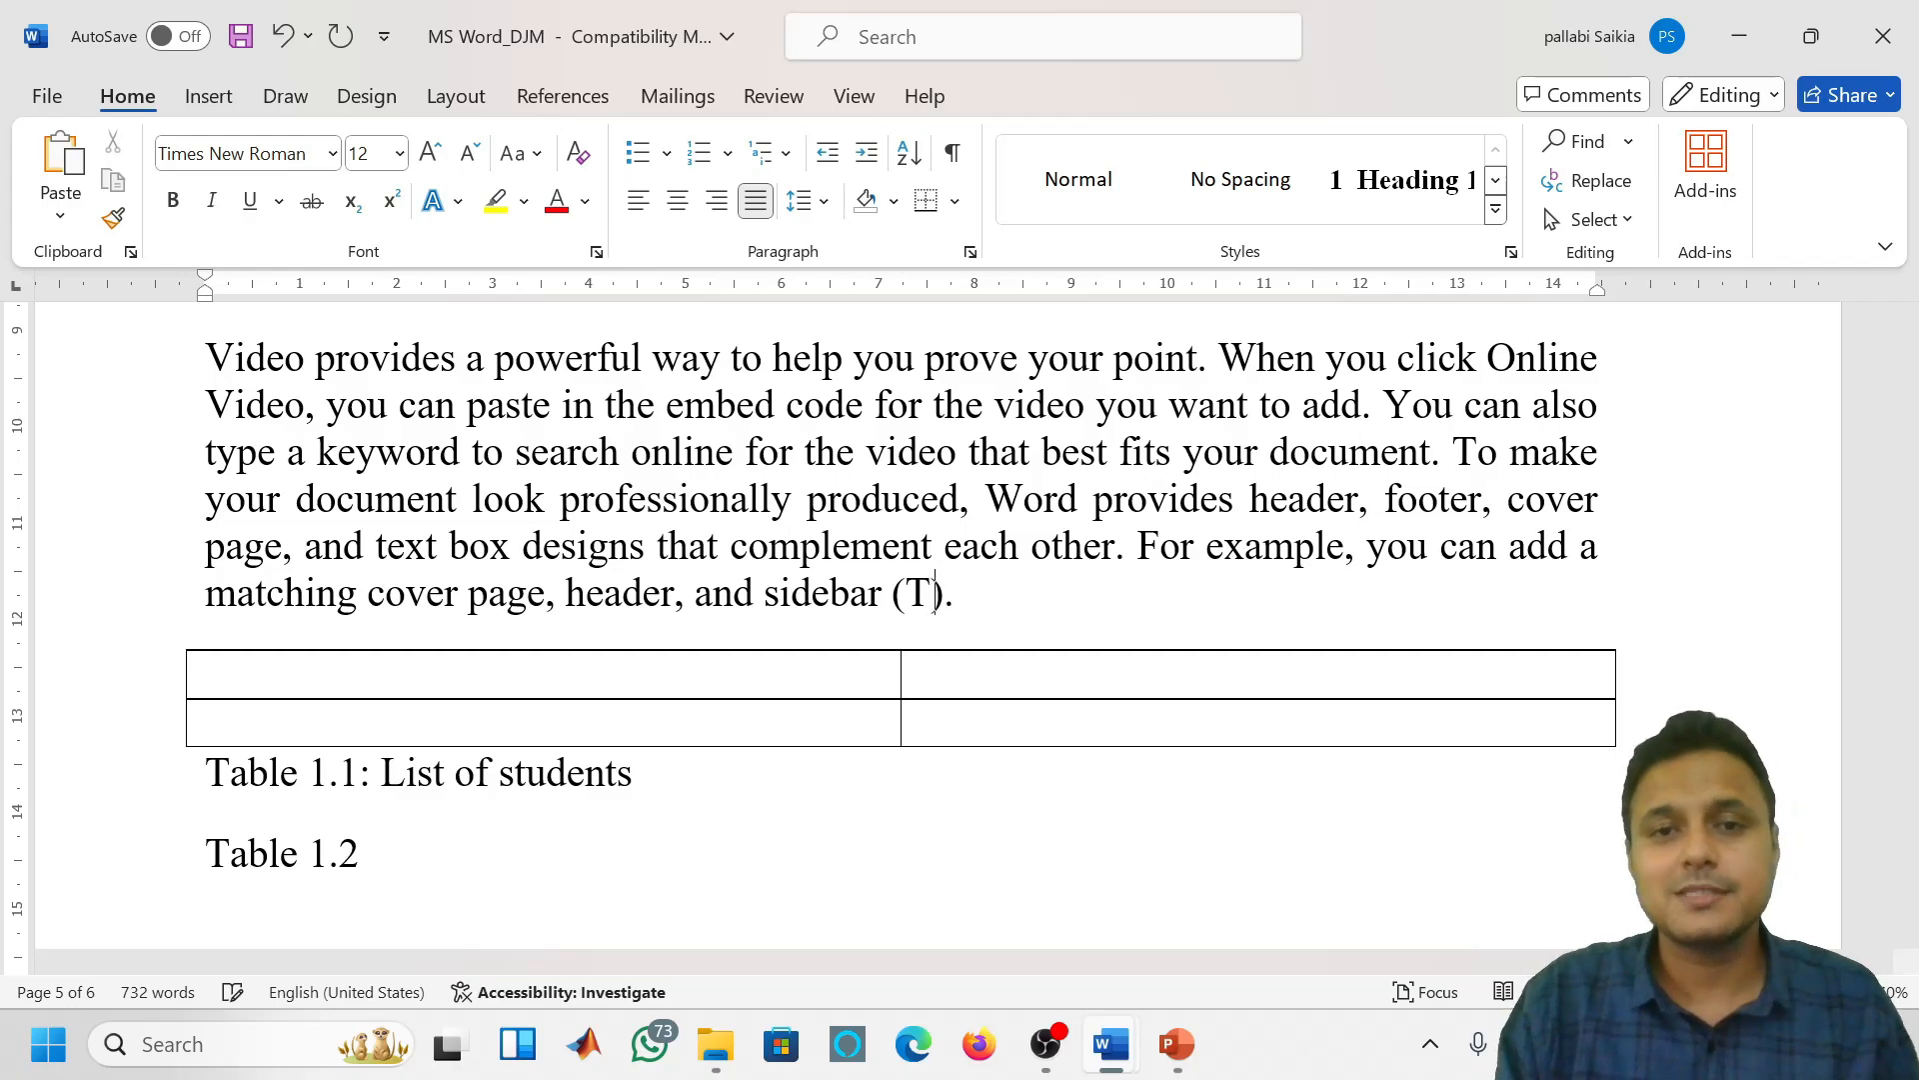
key(BackSpace)
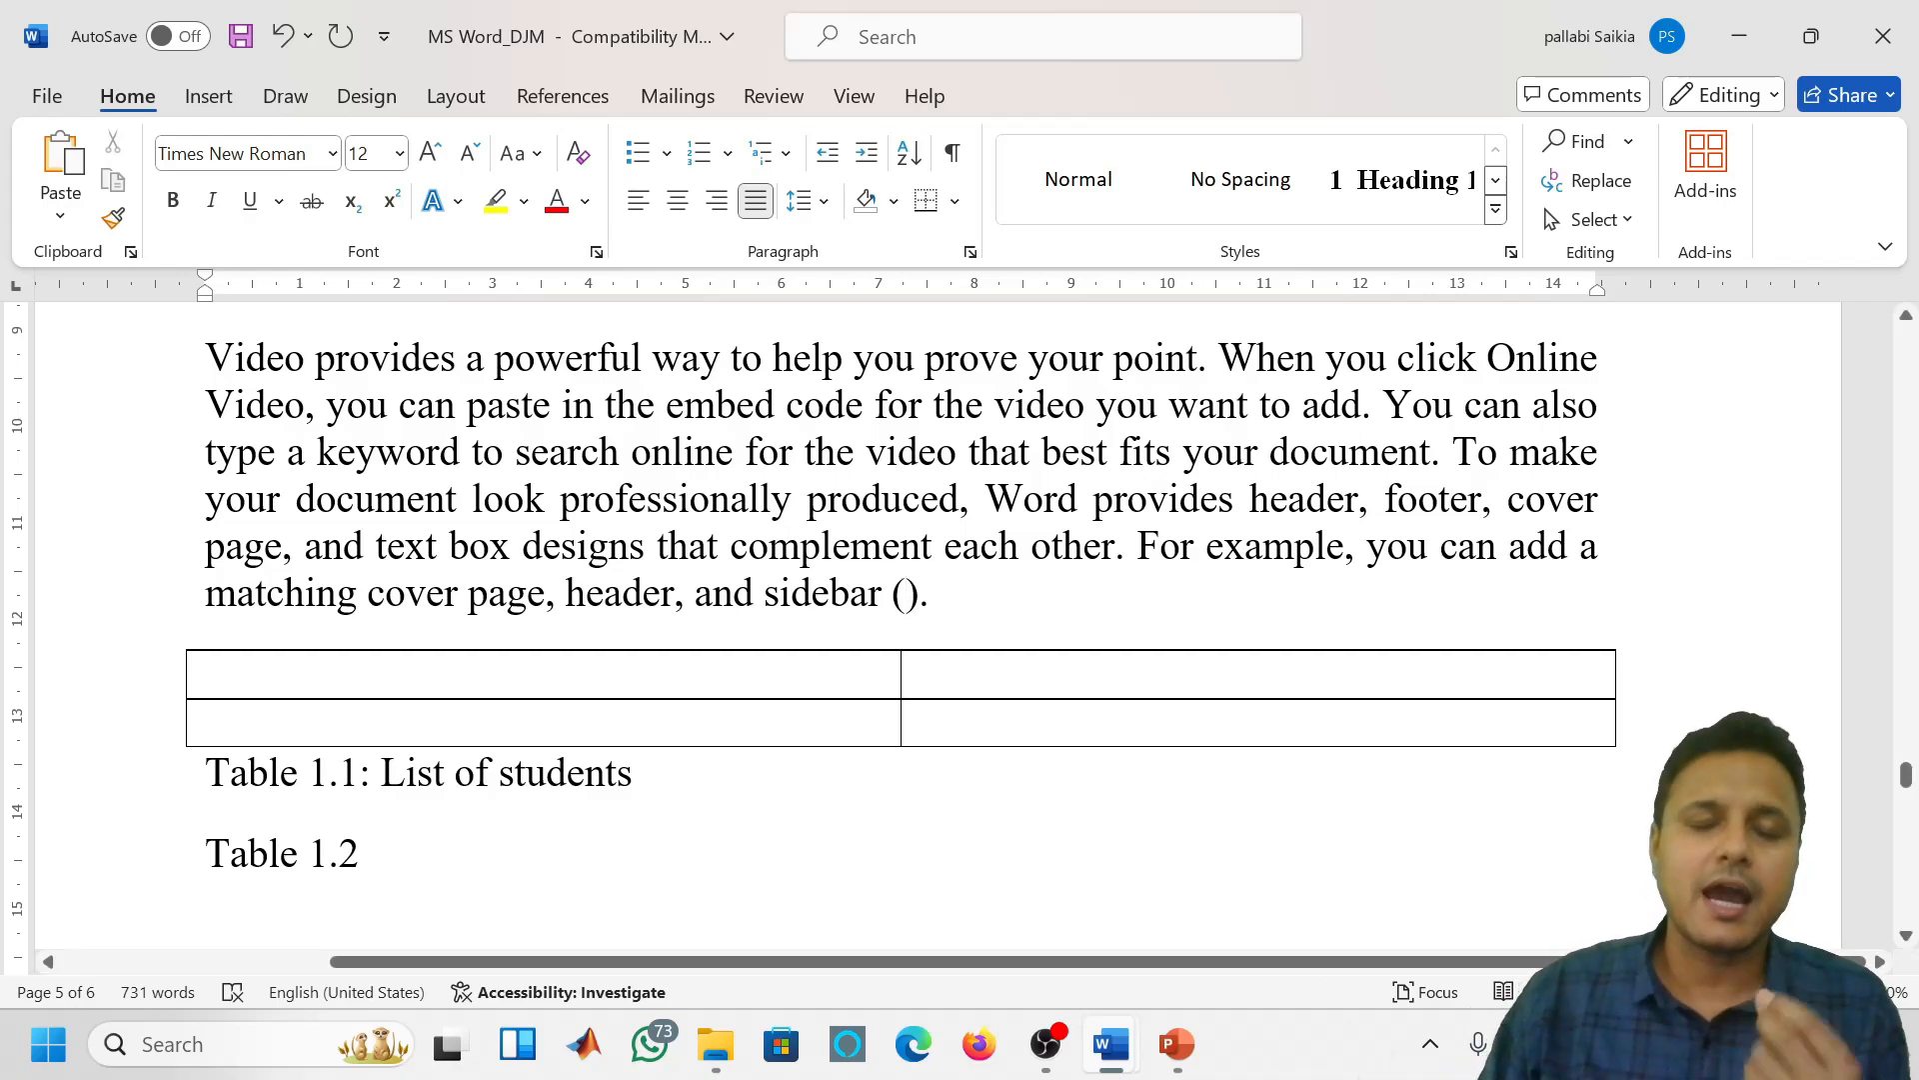
Insert a hyperlinked cross-reference to the "Table 1.1: List of students" caption inside the parentheses, using only label and number
click(566, 96)
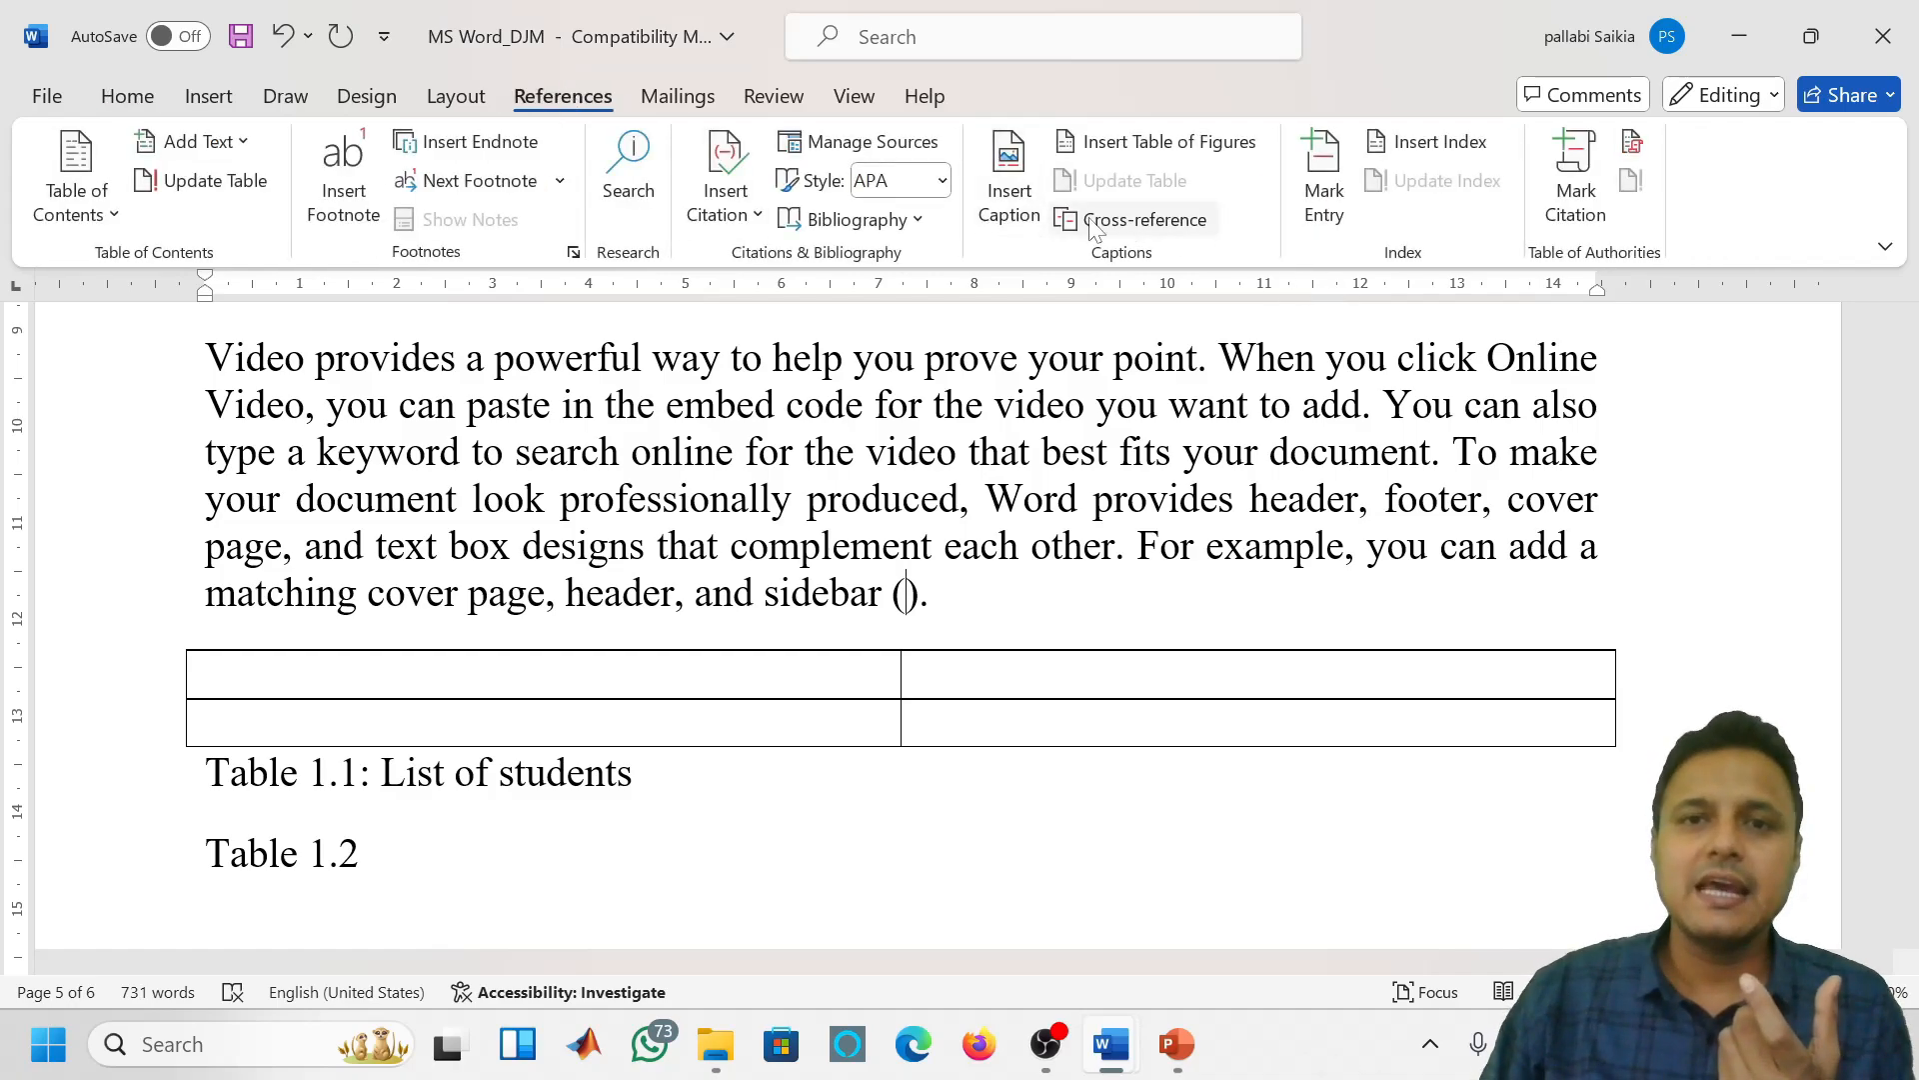
click(1132, 217)
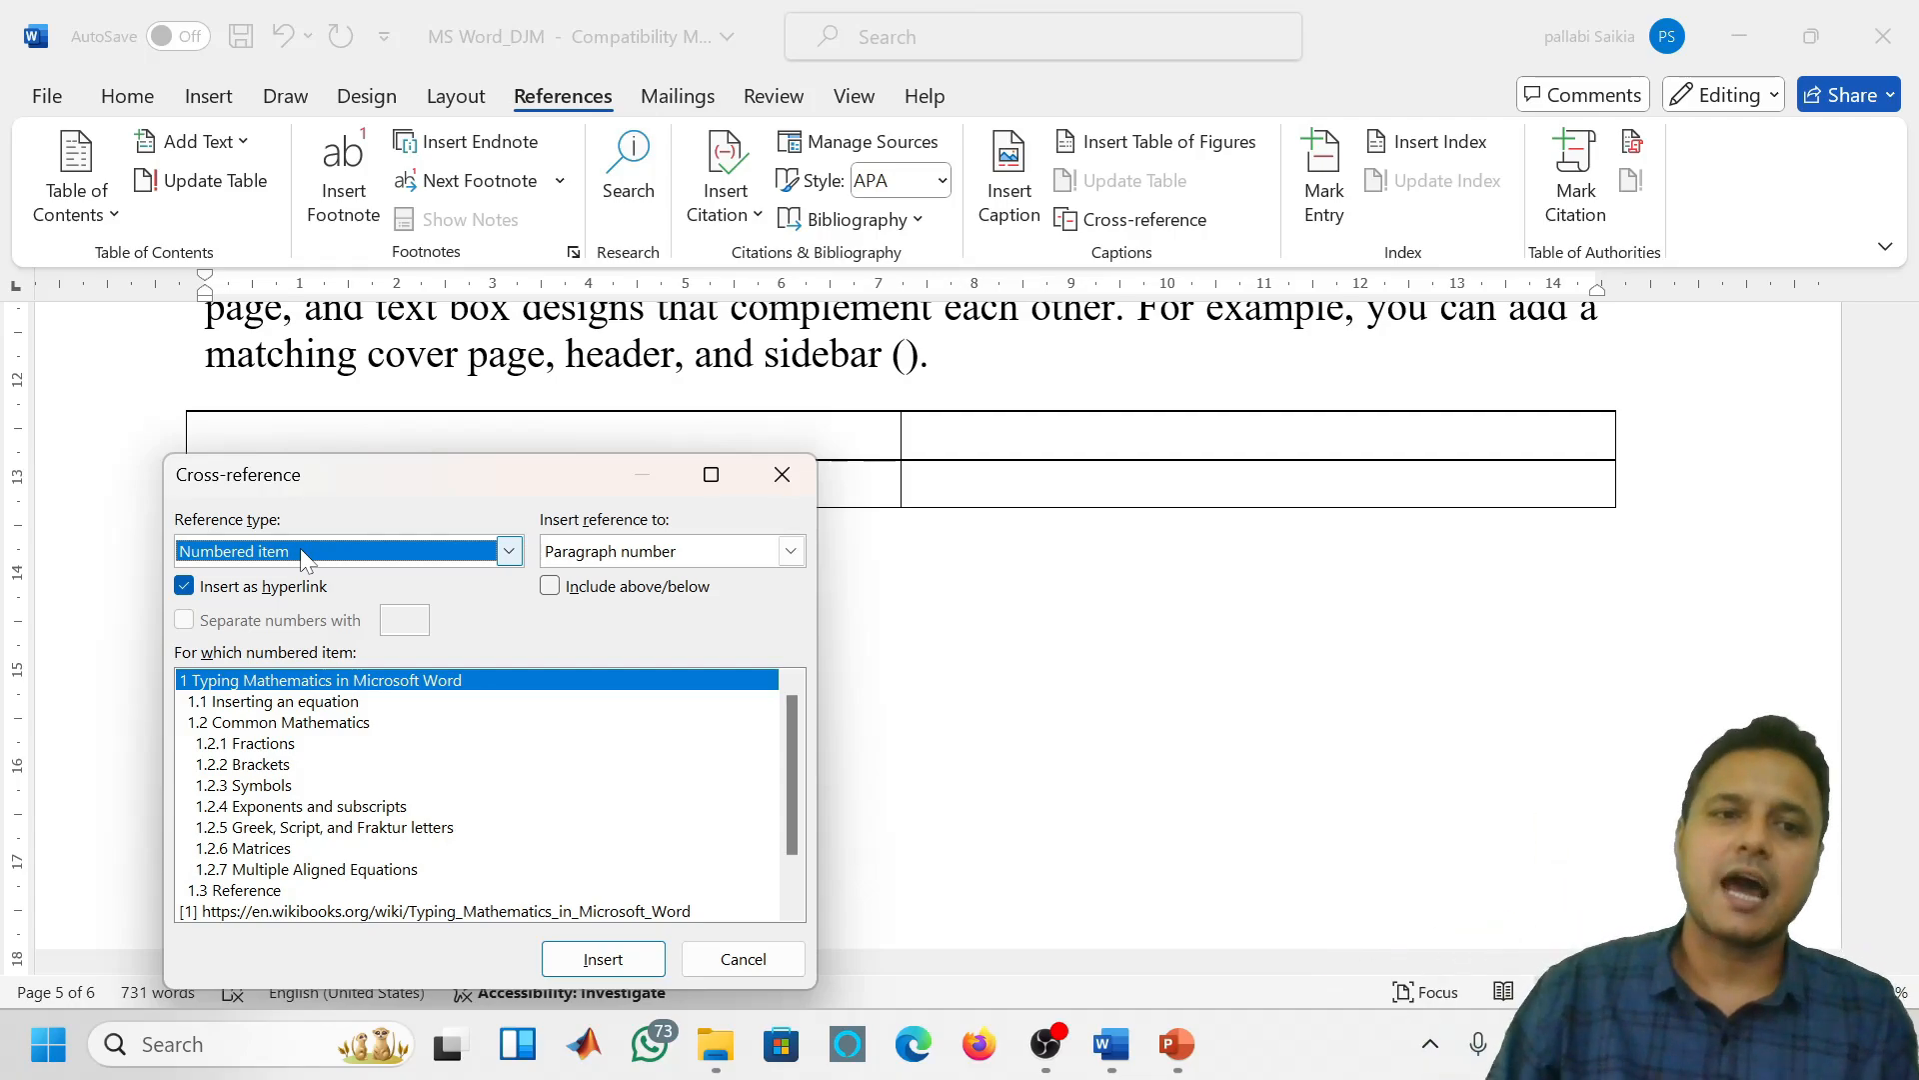
click(436, 552)
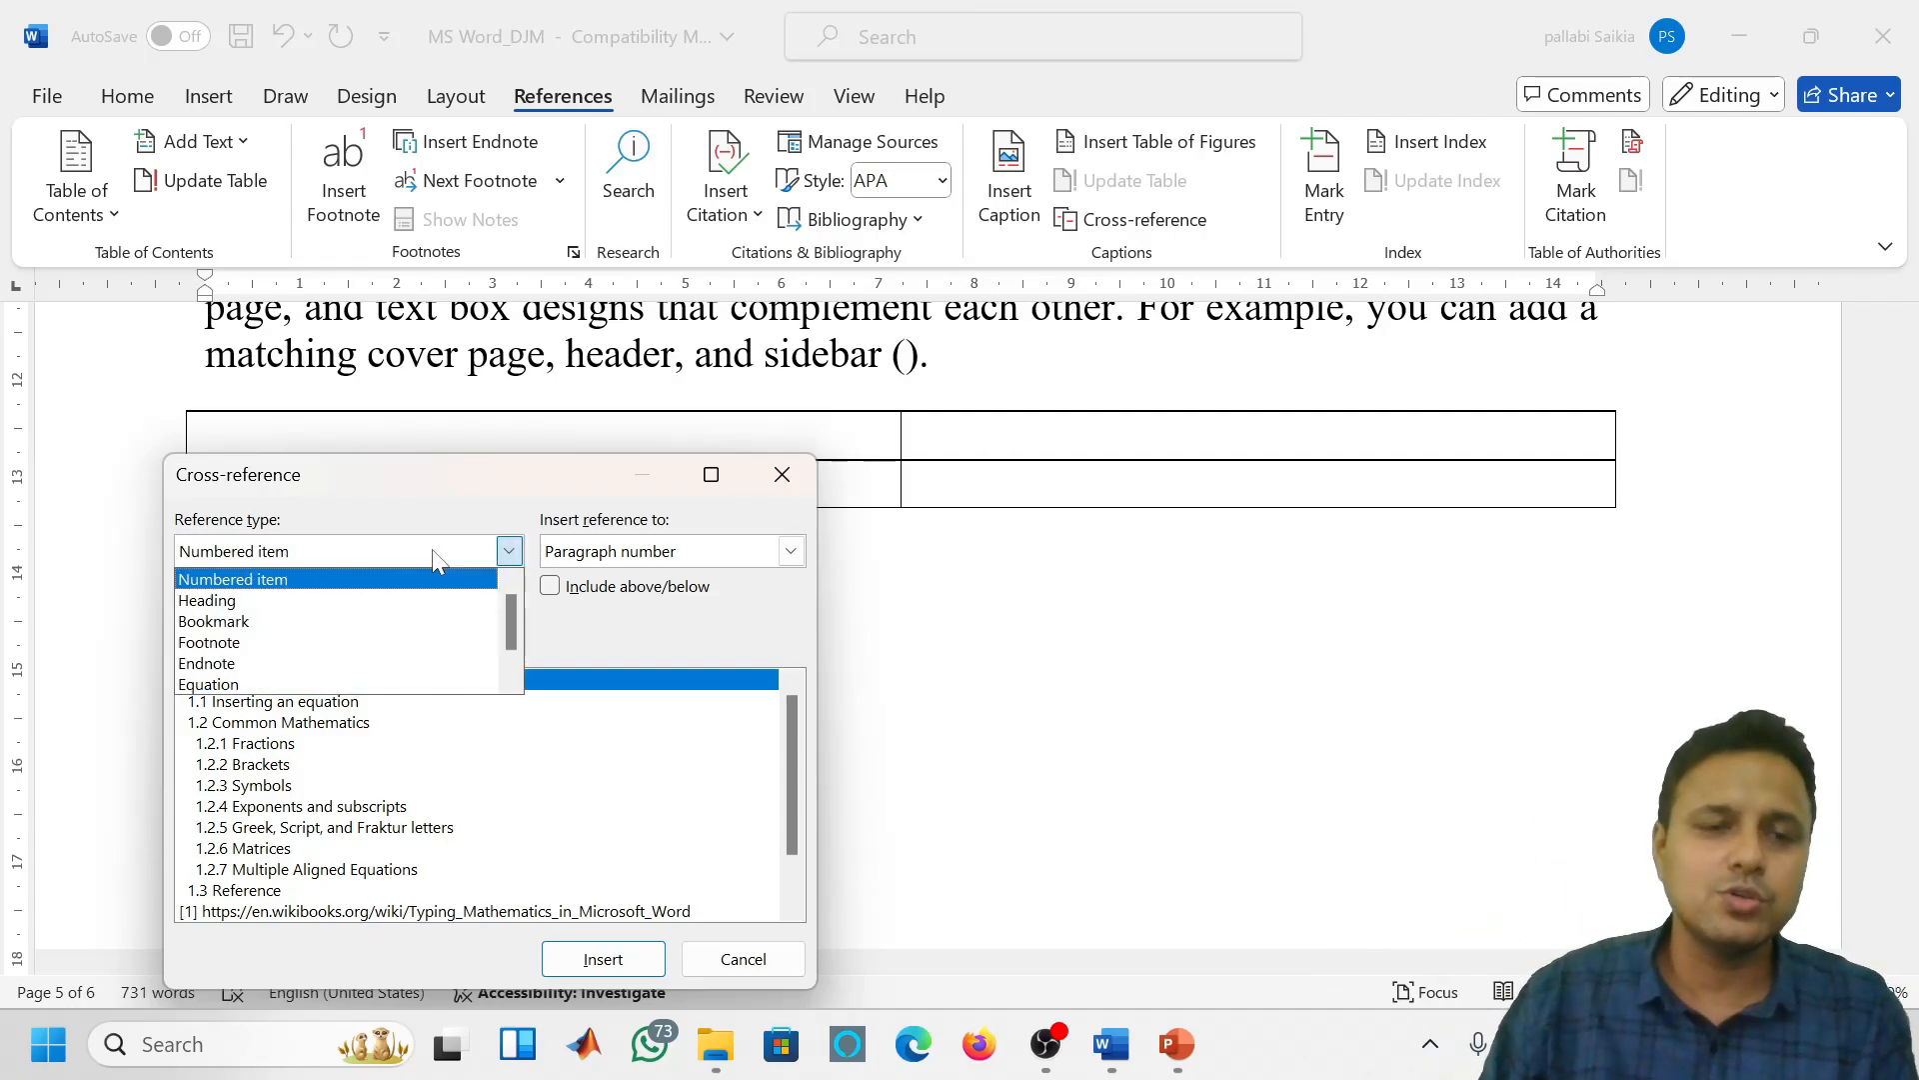
drag(514, 613, 515, 634)
click(250, 687)
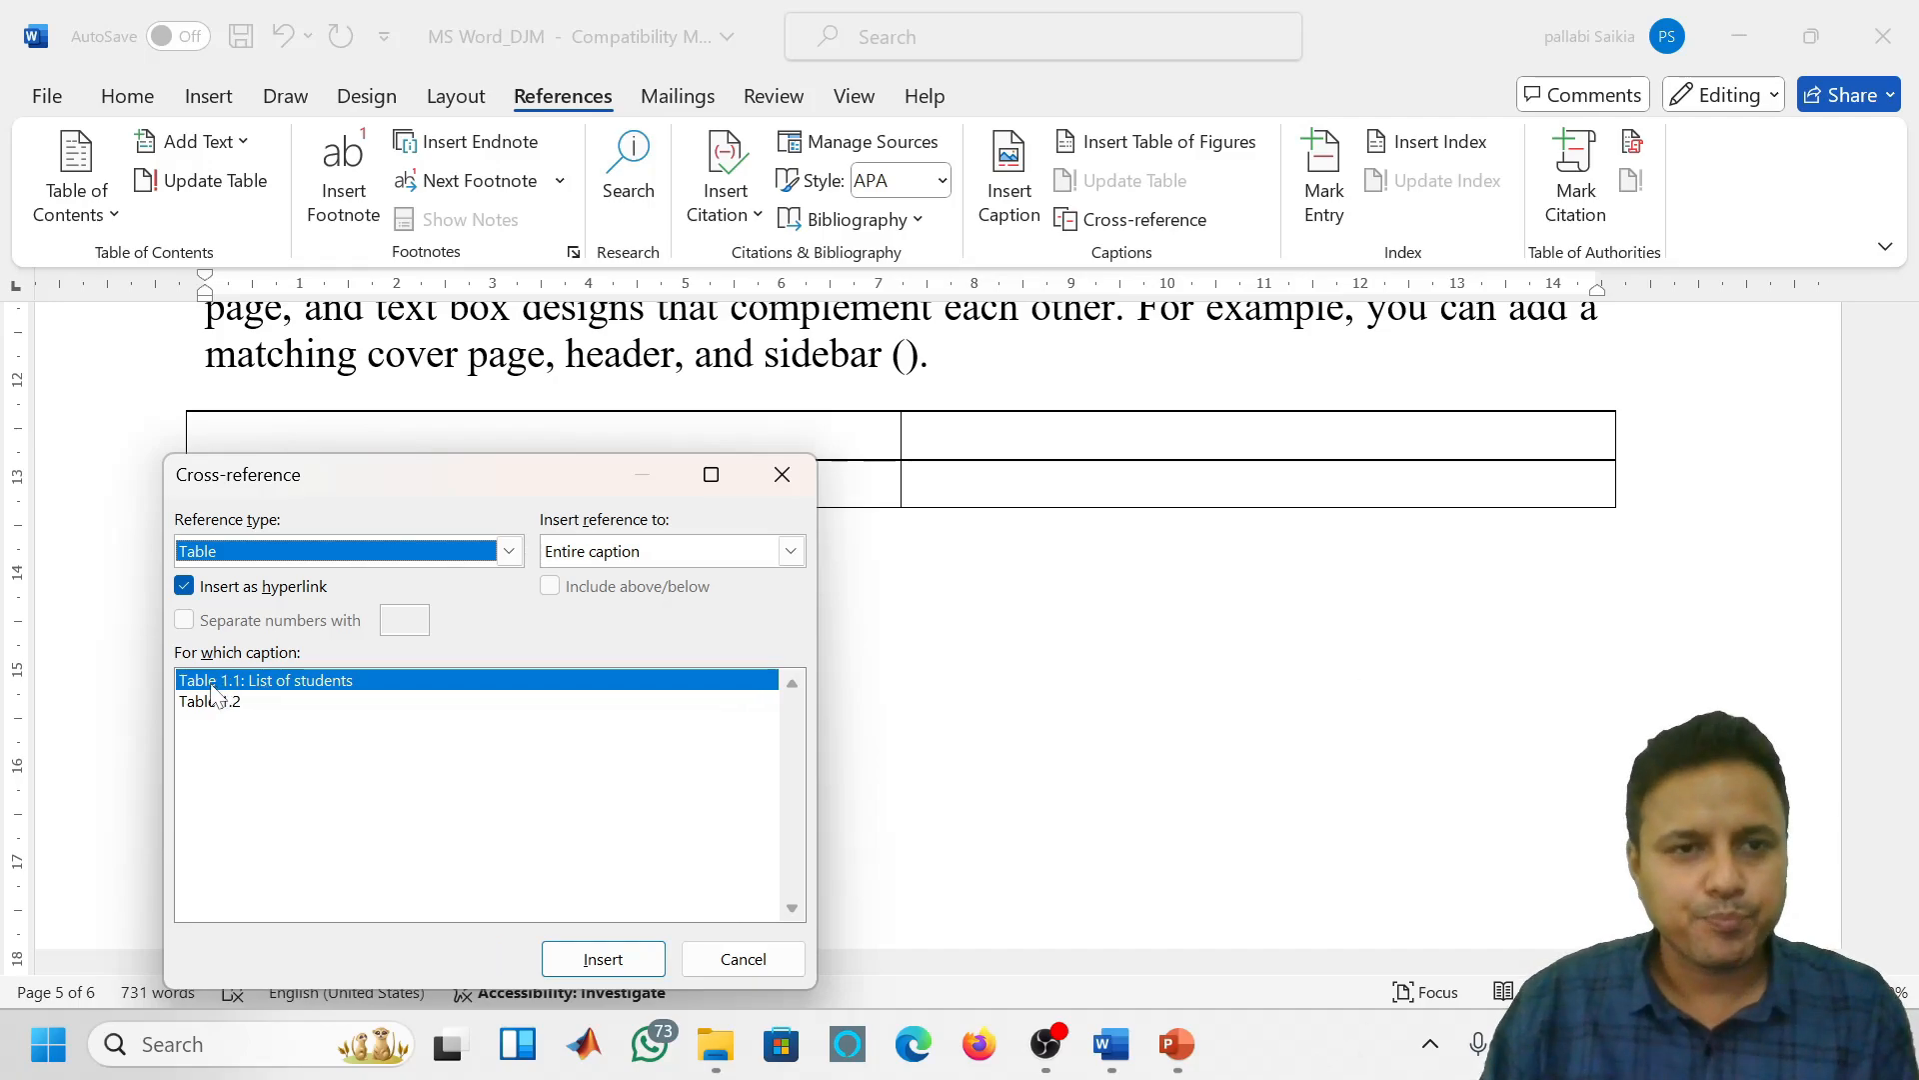
click(217, 684)
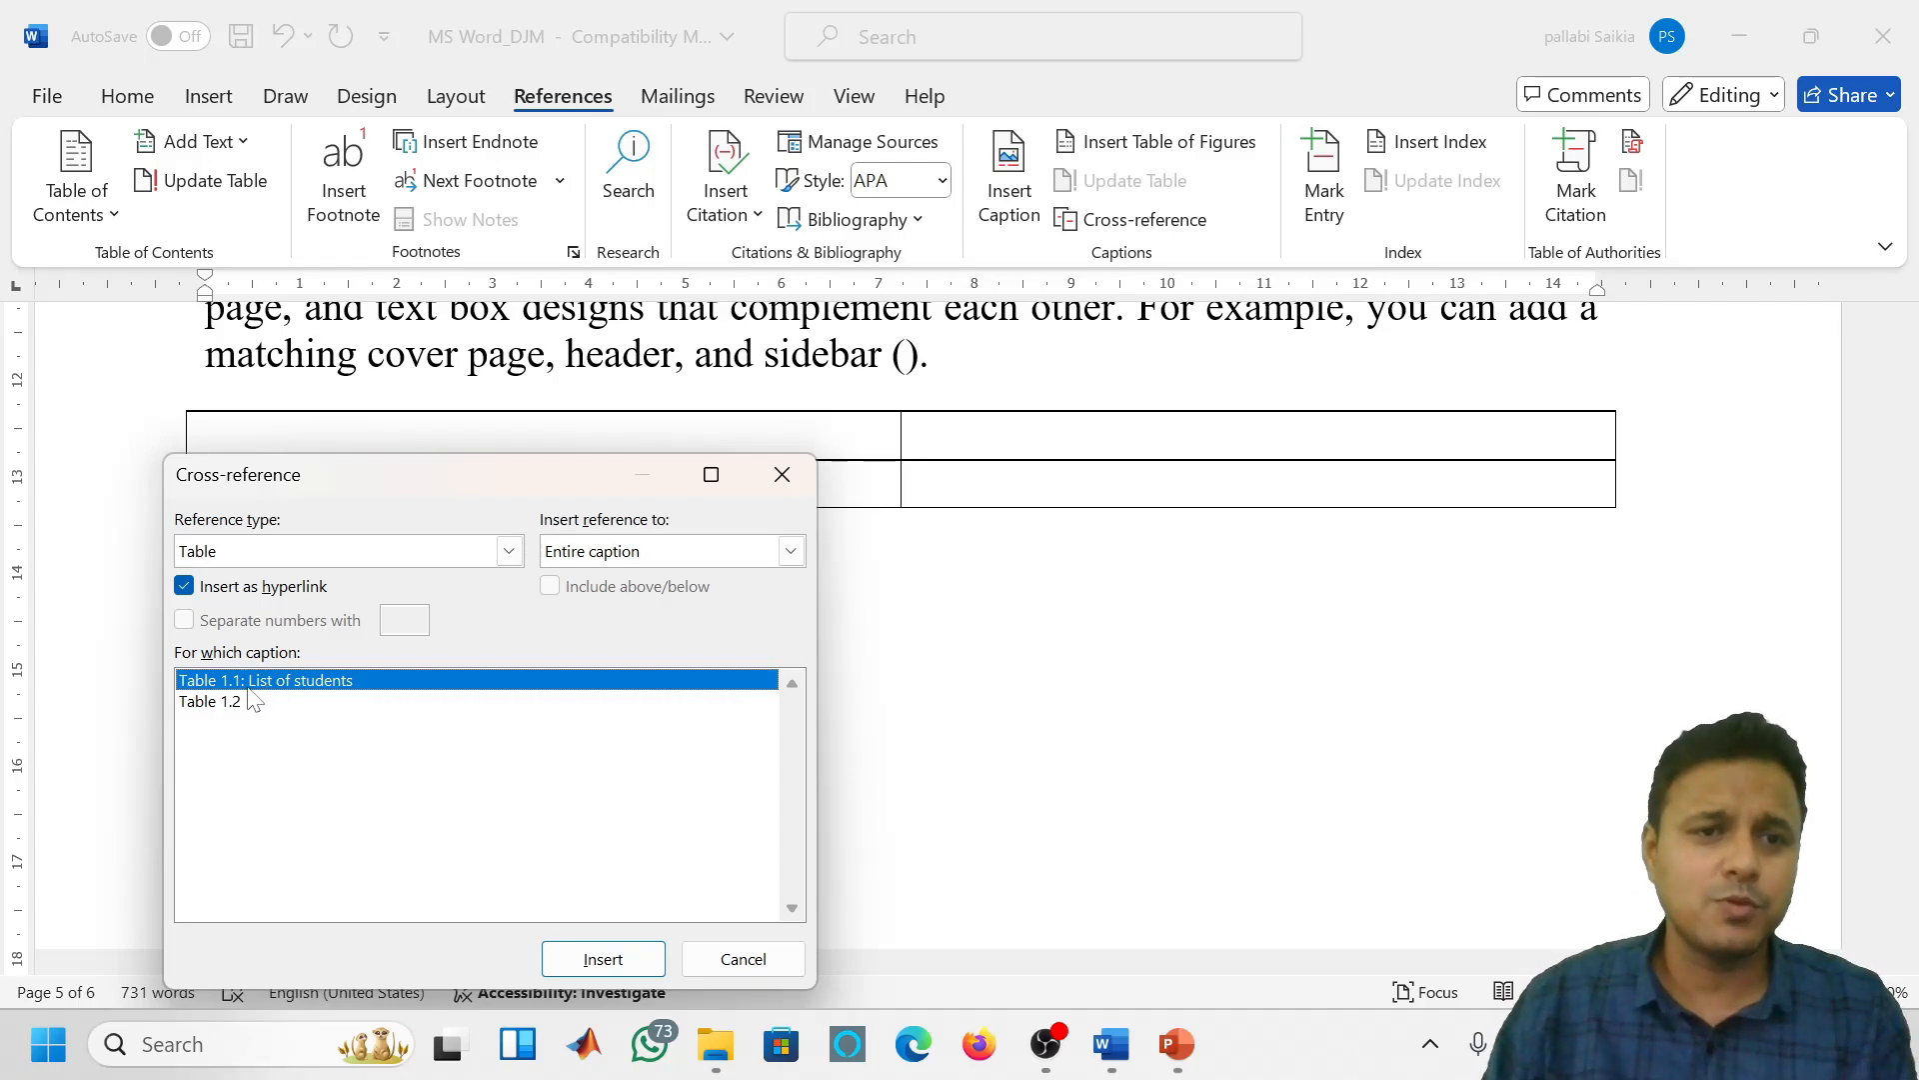
click(758, 558)
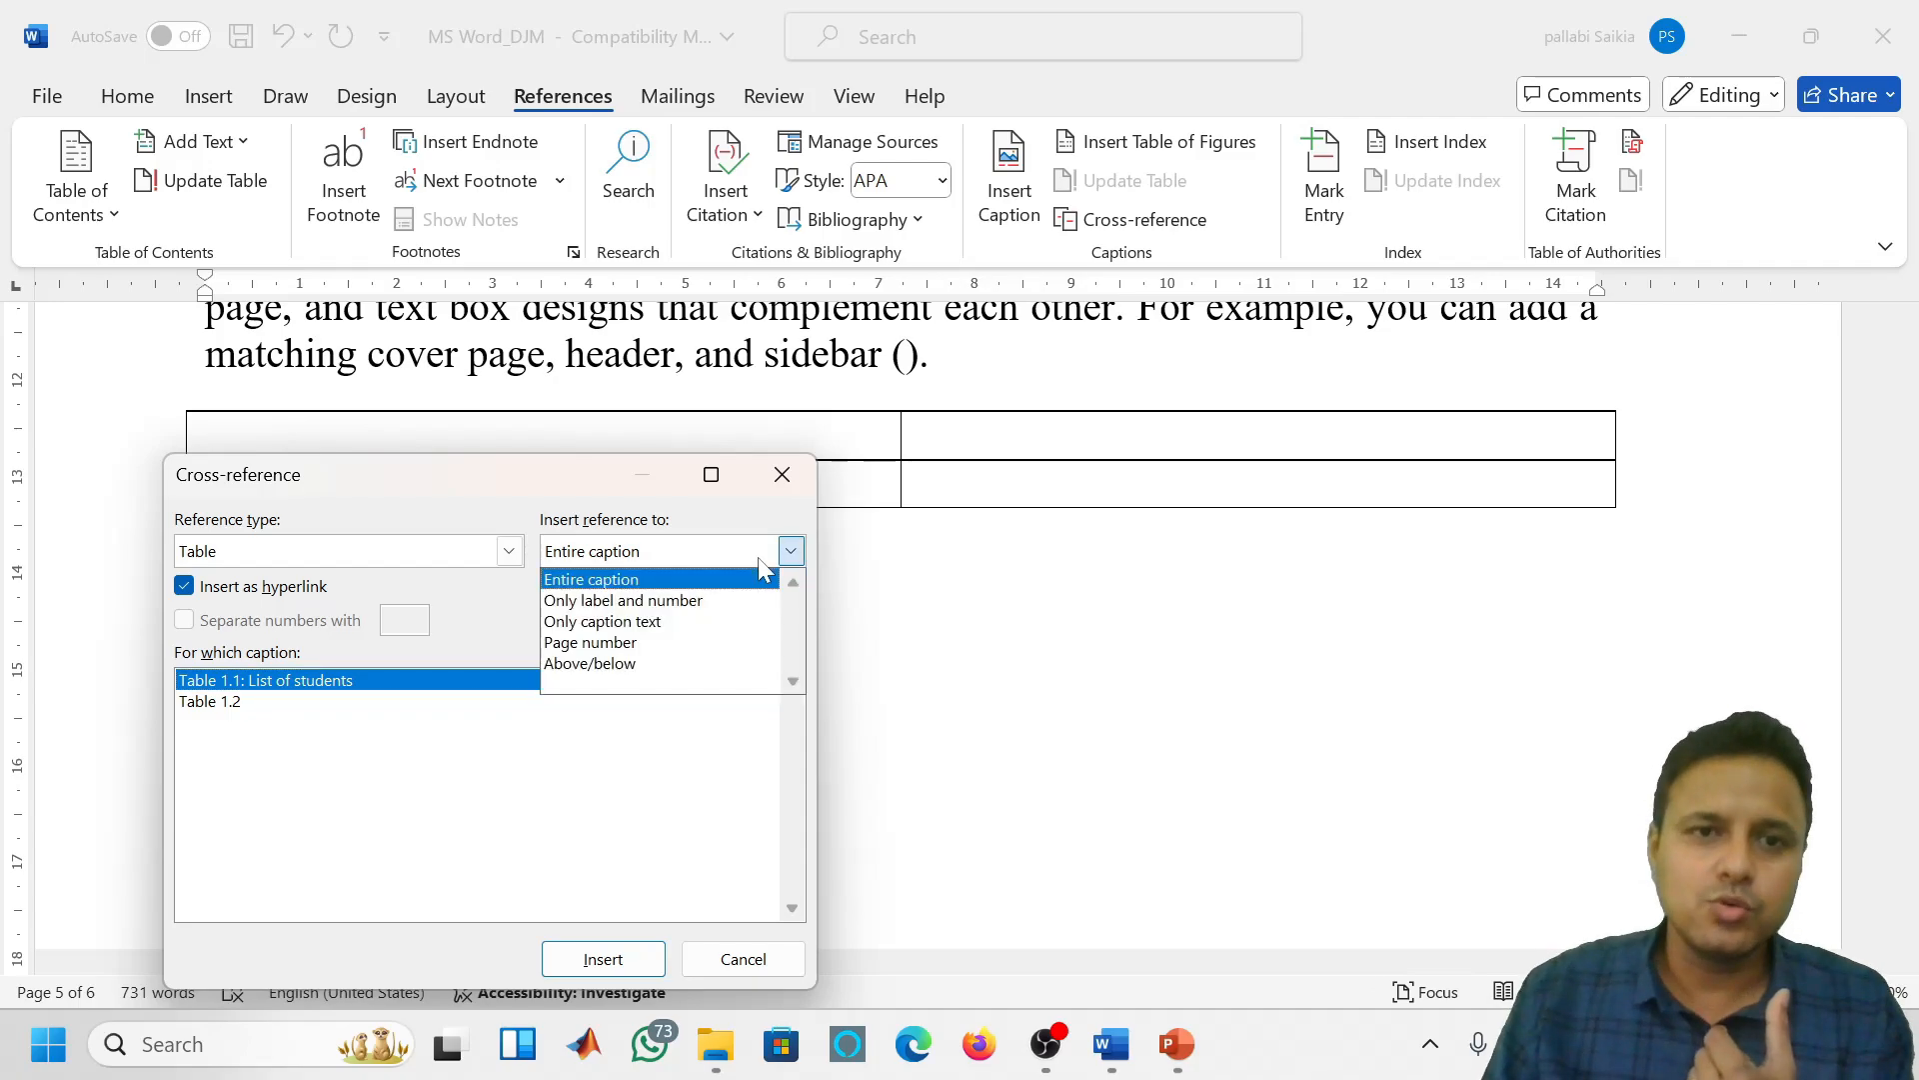
click(685, 600)
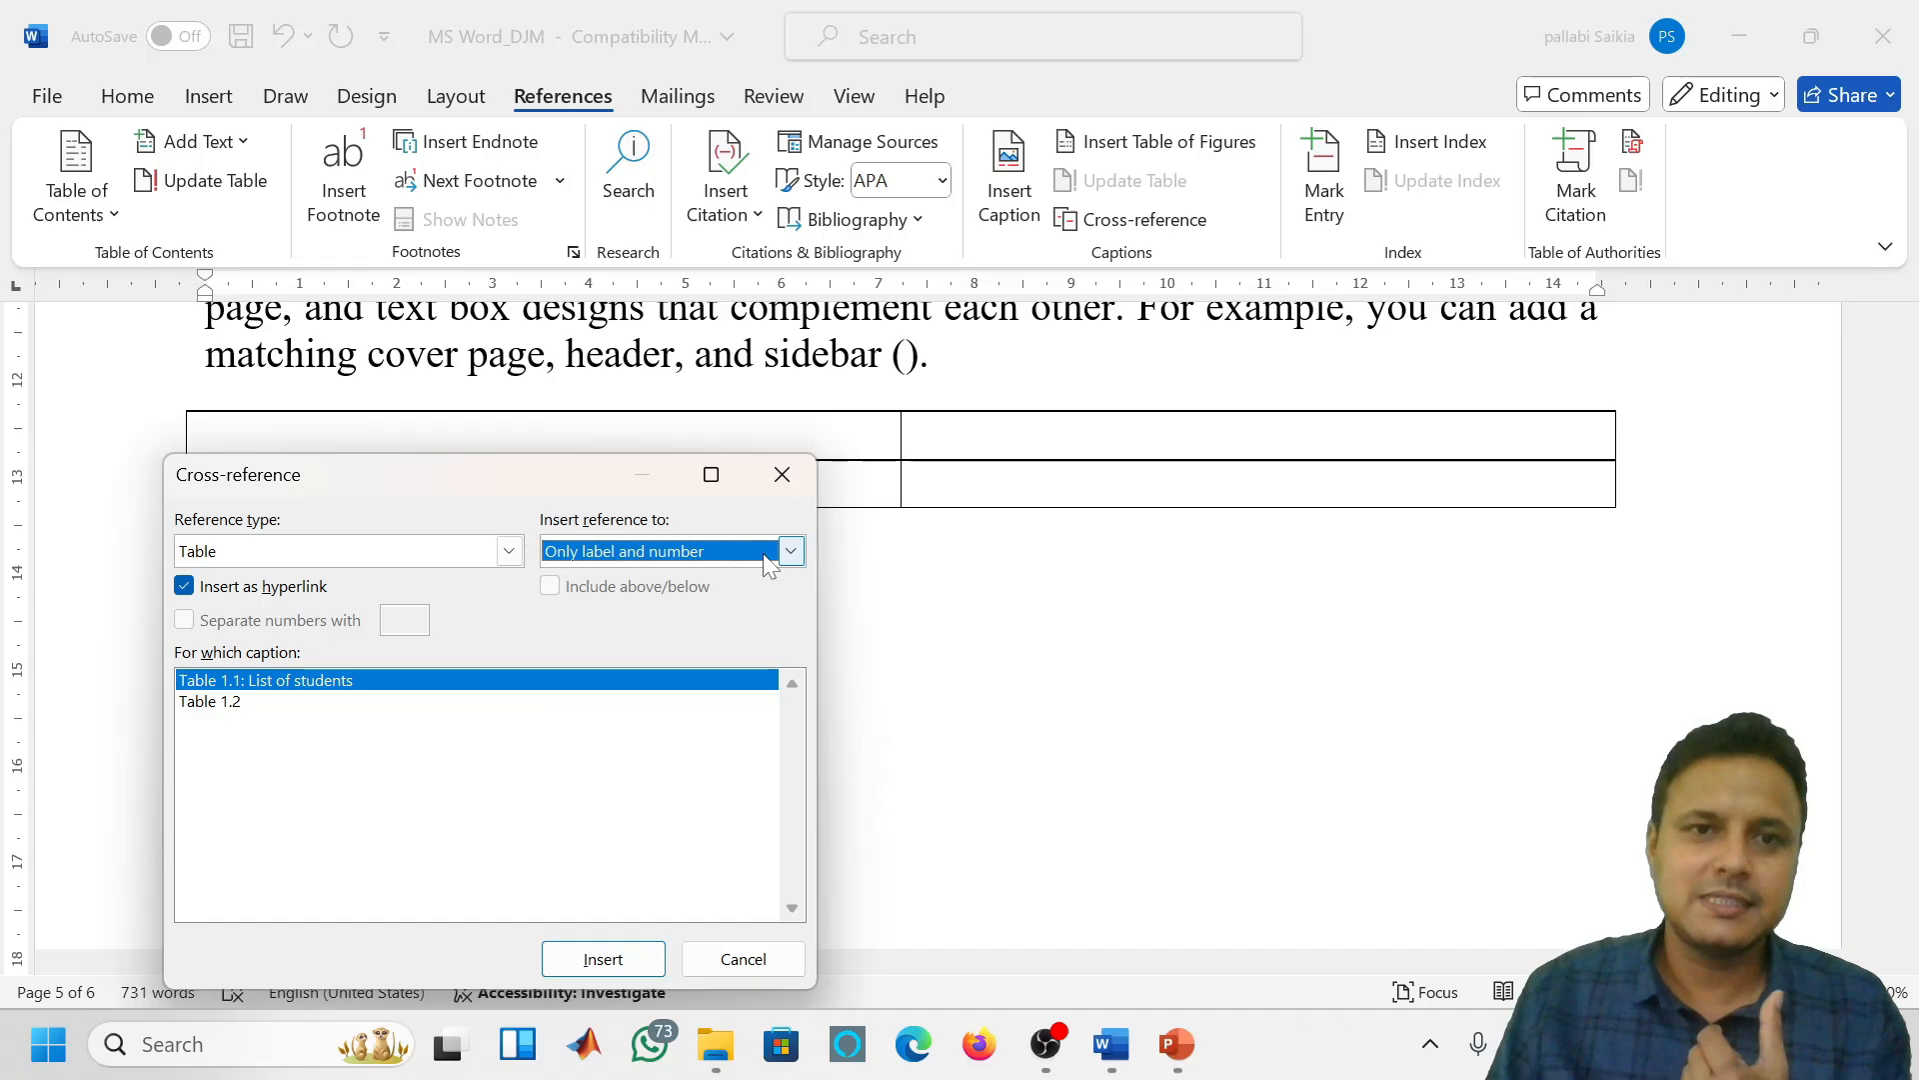
click(580, 954)
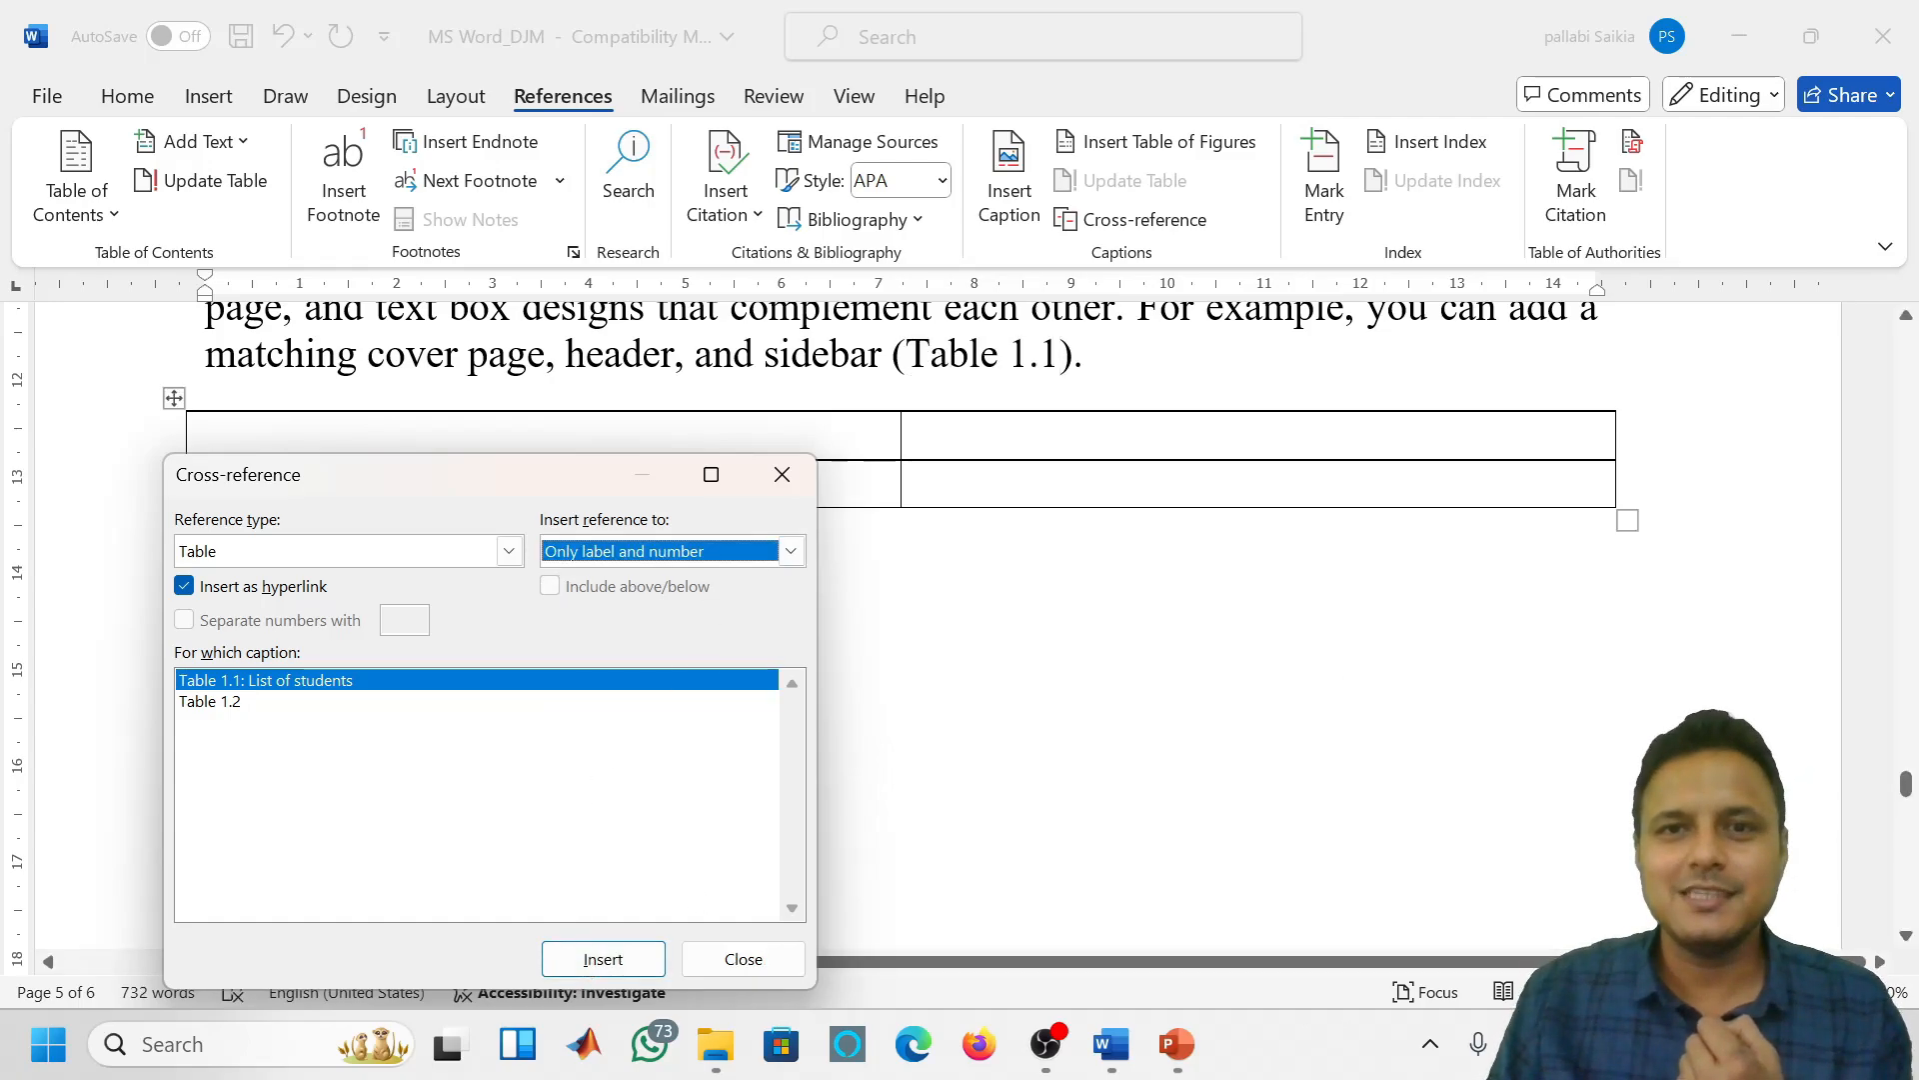
click(782, 474)
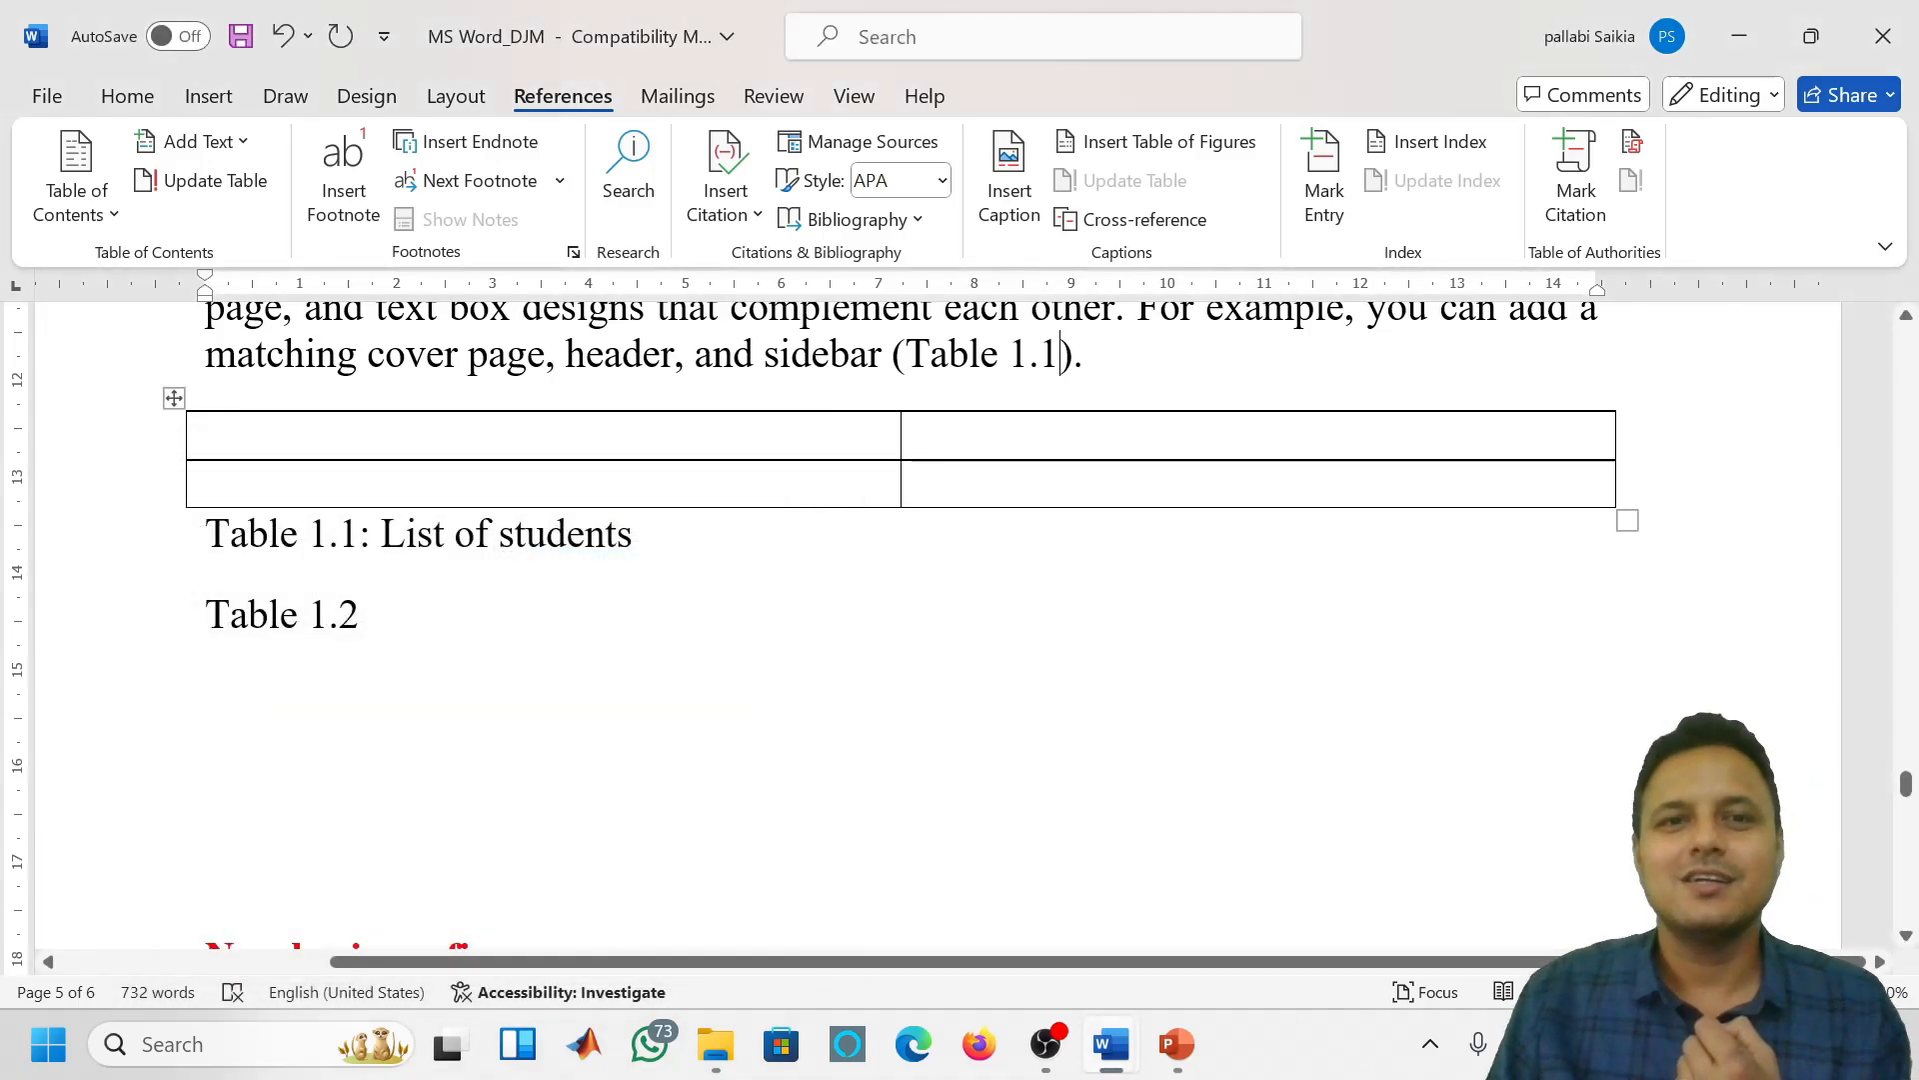
Insert a new Table caption with the text ": hdgdg" on its own line between the table and the "List of students" caption
click(206, 533)
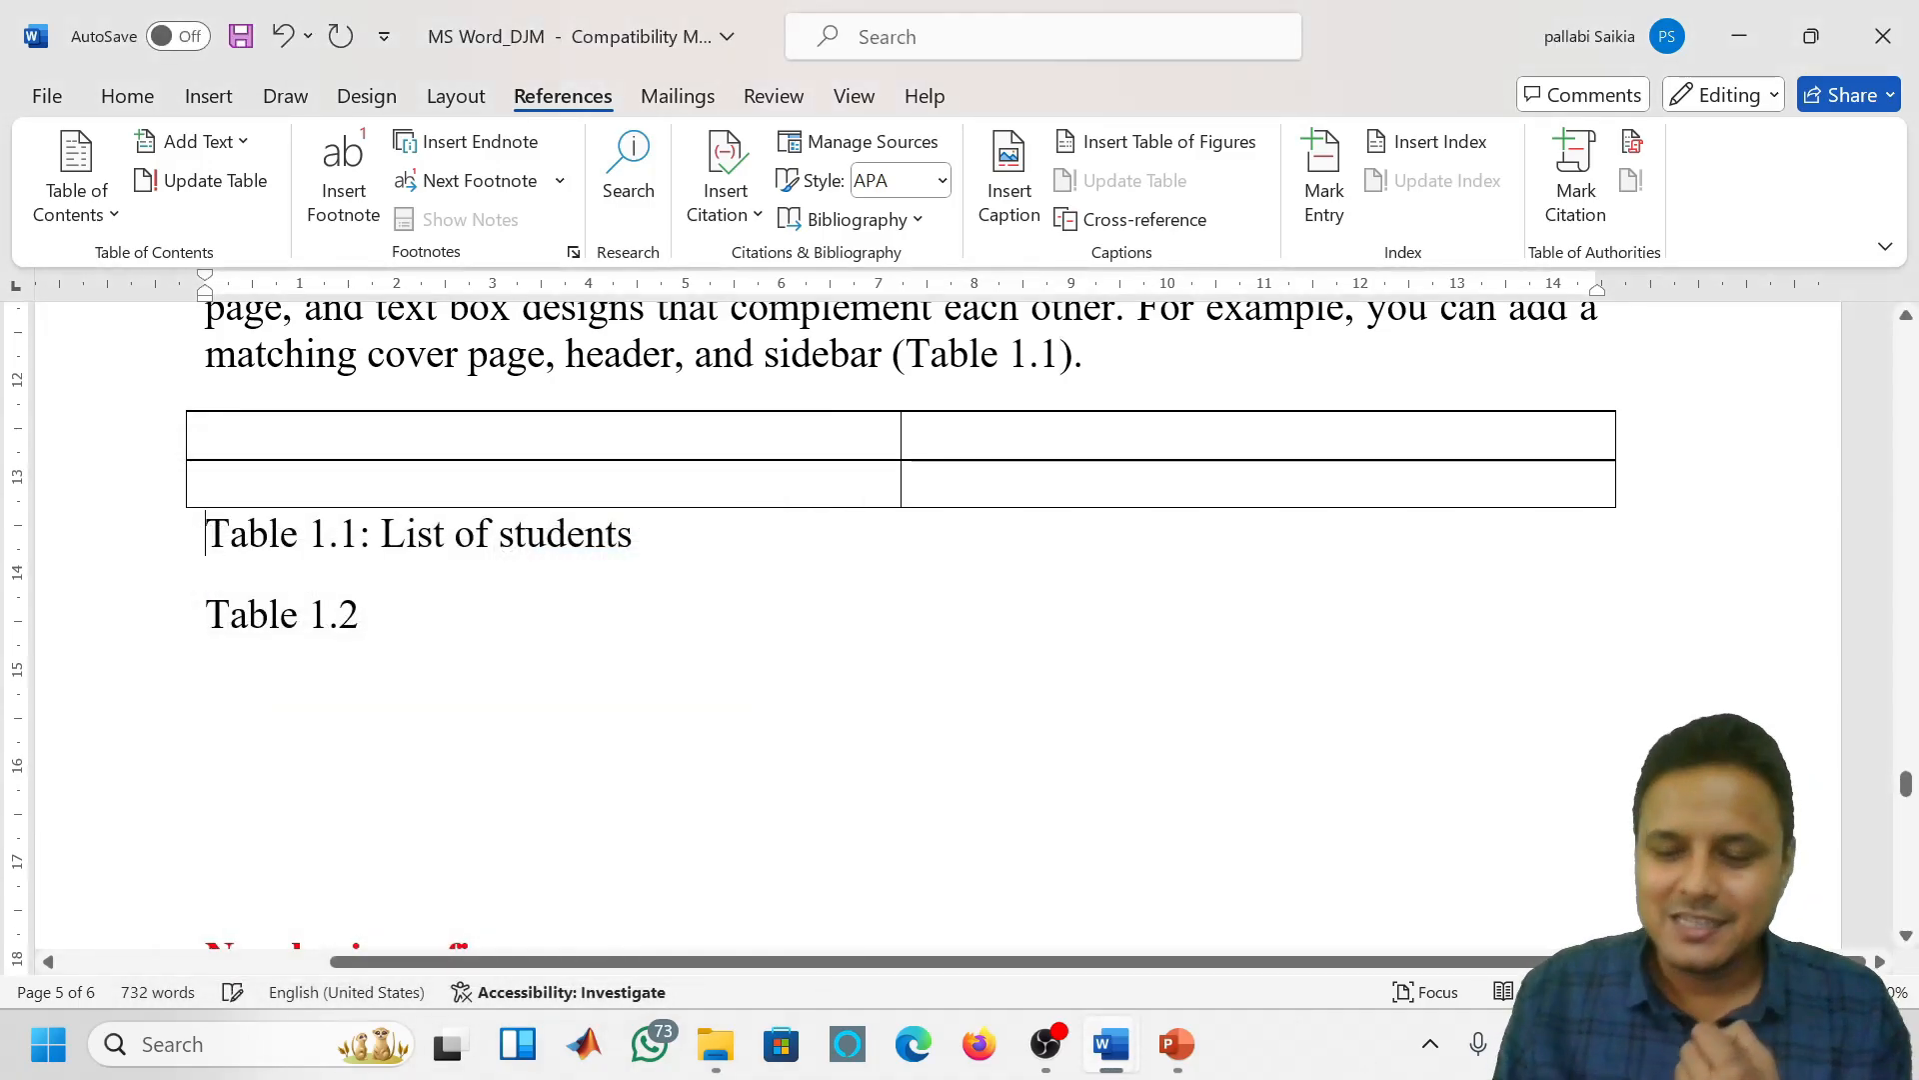
key(Return)
click(206, 534)
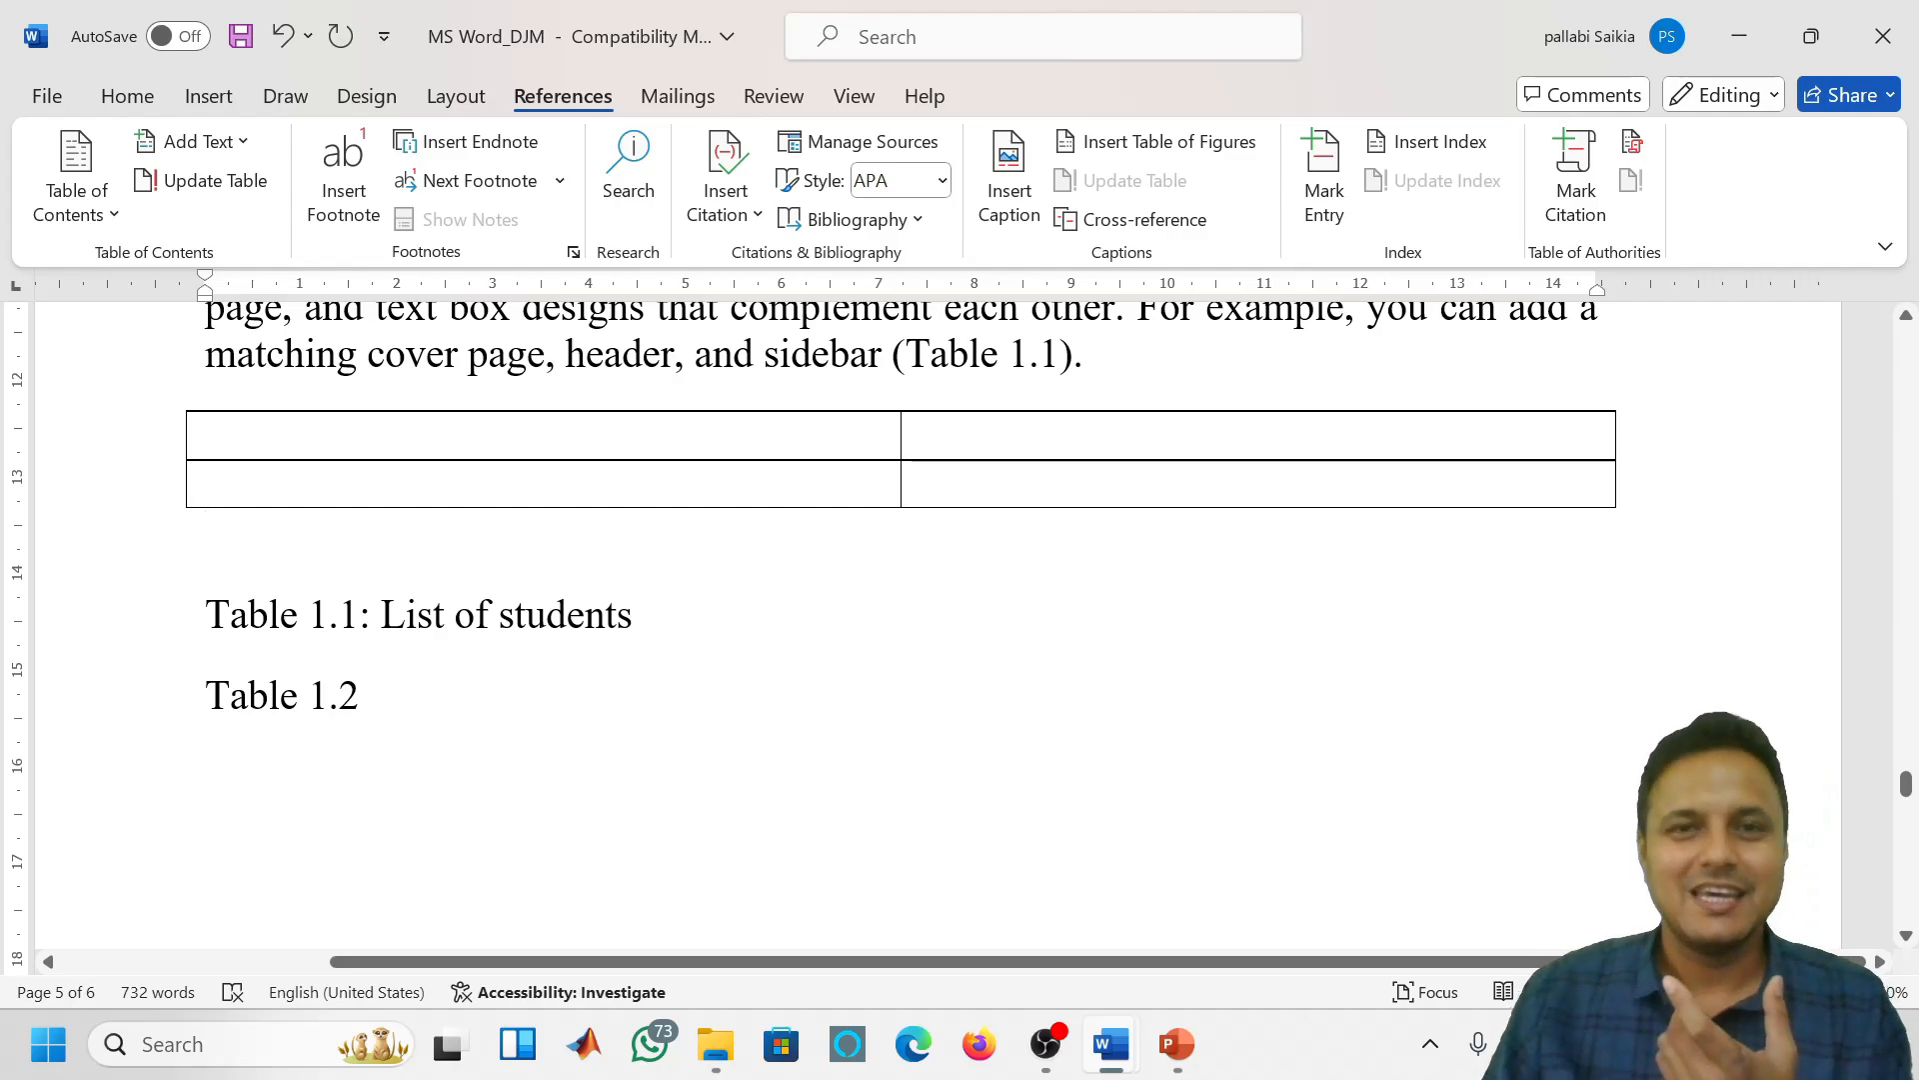
click(1038, 218)
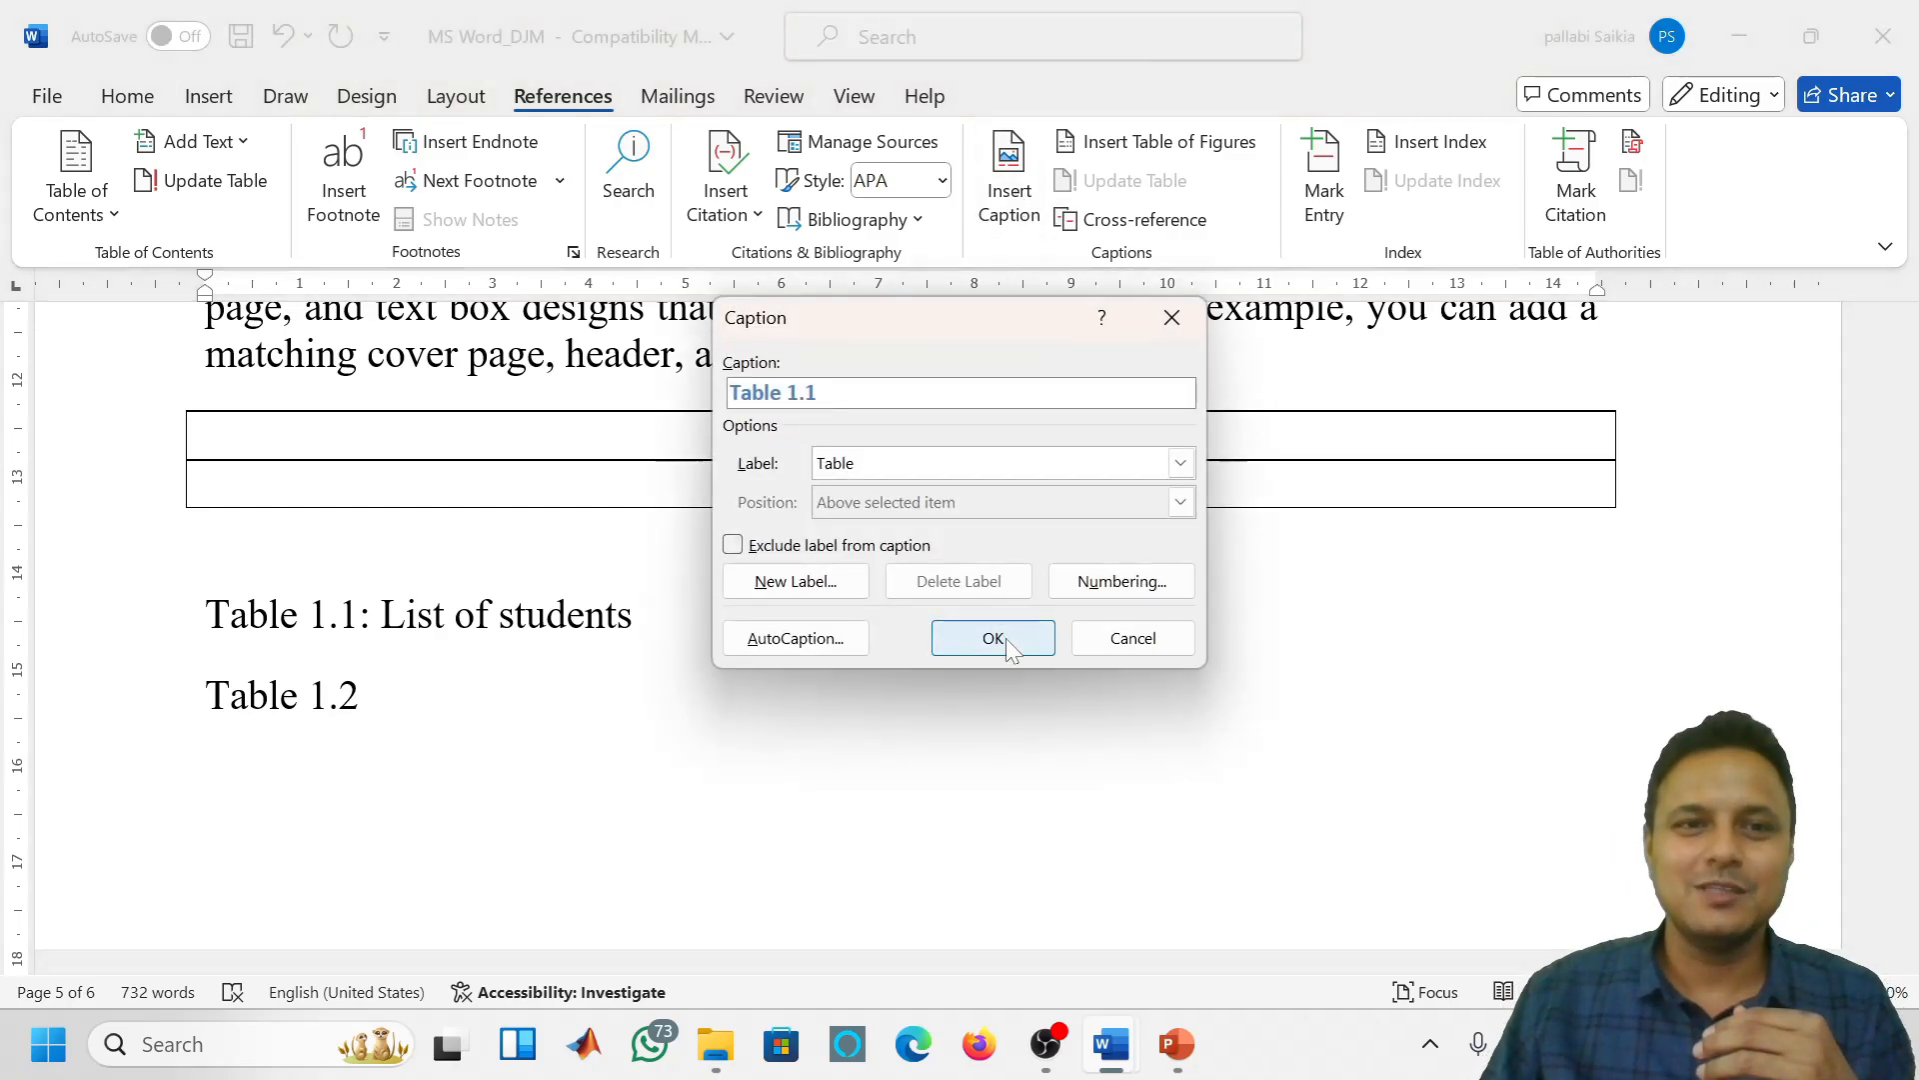
click(994, 639)
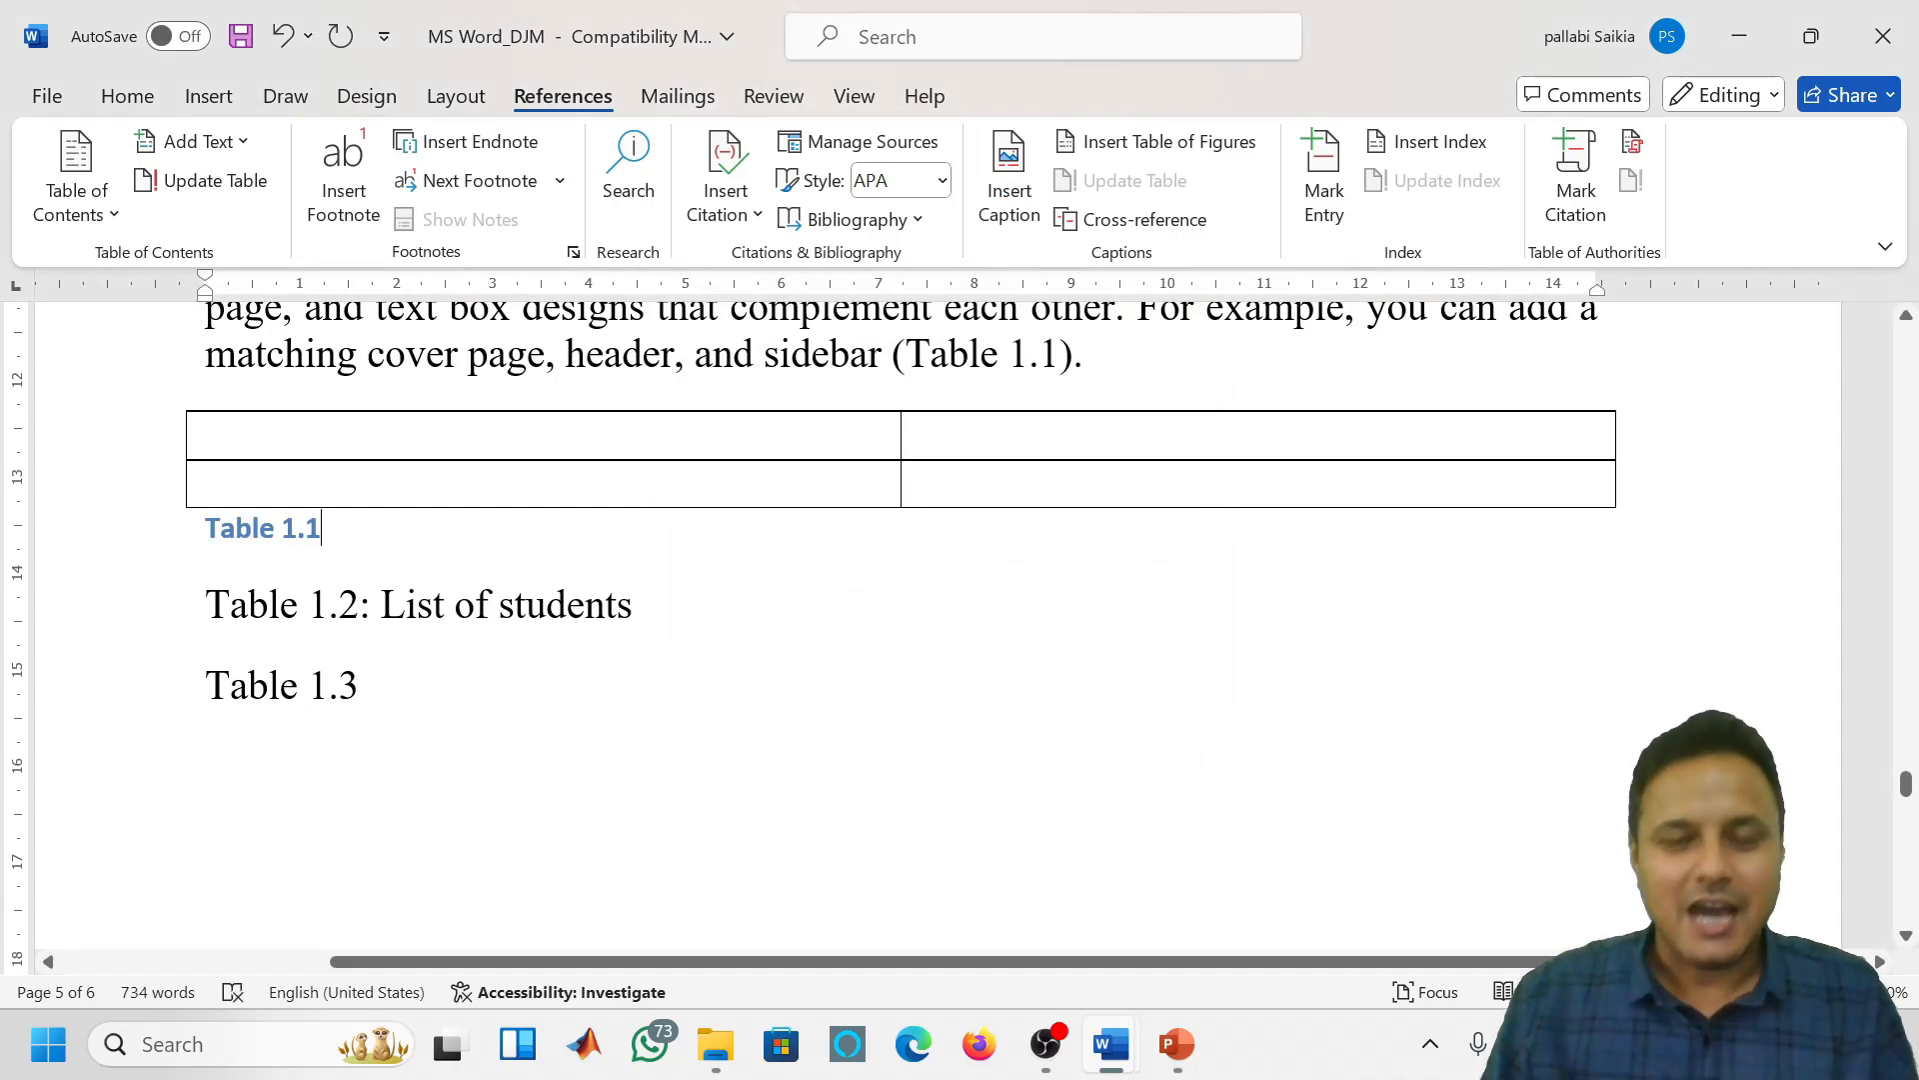
text(:)
text(hdgdg)
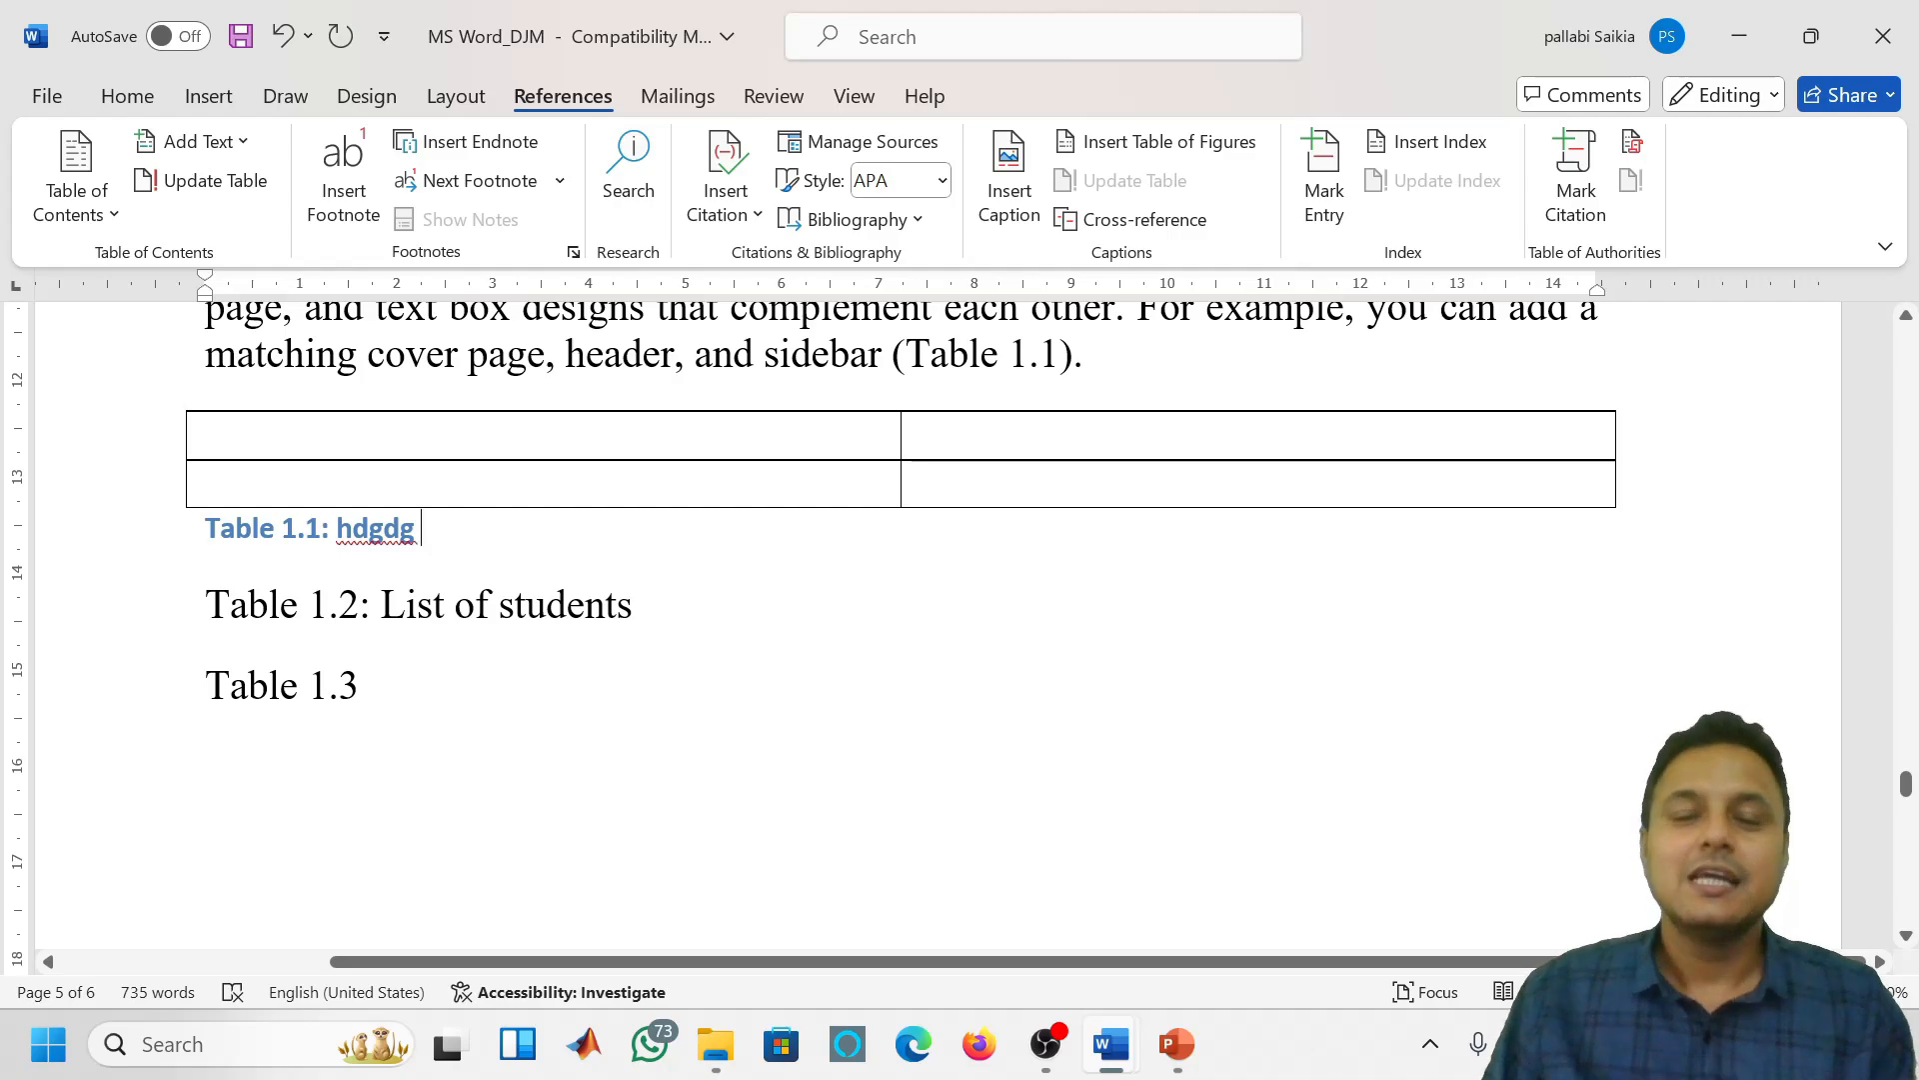
Try to update all fields in the document, choosing to update the entire table of figures
drag(1084, 356, 852, 362)
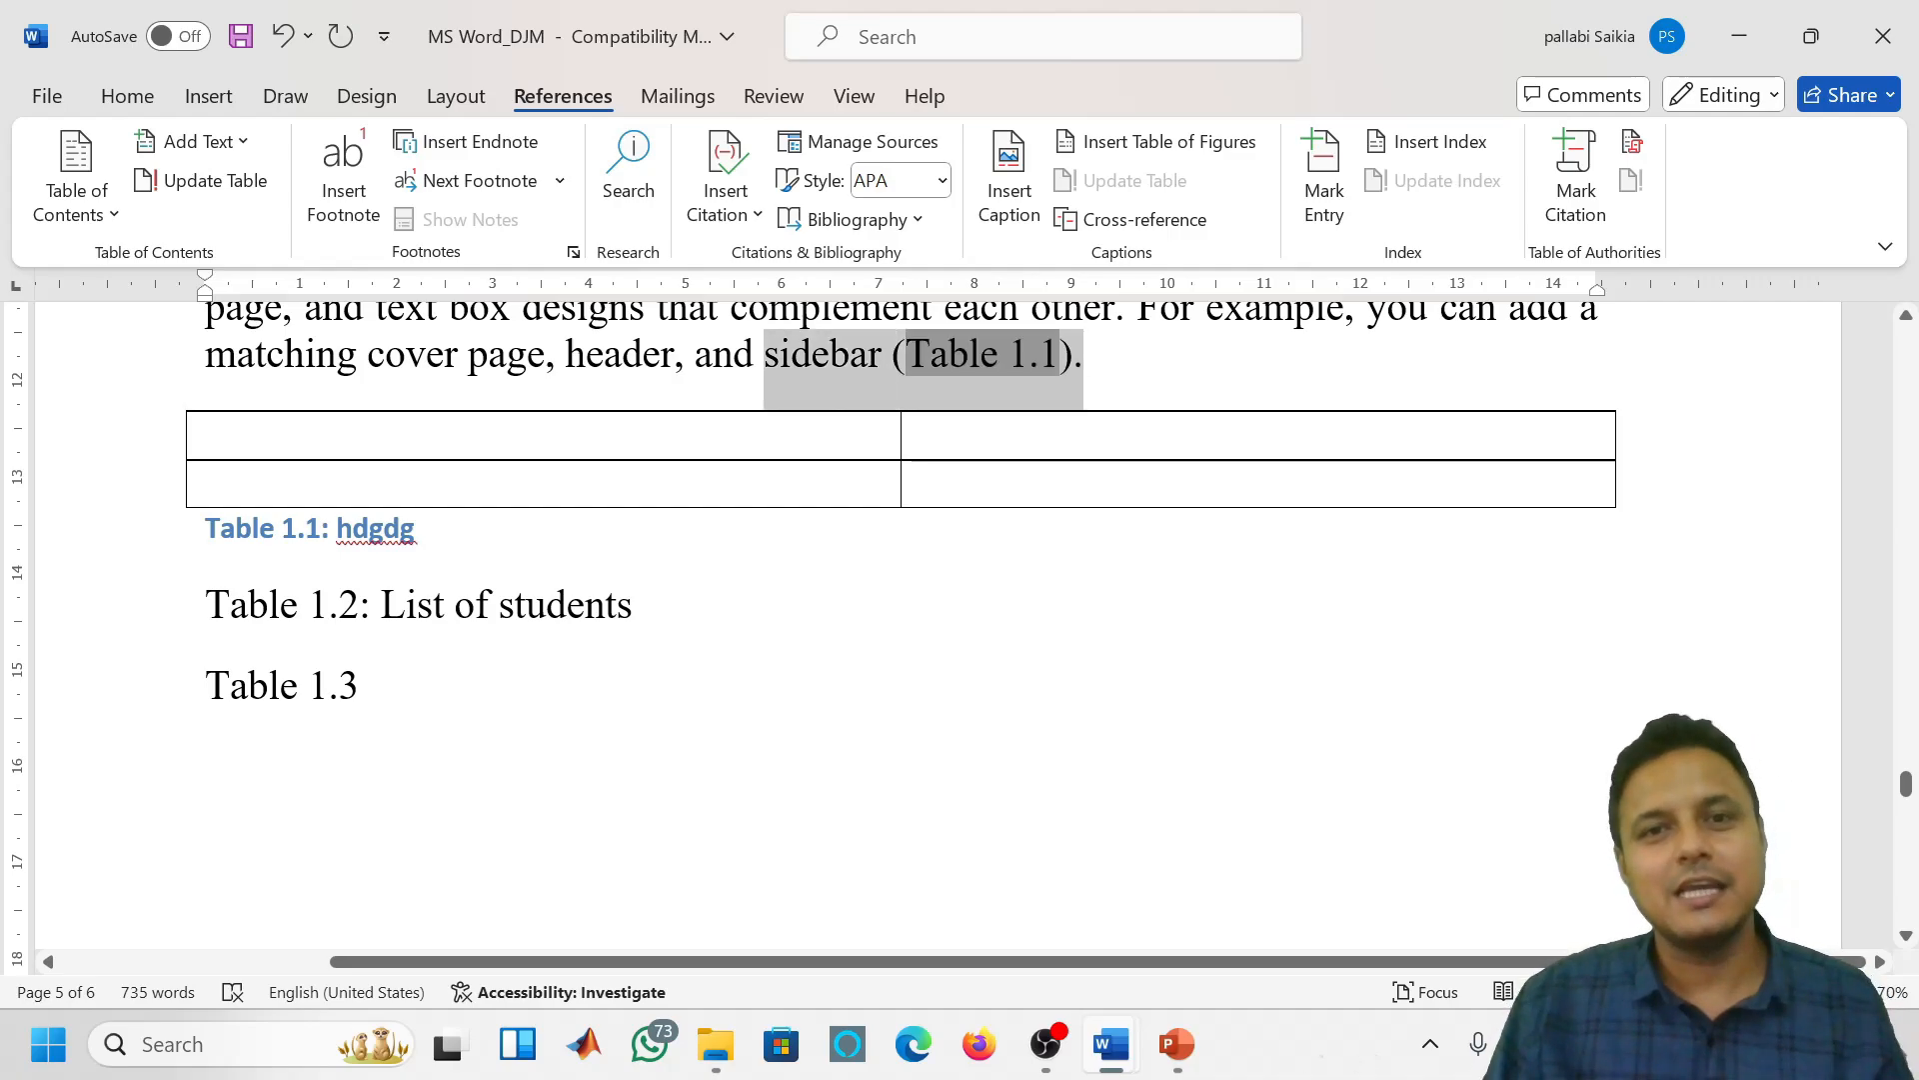
key(ctrl+a)
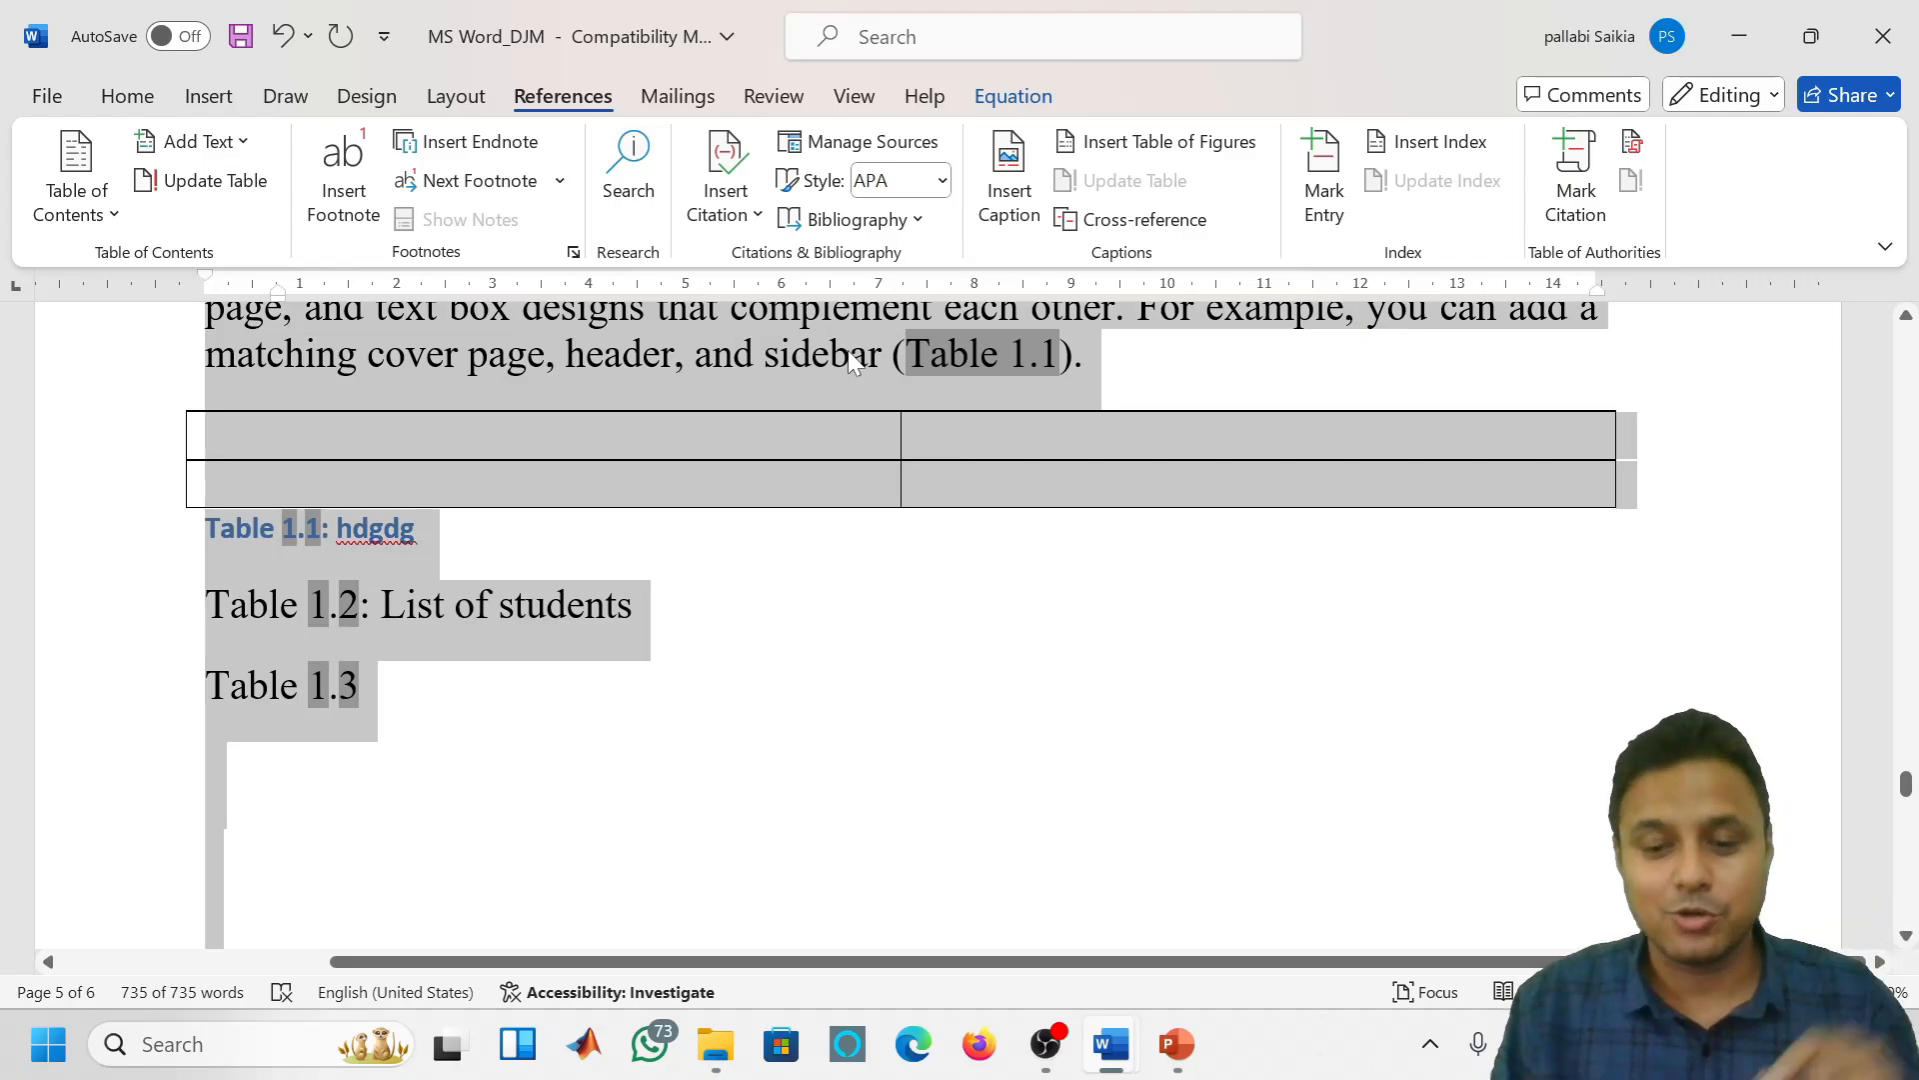
key(F9)
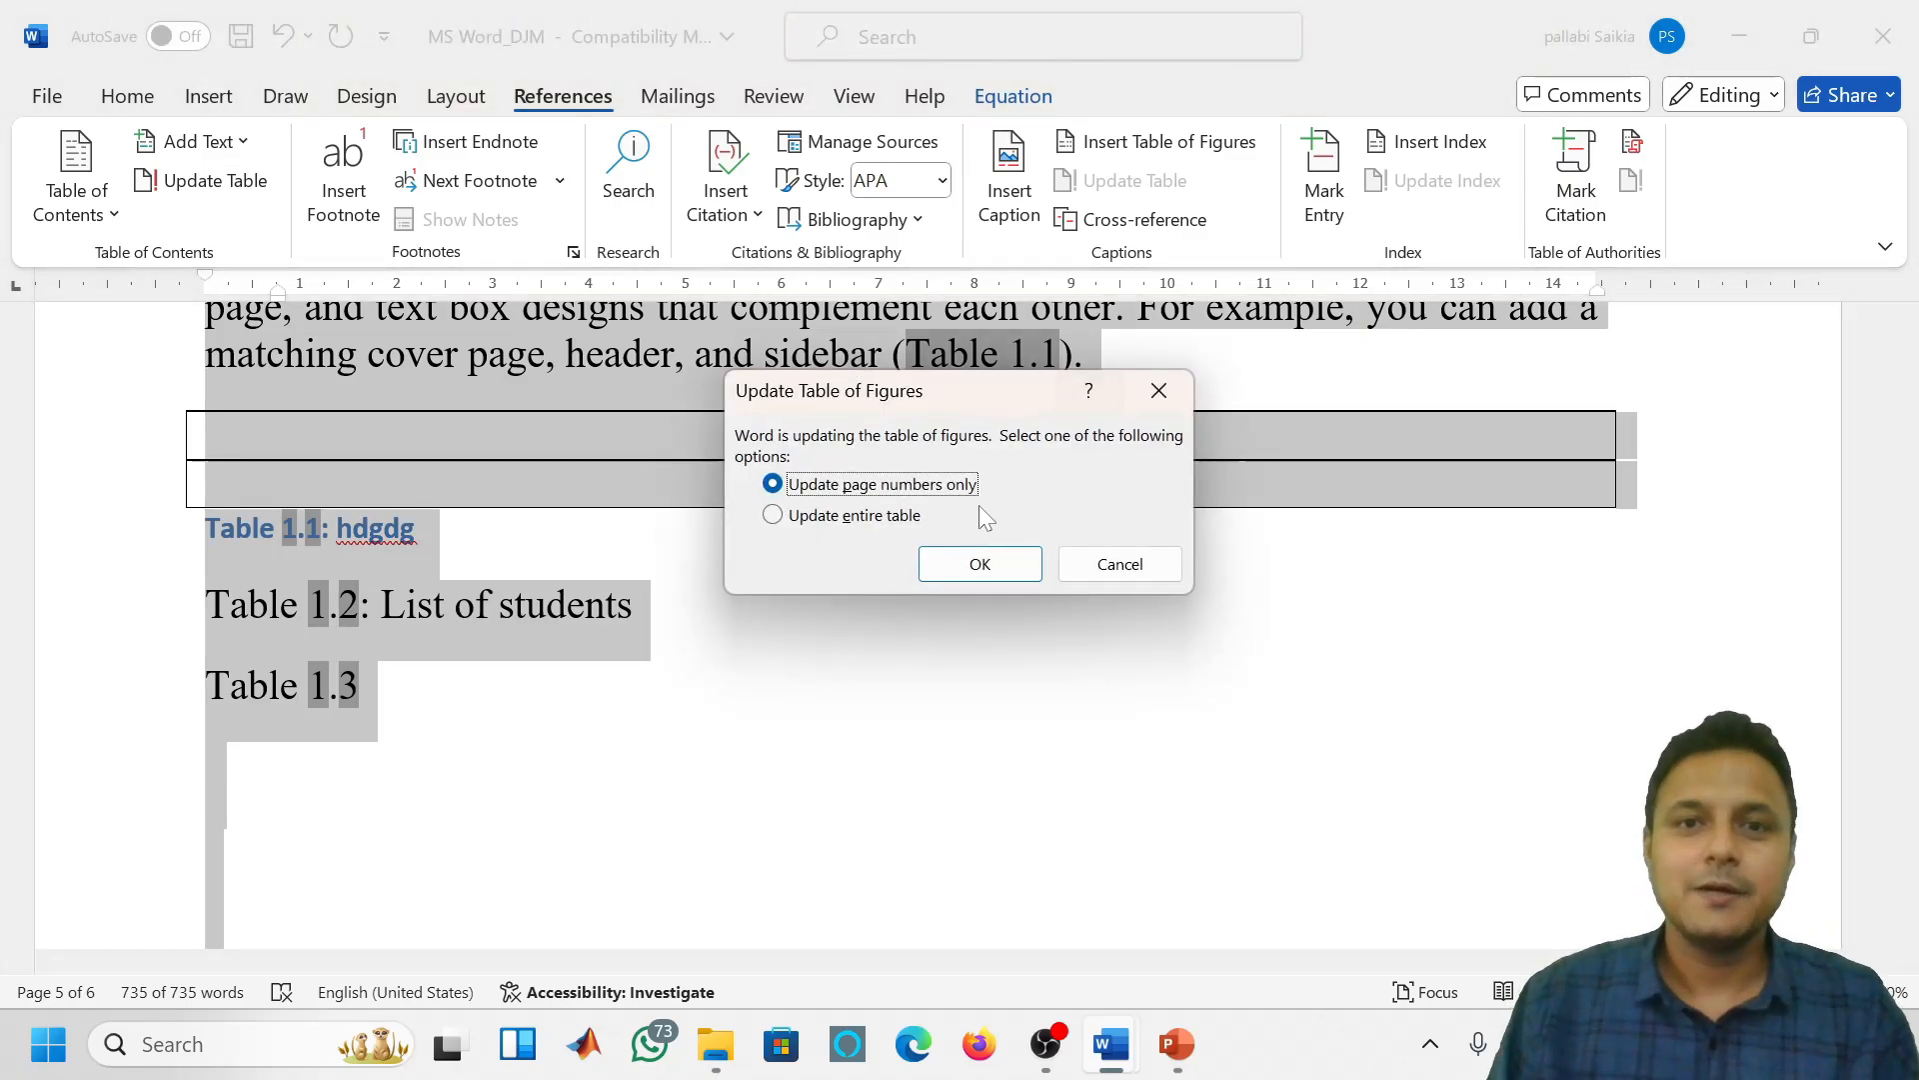
click(875, 514)
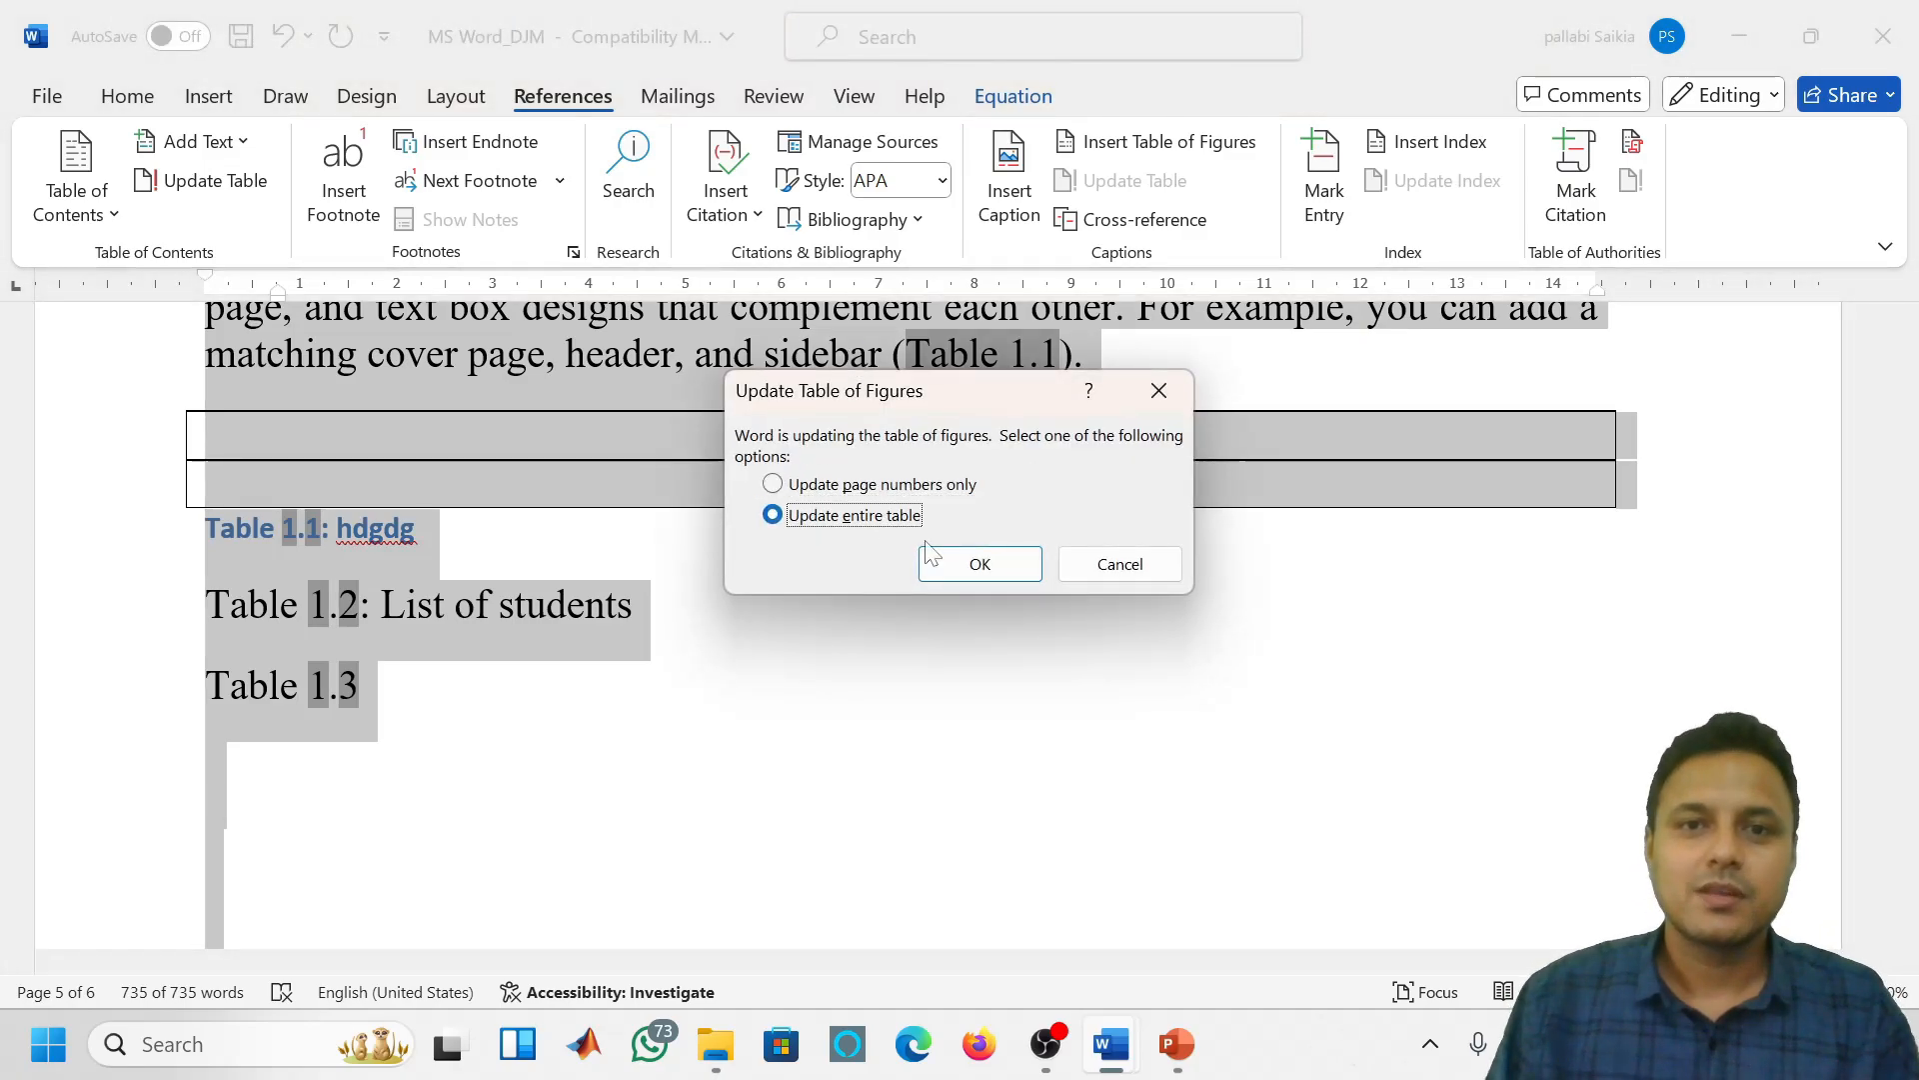
click(1138, 410)
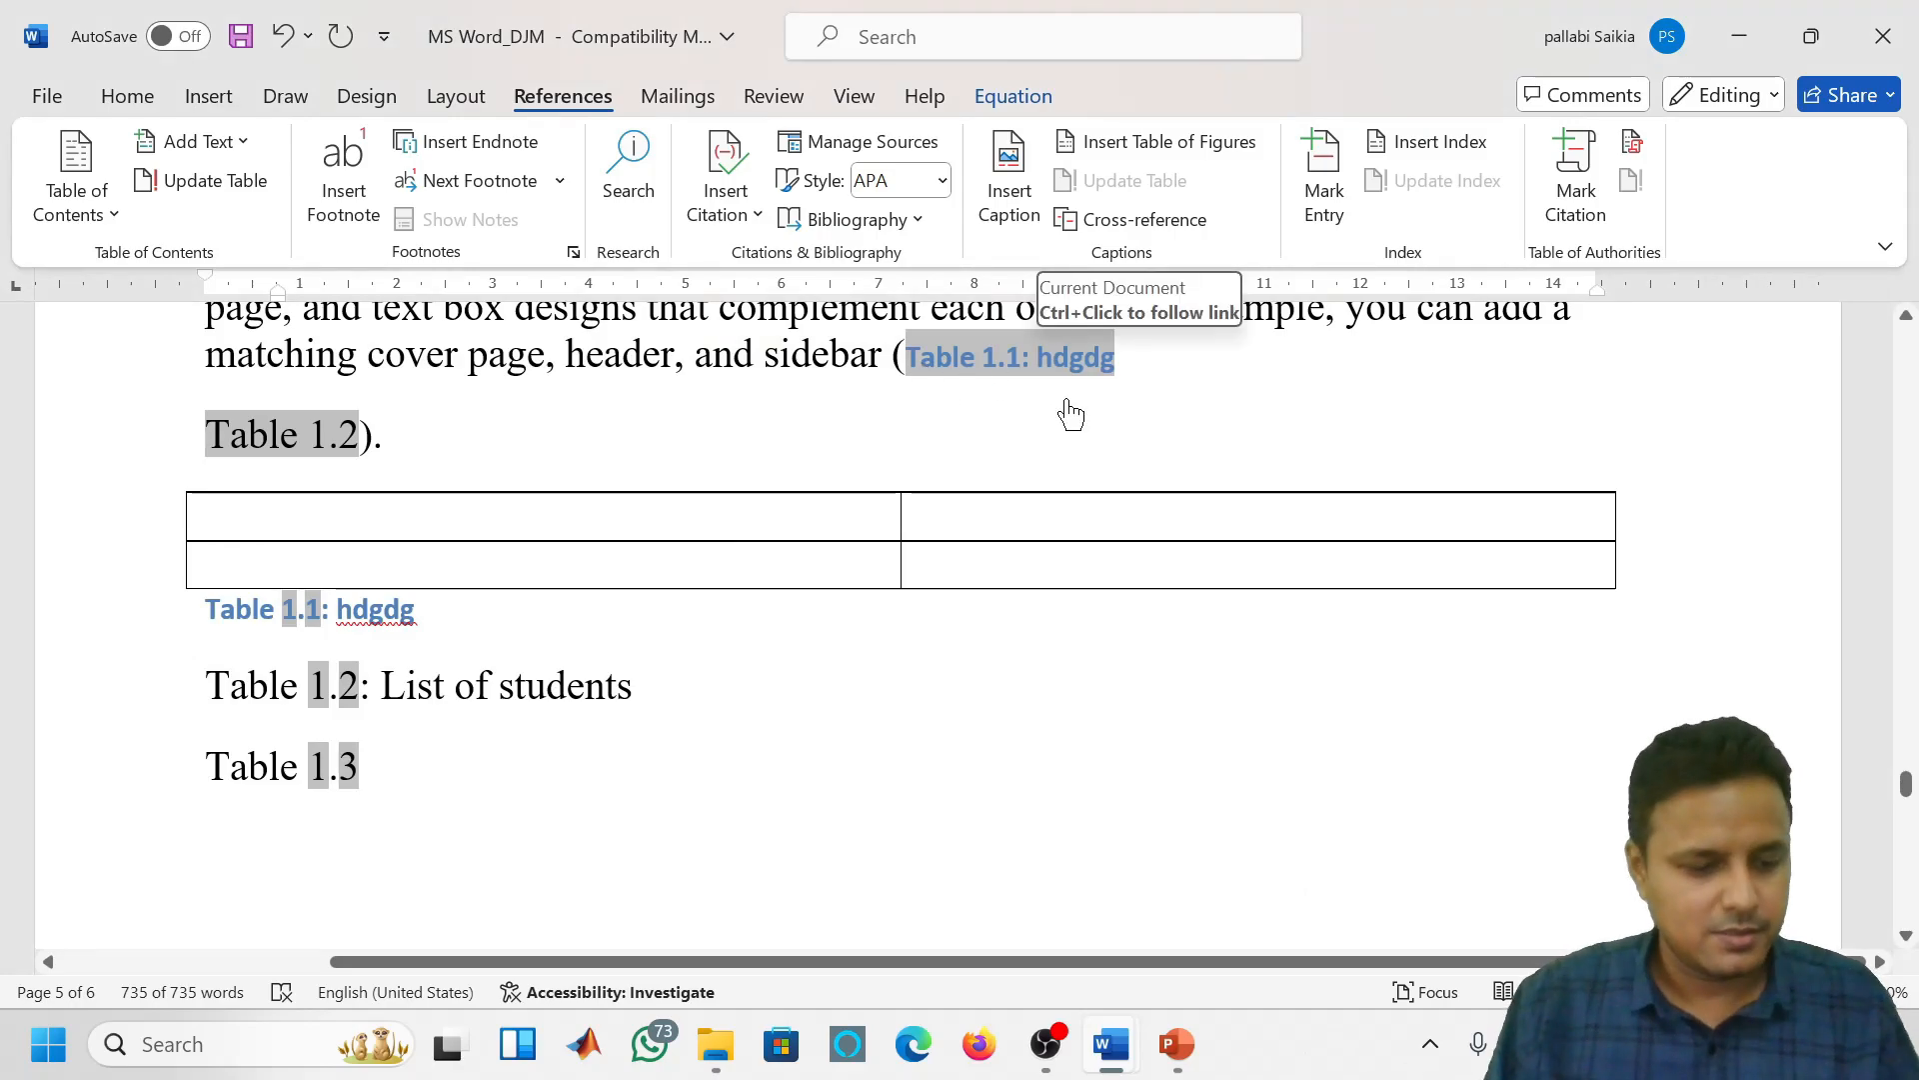
Undo the field update and place the cursor at the end of the paragraph
key(ctrl+a)
key(F9)
click(1037, 368)
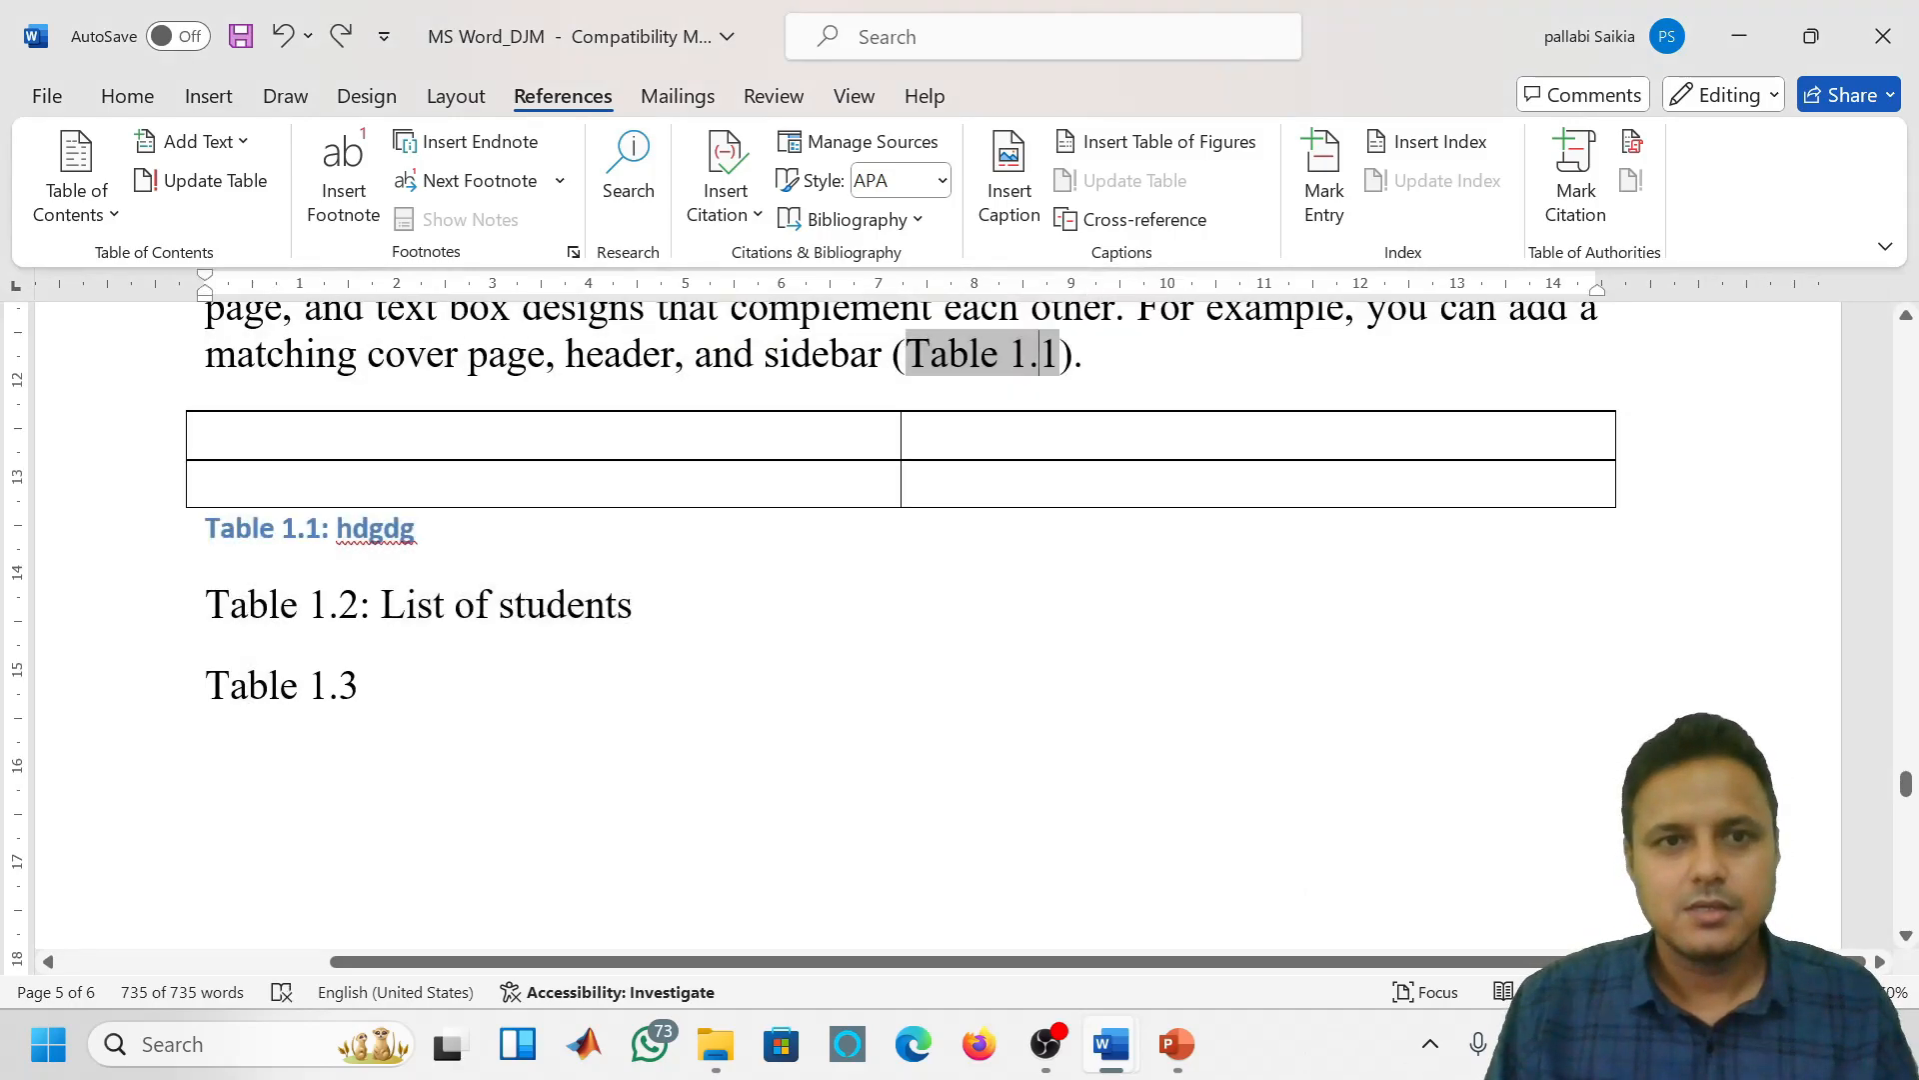
key(End)
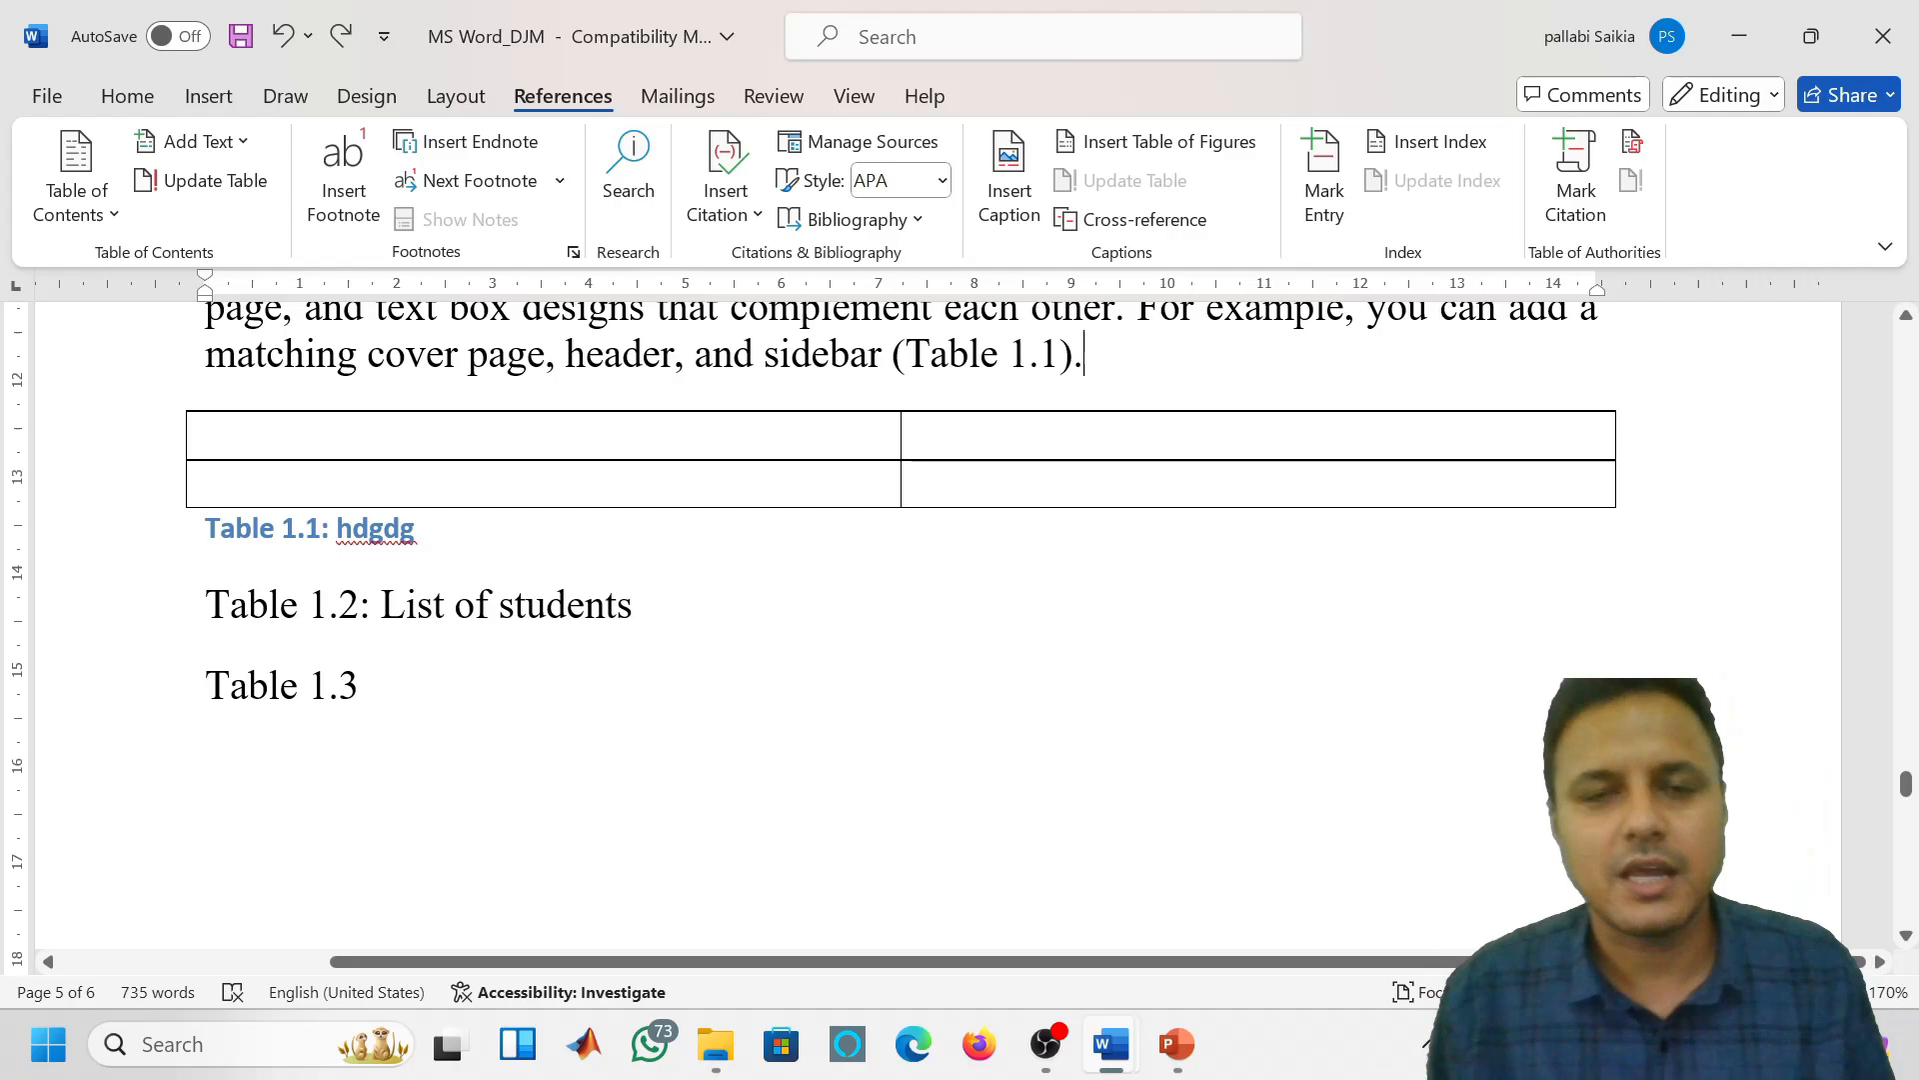
Try again to refresh every field in the document, choosing the entire-table option for each table of figures
drag(1085, 355, 896, 356)
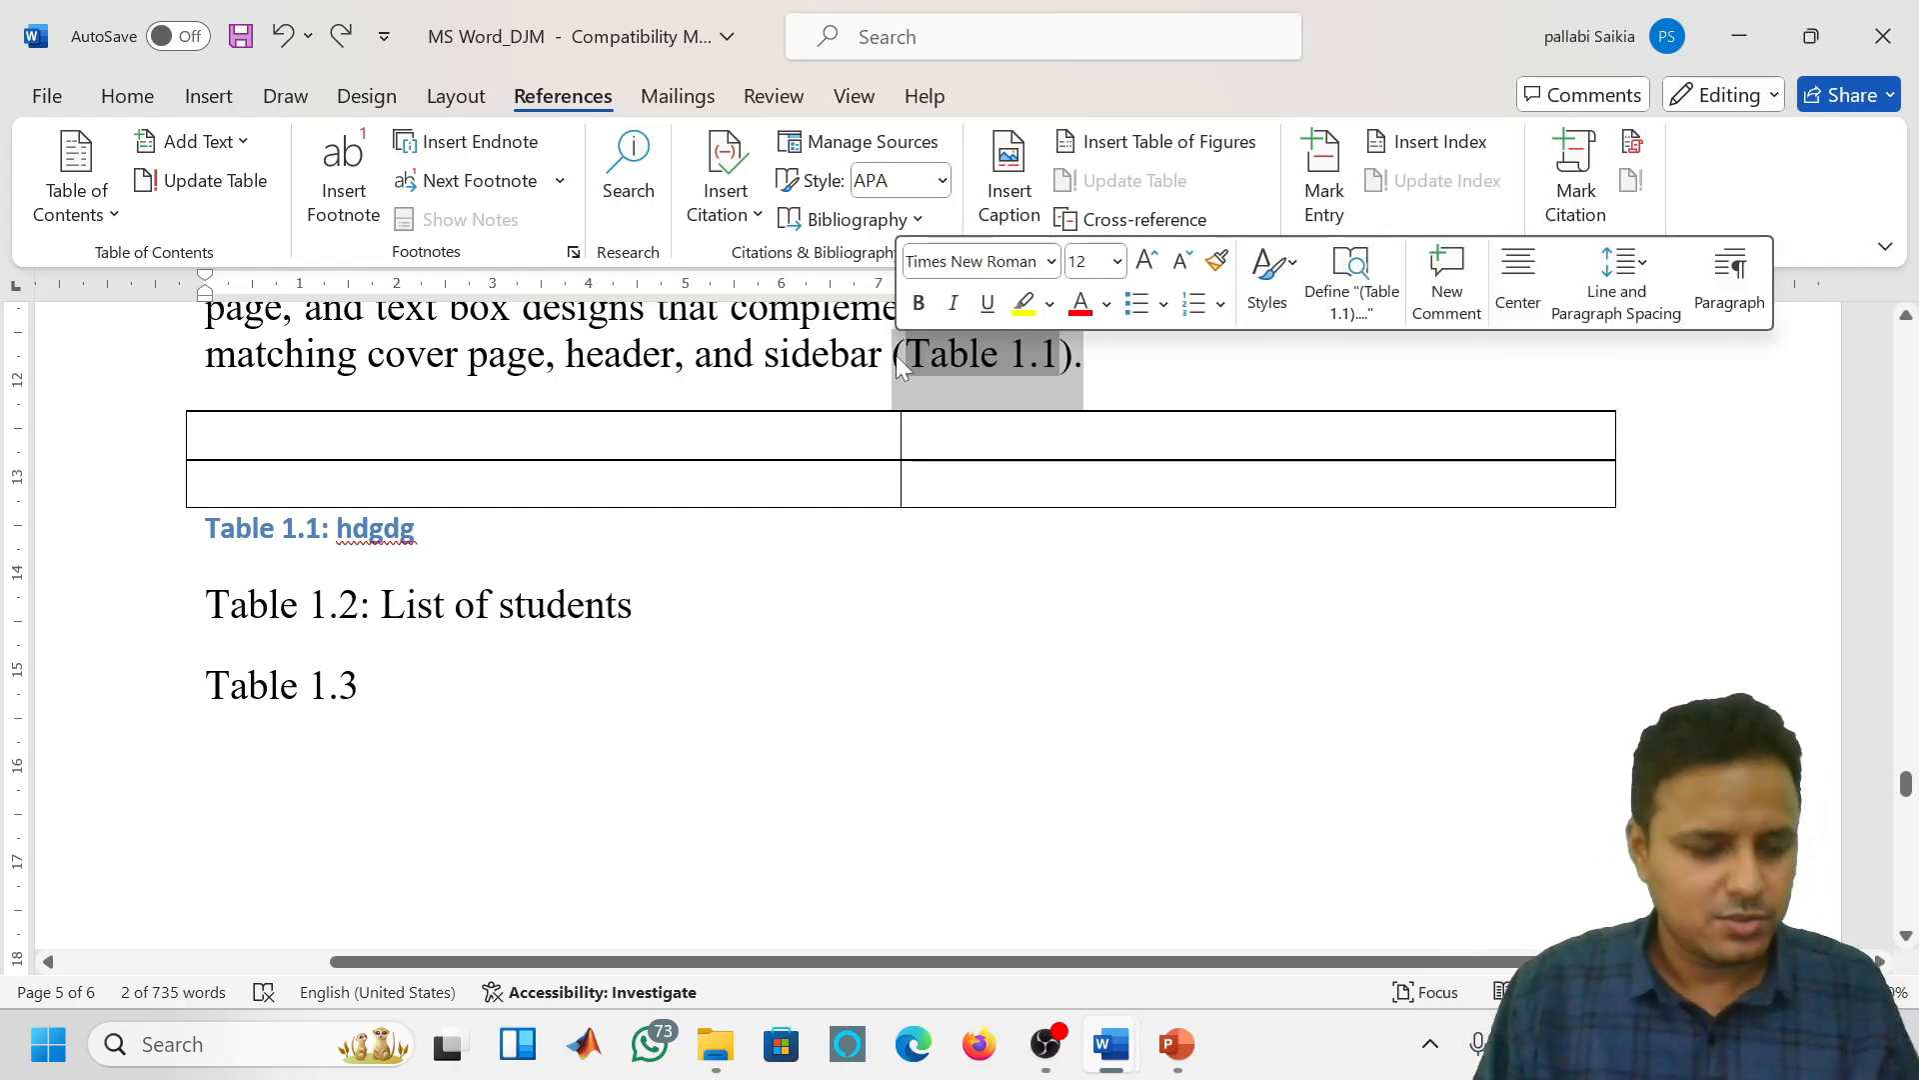
key(ctrl+a)
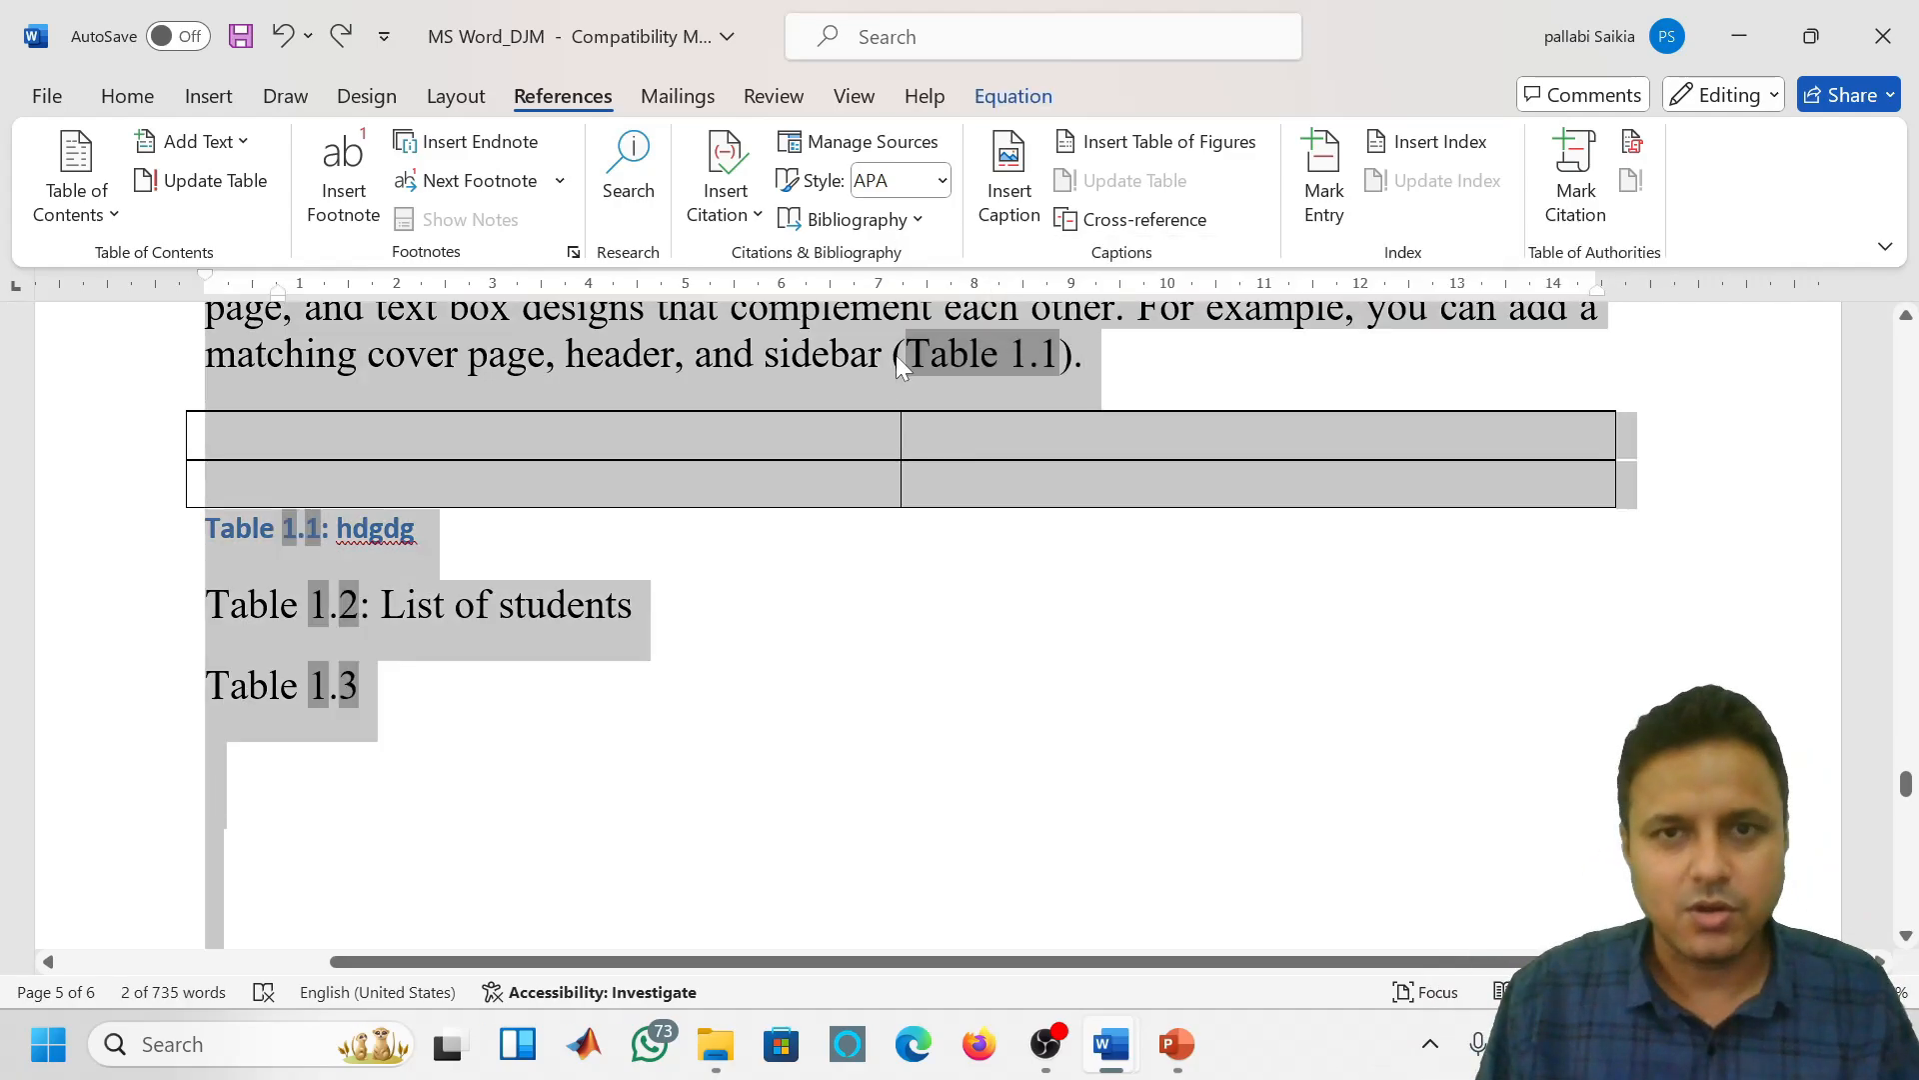
key(F9)
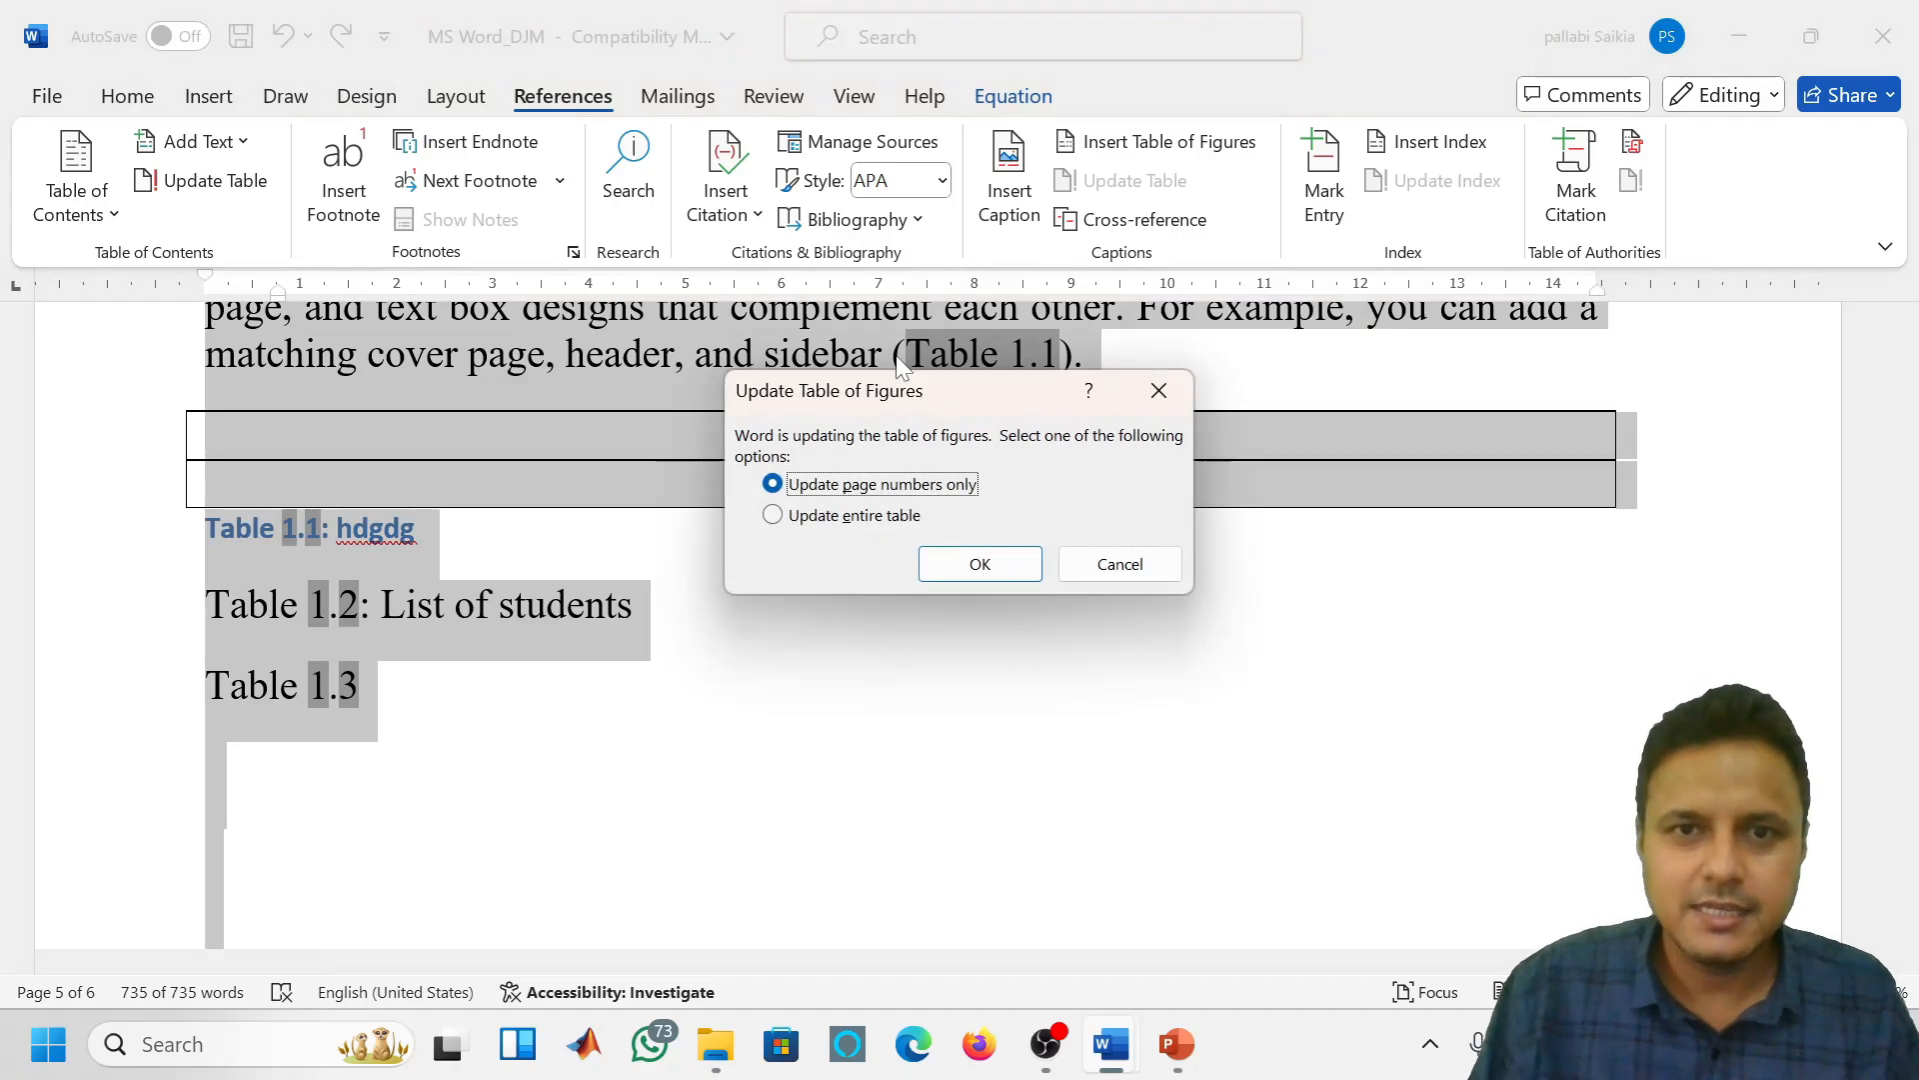
click(896, 516)
click(940, 562)
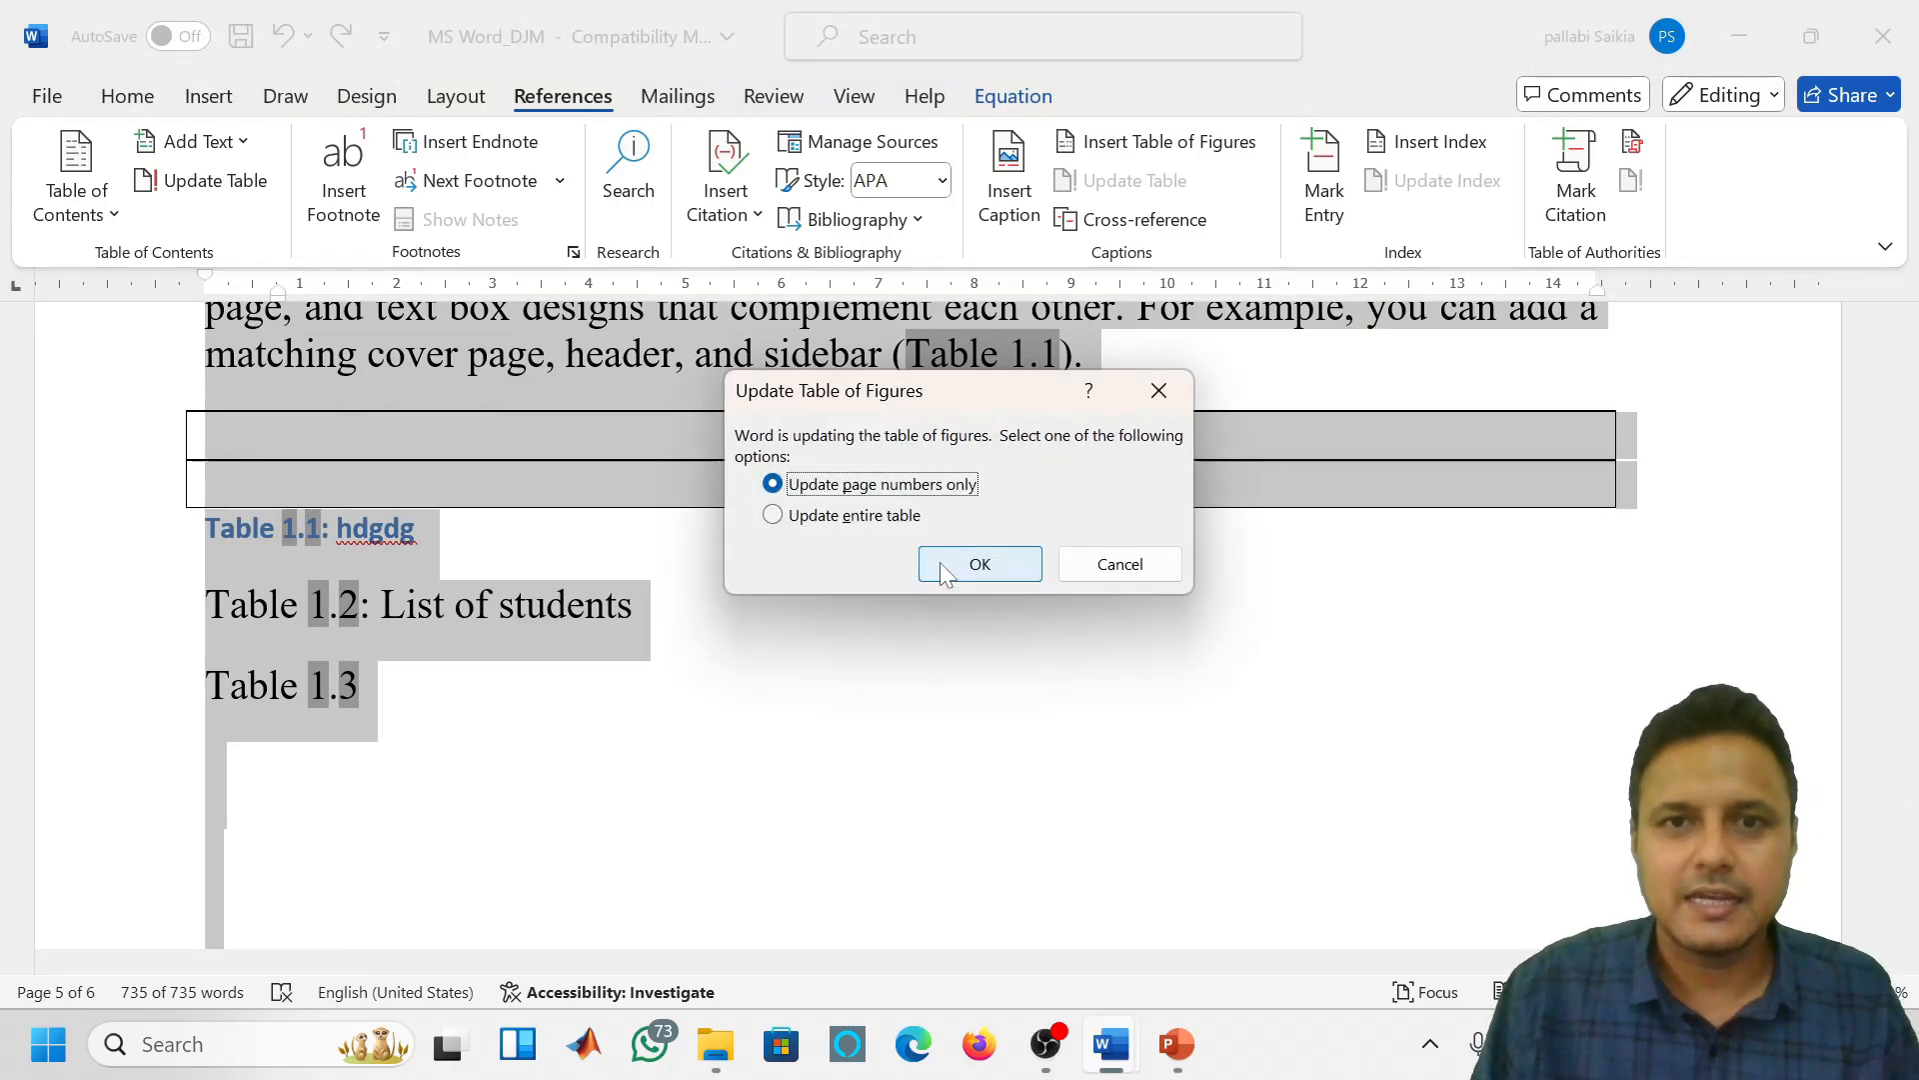
click(910, 520)
click(962, 568)
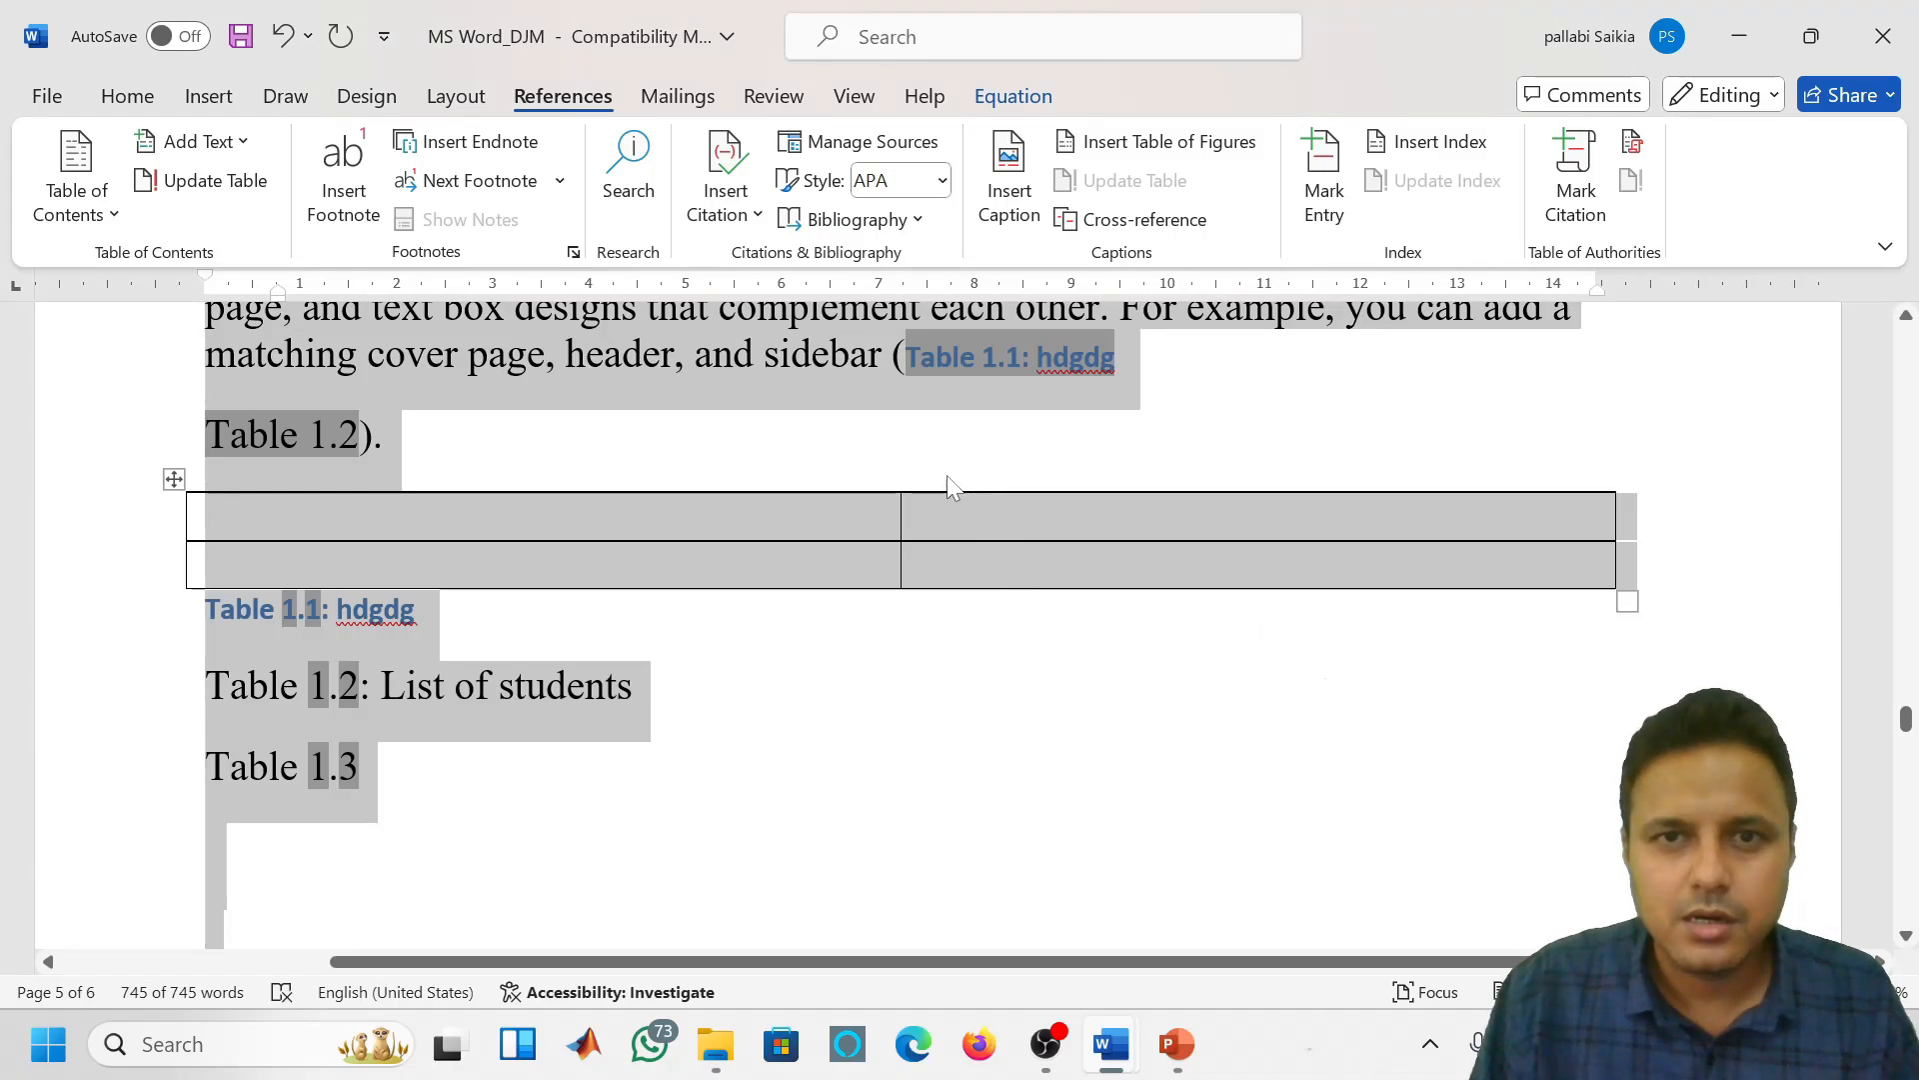
Undo the repeated field update and the insertion of the "hdgdg" caption below the table
key(ctrl+z)
key(ctrl+z)
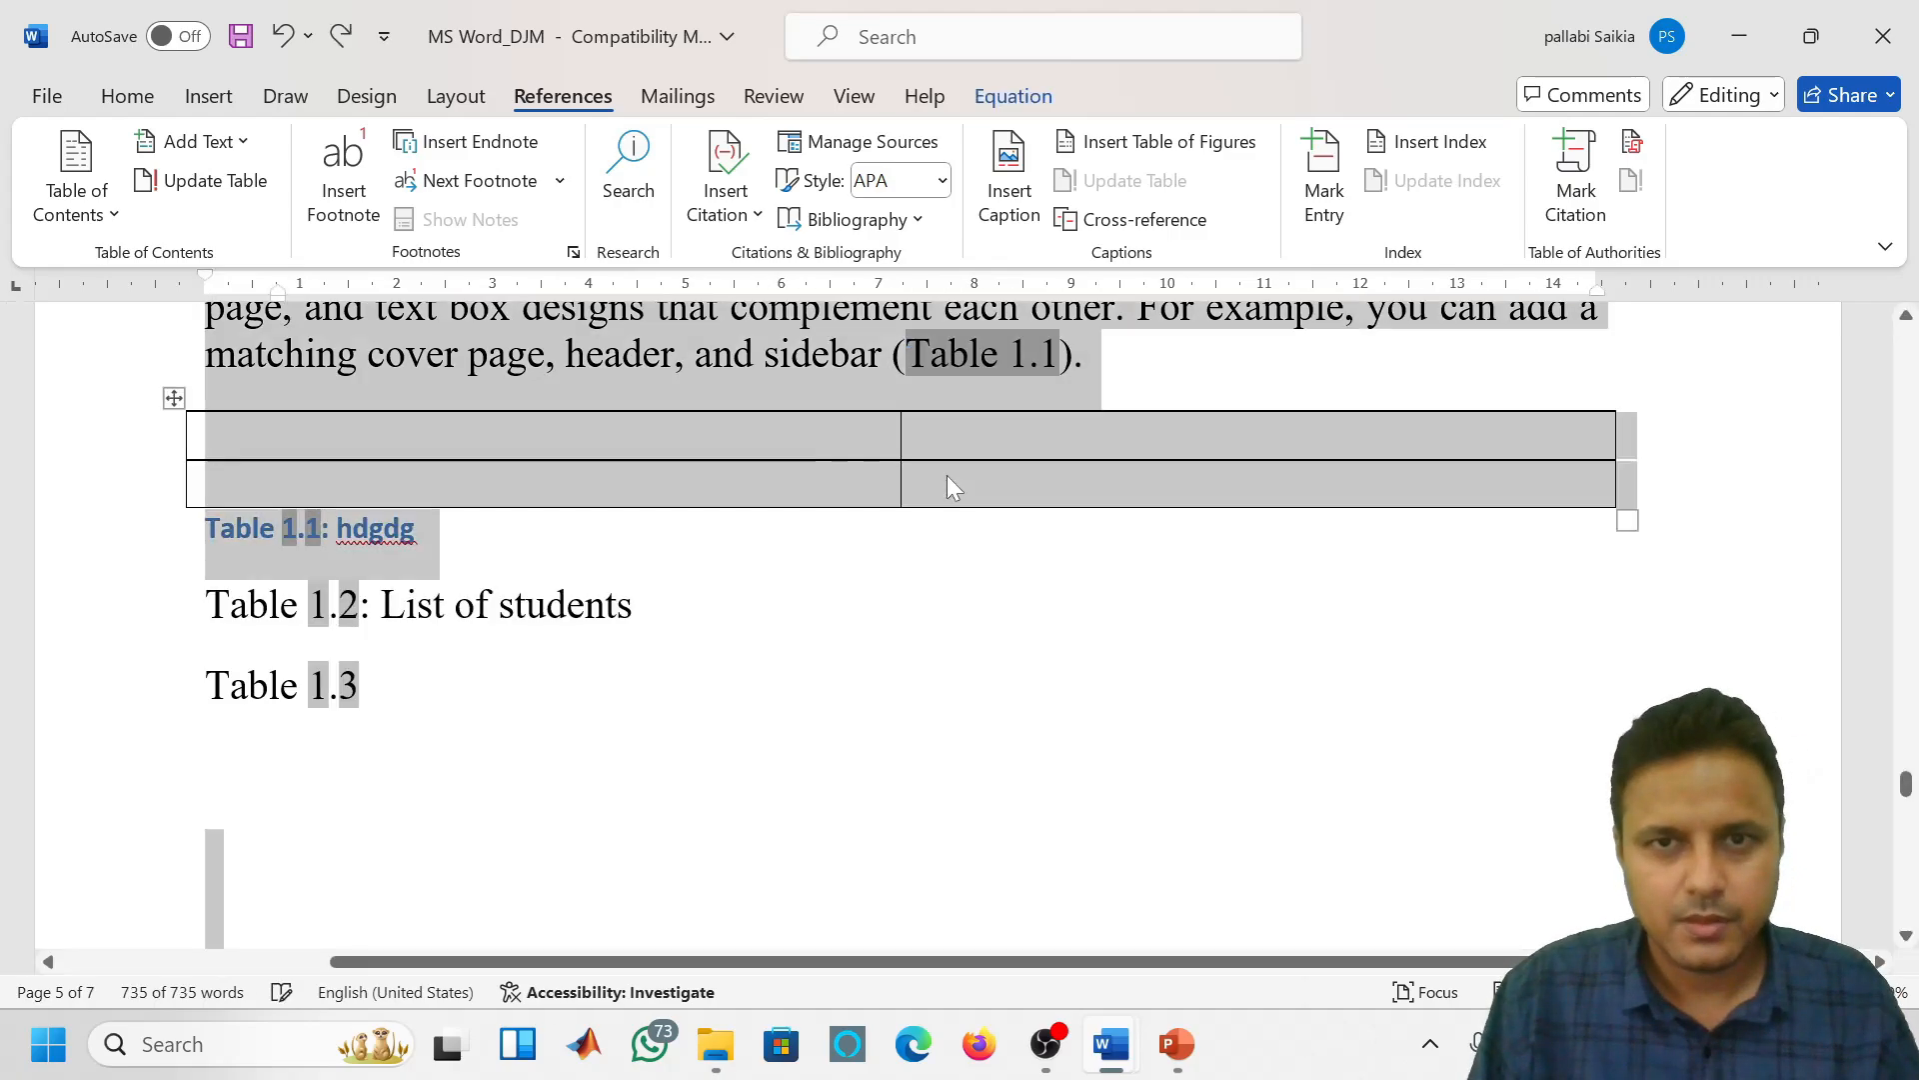
key(ctrl+z)
key(ctrl+z)
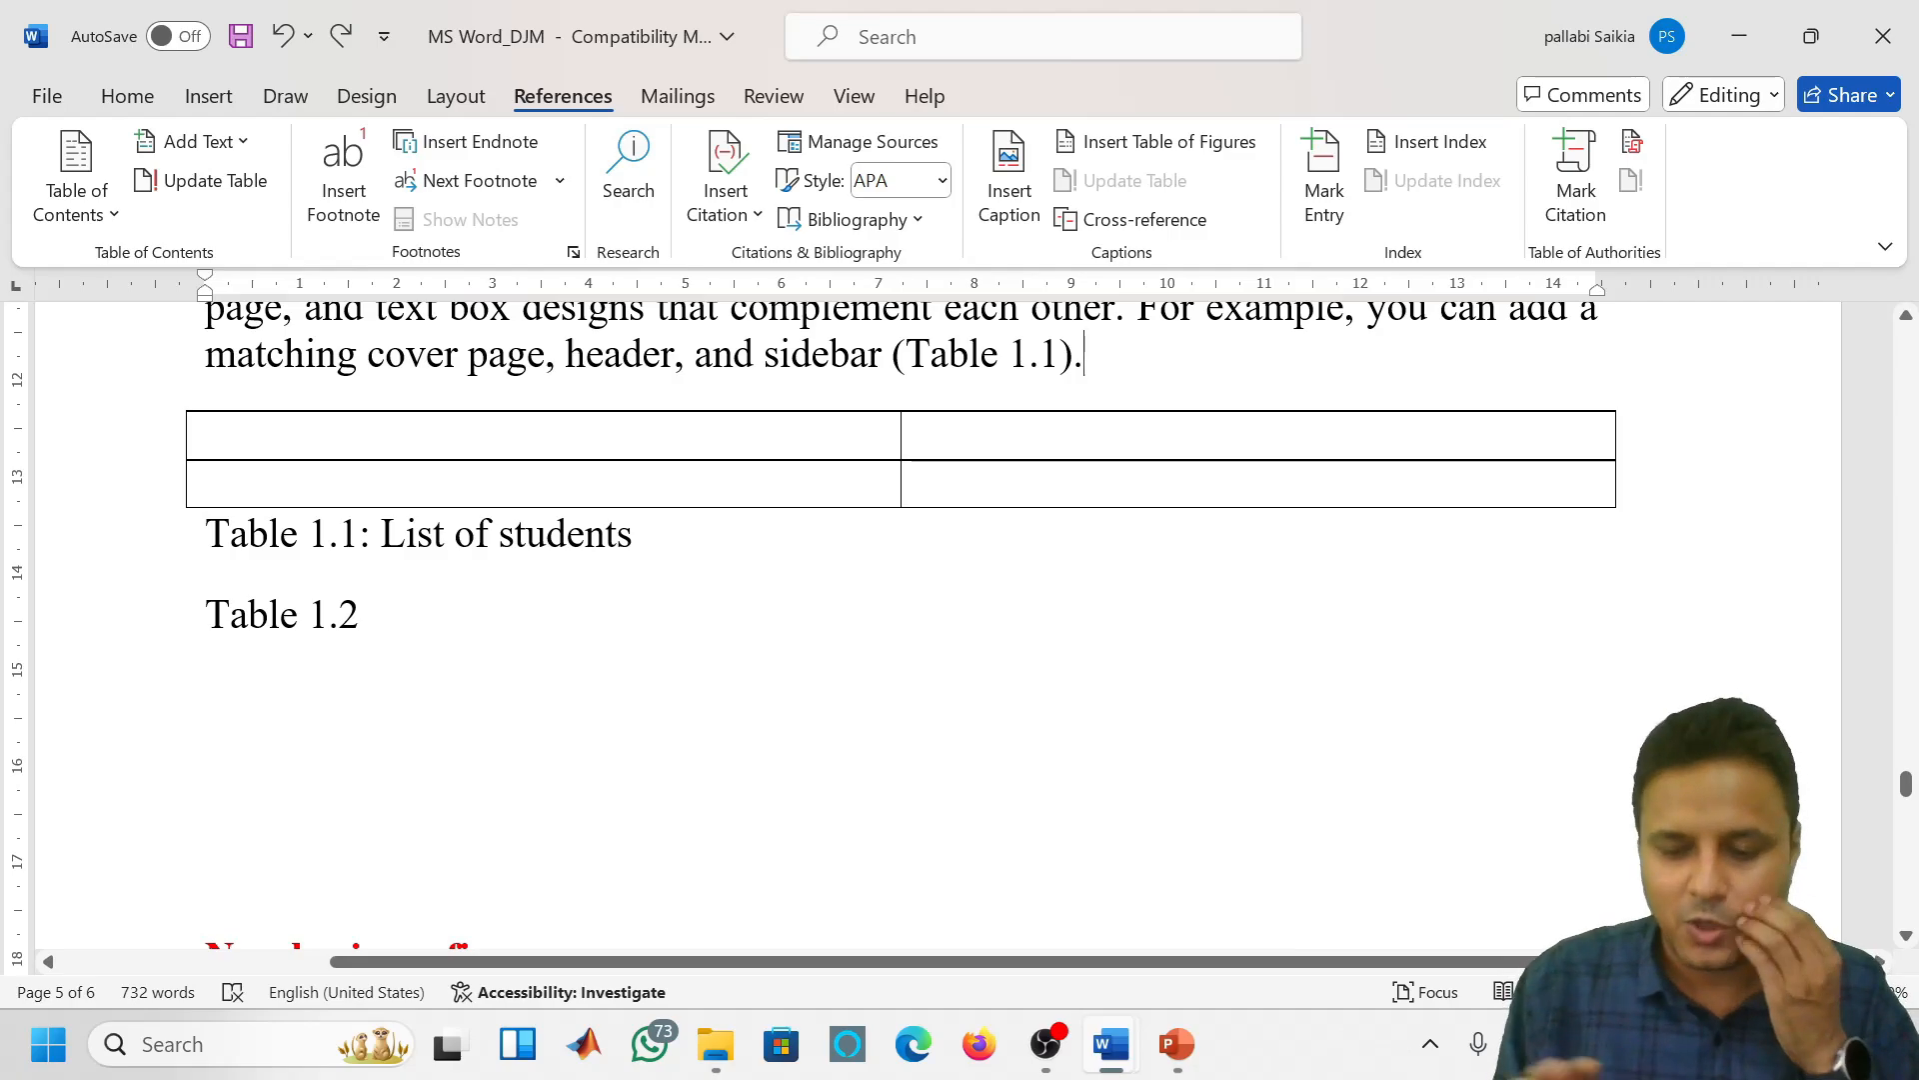
Add two empty lines after the paragraph and insert a Table caption with the text ":ssudgusd" directly above the table
key(Return)
key(Return)
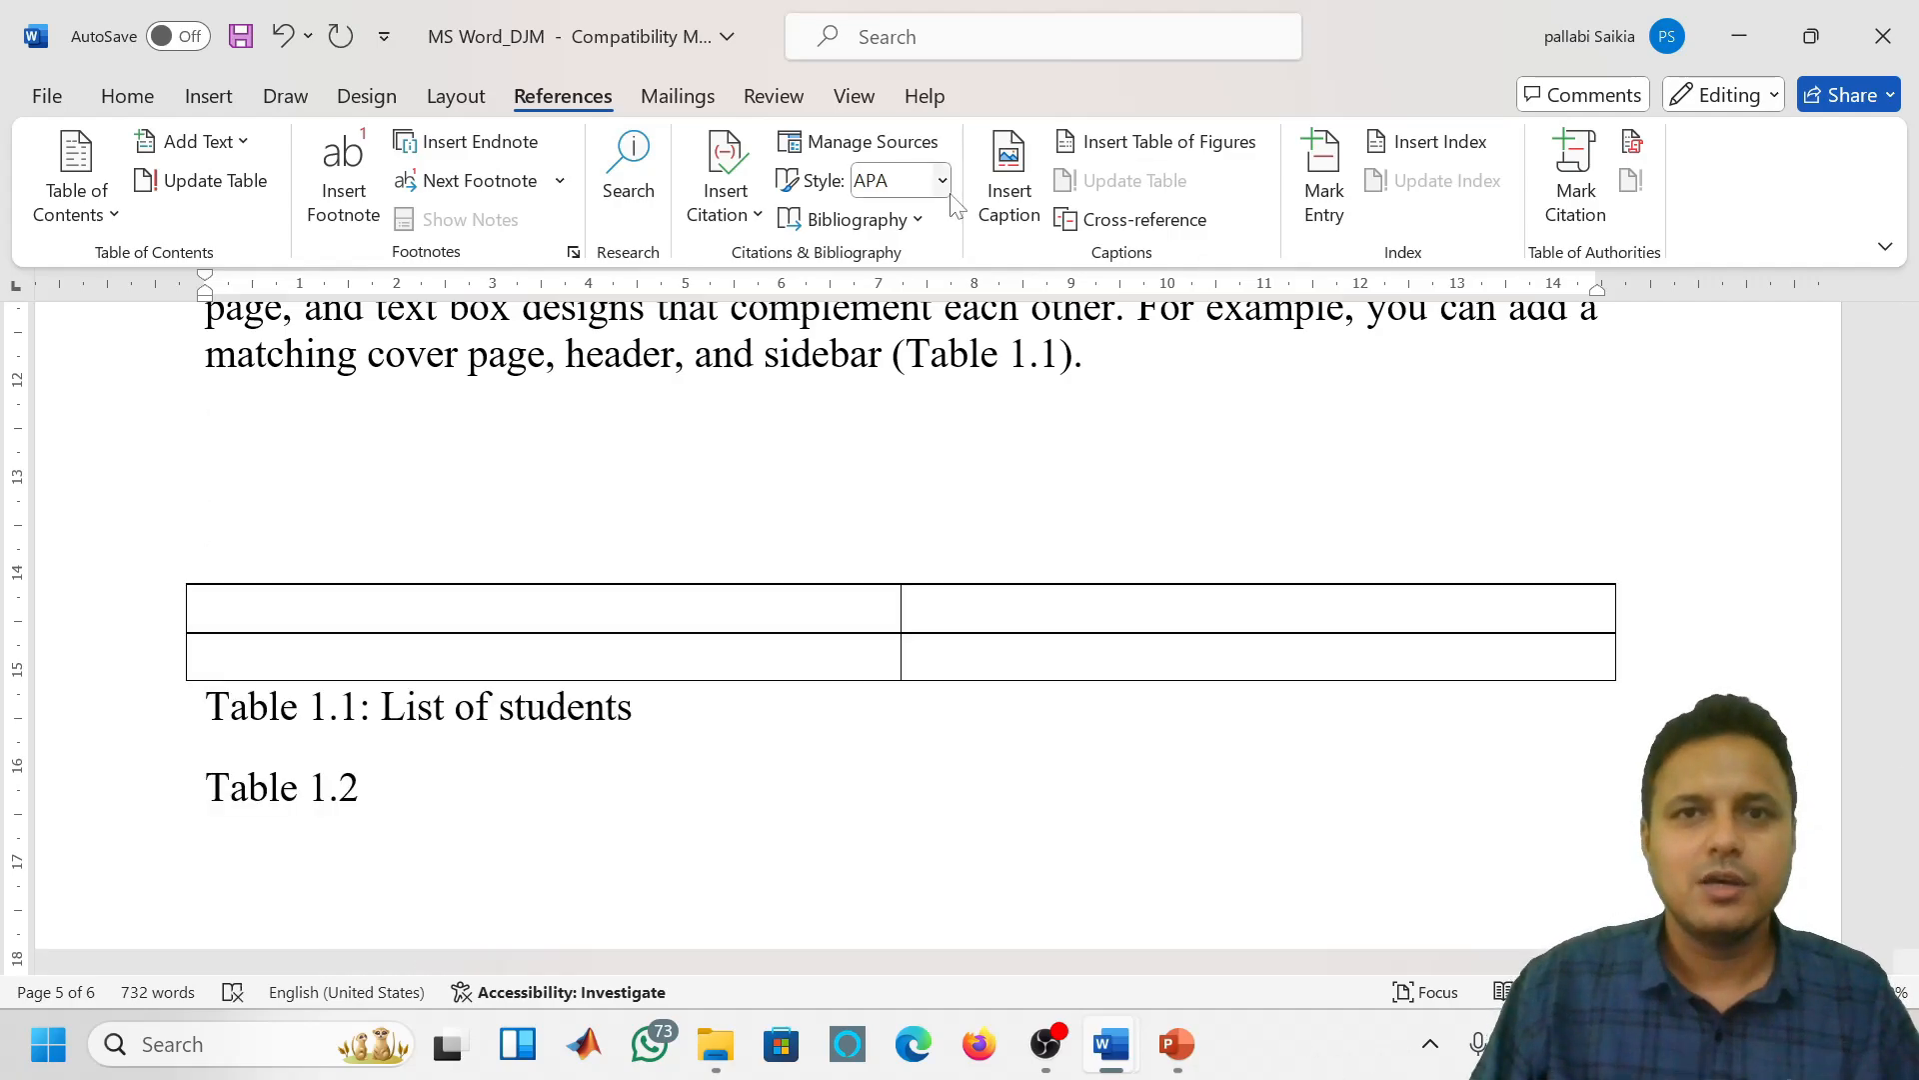
click(1002, 164)
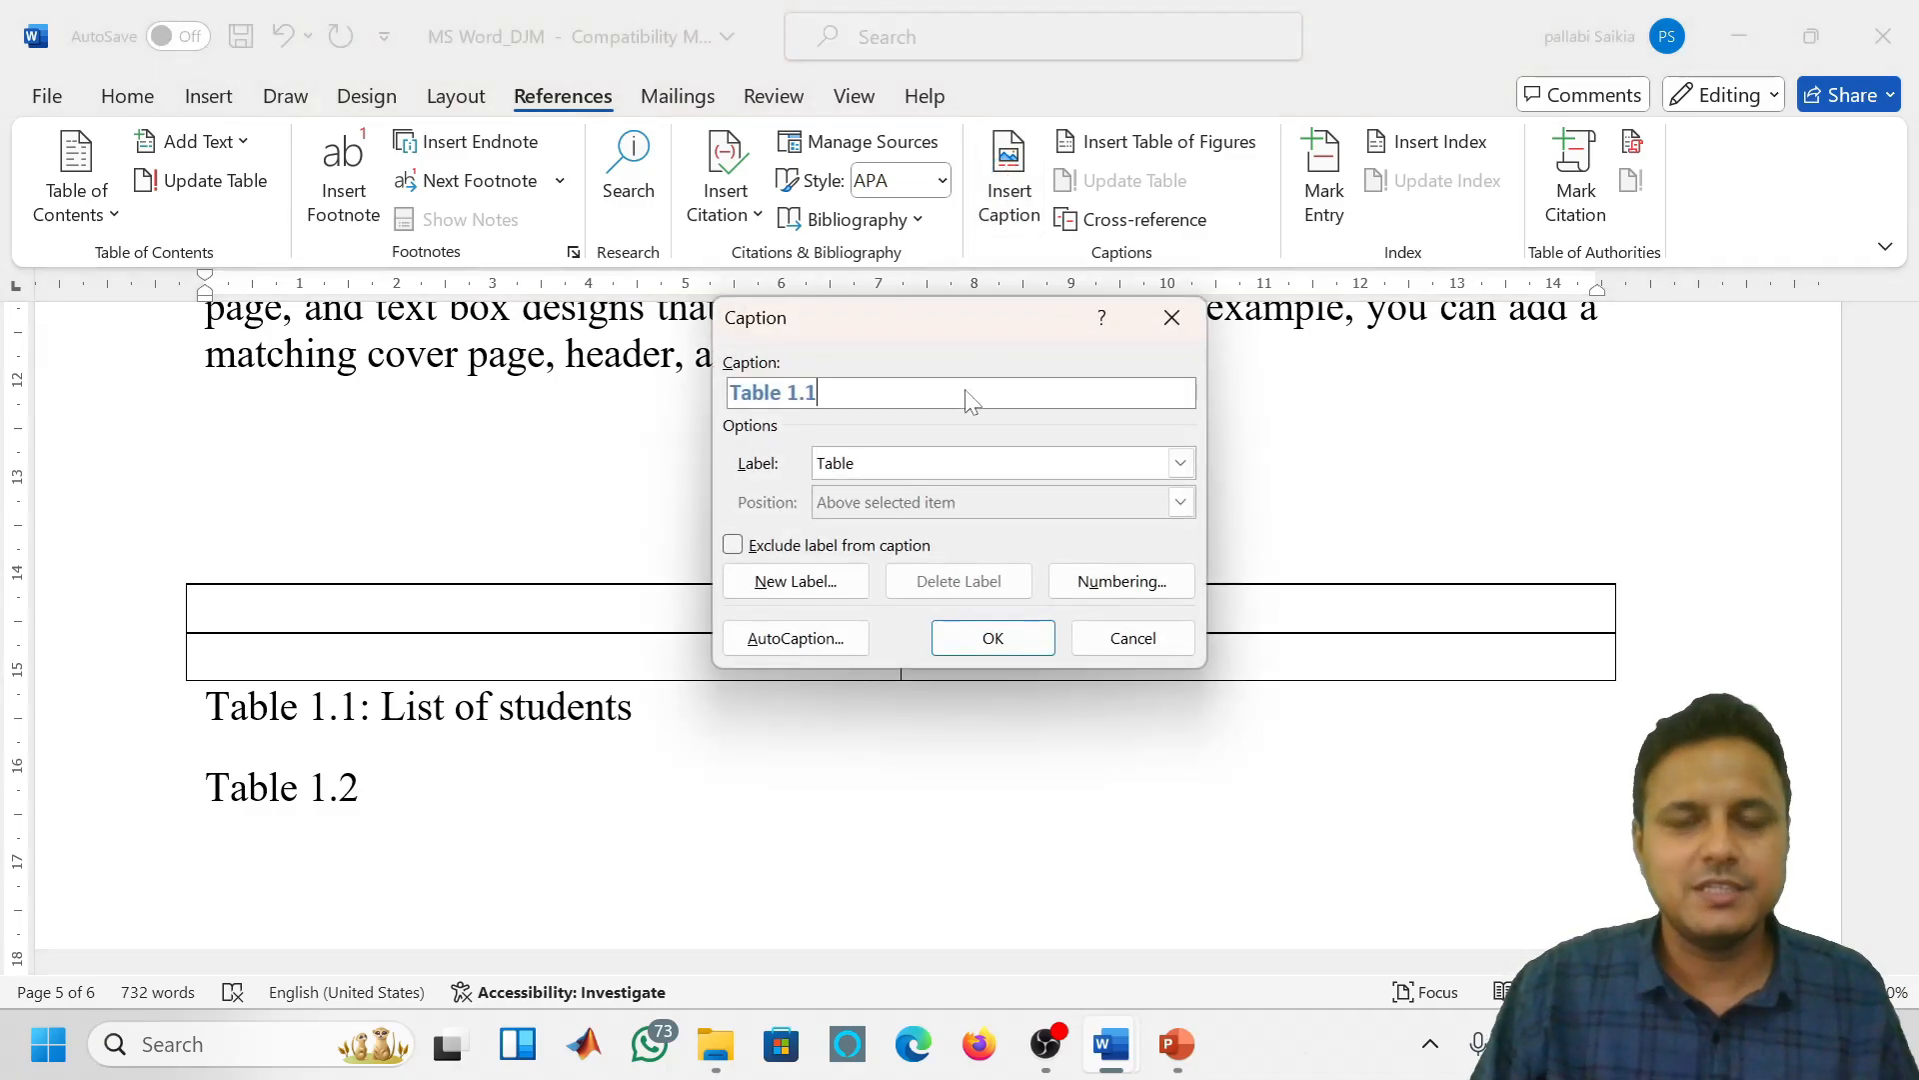
click(993, 638)
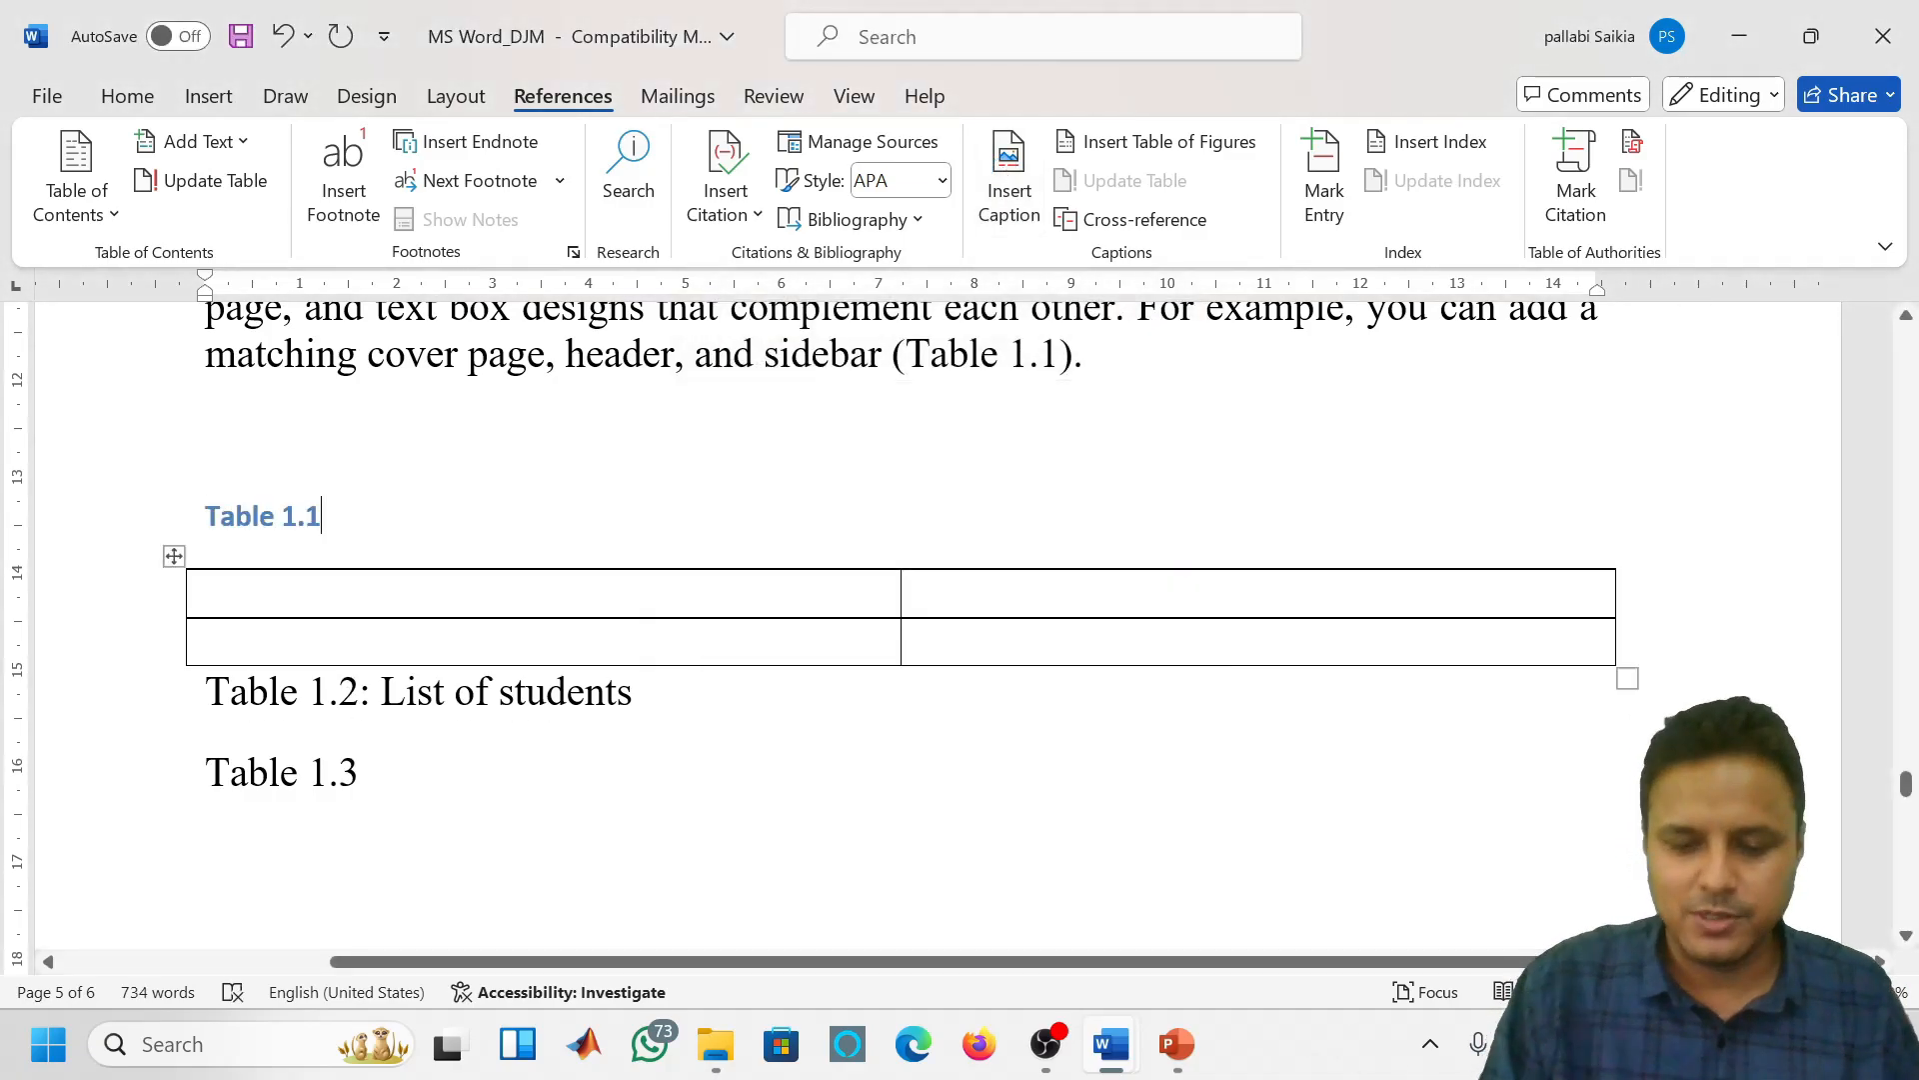
text(:ssudgusd)
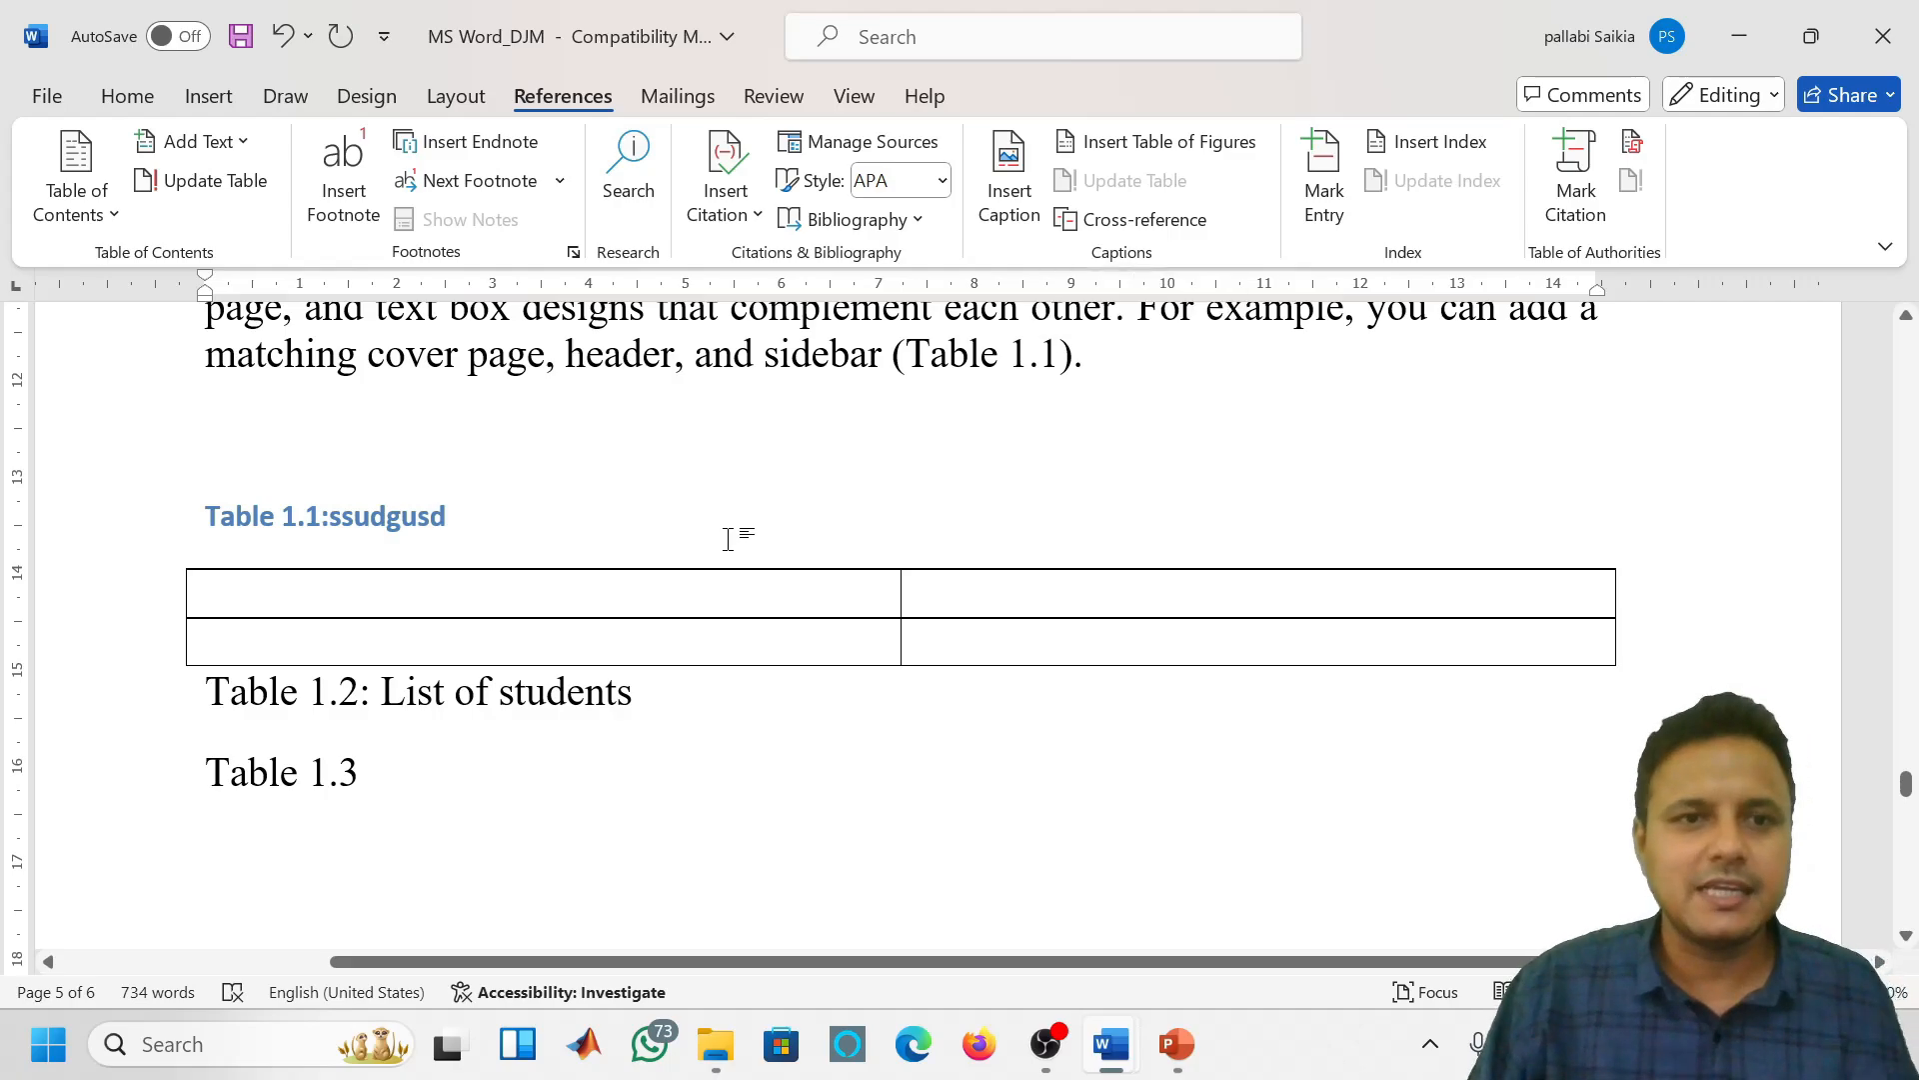
Update all fields in the document, choosing to update the entire table for each table of figures
key(ctrl+a)
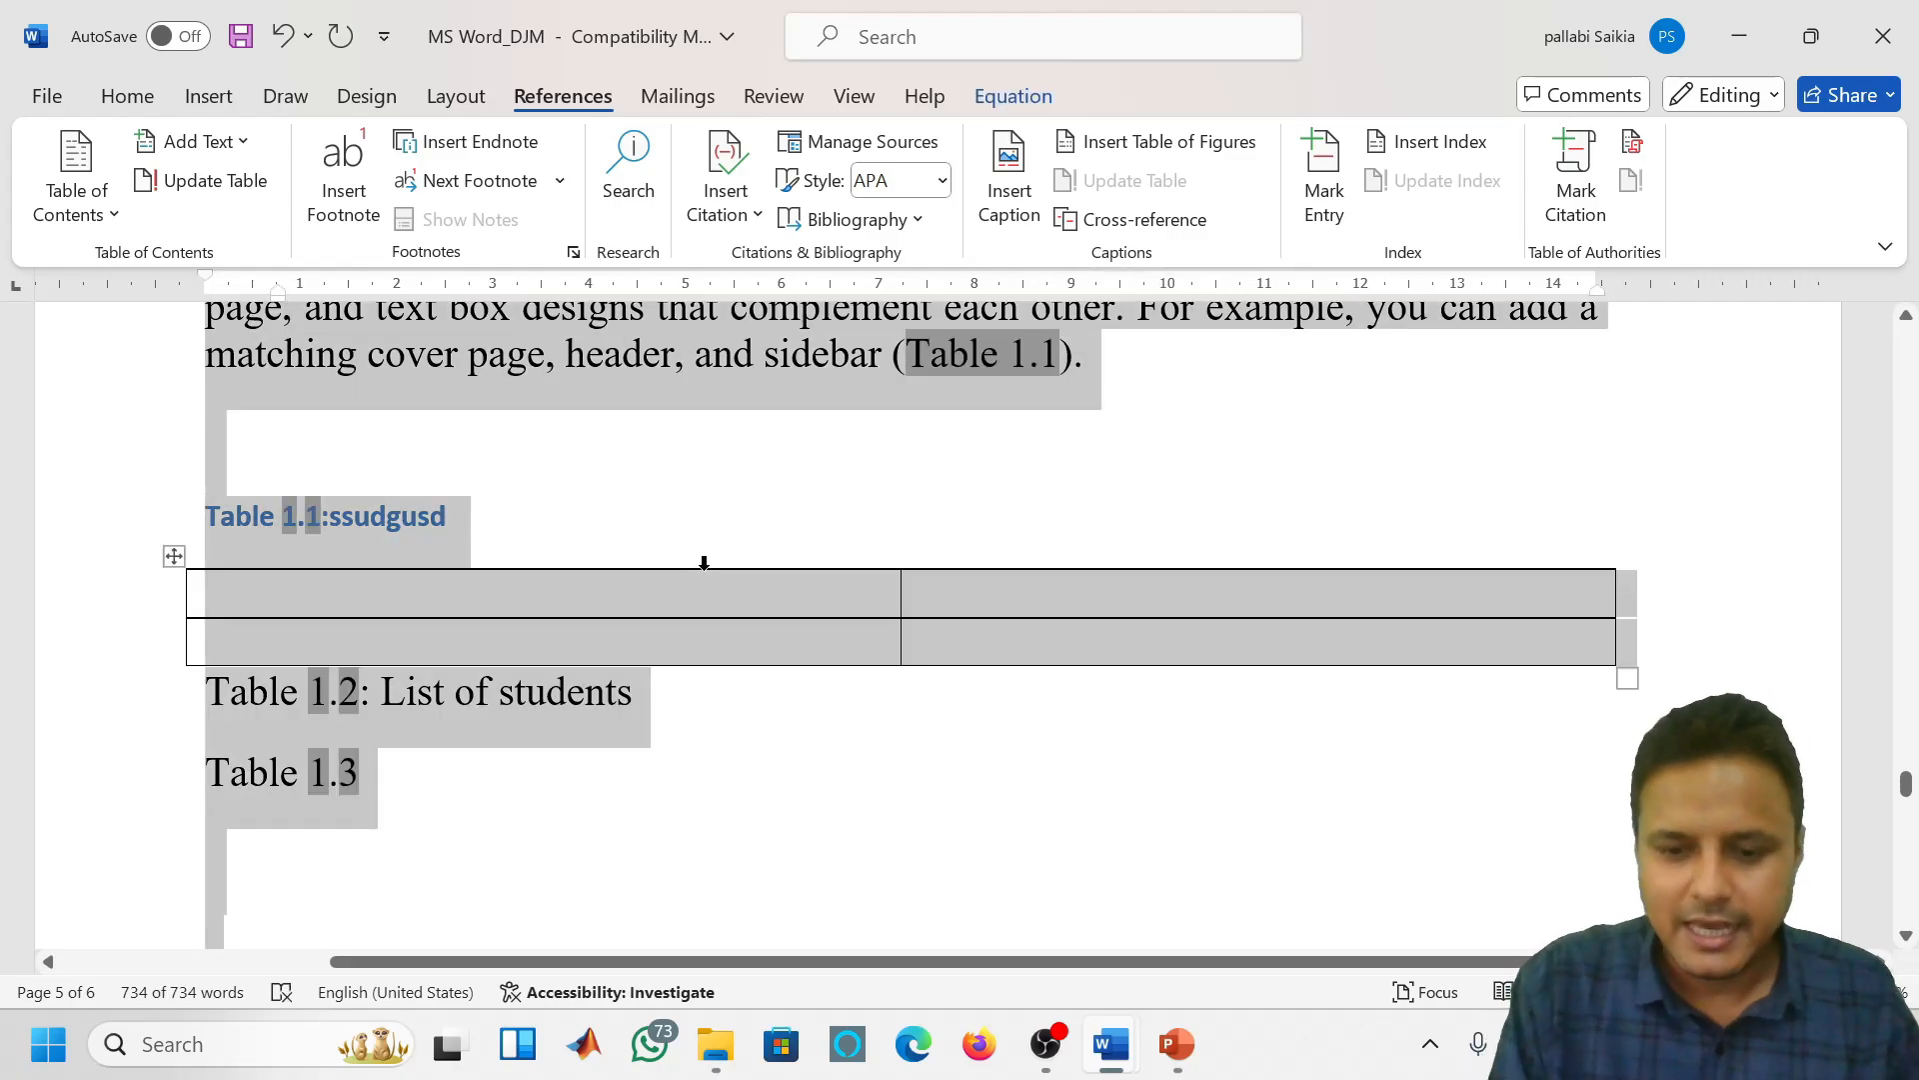
key(F9)
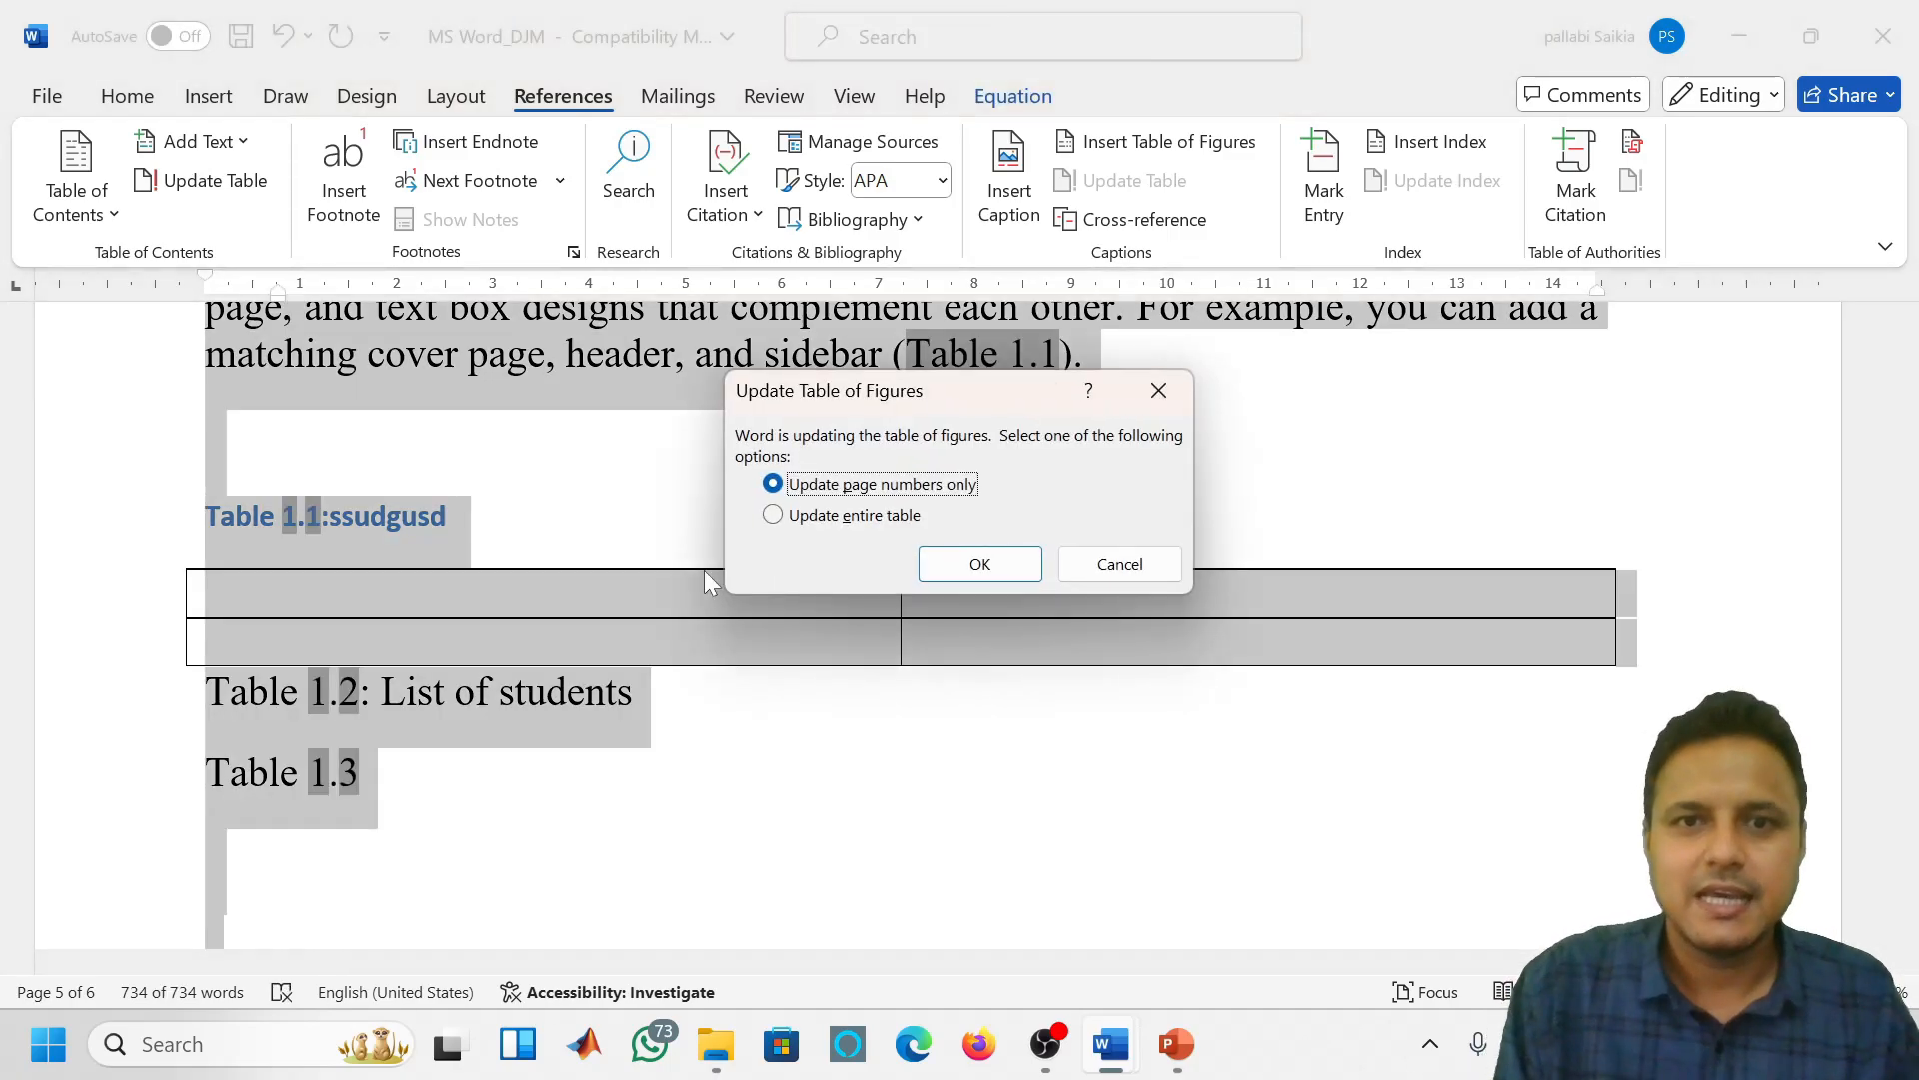
click(858, 516)
click(969, 558)
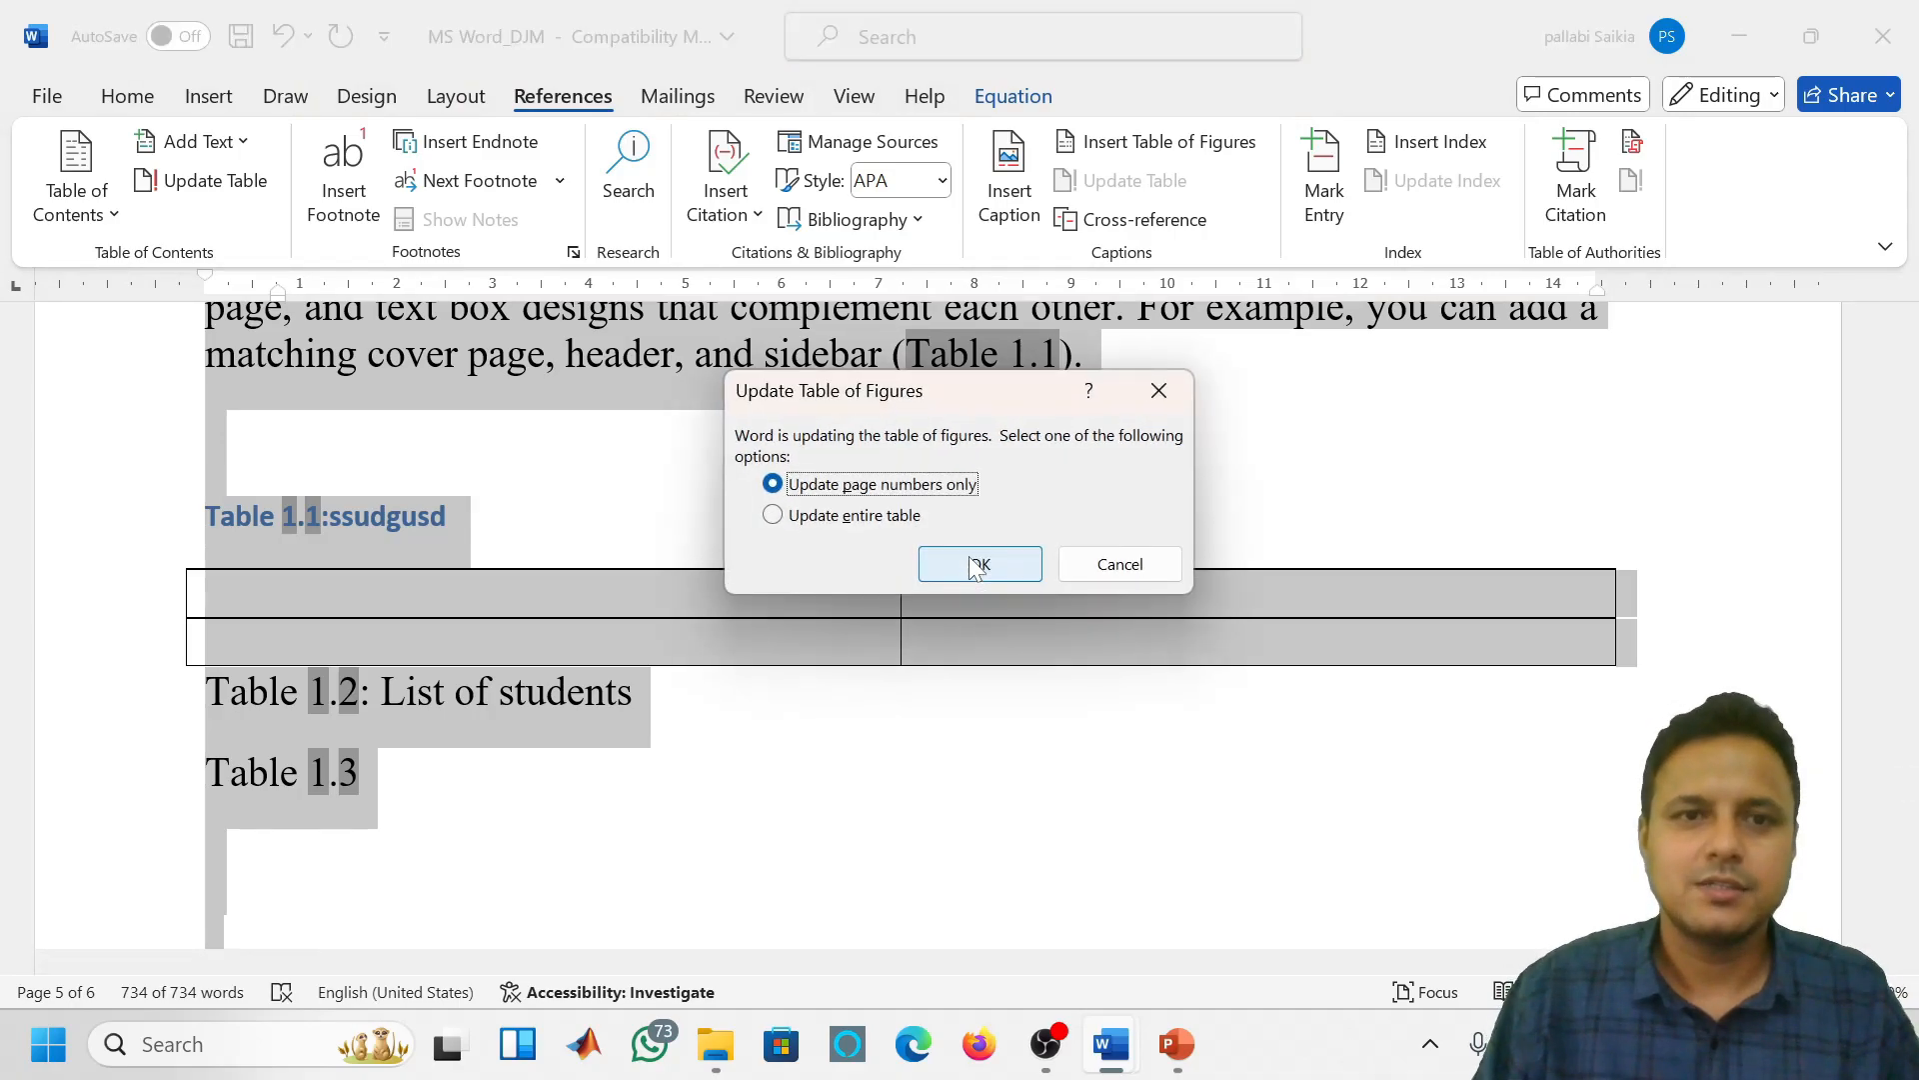
click(879, 522)
click(972, 560)
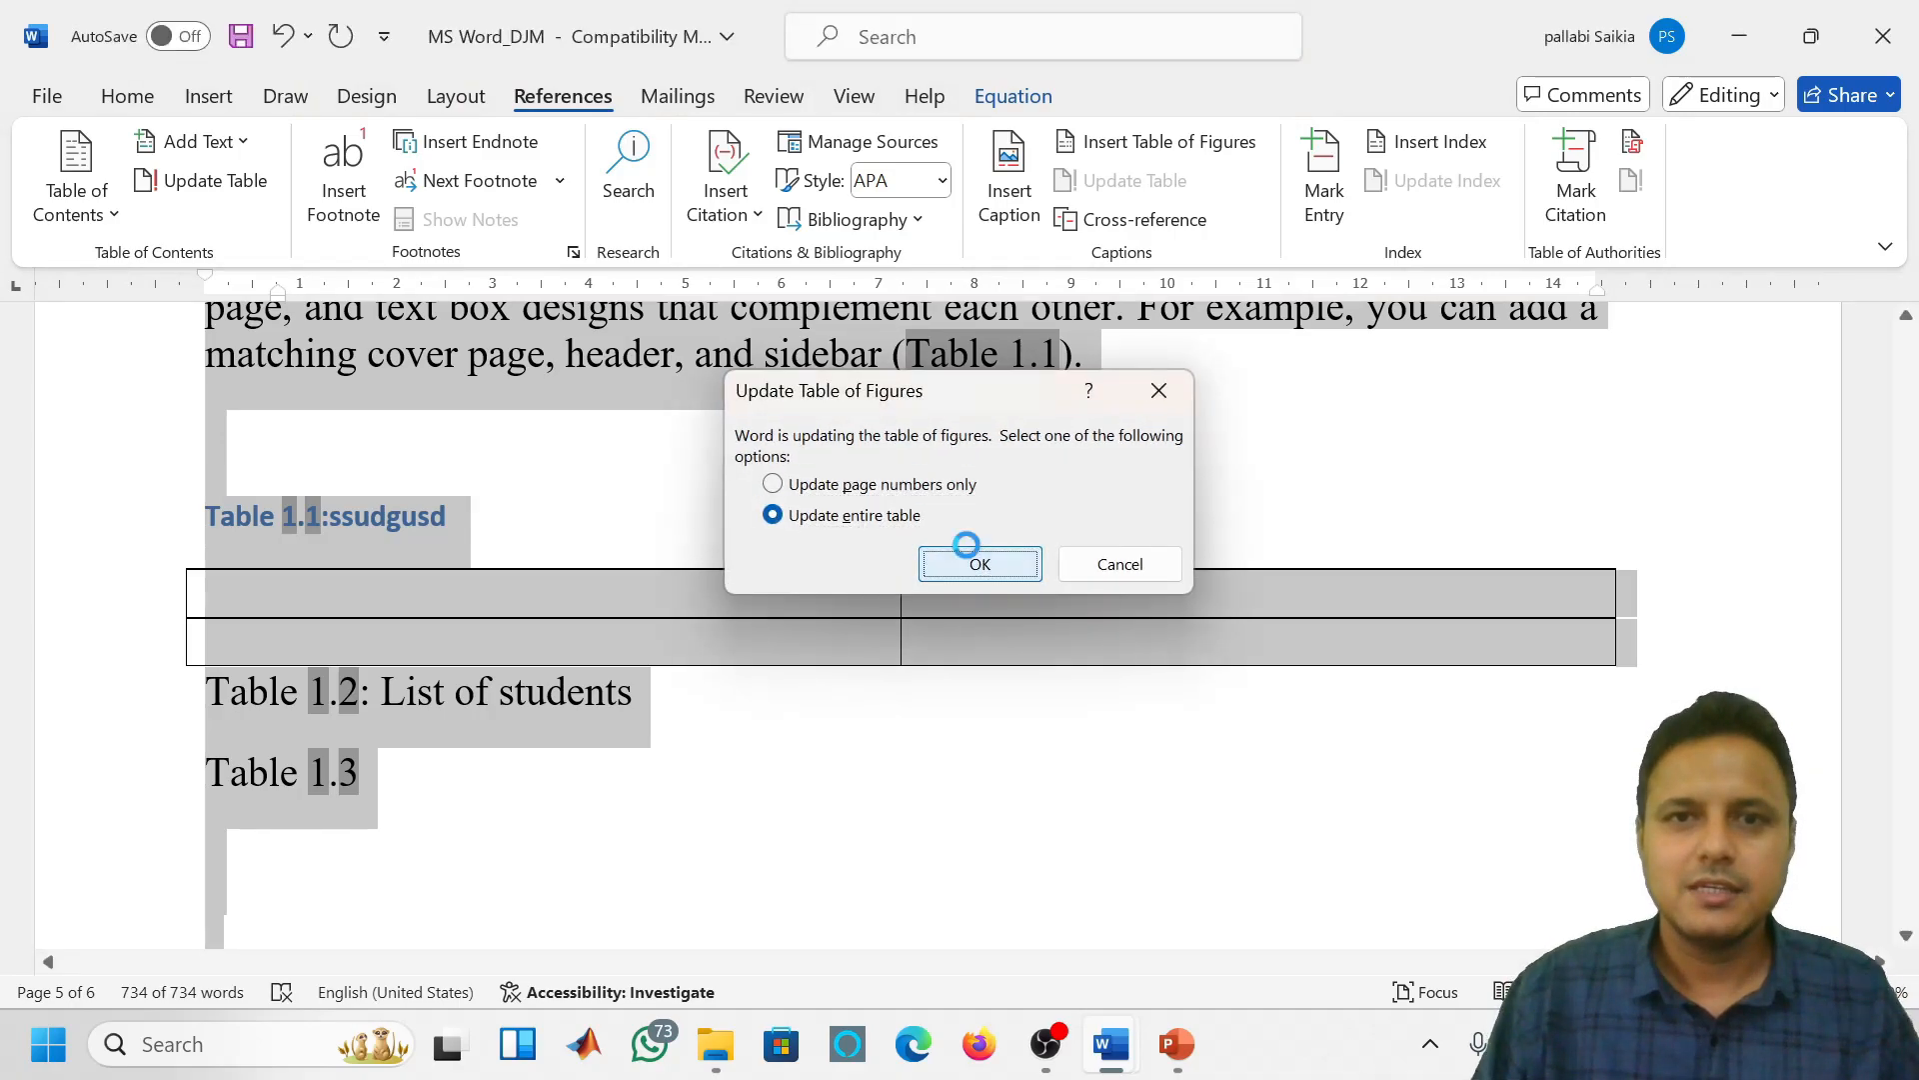
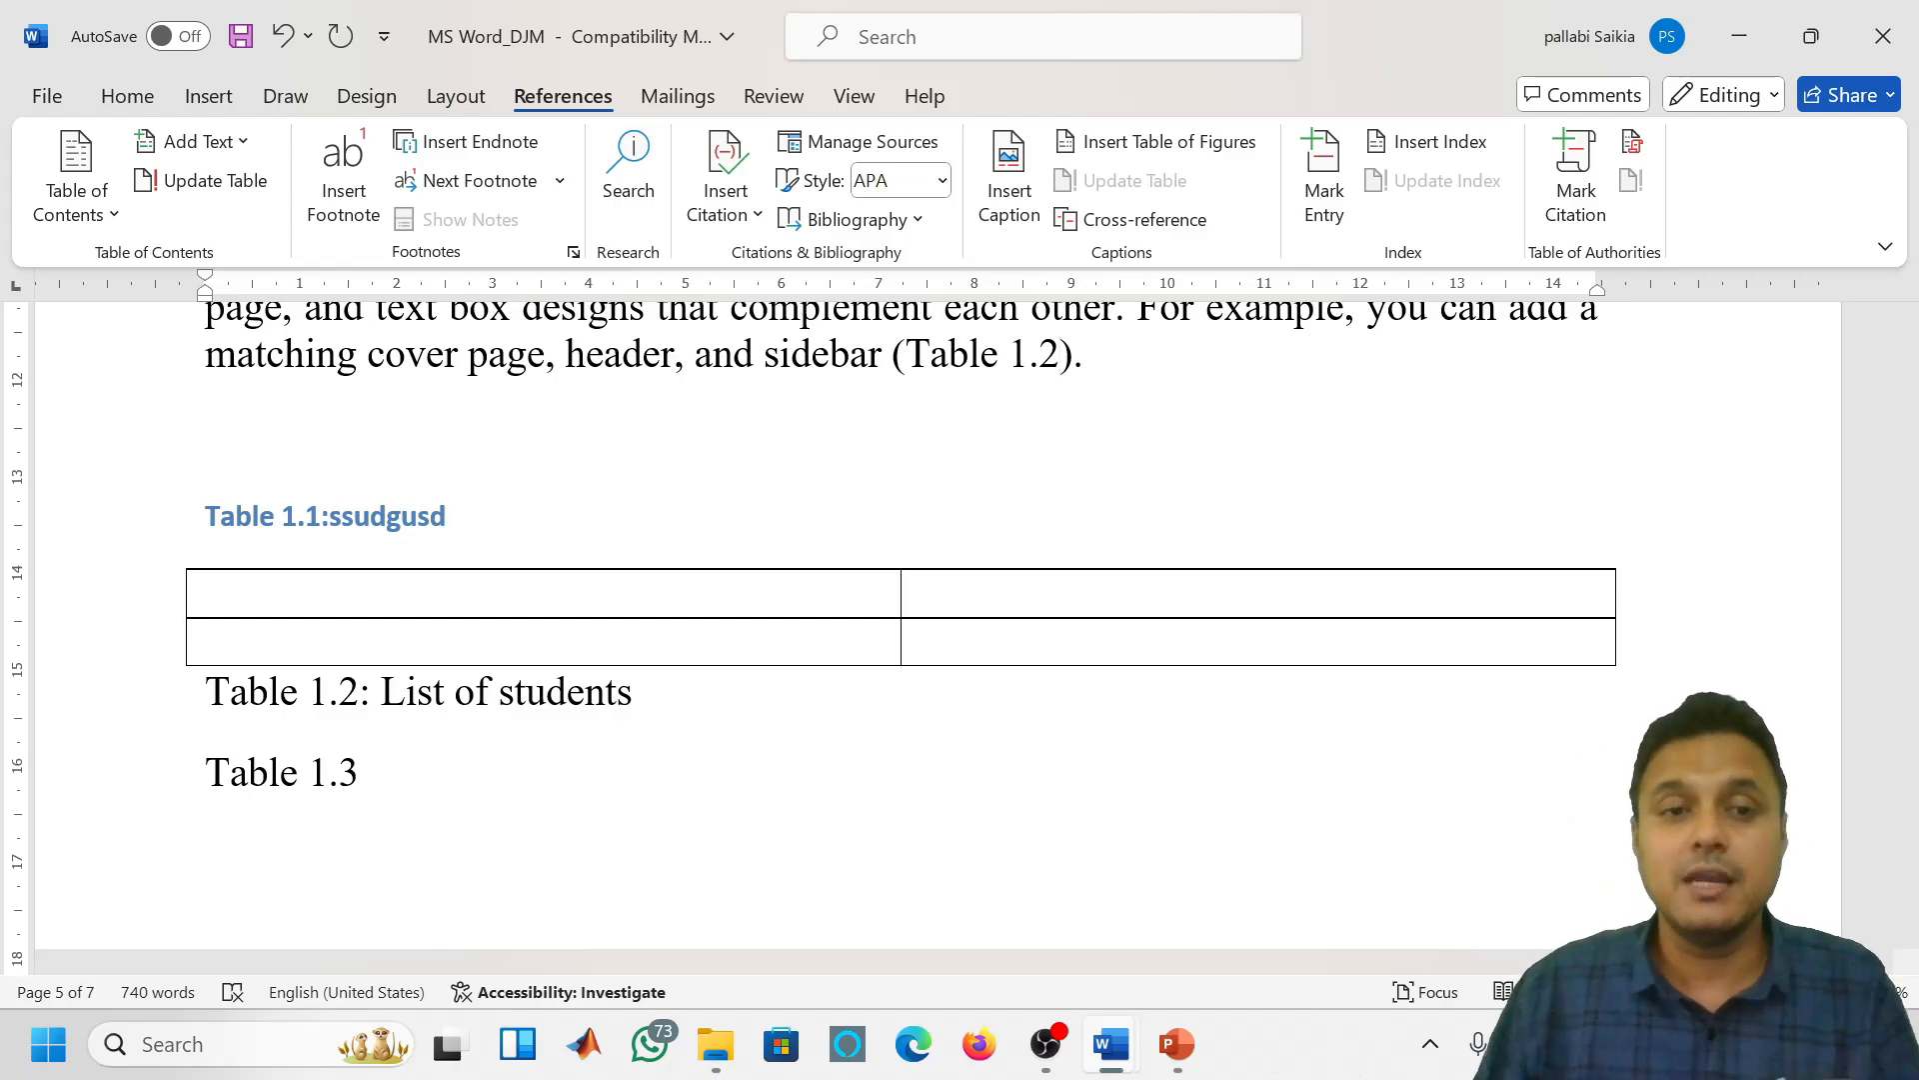
Look through the document's figure caption, equation, reference list and "Numbering a figure" sections
scroll(1443, 575, down, 7)
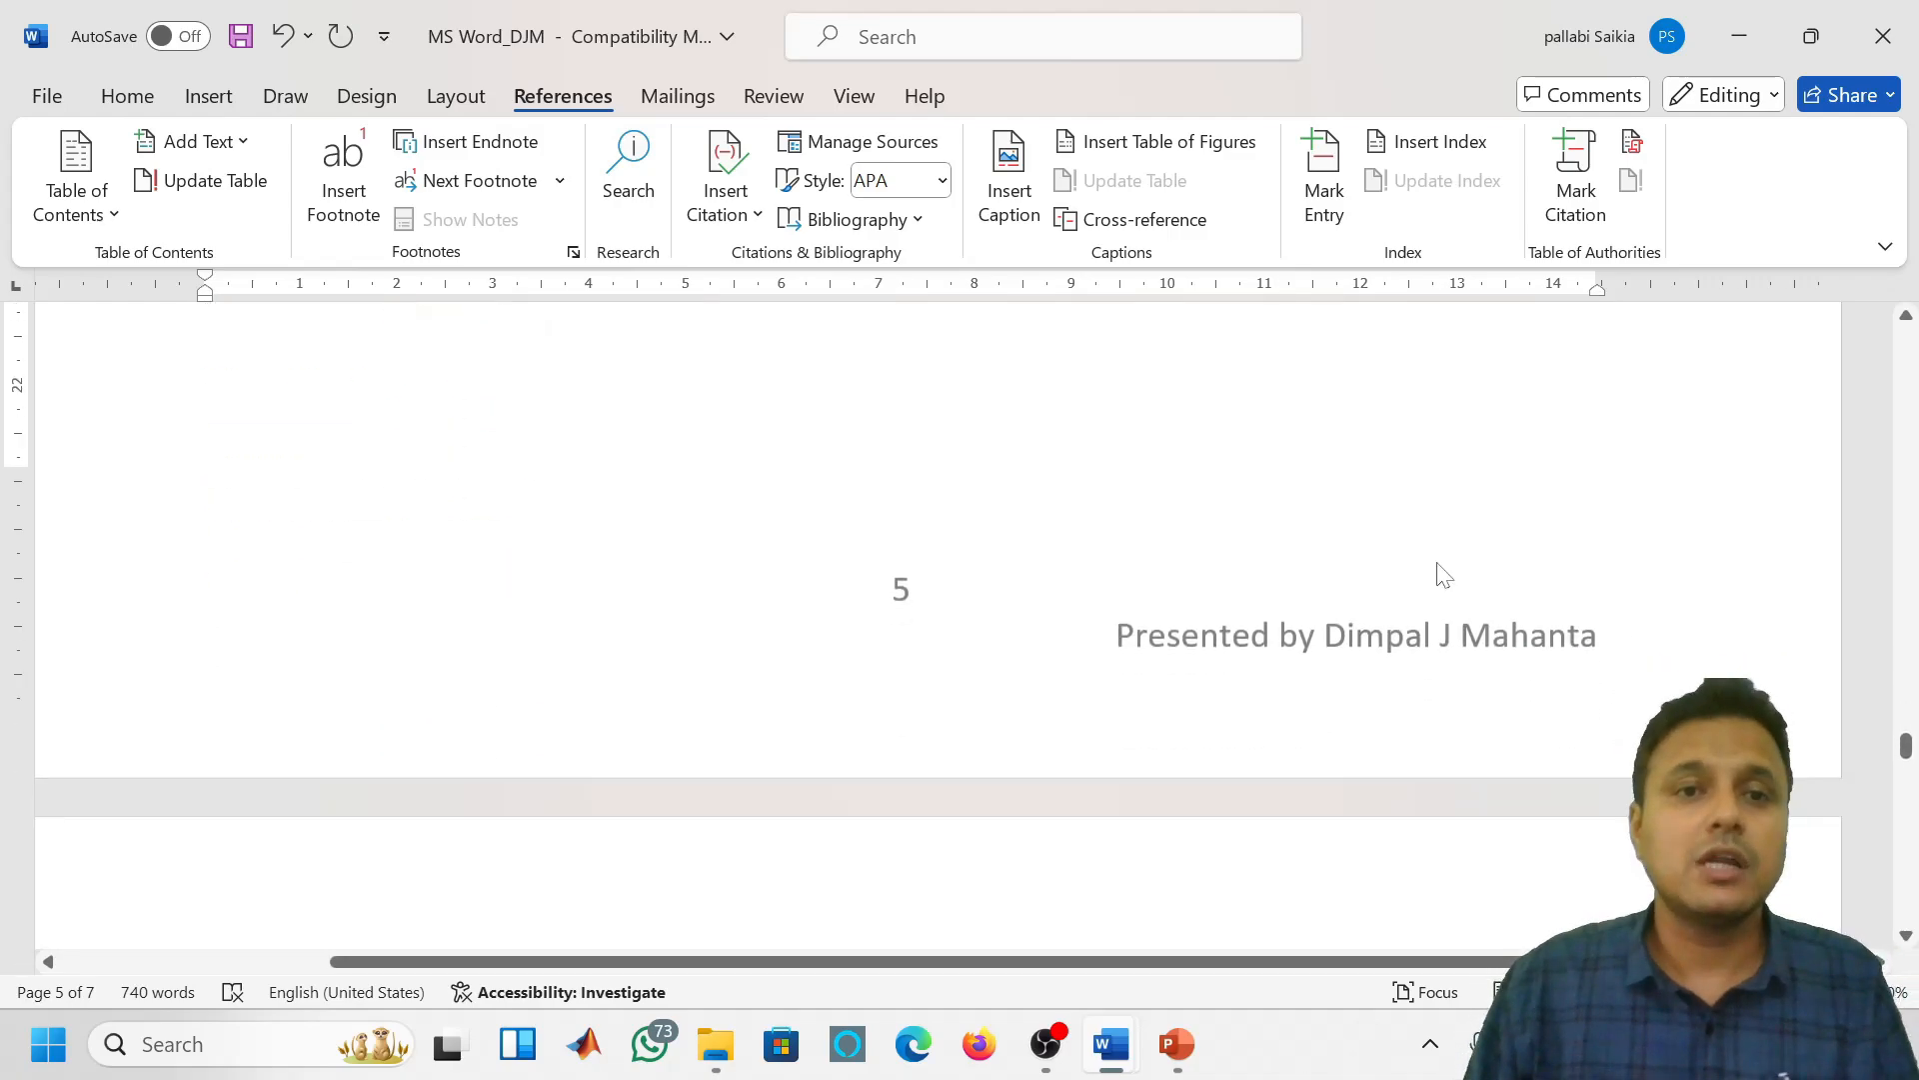
scroll(1443, 575, down, 5)
scroll(1443, 574, up, 7)
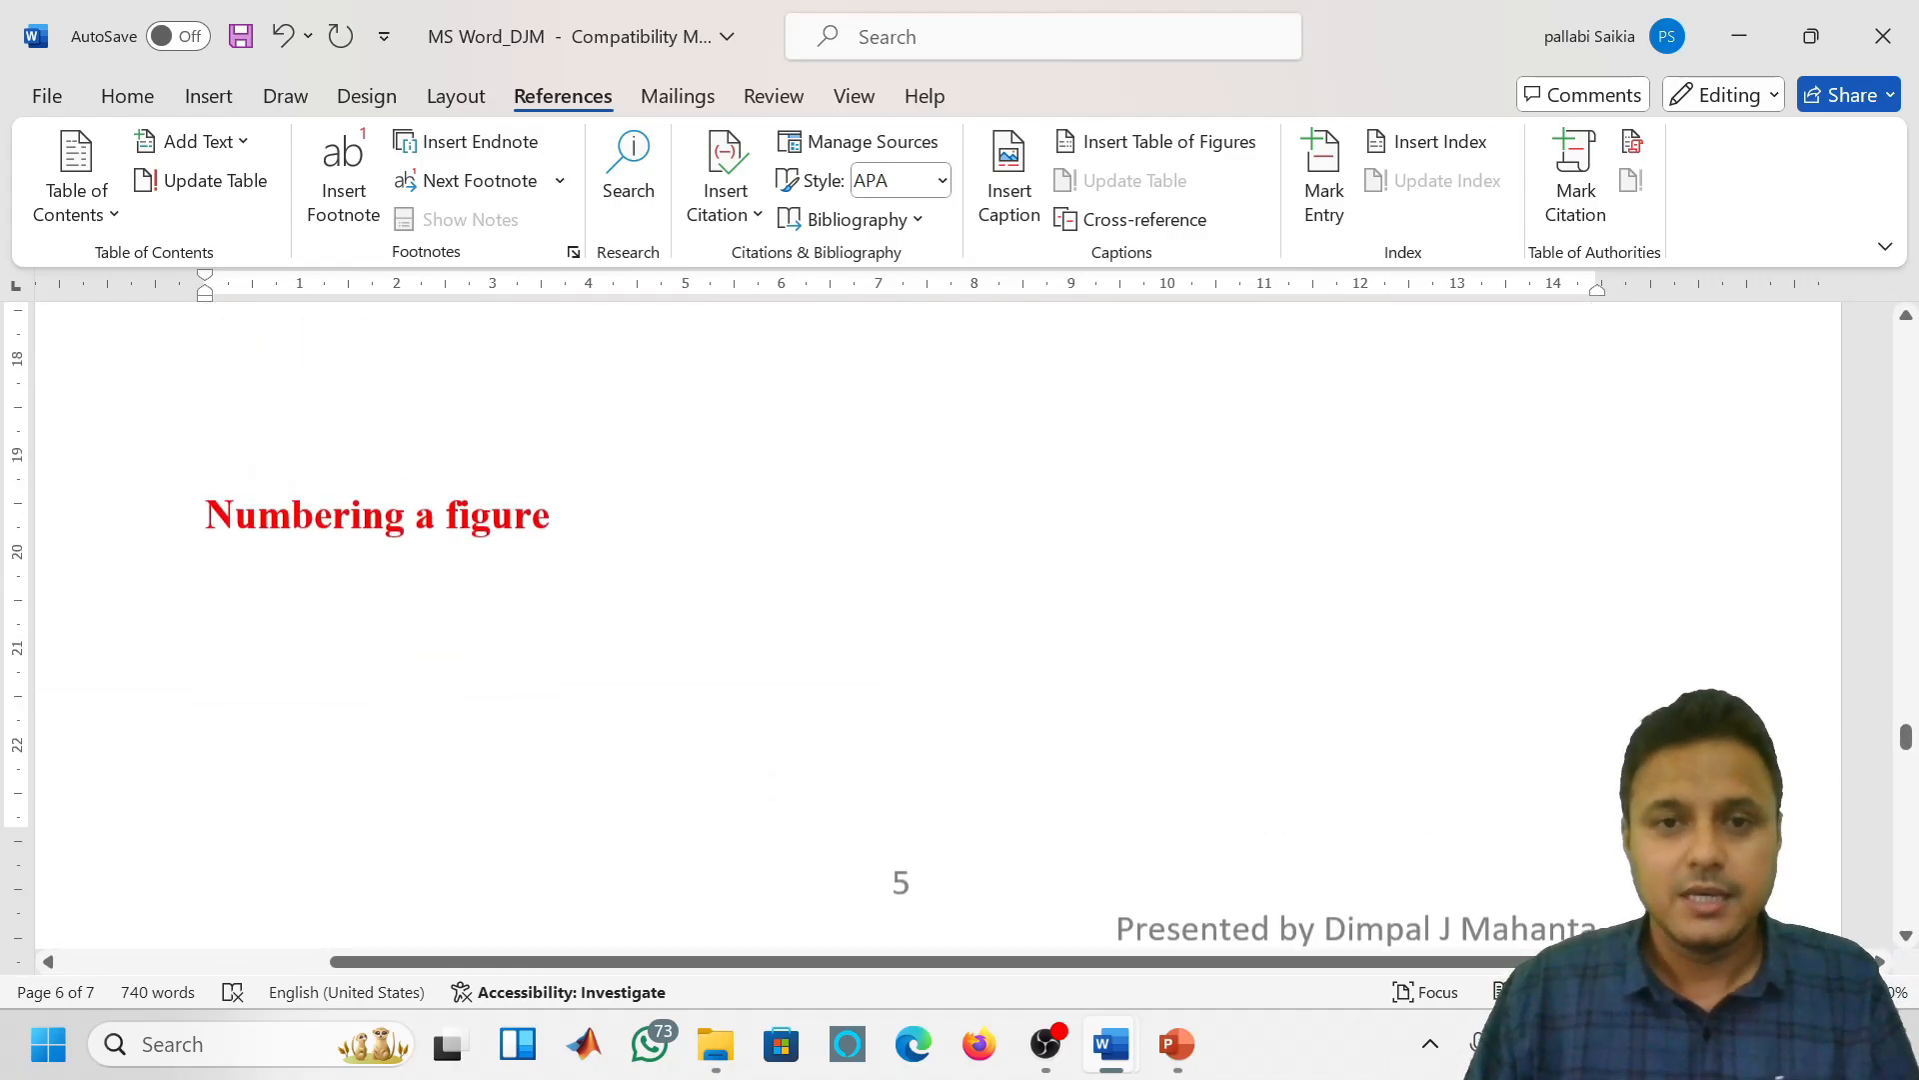
scroll(1443, 575, down, 12)
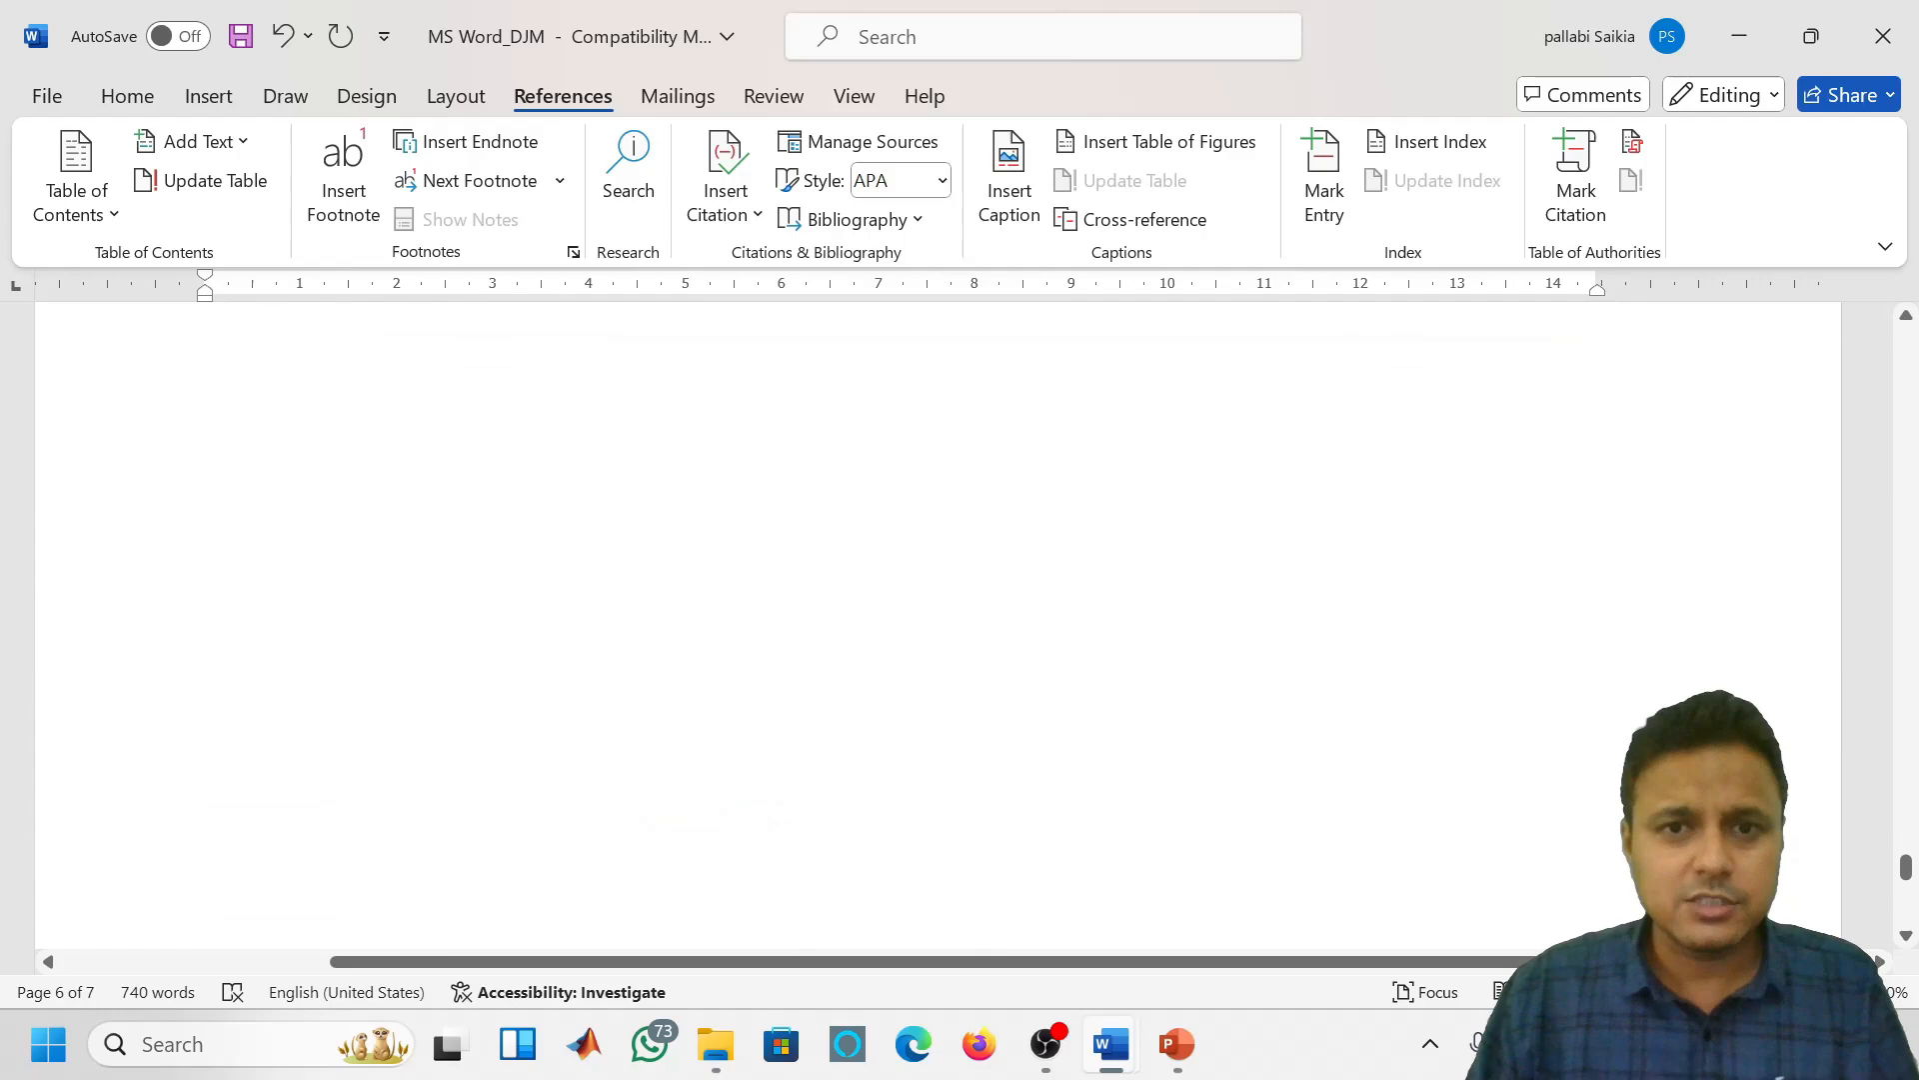
scroll(938, 625, up, 10)
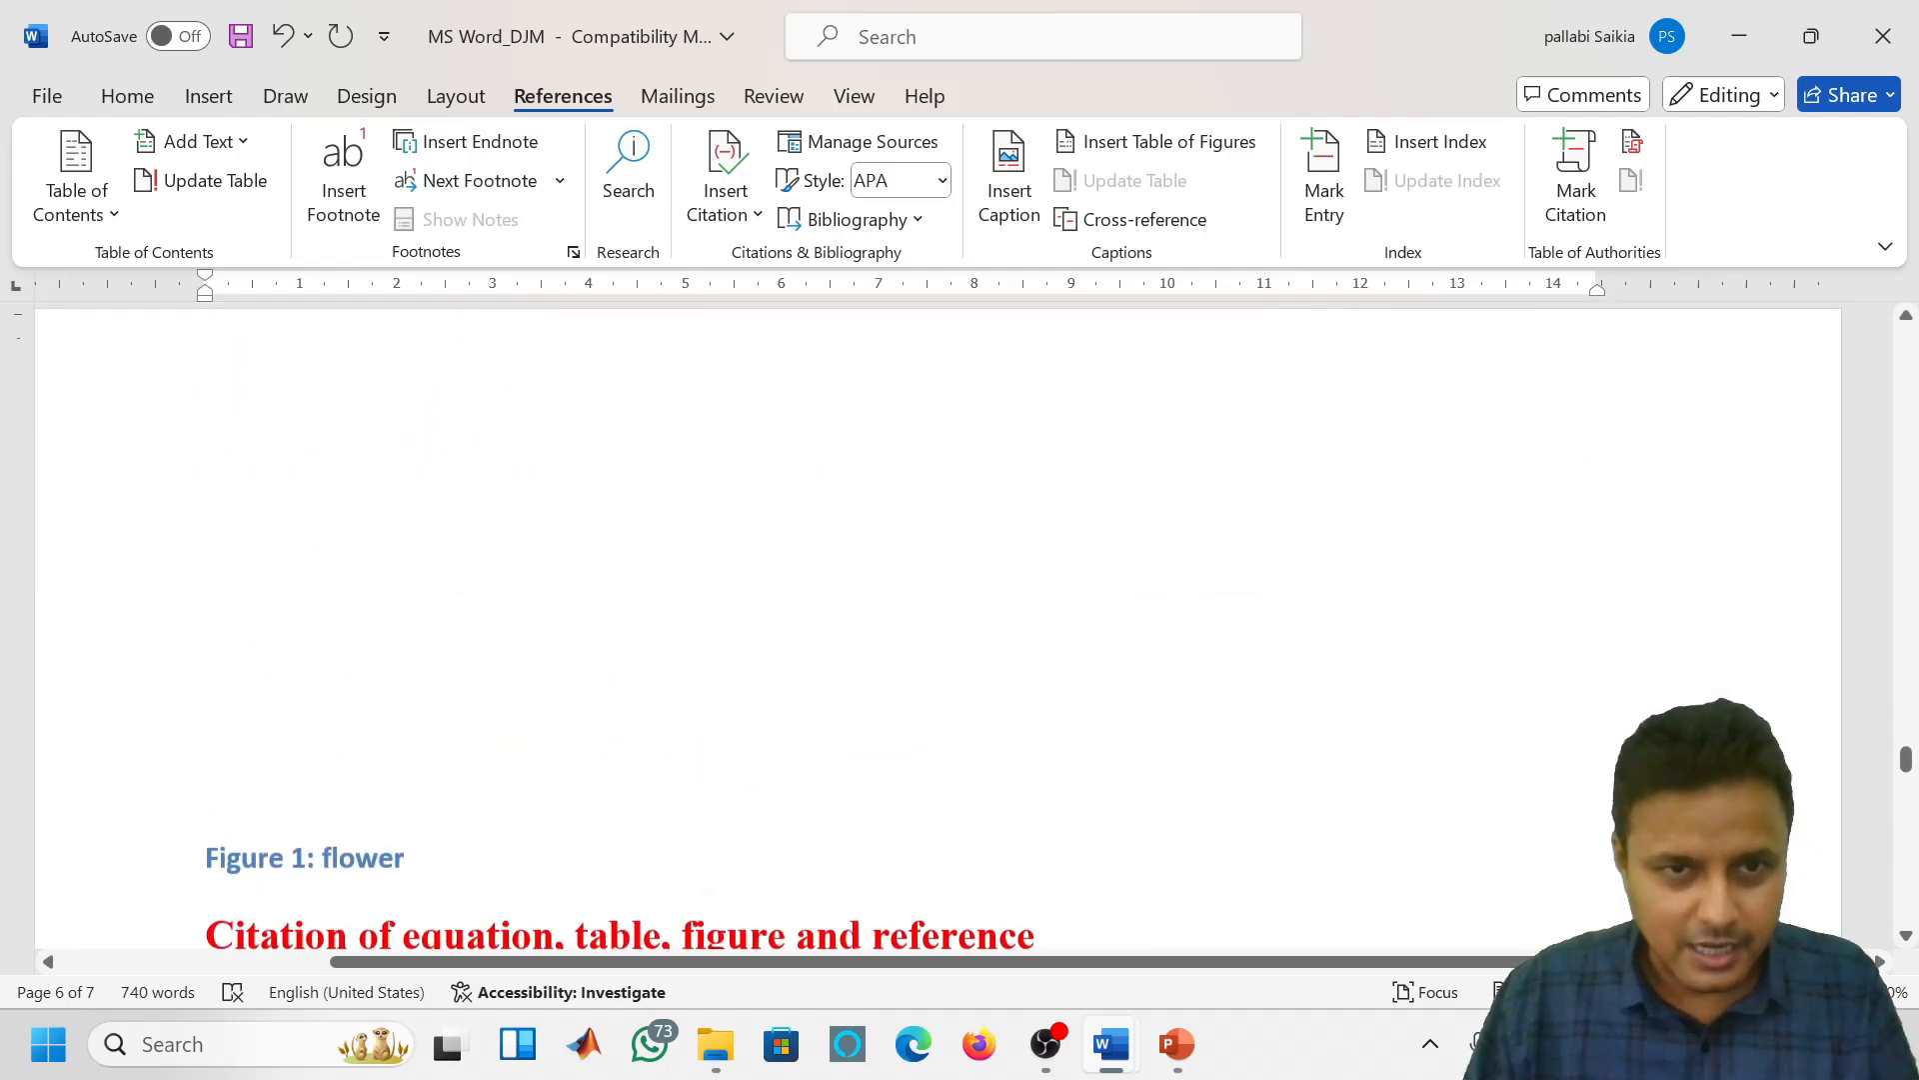
scroll(937, 624, up, 15)
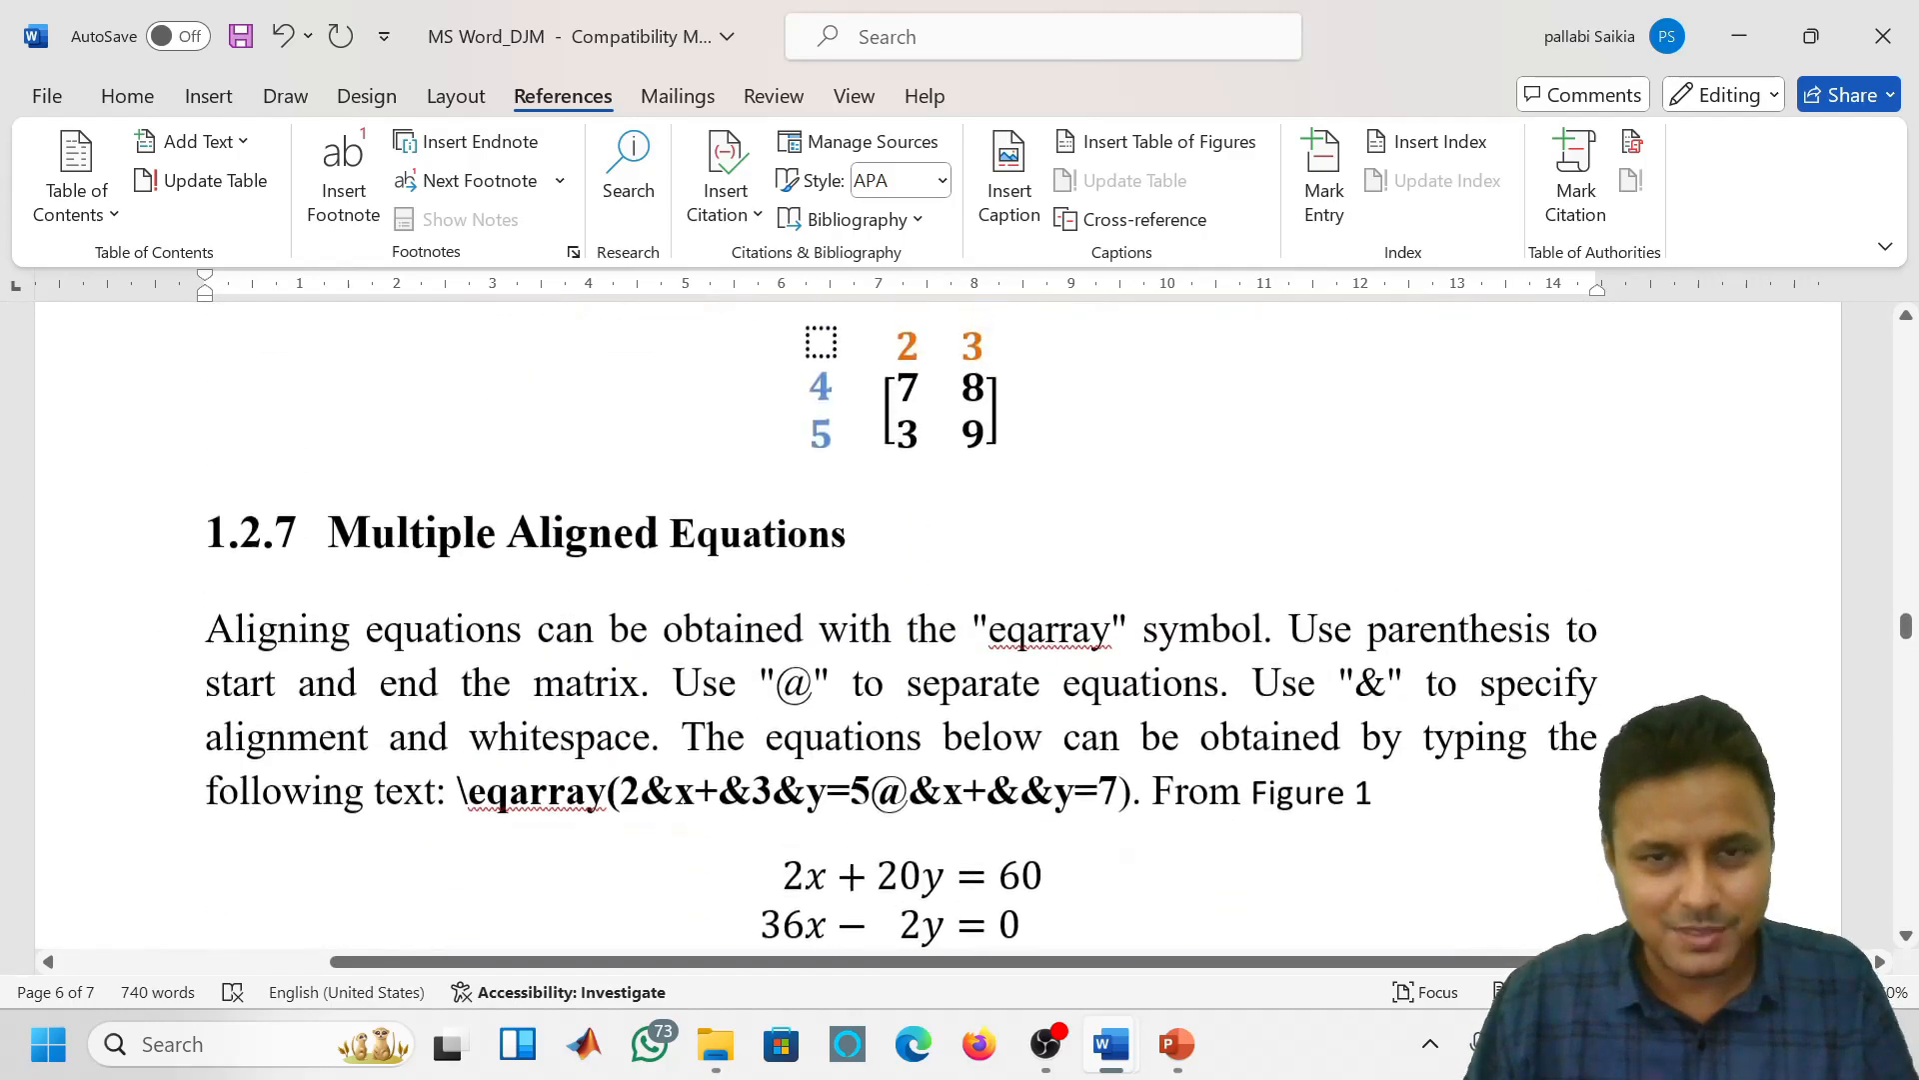
scroll(938, 625, down, 15)
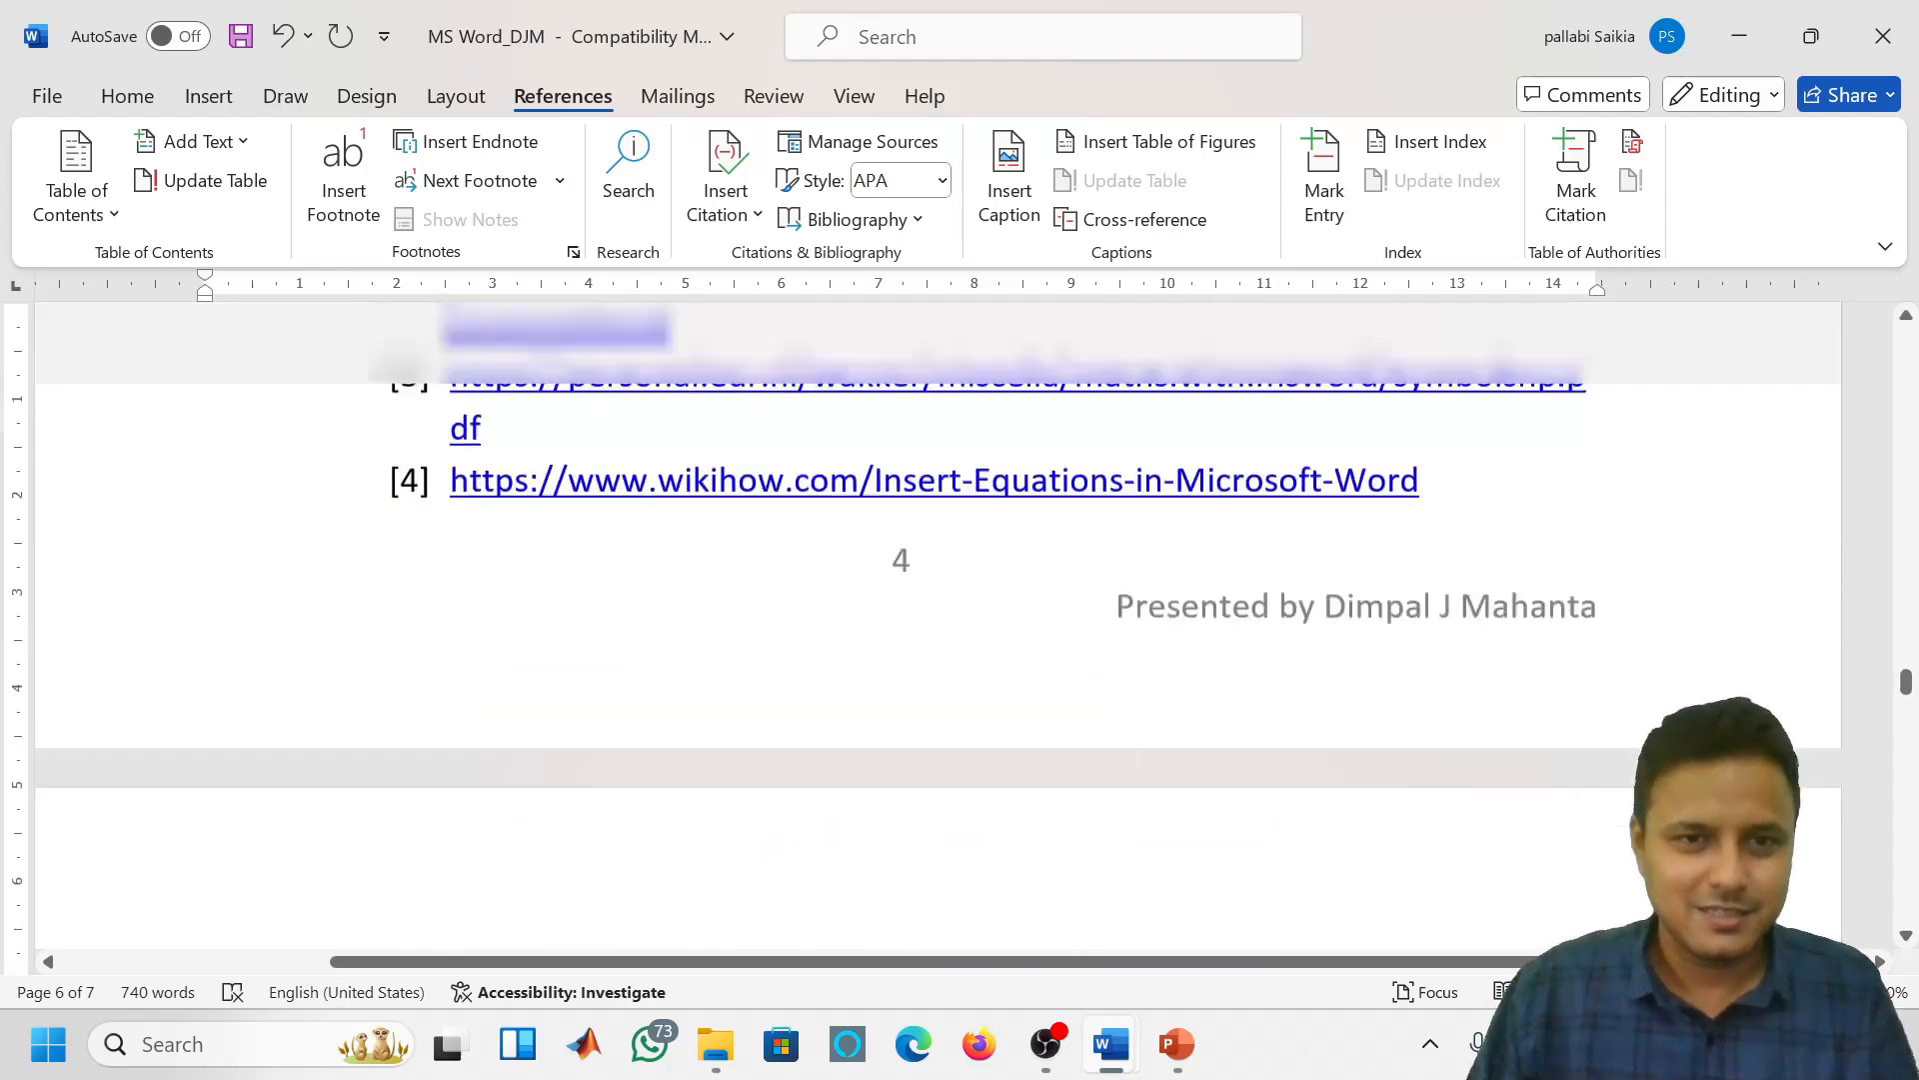
scroll(938, 625, down, 10)
scroll(937, 625, up, 5)
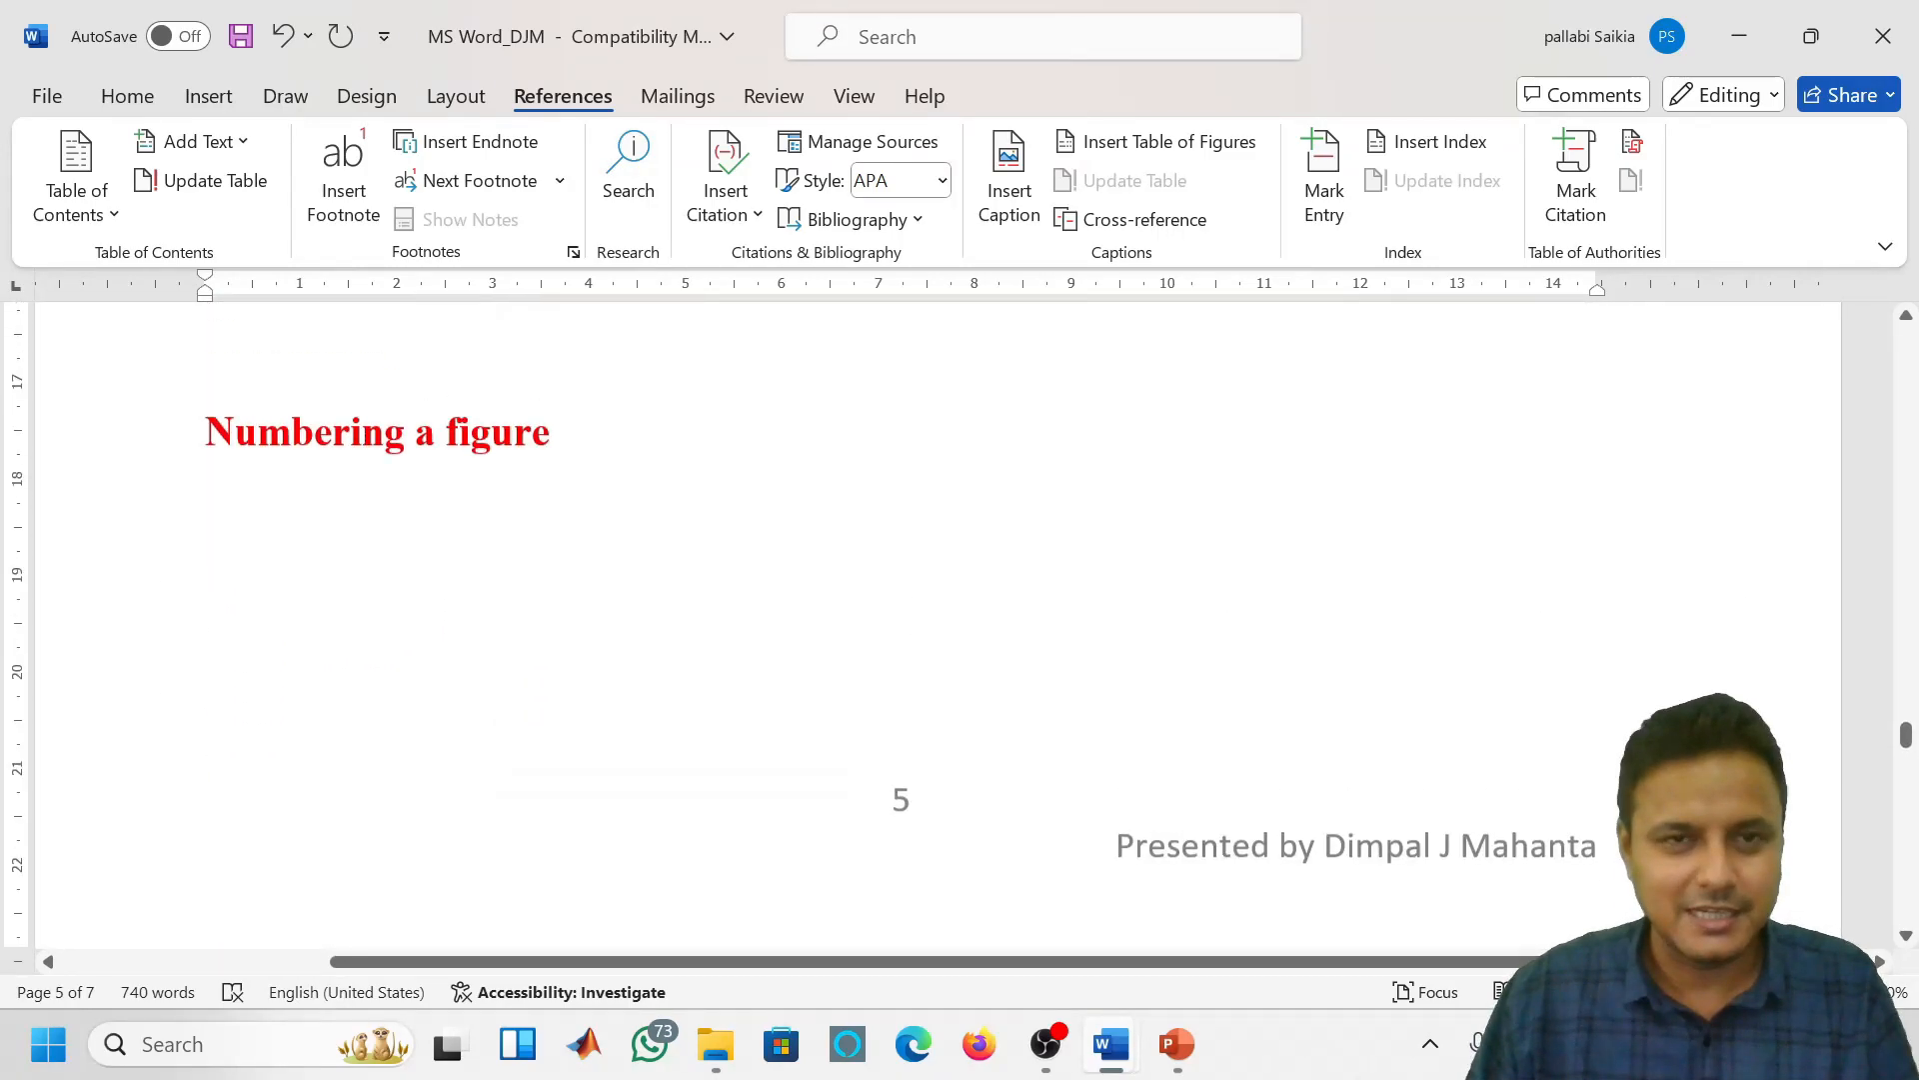
Delete the blank lines between the "Table 1.3" caption and the "Numbering a figure" heading
scroll(329, 614, down, 3)
scroll(329, 614, up, 3)
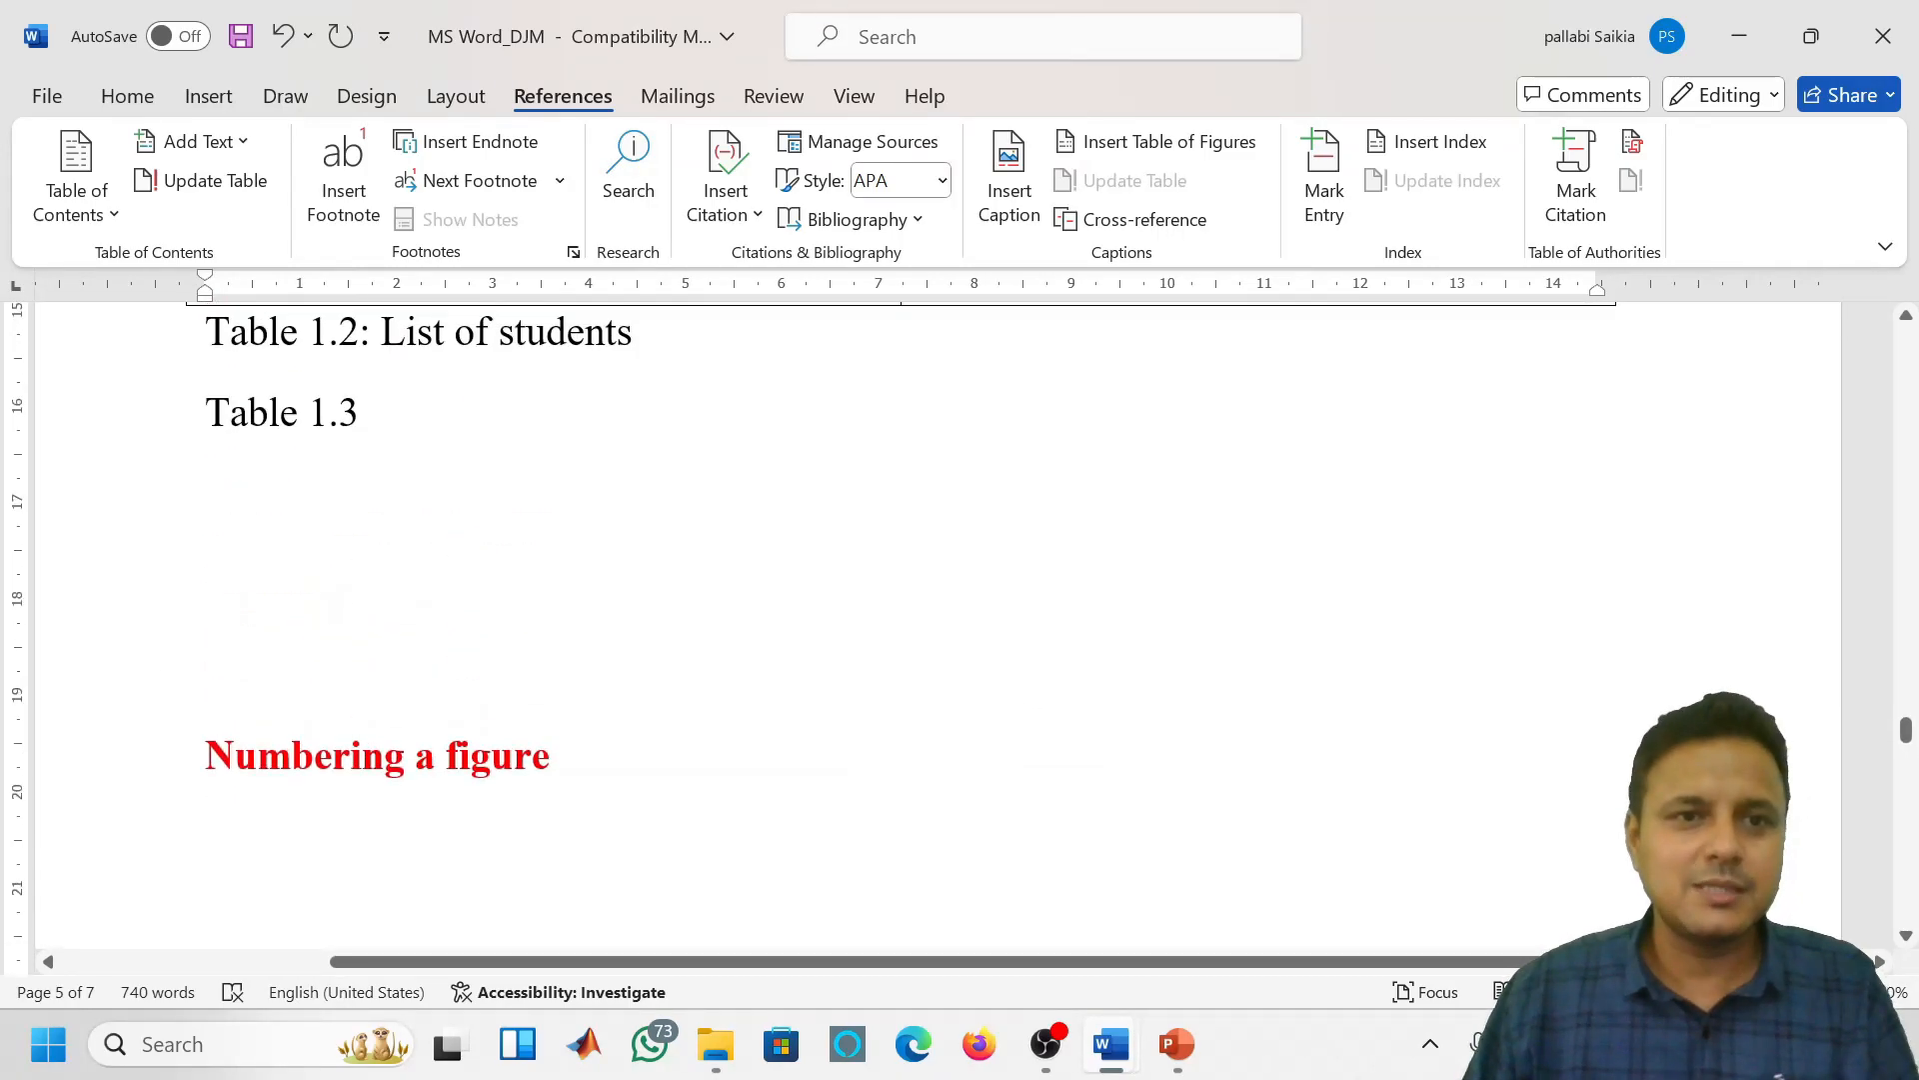
click(329, 613)
key(Delete)
key(Delete)
key(Delete)
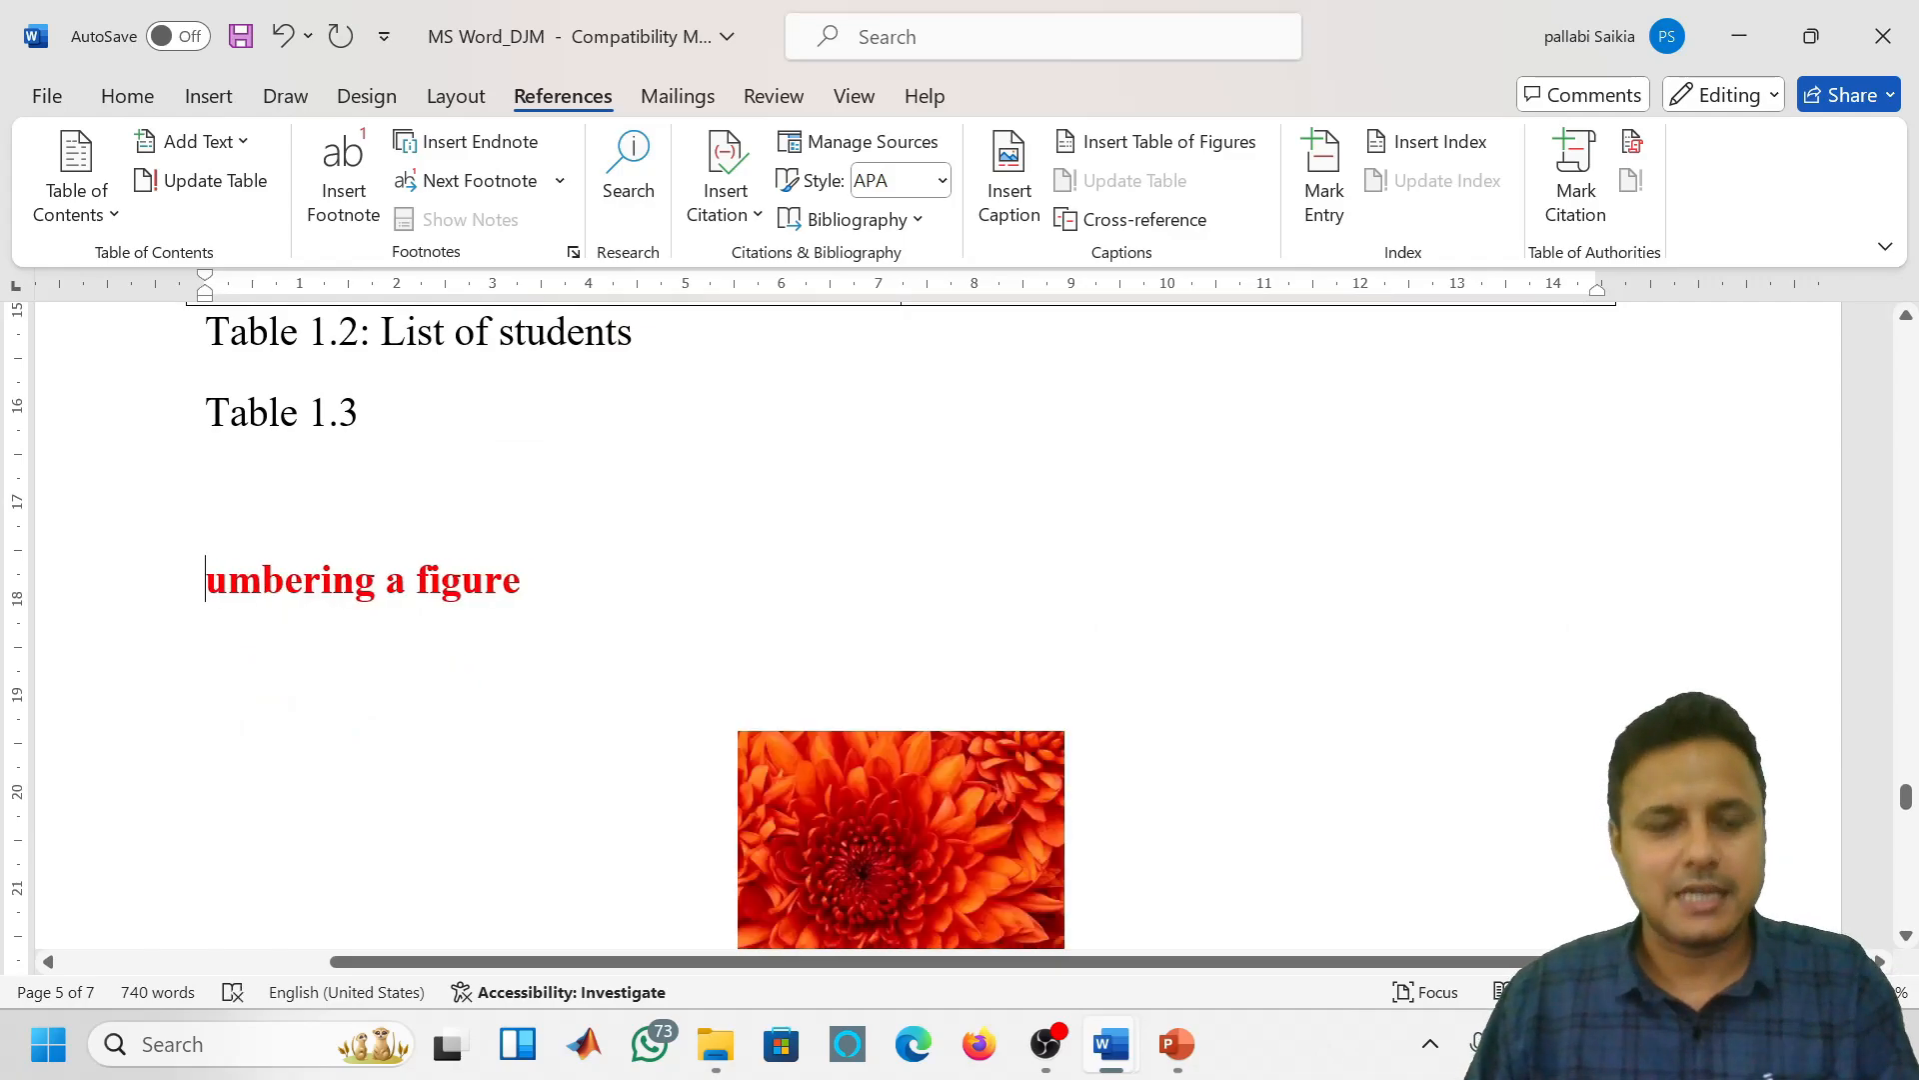
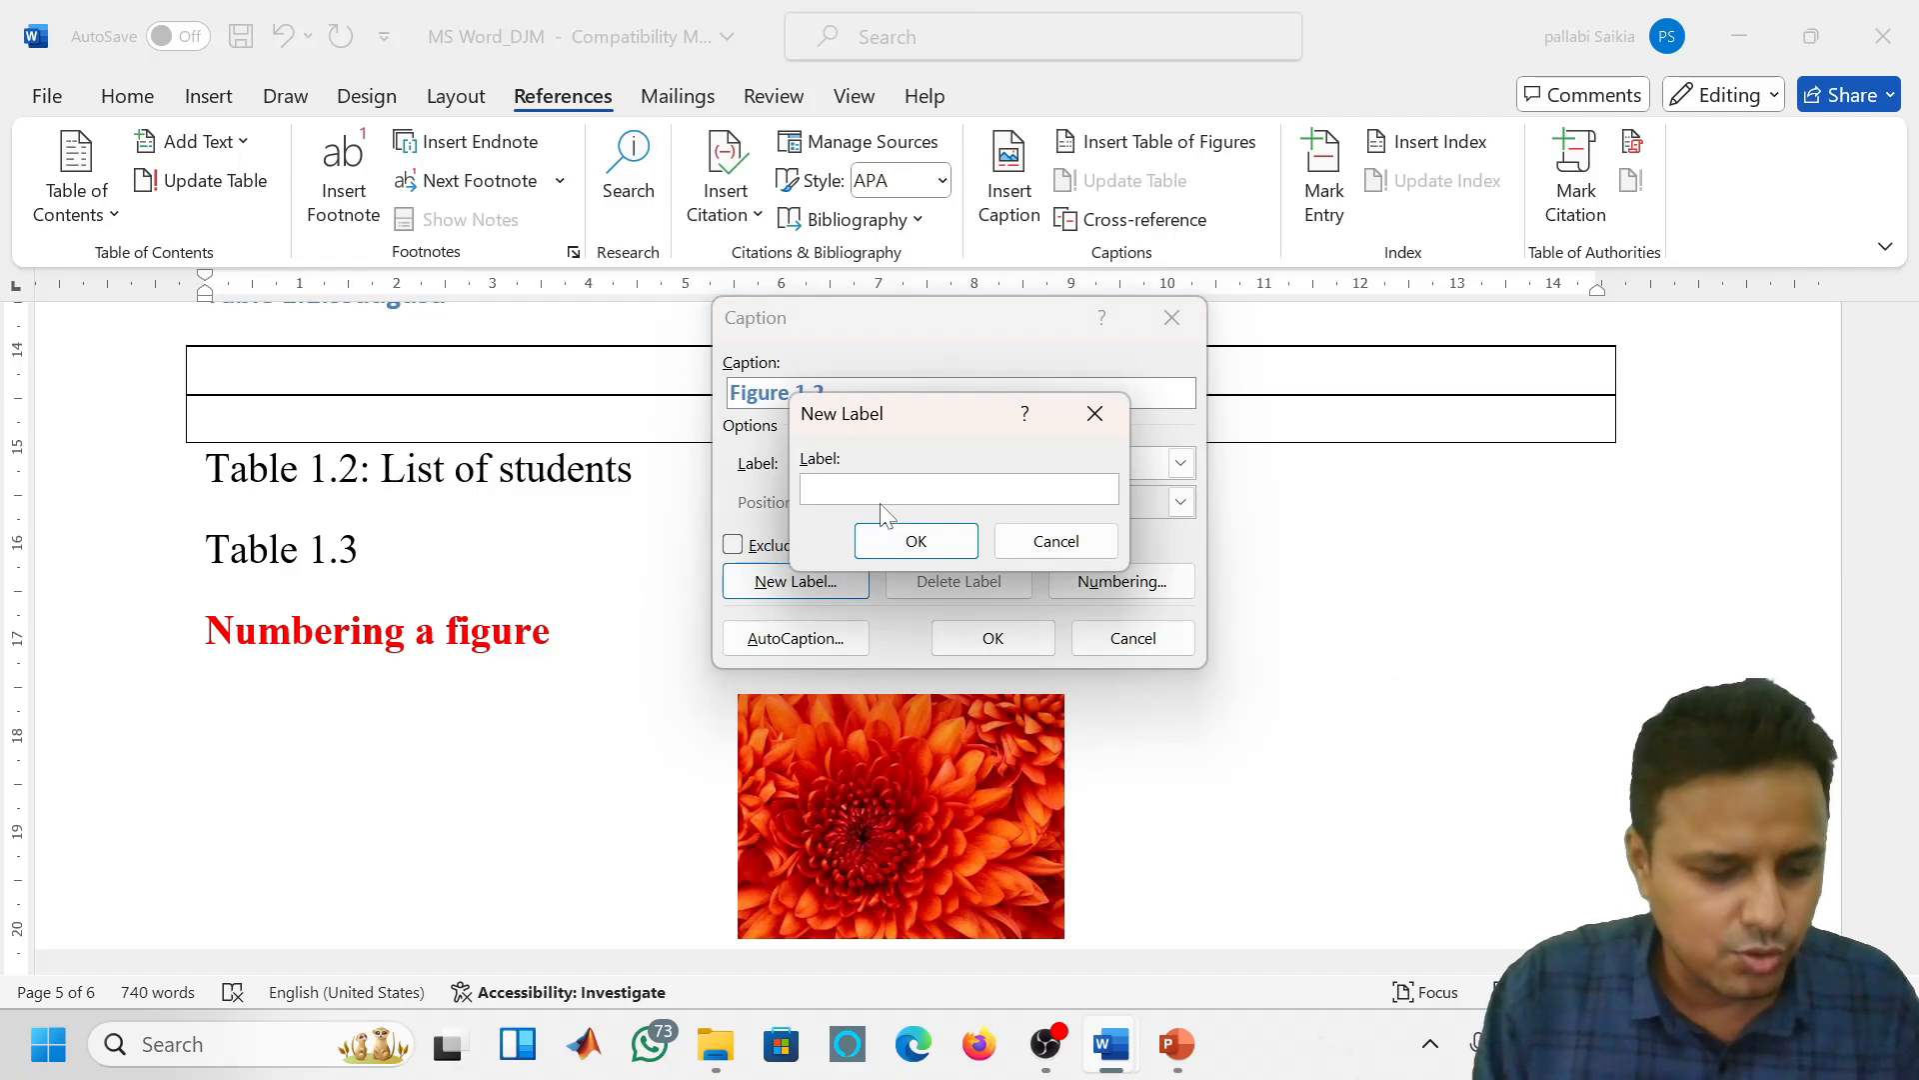
Create a new caption label using the presenter's first name
text(Dimpsal)
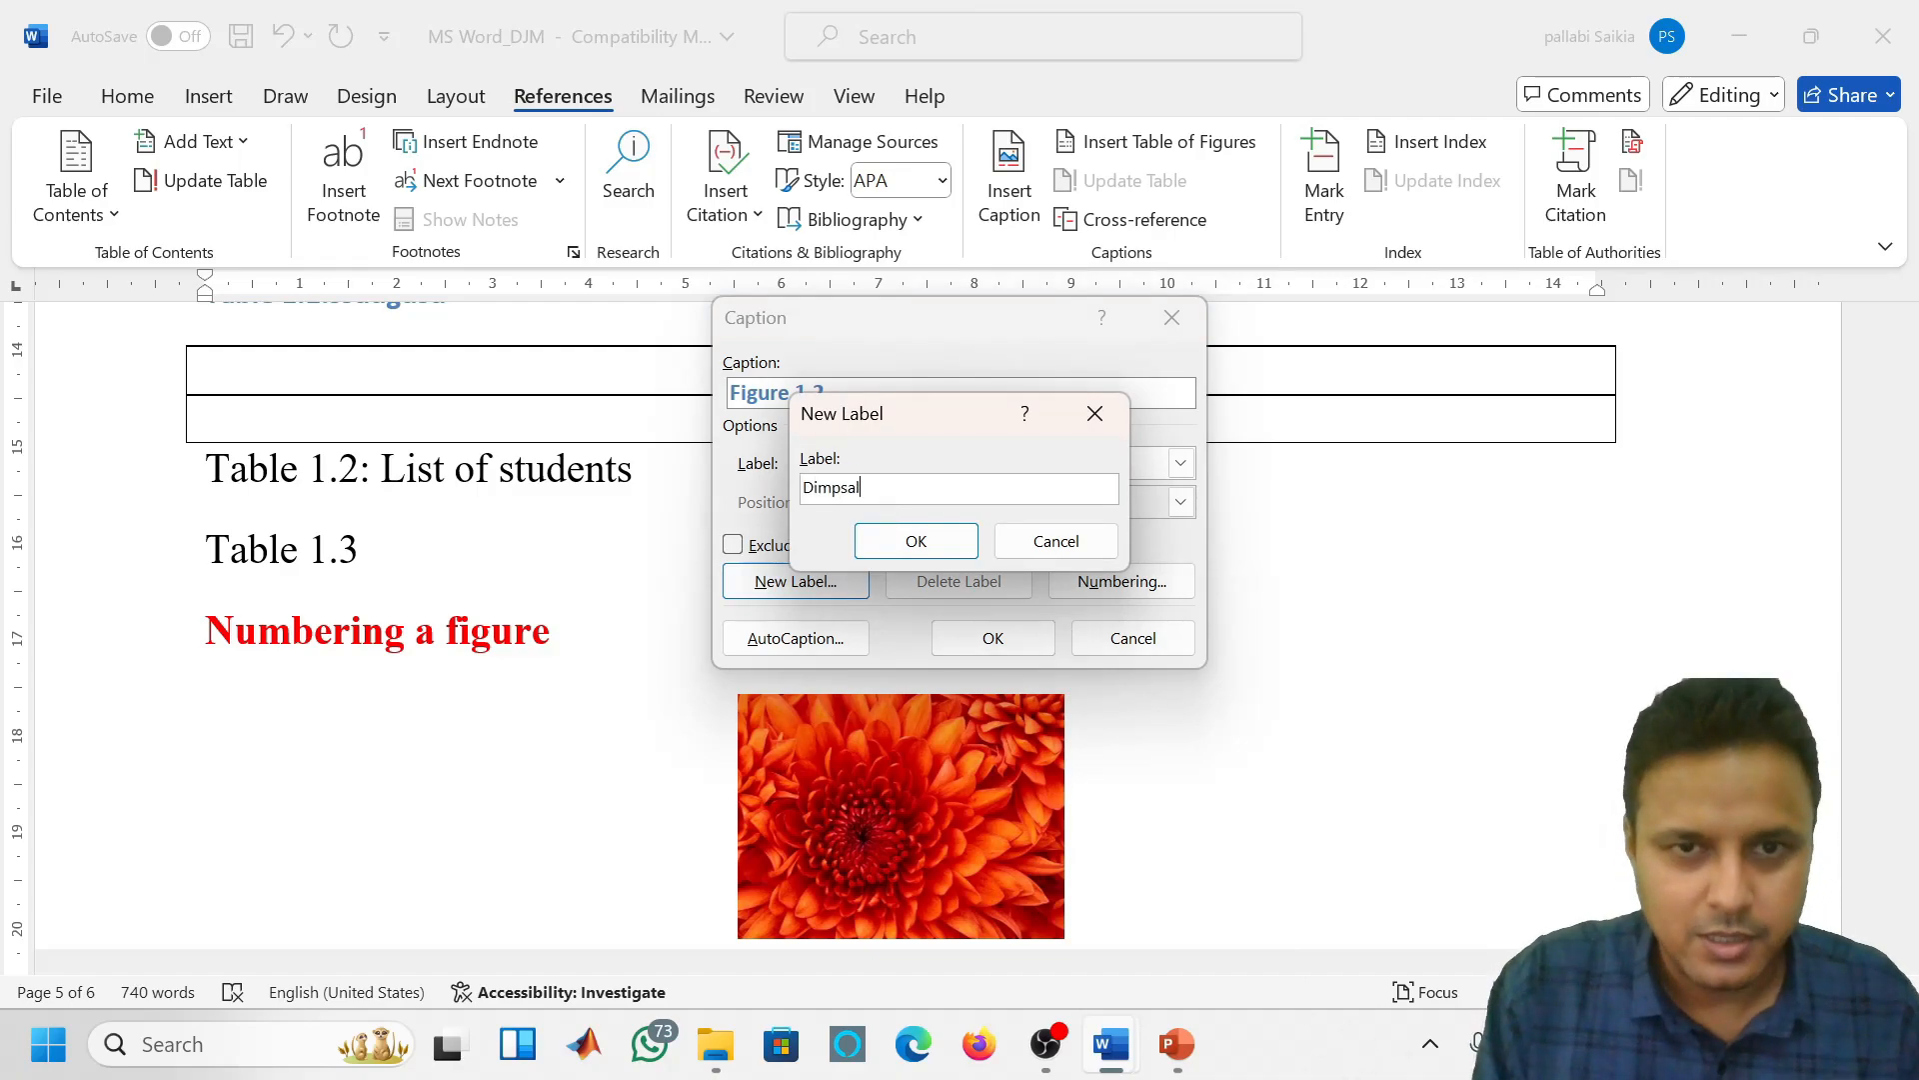
key(BackSpace)
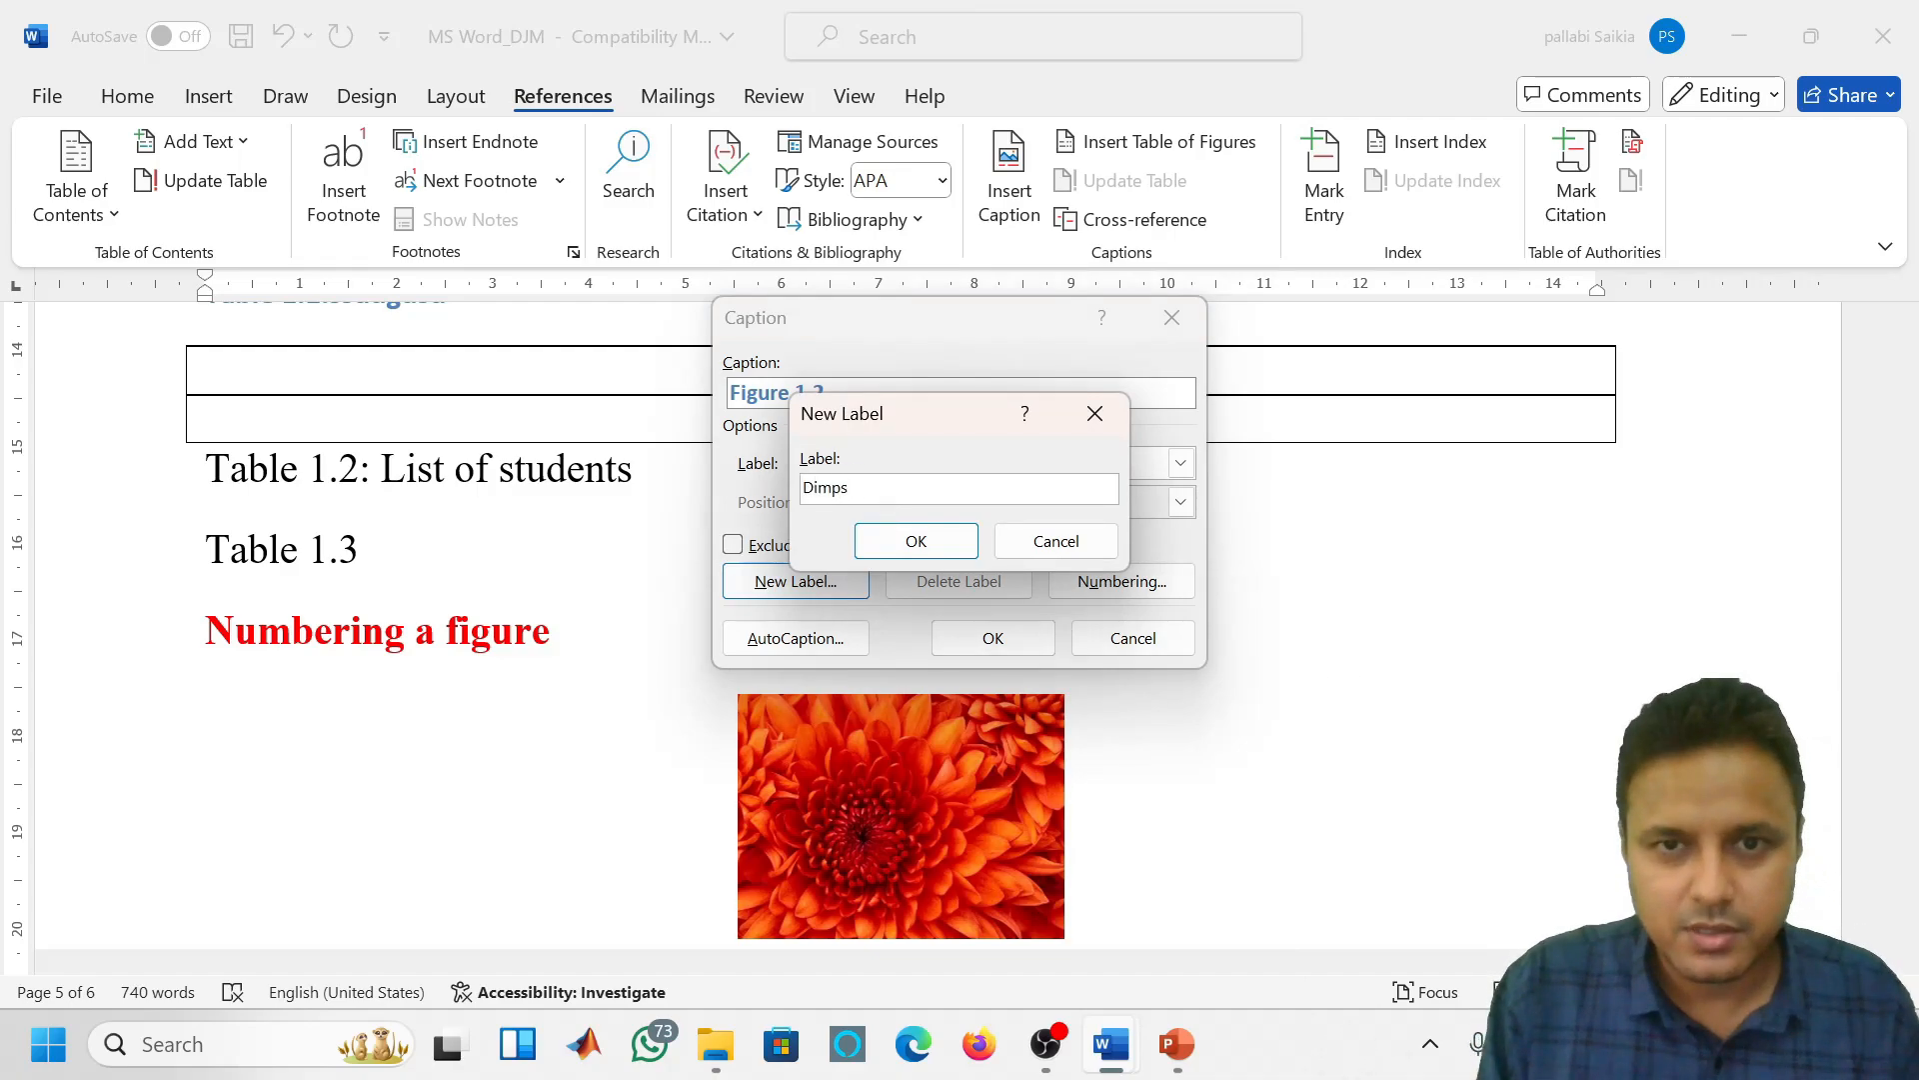
text(l)
key(BackSpace)
key(BackSpace)
text(al)
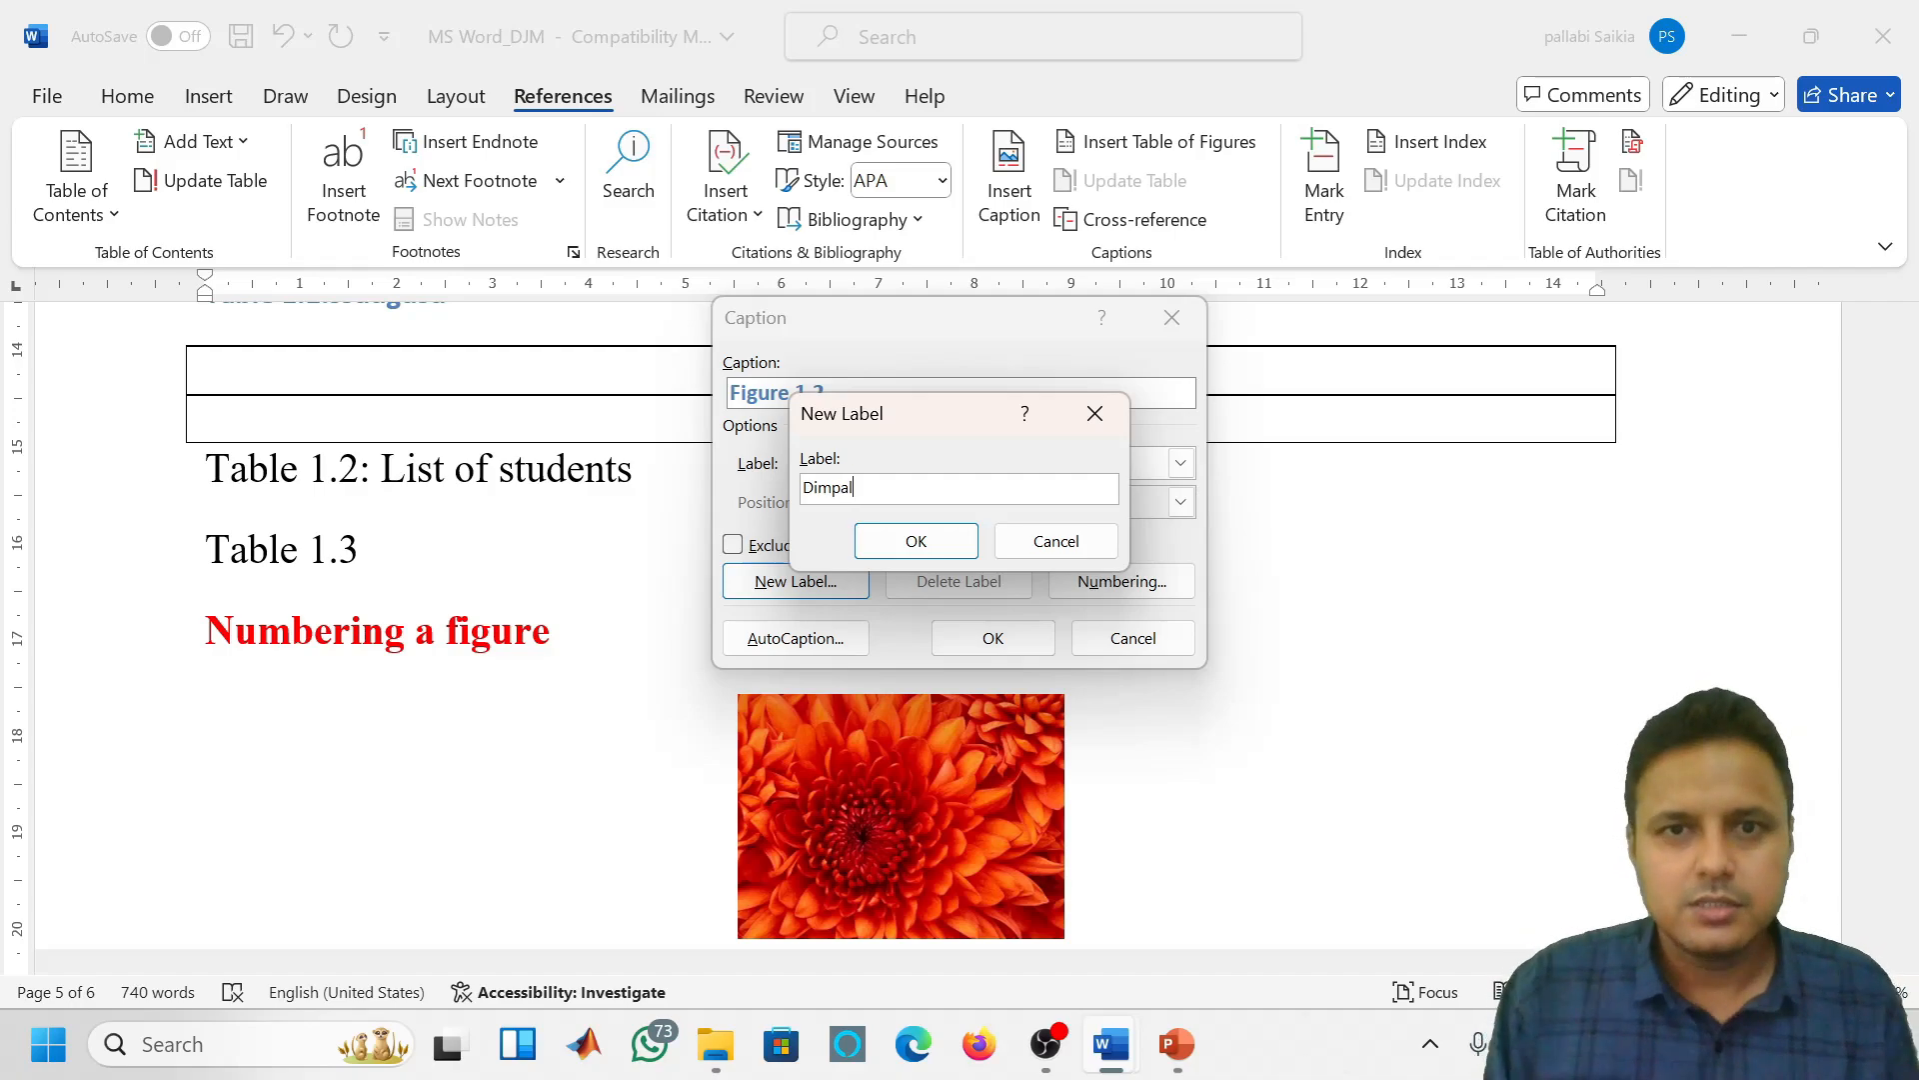
click(888, 550)
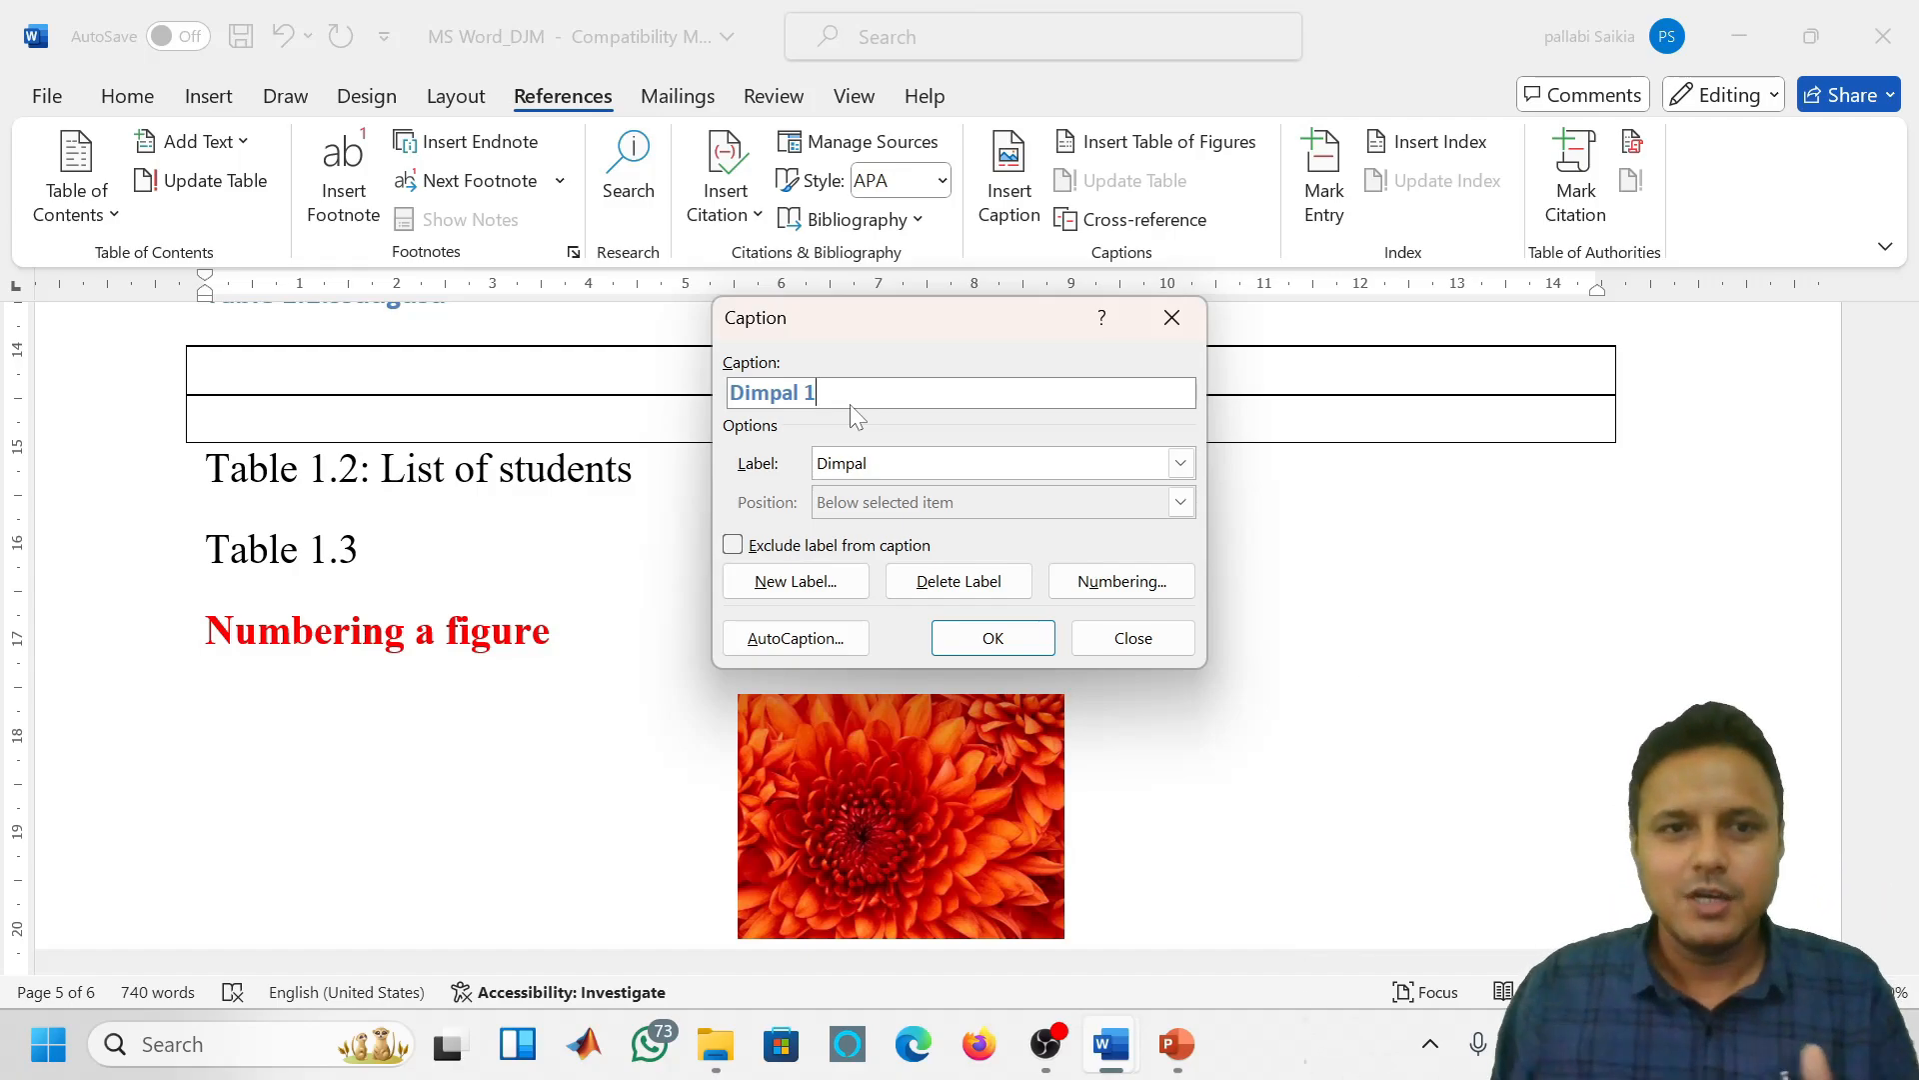
Try inserting the custom-label caption directly after the "Figure 1.1: flower" caption, and undo the insertion
click(993, 637)
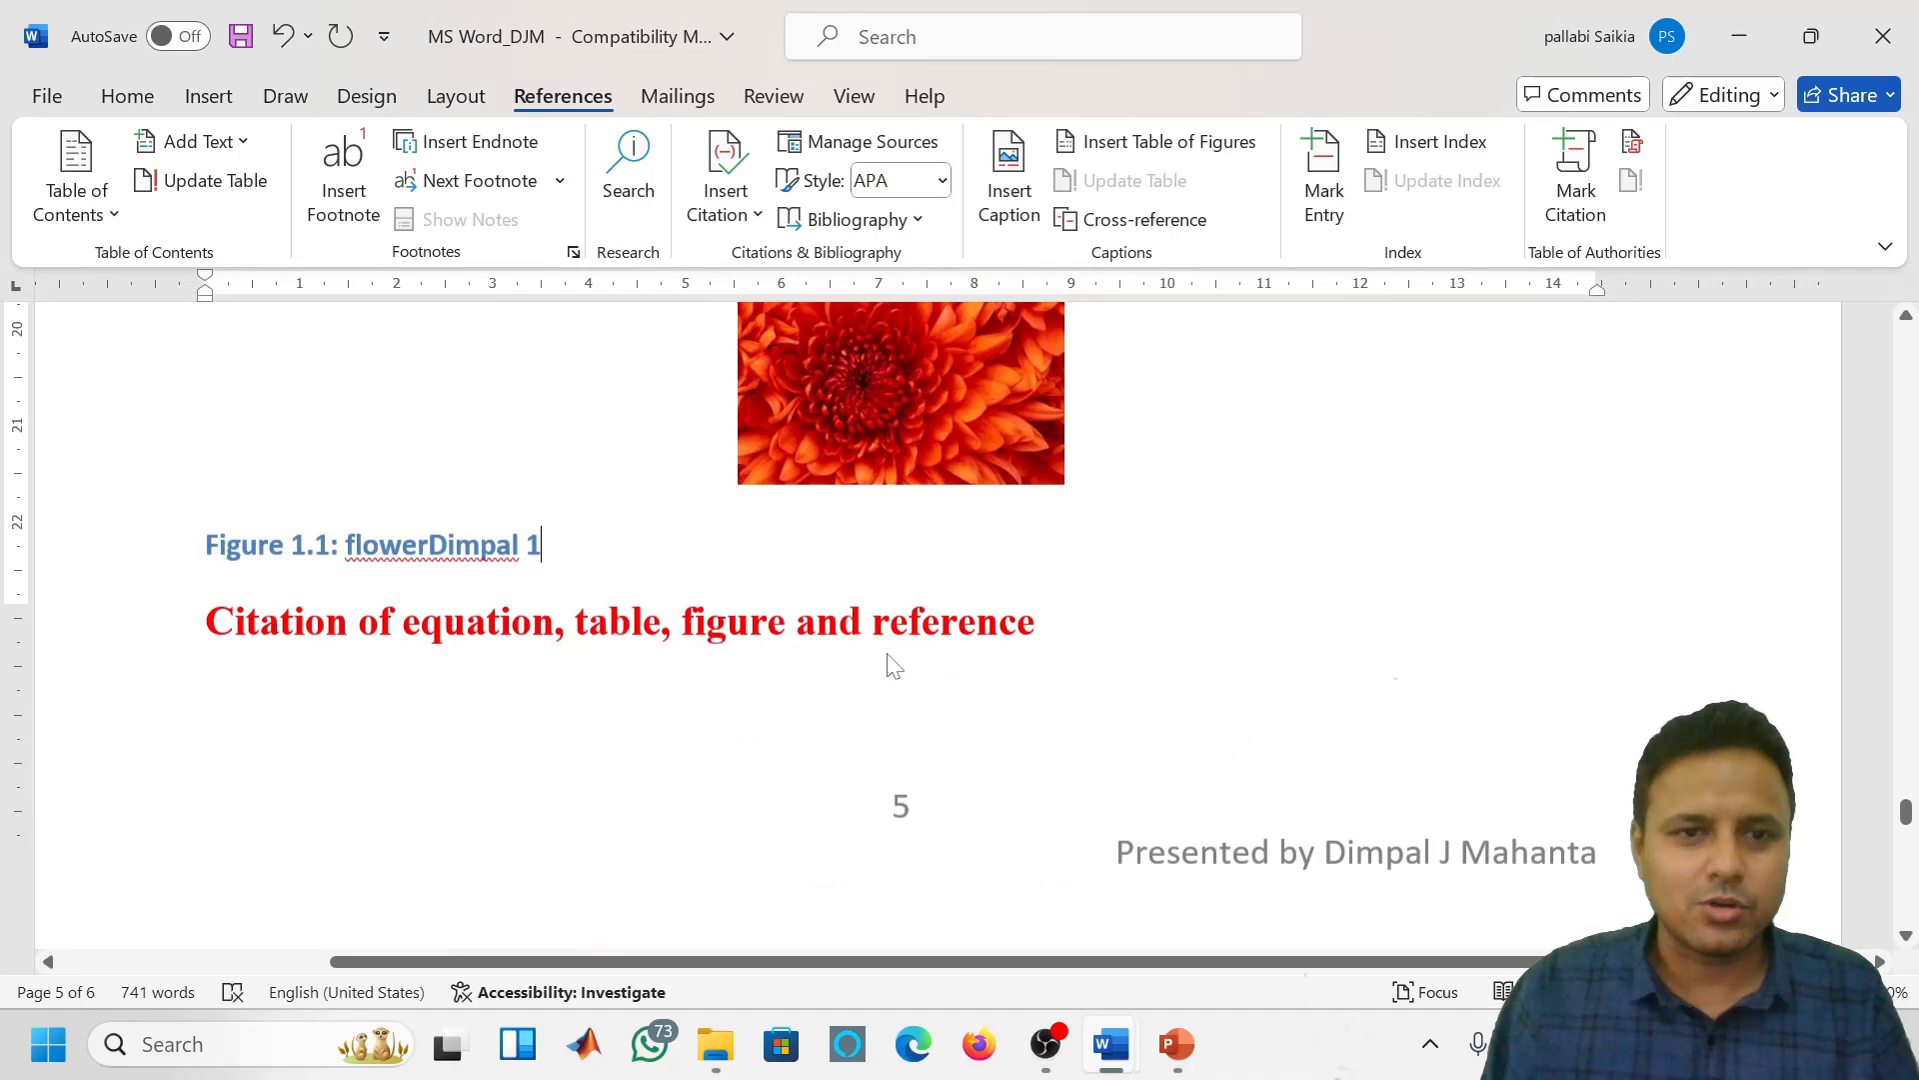
scroll(893, 665, down, 2)
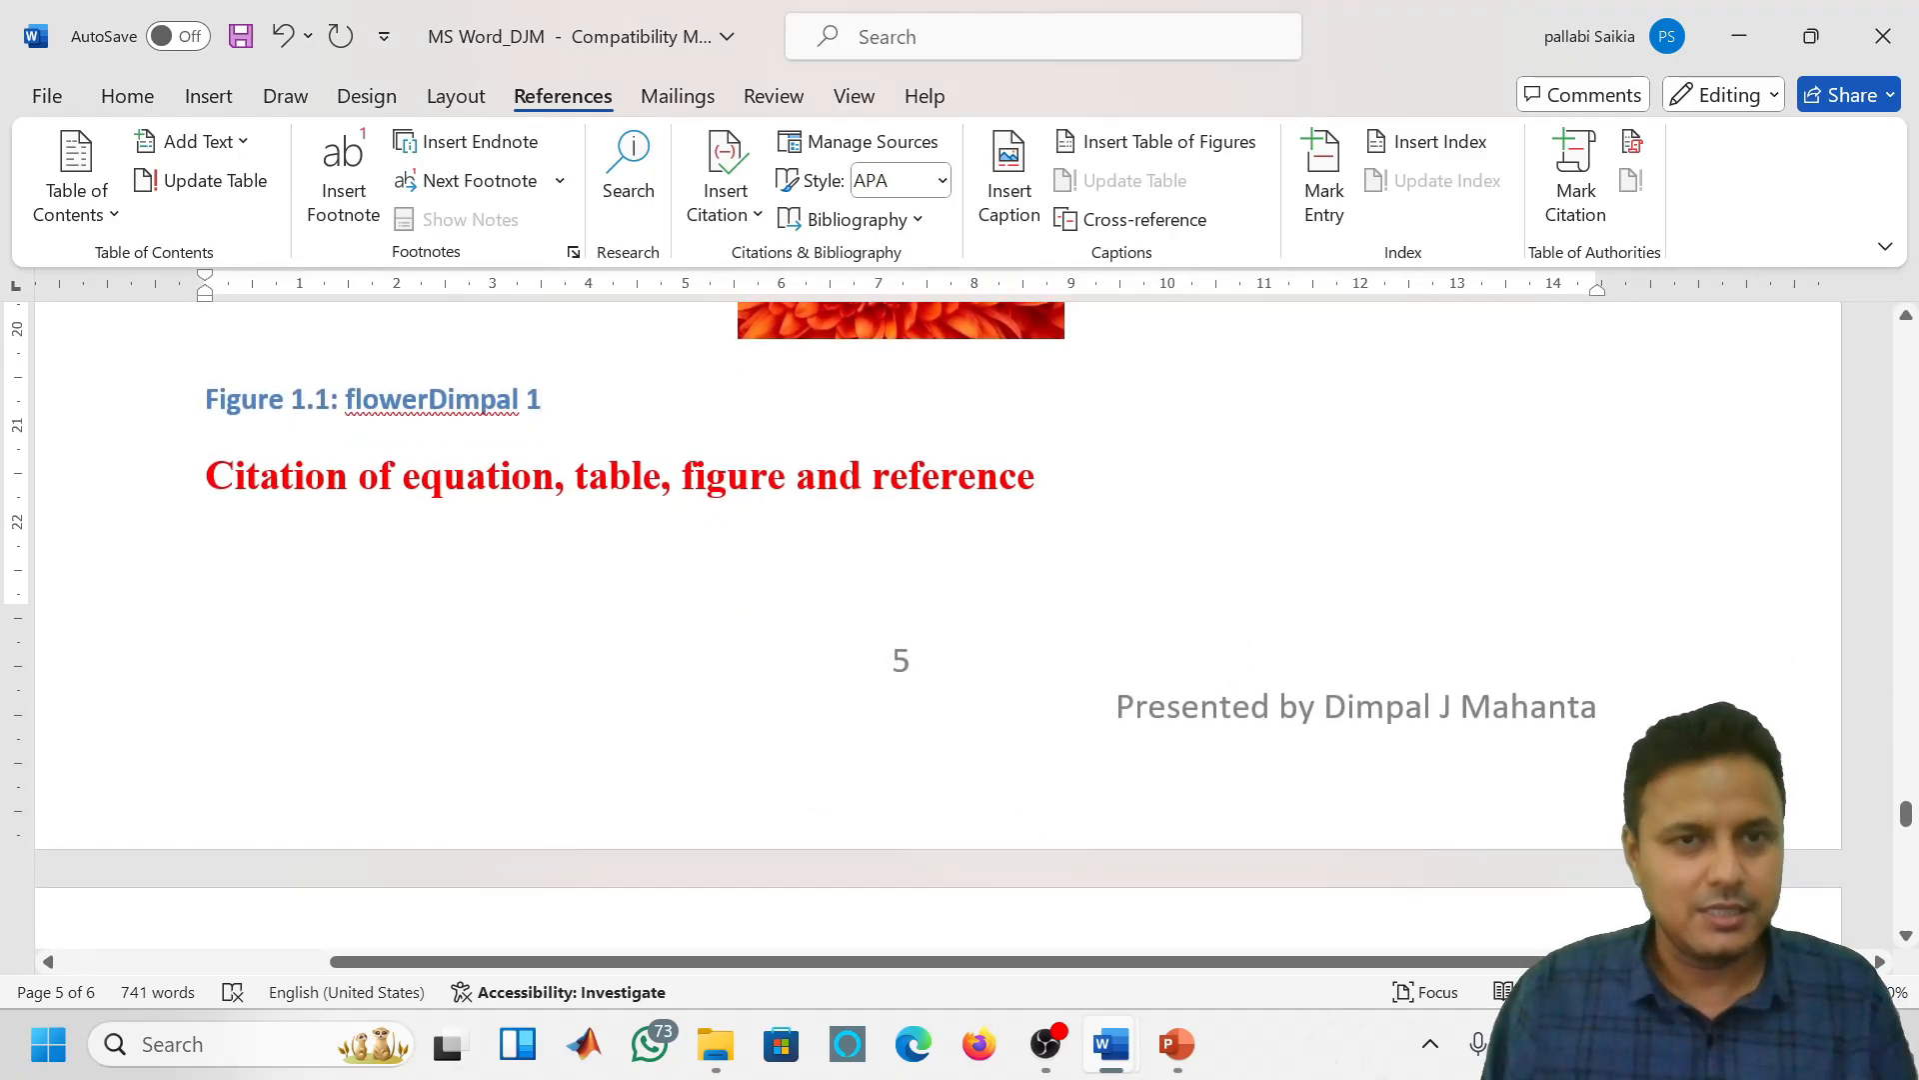
key(ctrl+z)
Add blank lines before the "Citation of equation, table, figure and reference" heading and place the cursor on the empty line above it
key(Return)
key(Return)
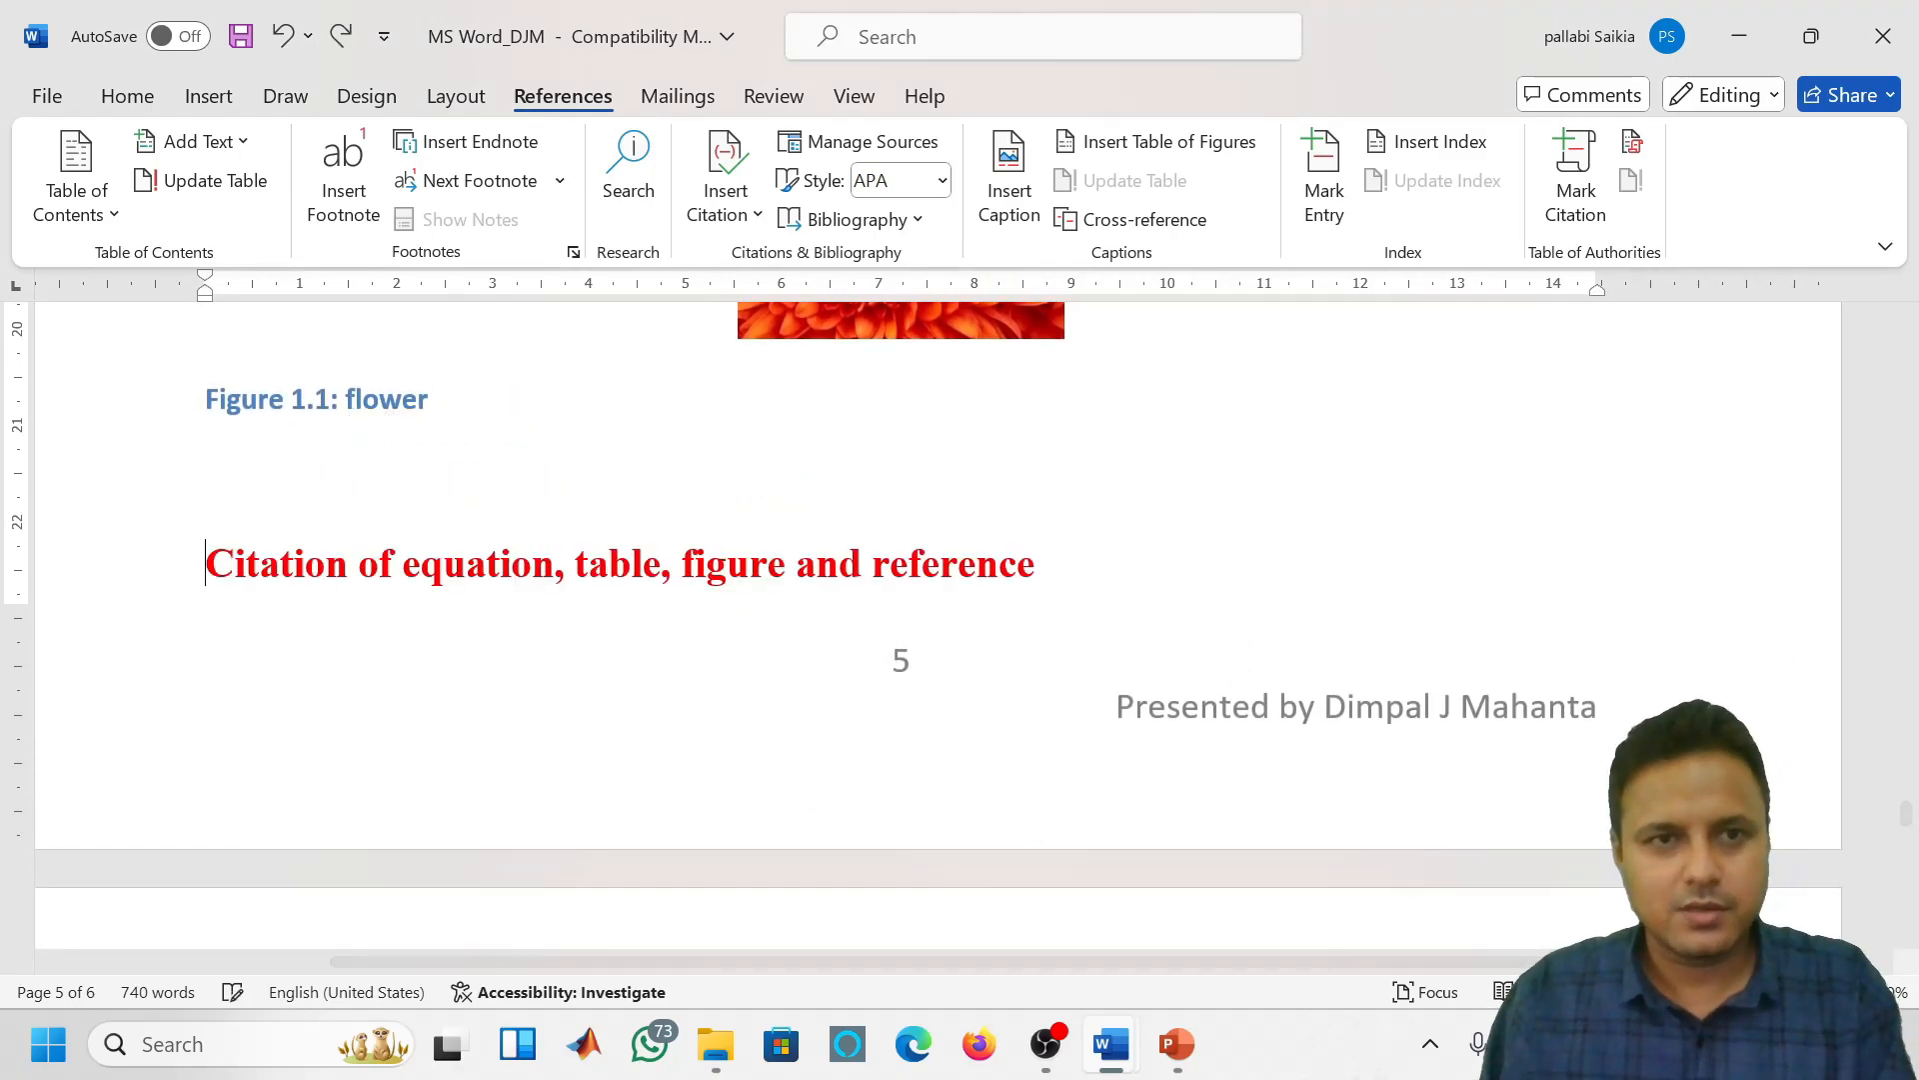
click(247, 853)
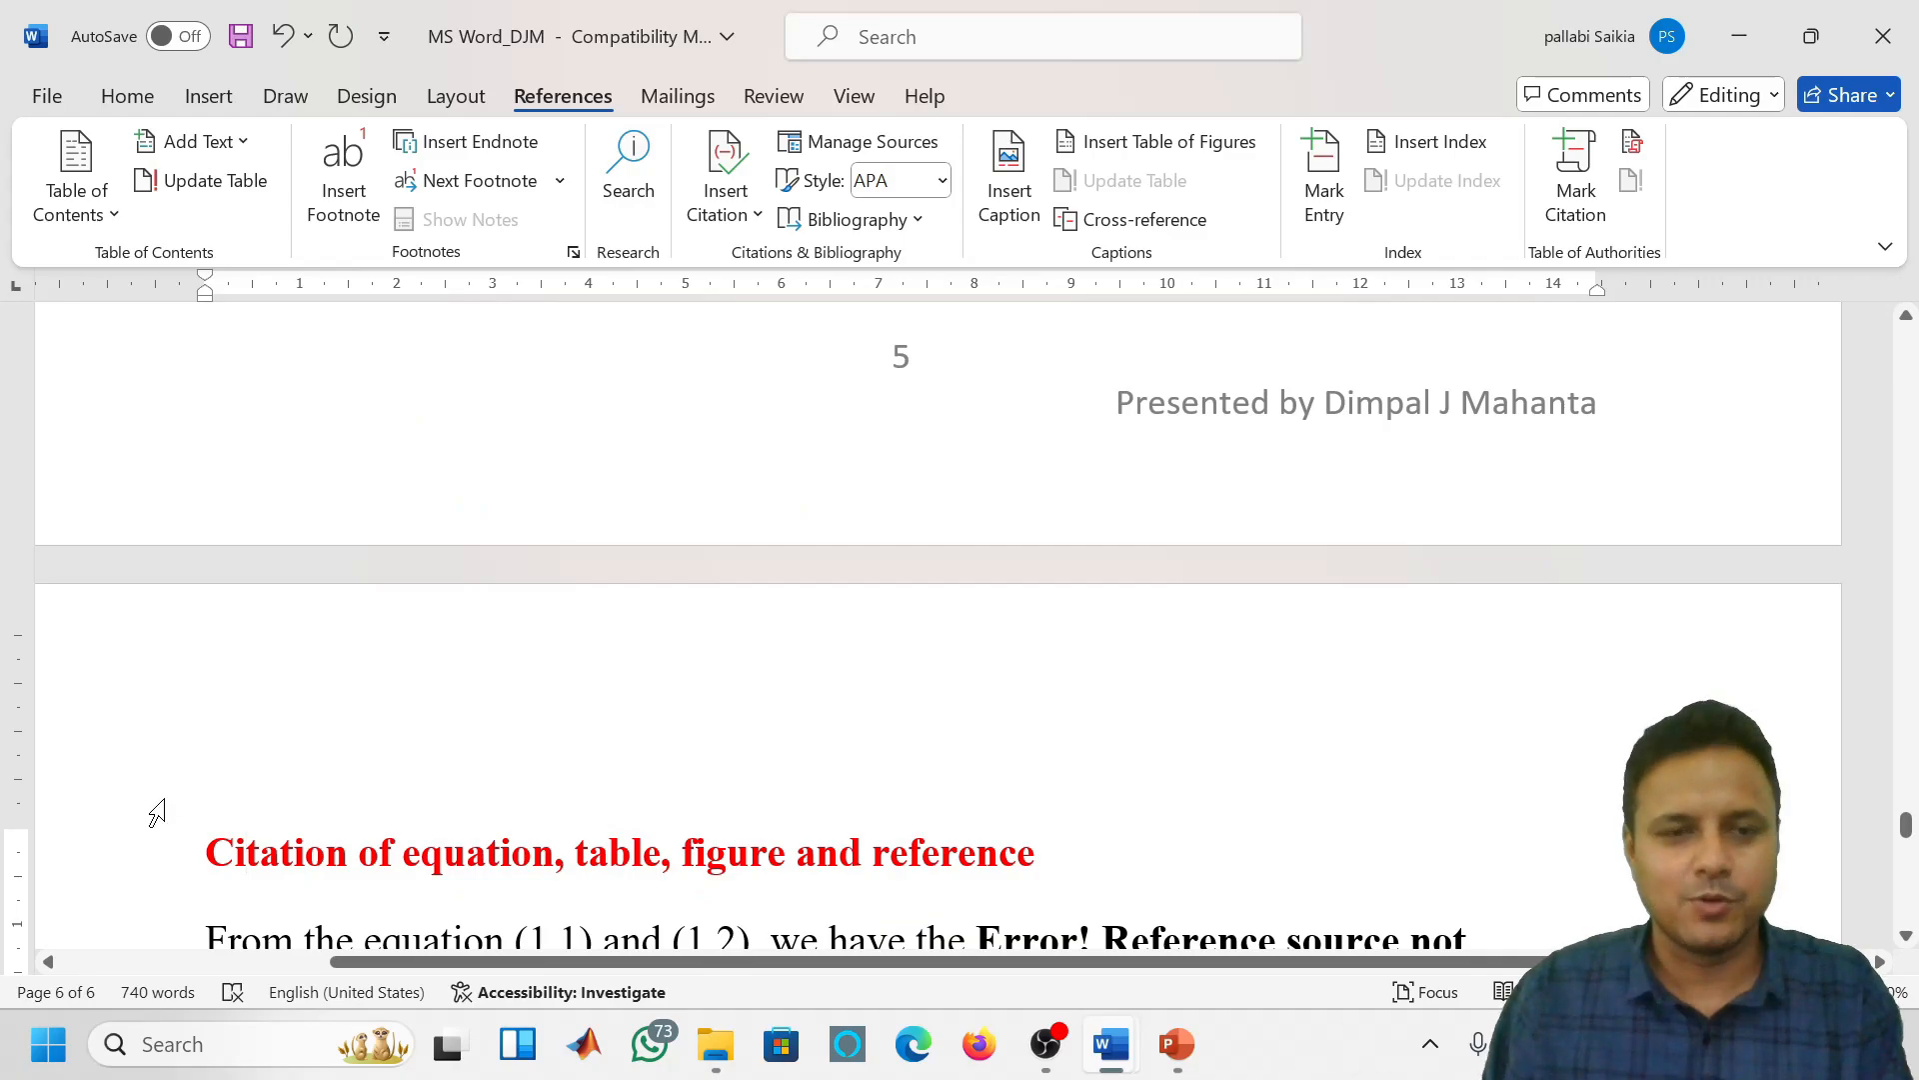
key(Home)
key(Return)
key(Up)
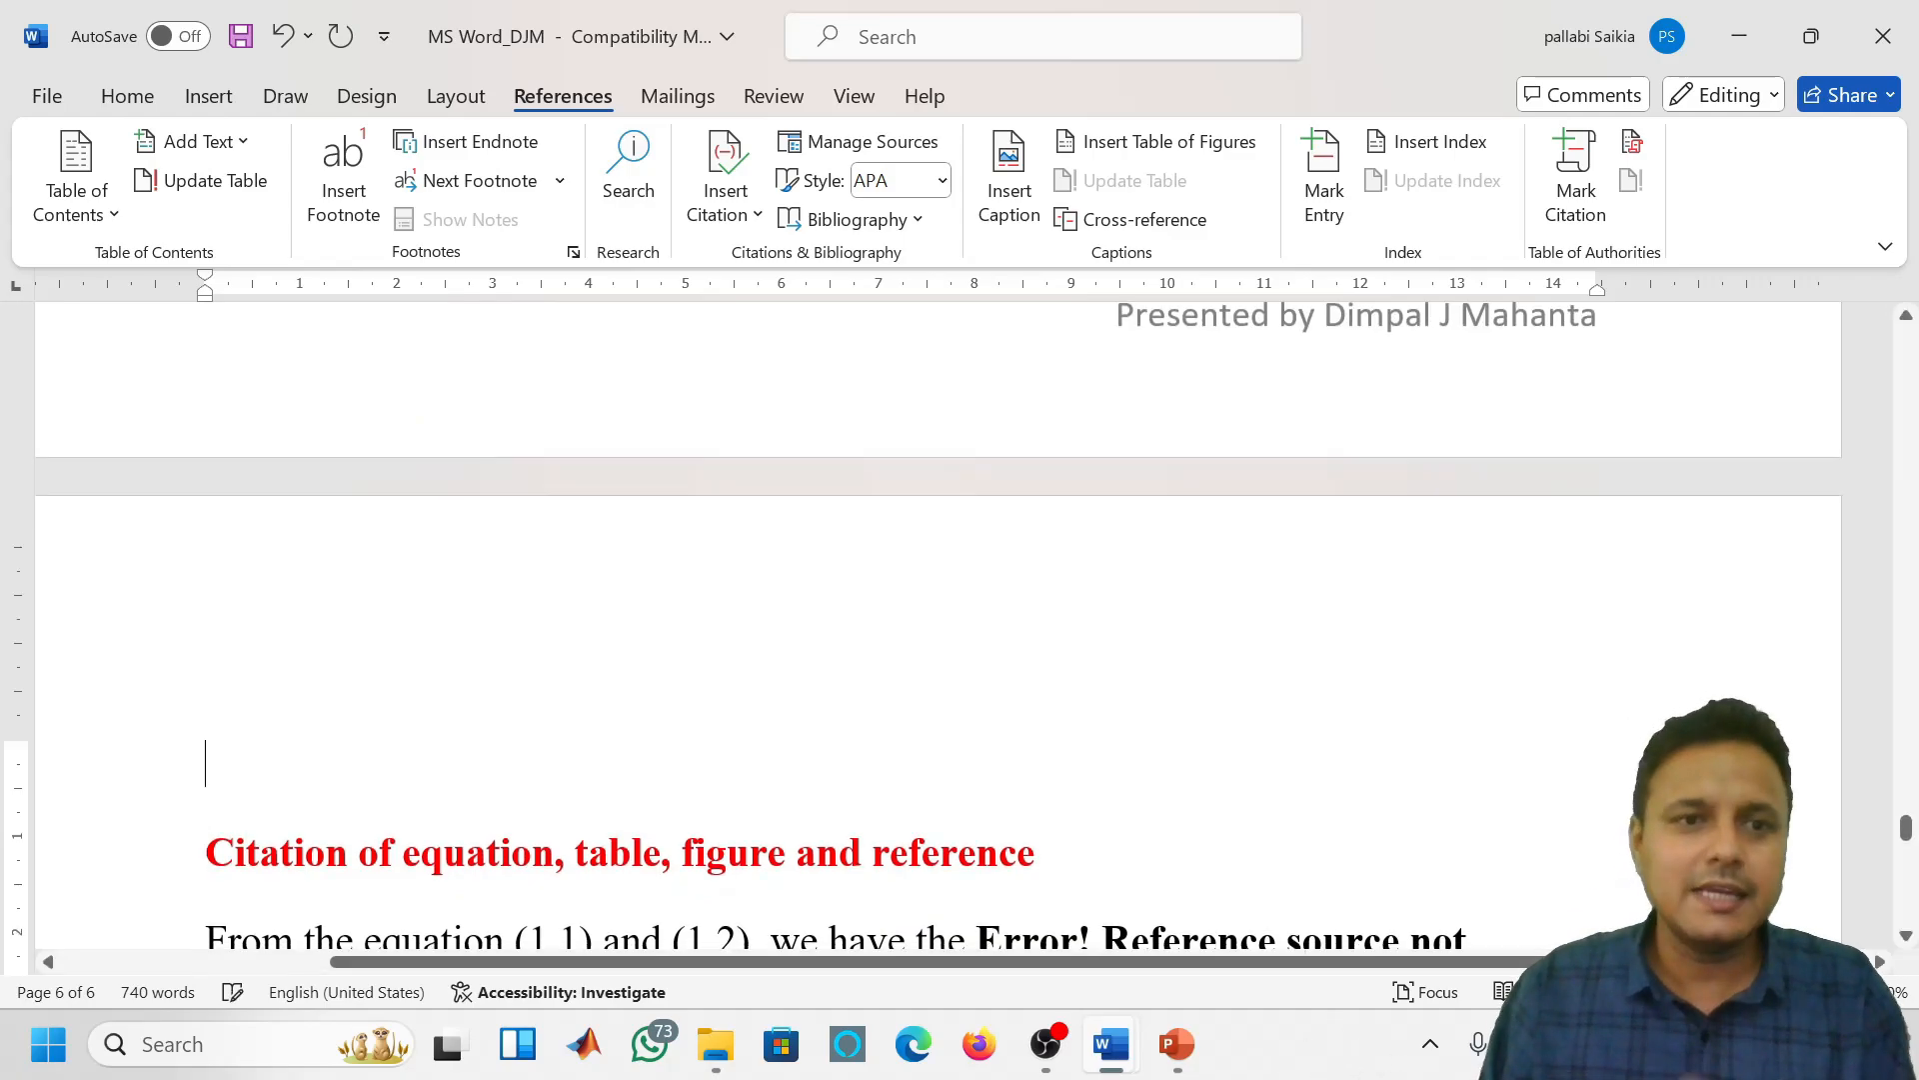
Try a custom-label caption and an Equation caption above the citation heading, then undo both and delete the empty line
click(1007, 193)
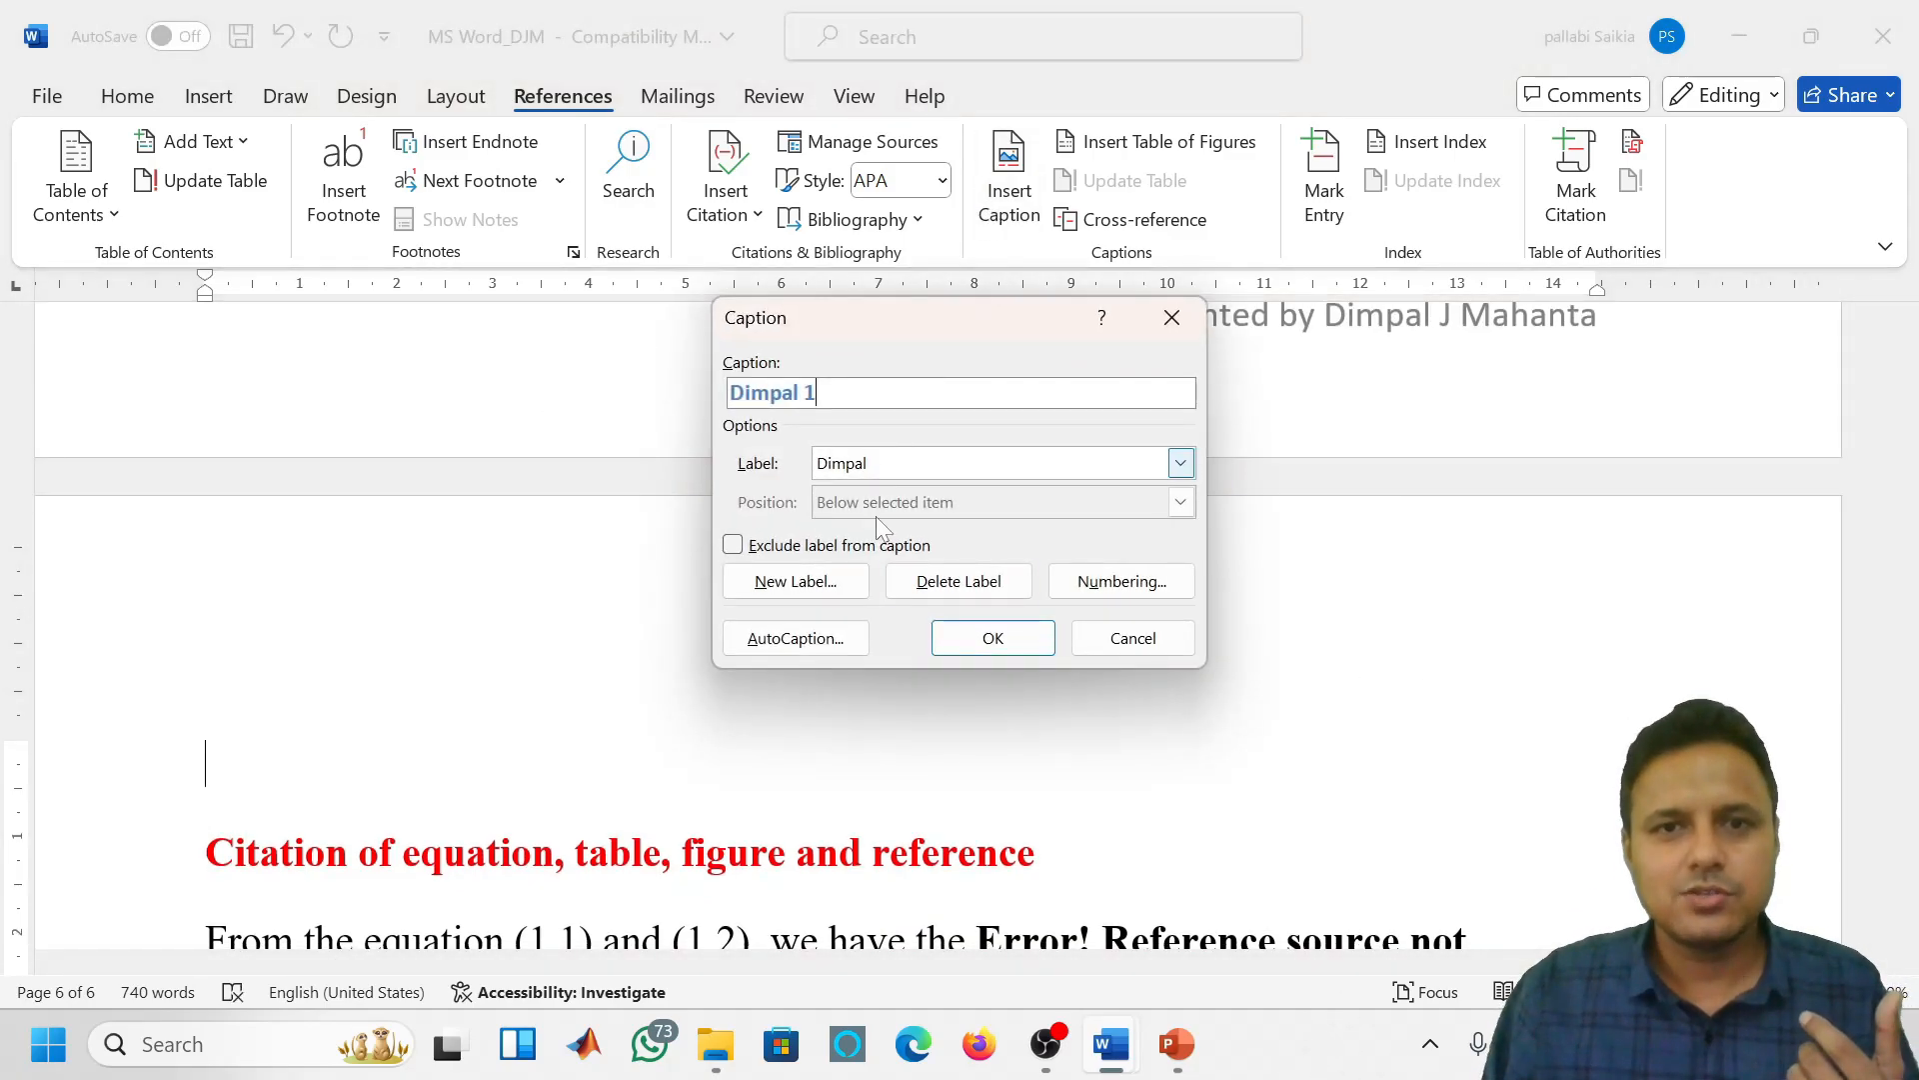
click(965, 638)
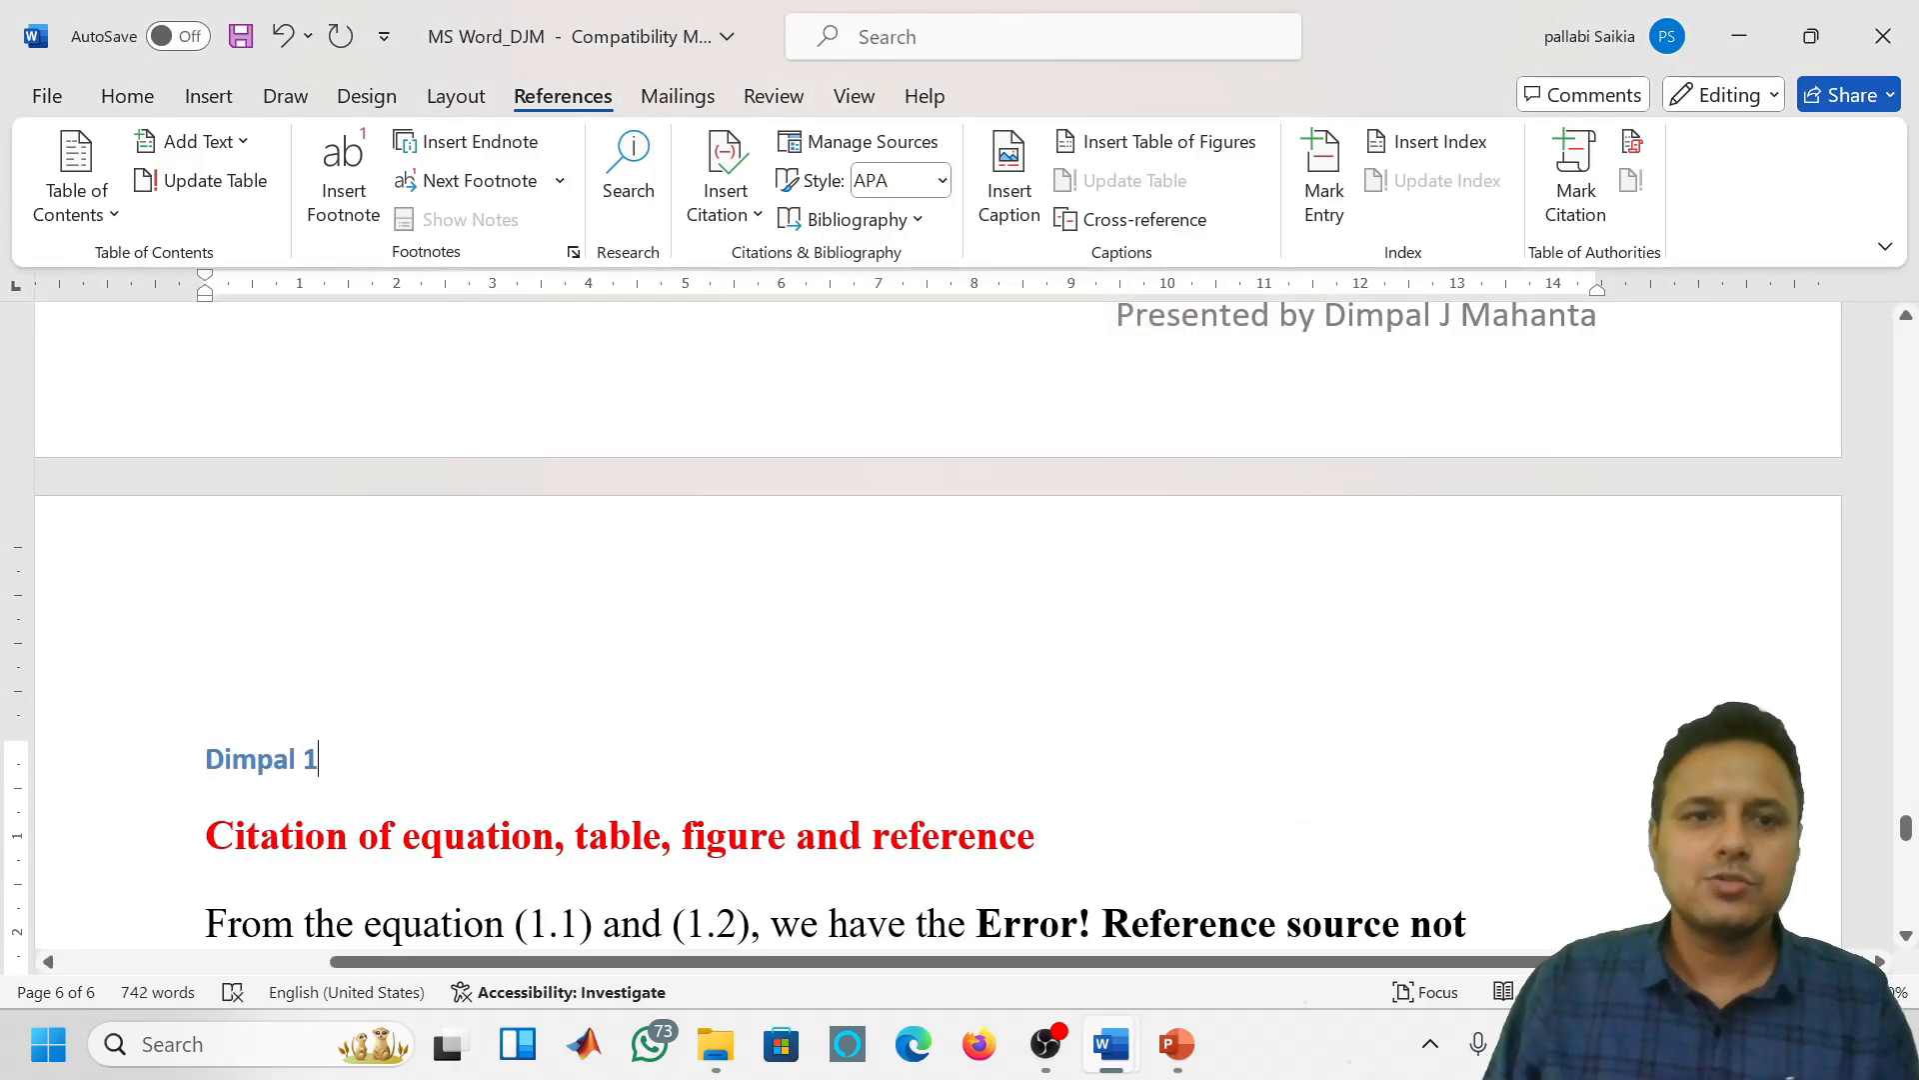
click(1007, 215)
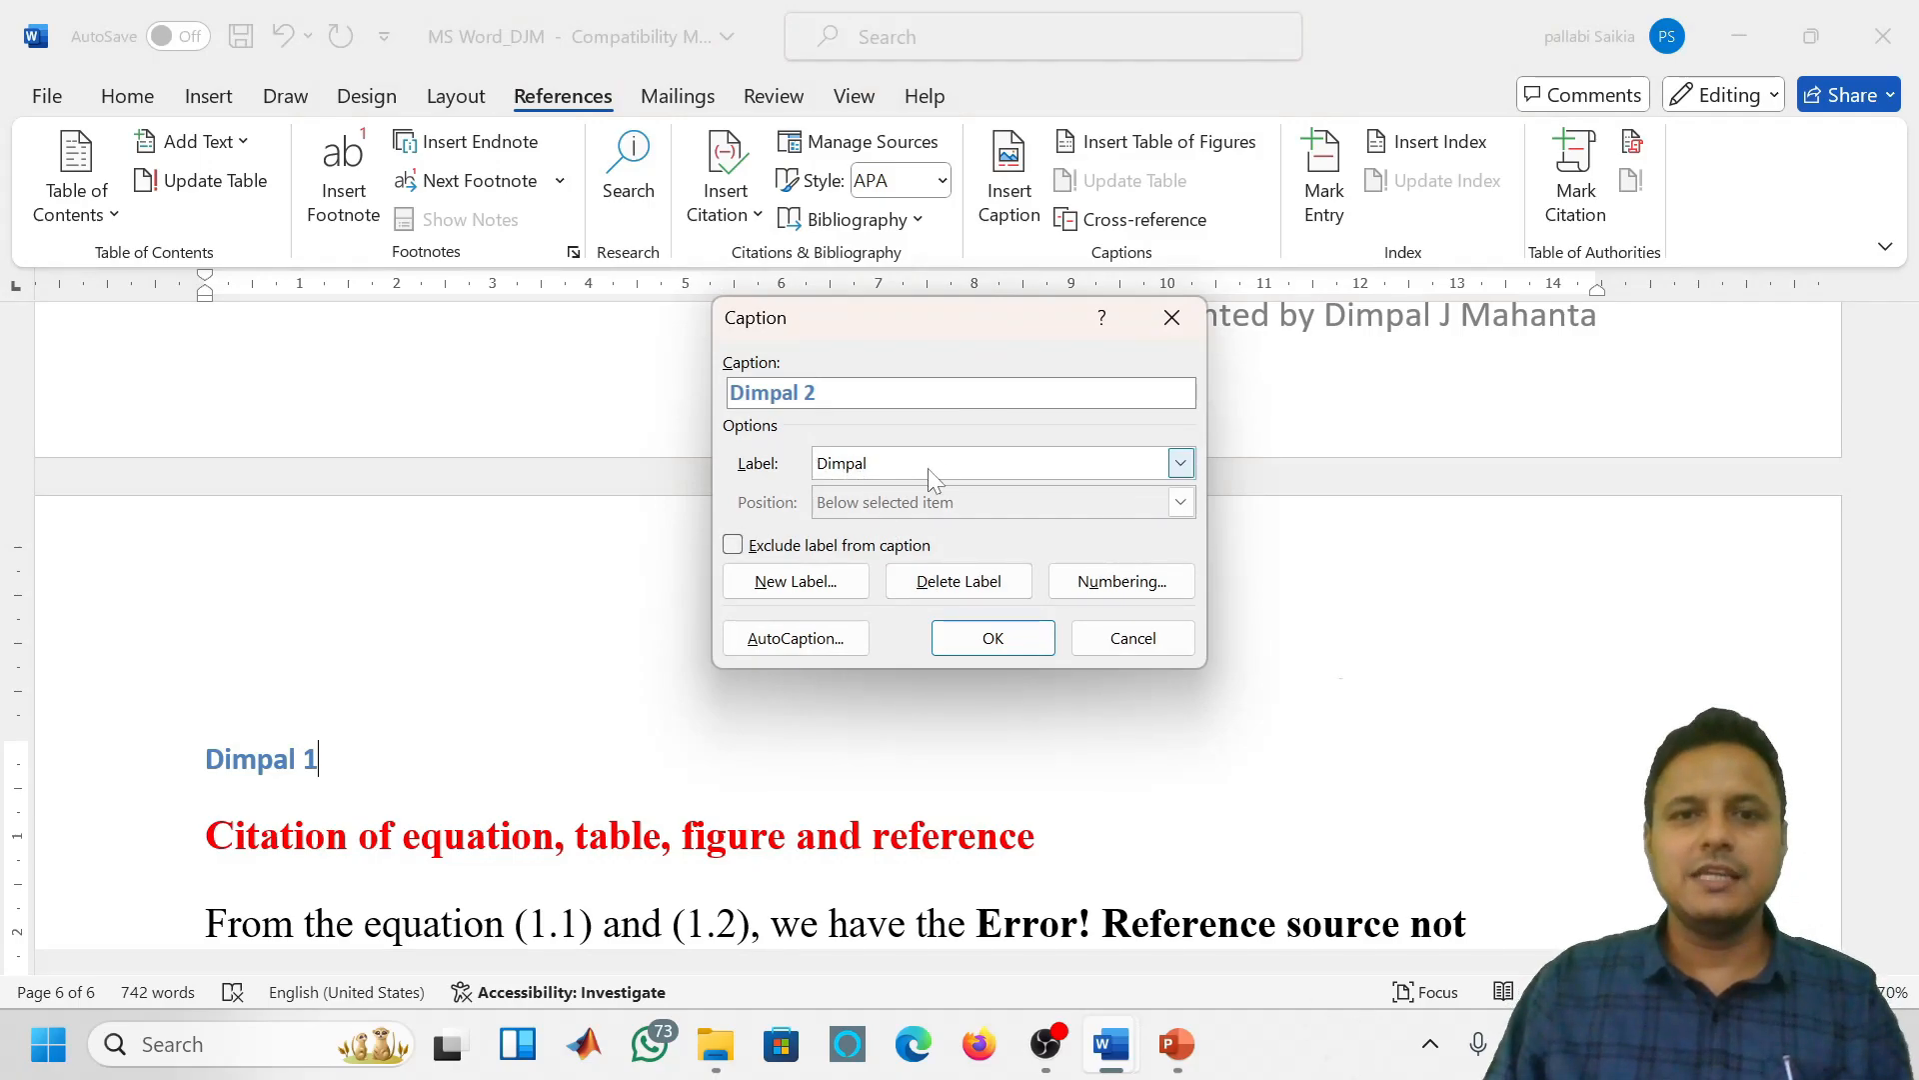
click(982, 586)
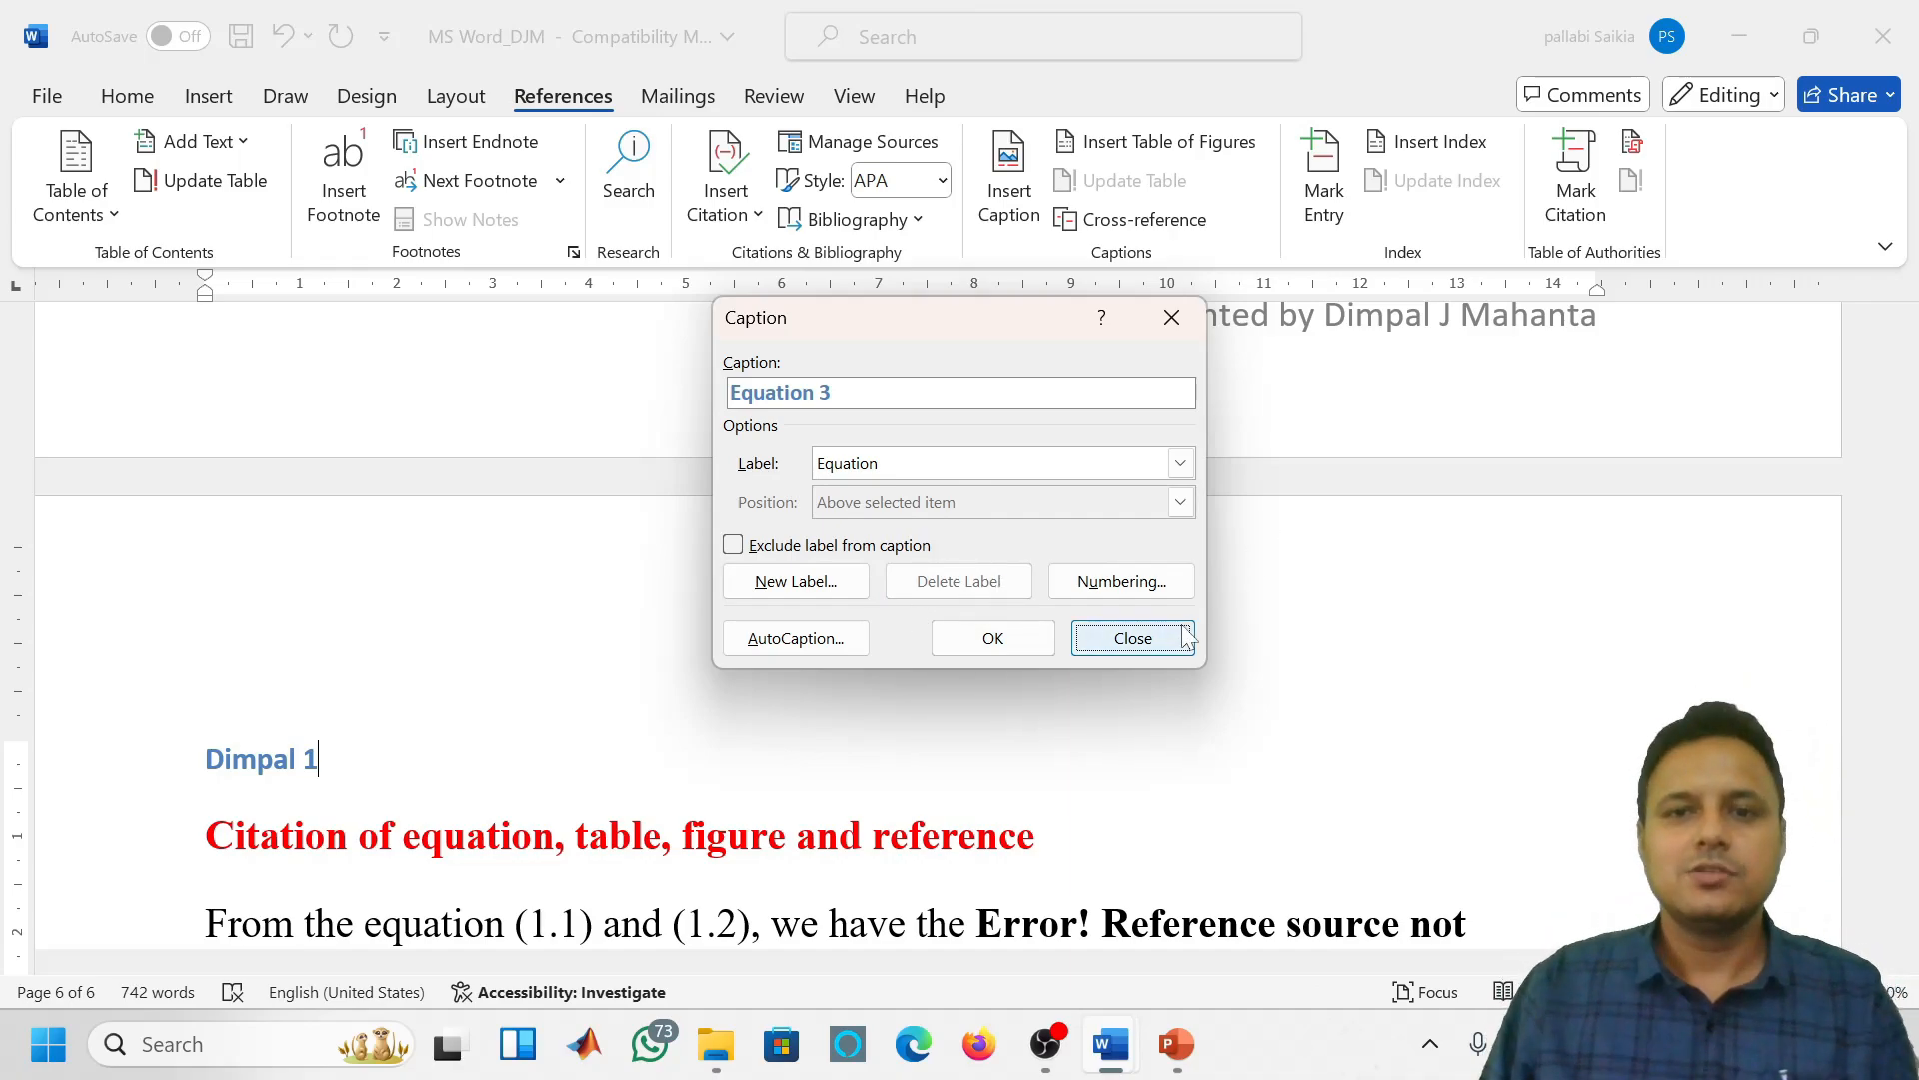
click(1010, 646)
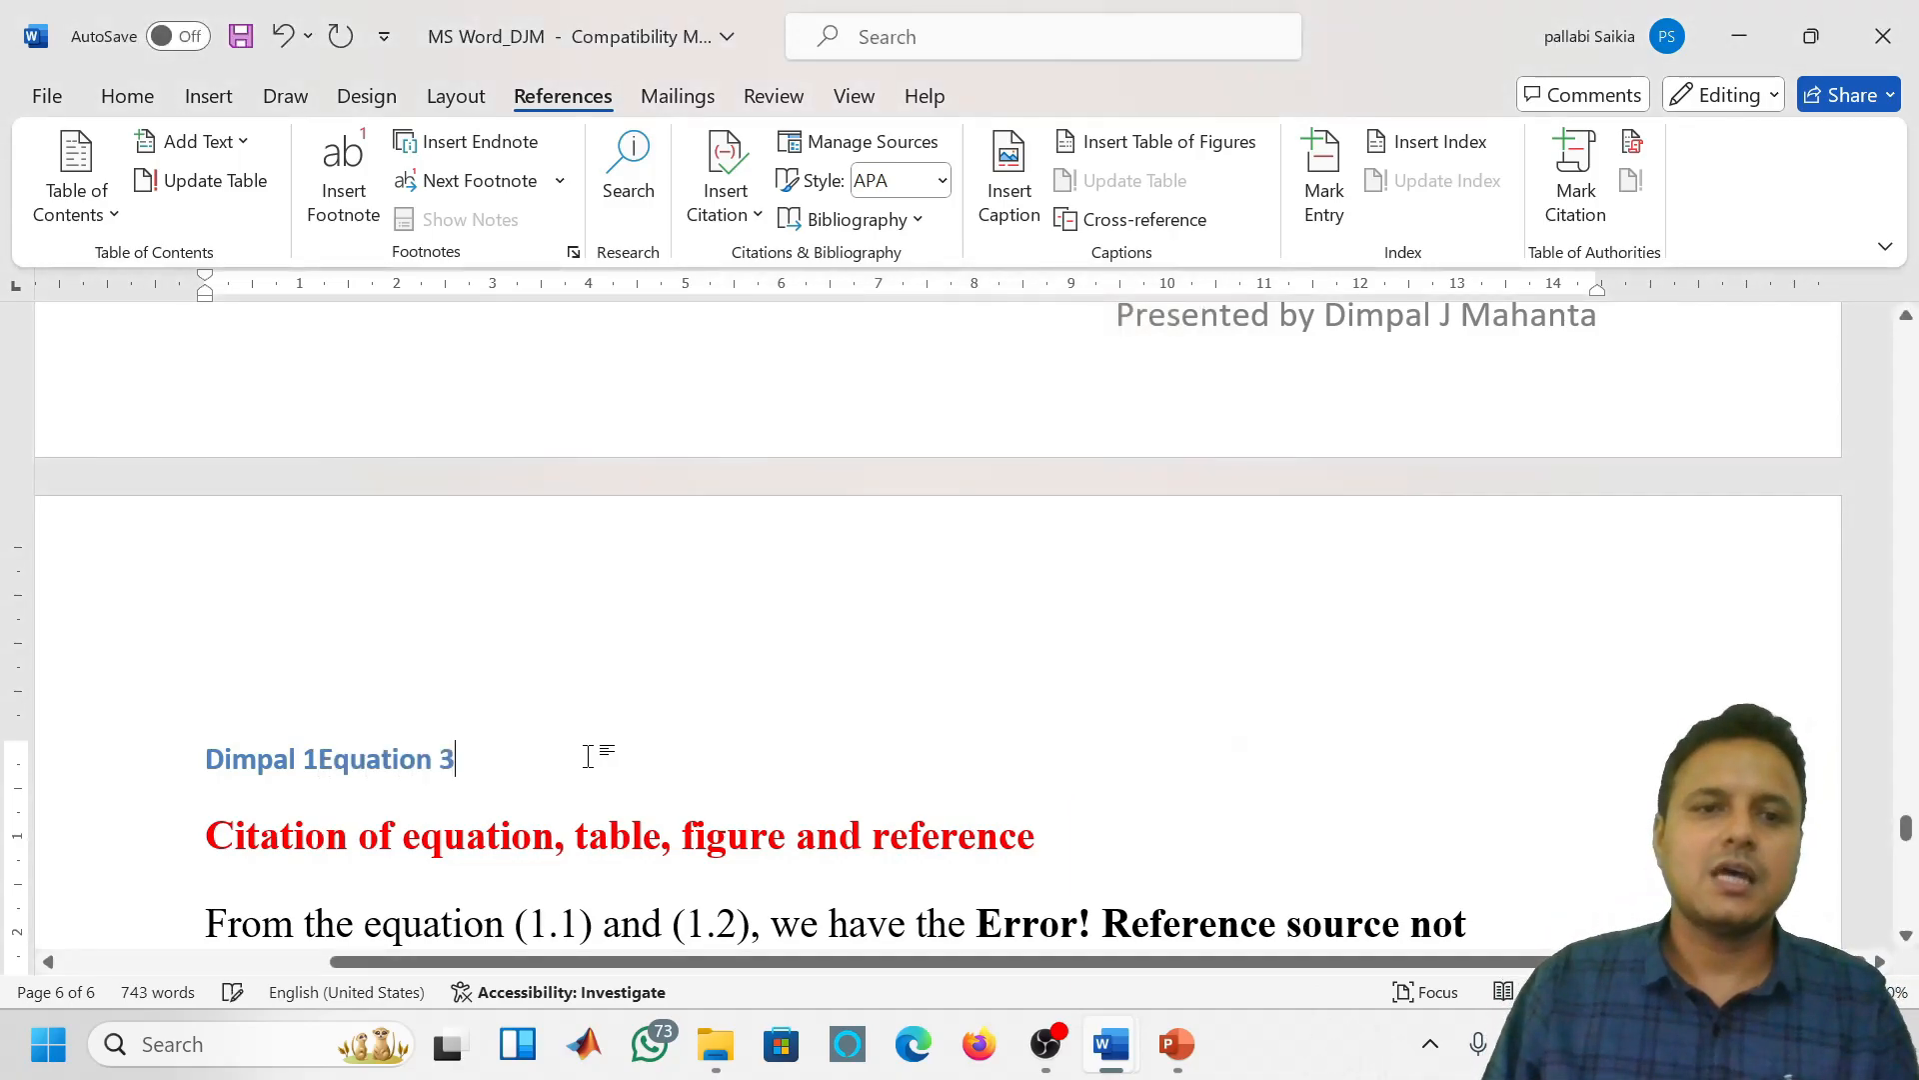
key(ctrl+z)
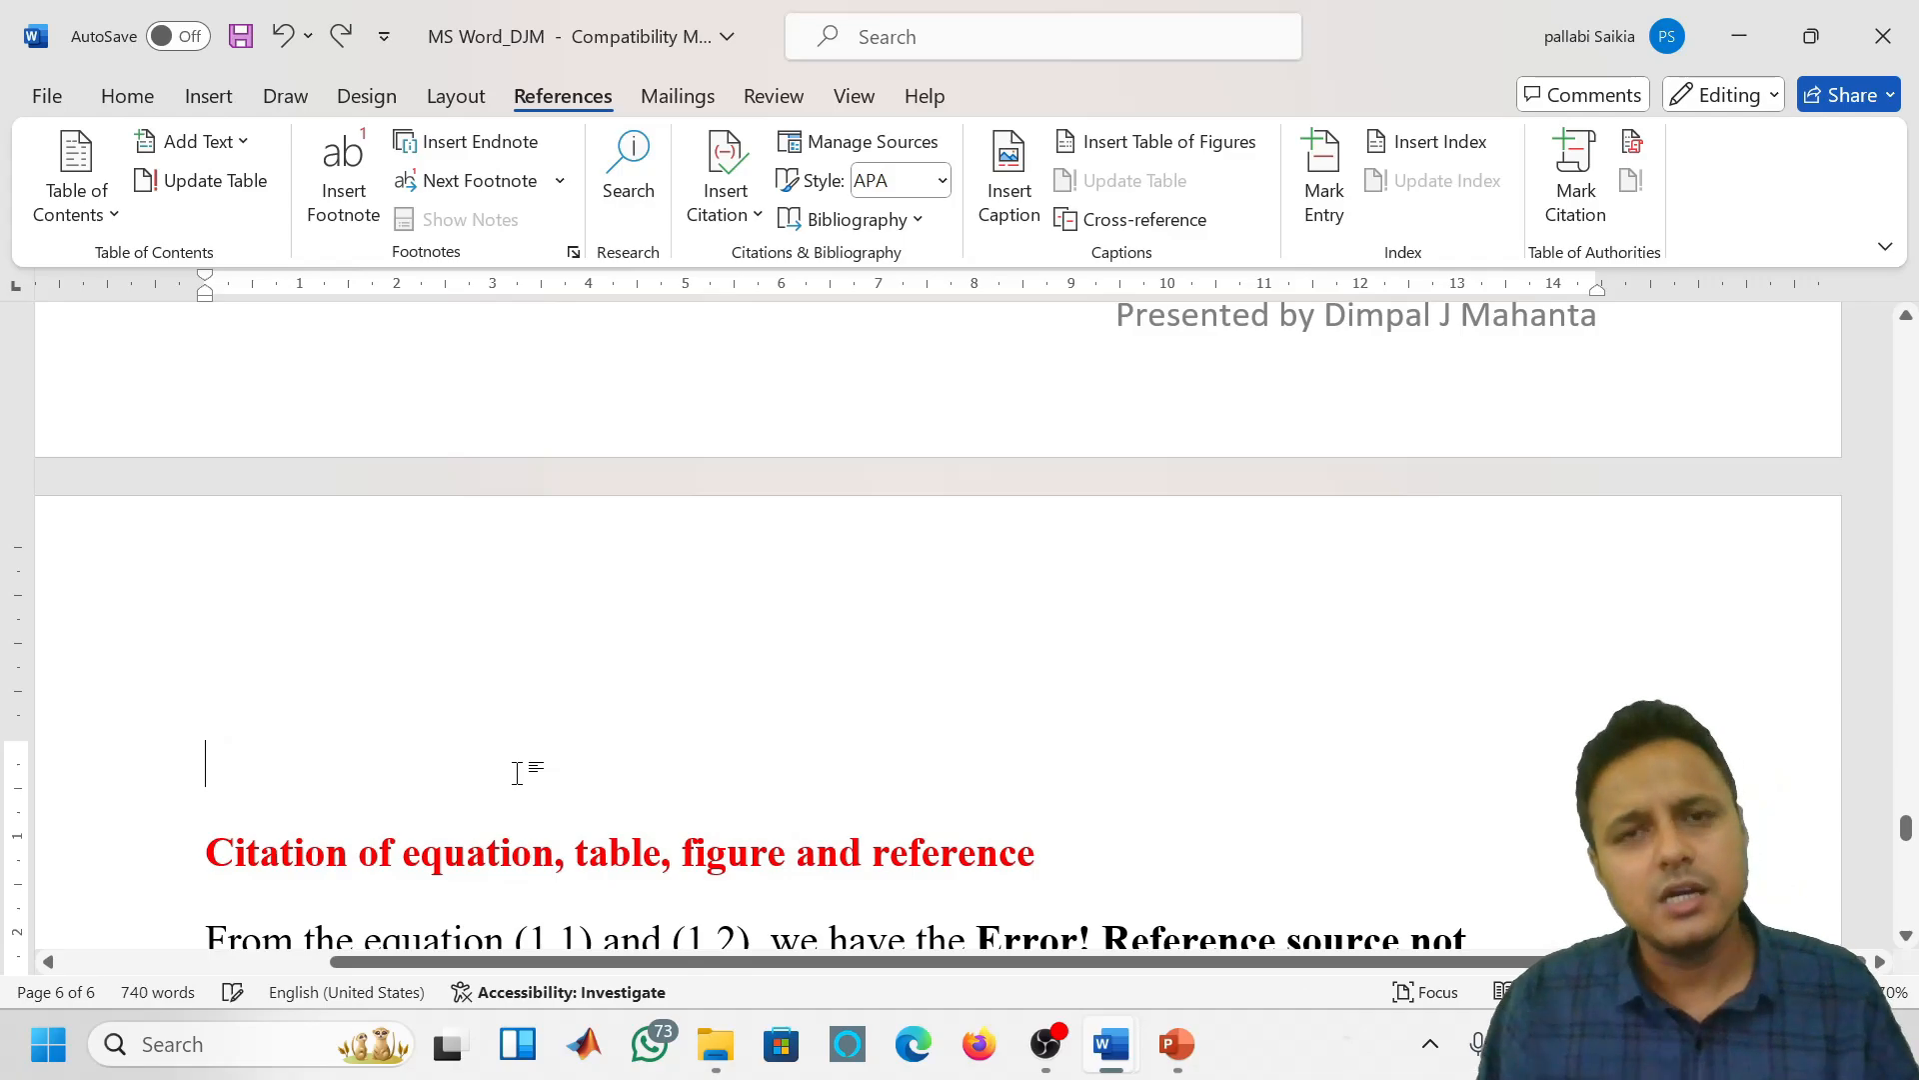
key(Delete)
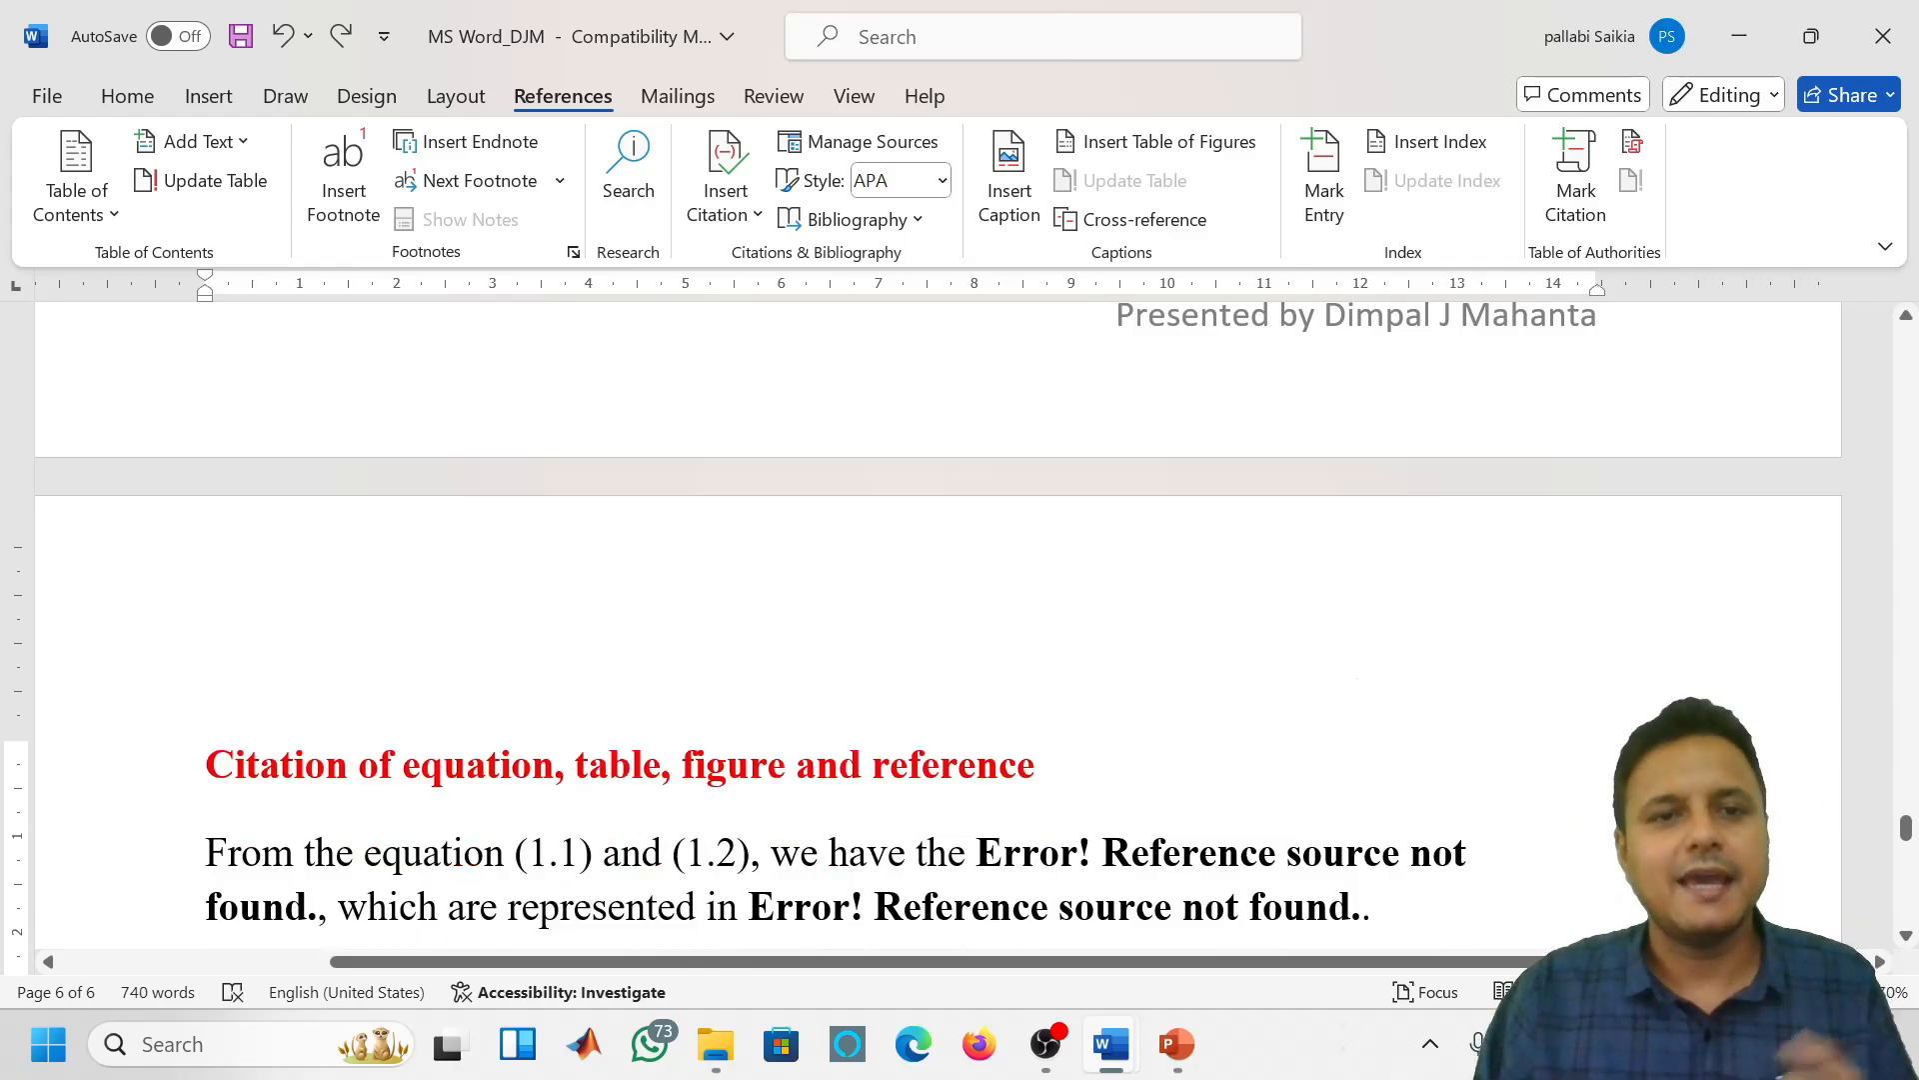
Examine the first broken cross-reference in the paragraph under the "Citation of equation, table, figure and reference" heading
scroll(940, 620, down, 3)
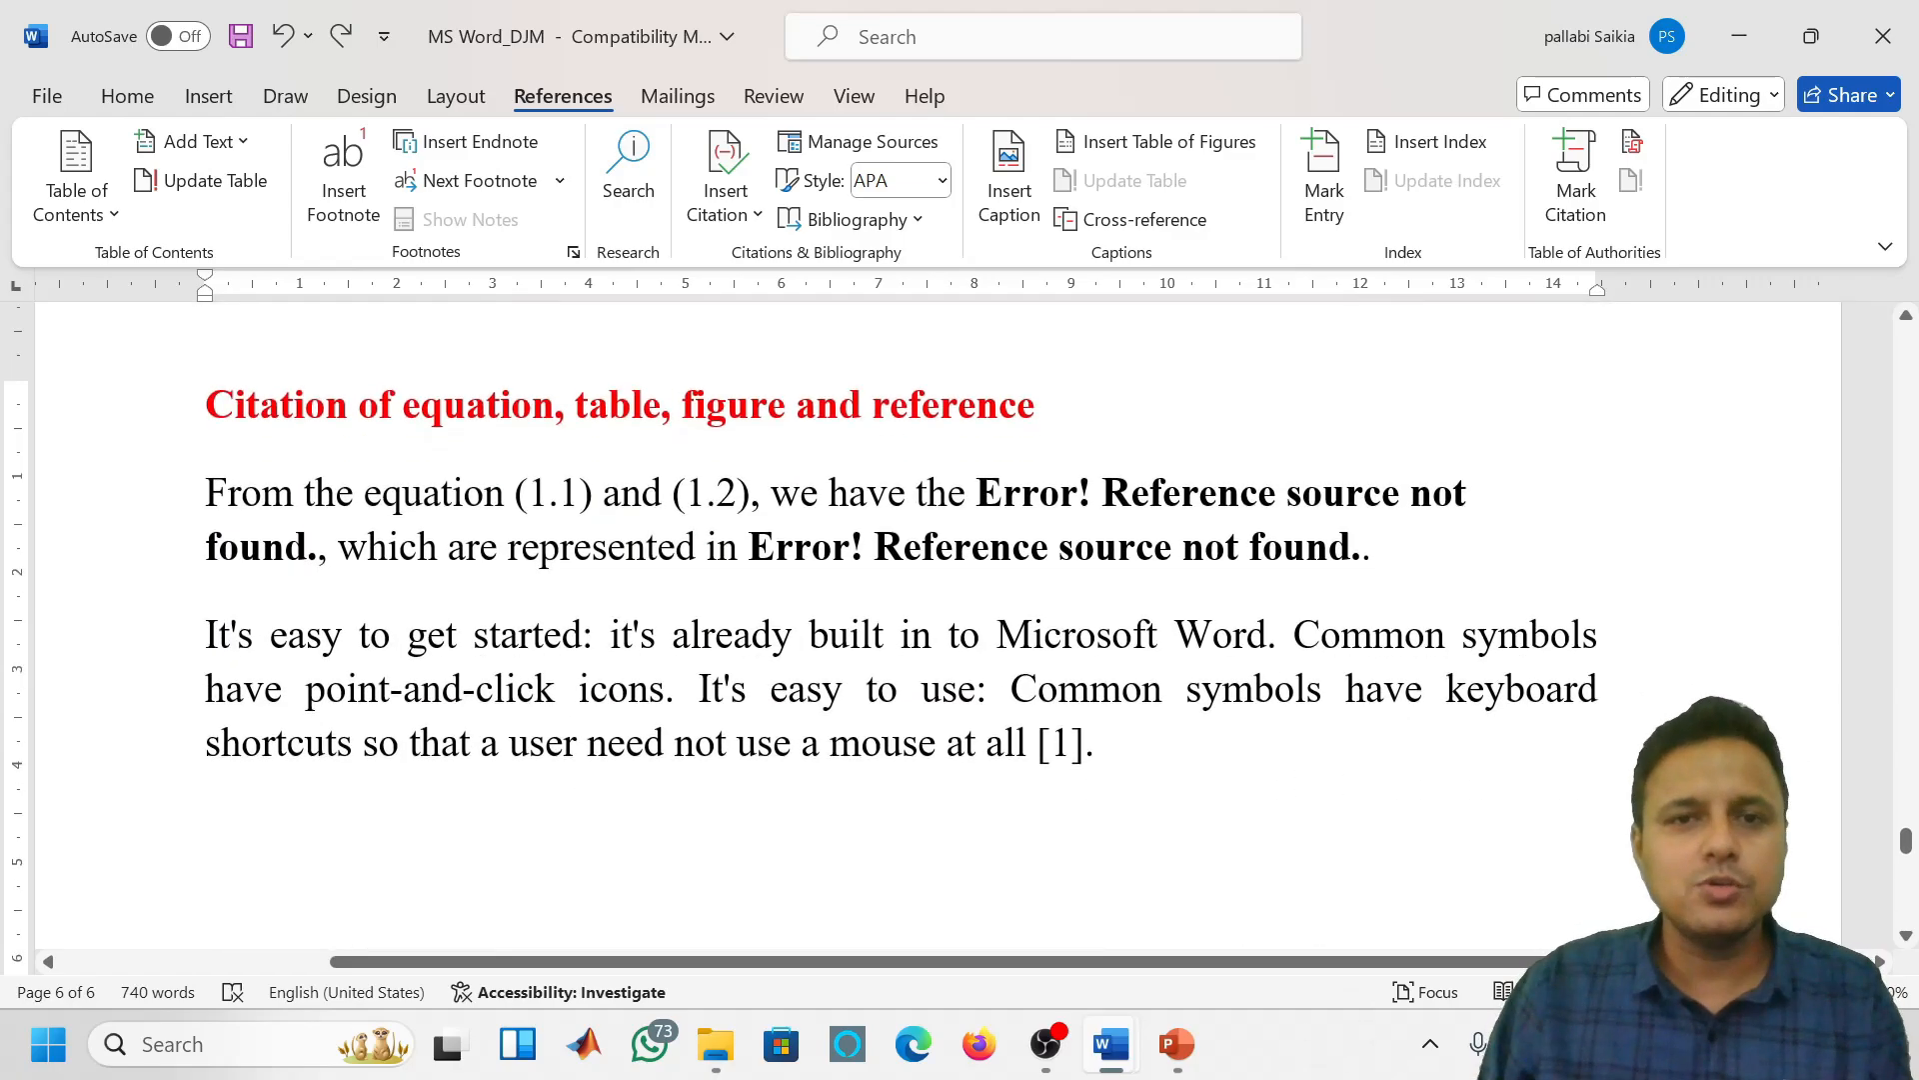
scroll(940, 620, down, 4)
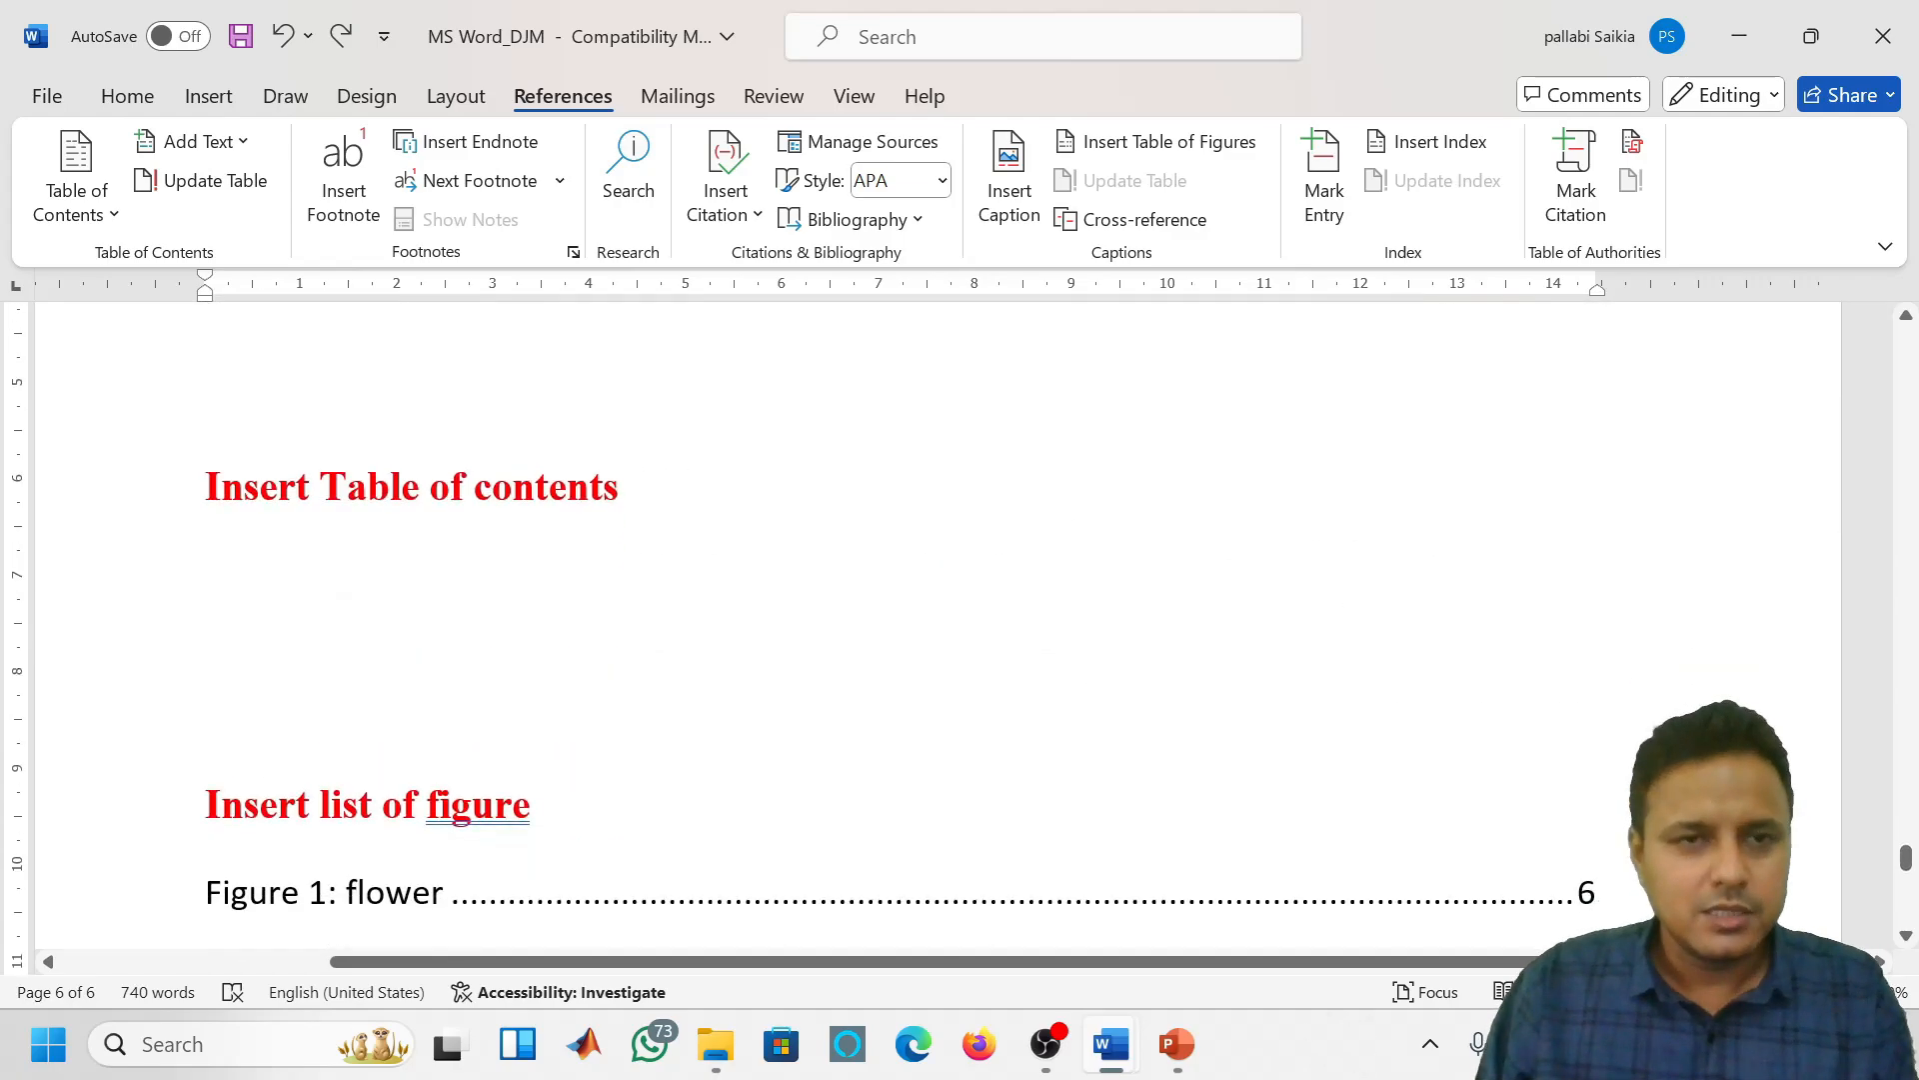
scroll(975, 720, down, 5)
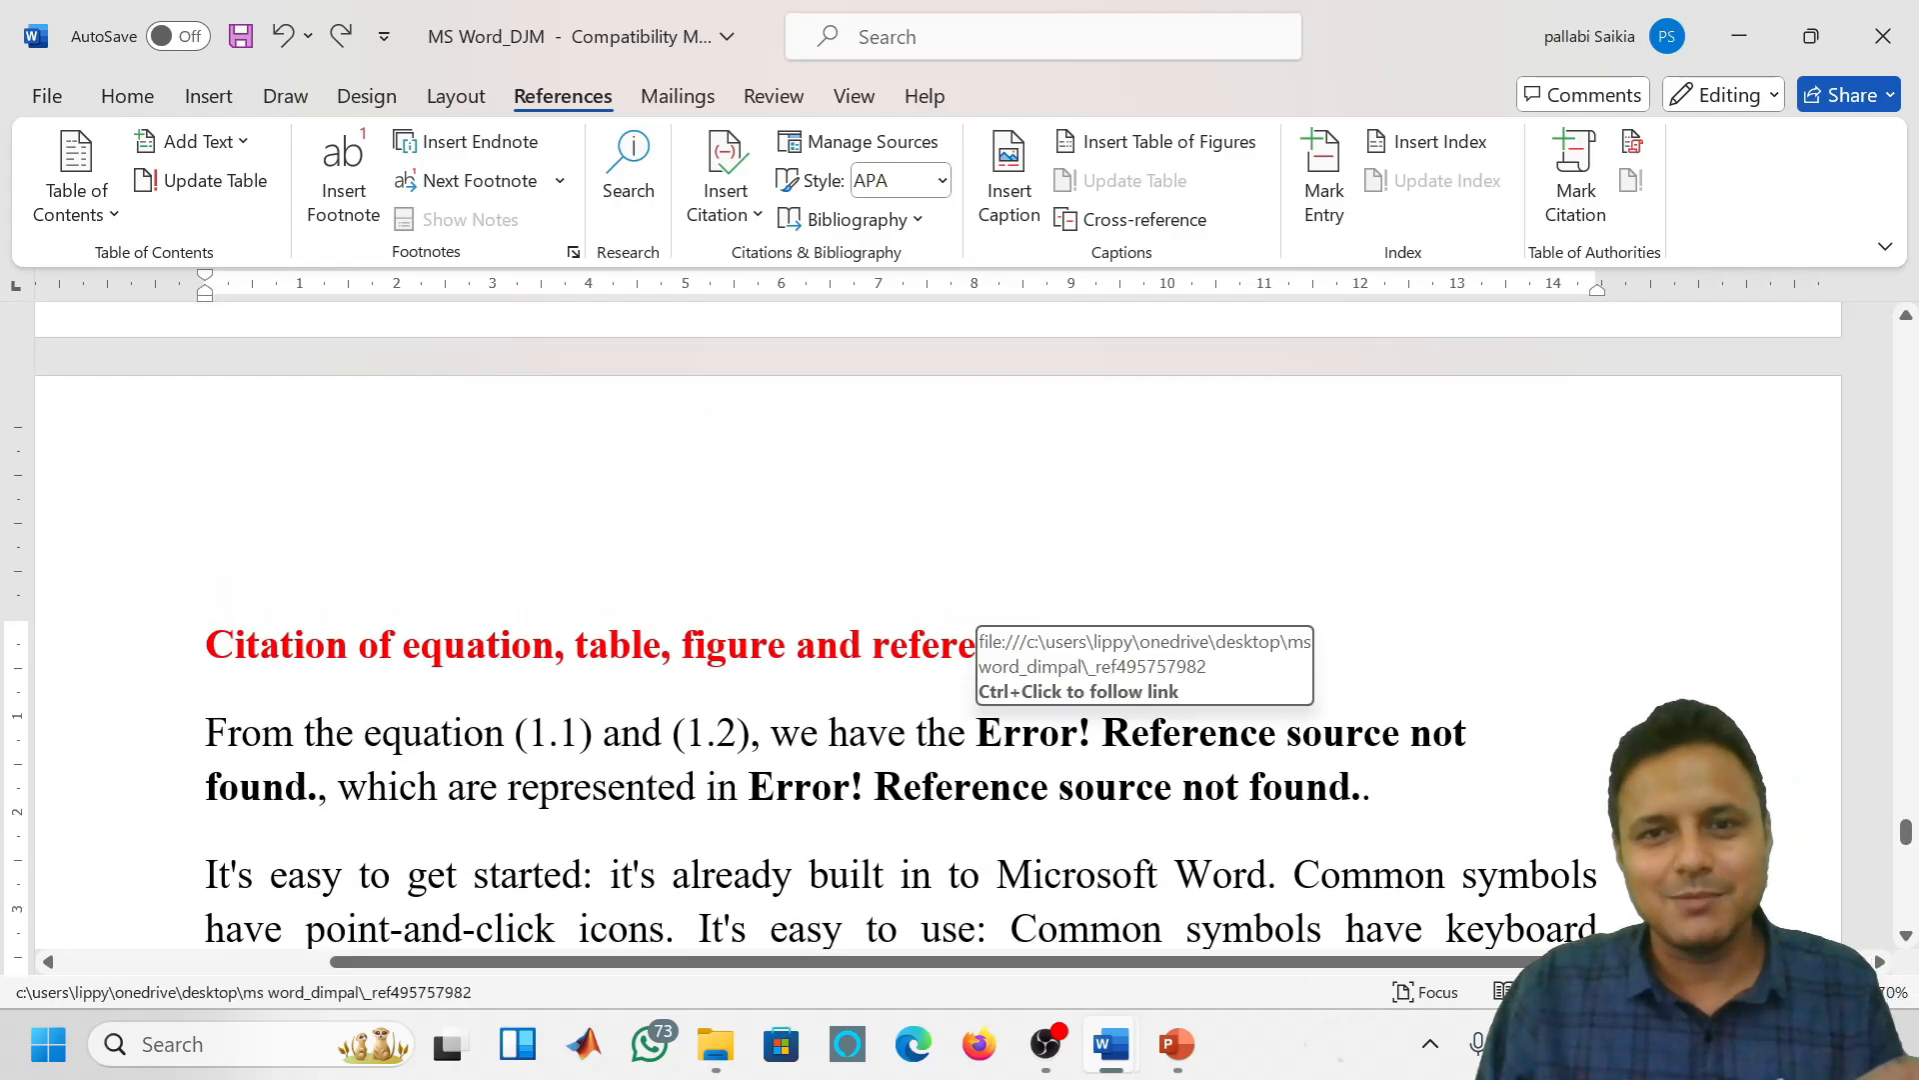
click(1258, 733)
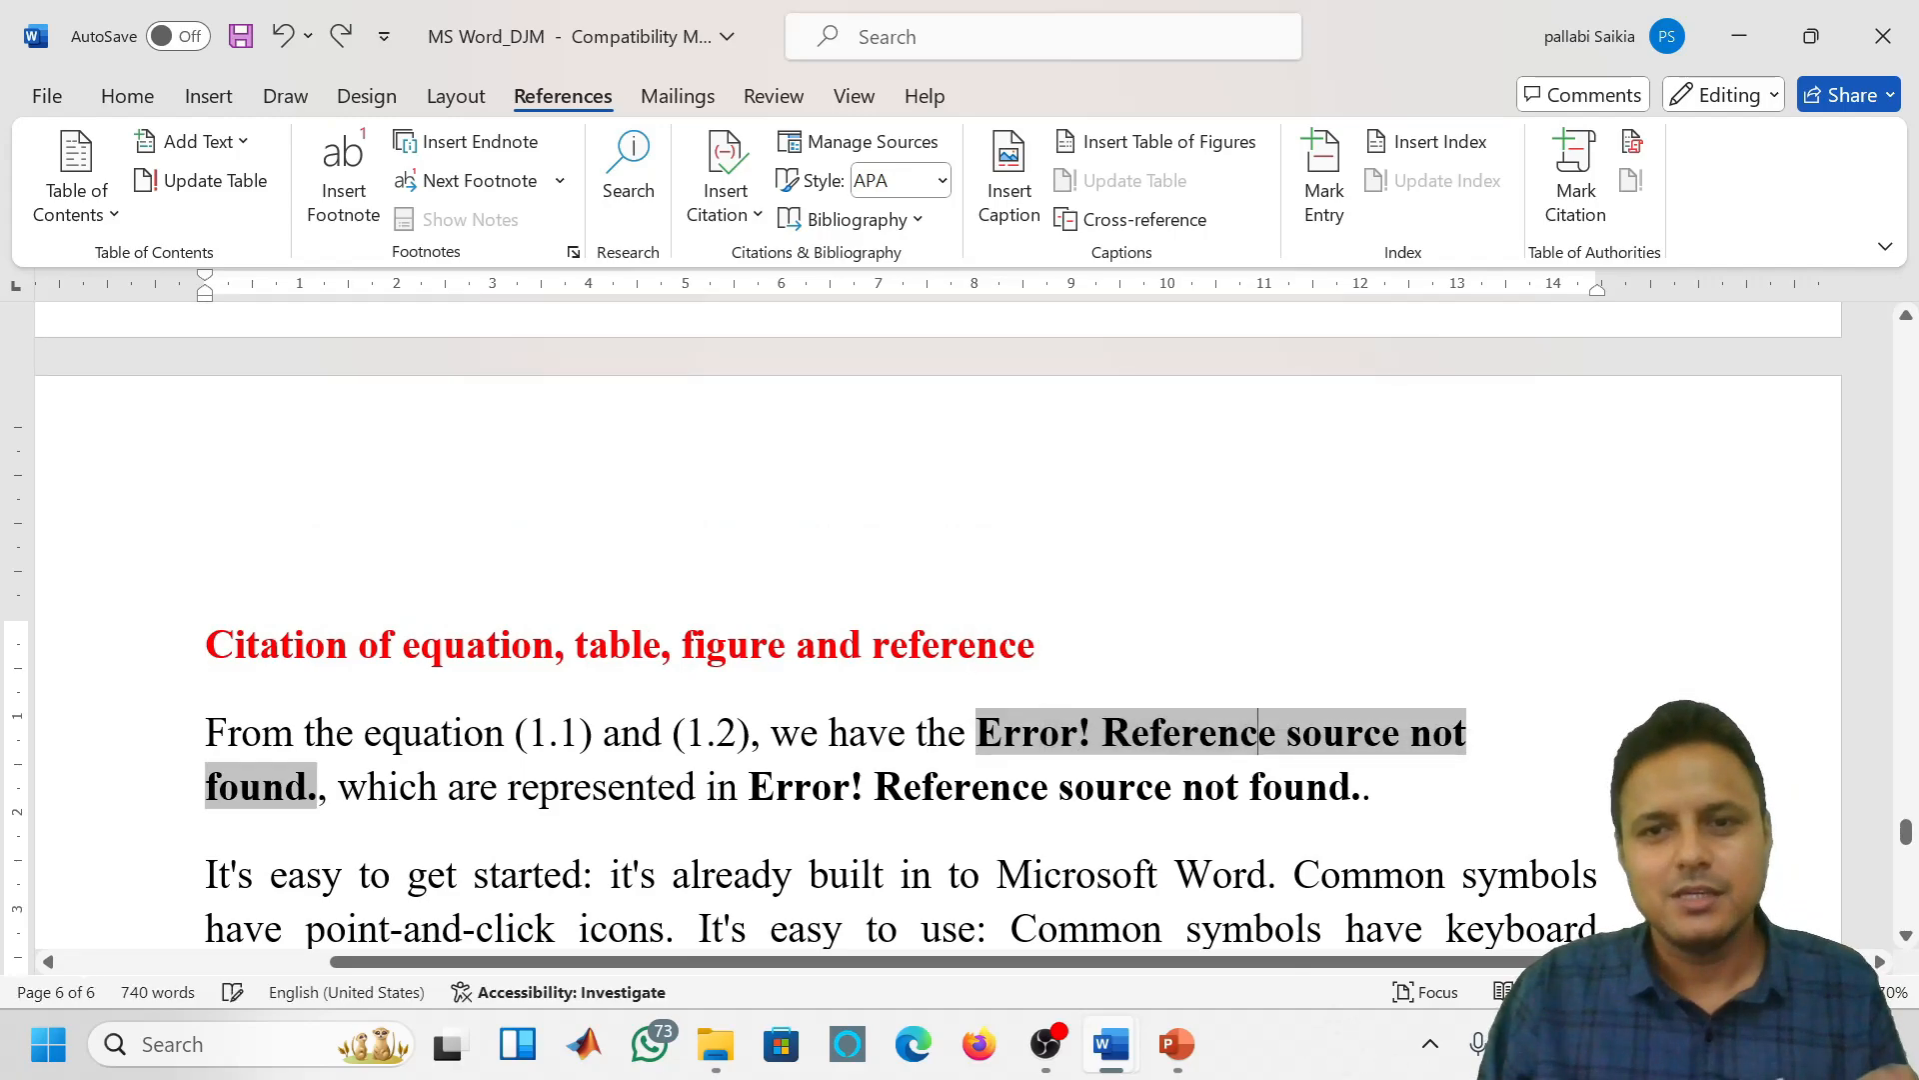
Examine the second broken cross-reference and the "Insert Table of contents" and "Insert list of figure" sections below it
click(1305, 788)
scroll(1305, 788, down, 5)
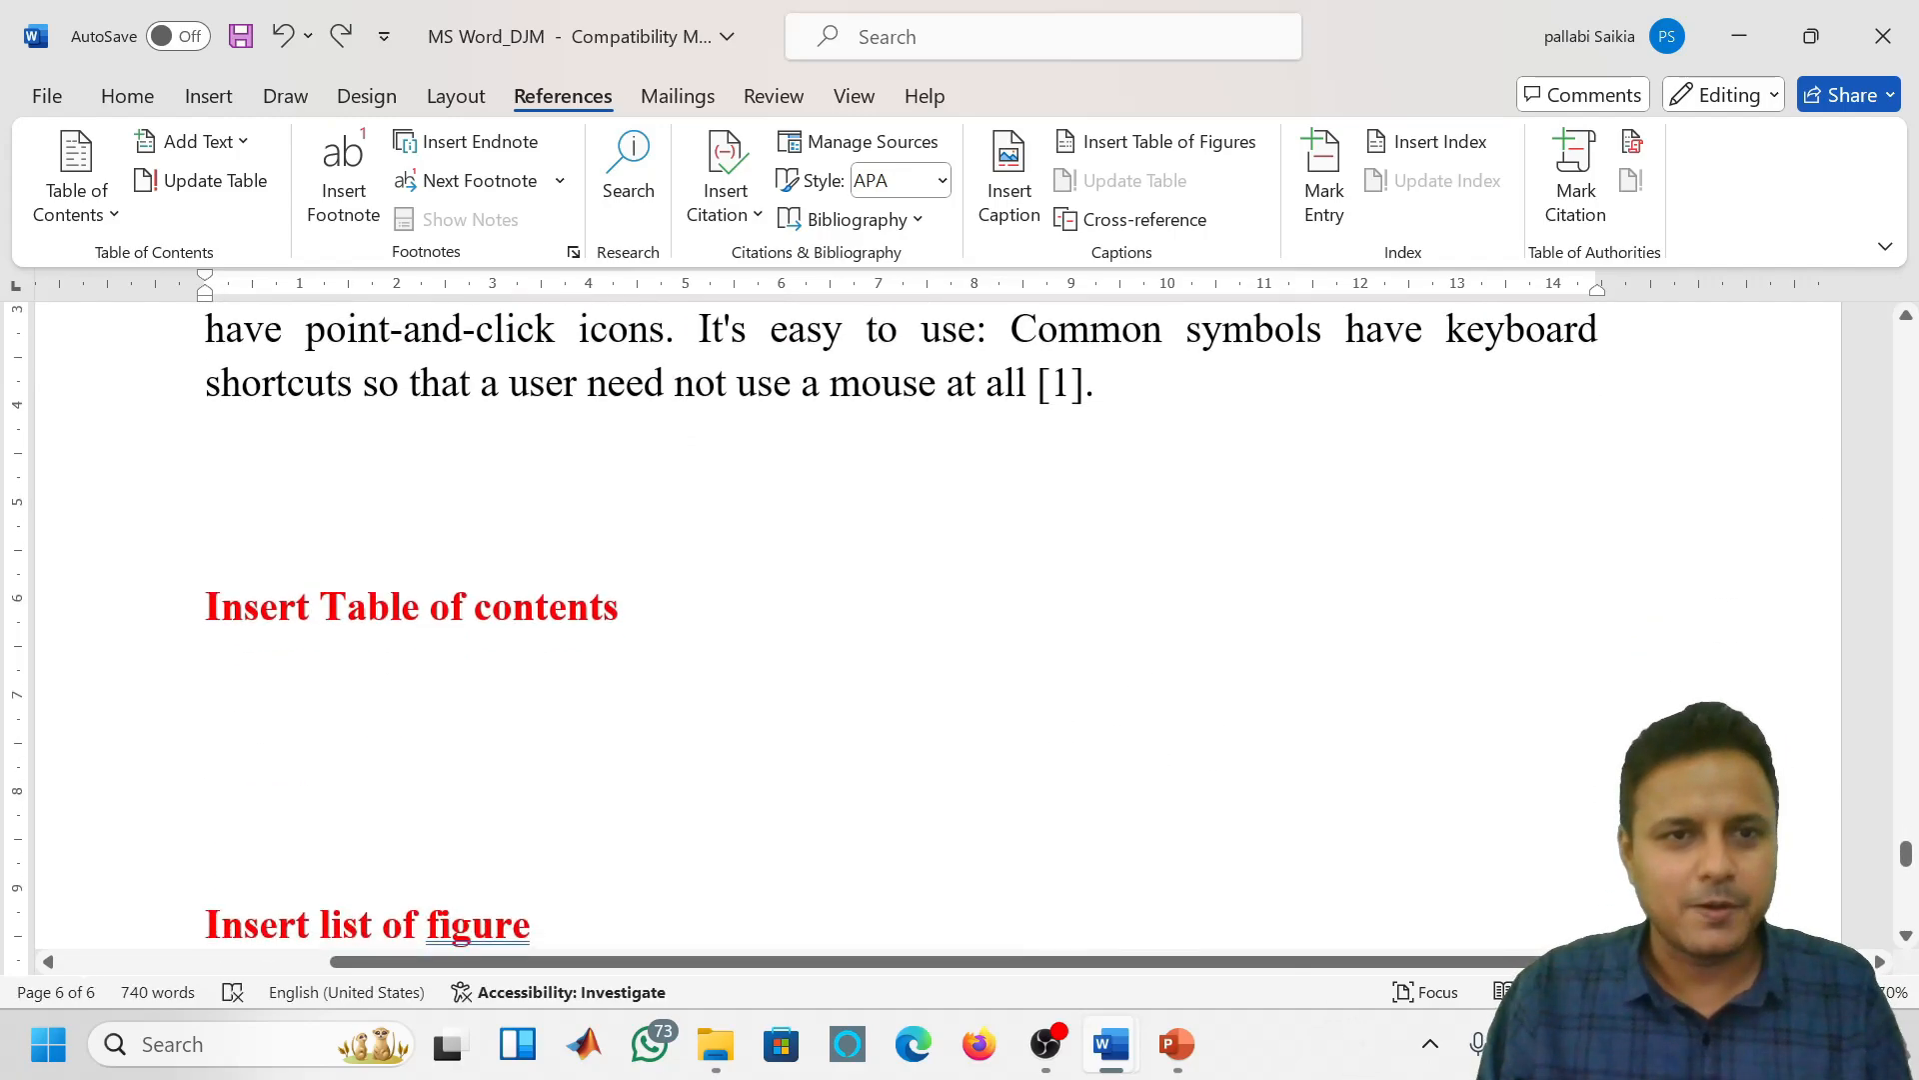
scroll(1306, 788, down, 2)
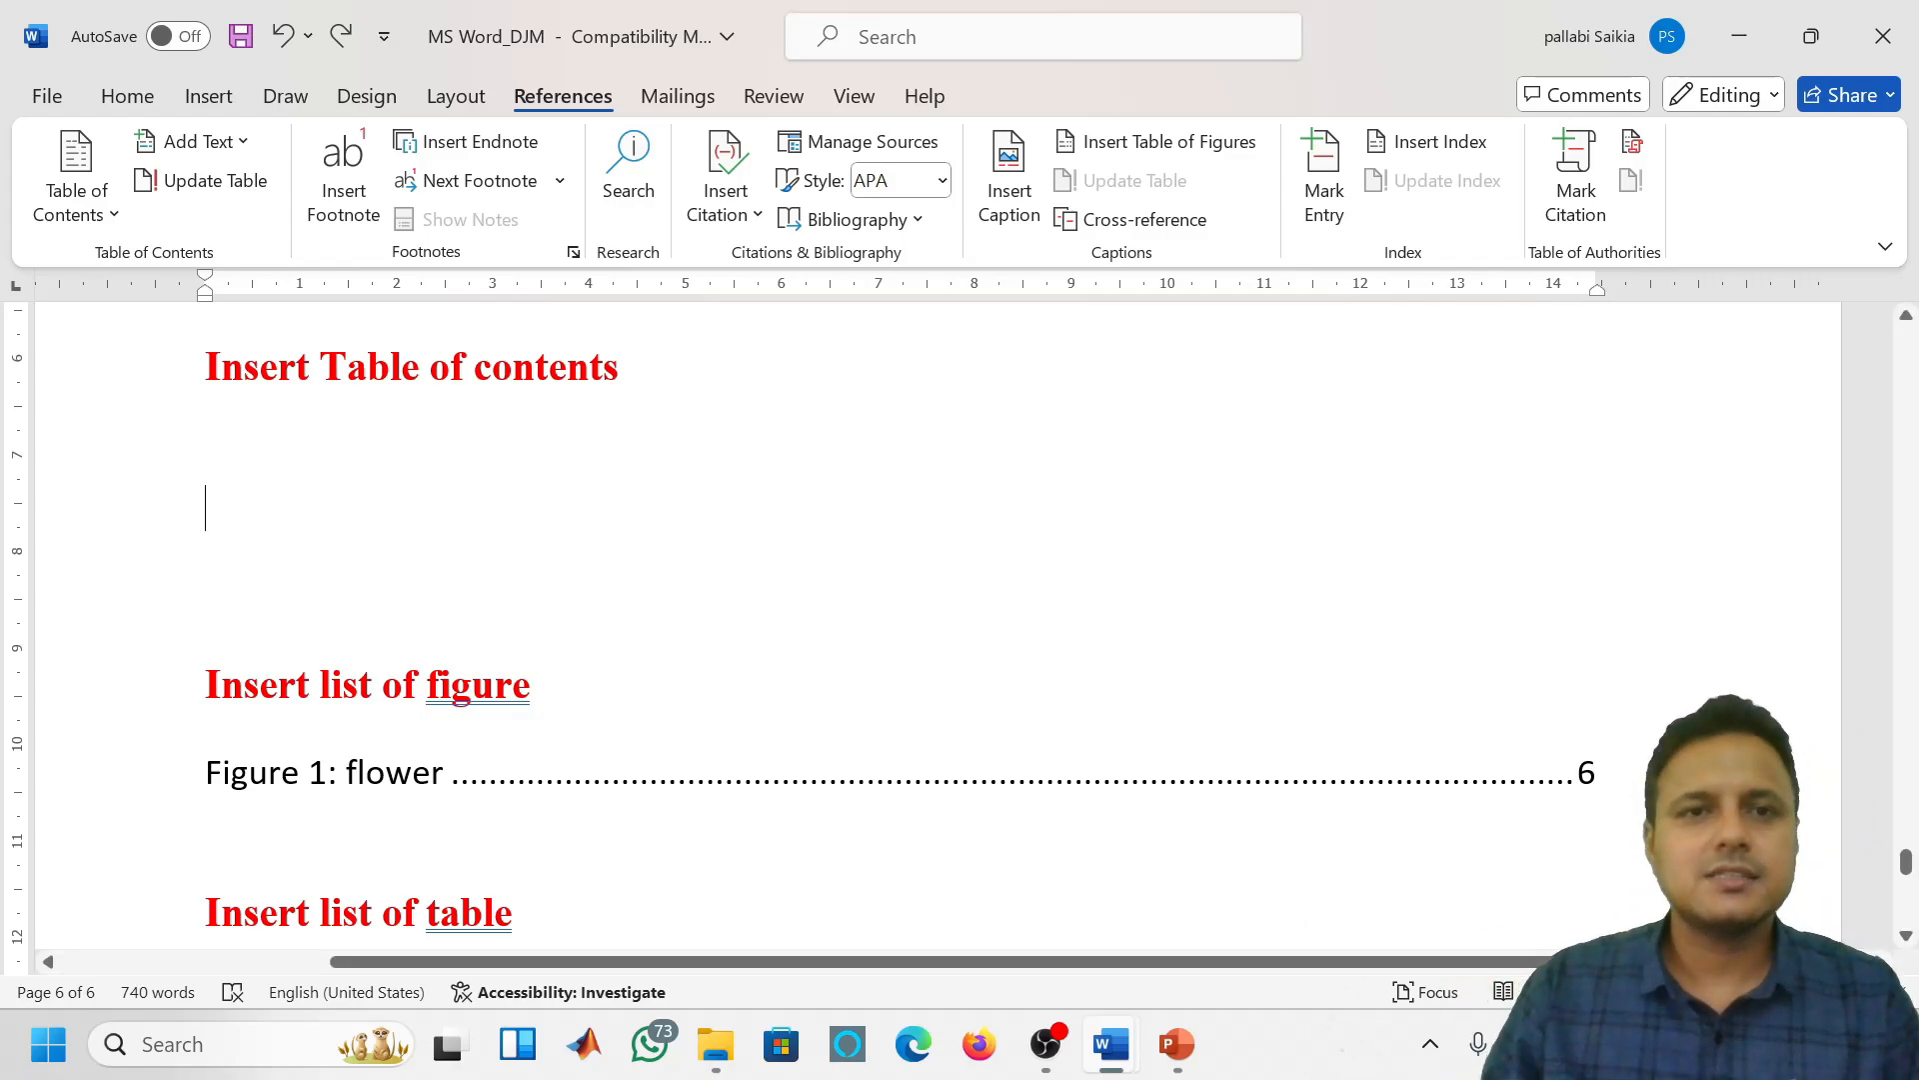
Examine the numbered headings 1, 1.1, 1.2 and 1.2.1 at the beginning of the document
scroll(938, 625, up, 20)
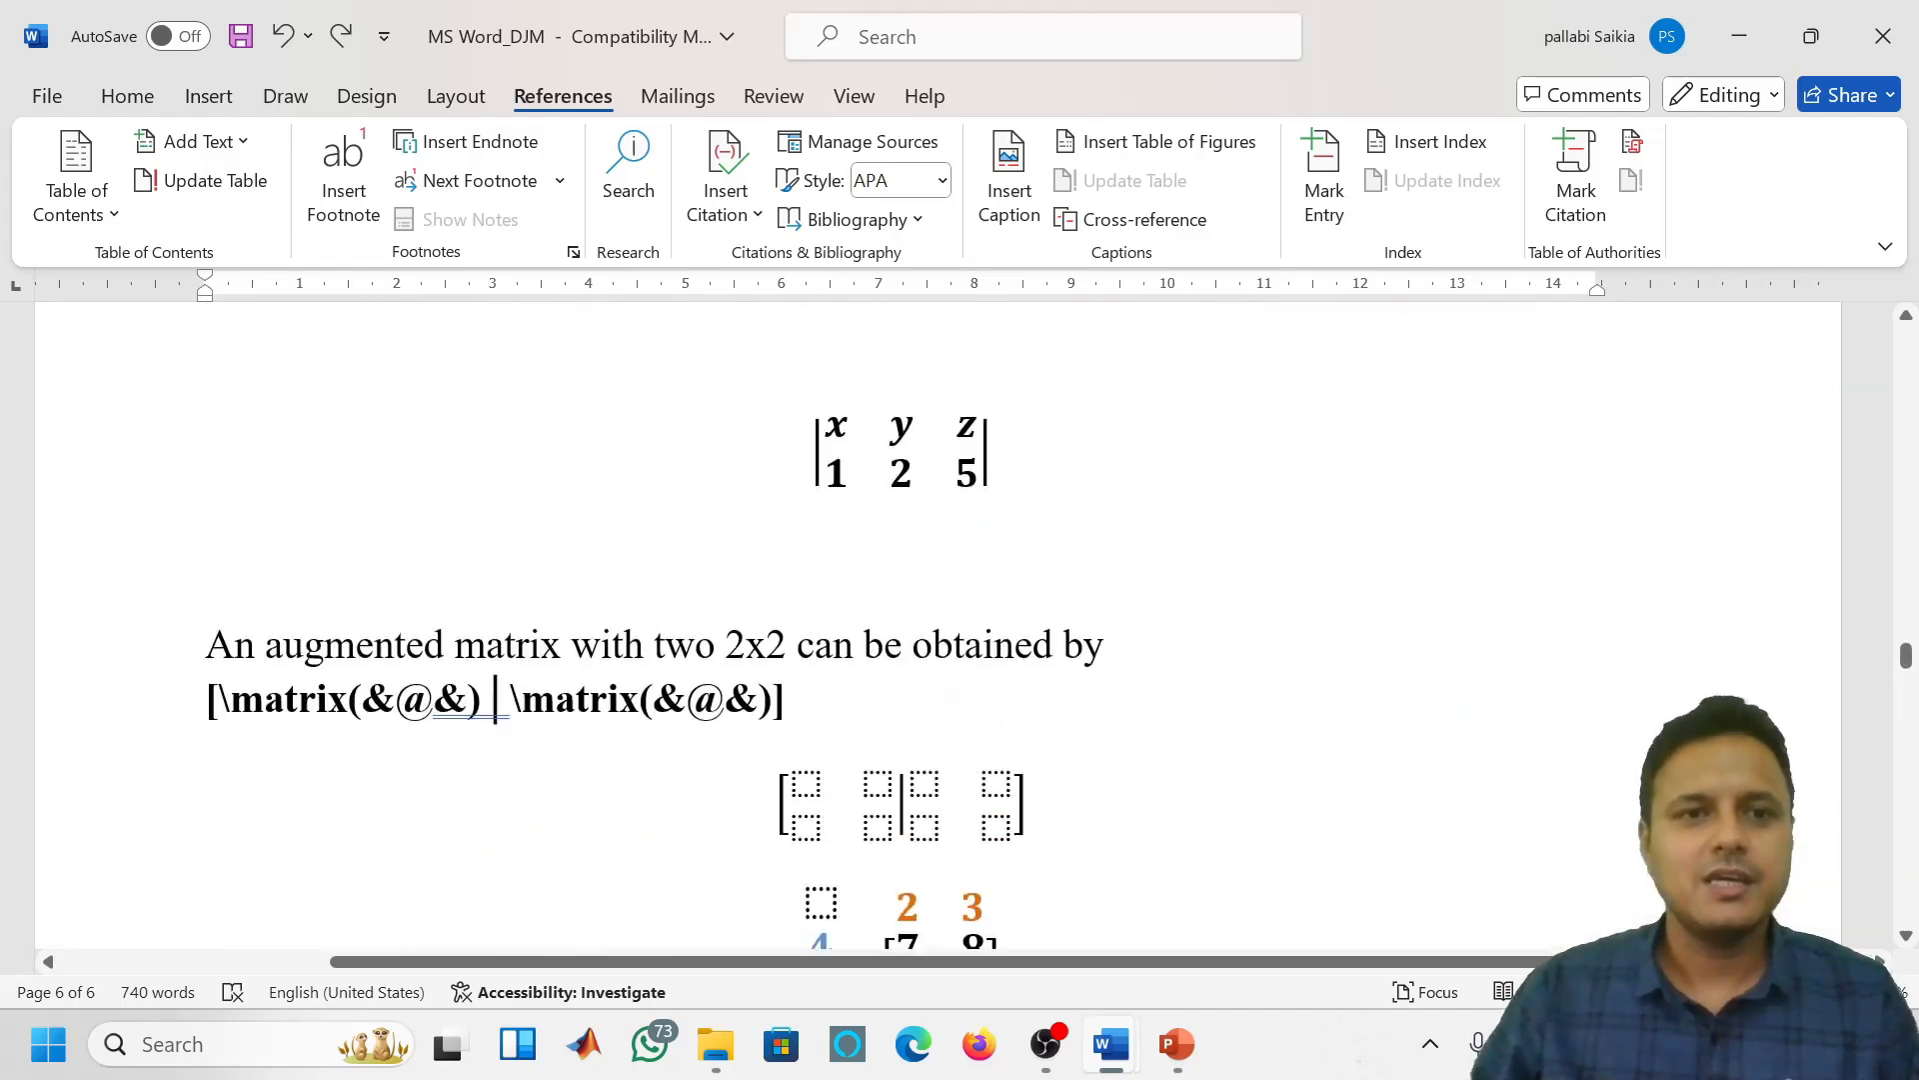
scroll(252, 553, up, 20)
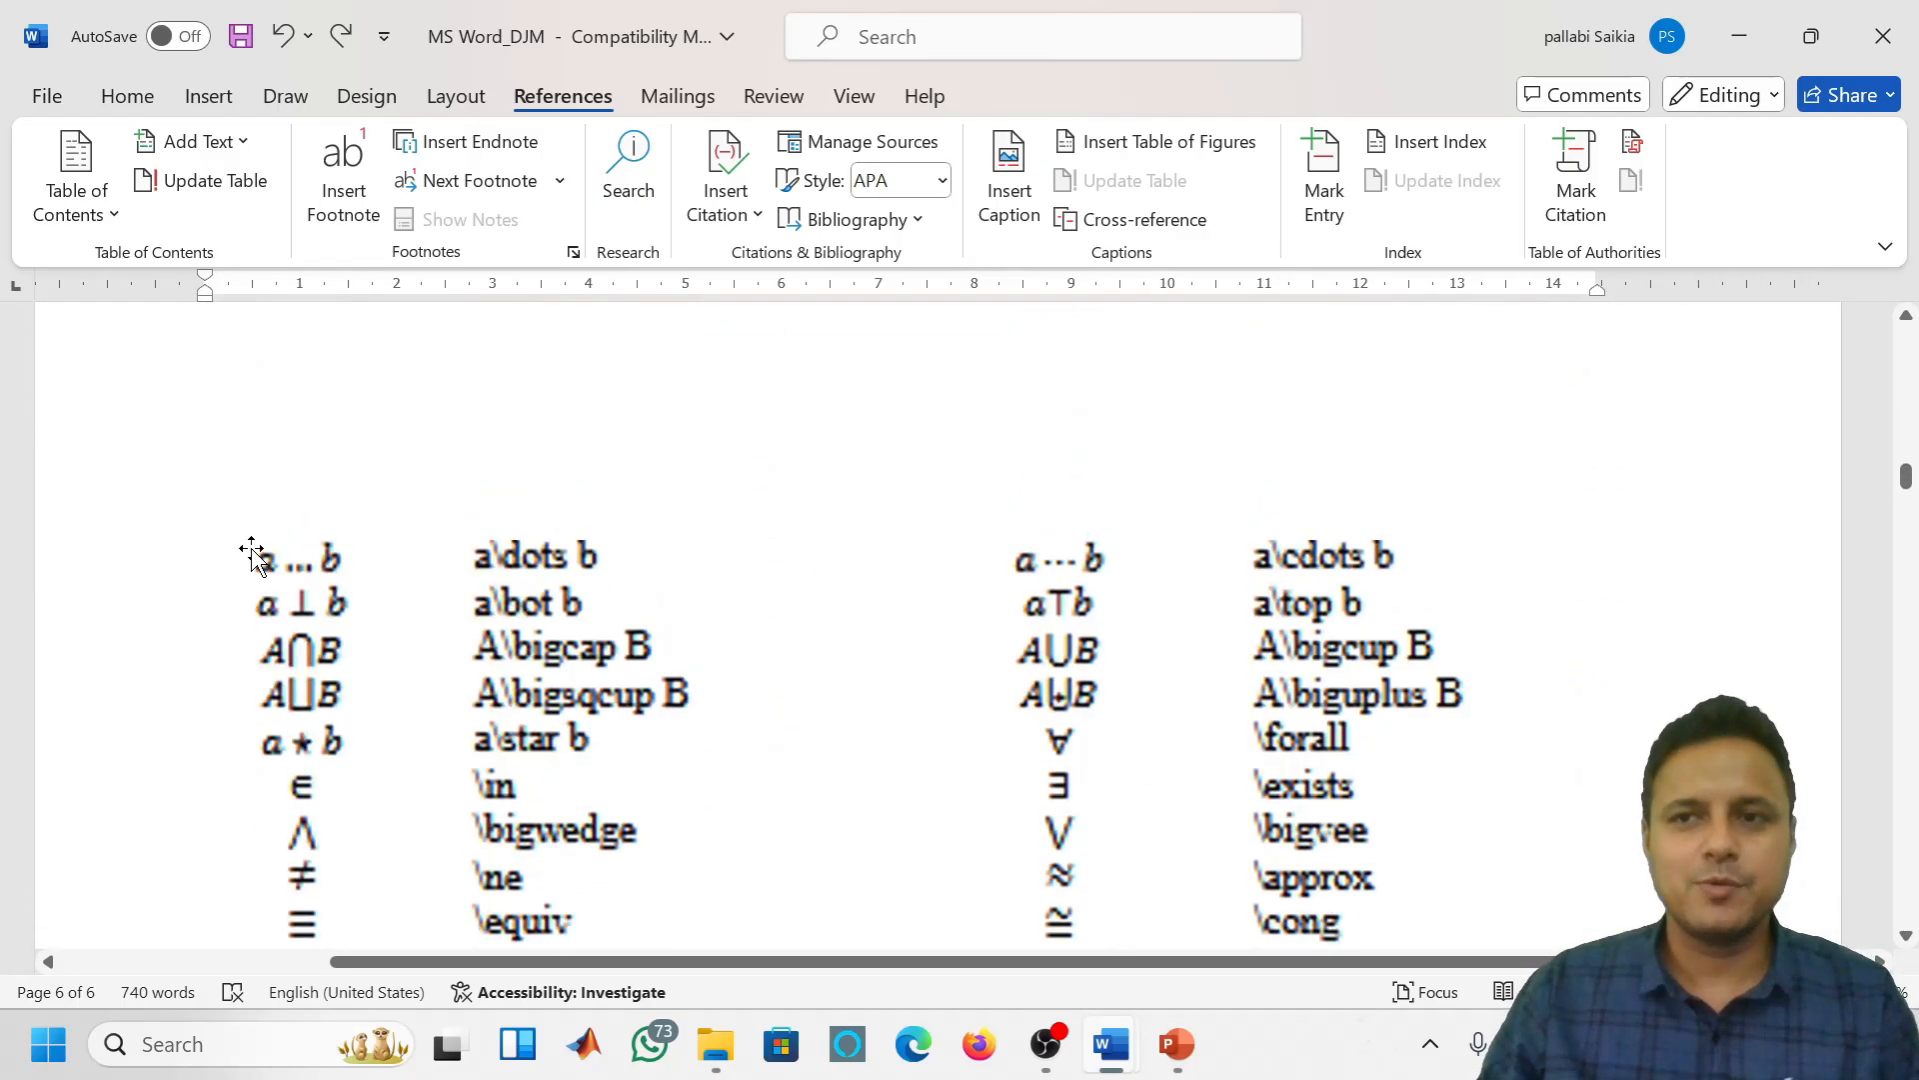
scroll(252, 553, up, 20)
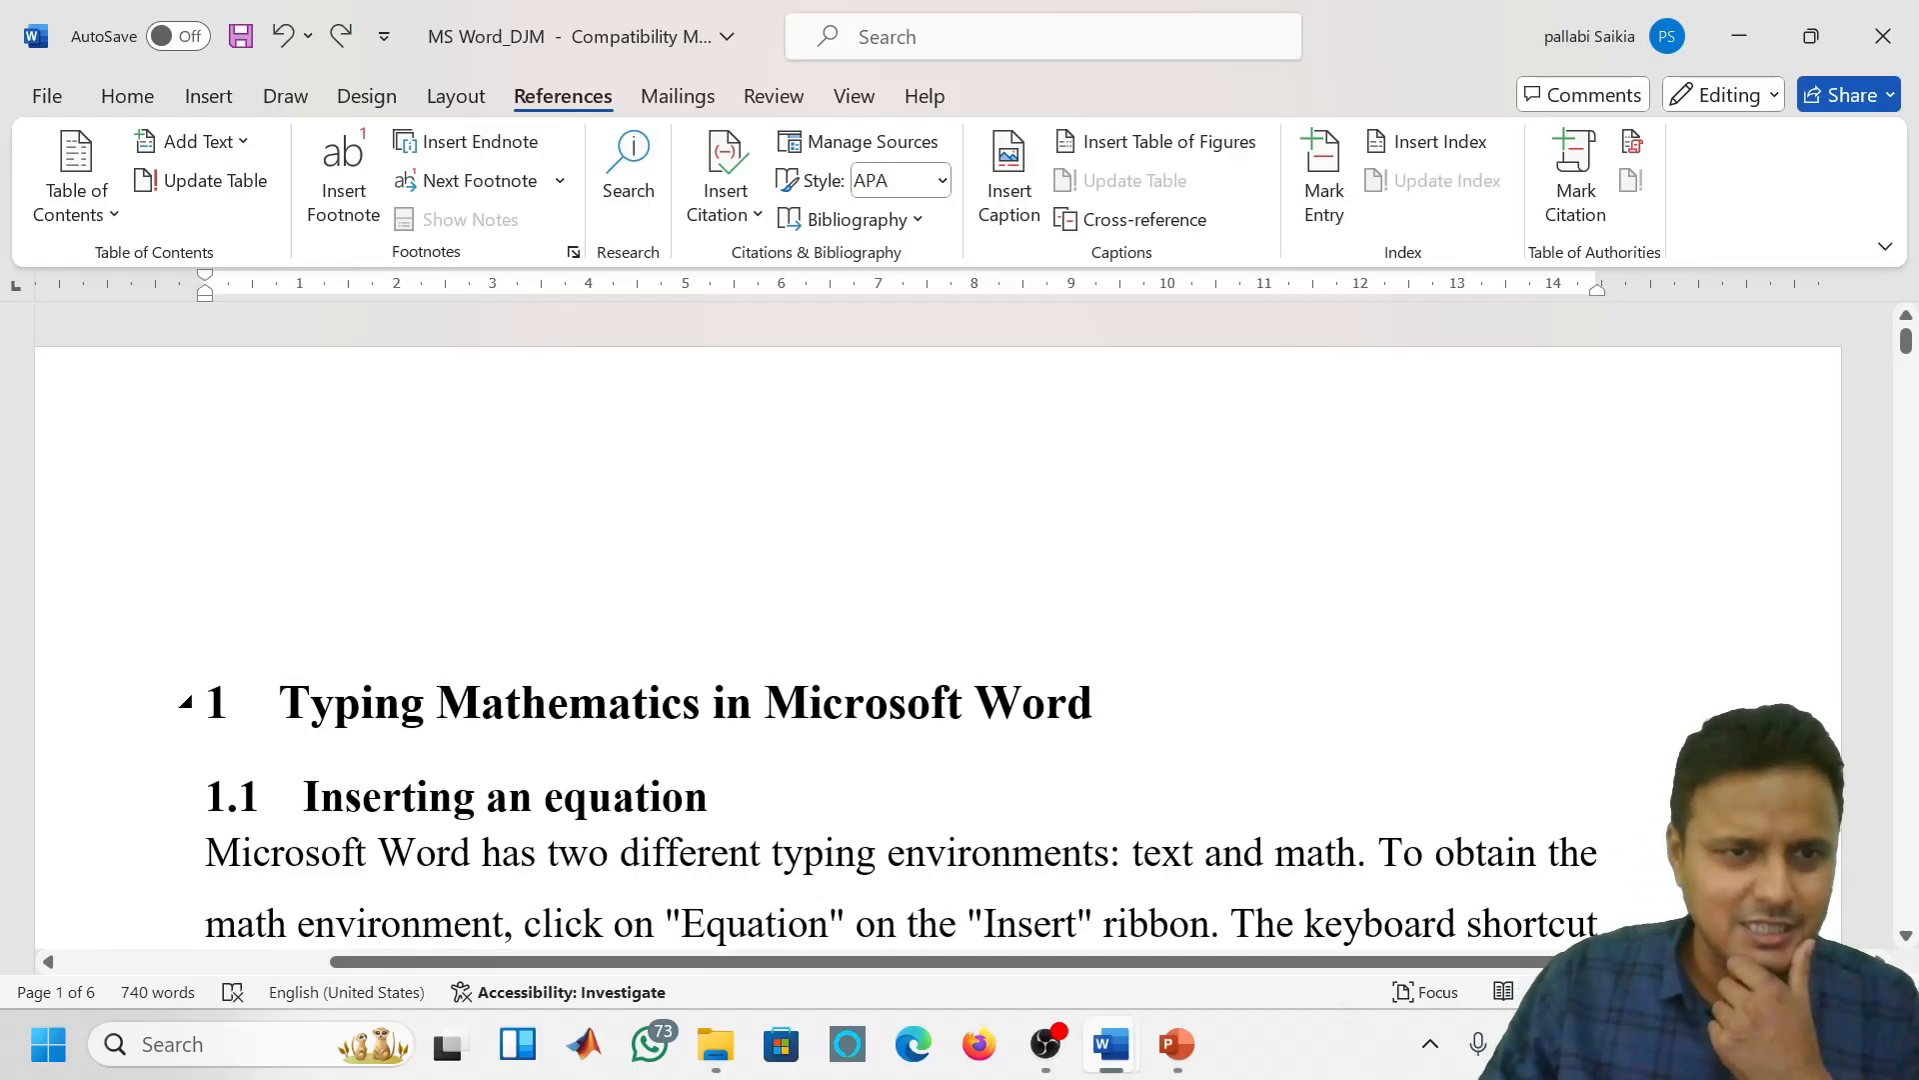
click(217, 704)
click(232, 798)
scroll(232, 797, down, 6)
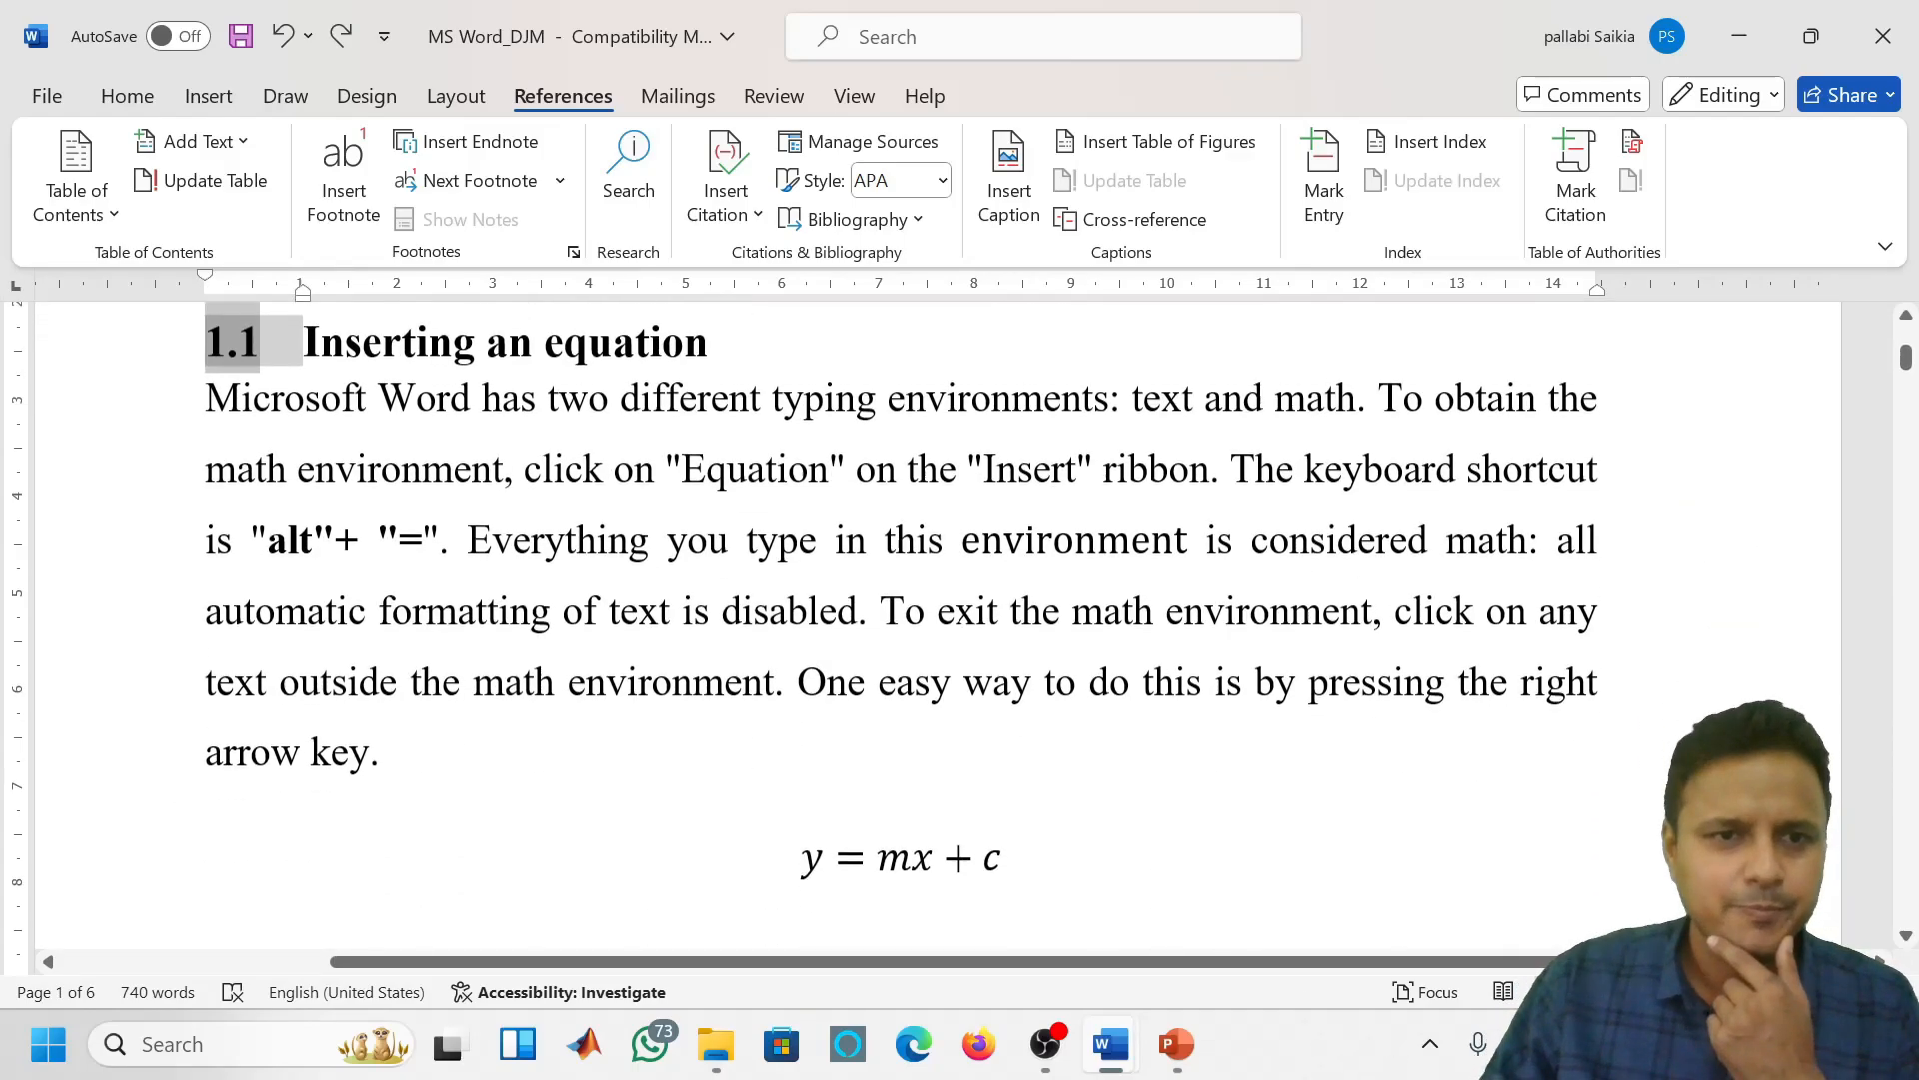
scroll(176, 650, down, 3)
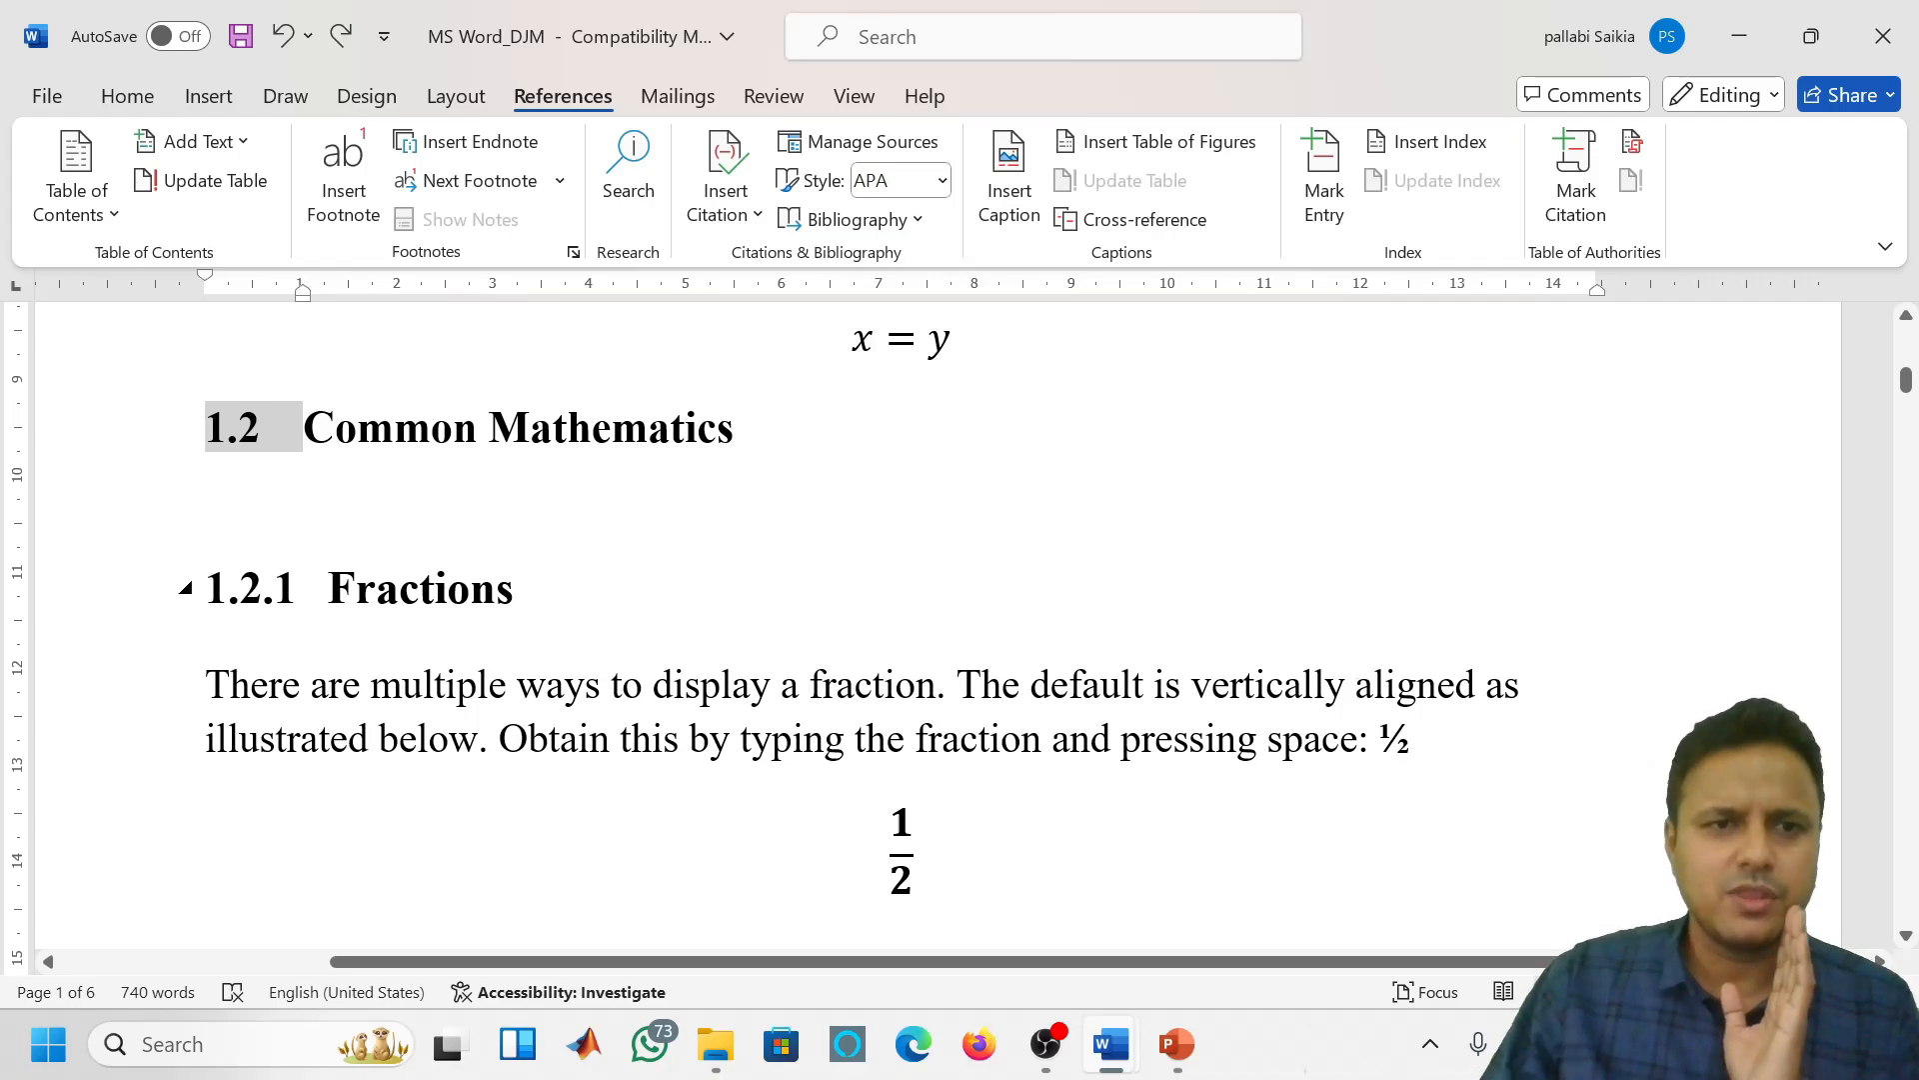
click(250, 590)
click(323, 525)
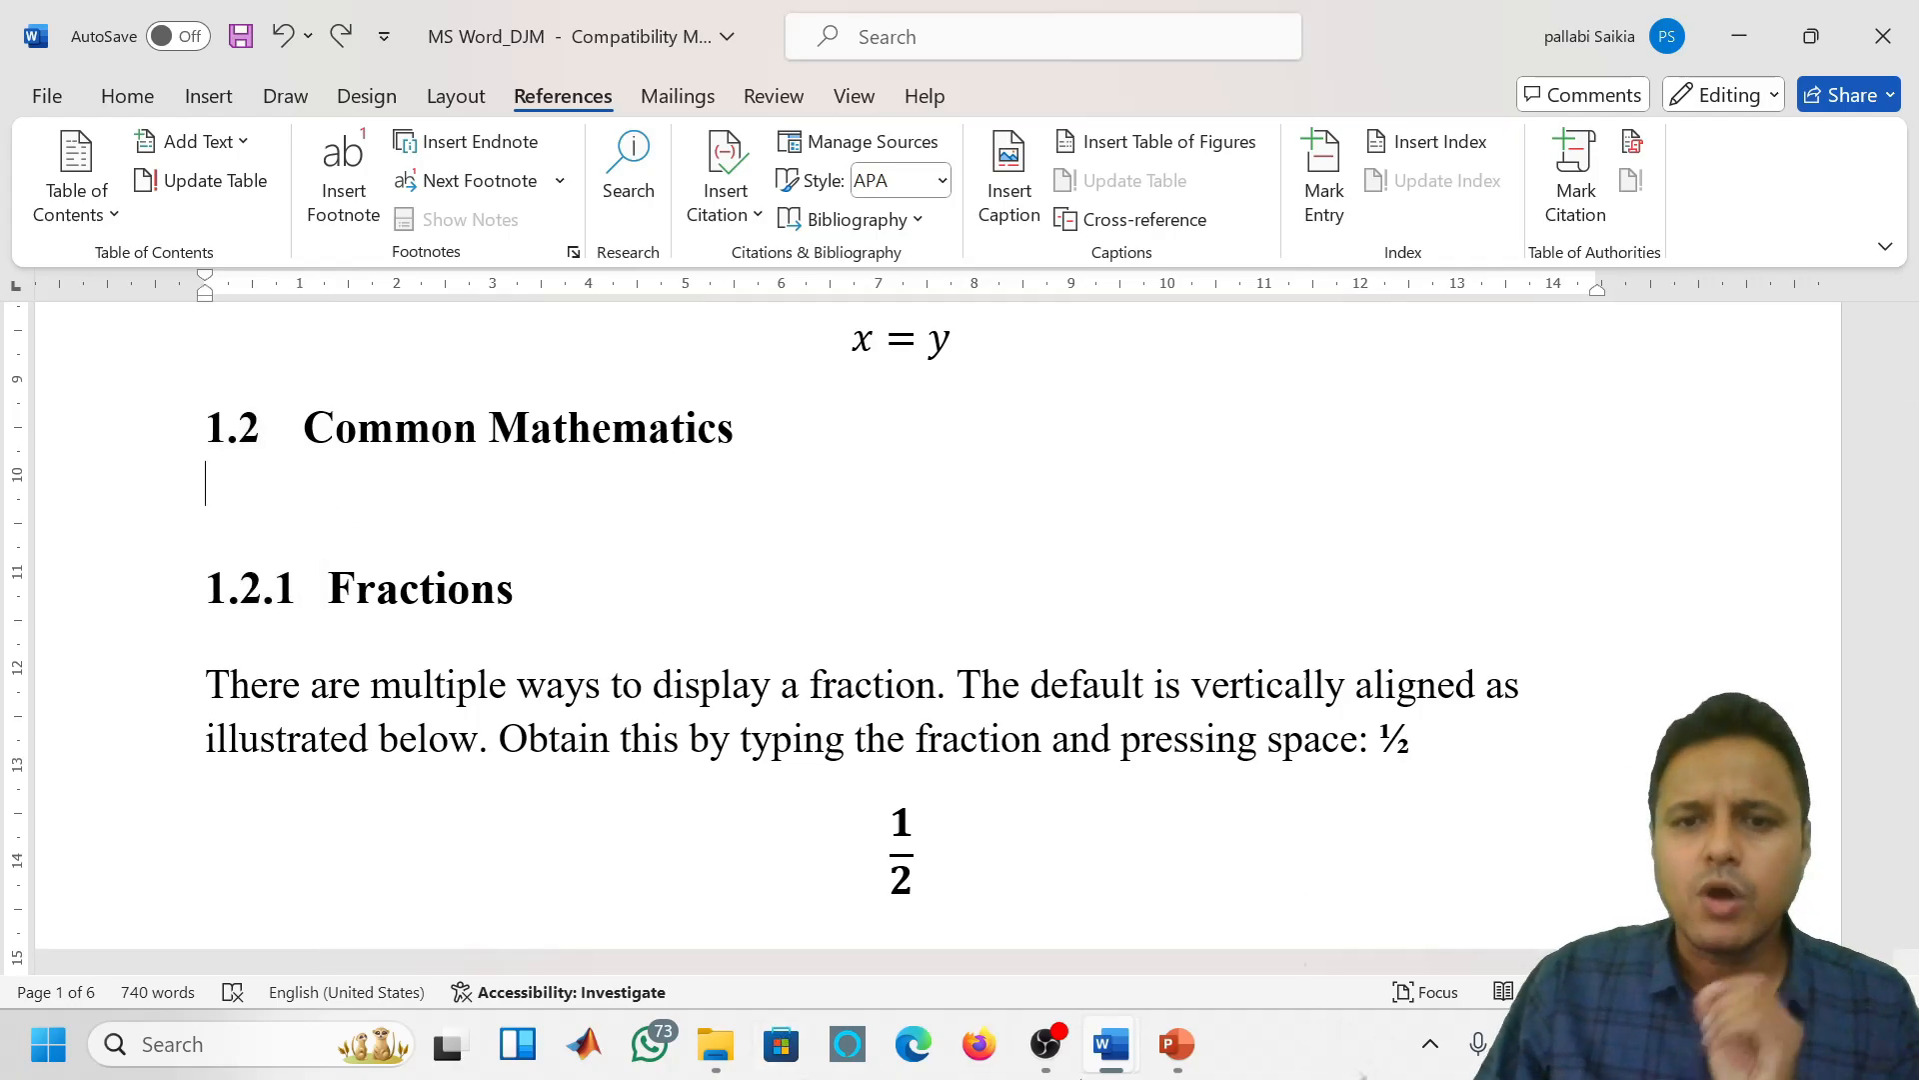
Switch to the FDP document and add the line "Introduction" above its first paragraph
mouse_move(1133, 1062)
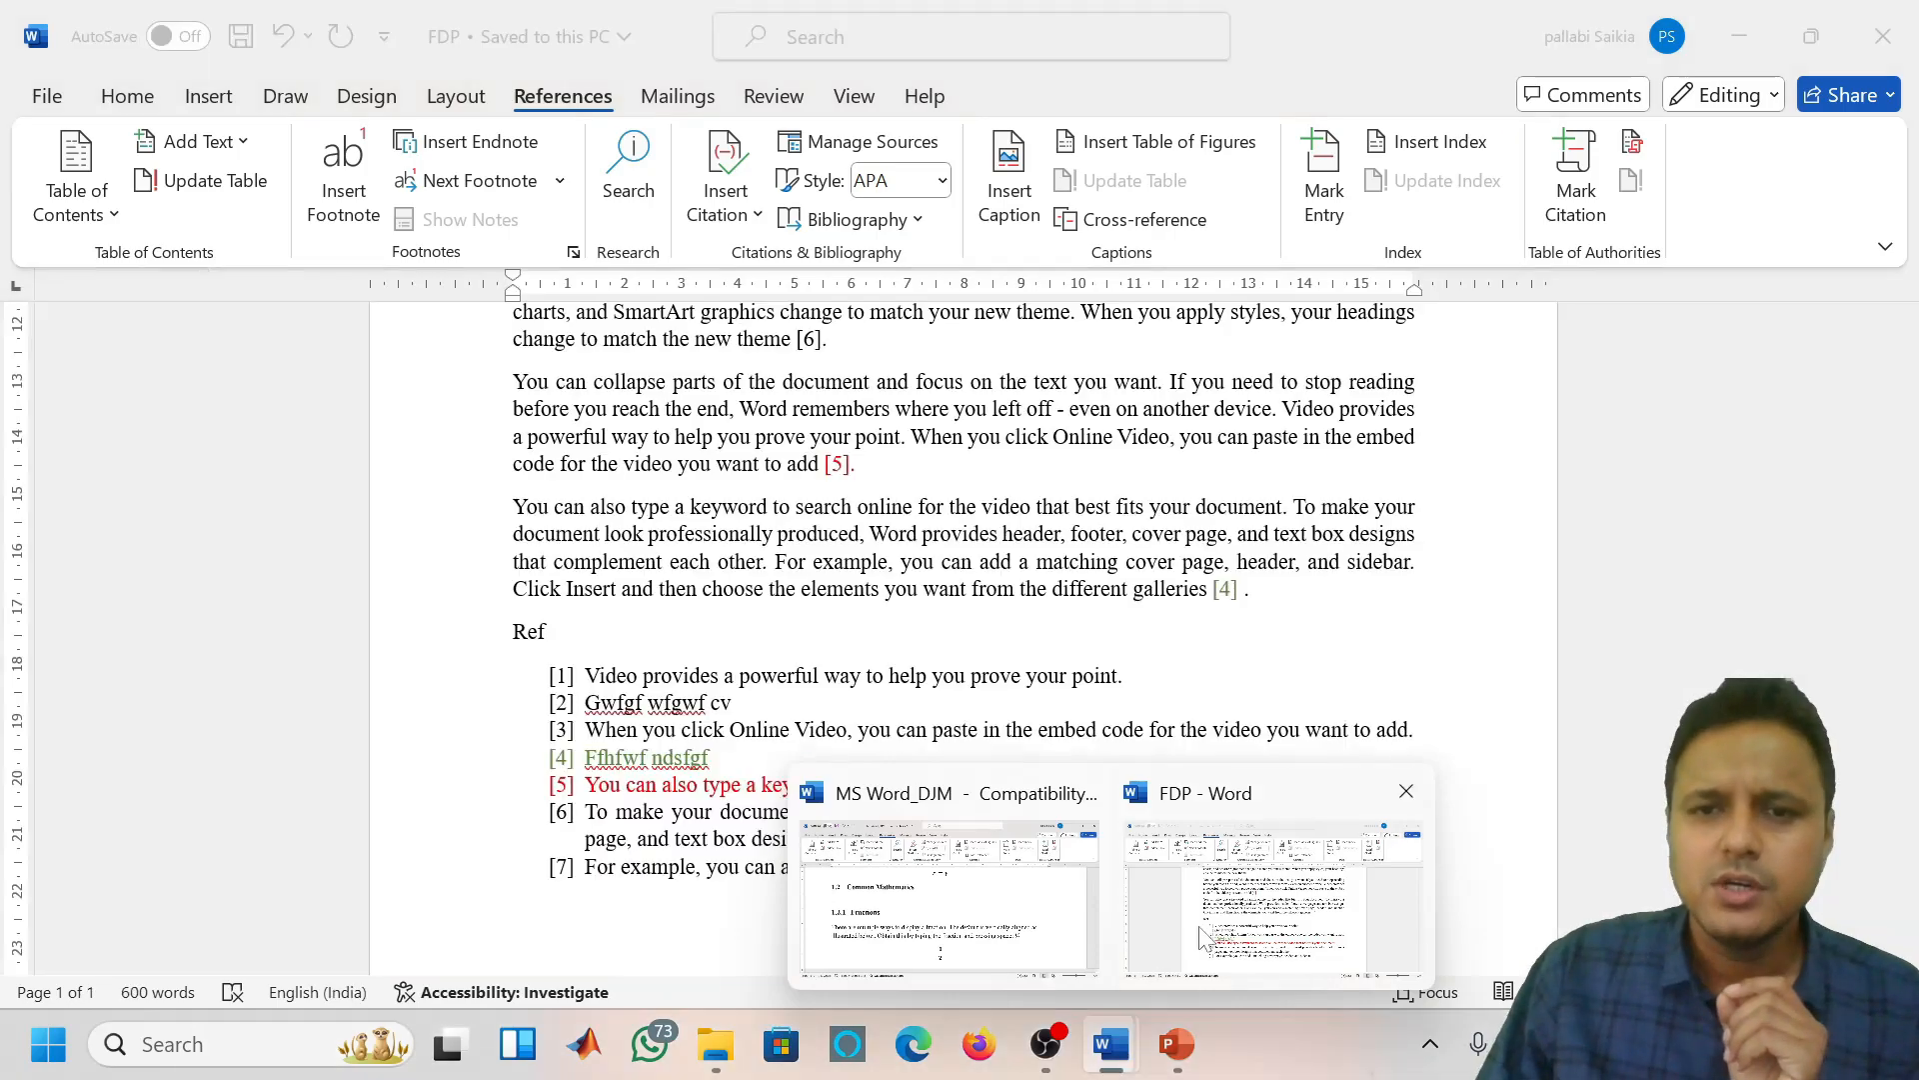
click(1160, 941)
scroll(963, 639, up, 10)
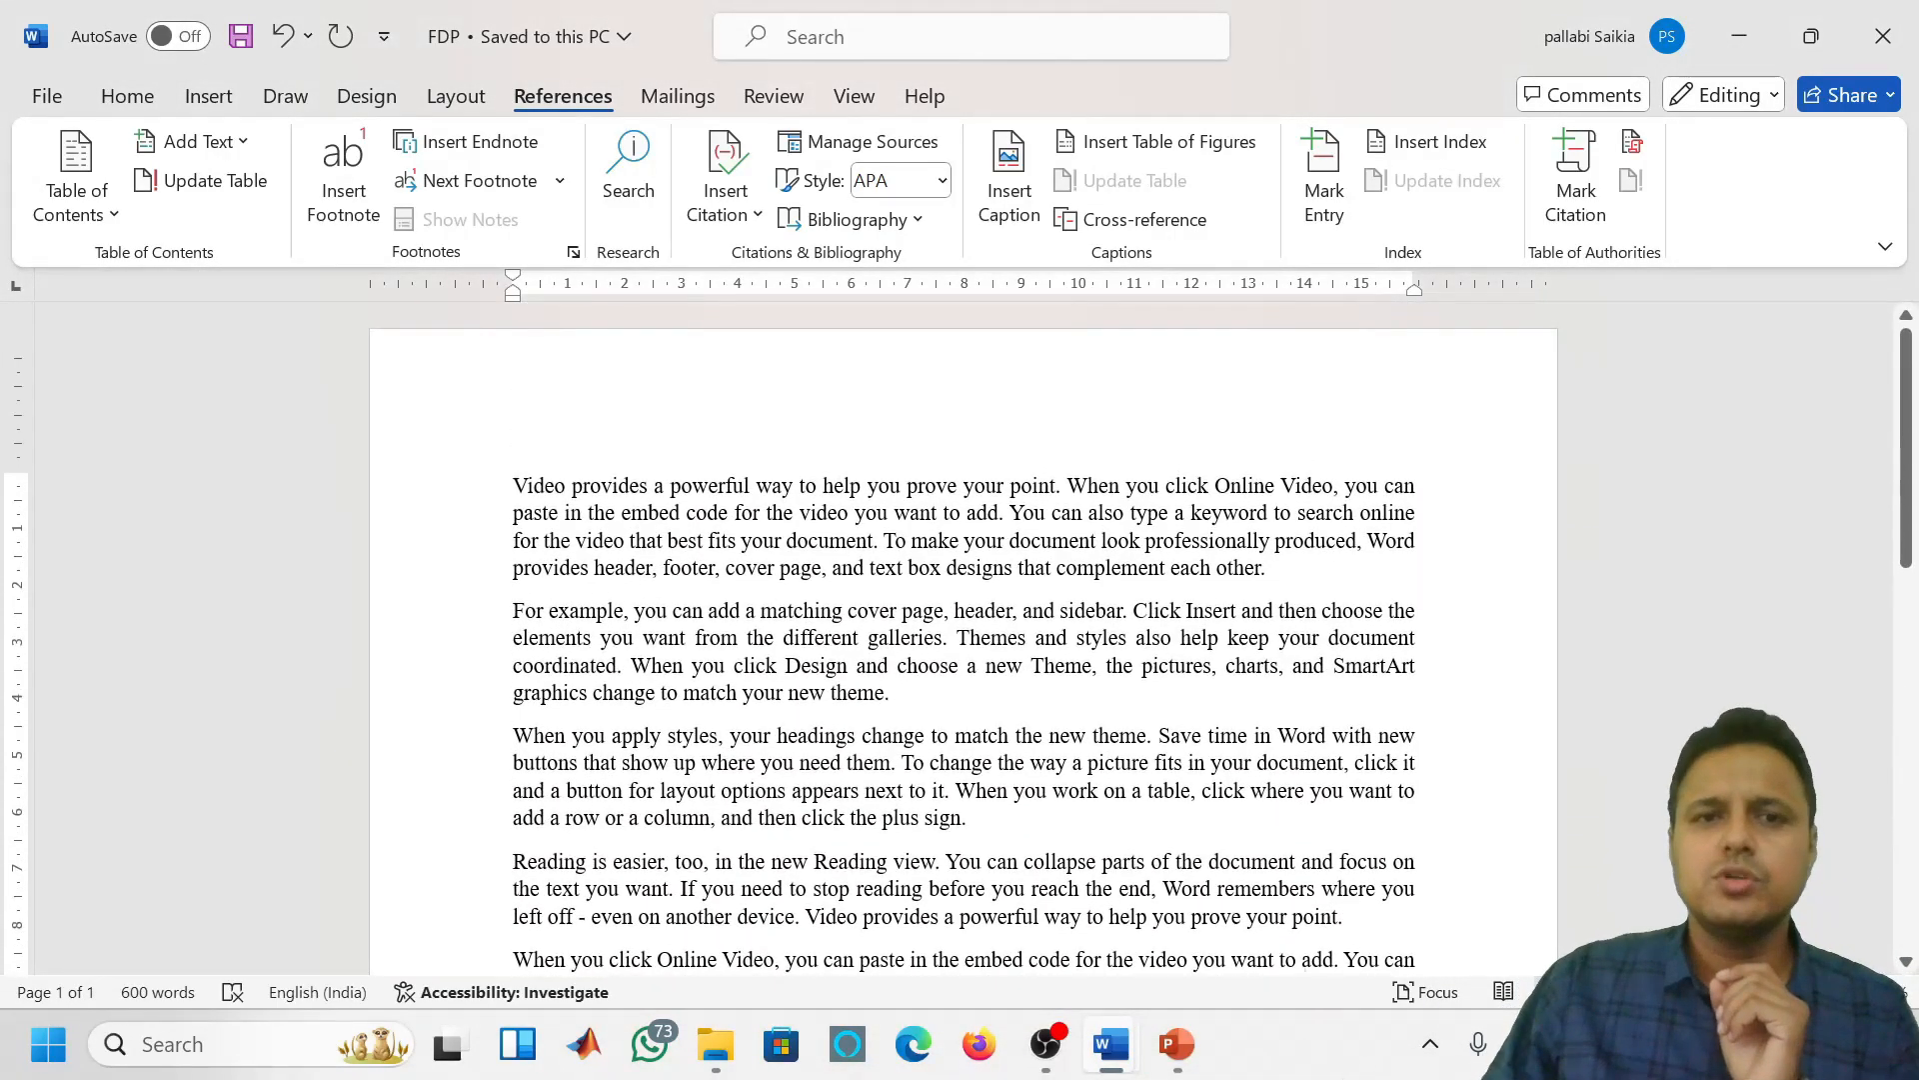
click(513, 486)
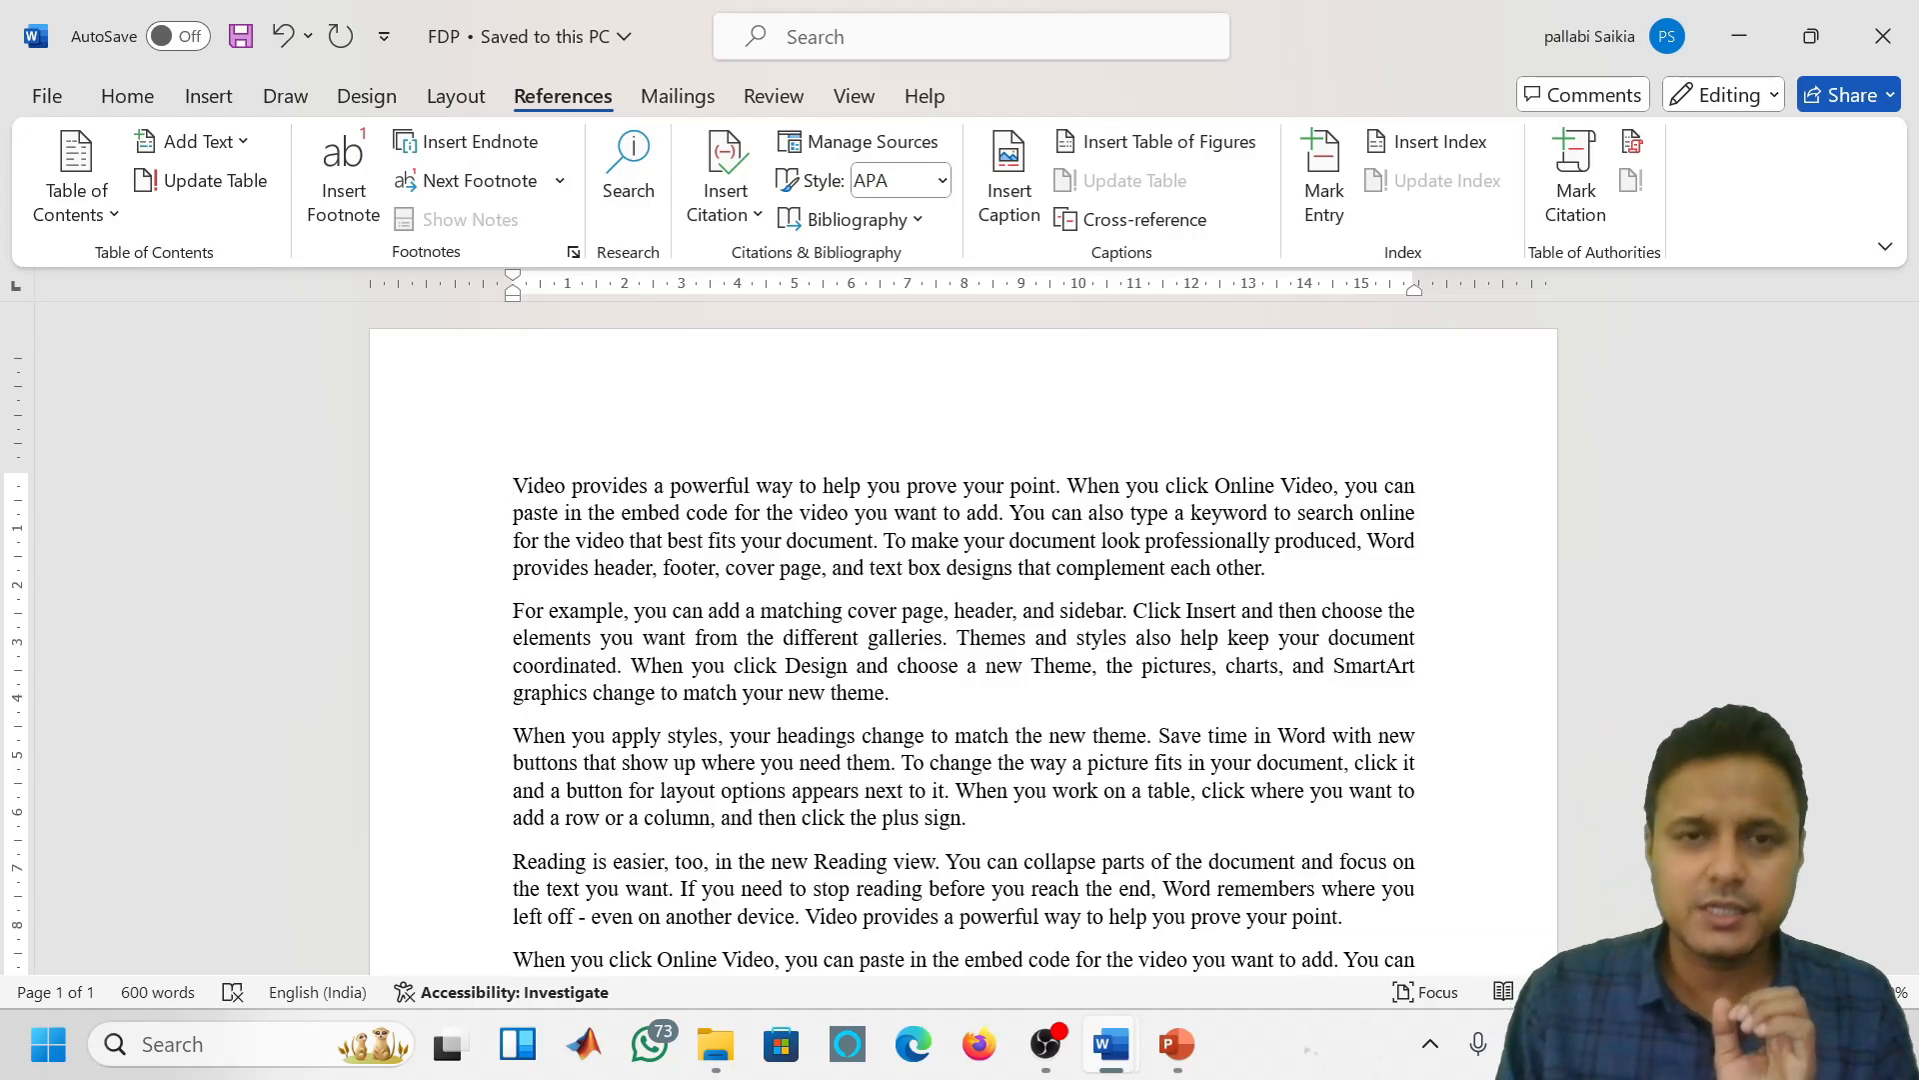
key(Return)
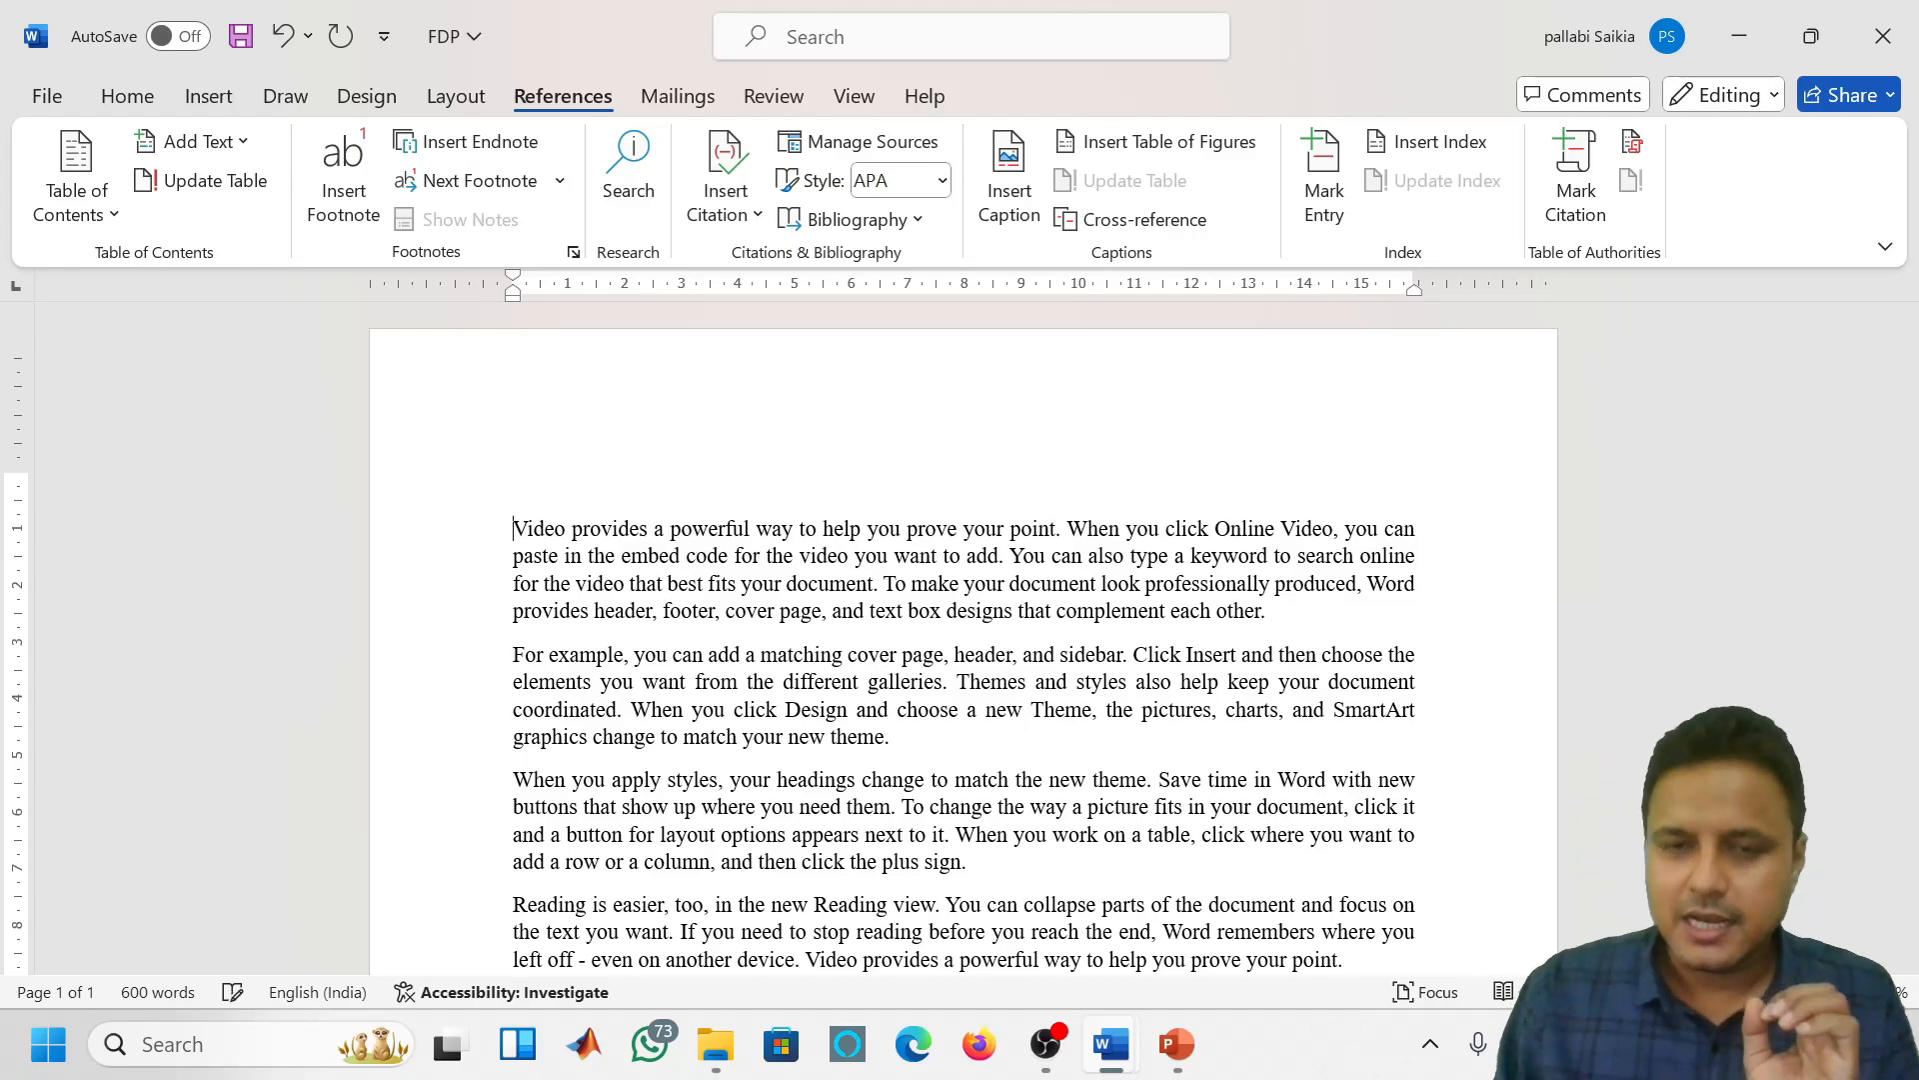
text(Intri)
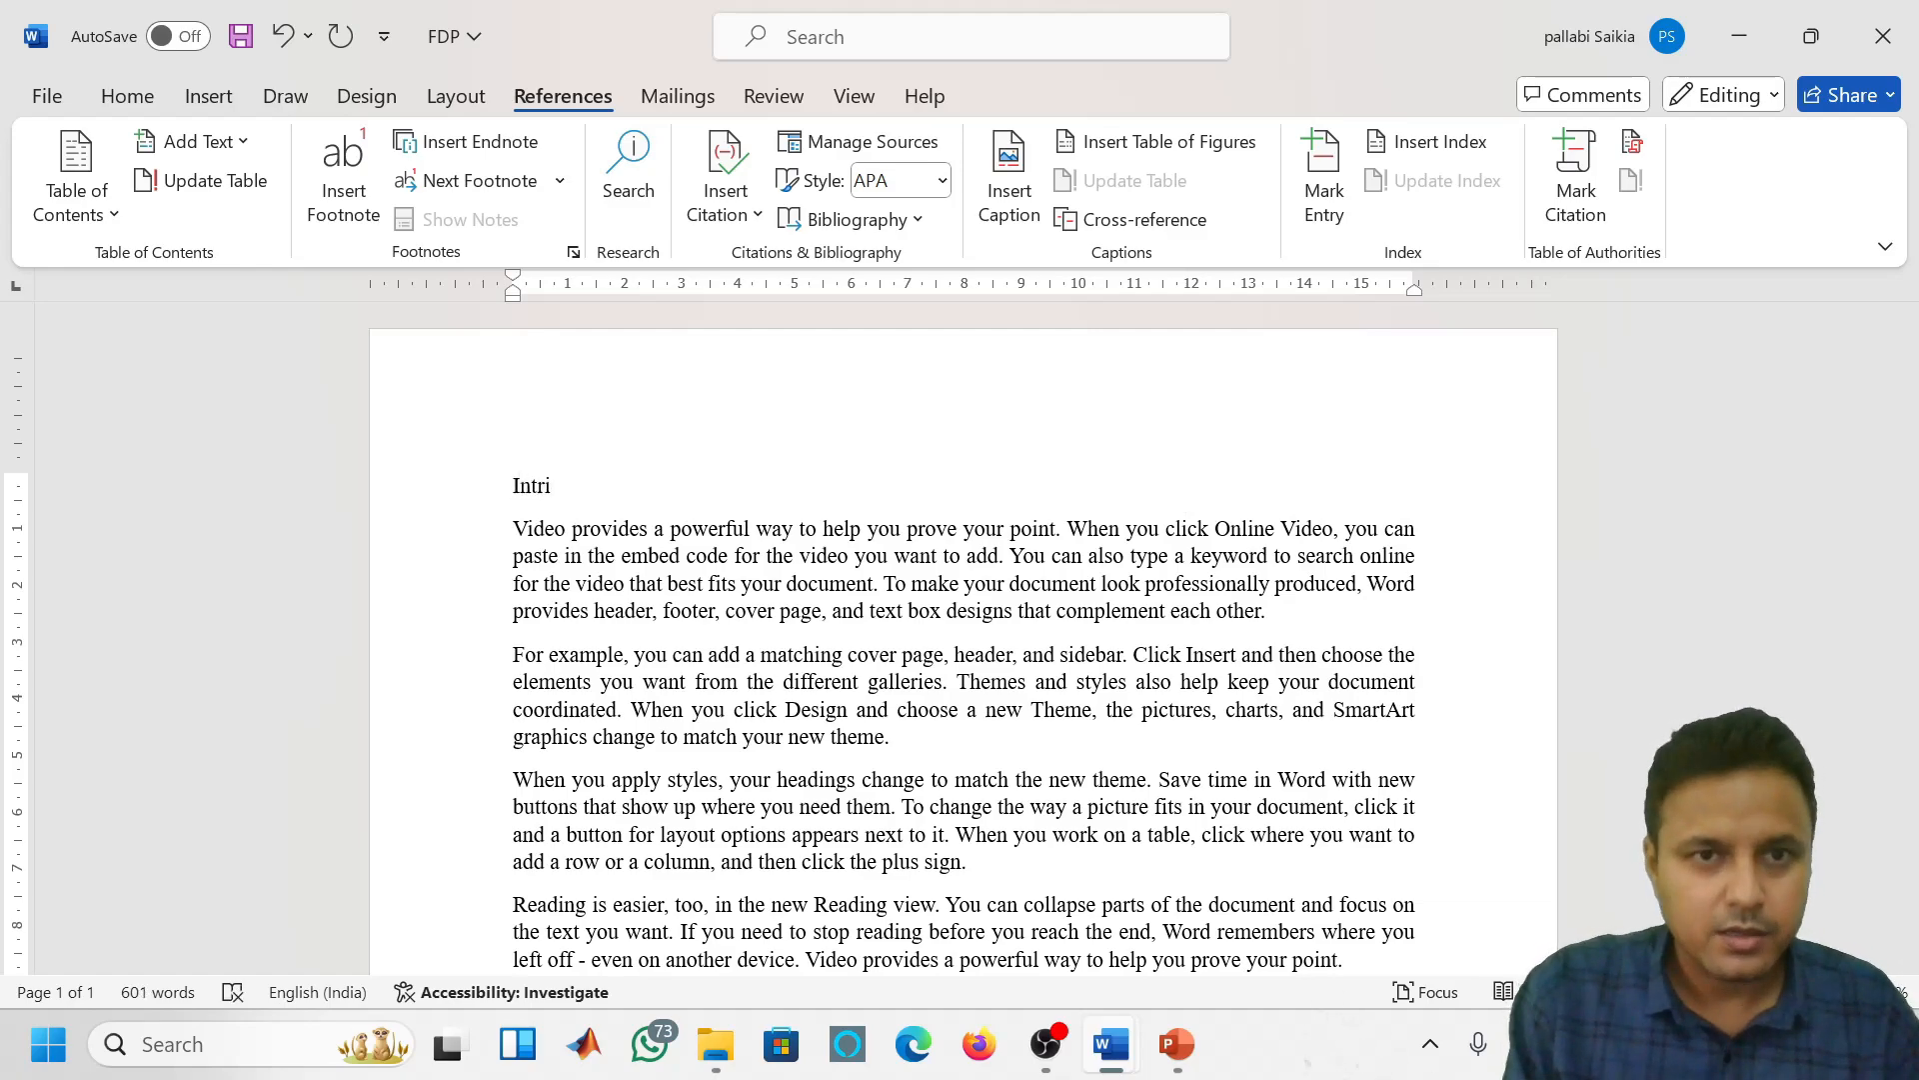
key(BackSpace)
text(odu)
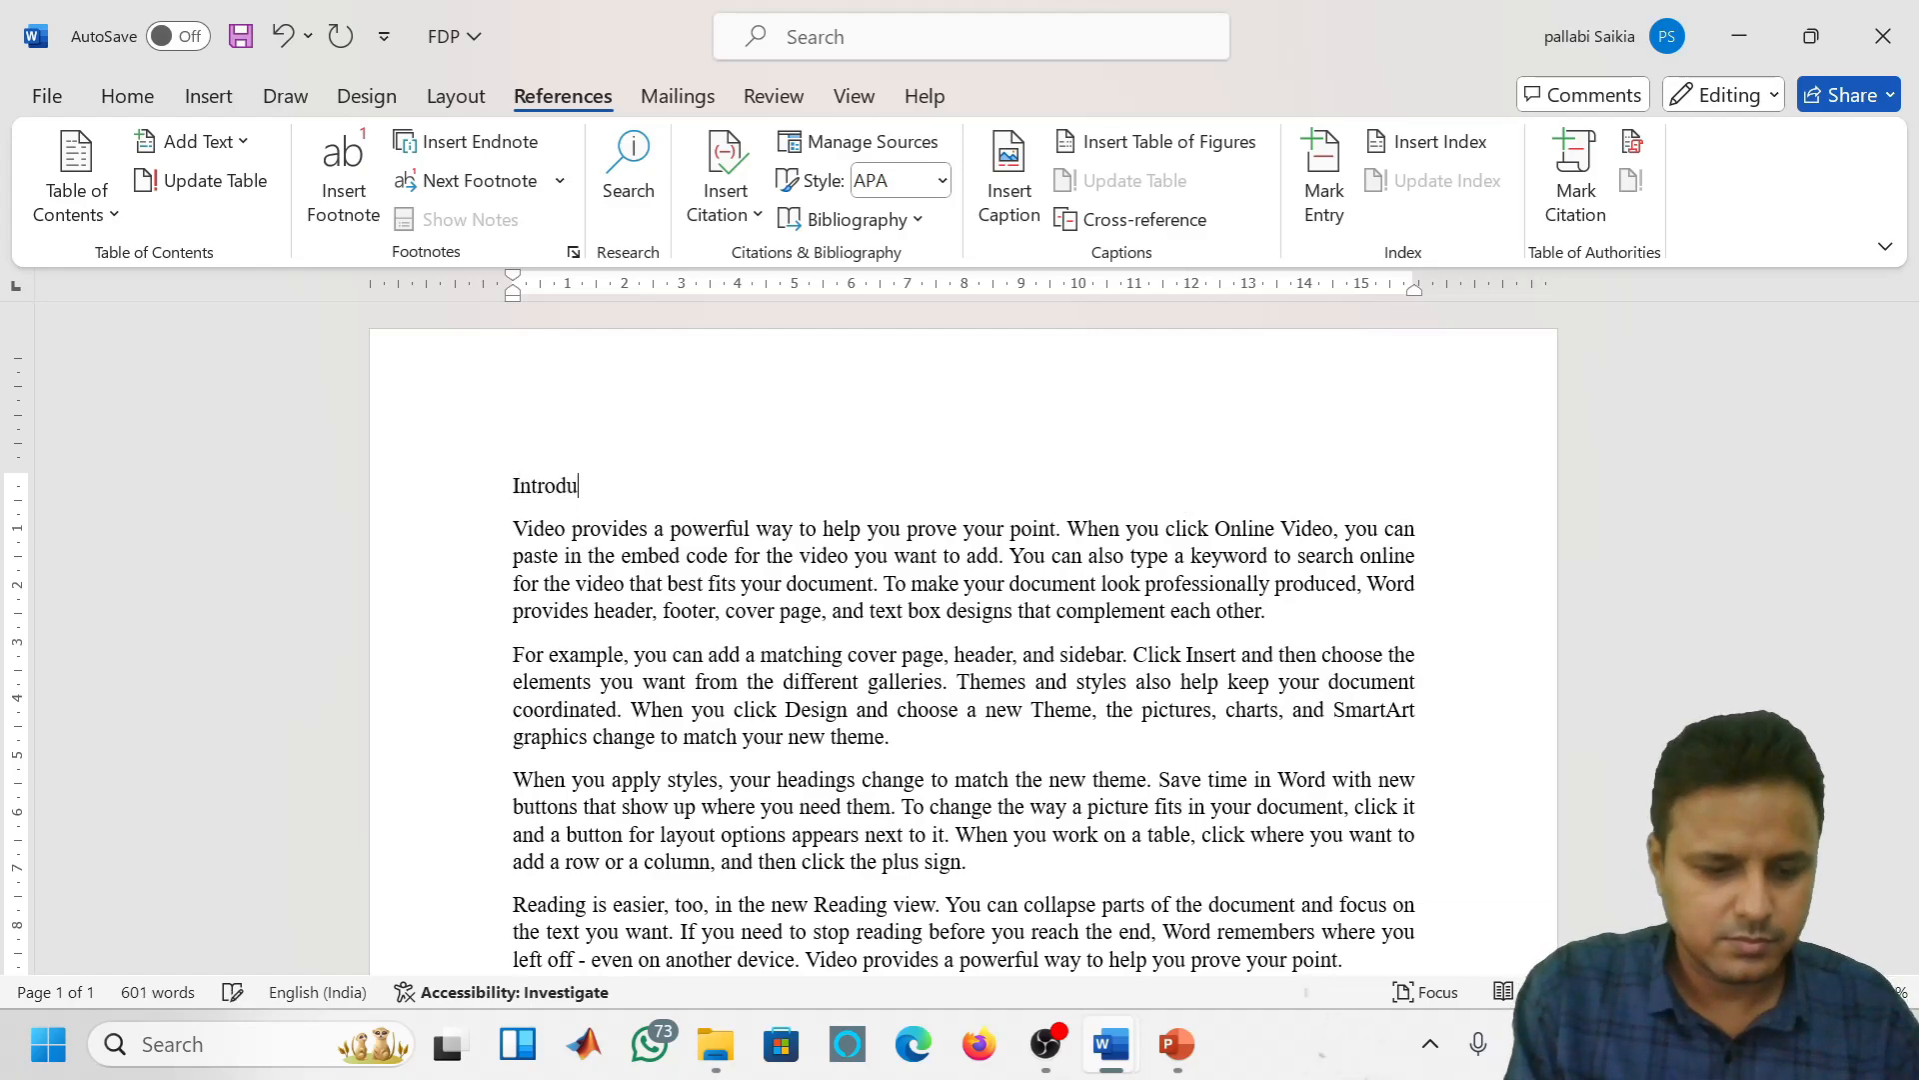
text(ction)
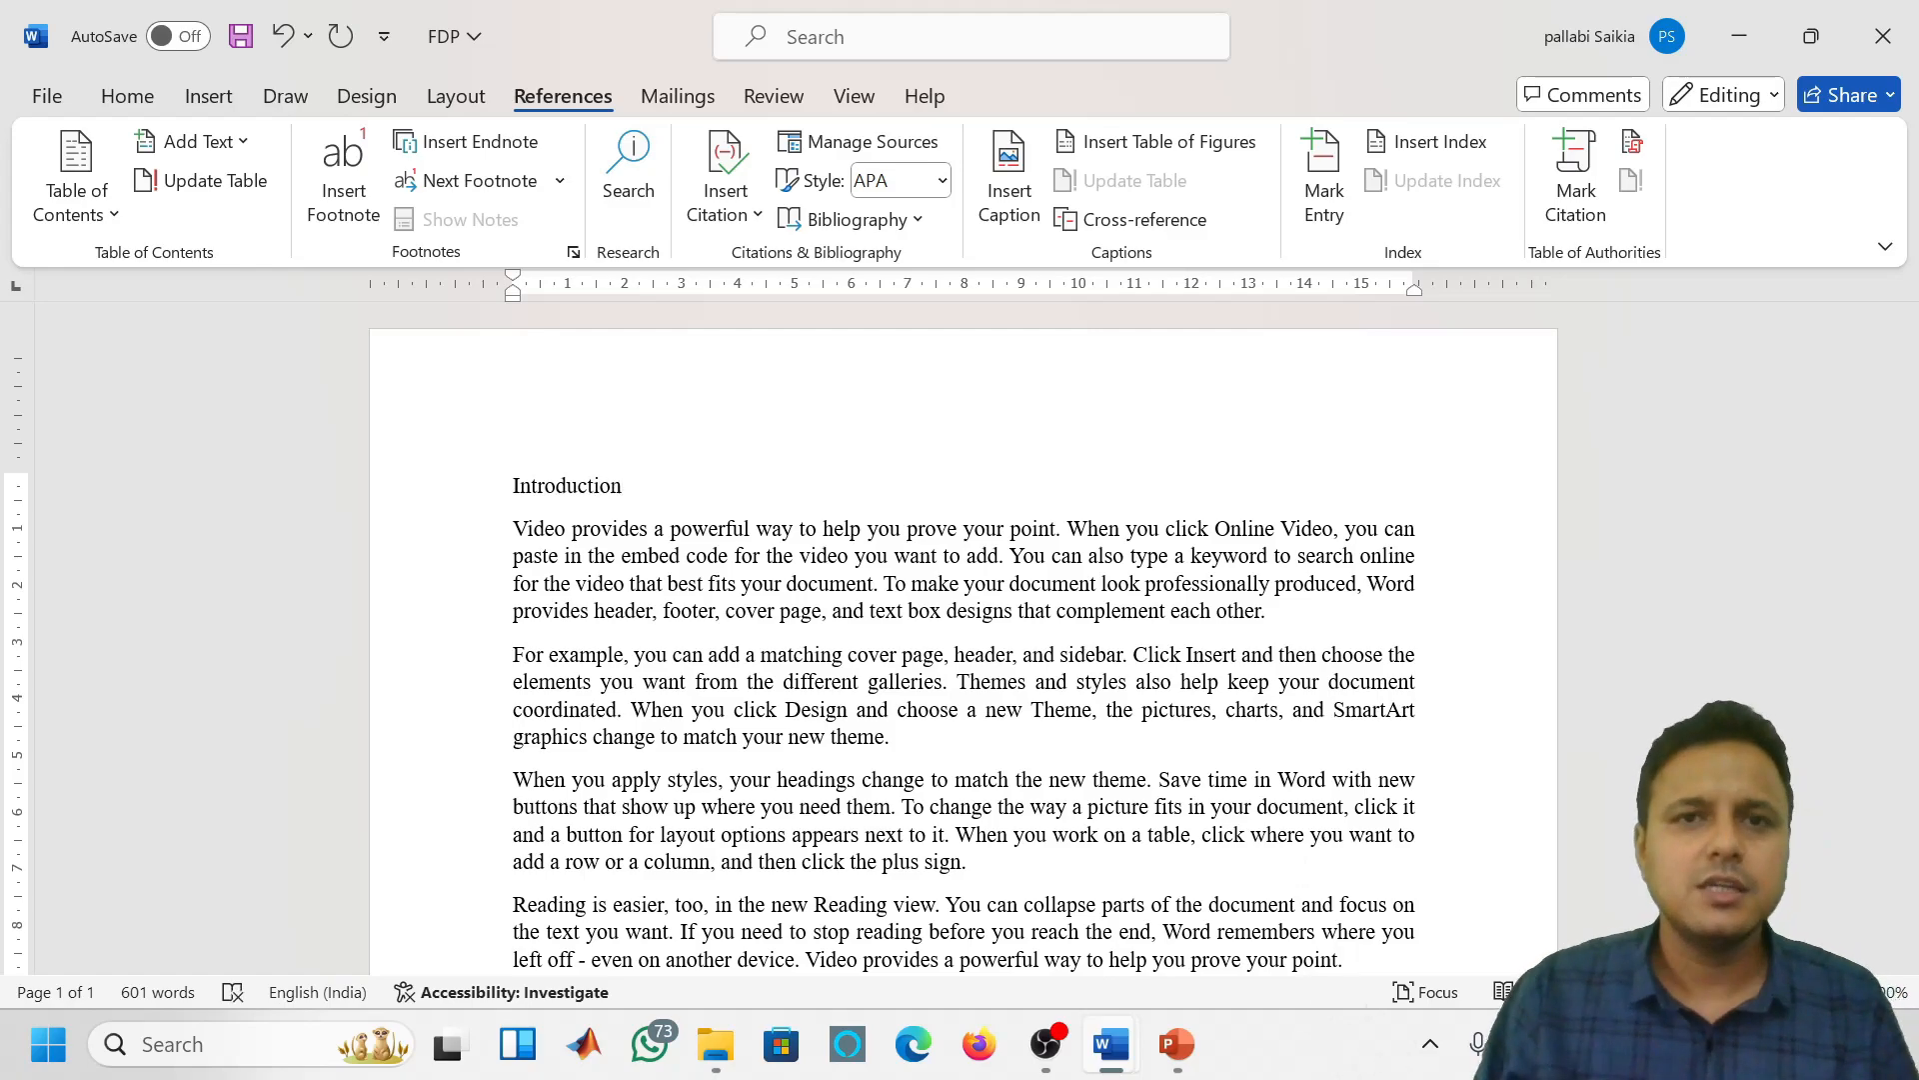
Apply the Heading 1 style to the "Introduction" line
click(136, 100)
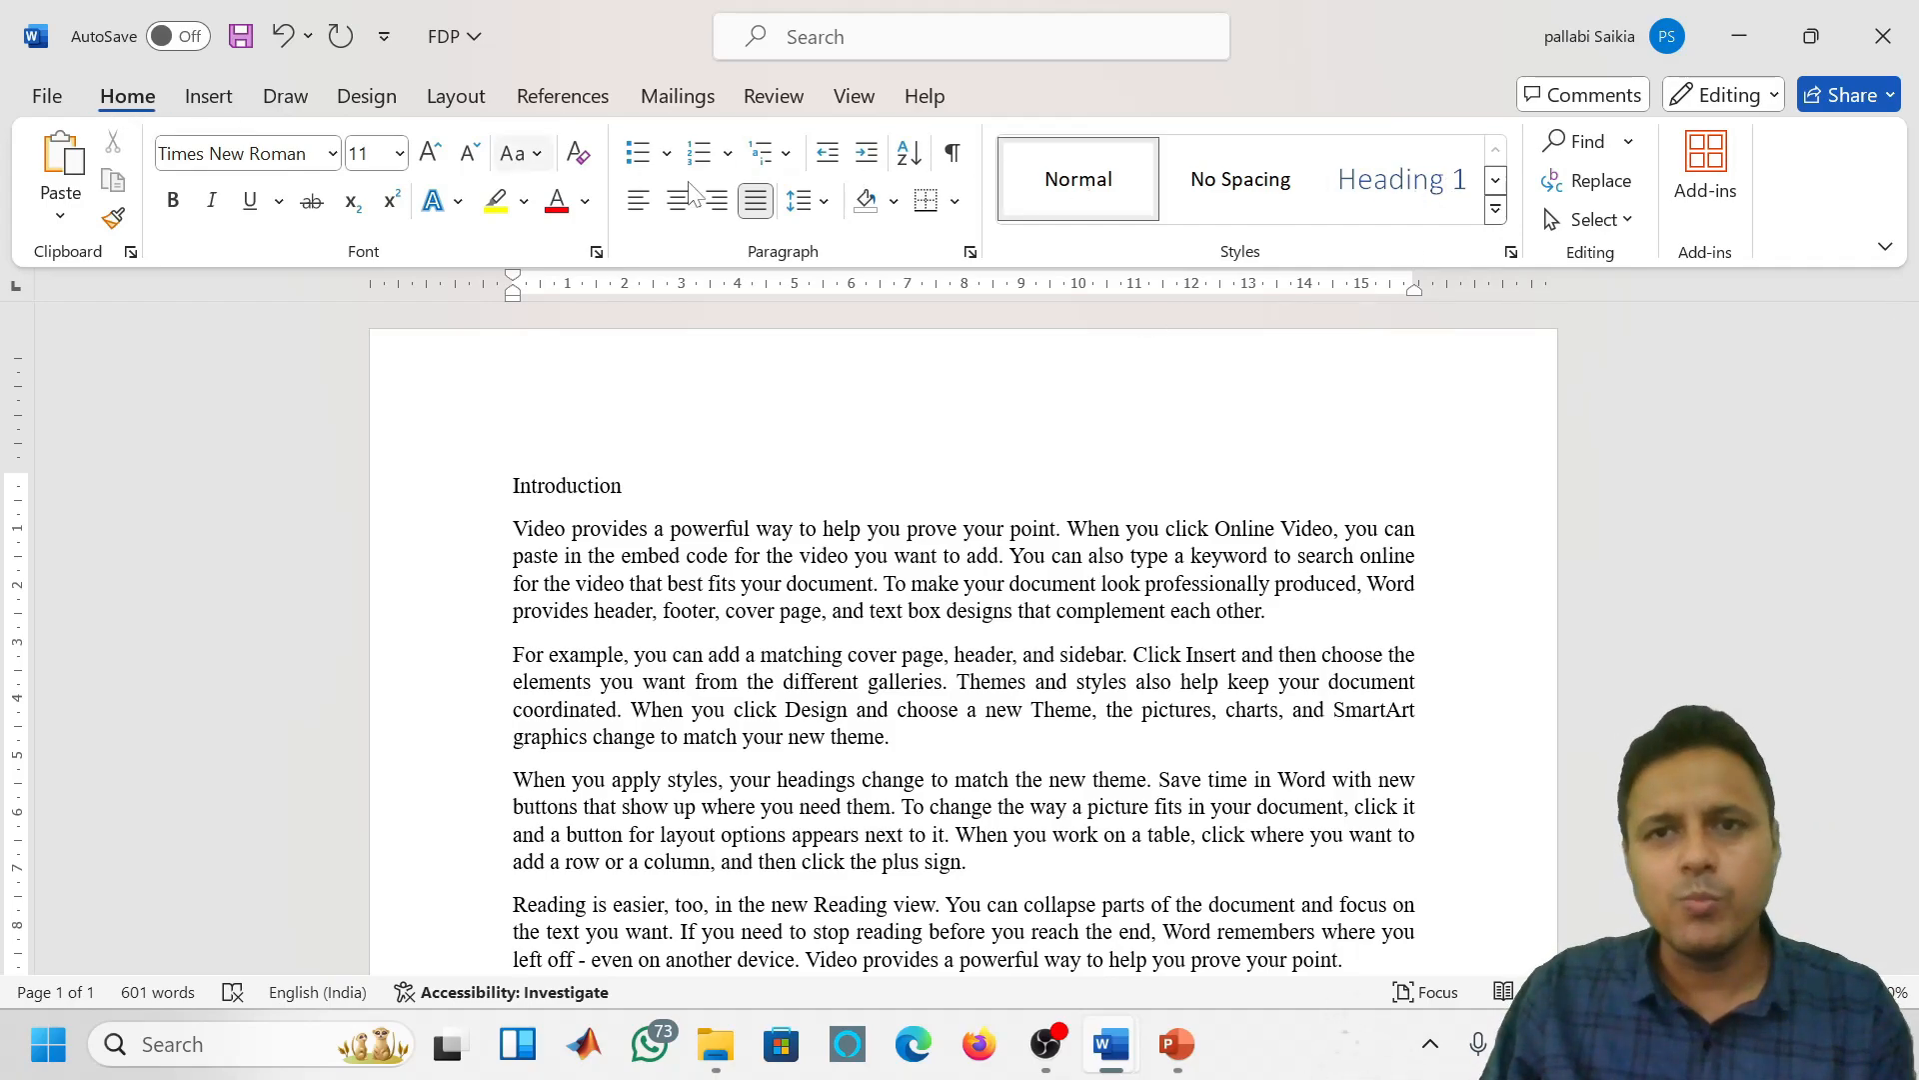
click(1496, 209)
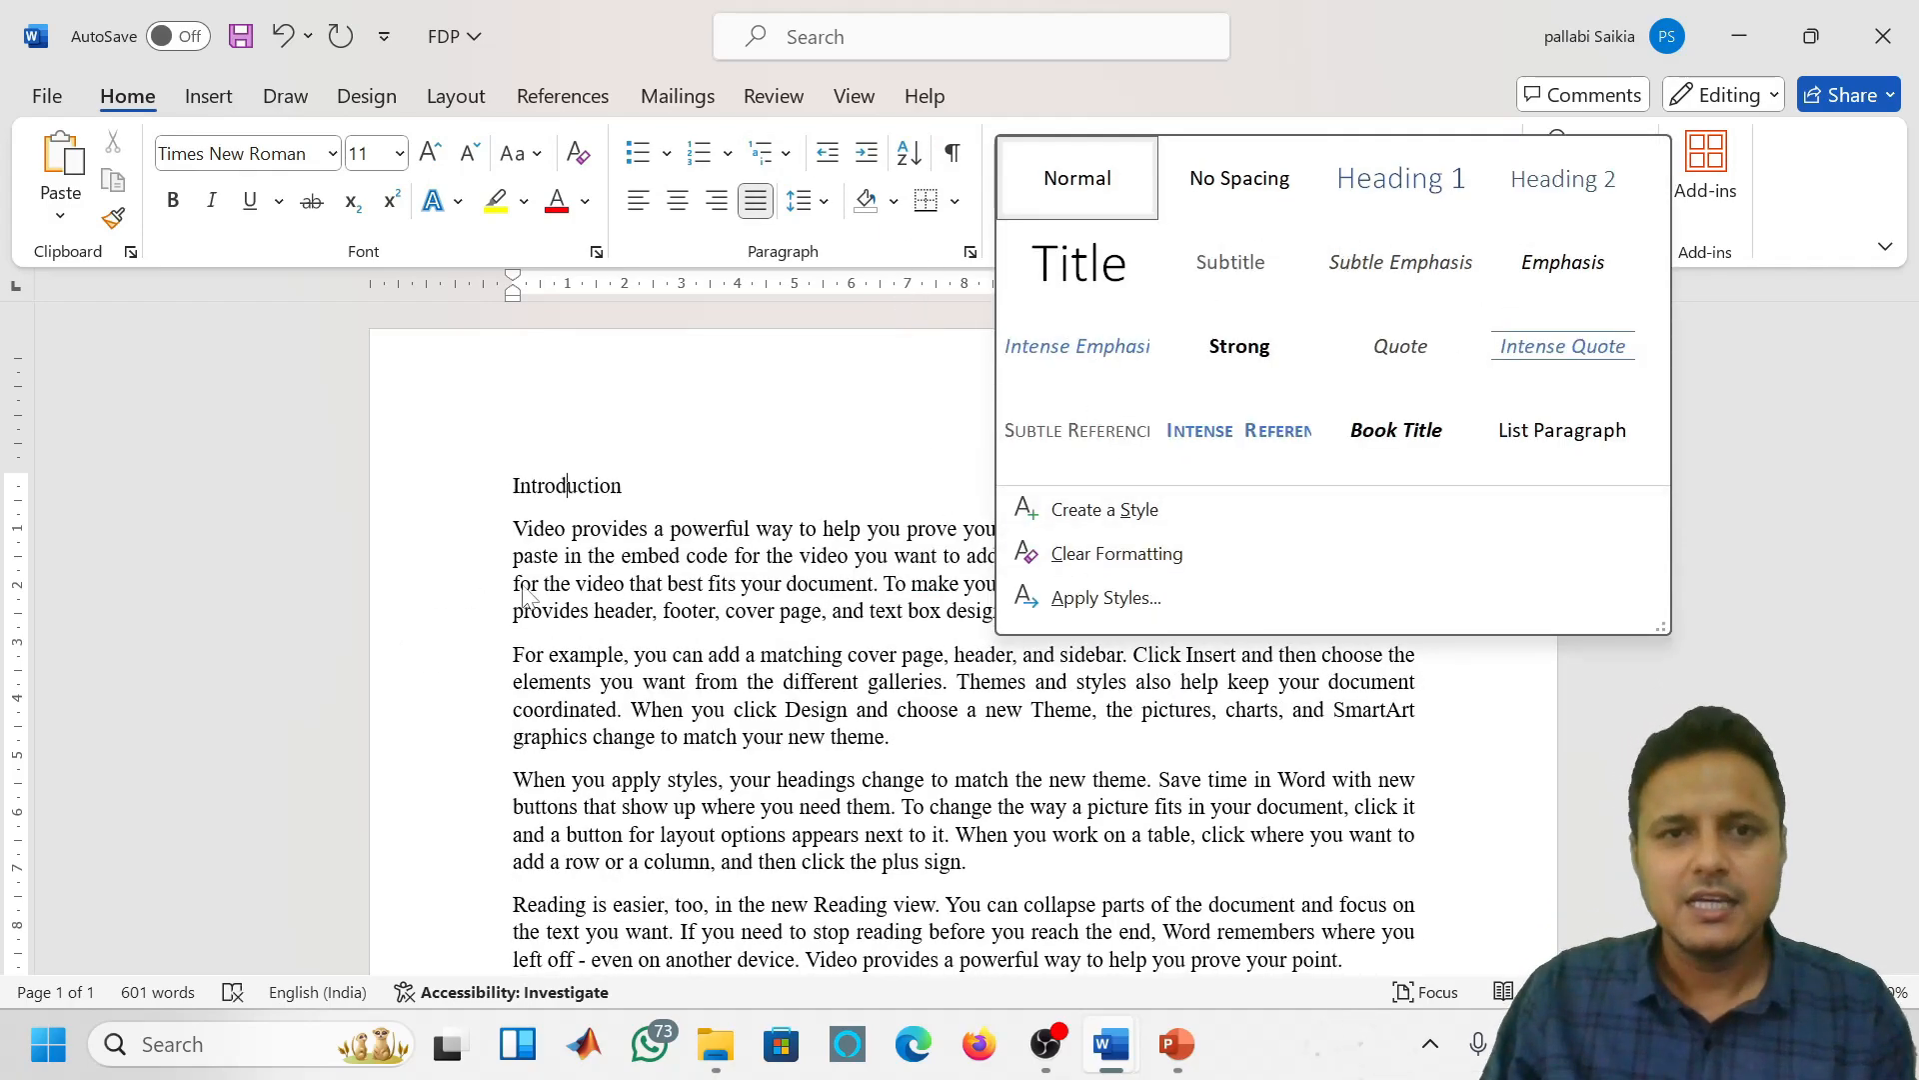
key(Escape)
click(1434, 199)
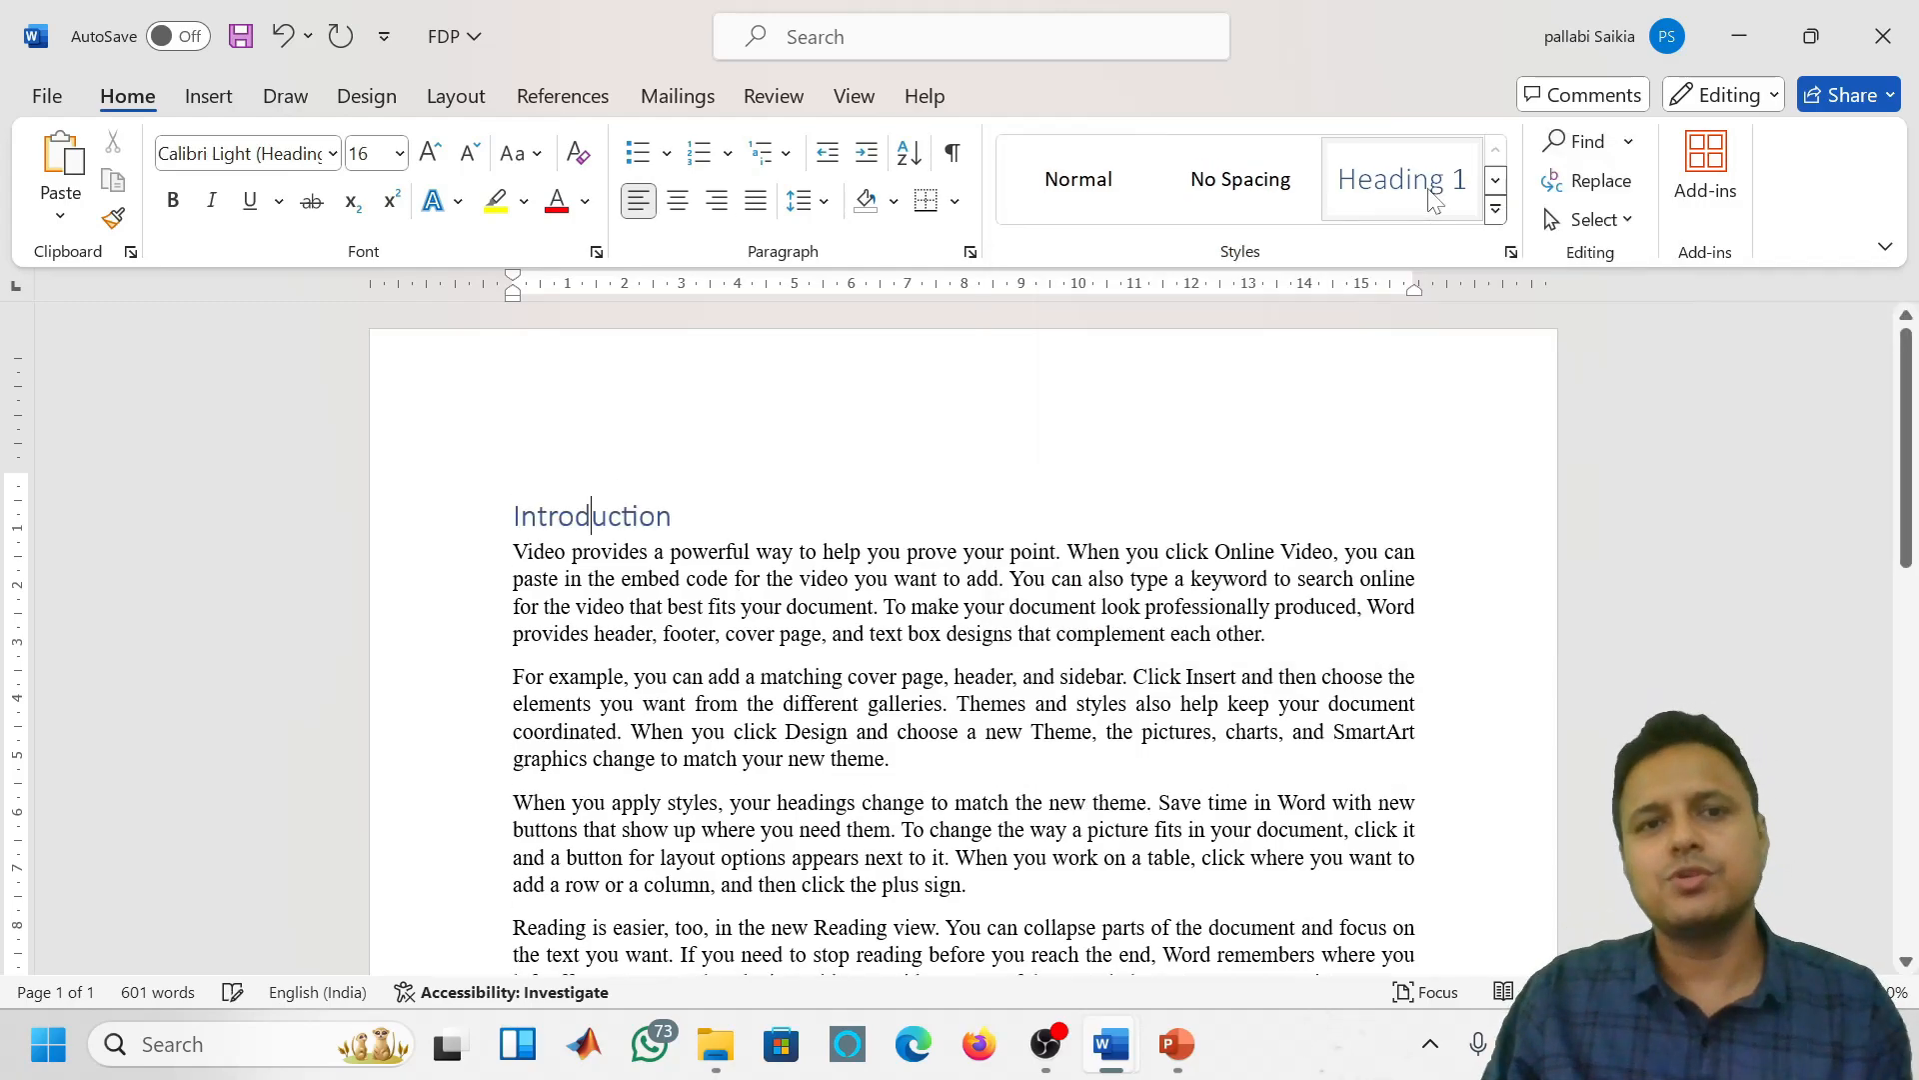
Try modifying the Heading 1 style to use the Times New Roman font, and discard the change
click(1511, 253)
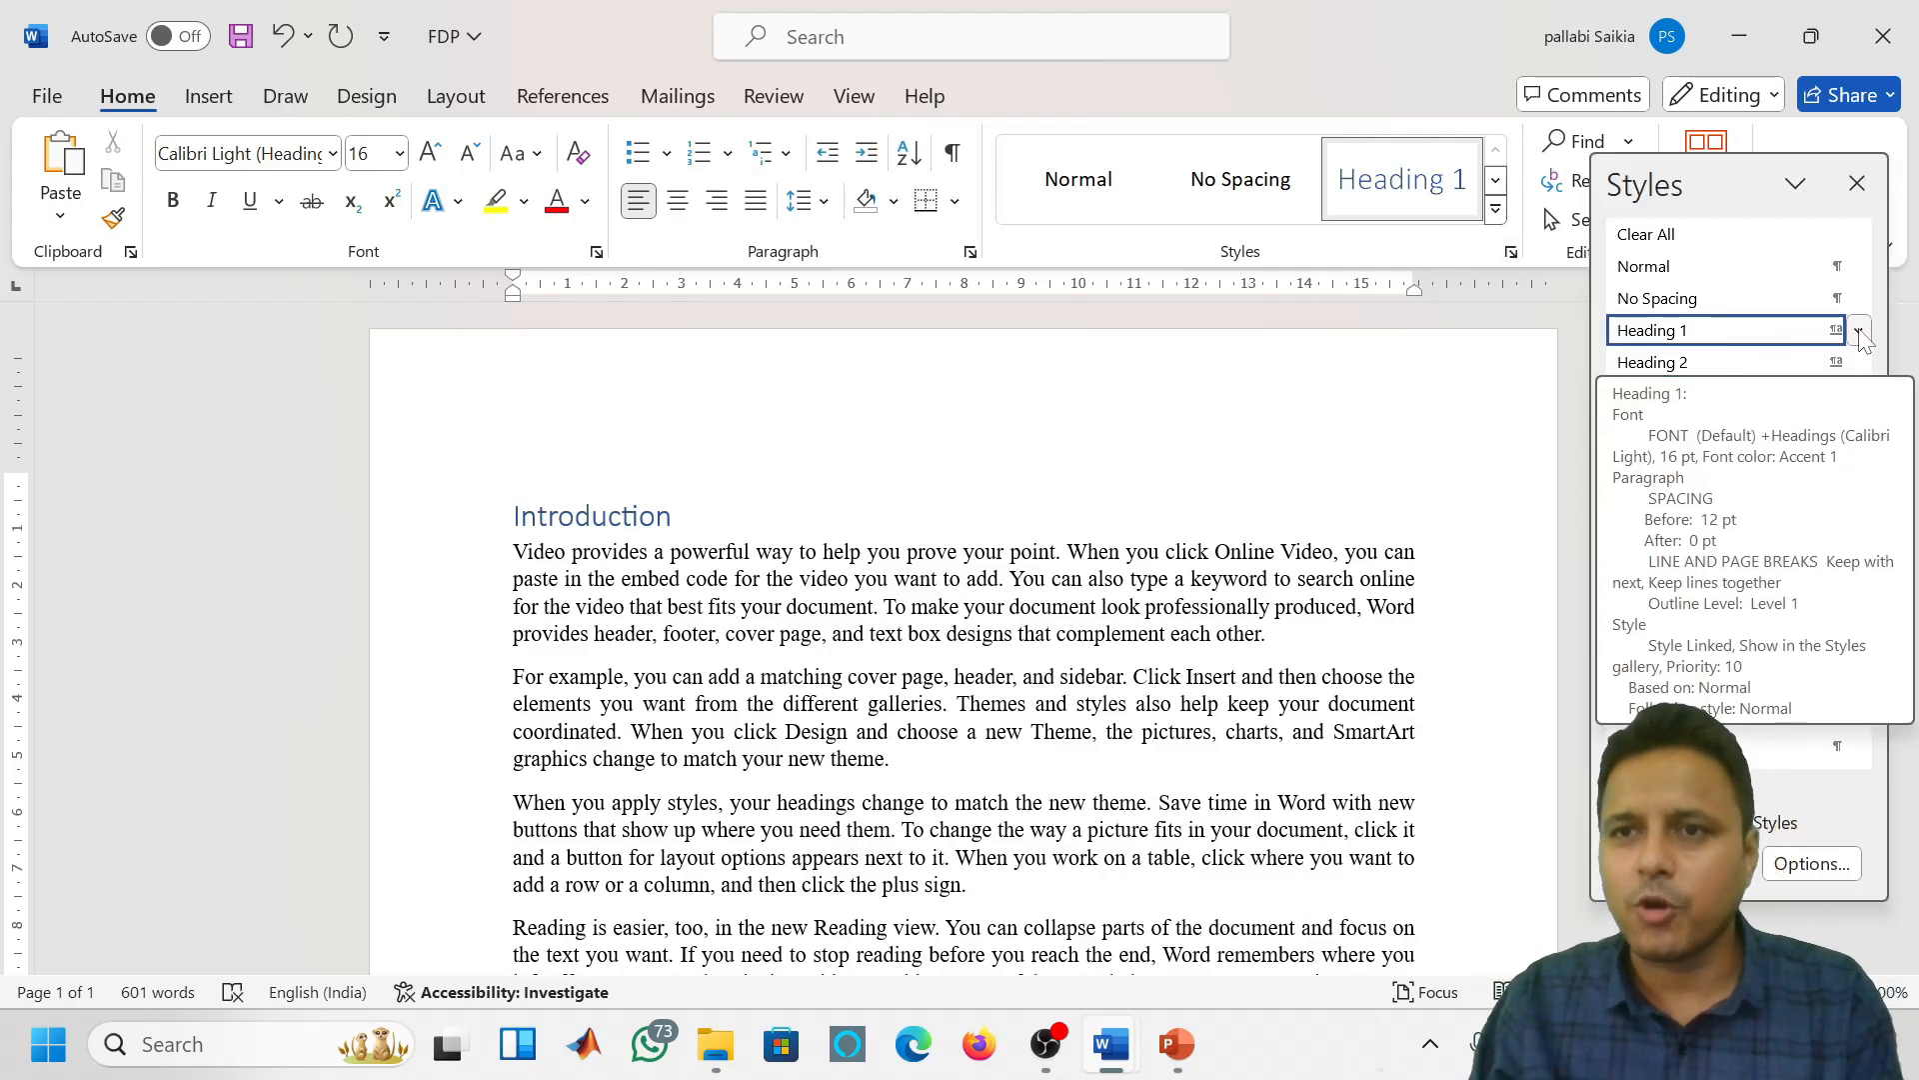
click(1858, 332)
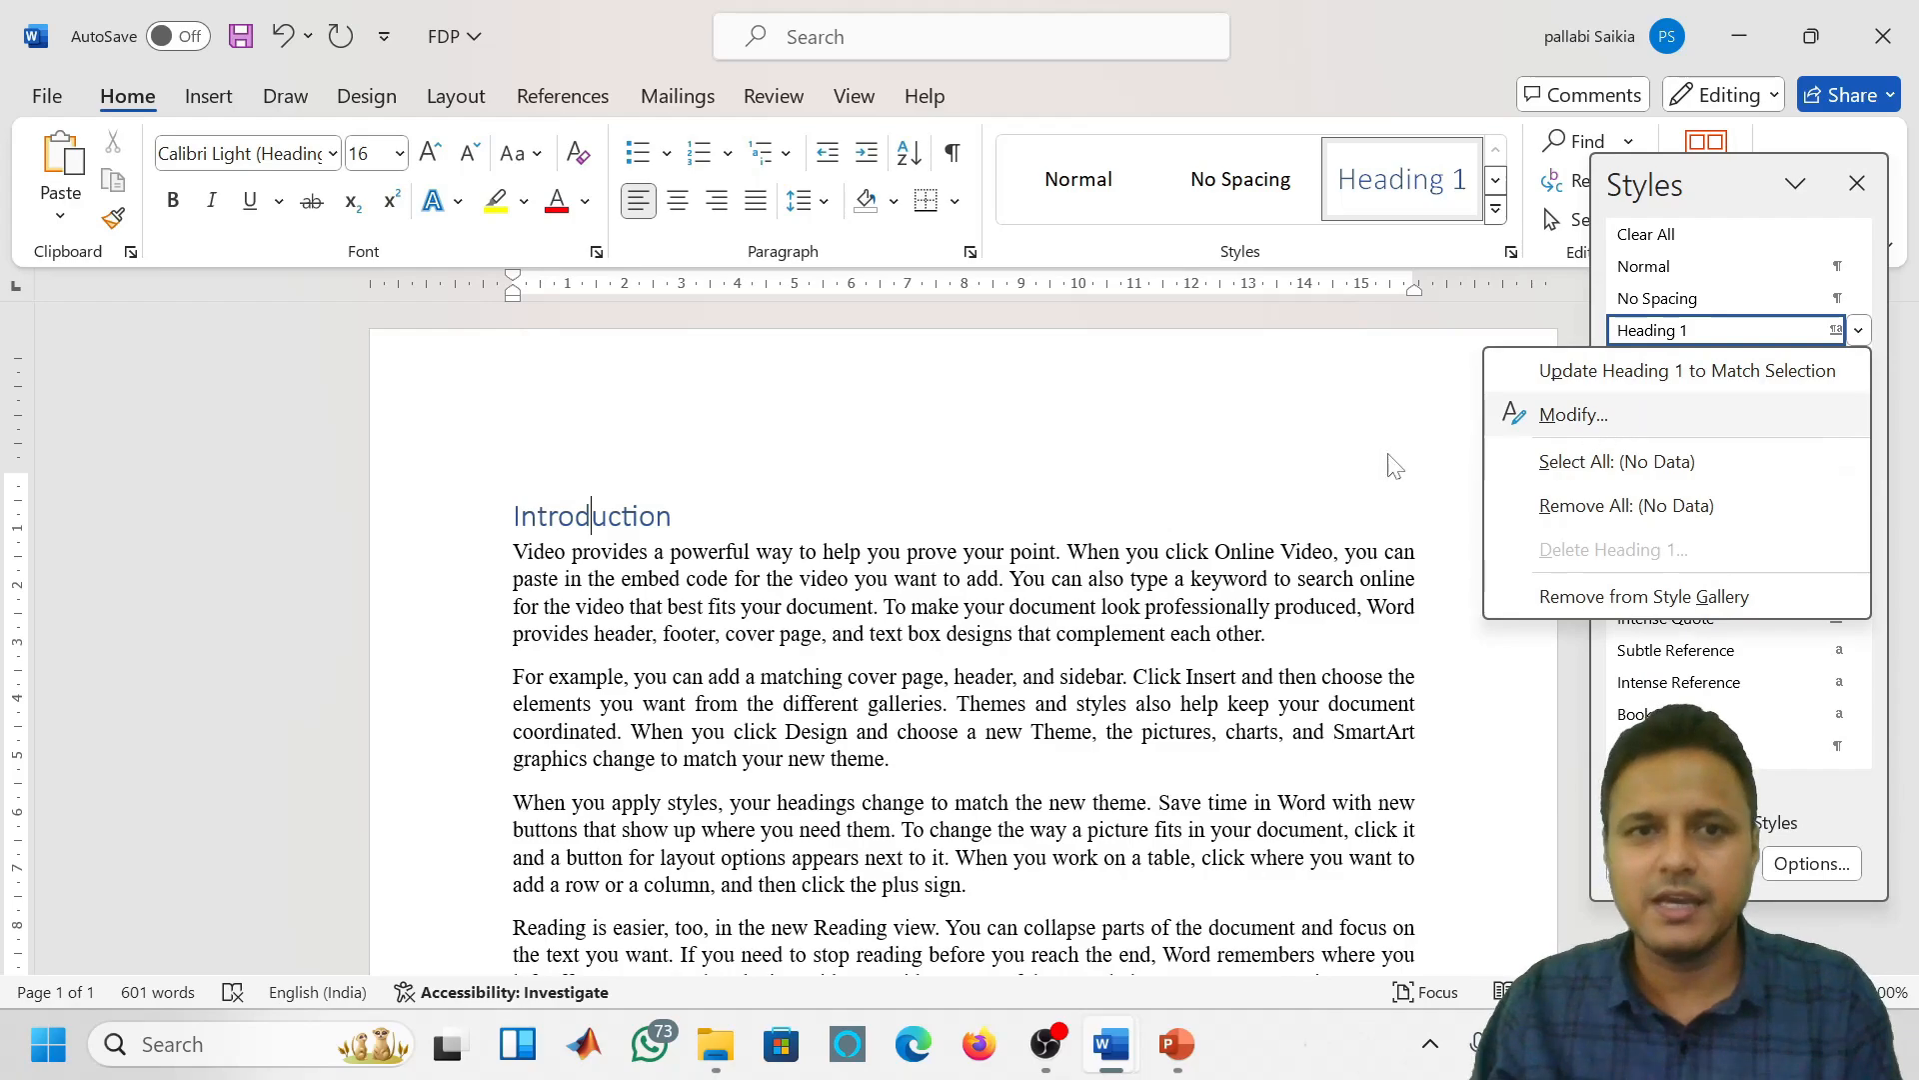
key(Escape)
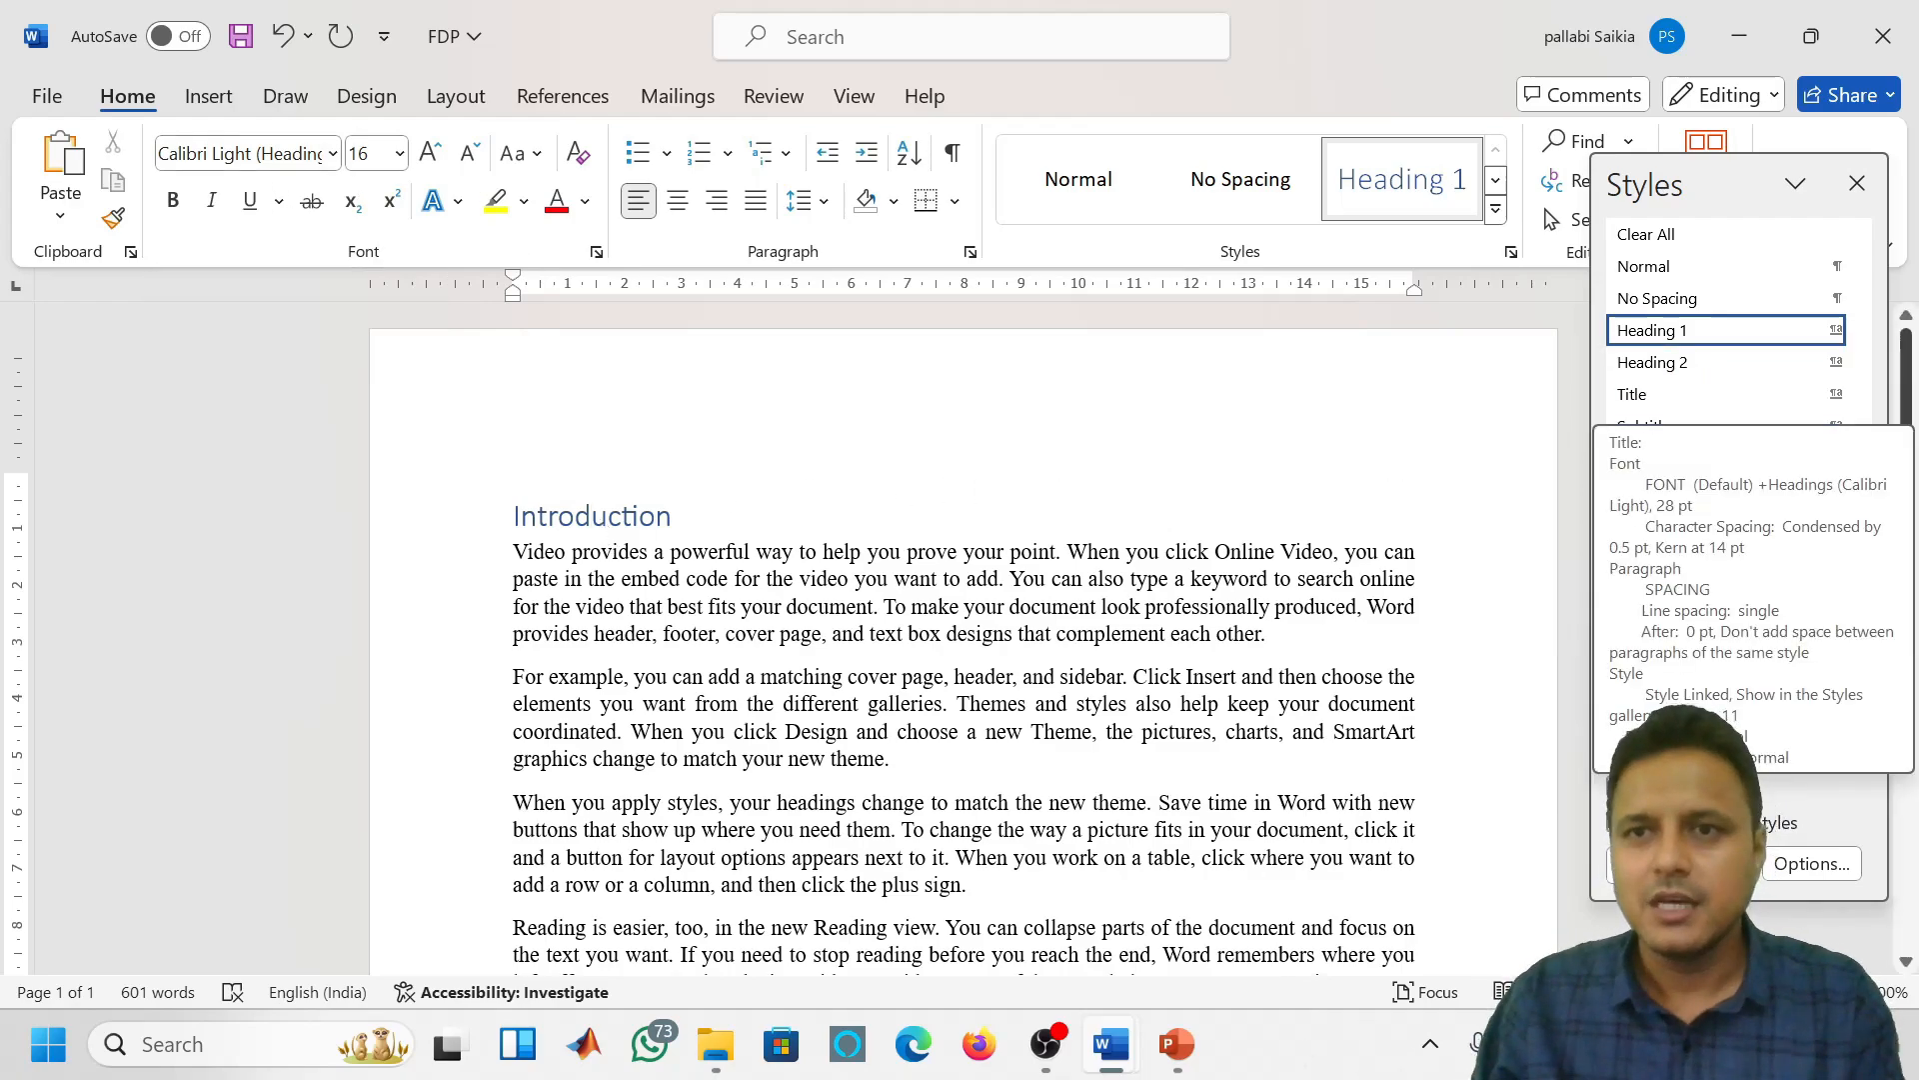
click(1858, 330)
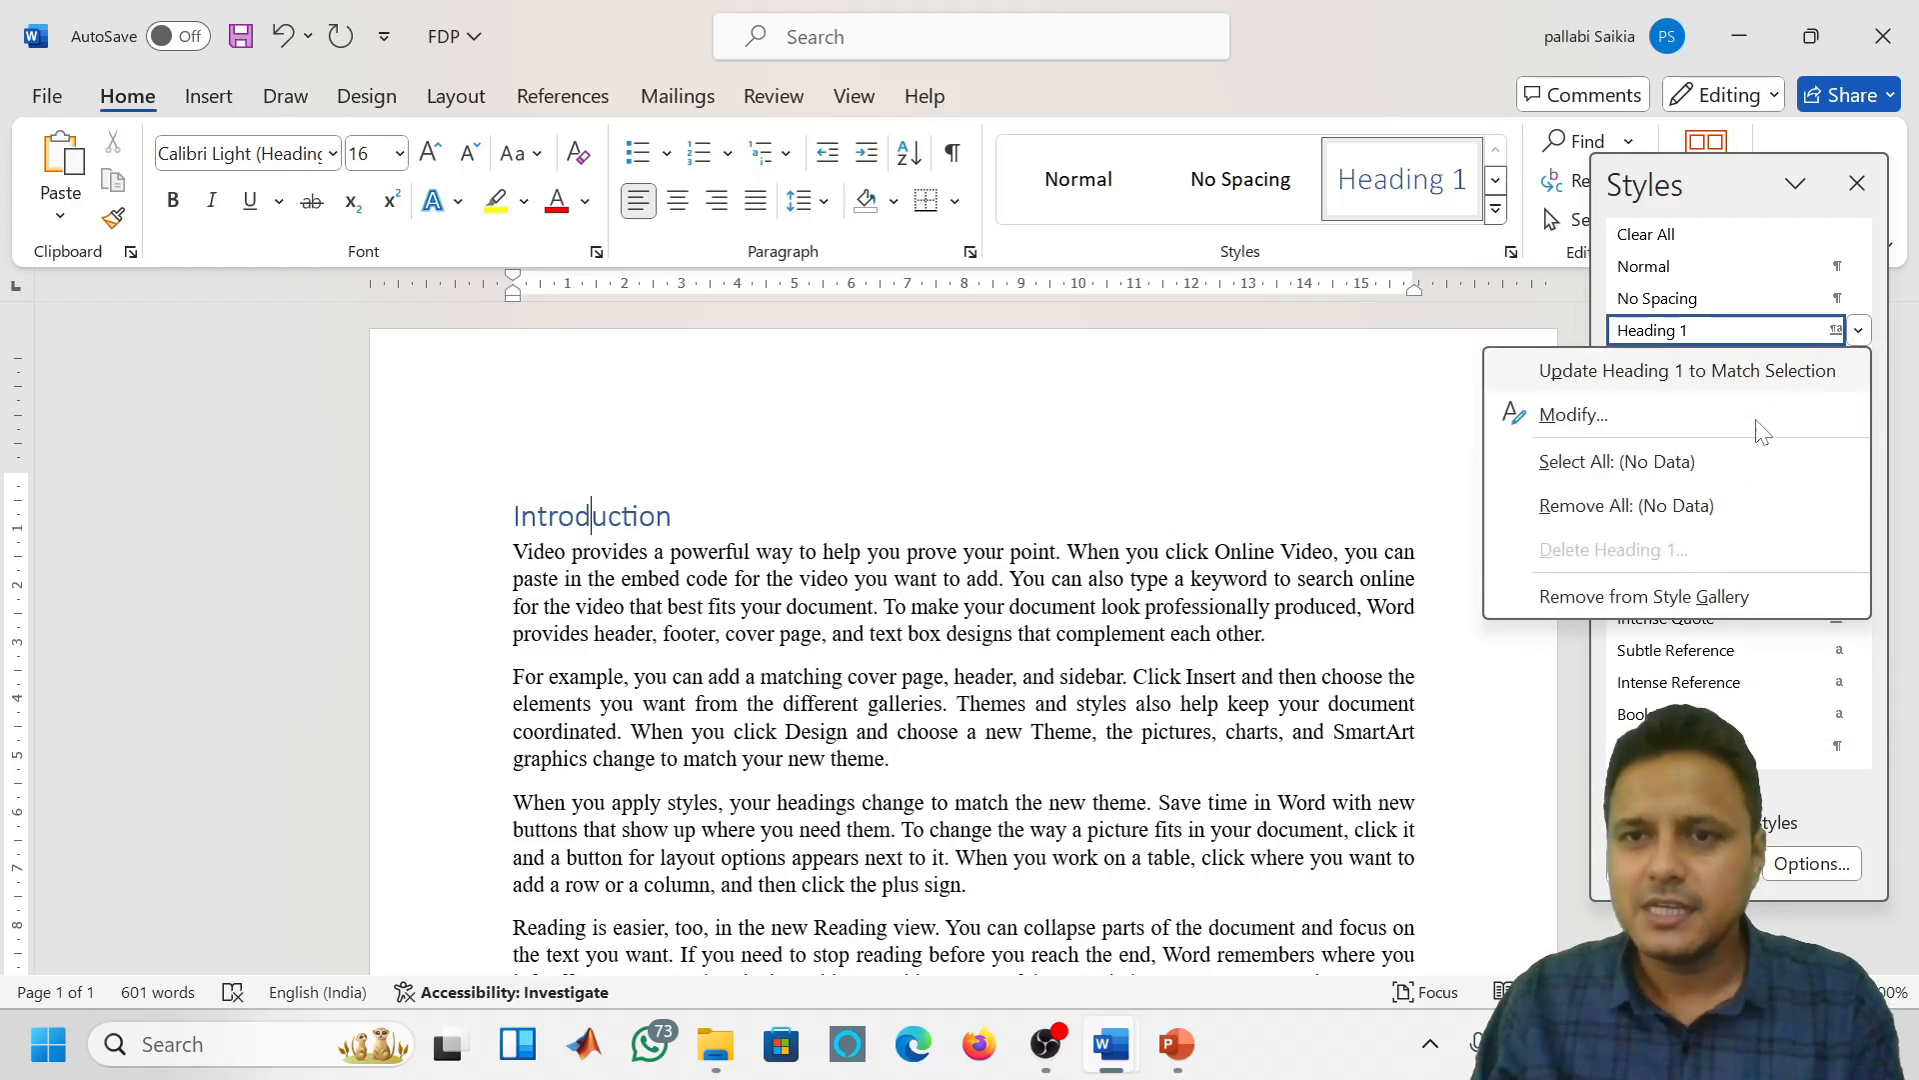
click(1580, 416)
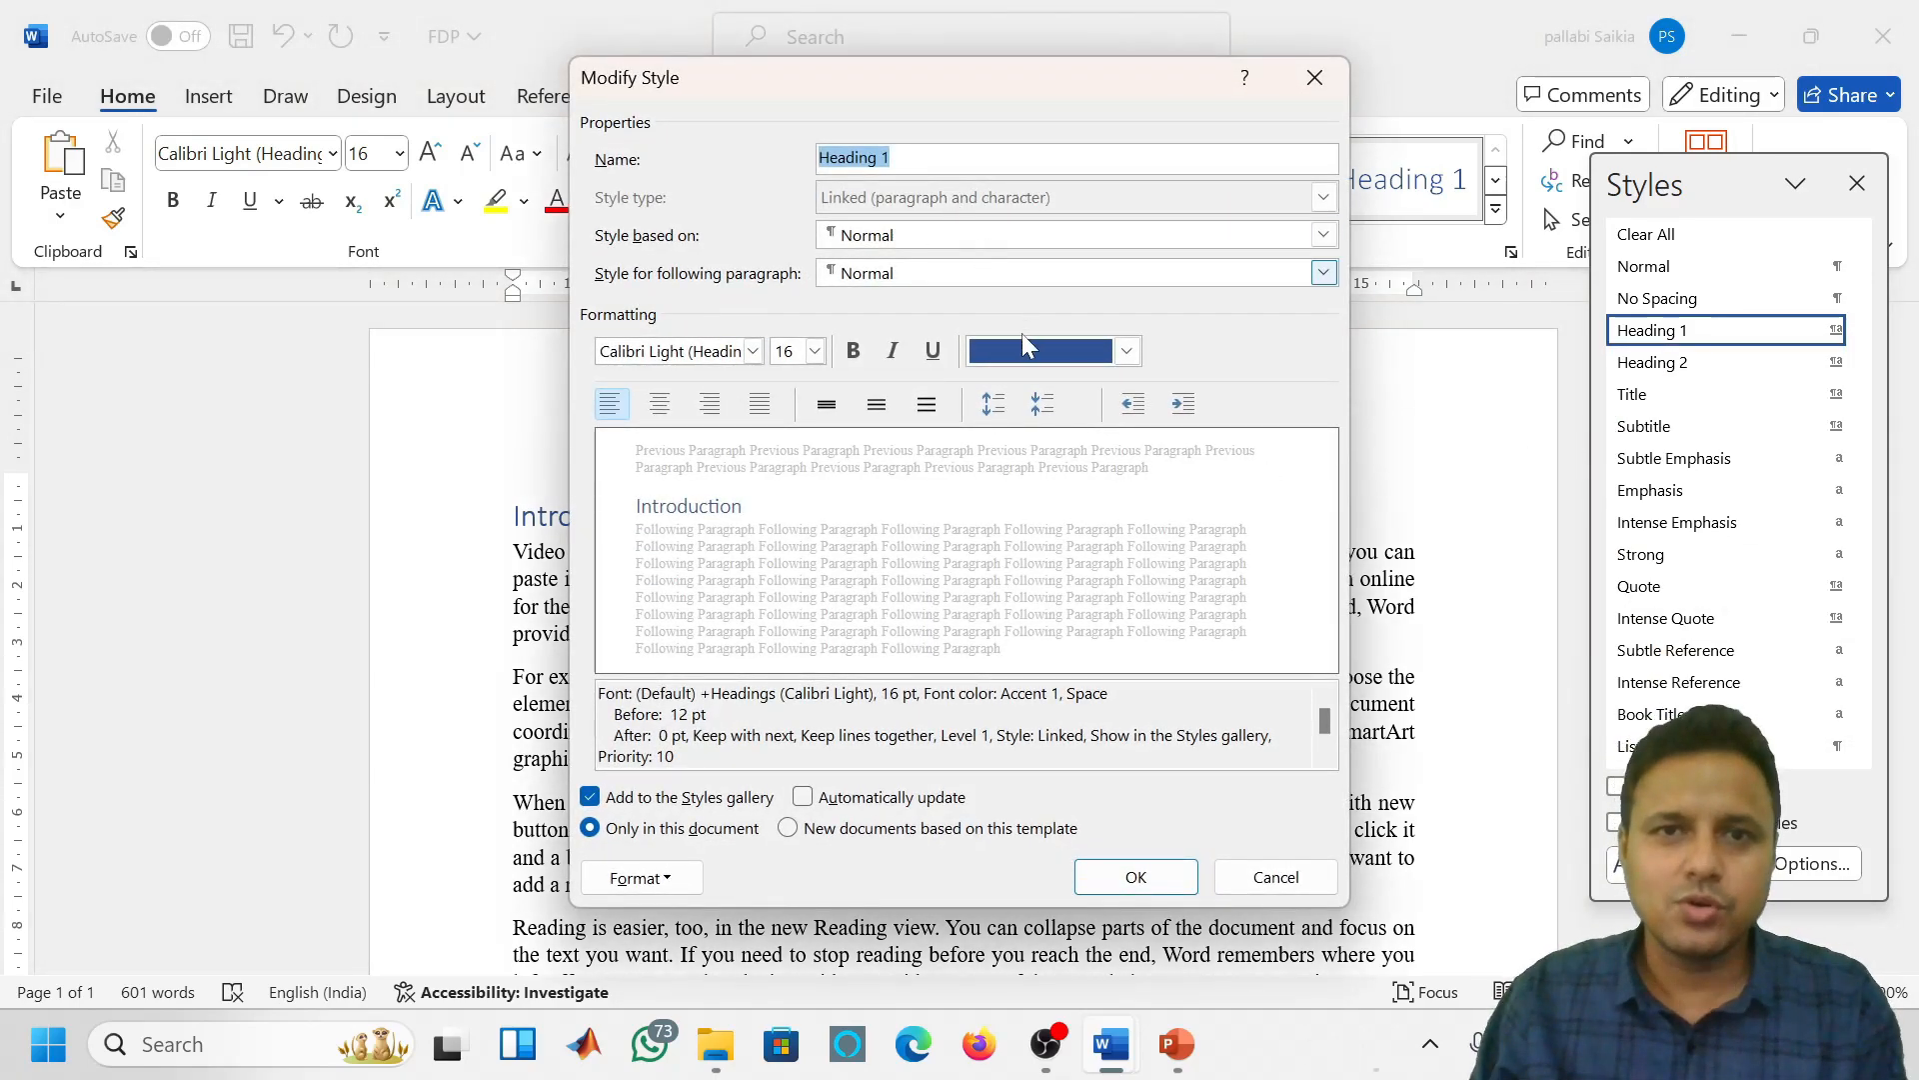
click(752, 351)
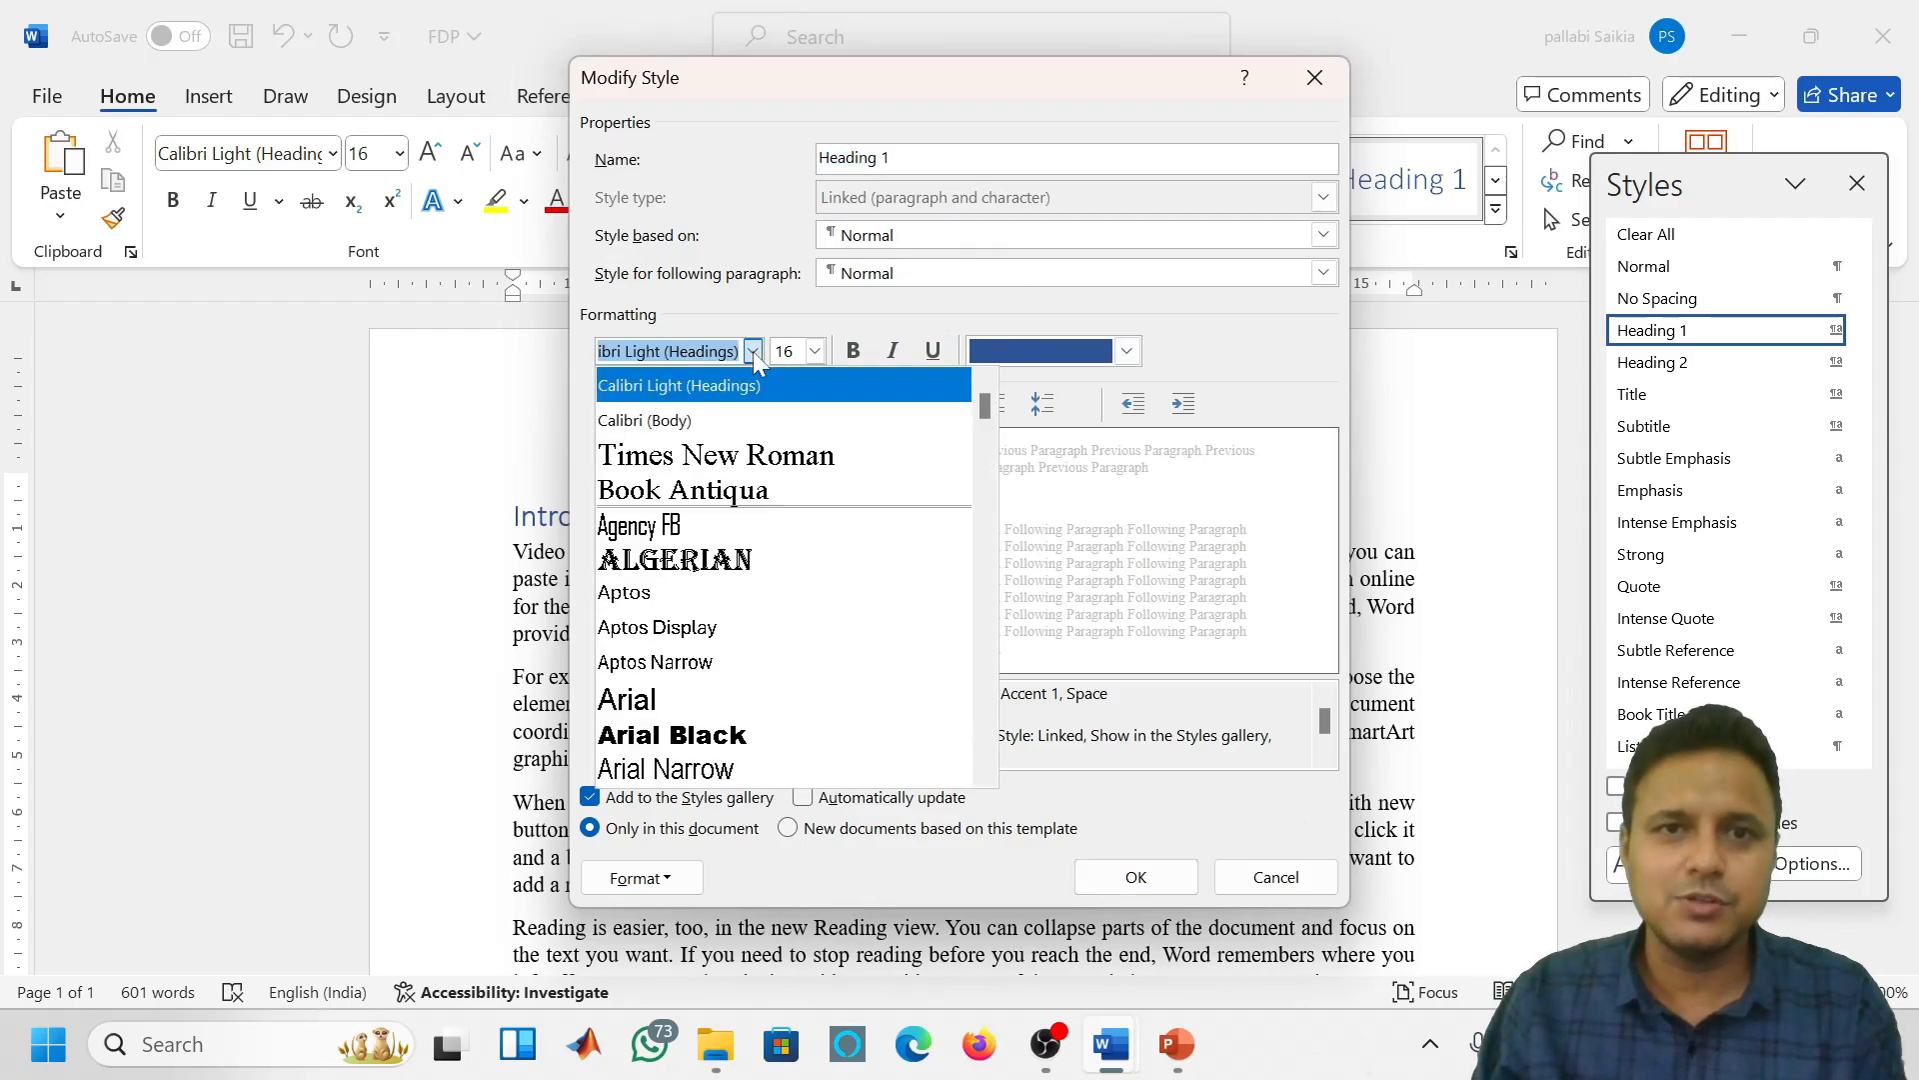
click(785, 455)
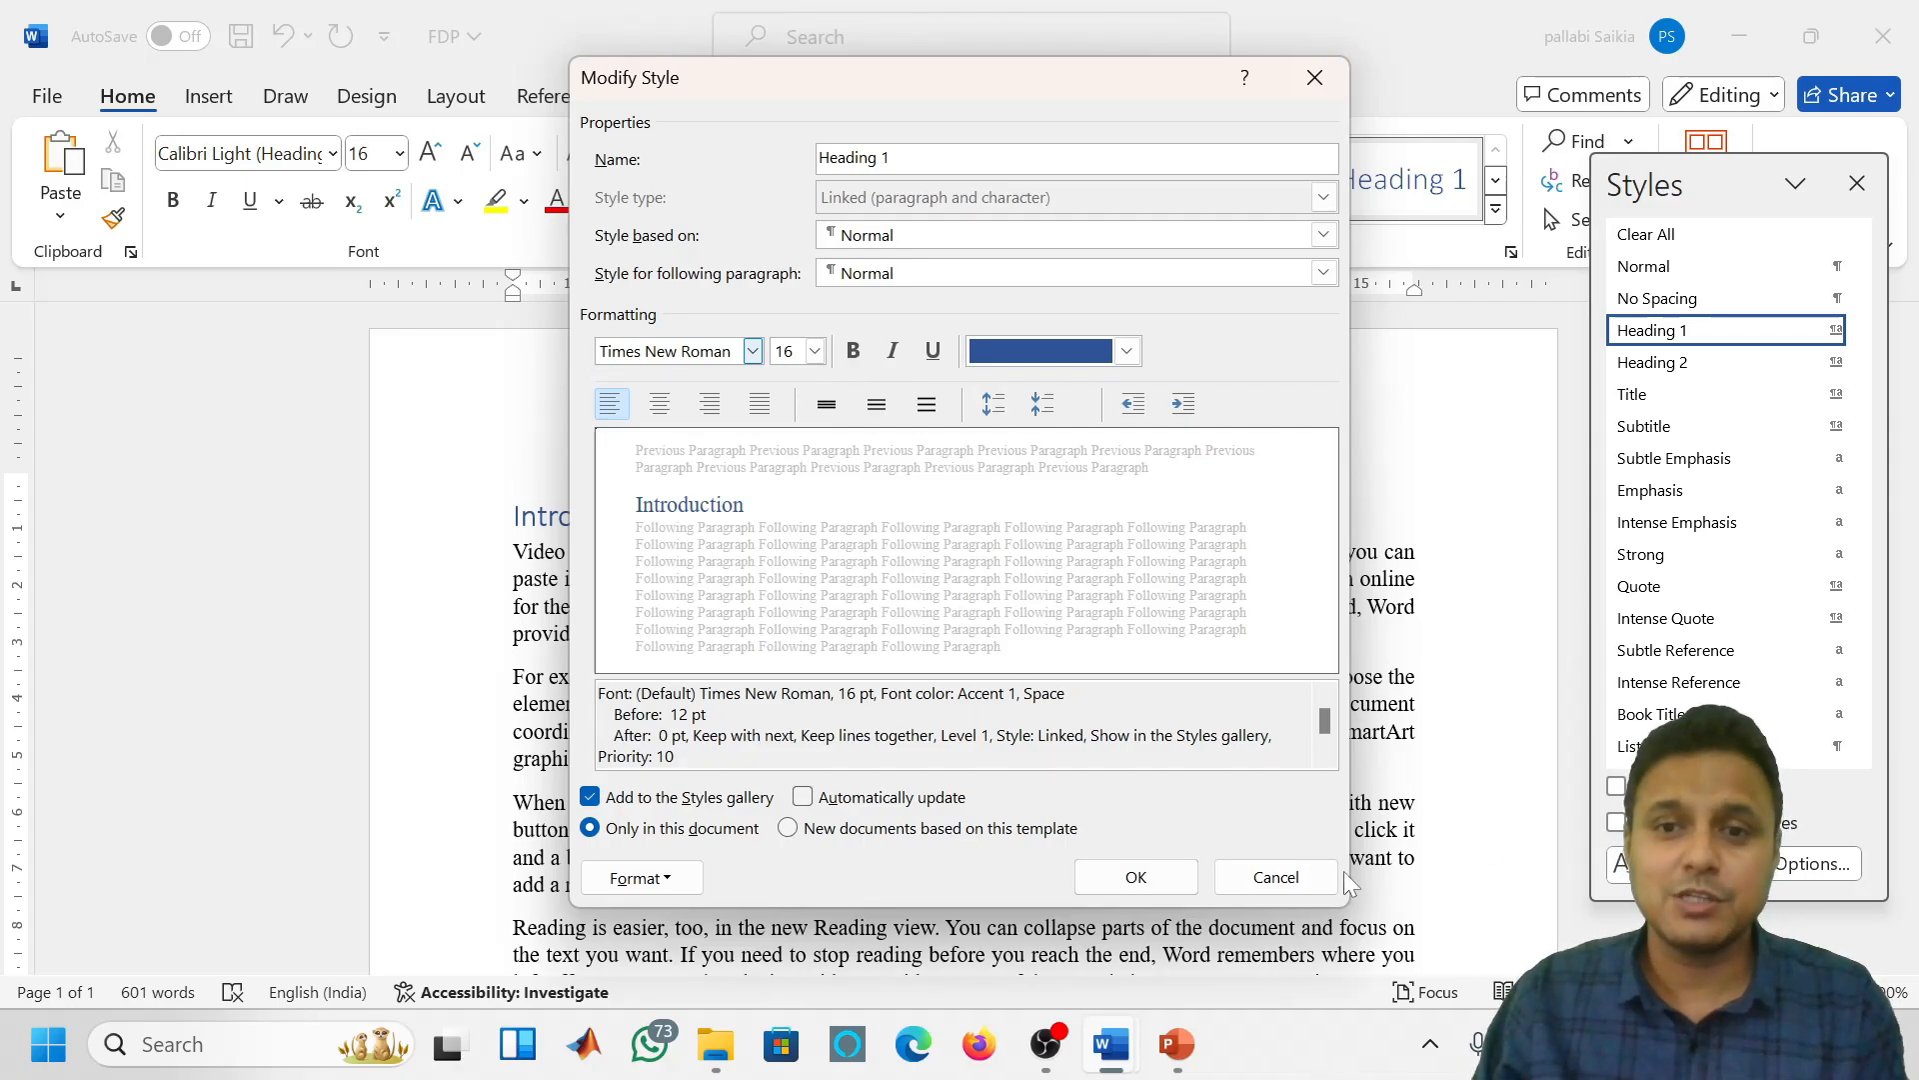
click(1314, 77)
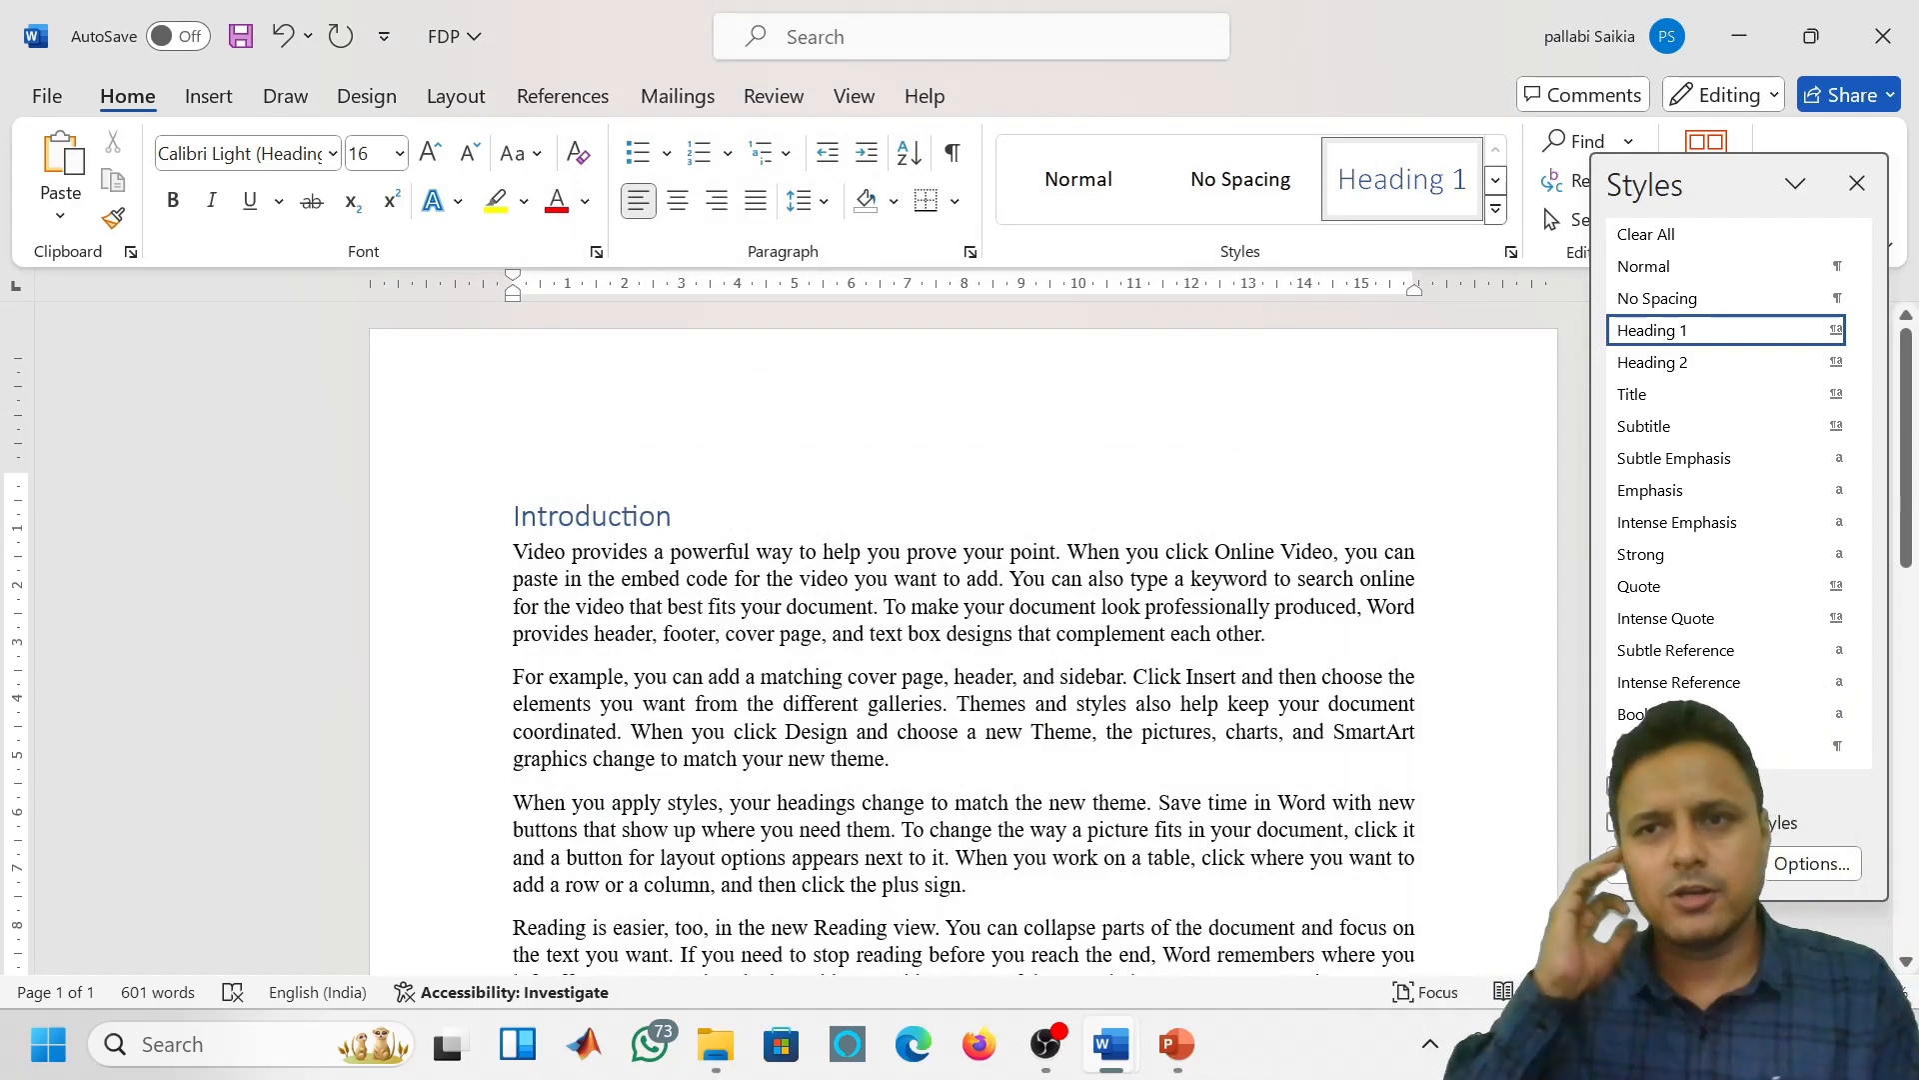
click(1856, 186)
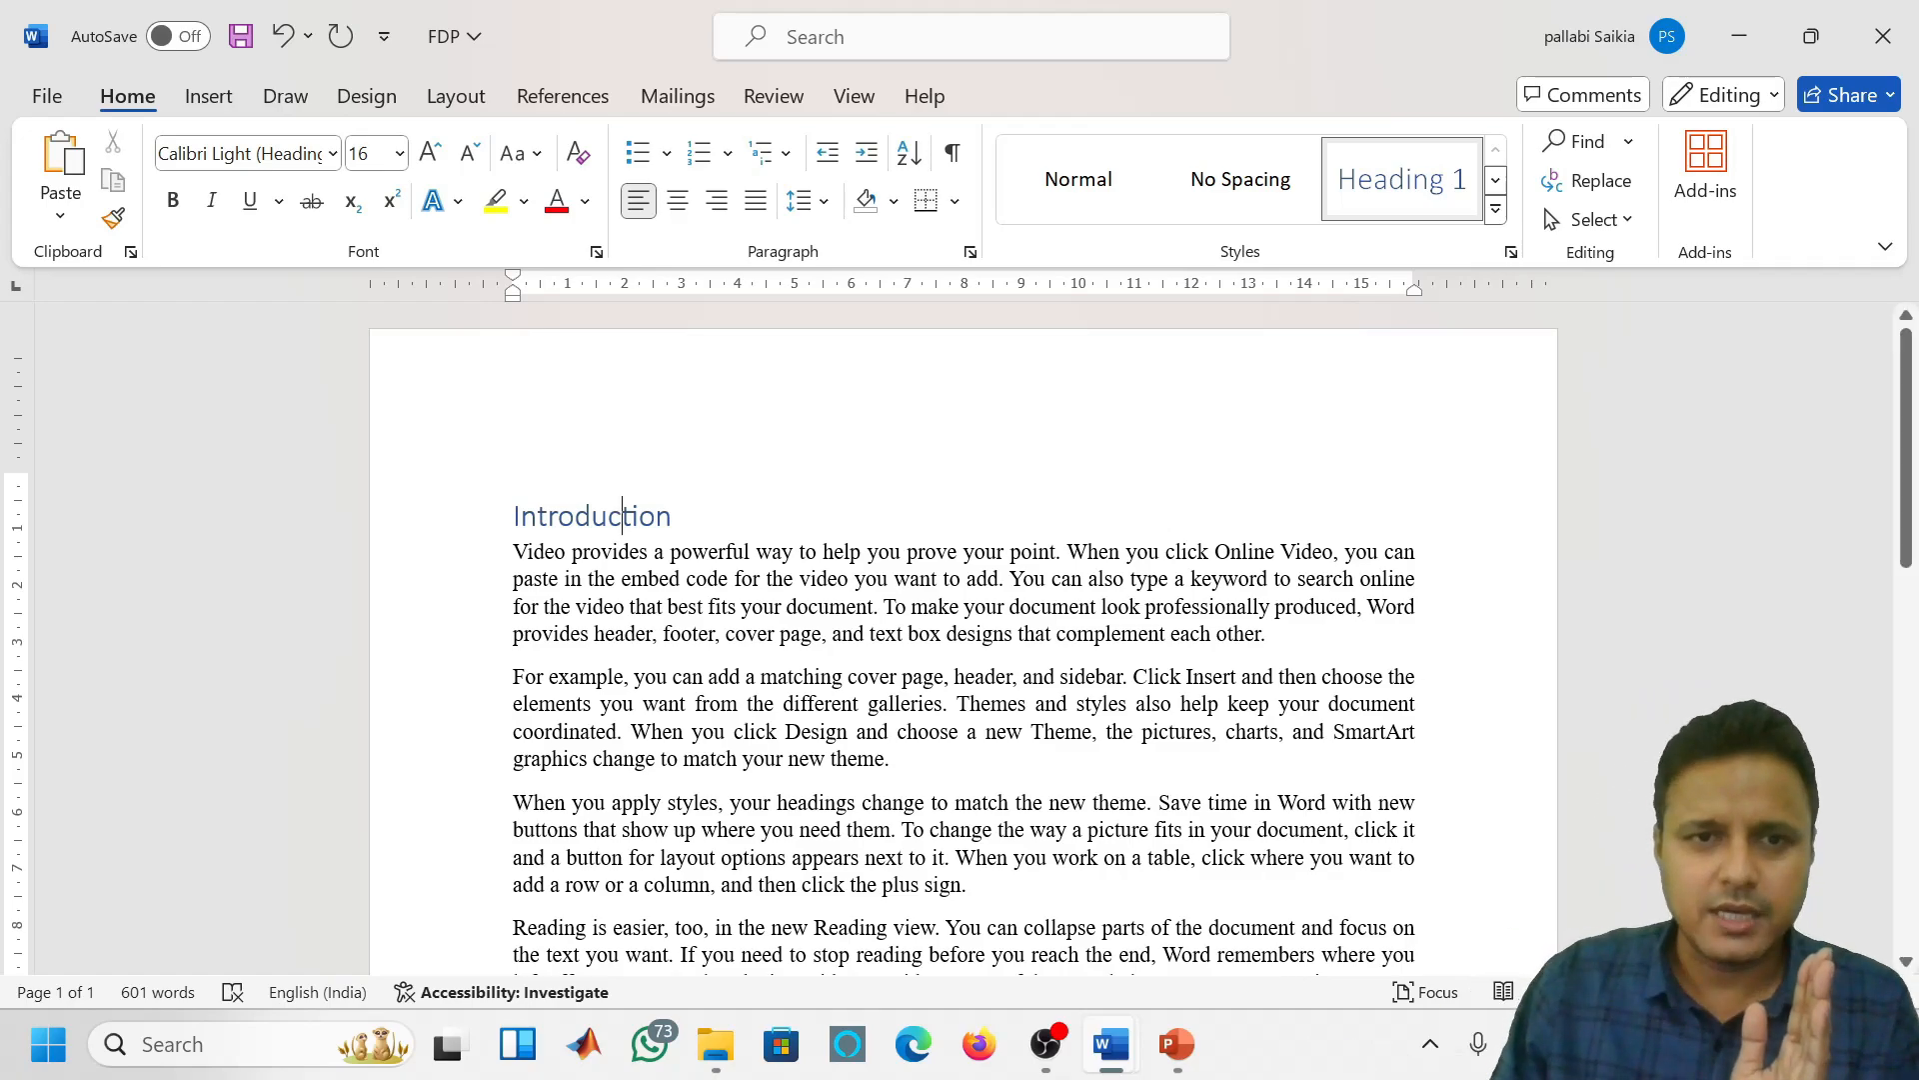
Add the line "Sub heading 1" below the first paragraph of the Introduction
click(1267, 634)
key(Return)
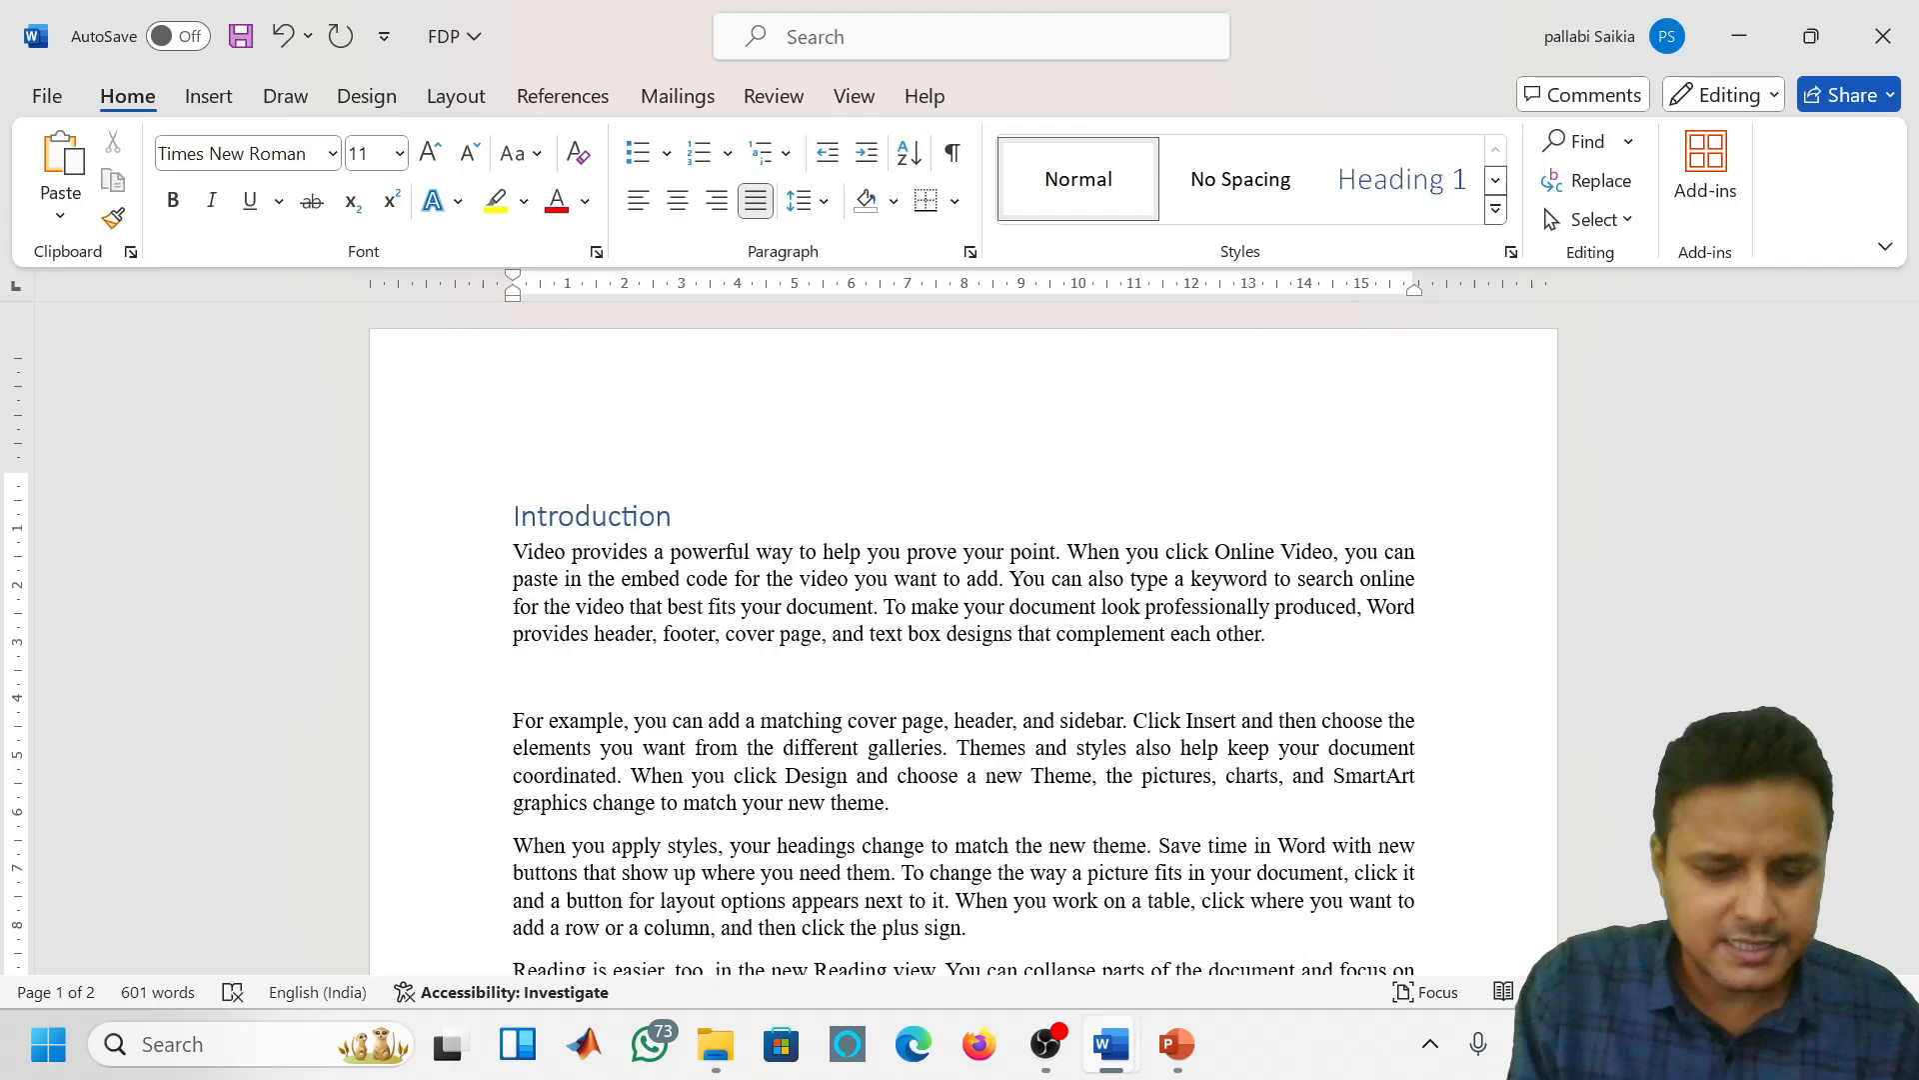
text(Sub headin)
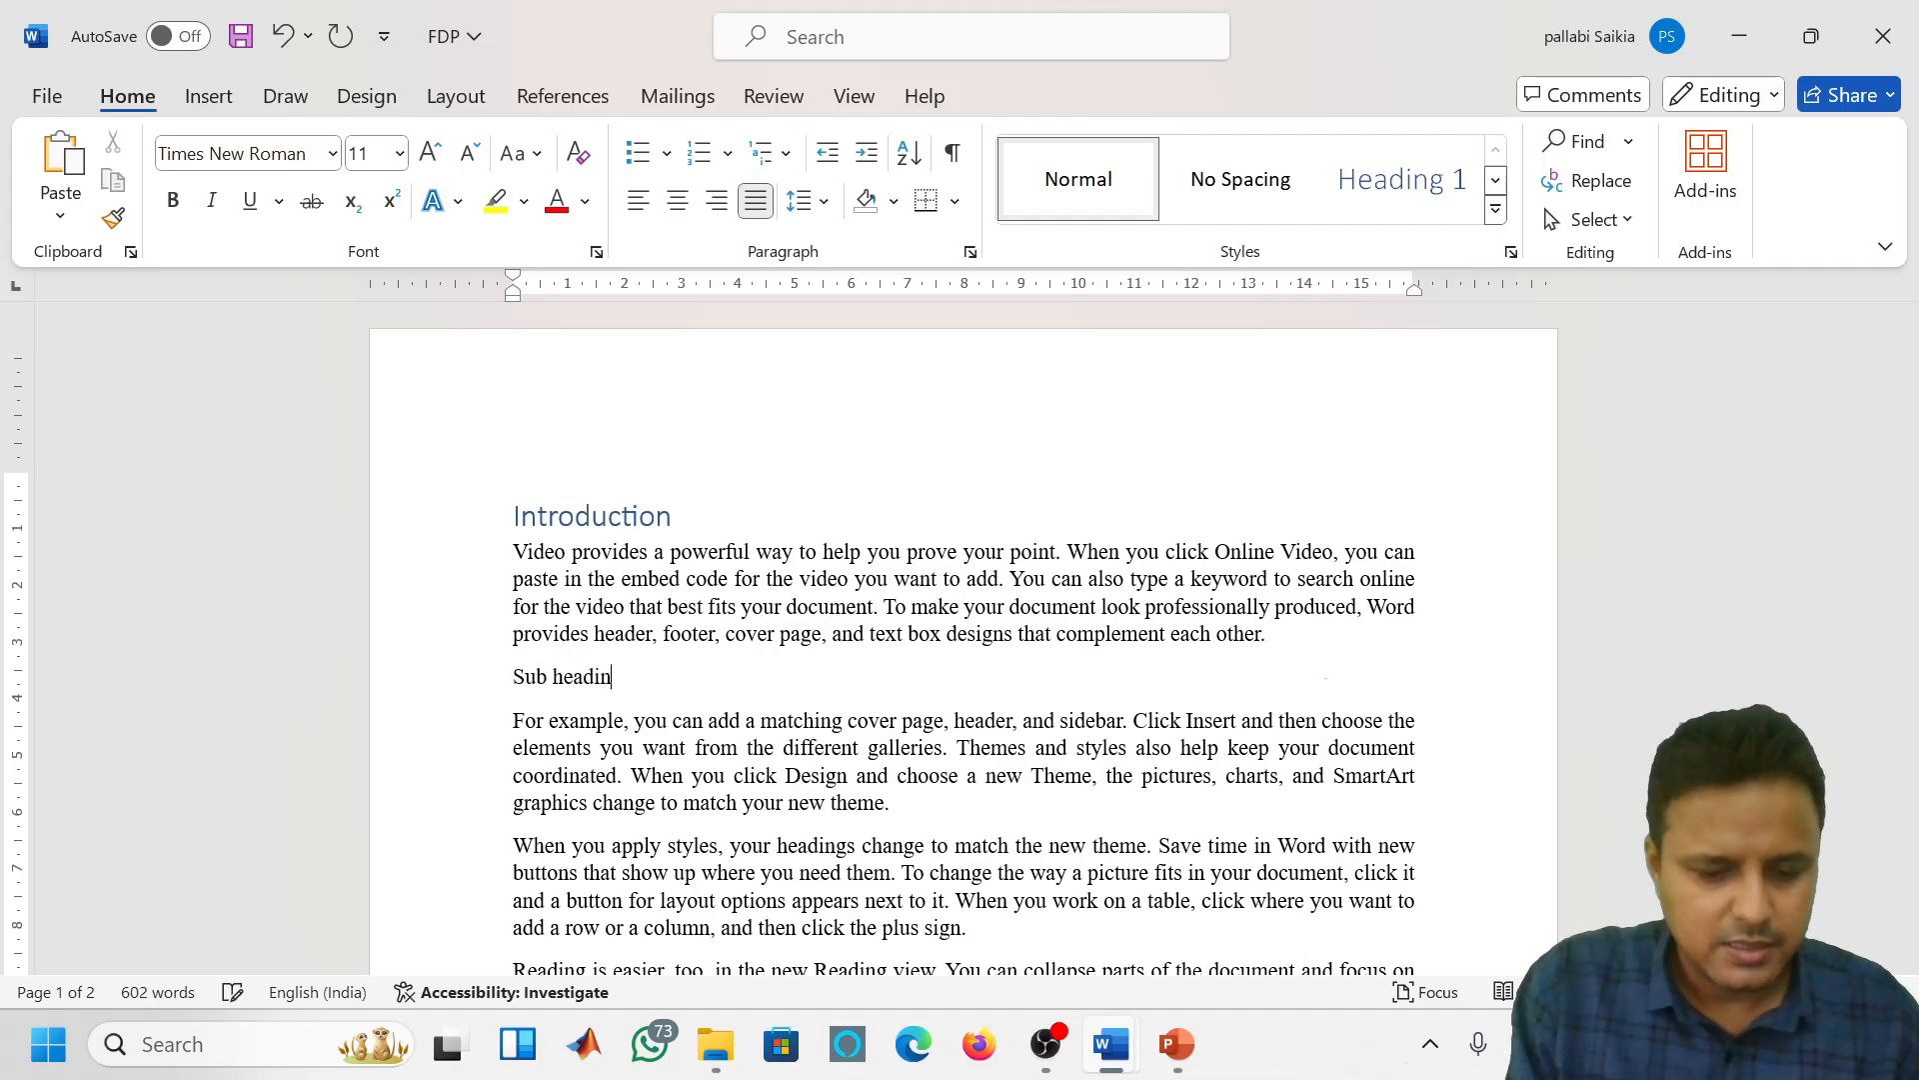
text(g 1)
key(BackSpace)
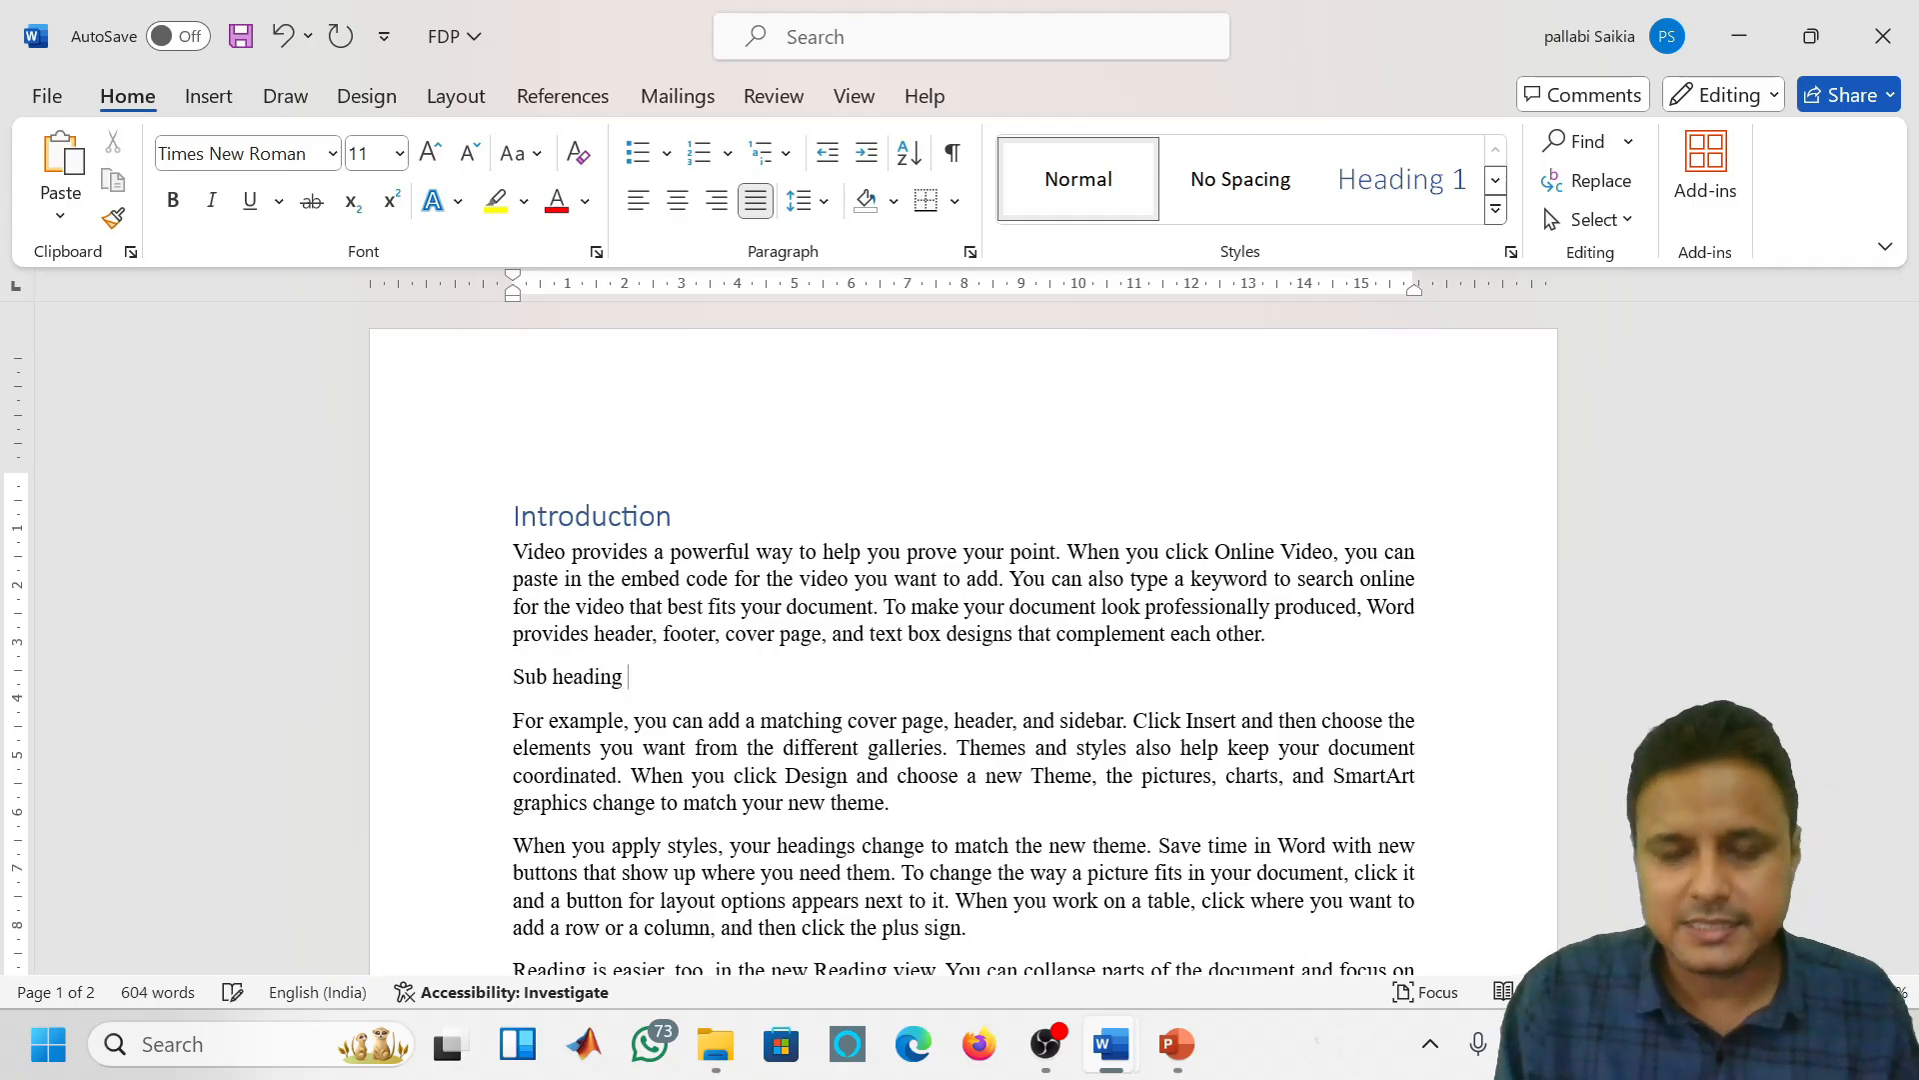
text(2)
key(BackSpace)
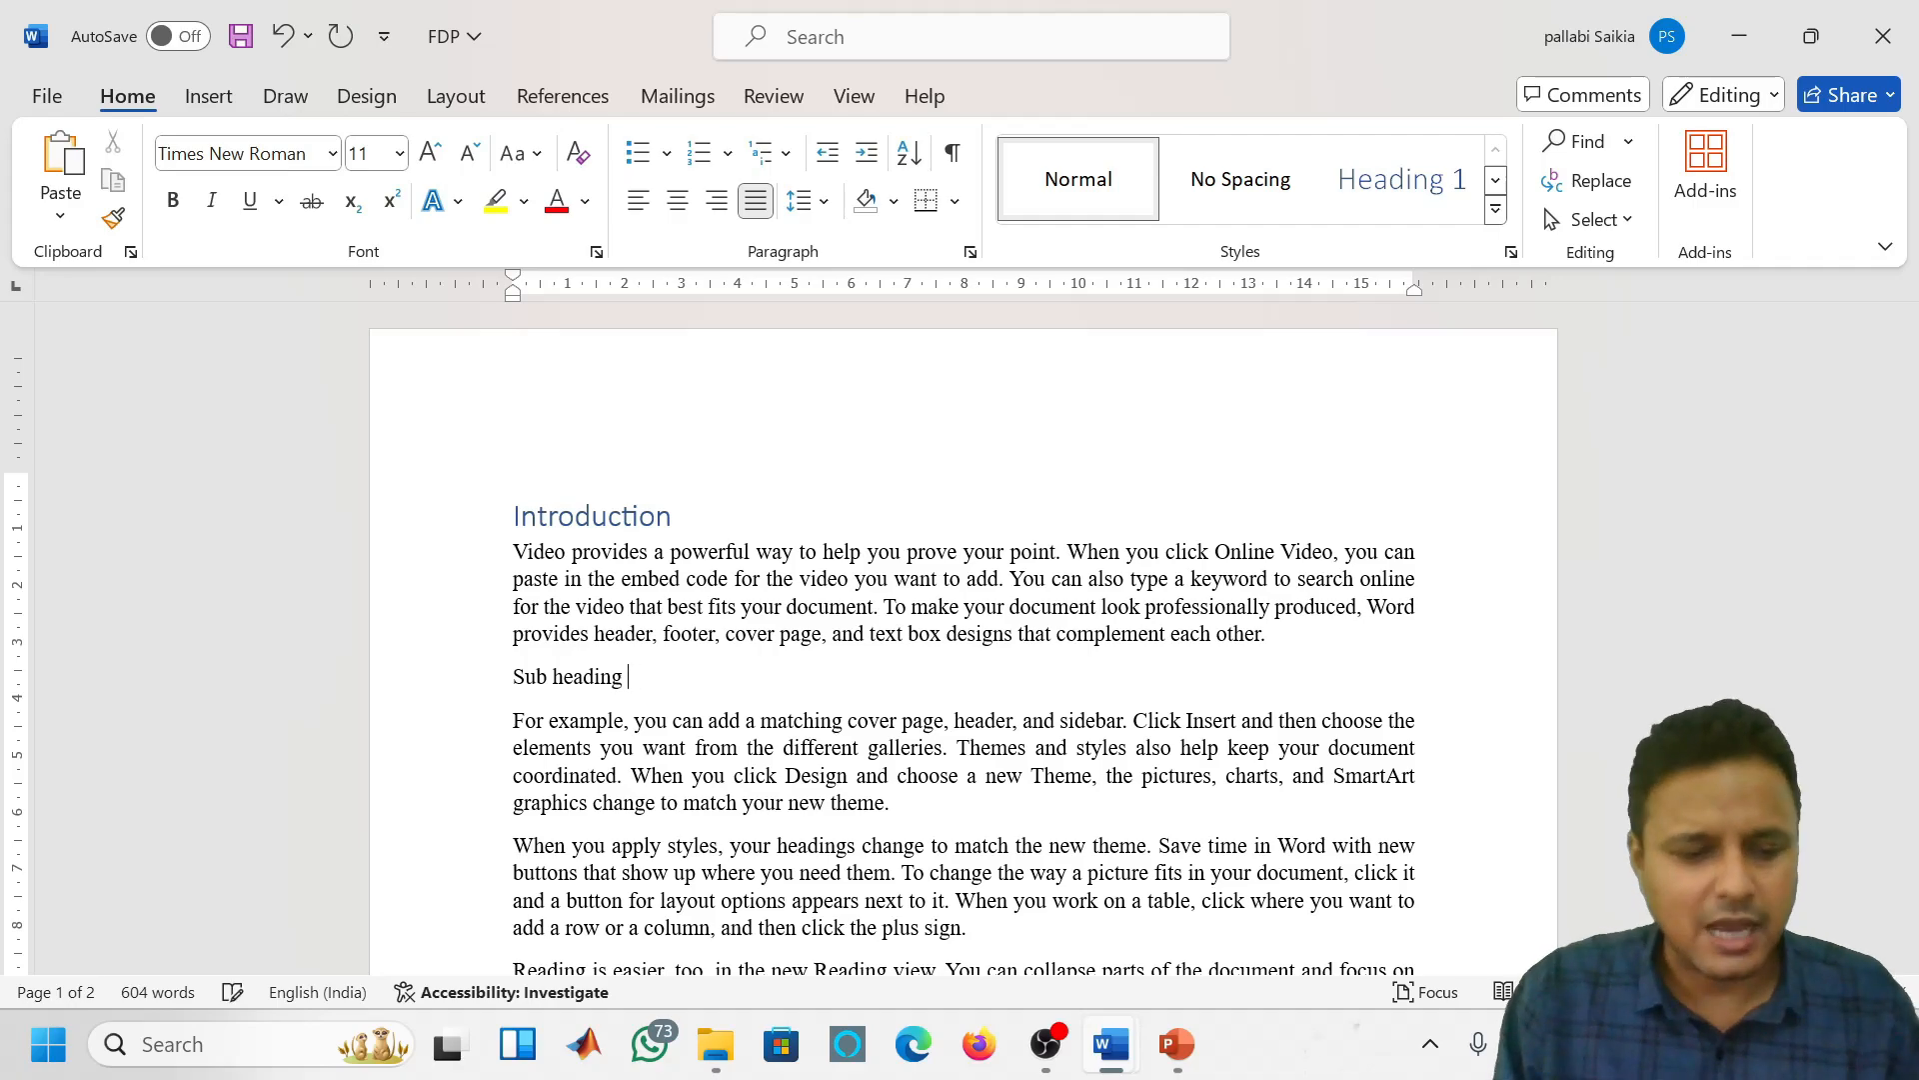
text(1)
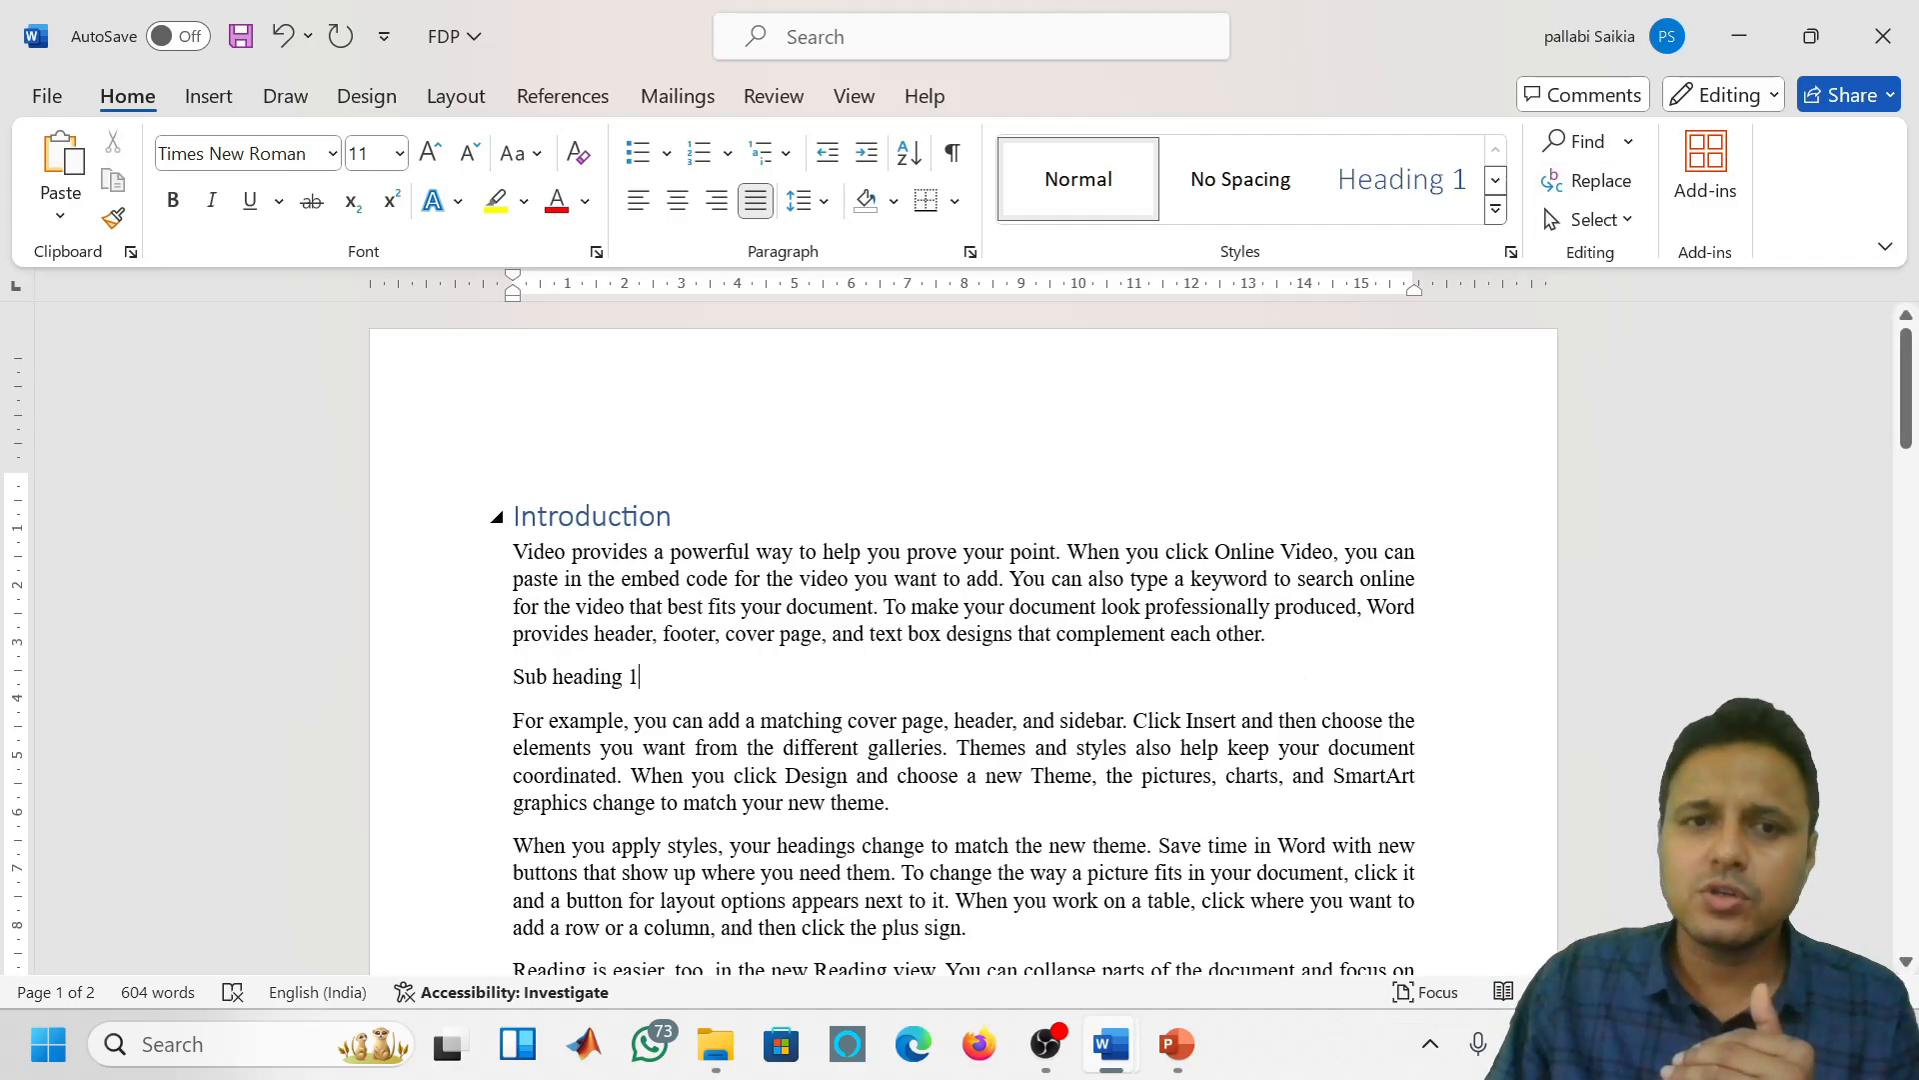
Apply the Heading 2 style to the "Sub heading 1" line and display the full list of styles
click(1495, 180)
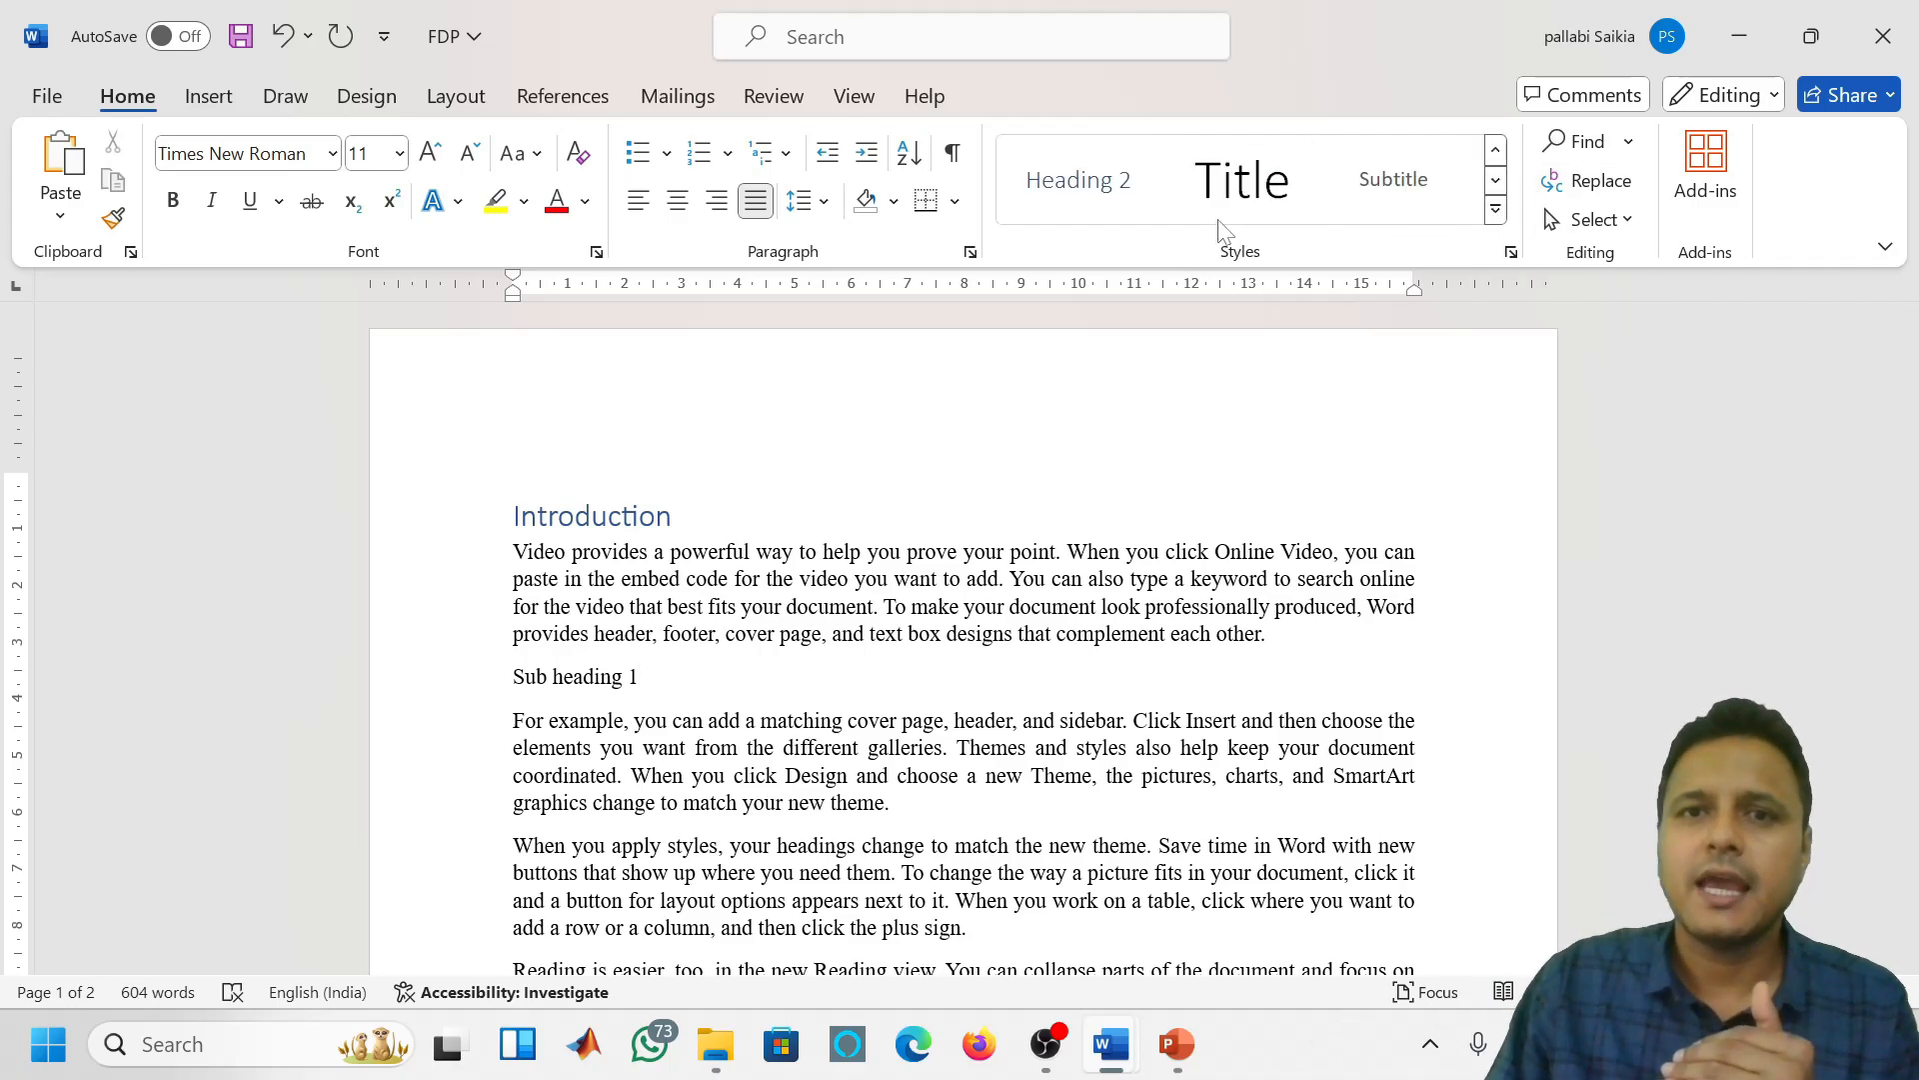
click(1114, 193)
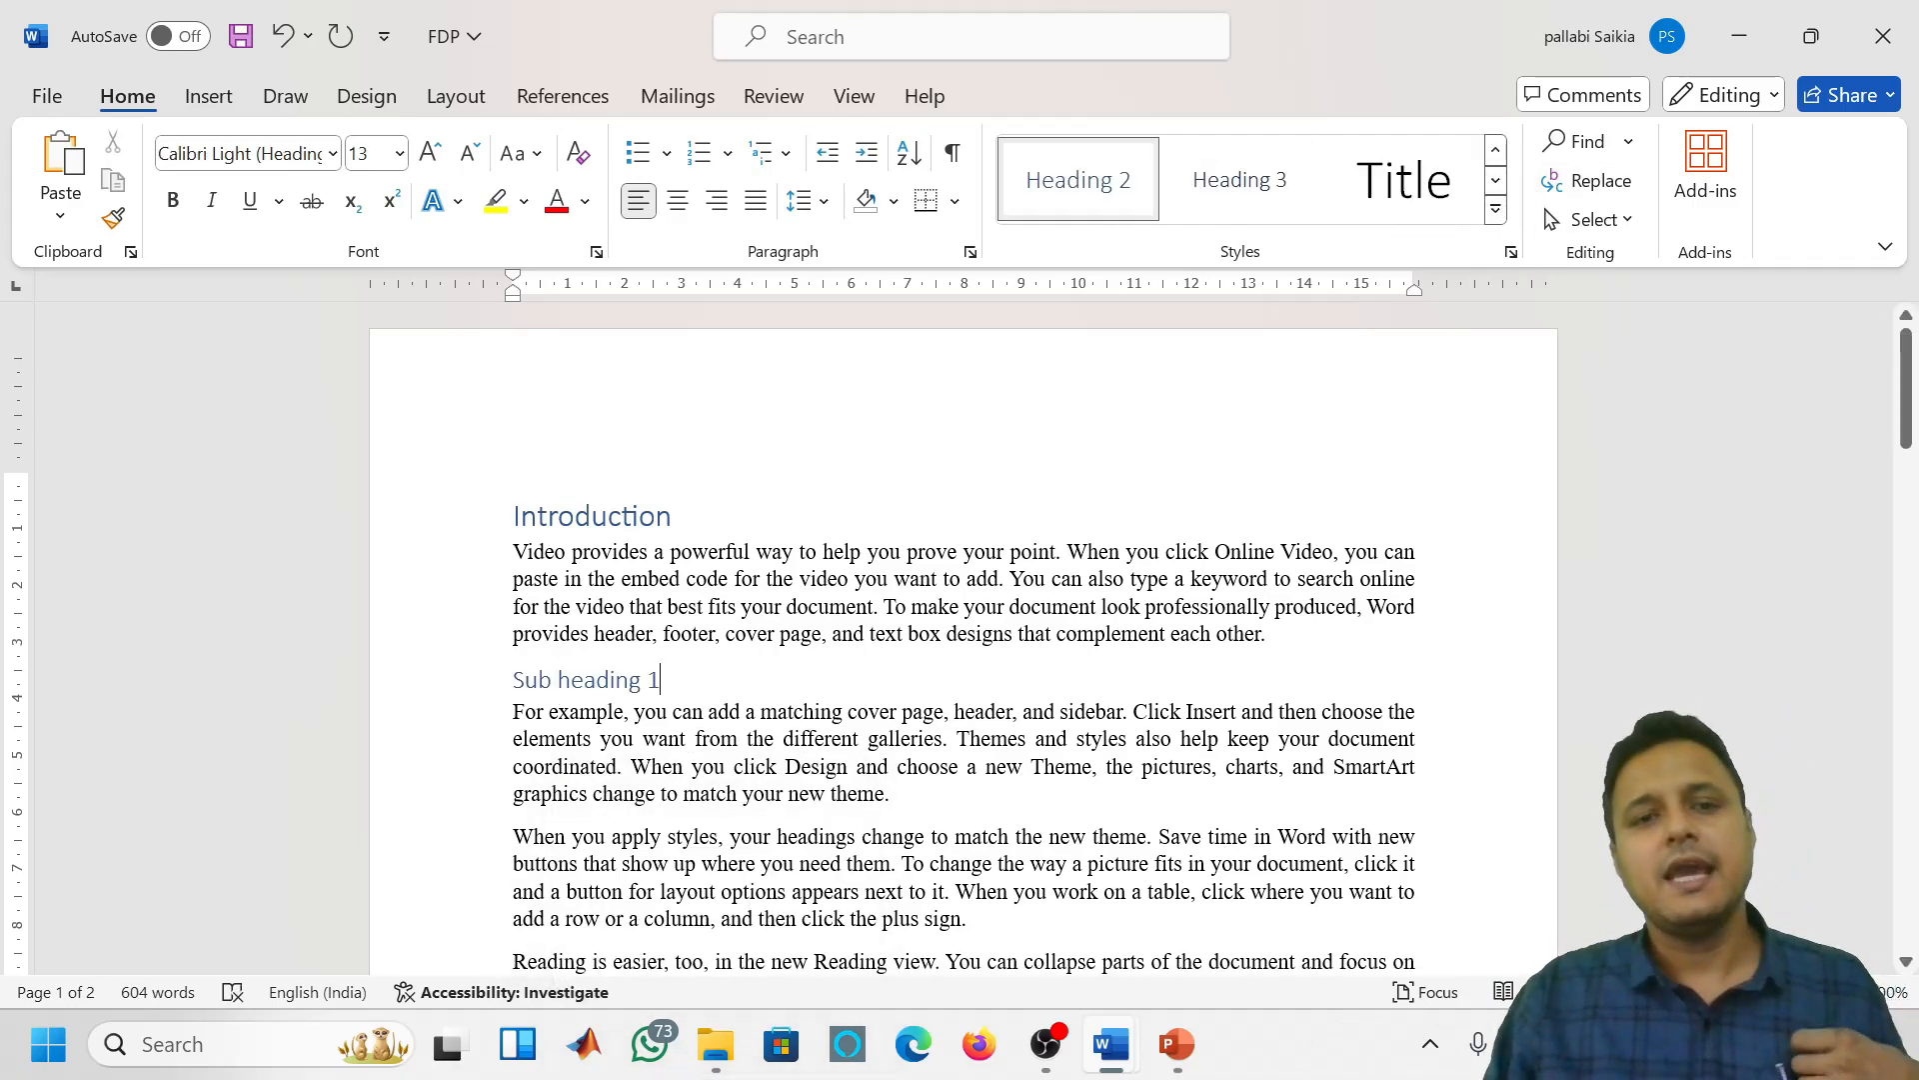
click(1512, 253)
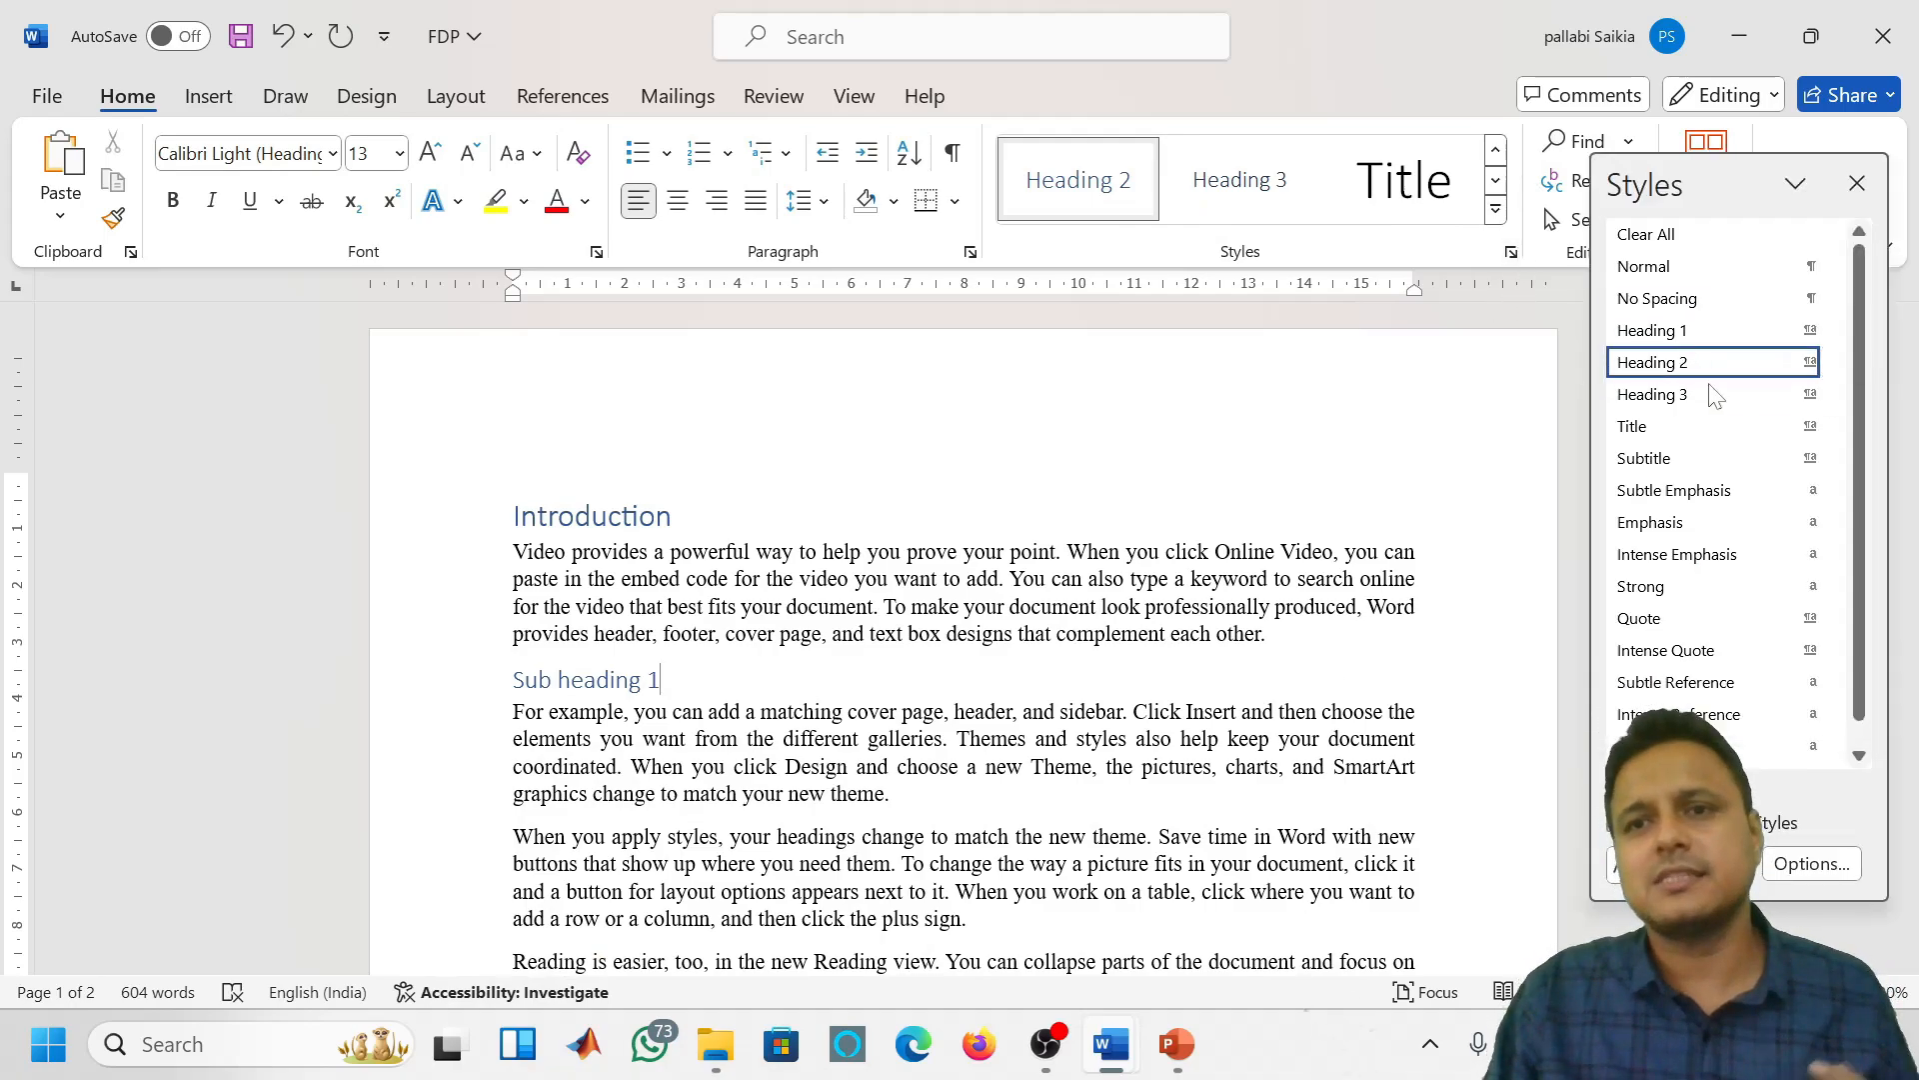
Add the line "Sub sub heading 1" below the paragraph under "Sub heading 1"
mouse_move(1765, 392)
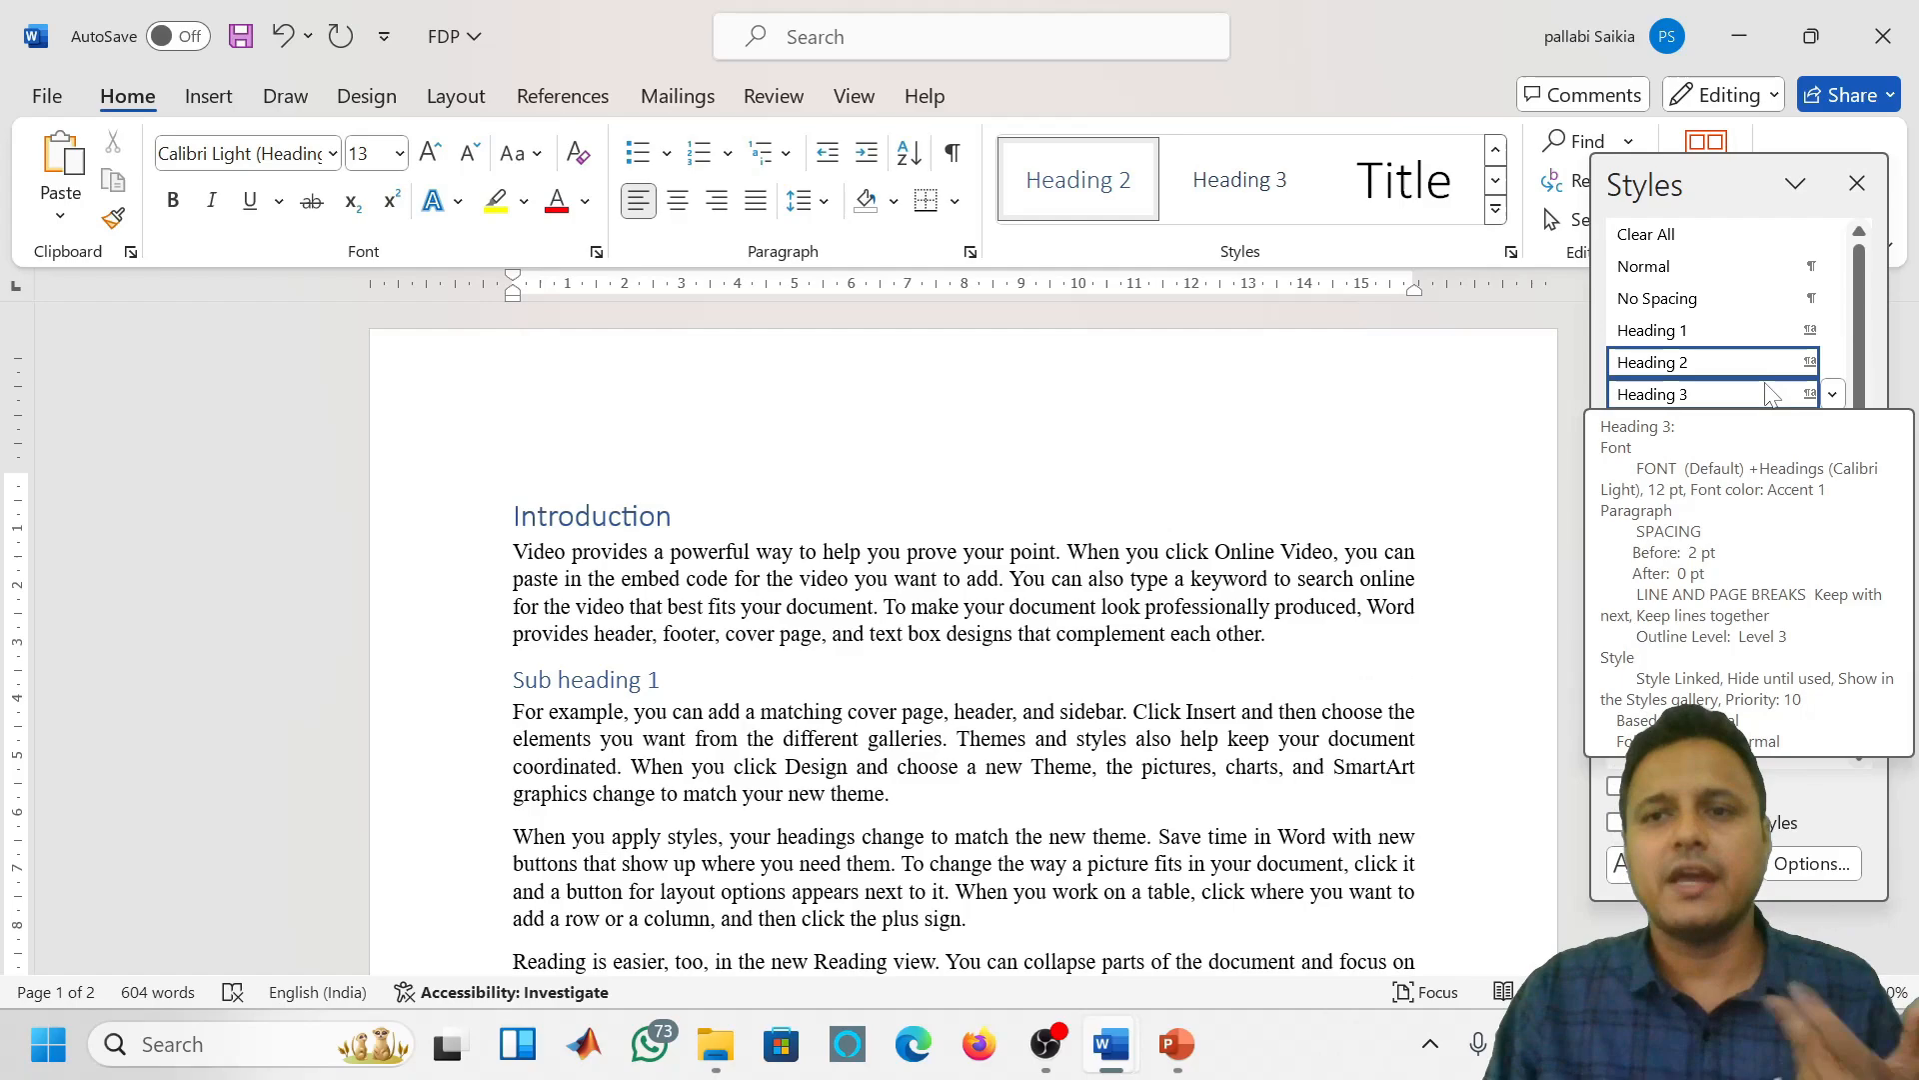
click(892, 795)
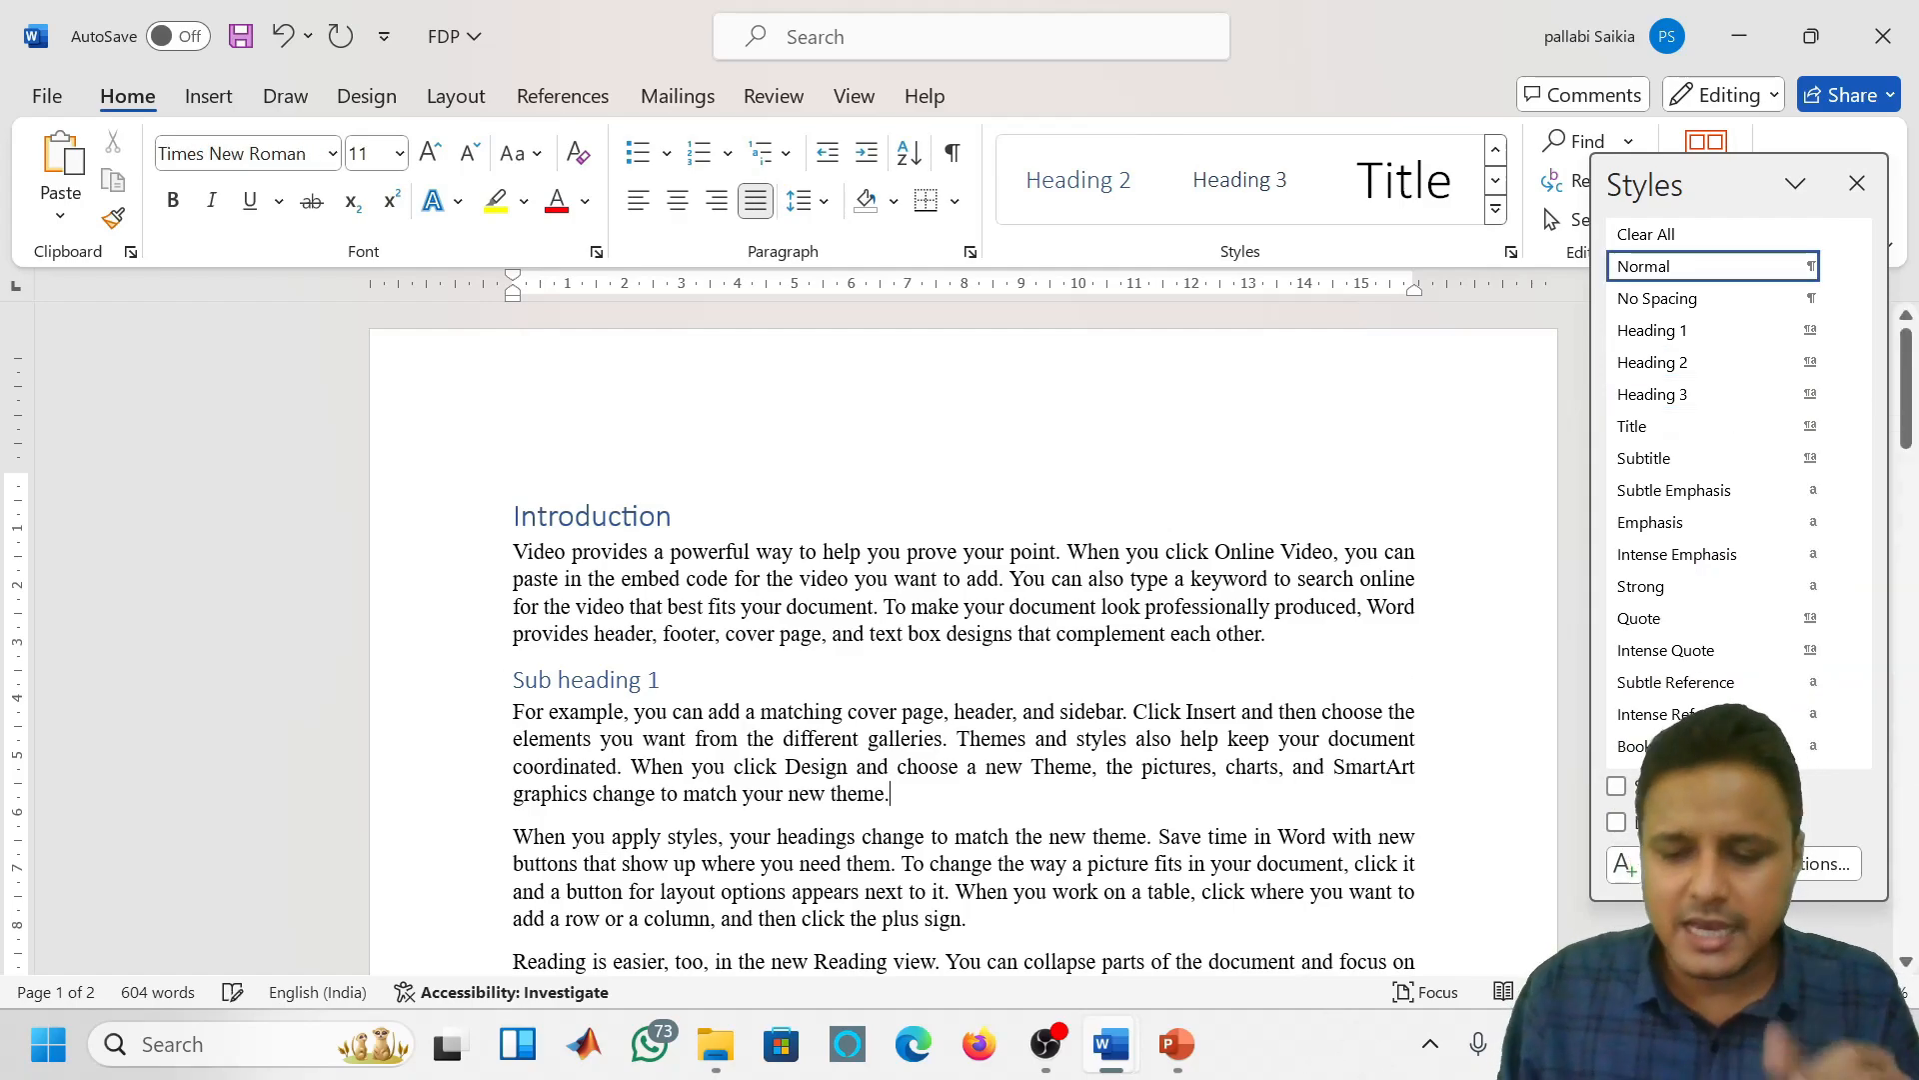
key(Return)
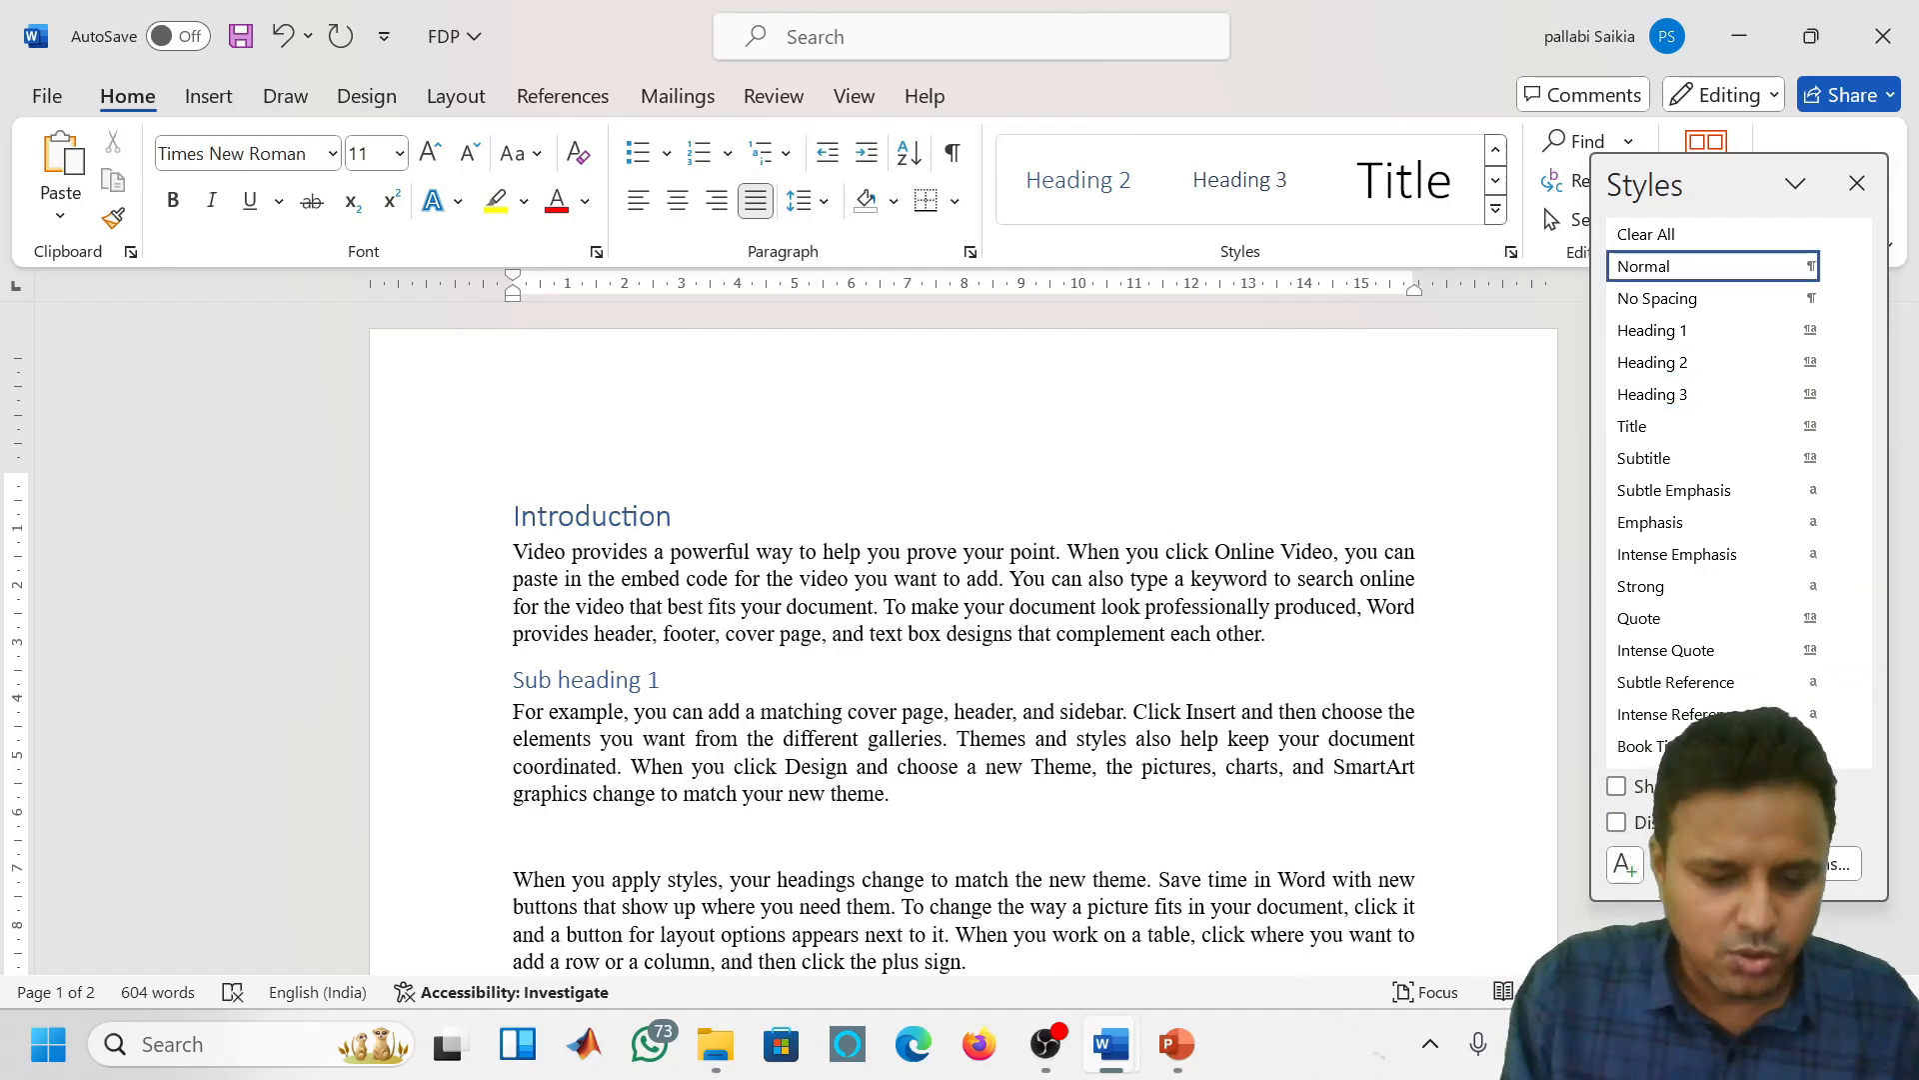
text(Sub h)
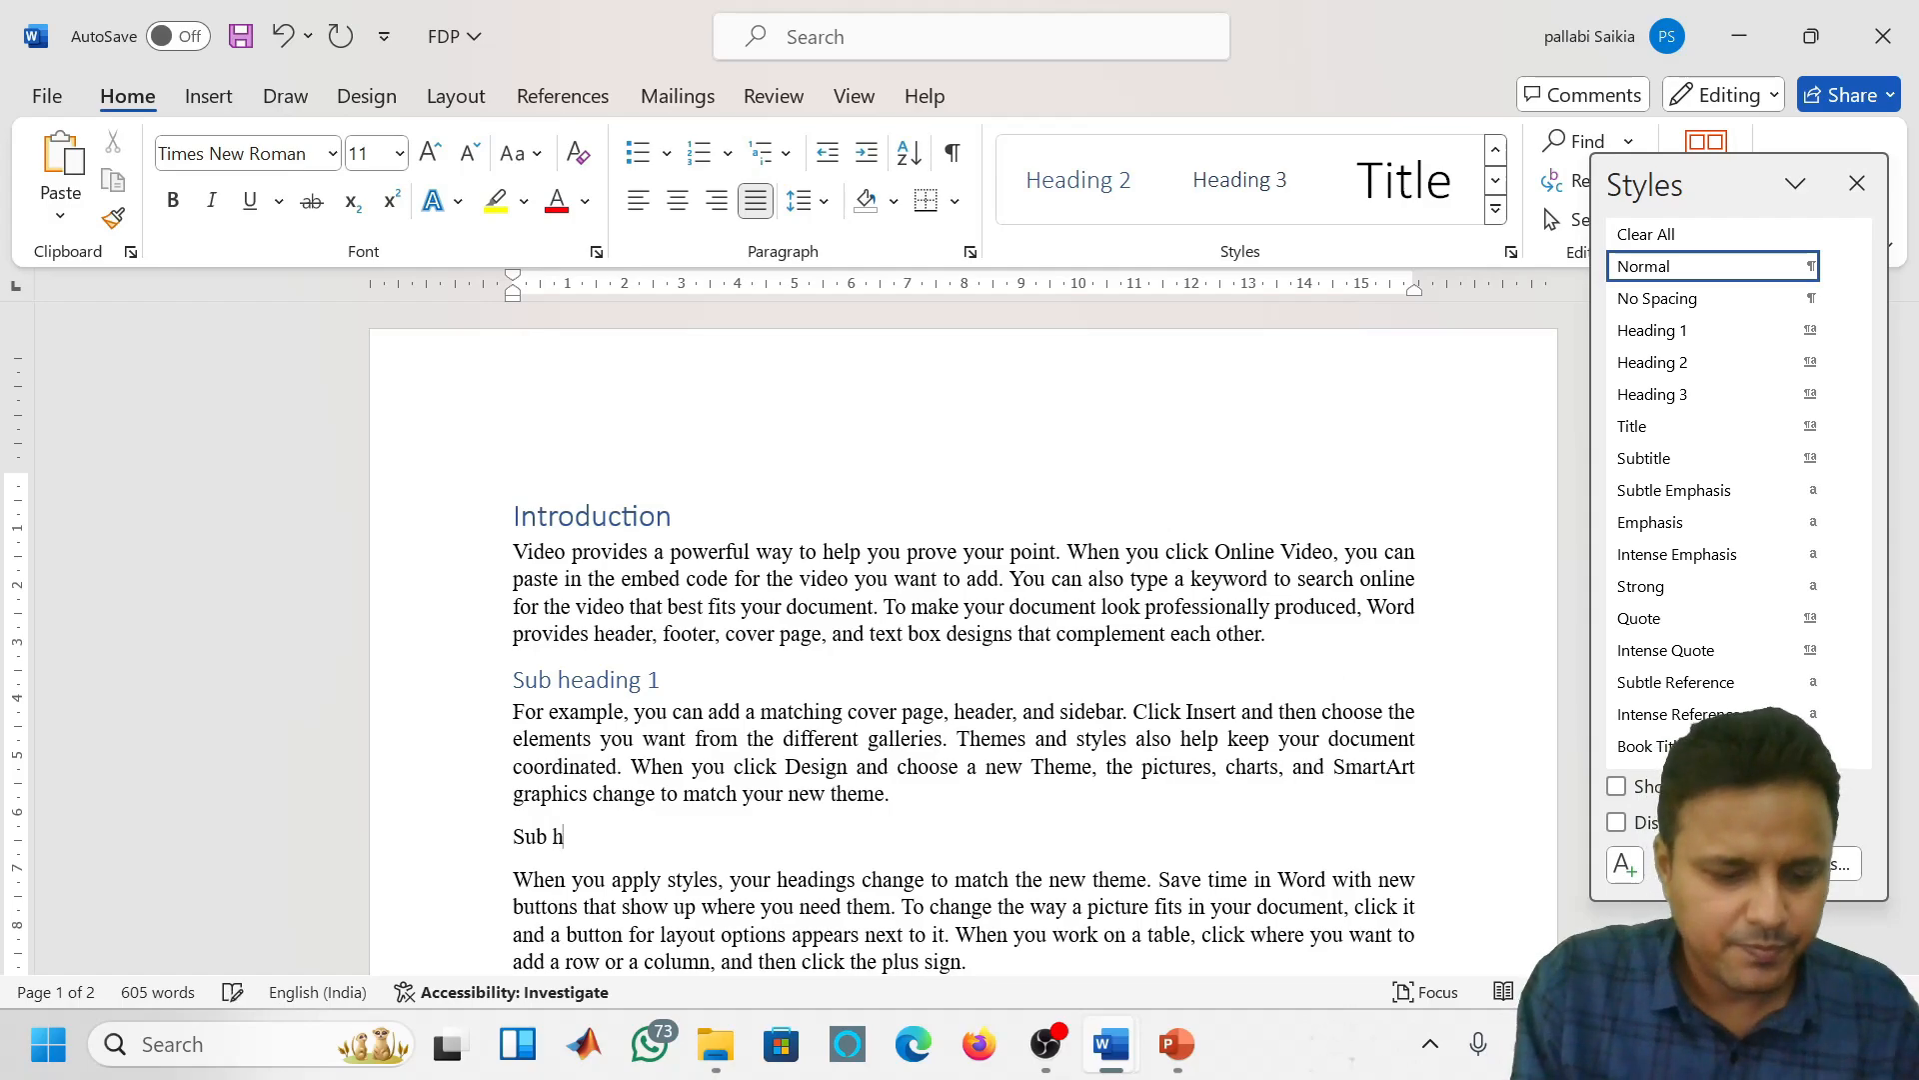
text(eading 3)
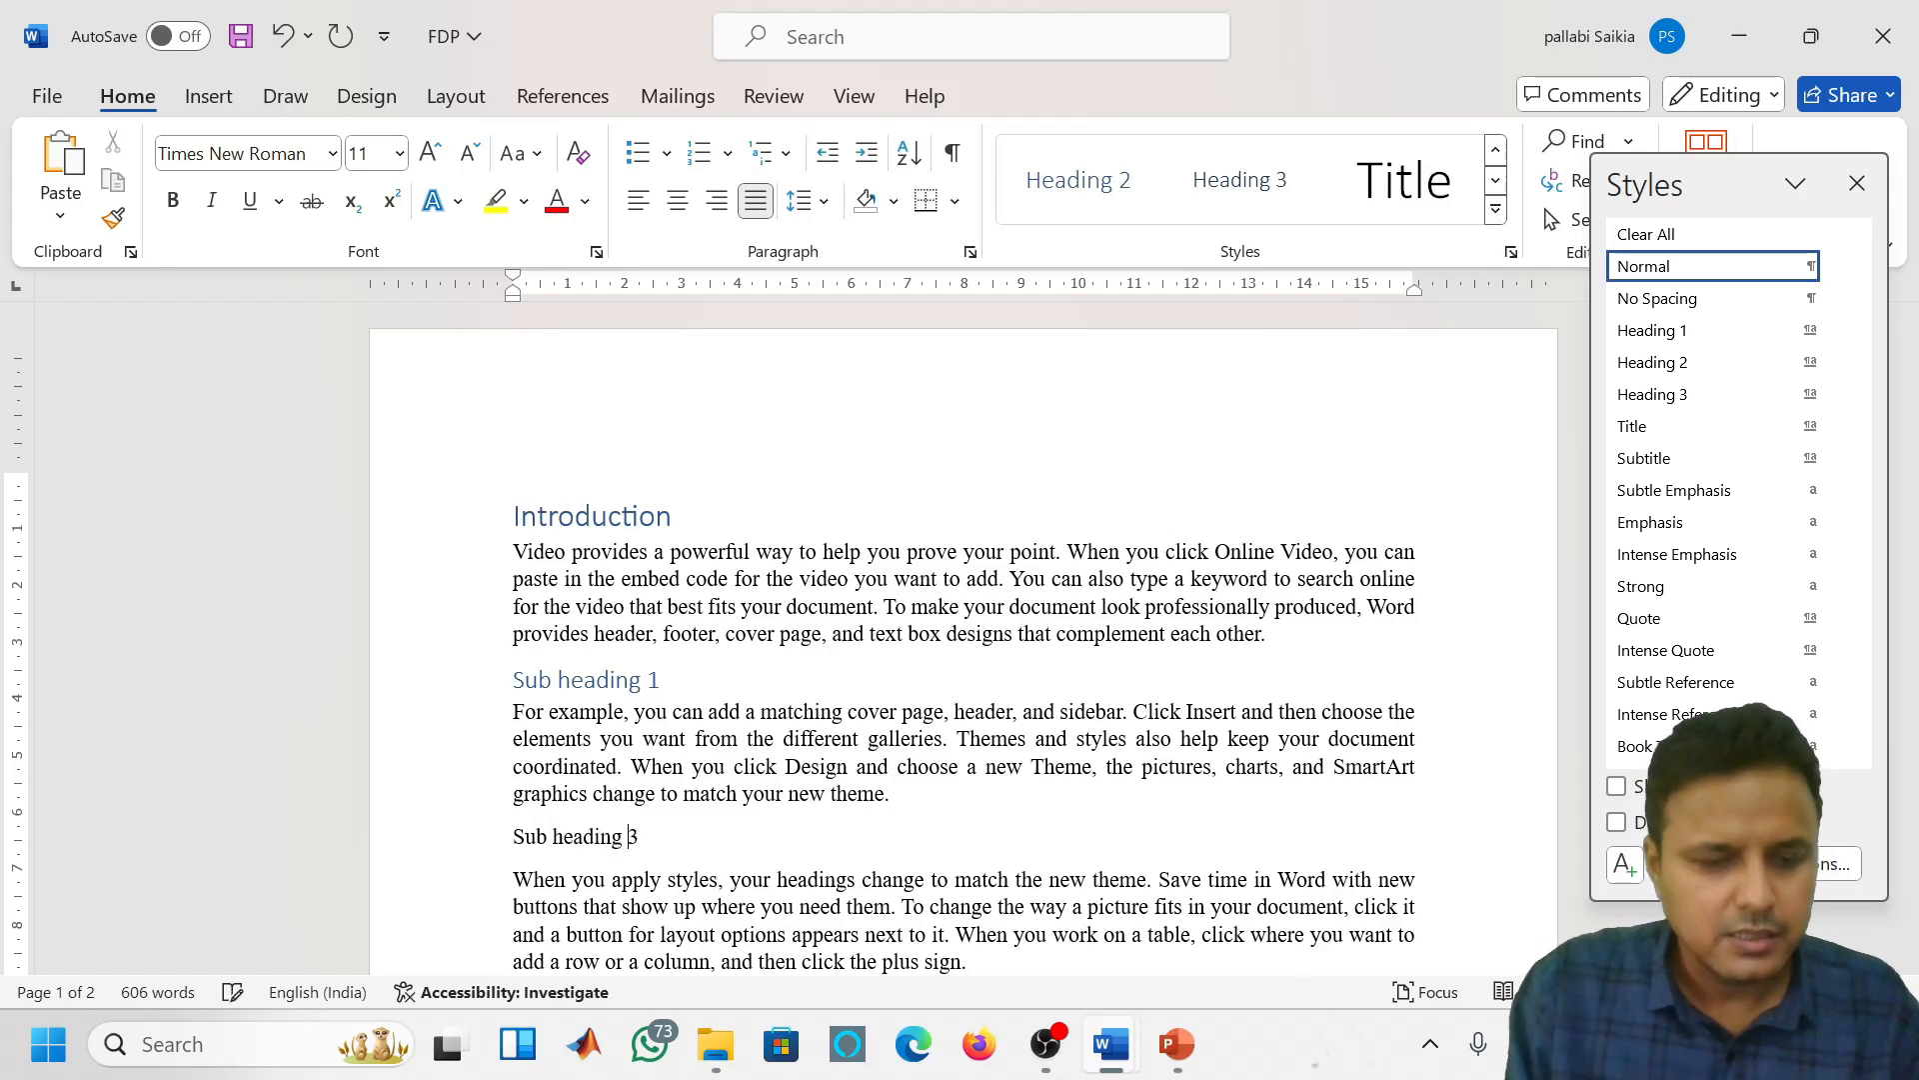
key(BackSpace)
text(2)
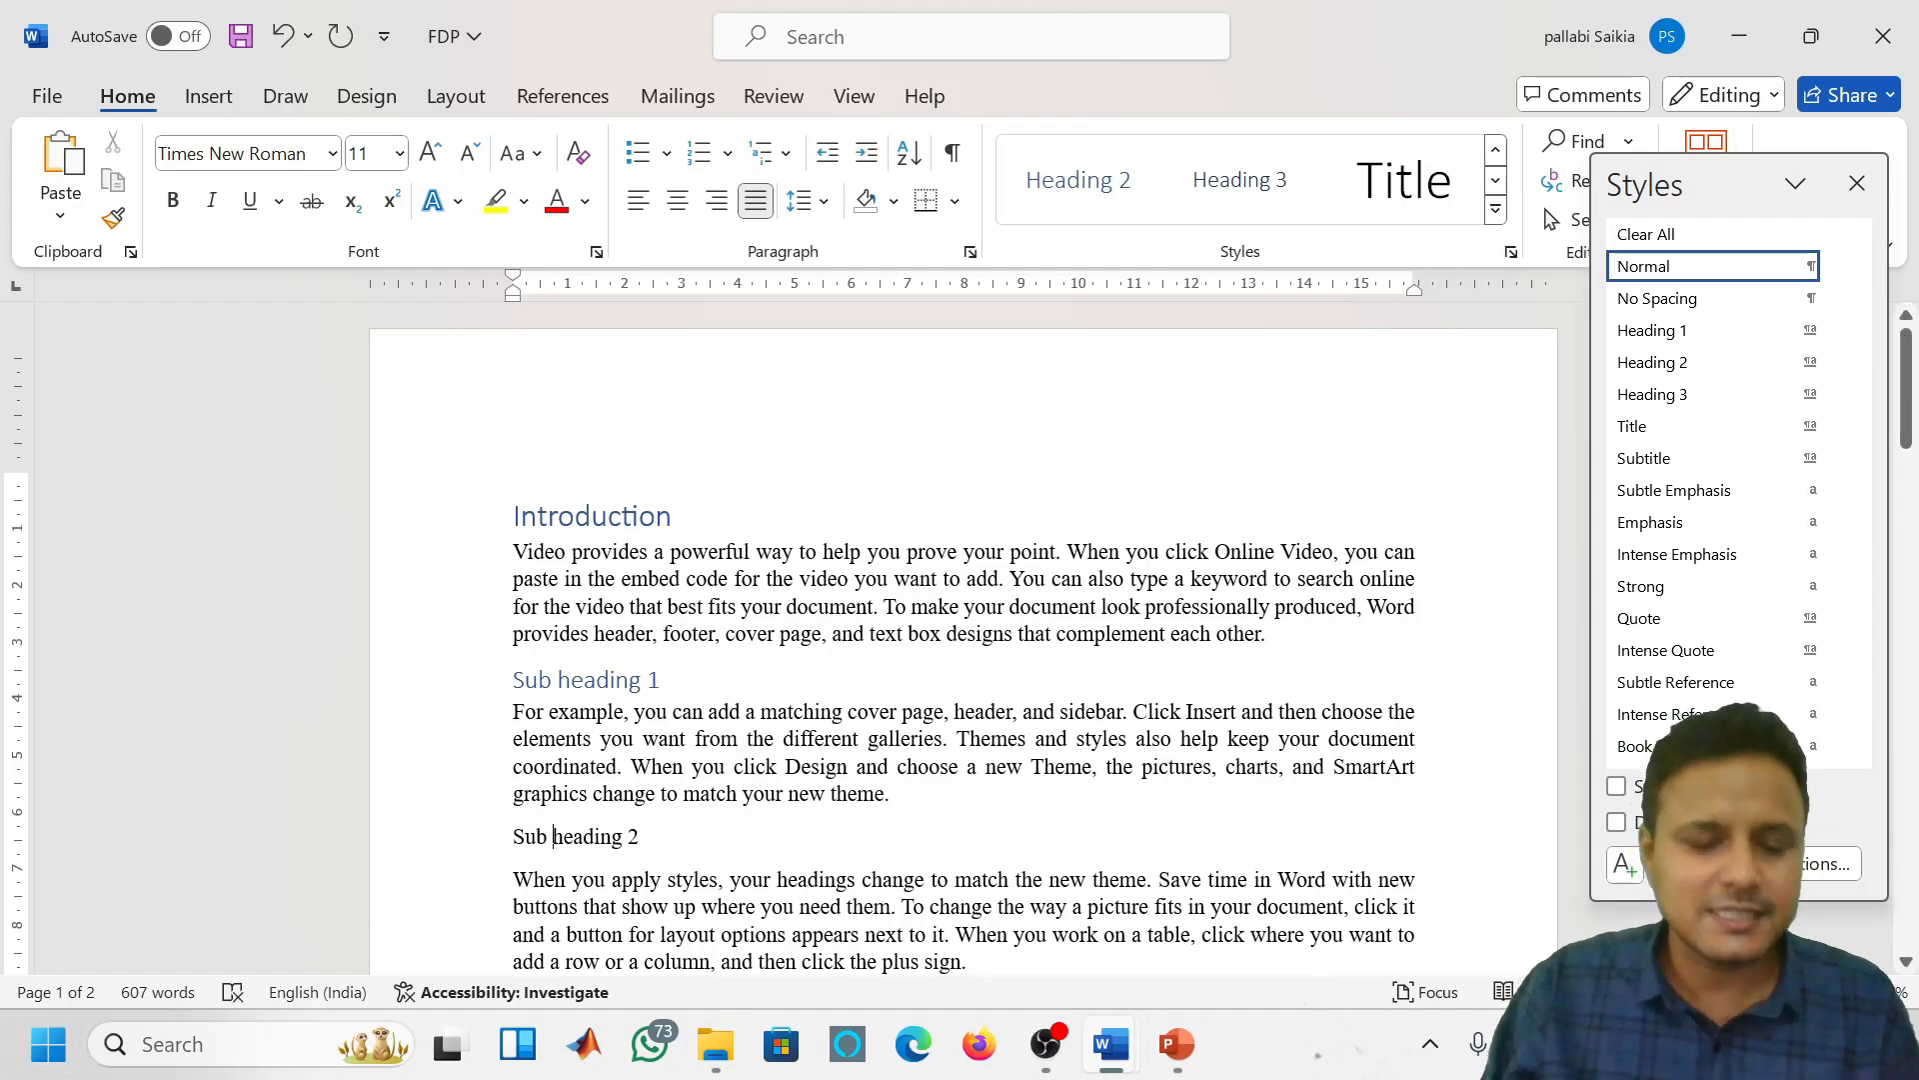
text(sub)
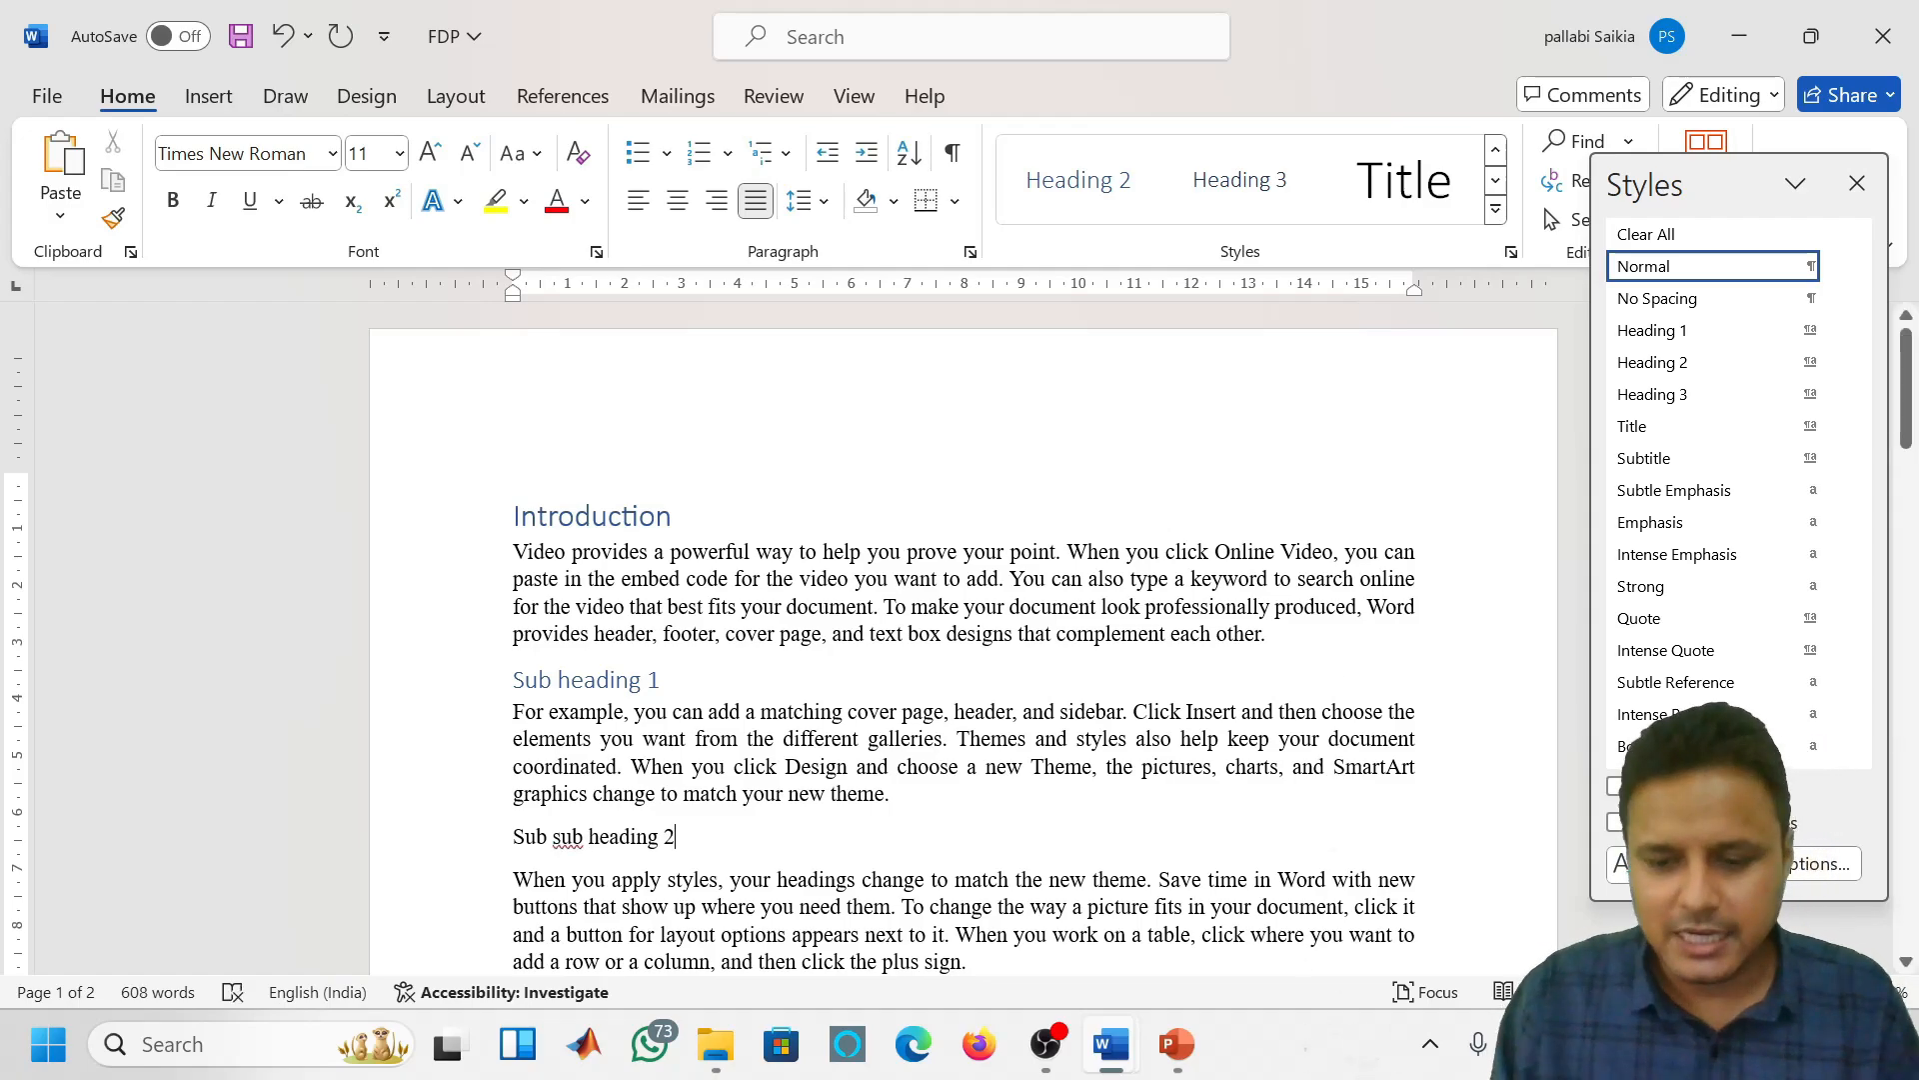
key(BackSpace)
text(1)
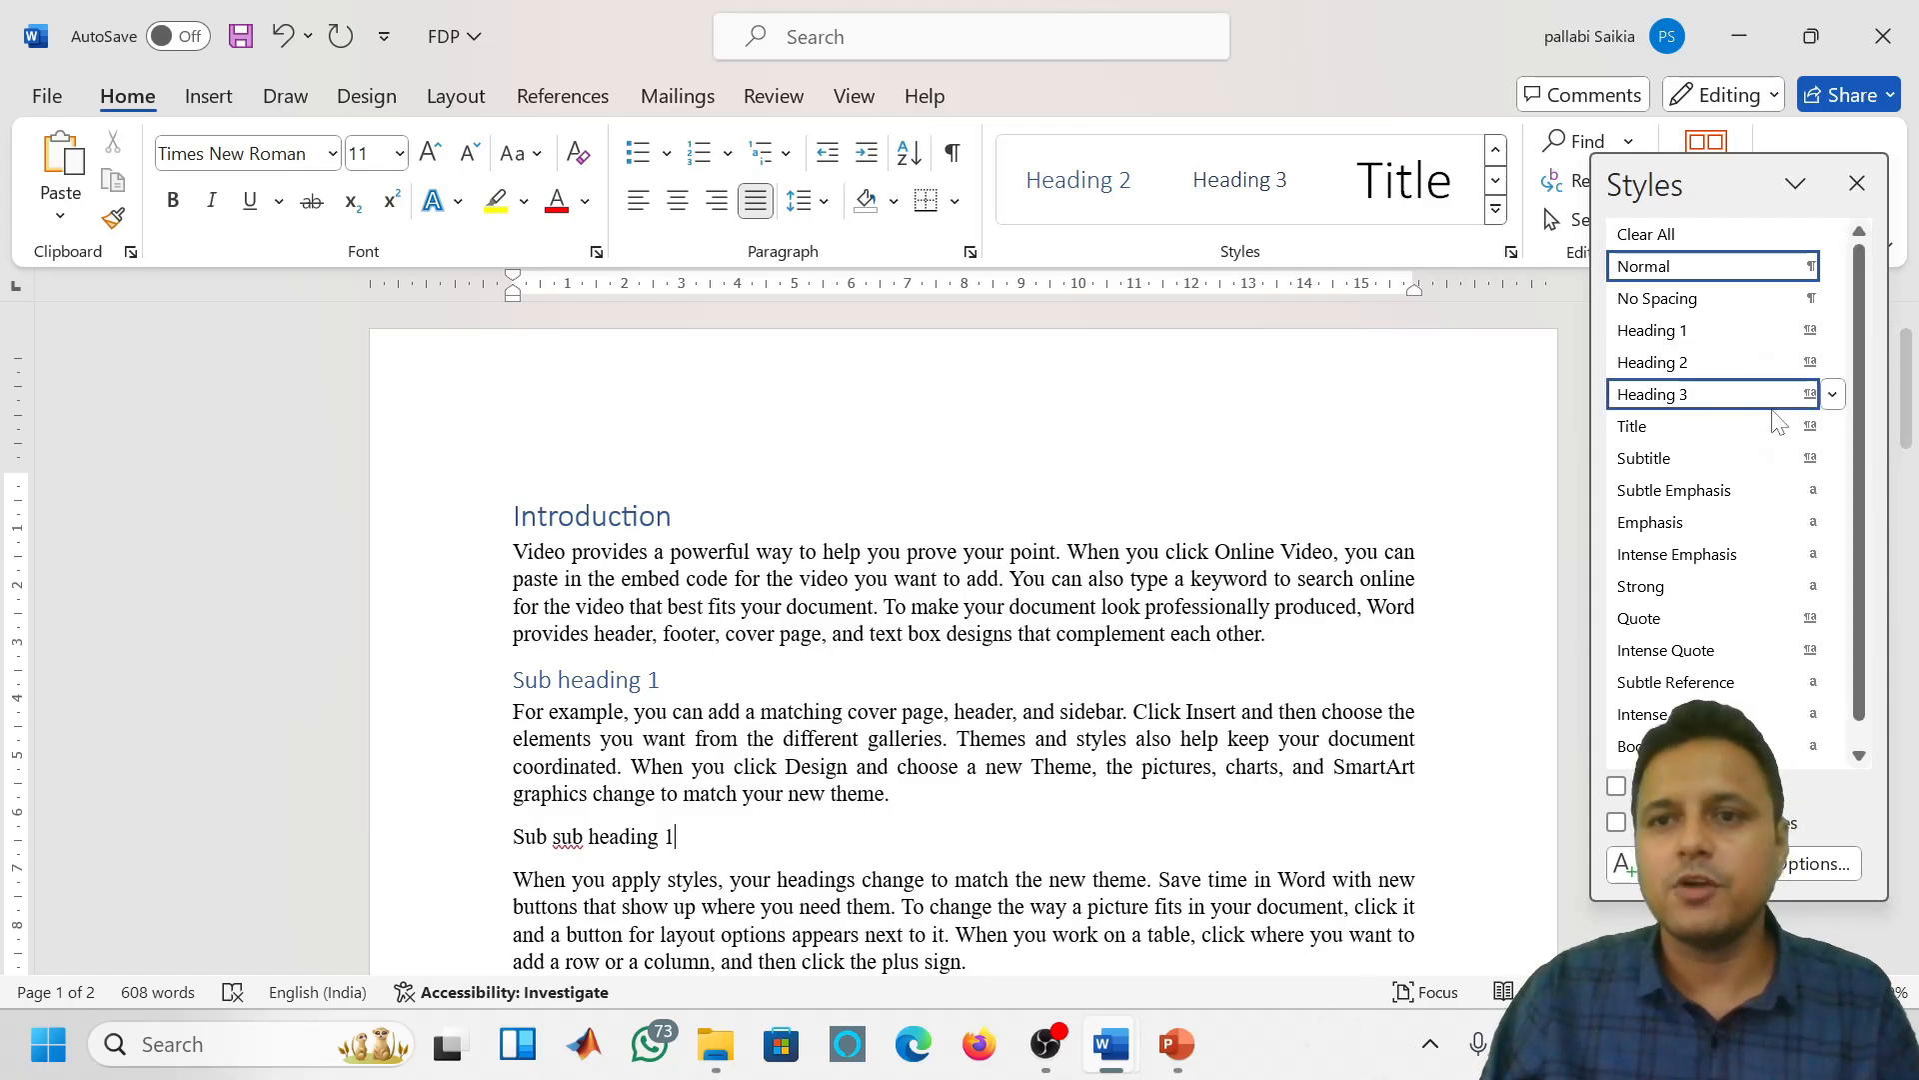
Apply the Heading 3 style to the "Sub sub heading 1" line and close the full list of styles
click(1771, 403)
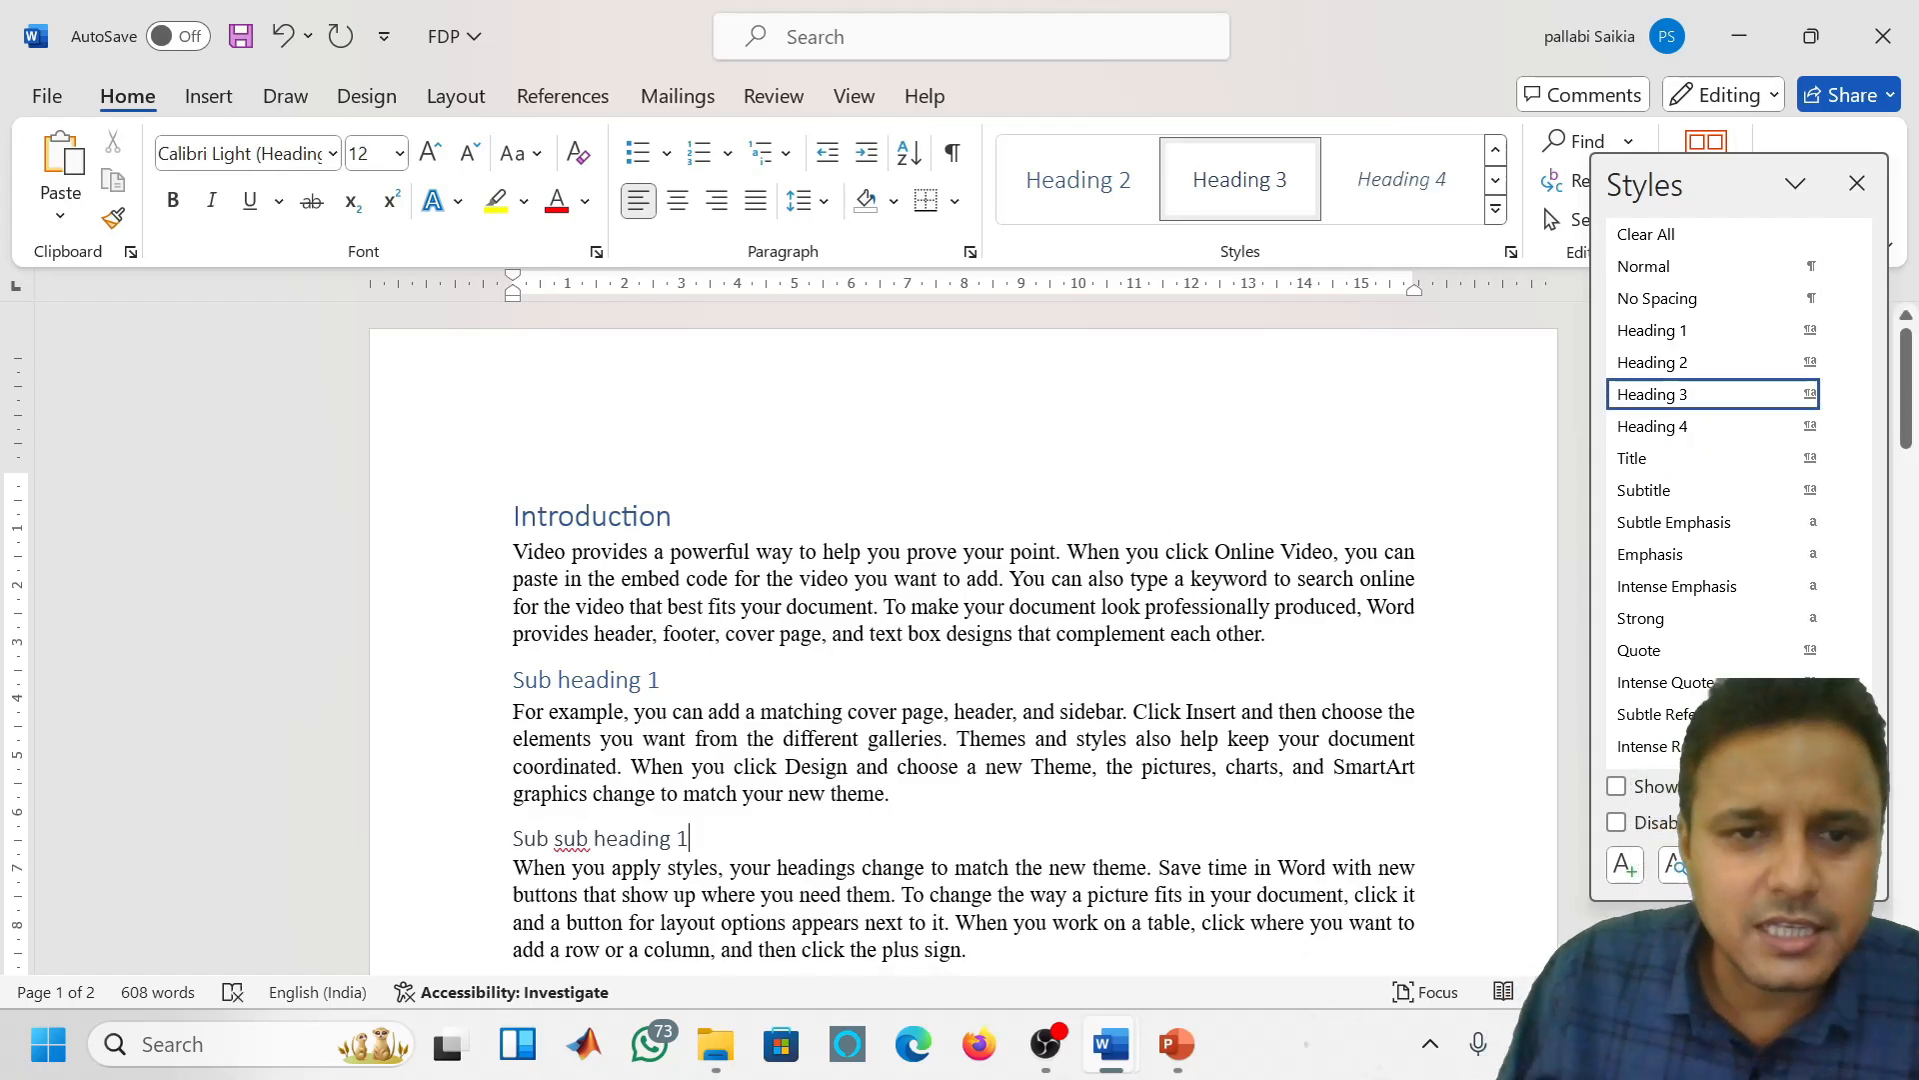
click(628, 516)
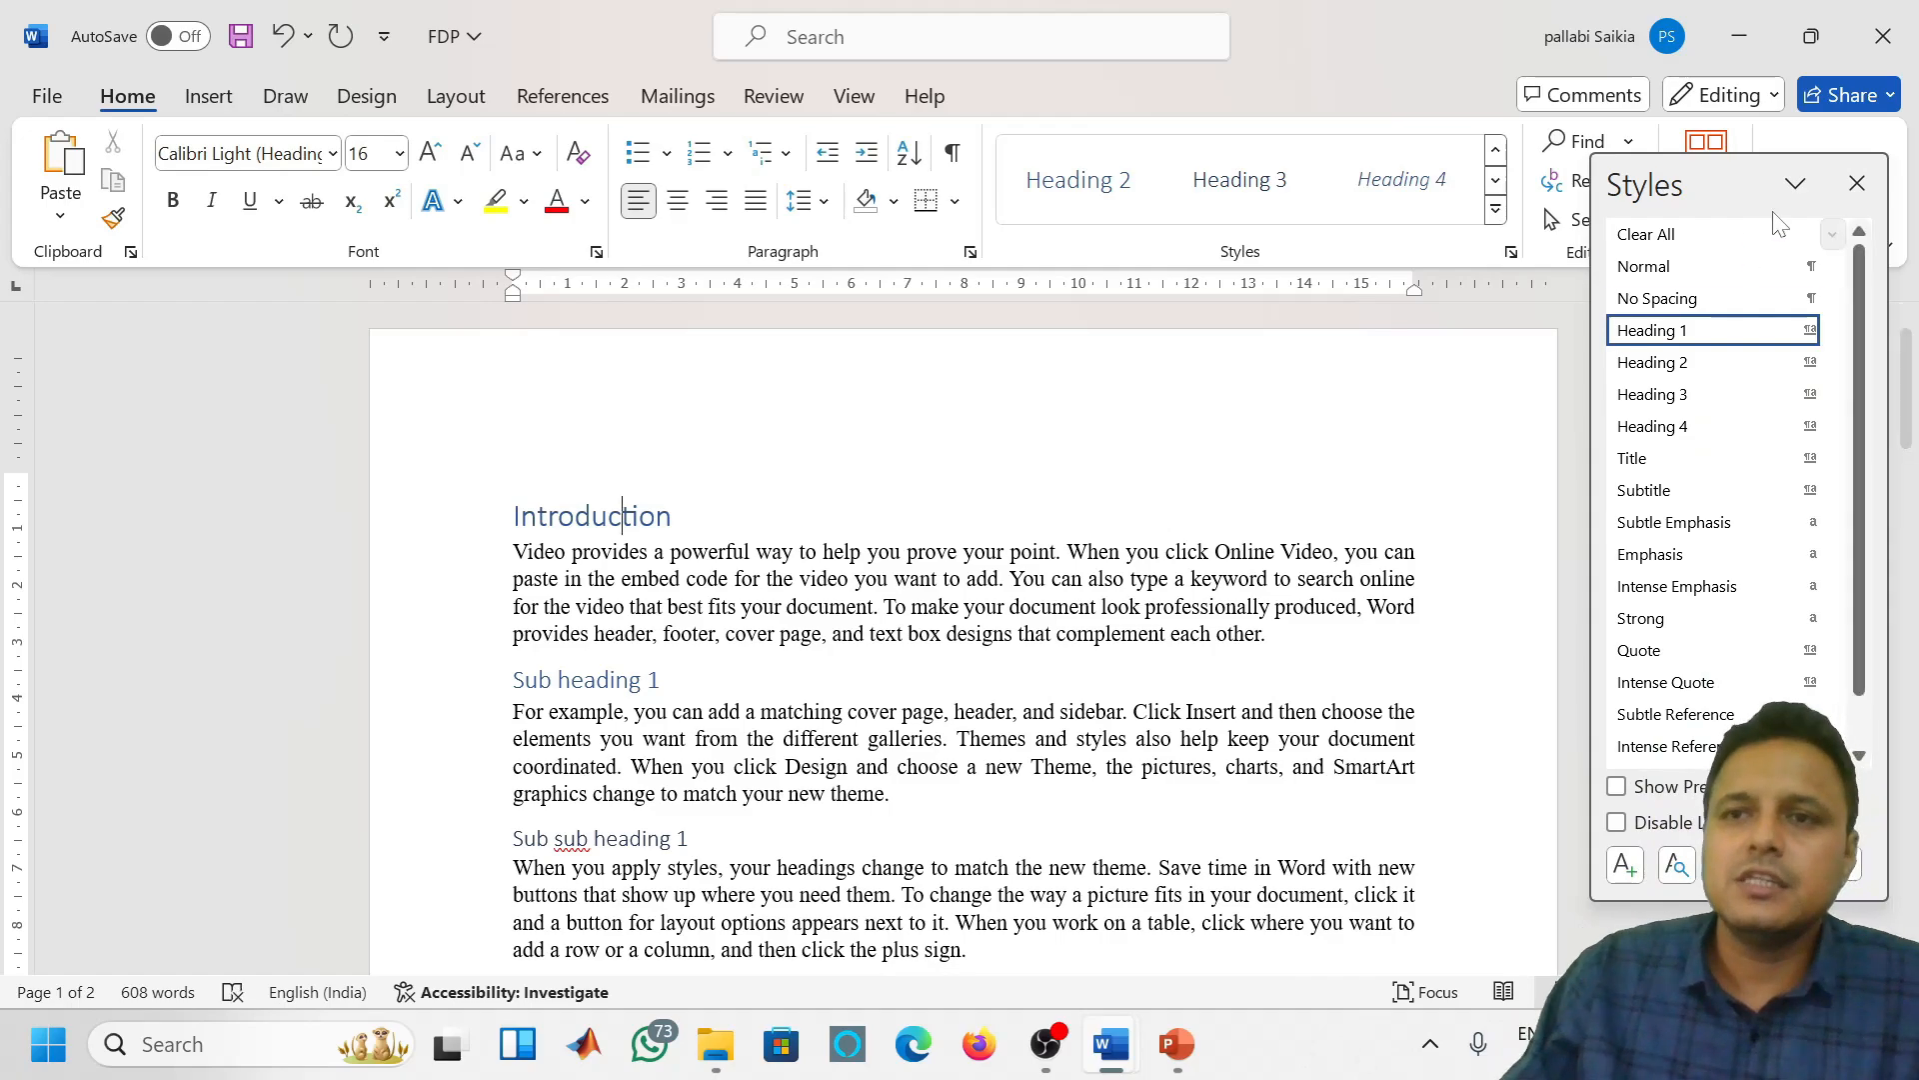
click(1854, 184)
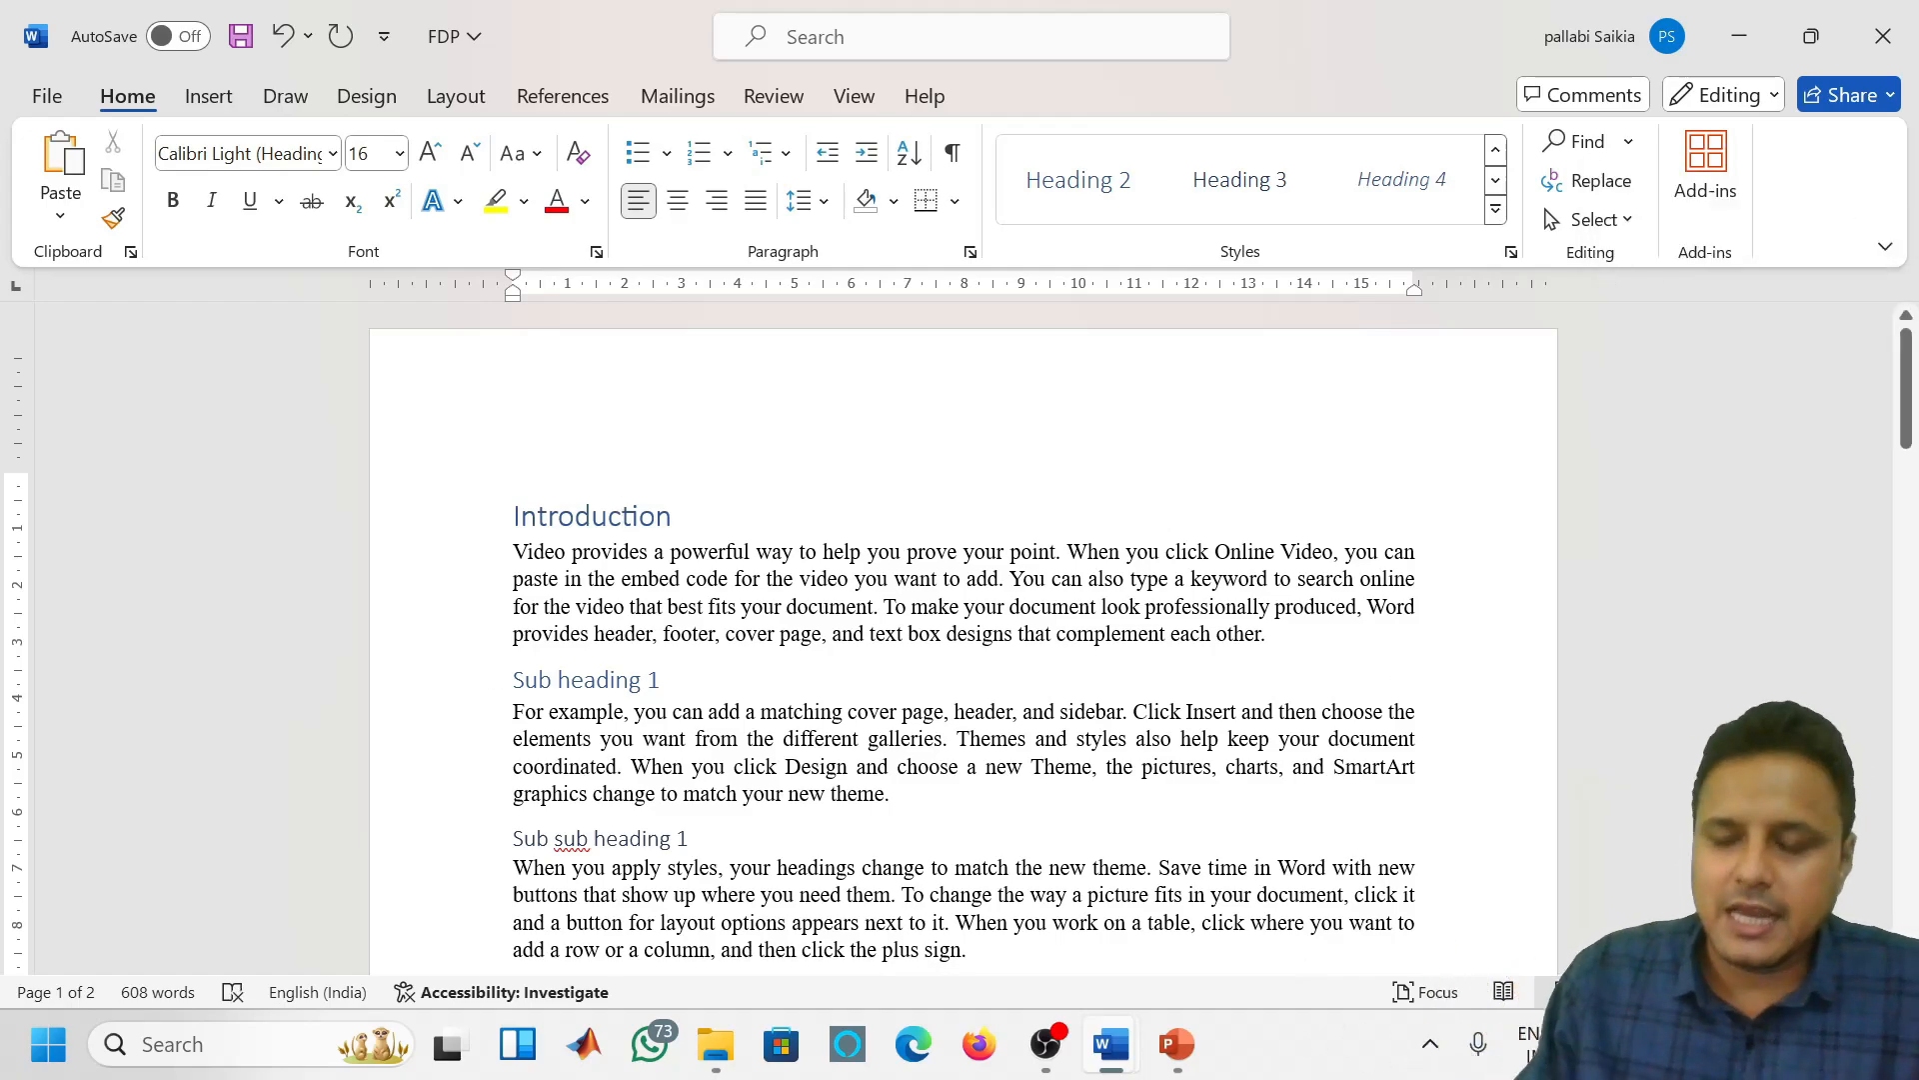
Number the headings with the multilevel list format 1 Heading 1, 1.1 Heading 2, 1.1.1 Heading 3, starting from the "Introduction" heading
click(514, 515)
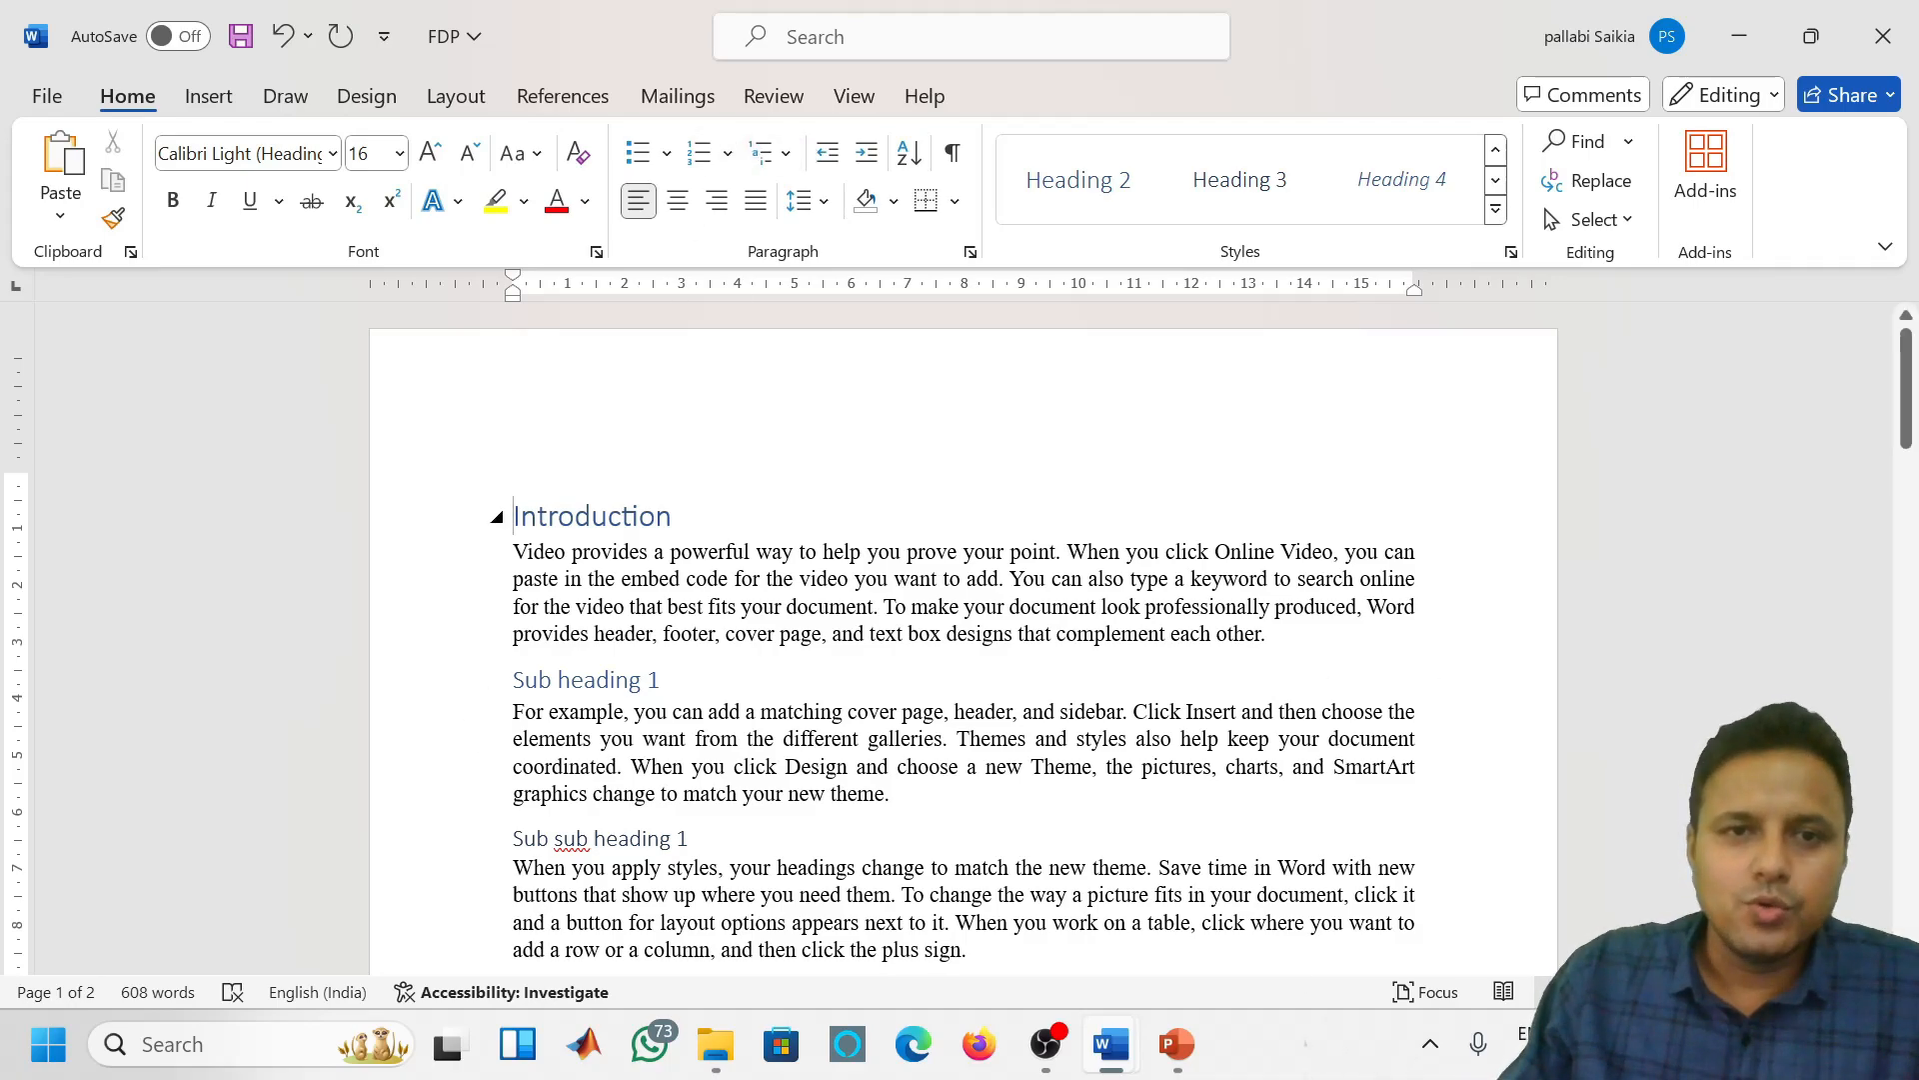
click(575, 516)
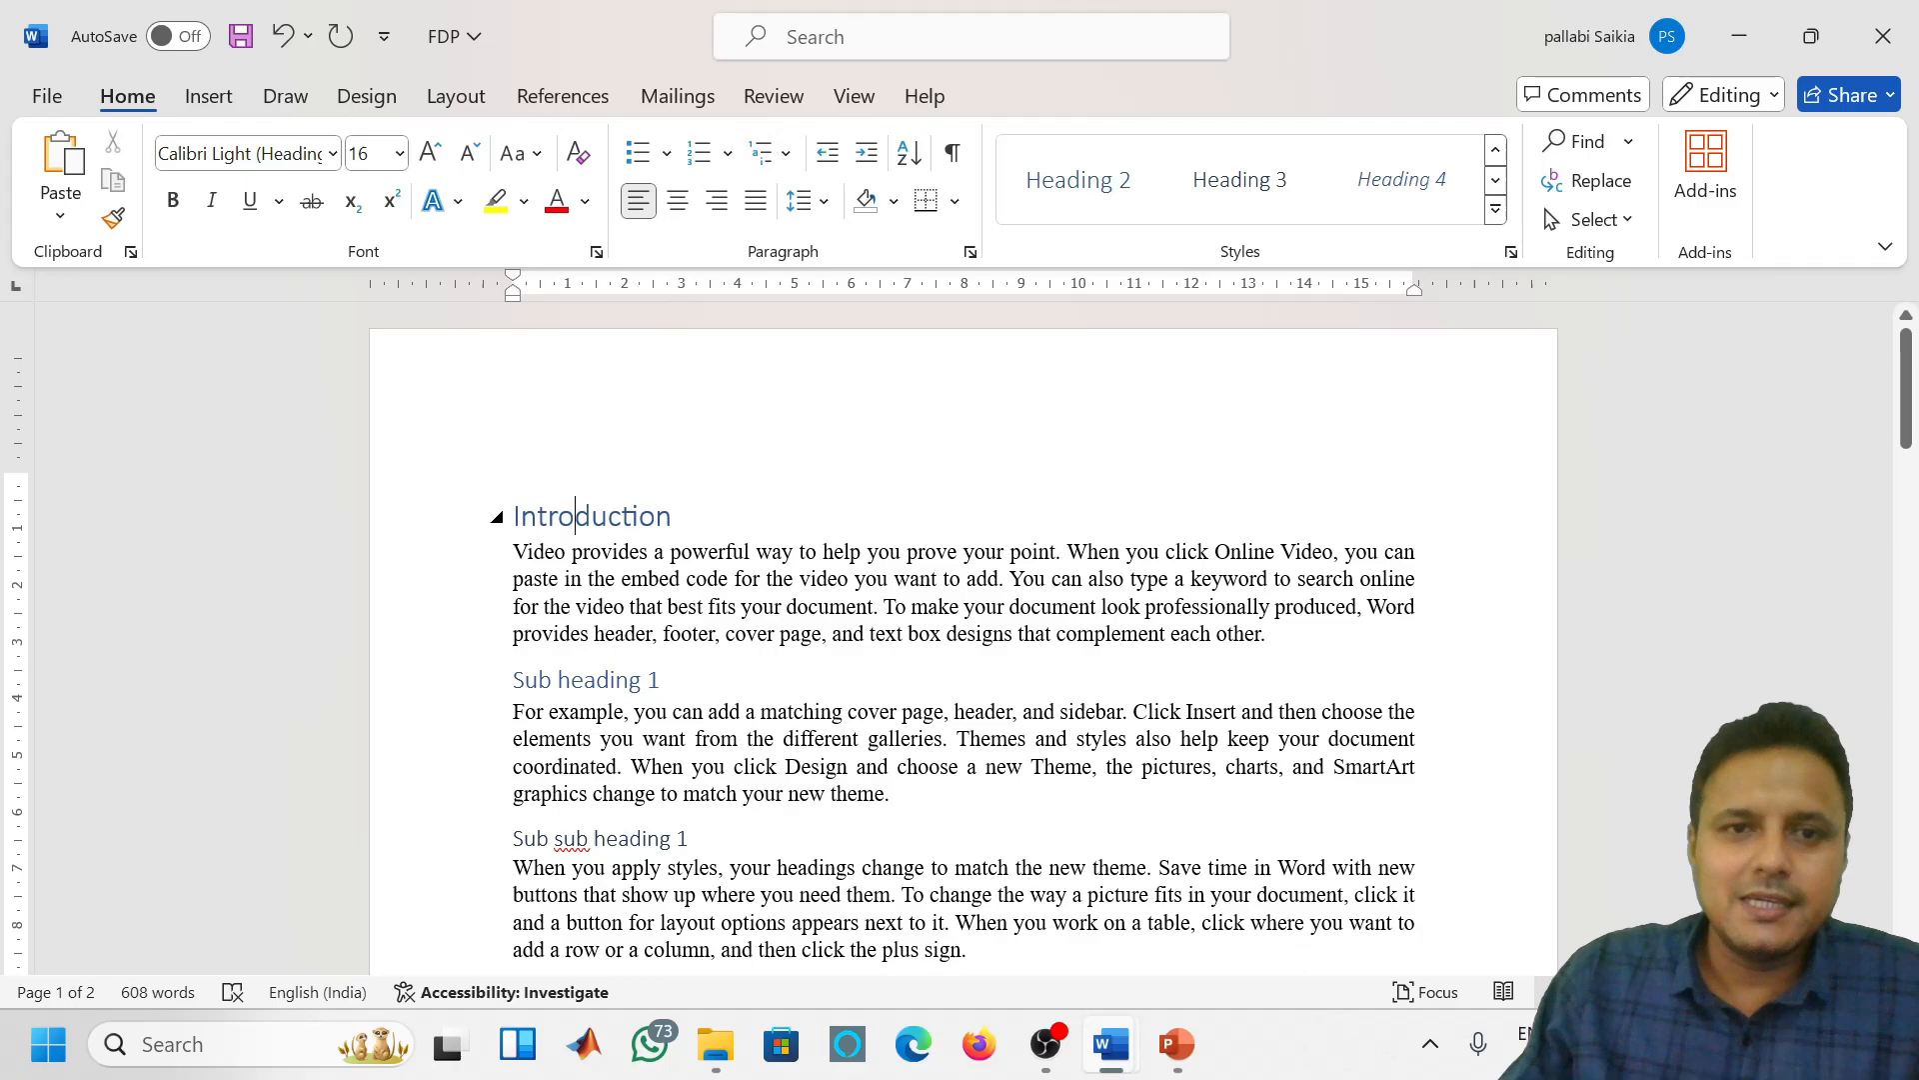
click(775, 155)
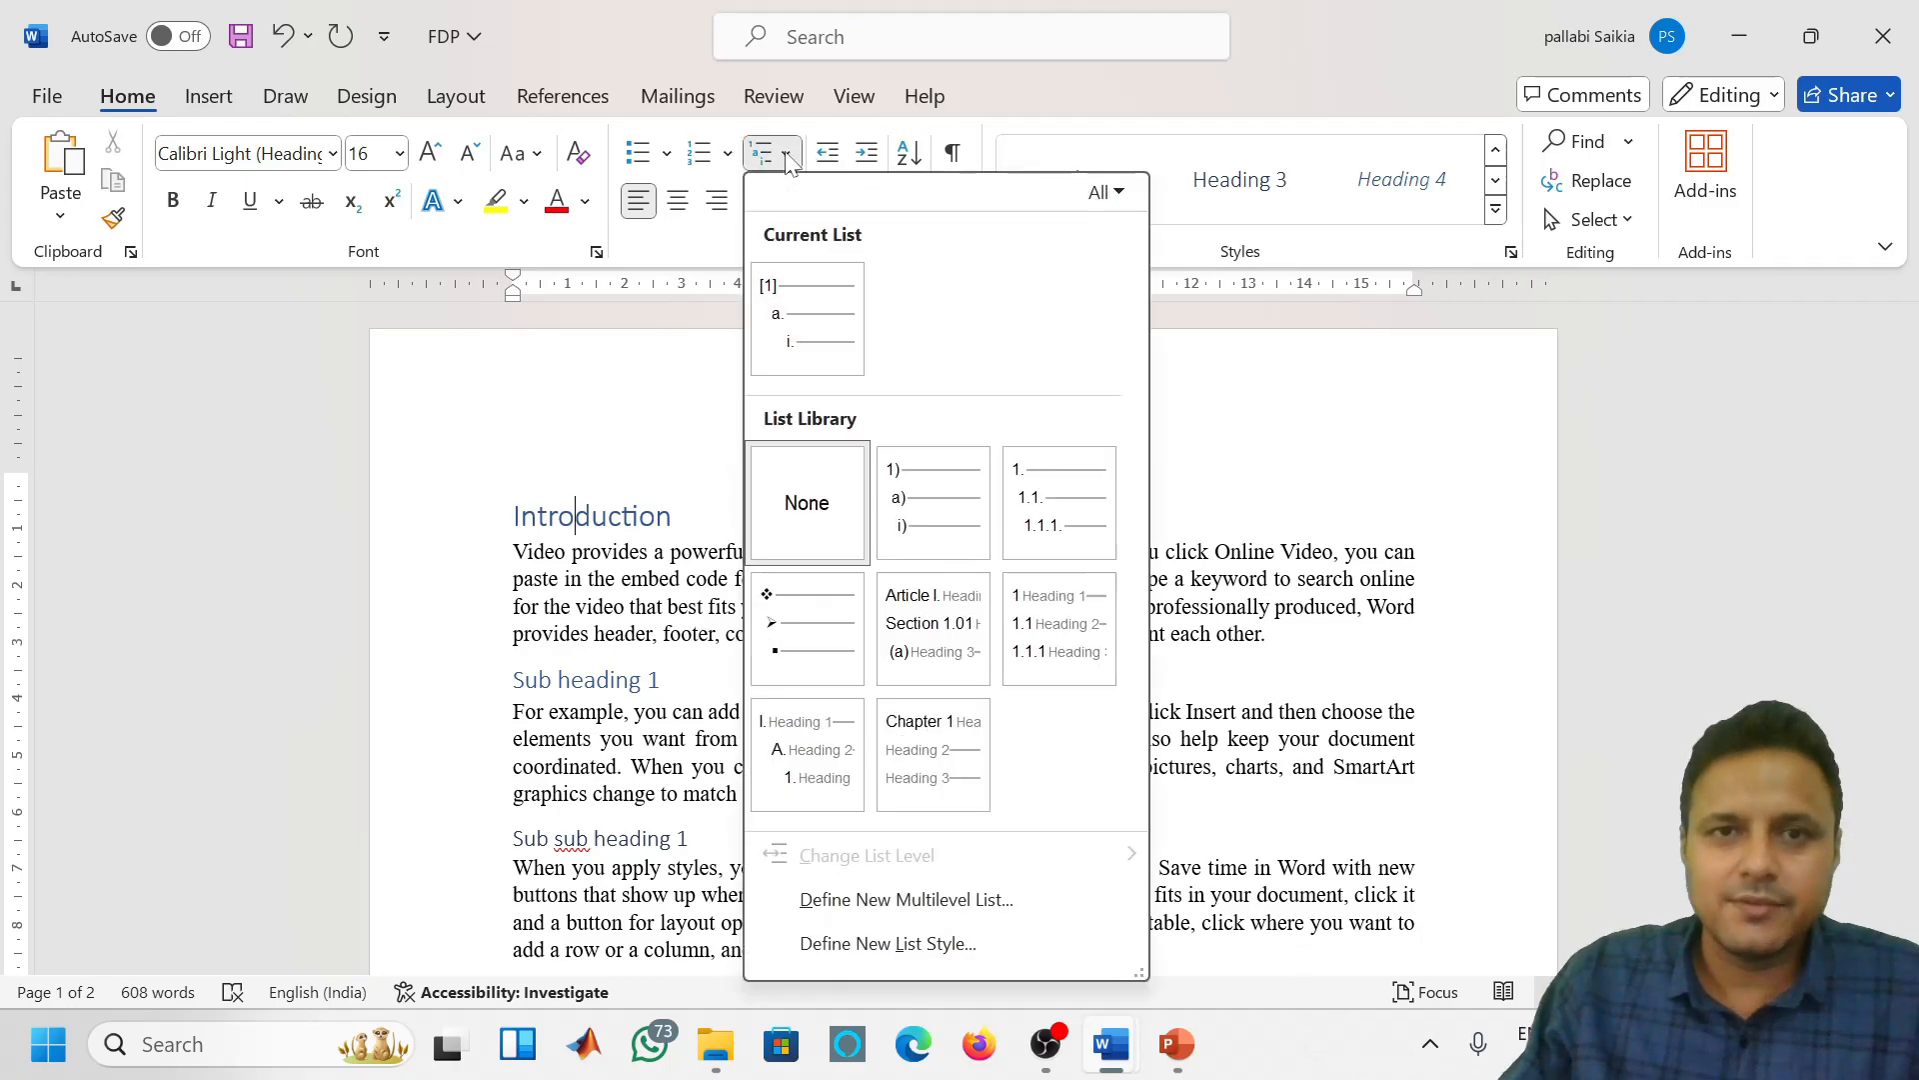
mouse_move(1060, 610)
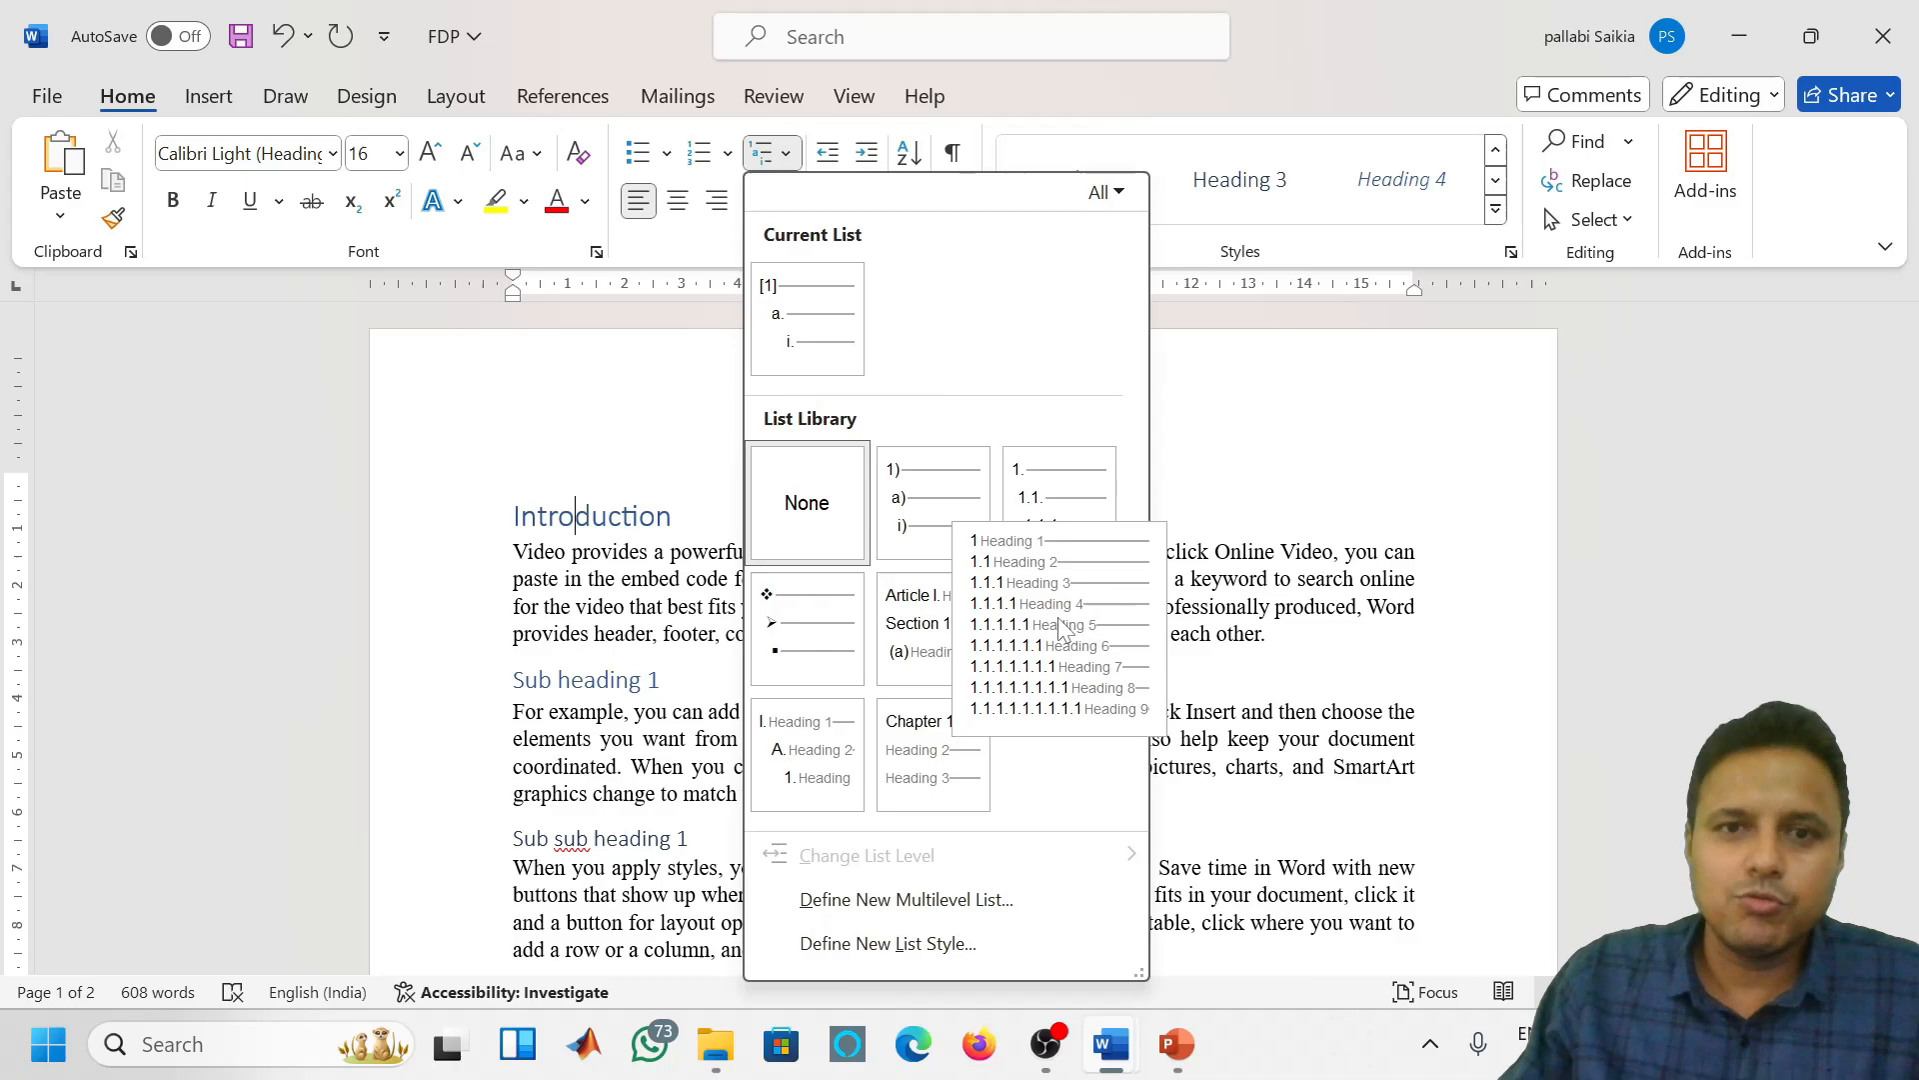
click(1067, 613)
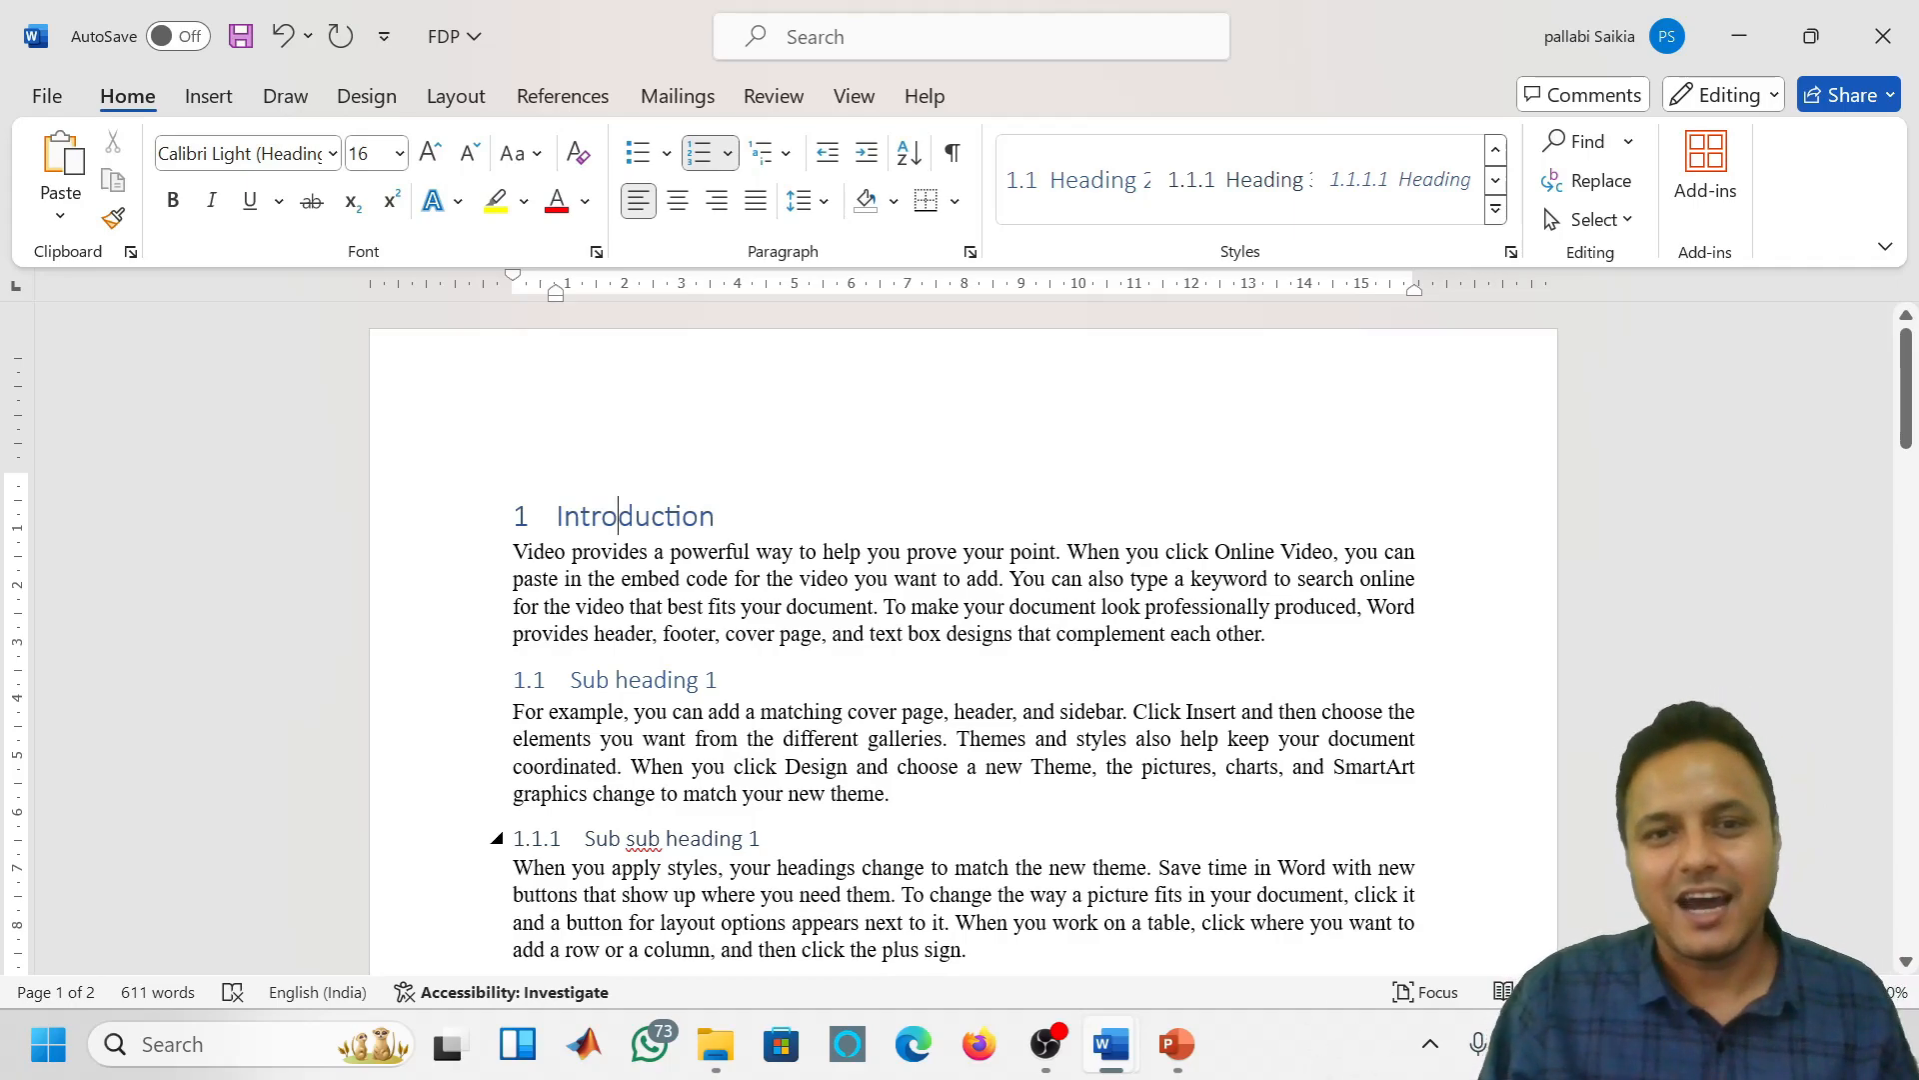
Split the paragraph under "Sub heading 1" after "keep your document" and add the line "sub heading 2" there
click(1421, 739)
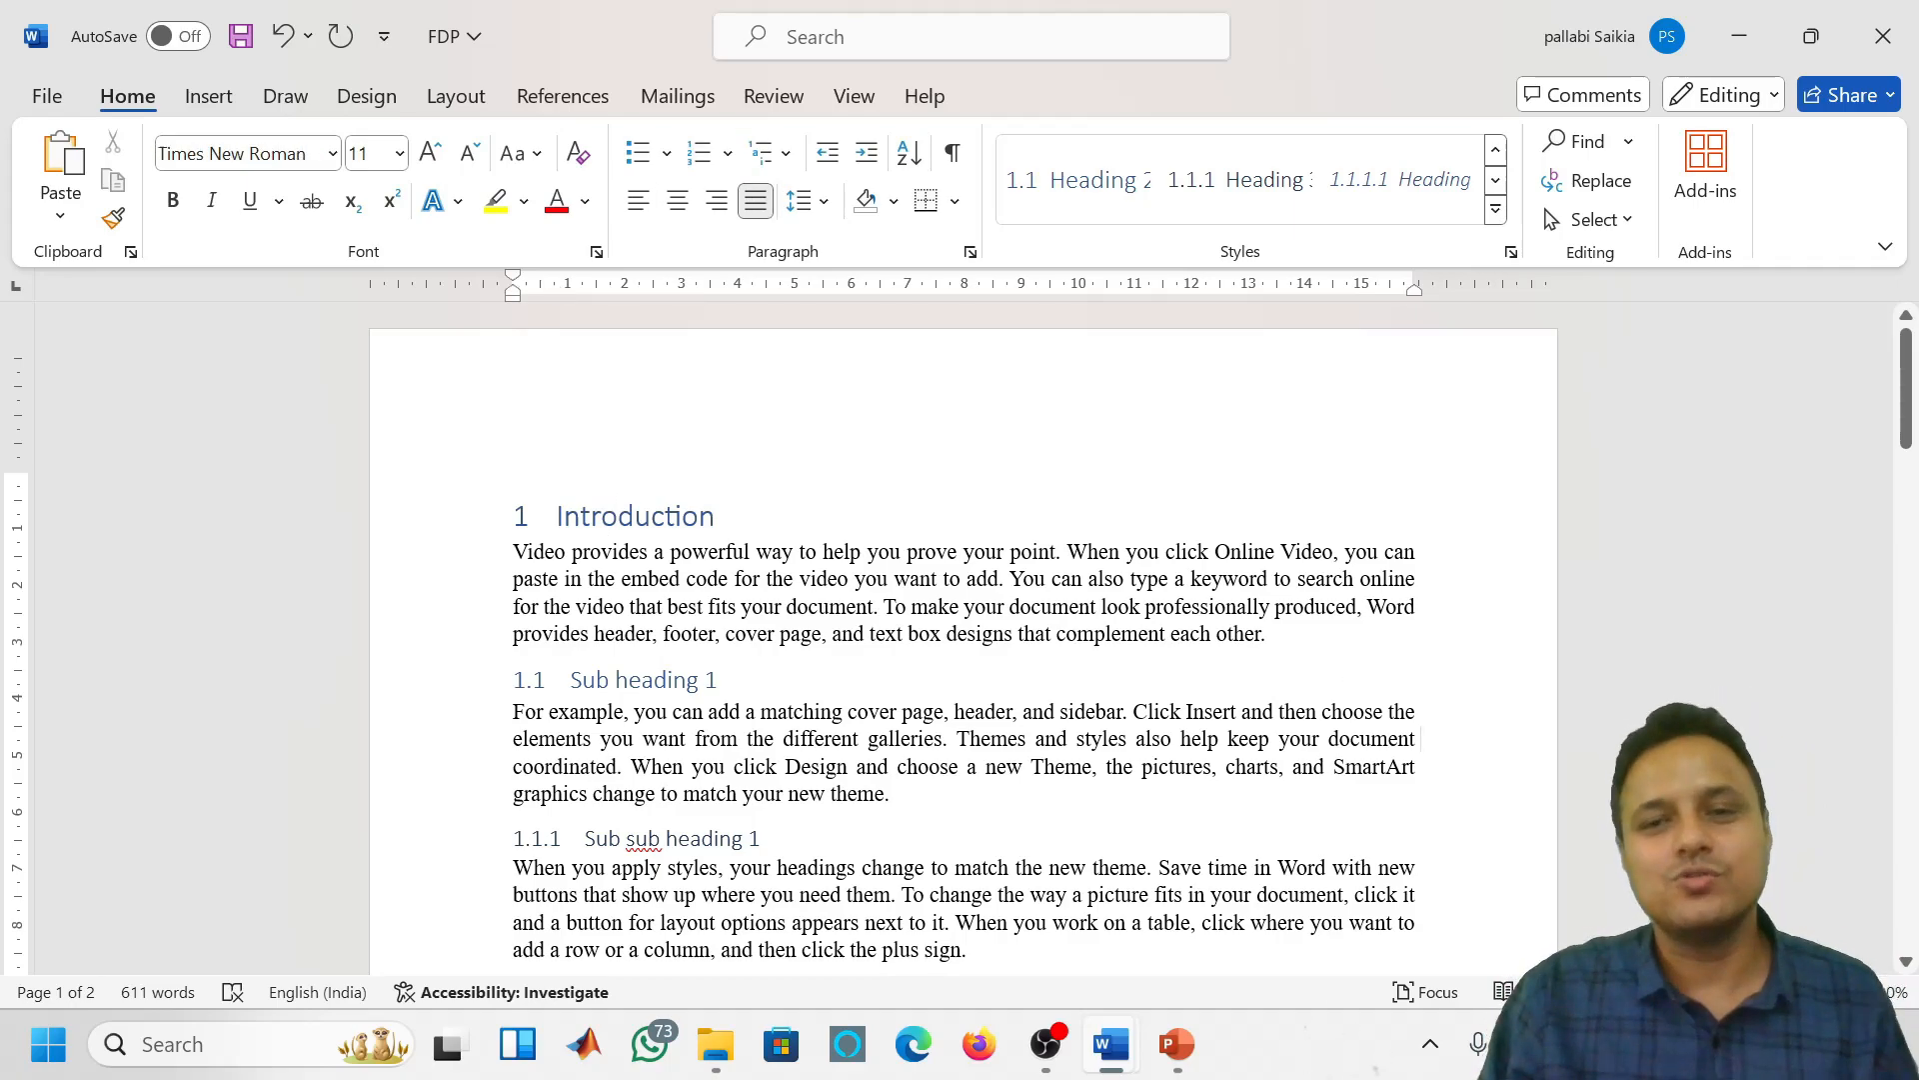
key(Return)
key(Return)
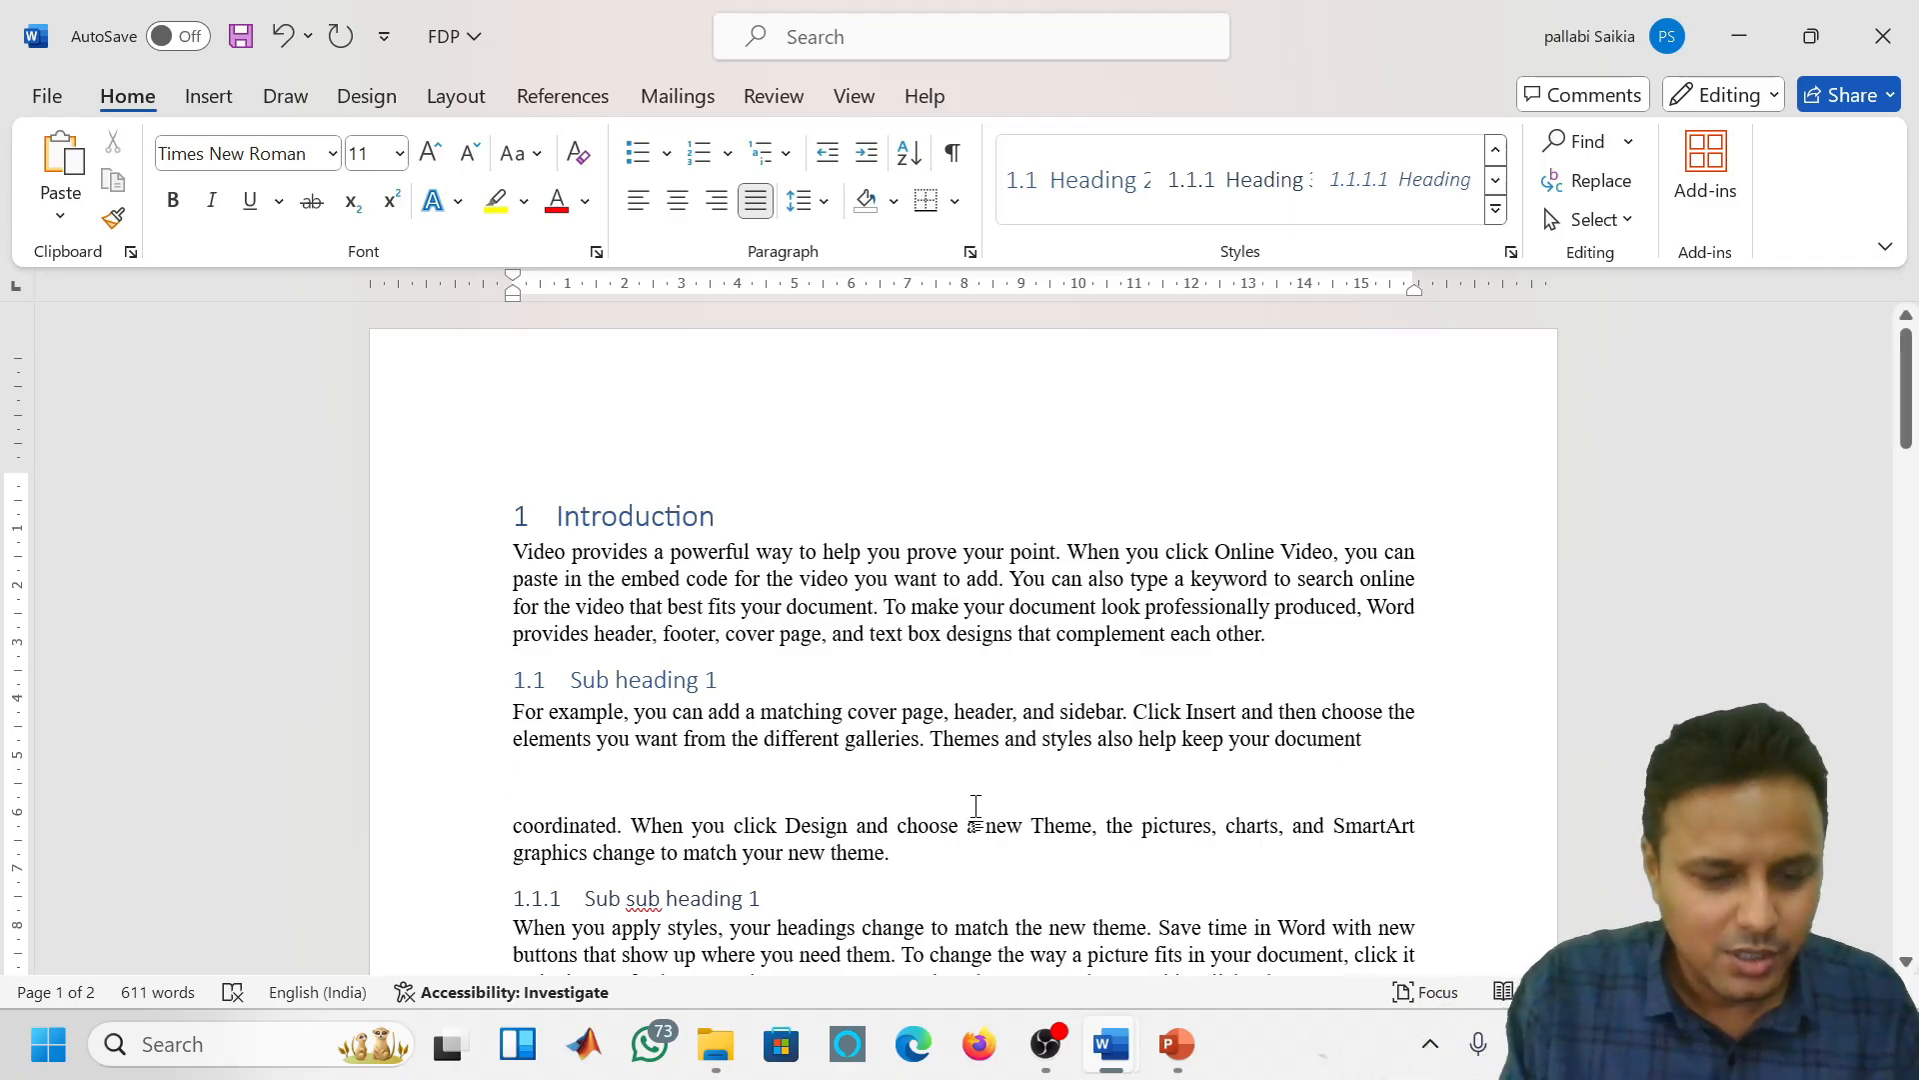
text(s)
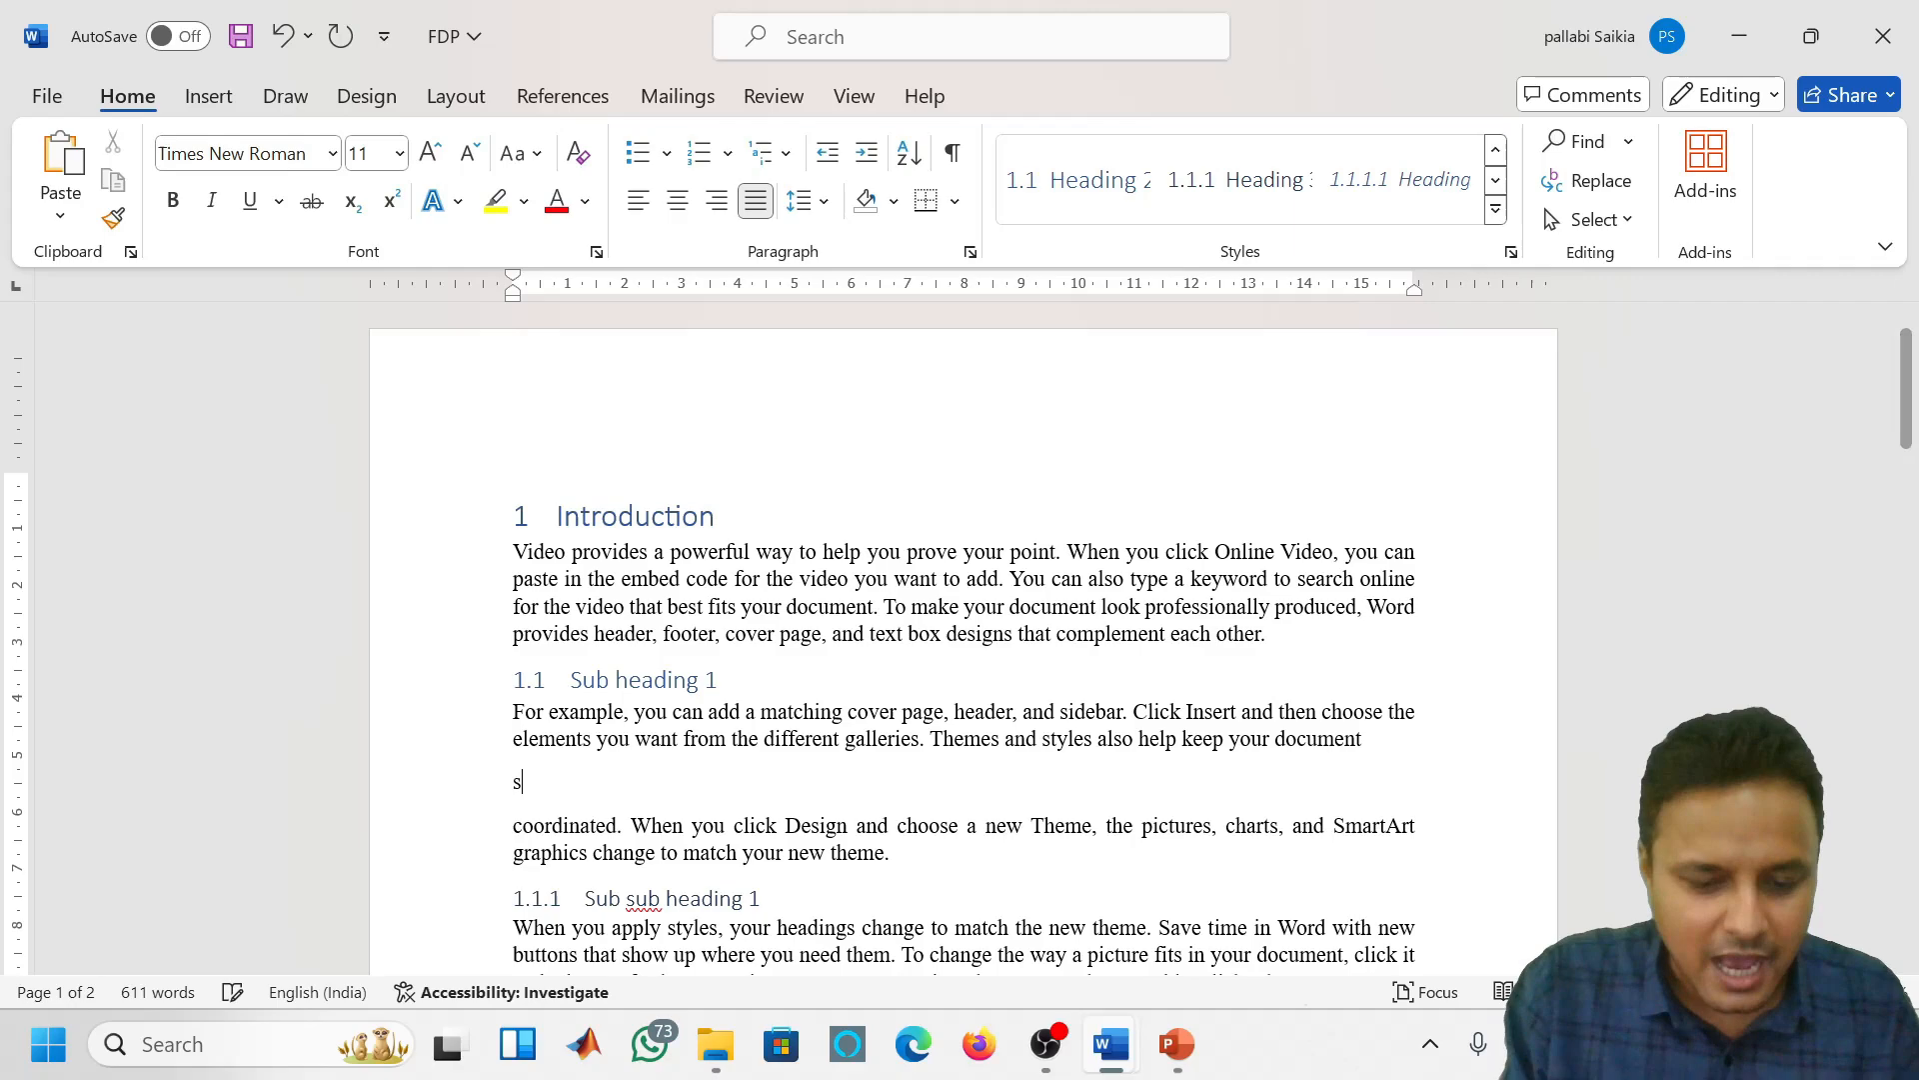
text(ub heading)
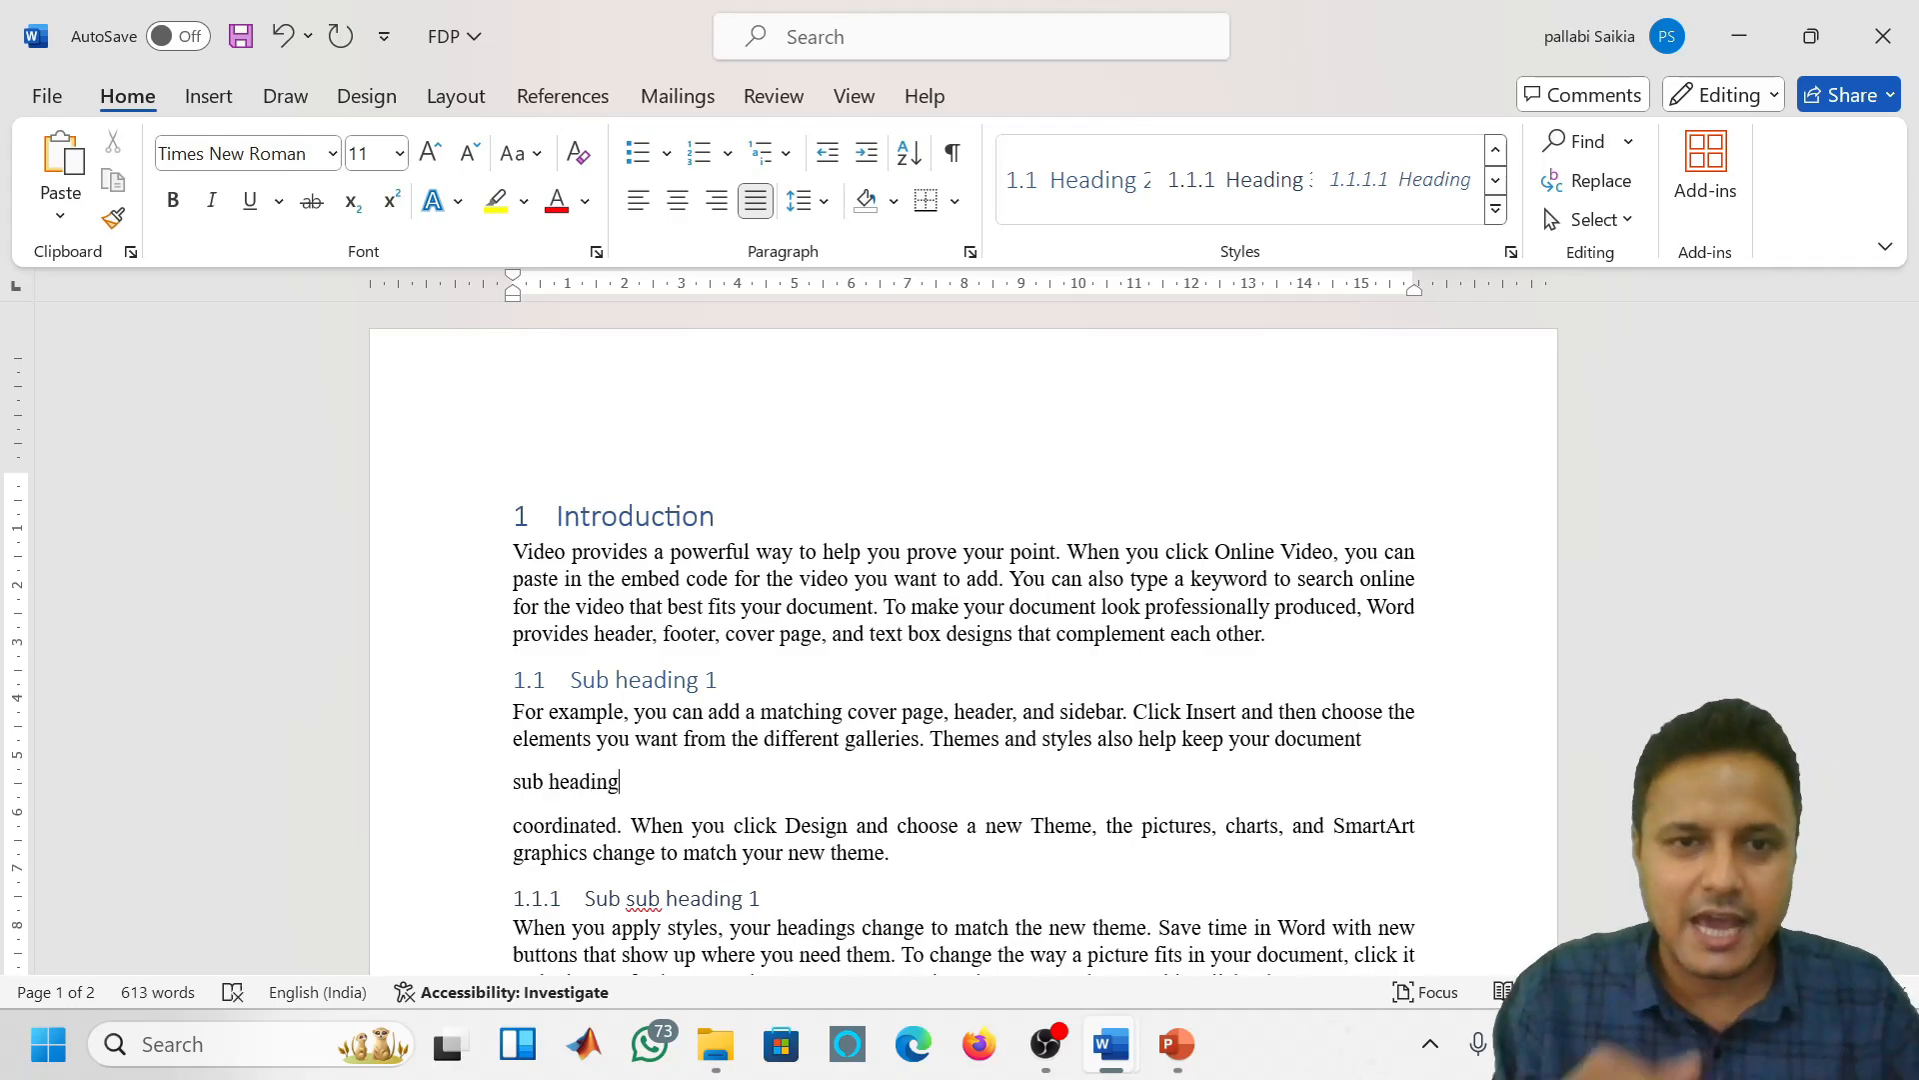
text( 2)
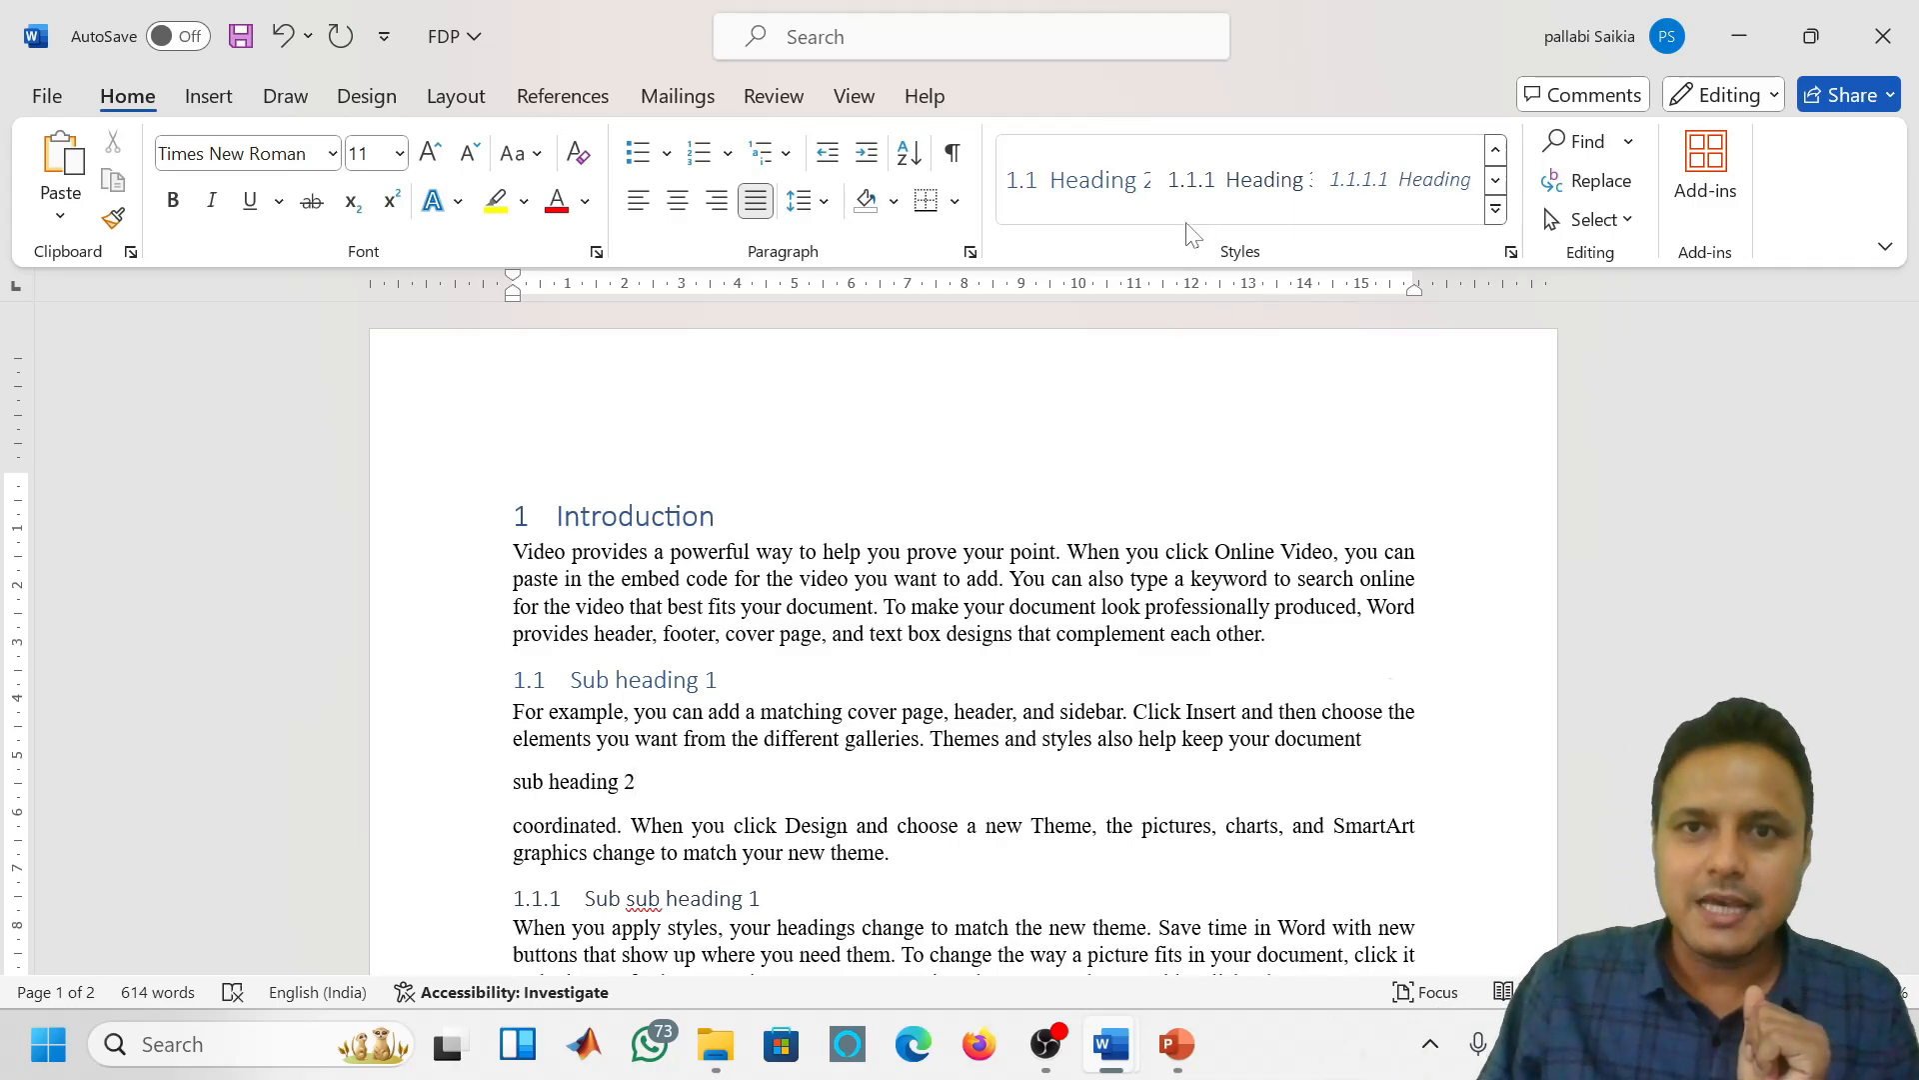
Apply the Heading 2 style to the "sub heading 2" line, then undo and redo it to compare the numbering
click(1226, 197)
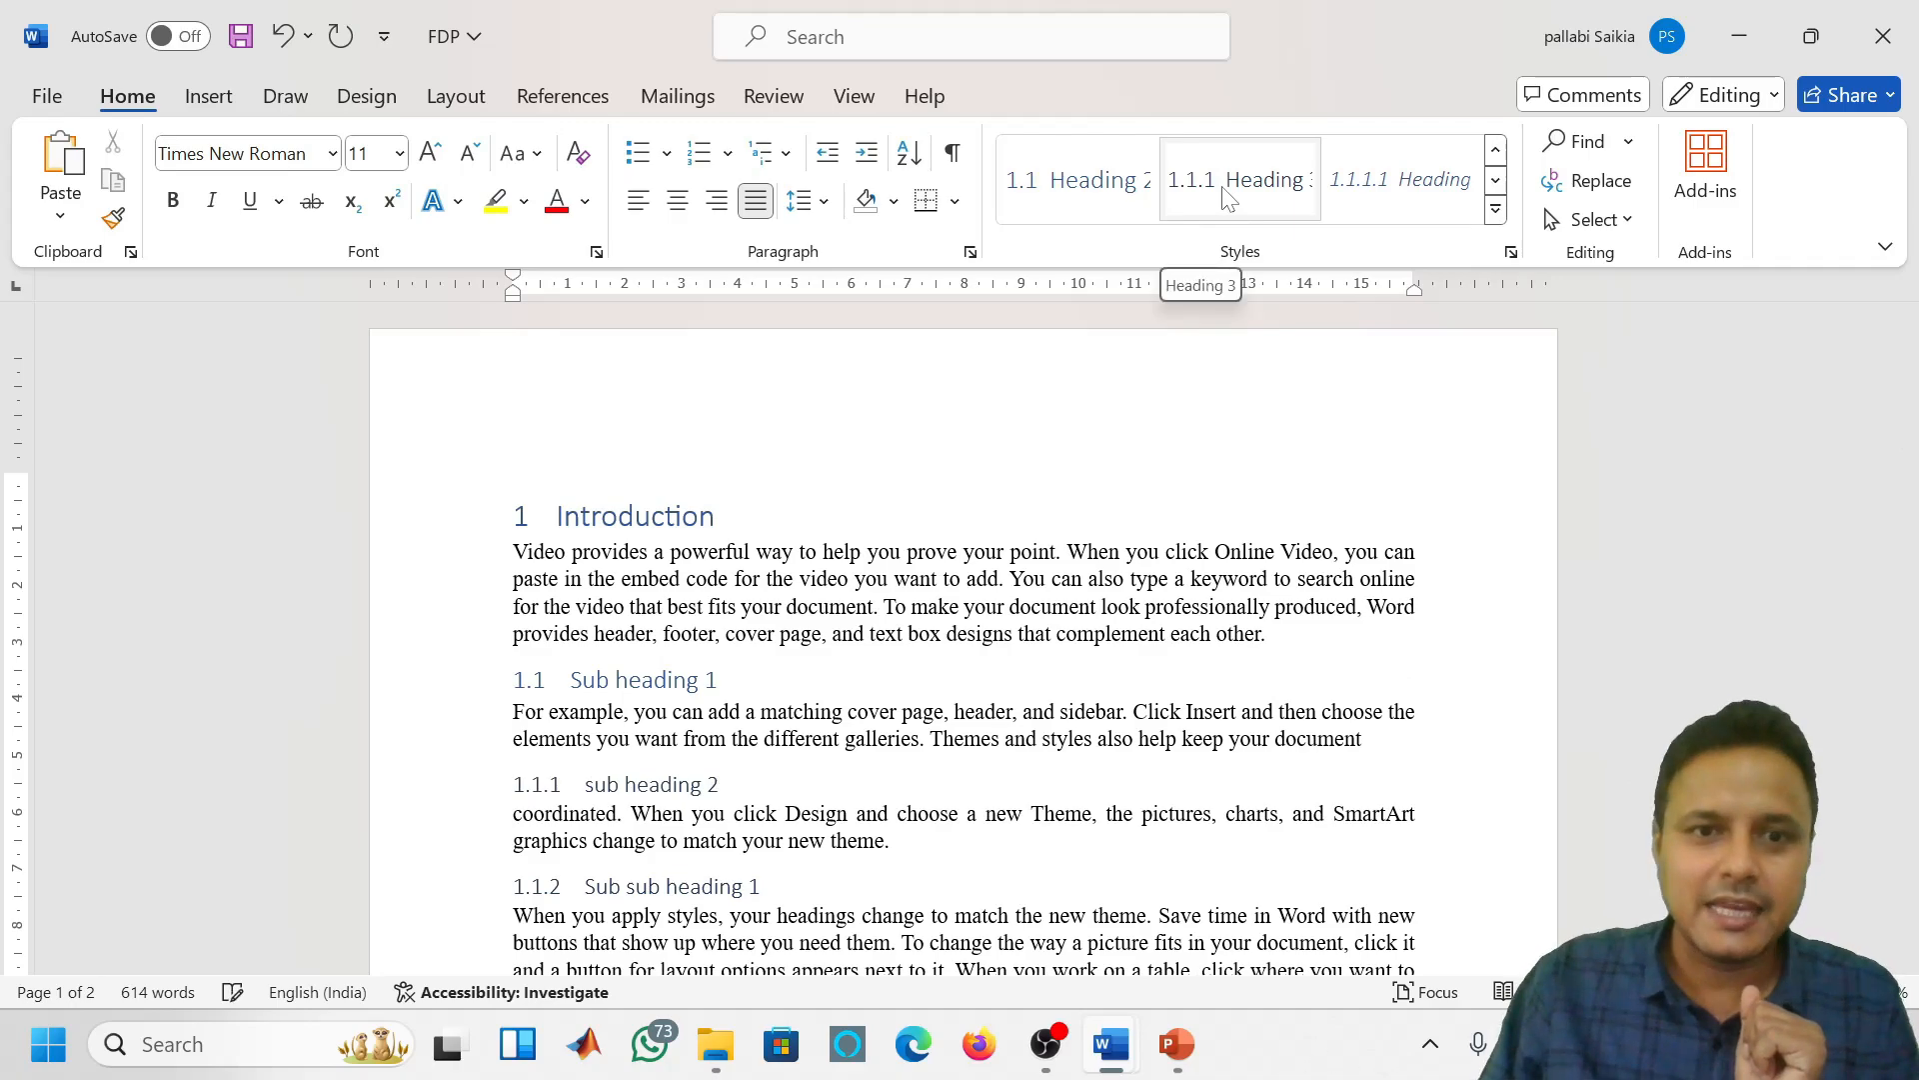
click(1497, 183)
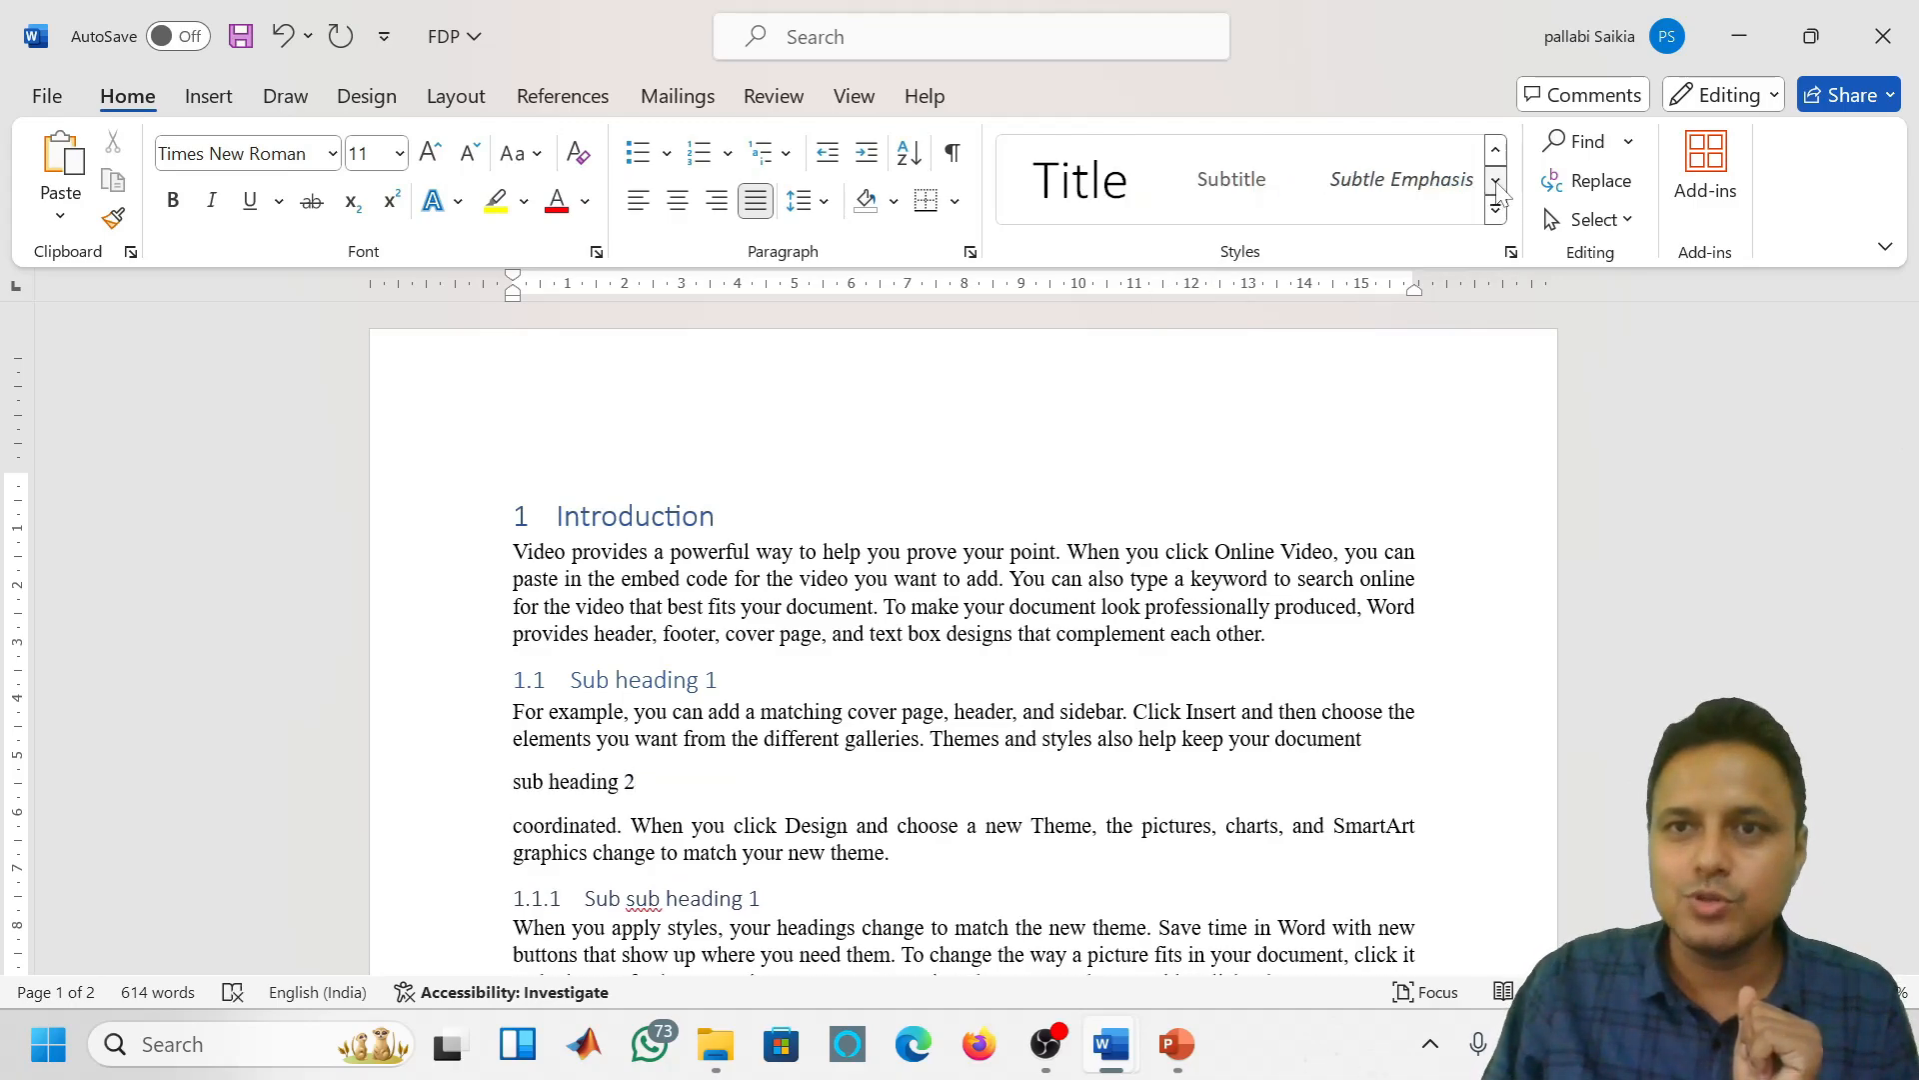
click(1497, 208)
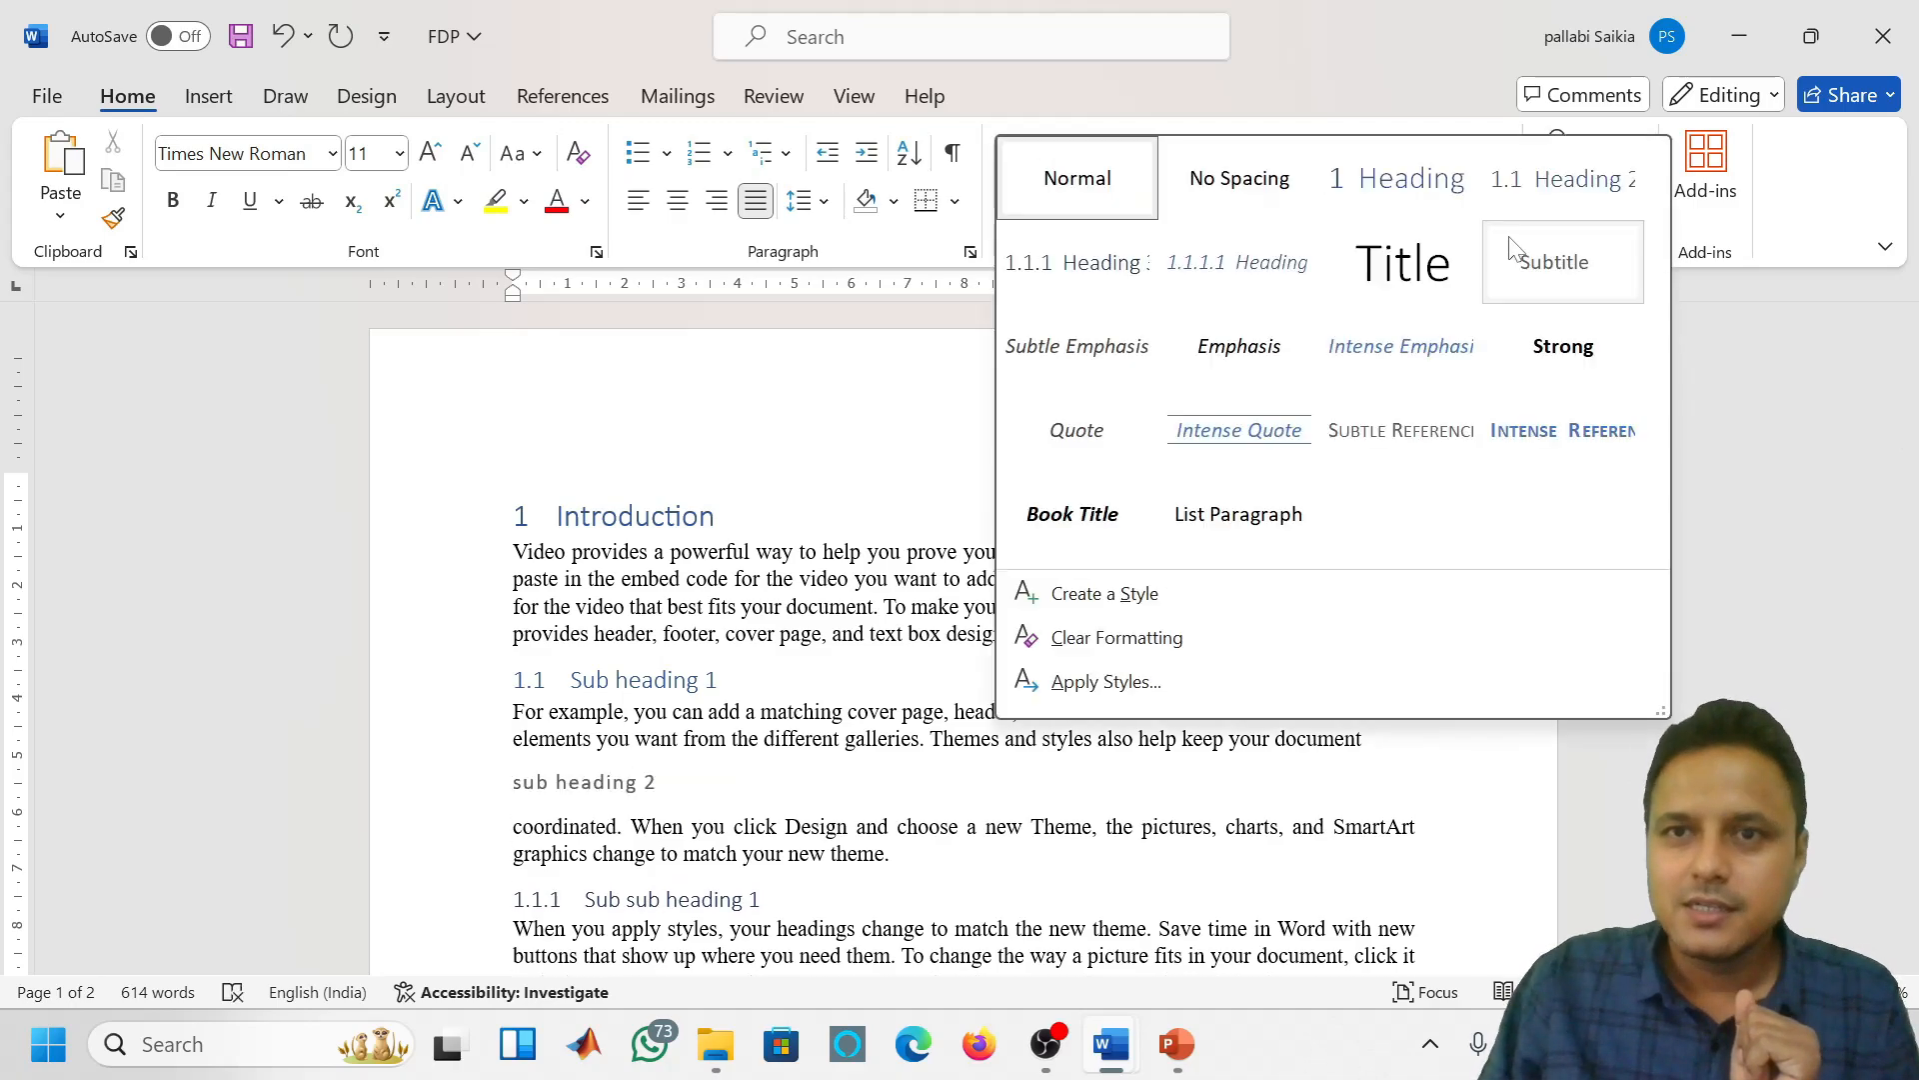
click(1561, 203)
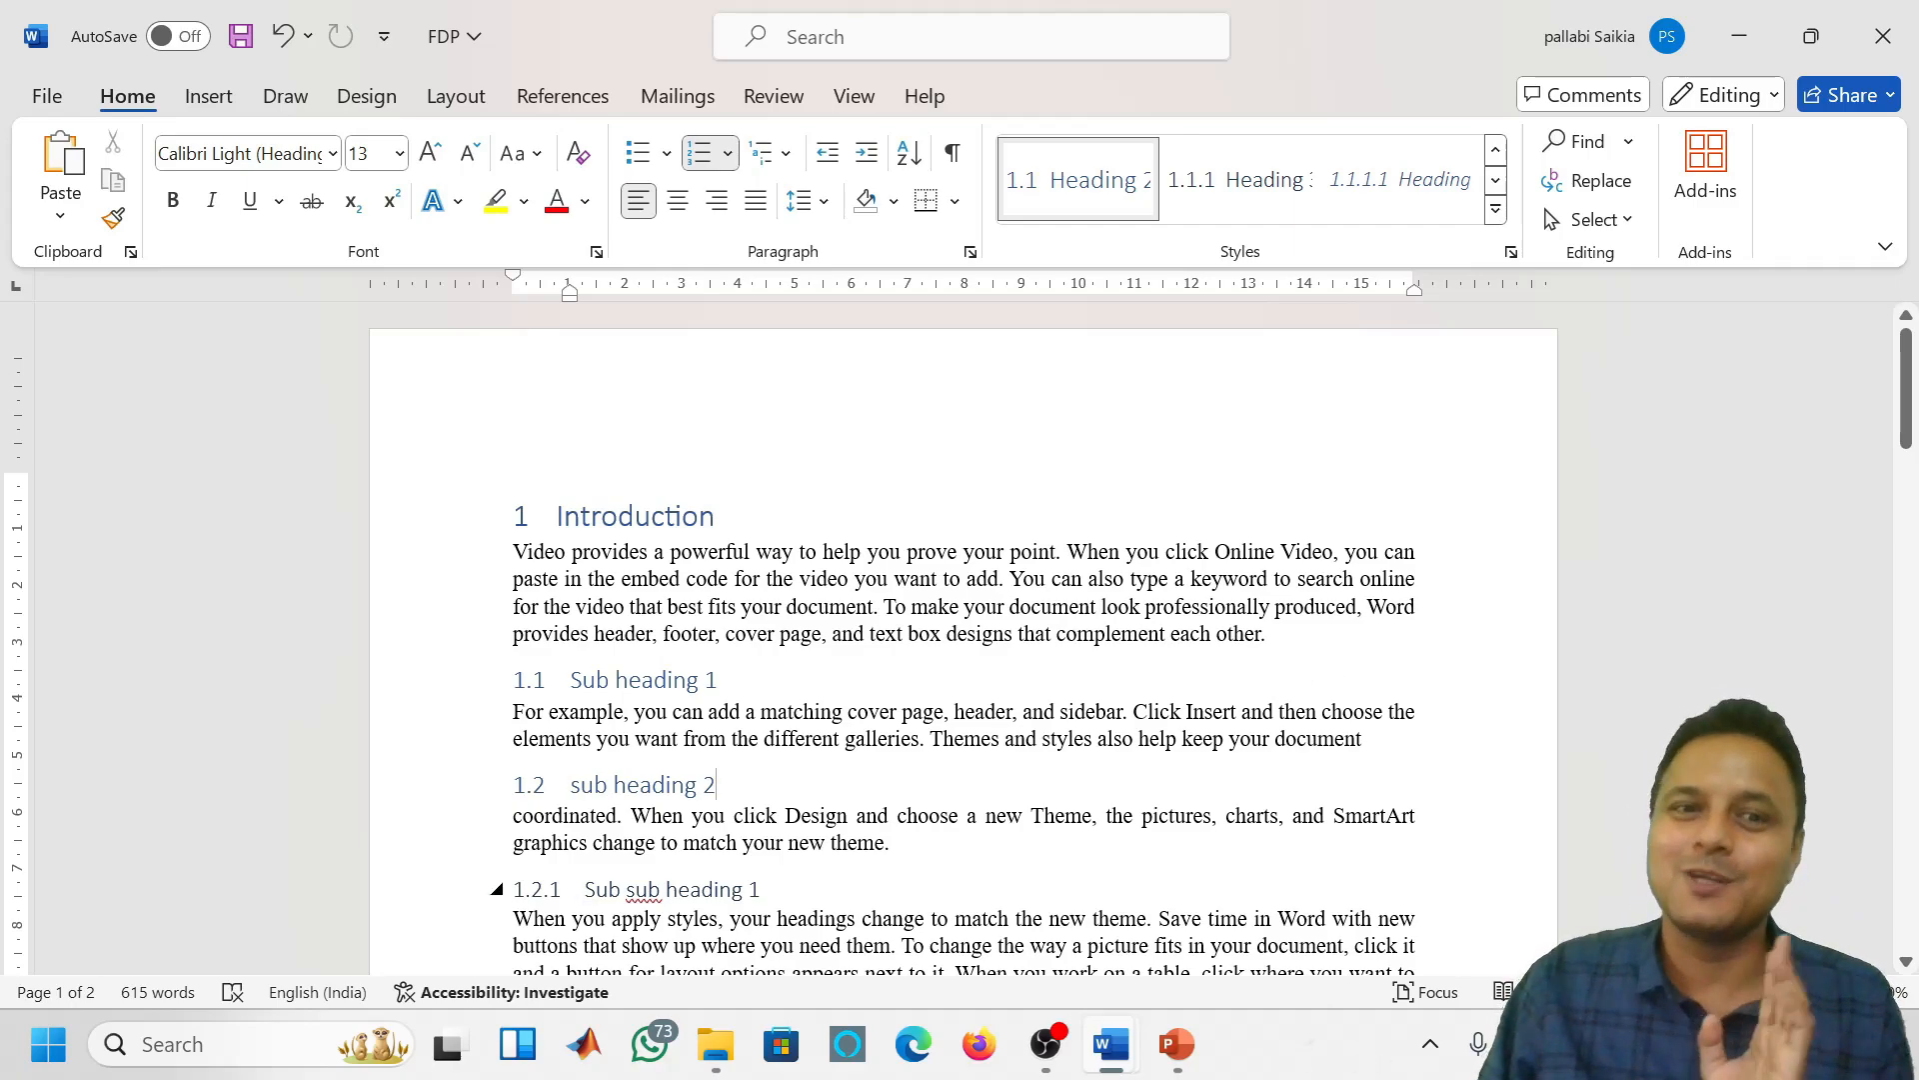
key(ctrl+z)
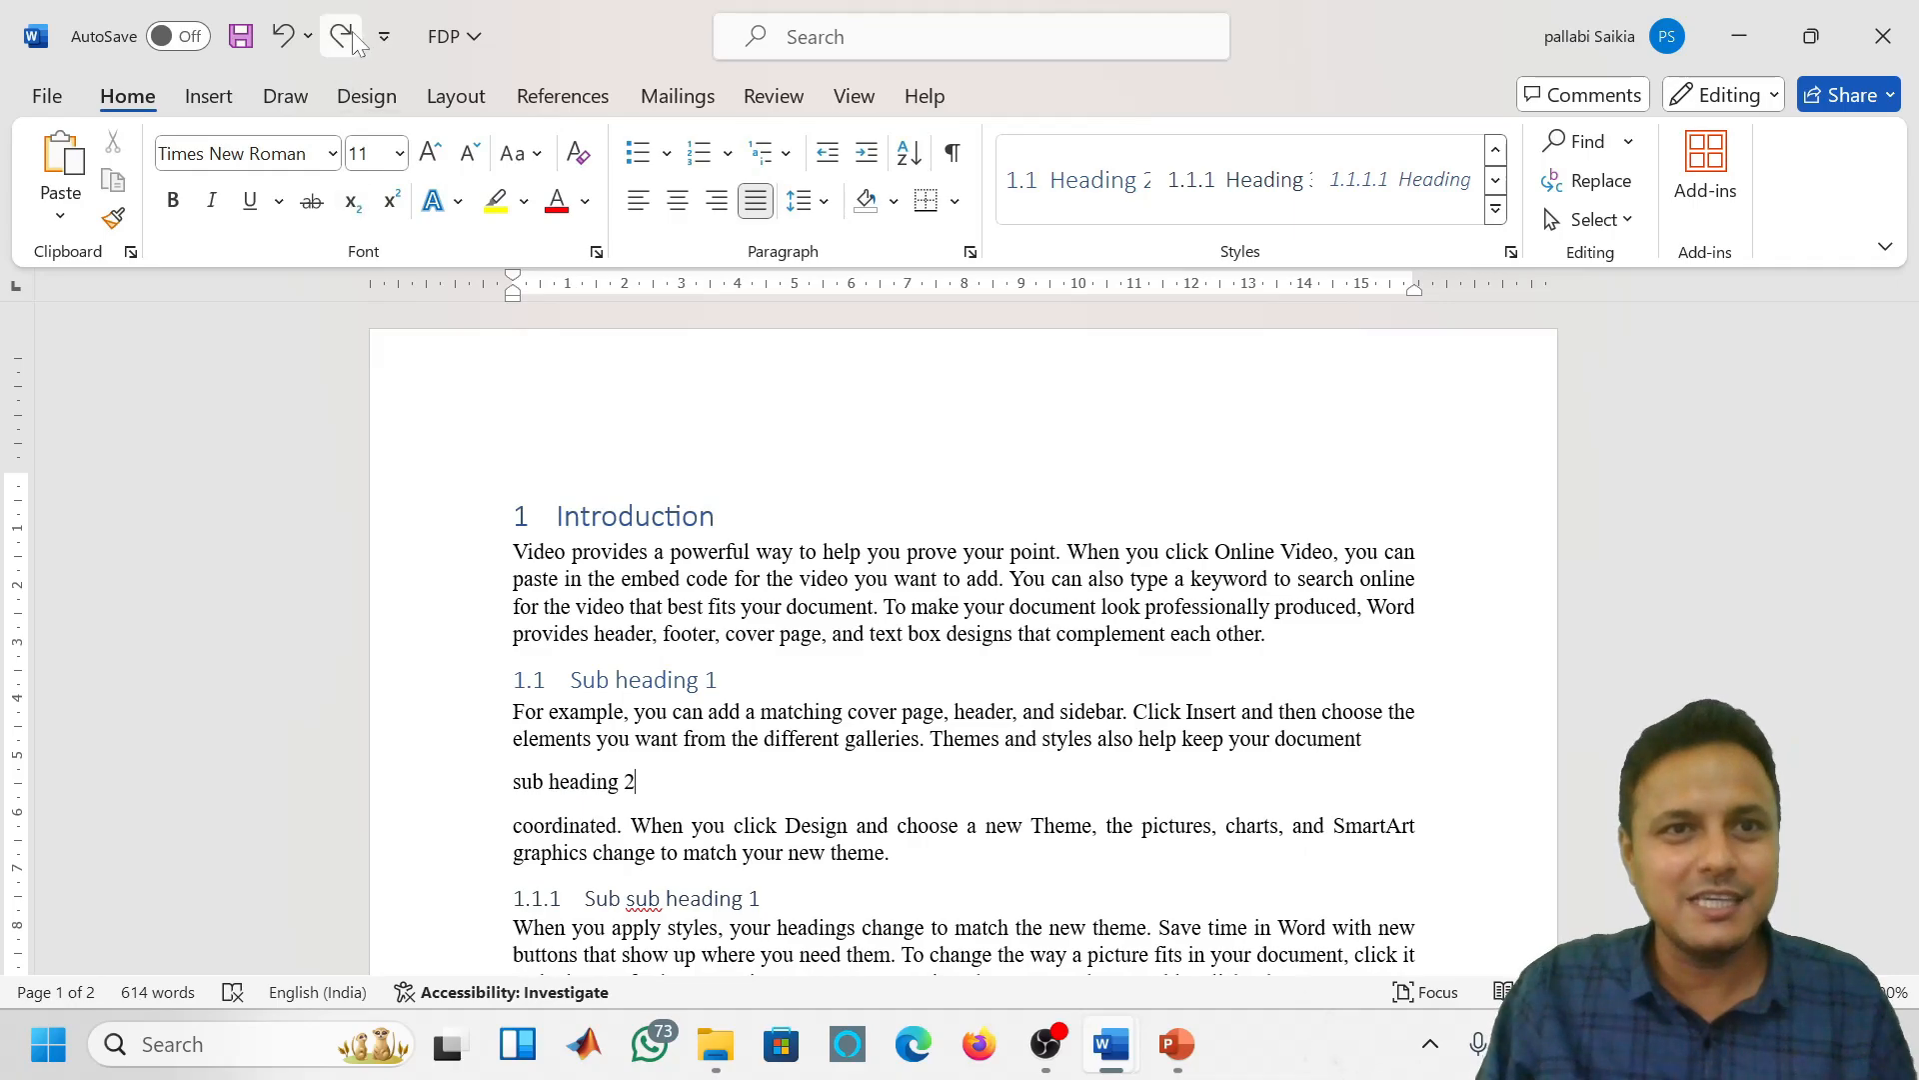
key(ctrl+y)
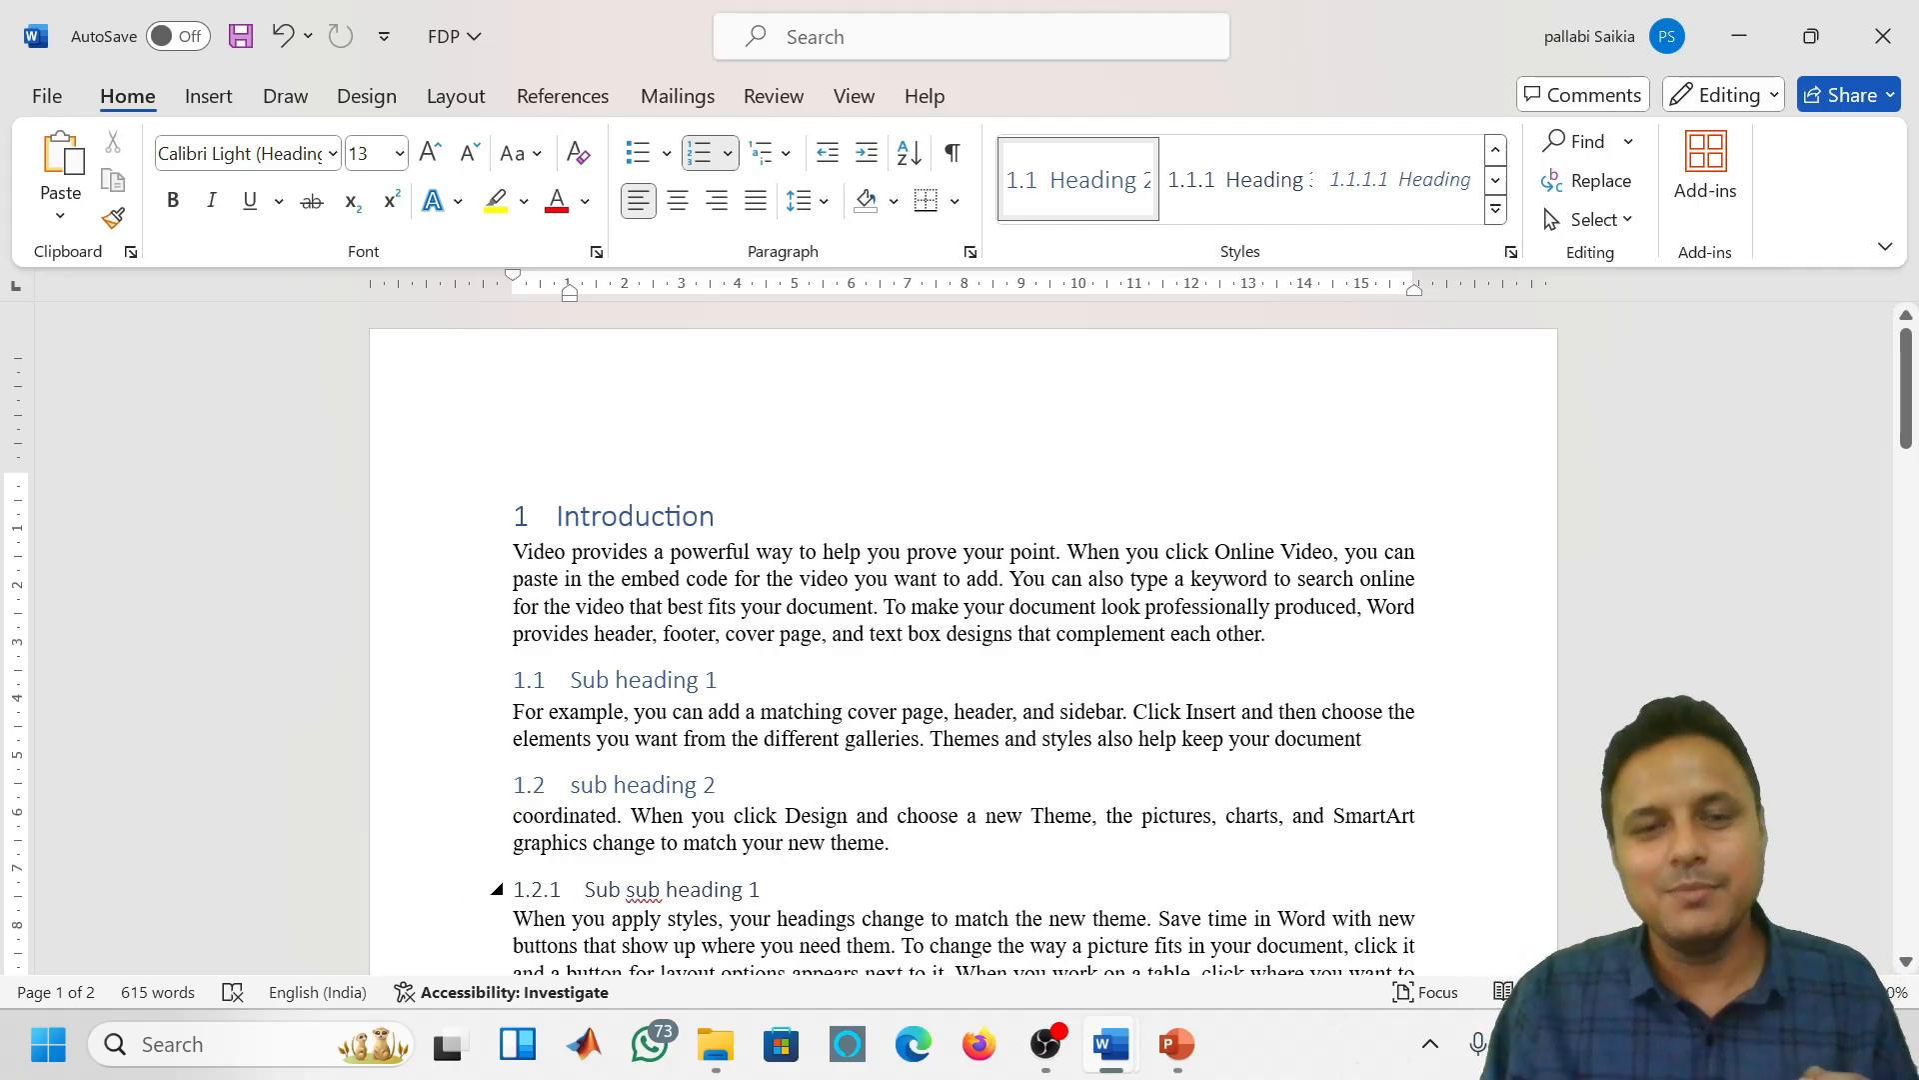
Add the line "Method" below the paragraph under "Sub sub heading 1" and apply the Heading 1 style to it
scroll(963, 640, down, 2)
click(968, 785)
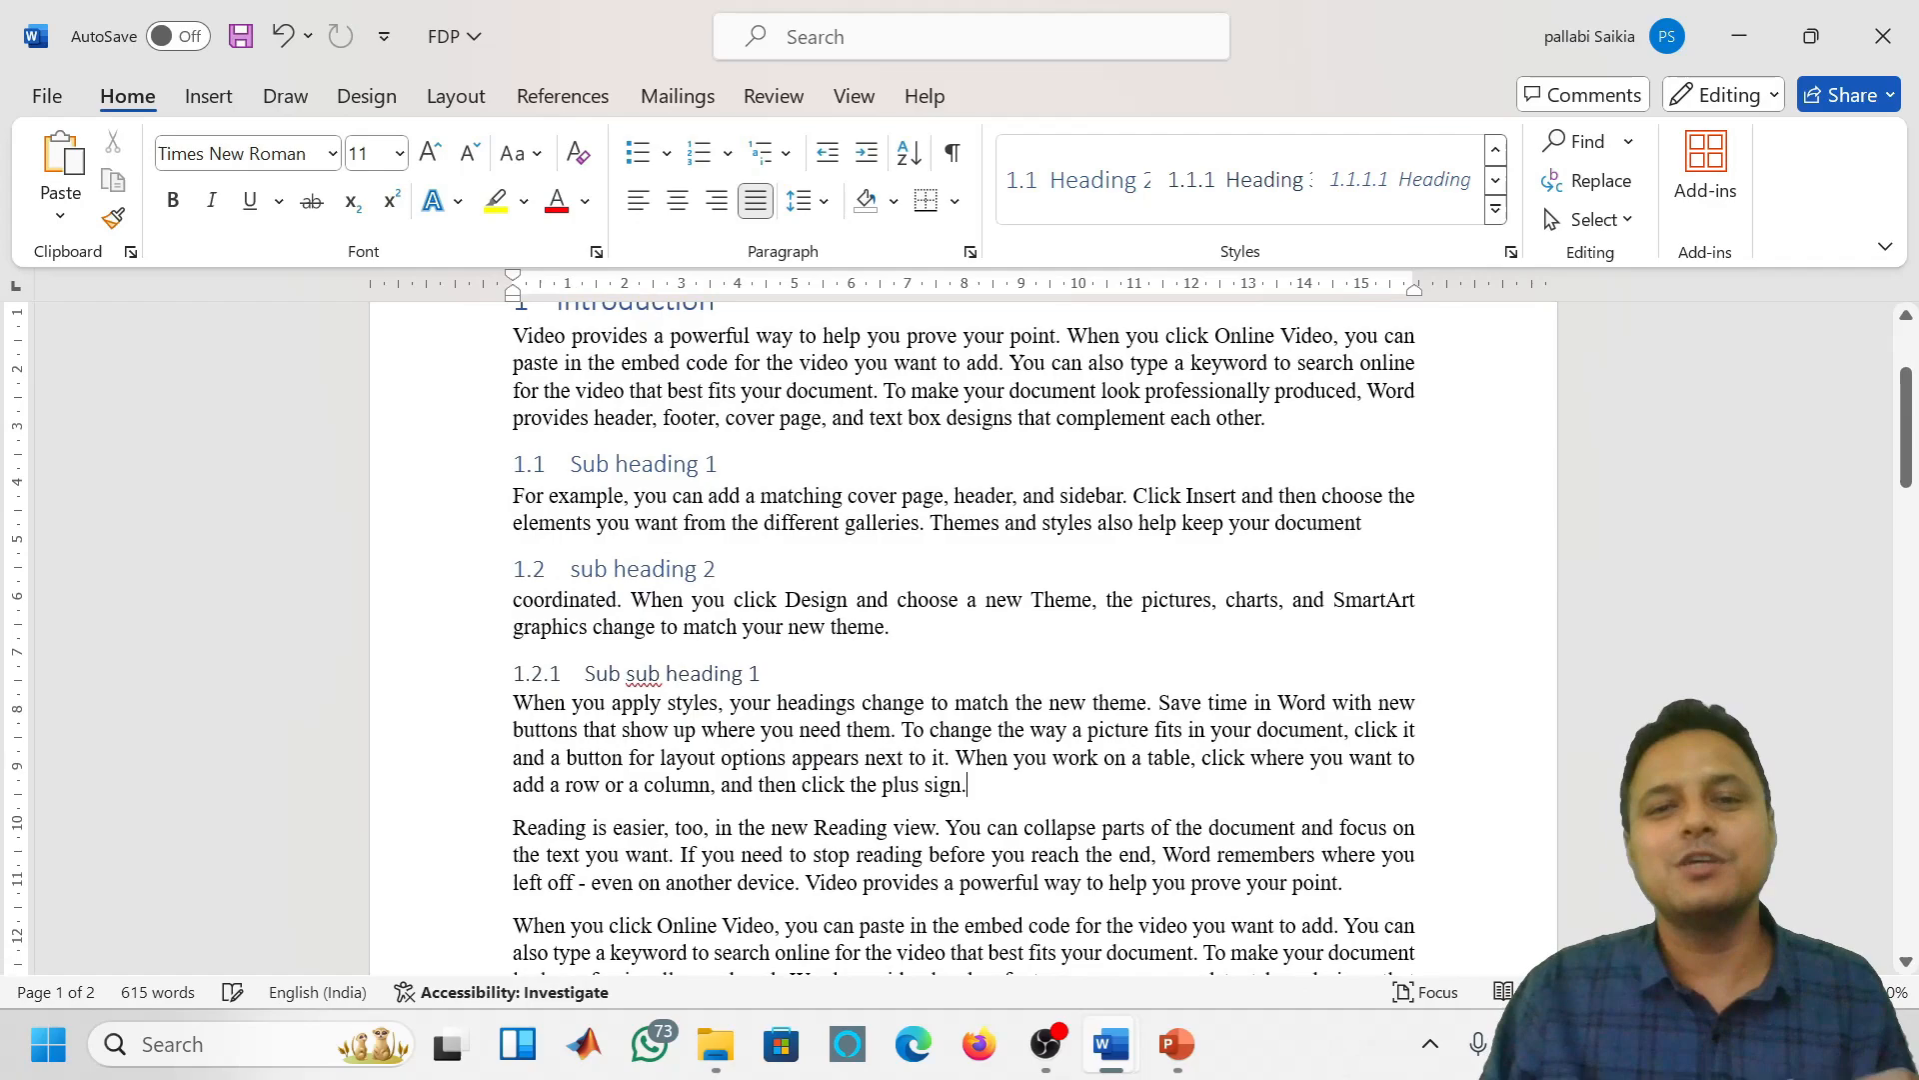
key(Return)
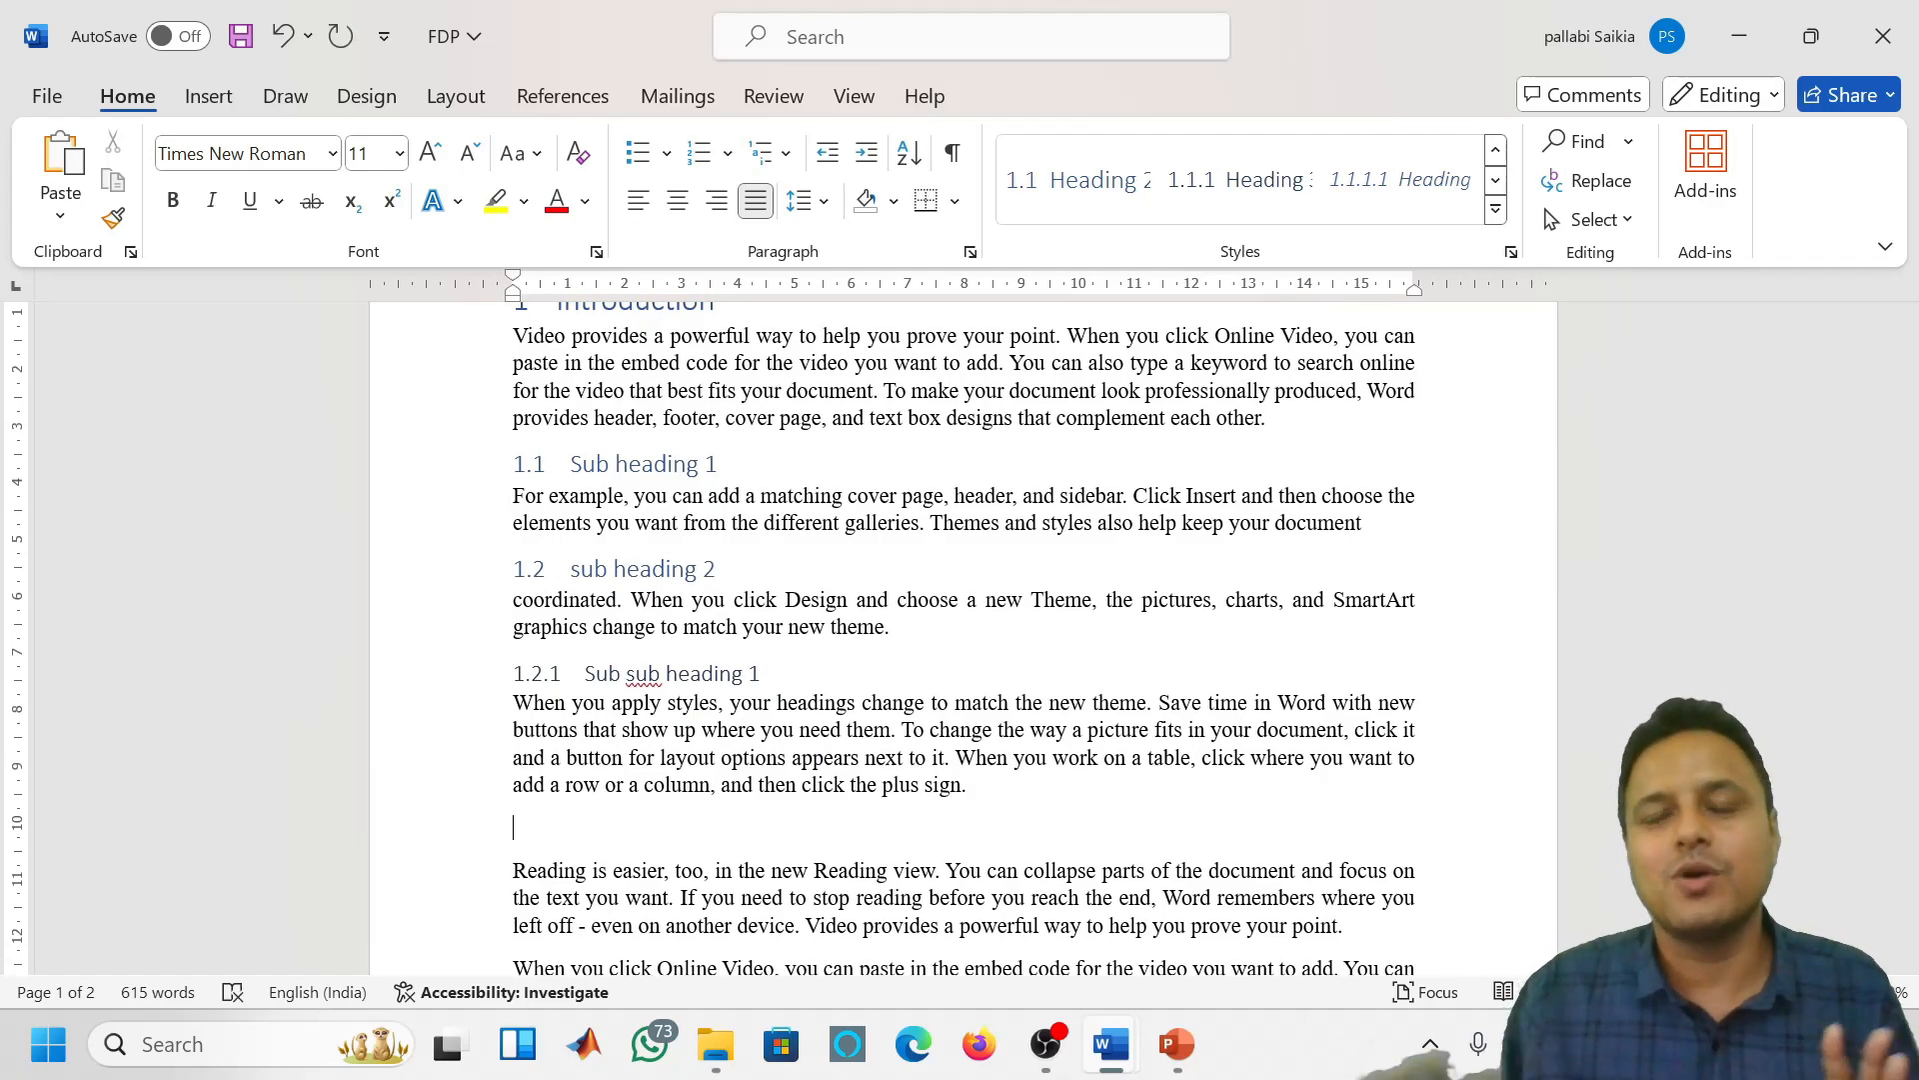
text(Metho)
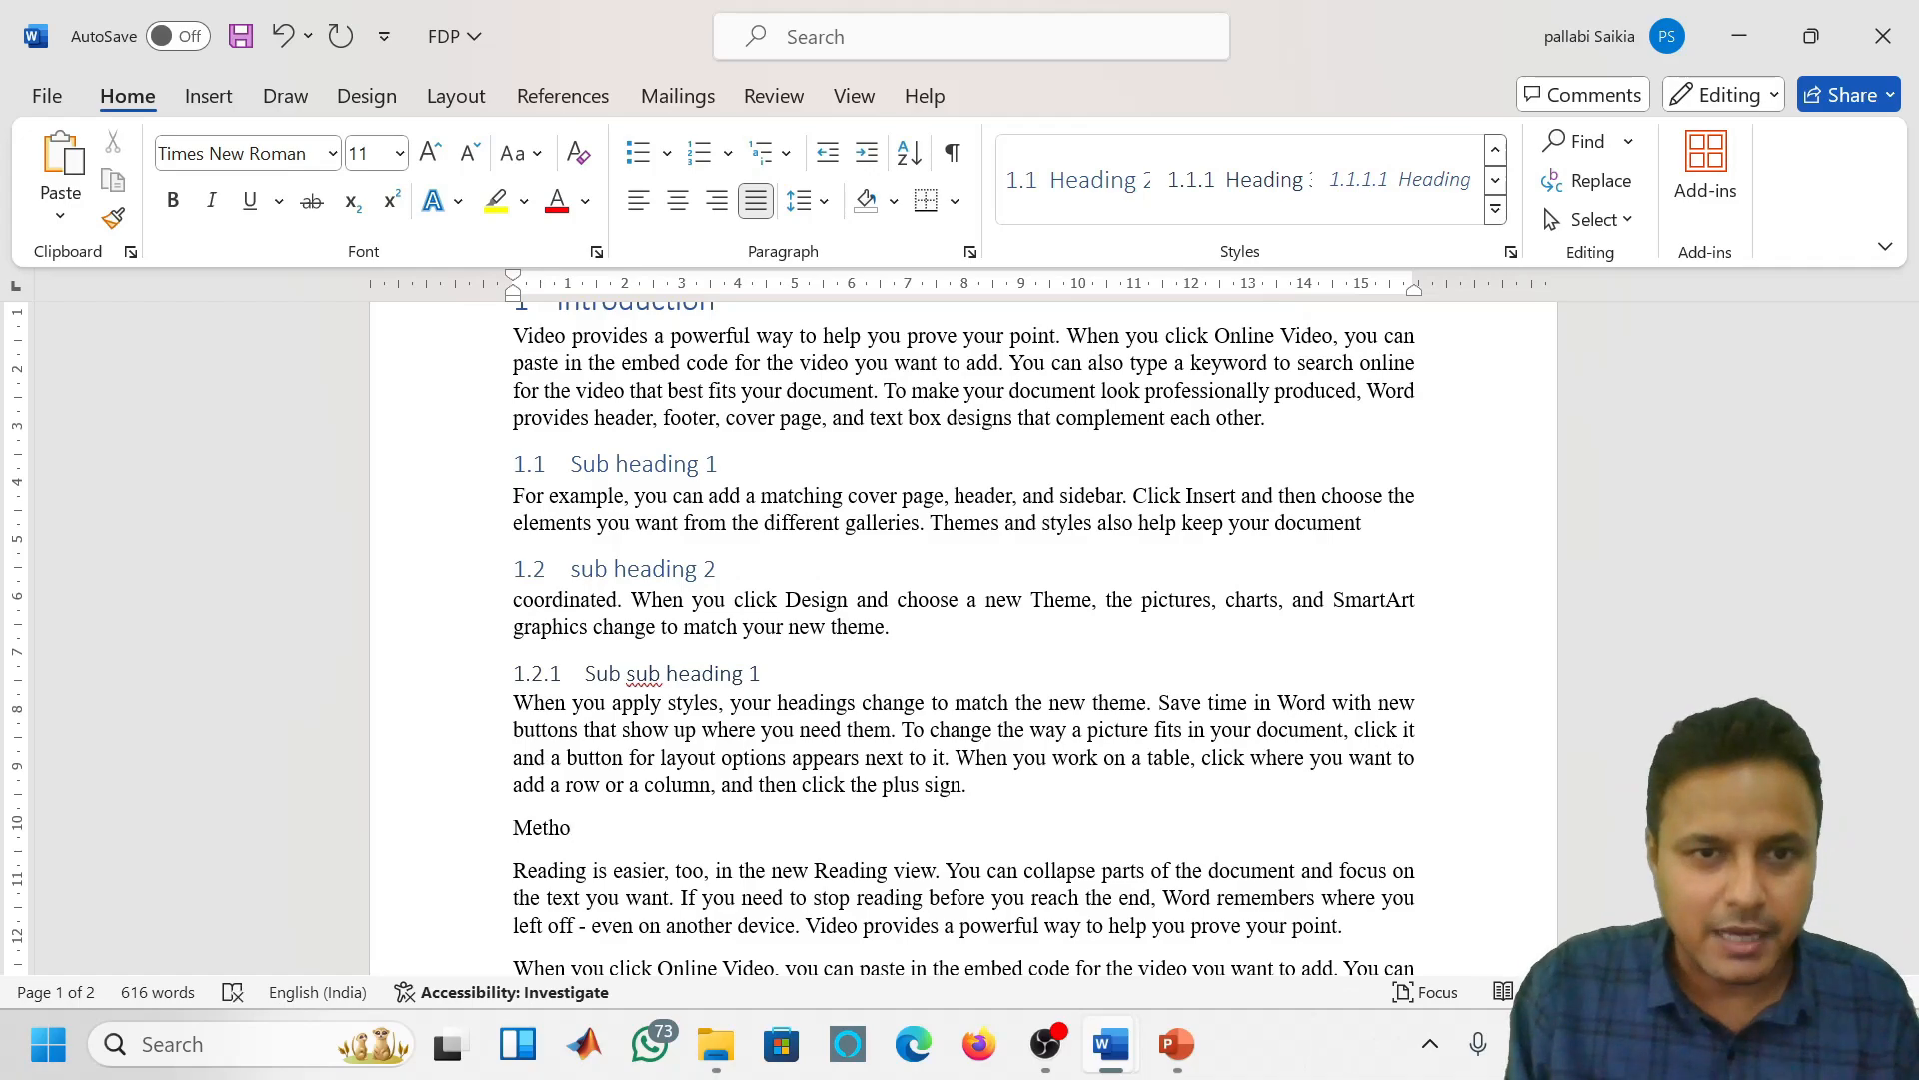
text(d)
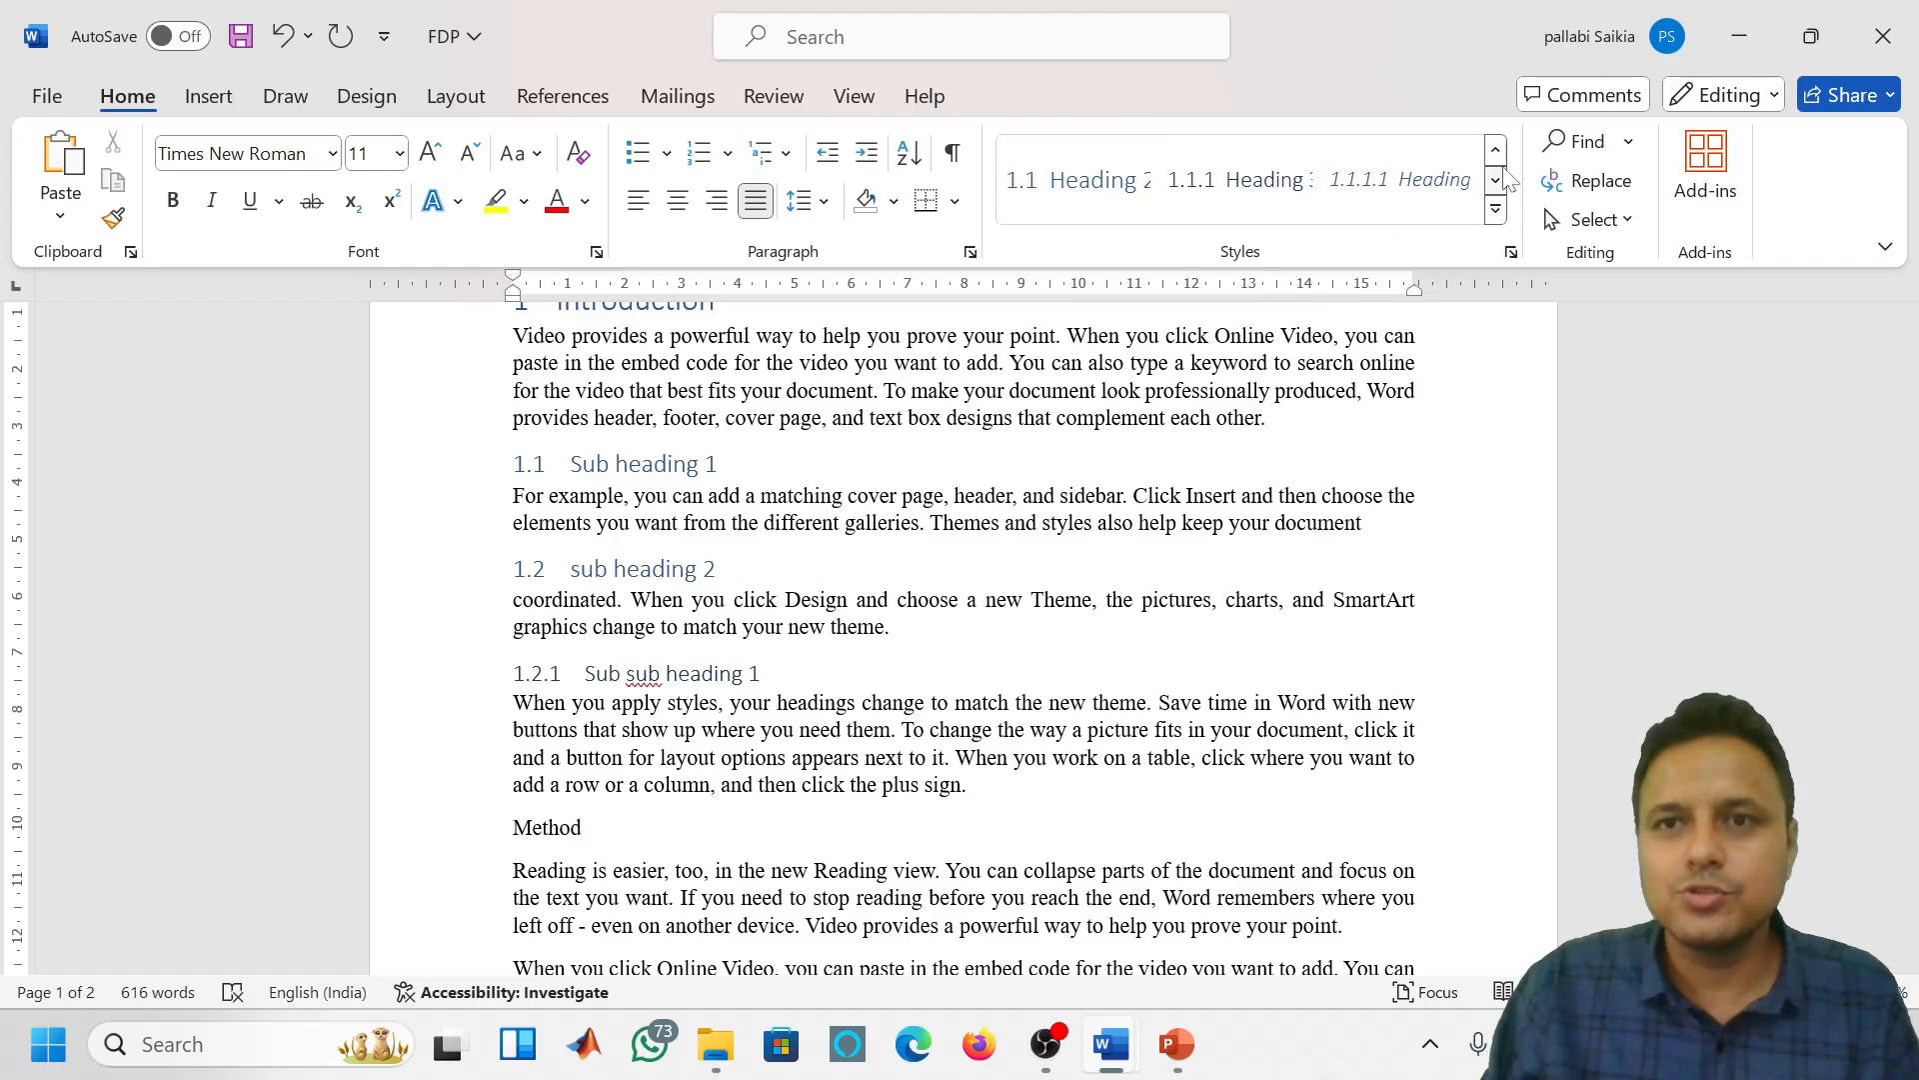
click(1497, 210)
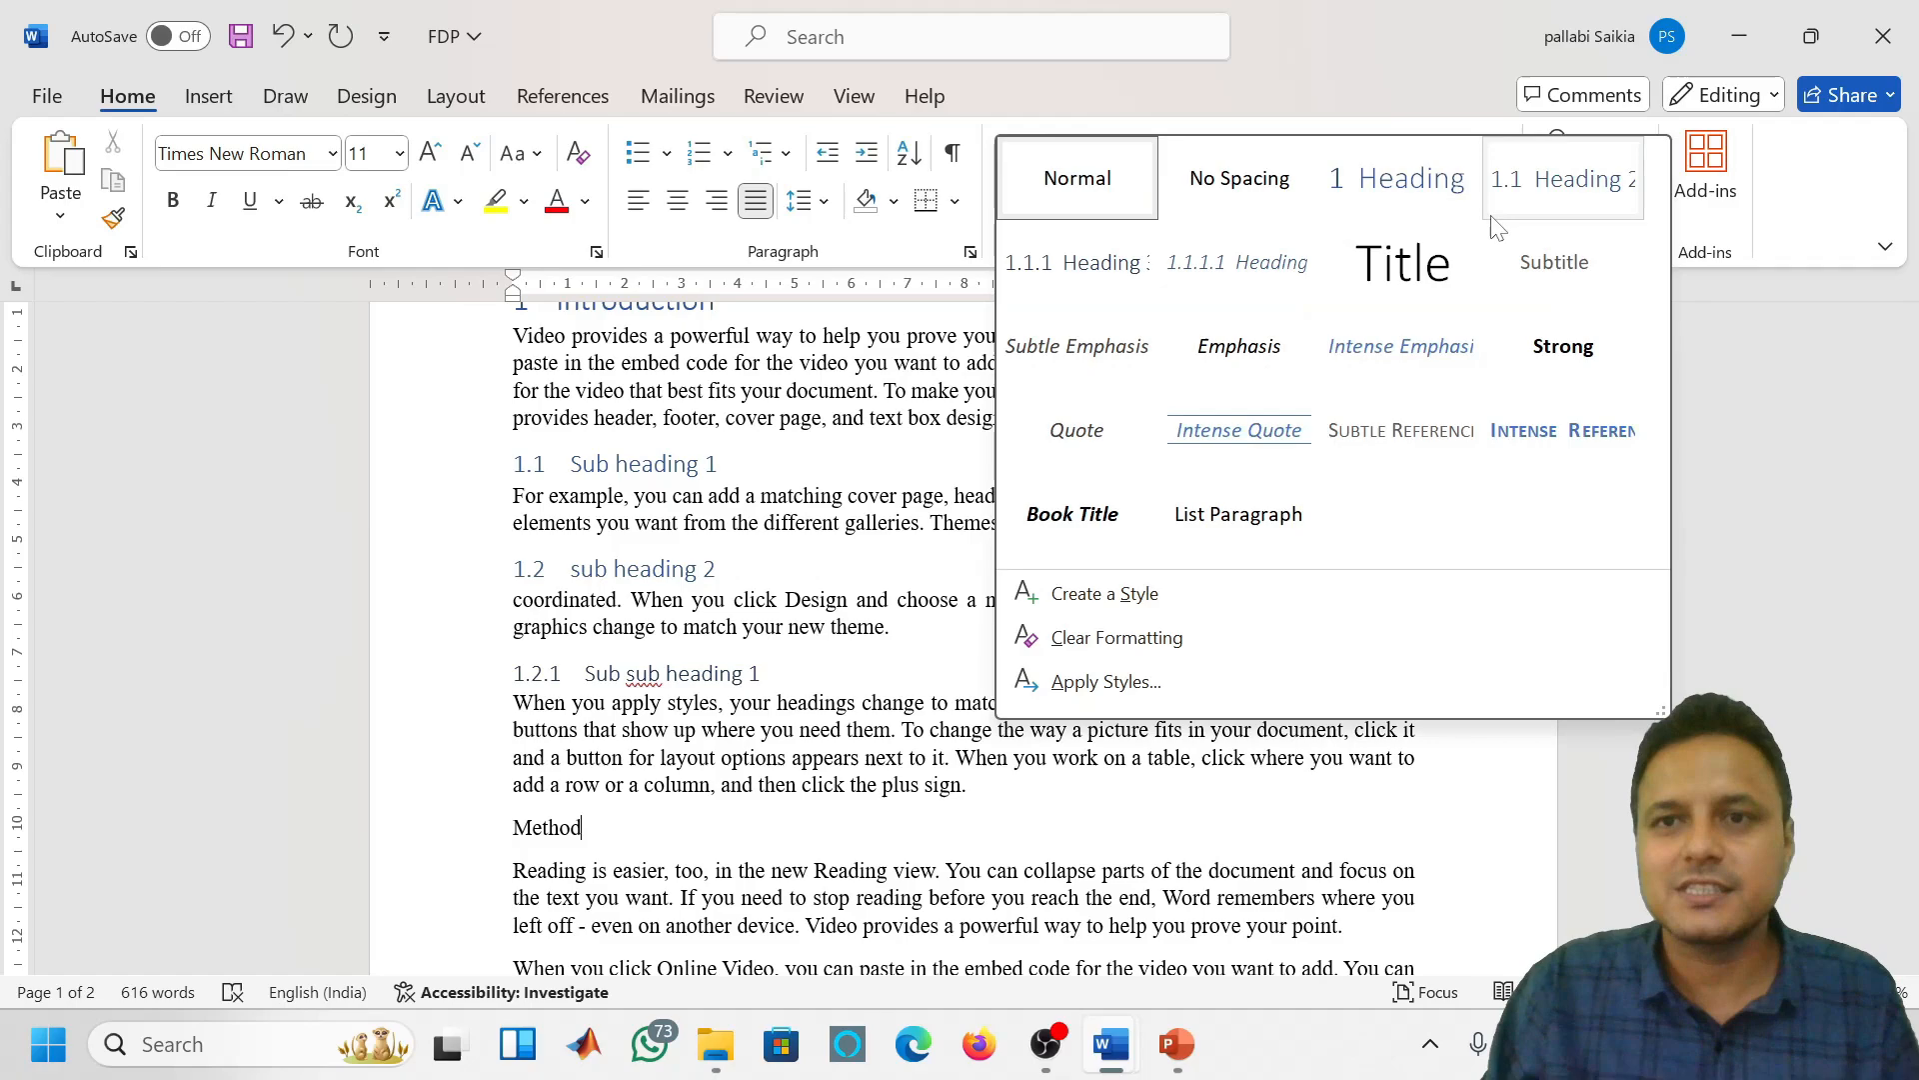
click(1404, 185)
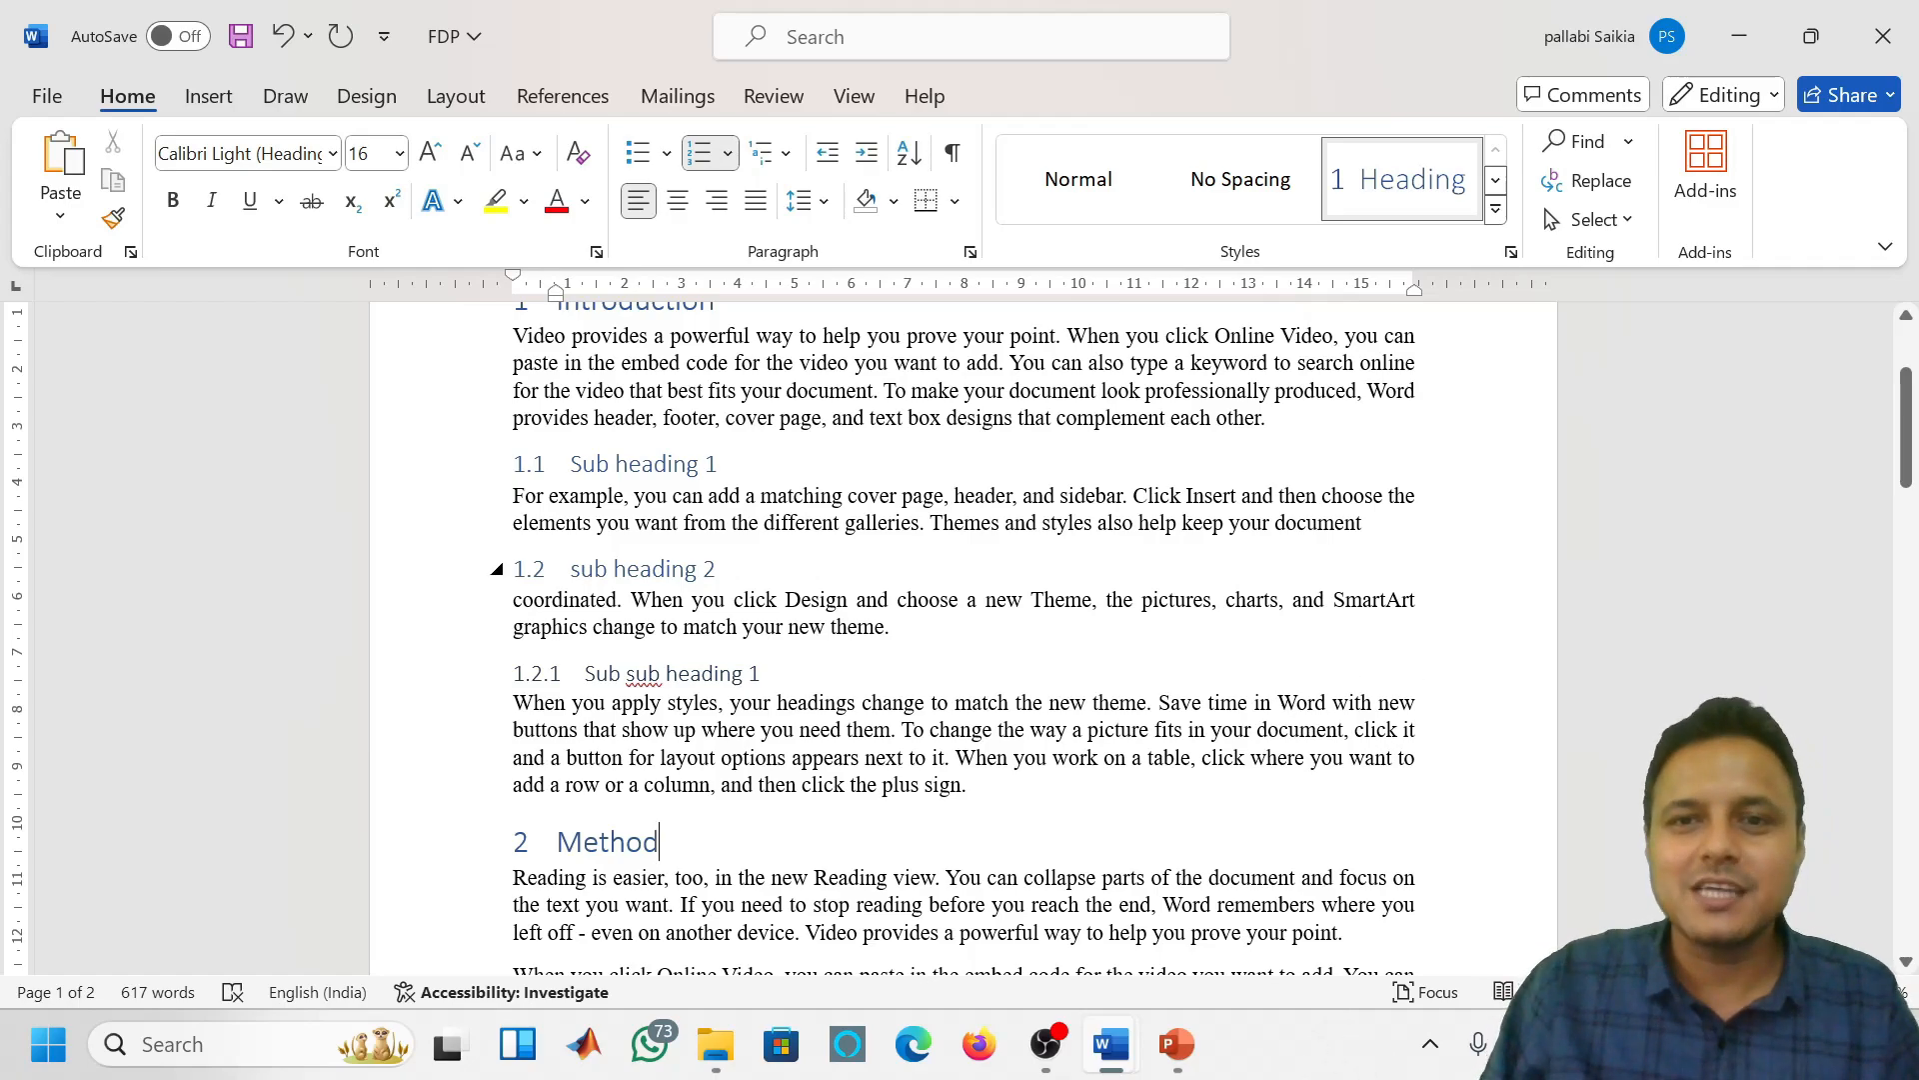
Split the paragraph under "sub heading 2" after "the pictures, charts," and add the line "result" there
click(1292, 600)
key(Return)
key(Return)
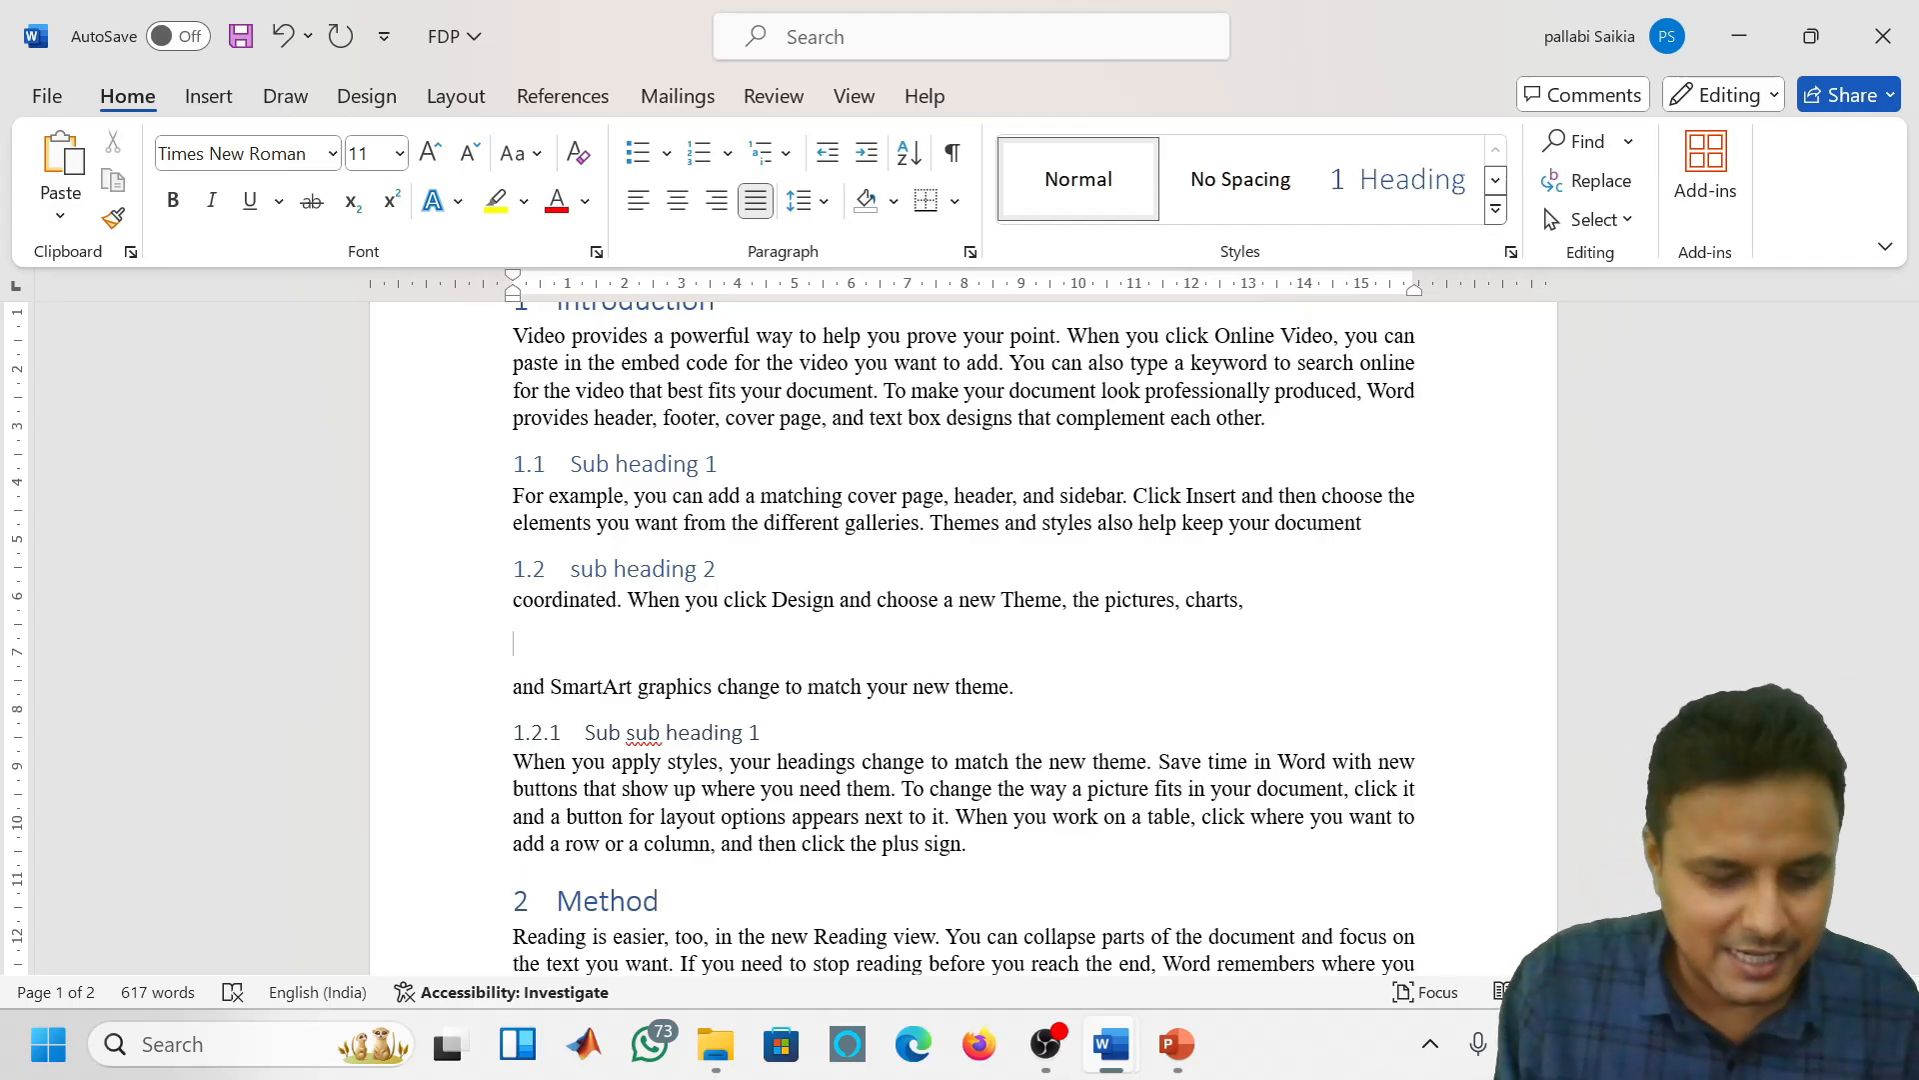
text(result)
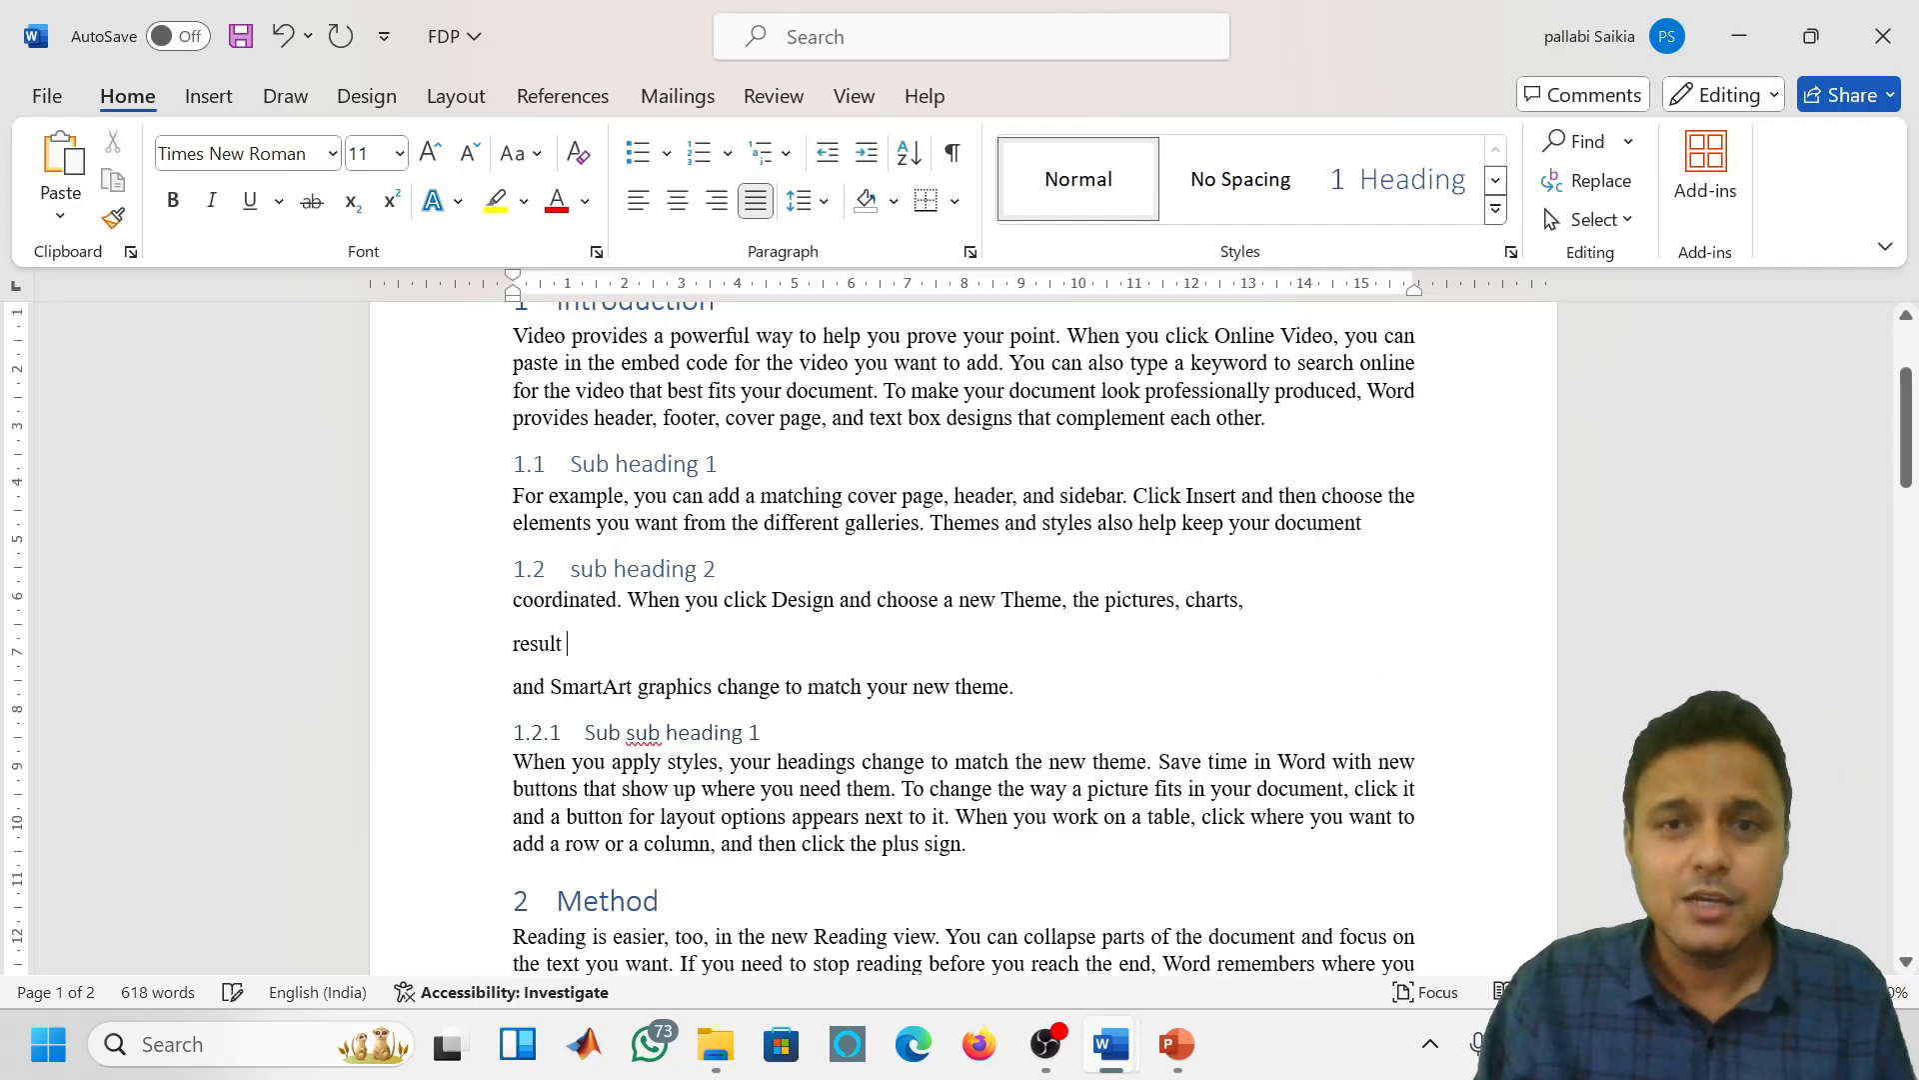
Apply the Heading 1 style to the "result" line and the Heading 2 style to "Sub sub heading 1"
click(1400, 179)
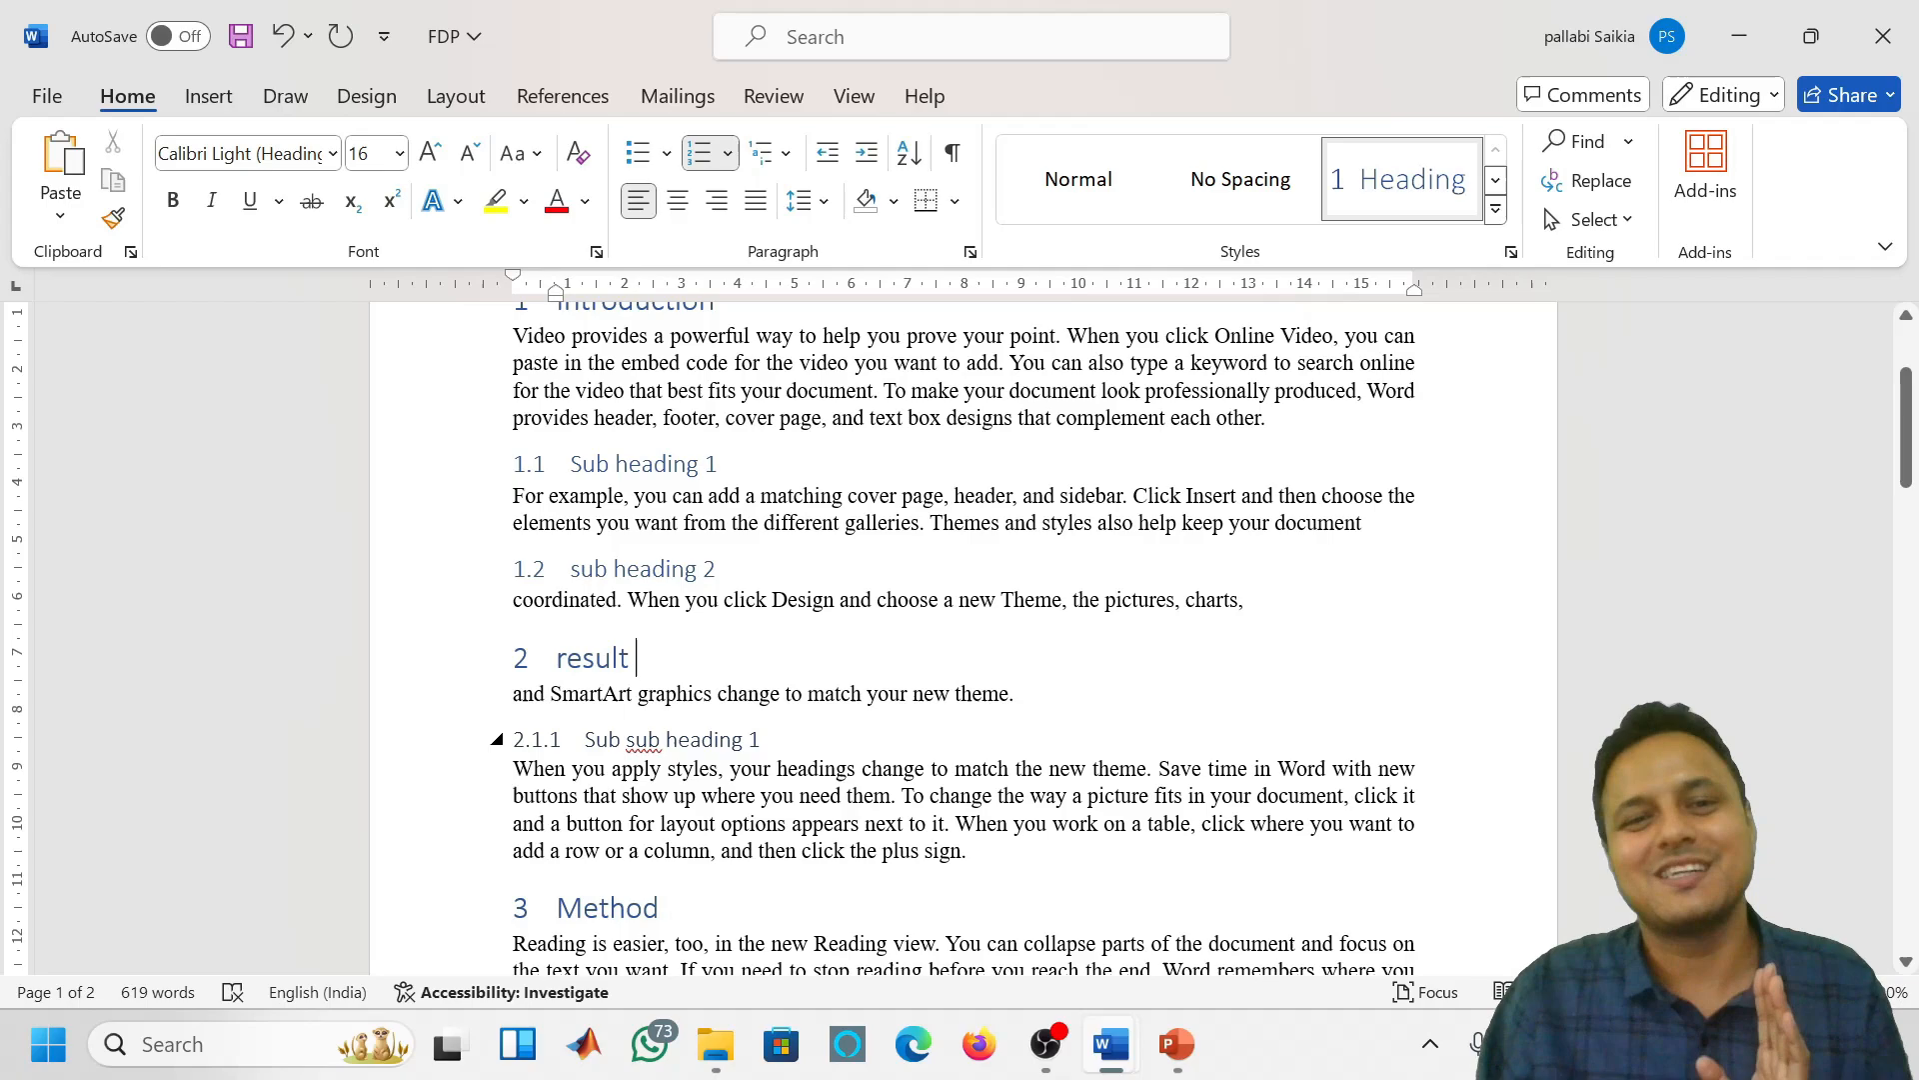
click(627, 739)
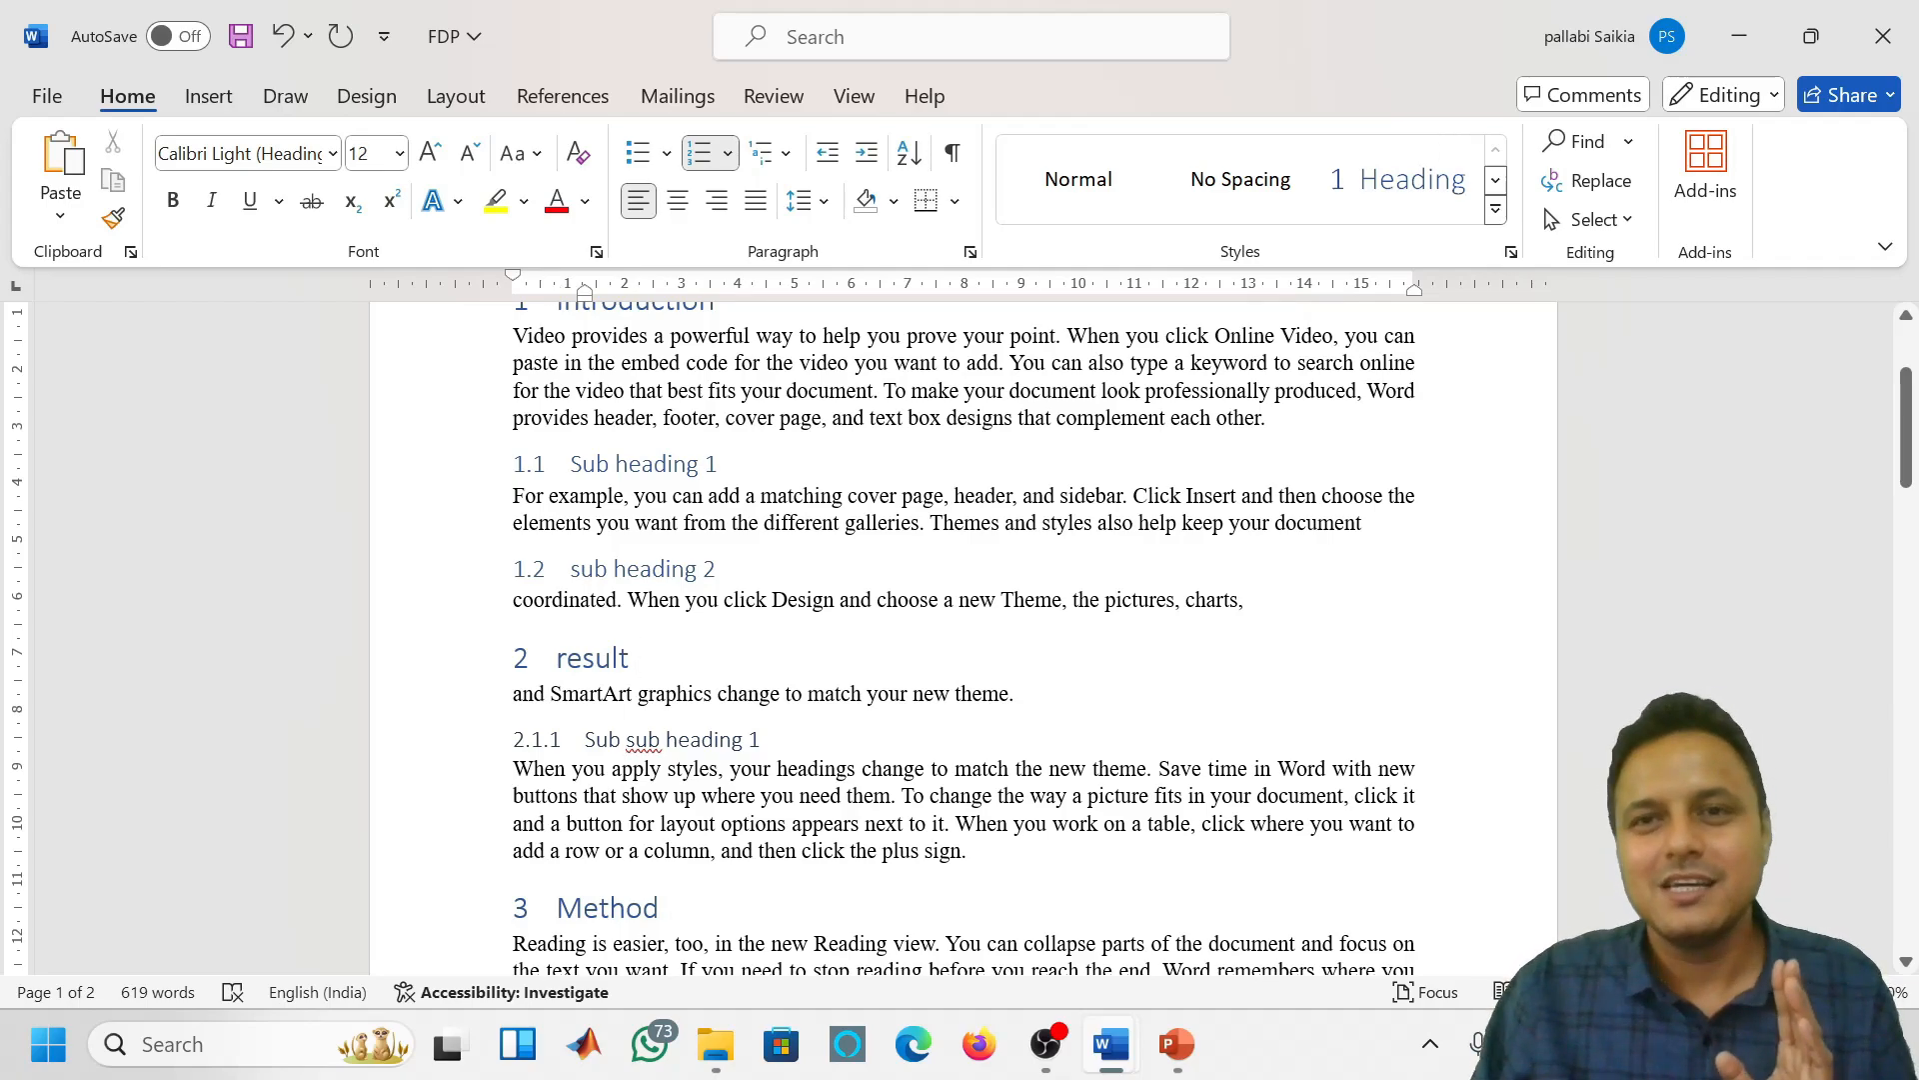
click(1495, 180)
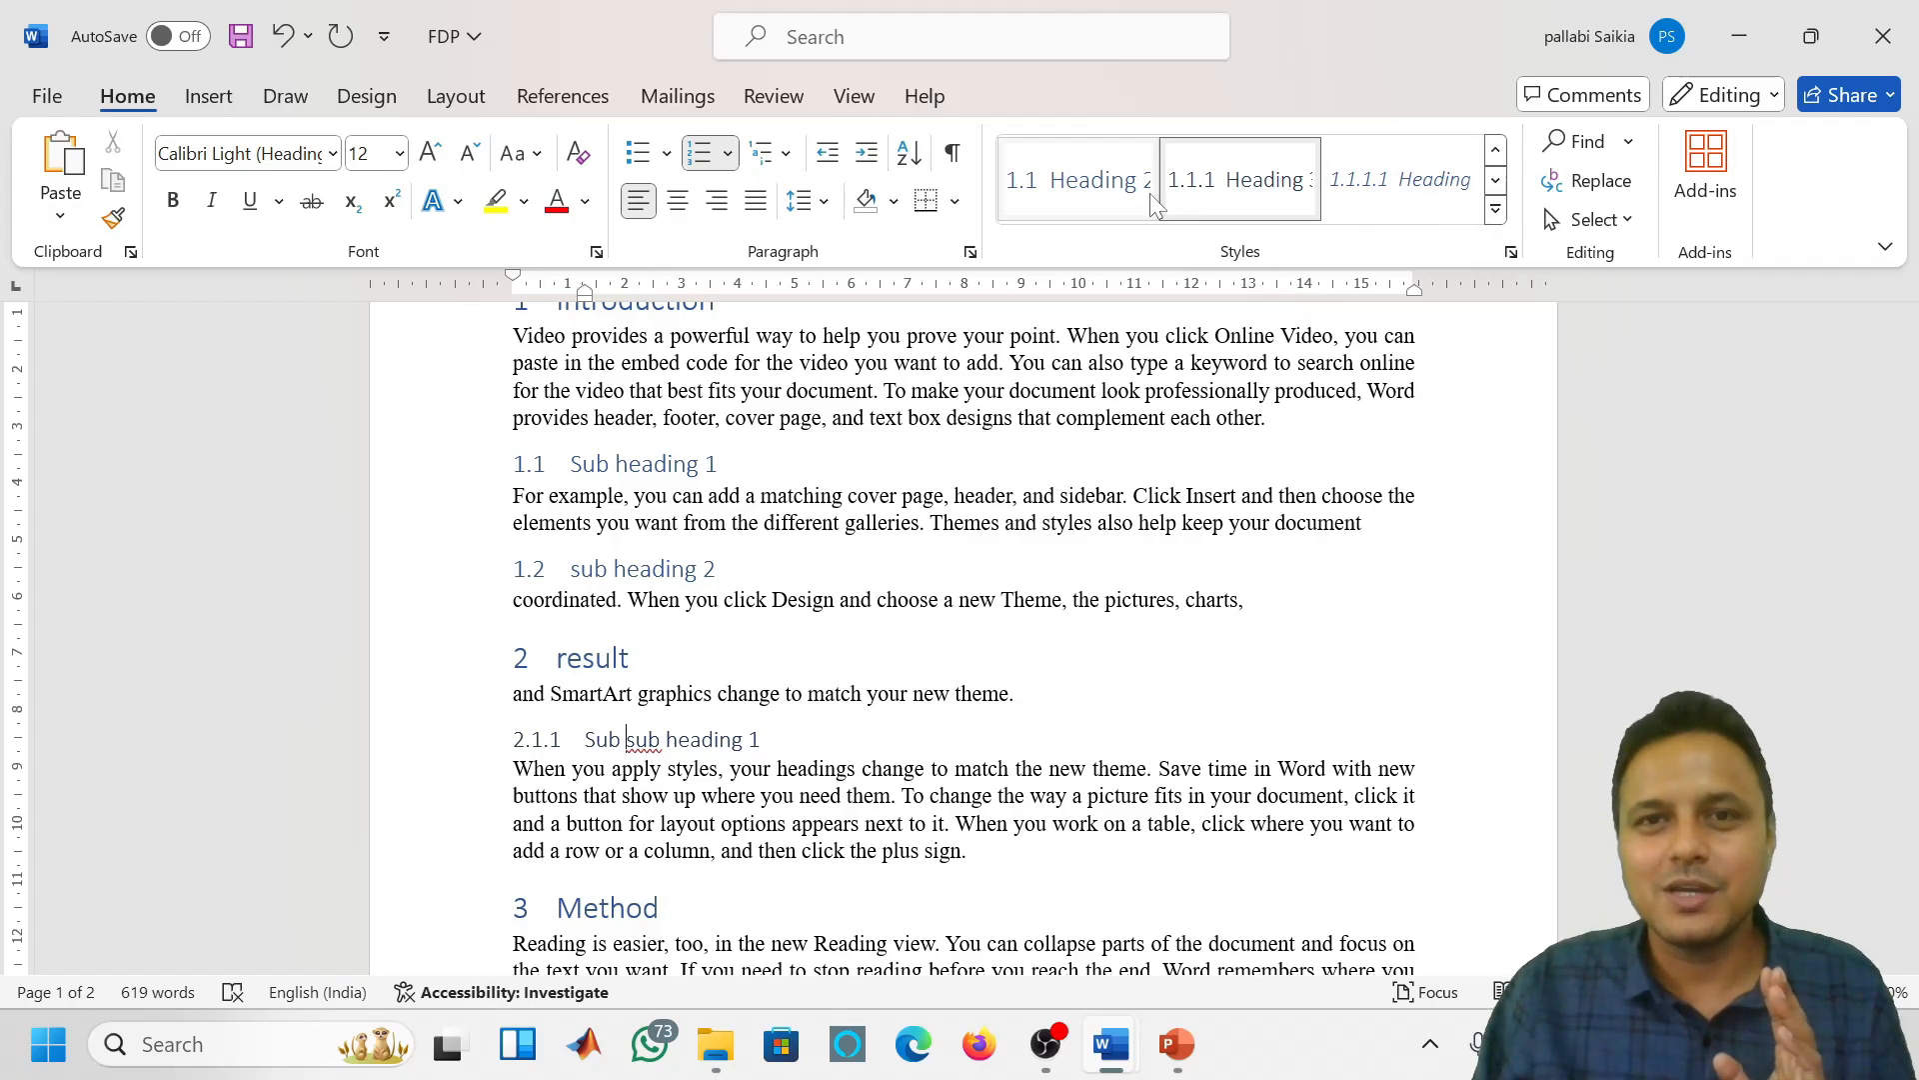
click(1077, 180)
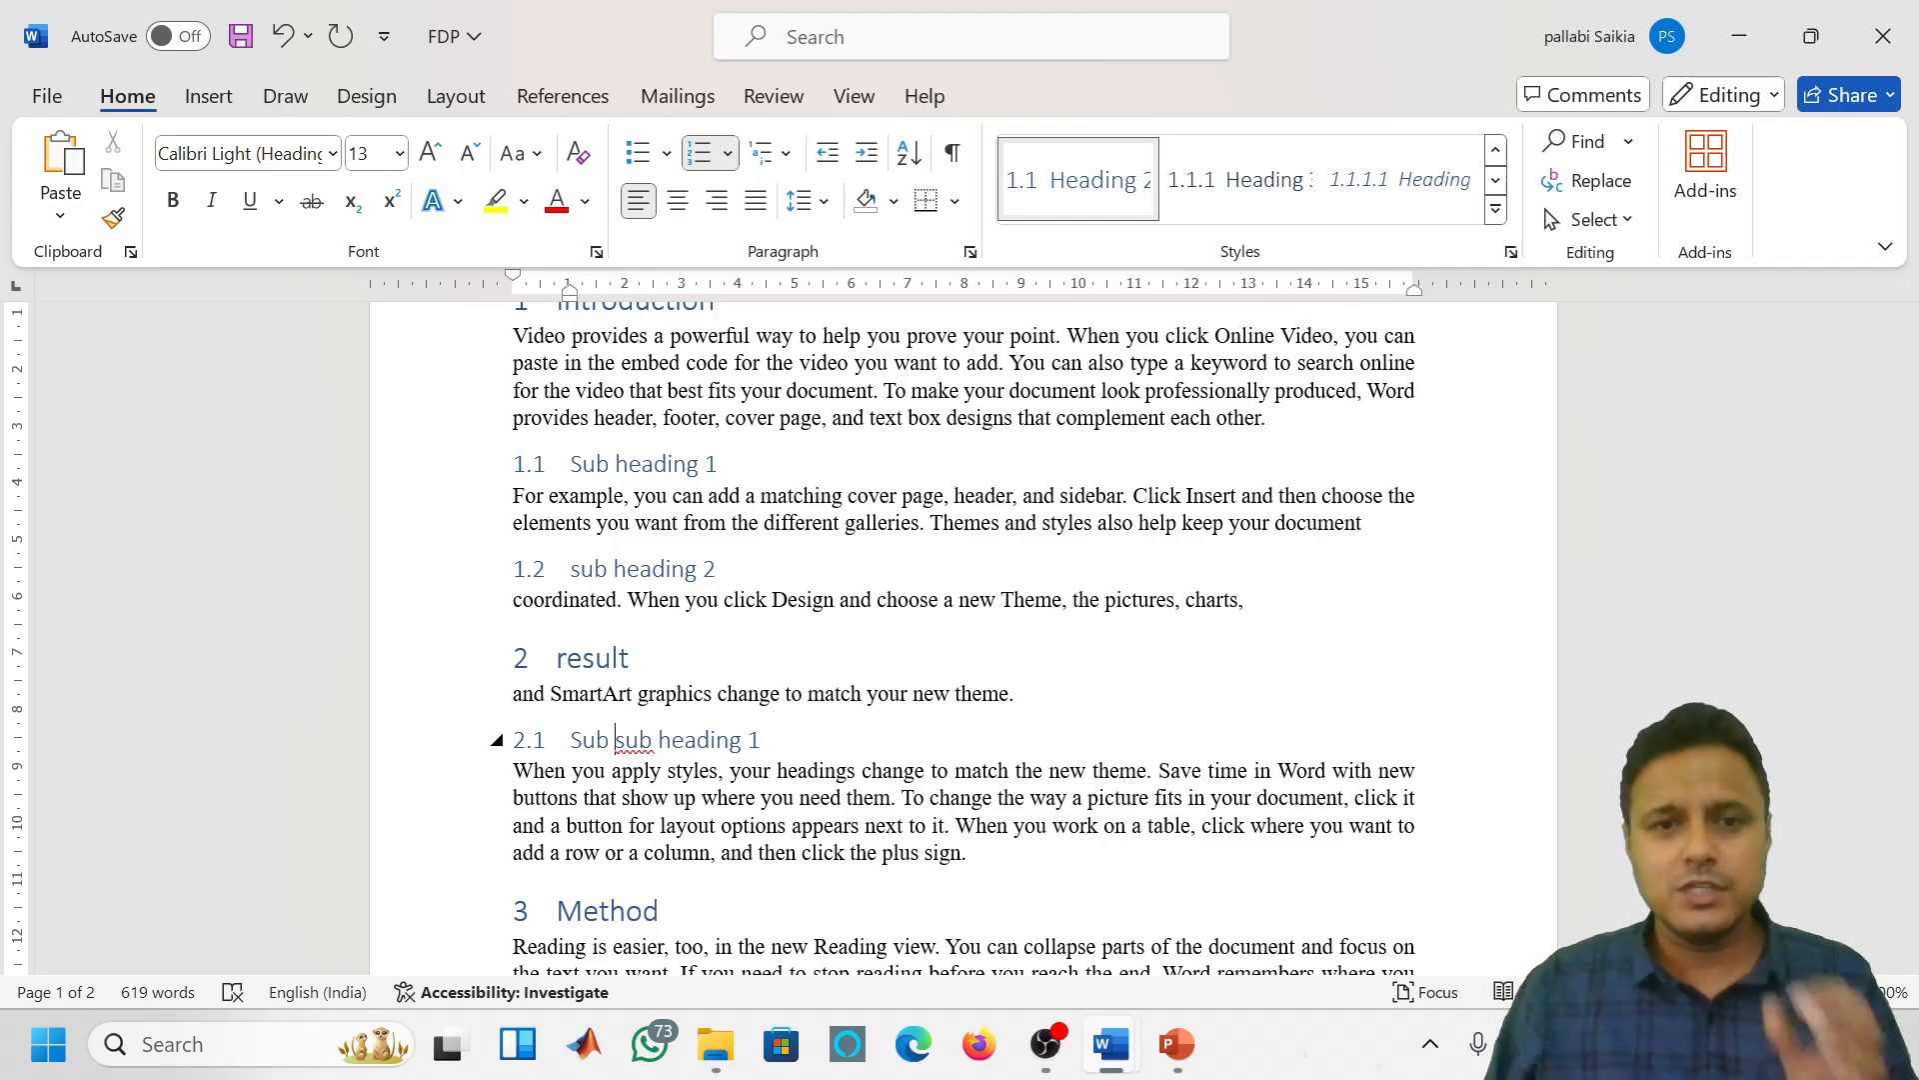
Insert an empty line above the "Introduction" heading, remove its numbering and set it to the Normal style
scroll(963, 639, up, 3)
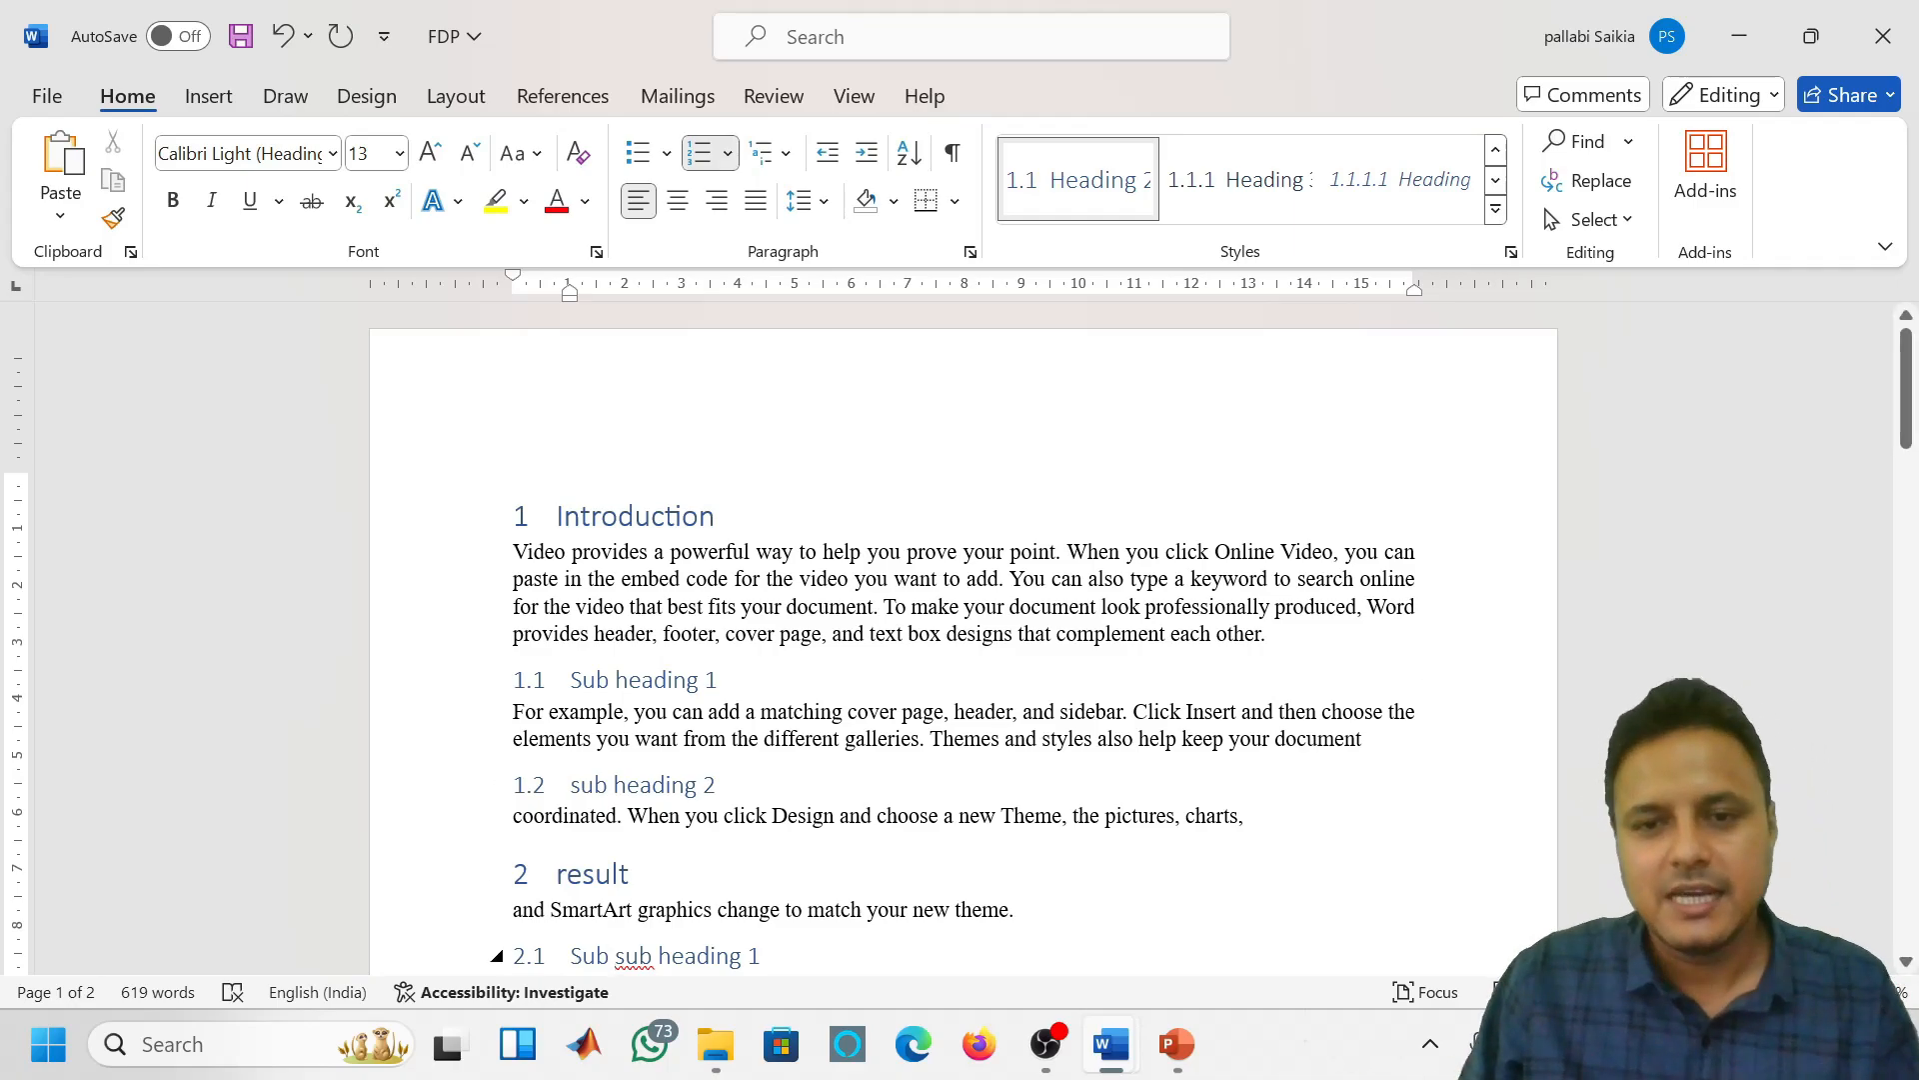
mouse_move(1092, 1041)
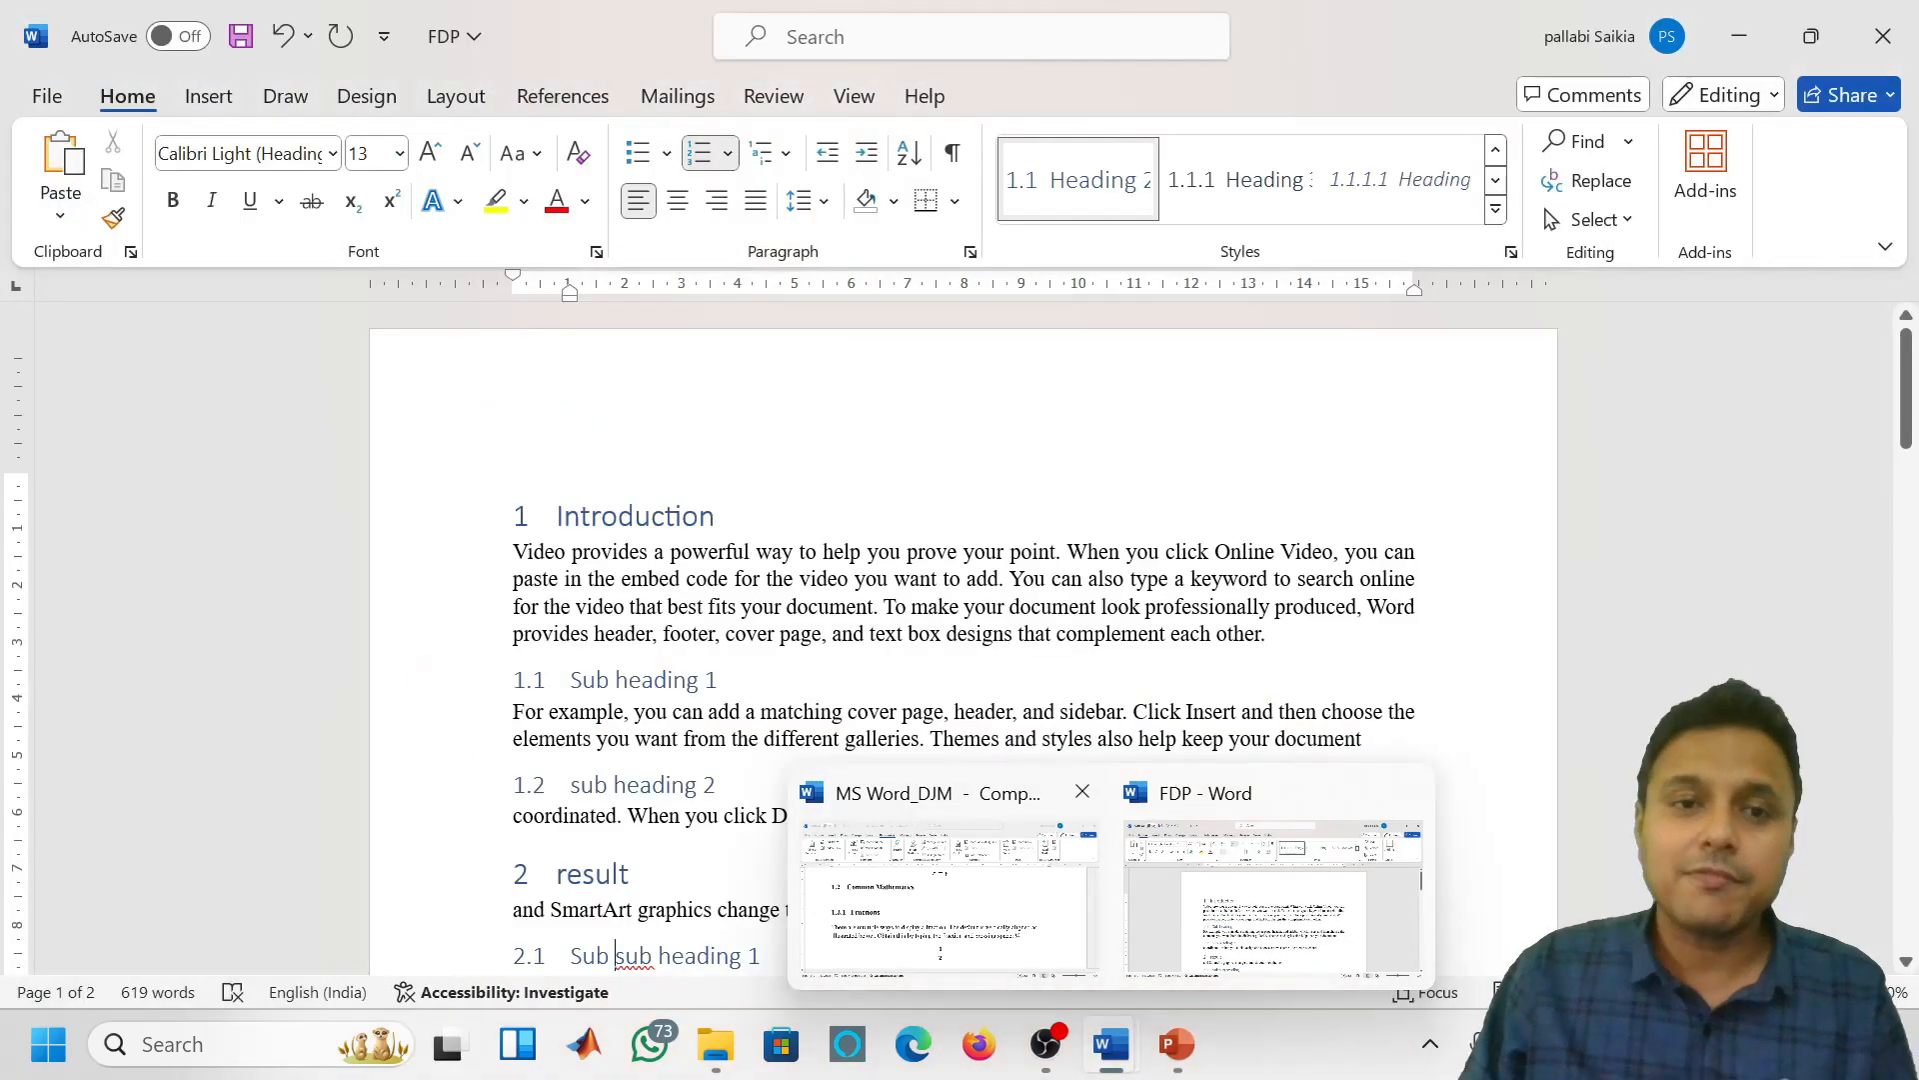
click(1218, 925)
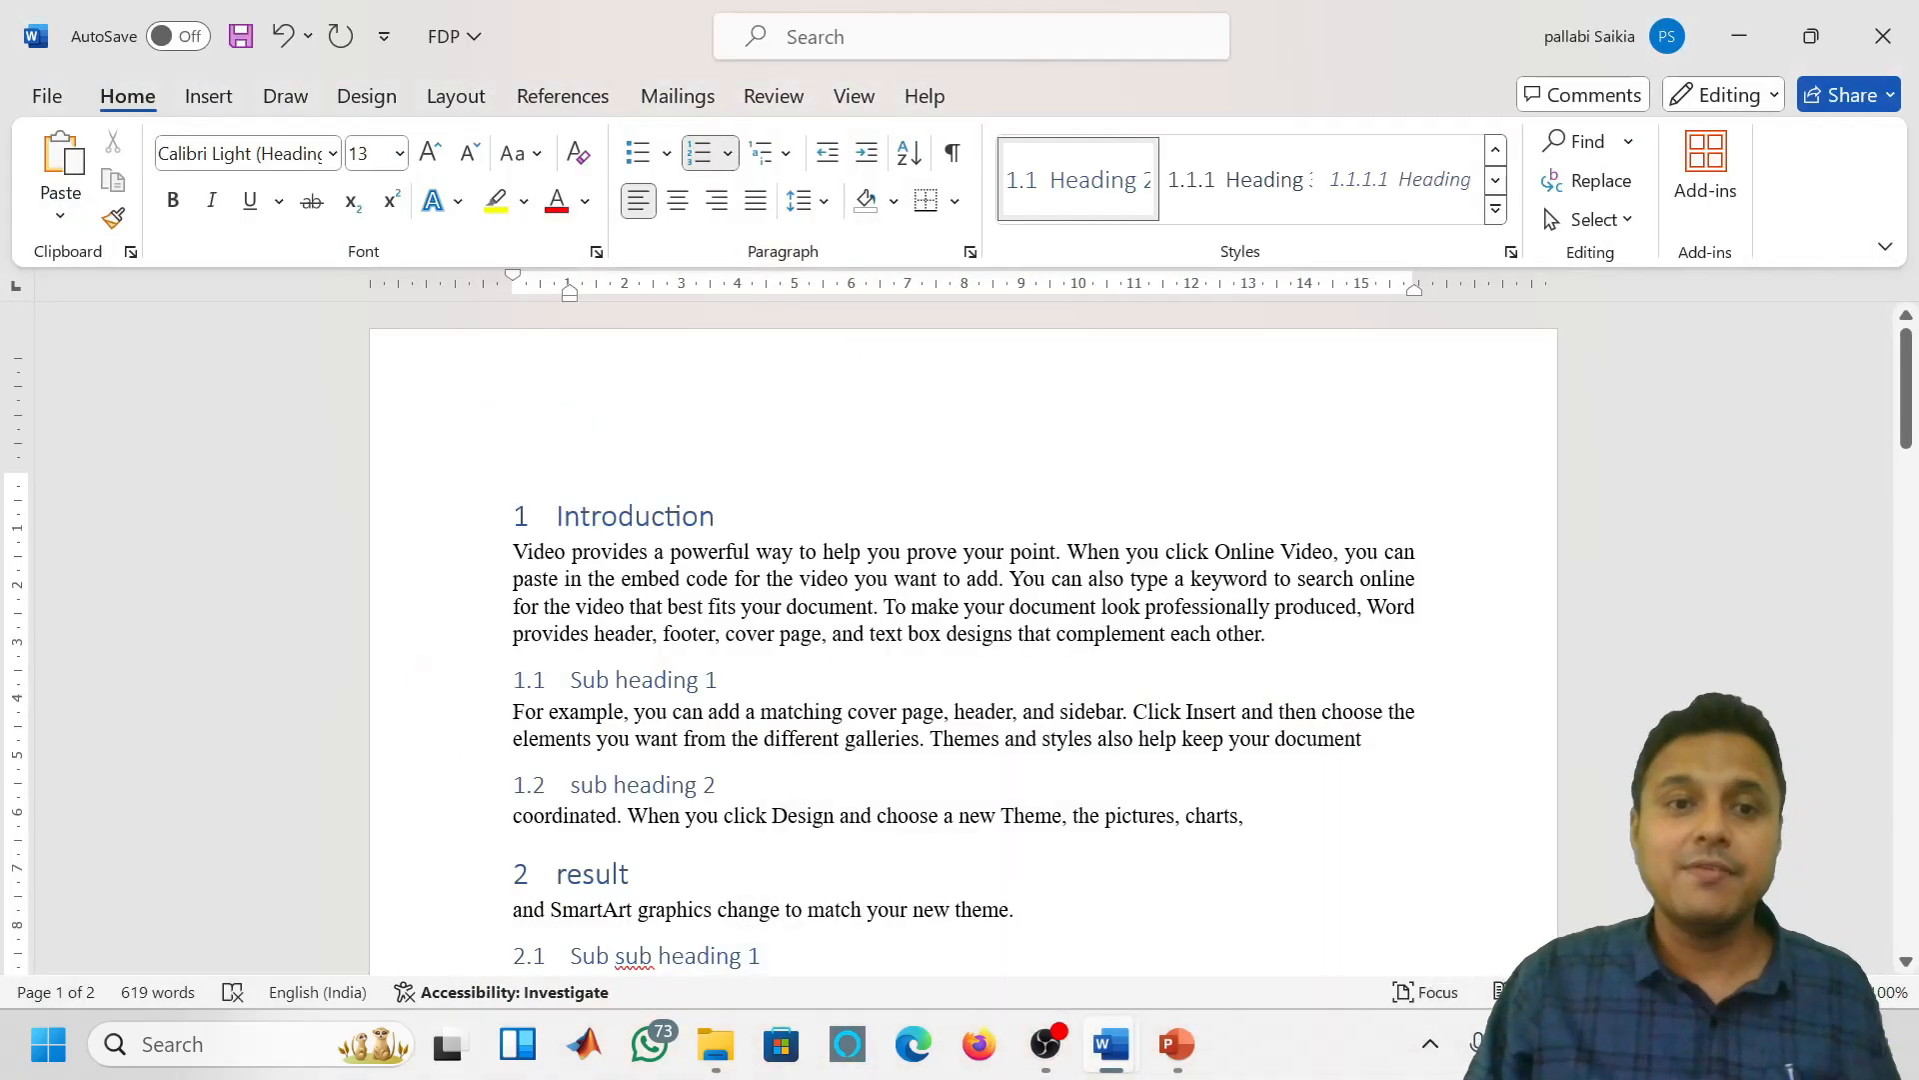
click(557, 517)
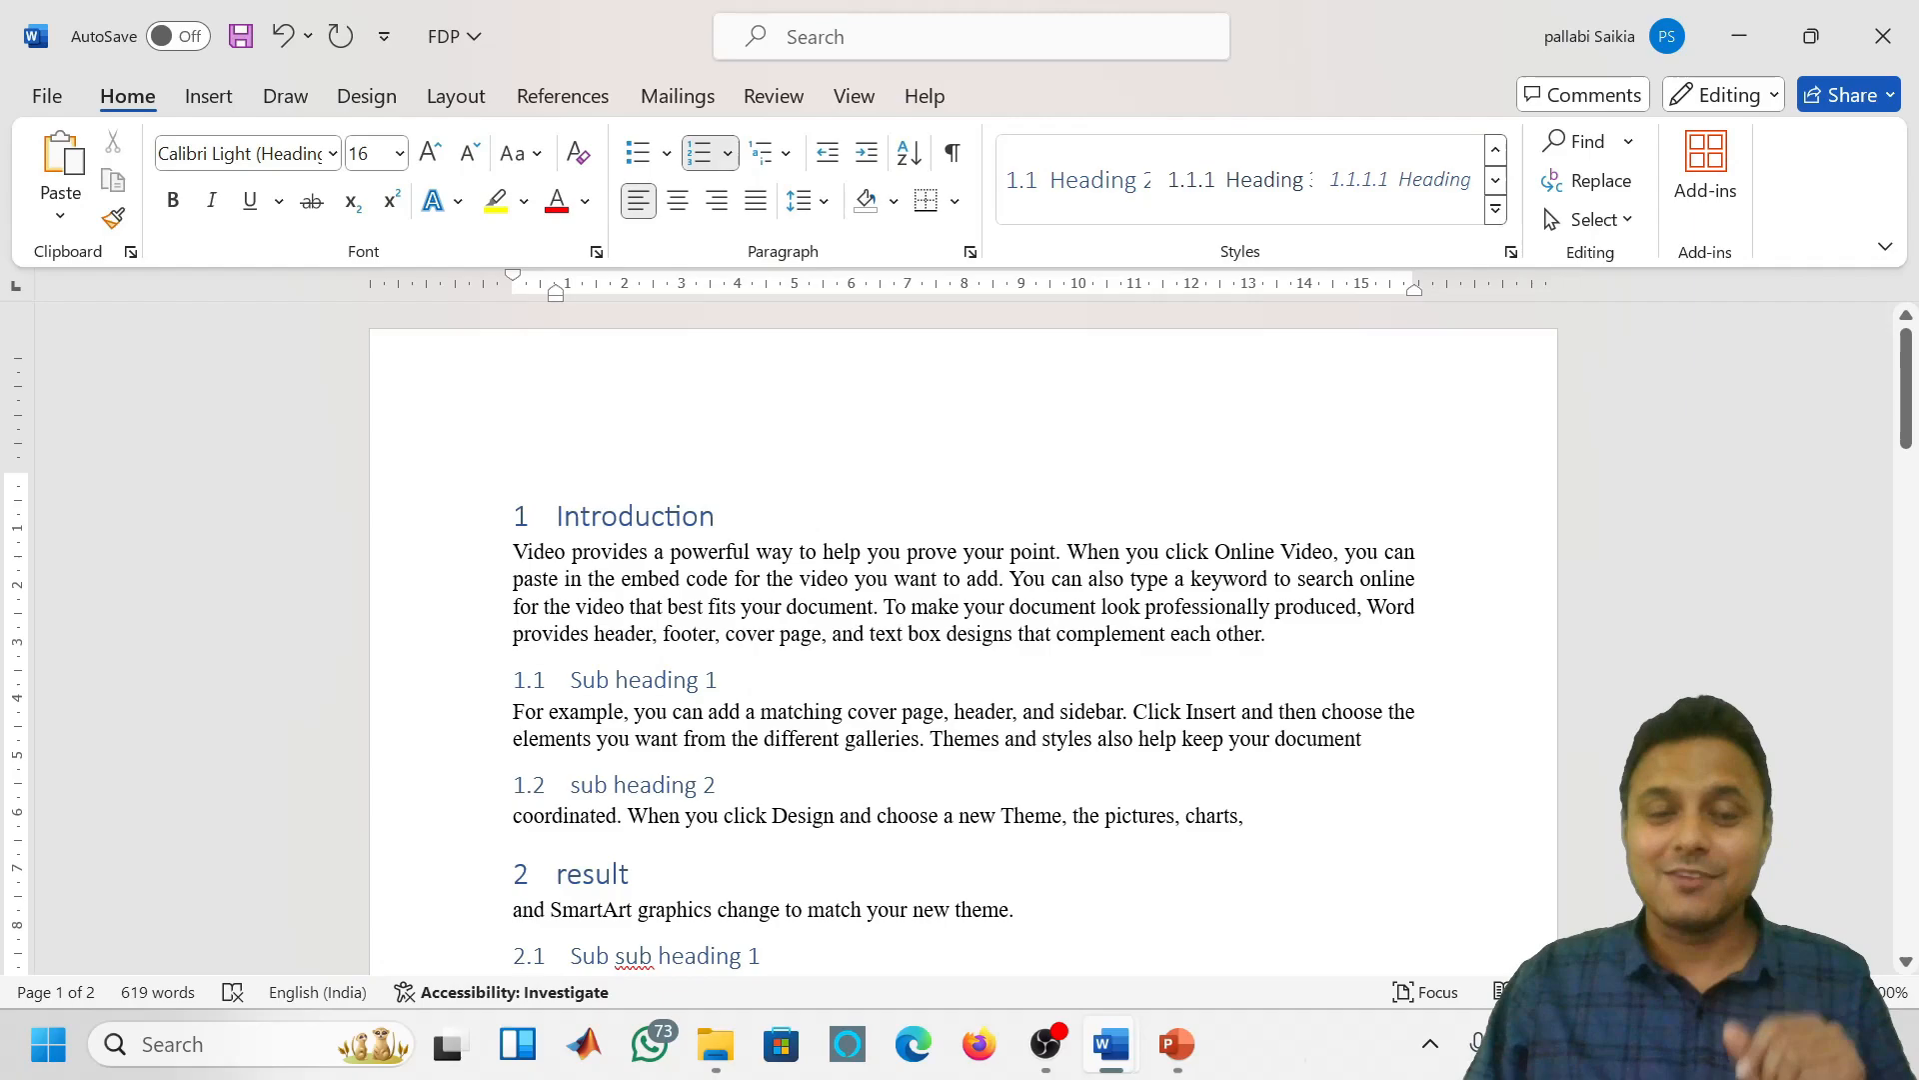
key(Return)
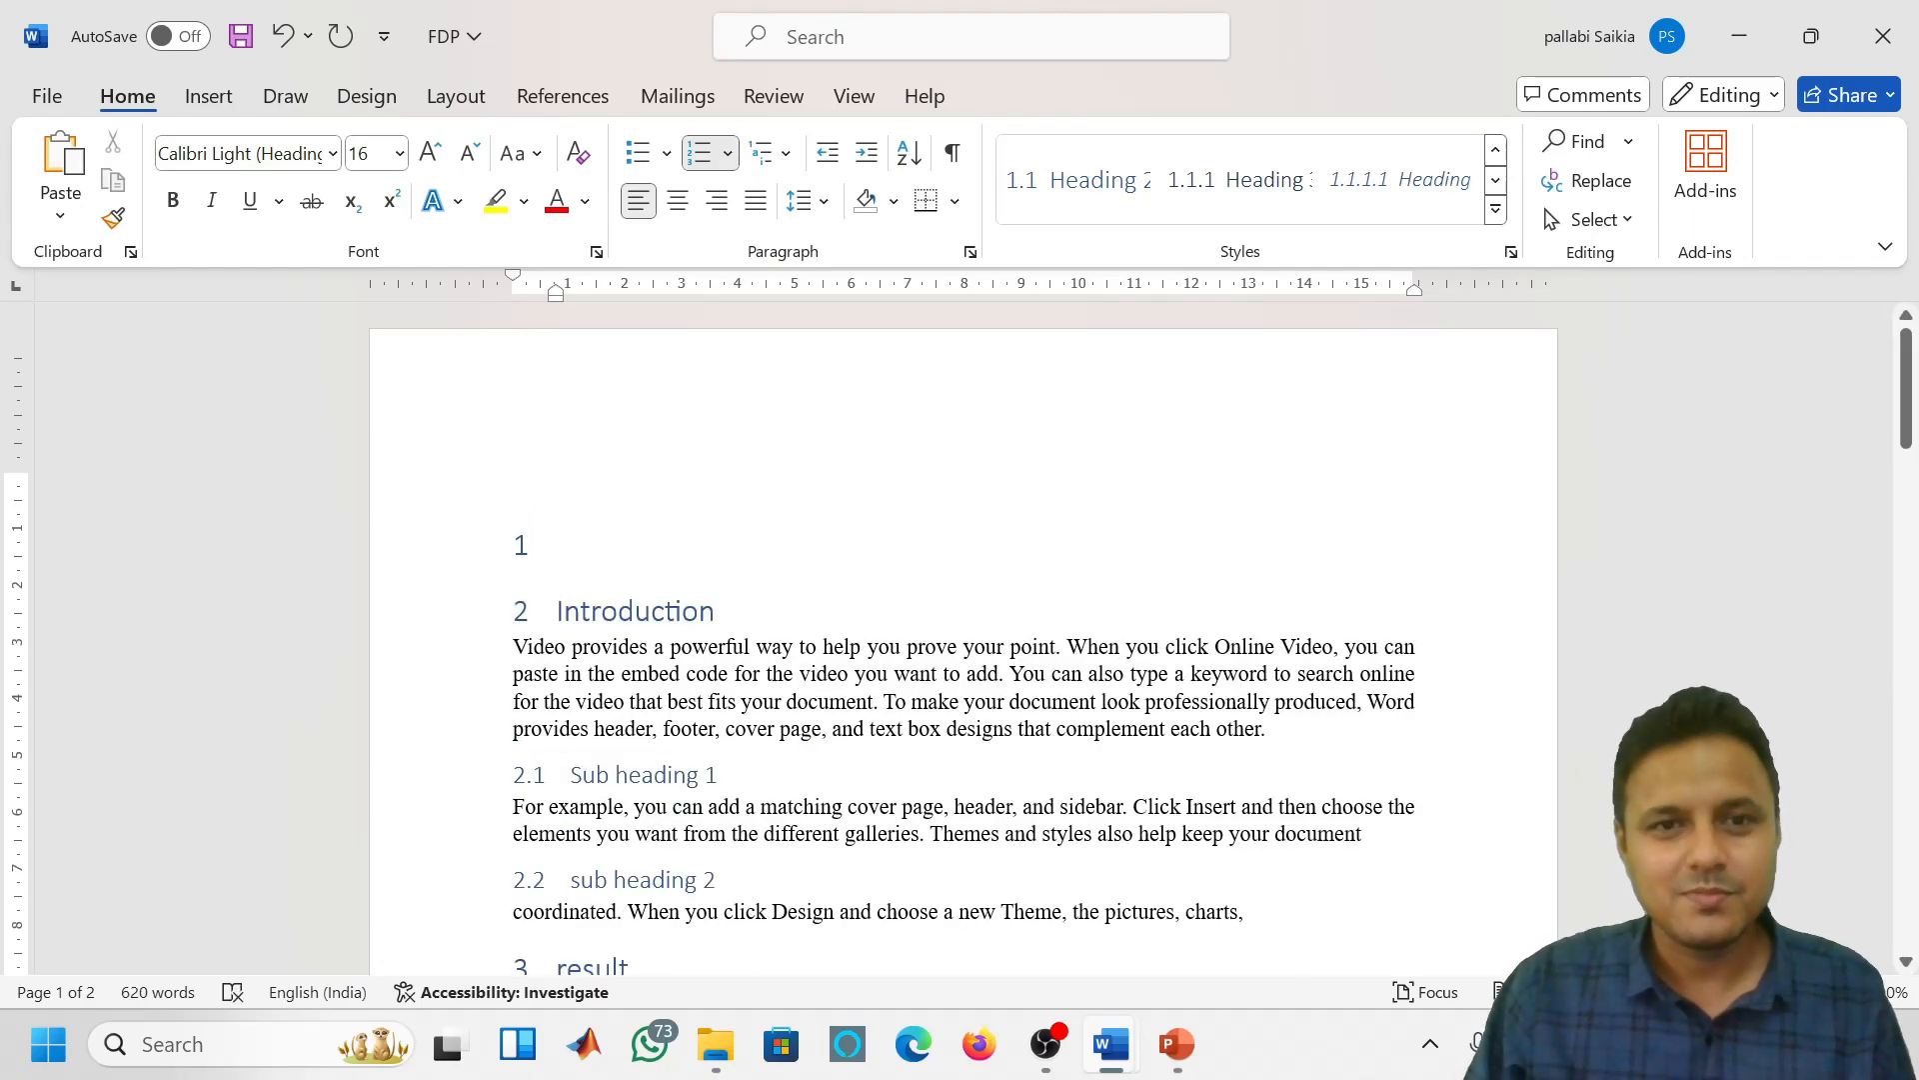
key(BackSpace)
key(BackSpace)
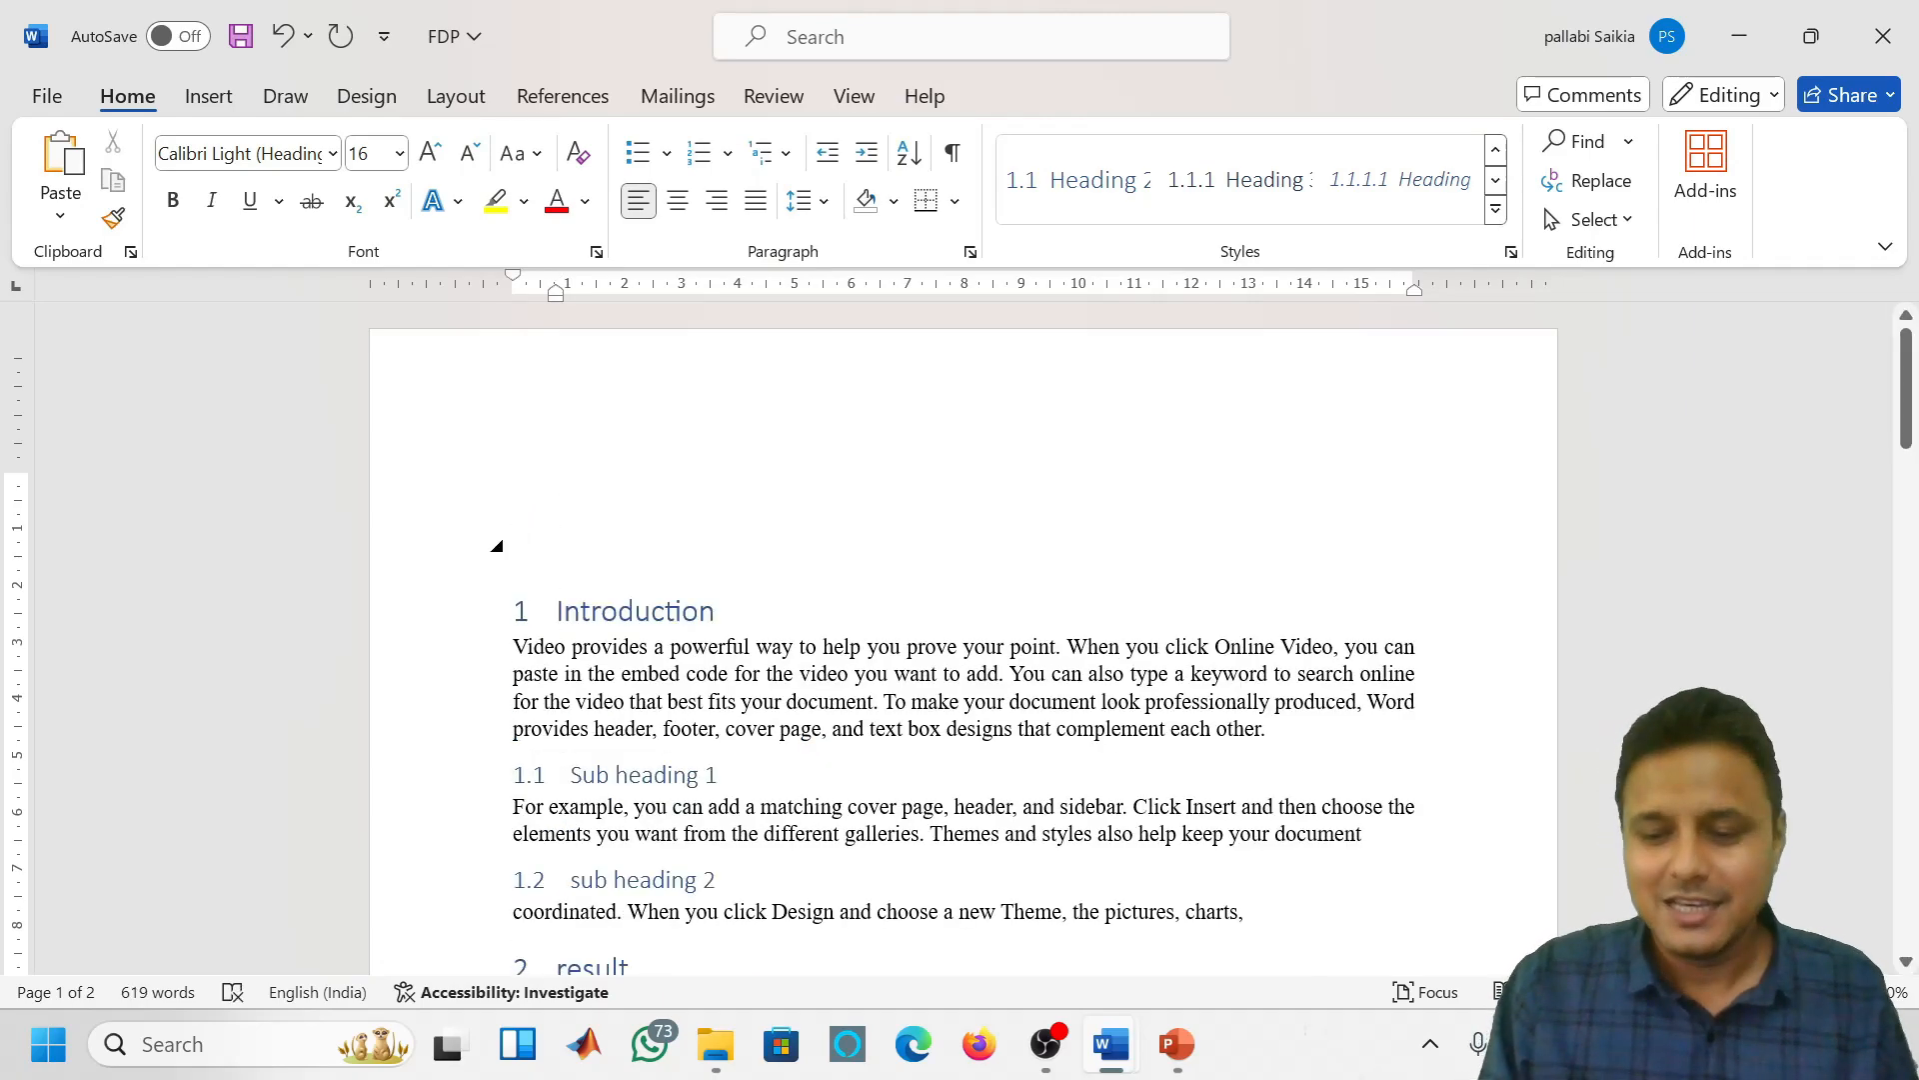
click(1496, 150)
click(1065, 185)
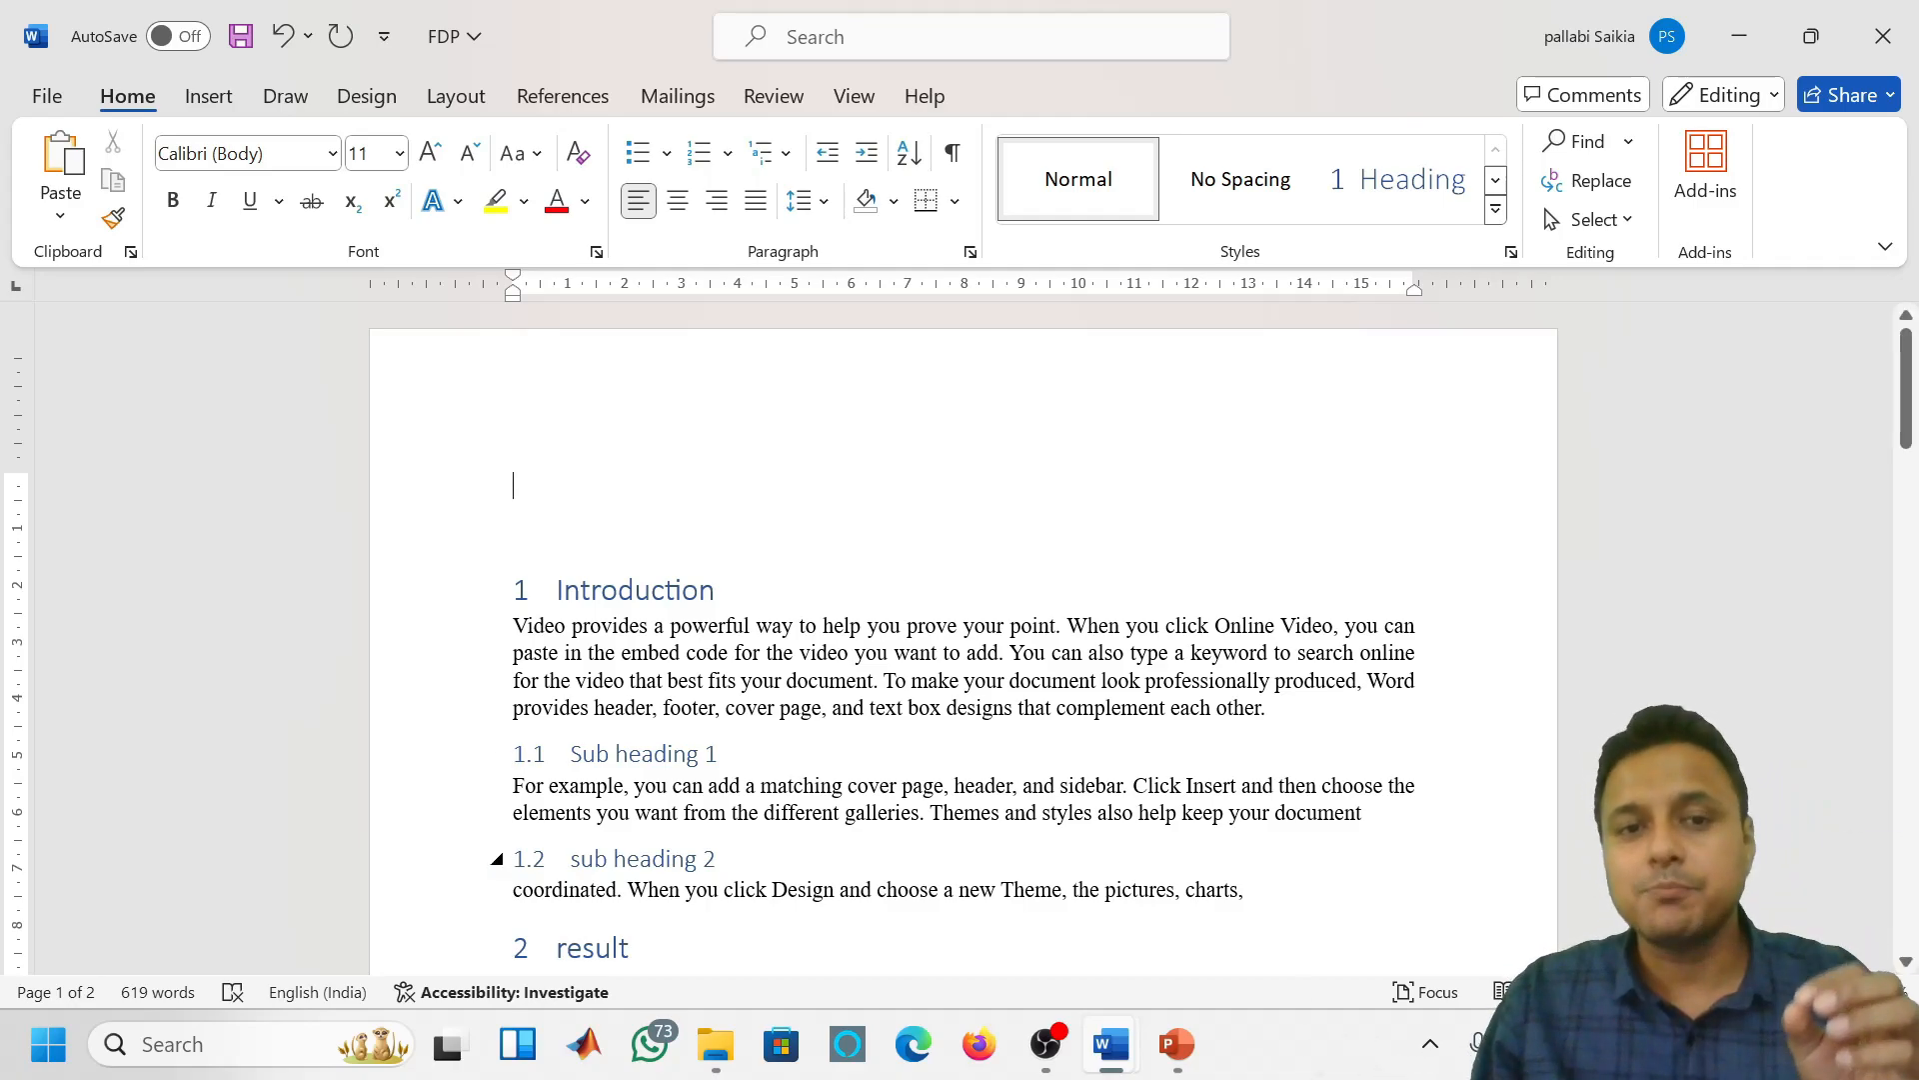
Insert the built-in Automatic Table 1 table of contents on the empty line above "Introduction"
click(619, 590)
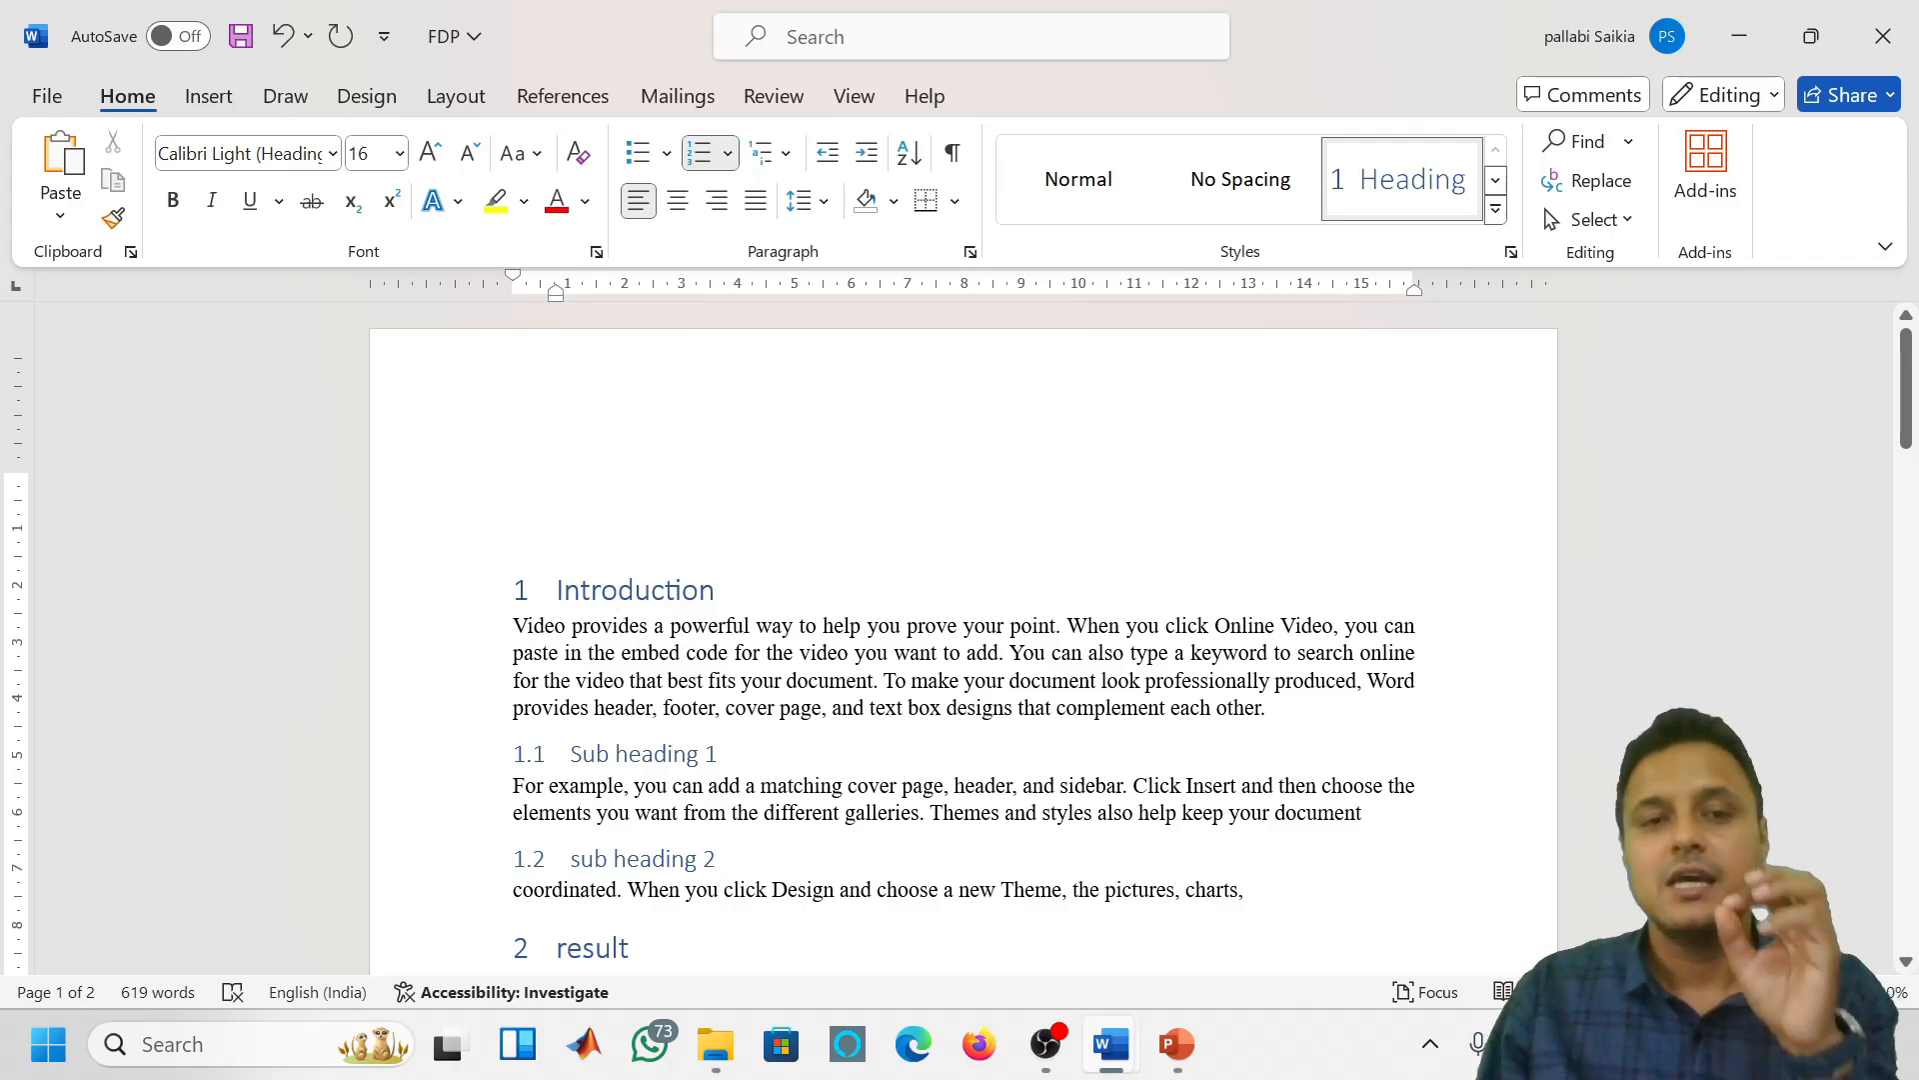
click(514, 485)
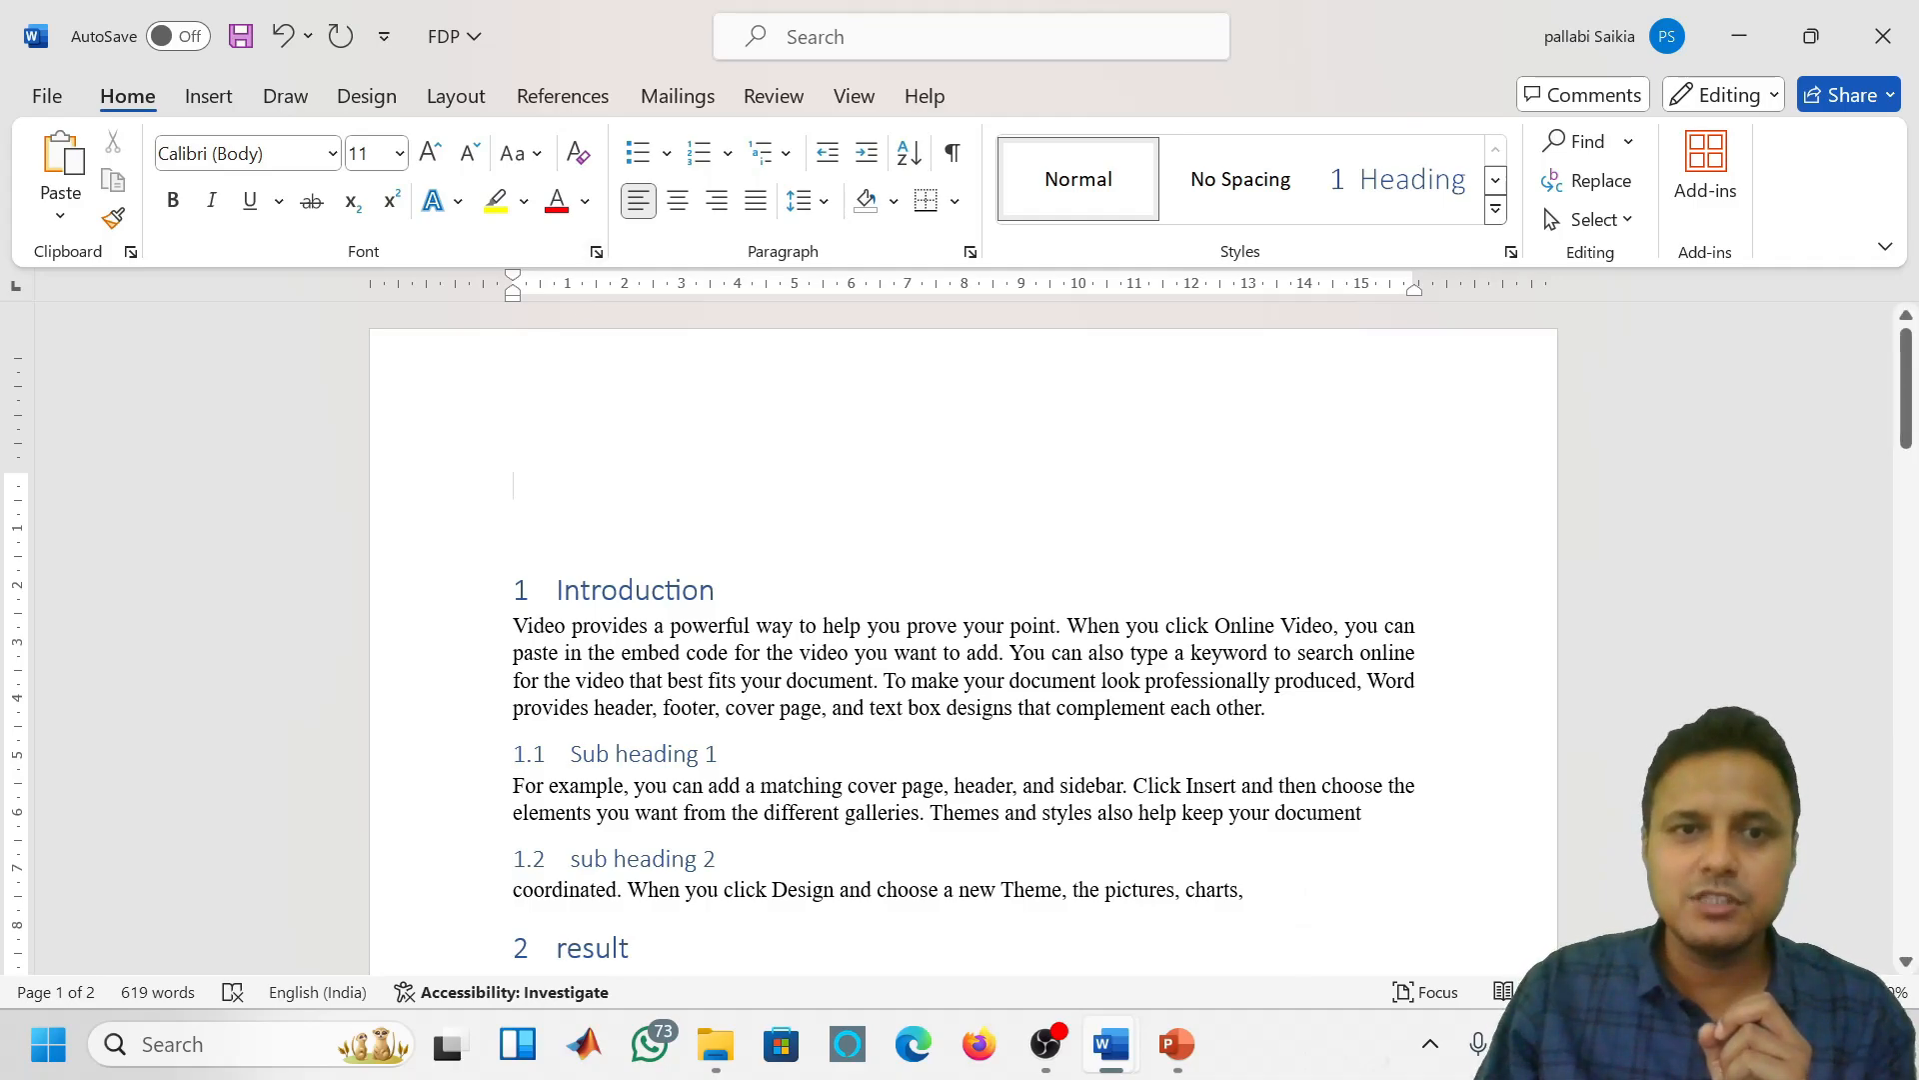
click(557, 96)
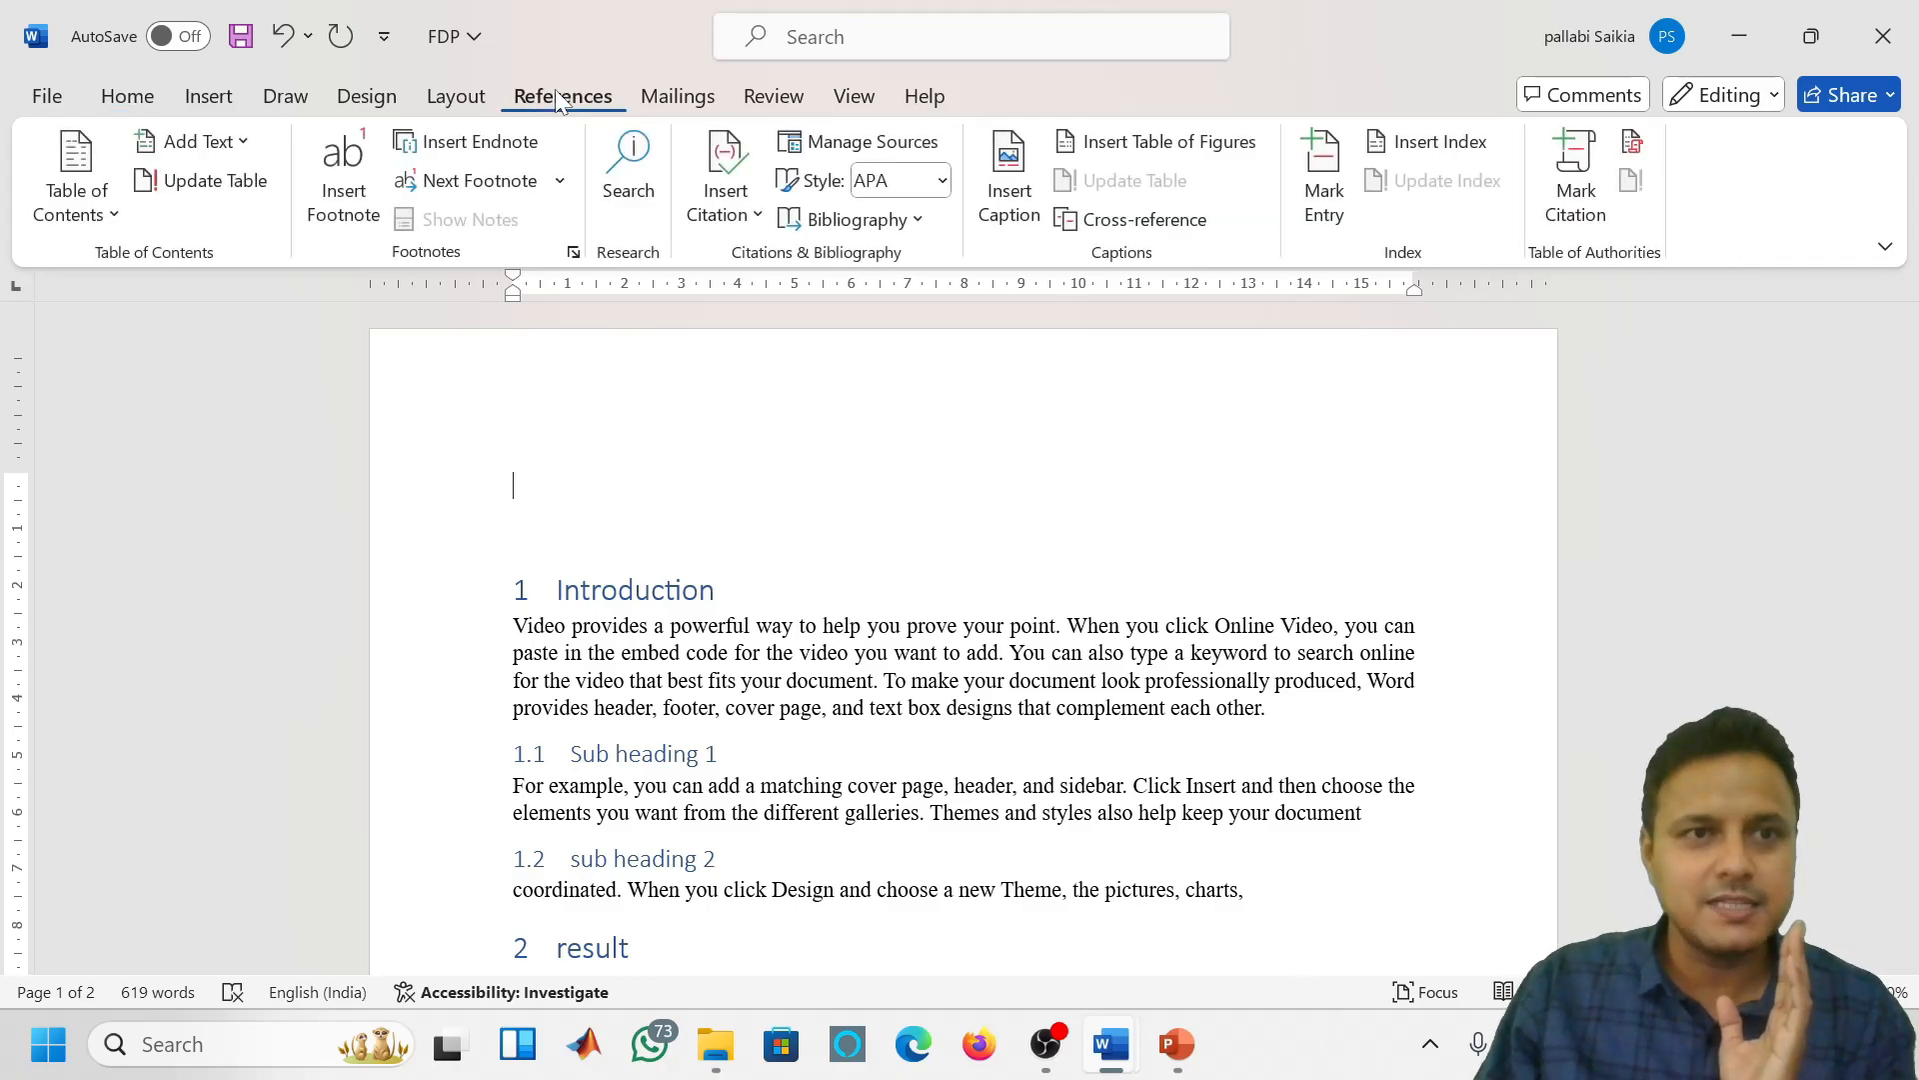
click(72, 203)
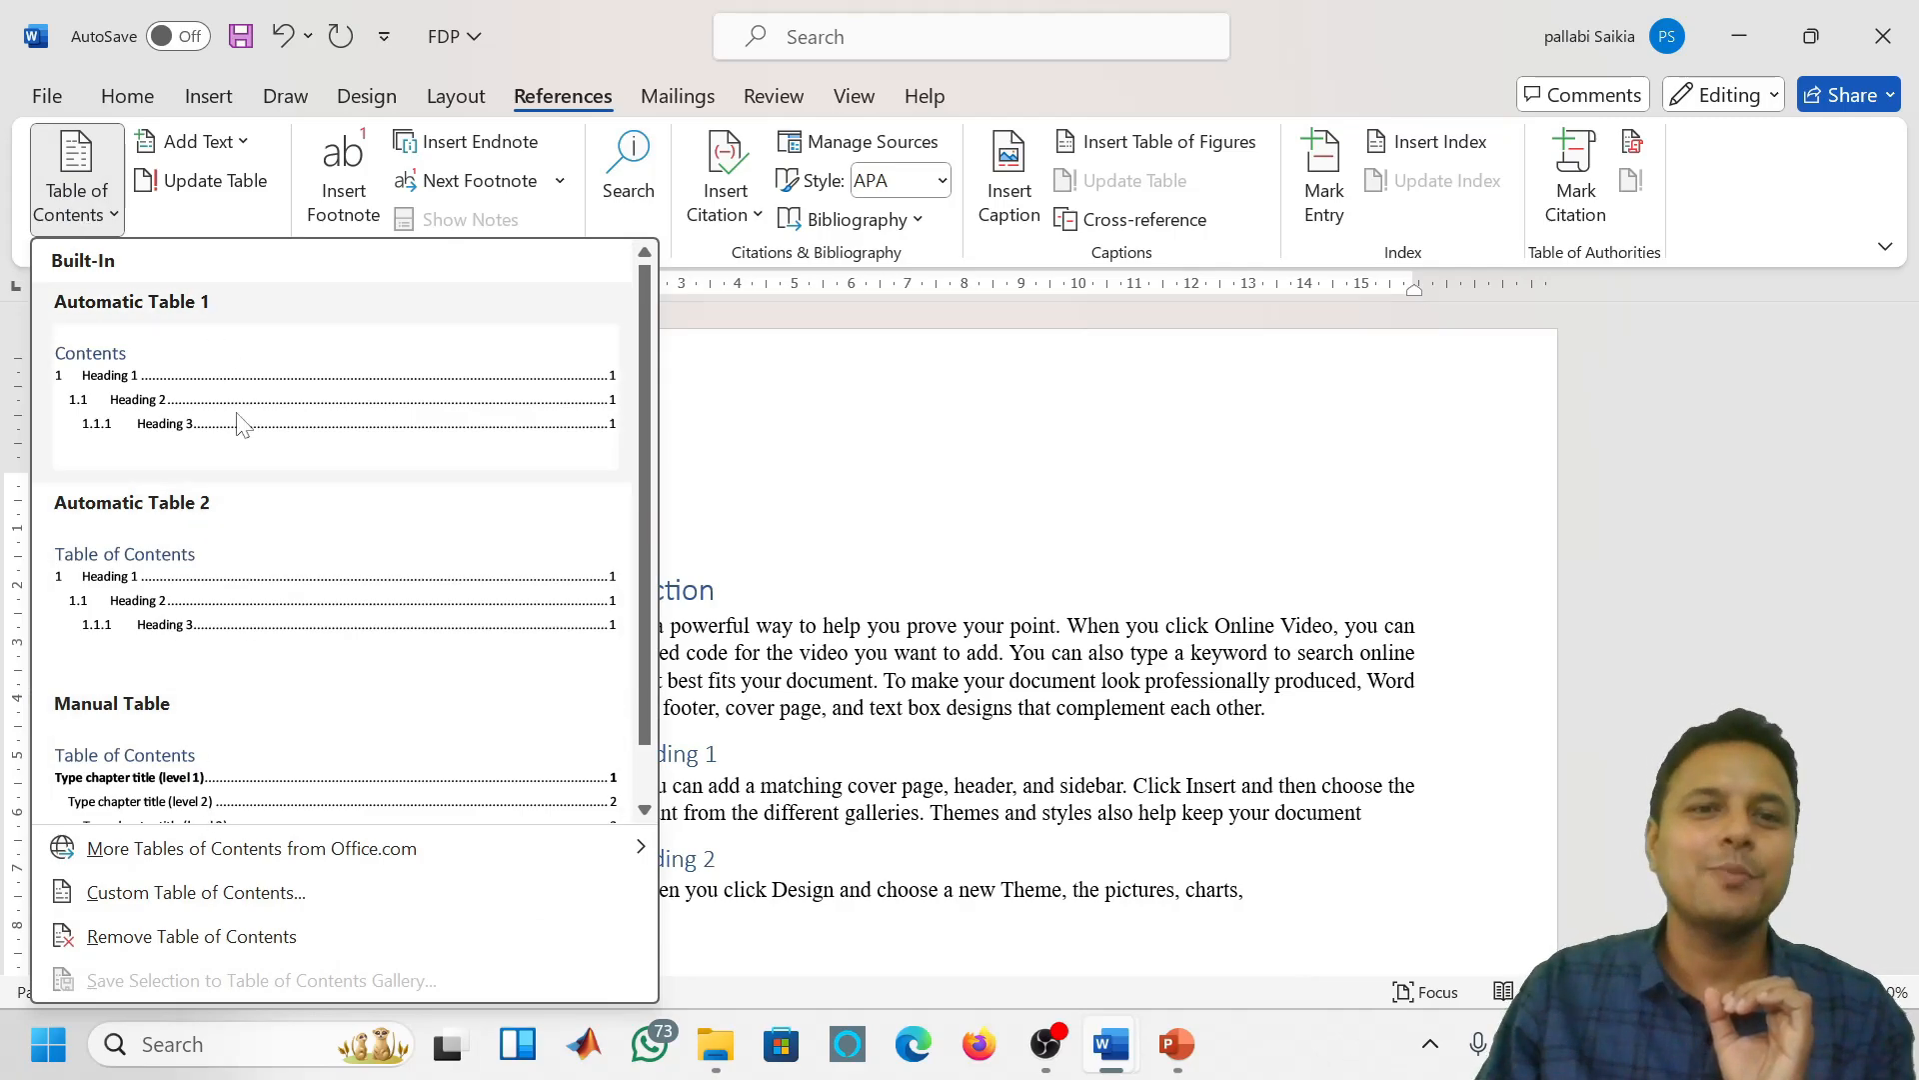
click(226, 900)
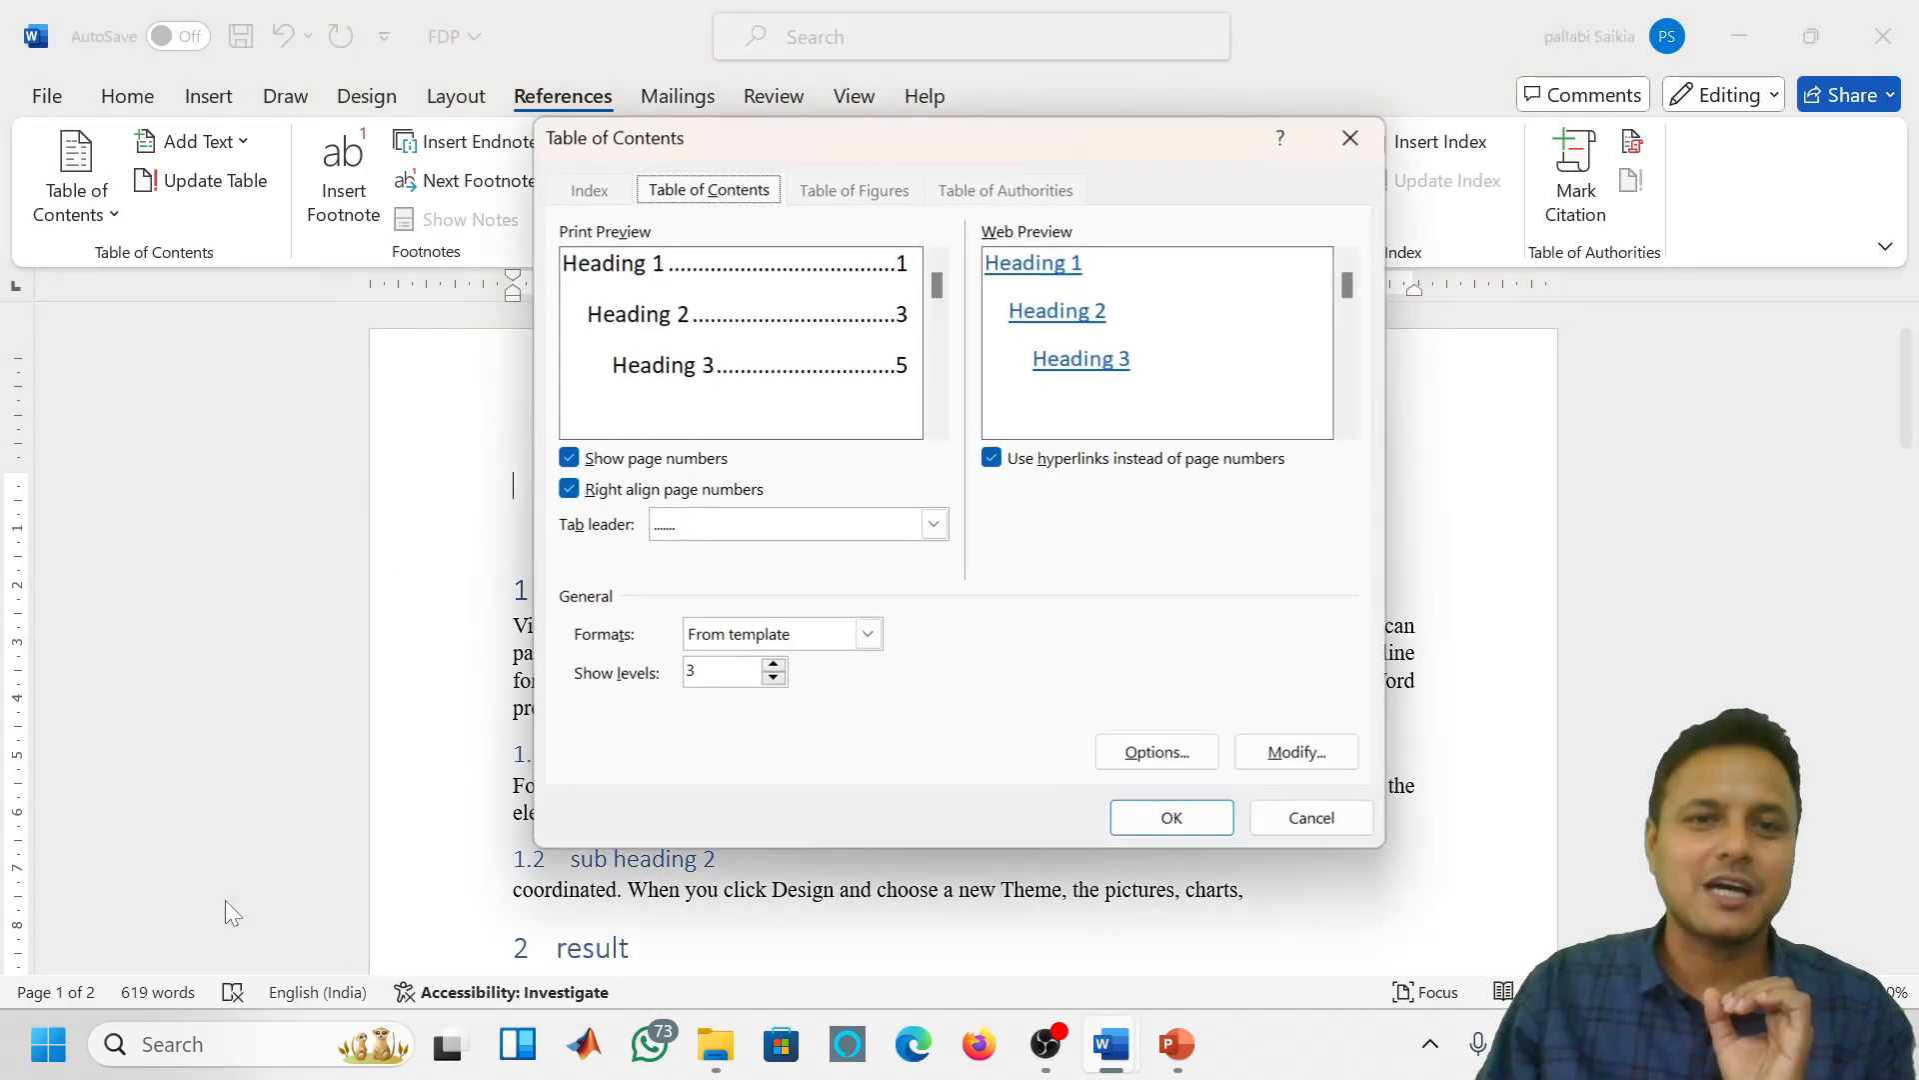
click(1351, 140)
click(76, 180)
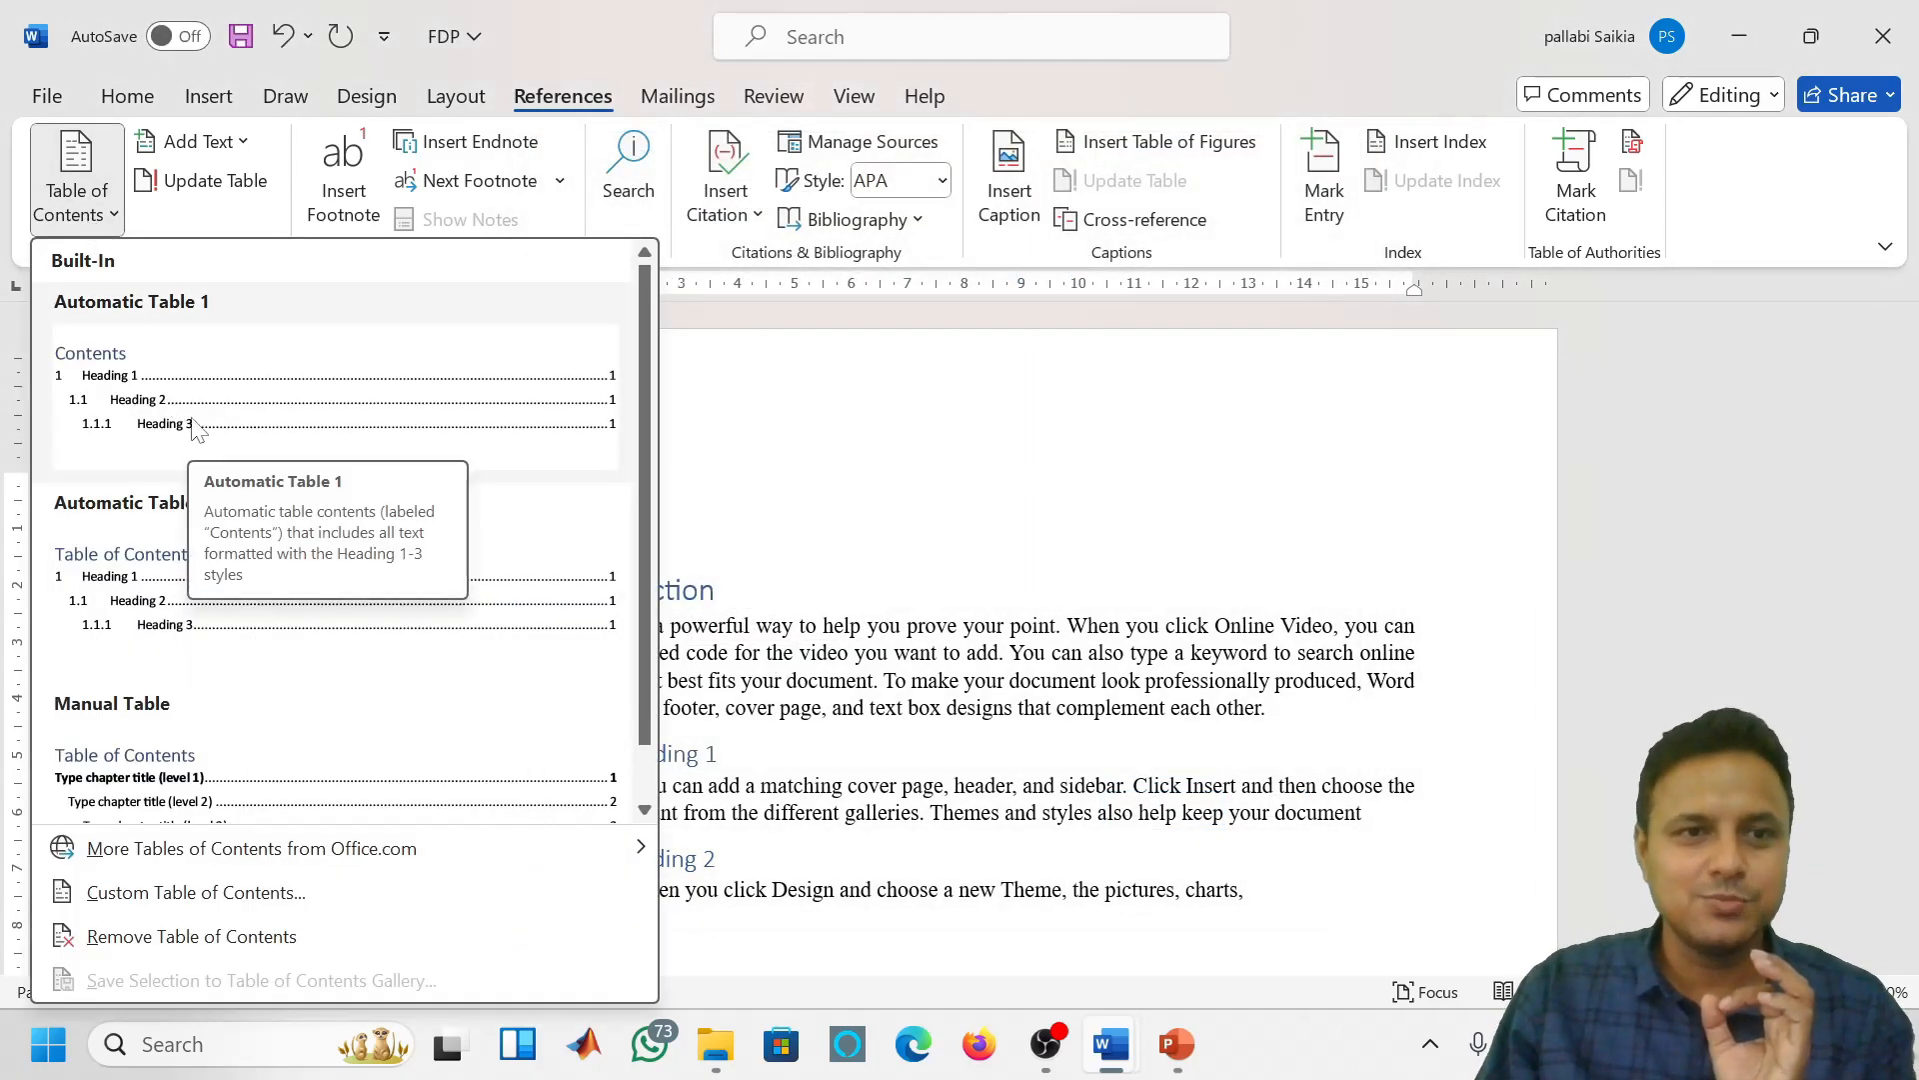
click(278, 437)
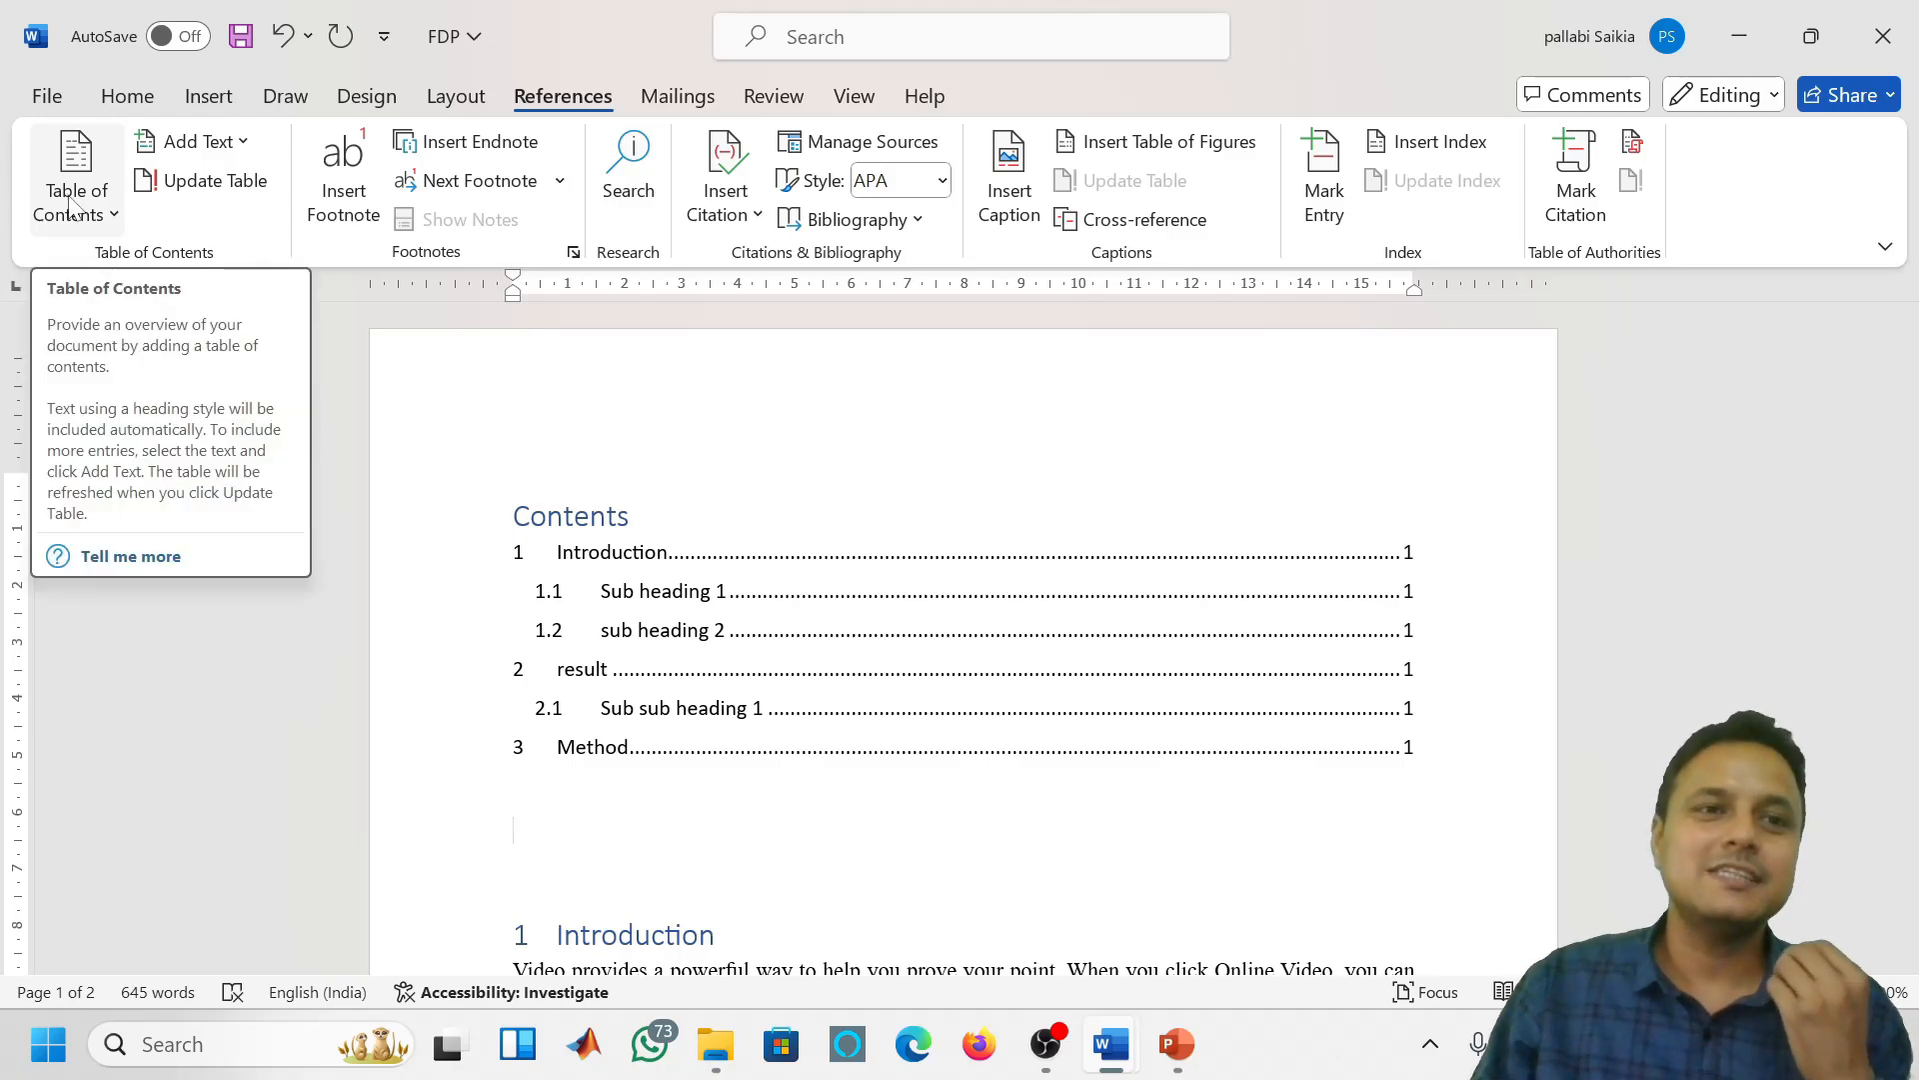
Add the line "Discussion" below the Introduction paragraph and apply the Heading 1 style to it
click(446, 604)
scroll(446, 604, down, 4)
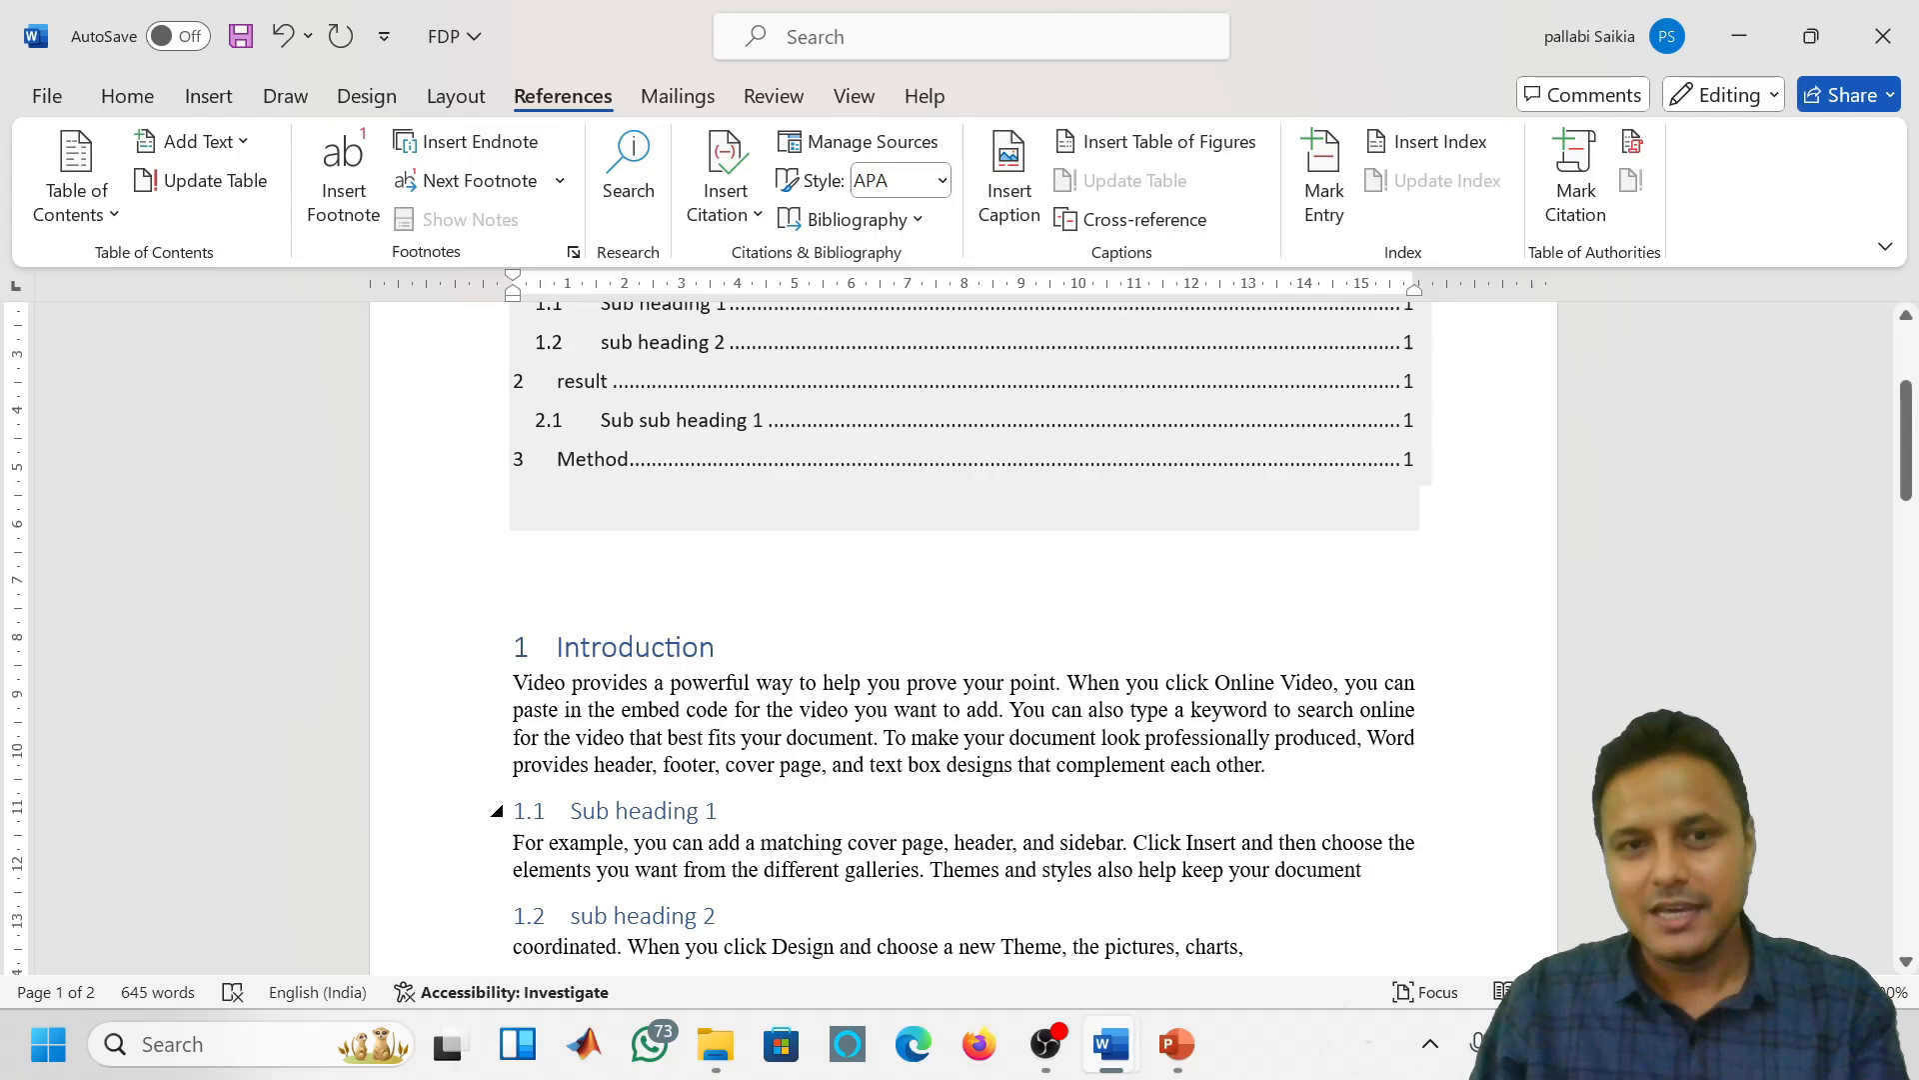
key(Return)
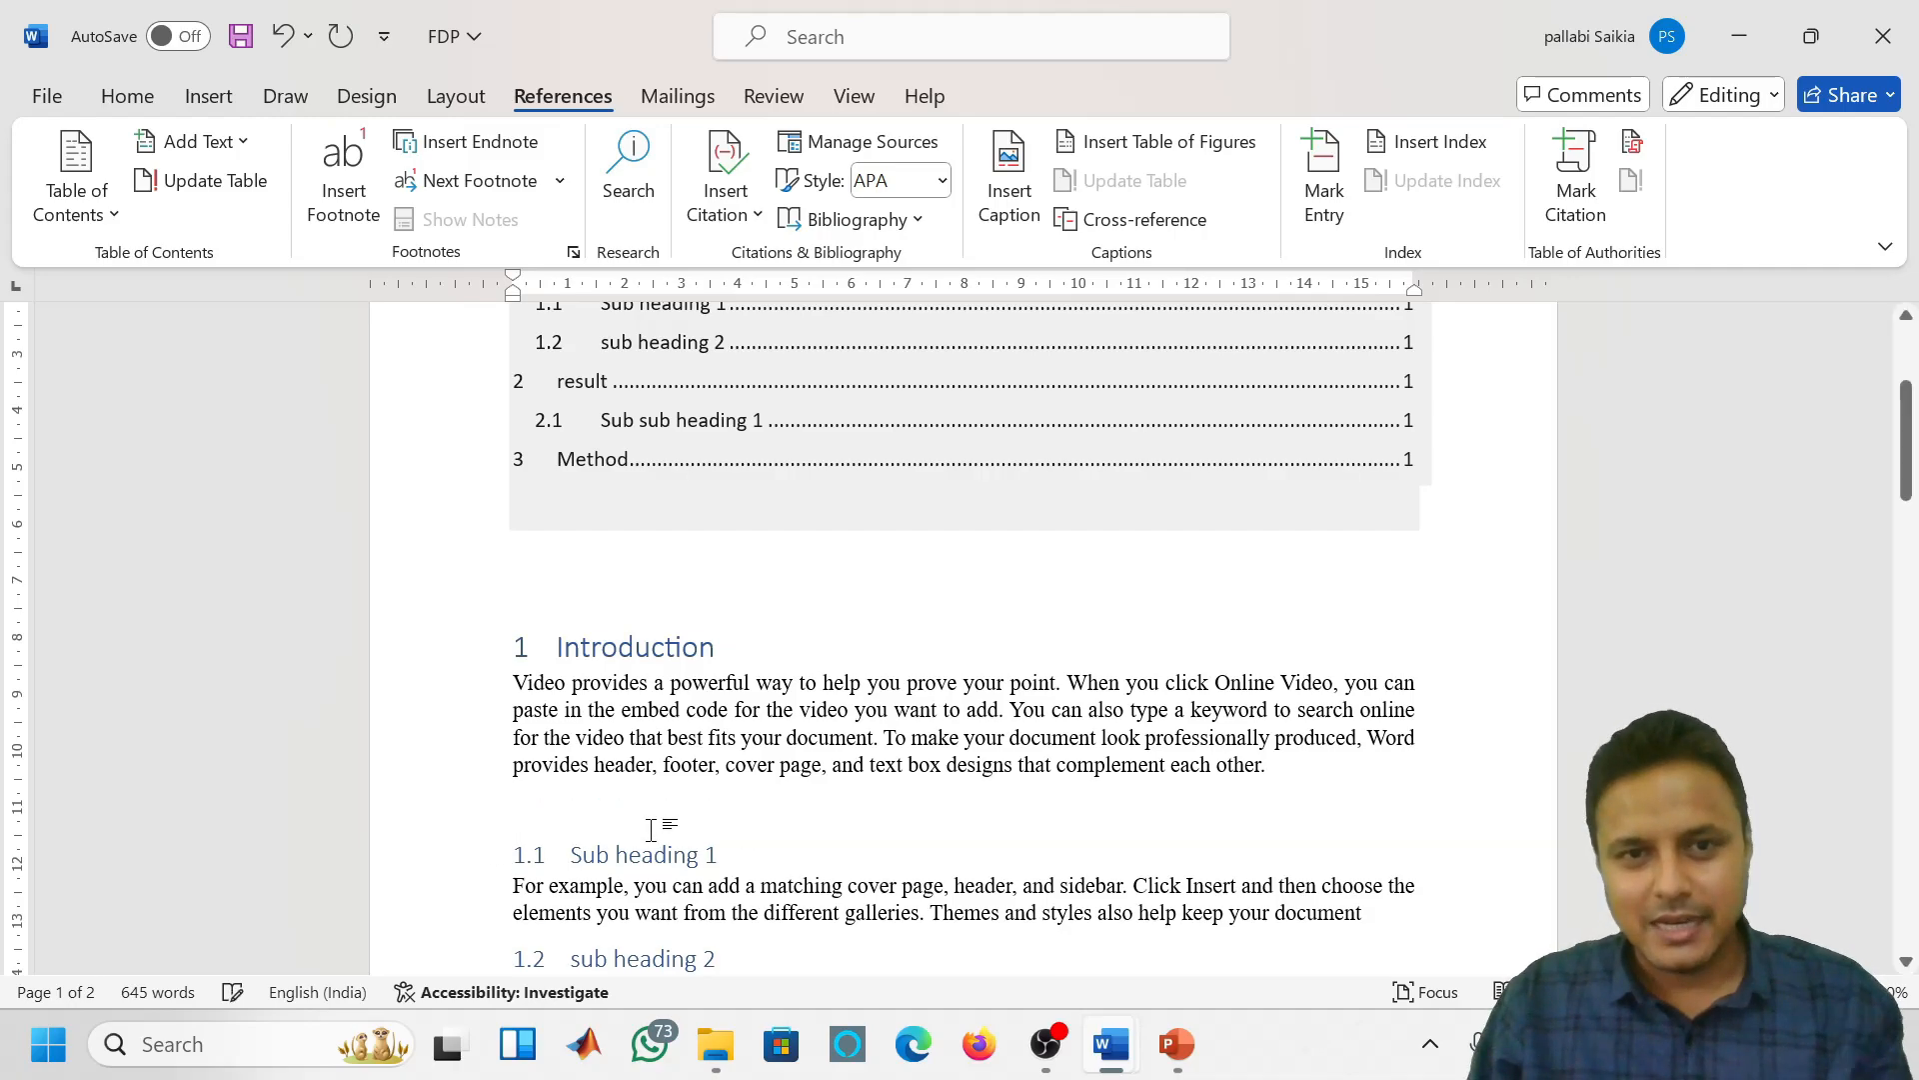
text(Discu)
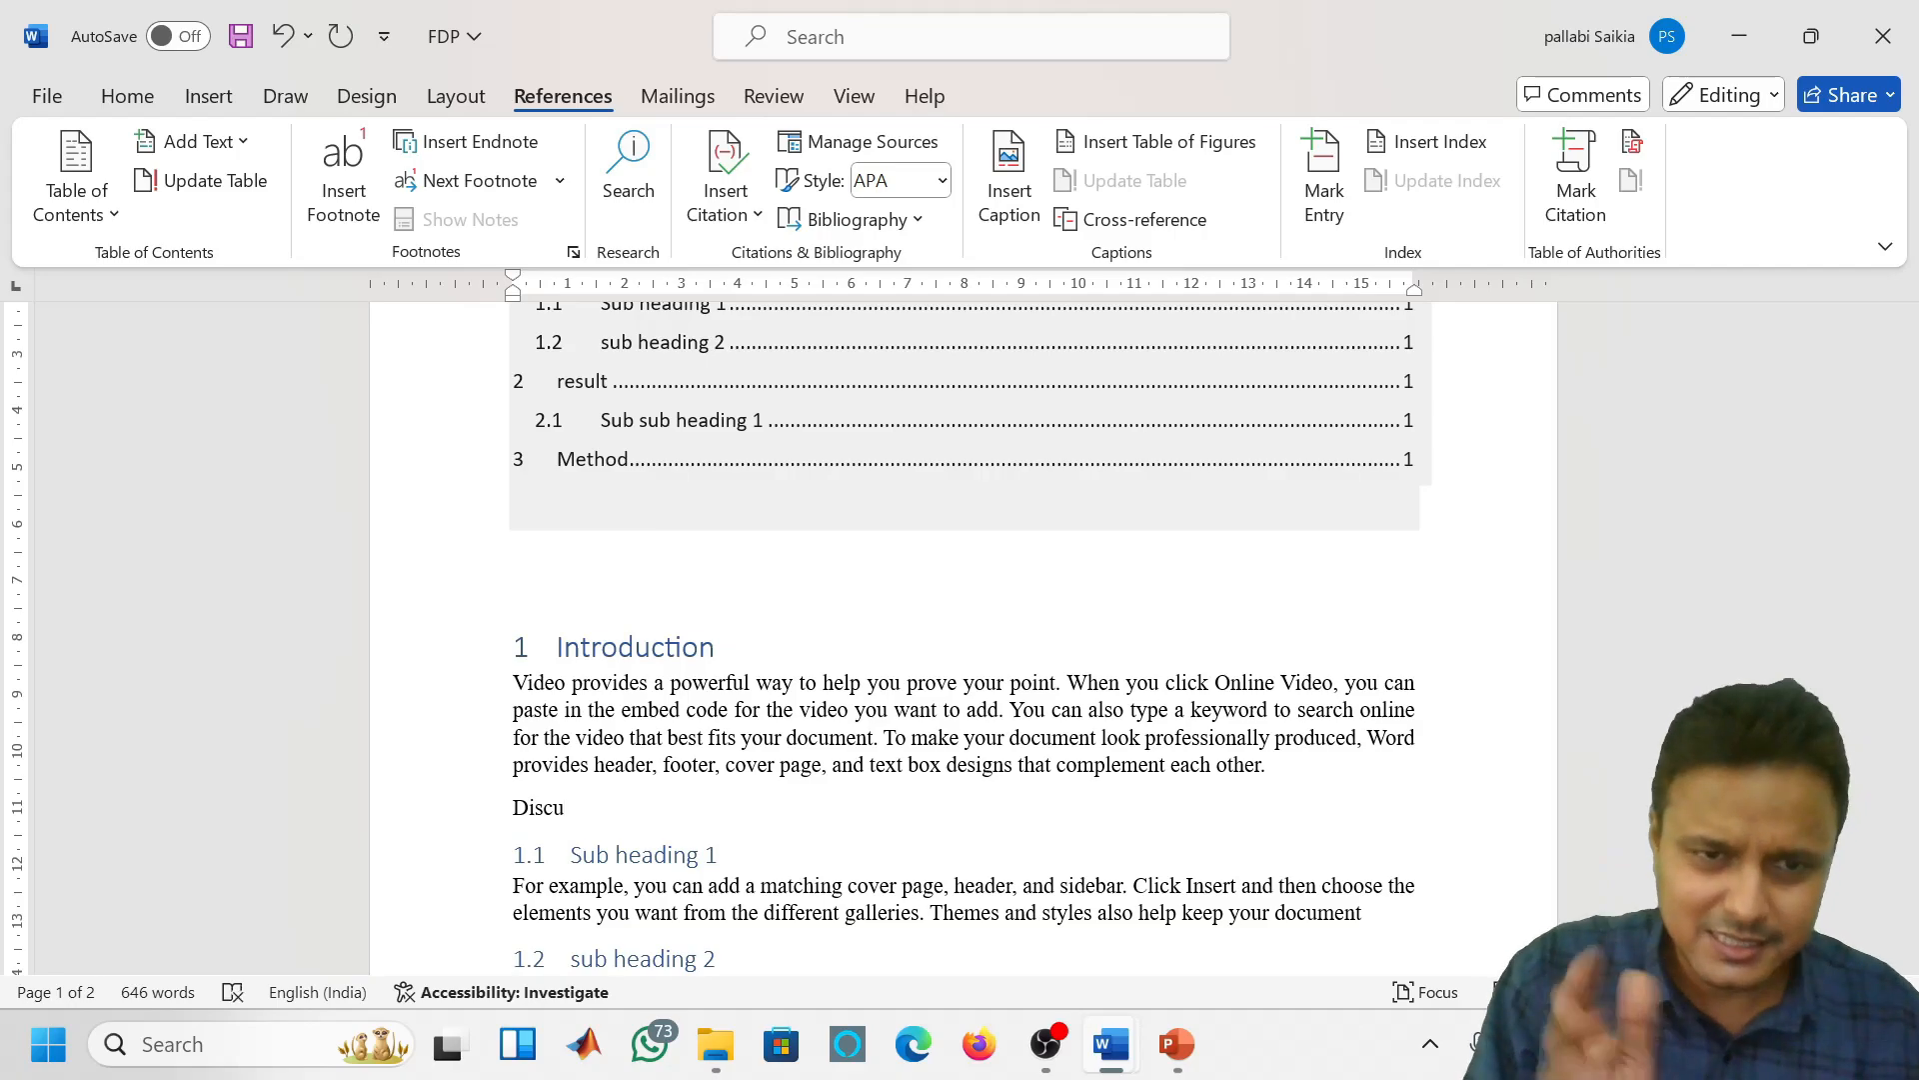
text(ssion)
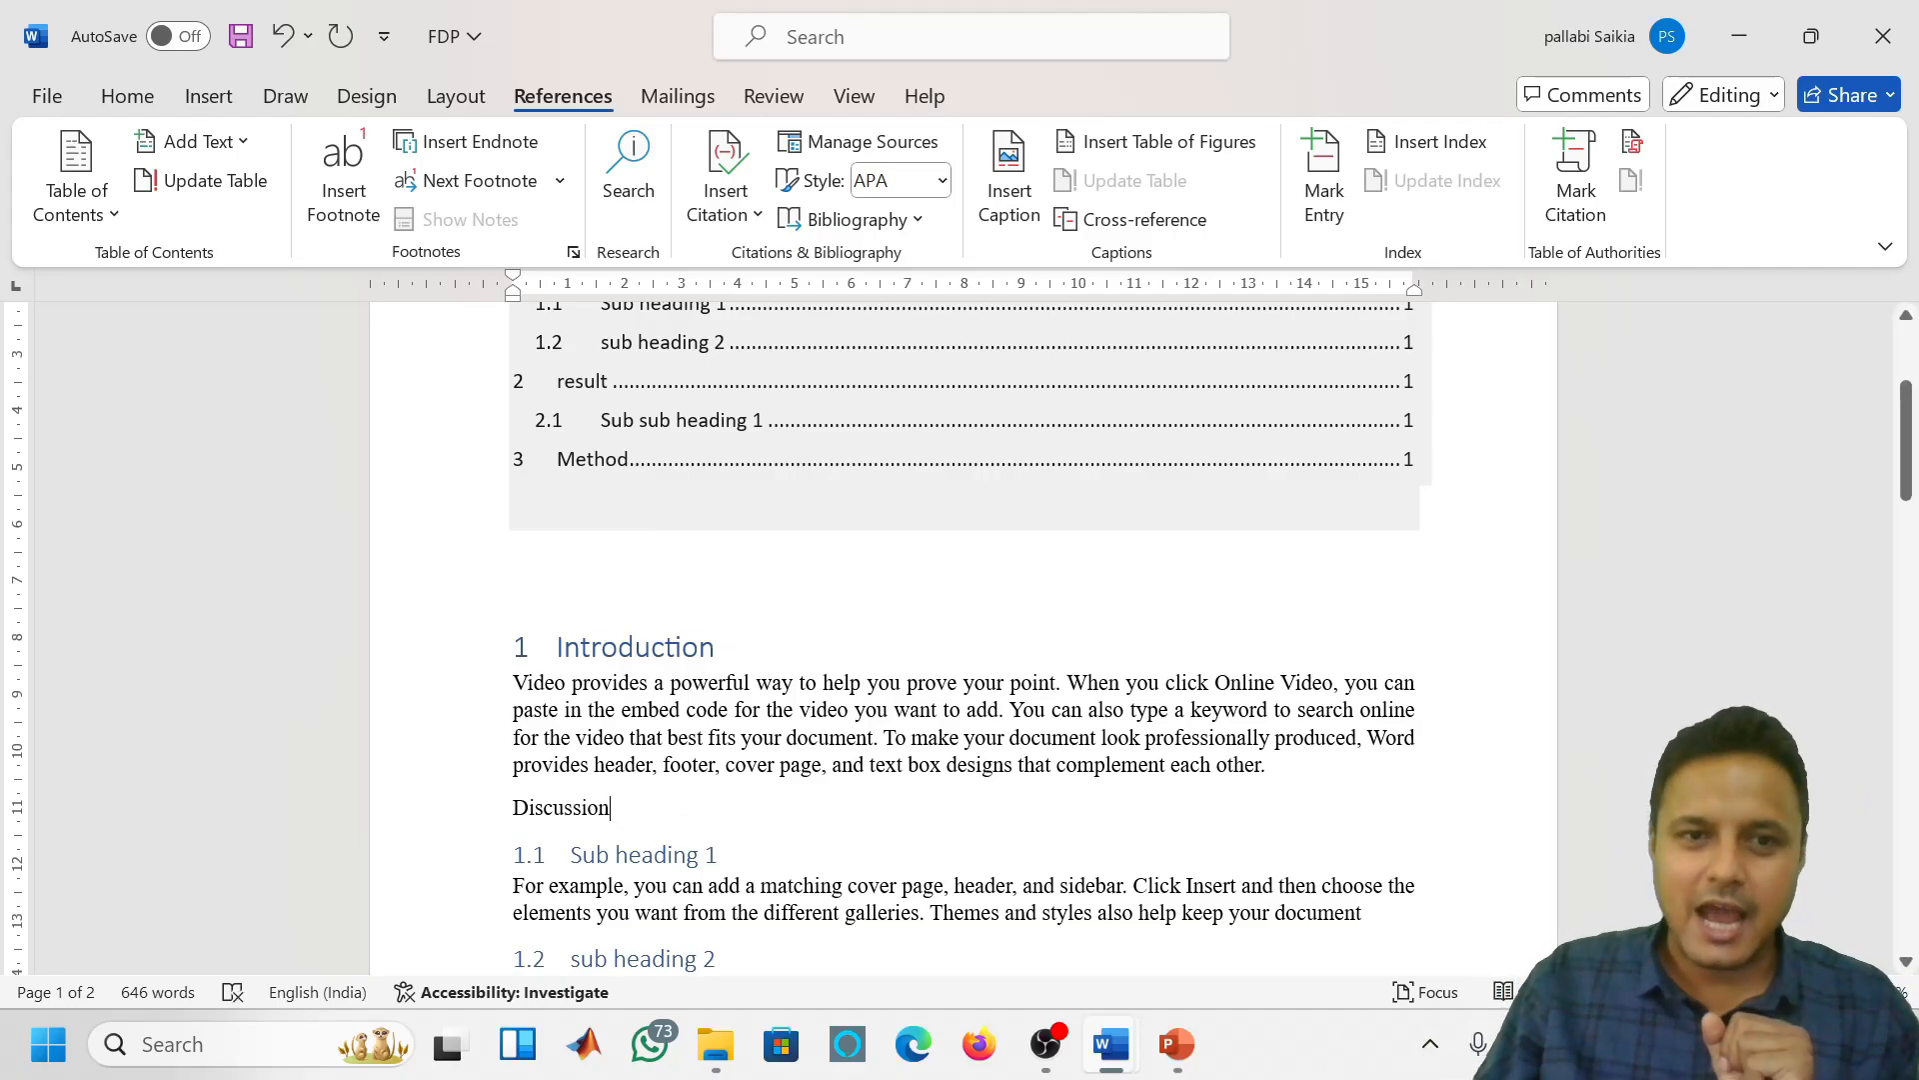
click(127, 95)
click(1384, 184)
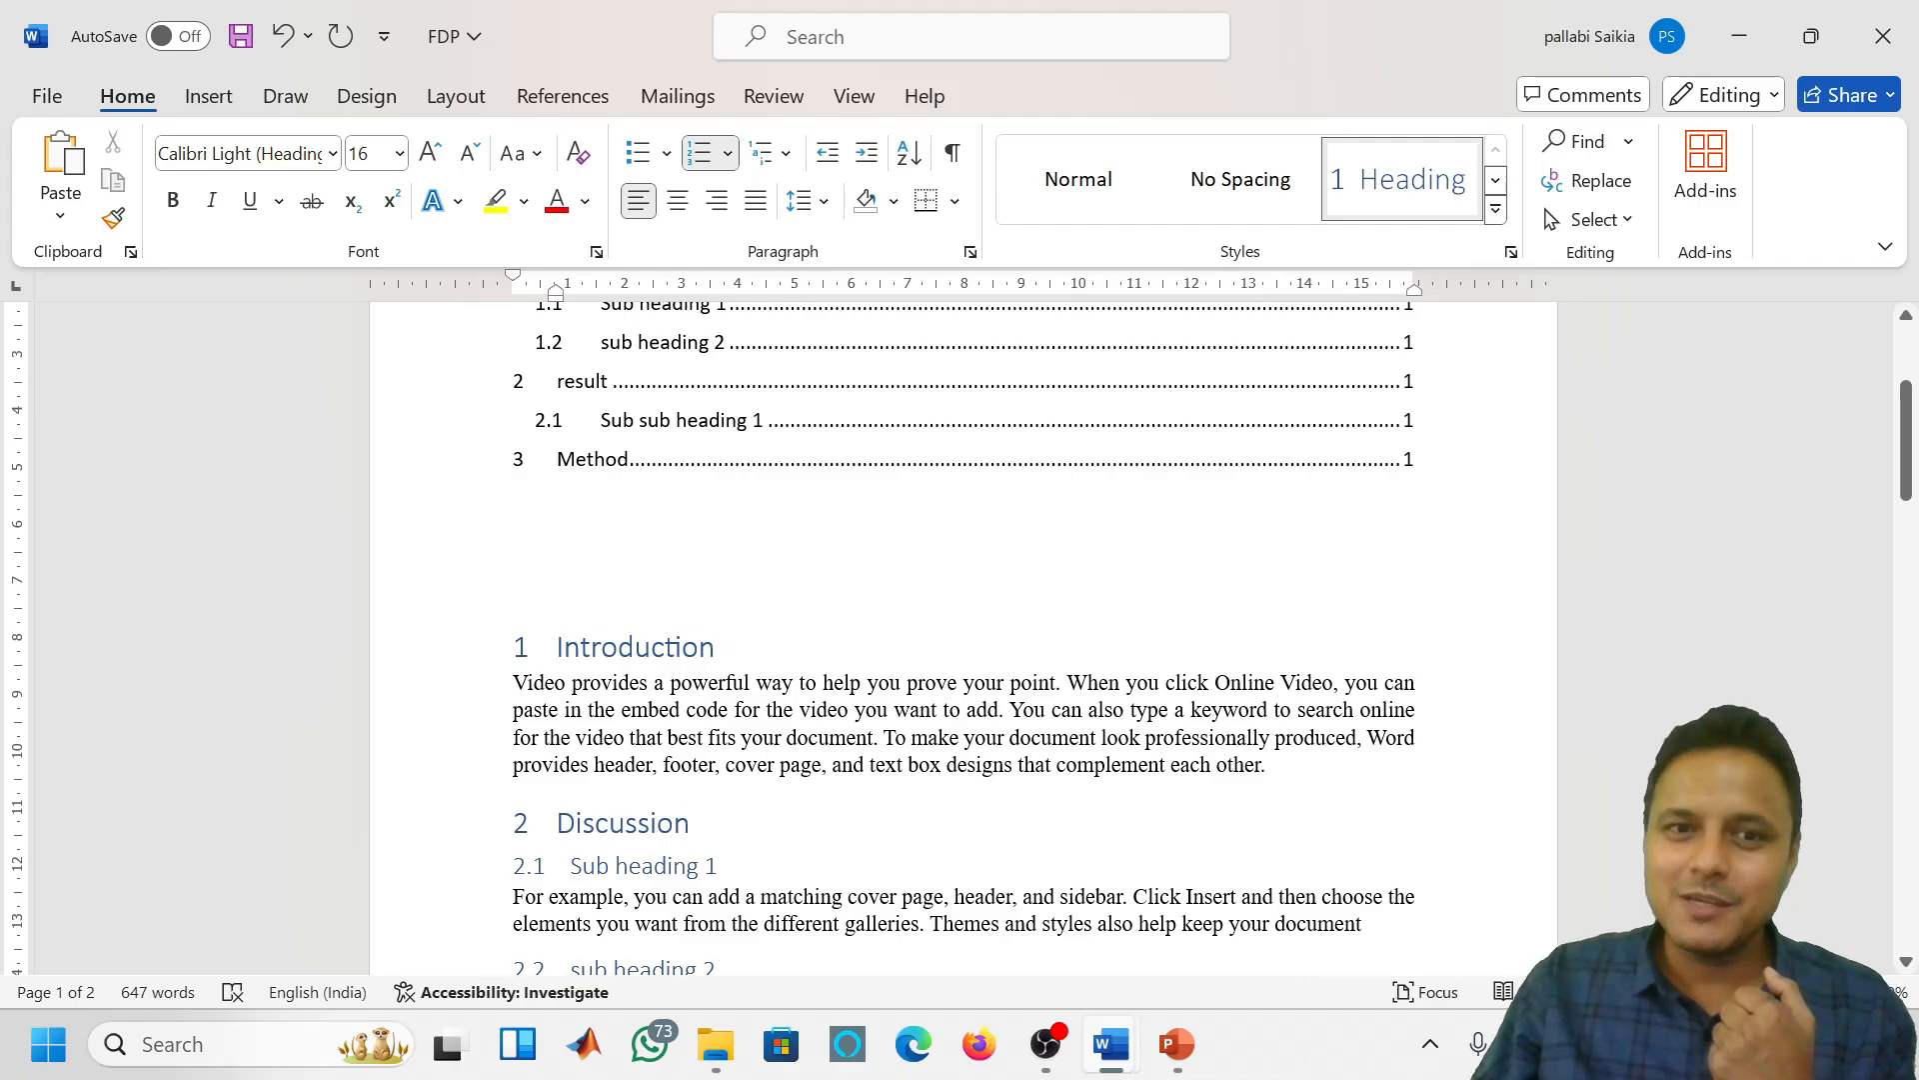
Update the fields of the whole document, refreshing the entire table of contents rather than only its page numbers
scroll(962, 640, down, 1)
scroll(963, 639, up, 3)
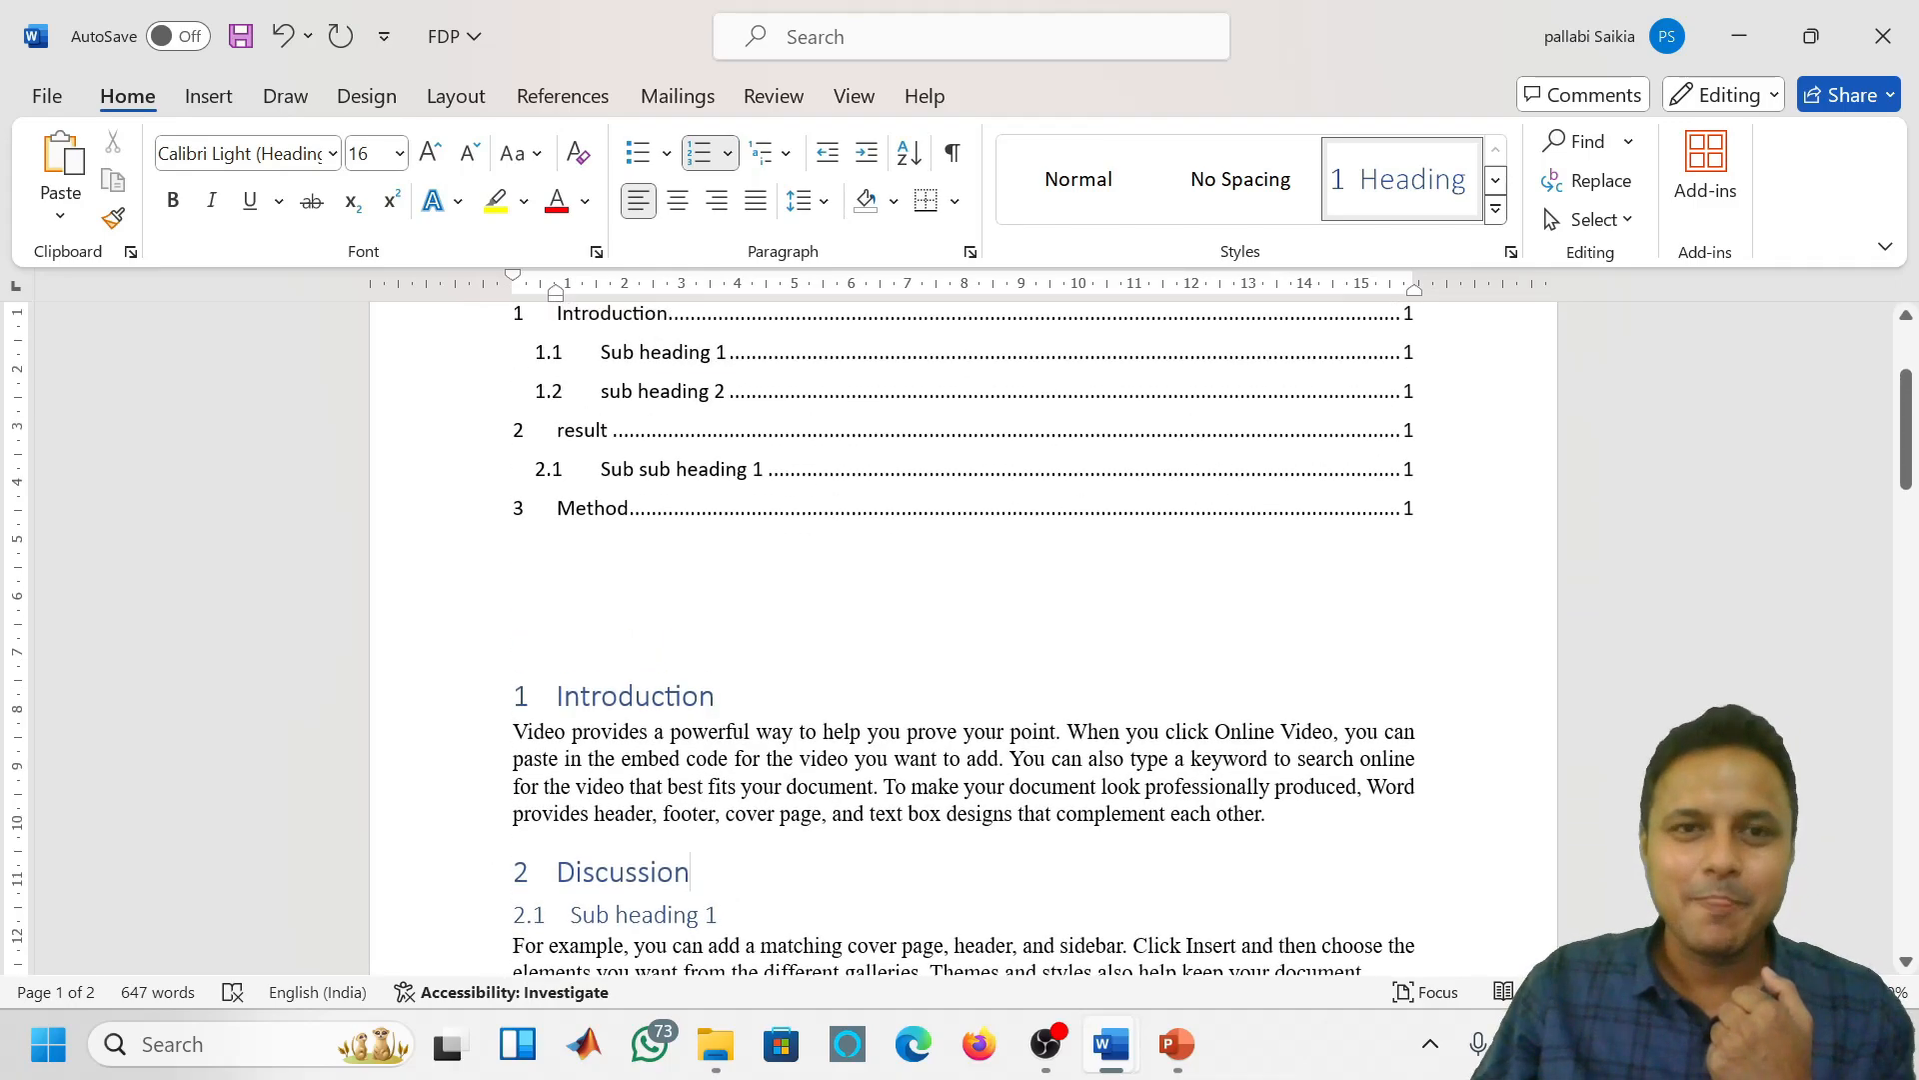
scroll(963, 639, up, 1)
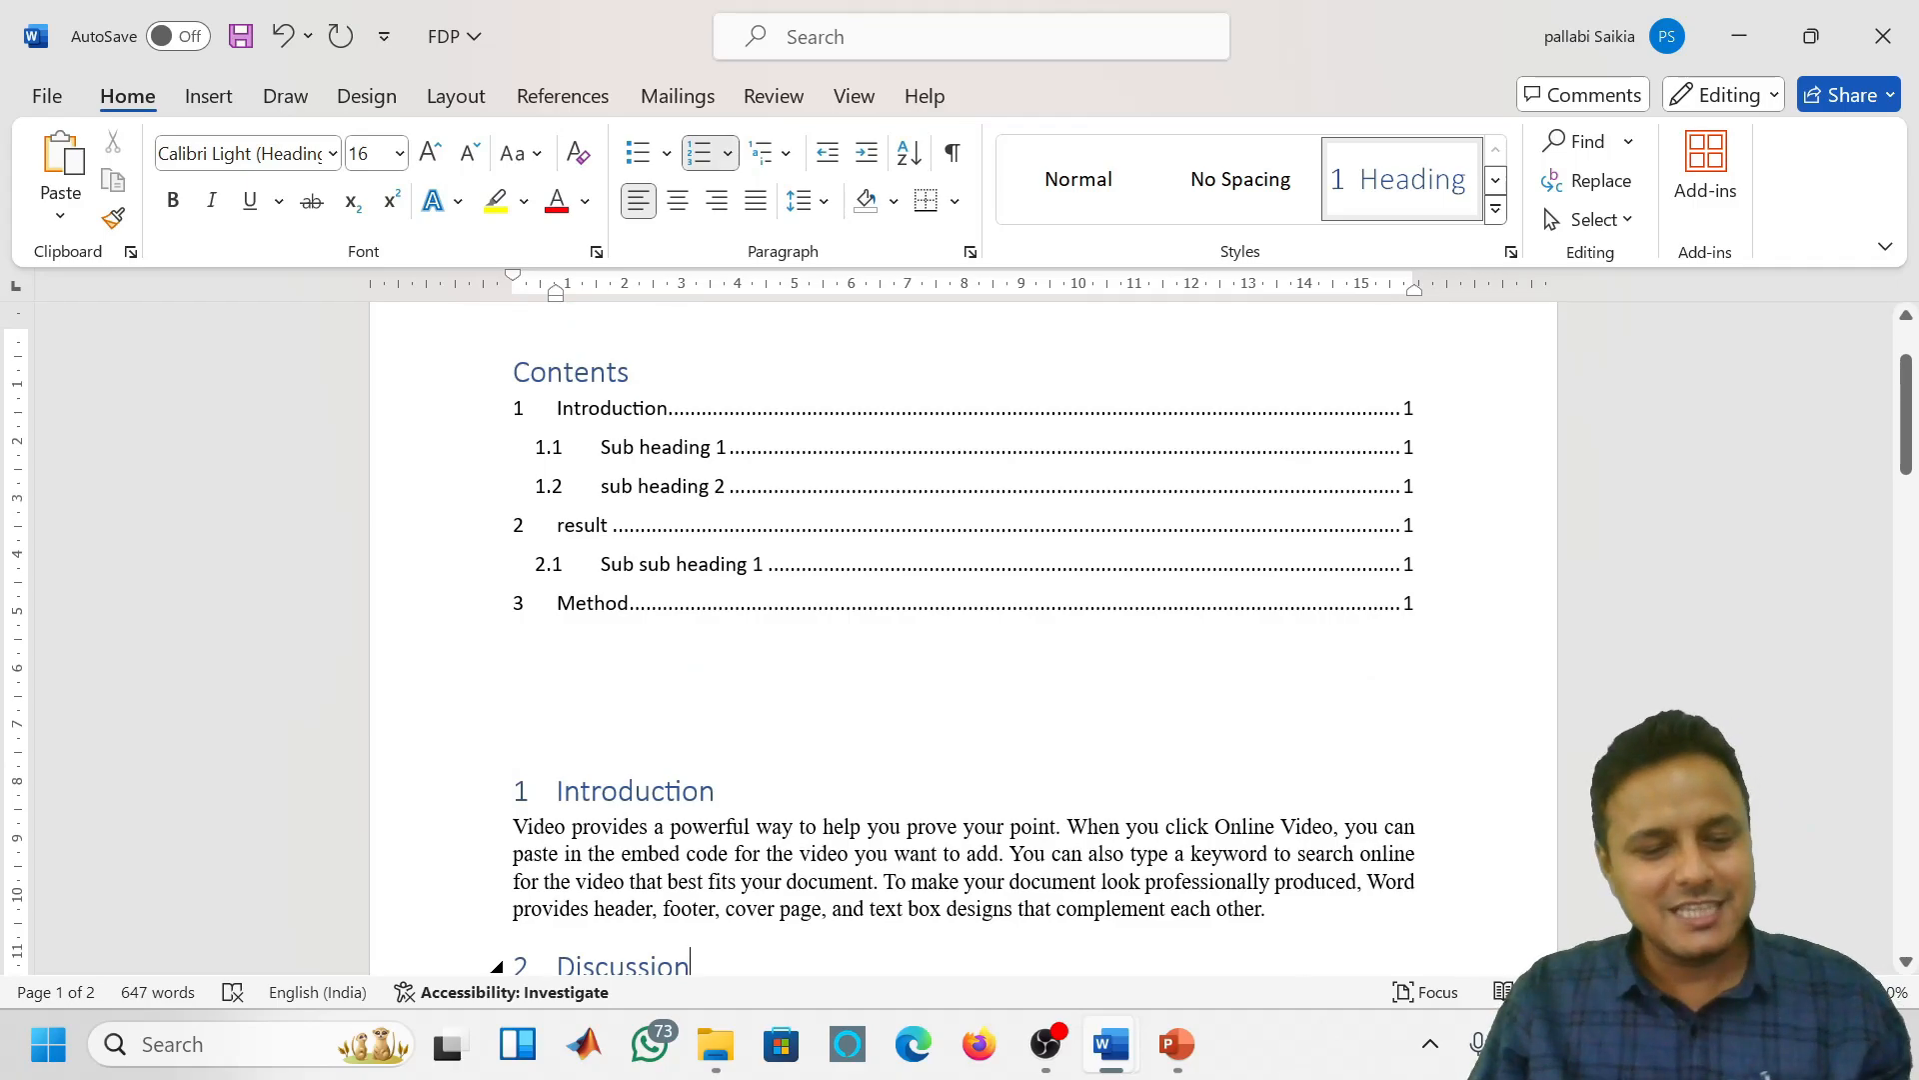
key(ctrl+a)
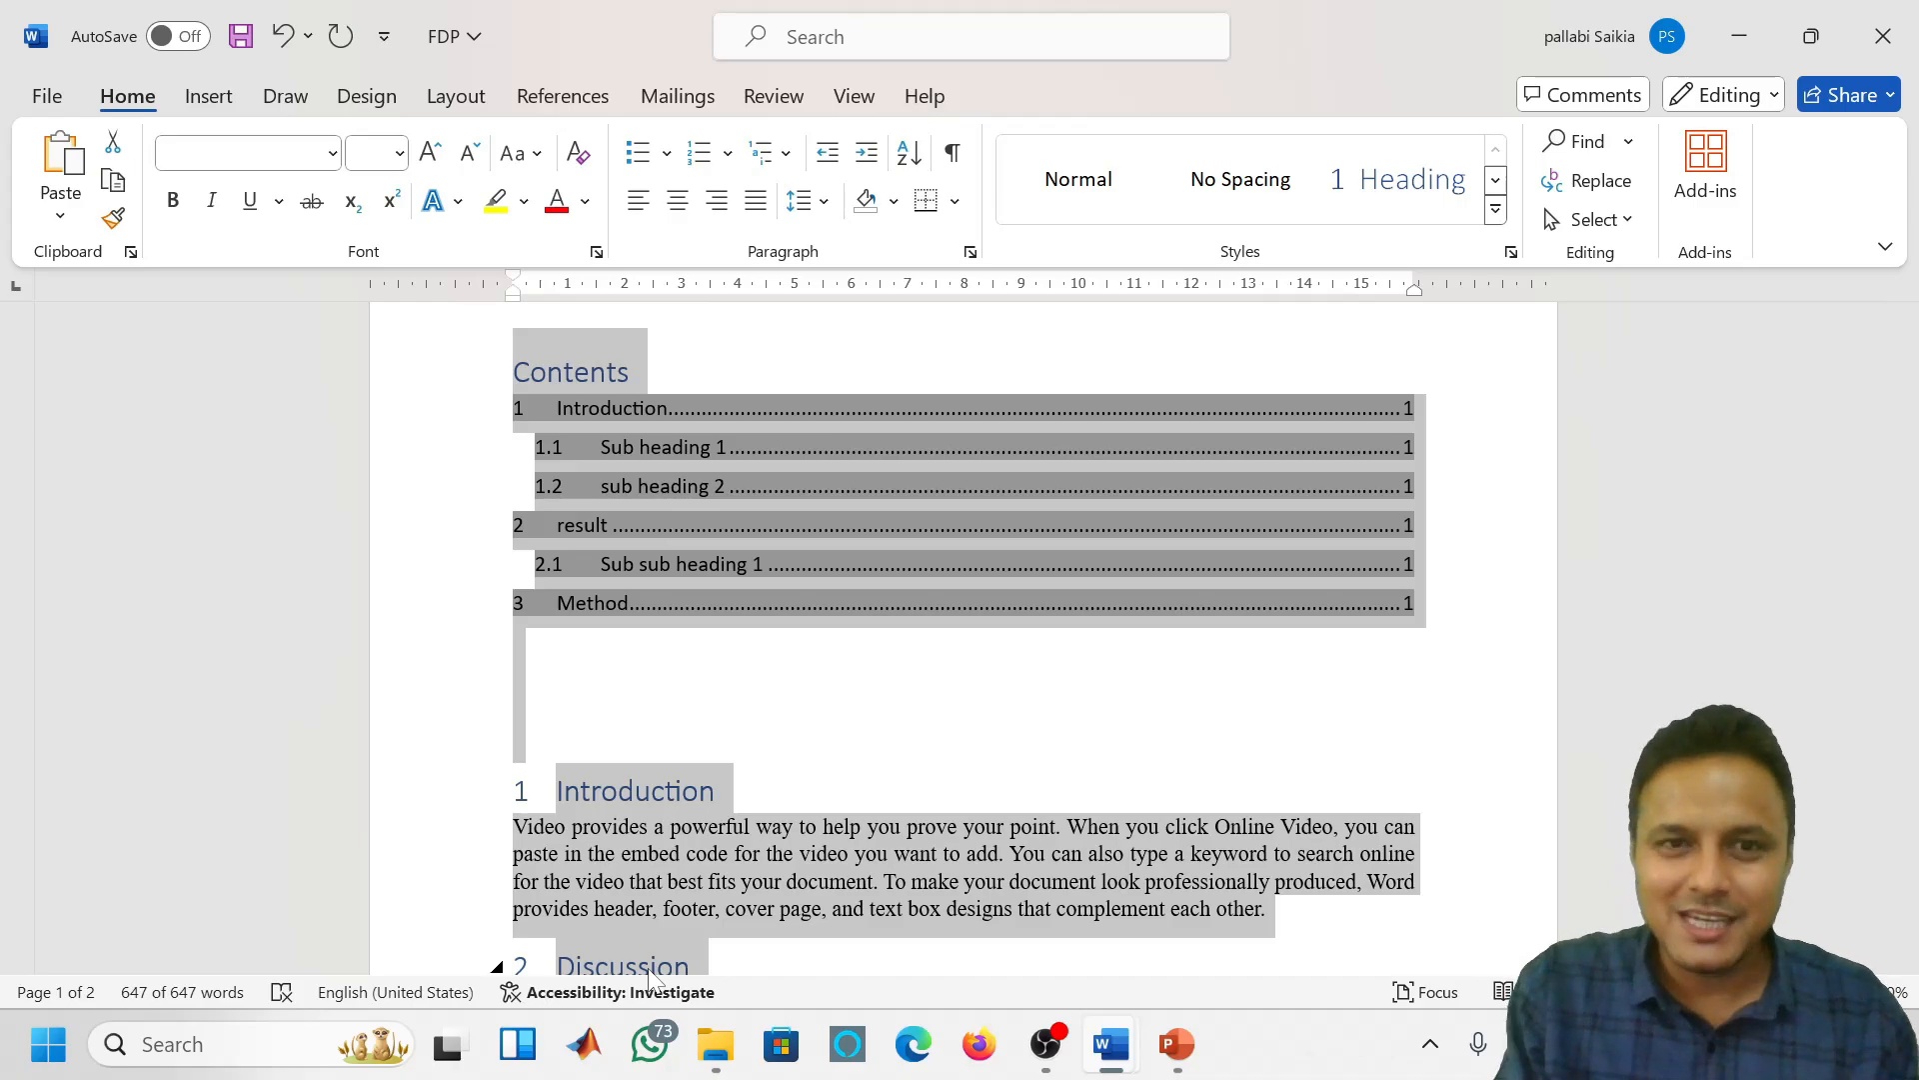
key(F9)
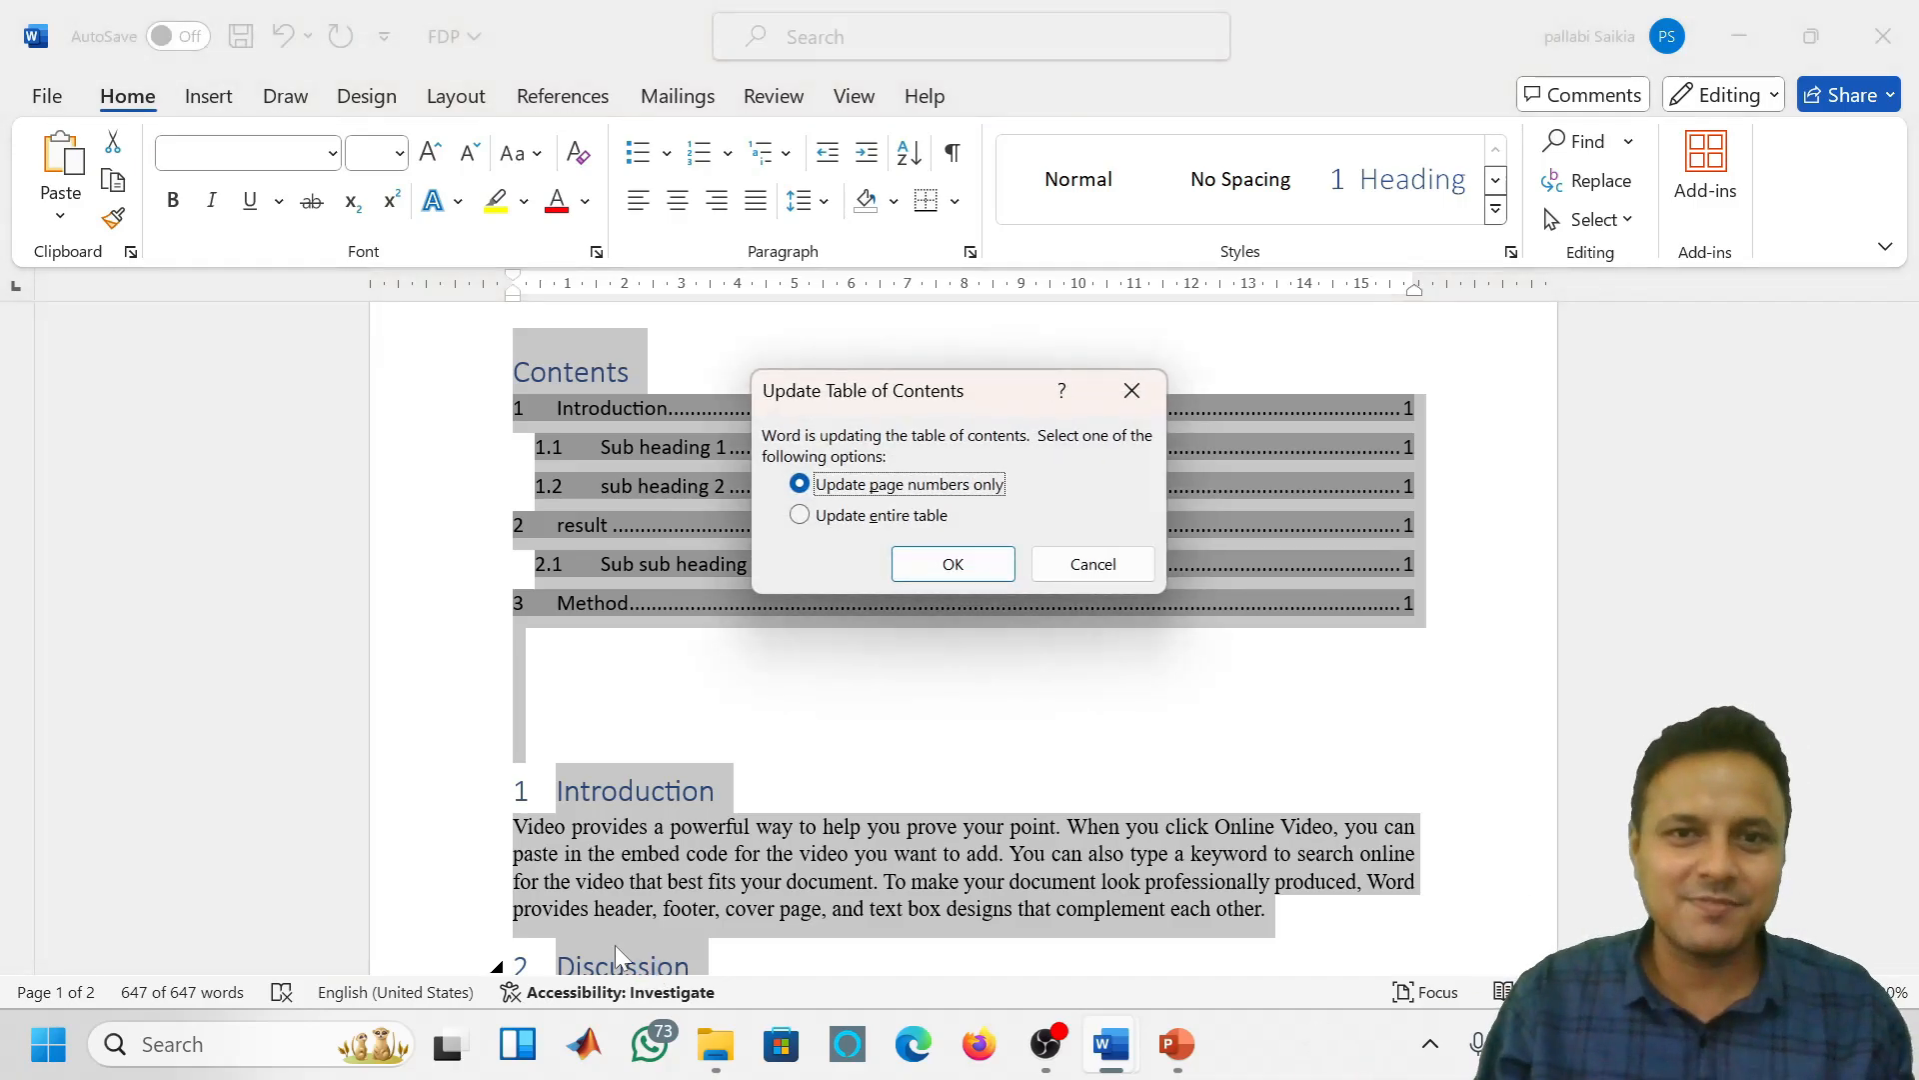
click(882, 515)
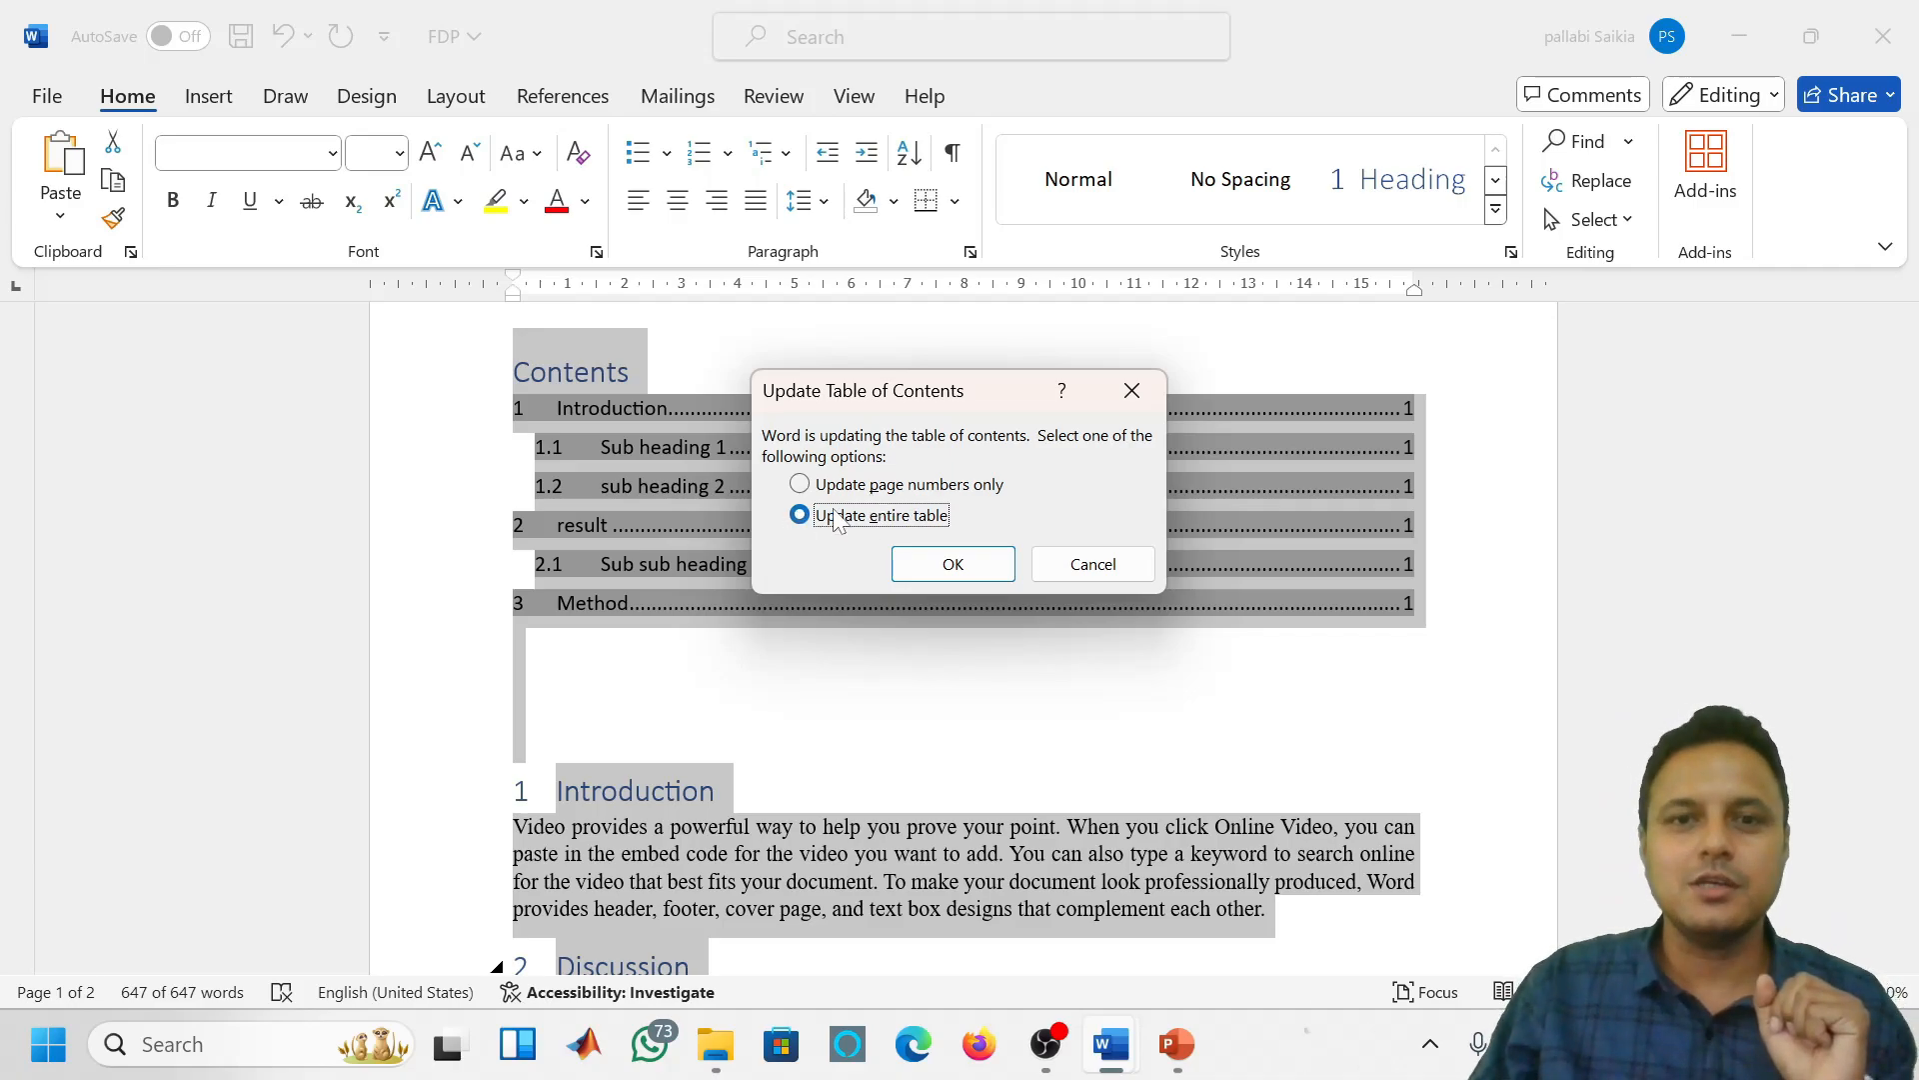
click(943, 569)
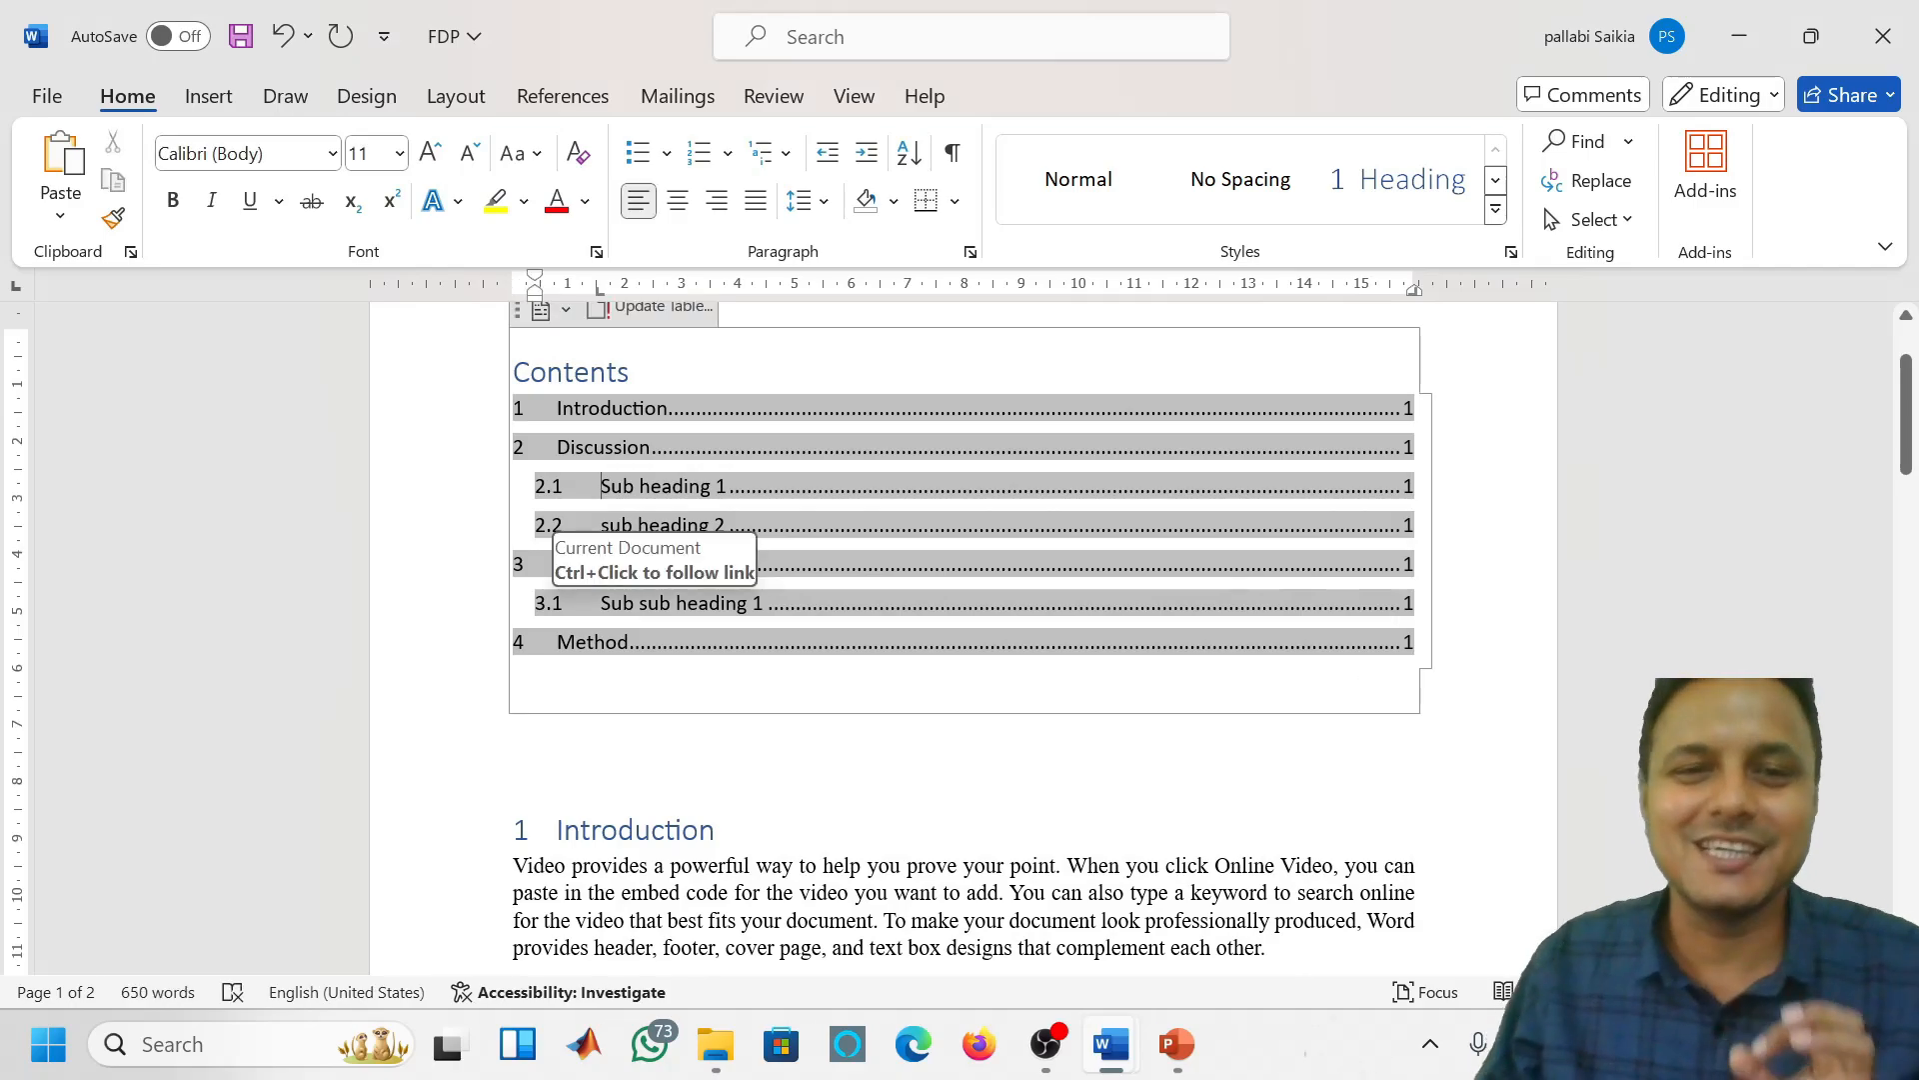
click(784, 761)
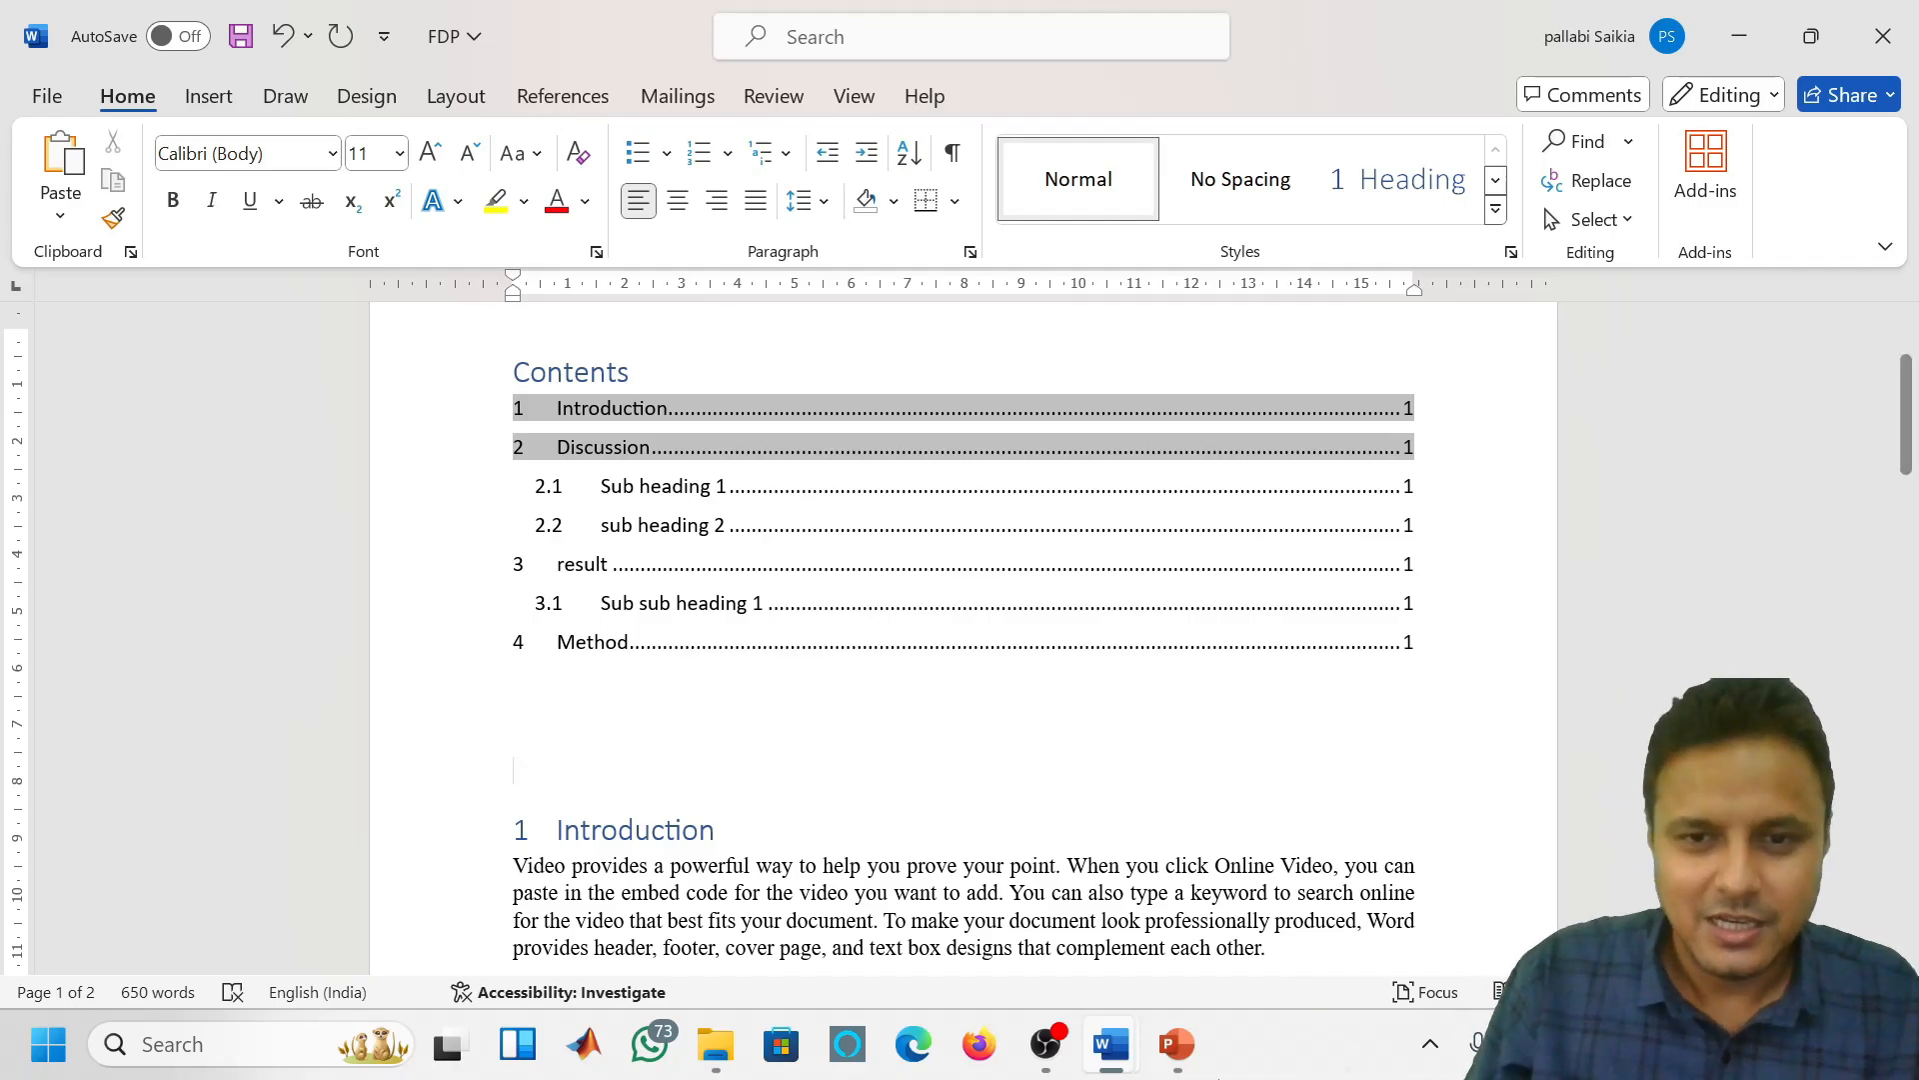
Review the MS Word_DJM document through to its list of figure and list of table sections, and the FDP document through to its reference list
mouse_move(1136, 1059)
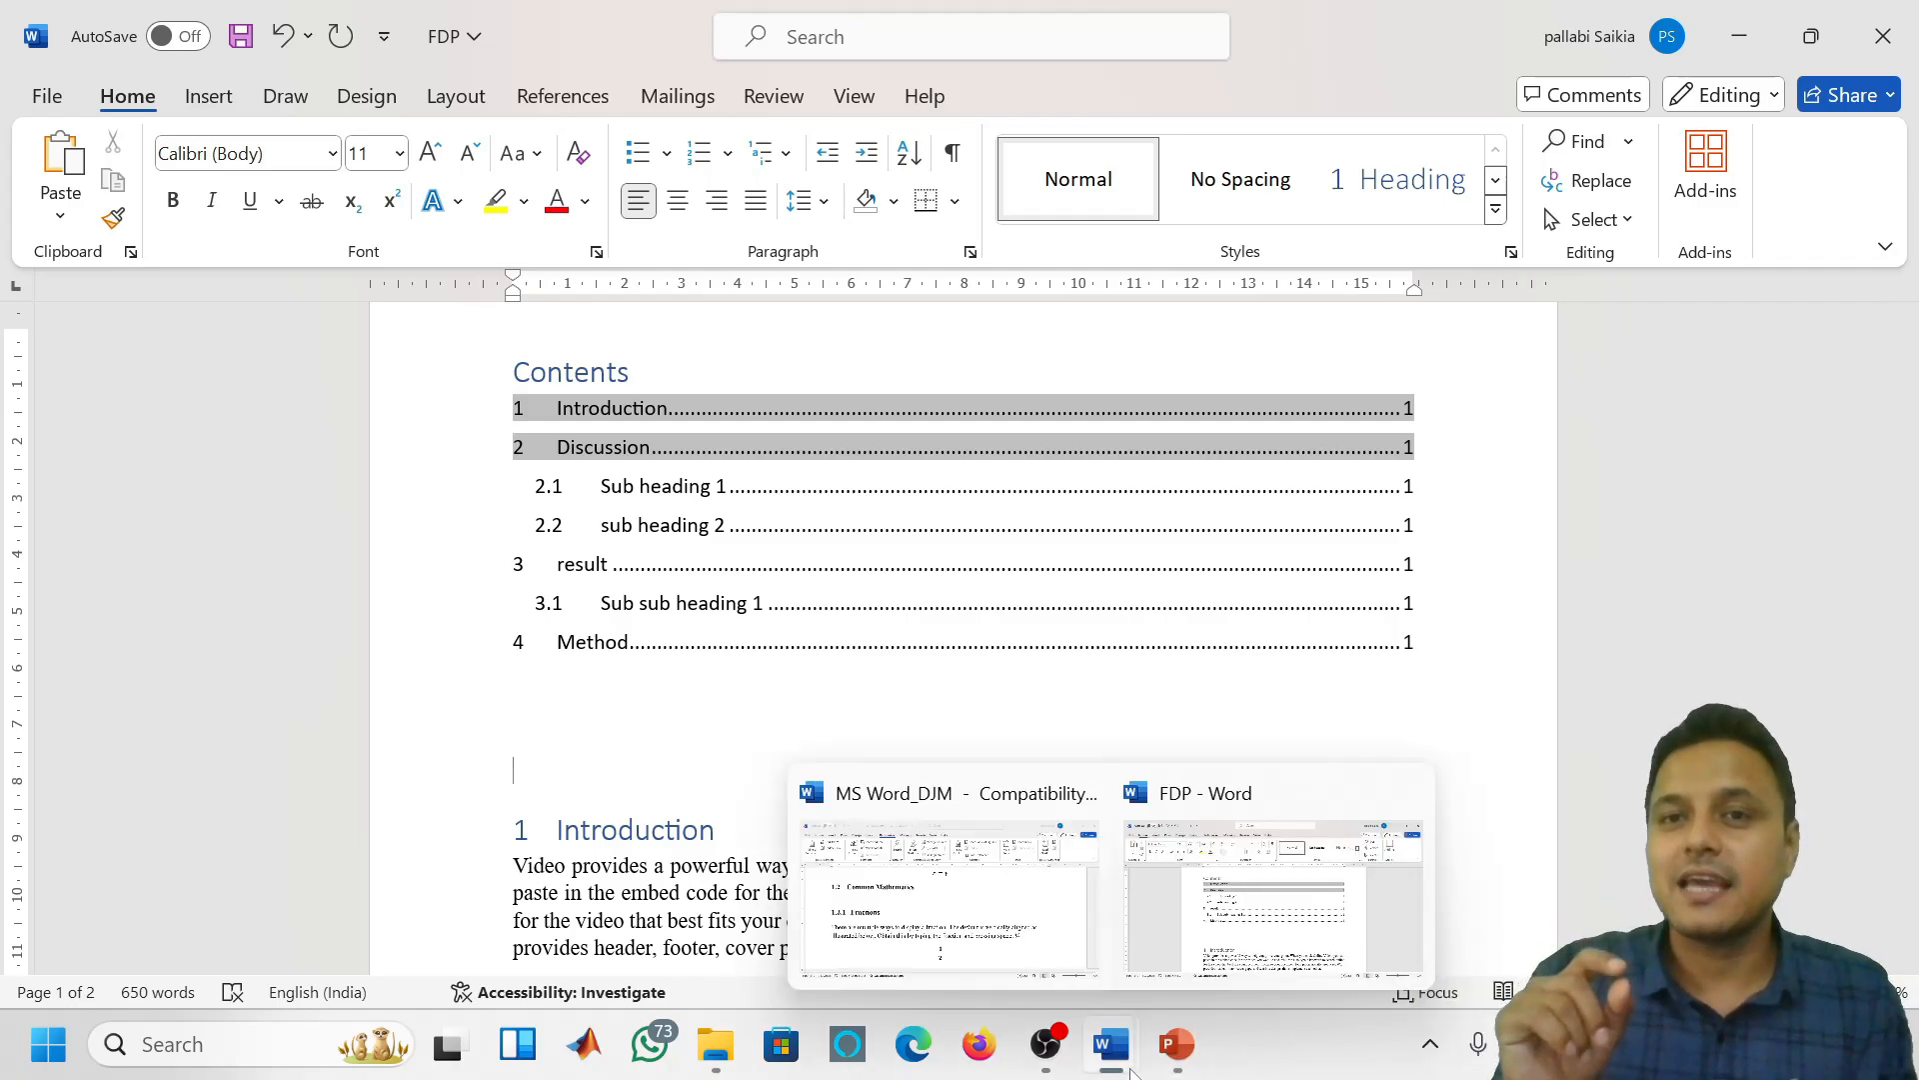
click(880, 911)
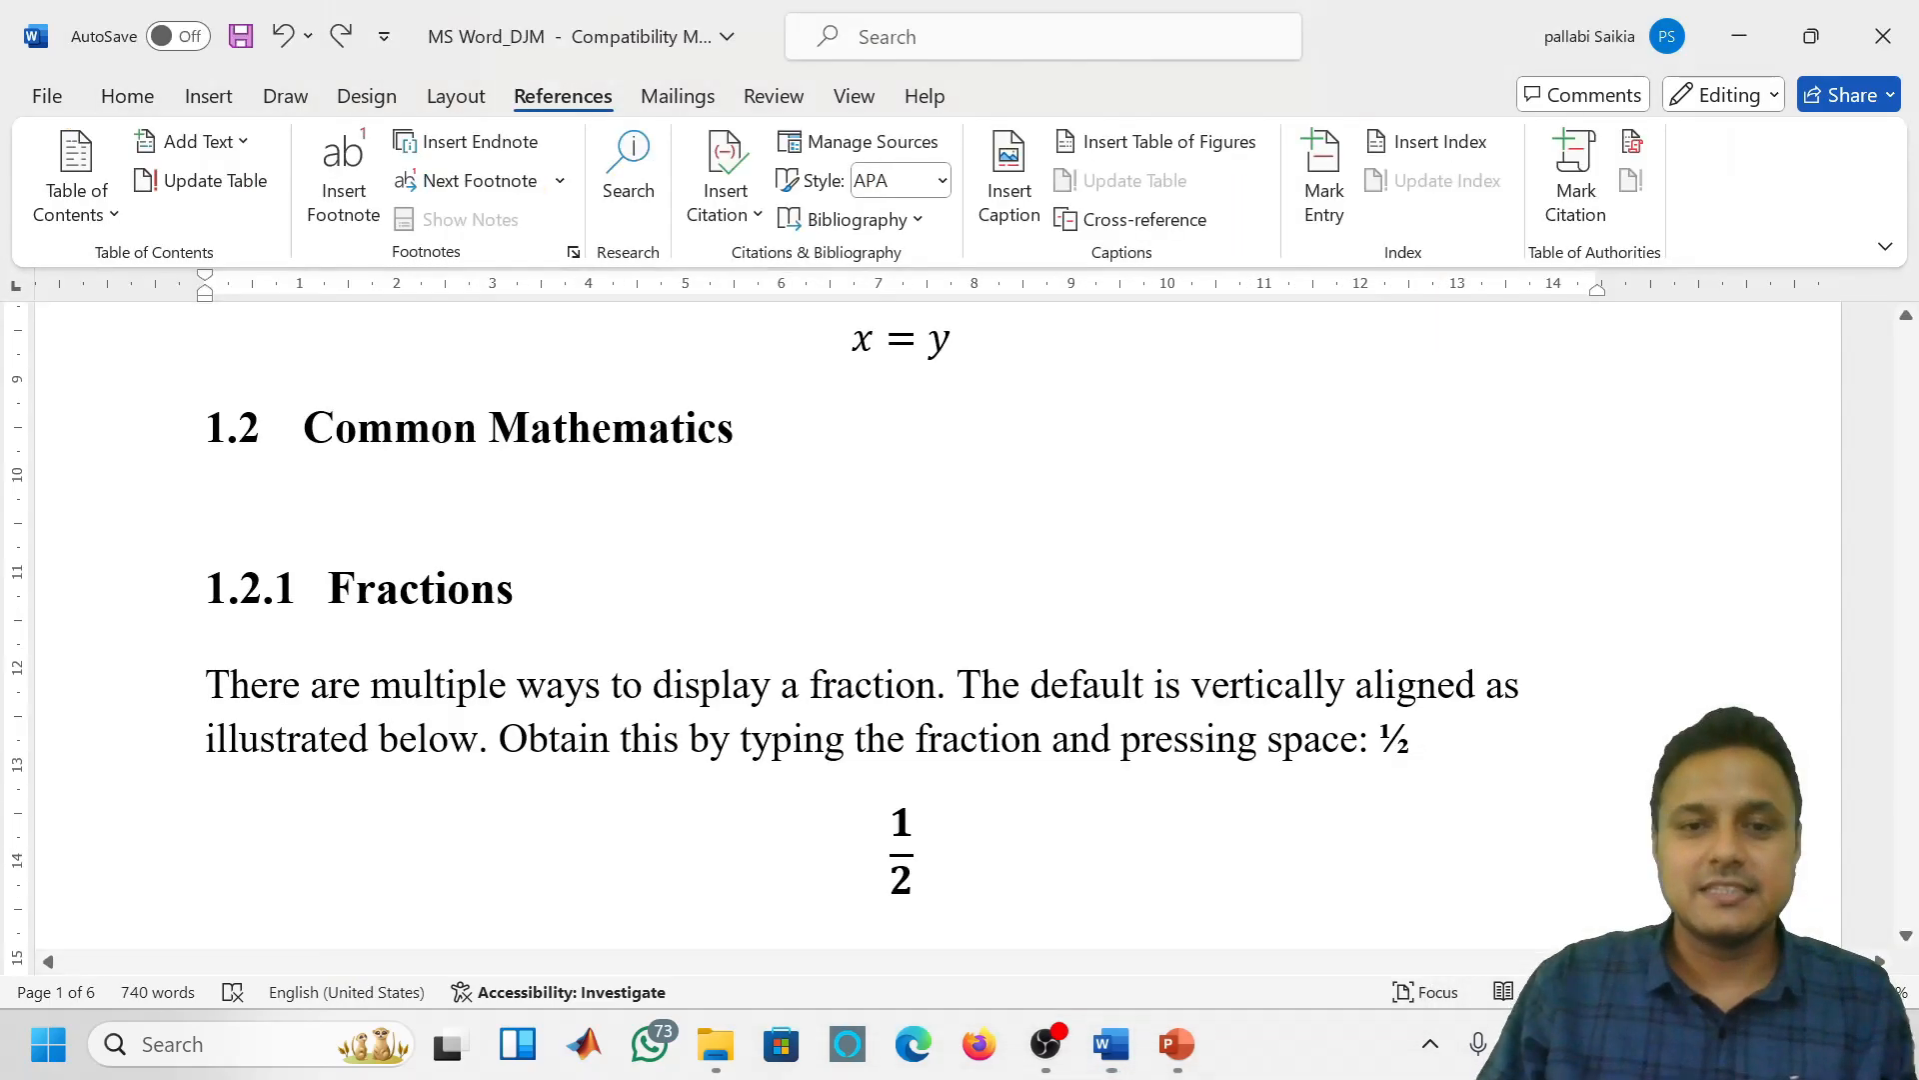
scroll(190, 585, down, 3)
scroll(504, 640, down, 20)
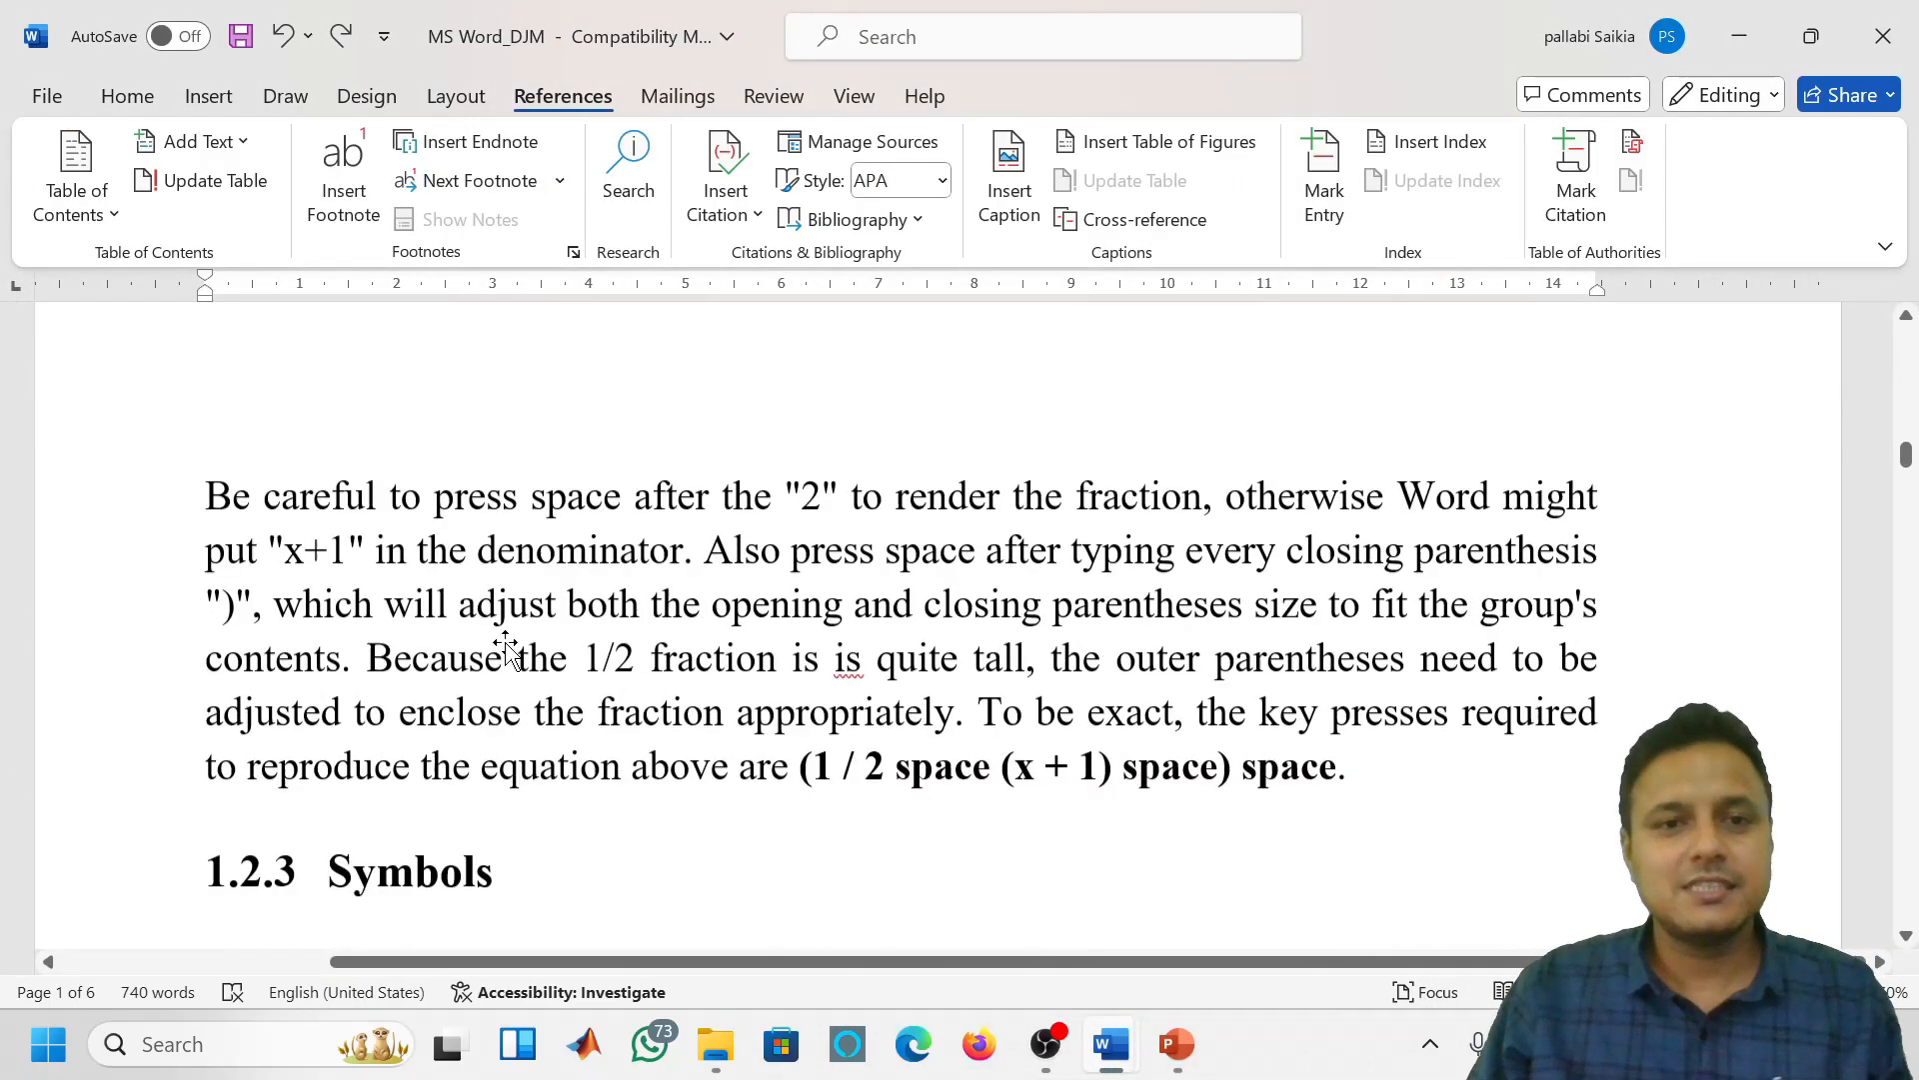
scroll(504, 640, down, 20)
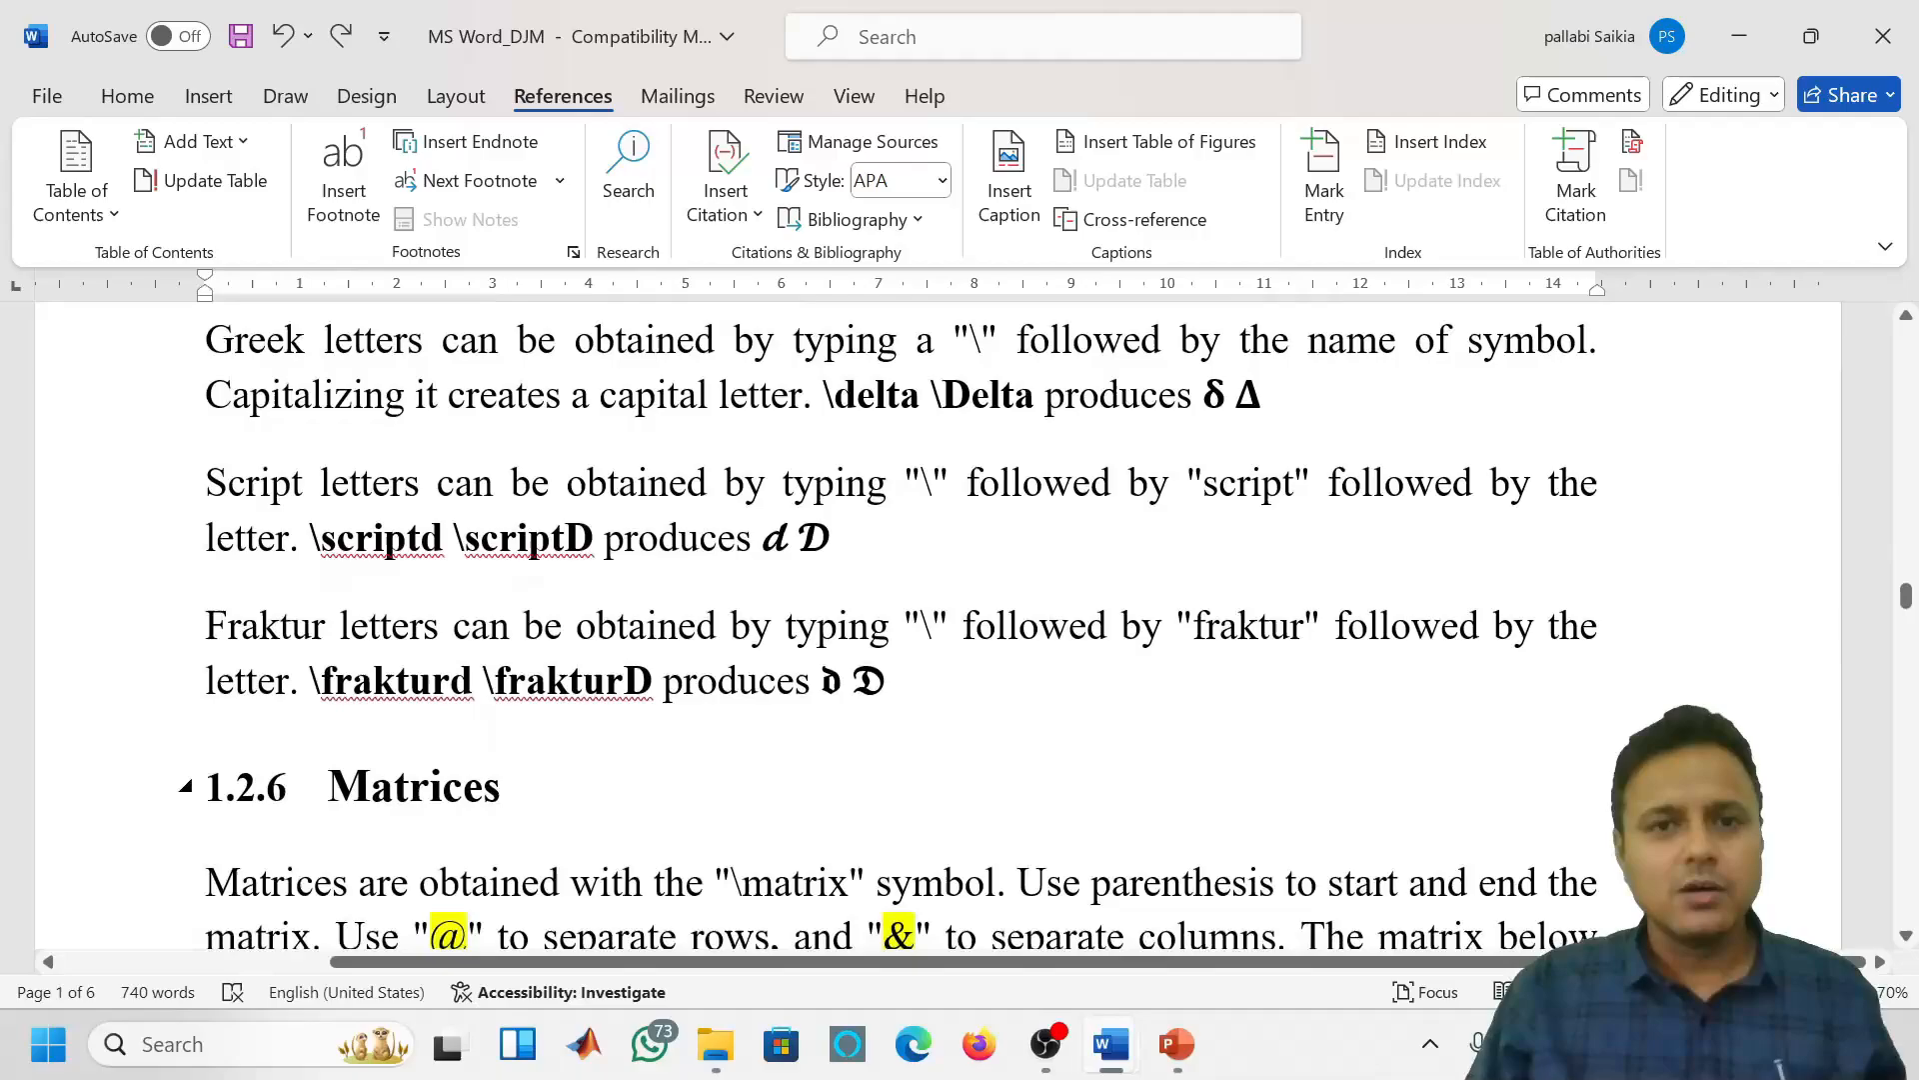
scroll(940, 620, down, 20)
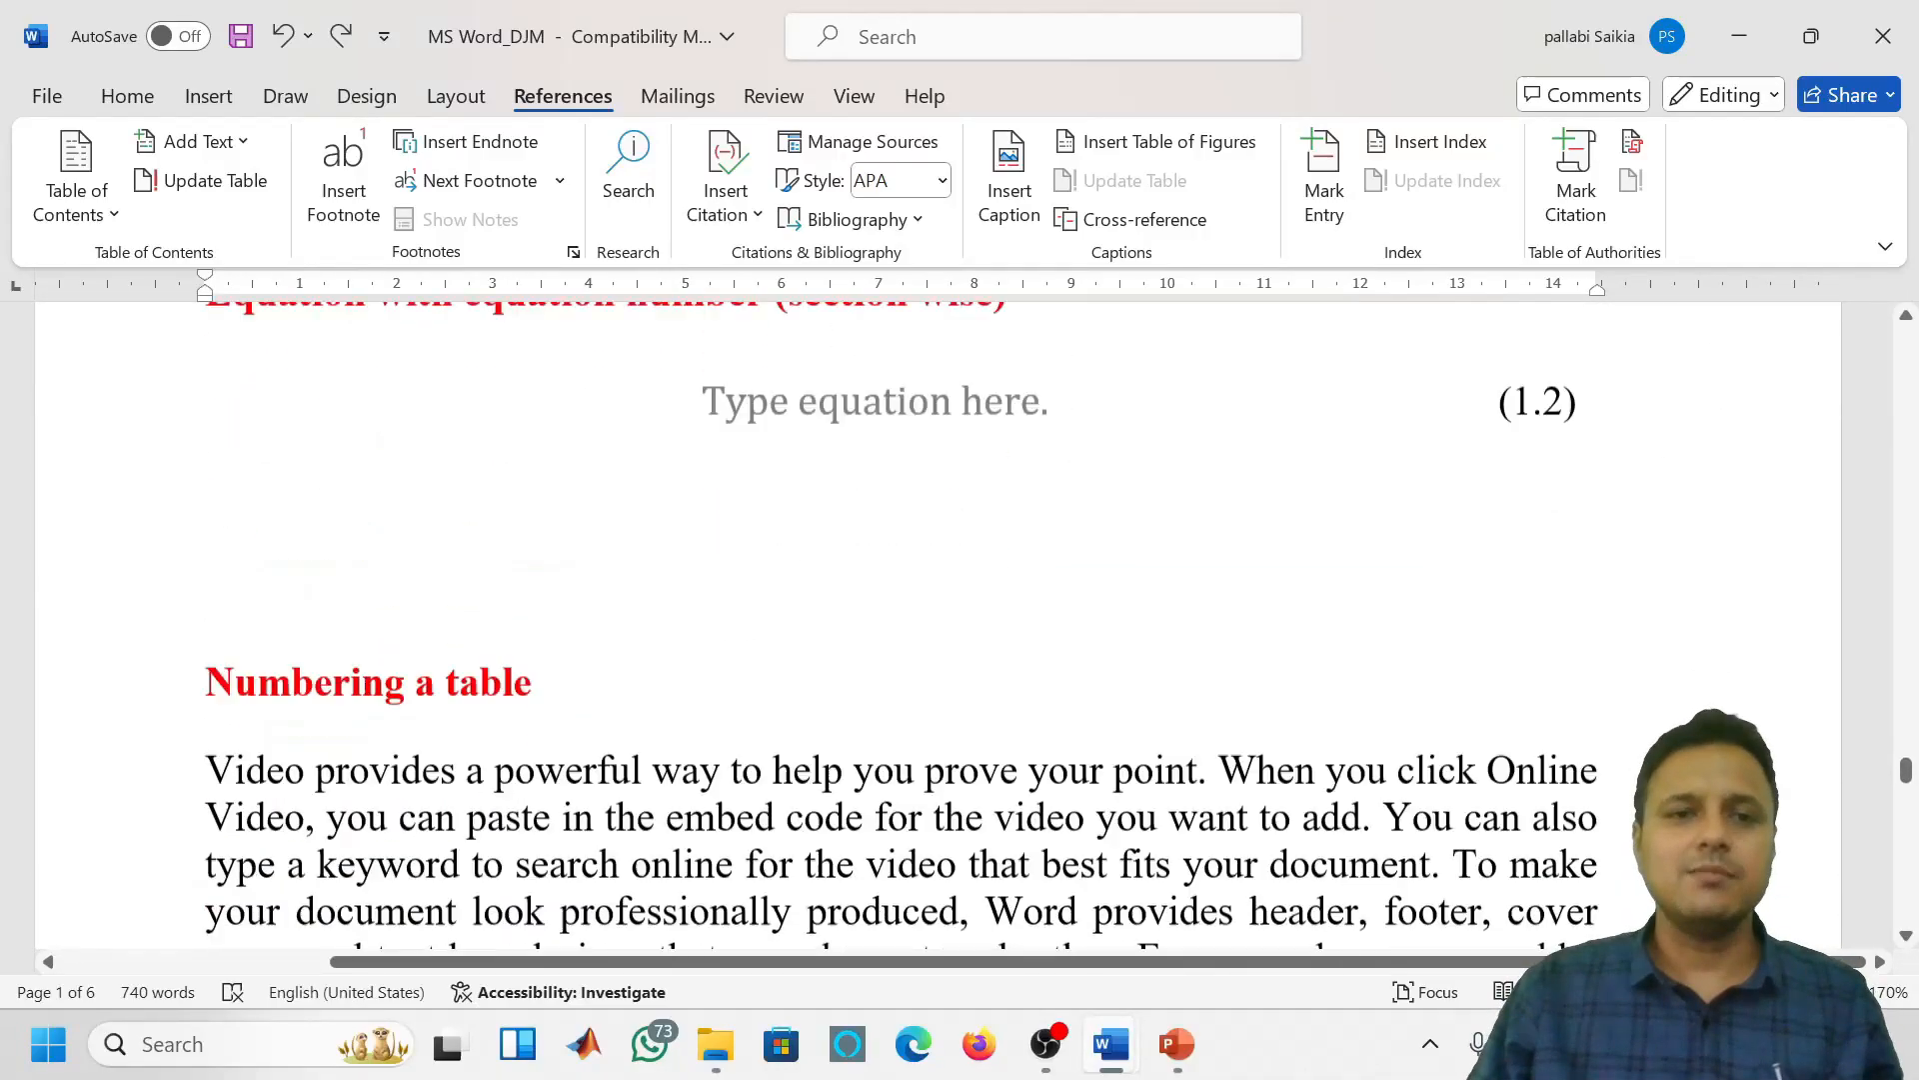
scroll(940, 620, down, 20)
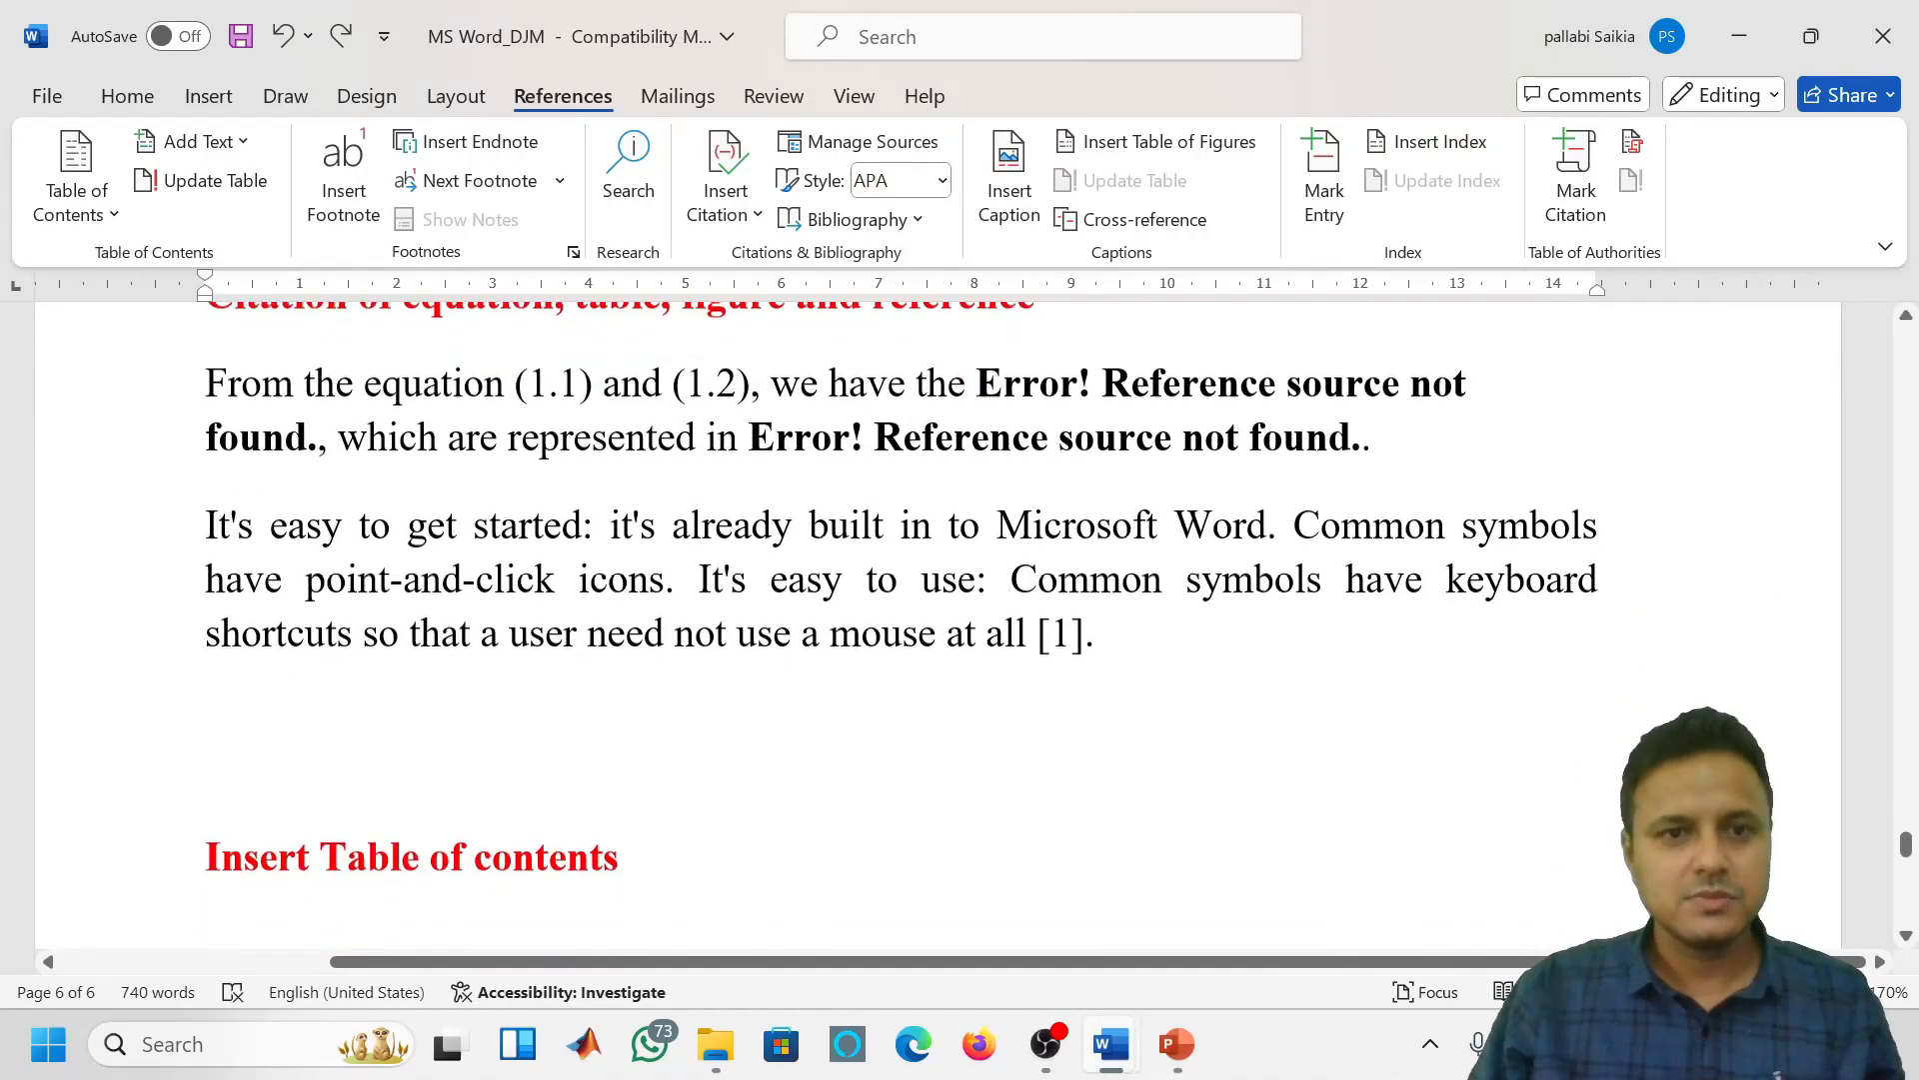
scroll(940, 620, down, 2)
scroll(940, 620, up, 6)
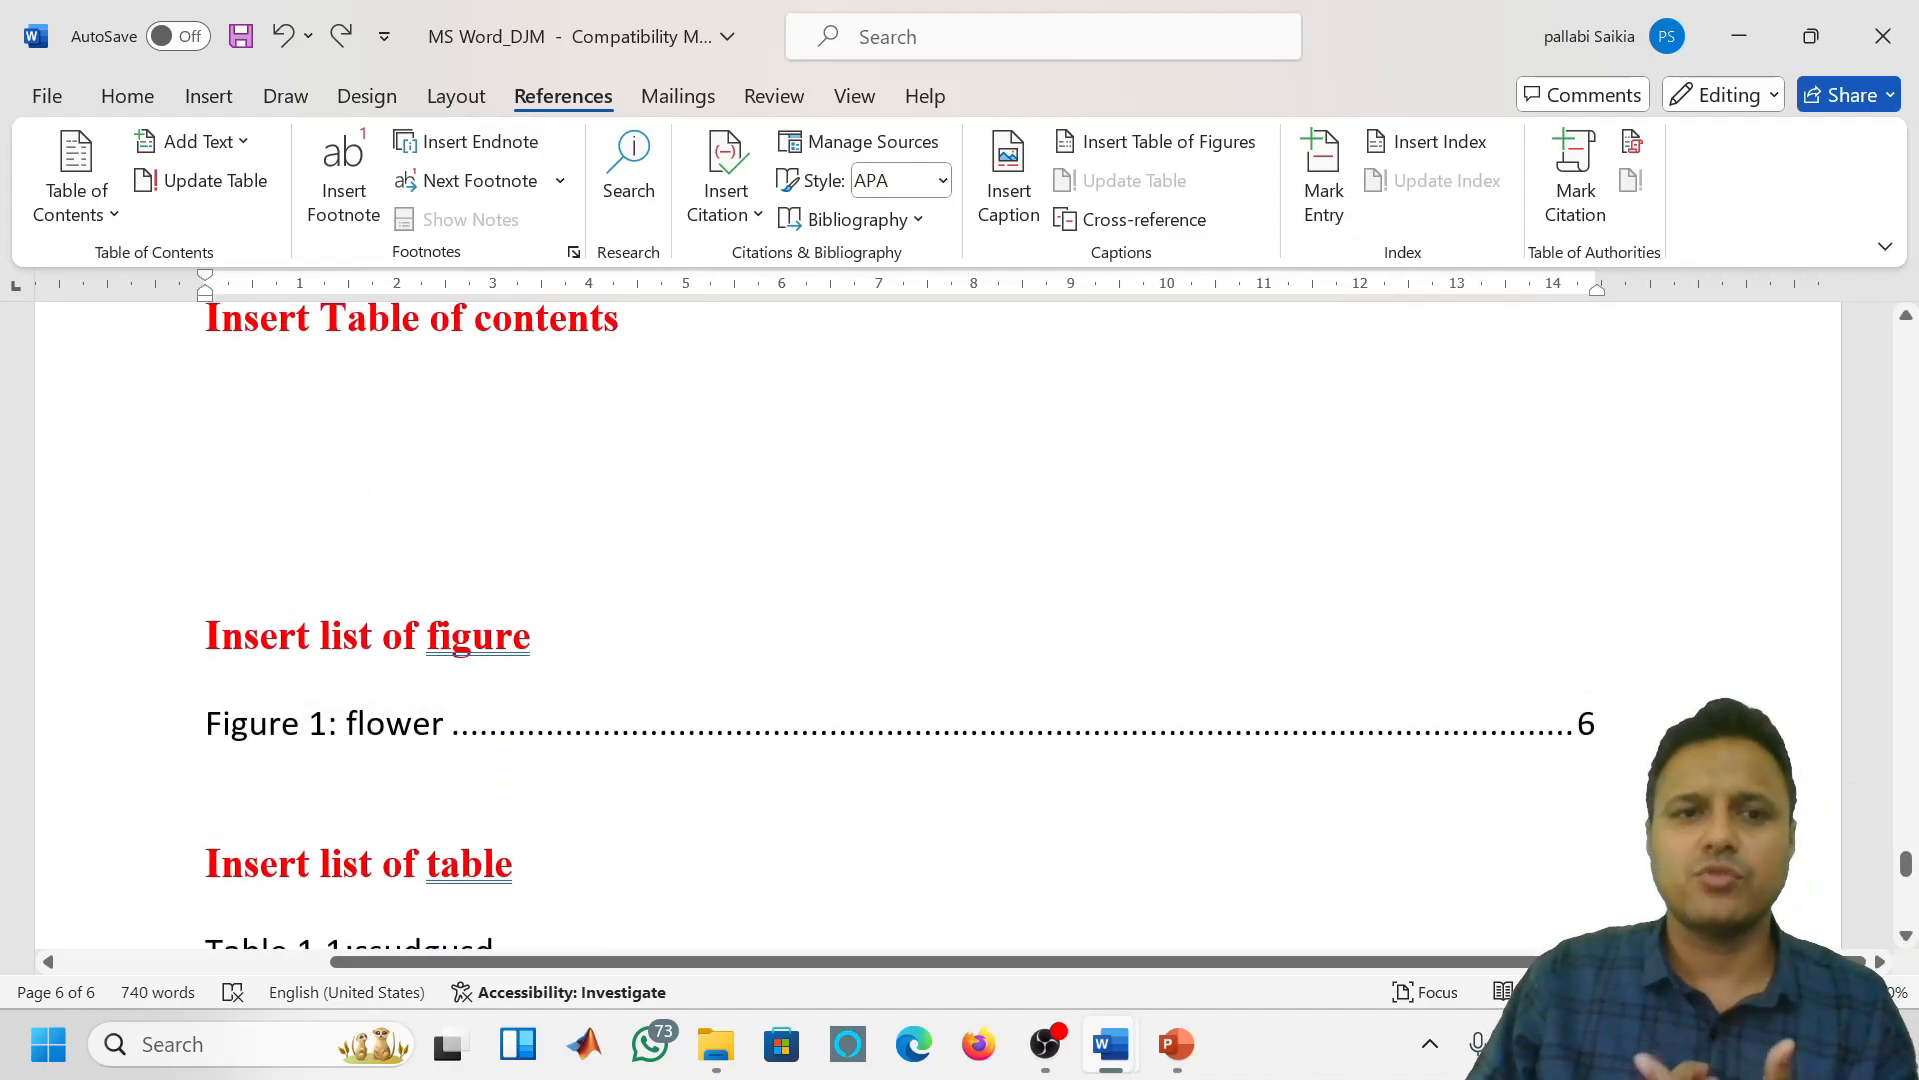
mouse_move(1111, 1044)
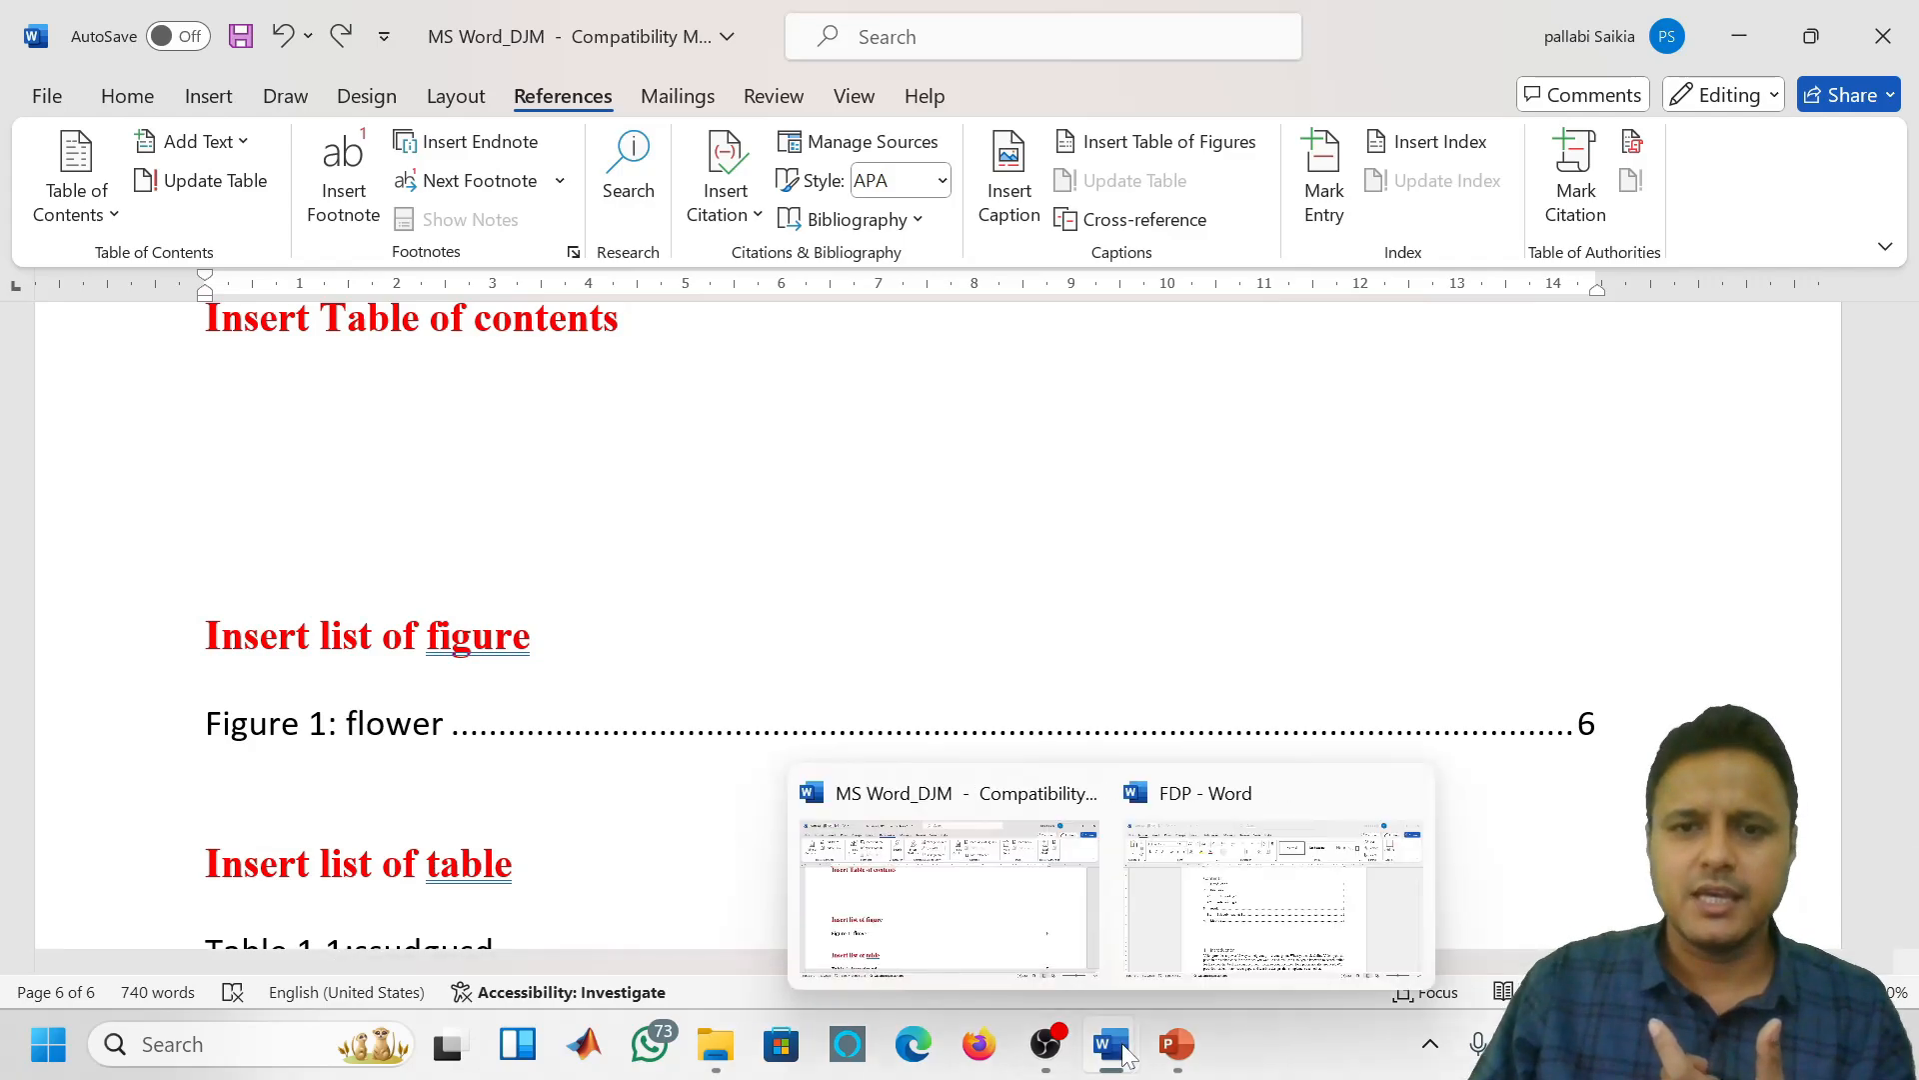
click(1189, 930)
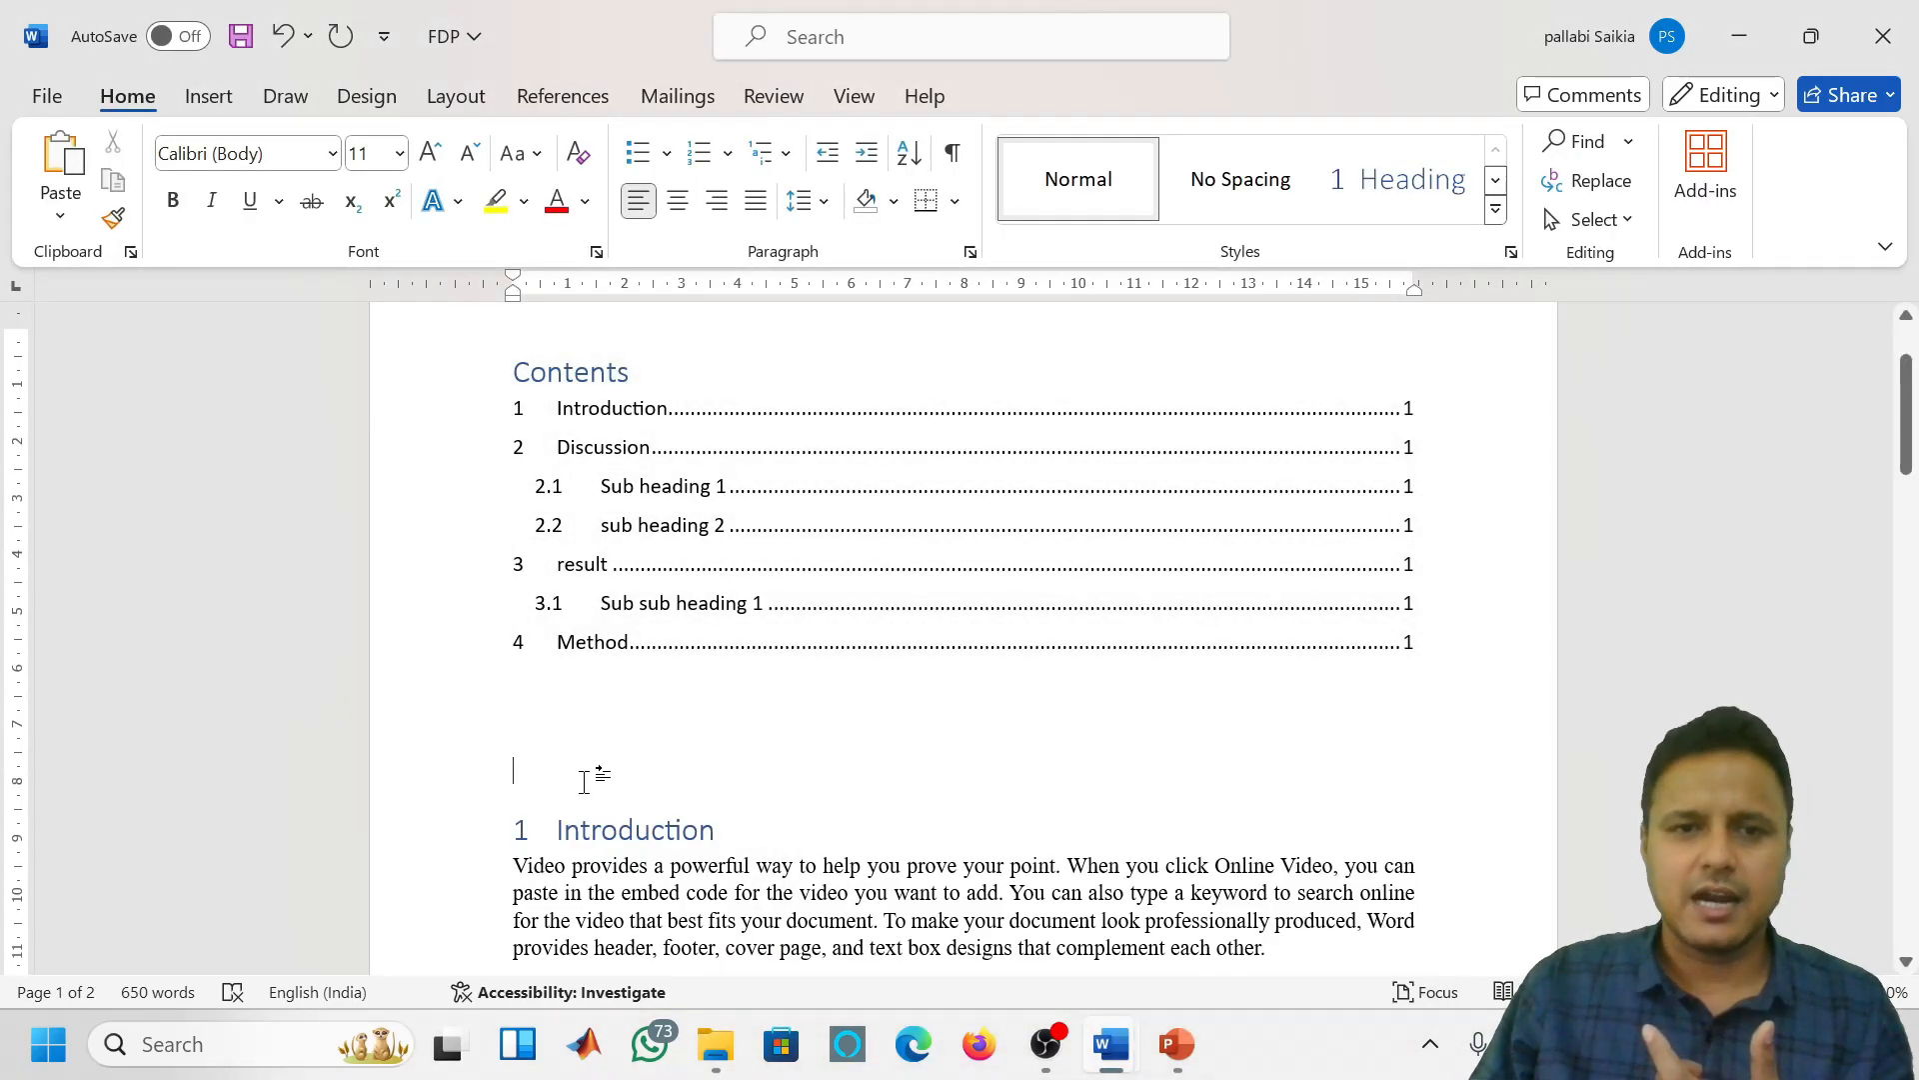
scroll(585, 775, down, 10)
scroll(959, 639, down, 8)
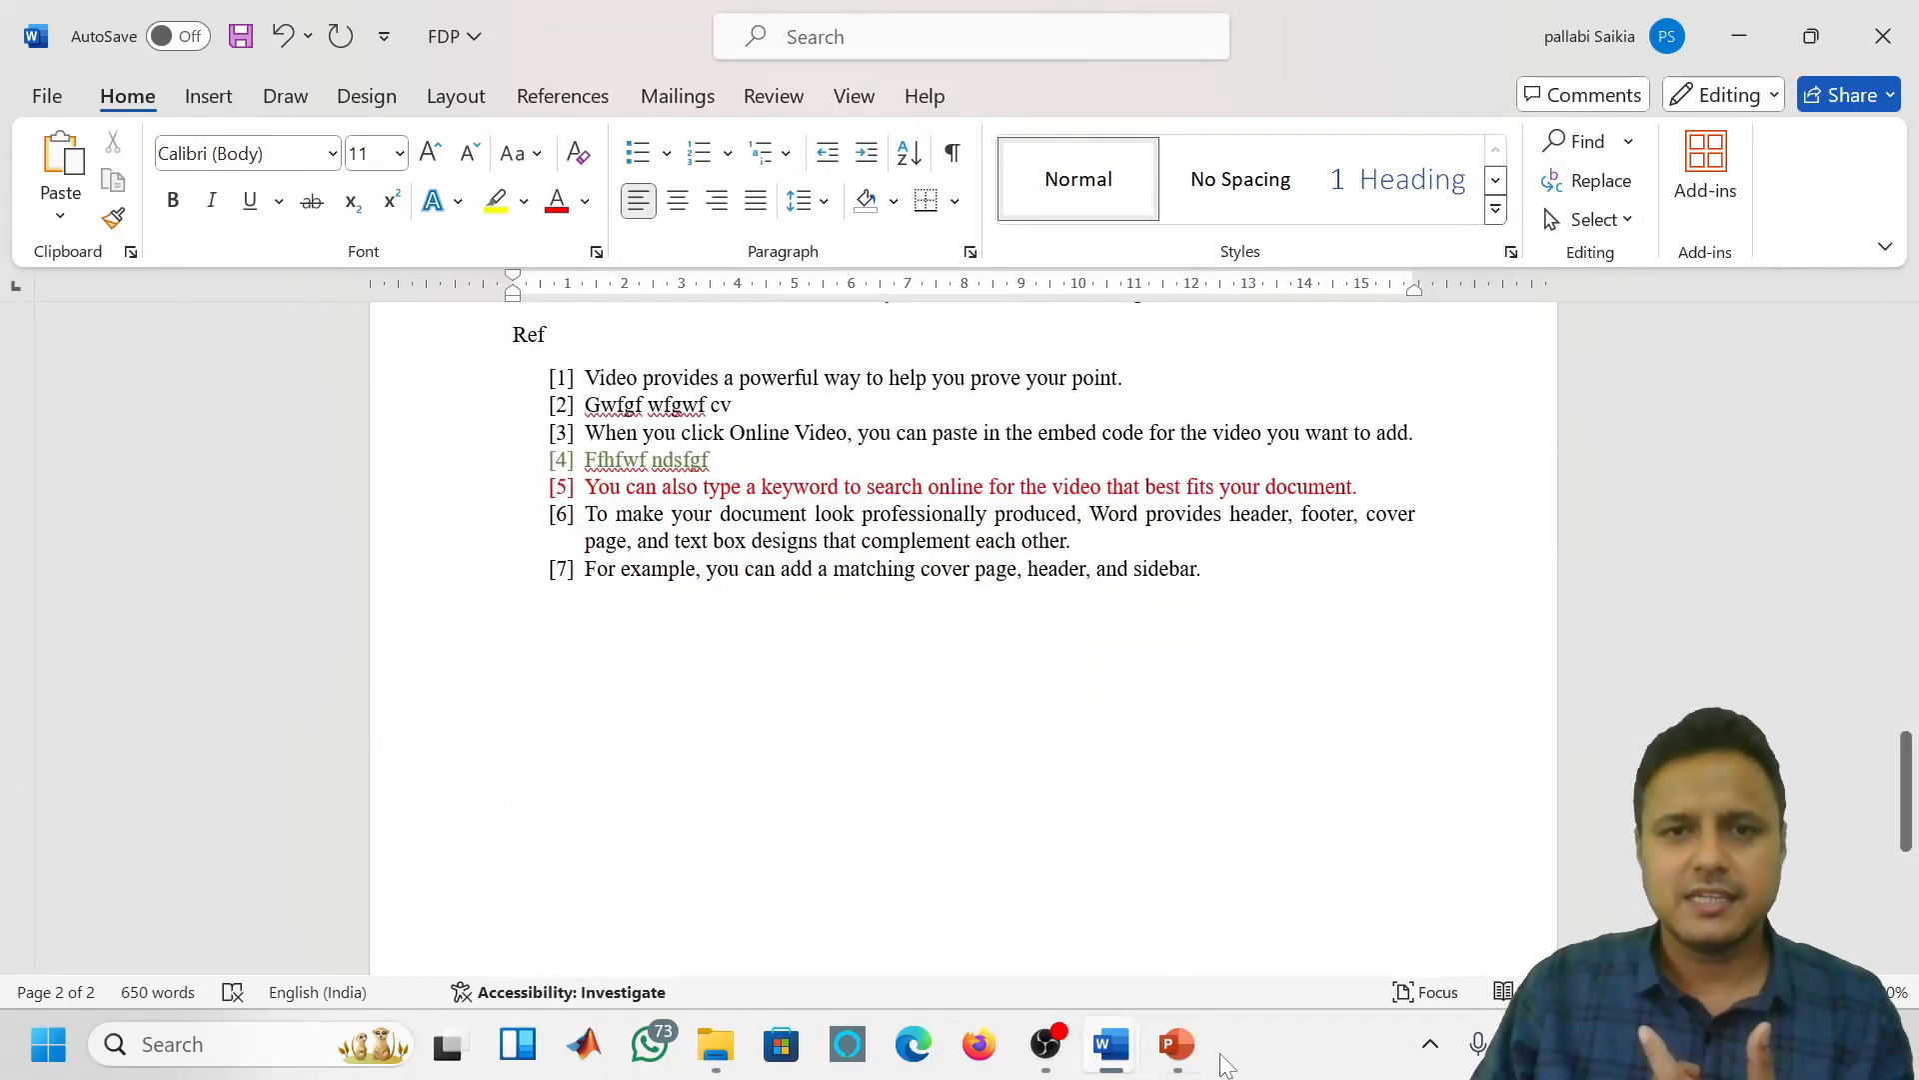
Switch to the MS Word_DJM document and insert an empty line above the "Typing Mathematics in Microsoft Word" heading
mouse_move(1116, 1068)
click(985, 925)
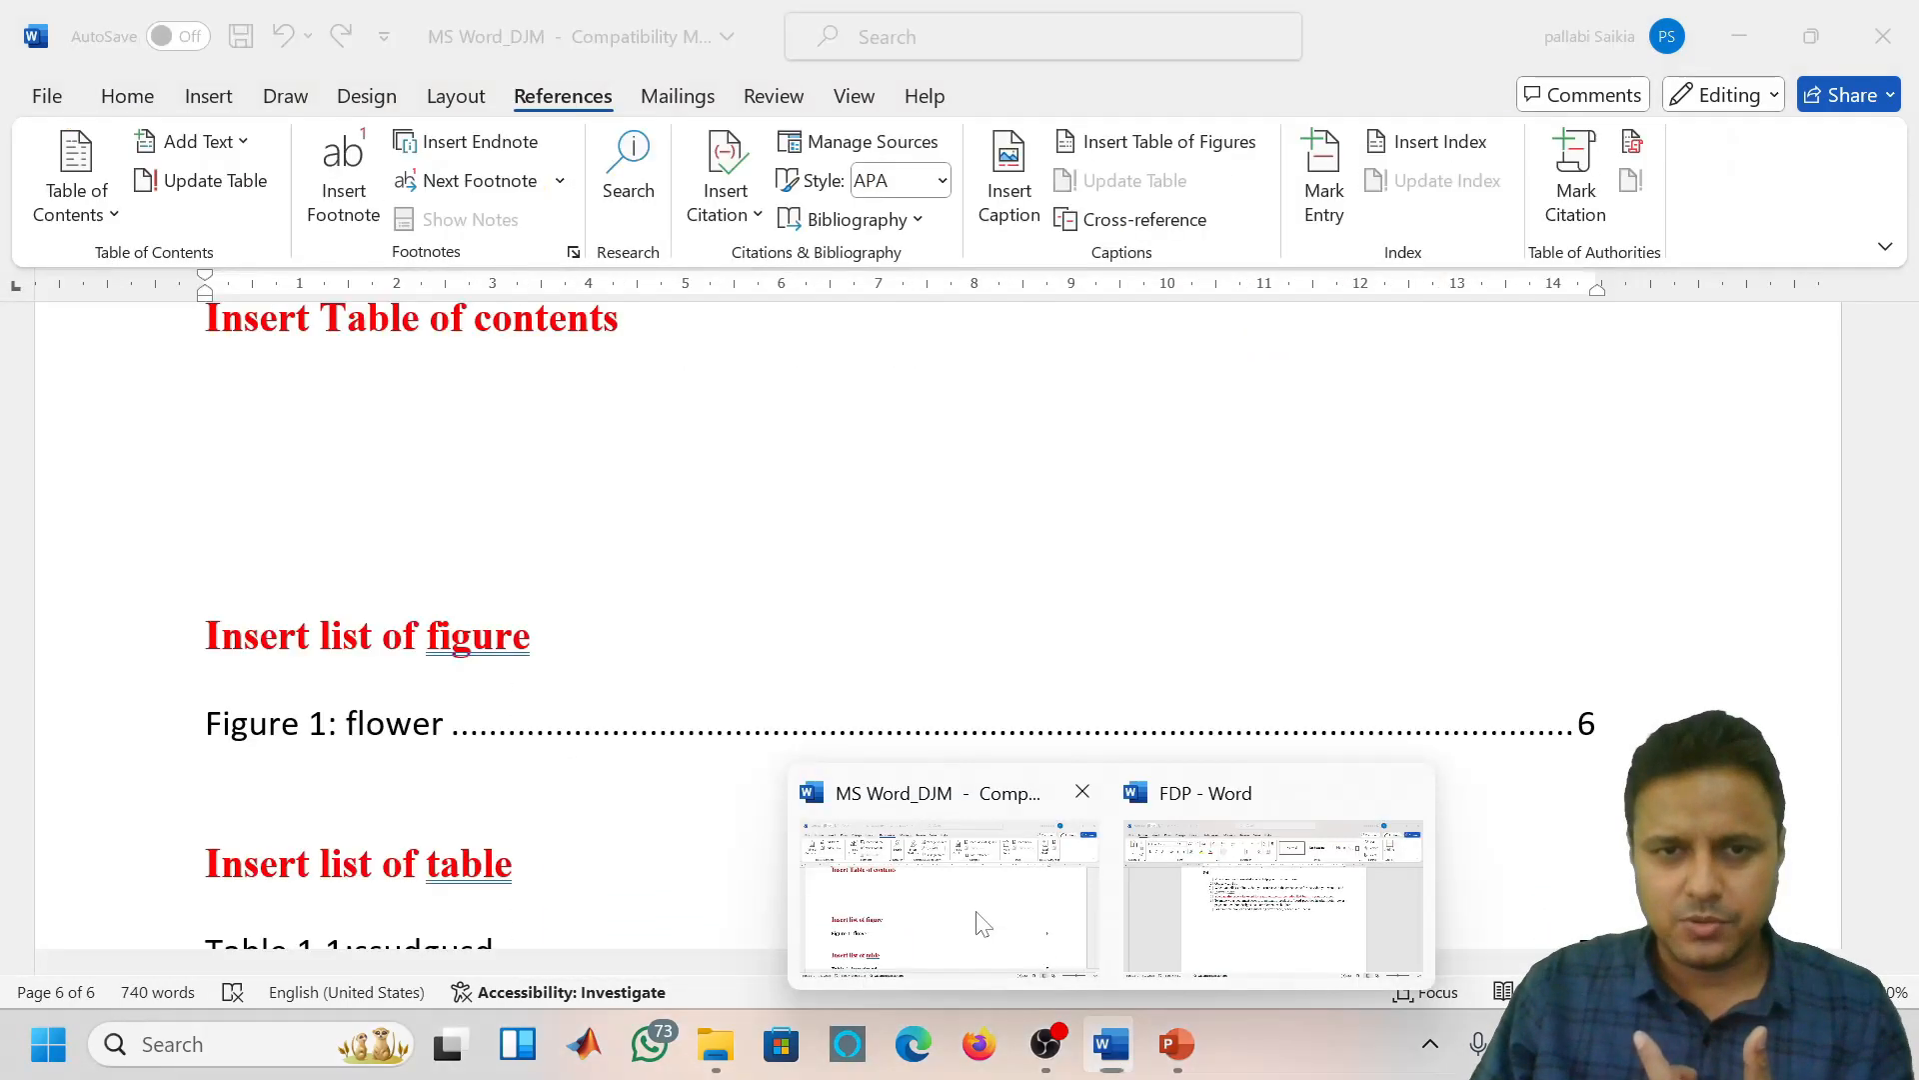
scroll(578, 588, up, 20)
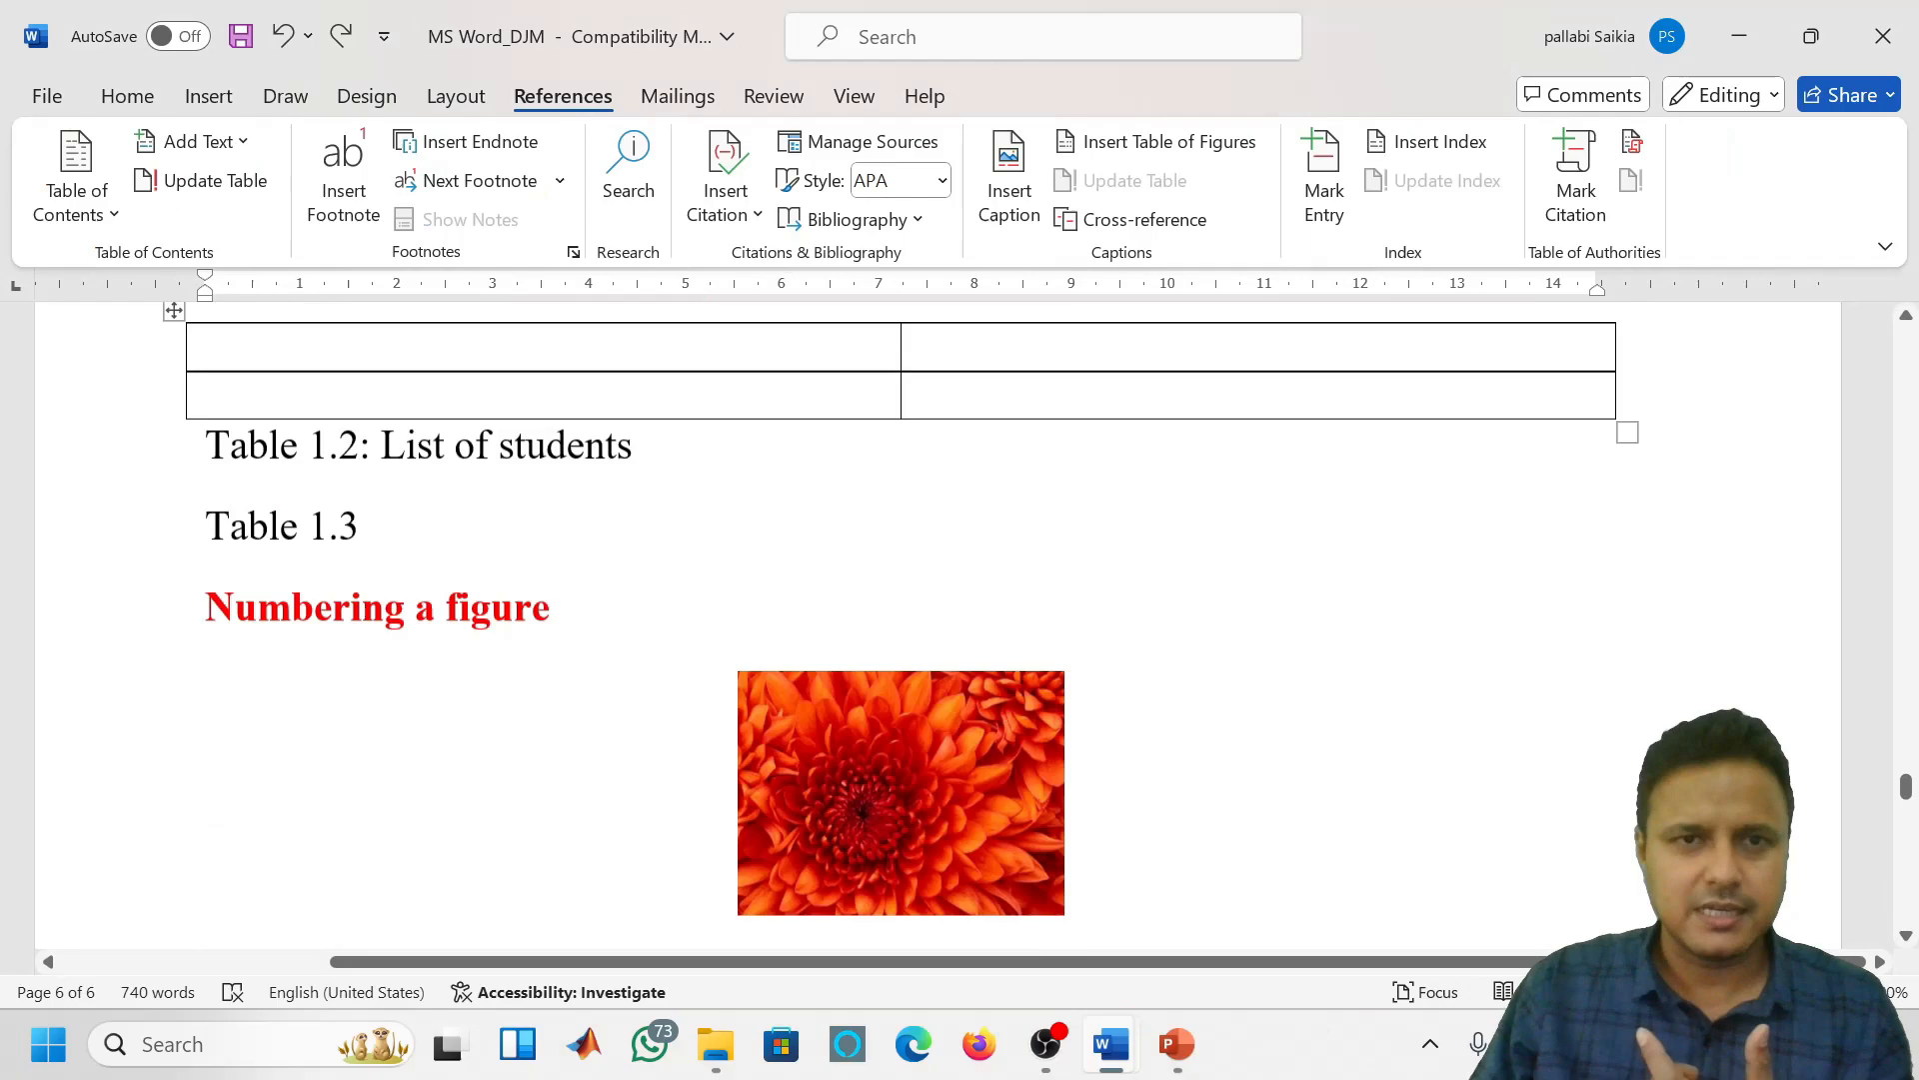
scroll(917, 625, up, 5)
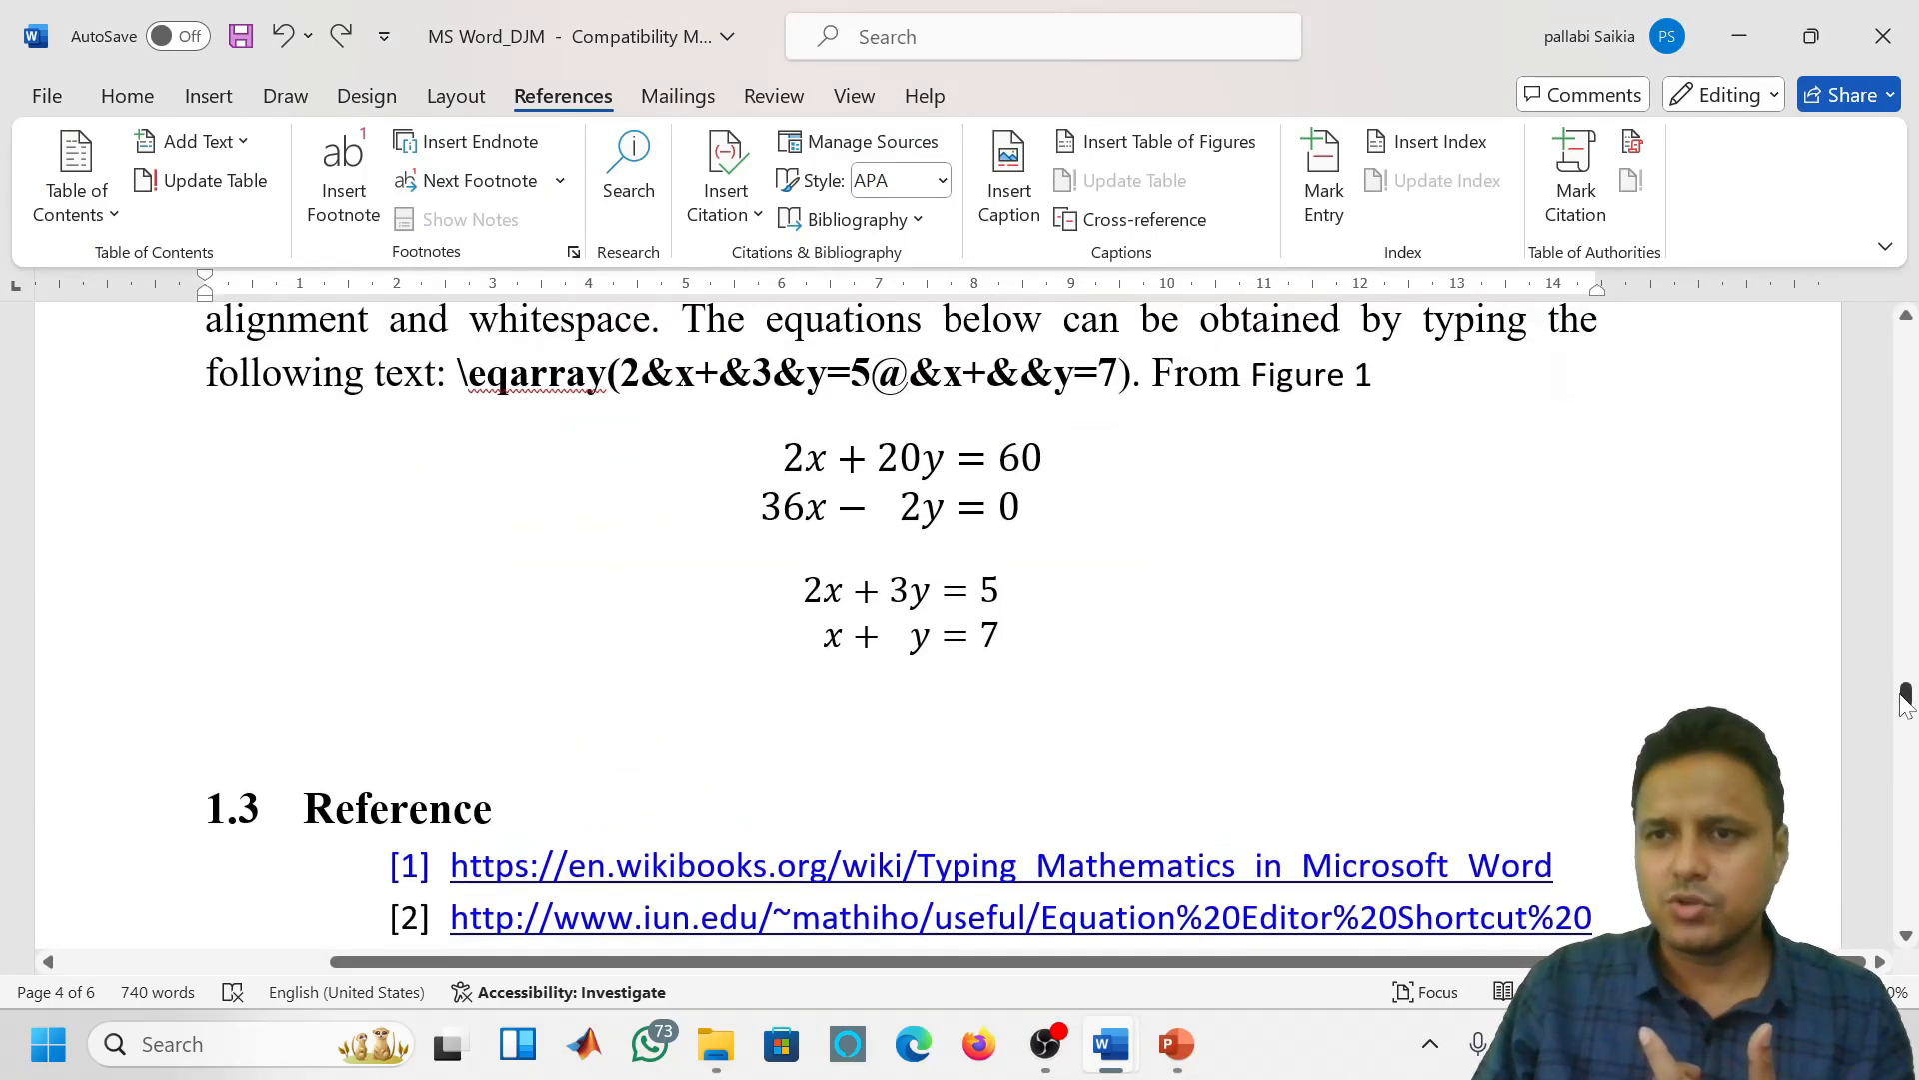
drag(1904, 700, 1905, 340)
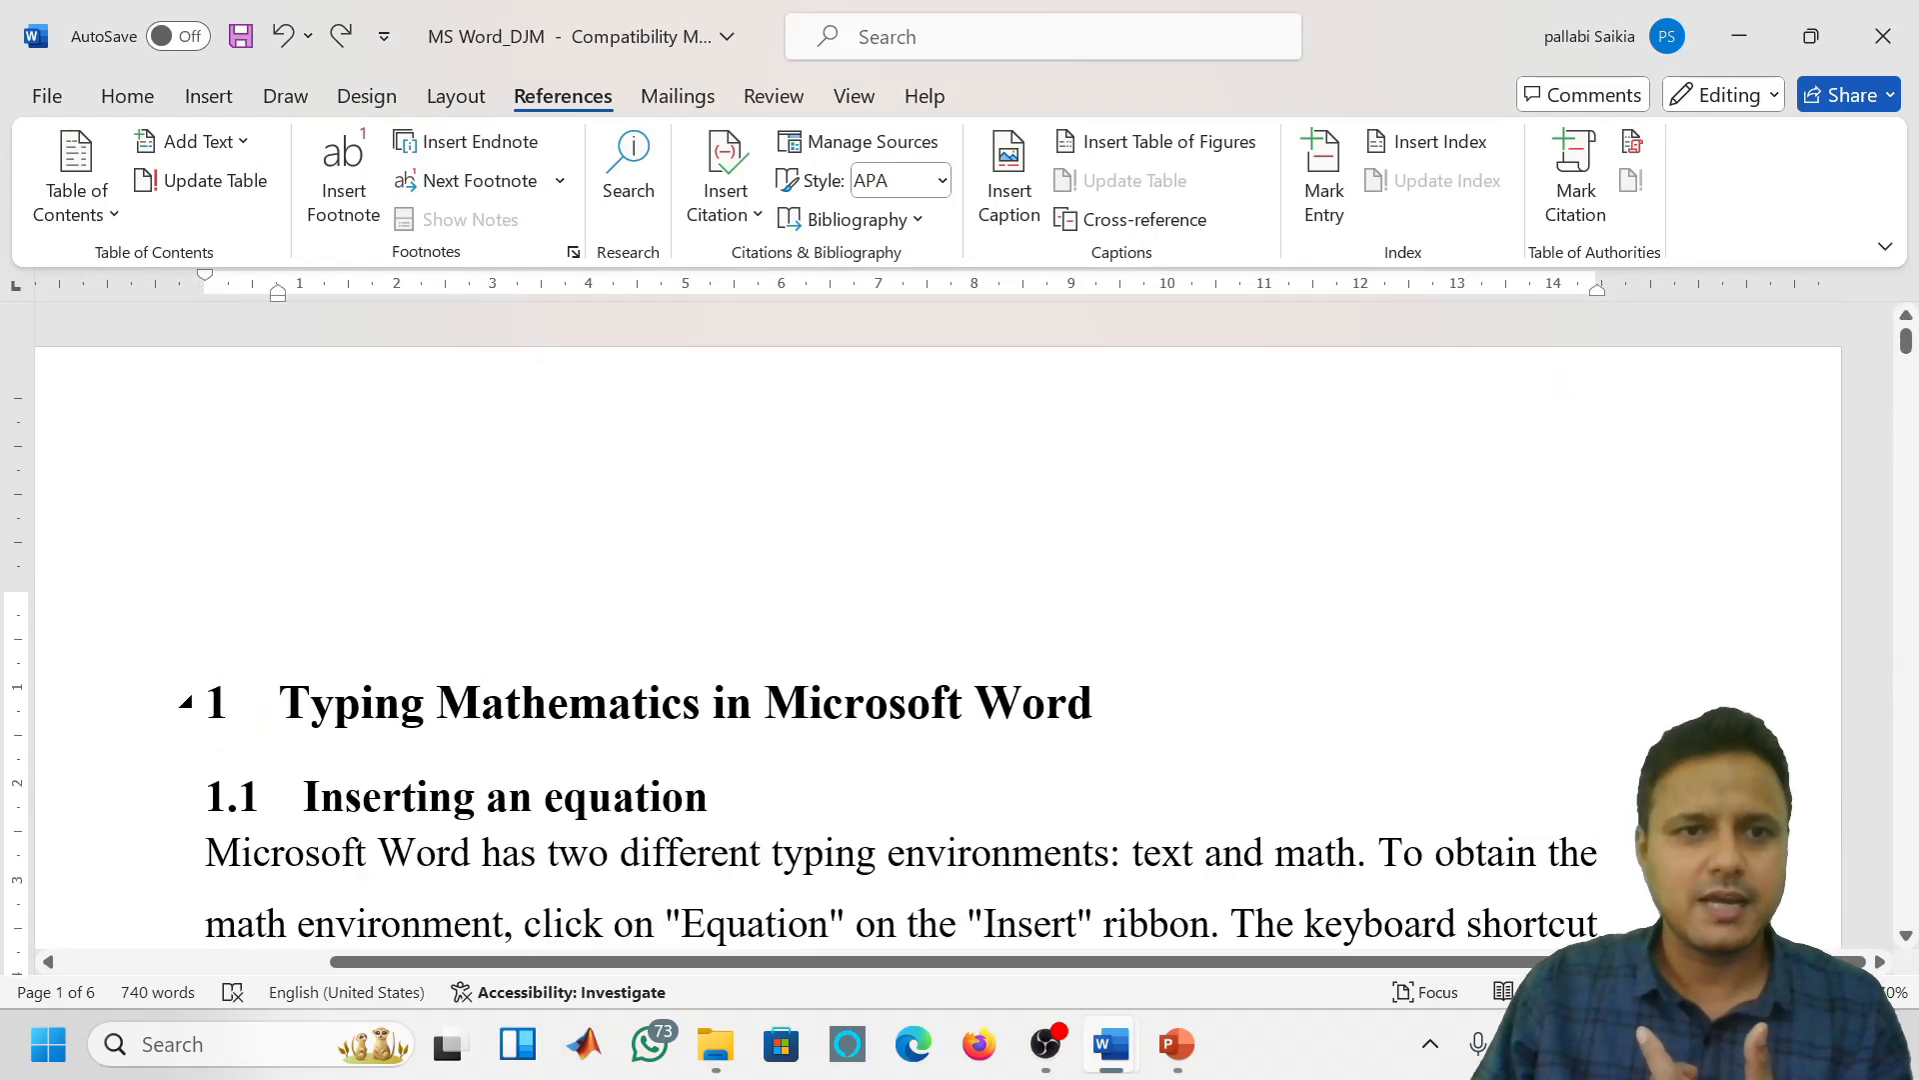
key(Return)
click(293, 607)
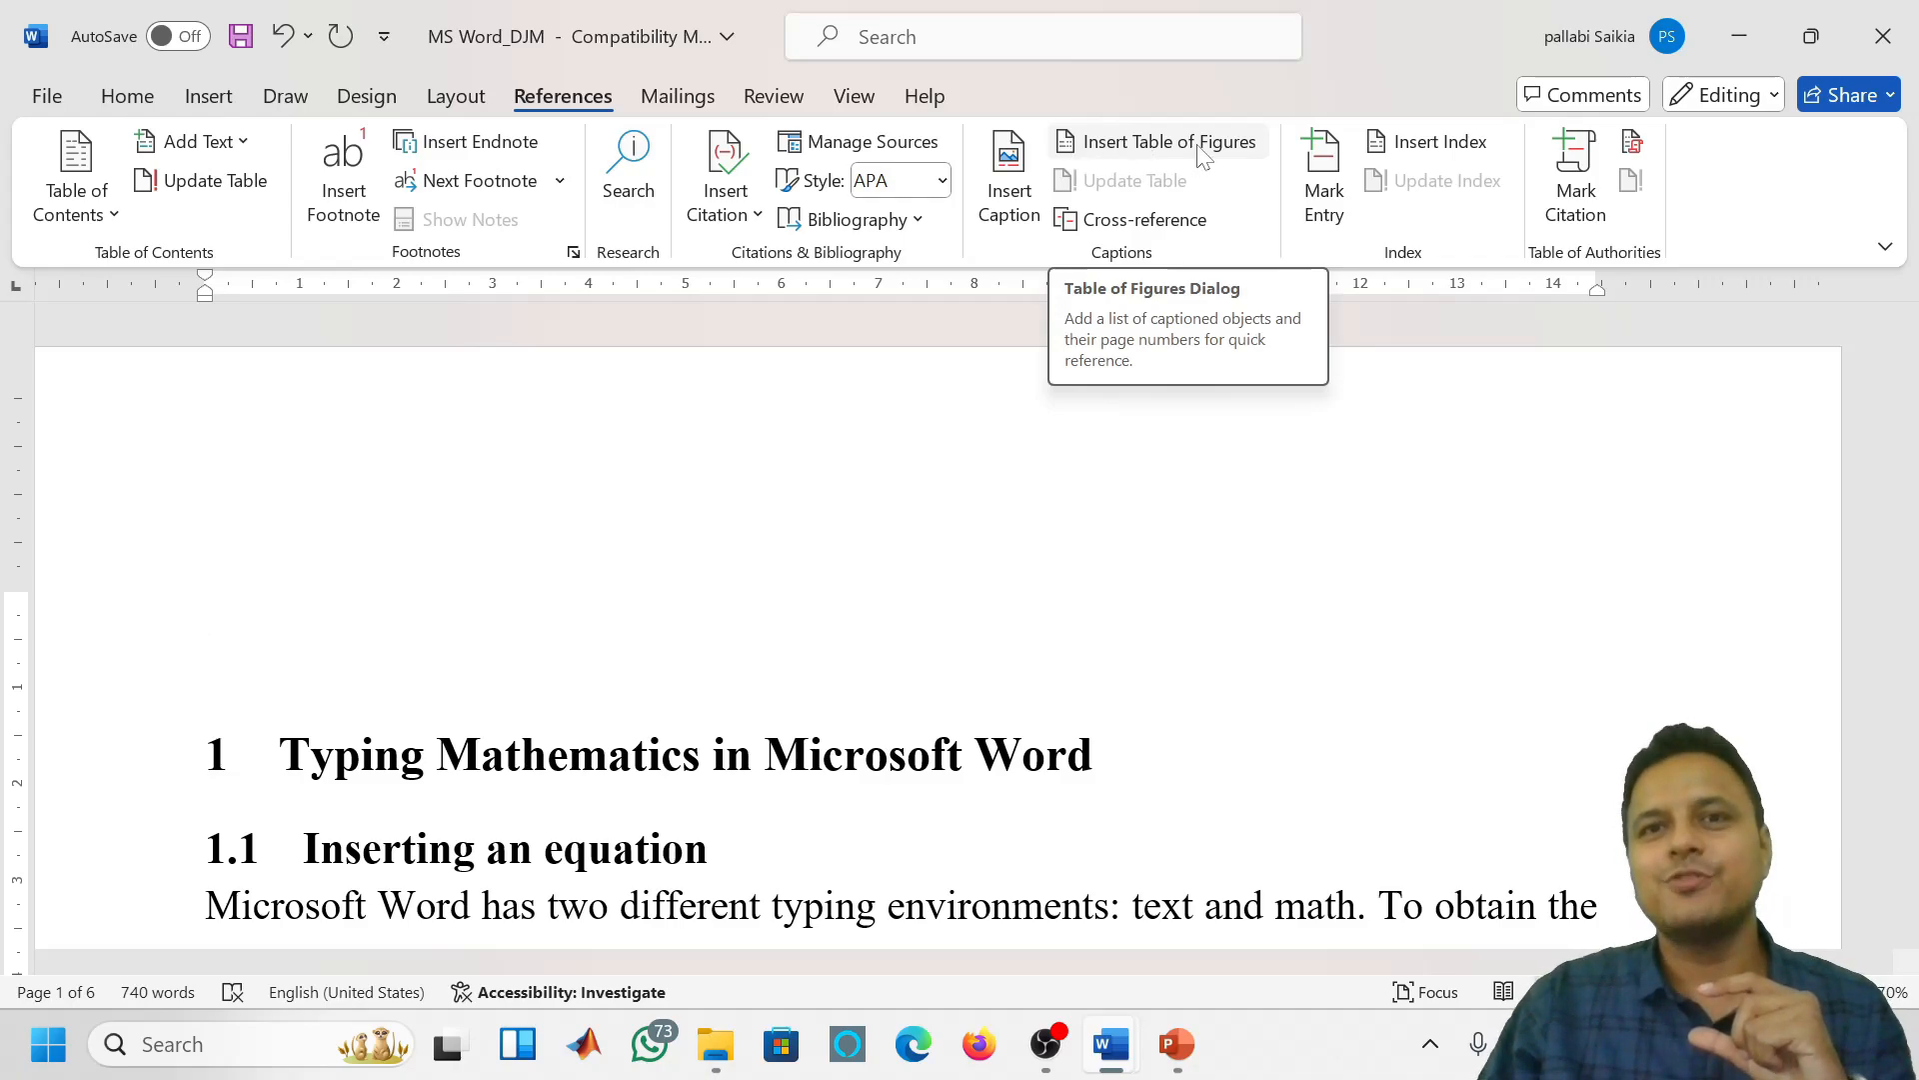
Try to insert a table of figures with the caption label Table on the empty line, accepting replacement of the existing one
click(1143, 150)
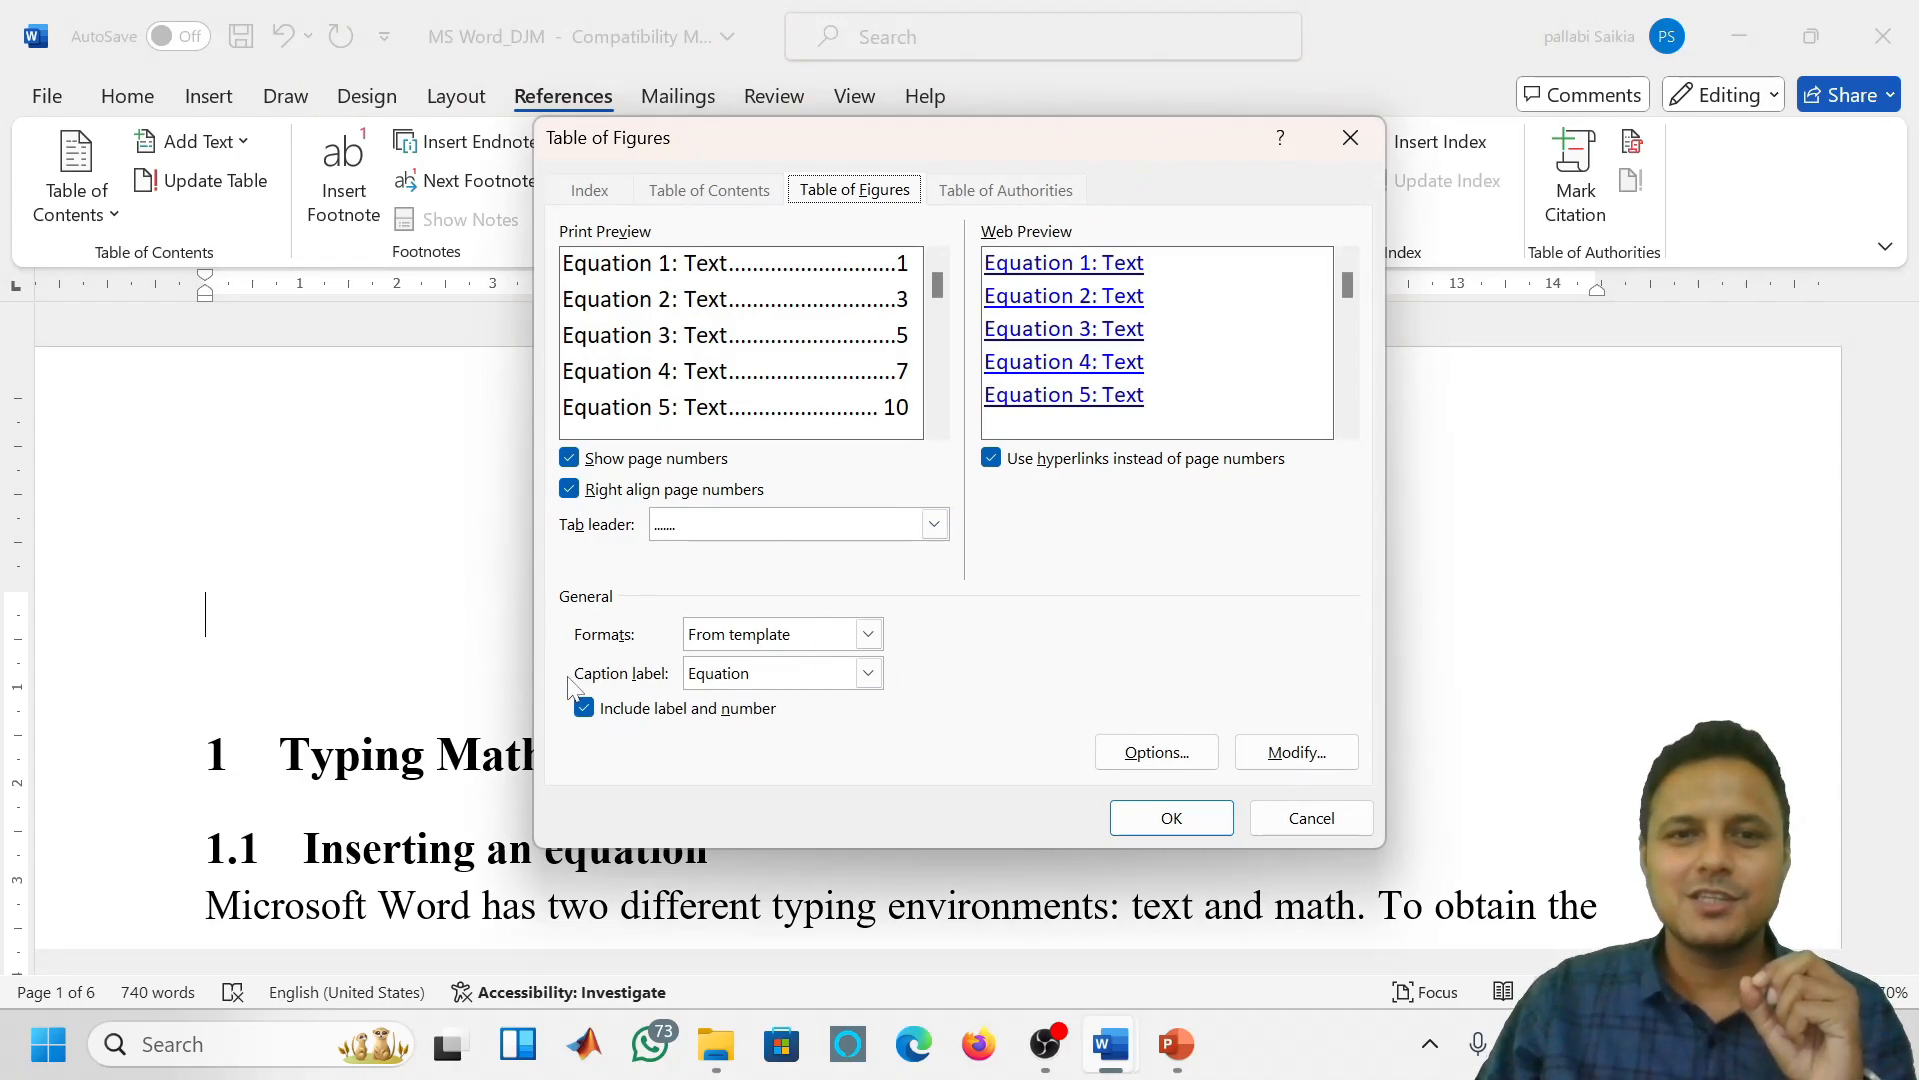
click(862, 672)
click(769, 777)
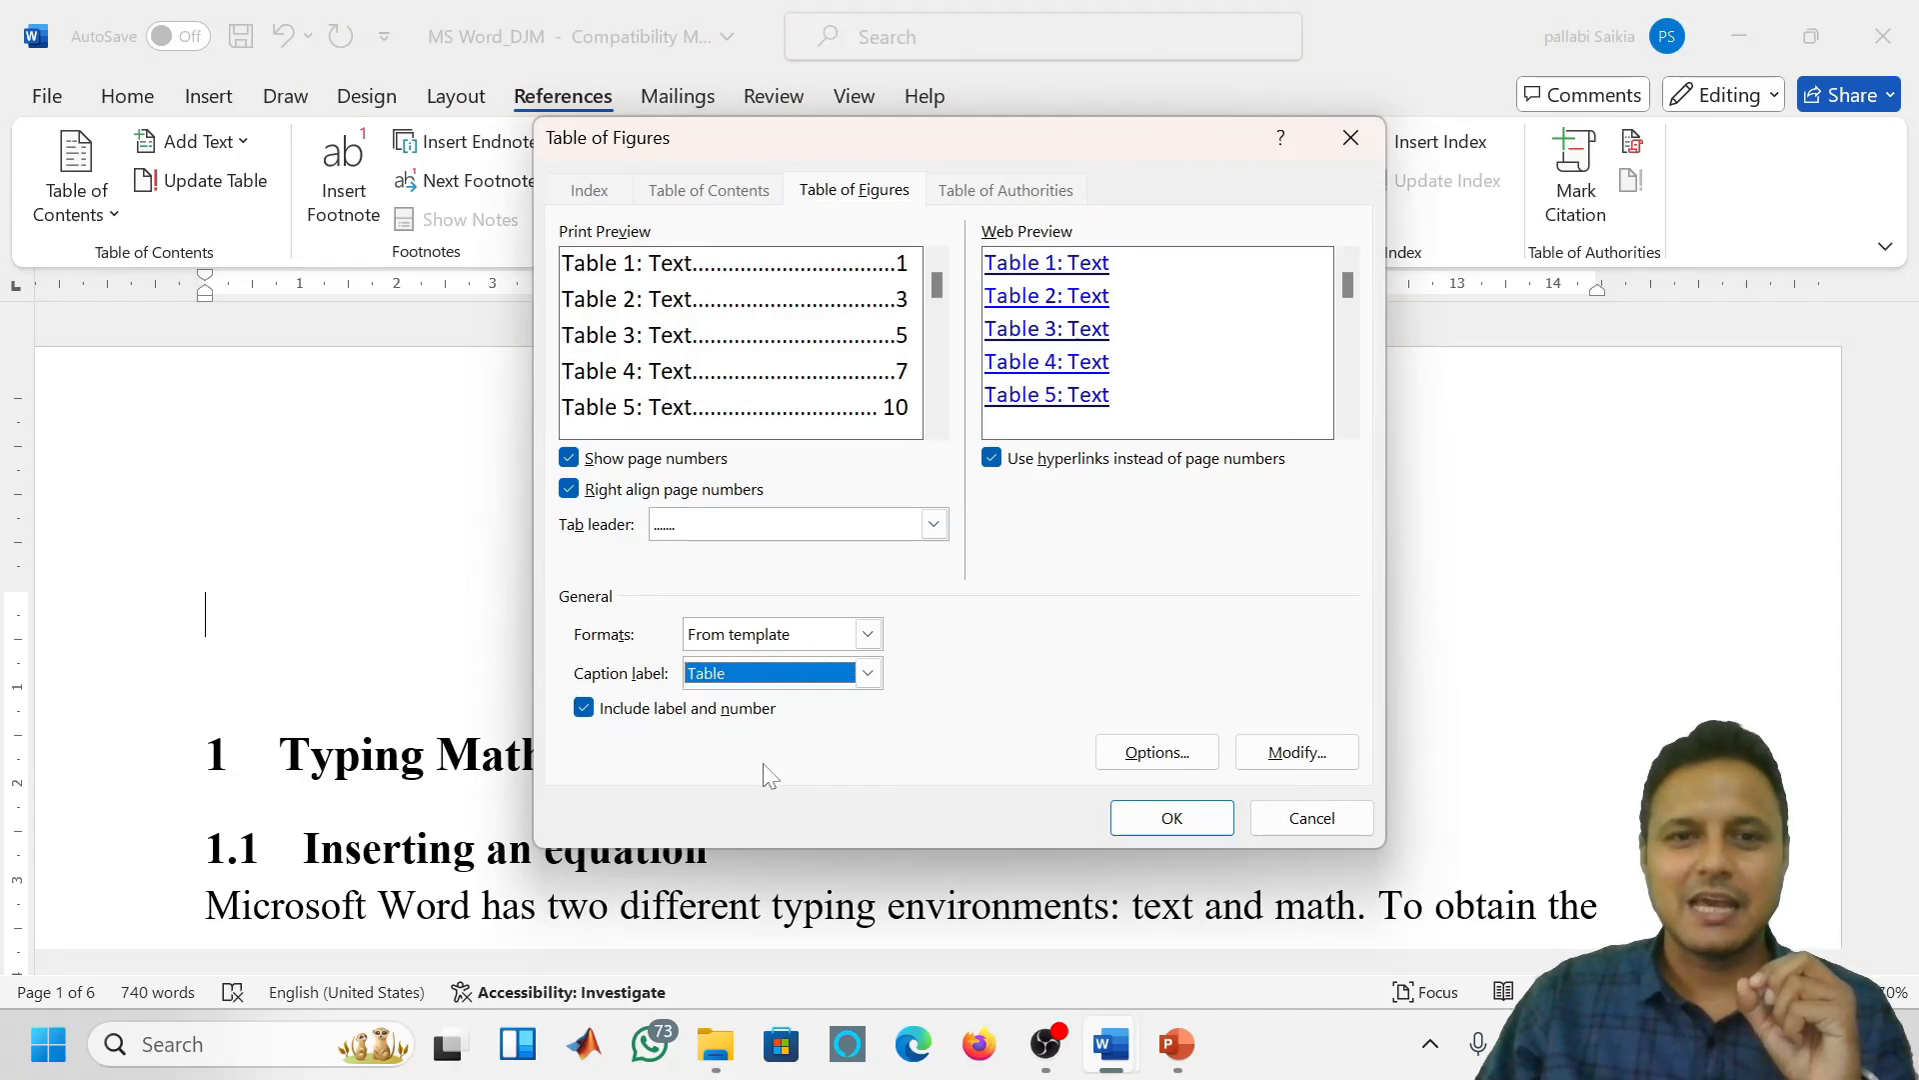
click(1150, 816)
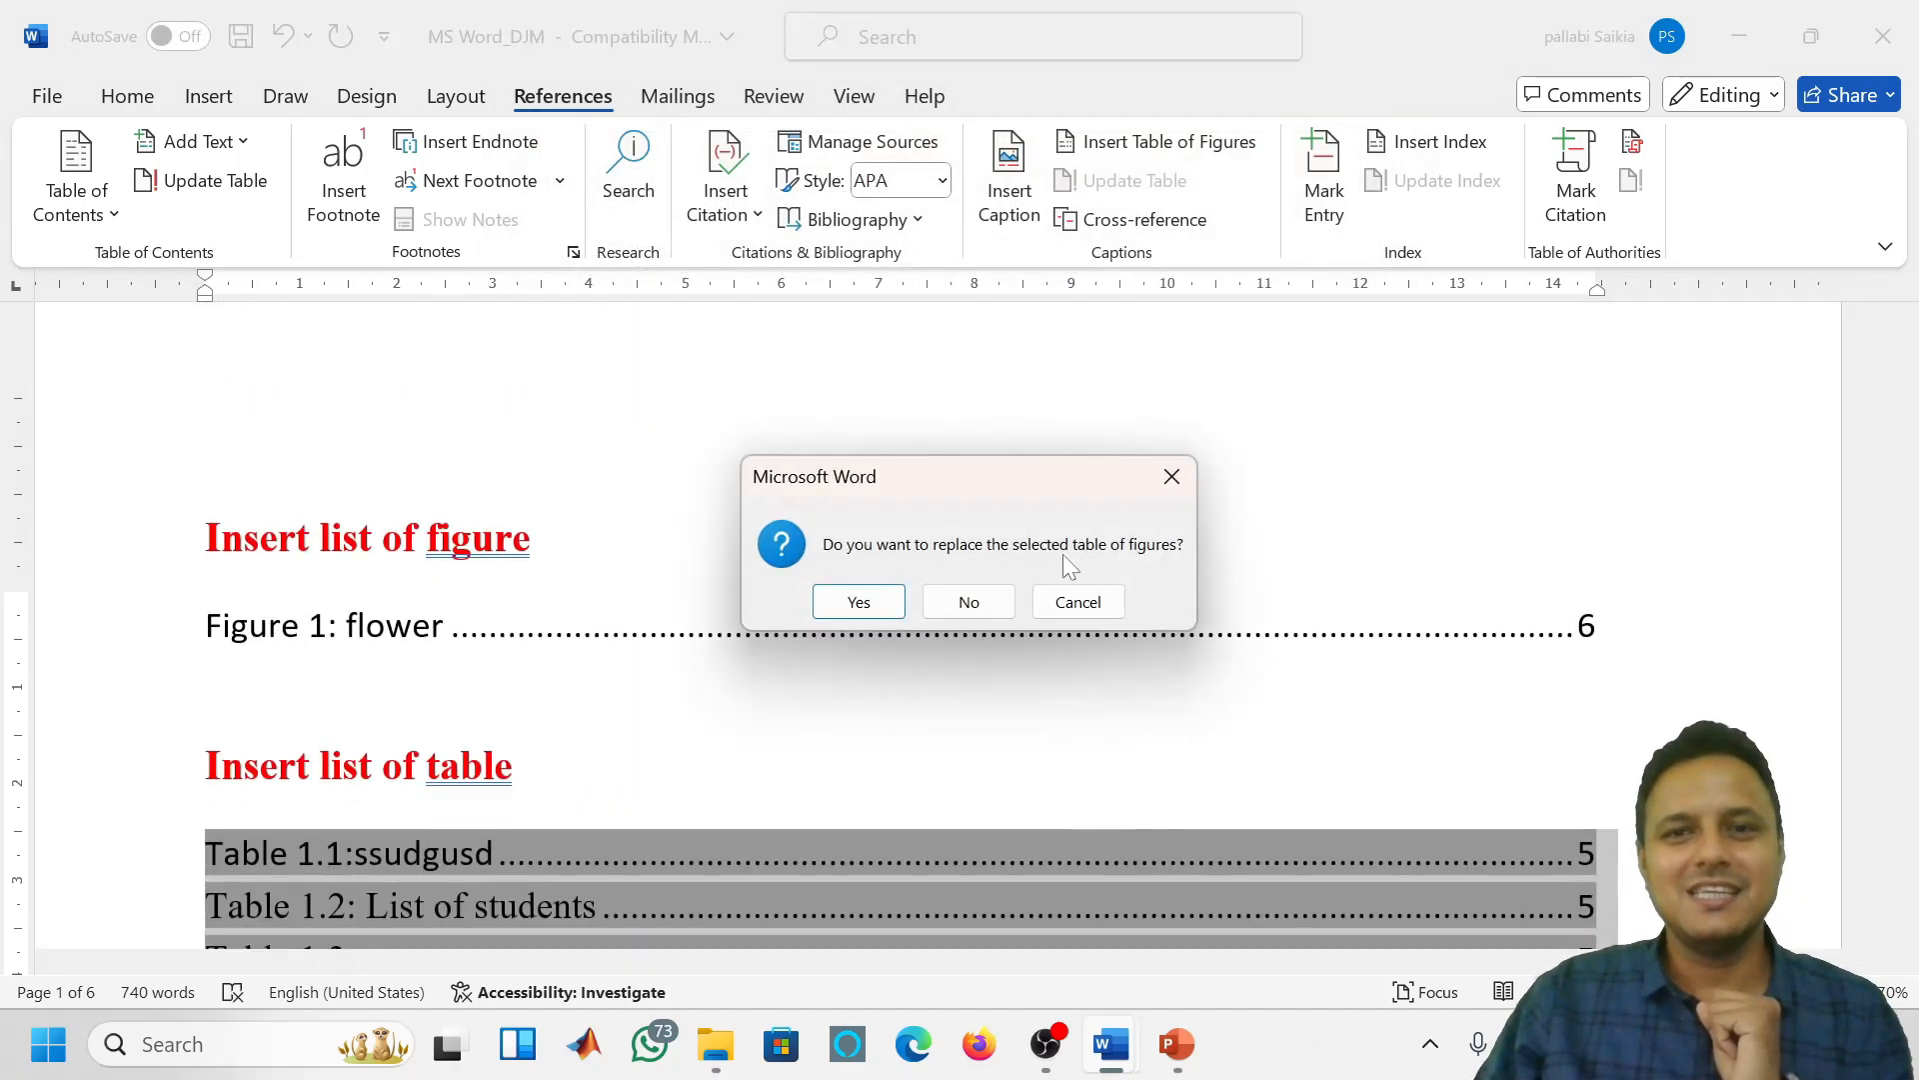
click(858, 602)
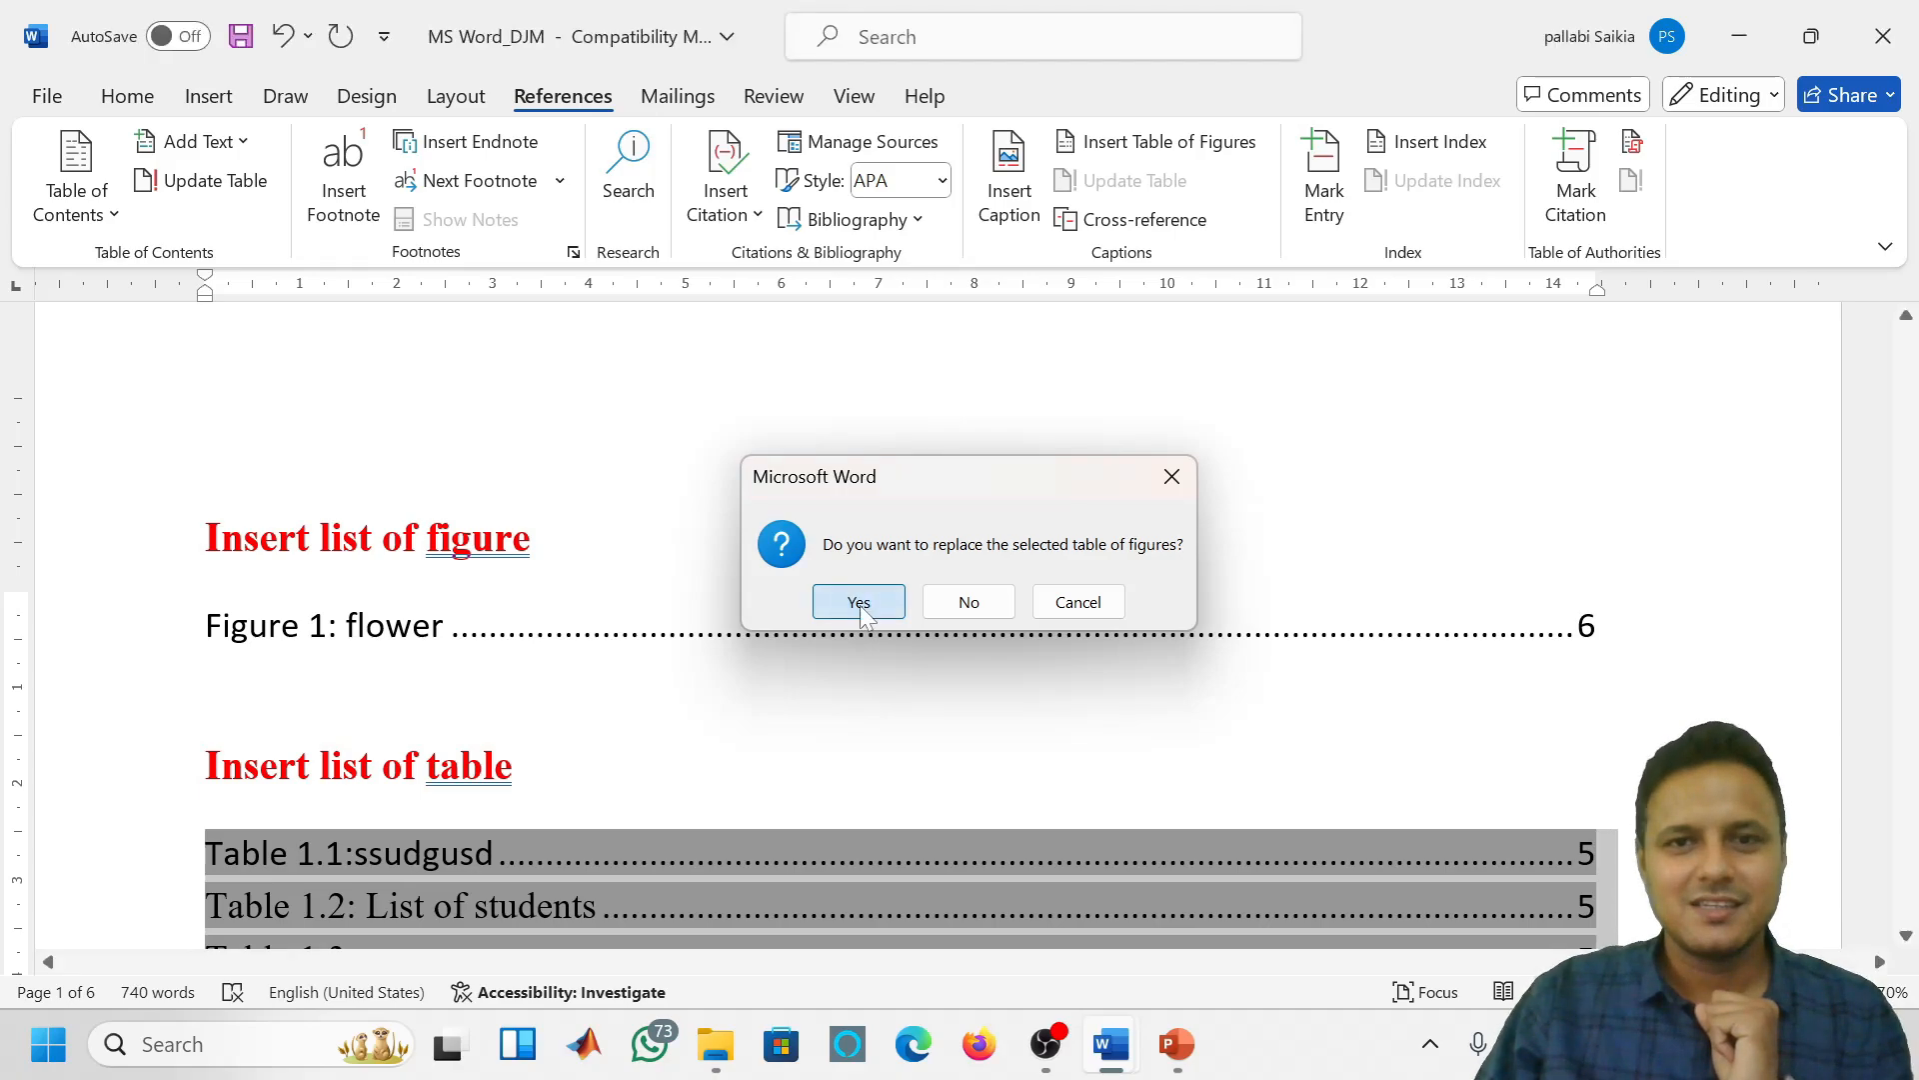
Delete the table entries under the "Insert list of table" heading
scroll(938, 620, down, 20)
drag(1909, 783, 1913, 884)
drag(206, 664, 206, 510)
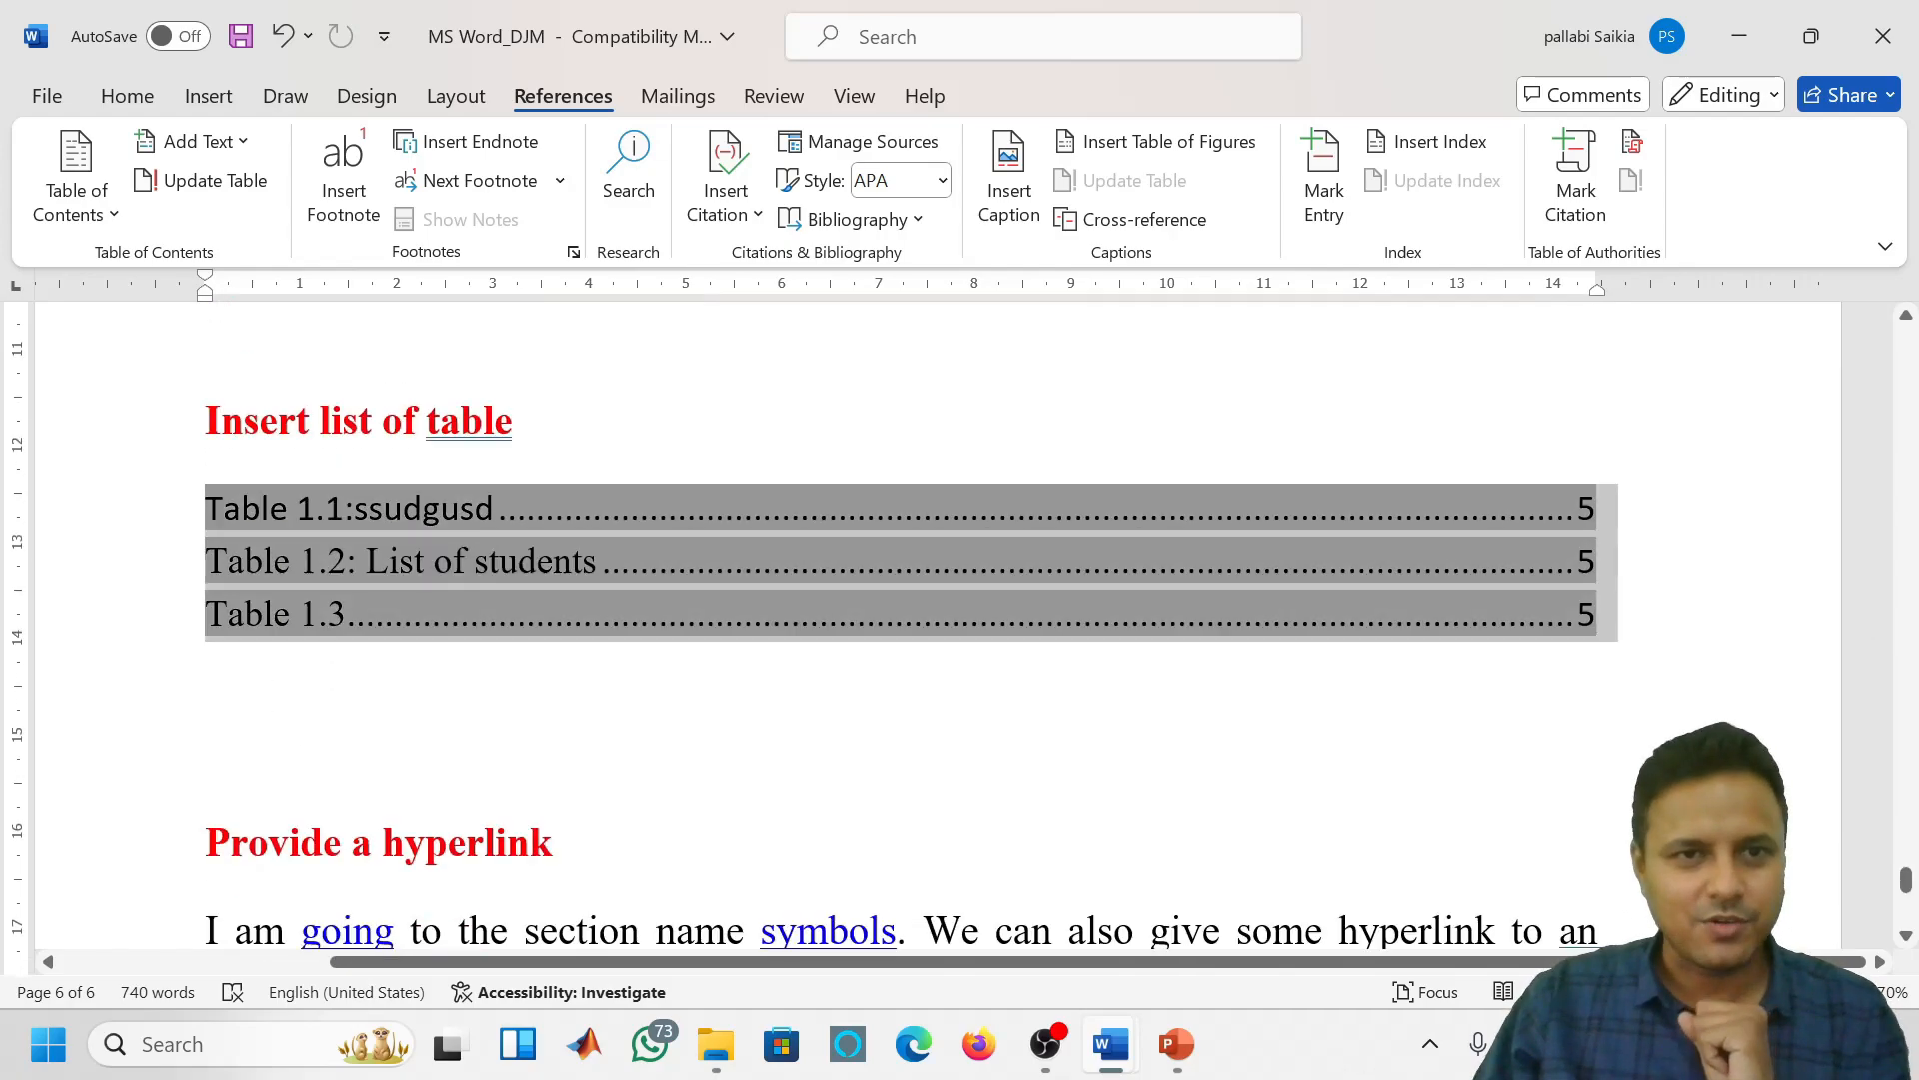
key(Delete)
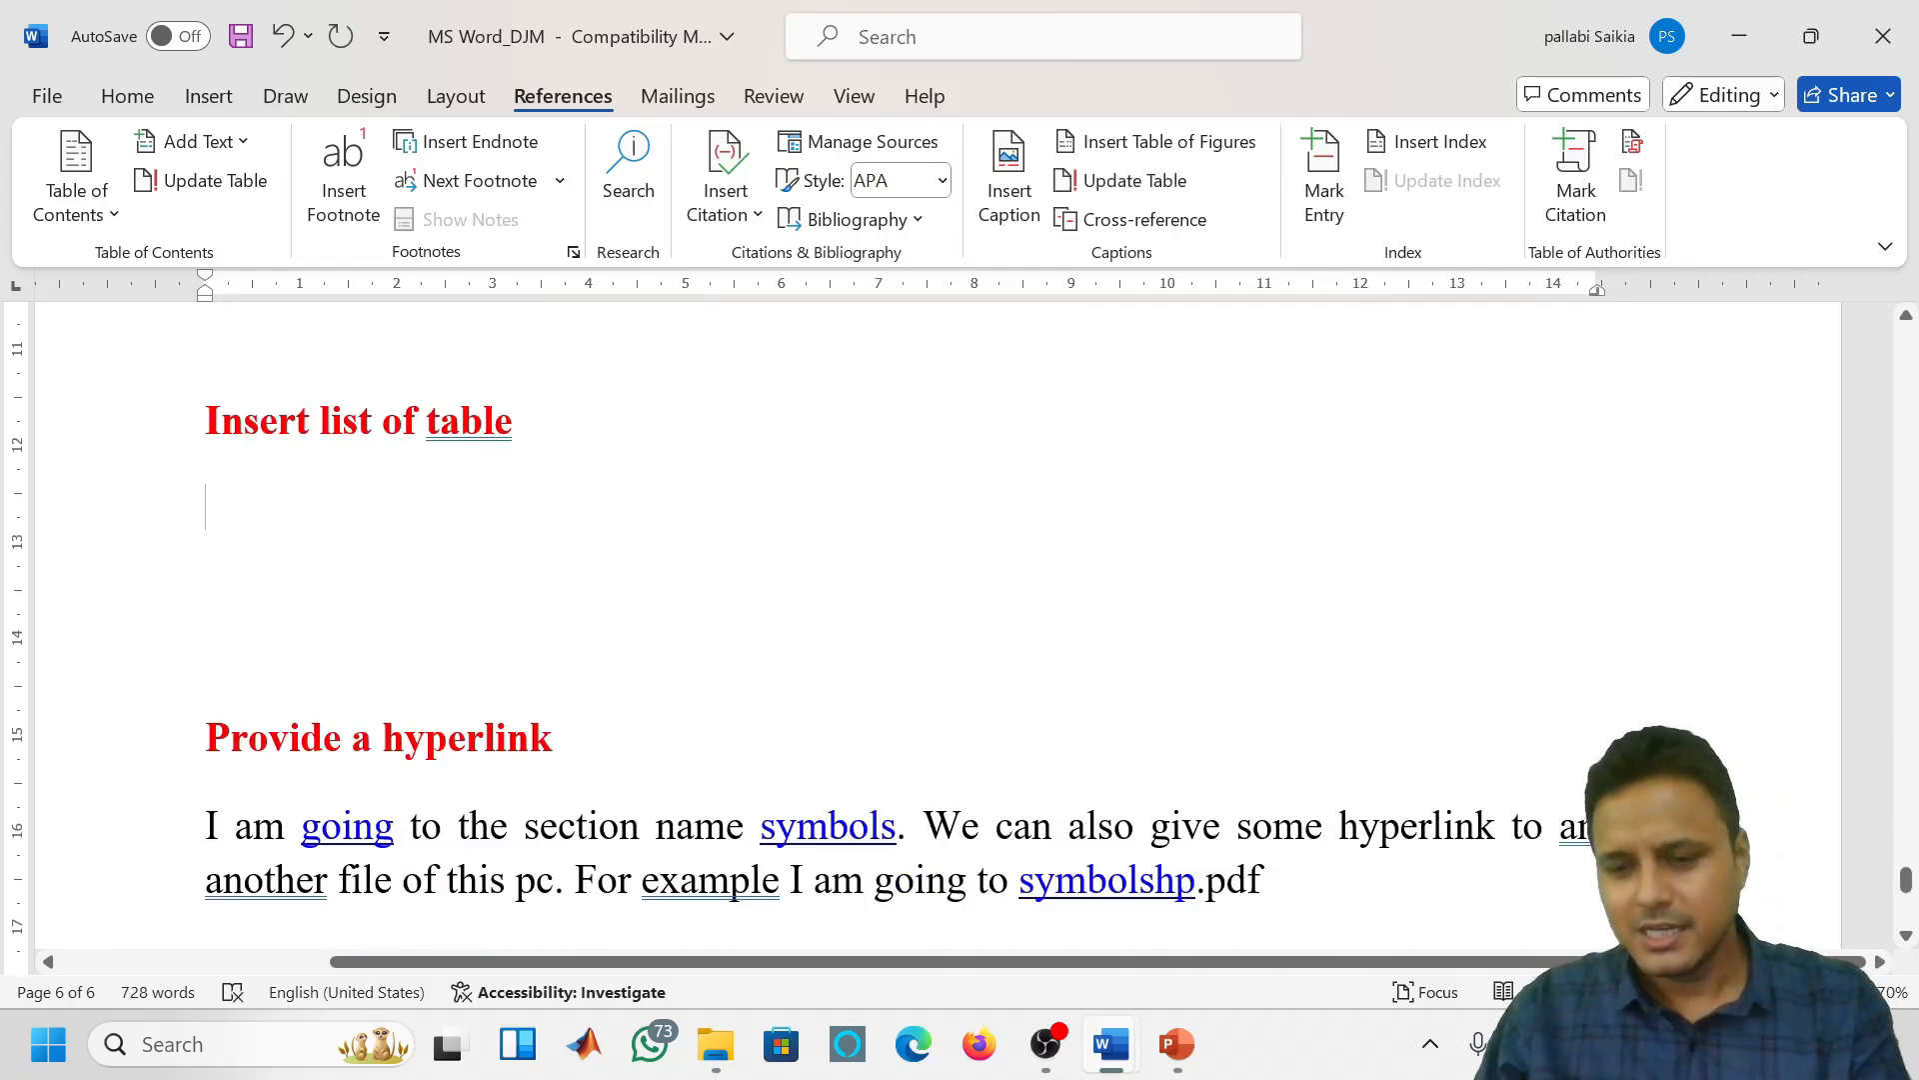
Delete the "Figure 1: flower" entry under the "Insert list of figure" heading and save the document
scroll(899, 620, up, 7)
scroll(900, 620, down, 4)
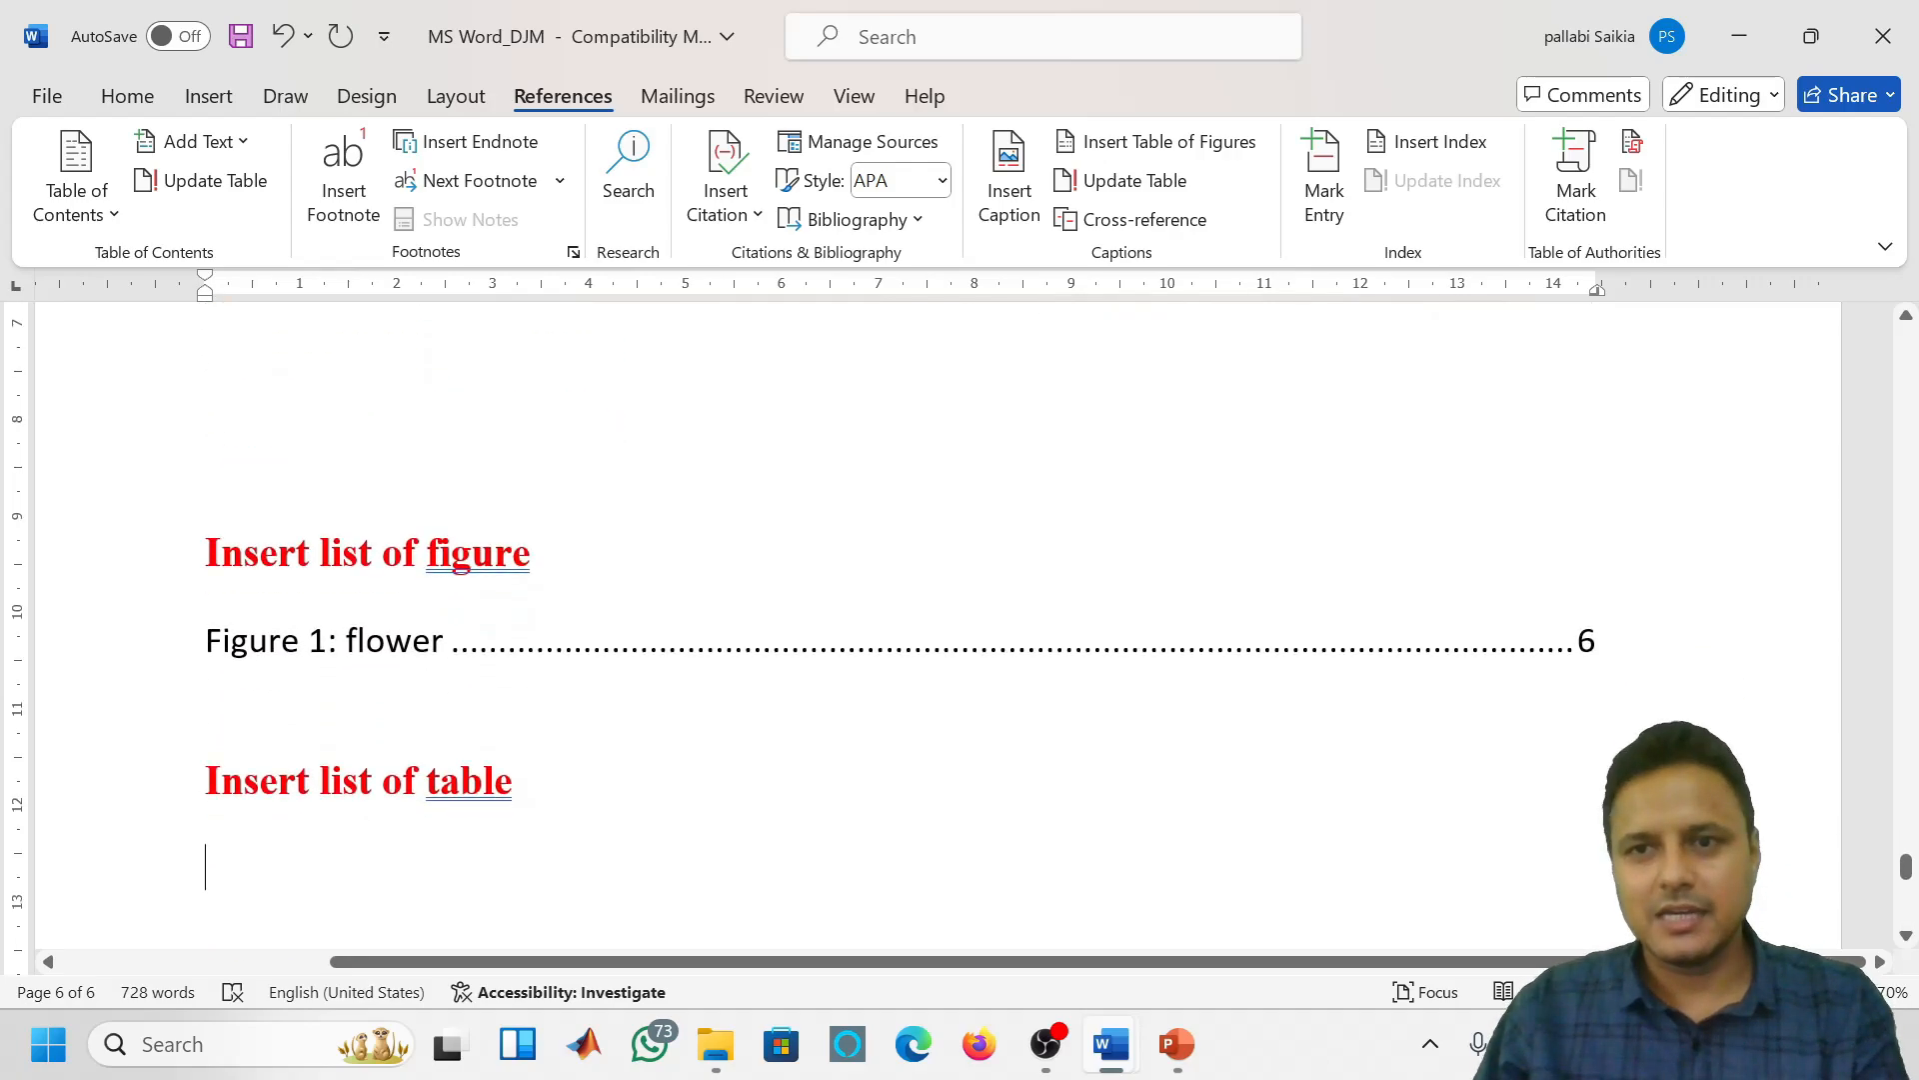
drag(1598, 641, 207, 641)
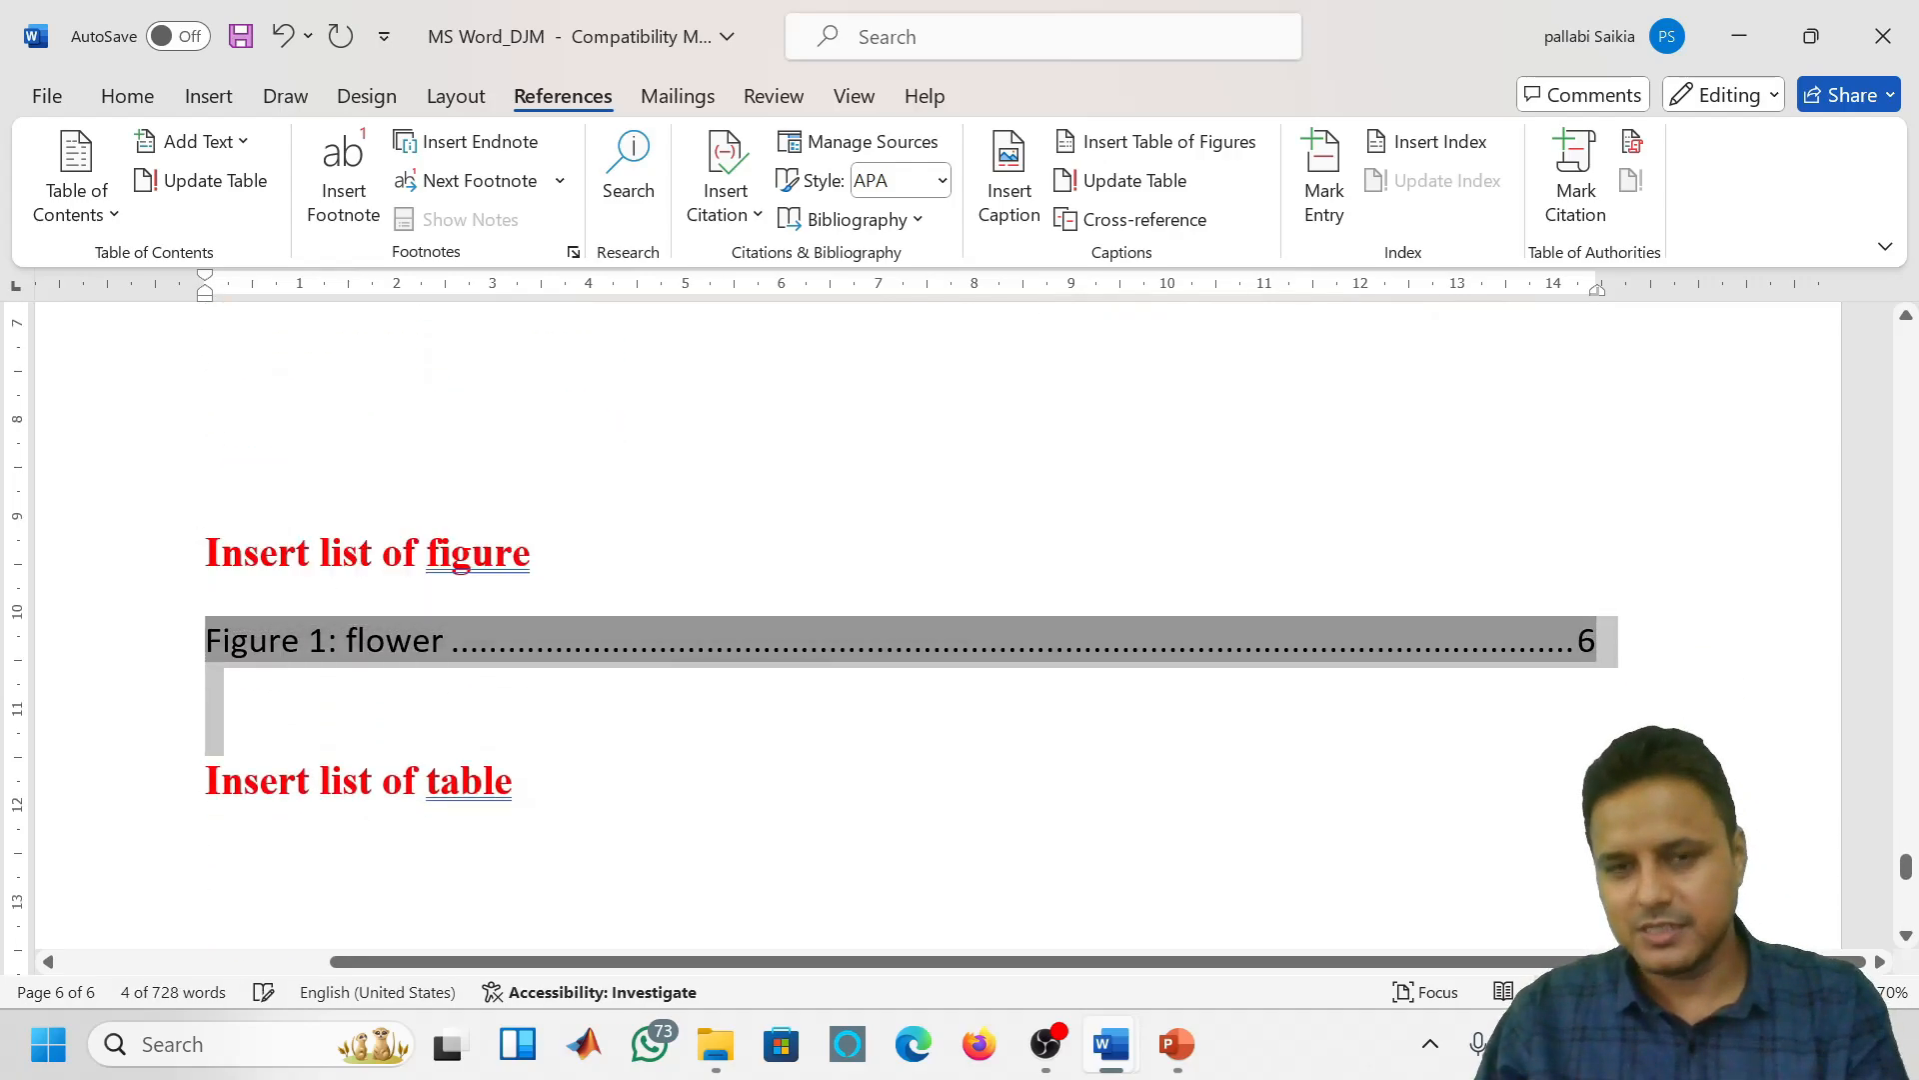
key(Delete)
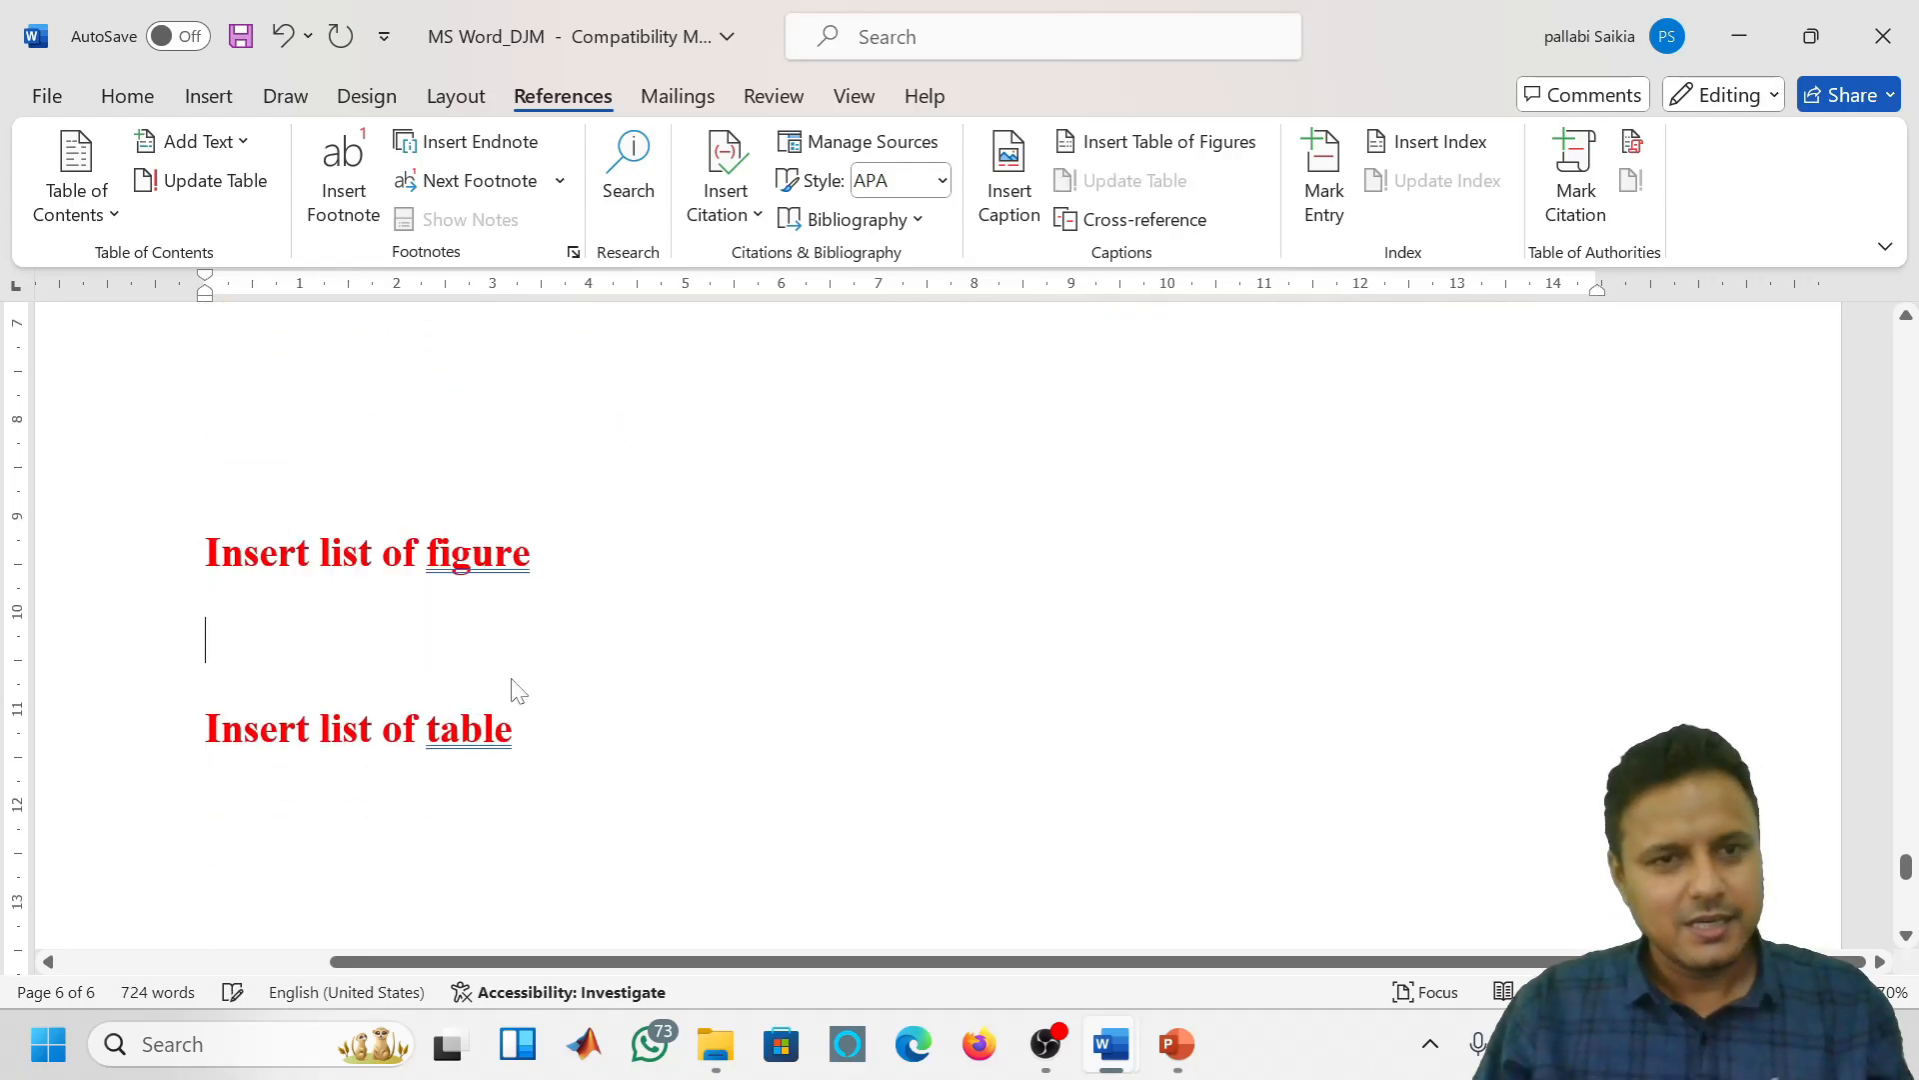
key(ctrl+s)
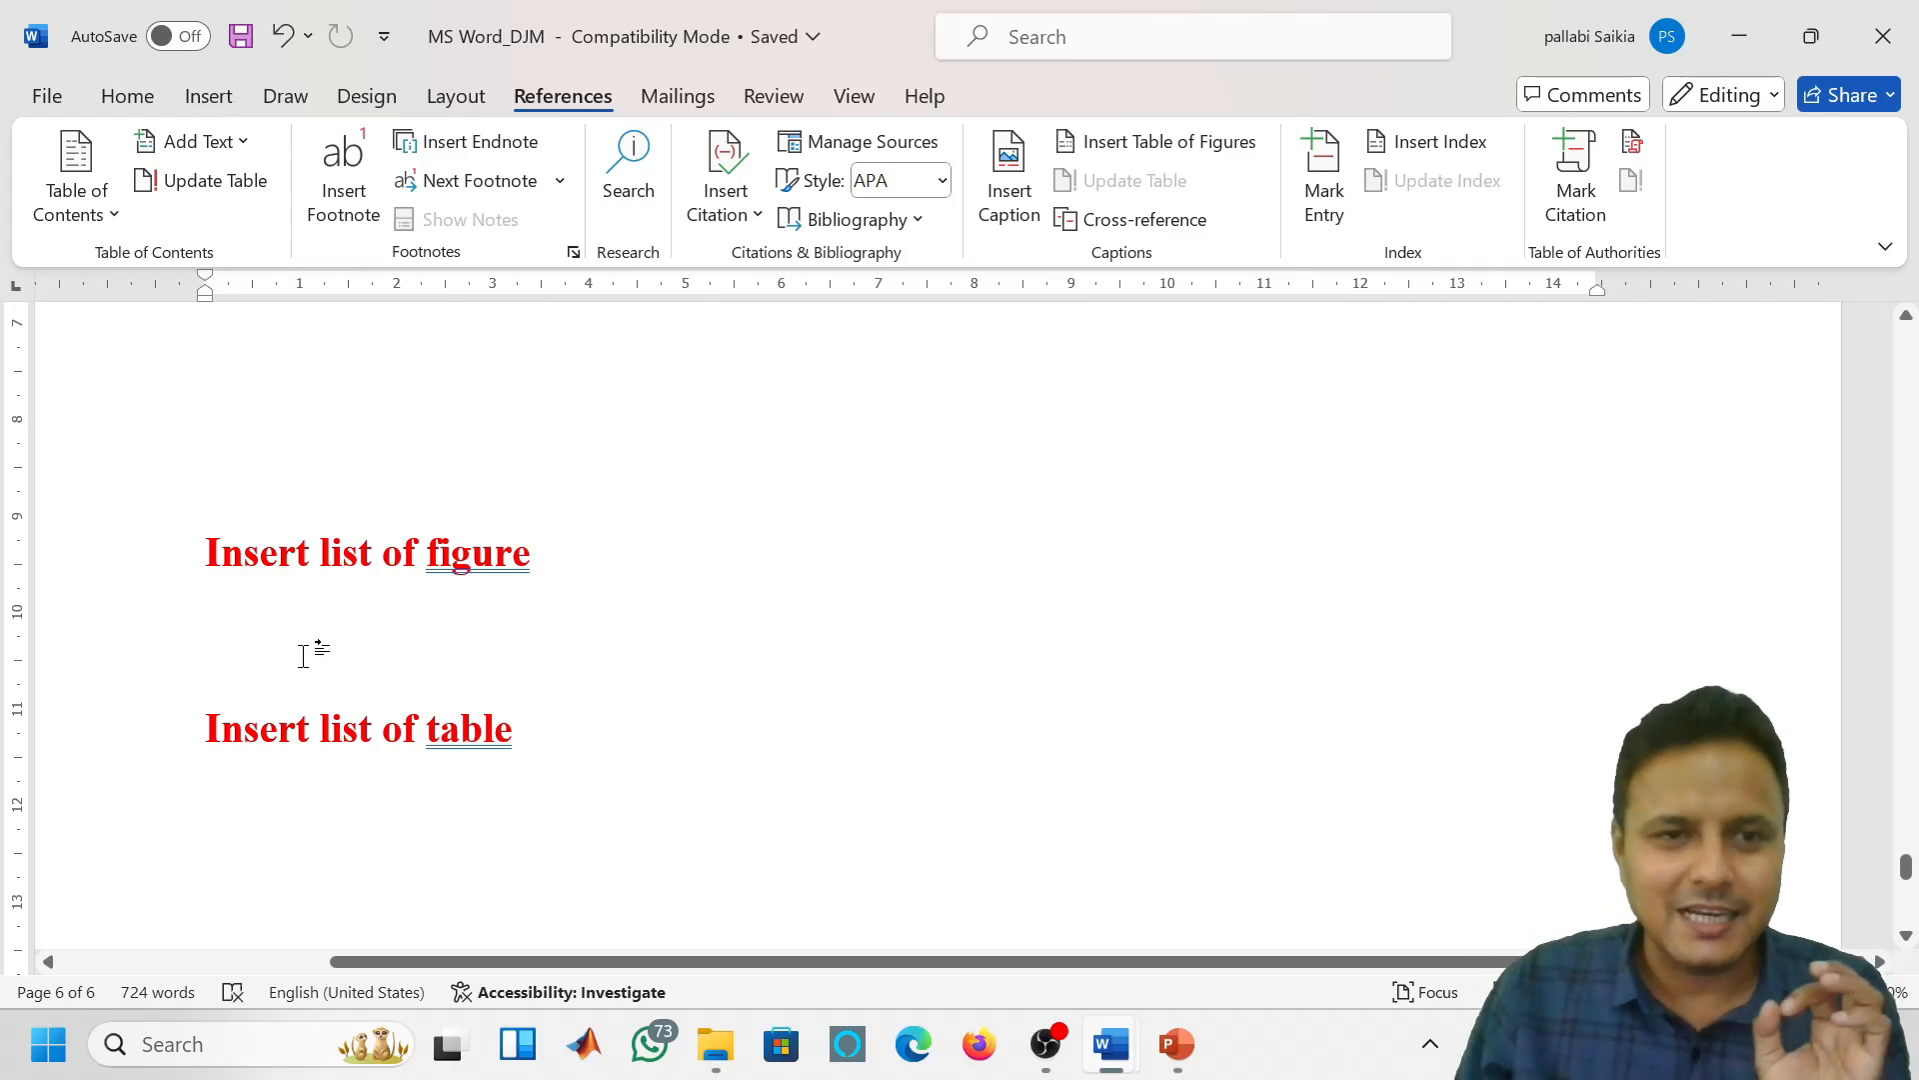
Insert a table of figures with the caption label Table from the start of the document again, agreeing to replace the selected one
scroll(303, 654, up, 15)
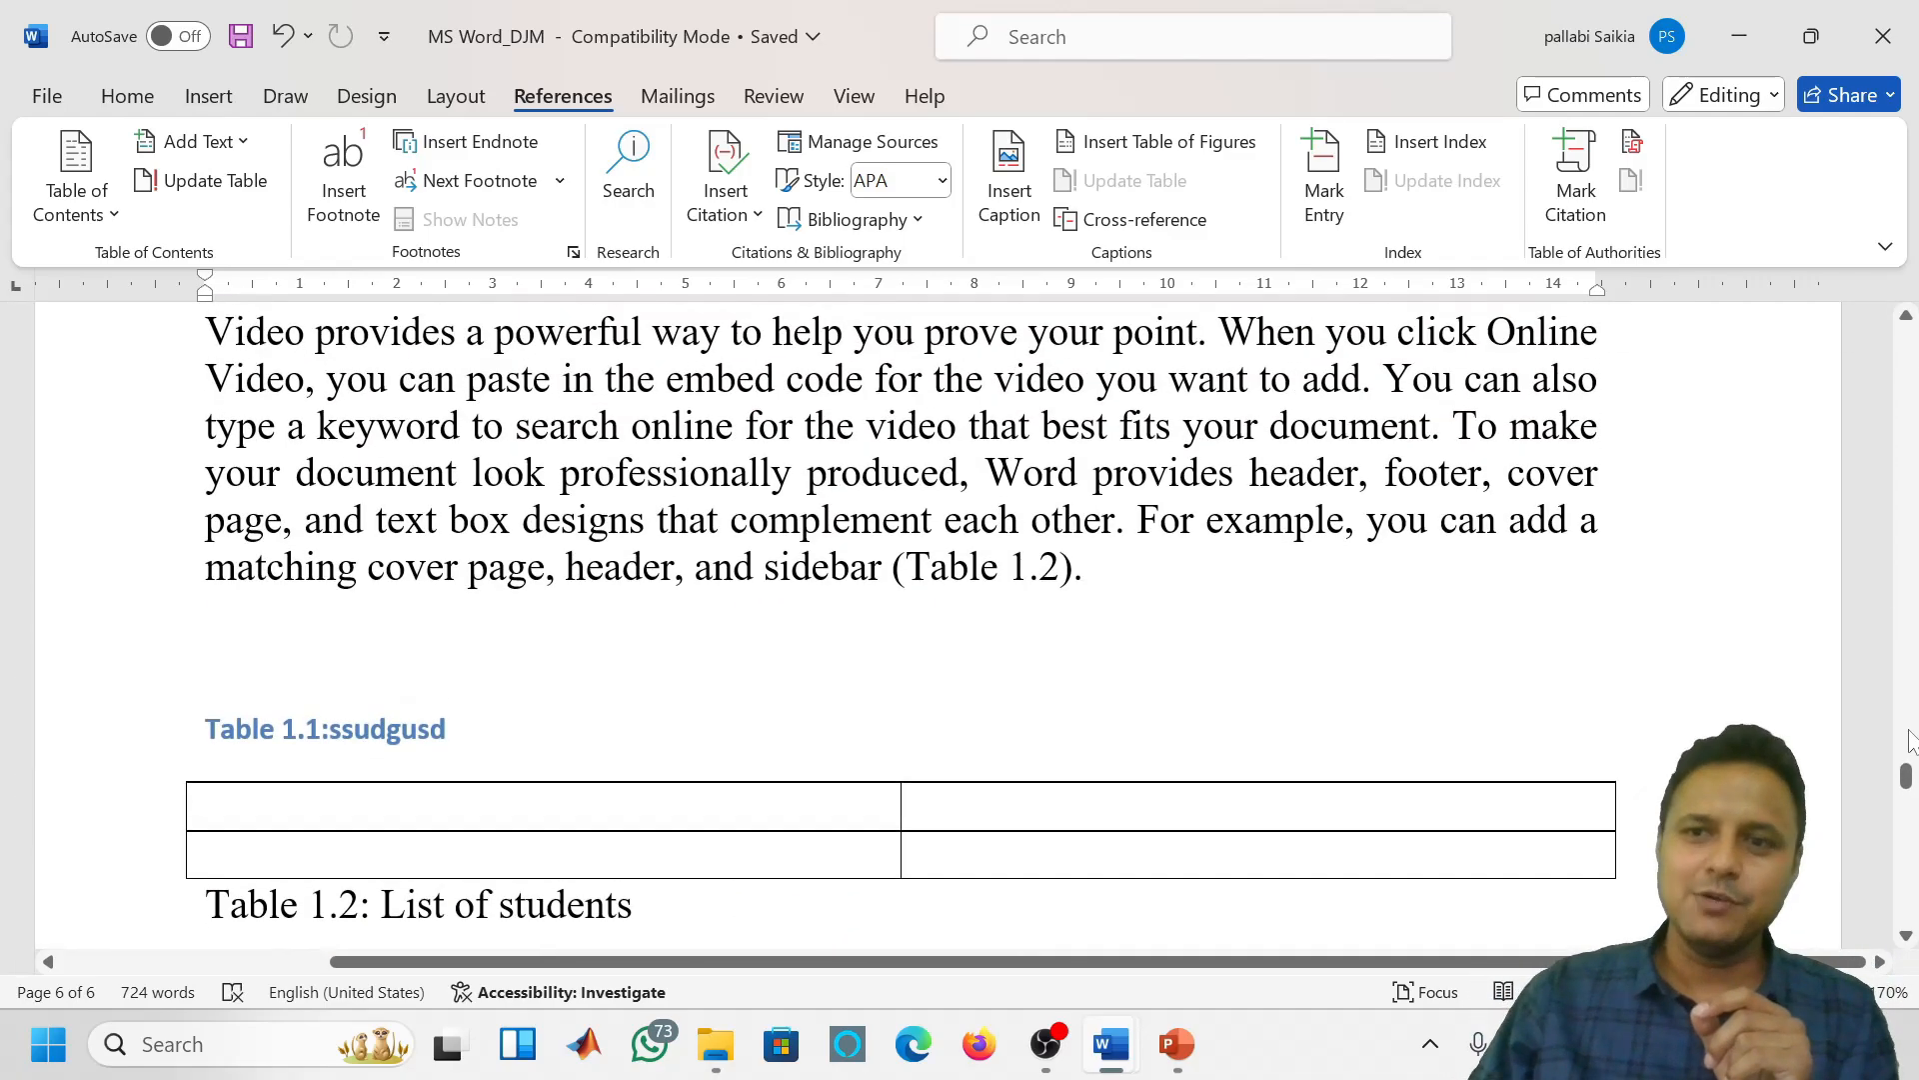
drag(1906, 775, 1906, 340)
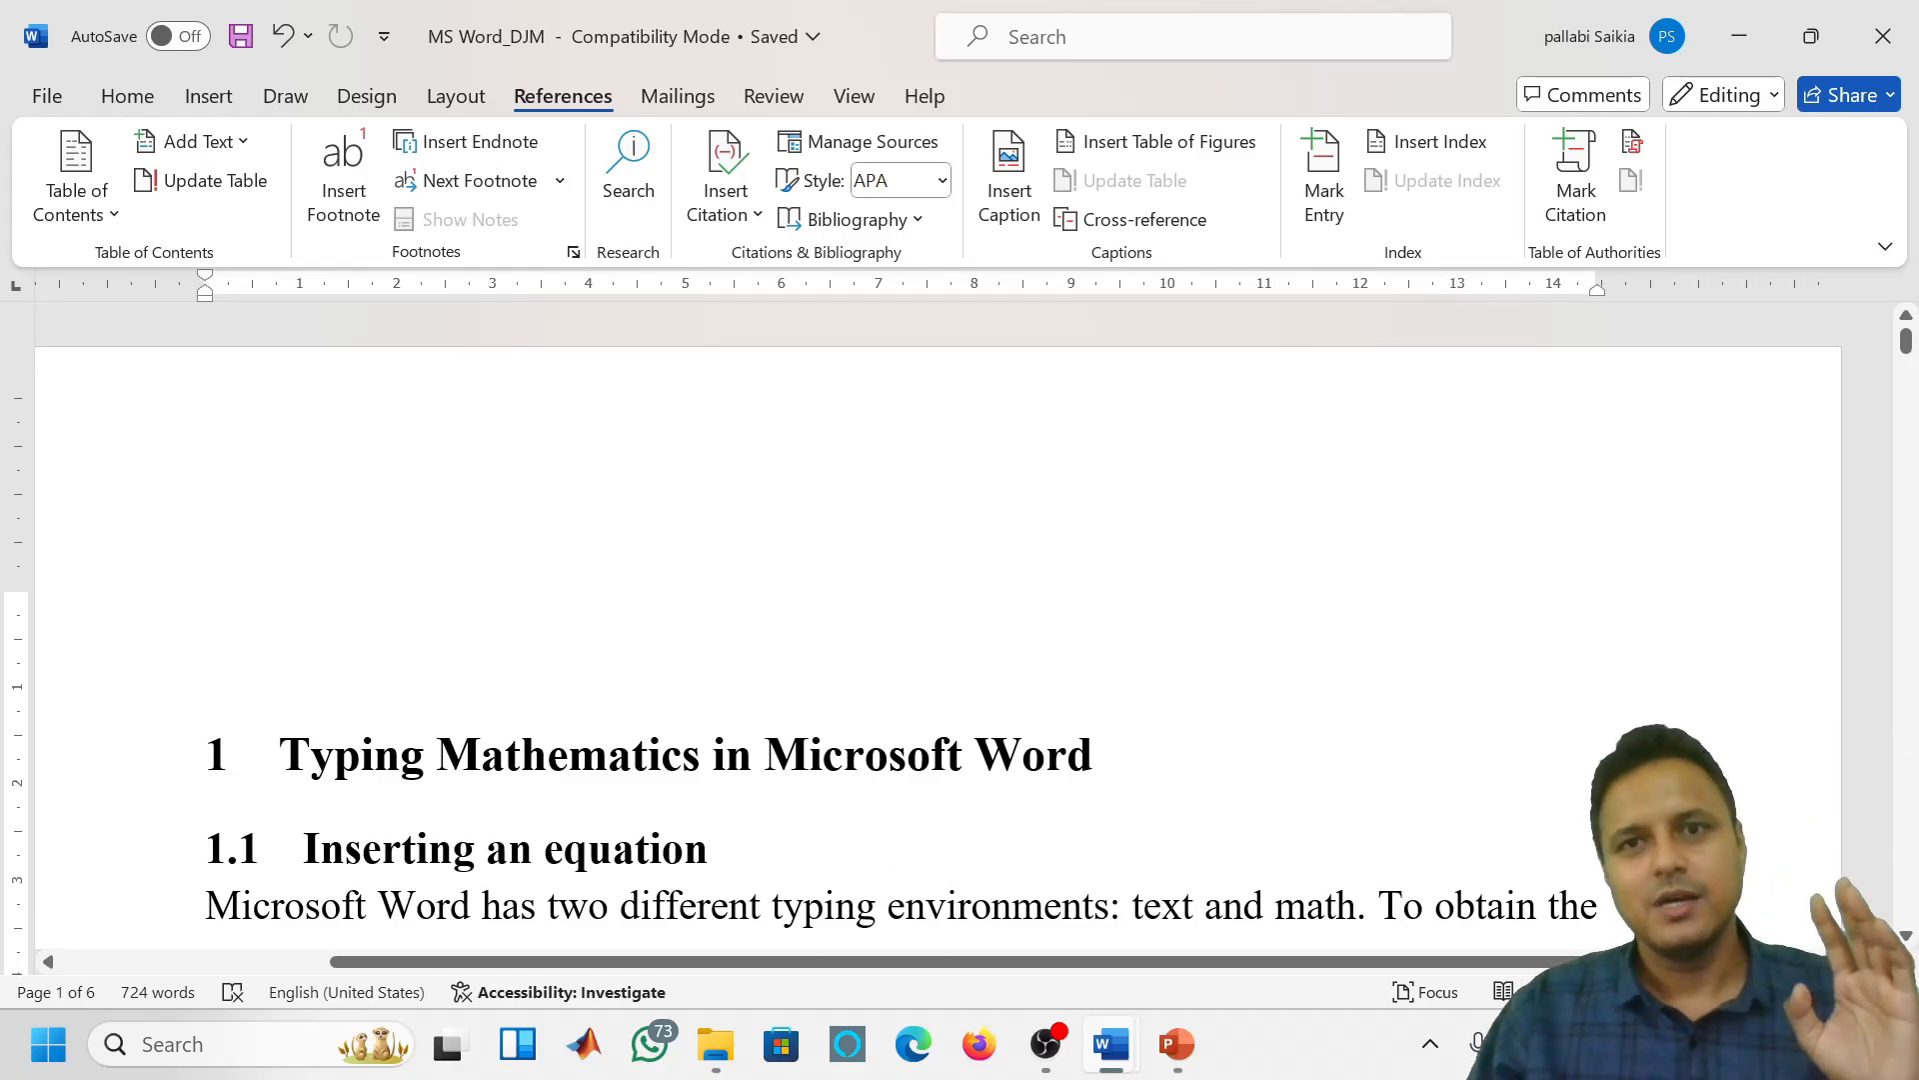
click(1140, 140)
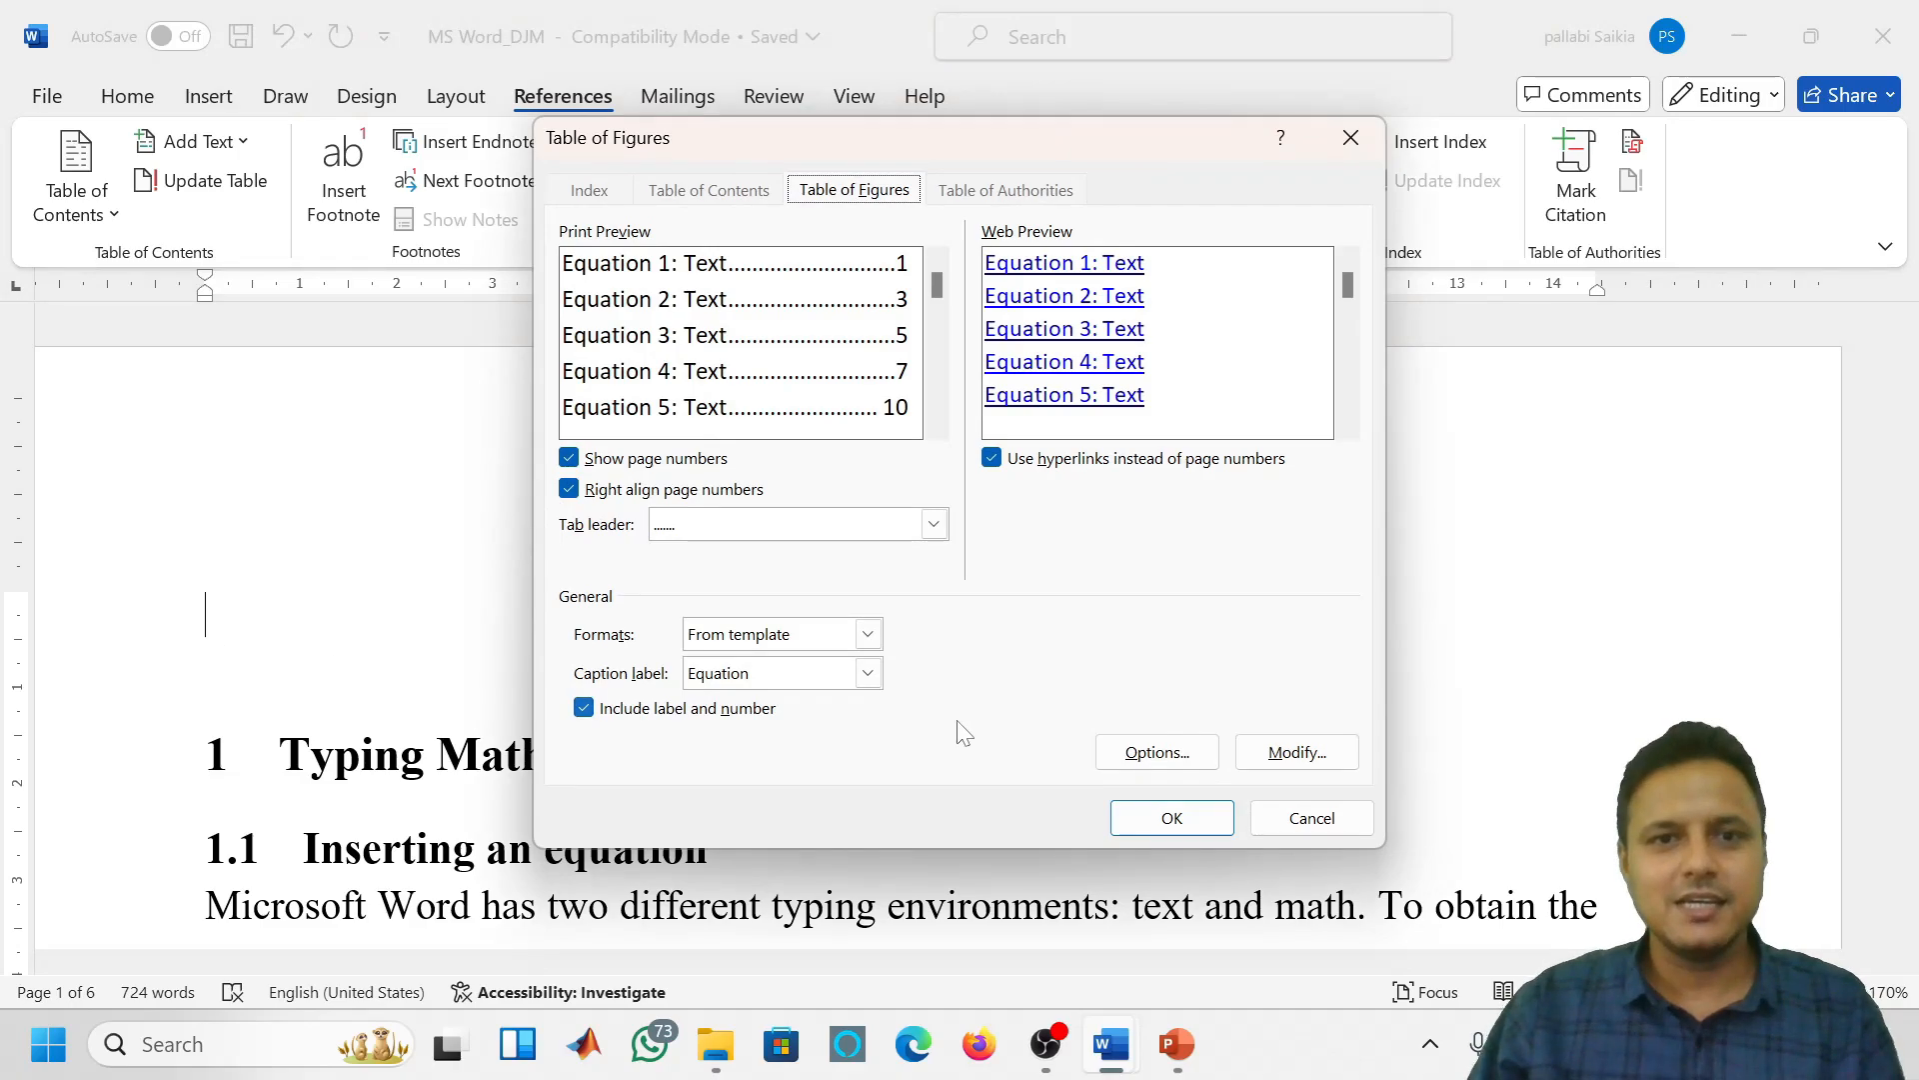
click(811, 686)
click(800, 772)
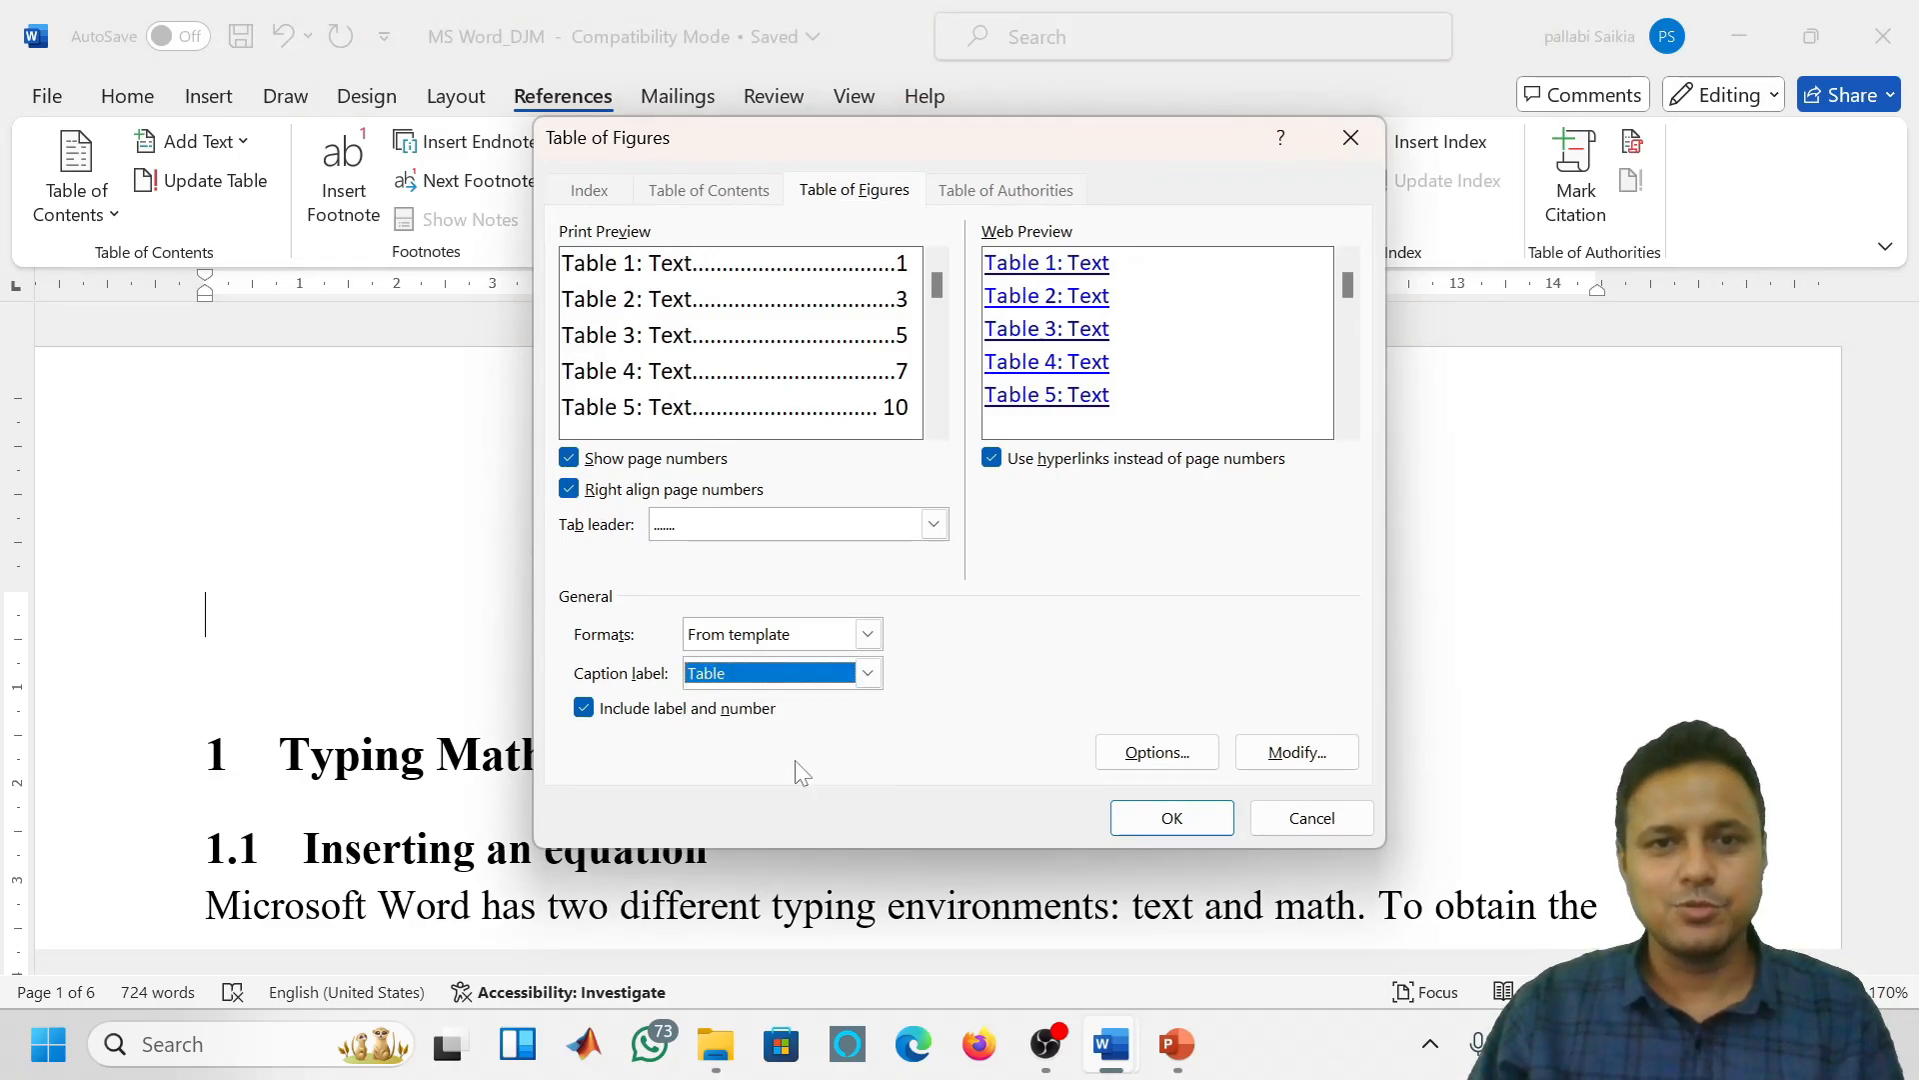
click(1197, 824)
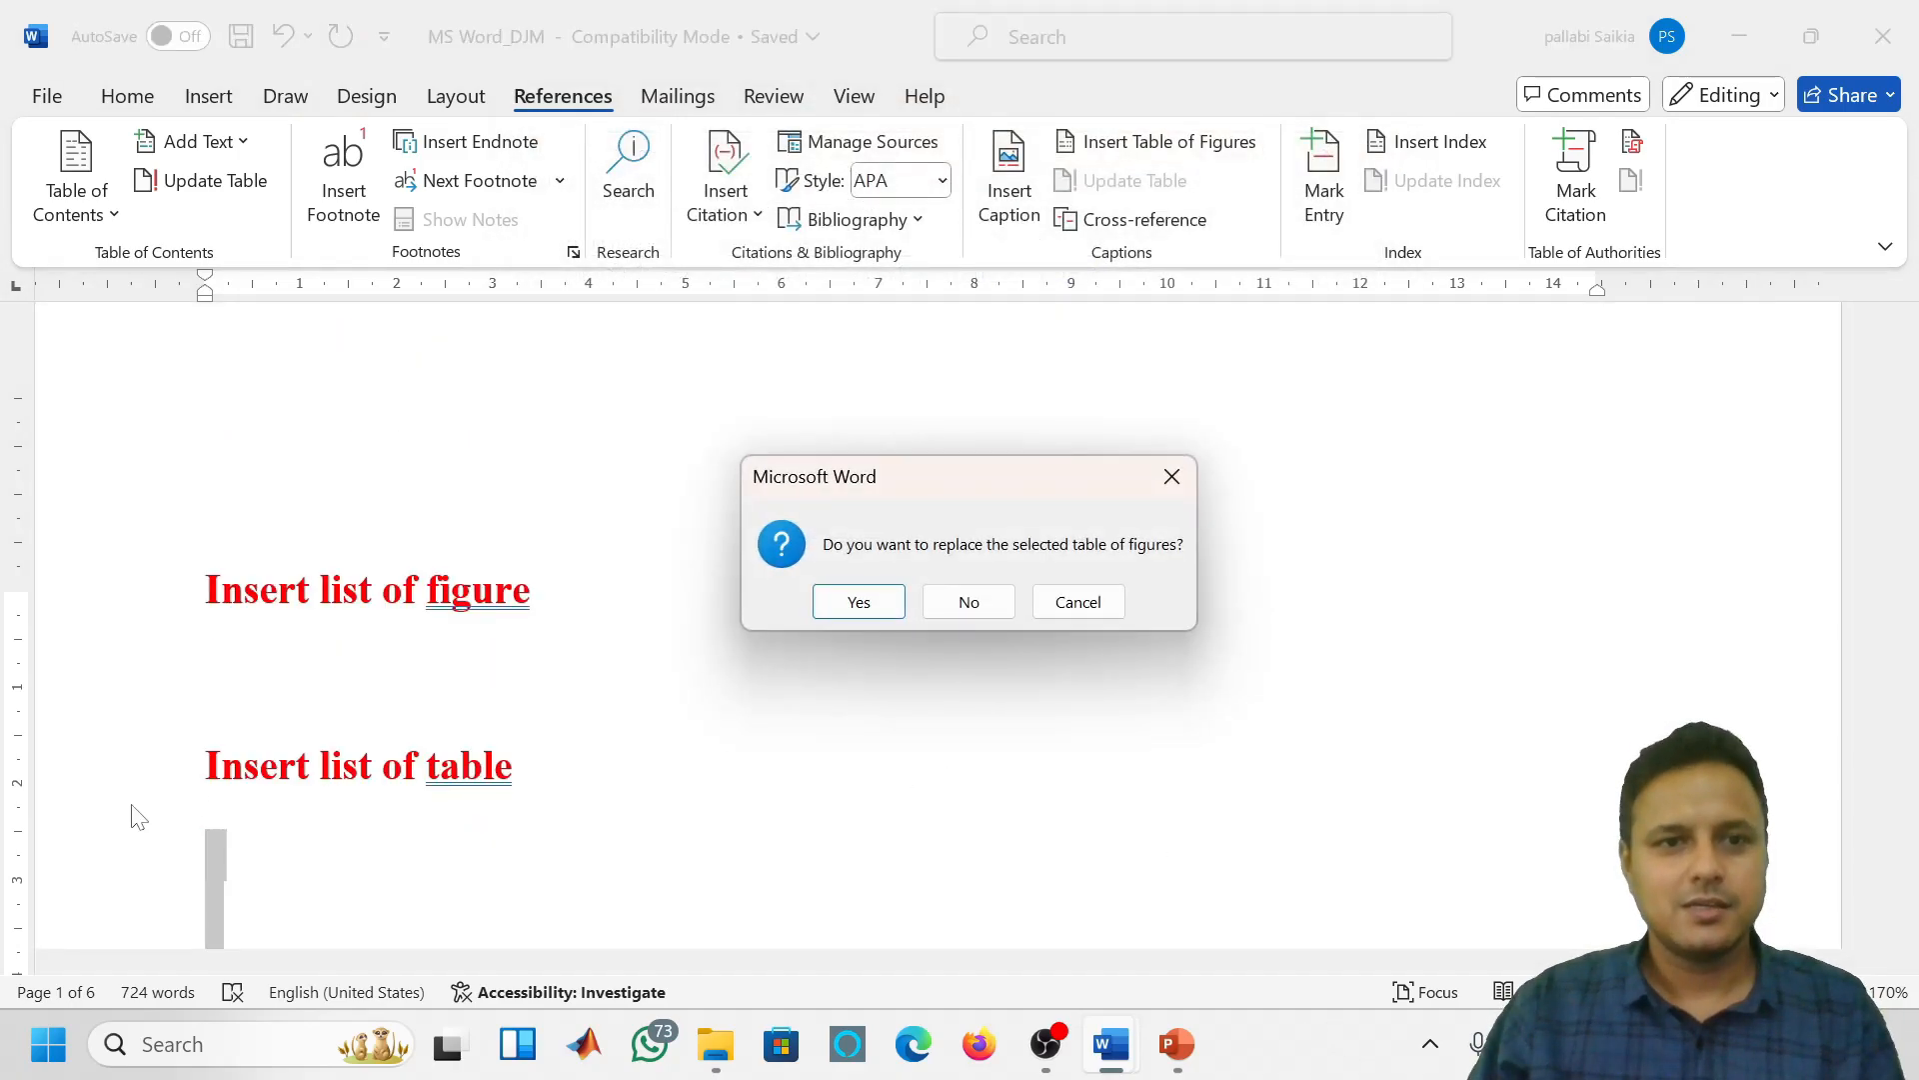
click(858, 602)
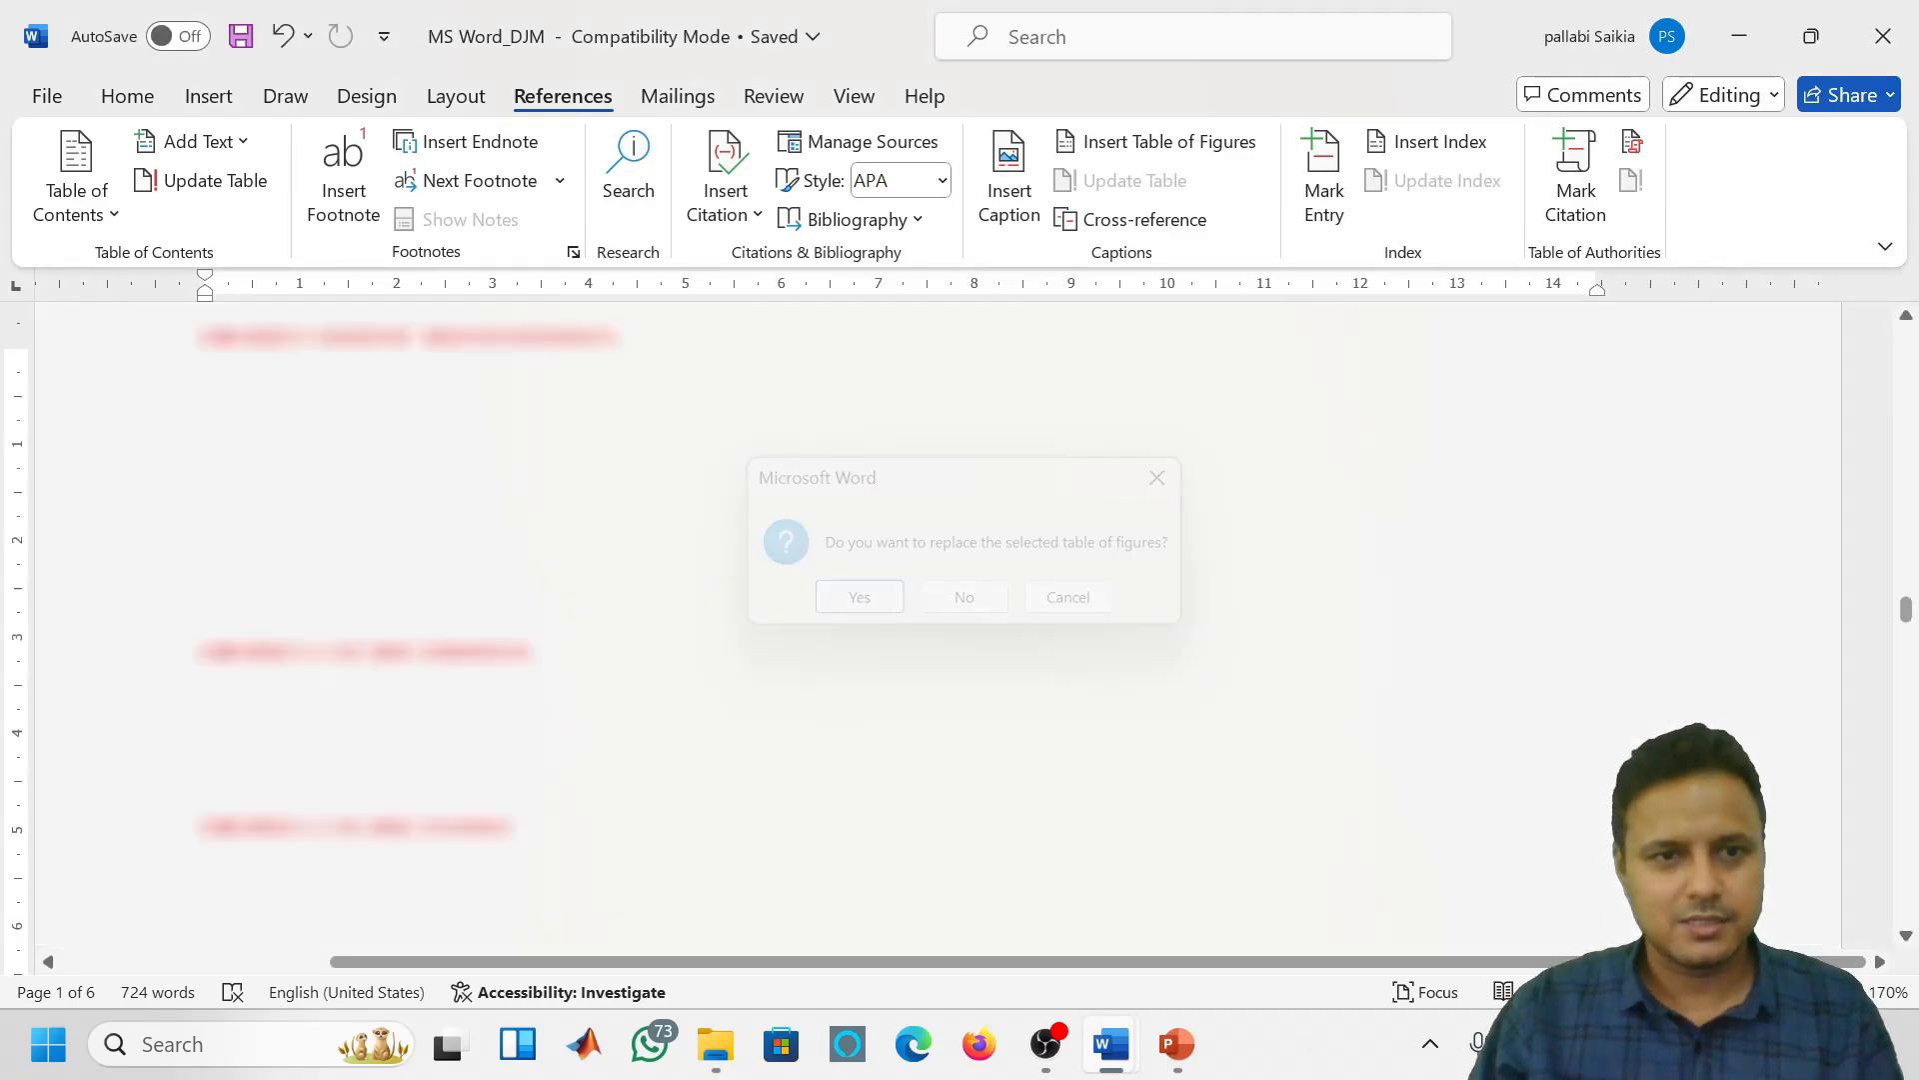
Update all fields in the document and check the entries under the "Insert list of table" heading
scroll(937, 624, down, 12)
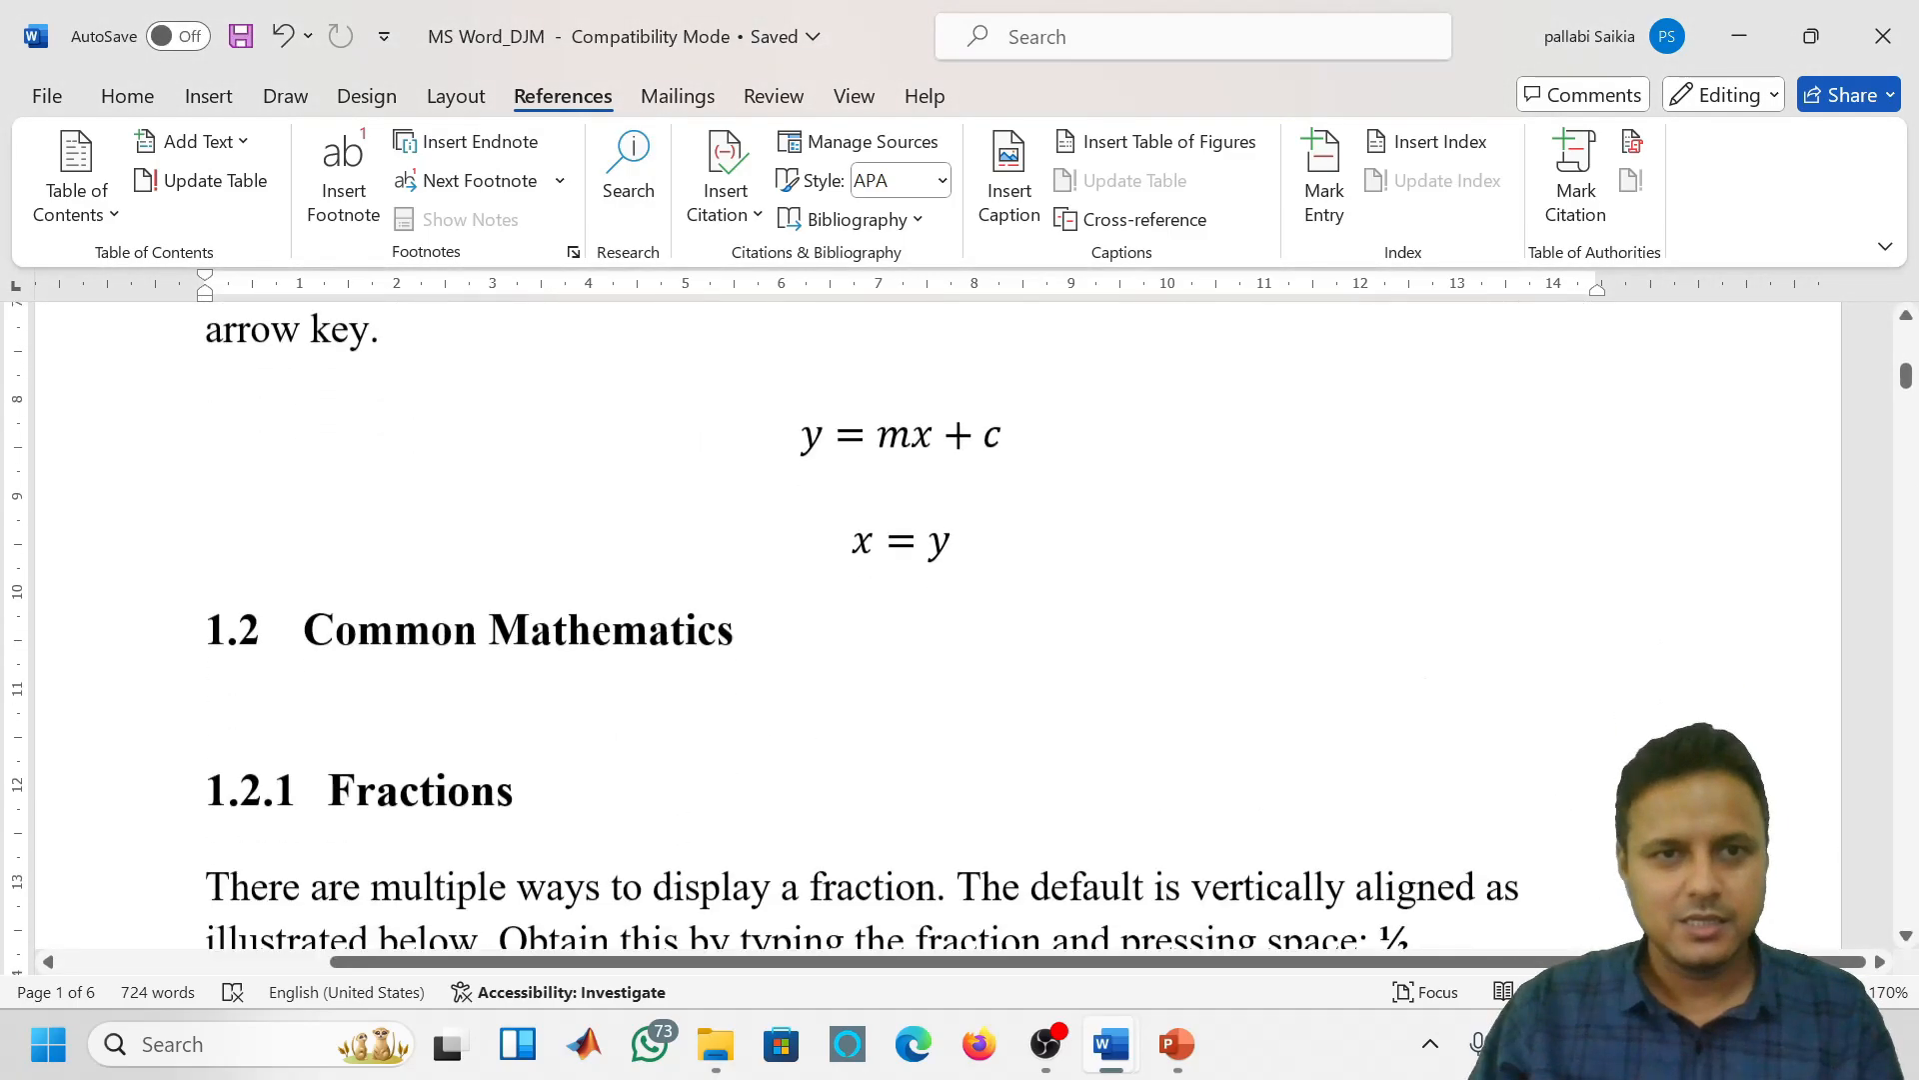
drag(1903, 406, 1902, 760)
key(ctrl+a)
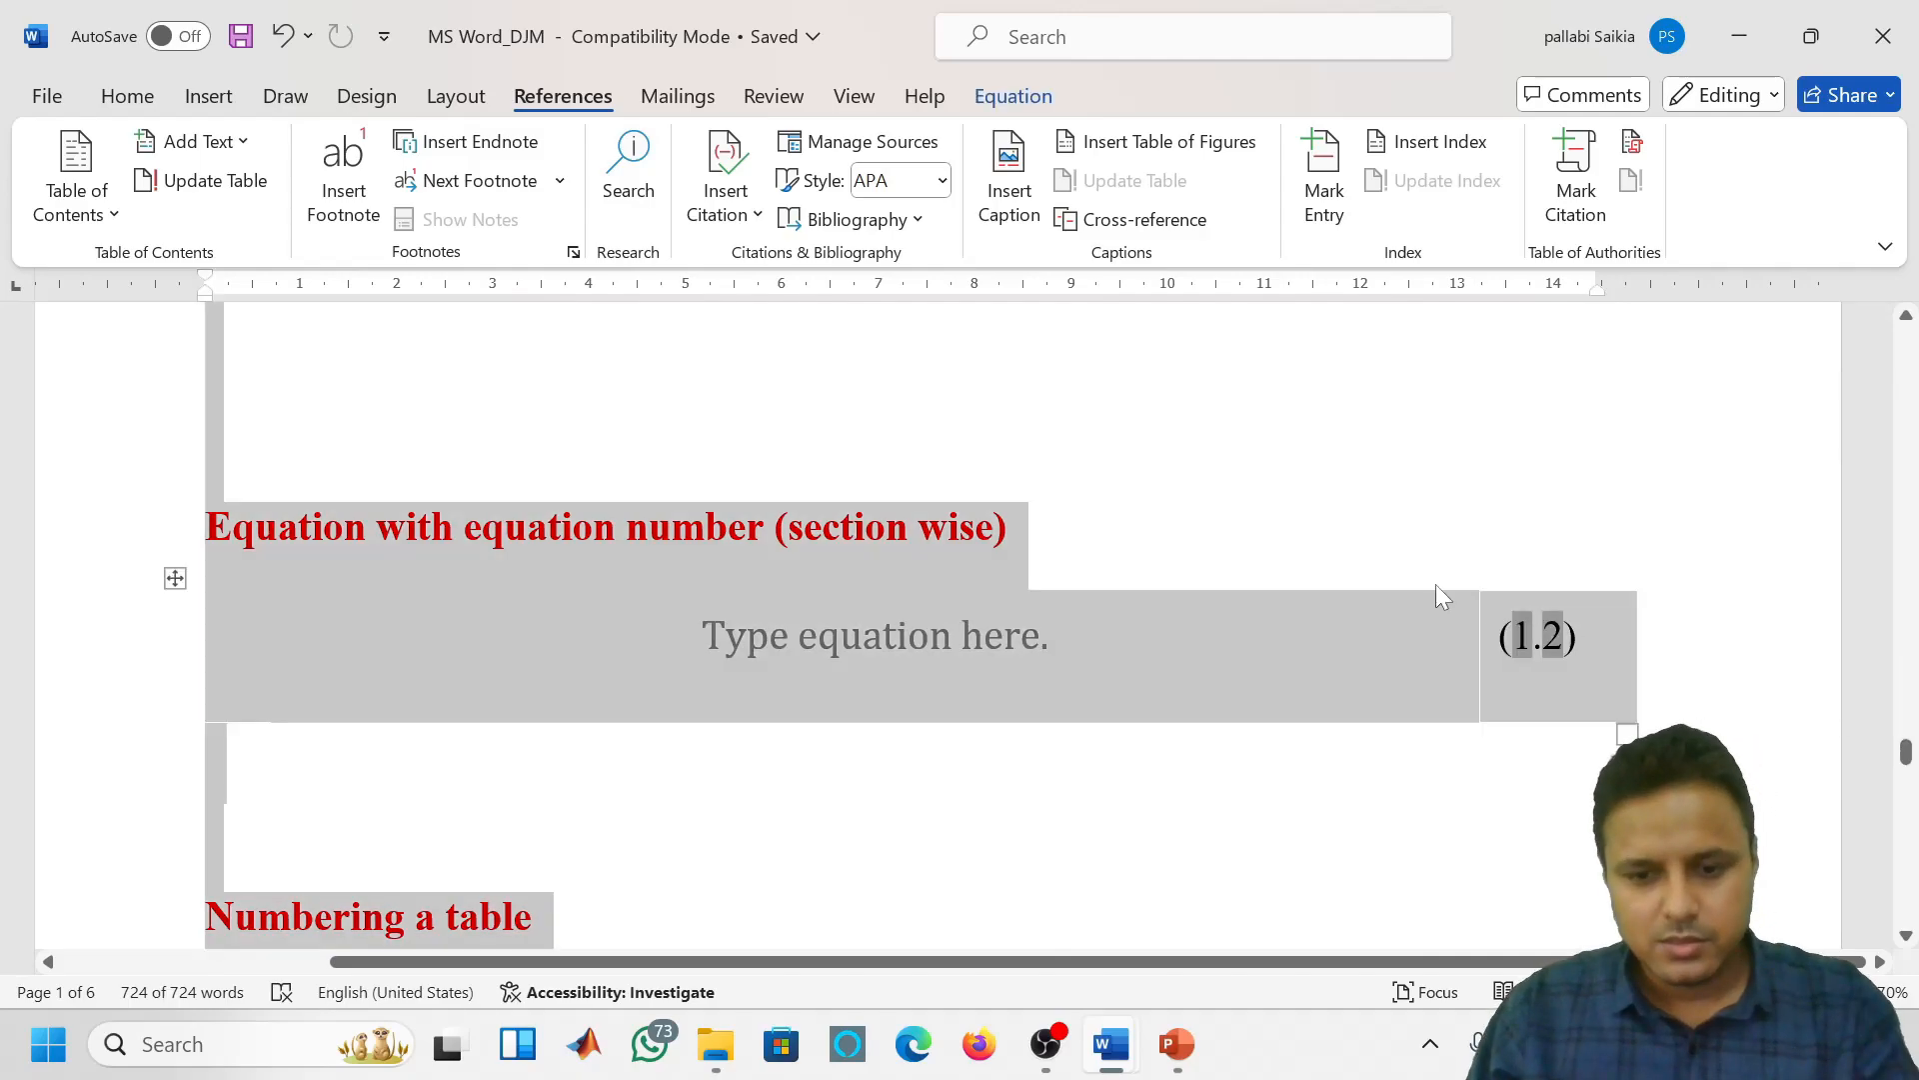
key(F9)
click(1033, 812)
scroll(1033, 812, down, 7)
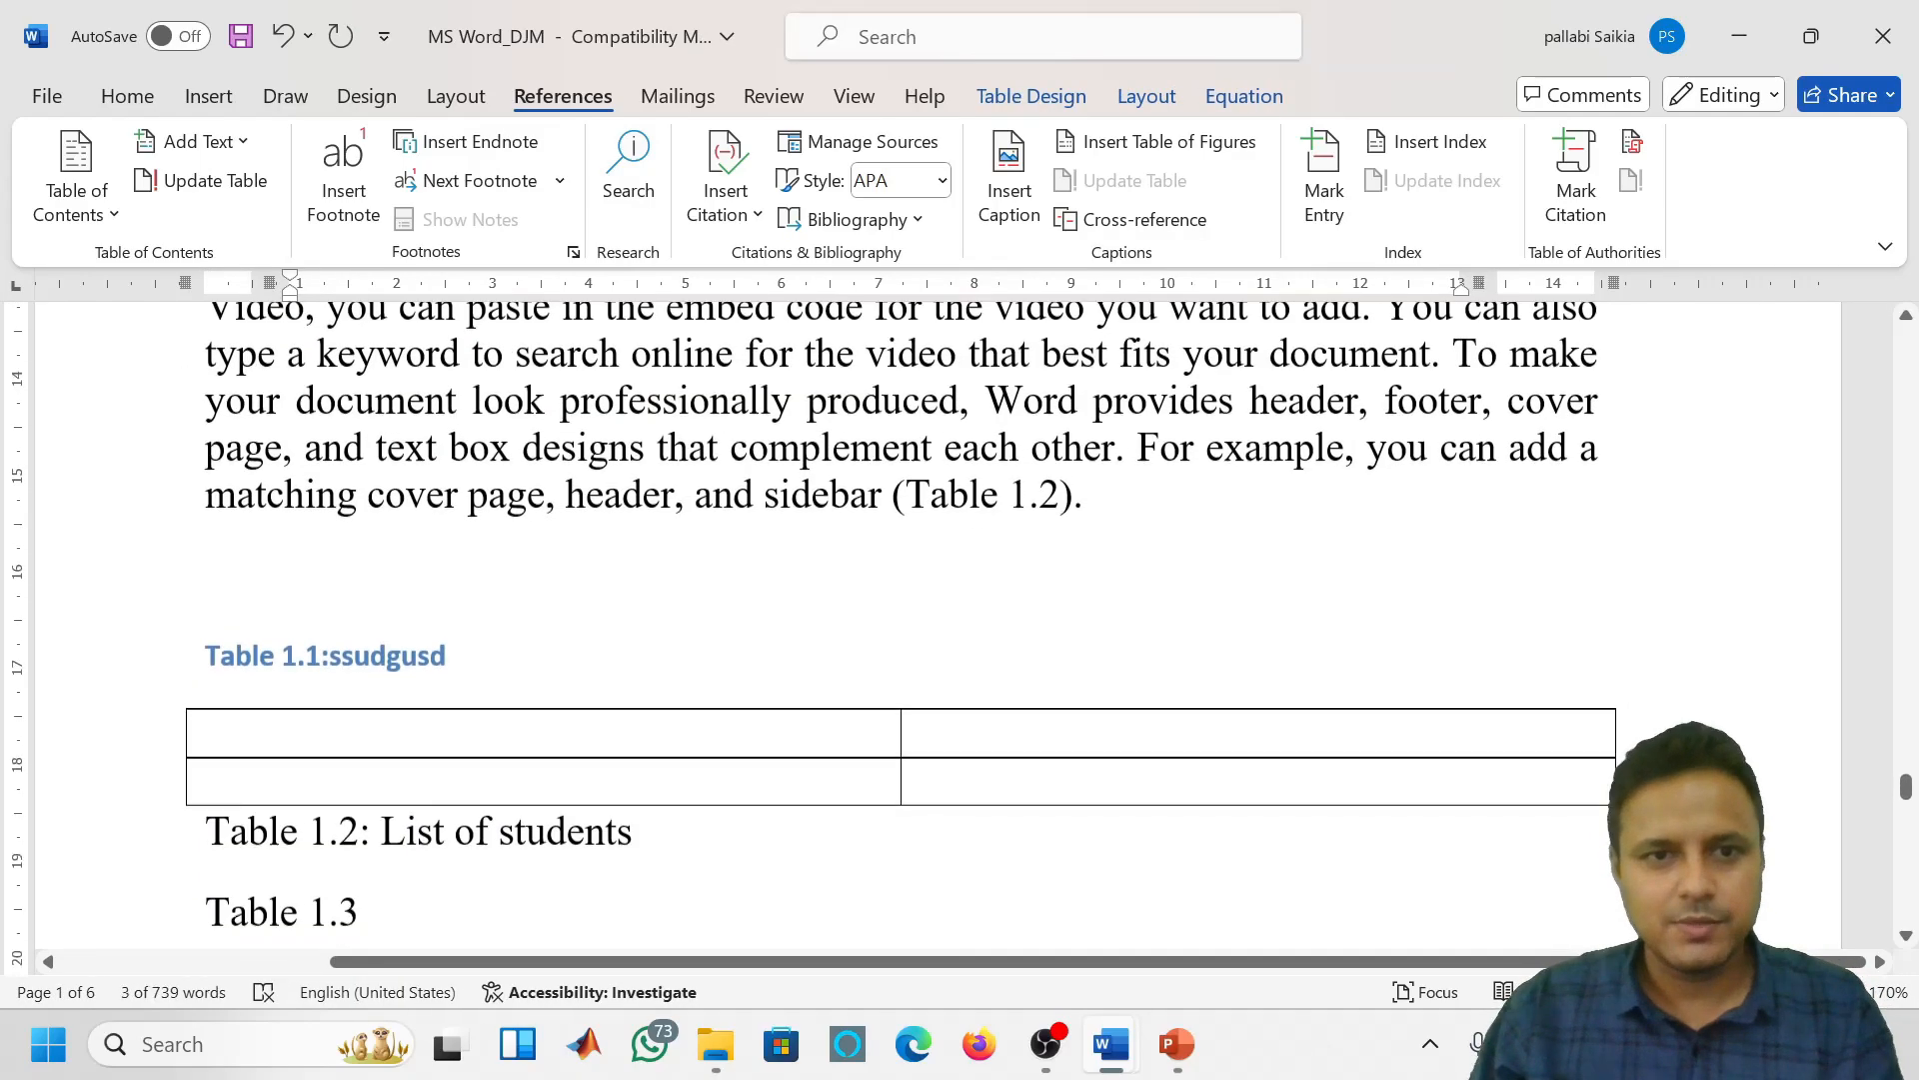
scroll(1500, 694, down, 15)
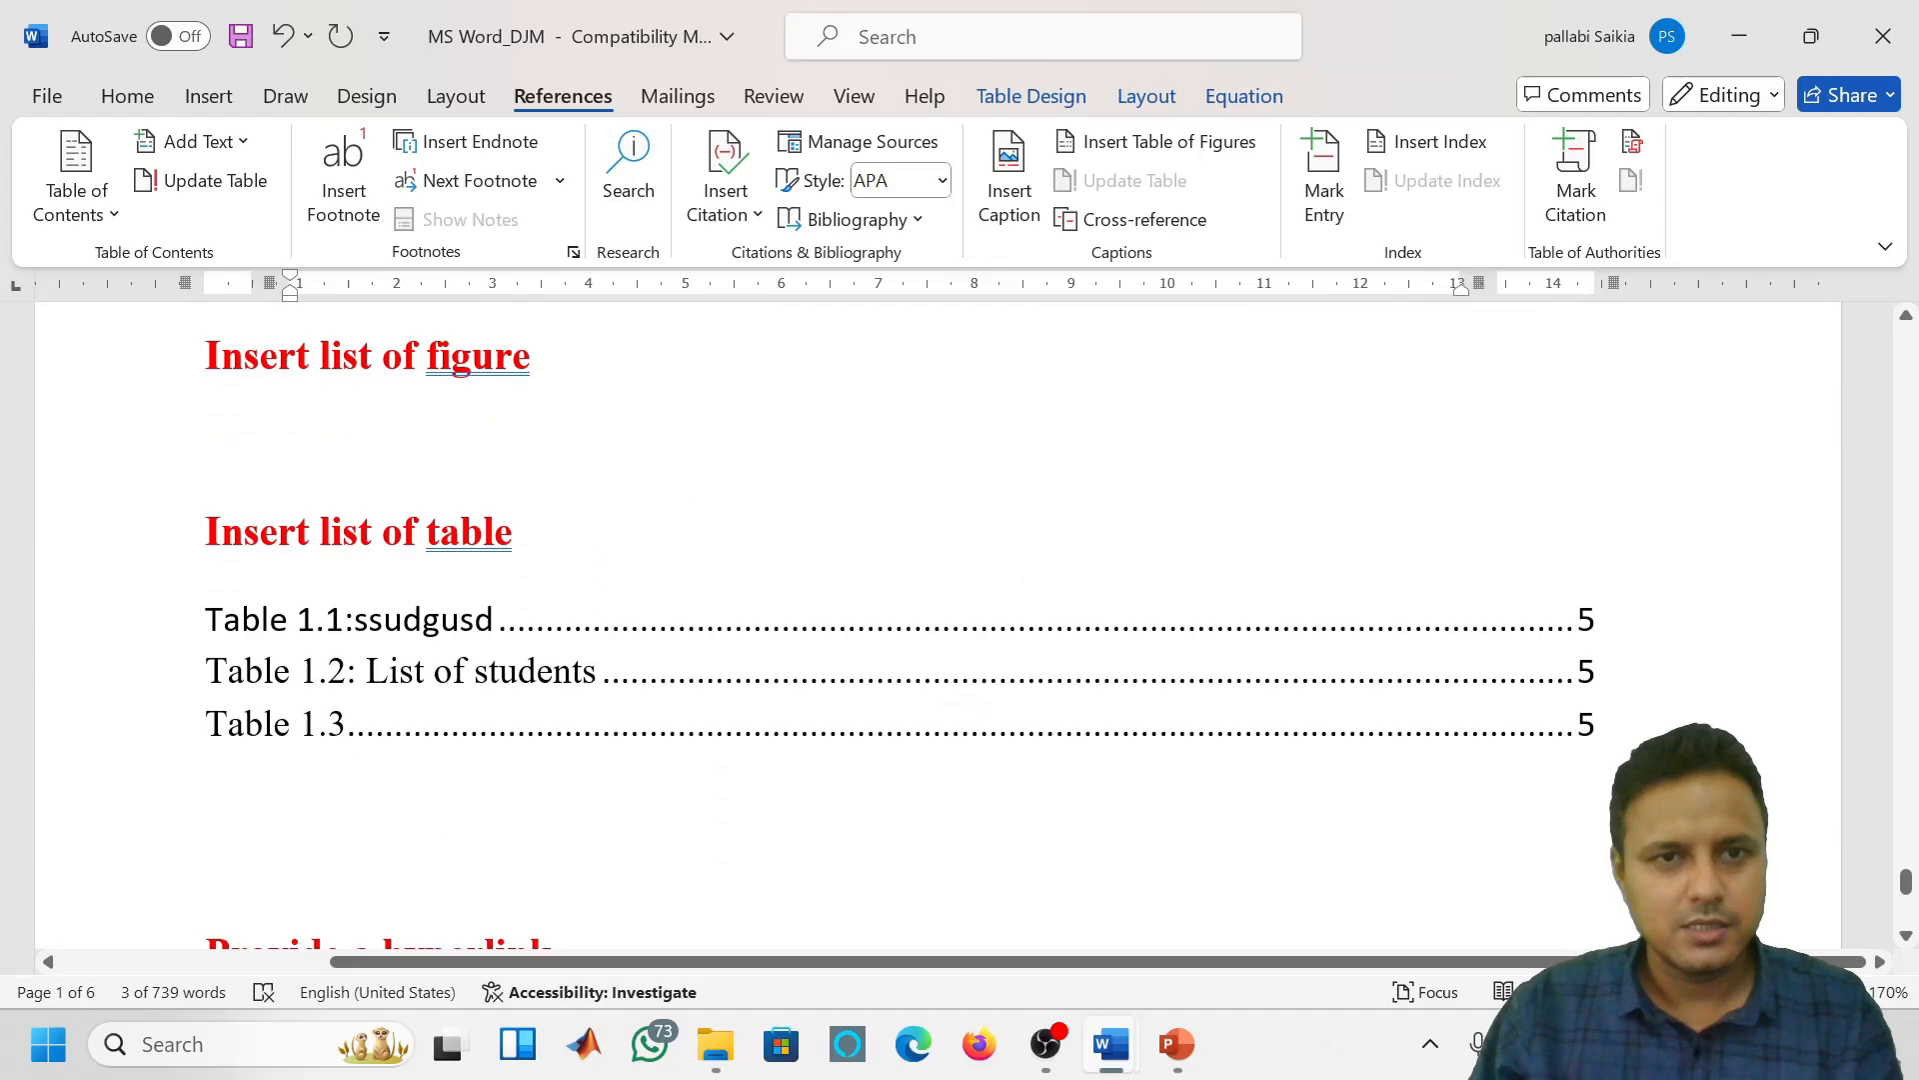
Delete the list of tables under the "Insert list of table" heading
scroll(900, 620, up, 3)
scroll(900, 620, down, 5)
drag(212, 624, 206, 376)
key(Delete)
scroll(390, 418, up, 2)
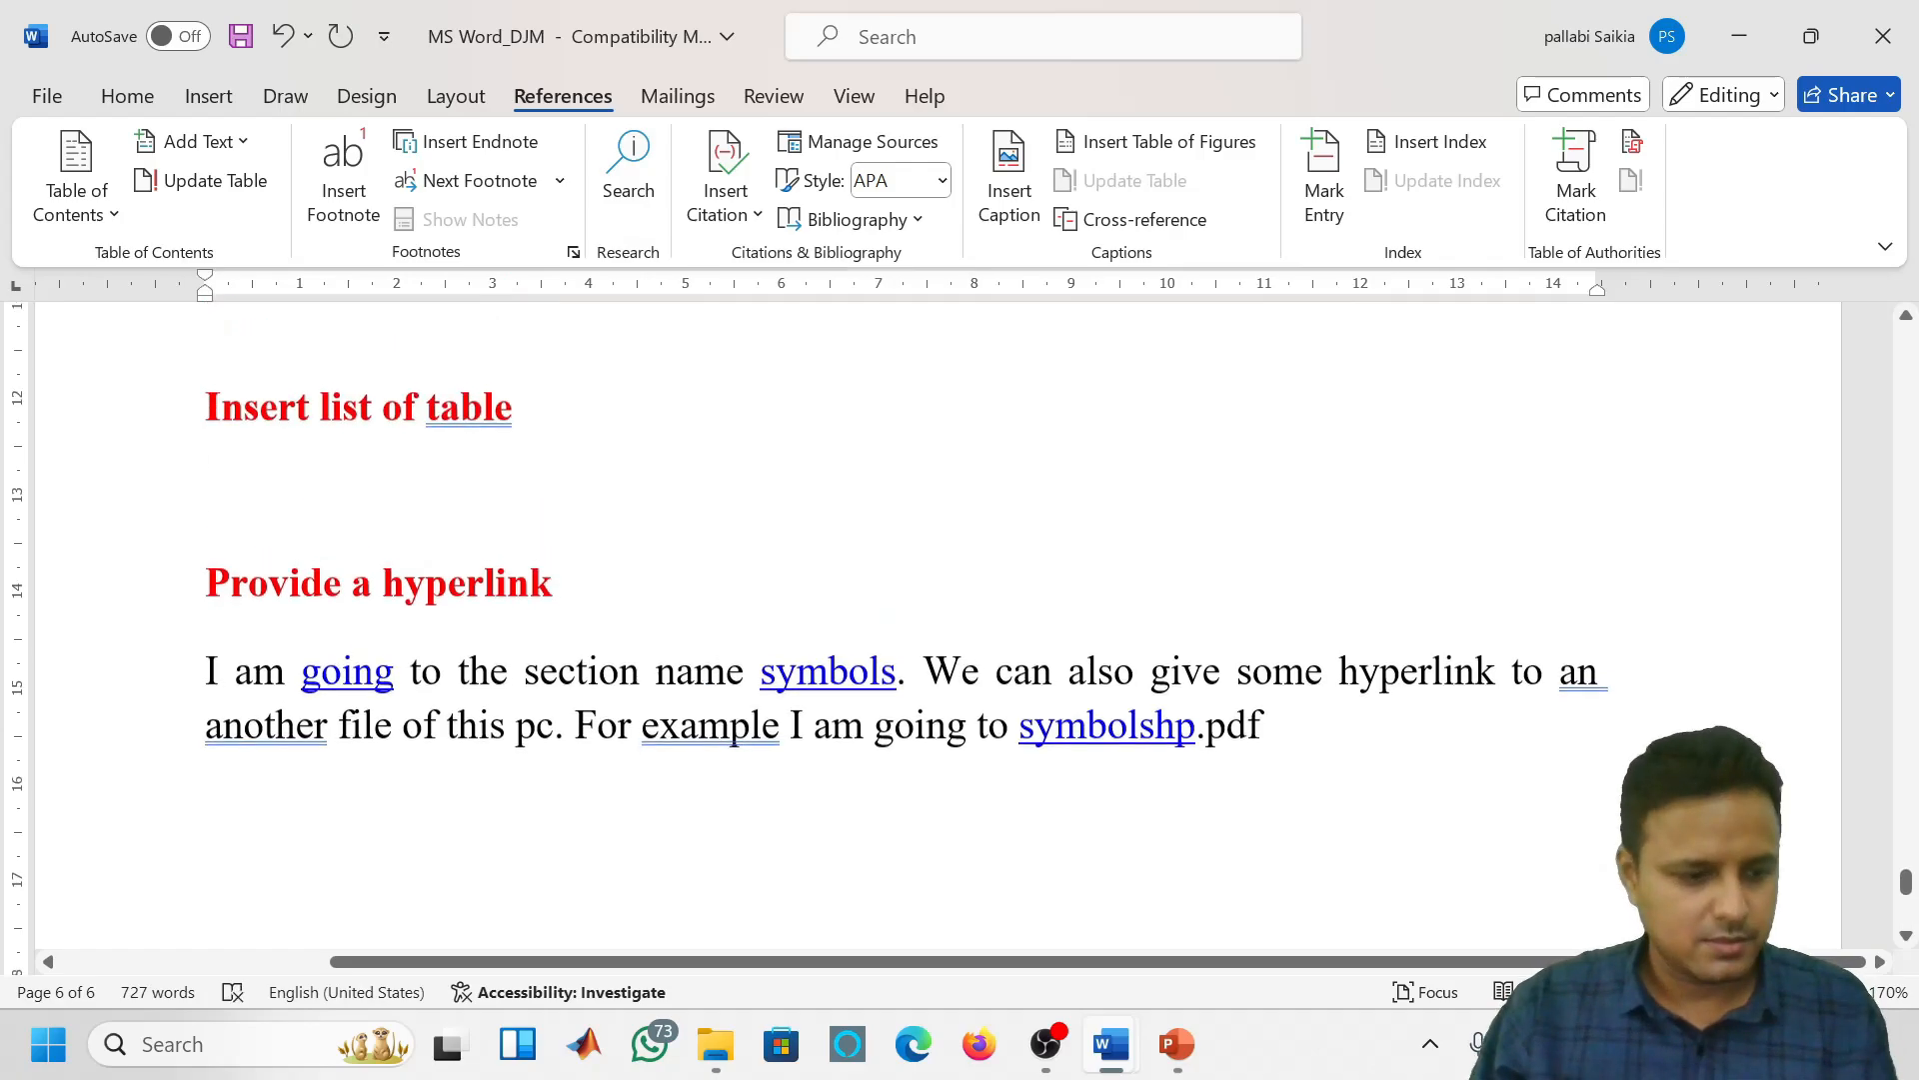
key(ctrl+a)
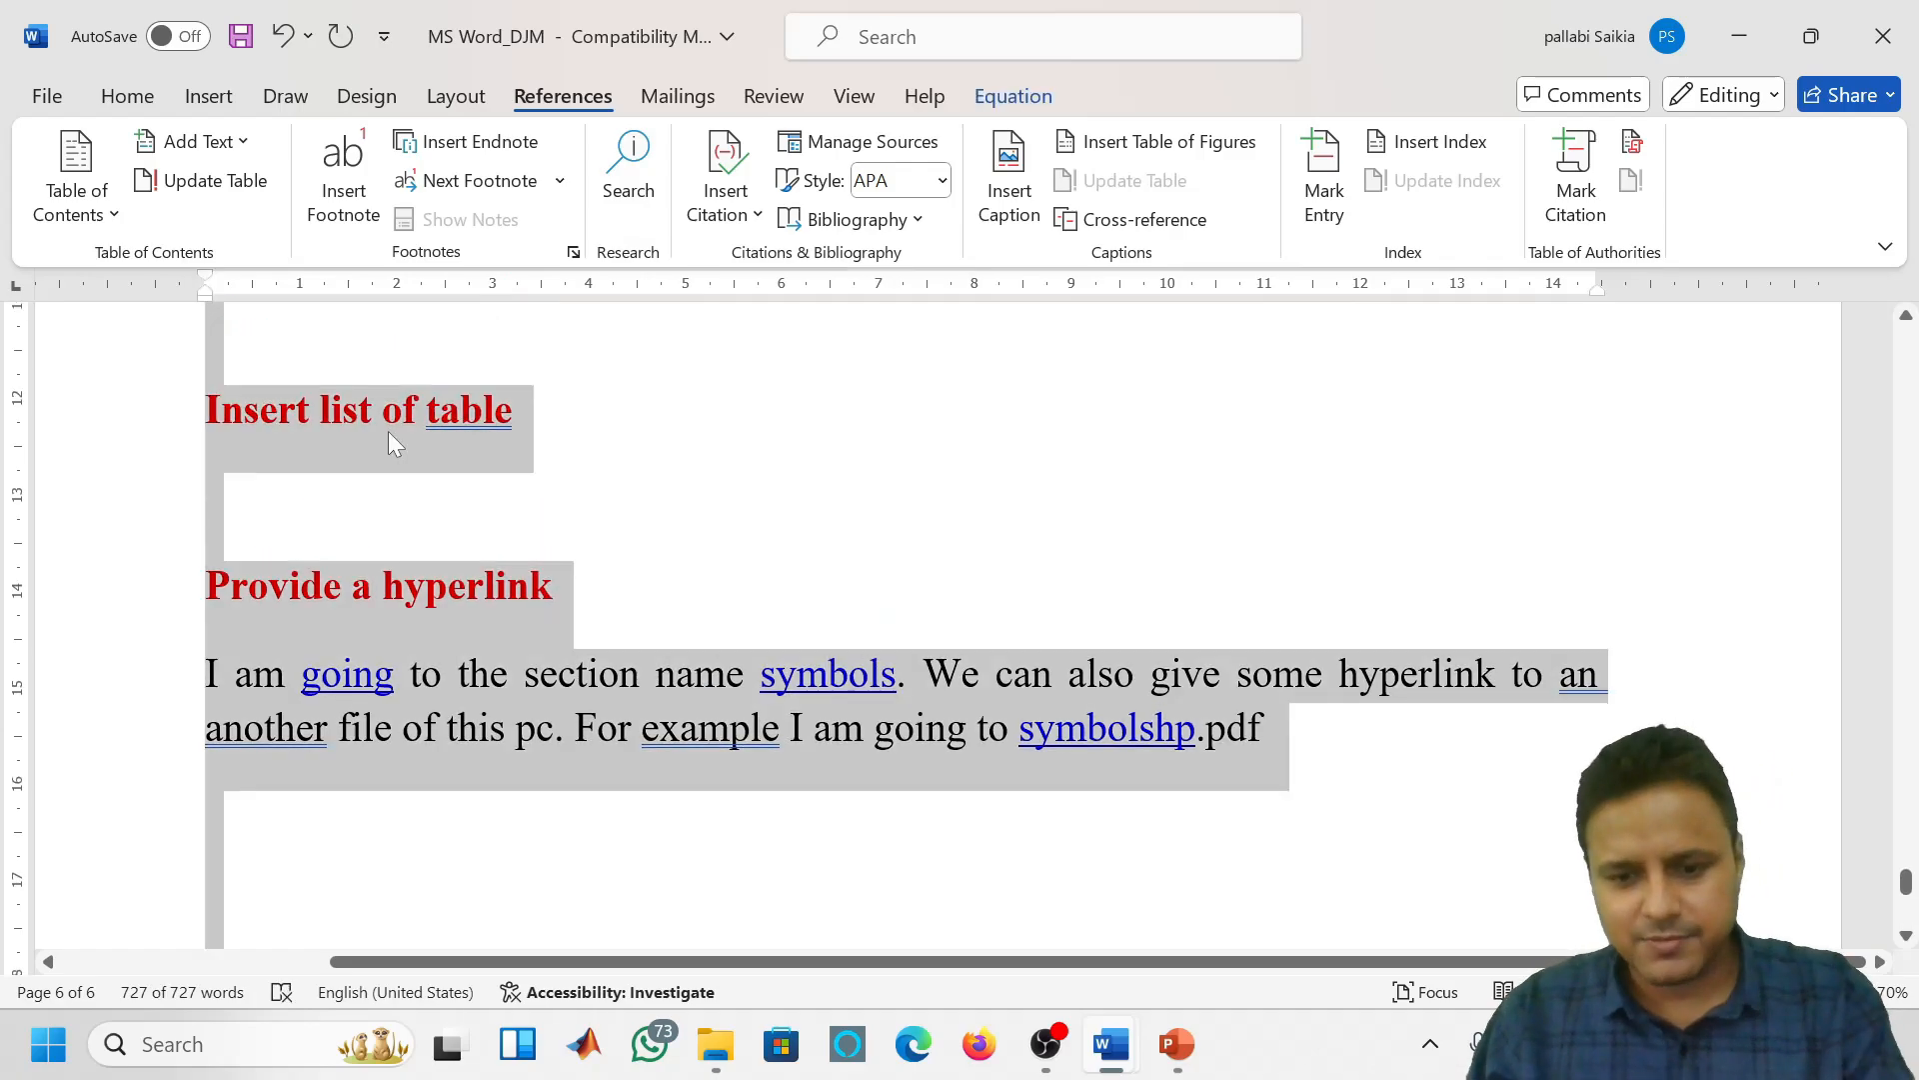
click(373, 491)
scroll(373, 492, up, 3)
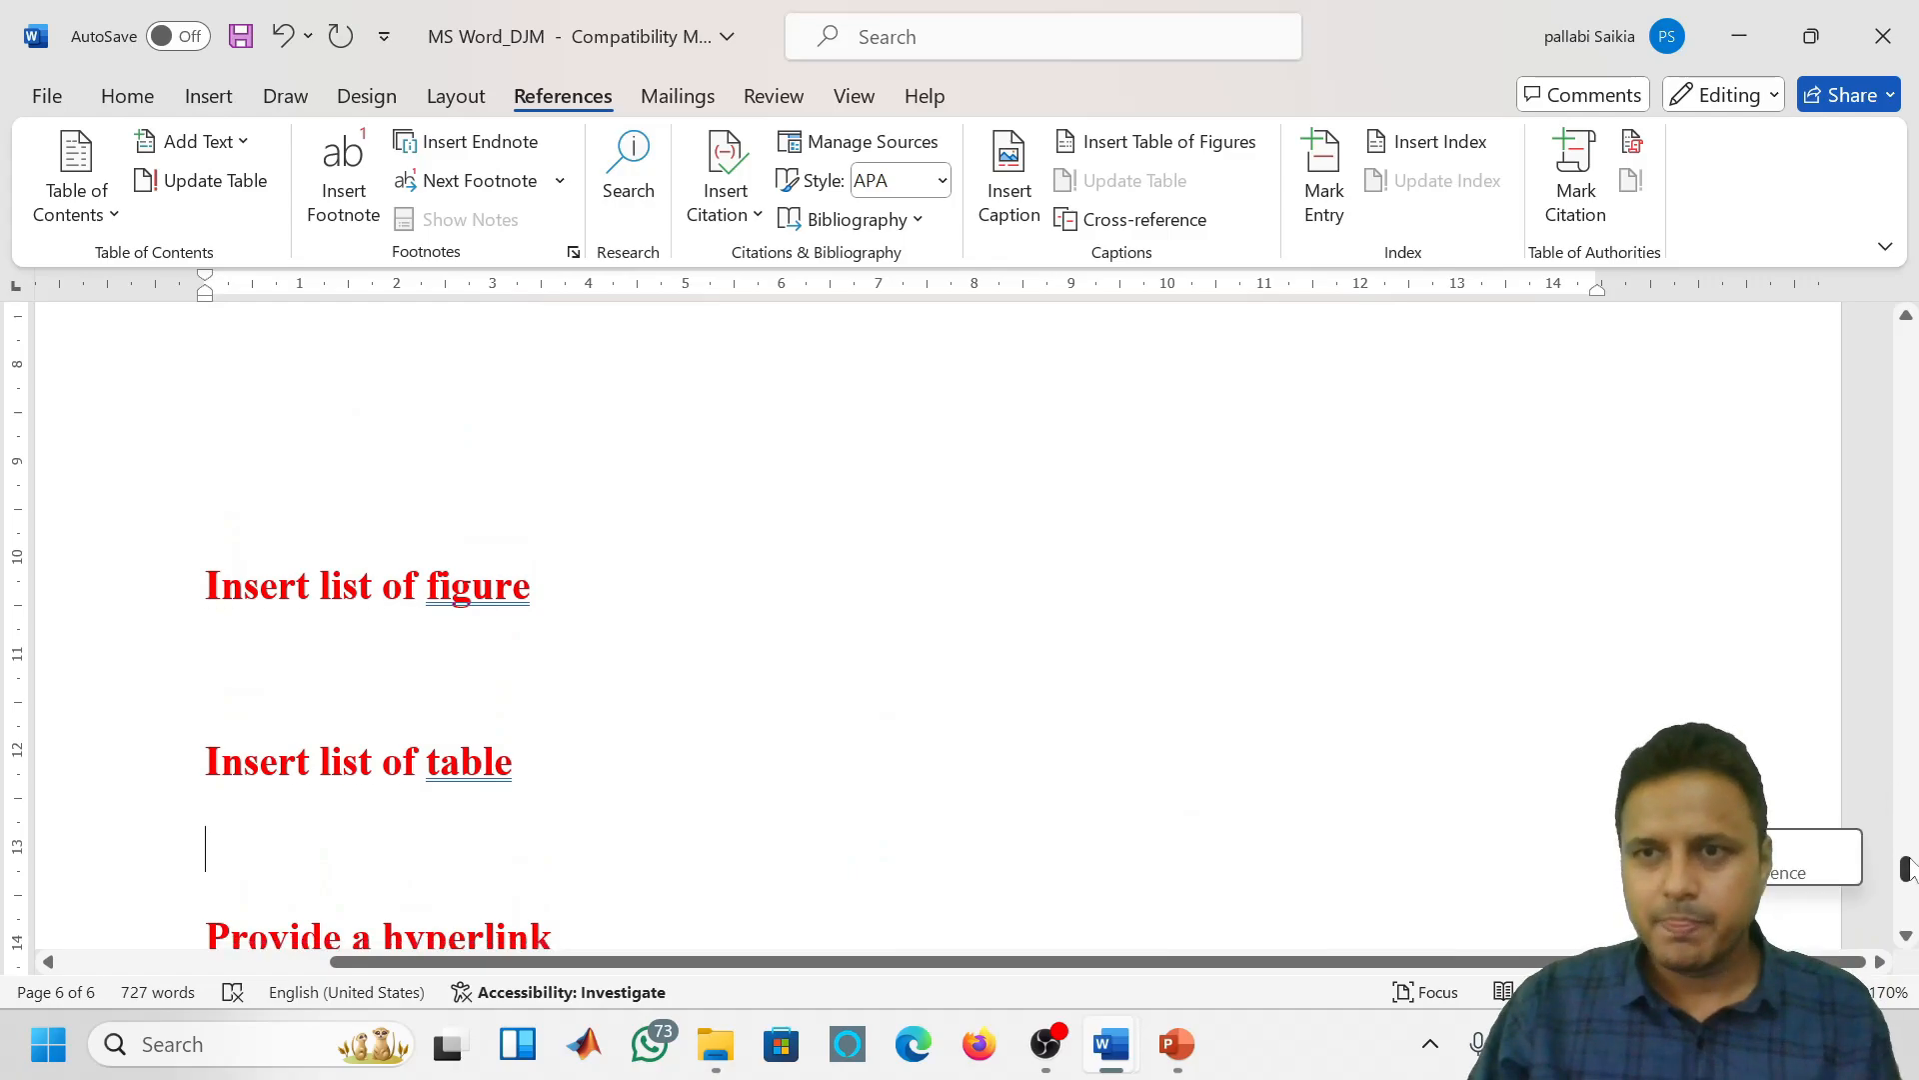
Insert a table of figures with the caption label Table on the blank line above the "Typing Mathematics in Microsoft Word" heading
drag(1905, 867, 1906, 335)
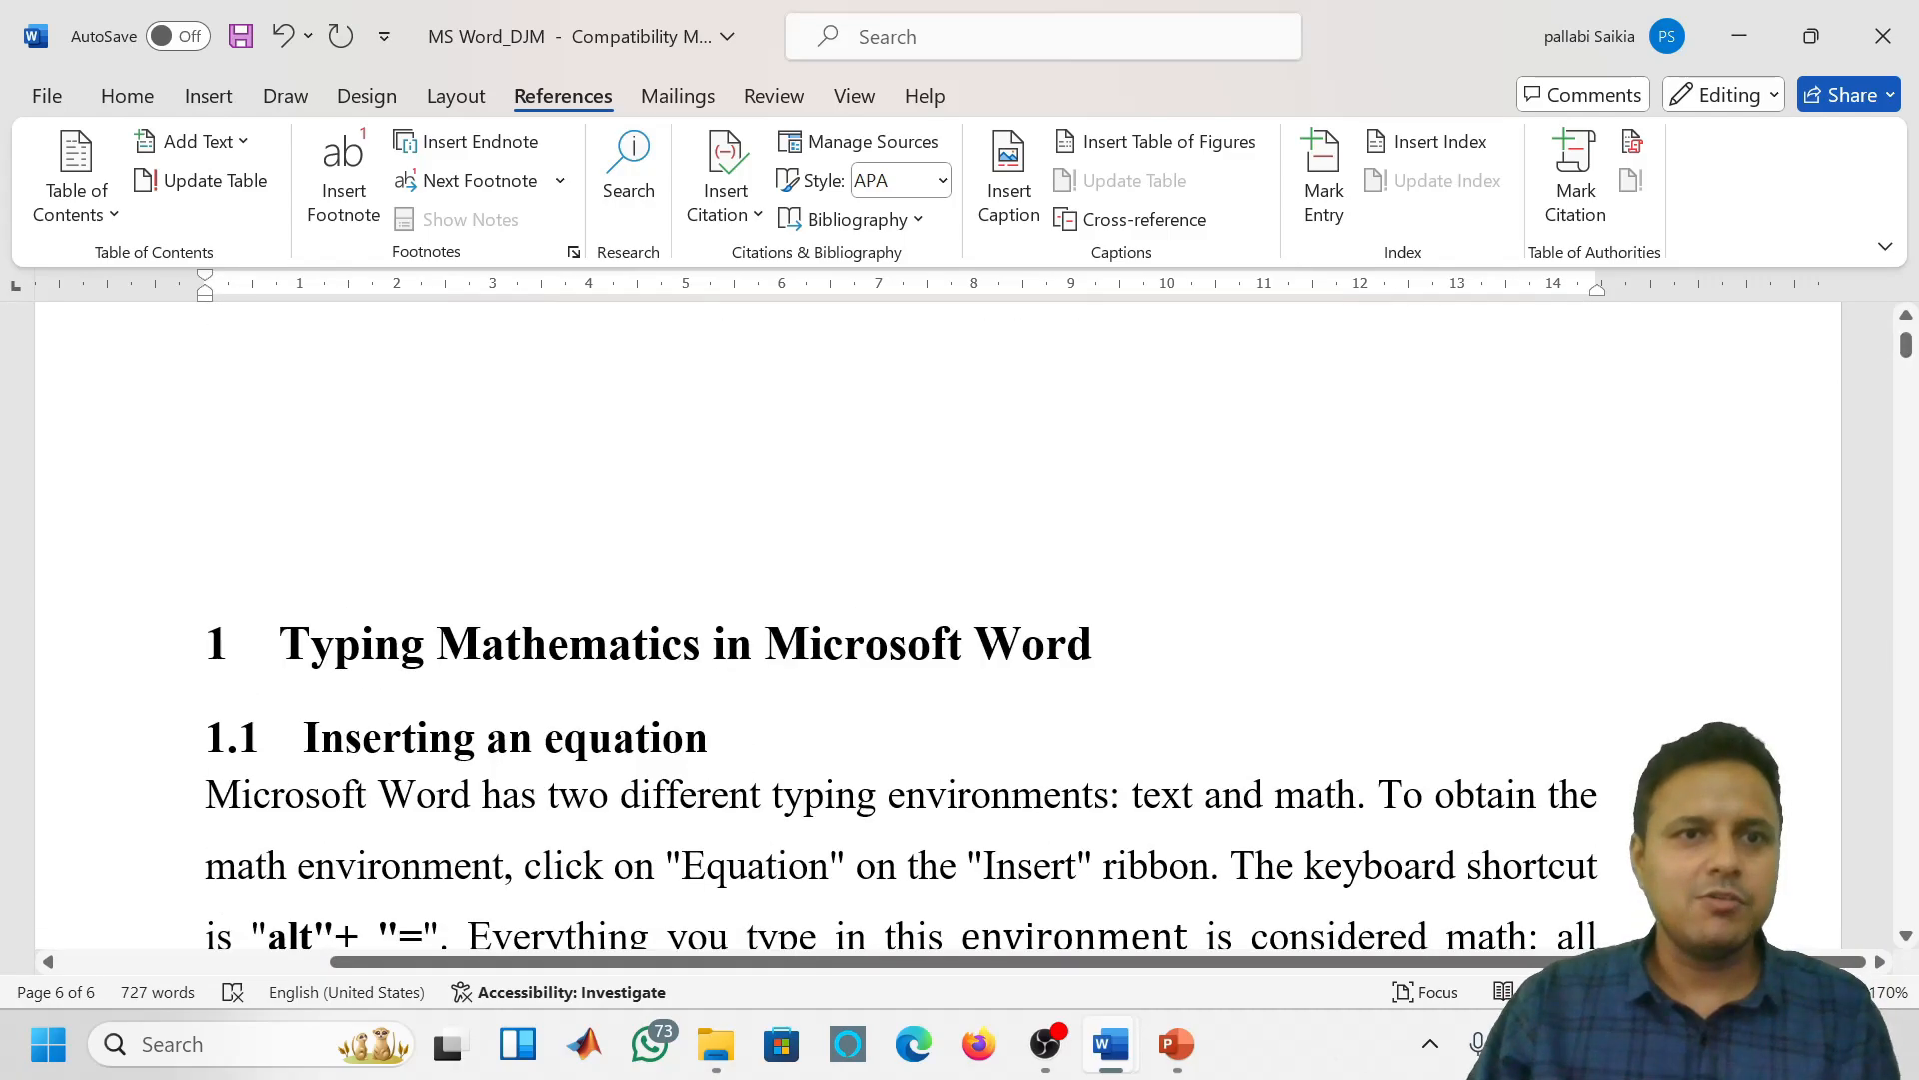
click(376, 497)
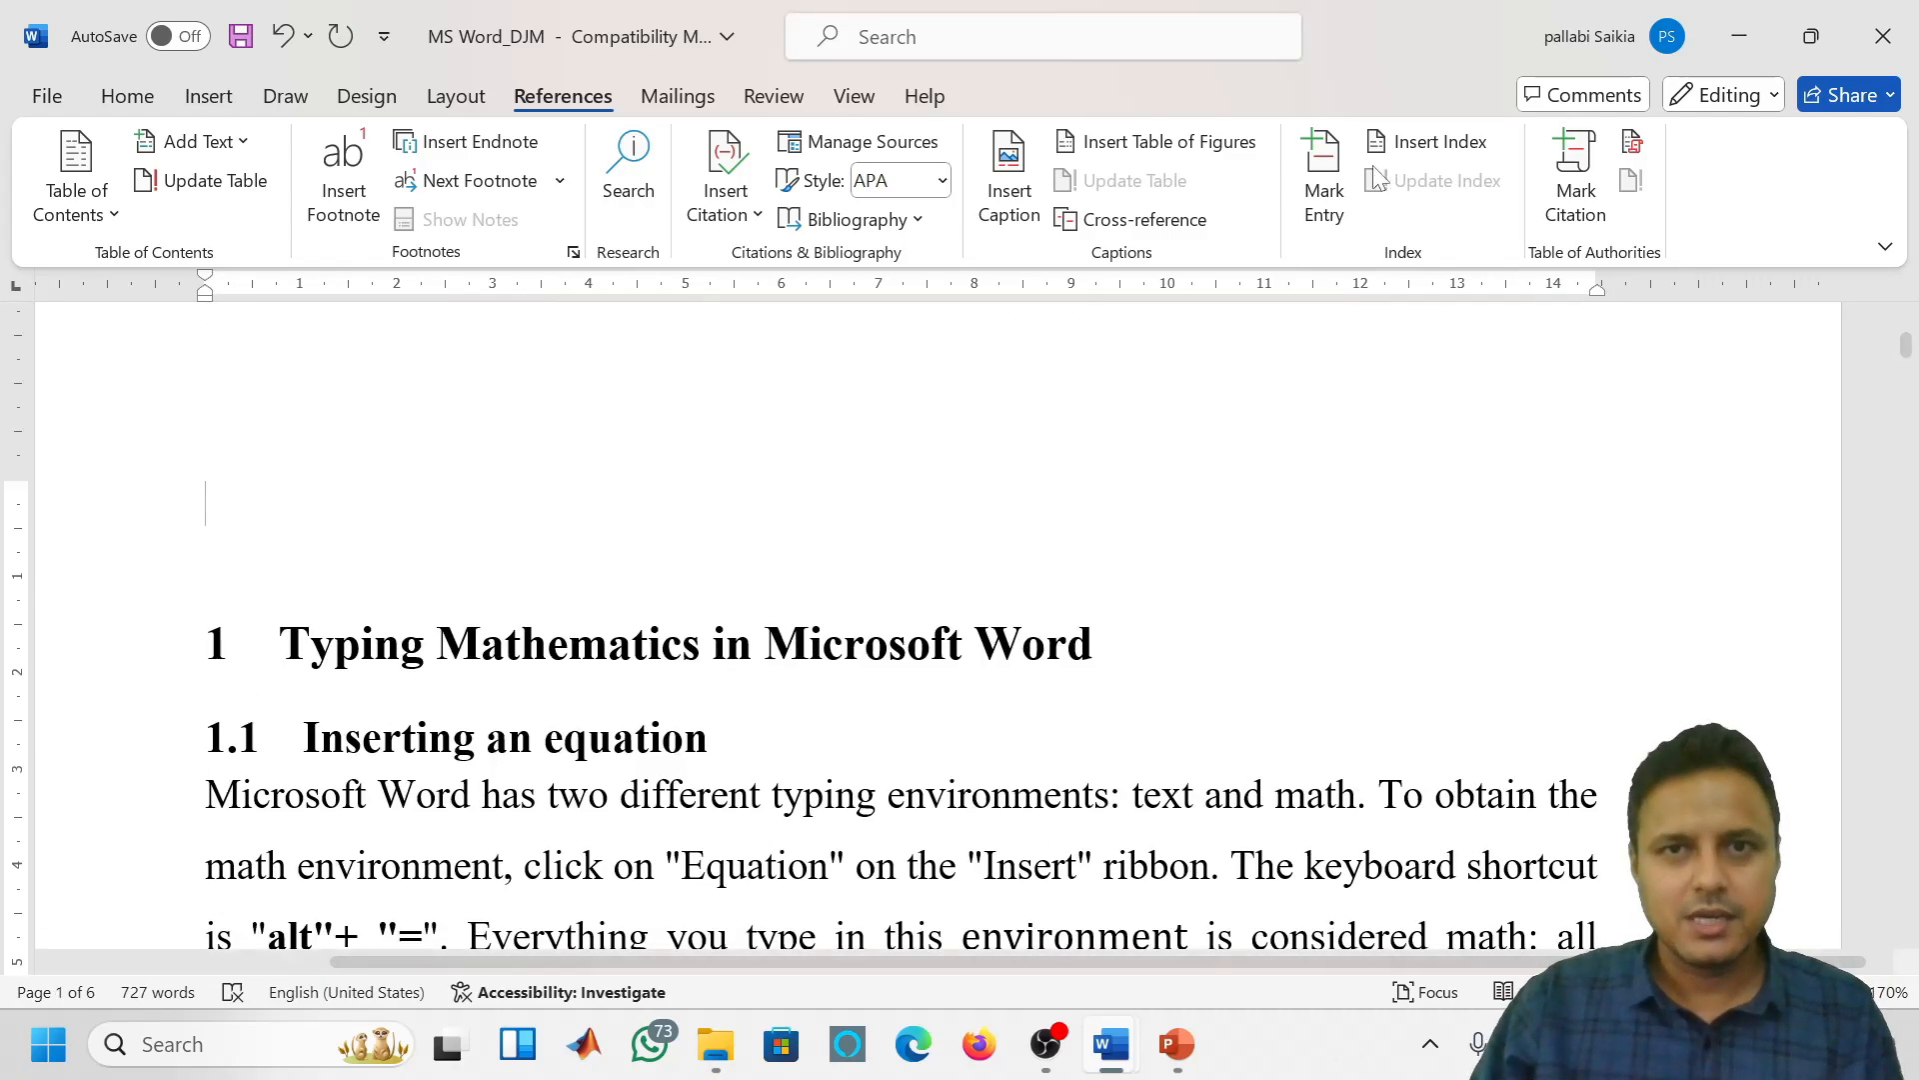
click(1157, 145)
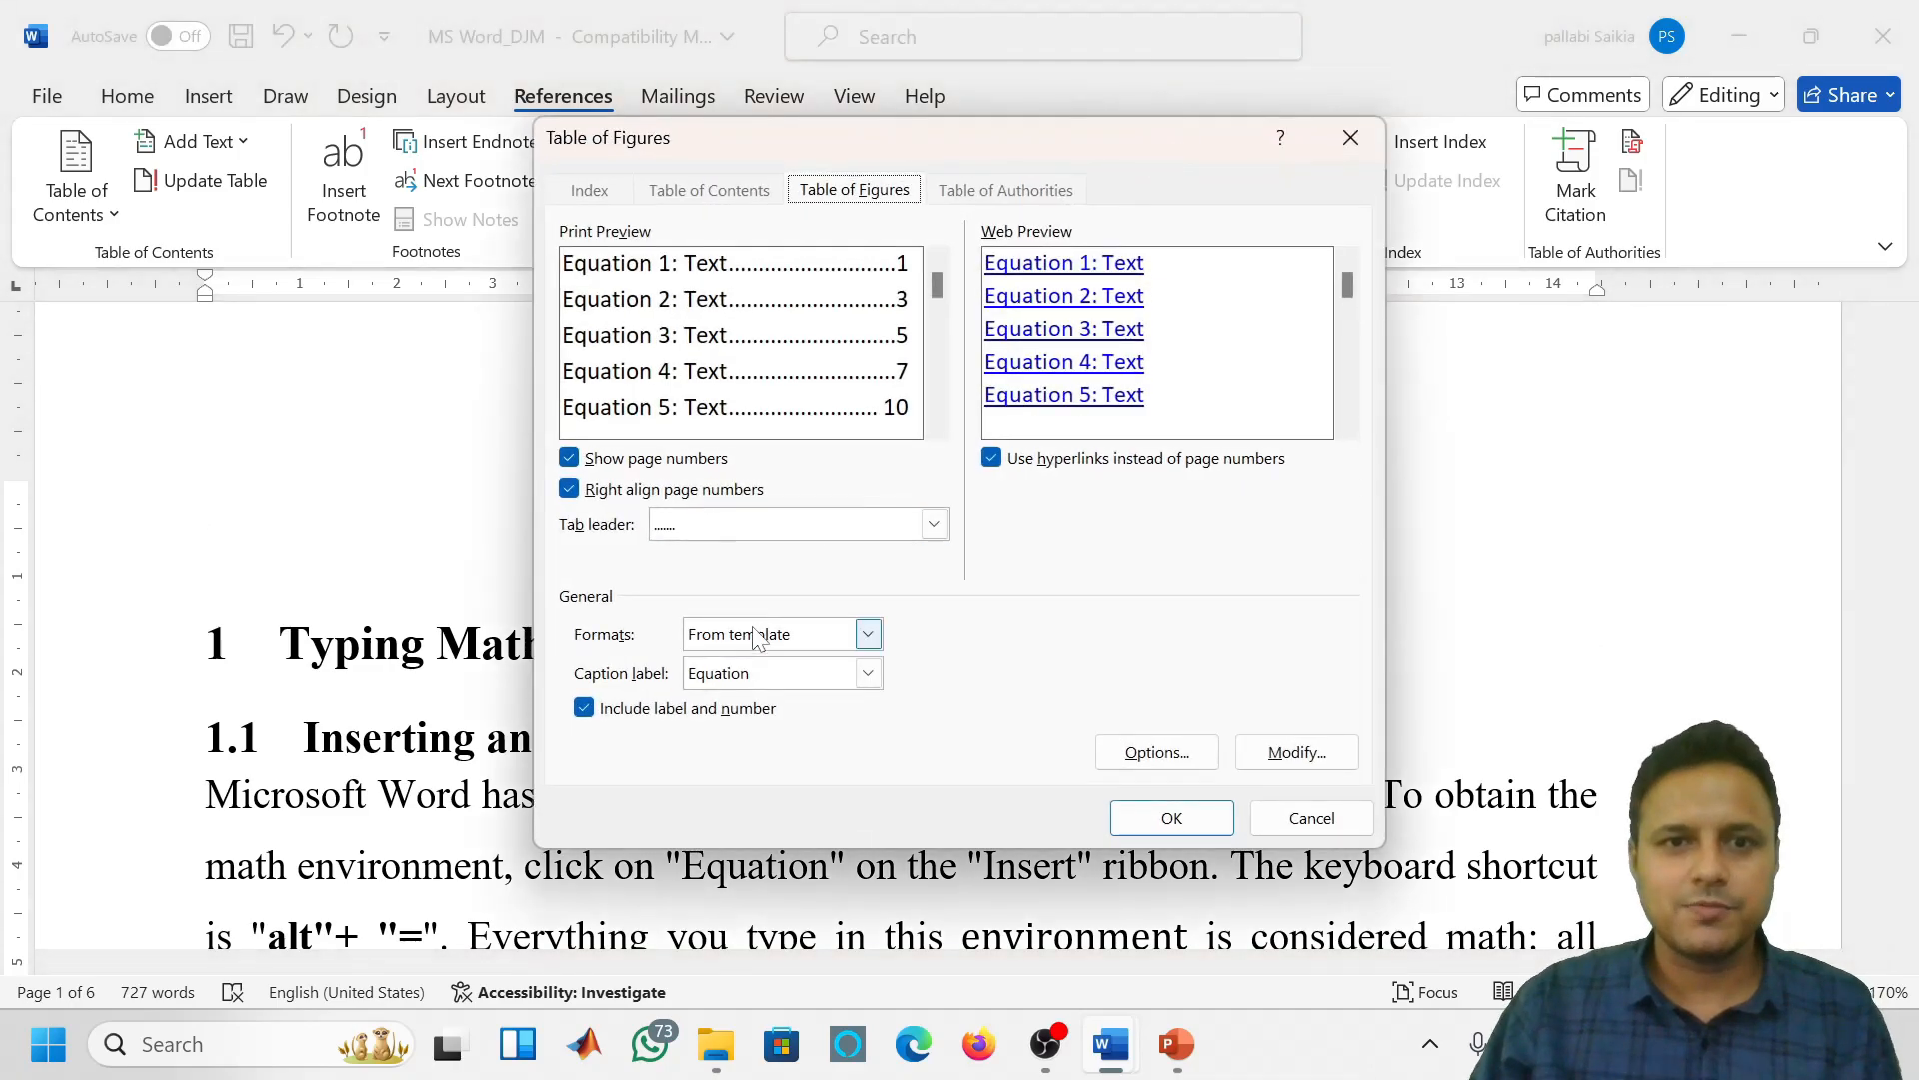
click(820, 680)
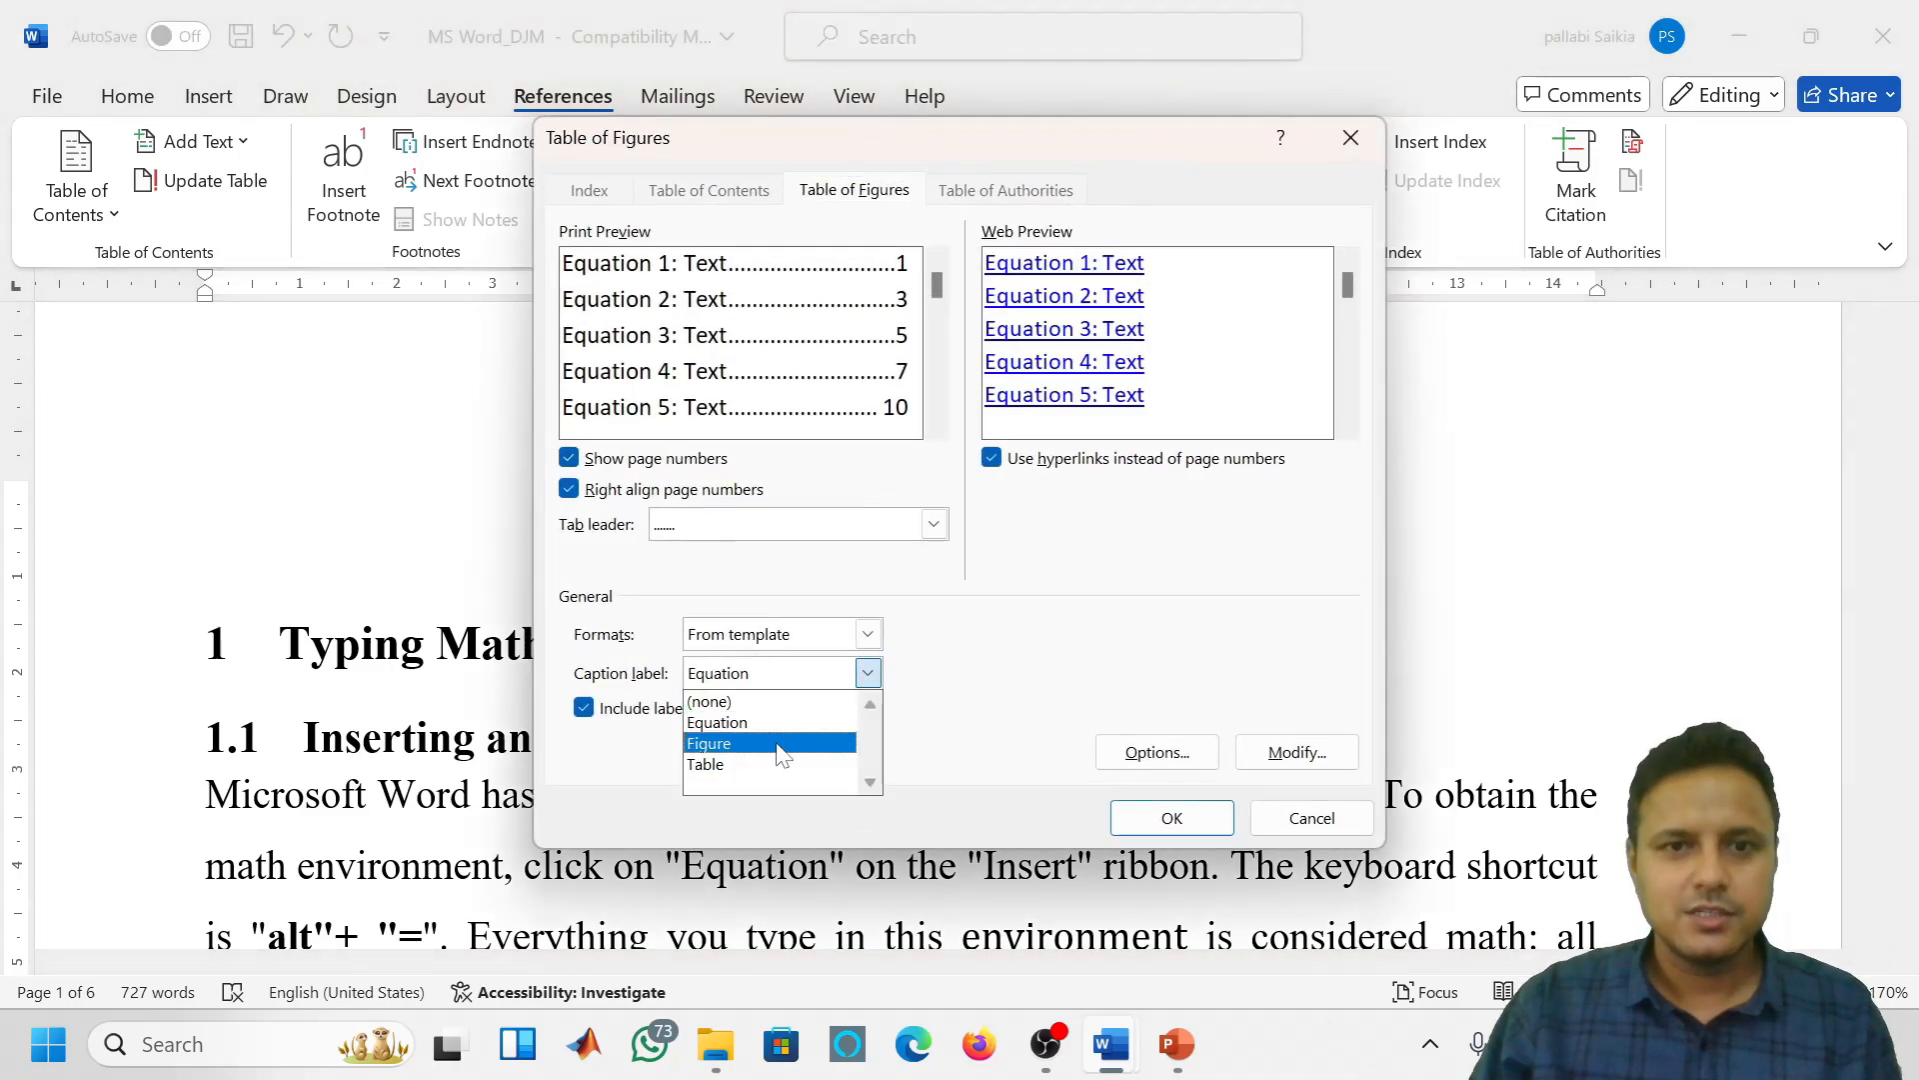
click(783, 764)
click(1171, 818)
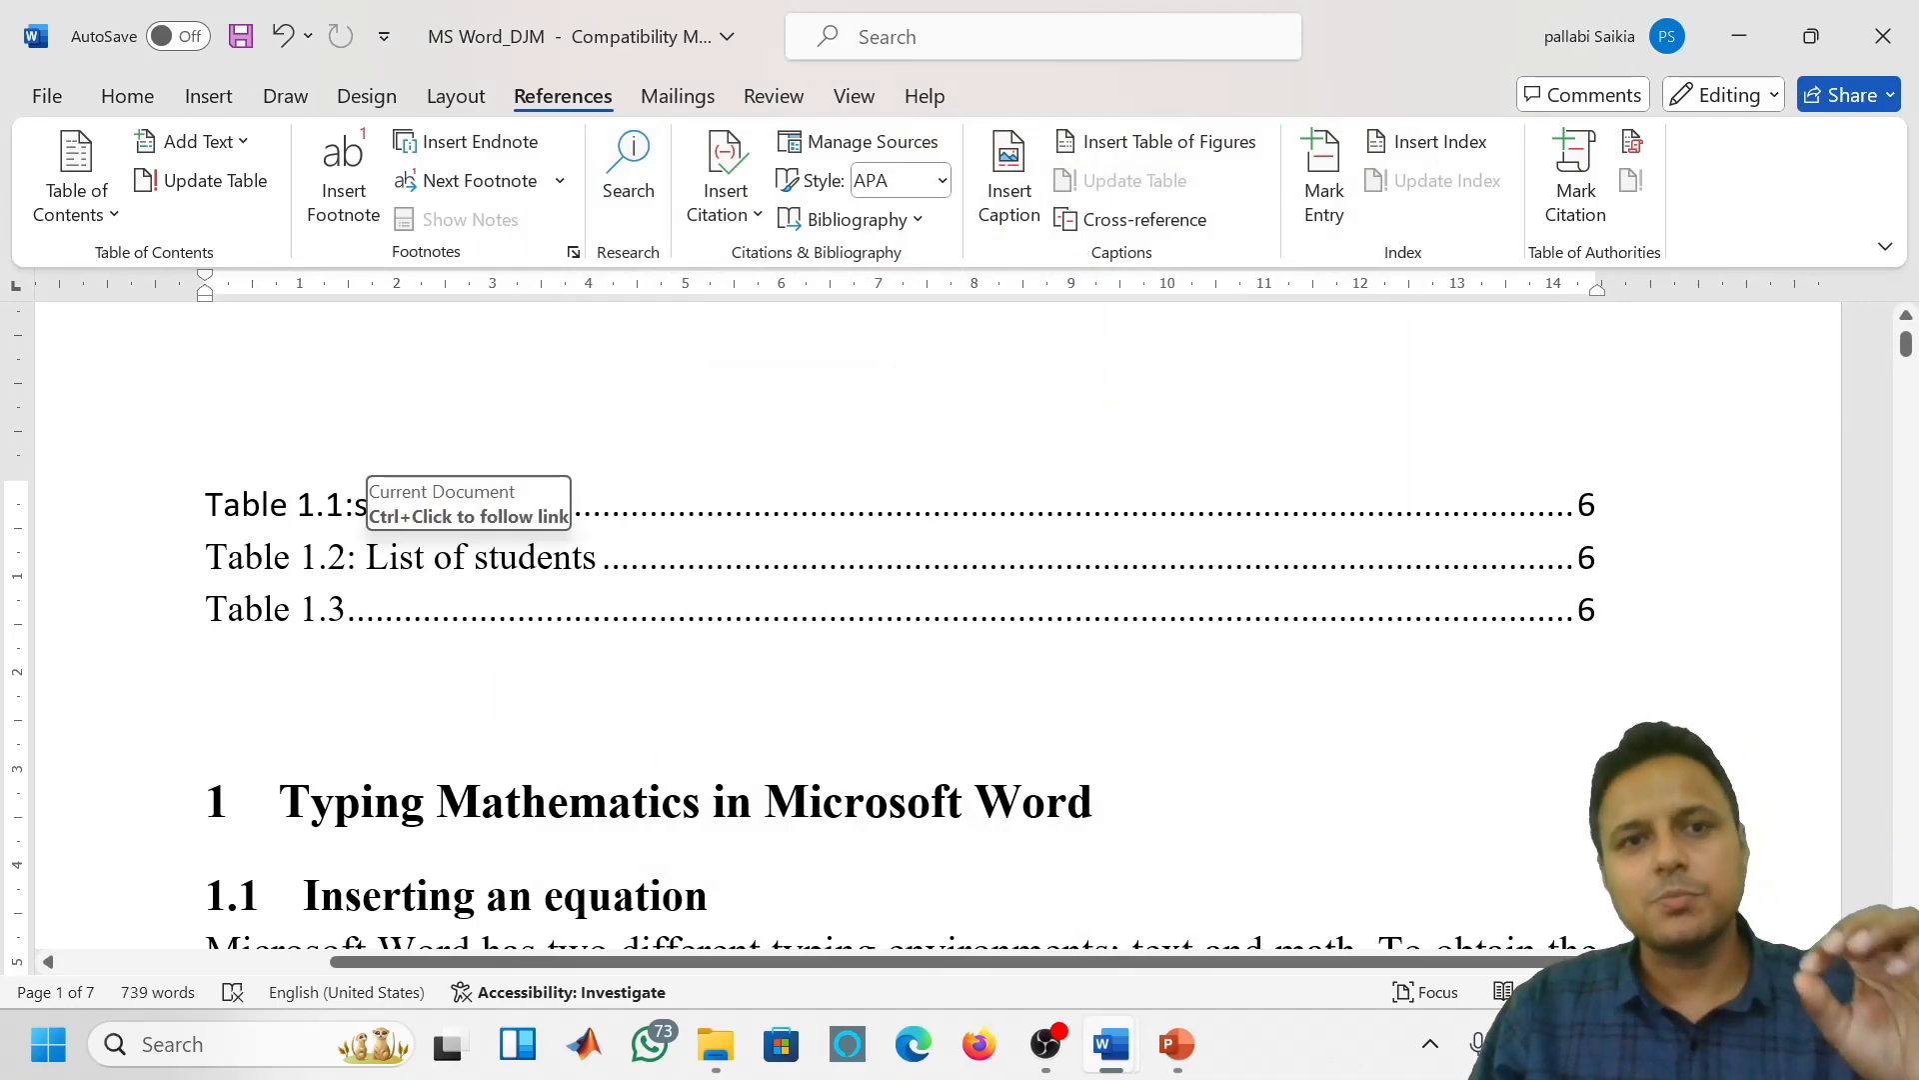
Insert a second table of figures with the caption label Figure on a new line below the list of tables
key(Return)
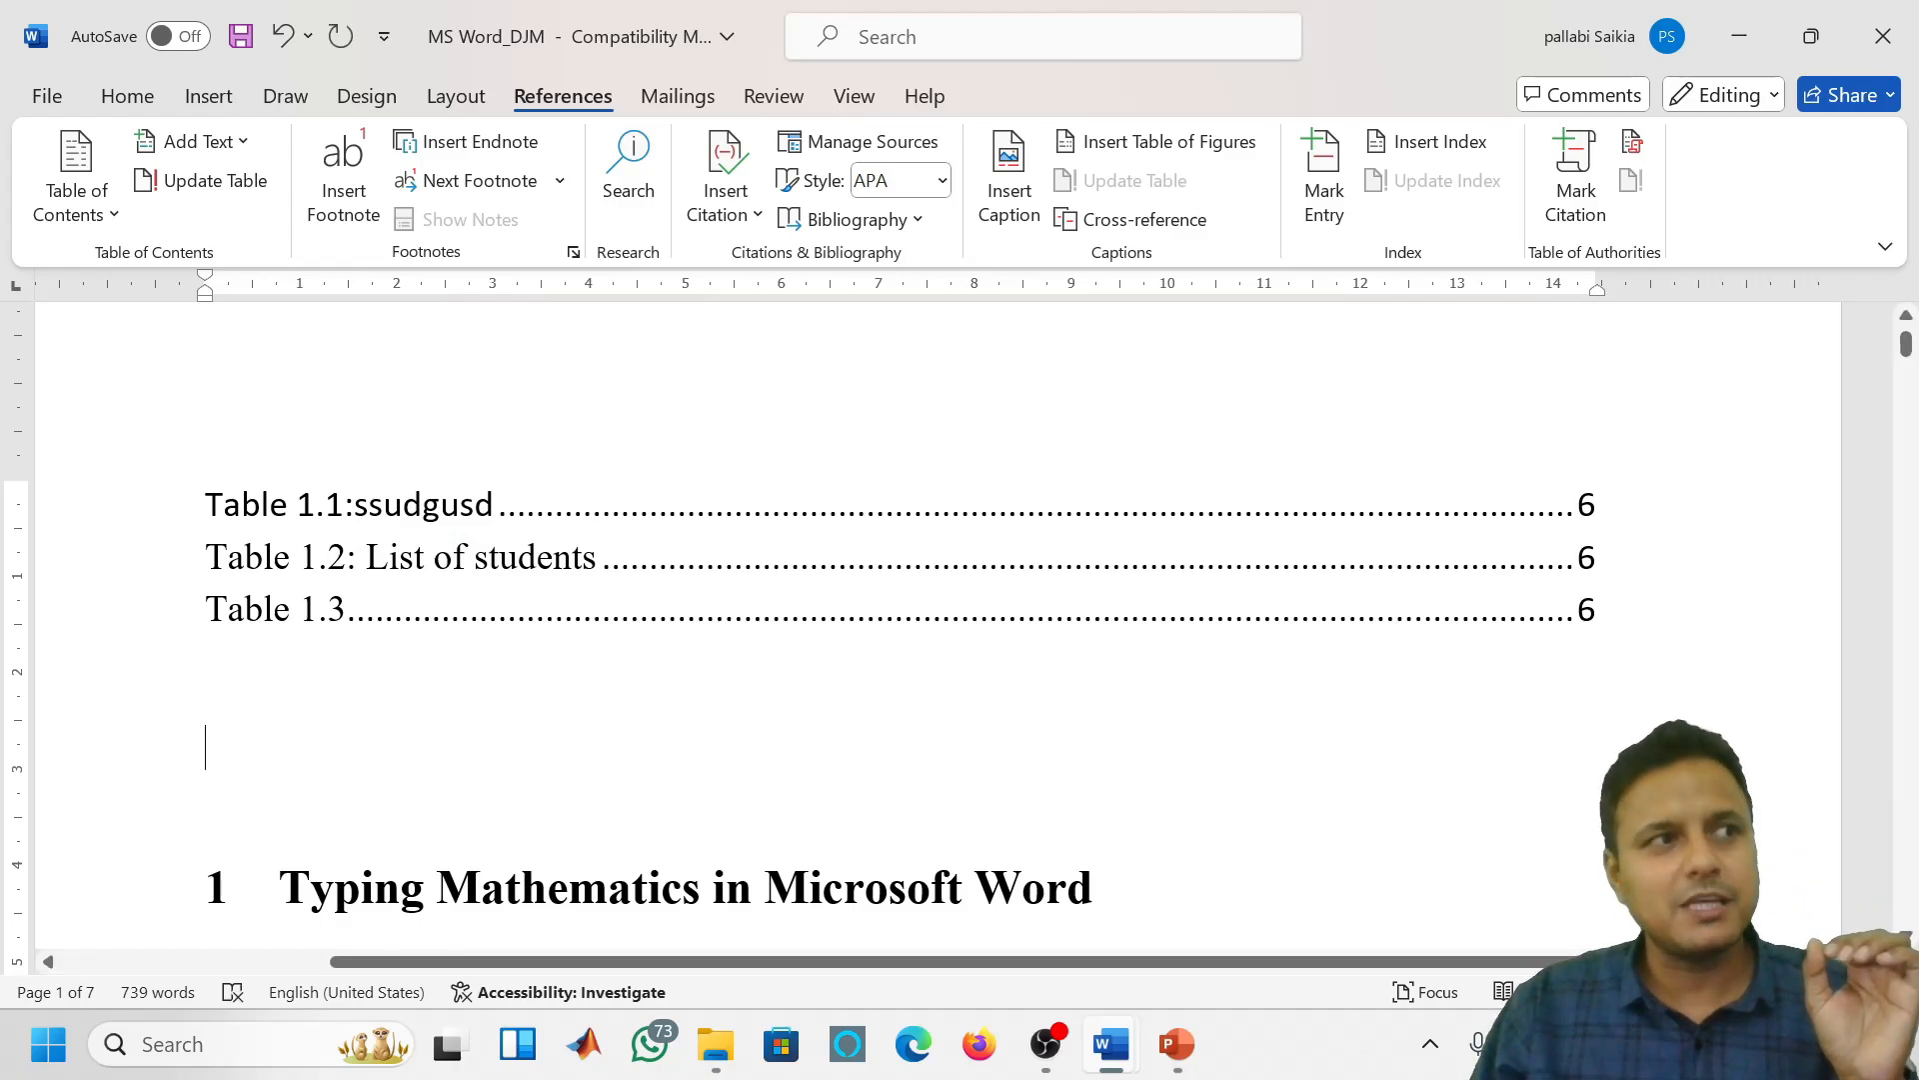
click(1210, 142)
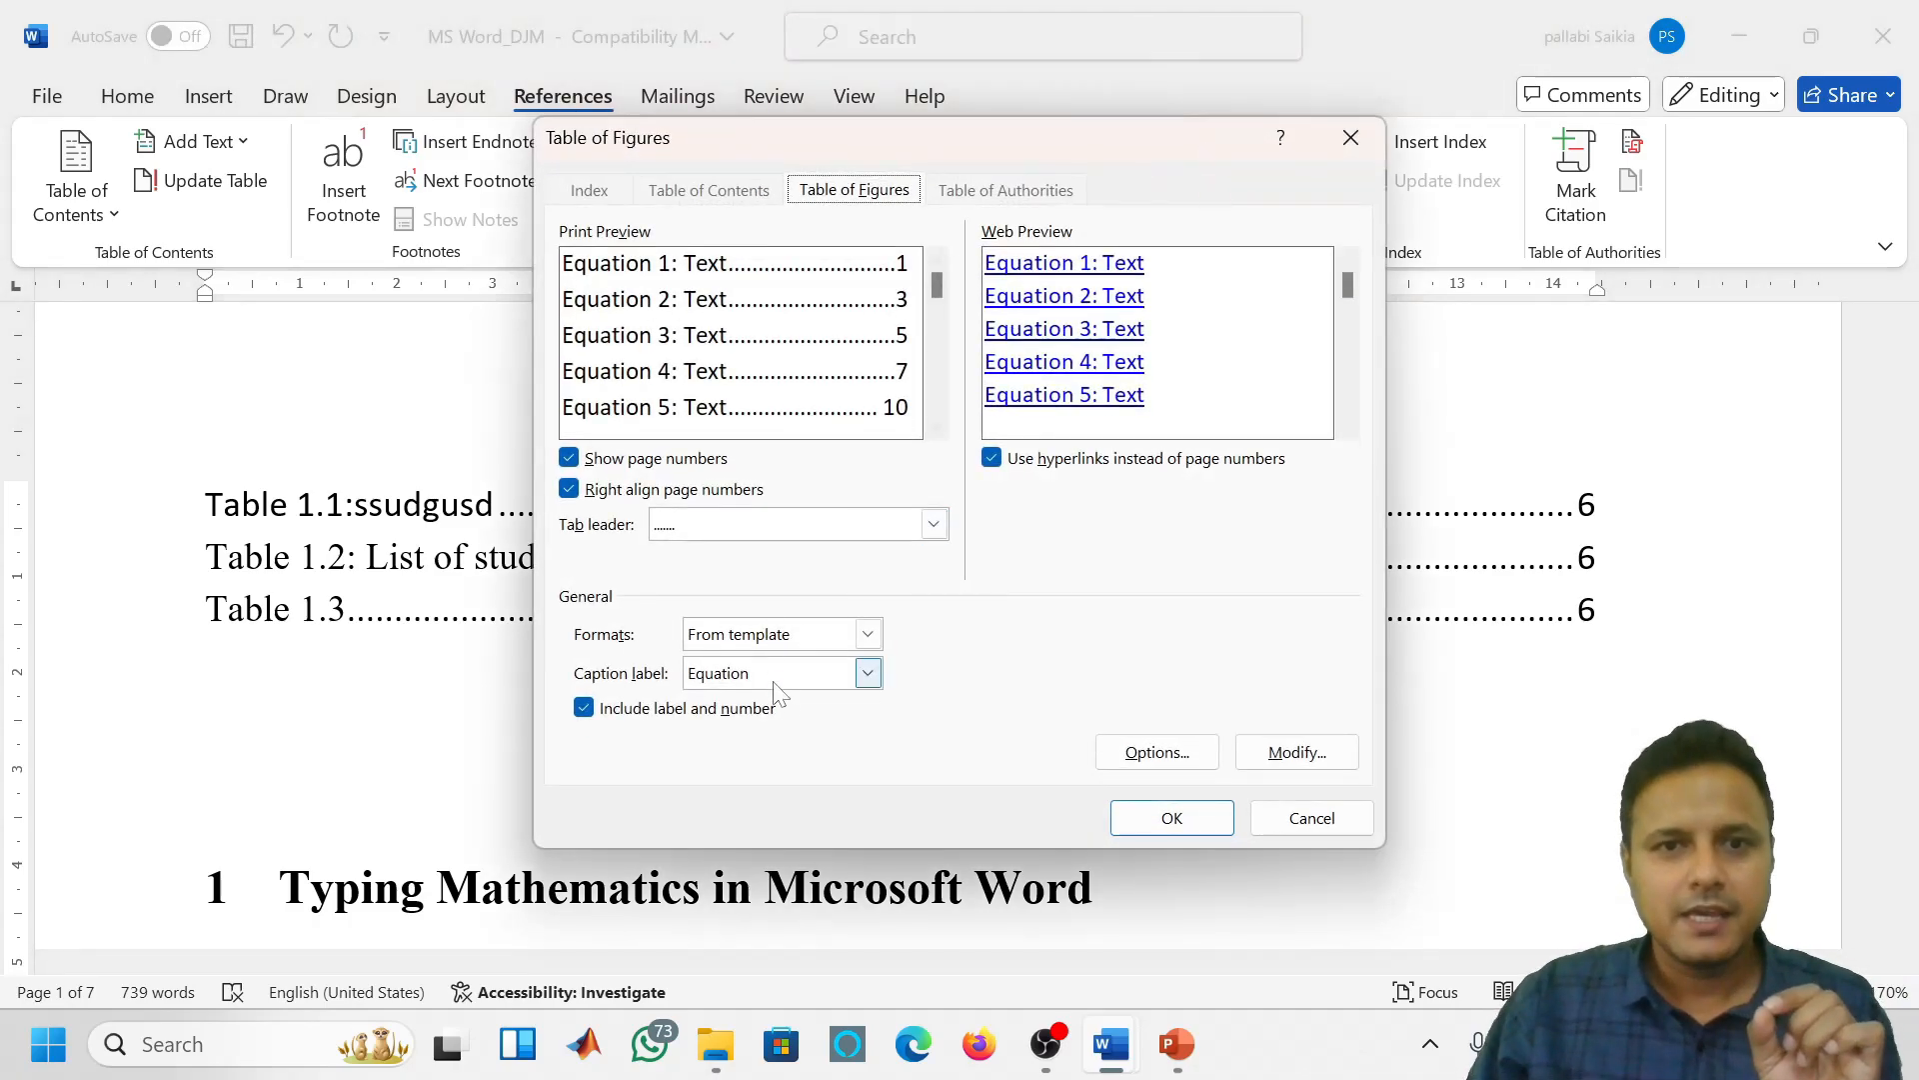
click(815, 676)
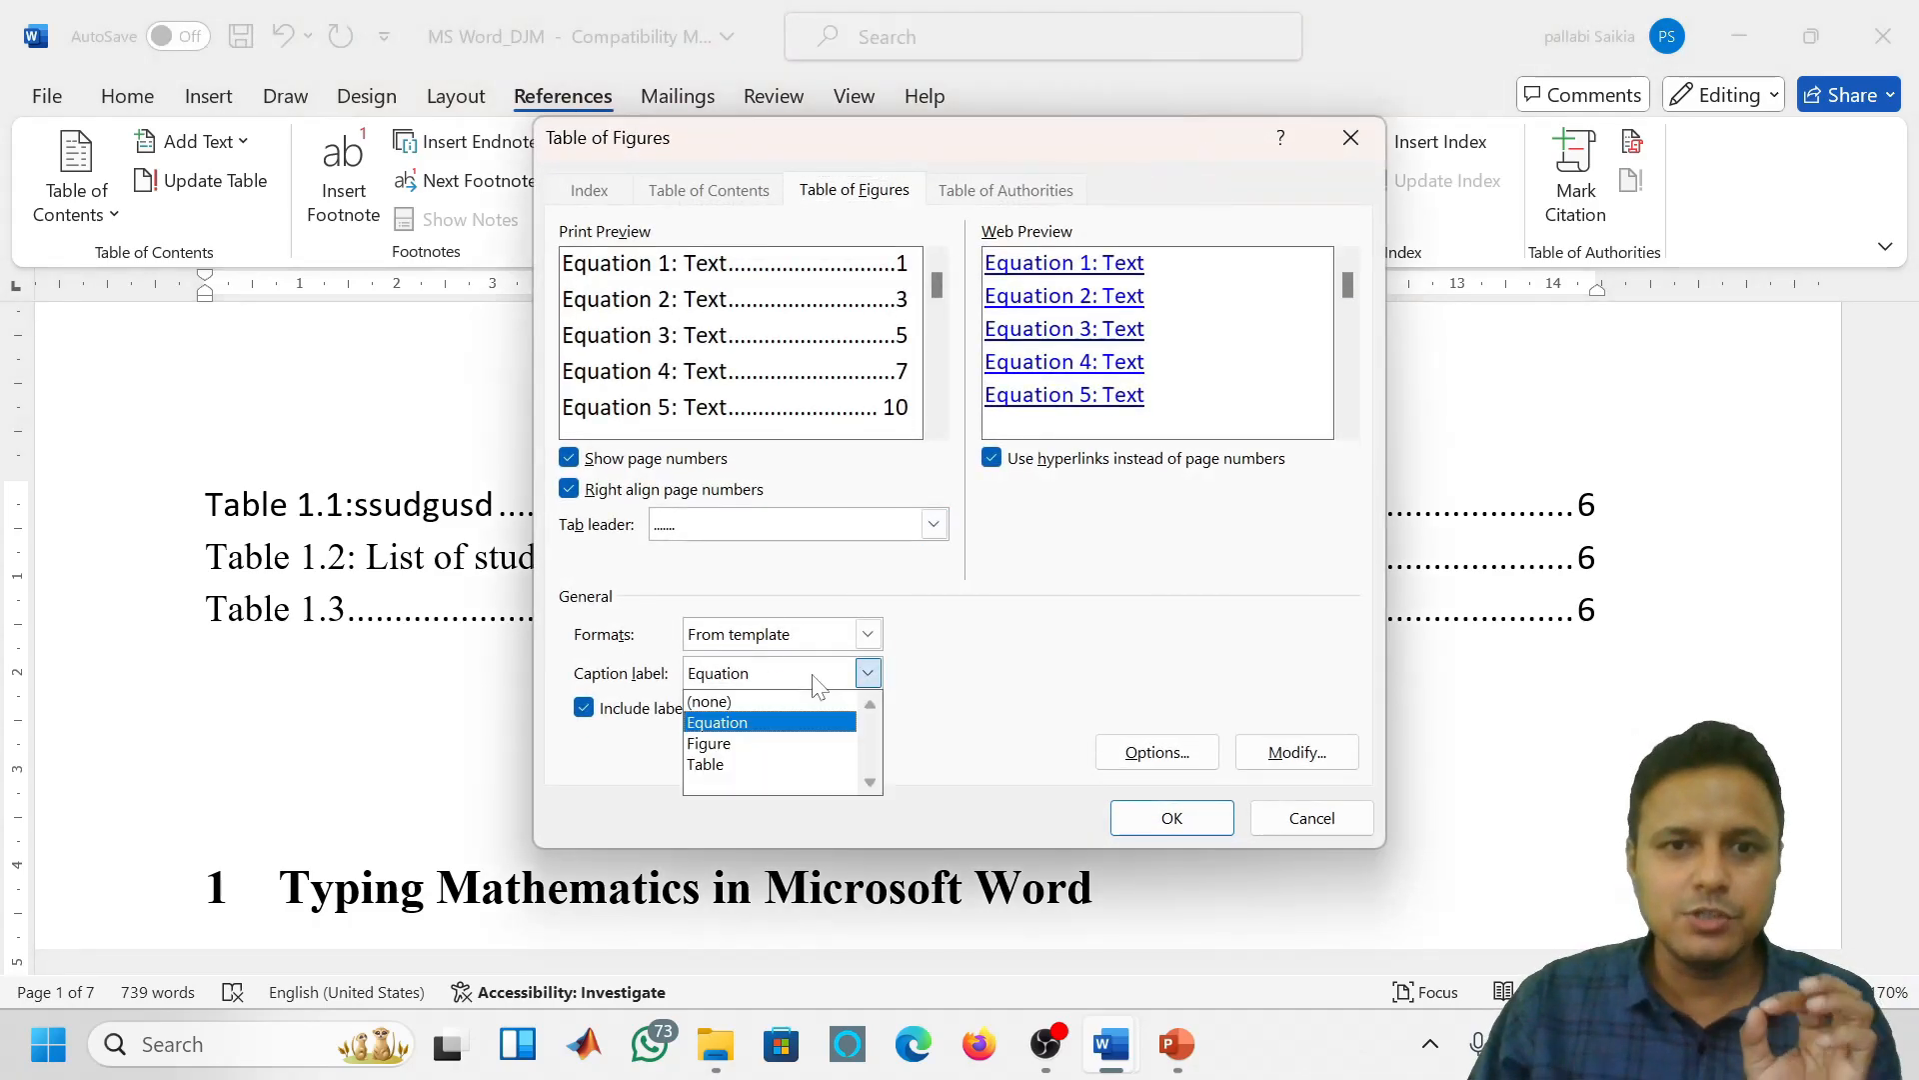
click(757, 745)
click(1163, 817)
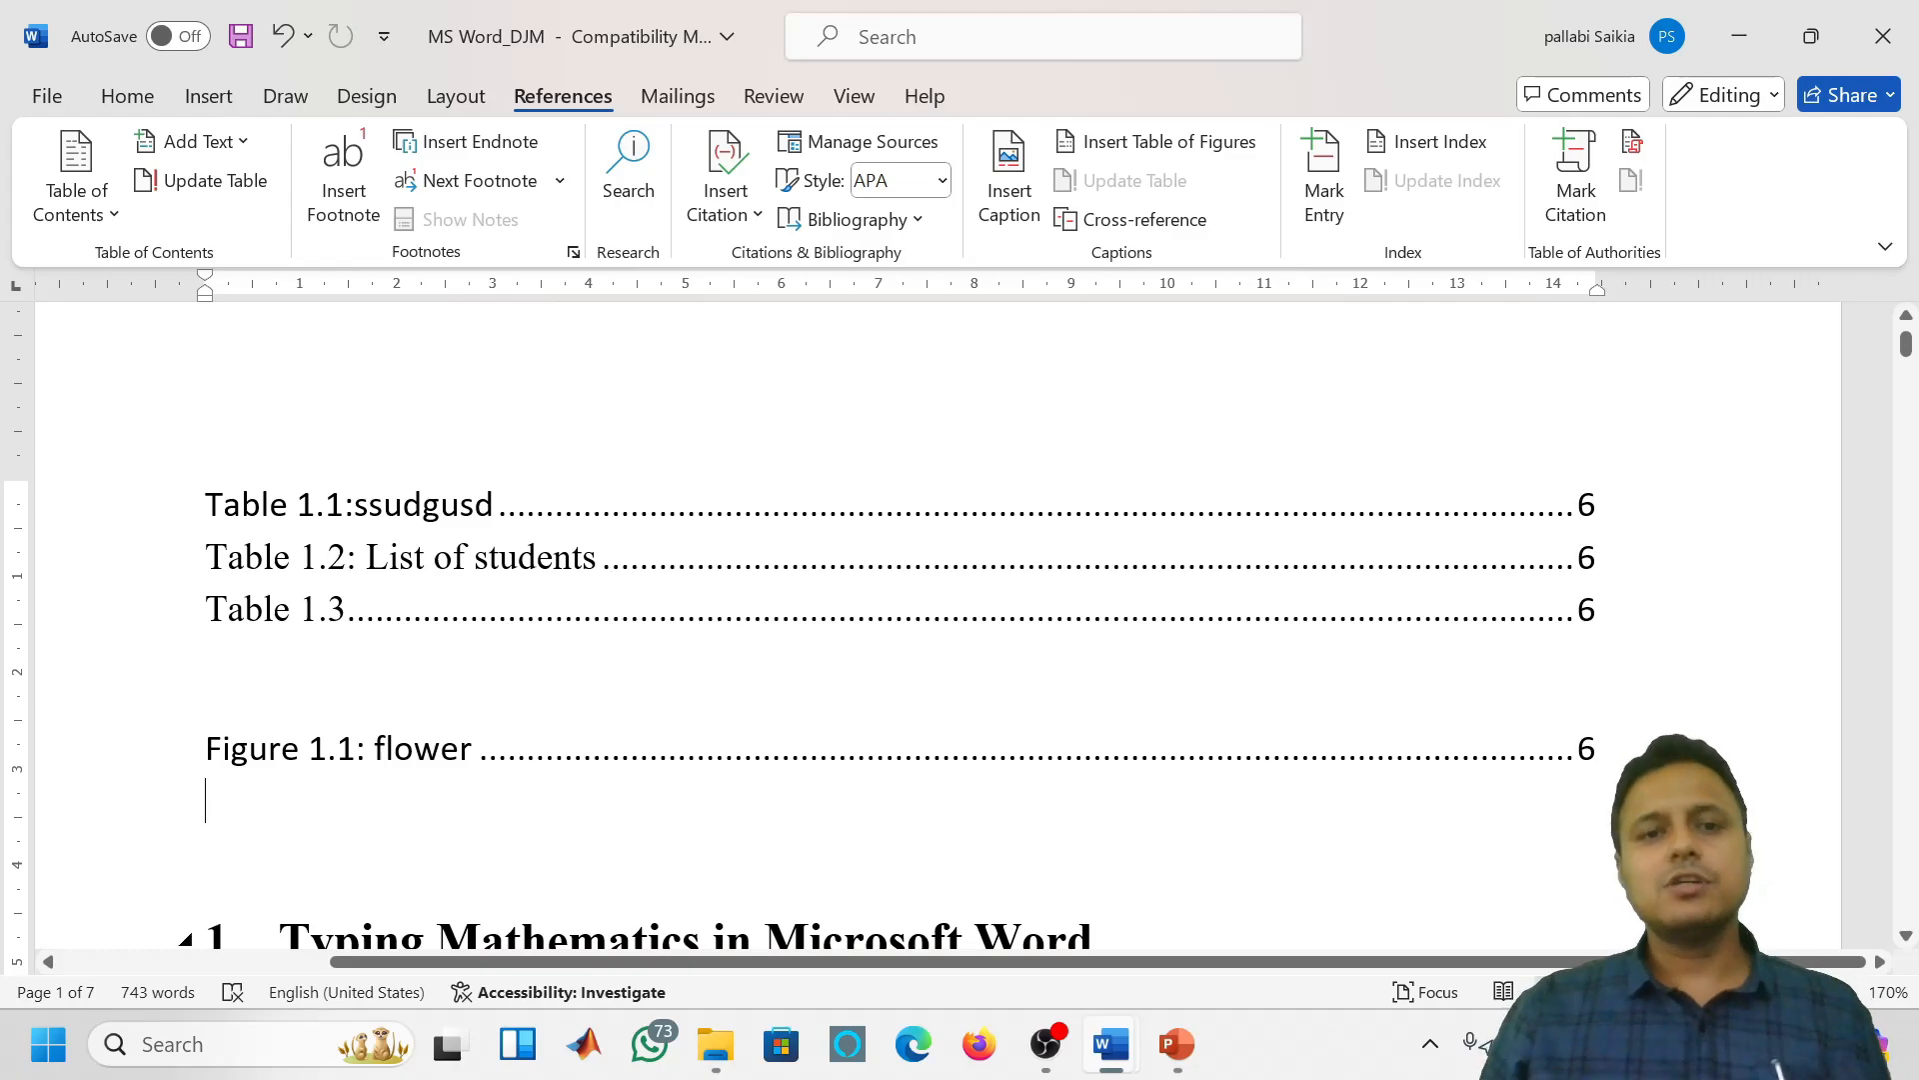
Look through the document's table captions, numbered equations and unnumbered equations, ending at the "Equation with equation number" section
scroll(661, 857, down, 1)
scroll(899, 620, down, 15)
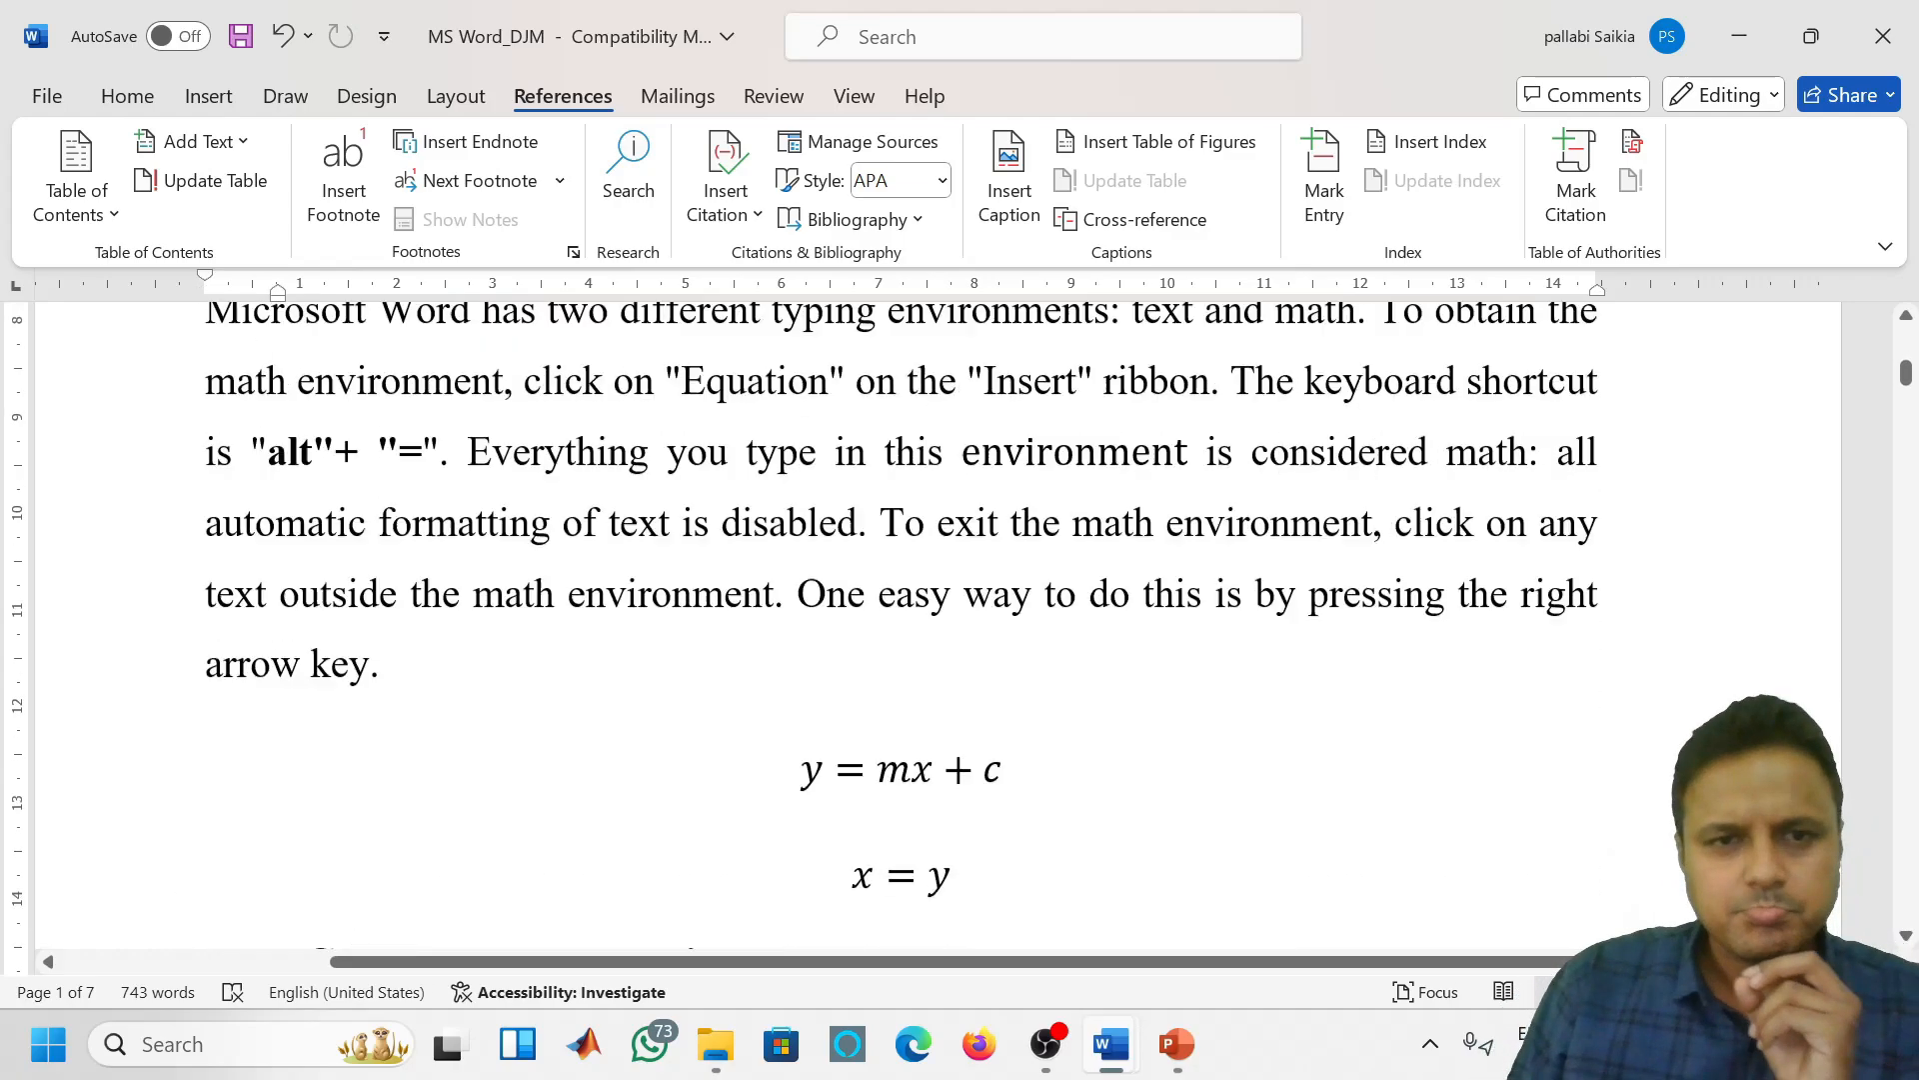
drag(1906, 395, 1917, 920)
scroll(940, 625, up, 8)
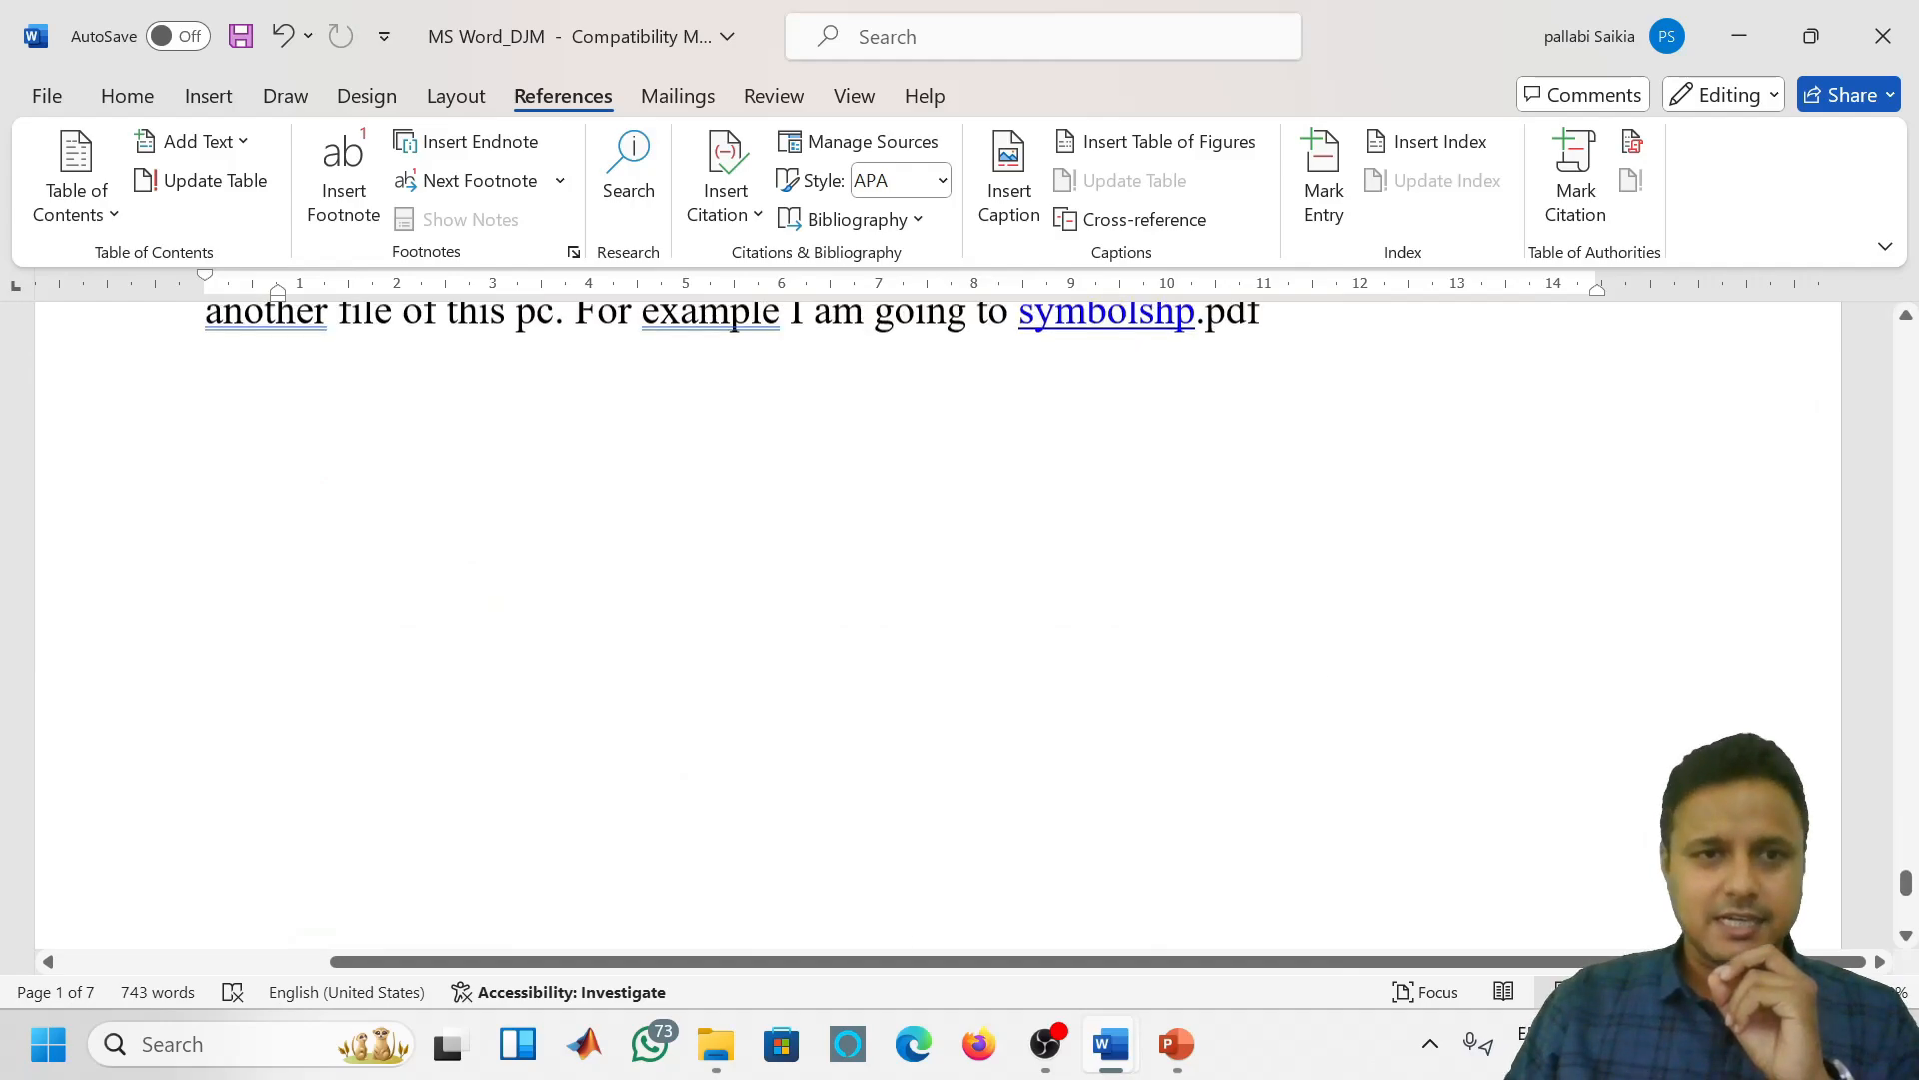
scroll(831, 655, up, 15)
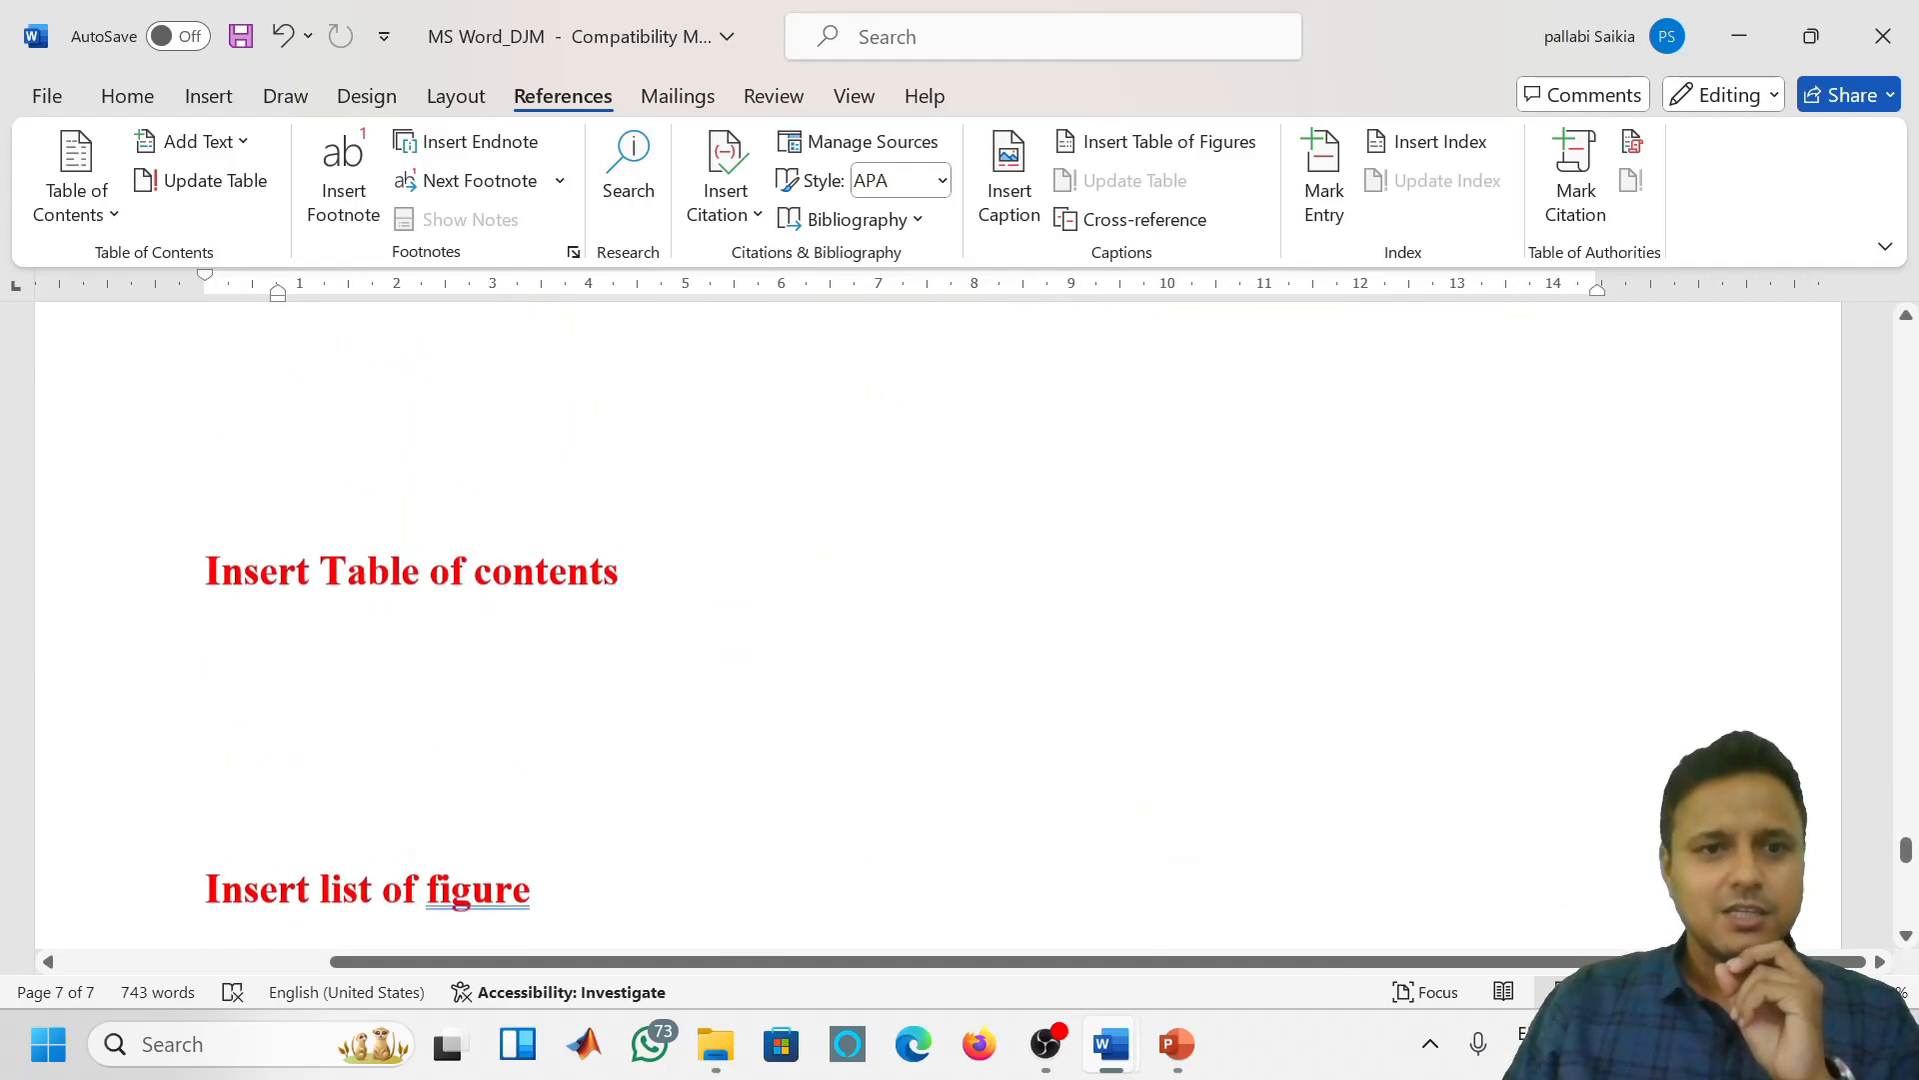
scroll(940, 624, up, 5)
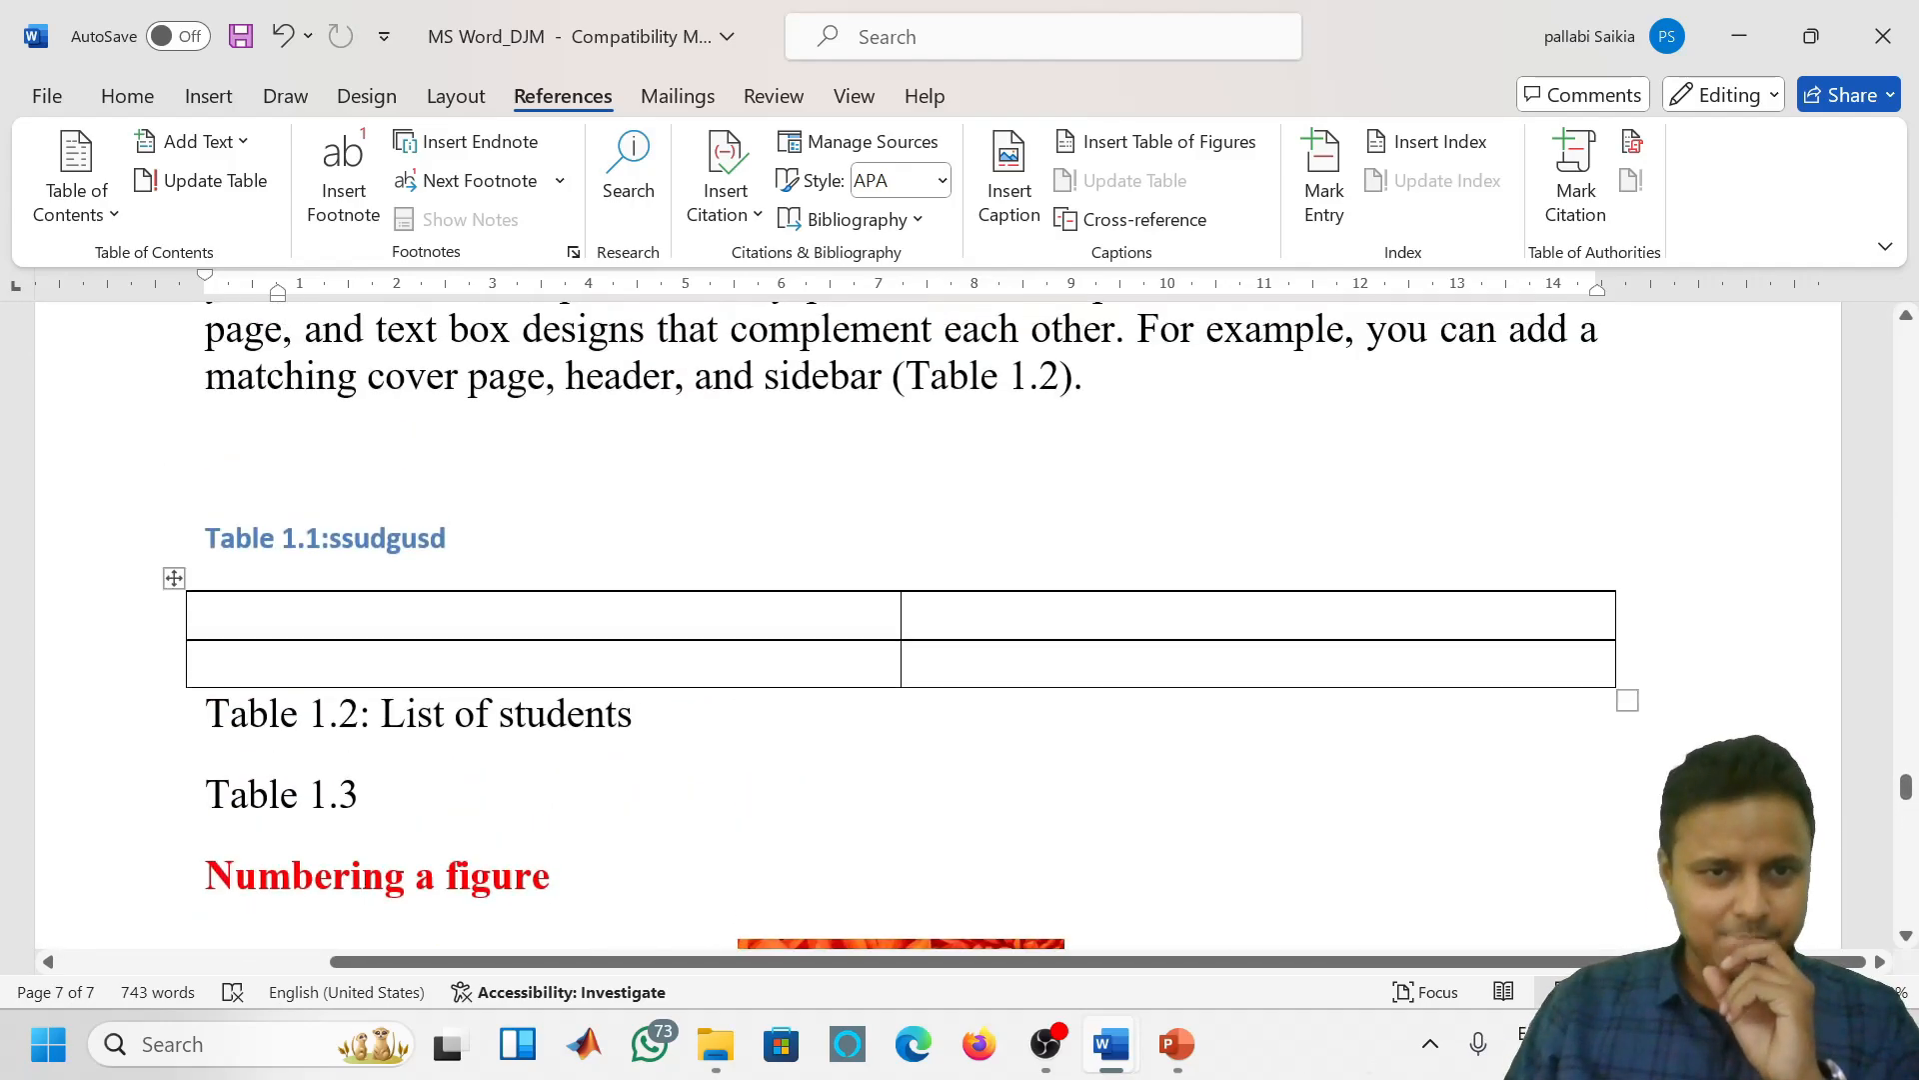
scroll(850, 511, up, 10)
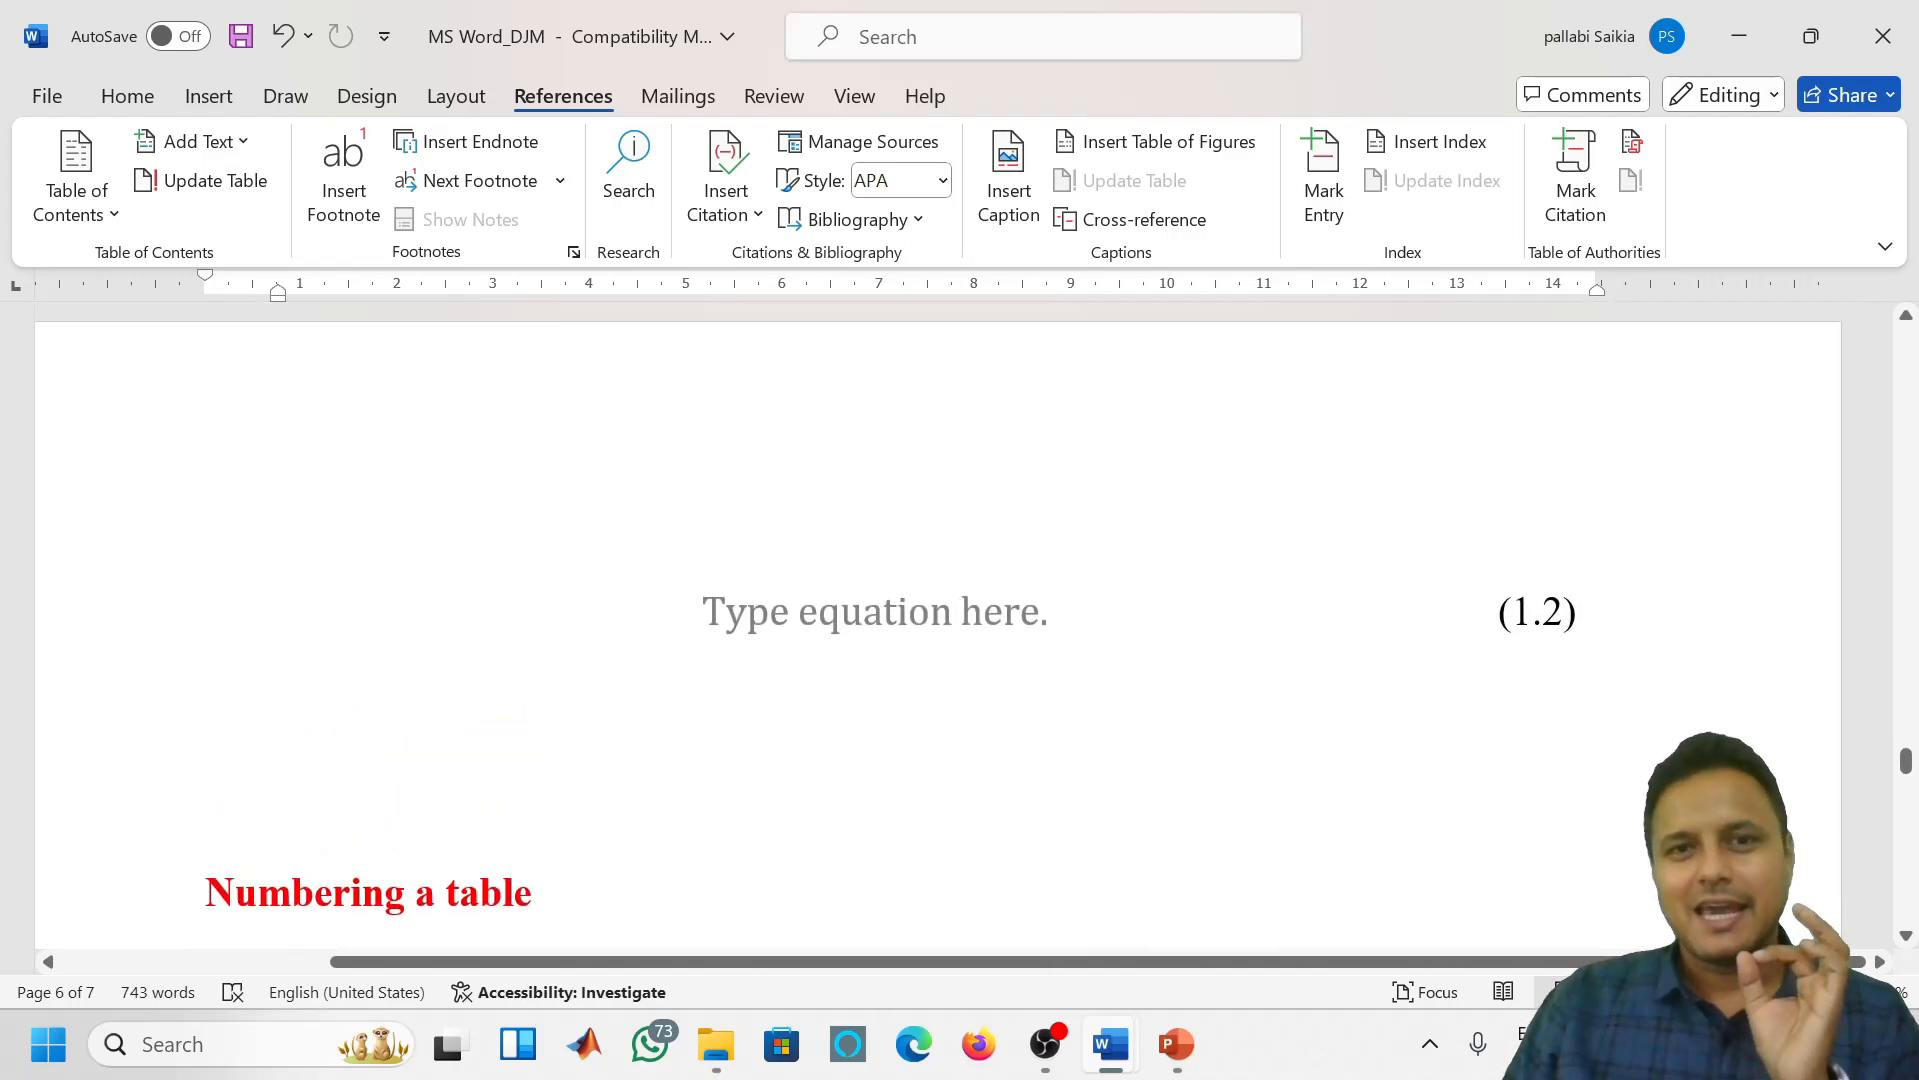
click(850, 510)
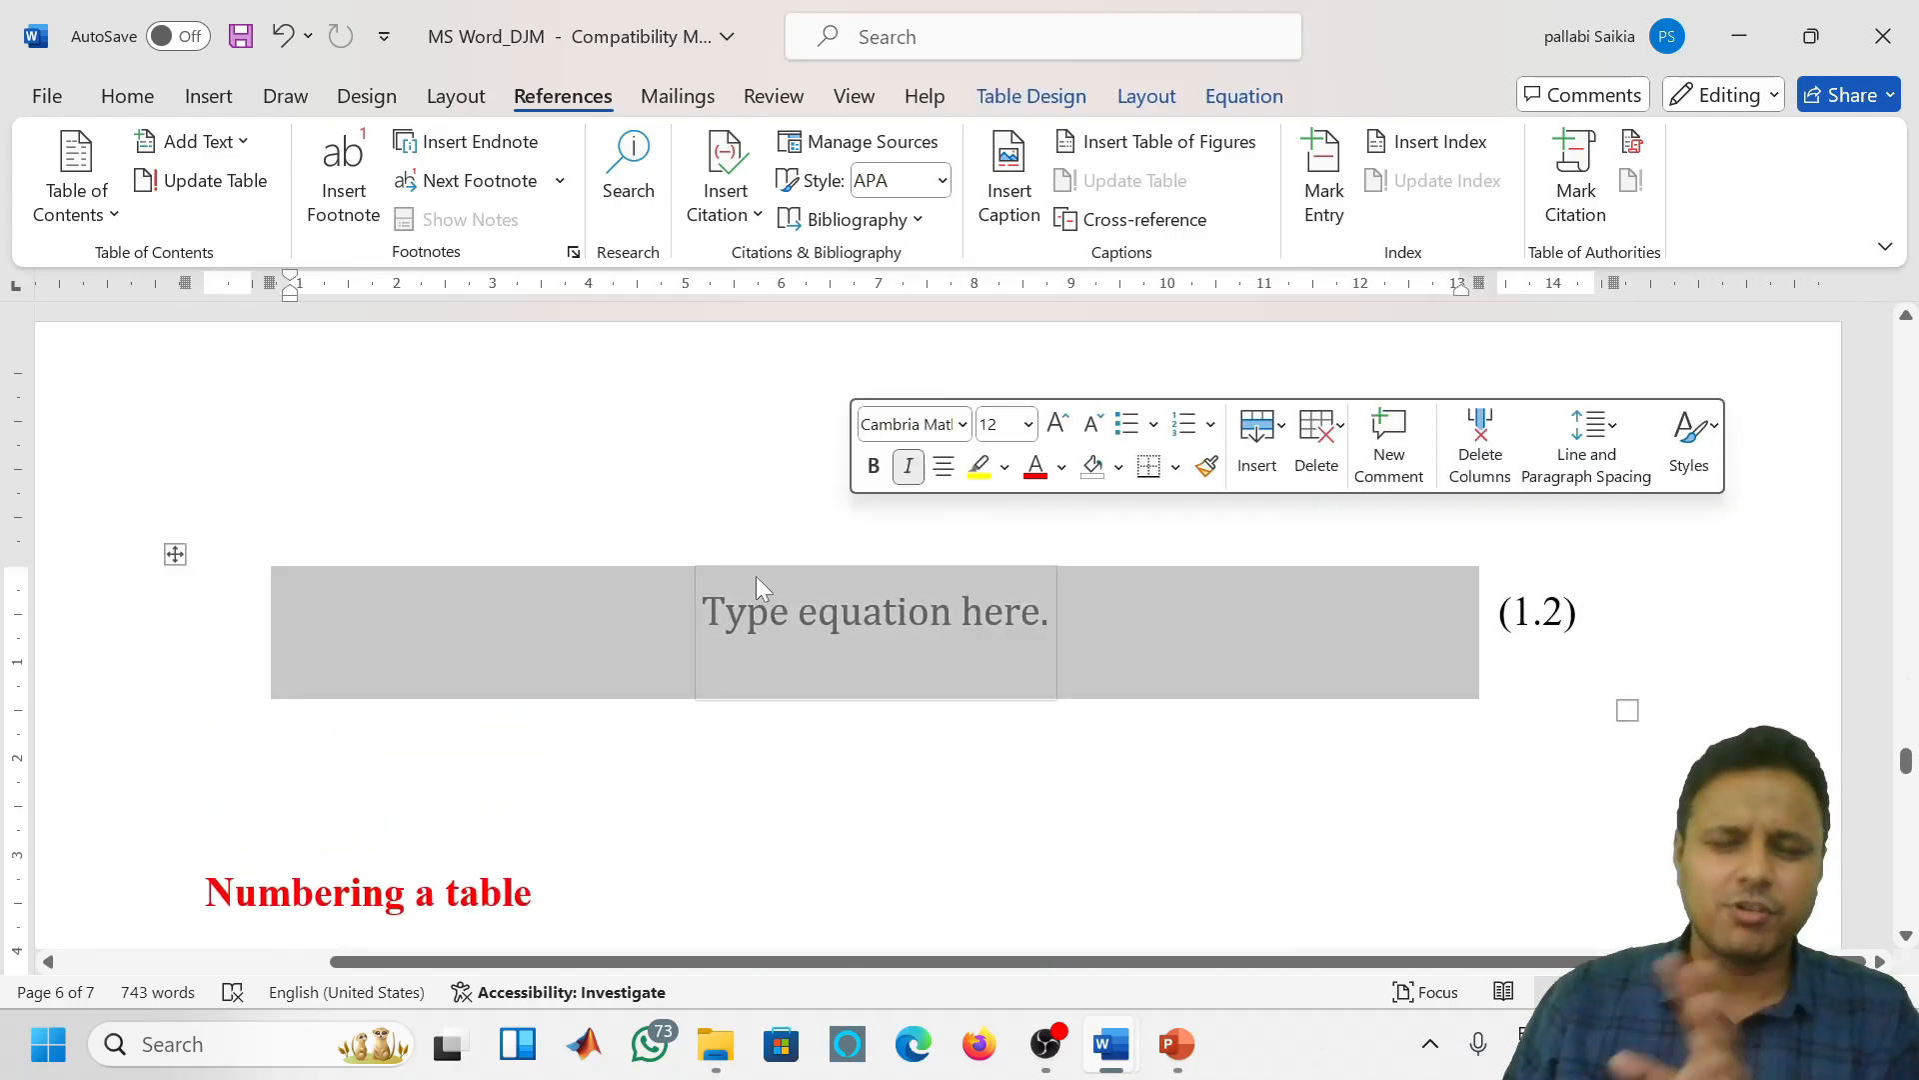
click(776, 649)
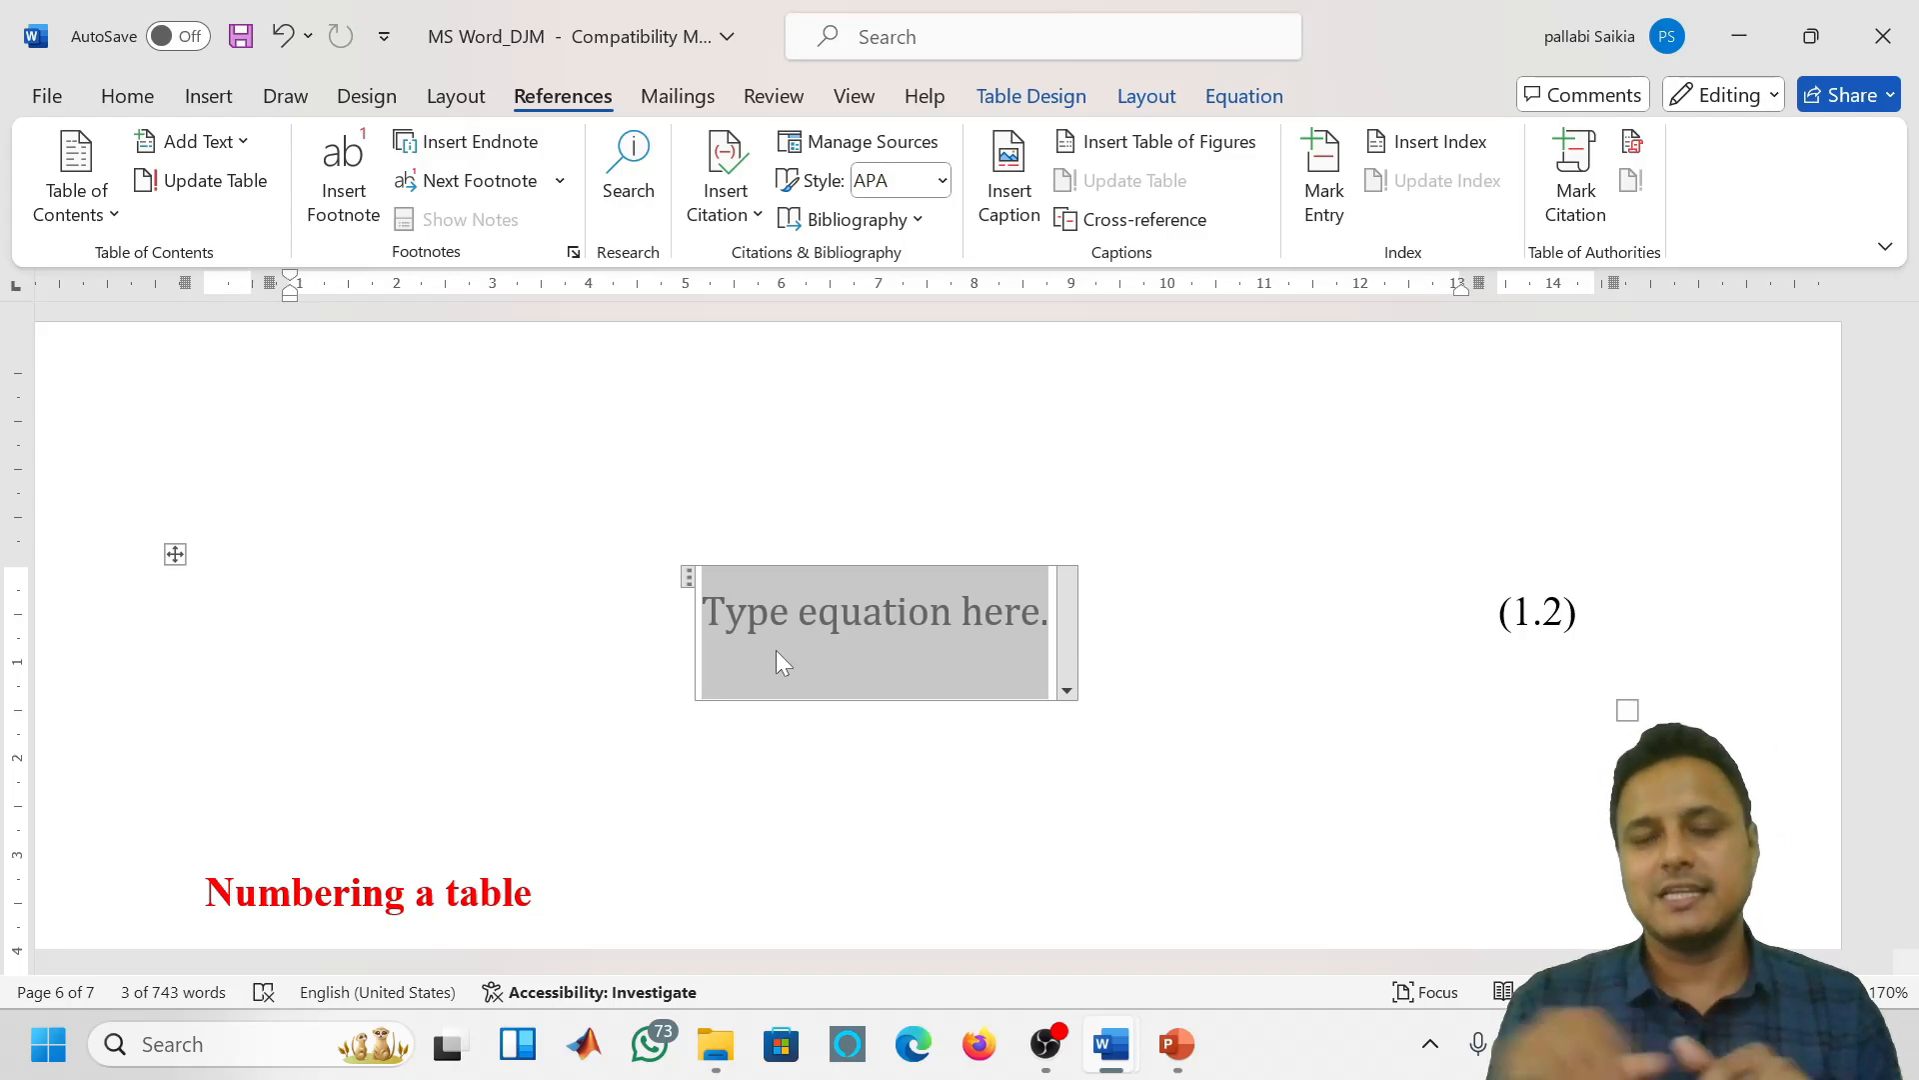
click(313, 775)
scroll(329, 767, up, 3)
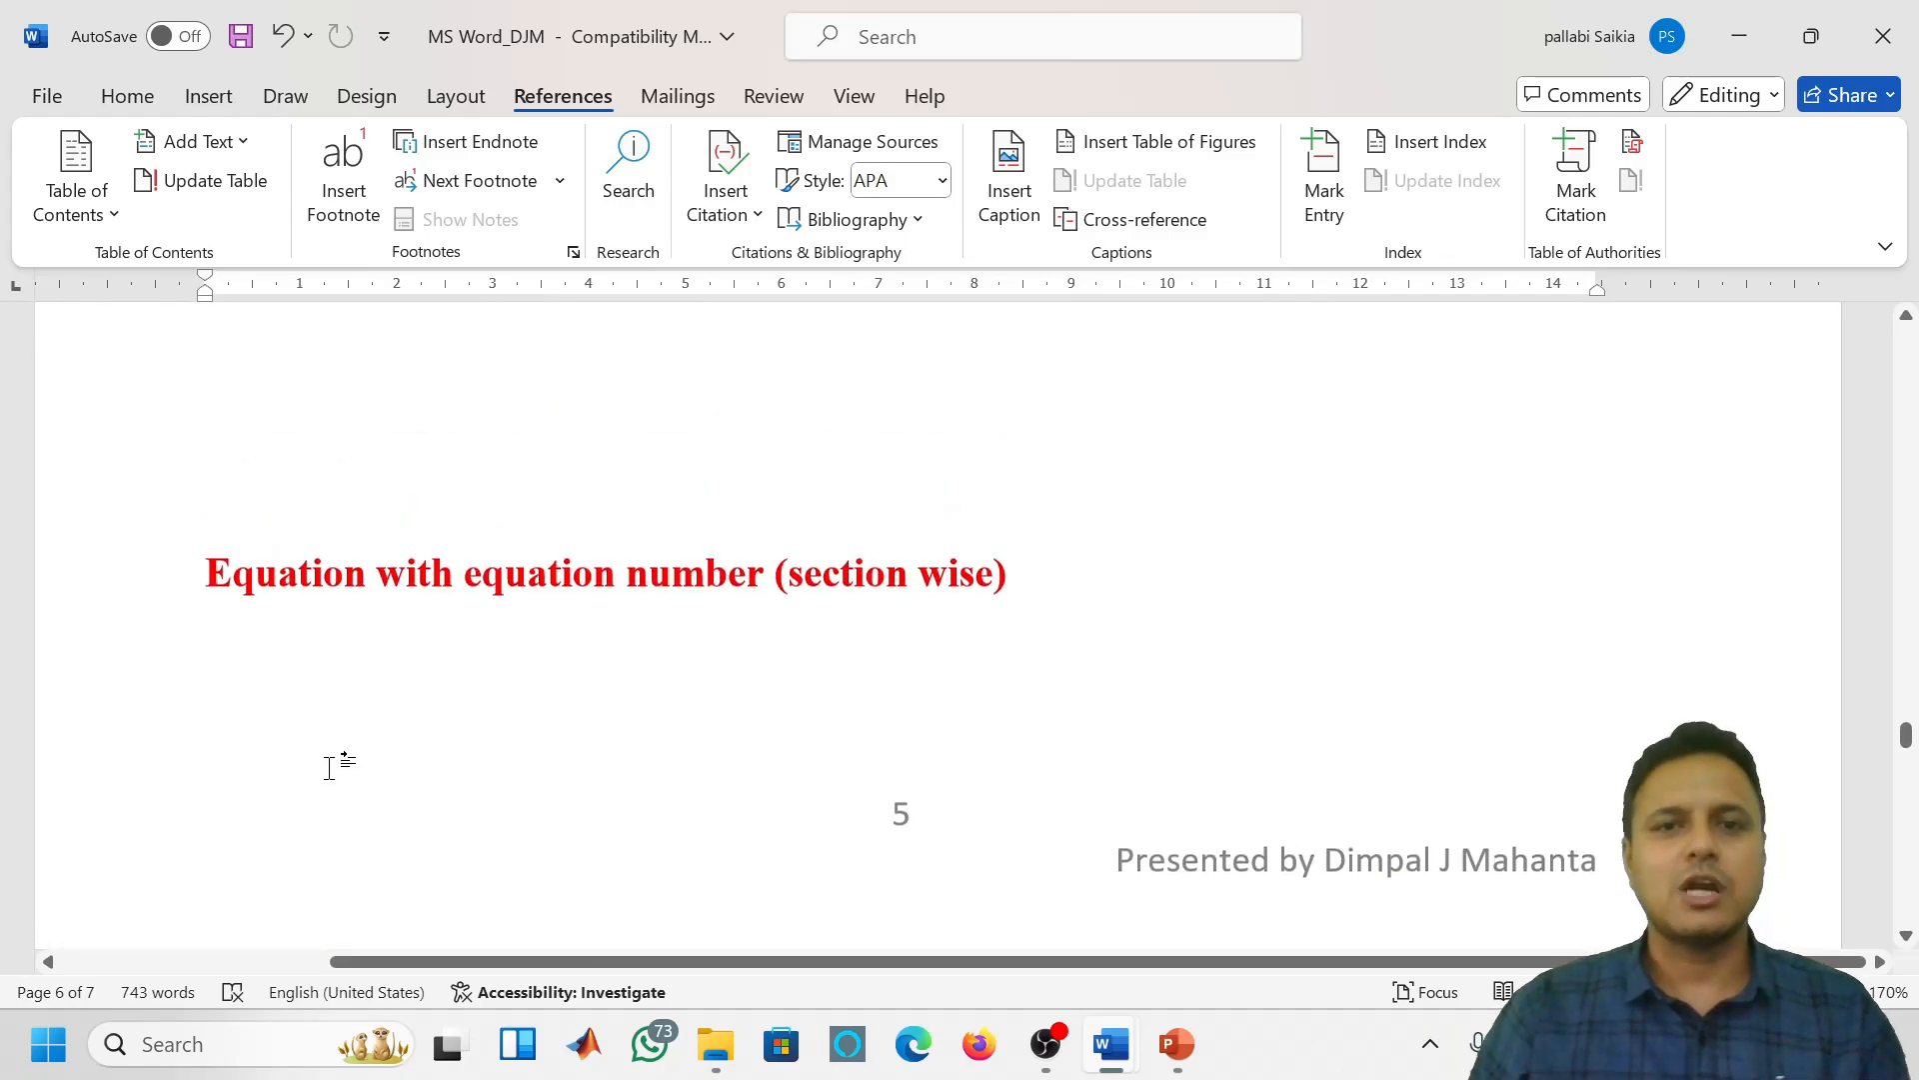
scroll(329, 768, up, 2)
drag(1905, 738, 1850, 381)
scroll(937, 625, down, 2)
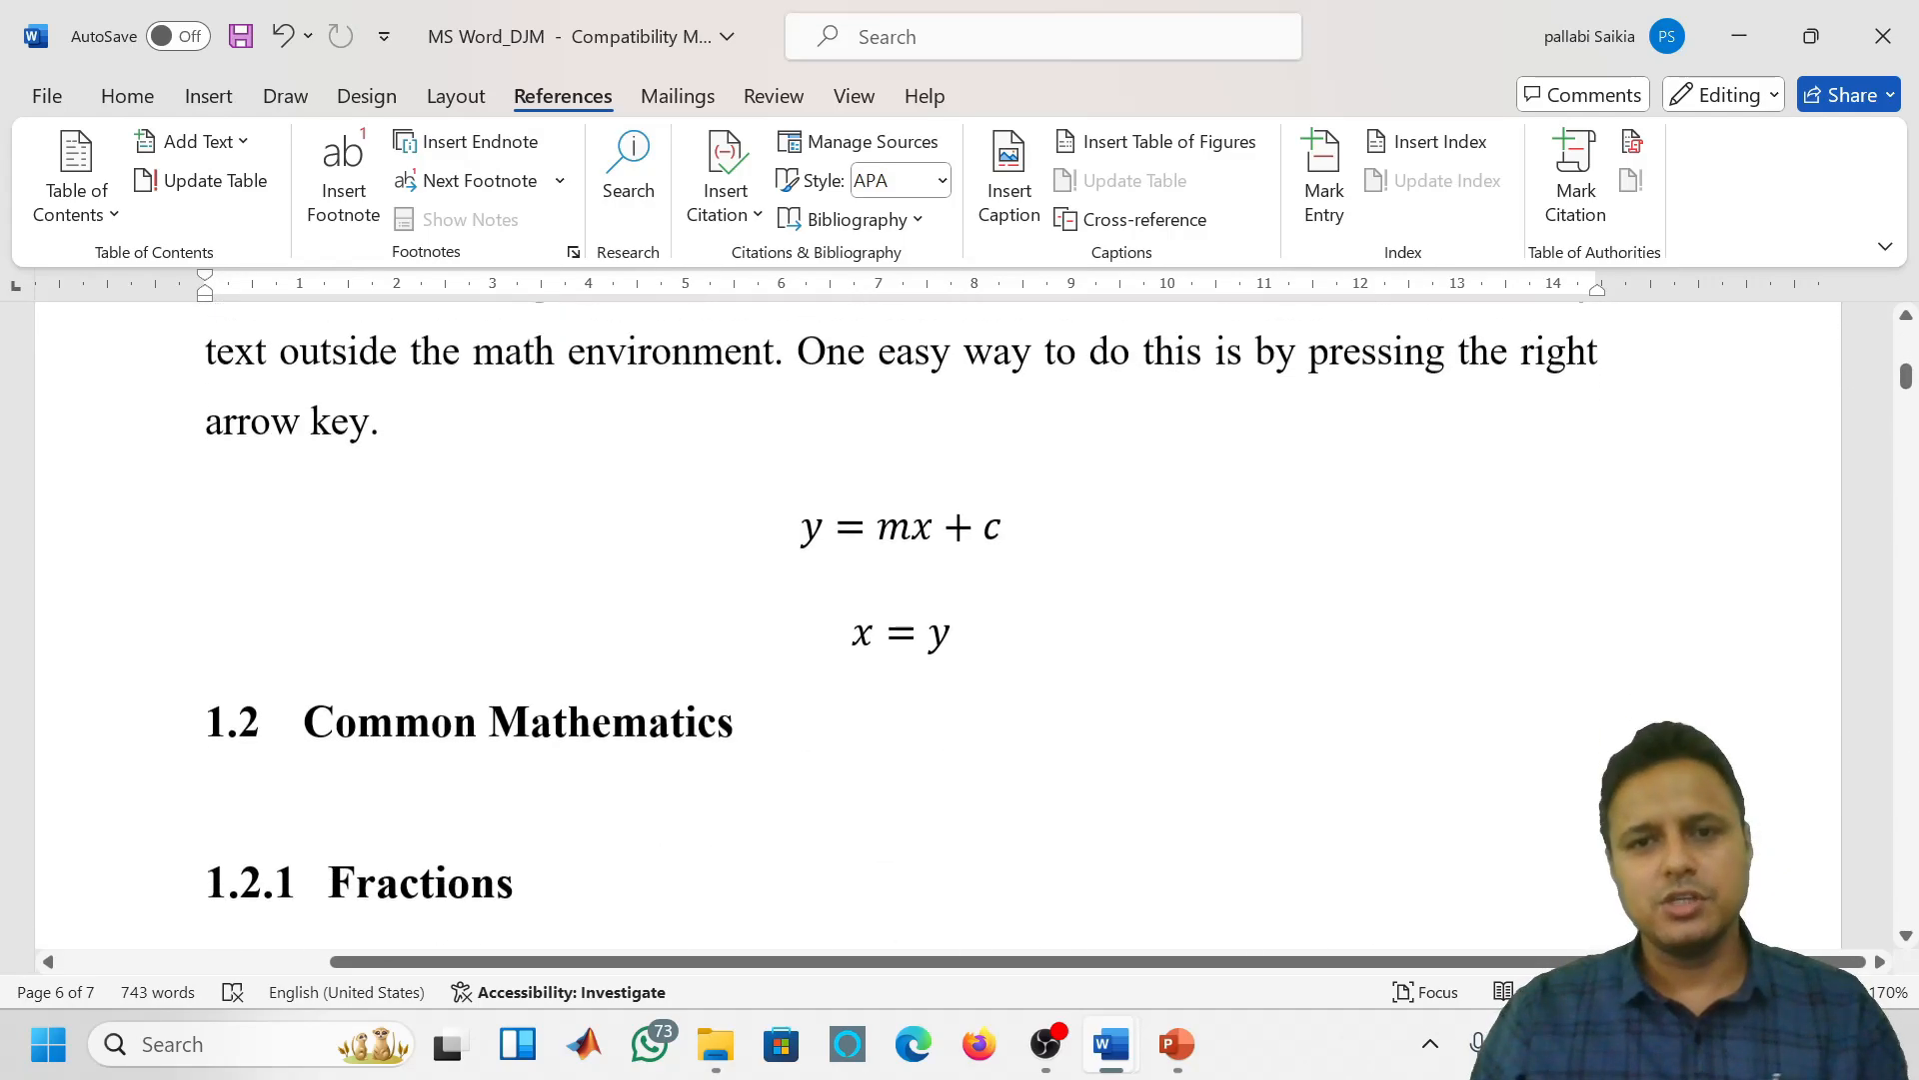
drag(1905, 380, 1904, 732)
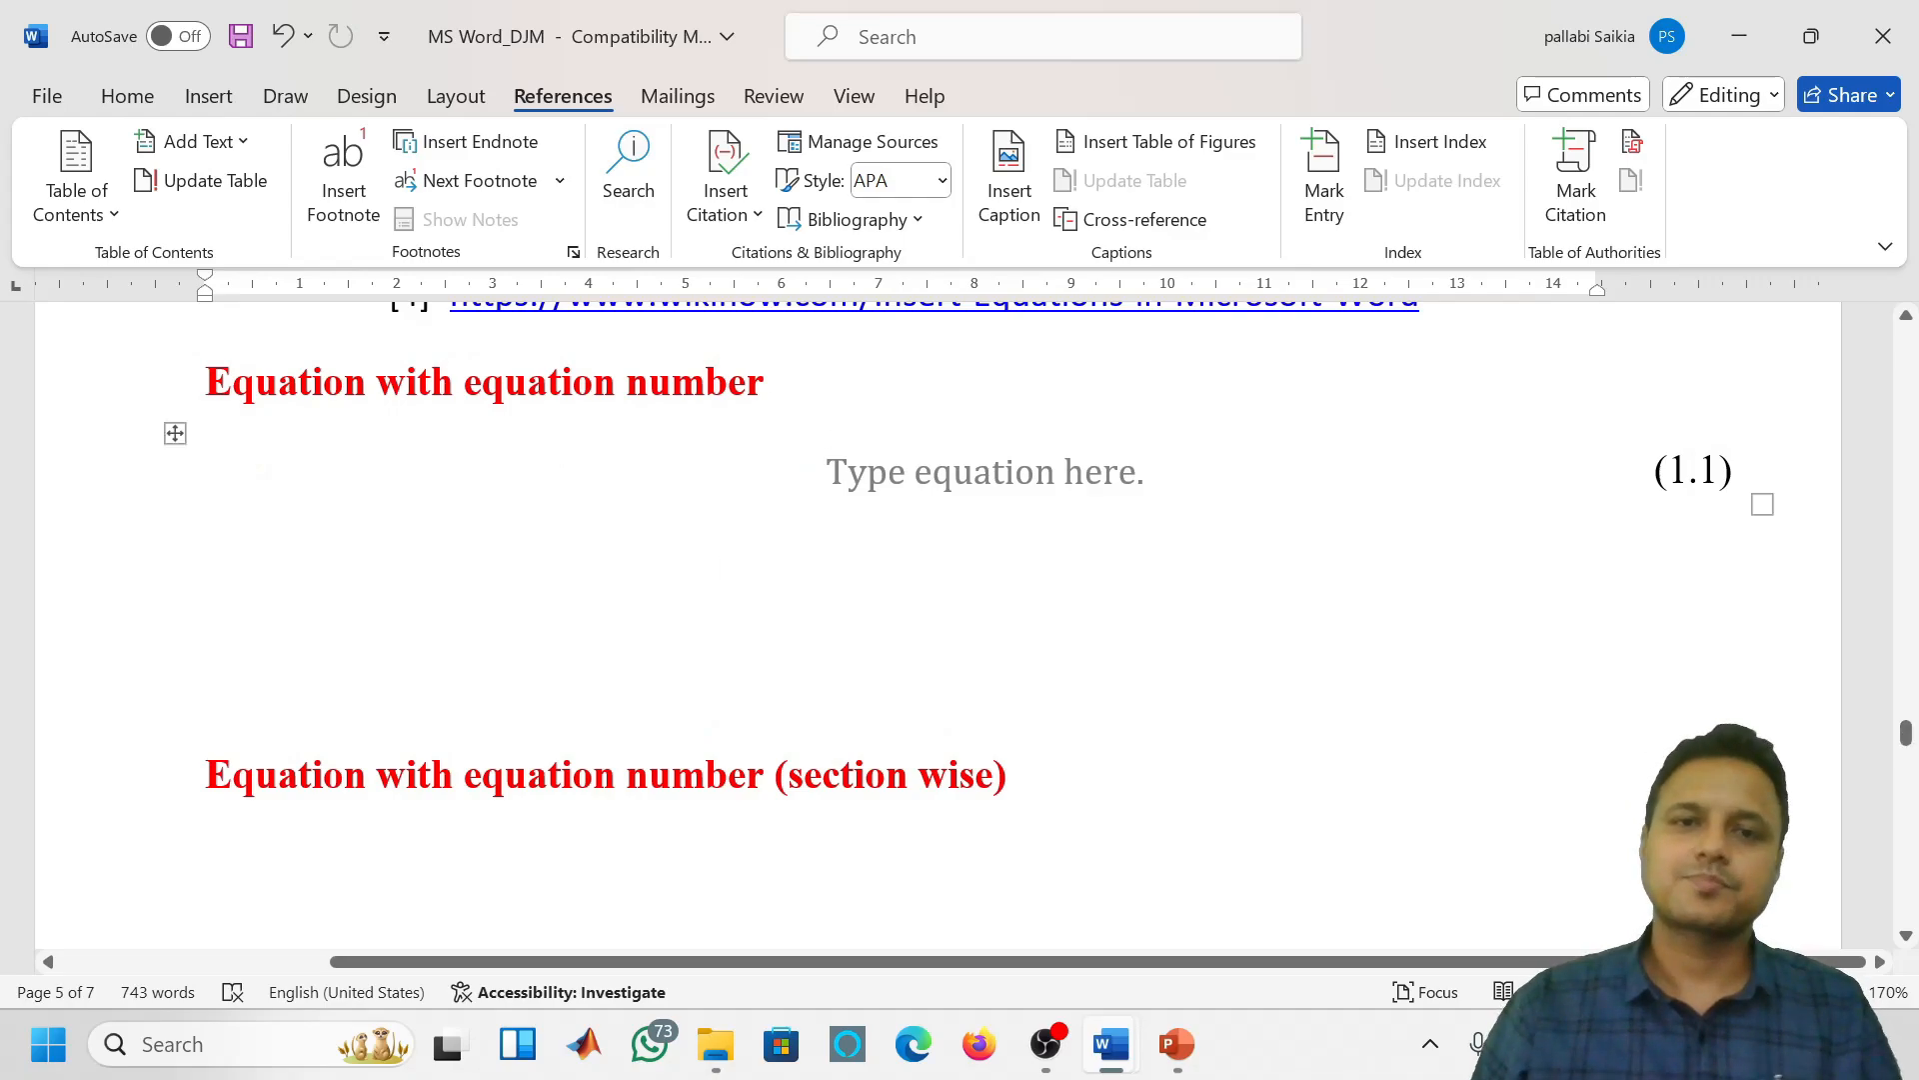
Add two blank lines between the "Equation with equation number" heading and the equation numbered (1.1)
click(849, 391)
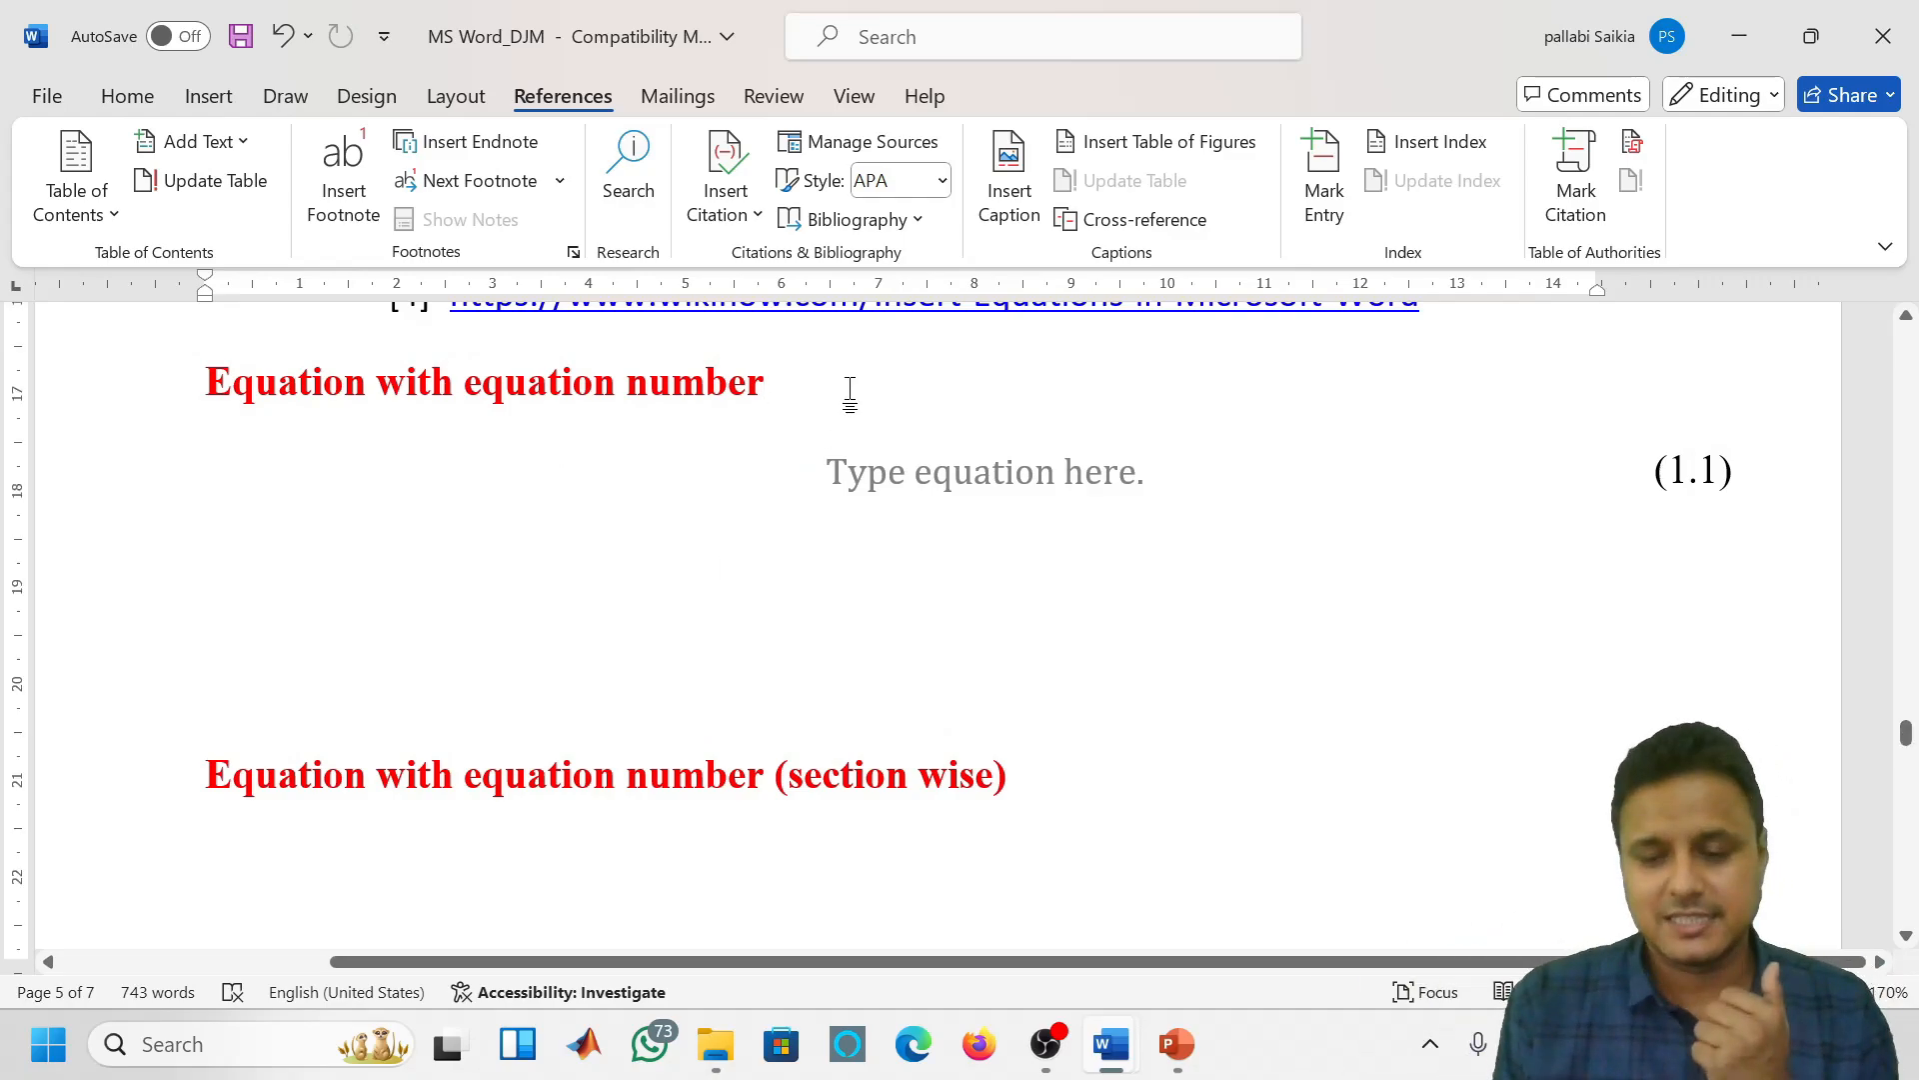
key(Return)
key(Return)
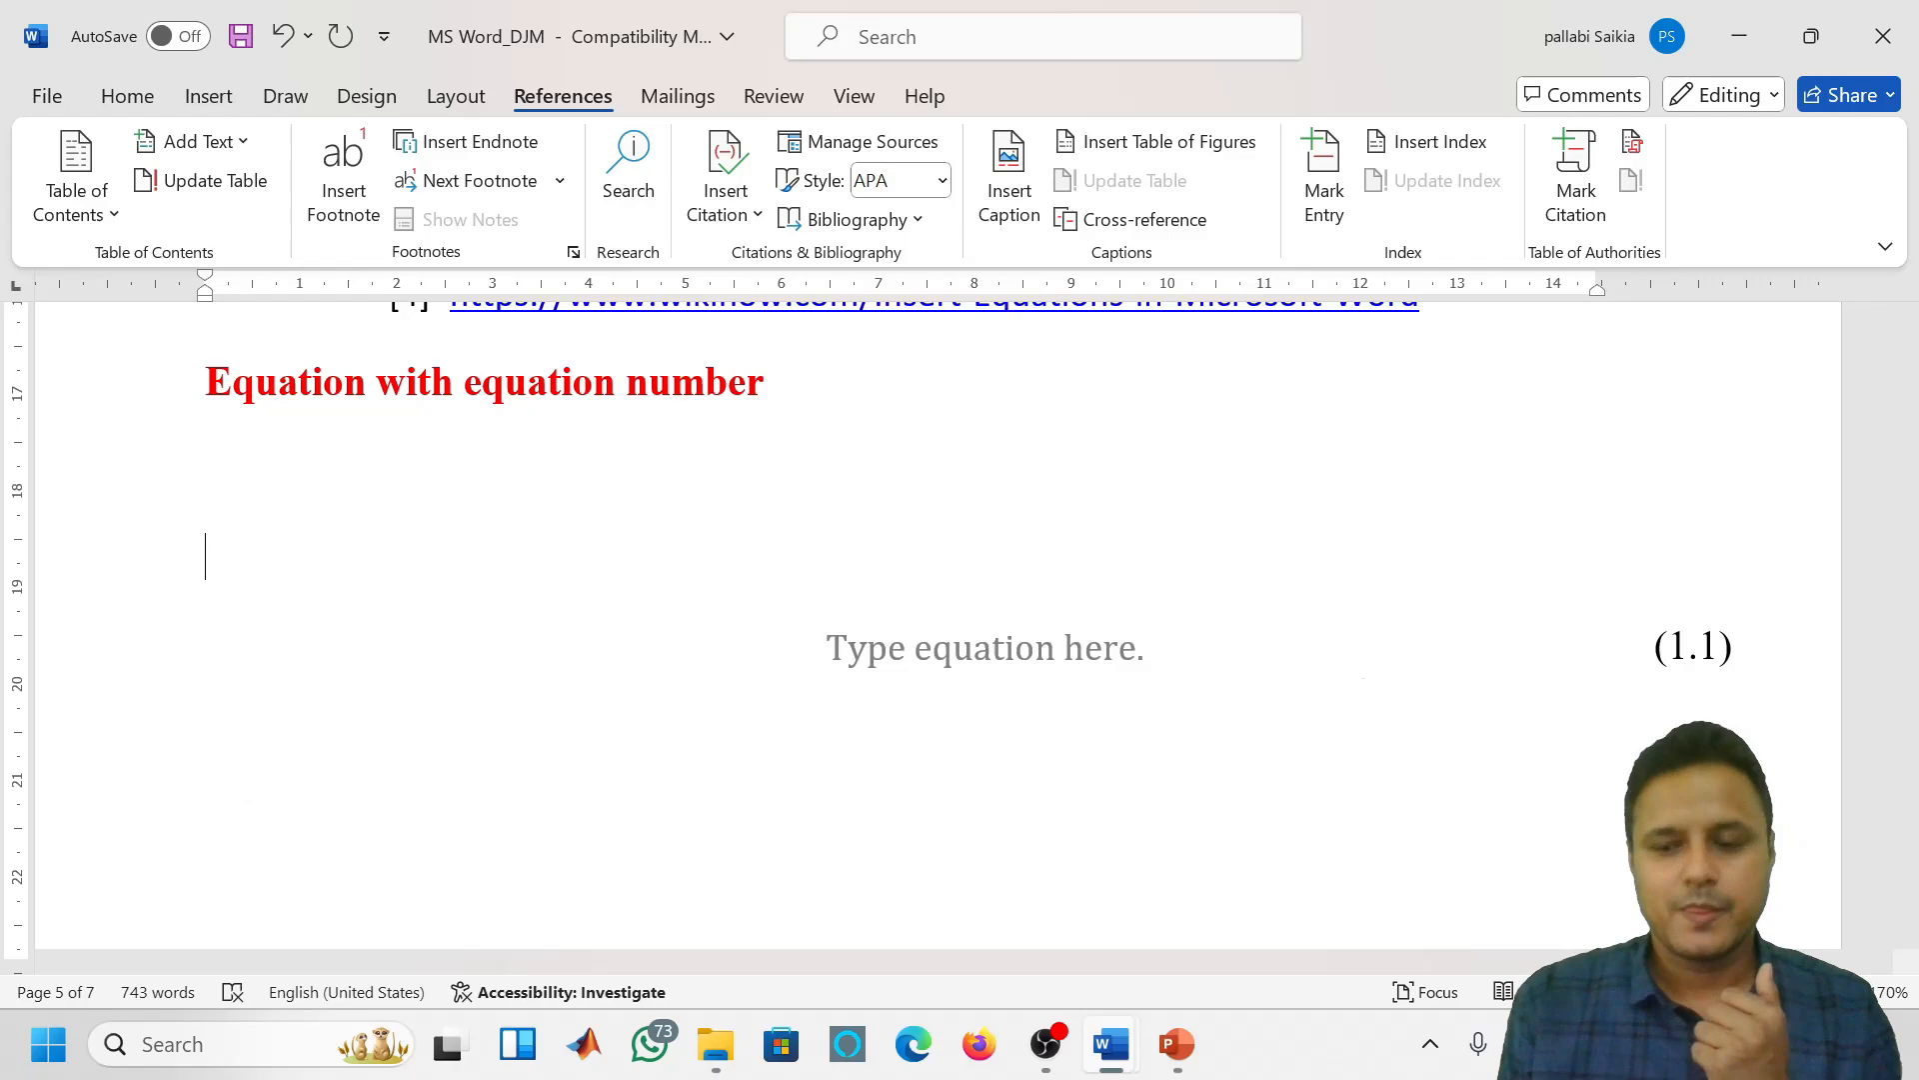
key(Up)
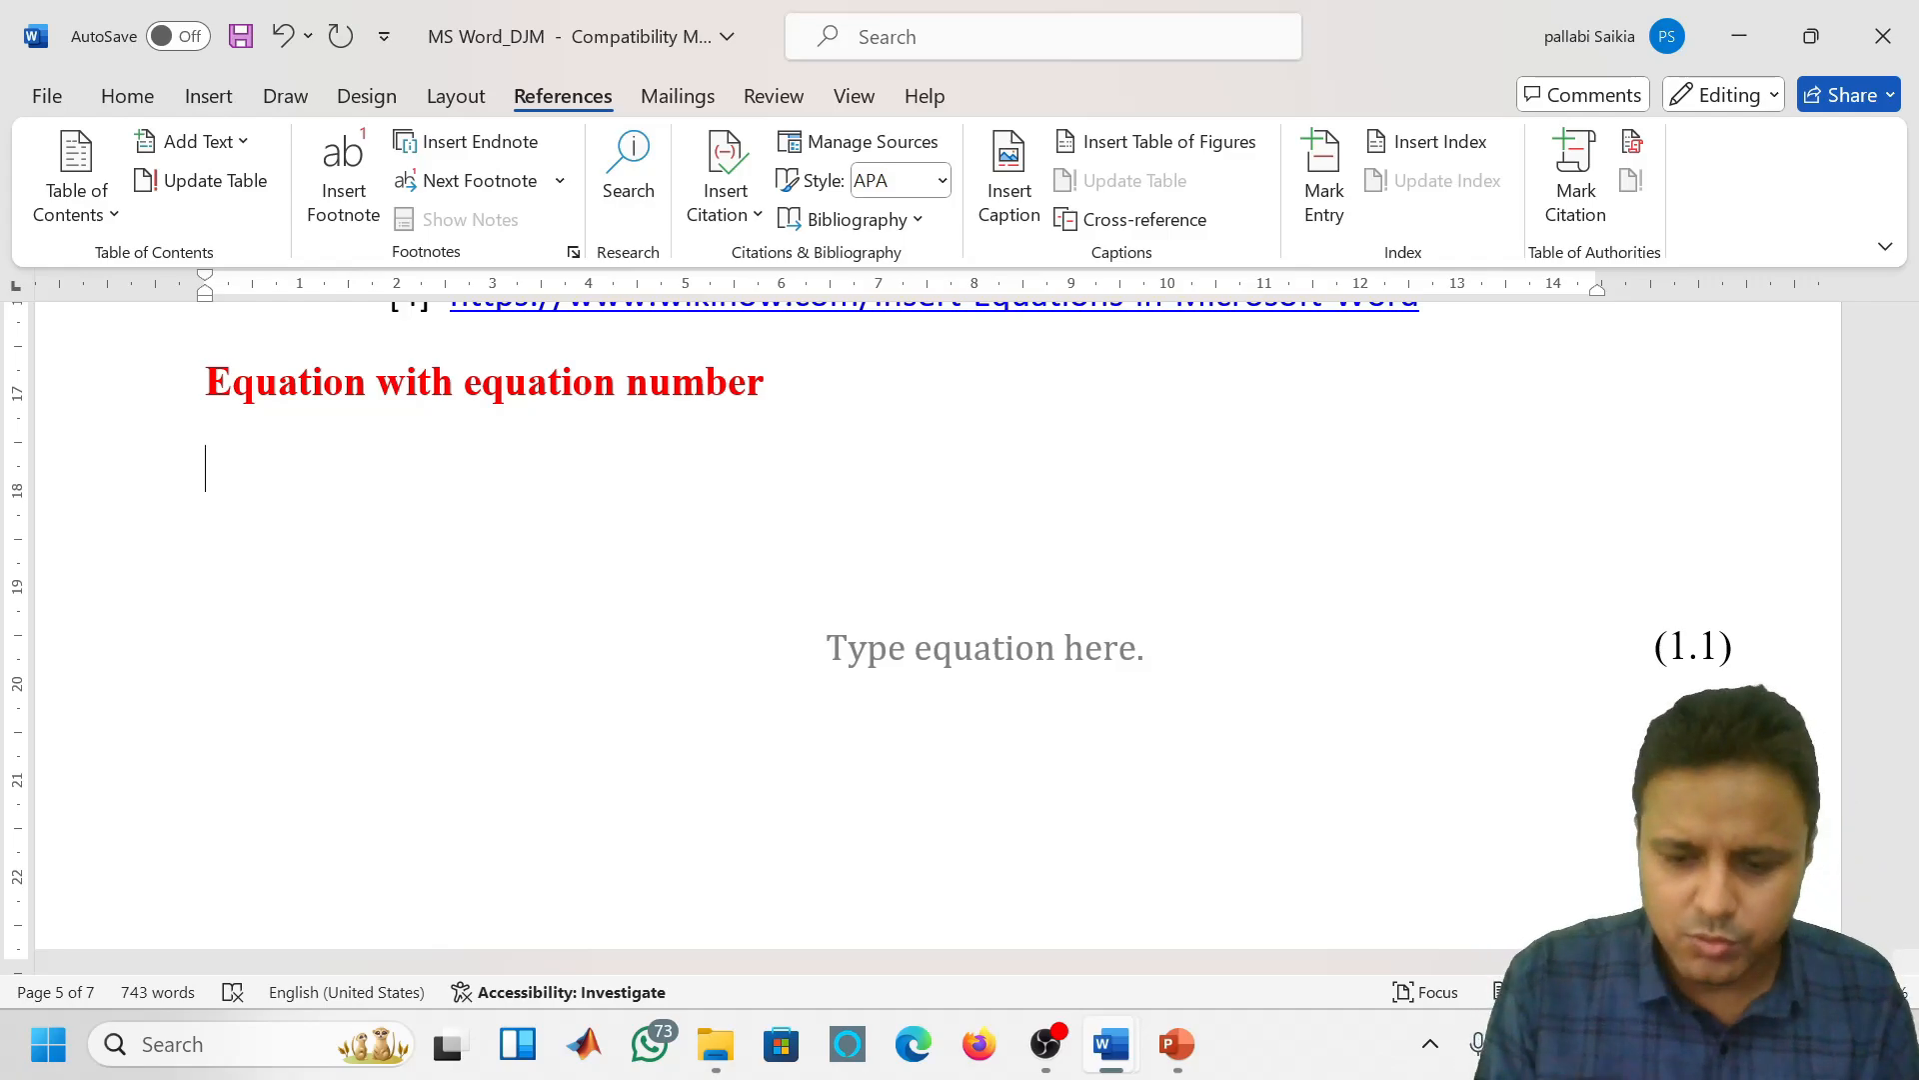
Insert the equation y = mx + c under the "Equation with equation number" heading and left-align its line
key(alt+equal)
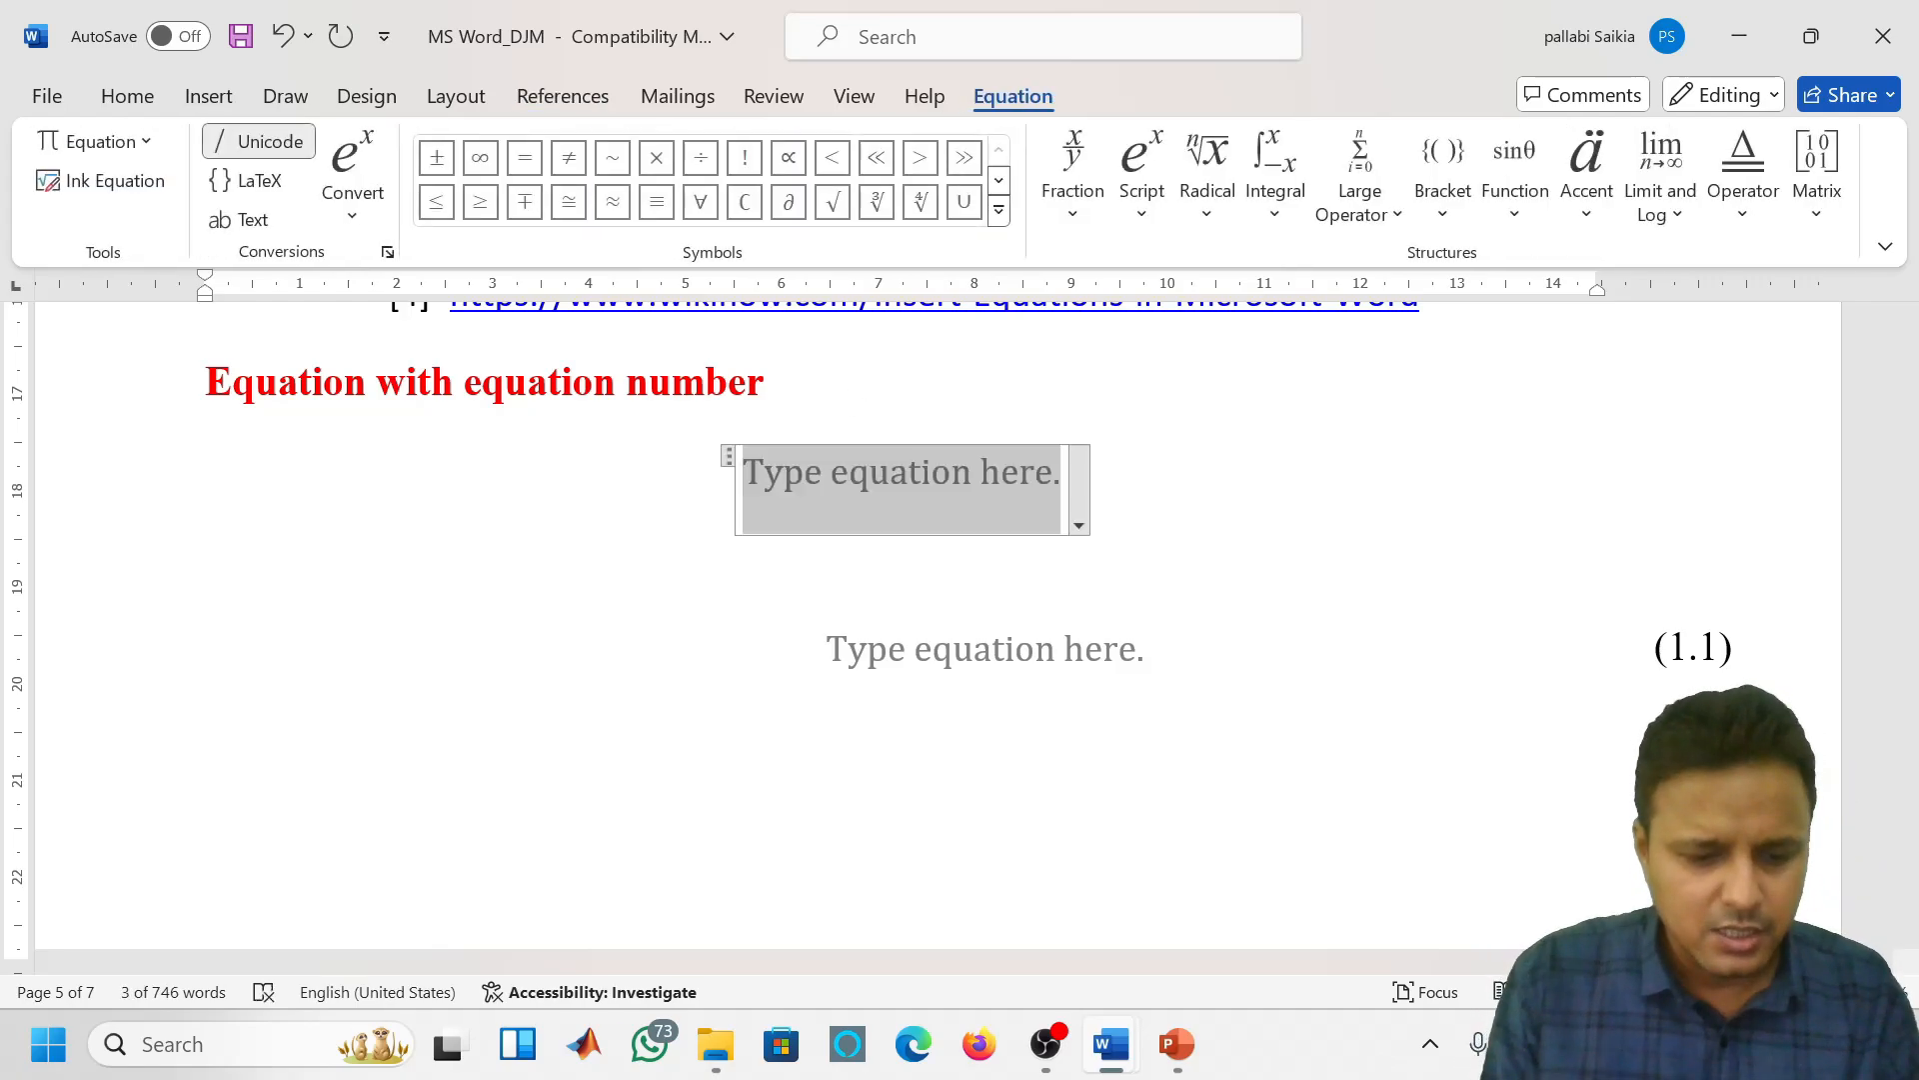
text(y=m)
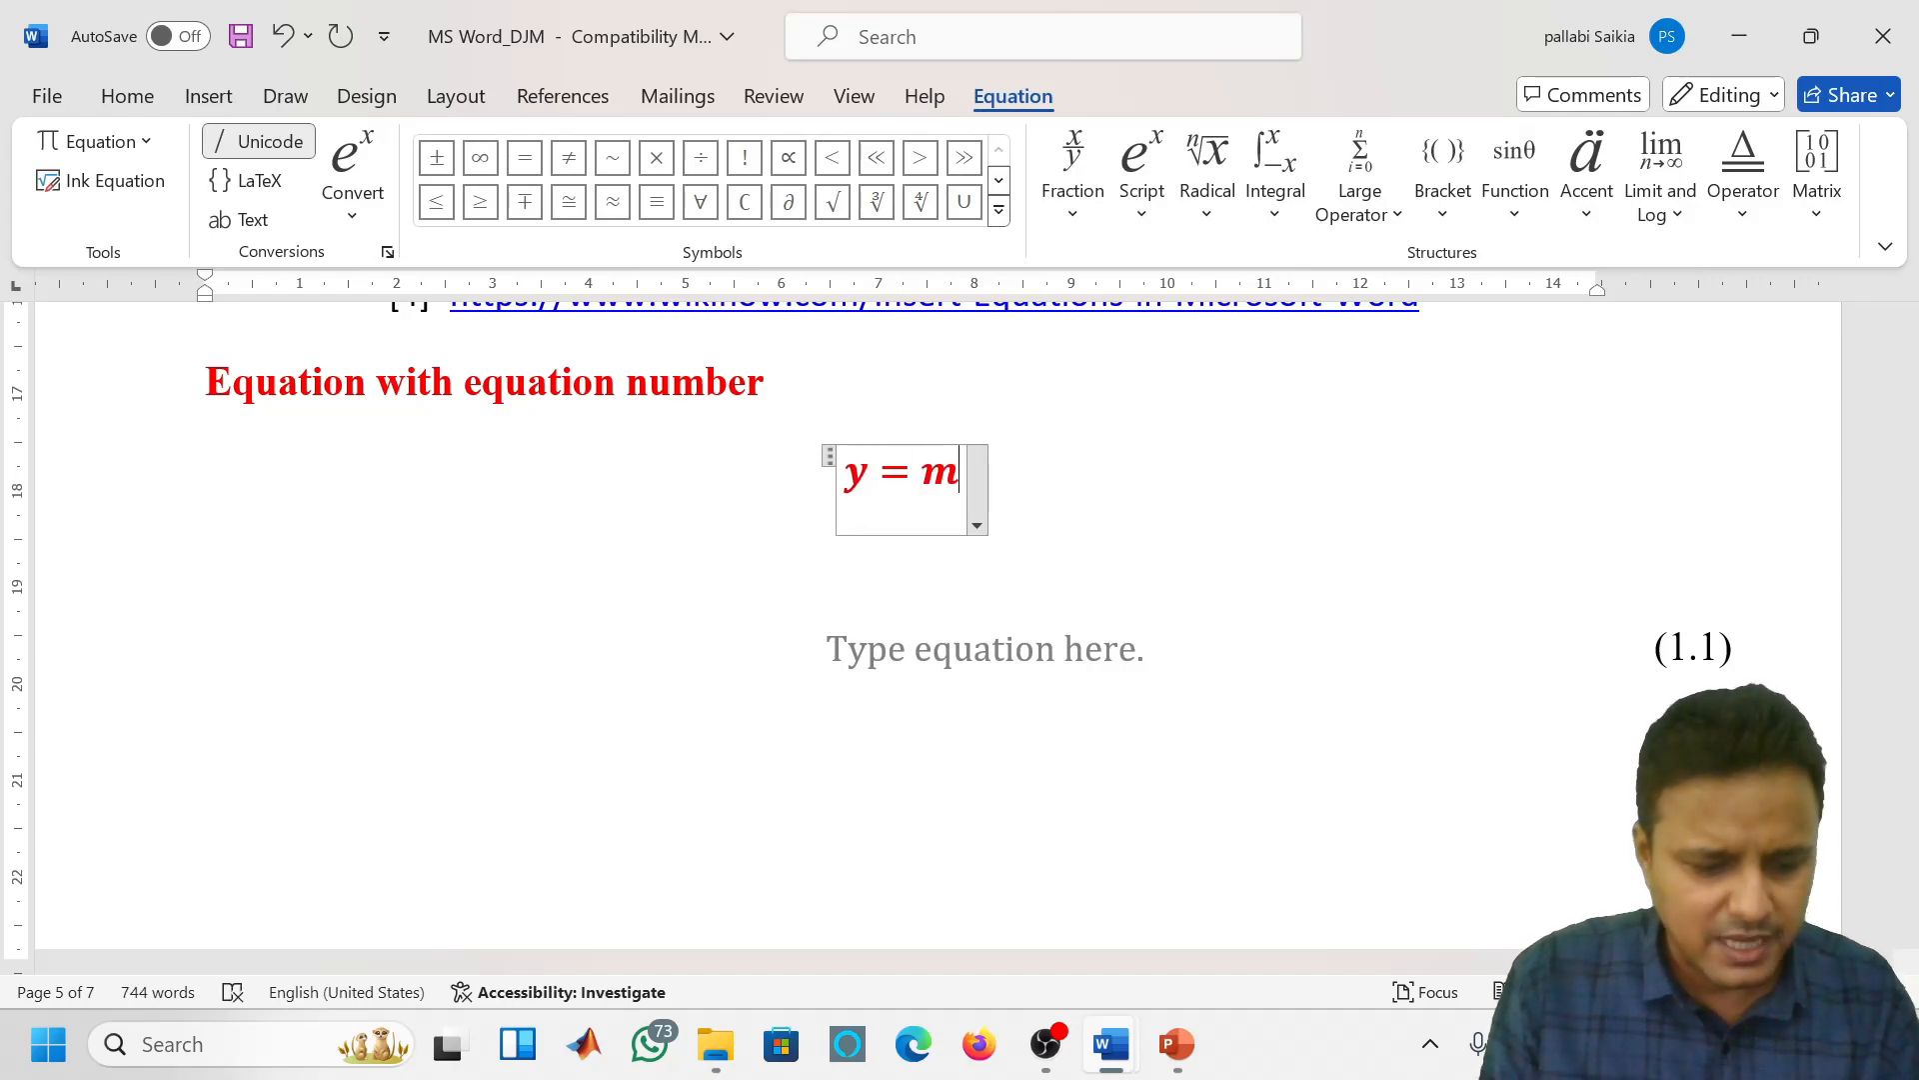
text(x+c)
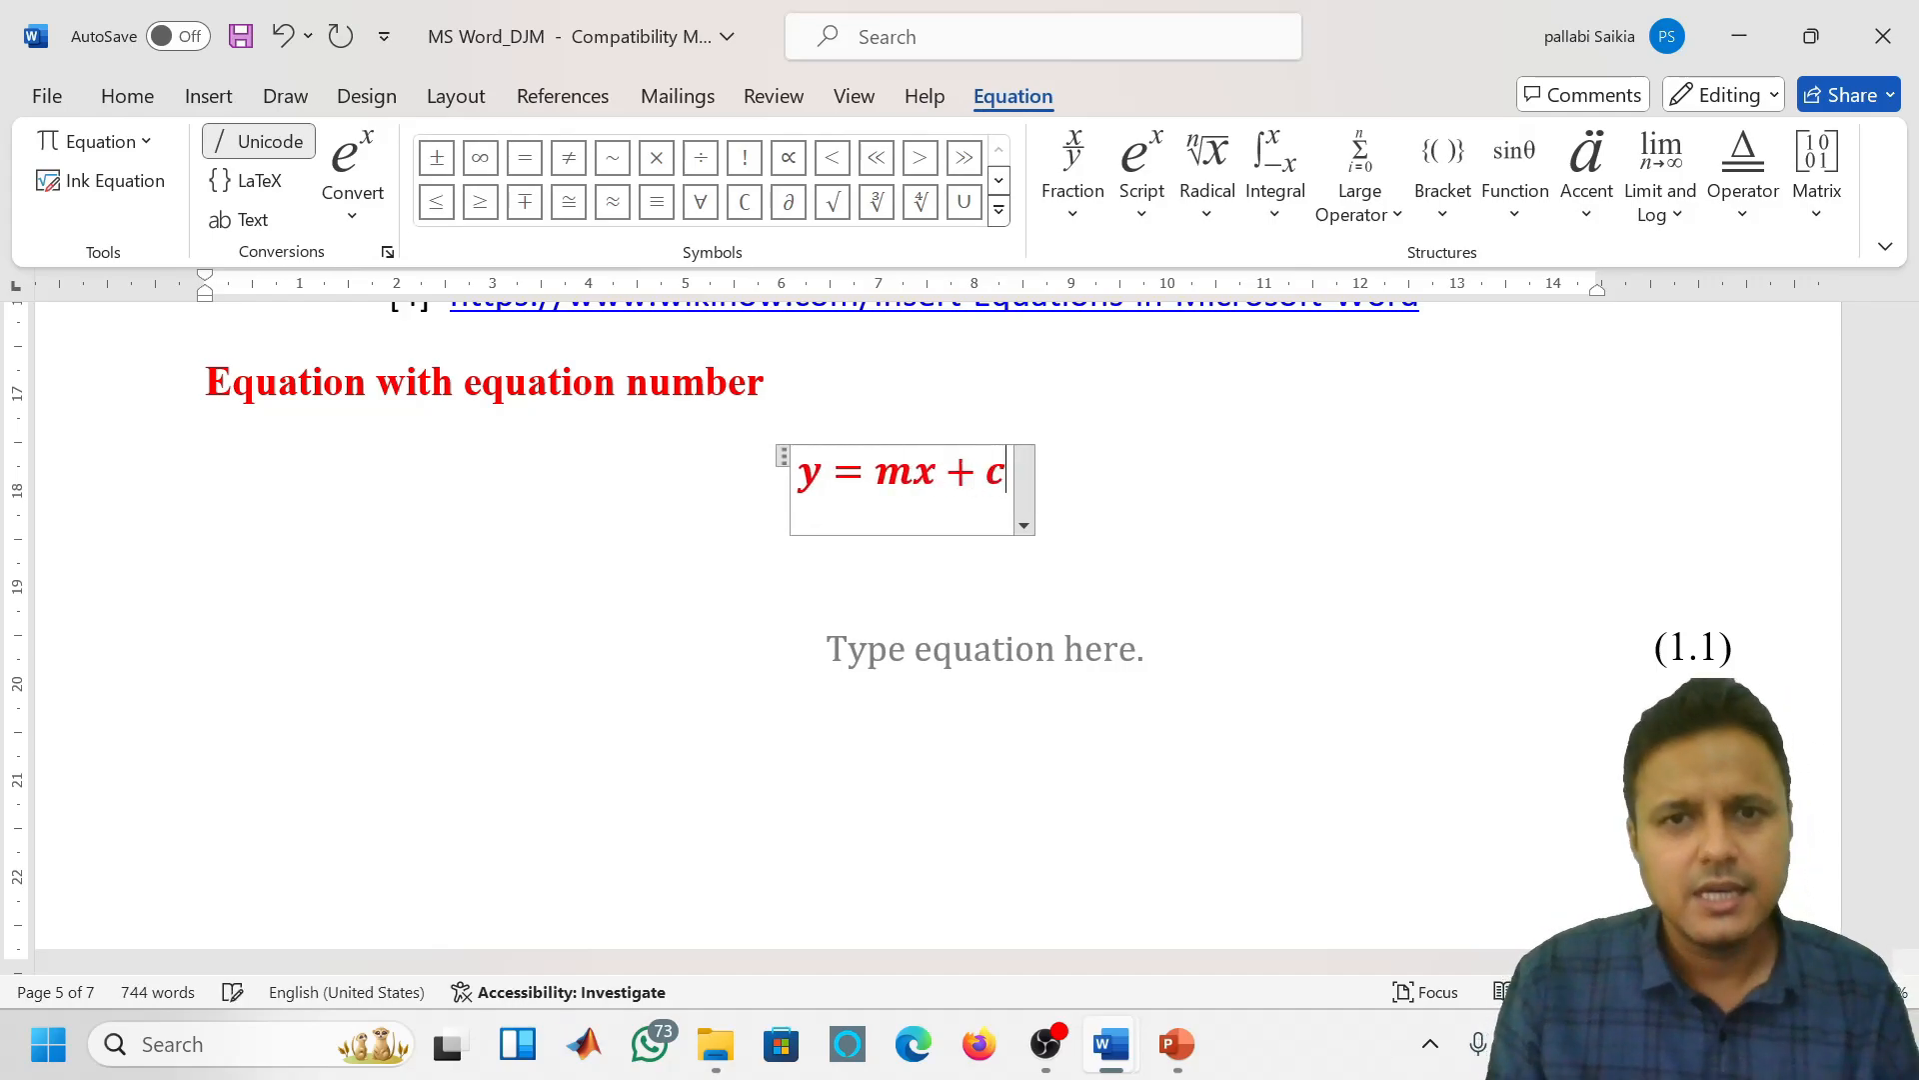
key(Right)
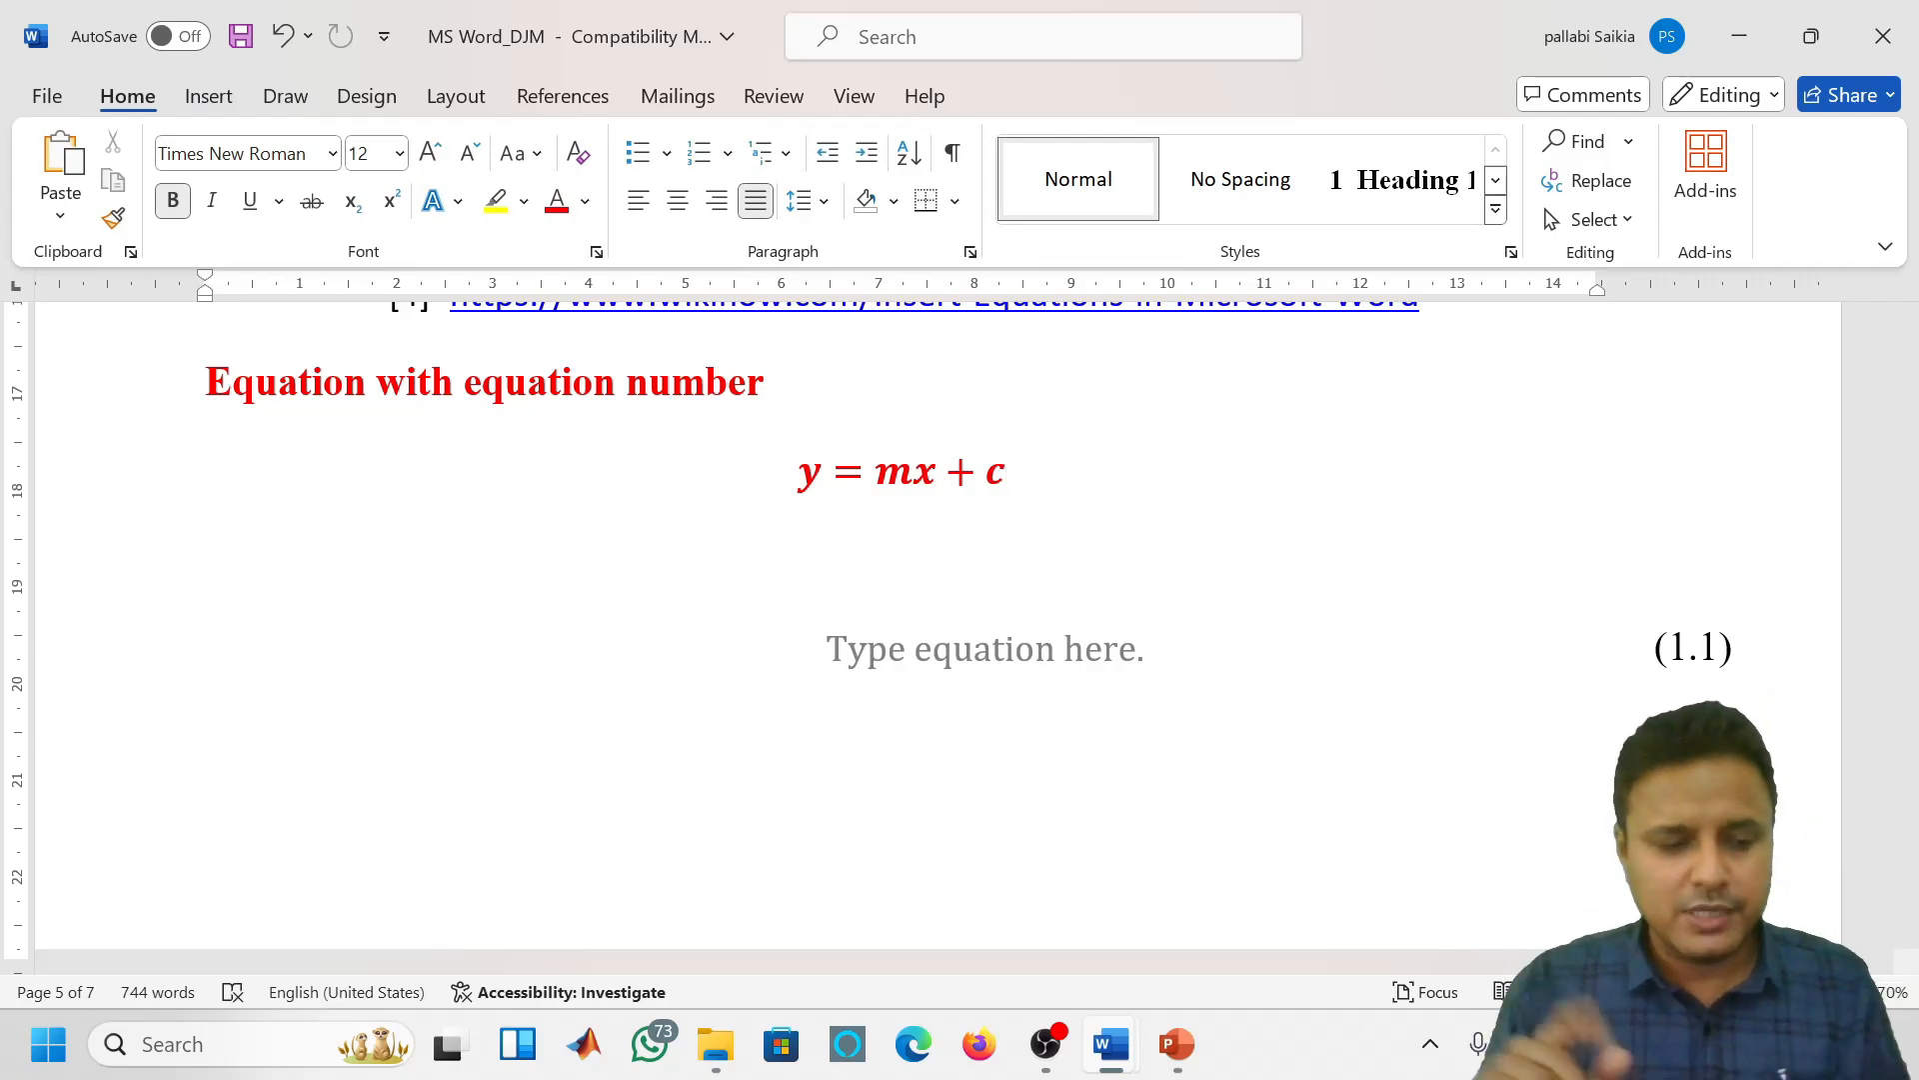
key(ctrl+l)
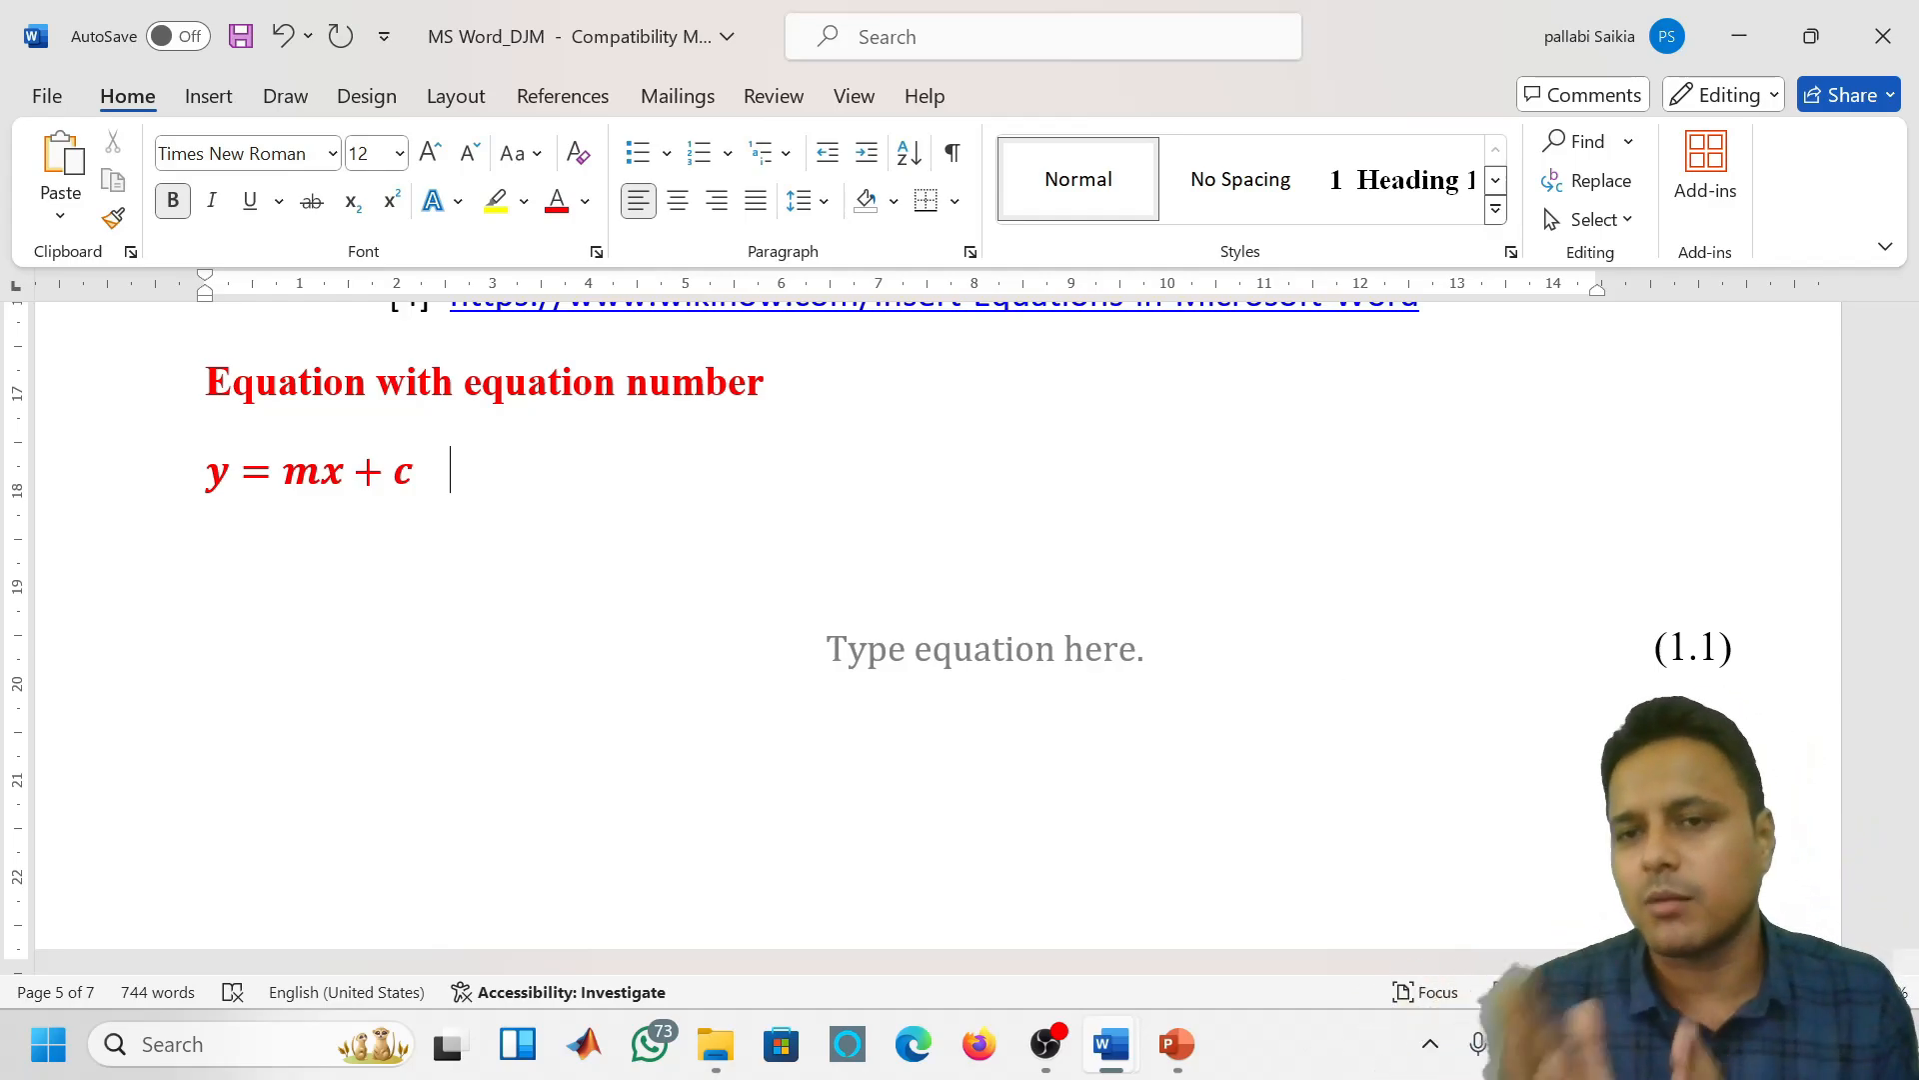
Delete the equation y = mx + c from under the "Equation with equation number" heading
key(BackSpace)
key(BackSpace)
key(BackSpace)
key(BackSpace)
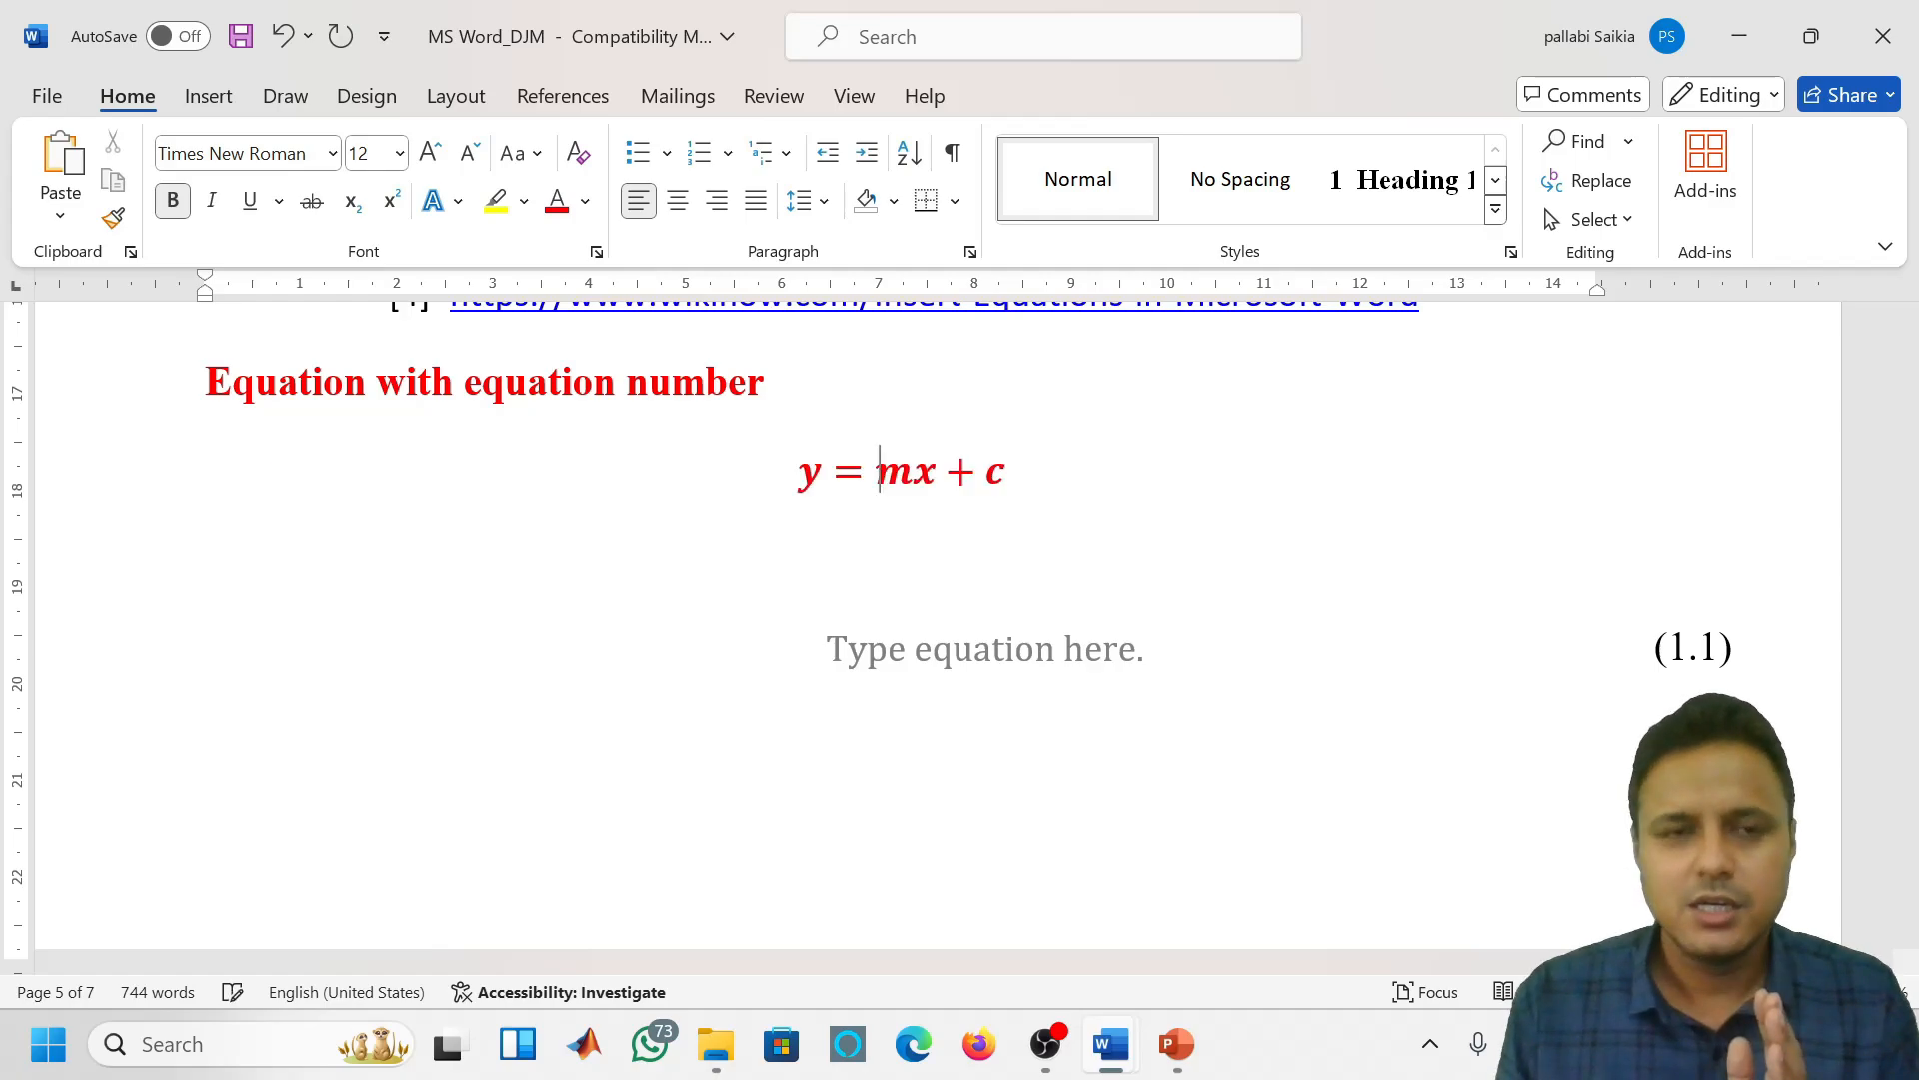
key(BackSpace)
key(BackSpace)
key(BackSpace)
key(BackSpace)
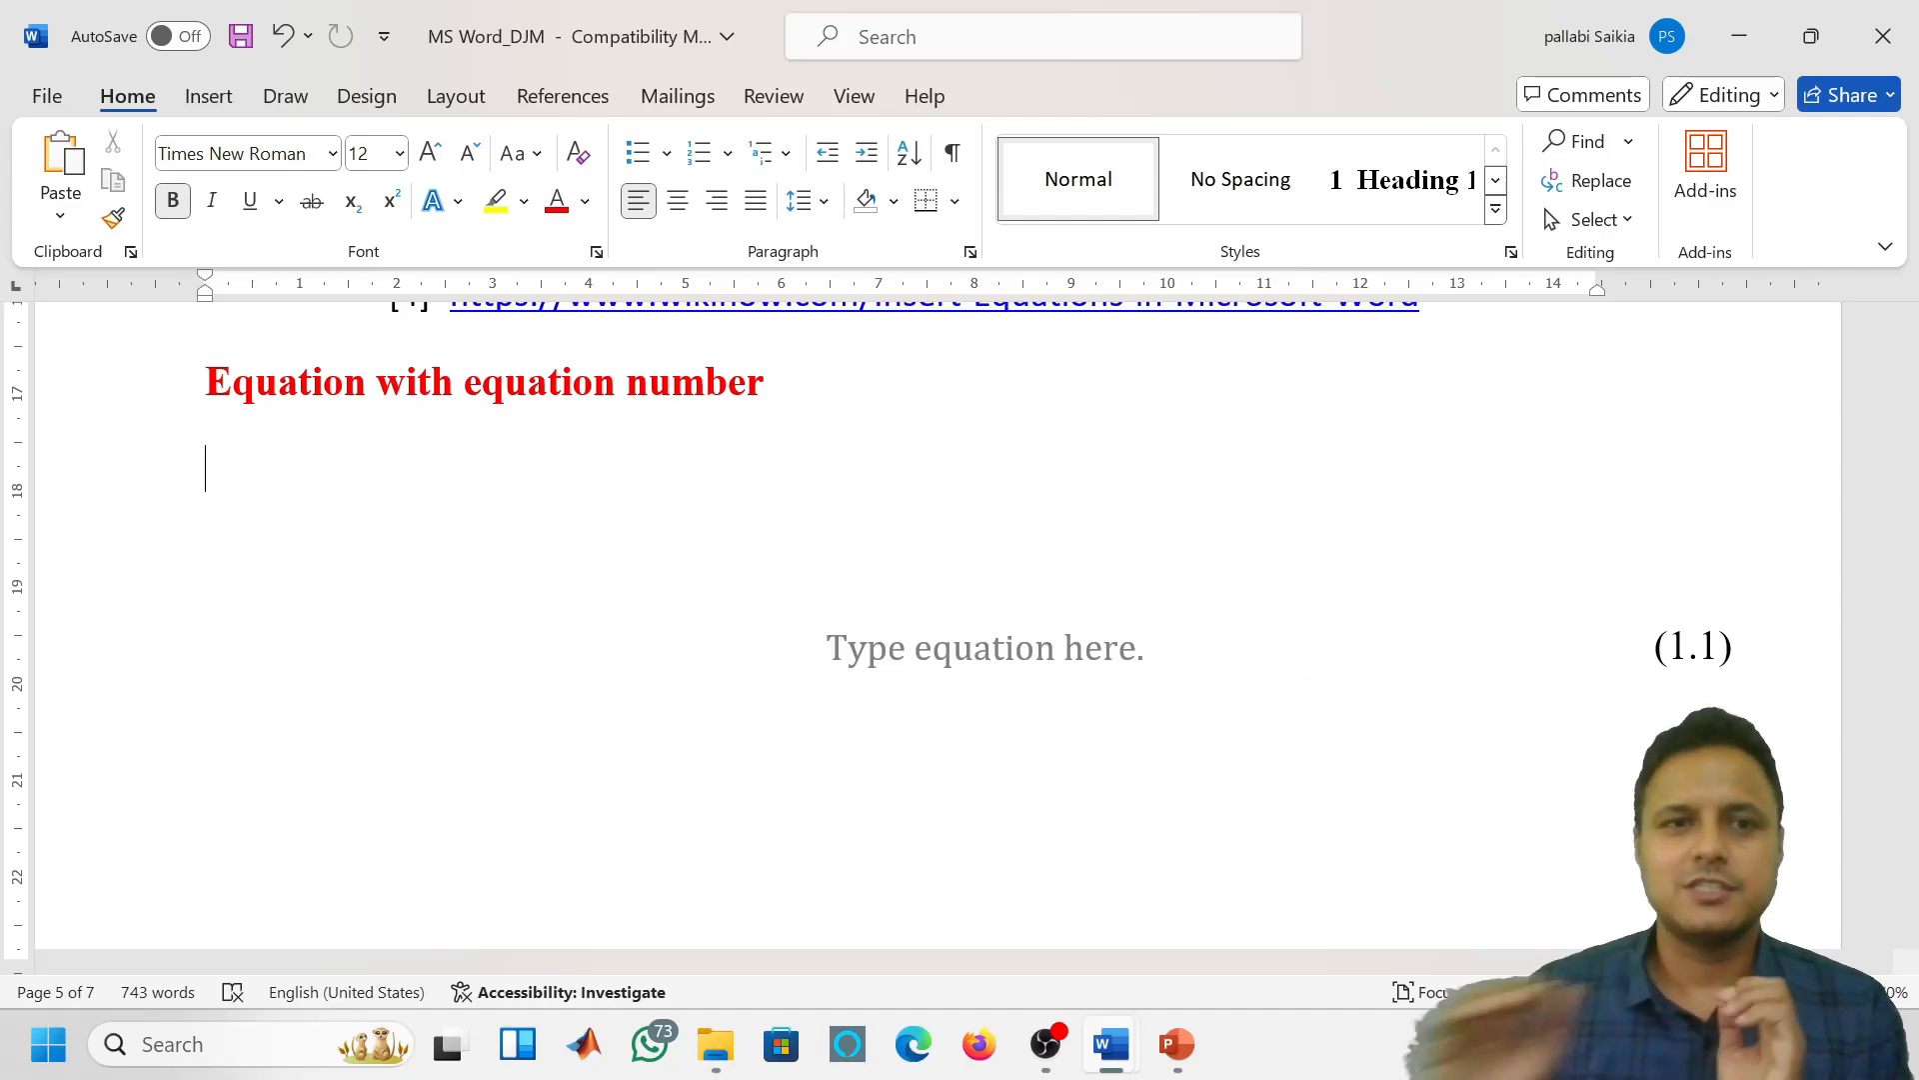
Insert a table with one row and three columns on the blank line under the "Equation with equation number" heading
click(216, 99)
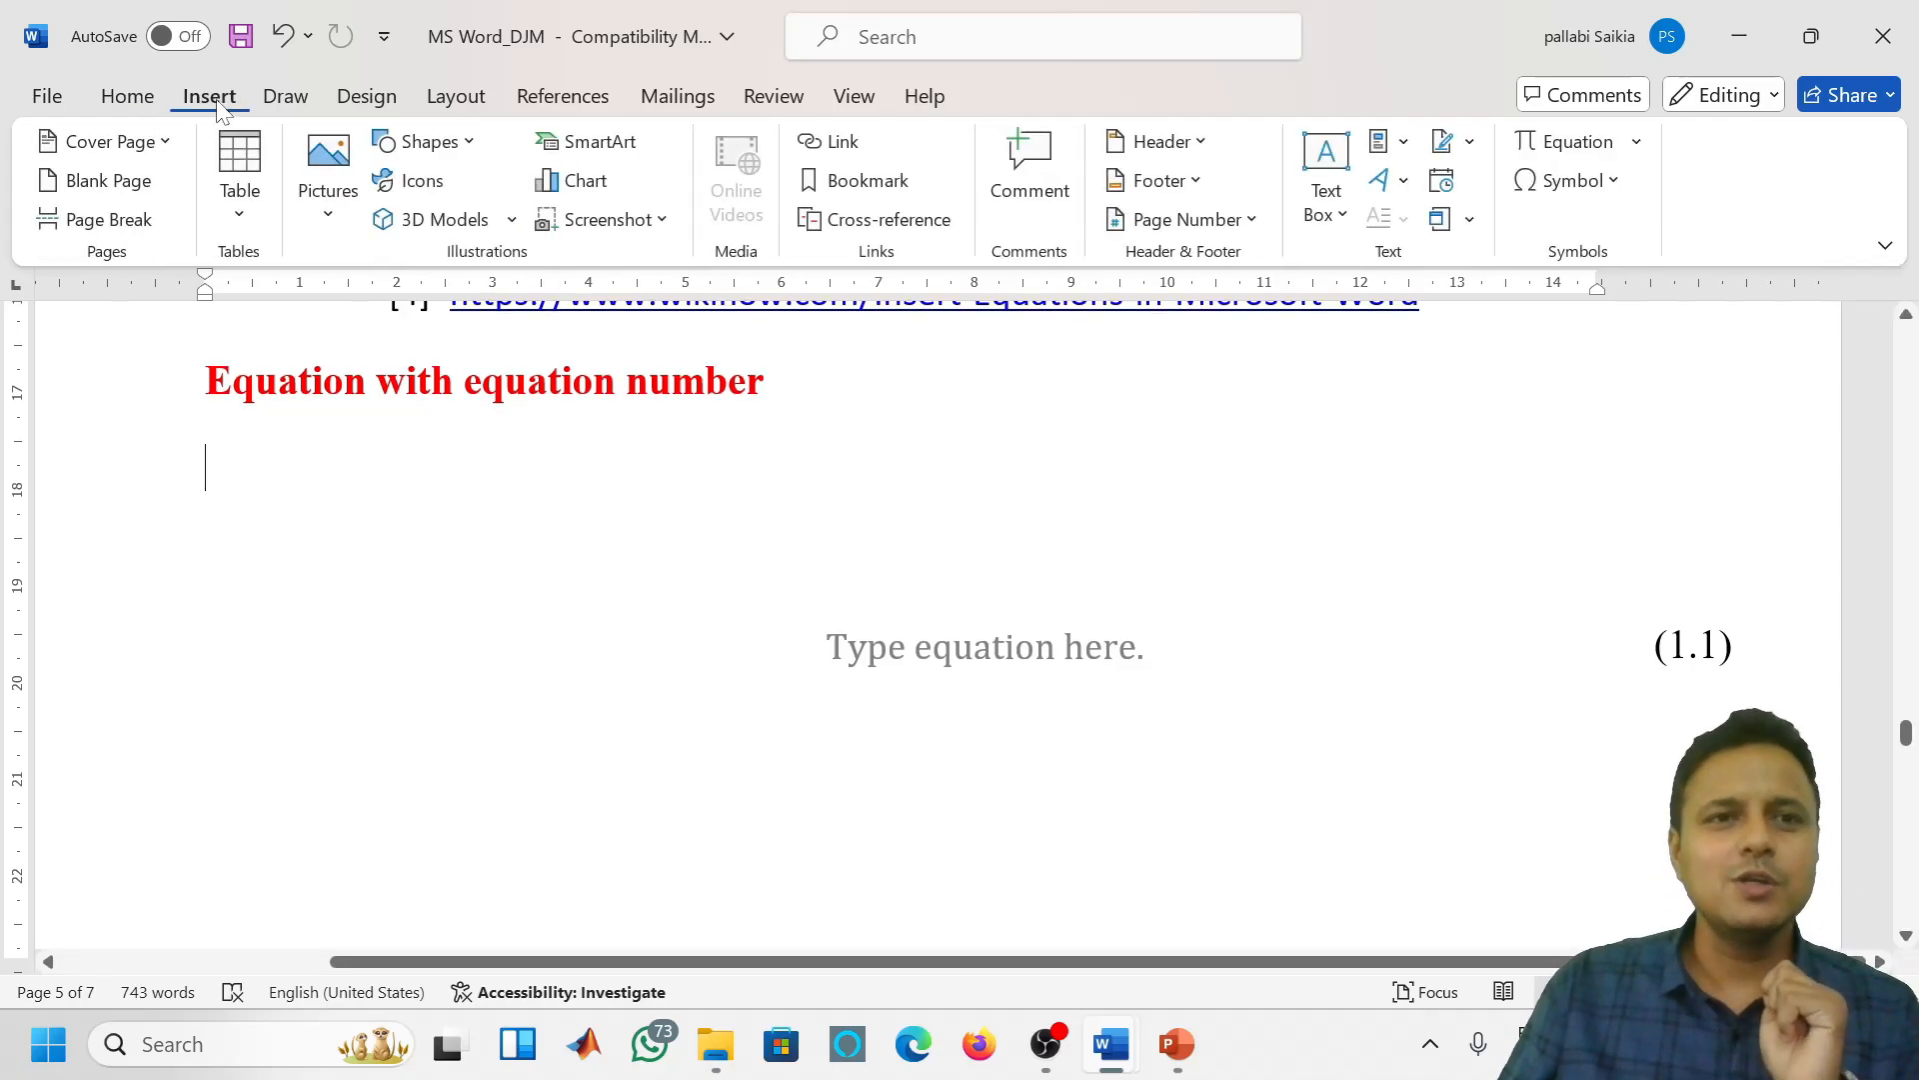
click(244, 214)
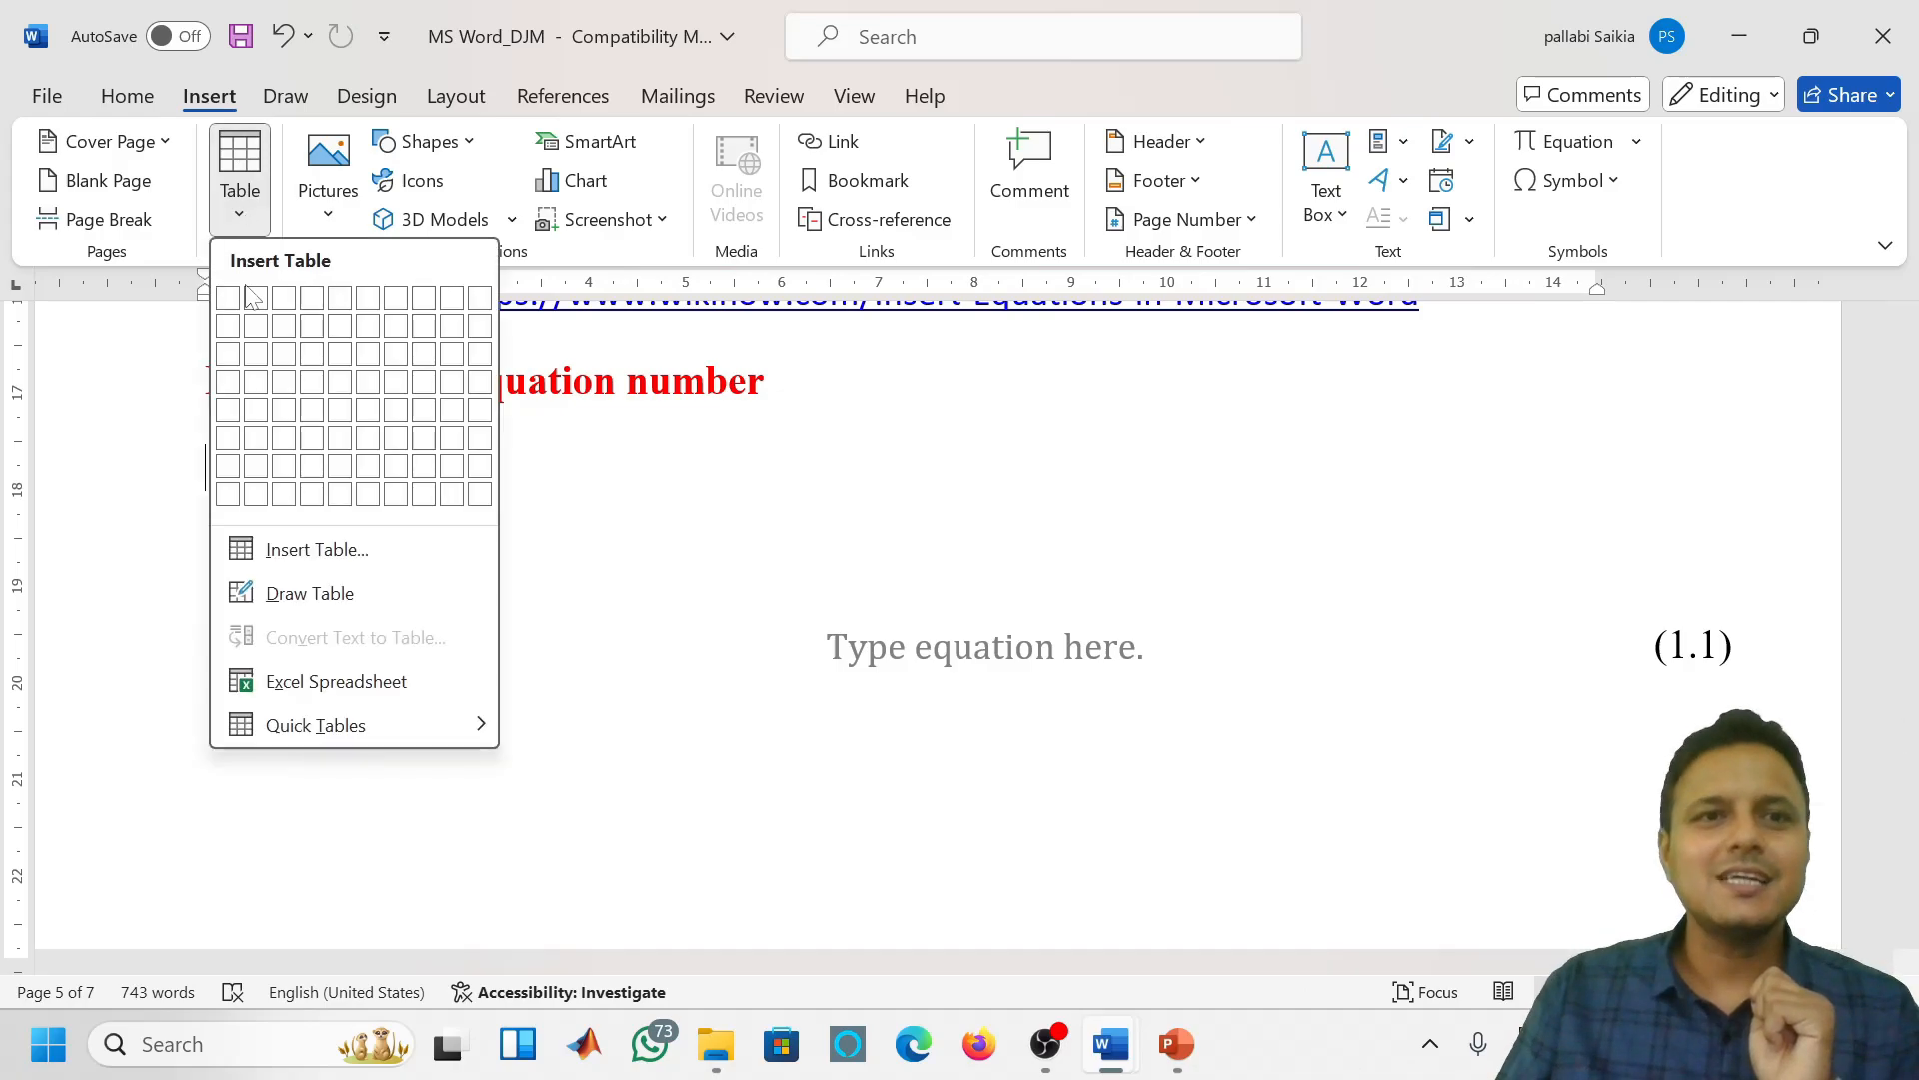
click(296, 302)
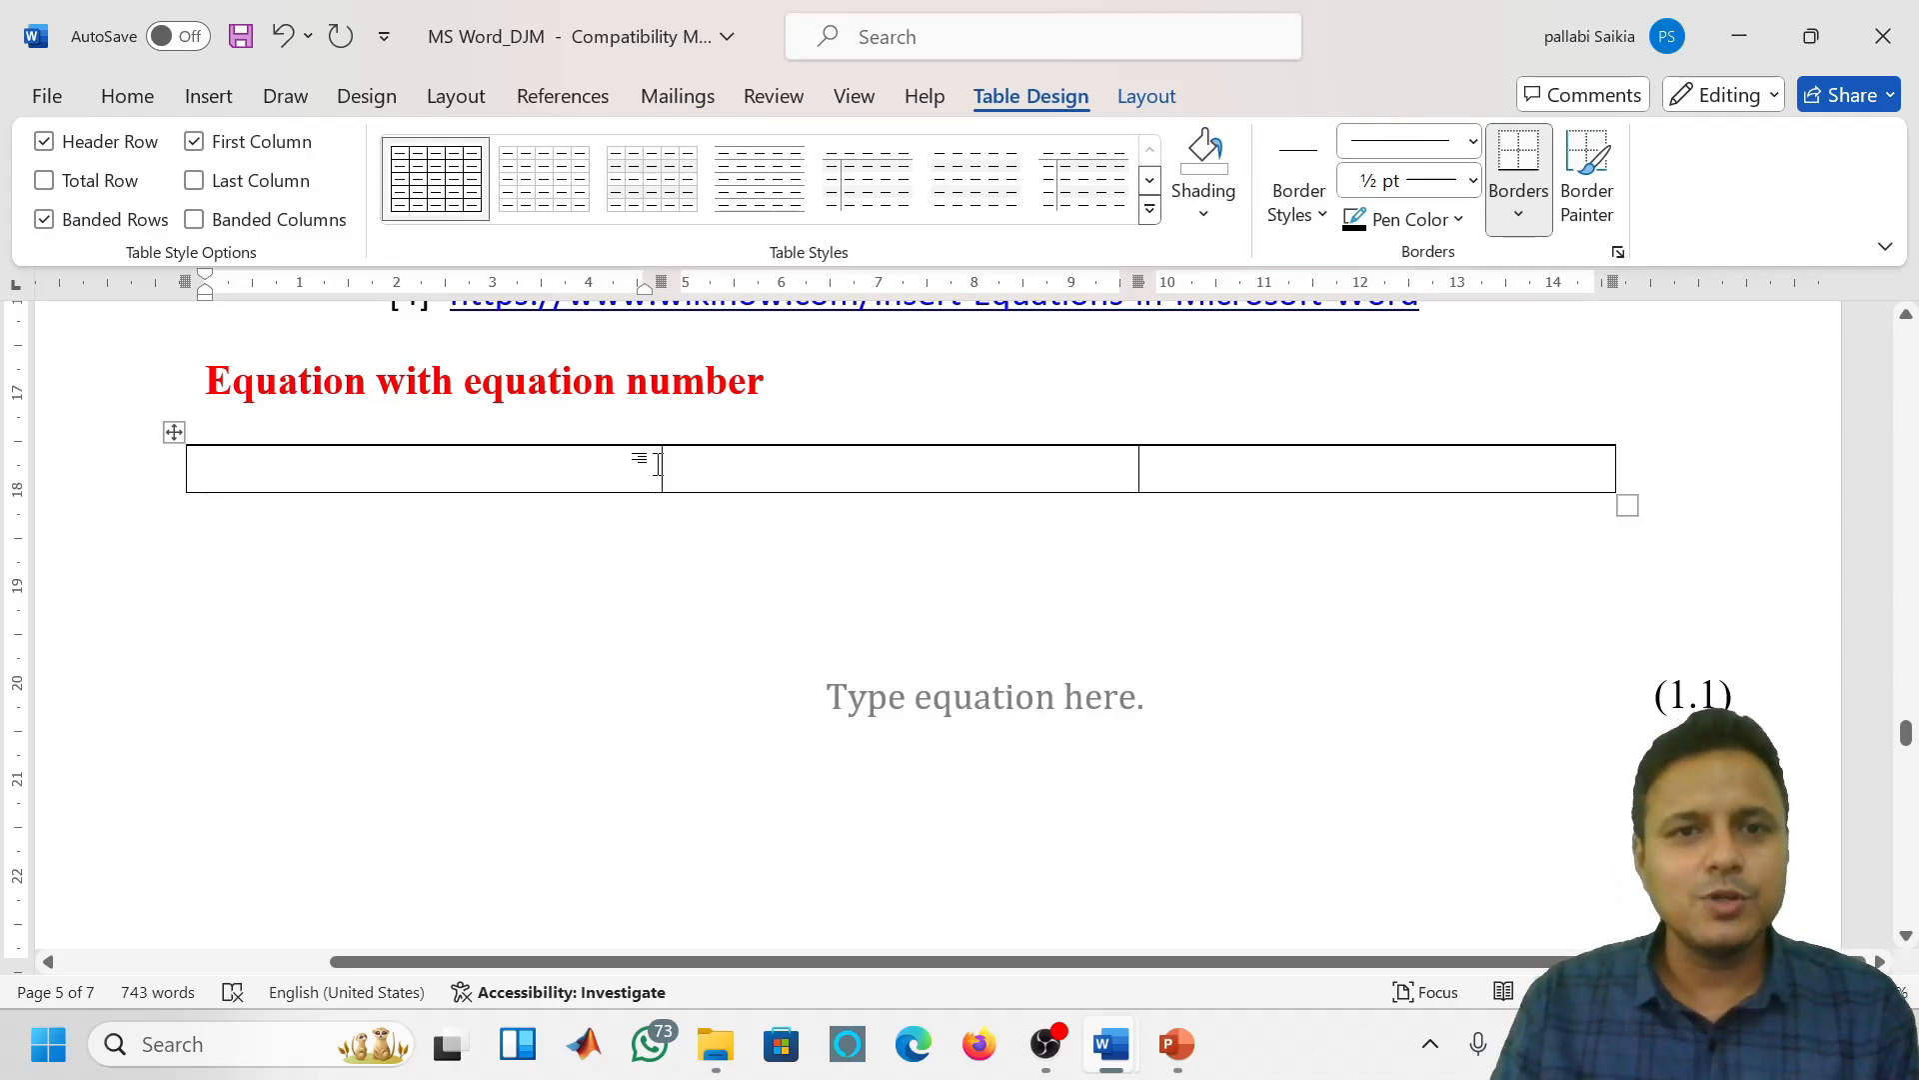
Narrow the first and third columns of the table under the "Equation with equation number" heading, leaving a wide middle column
drag(660, 463, 372, 471)
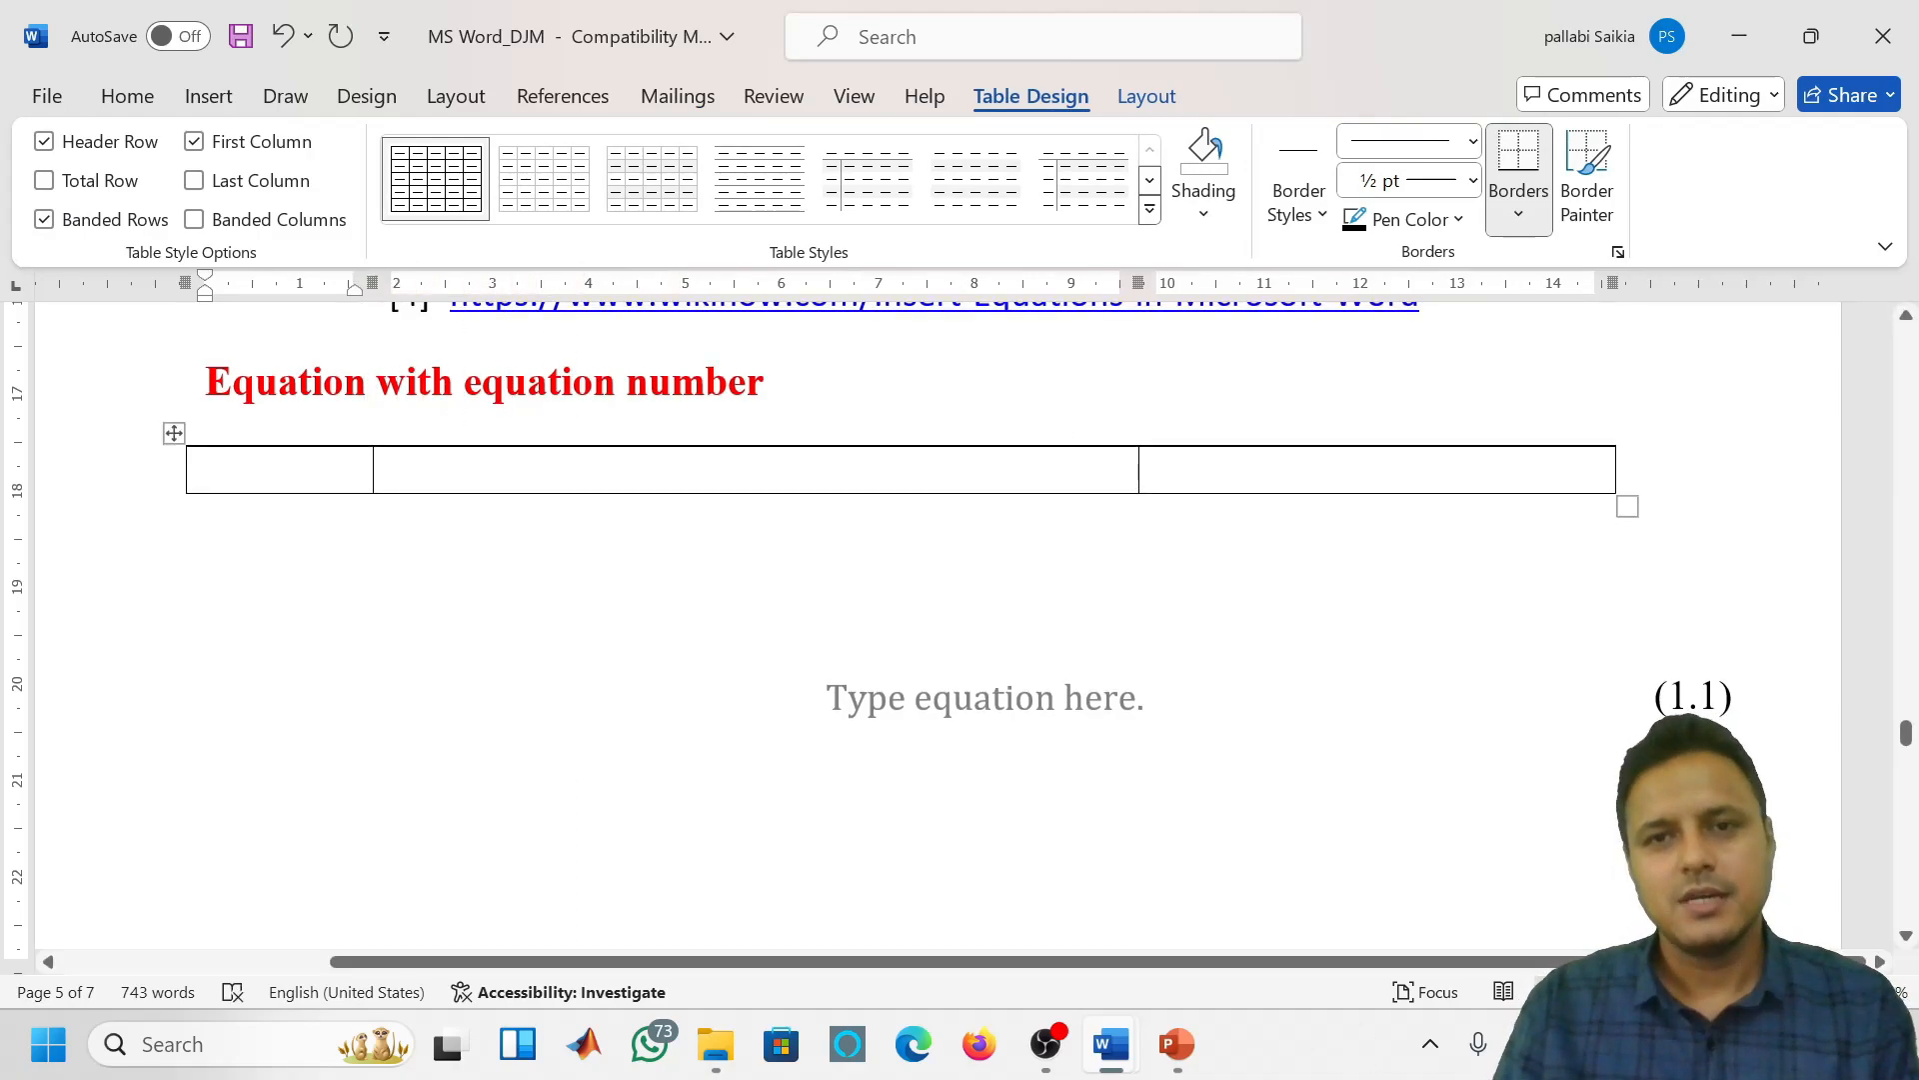
drag(1138, 466, 1505, 461)
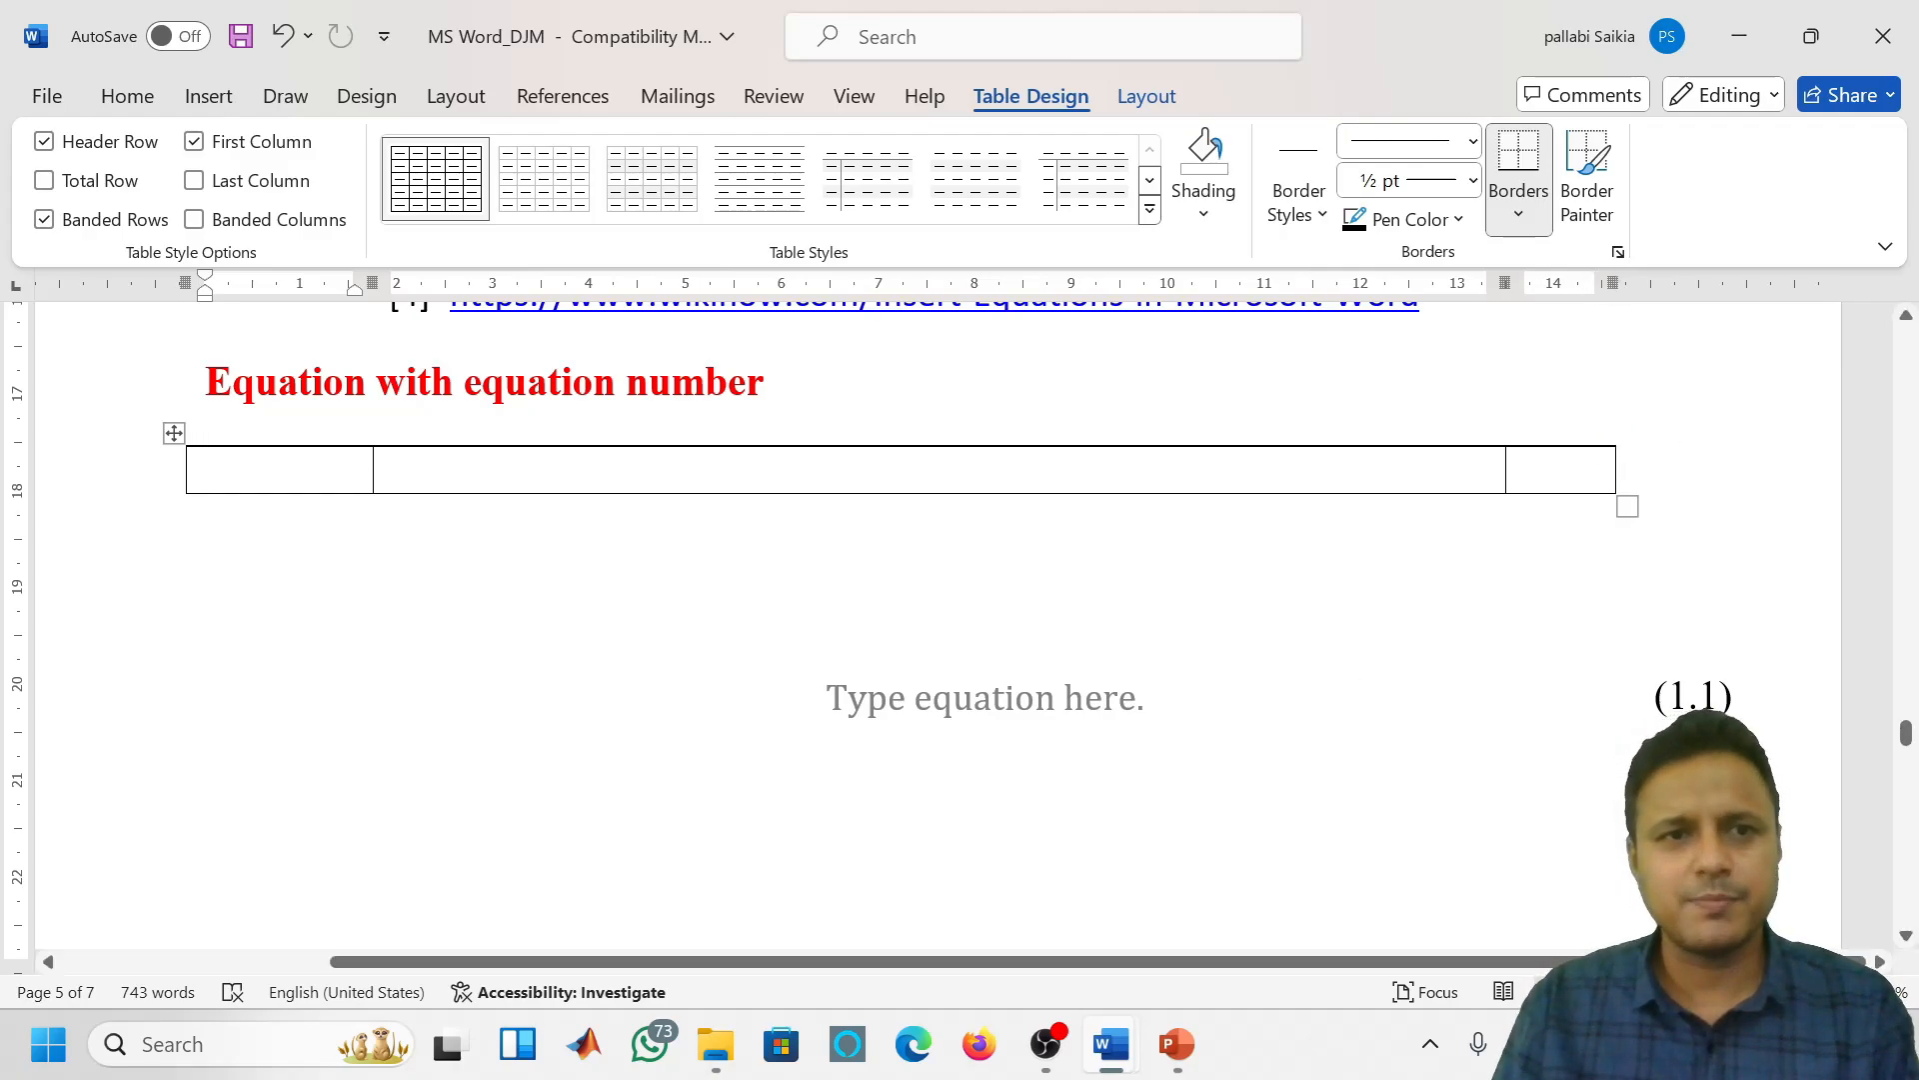
right_click(173, 433)
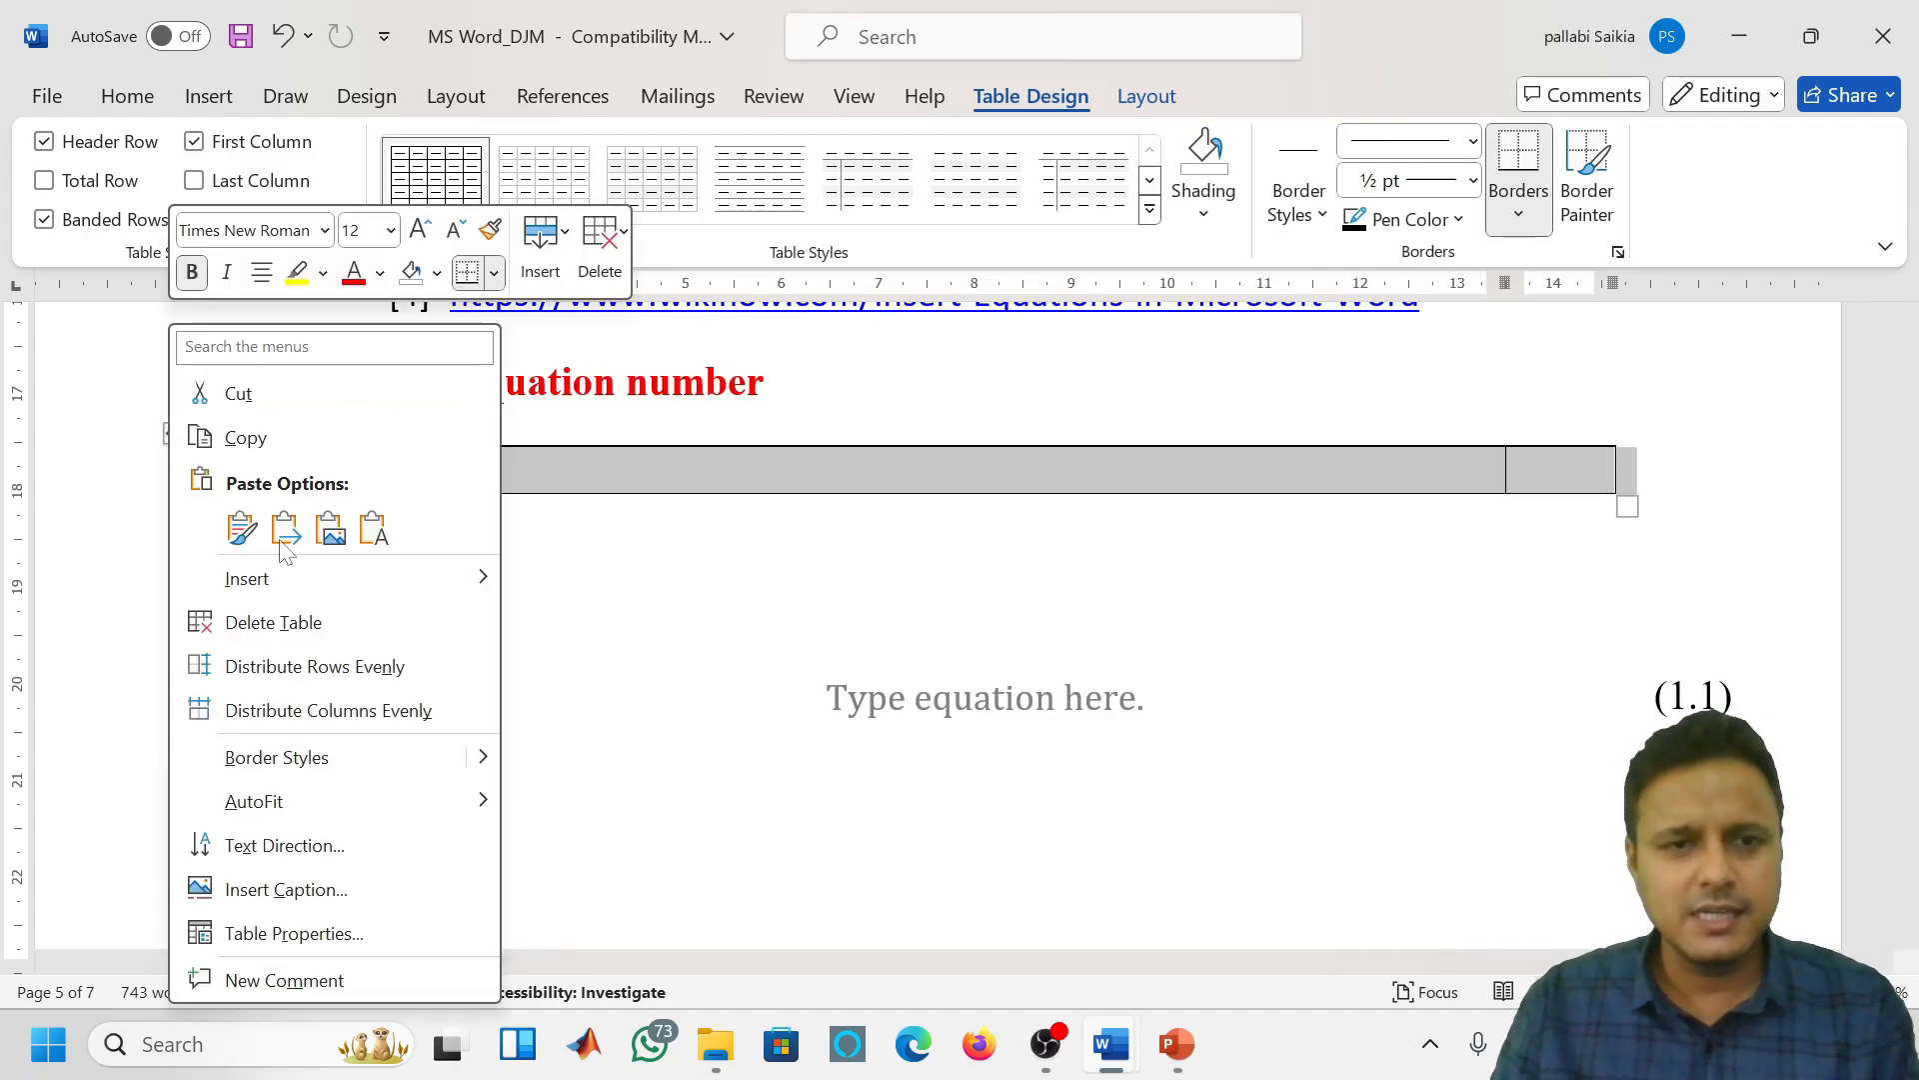
mouse_move(335, 805)
click(640, 845)
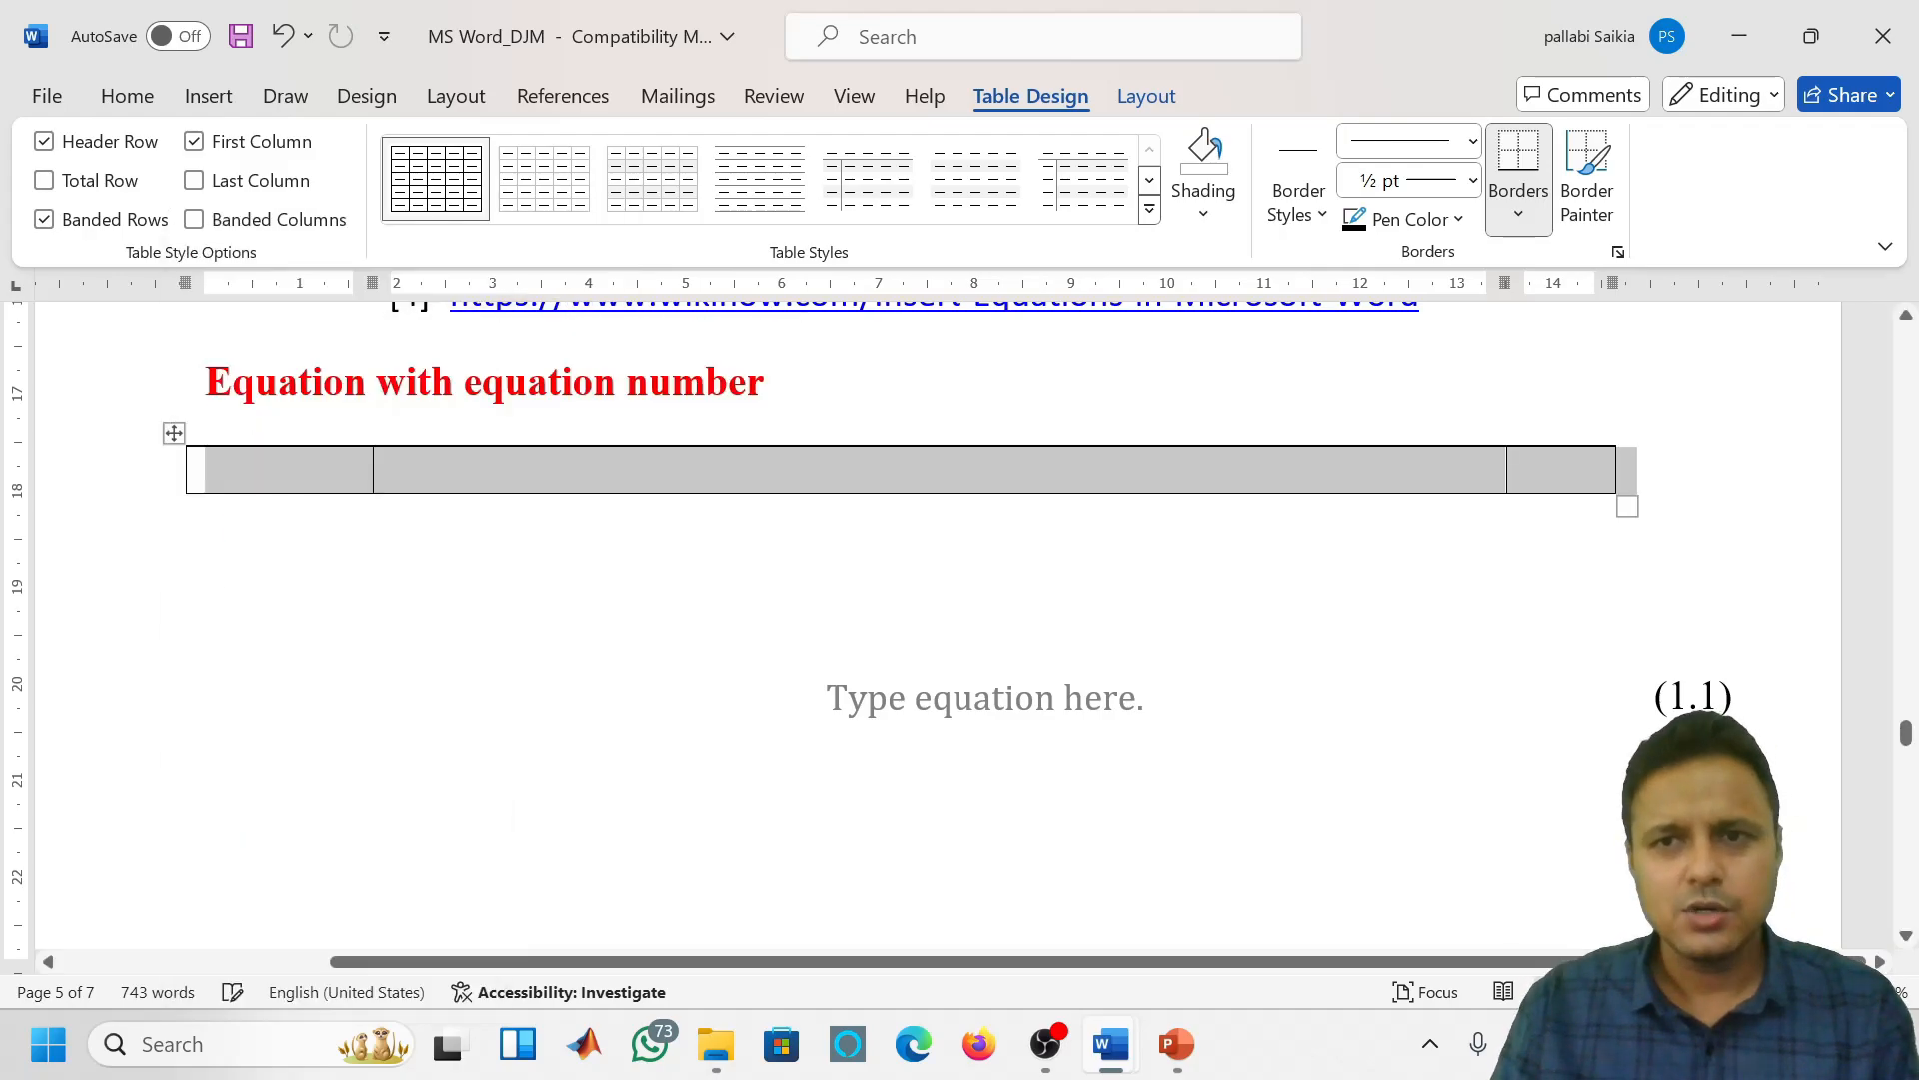
click(1221, 471)
scroll(1220, 471, up, 10)
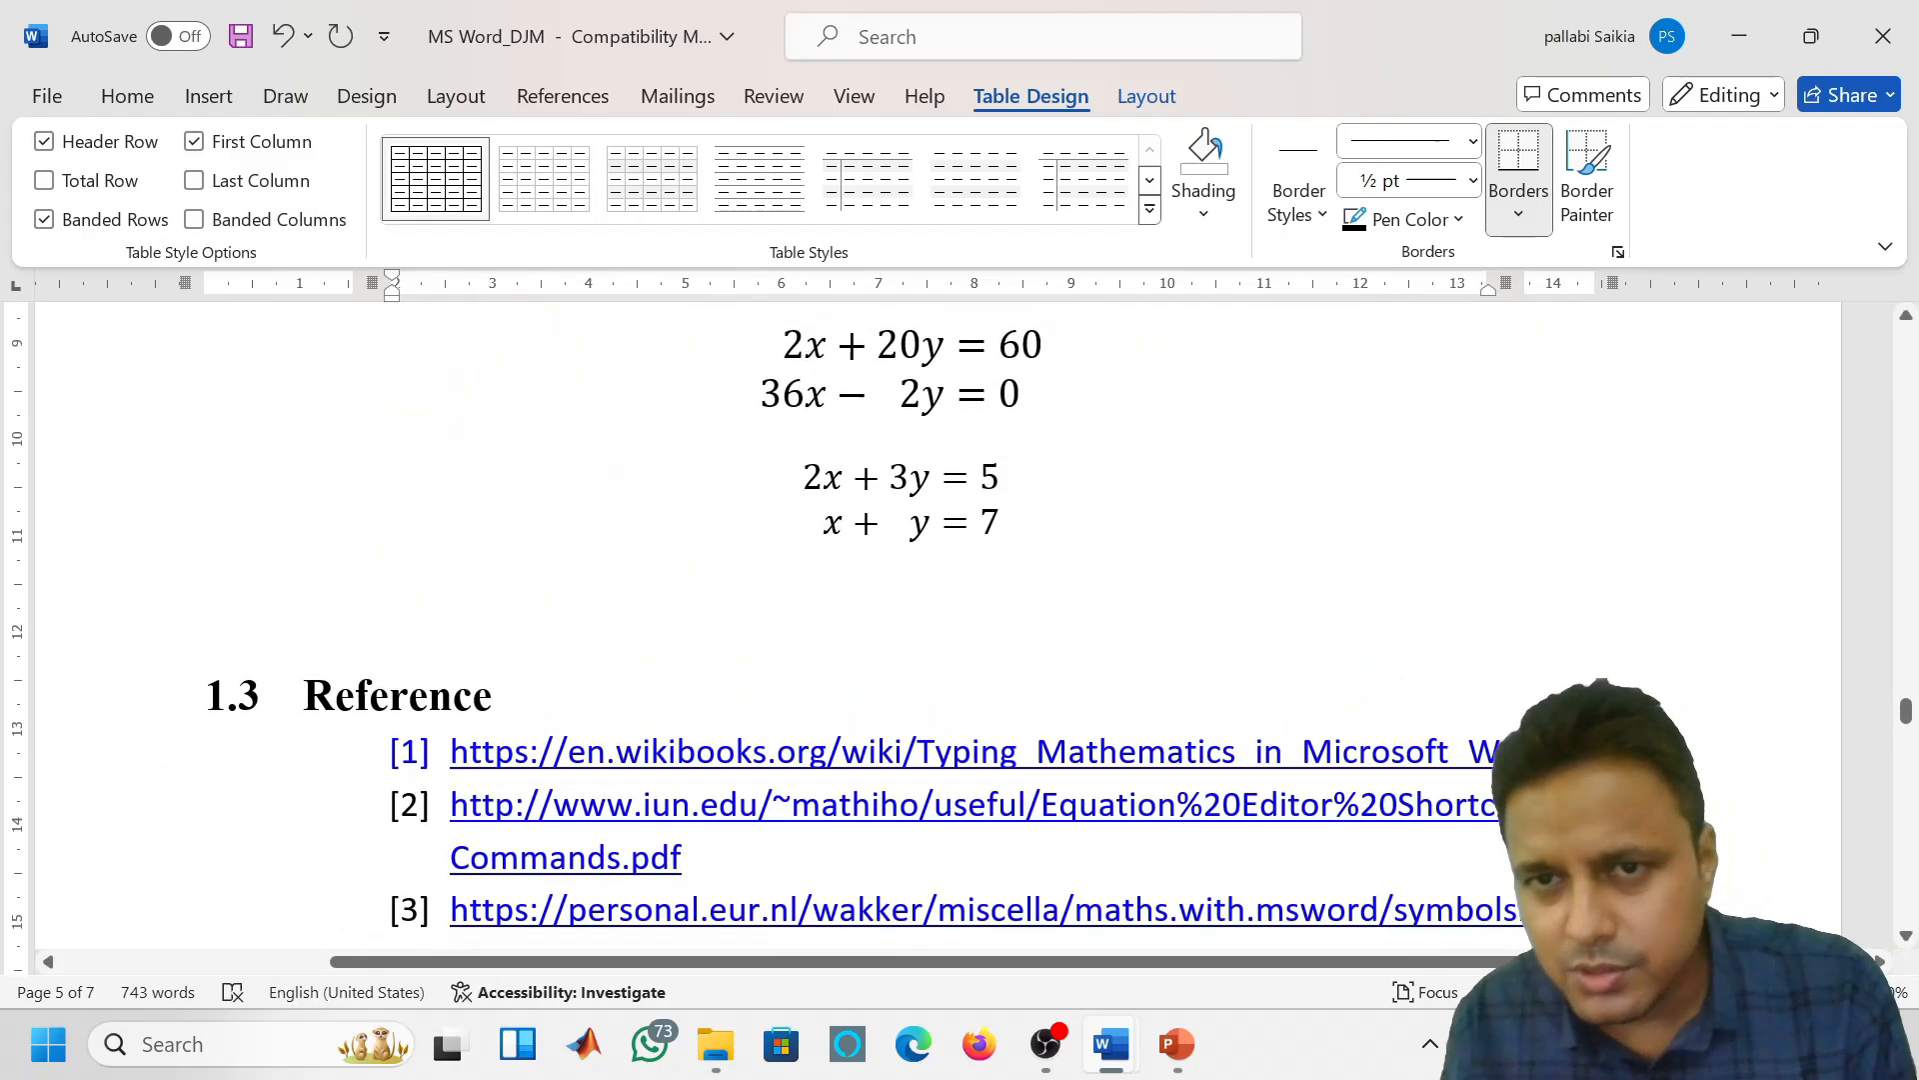
scroll(899, 619, up, 3)
scroll(900, 619, down, 15)
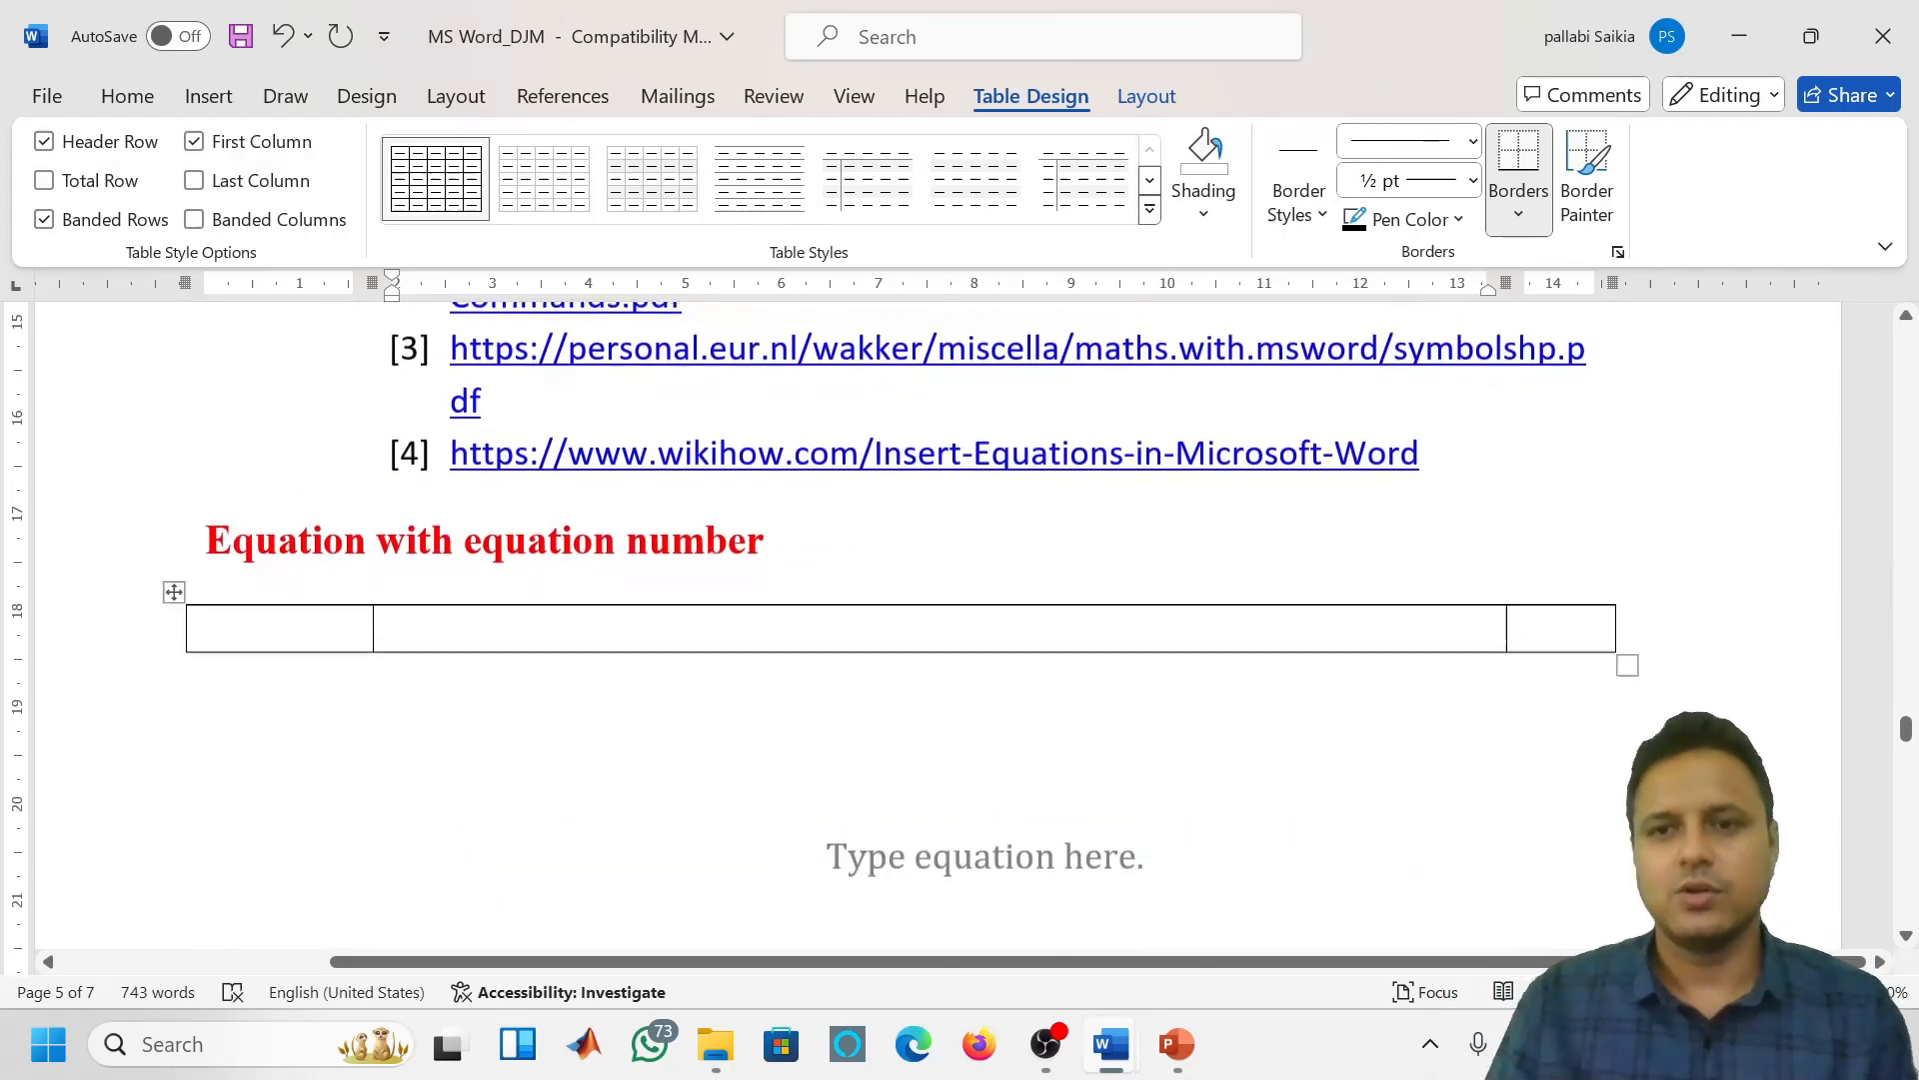
Delete the old table holding the empty equation placeholder and the number (1.1), below the new three-column table
click(849, 833)
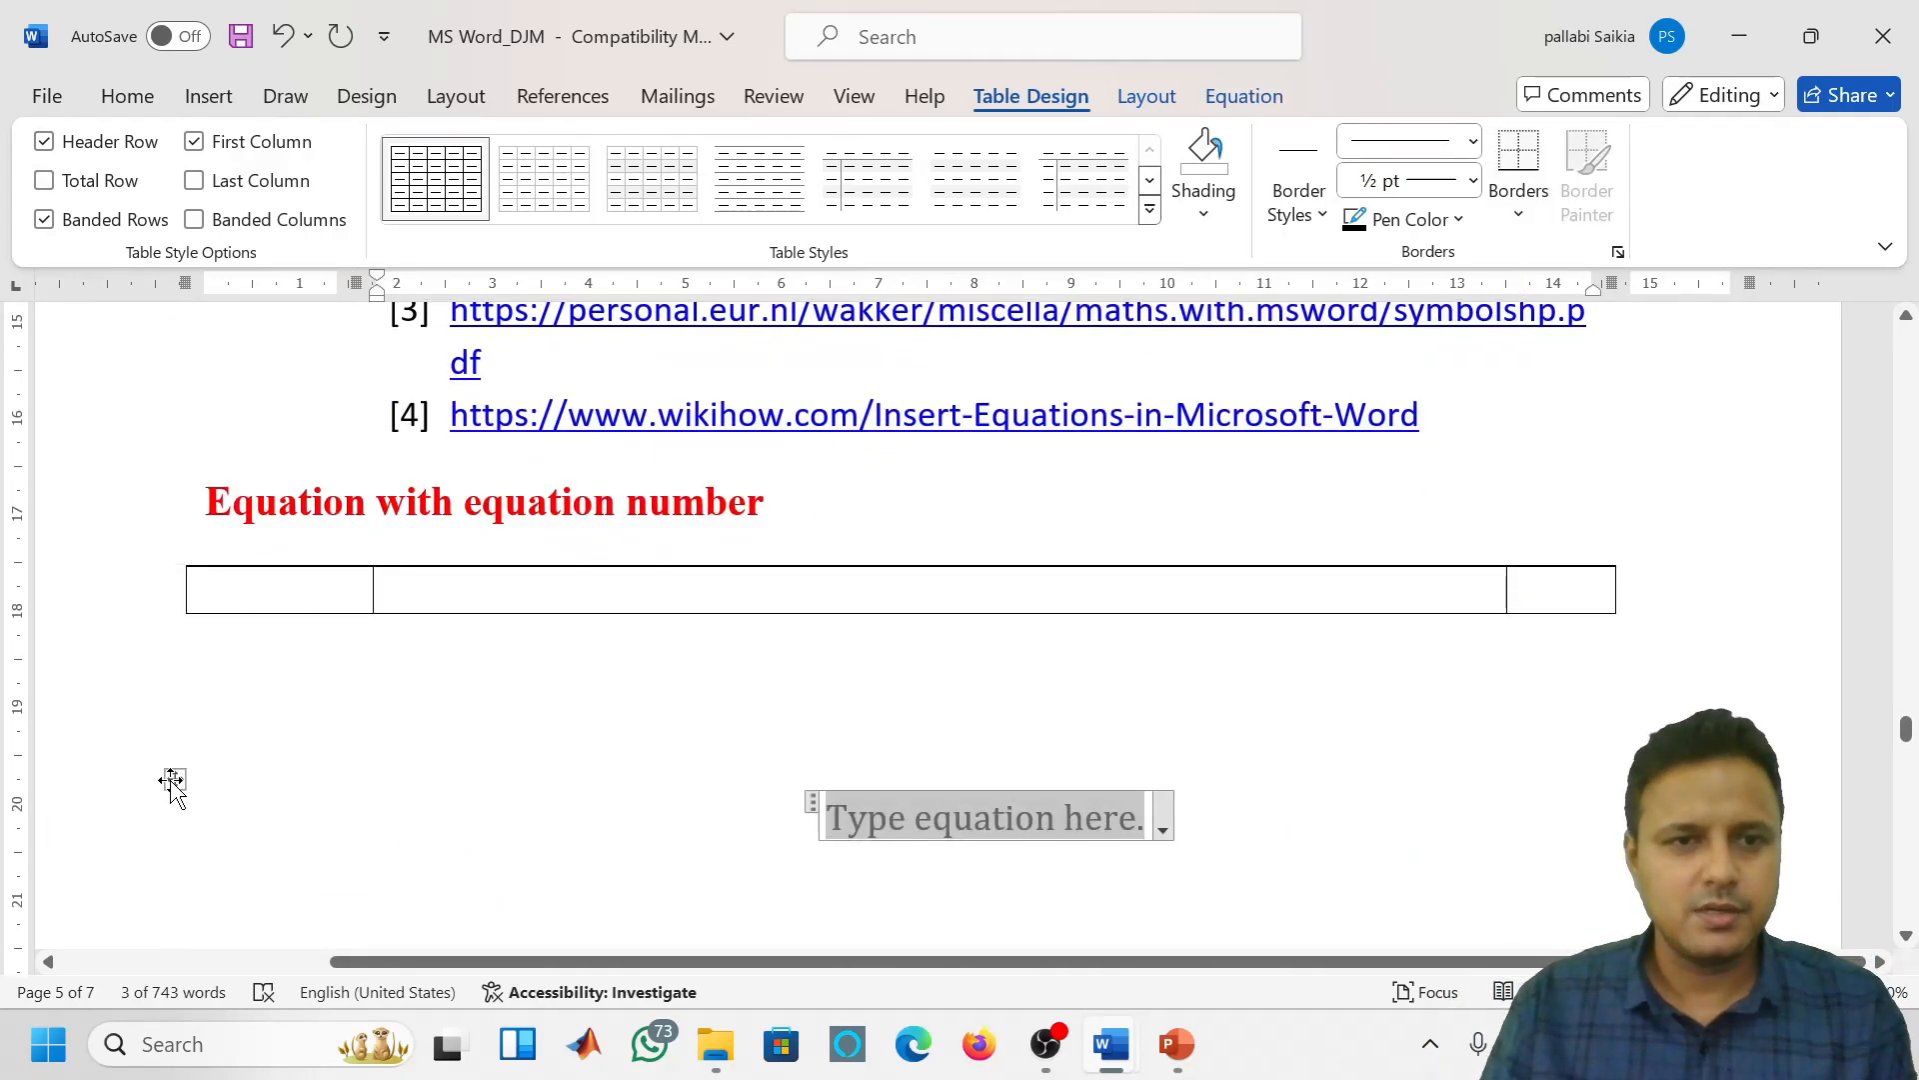
click(175, 782)
right_click(175, 782)
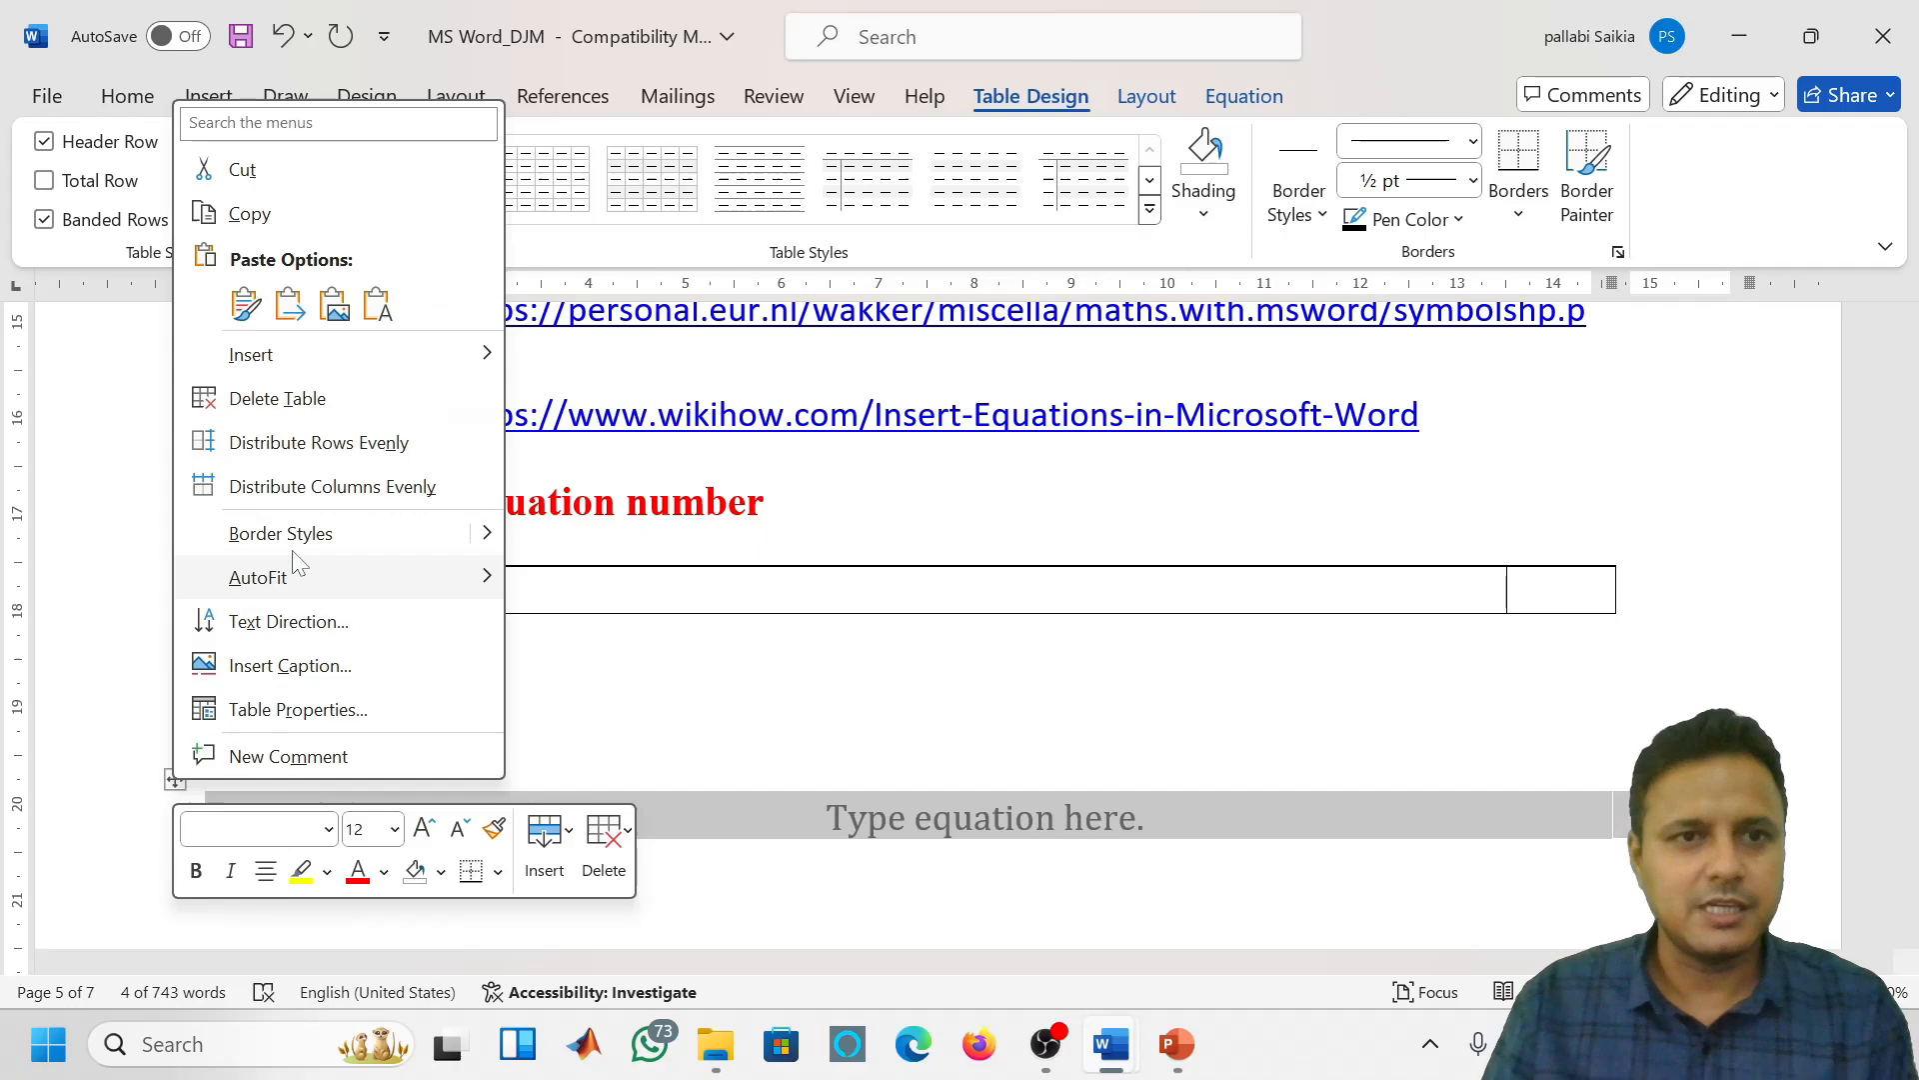
click(277, 398)
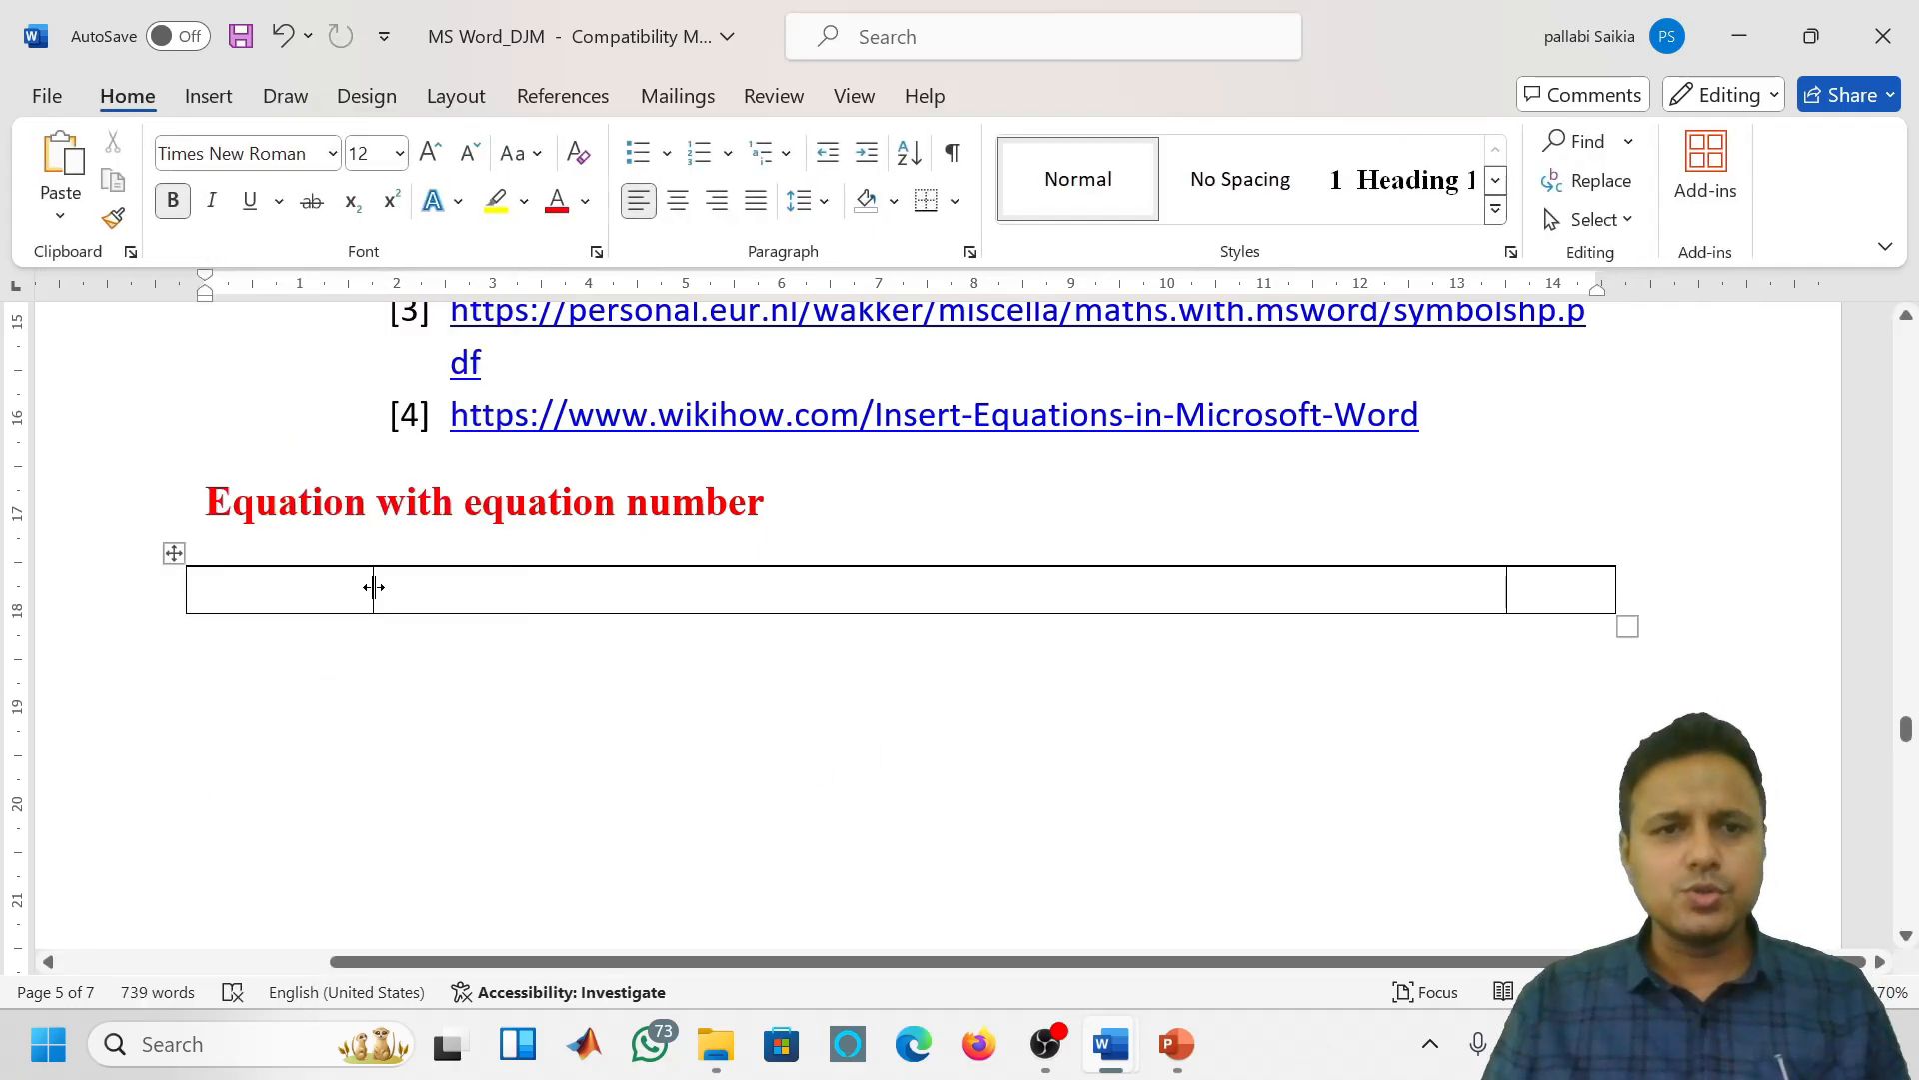
Narrow the first column of the three-column table slightly
mouse_move(374, 586)
mouse_down()
mouse_move(390, 587)
mouse_move(362, 587)
mouse_up()
key(ctrl+z)
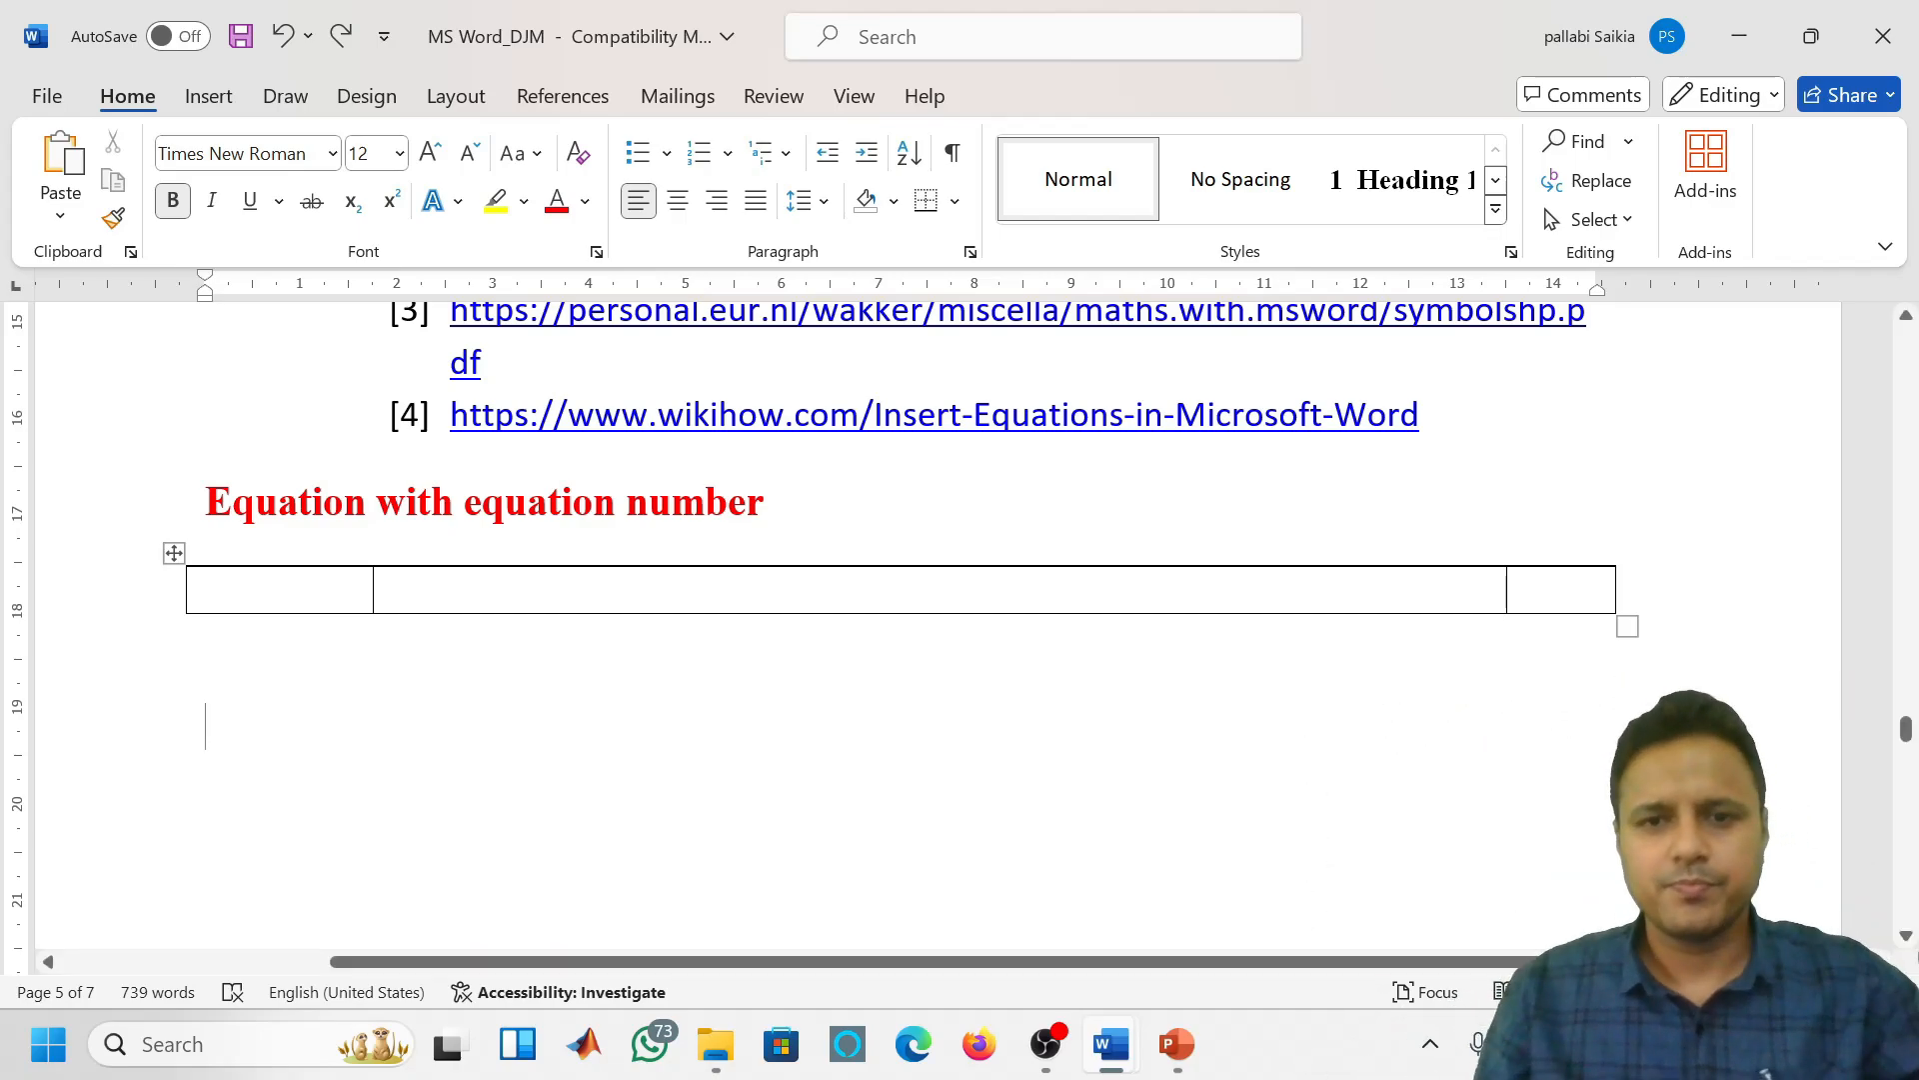
mouse_move(1031, 1058)
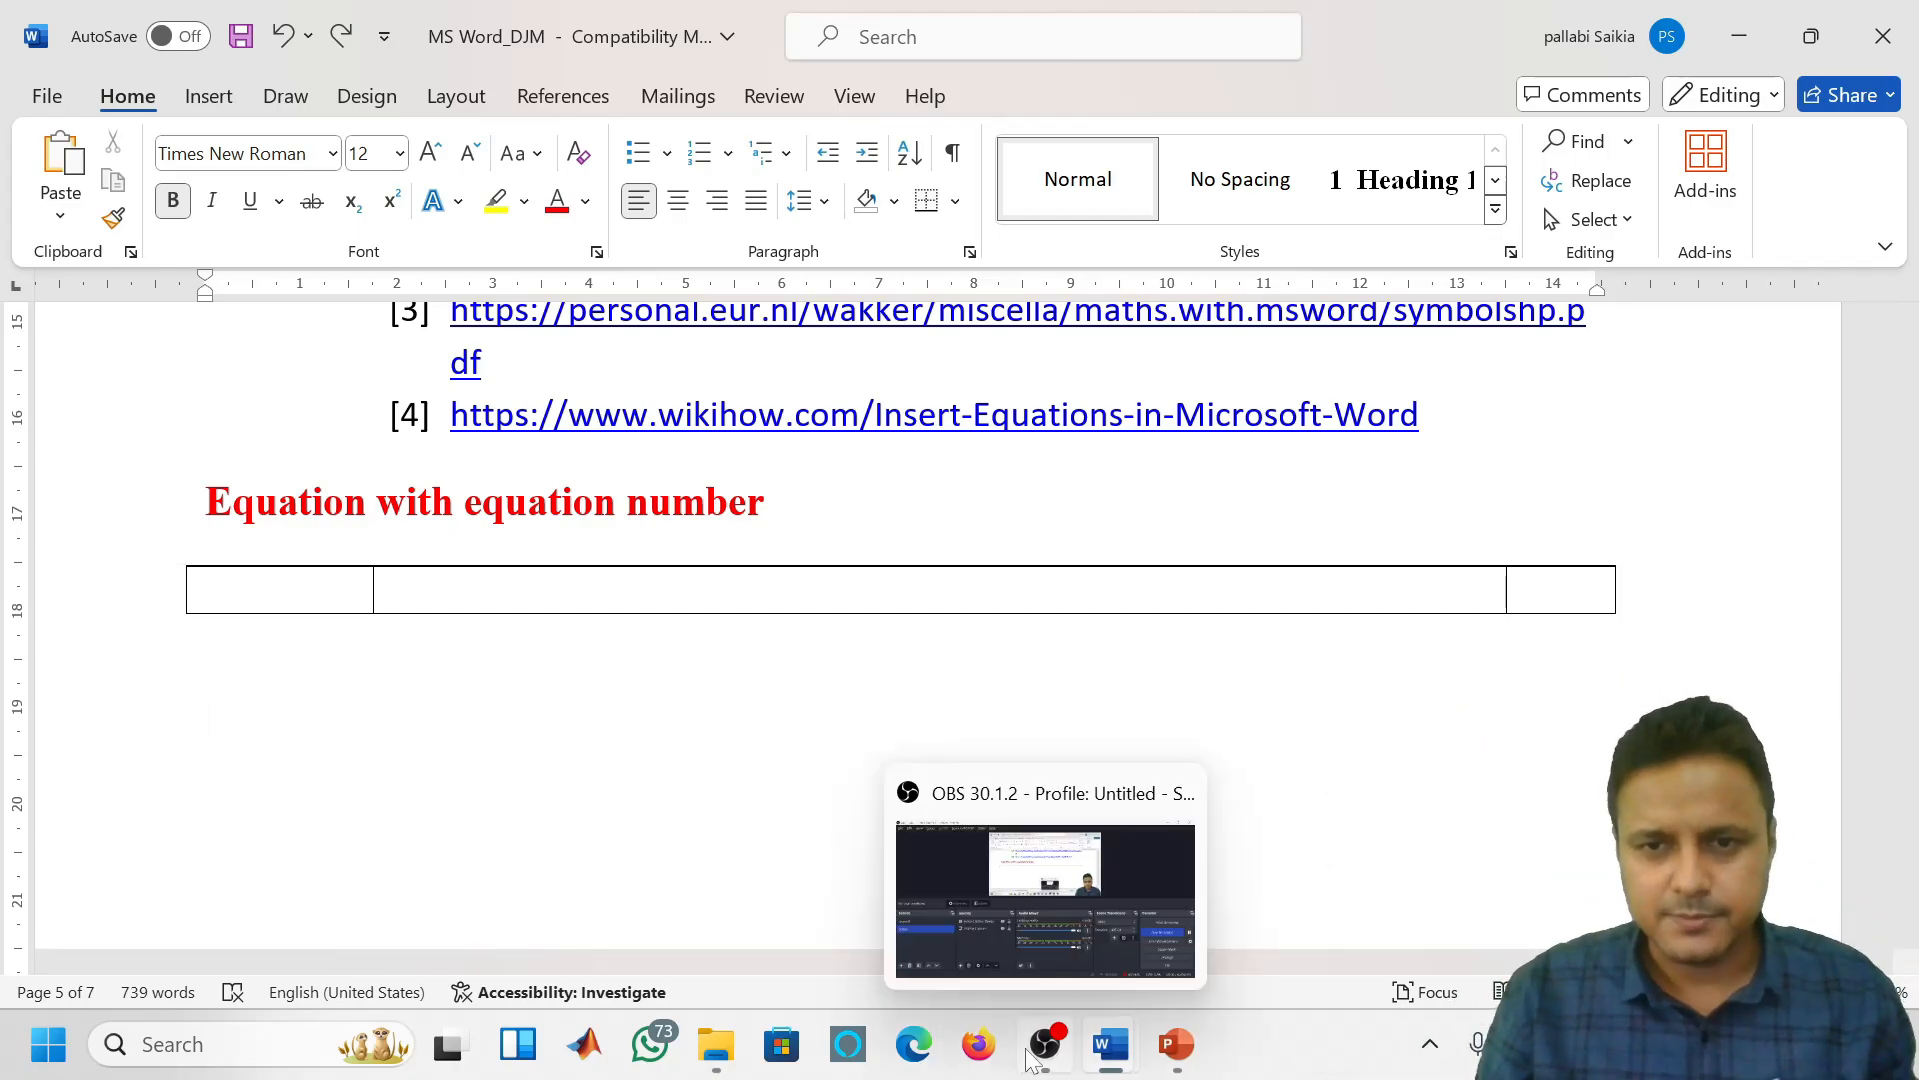
click(1047, 921)
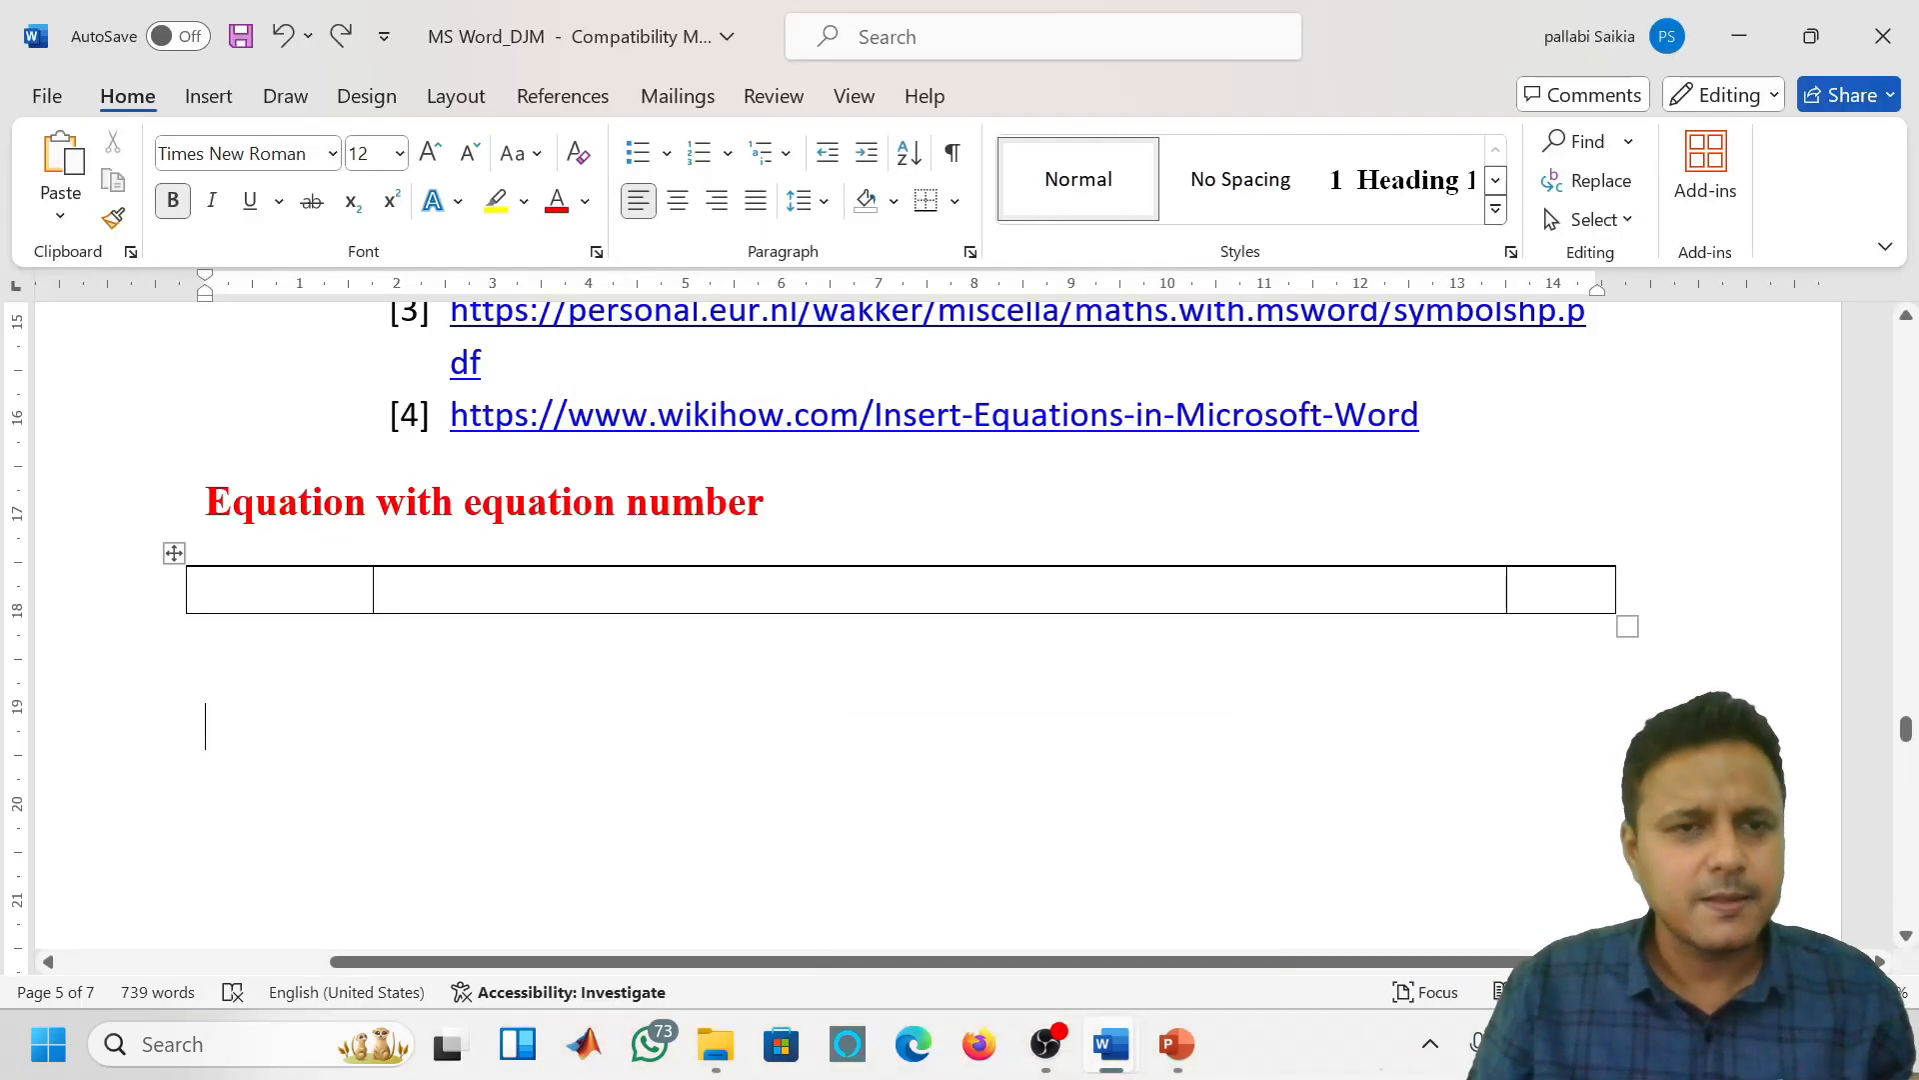
drag(371, 594, 349, 590)
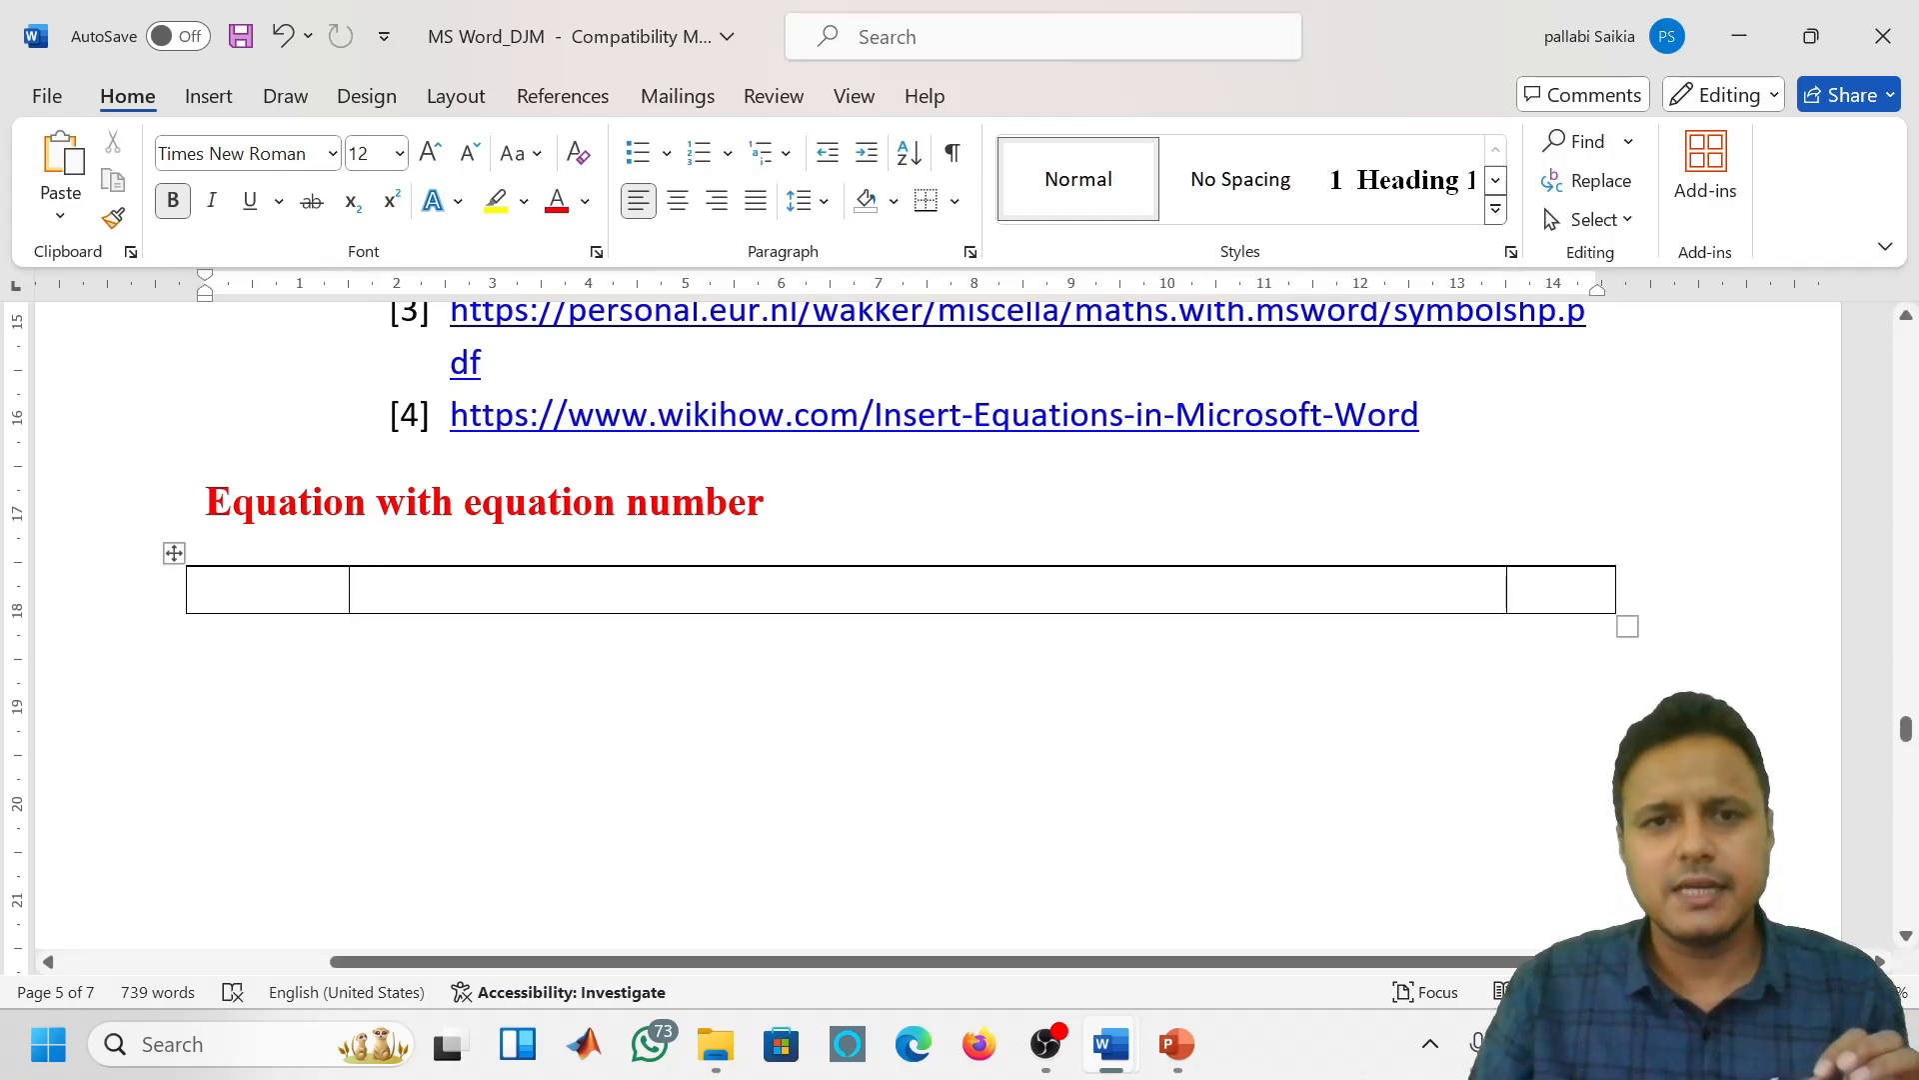
Insert an empty equation placeholder in the table's middle cell and left-align it
click(1096, 592)
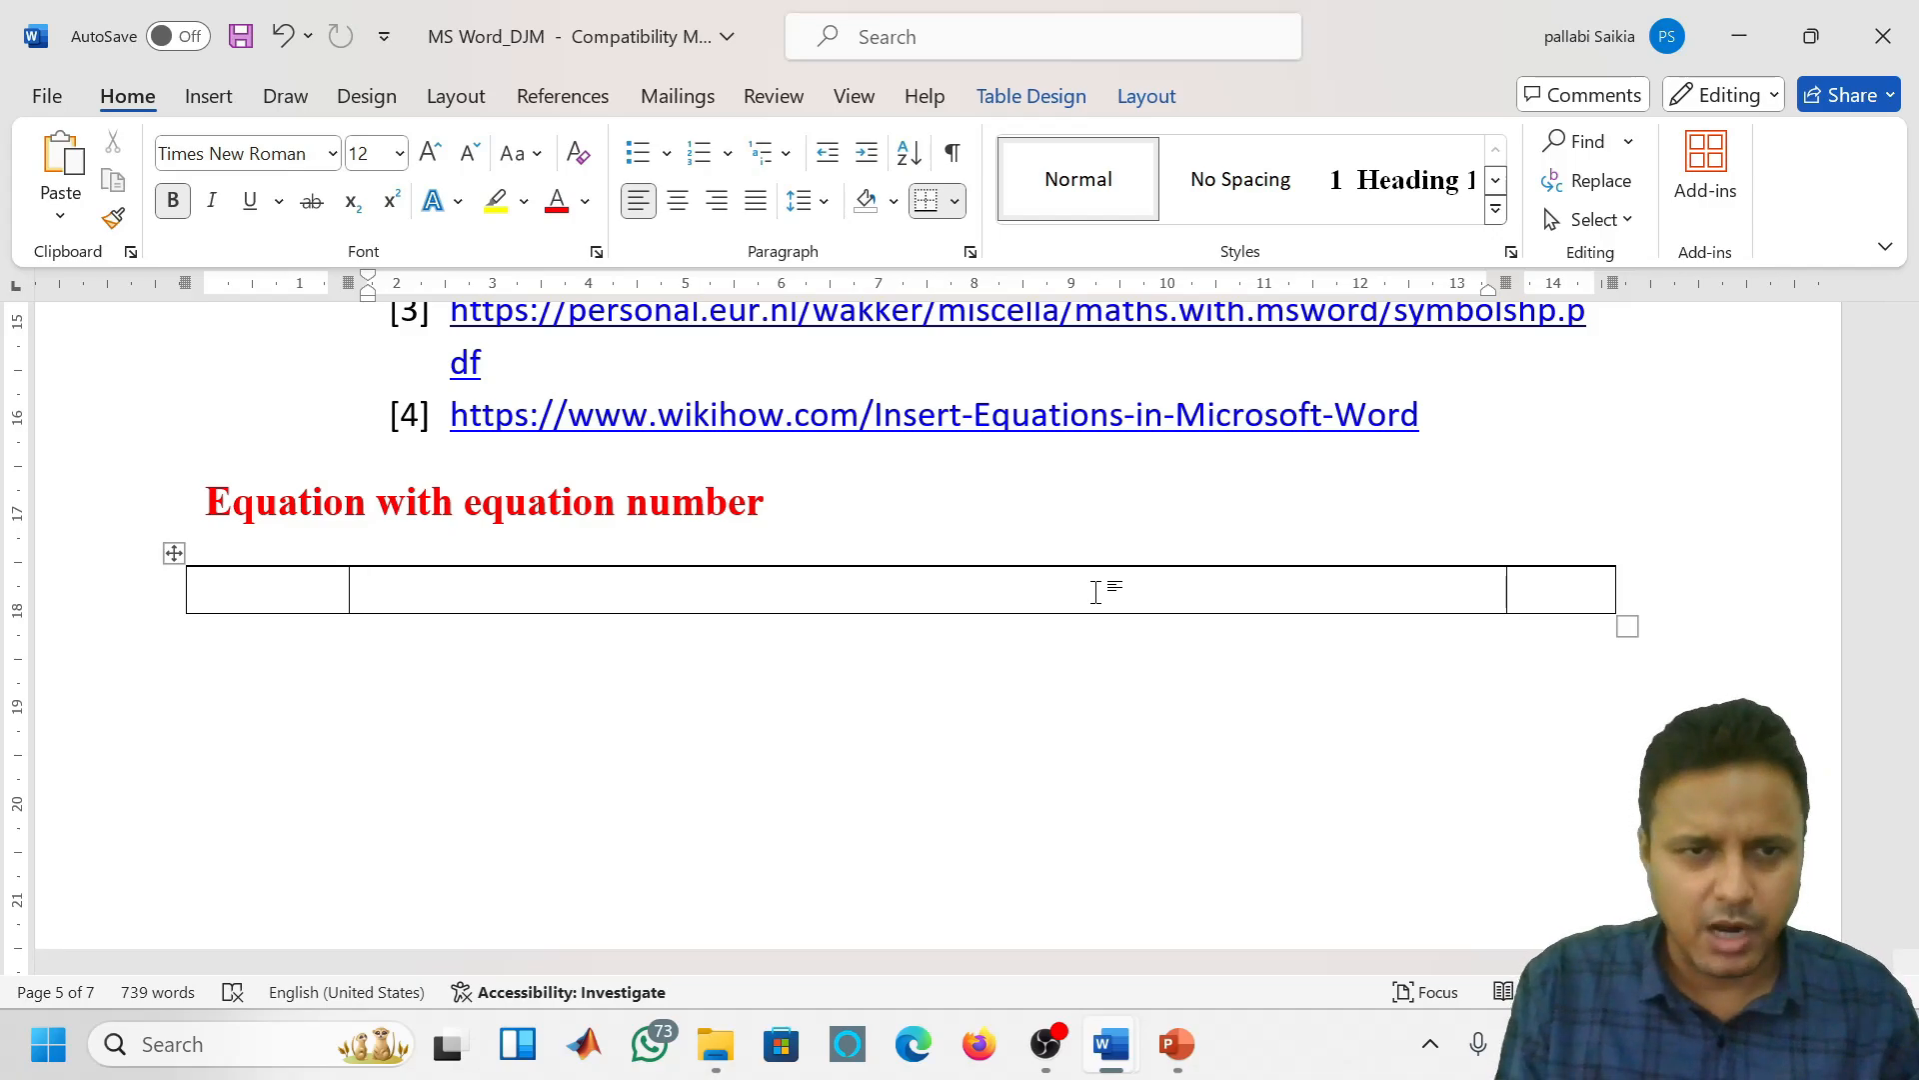
key(alt+equal)
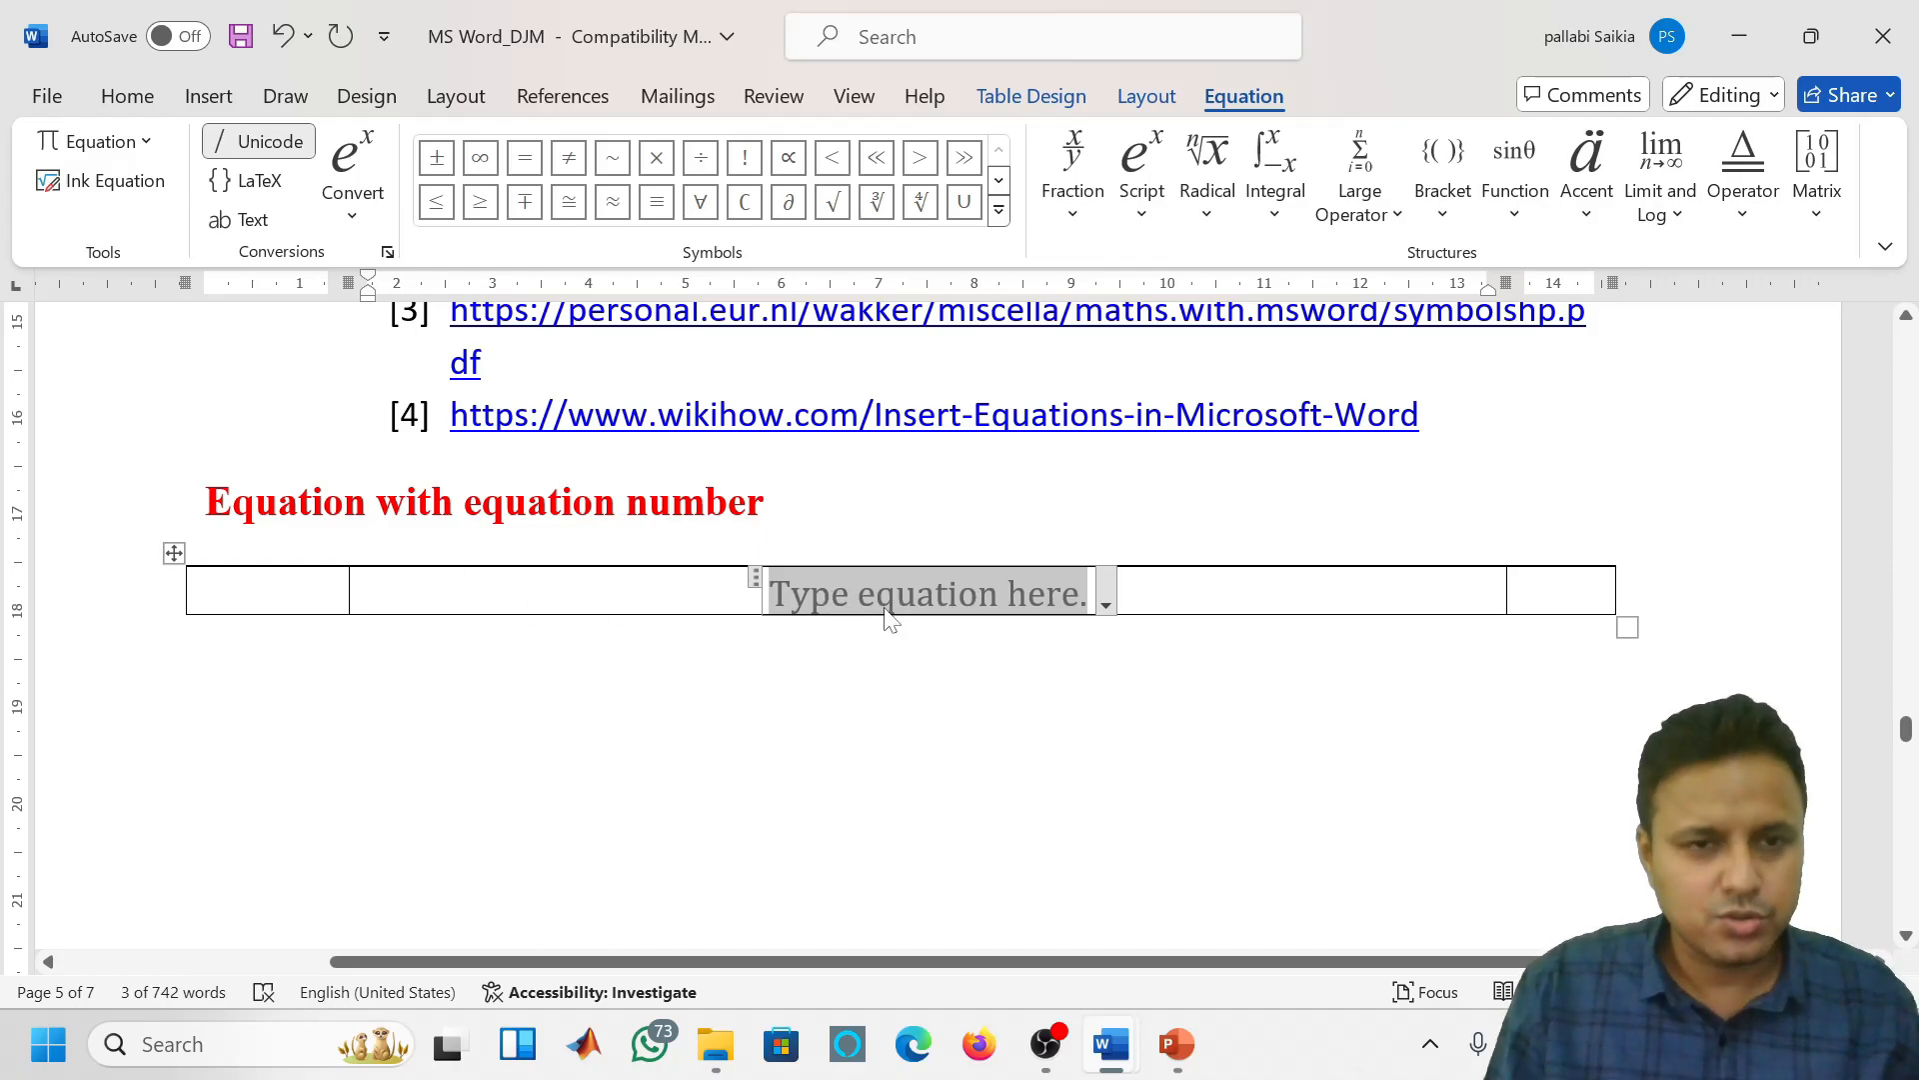
click(110, 97)
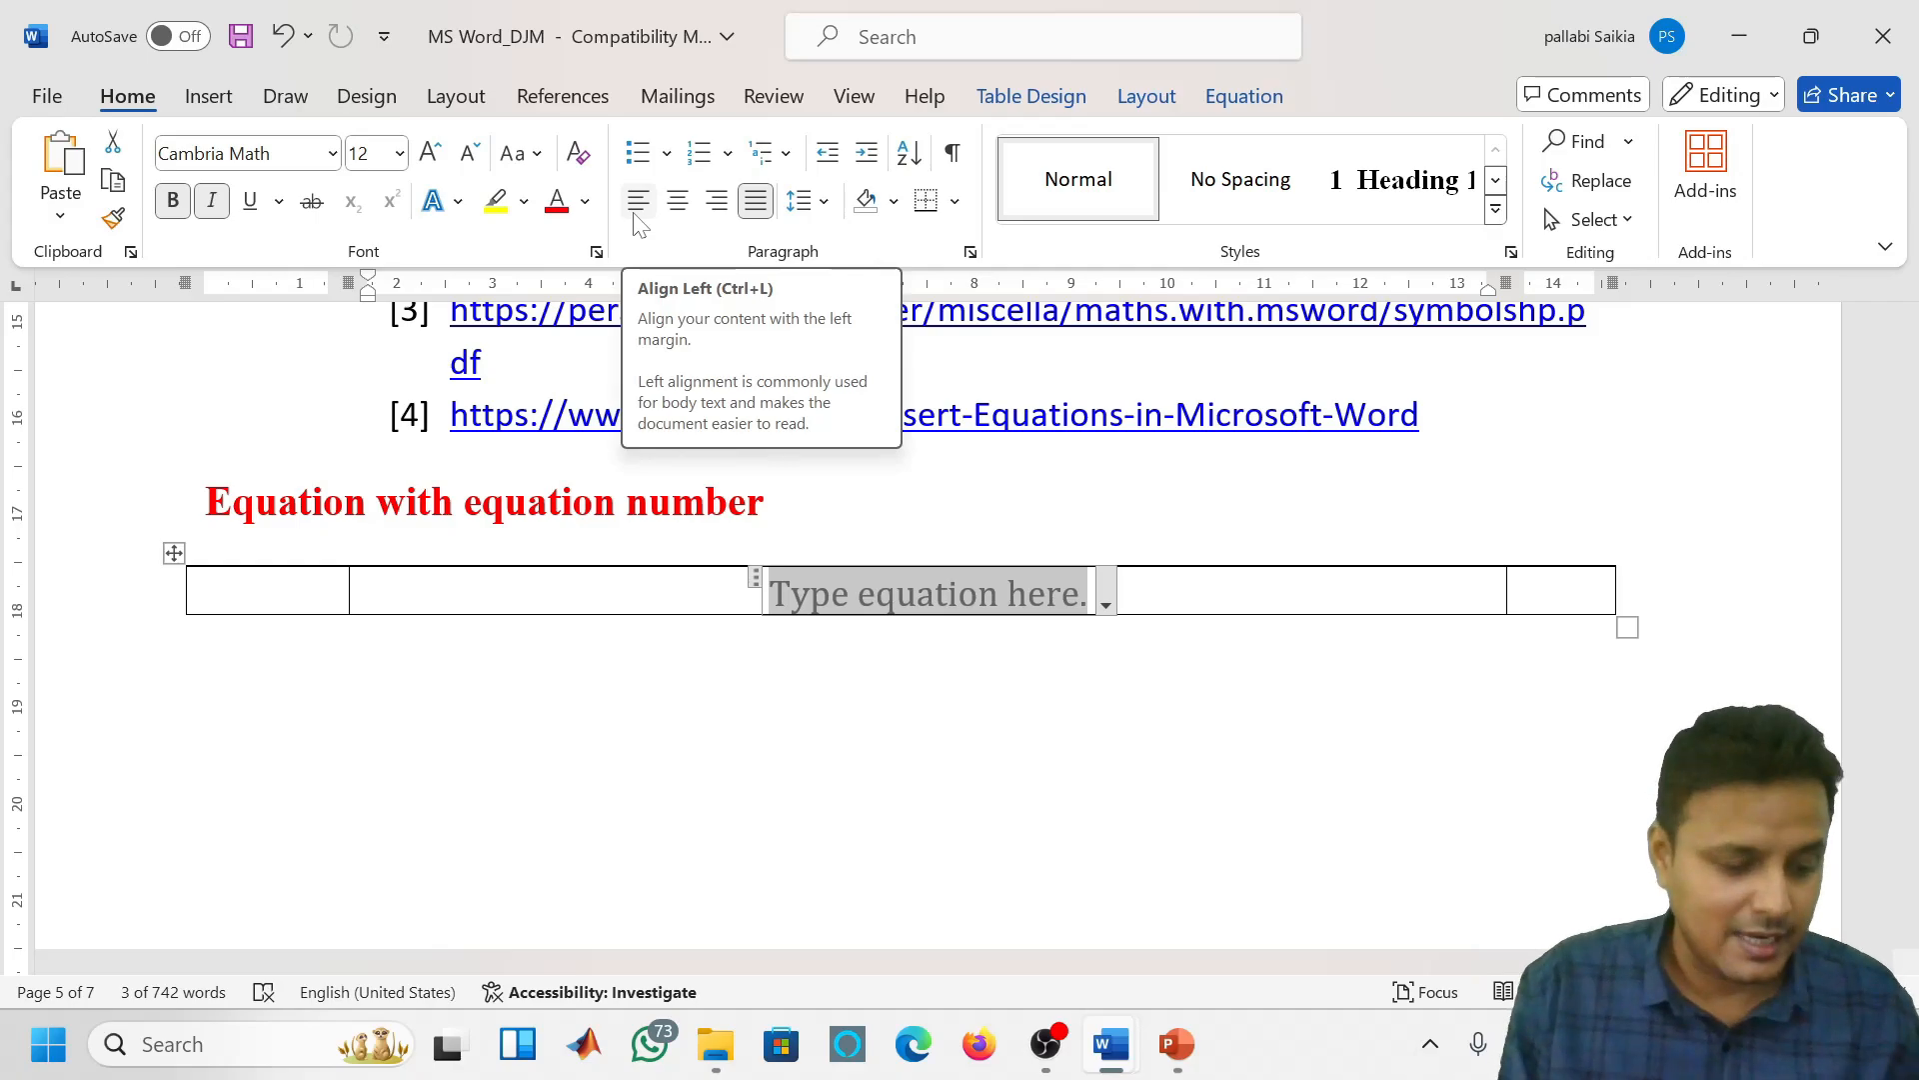
click(639, 203)
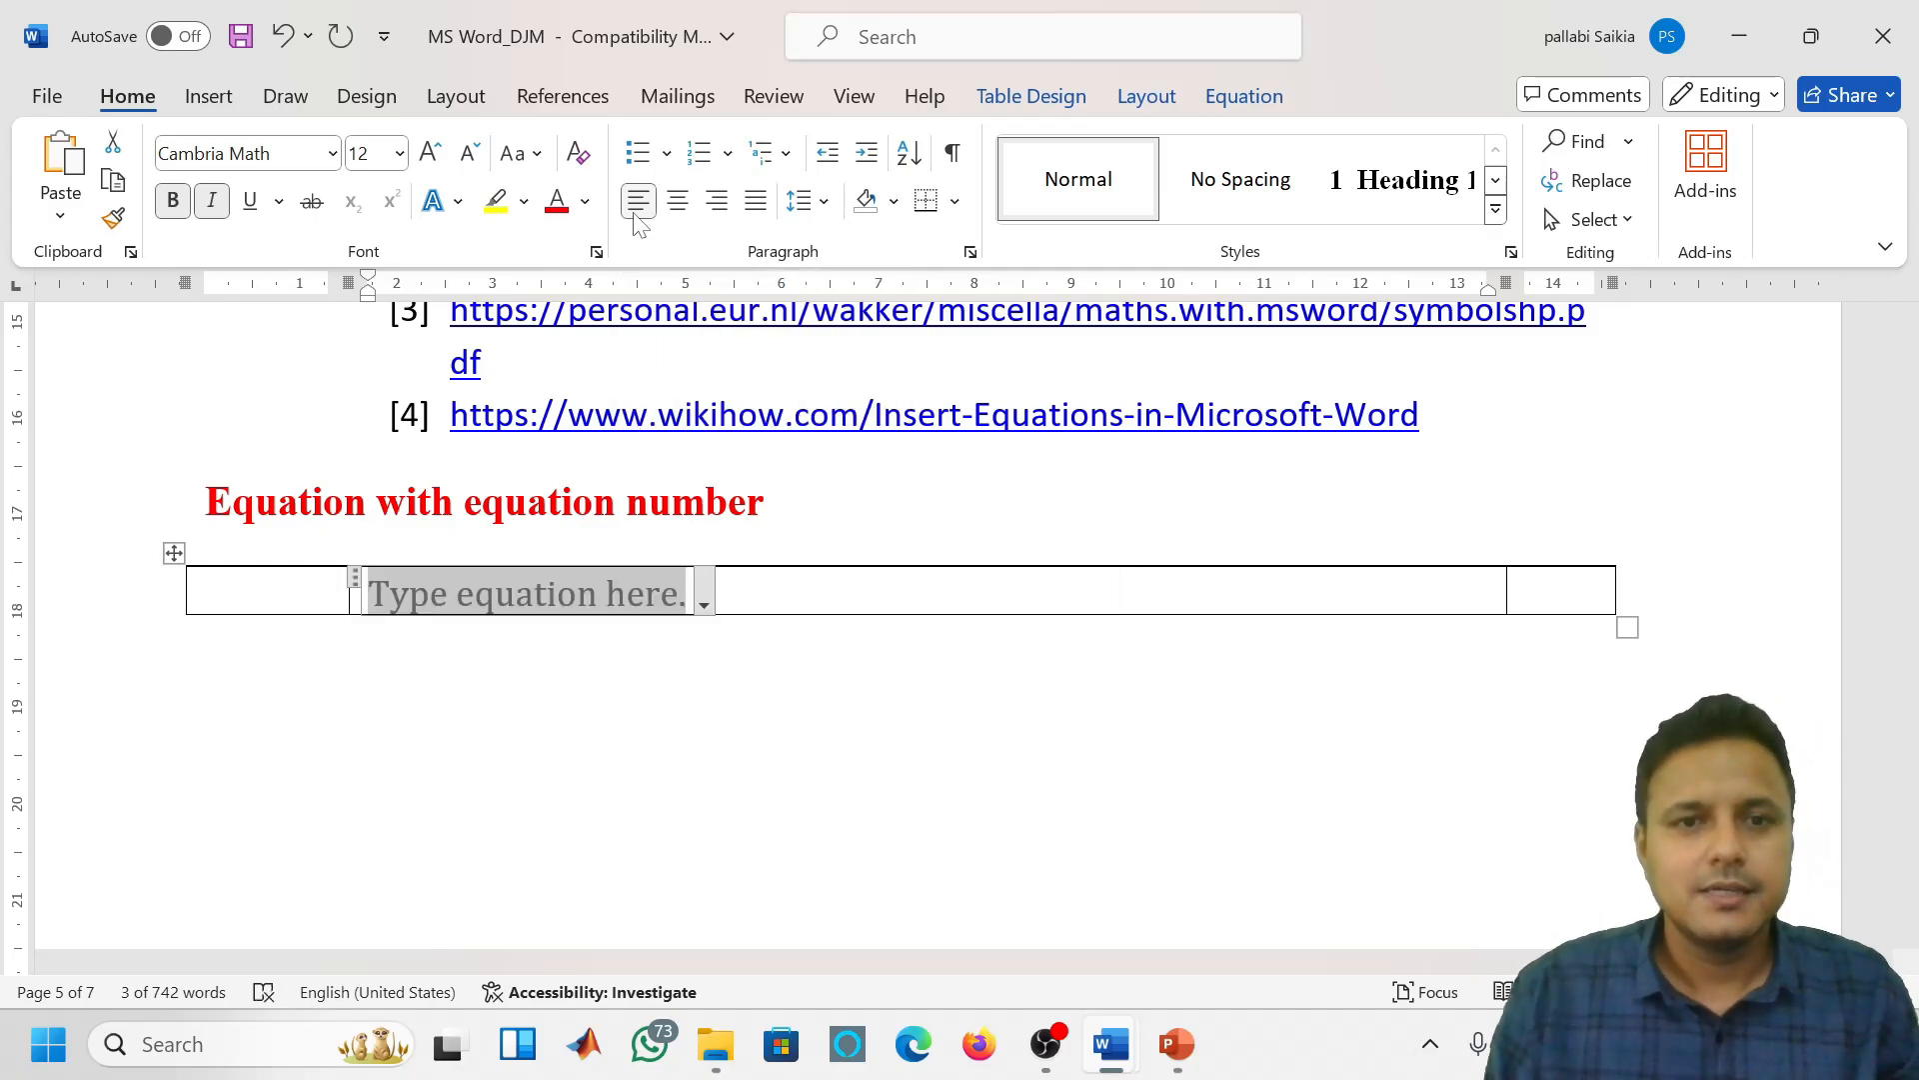
click(904, 608)
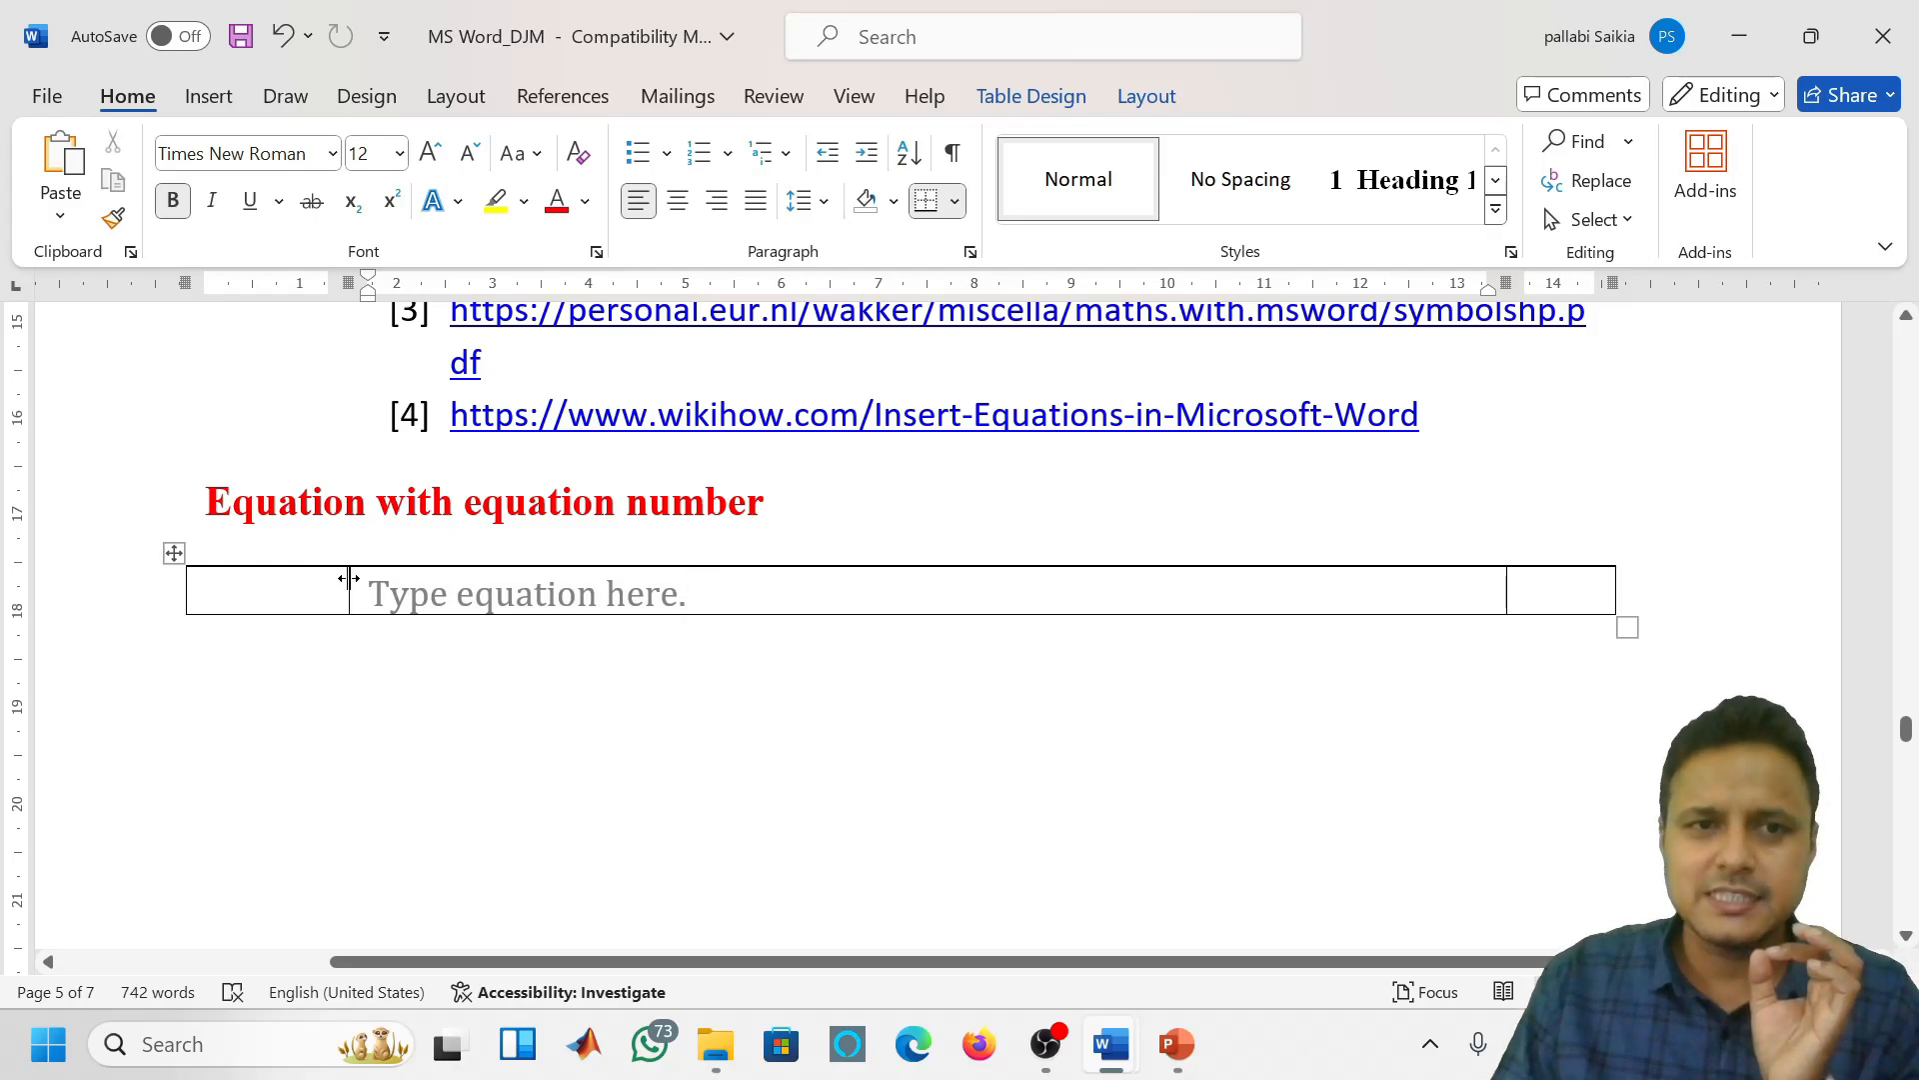
Move the border between the first and middle columns, first widening the first column, ending with it narrower than before
drag(349, 590, 377, 628)
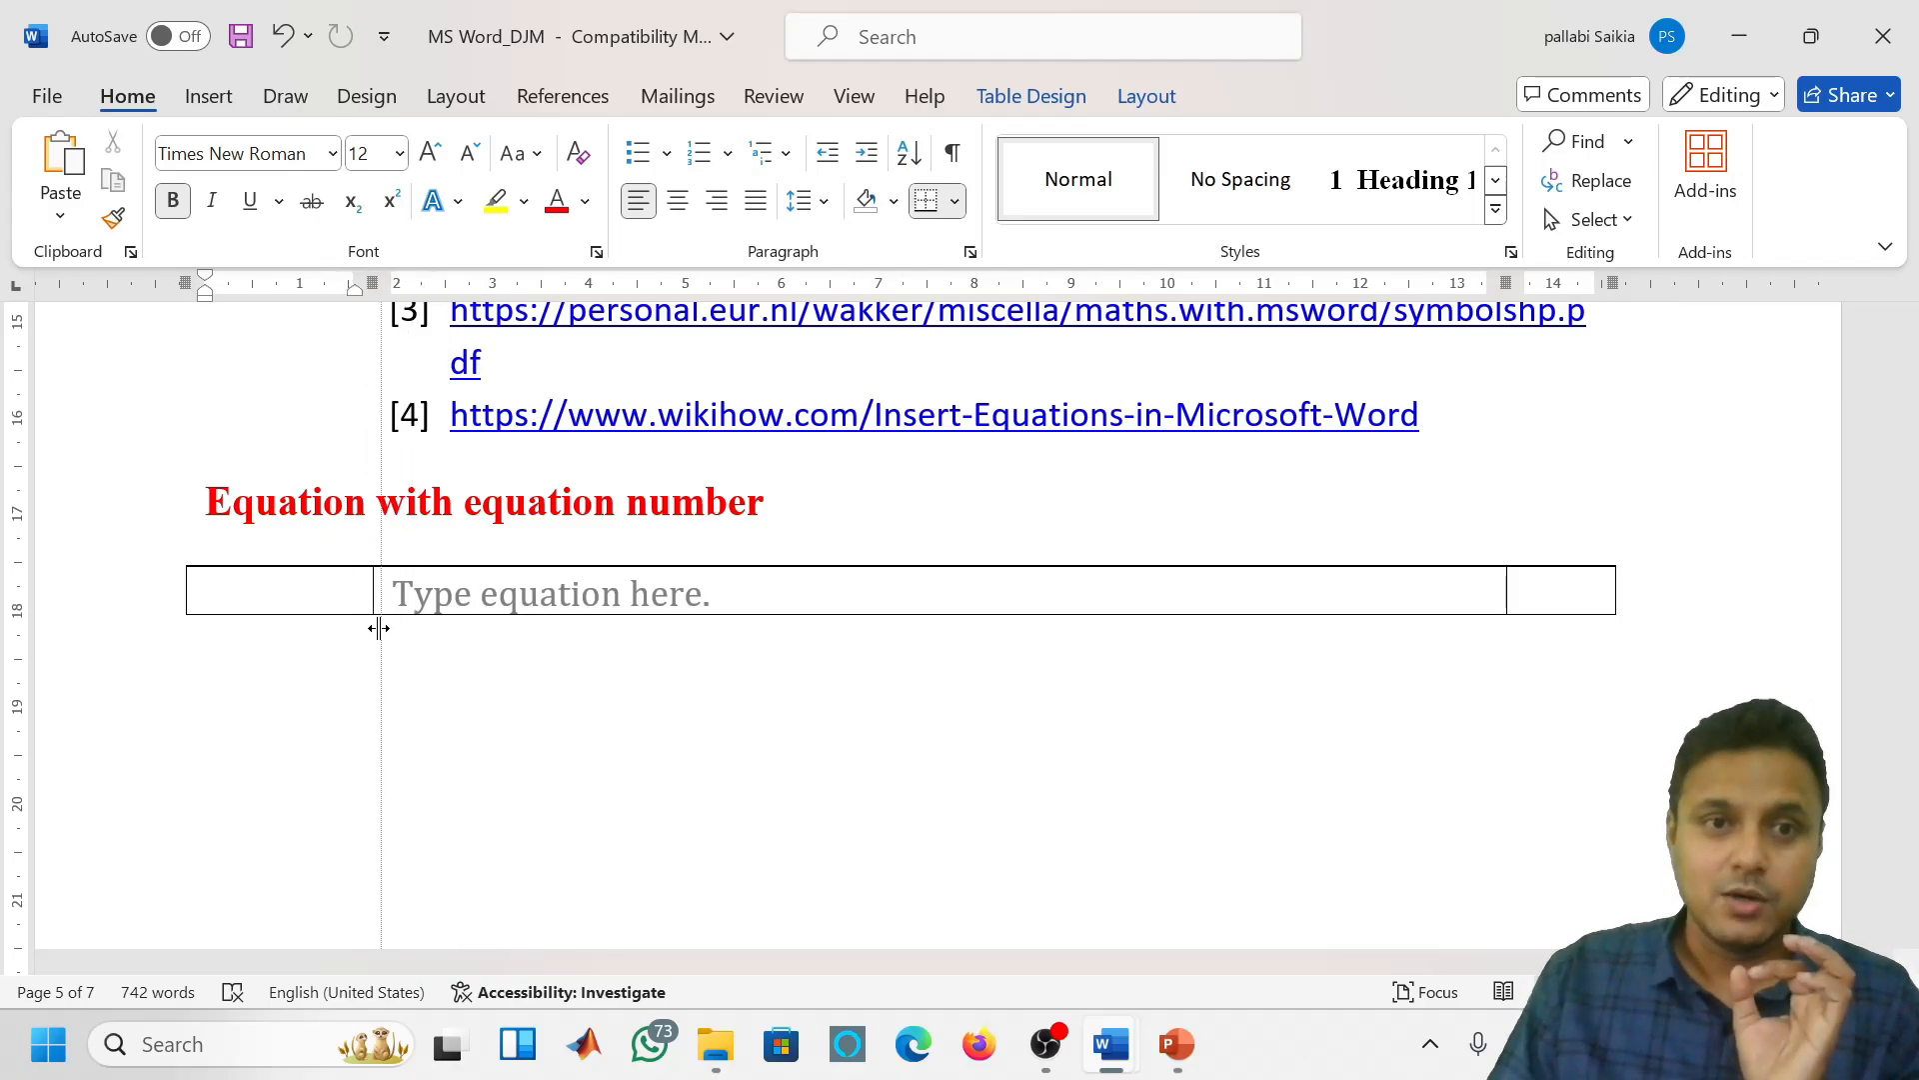
drag(378, 628, 378, 628)
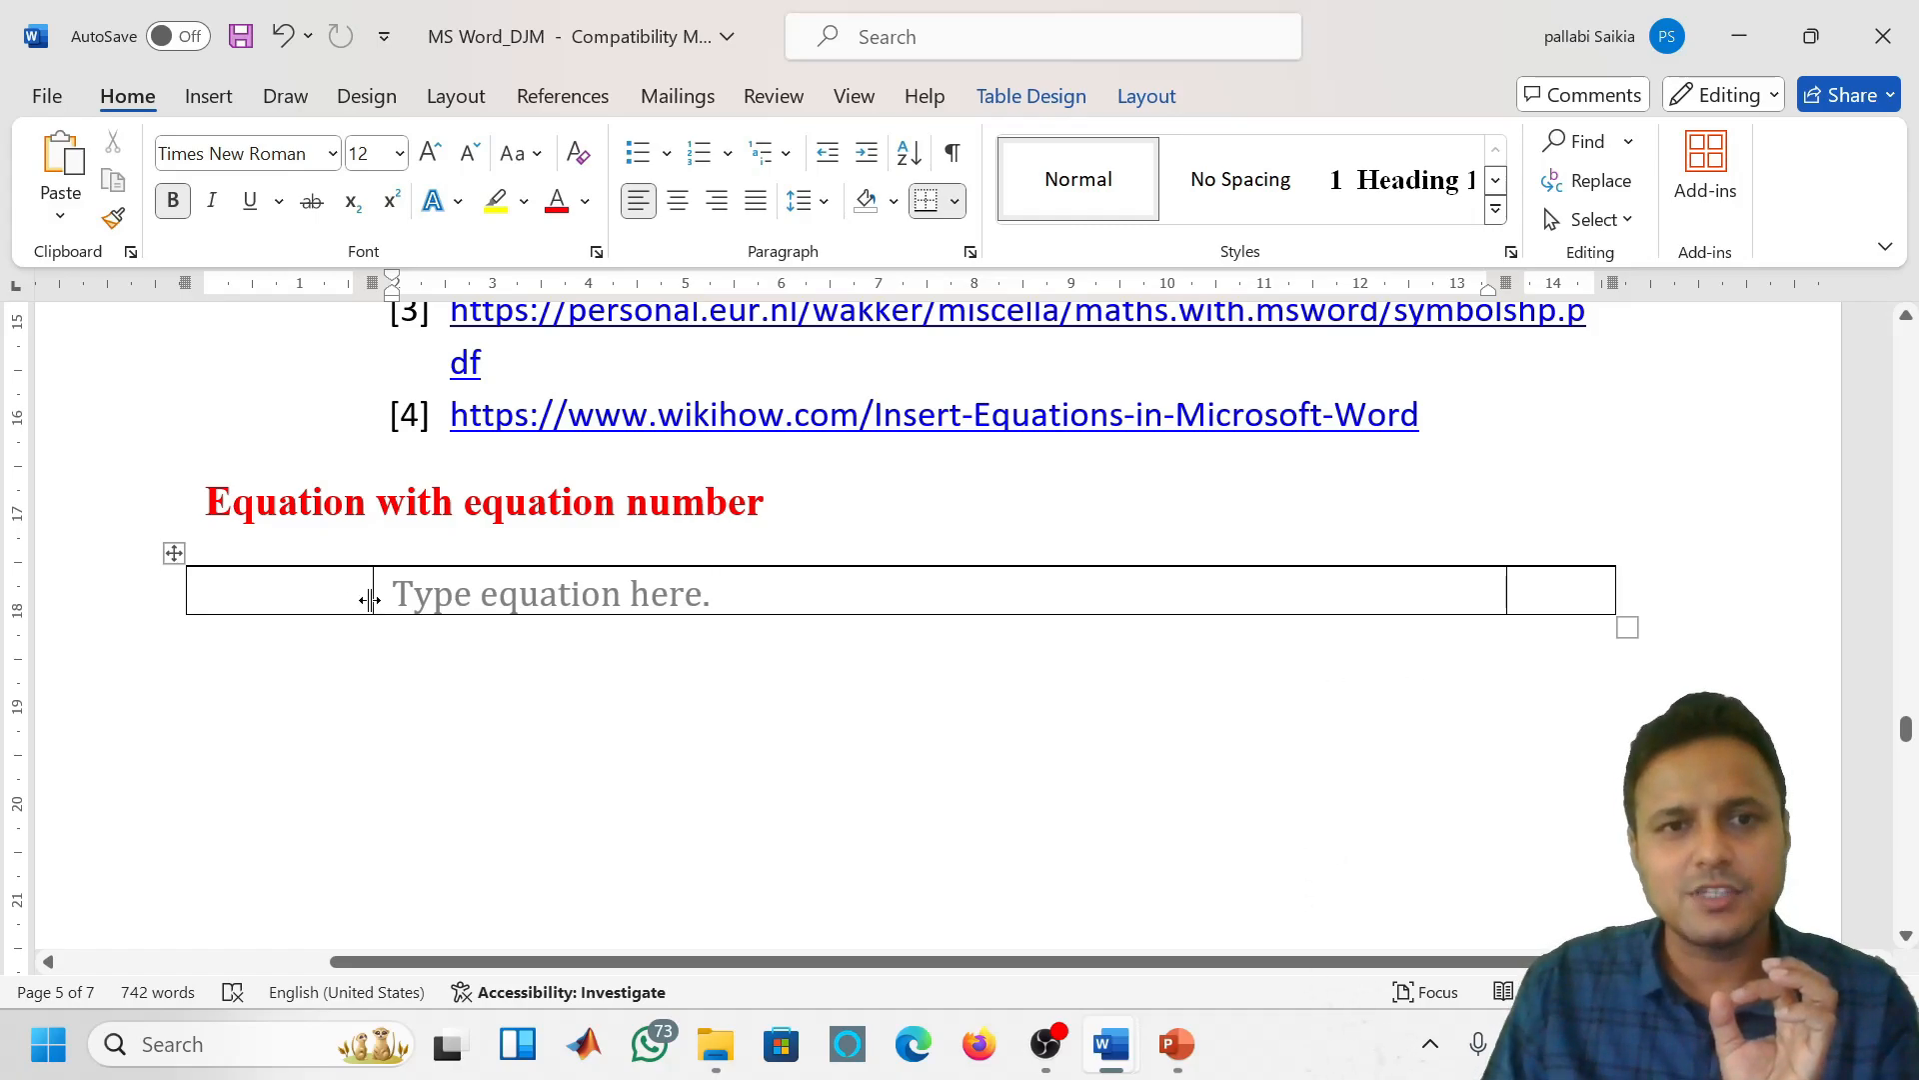
drag(370, 599, 325, 604)
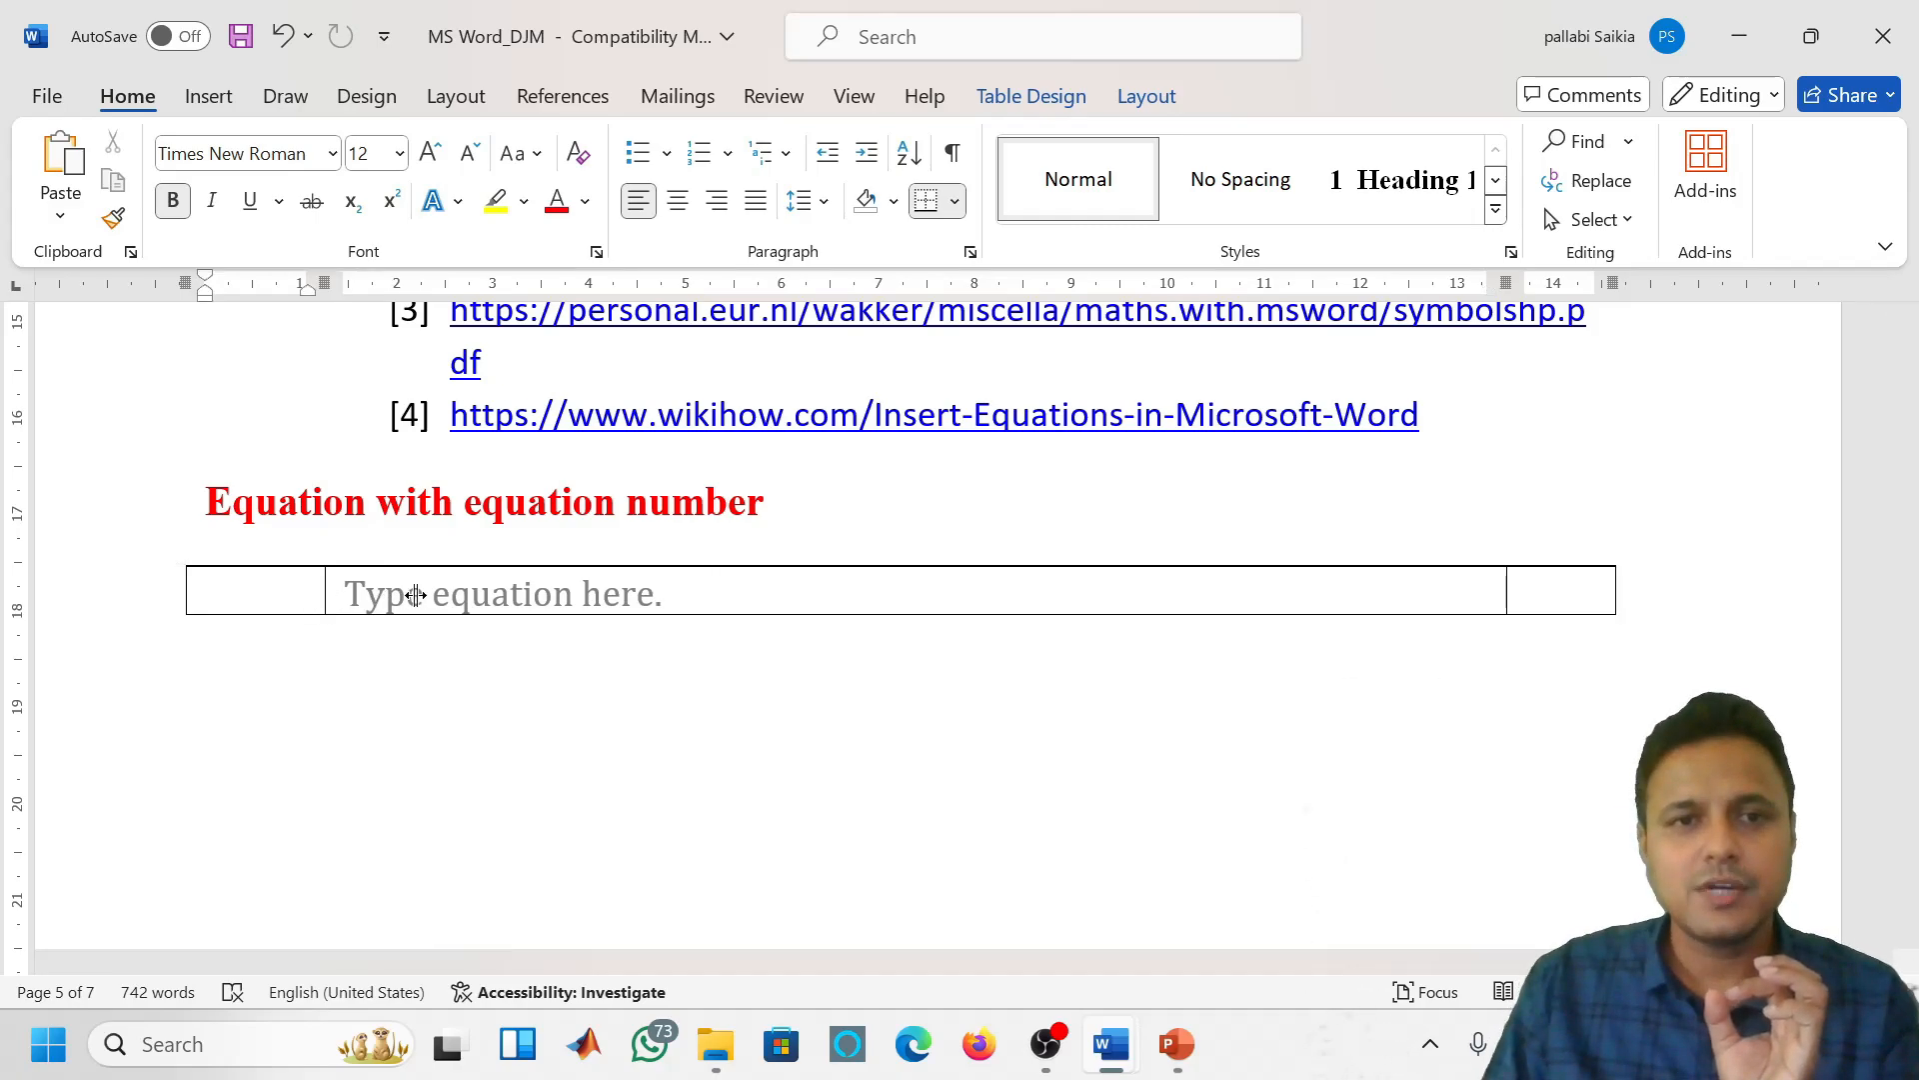
click(378, 592)
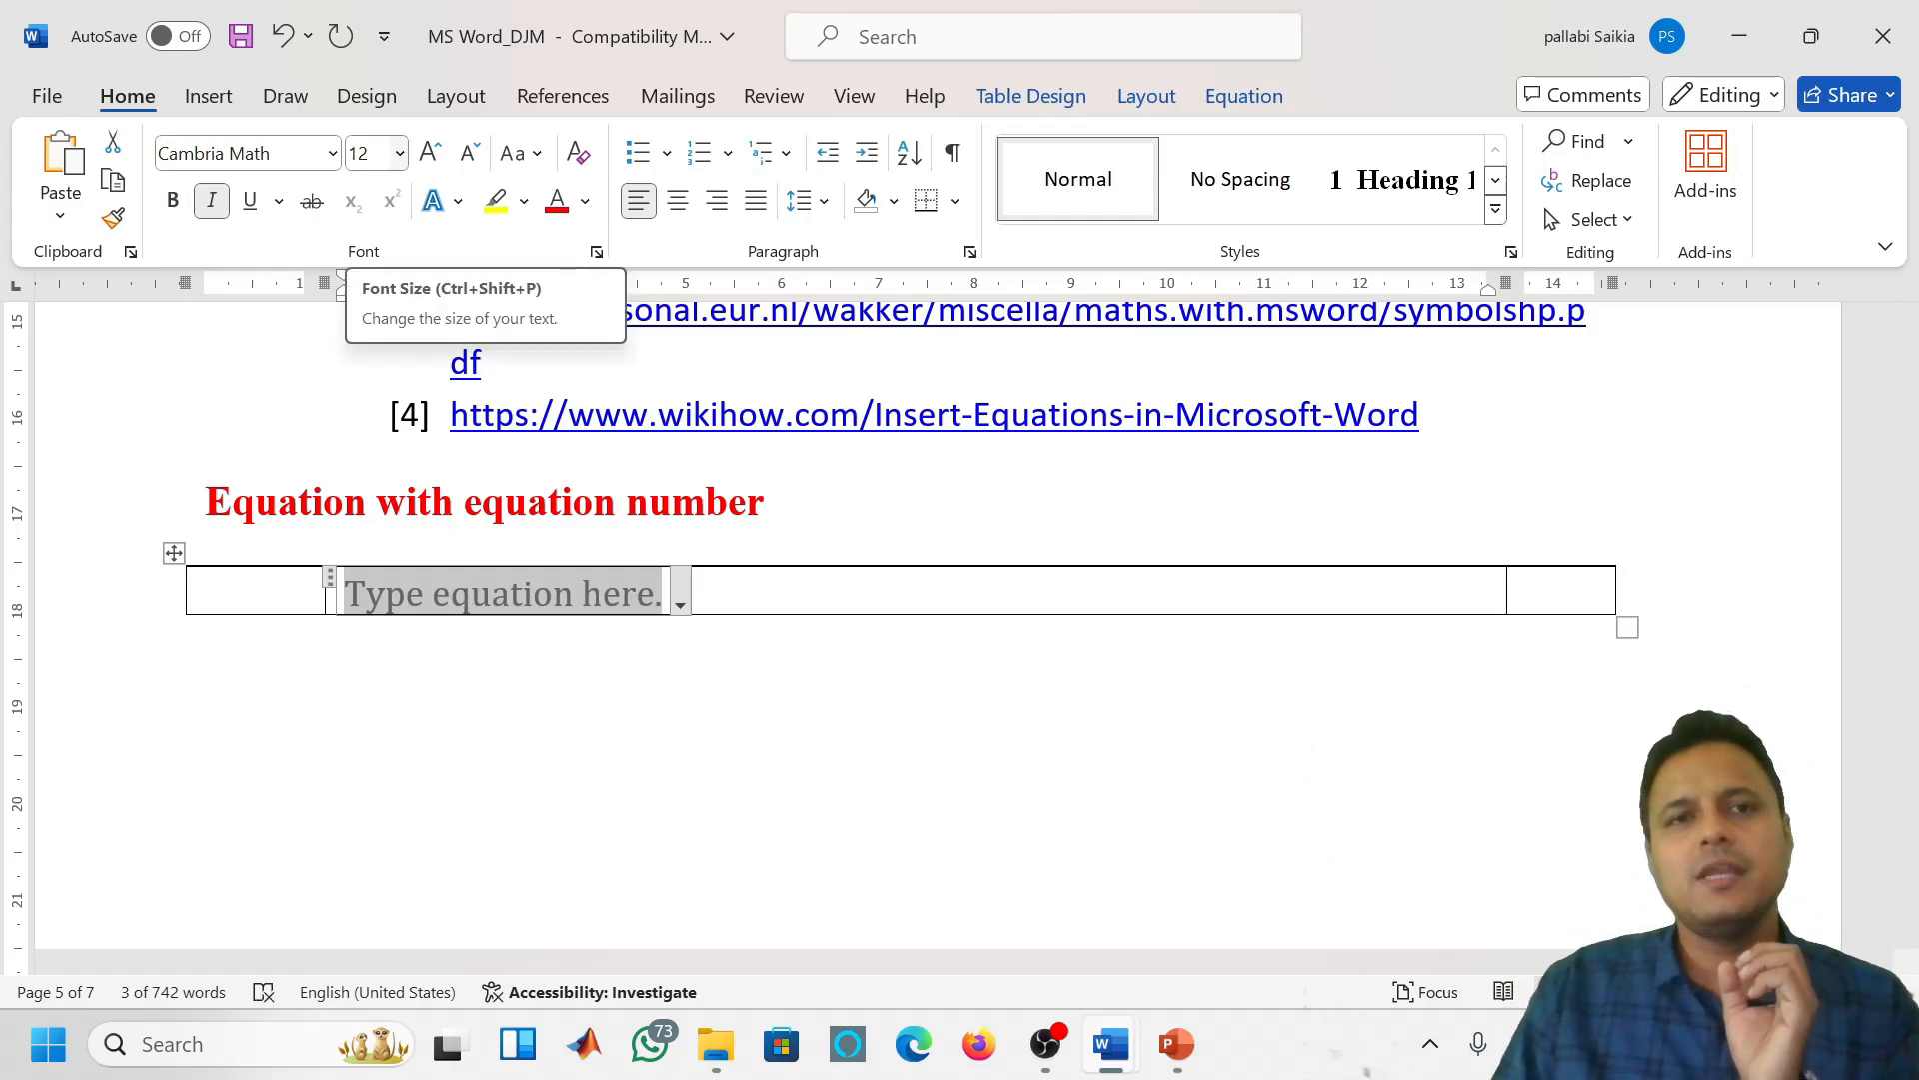
click(250, 153)
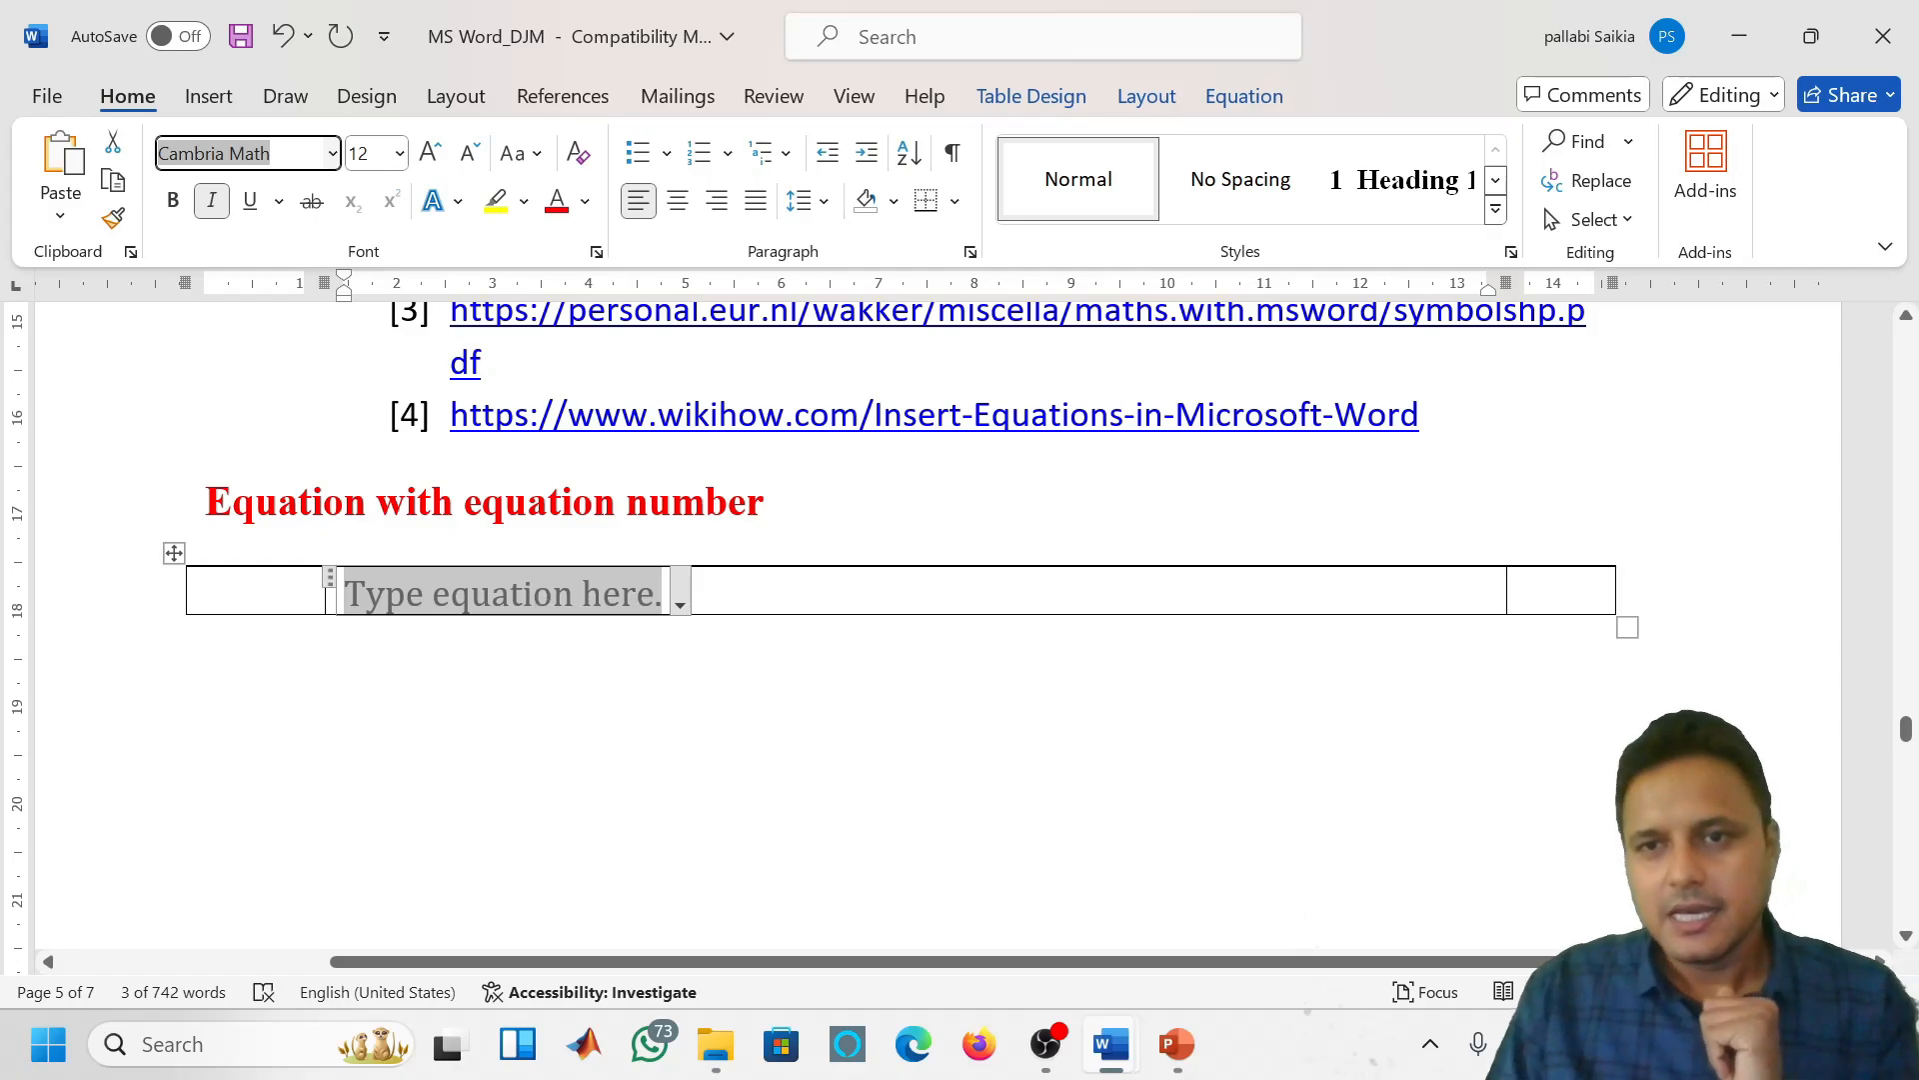
click(1515, 600)
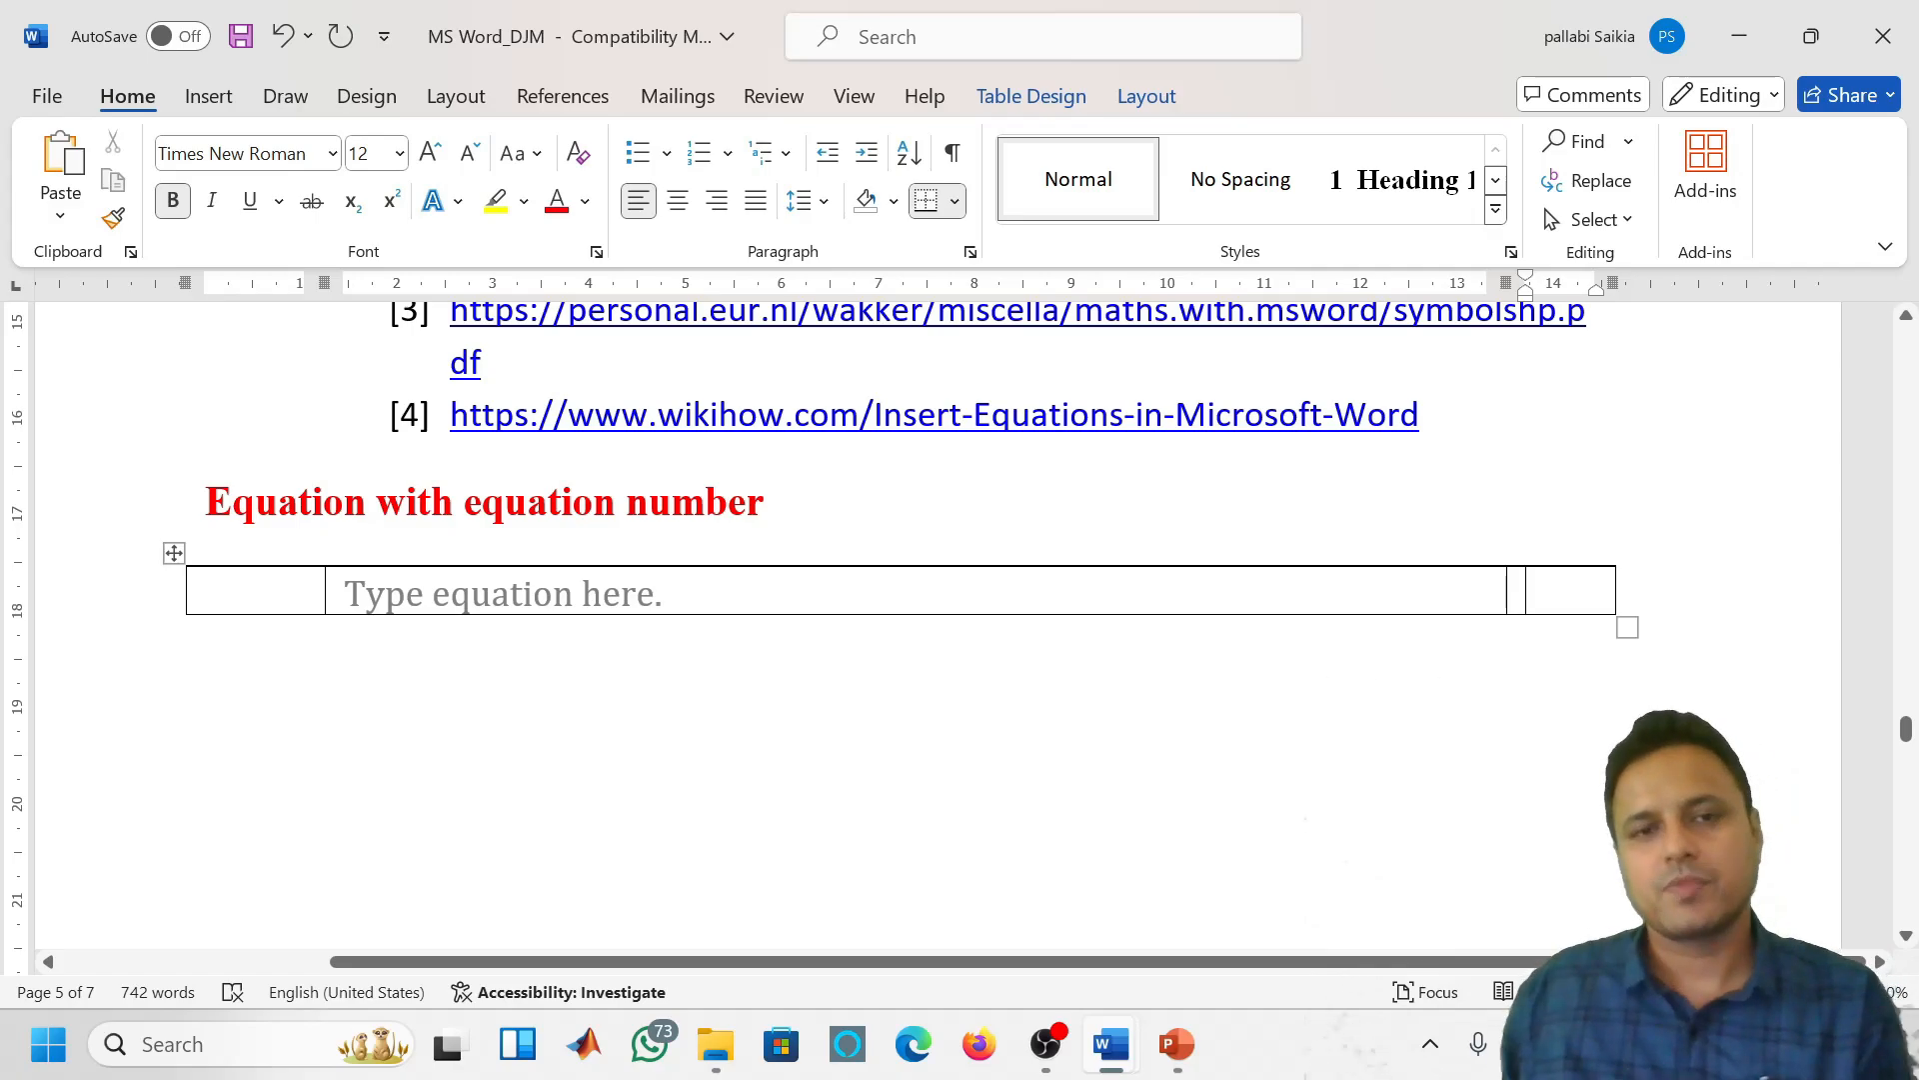
Insert an Equation caption on the blank line below the table, excluding the label so the caption reads only 1
click(377, 717)
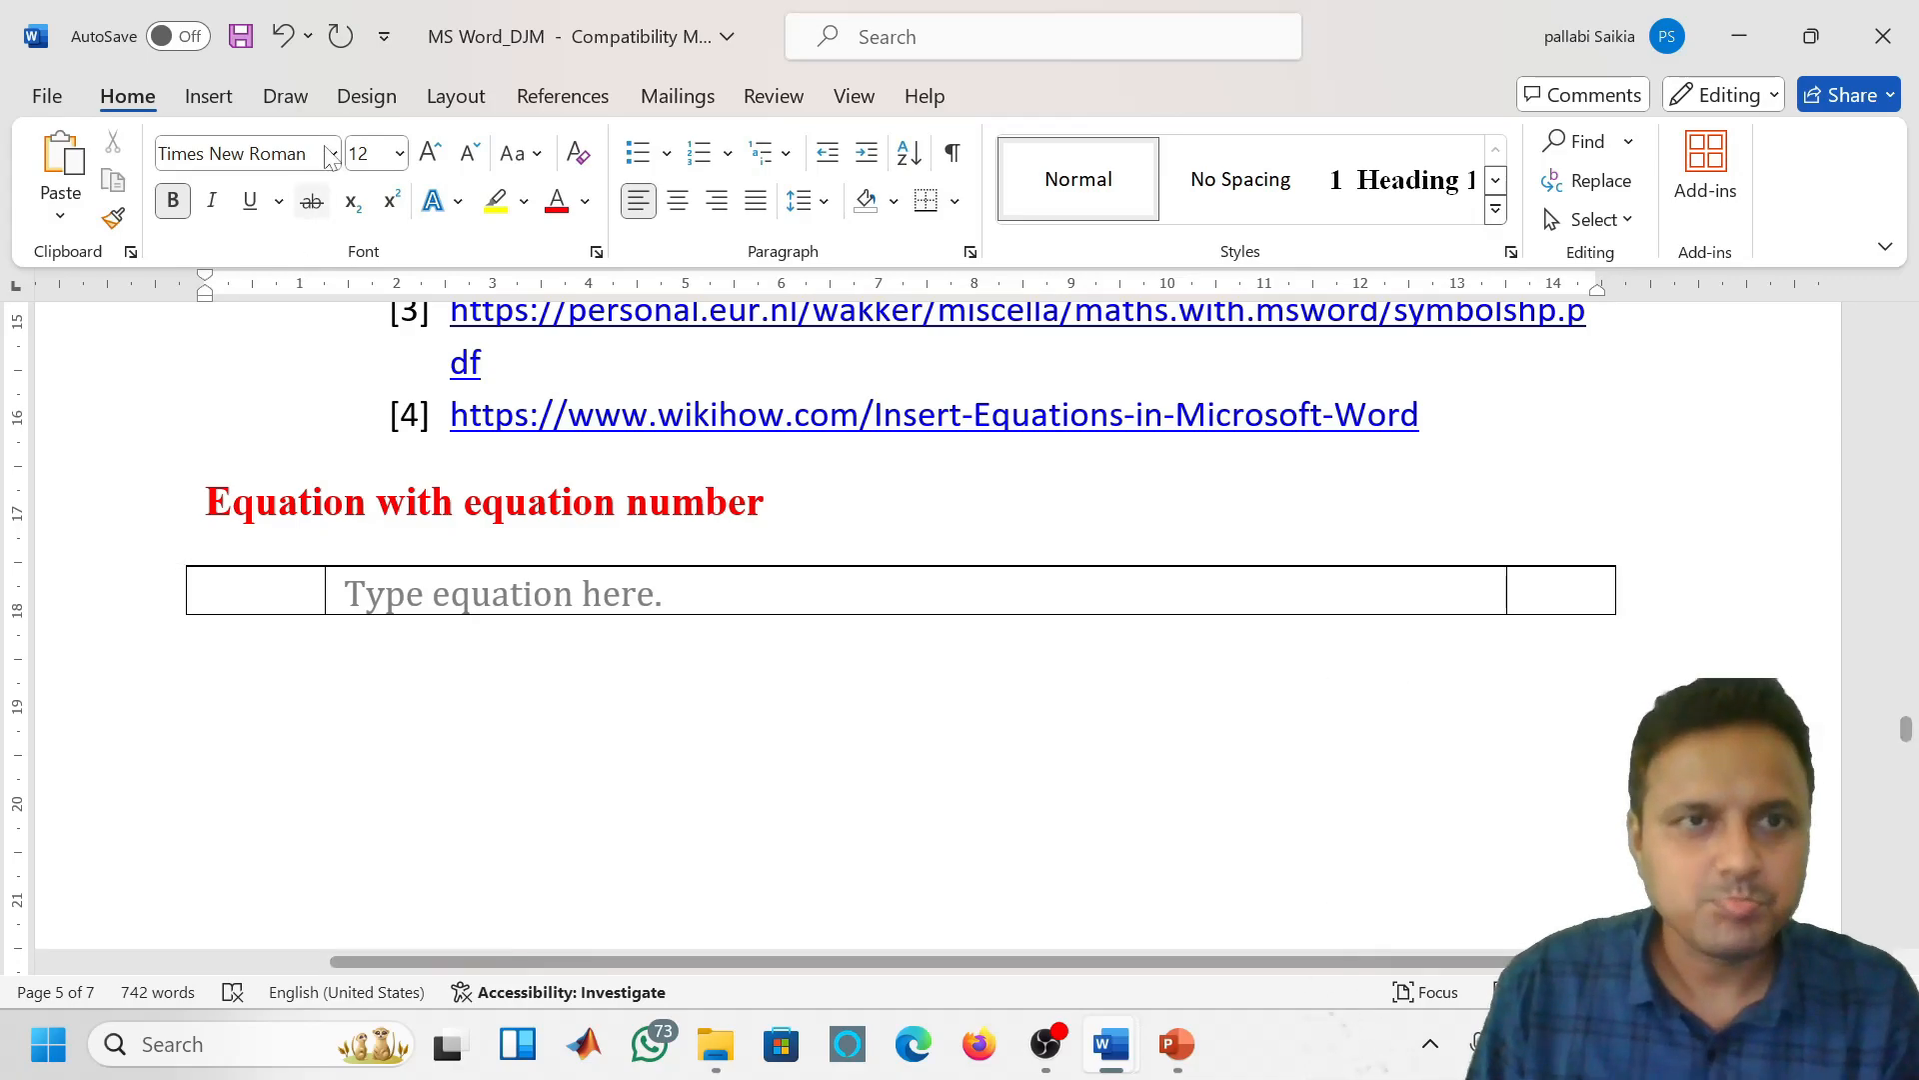
click(531, 105)
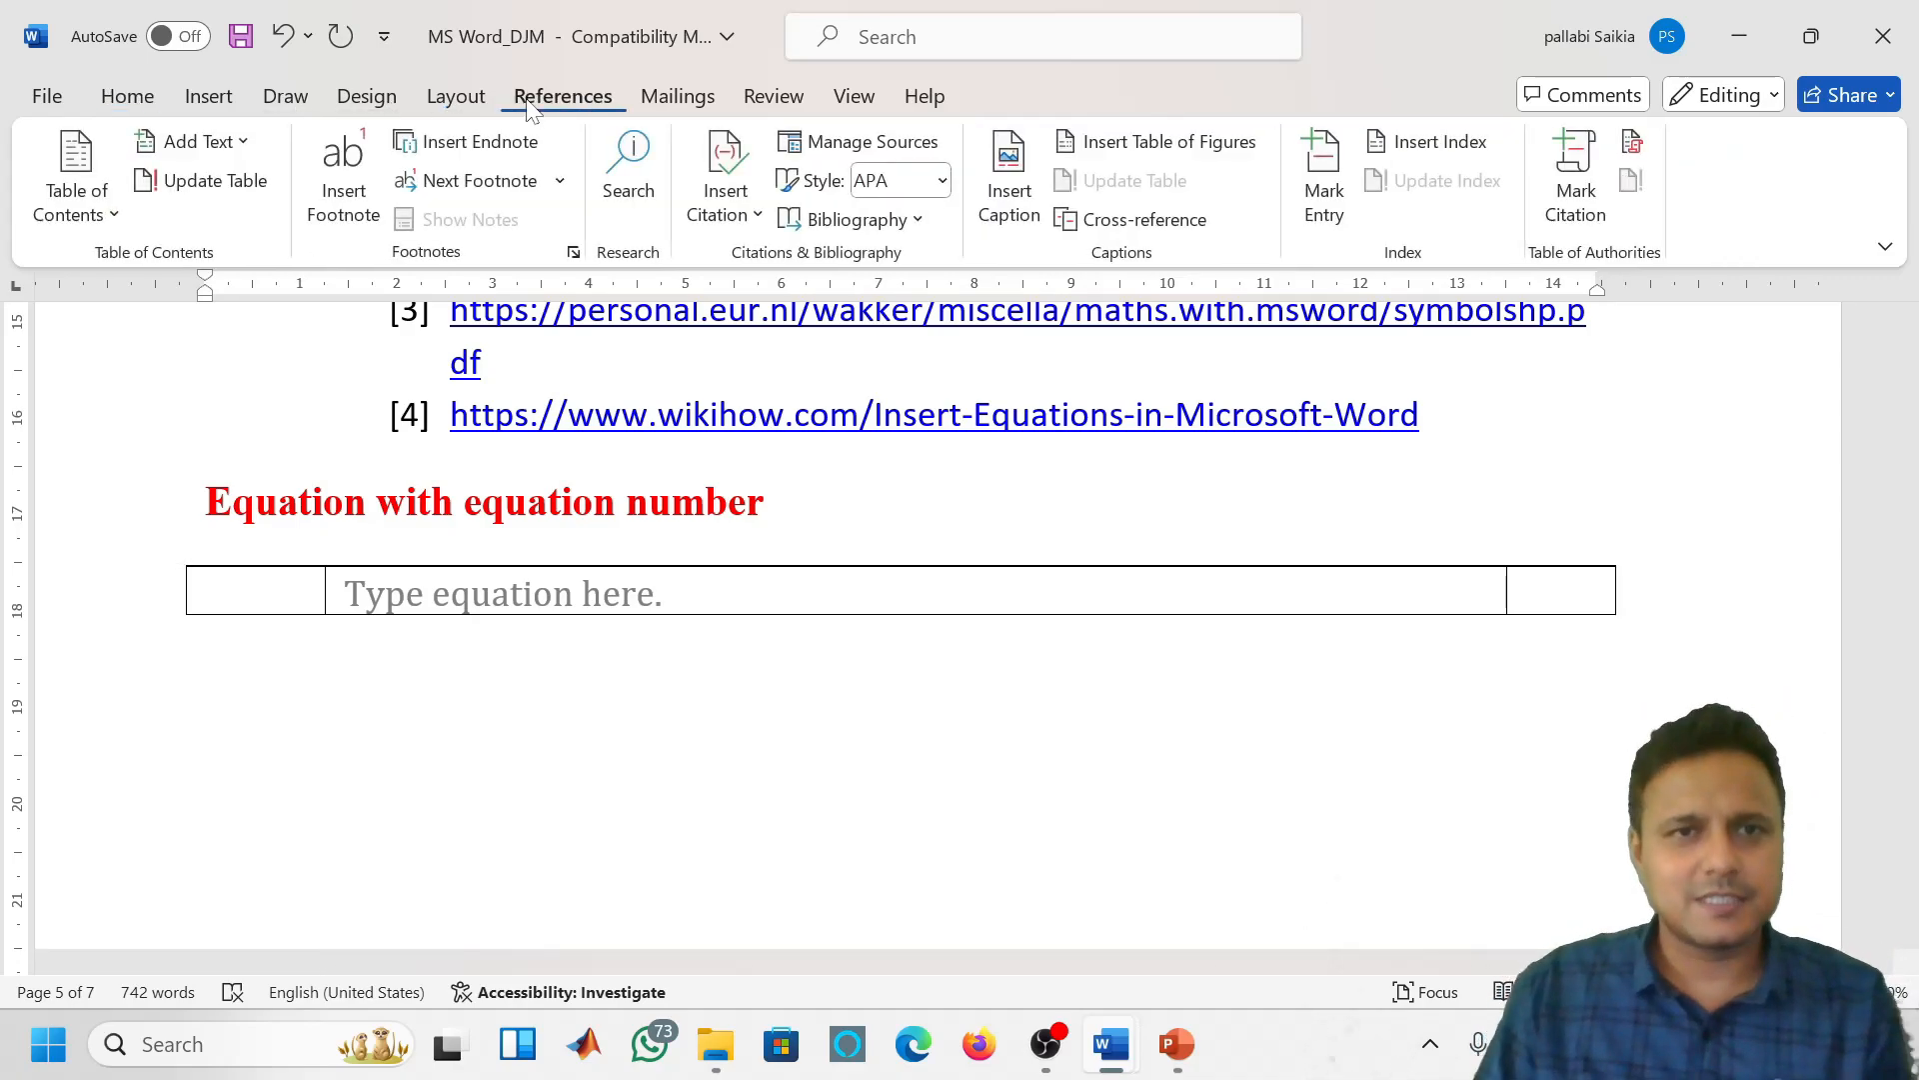
click(1010, 205)
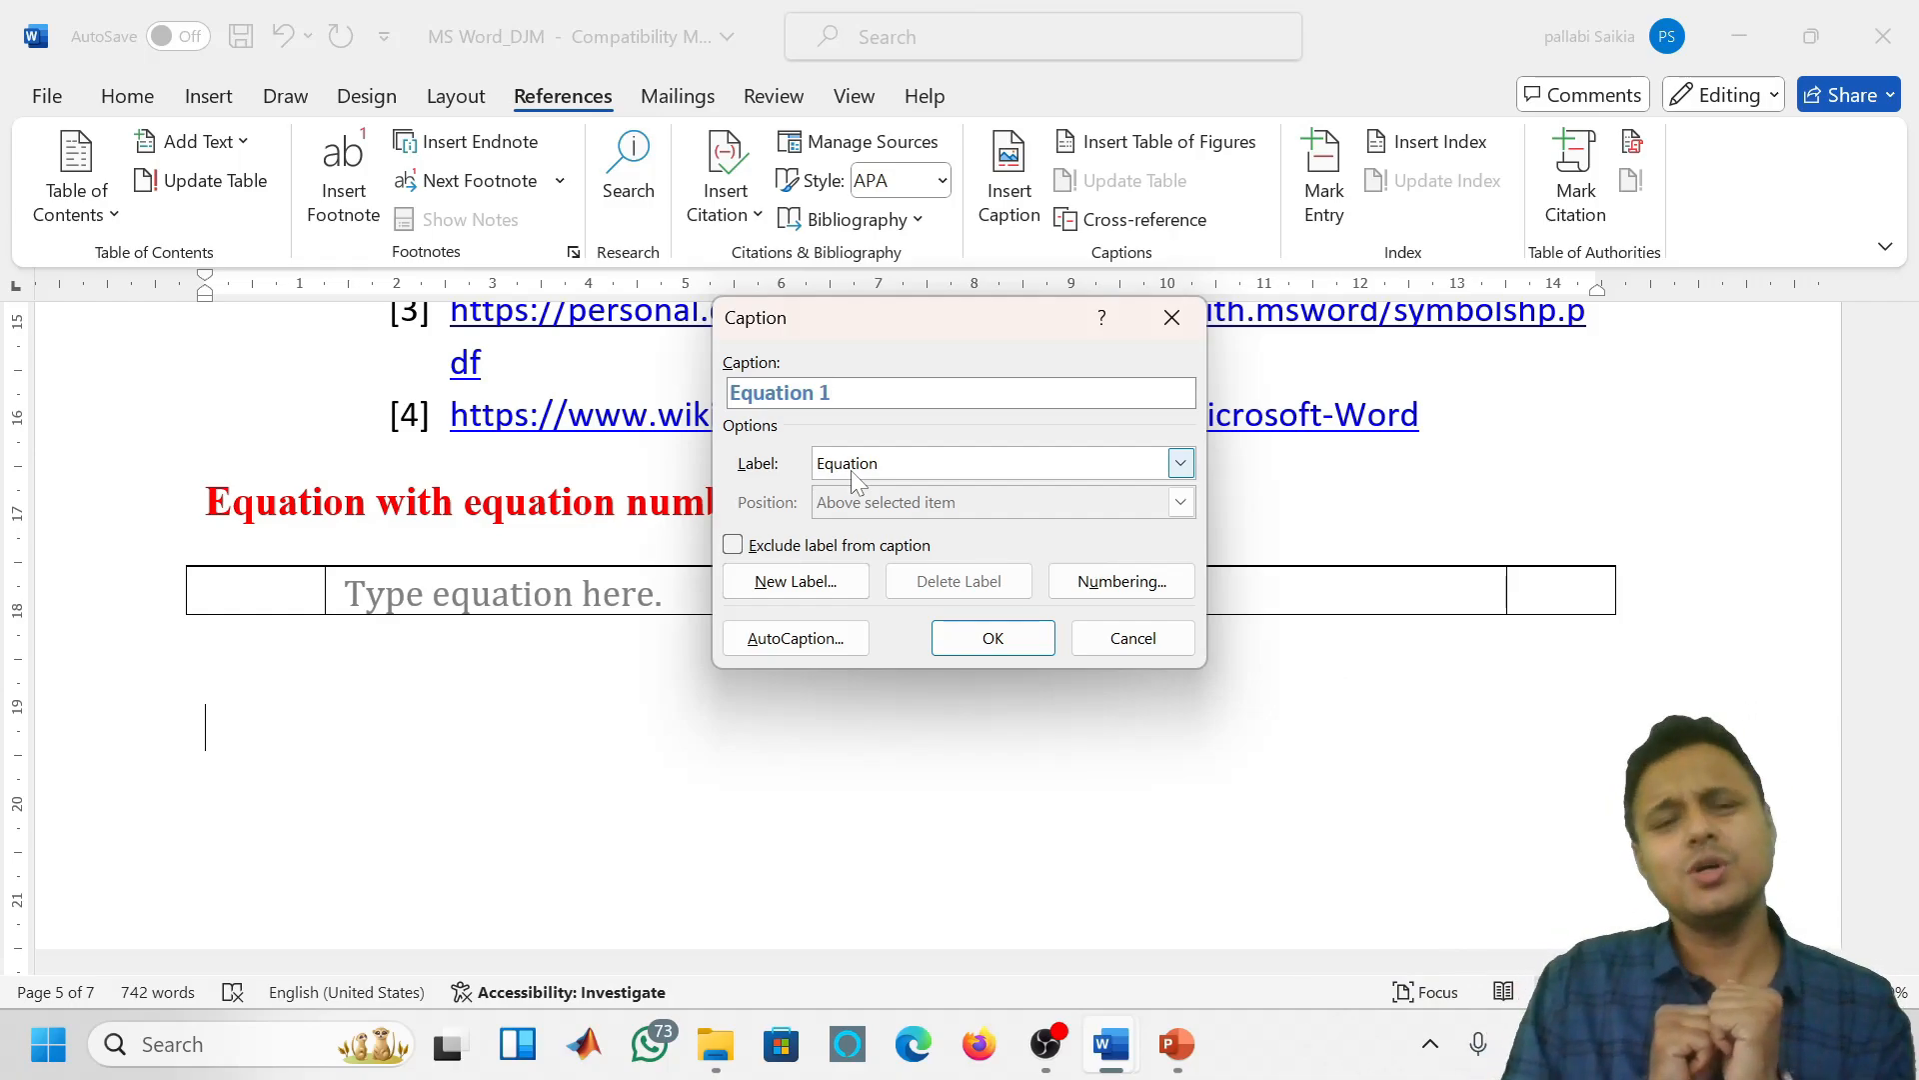
click(733, 546)
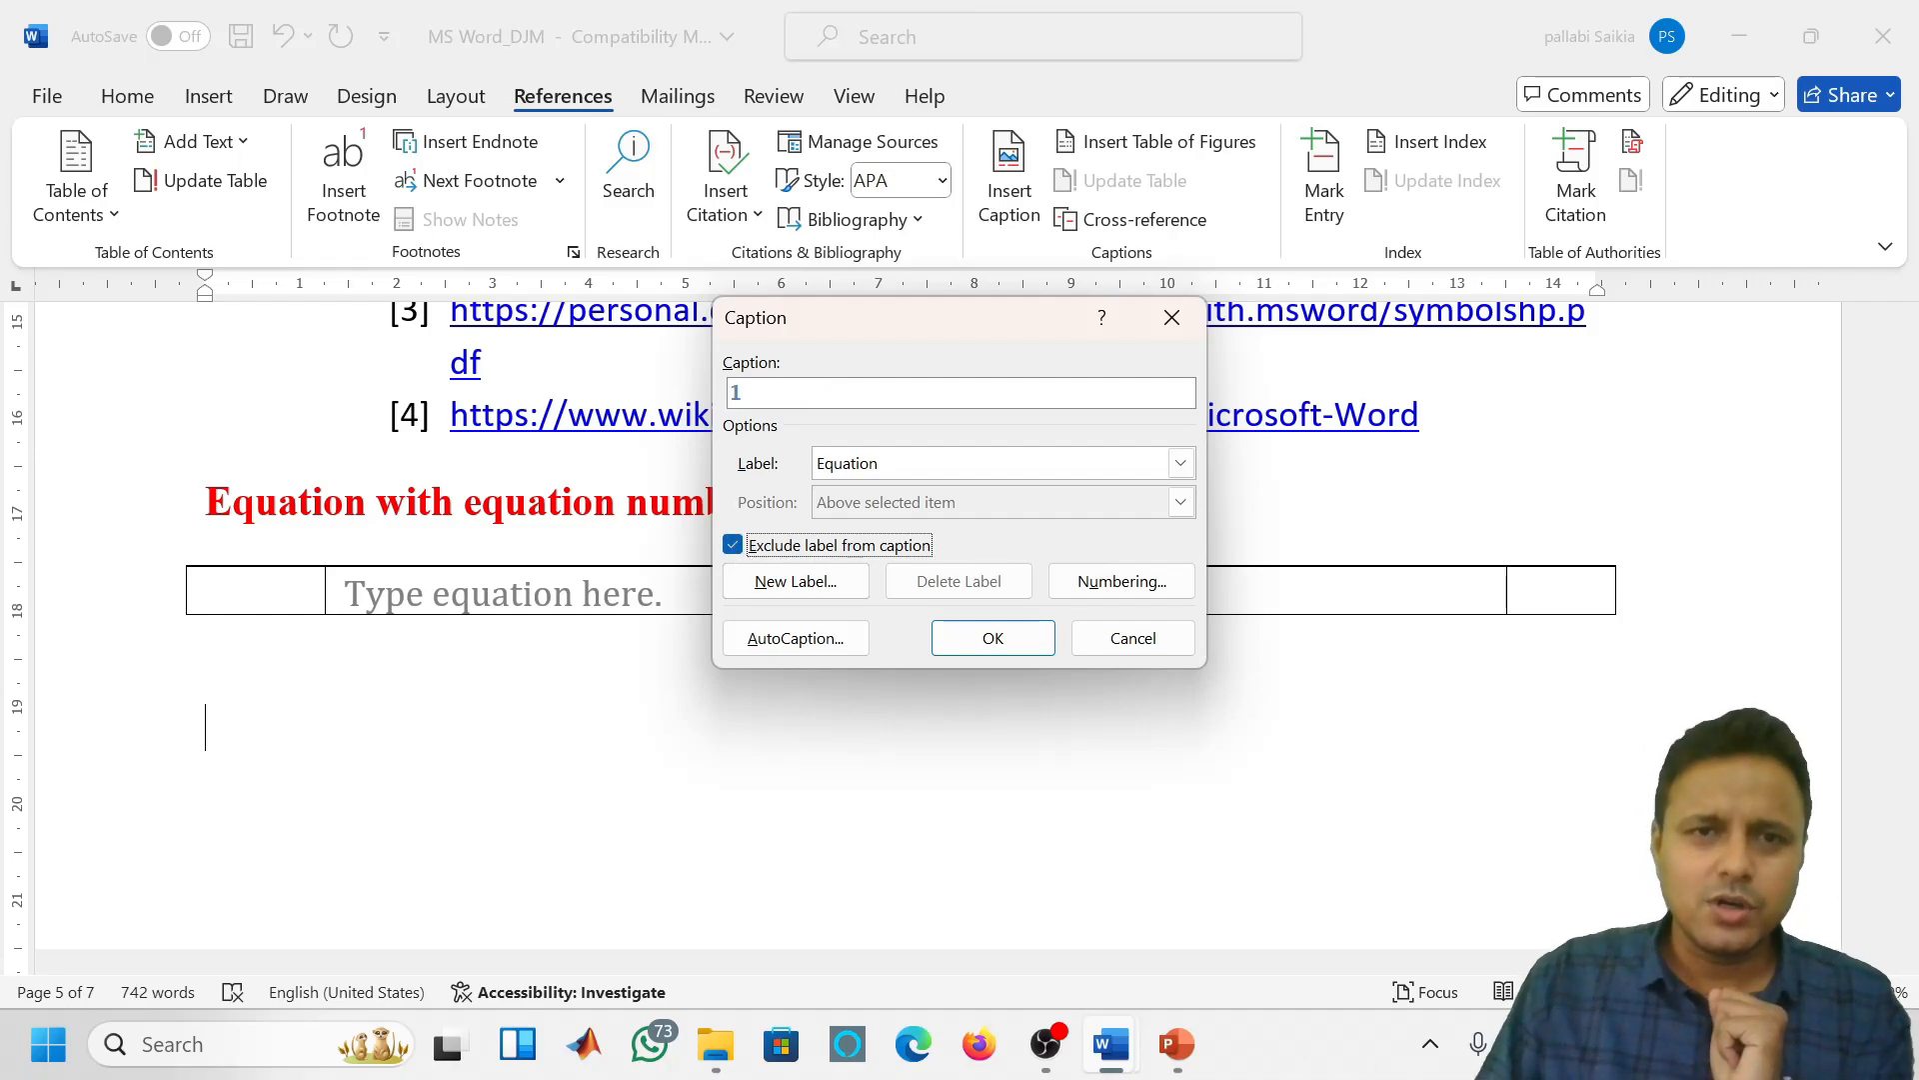
click(776, 396)
text())
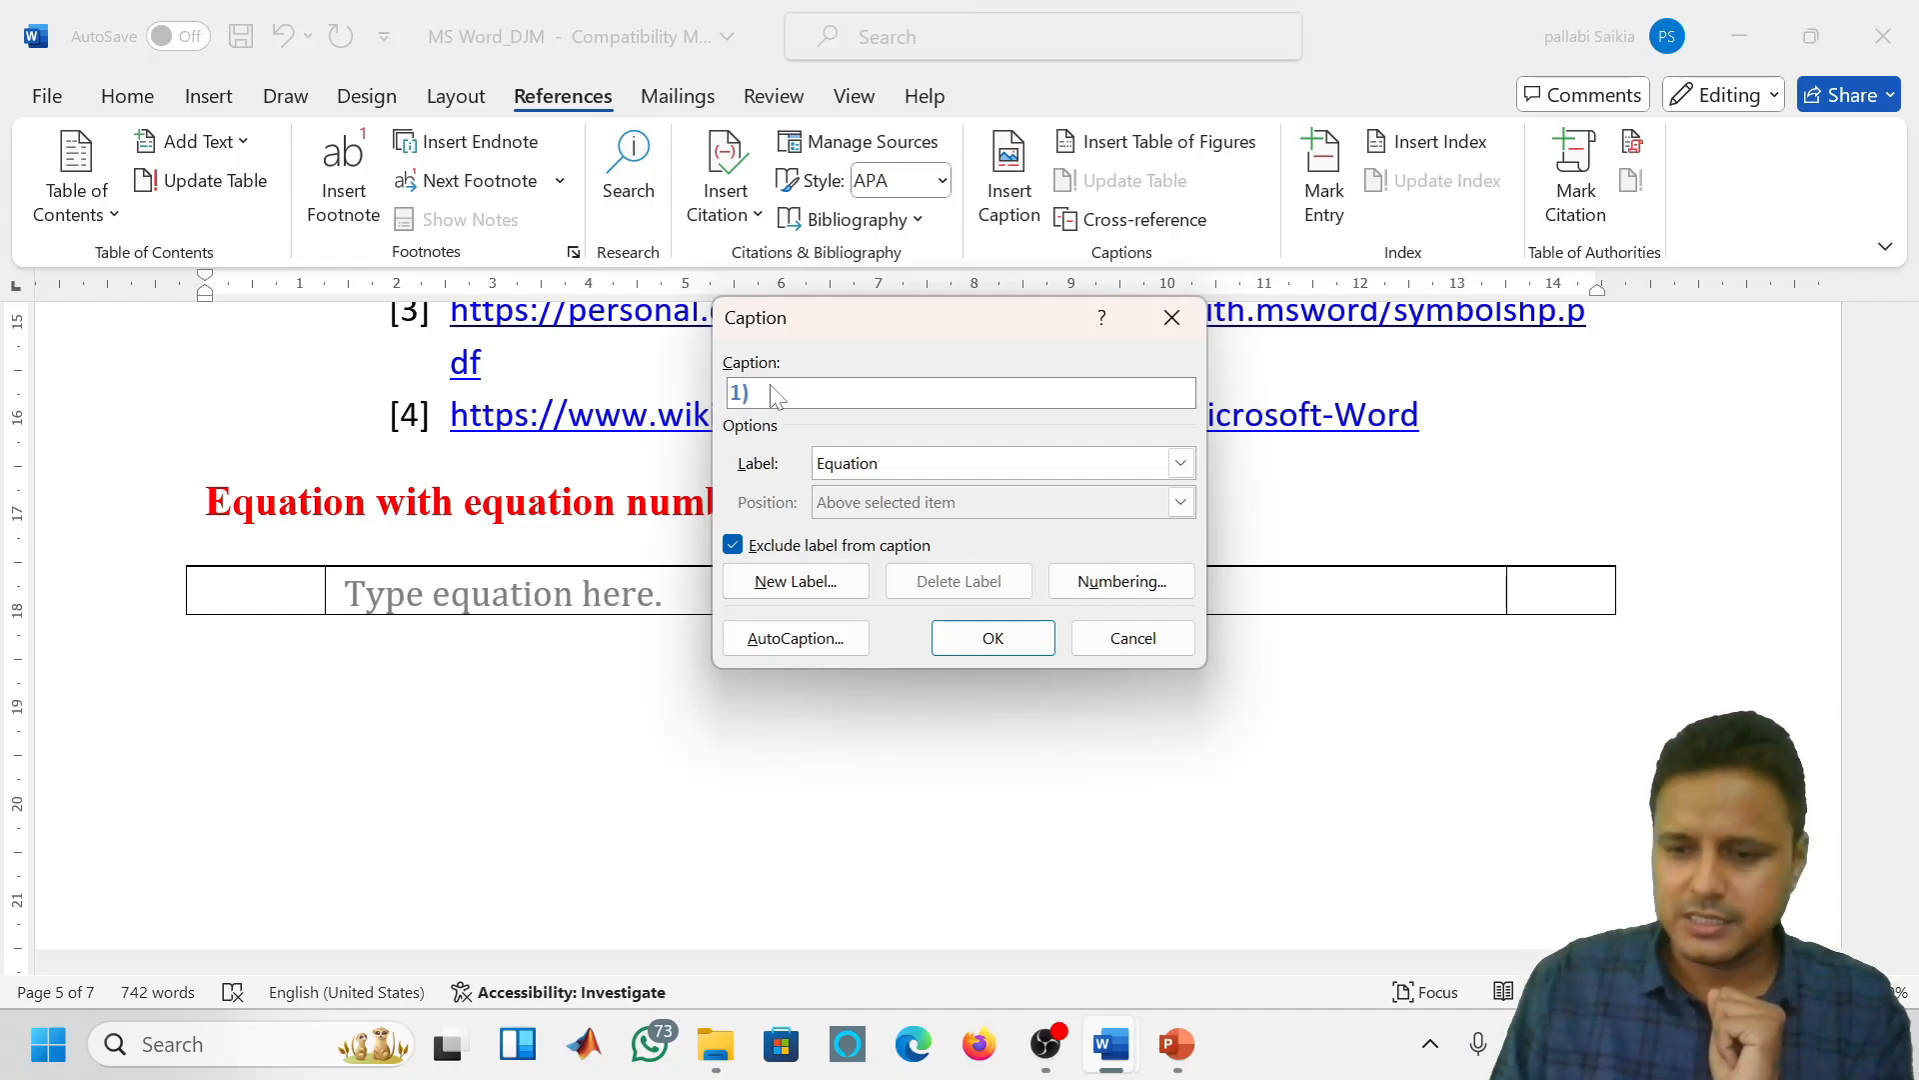
key(BackSpace)
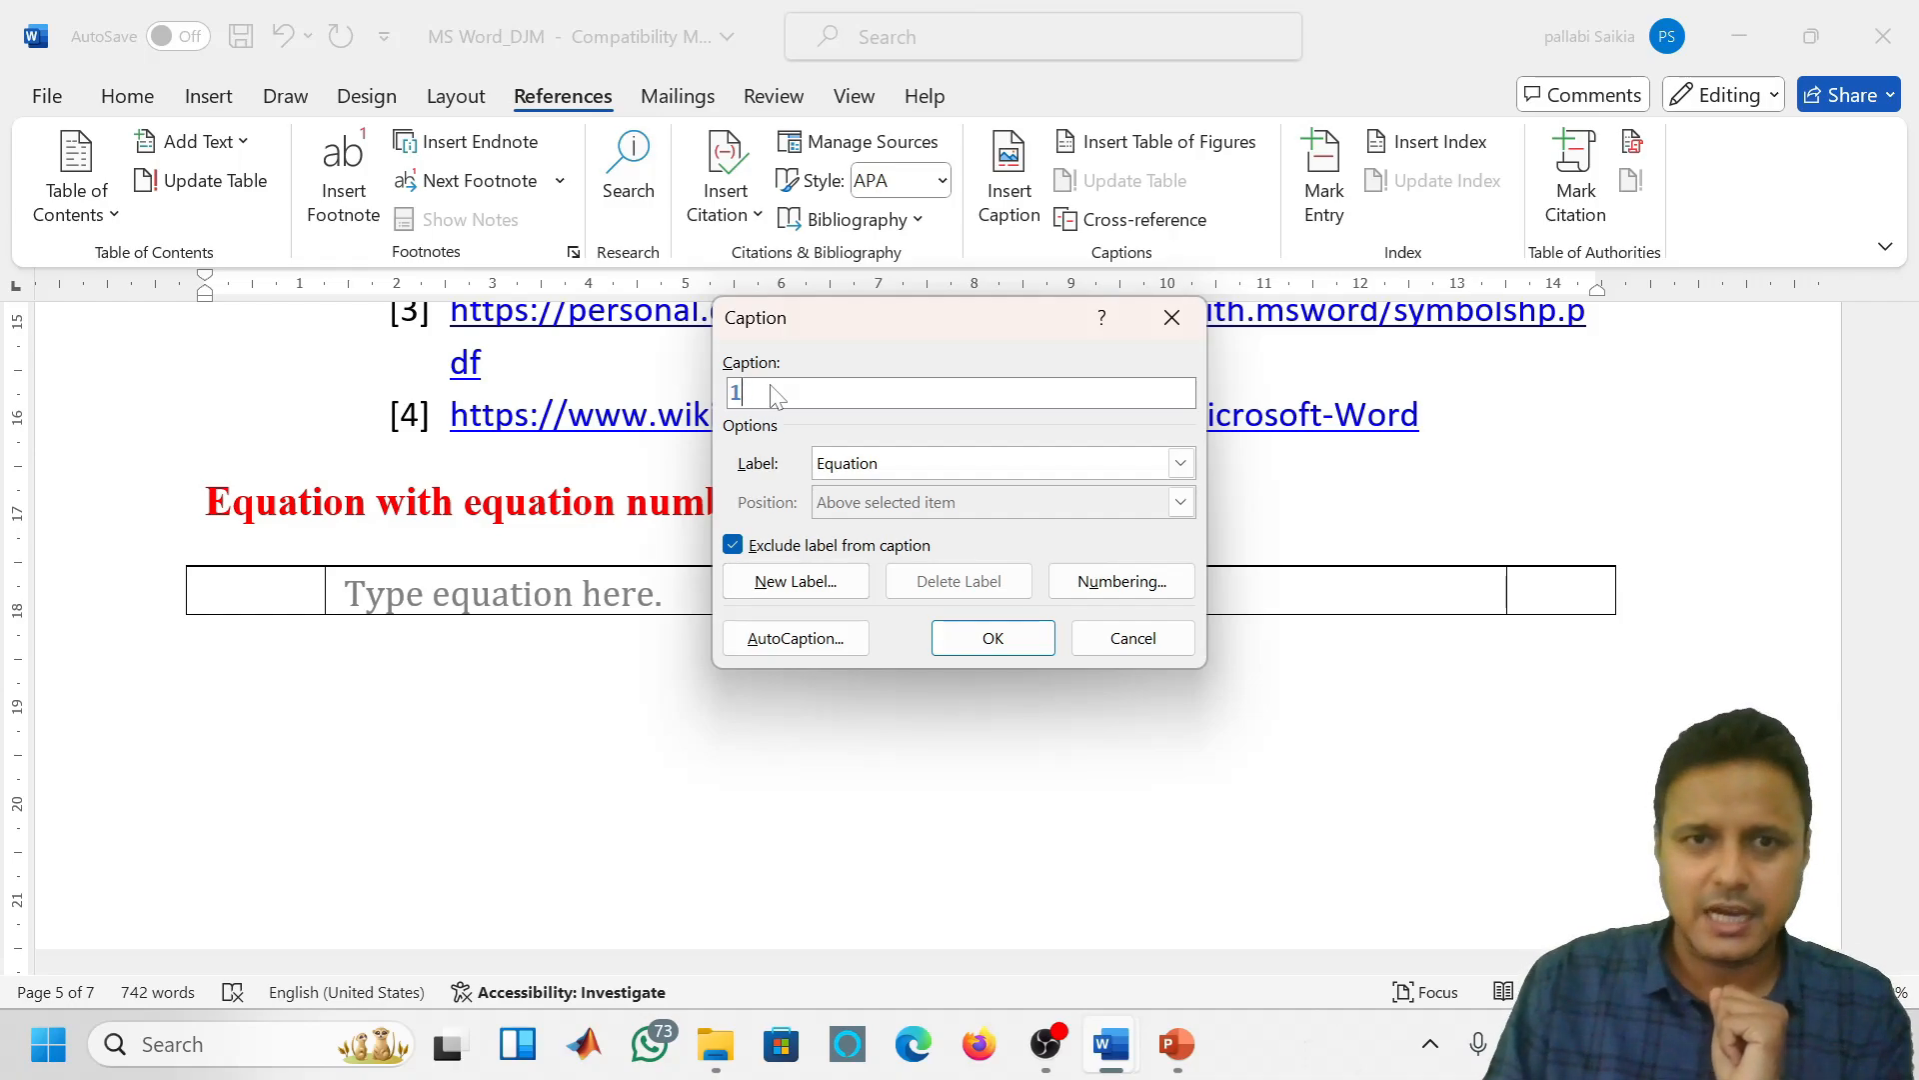
click(992, 638)
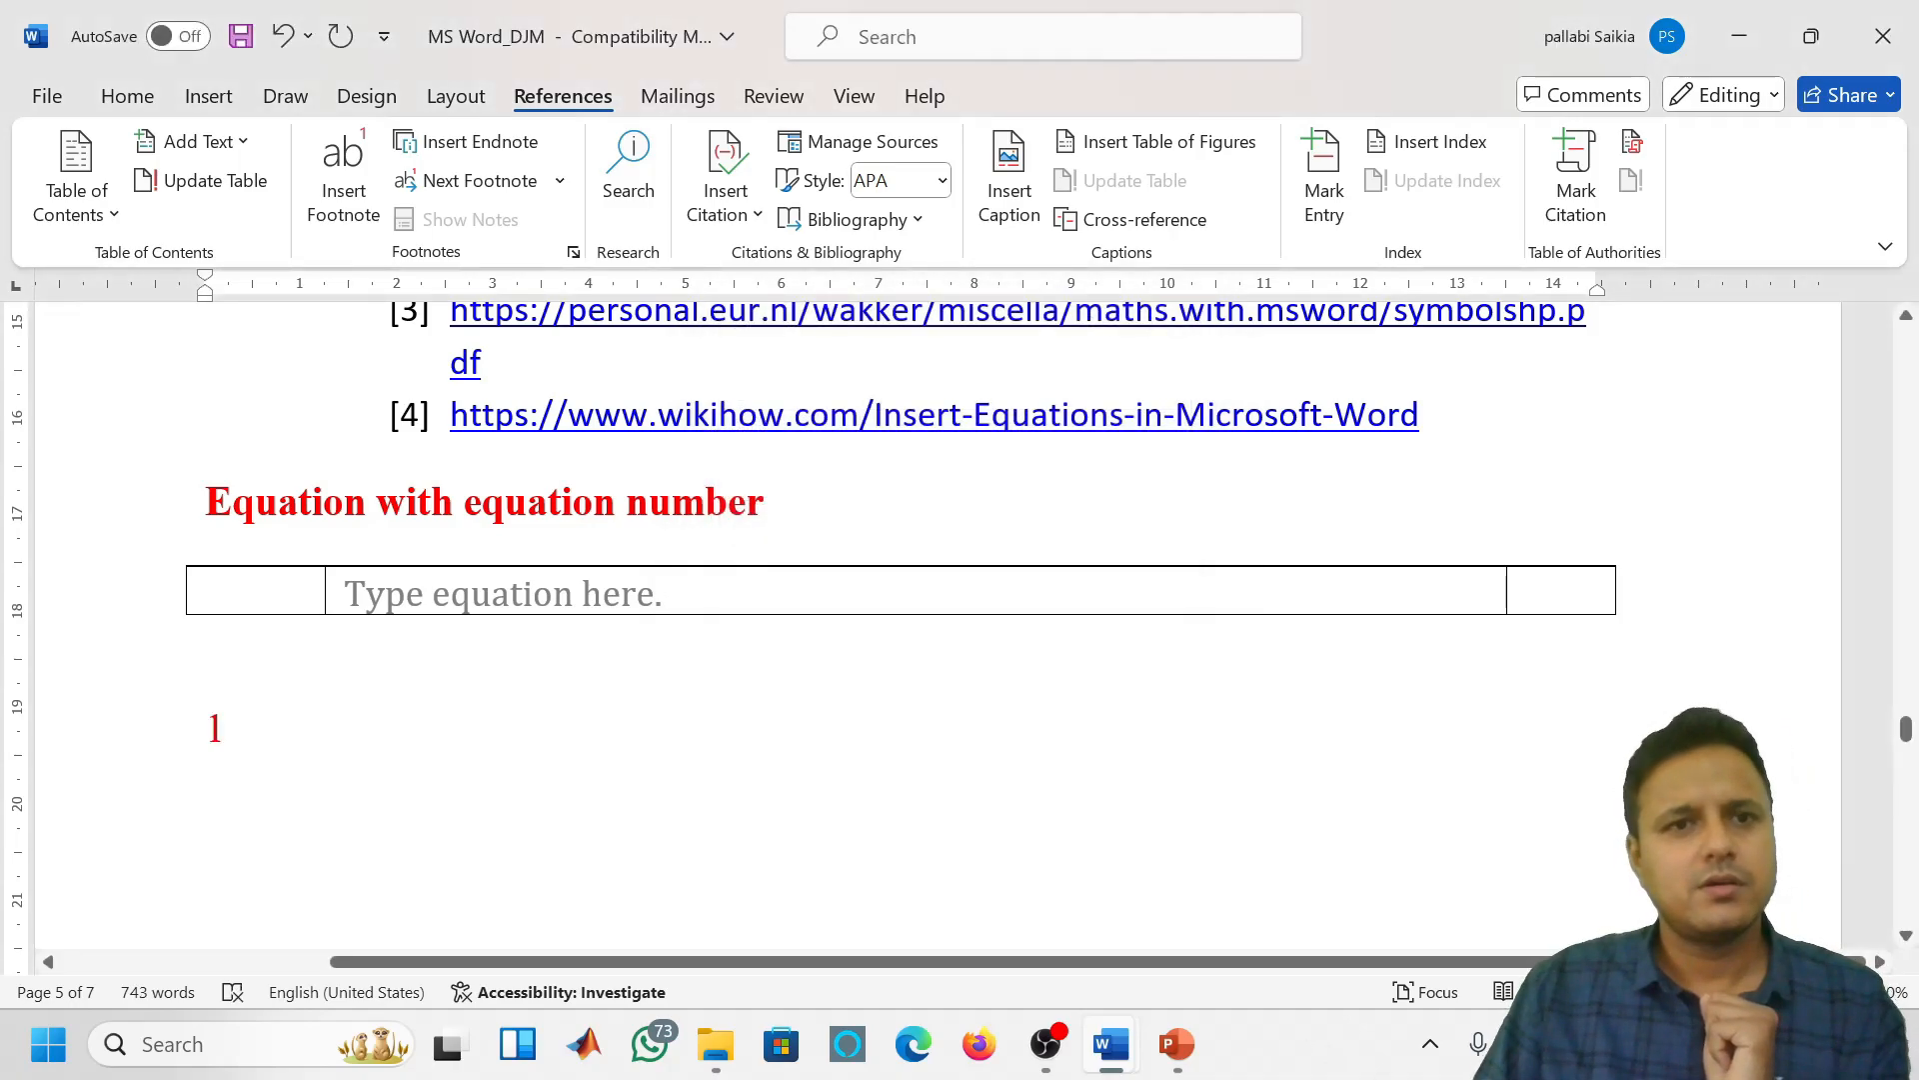
Change the font colour of the equation caption number below the table to black
click(127, 97)
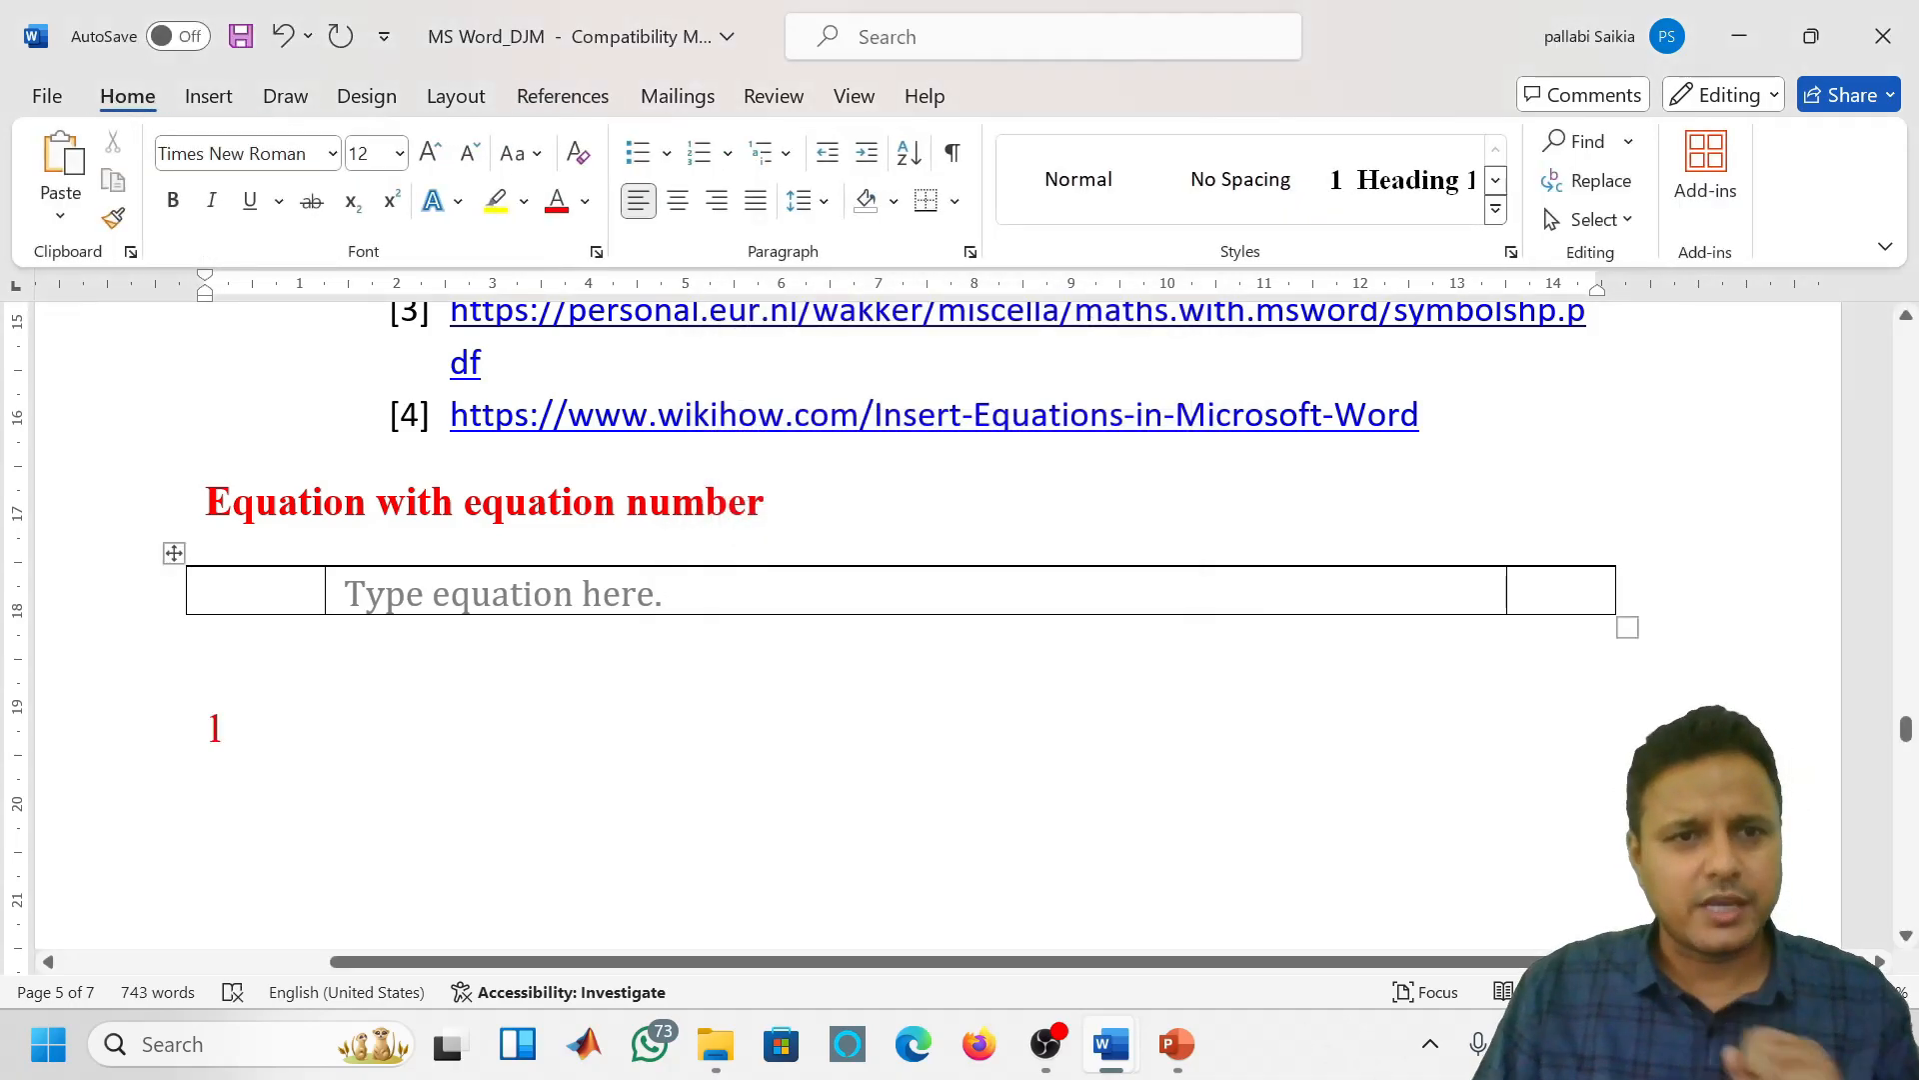
double_click(214, 728)
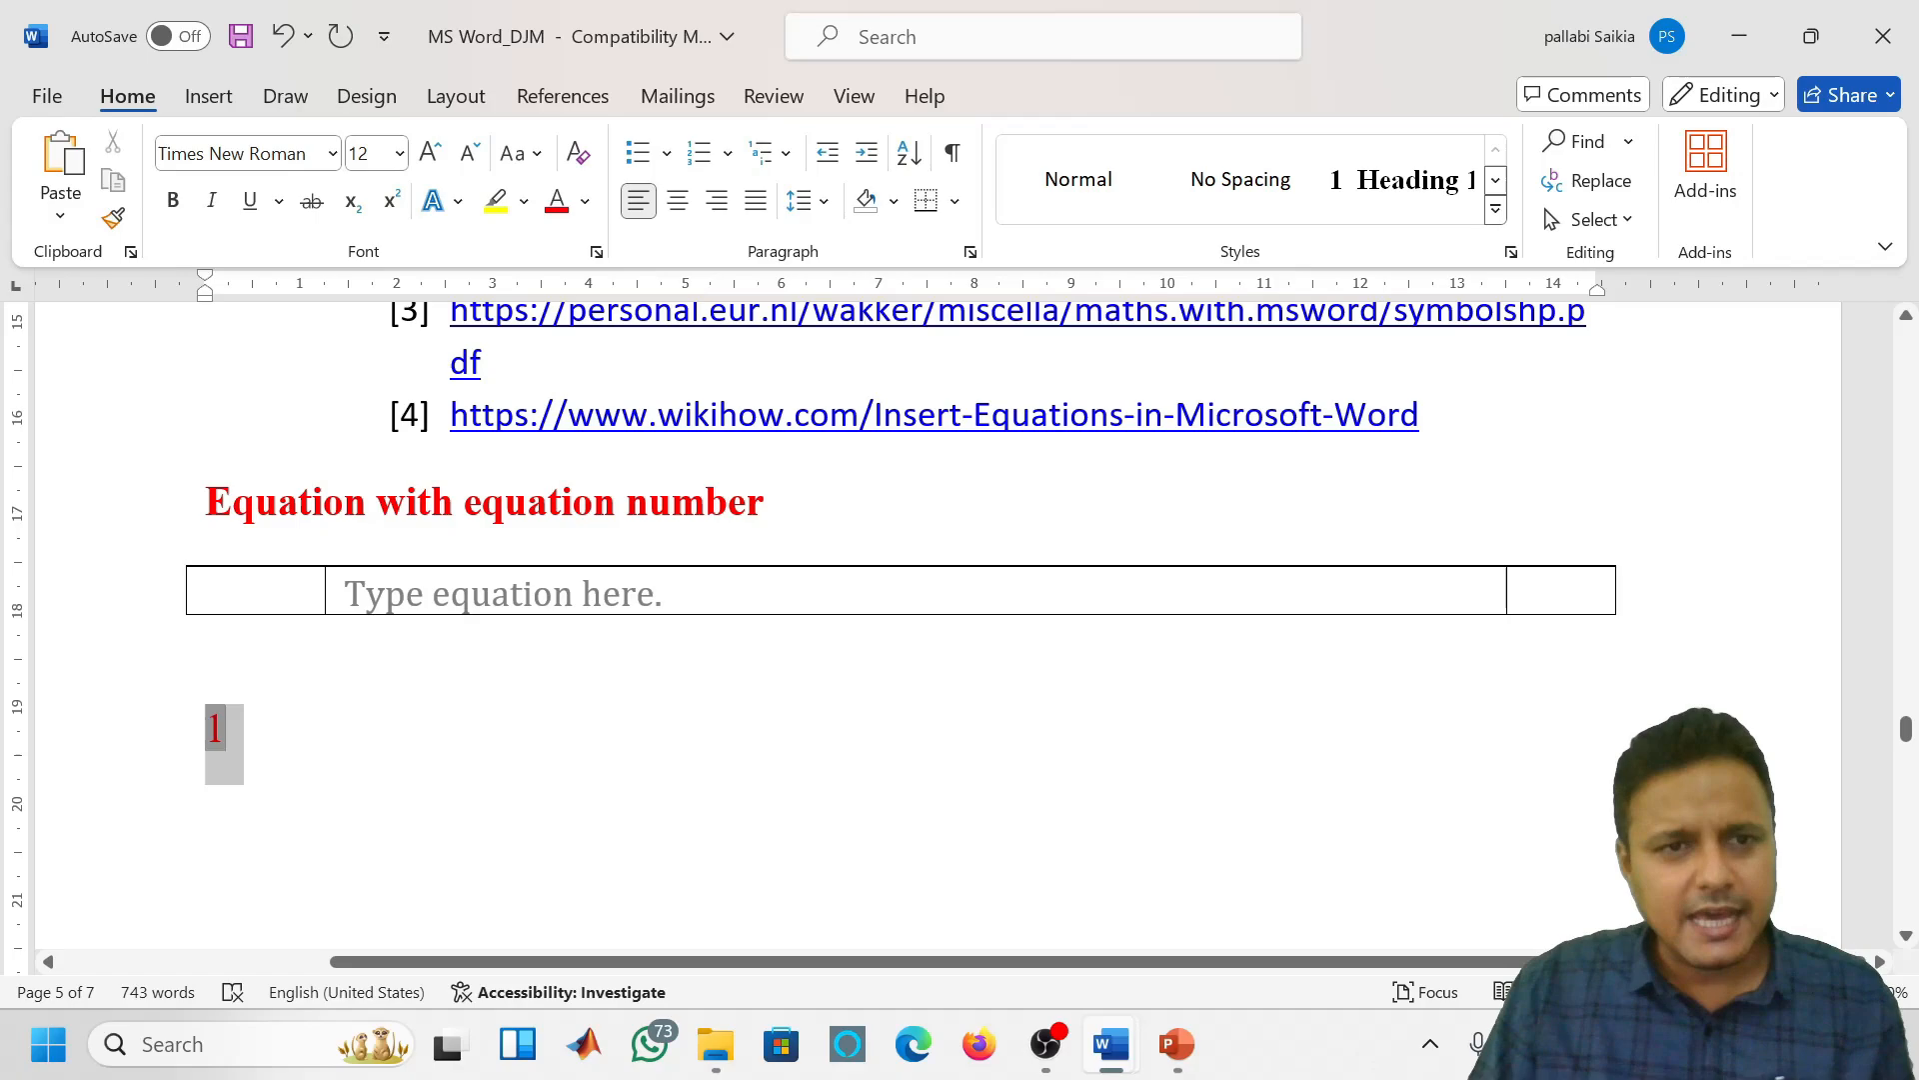
click(585, 201)
click(610, 305)
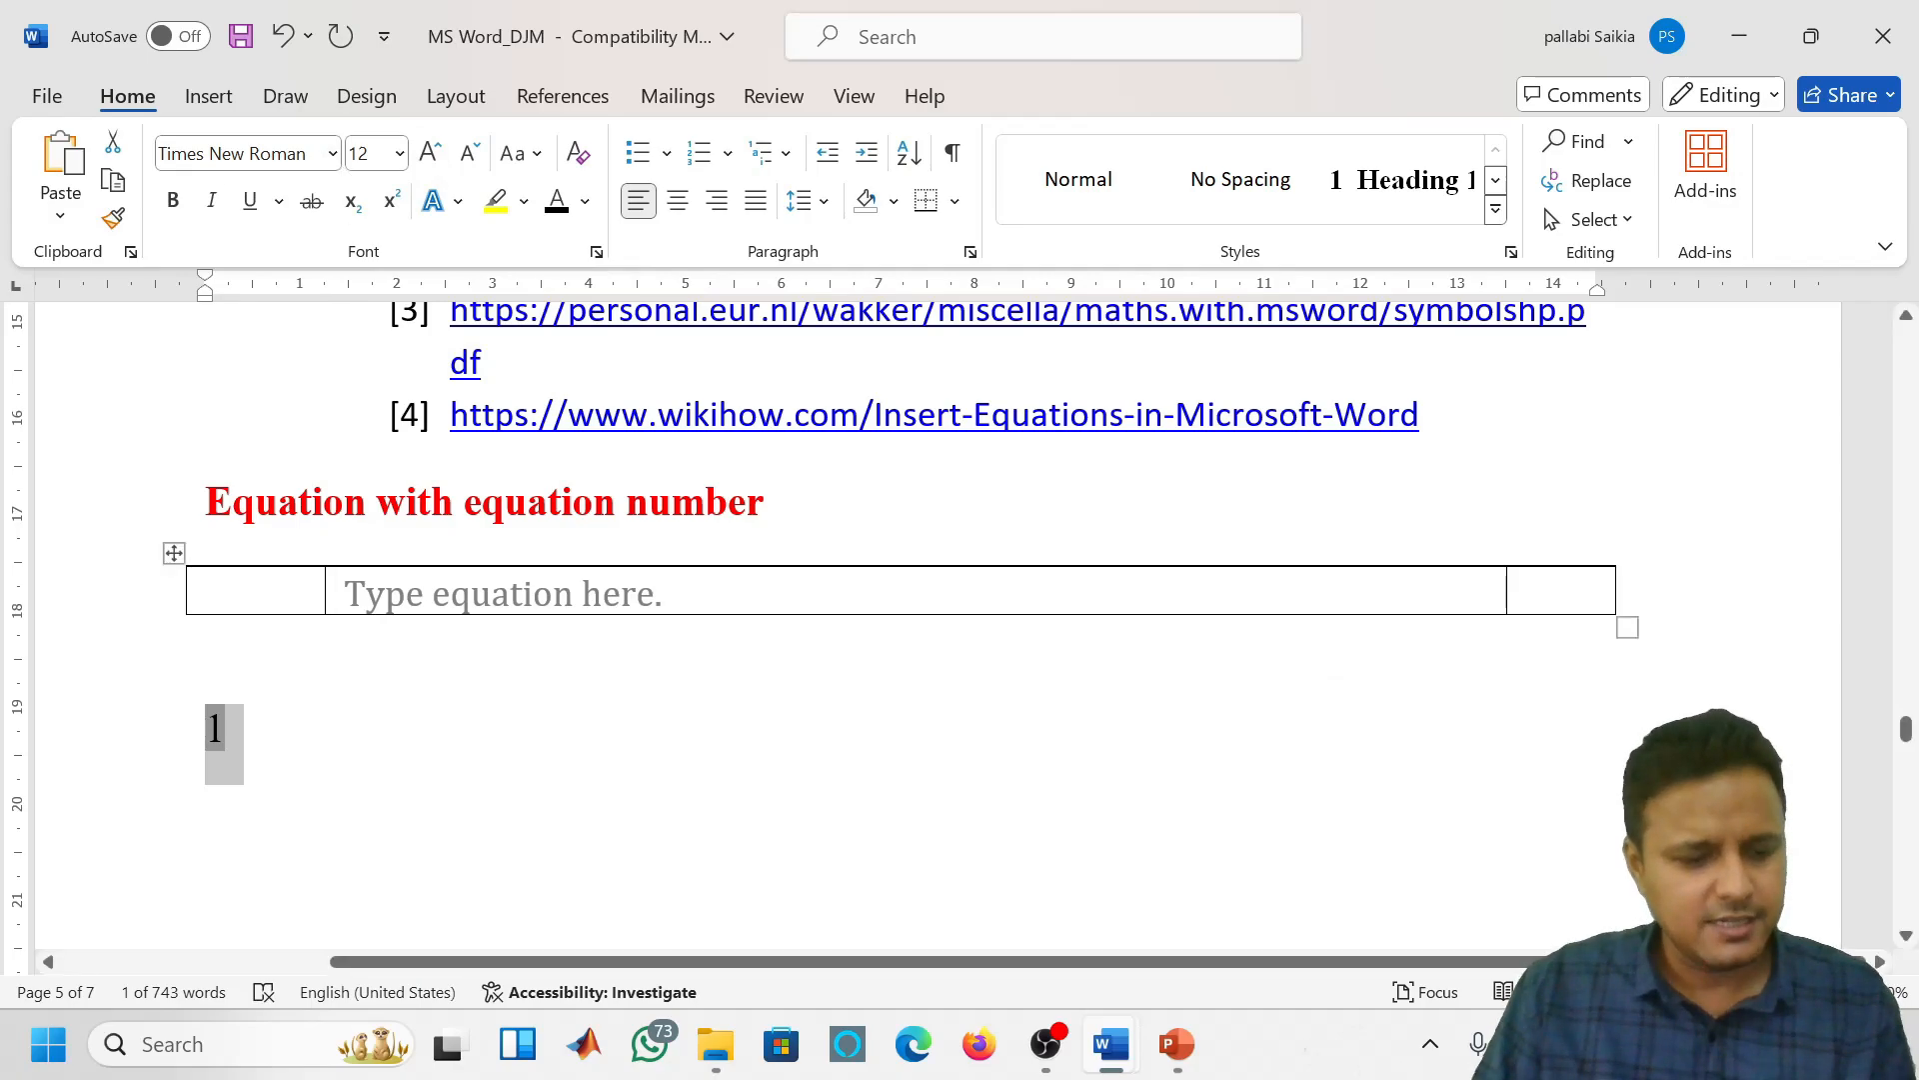
click(387, 749)
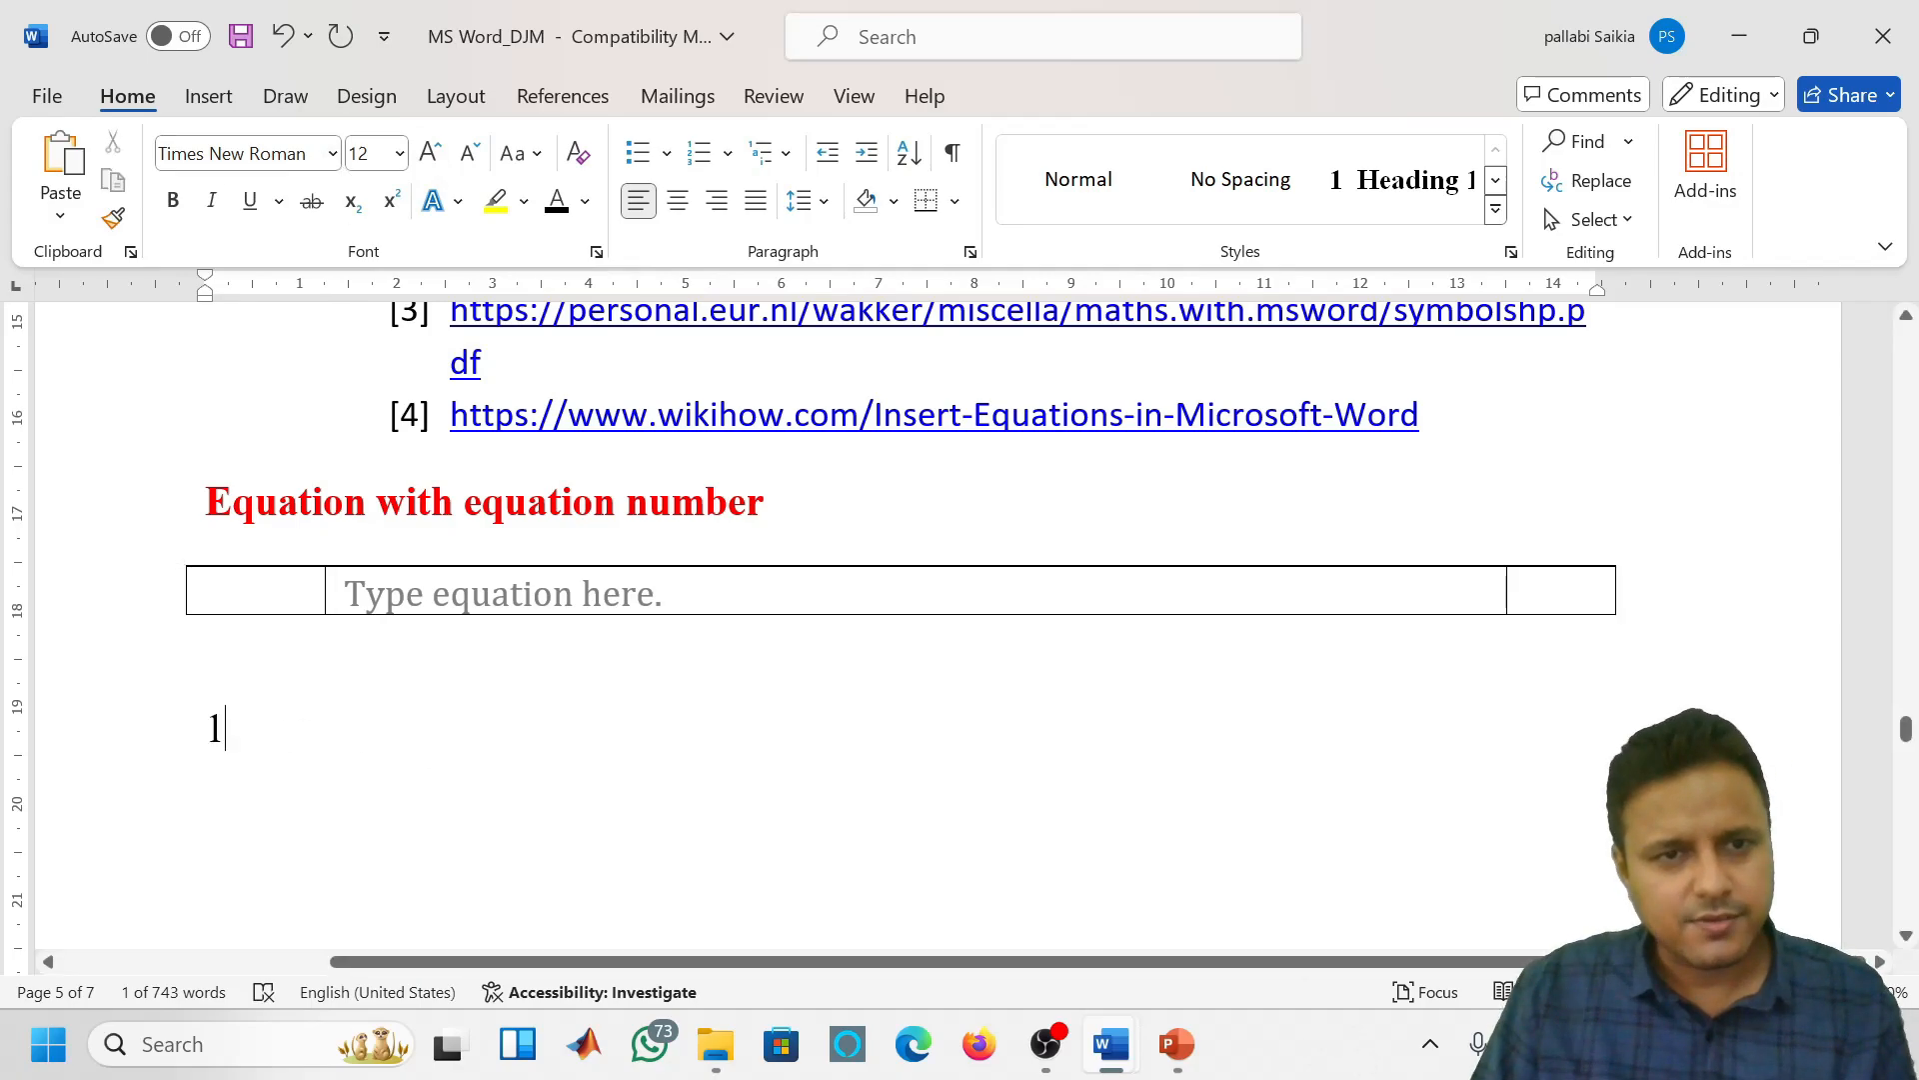
Move the caption number from below the table into a pair of parentheses in the table's last cell
click(201, 742)
key(ctrl+c)
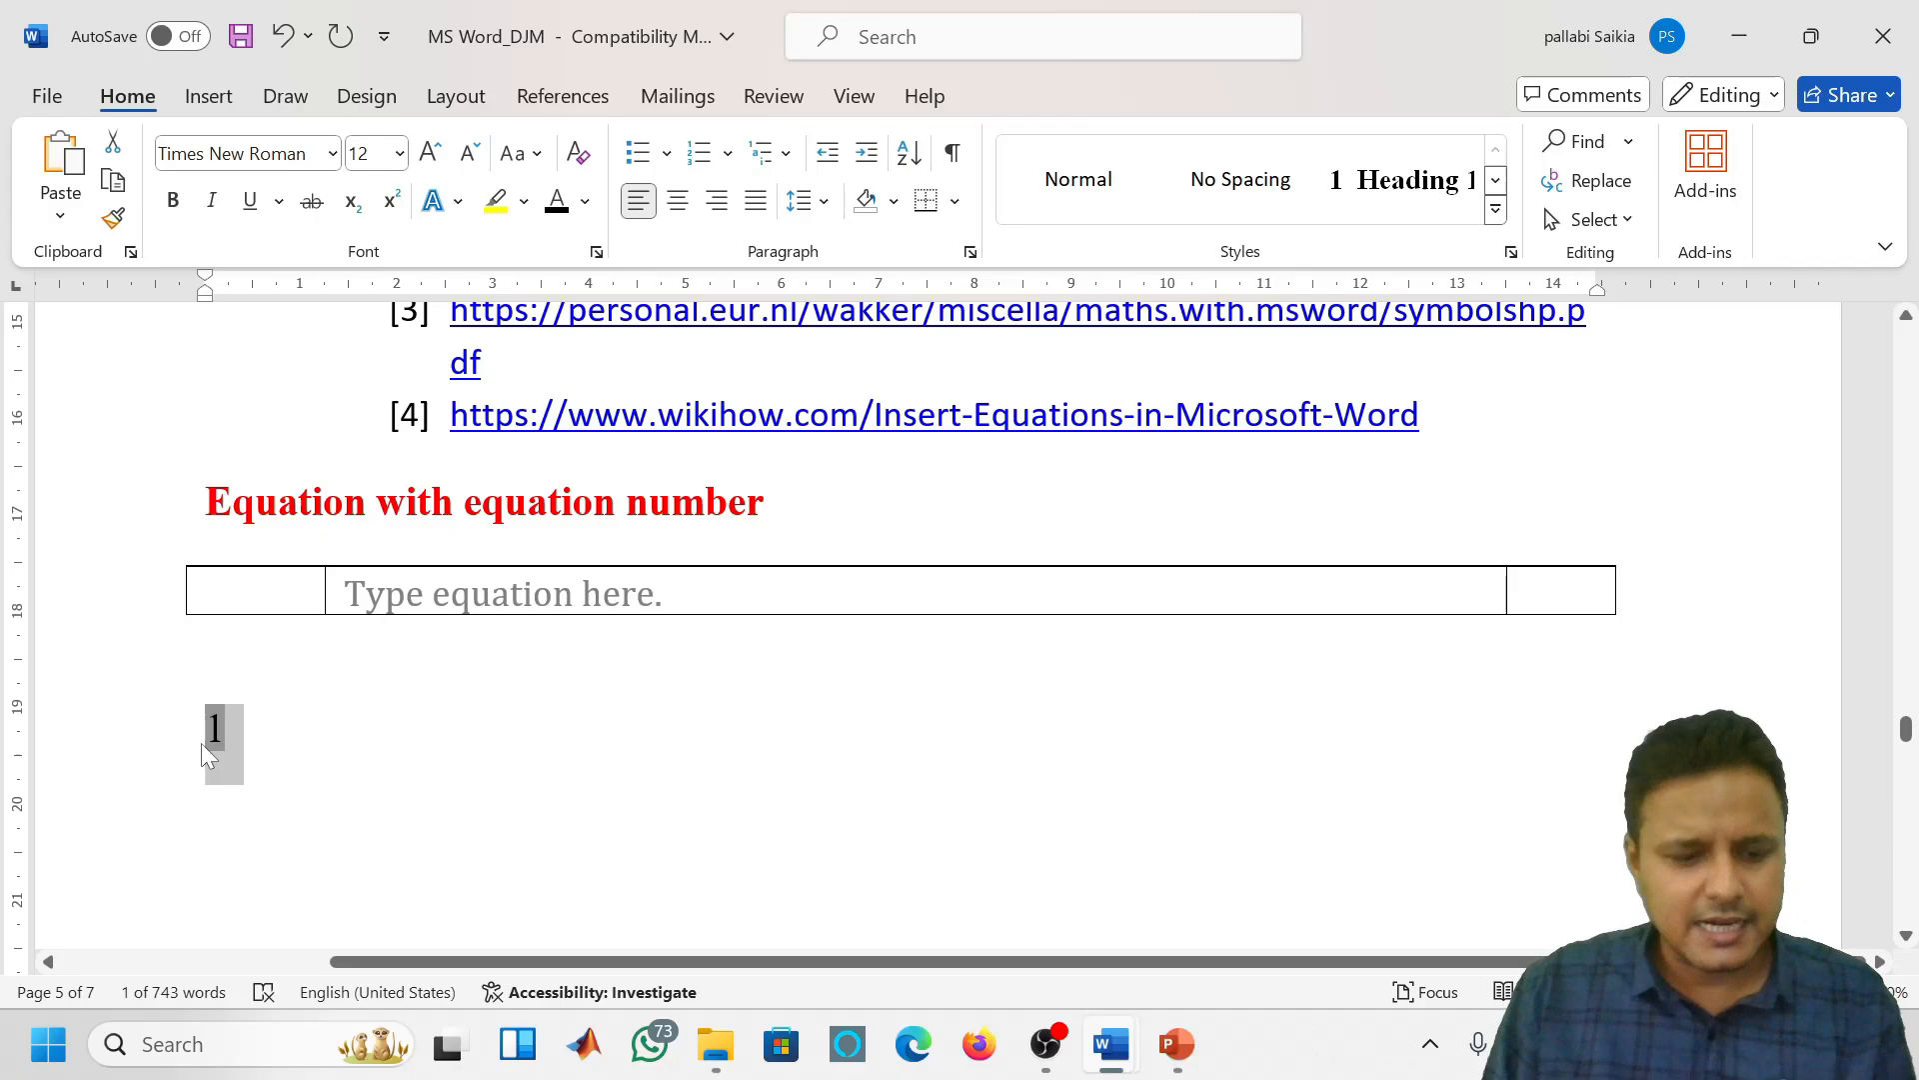
key(Delete)
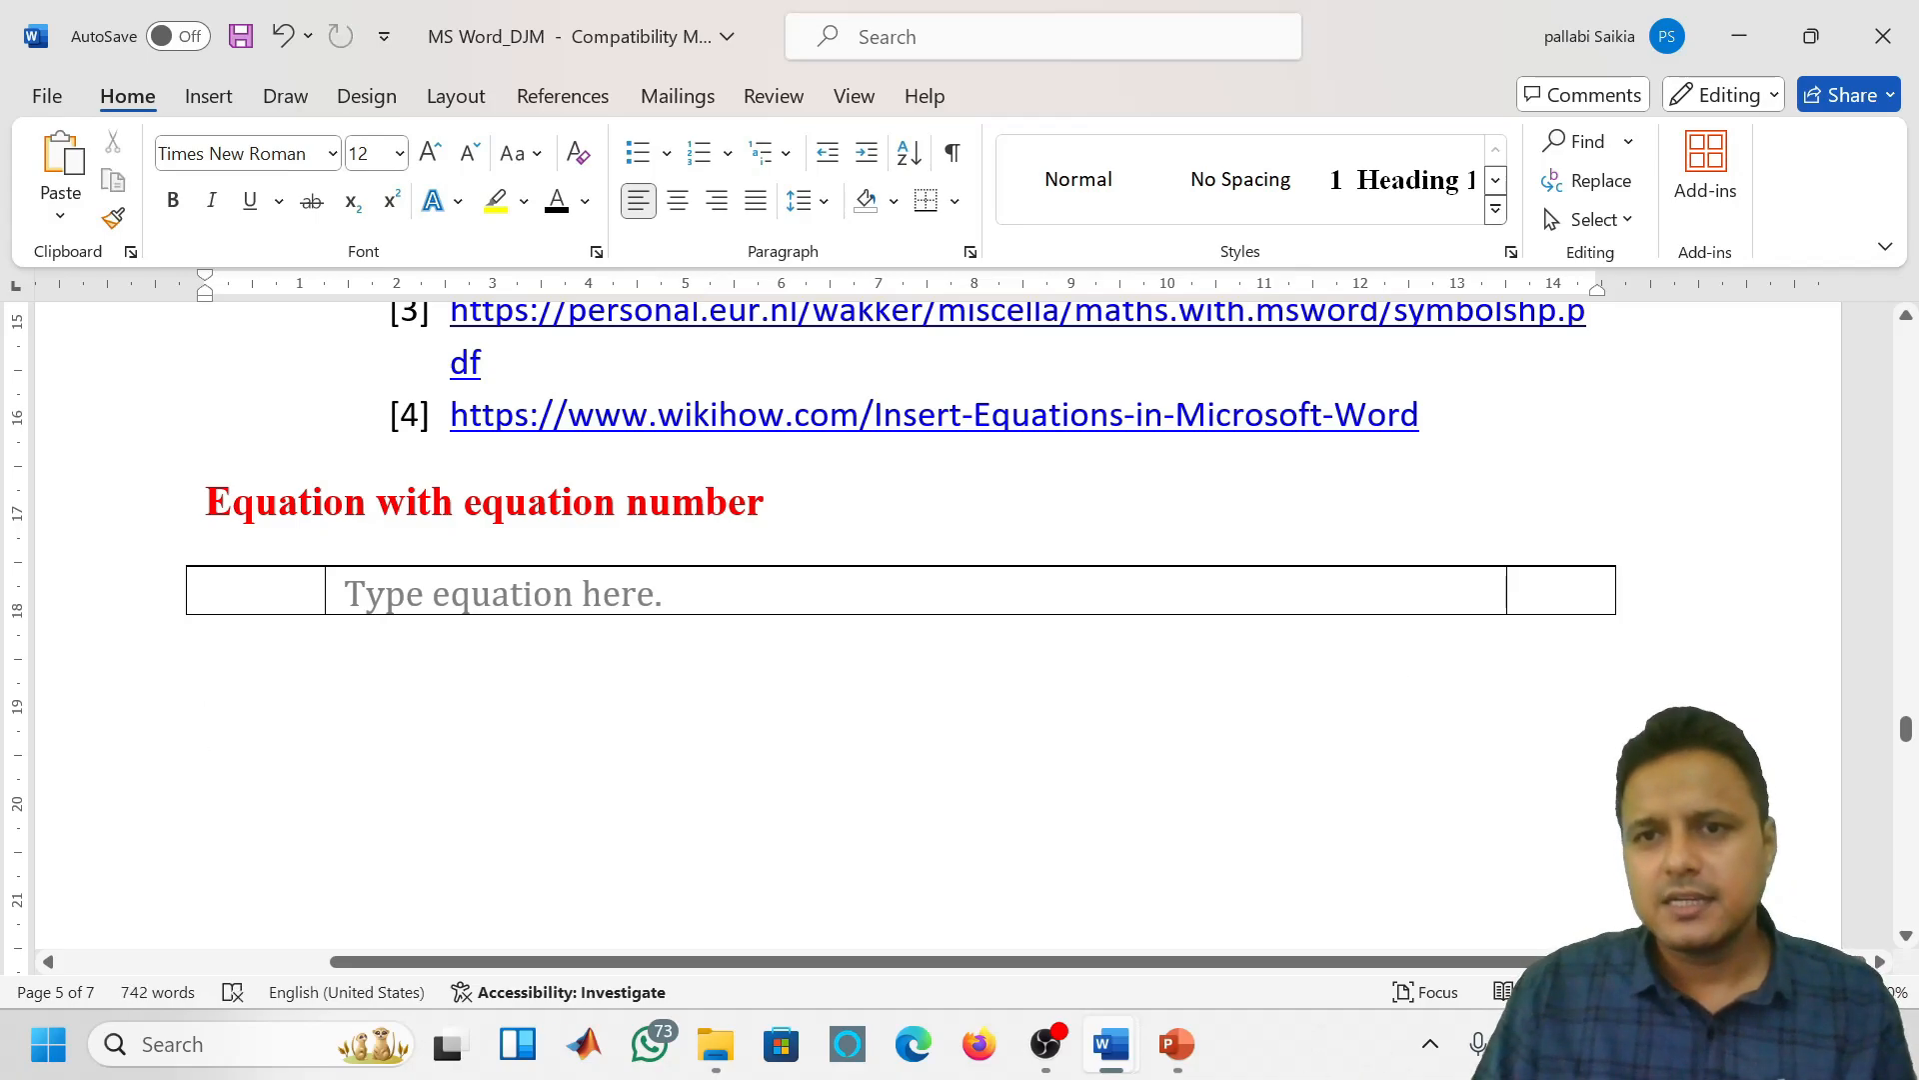
click(1539, 591)
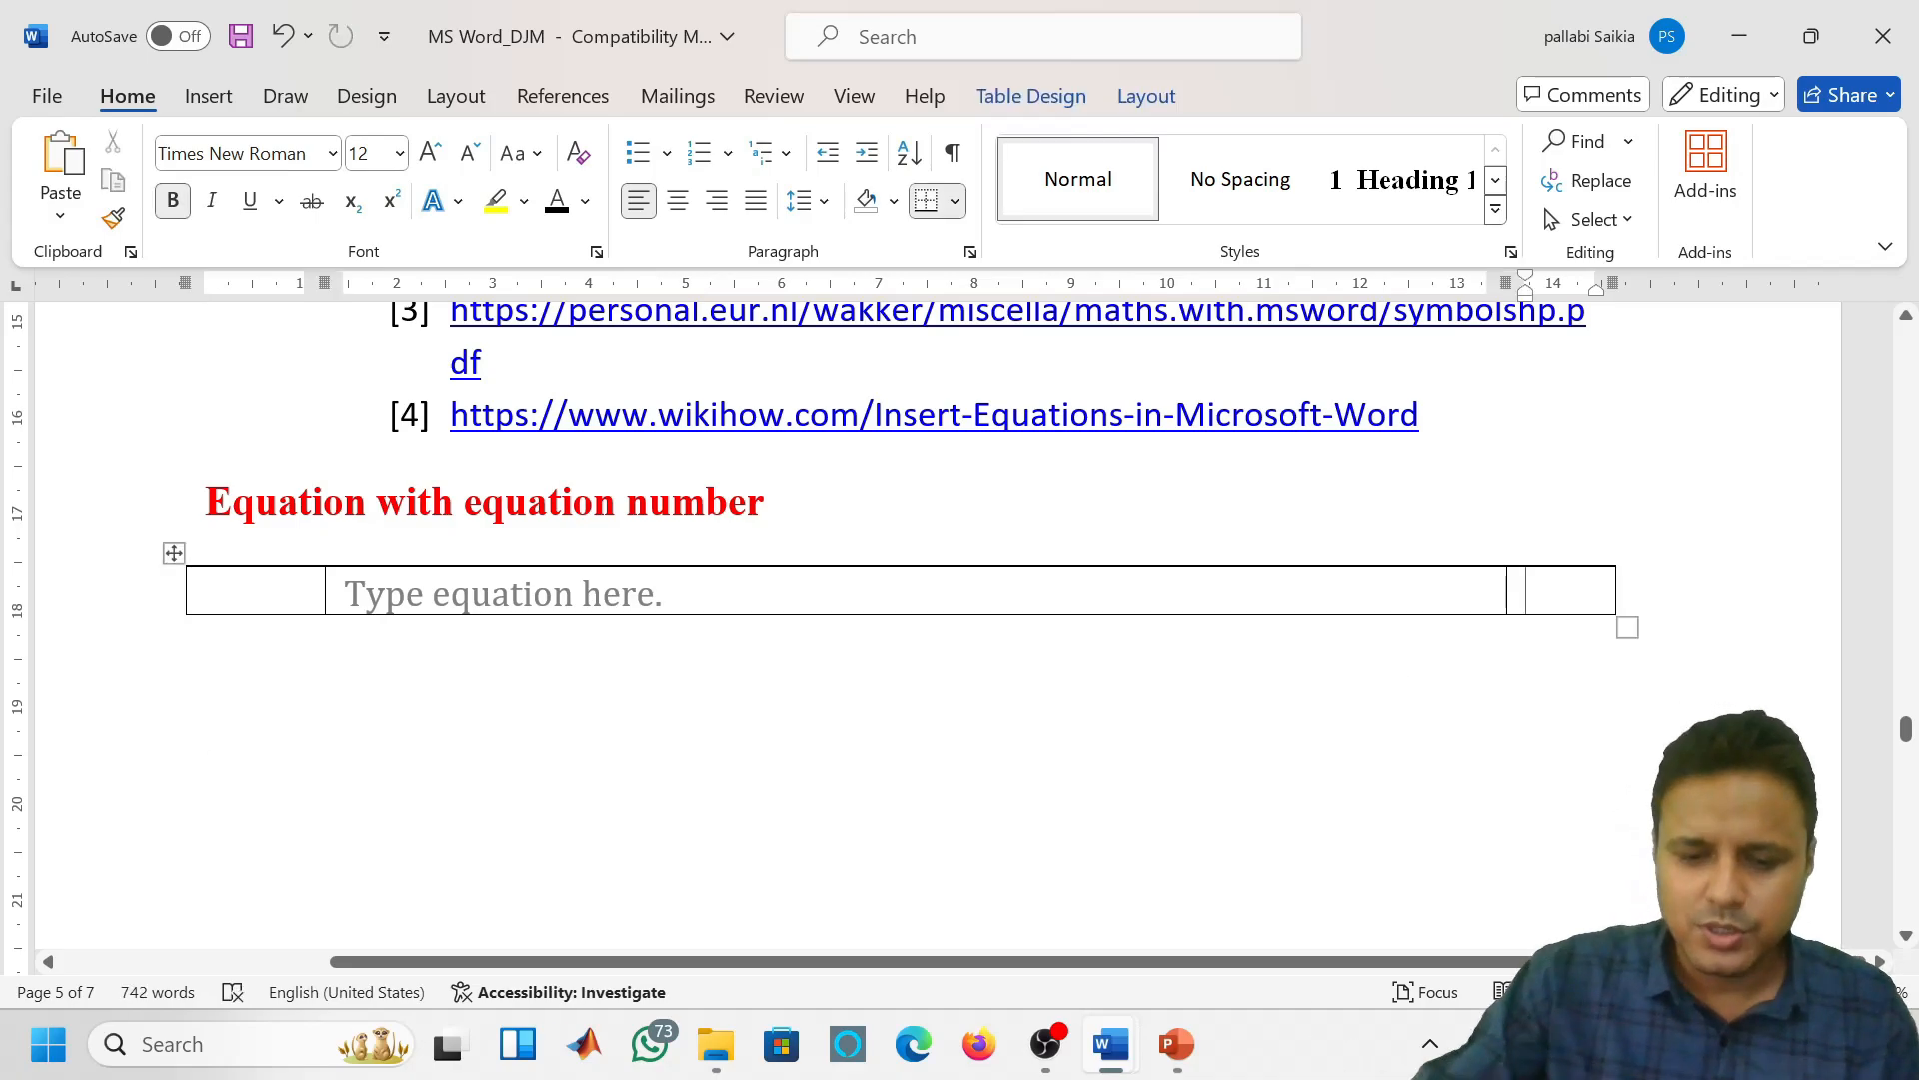
text(())
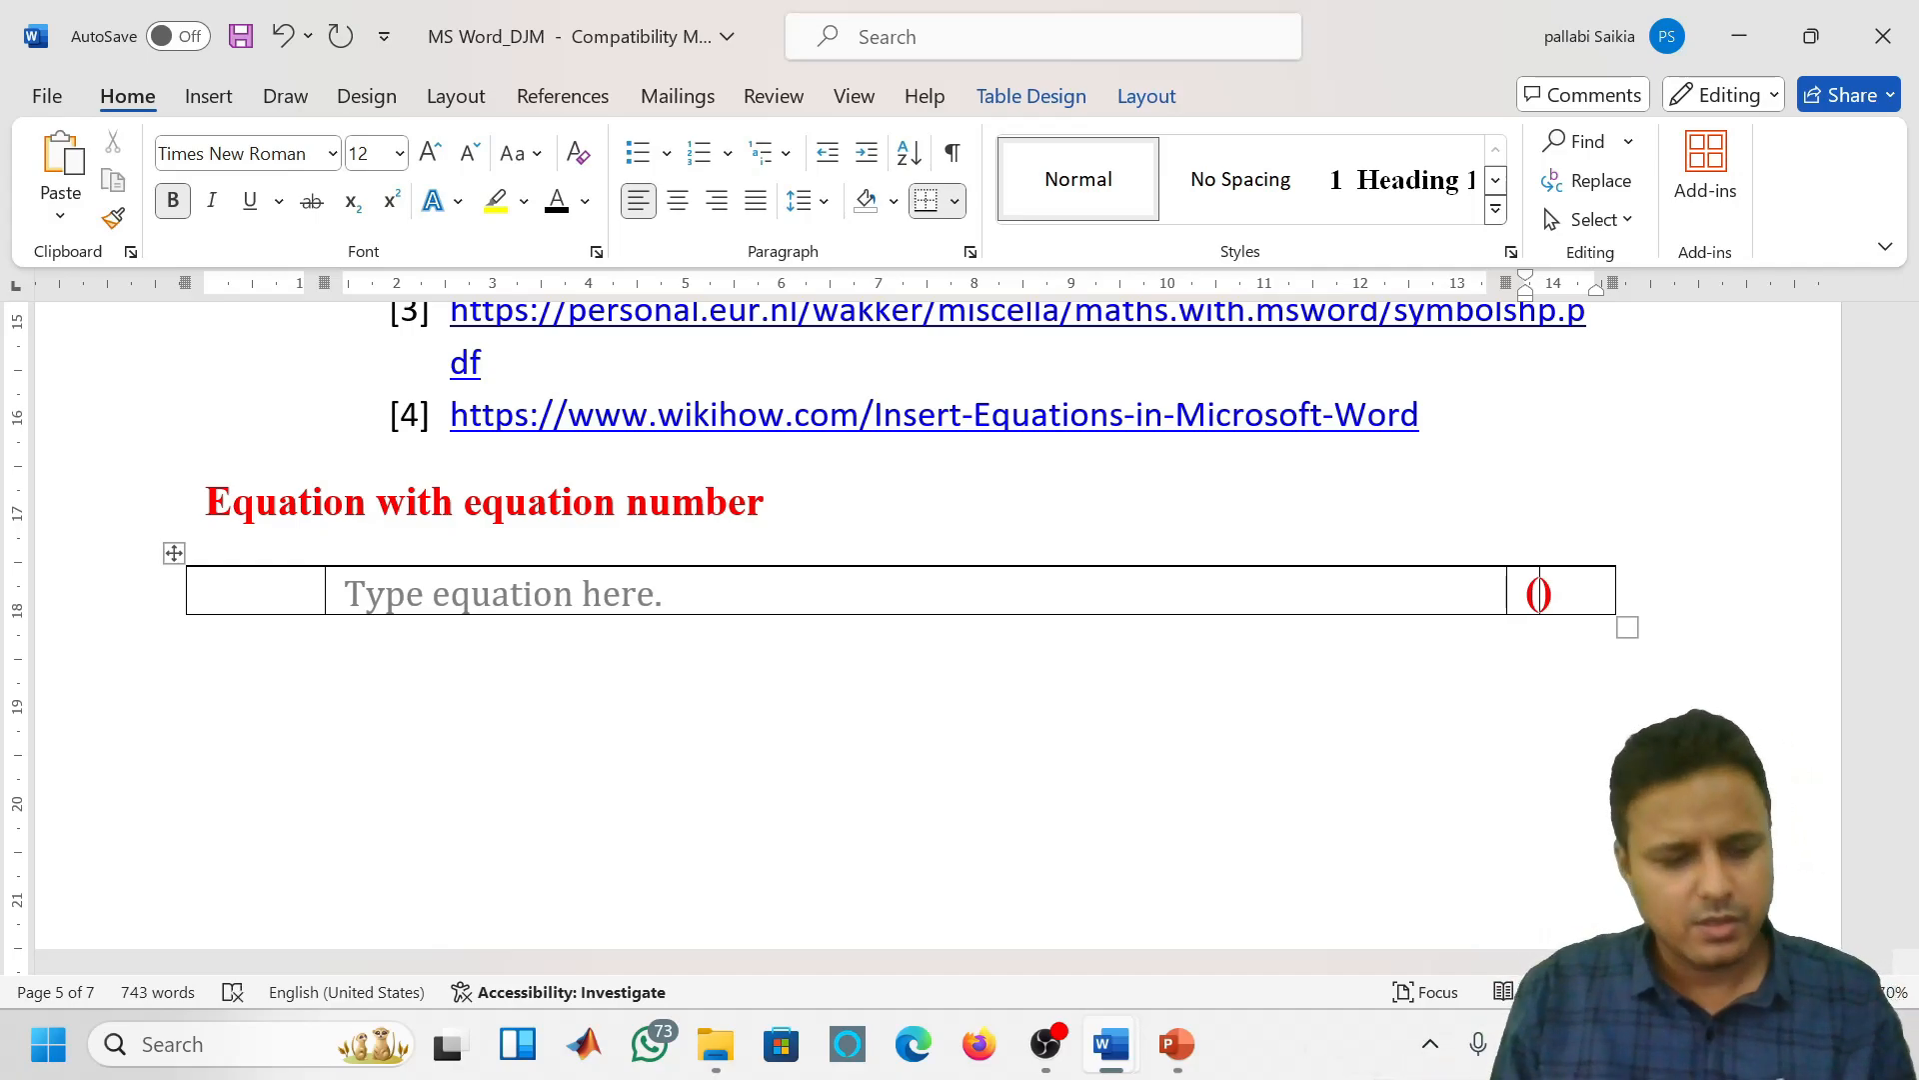
key(ctrl+v)
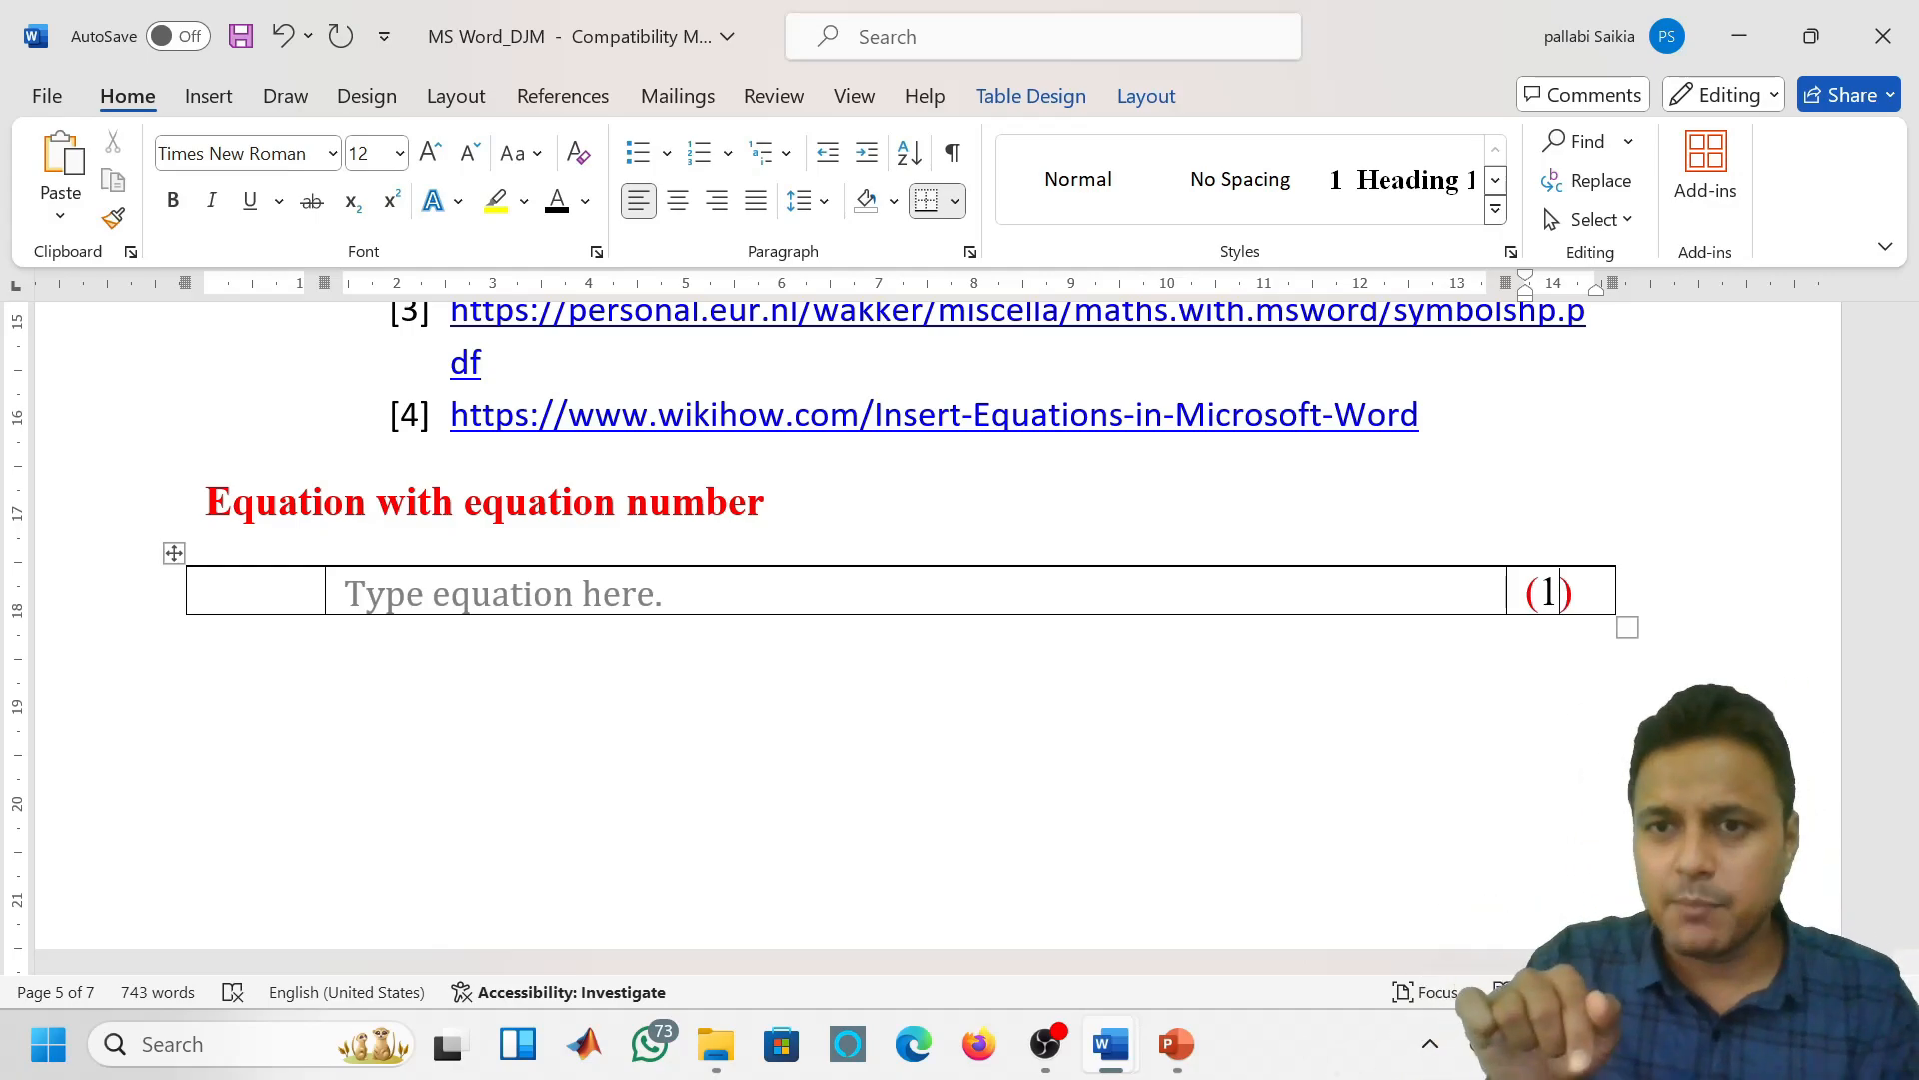
Undo the transfer of the caption number, back to its place on the line below the table
key(Return)
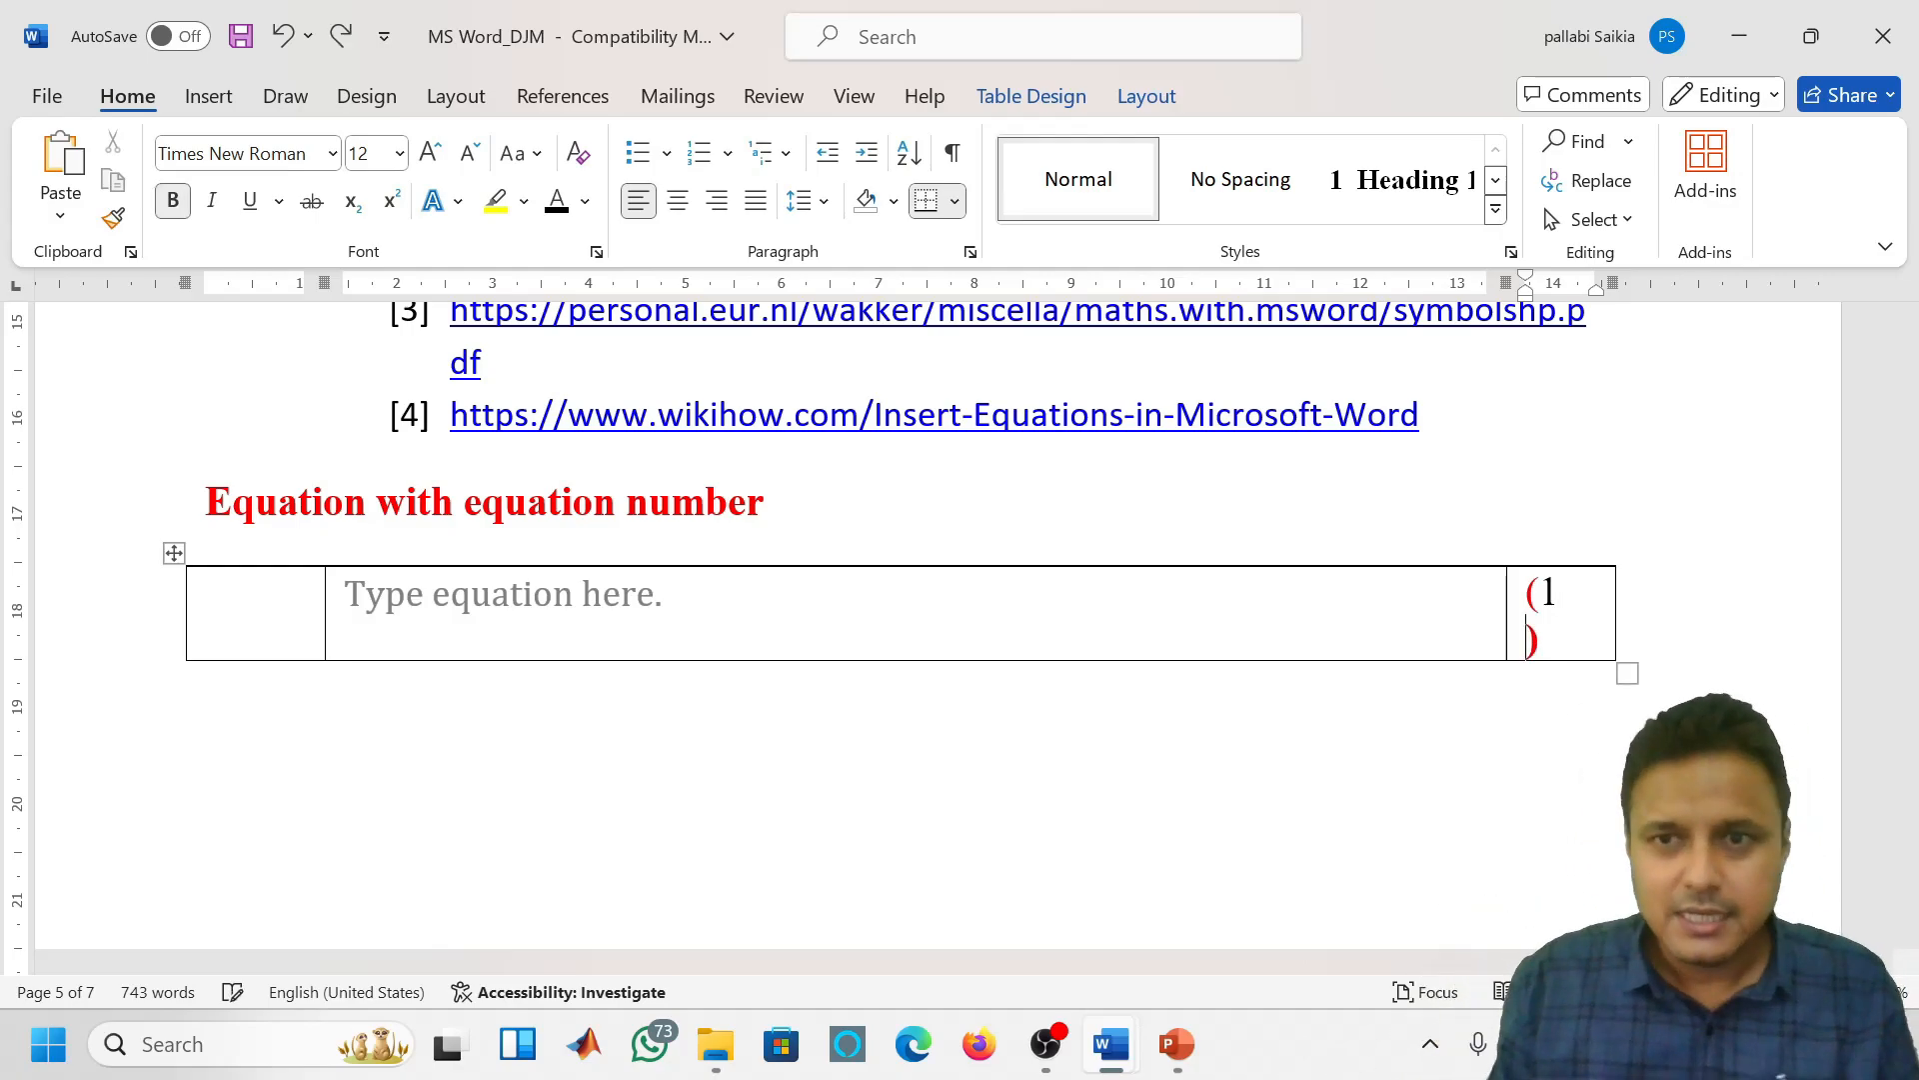
key(BackSpace)
key(BackSpace)
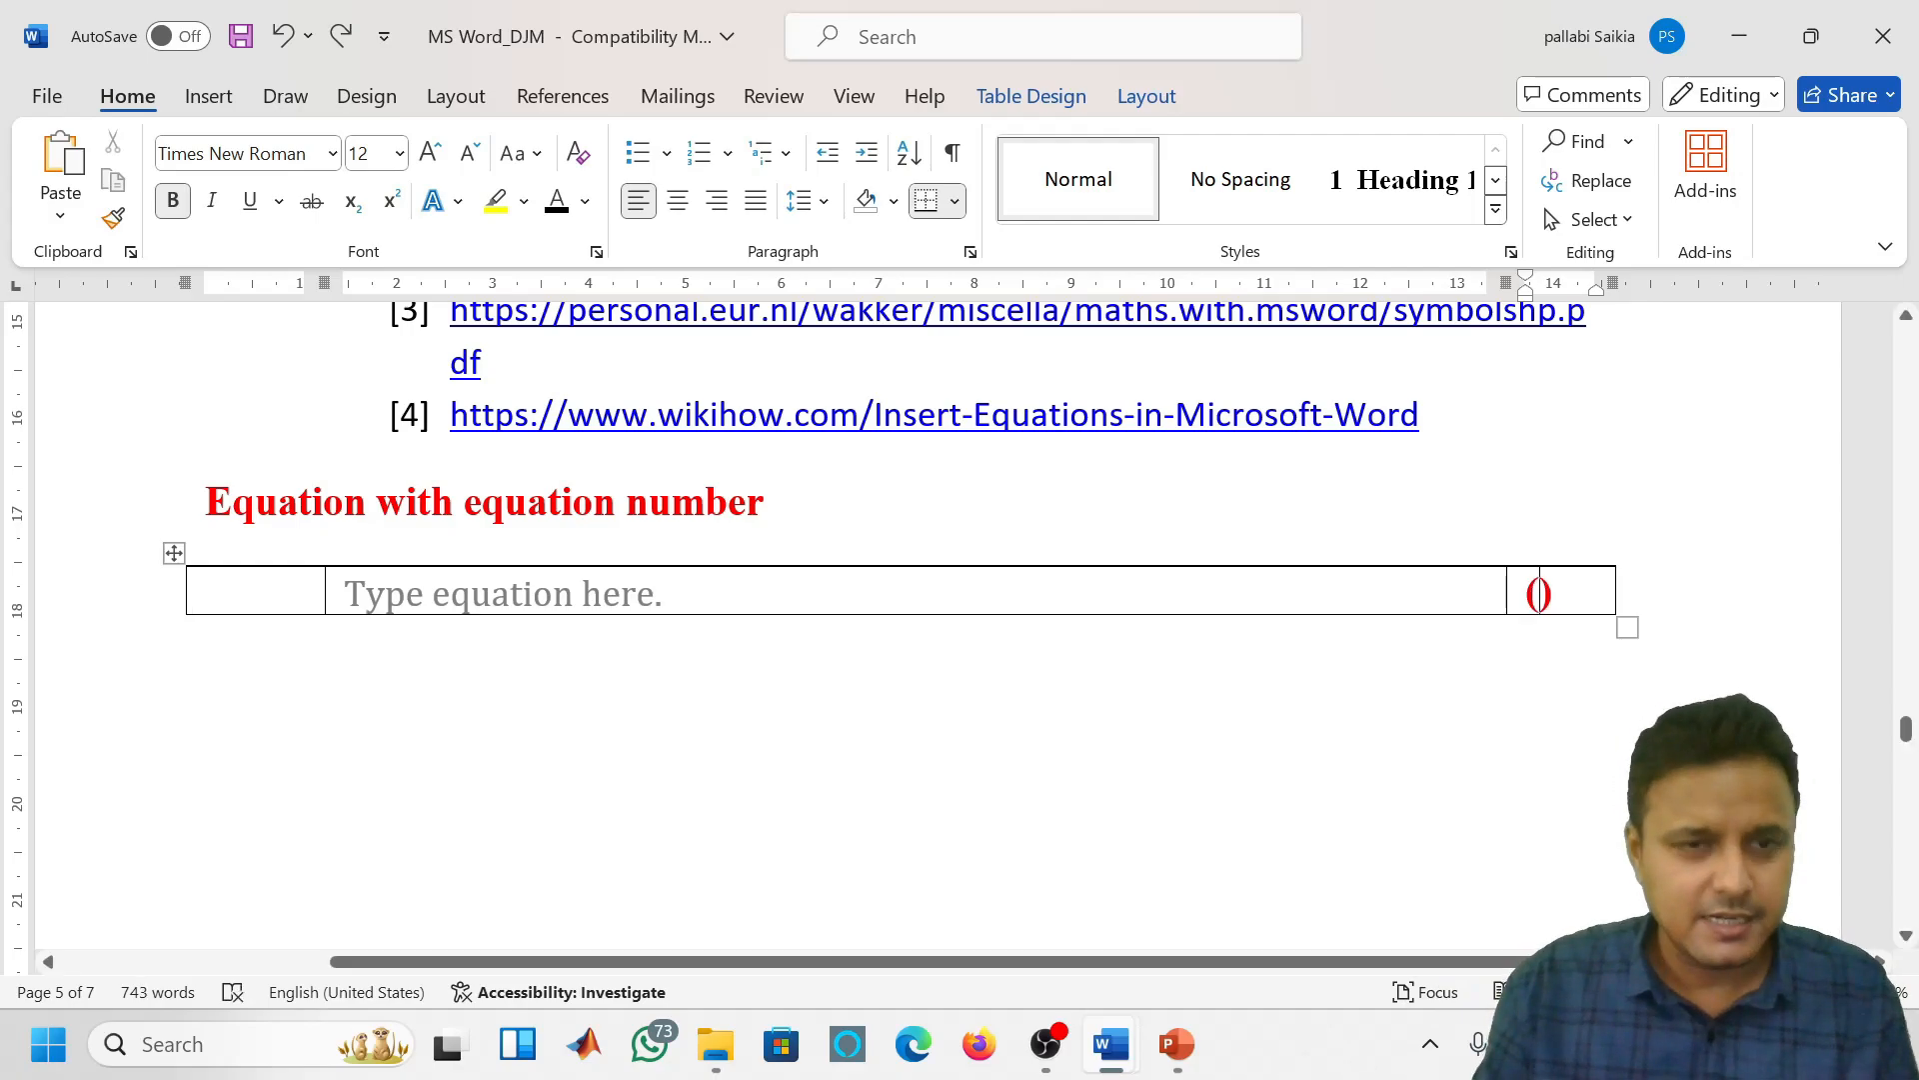
key(ctrl+z)
key(ctrl+z)
Copy the caption number, delete it below the table, and enter it in the last cell as (1) on one line
key(ctrl+c)
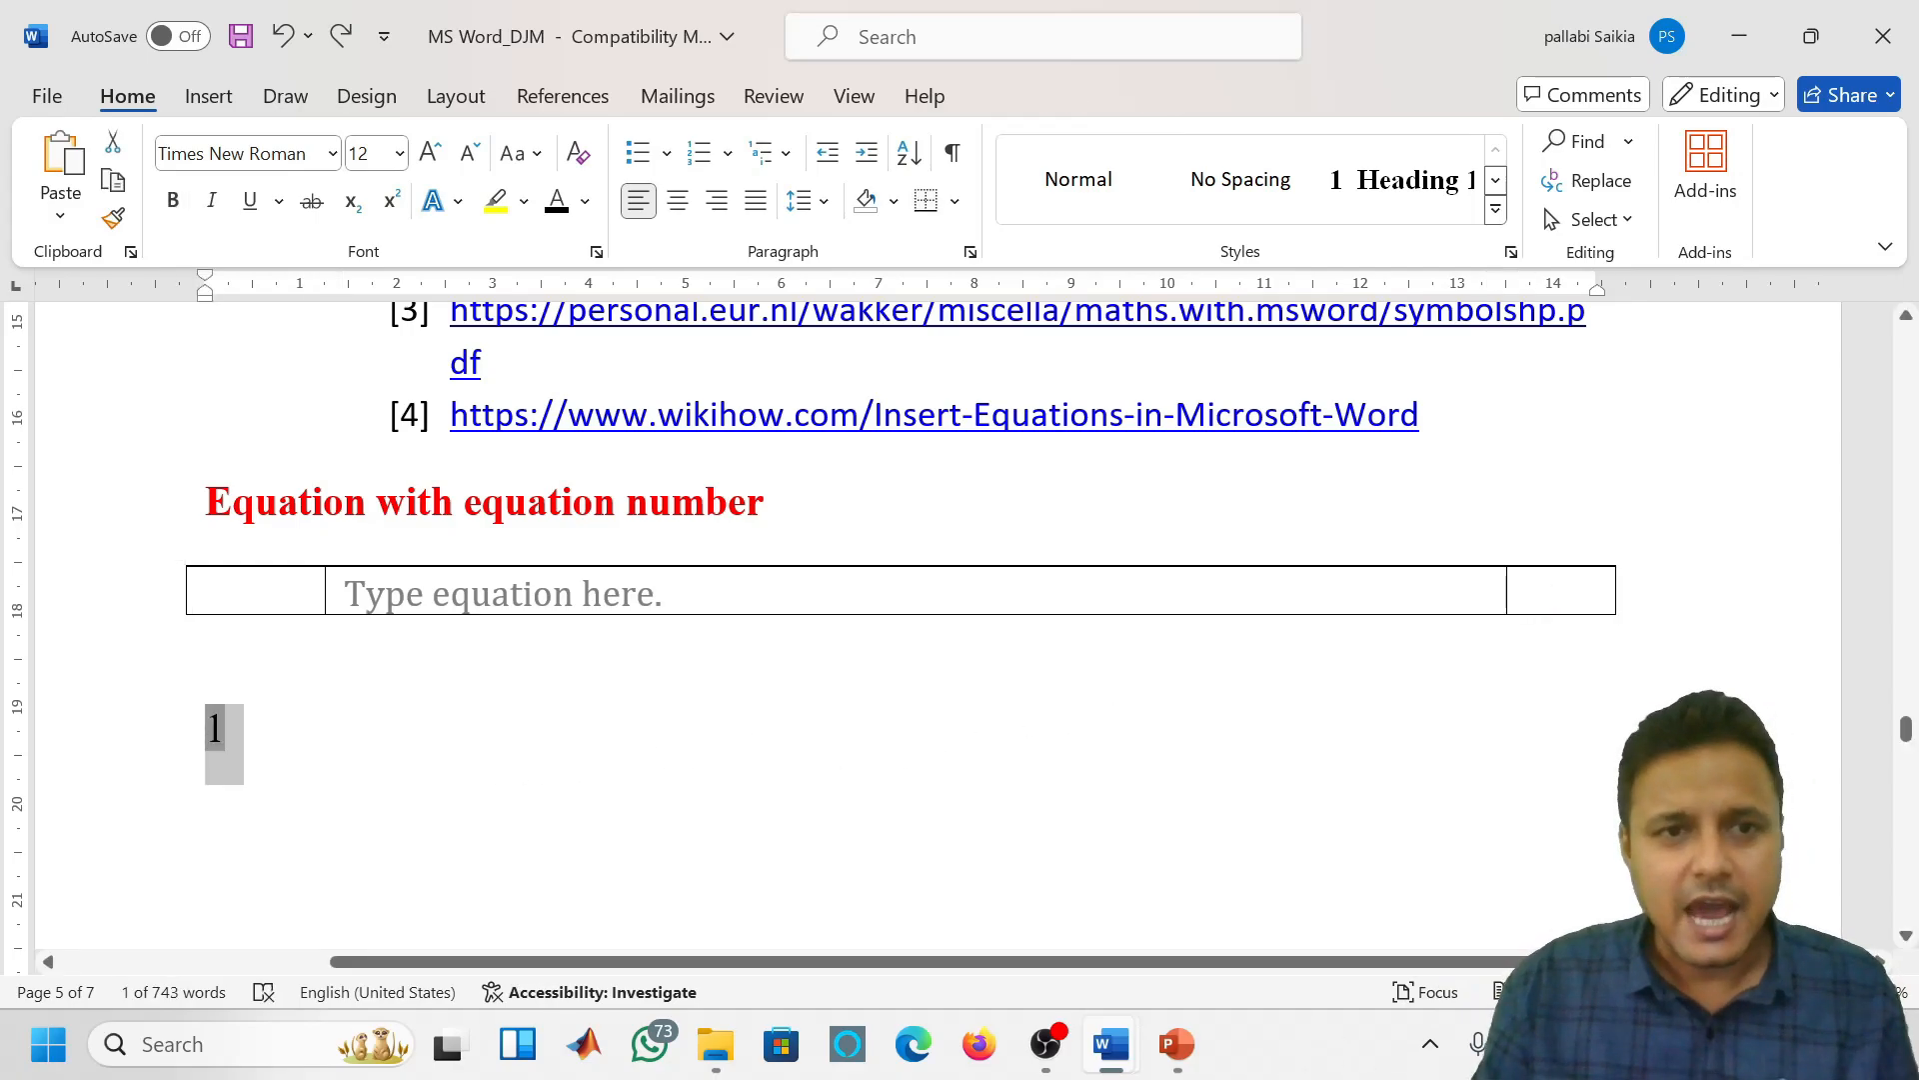
key(BackSpace)
key(BackSpace)
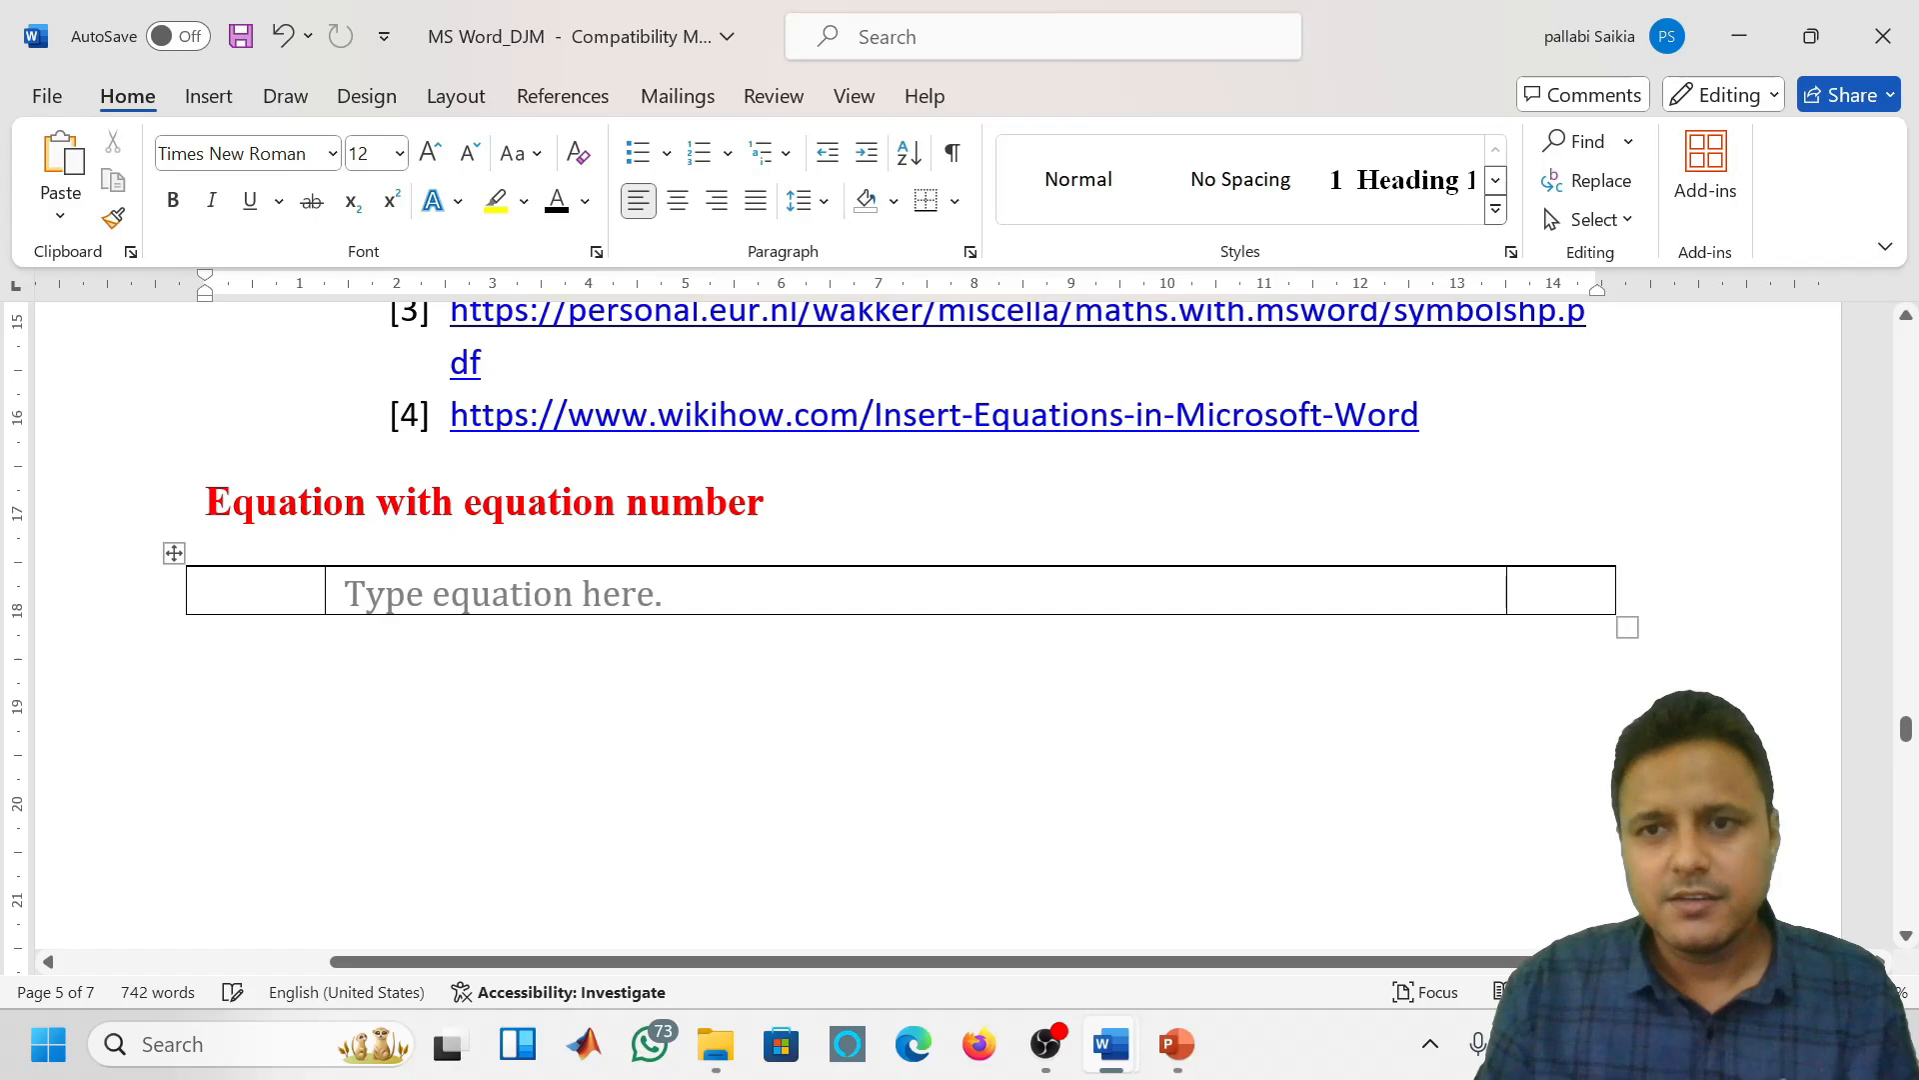
text(()
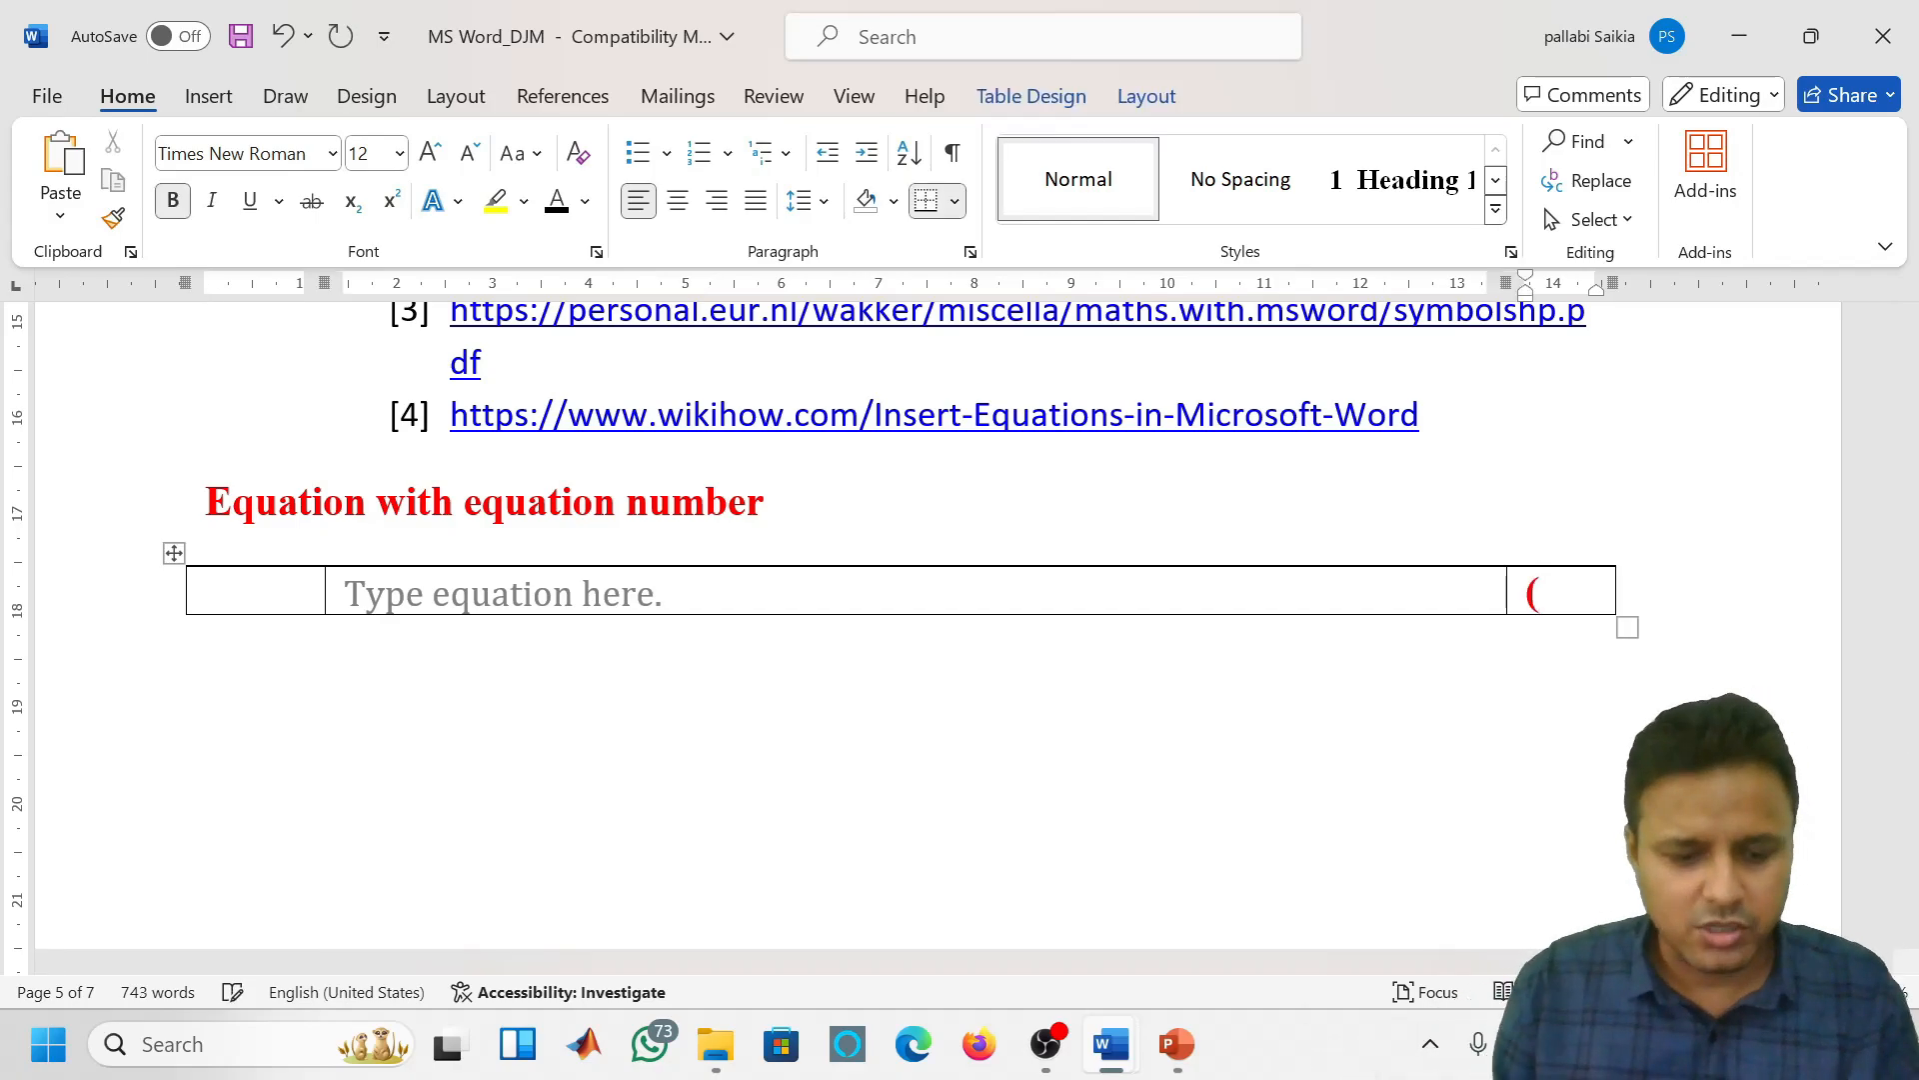
key(ctrl+v)
key(BackSpace)
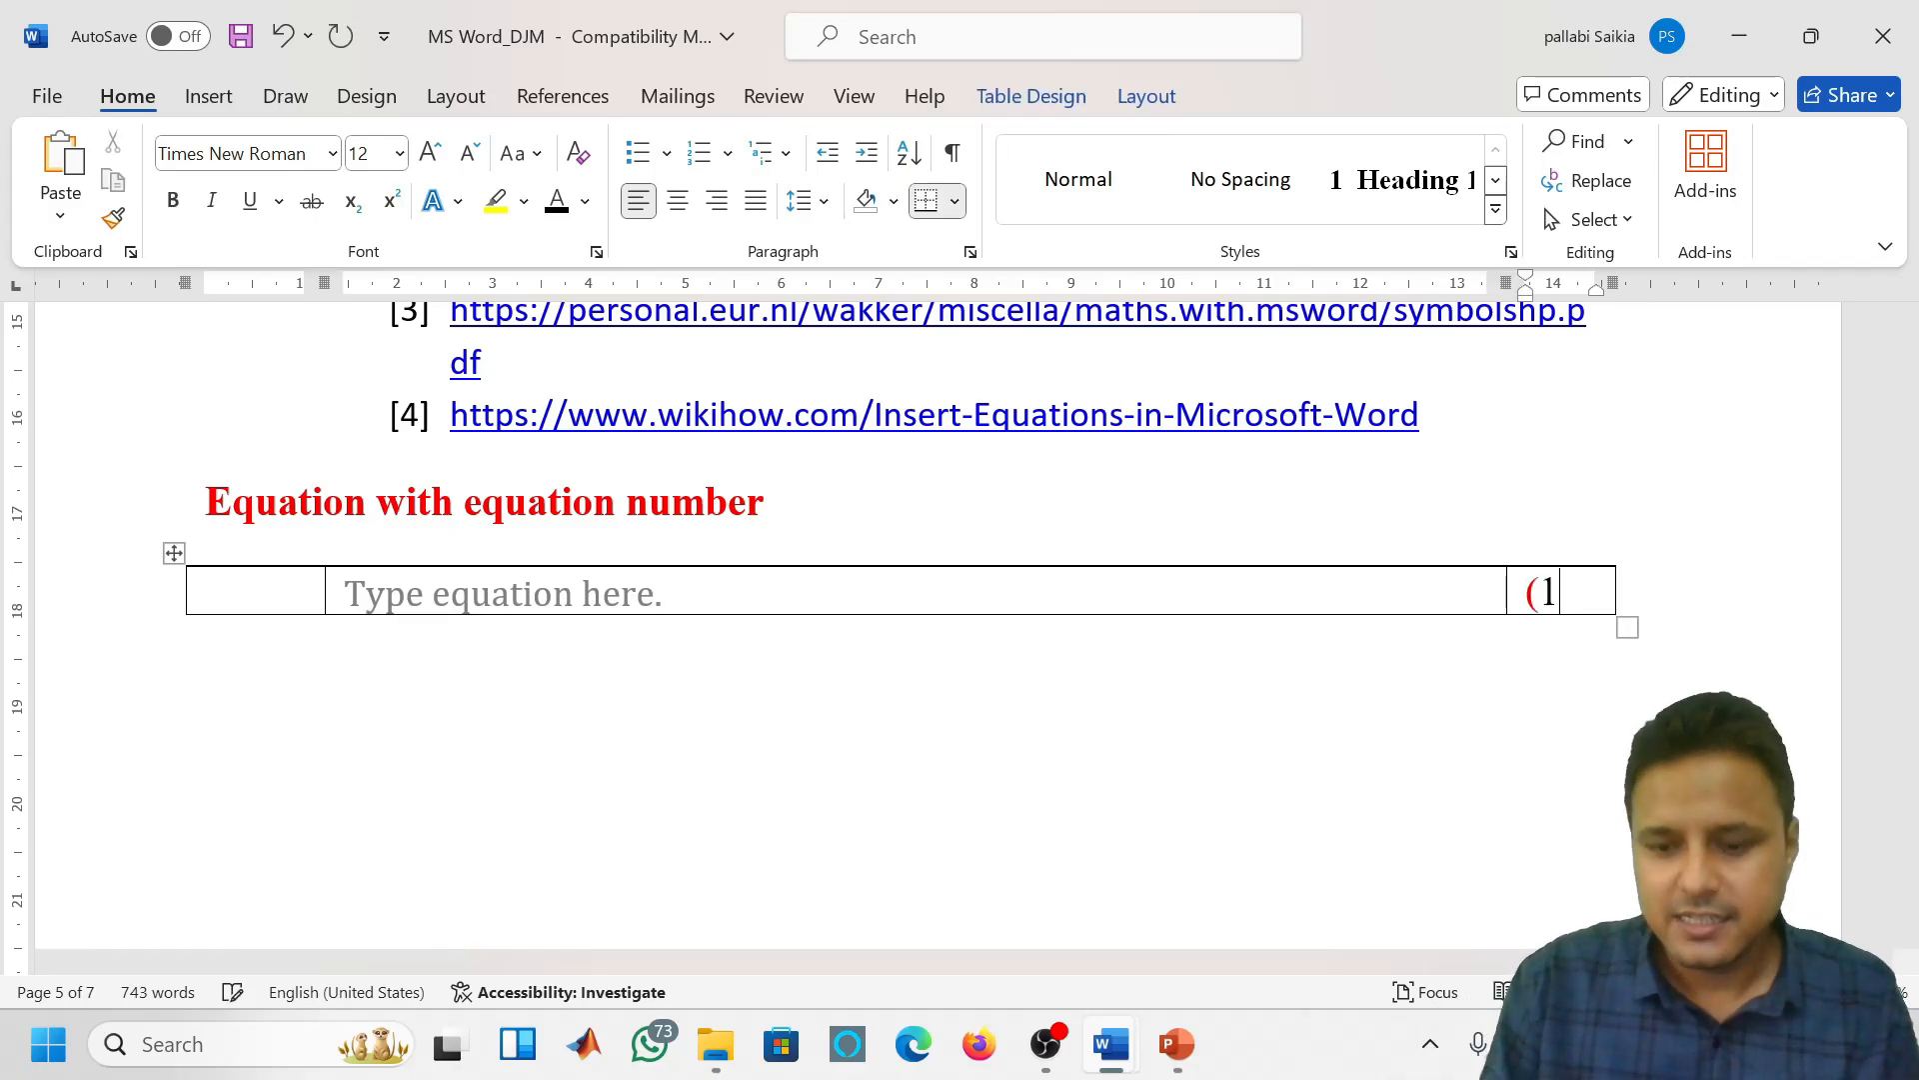
text())
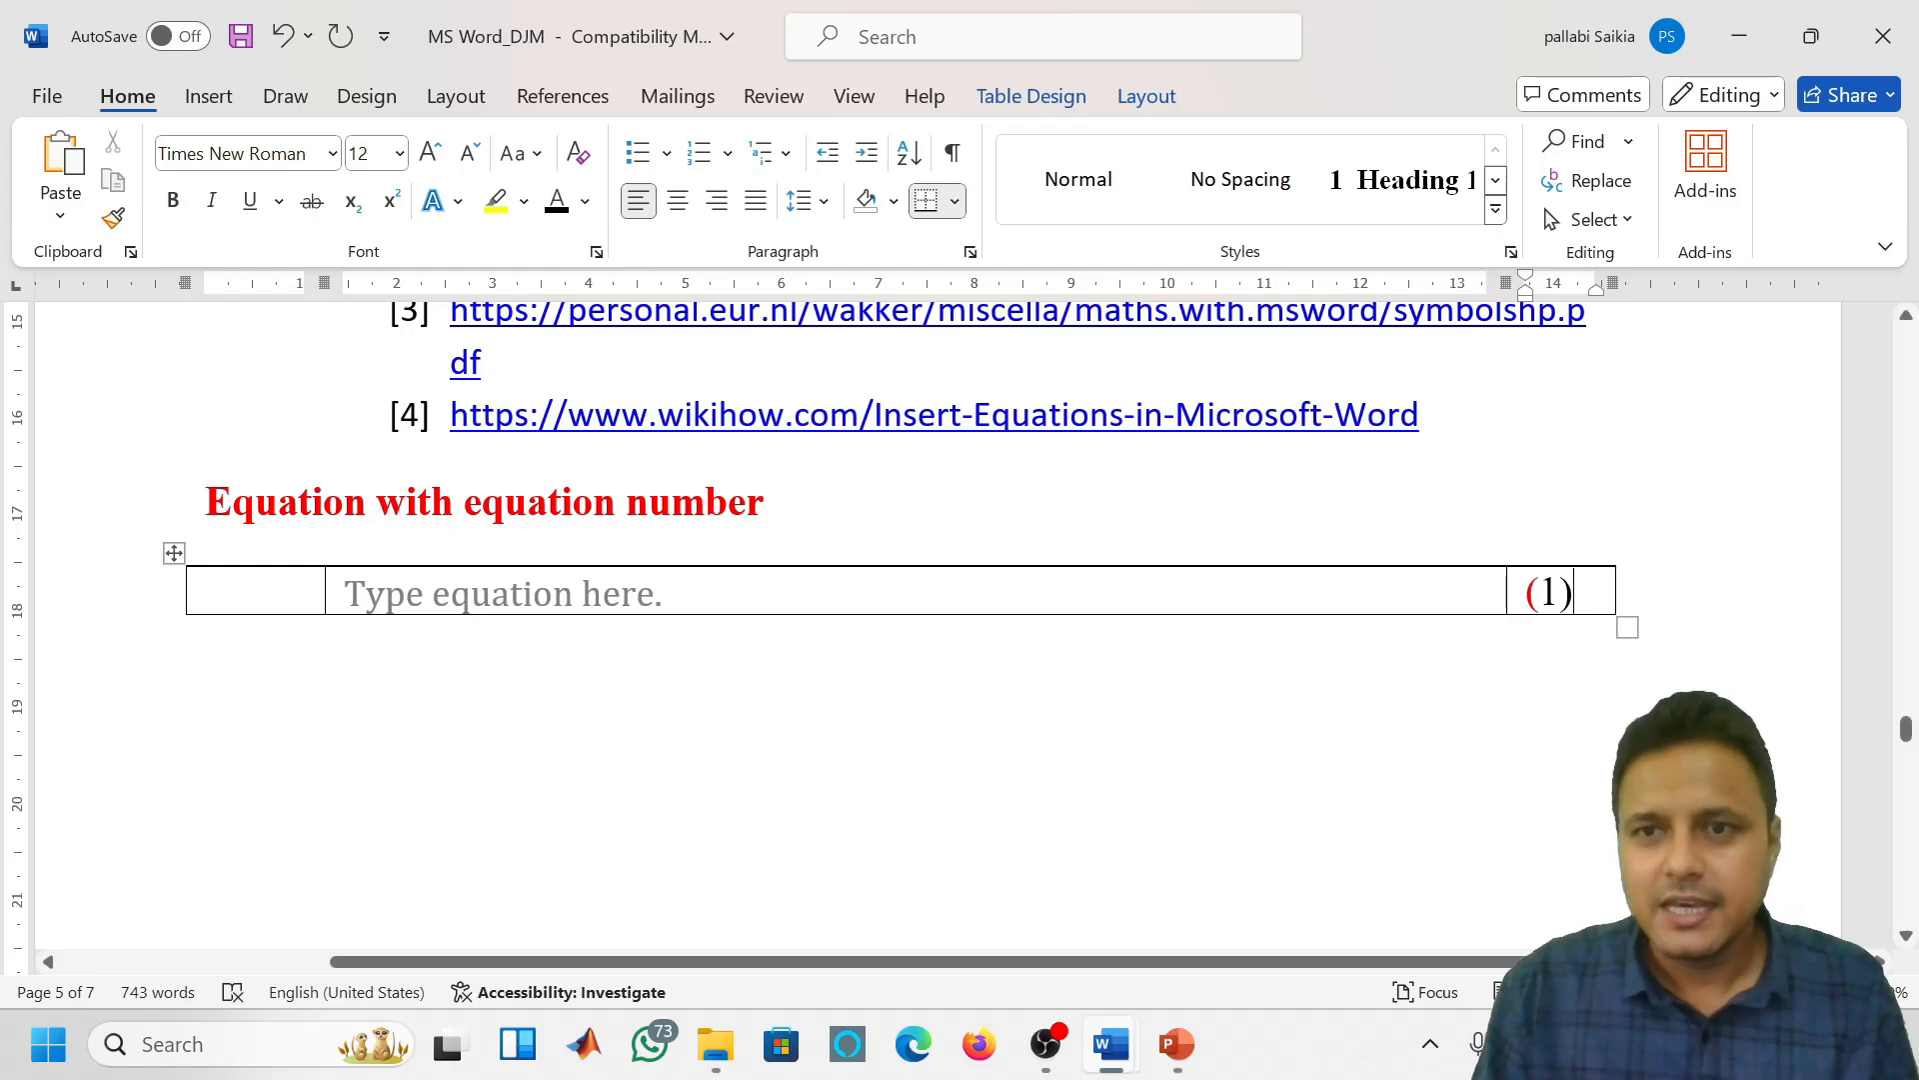
Change the font colour of the entire equation table to black
click(173, 553)
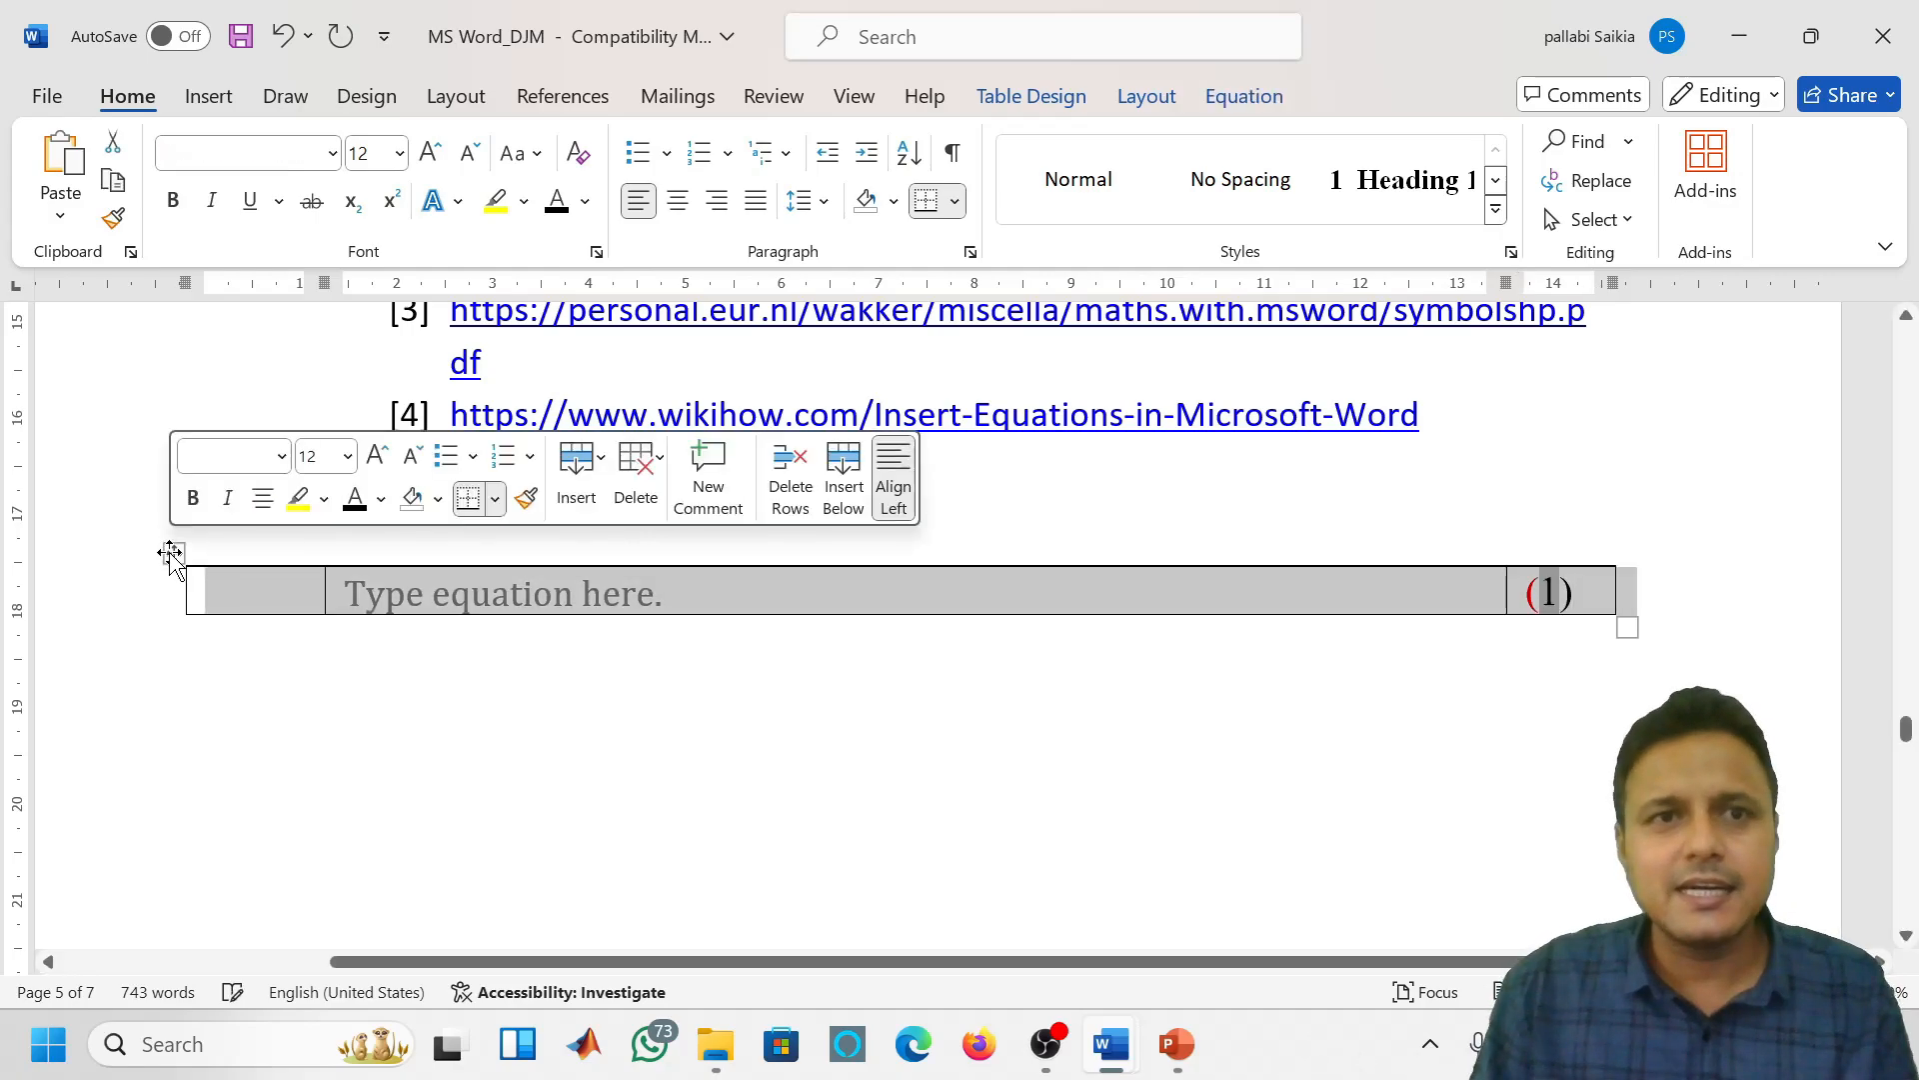
click(552, 208)
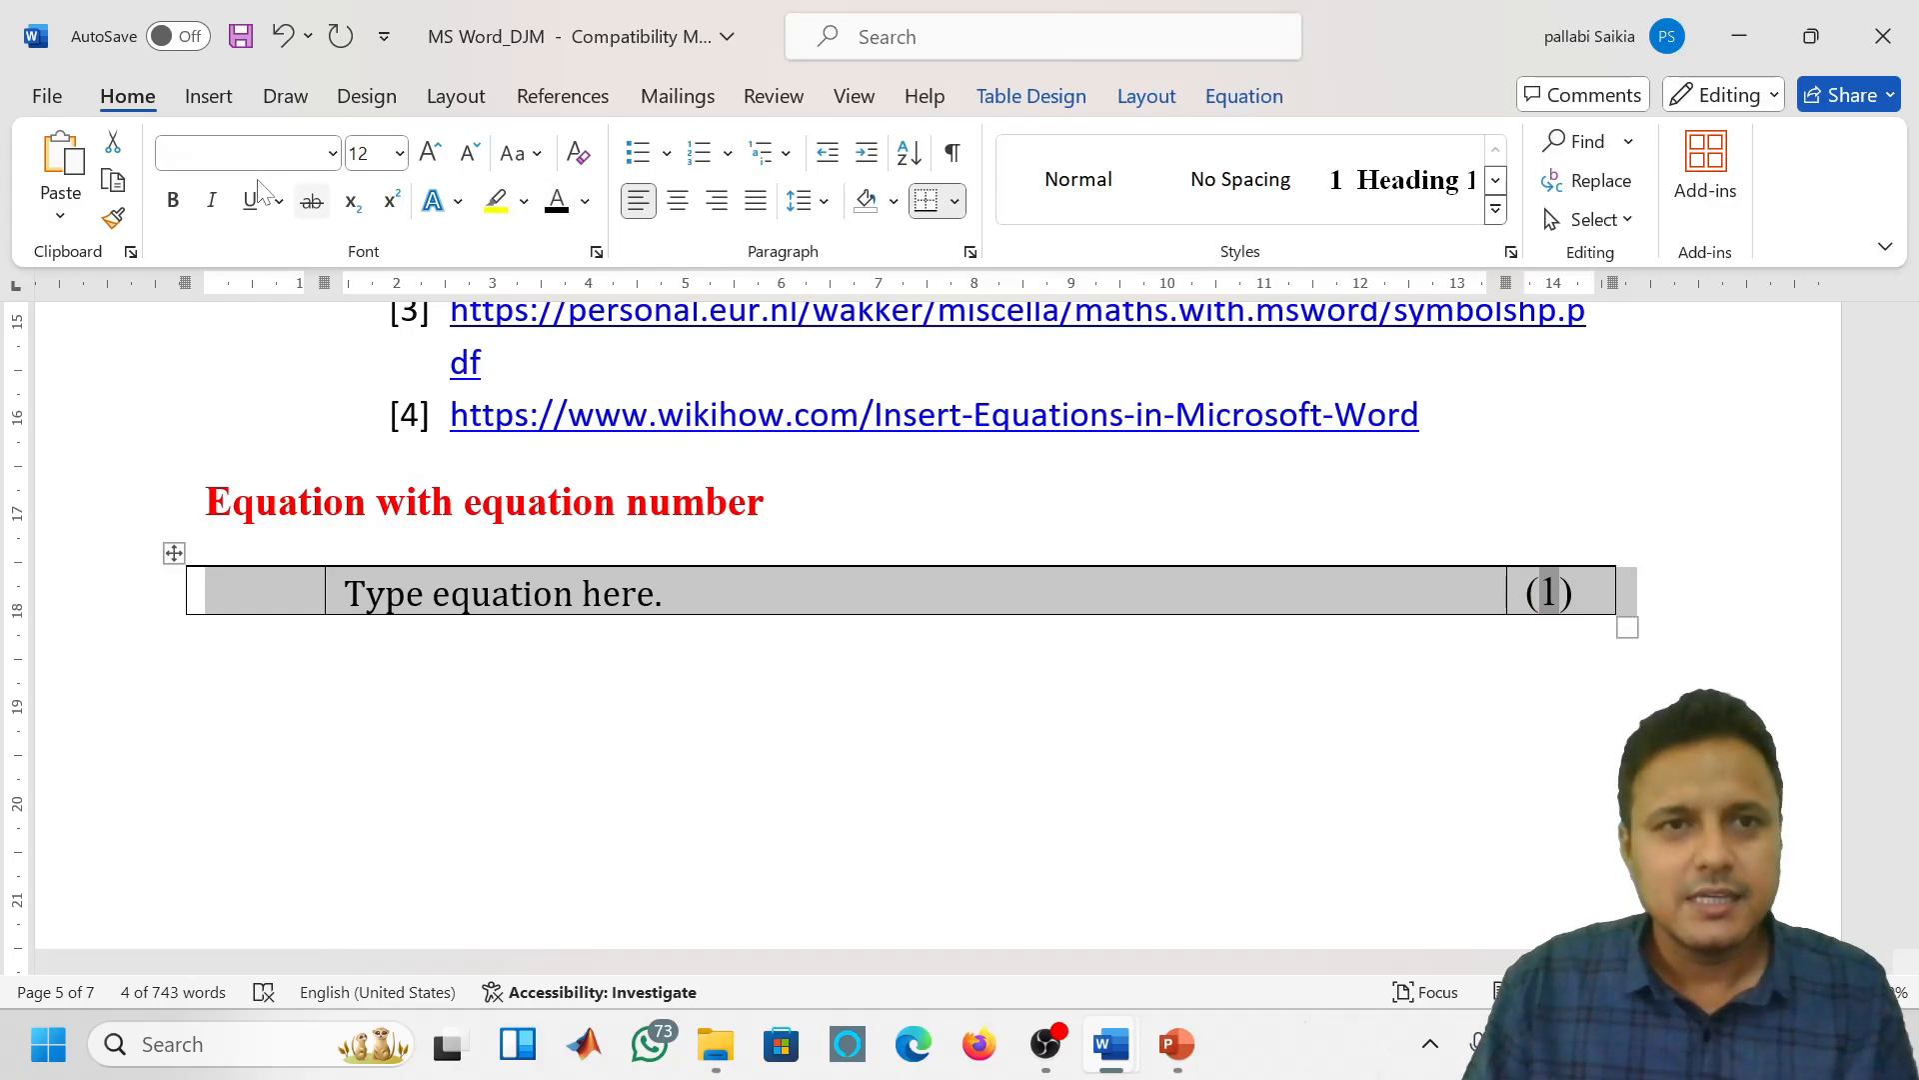
click(237, 153)
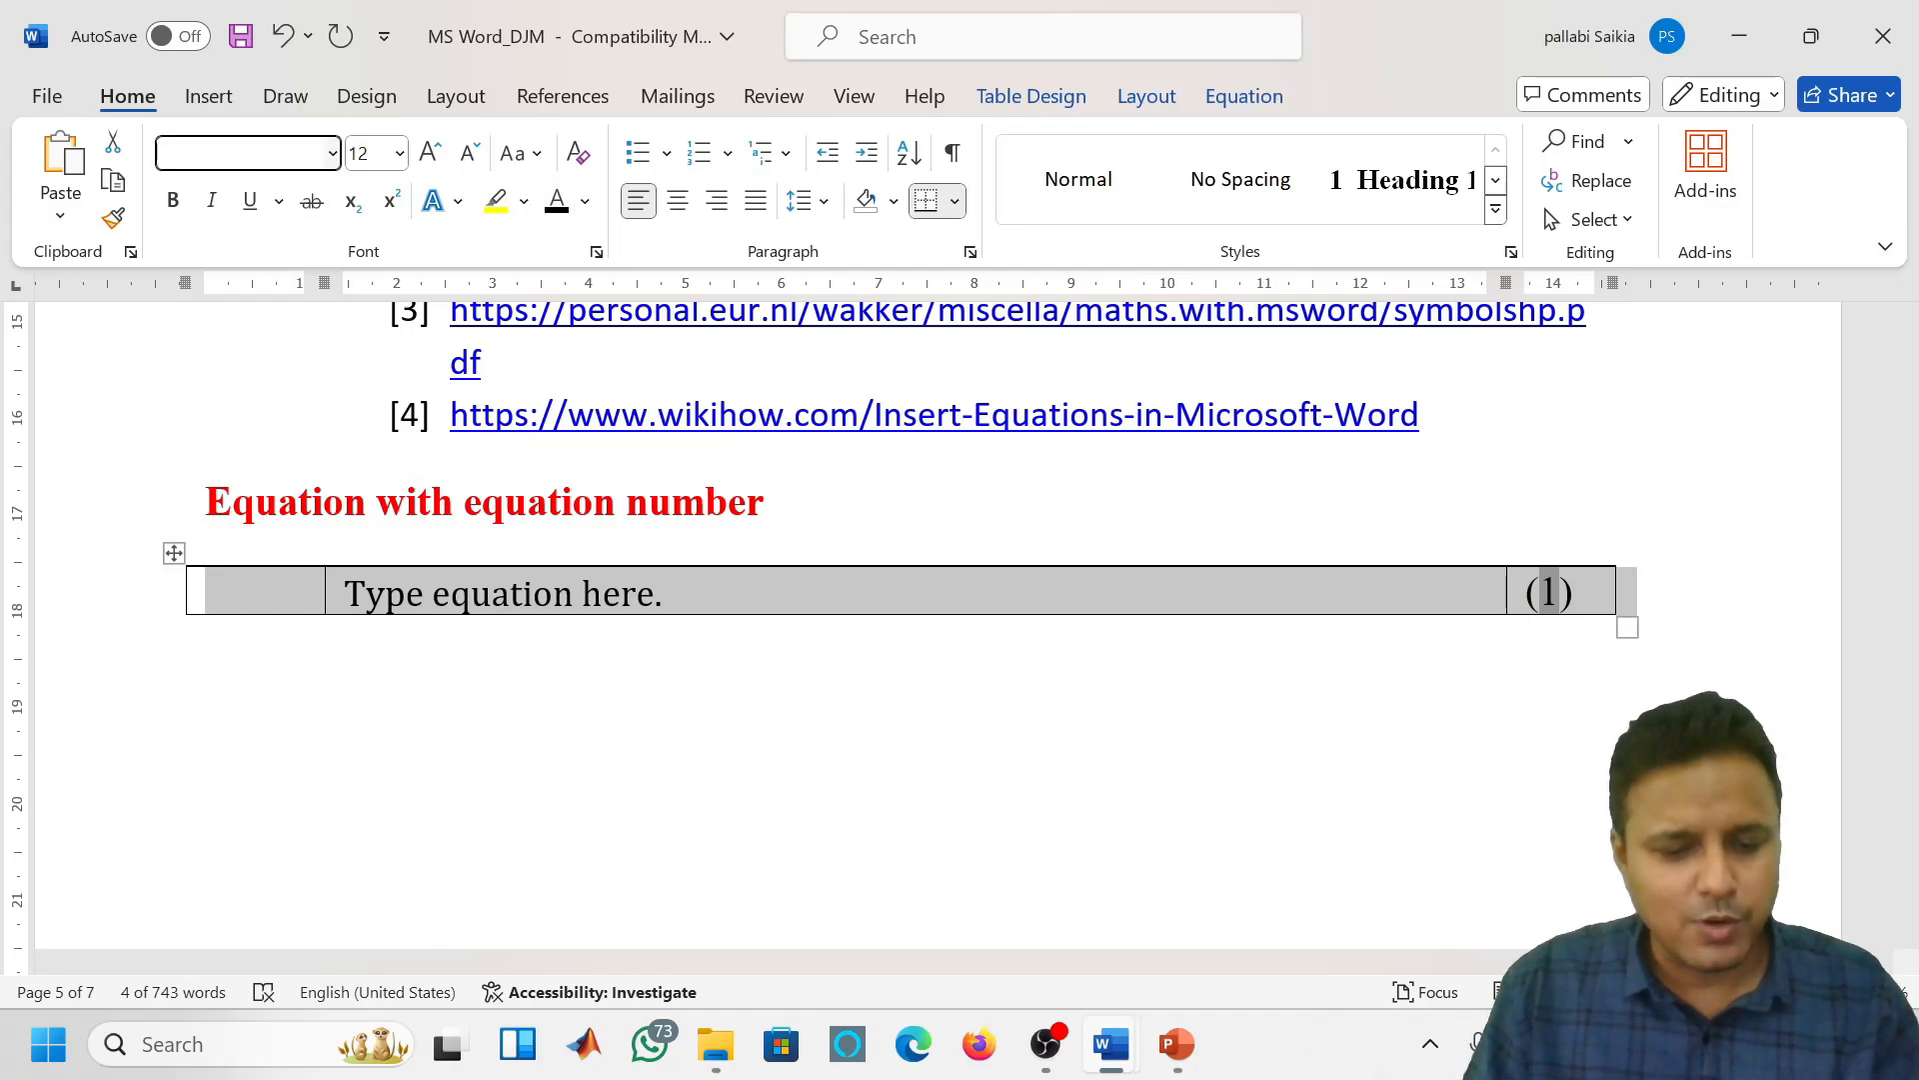
text(T)
key(Escape)
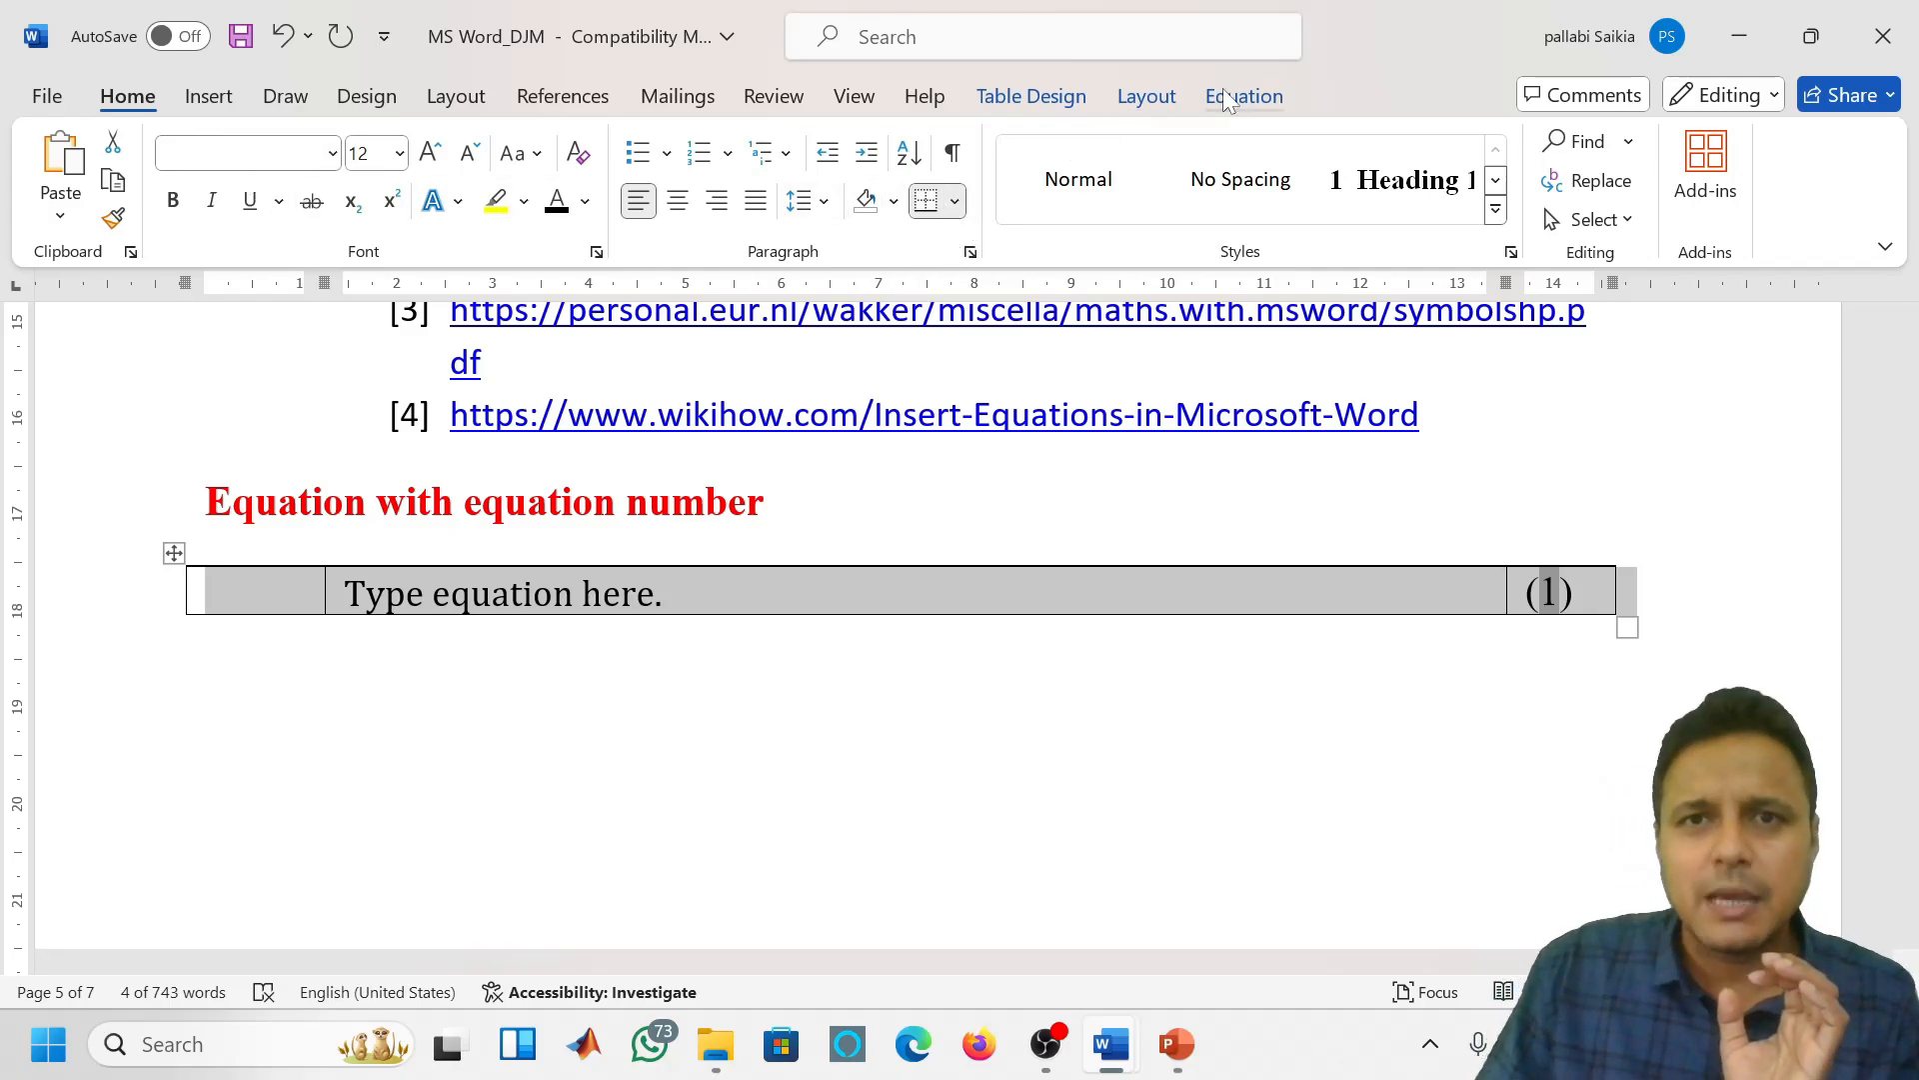
Remove all borders from the equation table
click(1044, 104)
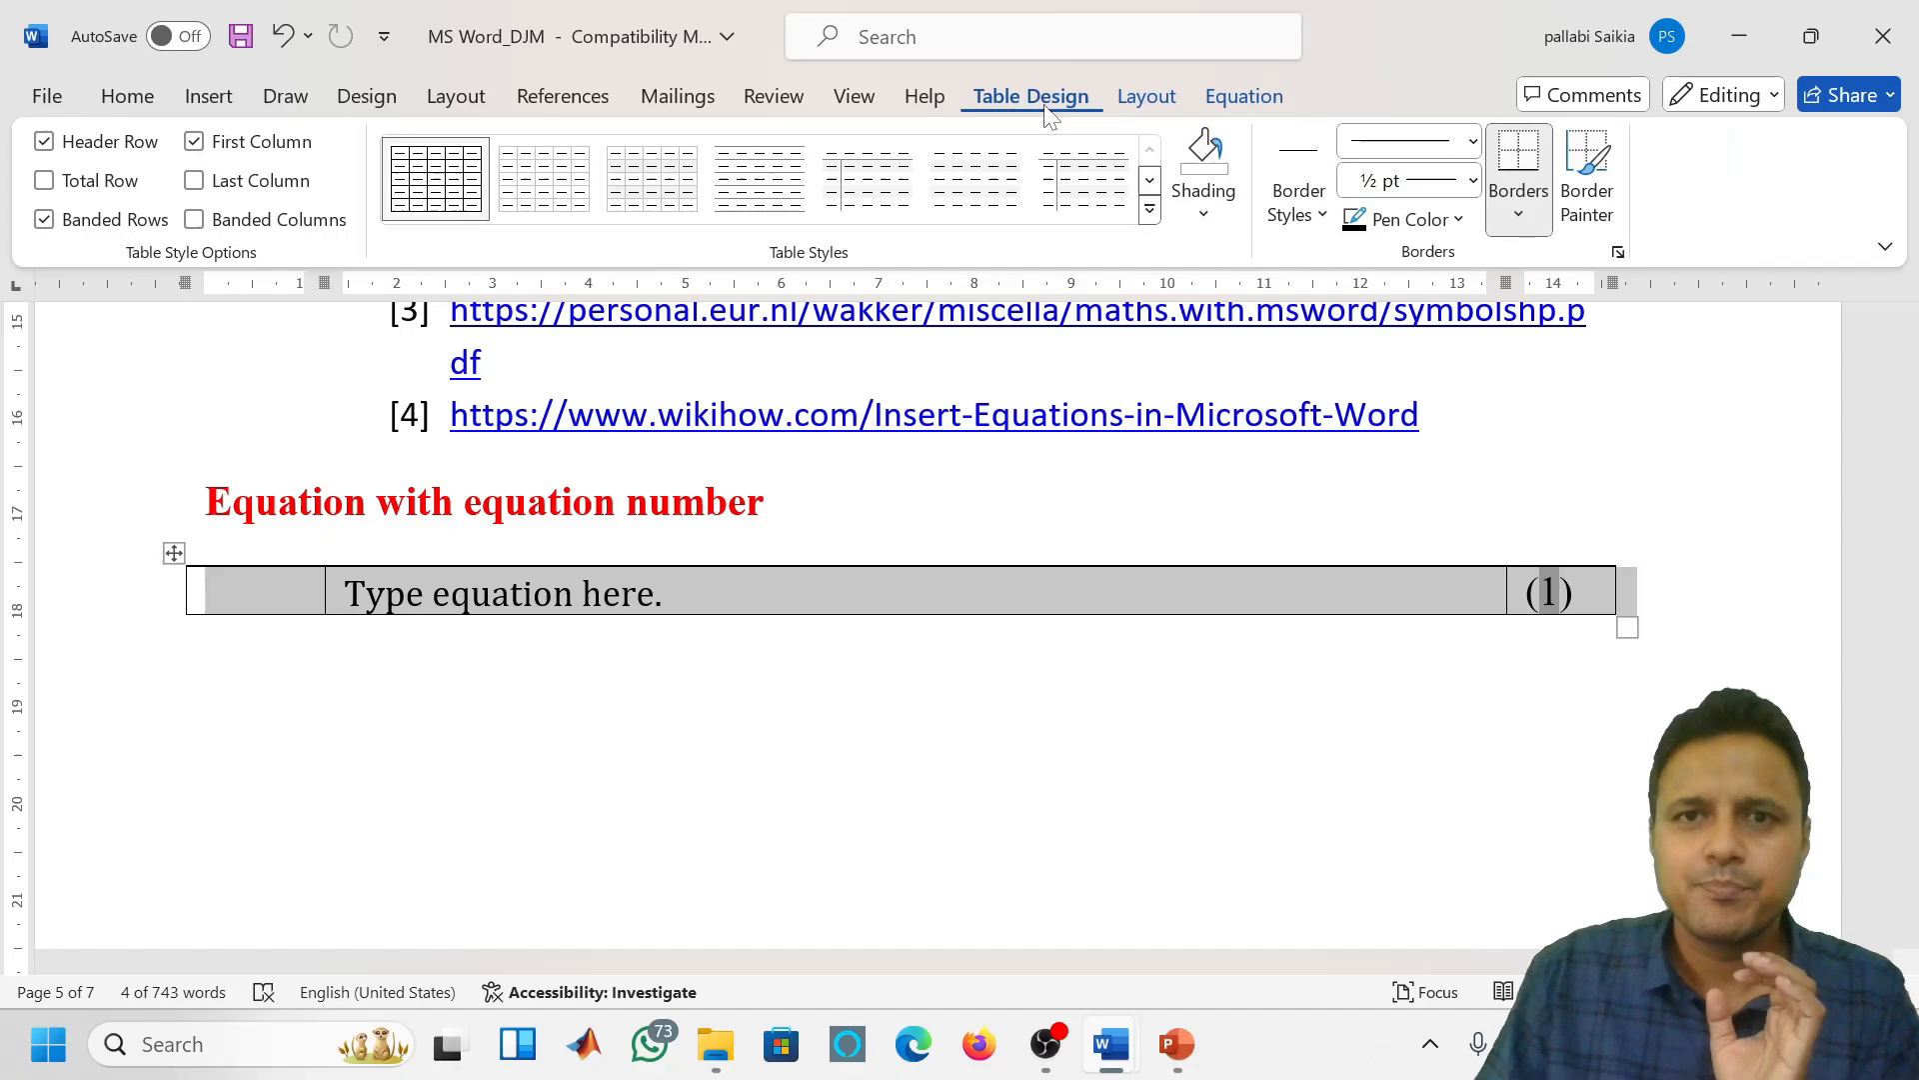
click(1528, 222)
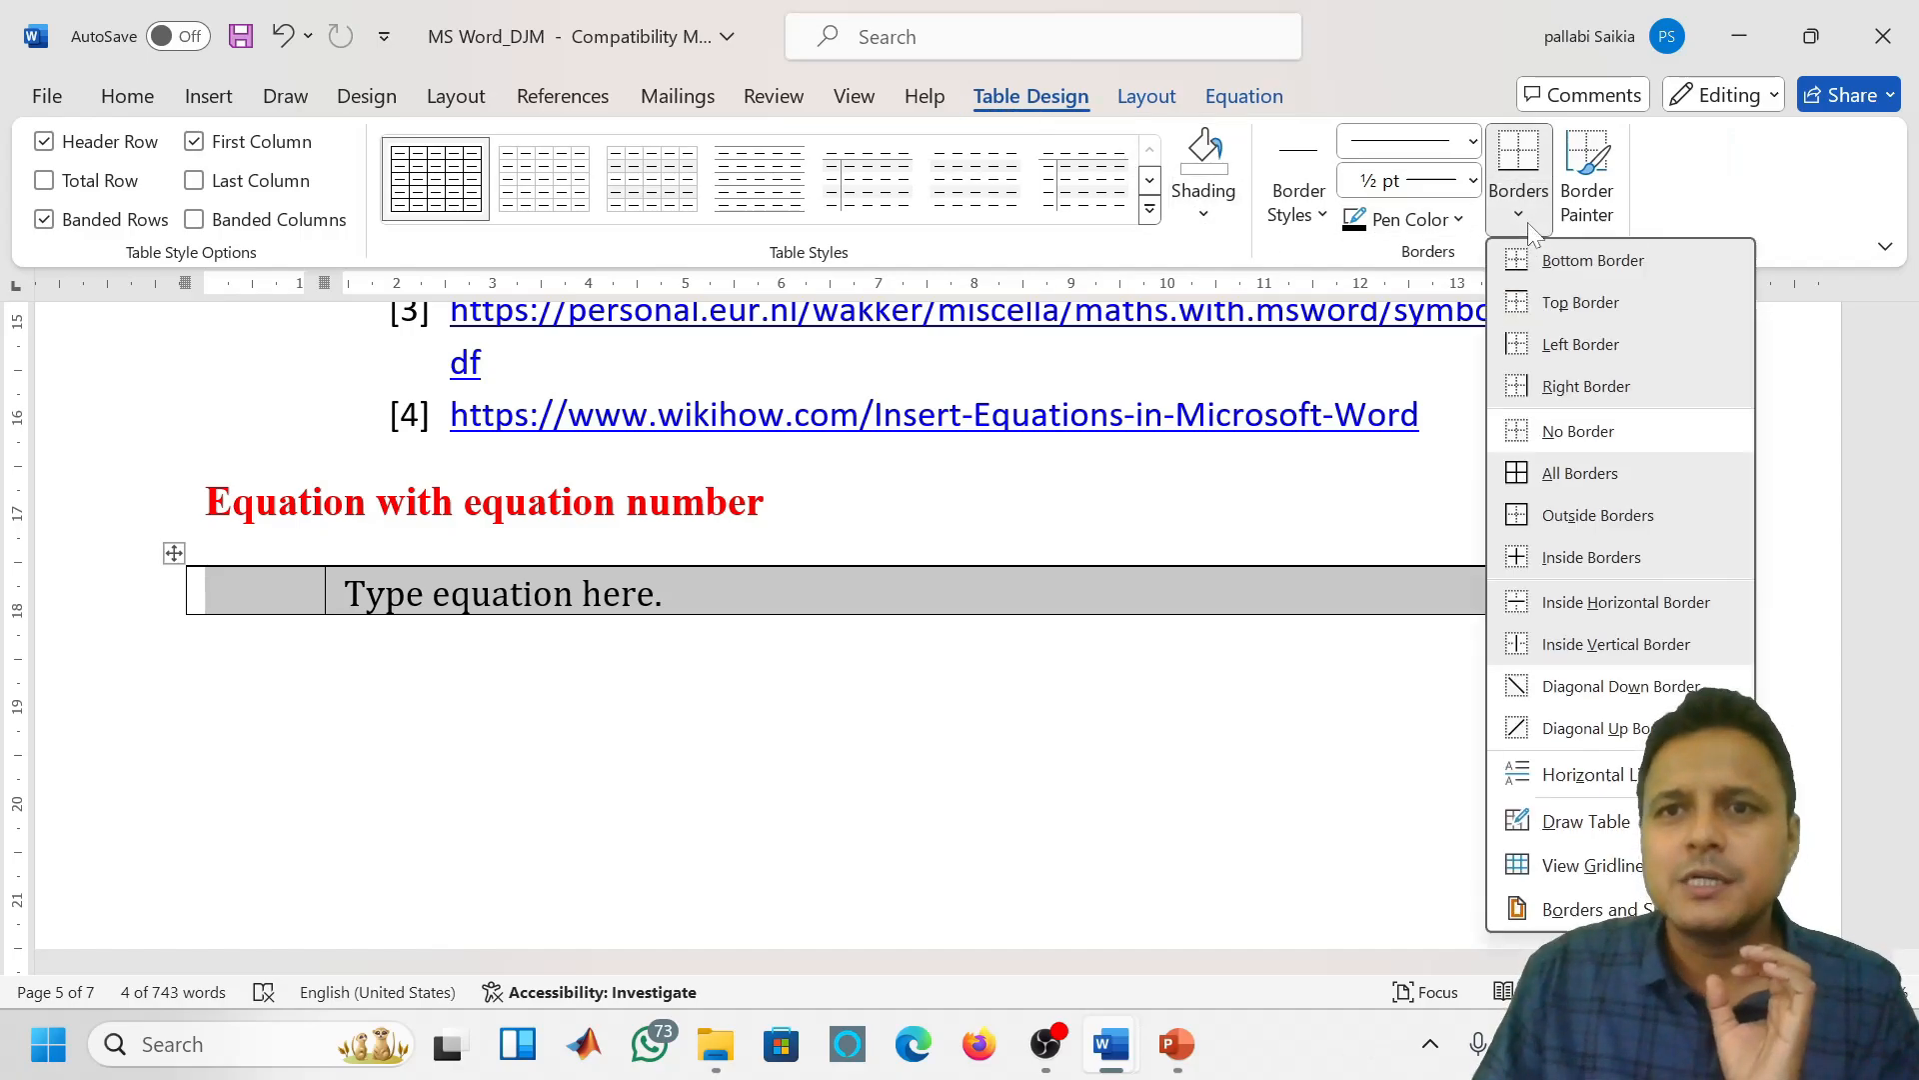
click(1564, 440)
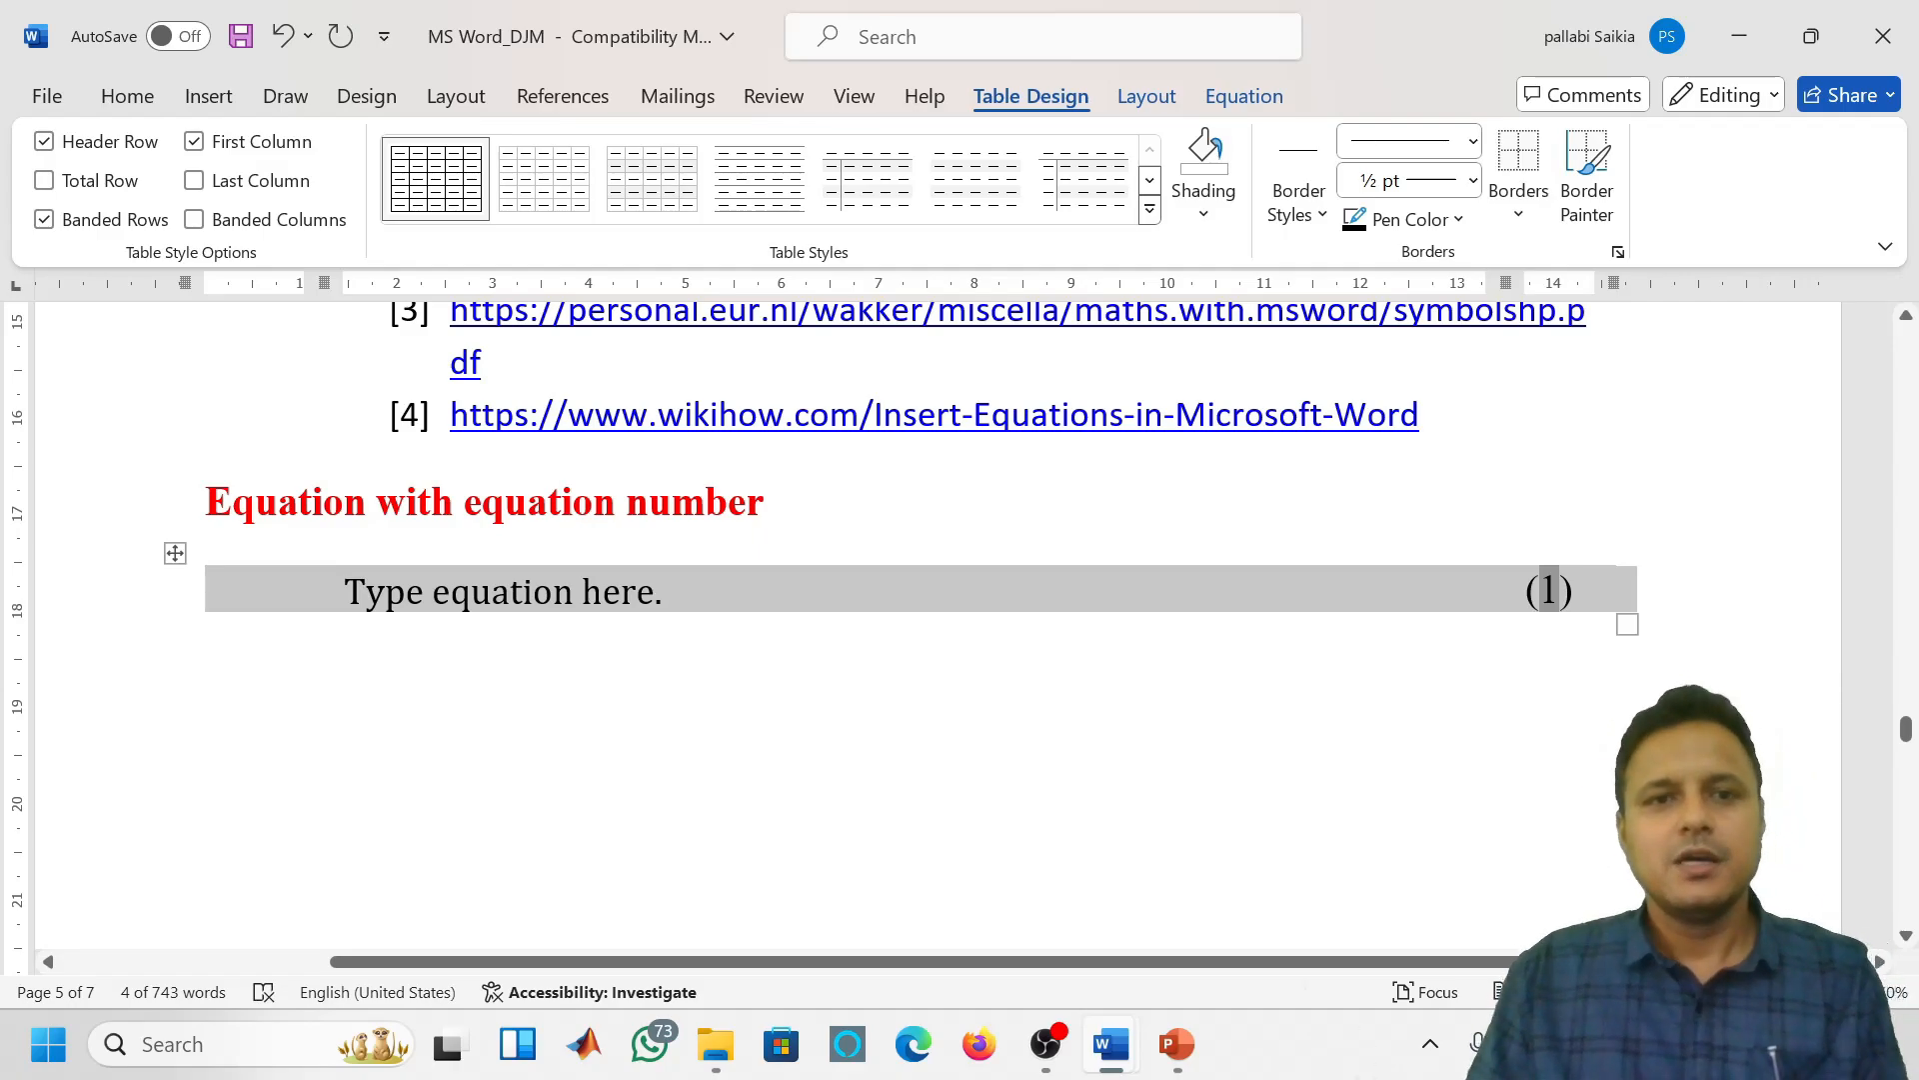
Save the whole equation table to the Quick Part gallery as a building block named Equation numbering
click(466, 607)
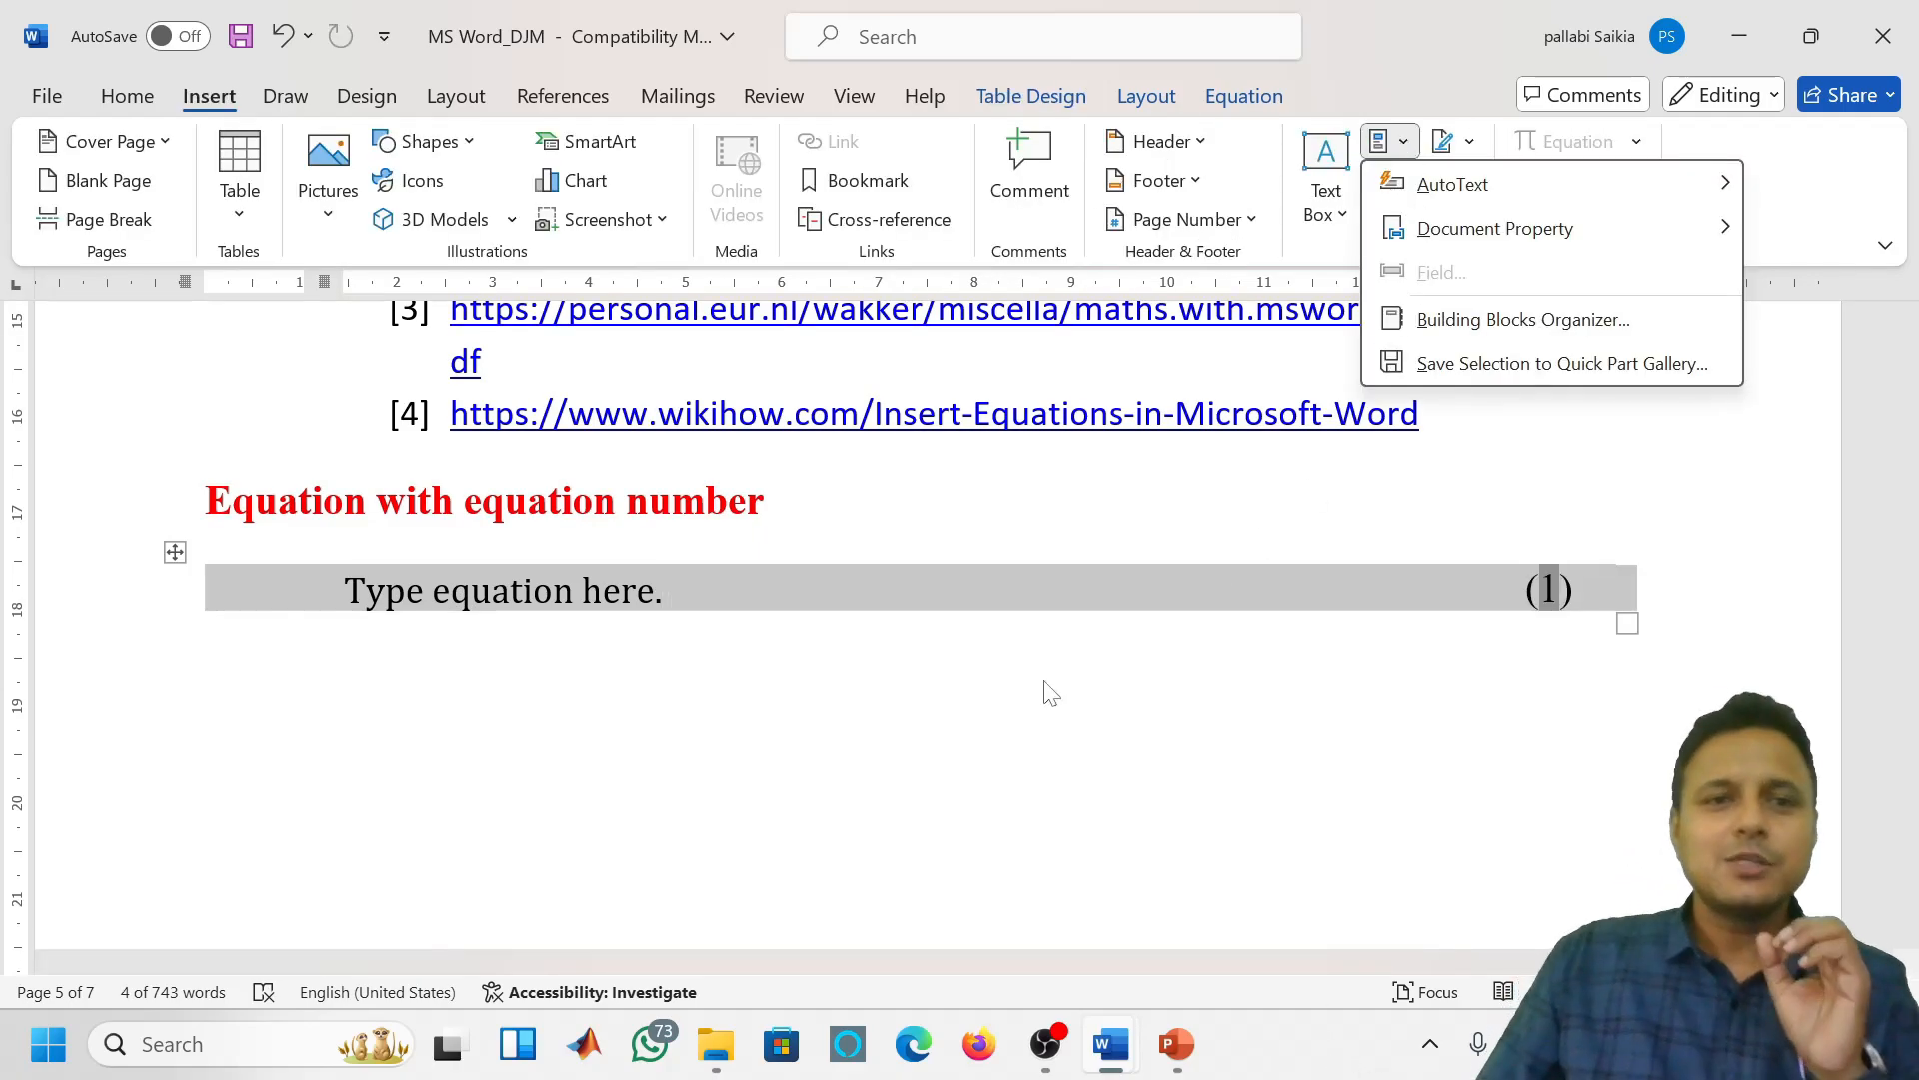
key(Escape)
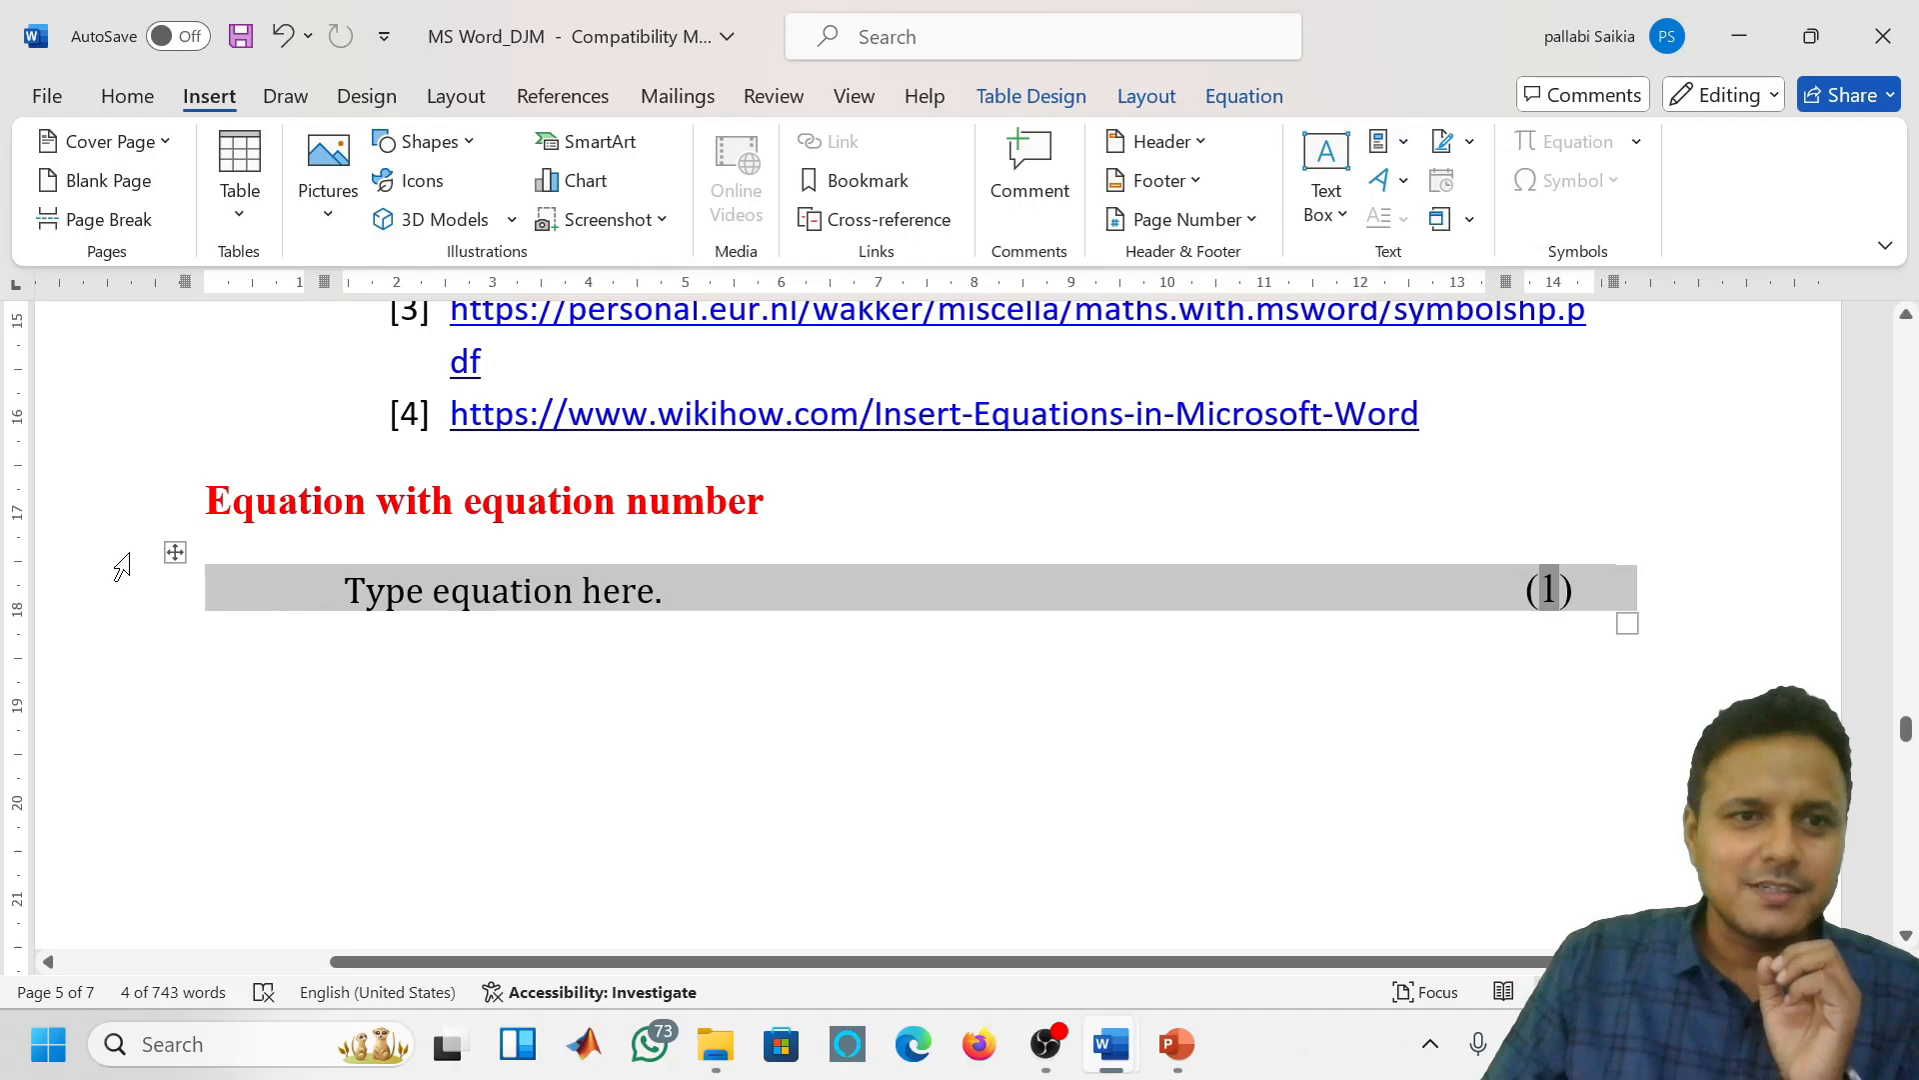
click(173, 551)
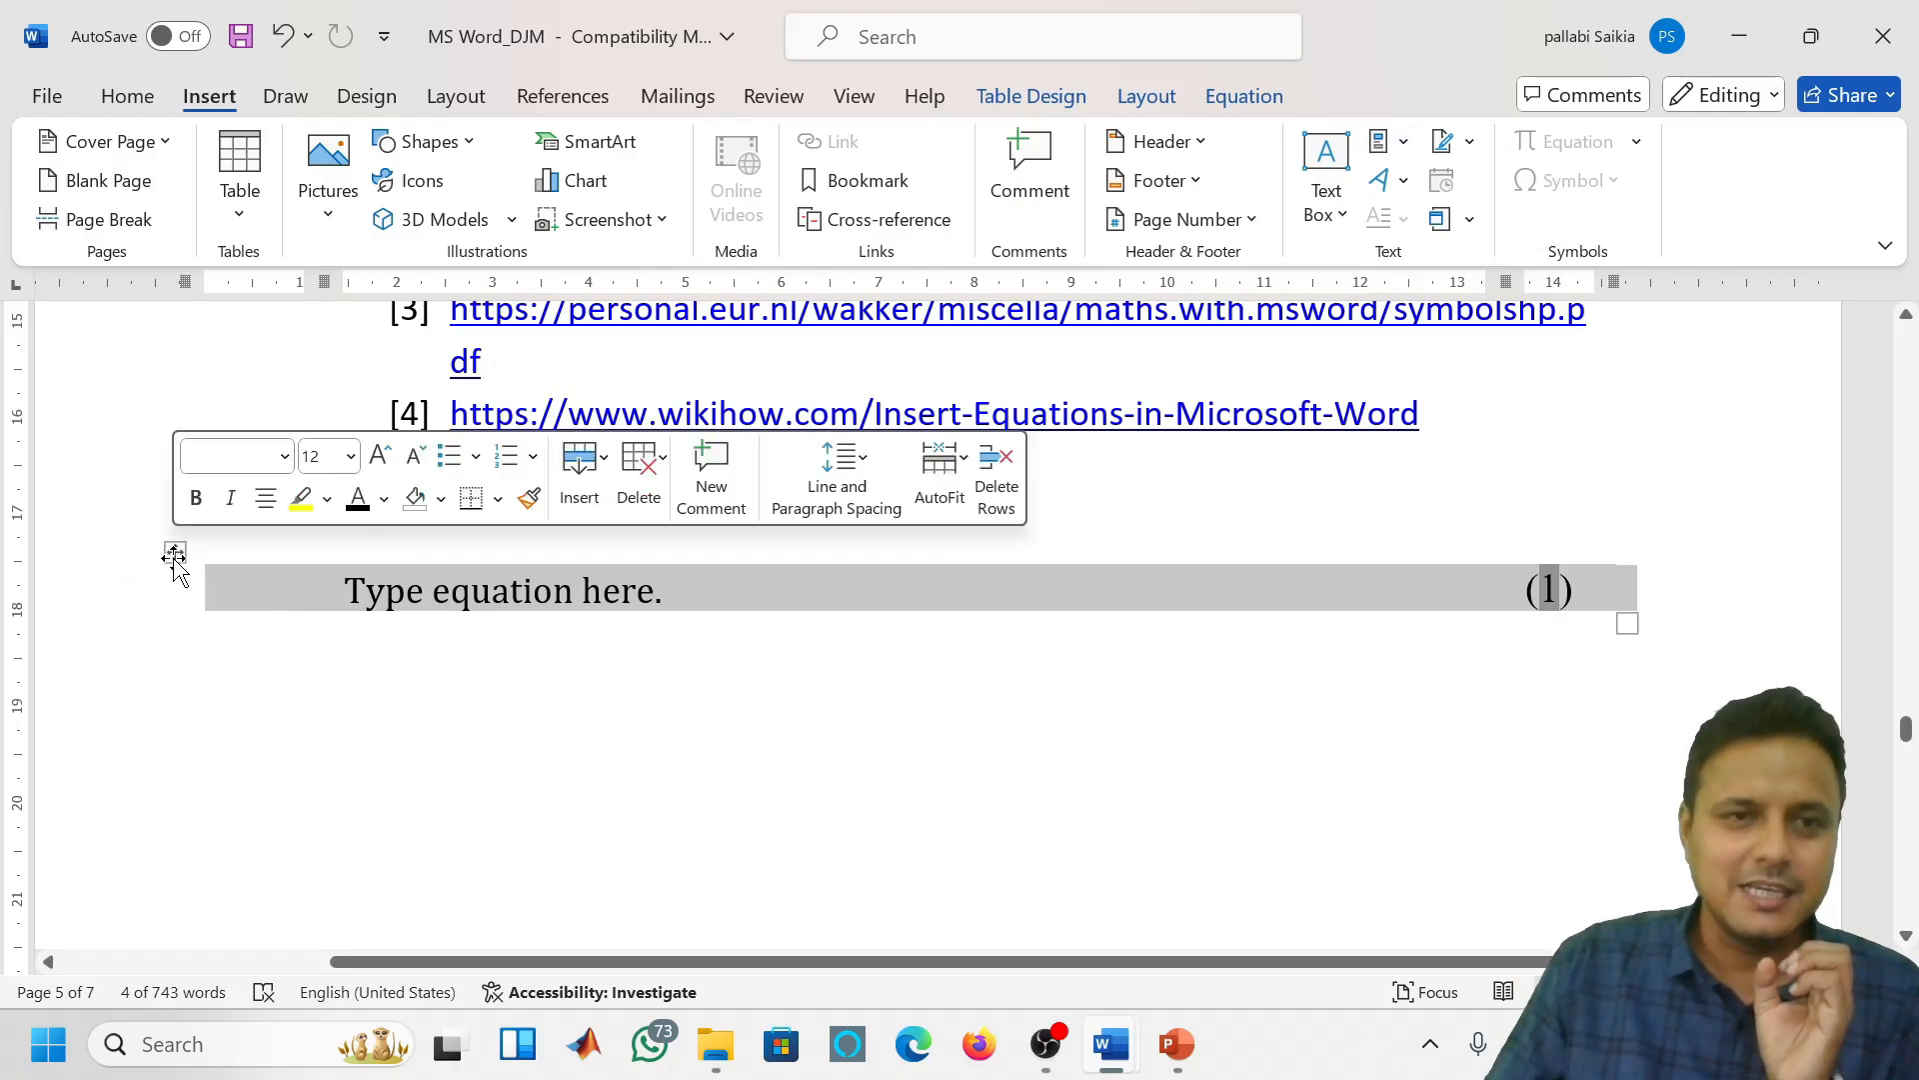
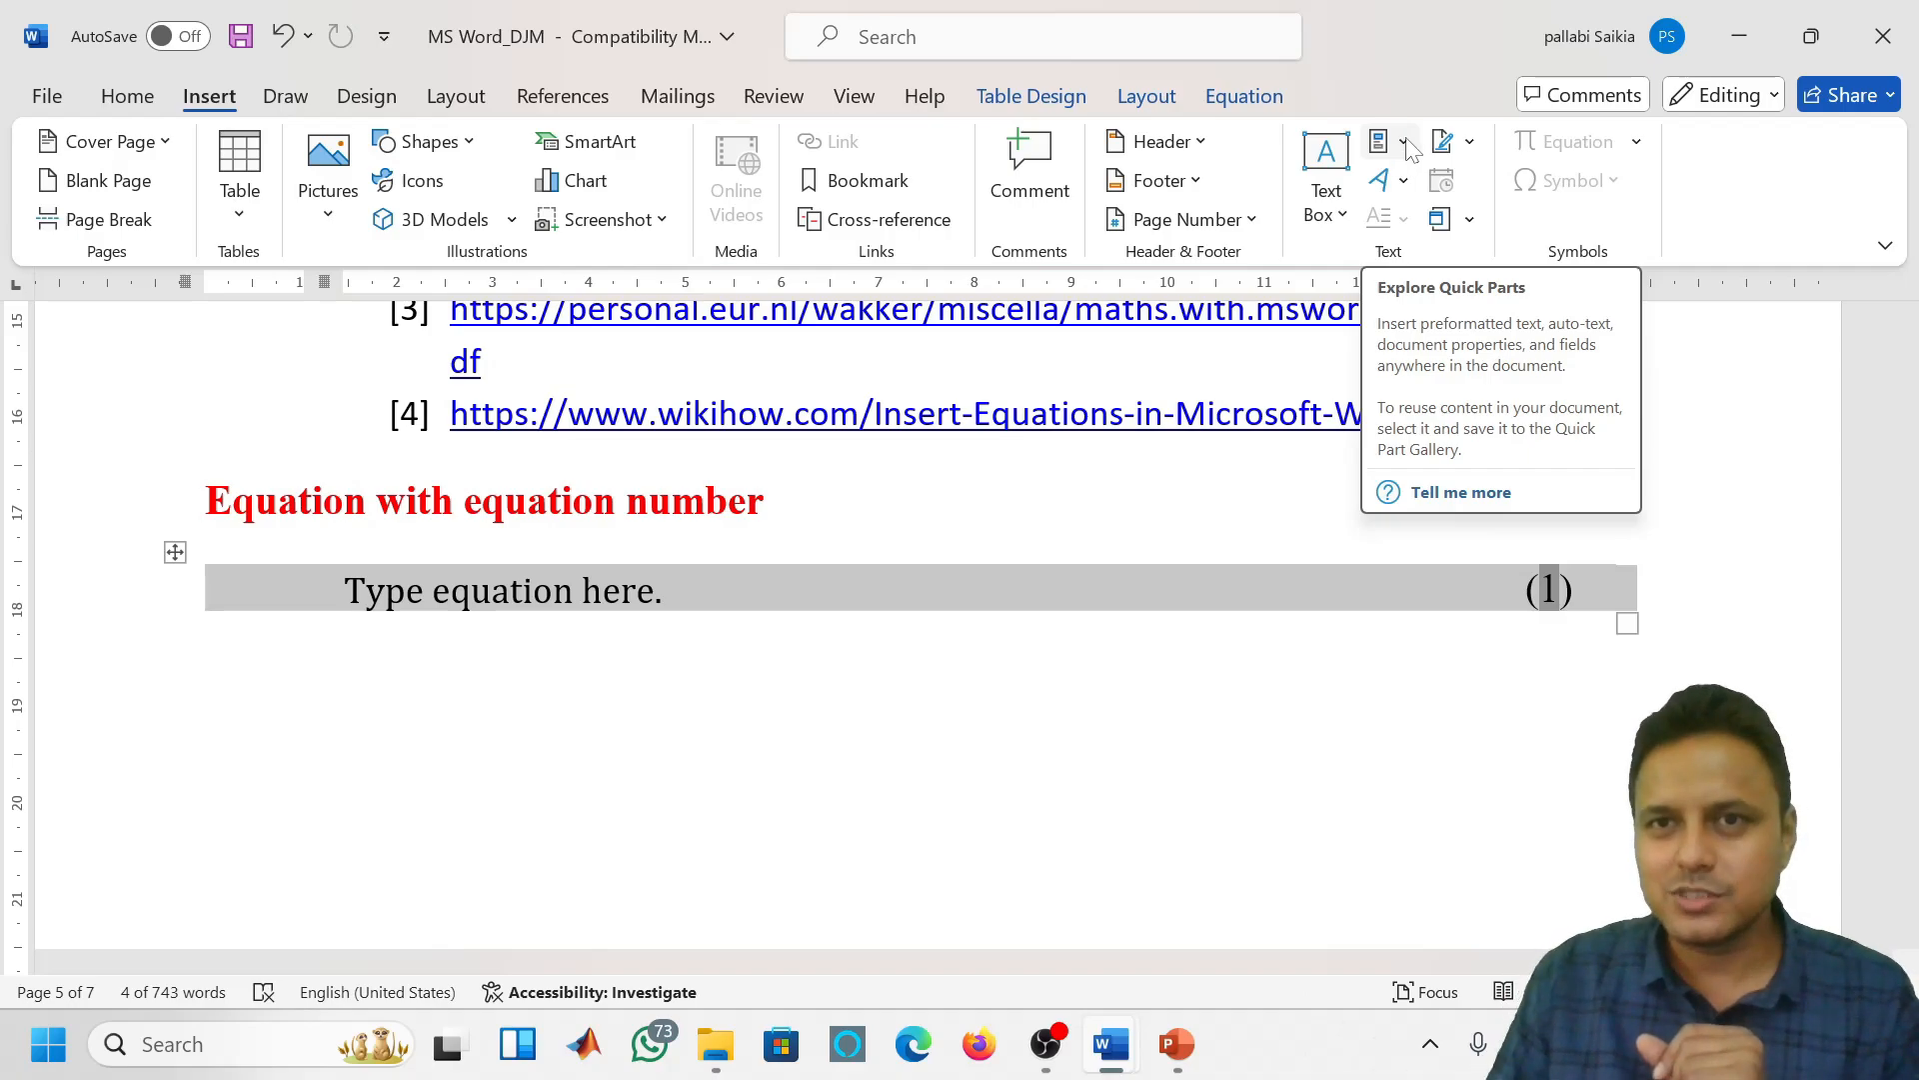
click(1404, 148)
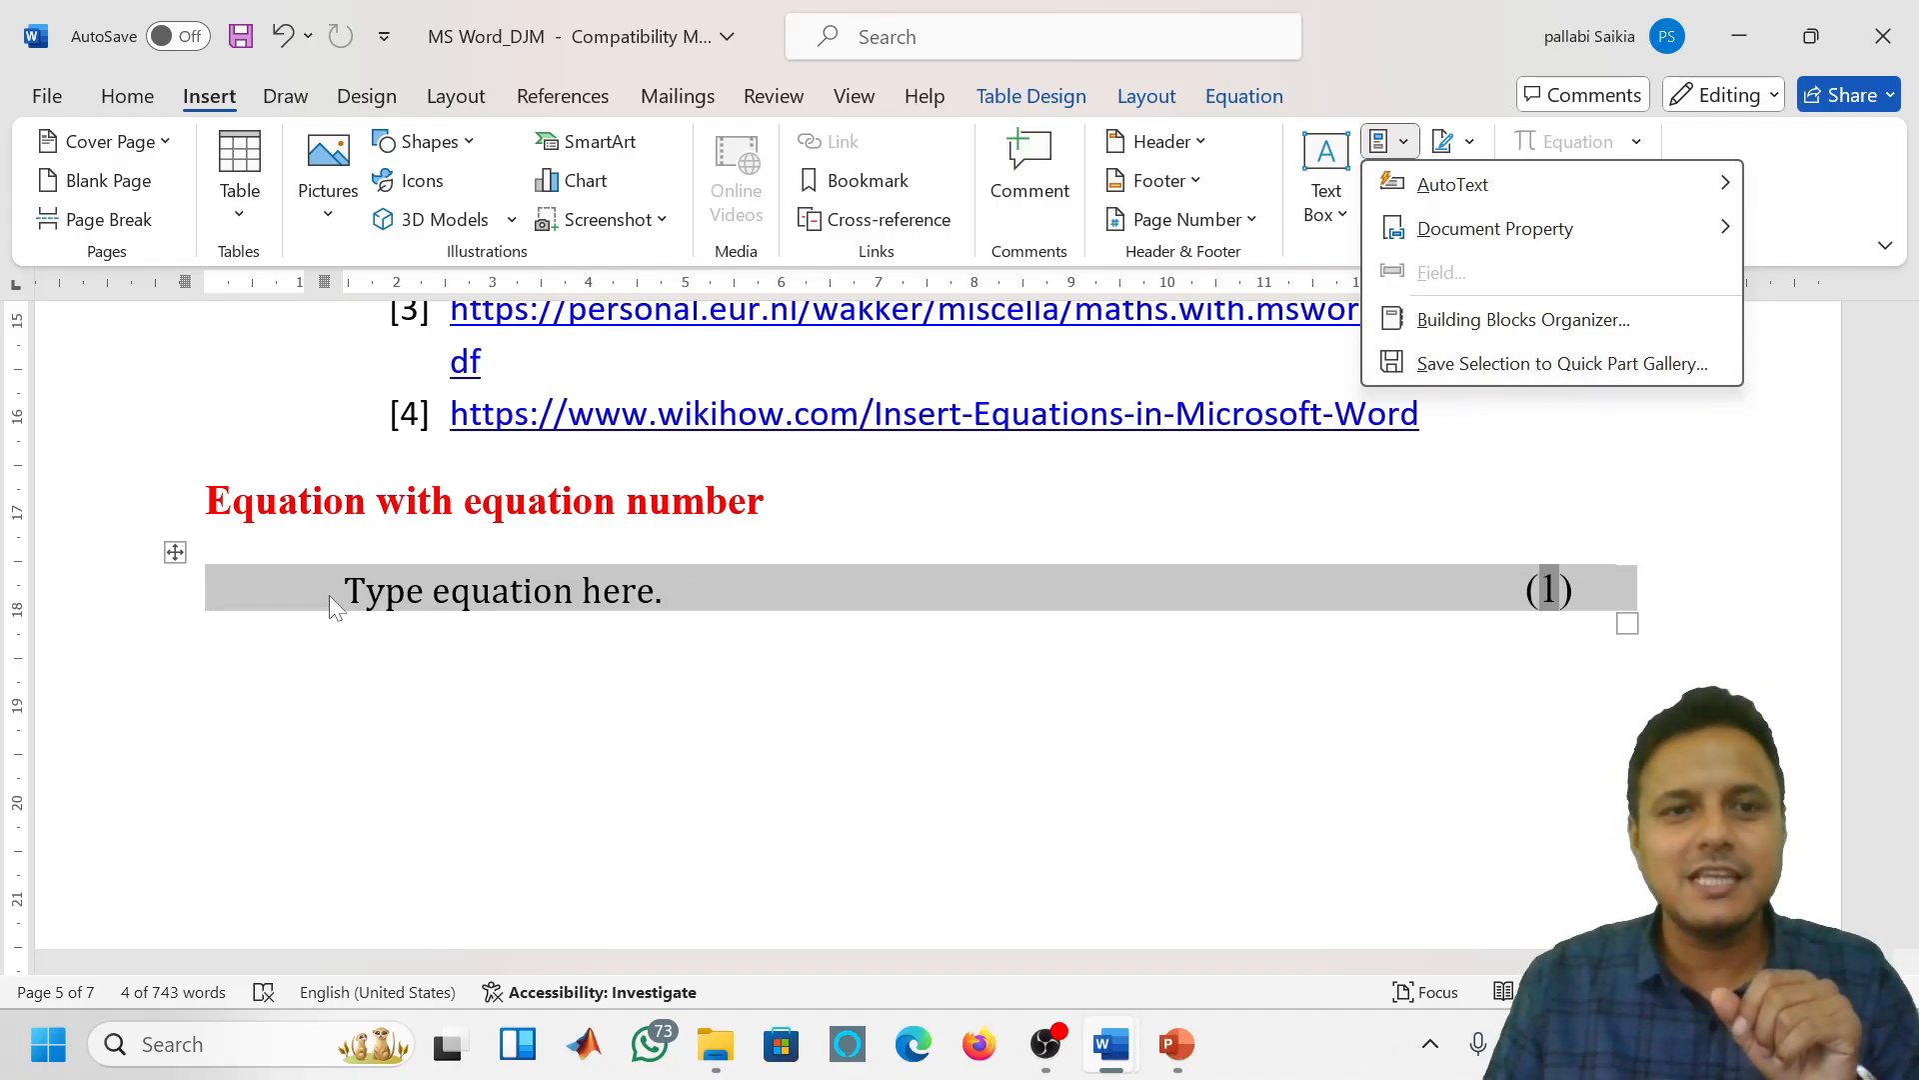
click(1502, 364)
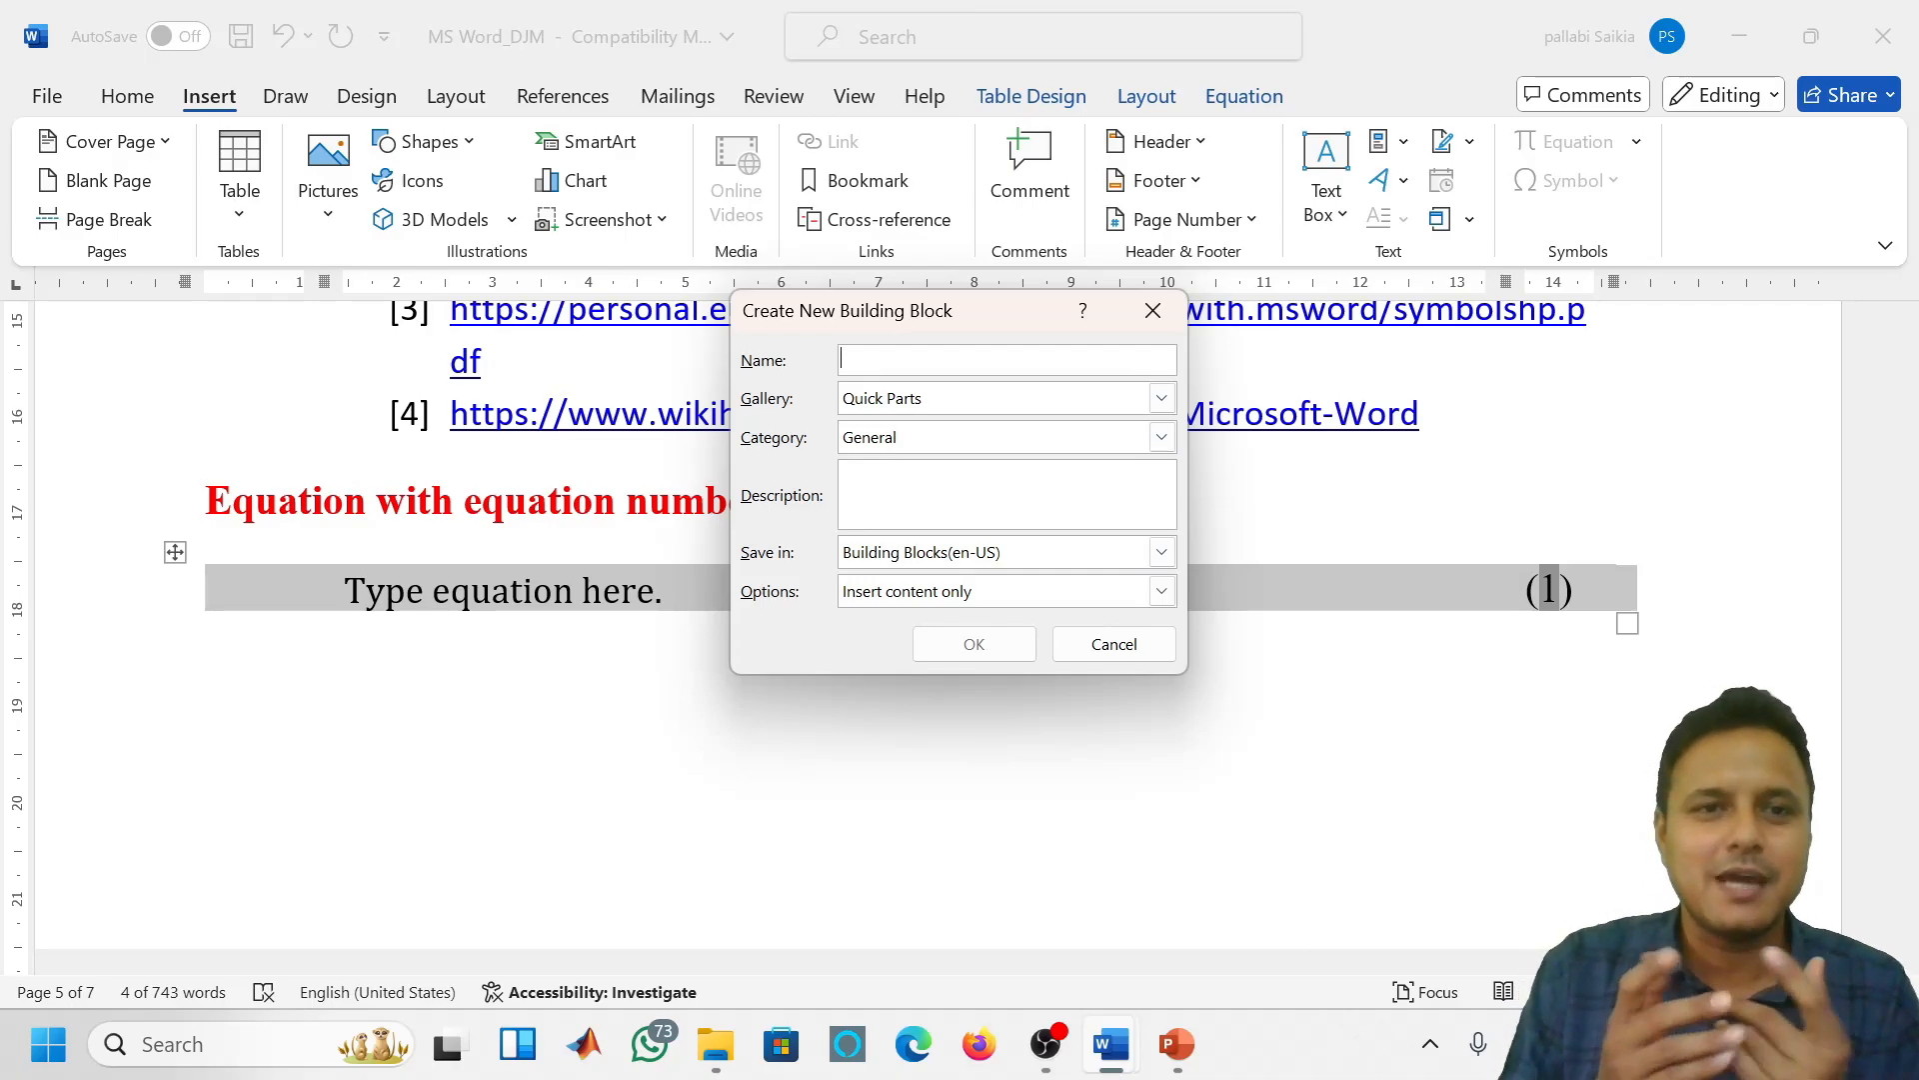
text(Eq)
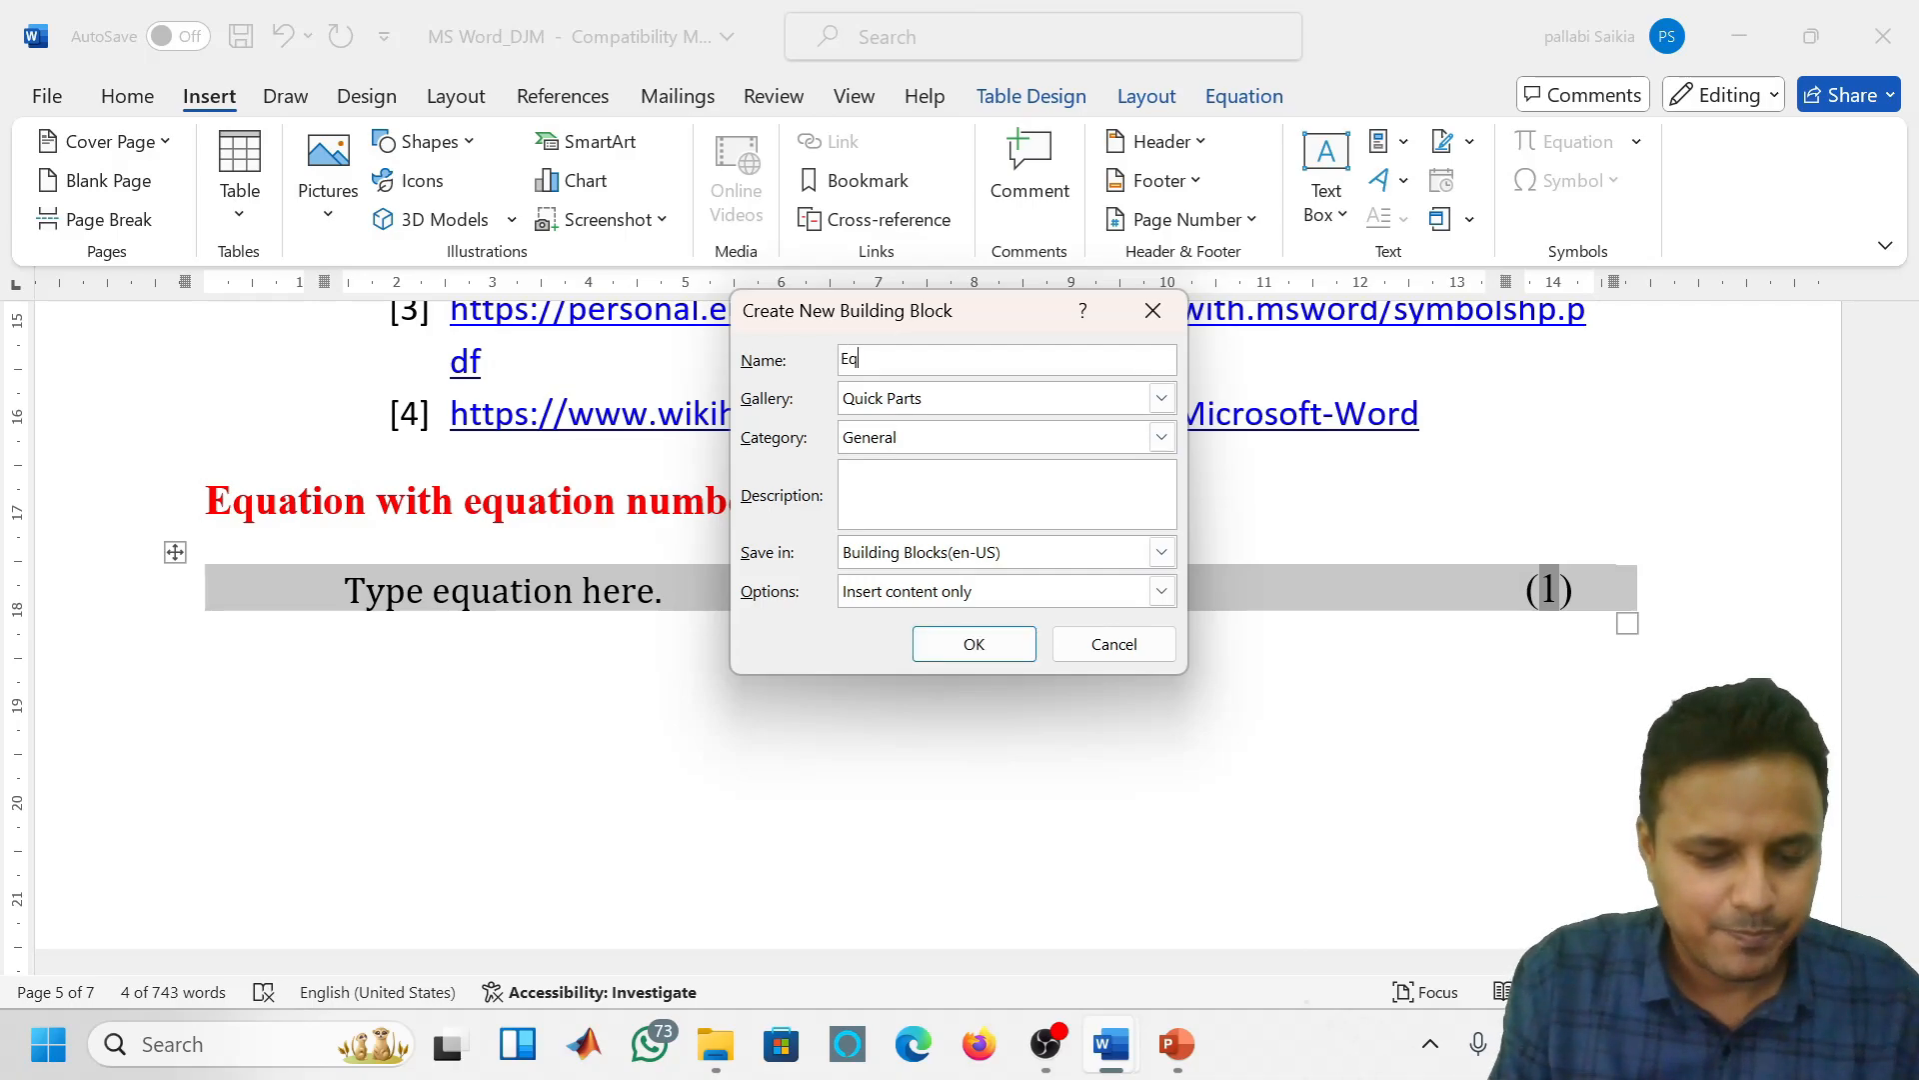
text(uation nu)
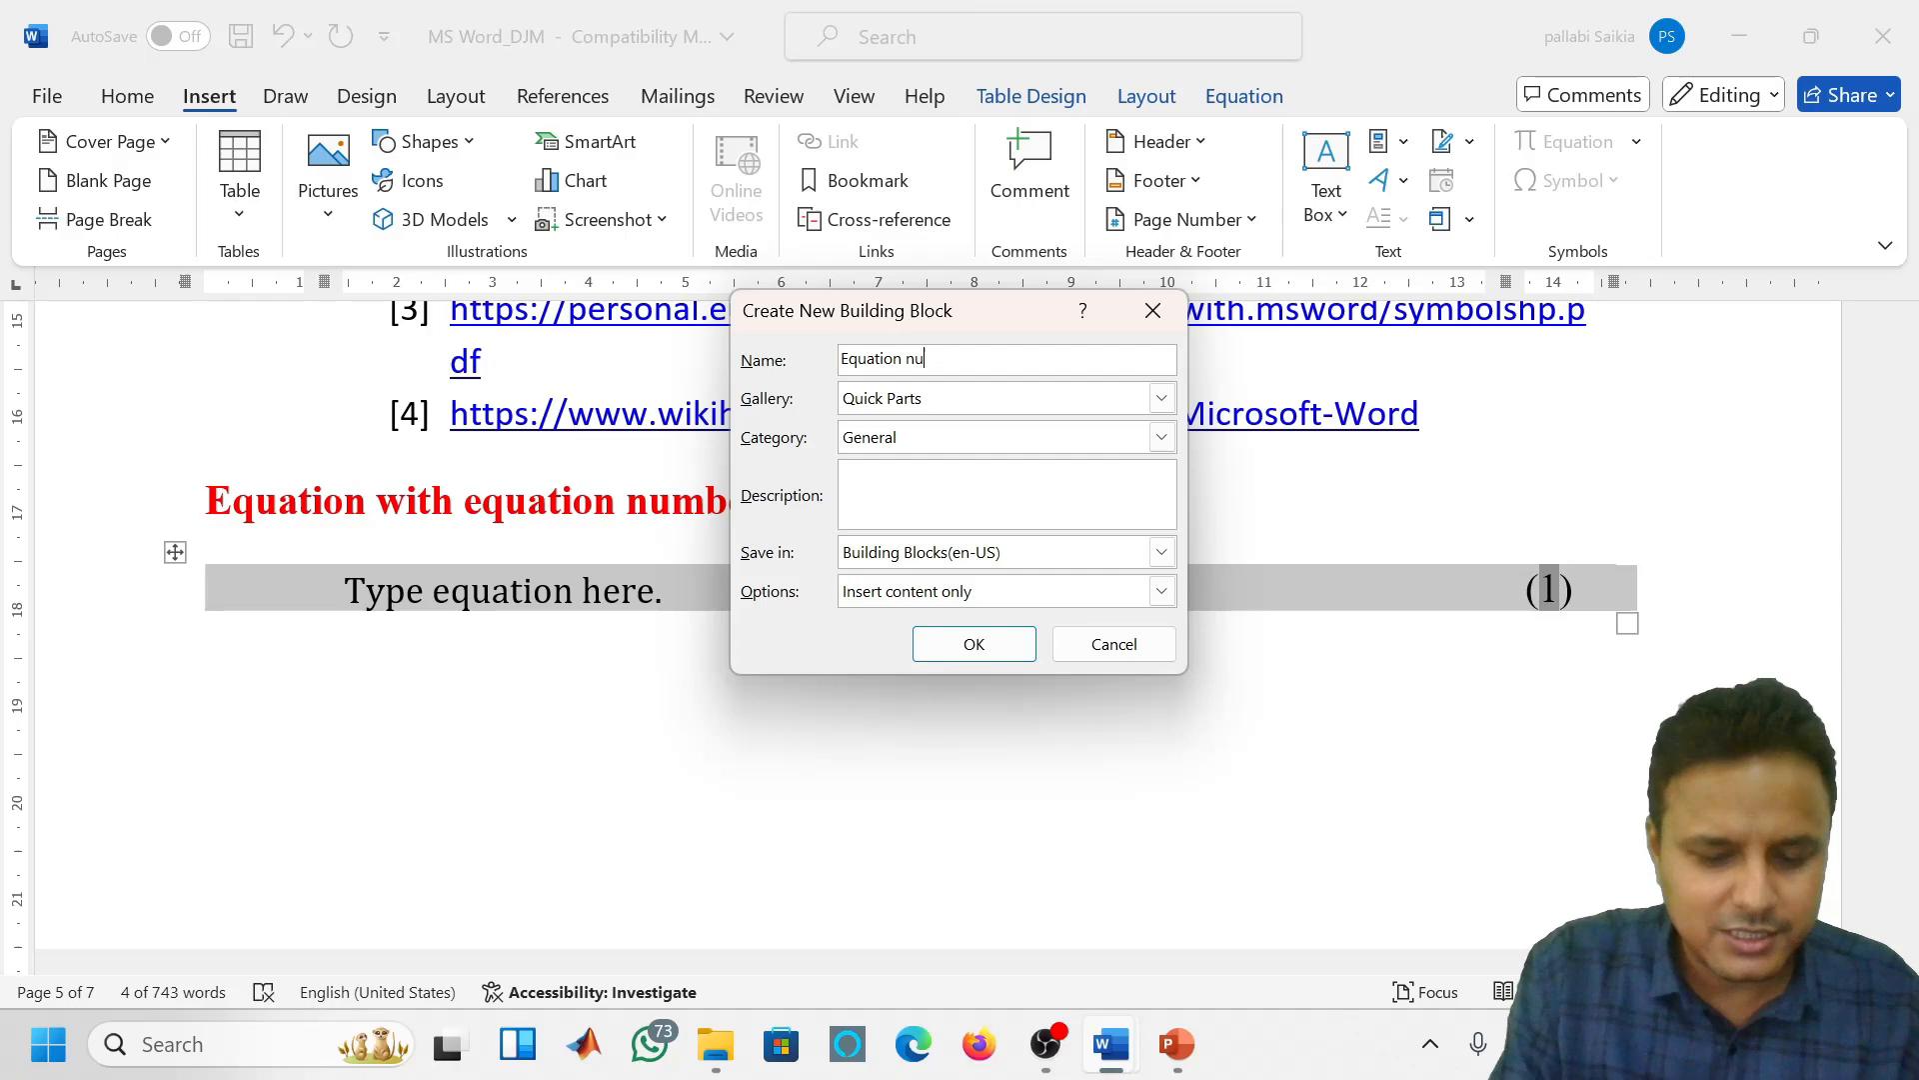
text(mbering)
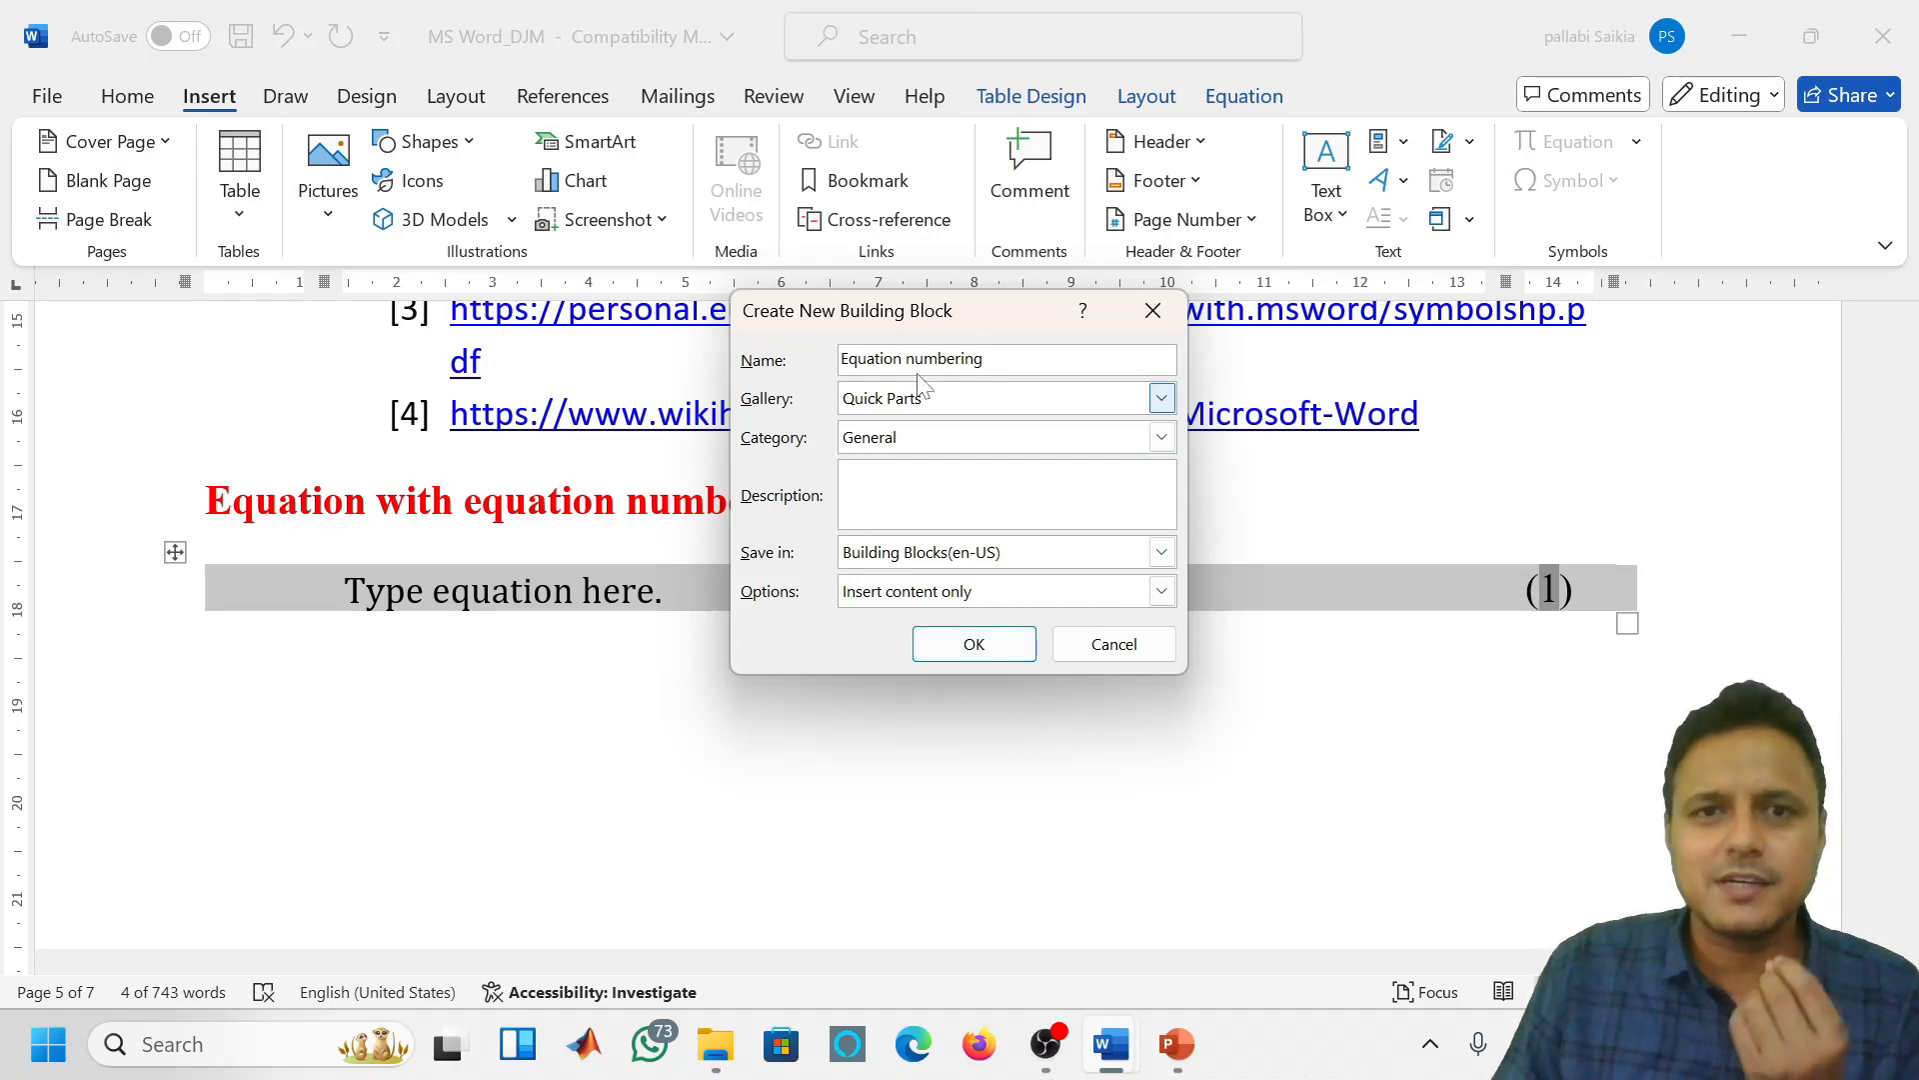
click(958, 645)
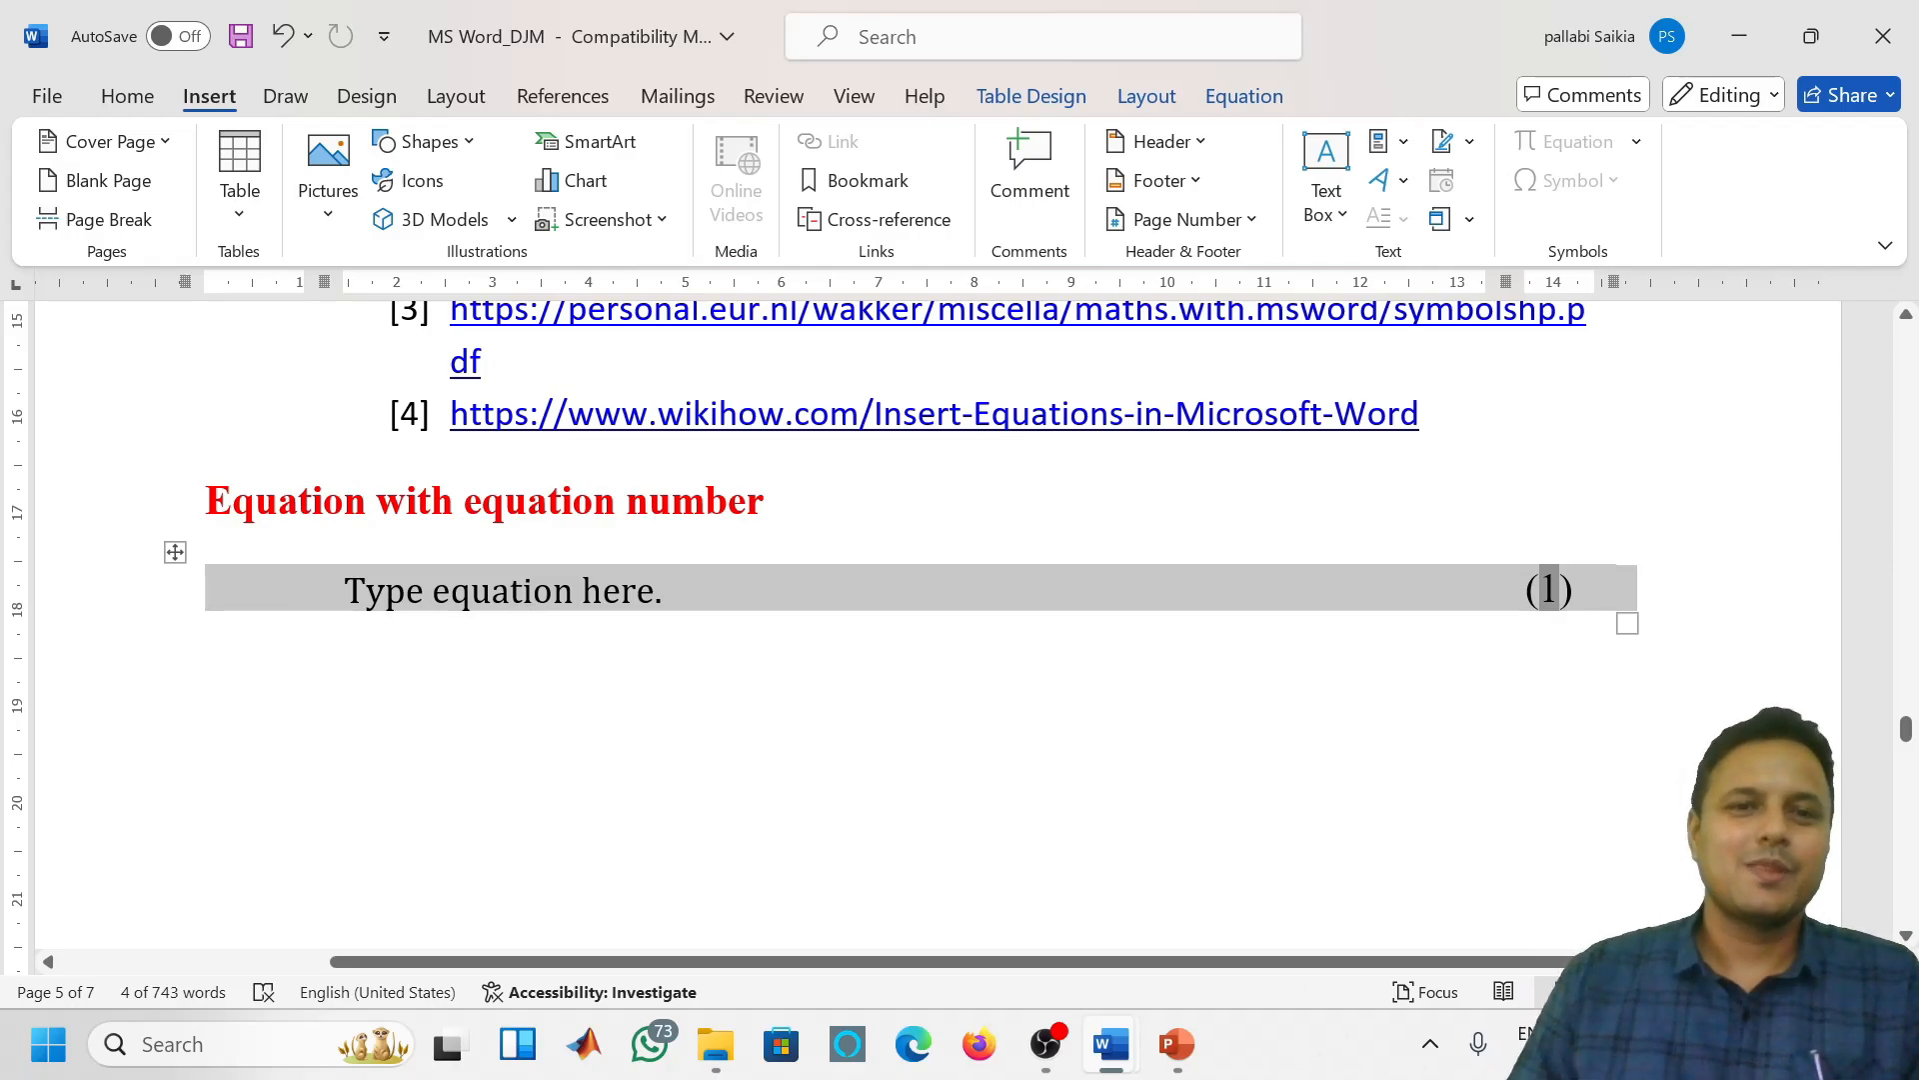
With the cursor below the table, view the insertion options of the Equation numbering quick part, then close the gallery
click(482, 686)
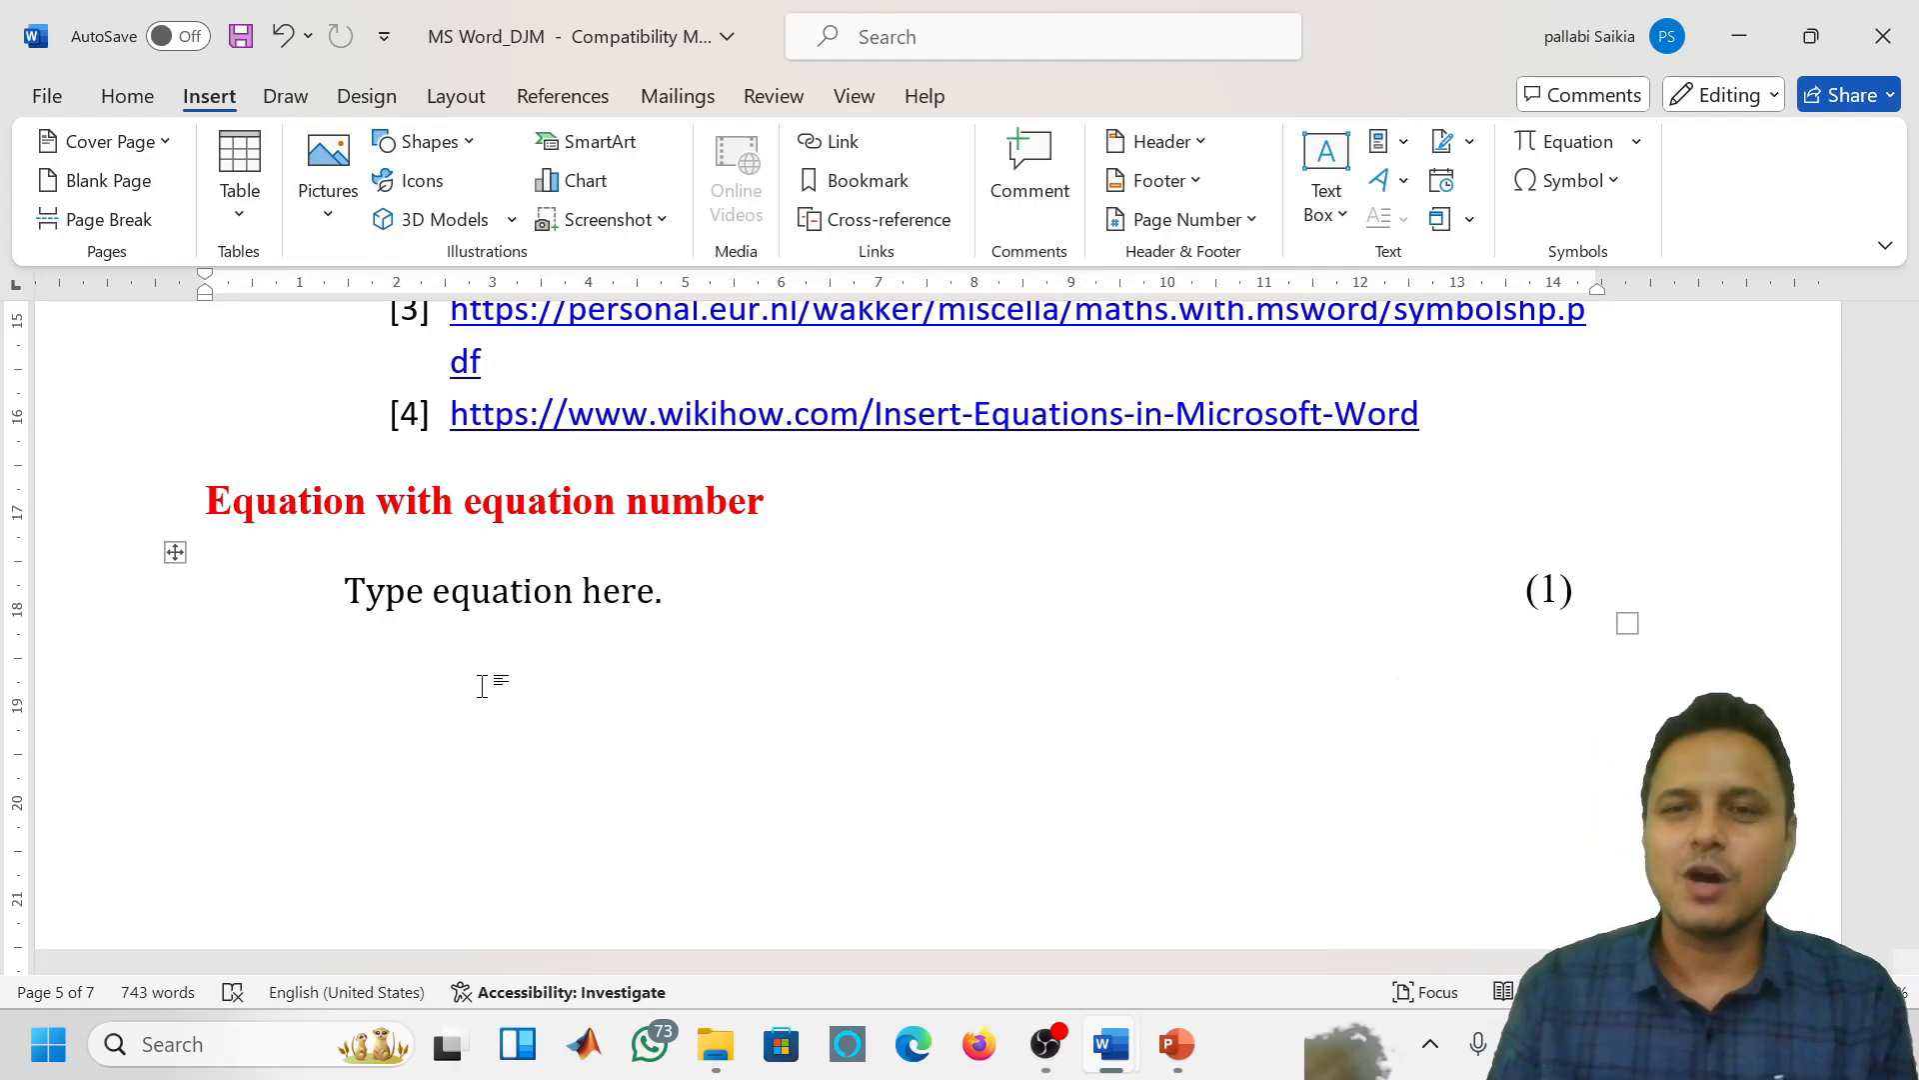
click(1404, 143)
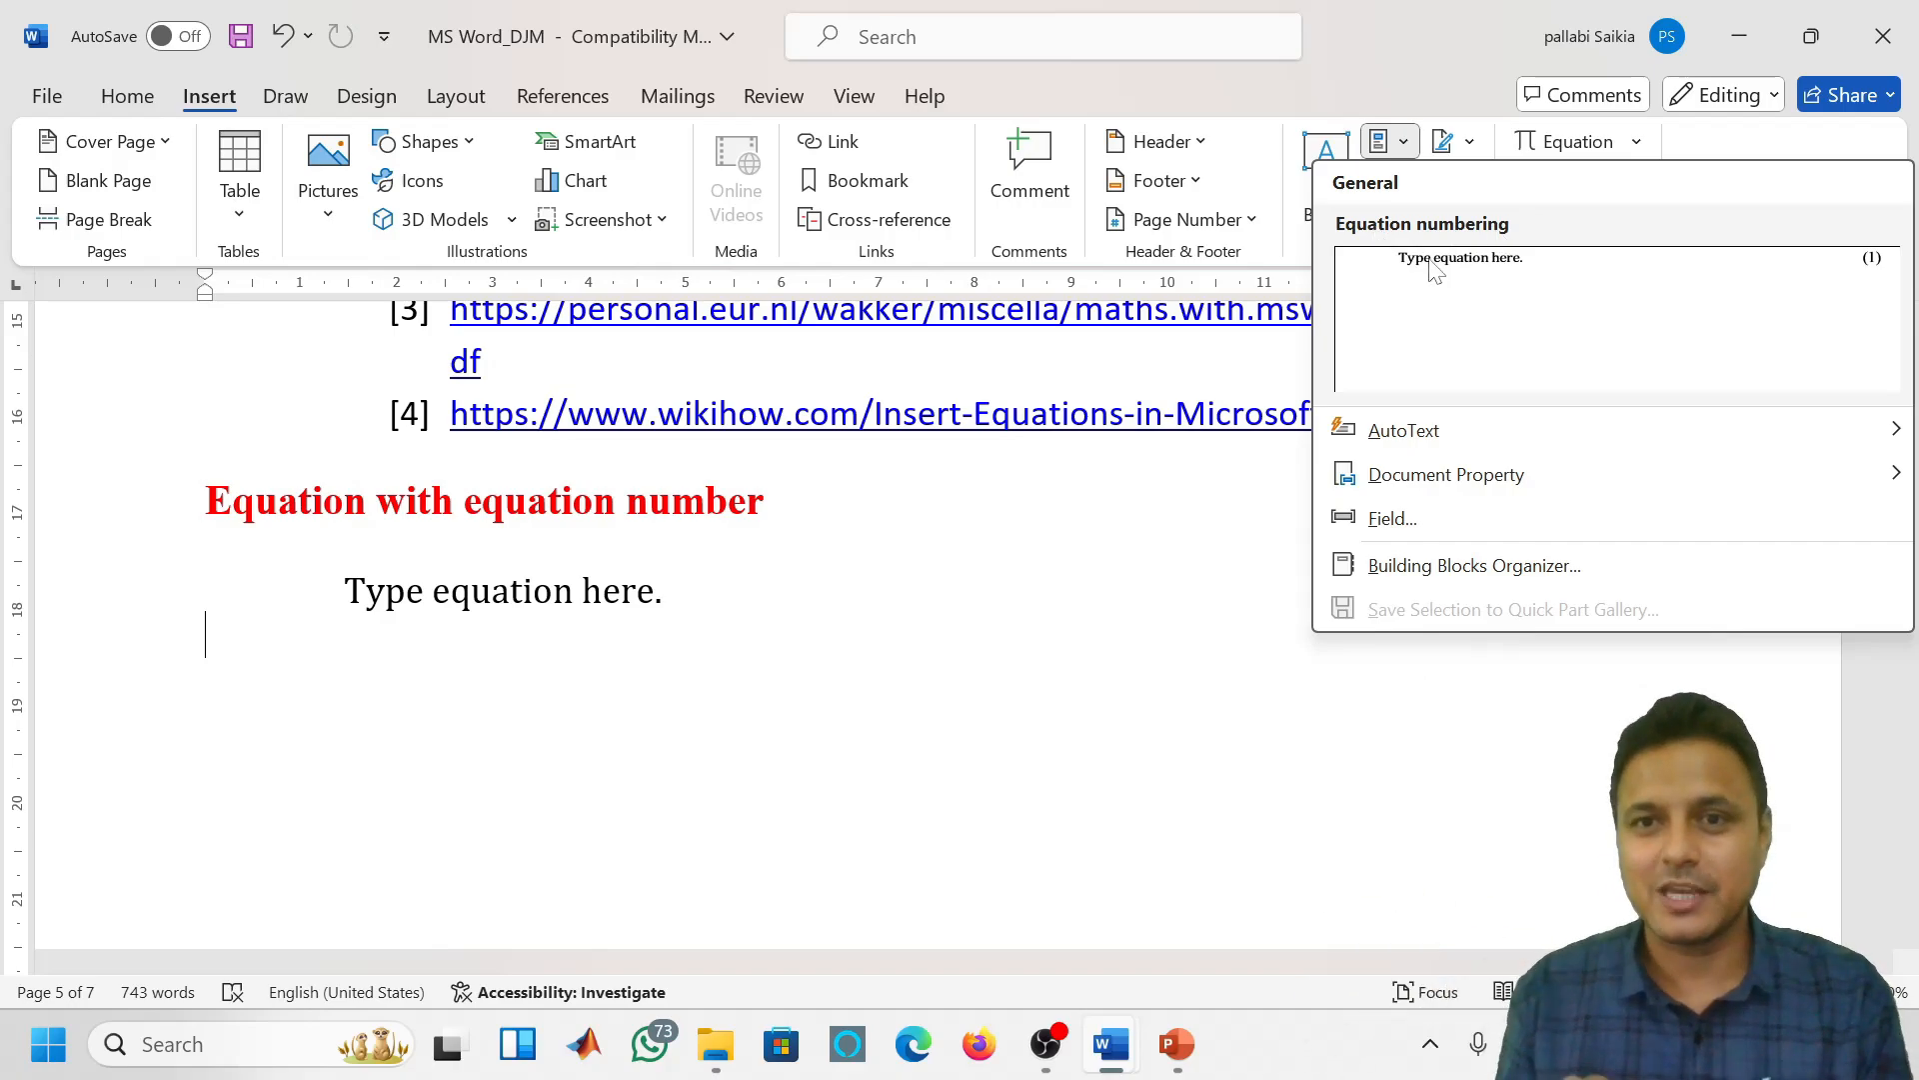
right_click(1469, 298)
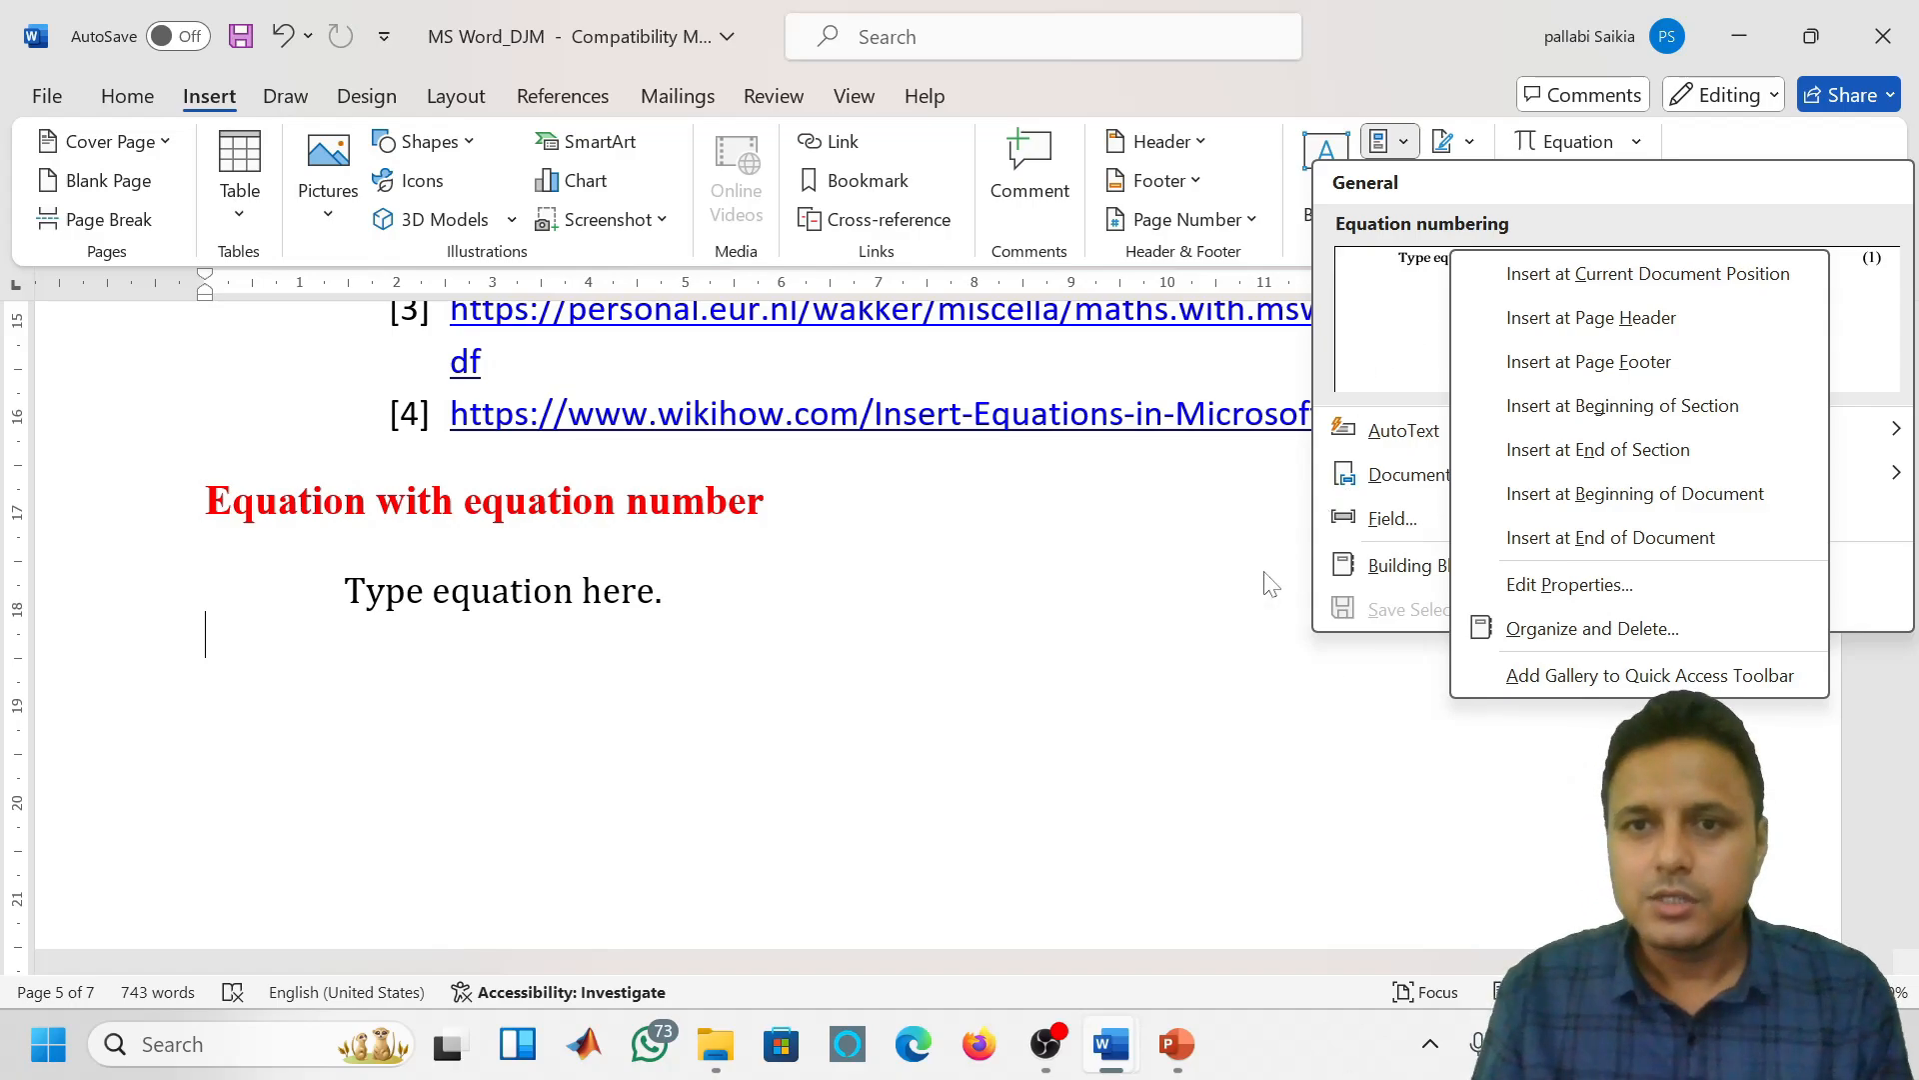
key(Escape)
key(Escape)
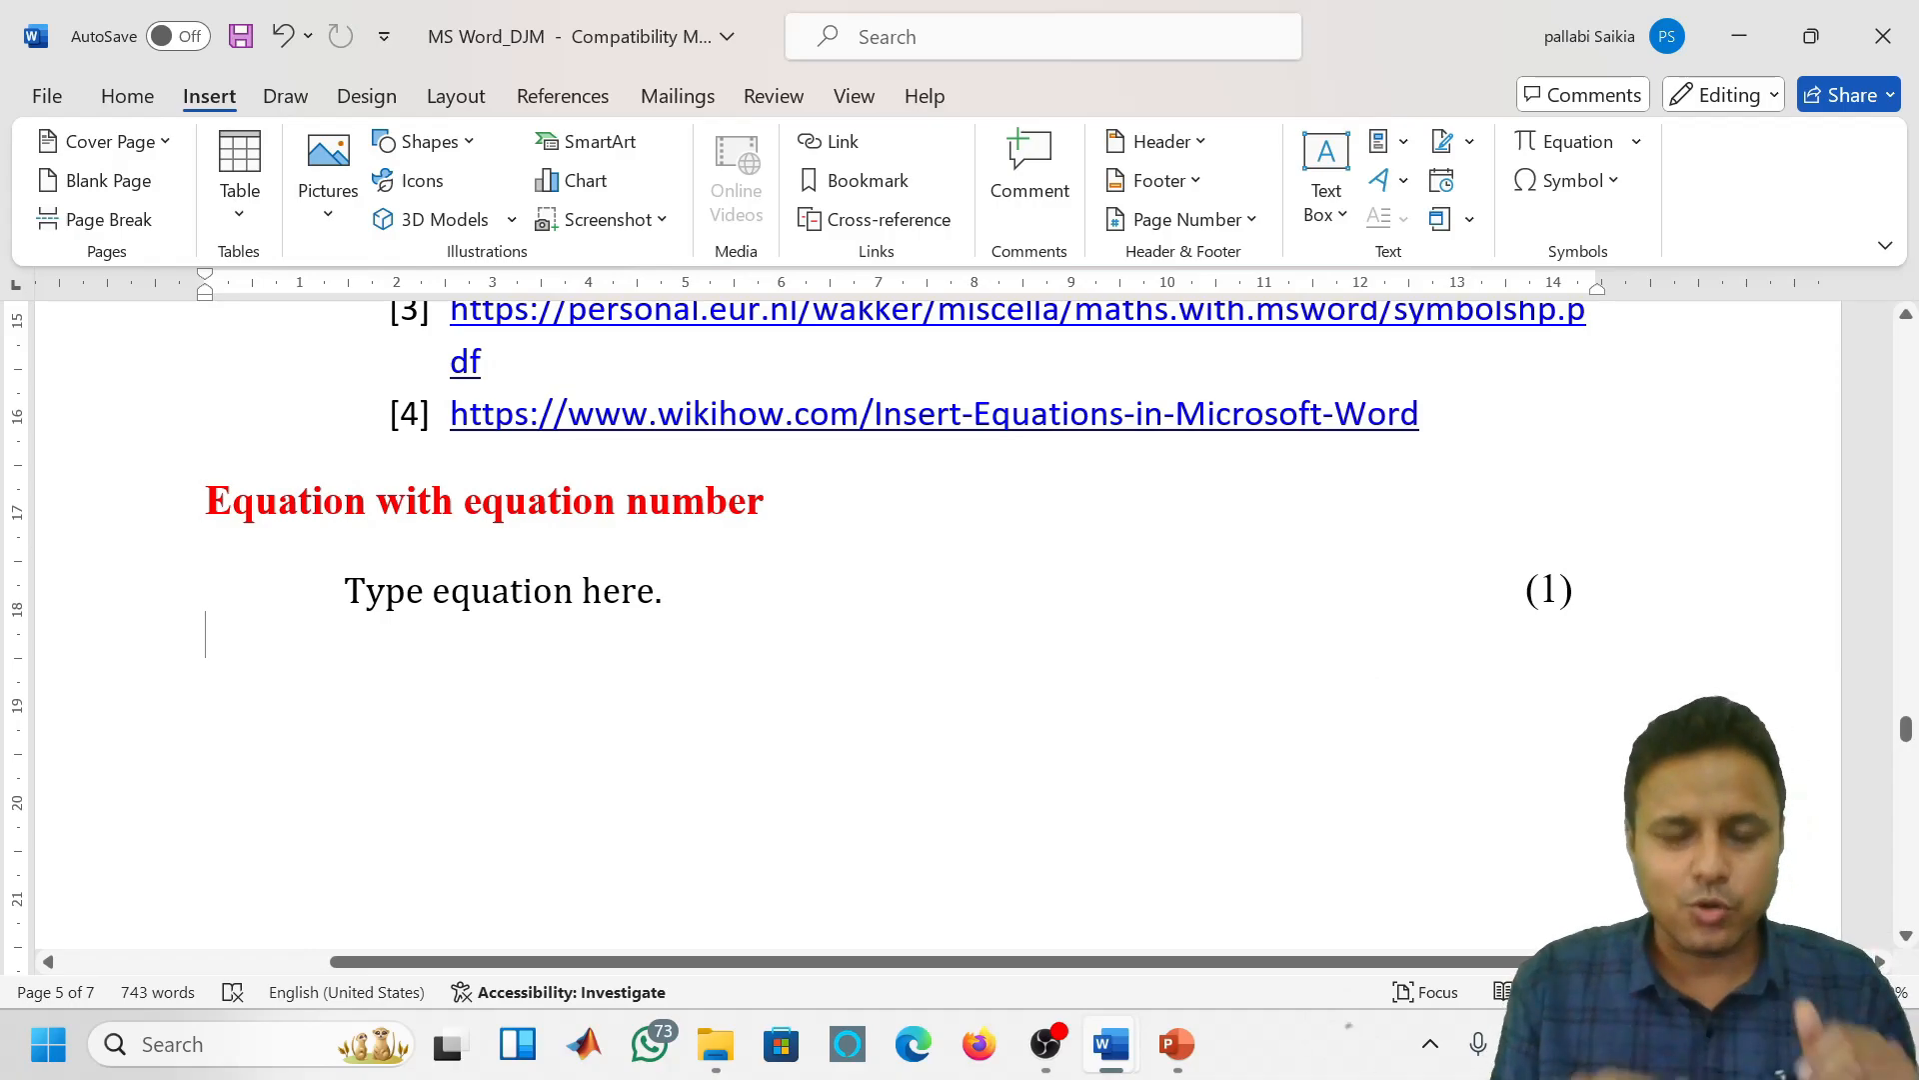
Add a line of filler text reading Fffhufh below the equation table, followed by a new paragraph
text(fffhufh)
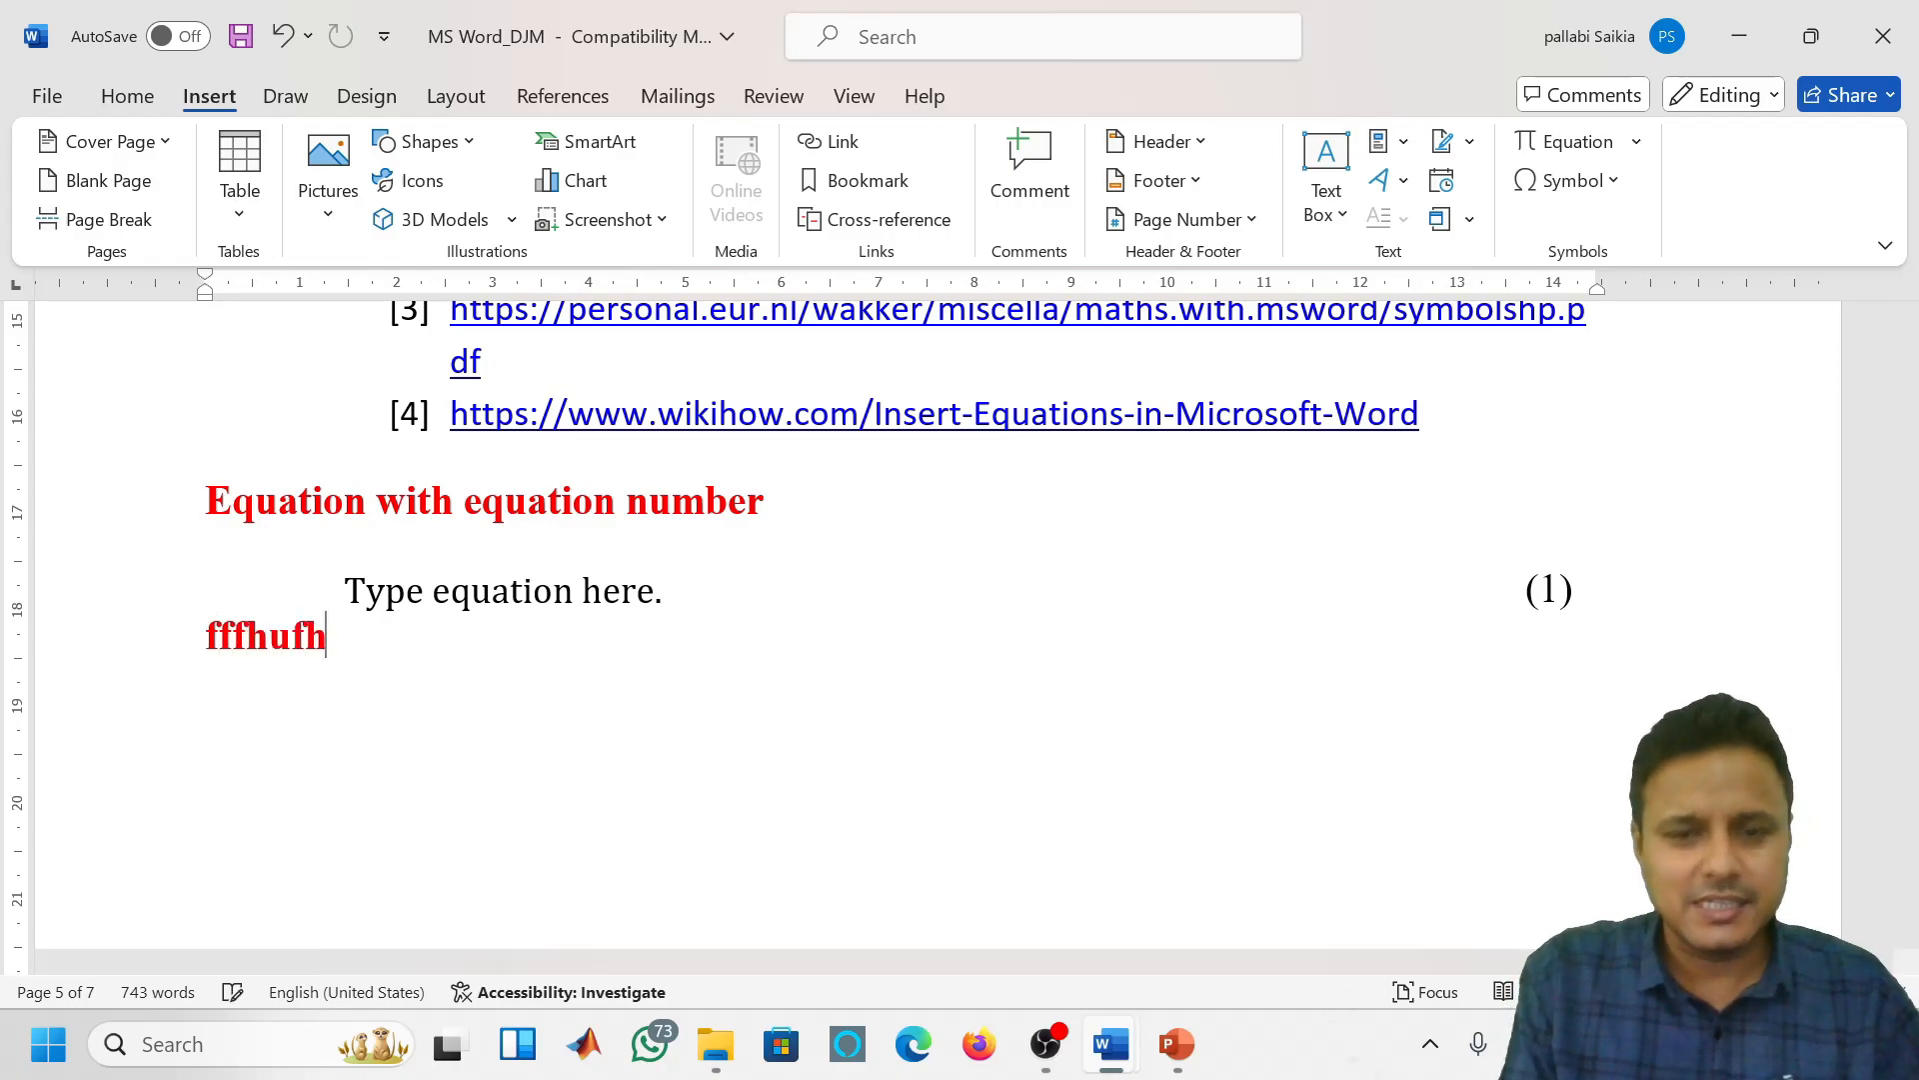
key(Return)
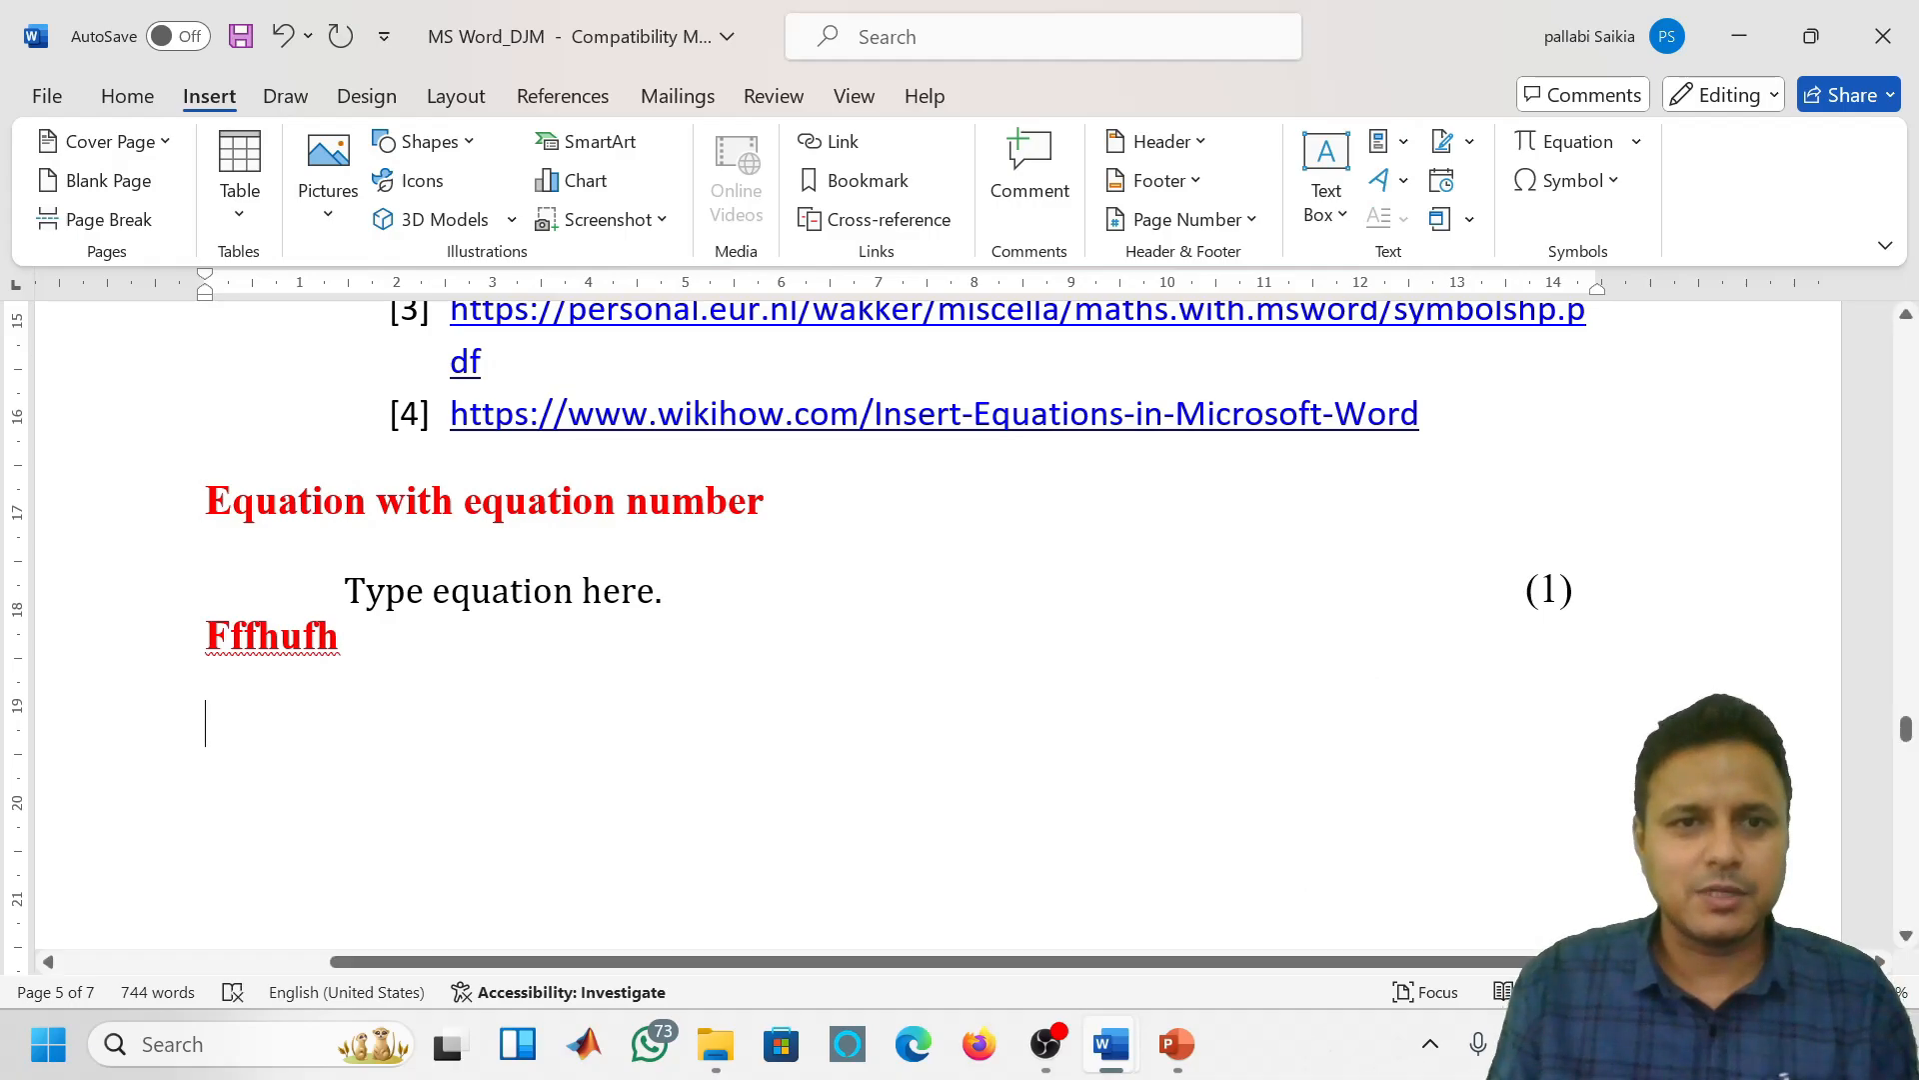
Fill equation (1) with y=mx+c, and insert the Equation numbering quick part below the Fffhufh line
click(504, 591)
text(y=mx+c)
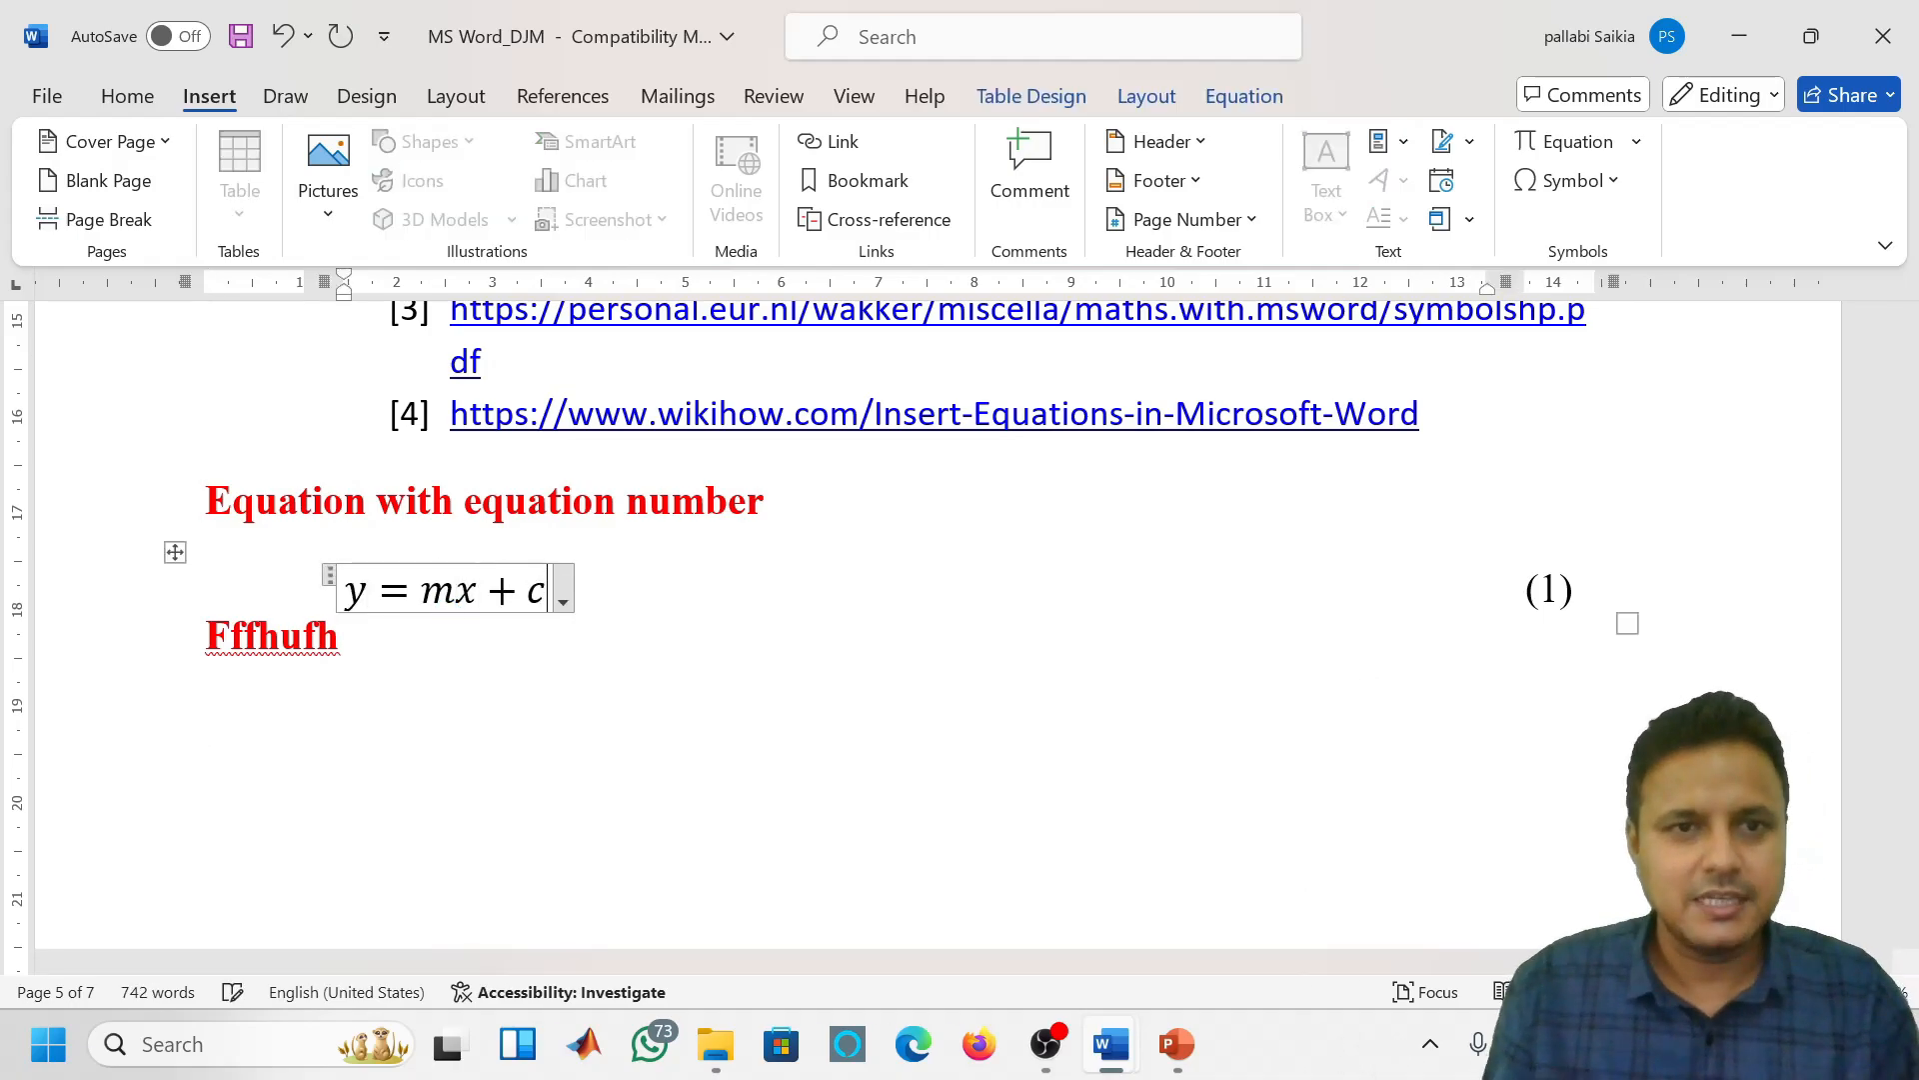
click(325, 731)
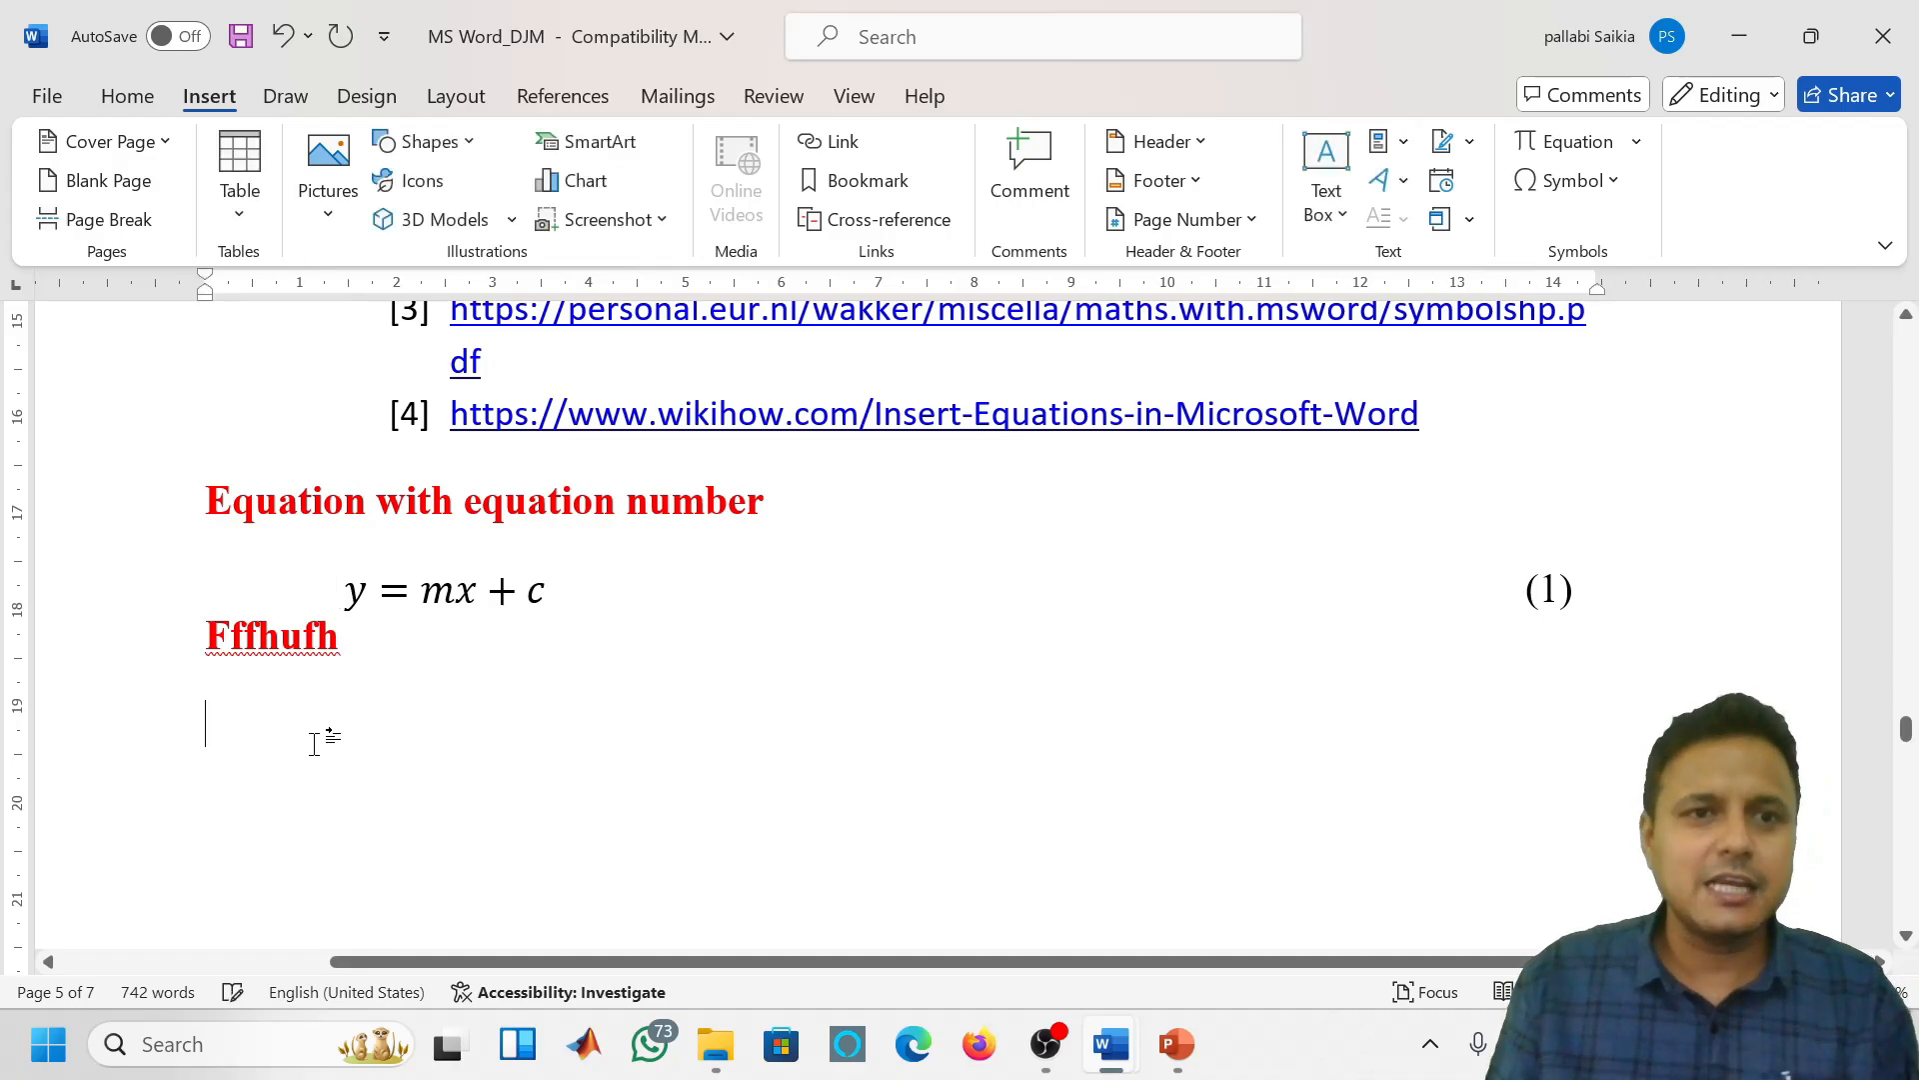
click(1380, 141)
key(Escape)
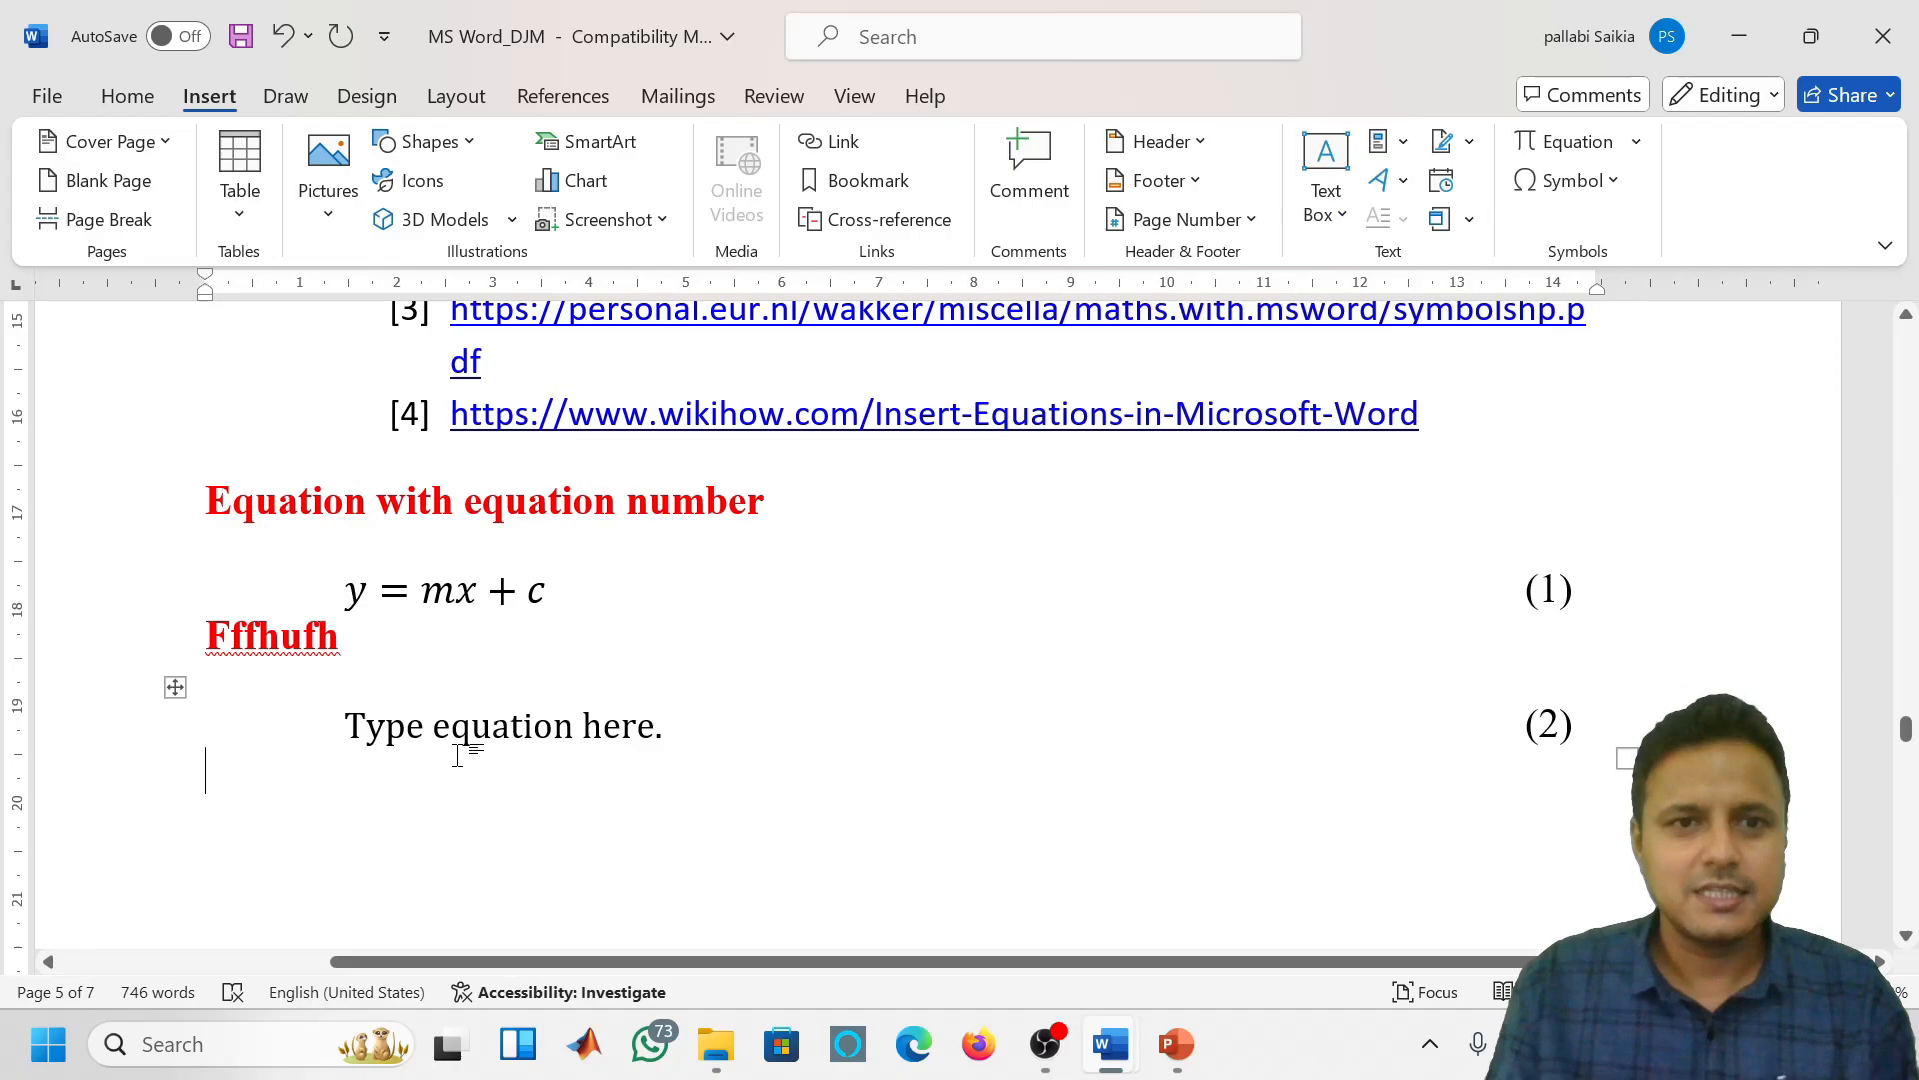
Fill equation (2) with sin θ = p/h, with the theta symbol and p over h built as a stacked fraction
click(473, 741)
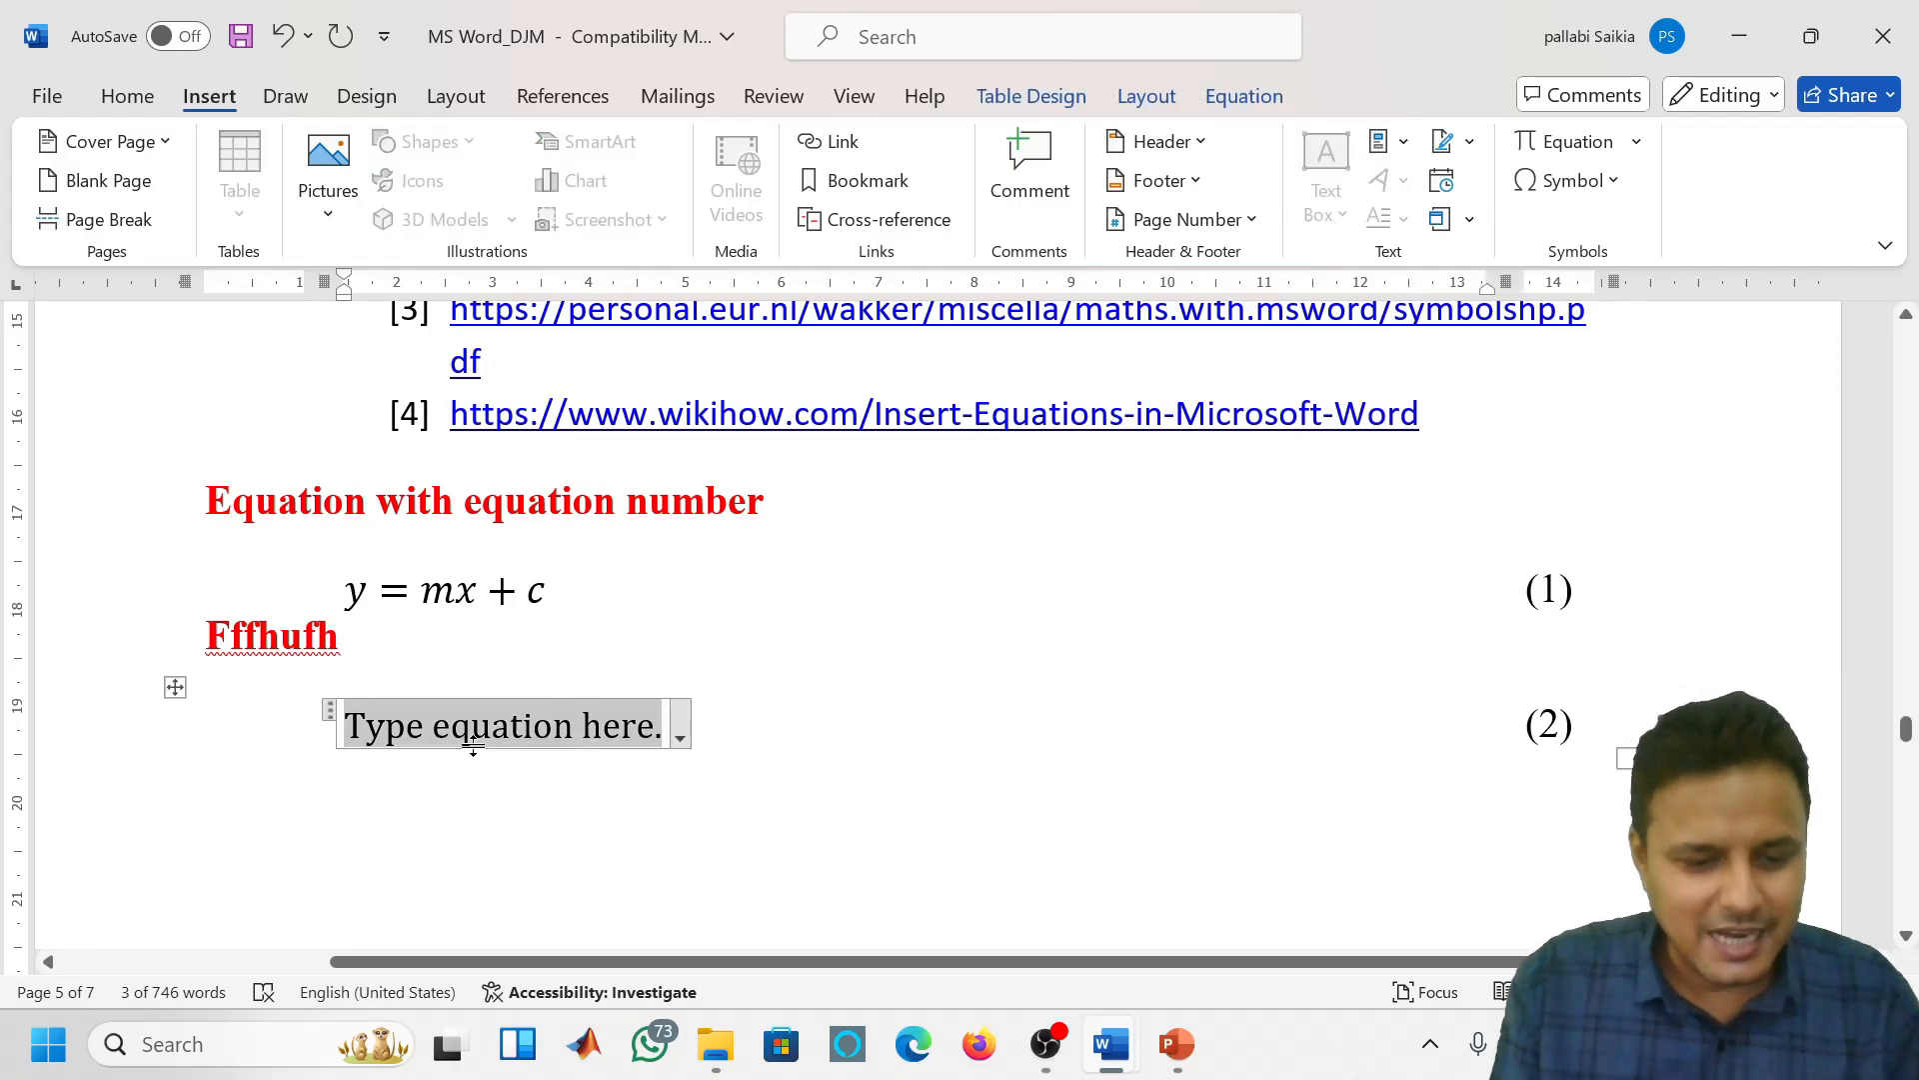
text(sin)
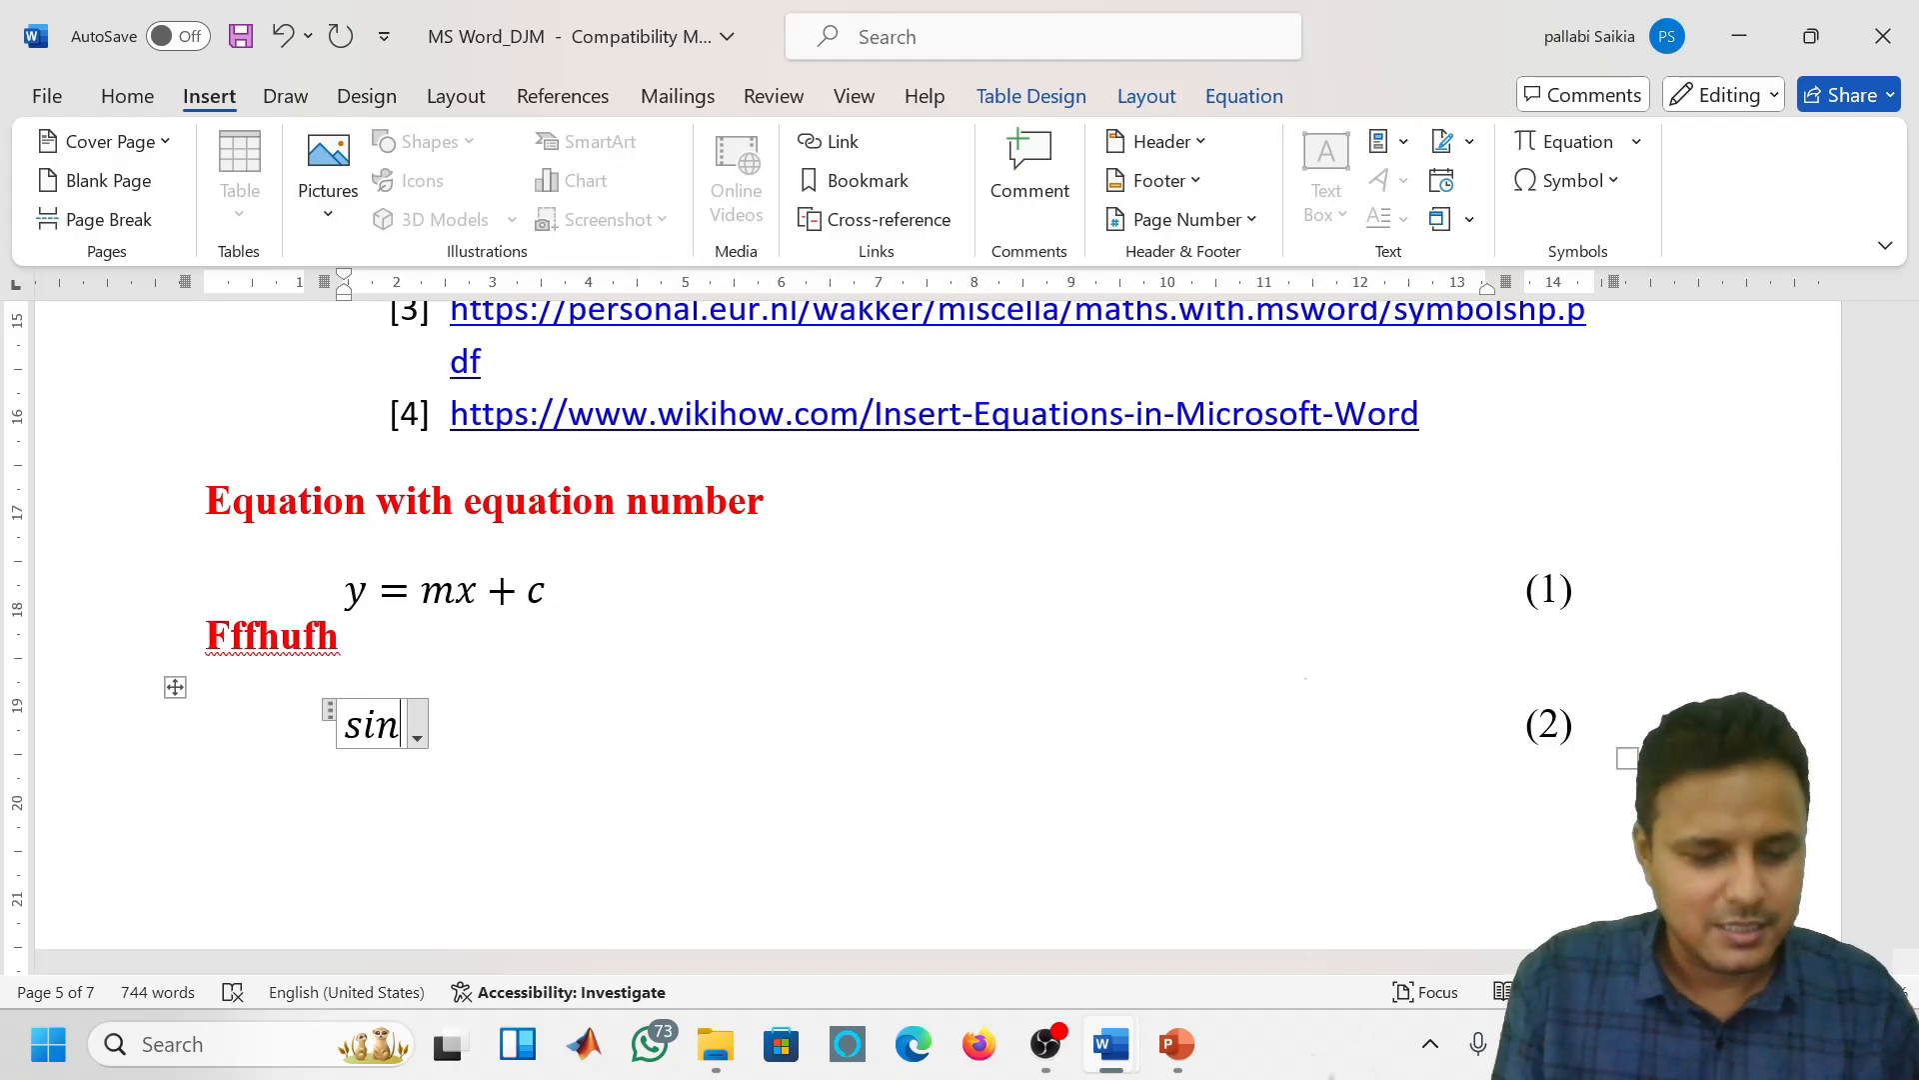
text( 	heta)
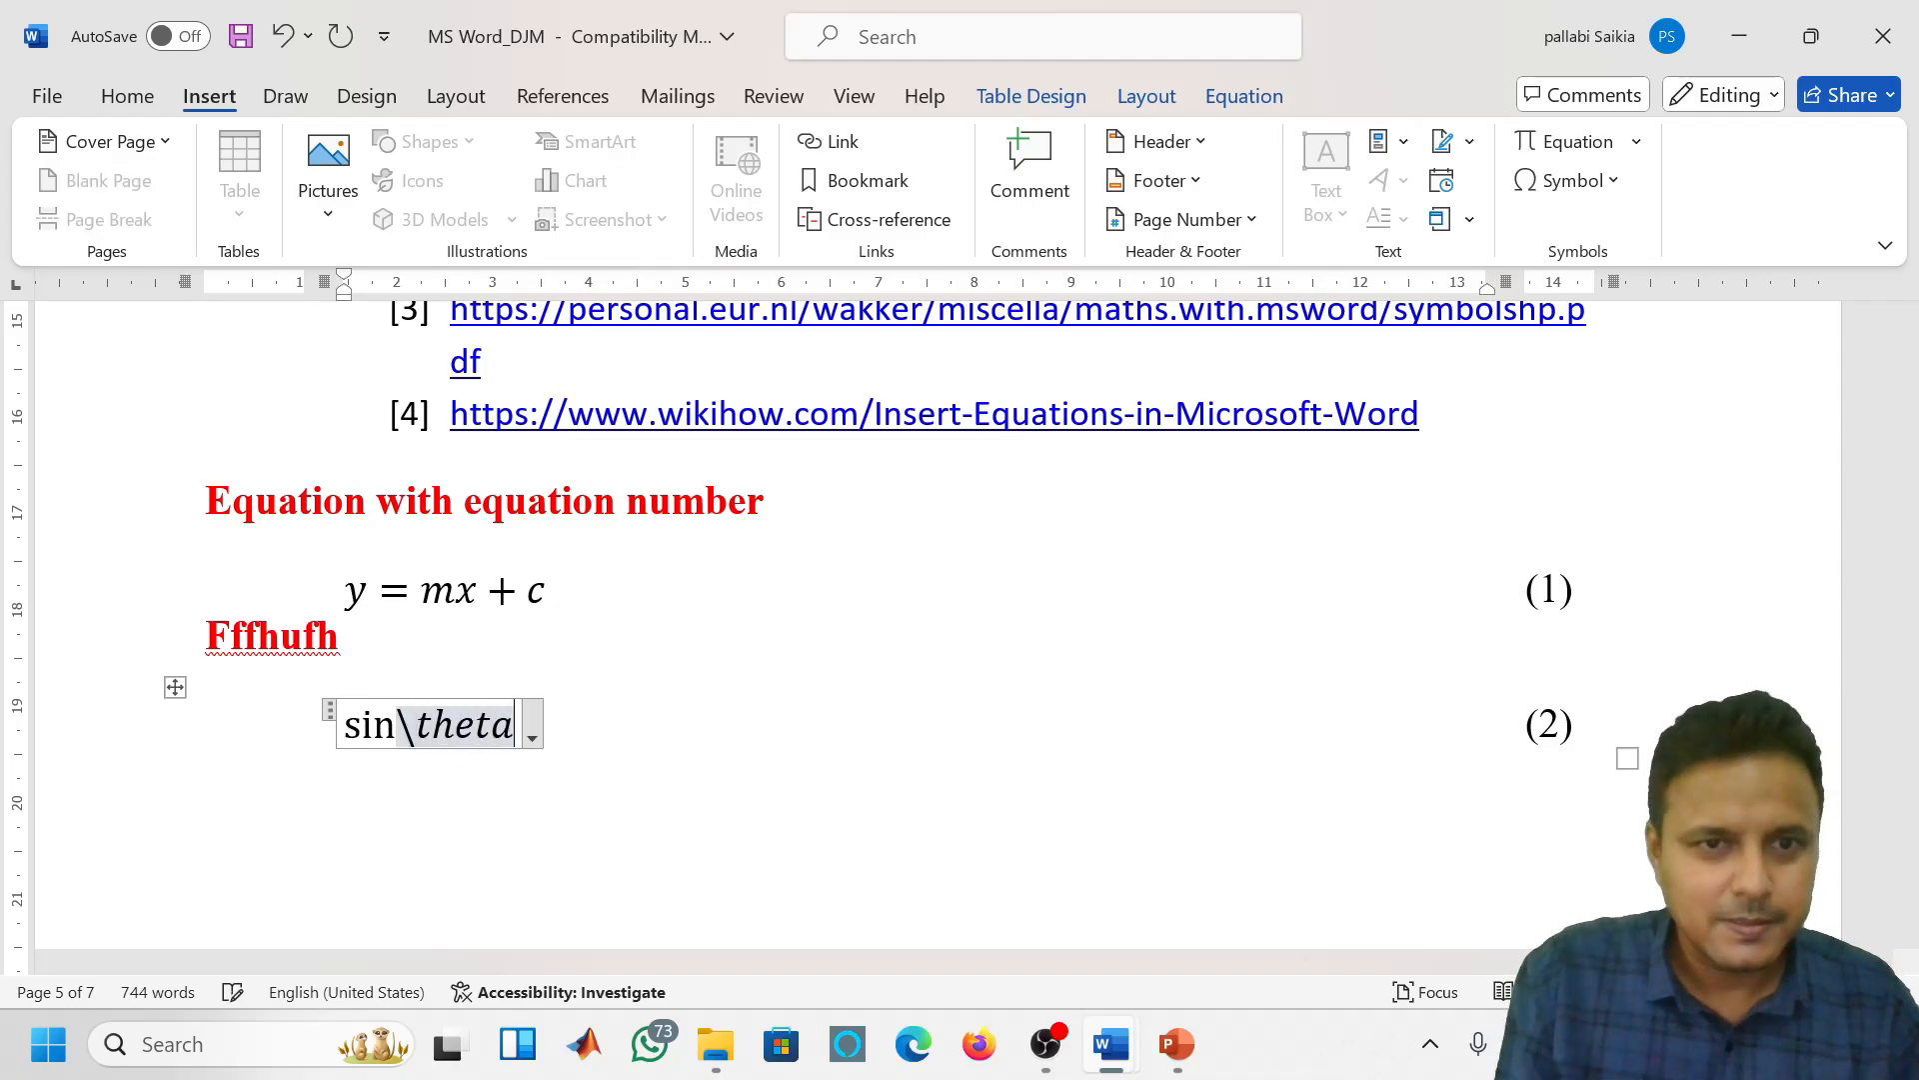
key(space)
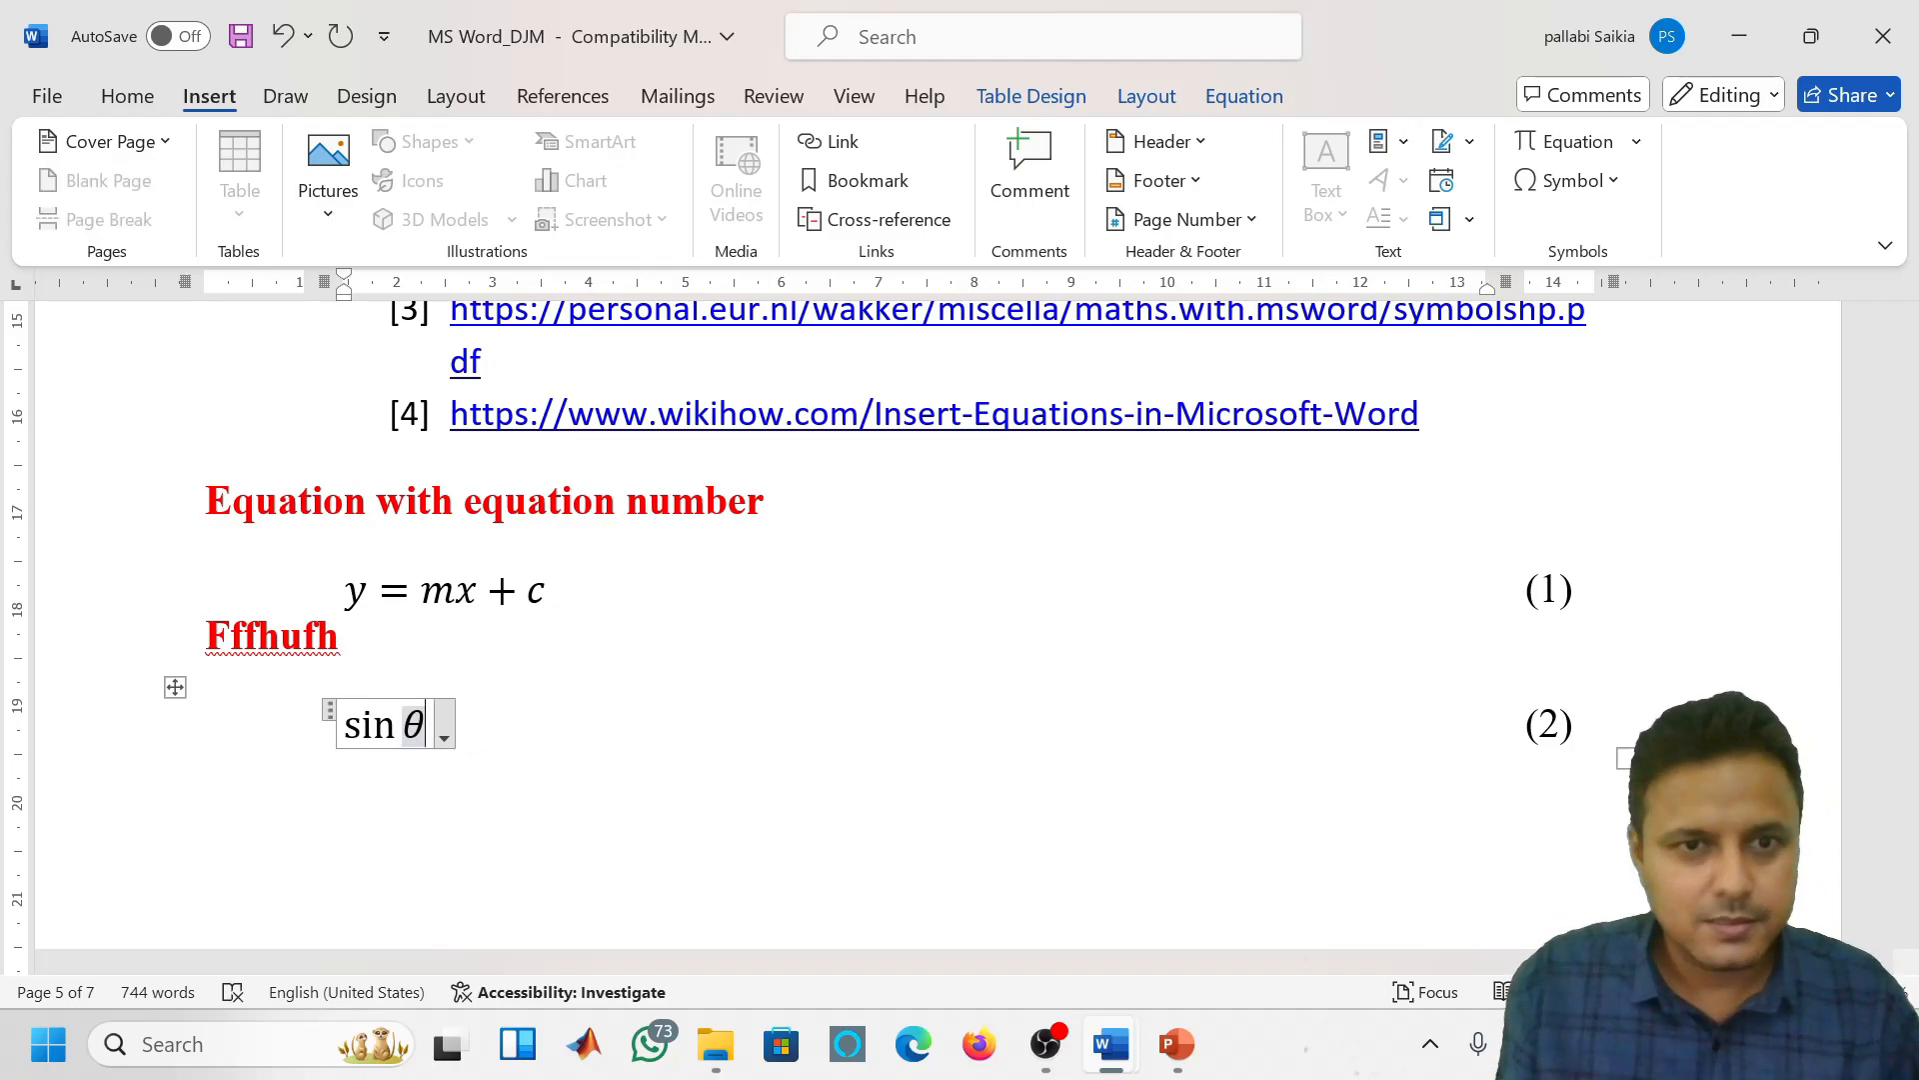
text(=)
key(BackSpace)
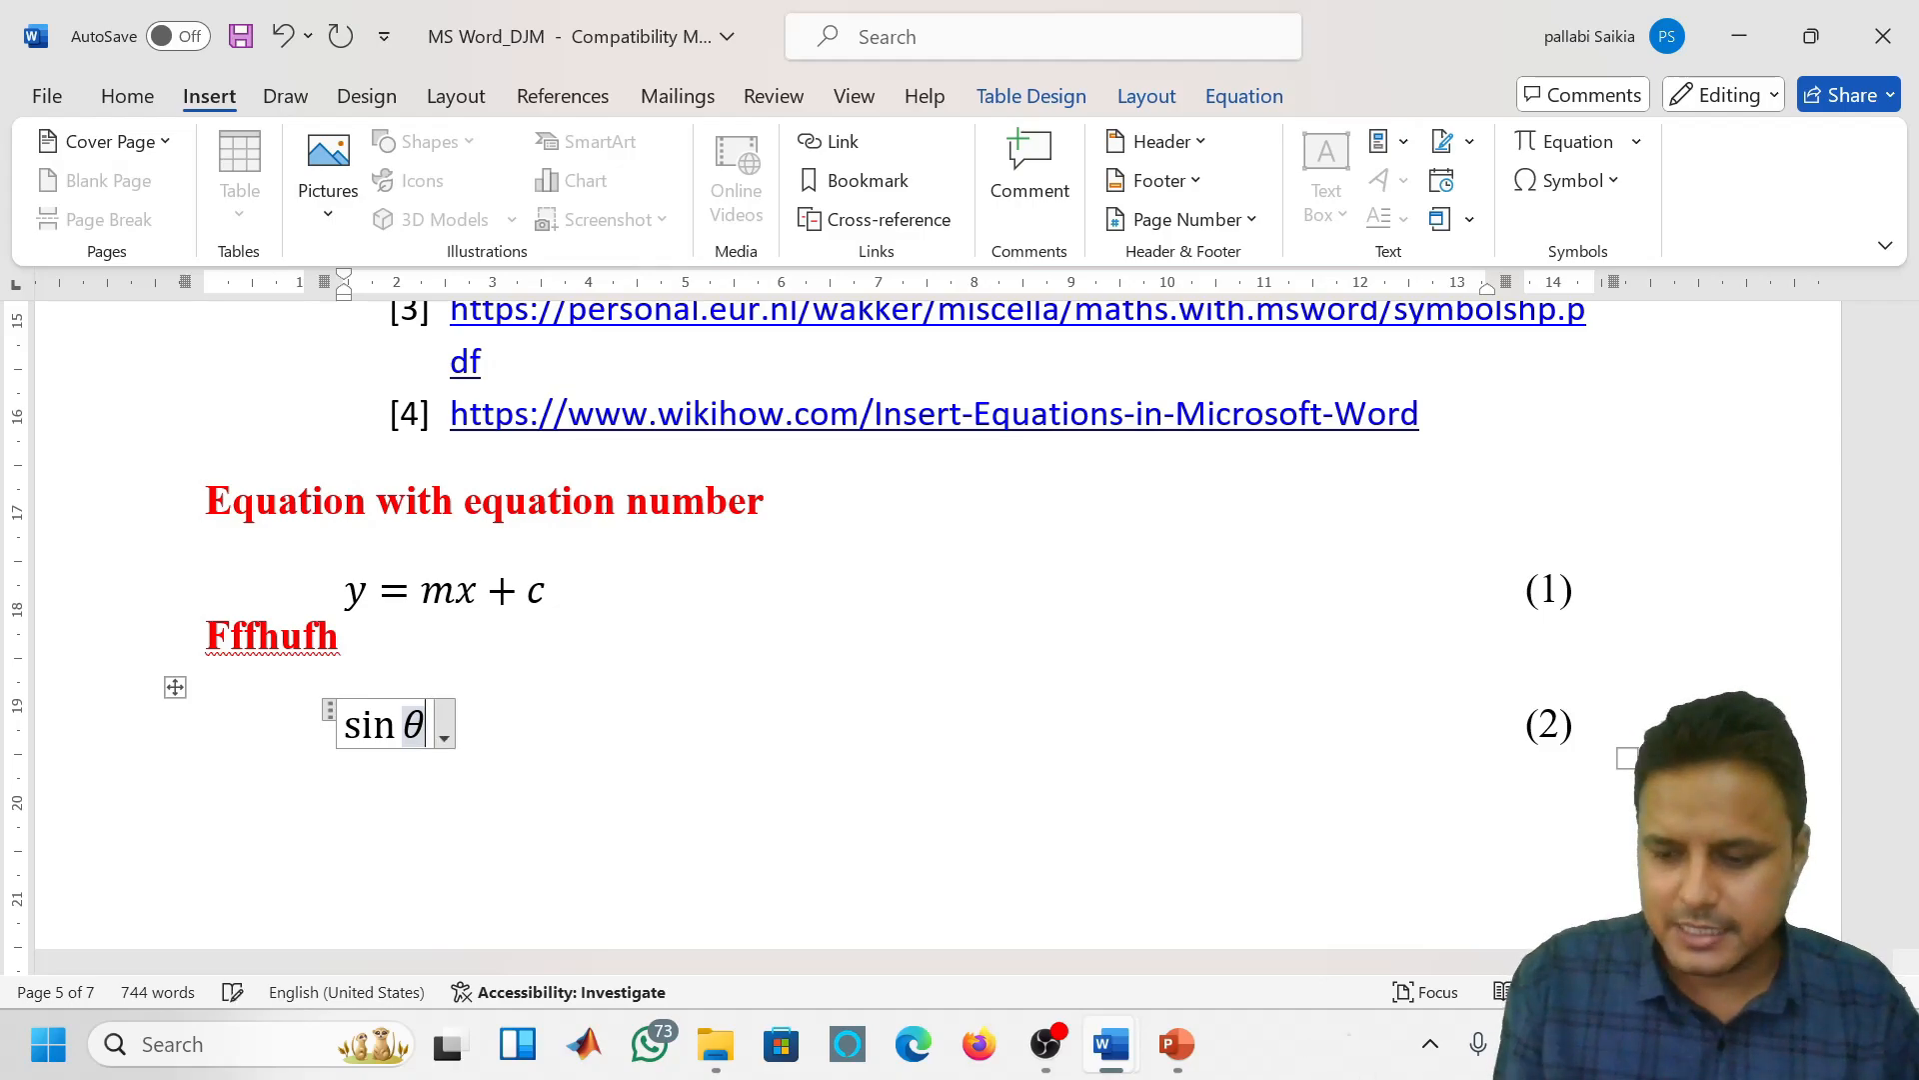
text(= p/h)
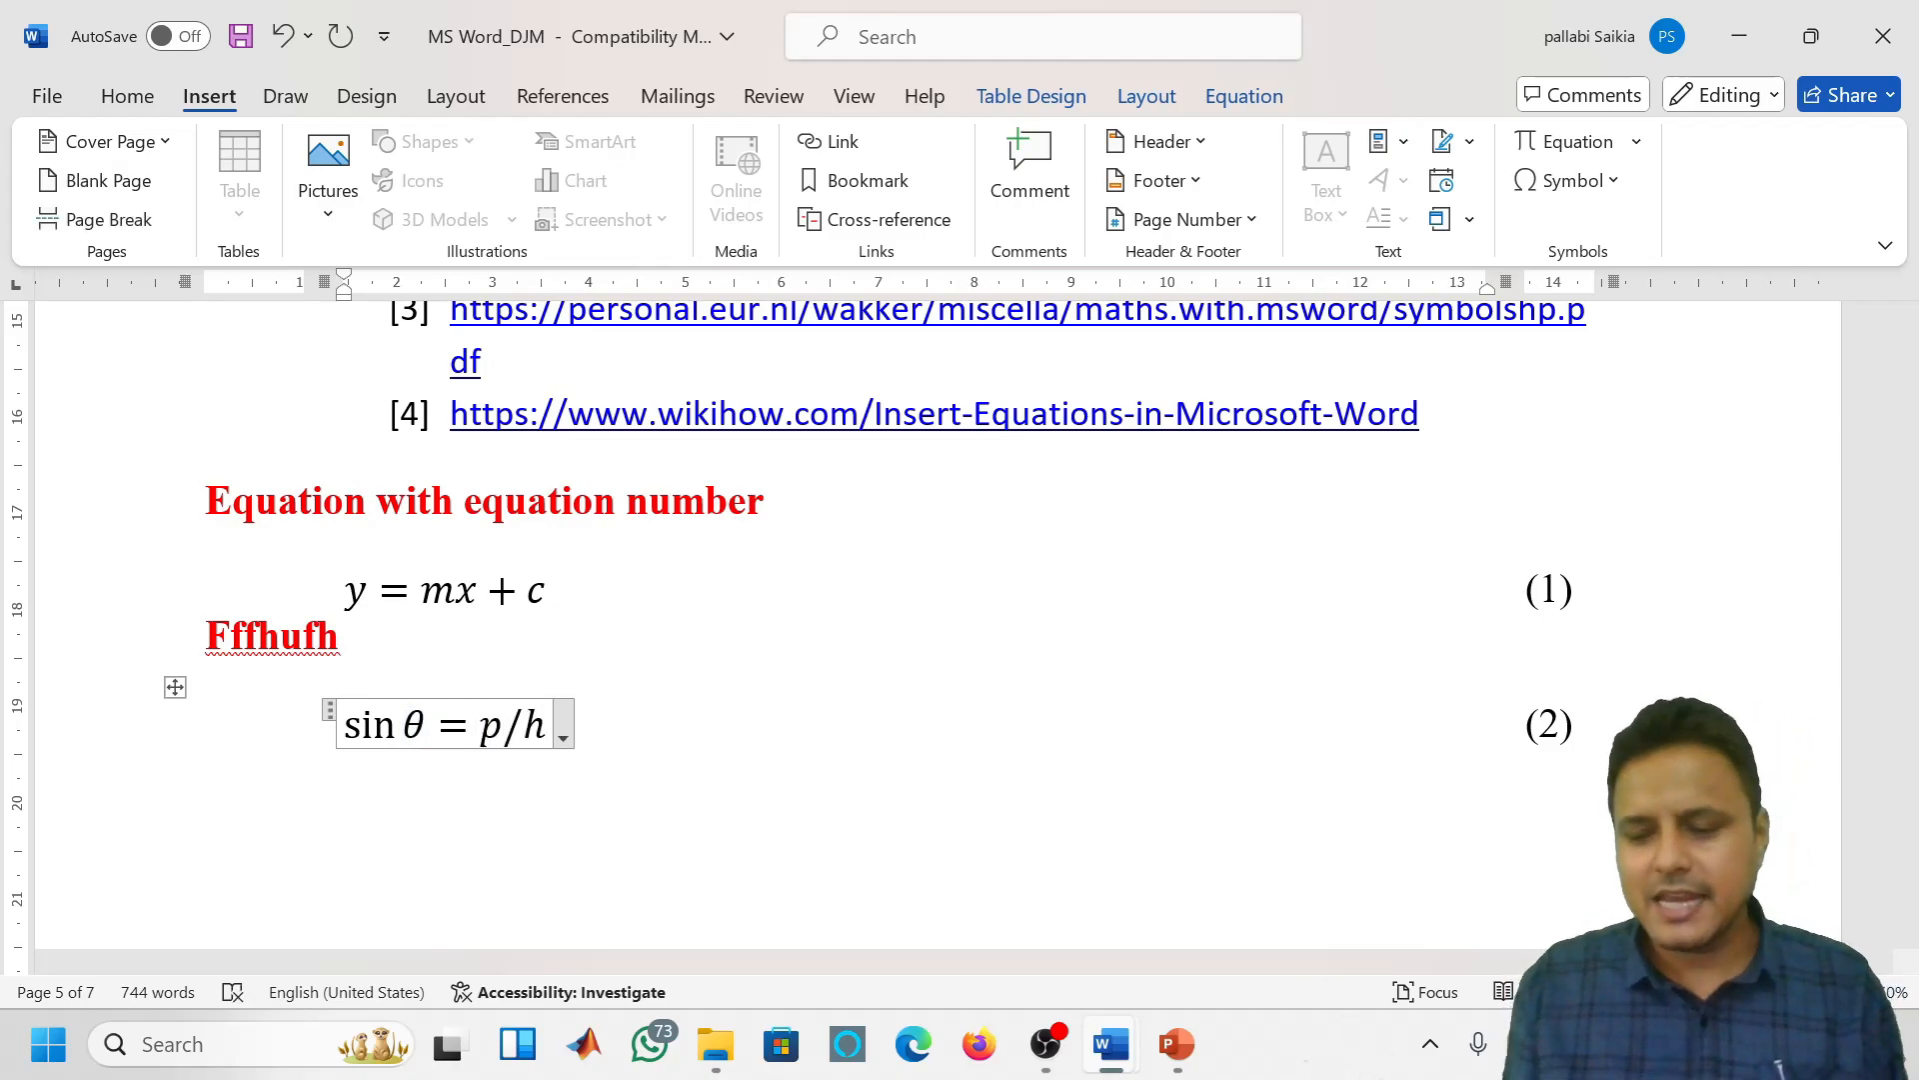
key(space)
key(Right)
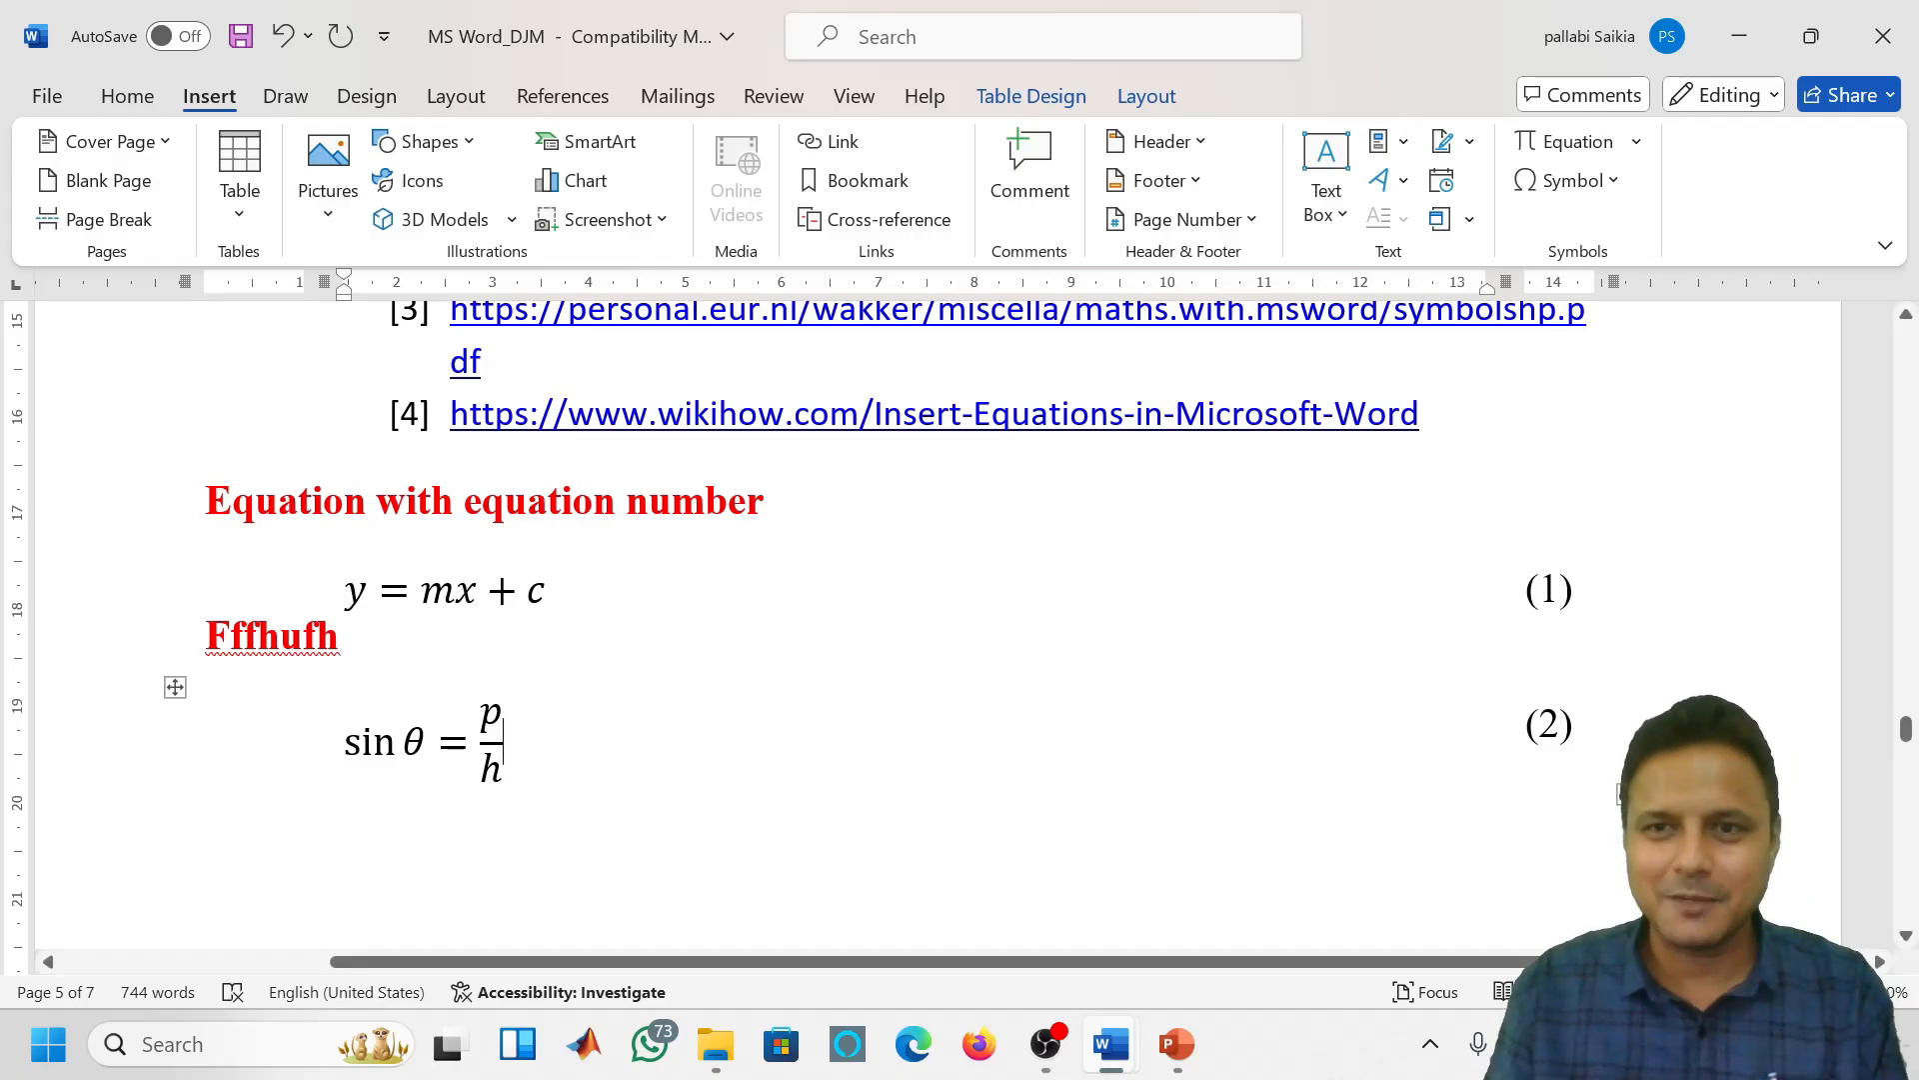
Add two lines of filler text below the second equation, Dfbkfbb and dgsfg
scroll(960, 599, down, 2)
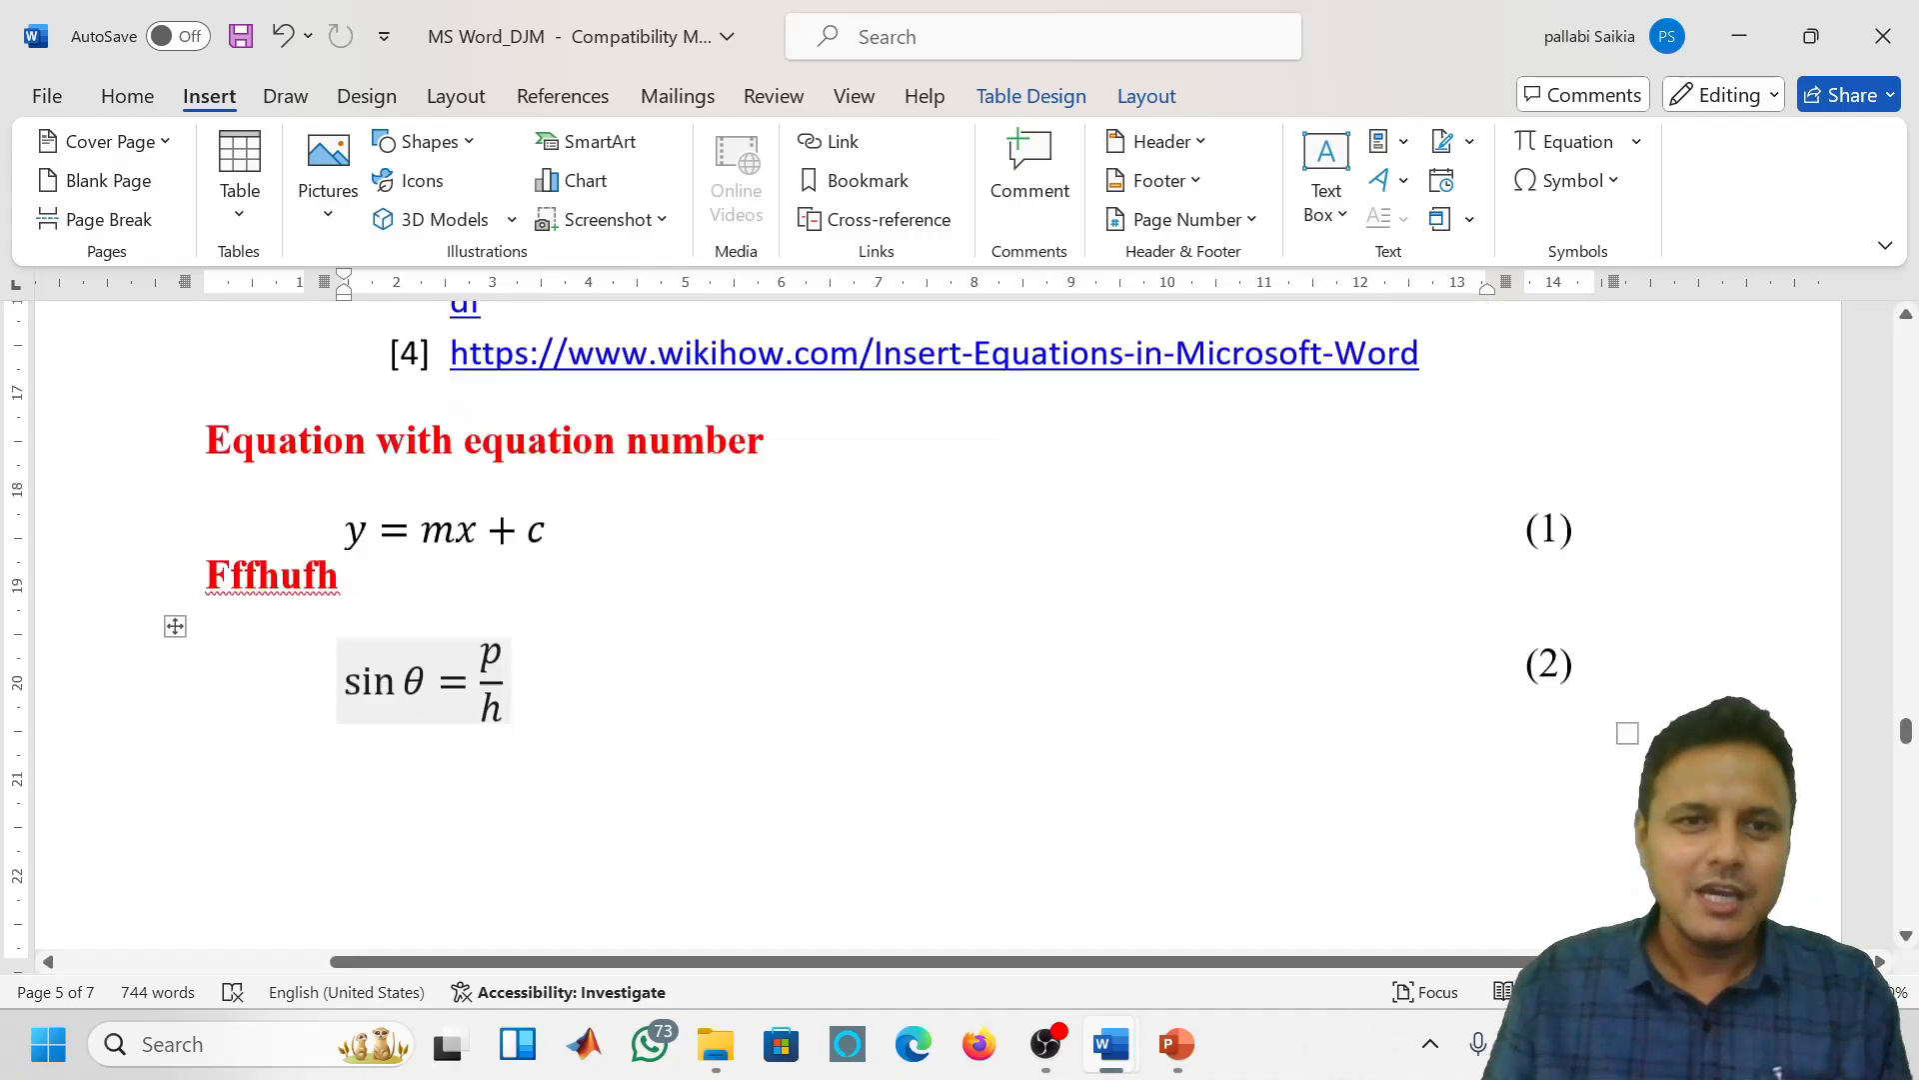
click(309, 776)
text(dfbkfbb)
key(Return)
text(dgsfg)
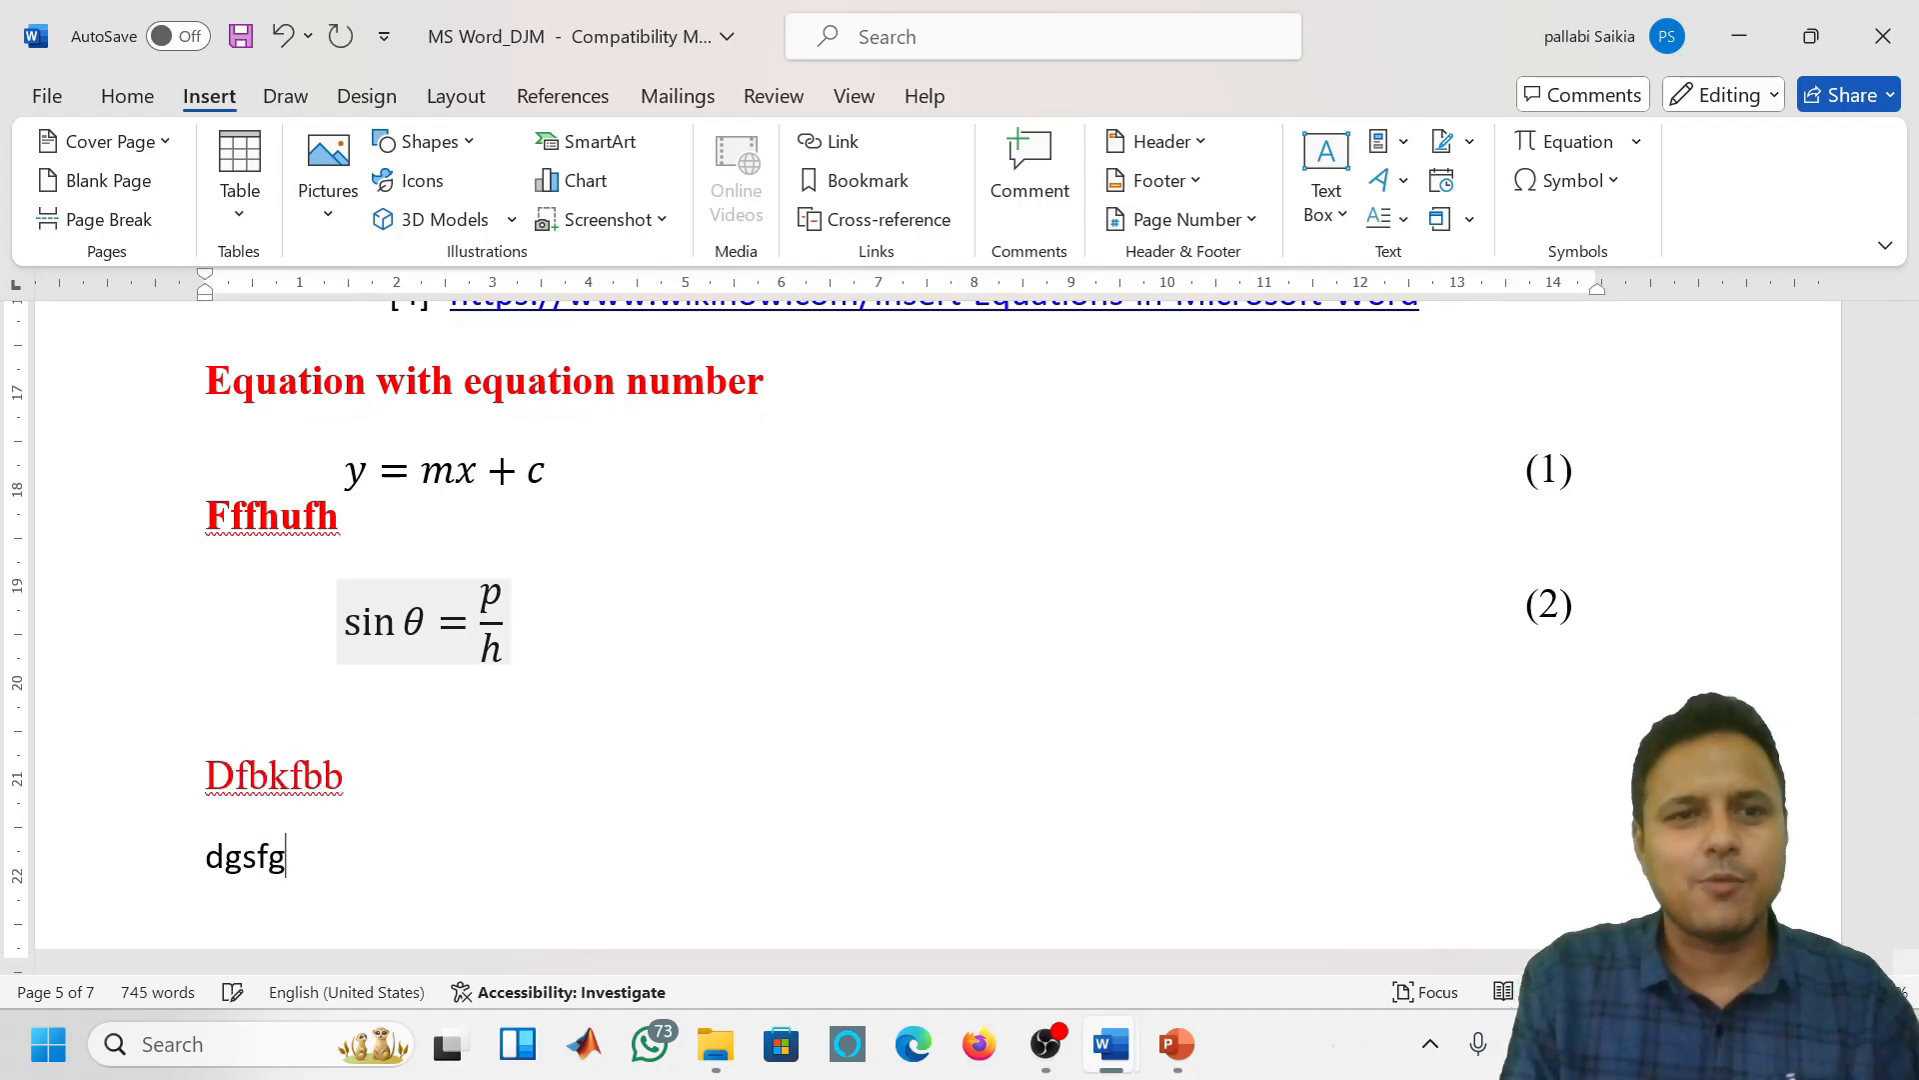
Insert the Equation numbering quick part in the empty first paragraph of page 6
scroll(851, 1013, up, 2)
scroll(783, 801, down, 4)
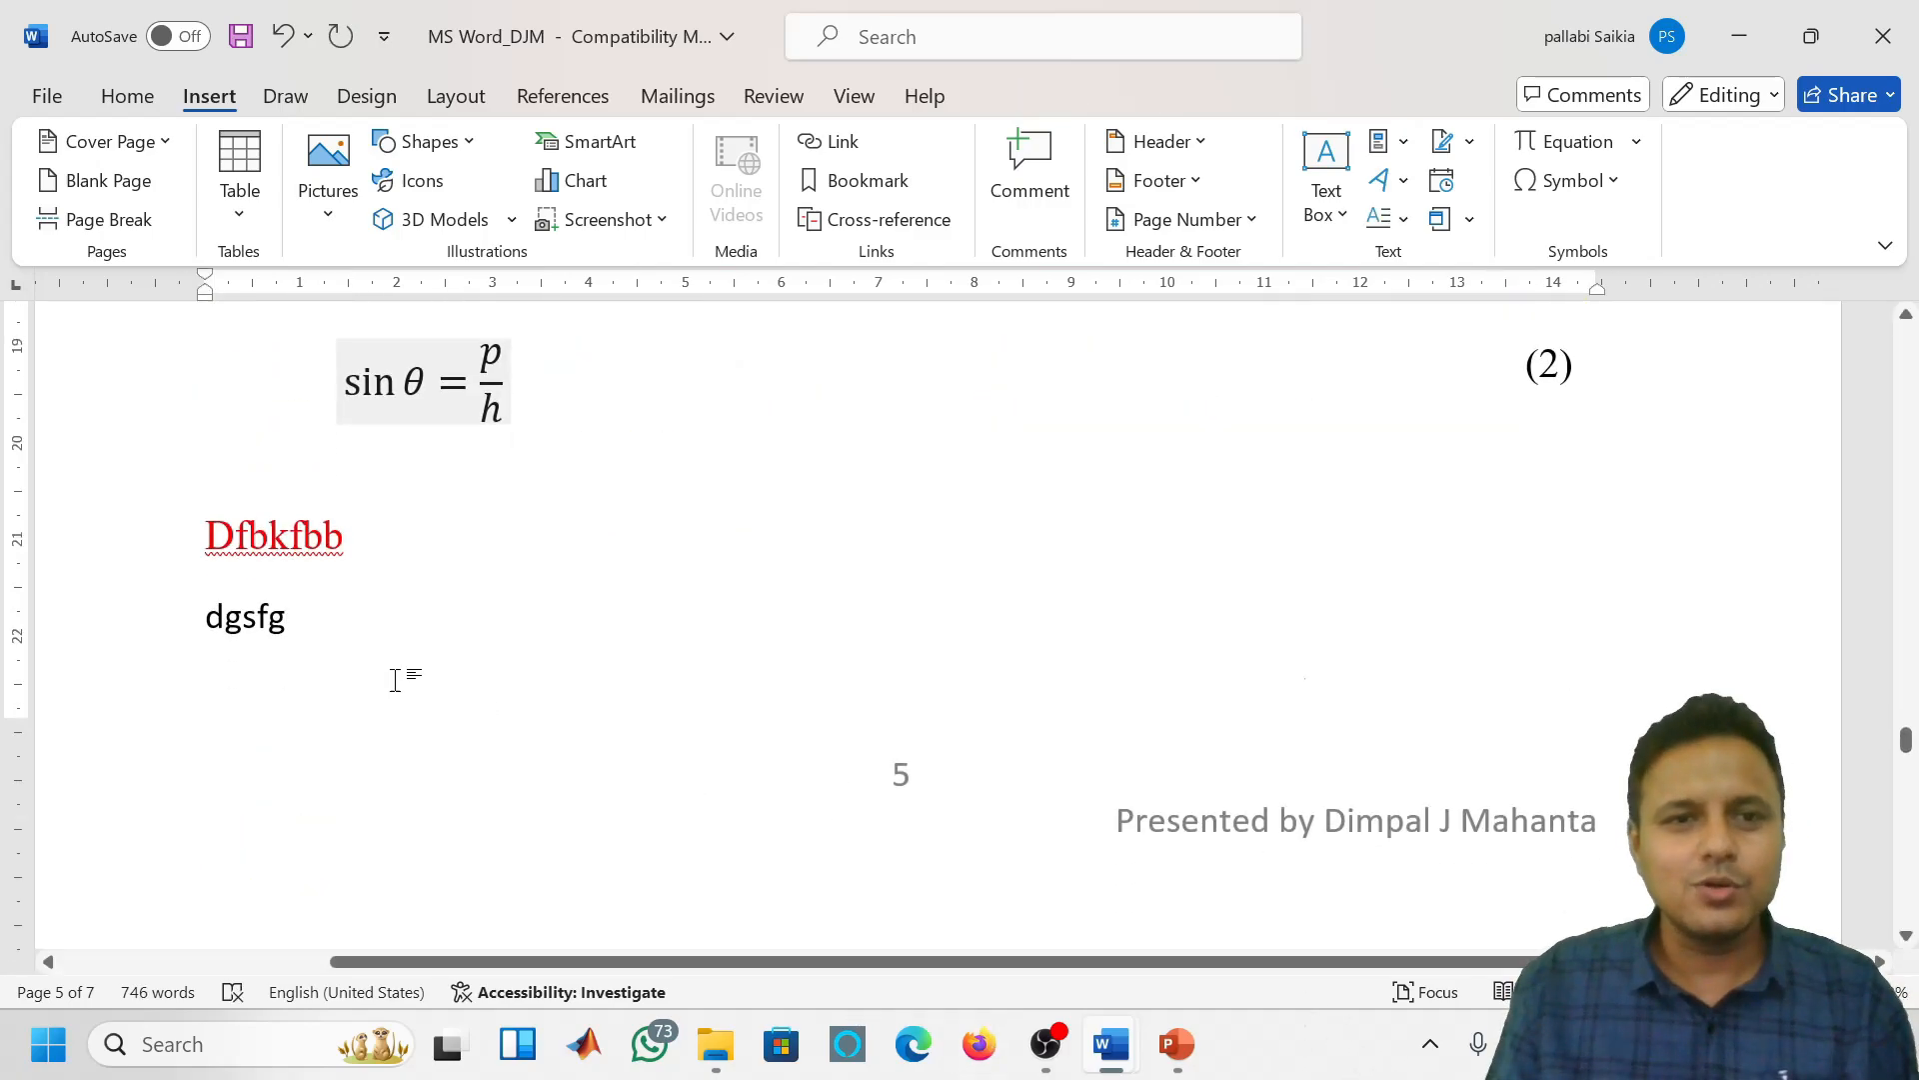
scroll(368, 651, down, 5)
click(205, 852)
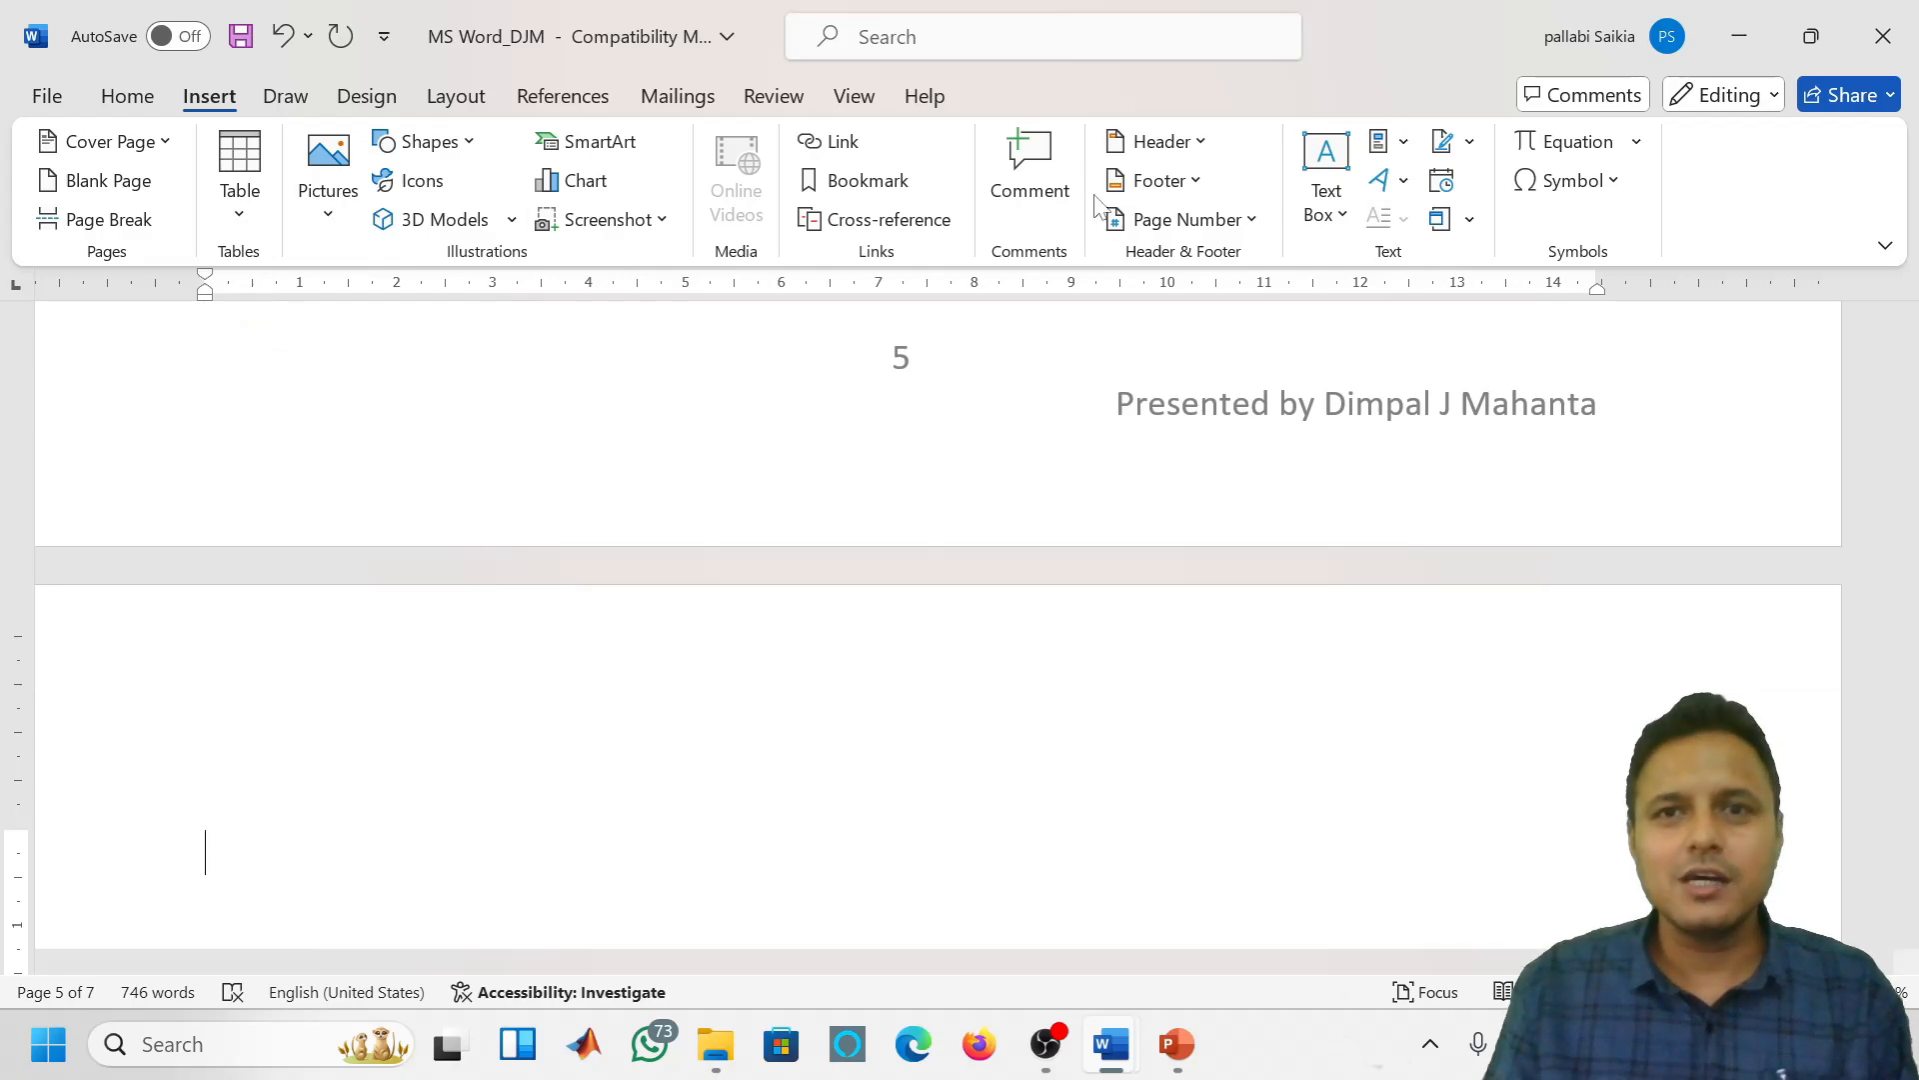
click(1389, 141)
click(1483, 312)
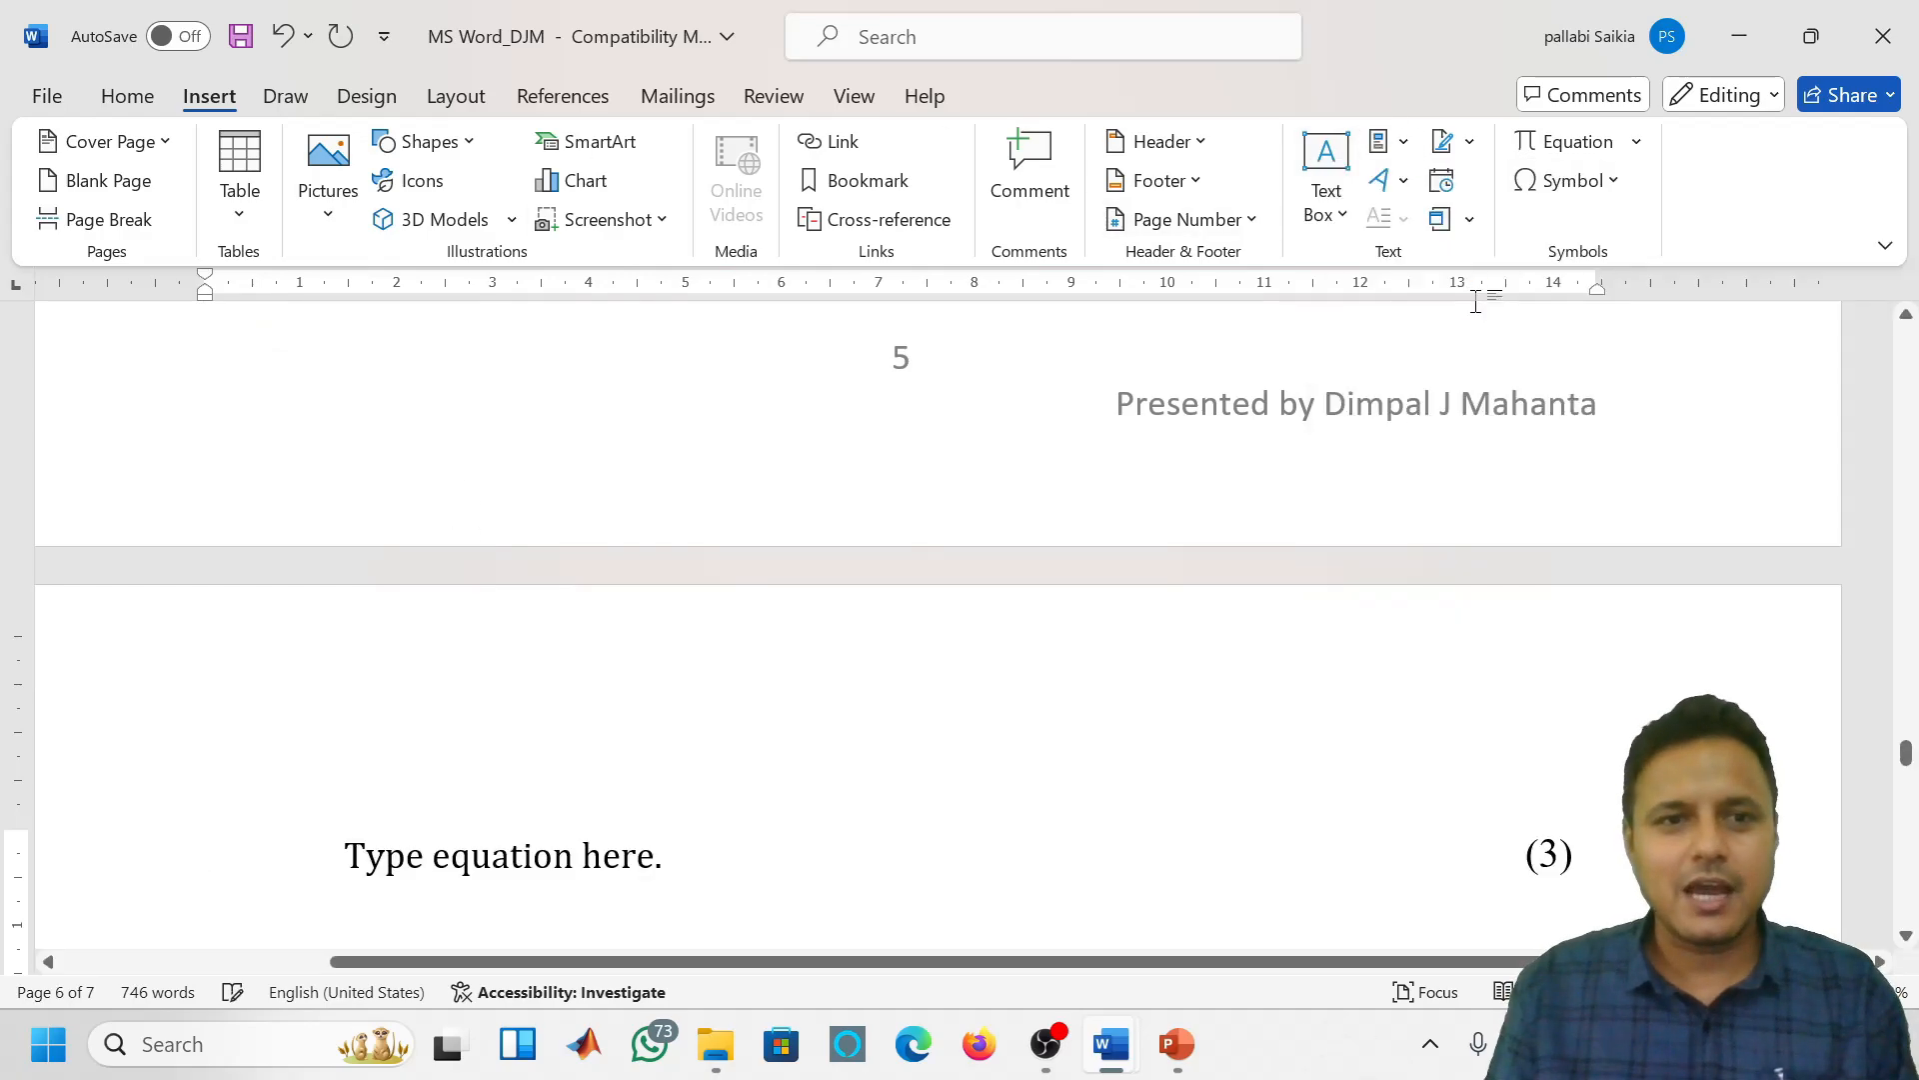
Fill the equation placeholder on page 6 with g = n + f
click(503, 866)
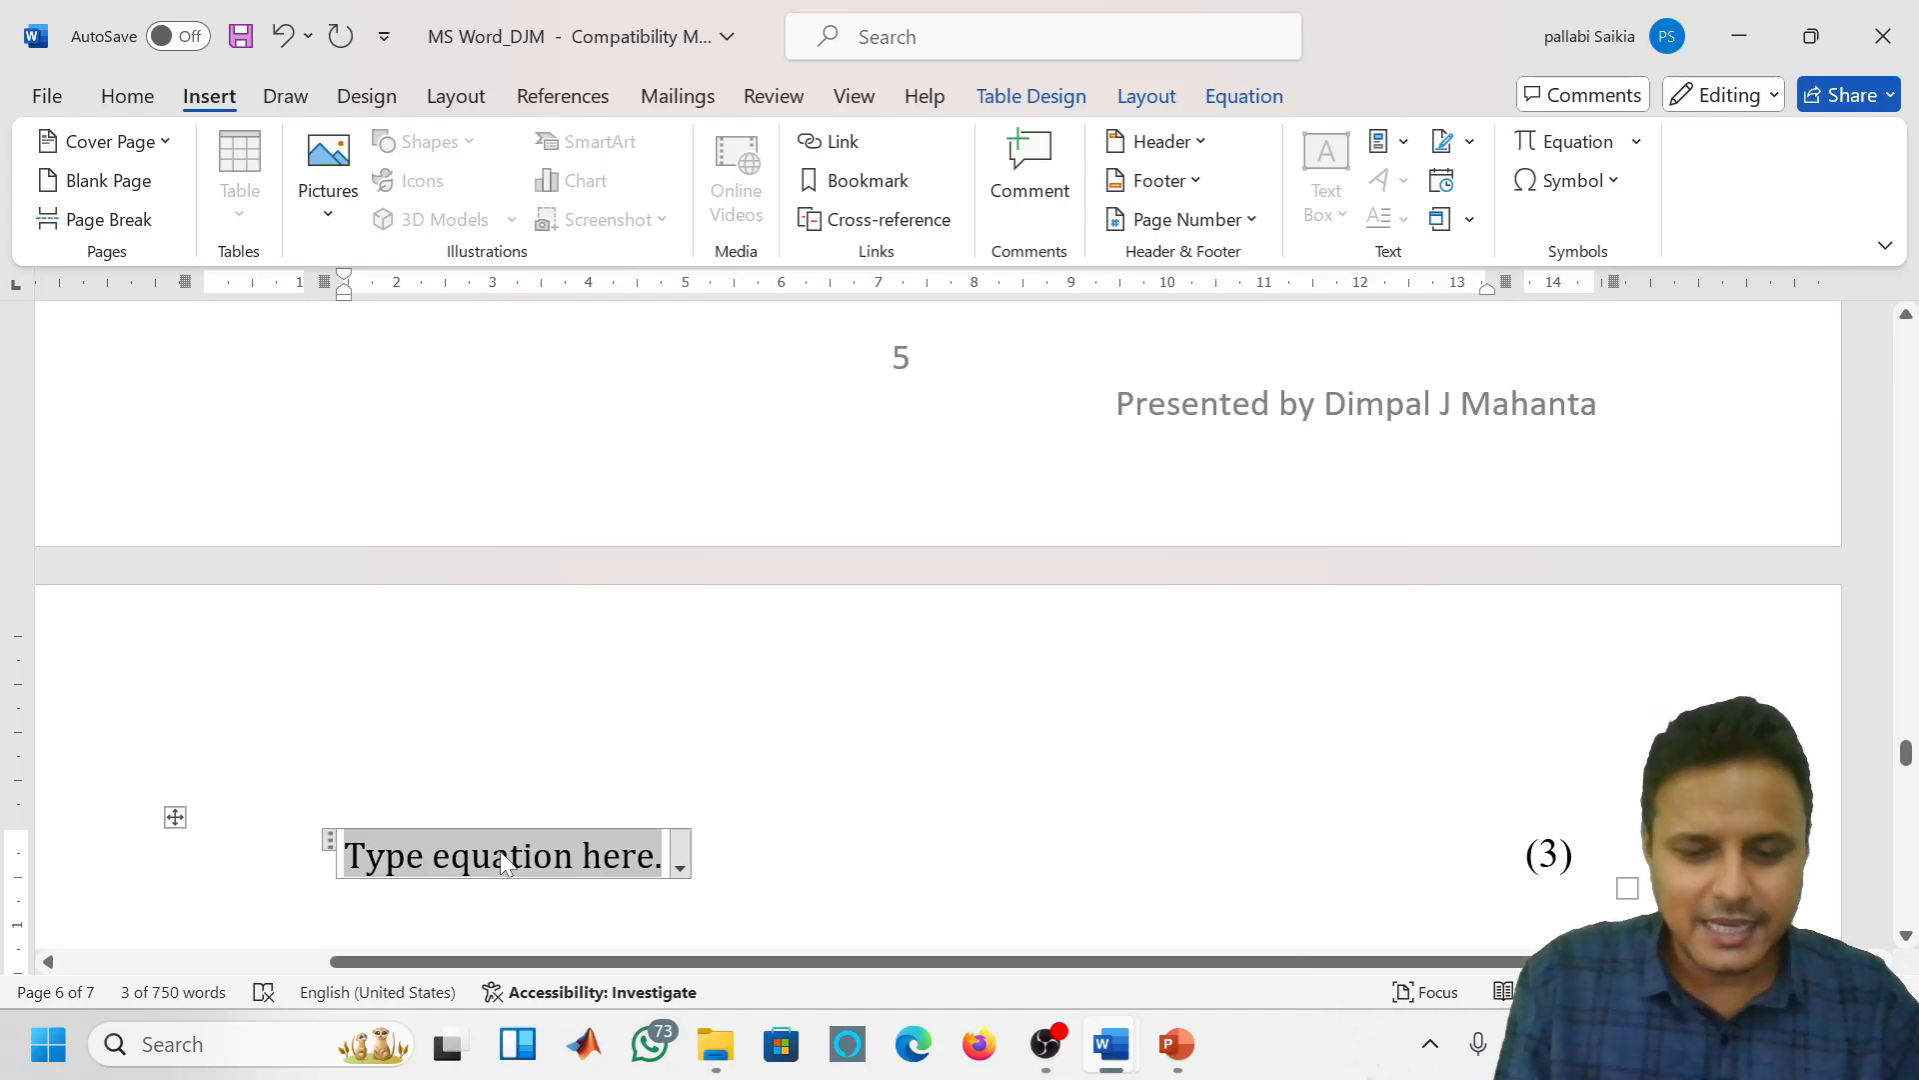
text(g = n + f)
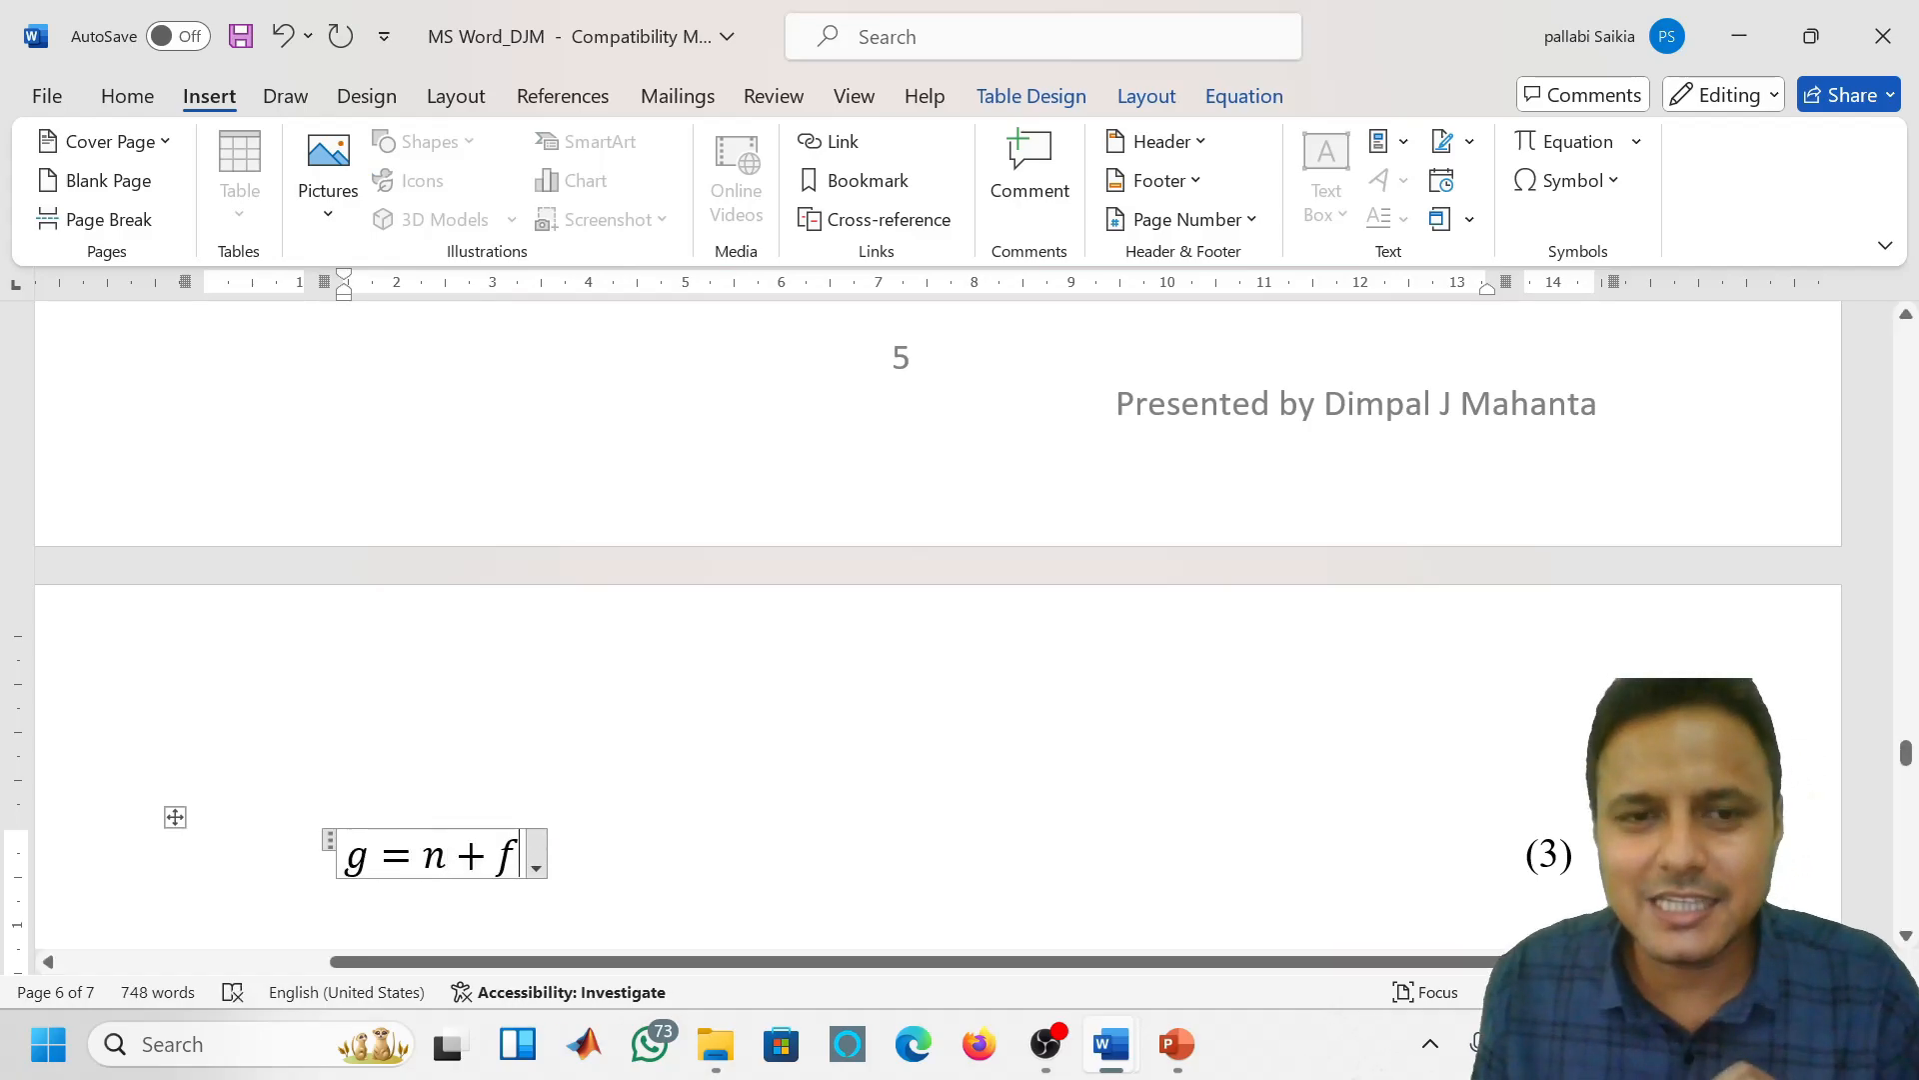
key(Right)
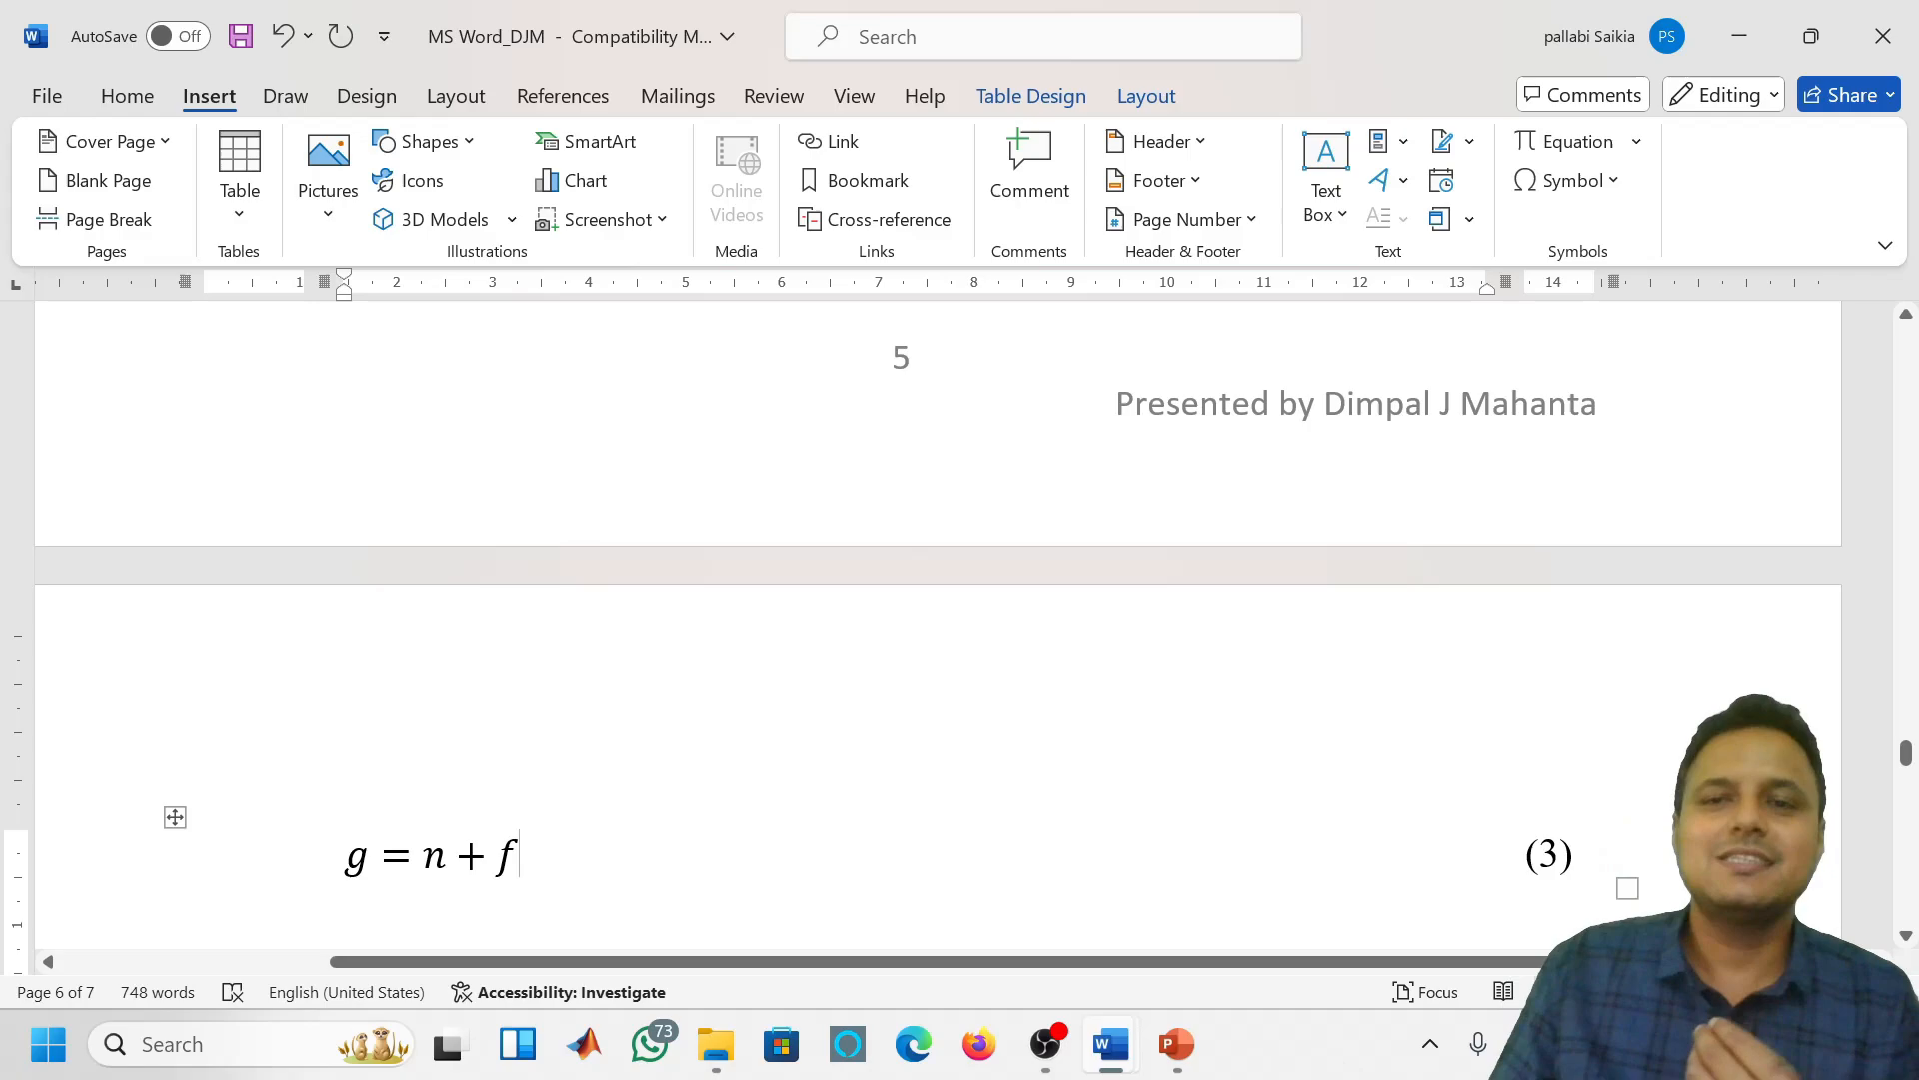
scroll(939, 619, up, 6)
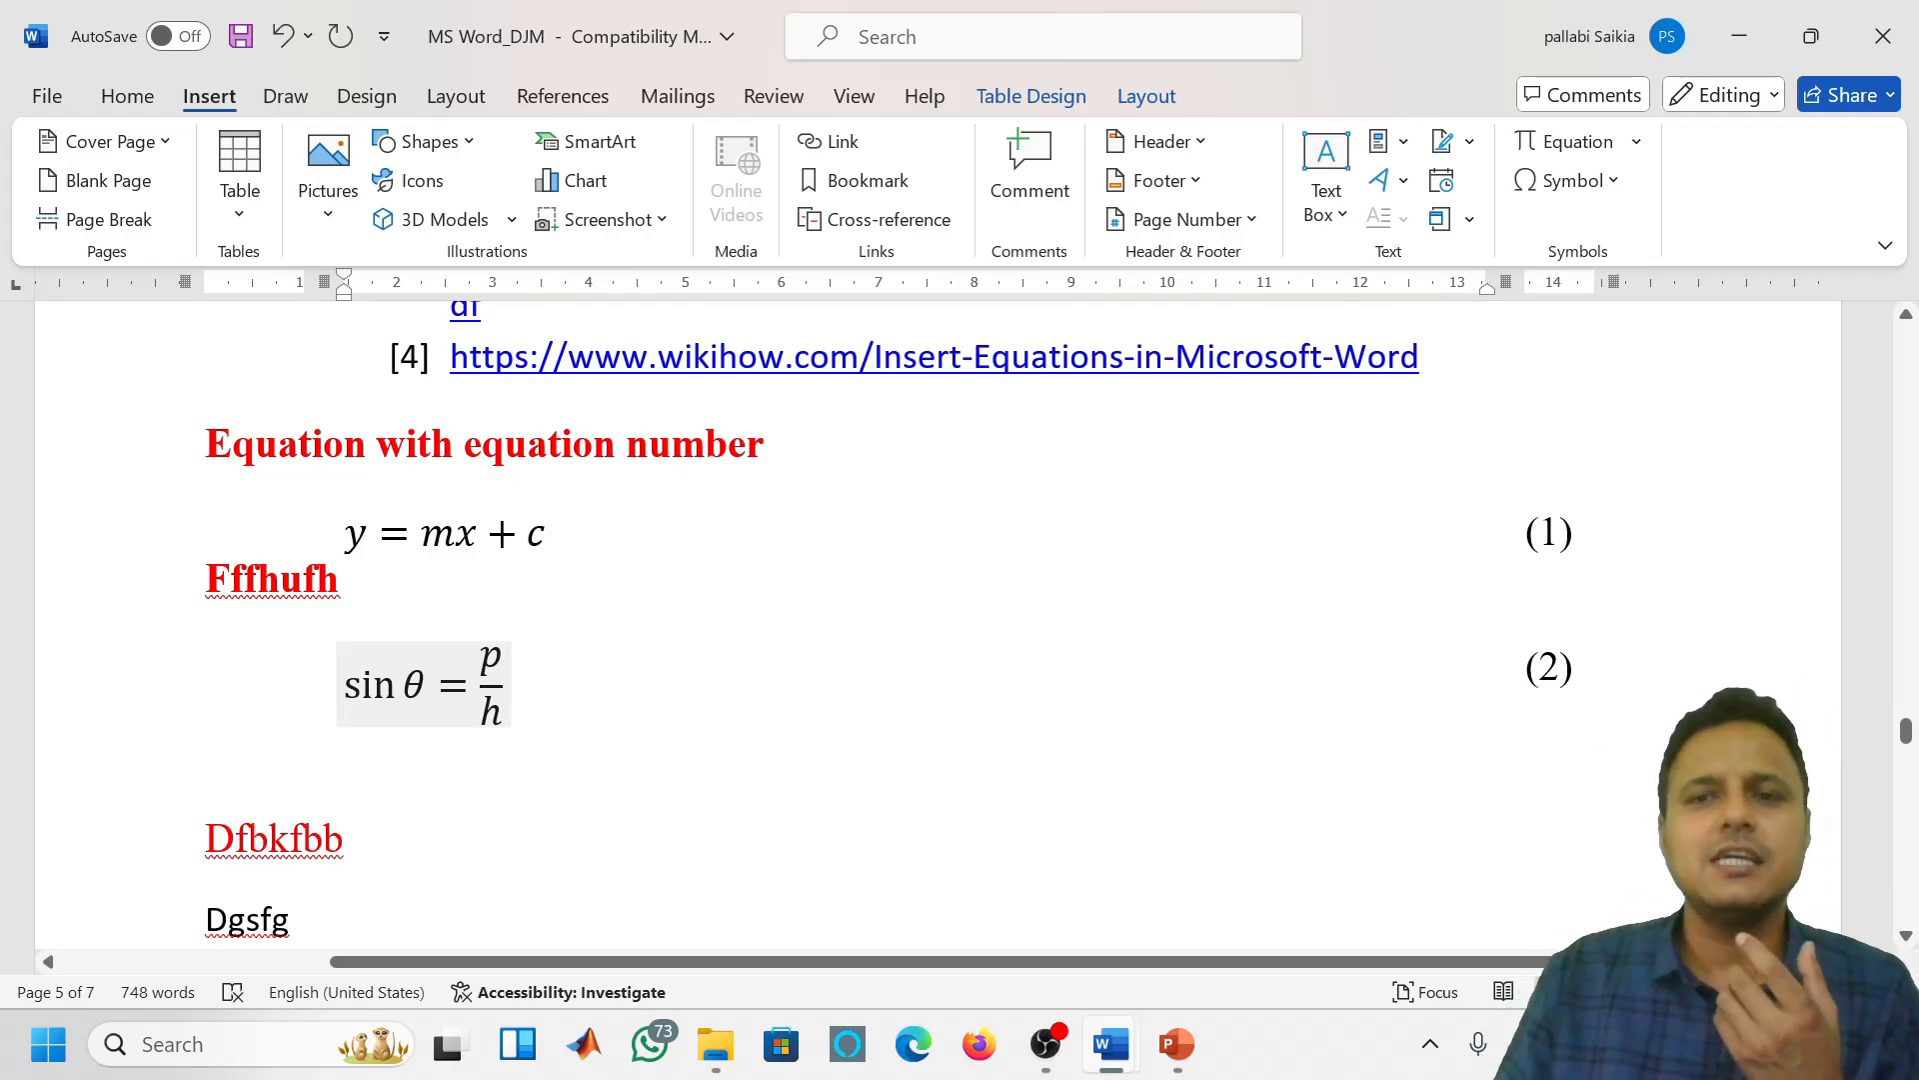
Insert a one-row, three-column table above the Numbering a table heading, and narrow both outer columns to leave a wide middle cell
scroll(960, 638, down, 10)
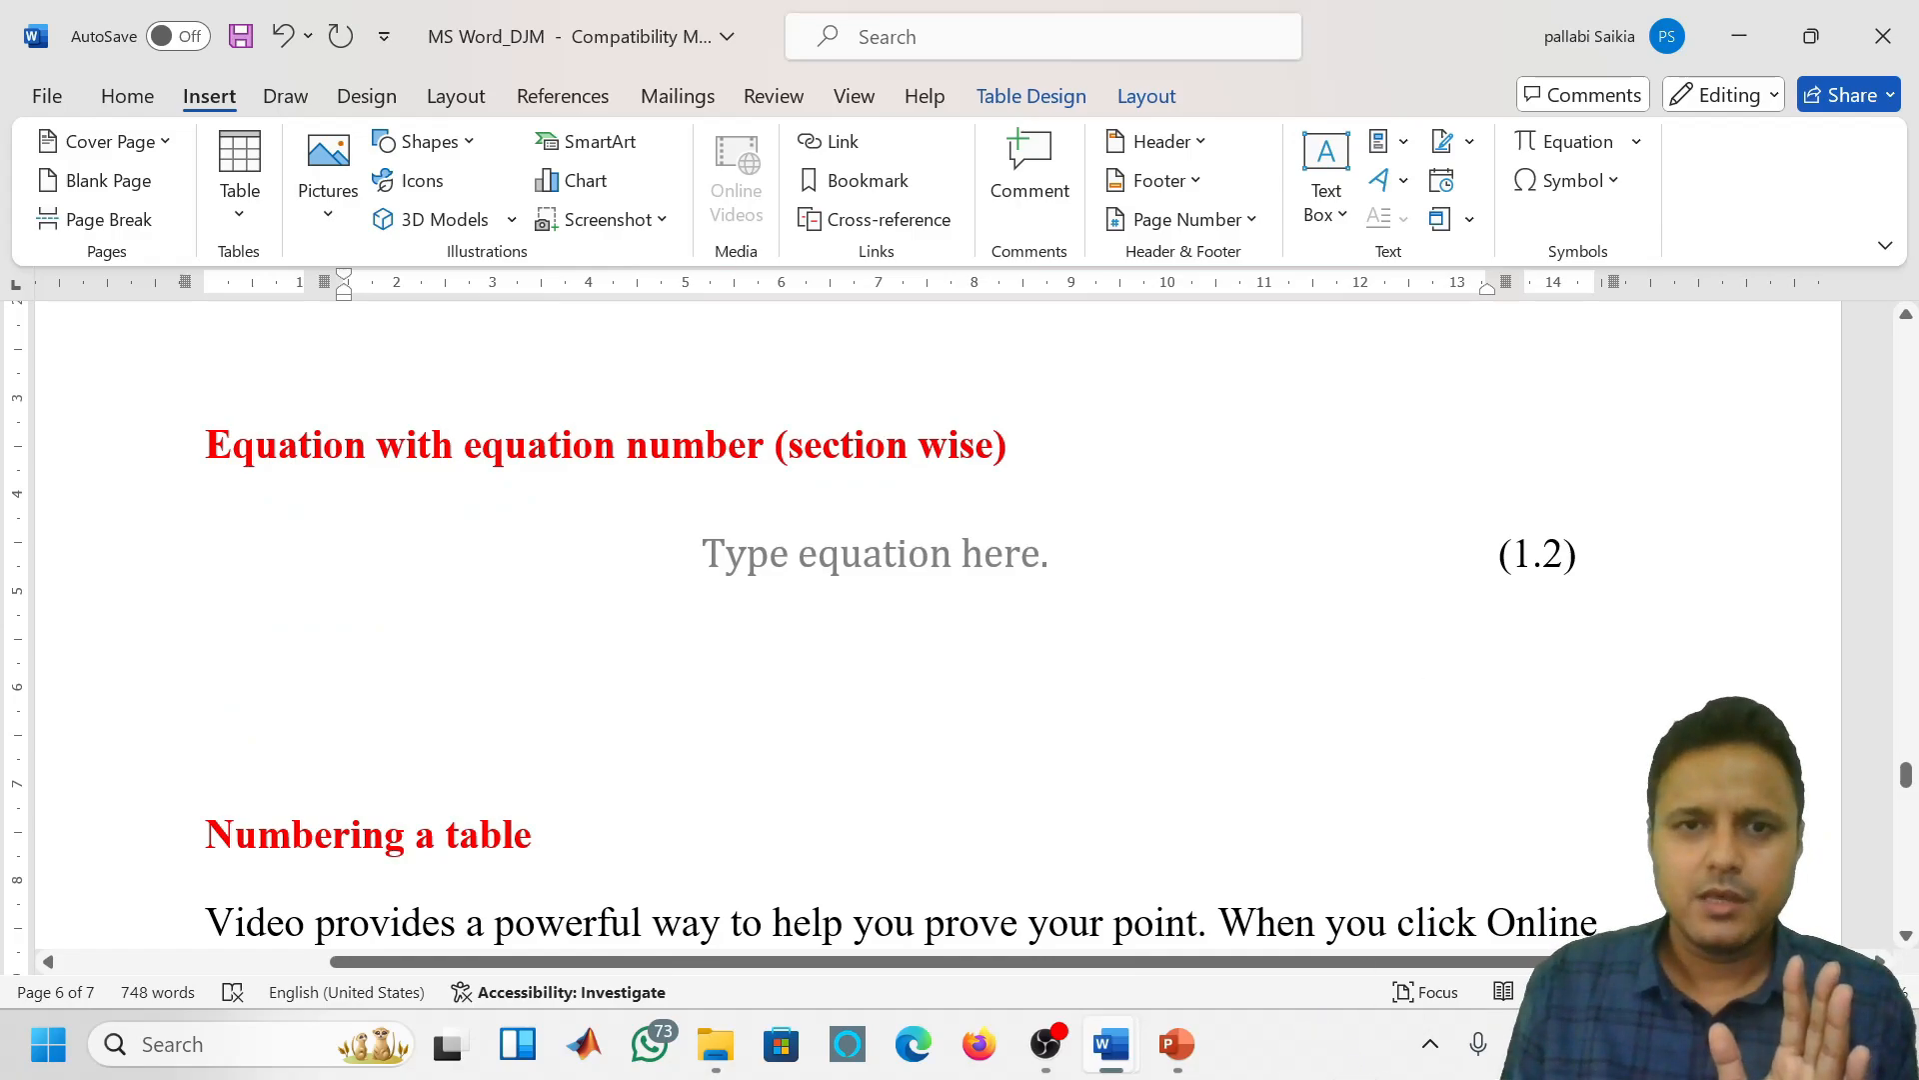
click(295, 746)
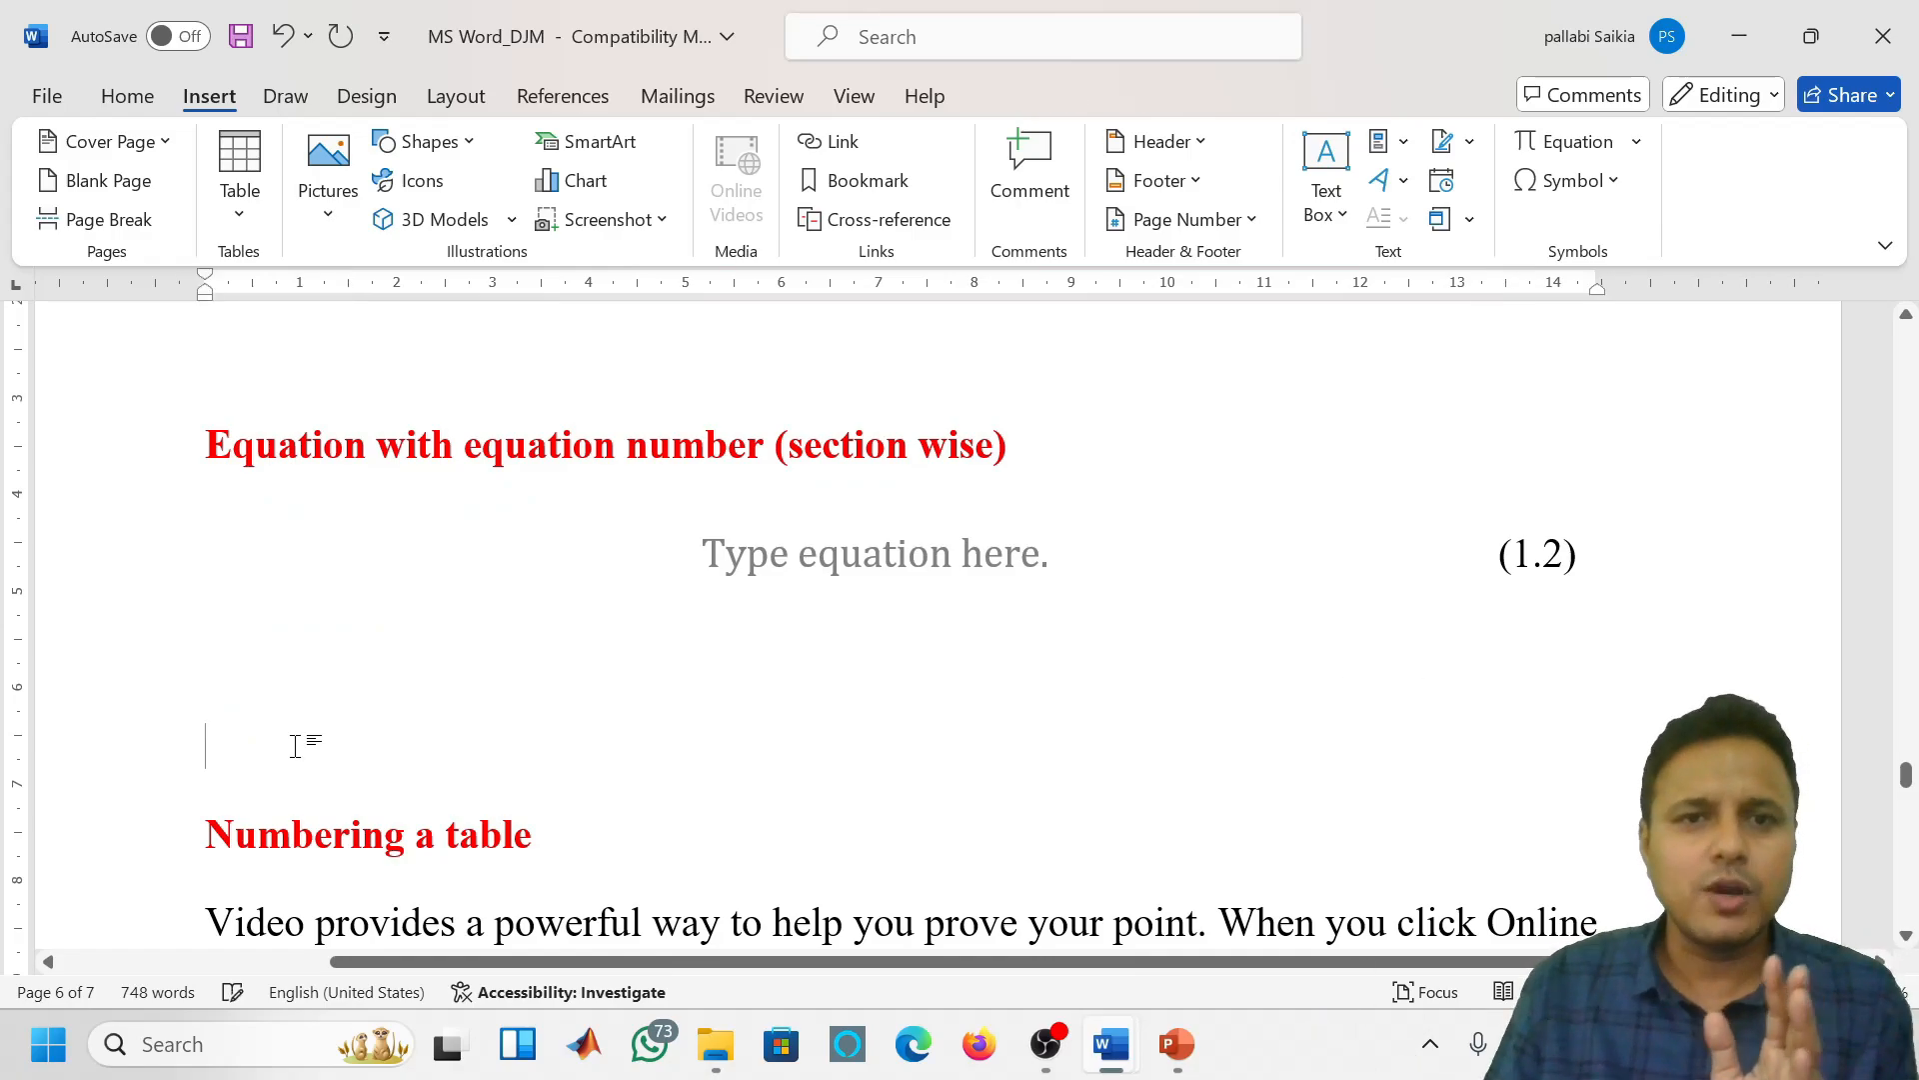
click(248, 206)
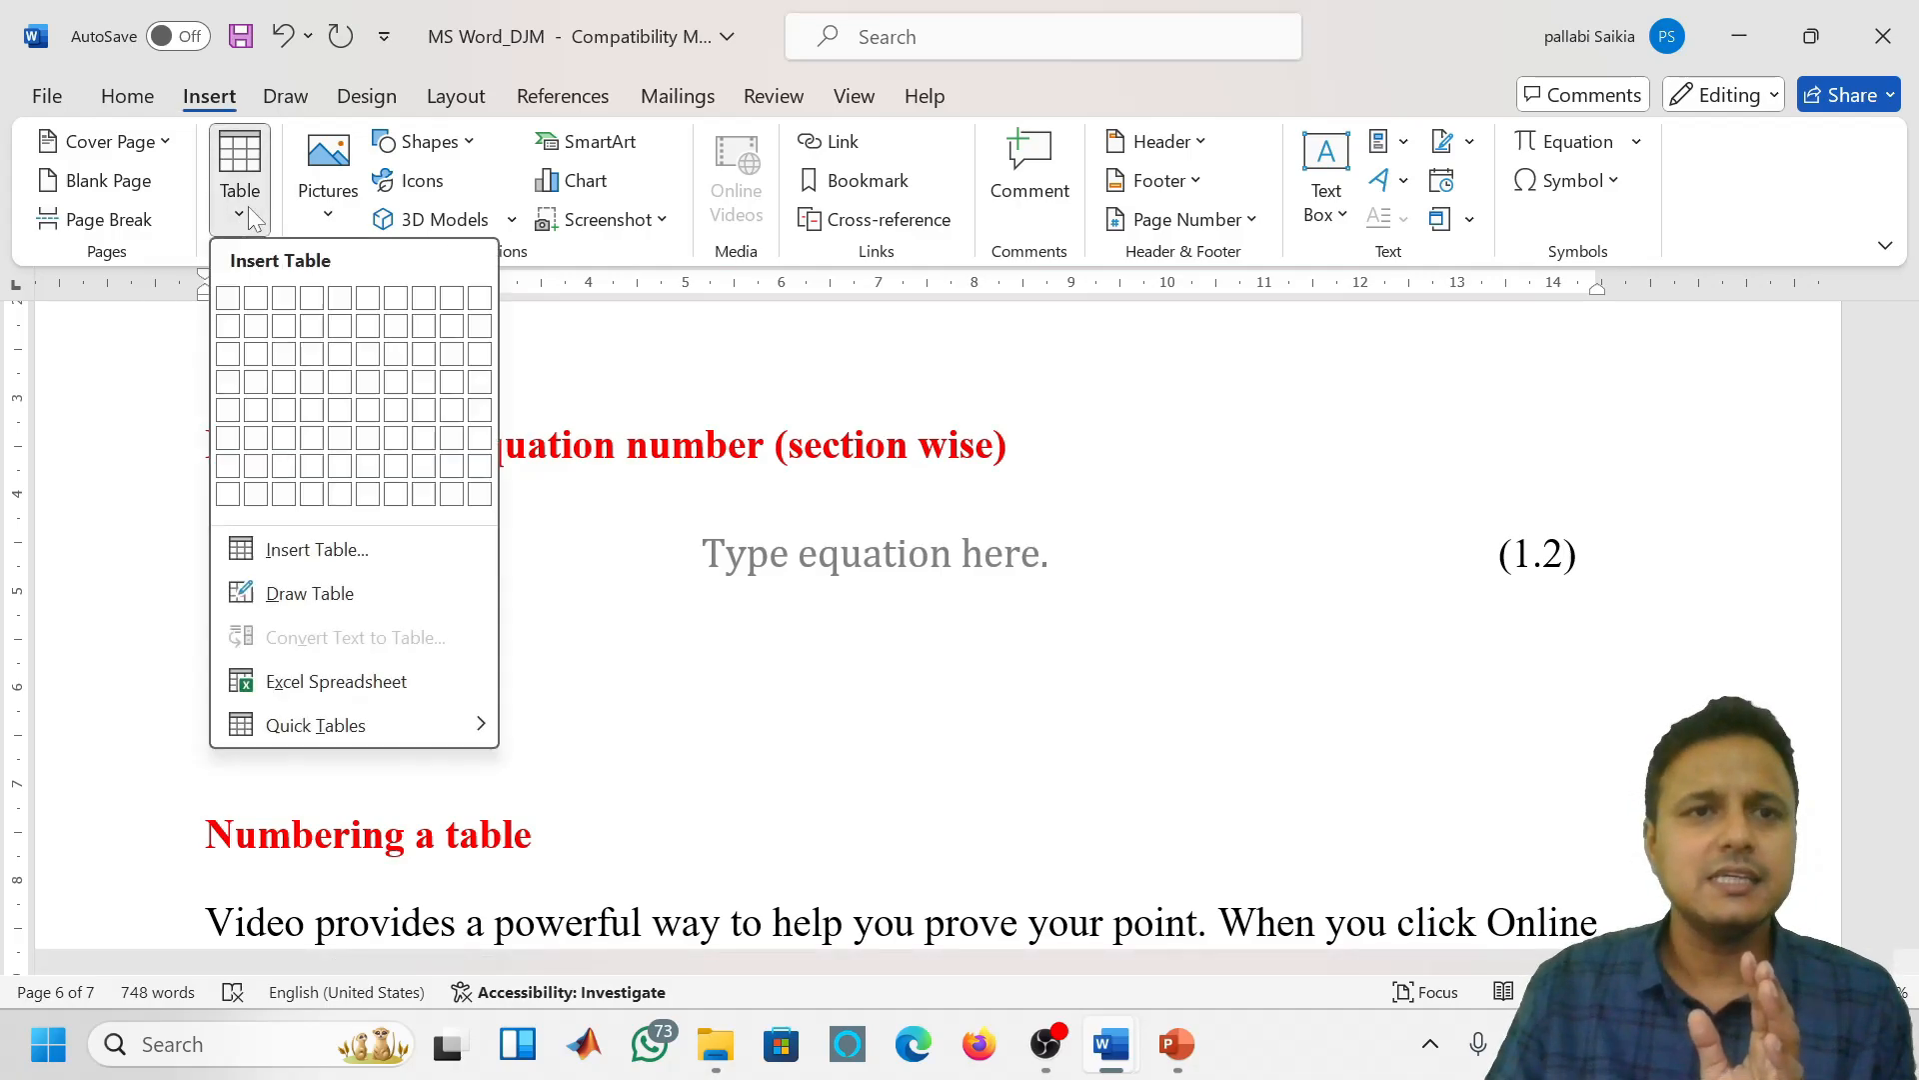
click(284, 298)
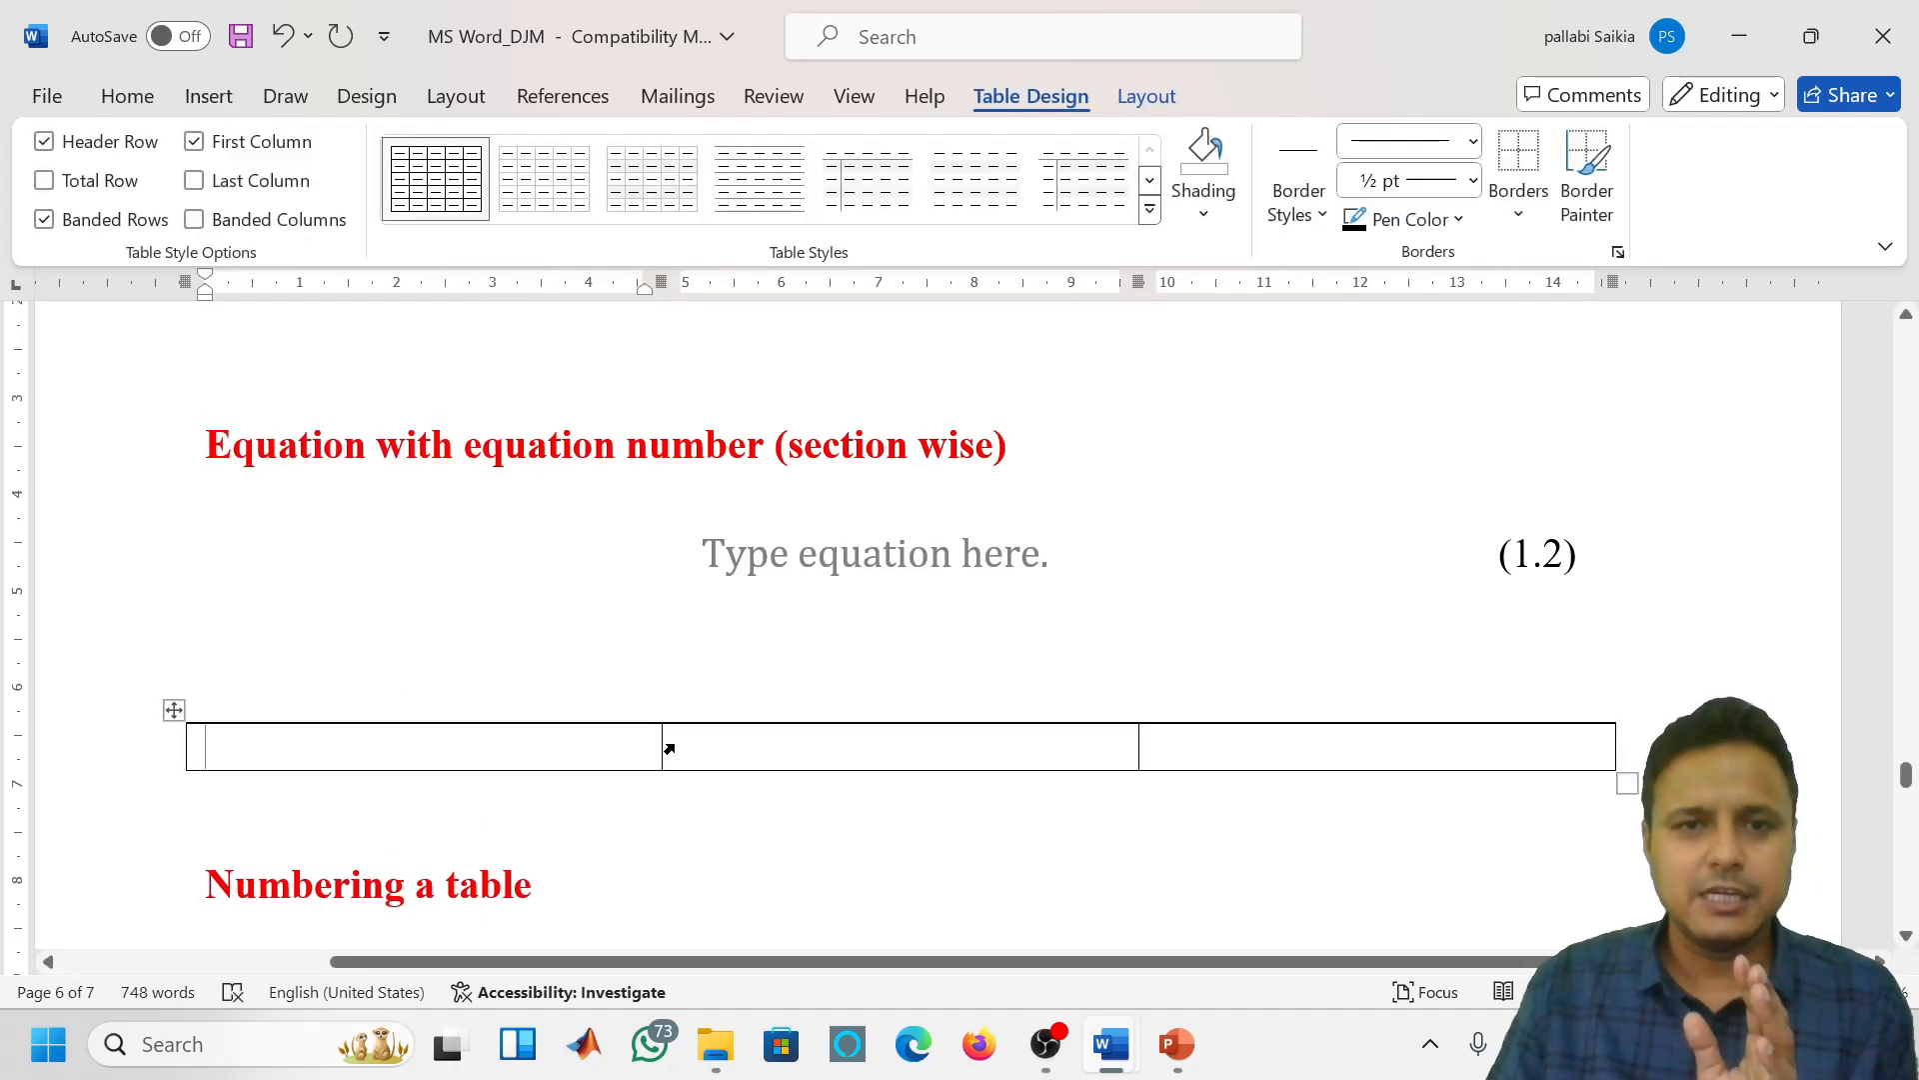
drag(662, 742, 349, 741)
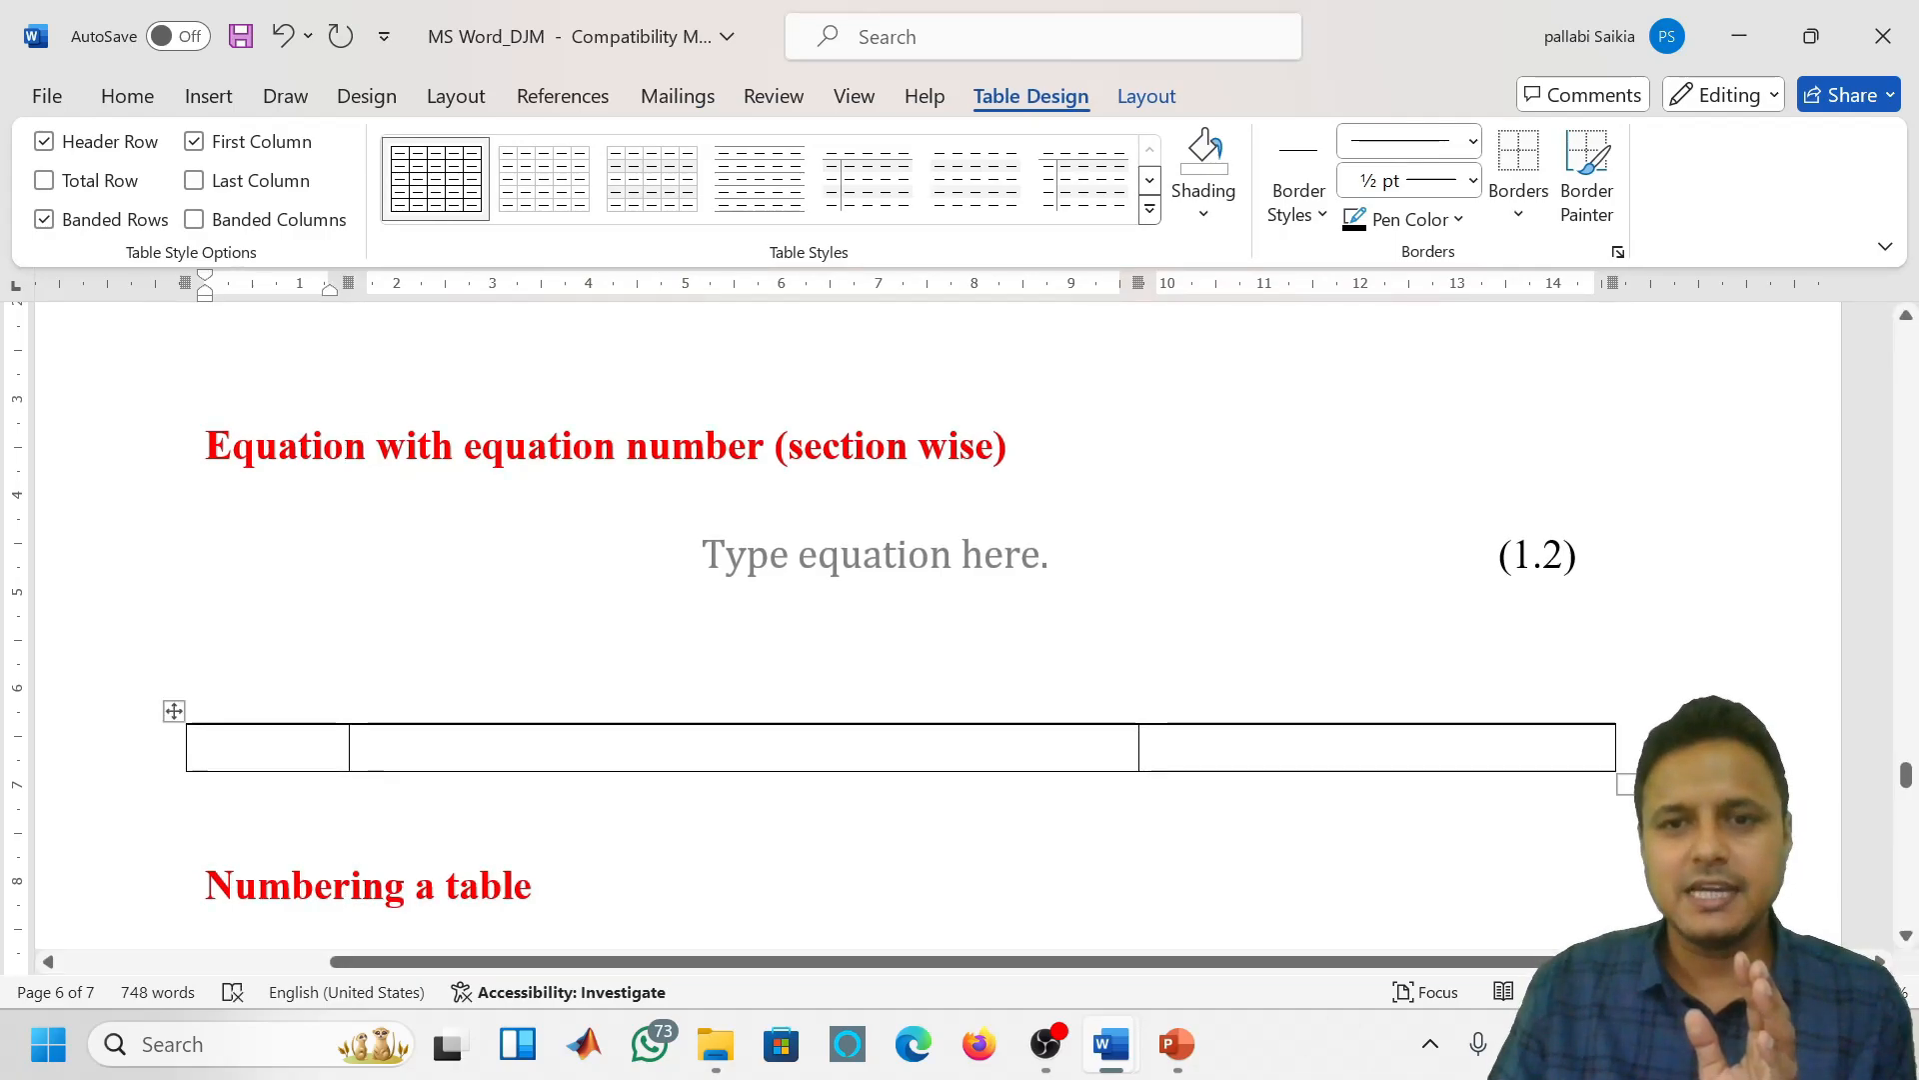
drag(1138, 745, 1457, 748)
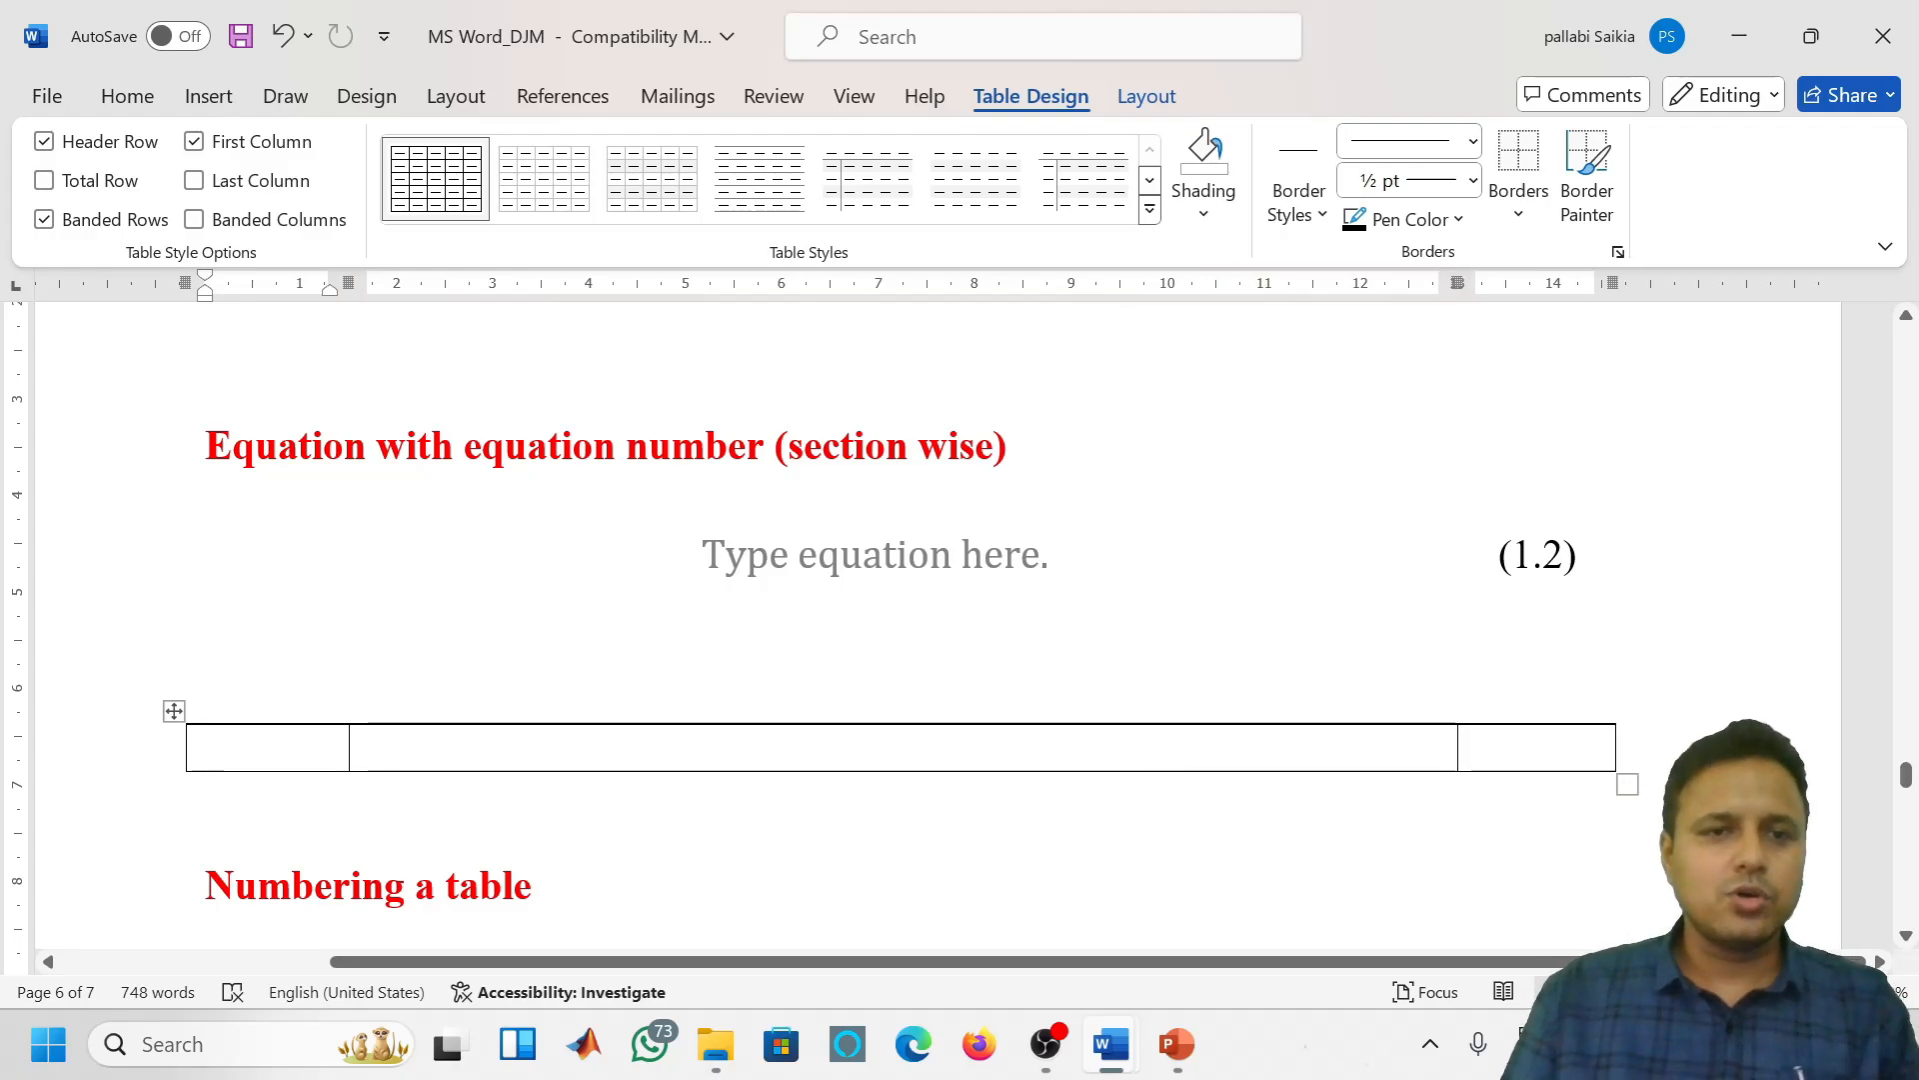
Insert an equation placeholder in the new table's middle cell and align it to the cell's left edge
click(525, 758)
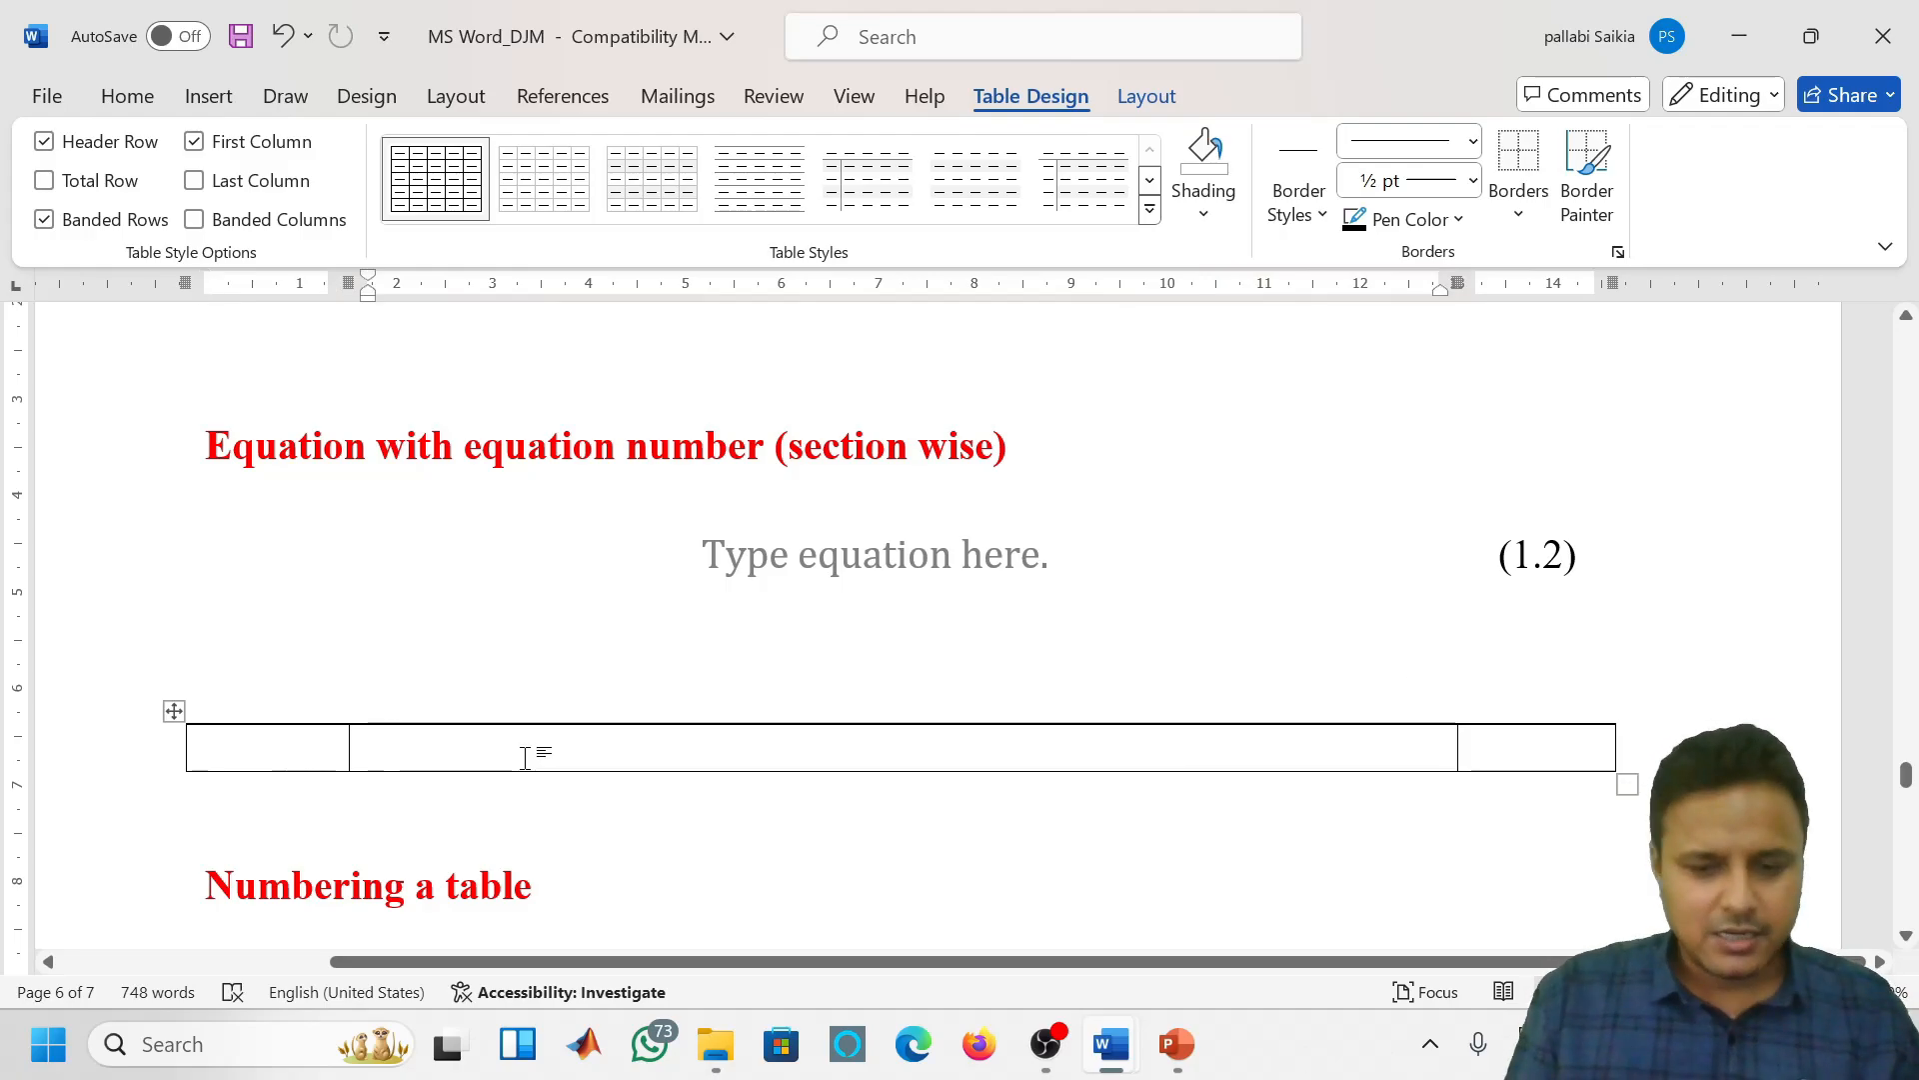
key(alt+equal)
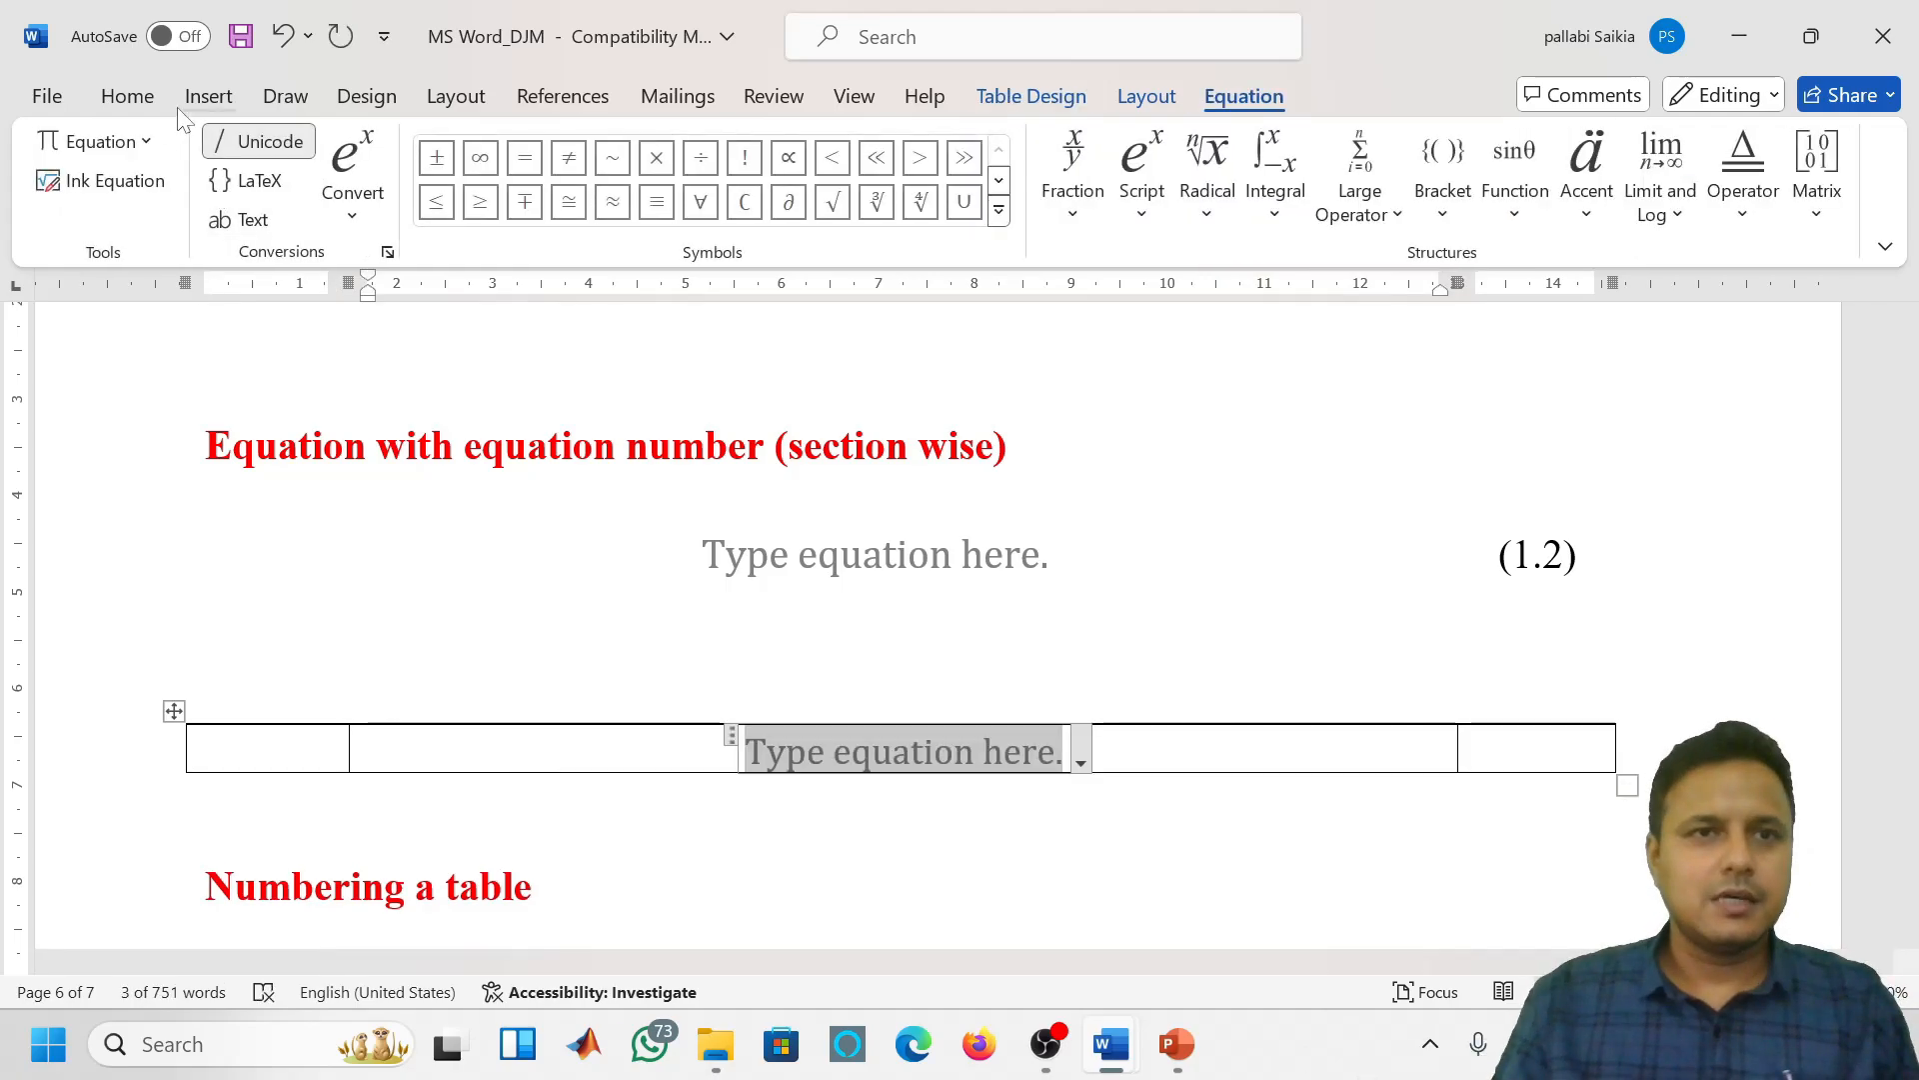
click(218, 110)
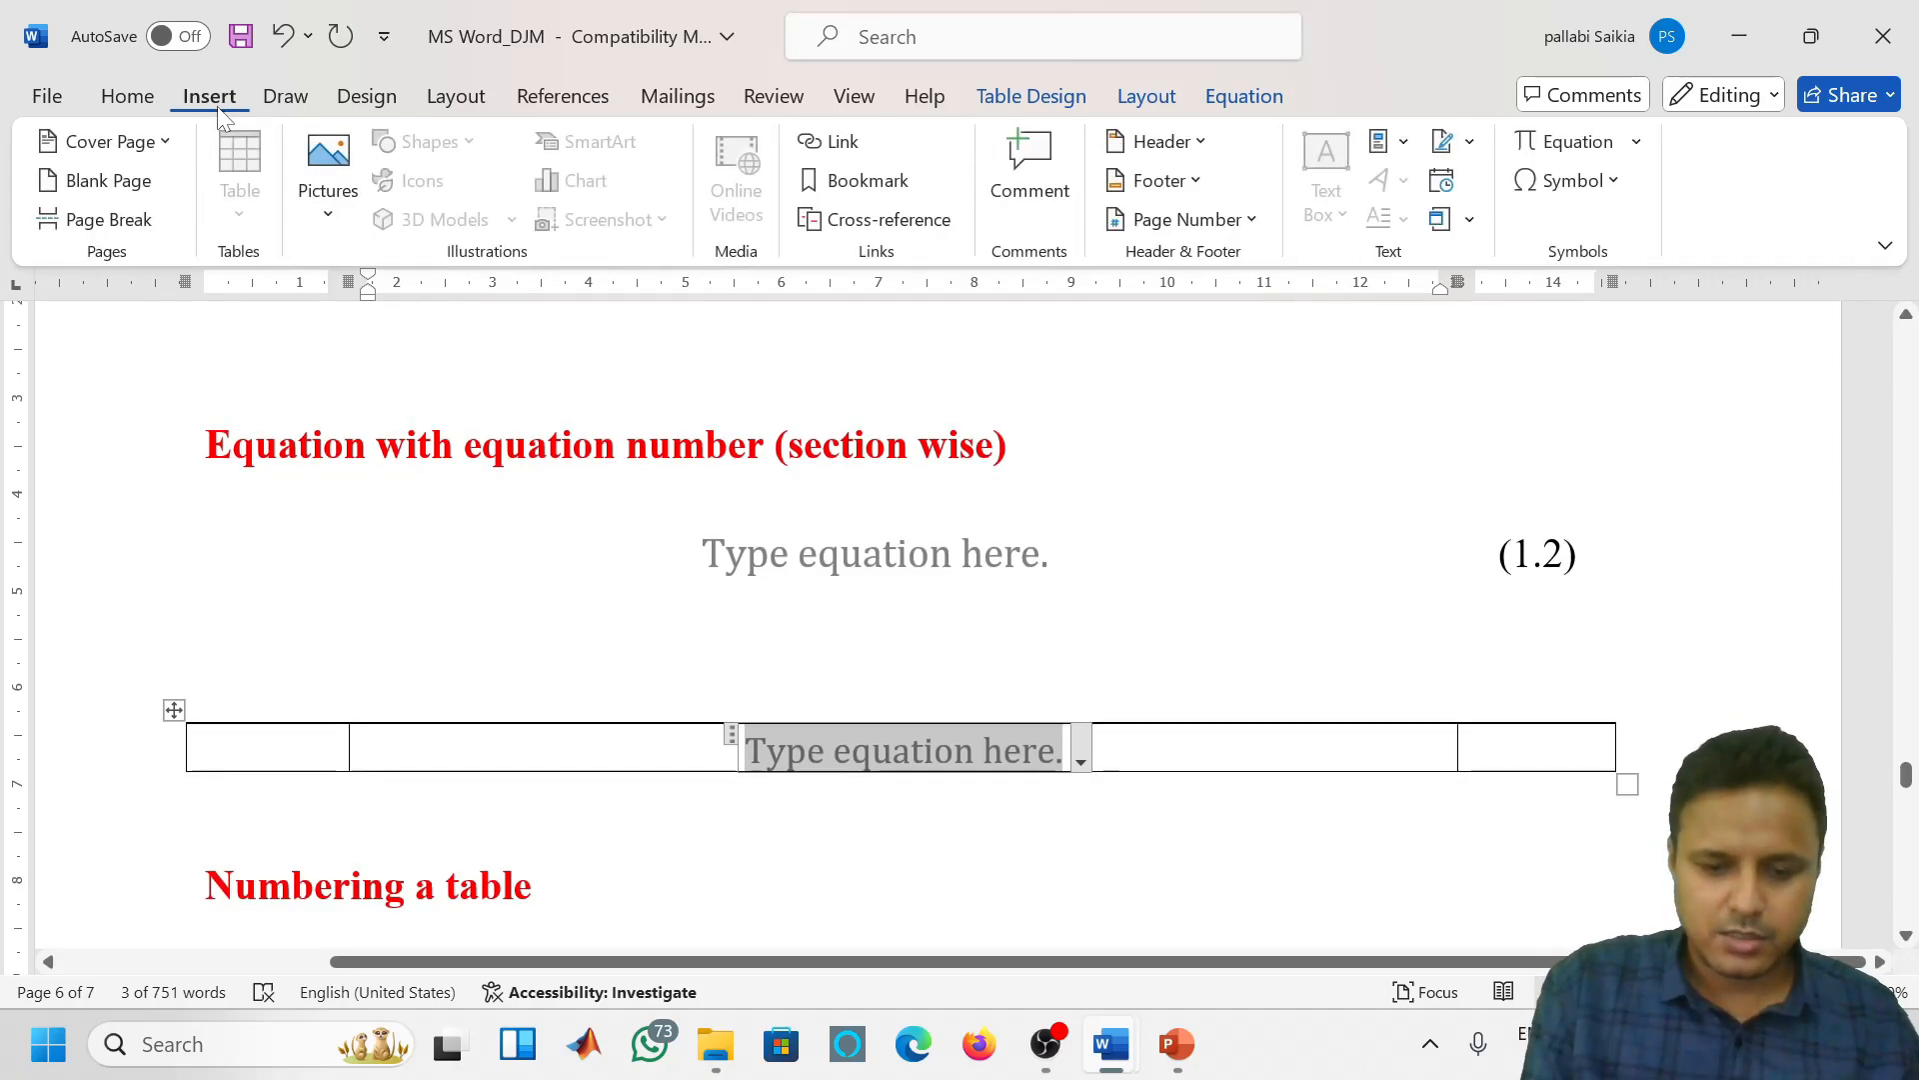
key(ctrl+z)
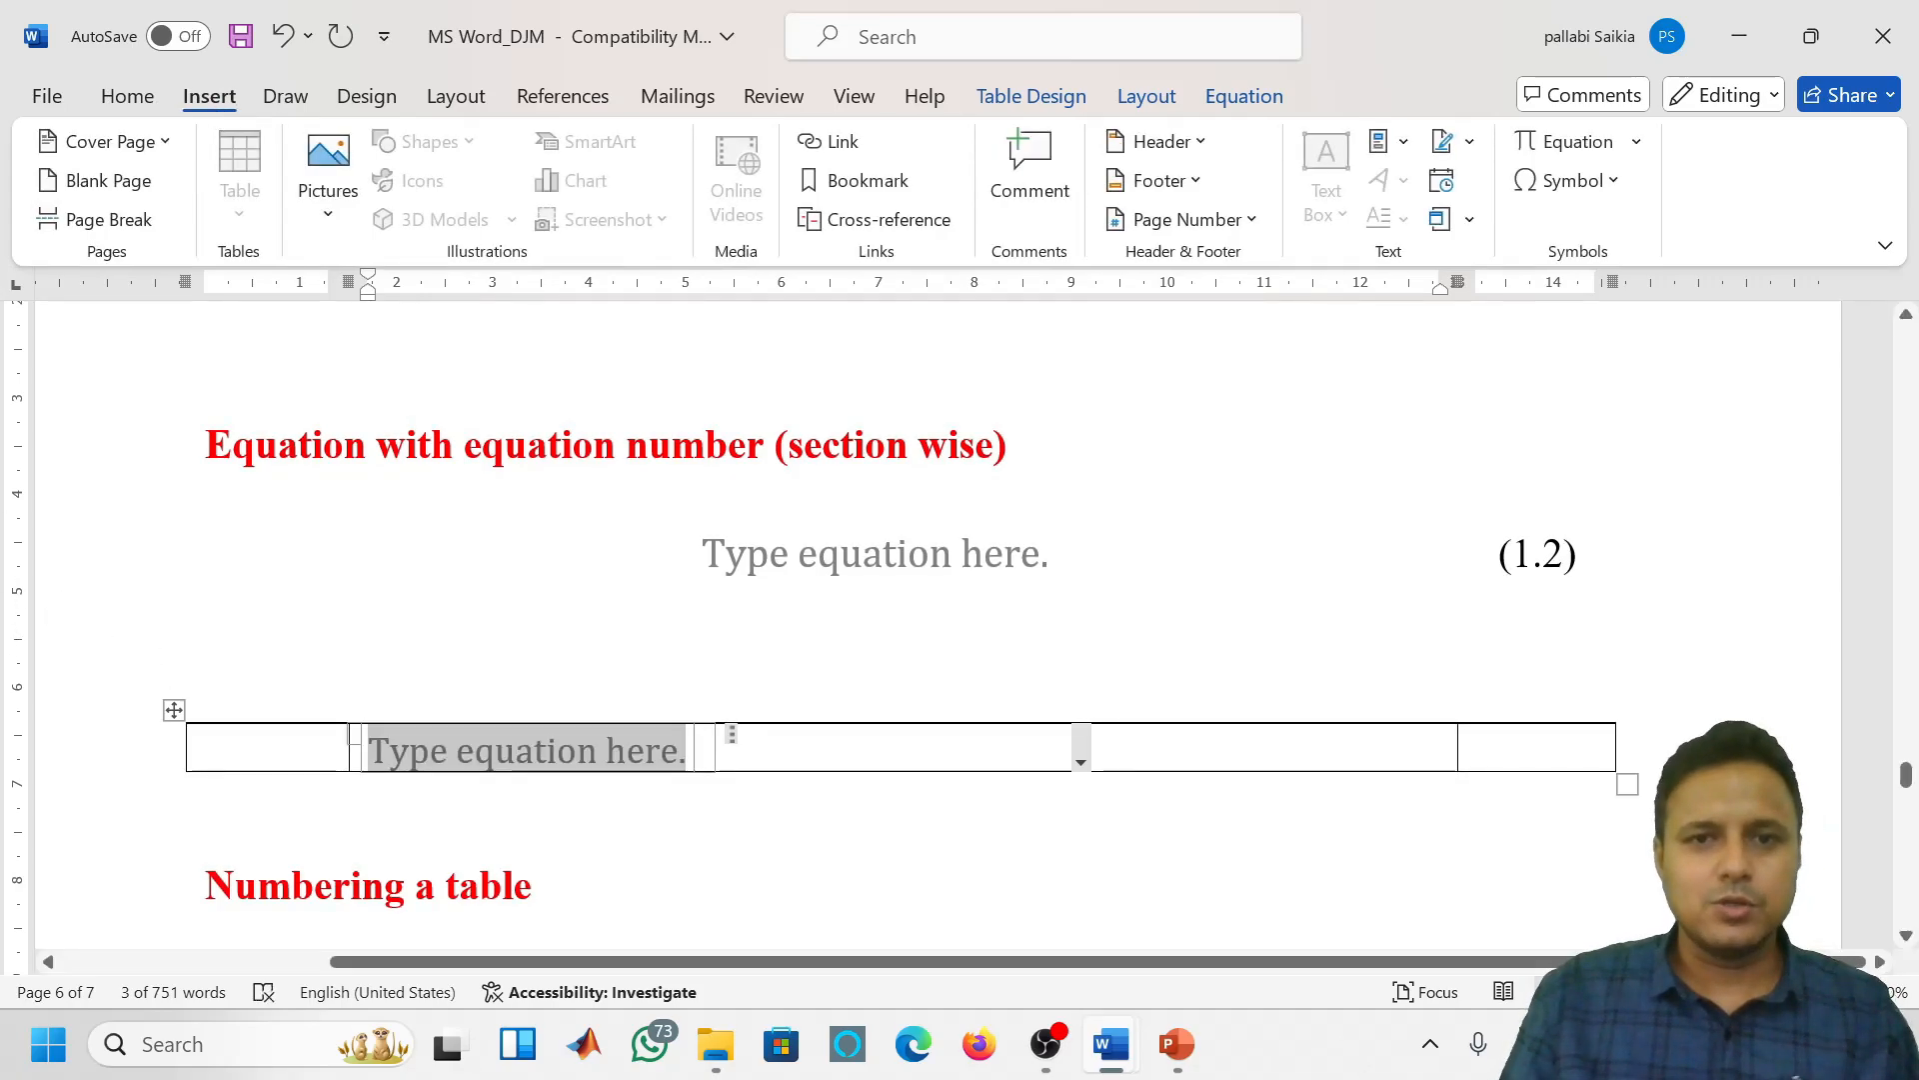
Add an empty paragraph below the new equation table
click(1485, 749)
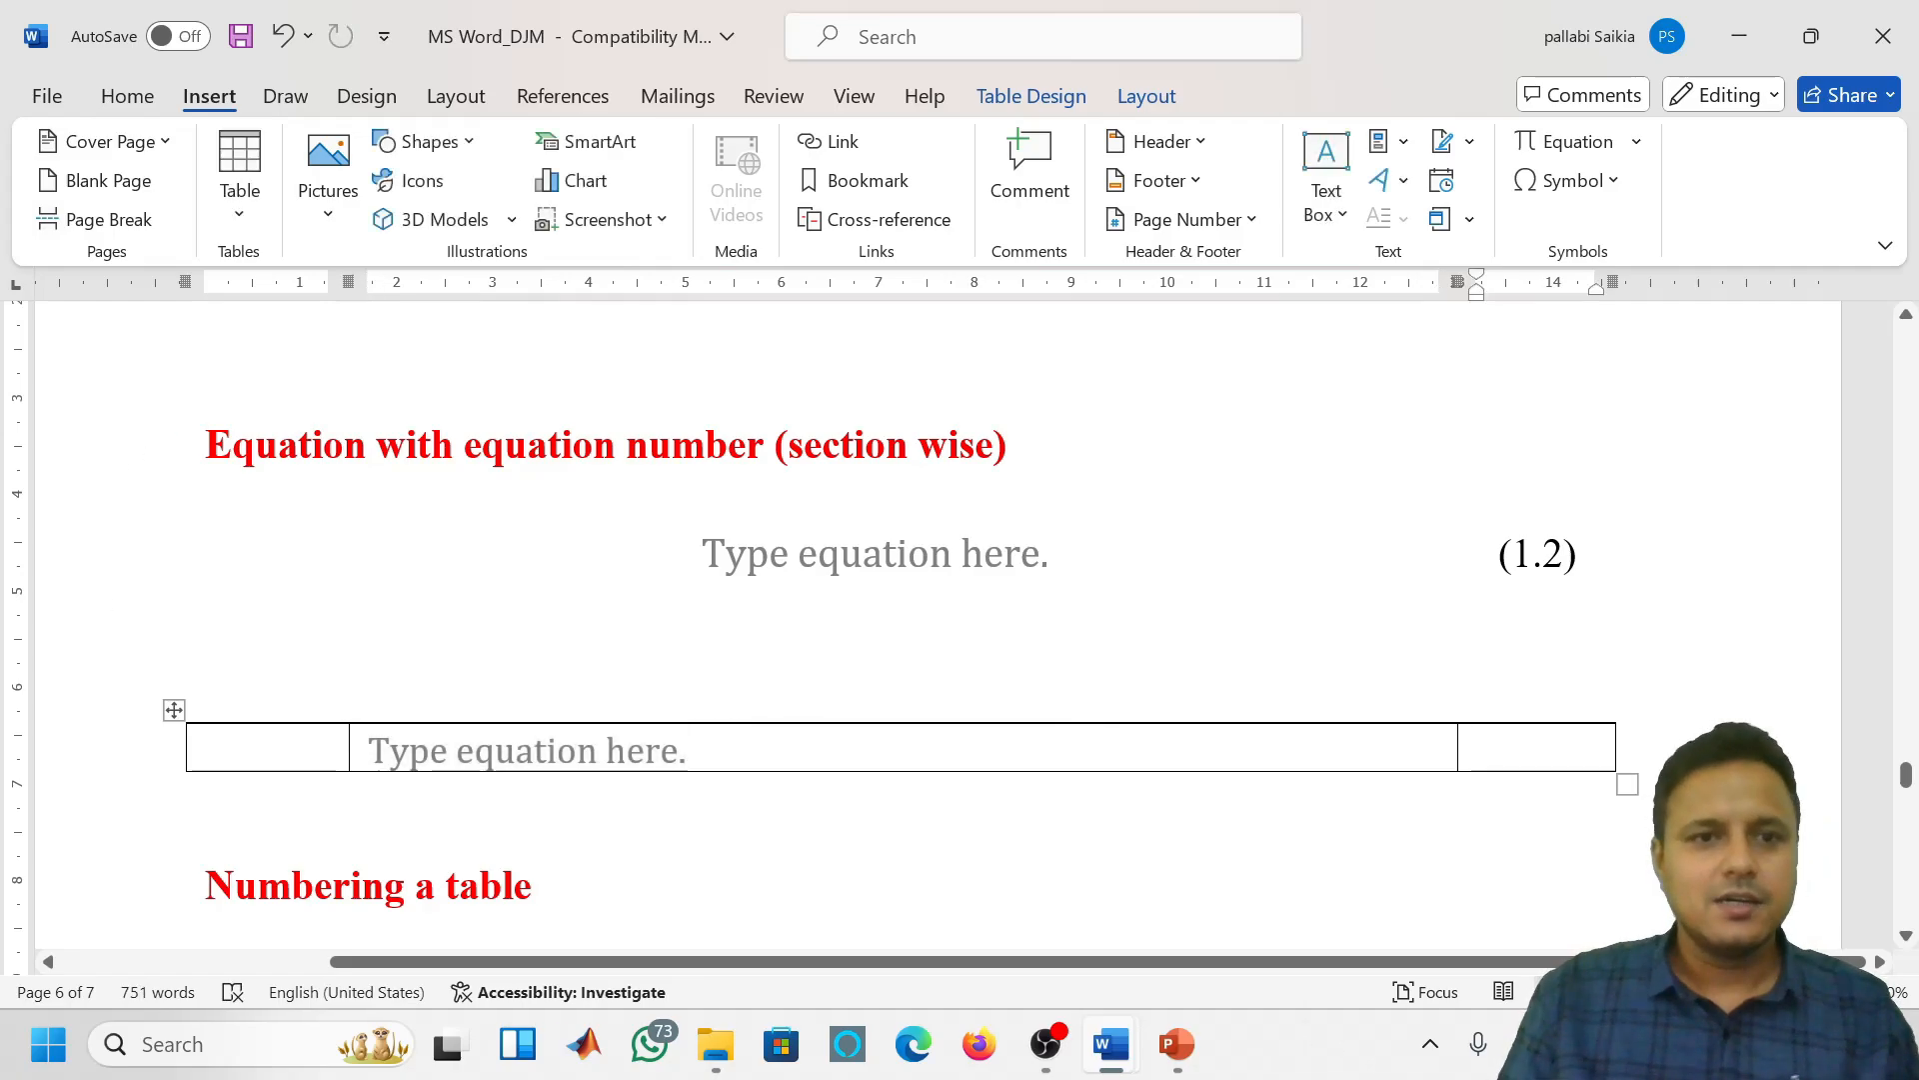
click(206, 796)
key(Return)
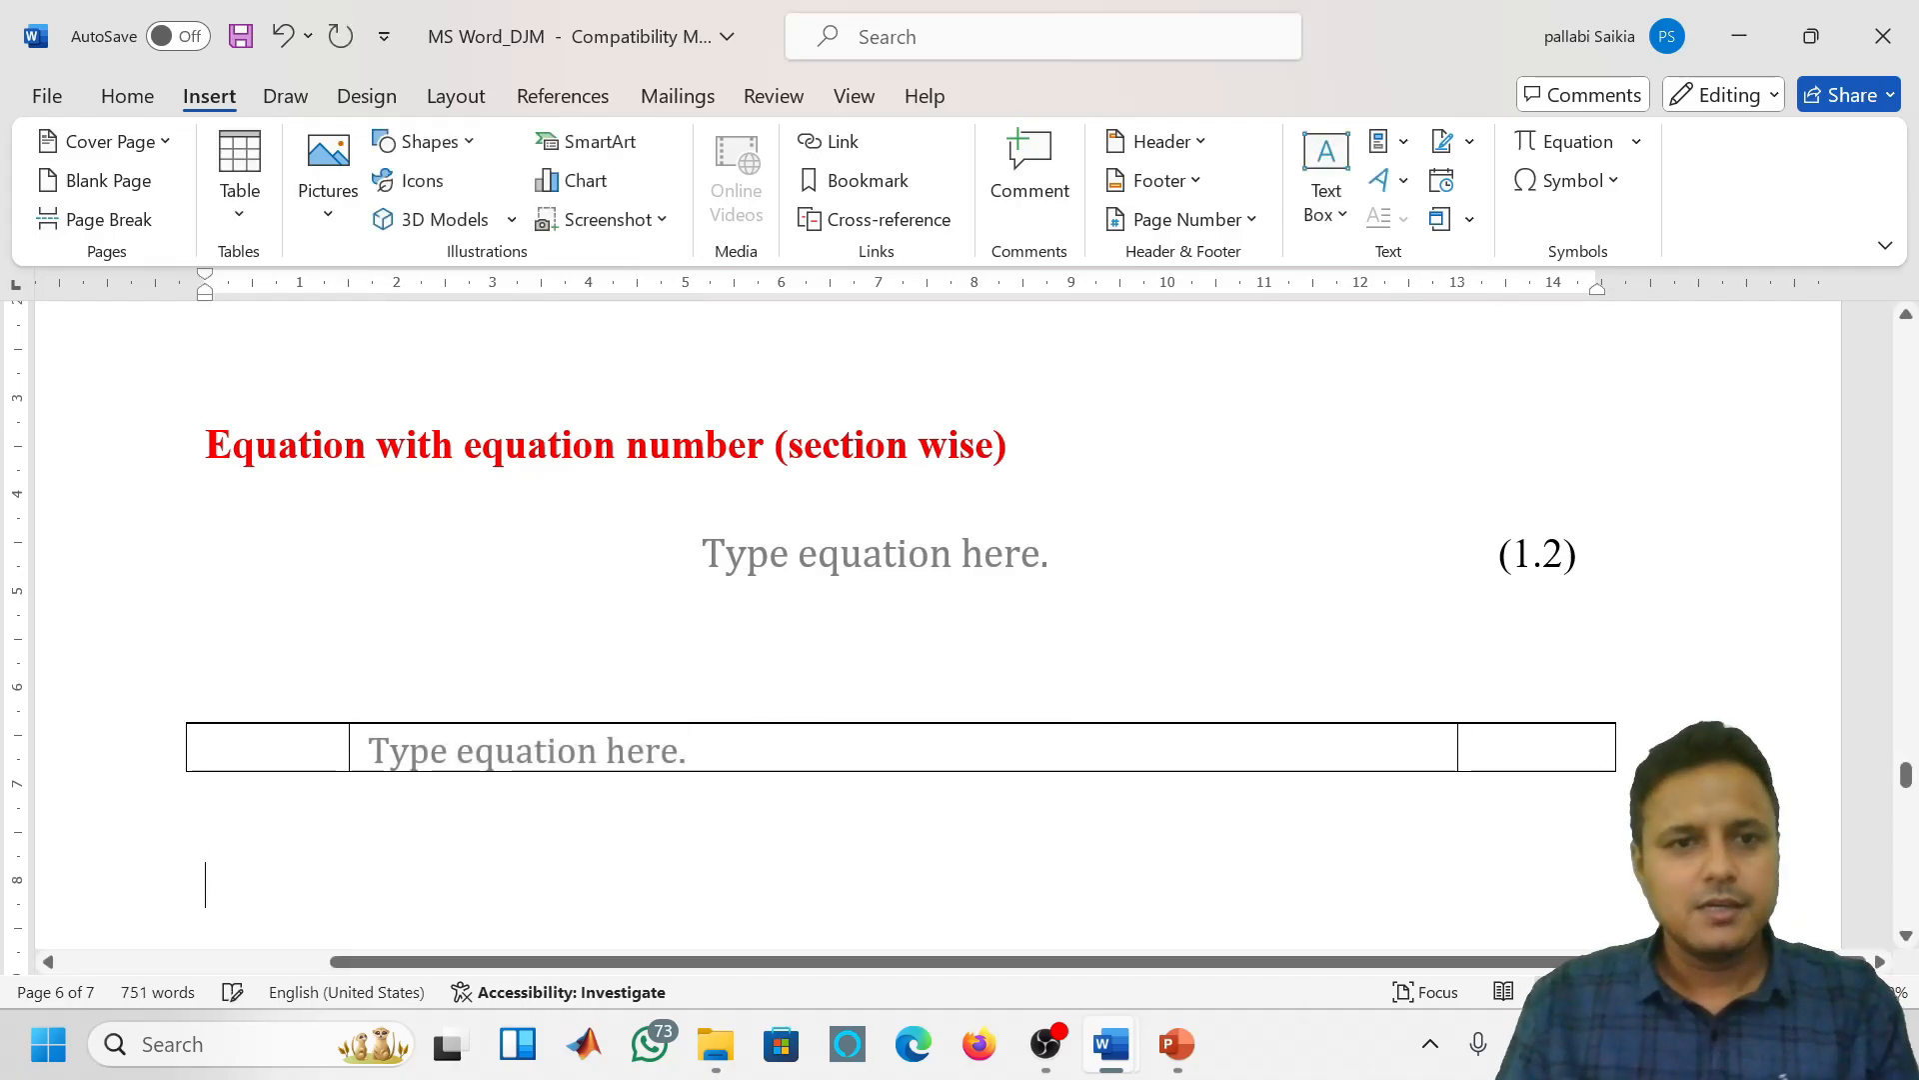
Insert an Equation caption number without its label below the new table, including the Heading 1 chapter number with a period separator
click(544, 97)
click(1009, 195)
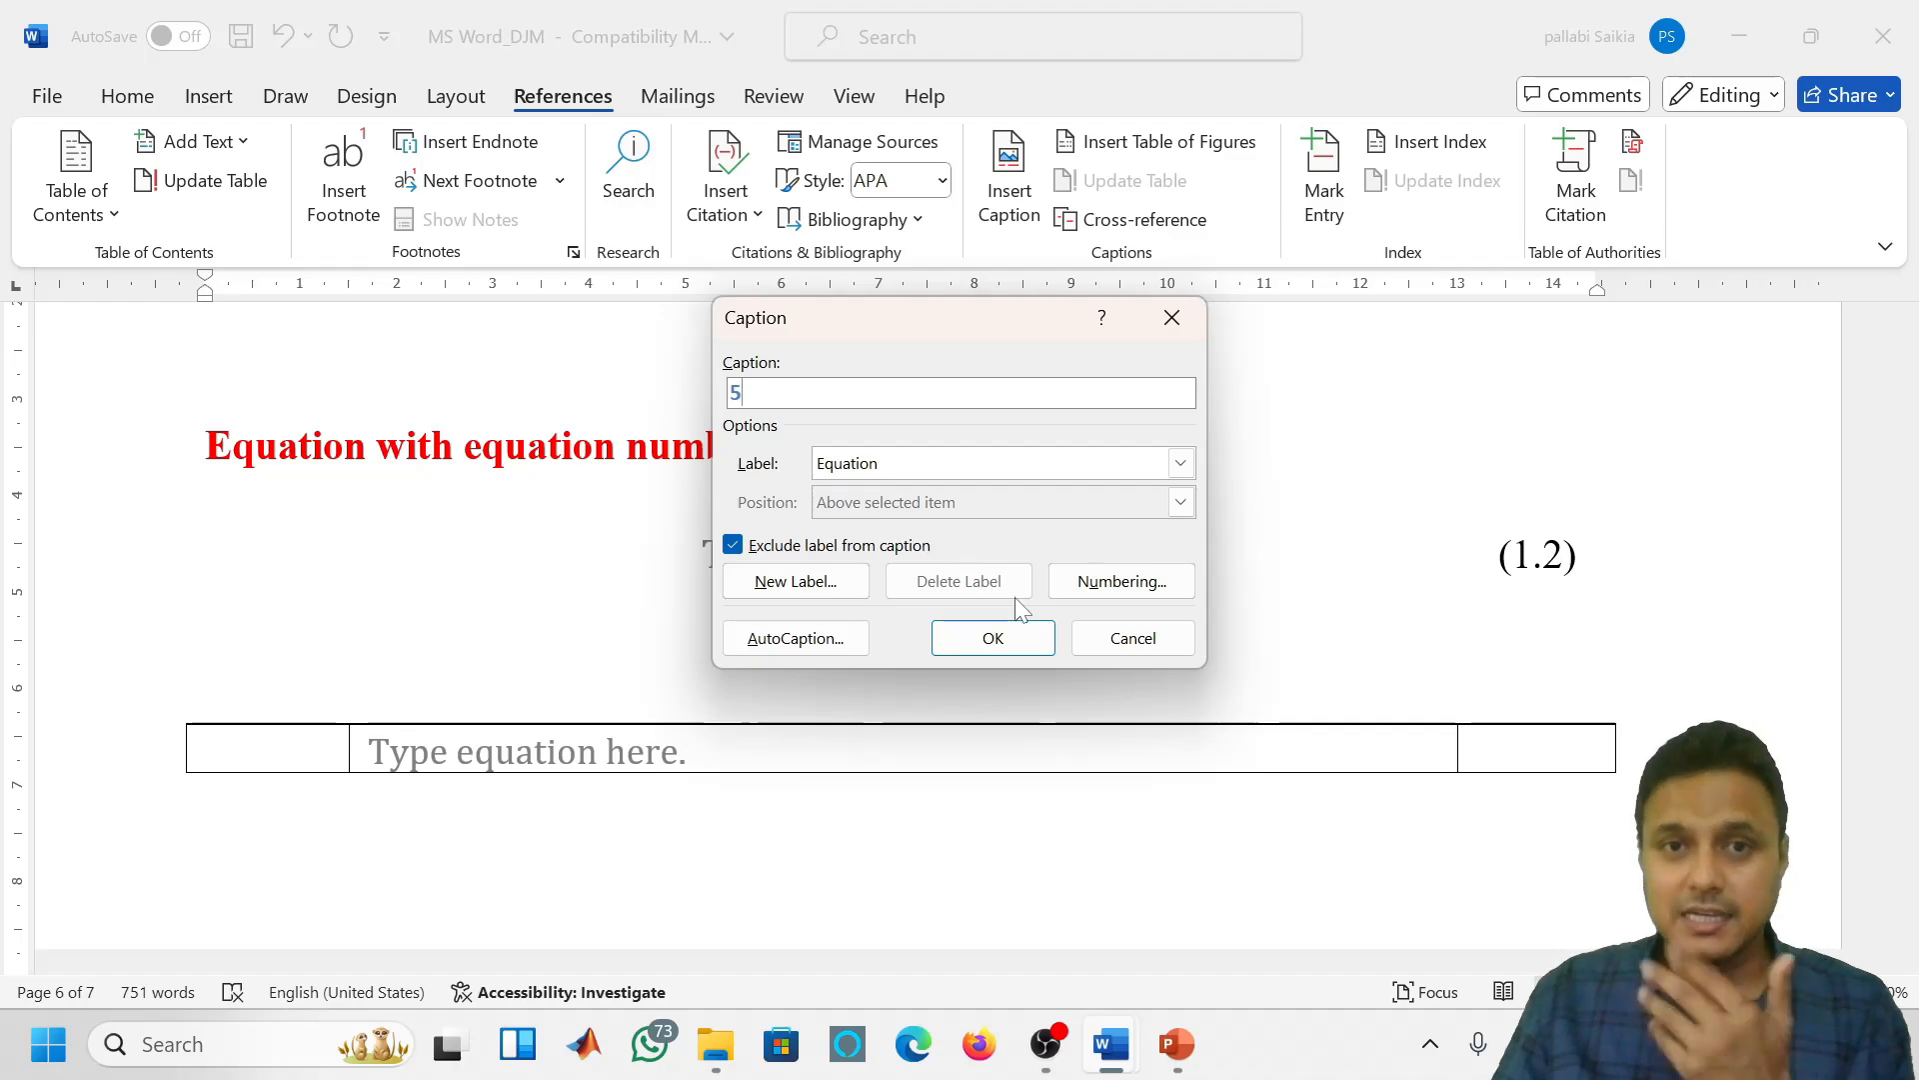
click(1108, 586)
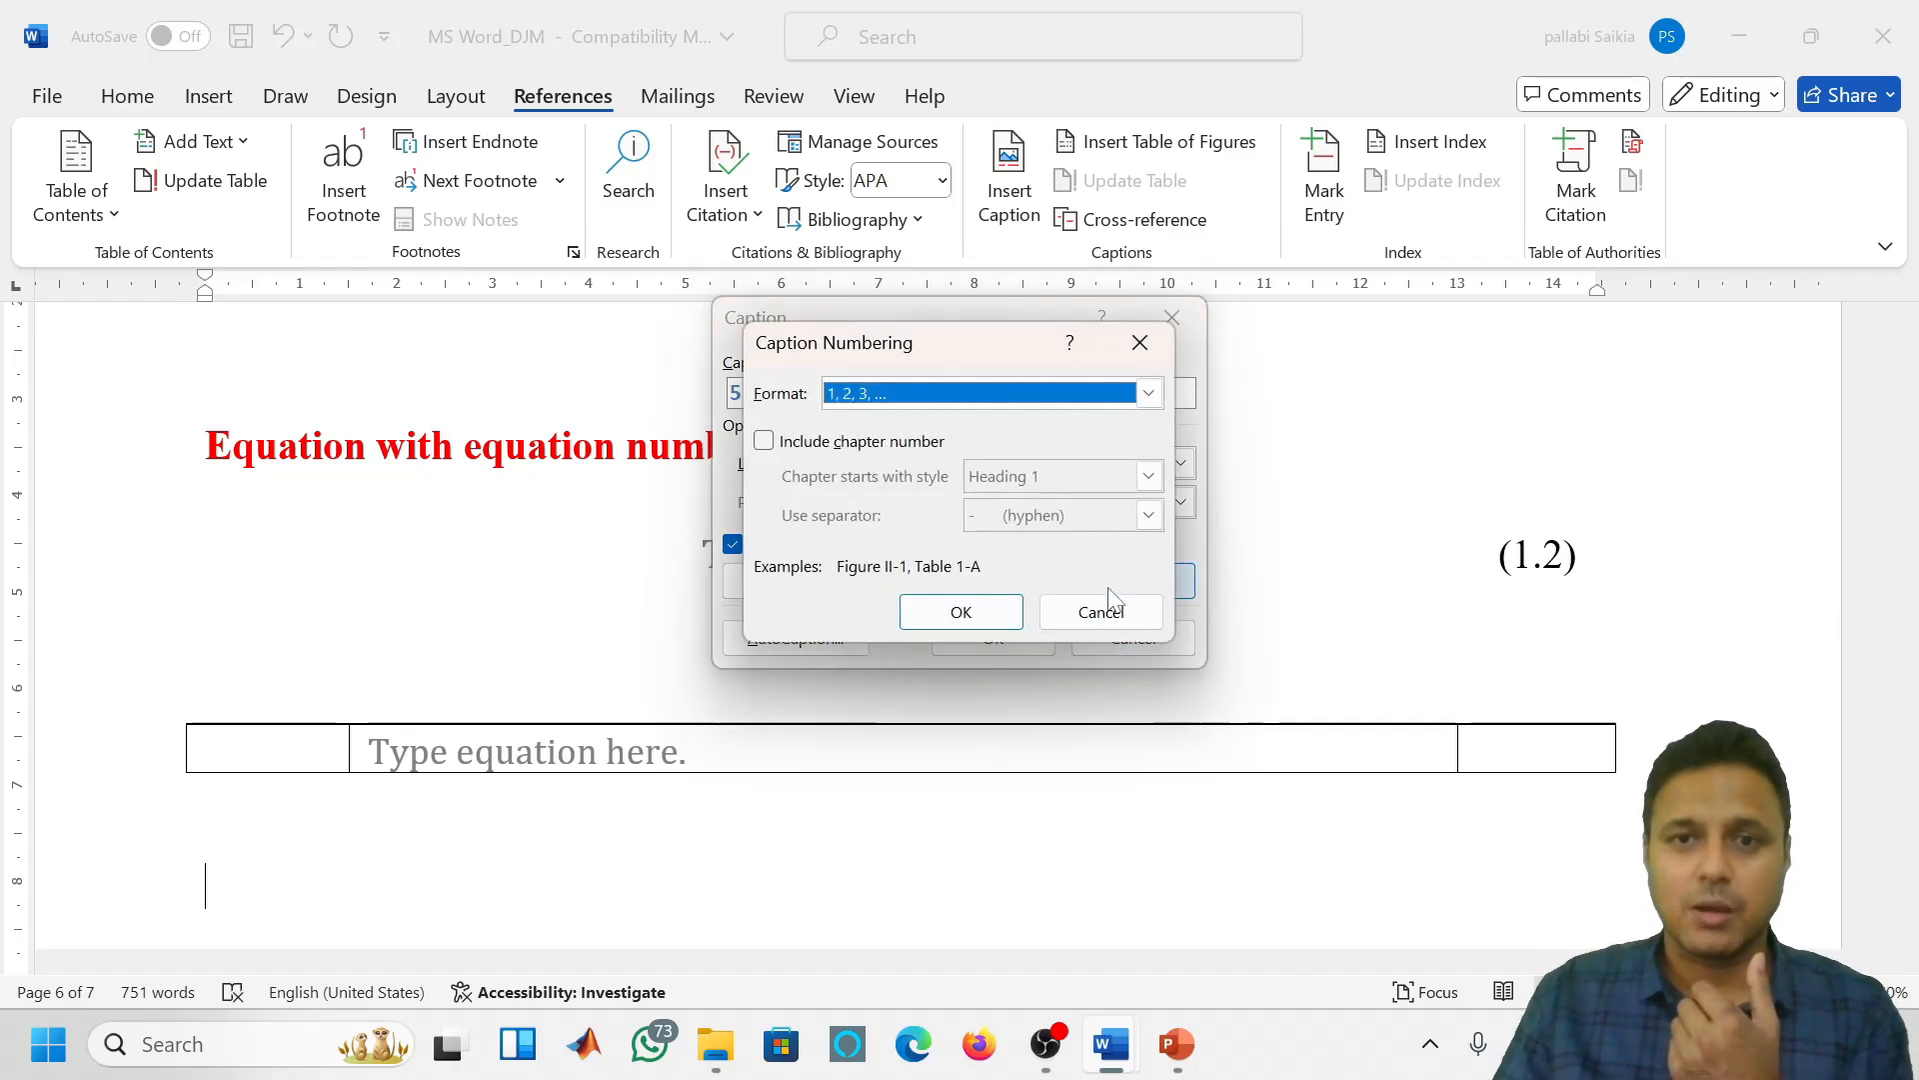
click(791, 453)
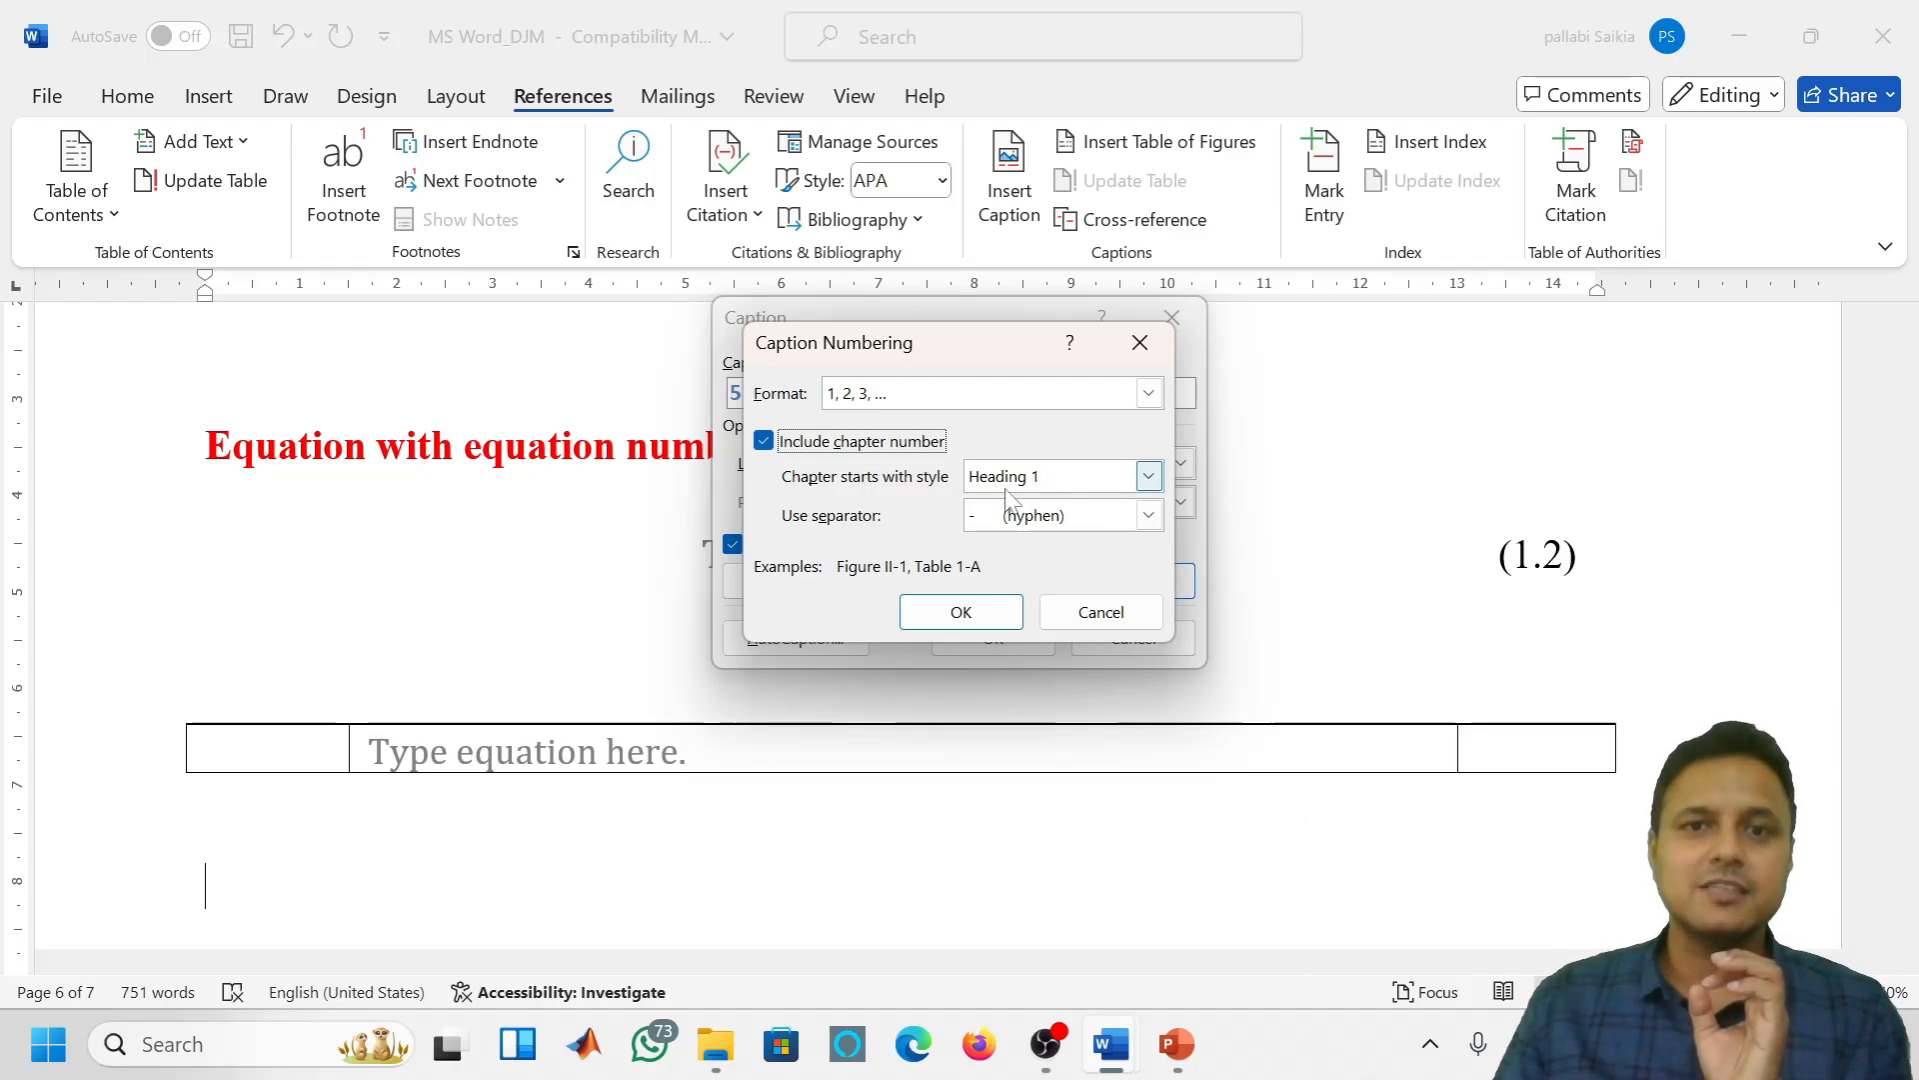
click(1049, 518)
click(1037, 566)
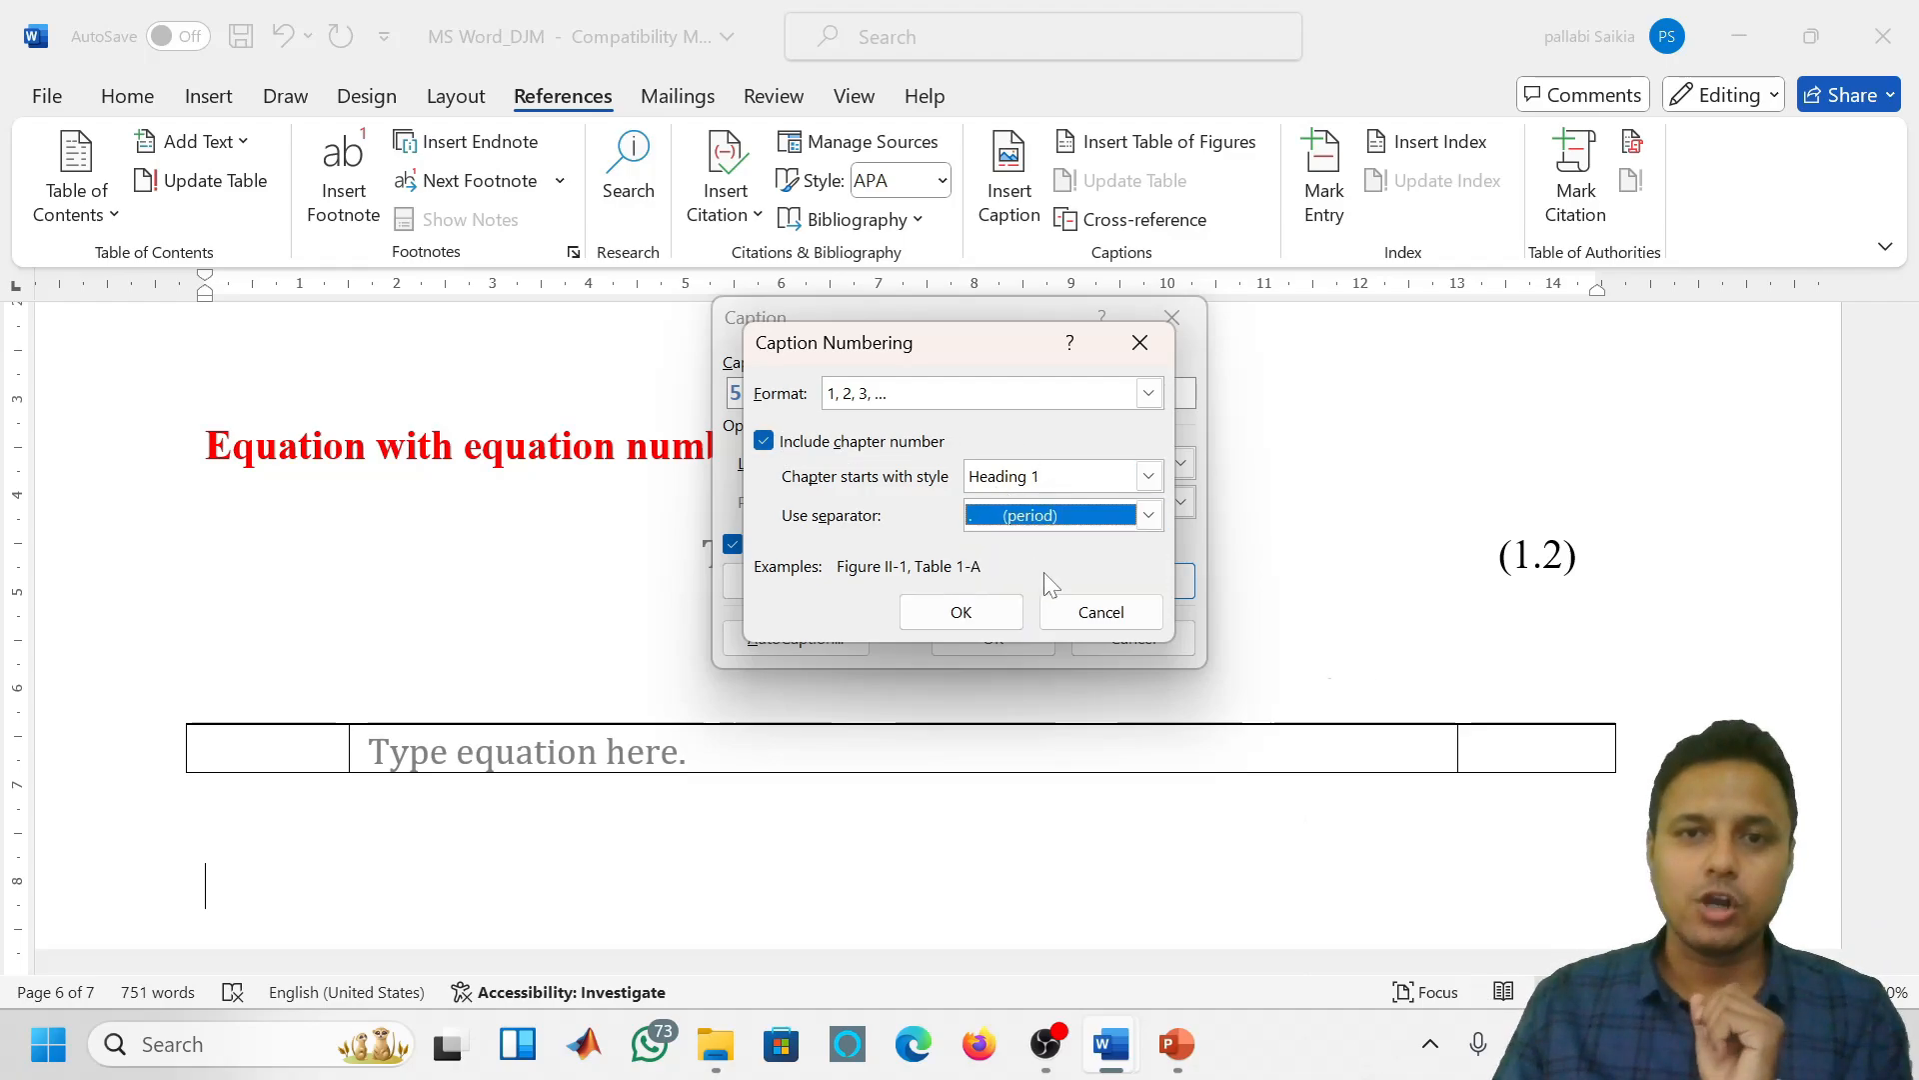
click(960, 611)
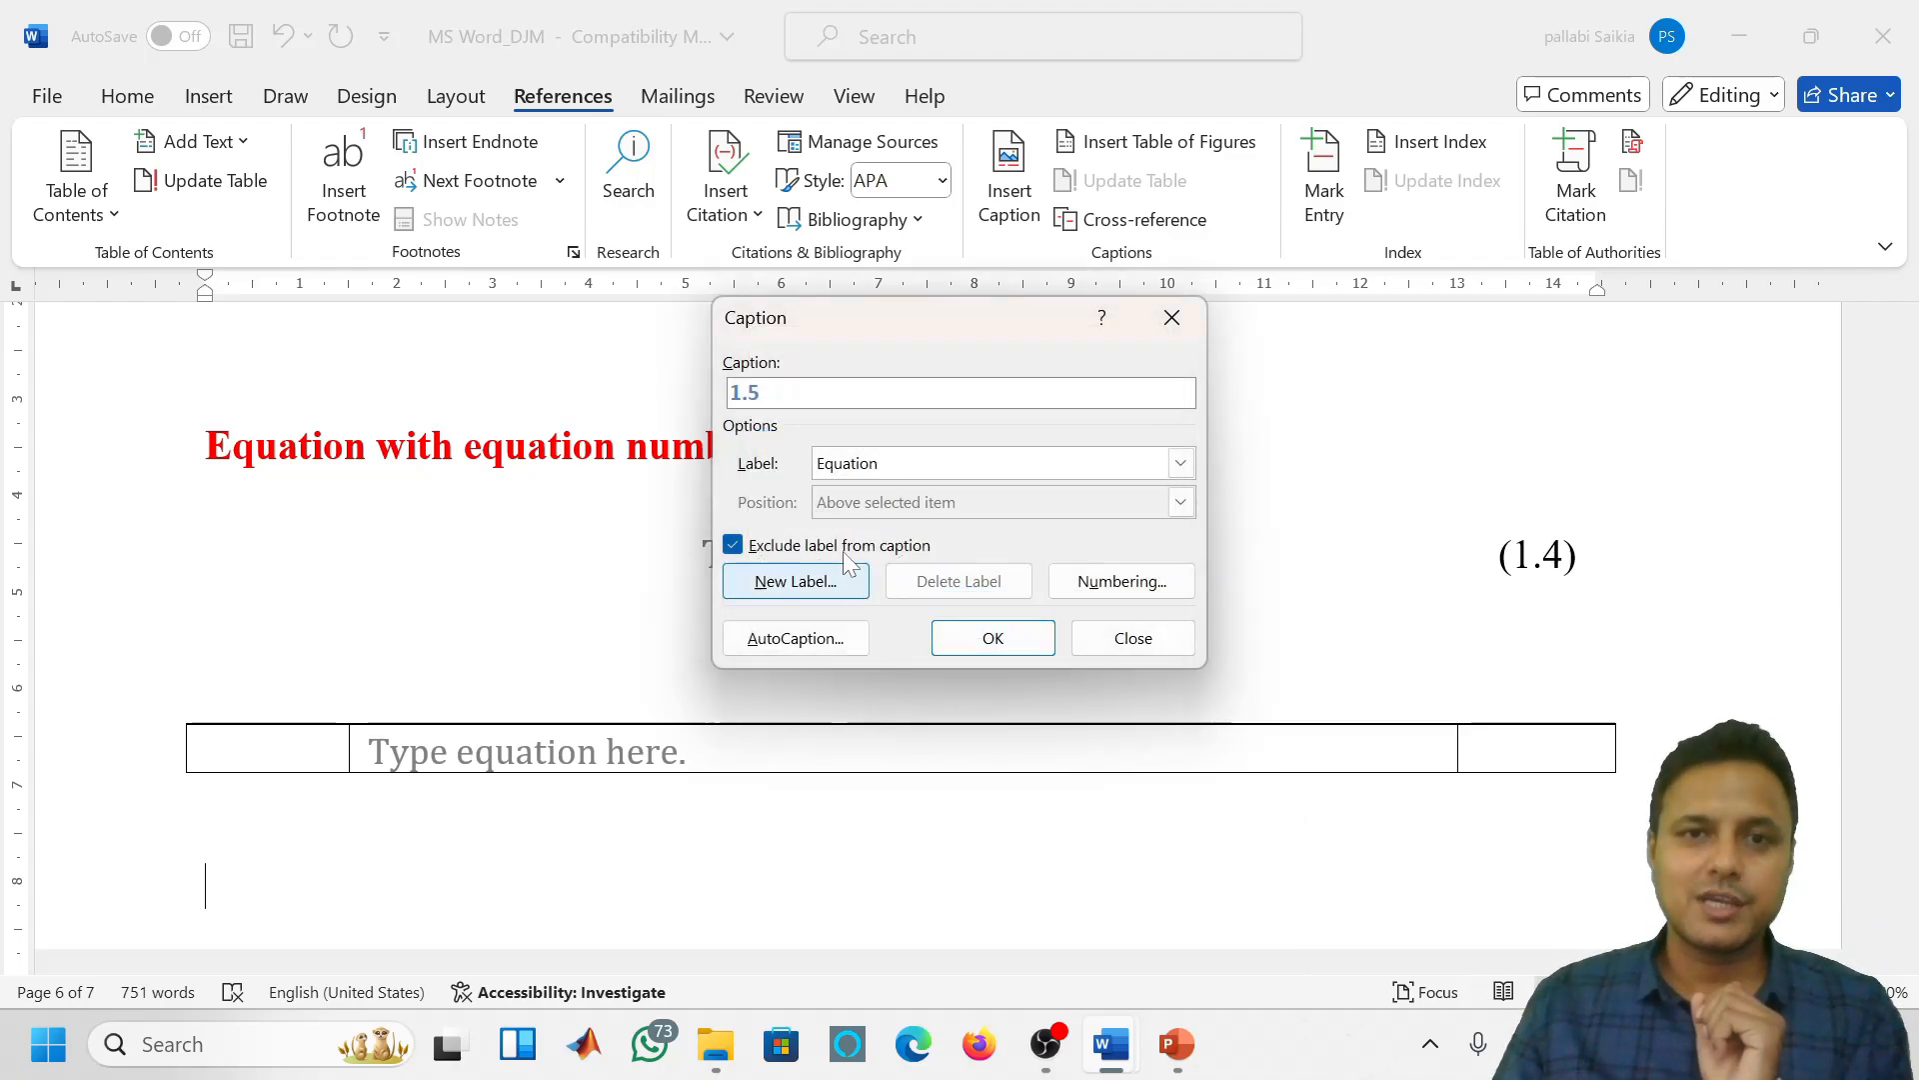
click(974, 635)
Copy the new caption number 1.5 into a pair of parentheses in the equation table's last cell
mouse_move(278, 895)
mouse_down()
mouse_move(207, 900)
mouse_move(257, 896)
mouse_up()
key(ctrl+c)
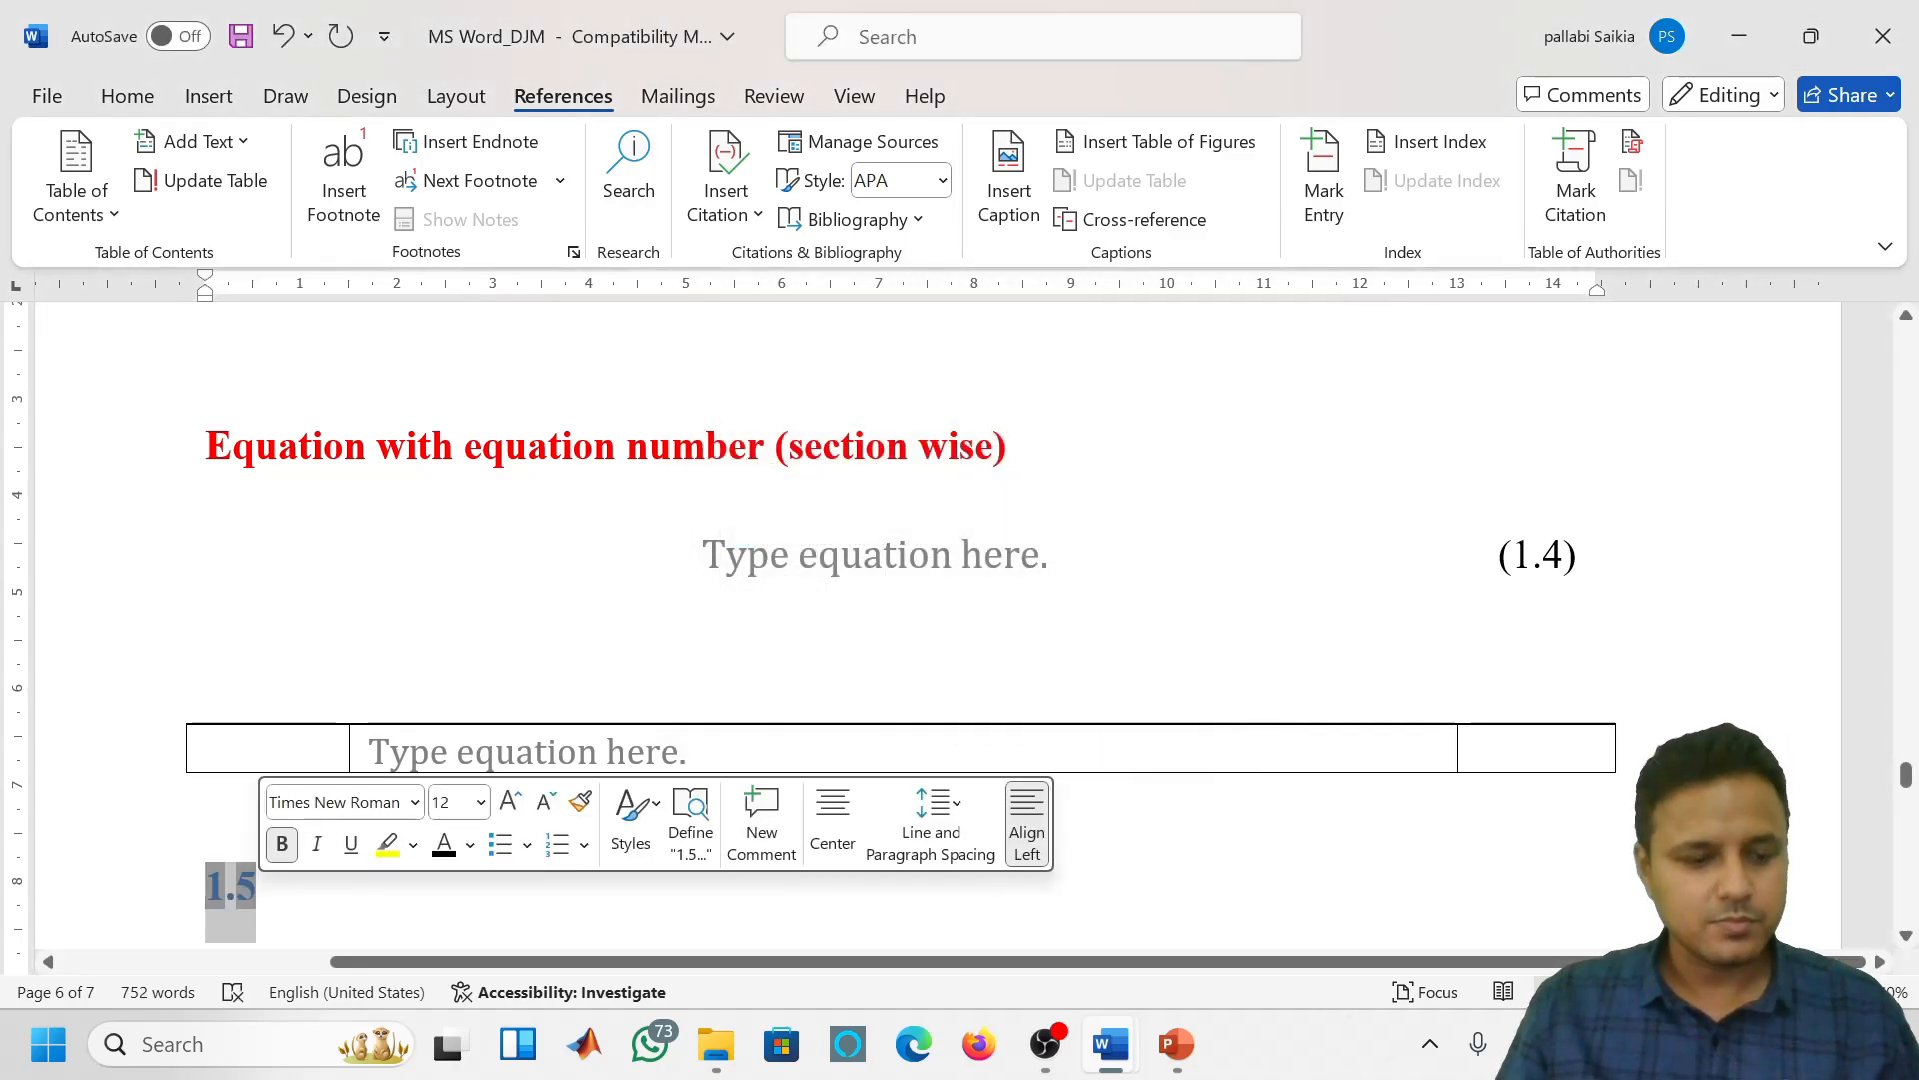
click(1553, 747)
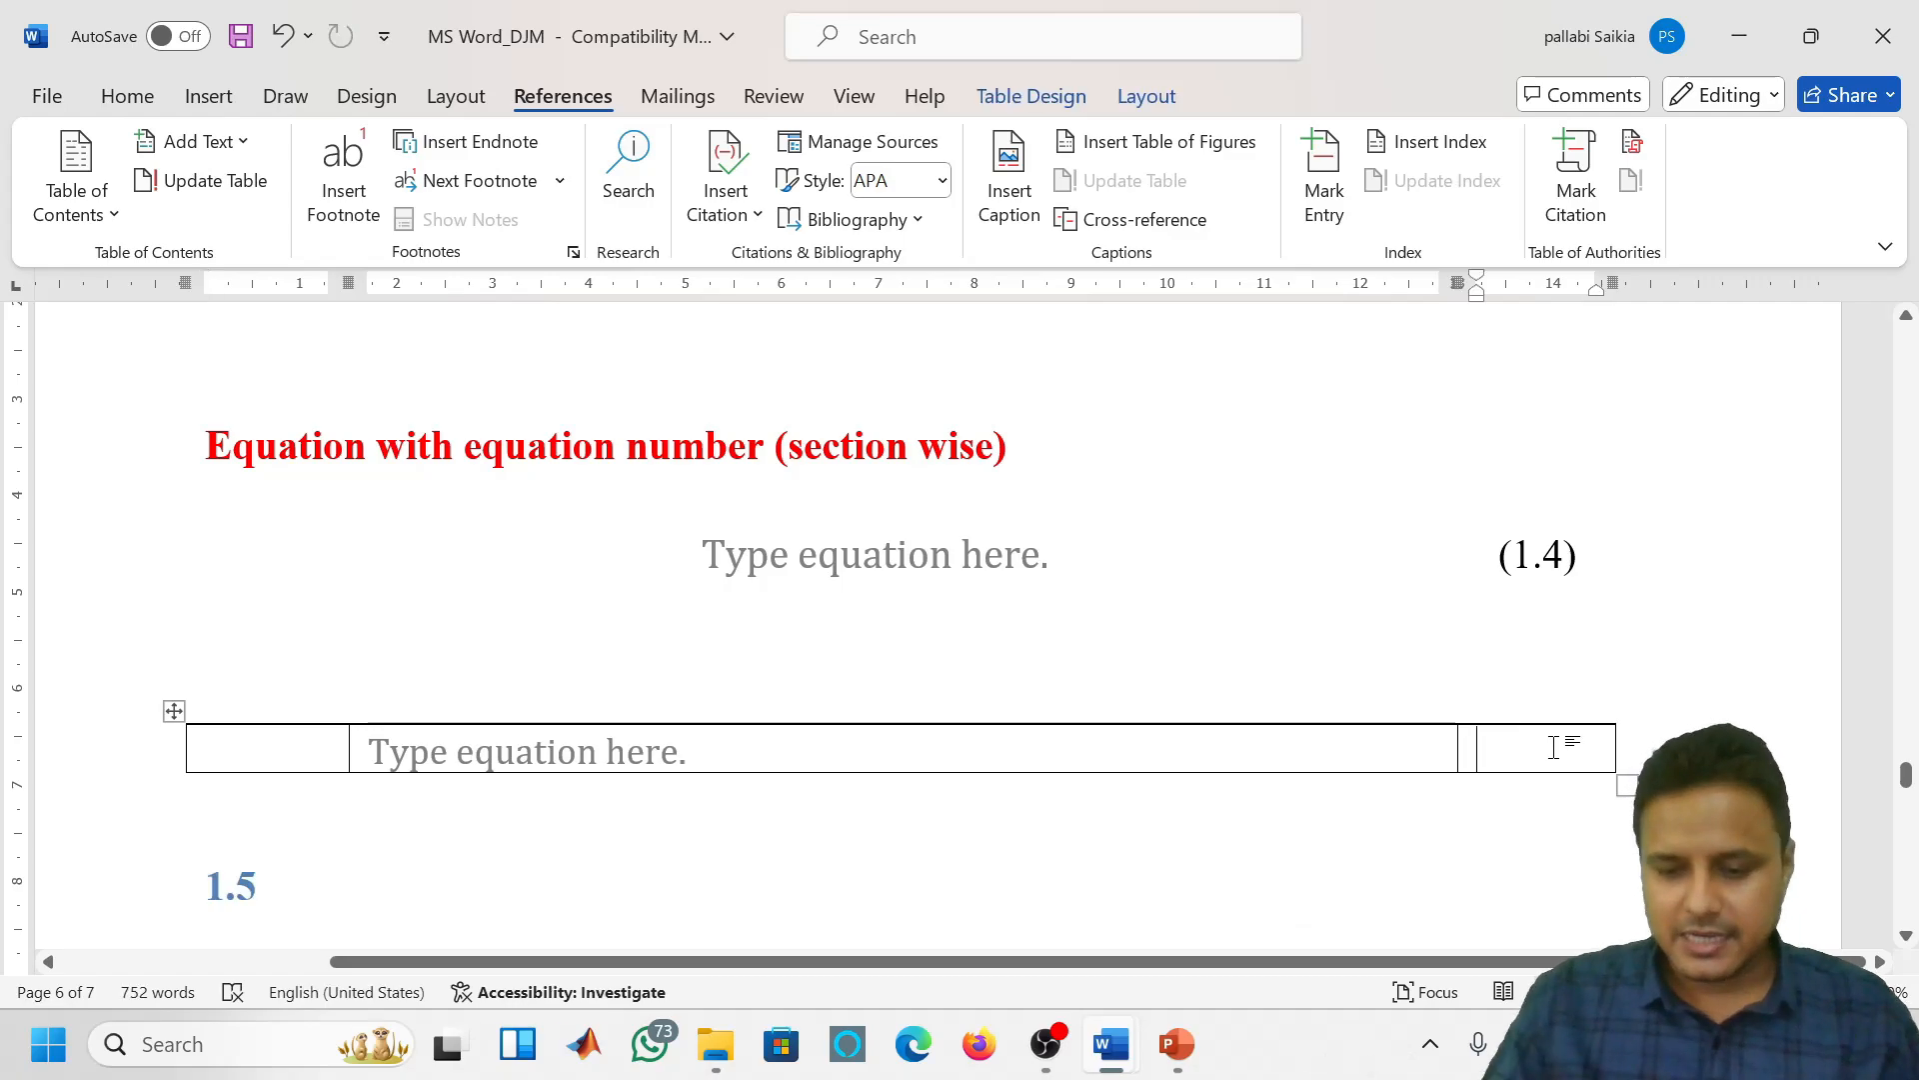
text(())
key(Left)
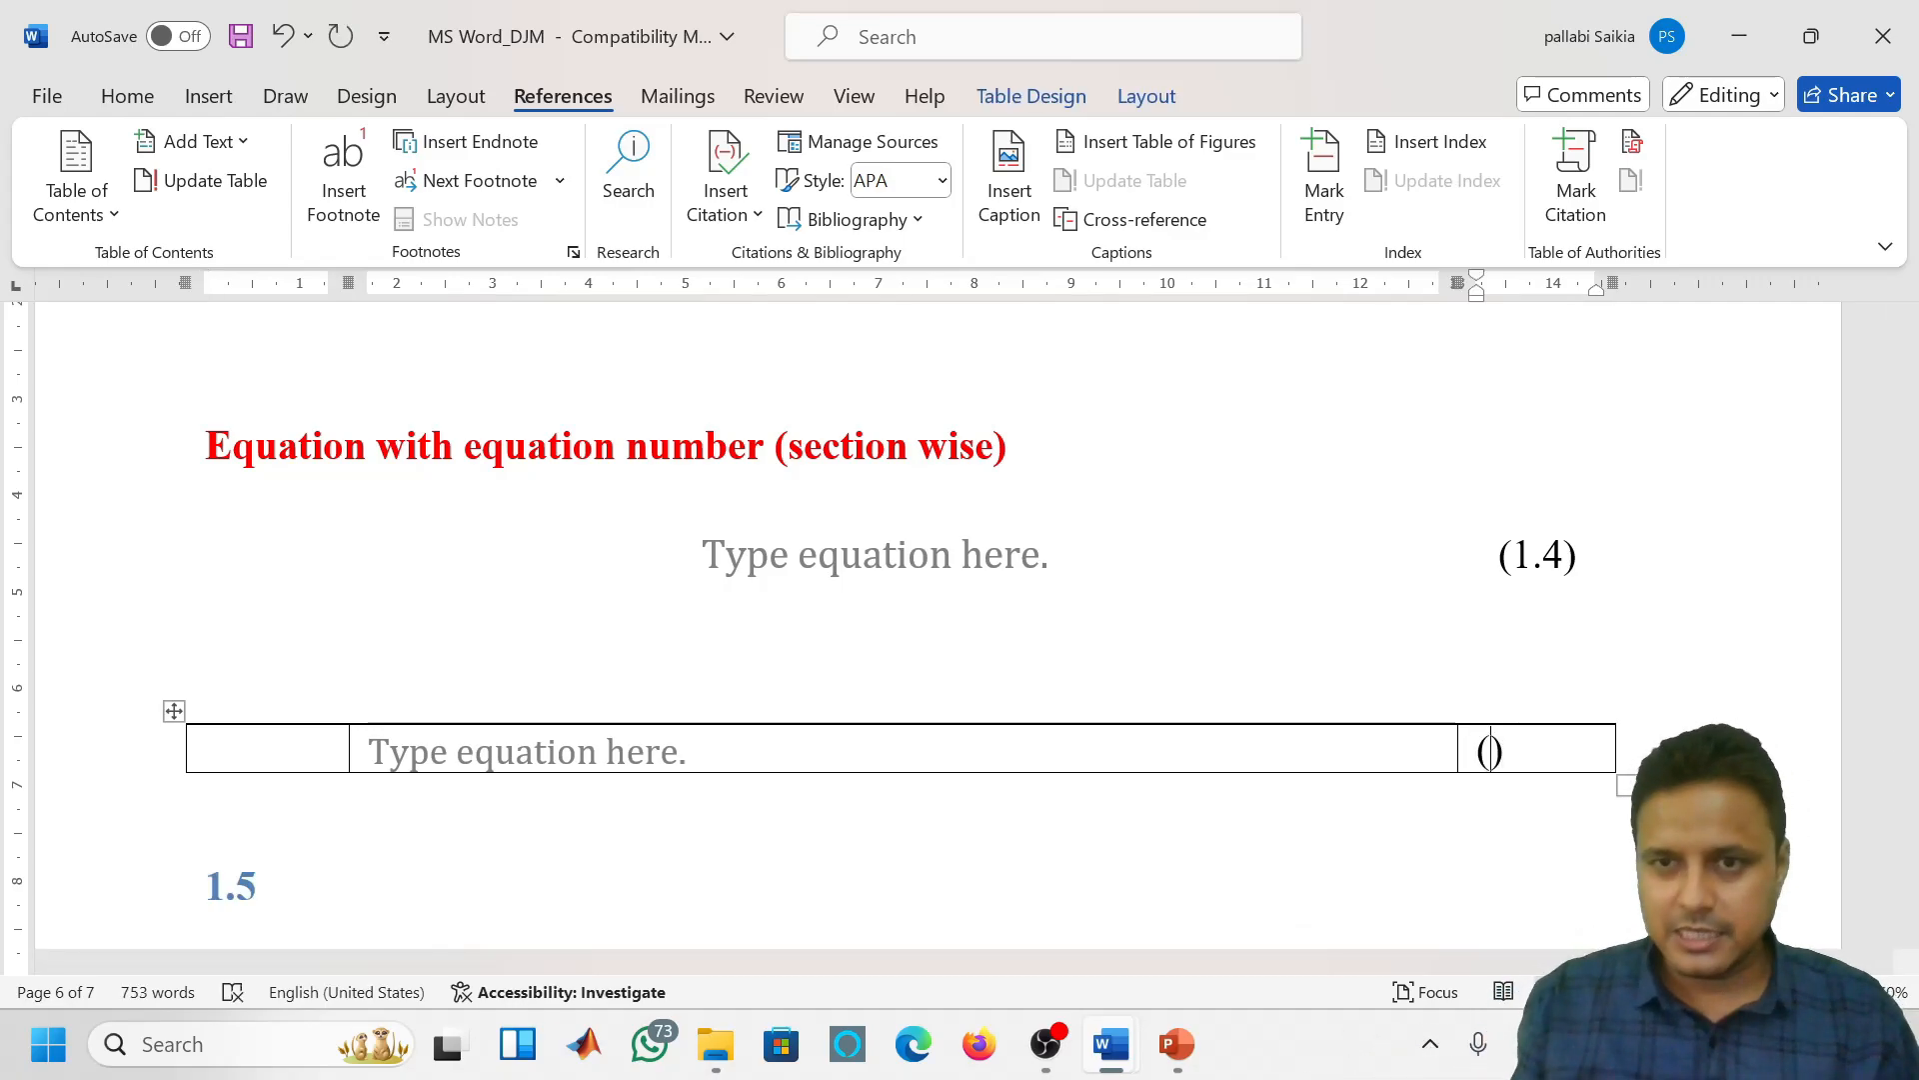
key(ctrl+v)
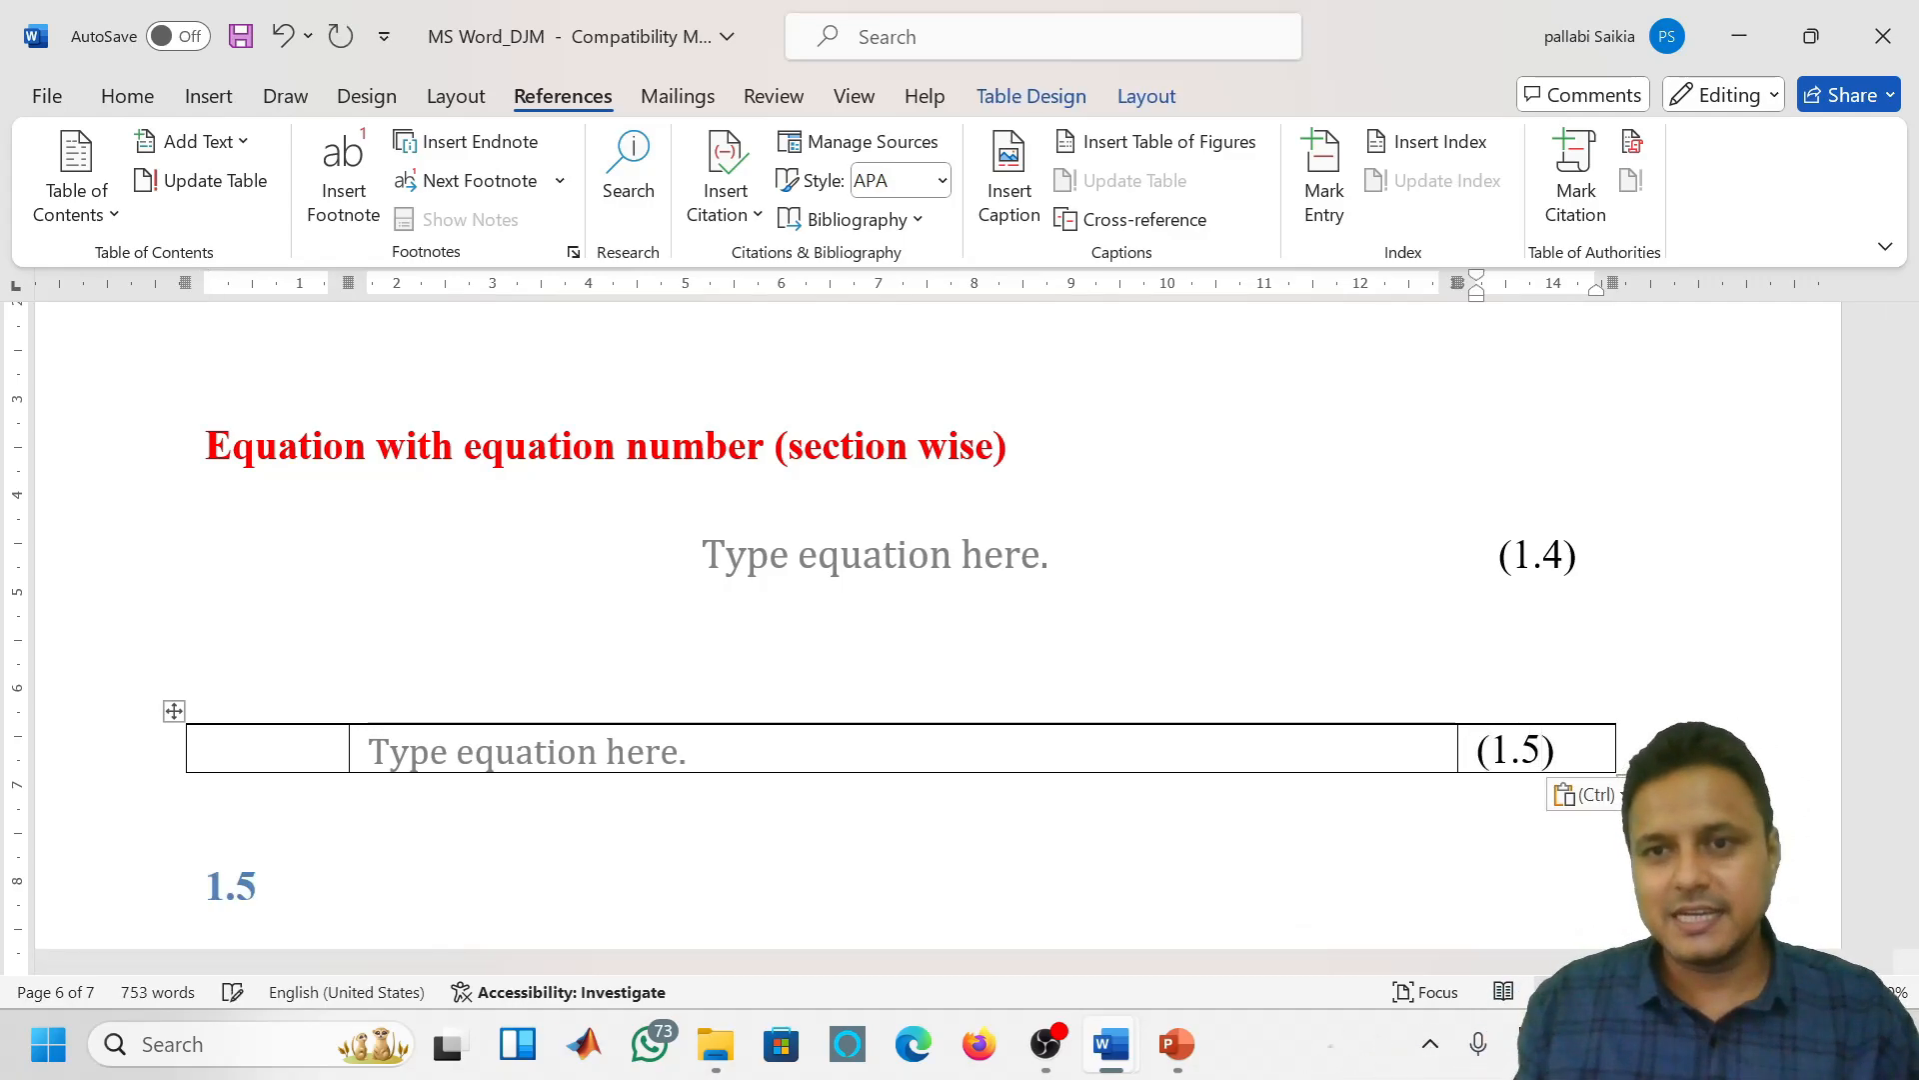
Remove all borders from the section-wise equation table
click(174, 710)
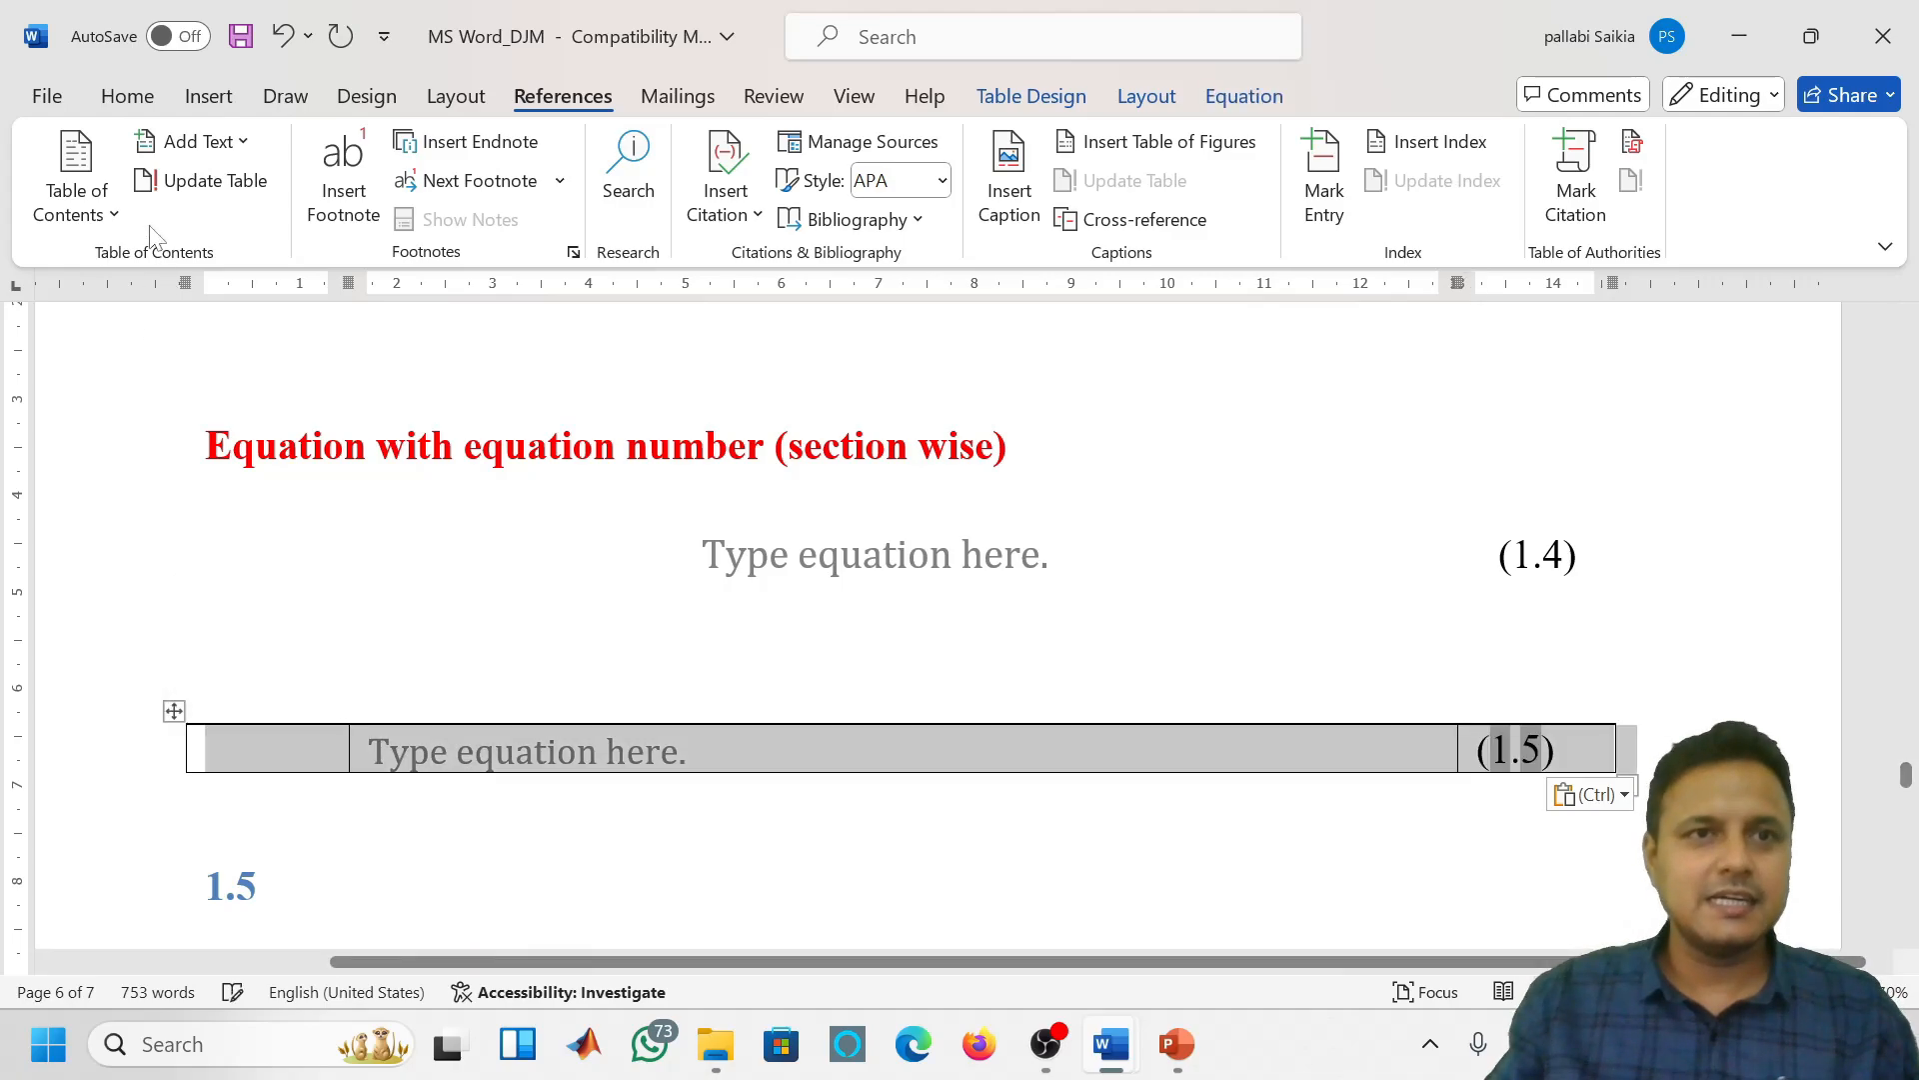
click(124, 97)
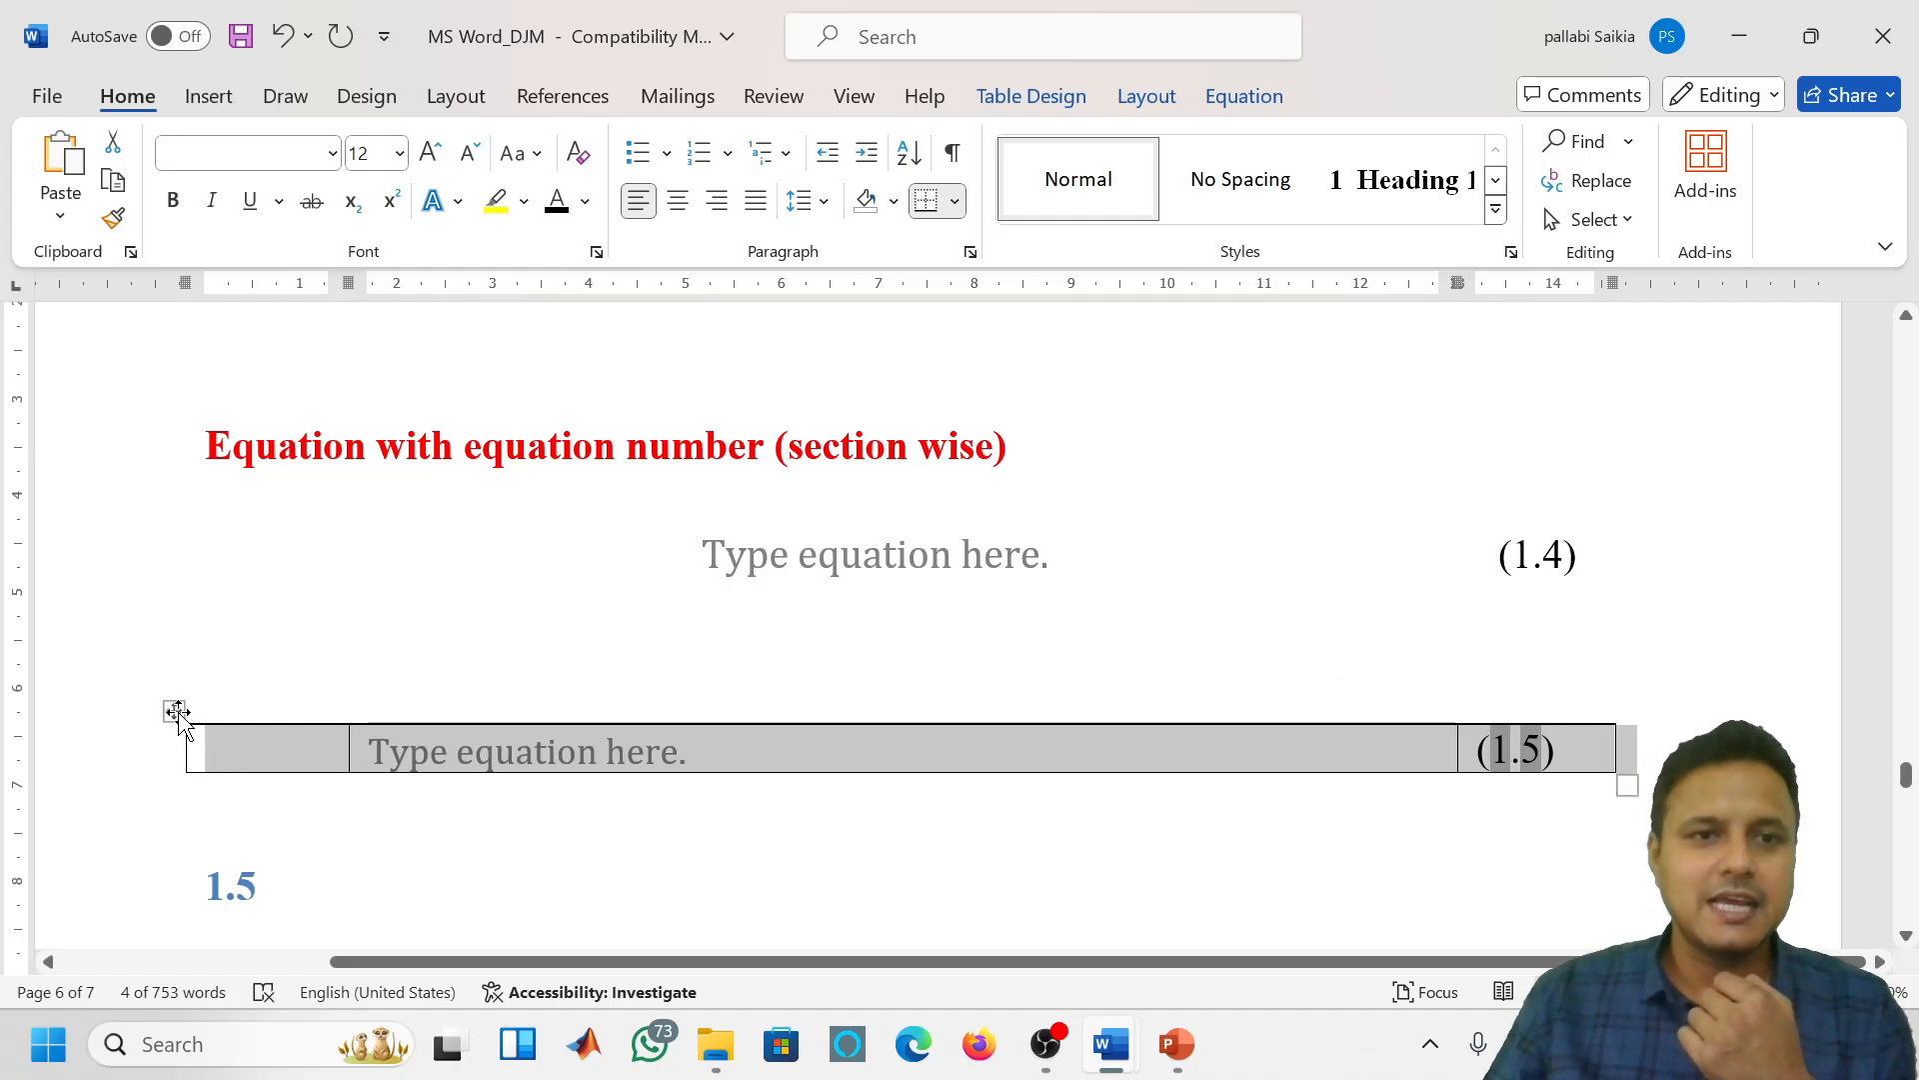
click(1020, 102)
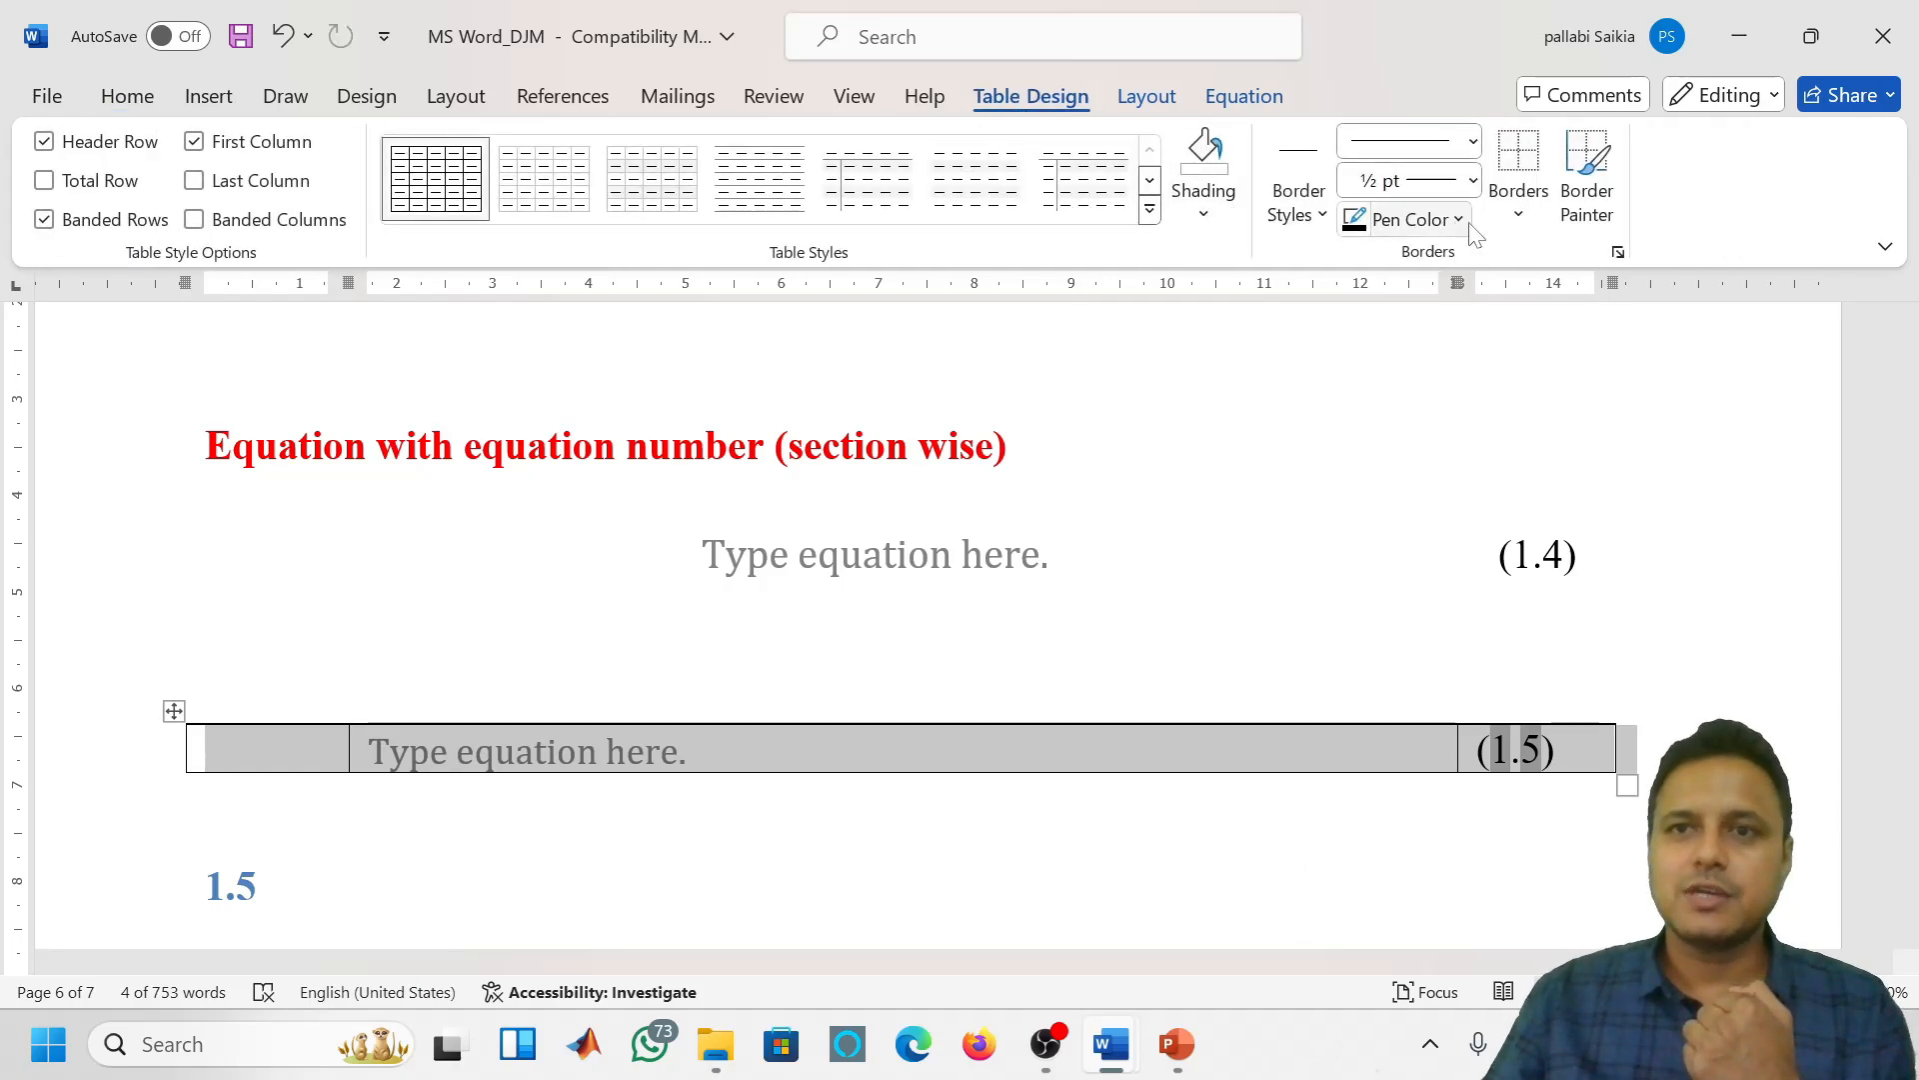
click(1515, 216)
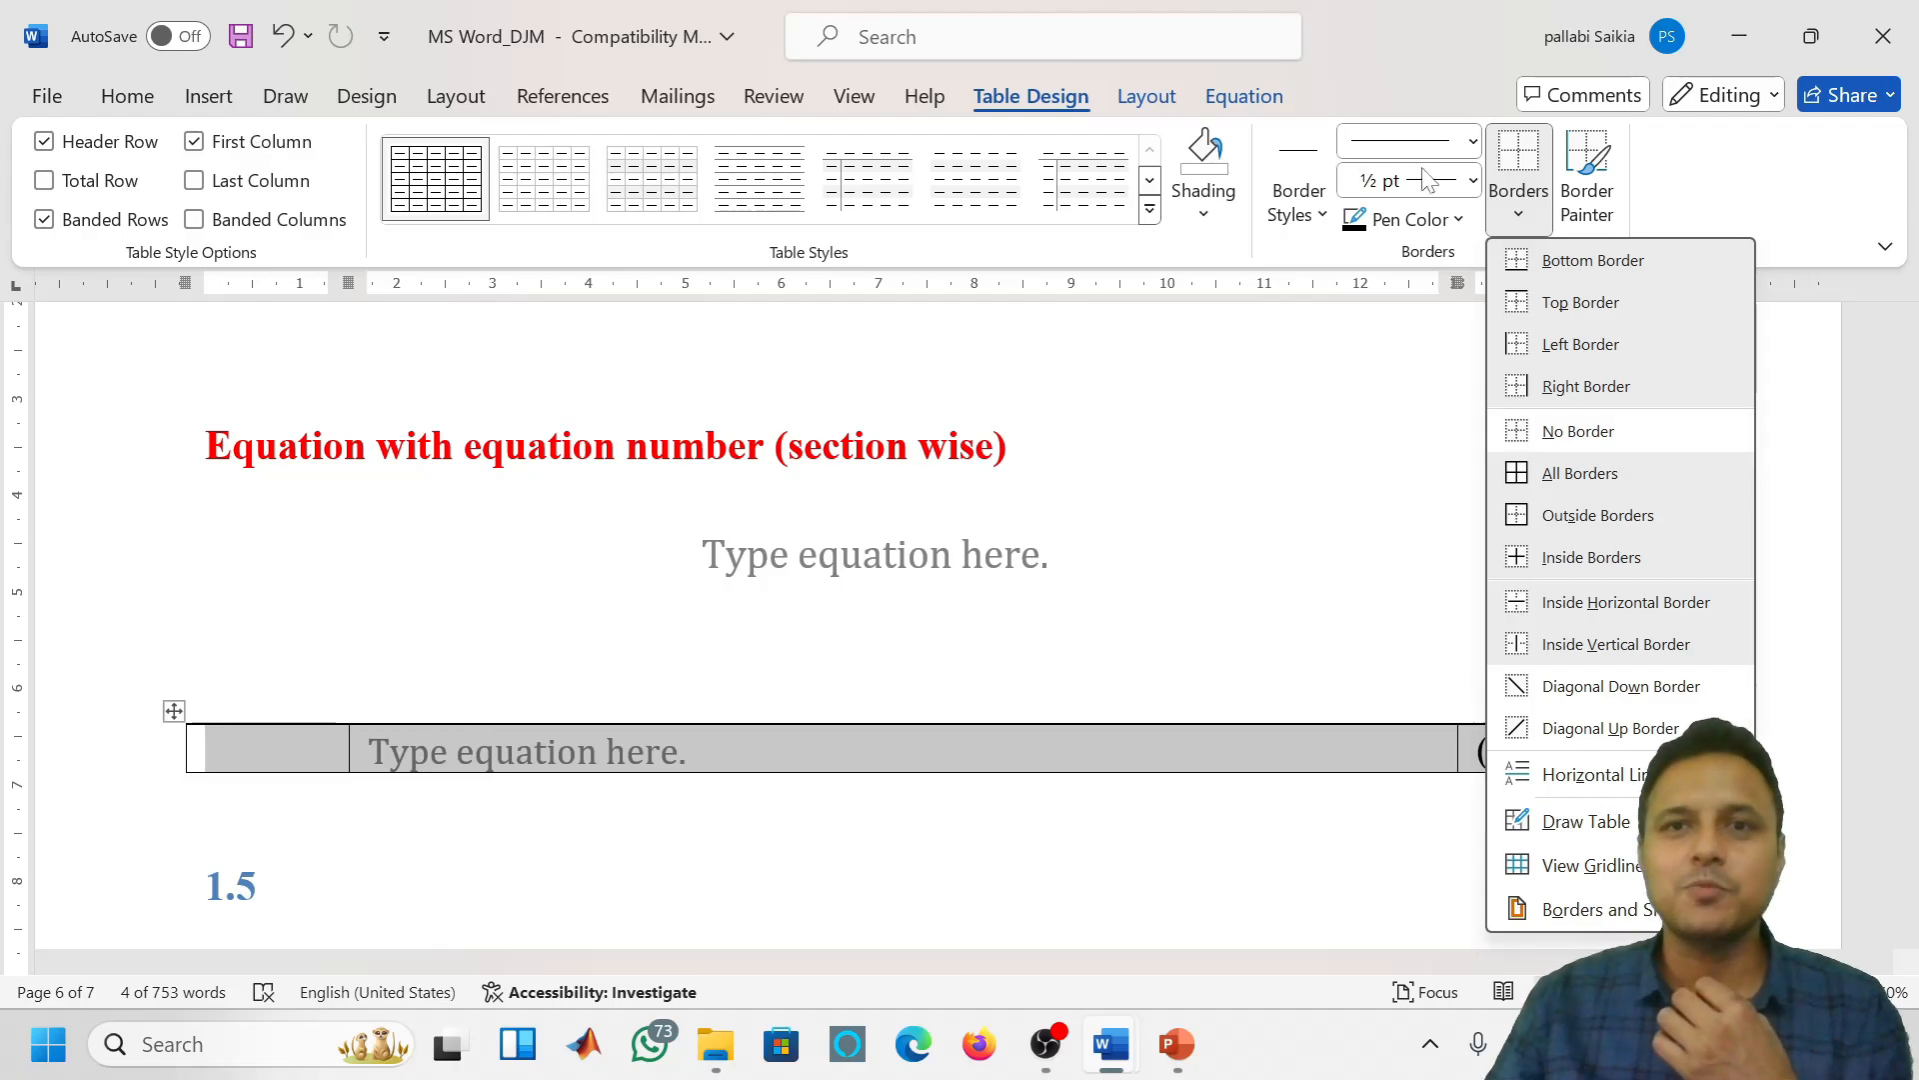
click(140, 104)
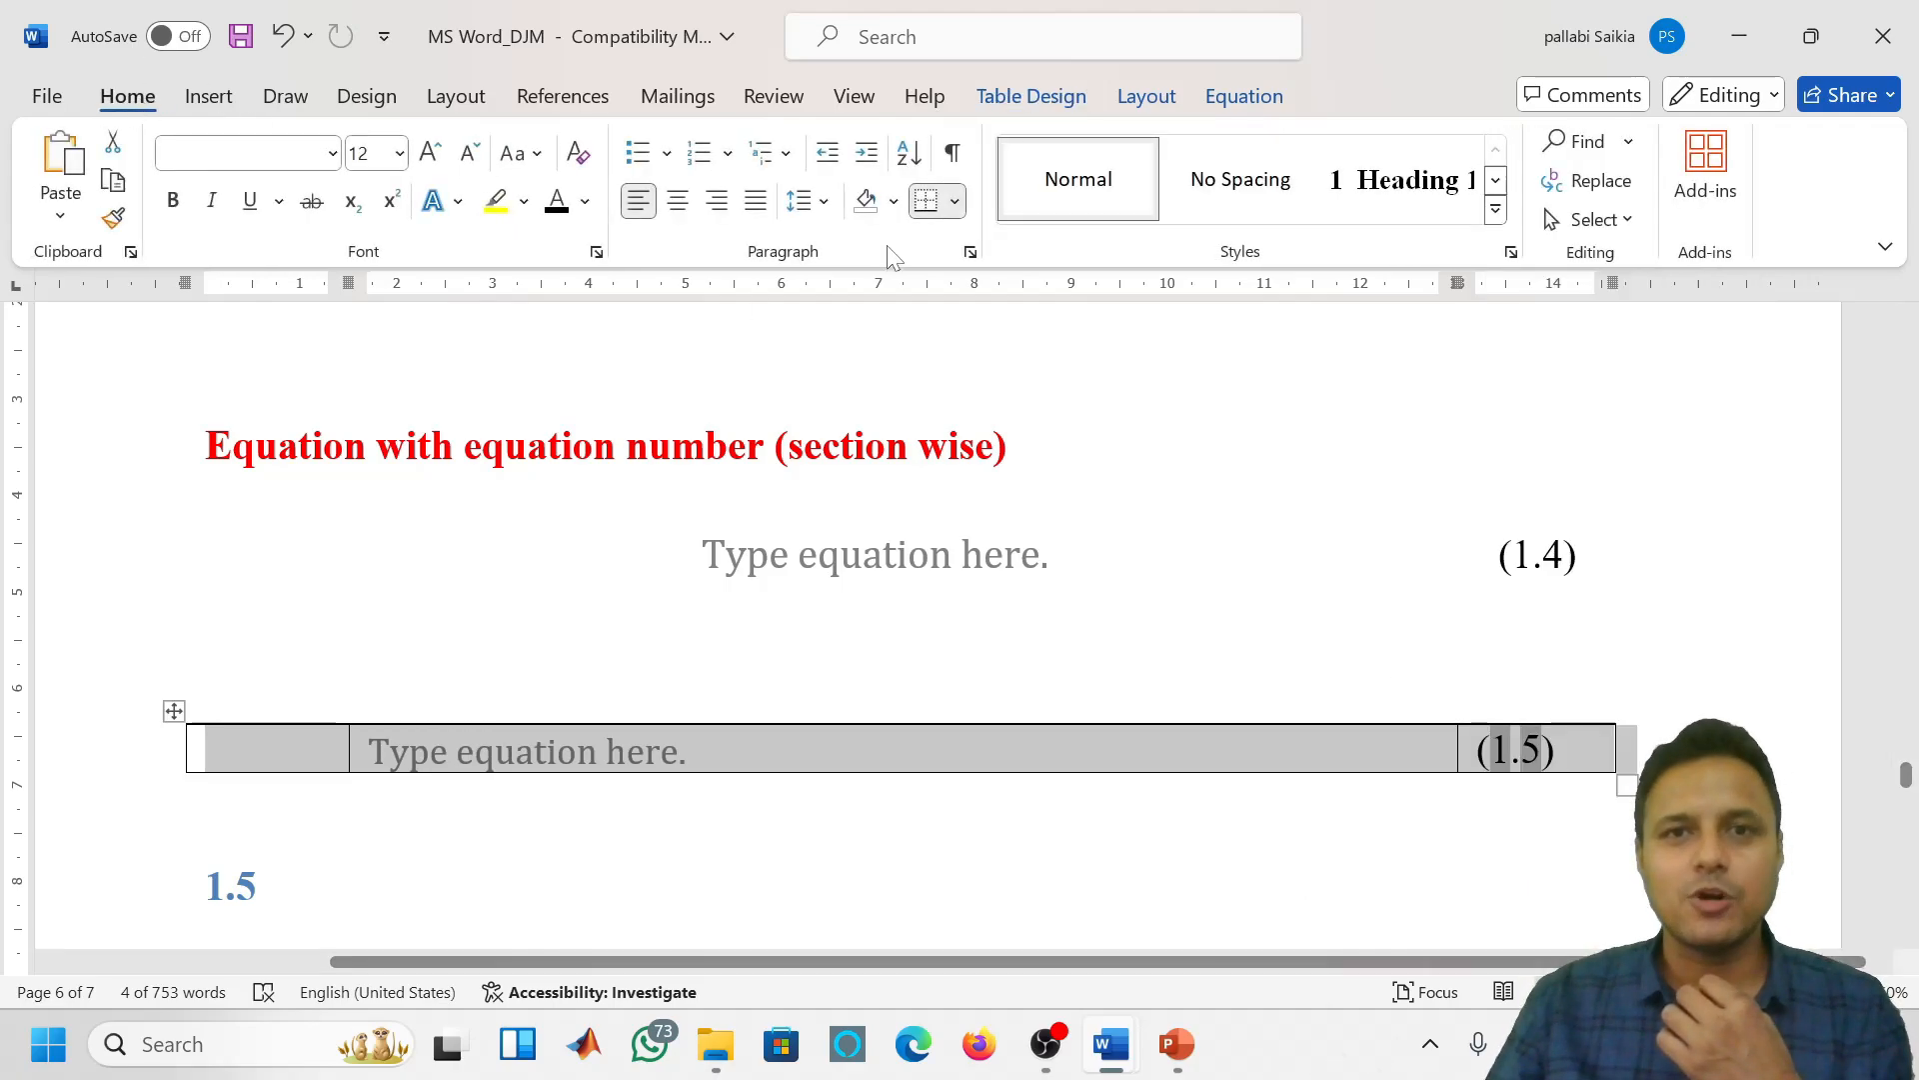
click(954, 203)
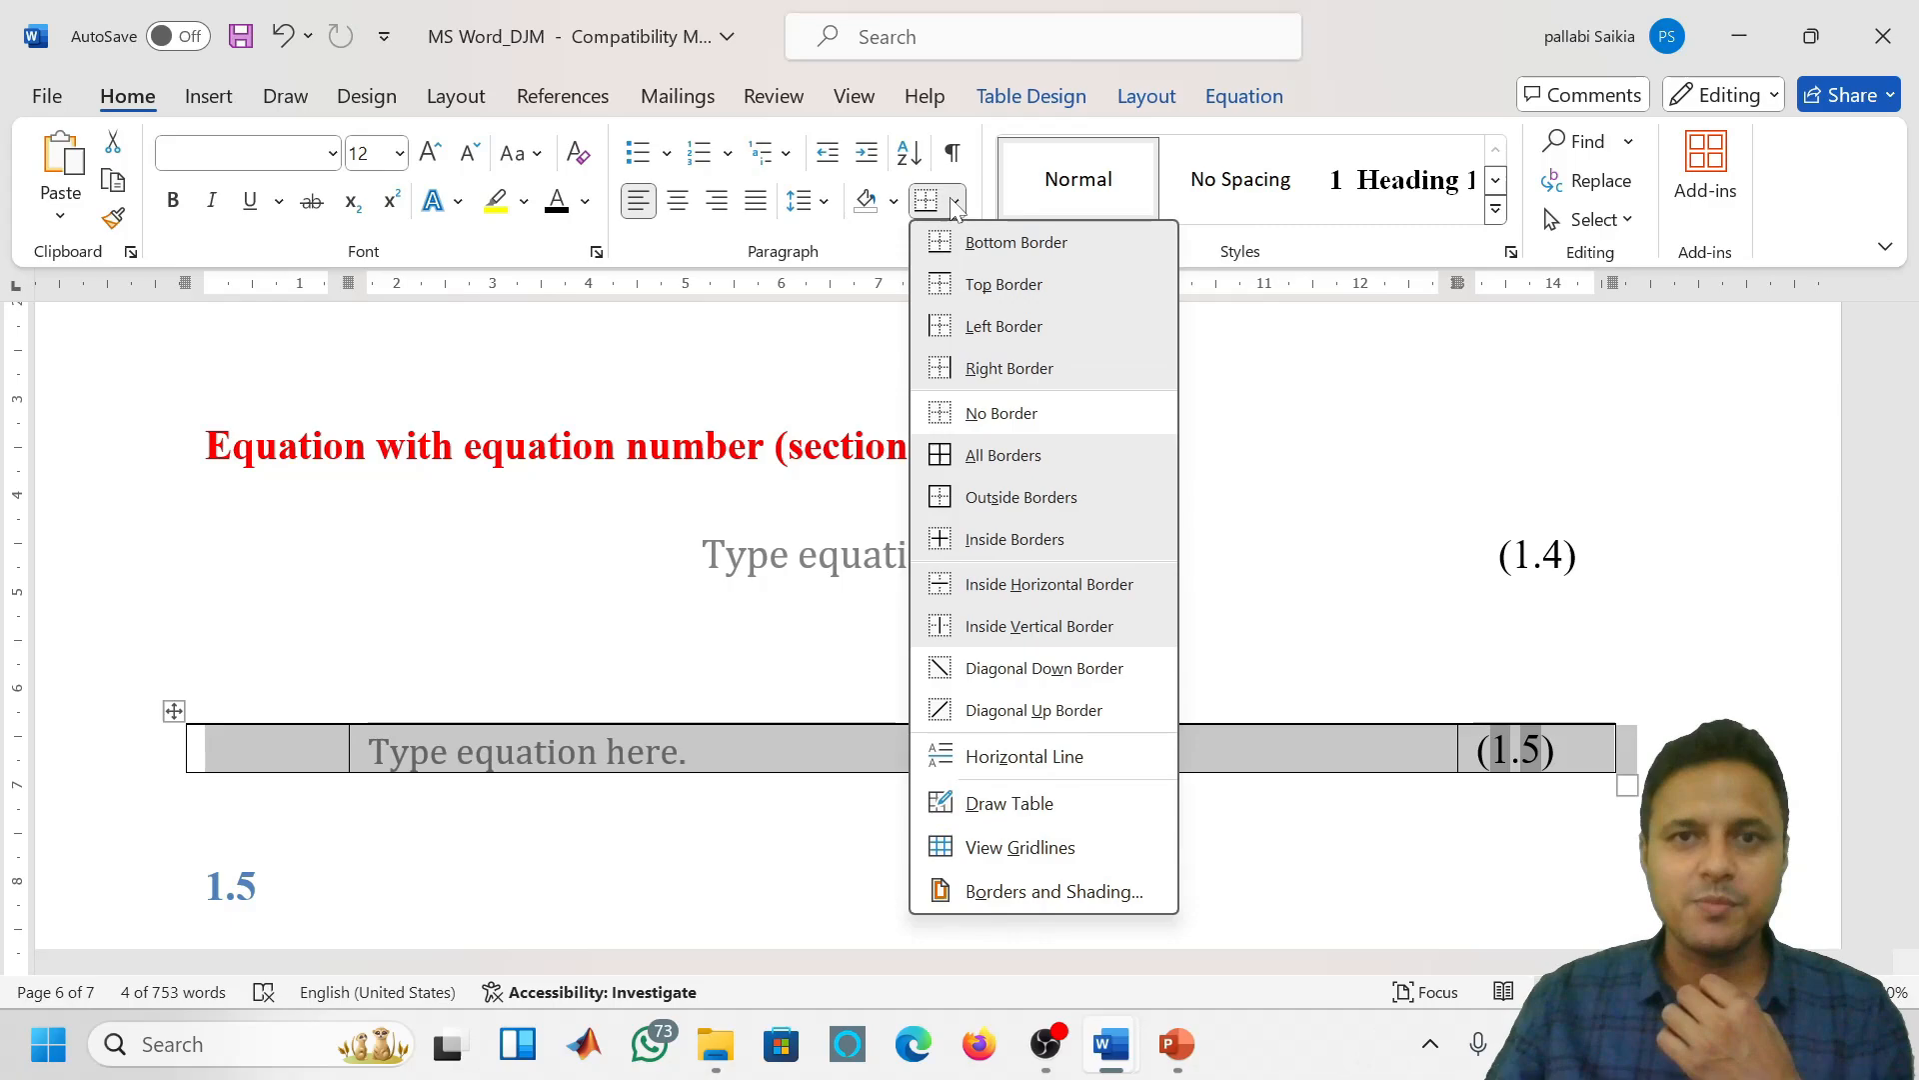
click(1003, 415)
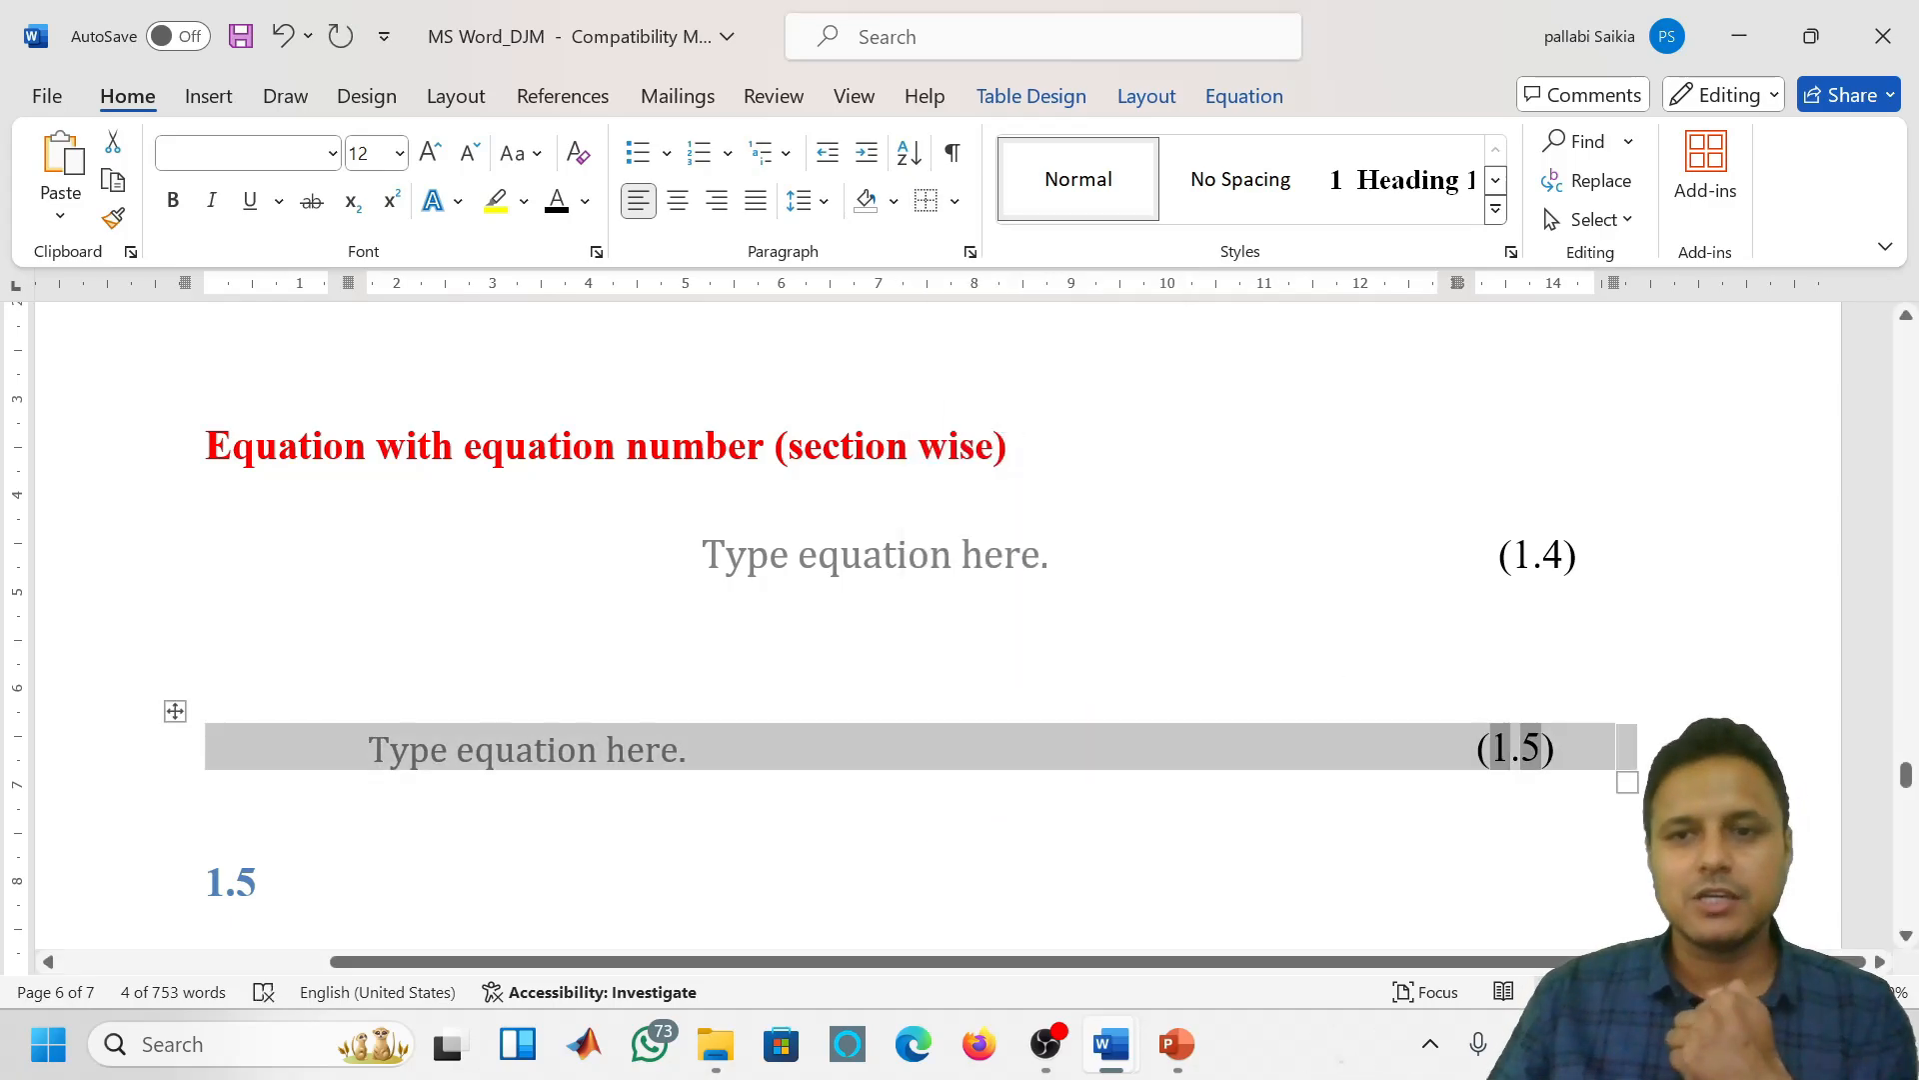
Save the selected equation table to the Quick Parts gallery under the name Eq No with Sec
click(209, 96)
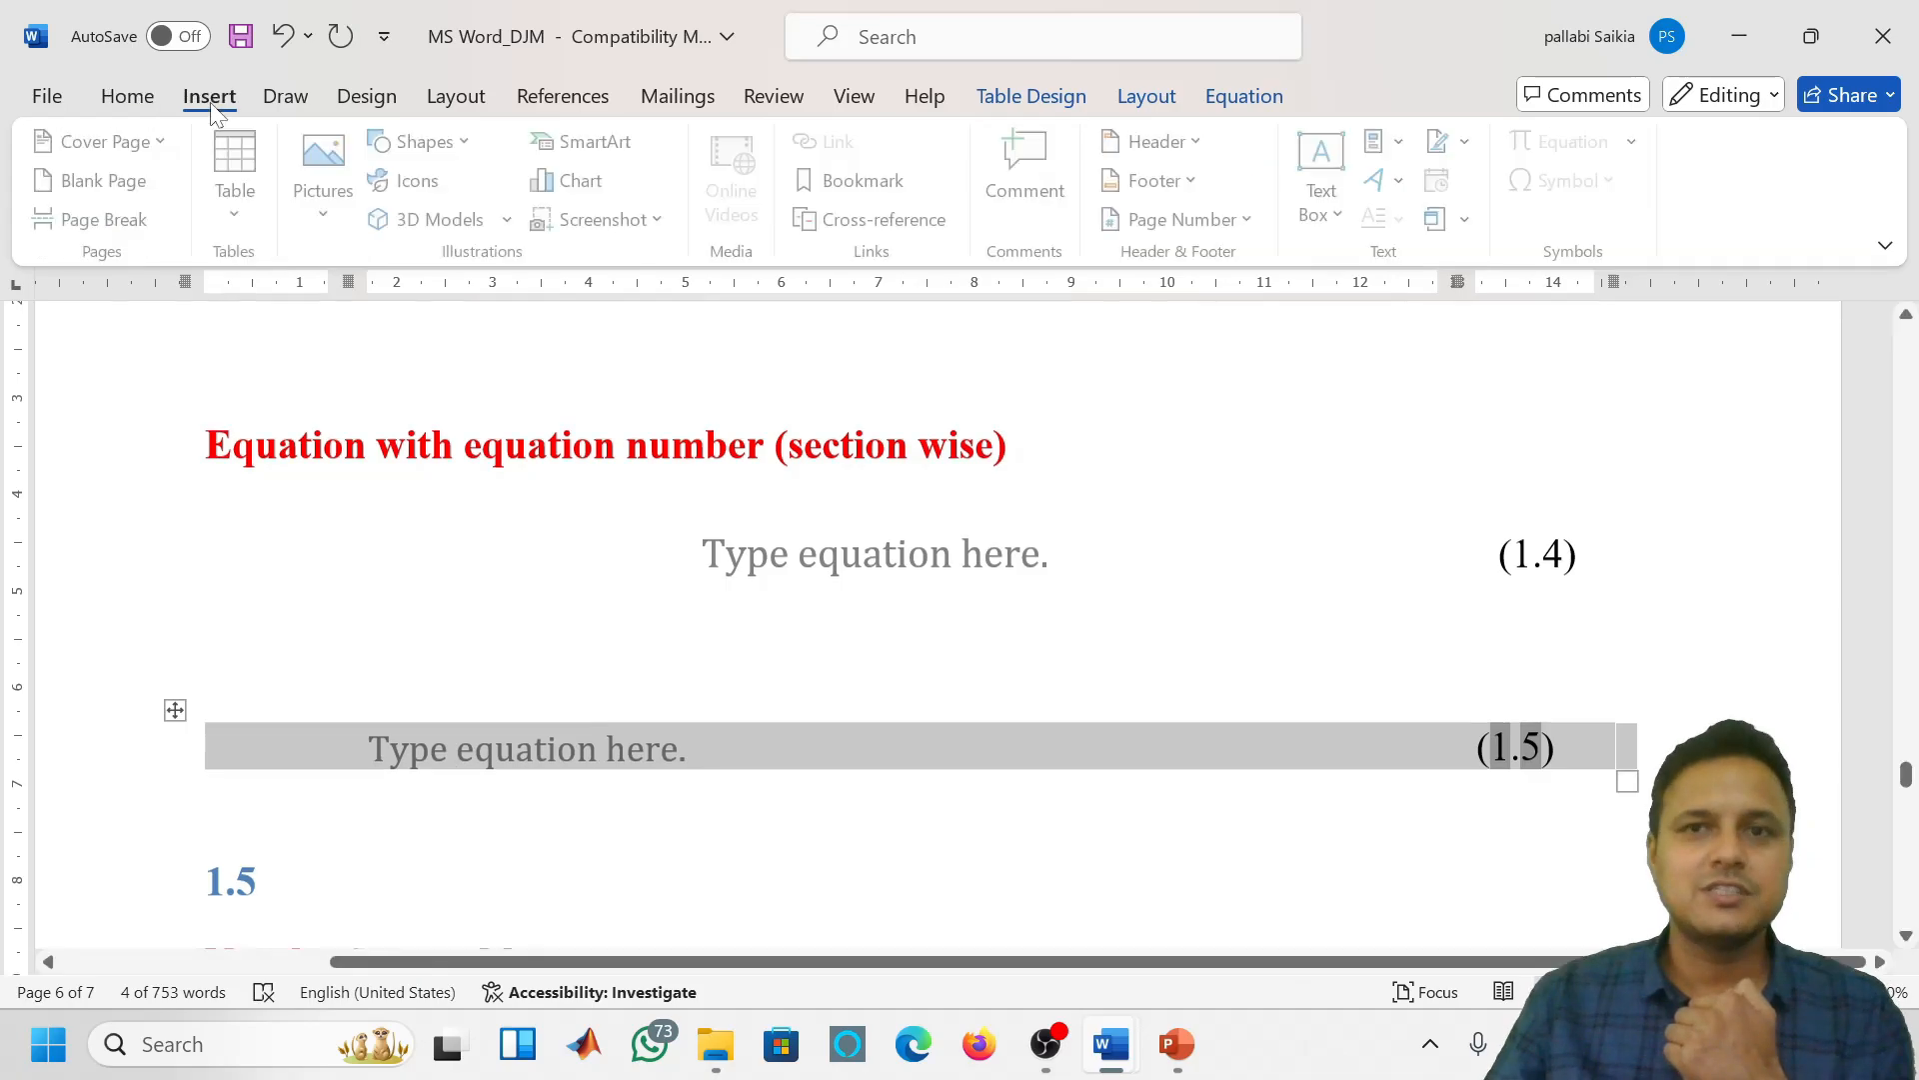
click(1405, 145)
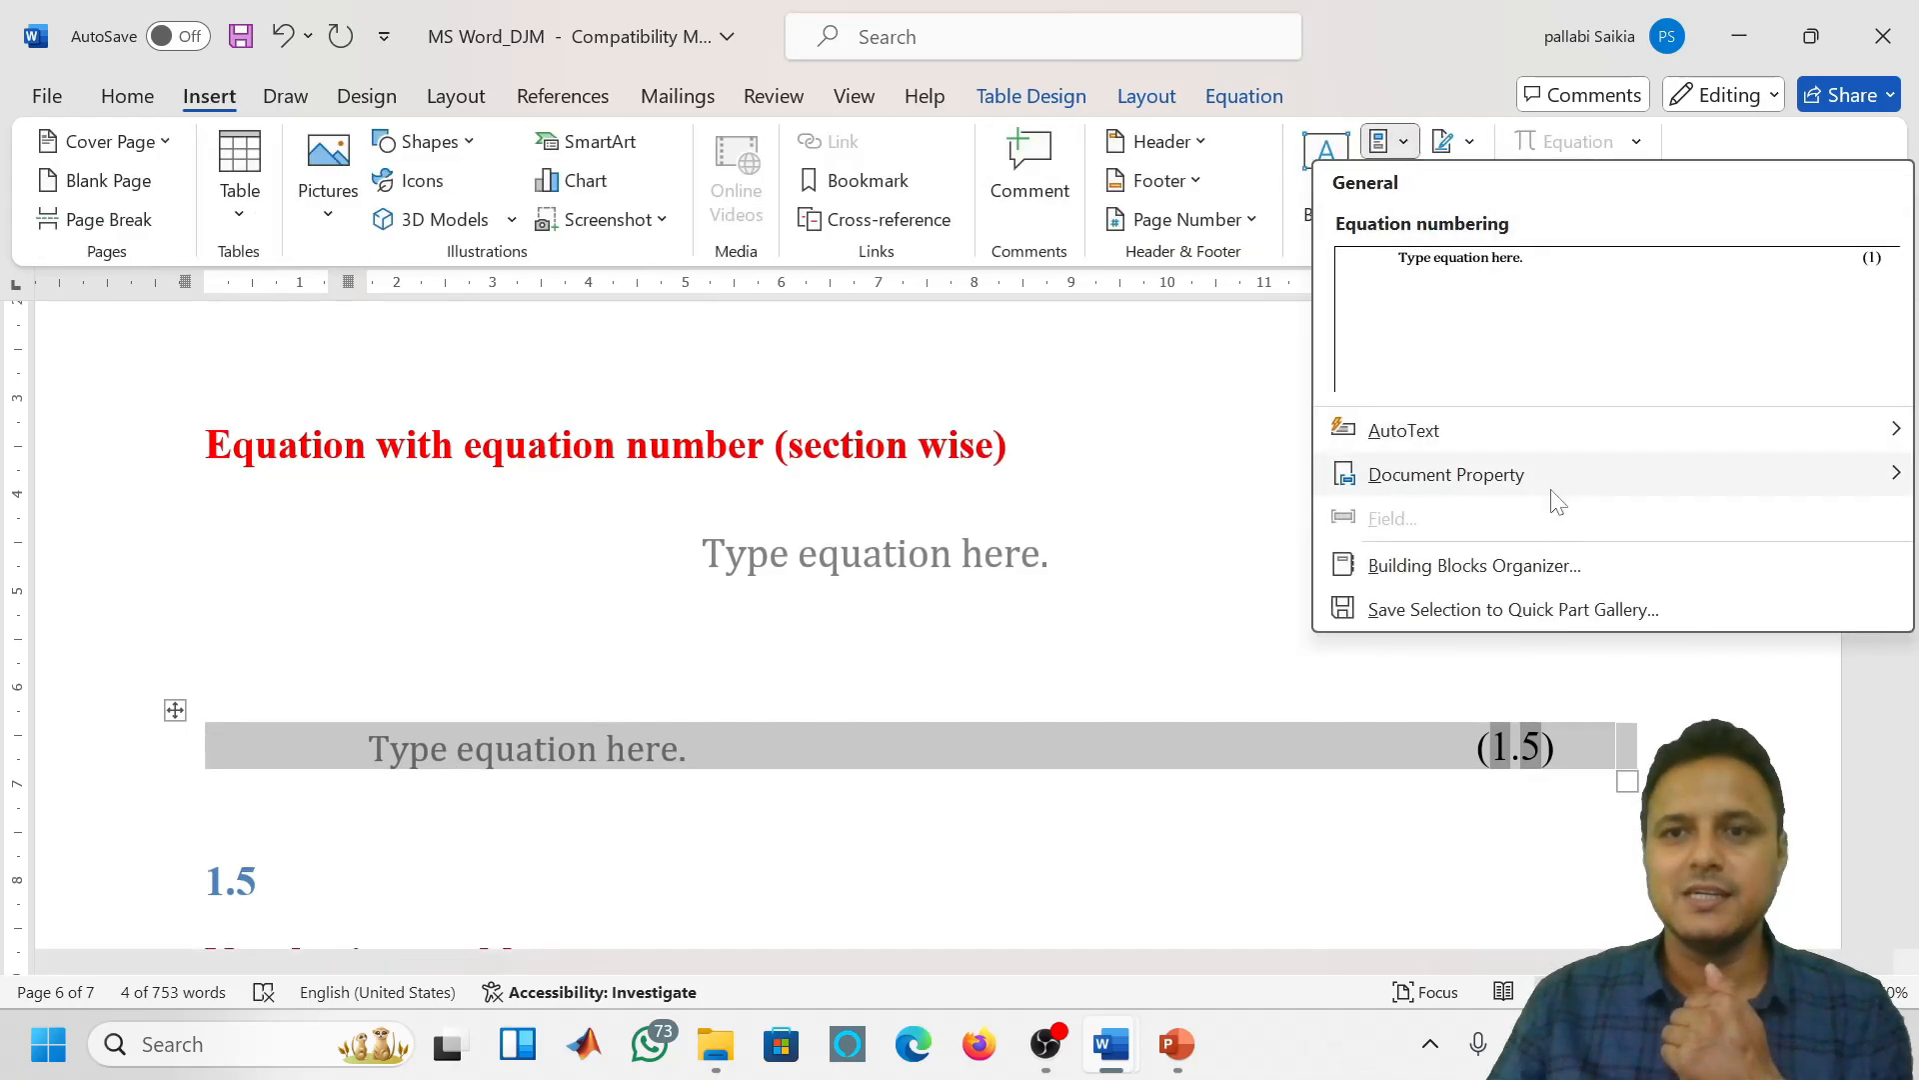
click(1535, 611)
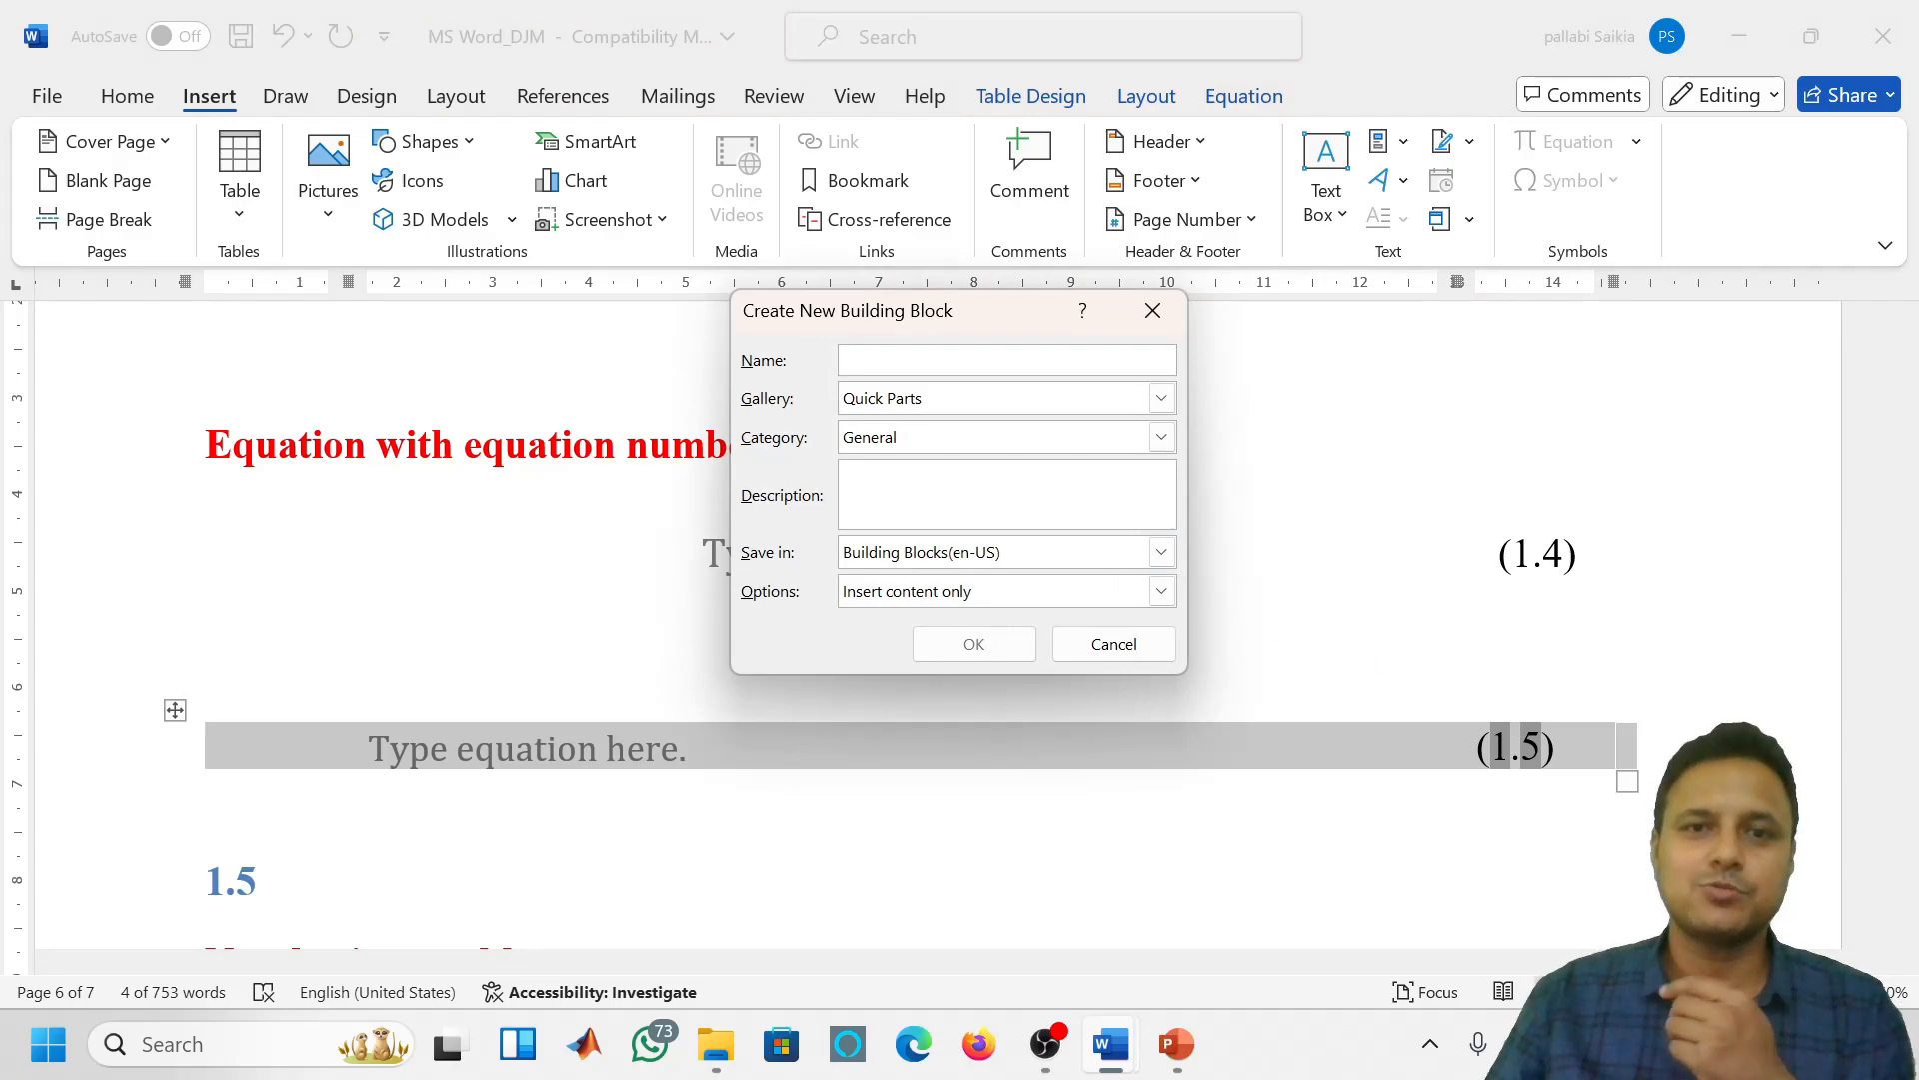
text(S)
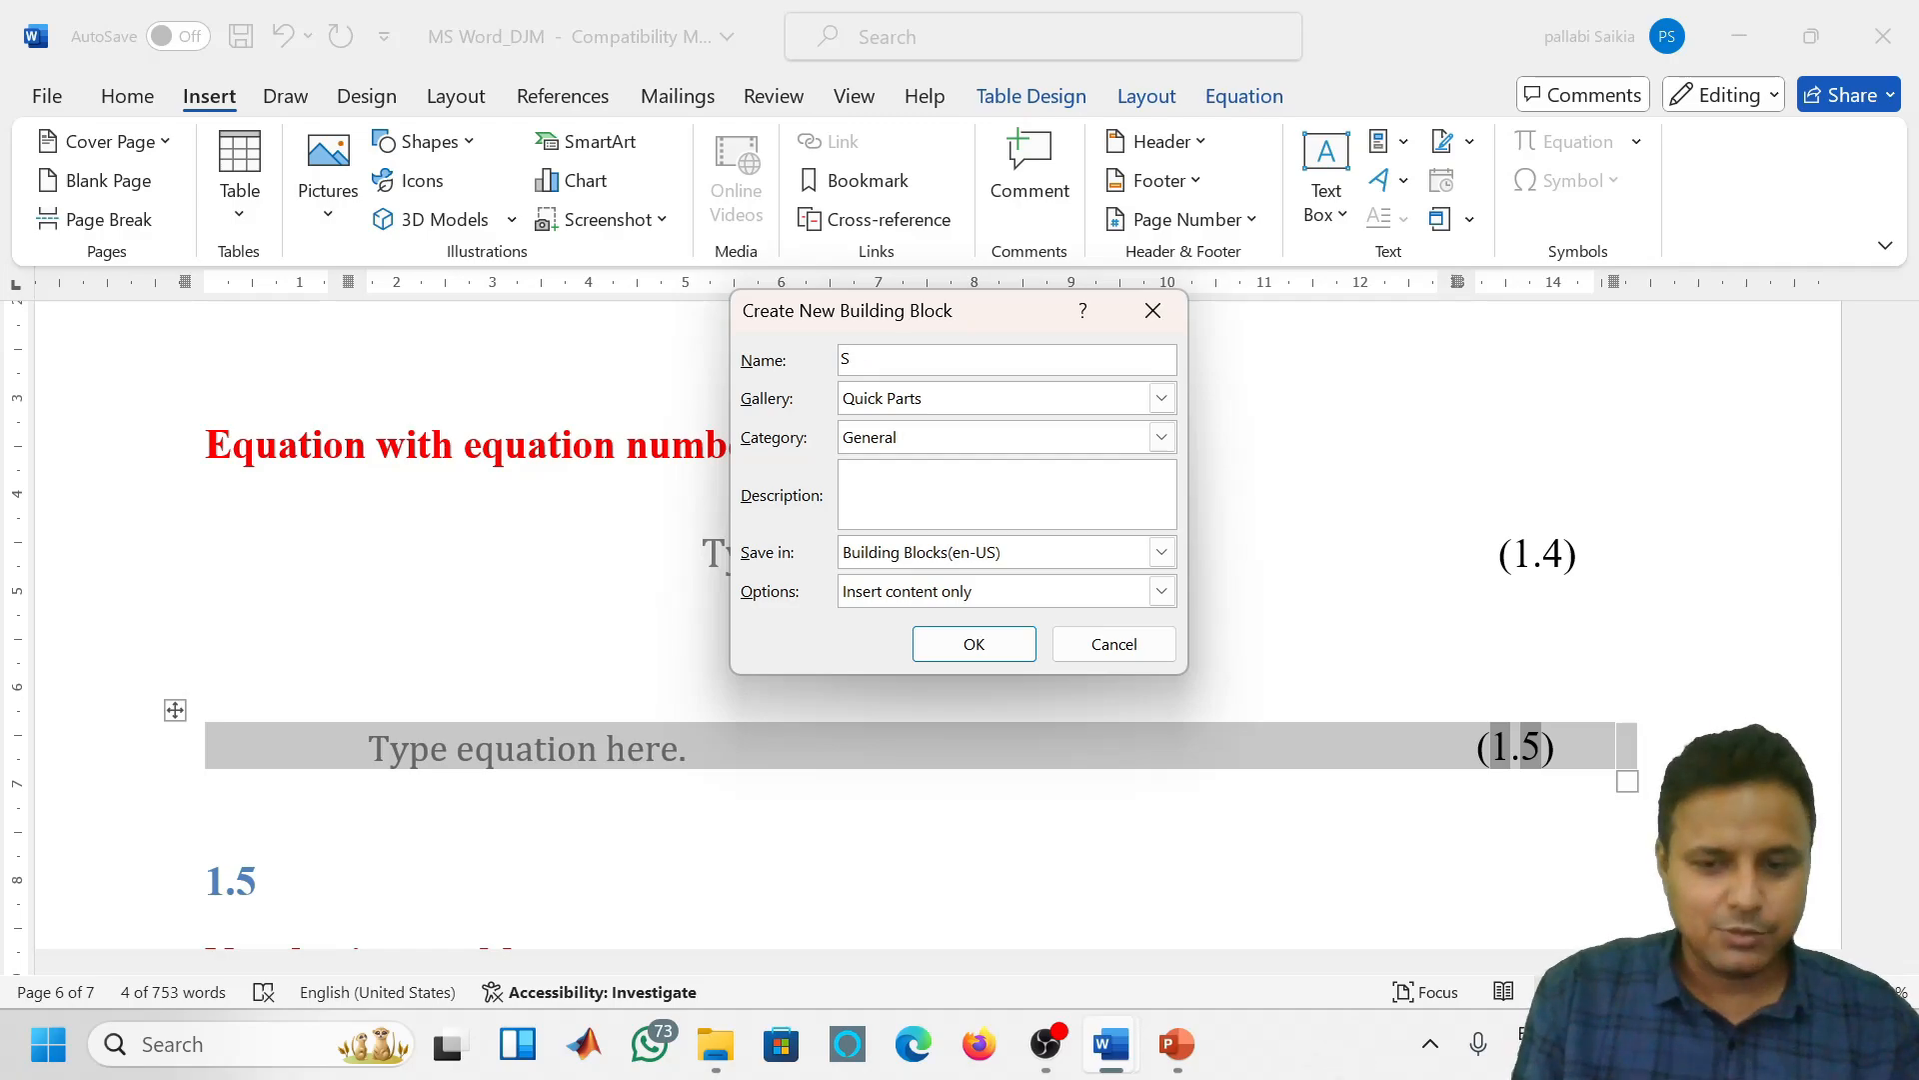
key(BackSpace)
text(Eq No with Sec)
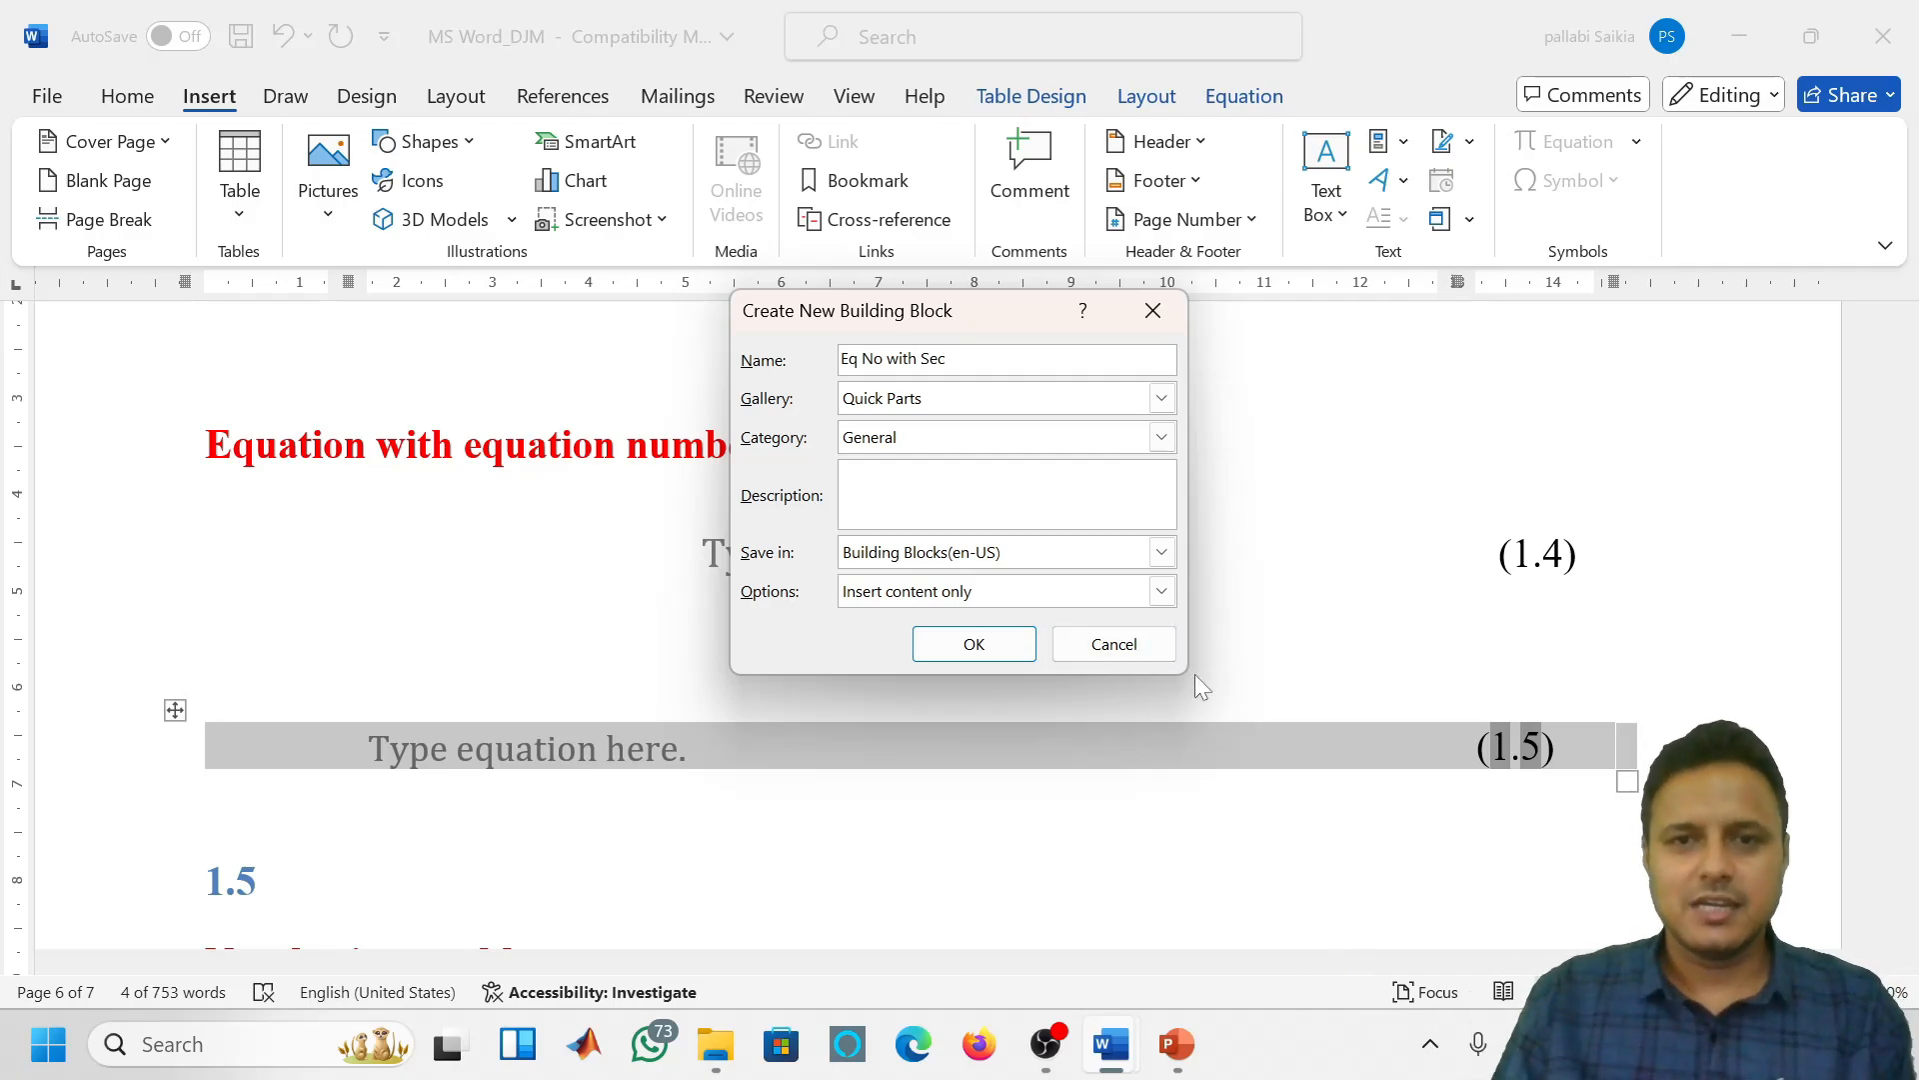
click(975, 645)
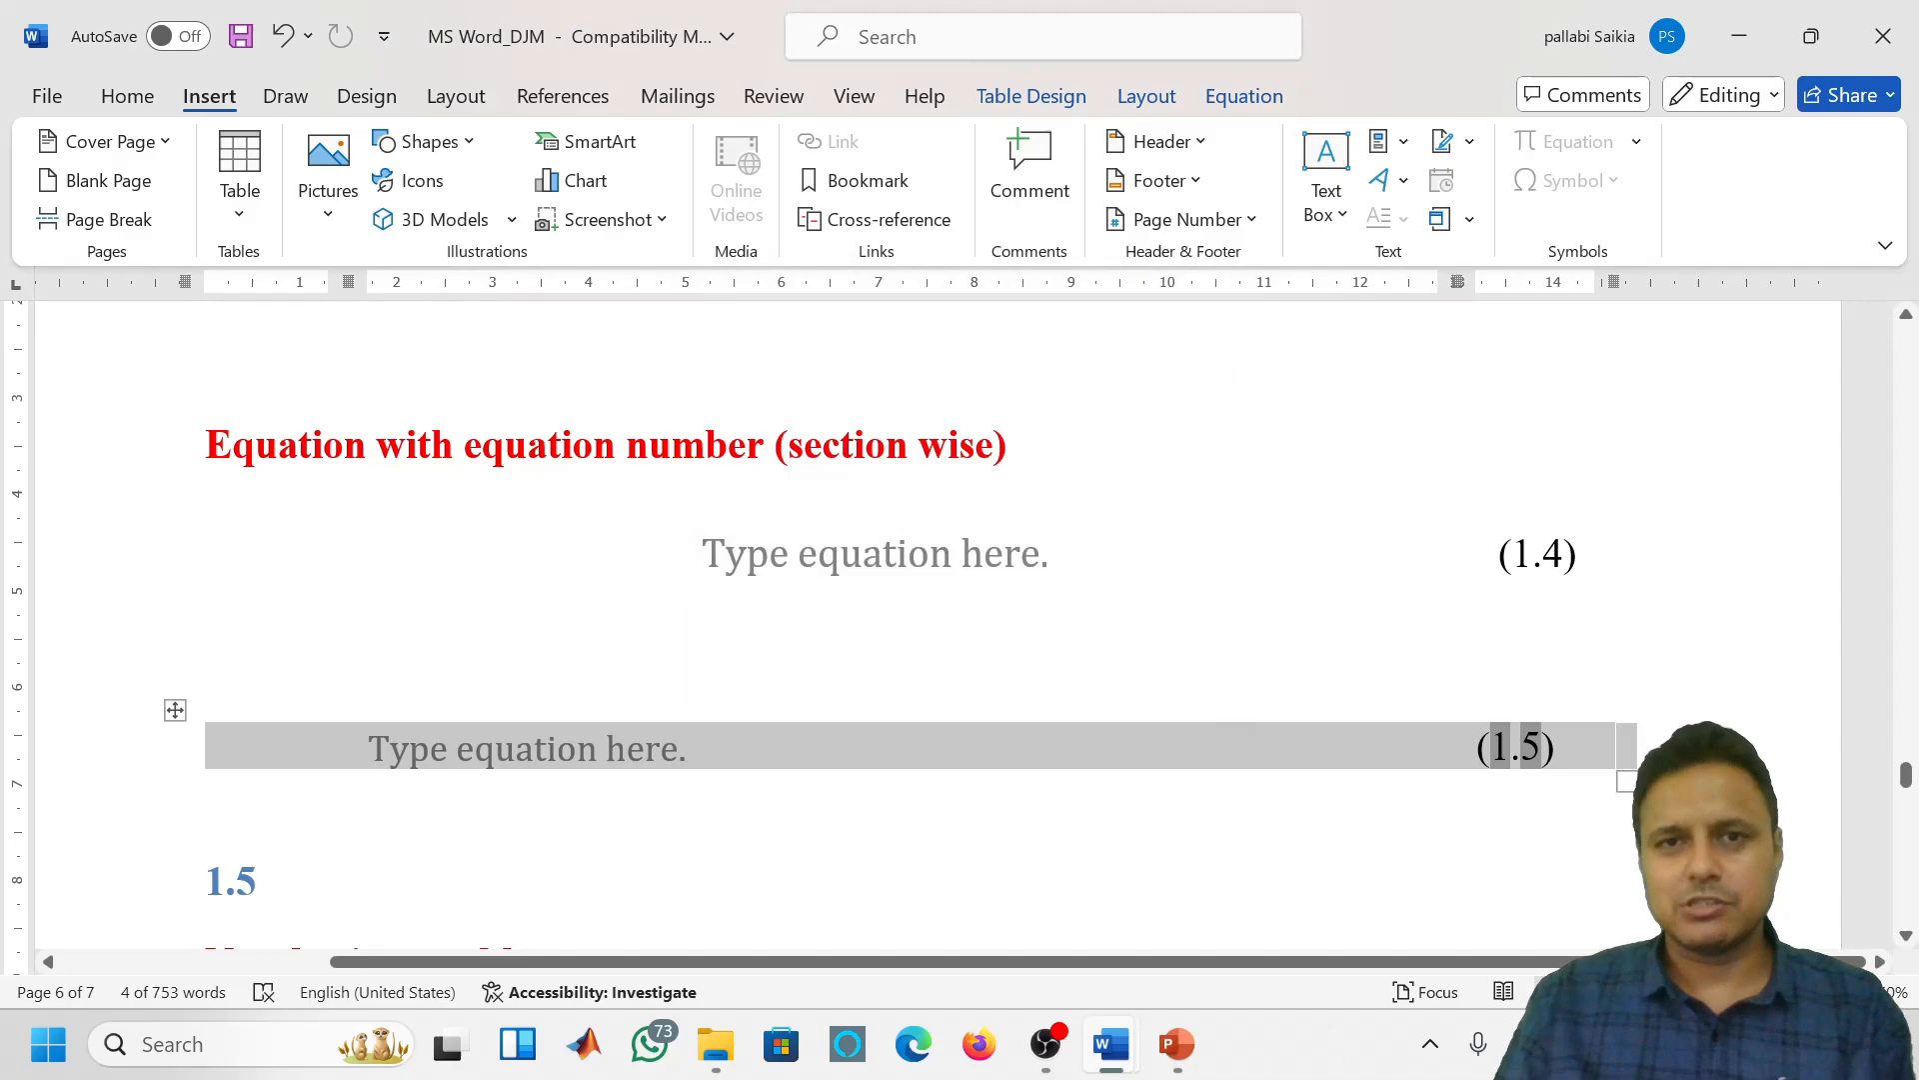
Add the filler lines Dgigw and Dfiihfu below the equation table and insert the Eq No with Sec Quick Part beneath them
click(395, 817)
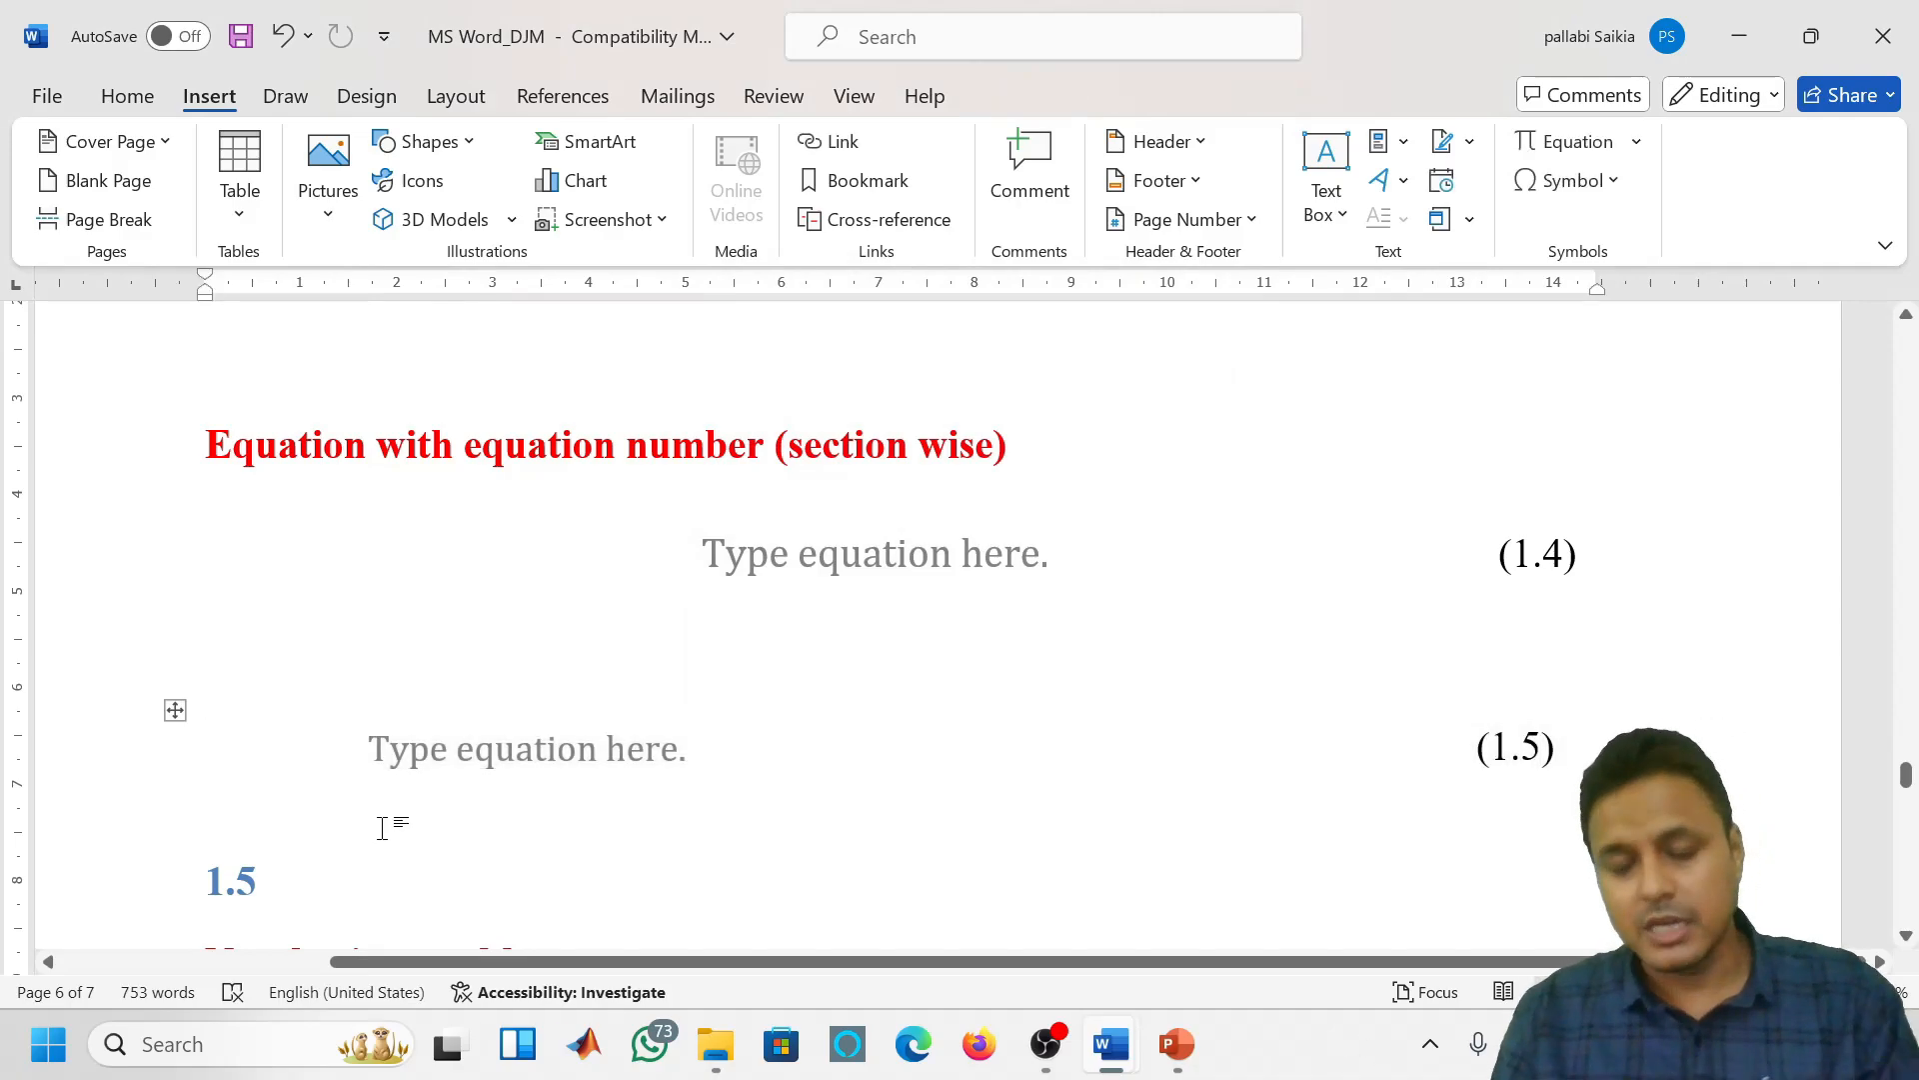
text(dgigw)
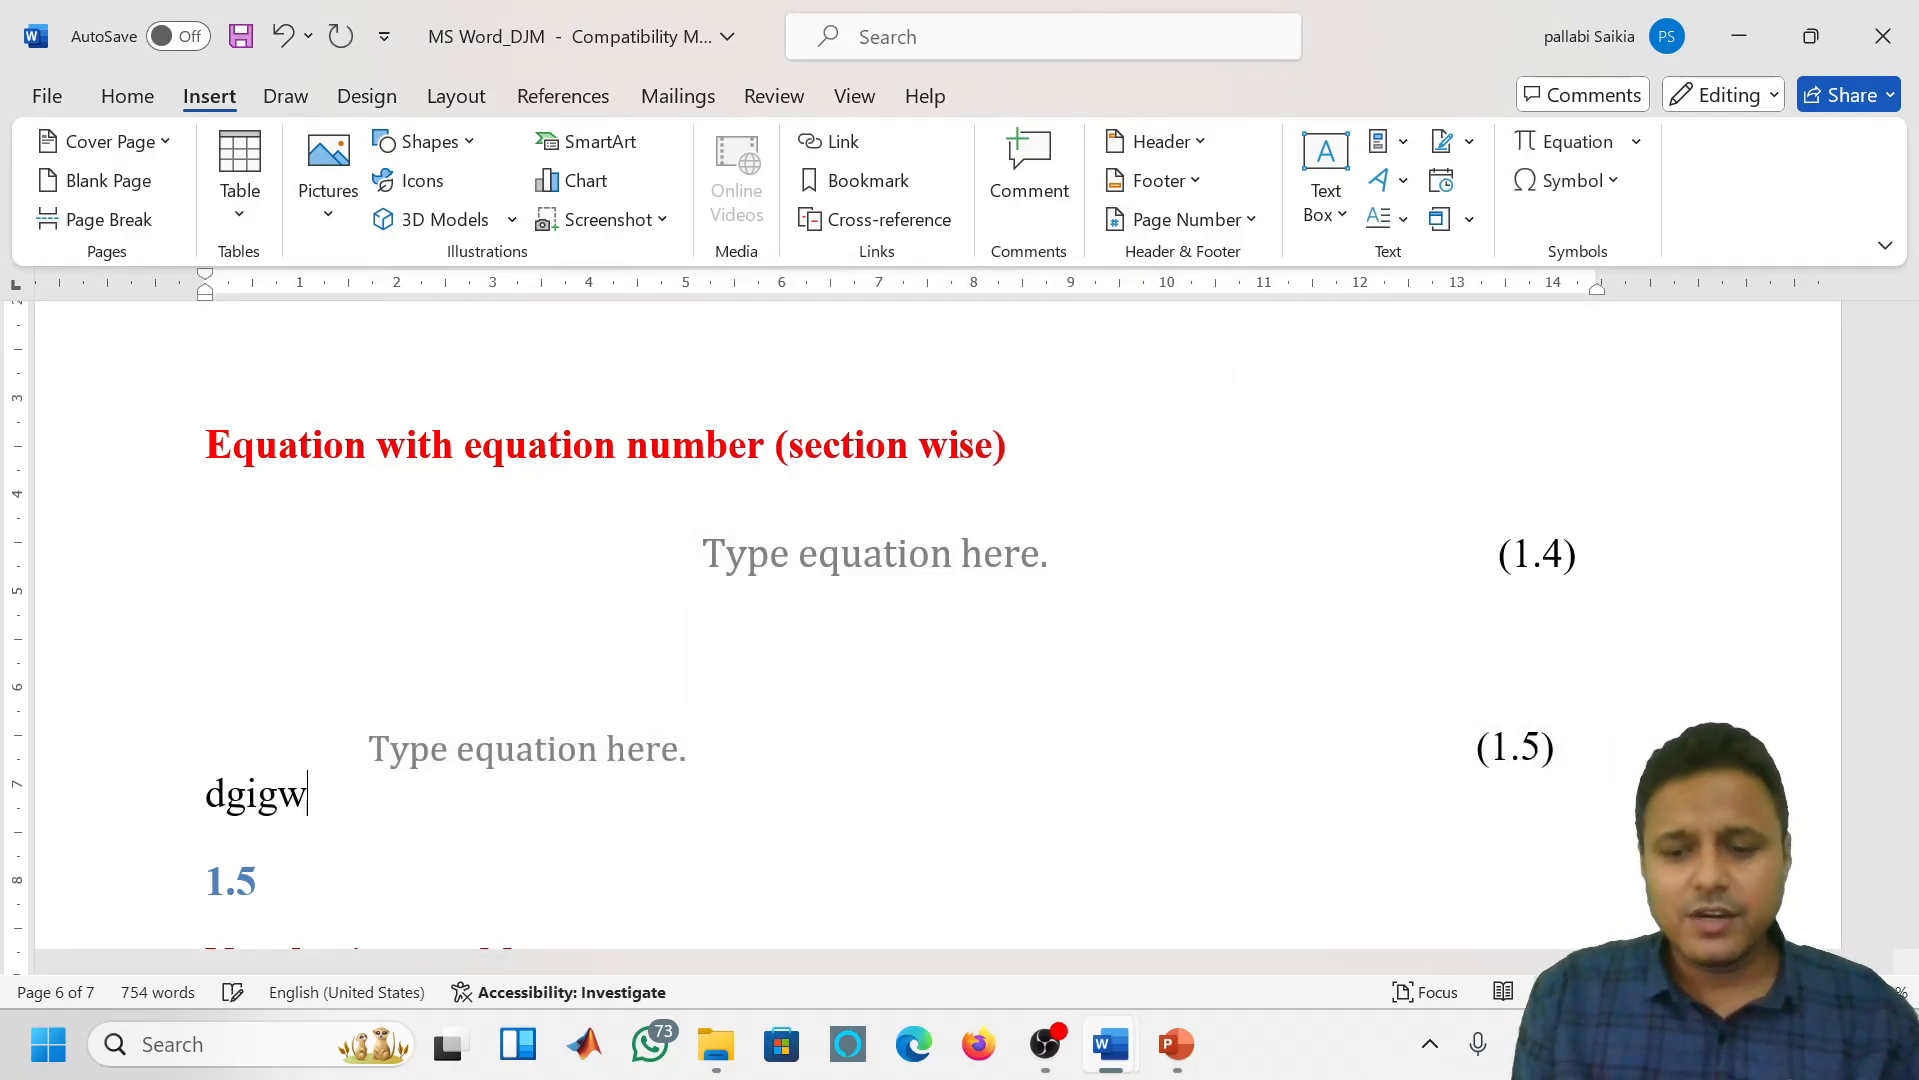
key(Return)
text(dfiihfu)
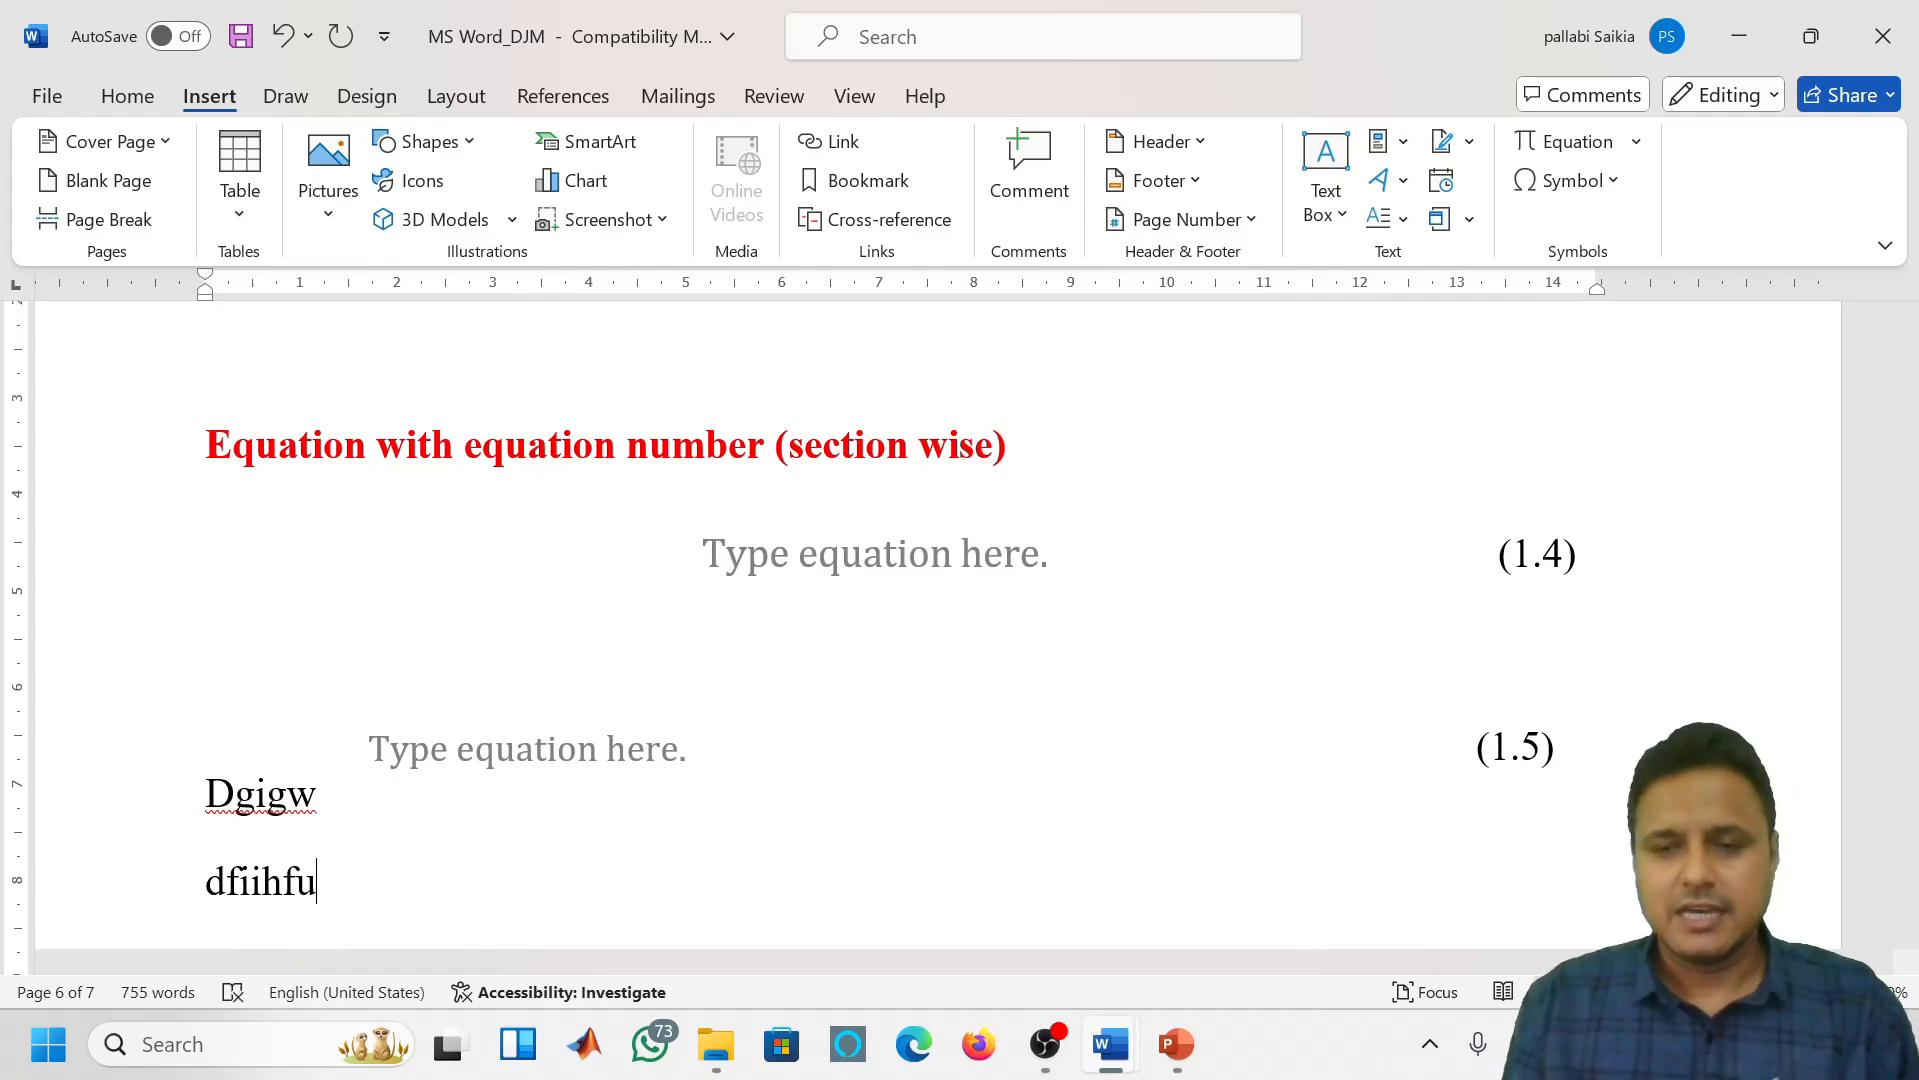
key(Return)
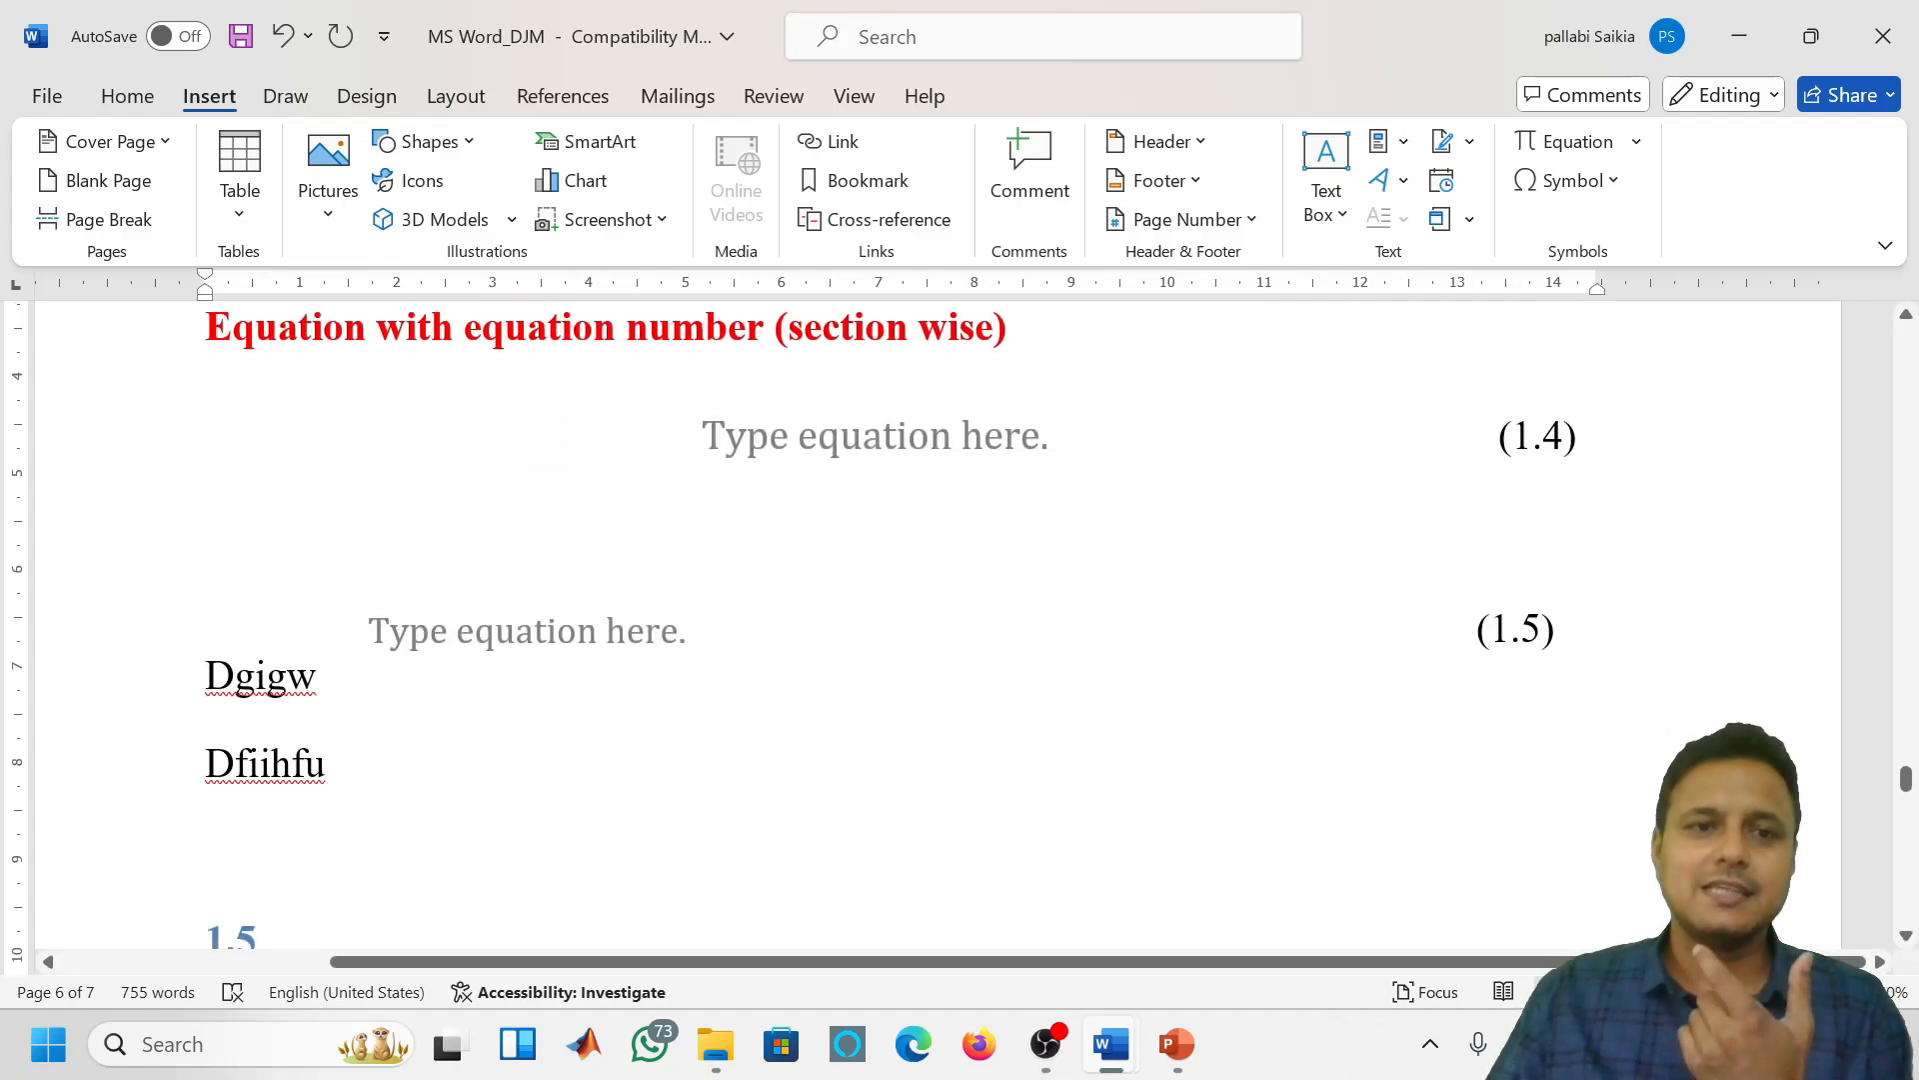
click(1403, 143)
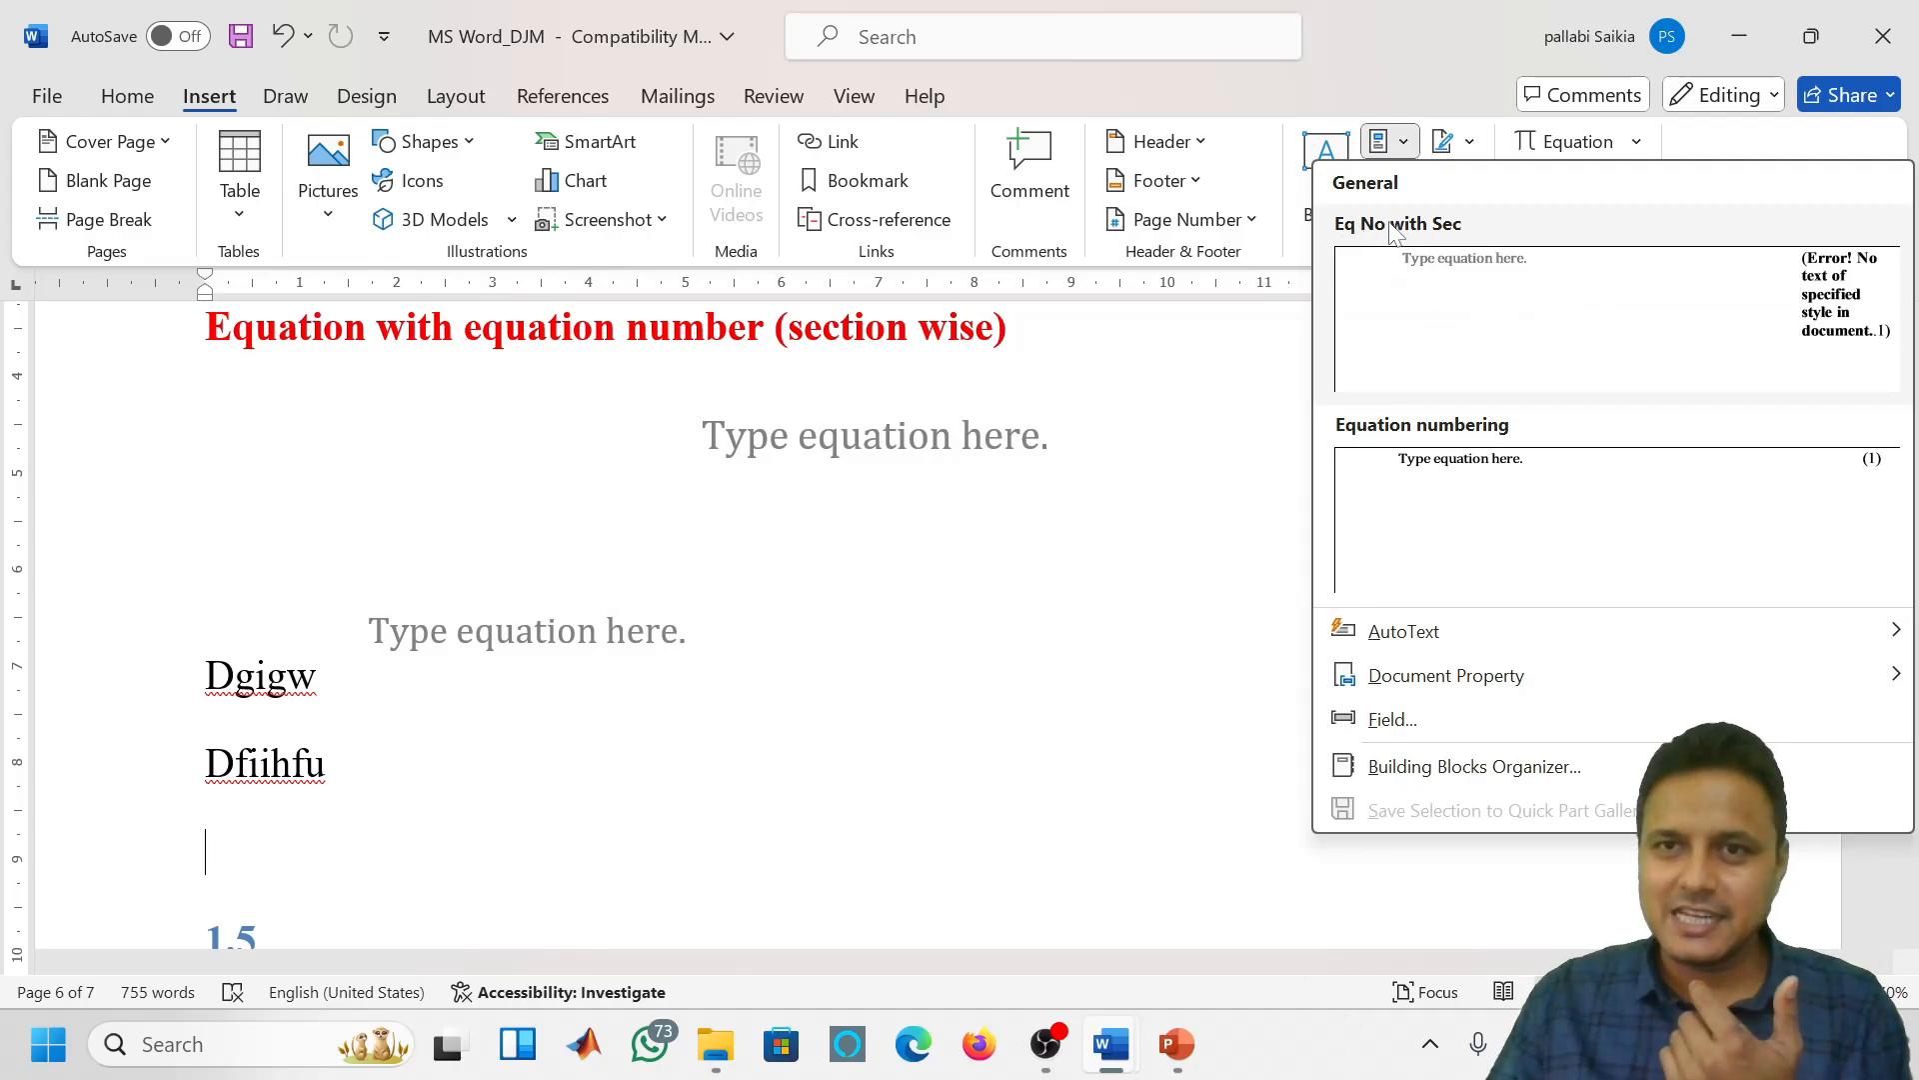
click(1452, 318)
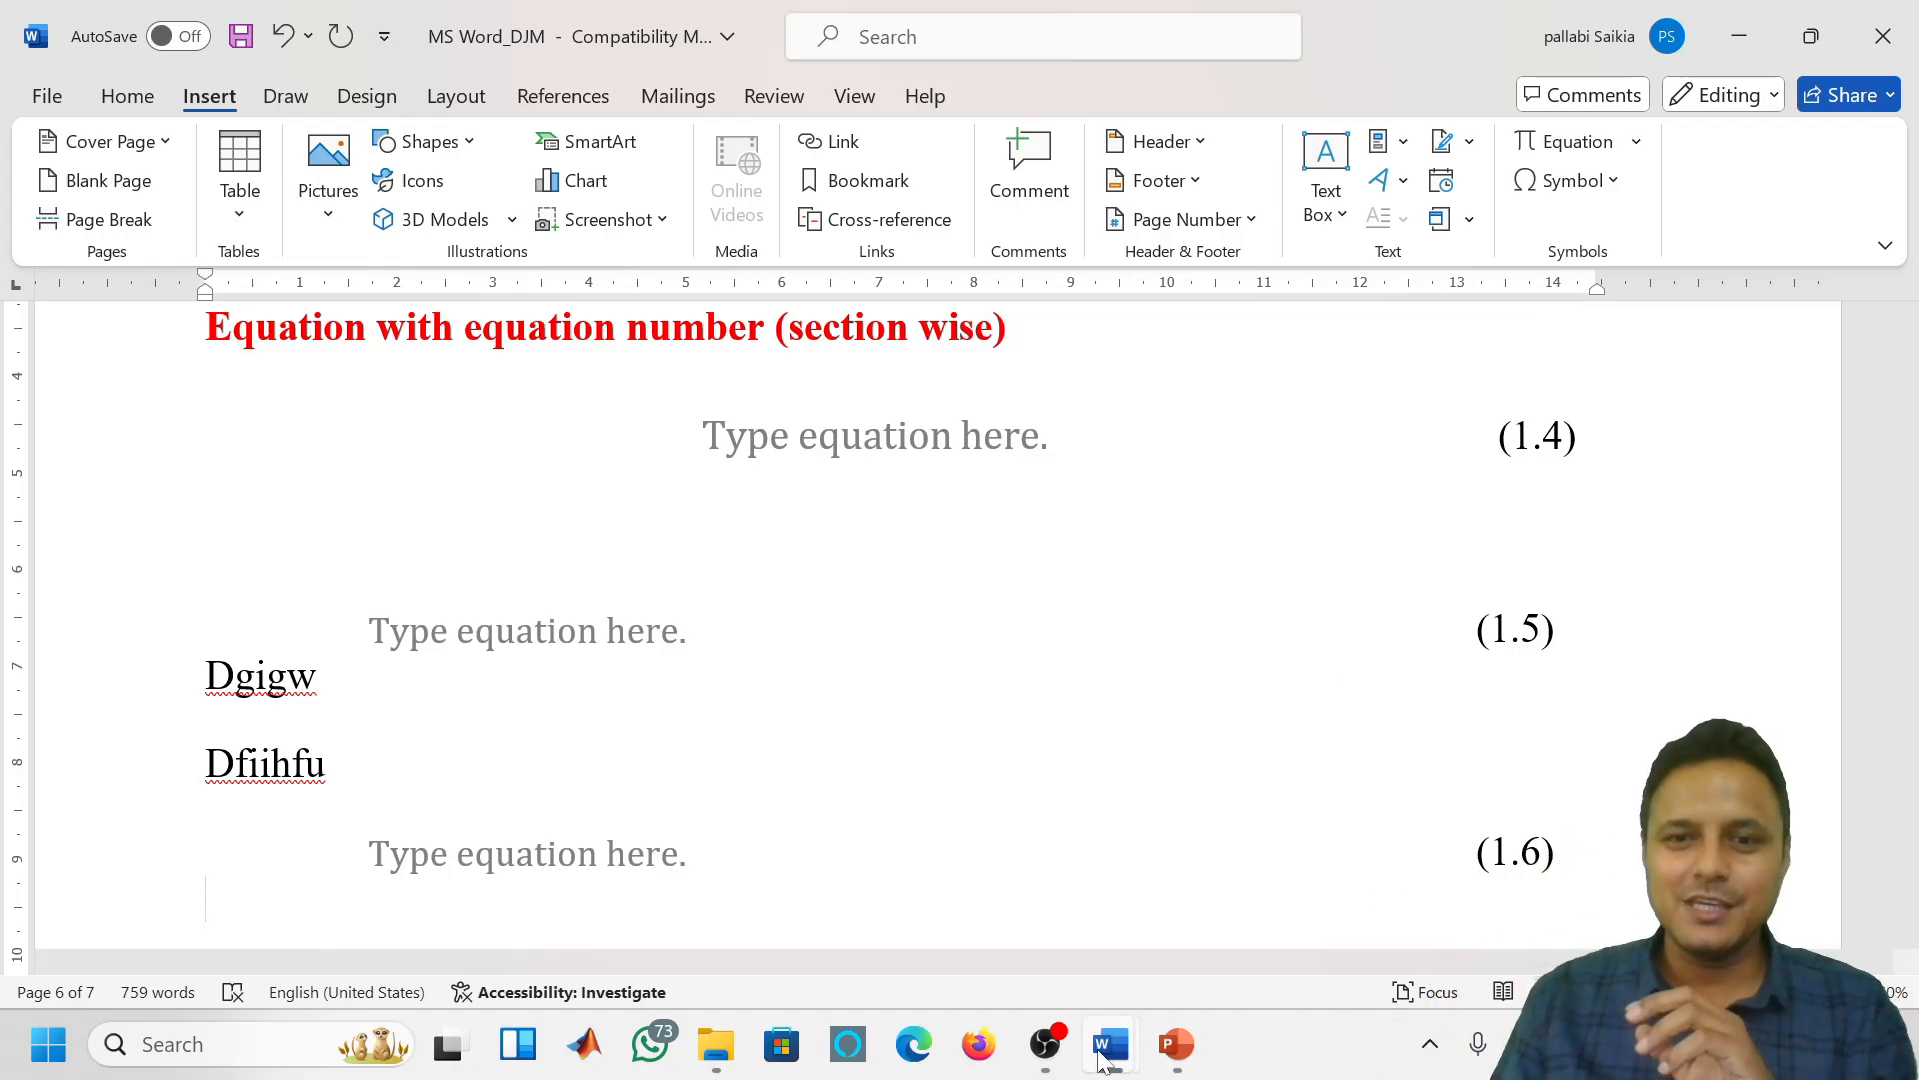
Switch to the FDP document and insert the Eq No with Sec Quick Part below its reference list
mouse_move(1112, 1043)
click(1205, 900)
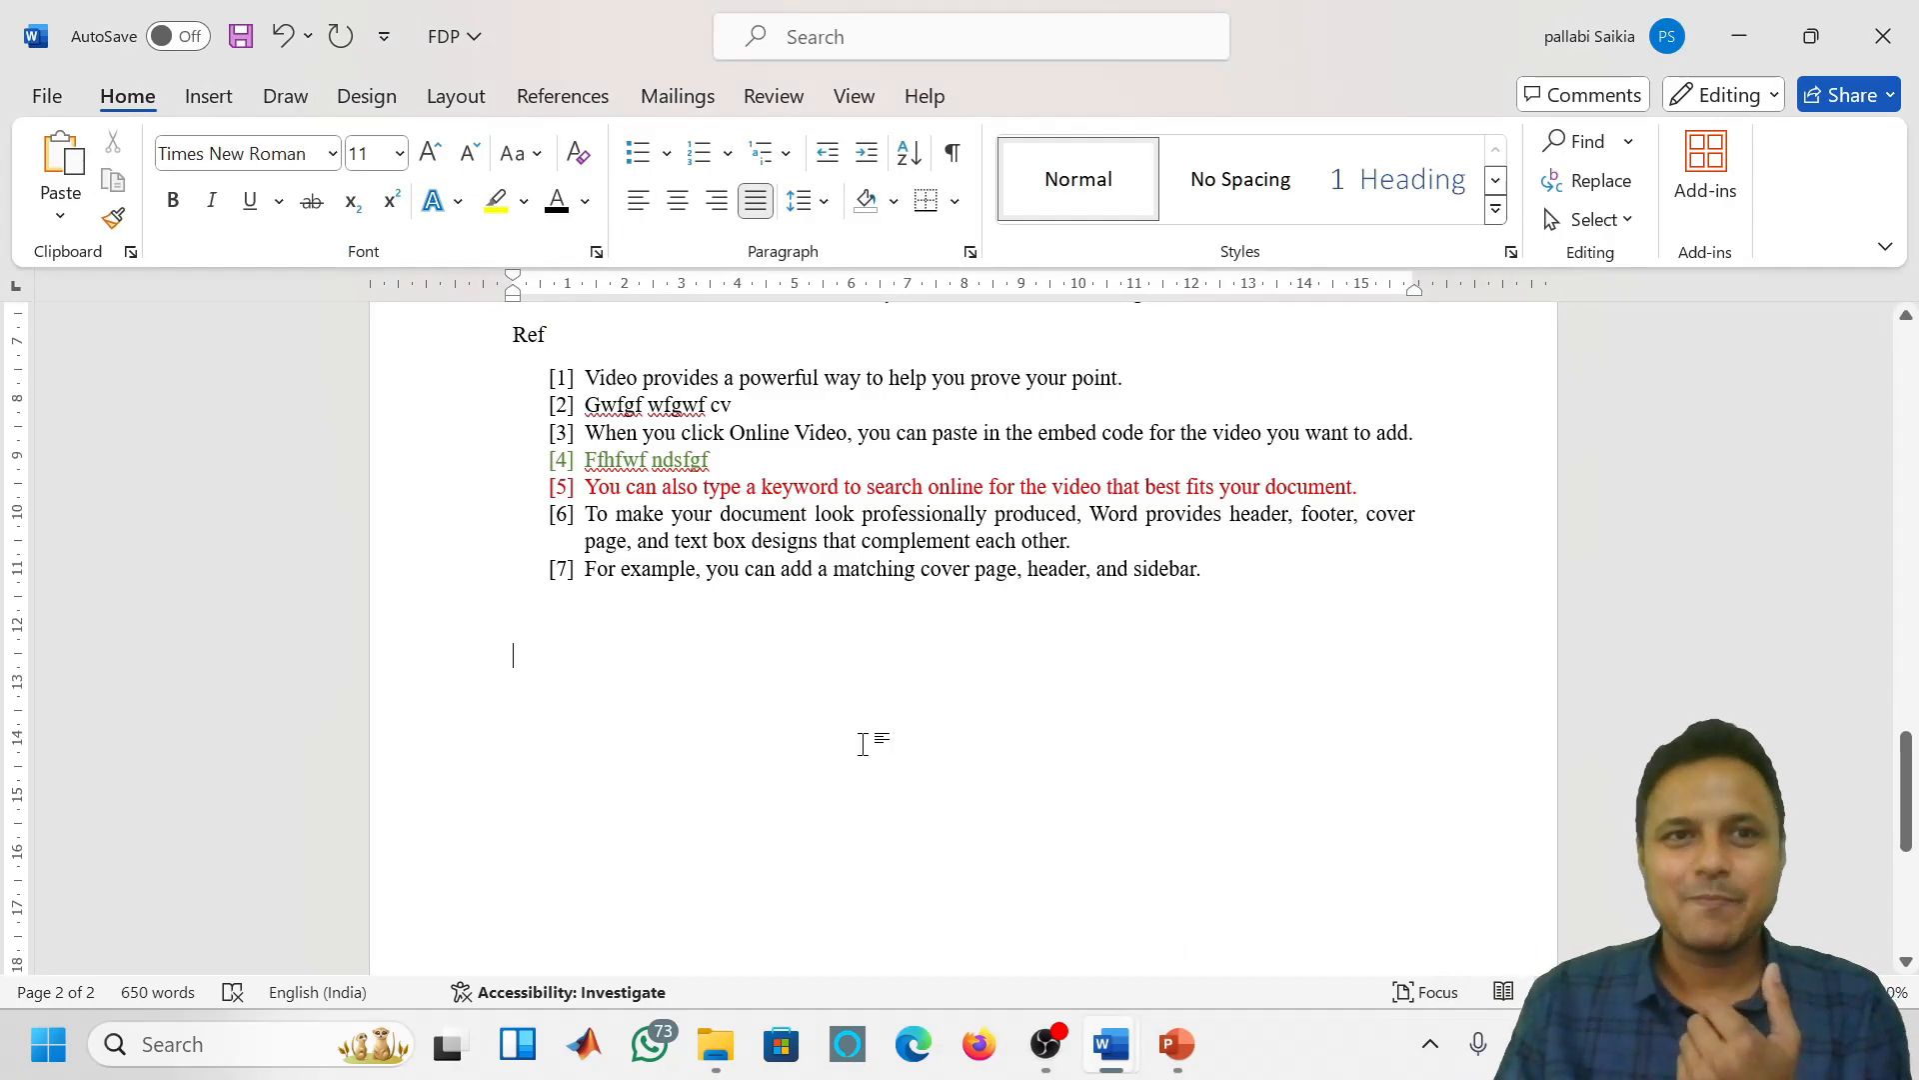
click(208, 98)
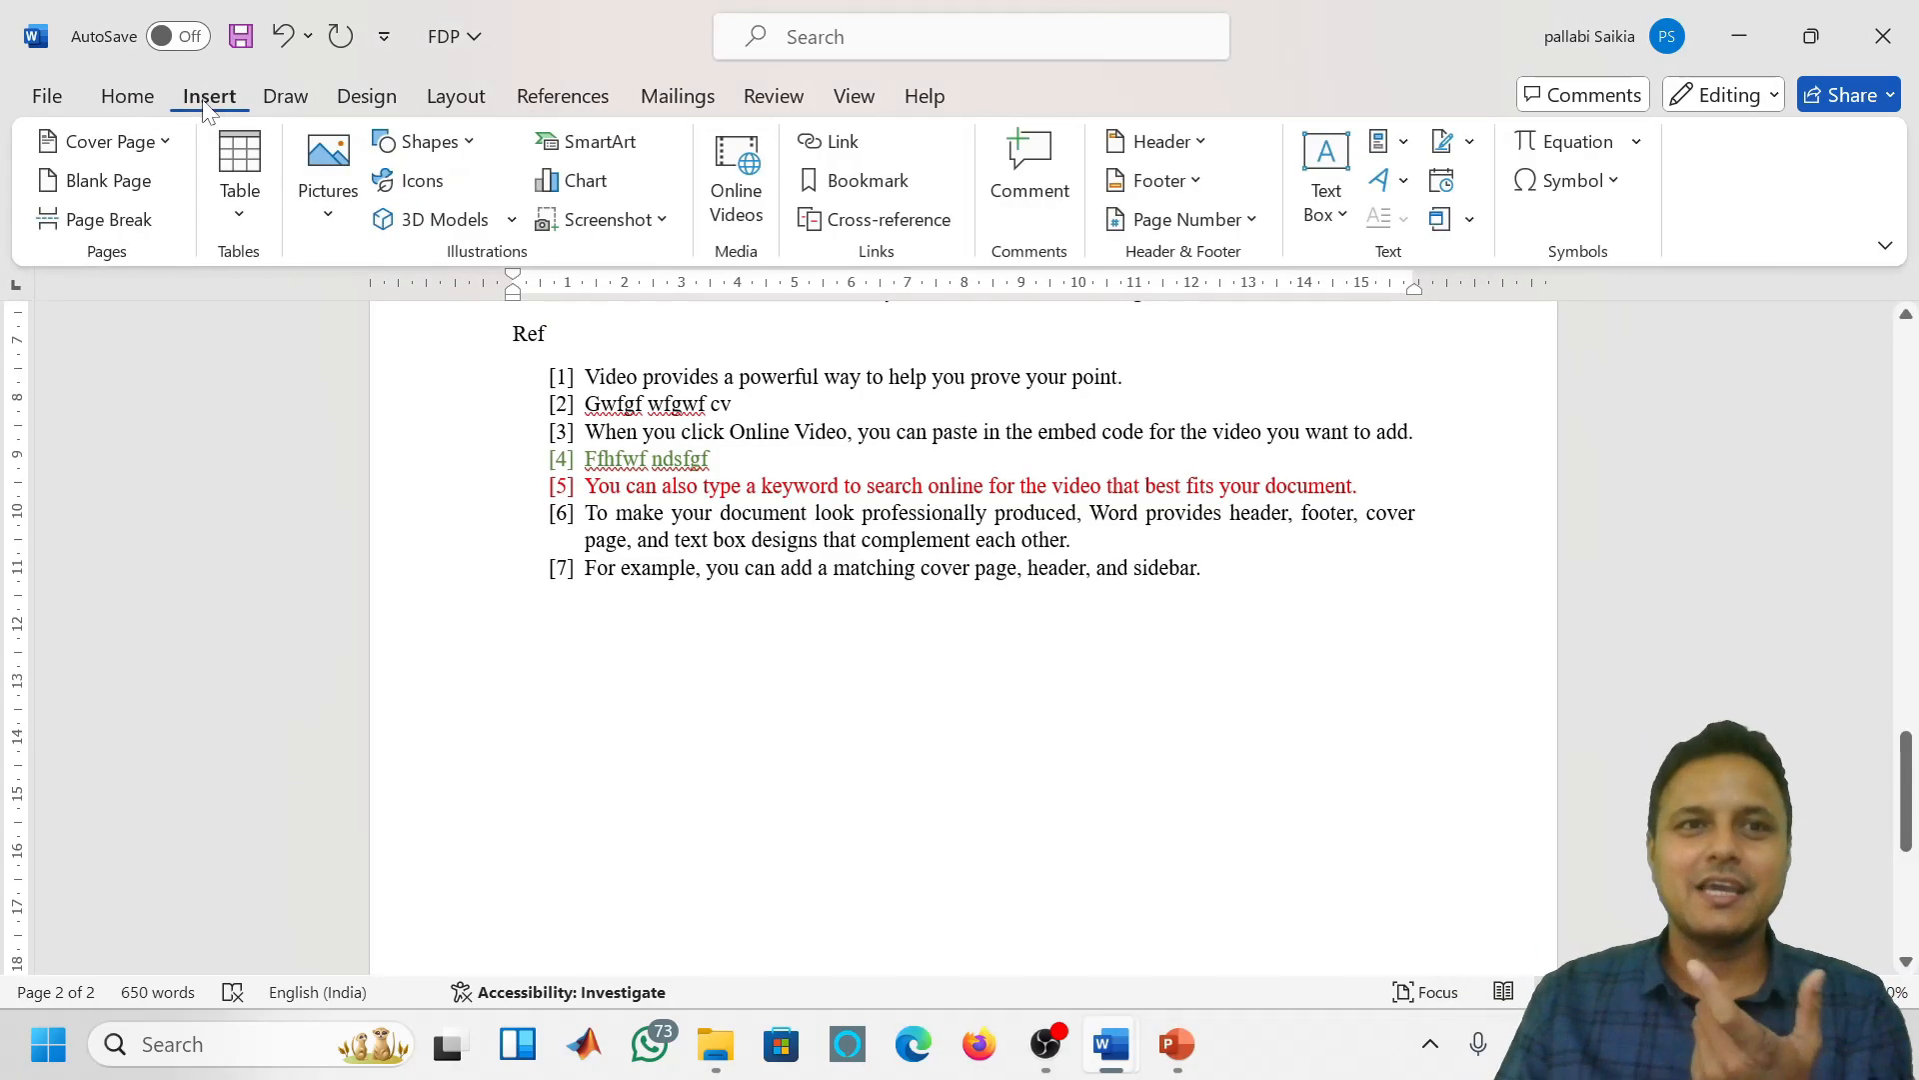
click(1404, 152)
click(1461, 325)
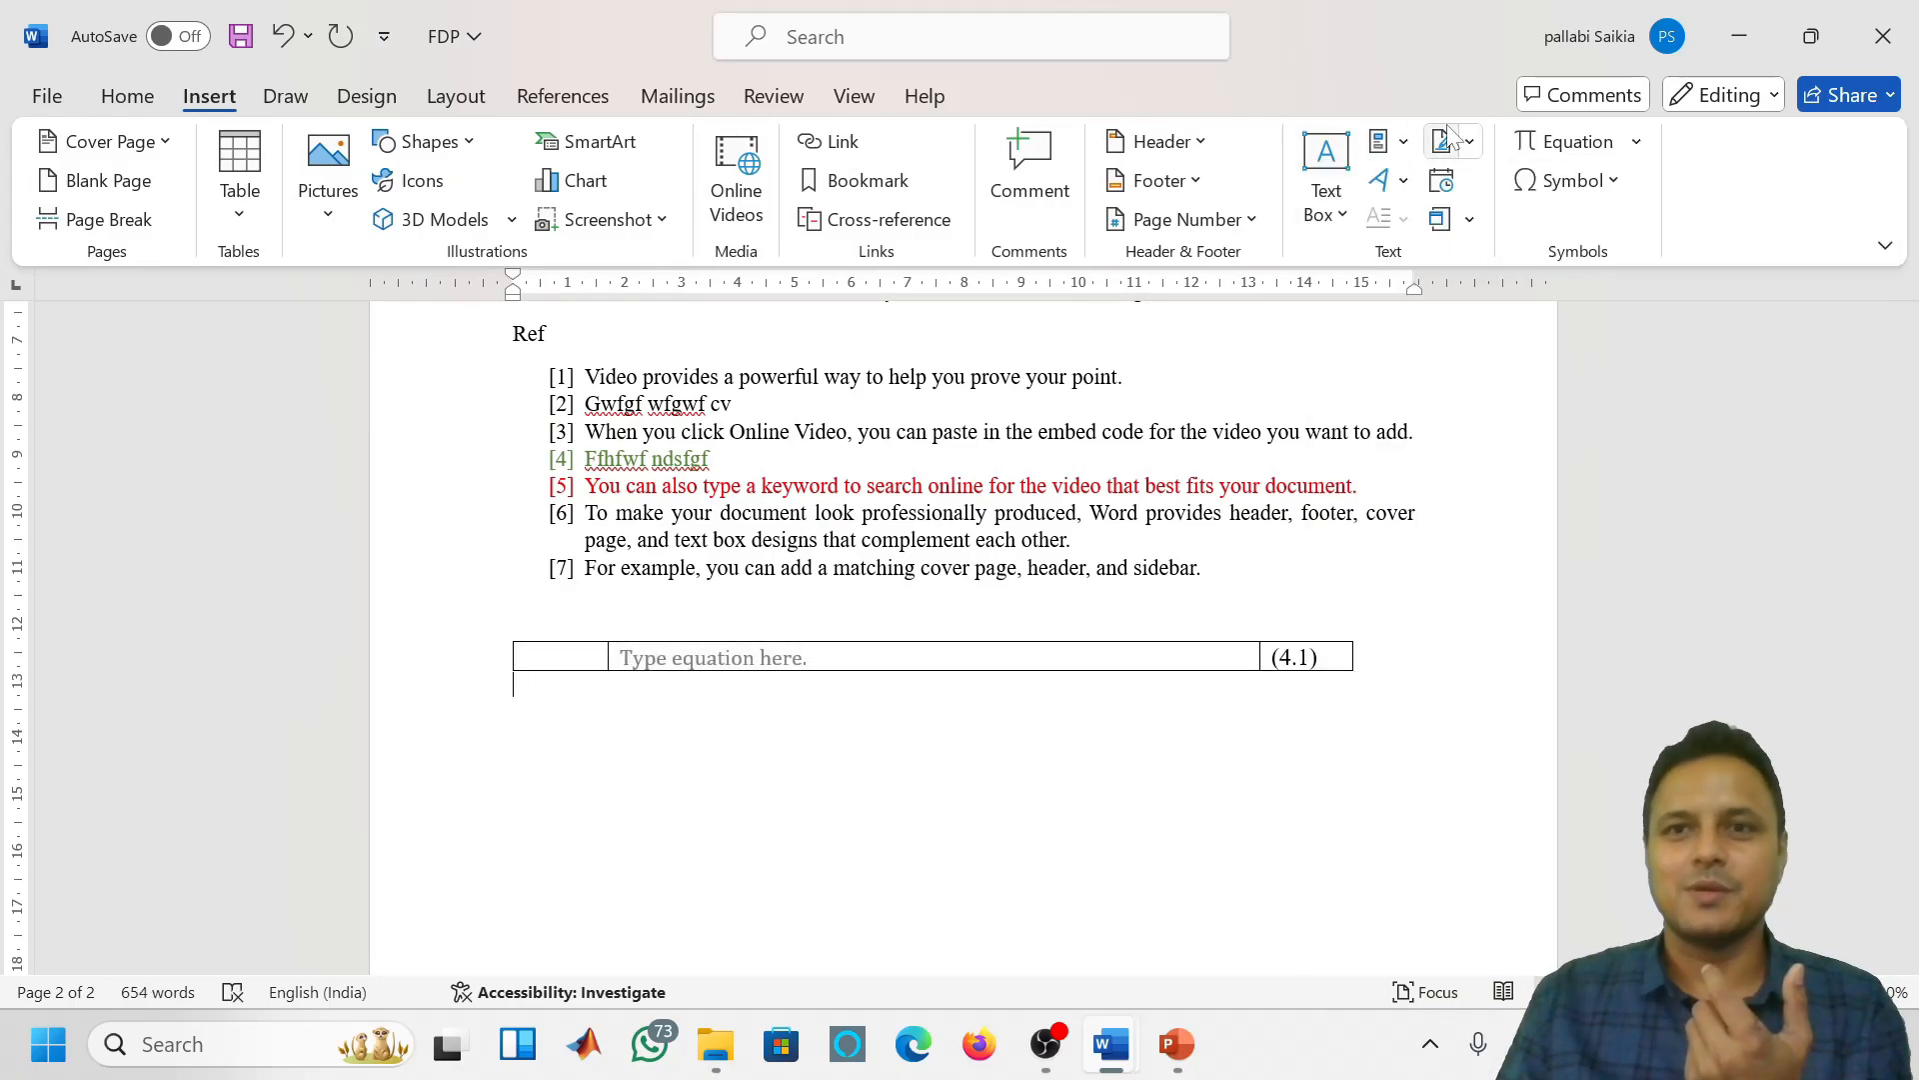
Insert the Equation numbering Quick Part below the table in the FDP document, and undo both Quick Part insertions
click(1400, 149)
key(Escape)
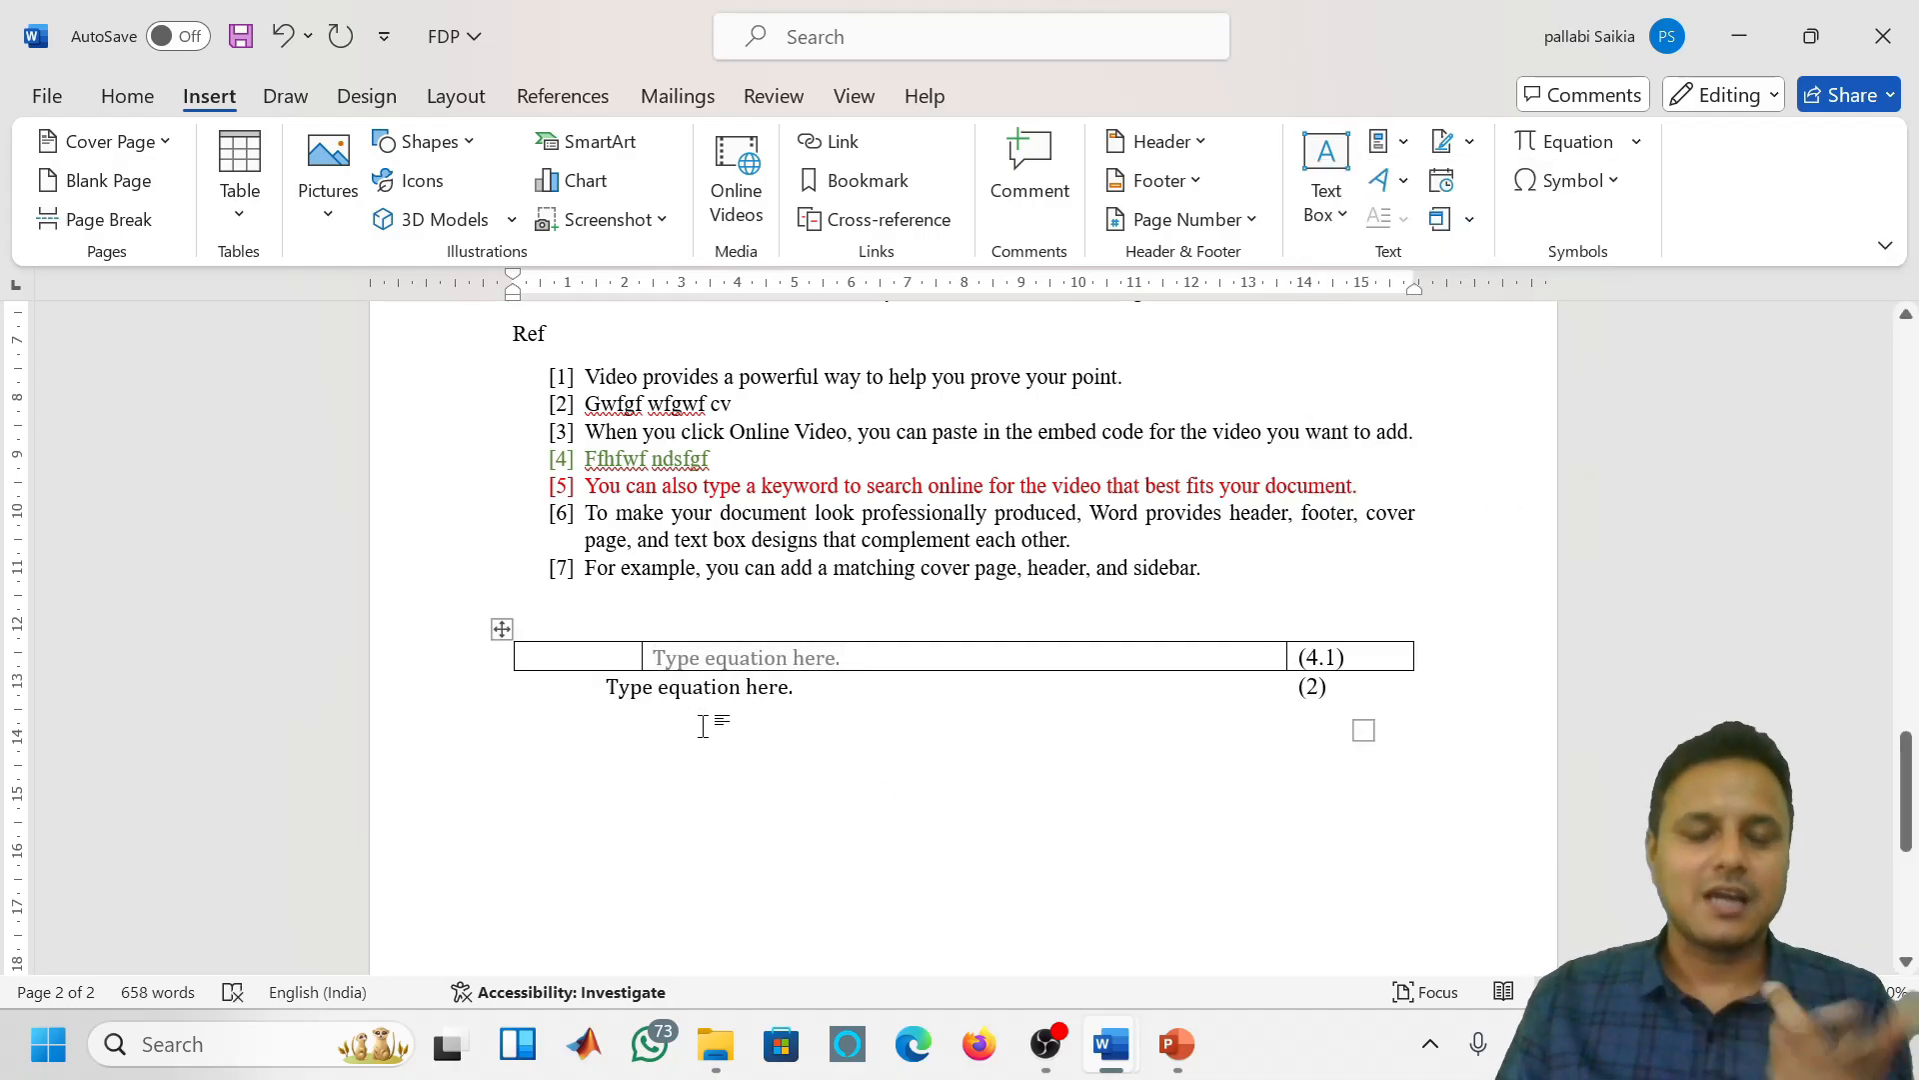
key(ctrl+z)
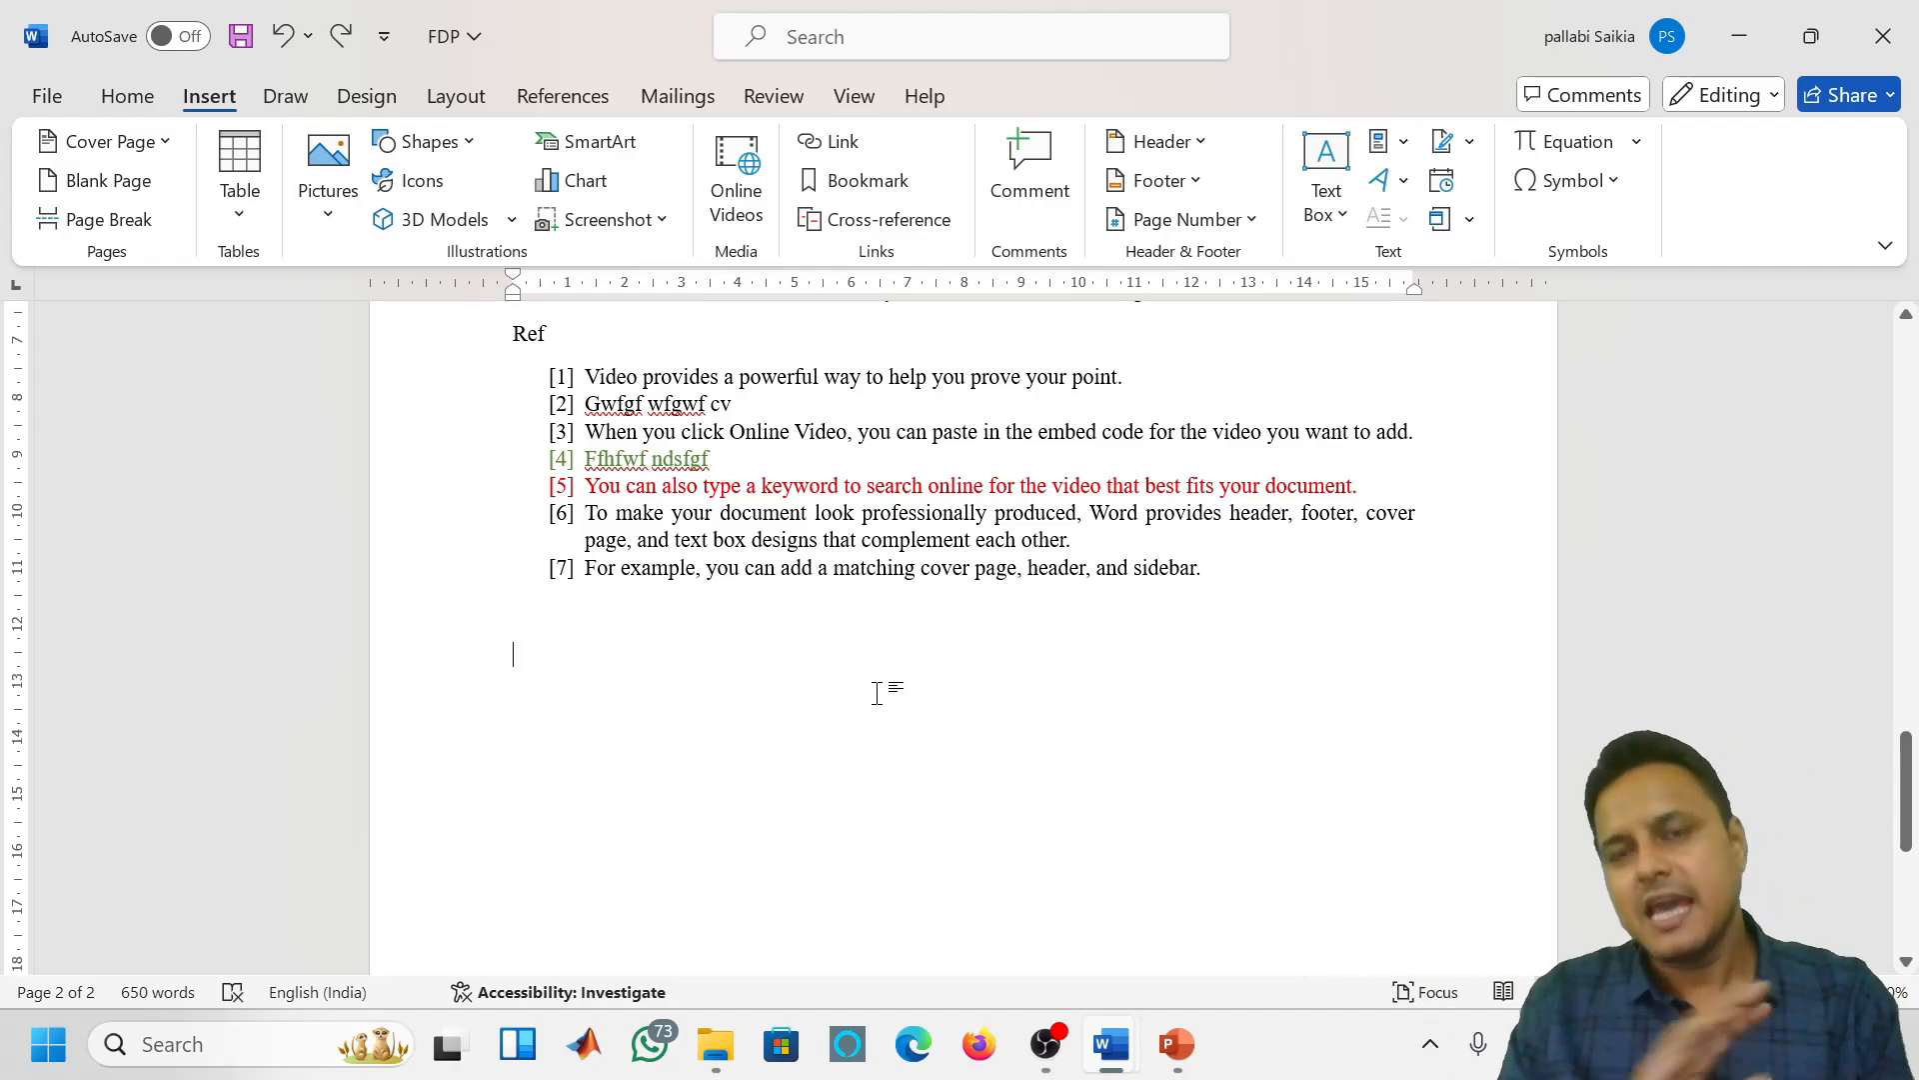
mouse_move(1061, 1061)
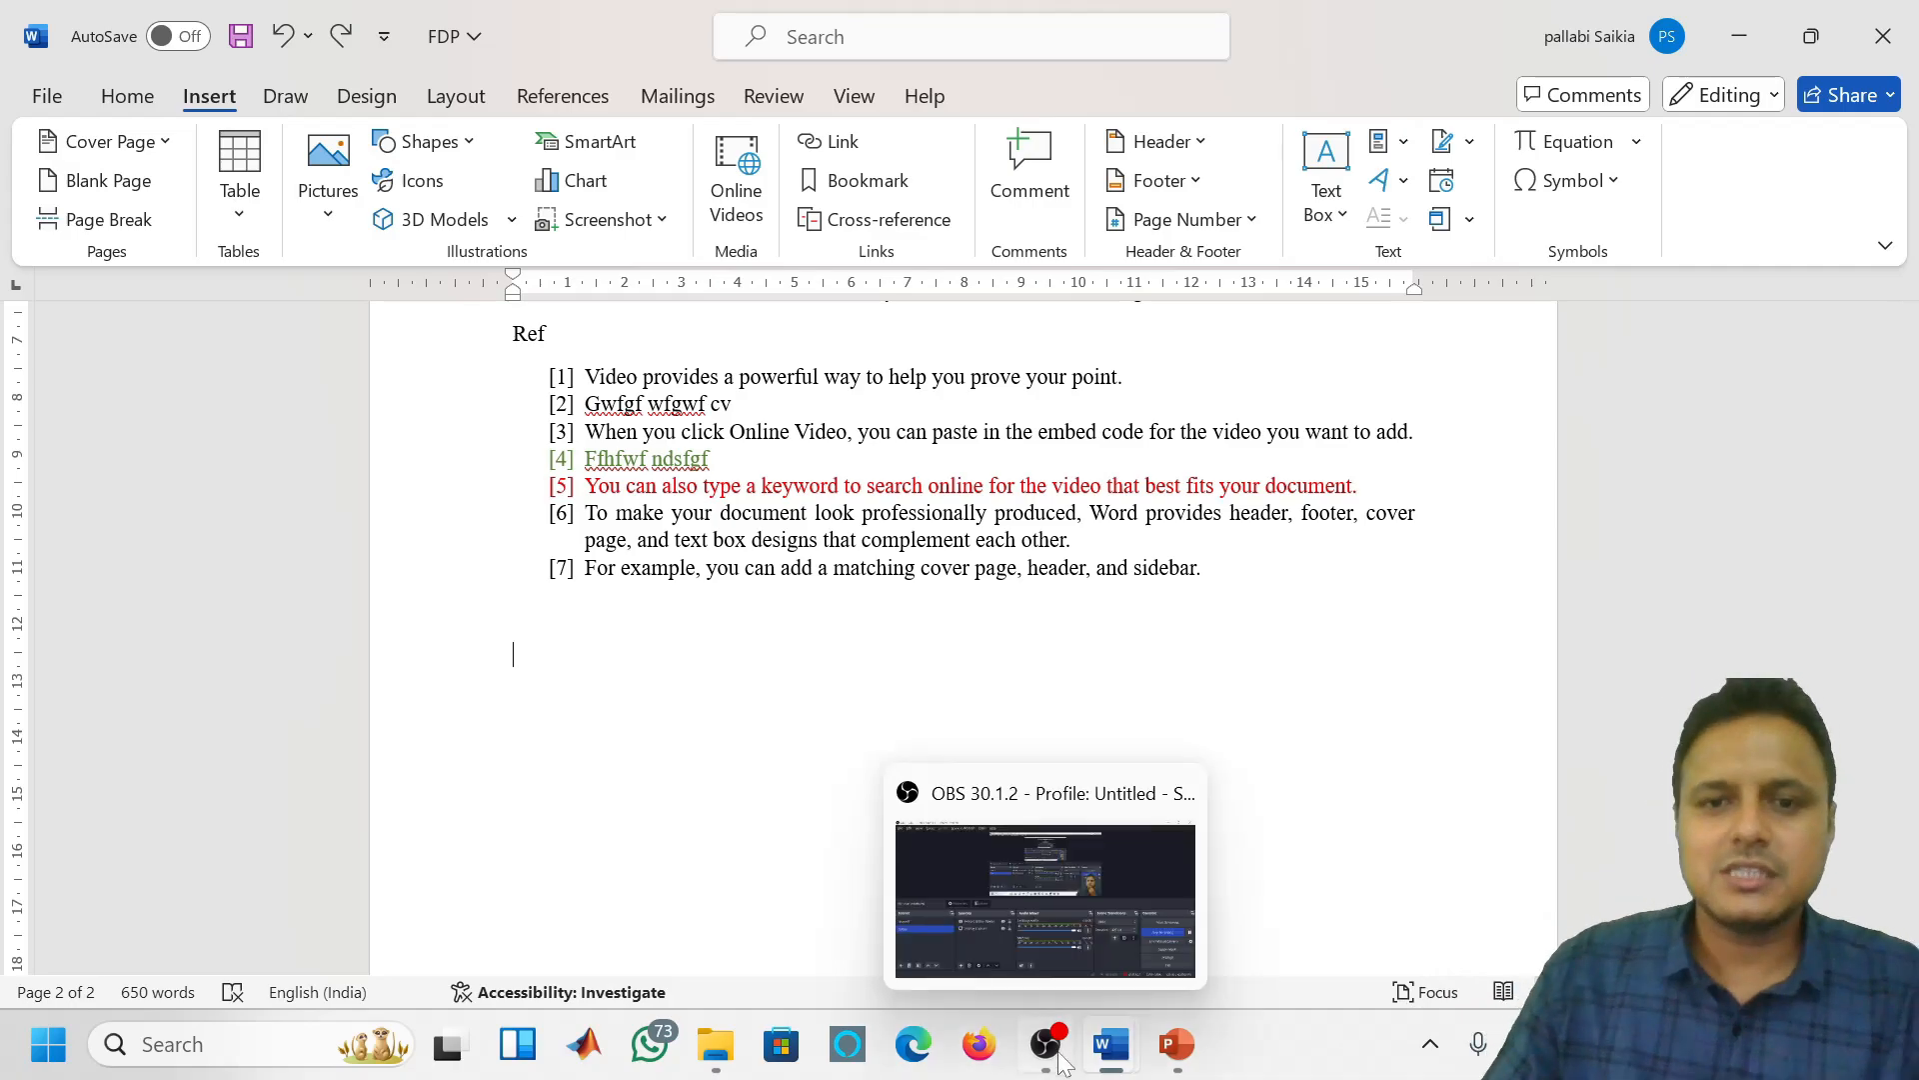
mouse_move(993, 920)
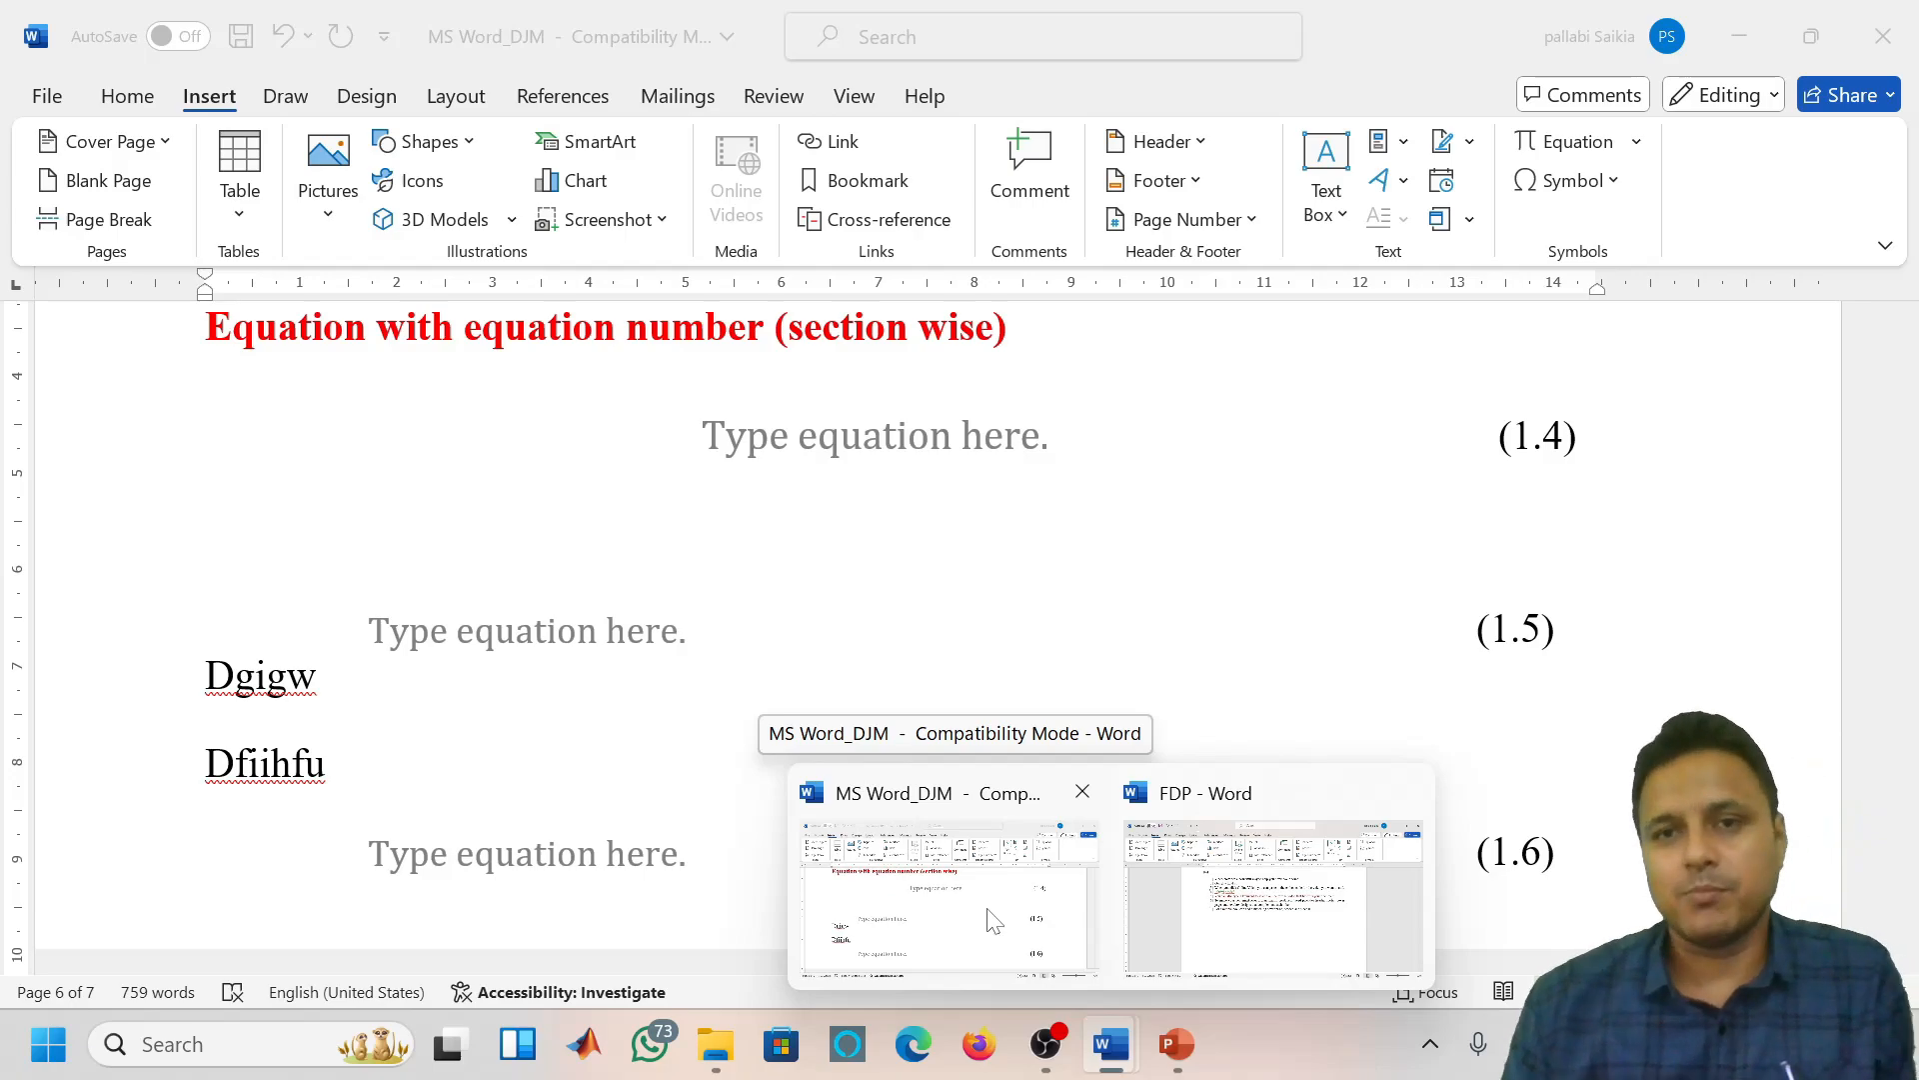
Switch to the MS Word_DJM document and append "from equation" to the Dgigw line
click(993, 917)
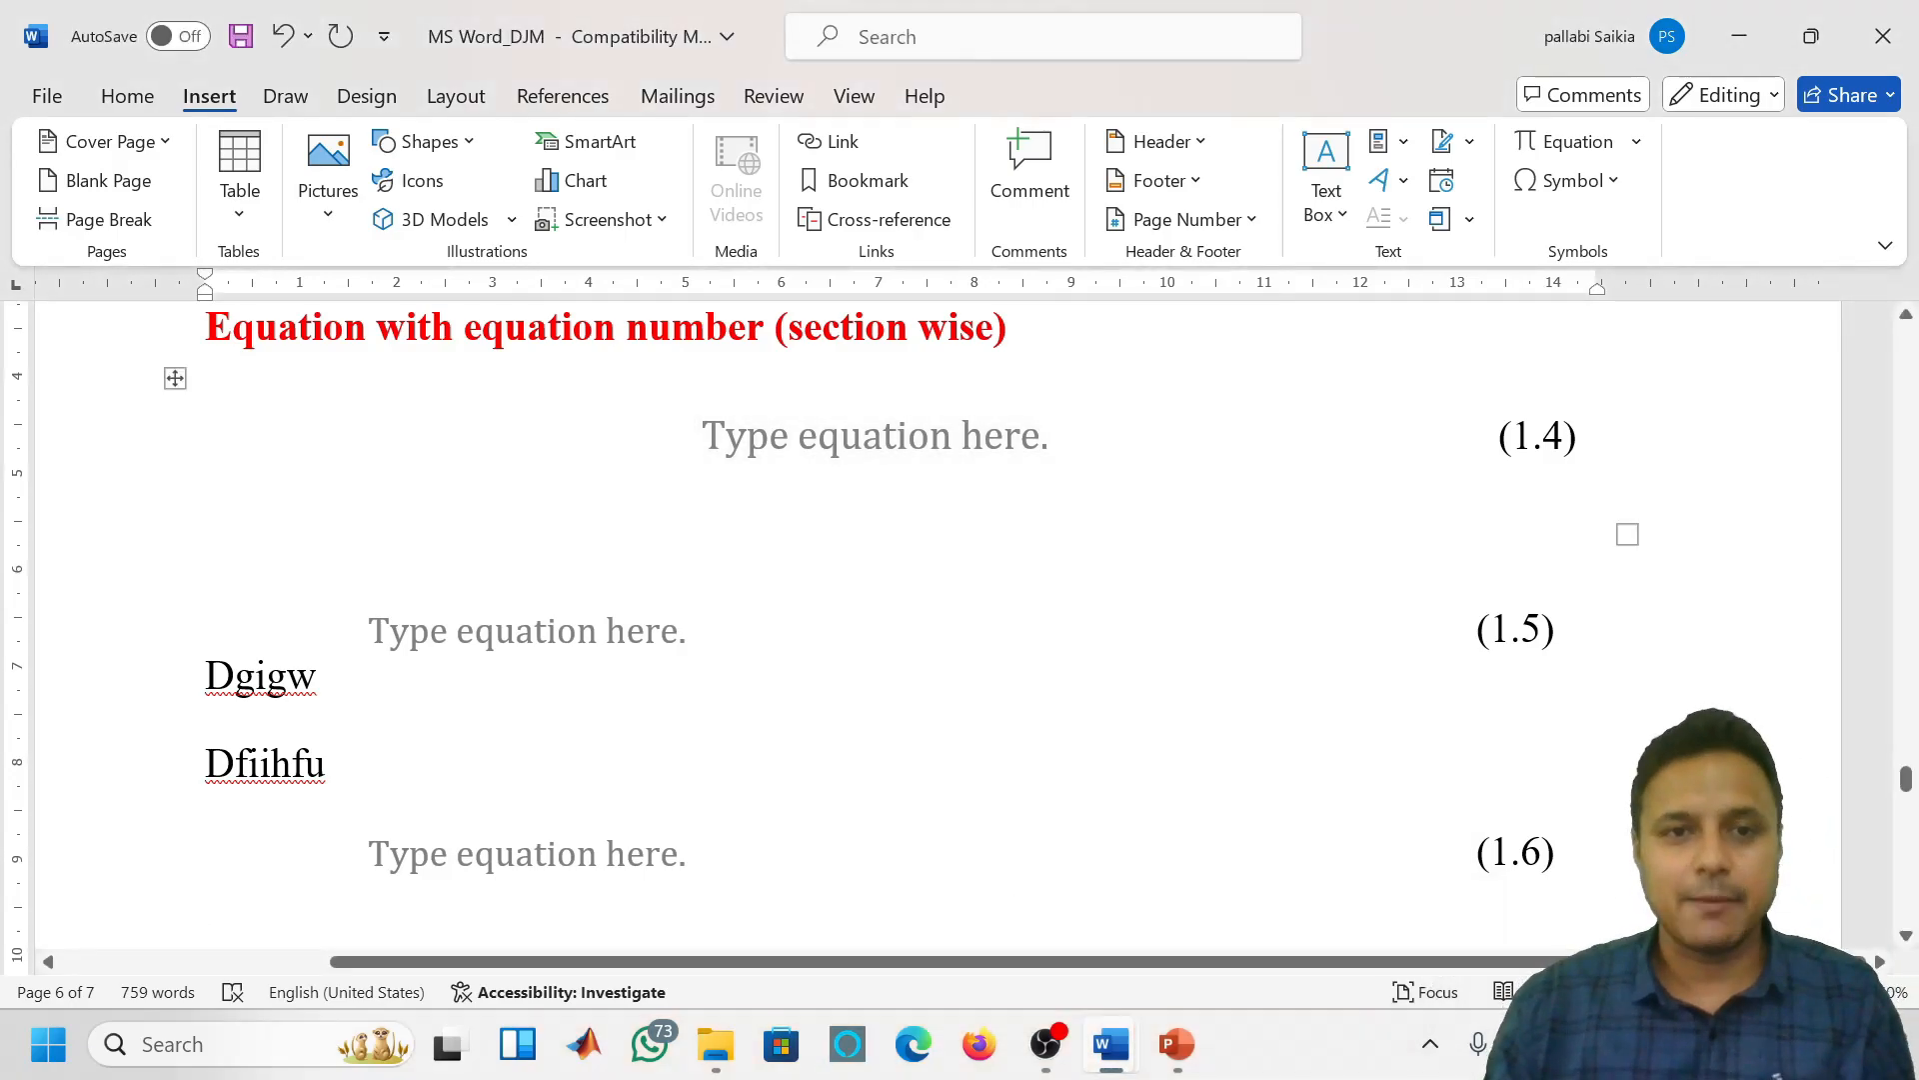
text(from equation)
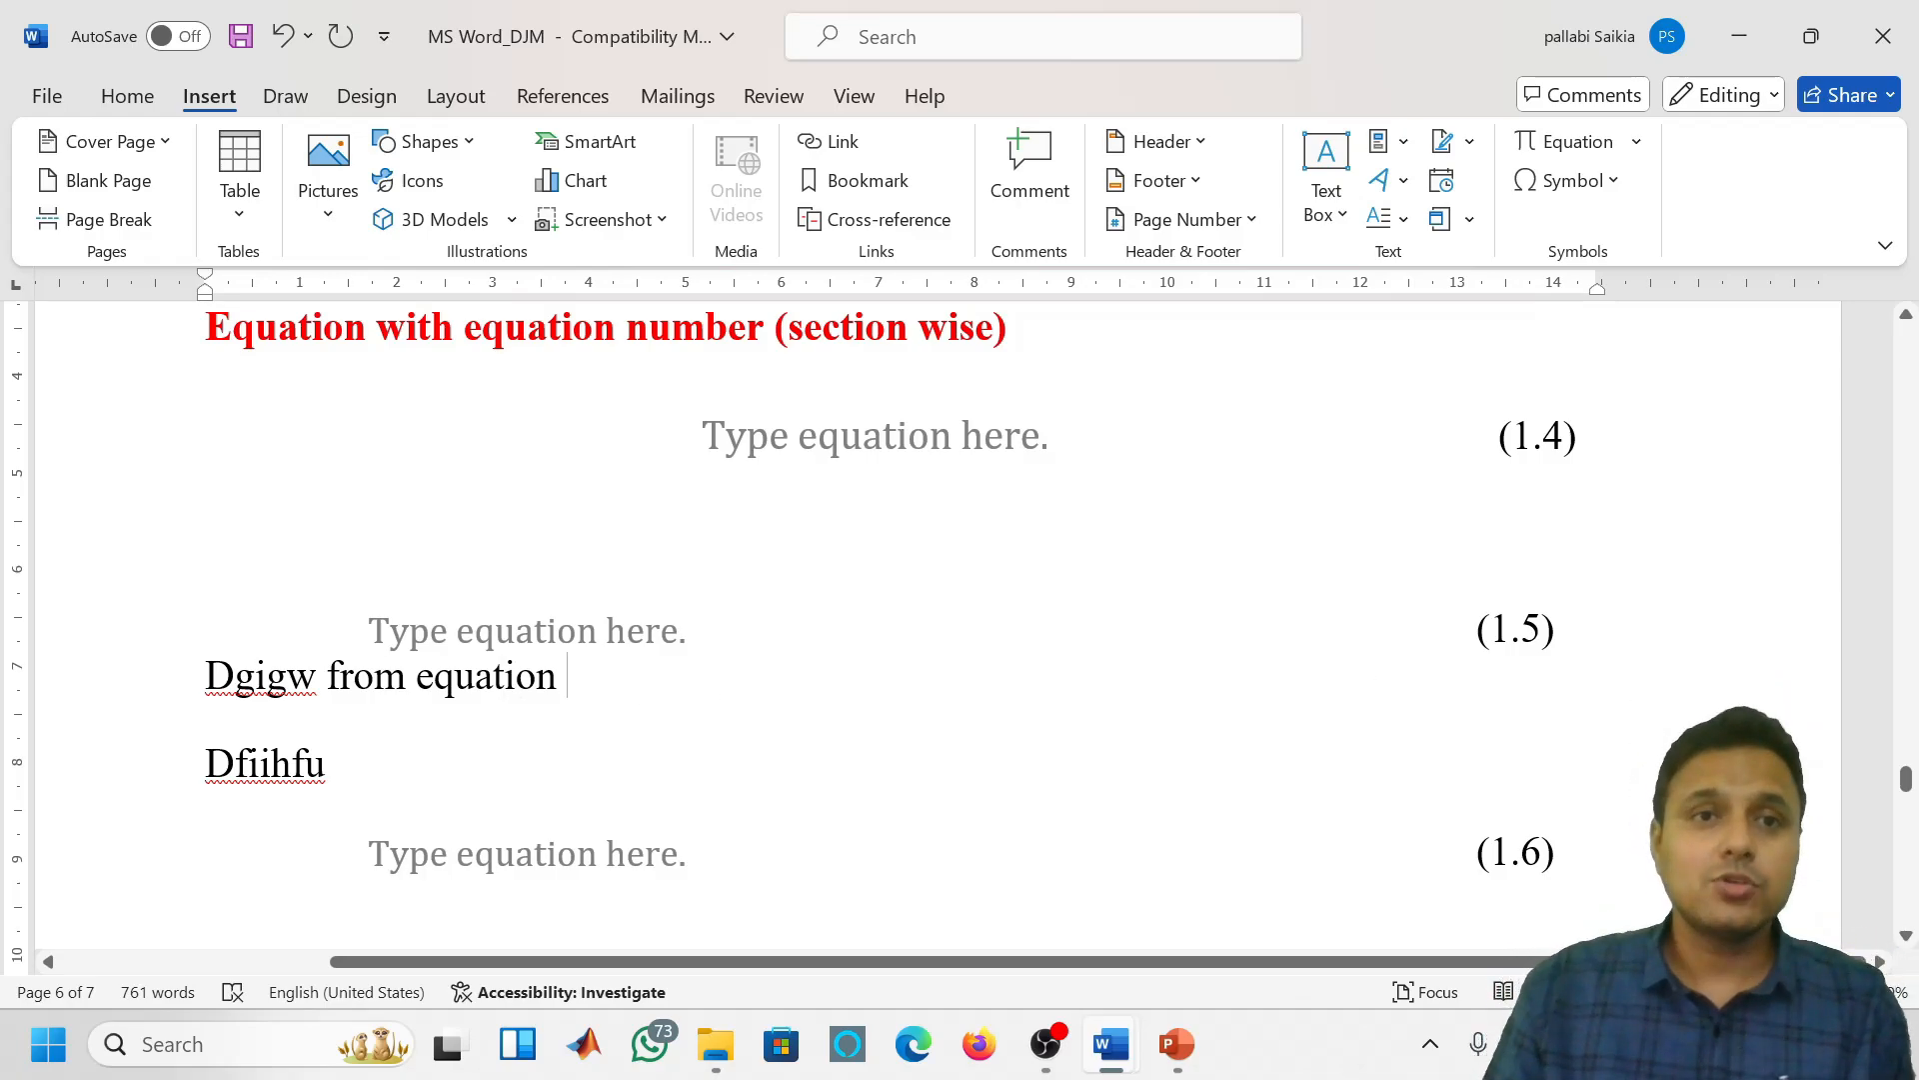
Insert an entire-caption cross-reference to equation (1.1) at the end of the Dgigw line
click(591, 108)
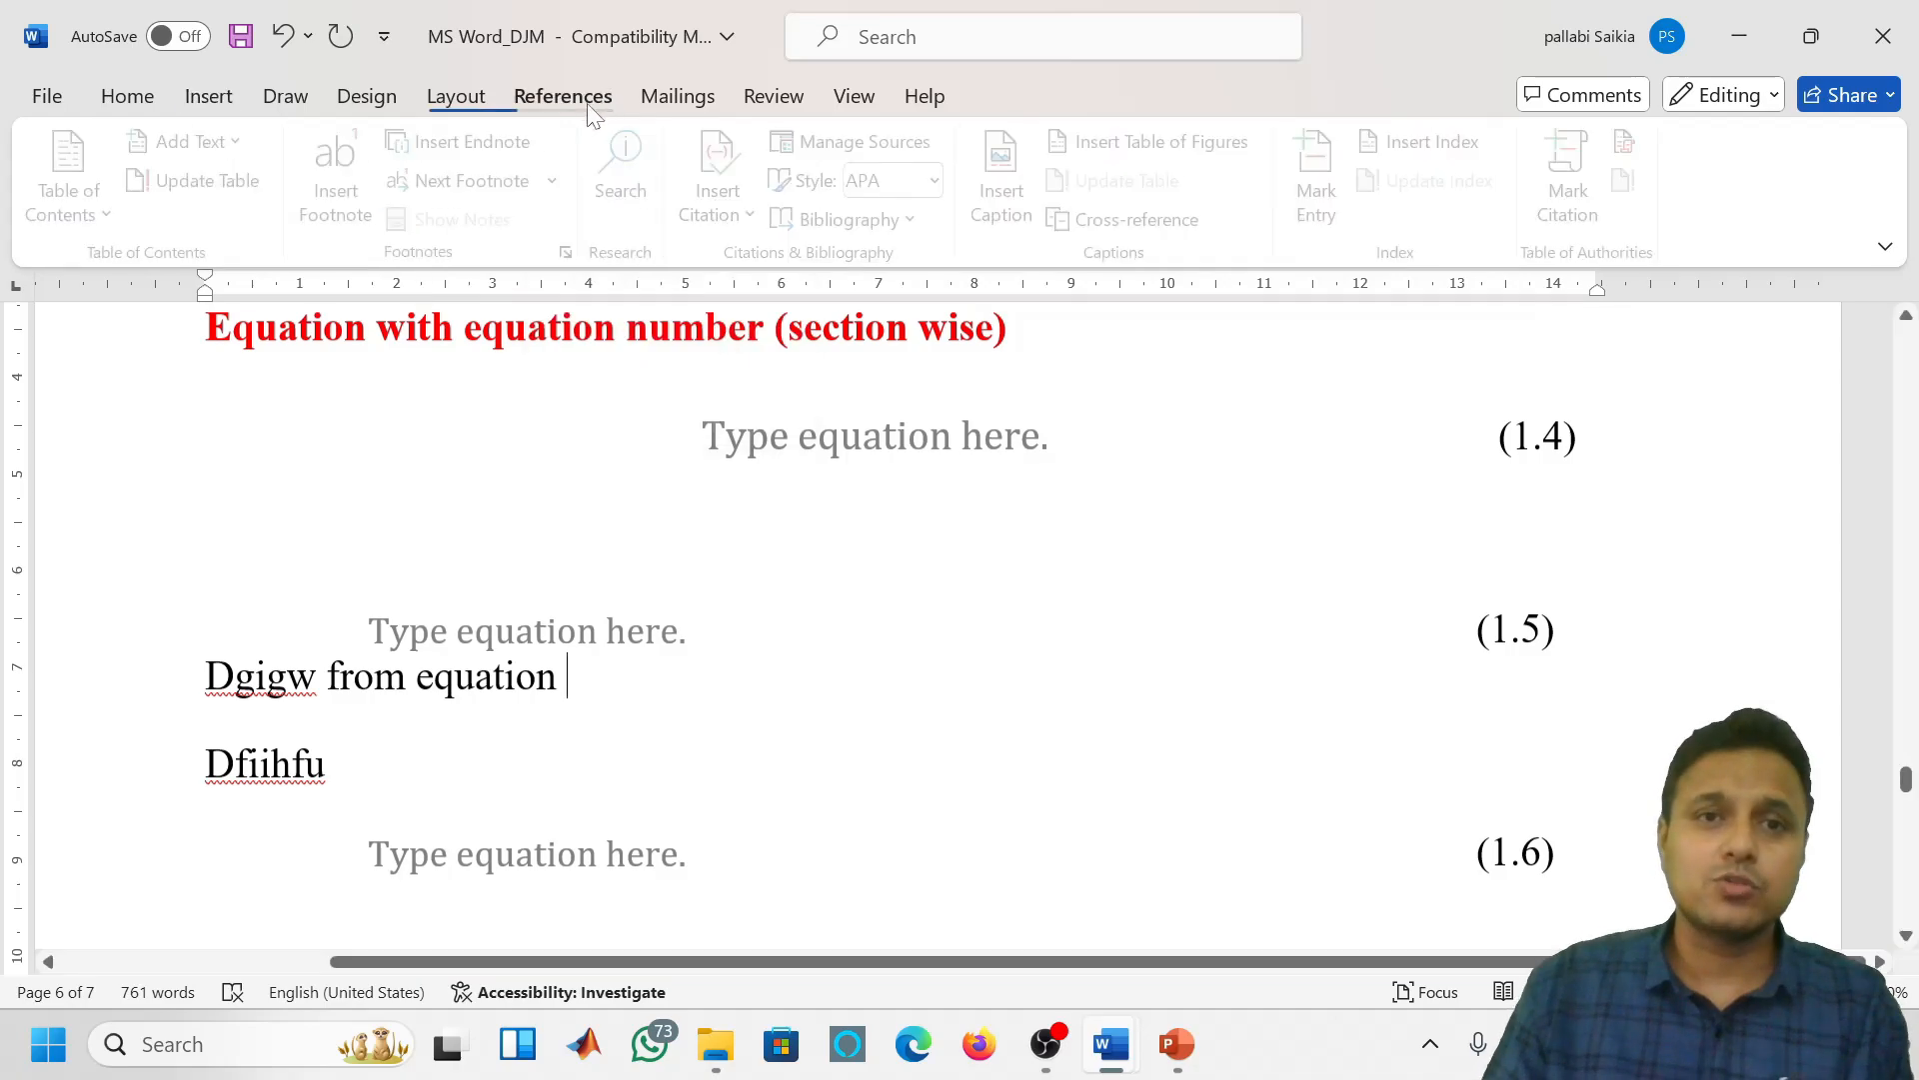
click(1131, 221)
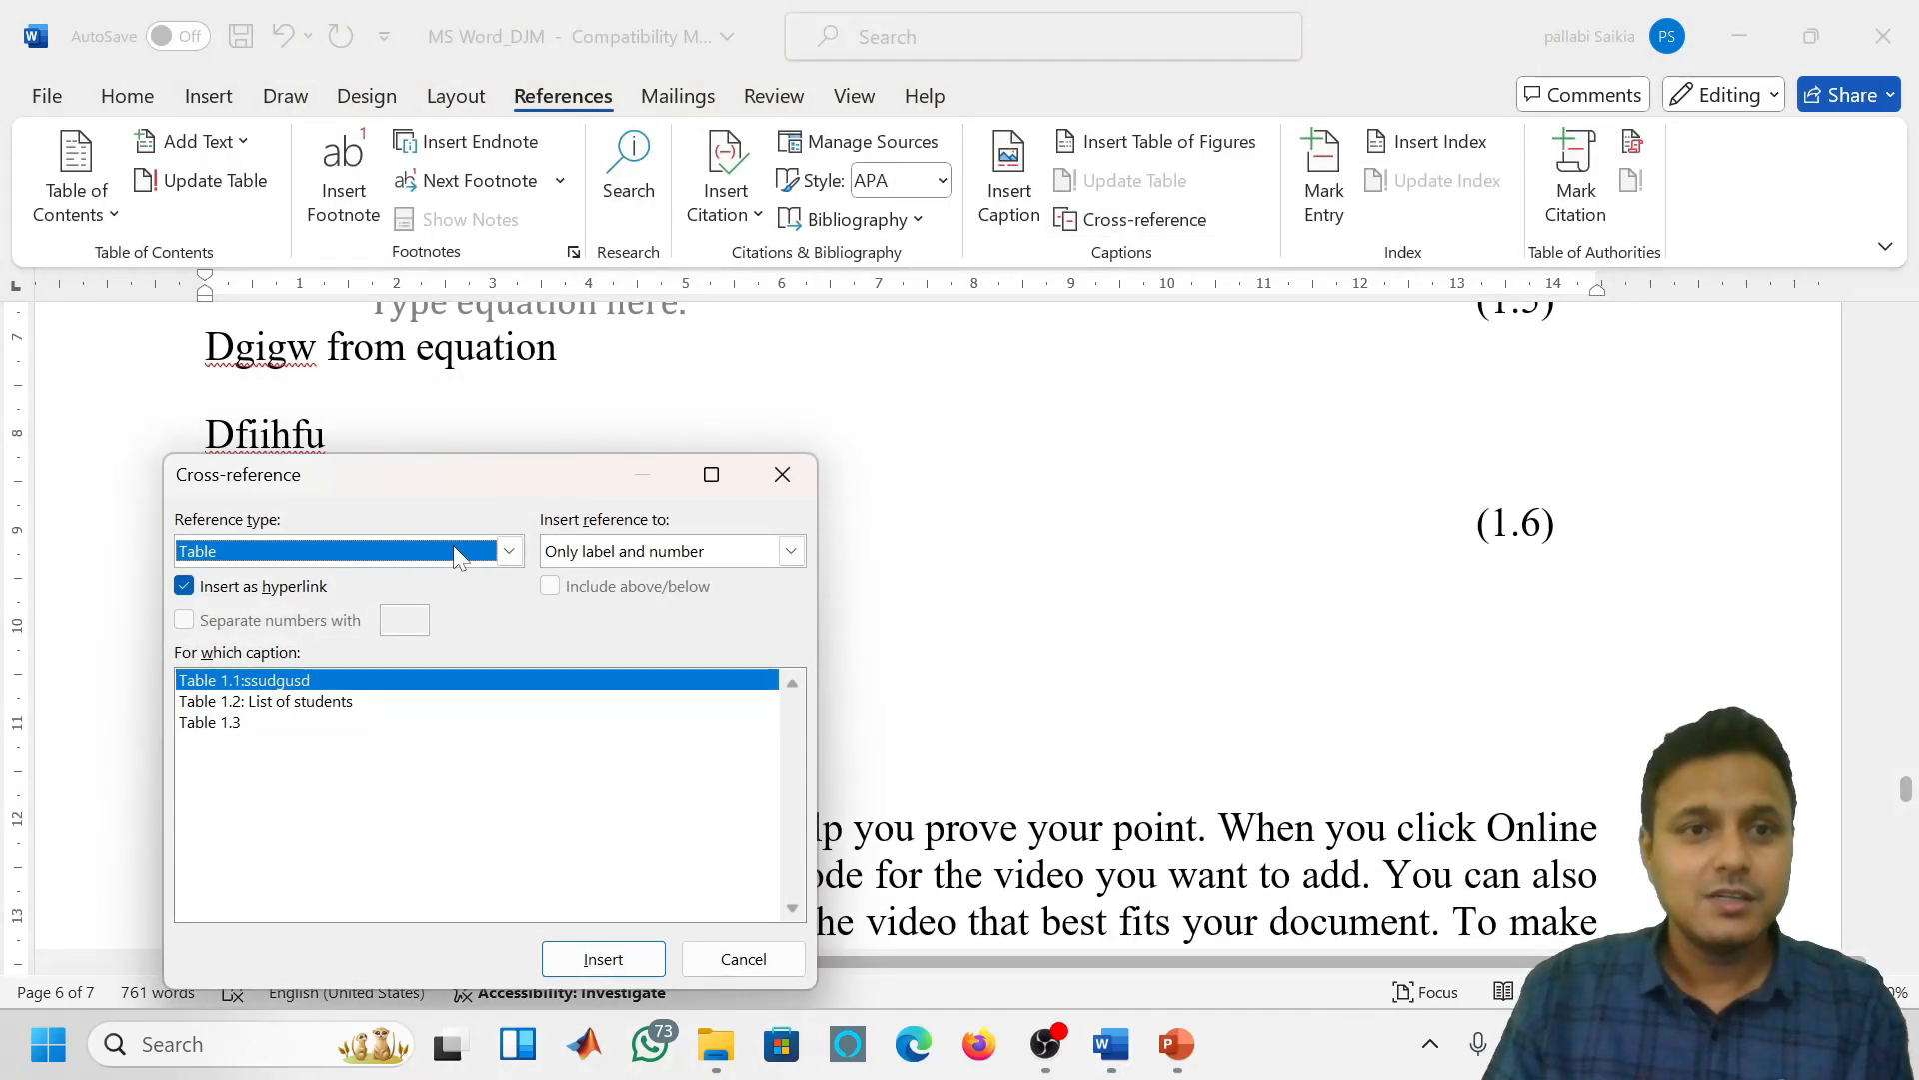
click(398, 551)
click(336, 643)
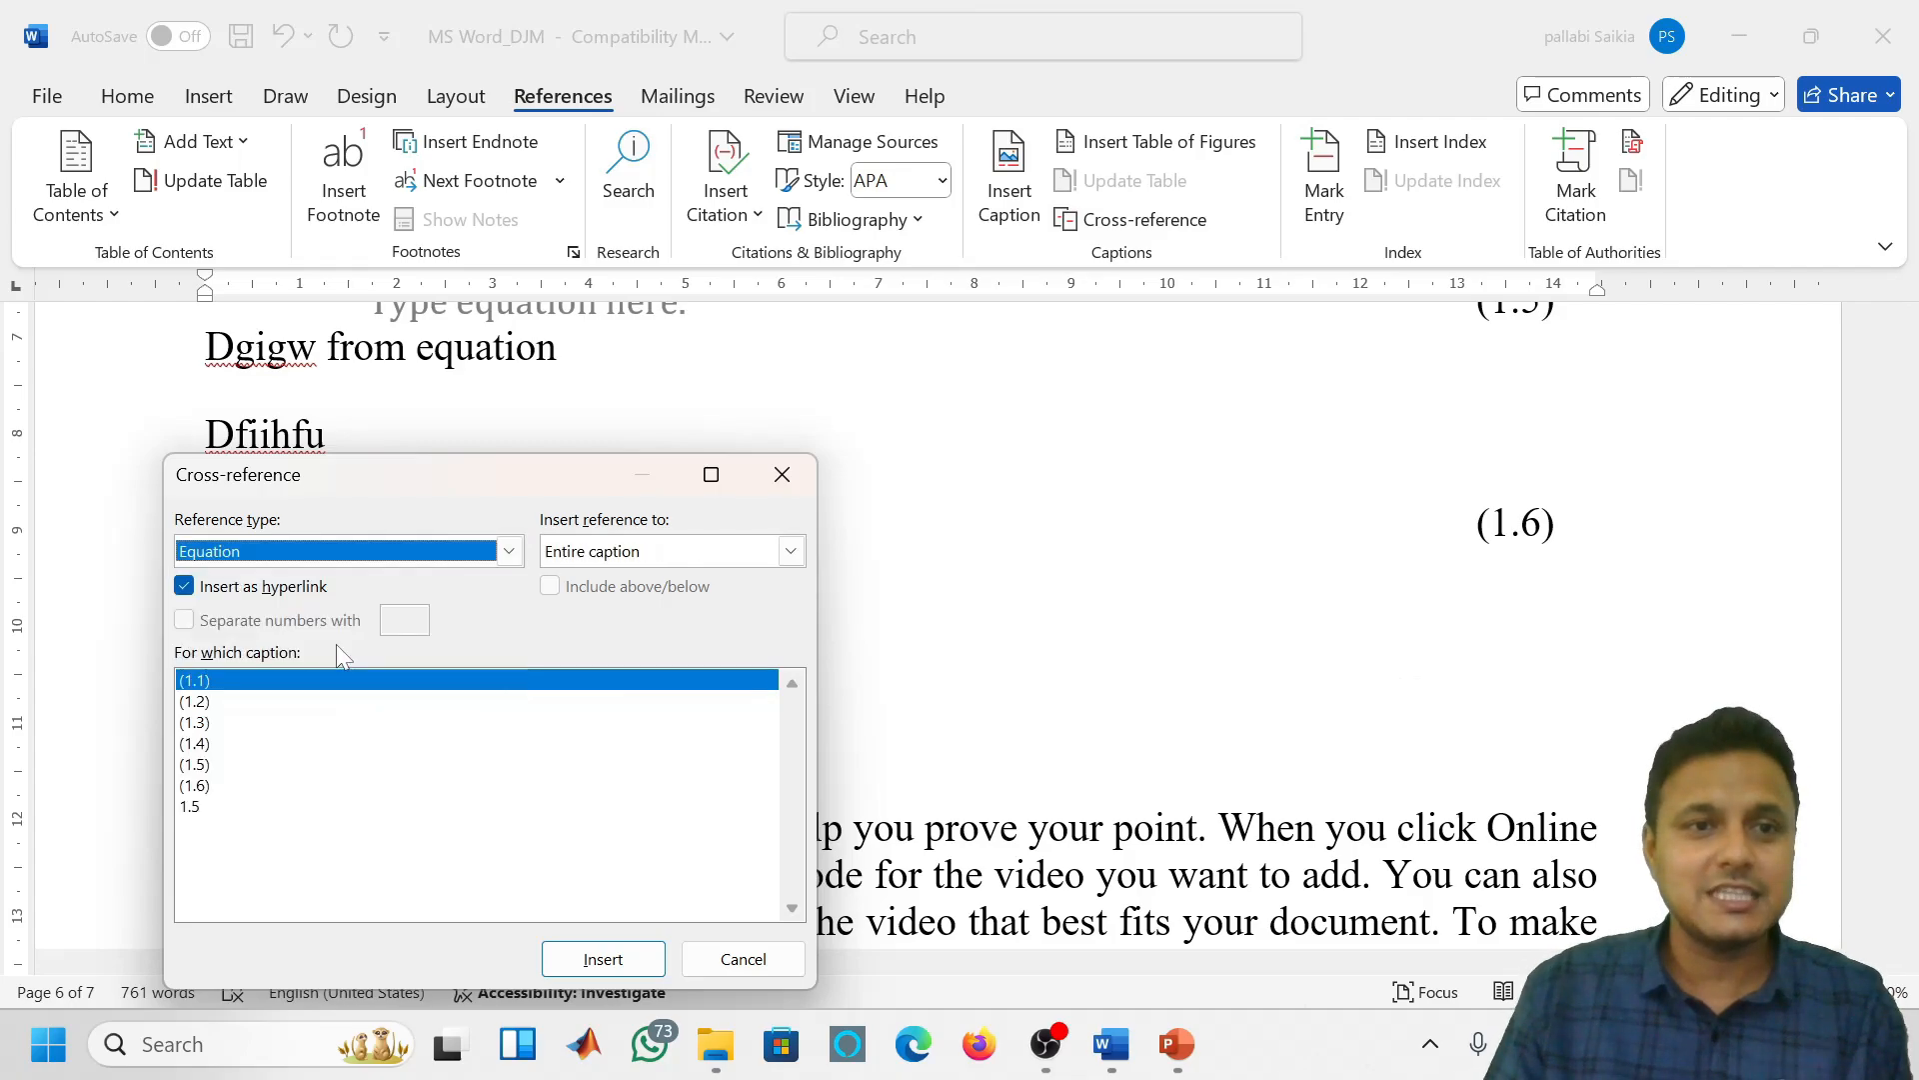
click(603, 957)
click(743, 959)
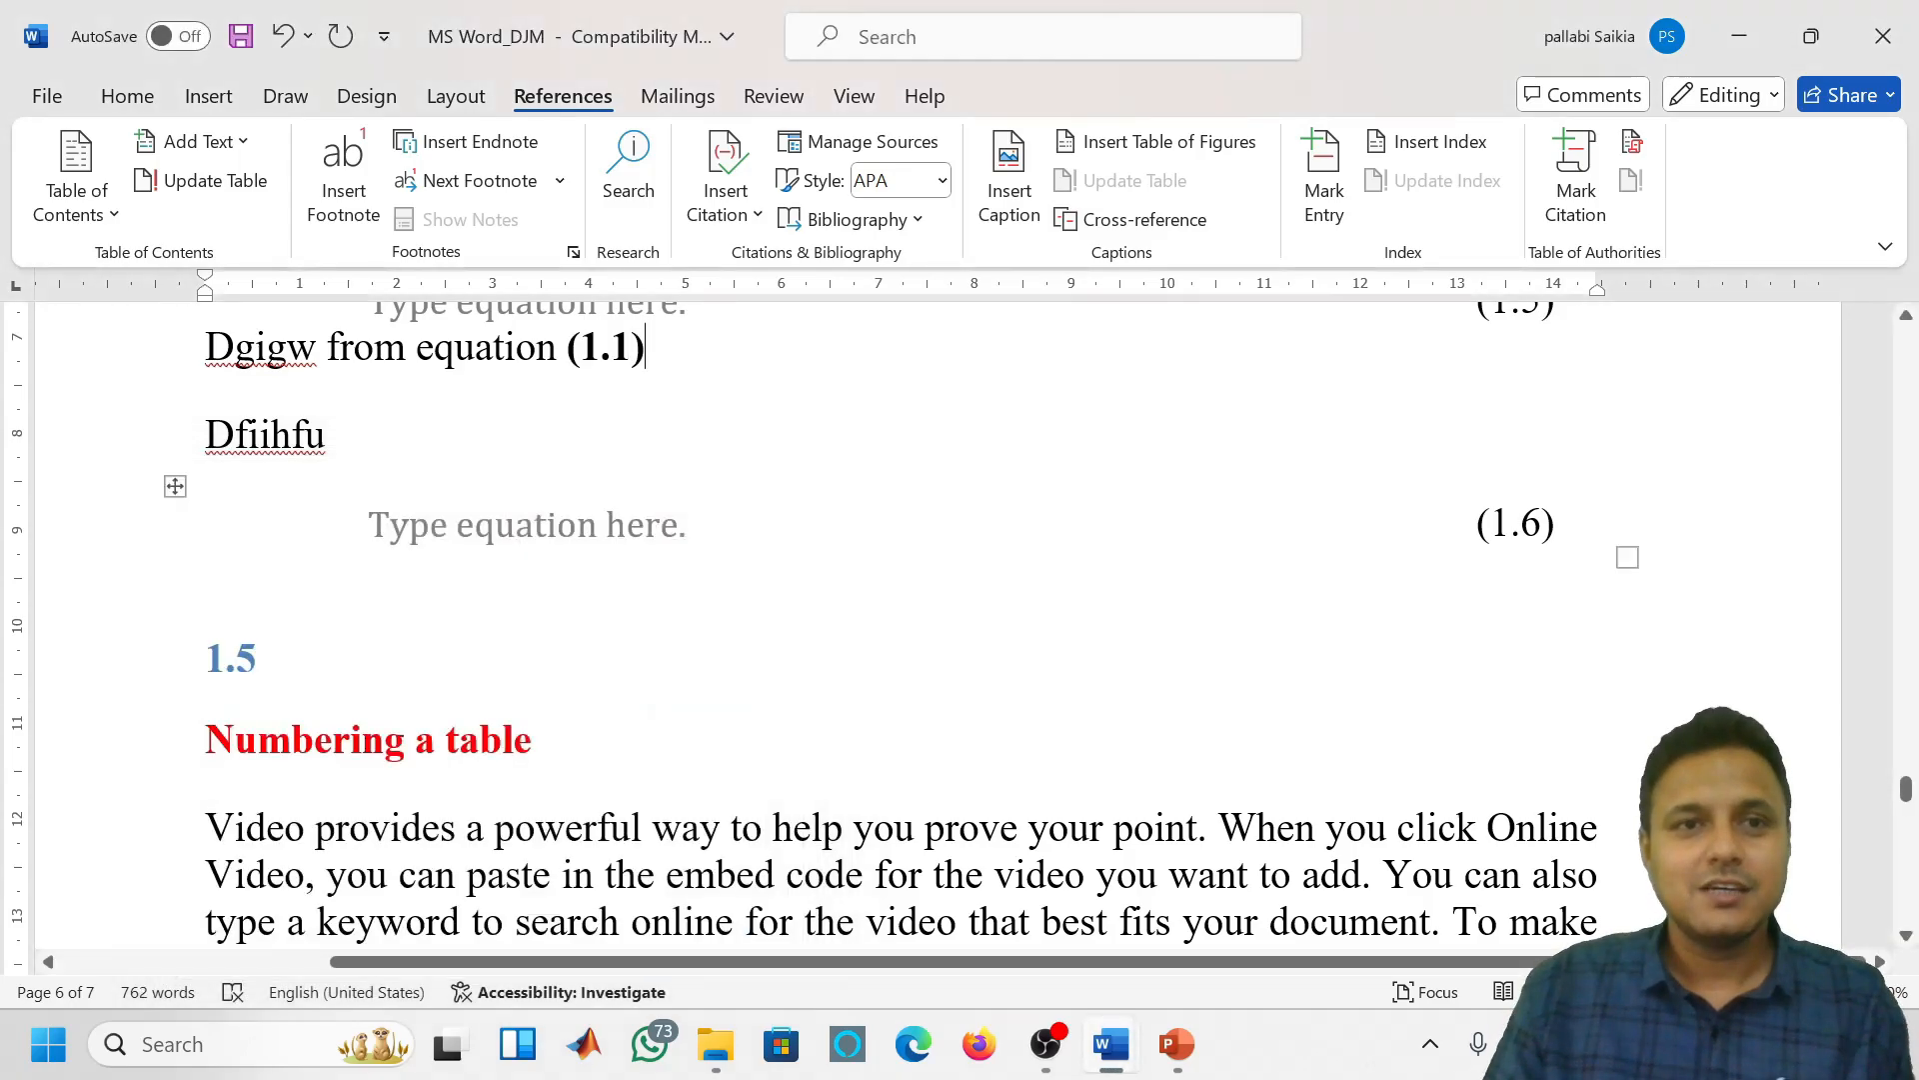
drag(645, 354, 418, 355)
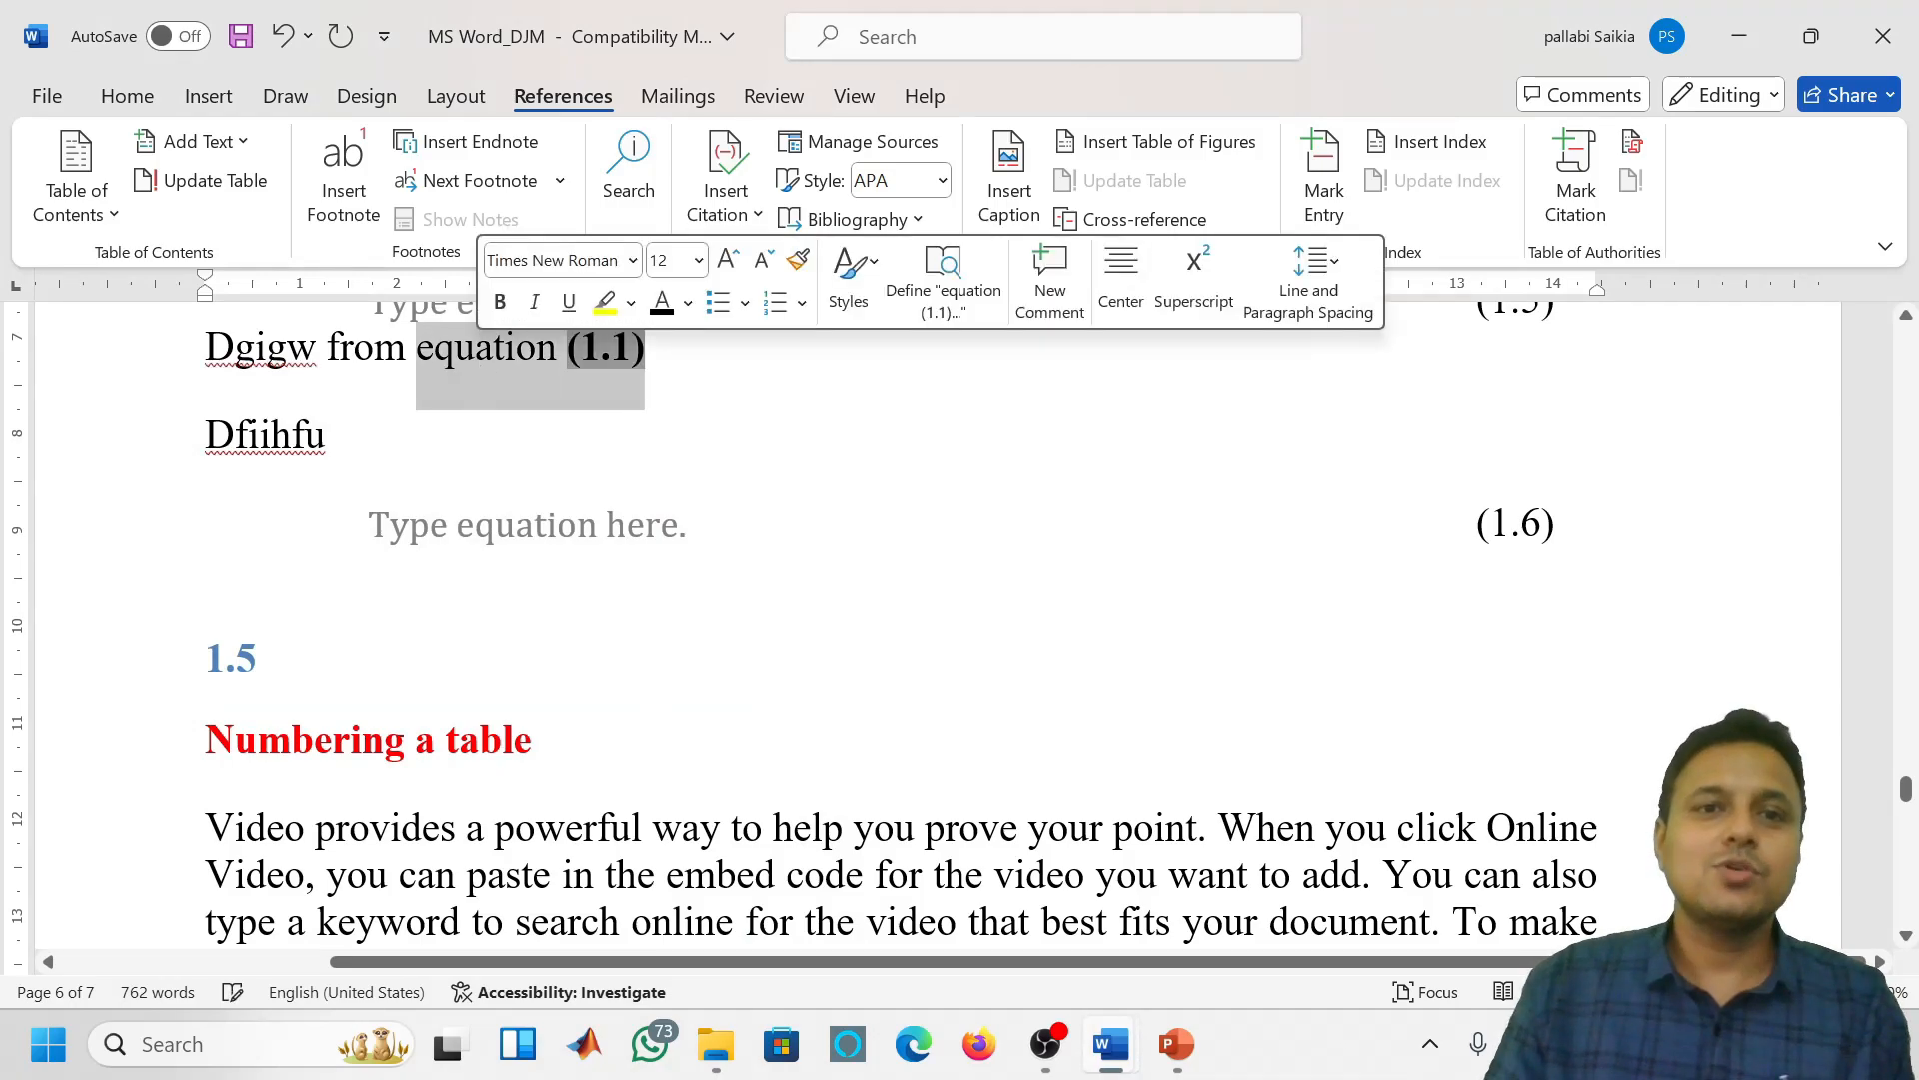
click(648, 350)
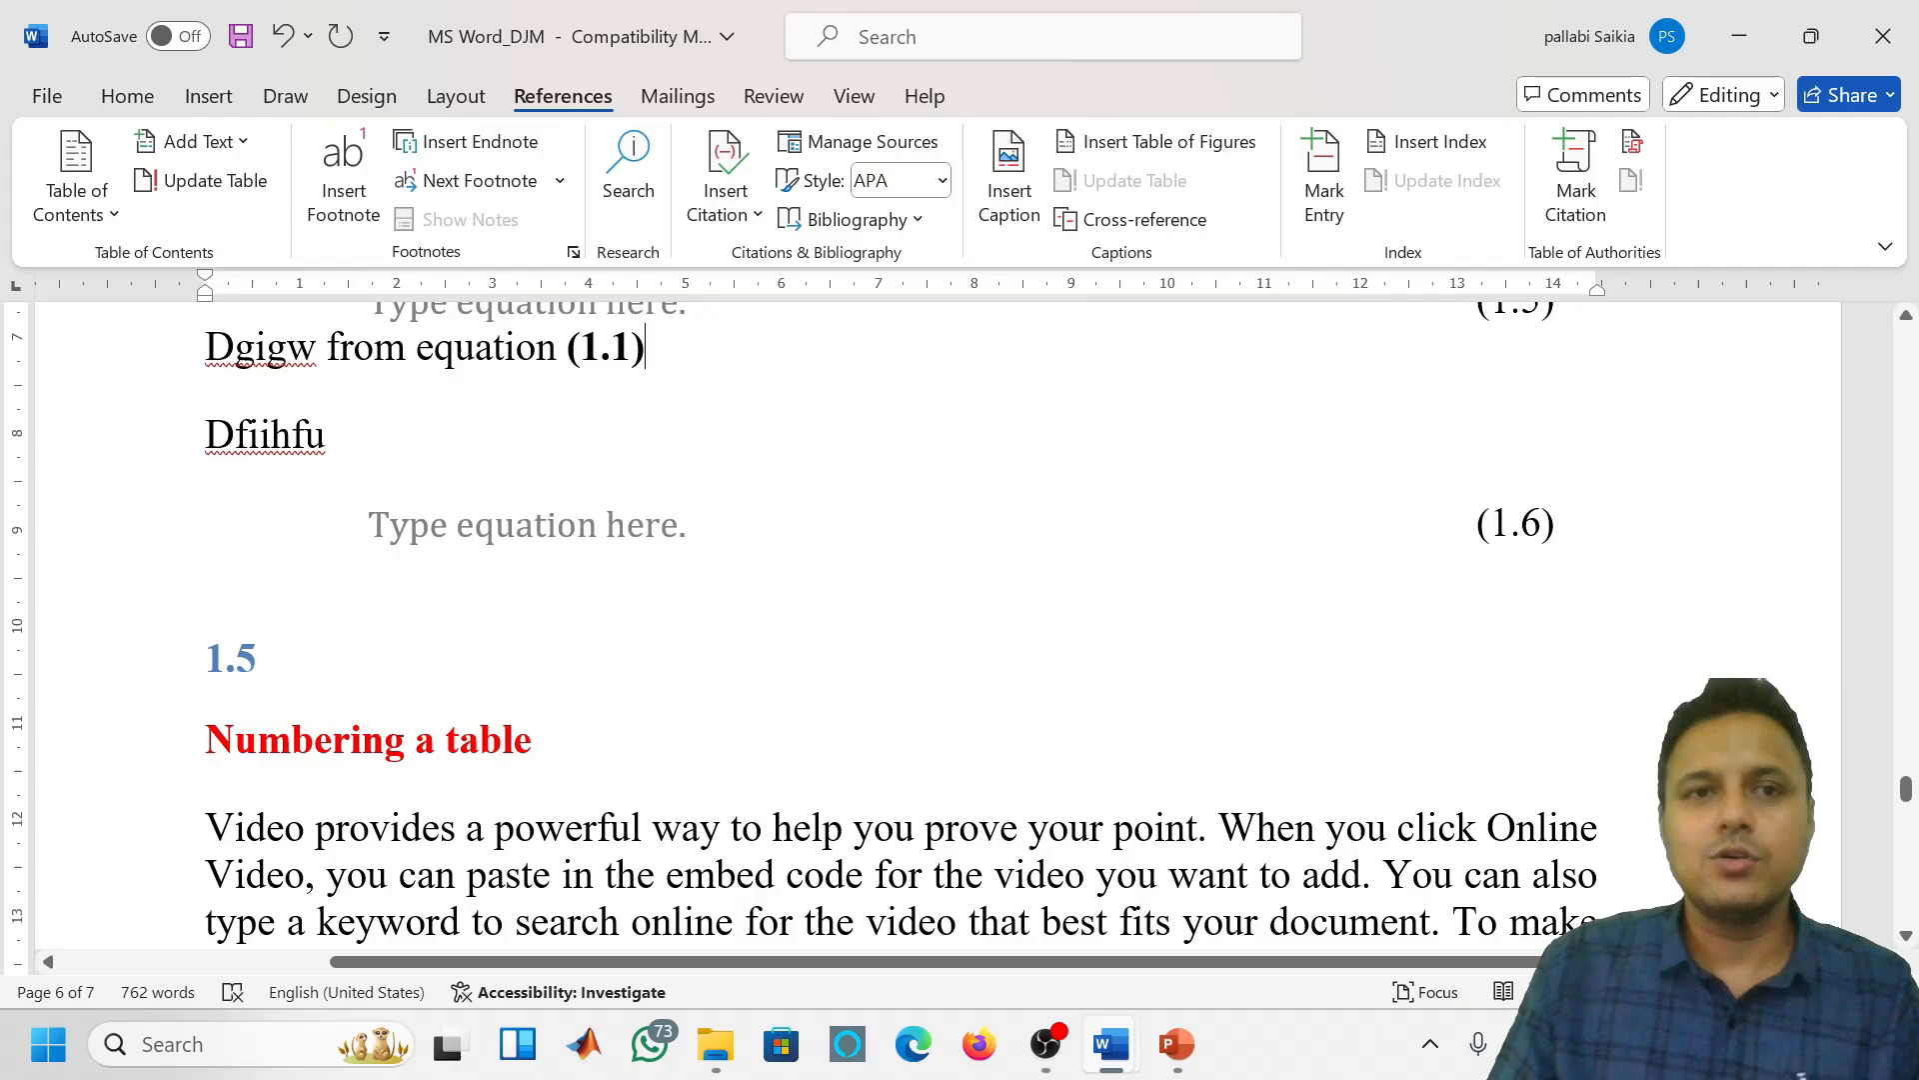
Compare the Figure and Equation reference types and insert a second cross-reference to equation (1.1) directly after the first
click(1111, 214)
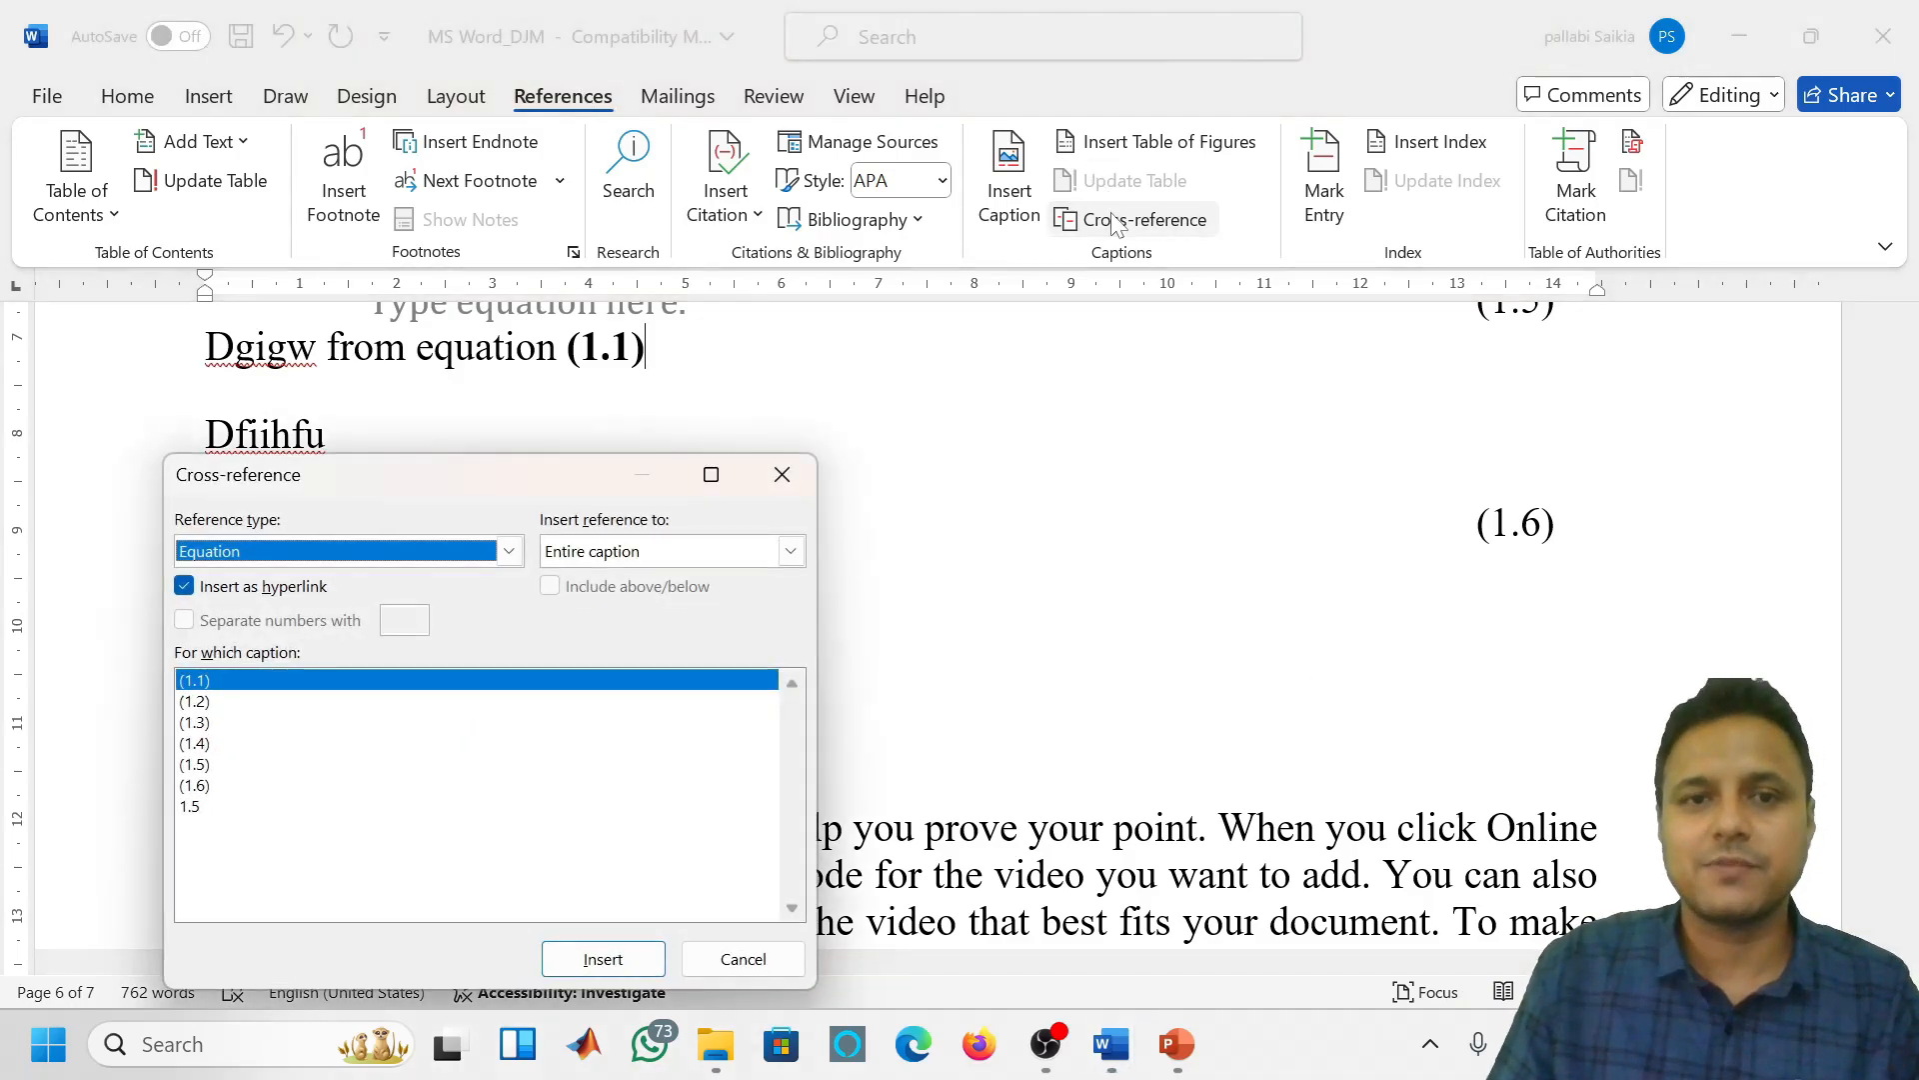
click(299, 552)
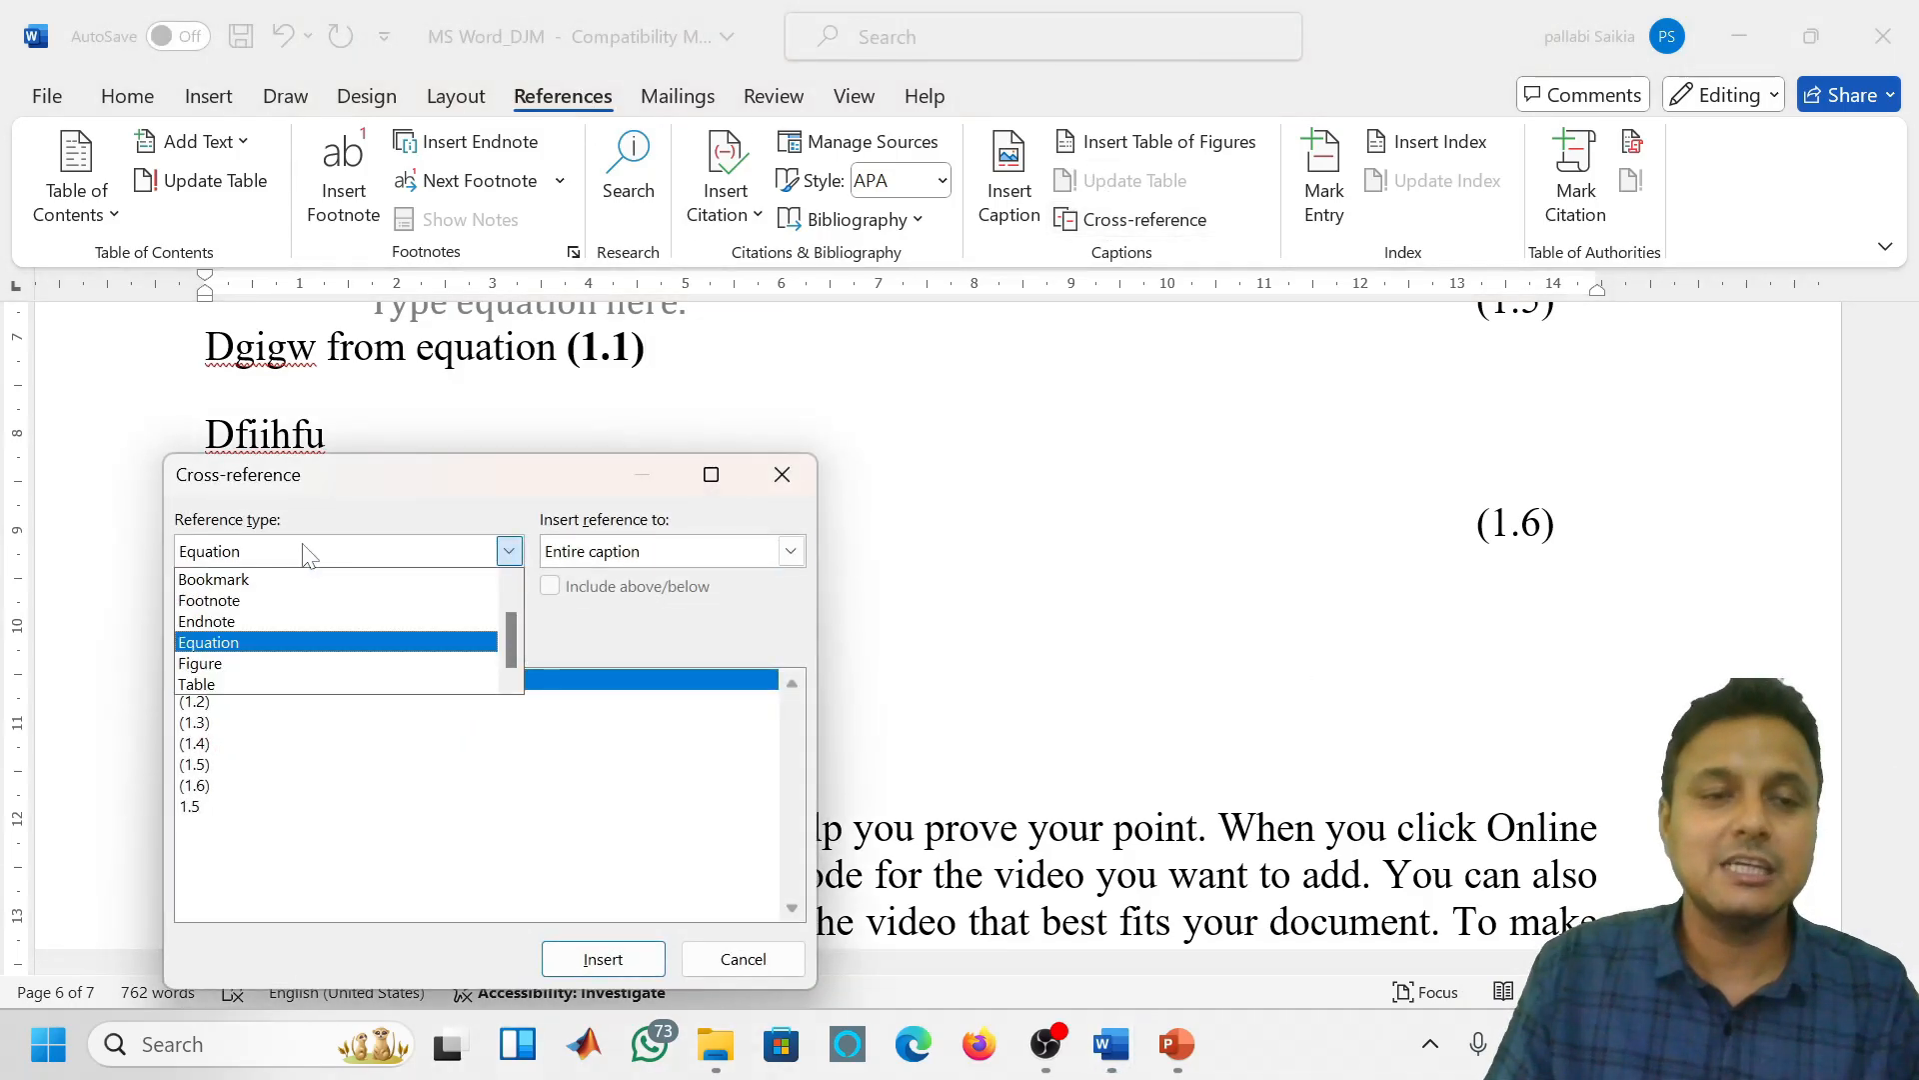
click(260, 667)
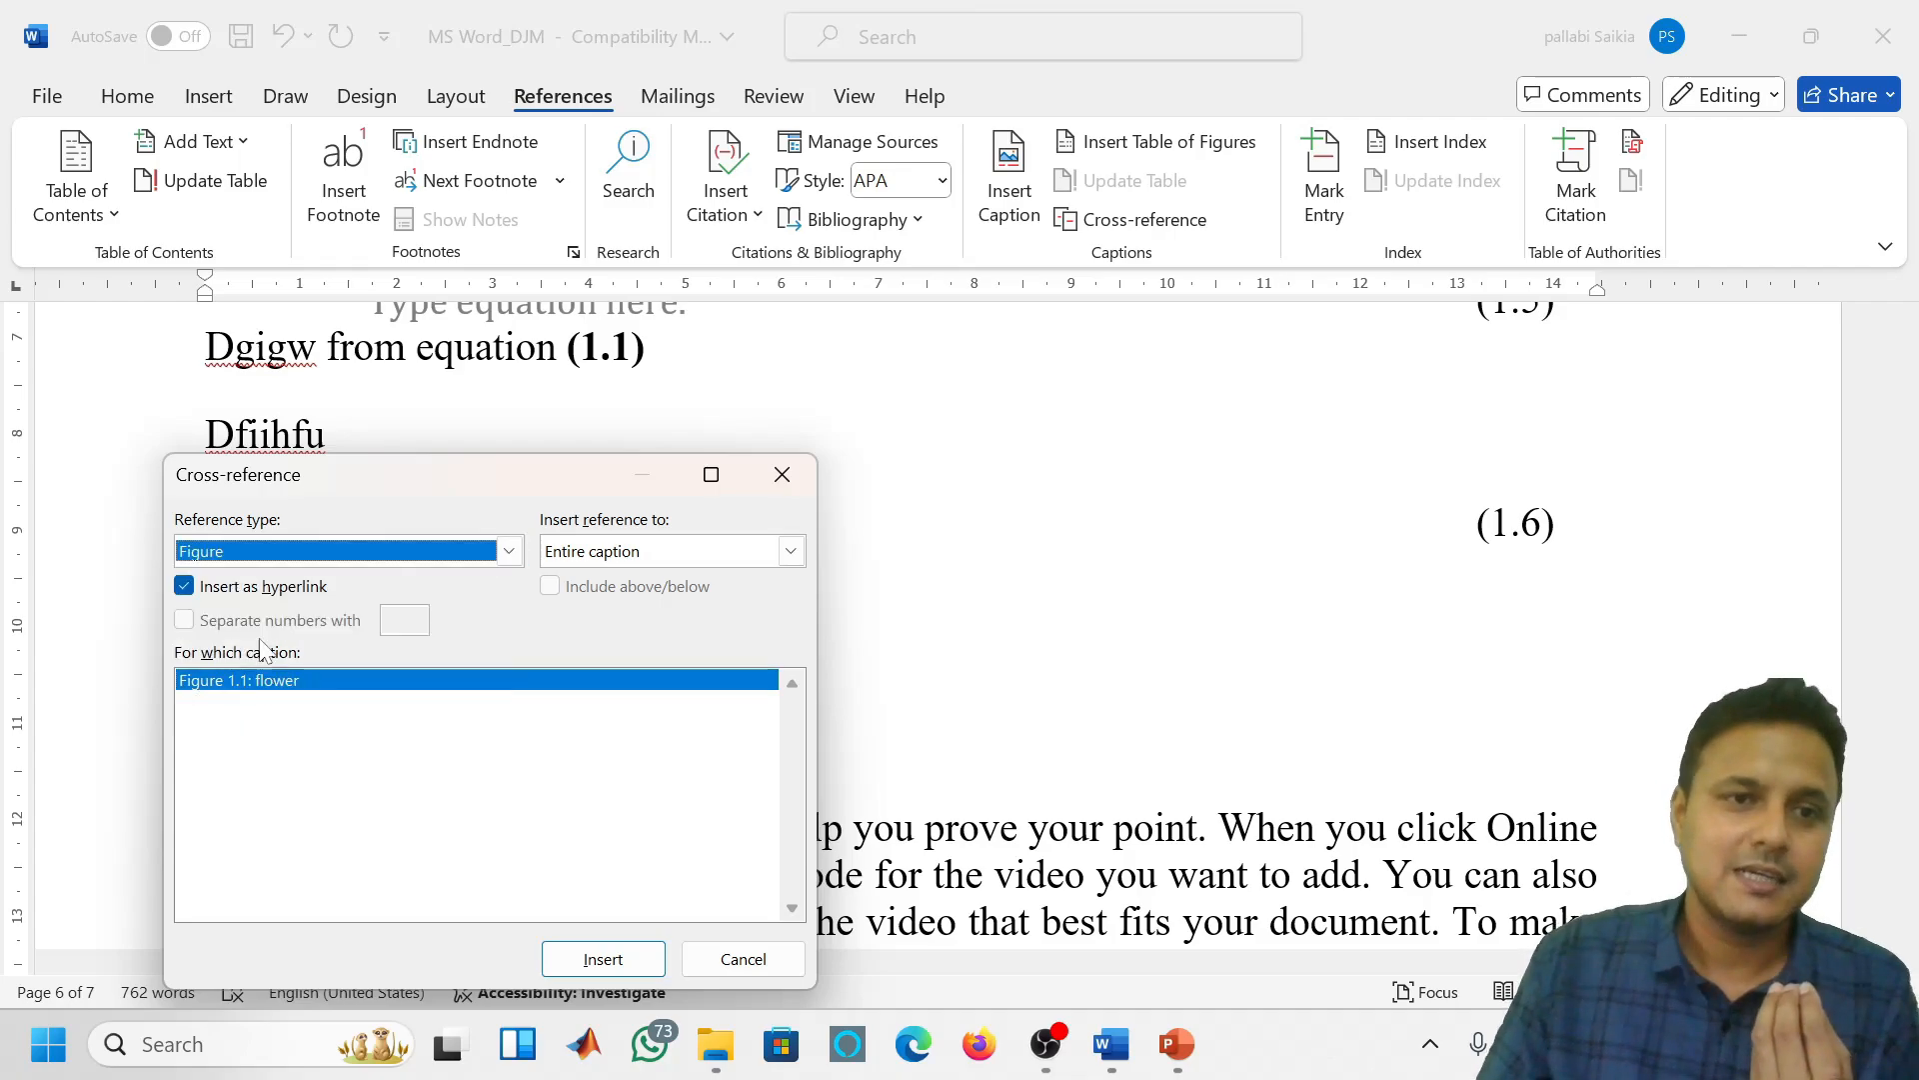
click(290, 556)
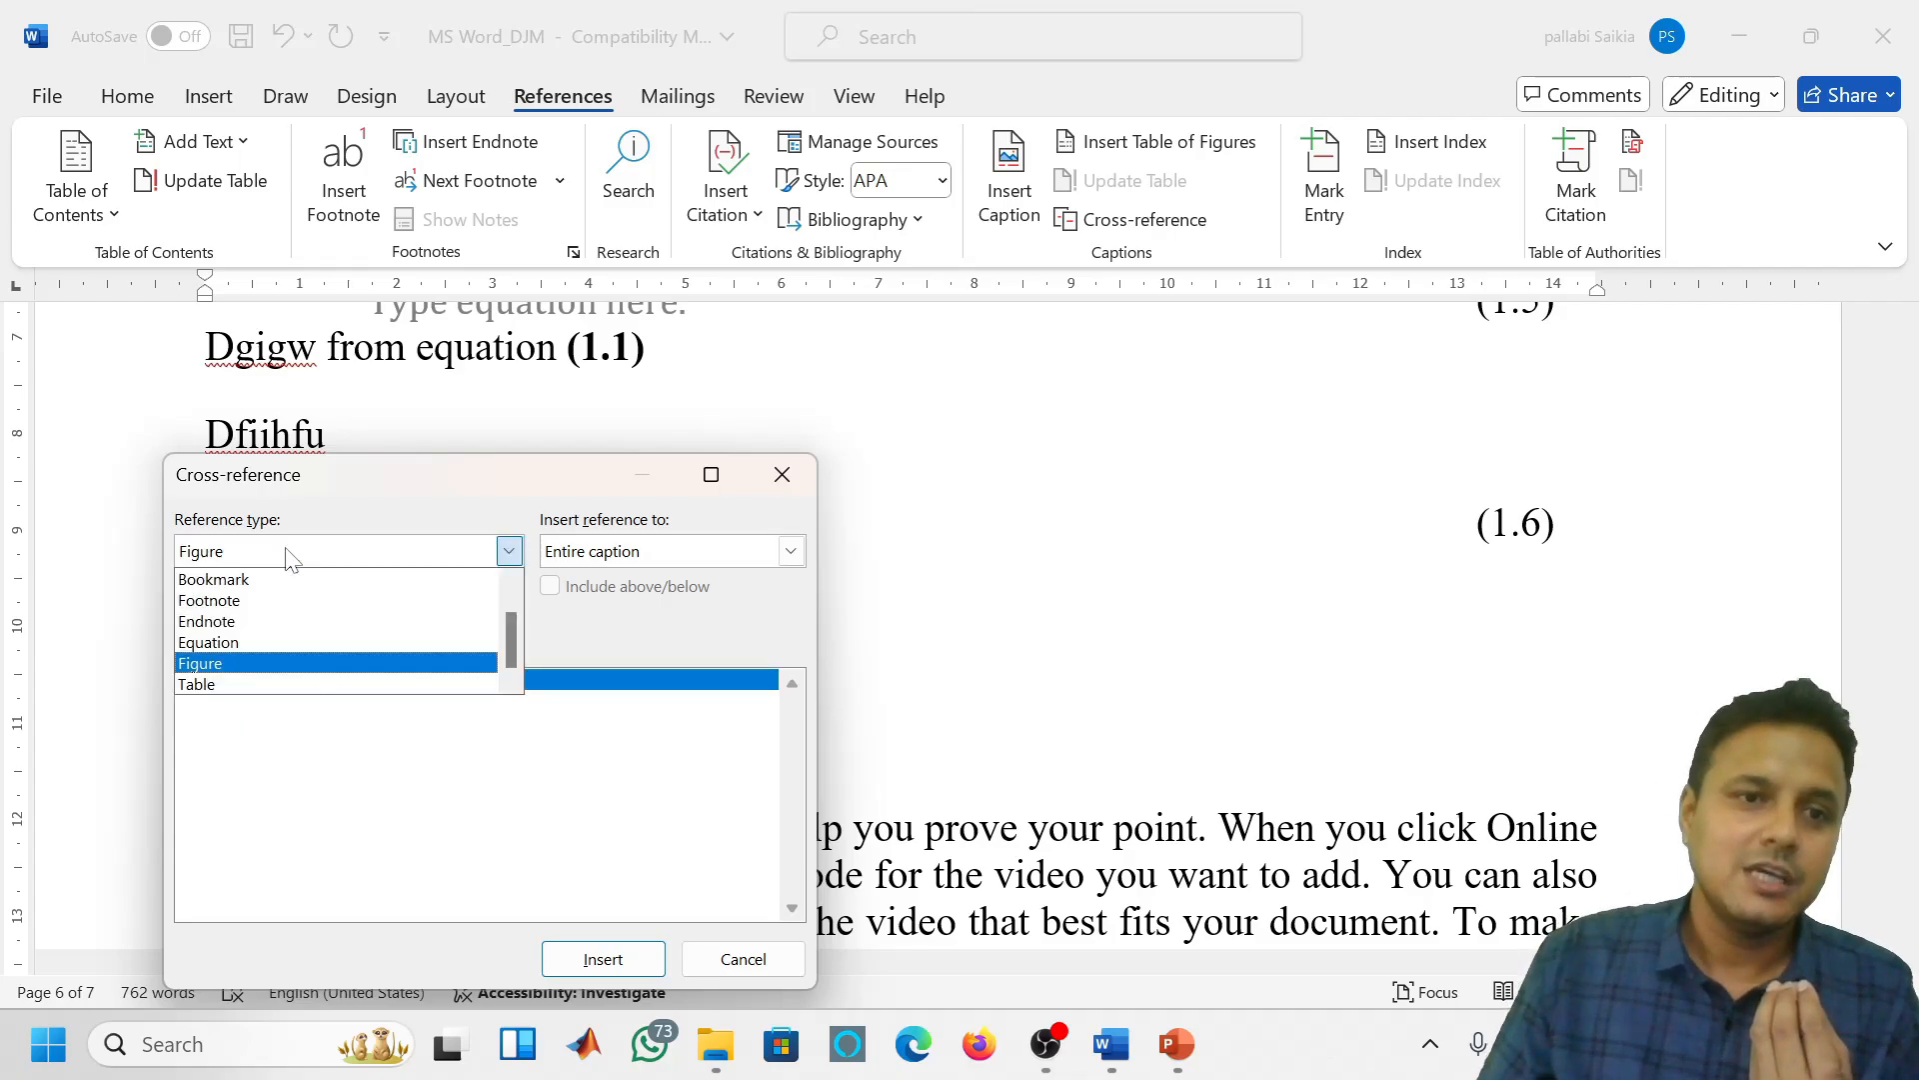
click(252, 643)
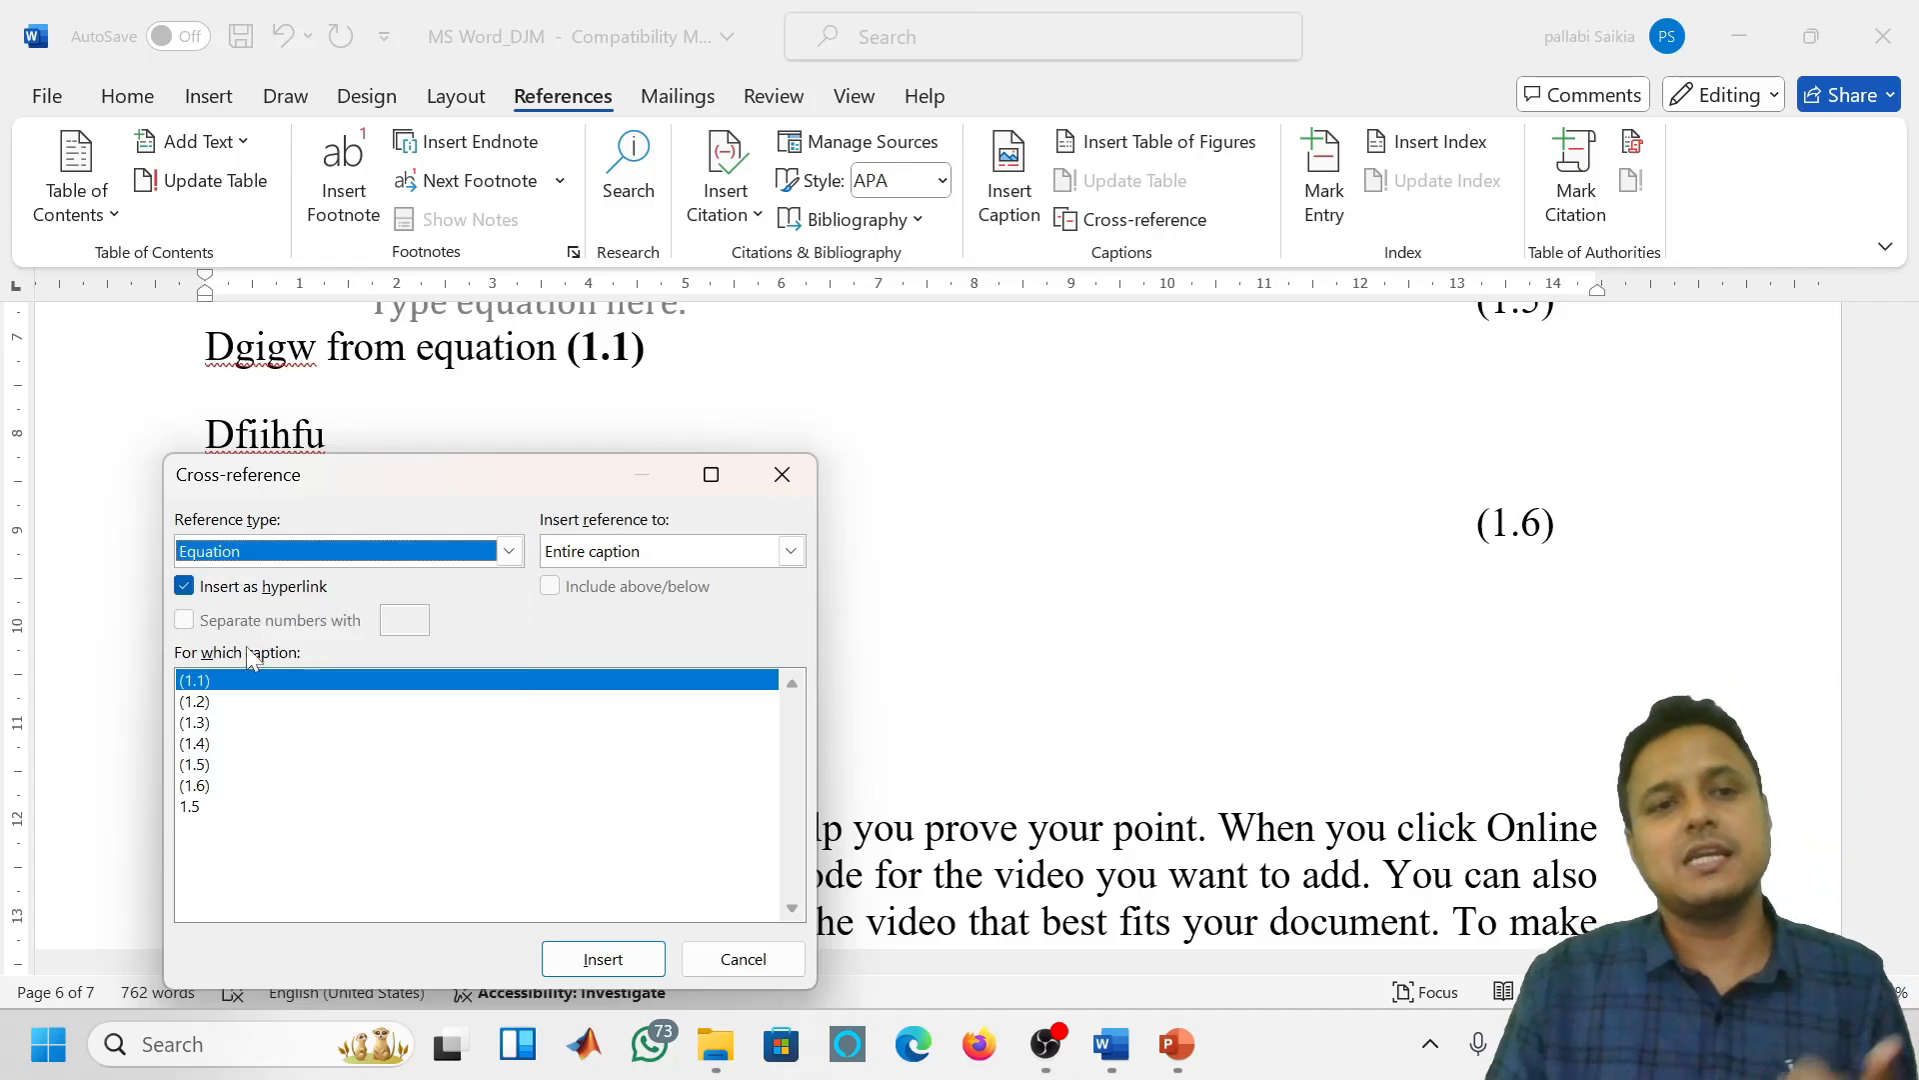
click(606, 962)
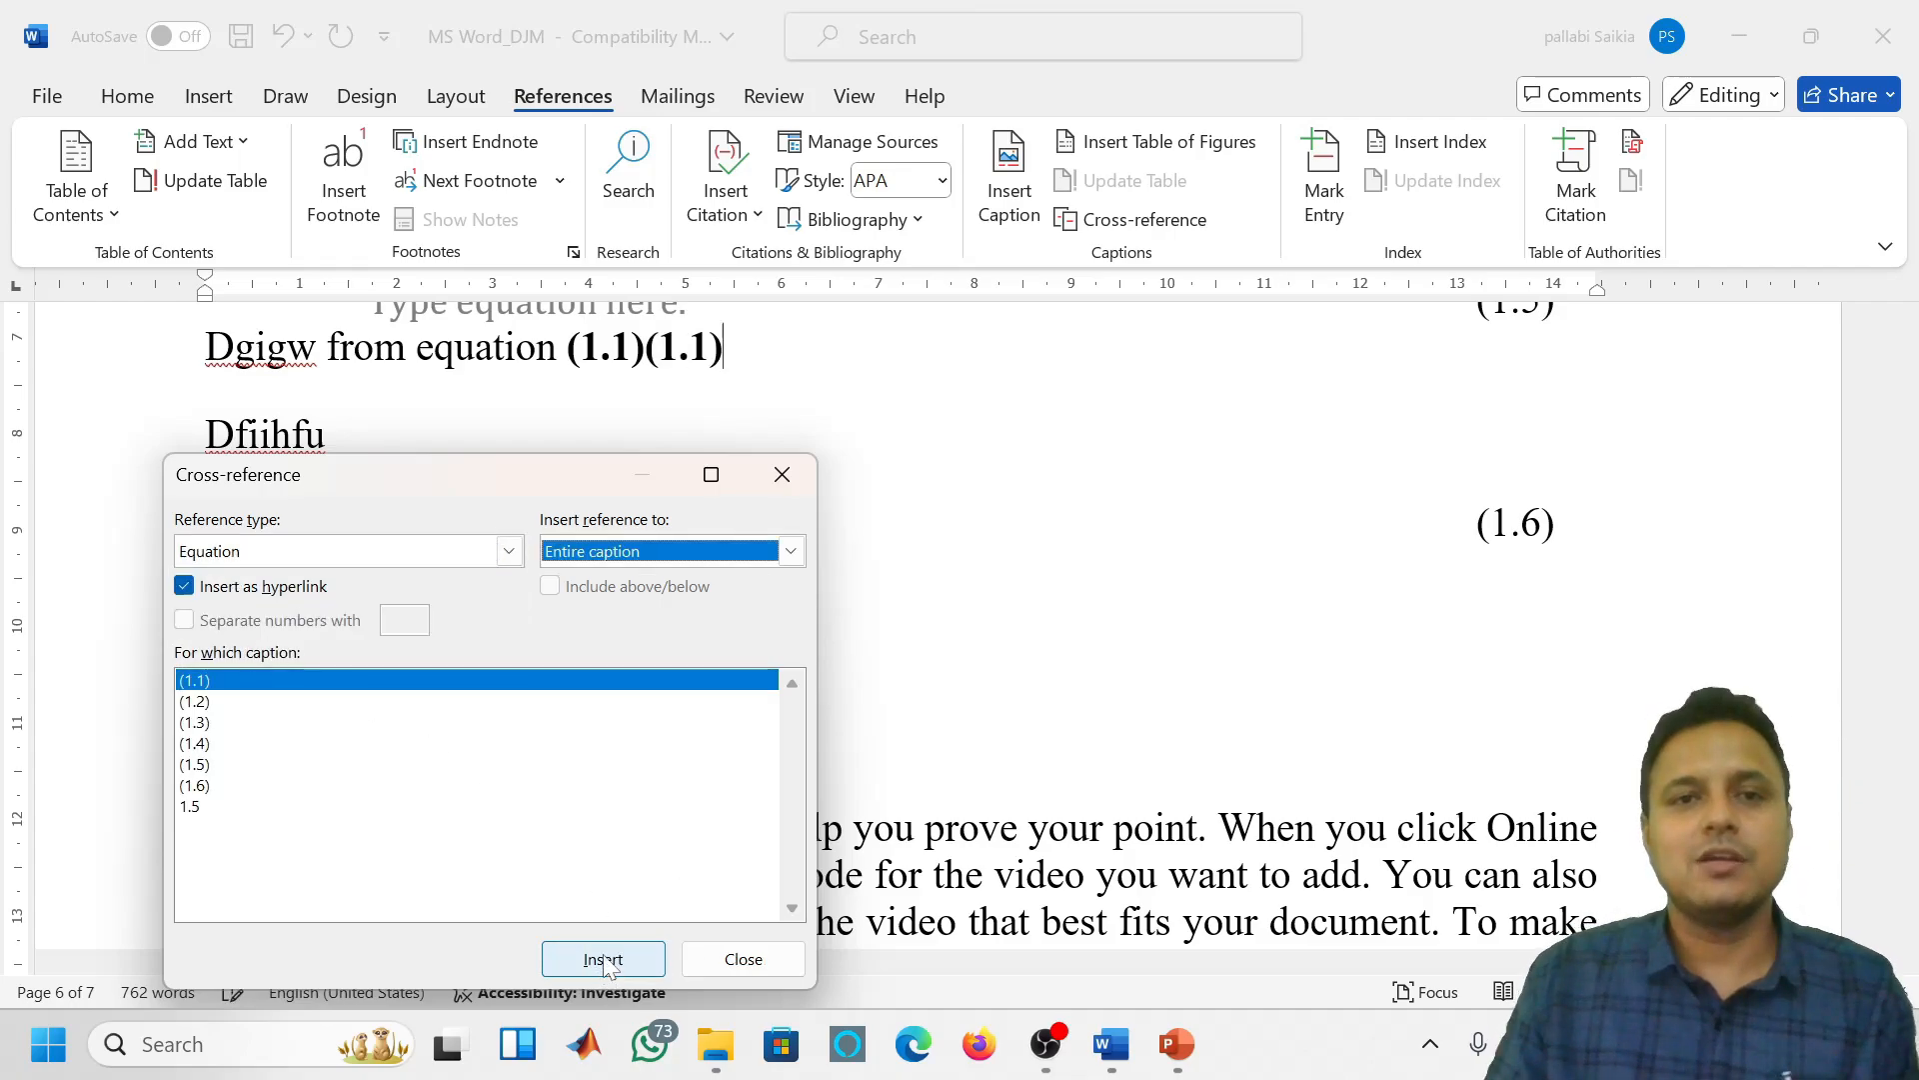
click(781, 474)
Delete both (1.1) cross-references from the end of the Dgigw line
scroll(1290, 749, up, 6)
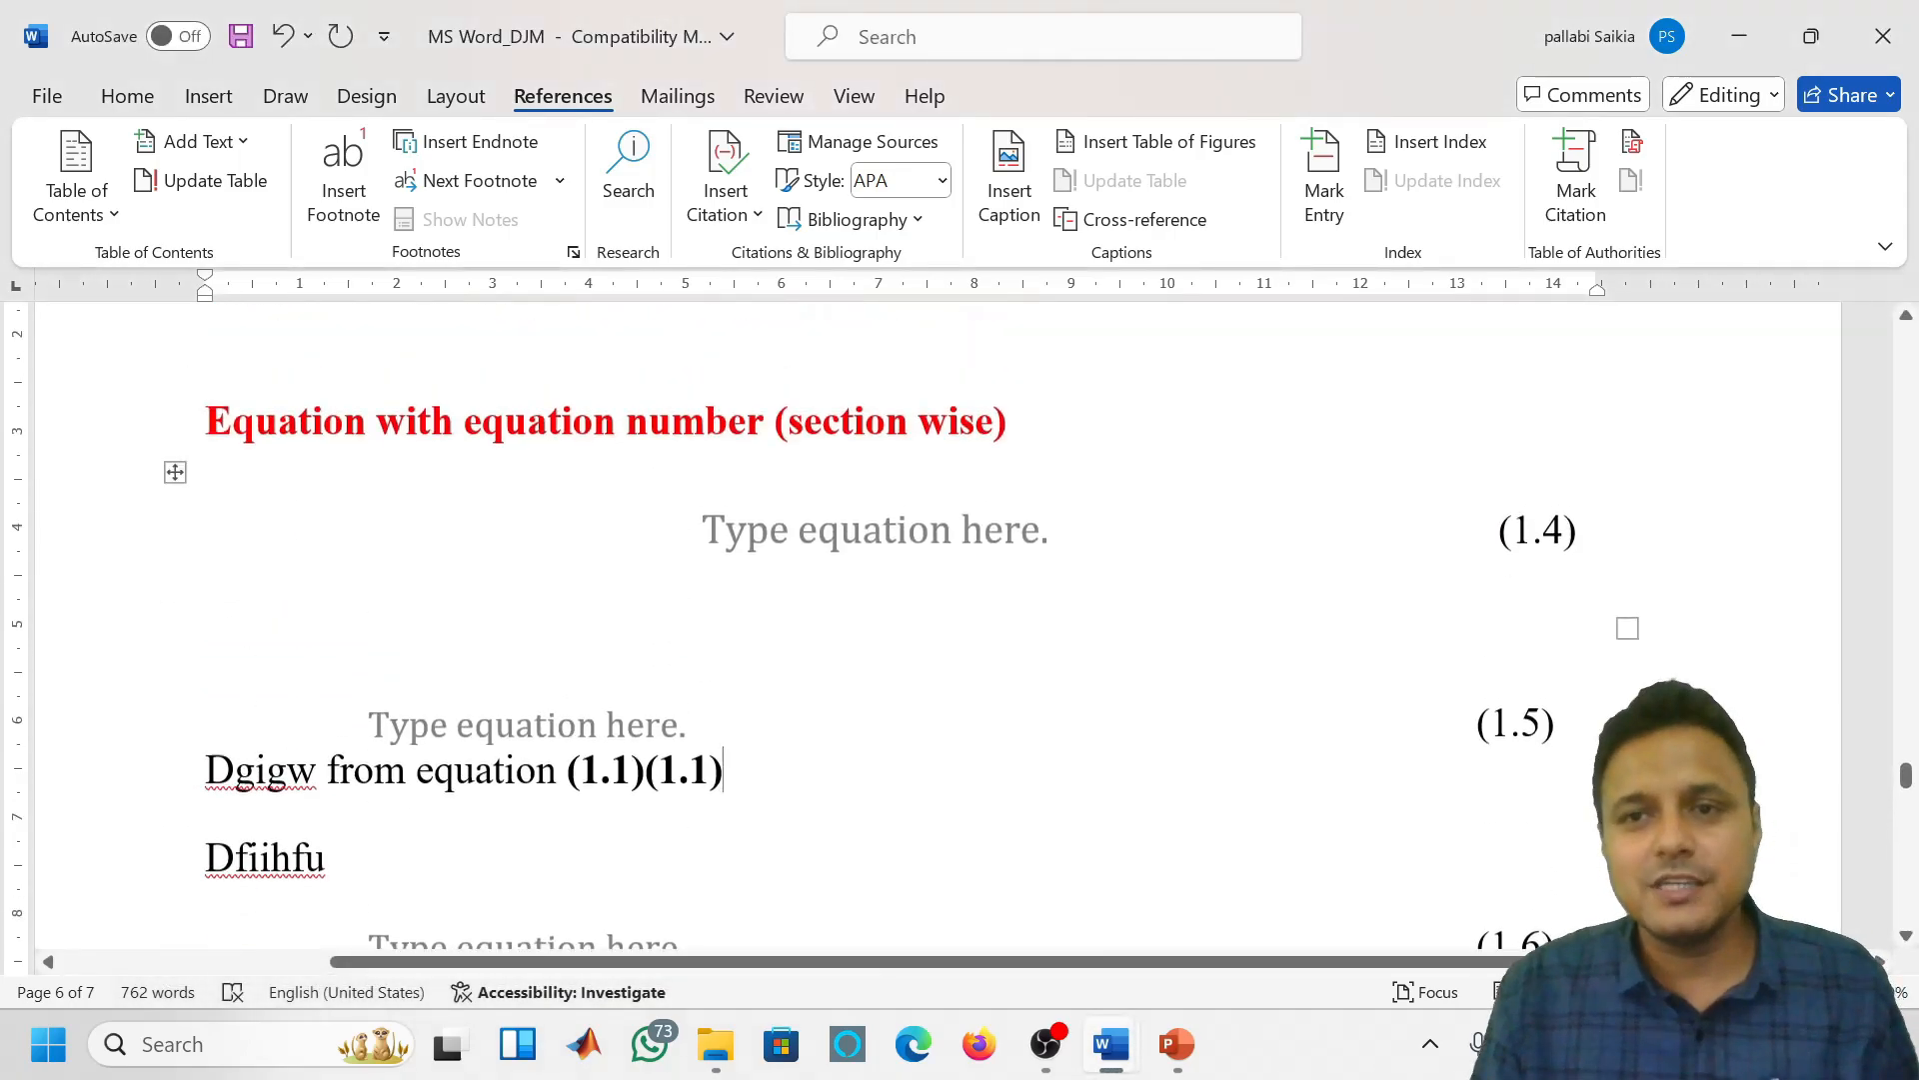
scroll(1290, 749, down, 2)
scroll(1290, 749, down, 1)
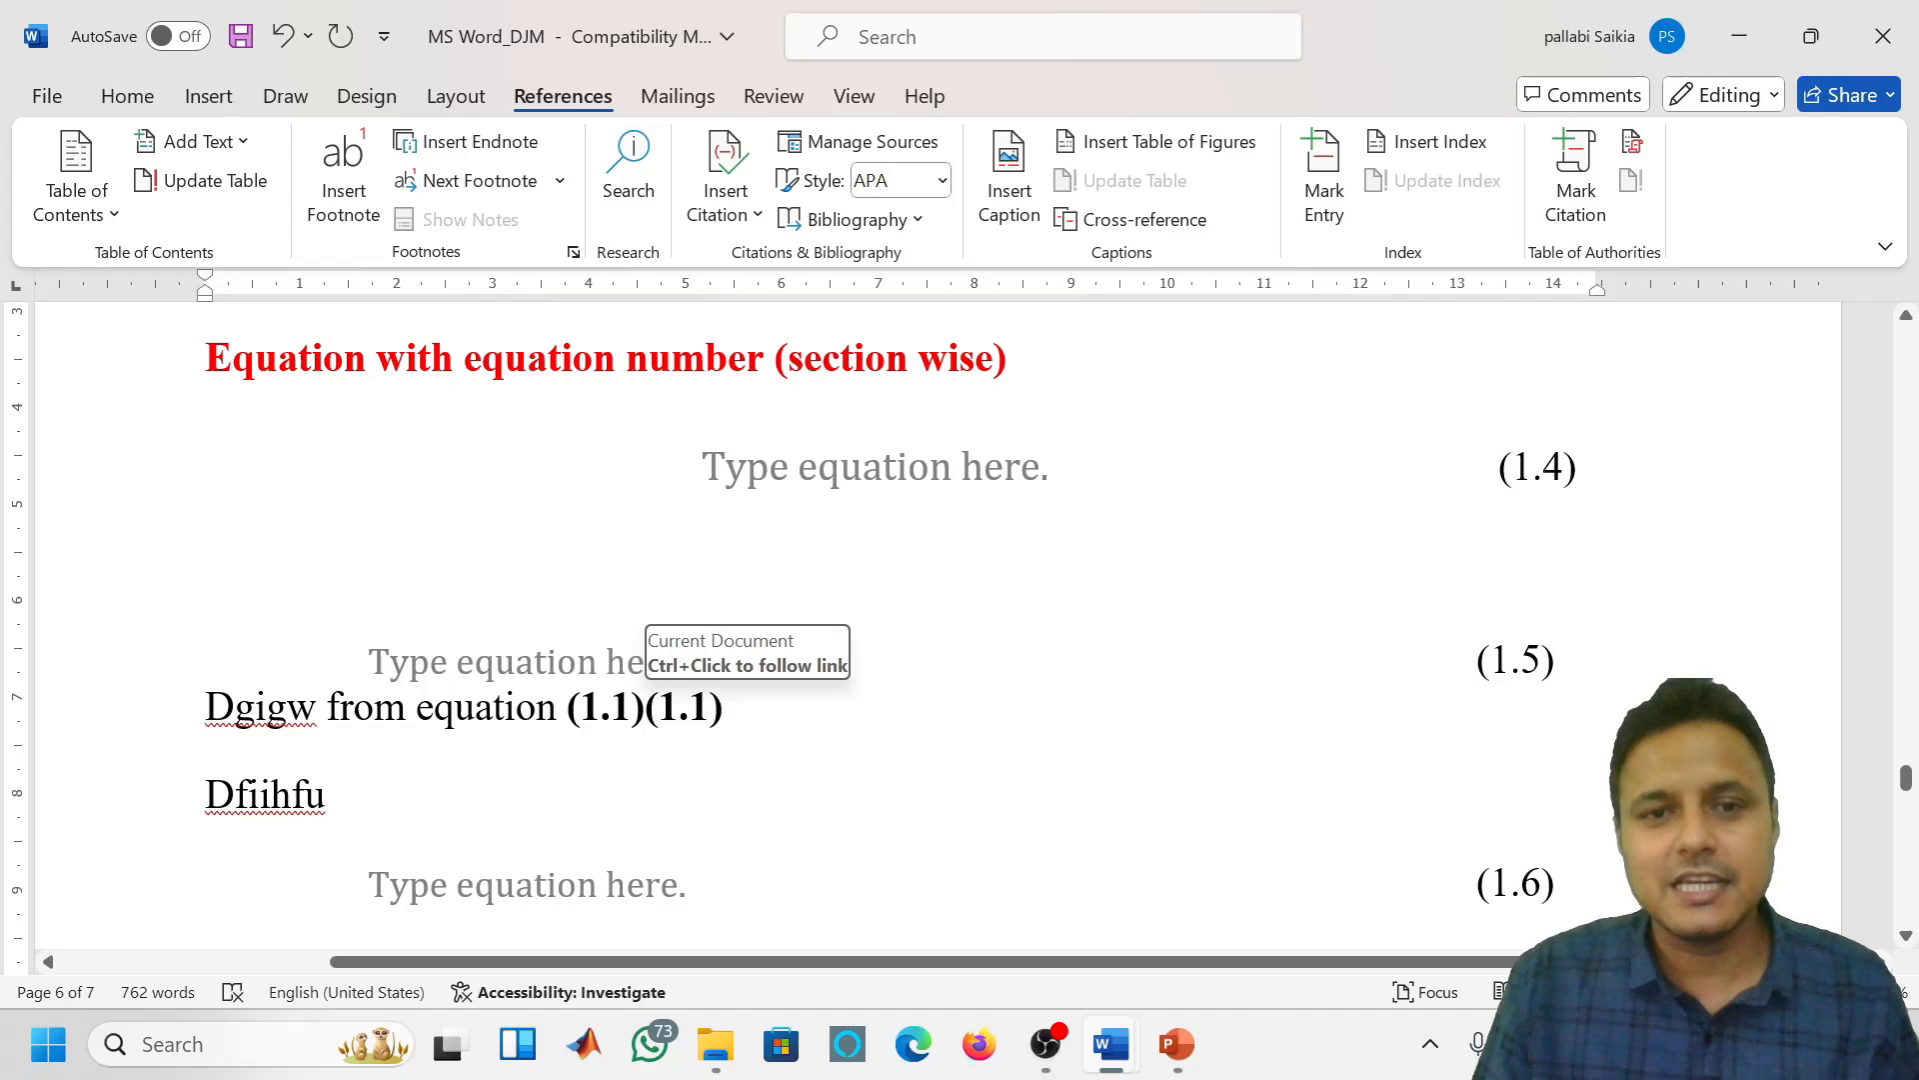
drag(728, 736, 697, 741)
key(BackSpace)
key(BackSpace)
key(BackSpace)
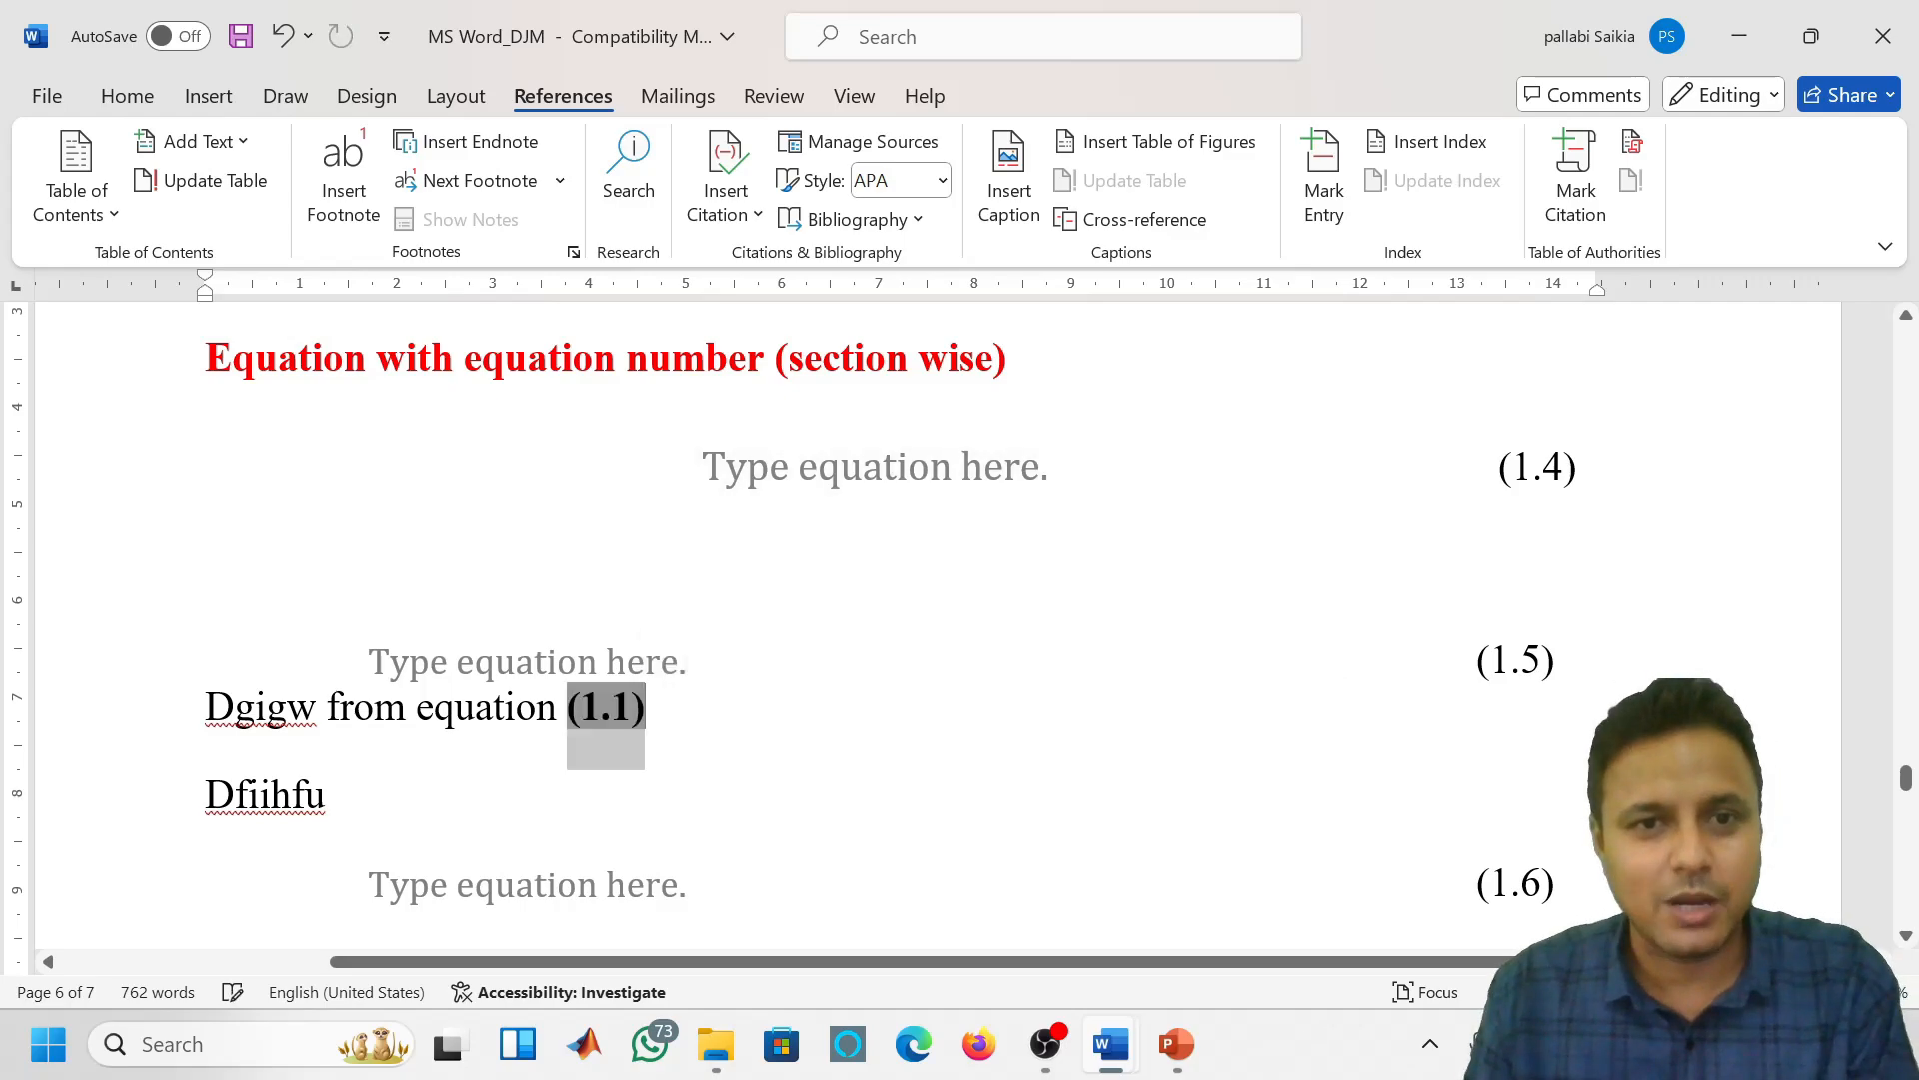
Insert an entire-caption cross-reference to equation (1.5) after "from equation" in the Dgigw line
click(1165, 219)
click(194, 765)
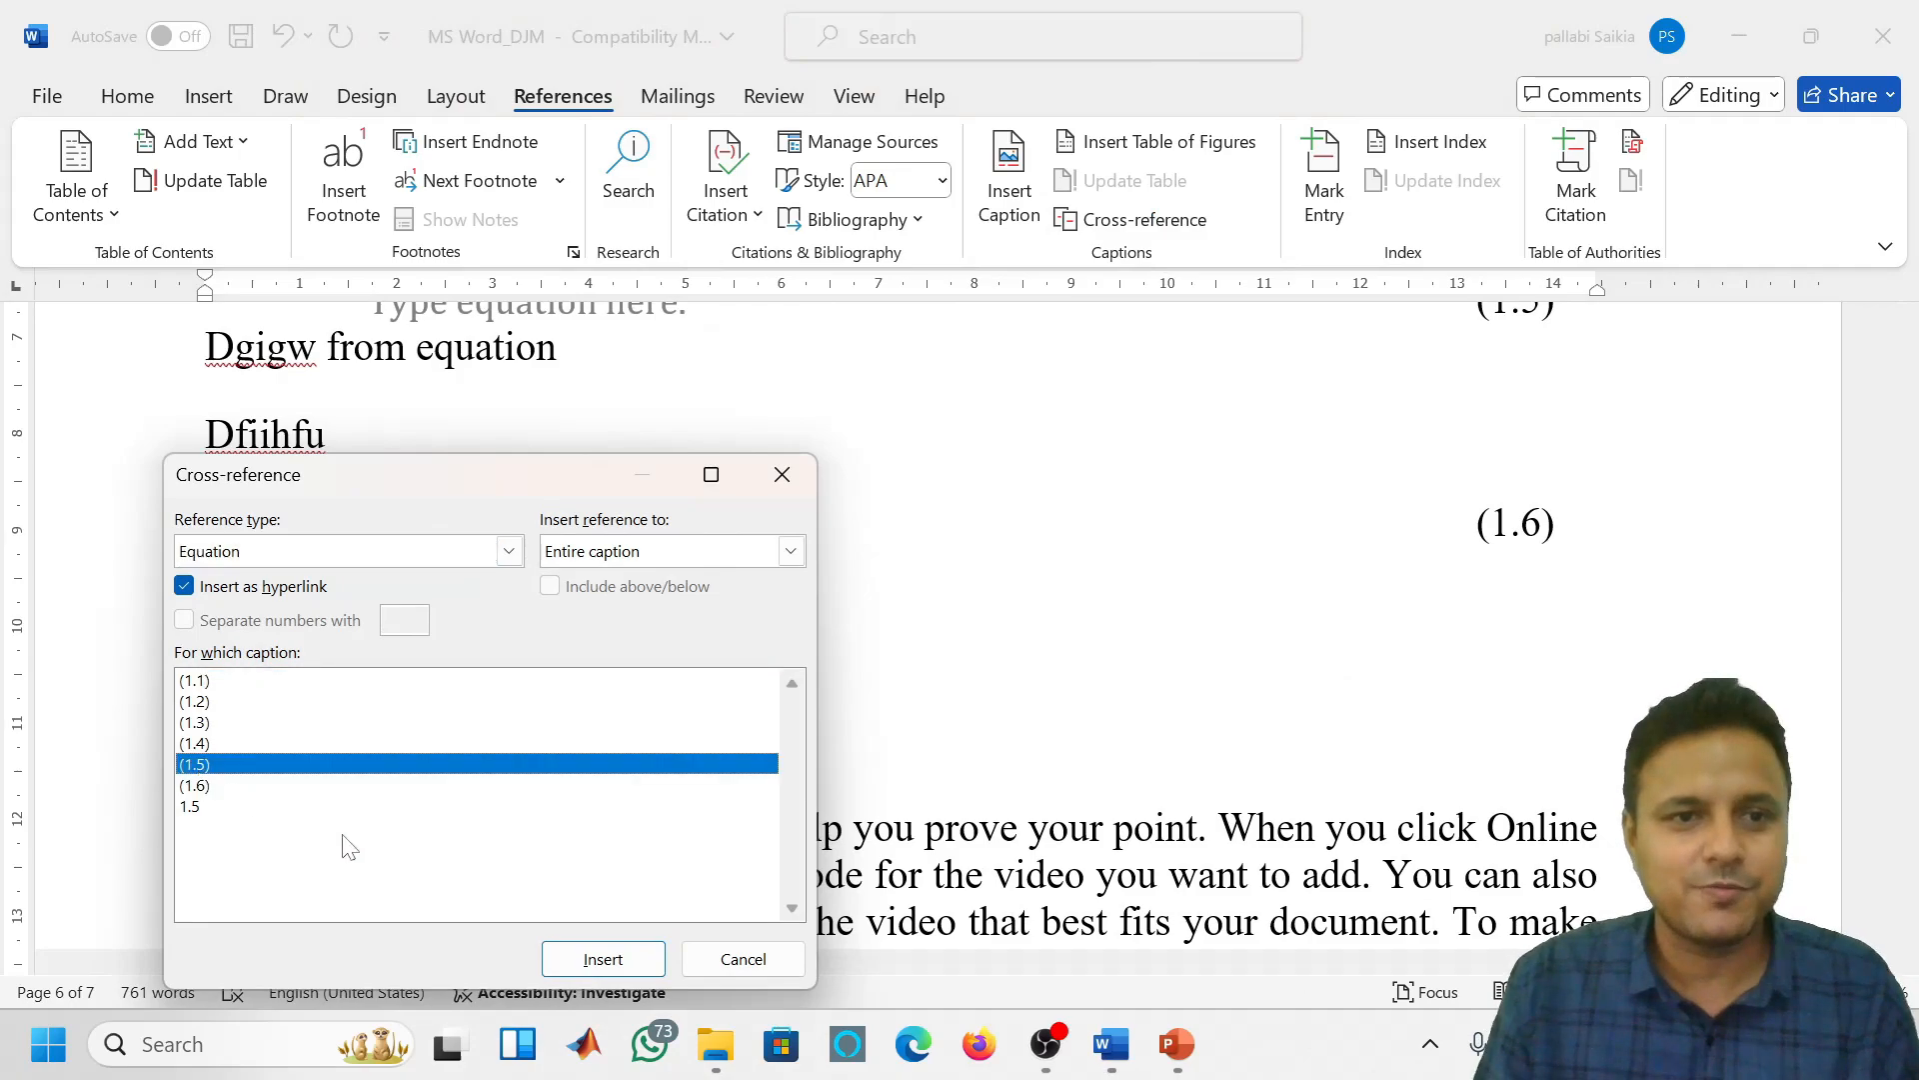
click(599, 958)
click(780, 474)
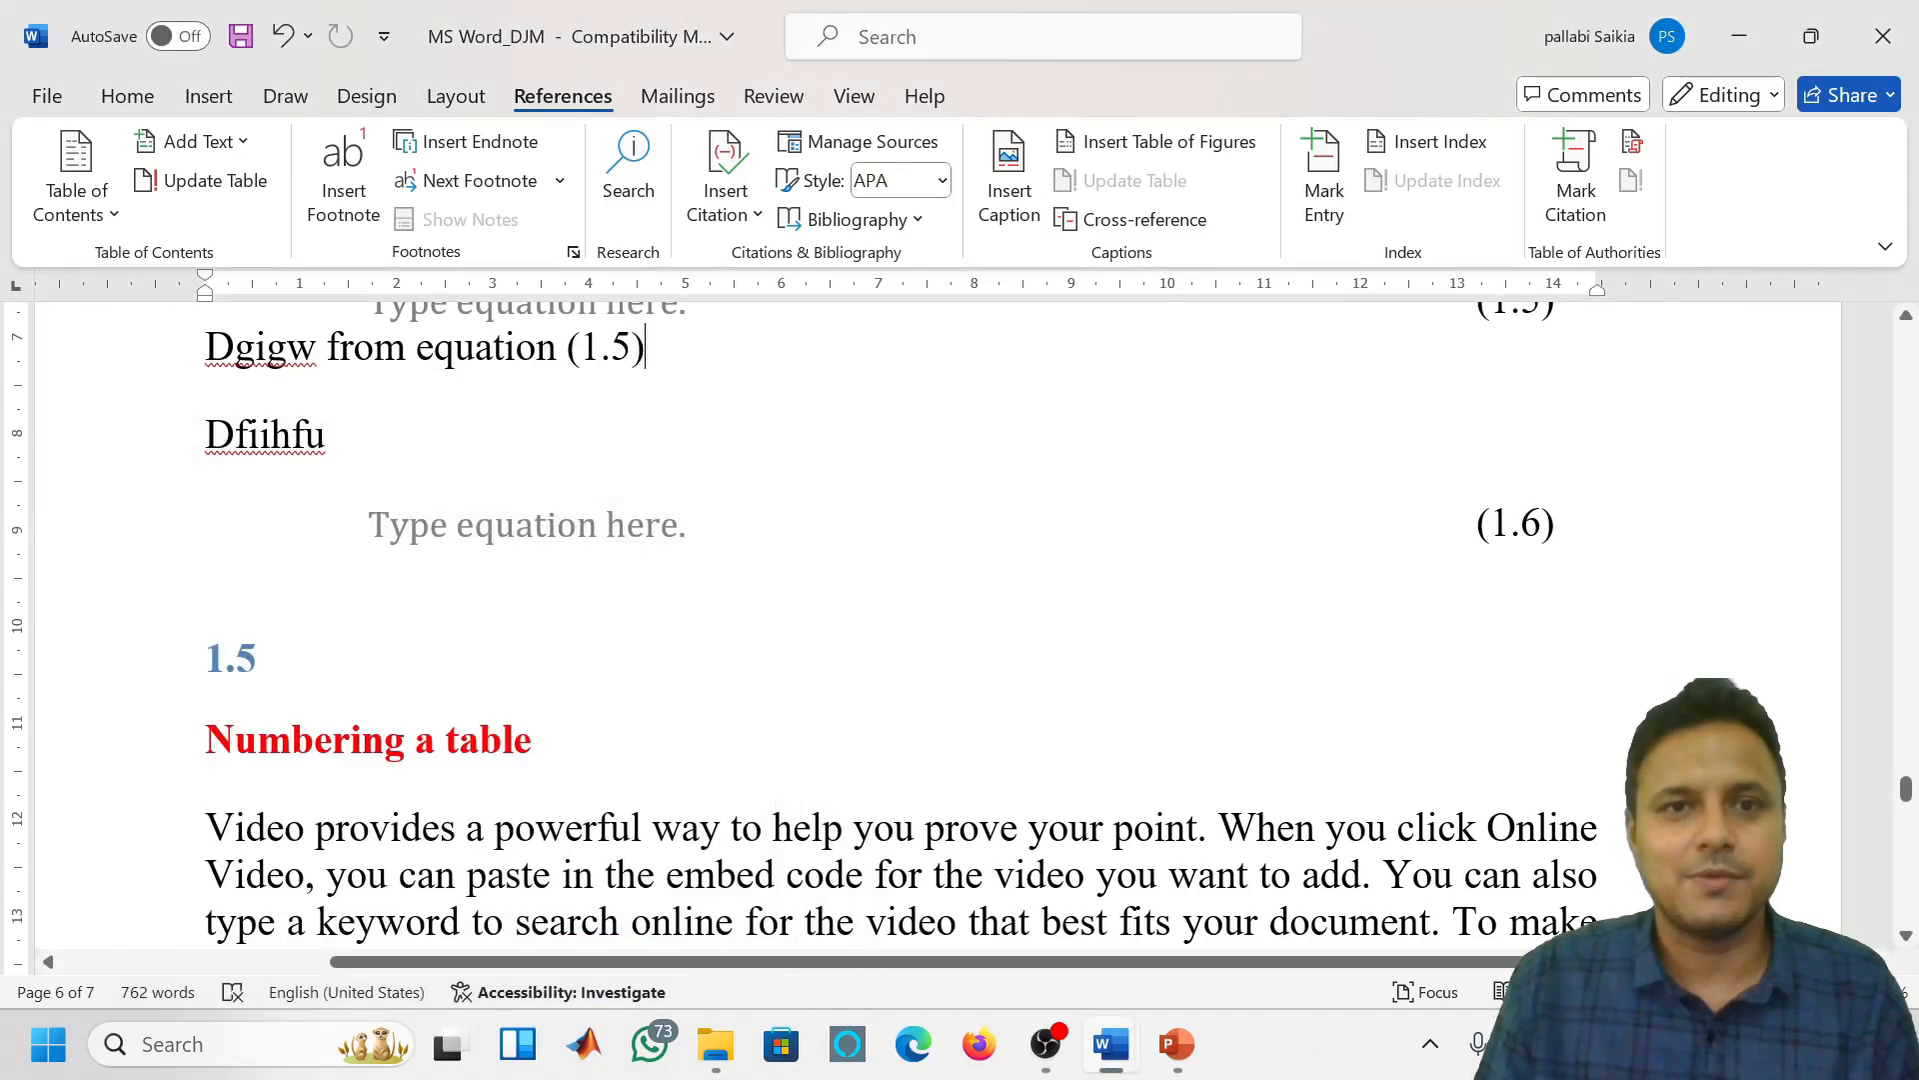
Add the filler lines Gg and kgj between equations (1.4) and (1.5), leaving an empty line between them
scroll(780, 619, up, 2)
scroll(1008, 499, up, 1)
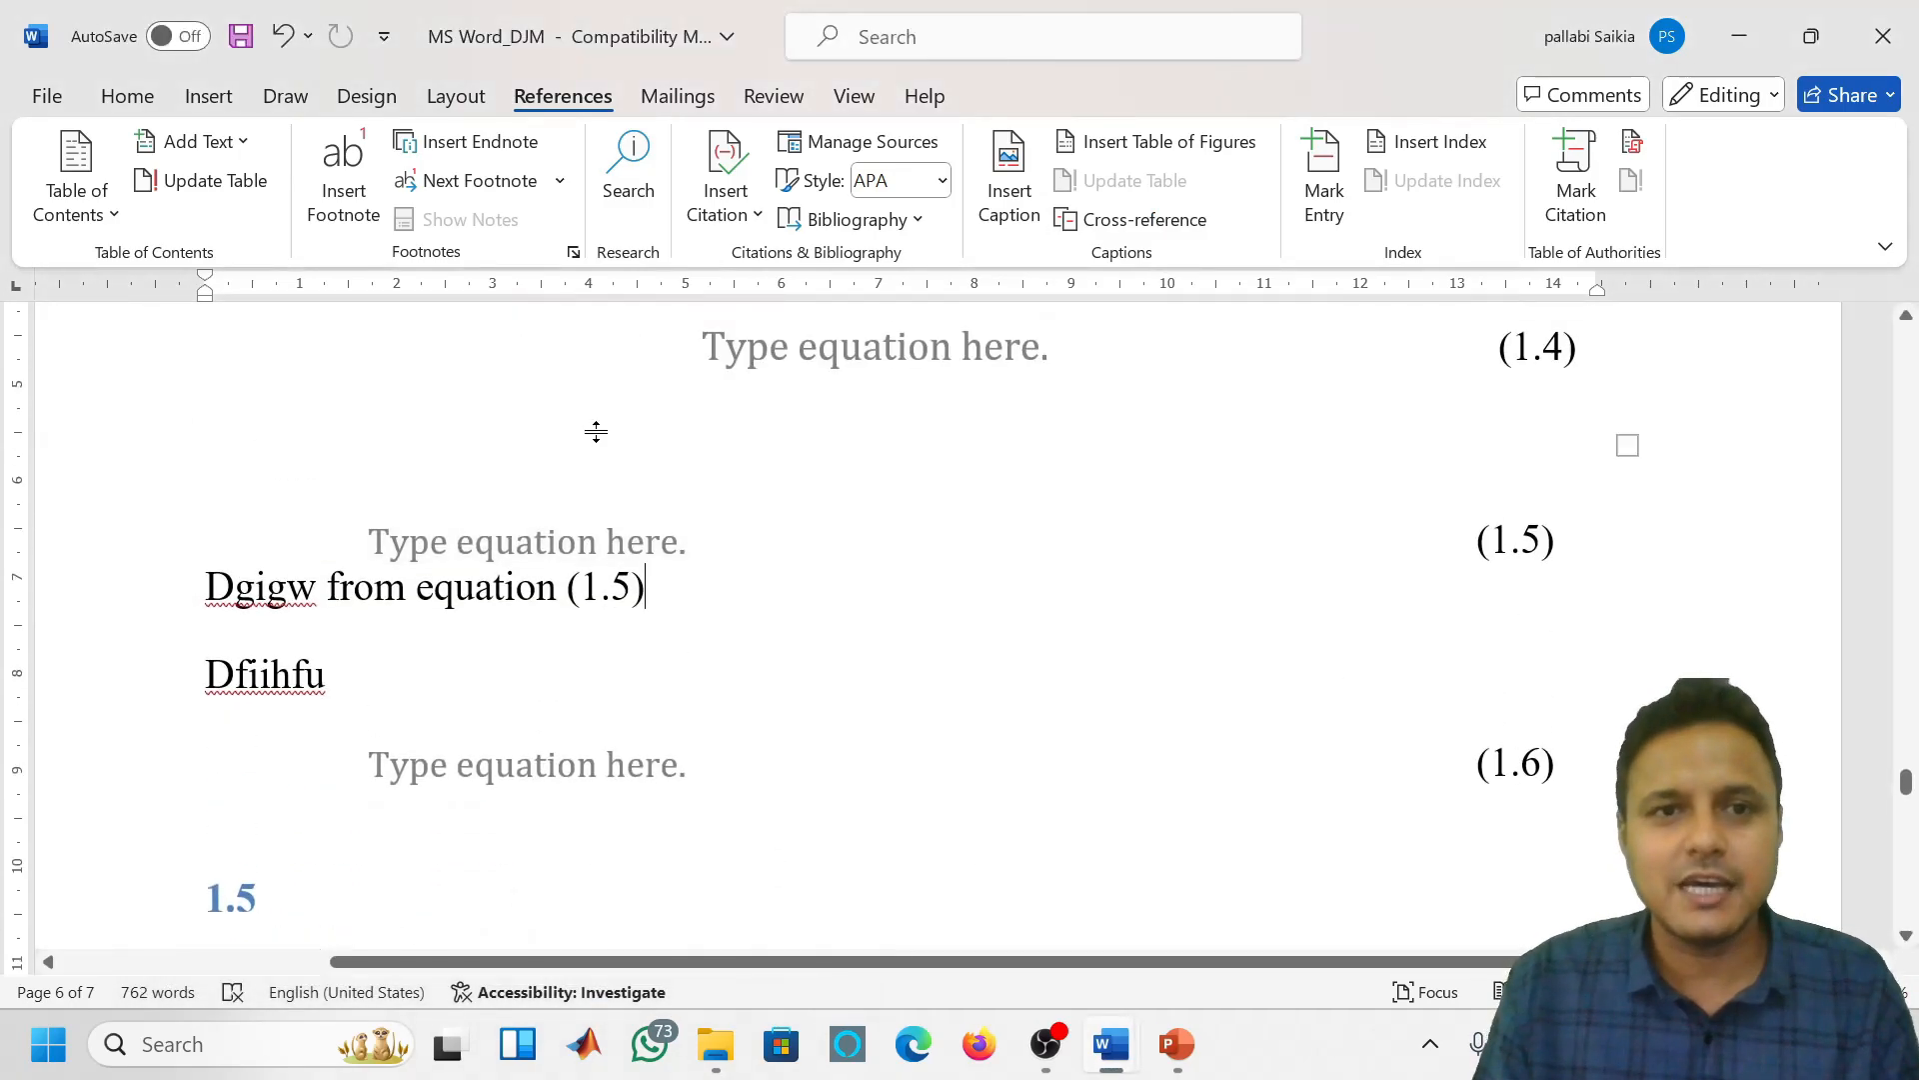
click(792, 352)
click(639, 455)
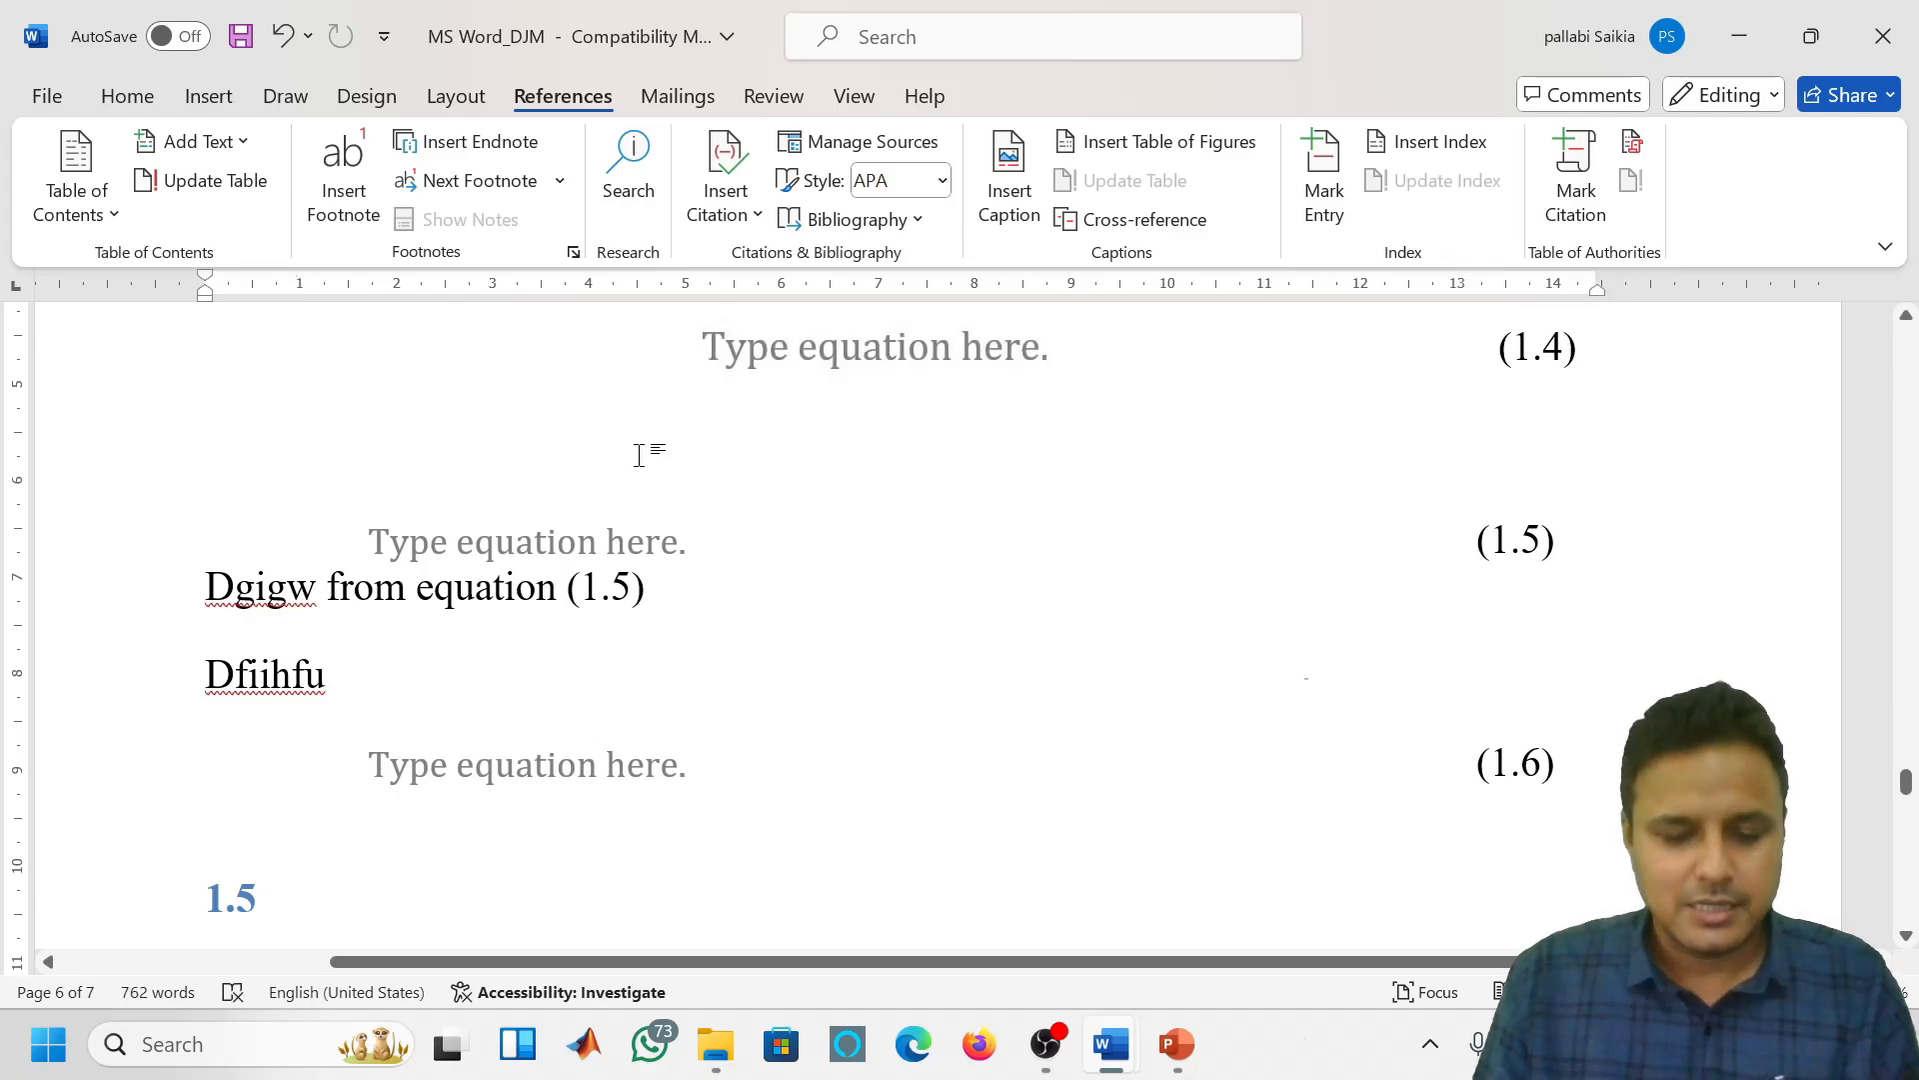
text(gg)
key(Return)
text(kgj)
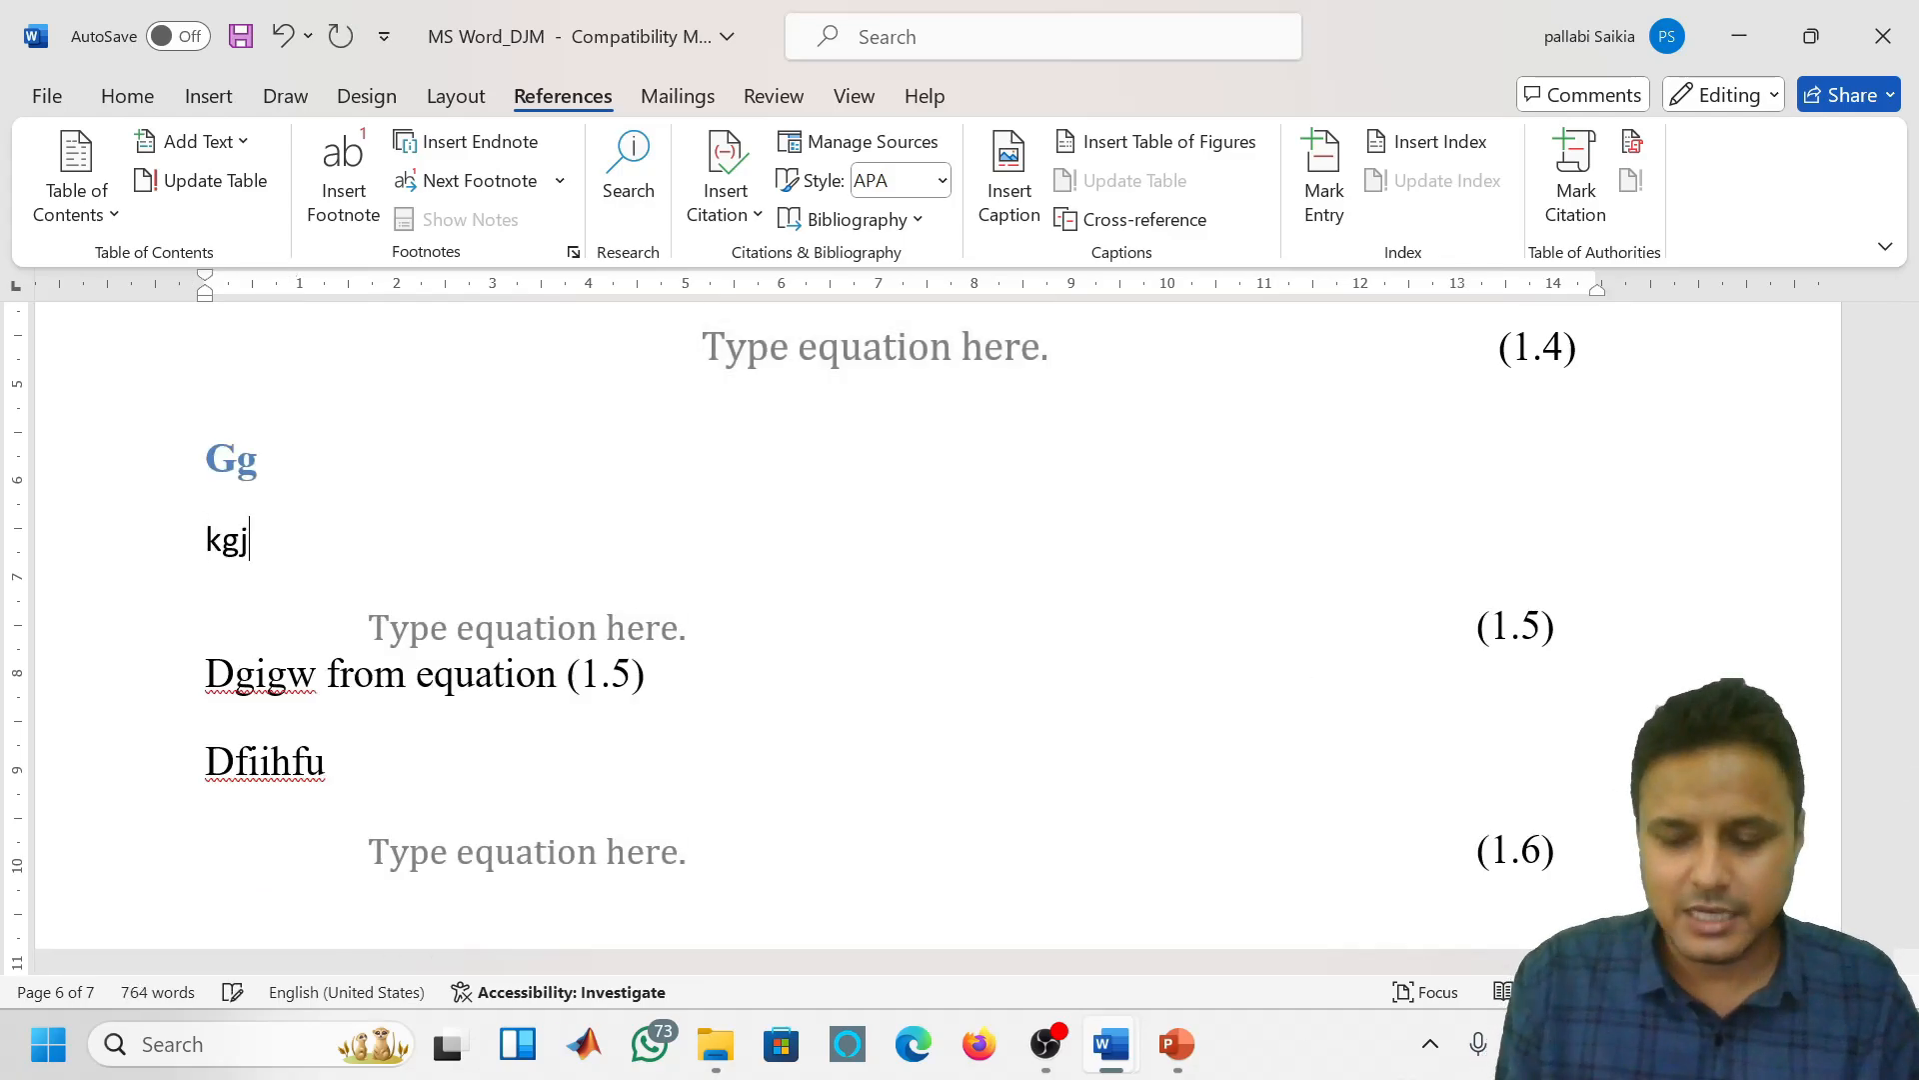
key(Up)
key(Return)
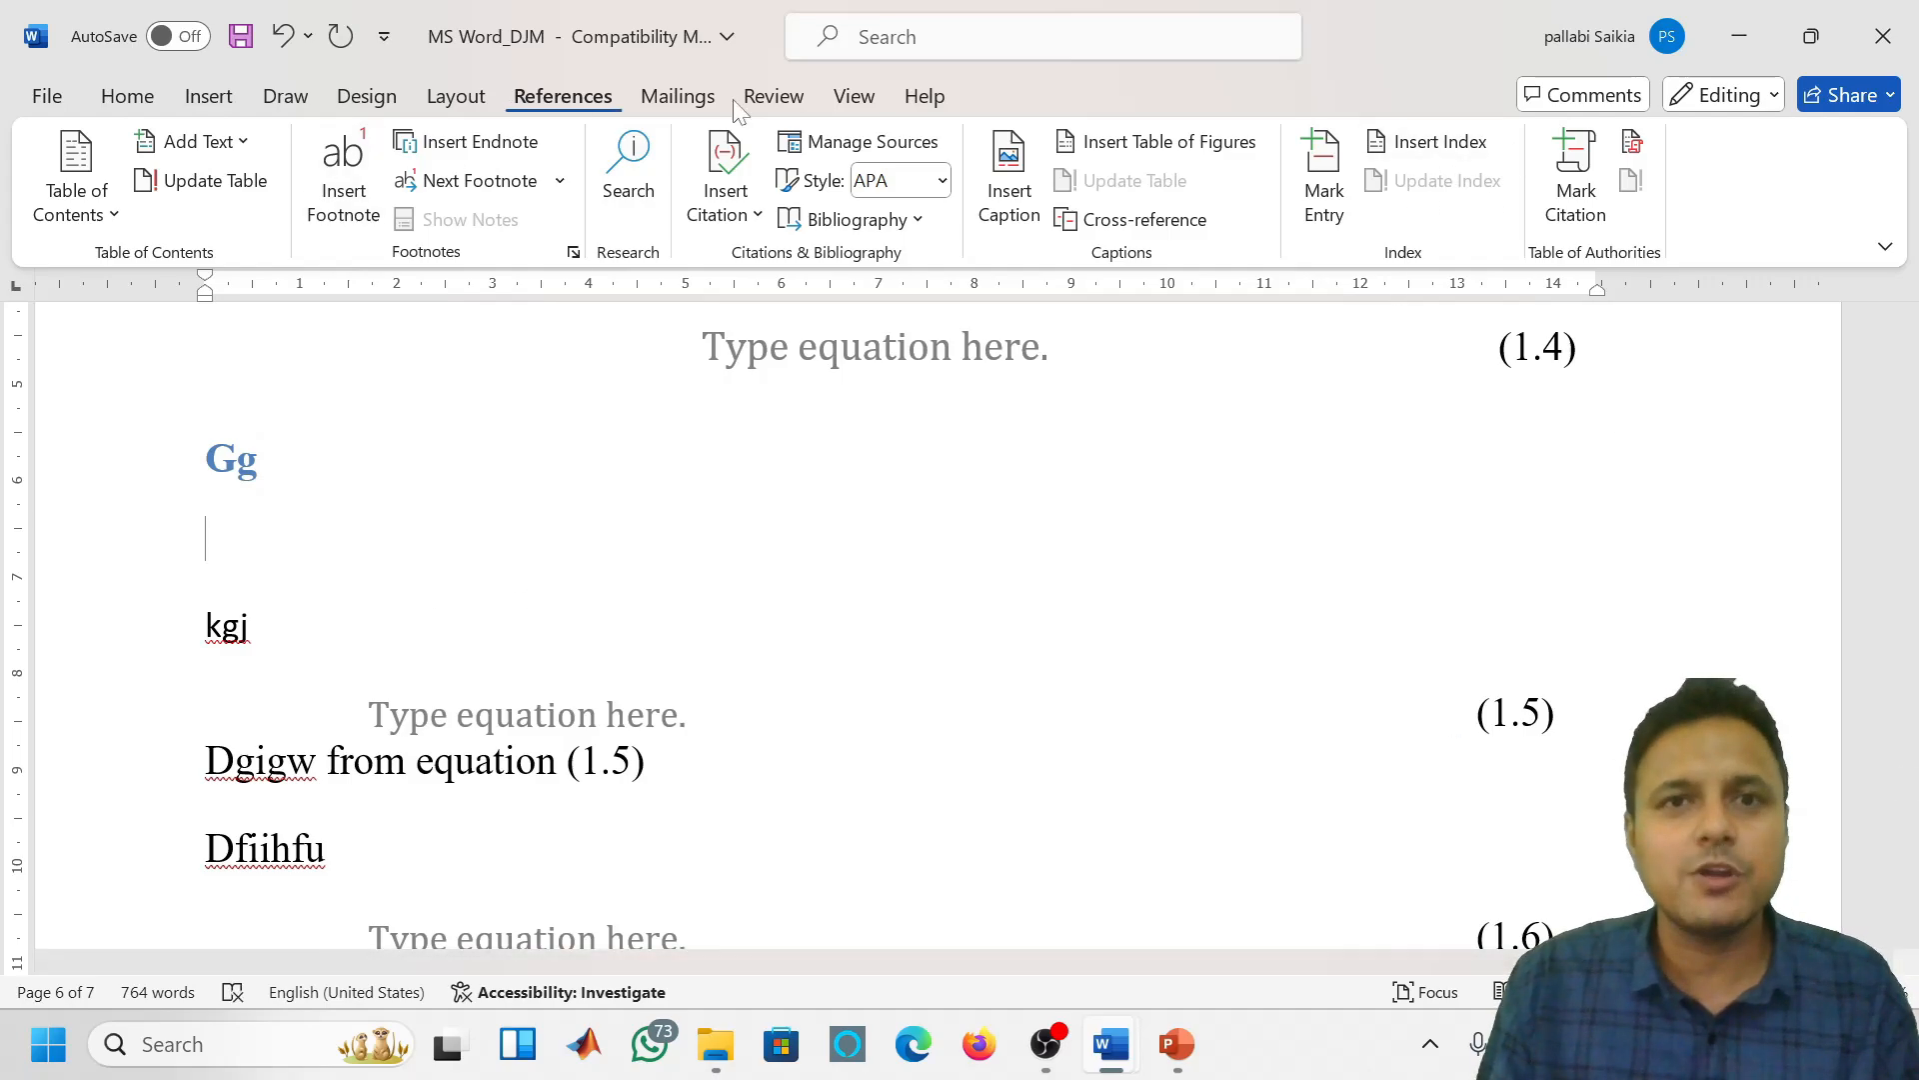
Insert the Eq No with Sec Quick Part on the empty line below Gg
click(203, 98)
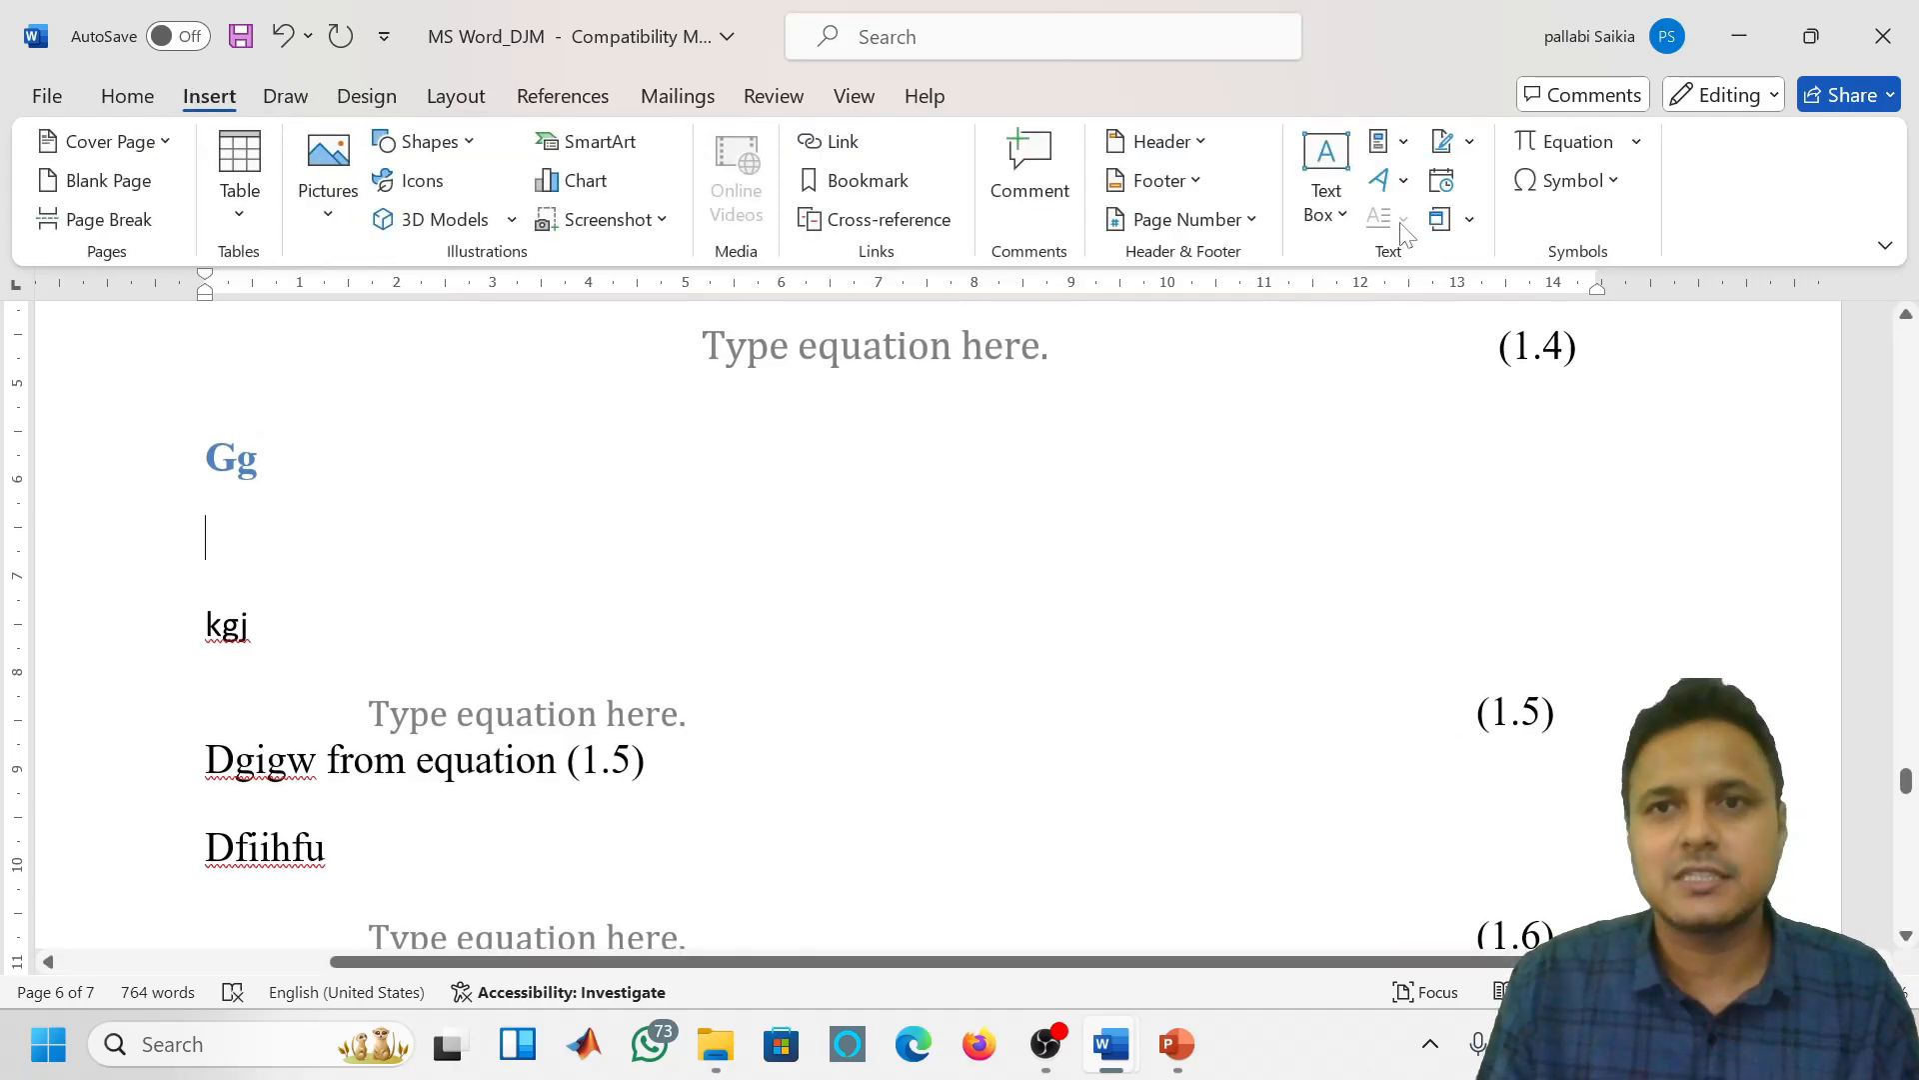
click(1379, 141)
click(1517, 340)
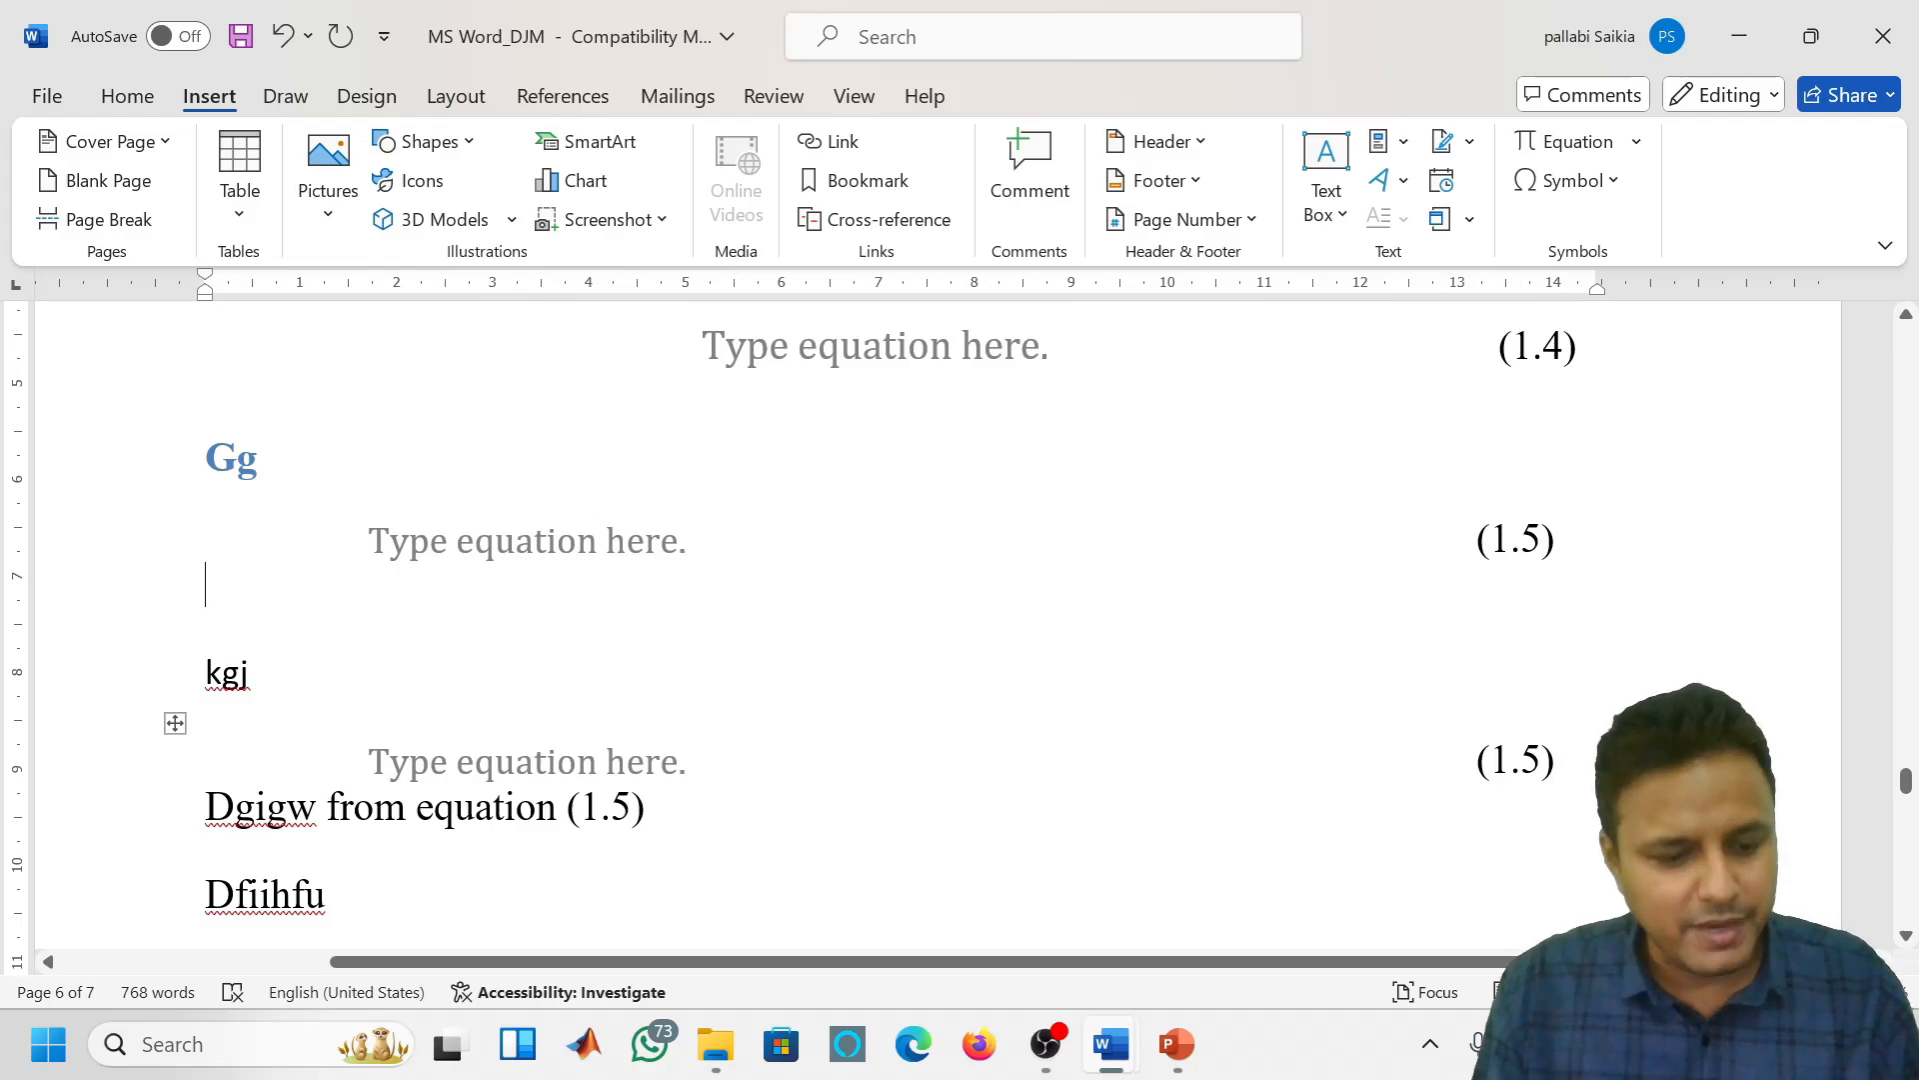
Update all fields in the whole document, refreshing the entire table of figures
key(ctrl+a)
key(F9)
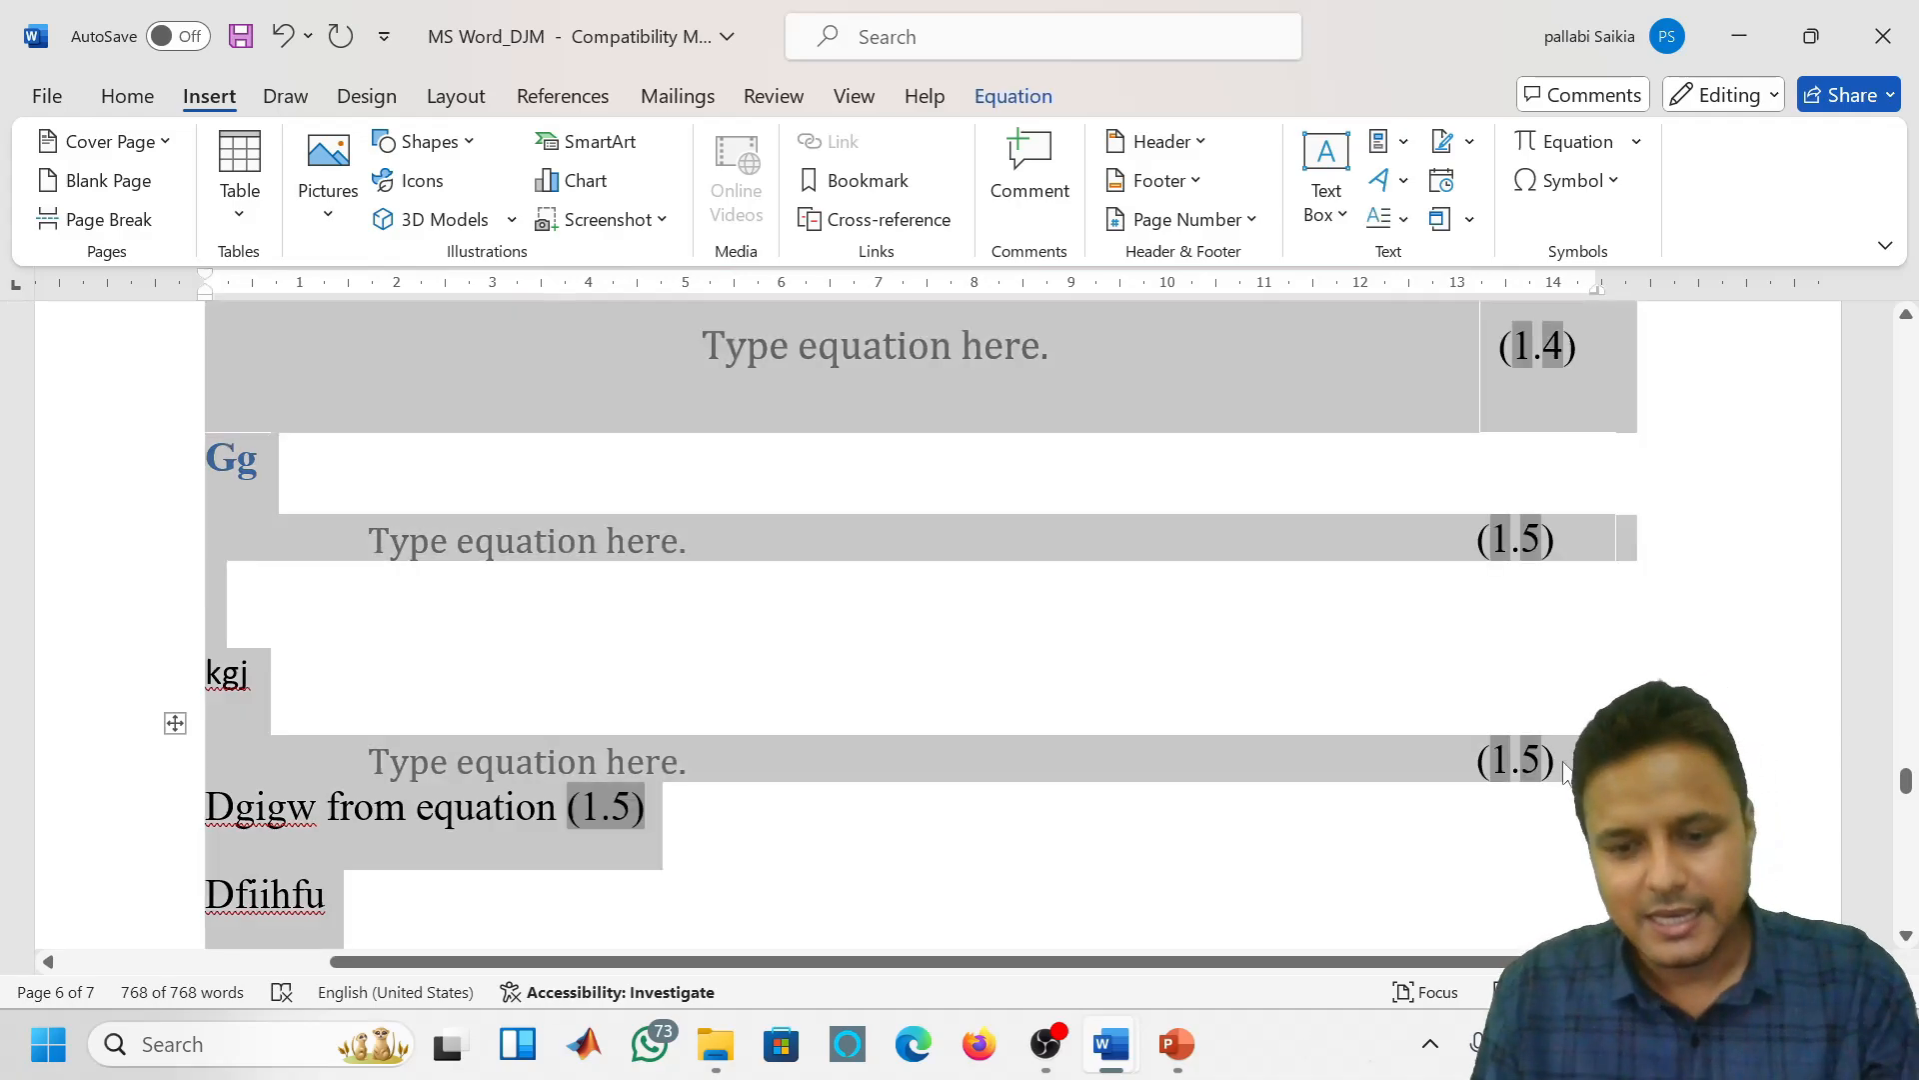
click(876, 515)
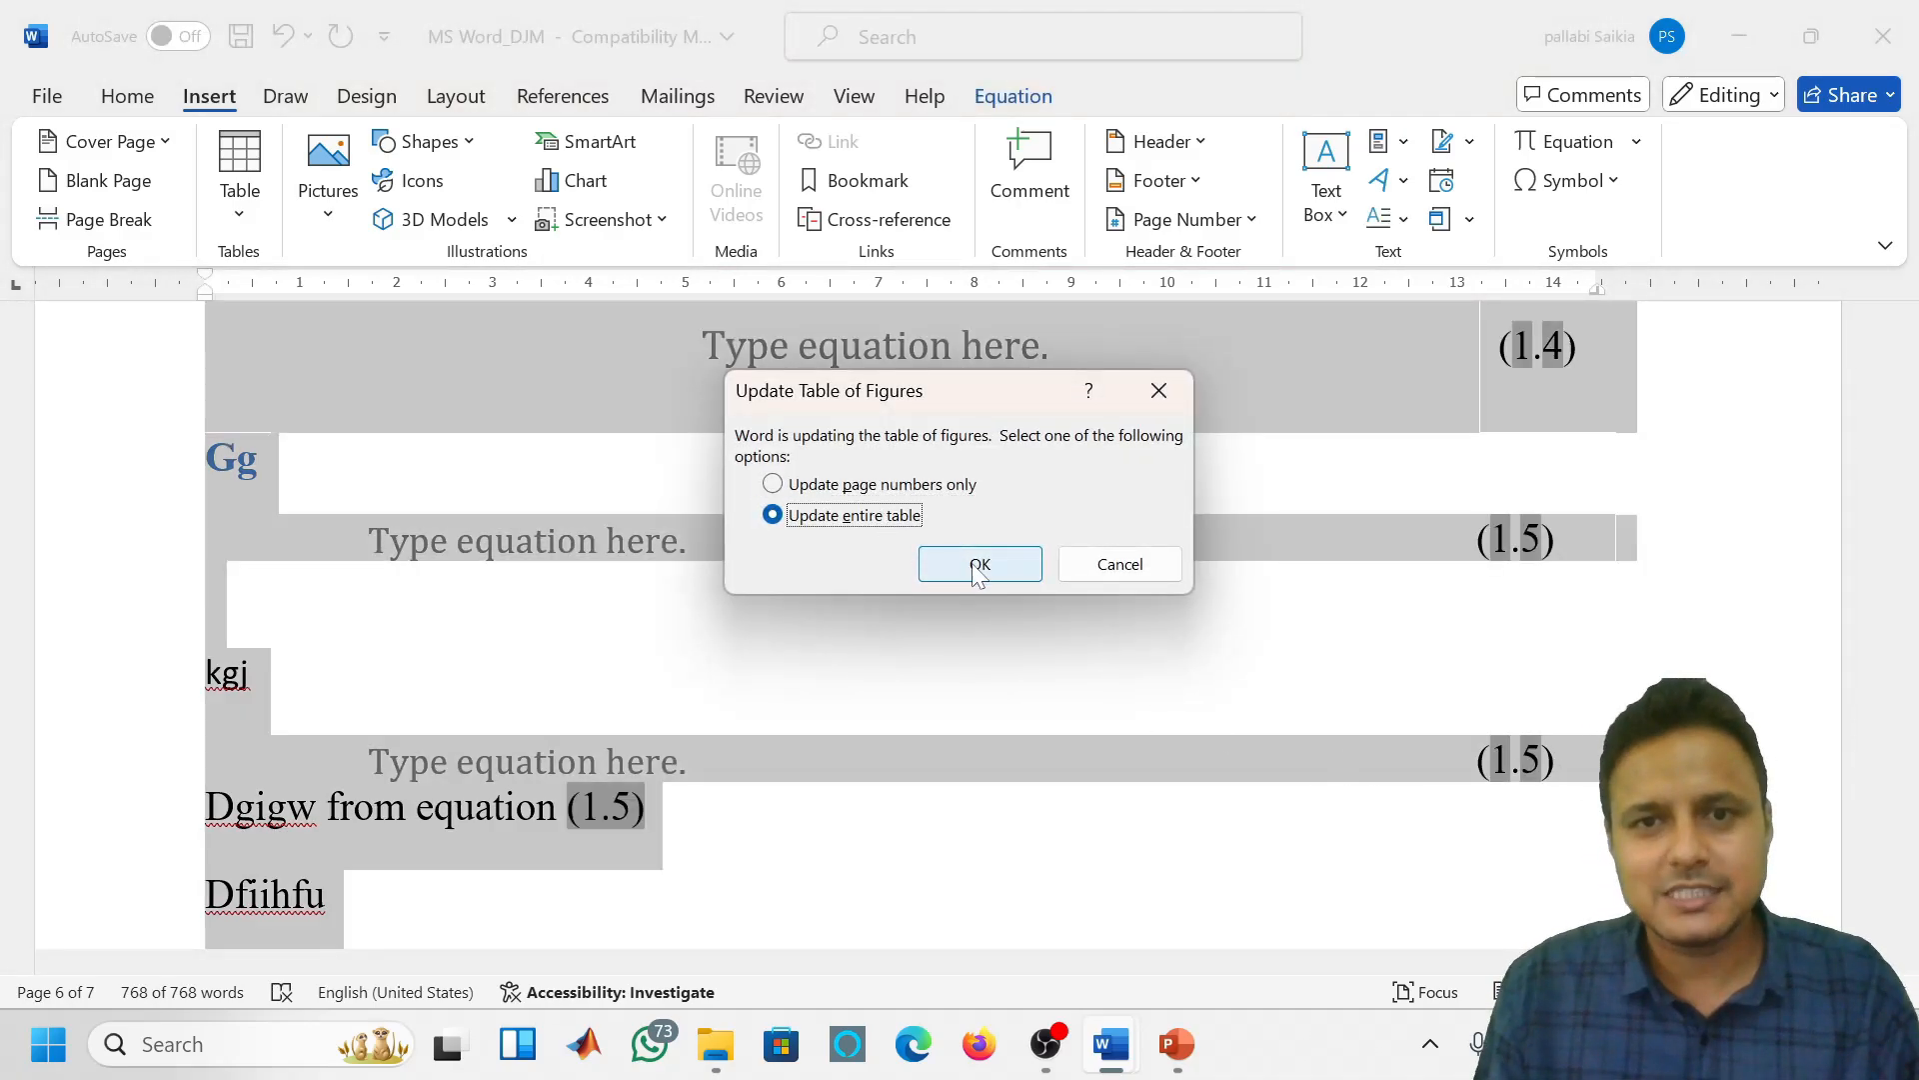
click(977, 564)
click(978, 573)
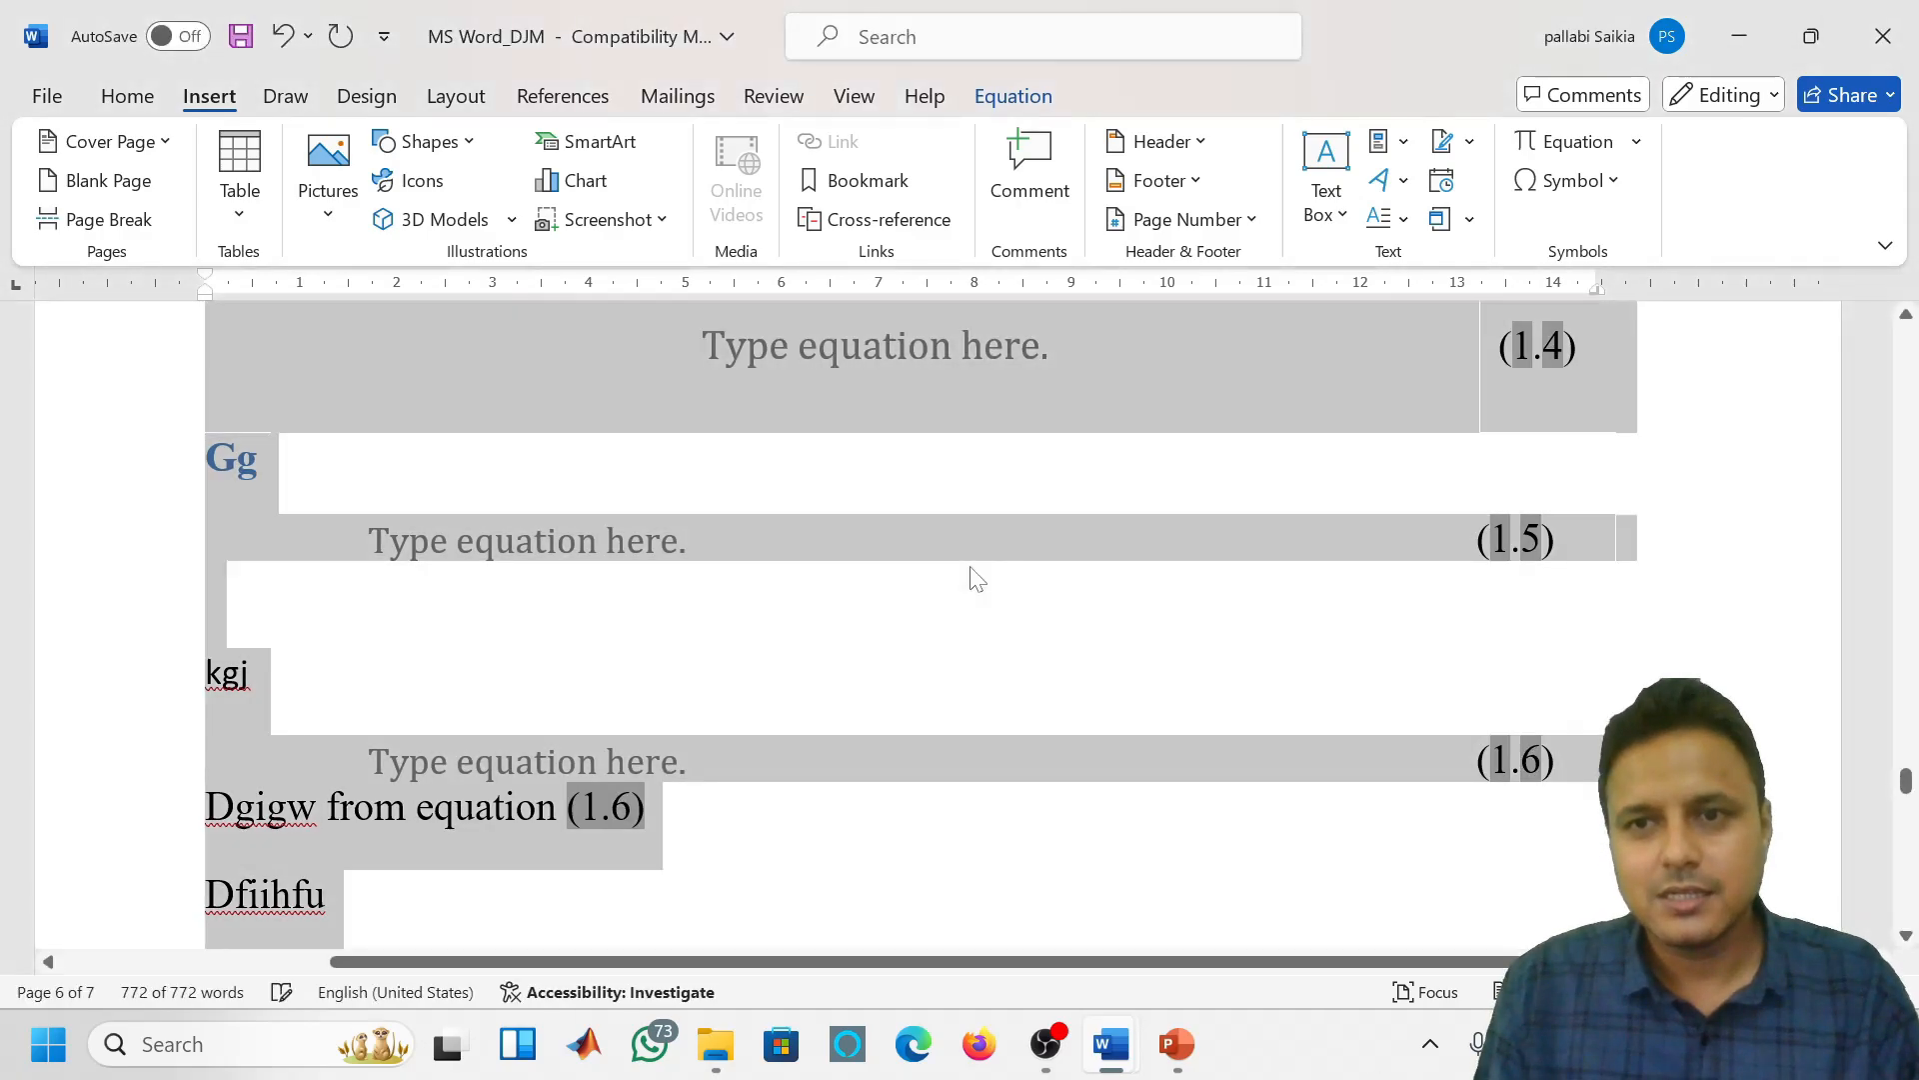
click(1619, 690)
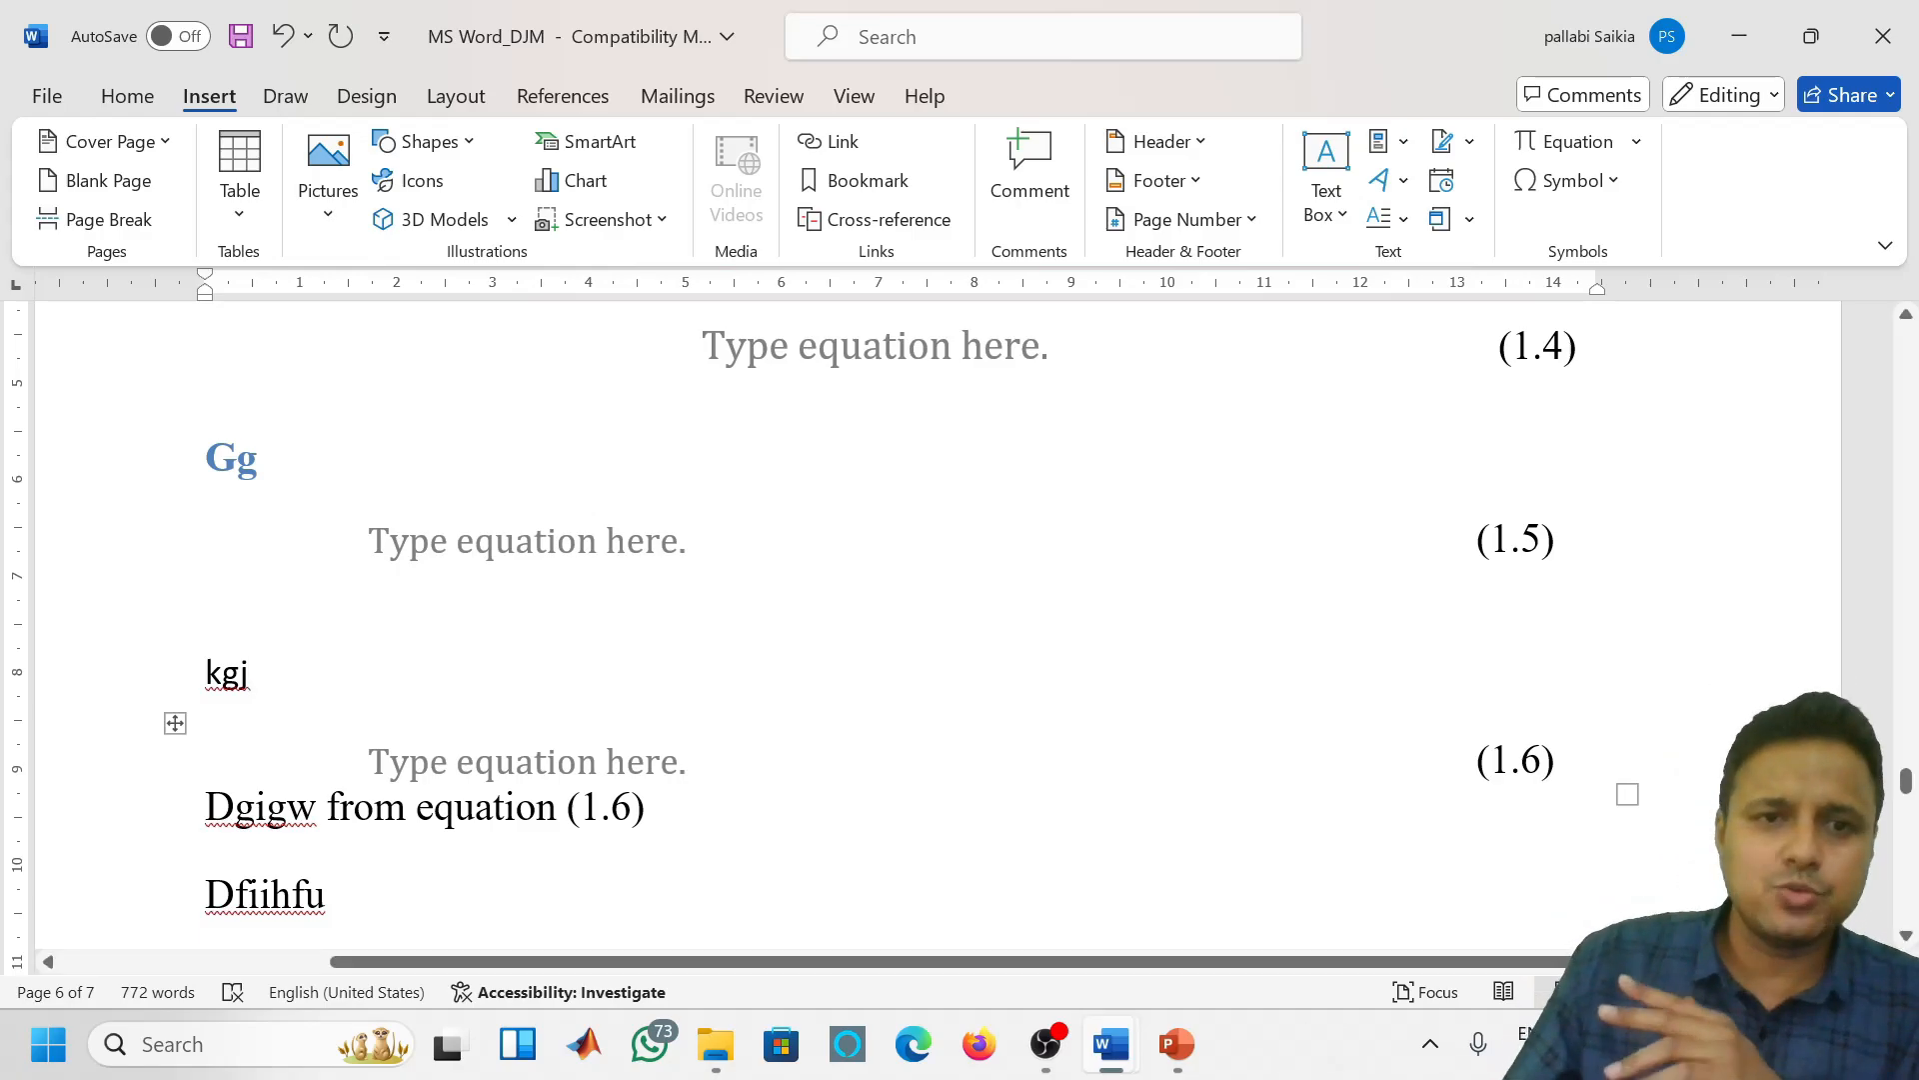
Link the word "section" in the paragraph under "Provide a hyperlink" to the existing file symbolshp.pdf
scroll(1059, 674, down, 10)
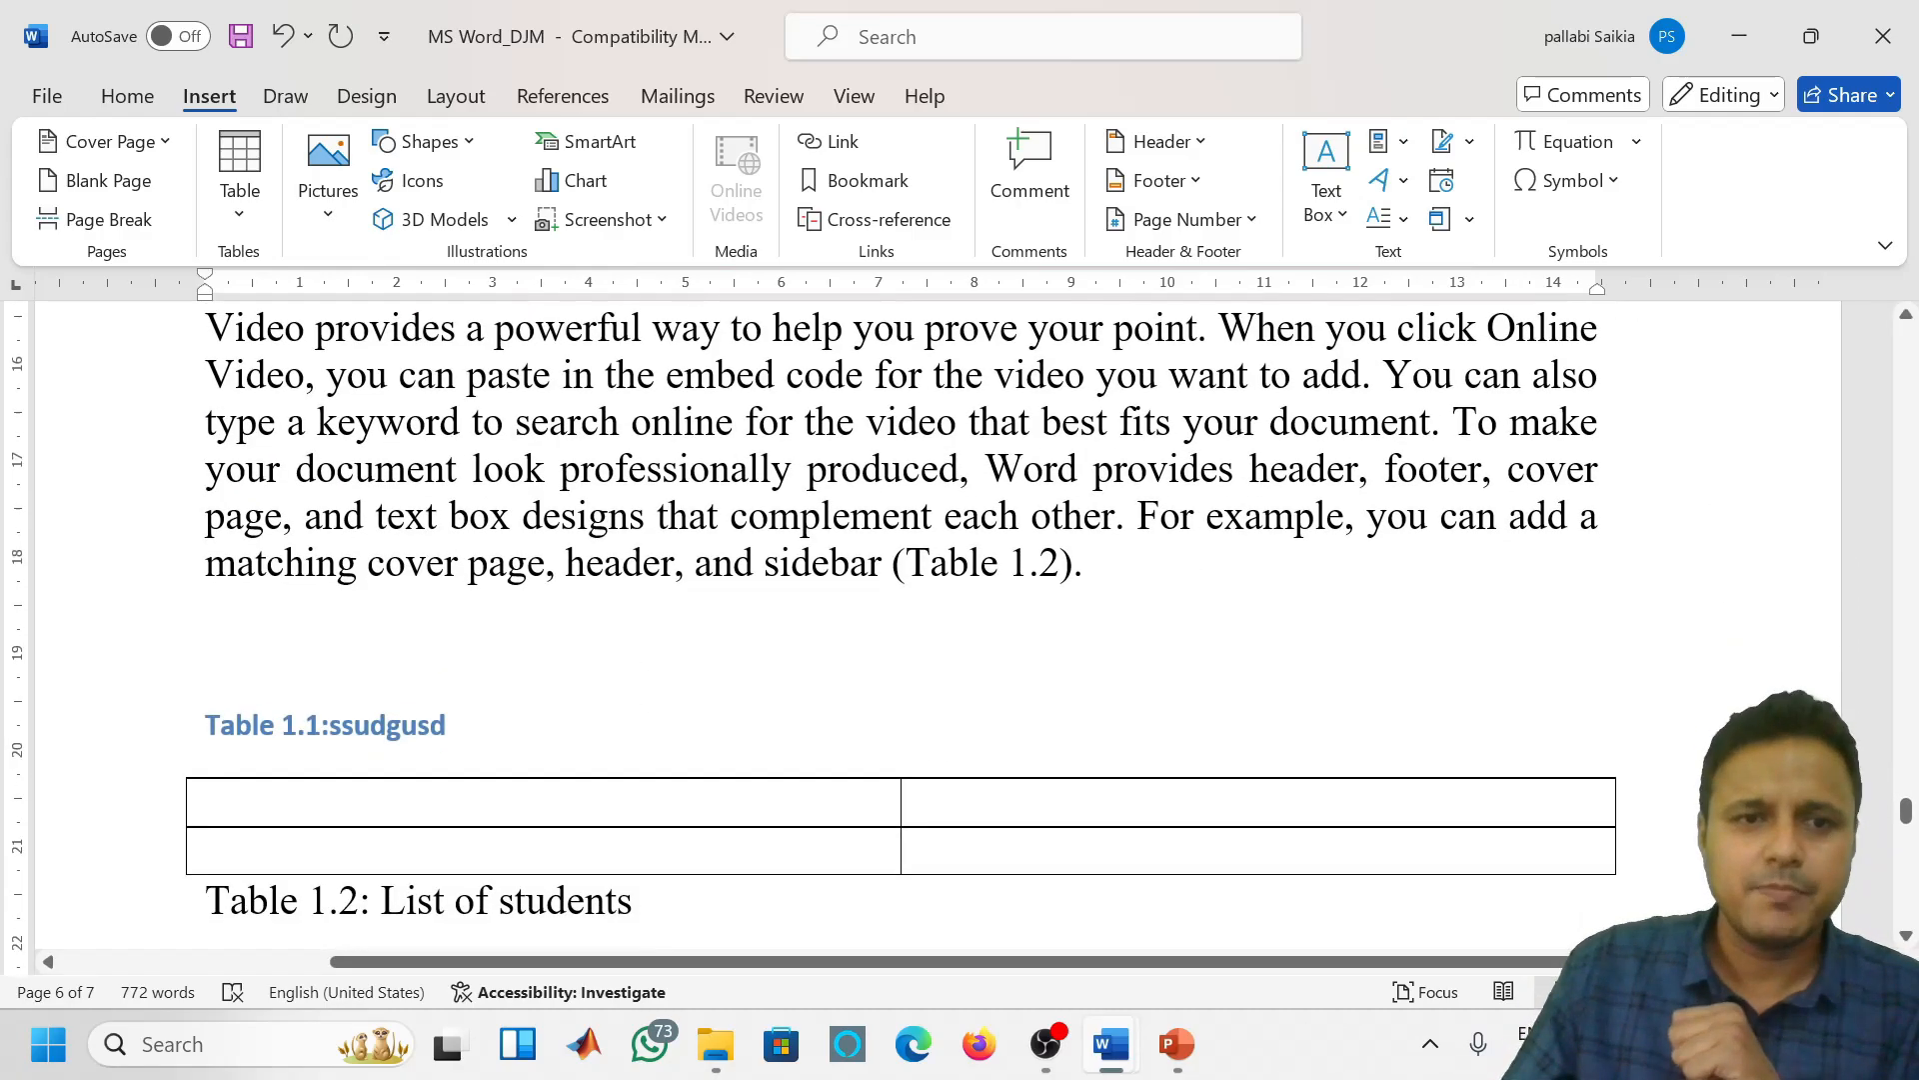
scroll(1060, 674, down, 15)
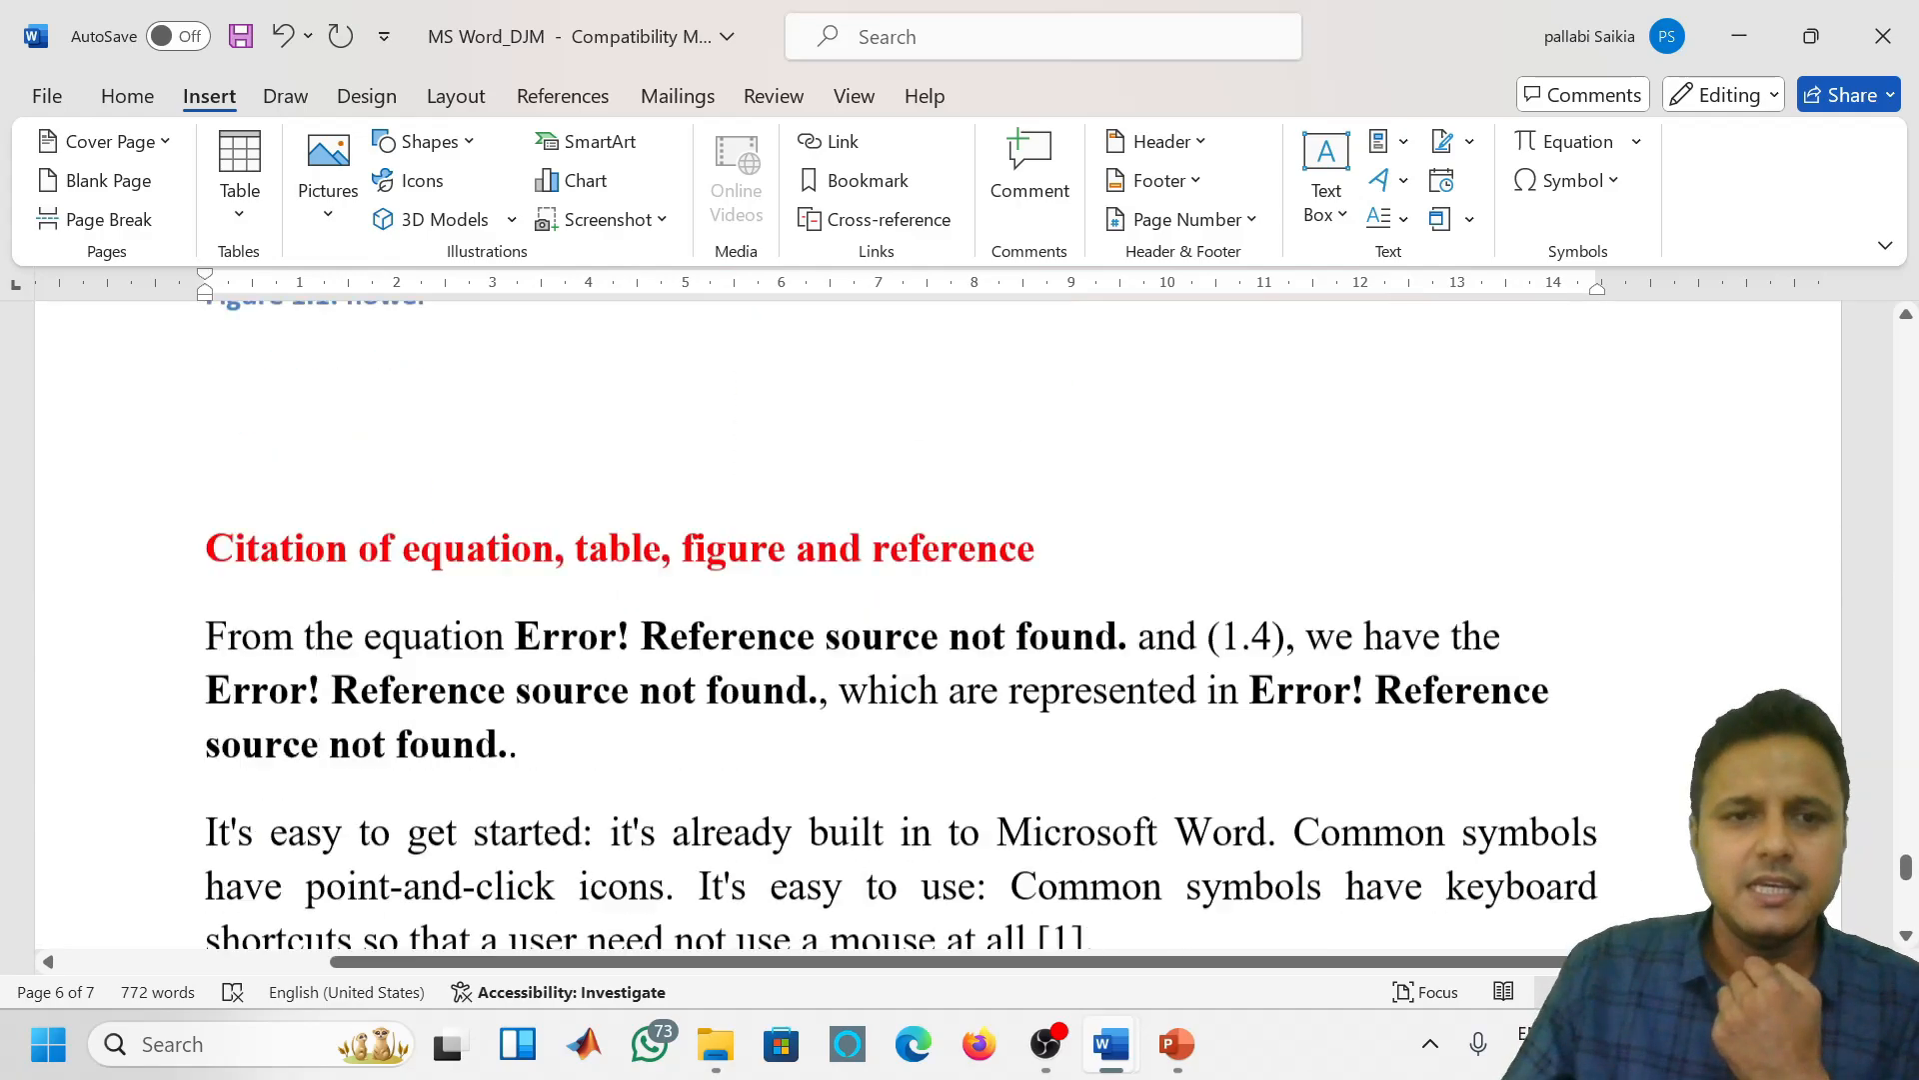
scroll(901, 940, down, 6)
scroll(901, 940, up, 3)
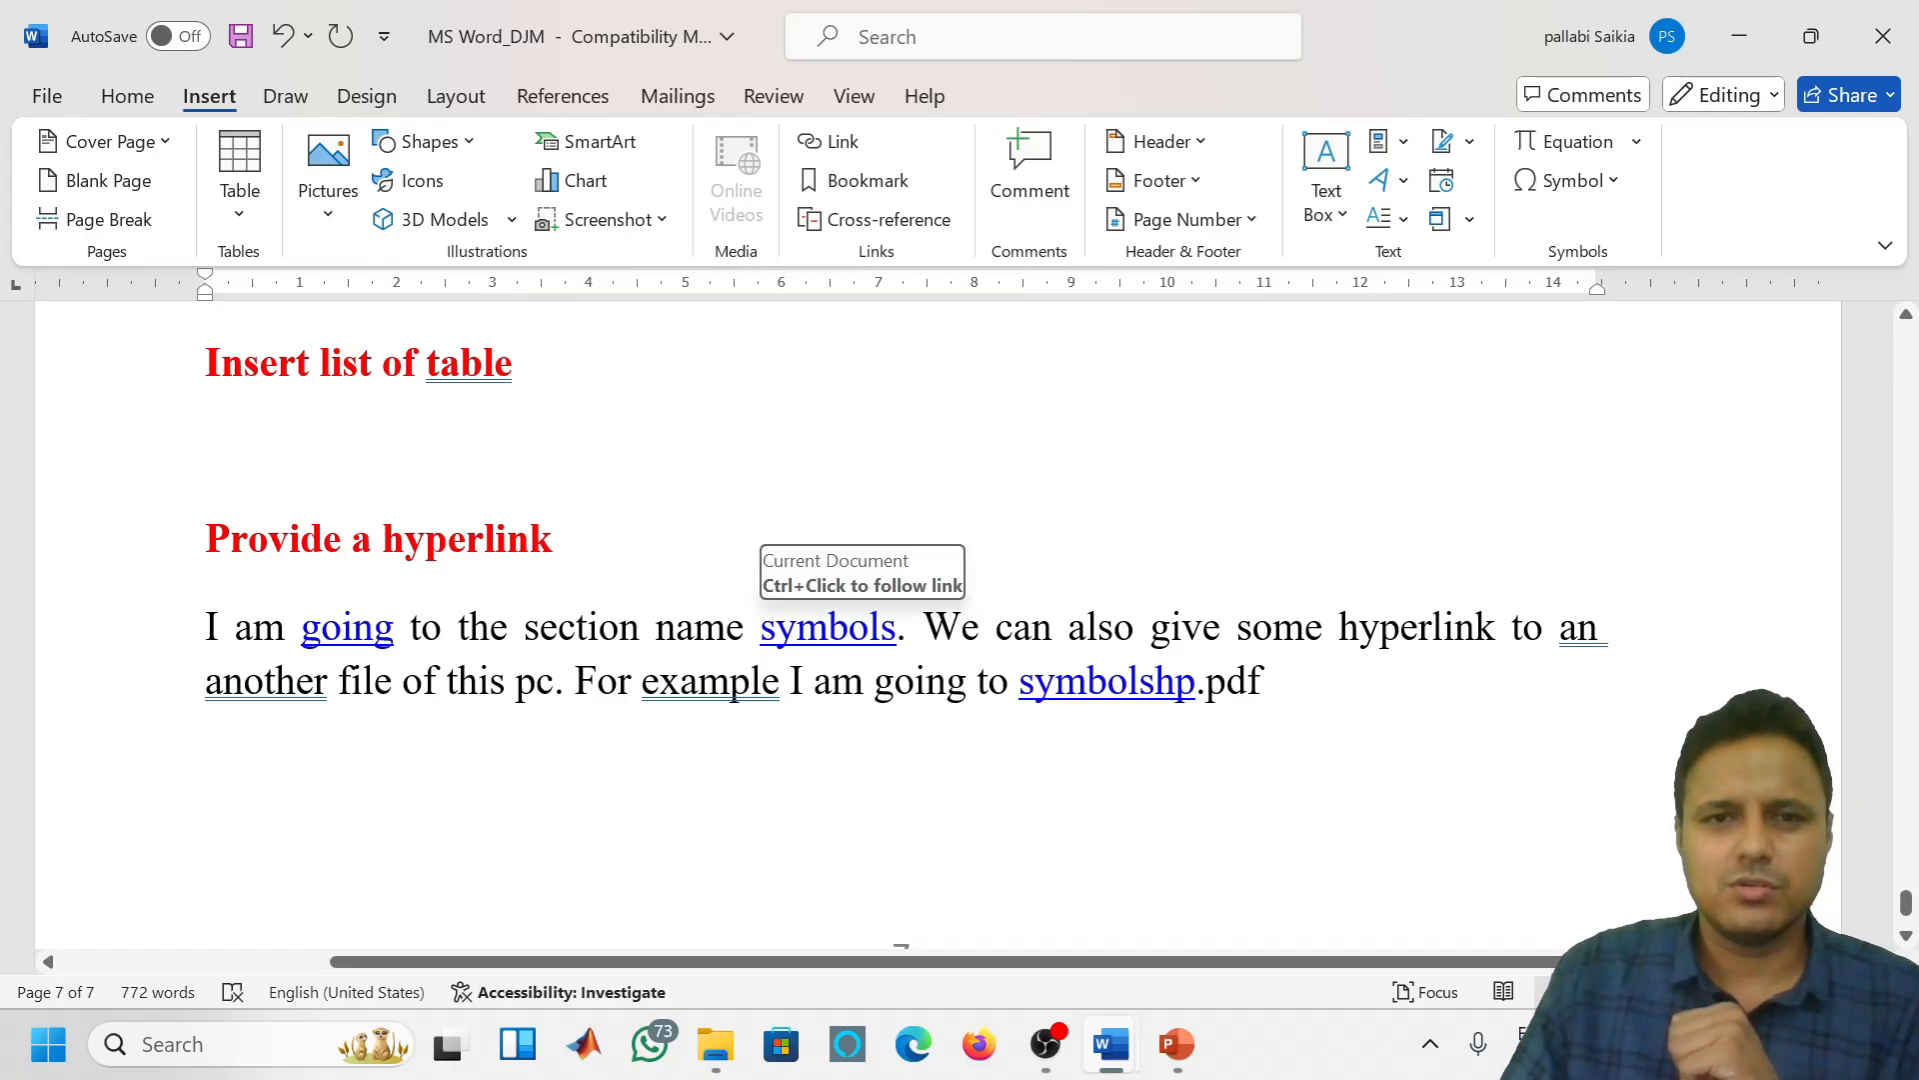
drag(523, 626, 619, 627)
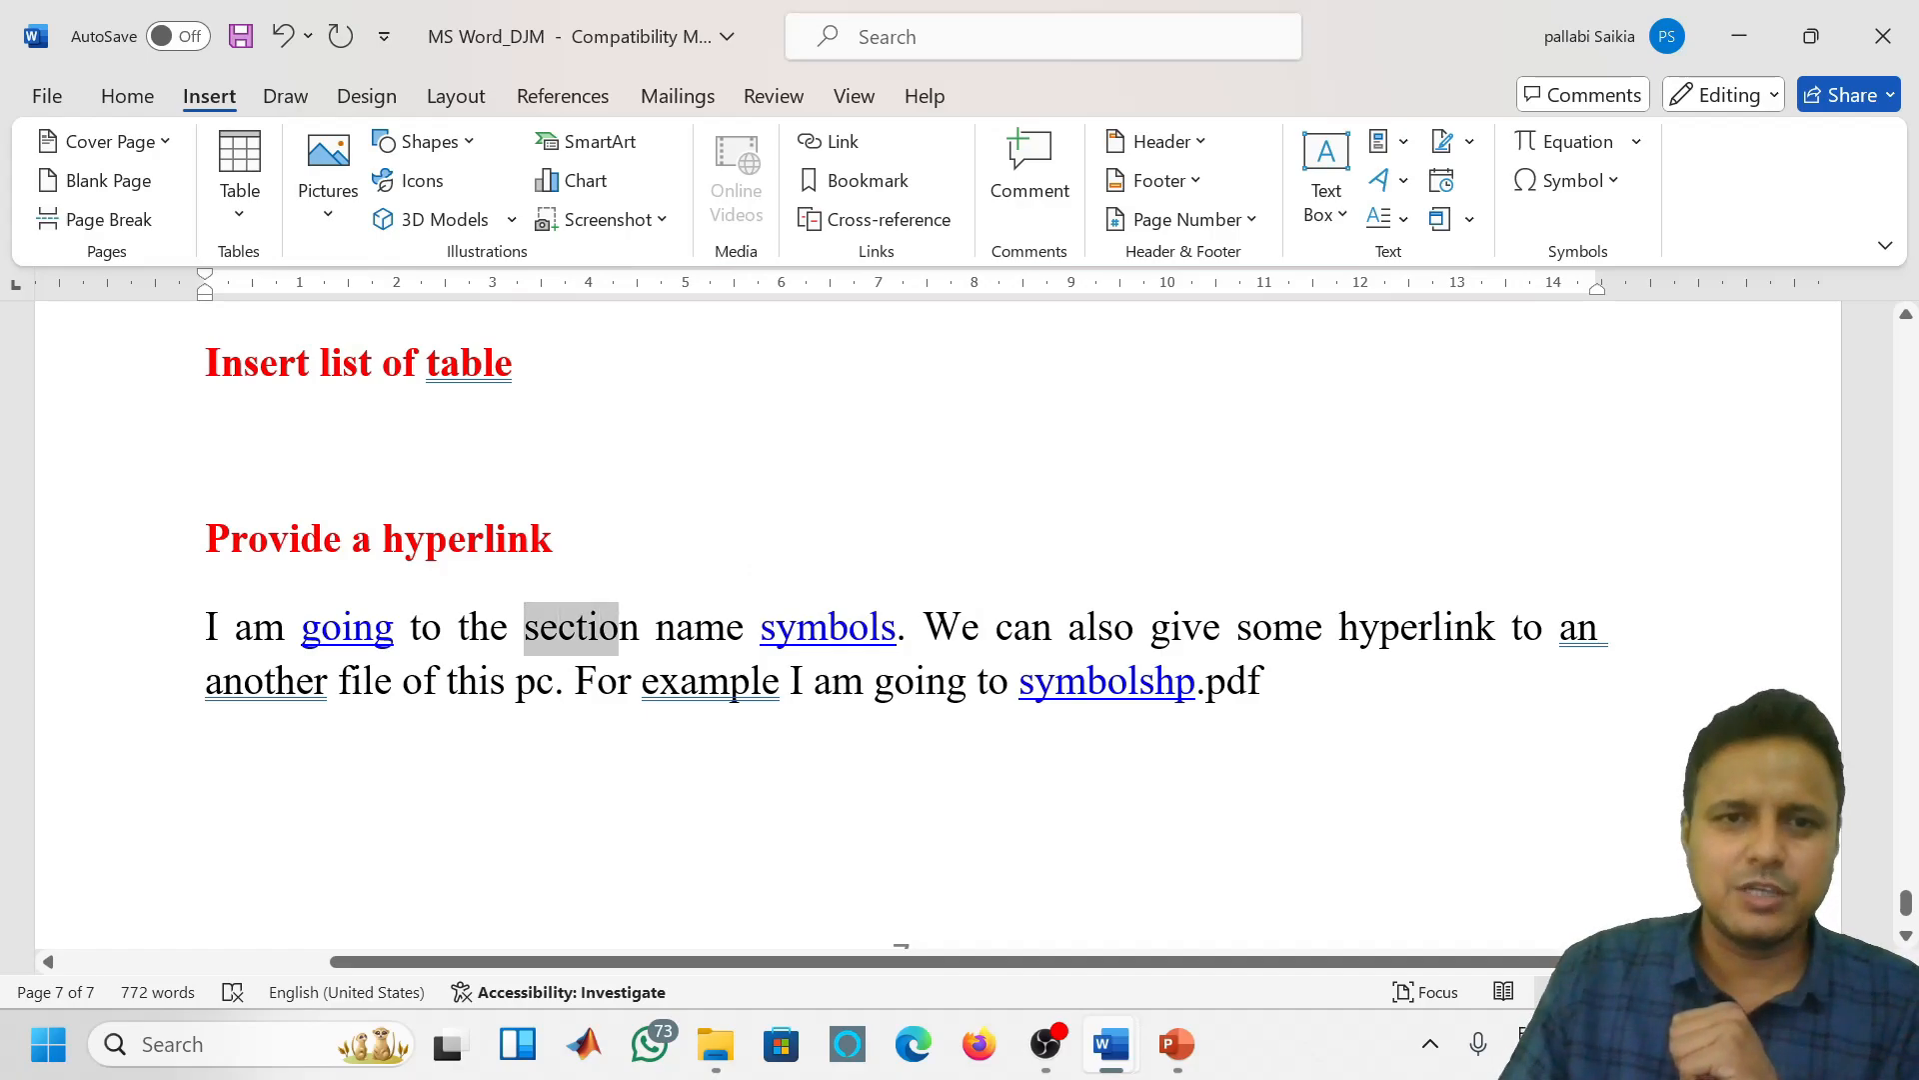
right_click(605, 632)
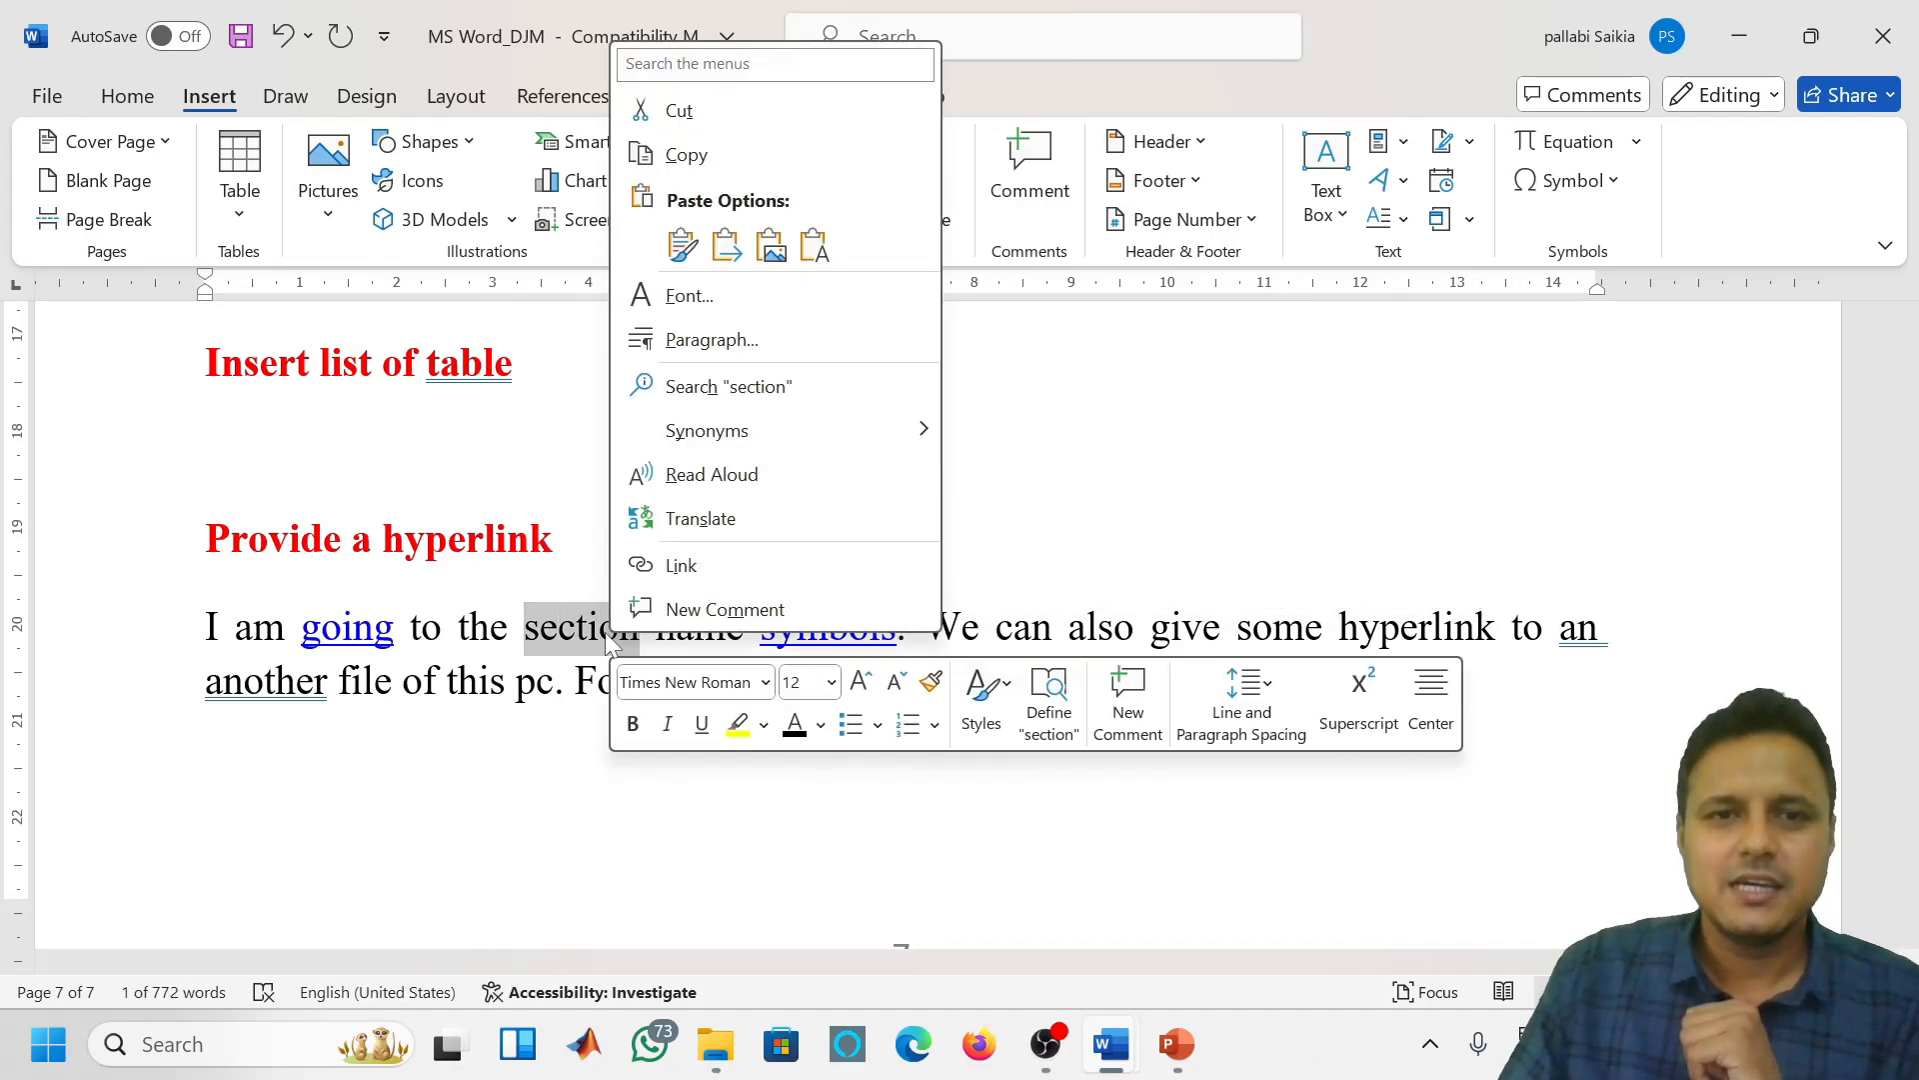
mouse_move(756, 437)
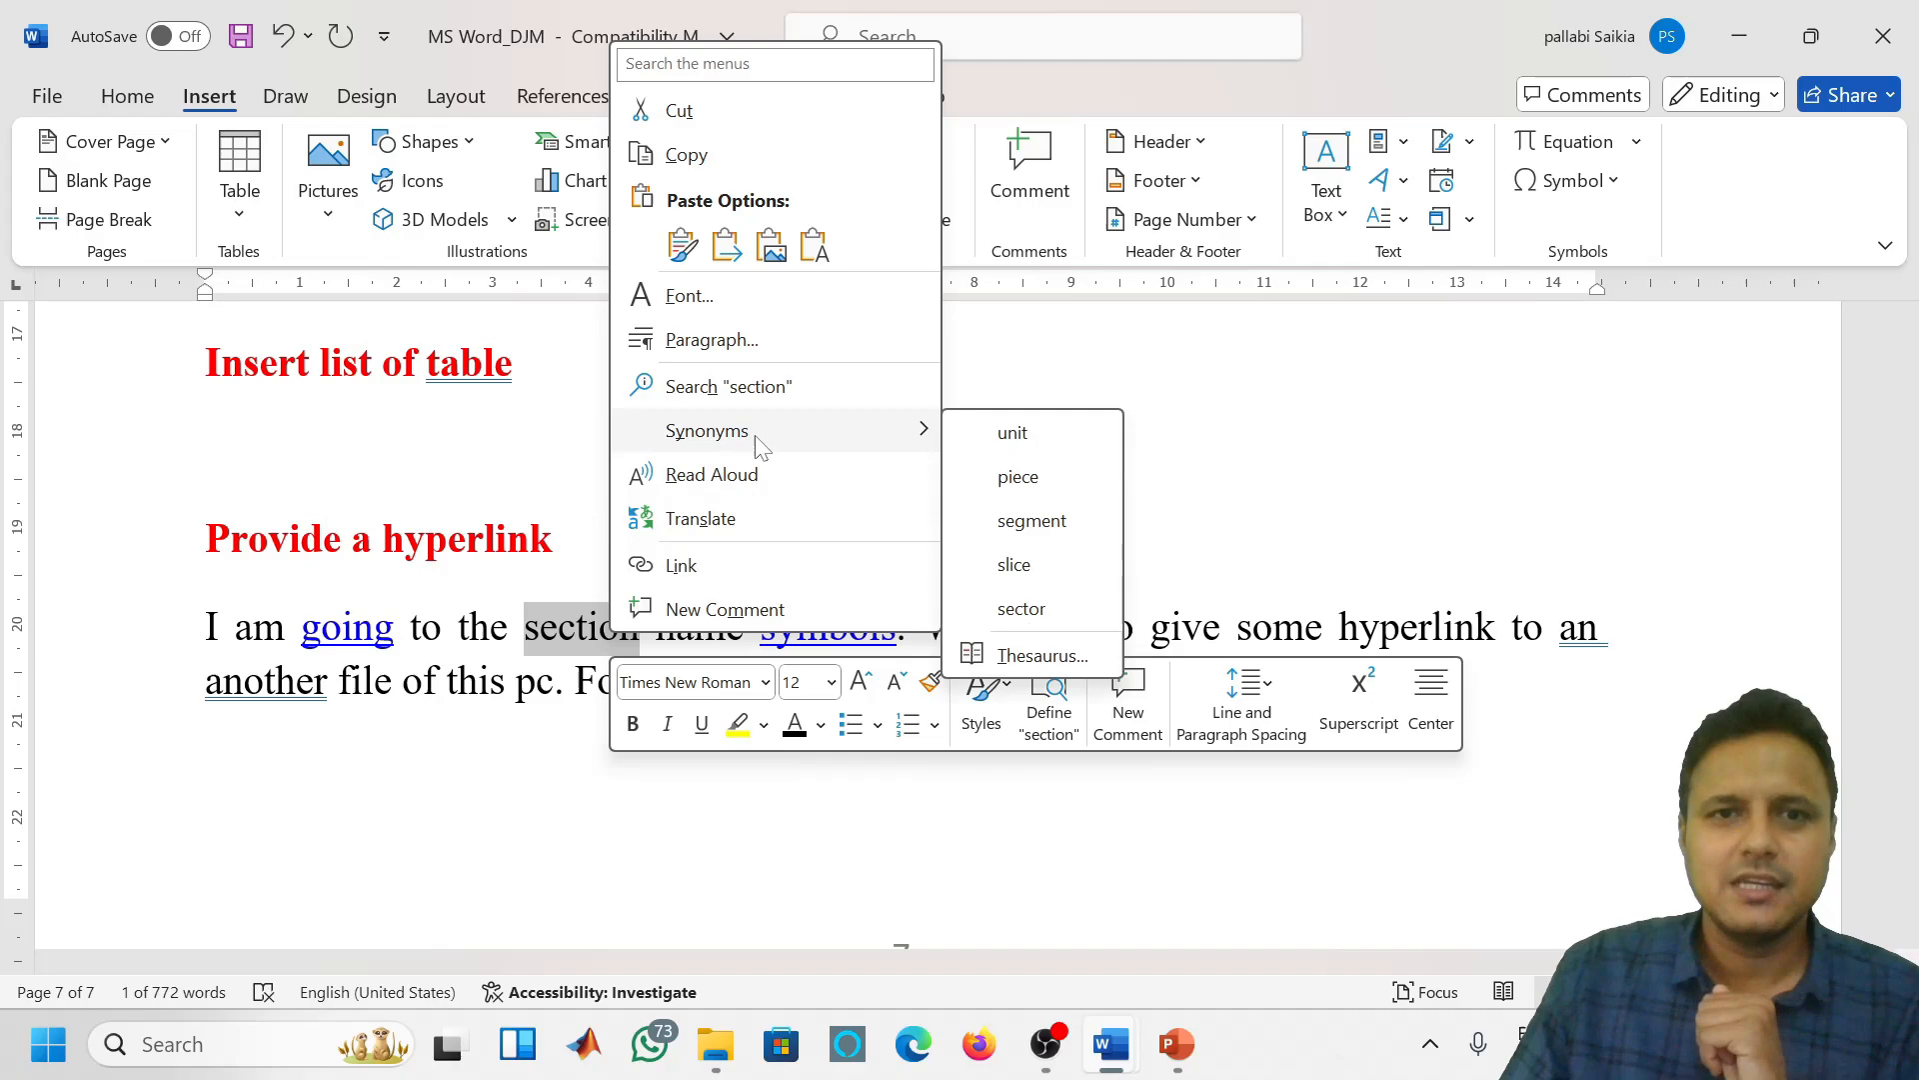
click(681, 566)
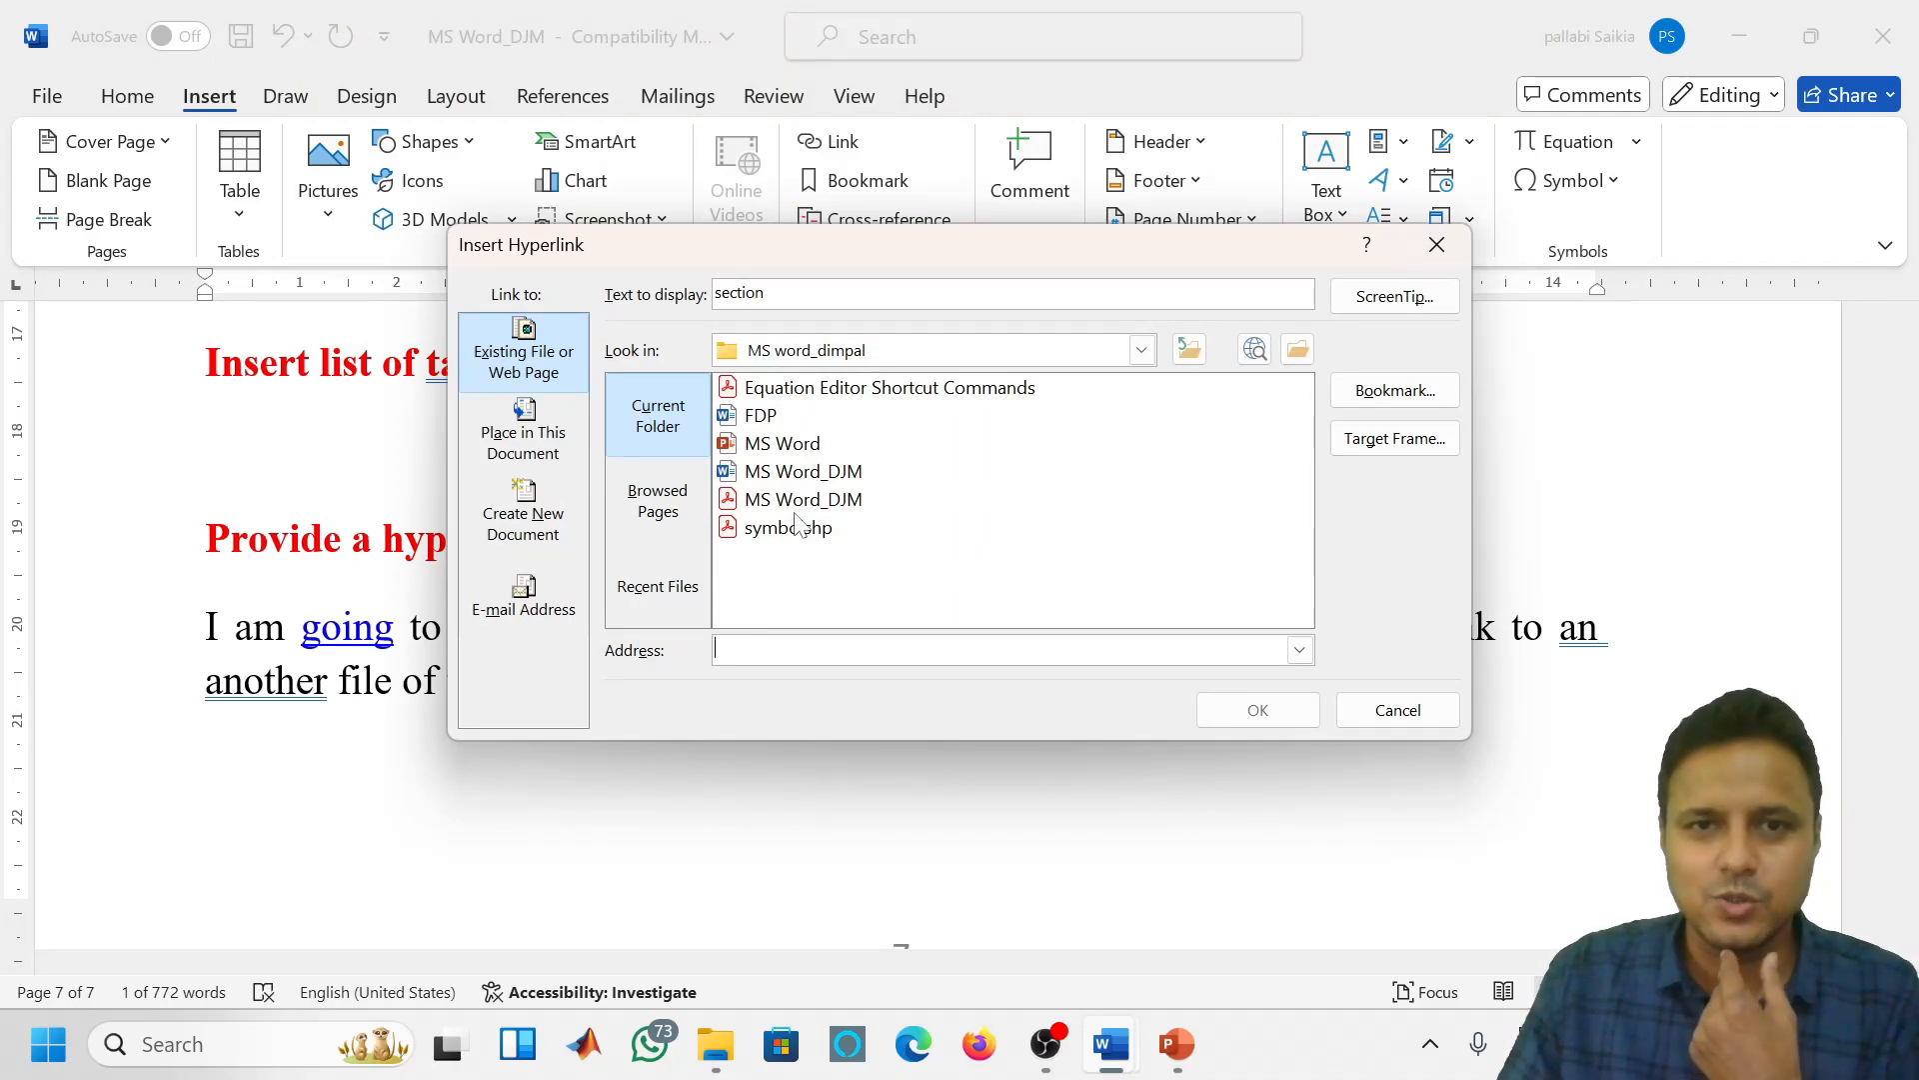
click(776, 533)
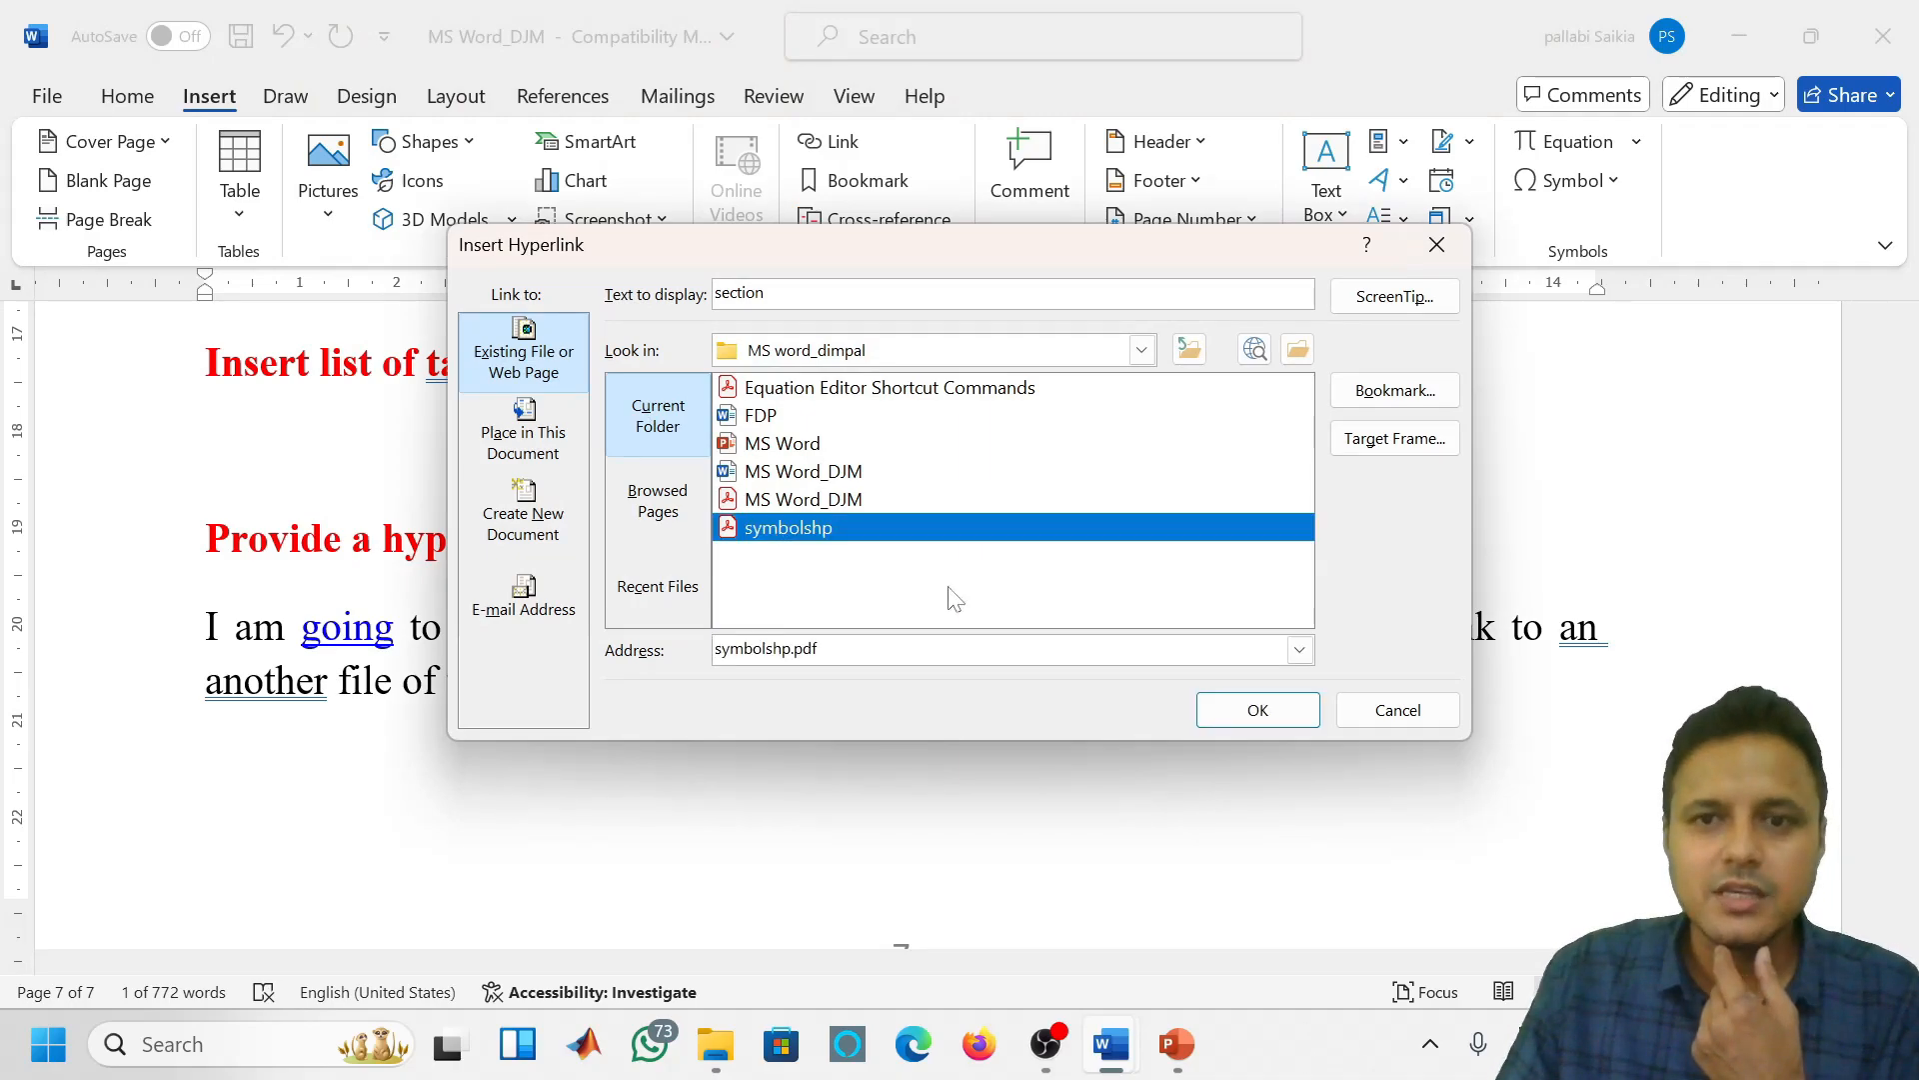
click(1256, 708)
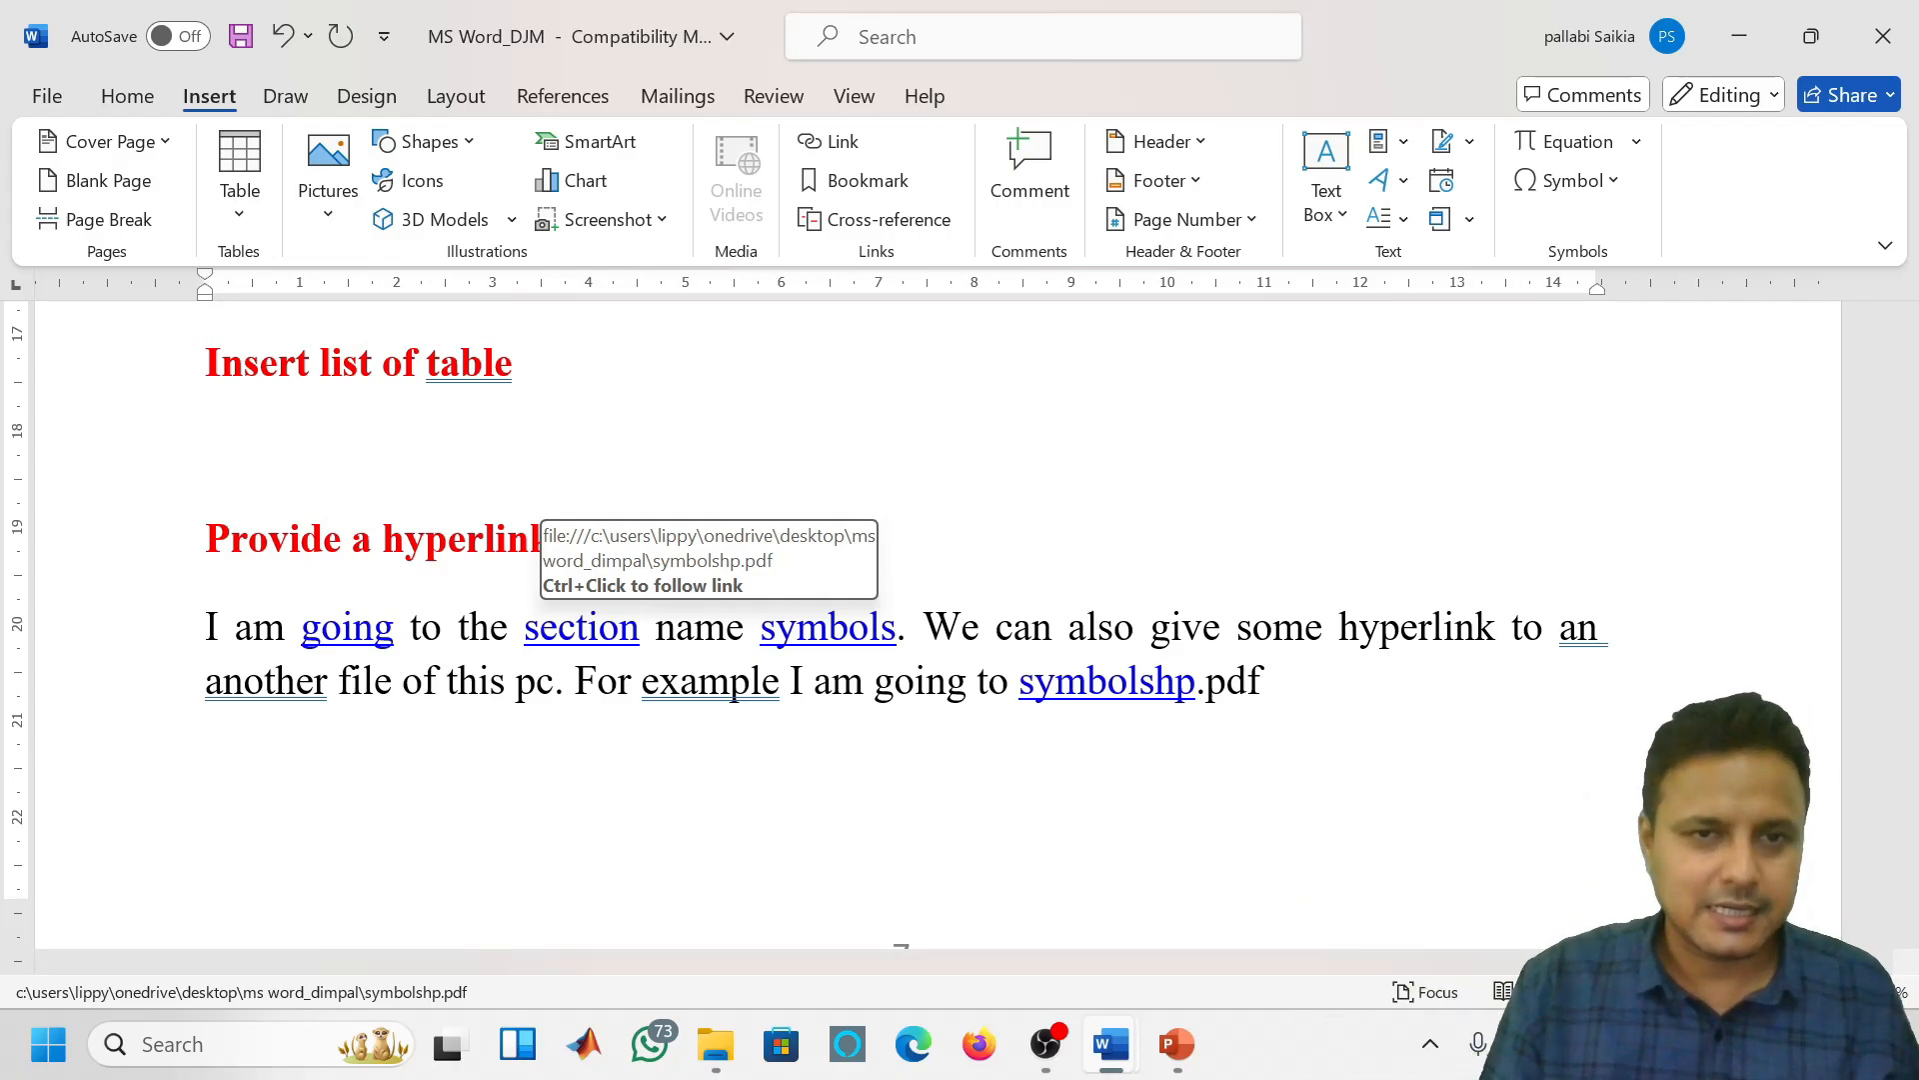
Follow the "section" hyperlink, view the first page of symbolshp.pdf, and minimize the PDF to return to the document
ctrl+click(575, 640)
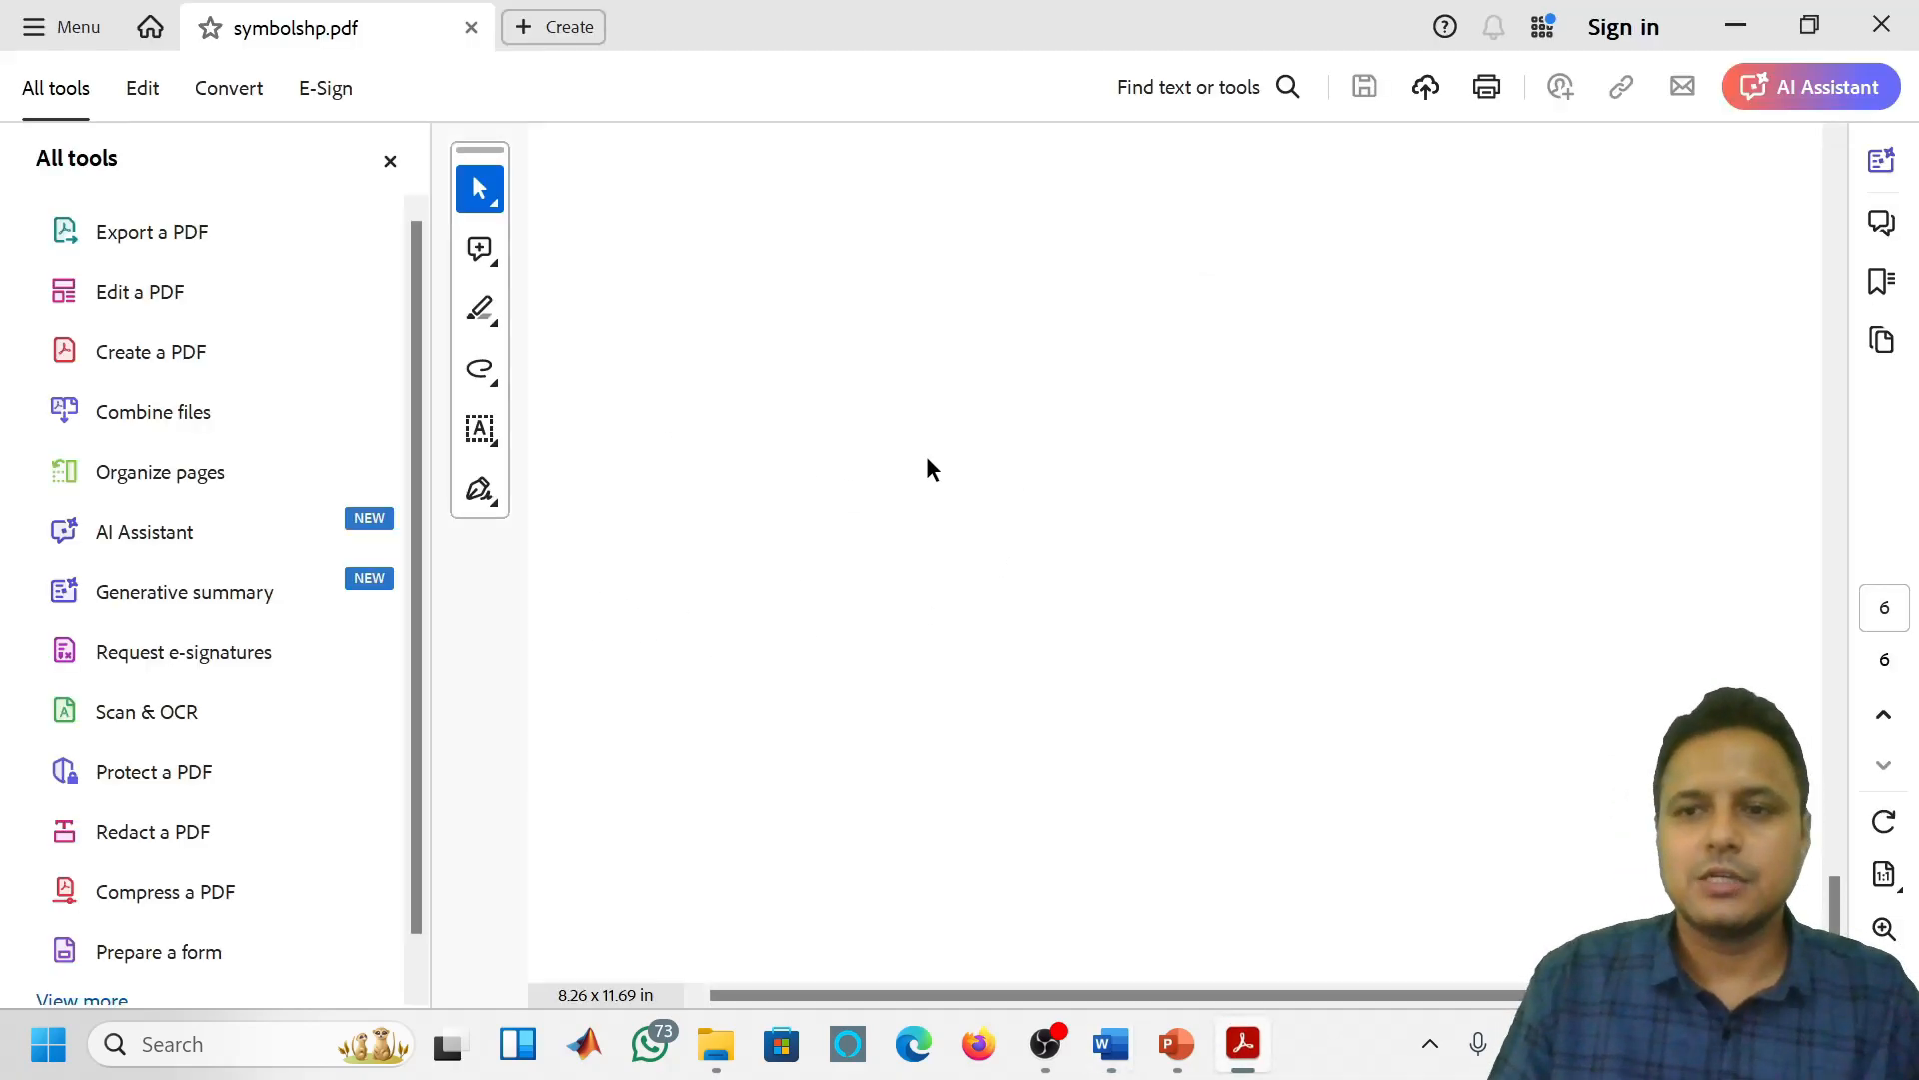
scroll(926, 454, up, 15)
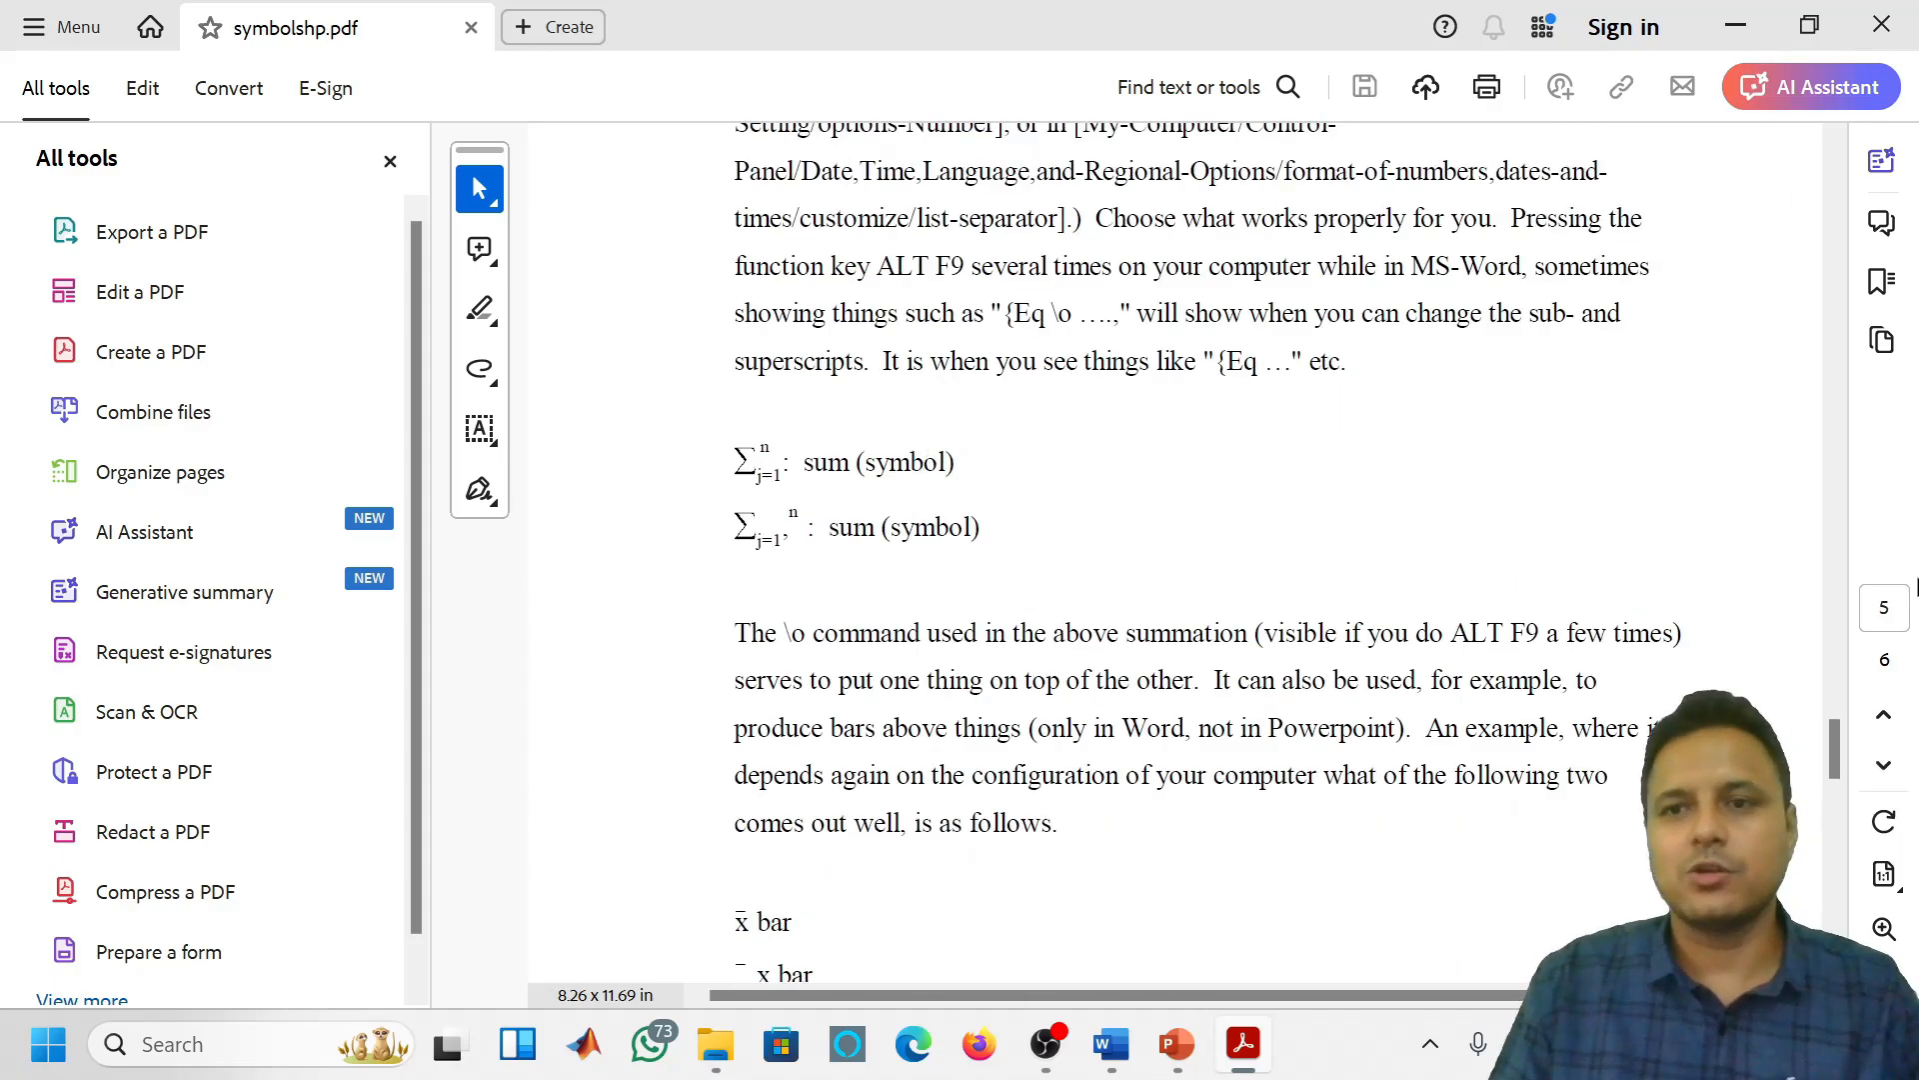
drag(1838, 753, 1870, 178)
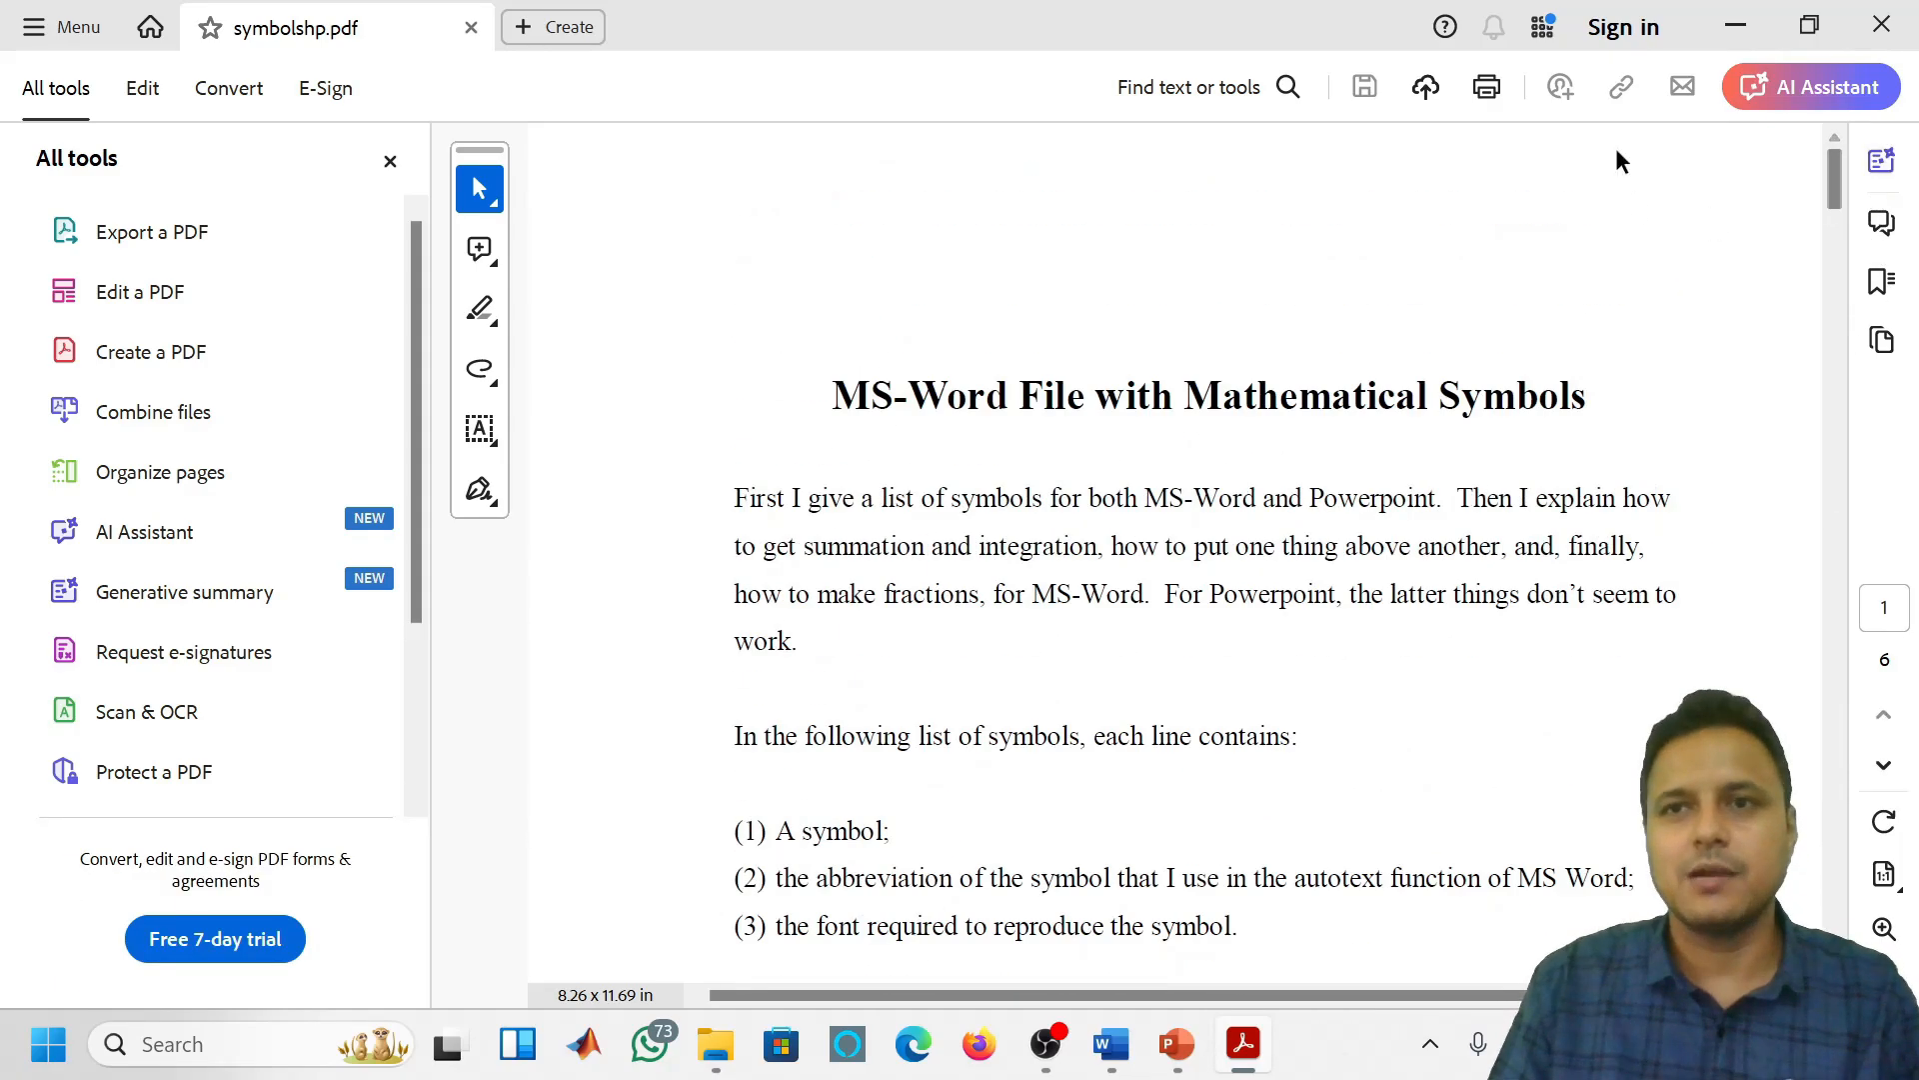
click(1736, 27)
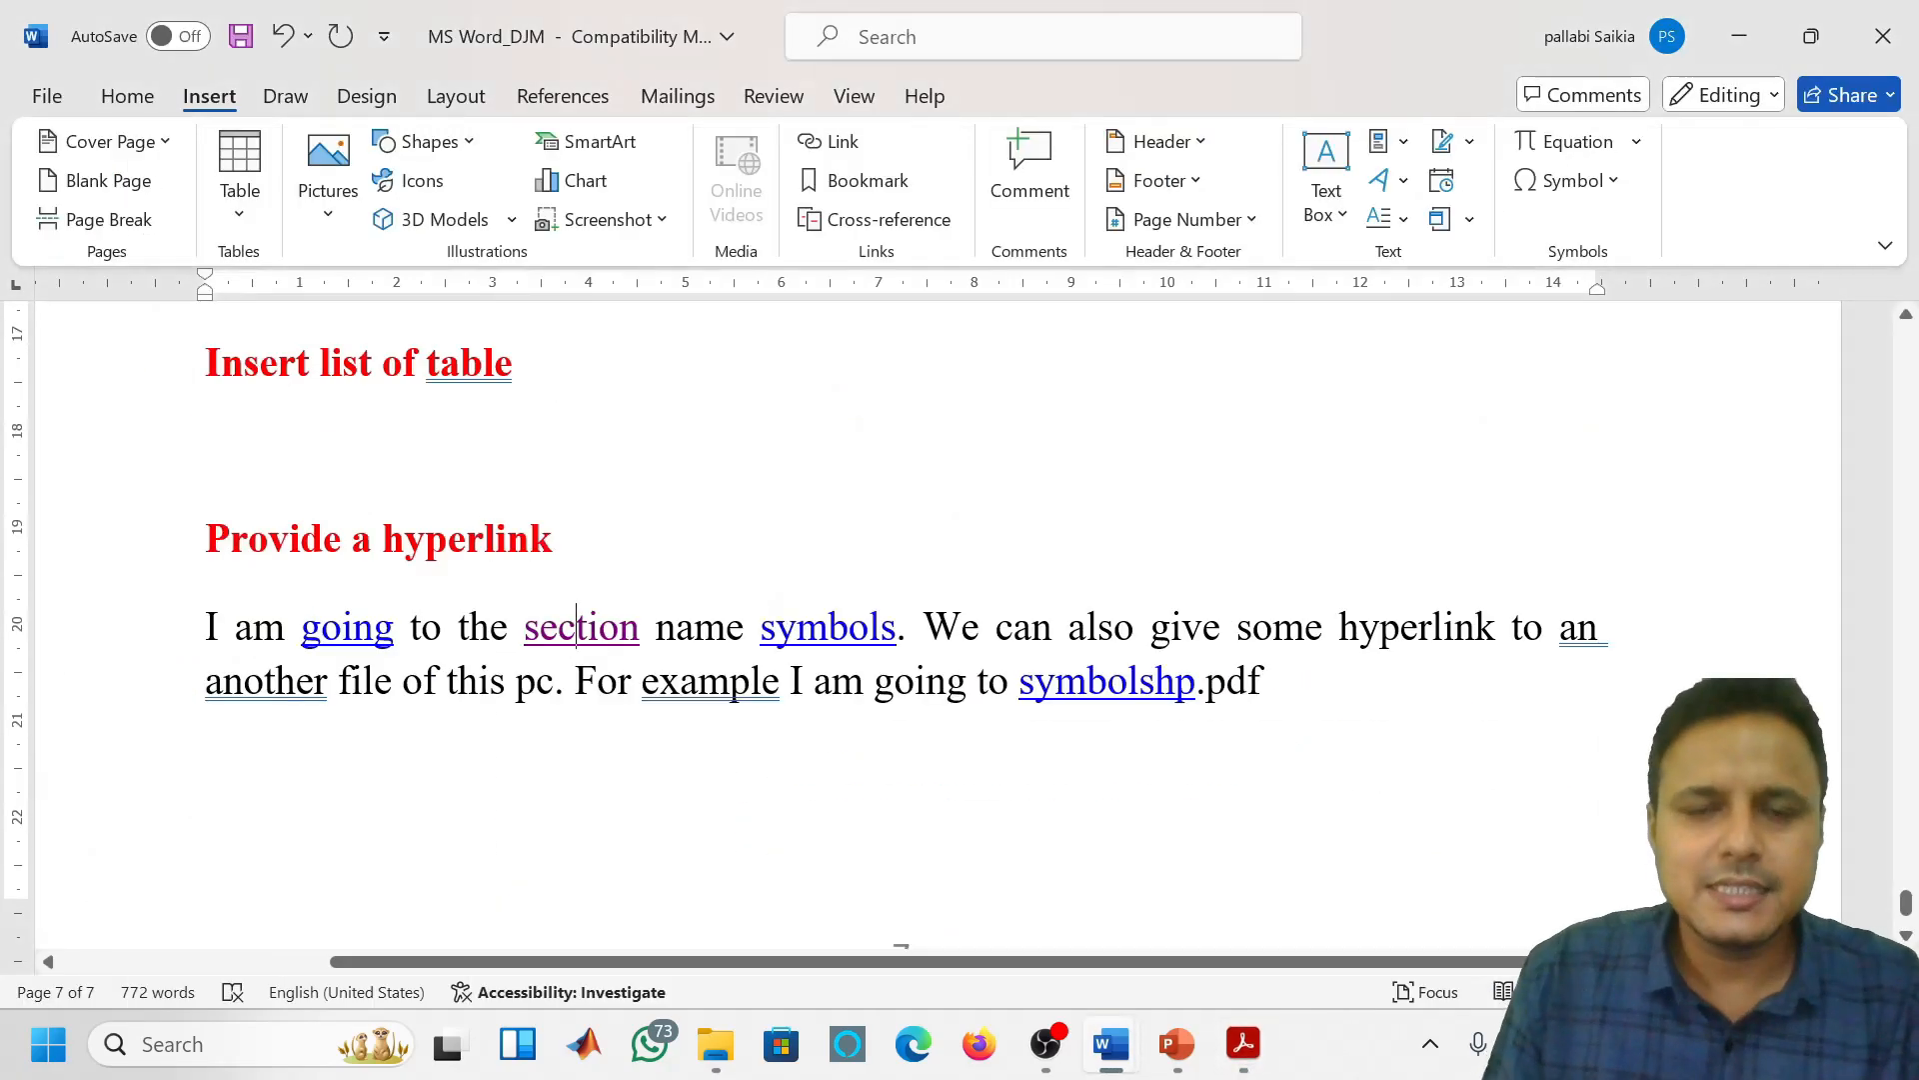
Show the Navigation Pane with the heading outline in the MS Word_DJM document
scroll(900, 620, up, 15)
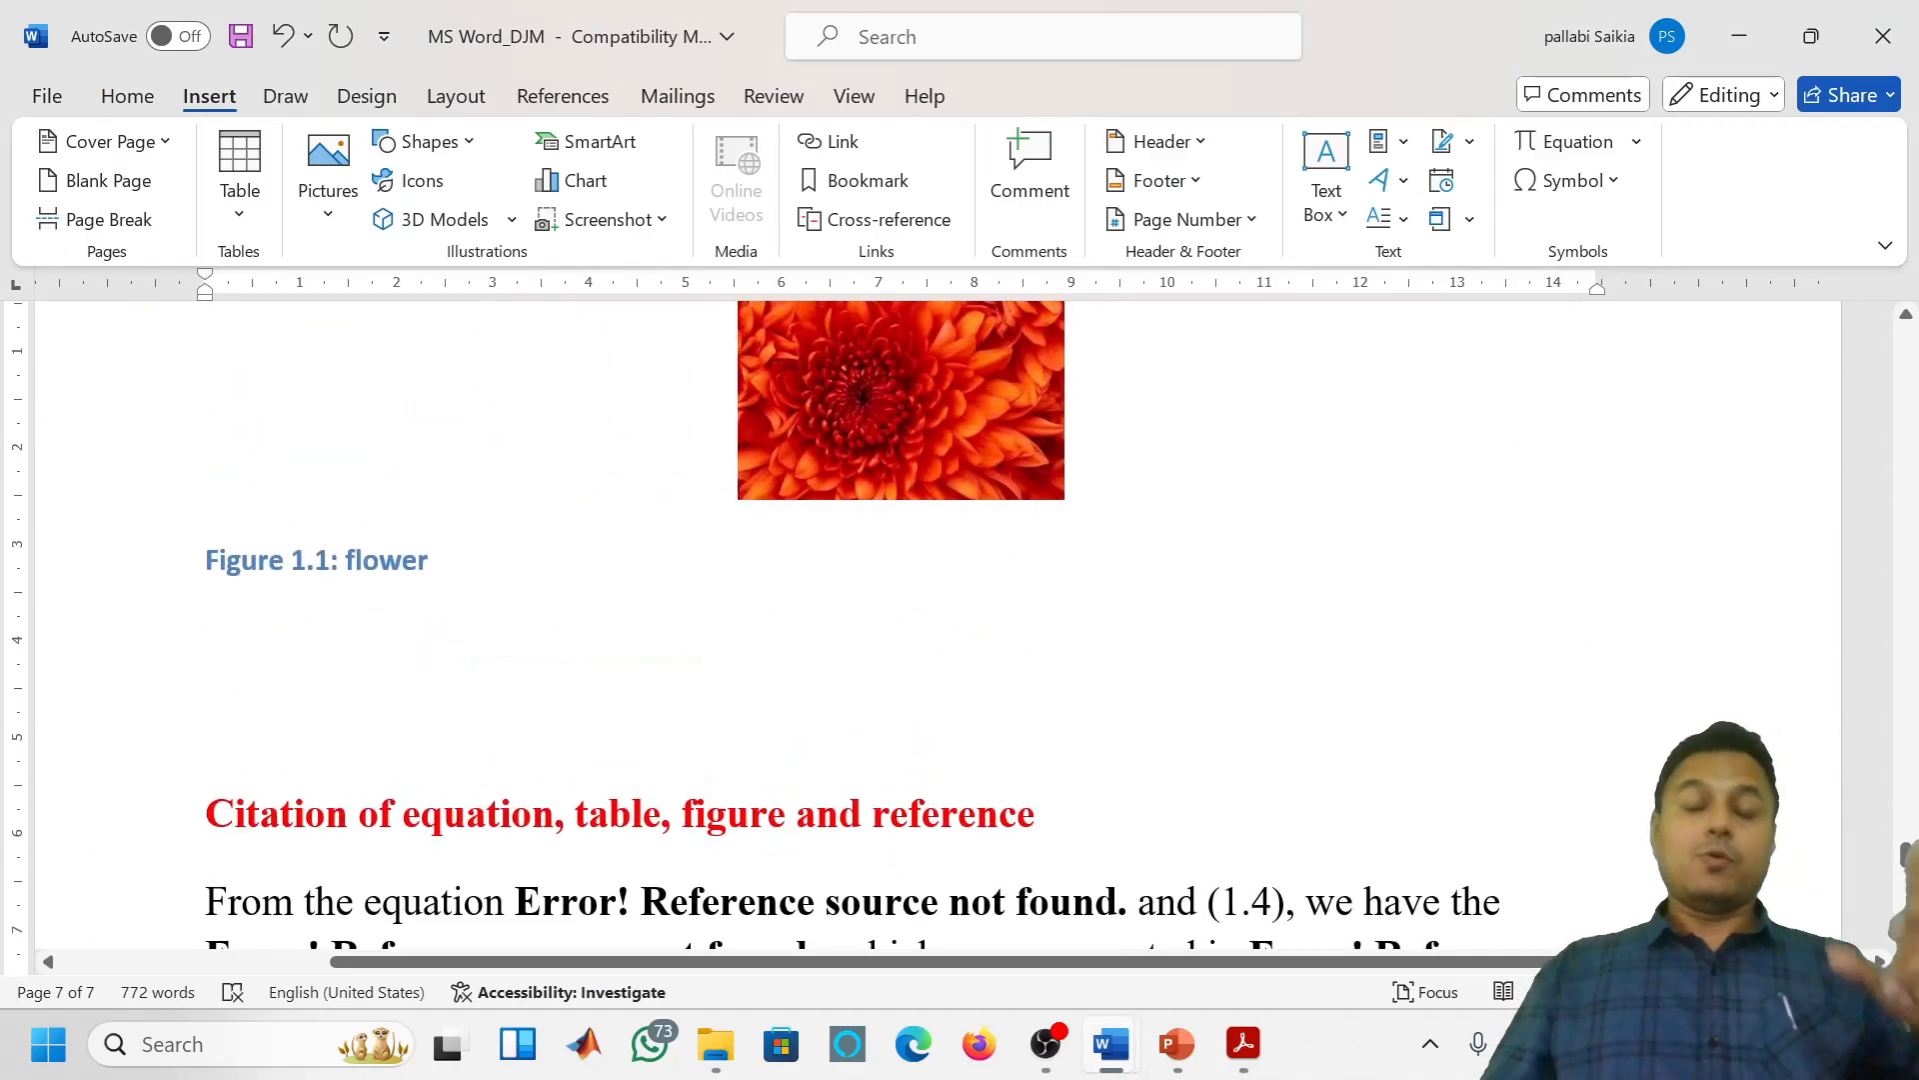
scroll(900, 620, up, 10)
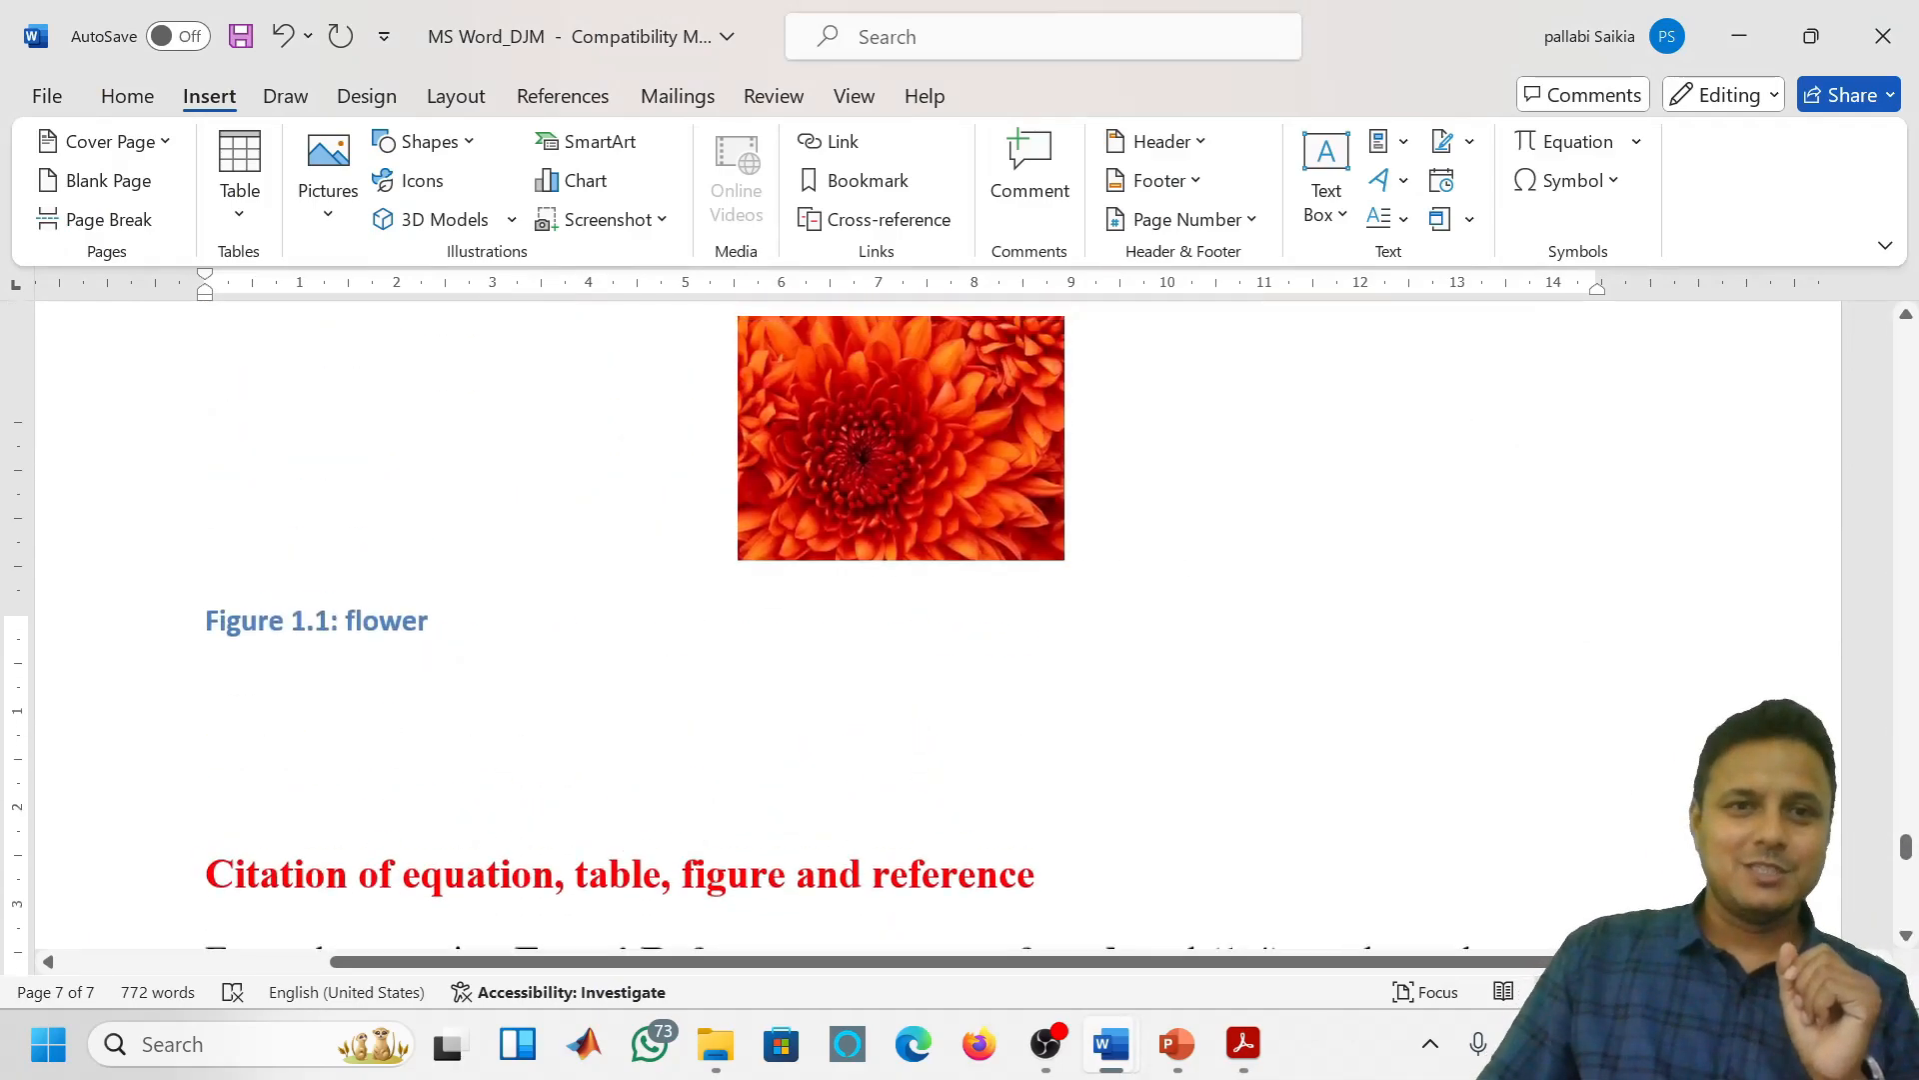
scroll(899, 619, up, 15)
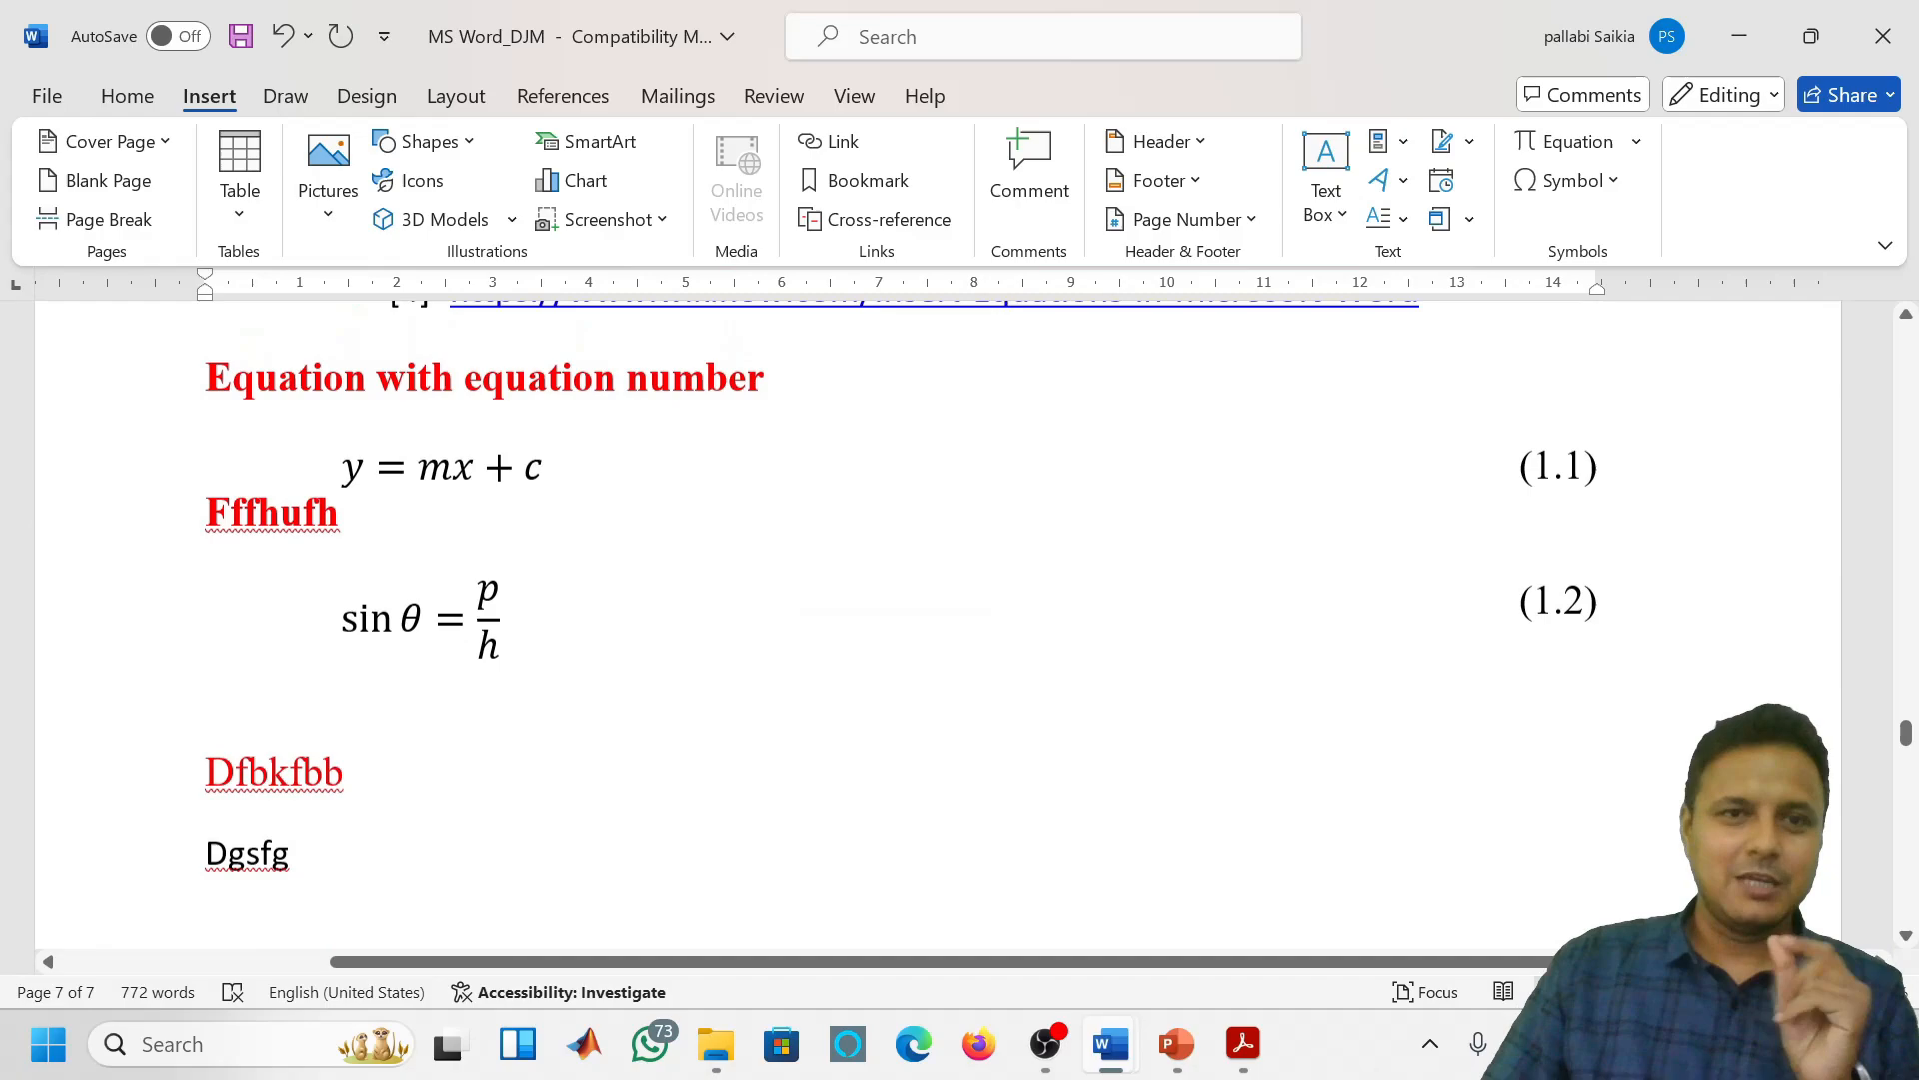
scroll(900, 620, up, 7)
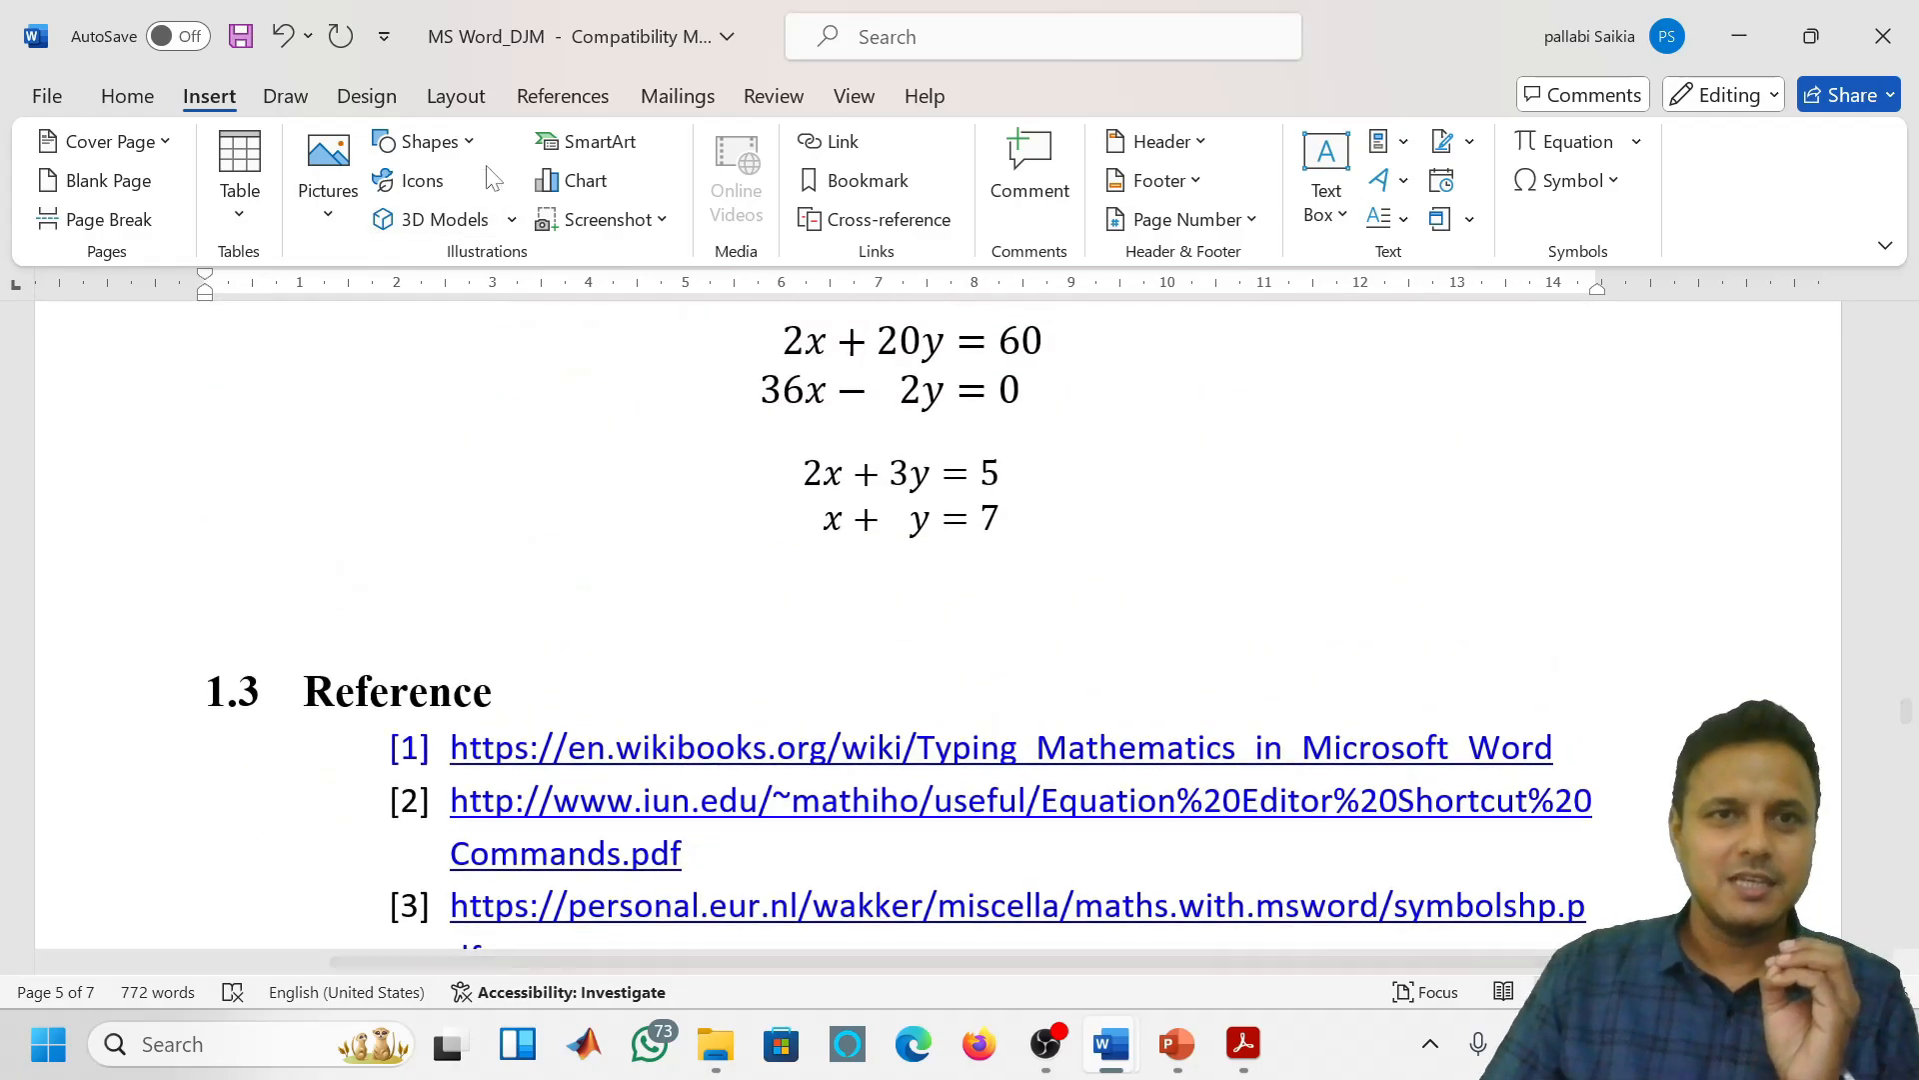
click(847, 96)
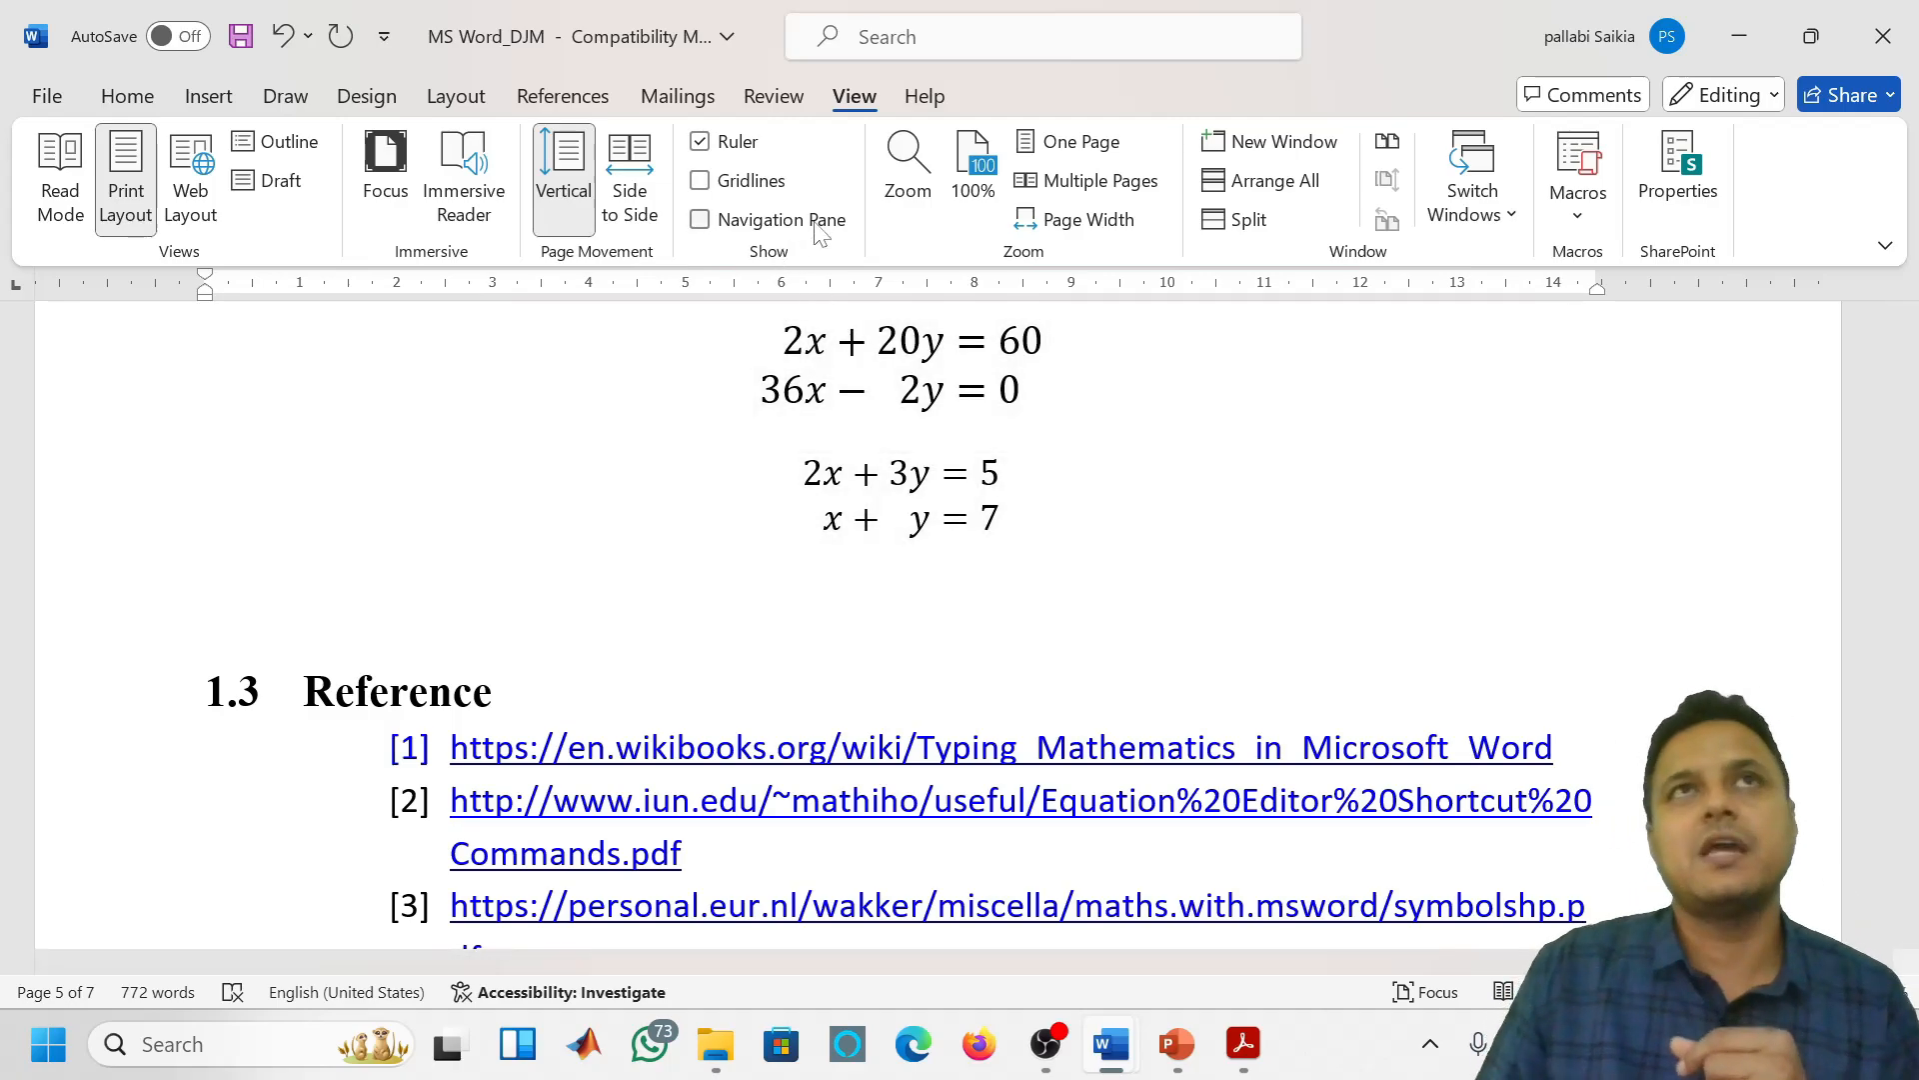
click(703, 222)
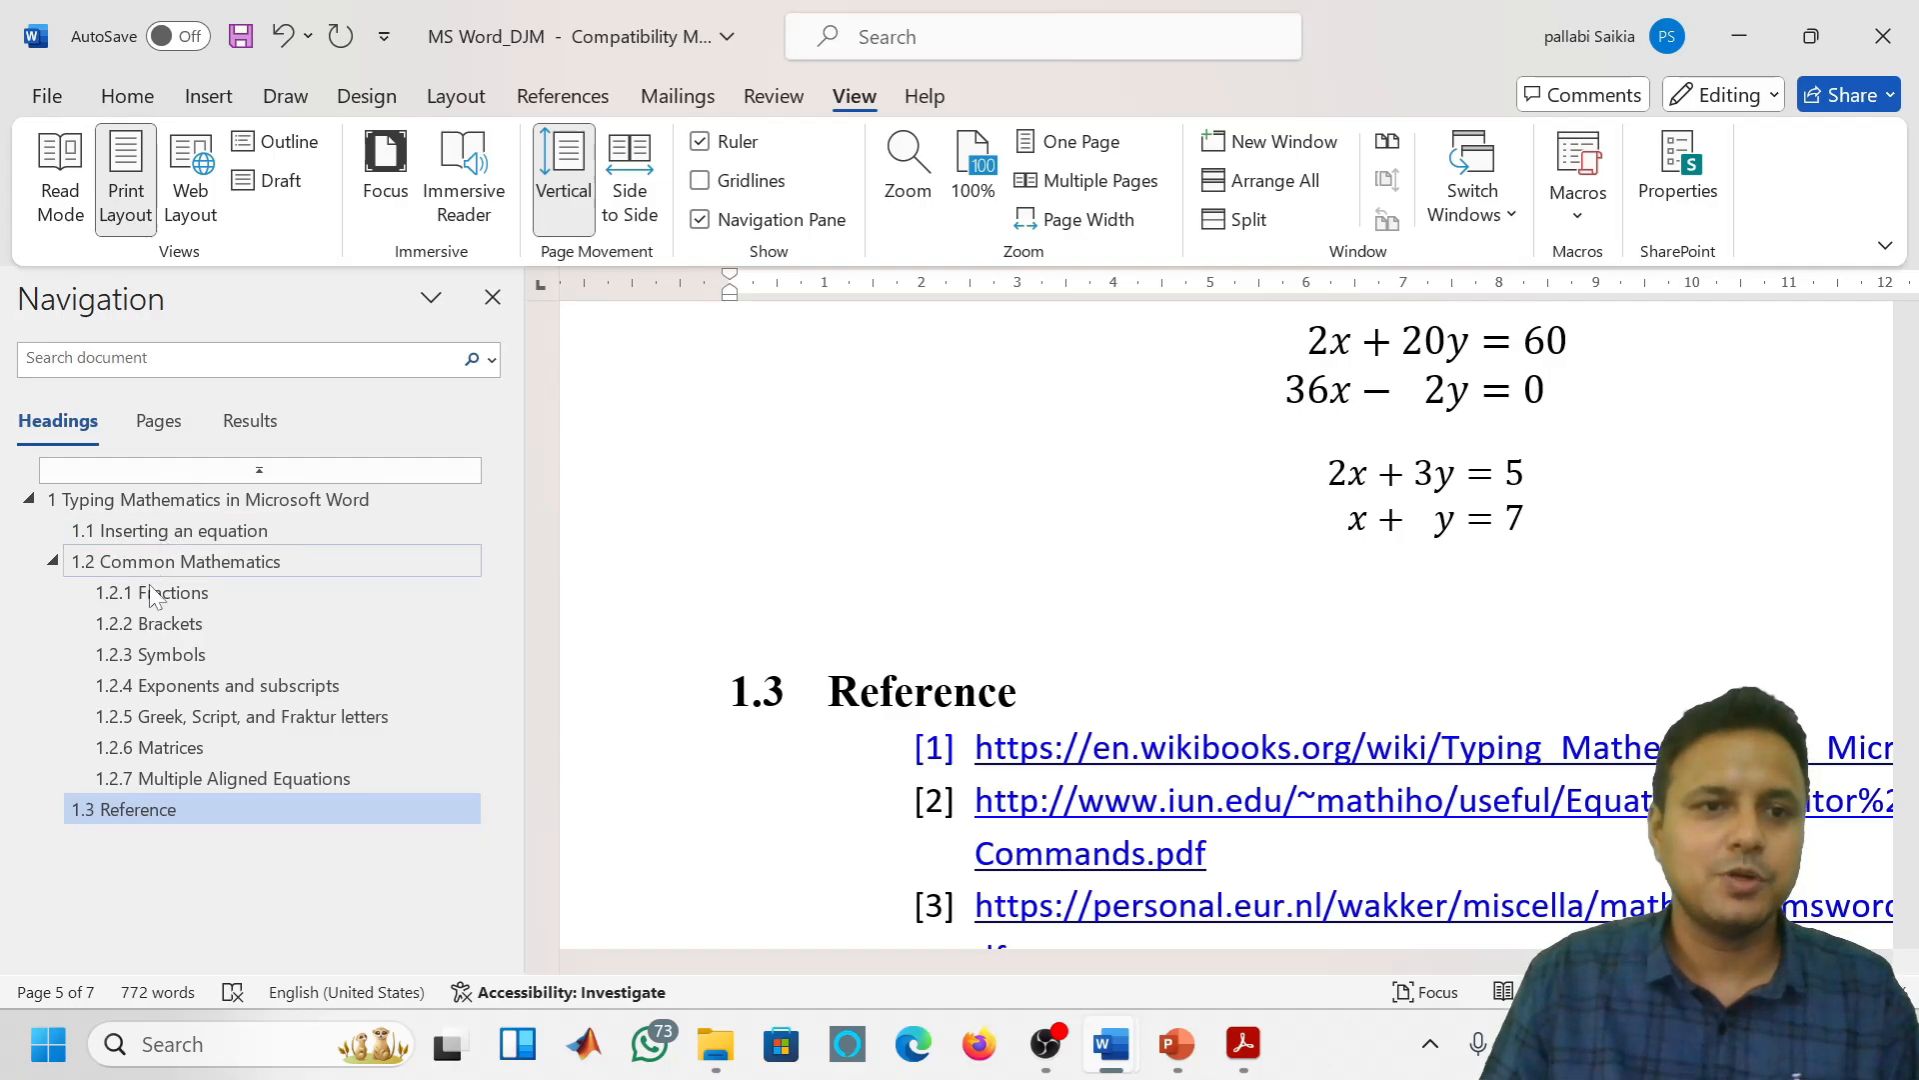
Switch to the FDP document and show its Navigation Pane with the heading outline
mouse_move(1110, 1045)
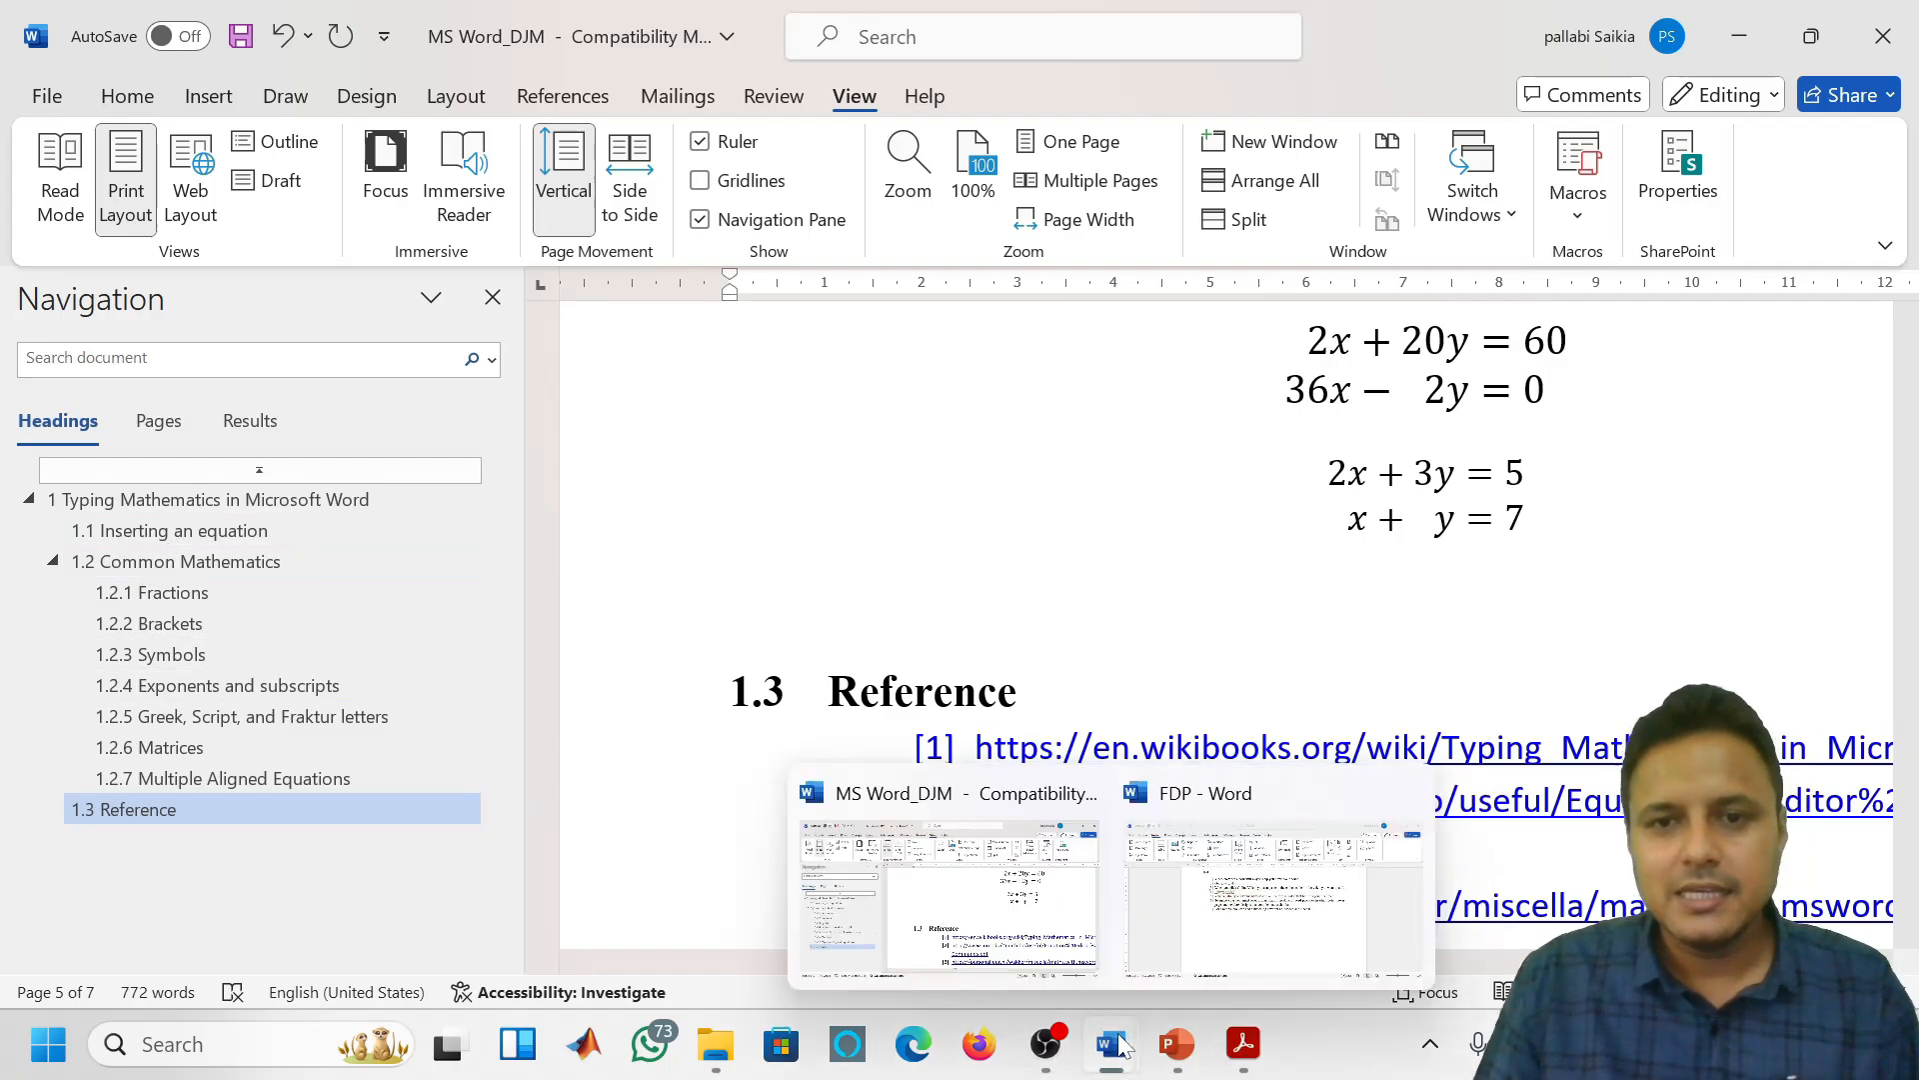
click(1206, 933)
scroll(1199, 913, up, 10)
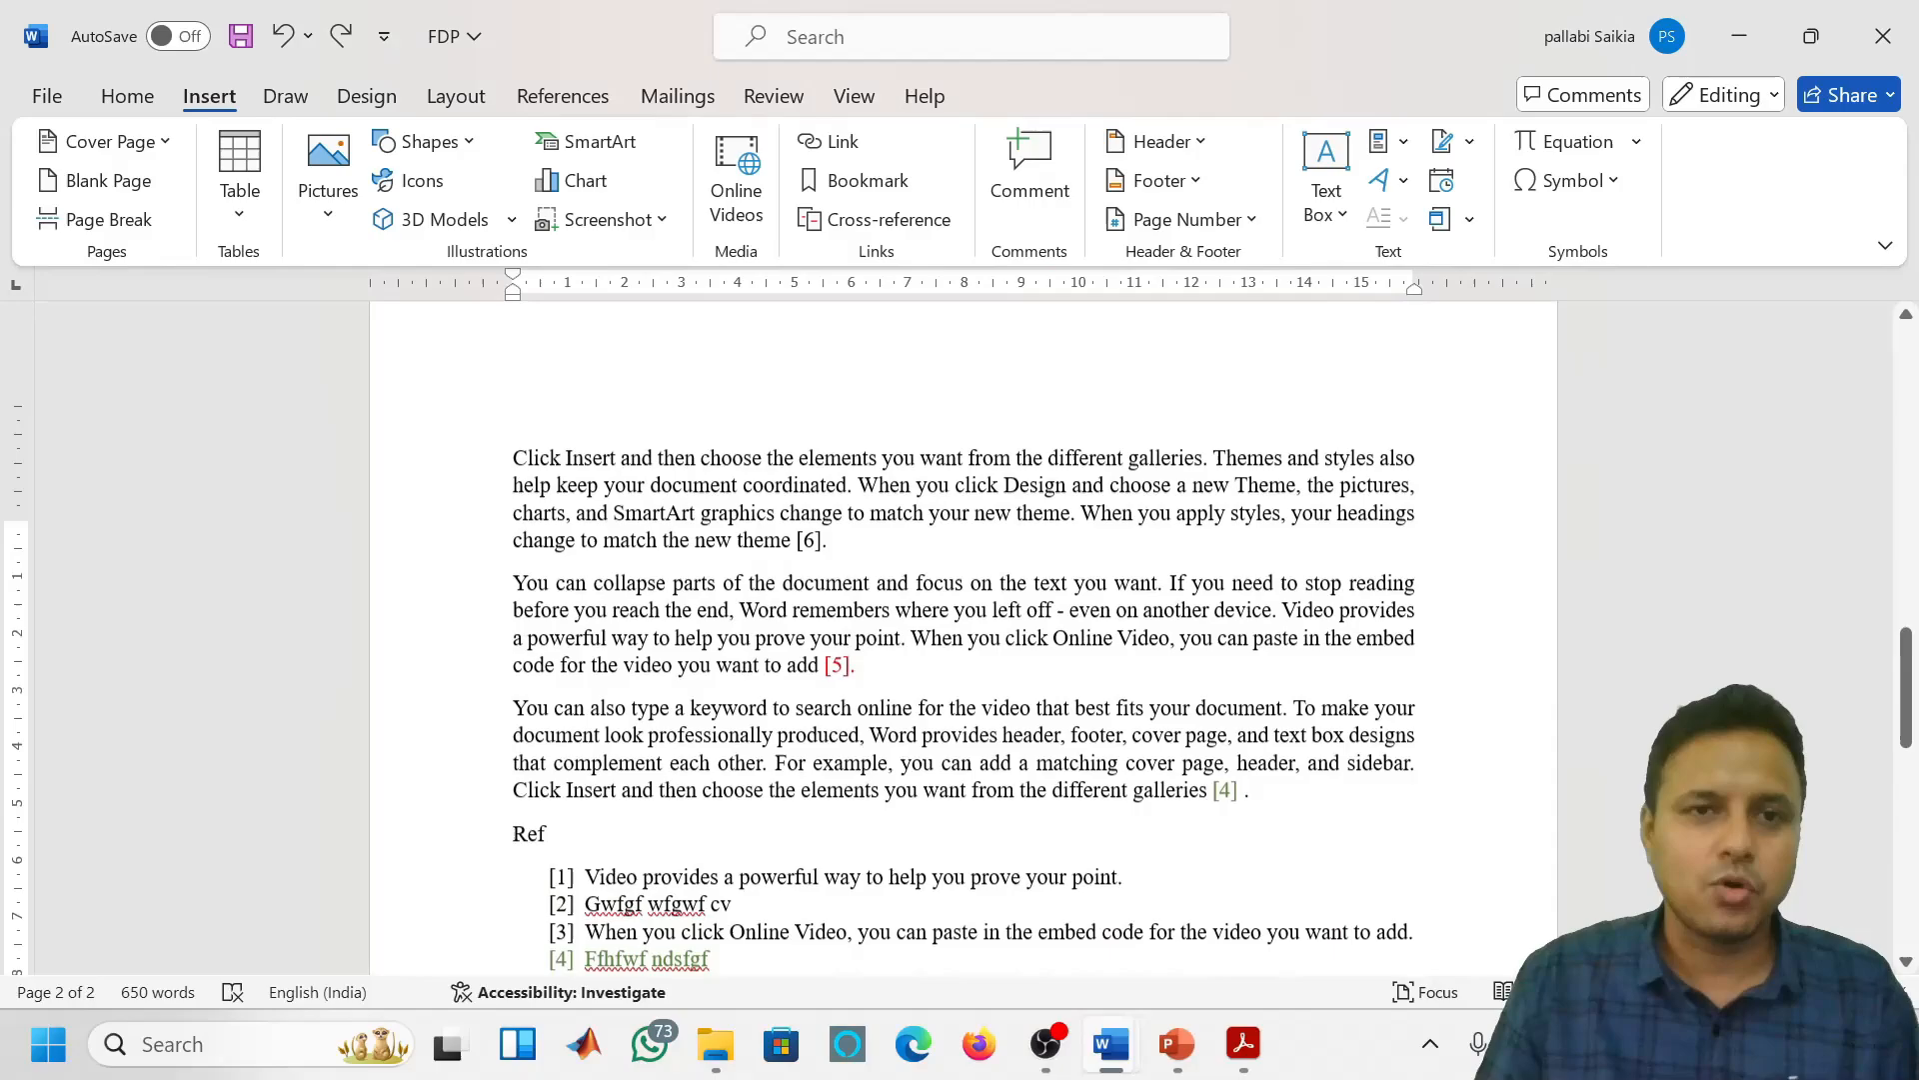
scroll(960, 640, up, 10)
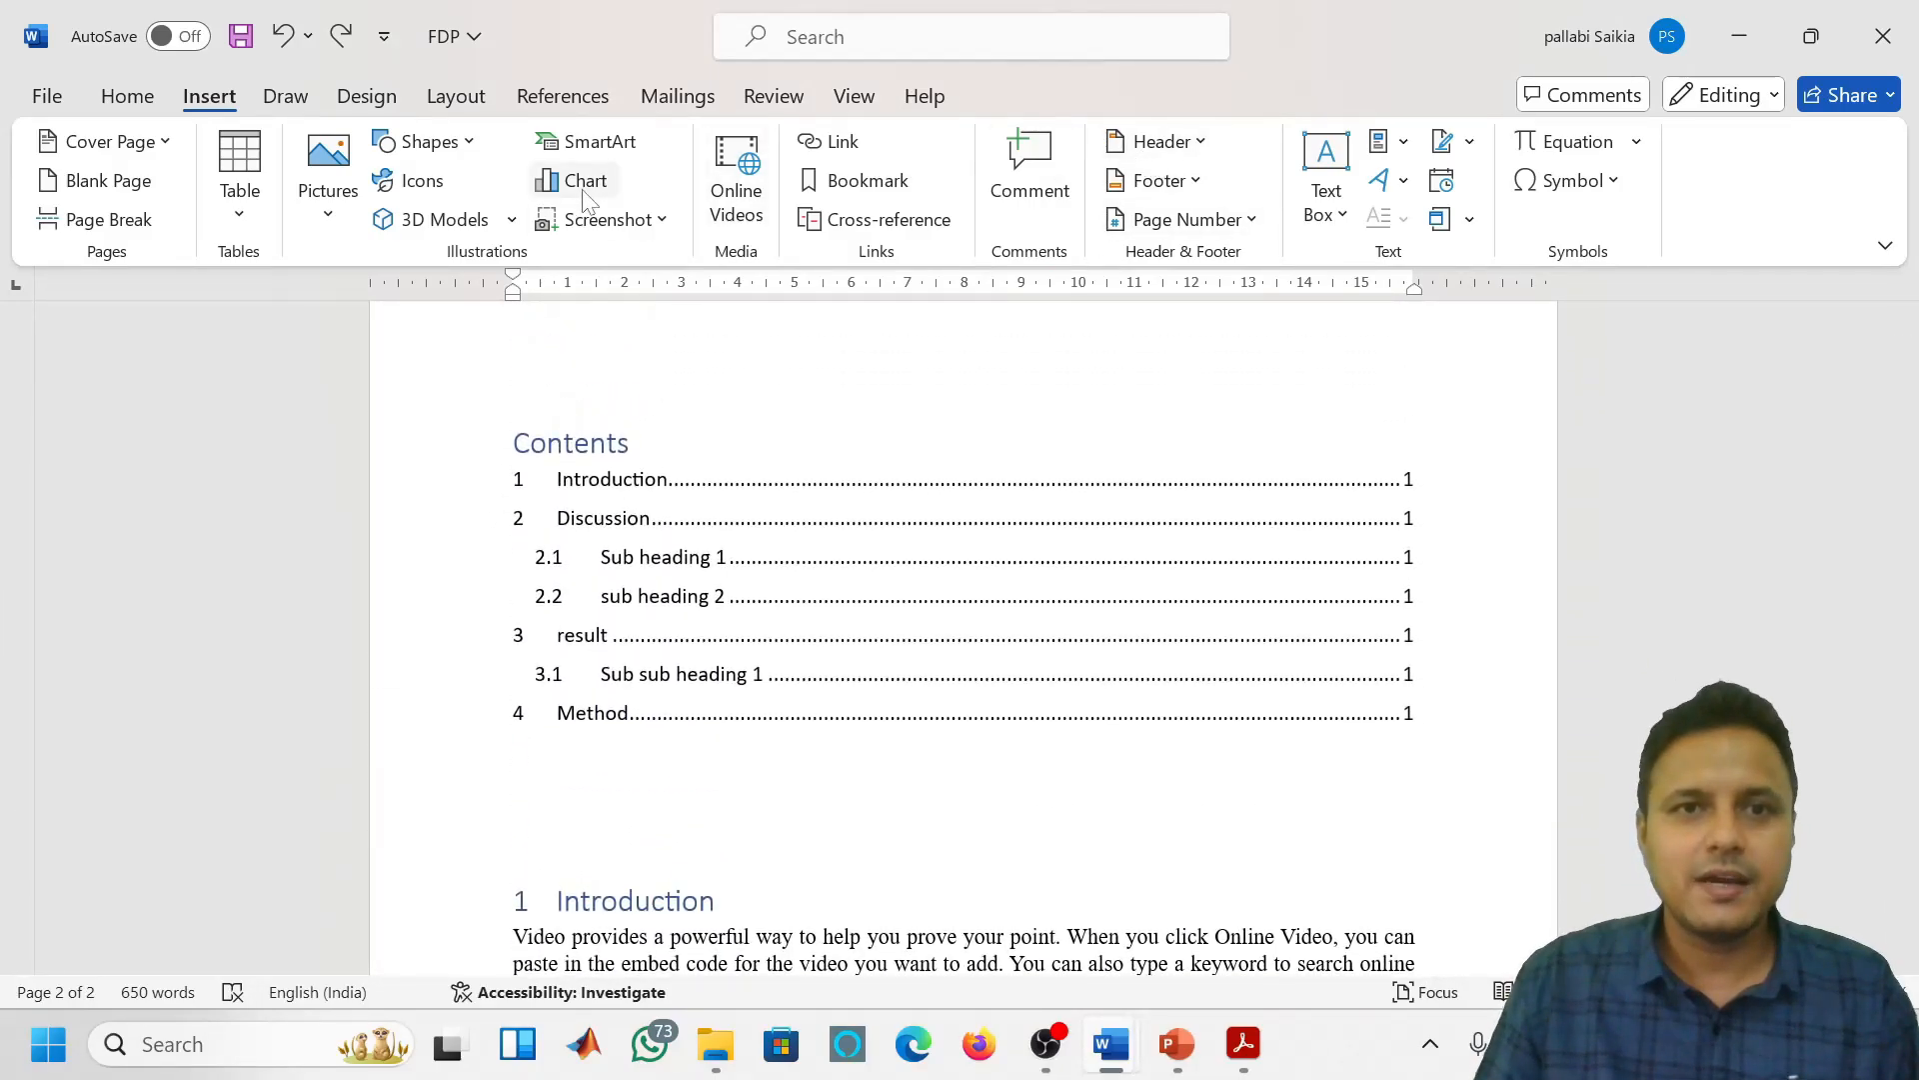
click(856, 95)
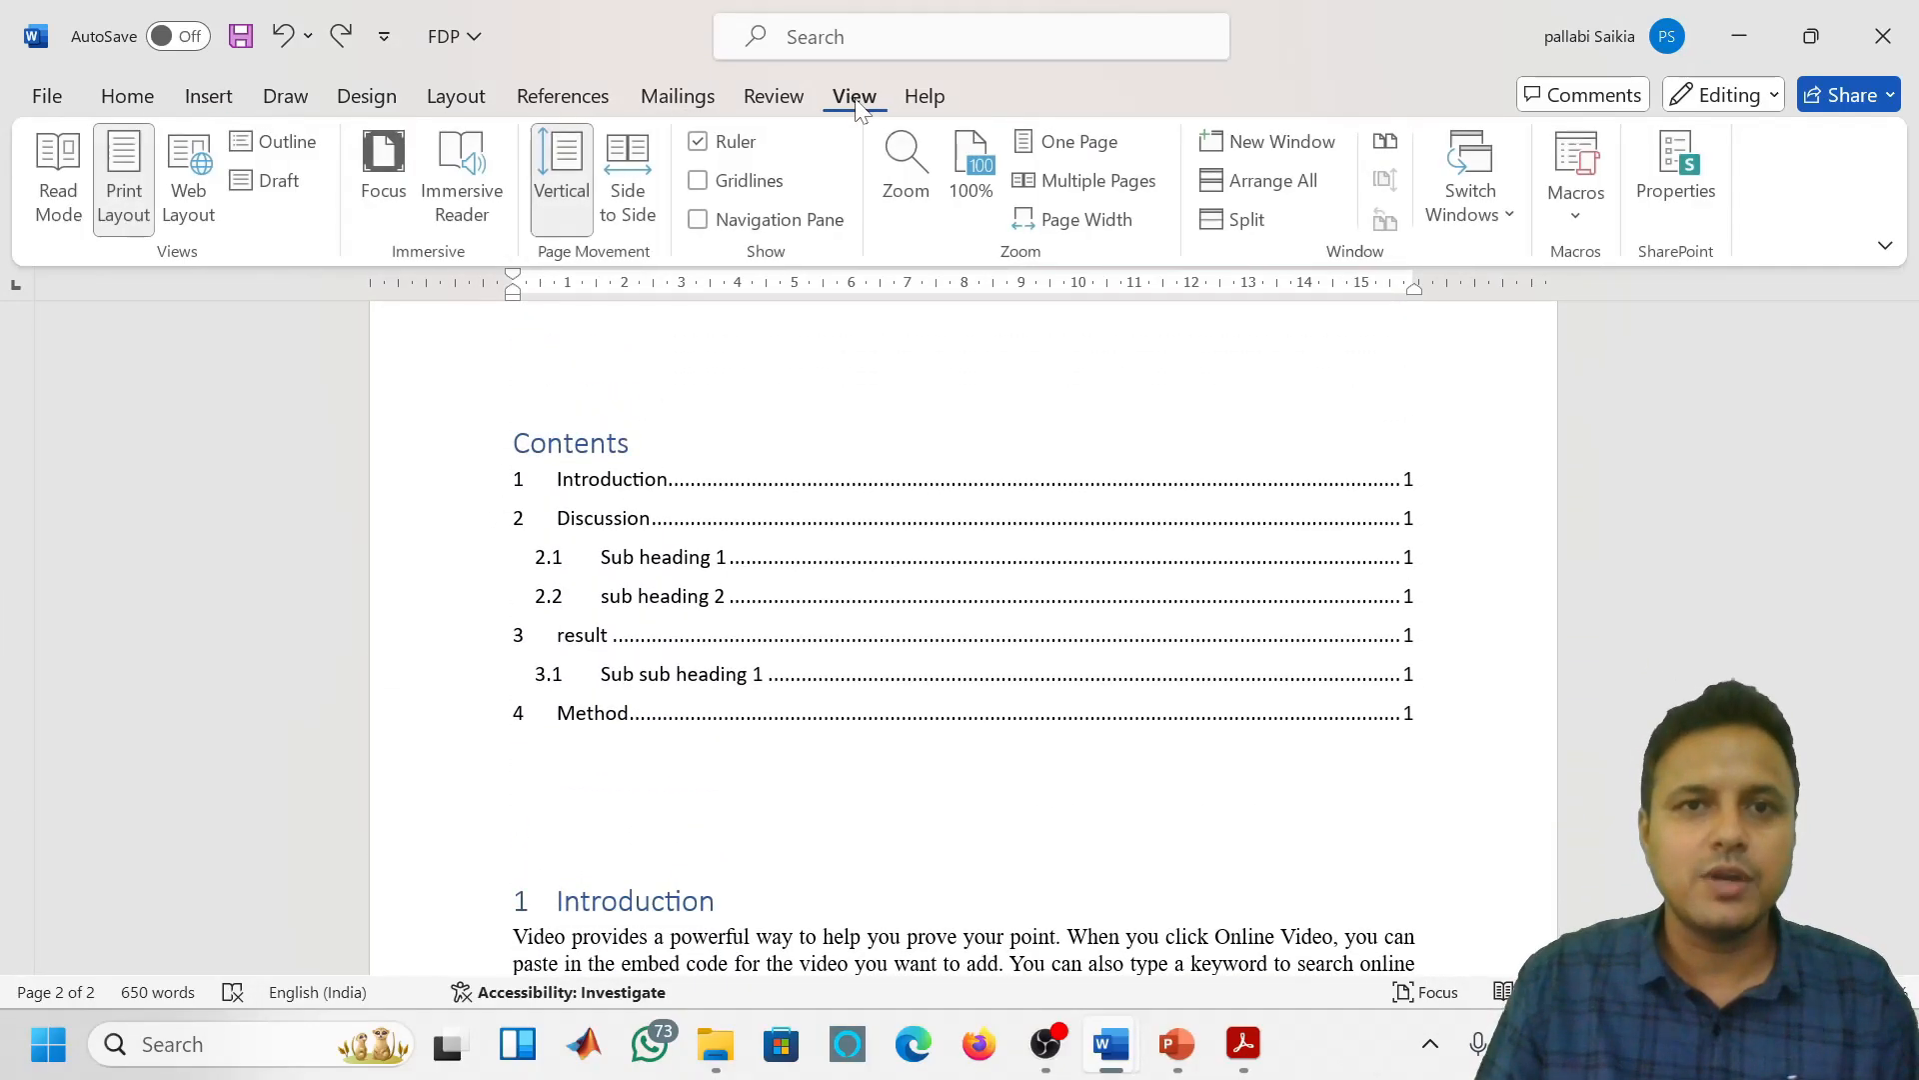
click(702, 219)
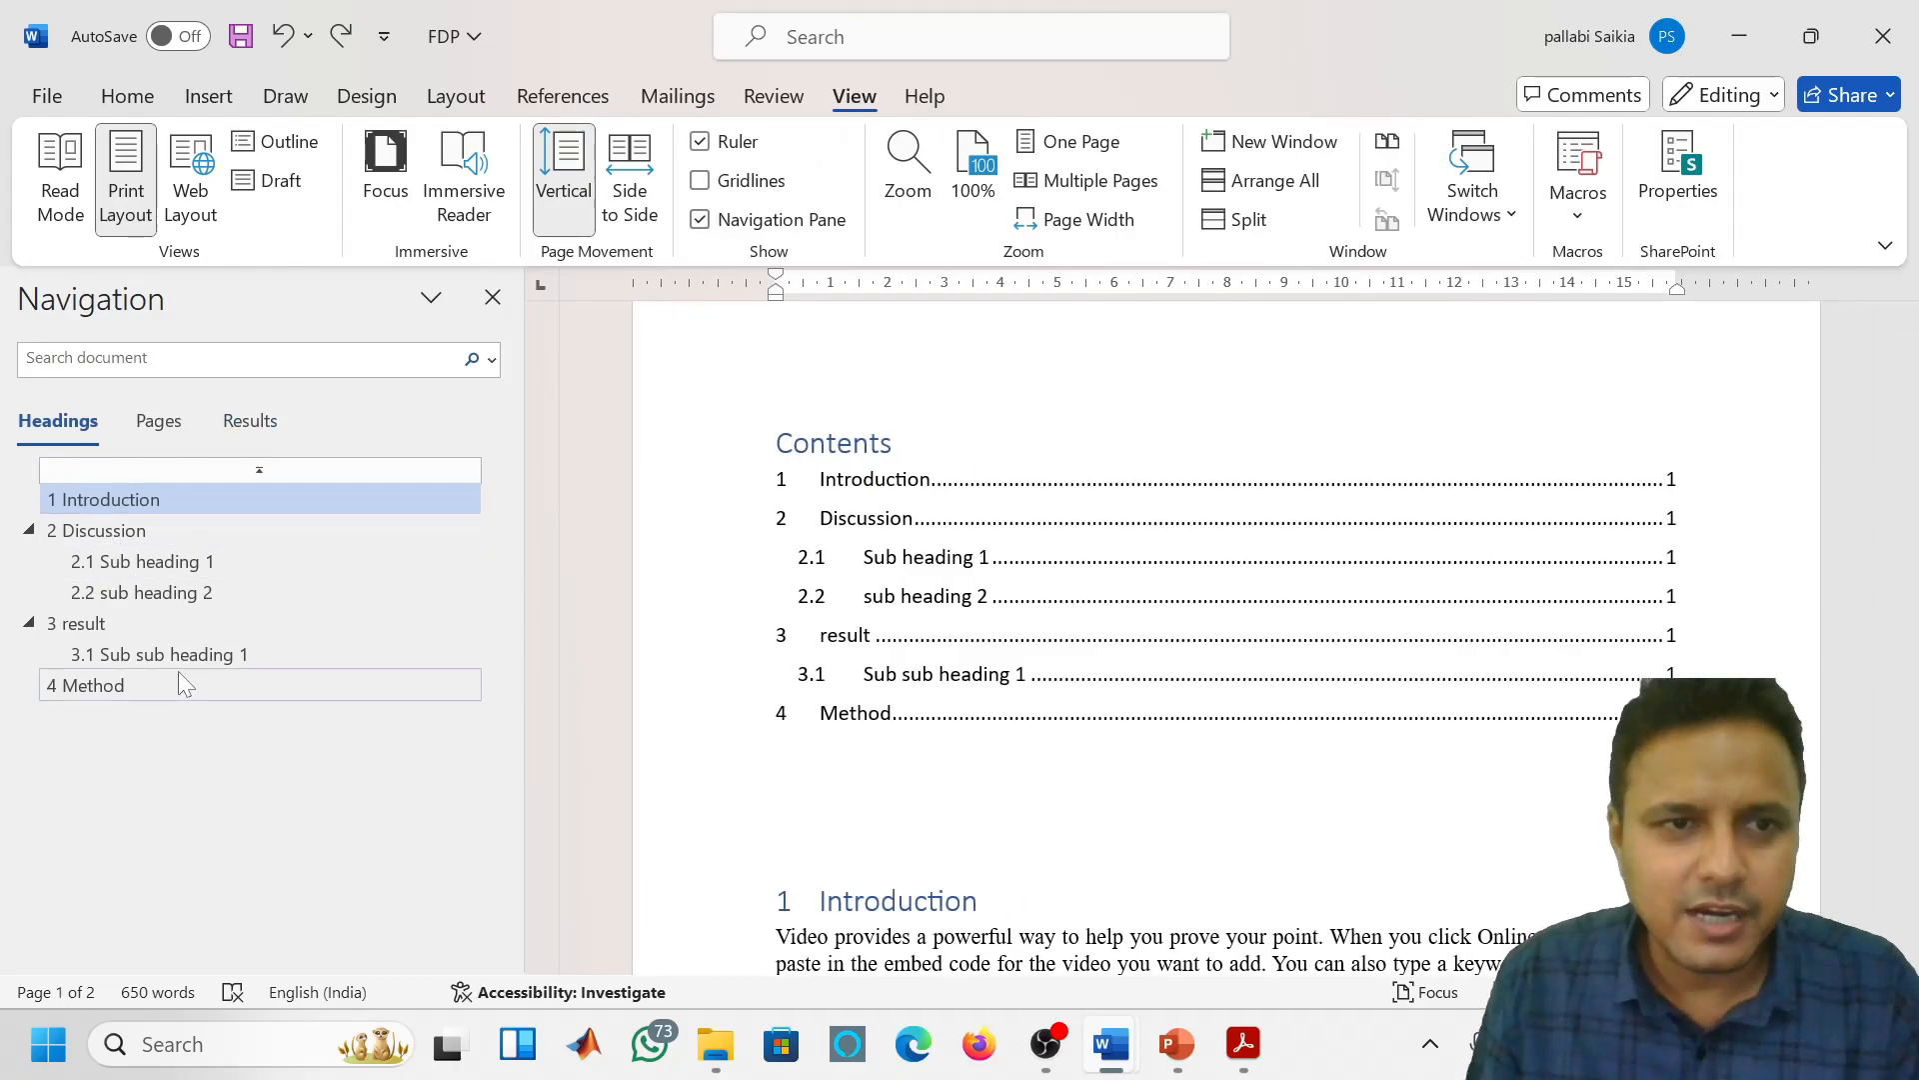
Jump through the FDP document's heading outline to result, Method, and Introduction
click(104, 630)
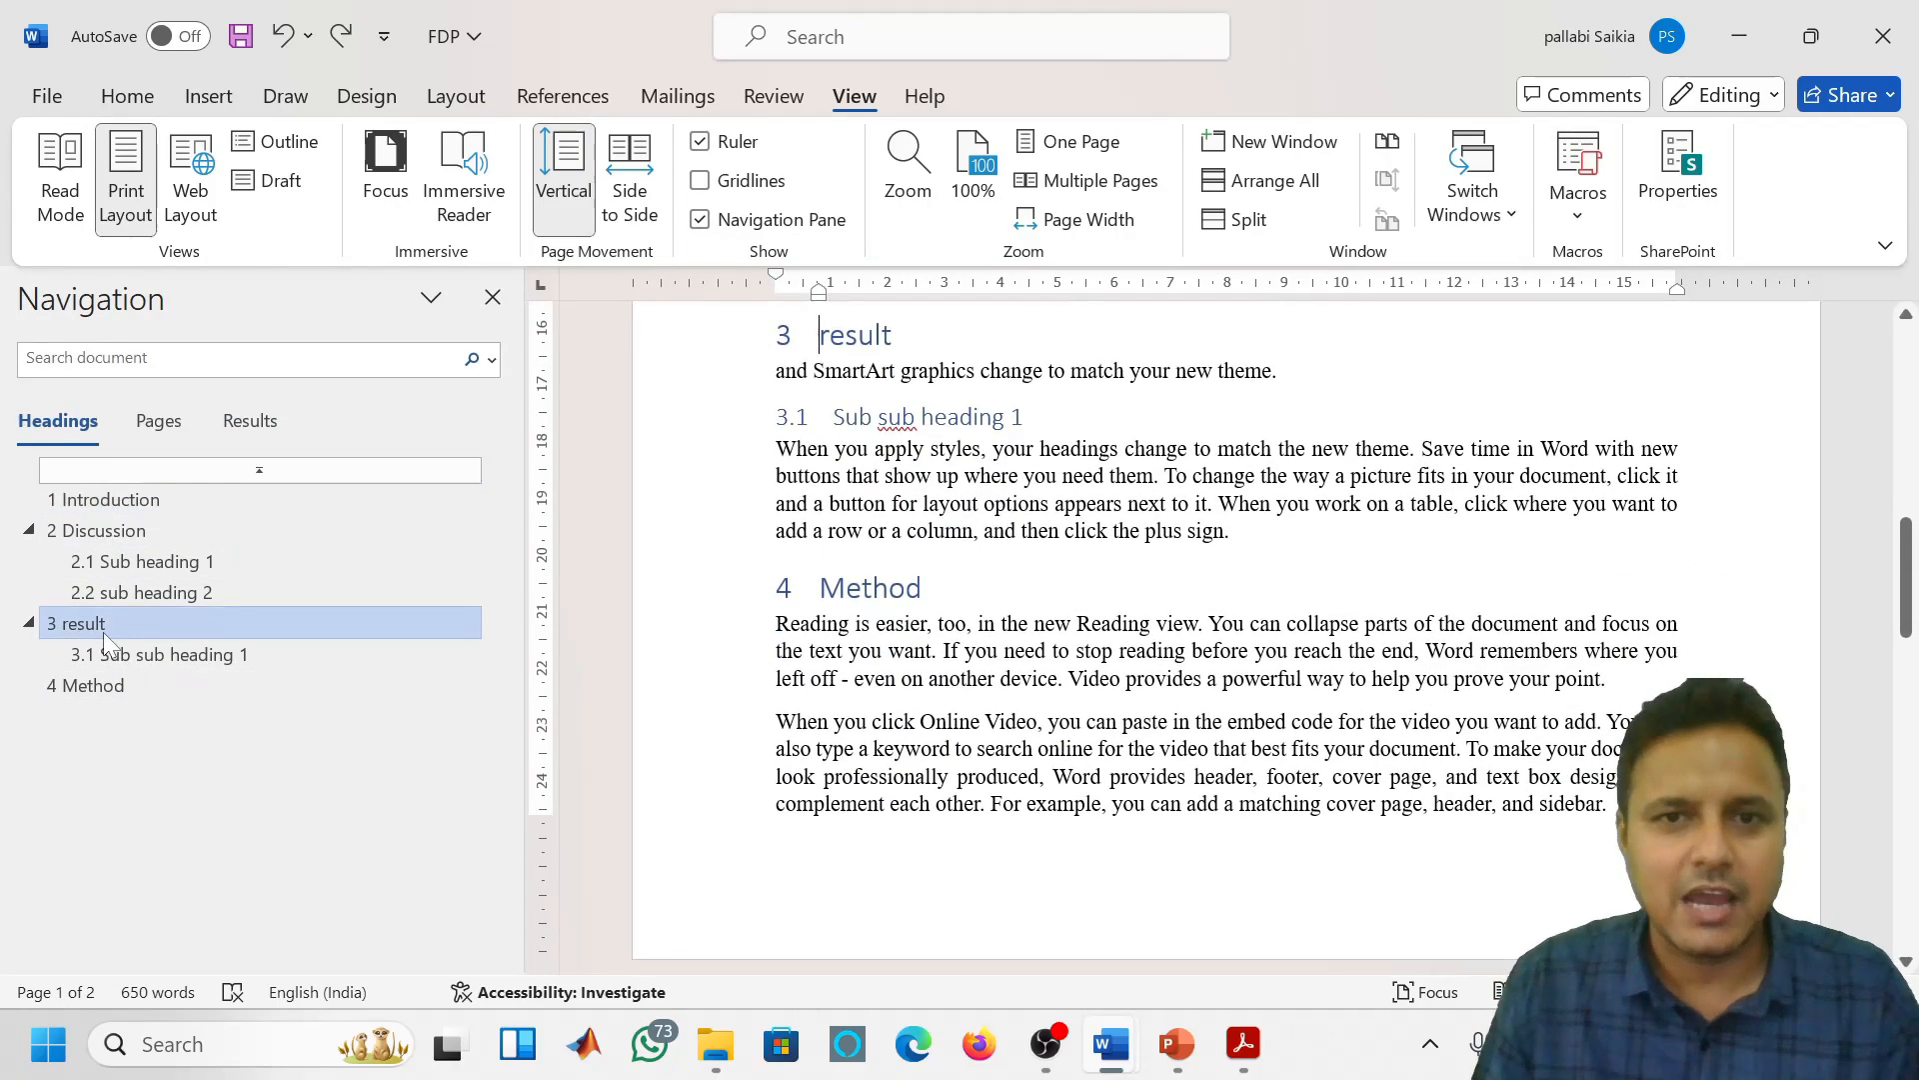
click(98, 682)
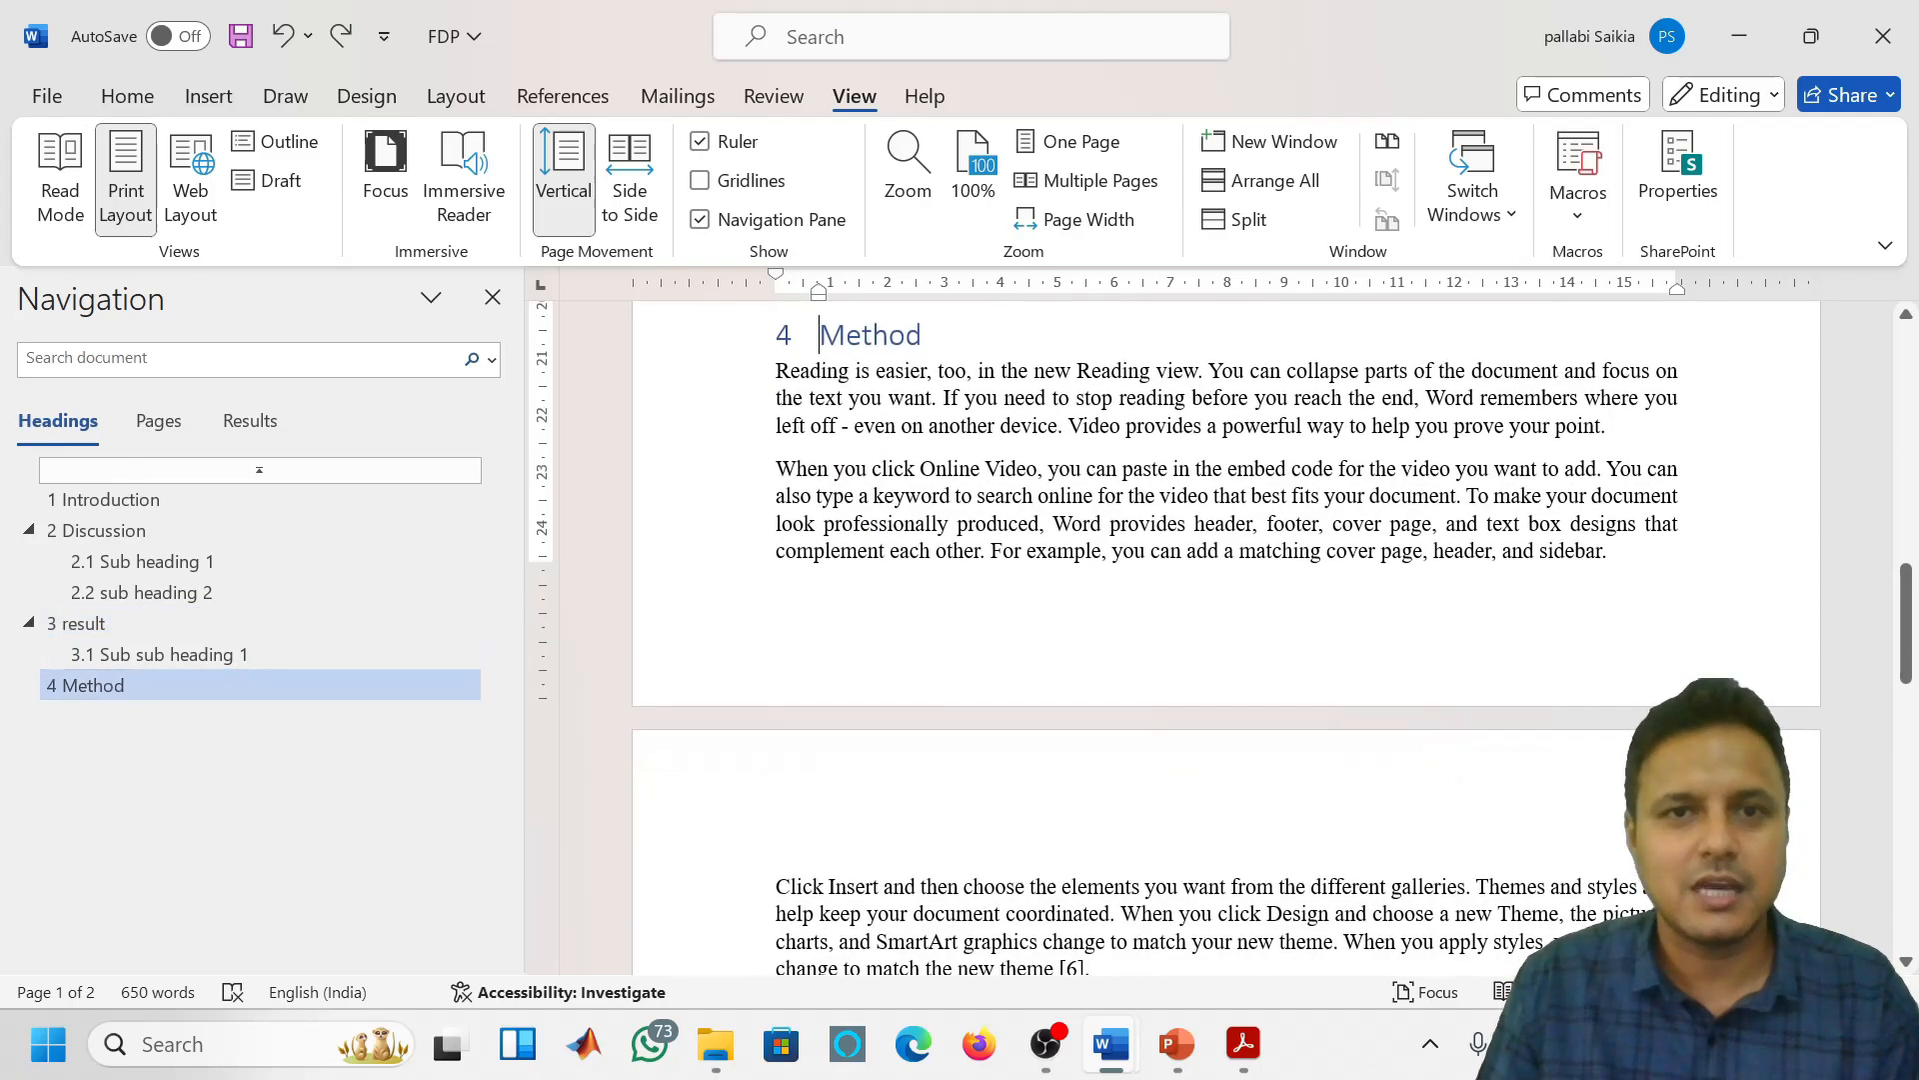
click(108, 506)
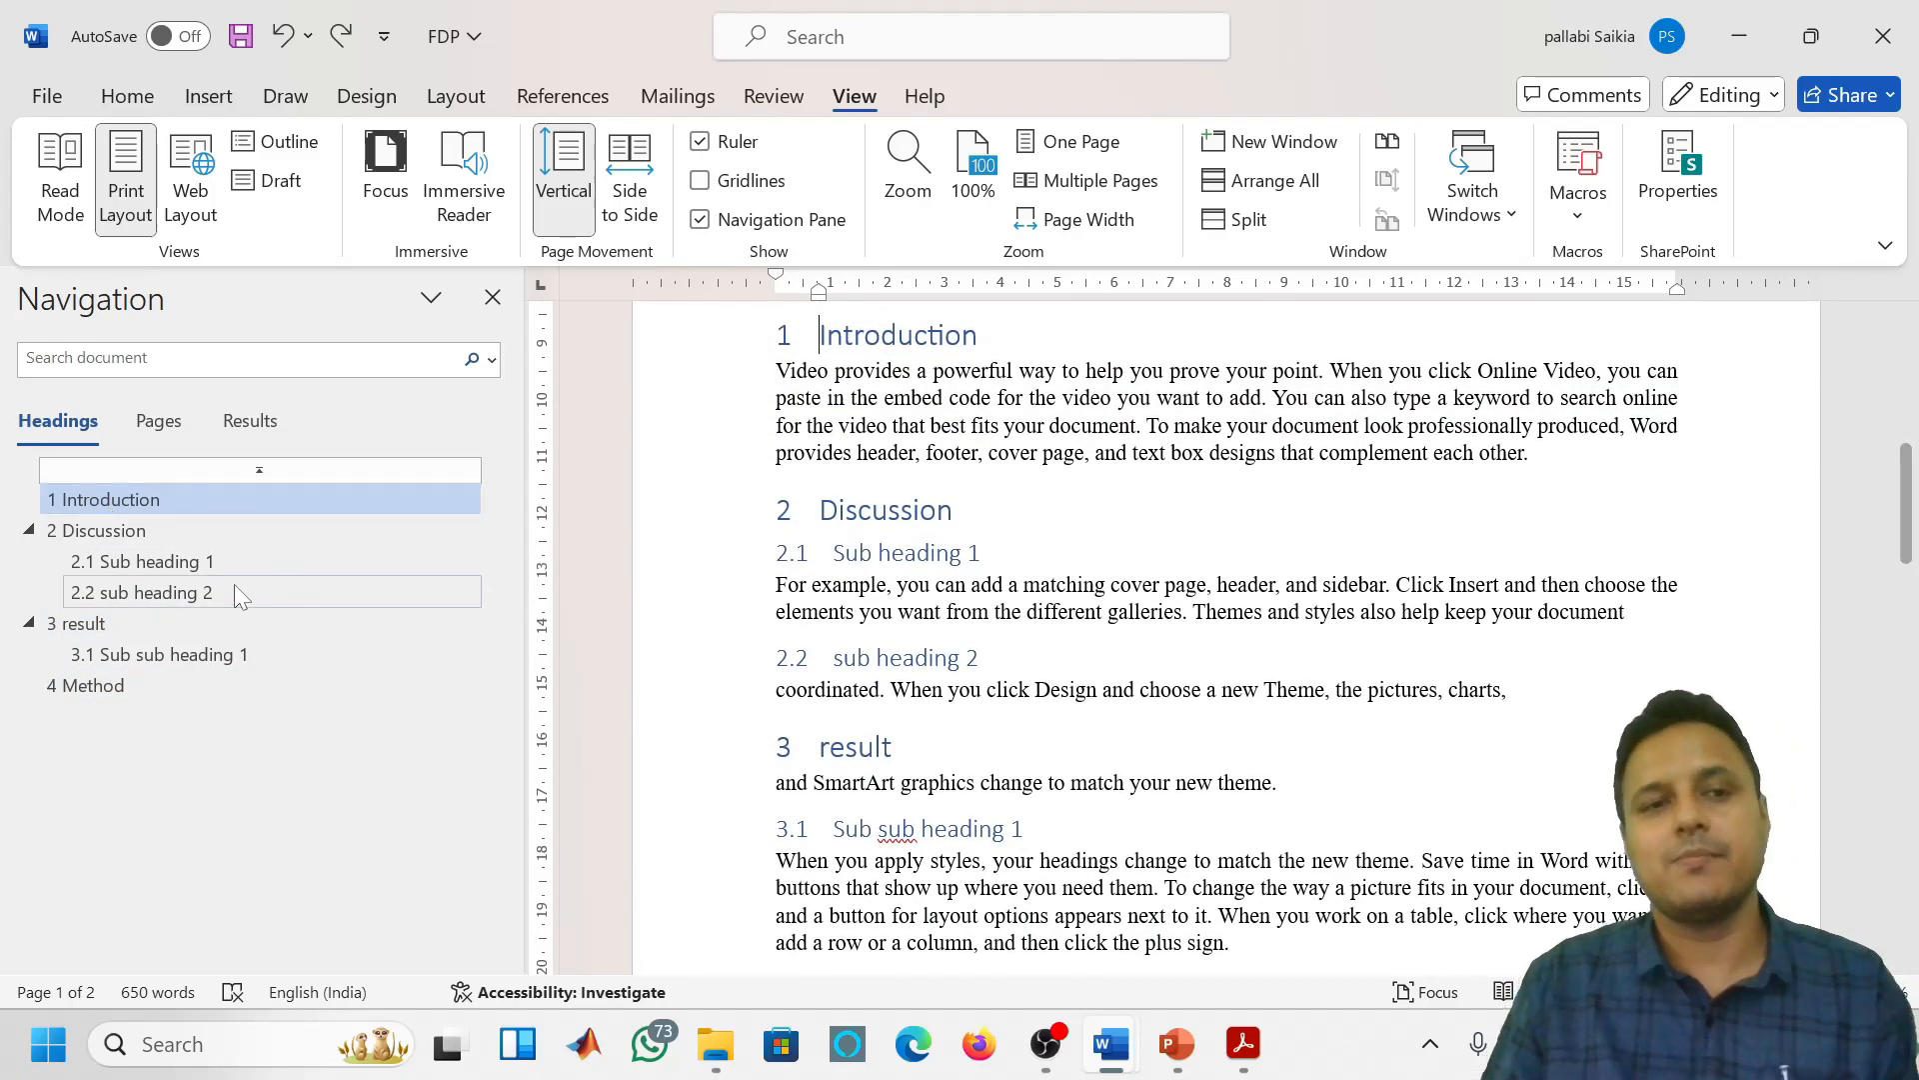